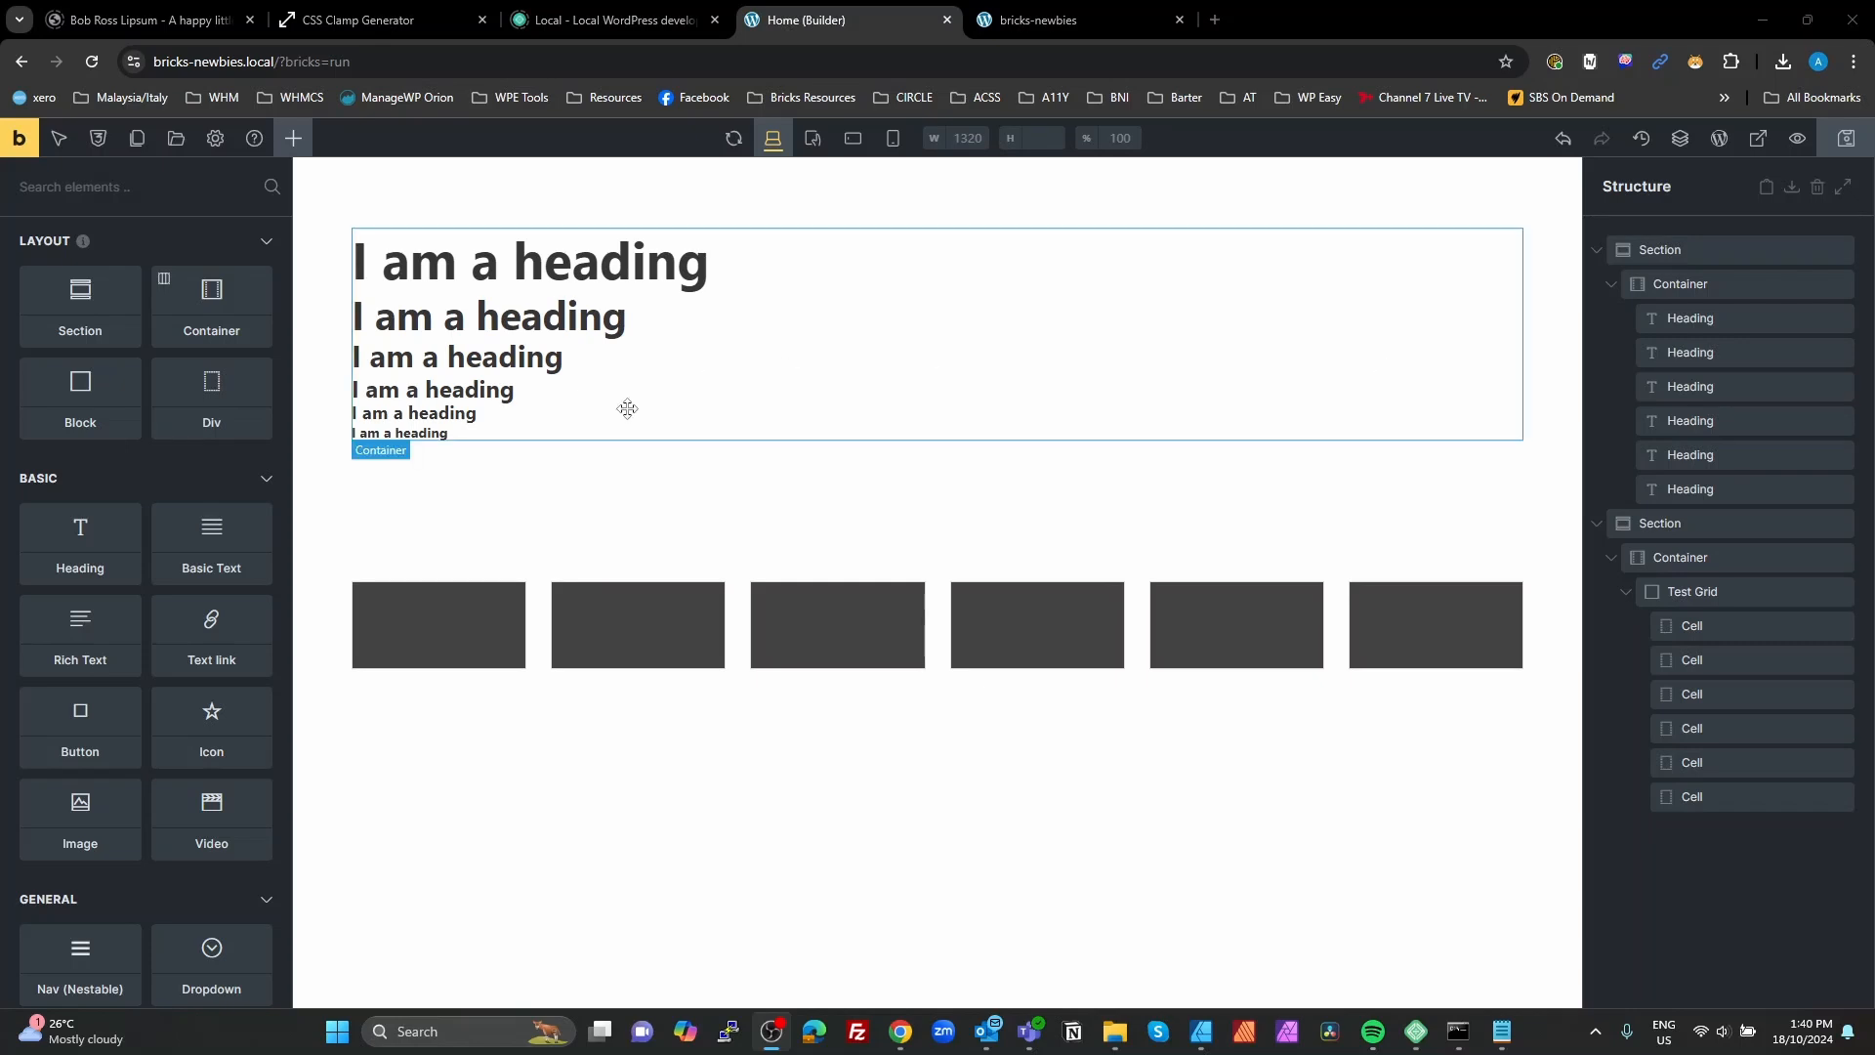
Step: Review the global variables in the Spacing, Typography, Gaps and Grids categories, and close the variable manager
click(99, 144)
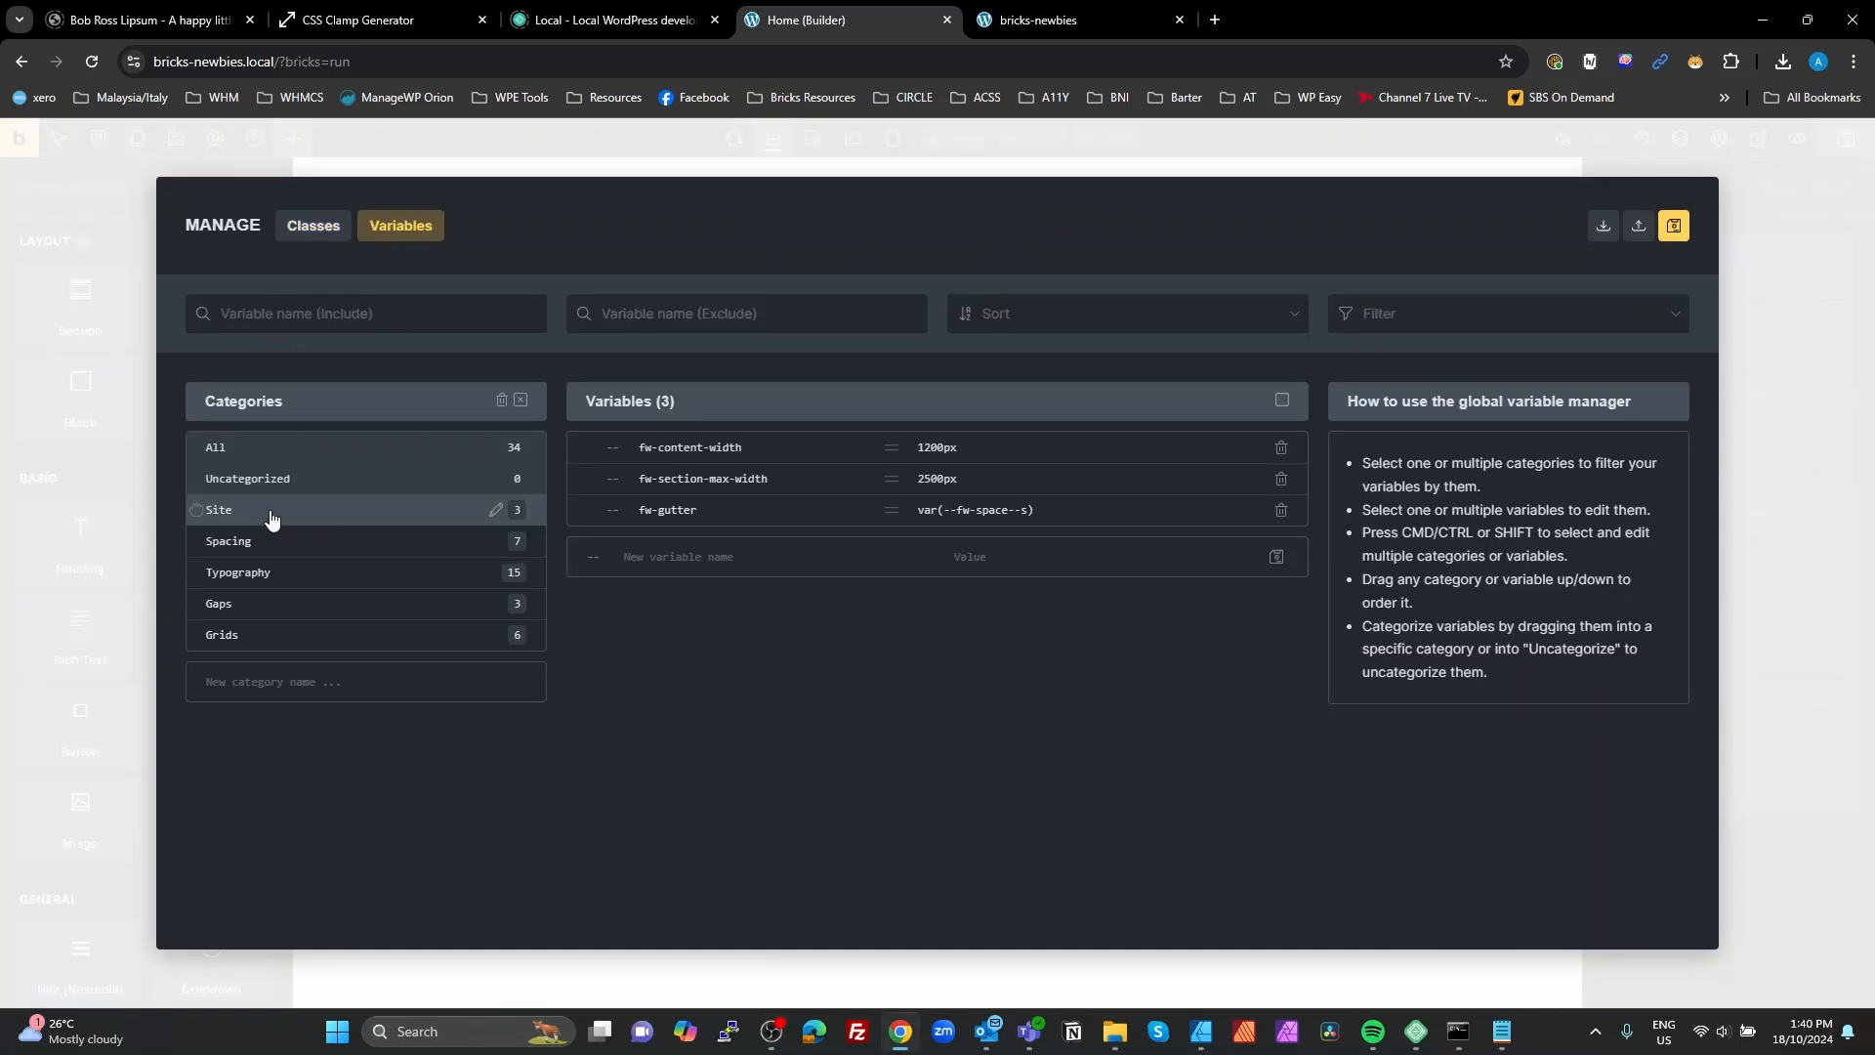
click(306, 553)
click(297, 573)
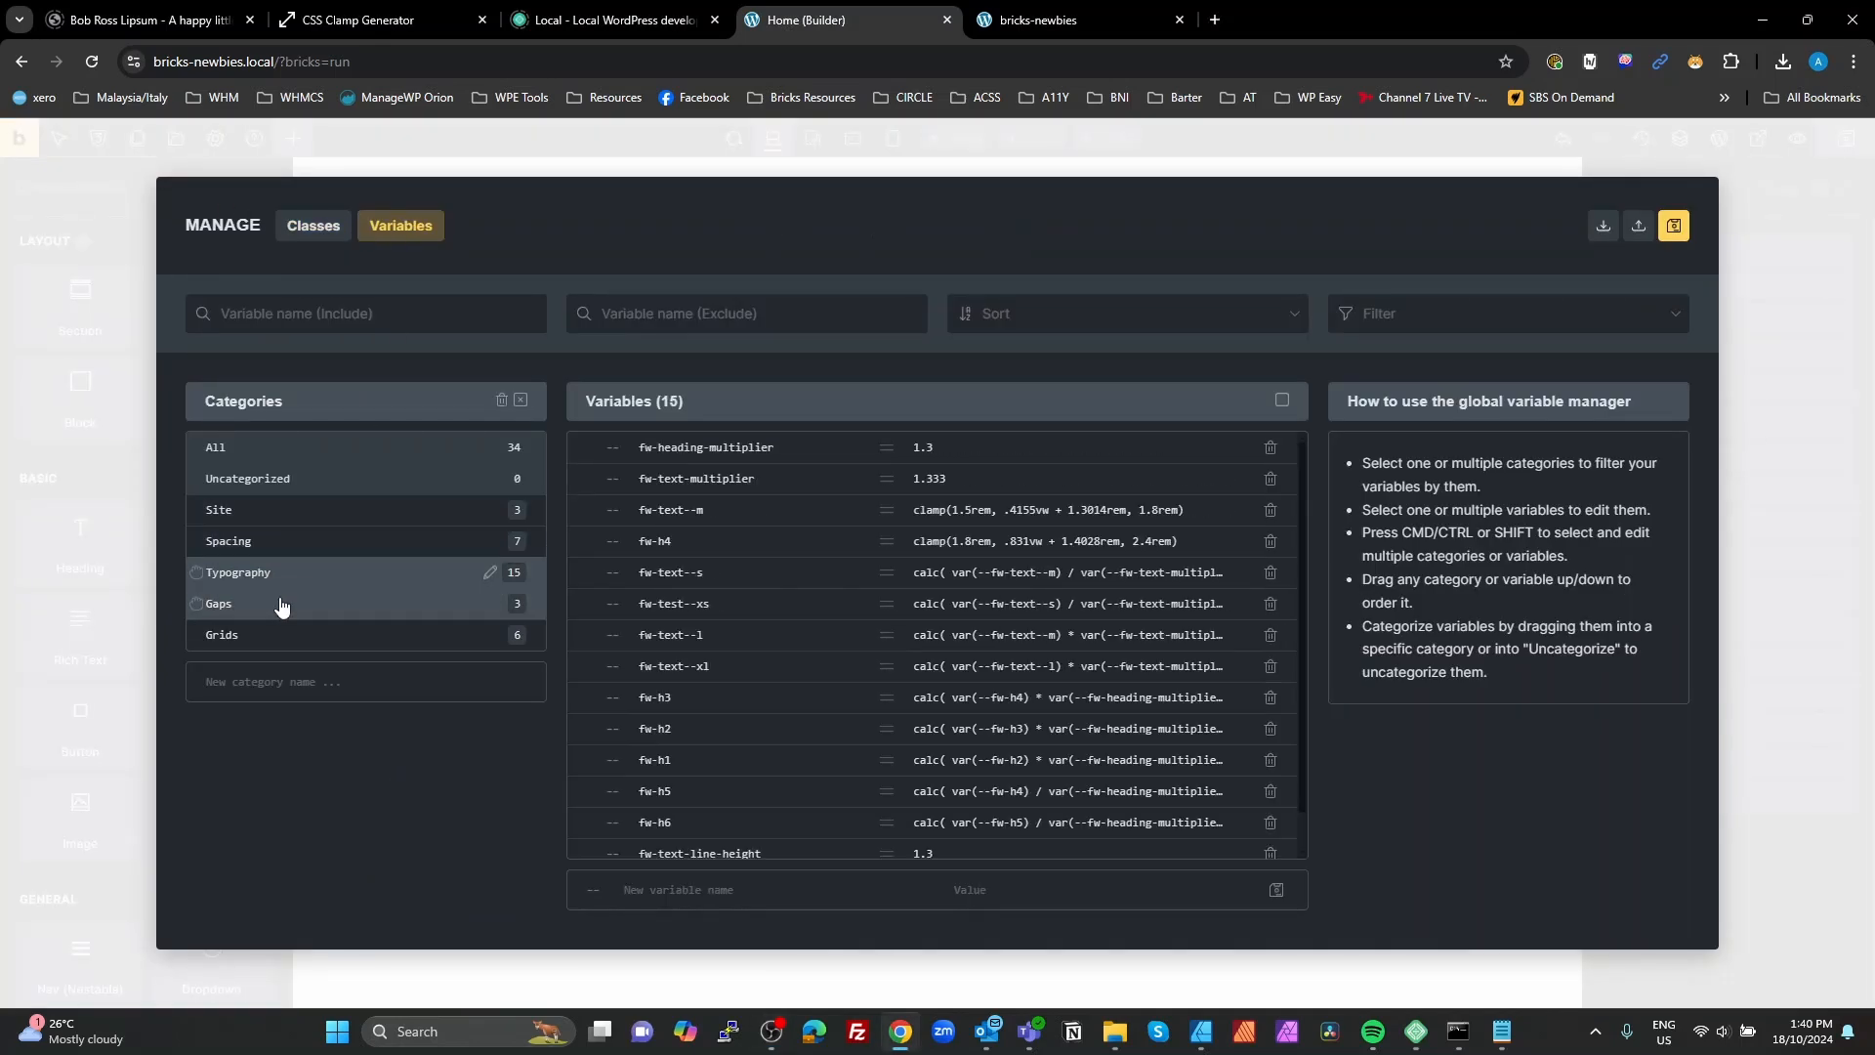
click(283, 604)
click(270, 634)
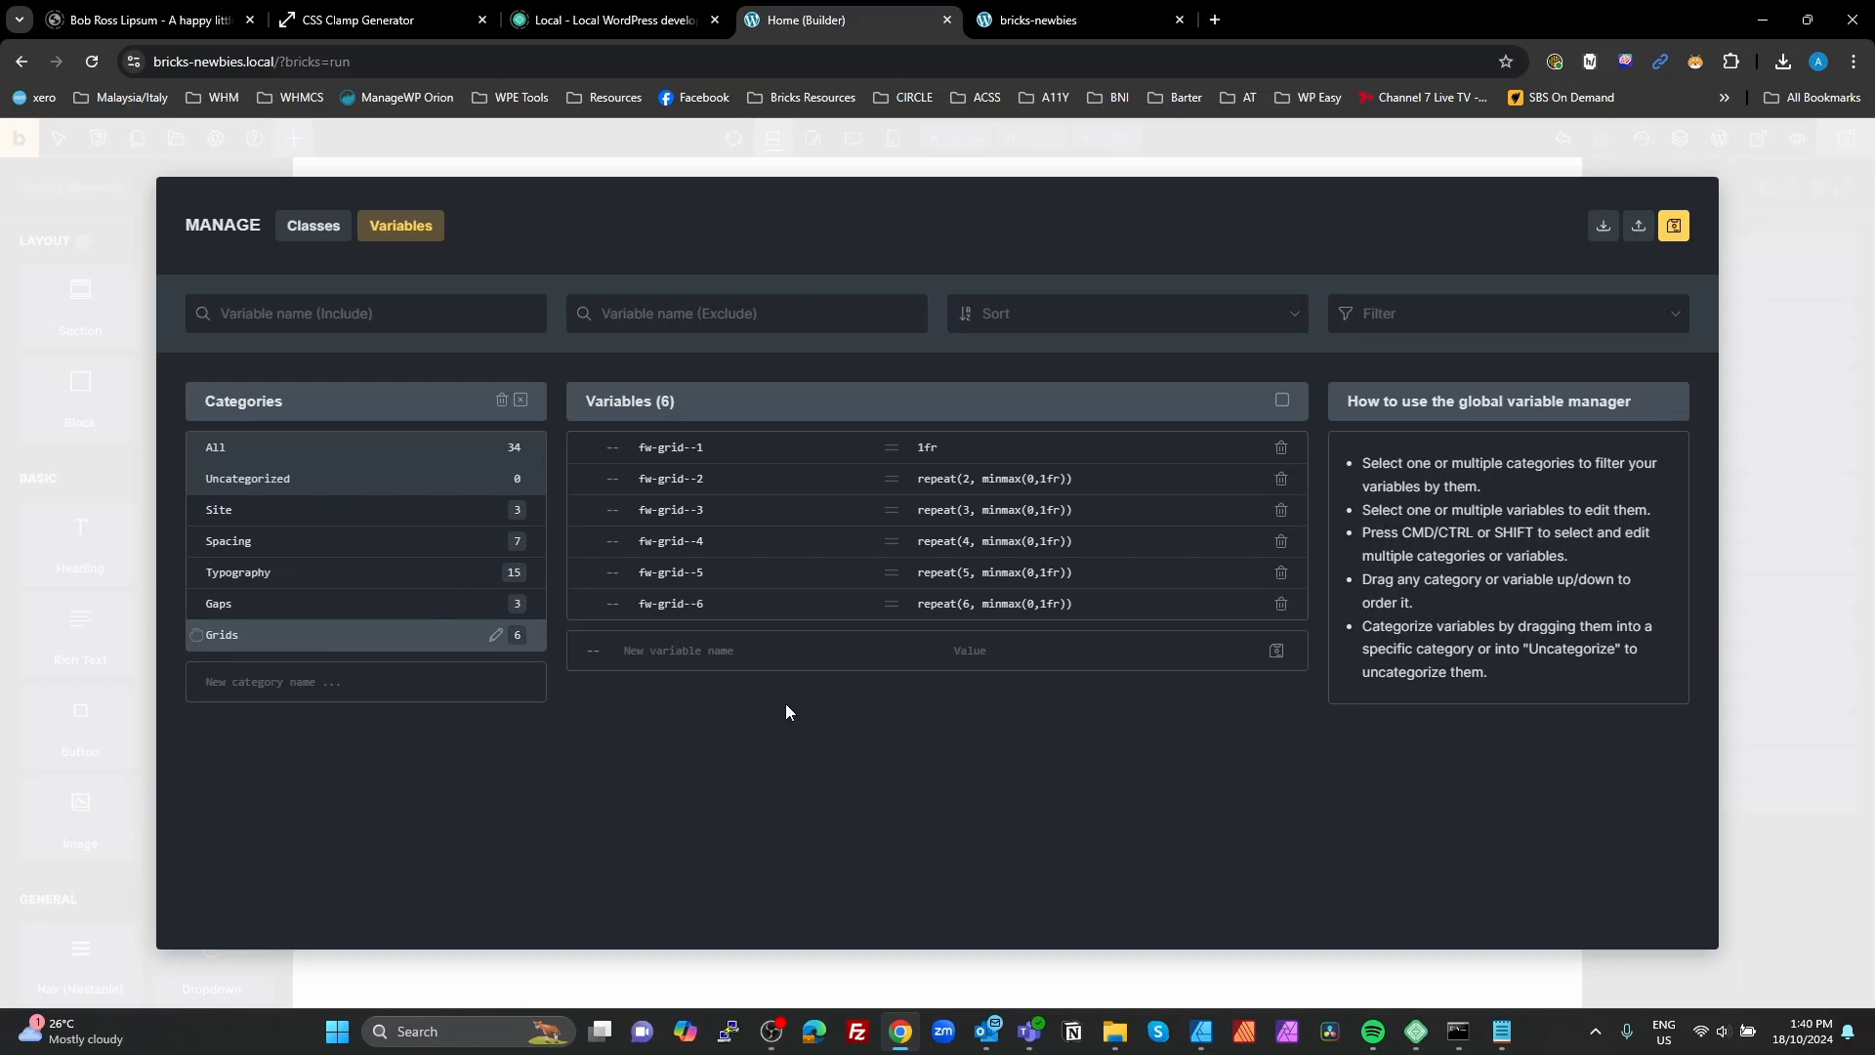
click(1766, 586)
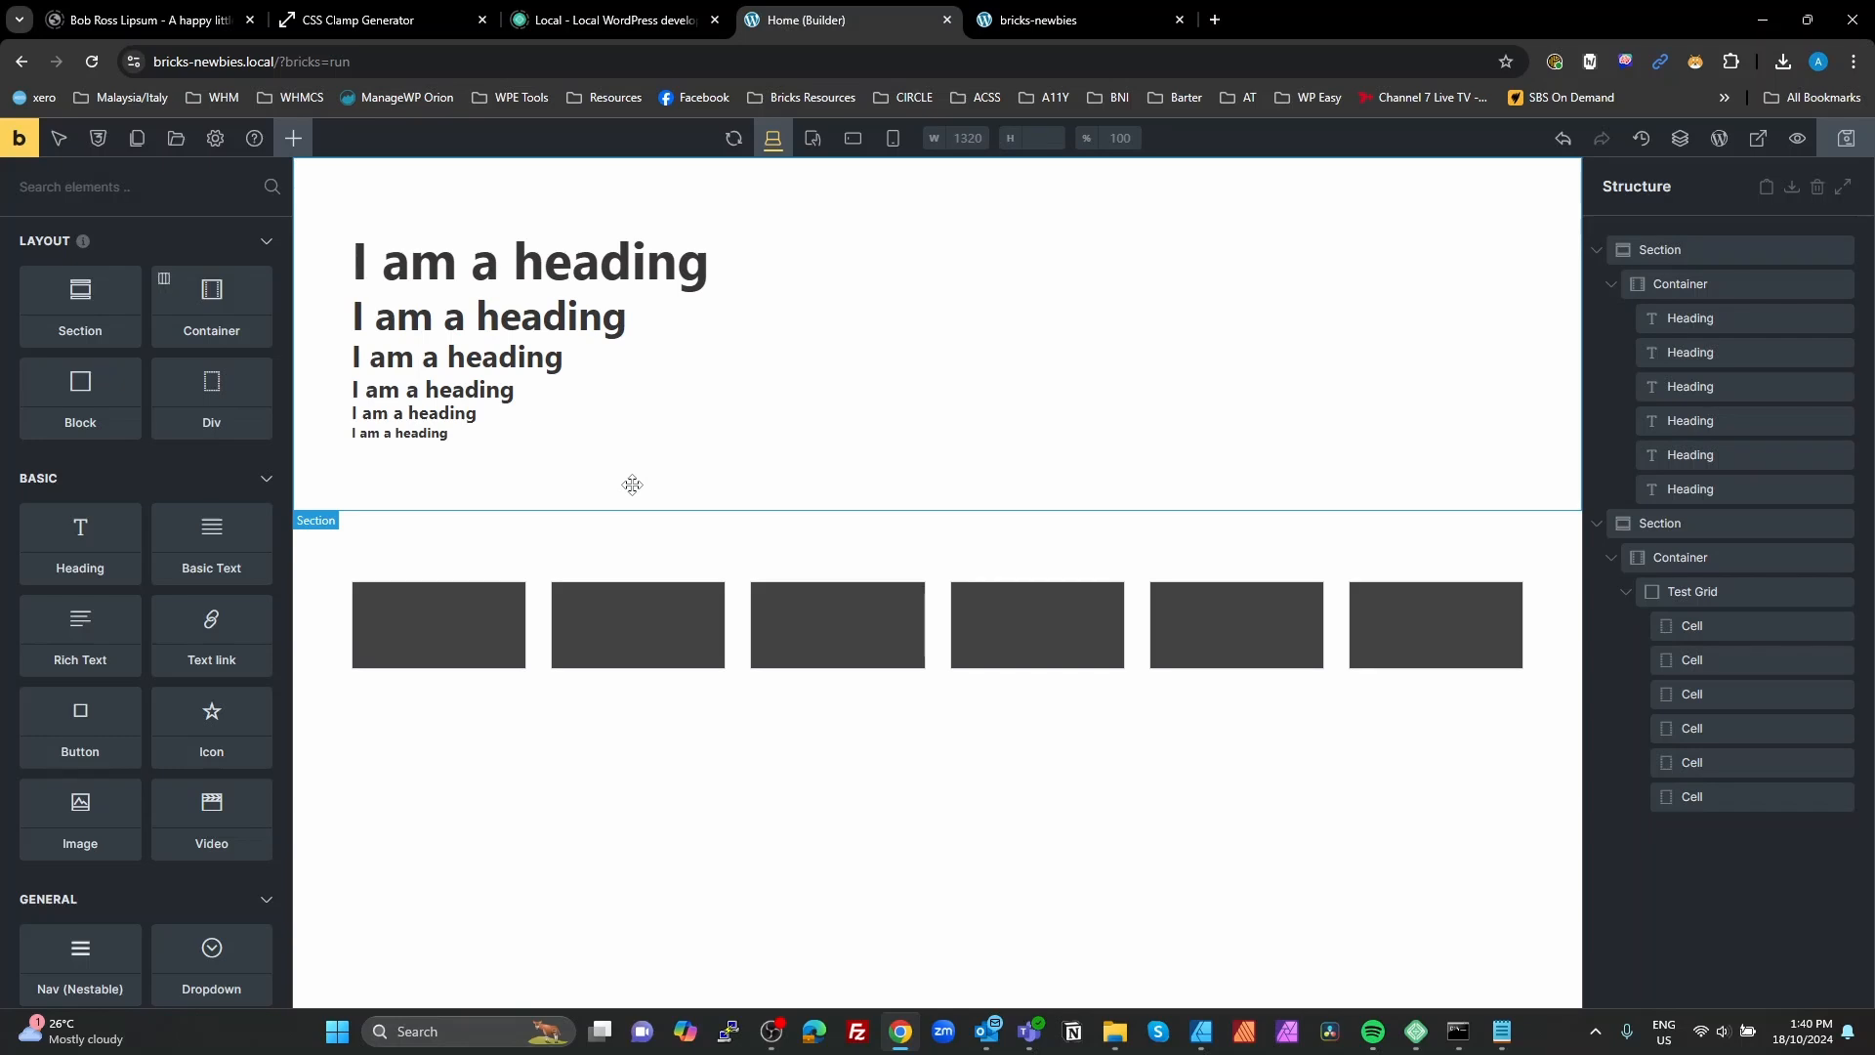
Step: Open the primary color picker in the Default theme style's color settings and show its palette as a list
click(217, 141)
click(99, 244)
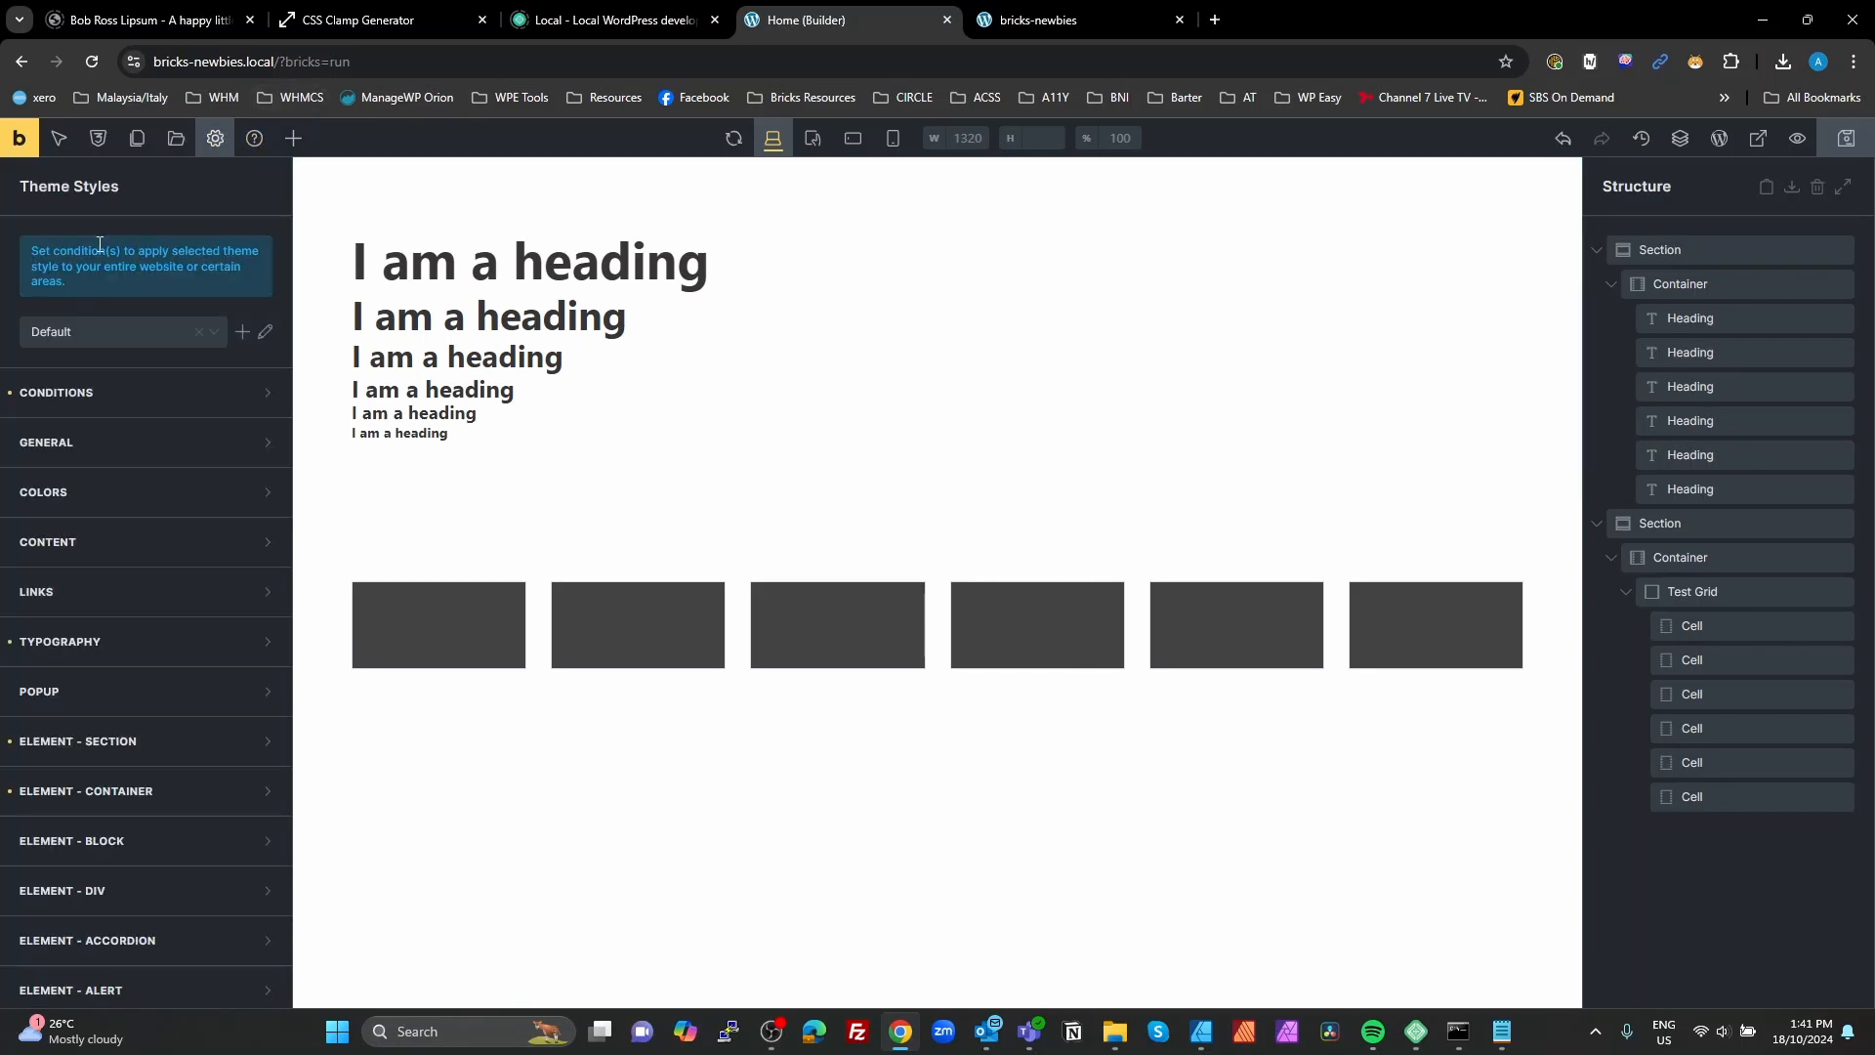
click(200, 494)
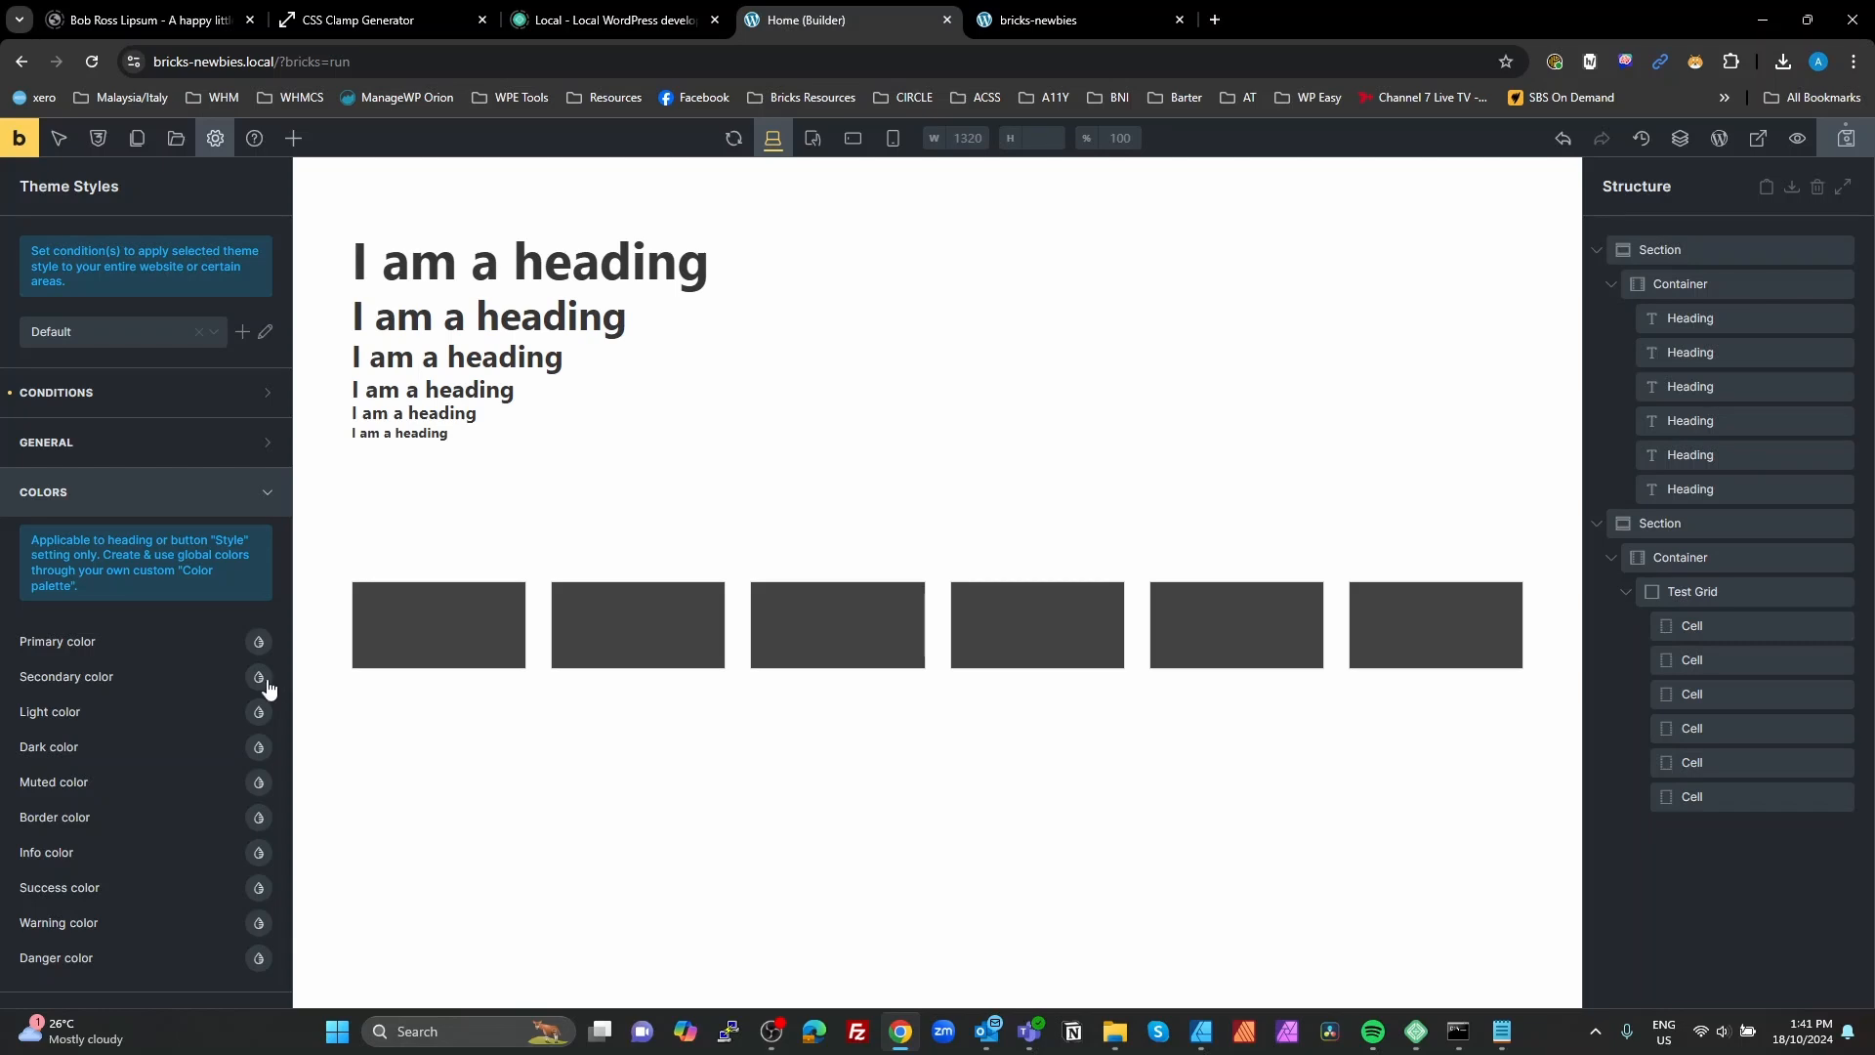
scroll(266, 664, down, 1)
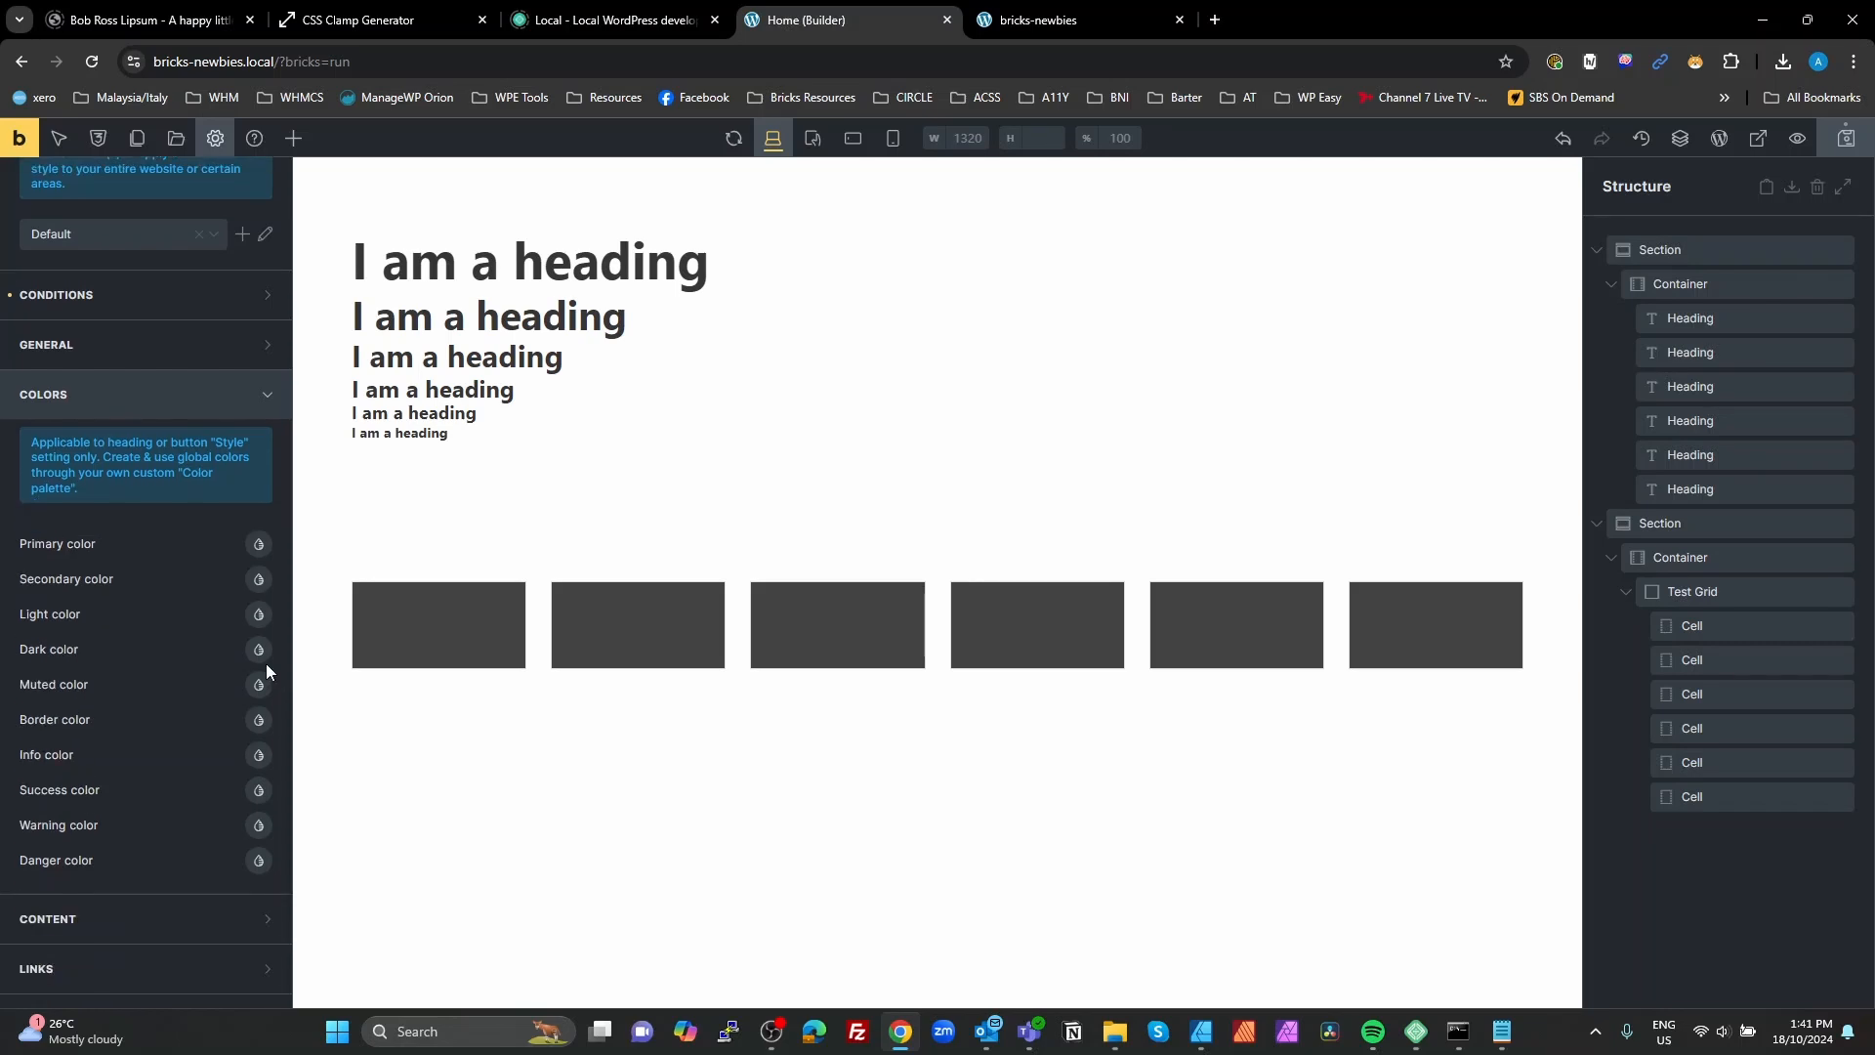
click(260, 545)
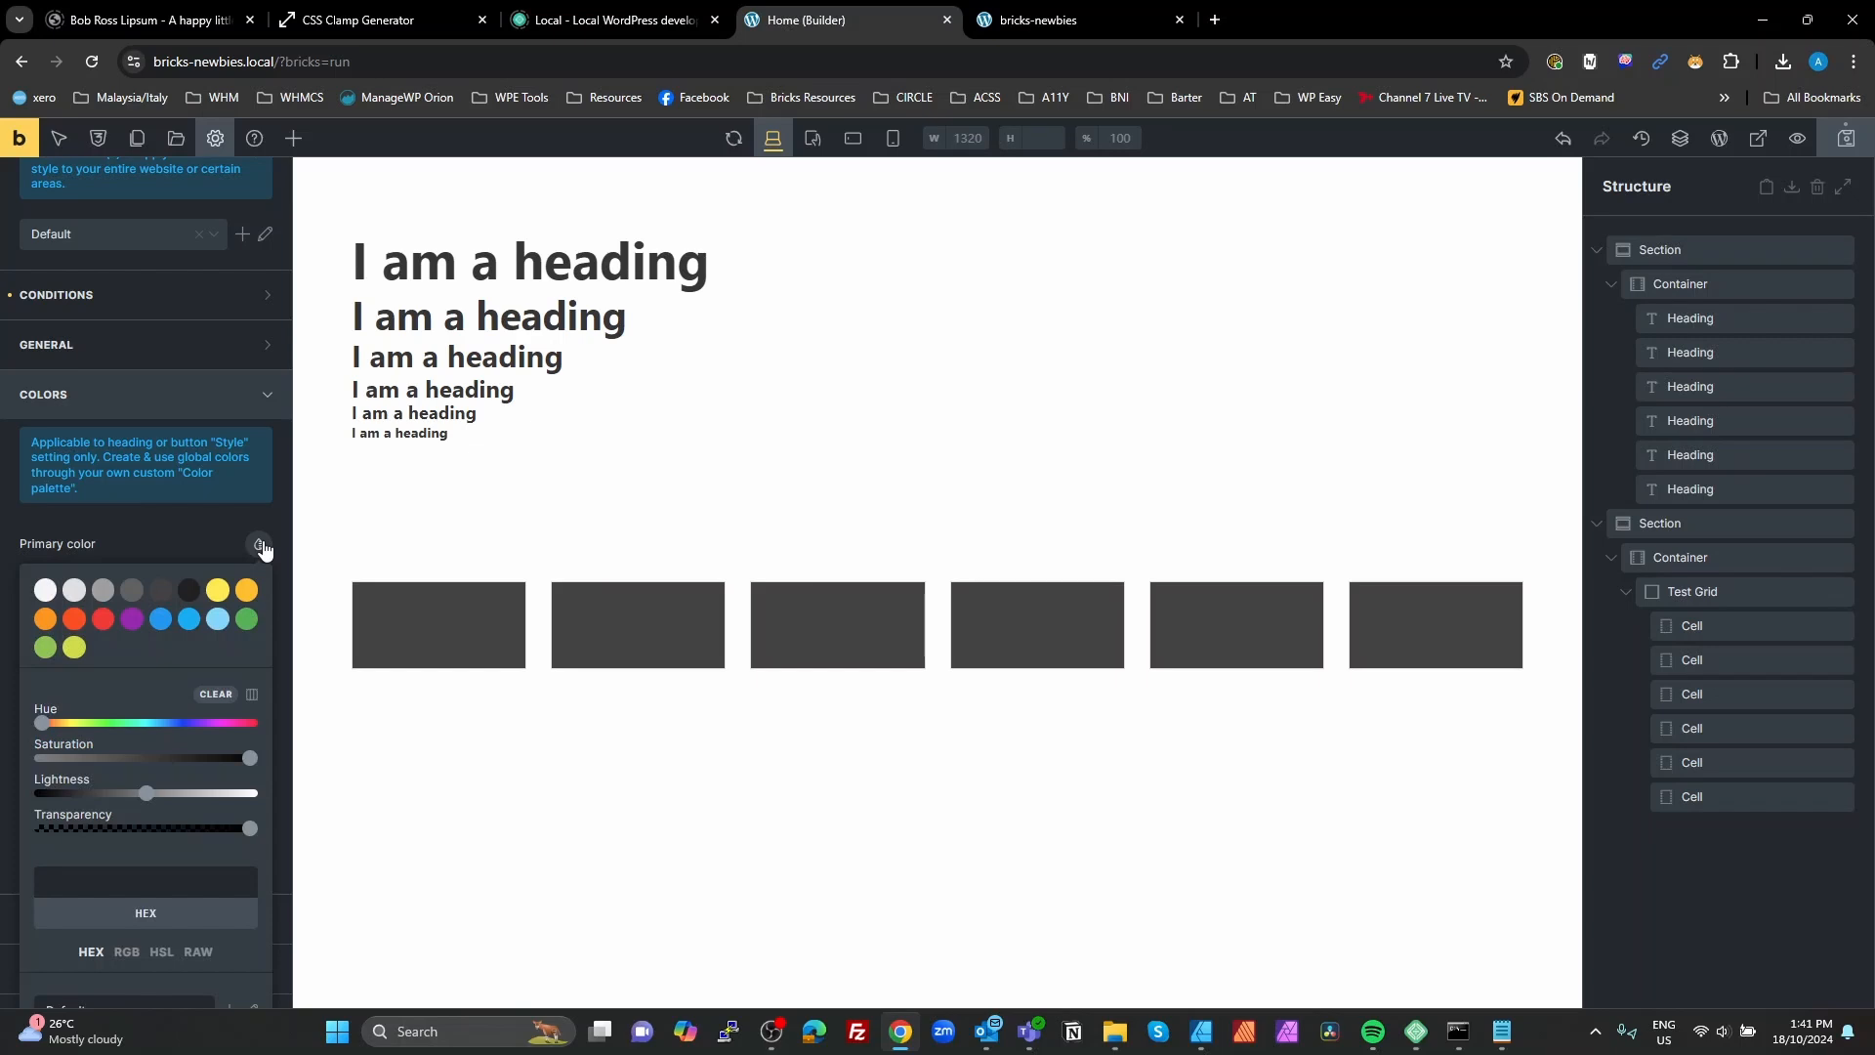
click(252, 696)
scroll(215, 674, down, 3)
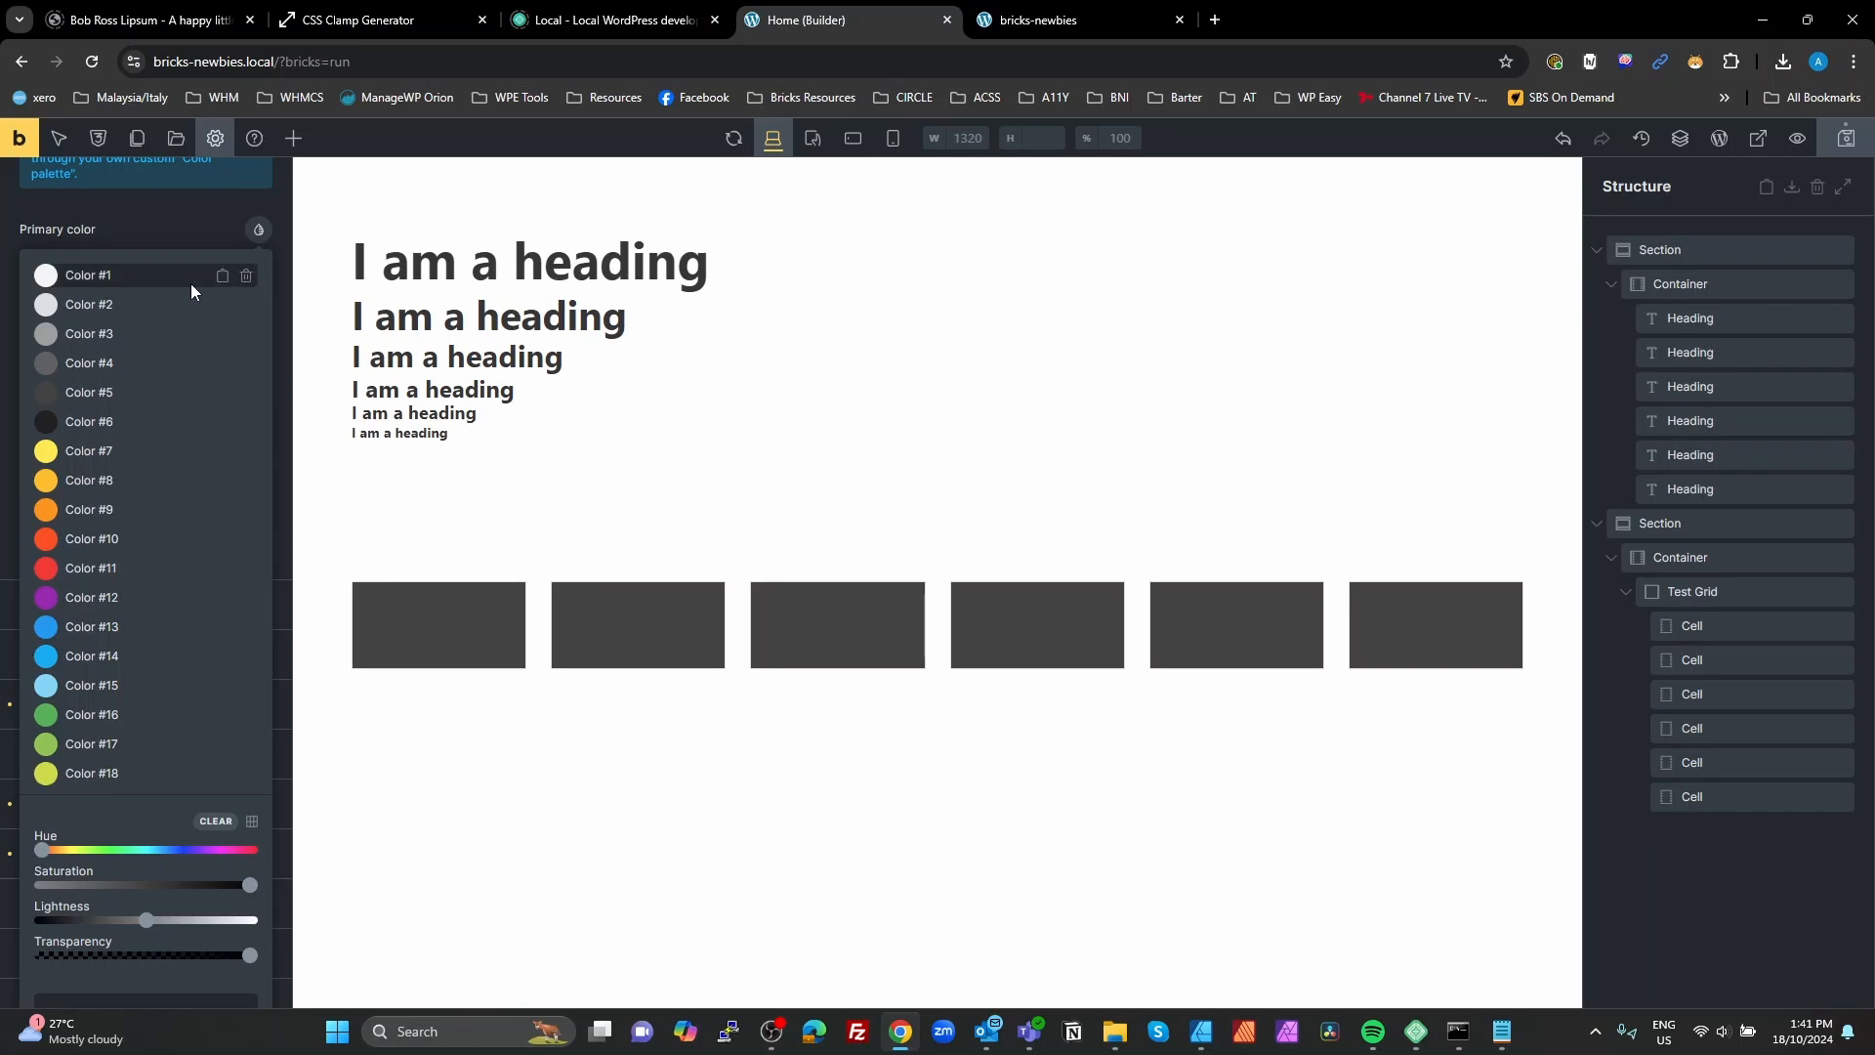
Step: Delete all 18 default colors, Color #1 through Color #18, from the Default palette
click(247, 278)
click(247, 277)
click(247, 277)
click(247, 277)
click(247, 277)
click(247, 277)
click(247, 277)
click(247, 277)
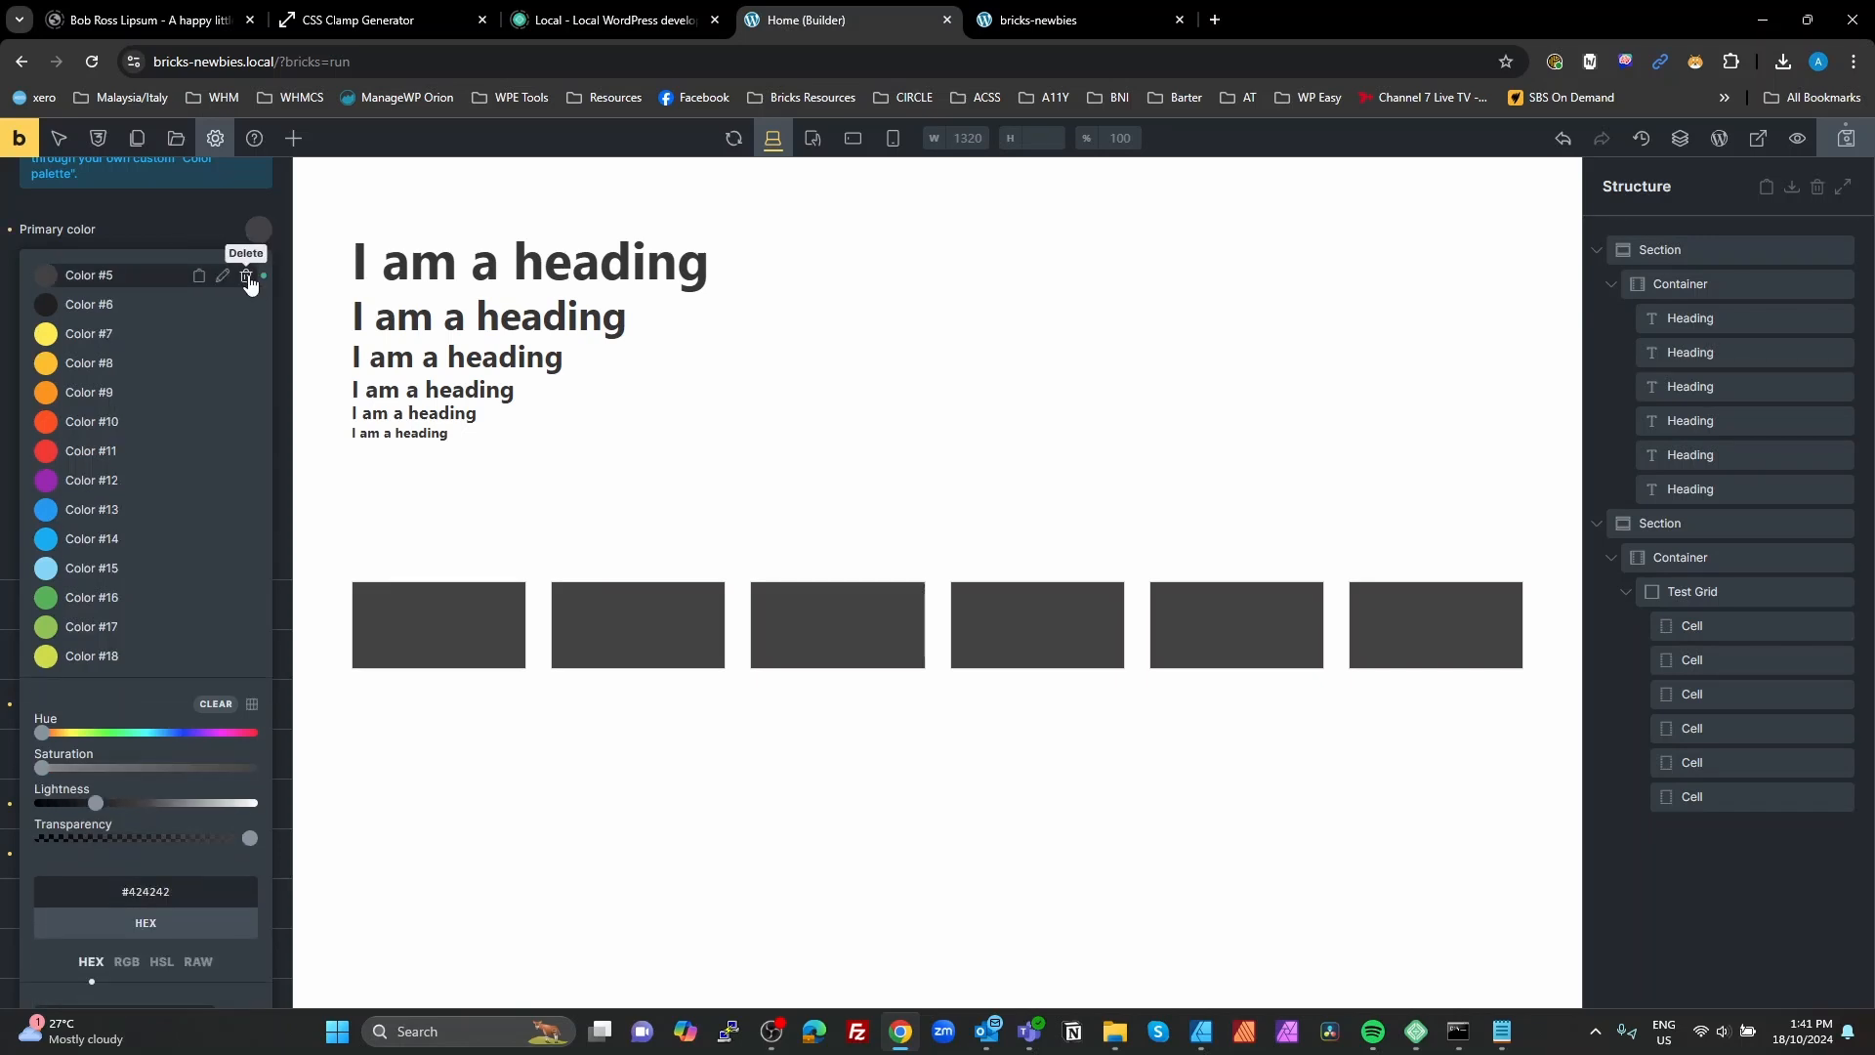
click(248, 278)
click(248, 278)
click(248, 278)
click(248, 279)
click(248, 278)
click(248, 278)
click(248, 279)
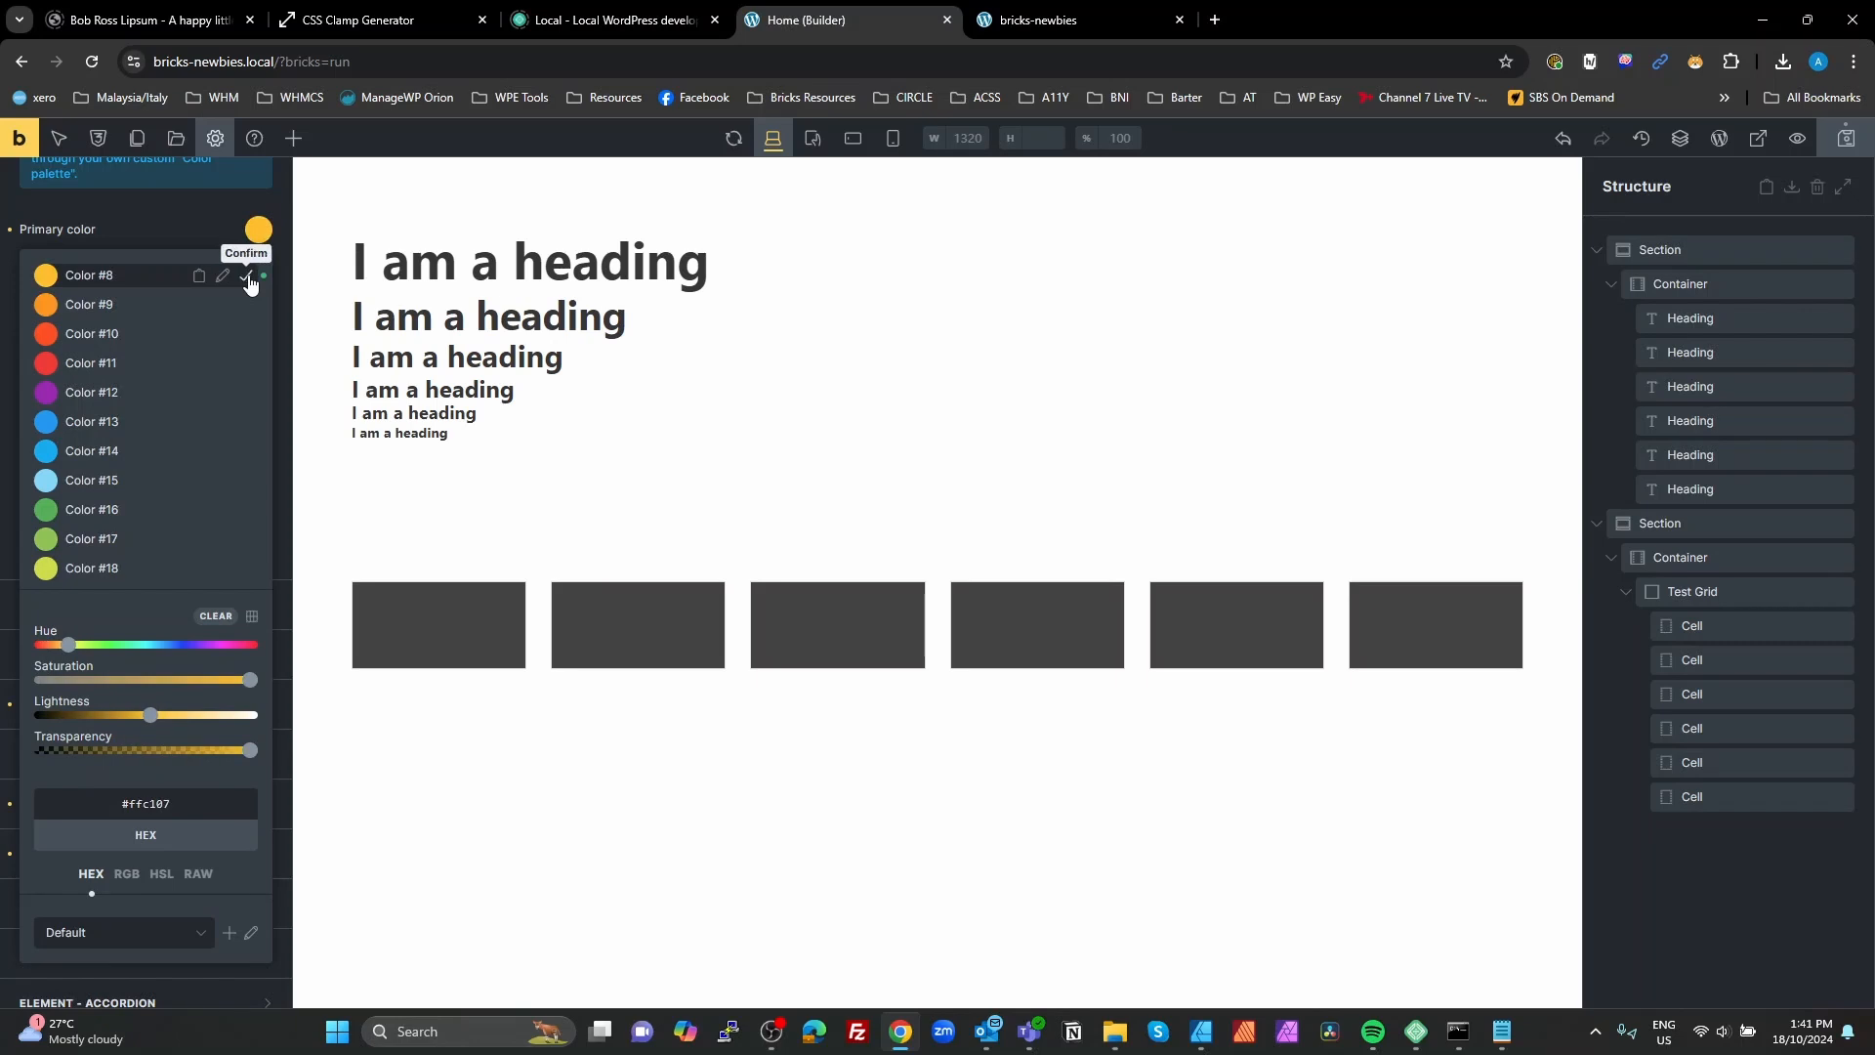
click(247, 277)
click(247, 277)
click(247, 277)
click(247, 278)
click(247, 278)
click(247, 278)
click(247, 277)
click(247, 277)
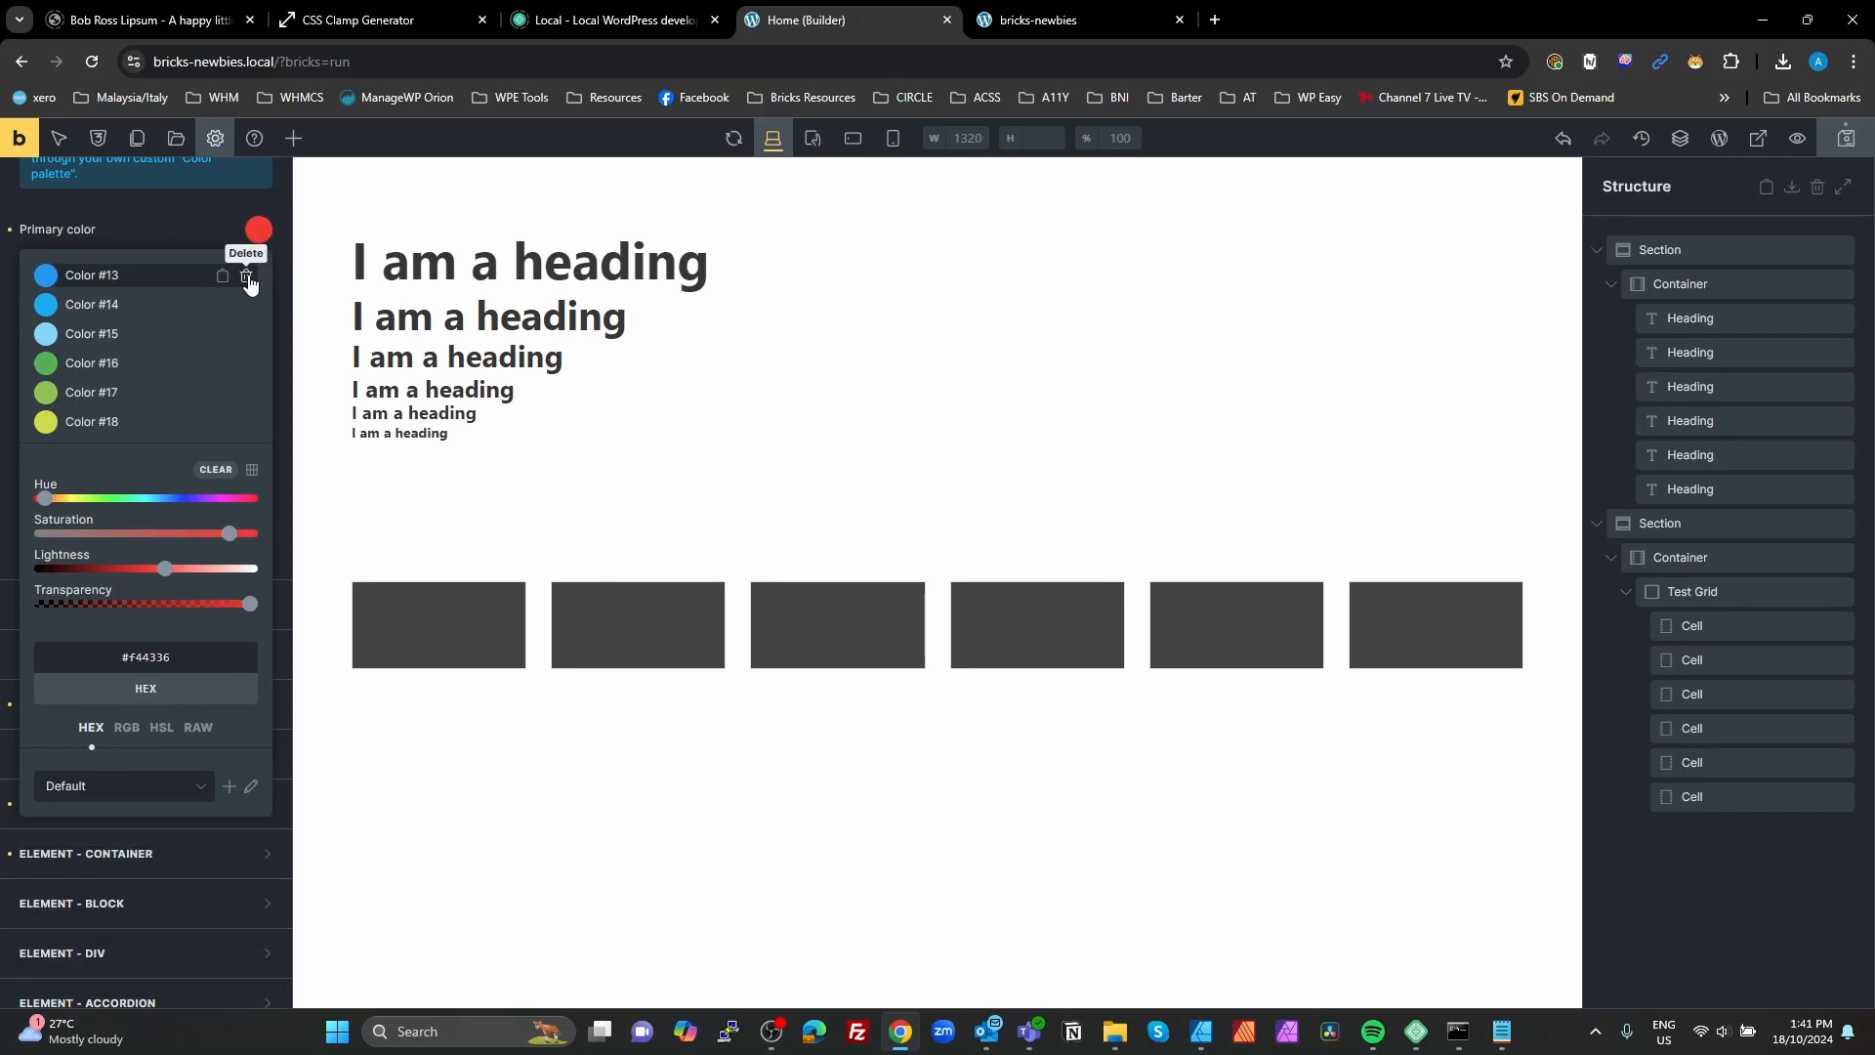
double_click(247, 277)
double_click(247, 278)
double_click(248, 278)
double_click(247, 278)
click(247, 277)
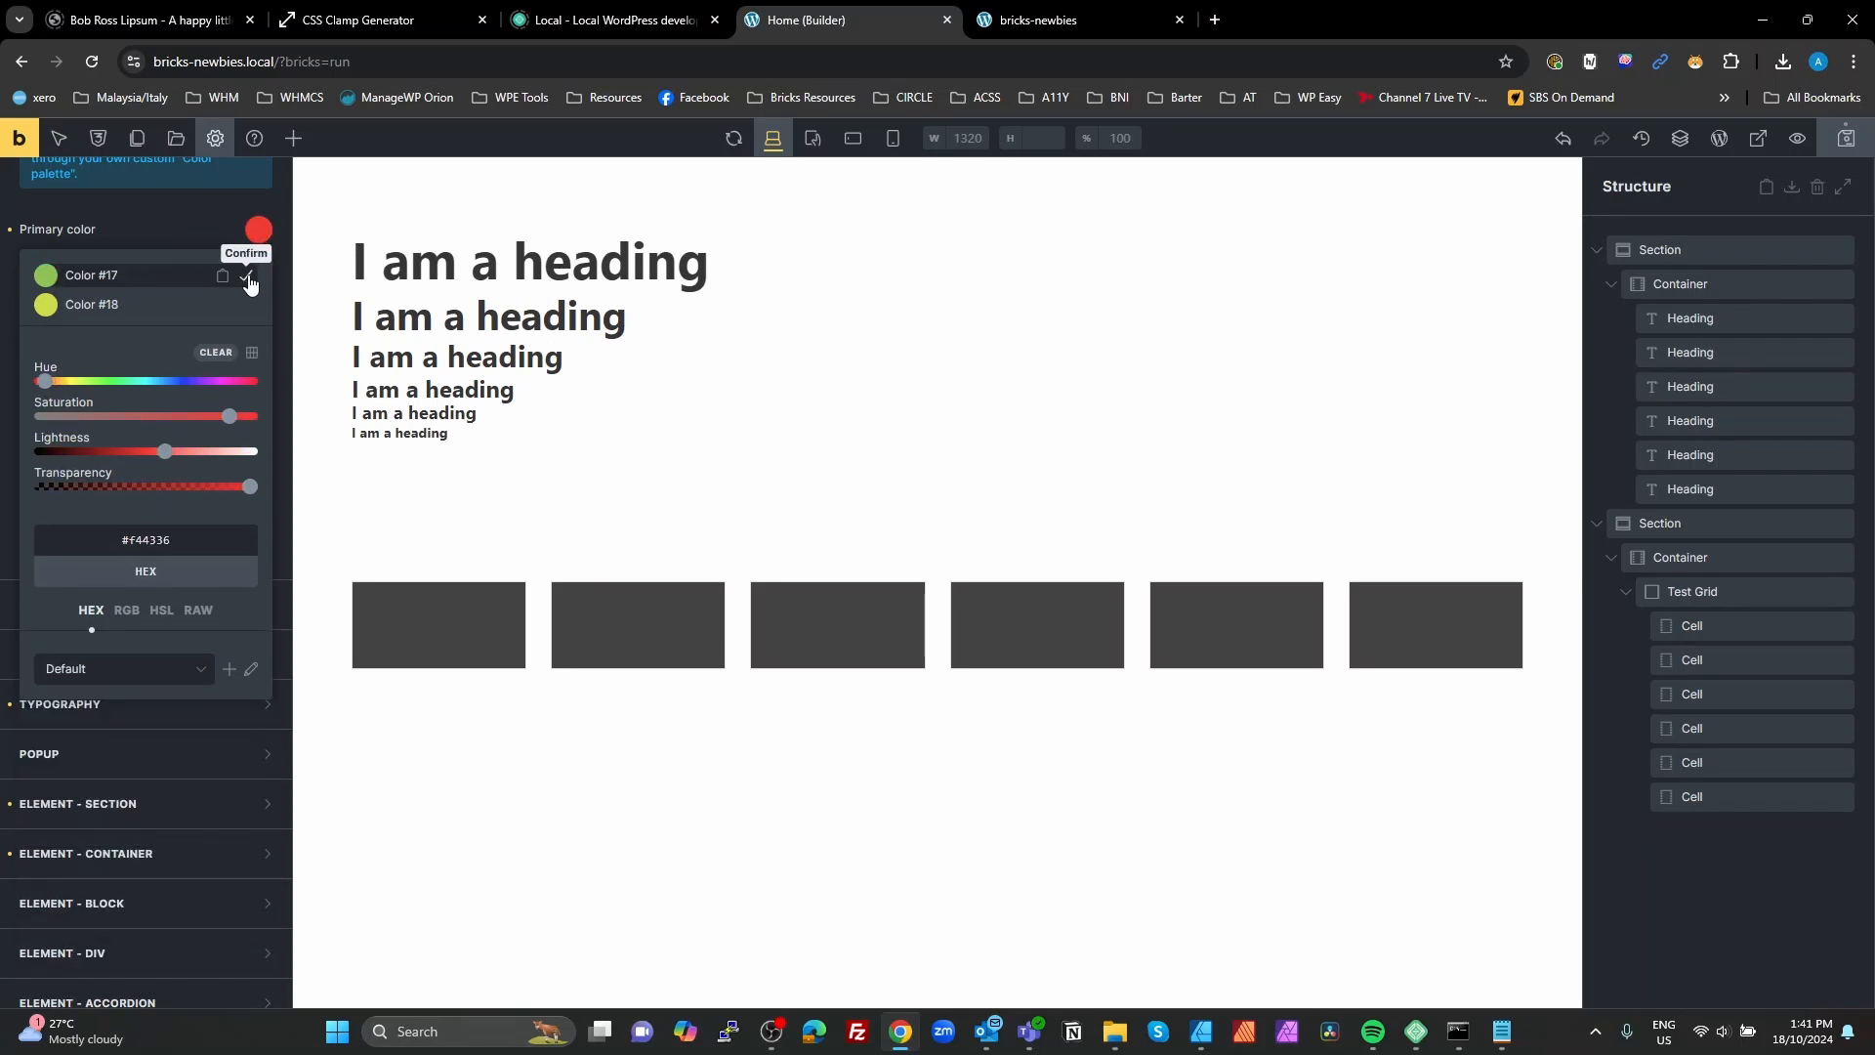
click(248, 280)
double_click(248, 280)
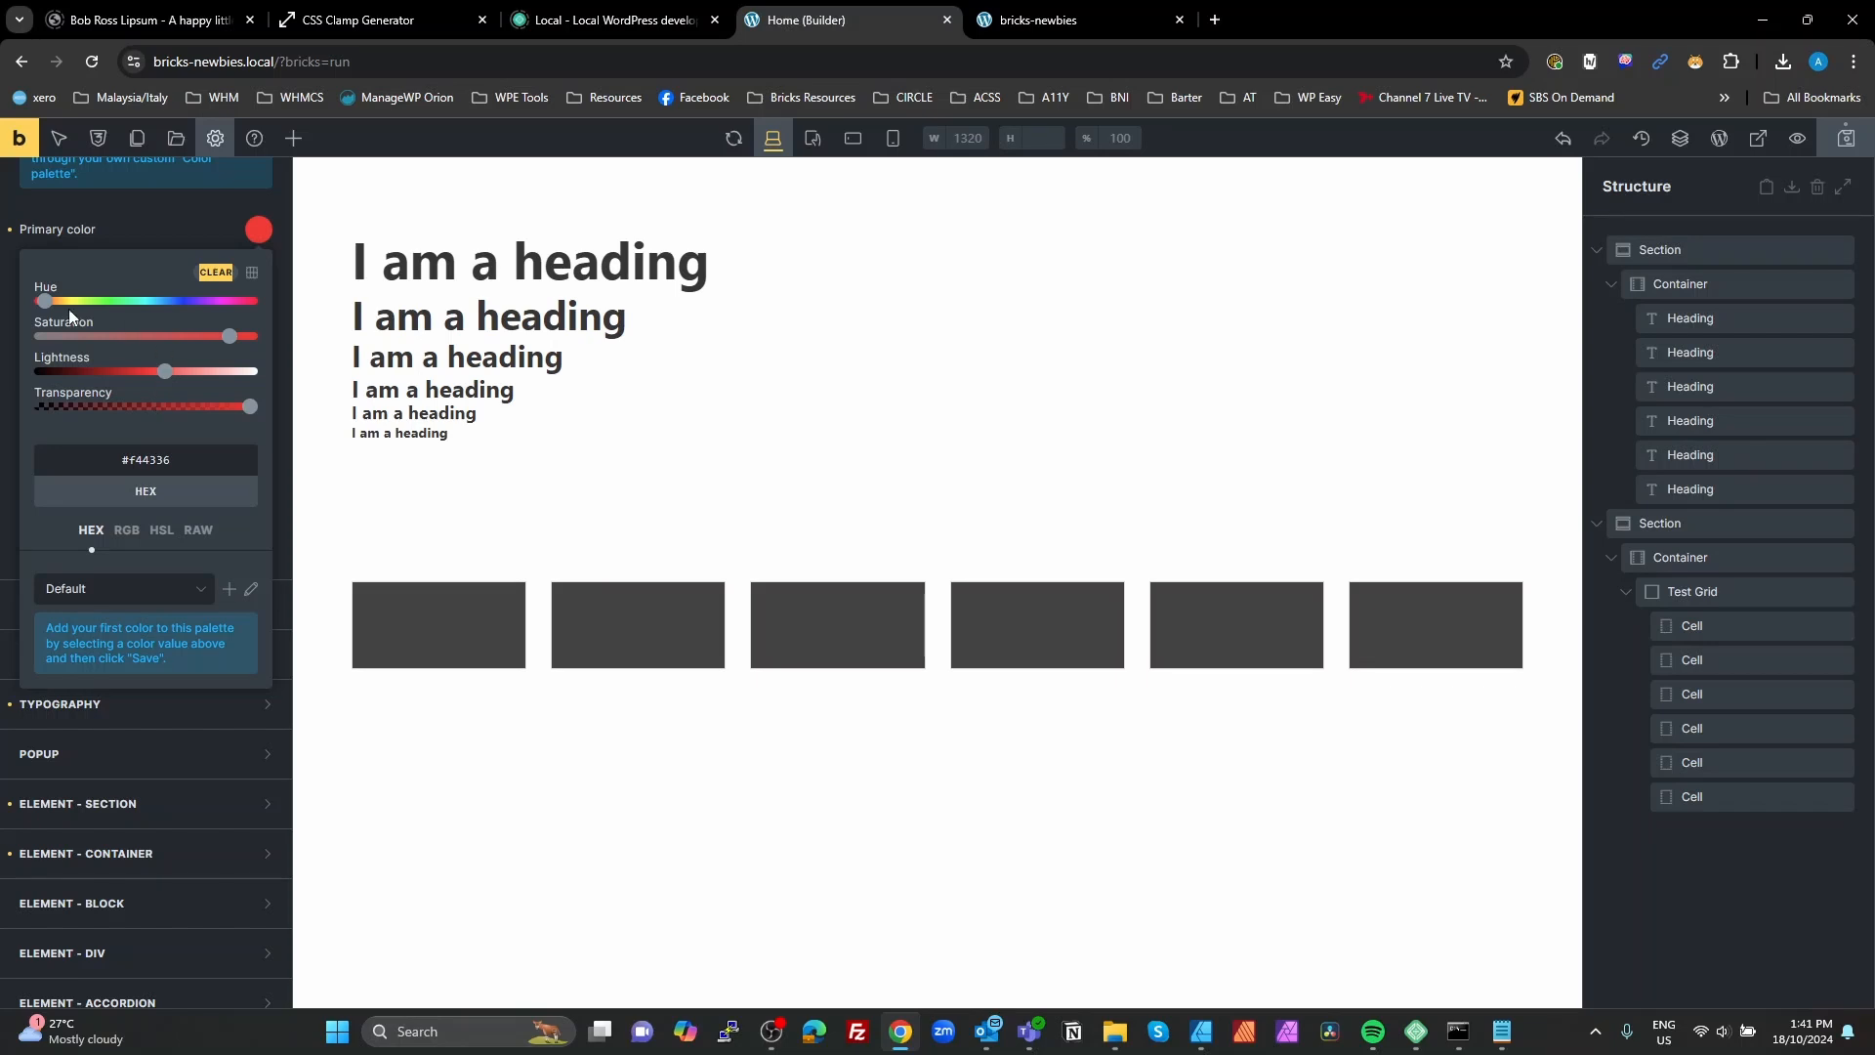
Step: Save the blue #38acf5 to the Default palette and name it Primary
drag(51, 305, 162, 311)
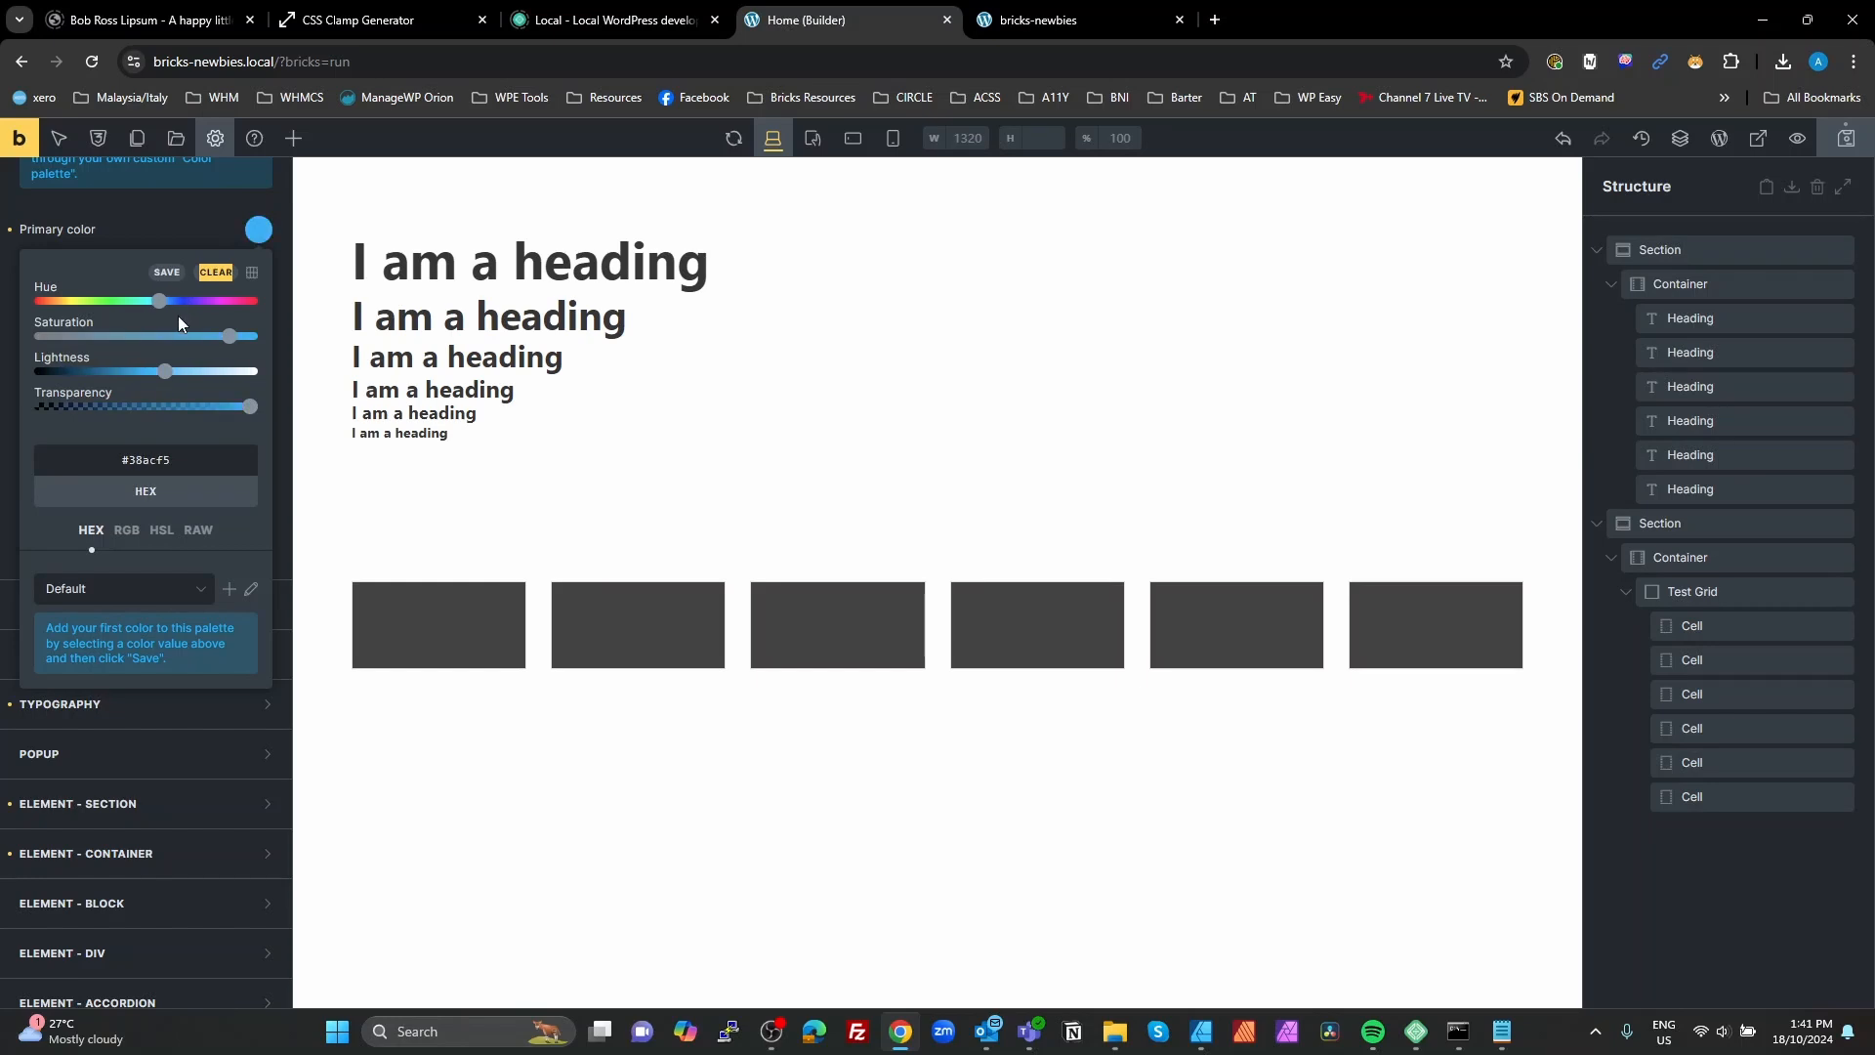
click(166, 274)
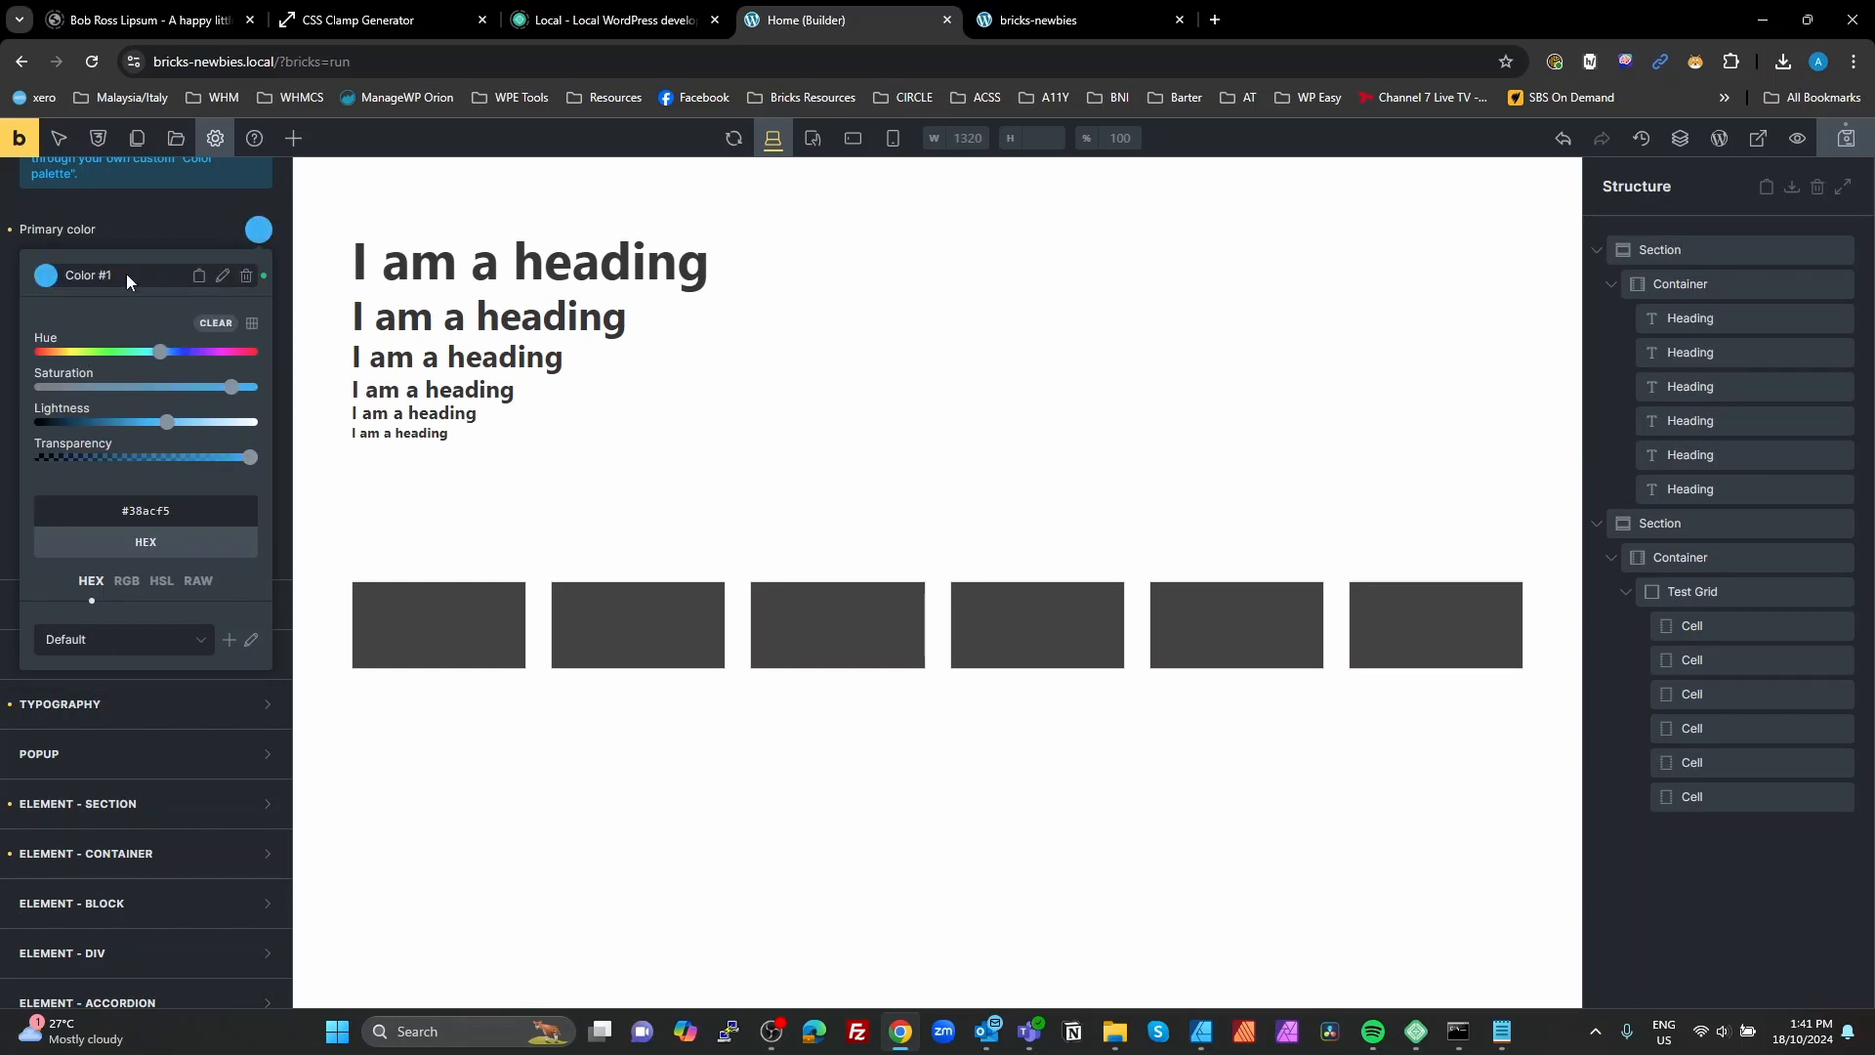
click(224, 274)
click(120, 265)
click(223, 277)
Step: Save a darker blue shade #065184 and a lighter blue shade #b1dcfc to the palette by adjusting the lightness
drag(168, 427, 99, 430)
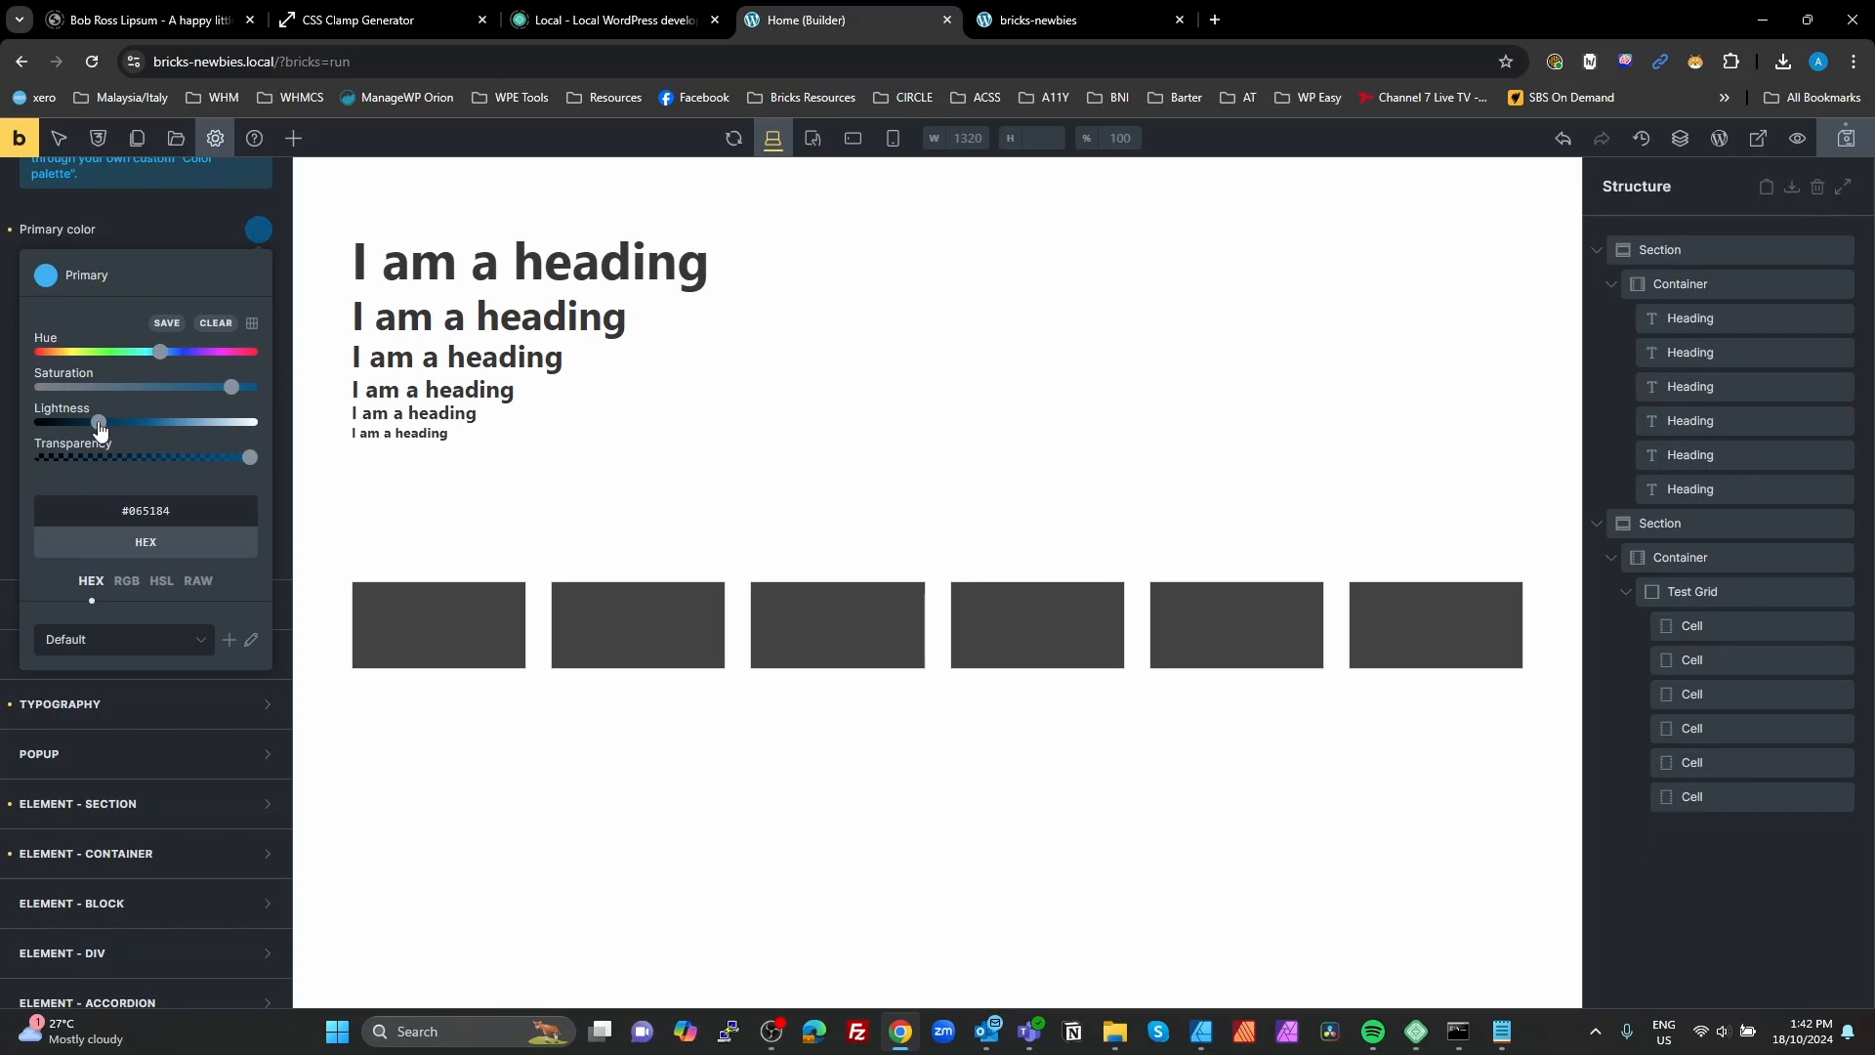
click(166, 323)
drag(106, 454, 217, 457)
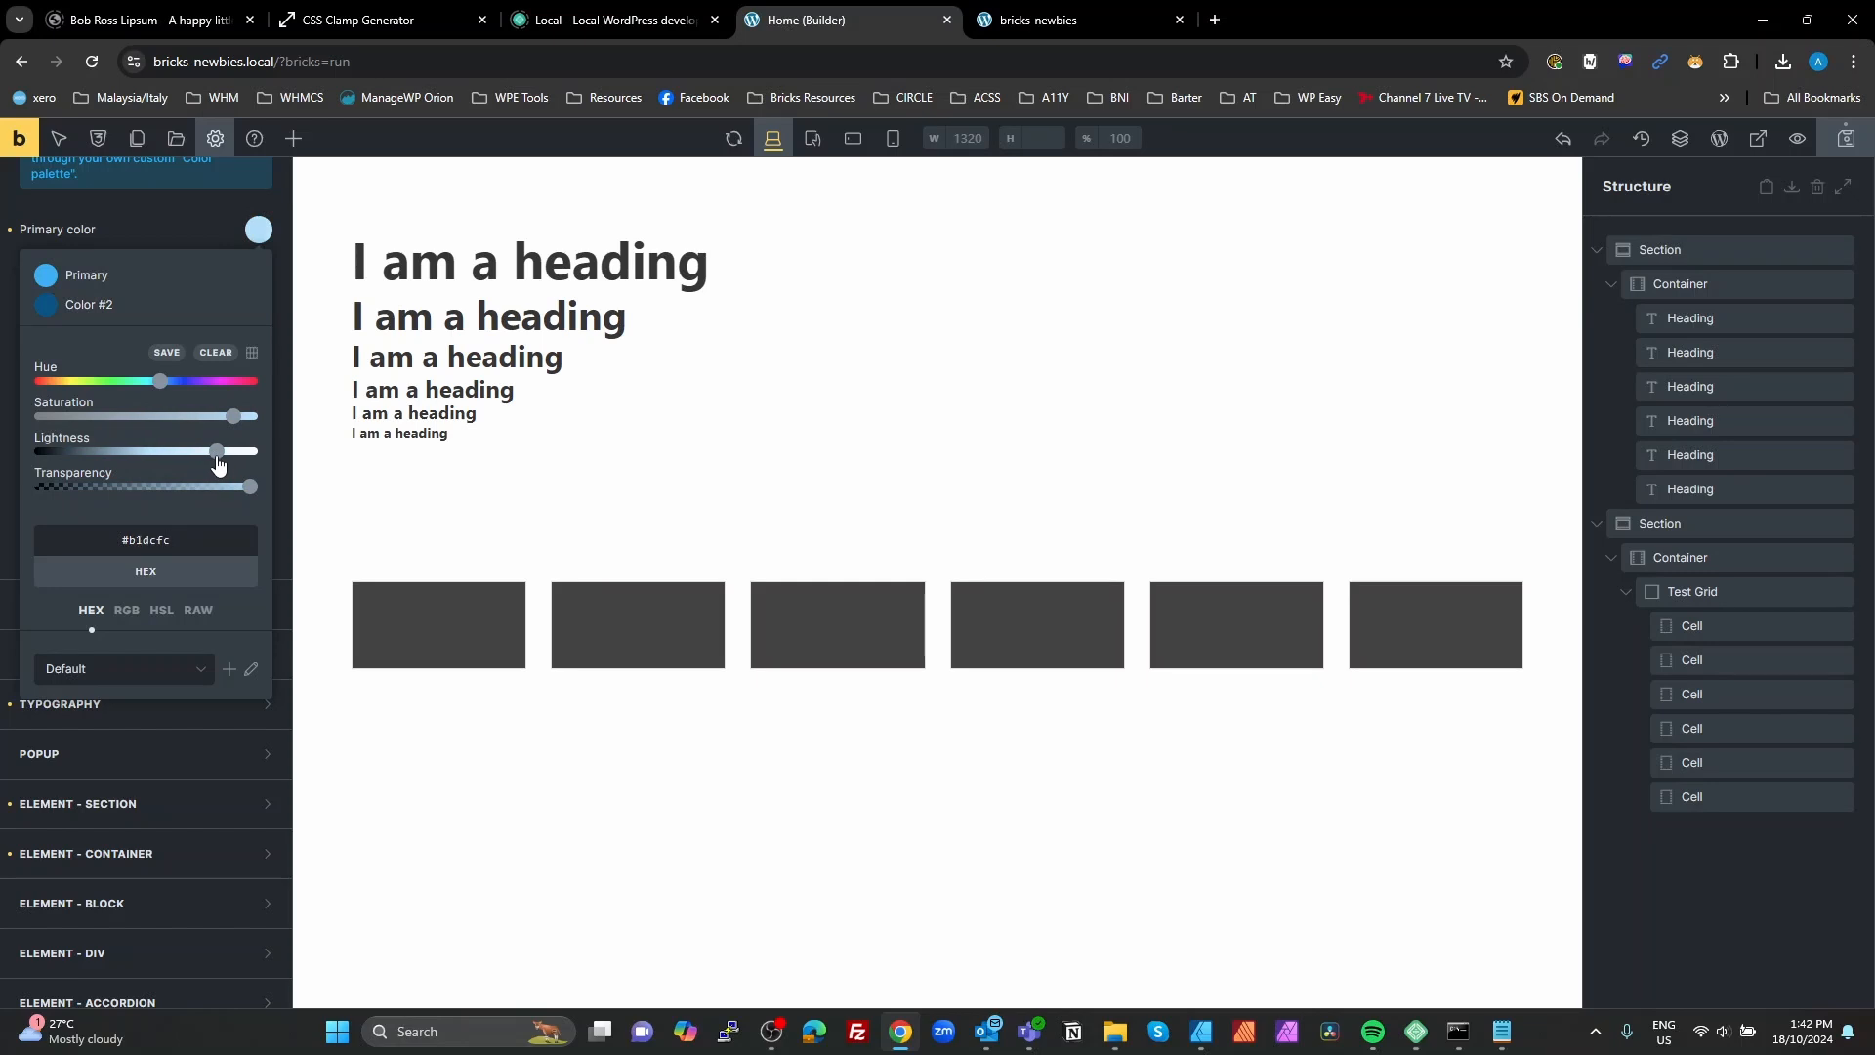
click(166, 353)
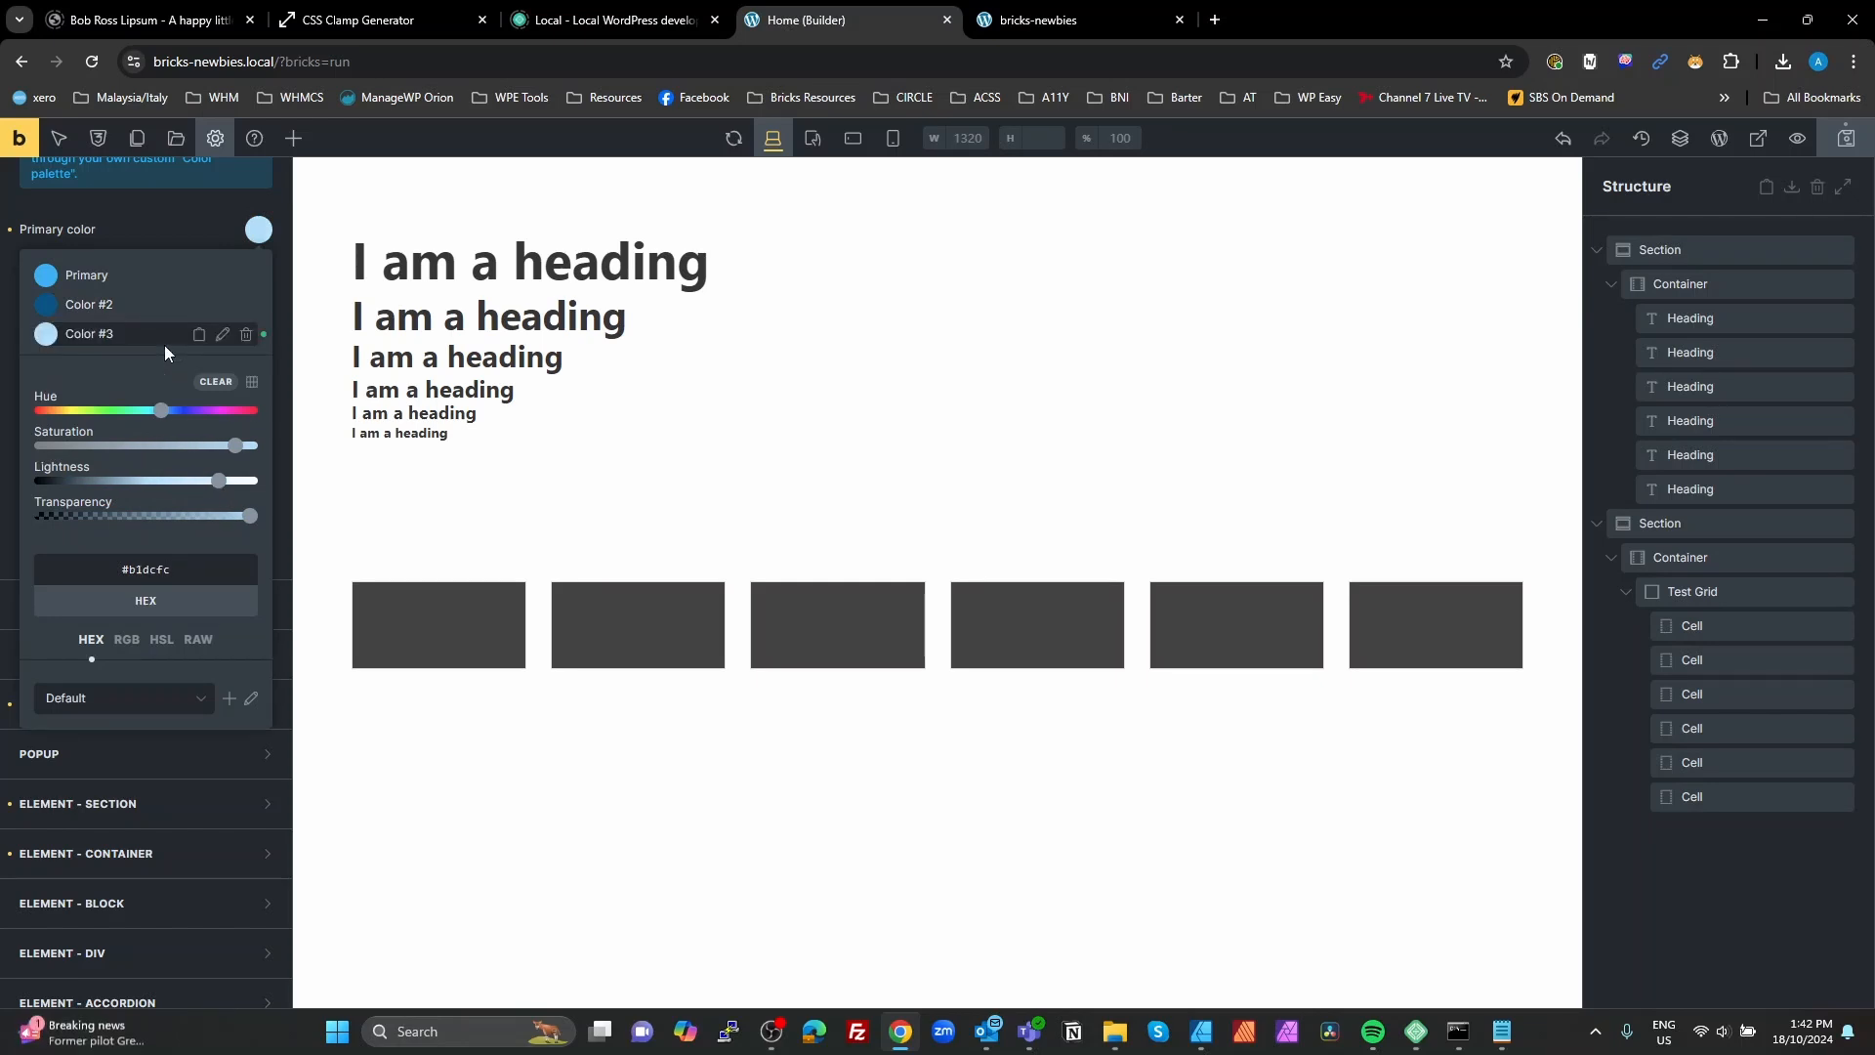
Step: Rename the dark blue palette color Color #2 as Primary Dark
click(136, 305)
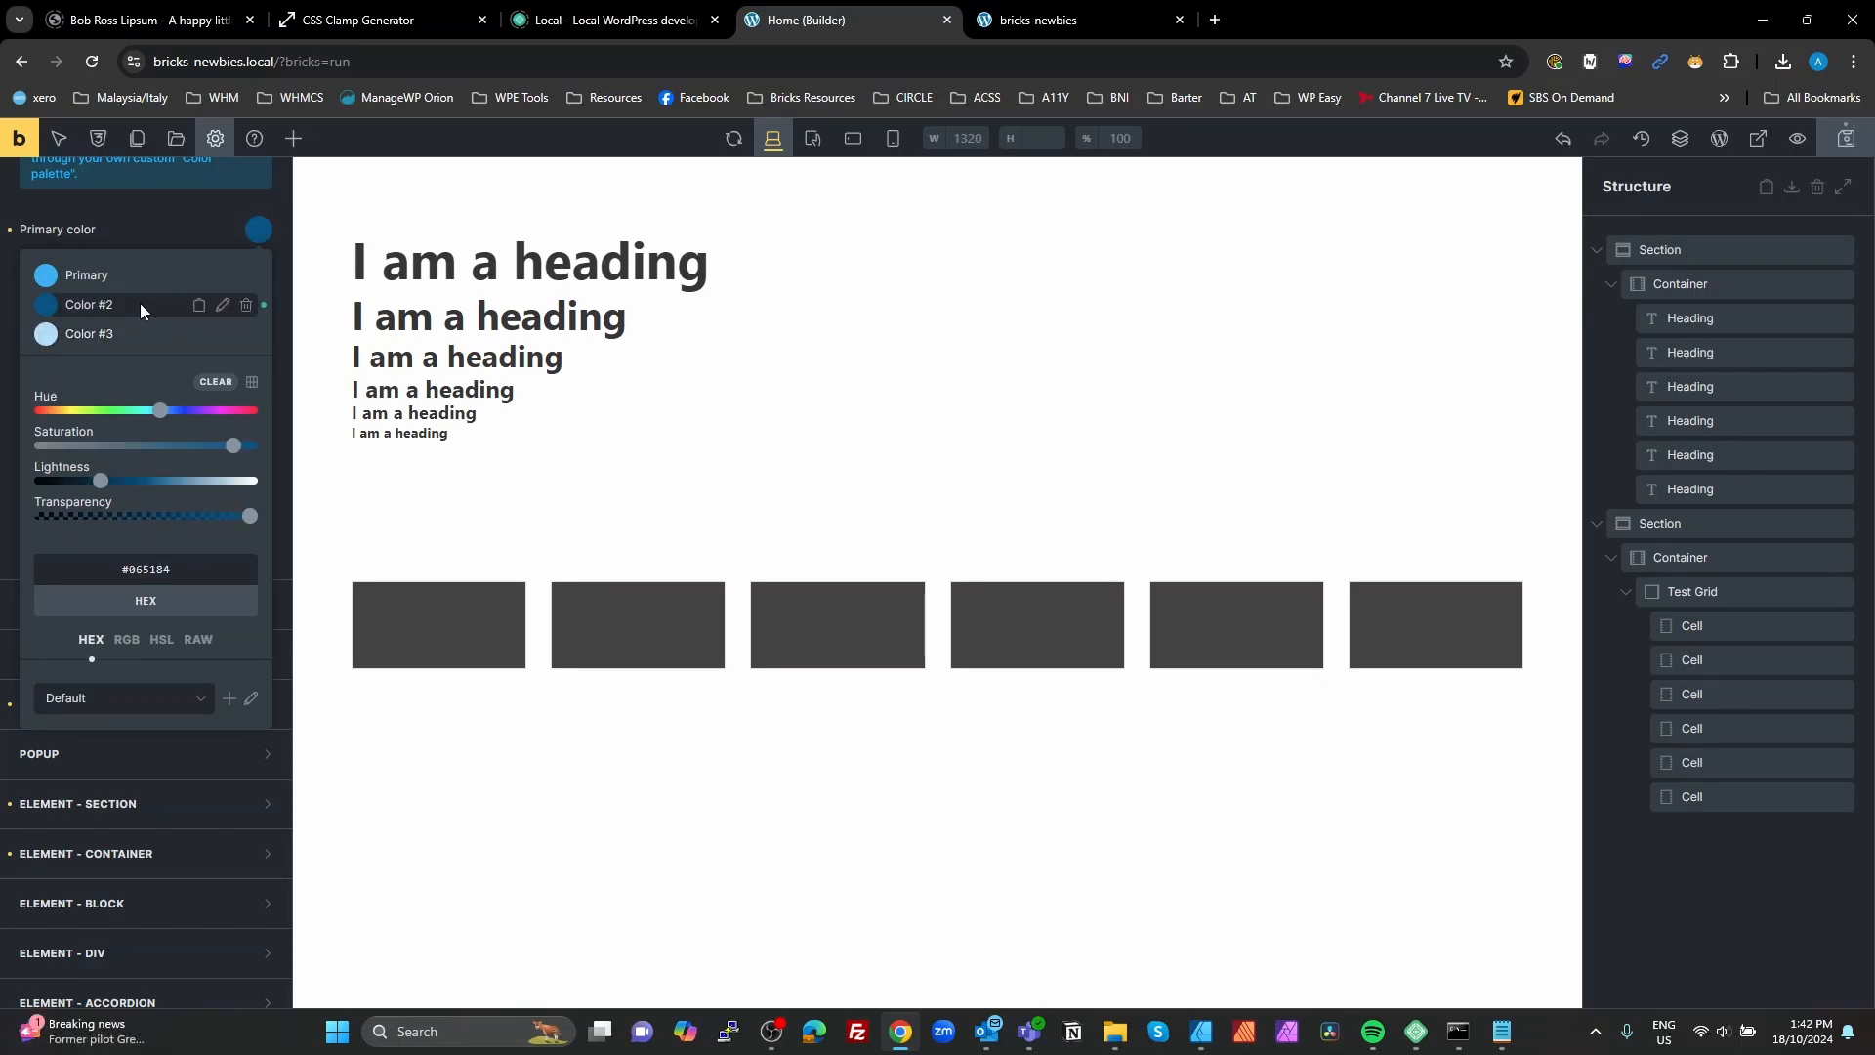
click(223, 305)
triple_click(78, 311)
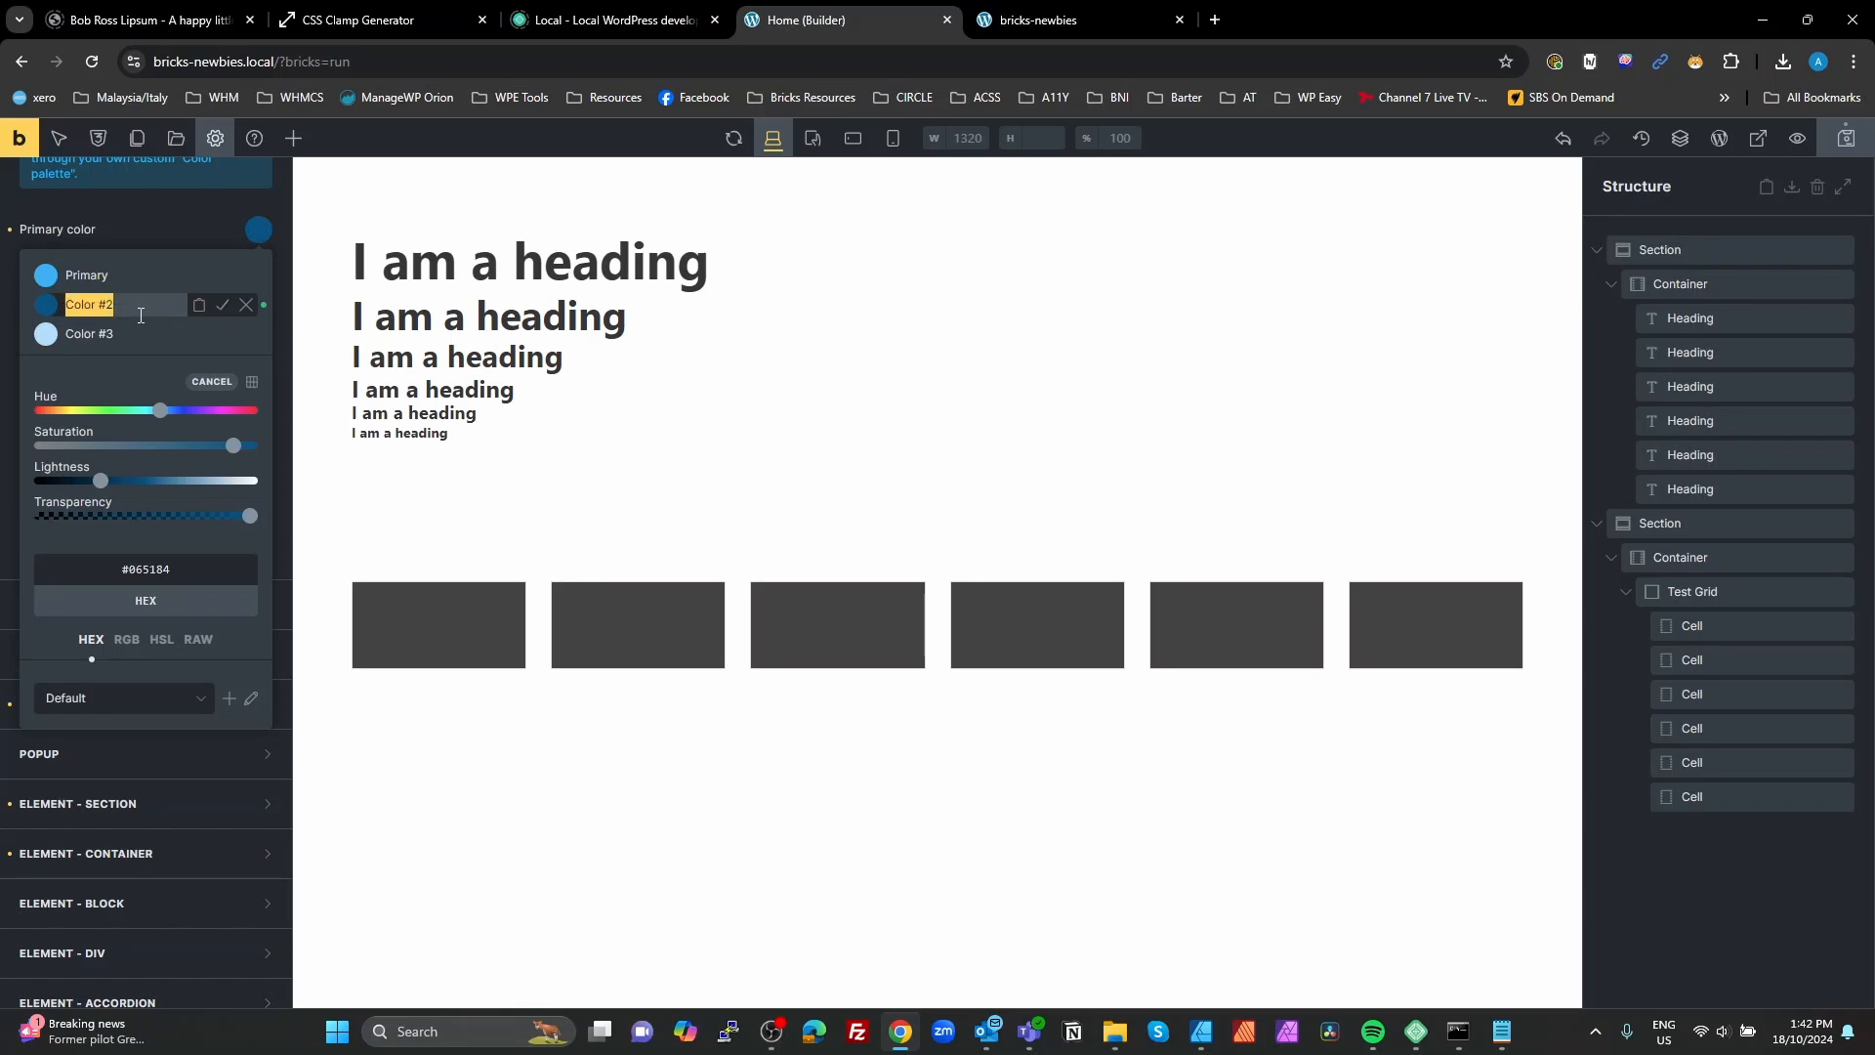
text(Primary Dark)
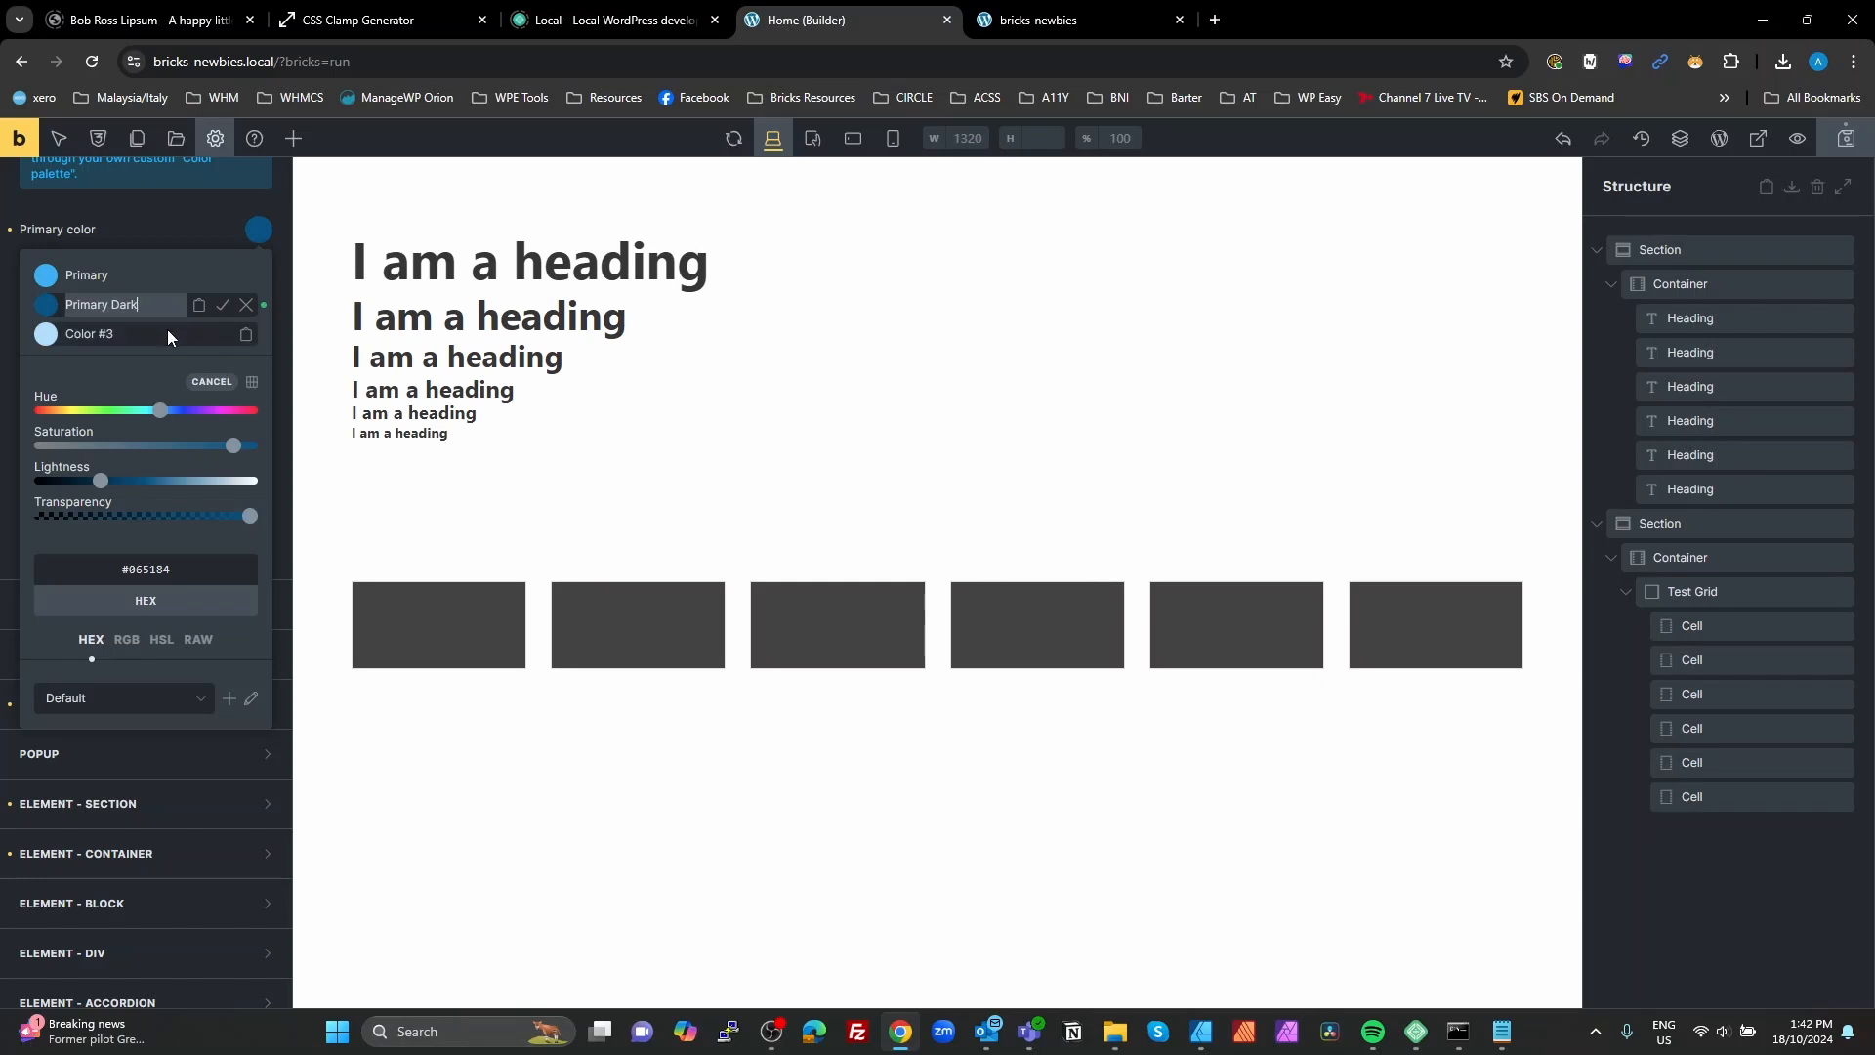
click(223, 303)
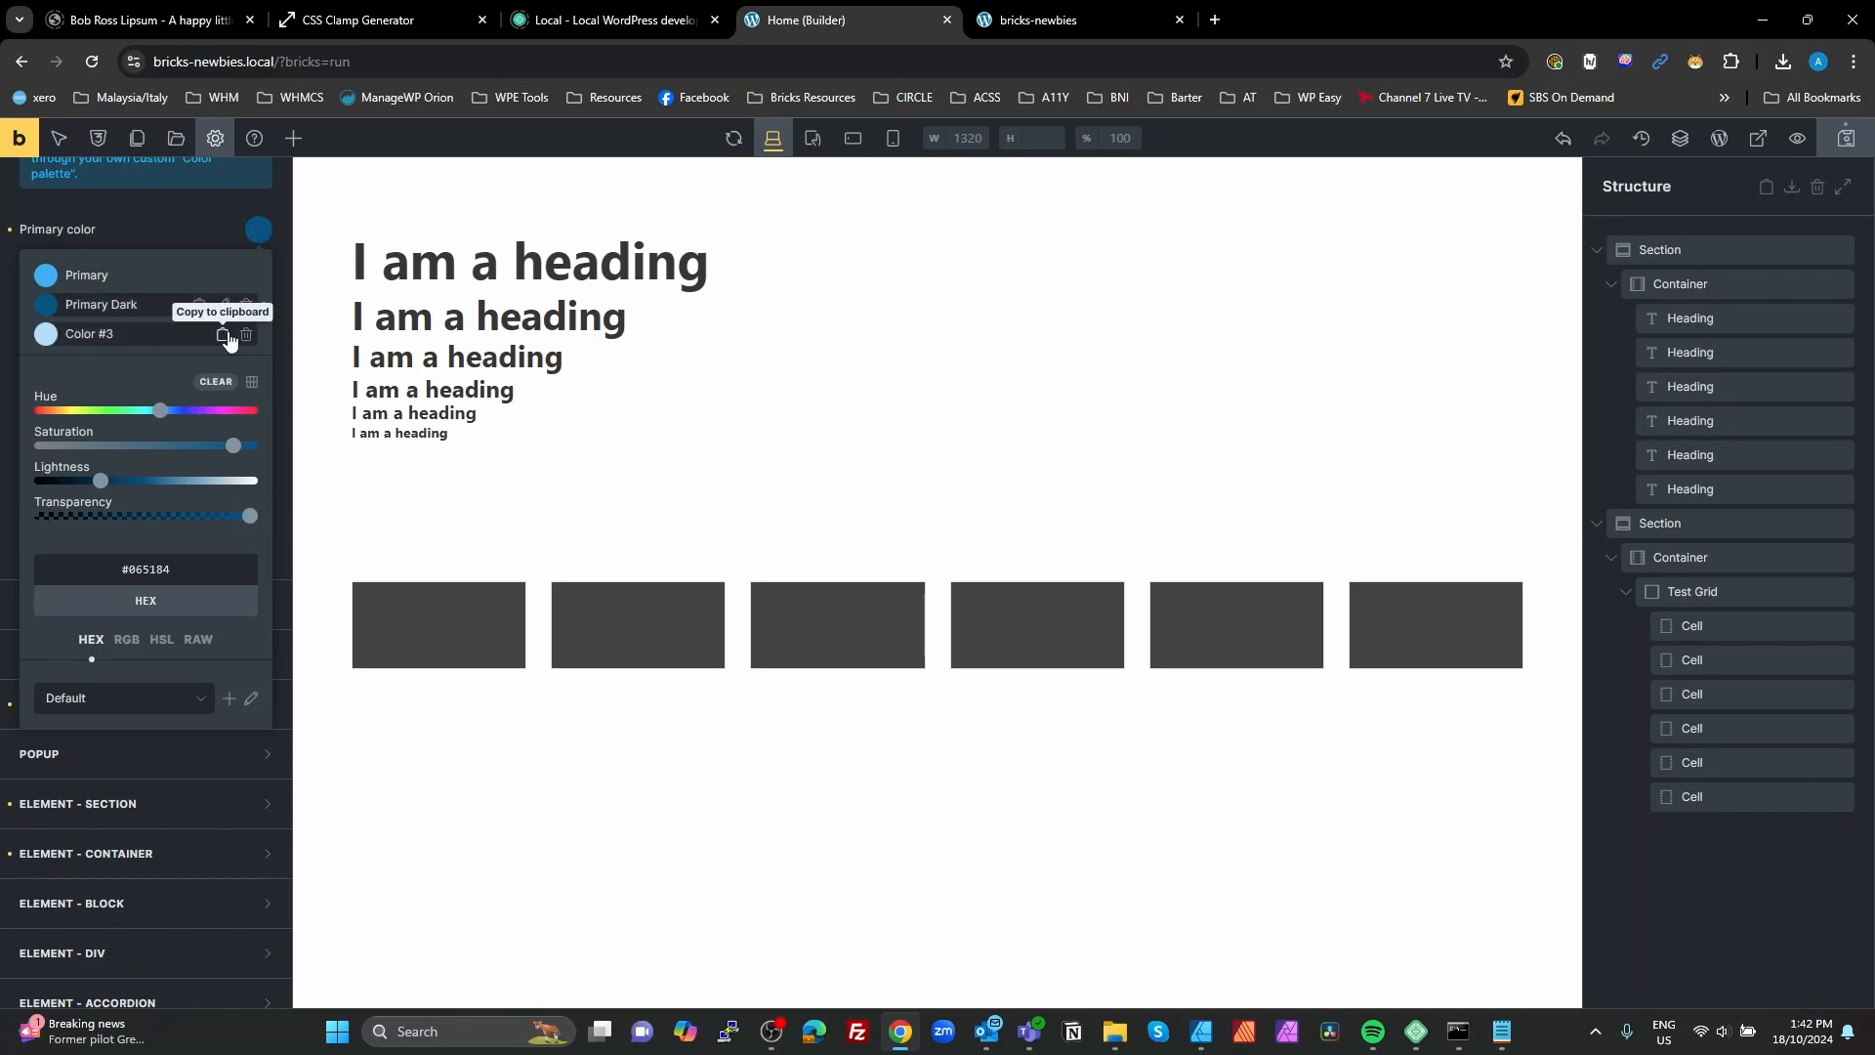
Step: Rename the light blue palette color Color #3 as Primary Light
click(149, 332)
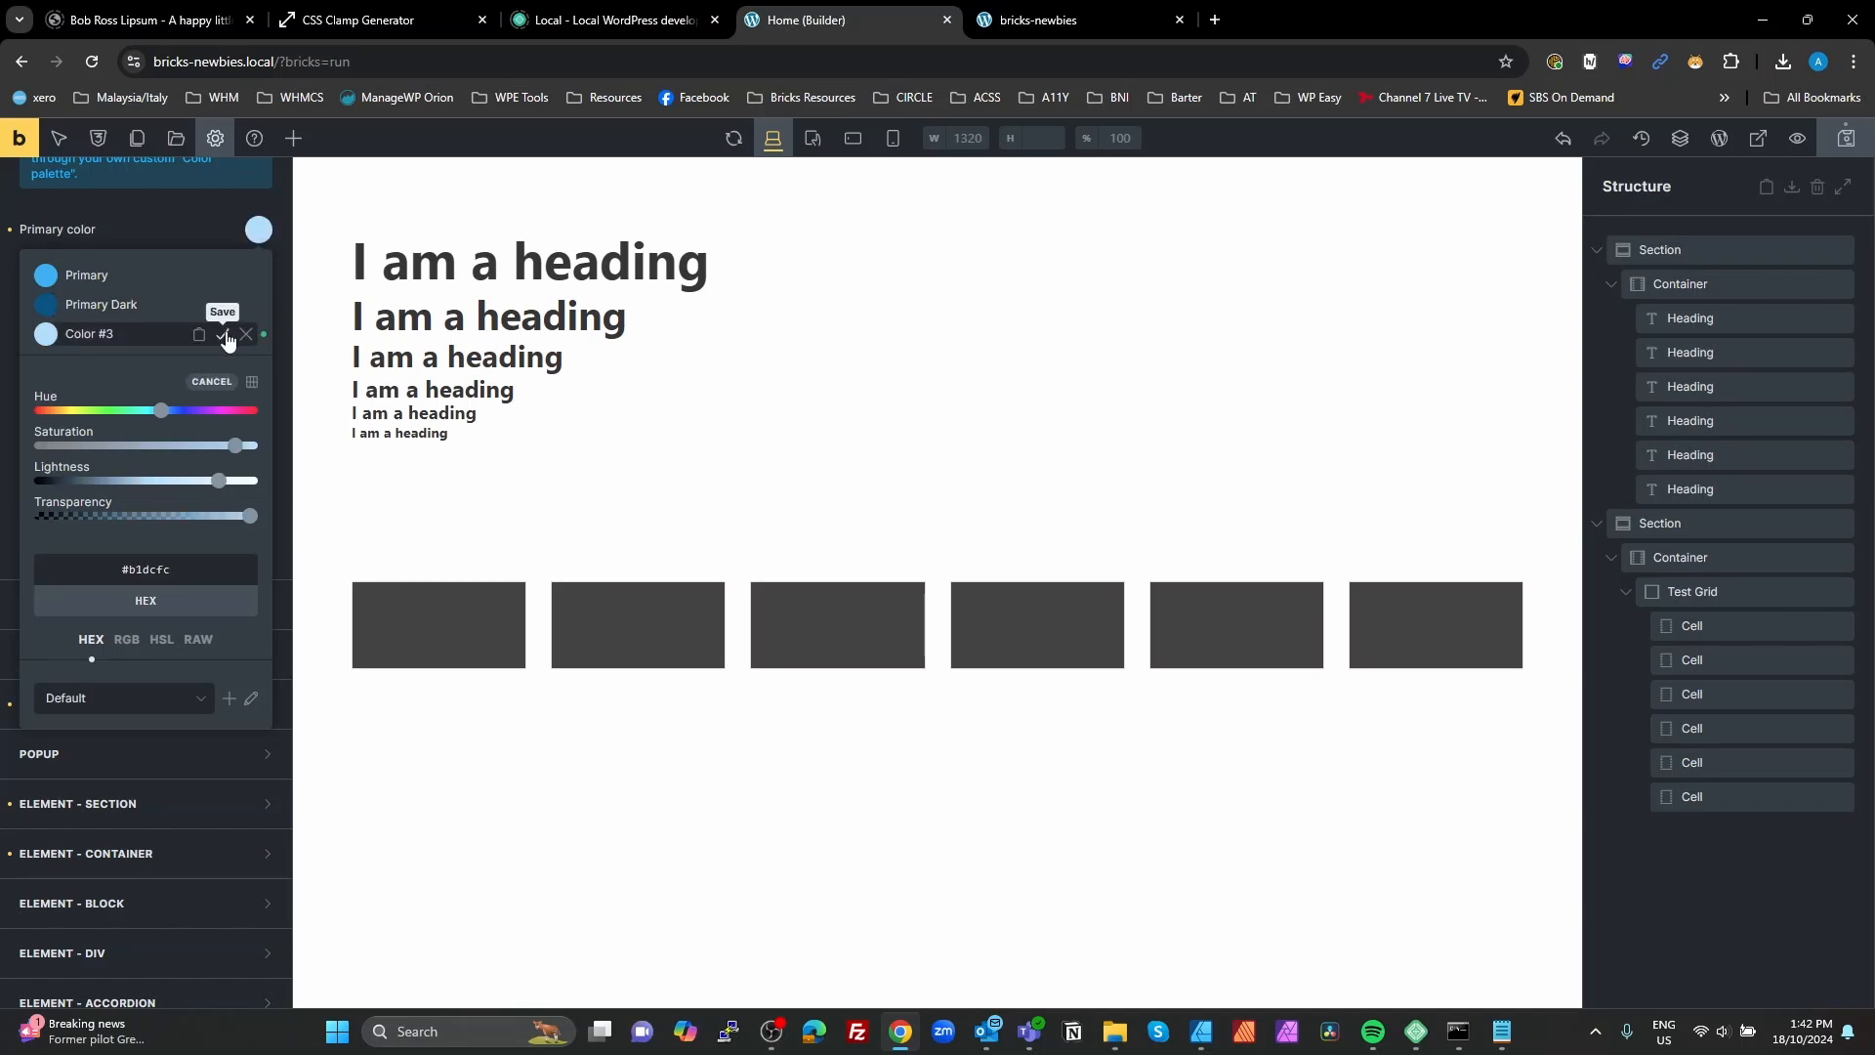
click(224, 335)
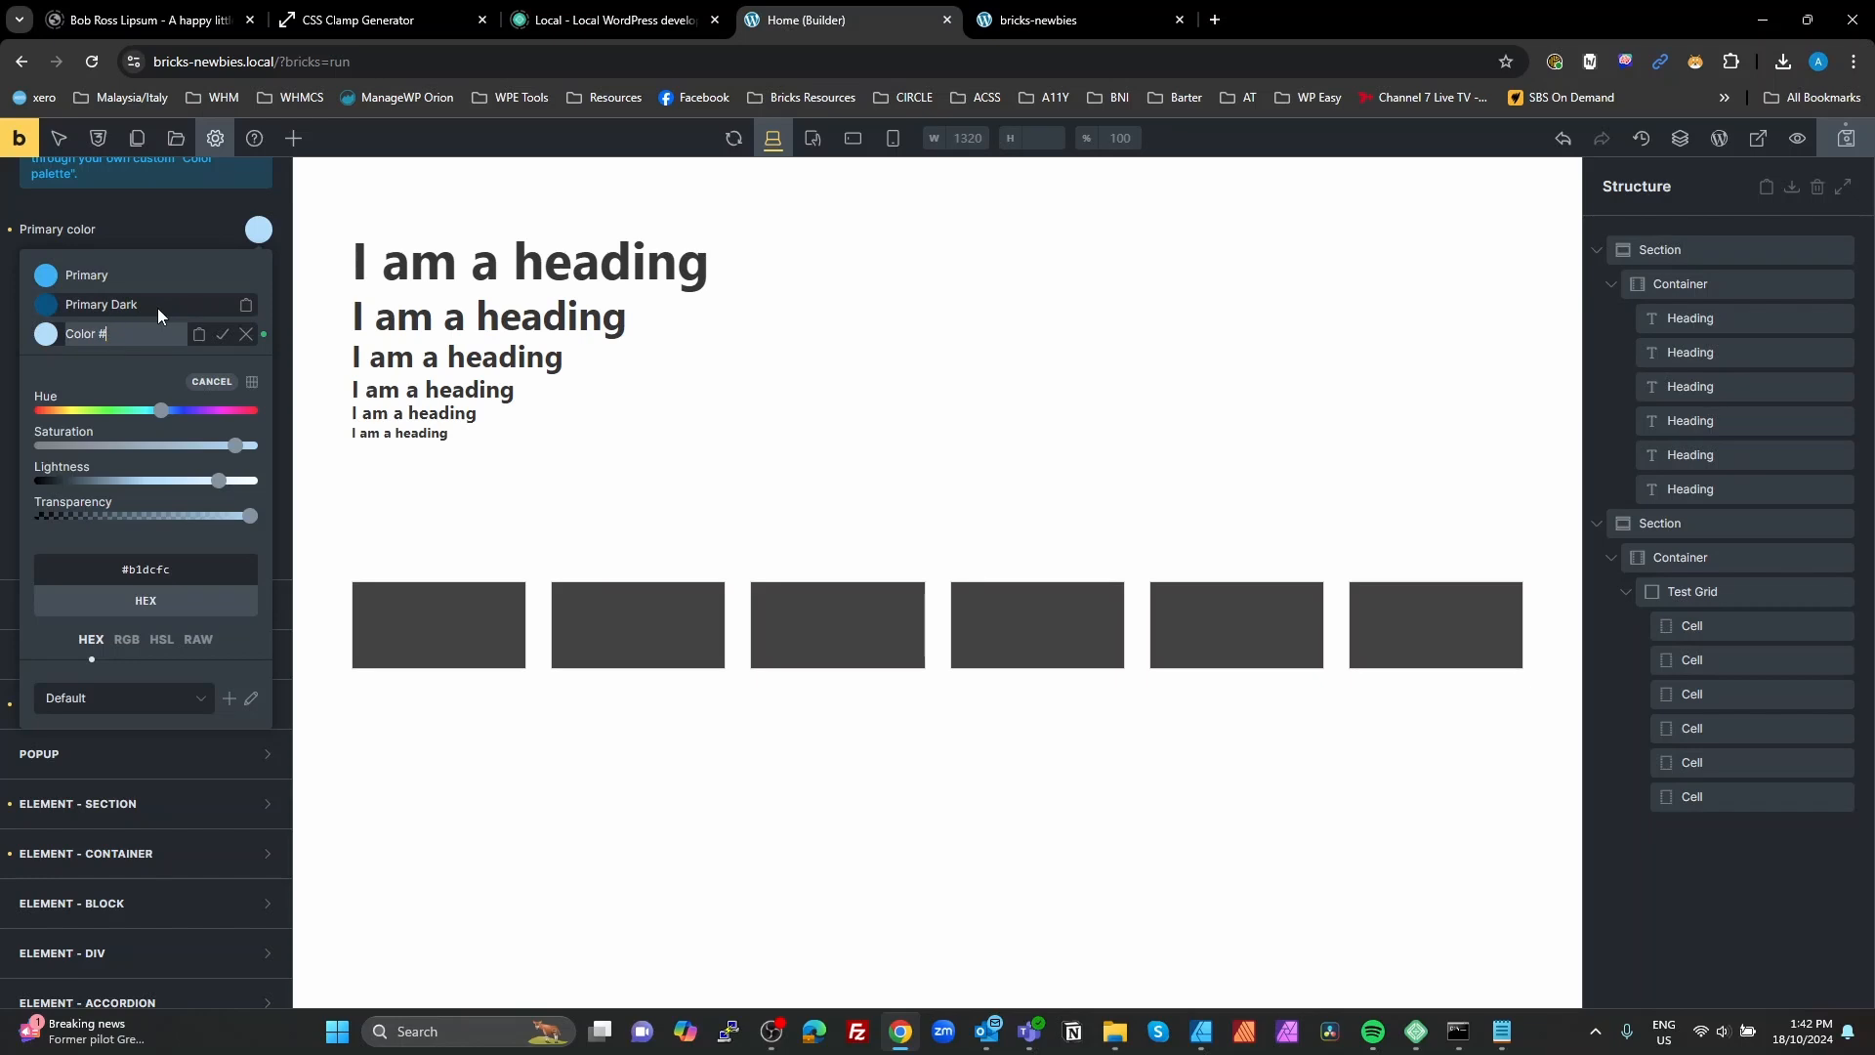
key(ctrl+a)
key(BackSpace)
text(Primar)
click(222, 334)
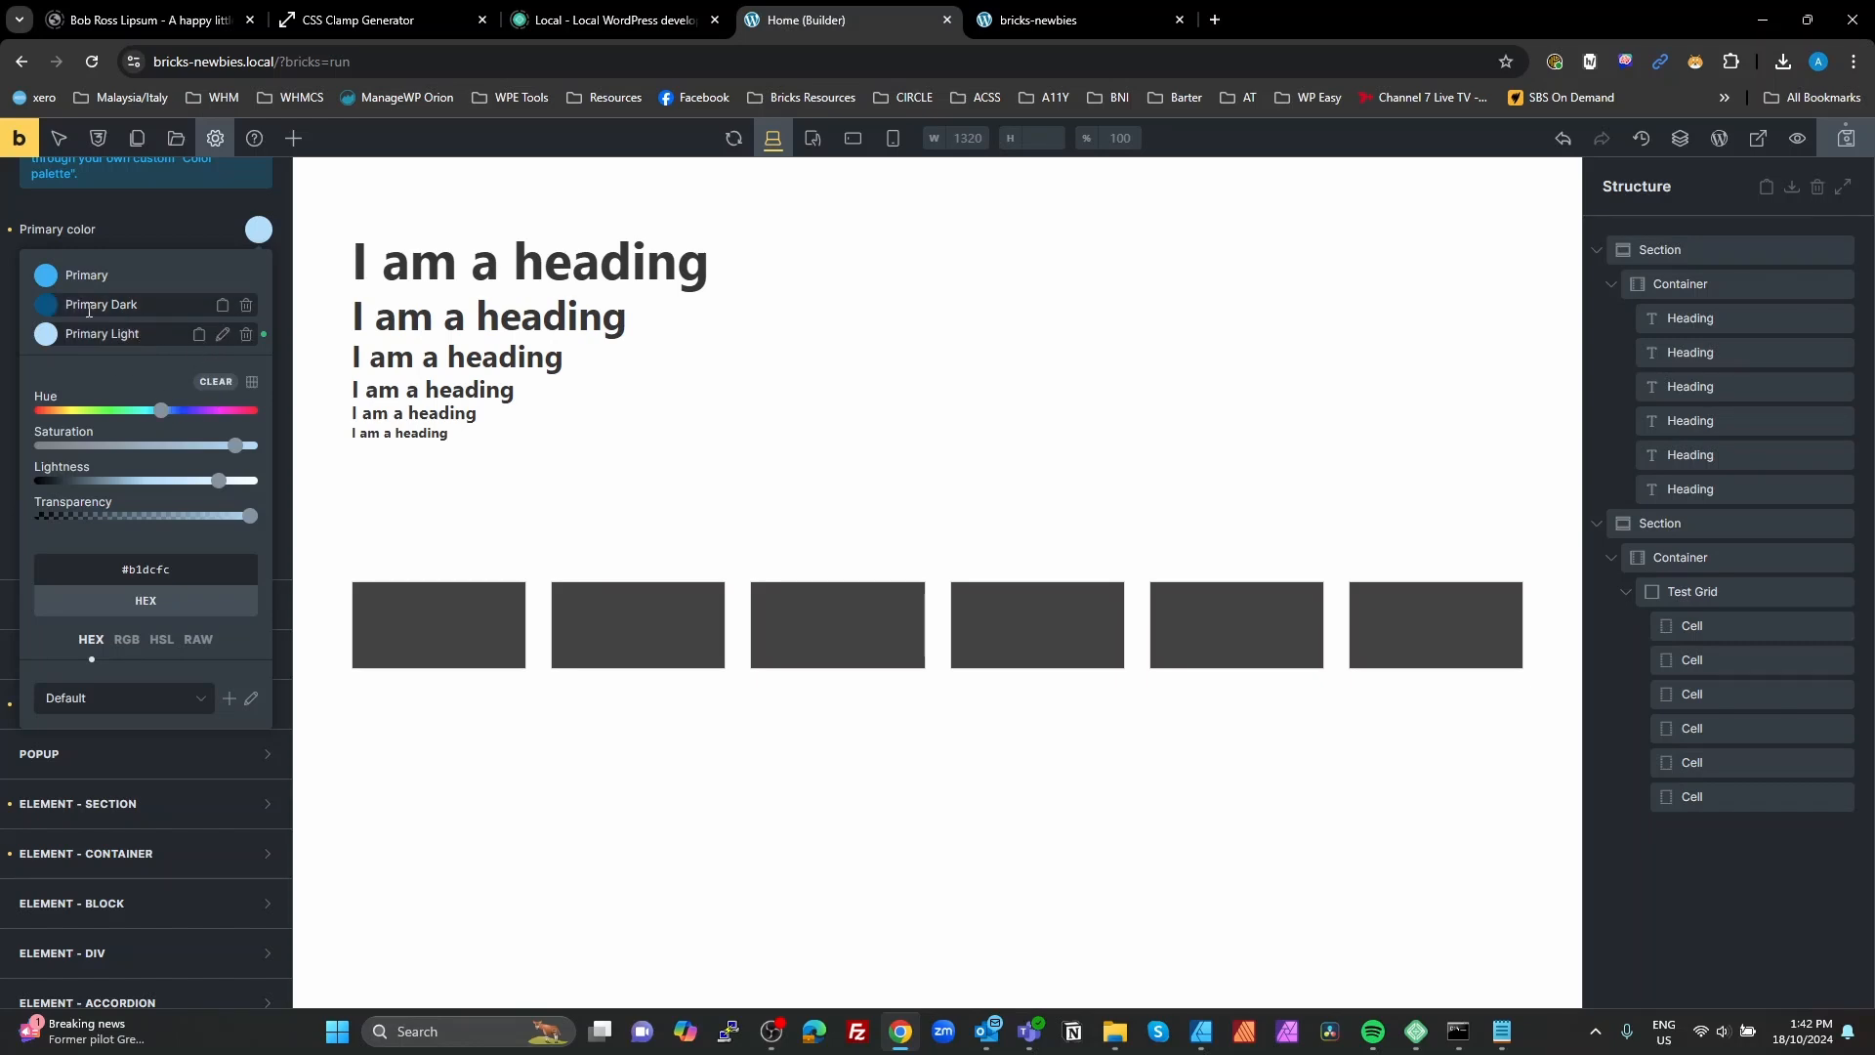
Step: Shift the hue of Primary Dark to green #068932, save it as a new palette color and name it Secondary
click(119, 305)
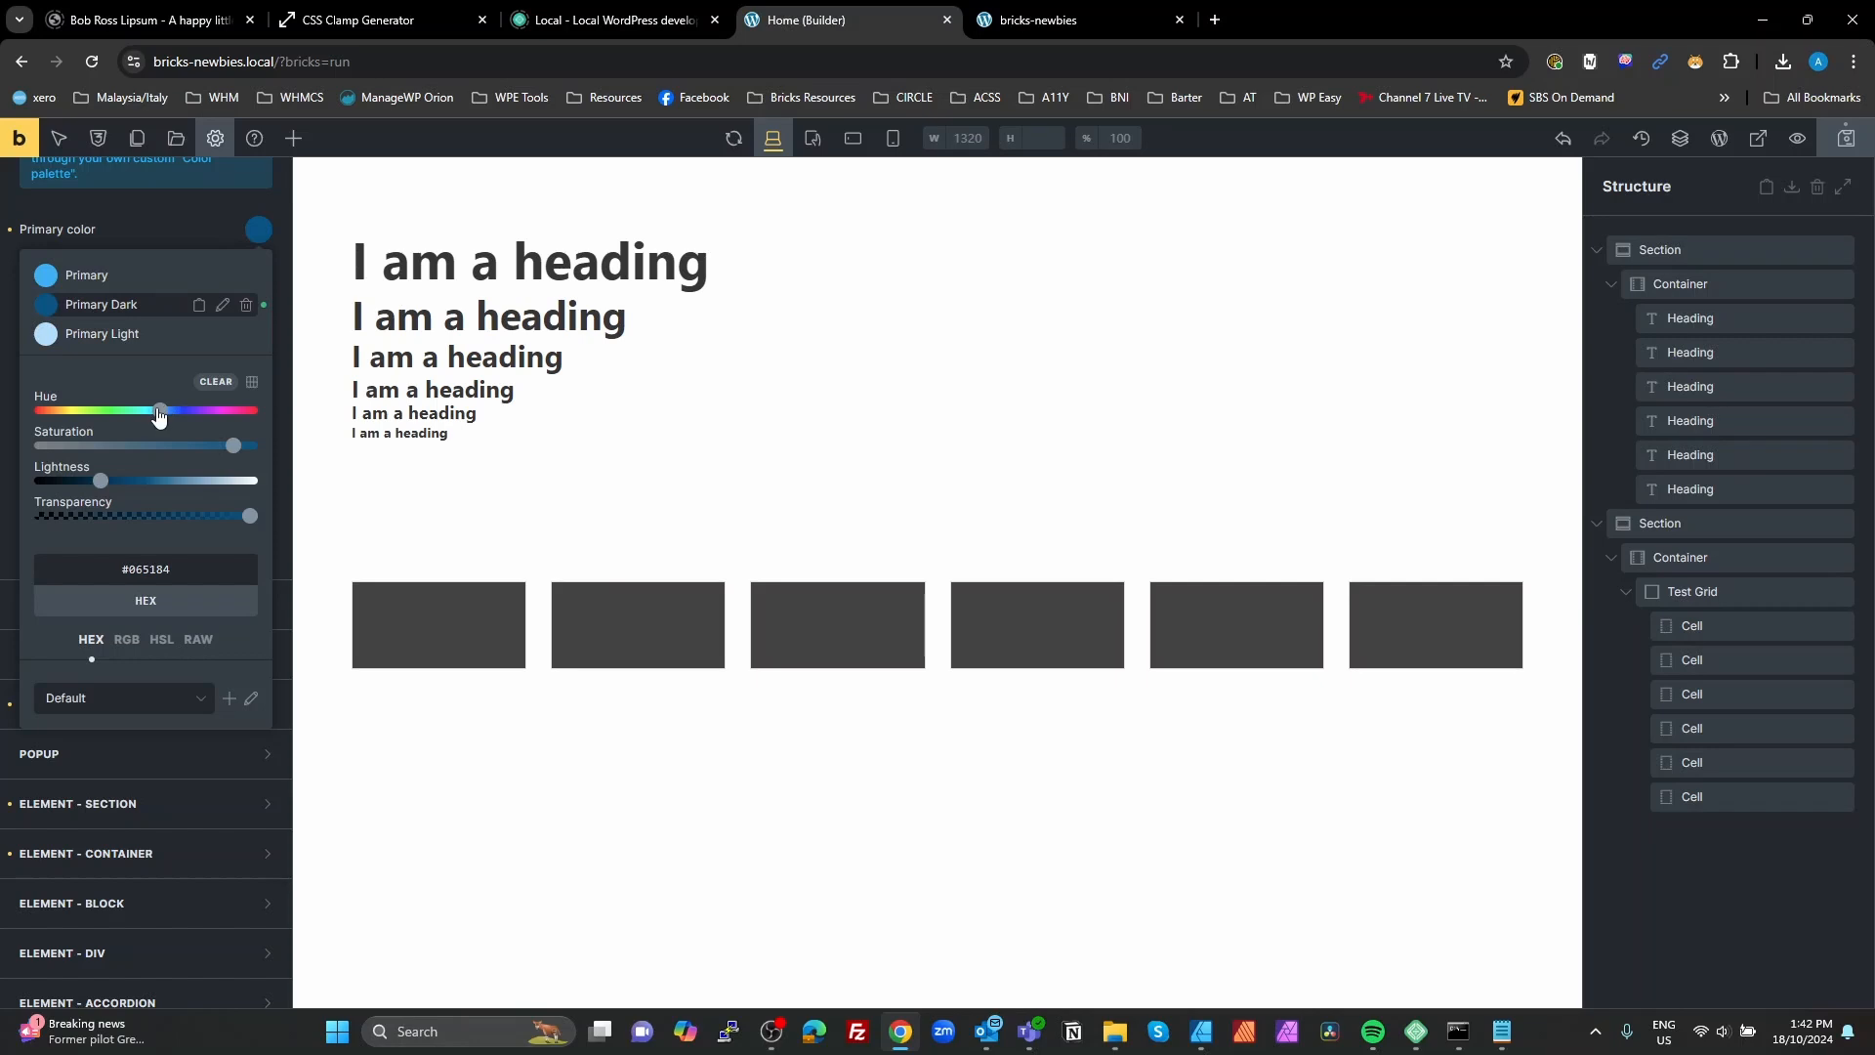
drag(161, 409, 132, 415)
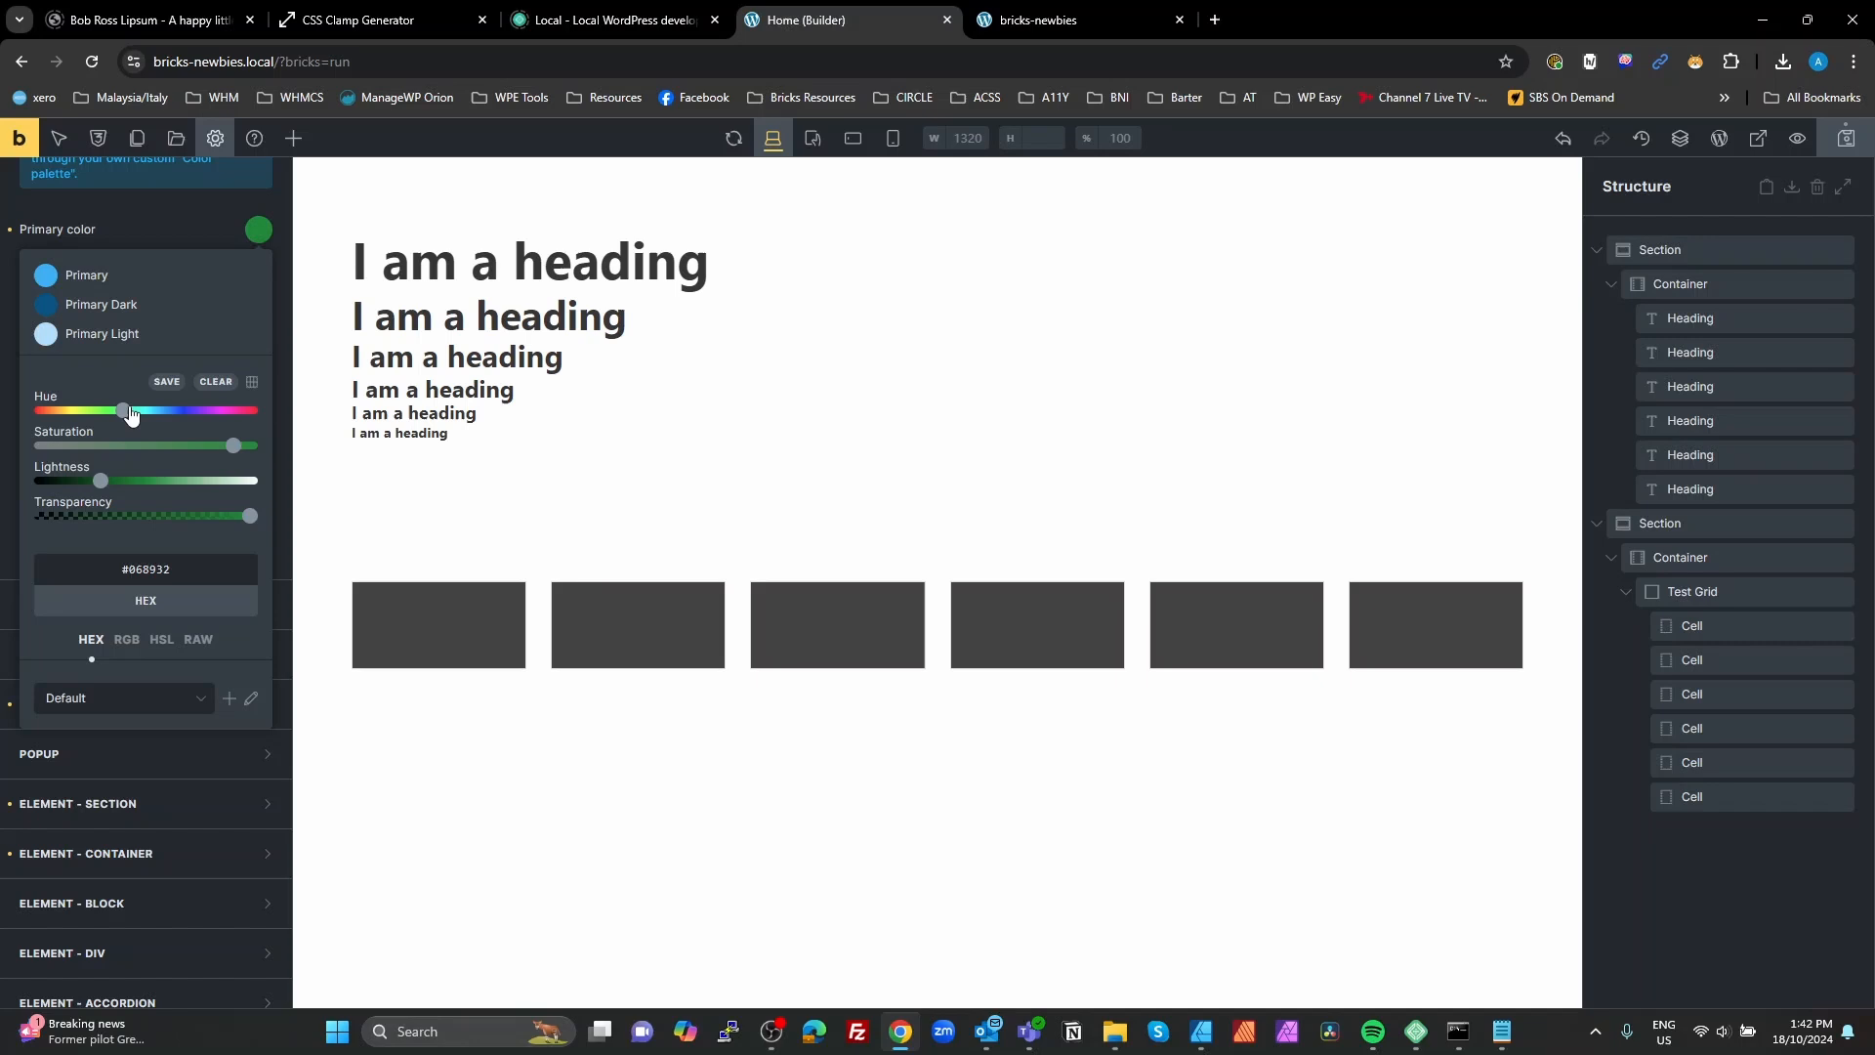
click(173, 382)
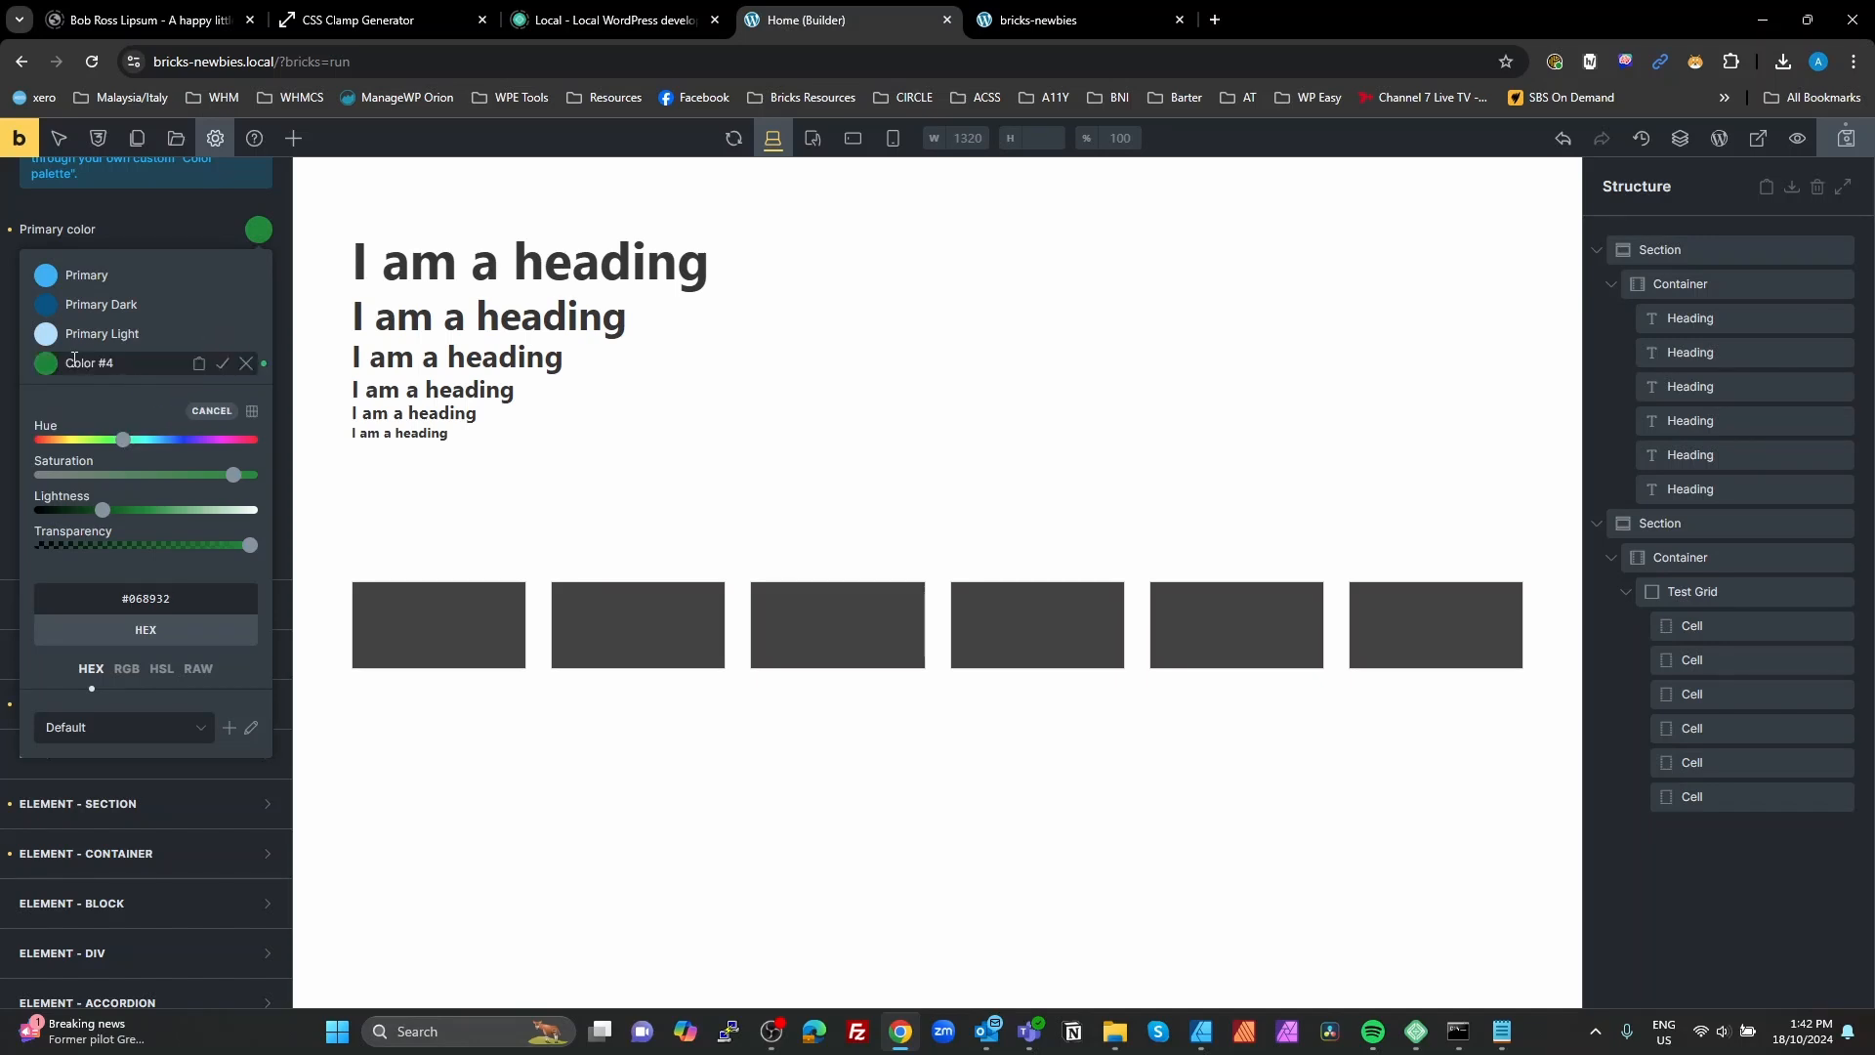
triple_click(146, 358)
text(Secondary)
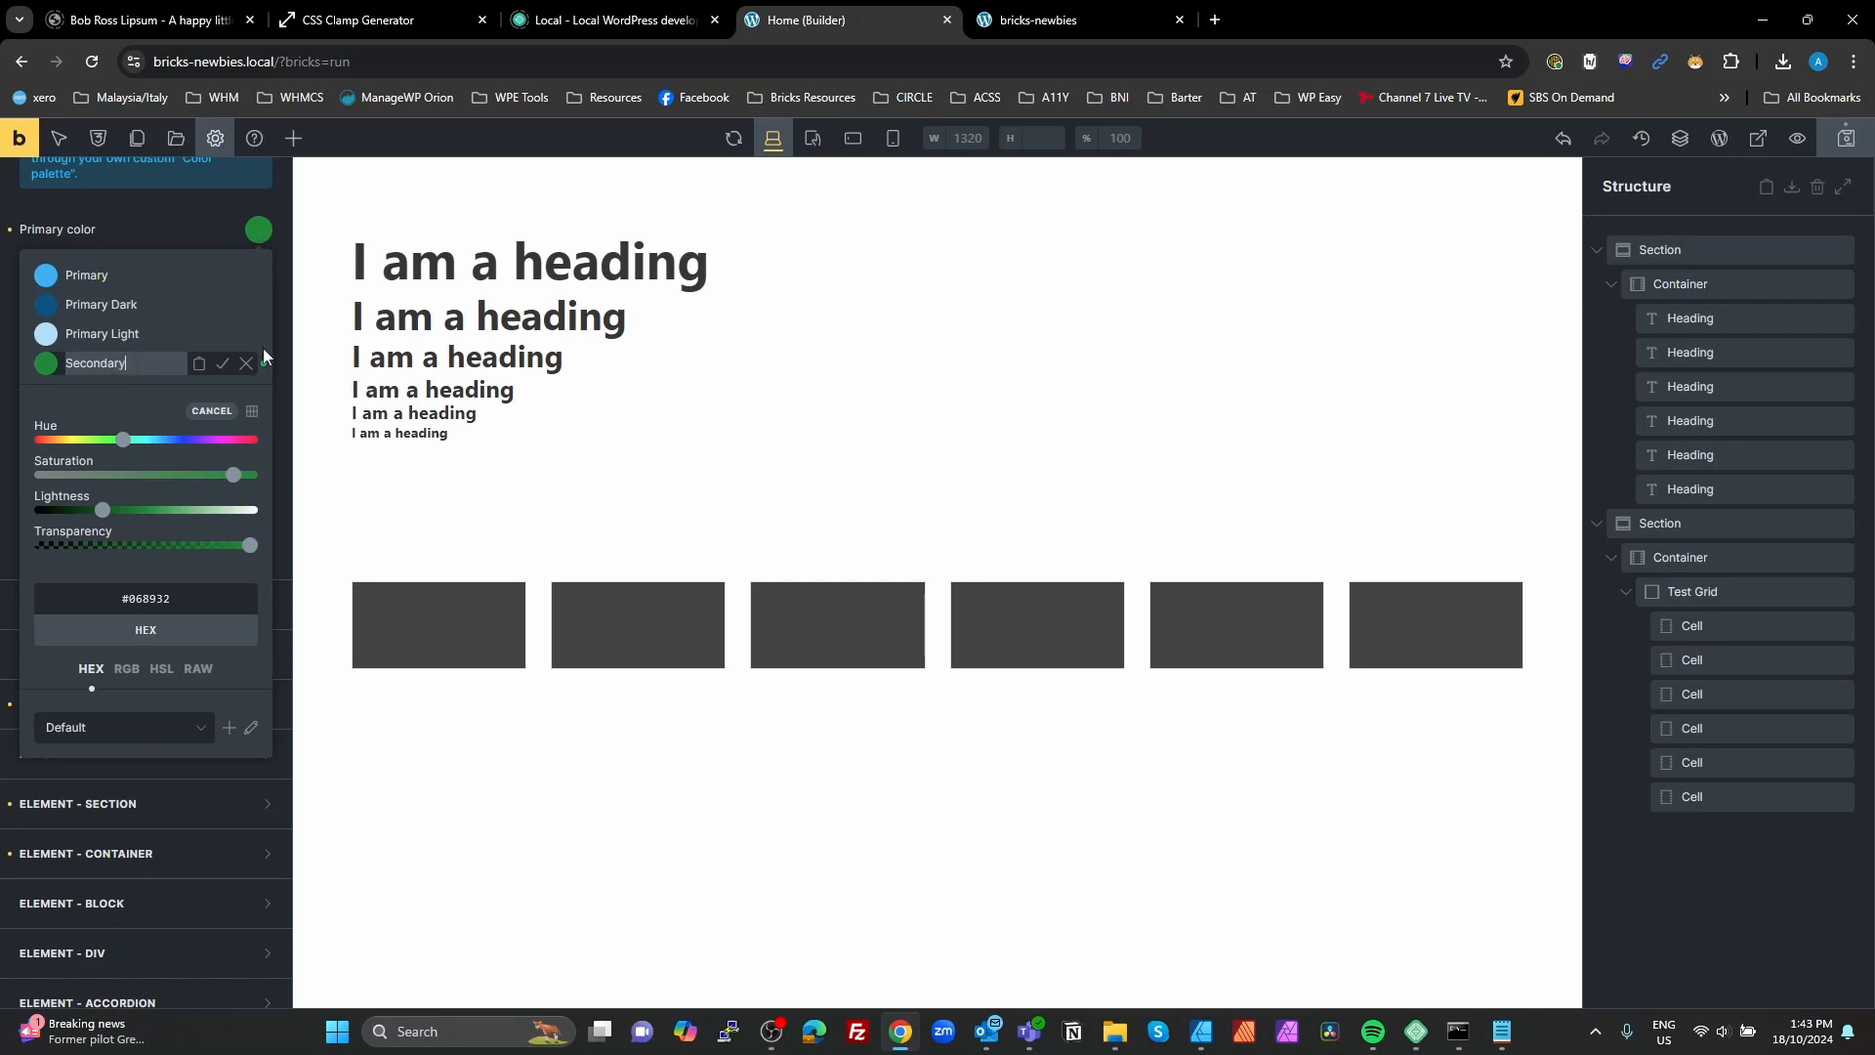
click(223, 363)
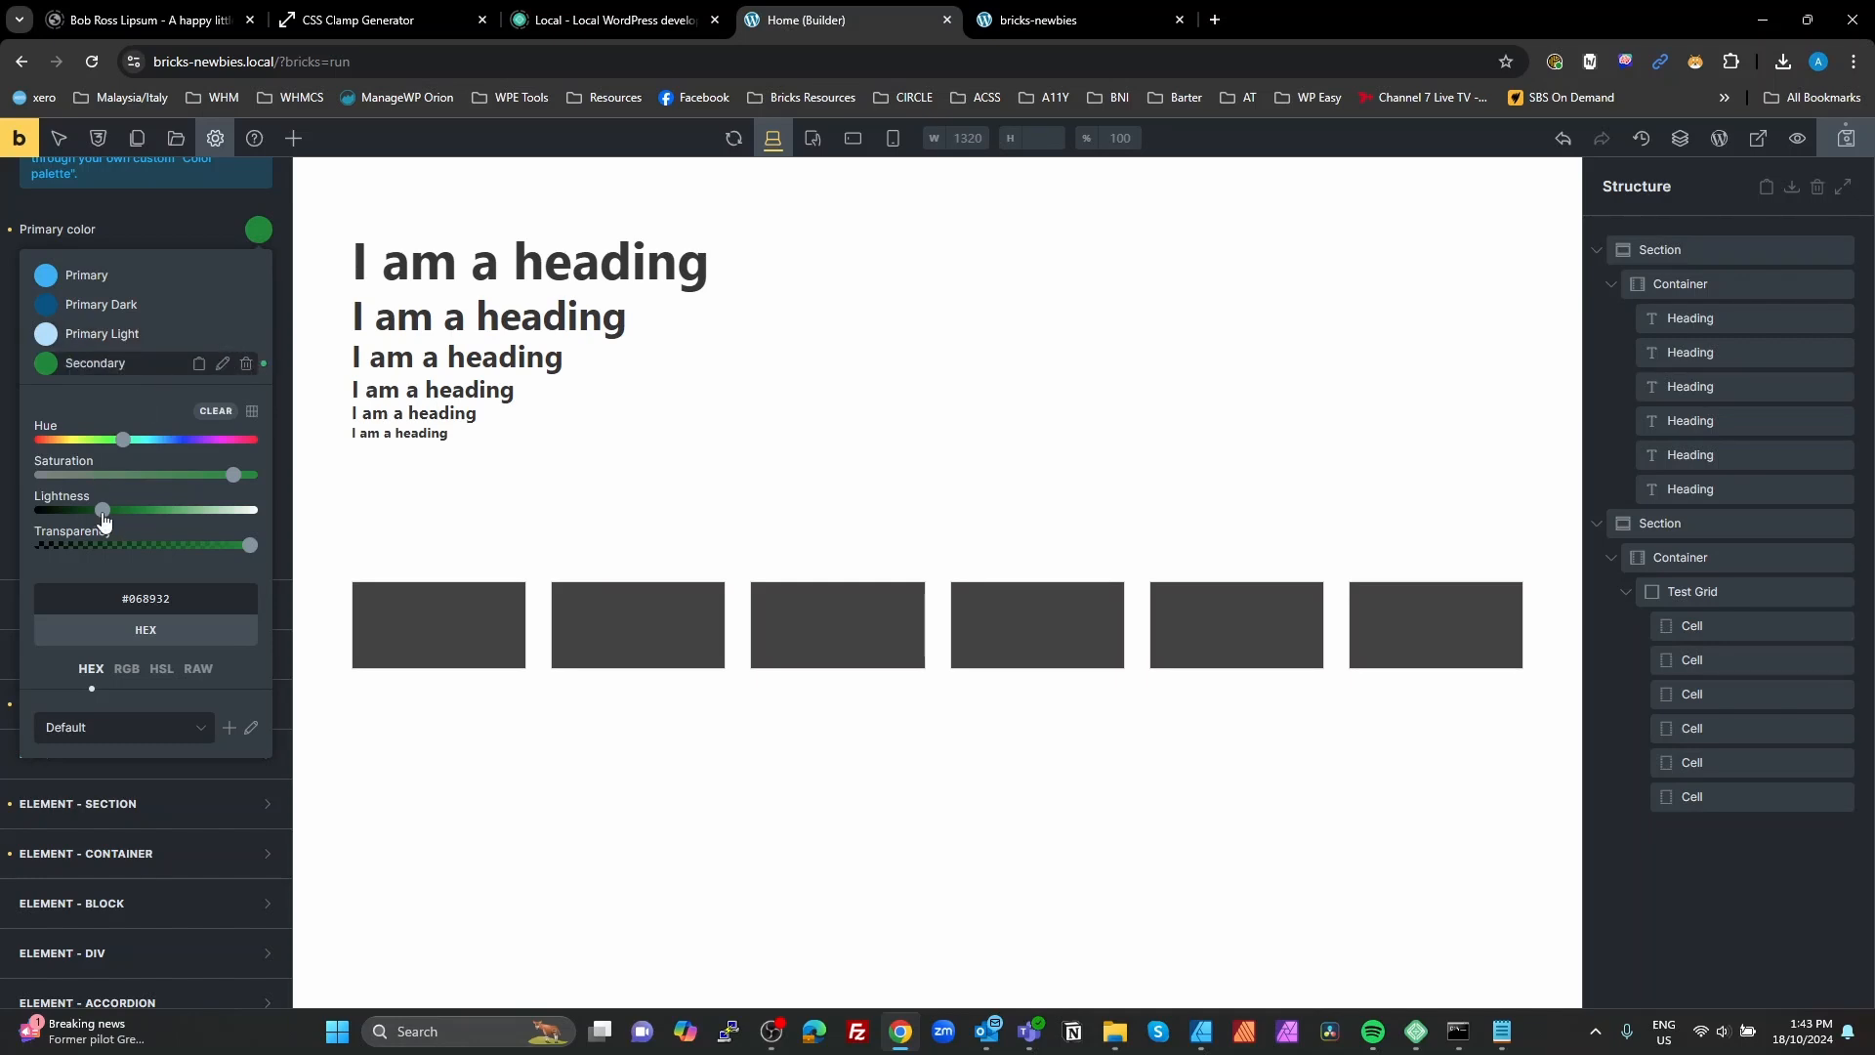
Step: Save a darker green shade #034e1e and a lighter green shade #d3fde2 to the palette by adjusting the lightness
drag(105, 518, 76, 518)
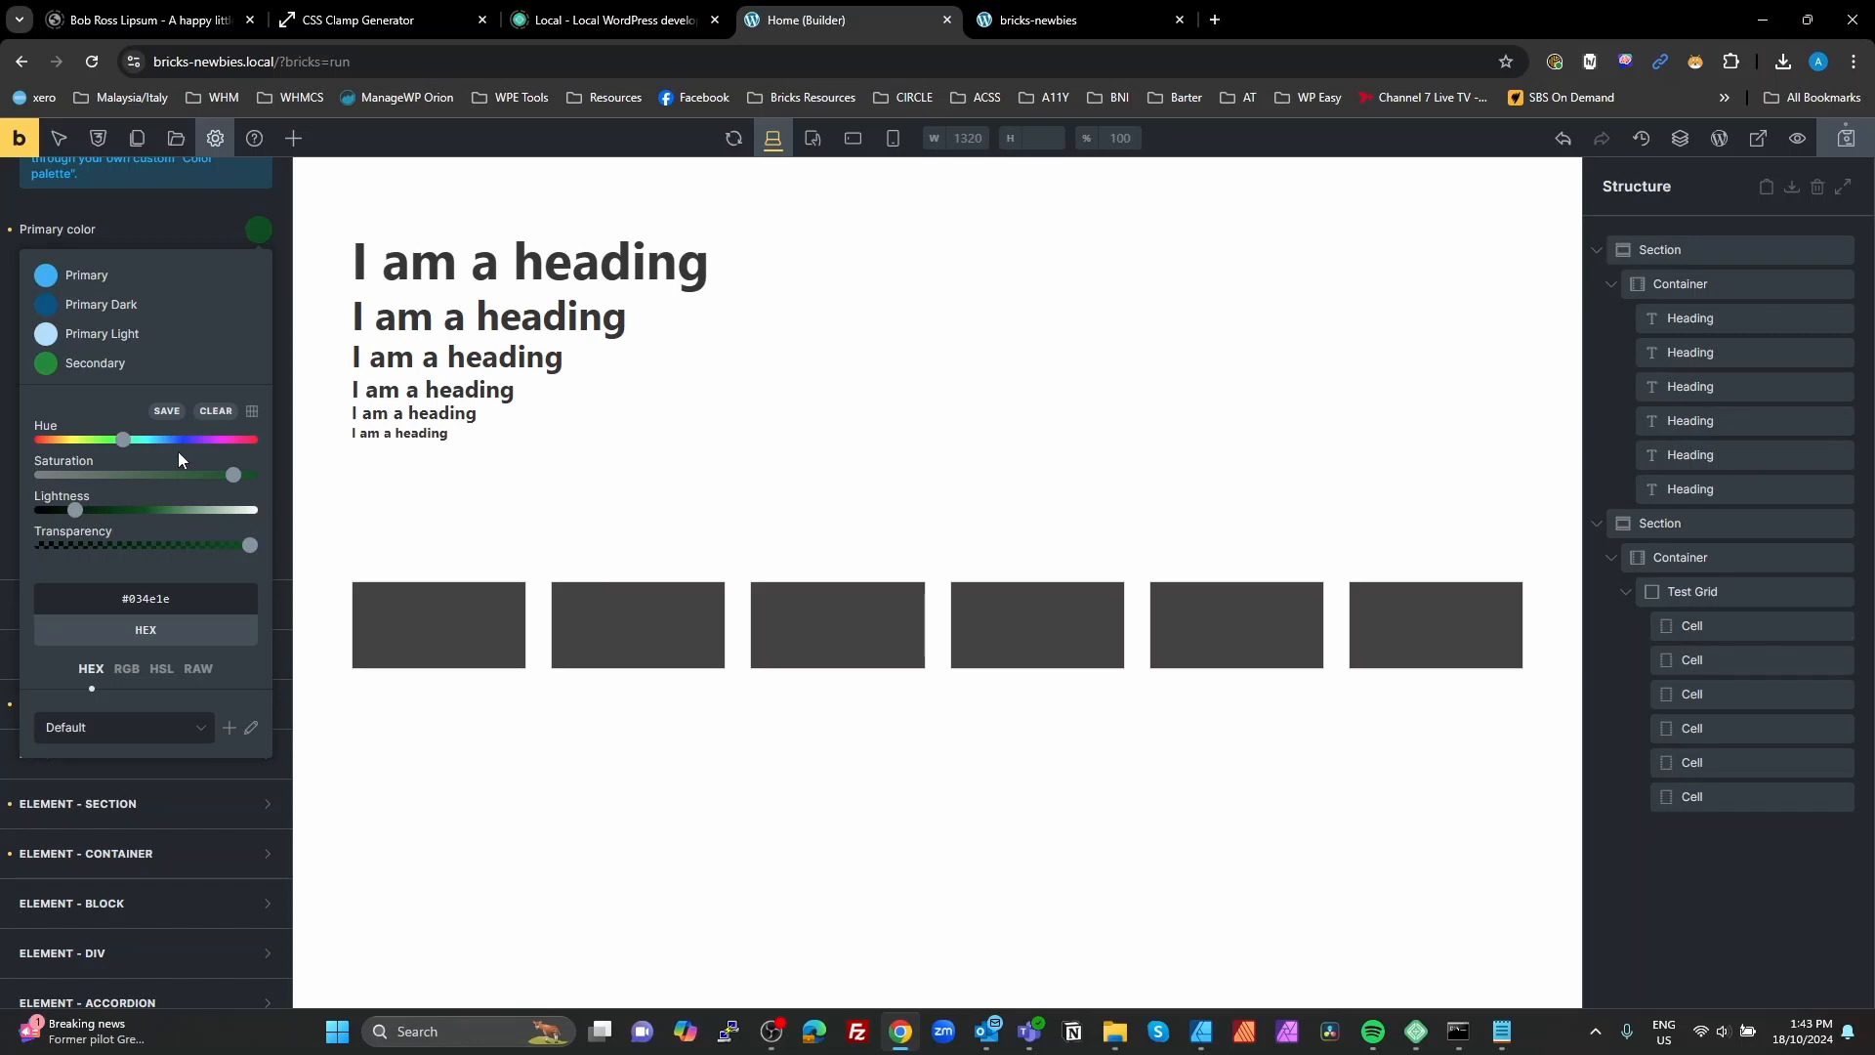
click(167, 411)
drag(71, 542, 231, 543)
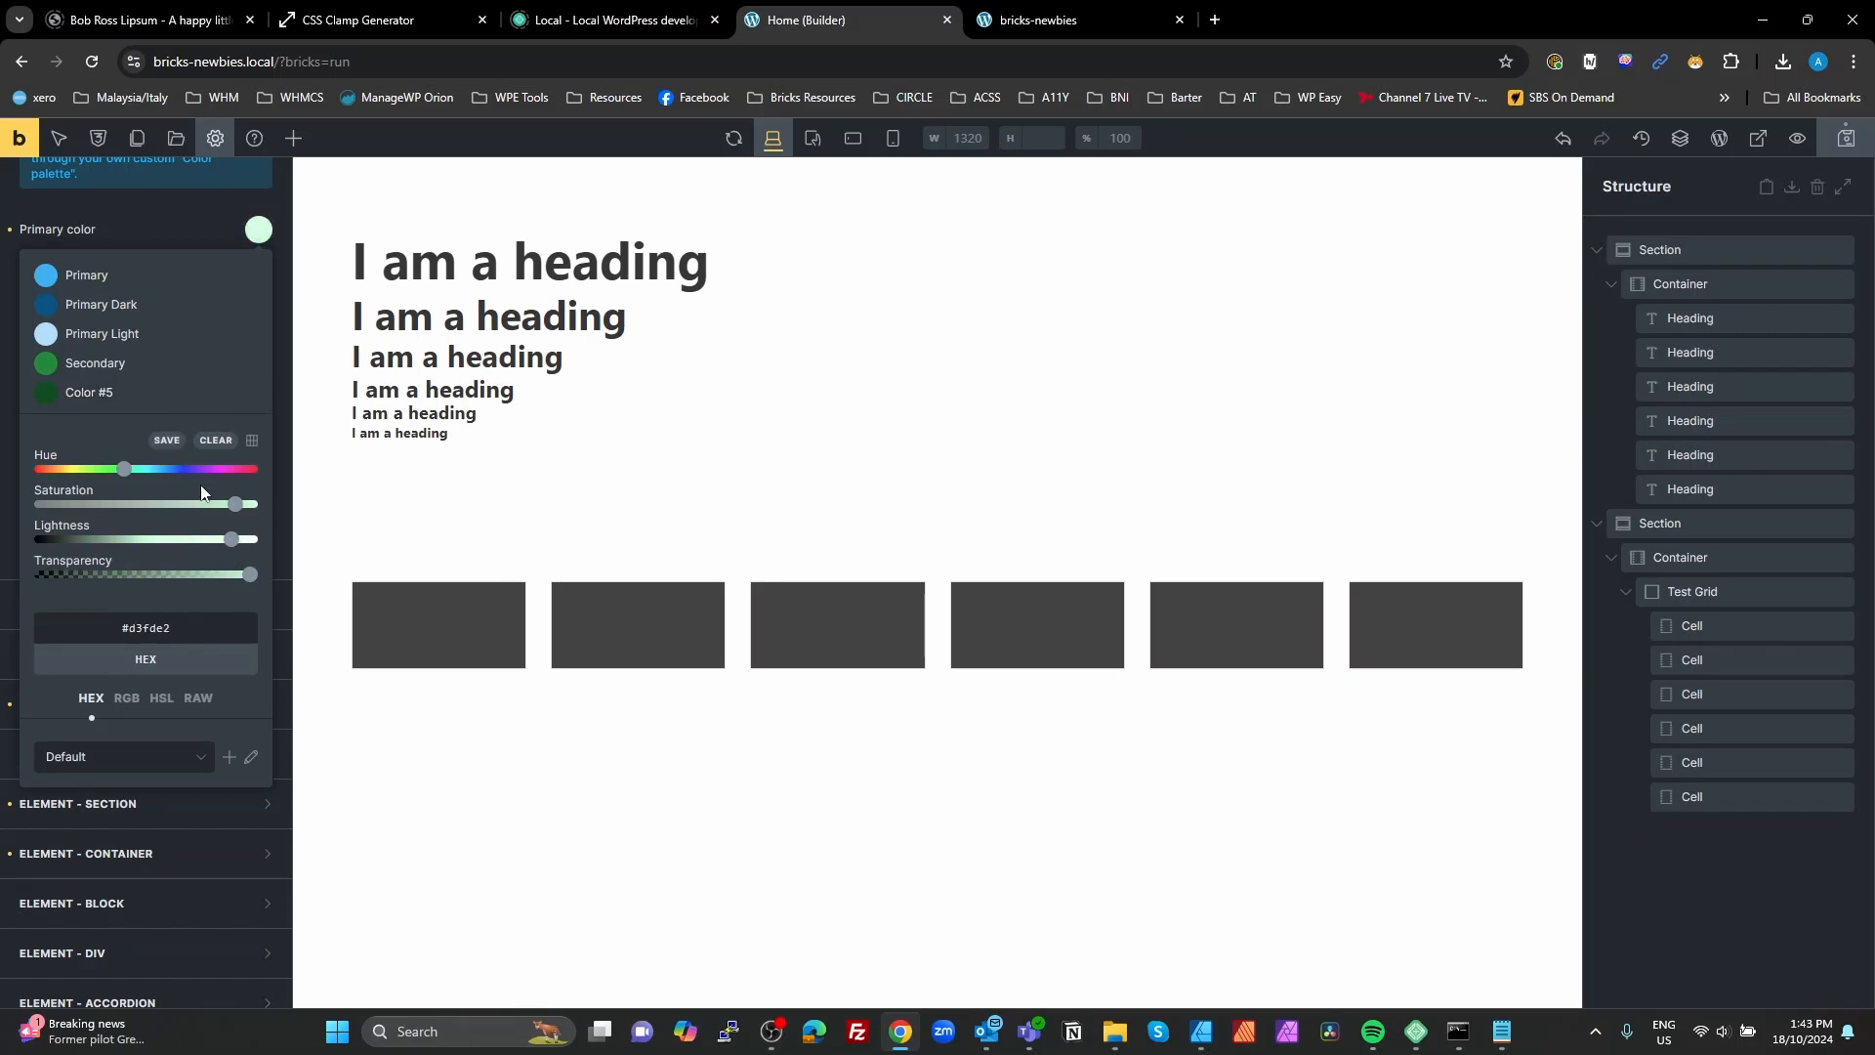
click(167, 440)
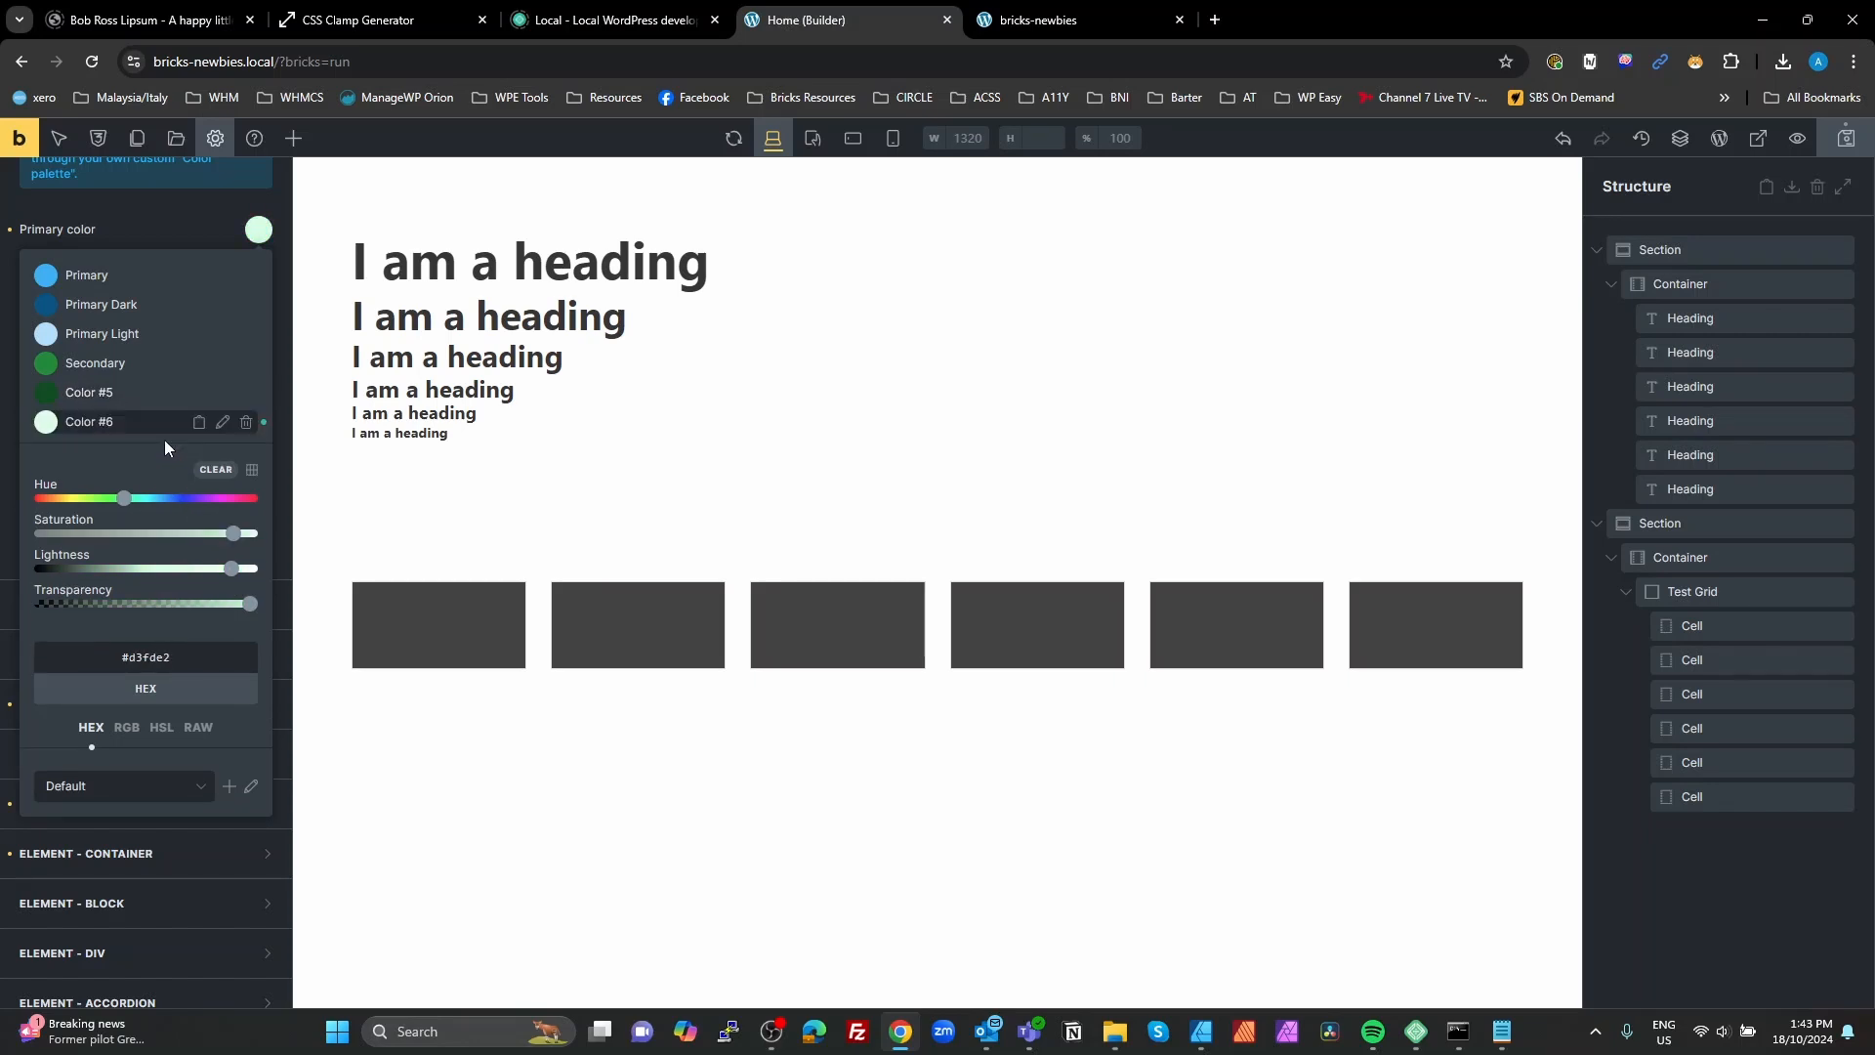
Step: Rename the dark green palette color Color #5 as Secondary Light
click(205, 391)
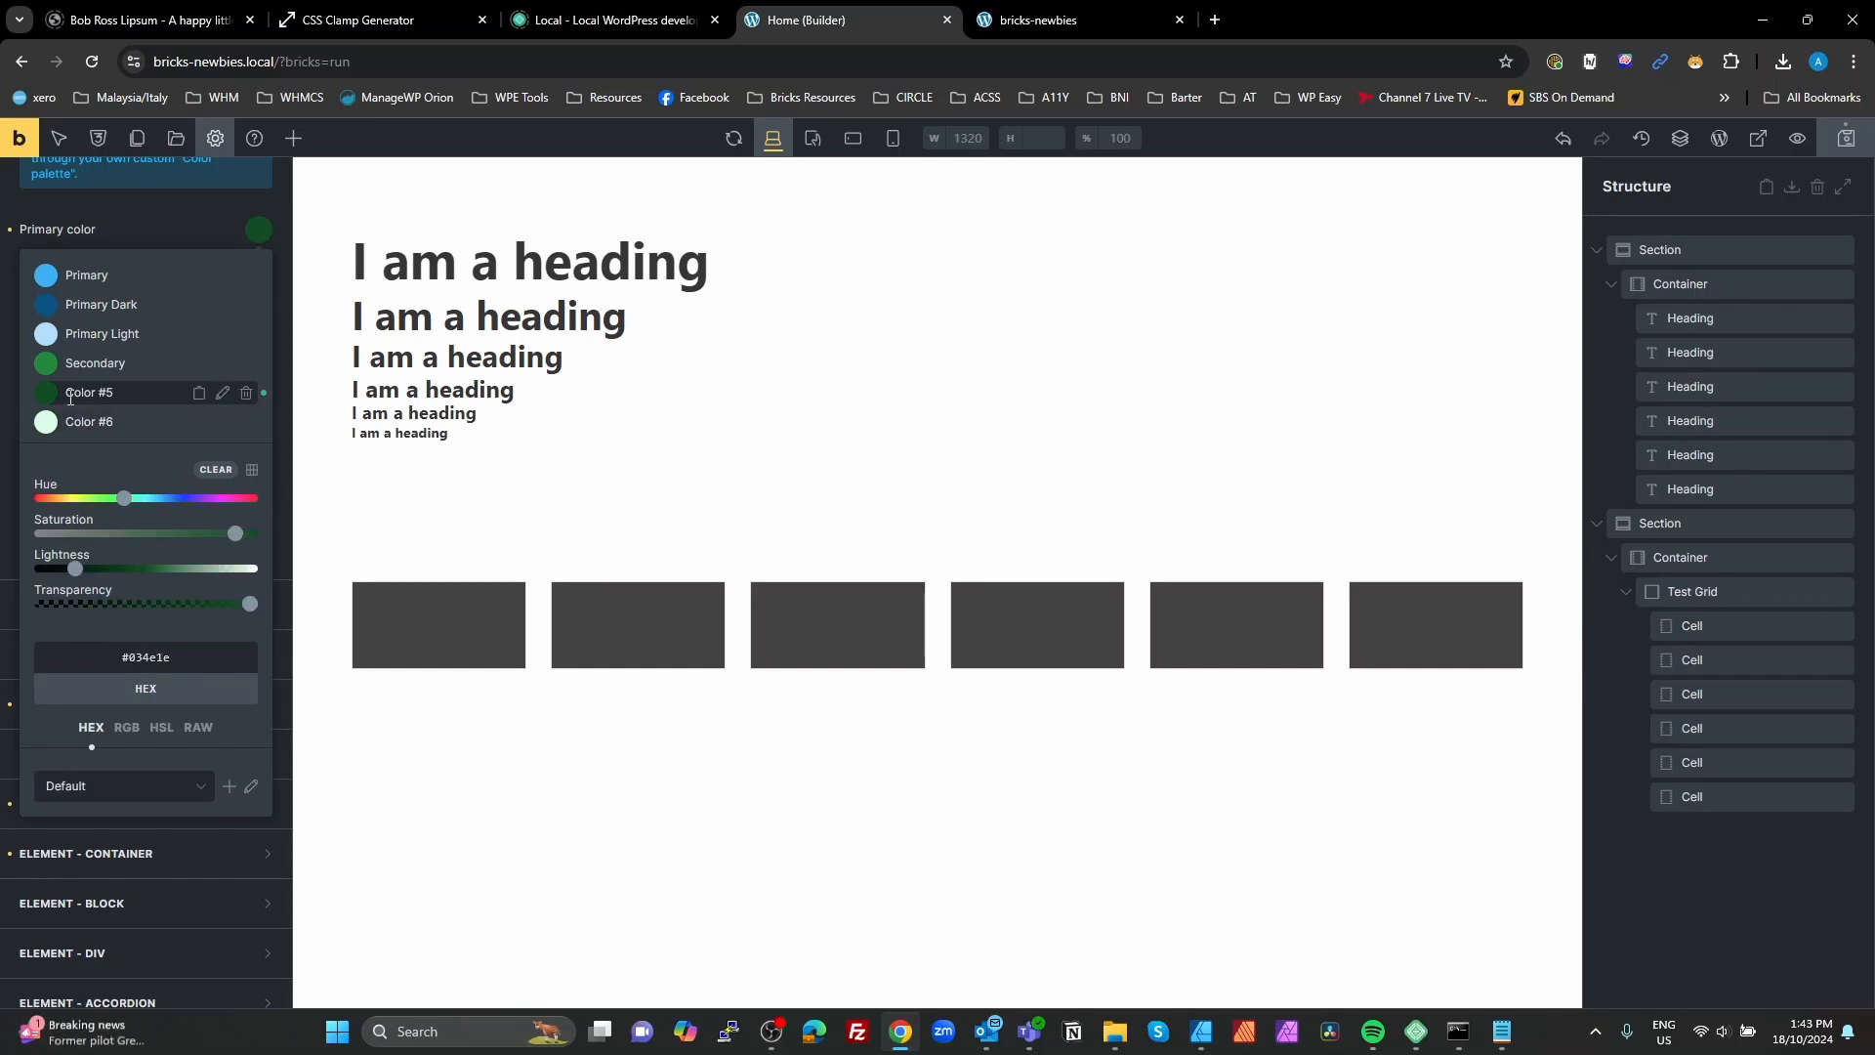
click(223, 392)
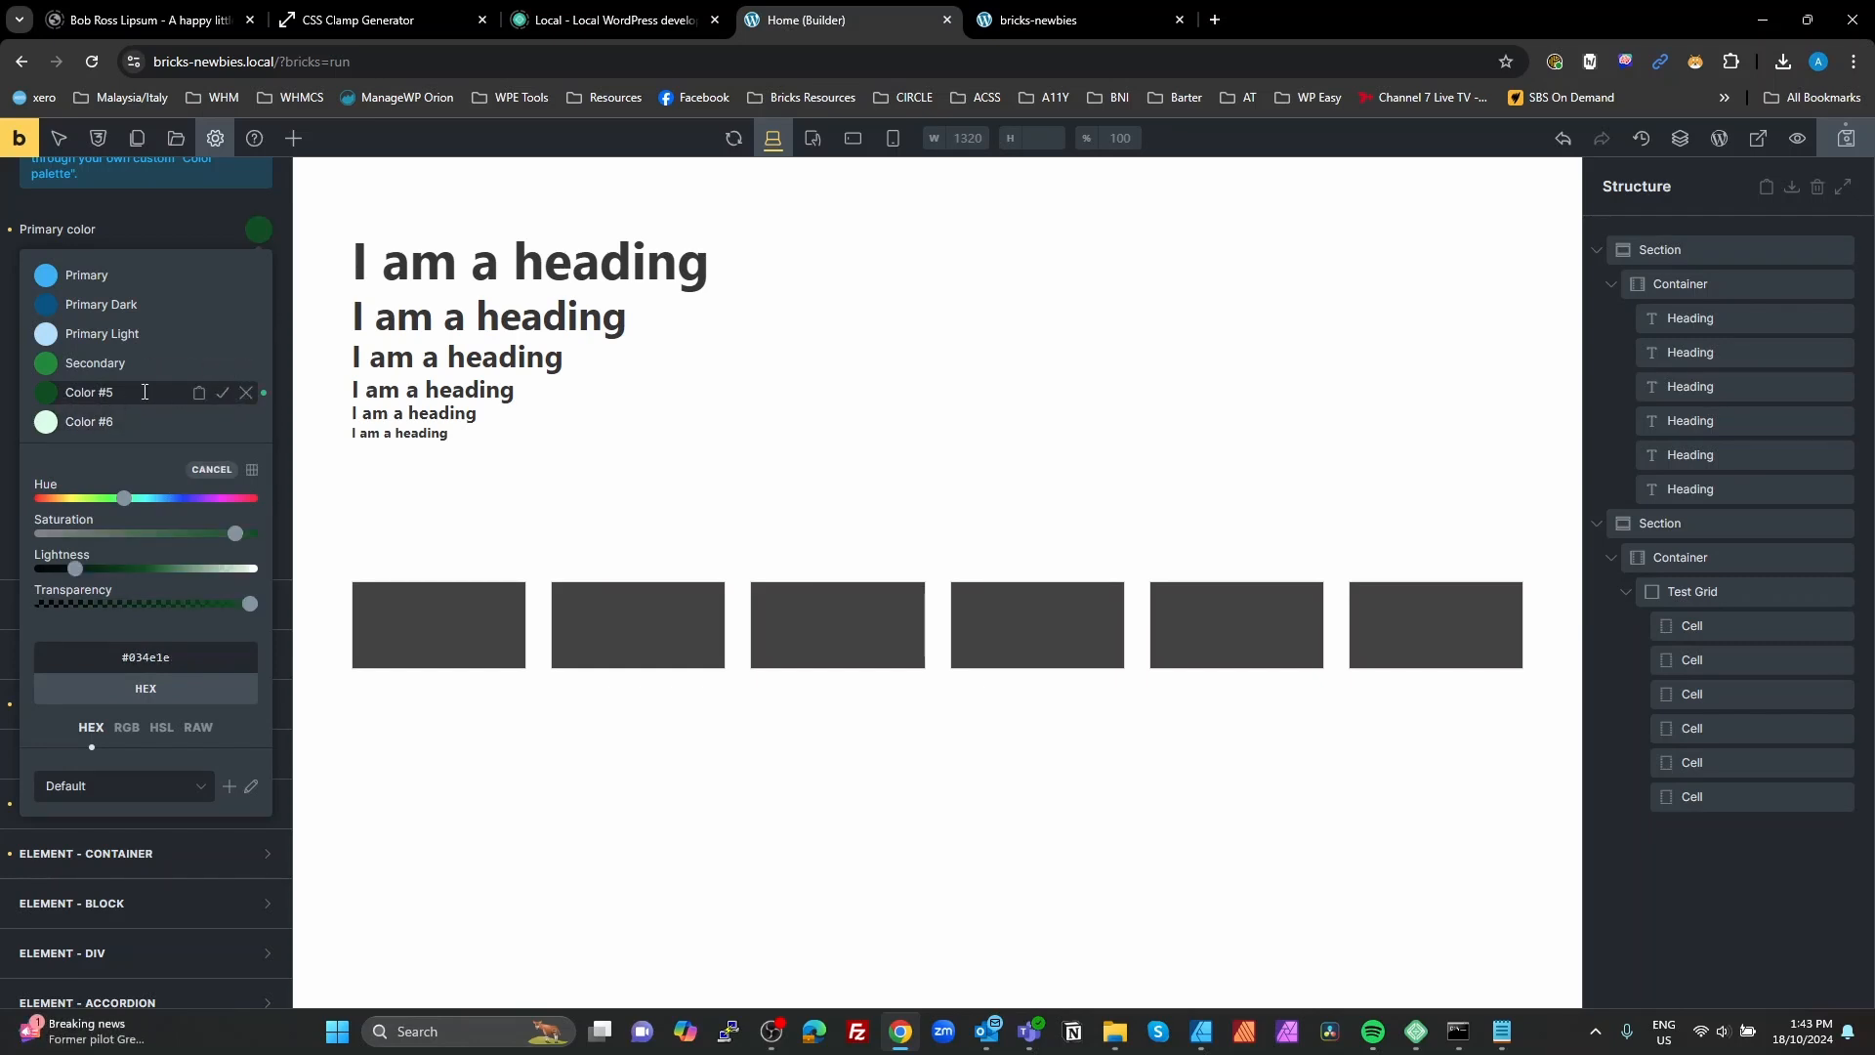
drag(144, 392, 65, 394)
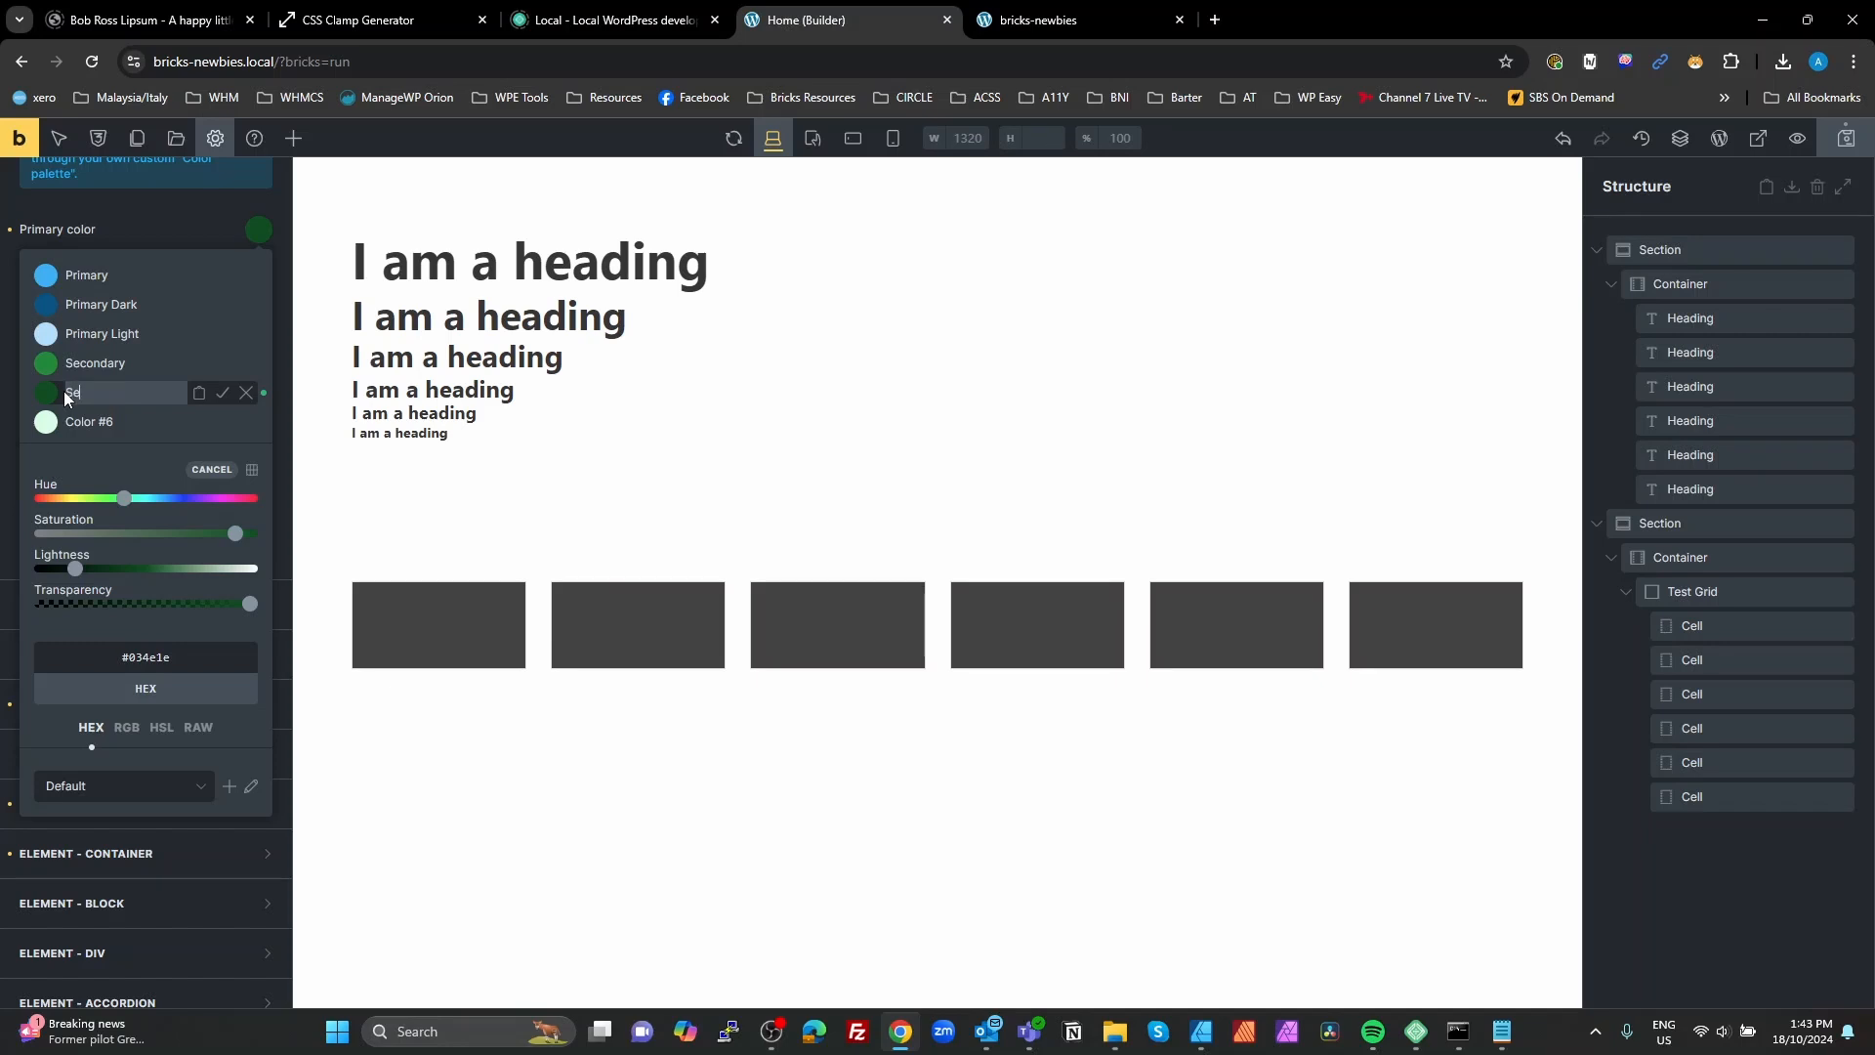
text(Secondary Light)
click(223, 392)
Step: Rename the light green palette color Color #6 as Secondary Light
click(135, 418)
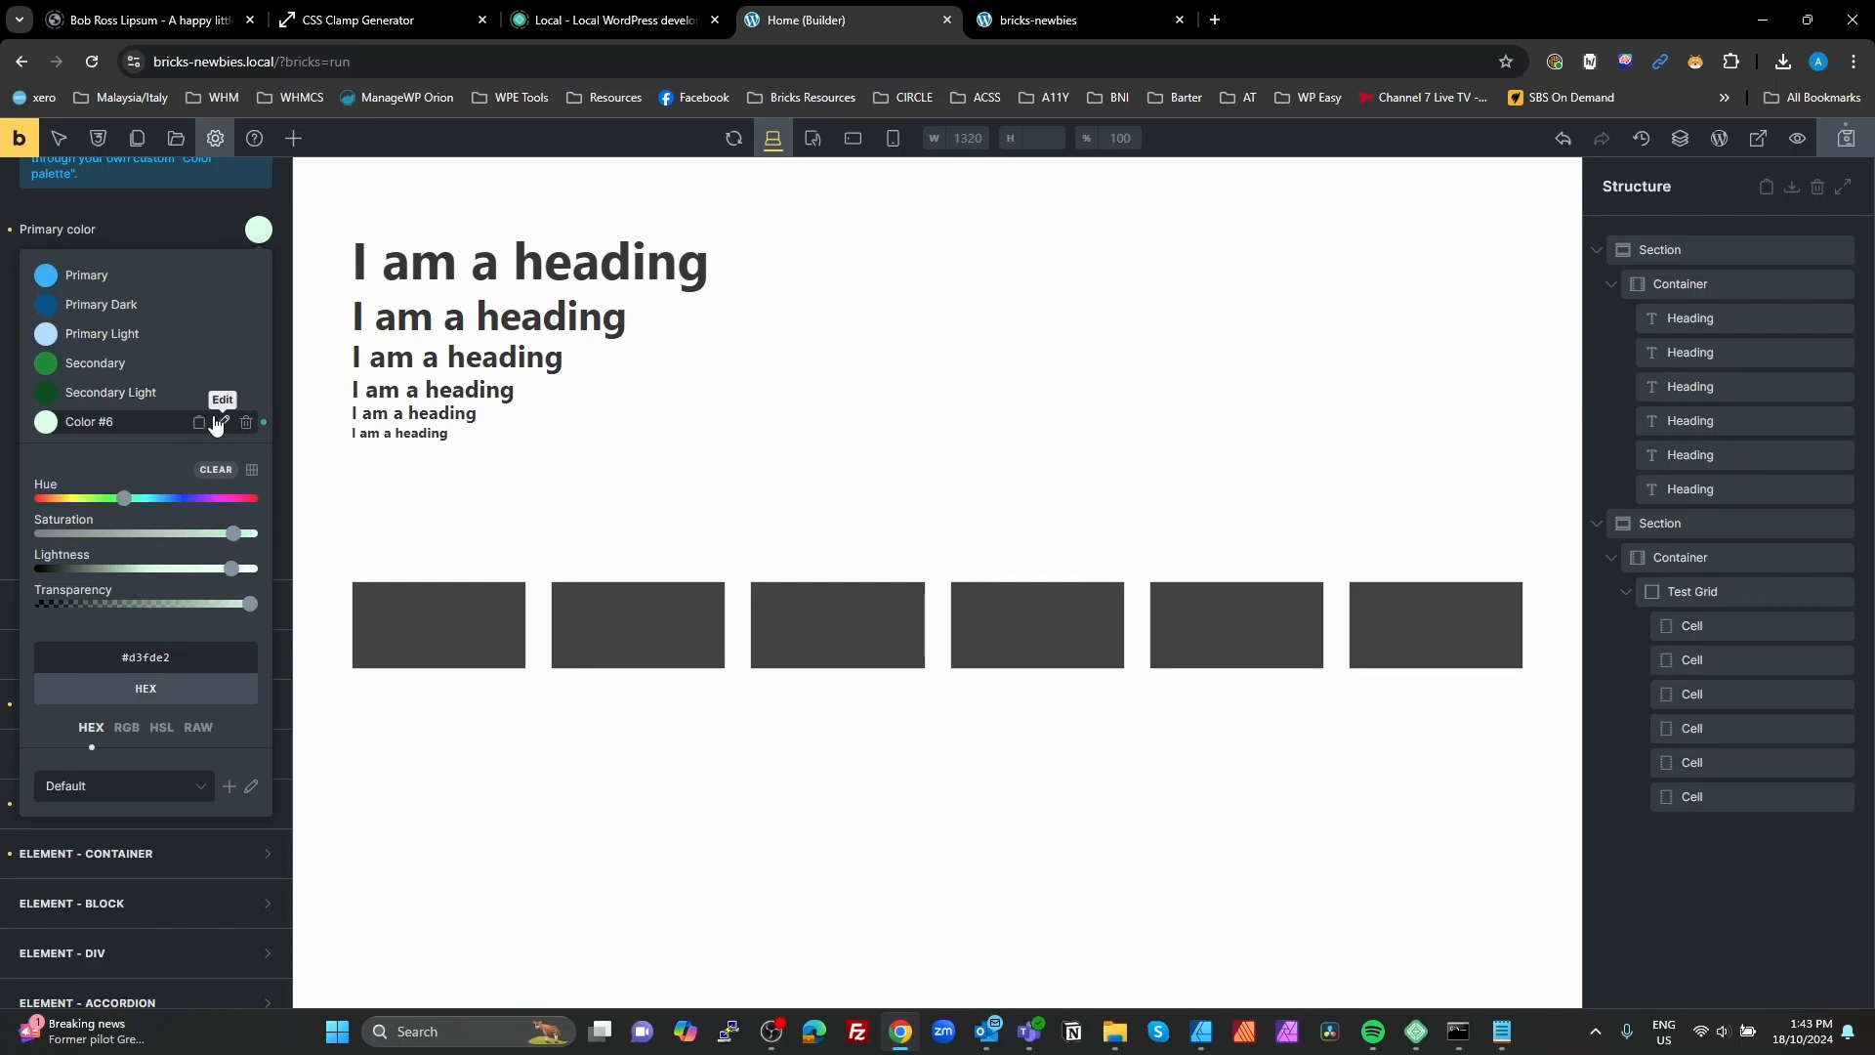
click(223, 421)
triple_click(168, 431)
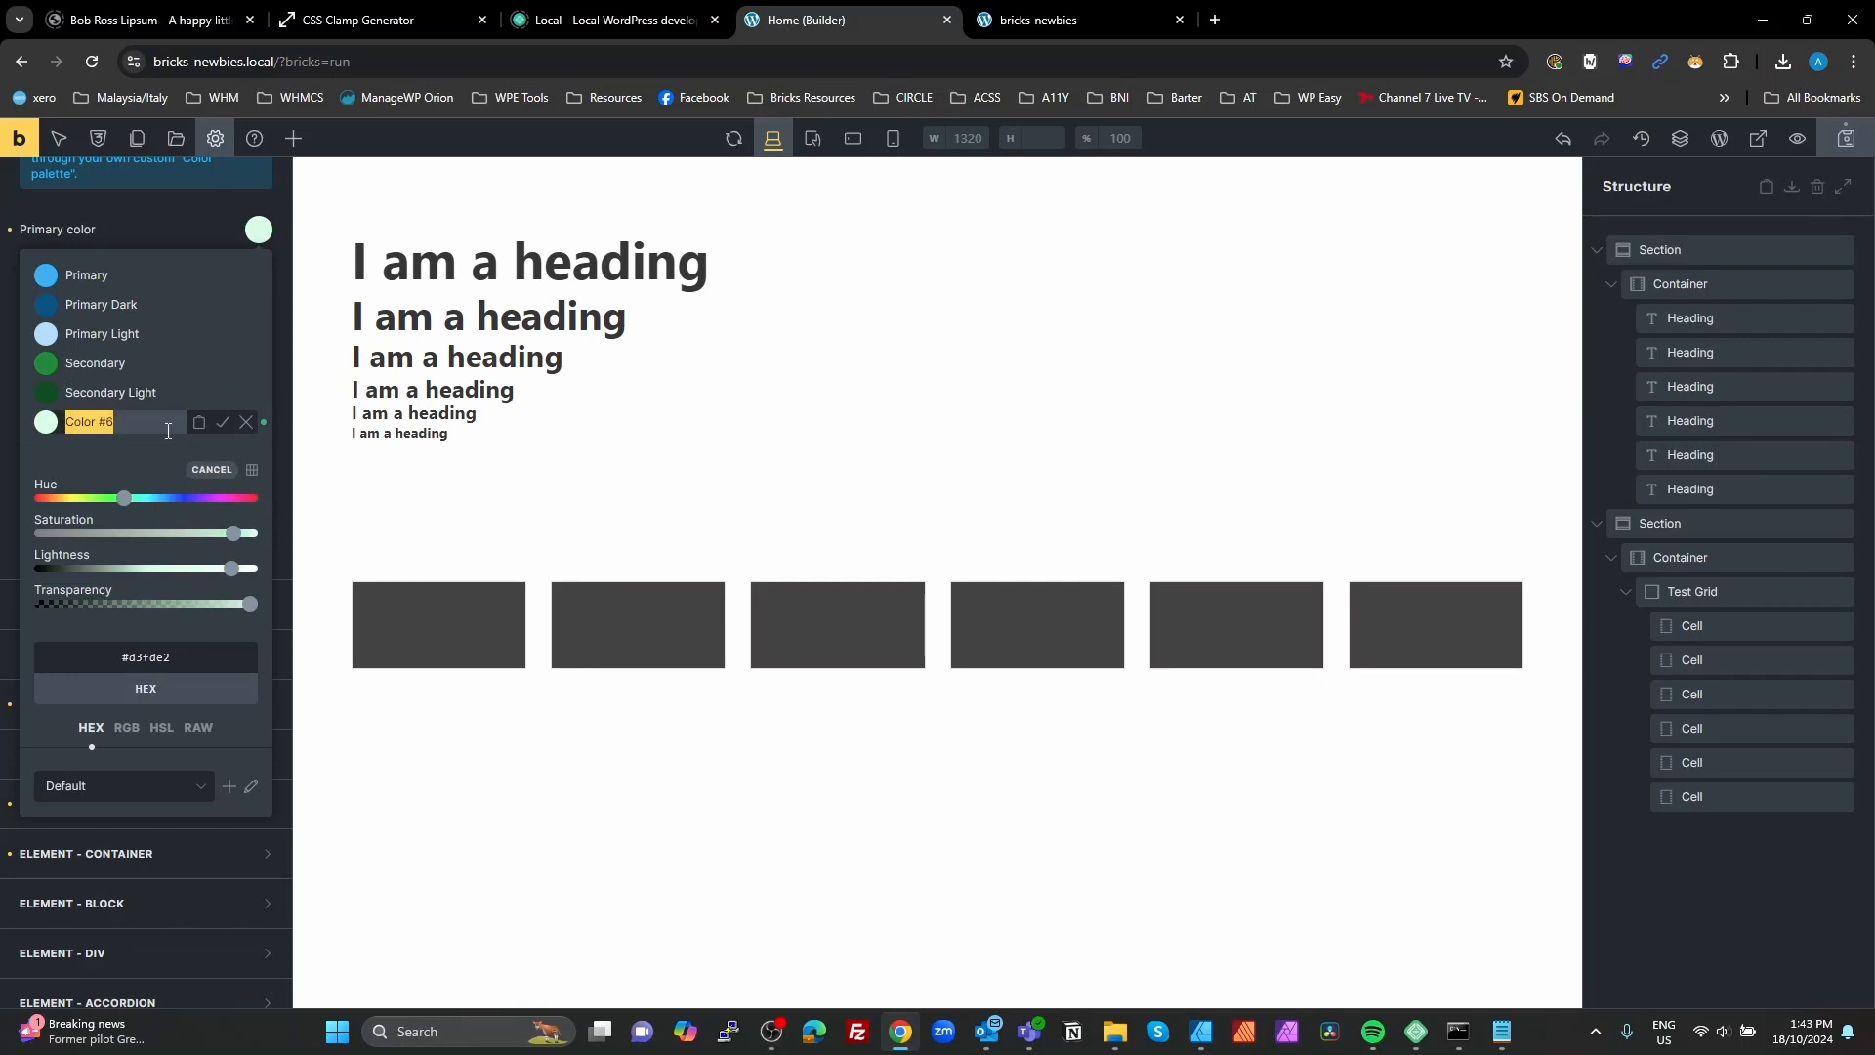
text(Secondary Light)
click(222, 421)
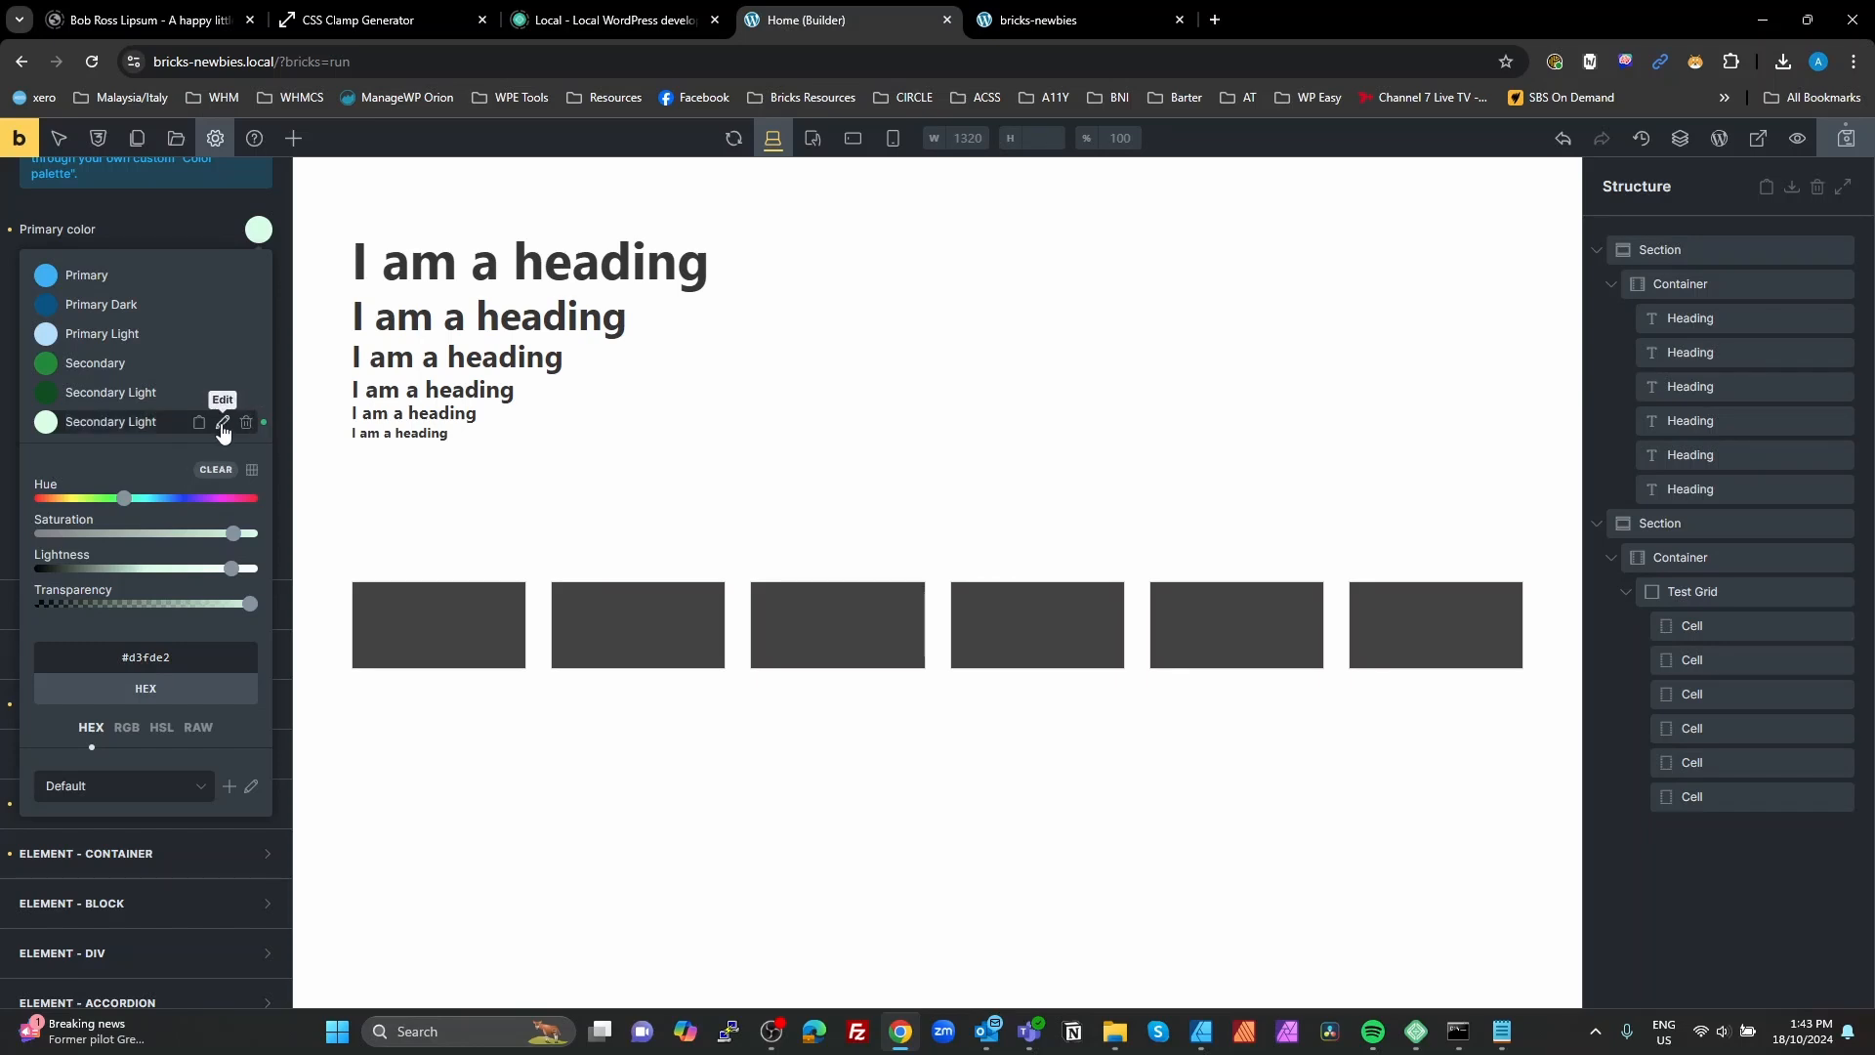
Step: Correct the dark green palette color's name to Secondary Dark
click(137, 391)
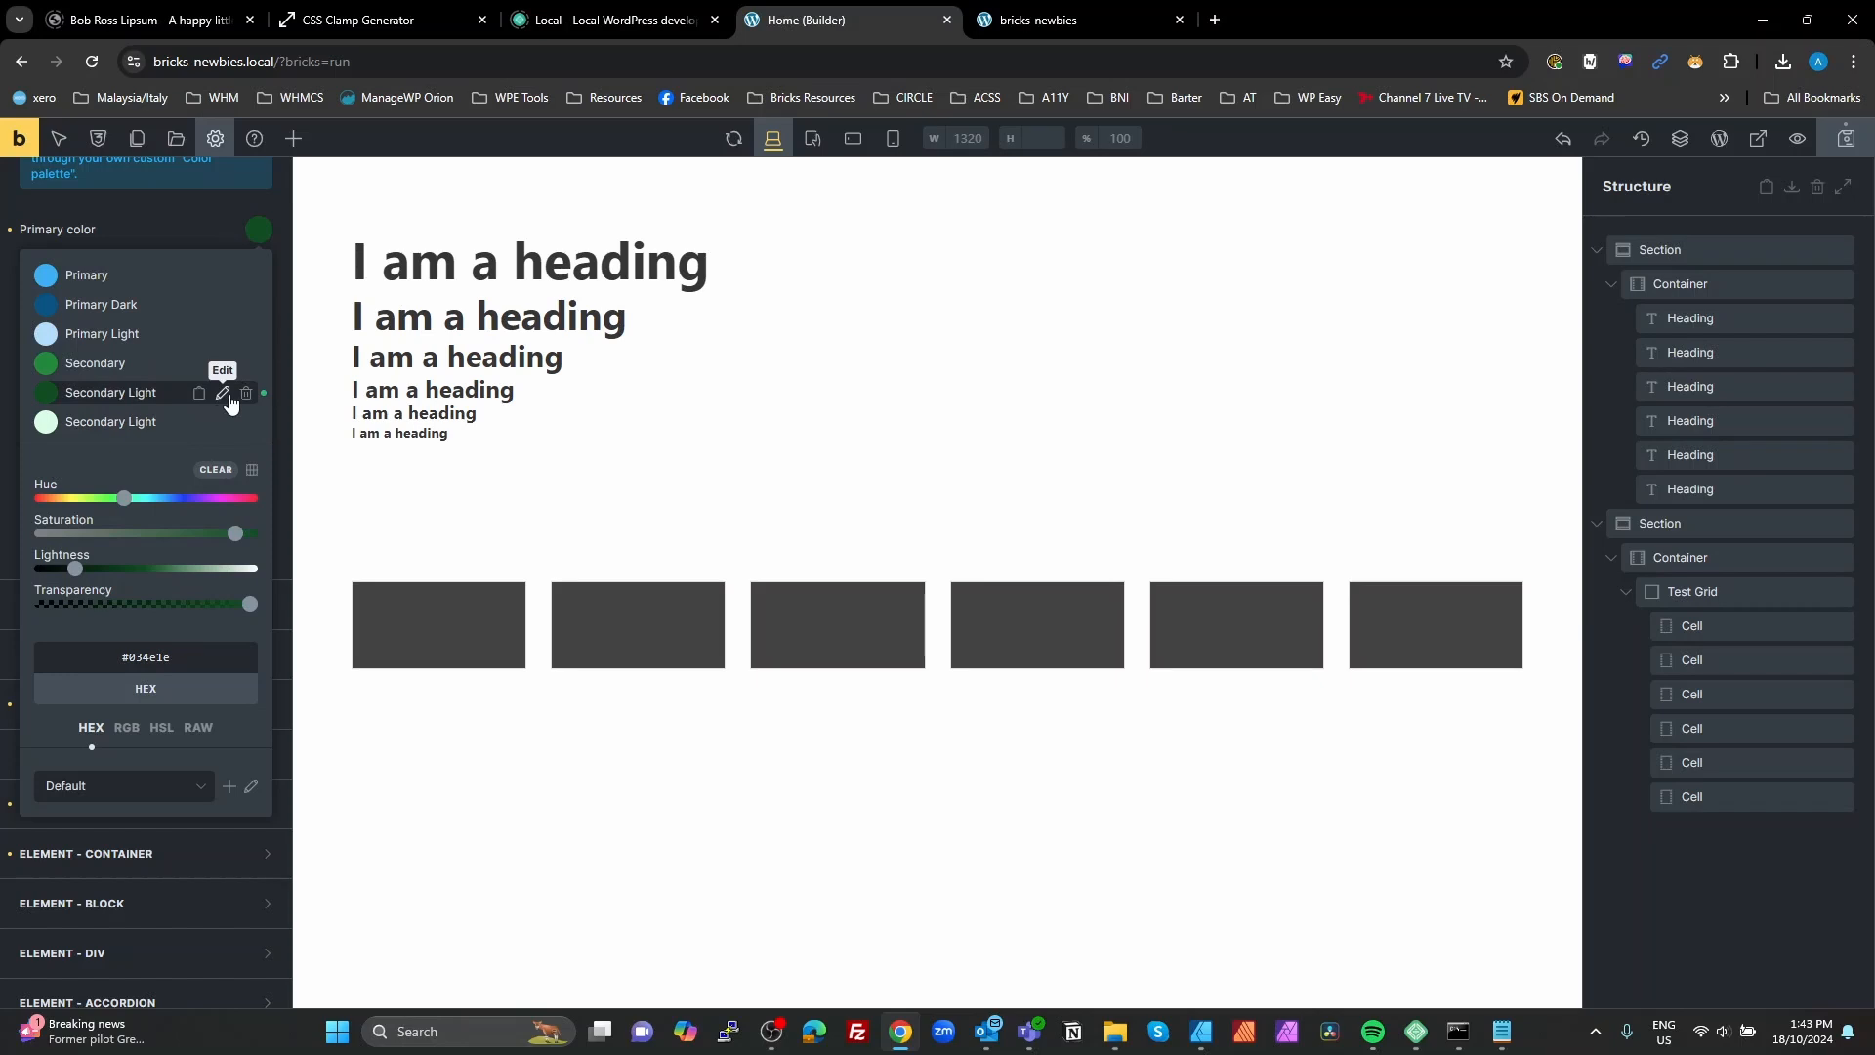
click(222, 392)
double_click(151, 399)
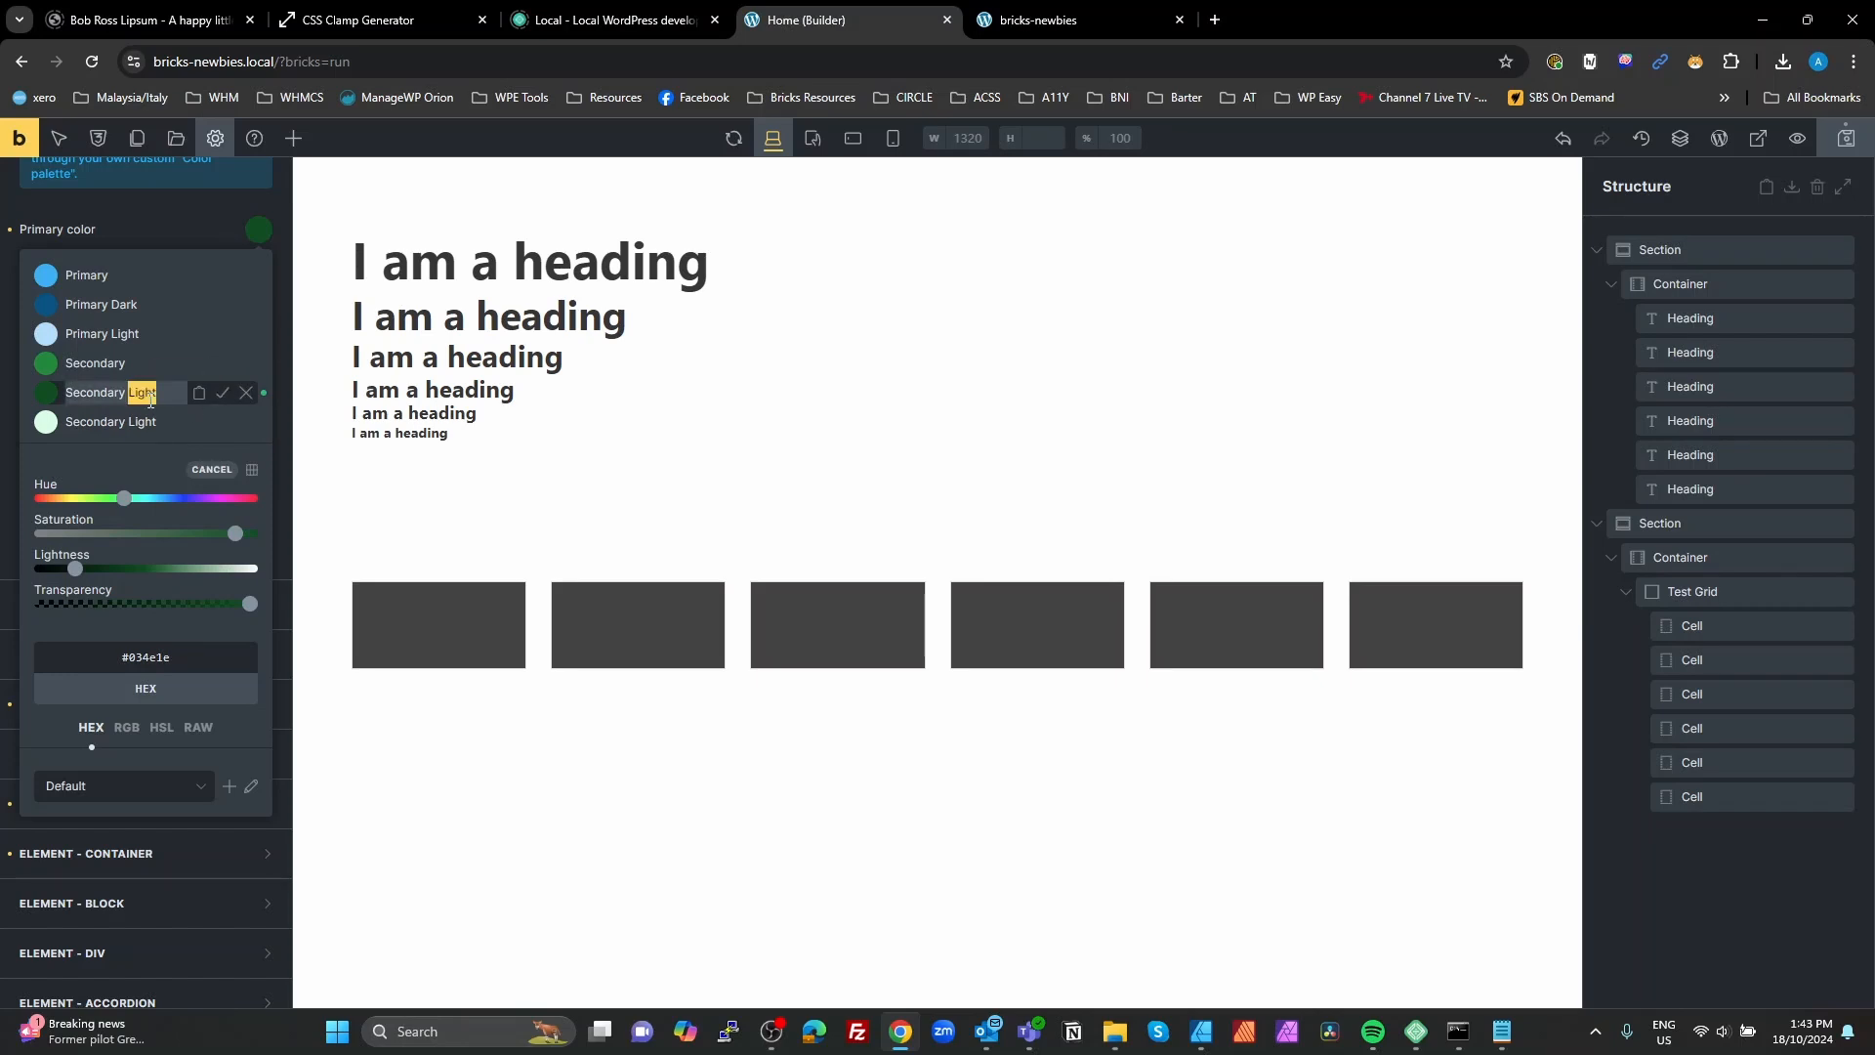
text(Dark)
click(222, 391)
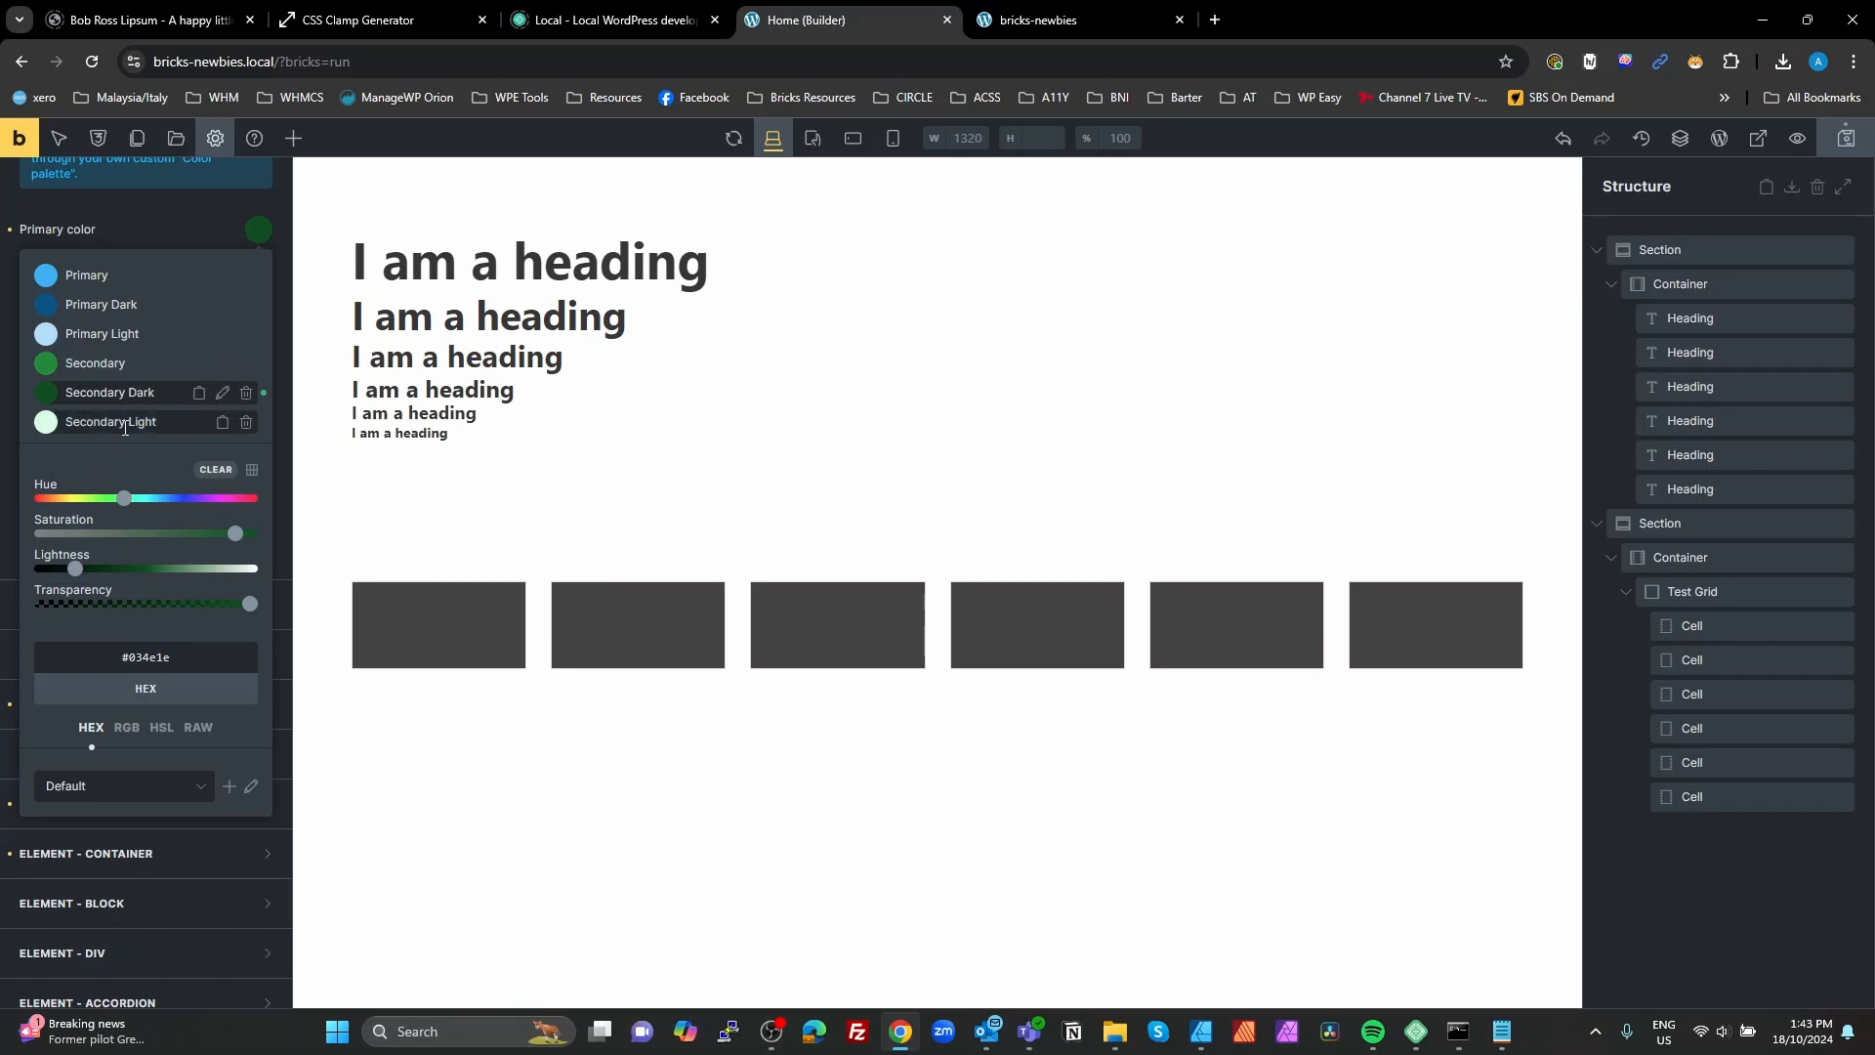
Step: Remove all saturation from the dark green, adjust the lightness to #3b3b3b and save the grey as a new palette color
drag(239, 540, 0, 532)
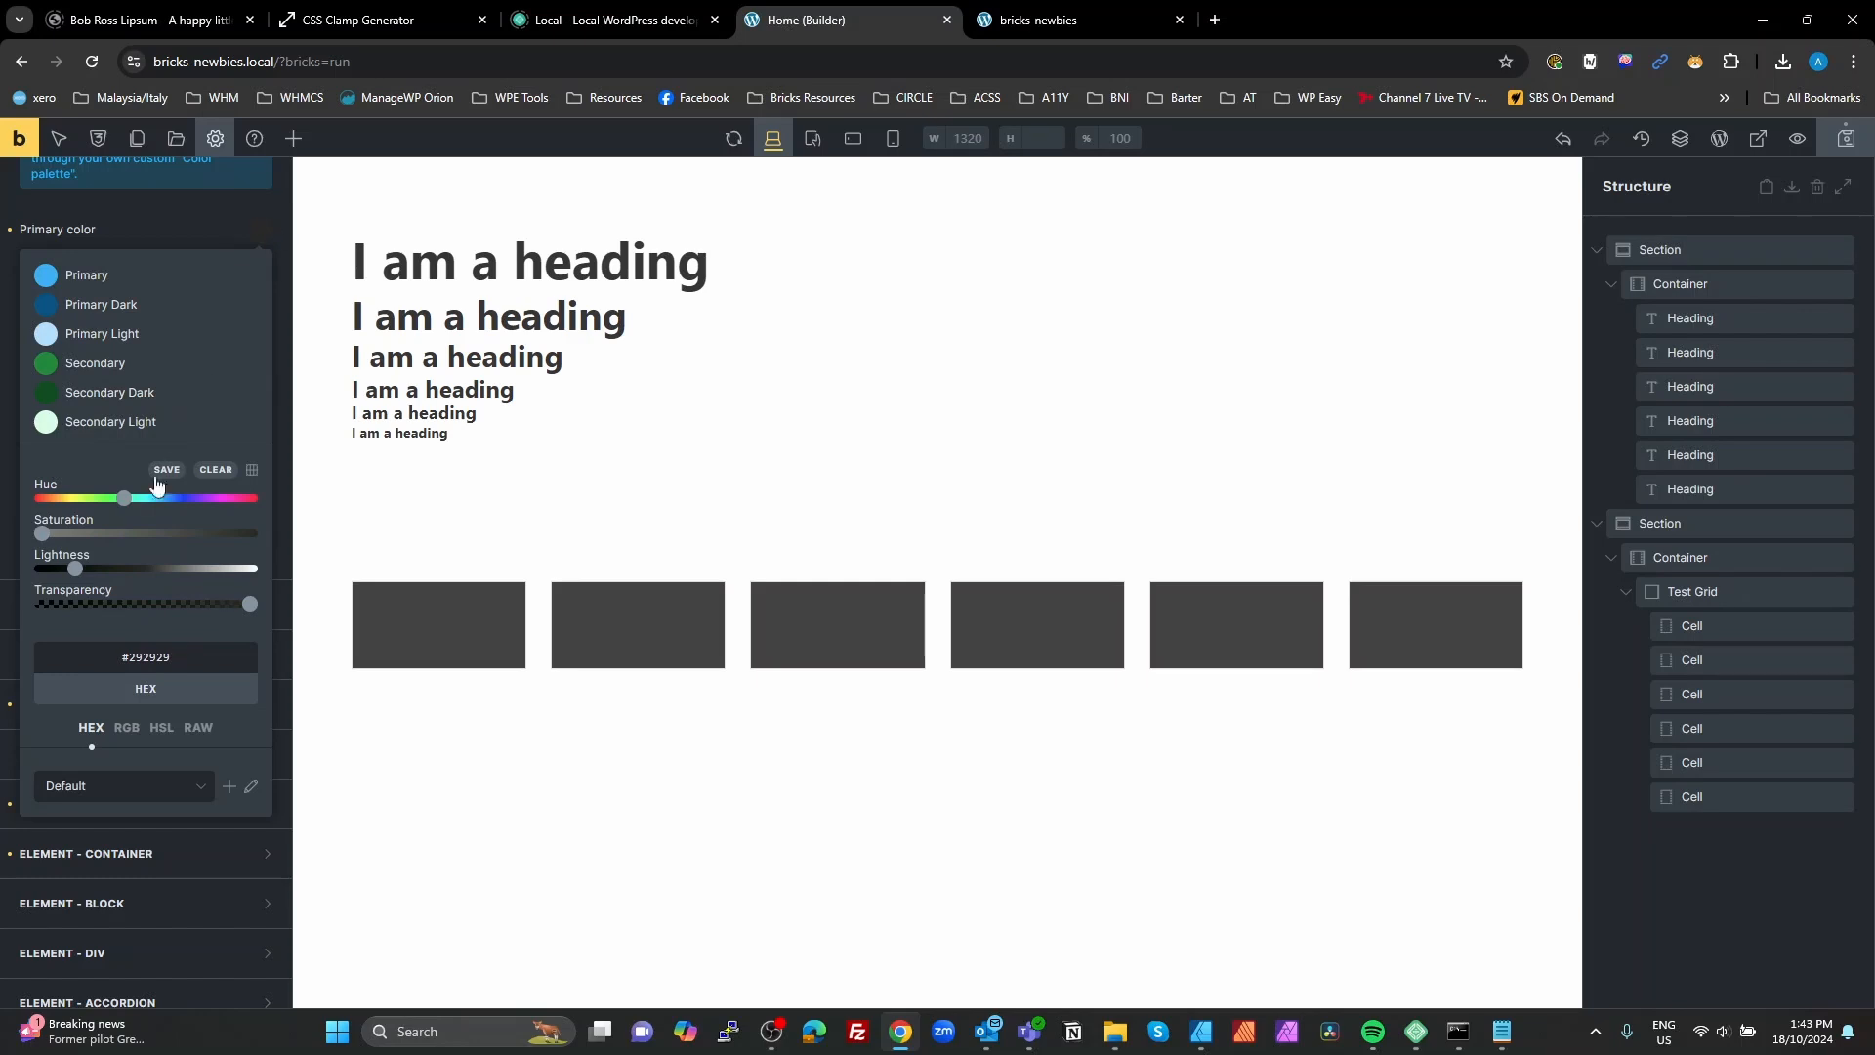
drag(82, 578, 92, 579)
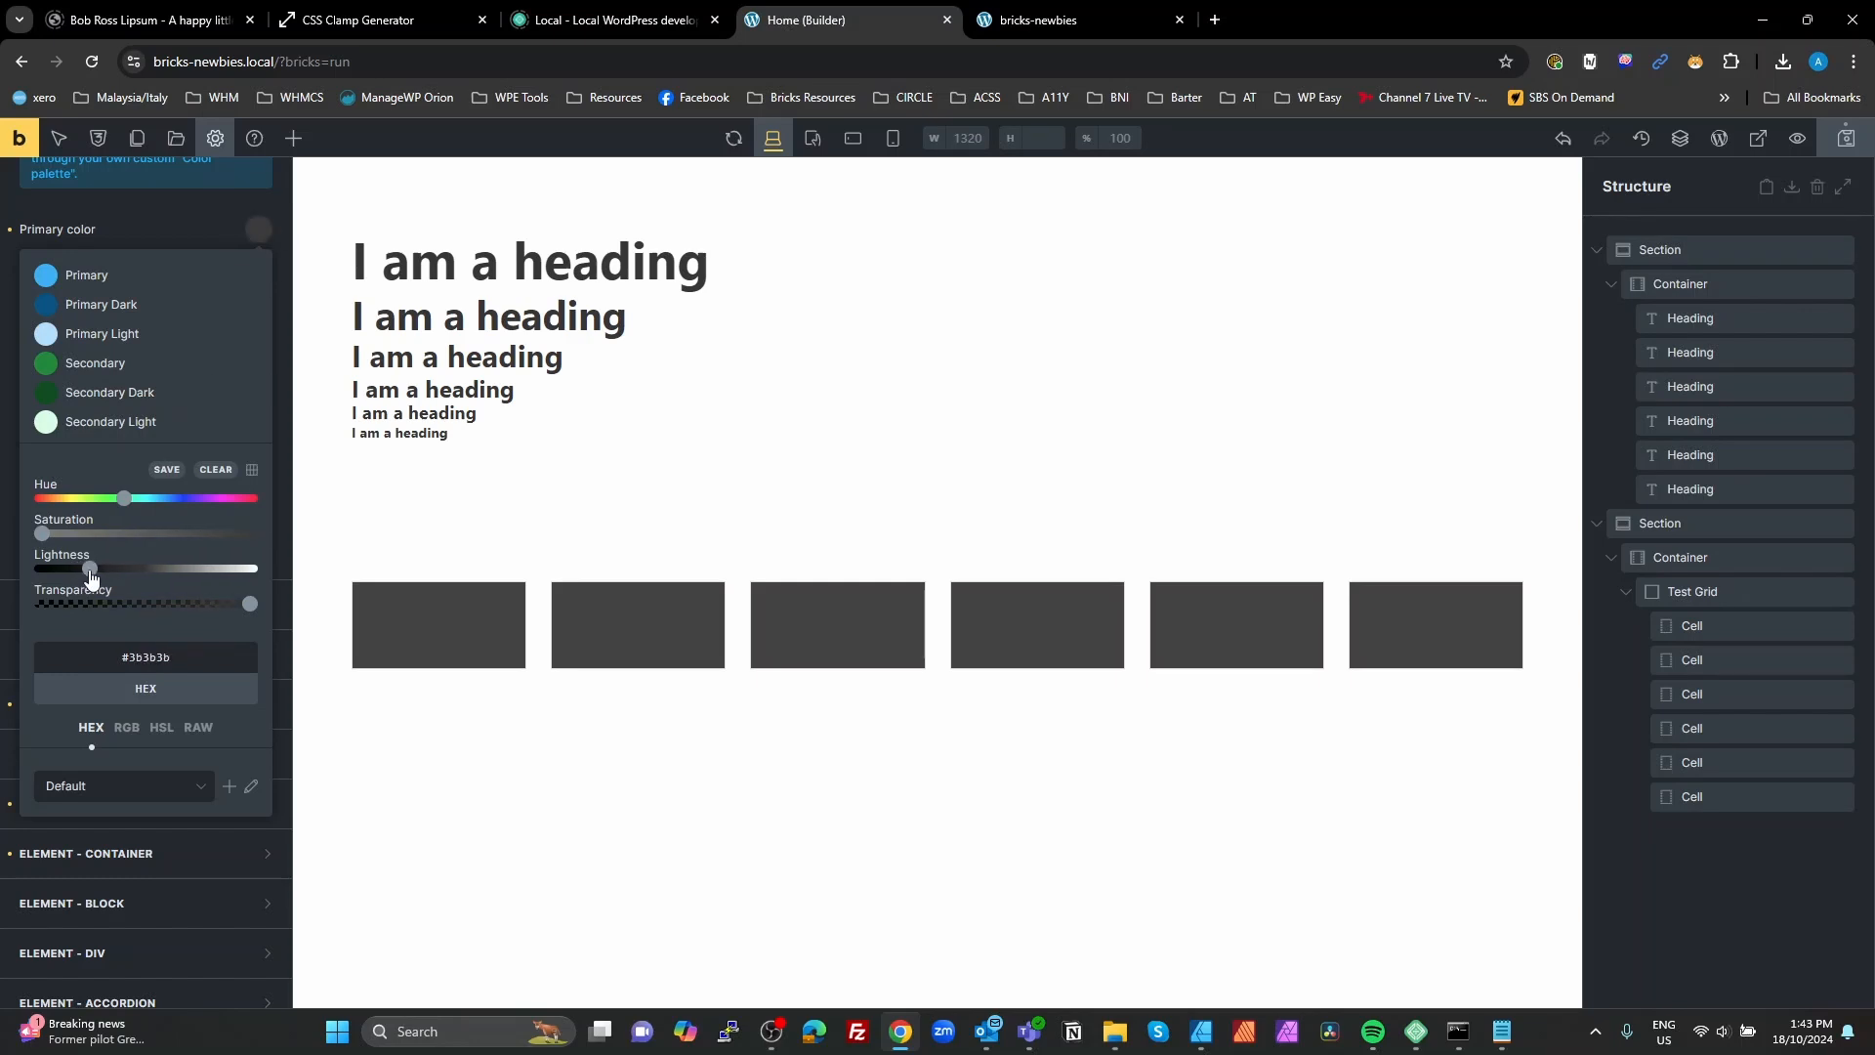
click(167, 470)
Step: Save a darker grey #1a1a1a and two lighter greys, #a1a1a1 and #dedede, to the palette by adjusting the lightness
drag(87, 605, 176, 637)
click(168, 500)
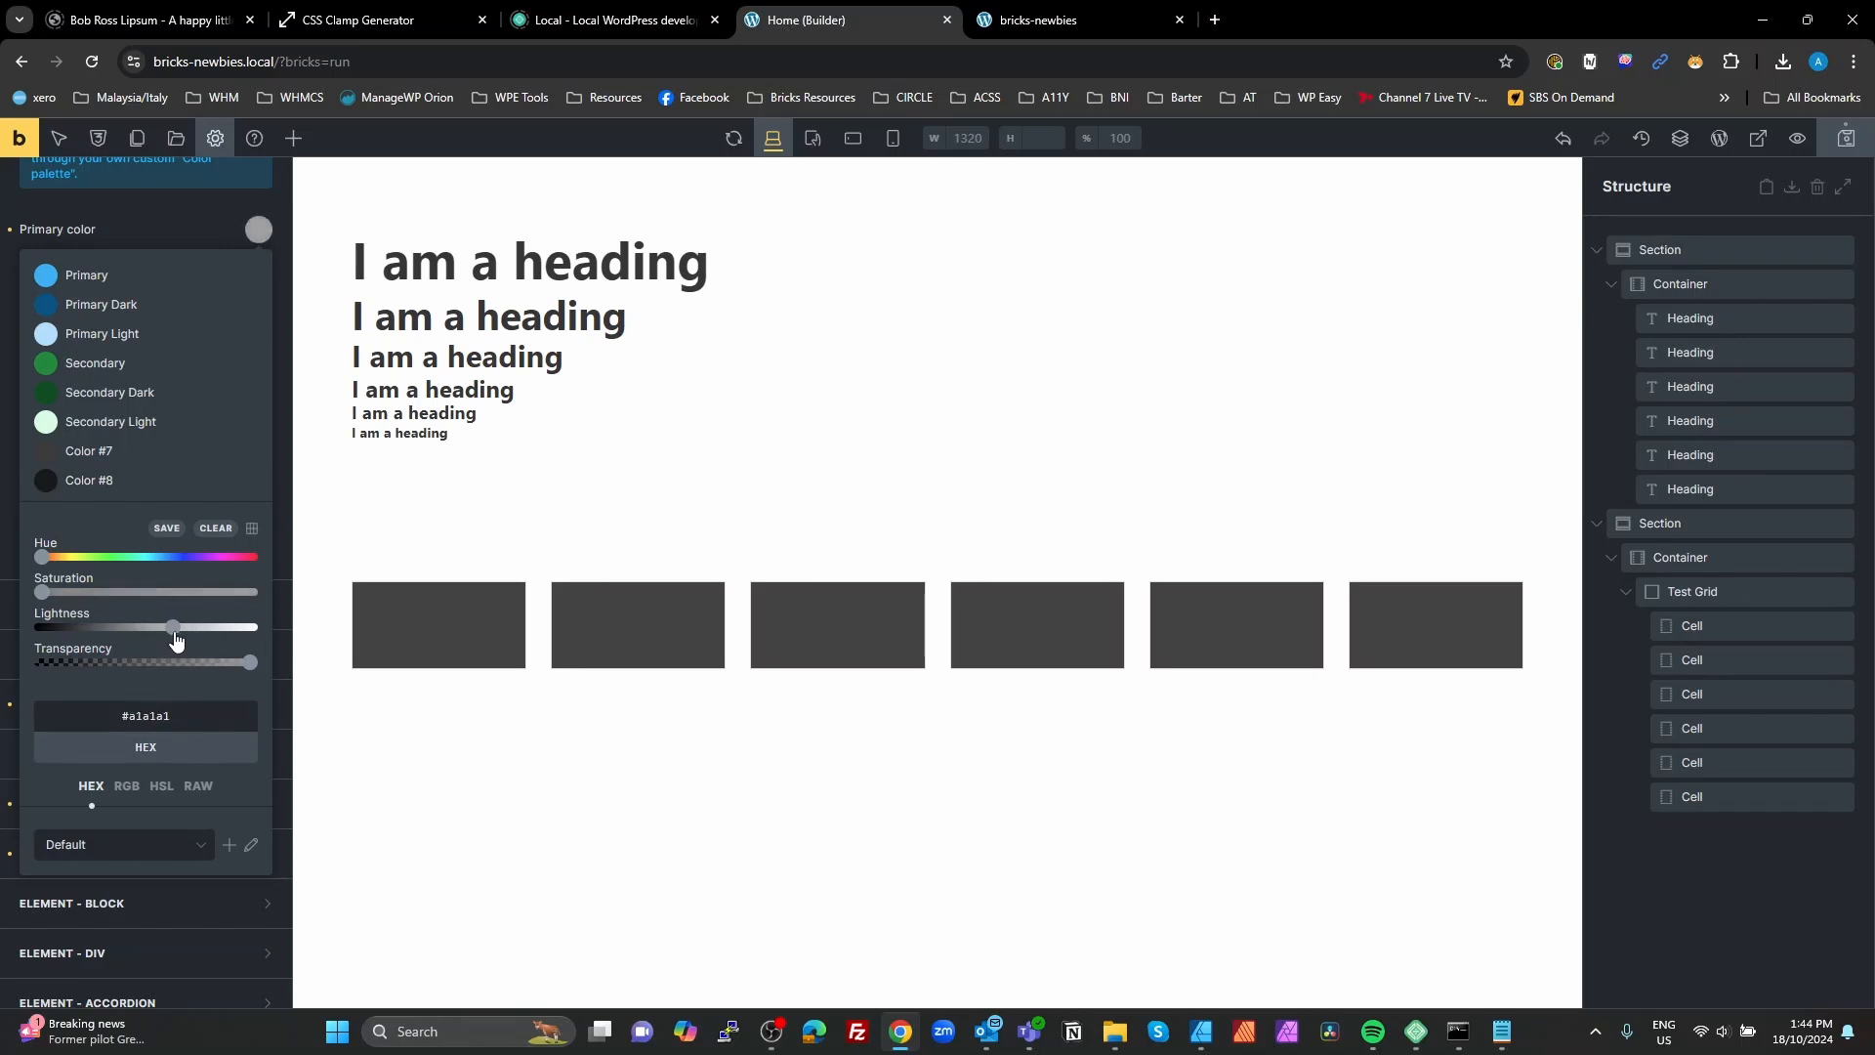
click(166, 528)
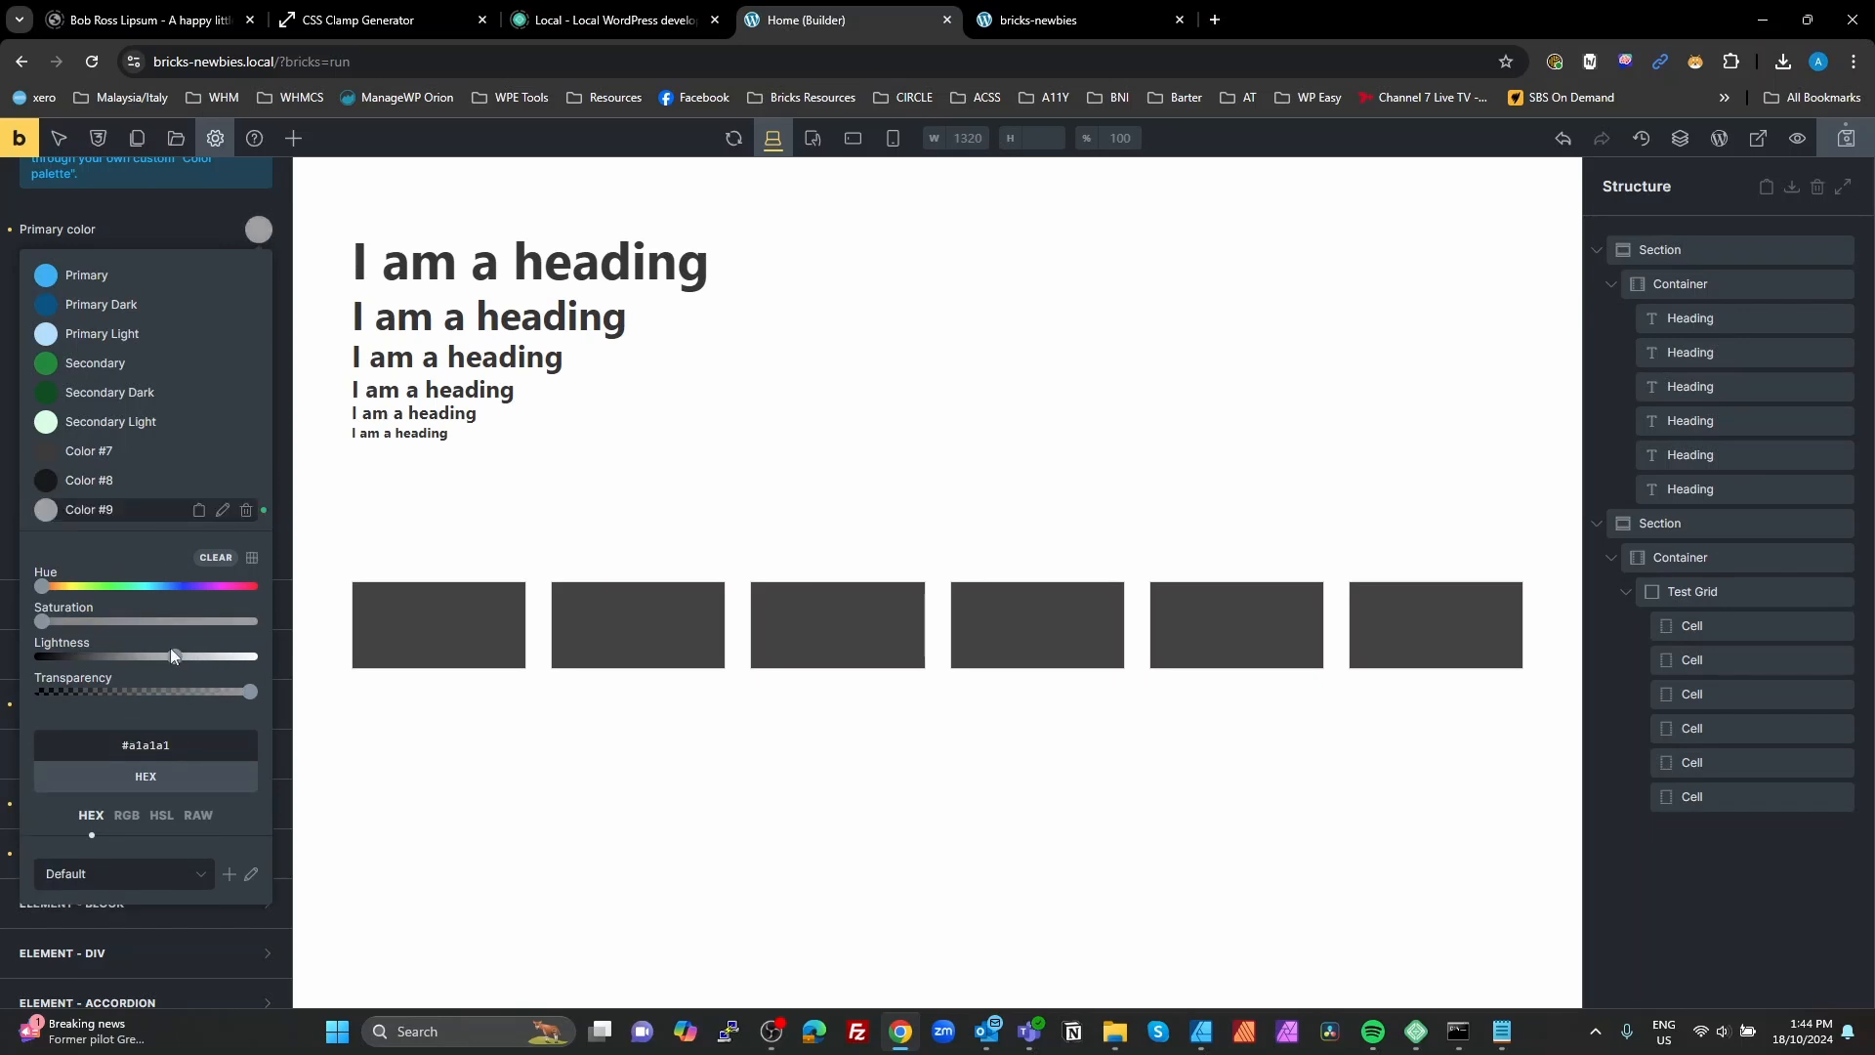
drag(177, 662, 223, 663)
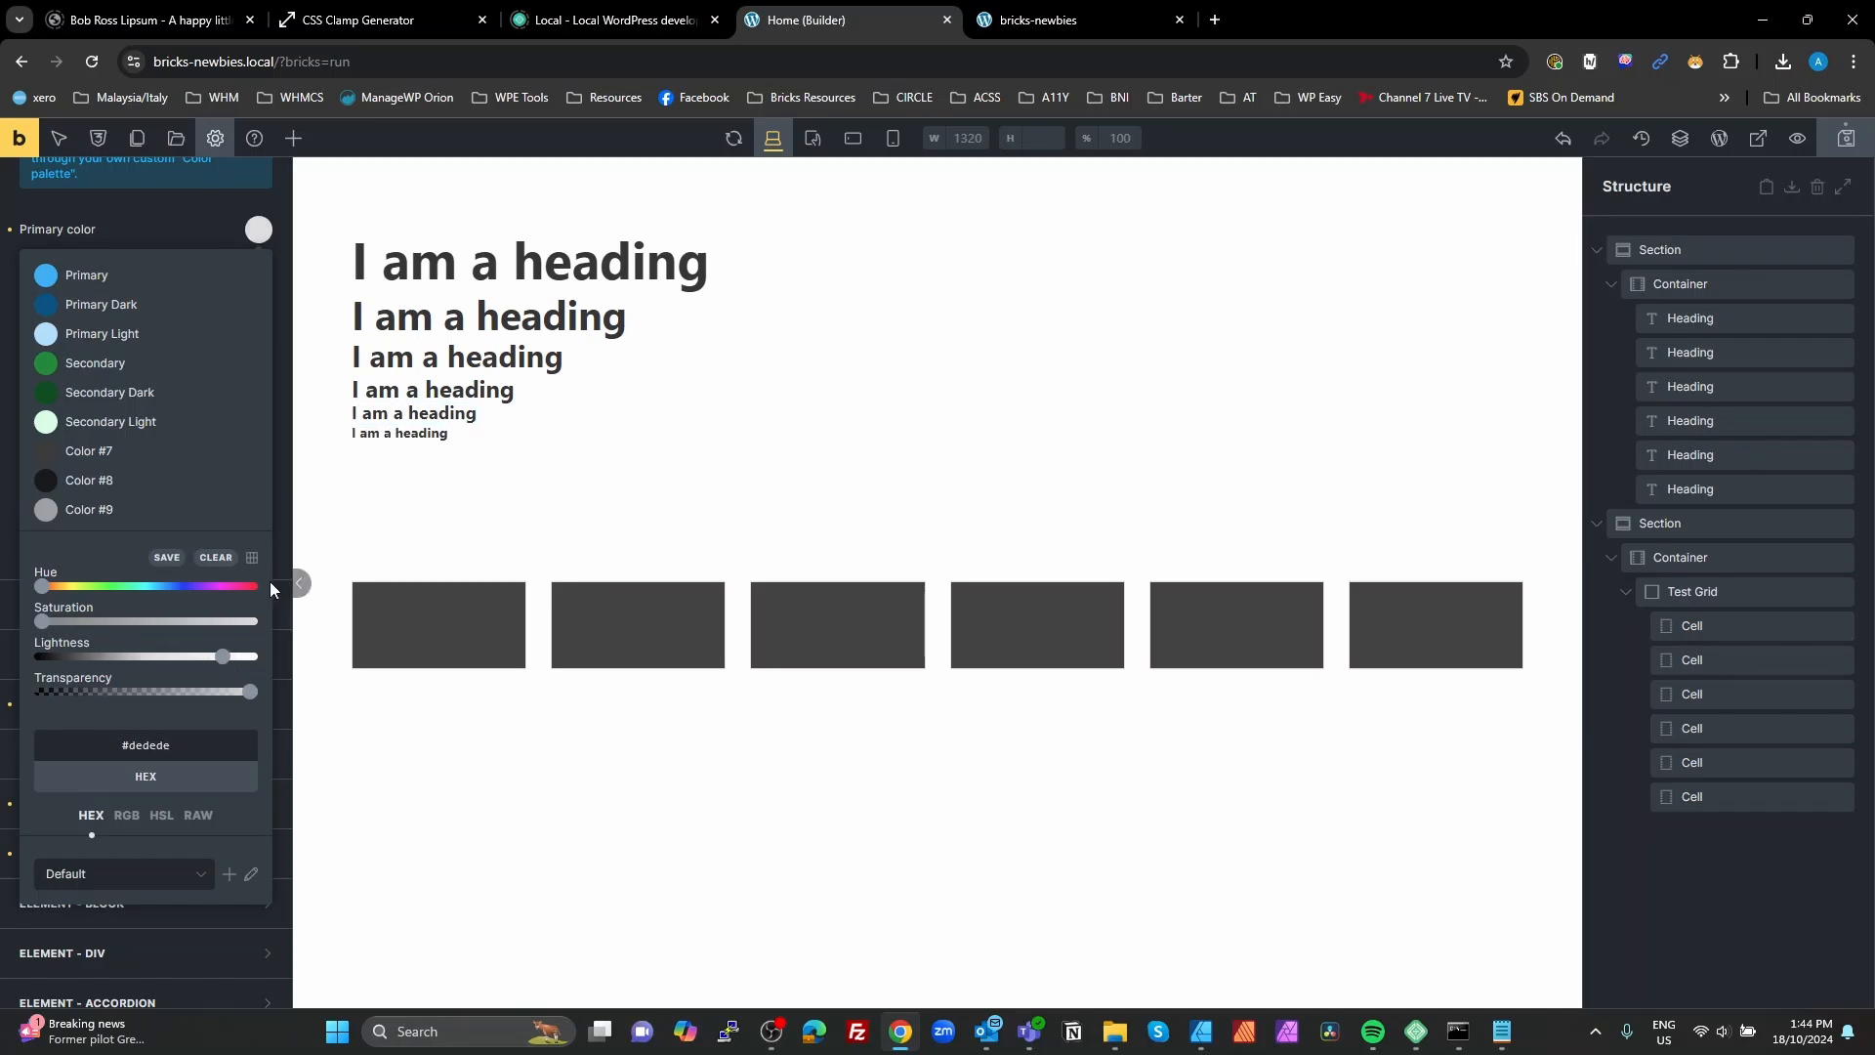
click(168, 559)
Step: Rename the #3b3b3b palette color Color #7 as Neutral
click(91, 444)
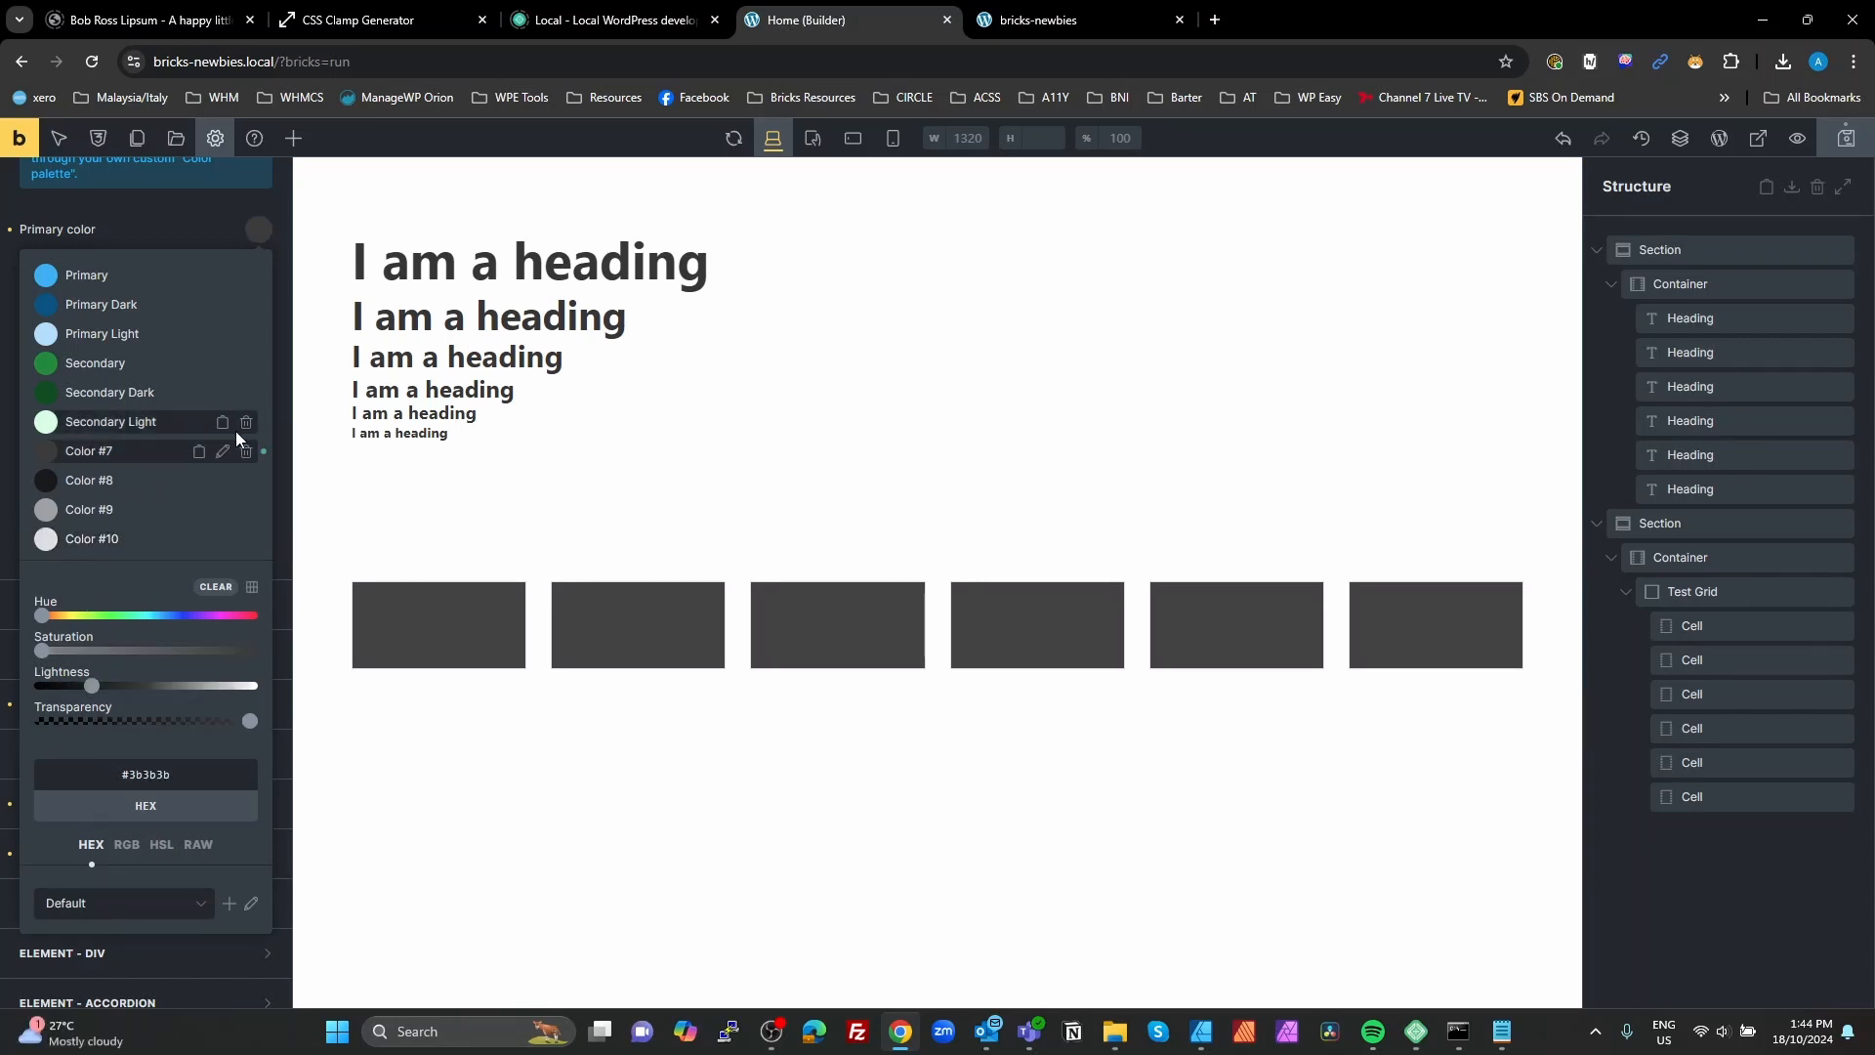
click(223, 452)
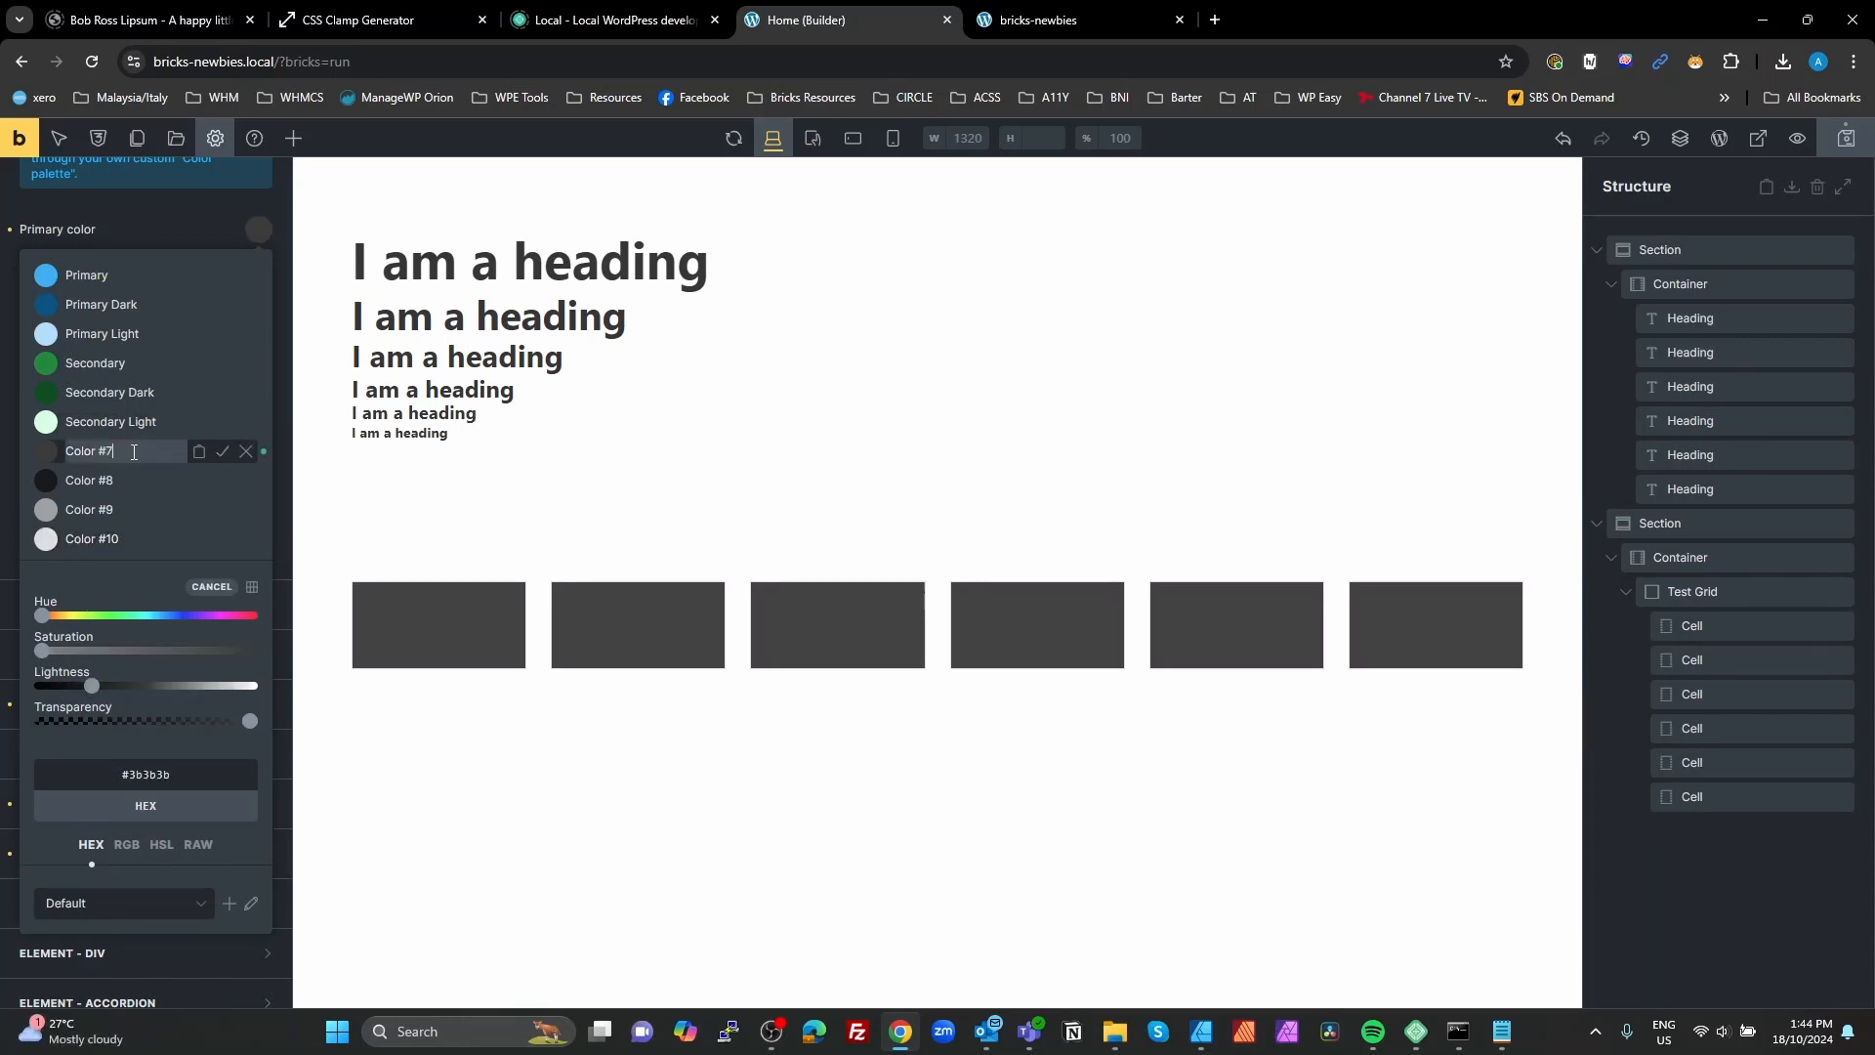
drag(66, 457, 132, 455)
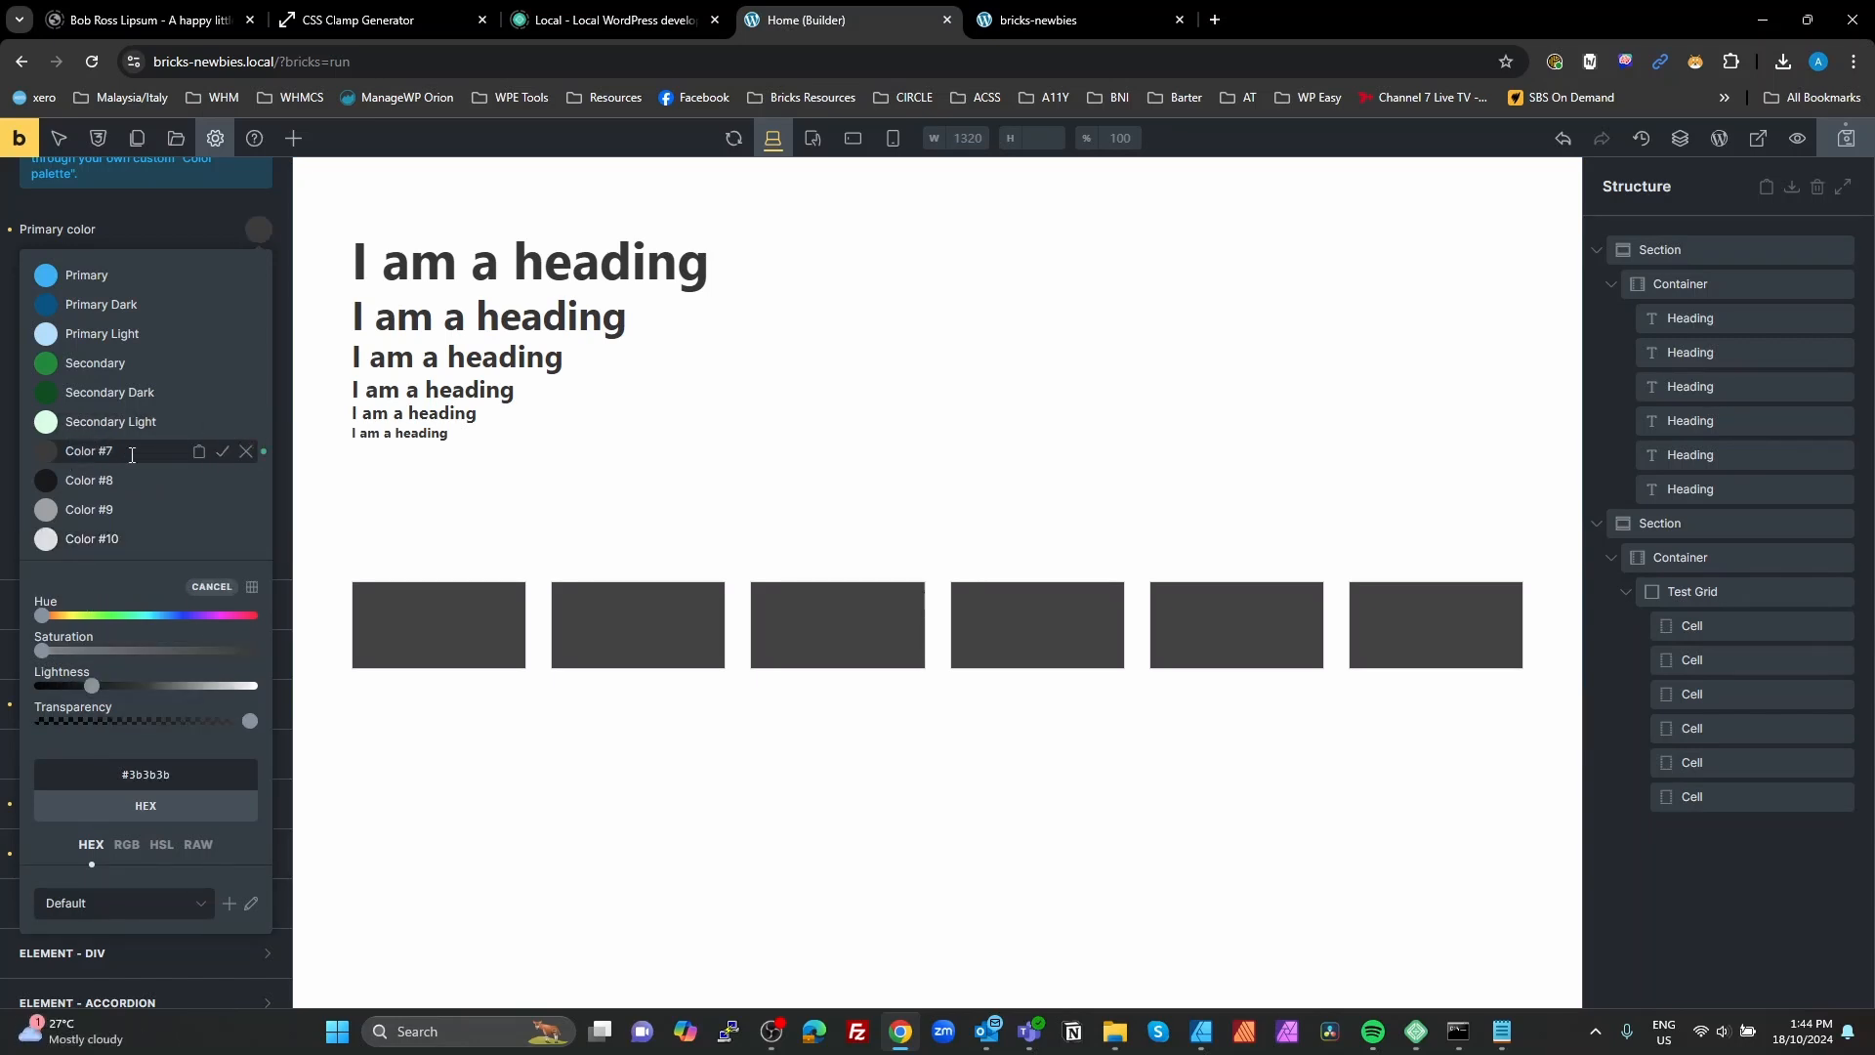
double_click(82, 450)
key(Delete)
key(Delete)
key(Delete)
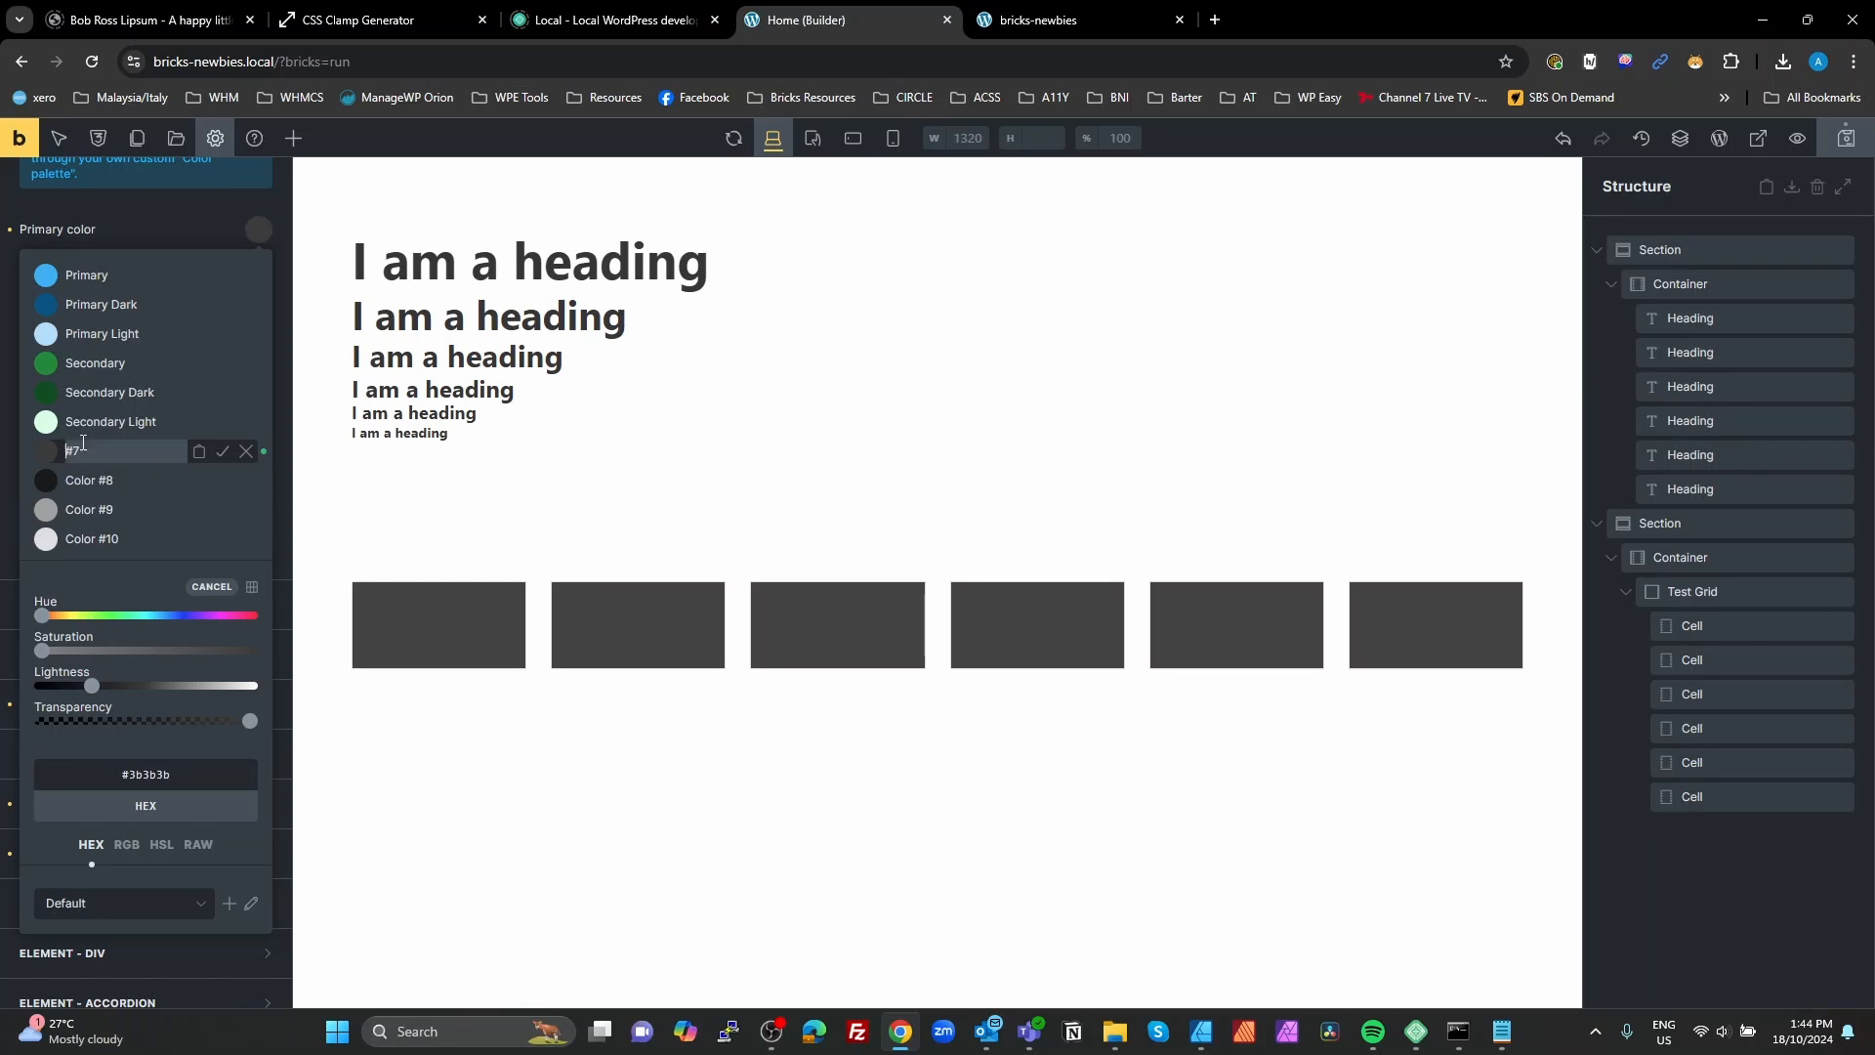
text(Ne)
click(223, 450)
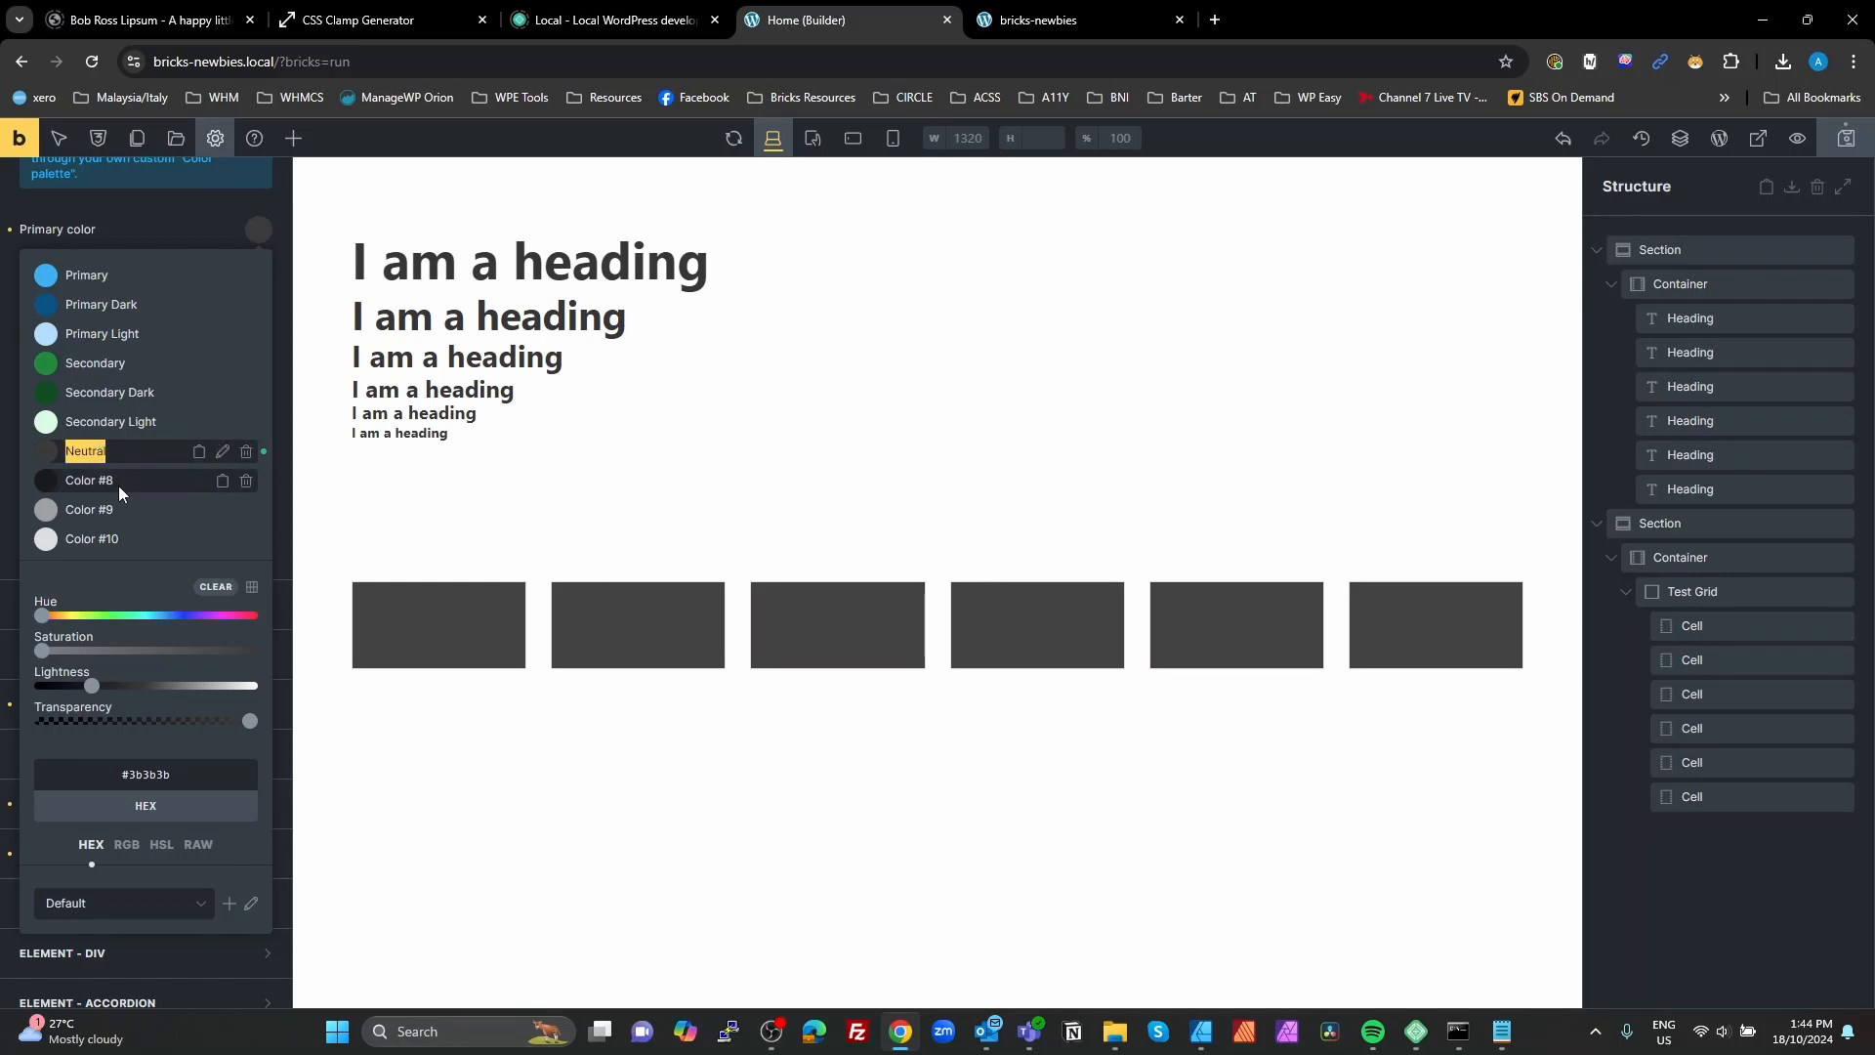
Step: Rename the near-black palette color Color #8 as Neutral Dark
click(119, 484)
click(223, 482)
double_click(82, 479)
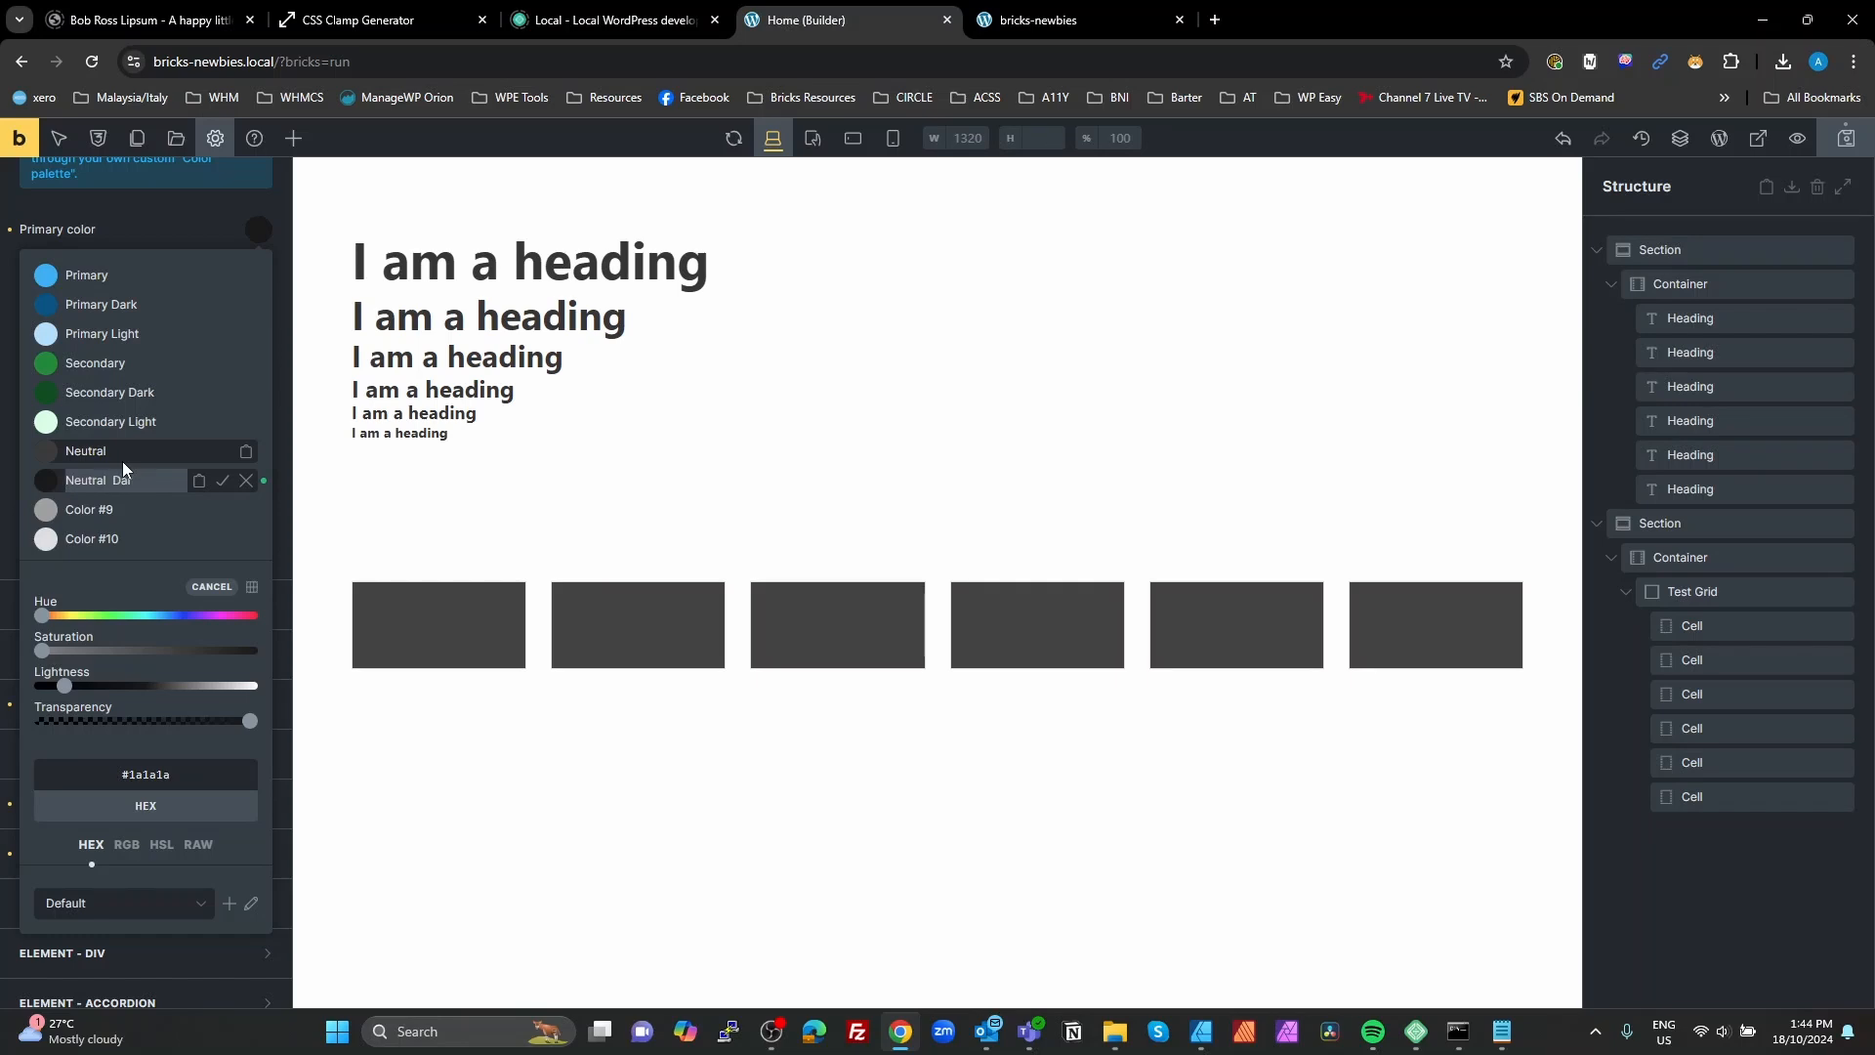
click(223, 480)
Step: Rename the mid-grey palette color Color #9 as Neutral Light
click(172, 509)
click(222, 509)
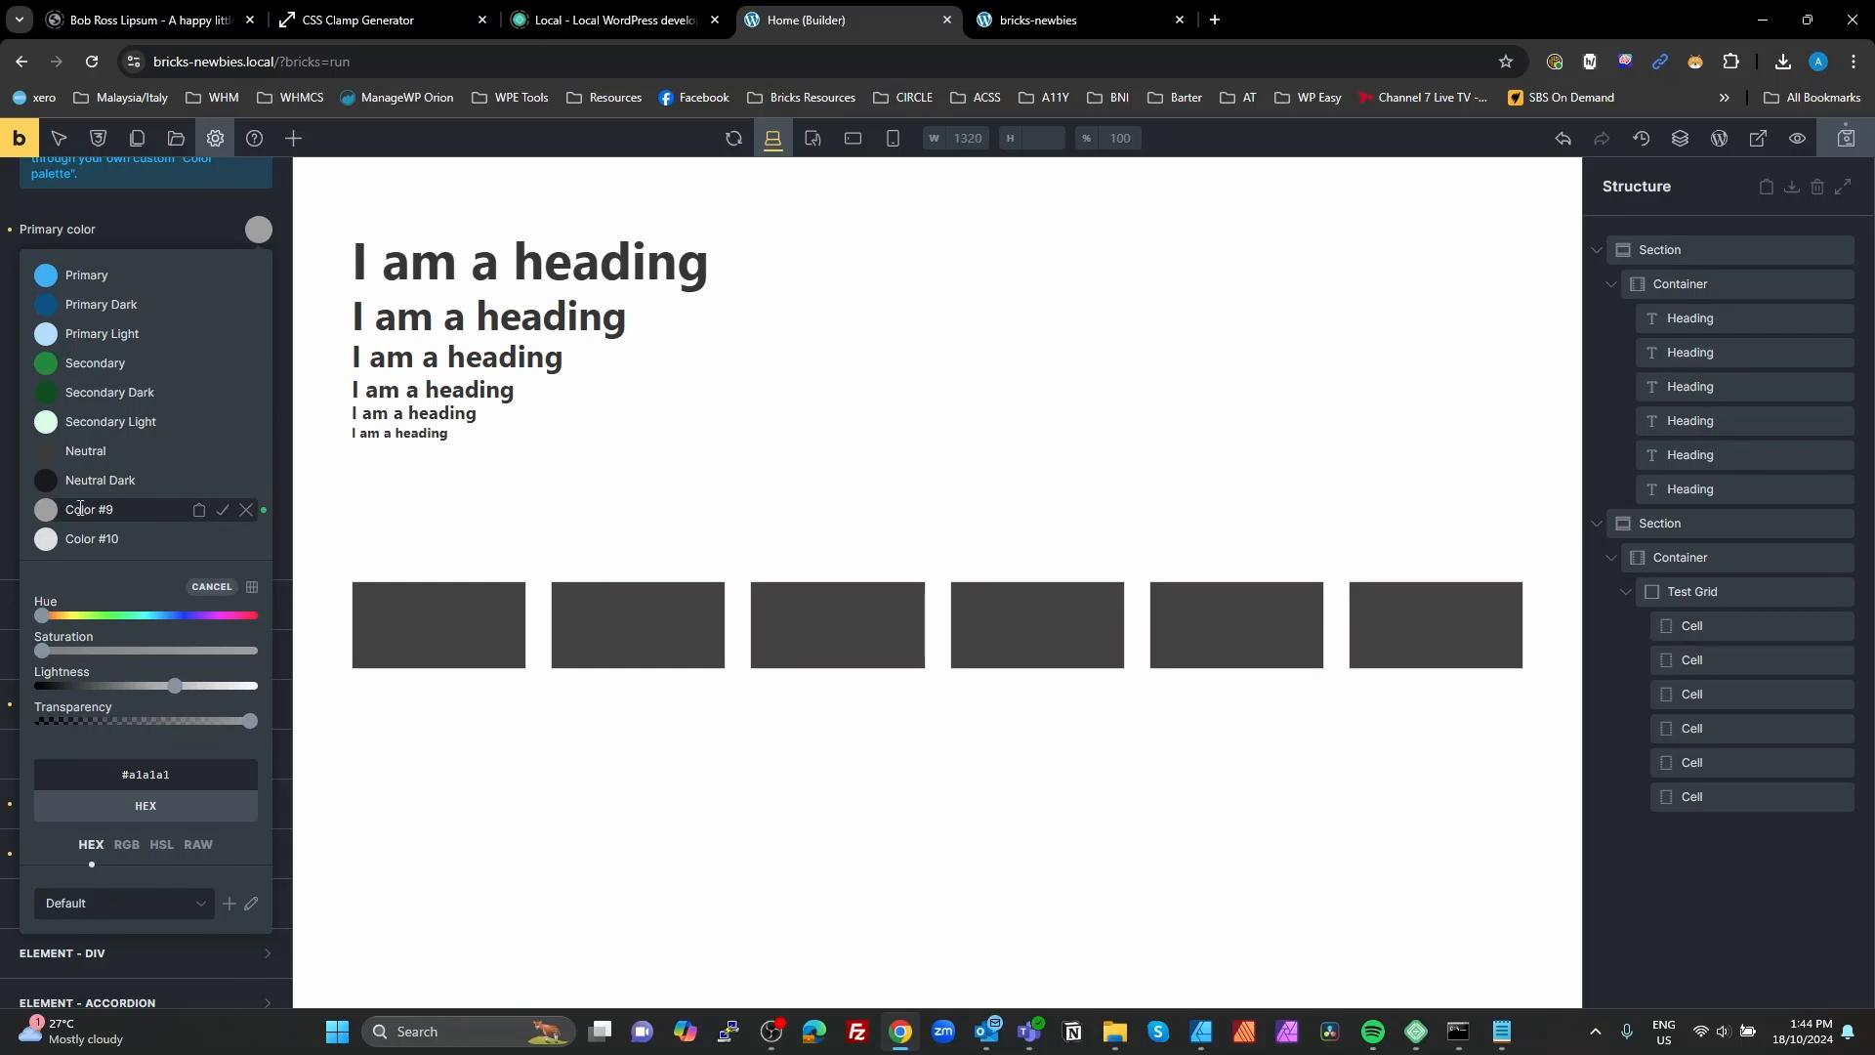
double_click(78, 508)
key(BackSpace)
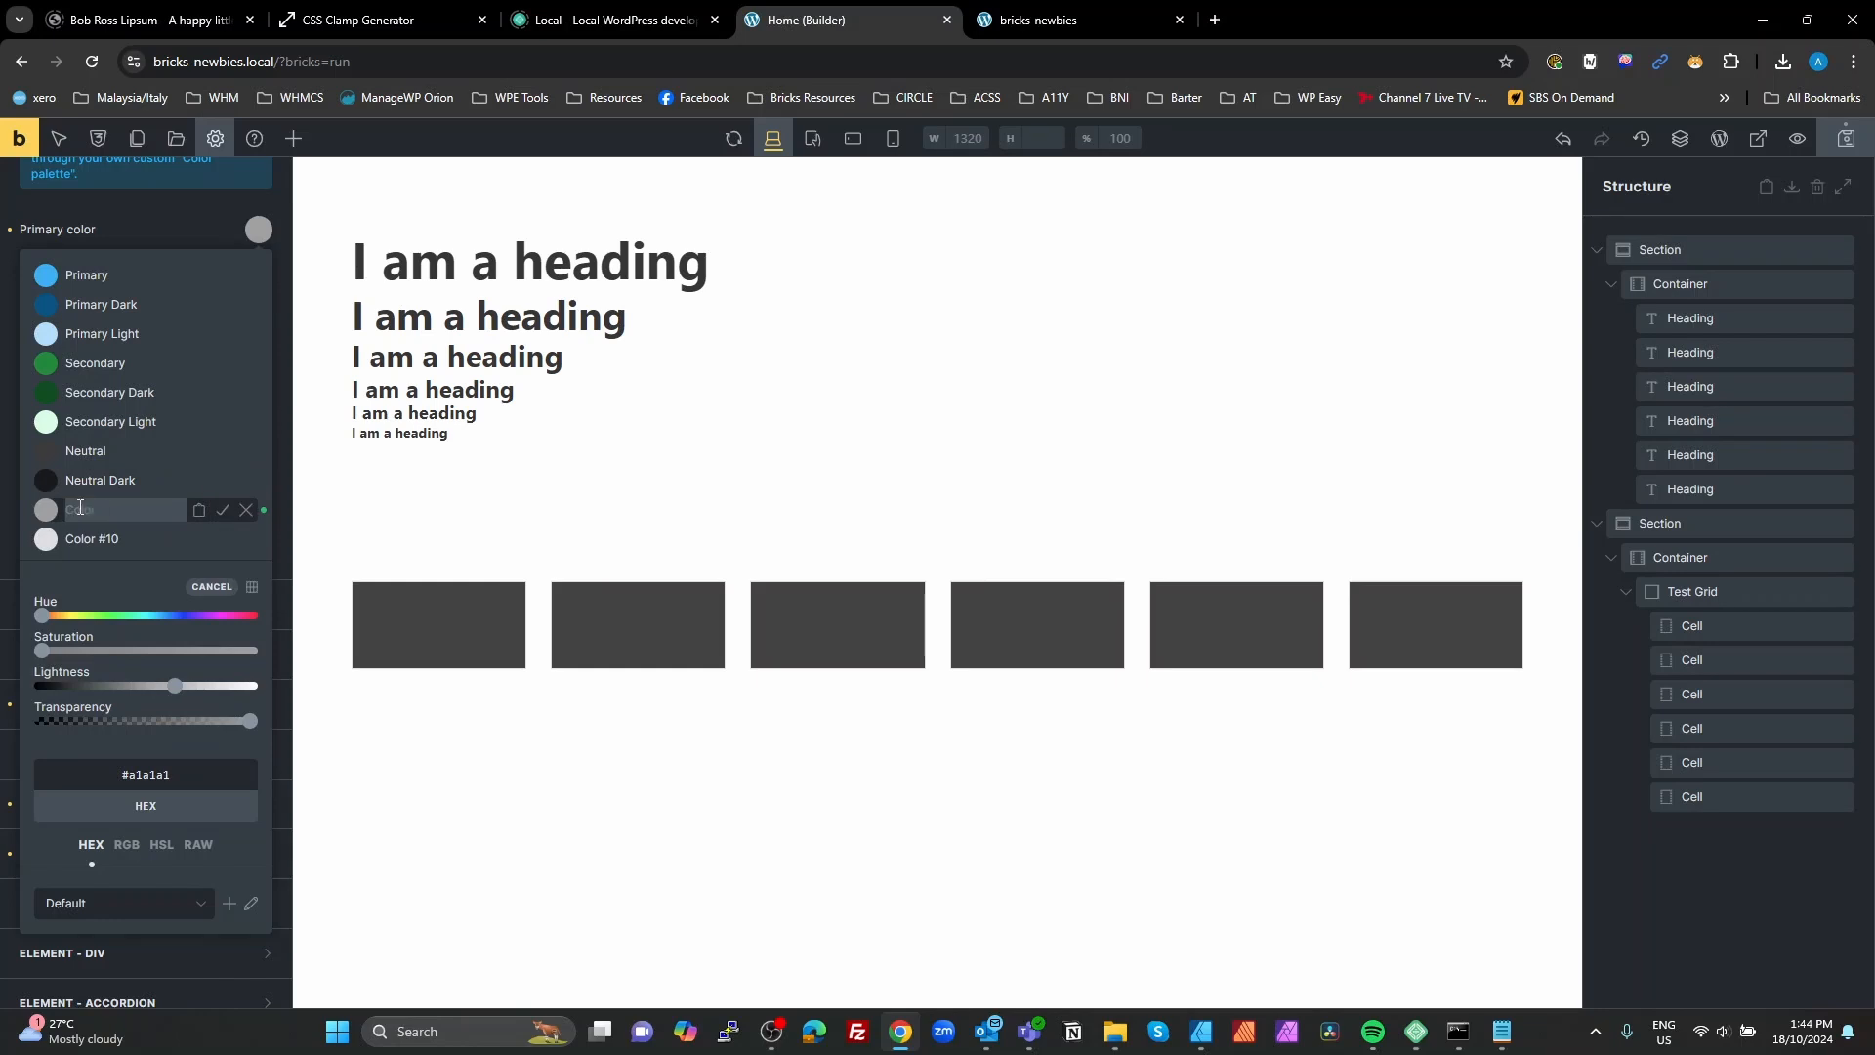
text(Neutral)
text( Lught)
click(124, 509)
key(BackSpace)
text(i)
click(225, 510)
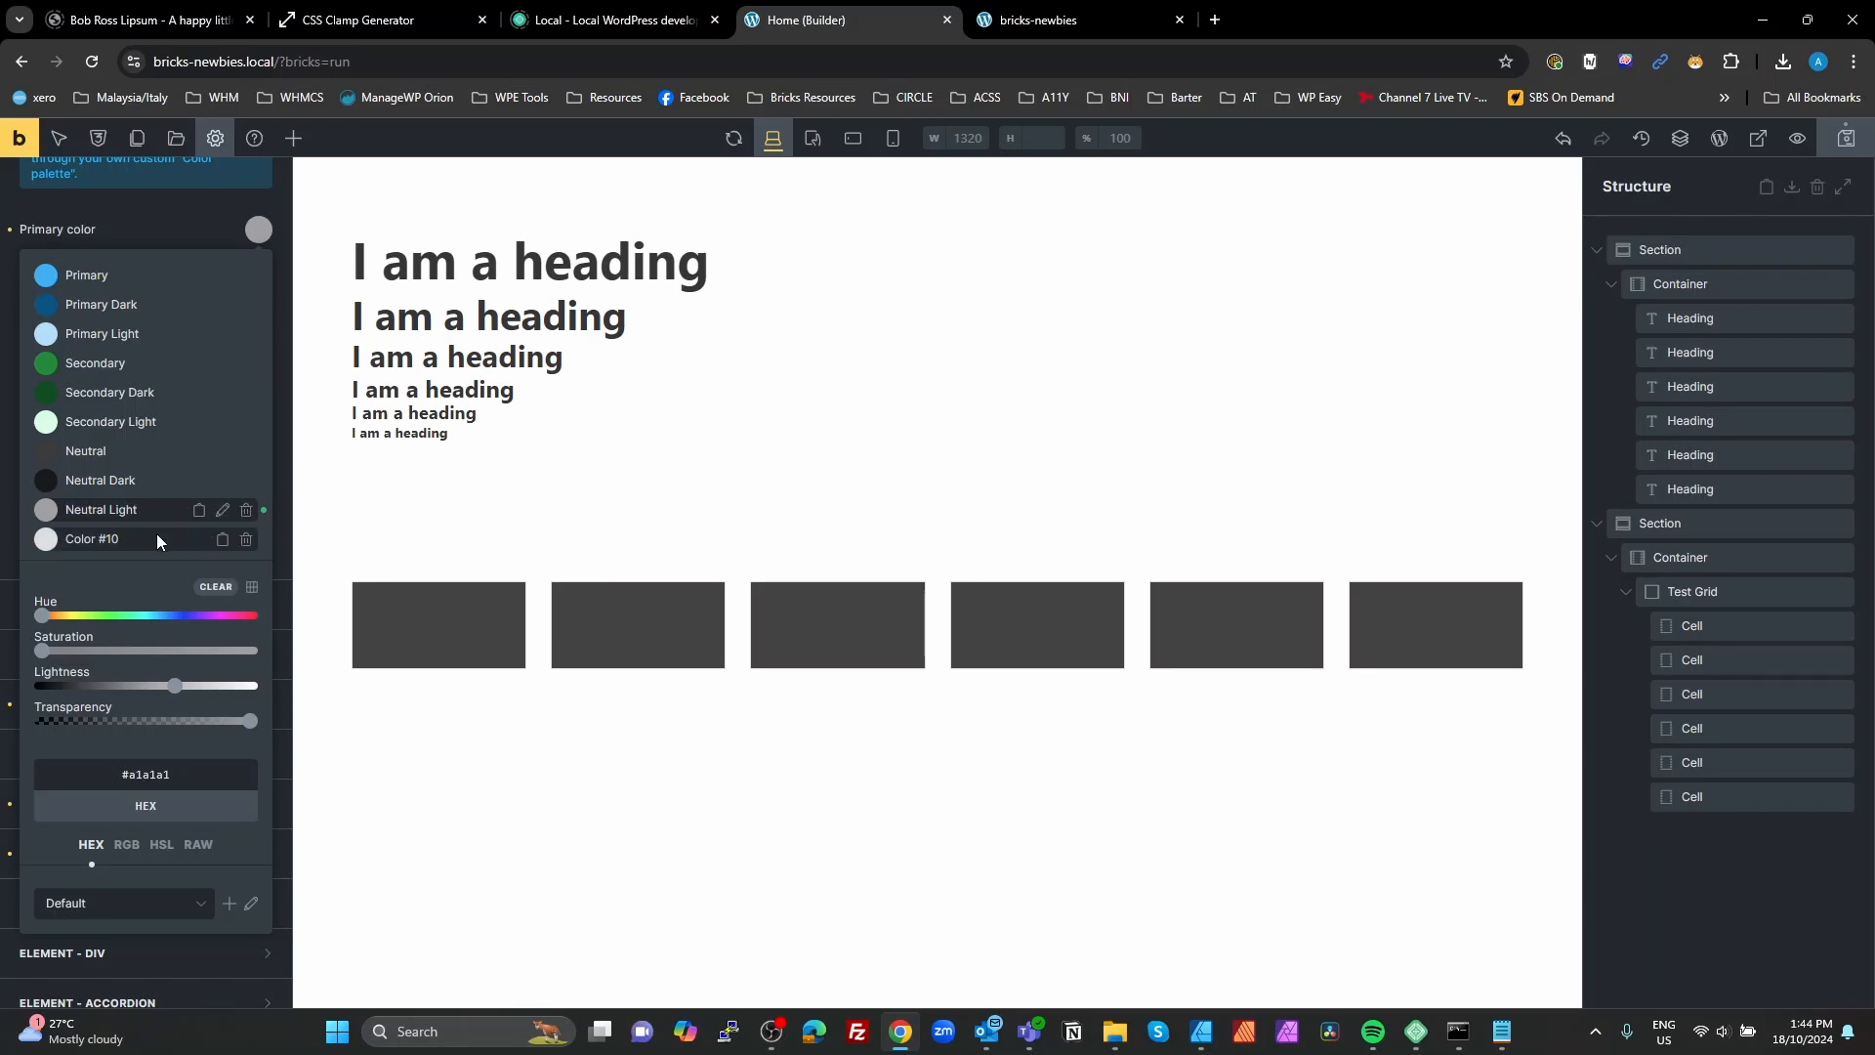
Step: Rename the pale grey palette color Color #10 as Neutral Ultra Light
click(156, 535)
click(224, 540)
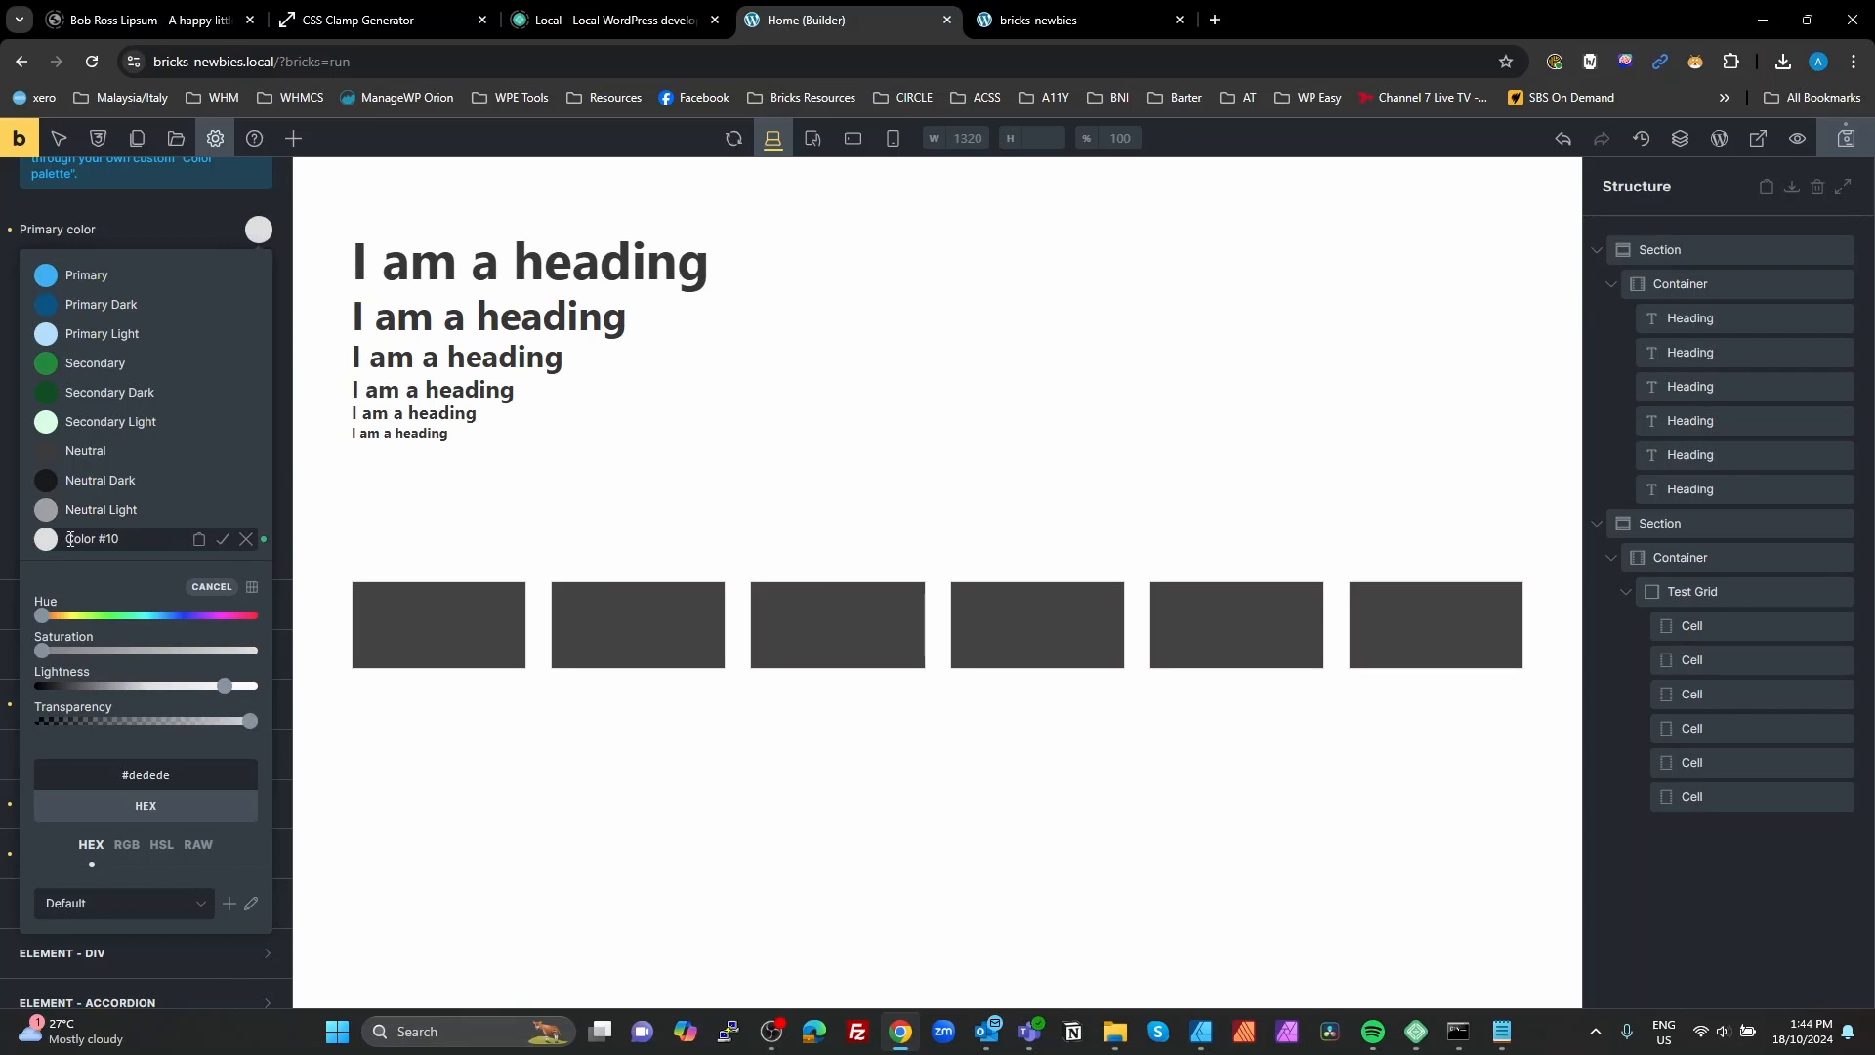
drag(70, 539, 180, 540)
text(Neutral Ultra Light)
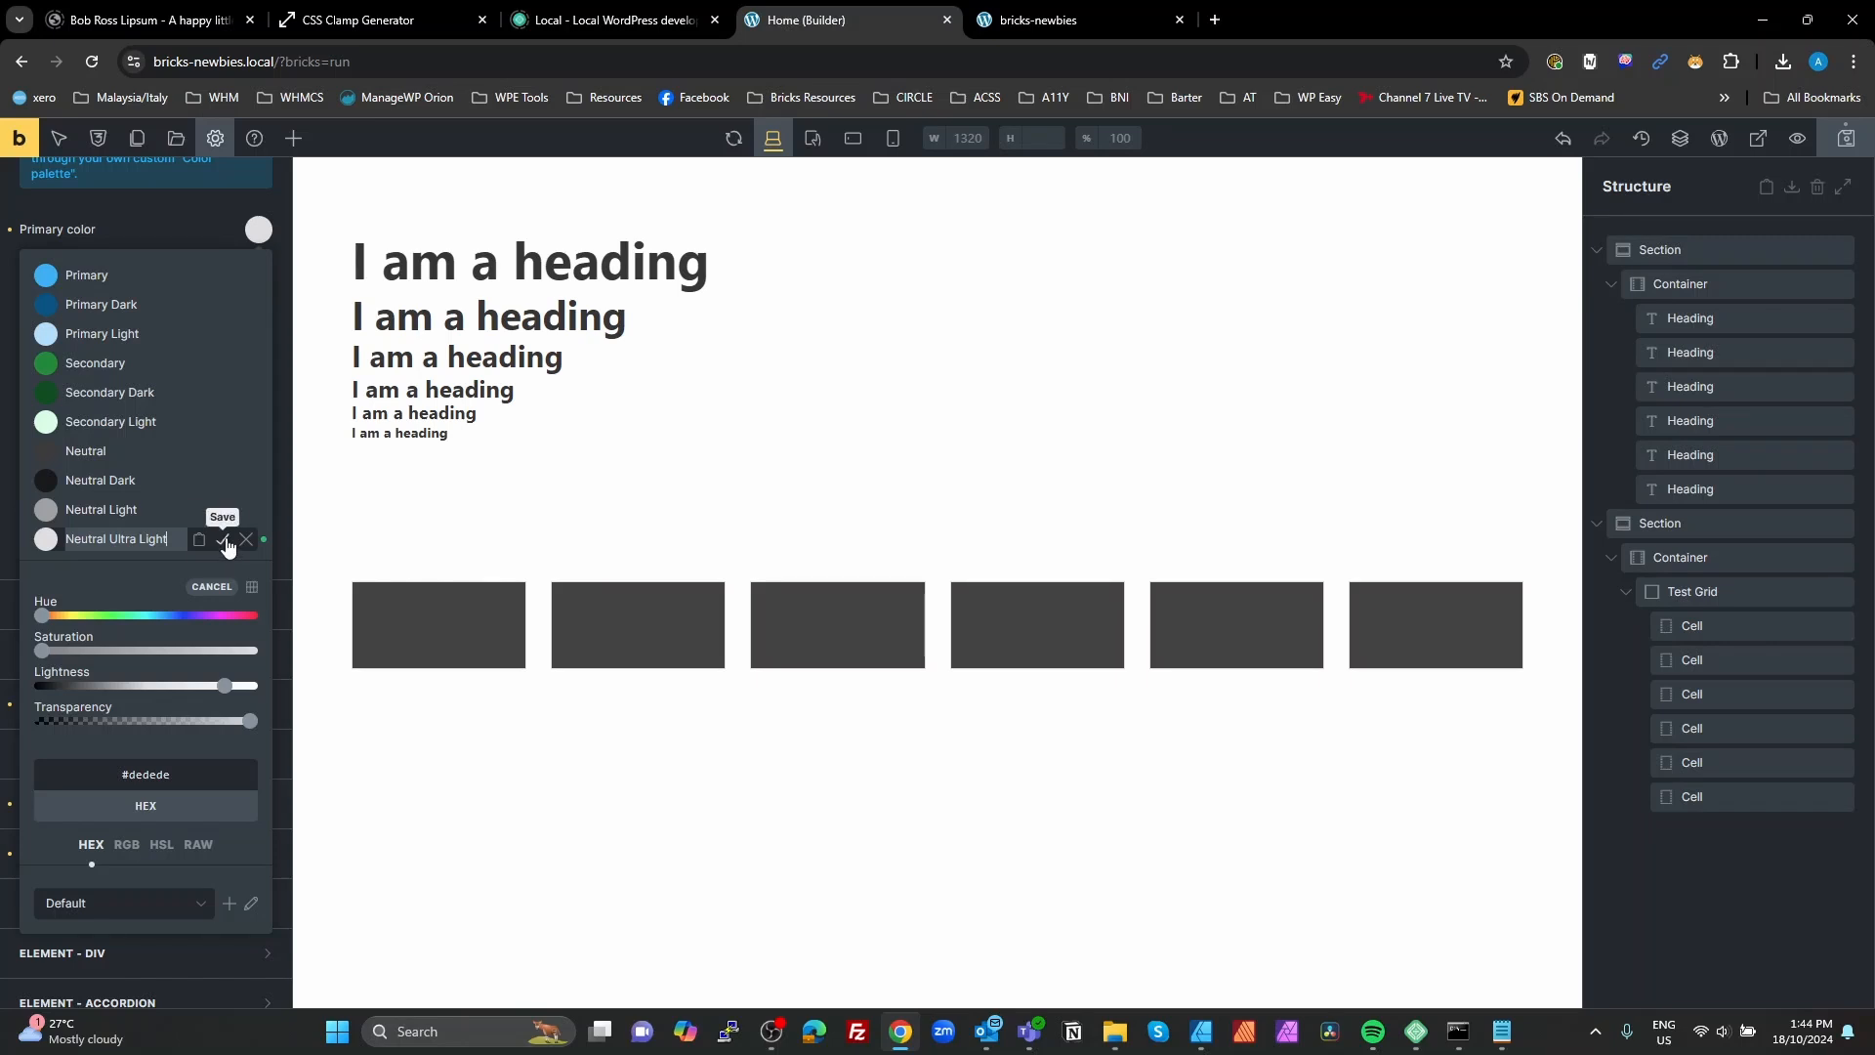
click(222, 539)
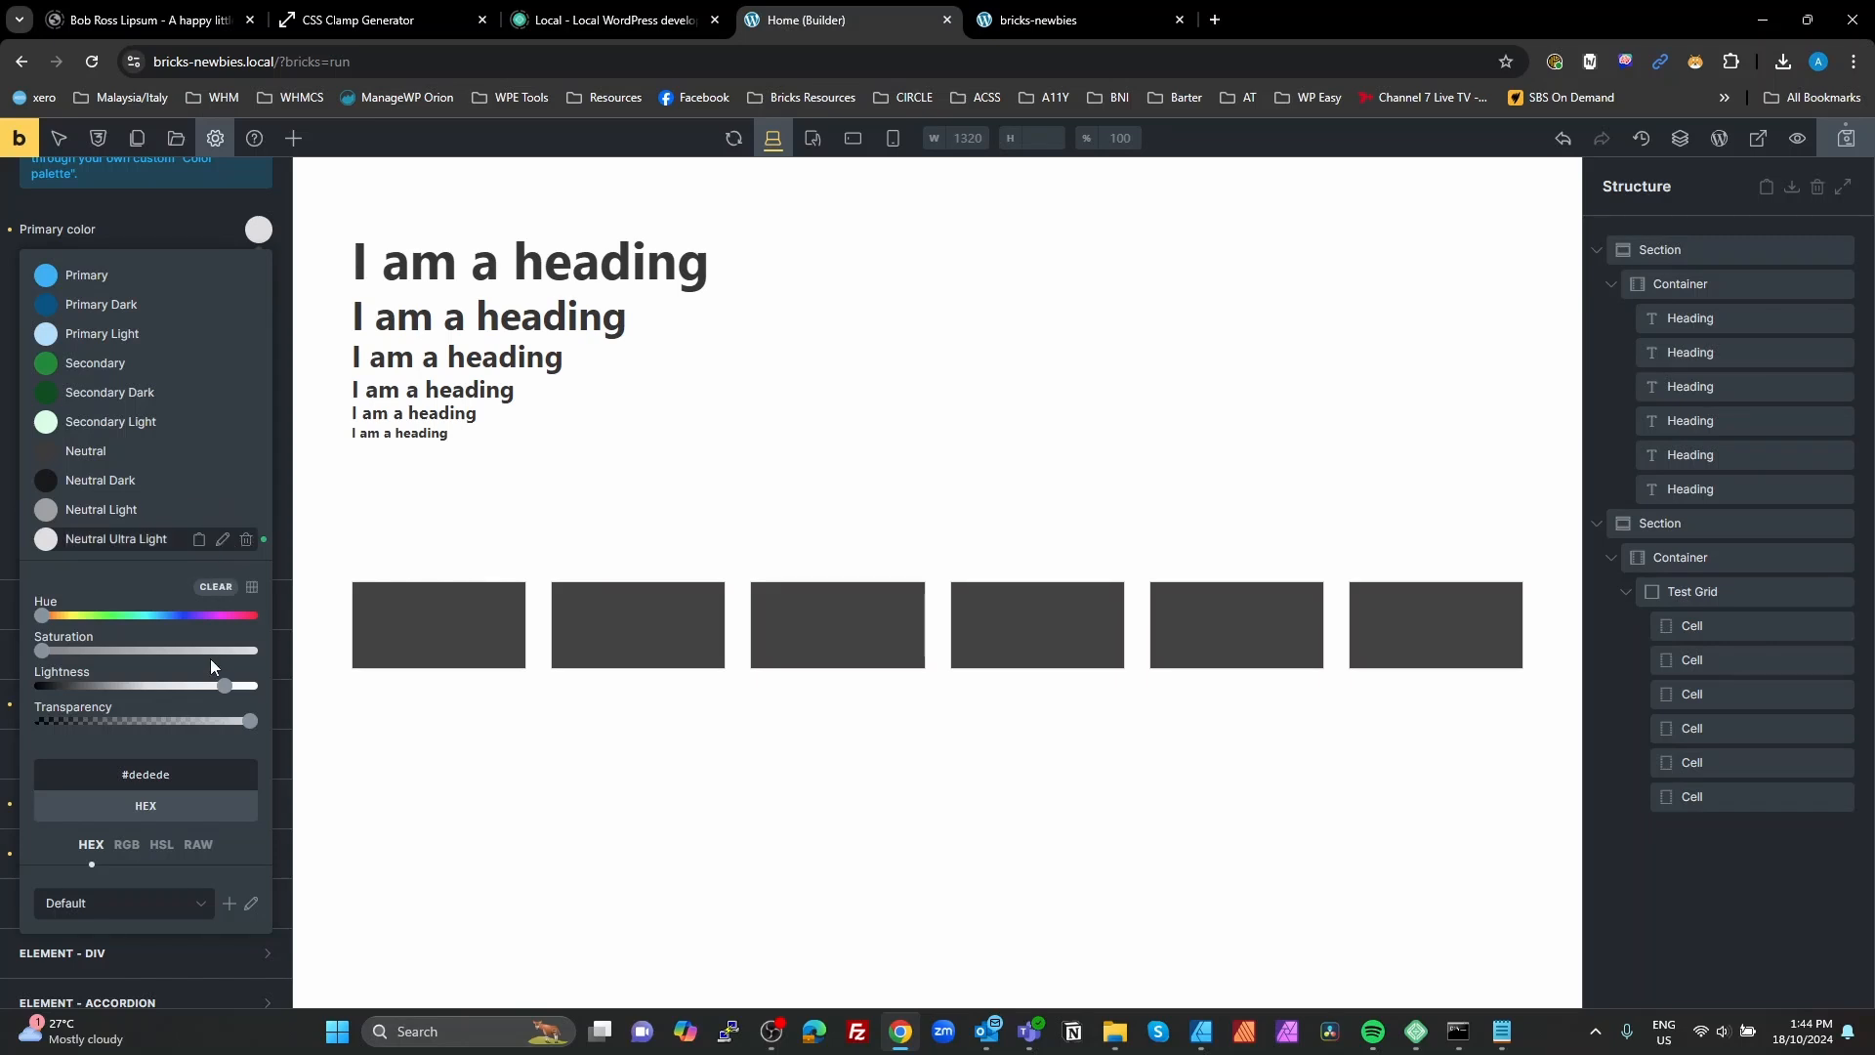
Step: Save white #ffffff and black #000000 to the palette using the two lightness extremes
drag(222, 693, 284, 701)
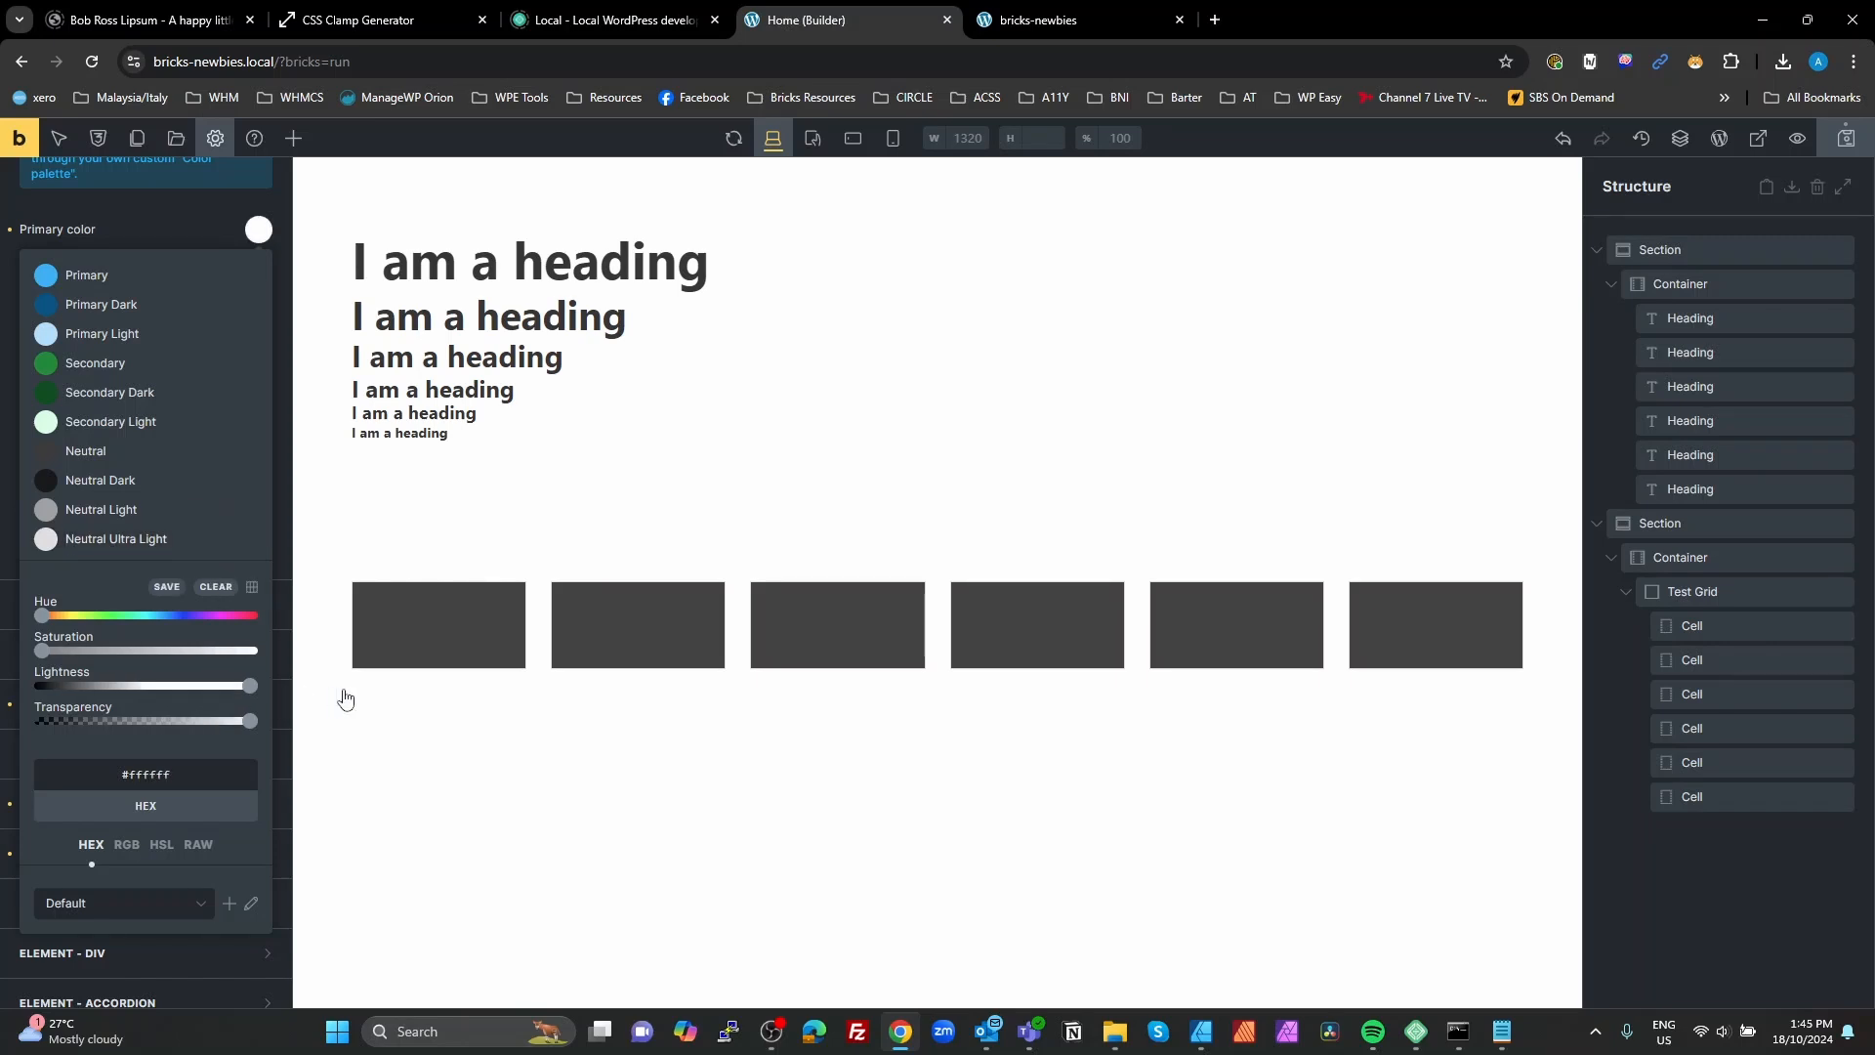
click(166, 587)
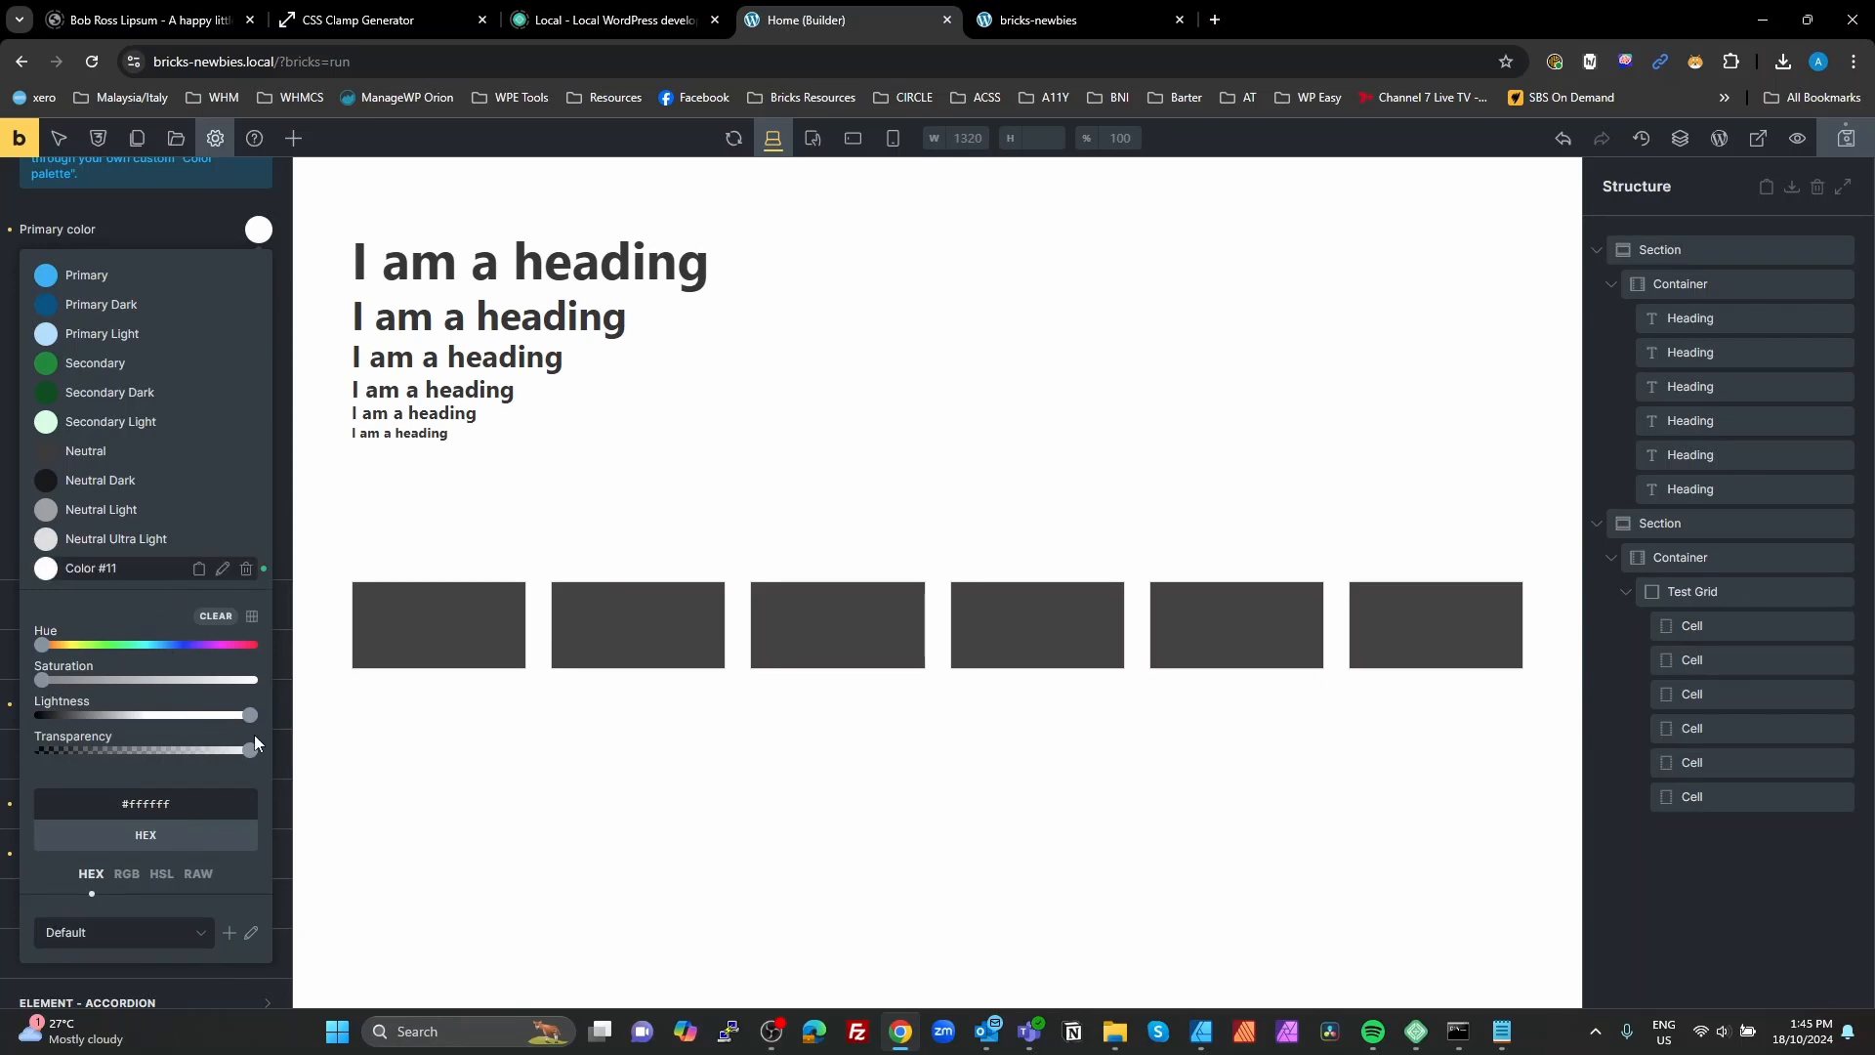
drag(244, 717, 41, 716)
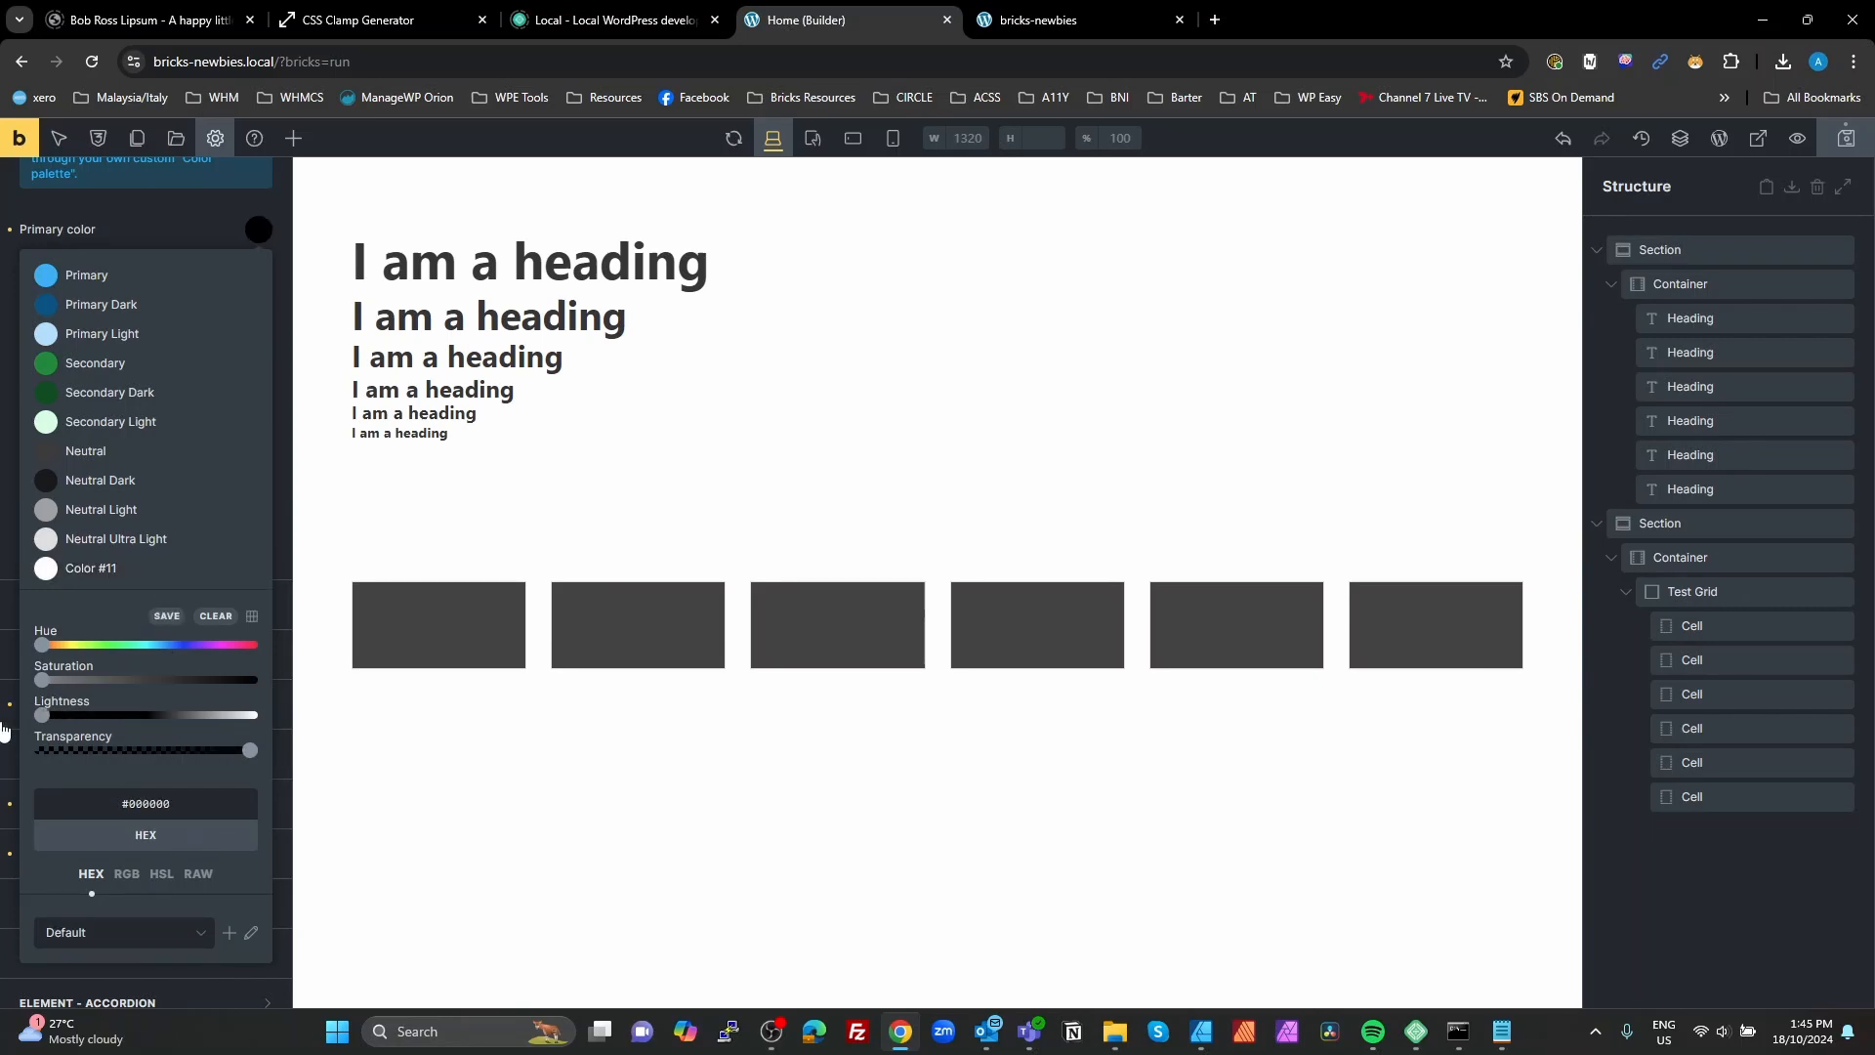
click(164, 616)
Step: Rename the #ffffff palette color Color #11 as White
click(172, 570)
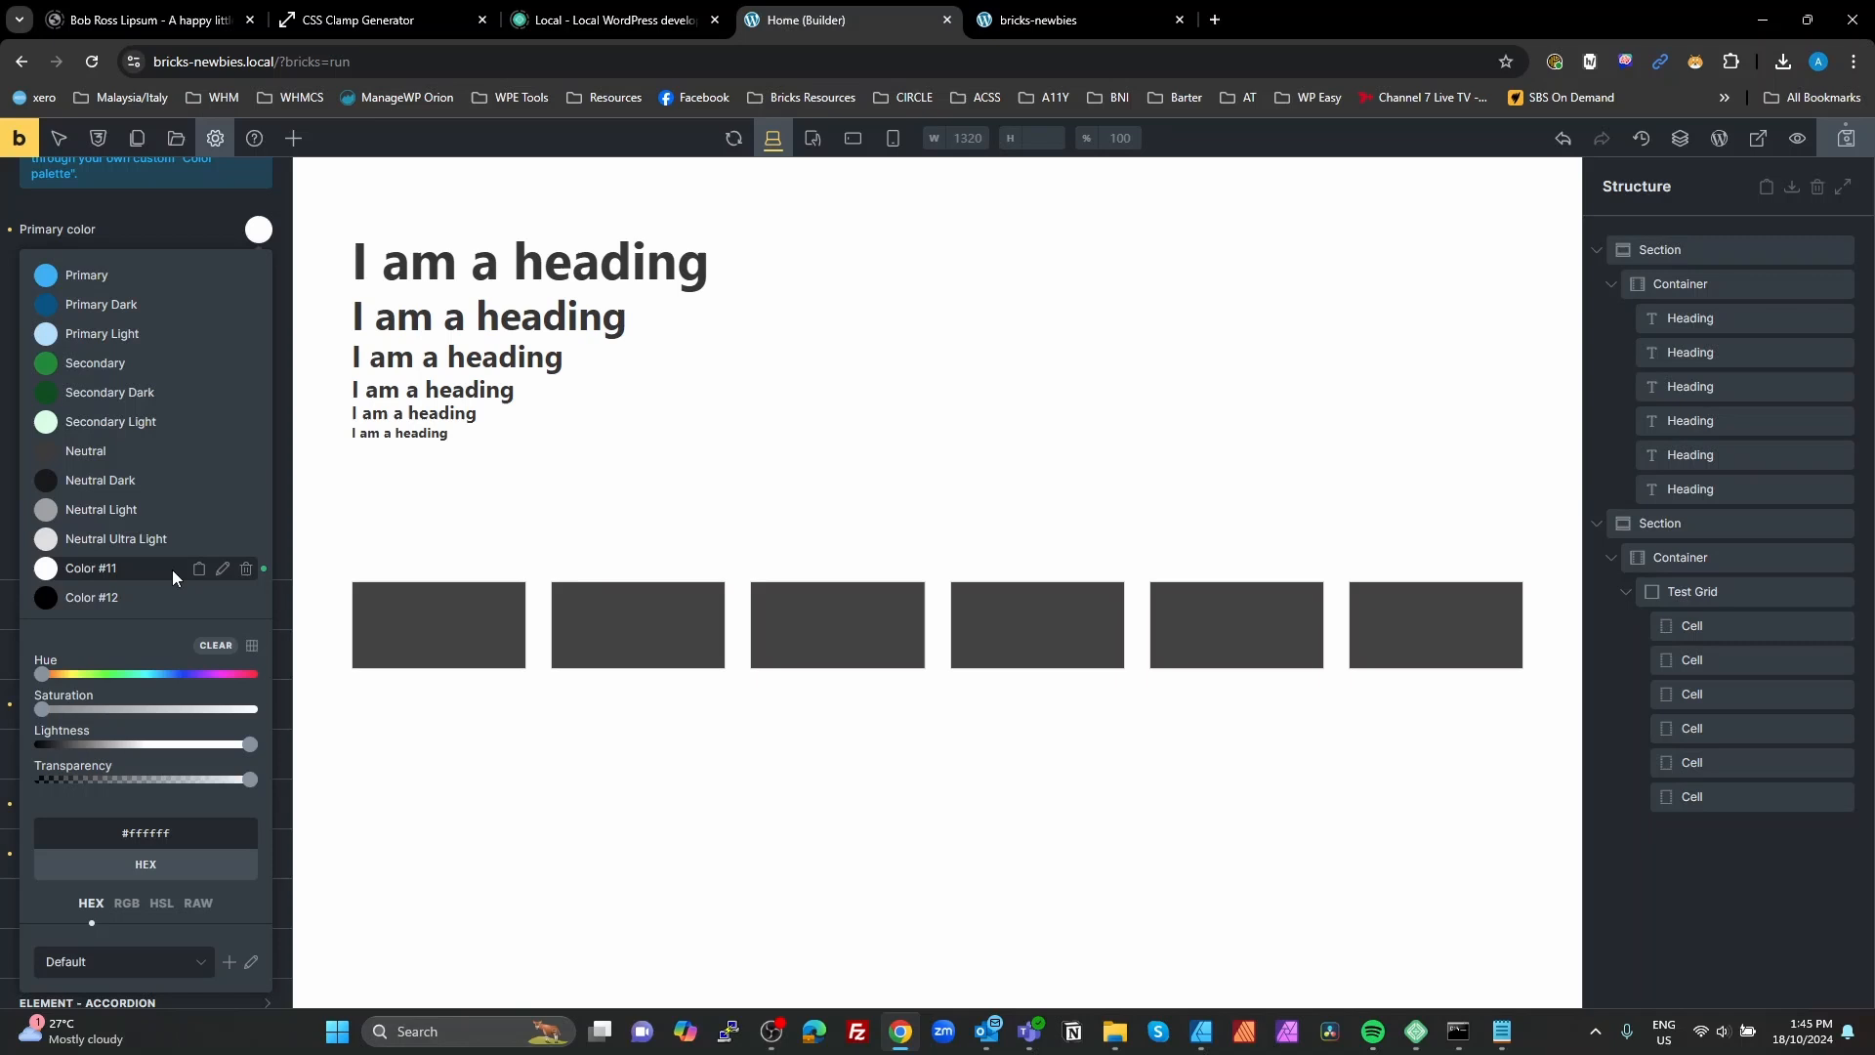
click(223, 568)
drag(69, 569, 151, 568)
text(White)
click(223, 568)
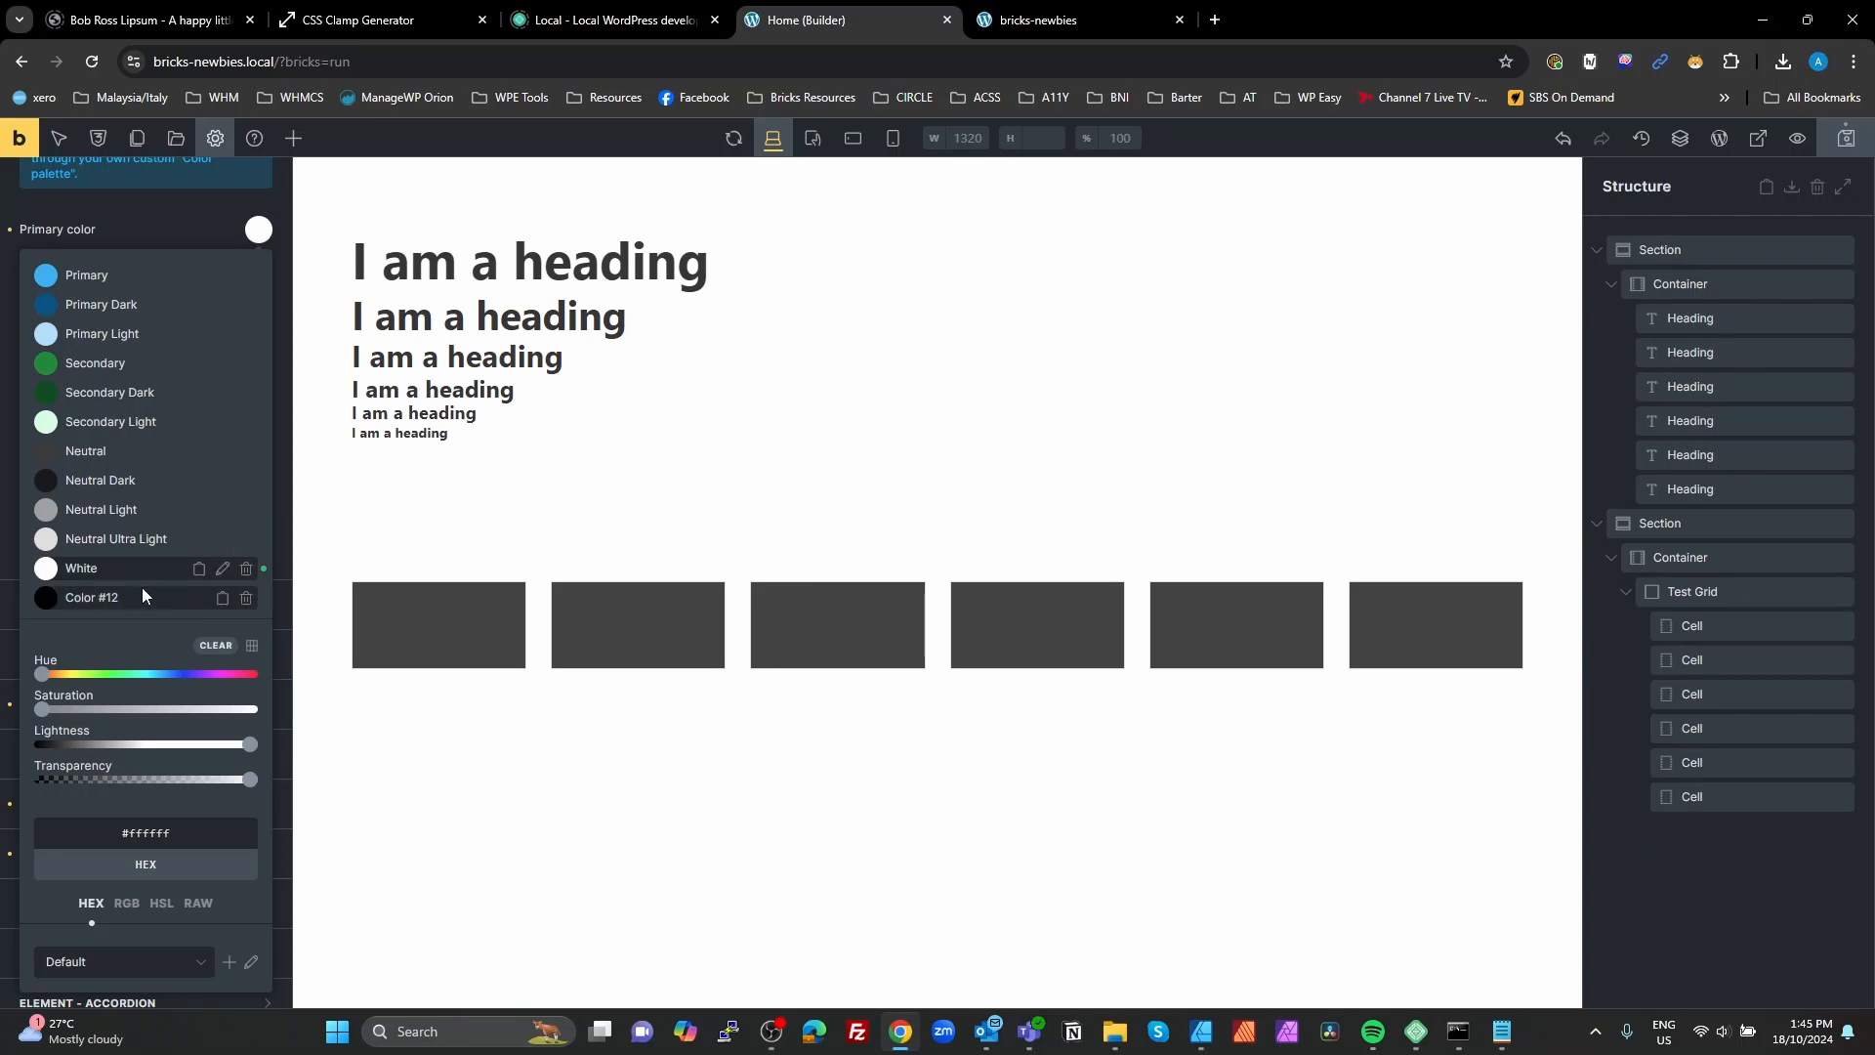
Step: Rename the #000000 palette color Color #12 as Black
click(143, 597)
click(222, 598)
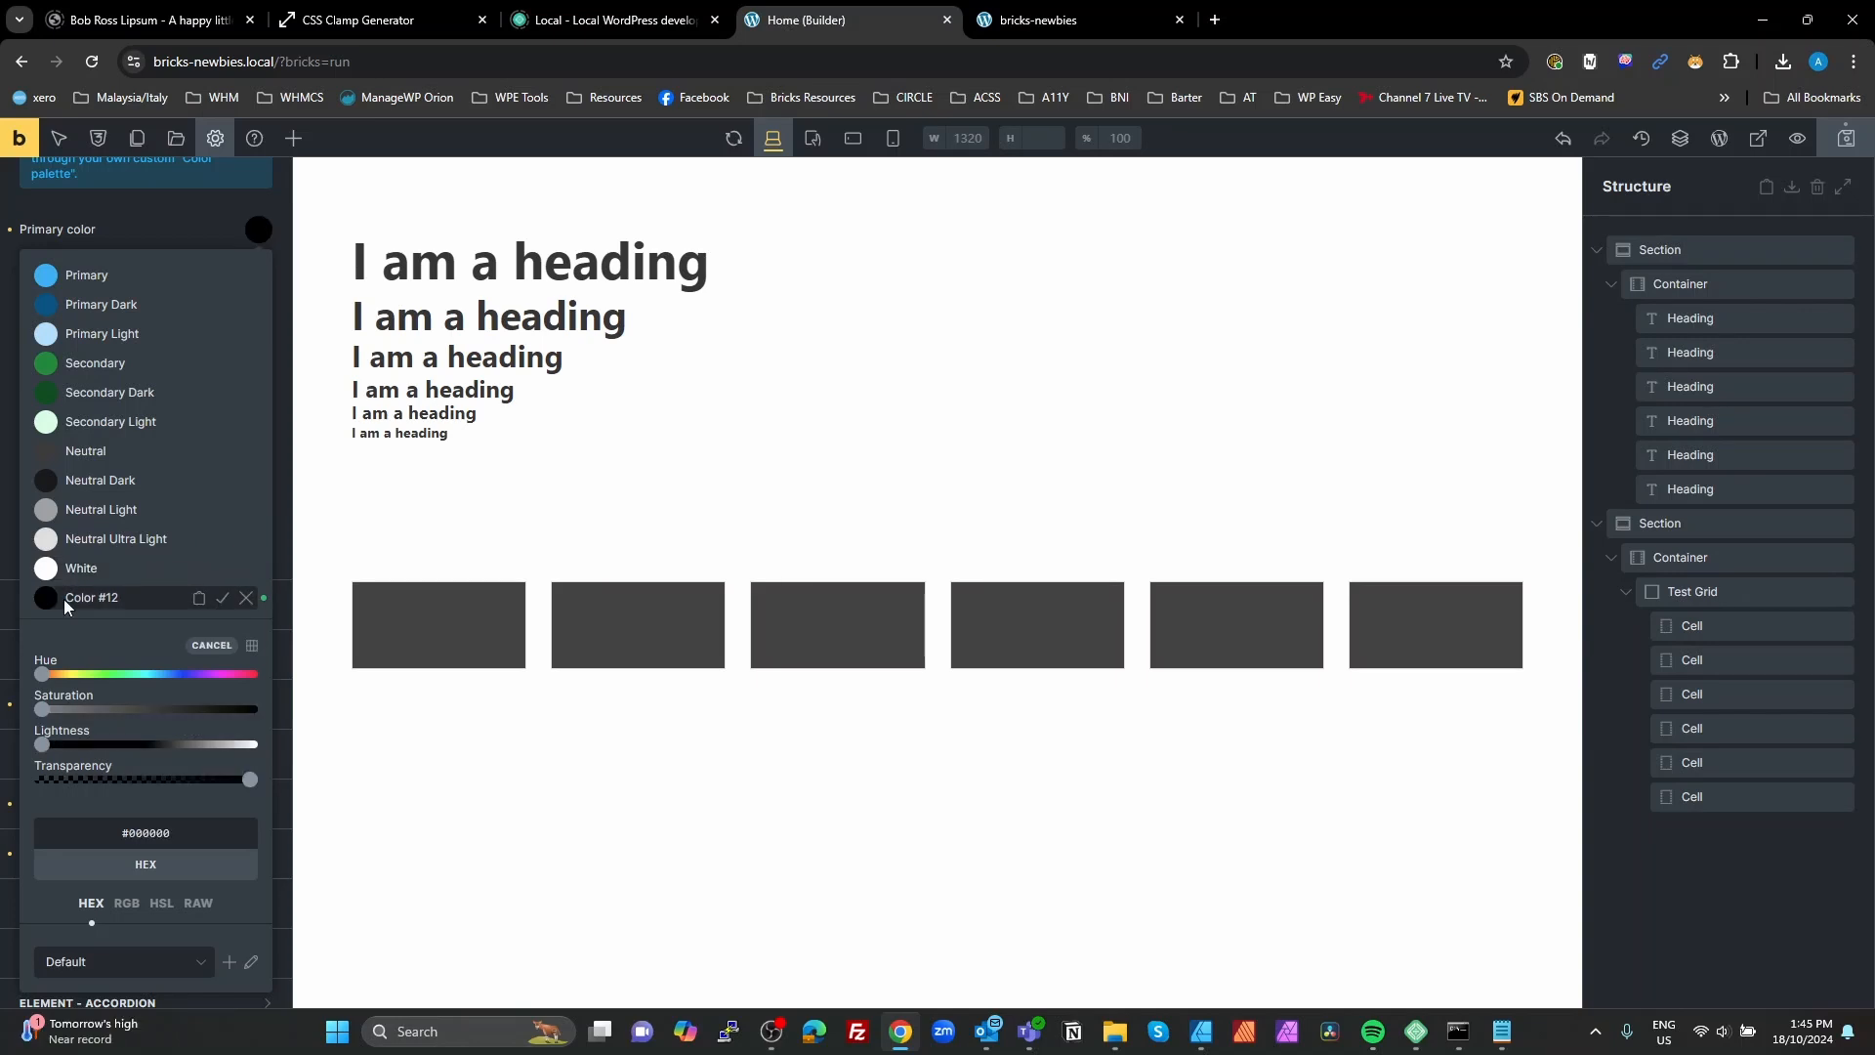
drag(73, 598, 160, 599)
key(BackSpace)
key(BackSpace)
text(B)
click(223, 597)
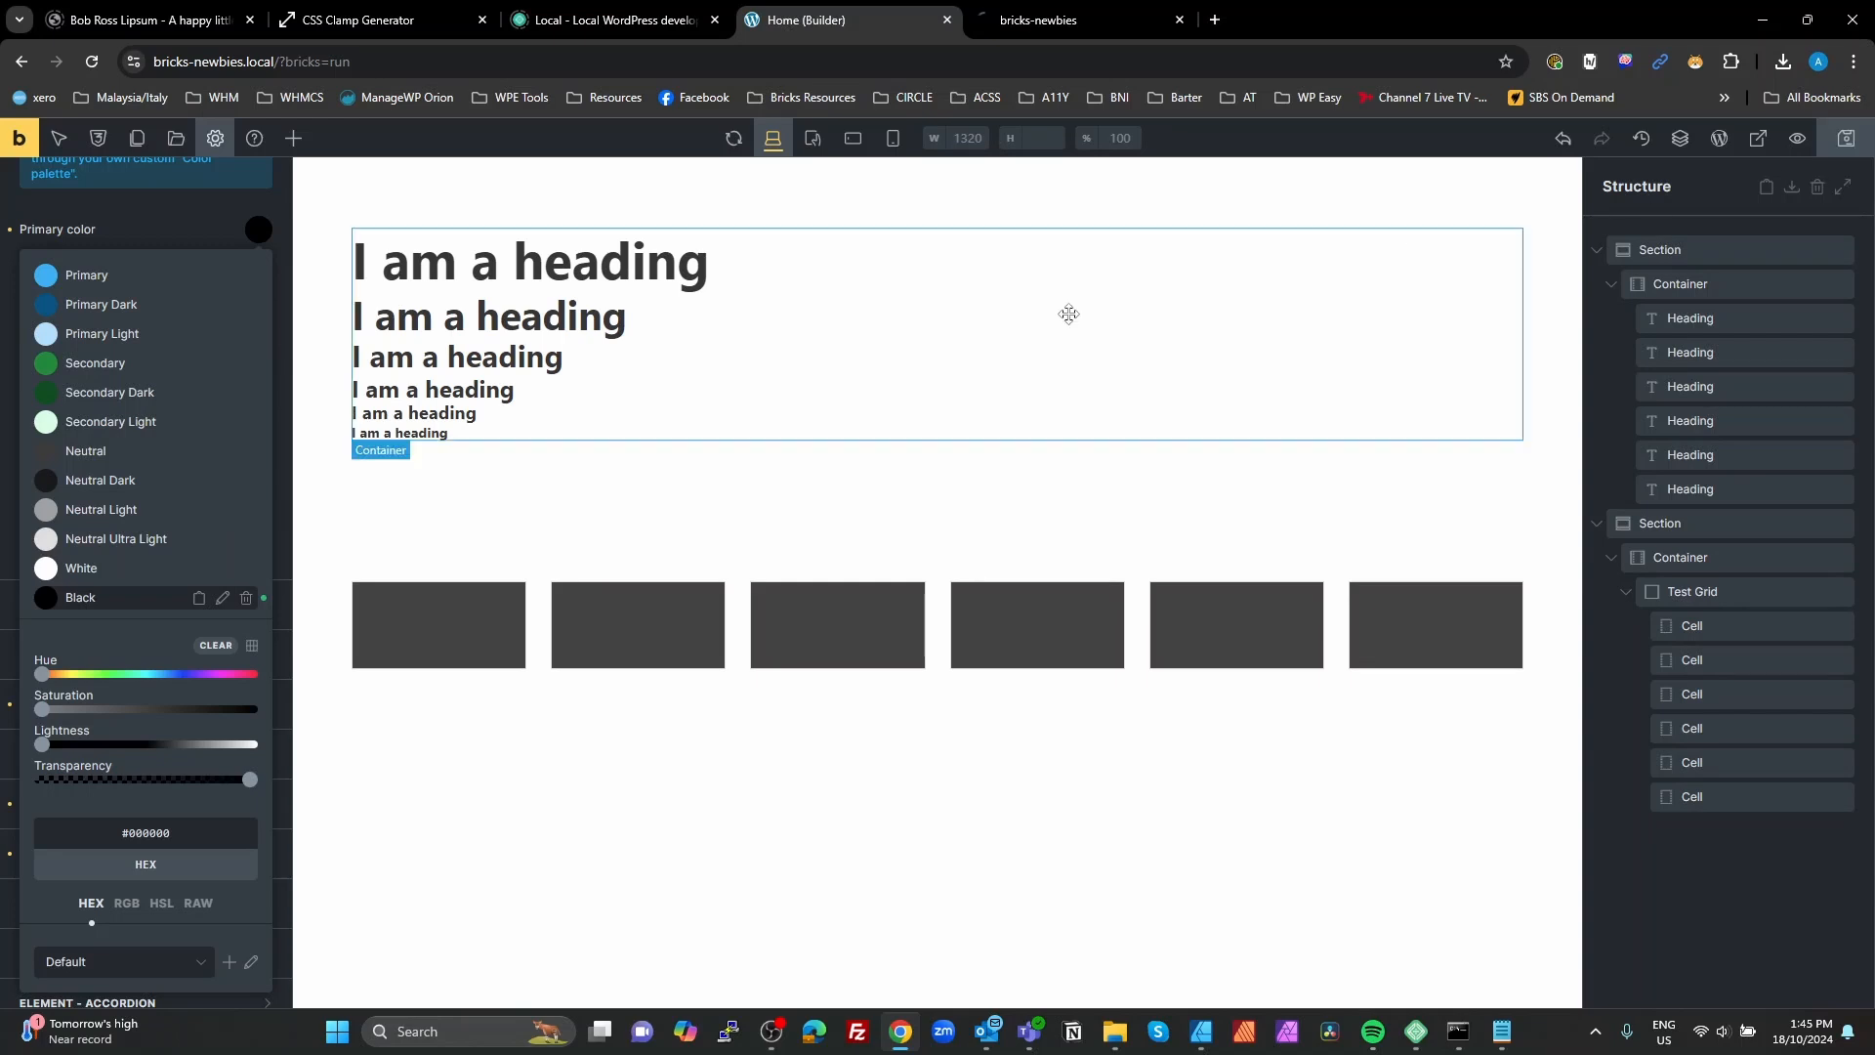
Step: Set the test-grid__cell class's background color to the Primary palette color
click(465, 611)
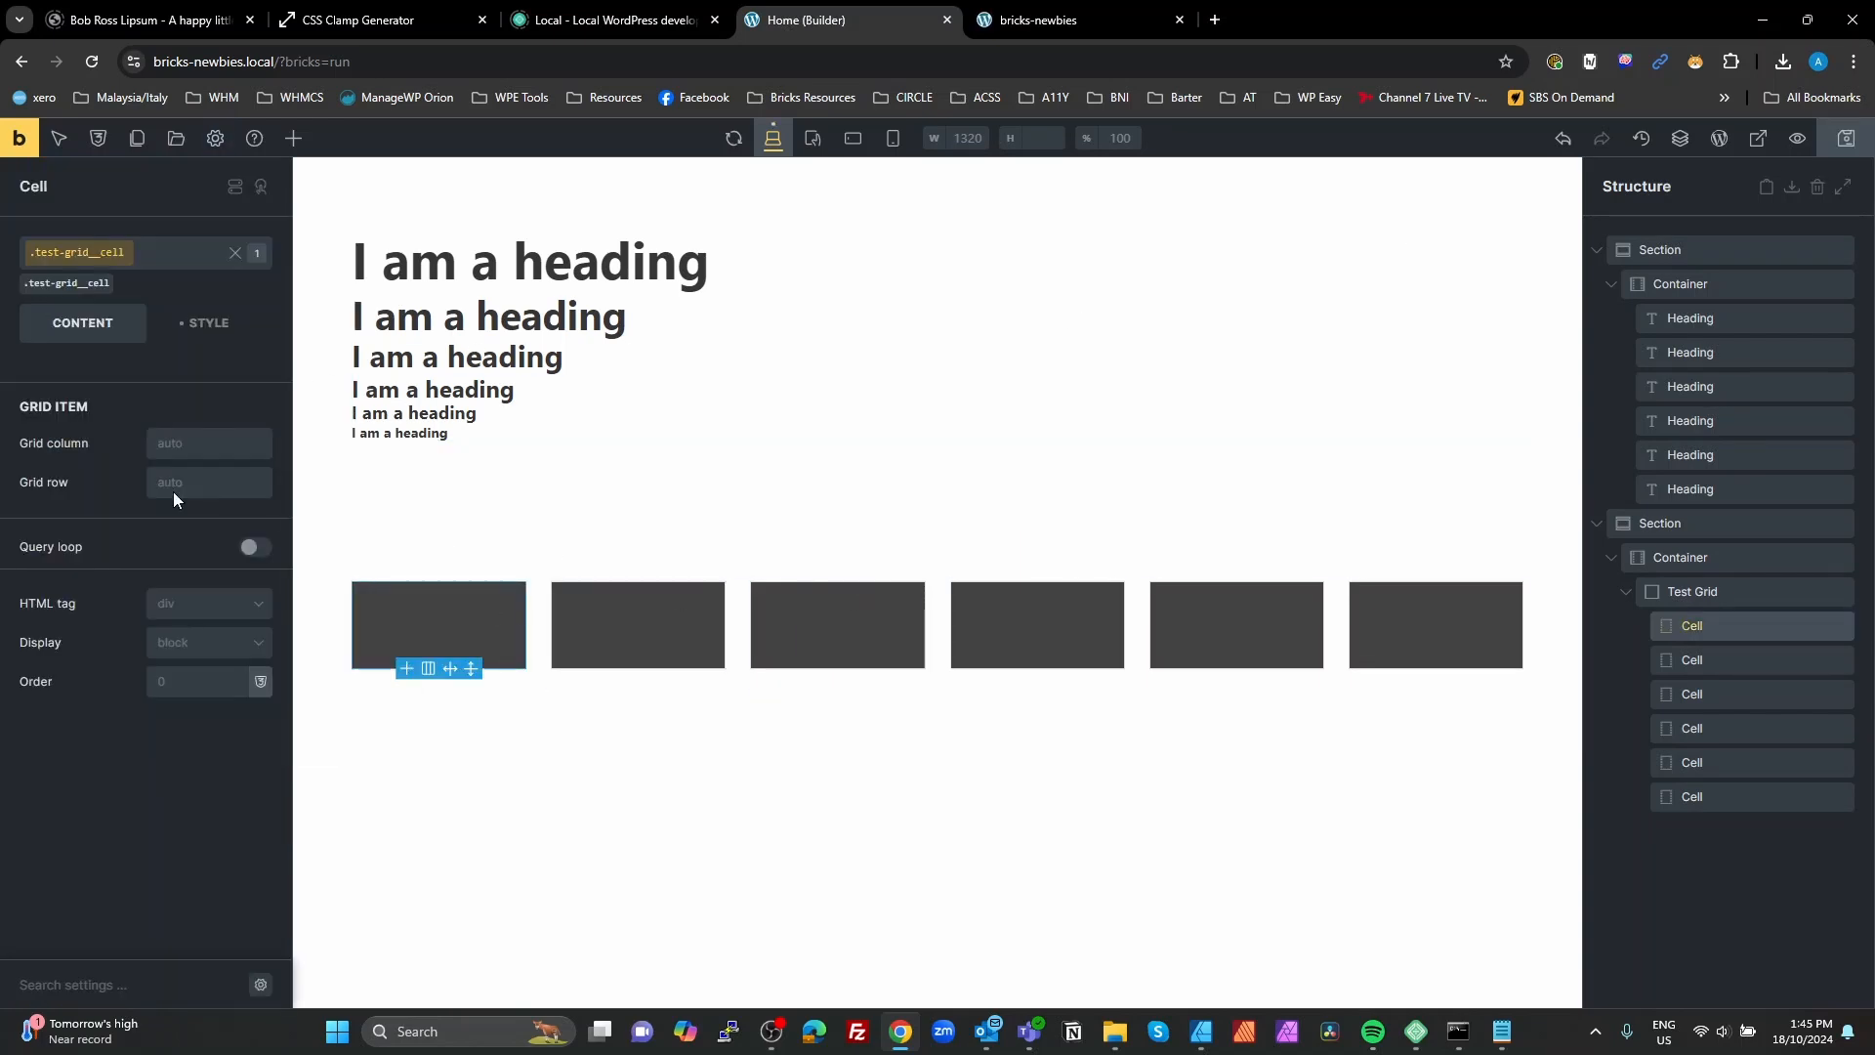
click(206, 336)
click(86, 487)
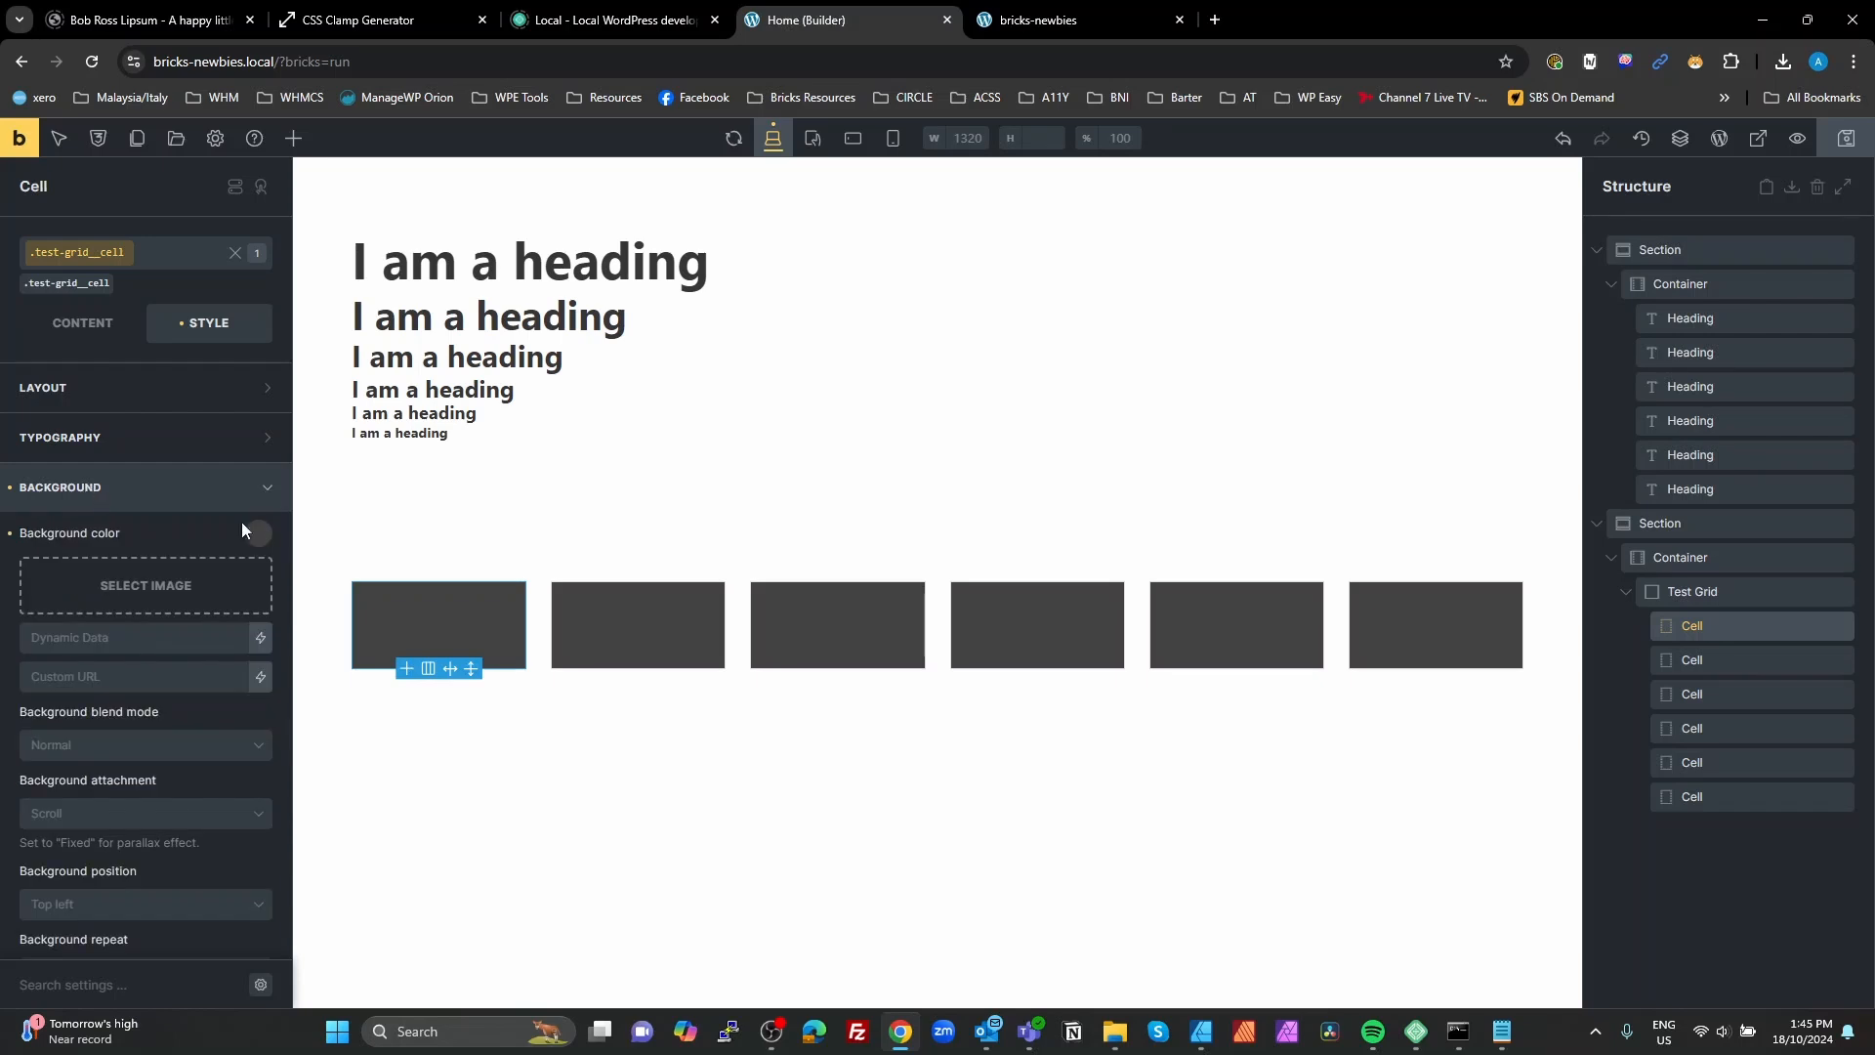
click(259, 535)
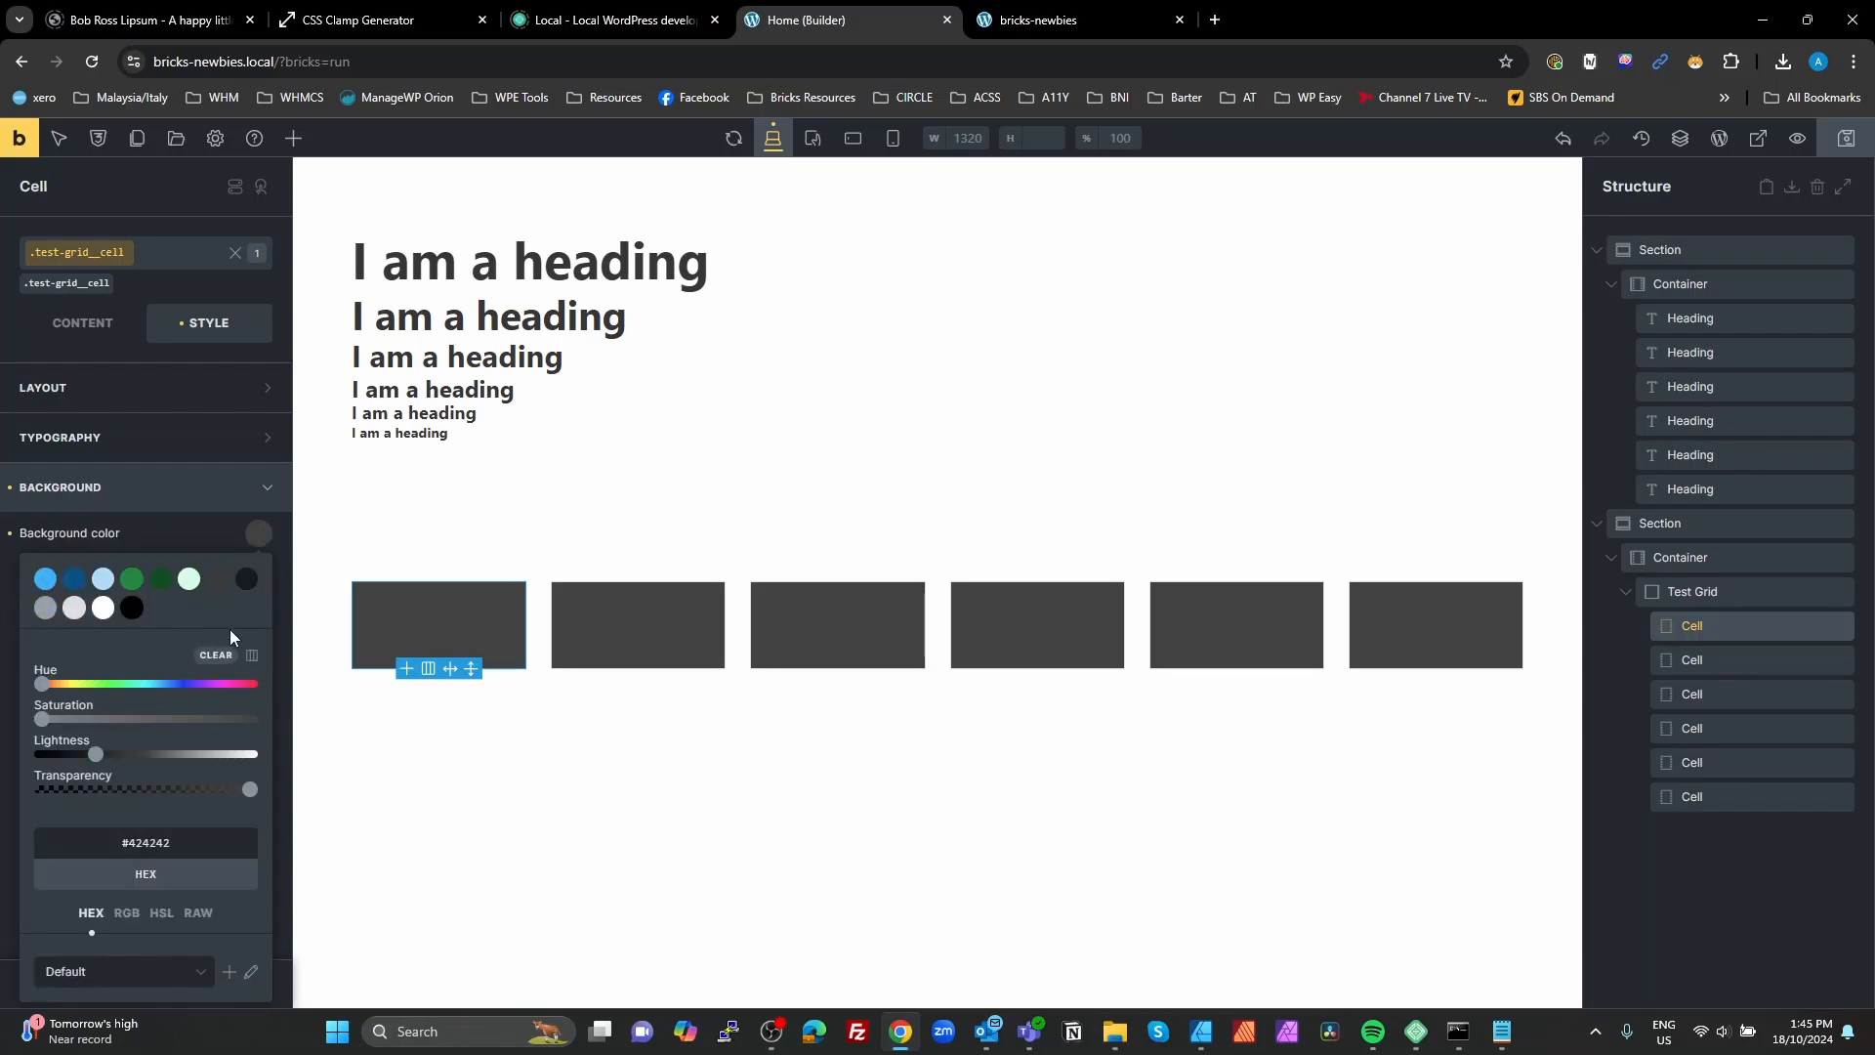
click(258, 658)
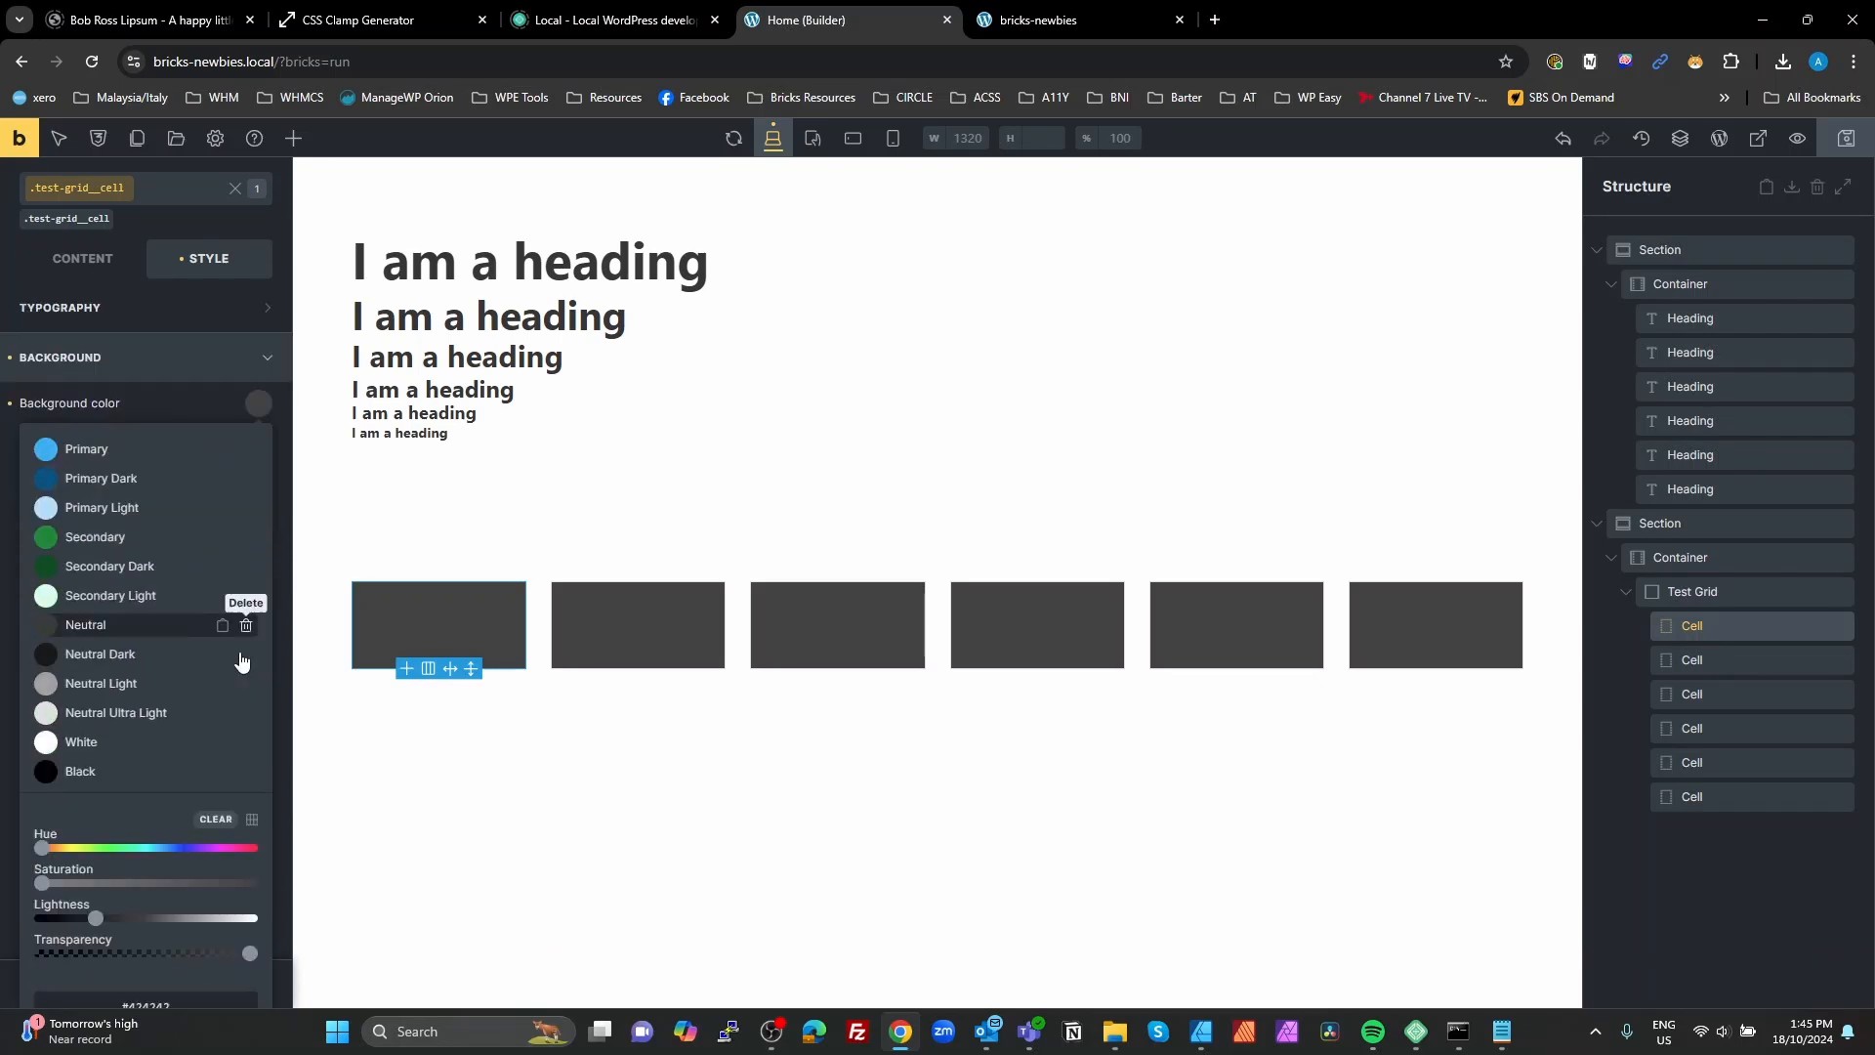
scroll(102, 439, down, 3)
scroll(103, 439, up, 1)
click(86, 275)
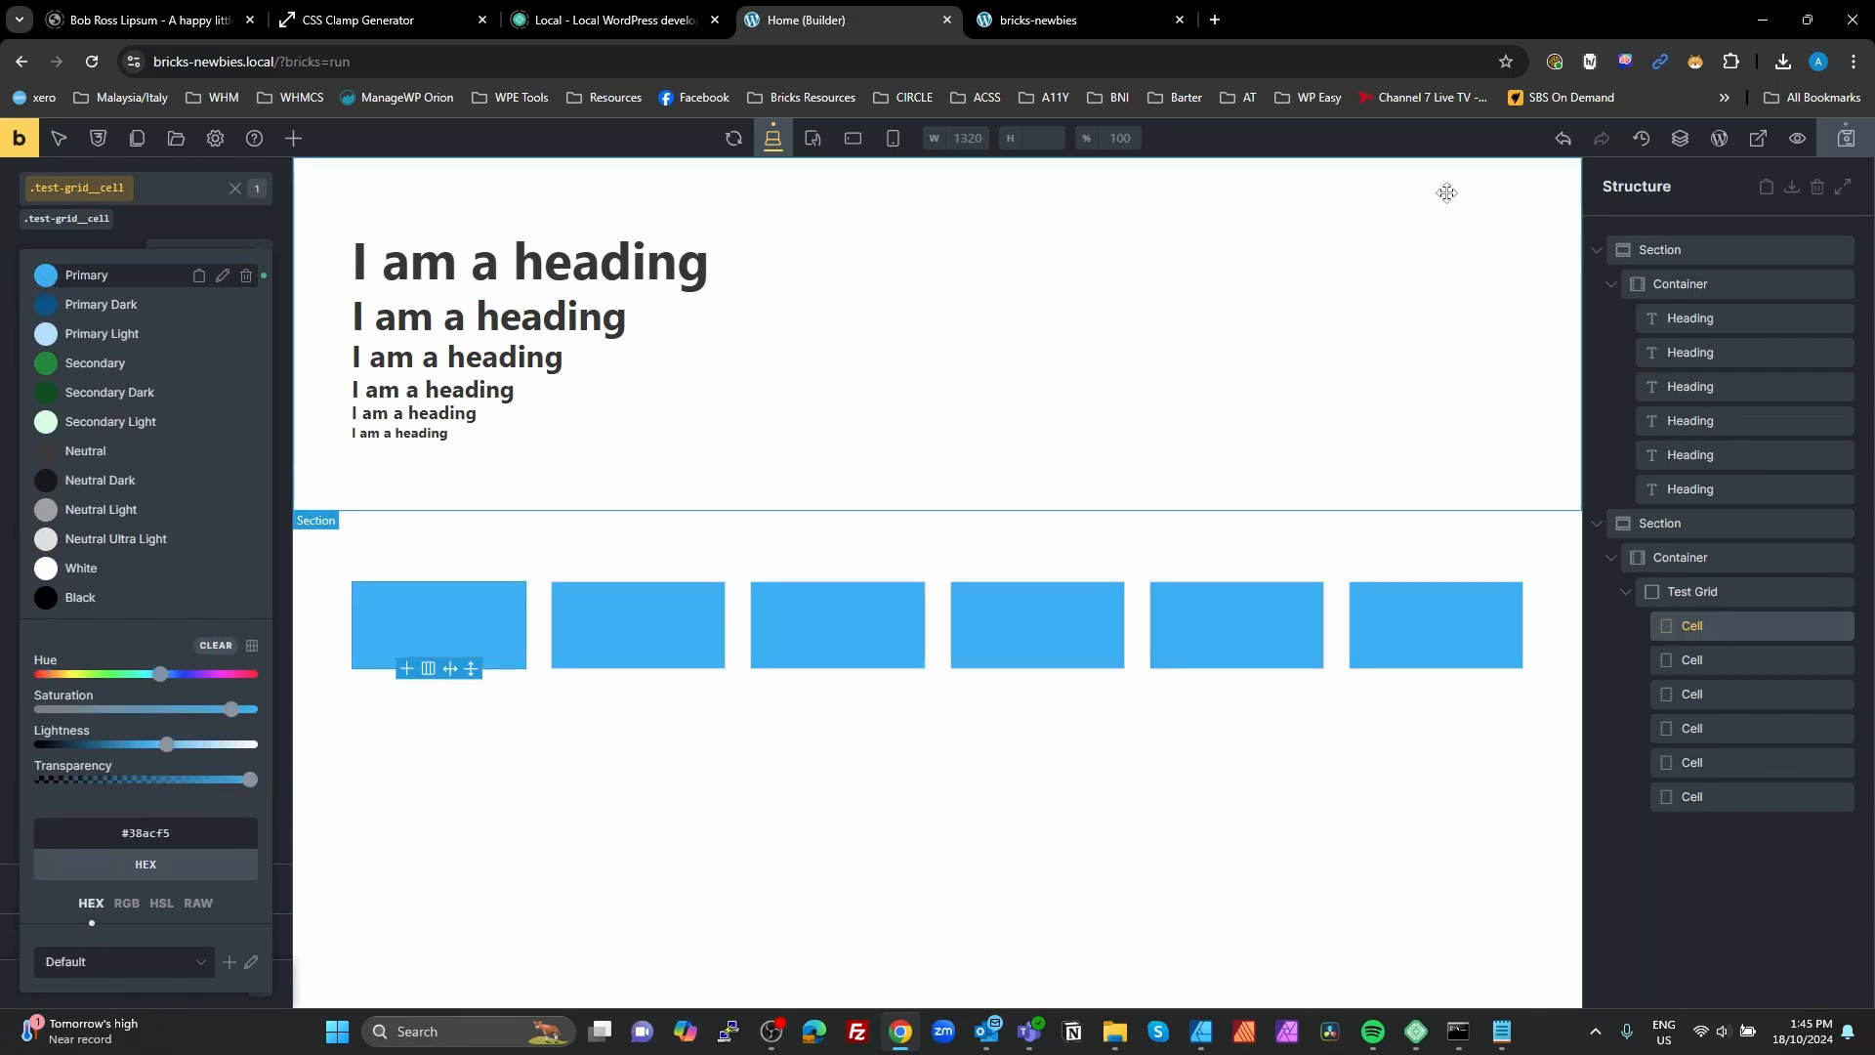
Step: Save the page and reload the front-end preview to check the cell color, returning to the builder
click(1847, 140)
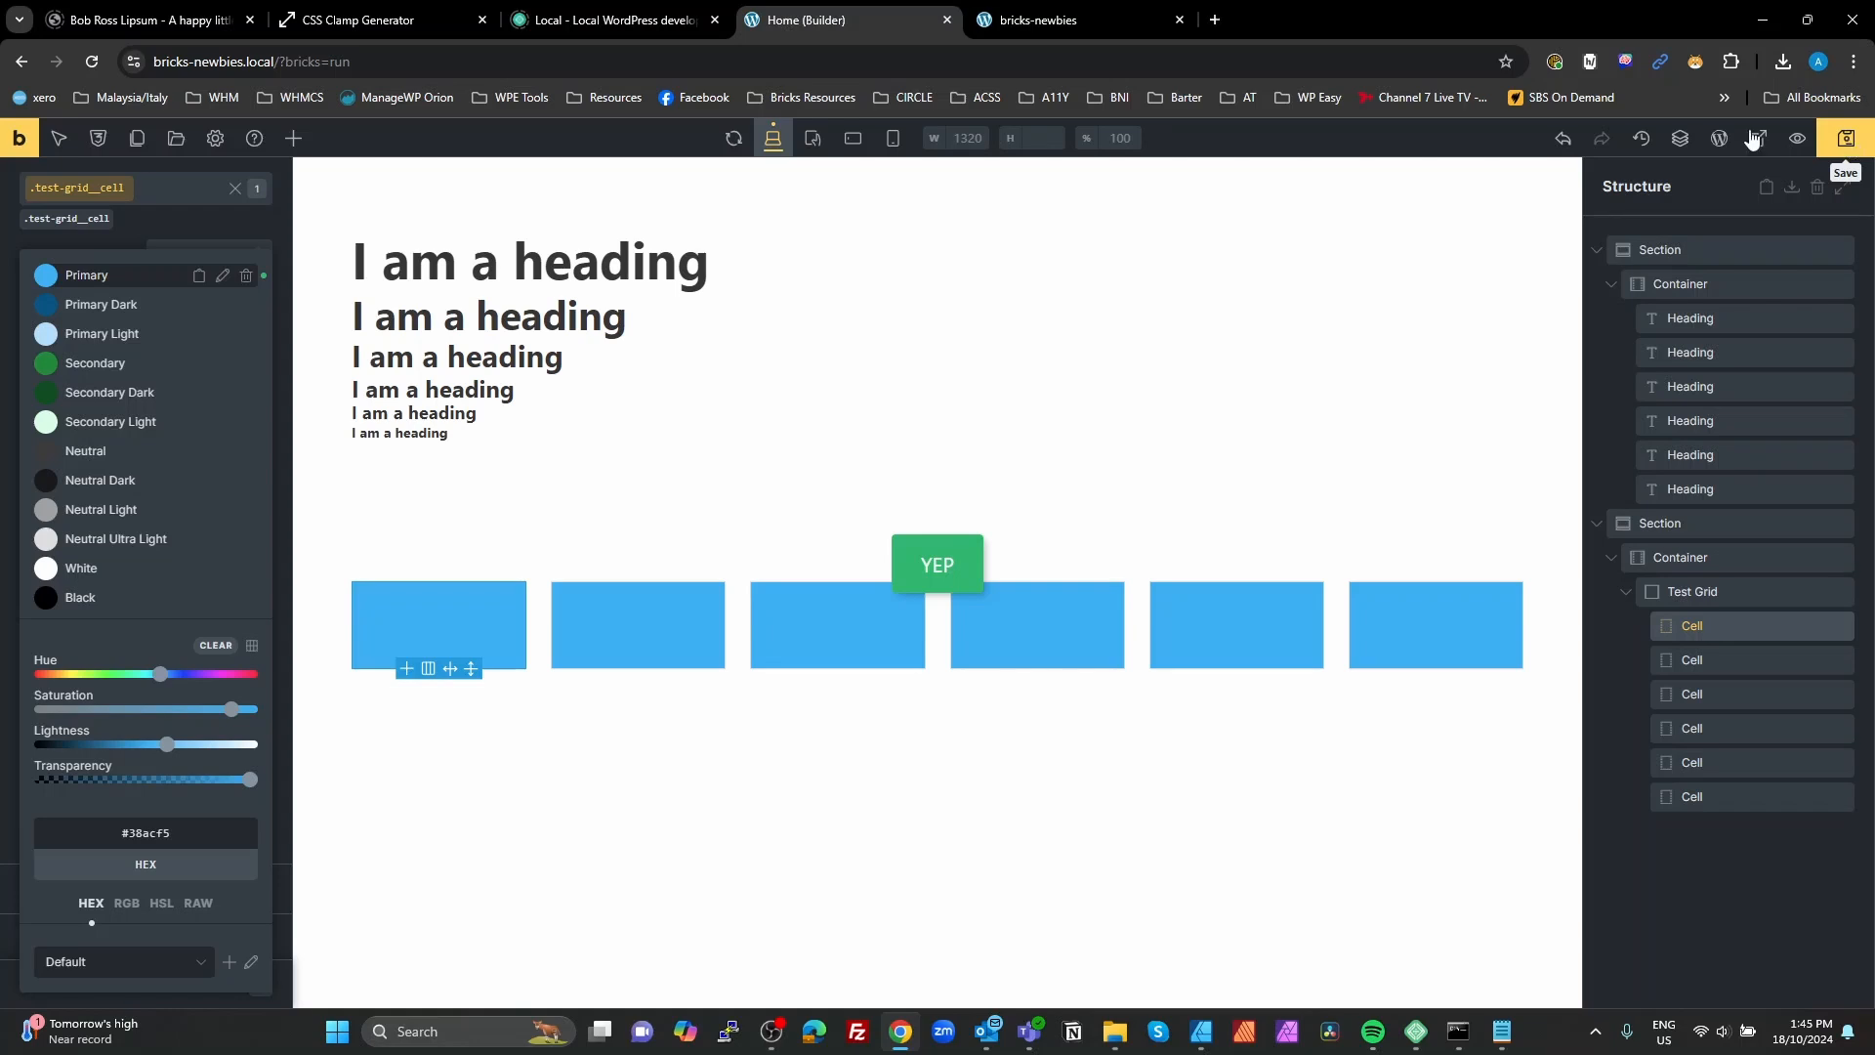
click(1115, 31)
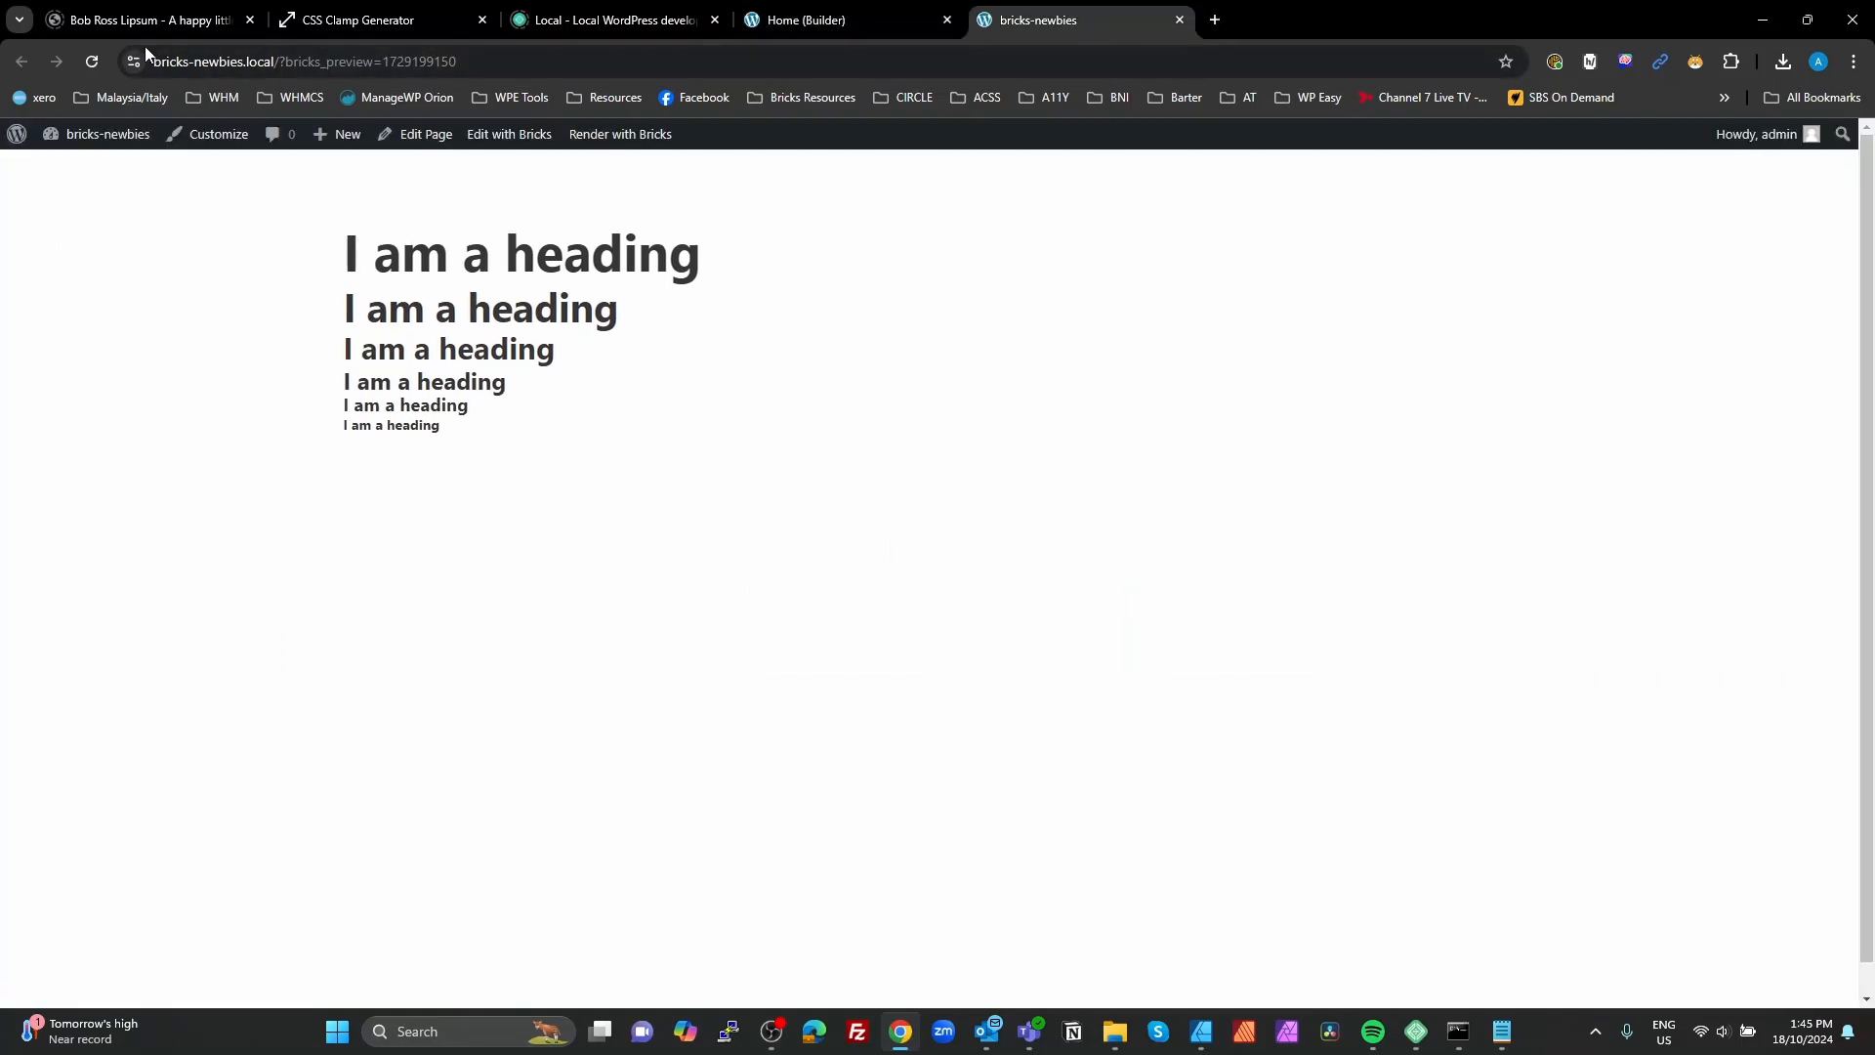
click(91, 64)
click(859, 23)
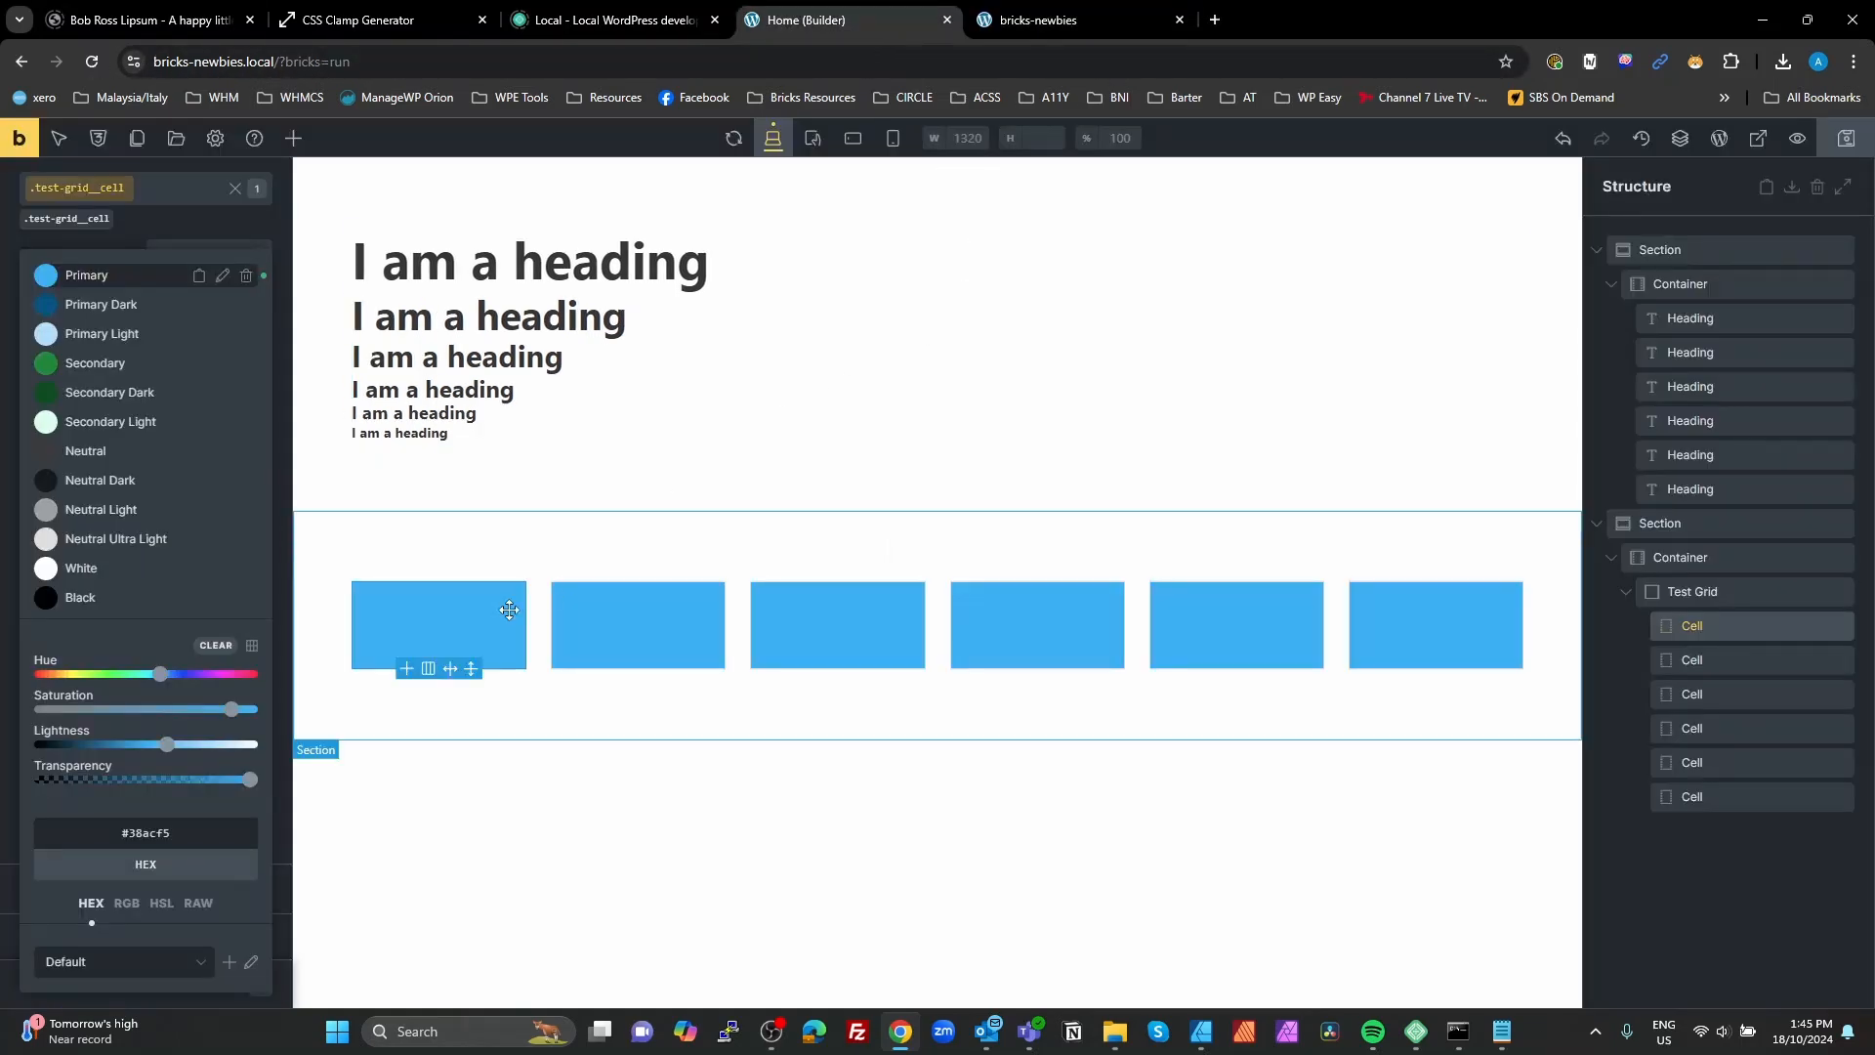
Step: Add a Basic Text element inside the first cell of the test grid
click(1704, 629)
click(293, 138)
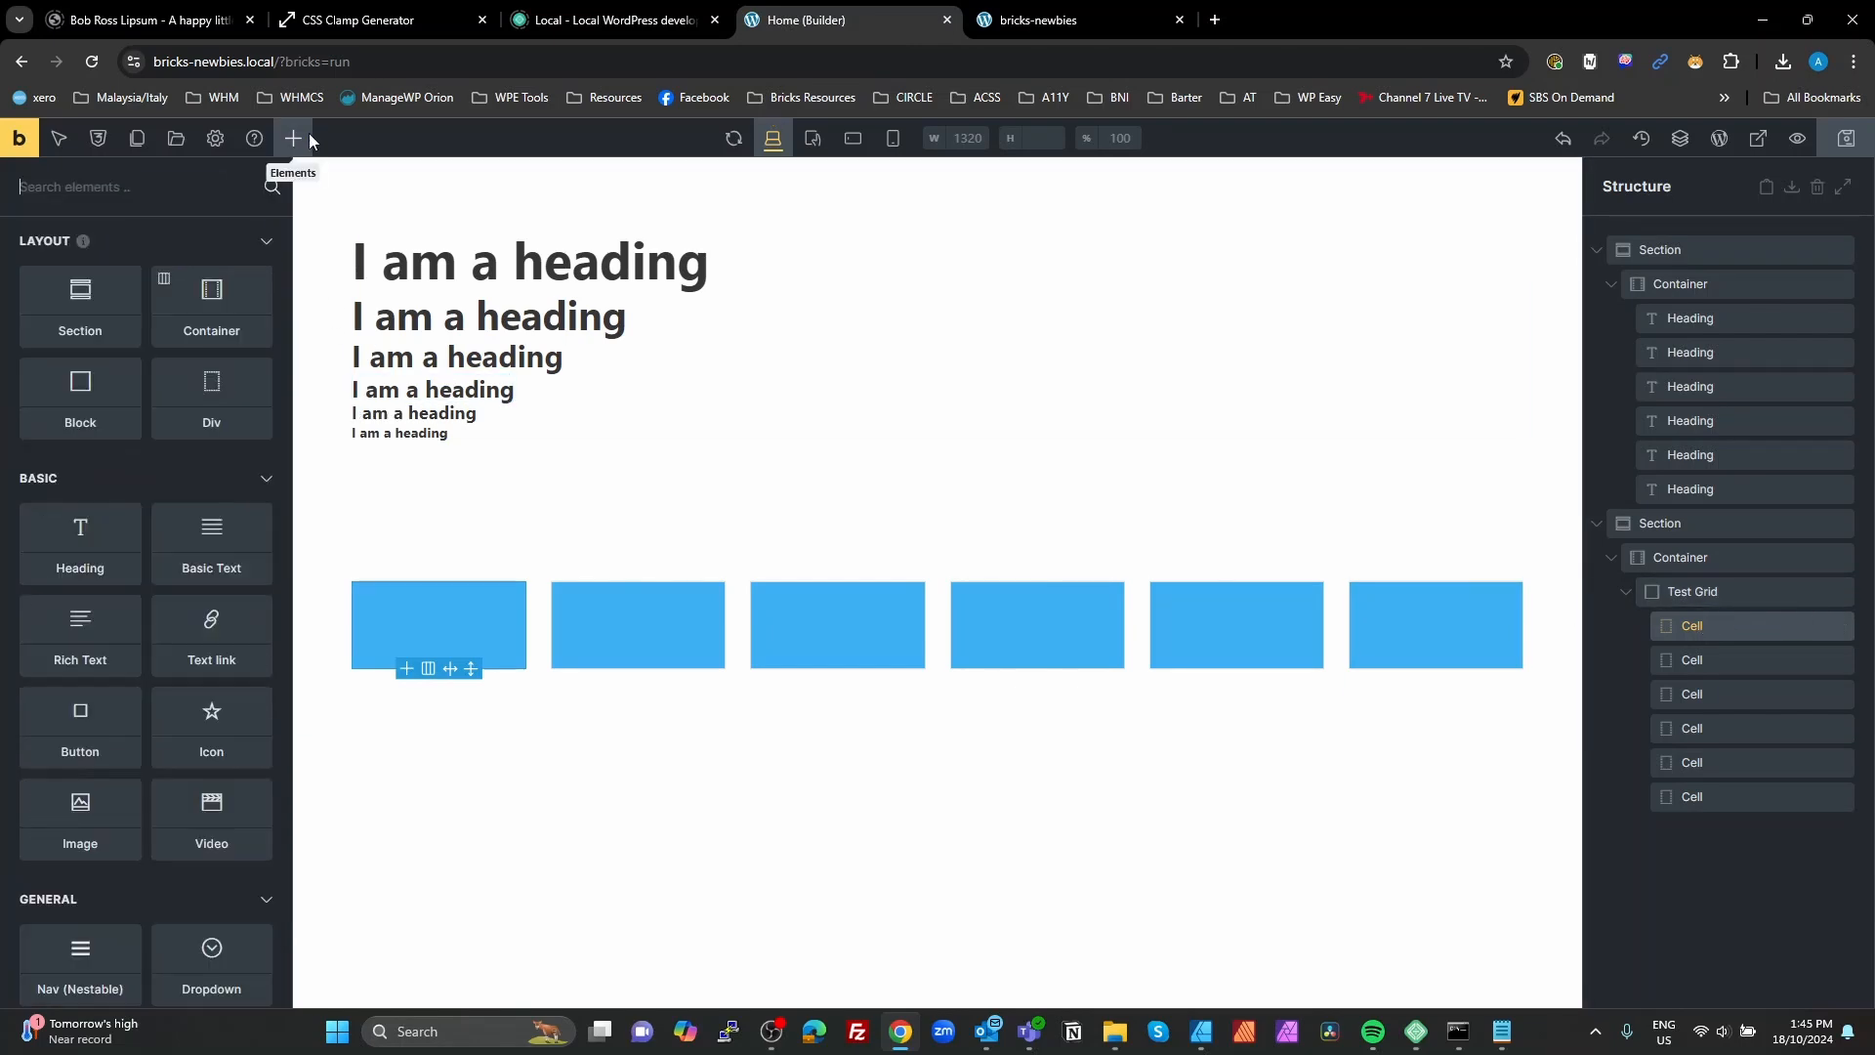
click(211, 535)
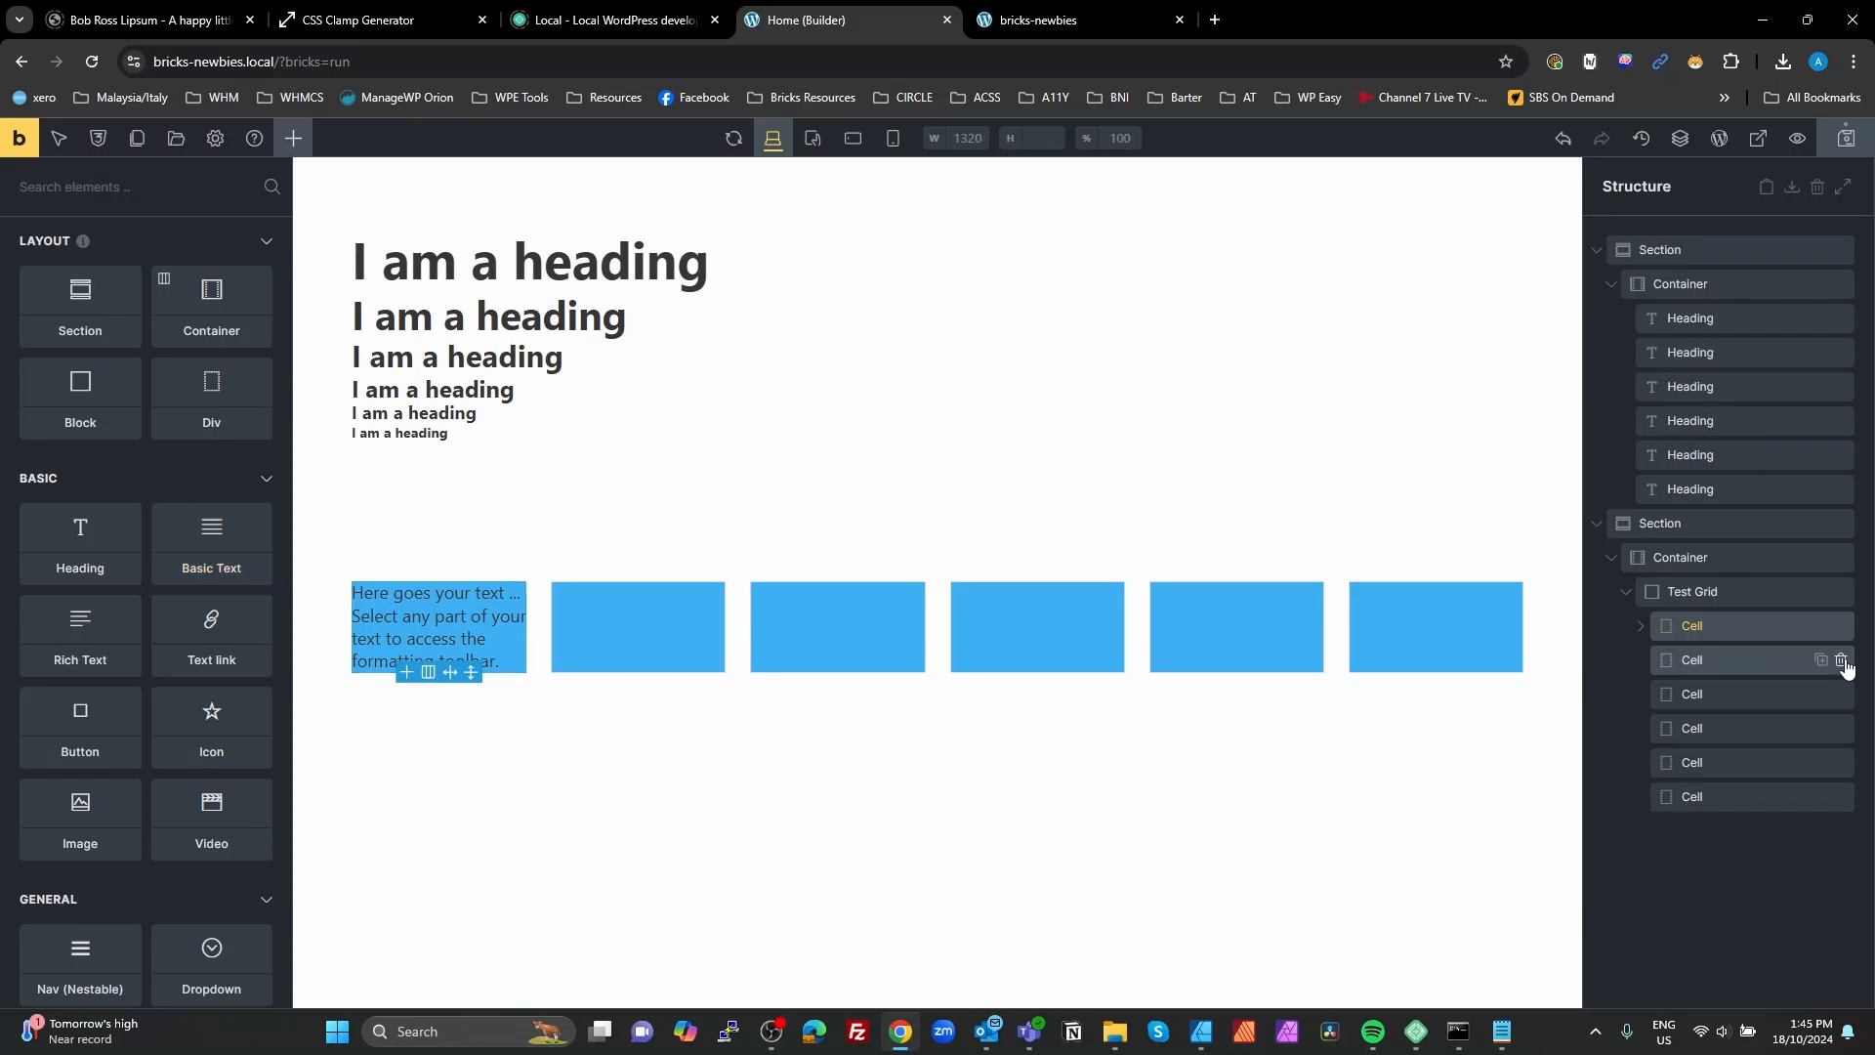
Step: Replace the empty grid cells with duplicates of the text cell, six cells altogether, and save the page
click(1843, 662)
click(1842, 662)
click(1842, 662)
click(1842, 662)
click(1842, 662)
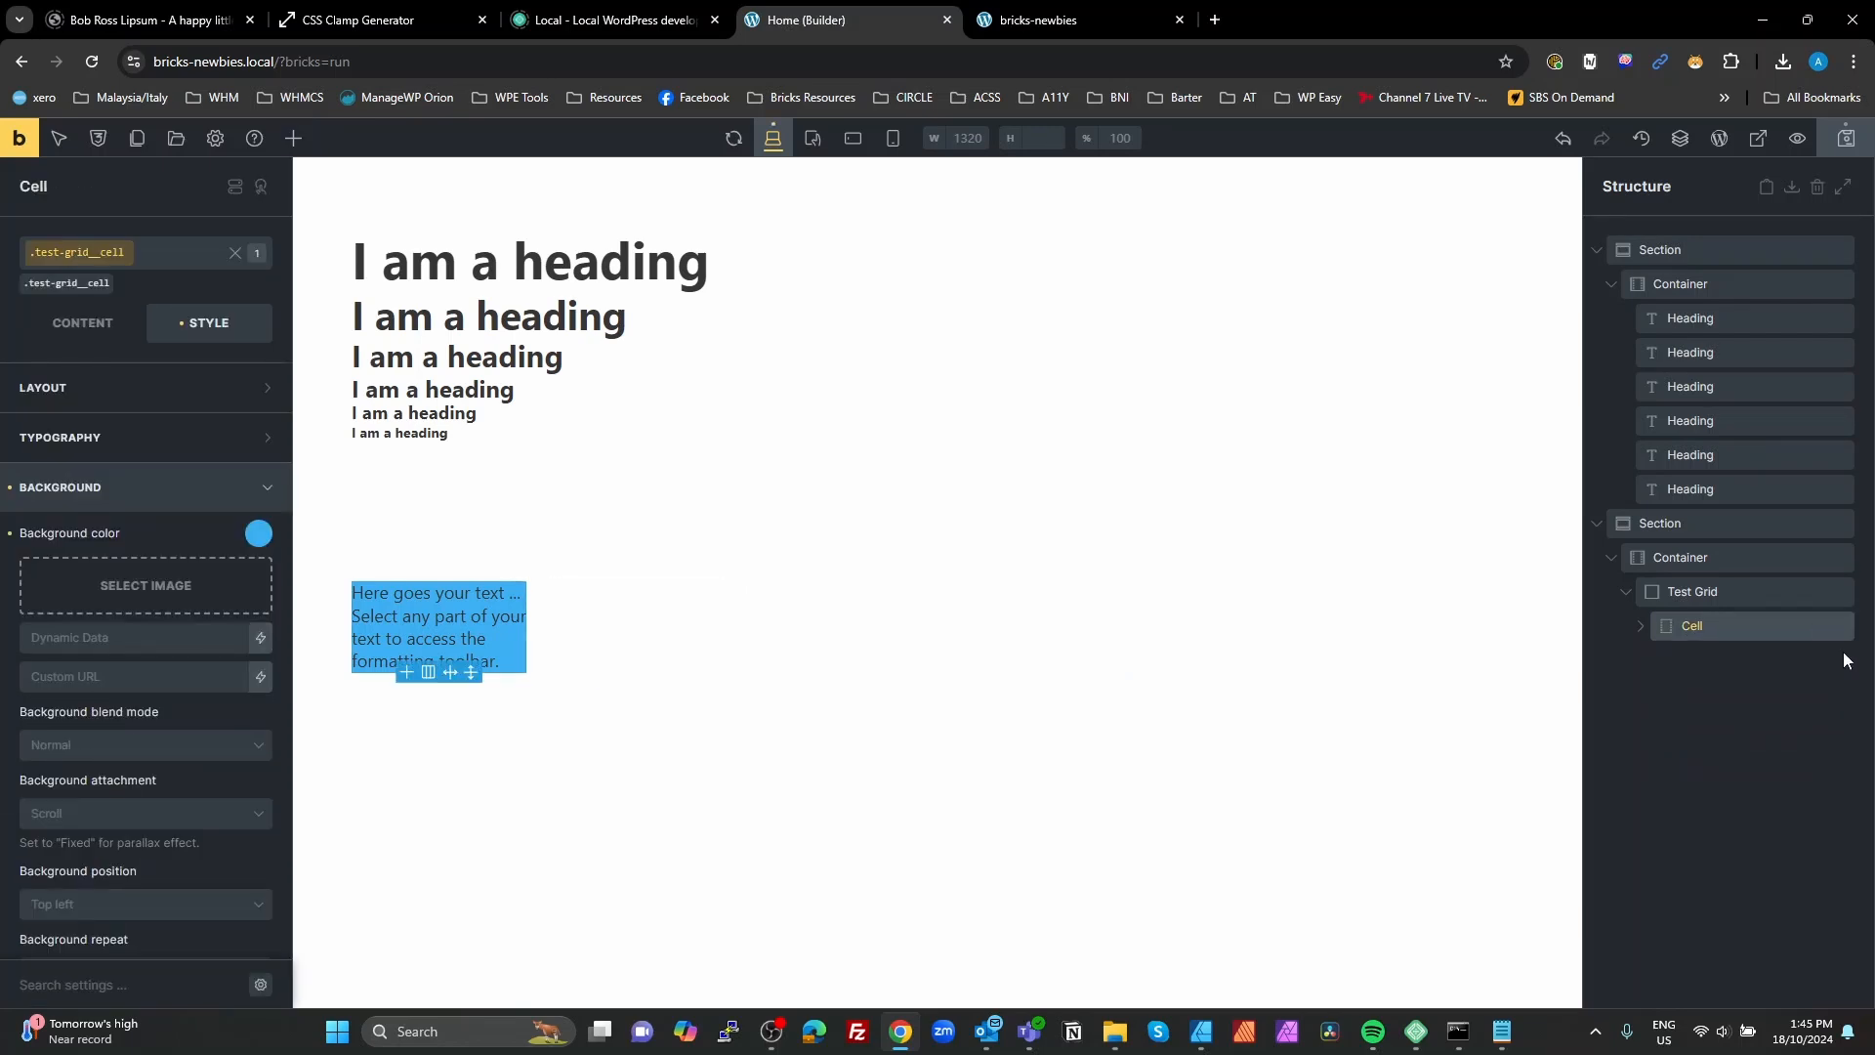
click(1820, 628)
click(1821, 628)
click(1821, 629)
click(1821, 629)
click(1821, 629)
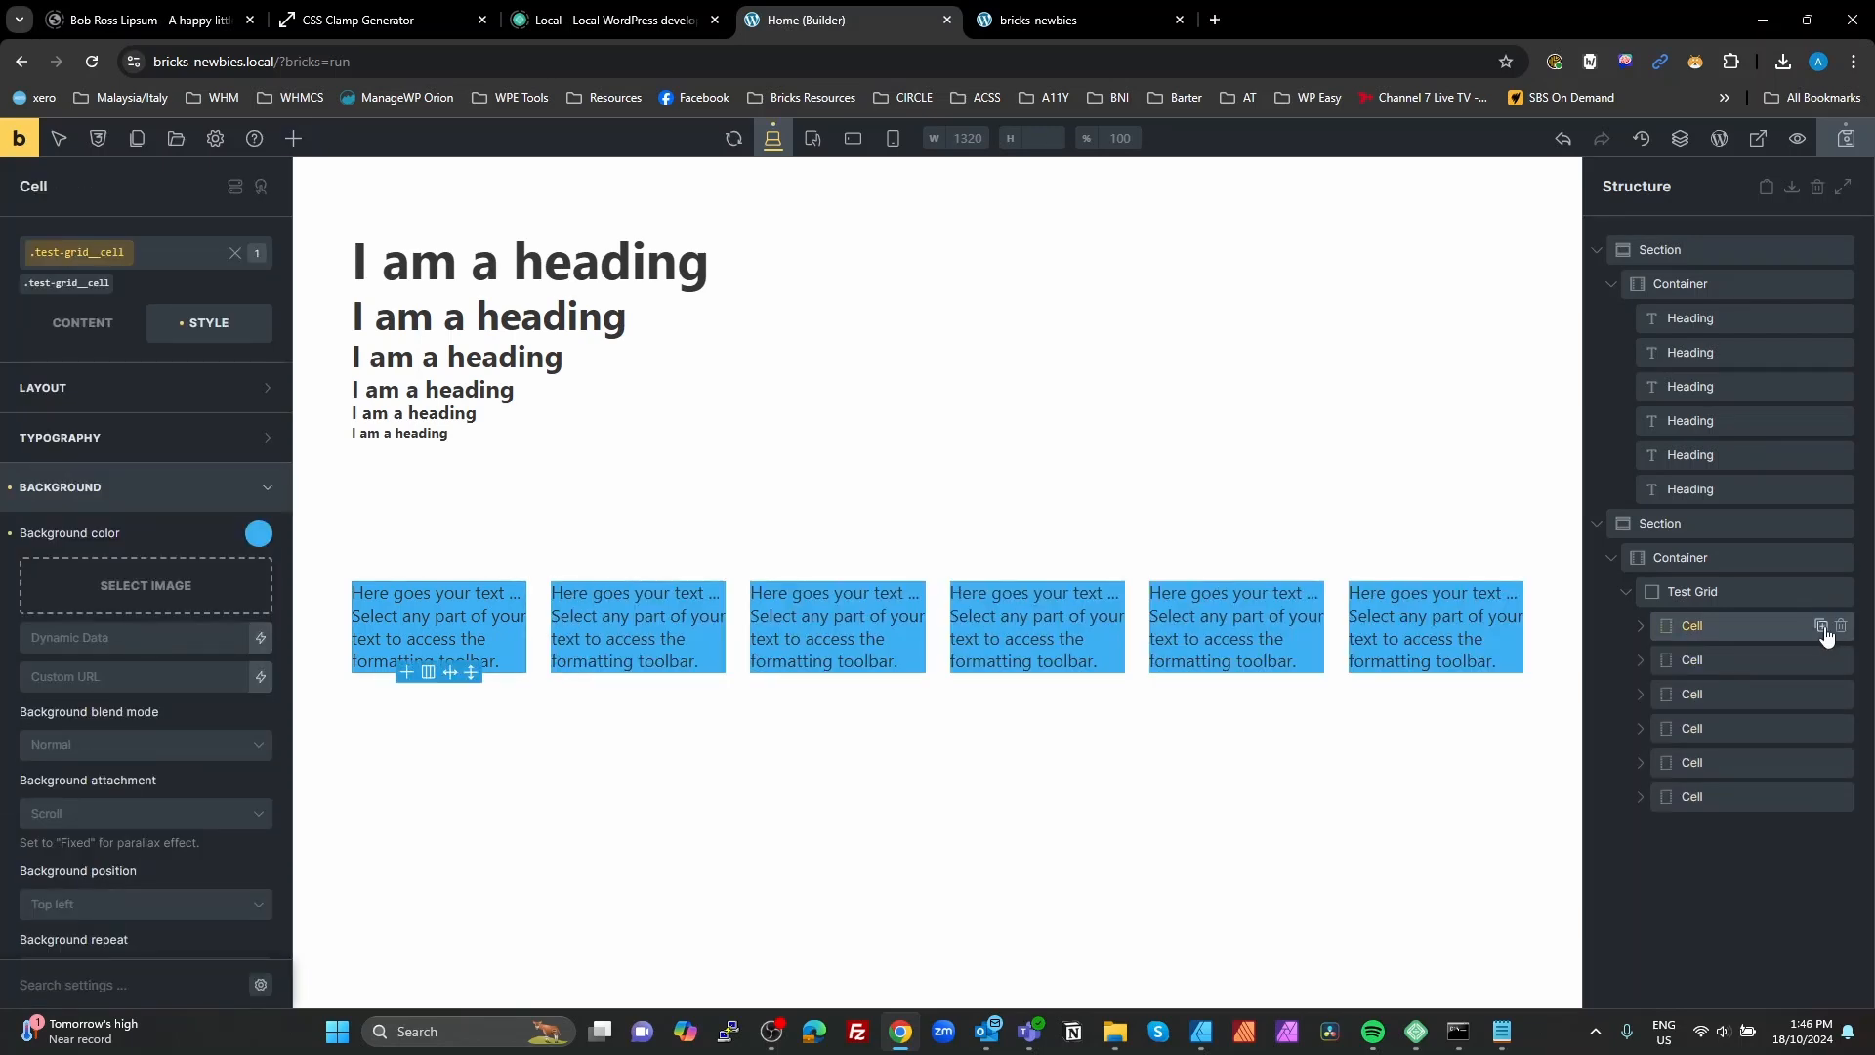
click(1844, 138)
Step: Open the developer tools on the front-end page and inspect the first grid cell's text element
click(1055, 20)
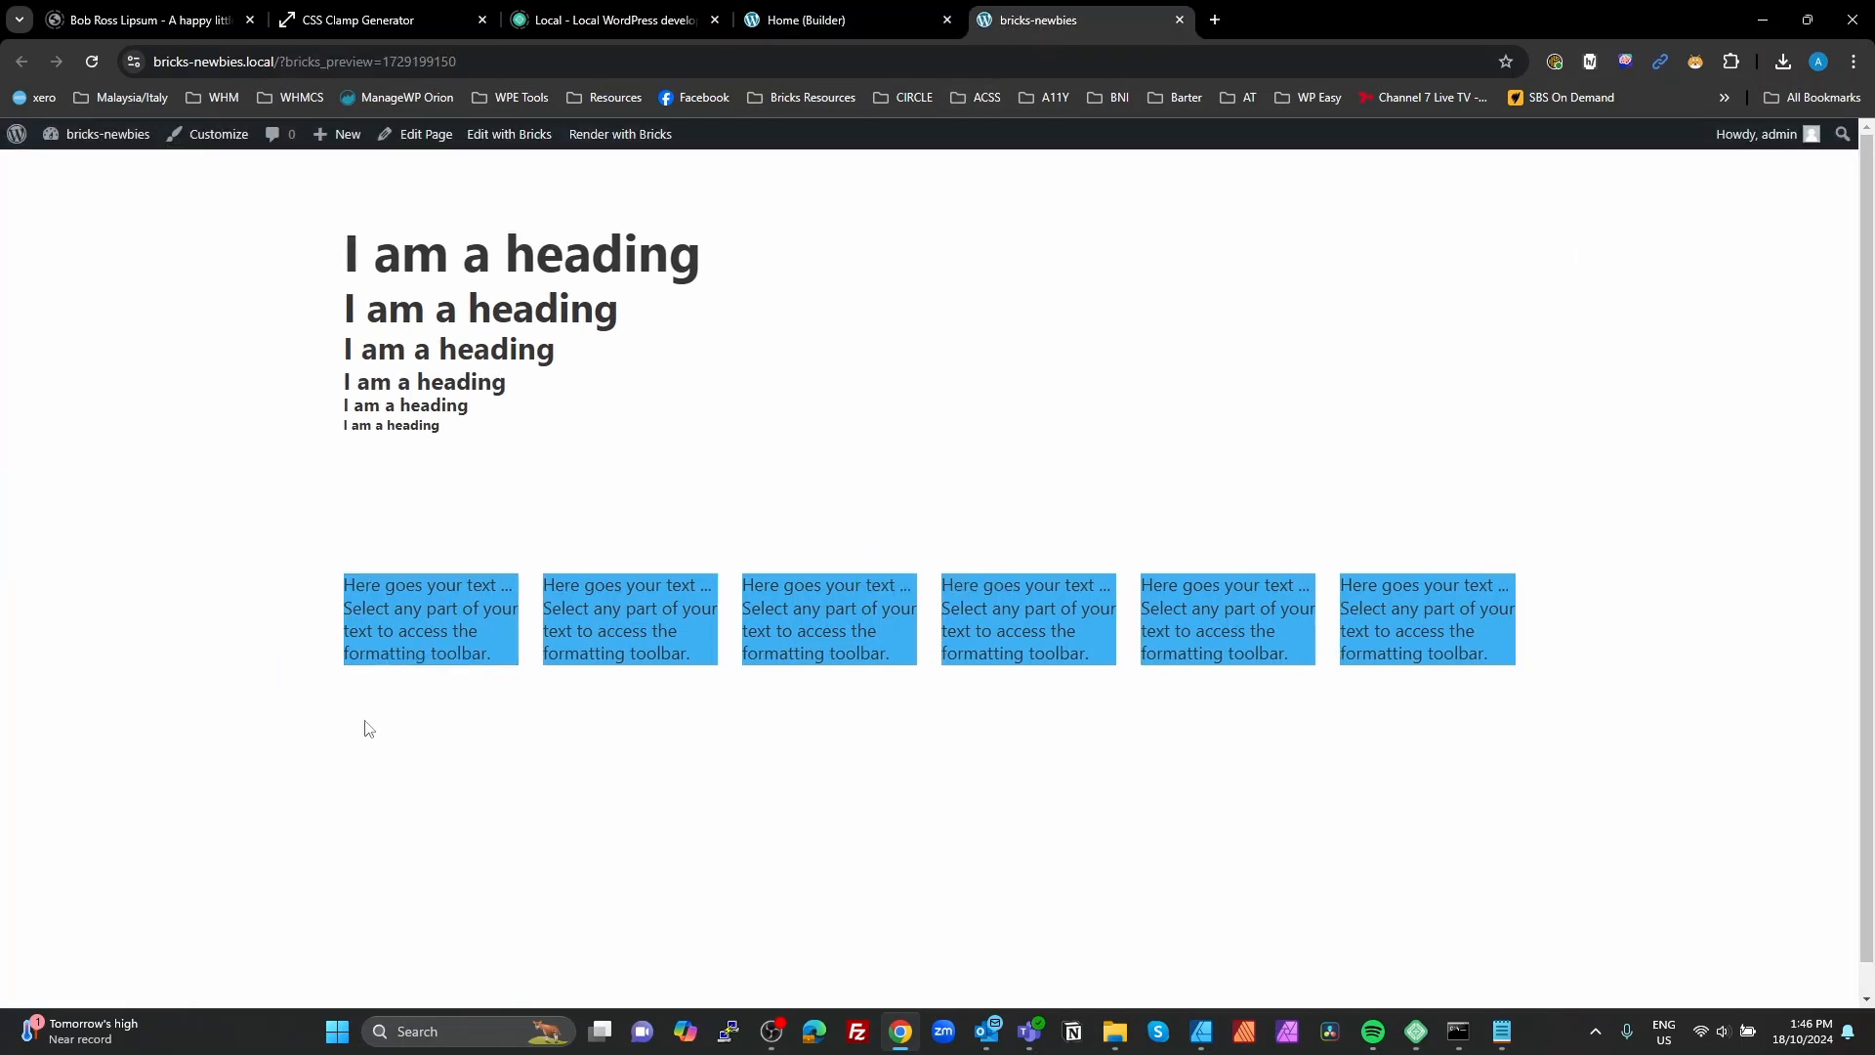
key(F12)
scroll(156, 459, down, 2)
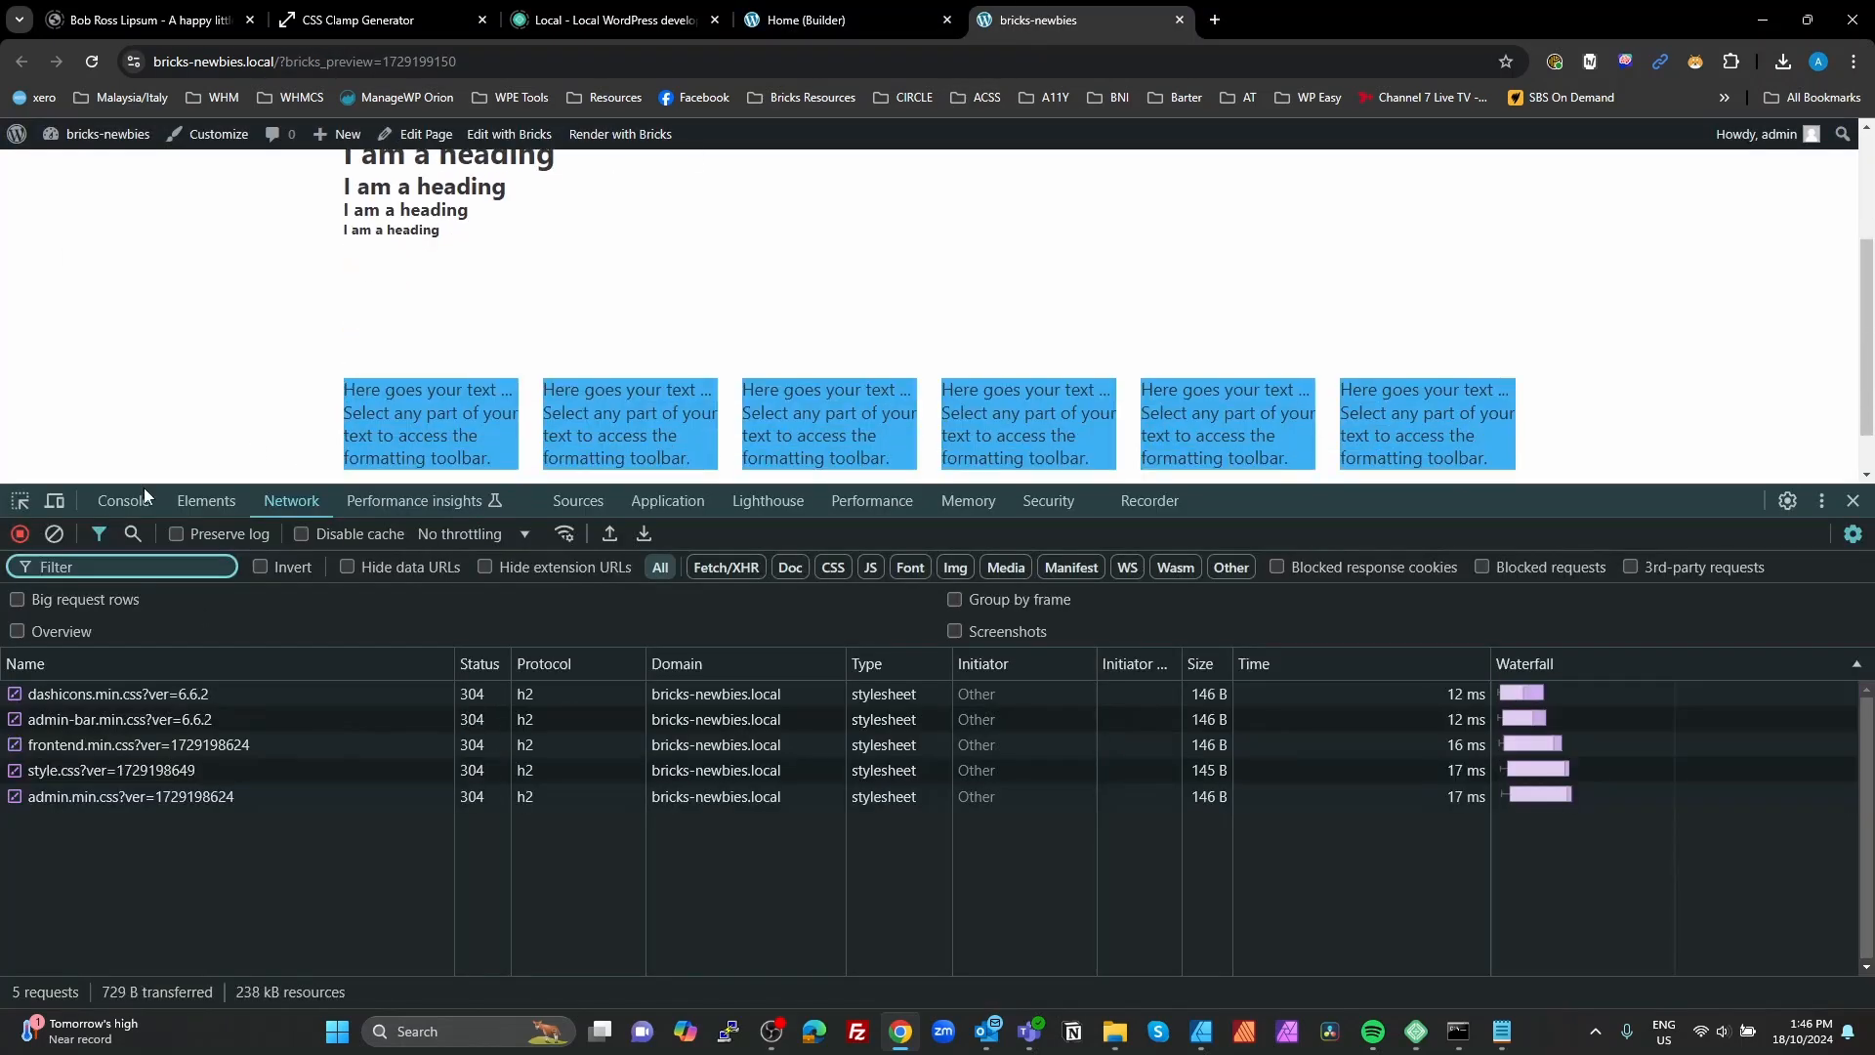
click(19, 502)
click(466, 435)
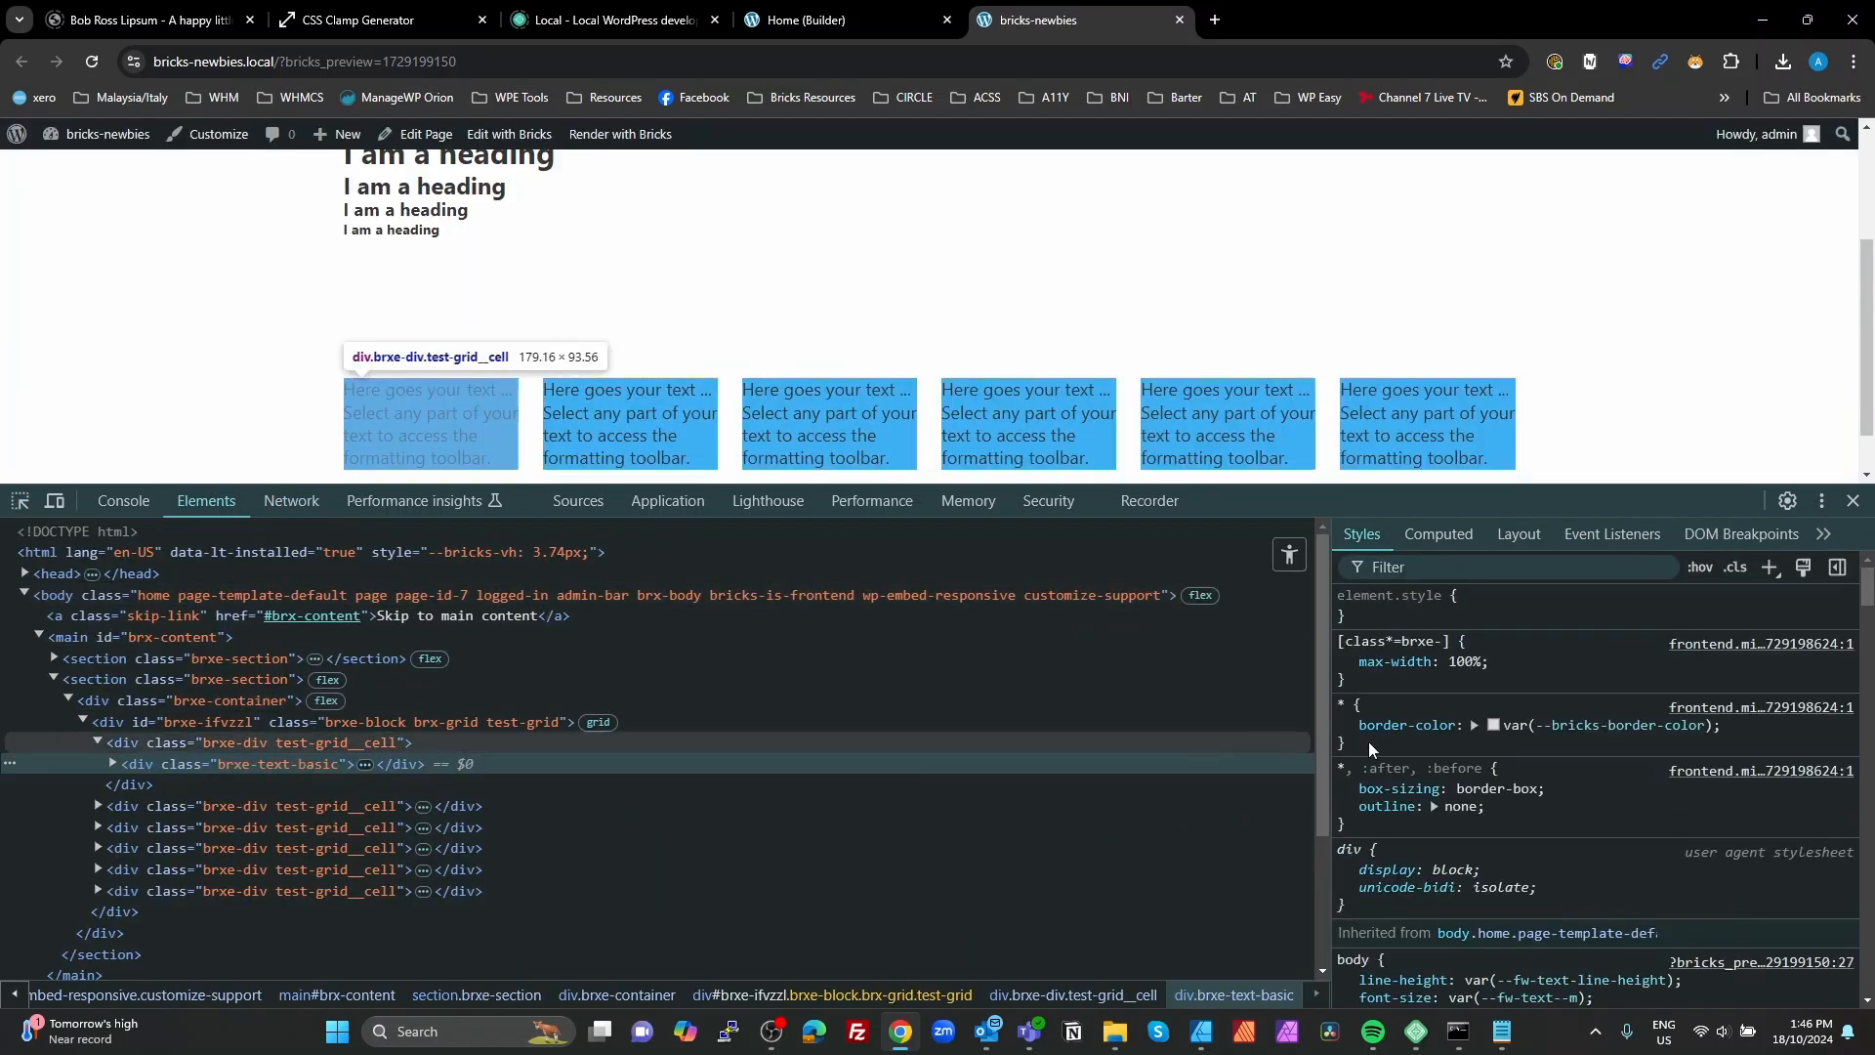
Step: Examine the first test-grid__cell element's background-color rule, highlight the end of its variable name, and return to the builder
scroll(1543, 763, down, 1)
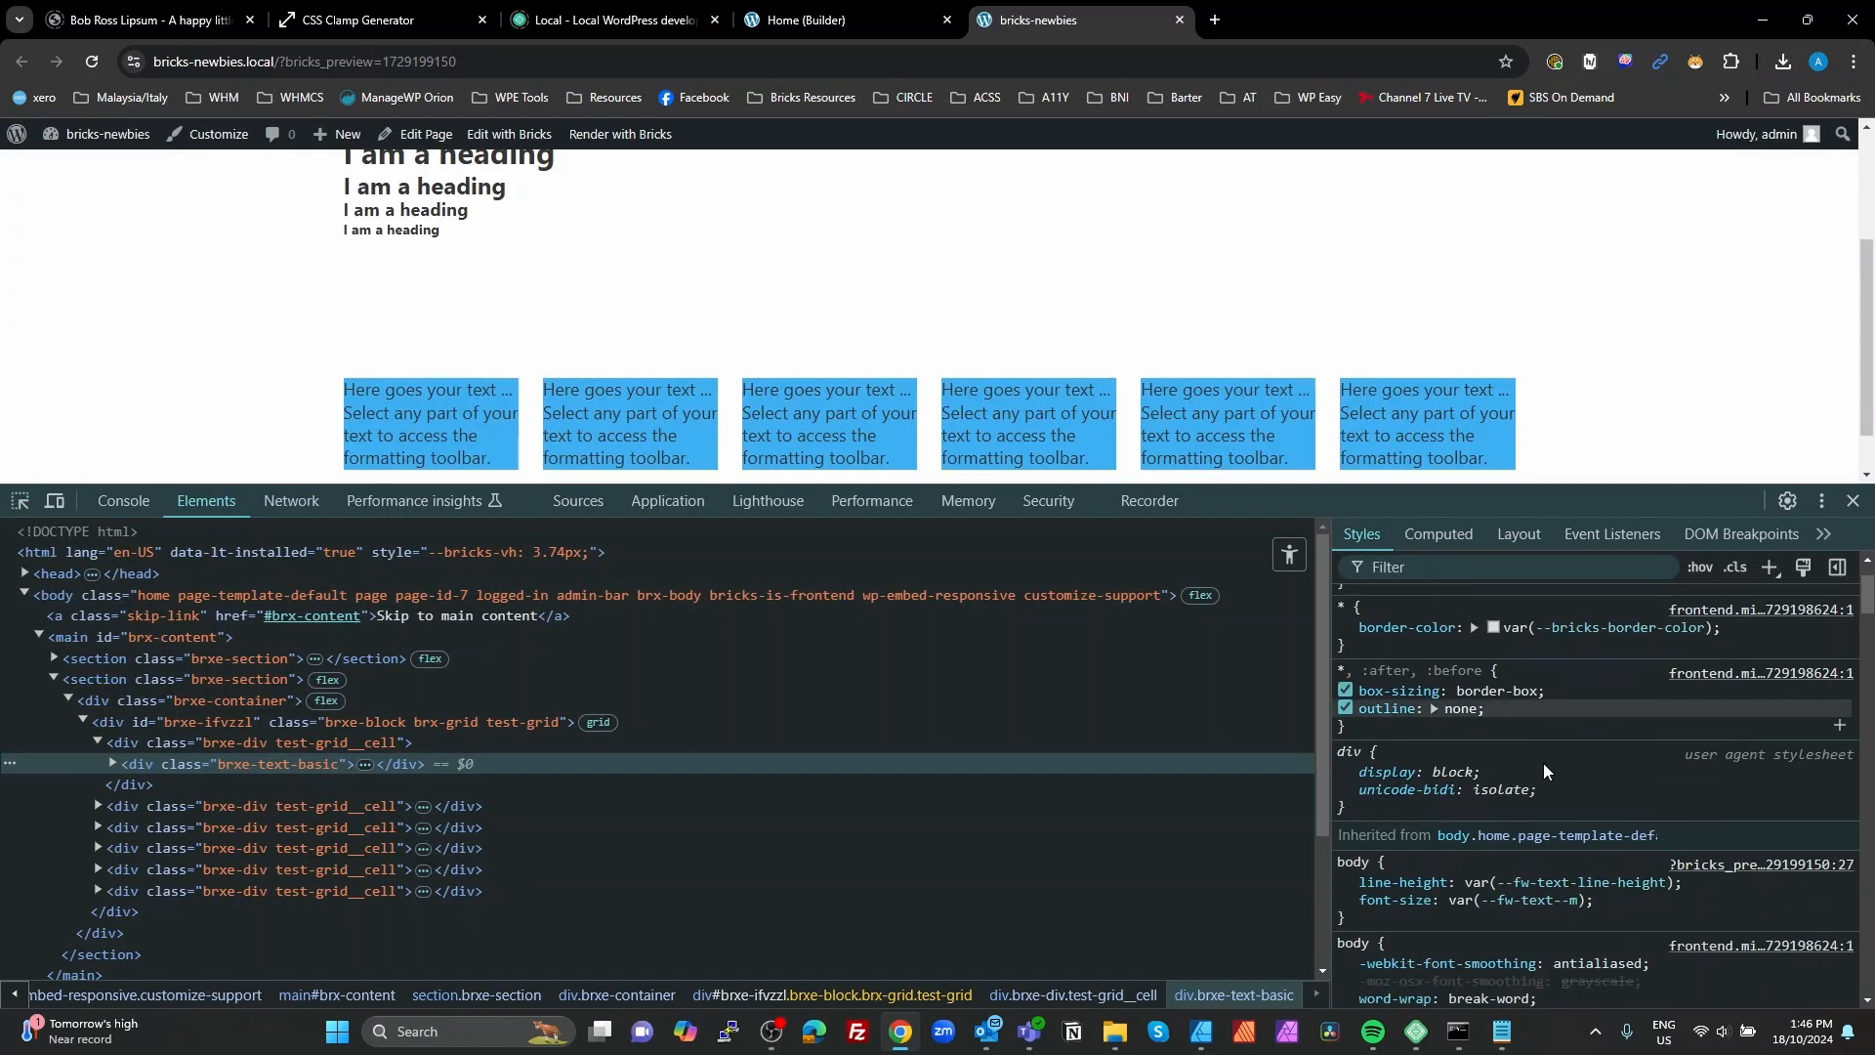
click(283, 742)
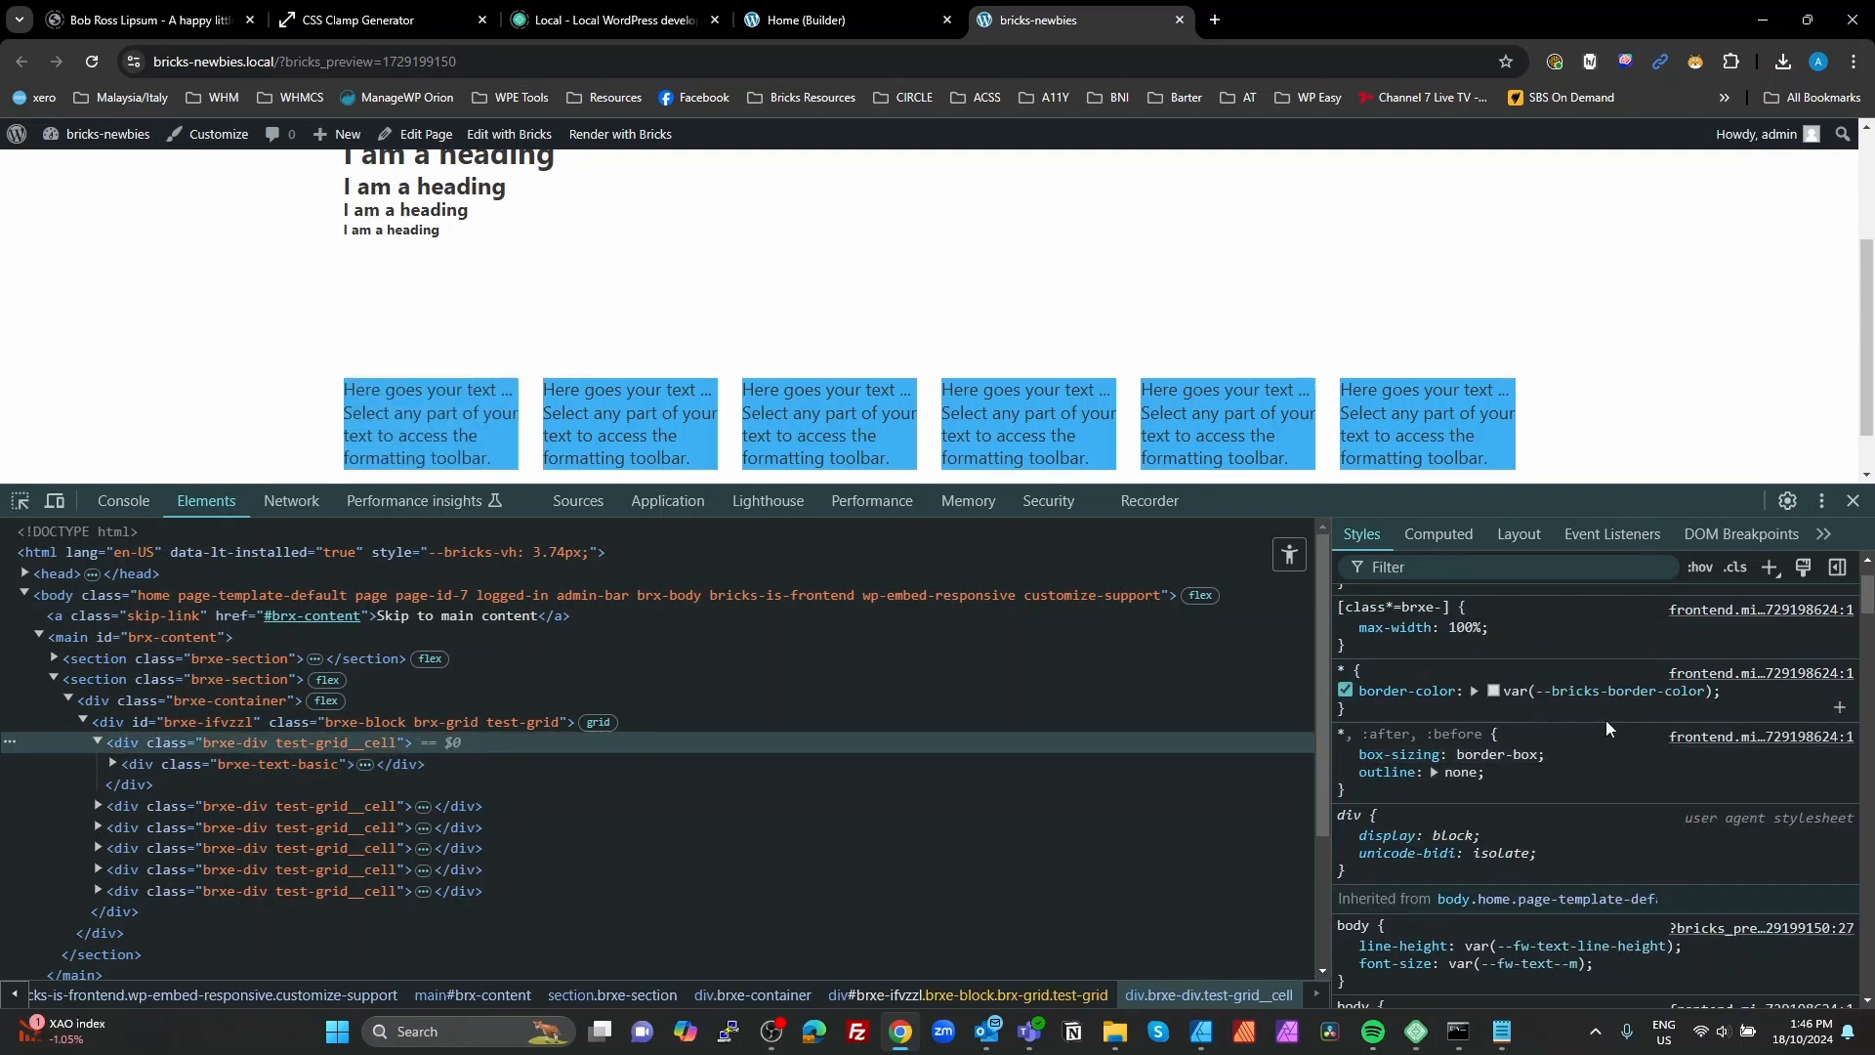
scroll(1552, 732, down, 1)
scroll(1543, 735, up, 2)
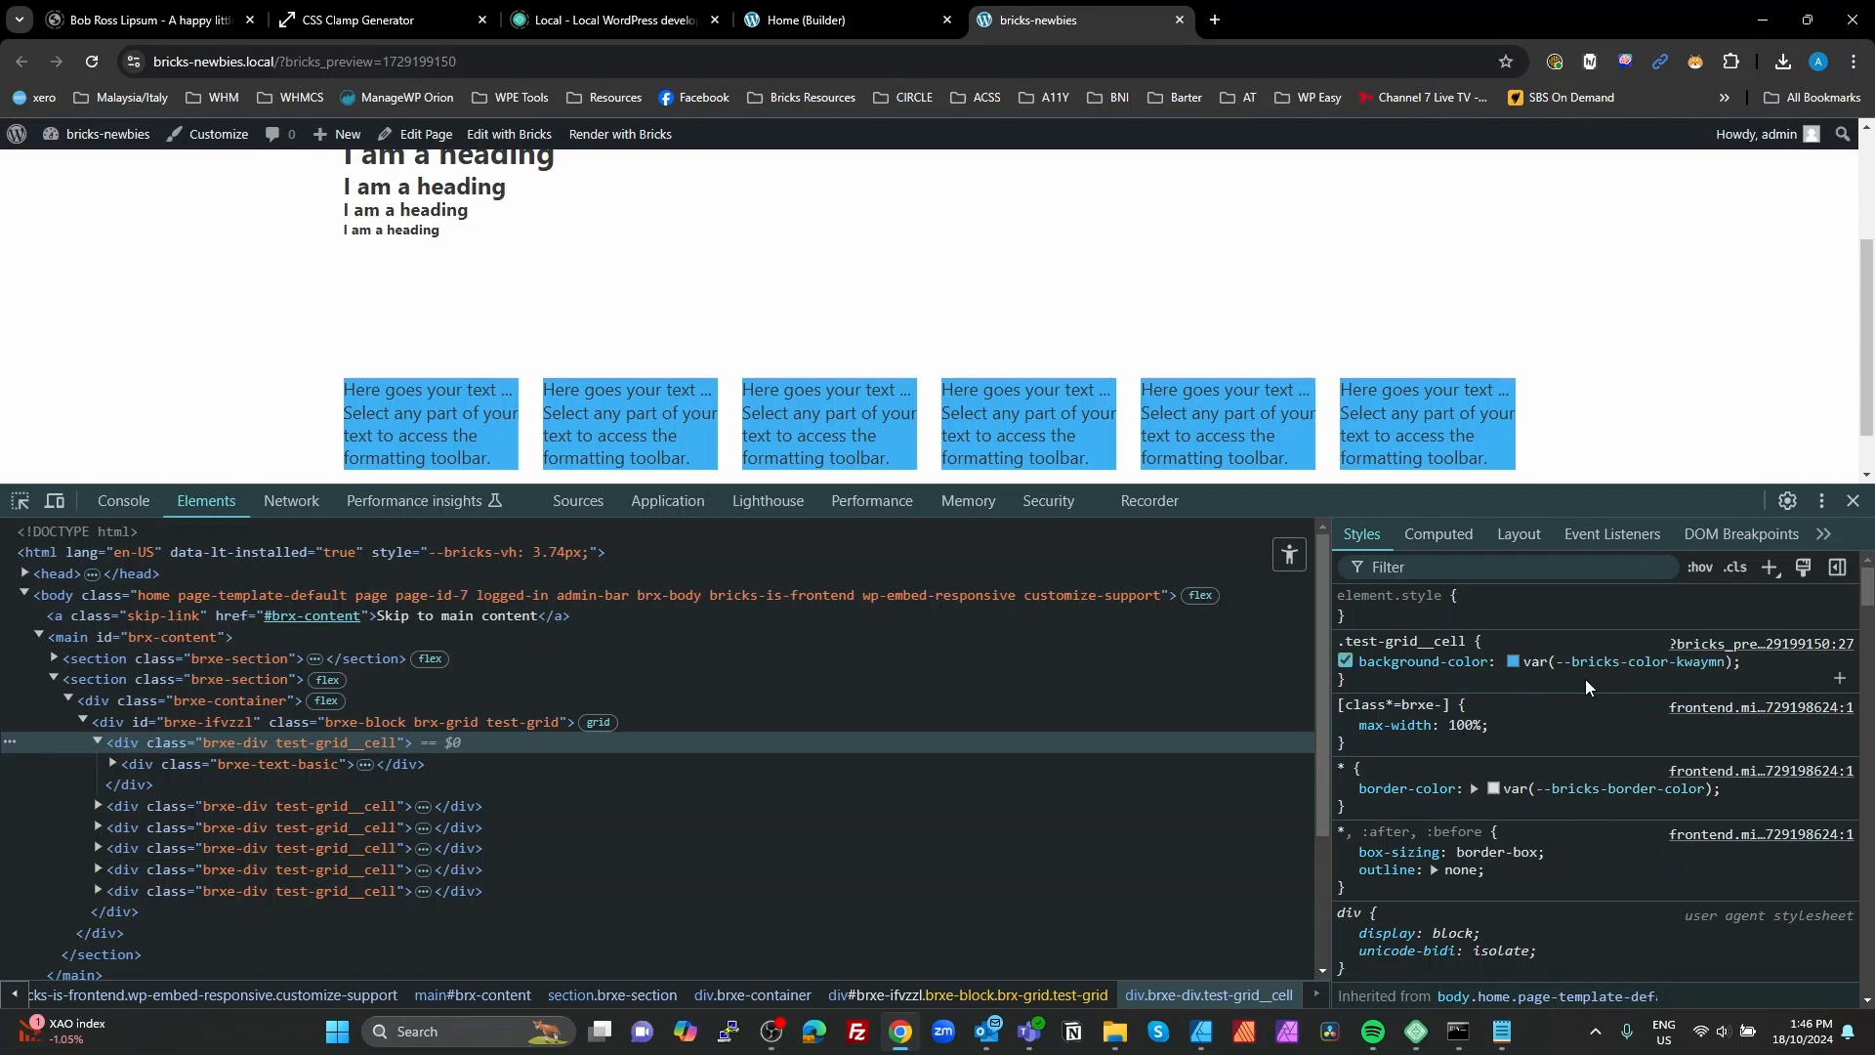
drag(1734, 664, 1659, 667)
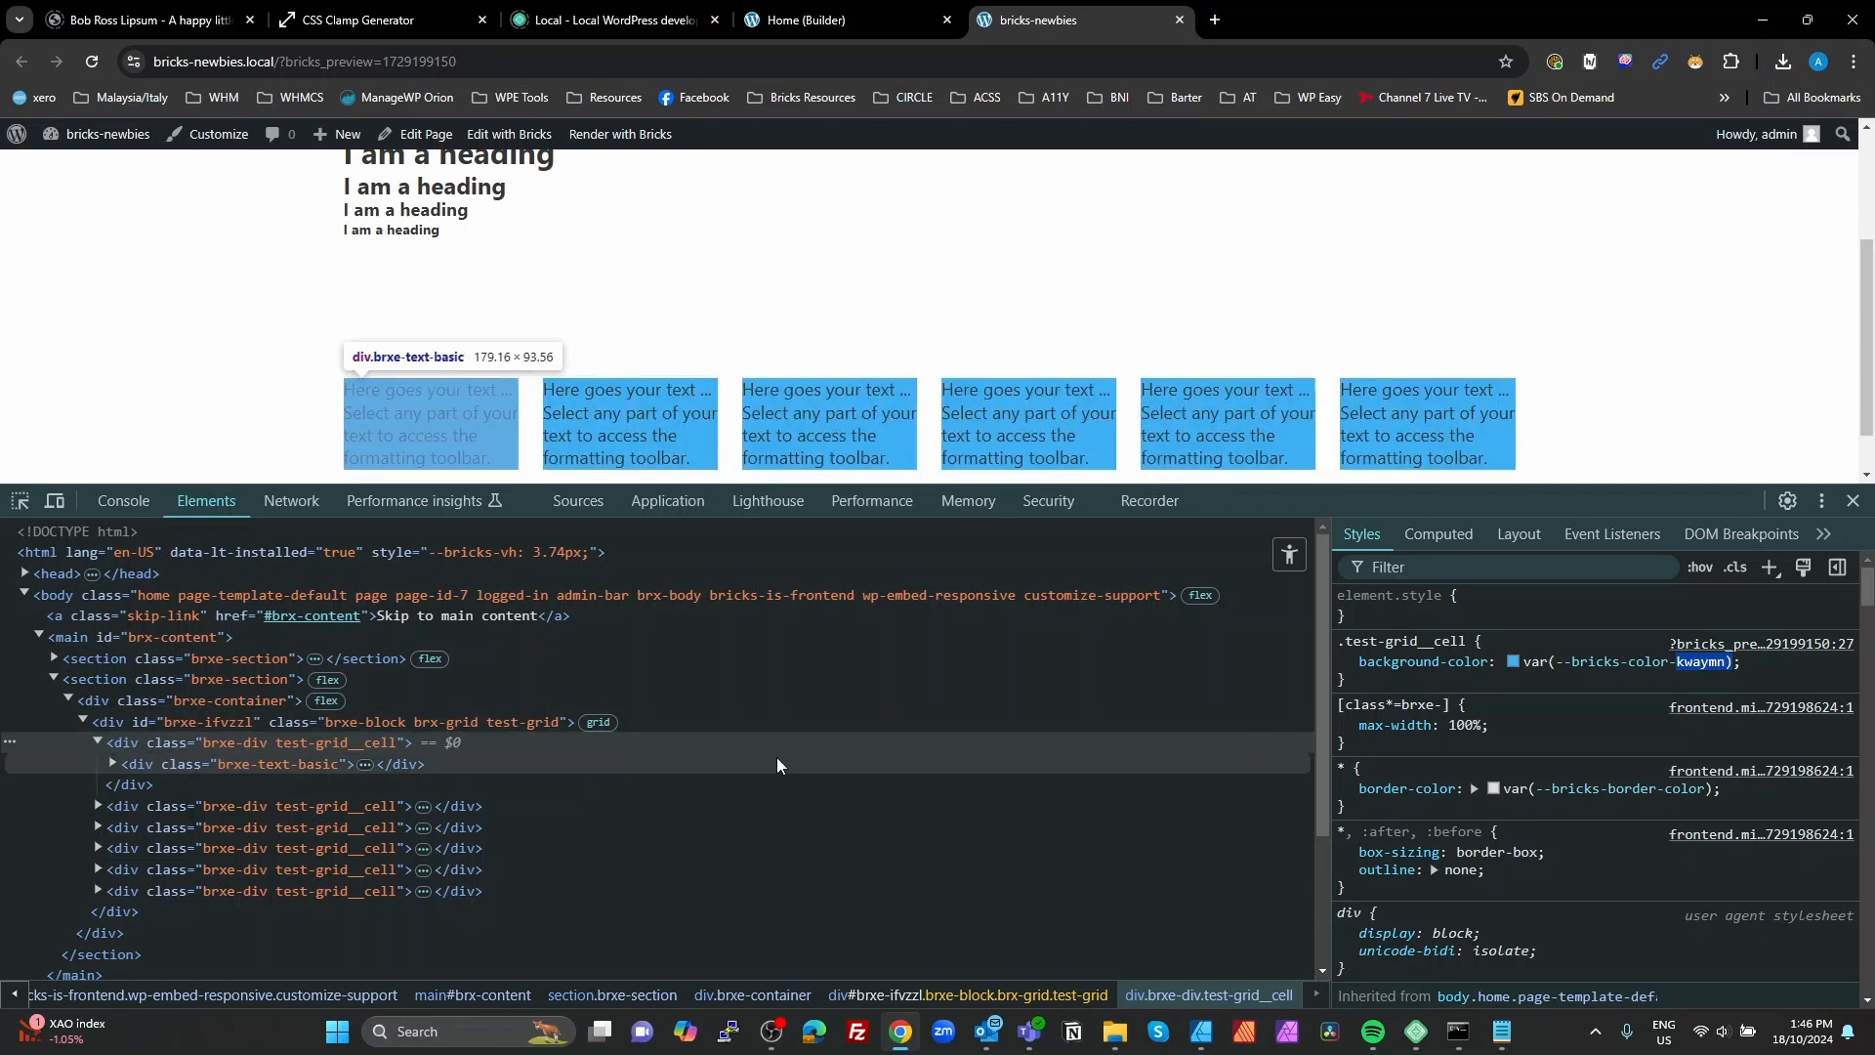
click(1854, 501)
click(806, 23)
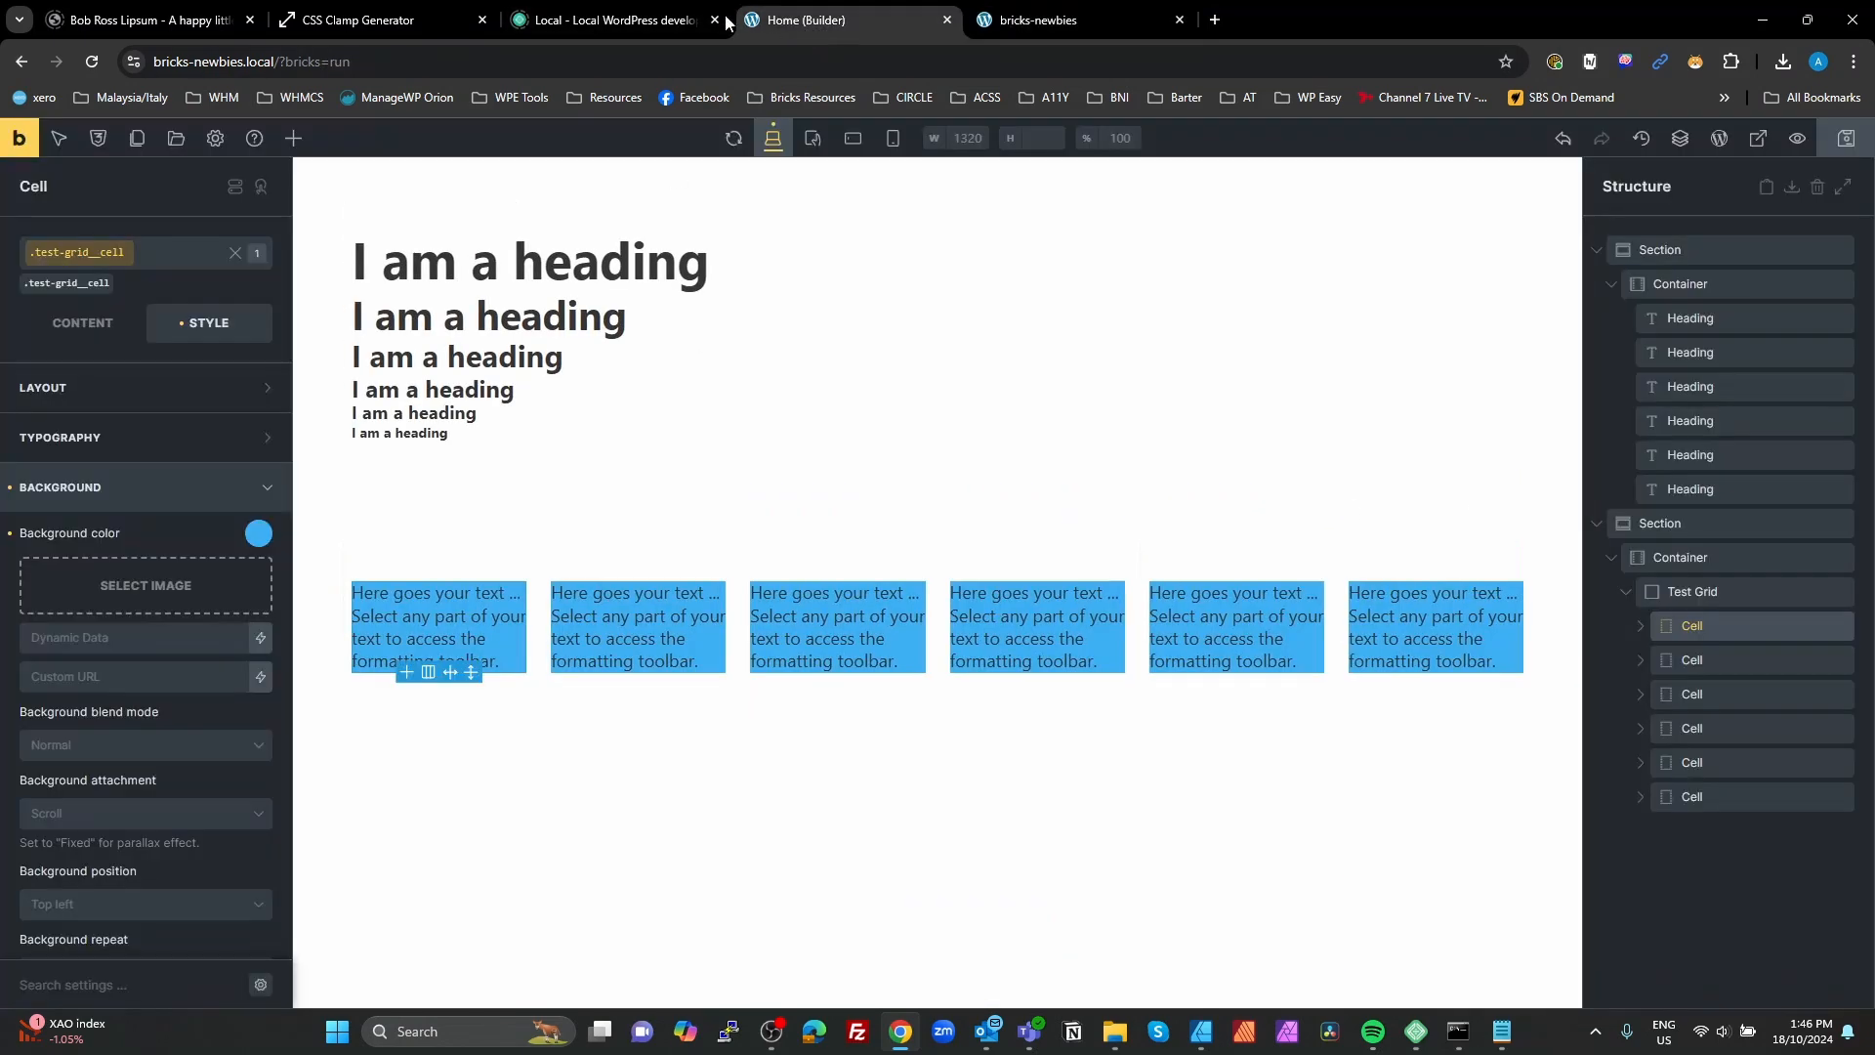
click(674, 22)
click(816, 23)
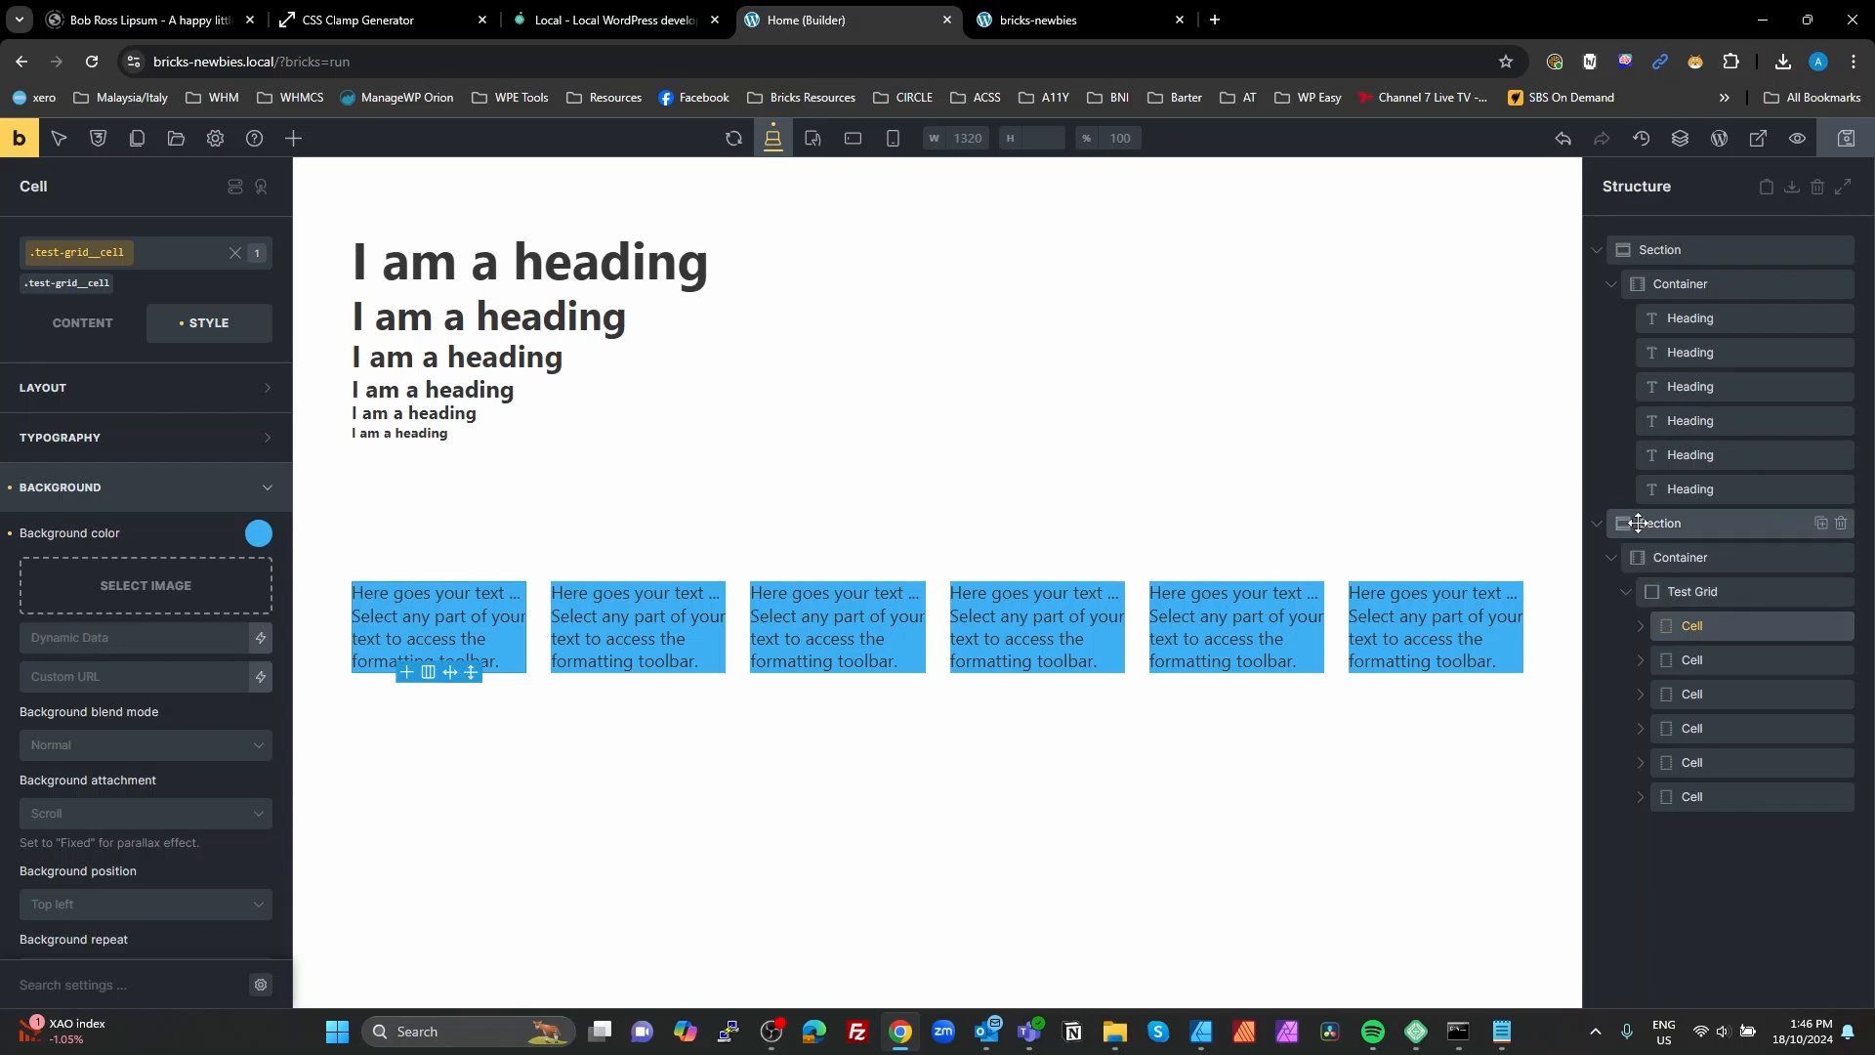
Step: Add a new section below the test grid section and place an Icon element in its container
click(1597, 524)
click(1660, 591)
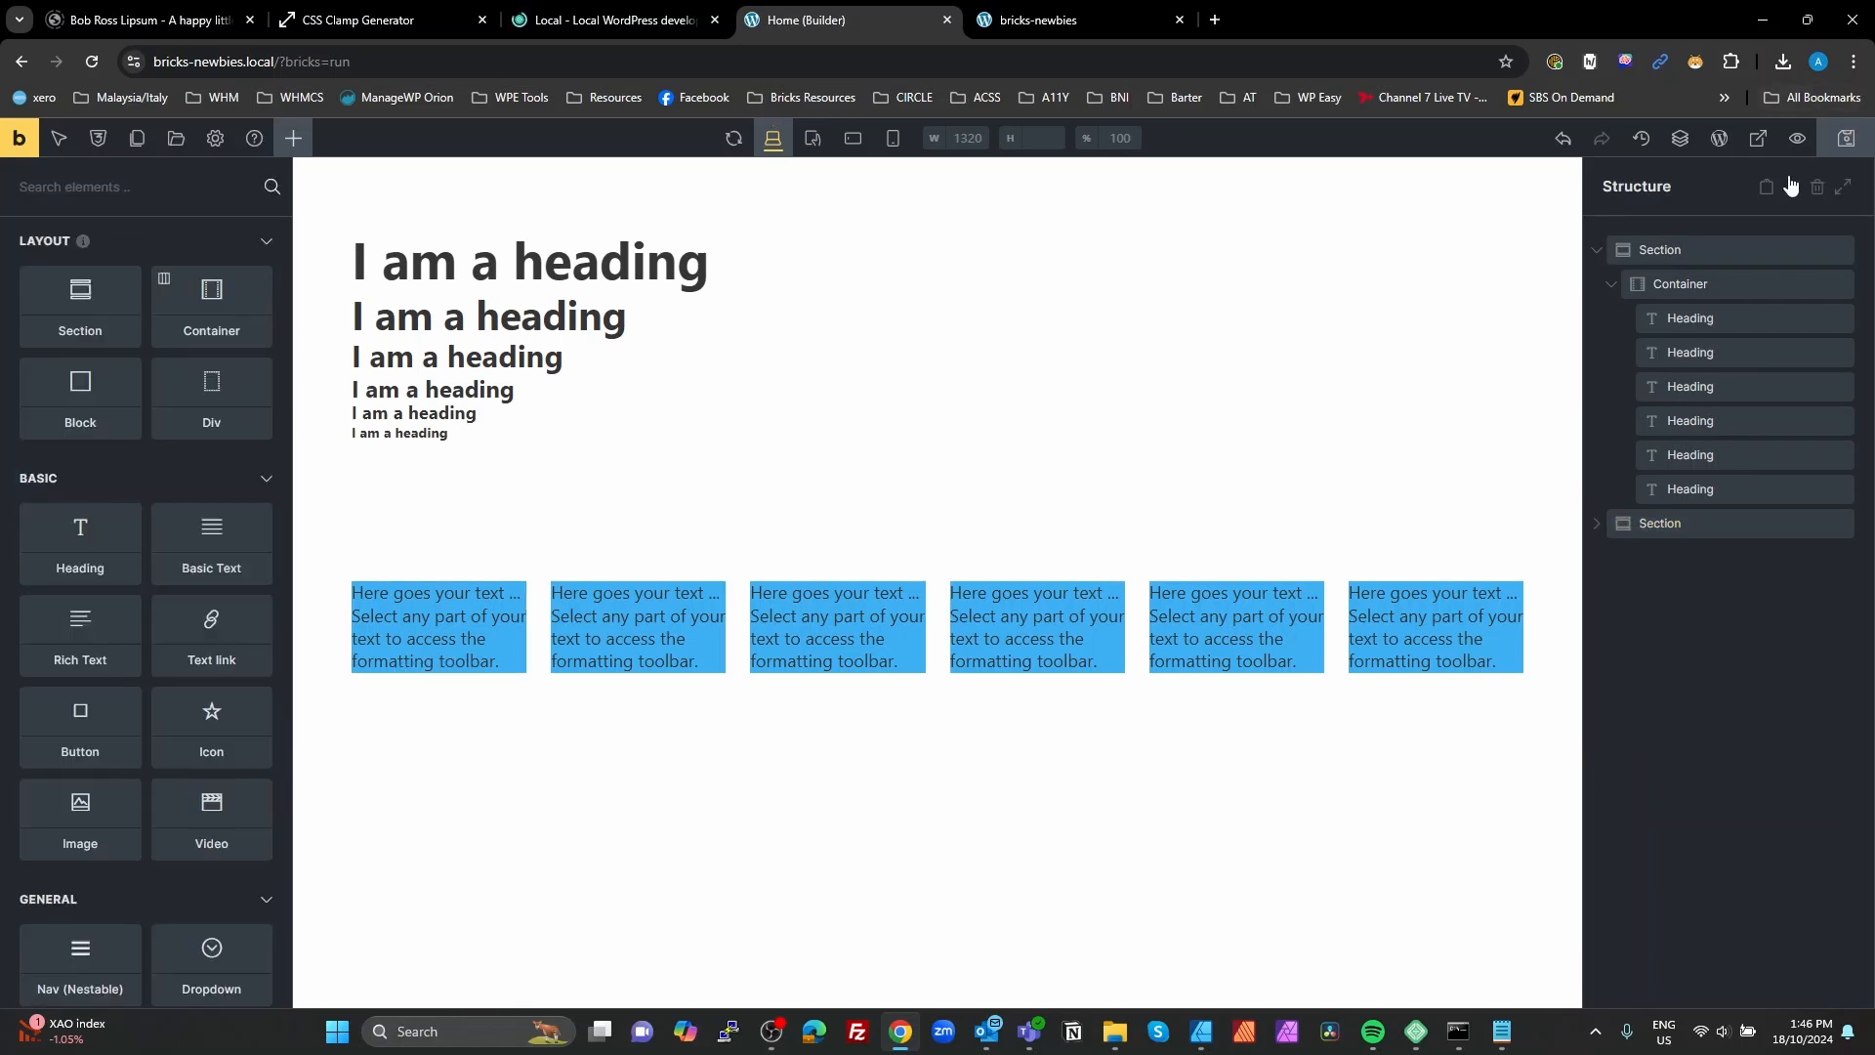
click(106, 310)
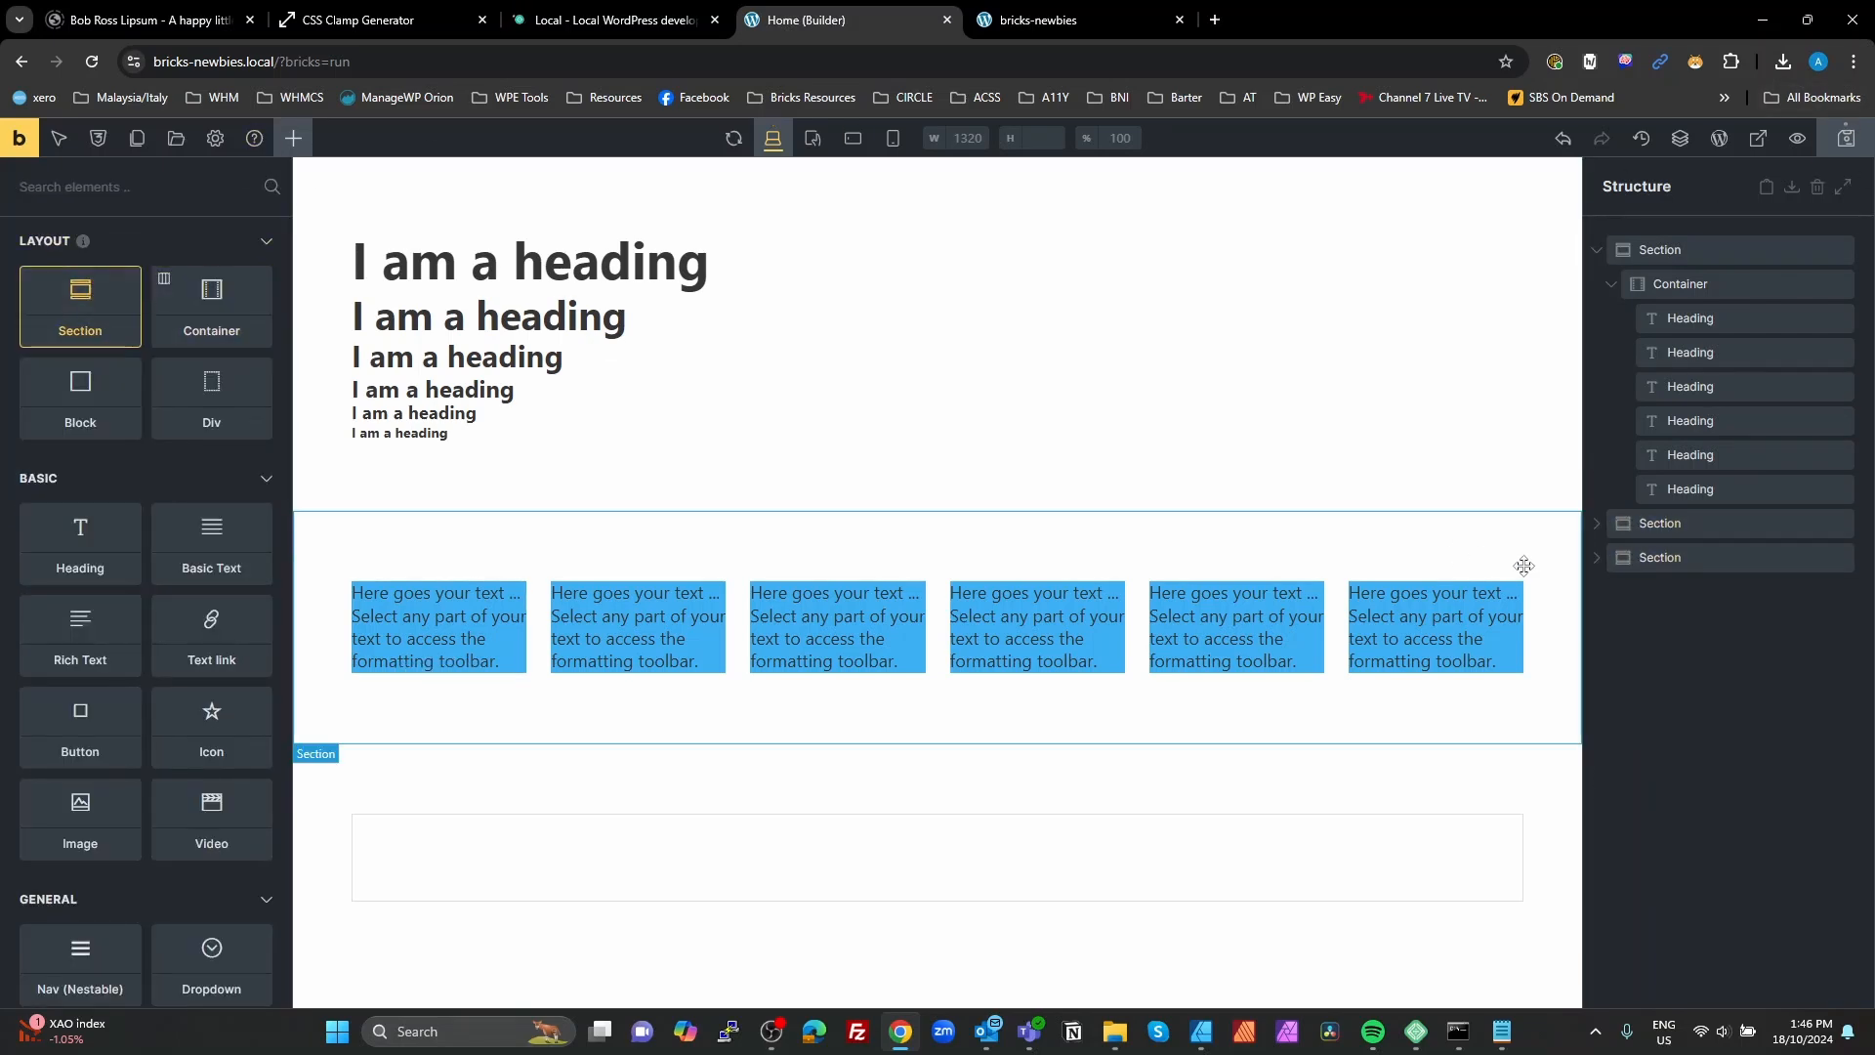
click(1650, 559)
click(1669, 590)
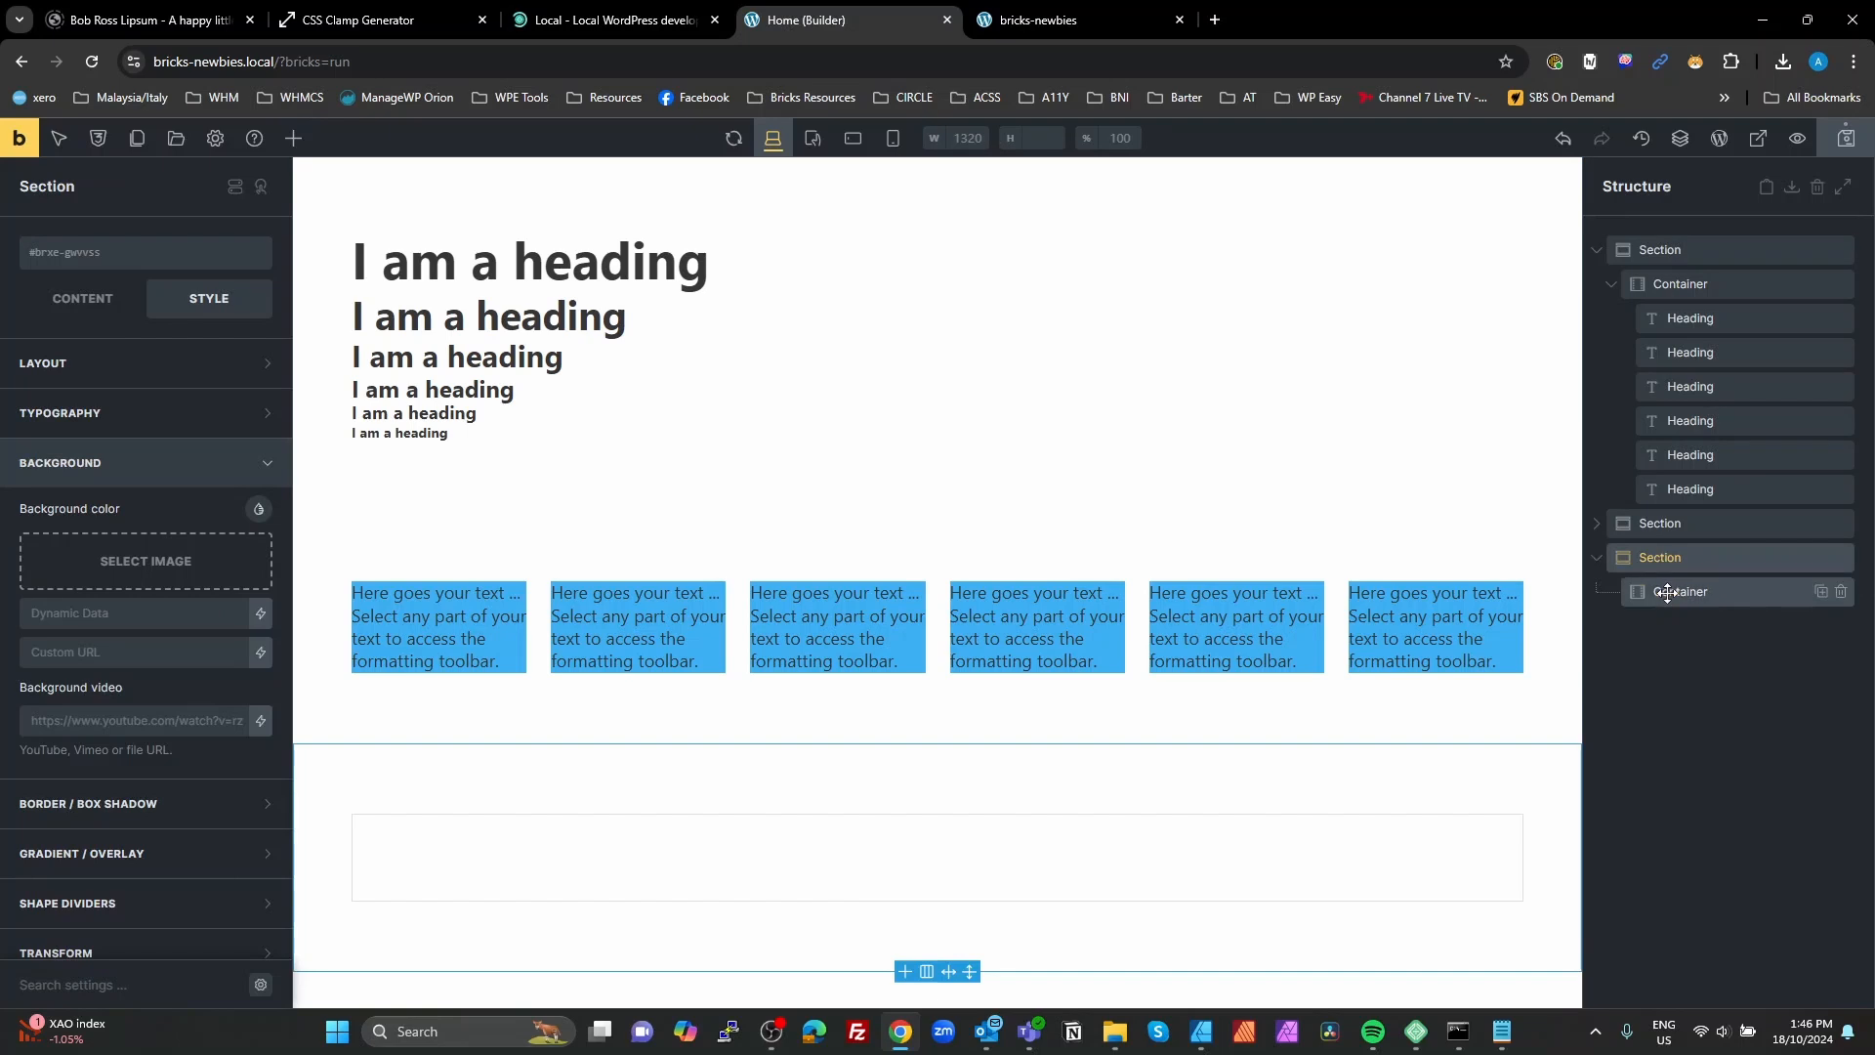
click(293, 138)
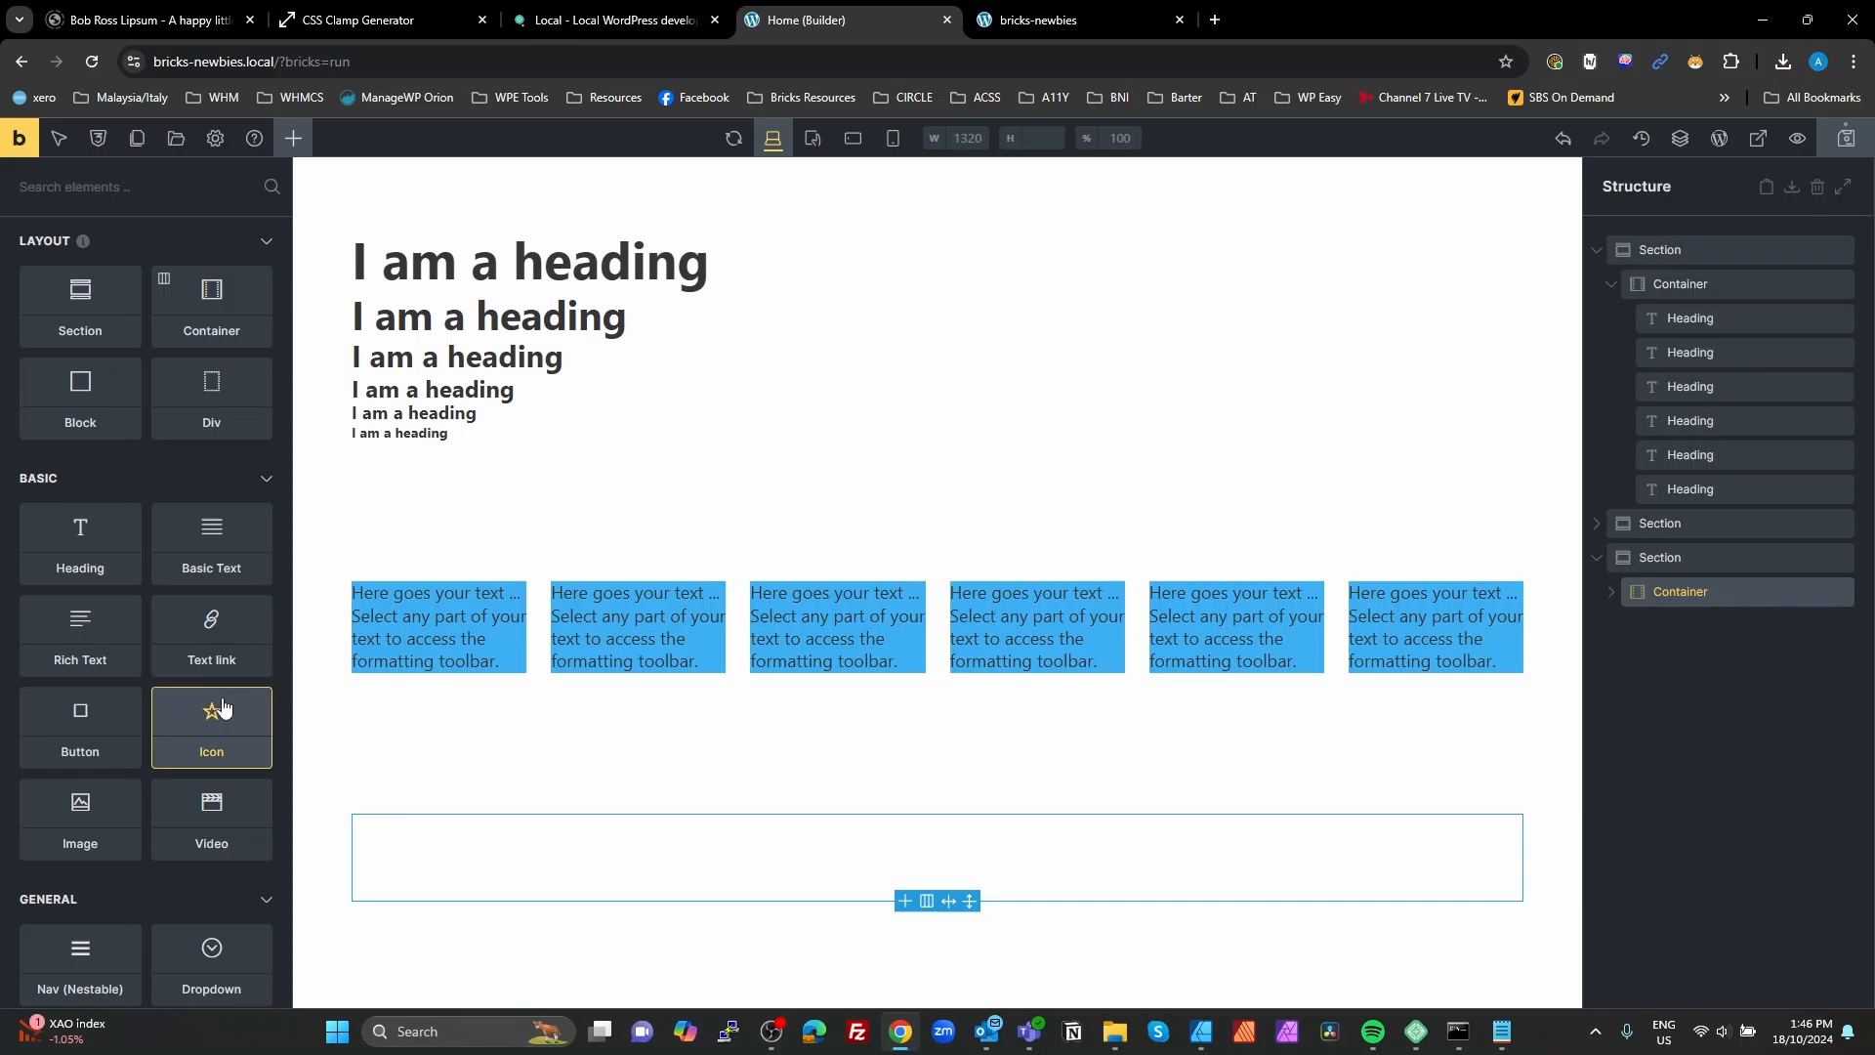
drag(222, 708, 1617, 595)
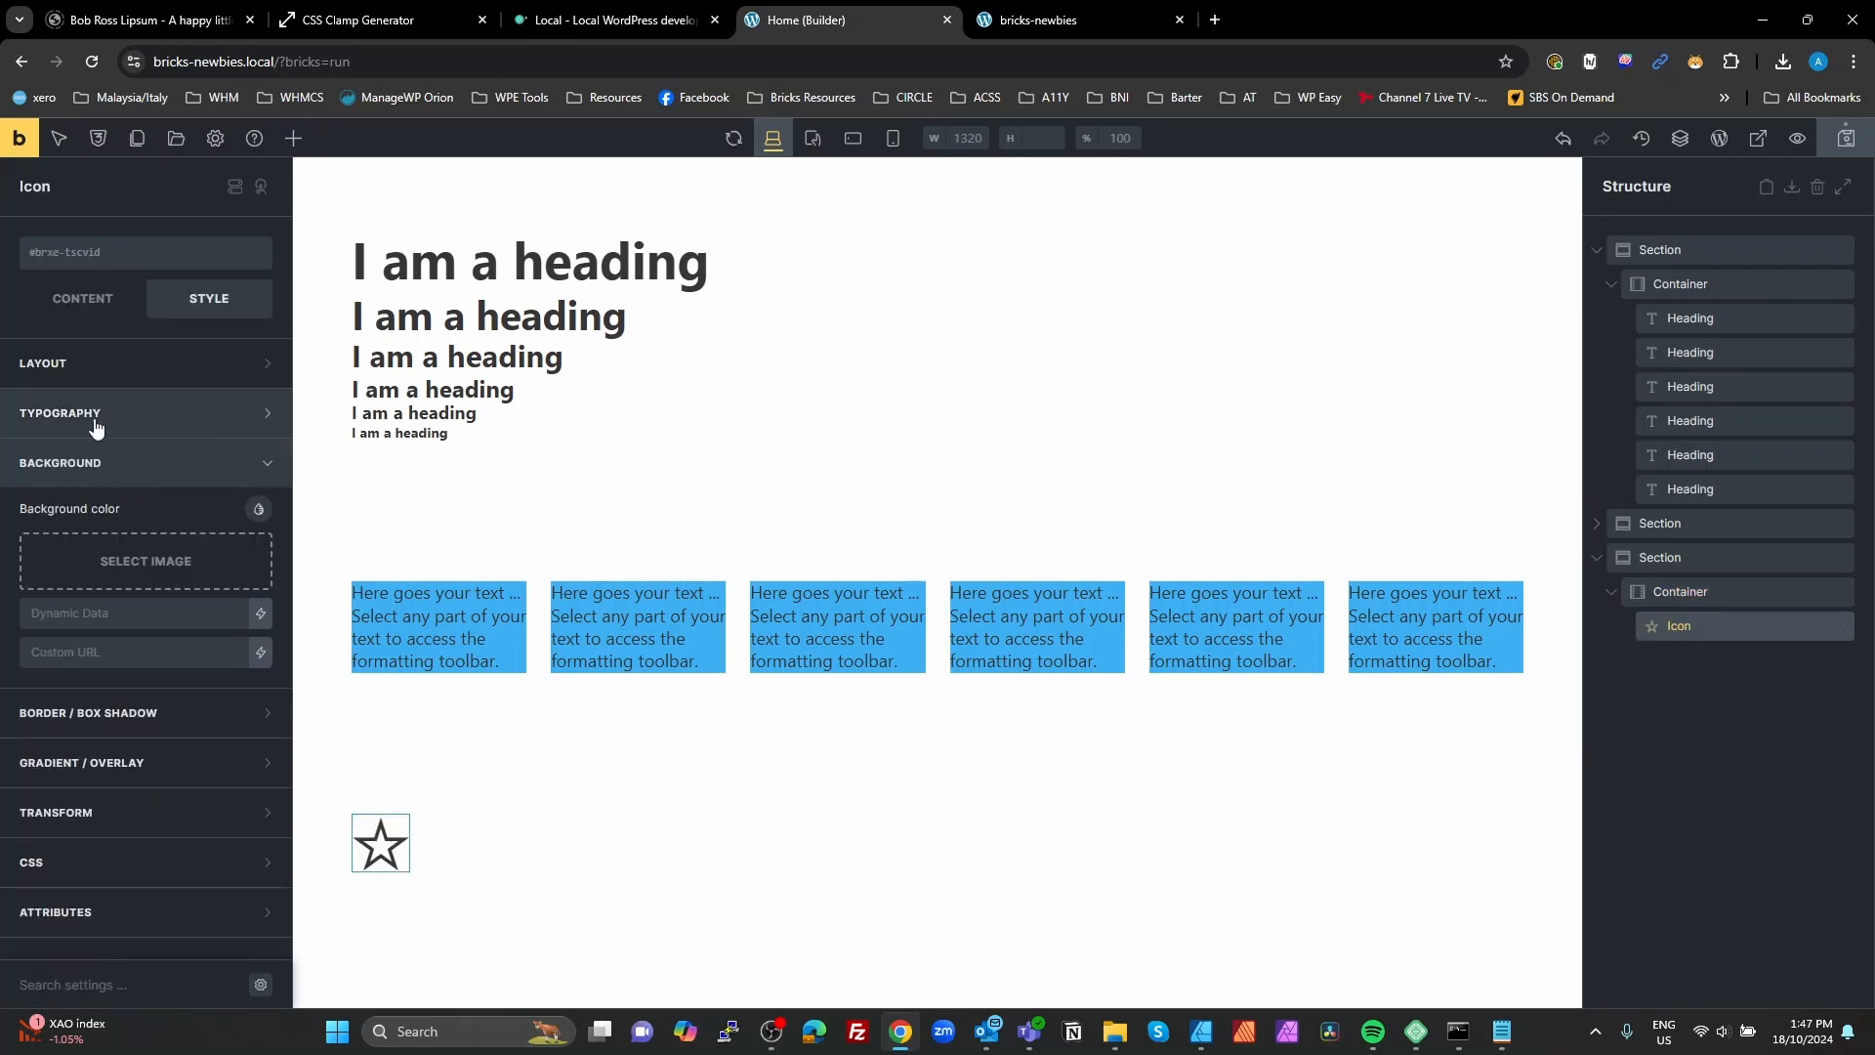
Step: Change the star icon to the Themify circled right arrow, searching the icon library for "cir"
click(88, 362)
click(88, 363)
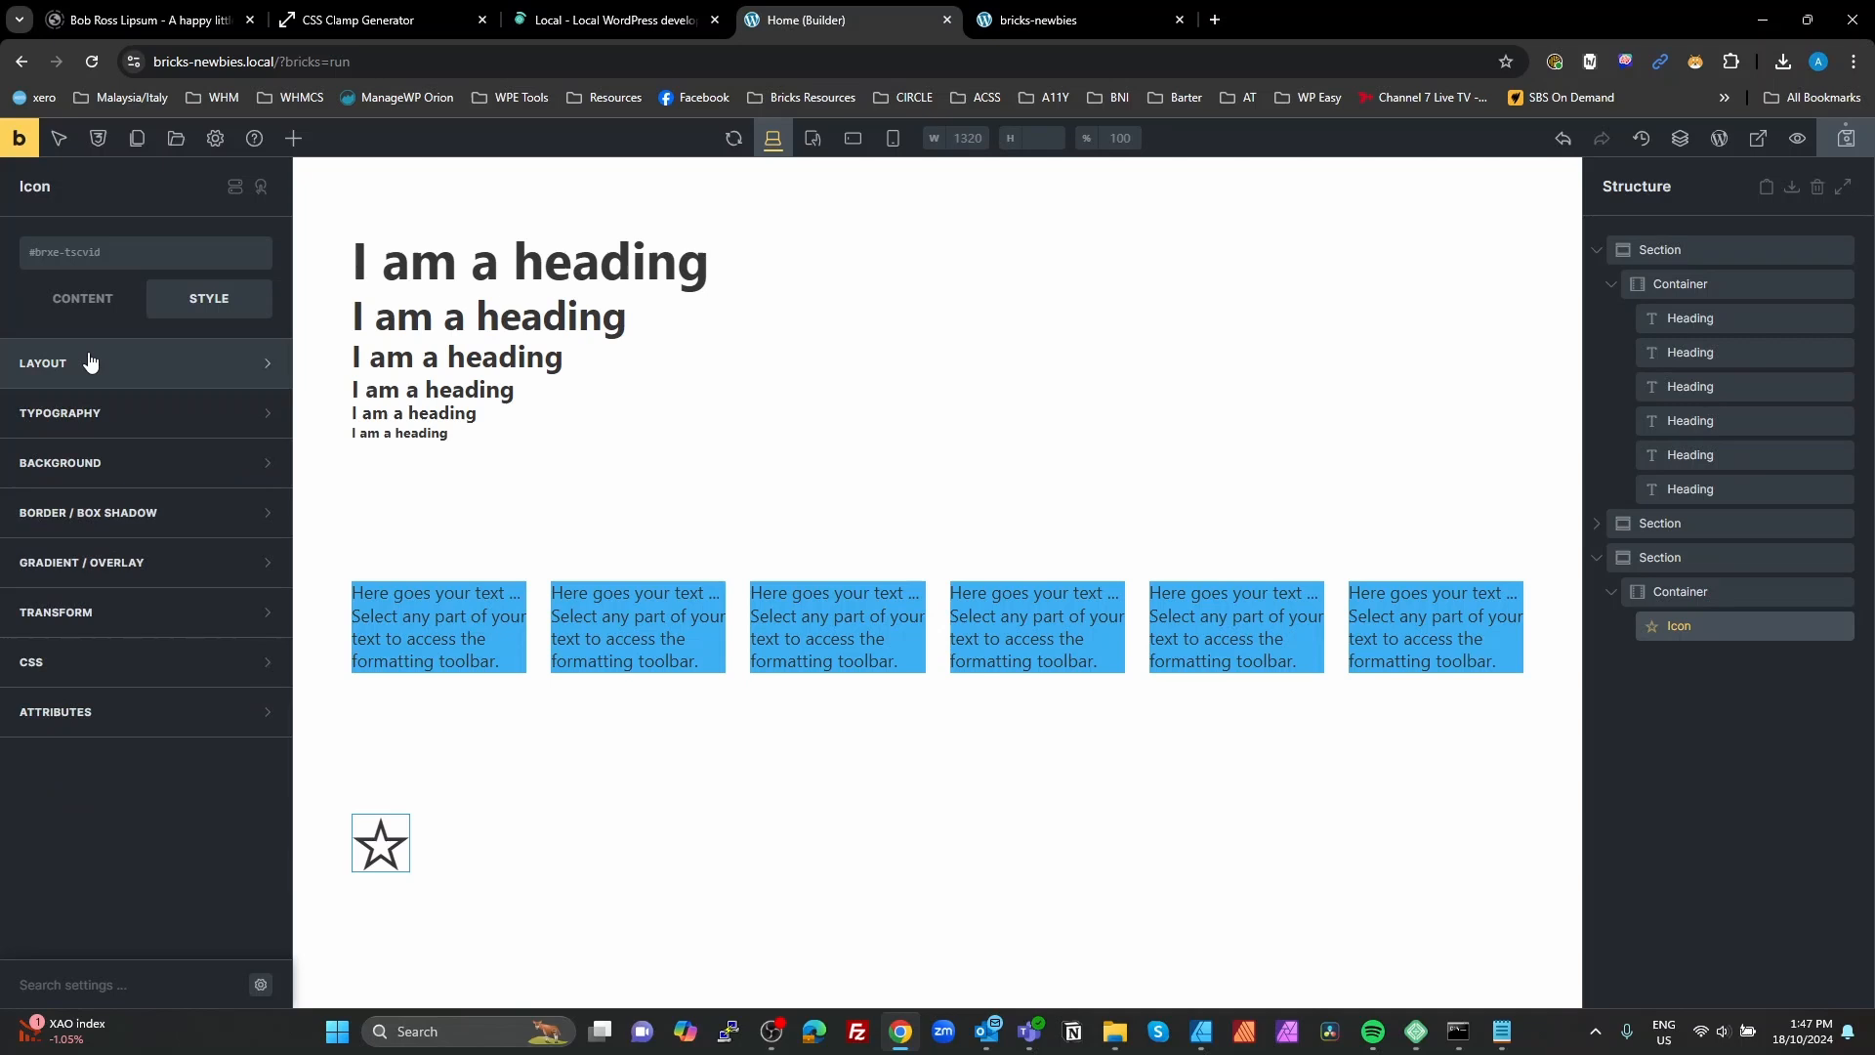
click(83, 298)
click(260, 361)
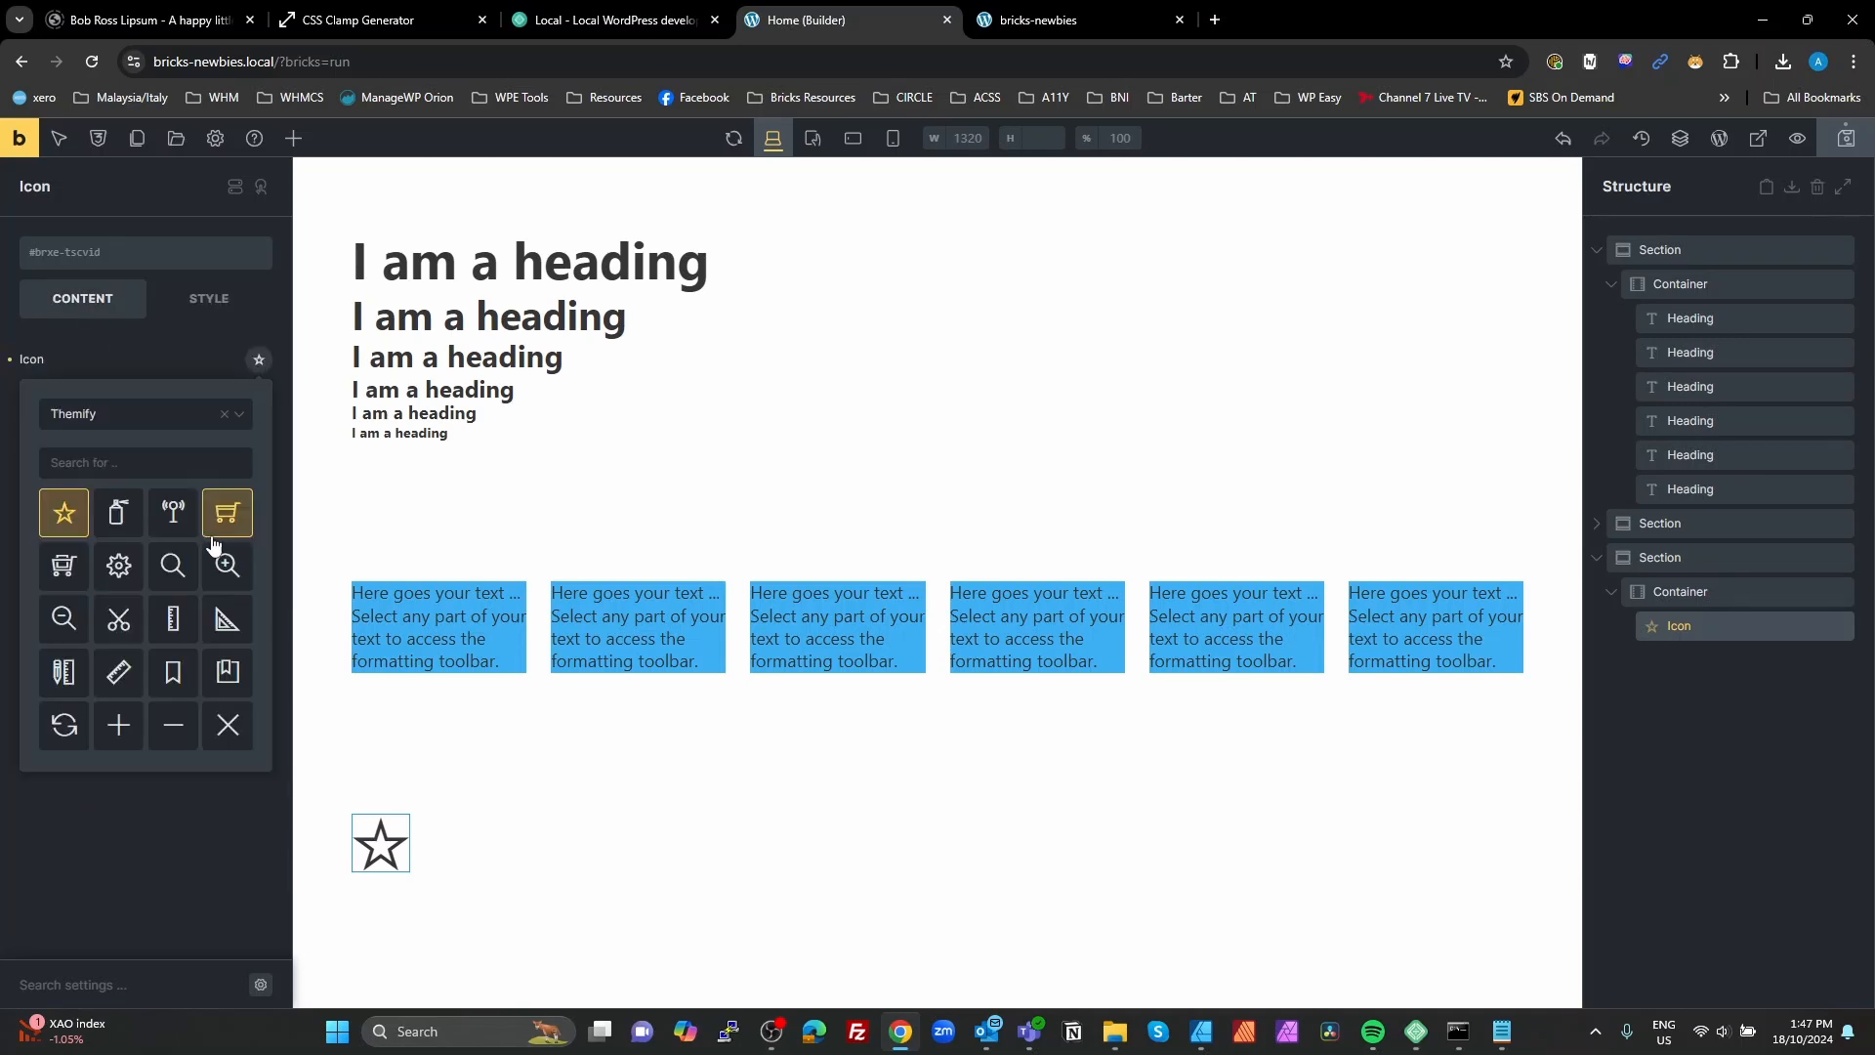
scroll(208, 567, down, 5)
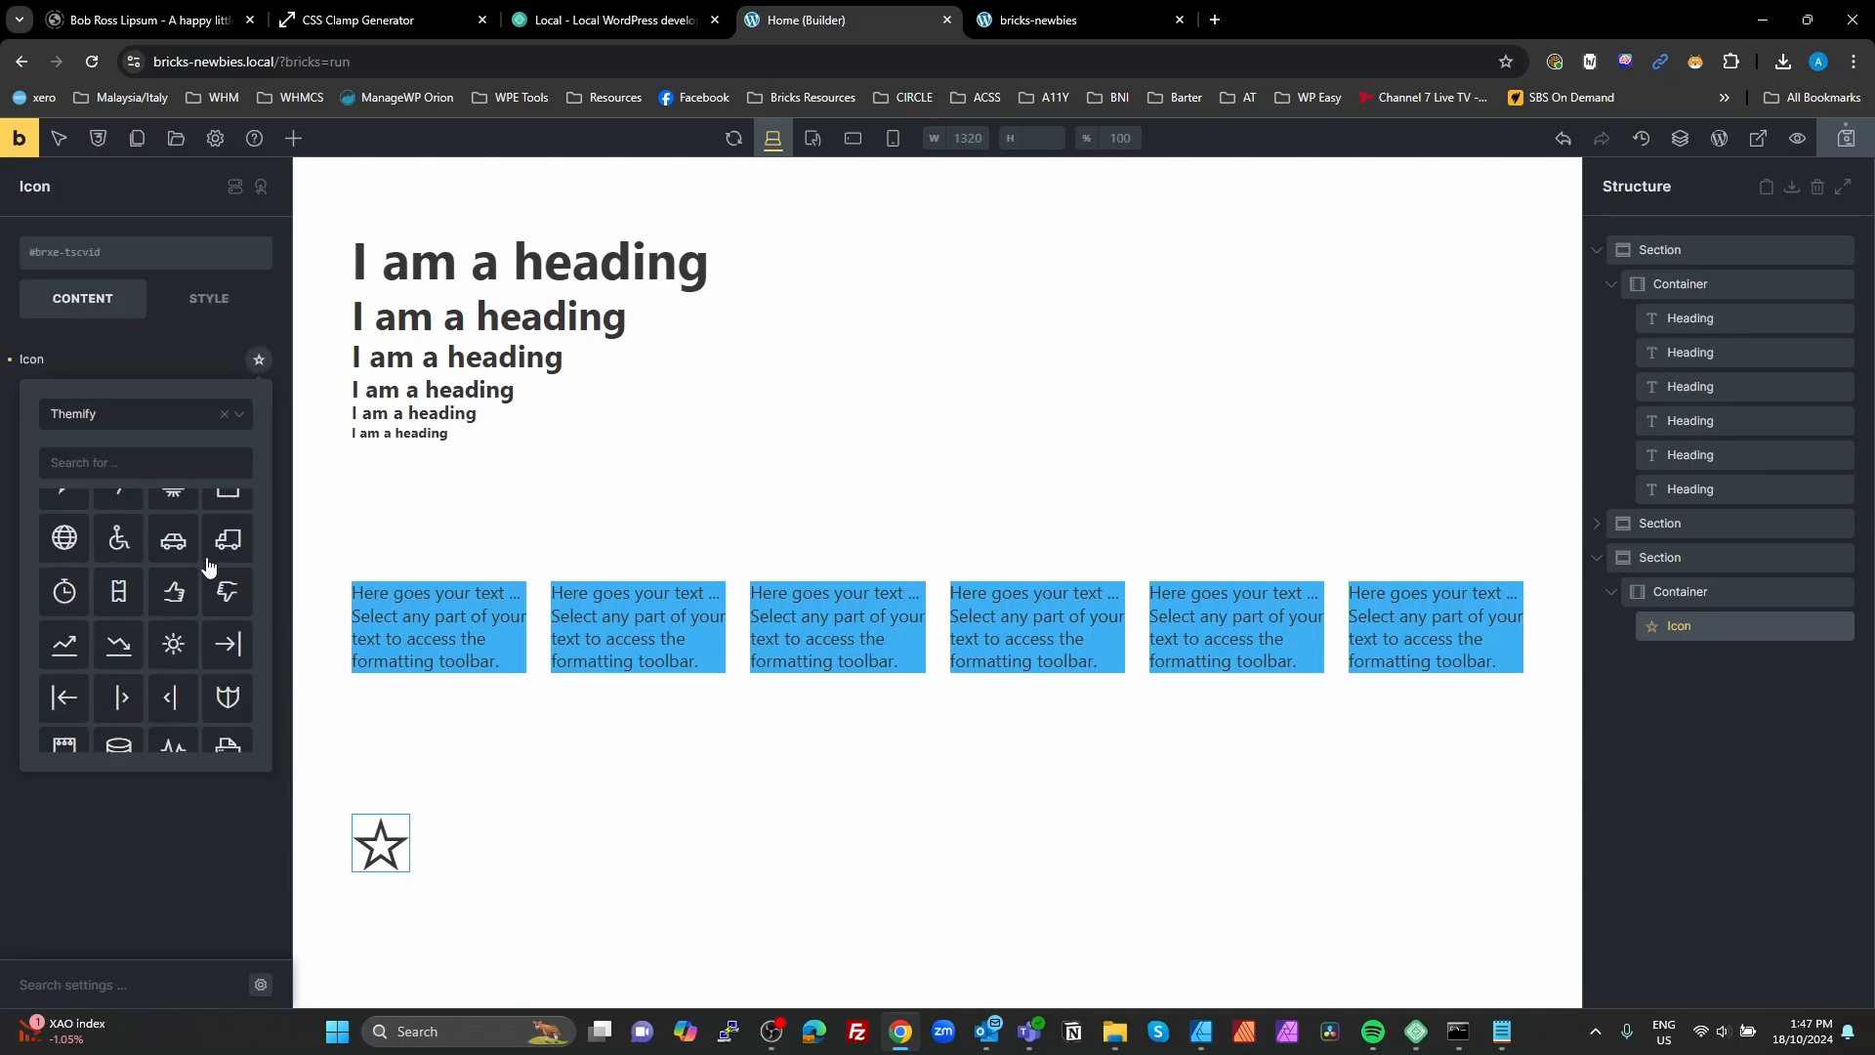
scroll(208, 566, down, 3)
click(109, 452)
text(cir)
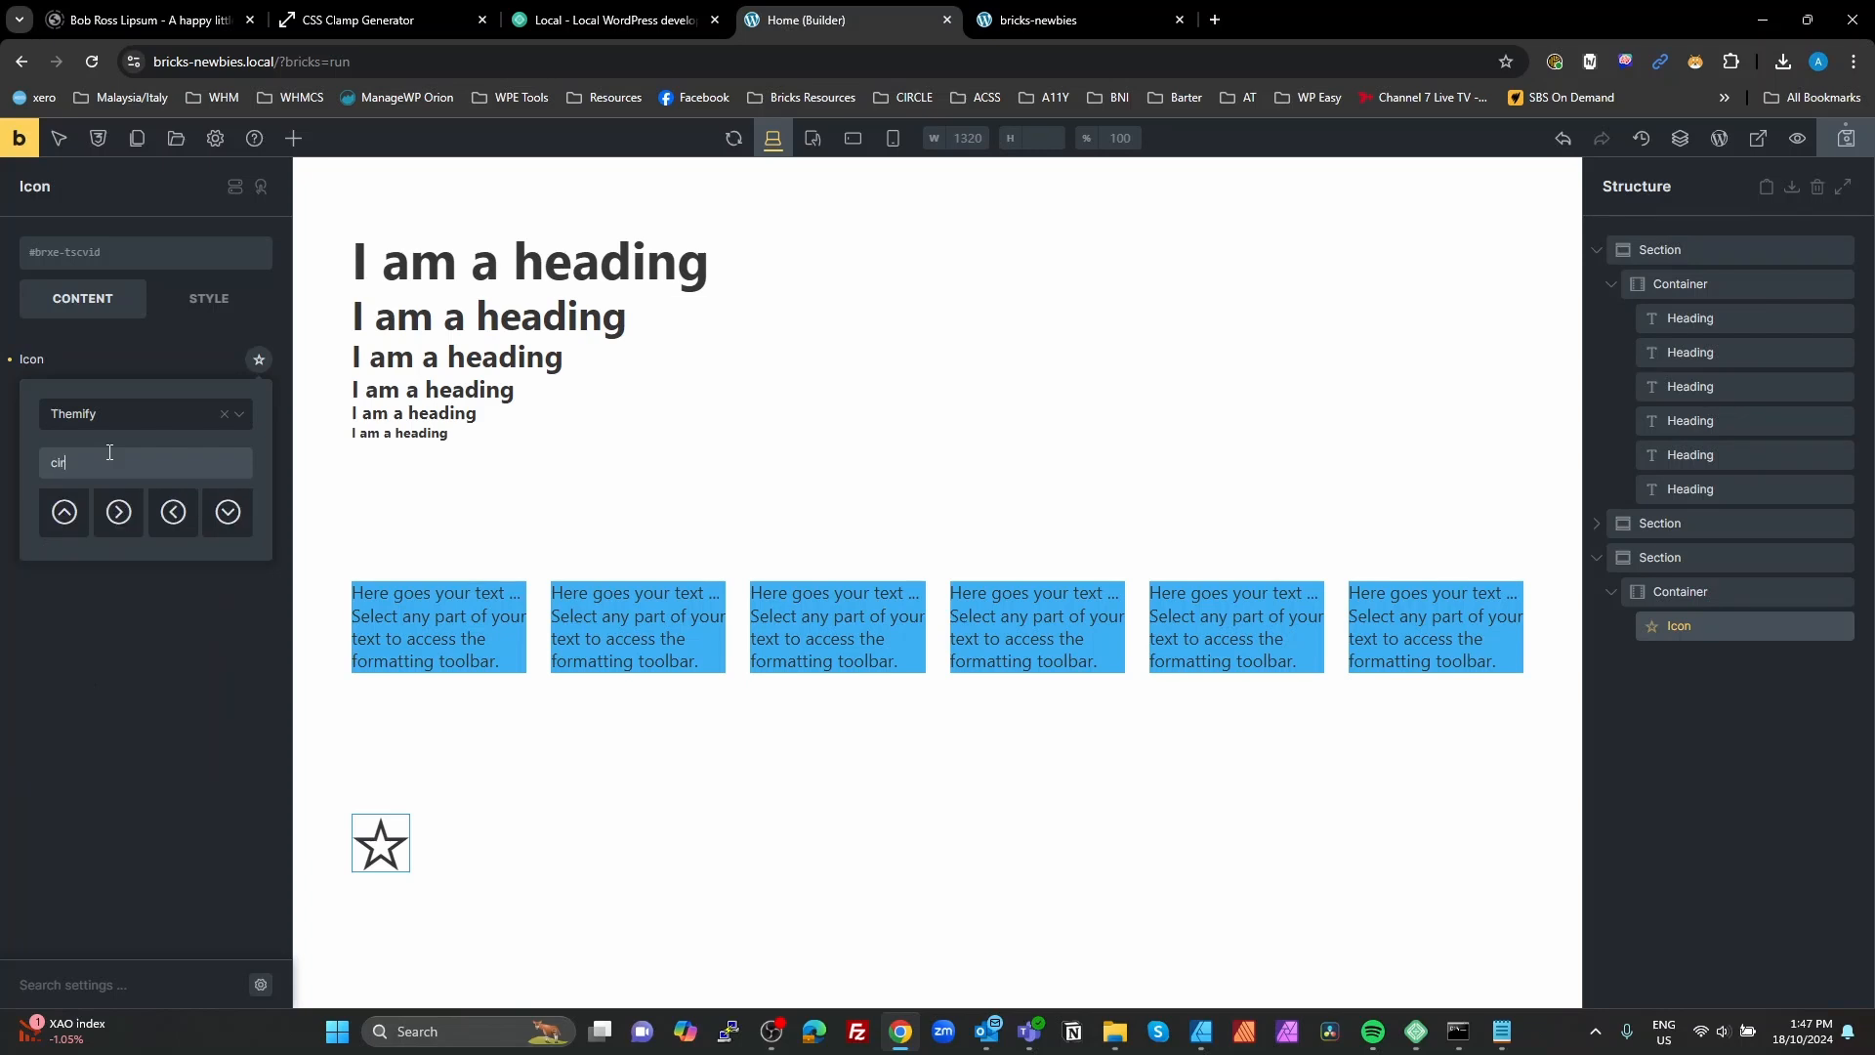
click(115, 513)
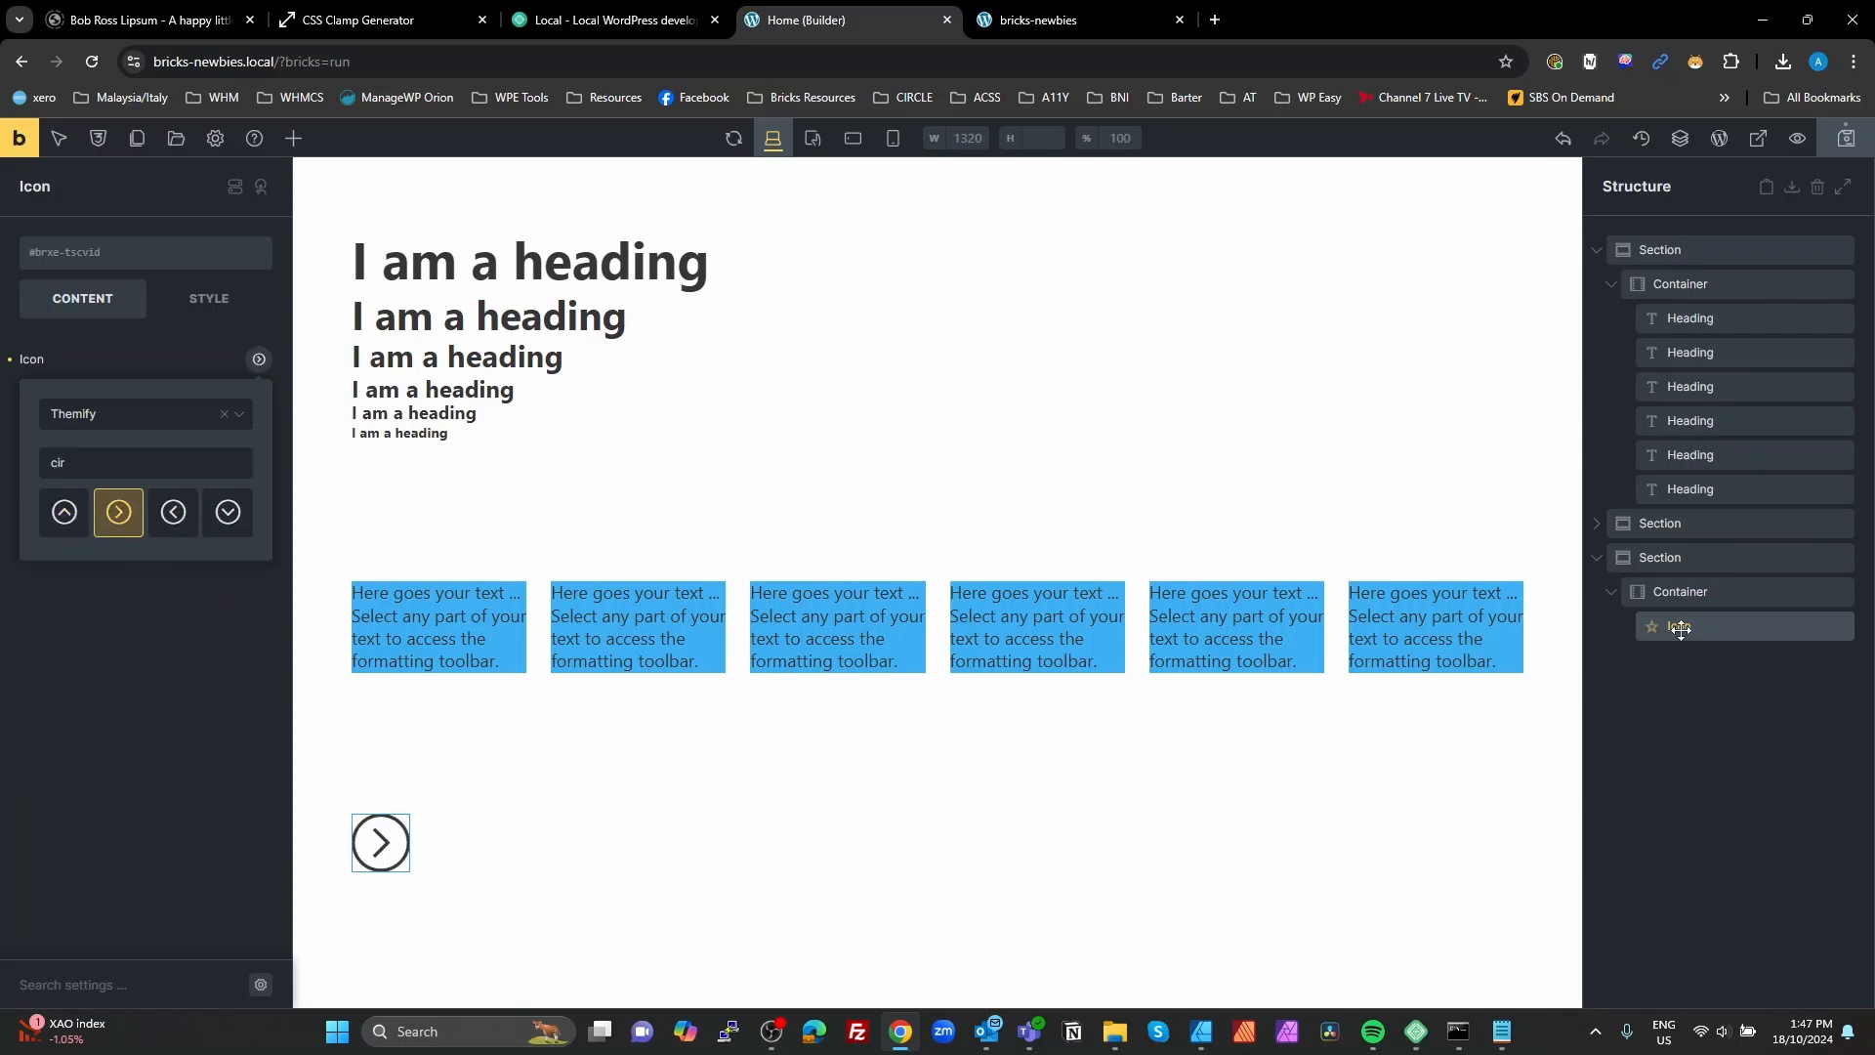
Step: Duplicate the arrow icon repeatedly in its container until there are at least twelve icons
click(1680, 629)
double_click(1822, 628)
double_click(1822, 628)
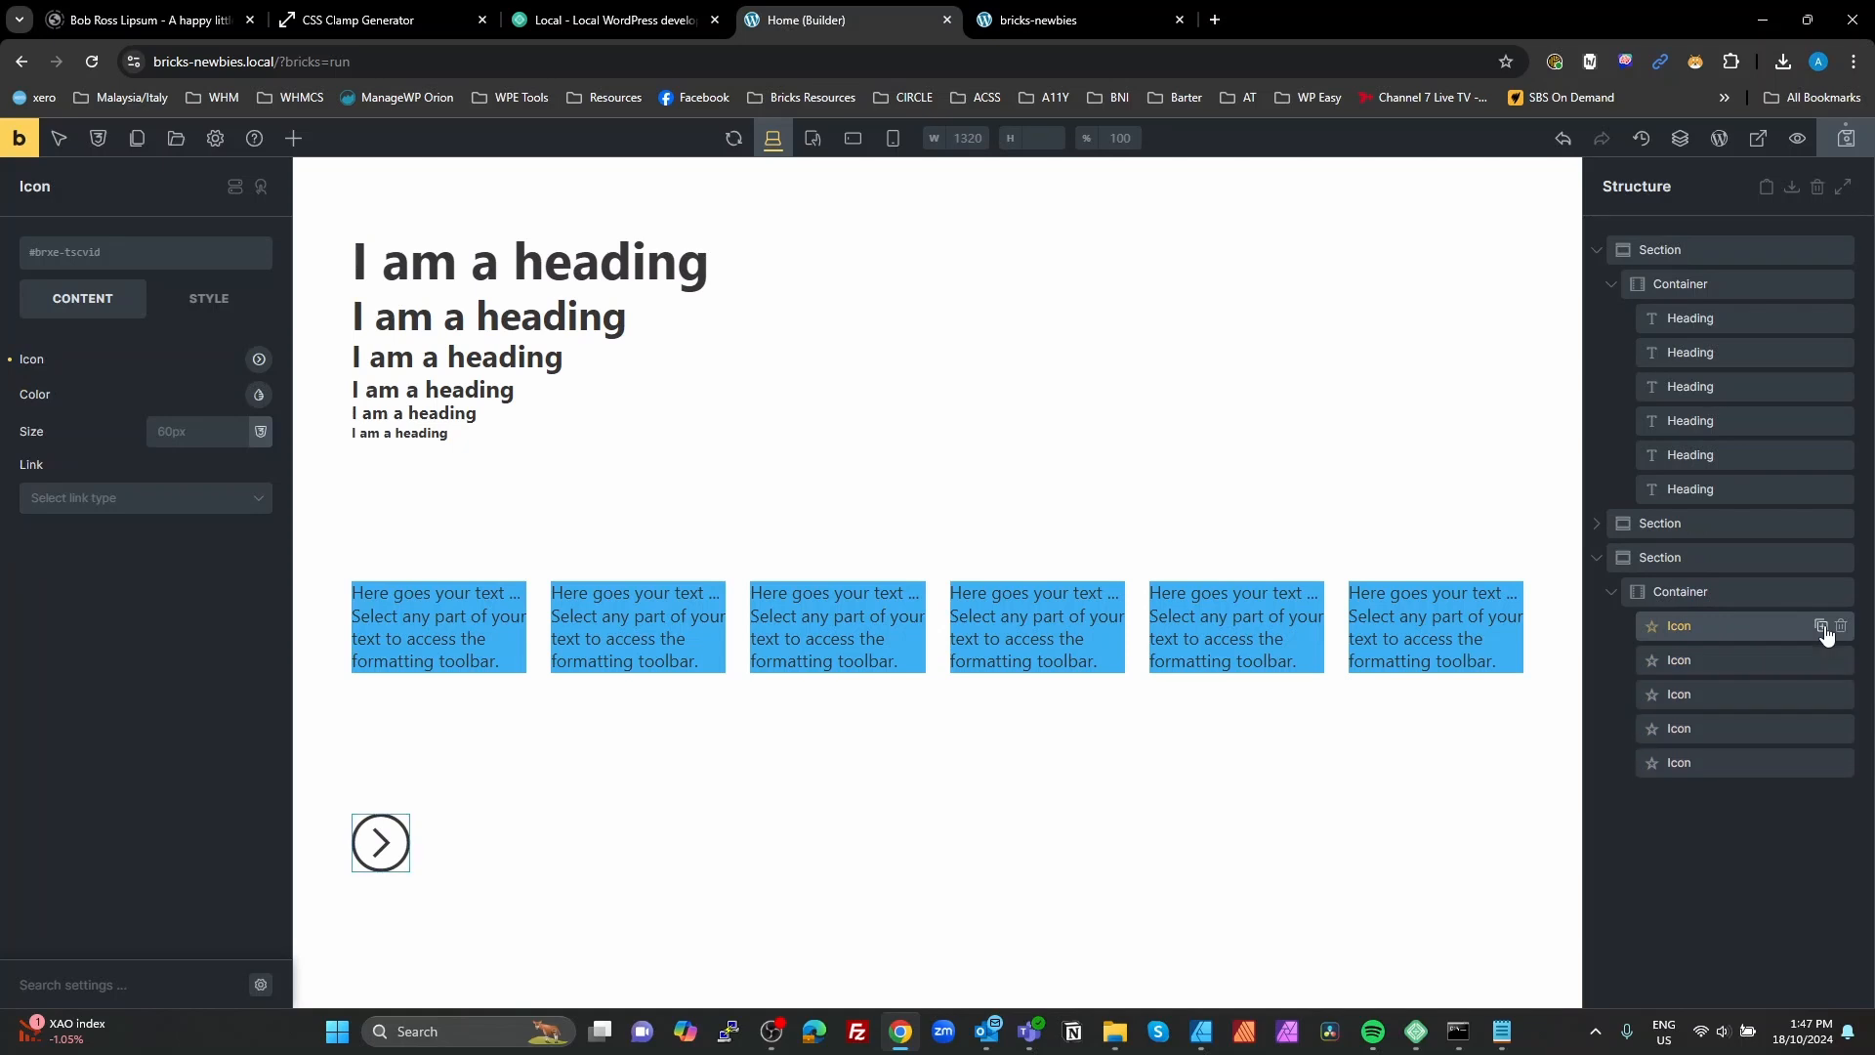
click(1822, 628)
double_click(1822, 628)
click(1822, 628)
double_click(1822, 628)
click(1822, 628)
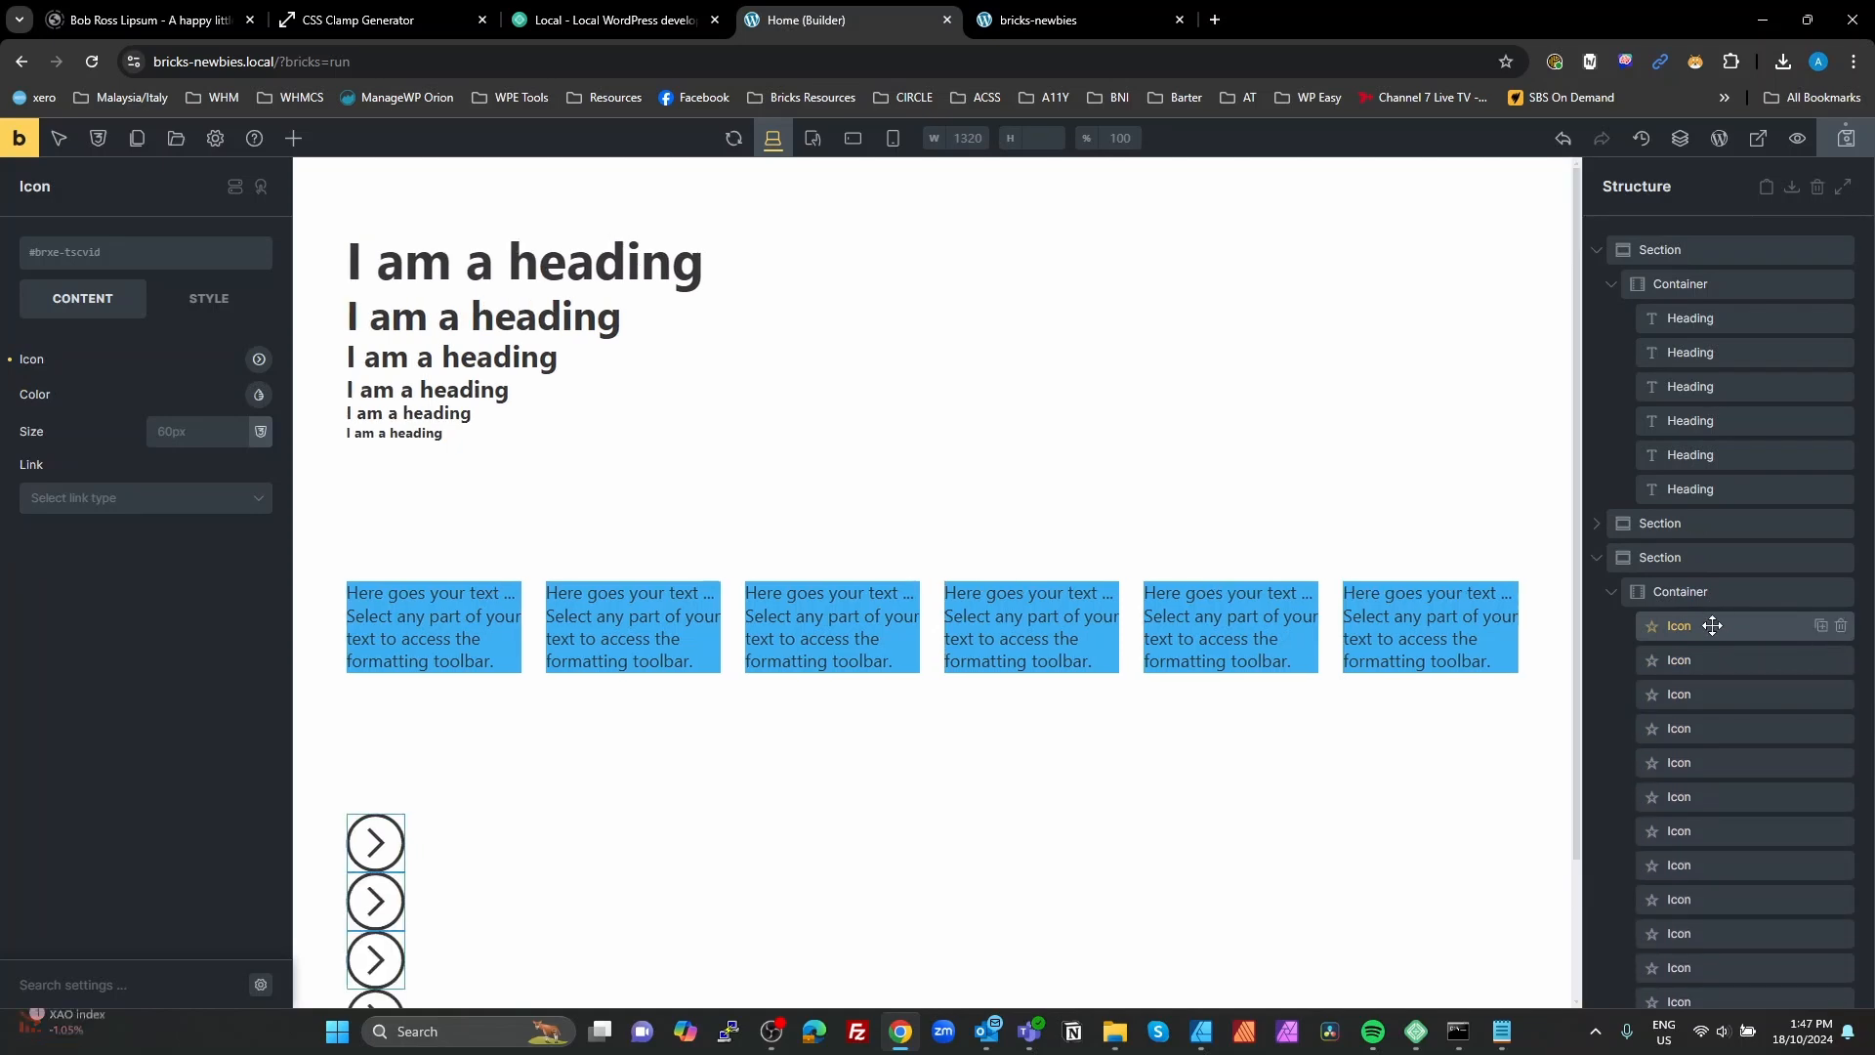
Step: Set the first arrow icon's color to the Primary palette color #38acf5
click(257, 395)
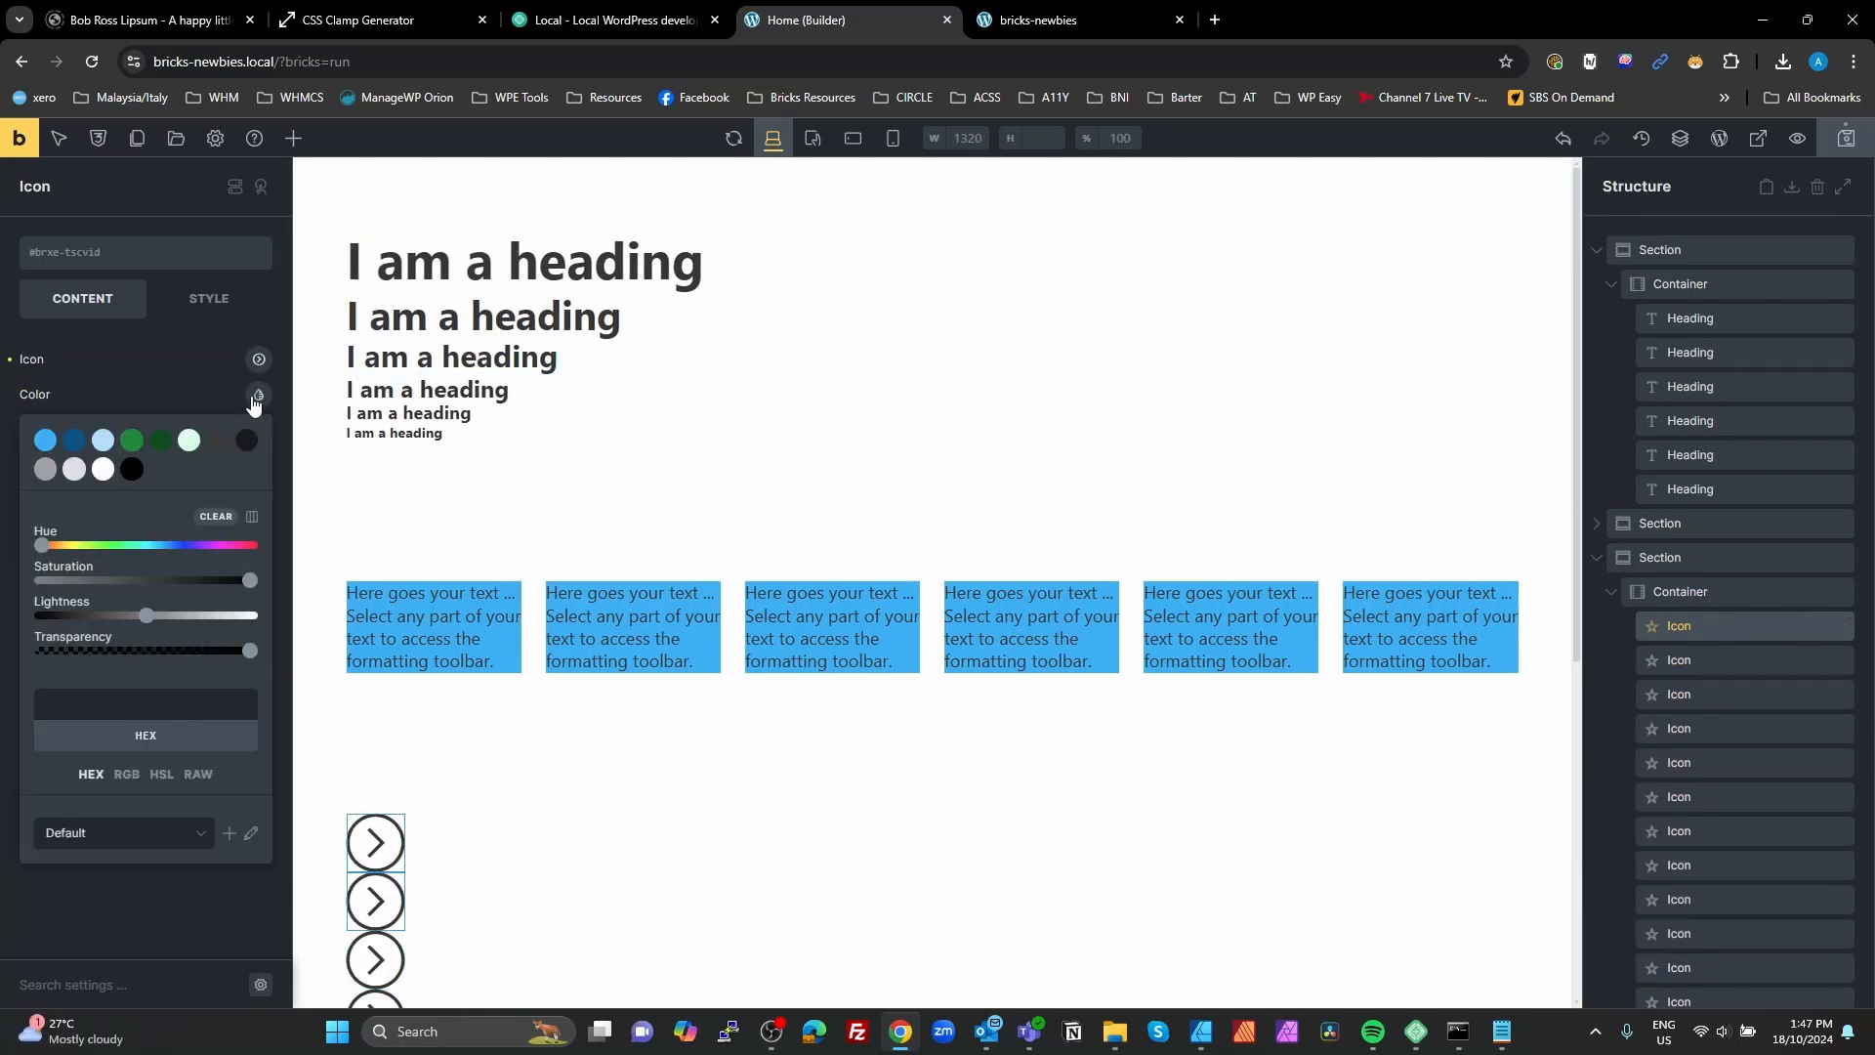
click(45, 439)
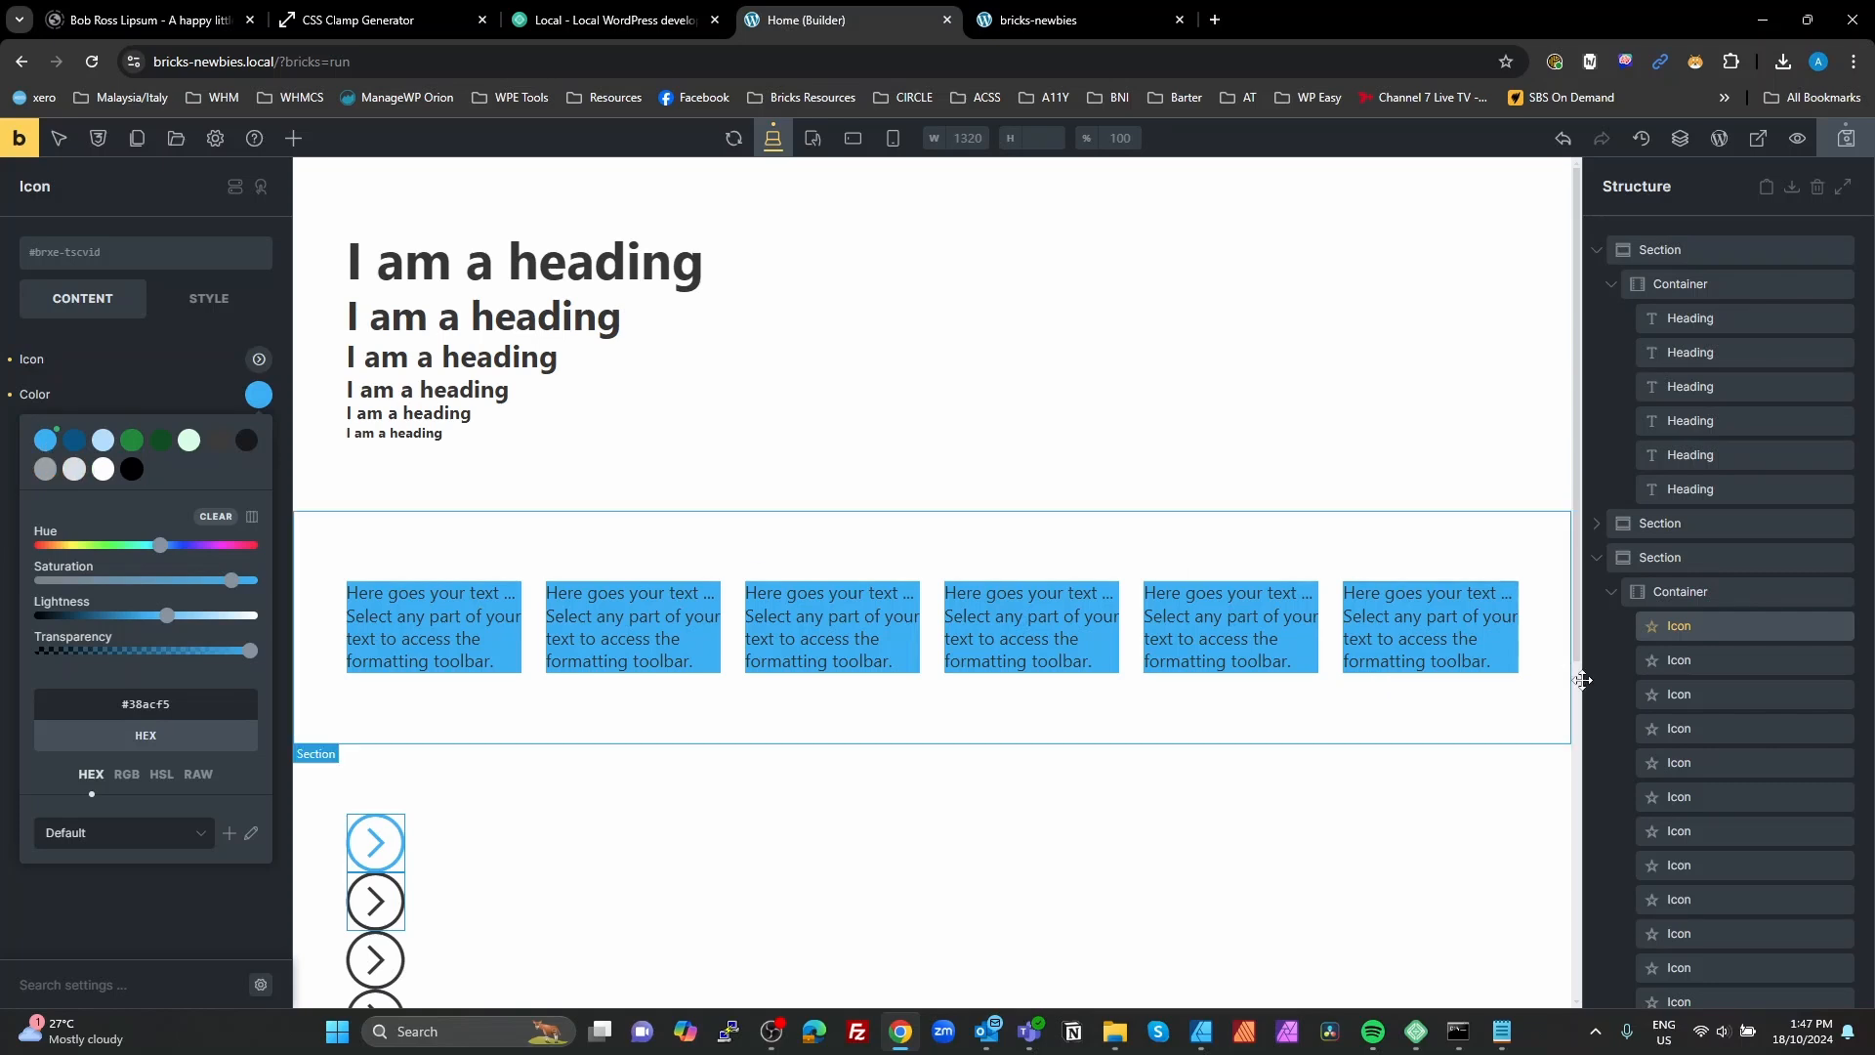
Step: Set the second arrow icon's color to dark blue #065184 and the third icon's color to Primary Light #b1dcfc
click(1704, 653)
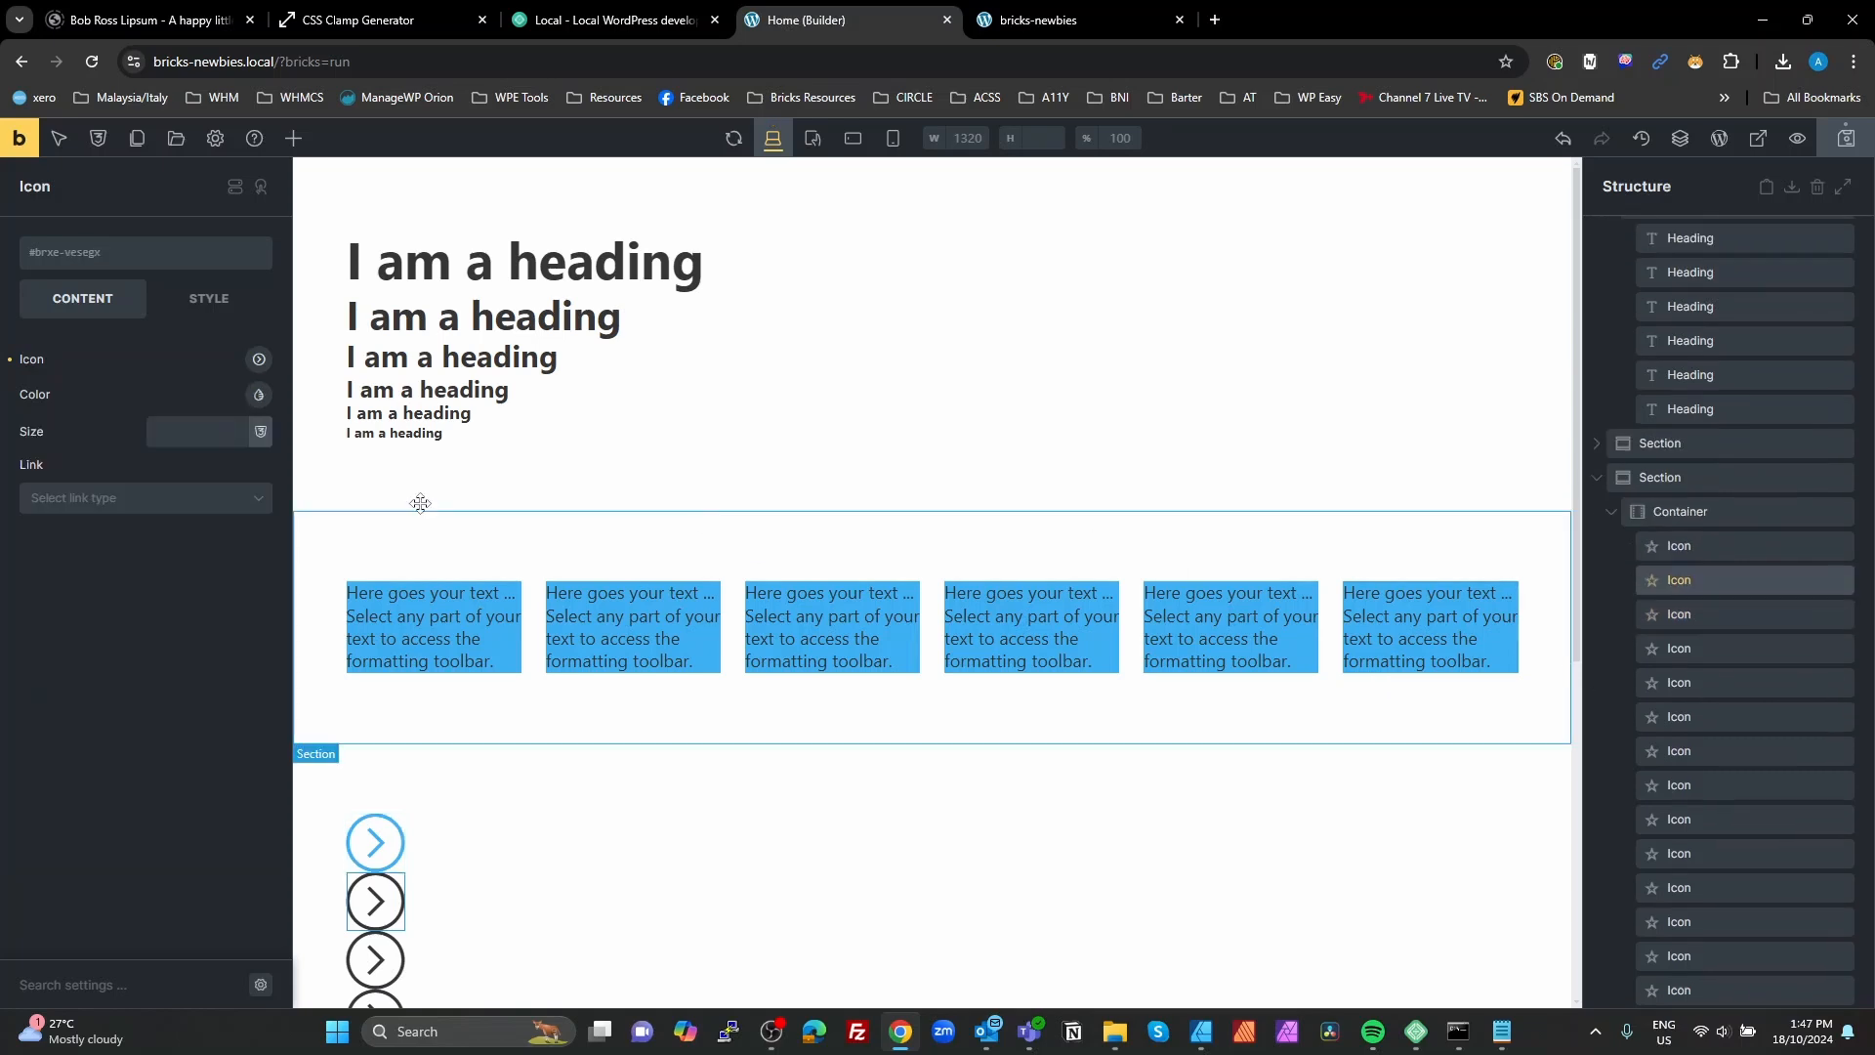
click(259, 395)
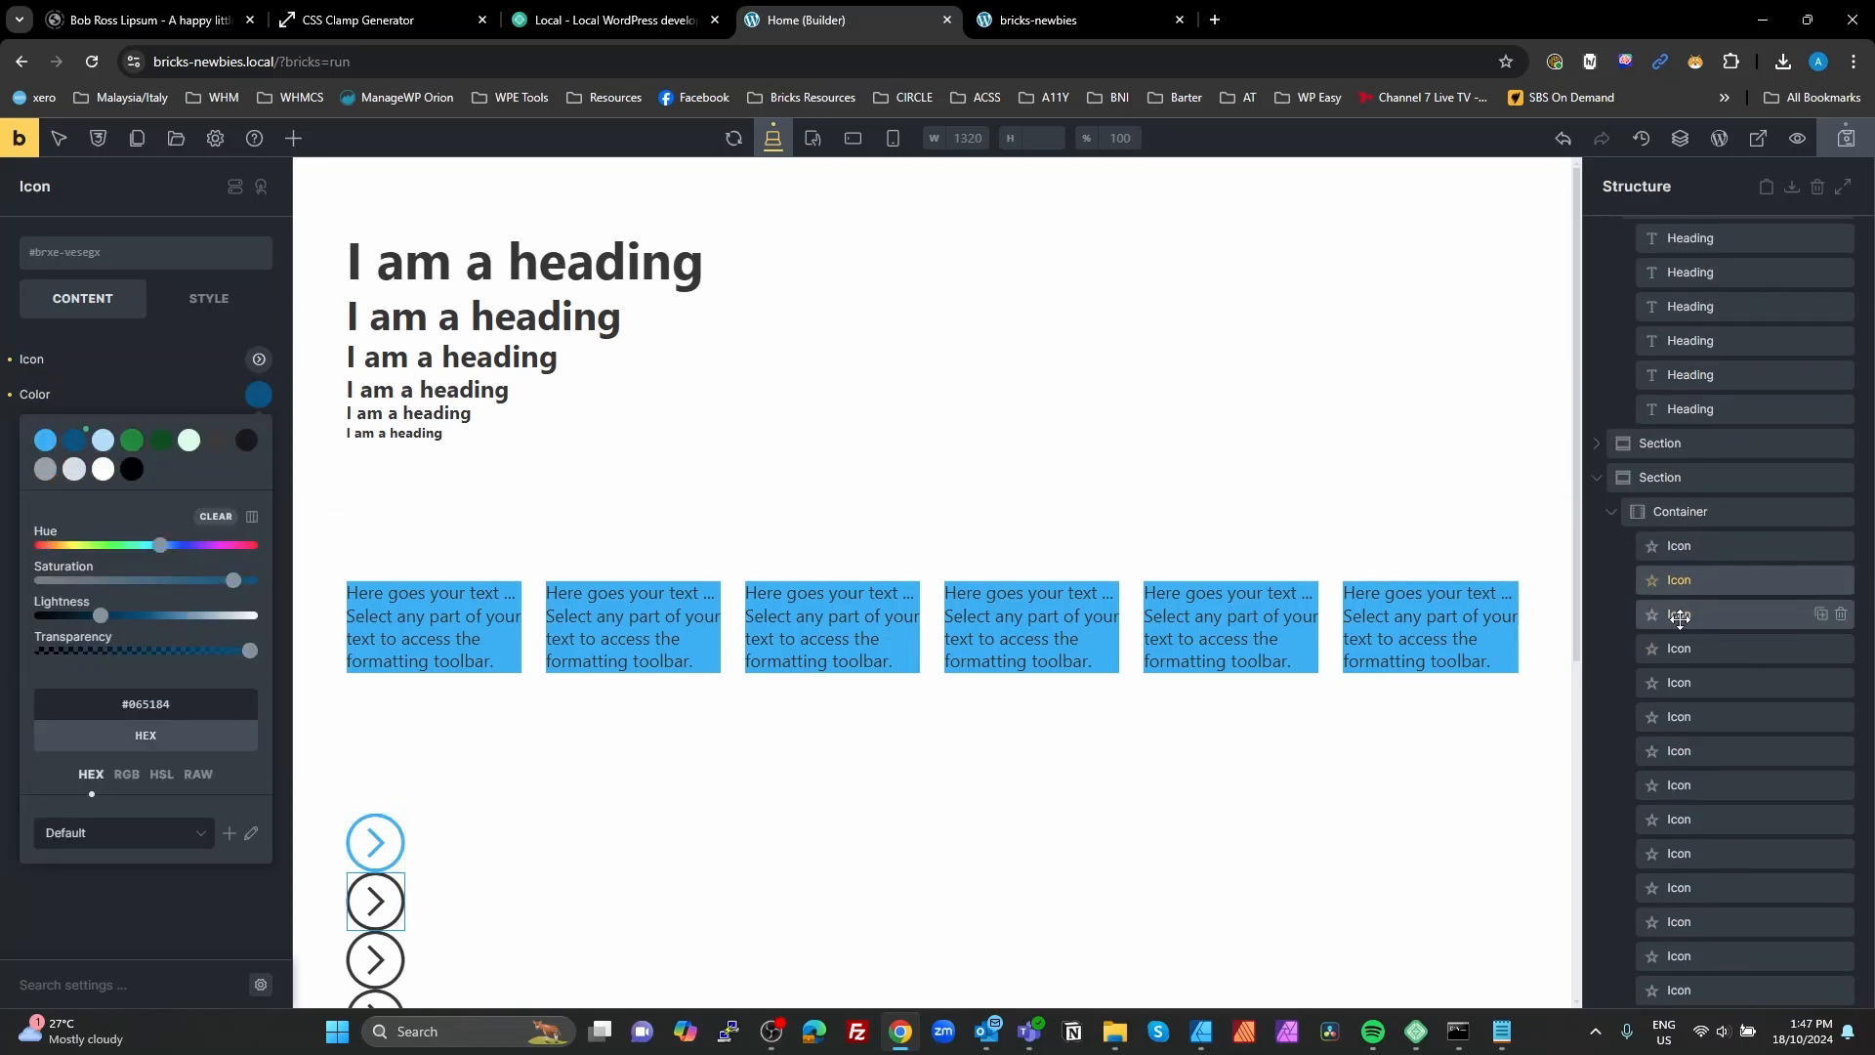
click(1648, 606)
click(259, 362)
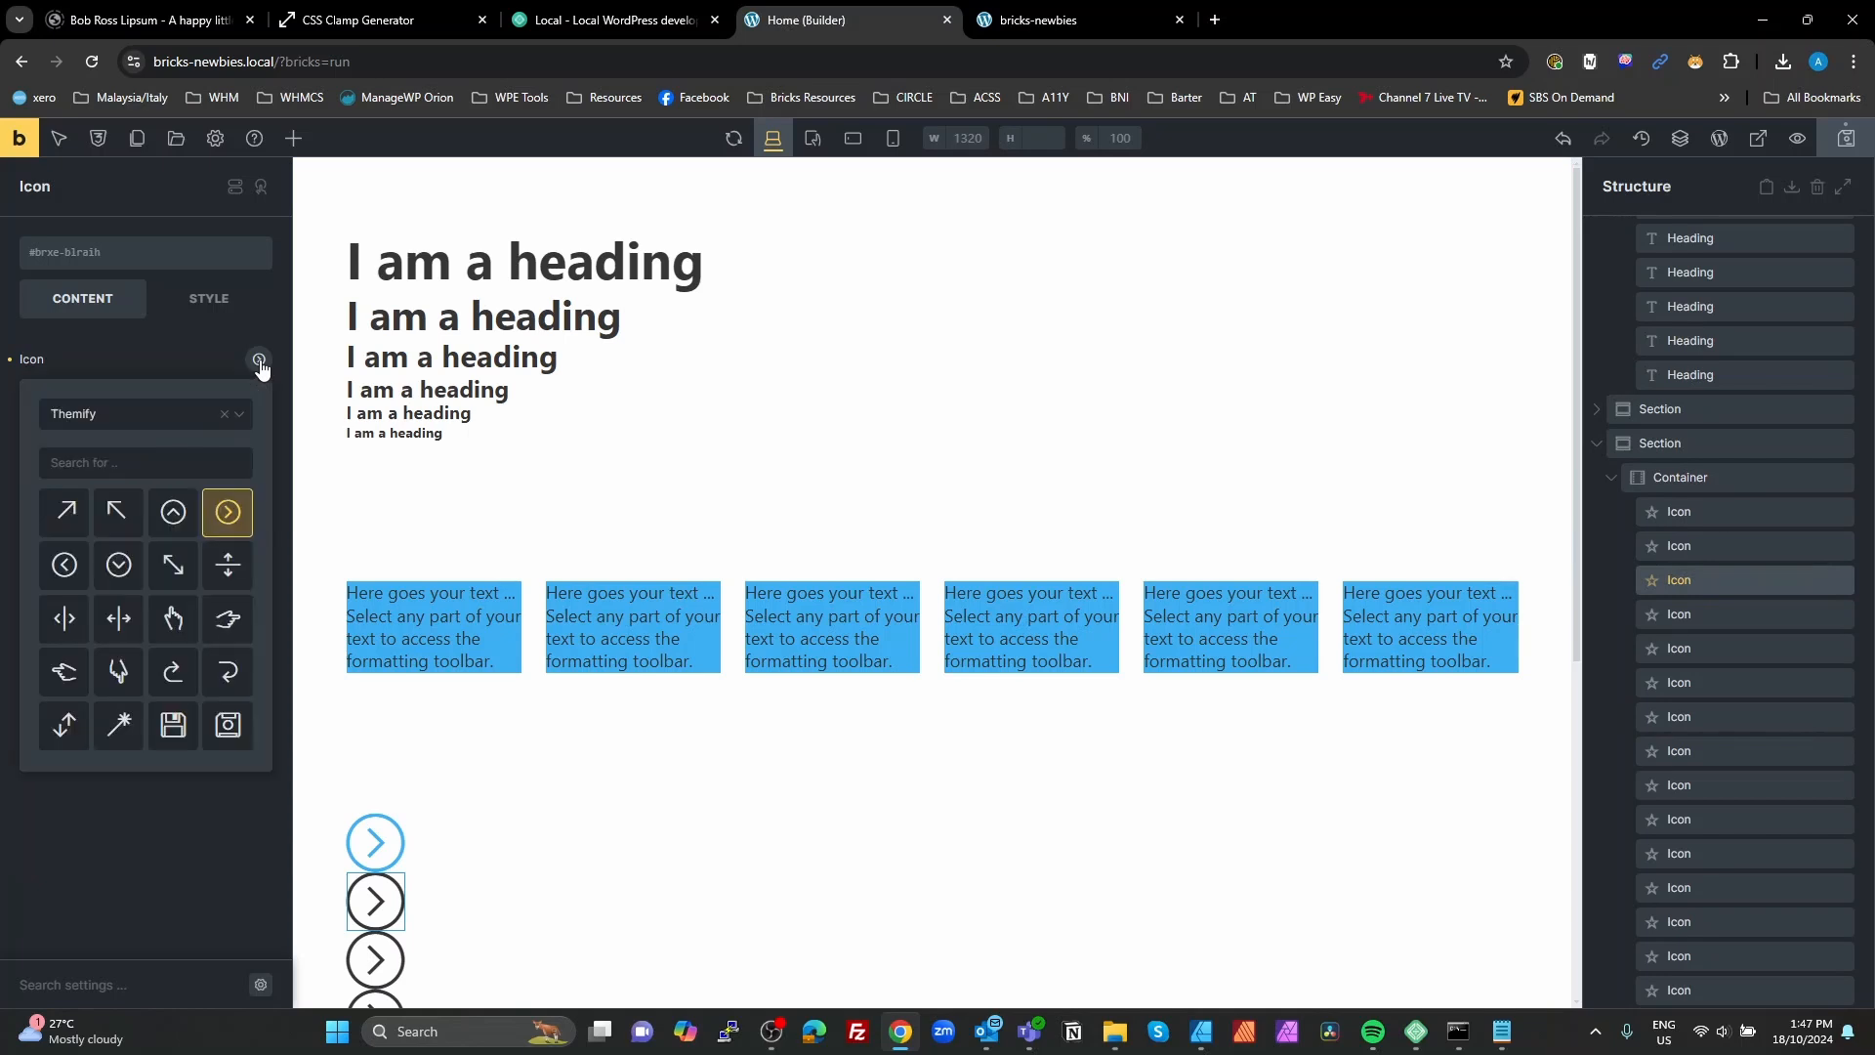
click(259, 362)
click(259, 396)
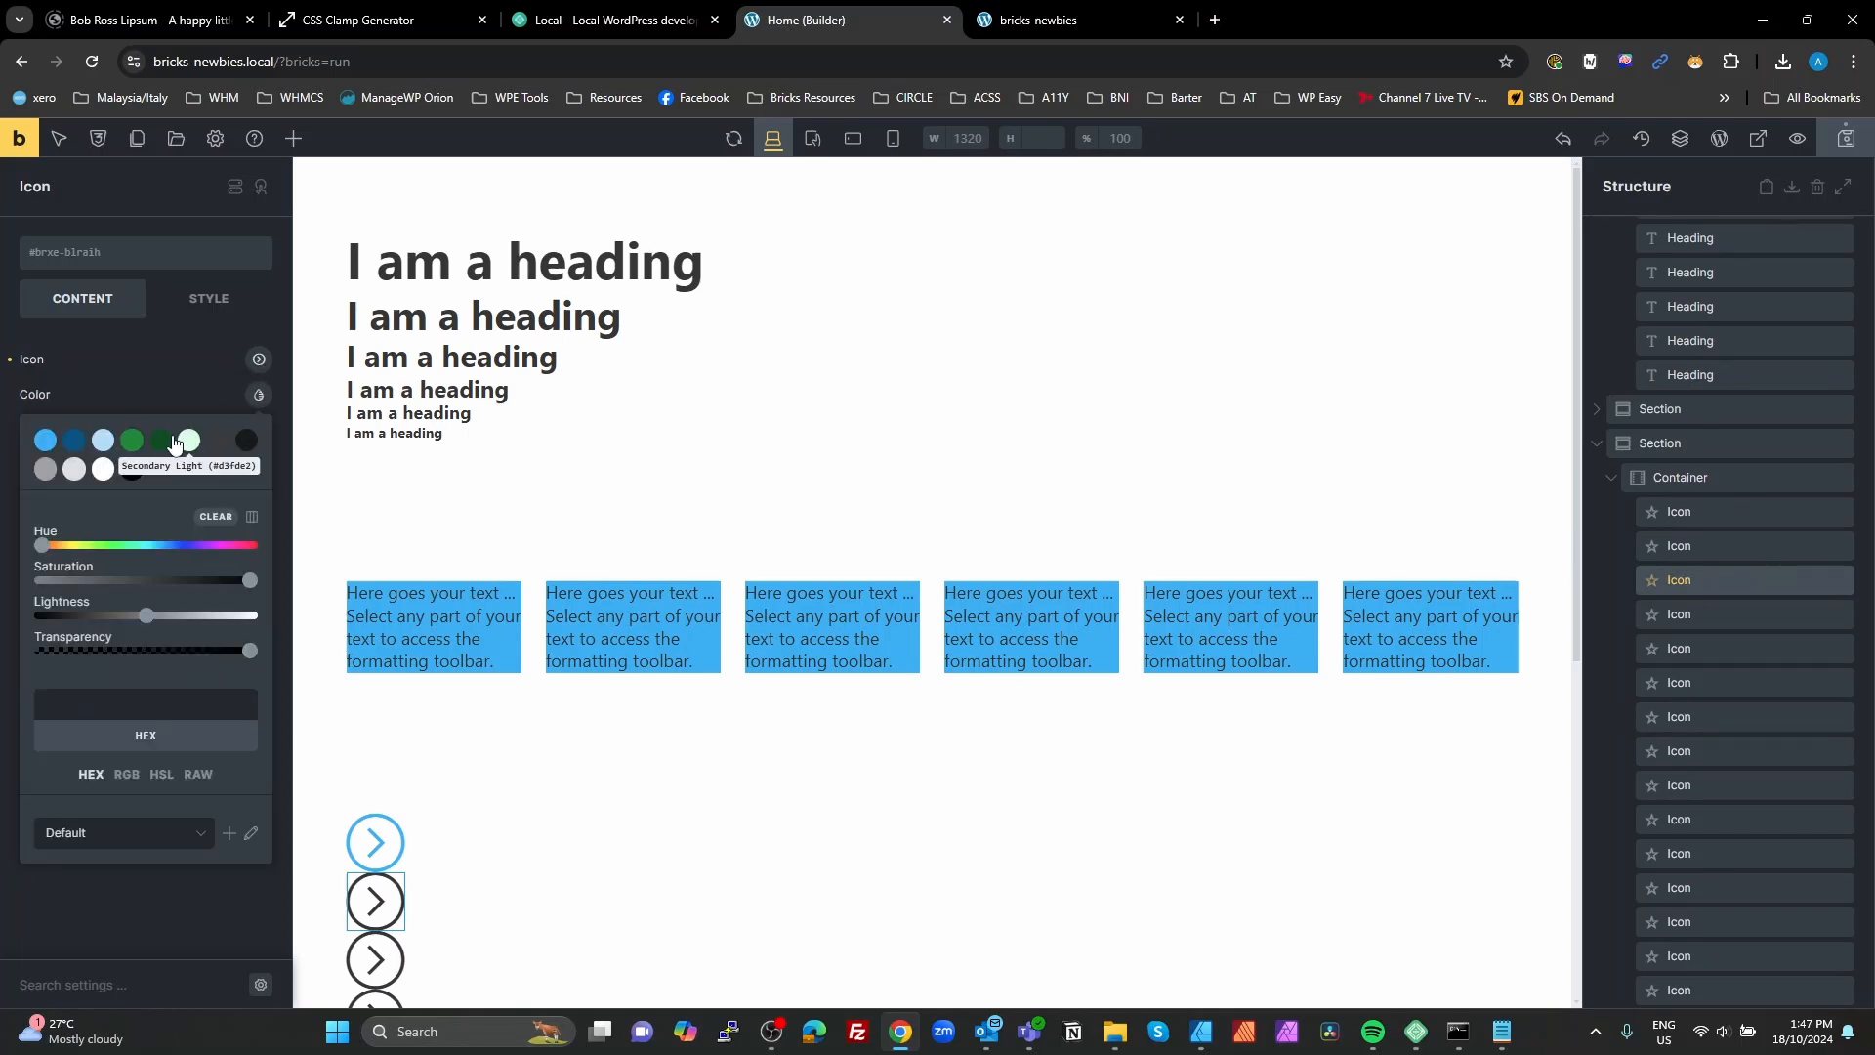
click(102, 439)
Step: Set the fourth arrow icon's color to green #068932 and the fifth icon's color to Secondary Dark #034e1e
click(1699, 615)
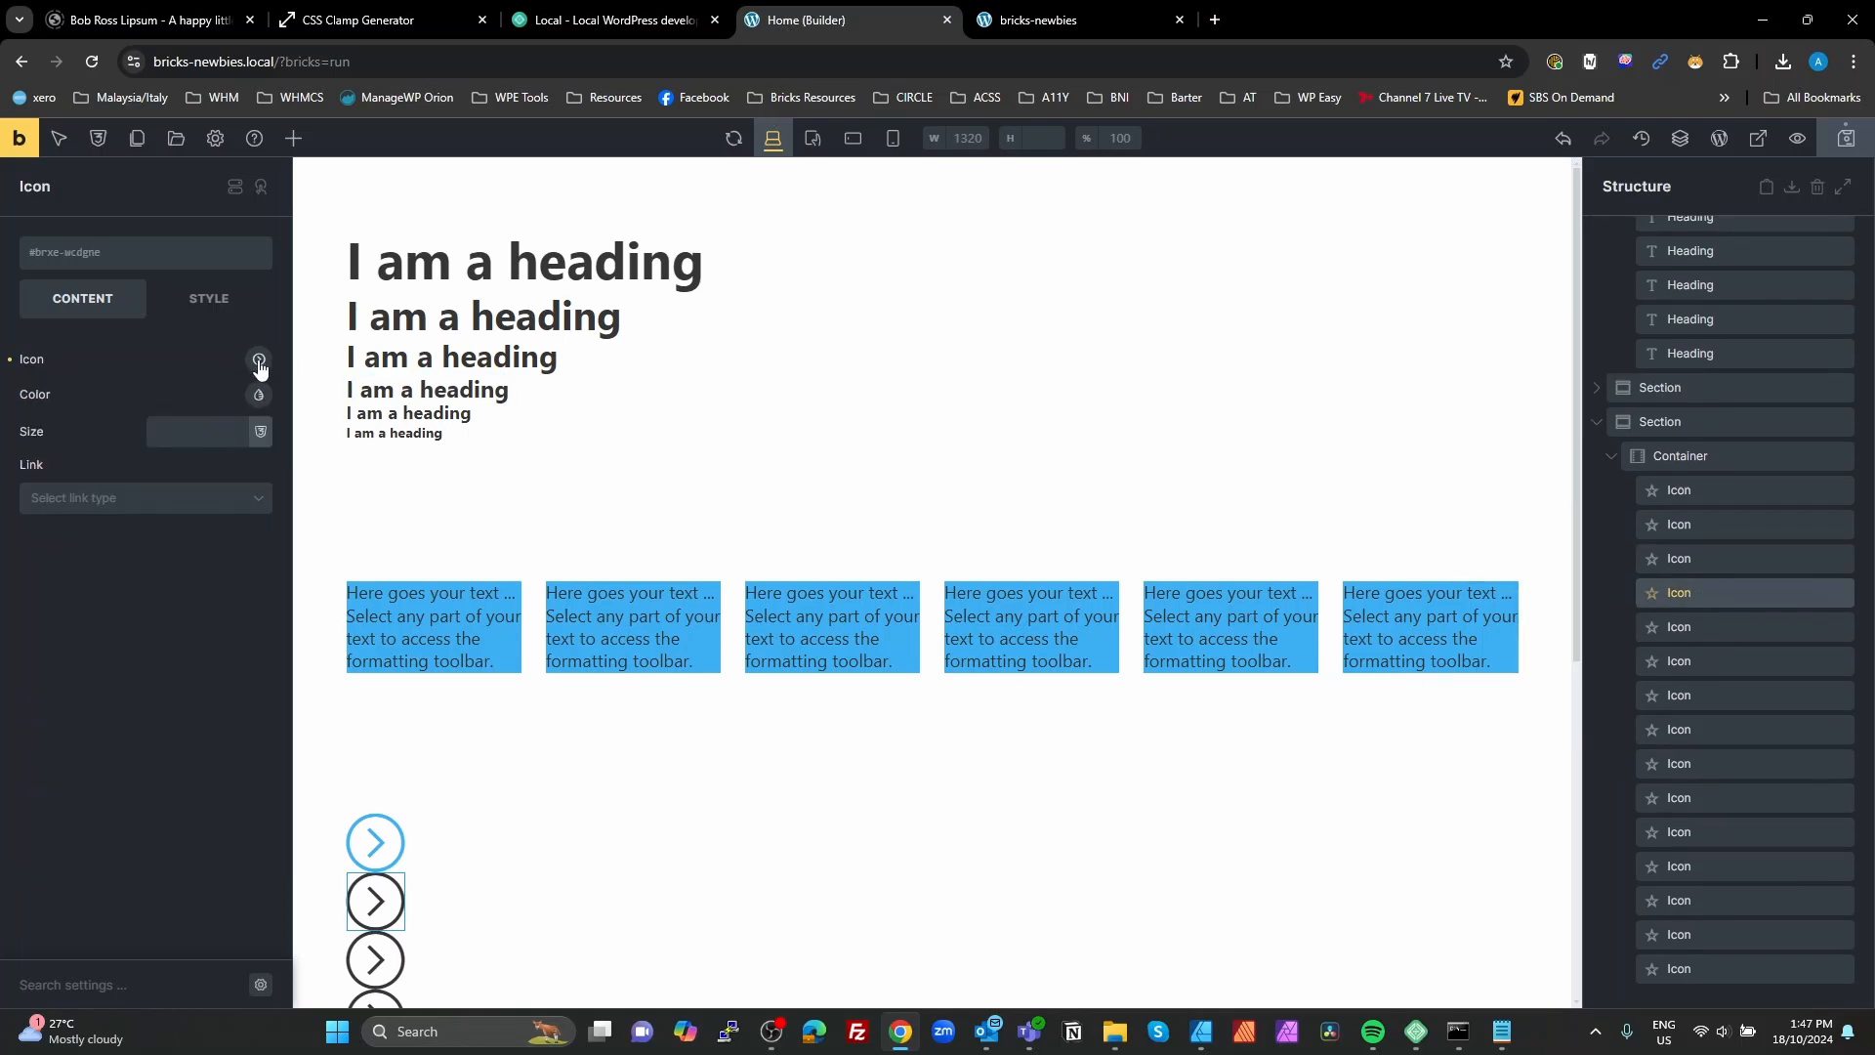
click(259, 396)
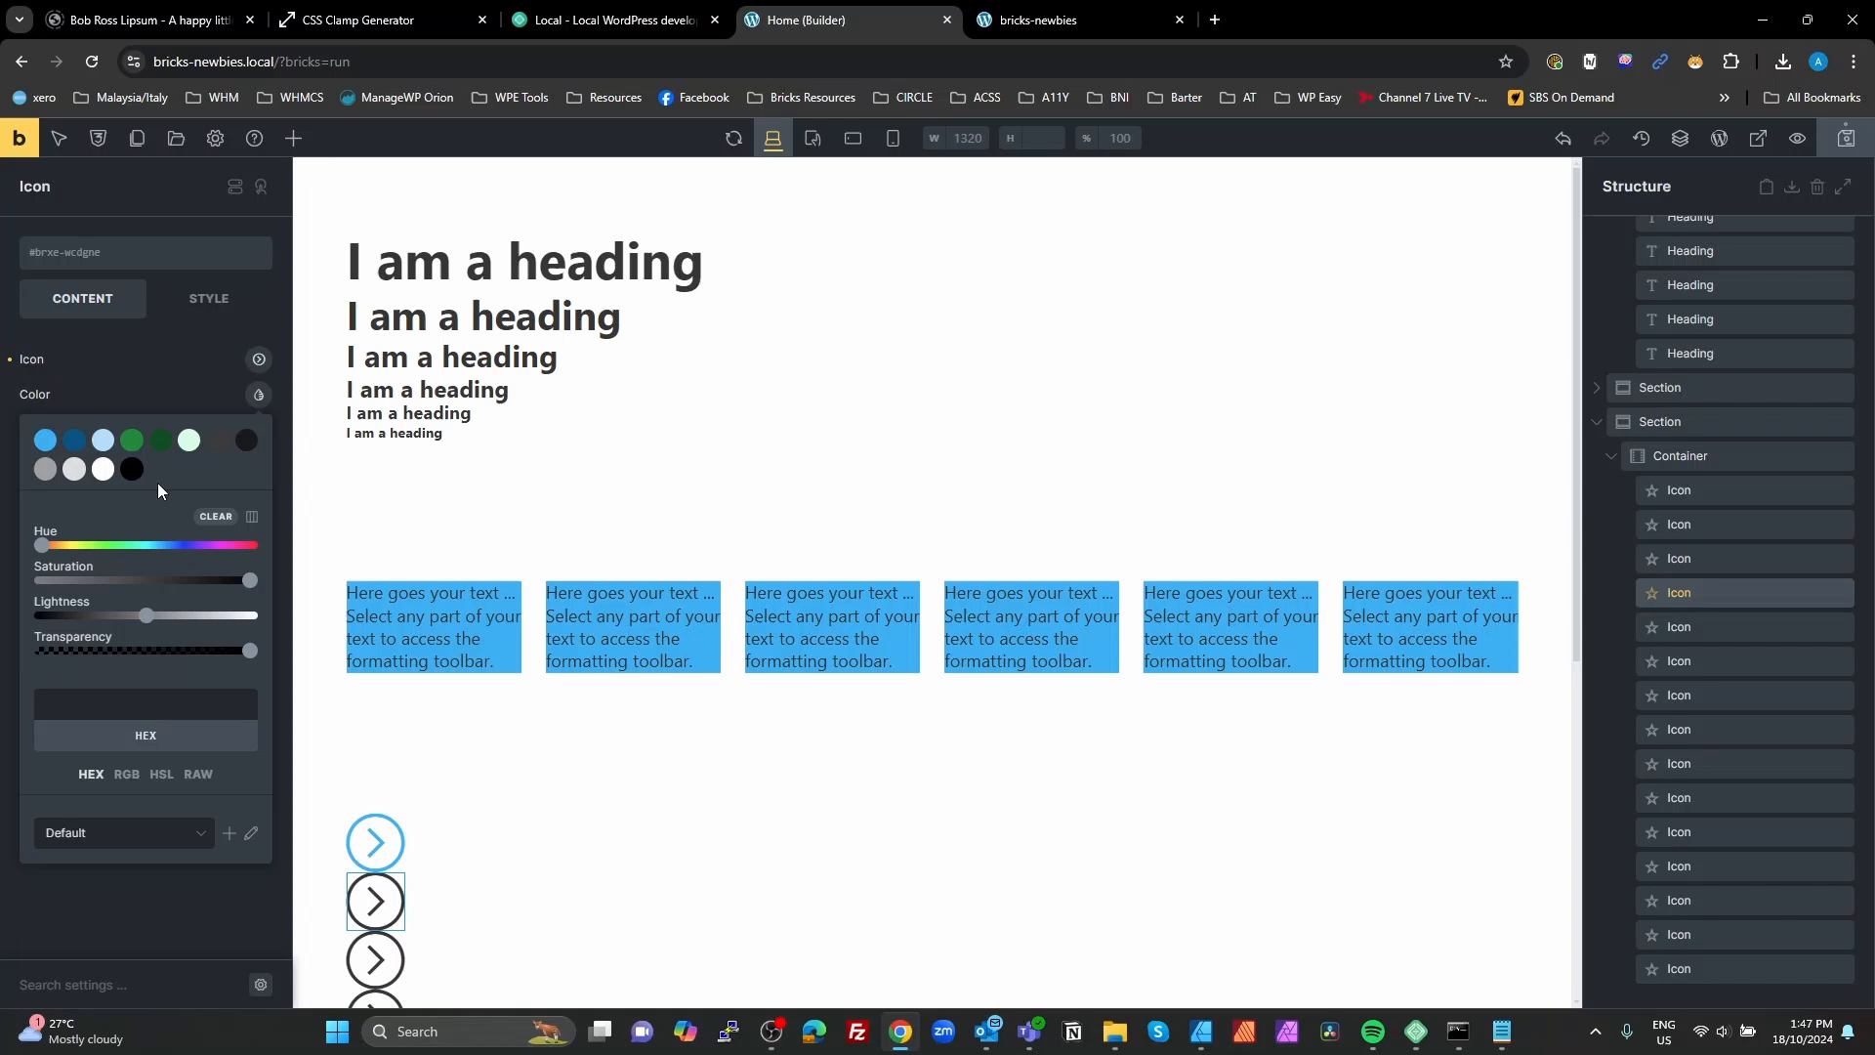
click(132, 440)
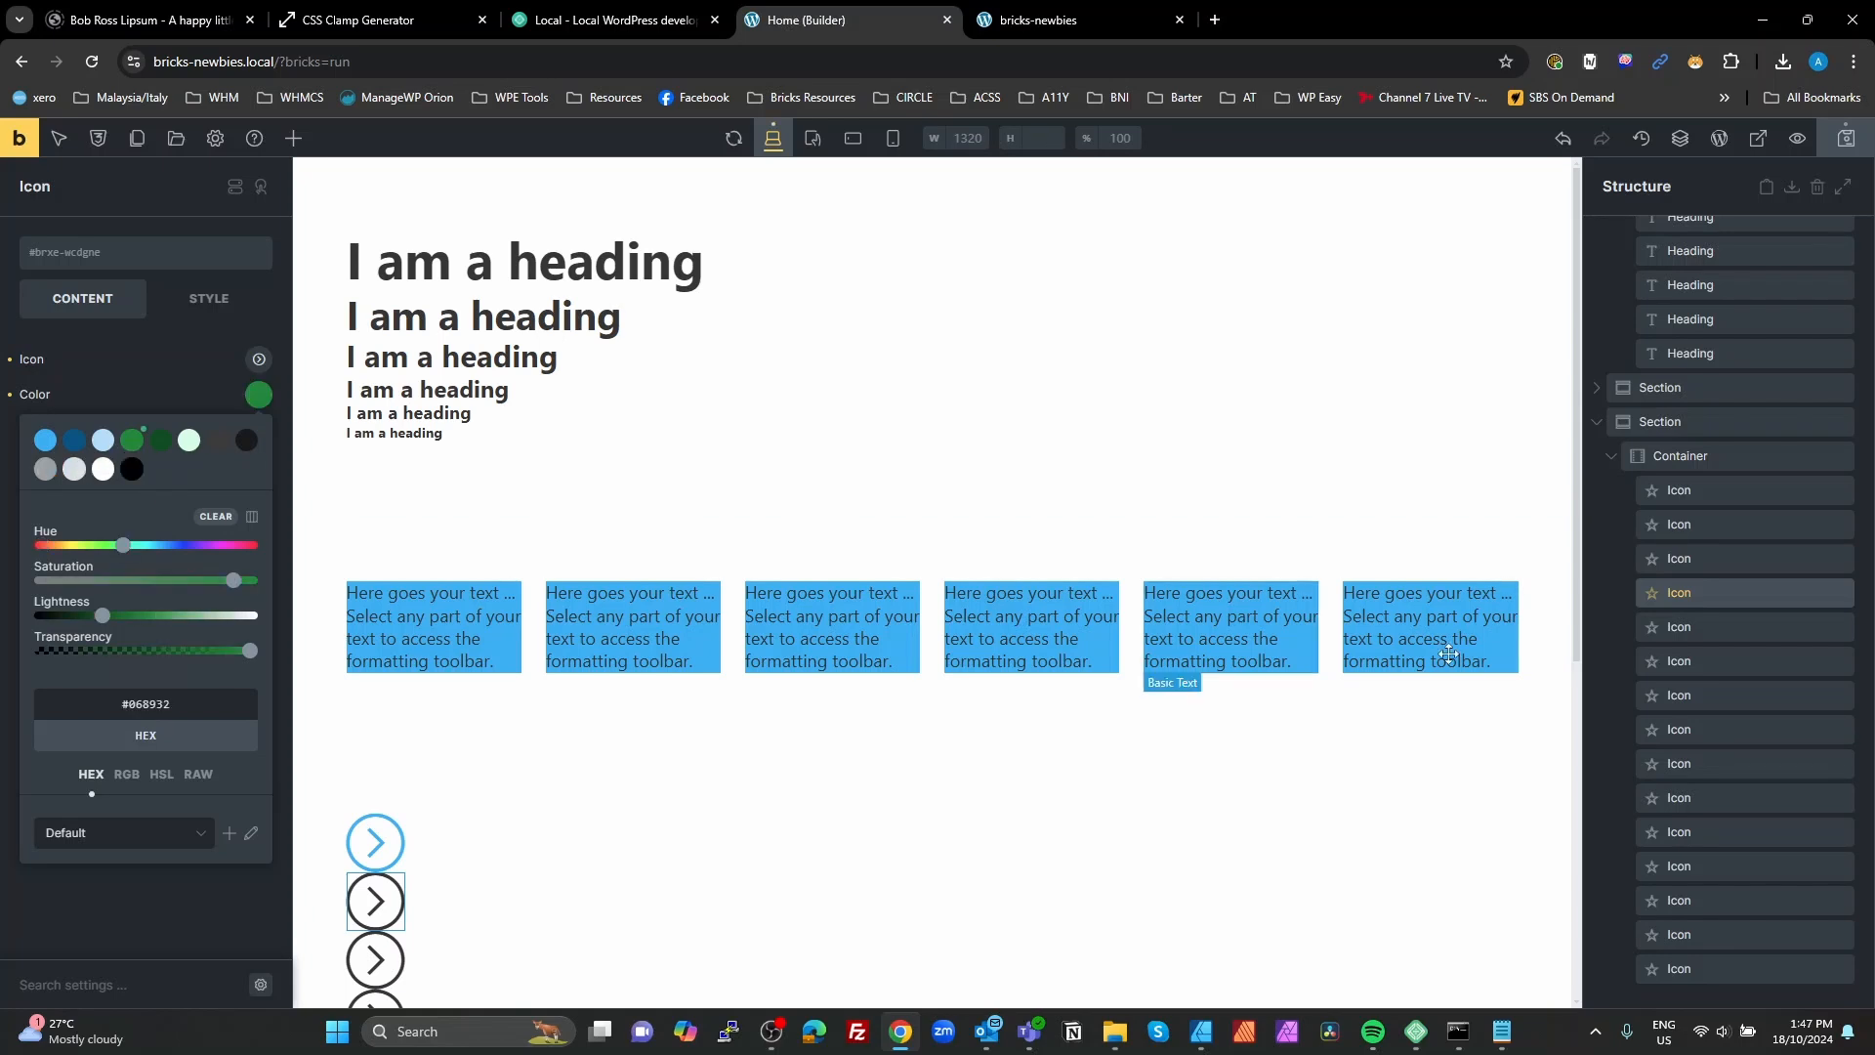
click(1711, 640)
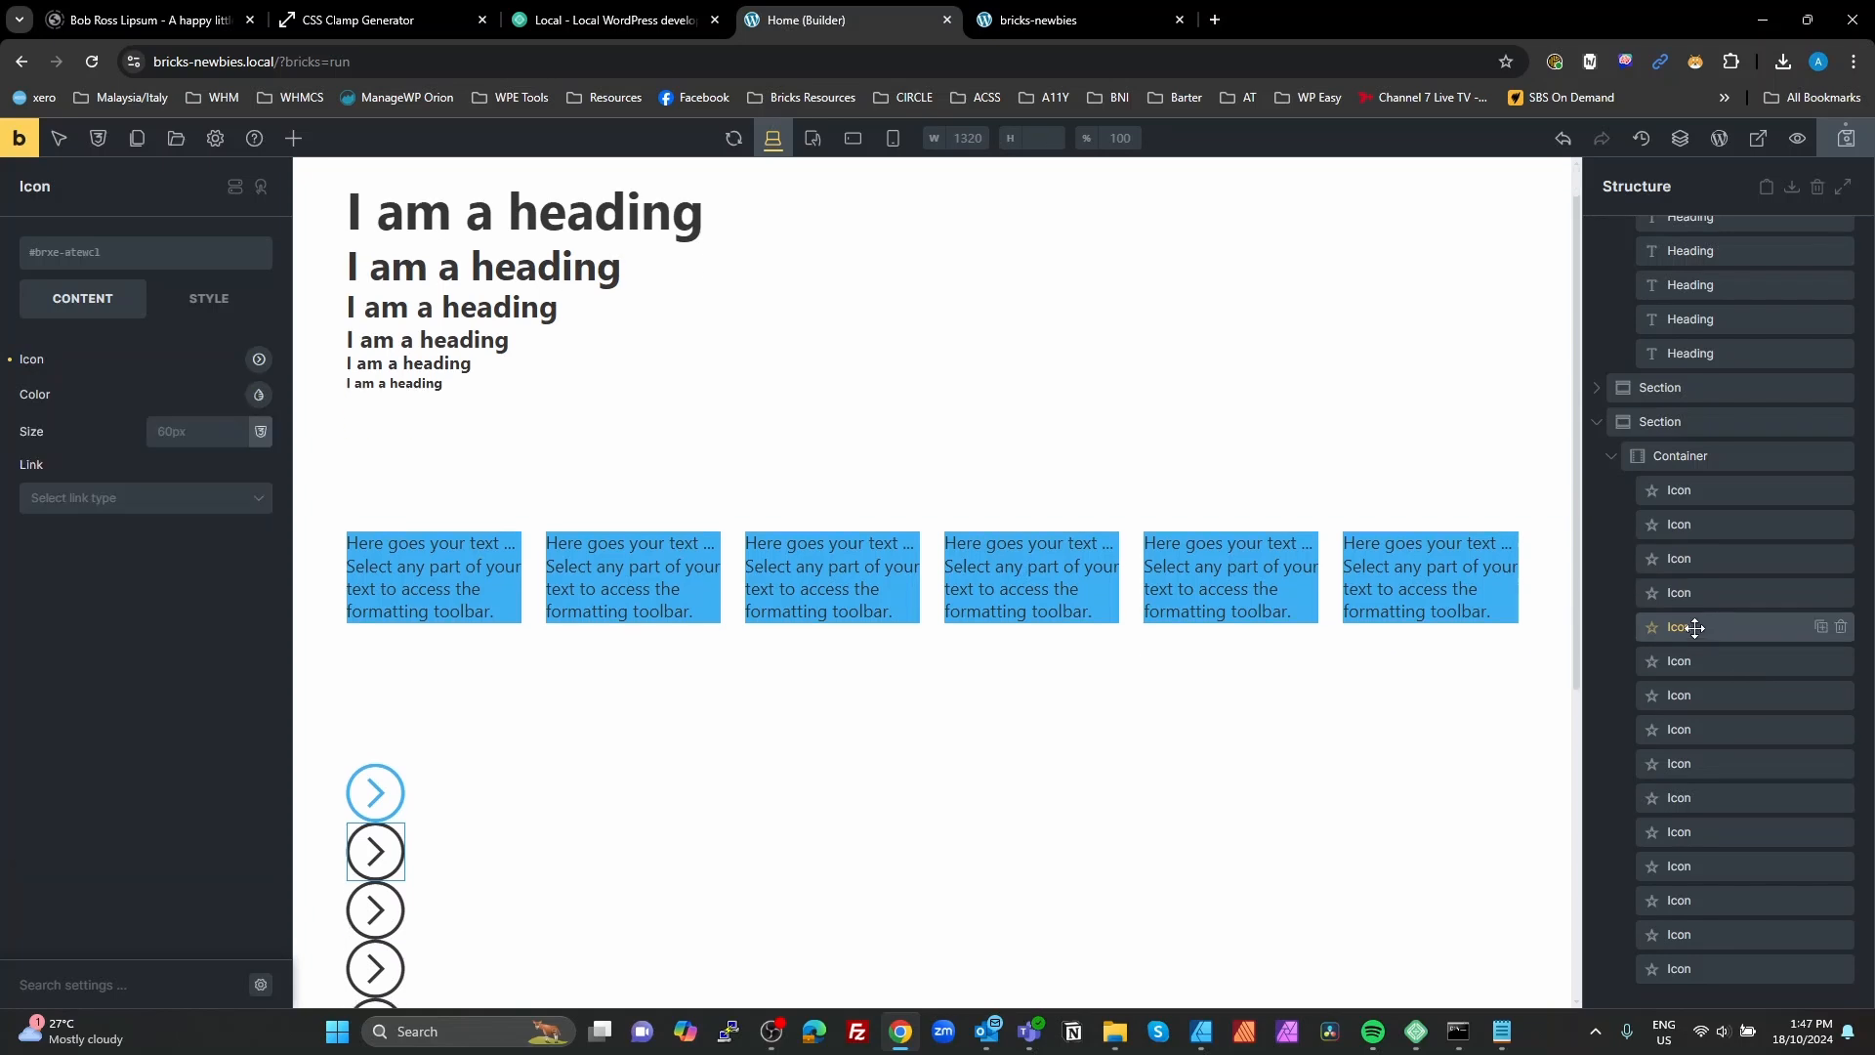
click(259, 360)
click(259, 361)
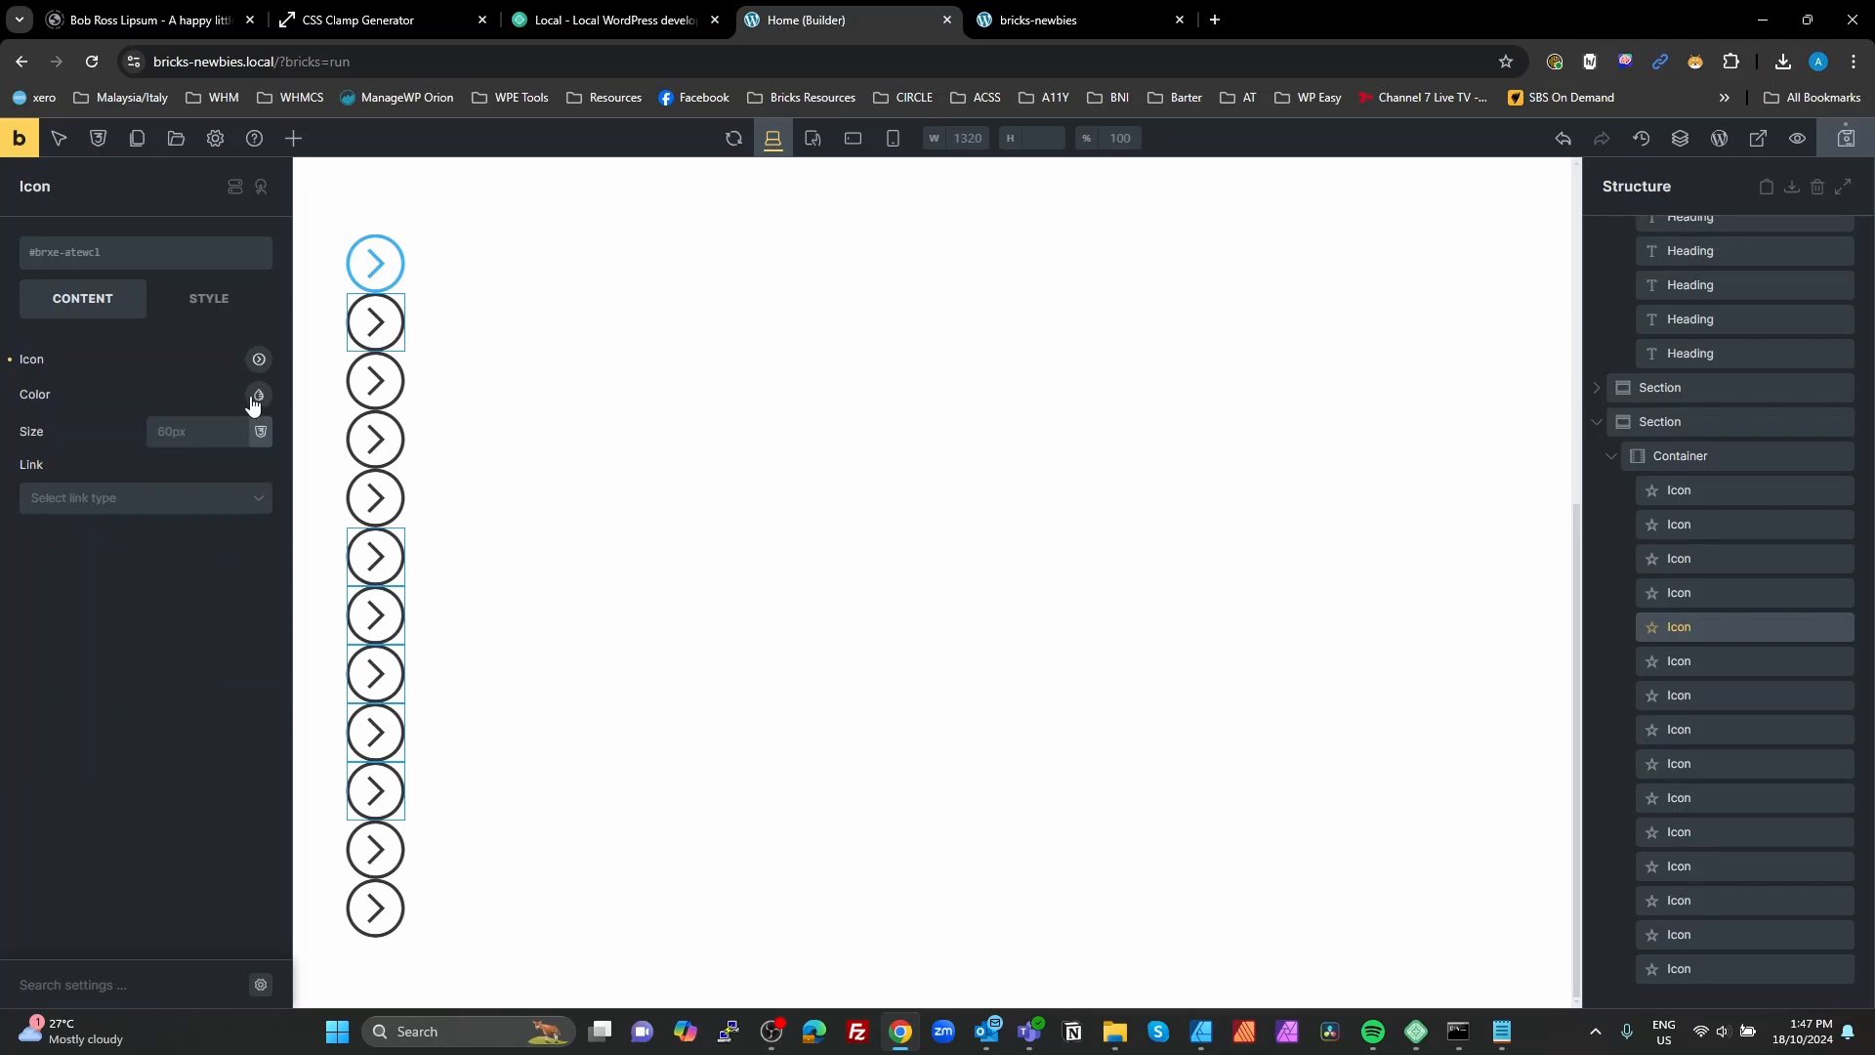
click(258, 396)
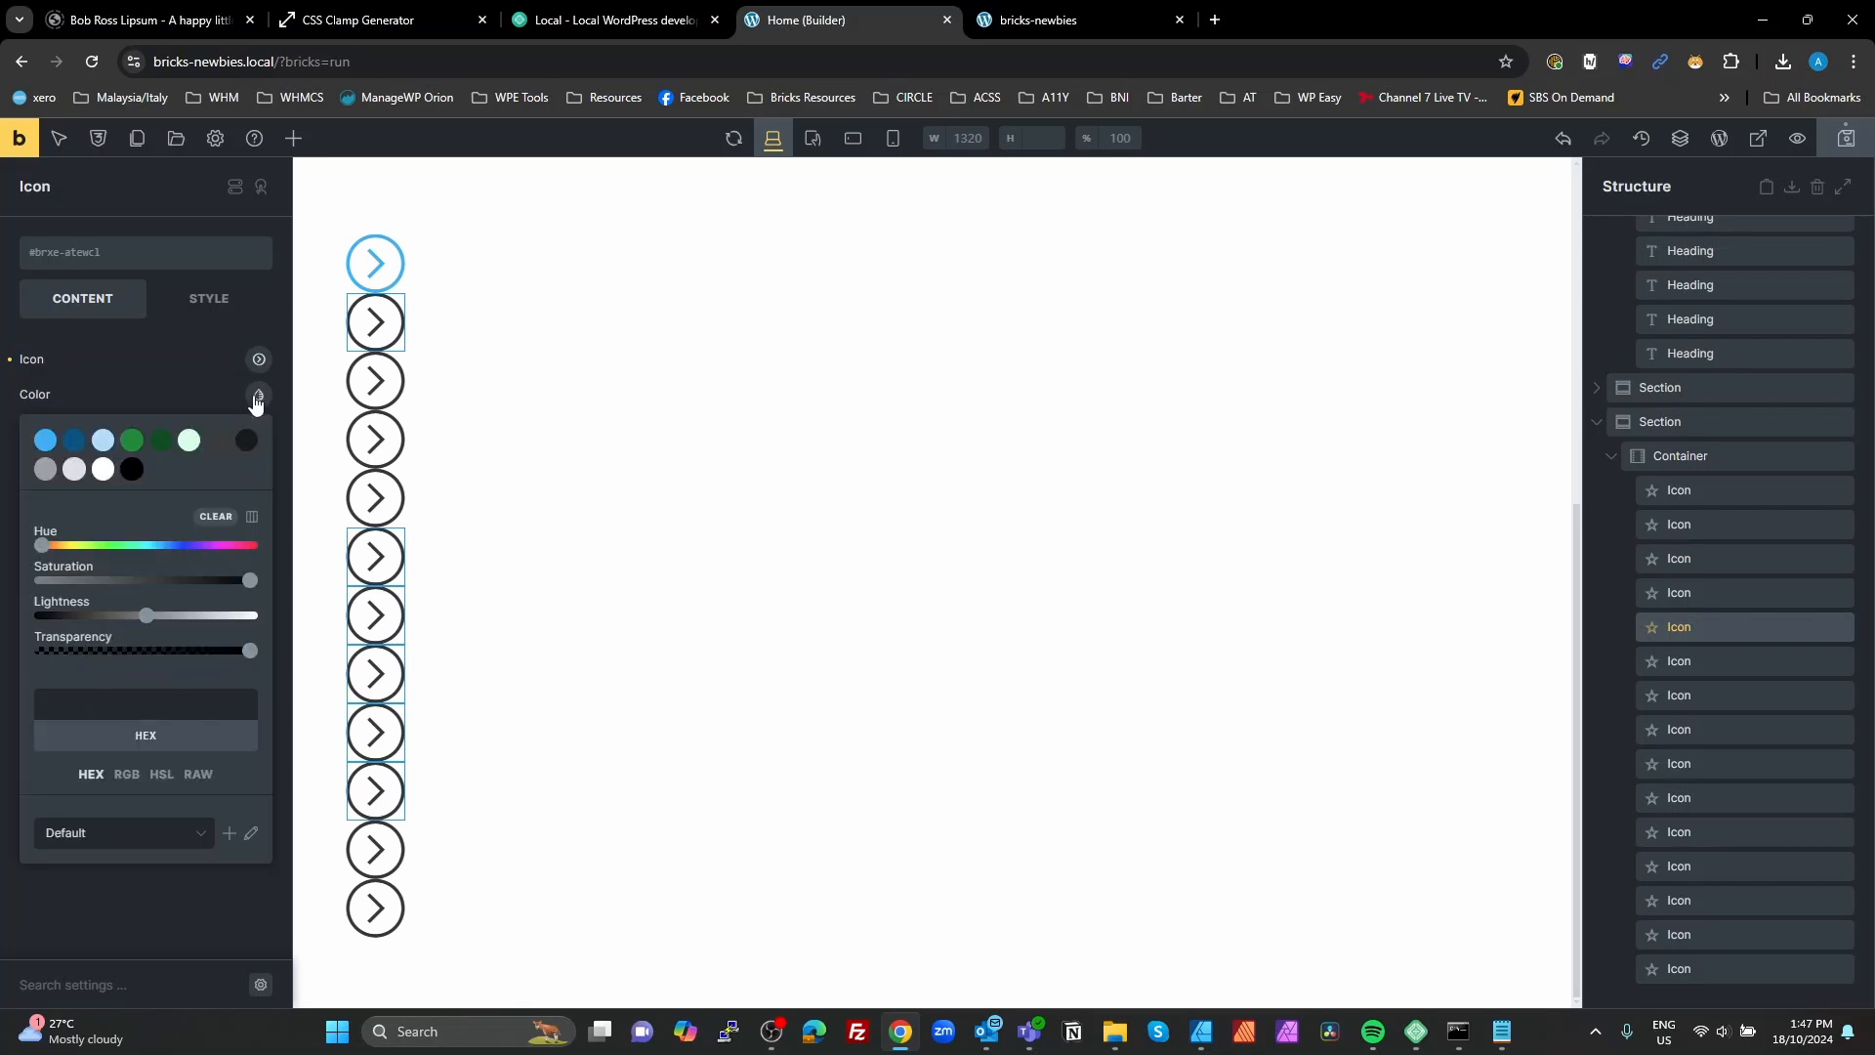
click(168, 449)
Step: Set the sixth arrow icon's color to the Secondary Light palette color #d3fde2
click(1716, 658)
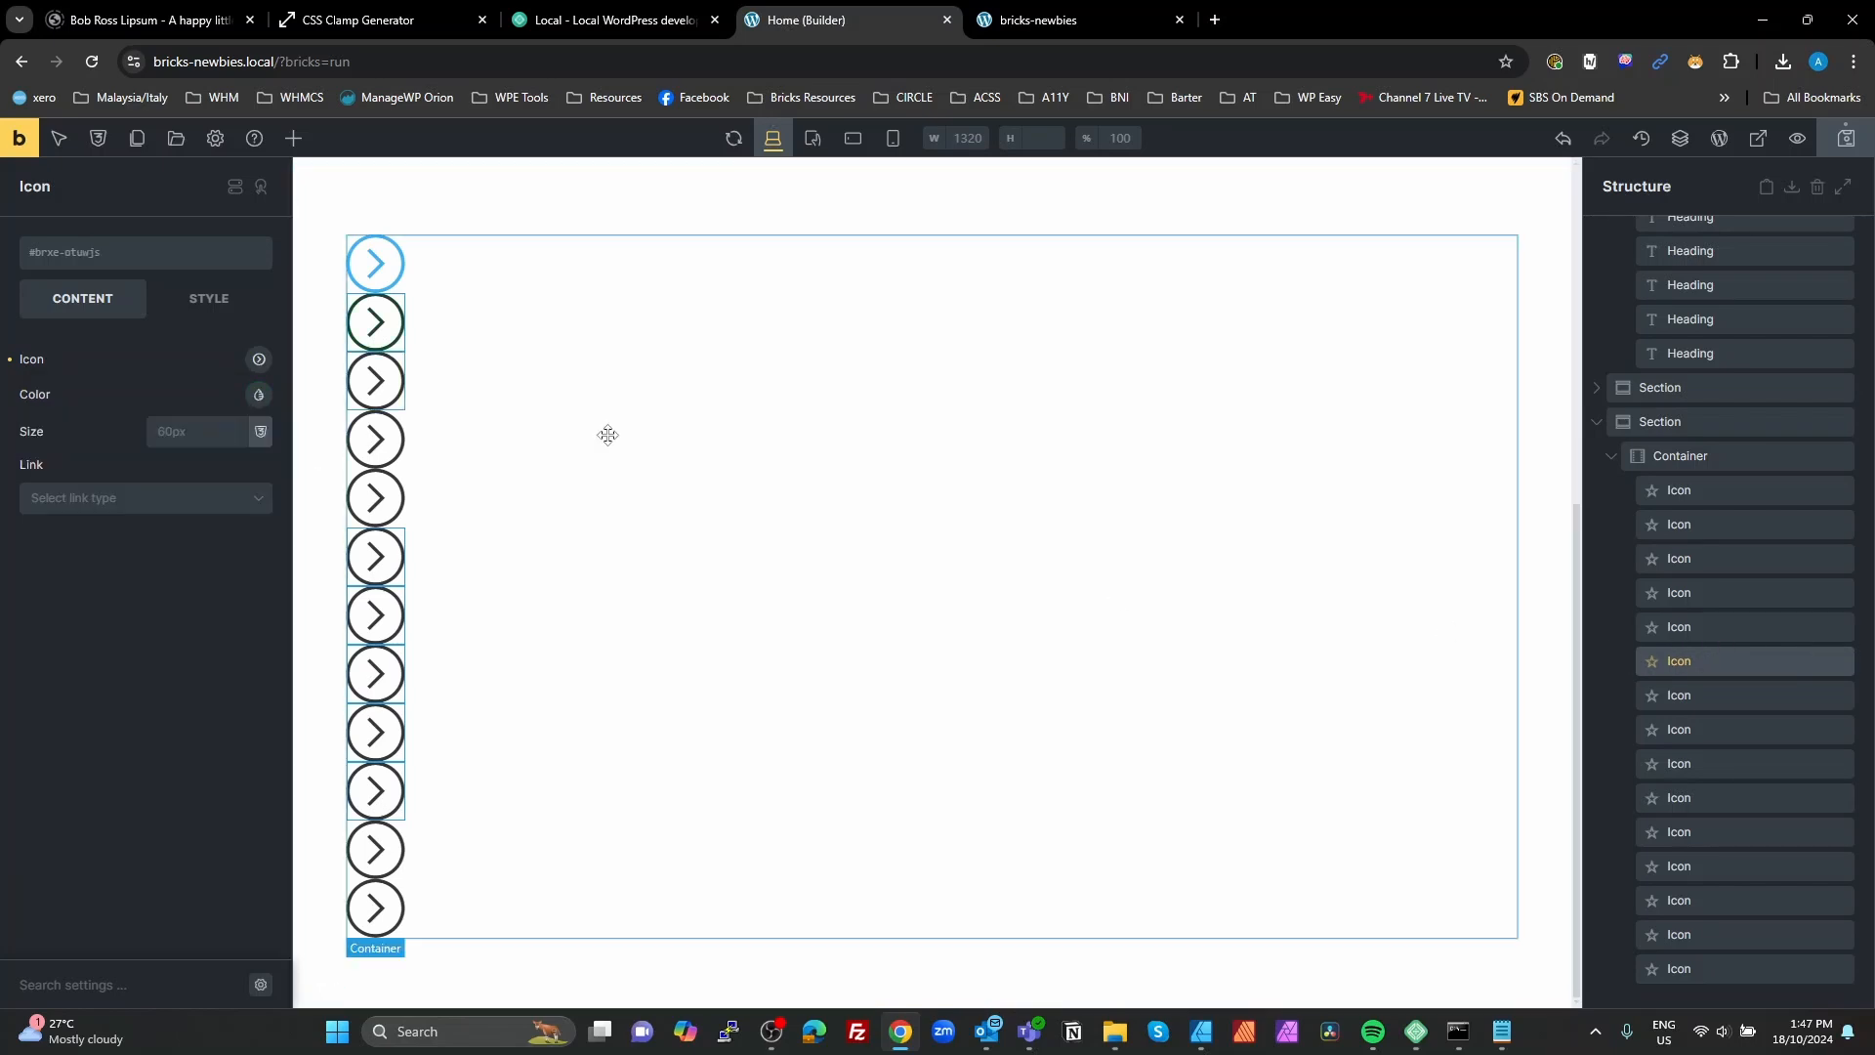
click(262, 398)
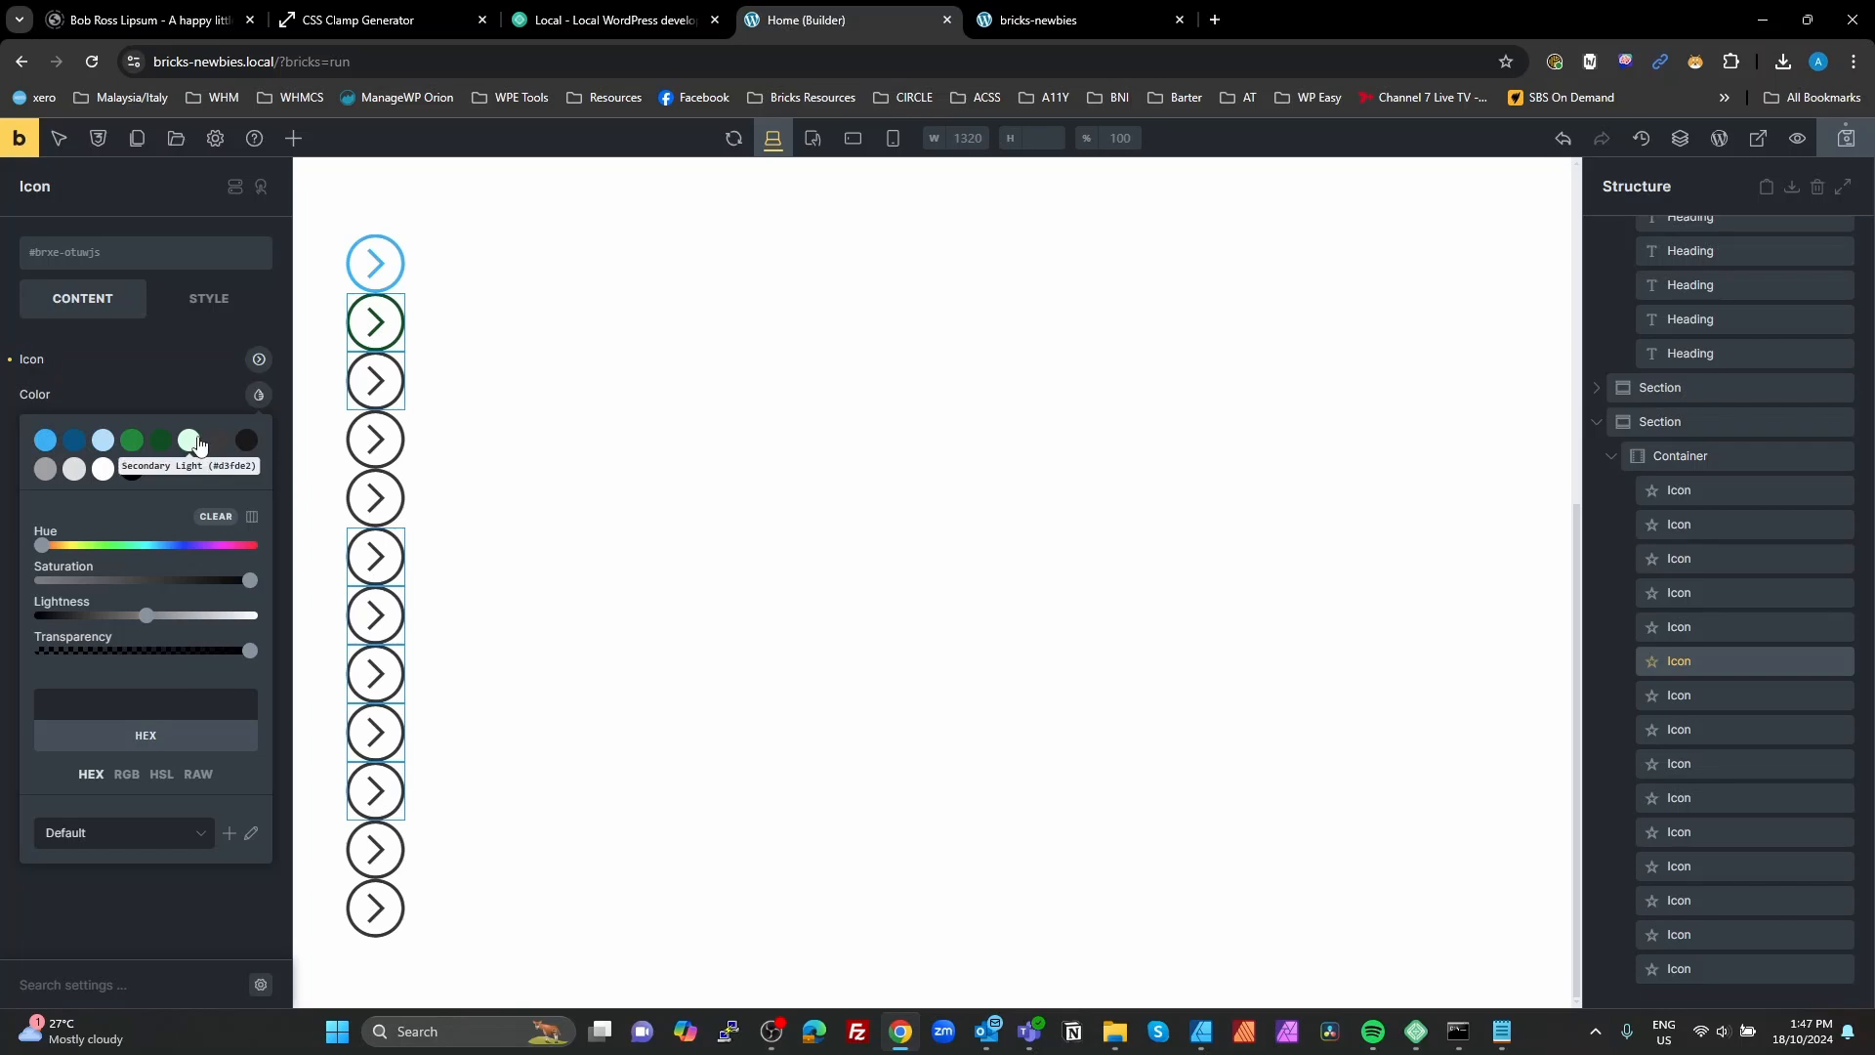
click(189, 439)
Step: Set the seventh arrow icon's color to Neutral #3b3b3b and the eighth icon's color to Neutral Dark #1a1a1a
click(1665, 694)
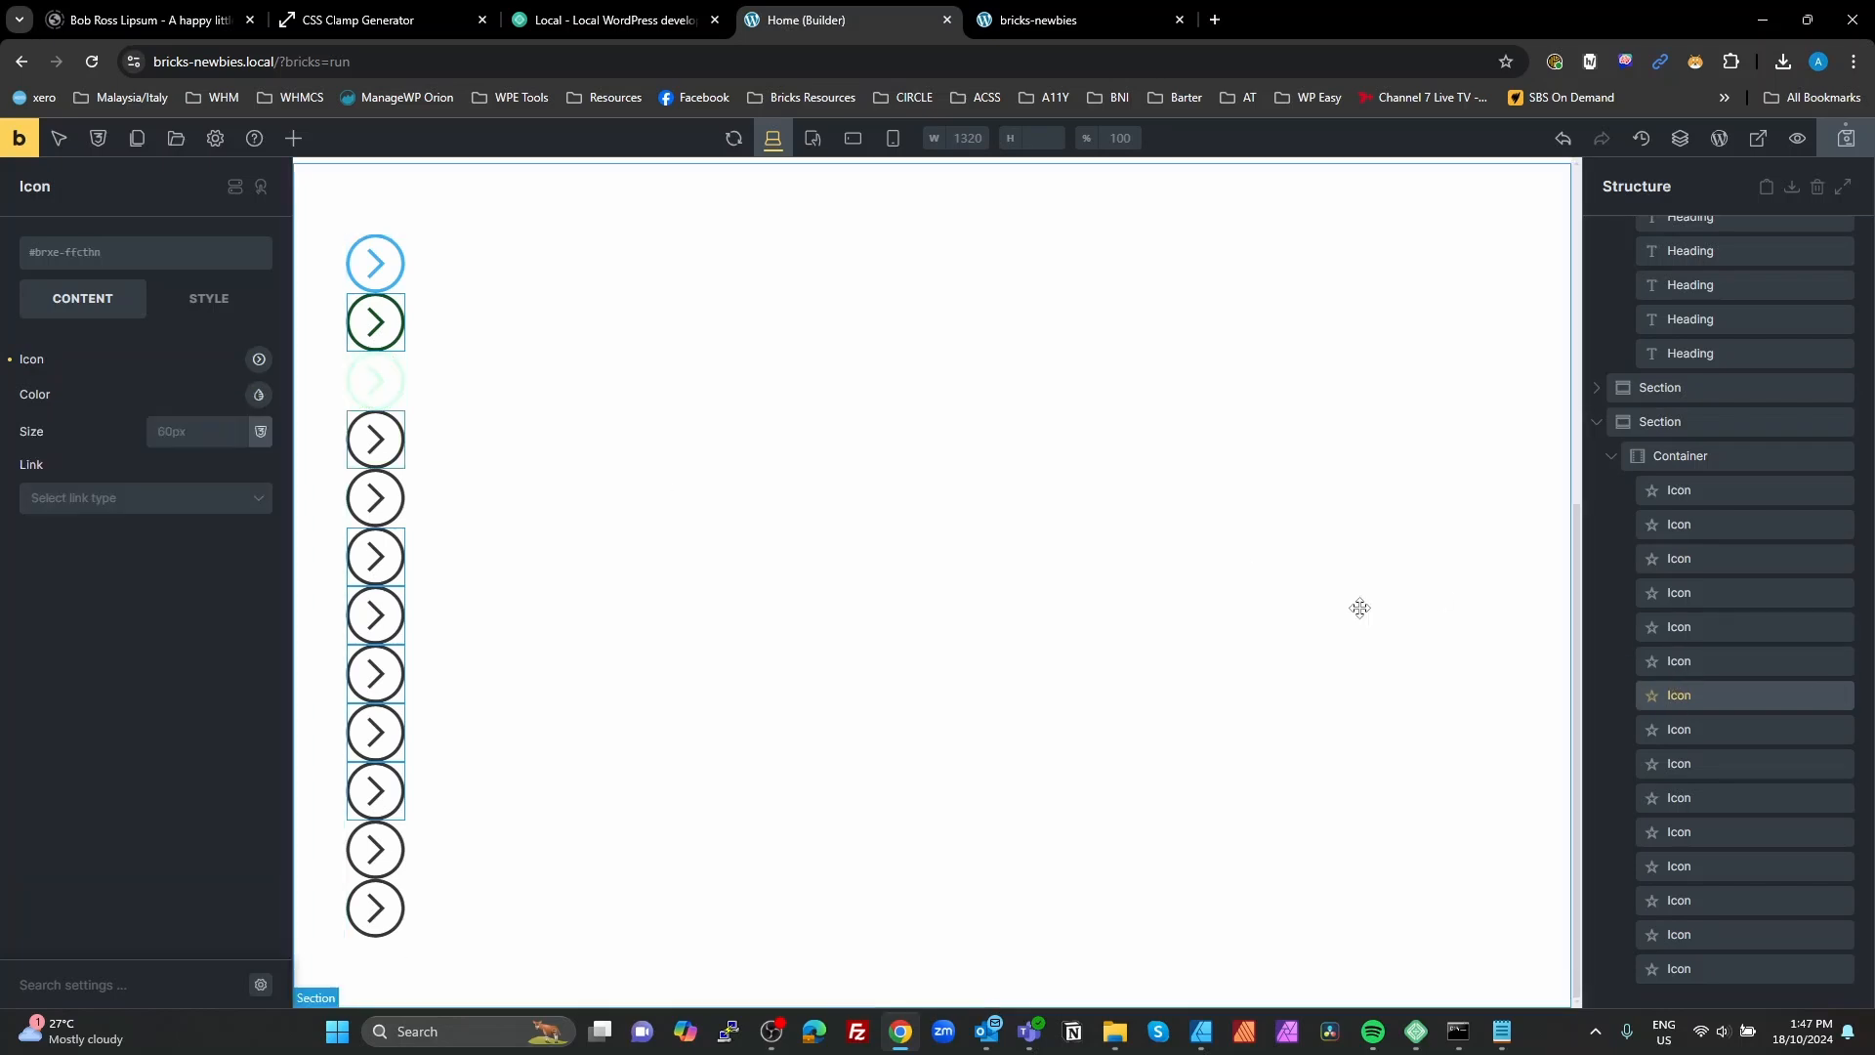
click(262, 397)
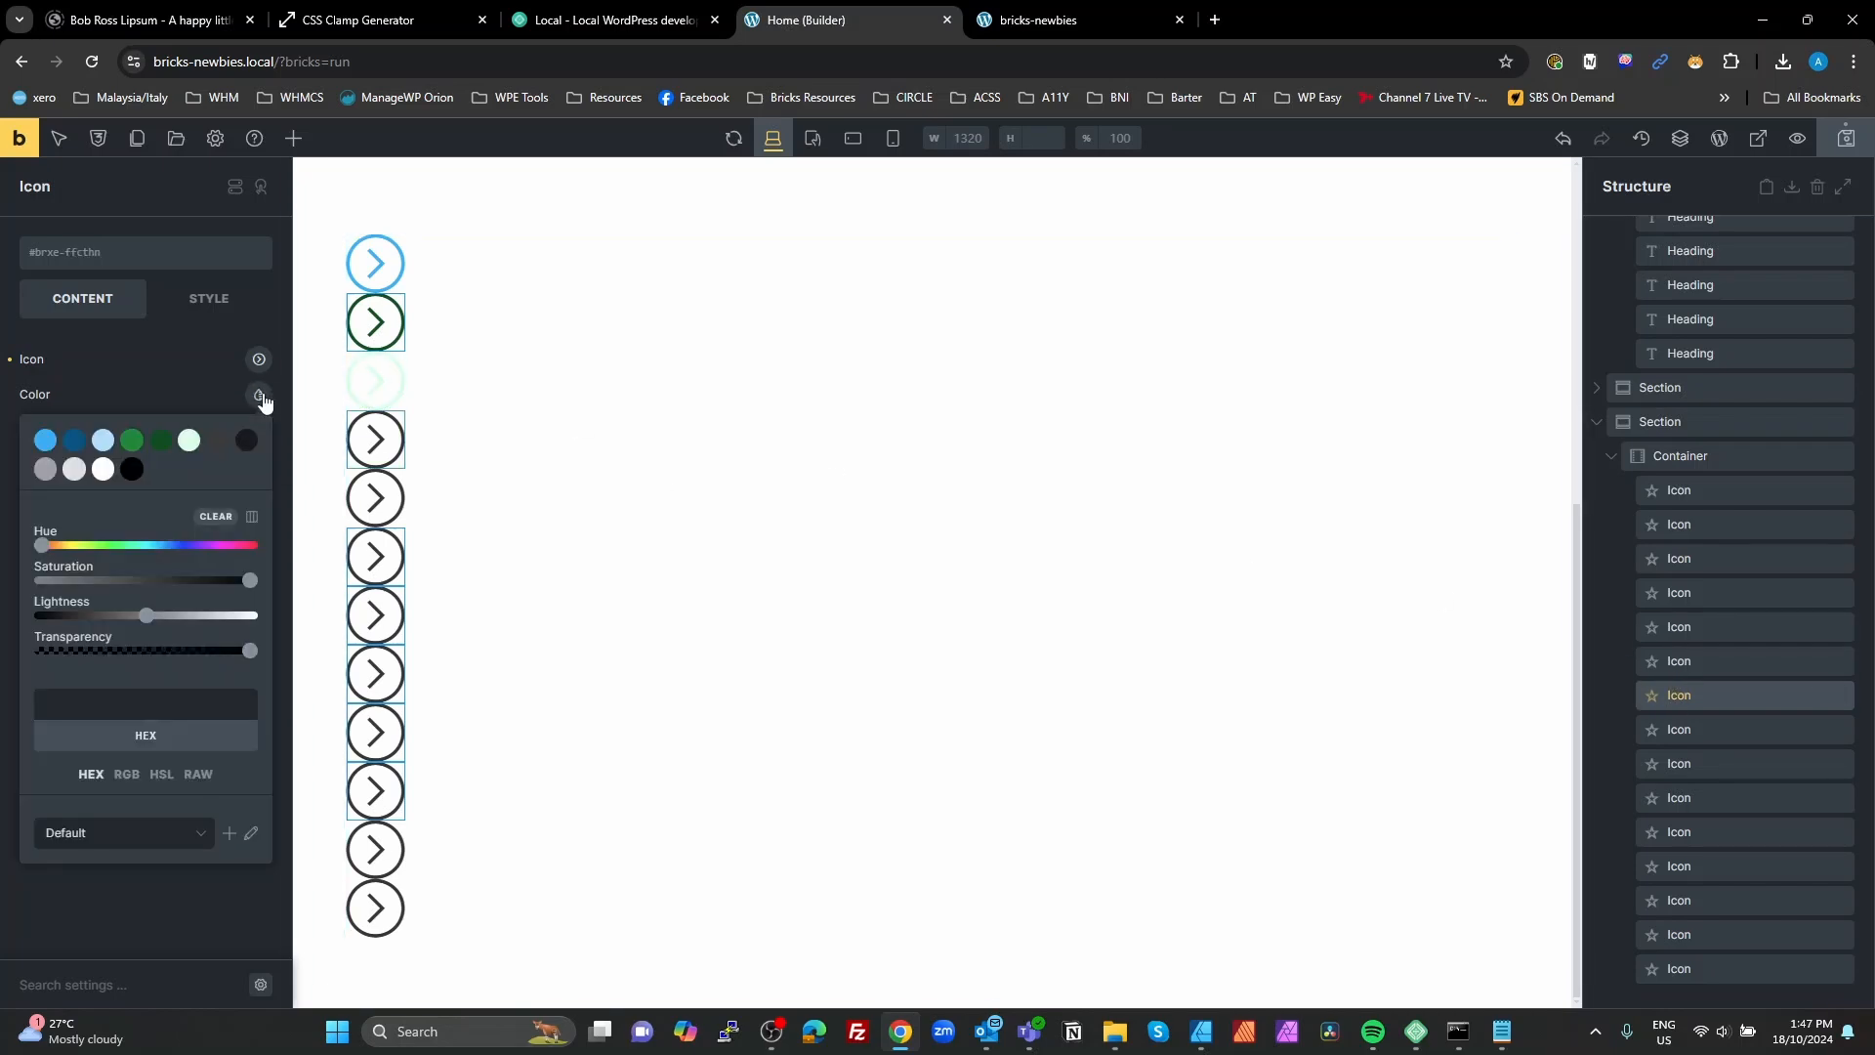
click(219, 445)
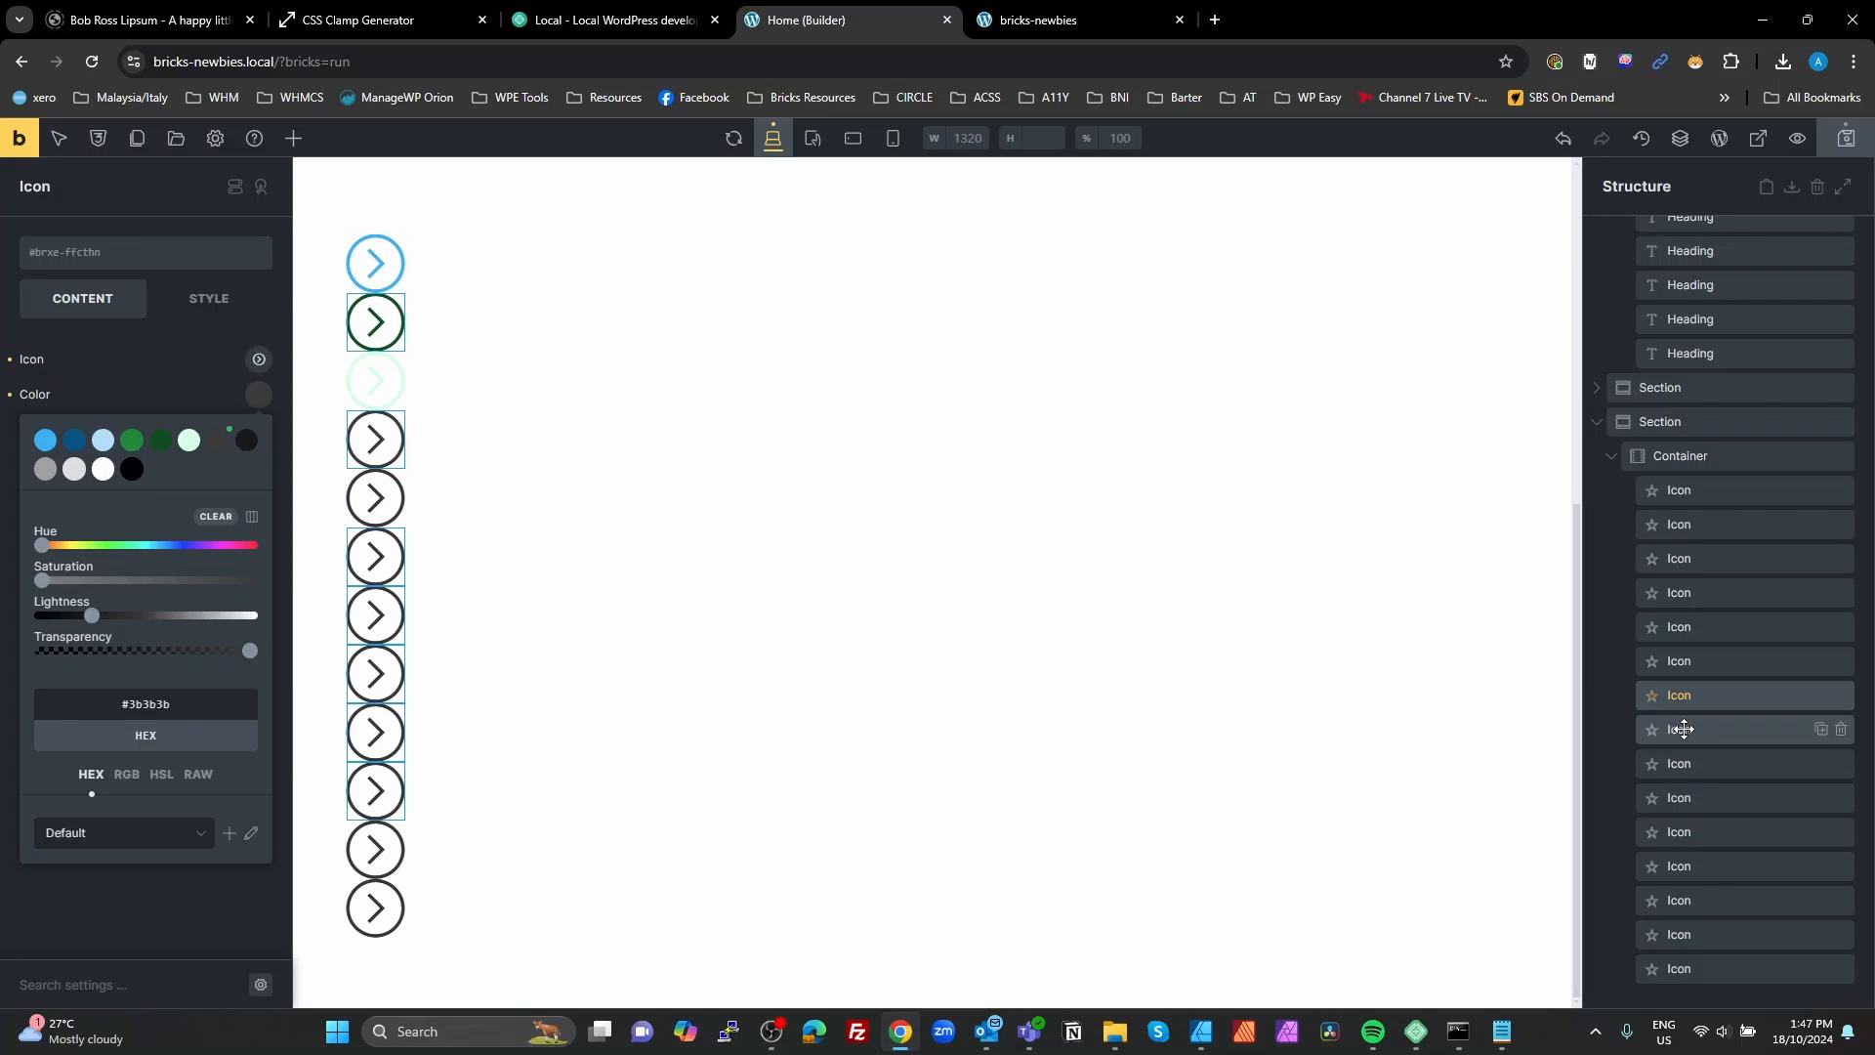
click(1650, 728)
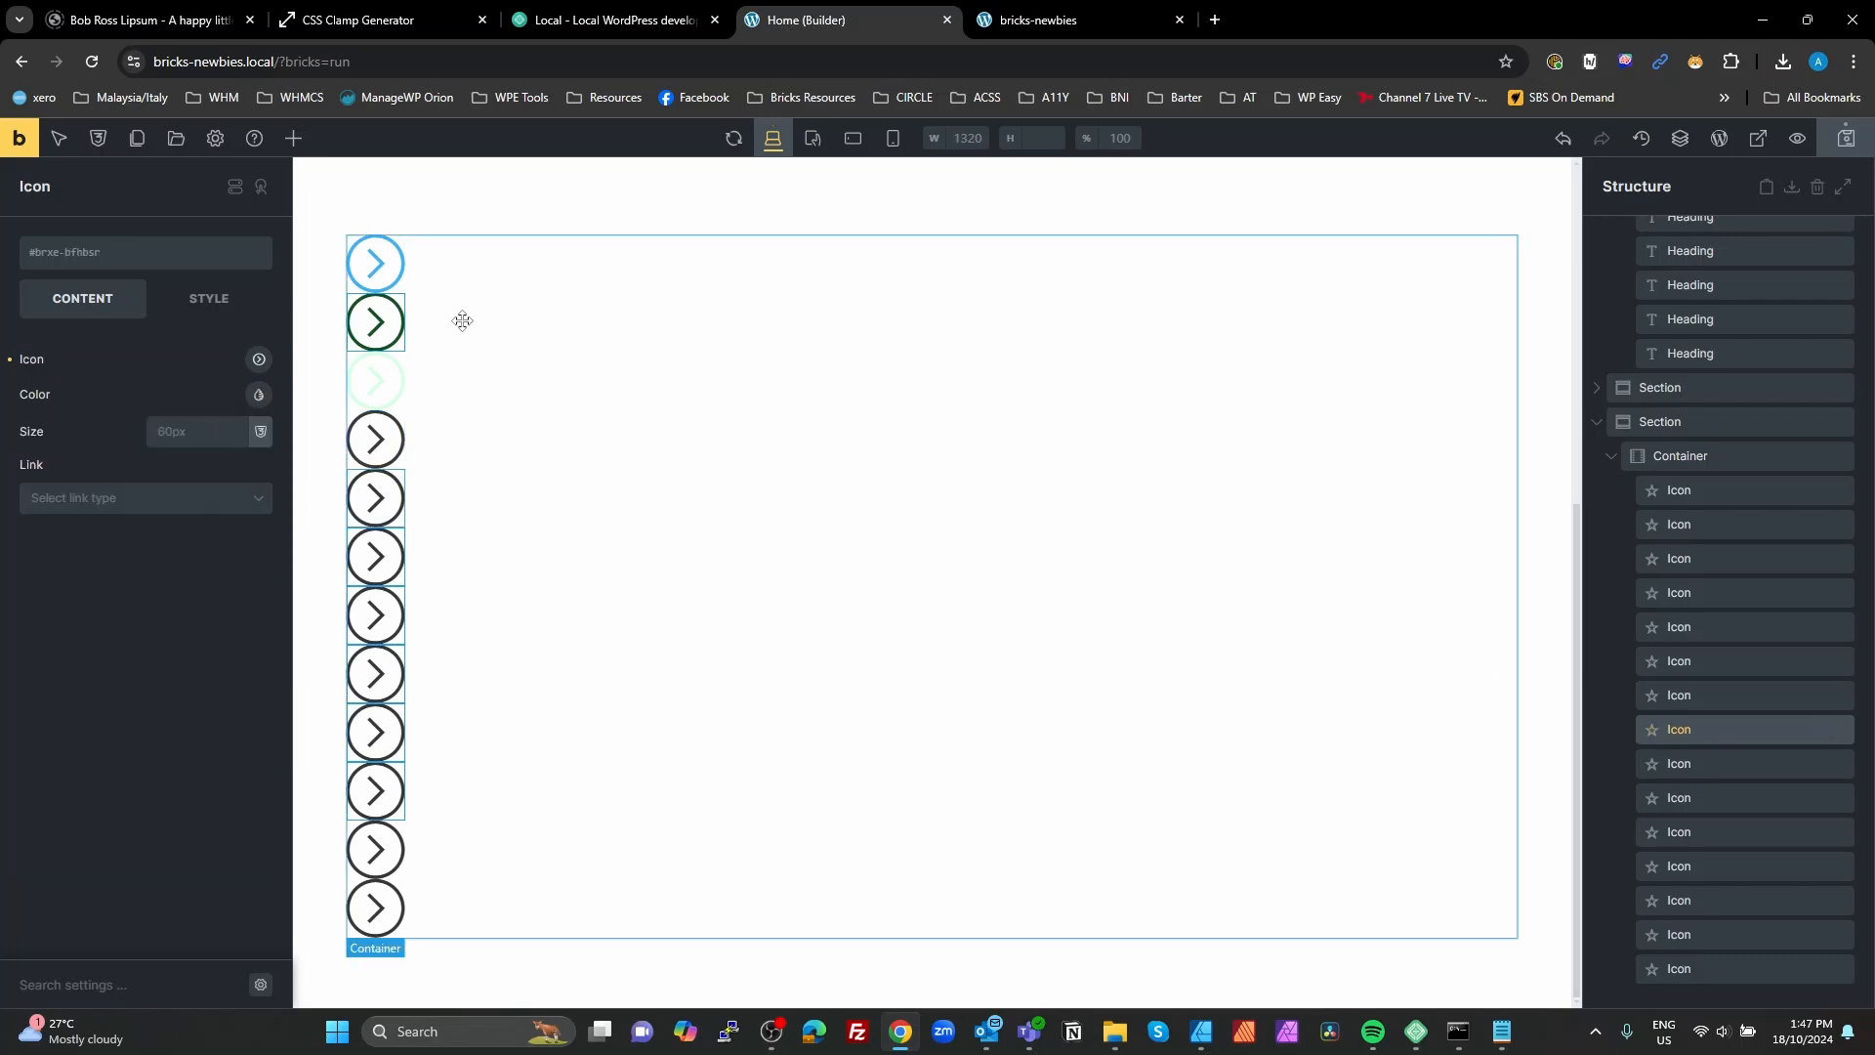
click(260, 395)
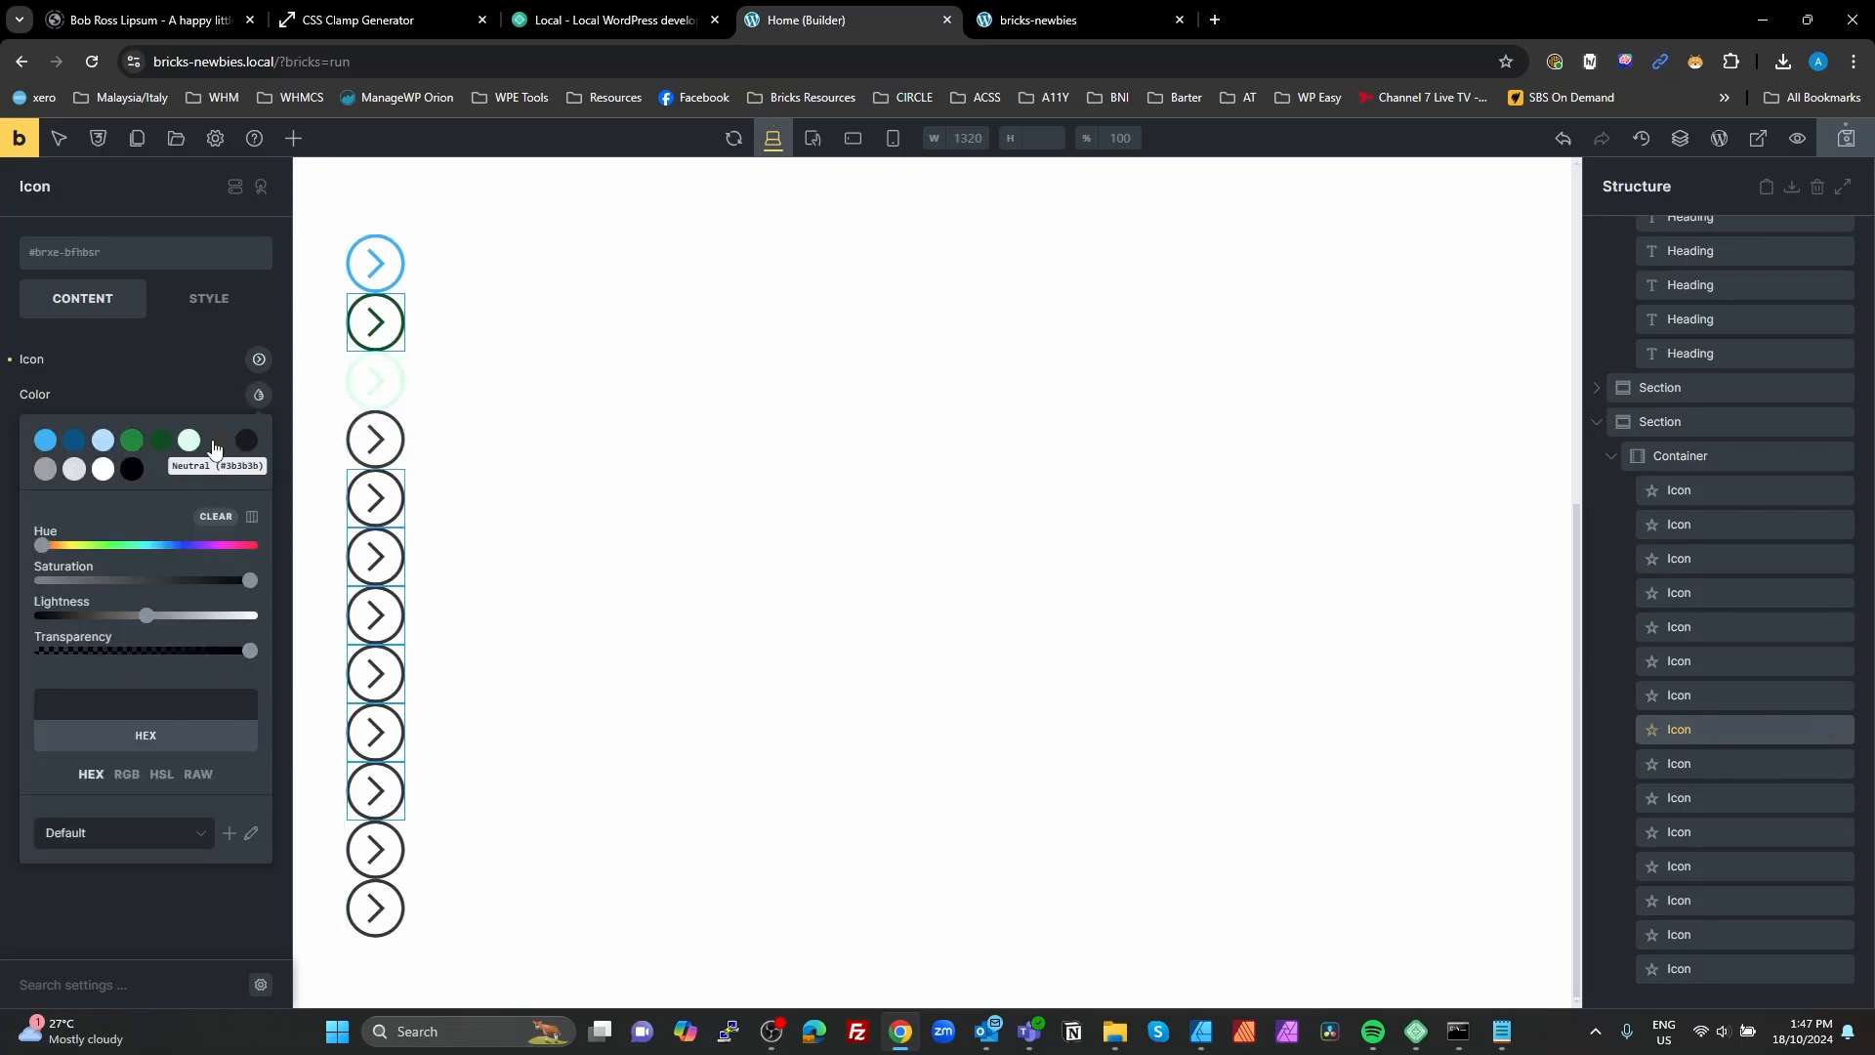
click(248, 448)
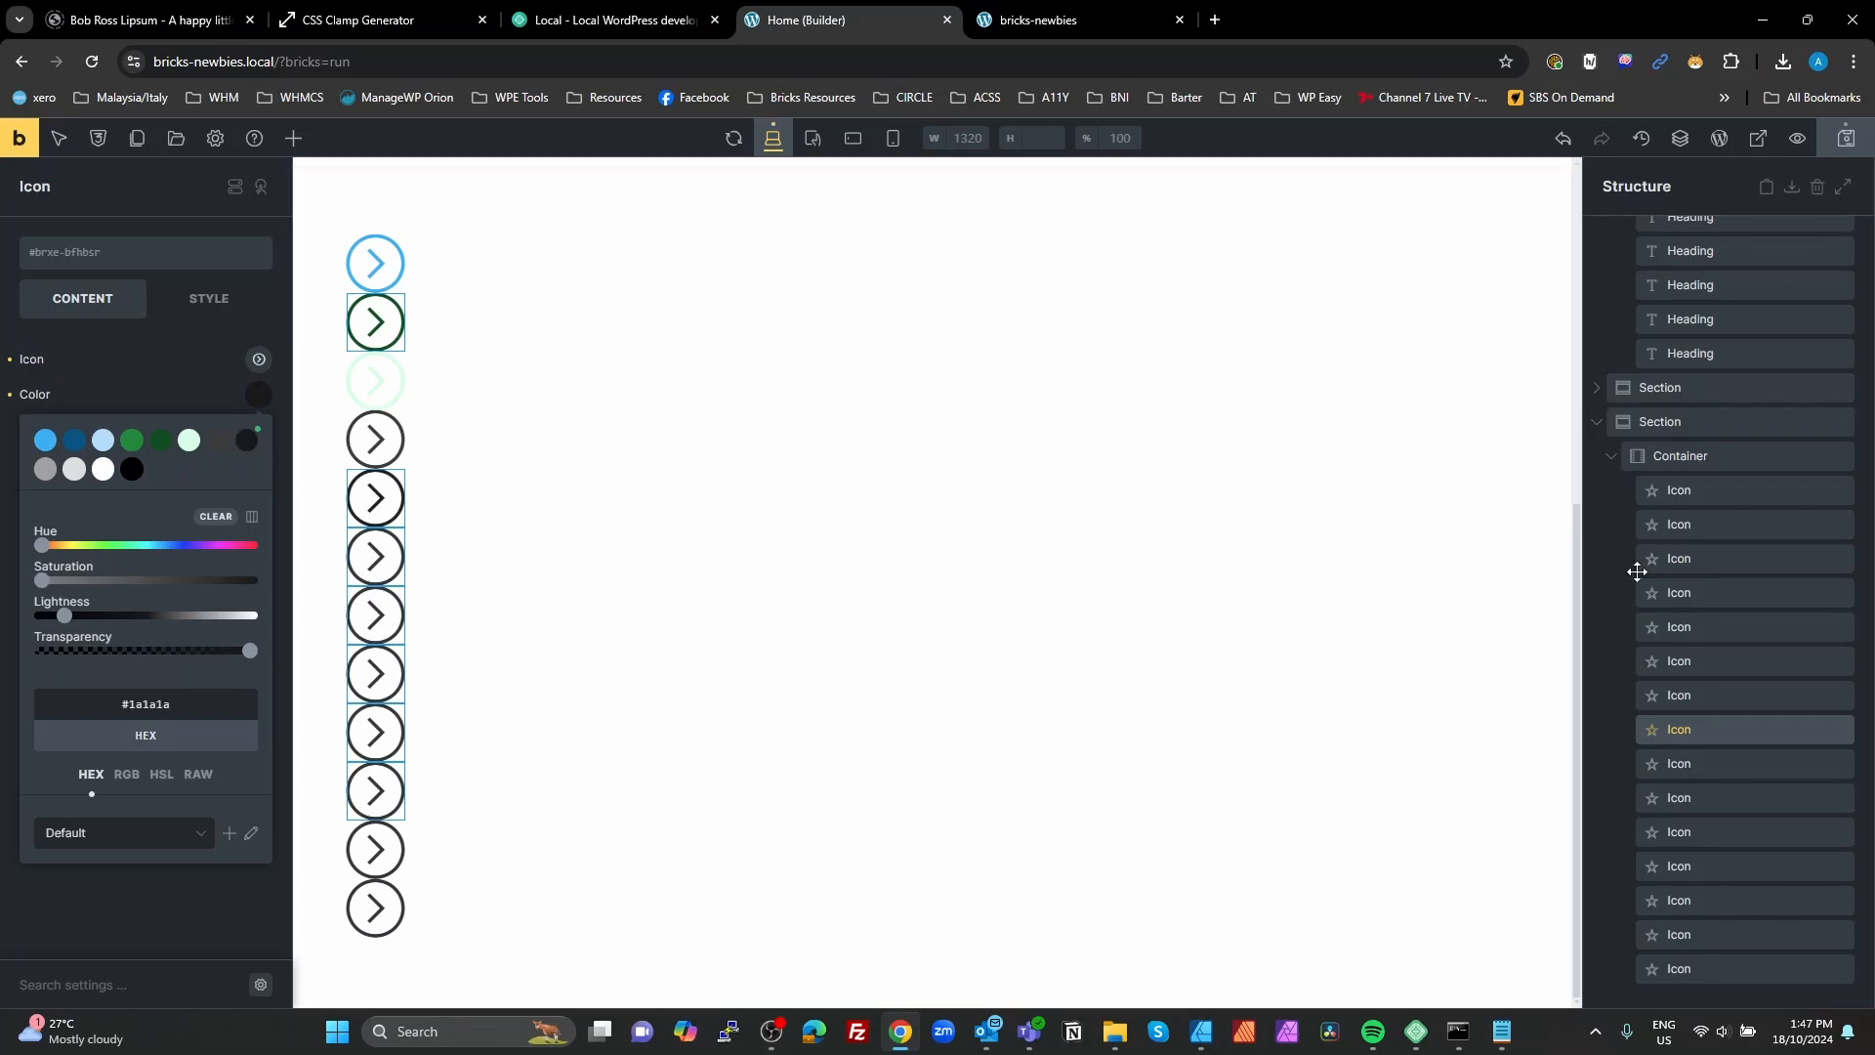
Step: Set the ninth arrow icon's color to gray #a1a1a1 and the tenth icon's color to the white palette color
click(1675, 765)
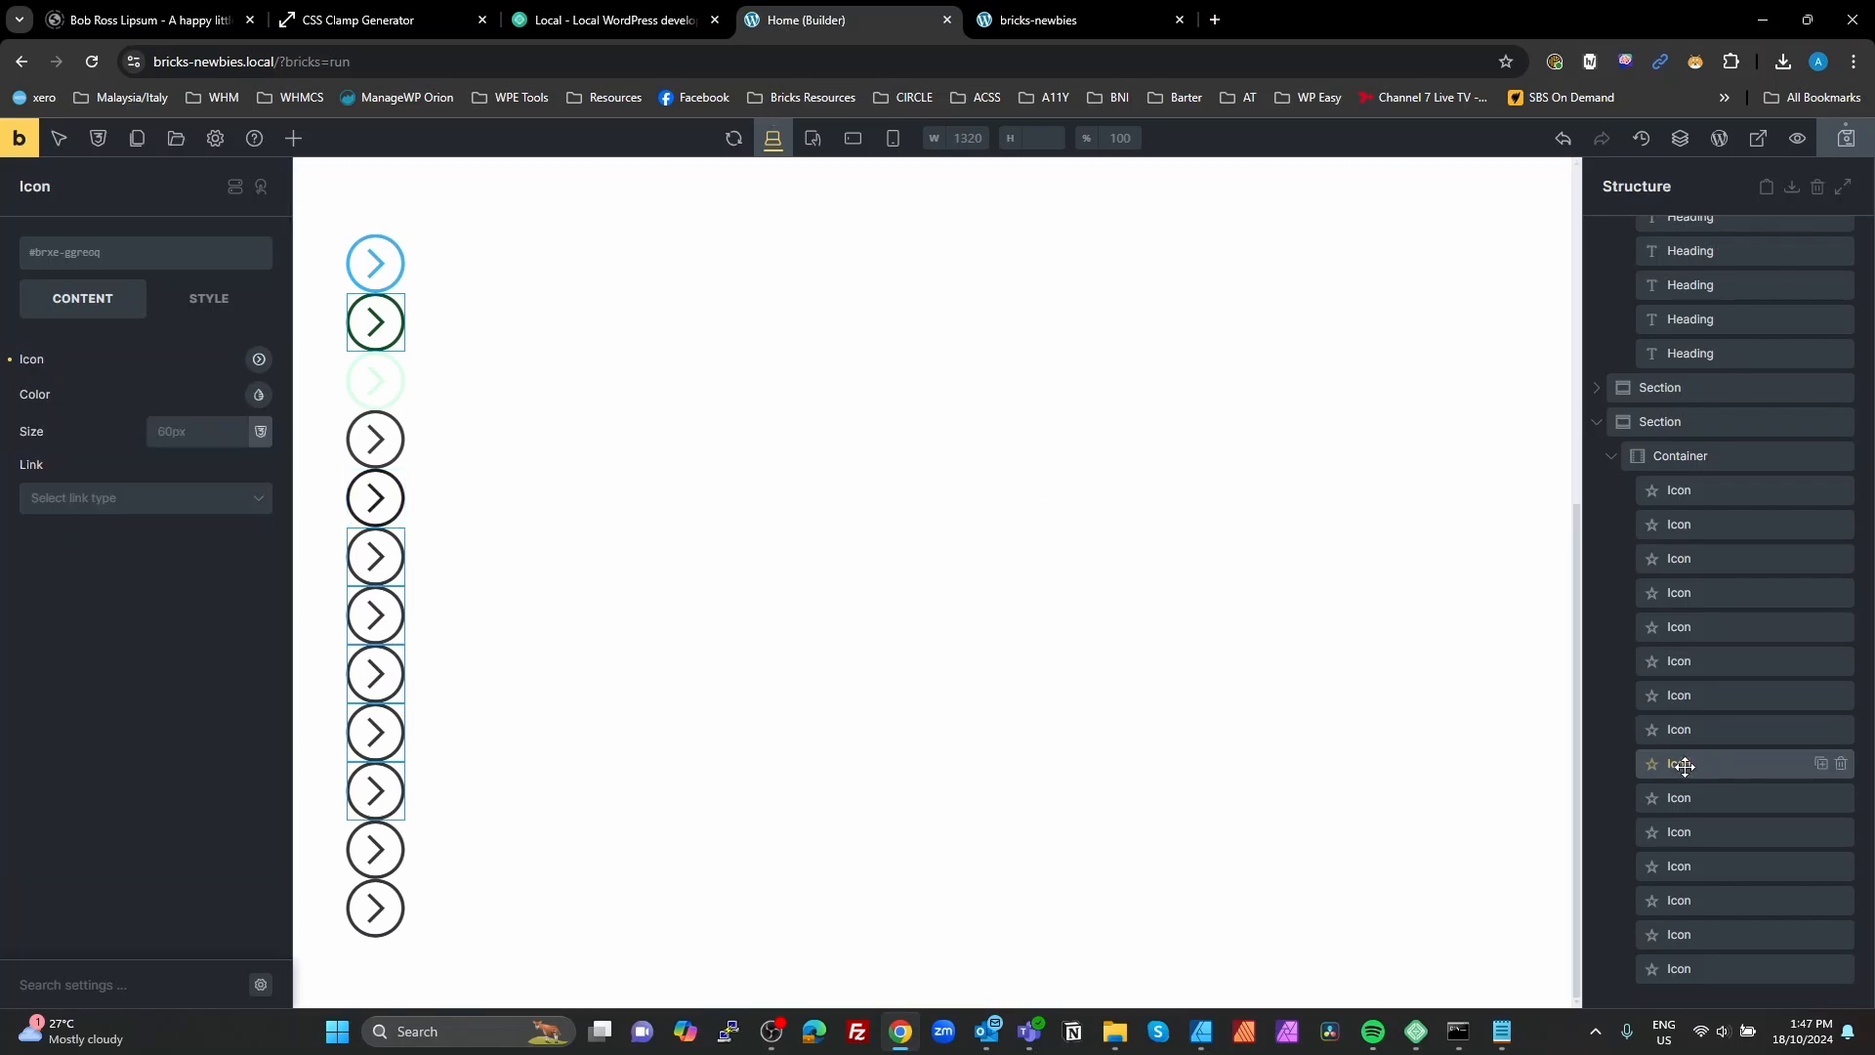
click(259, 397)
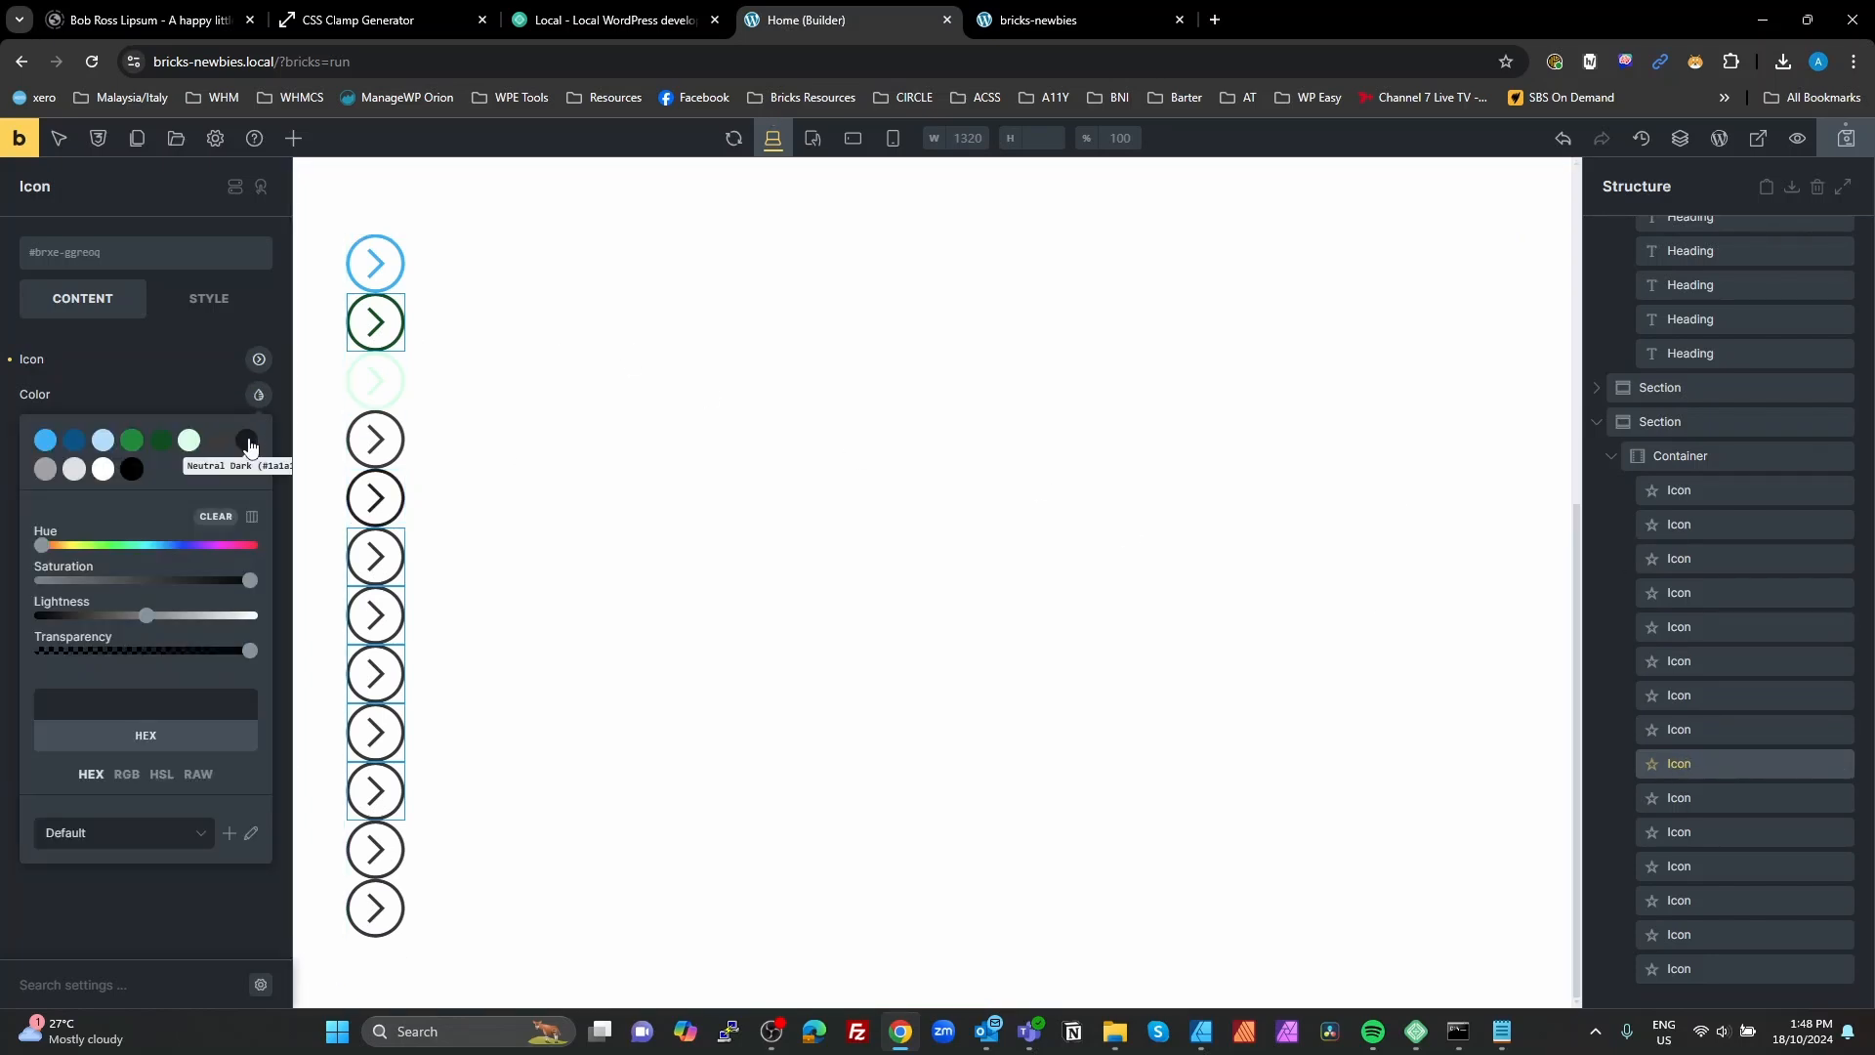
click(46, 470)
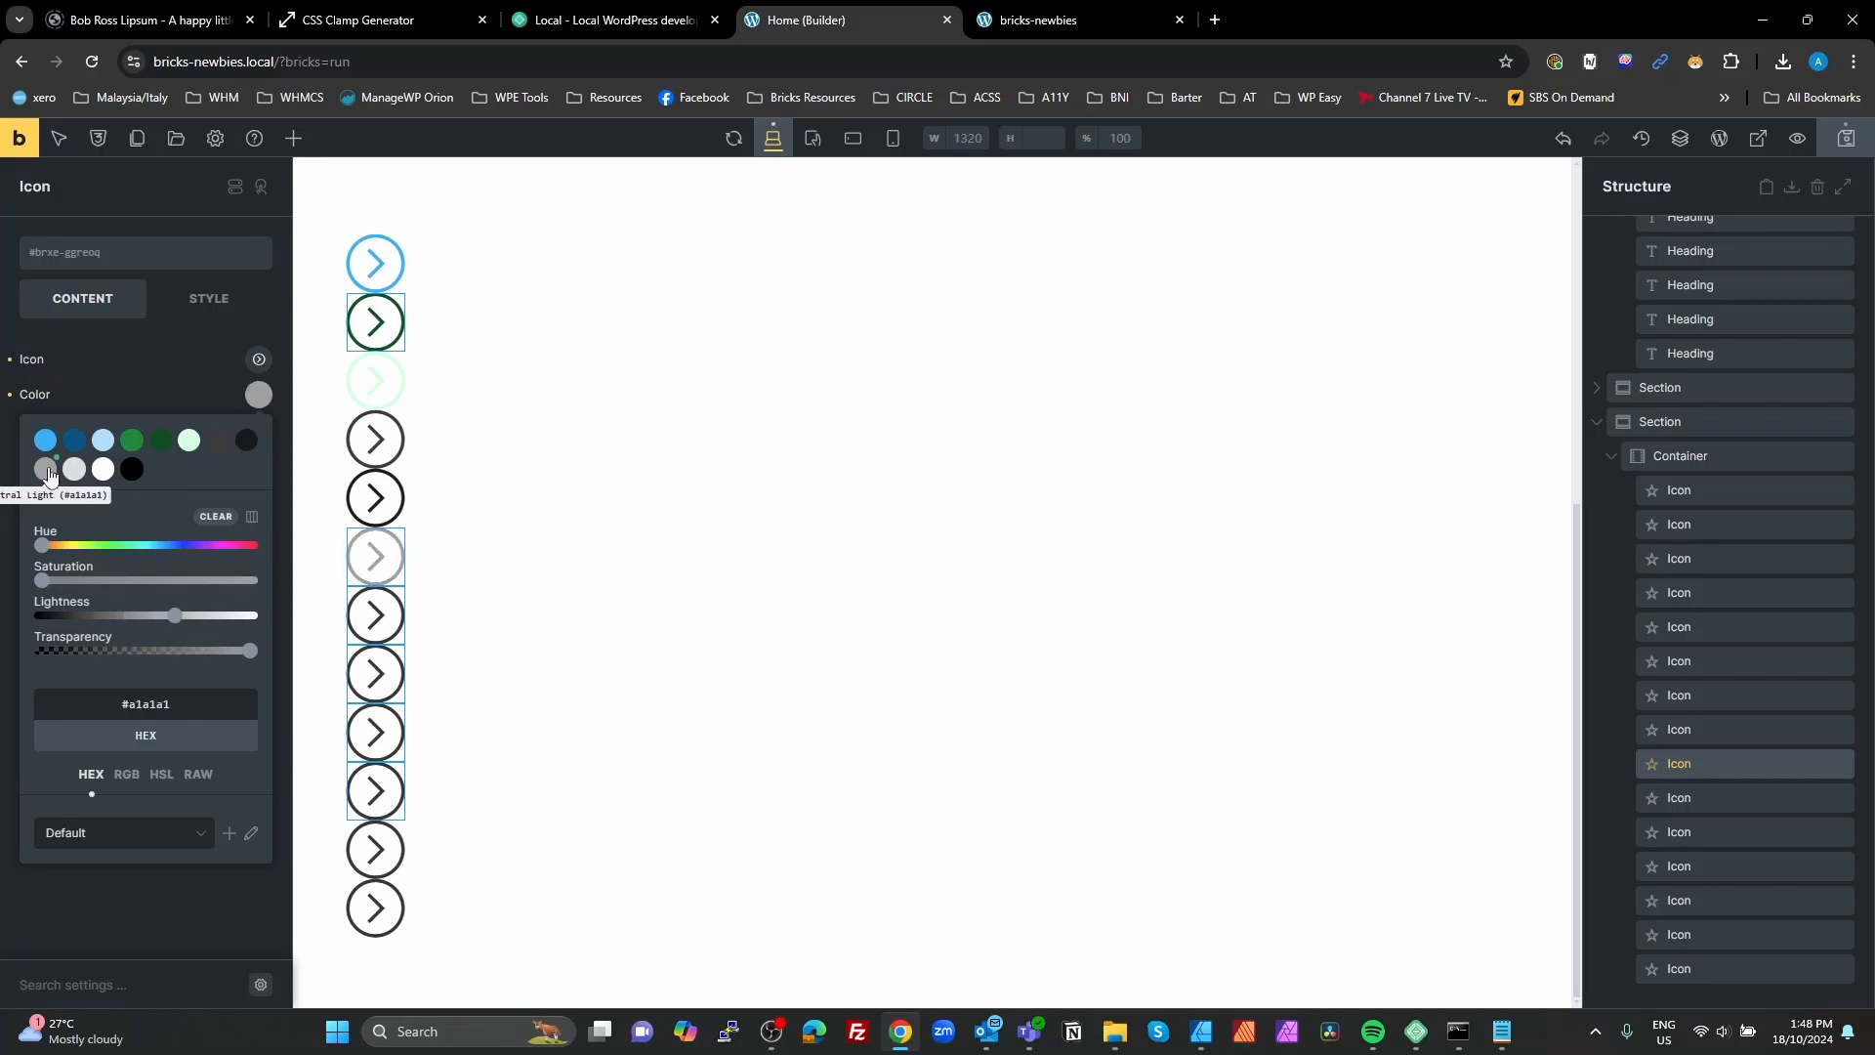
click(1676, 796)
click(259, 396)
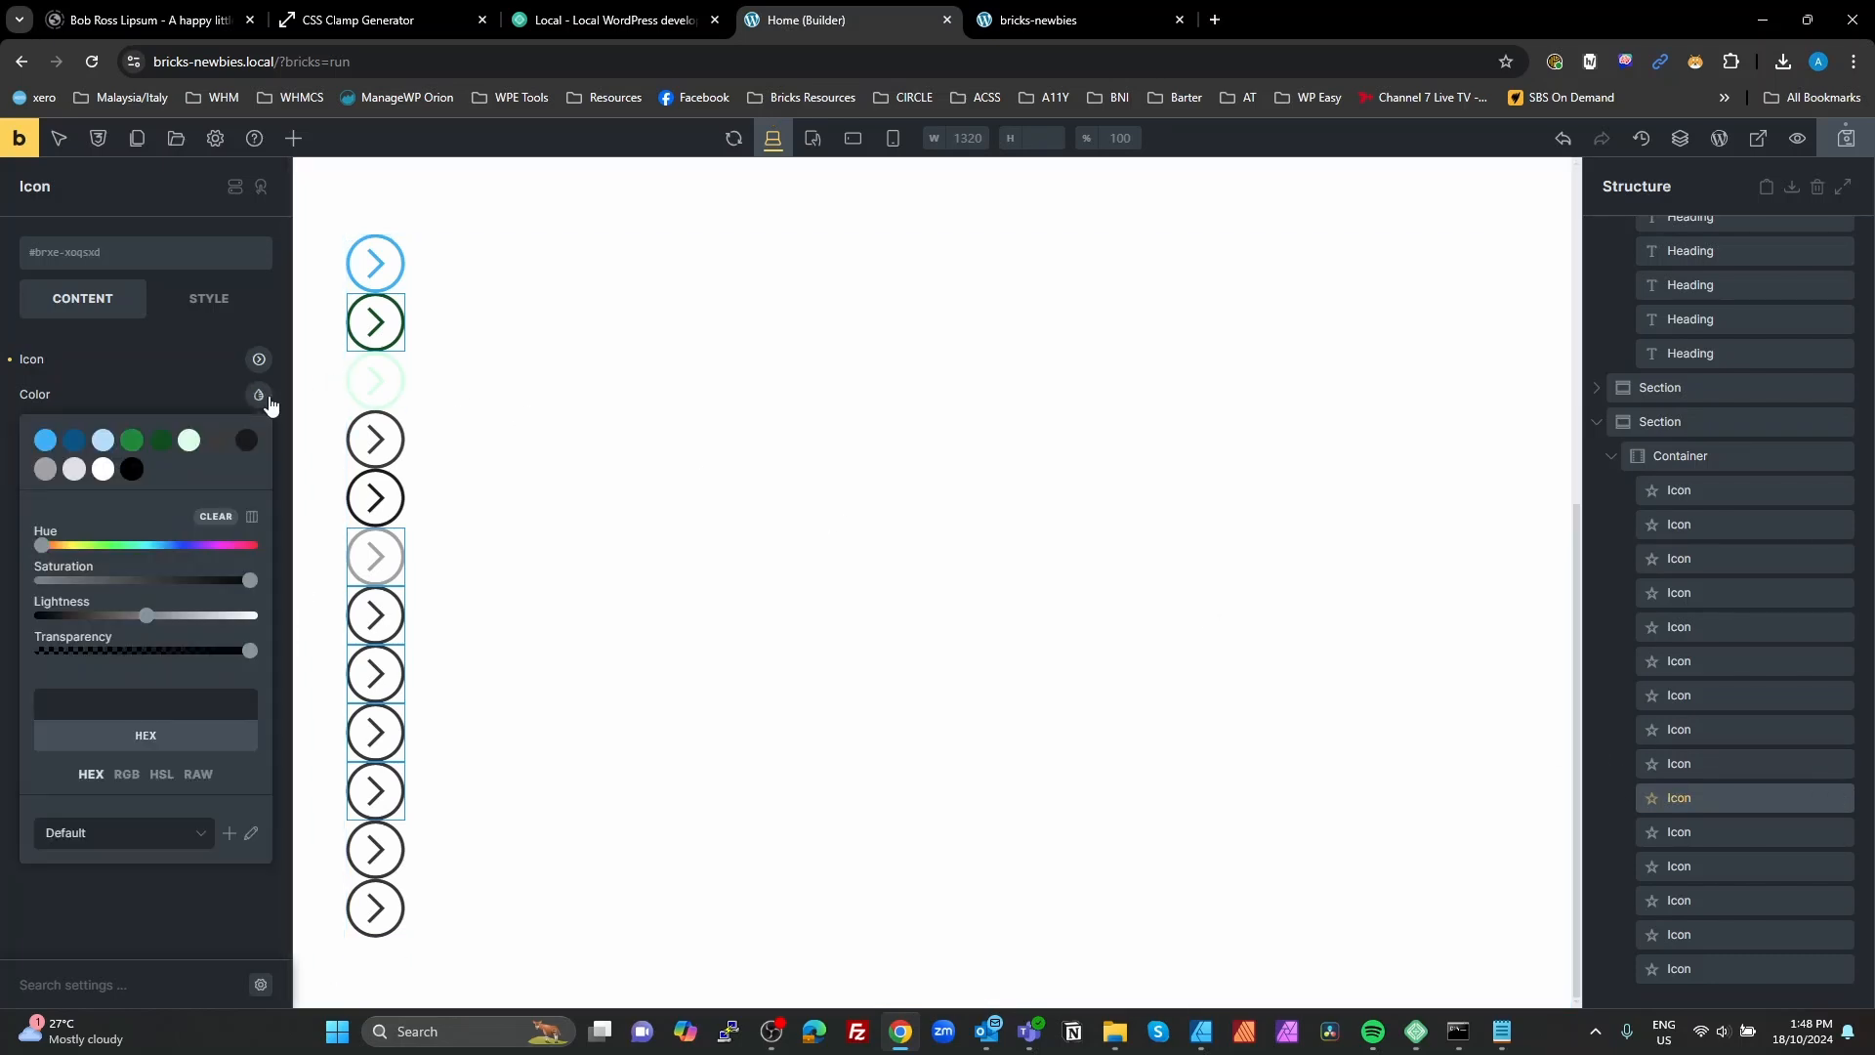
click(101, 469)
Step: Set the eleventh arrow icon's color to the black palette color #000000
click(1684, 831)
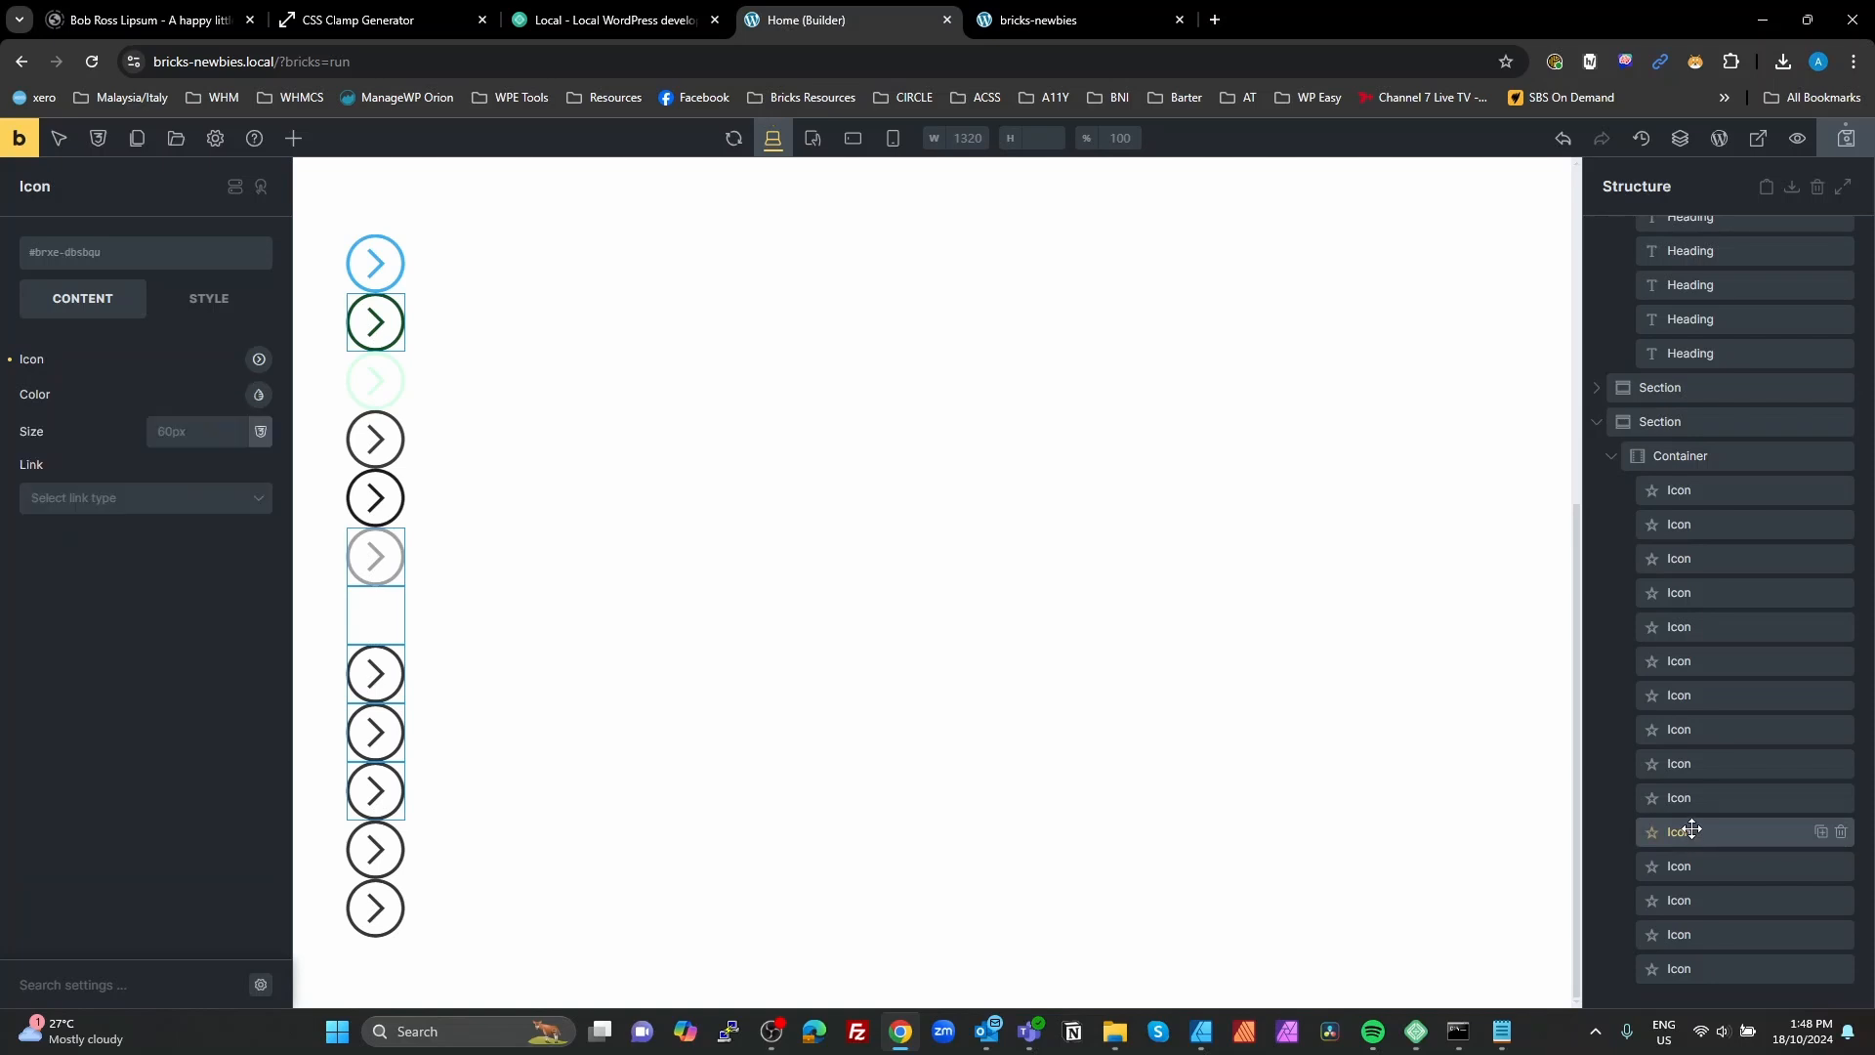
click(259, 395)
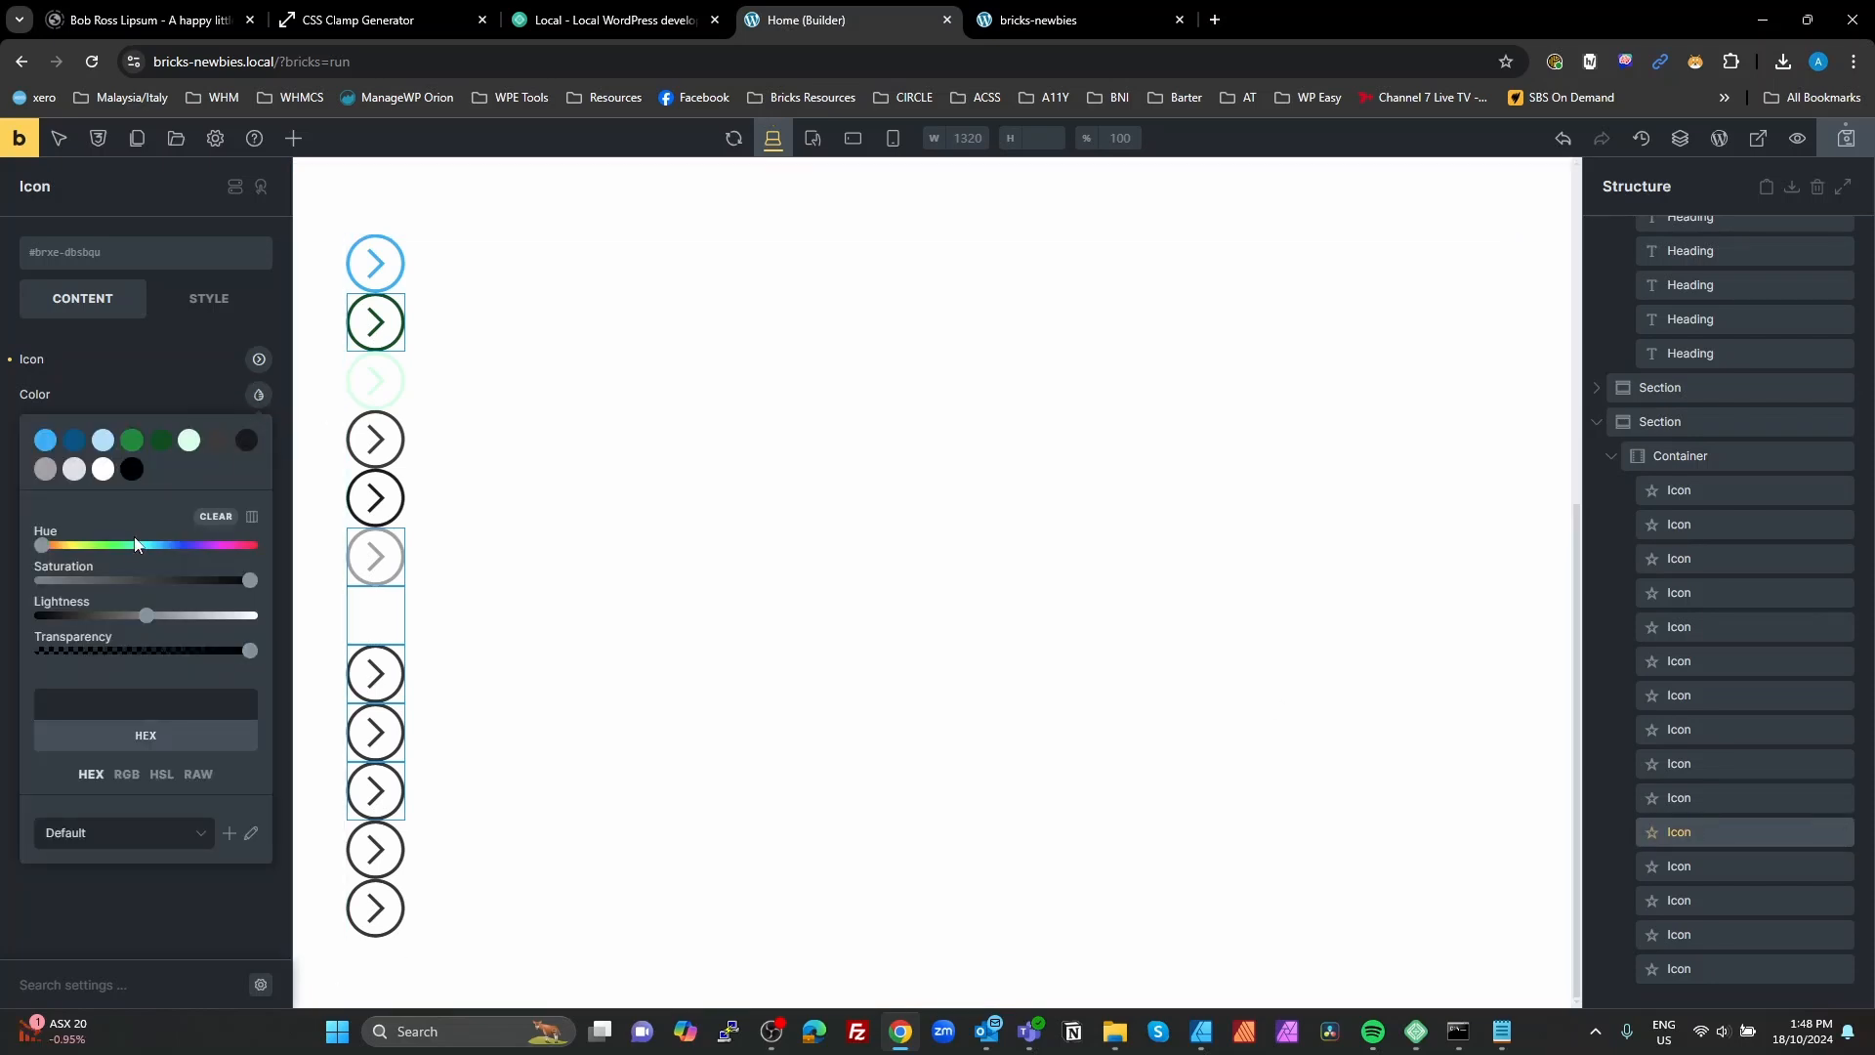
click(132, 470)
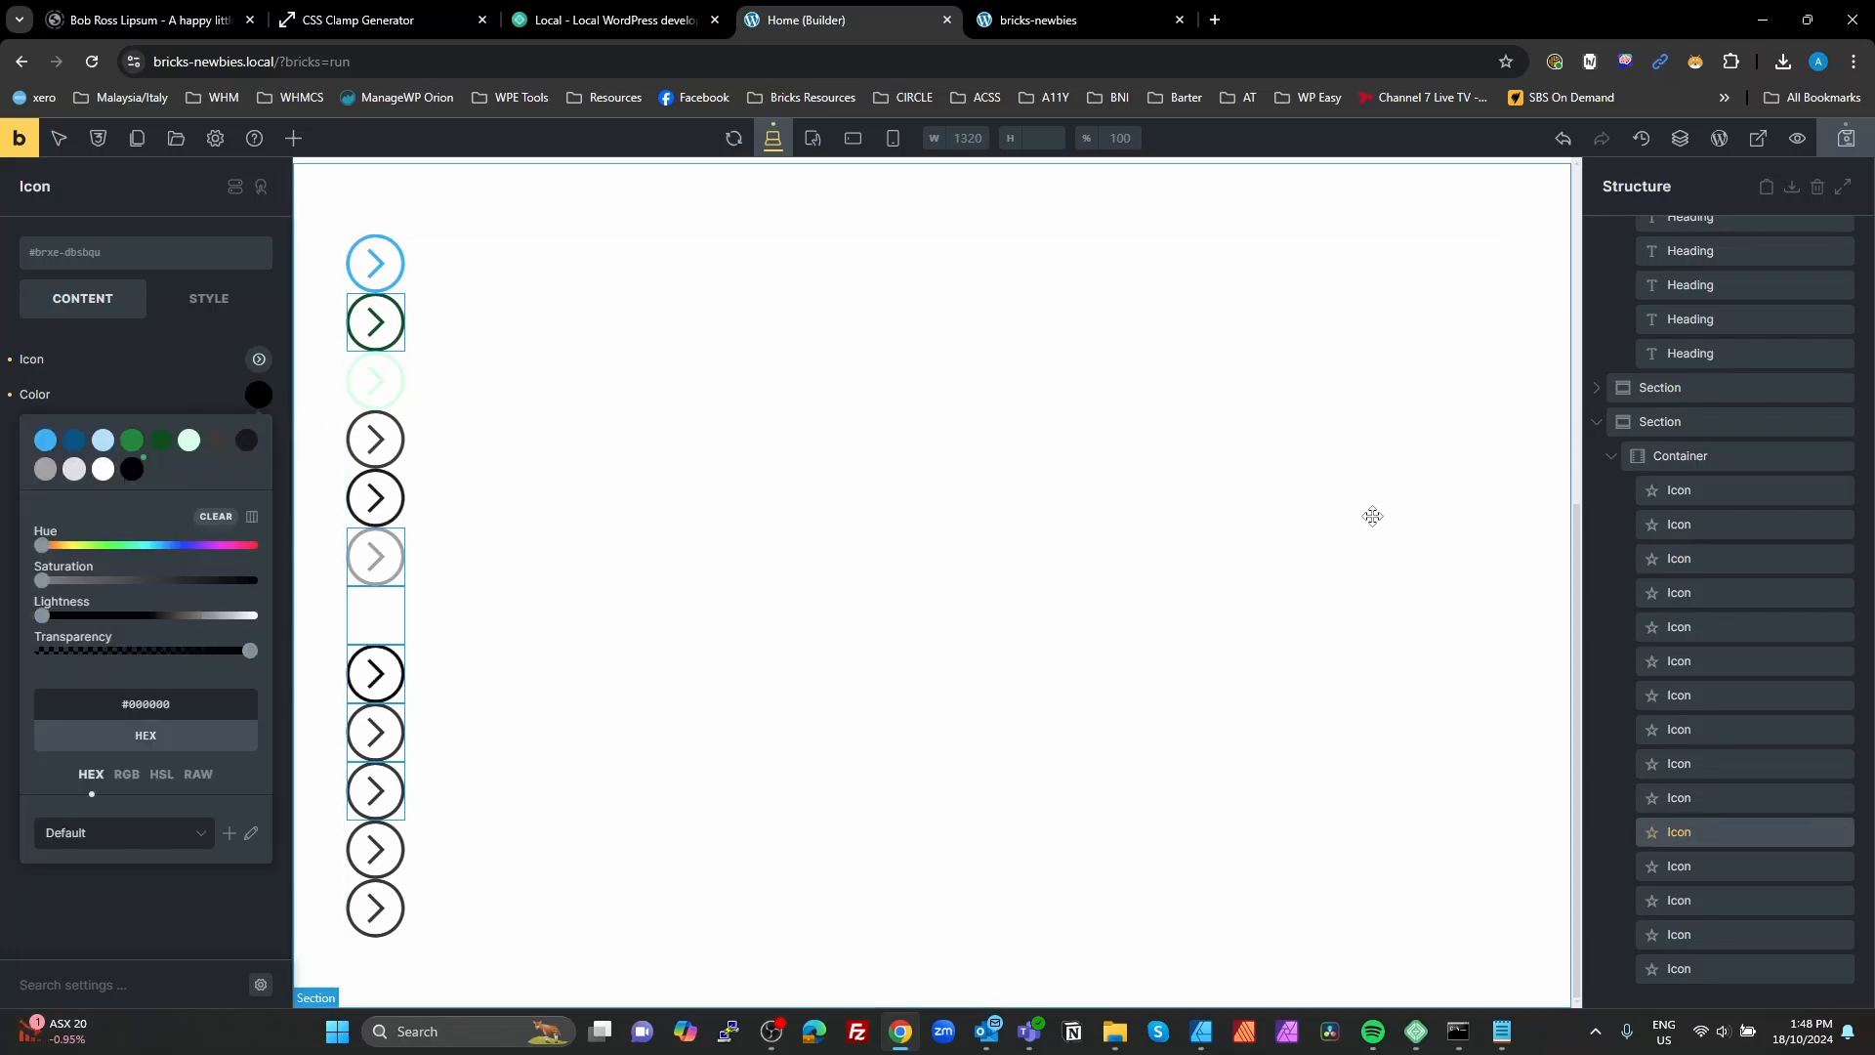
Step: Check the colors of the Neutral and Neutral Dark icons, and save the page
click(386, 445)
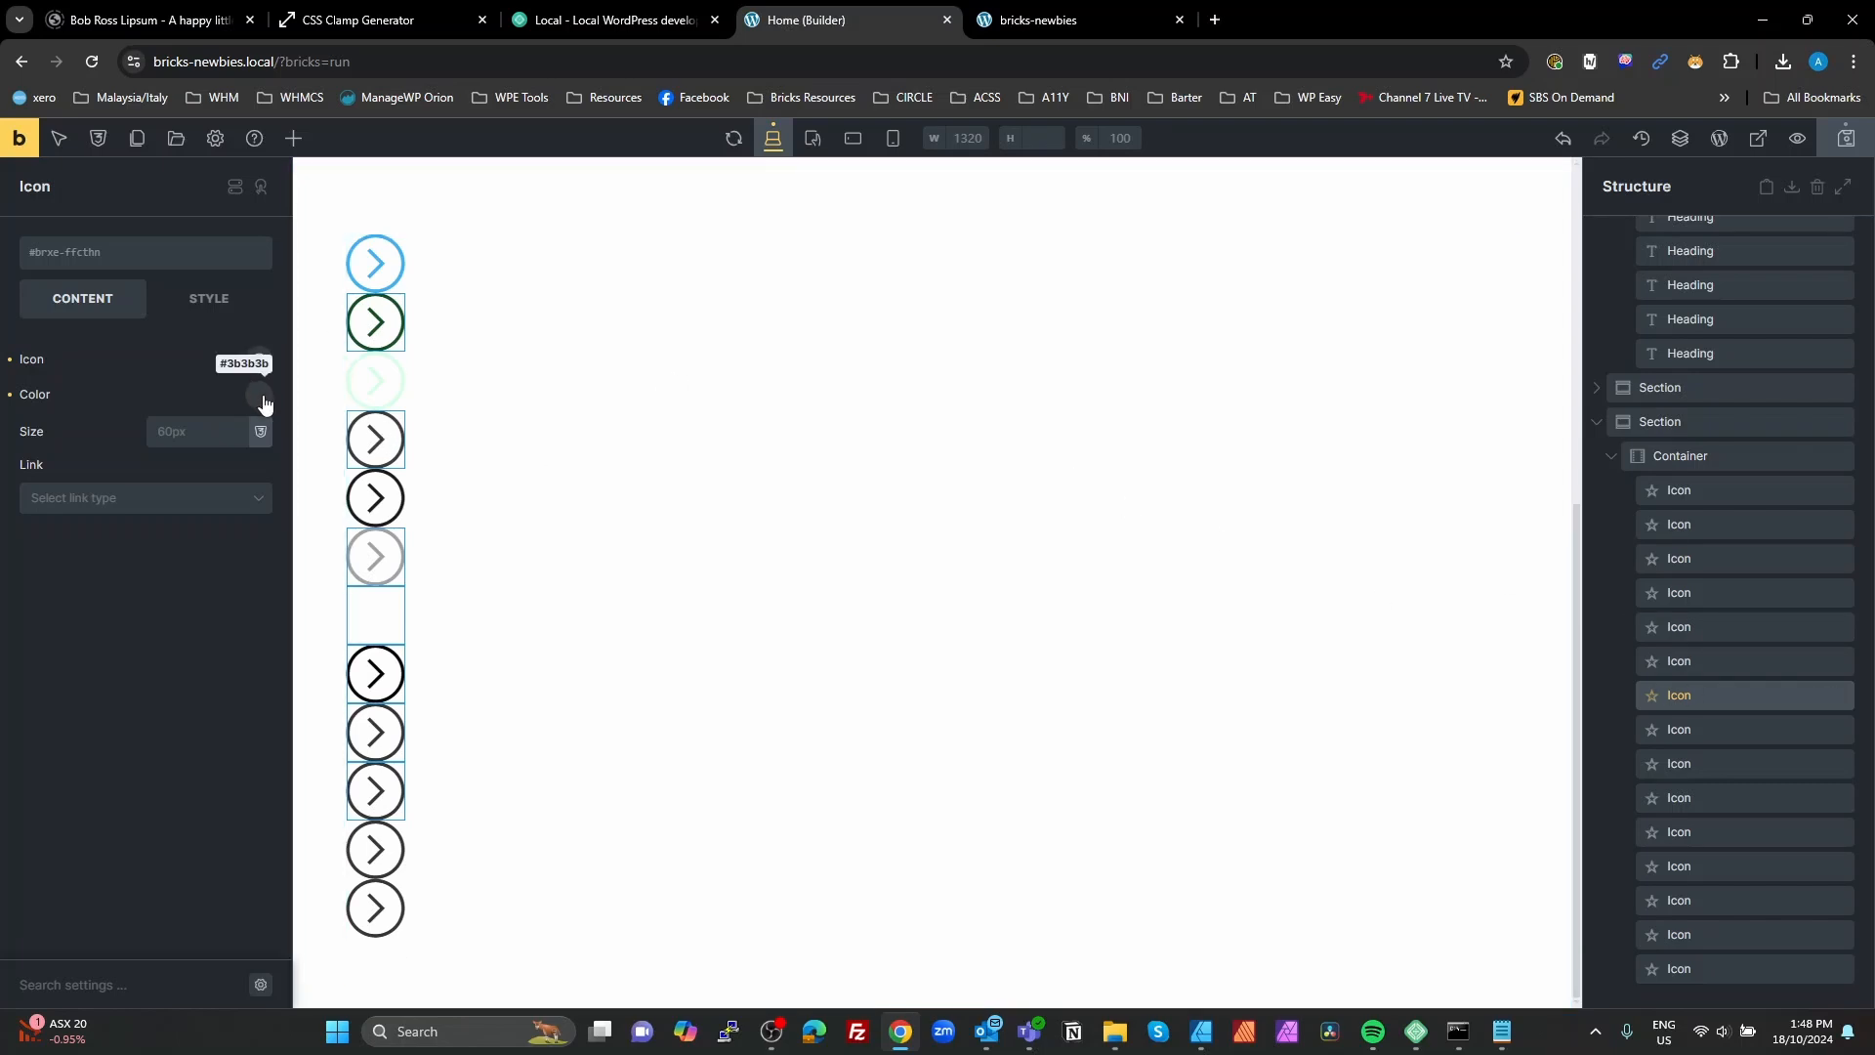
click(1709, 733)
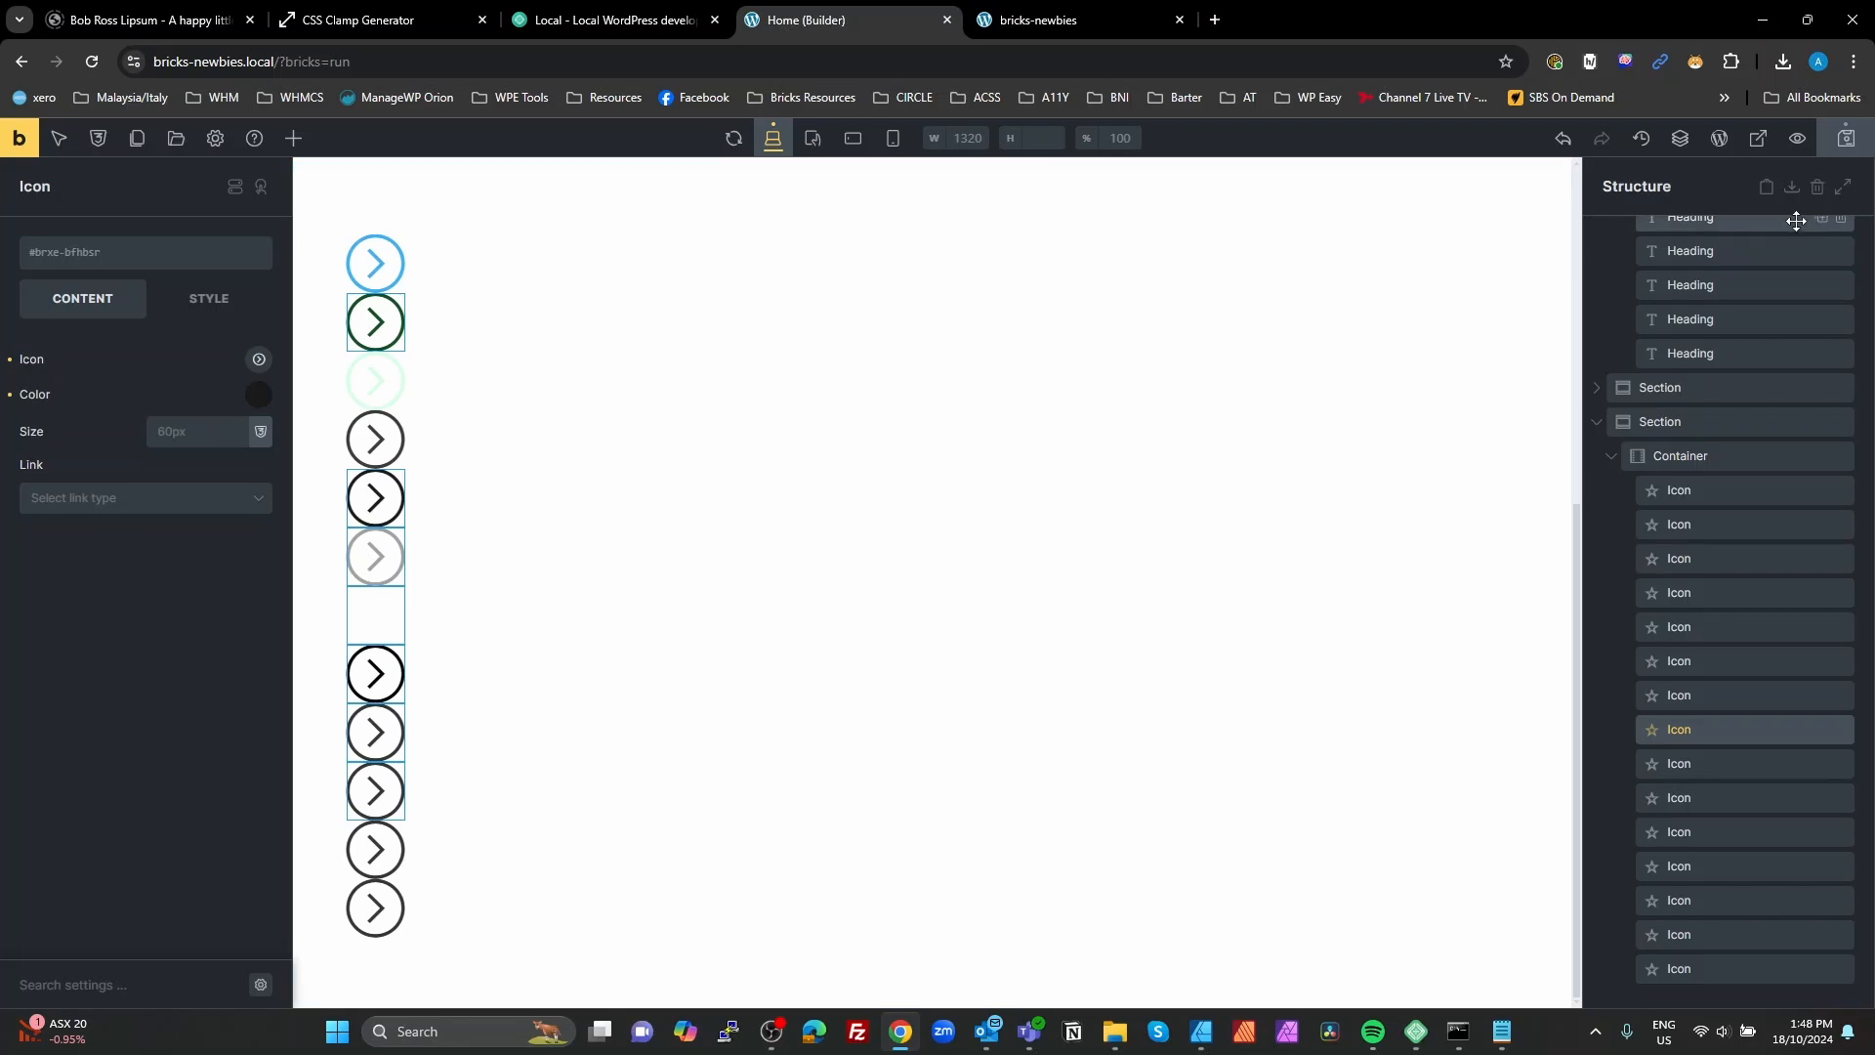
click(1847, 145)
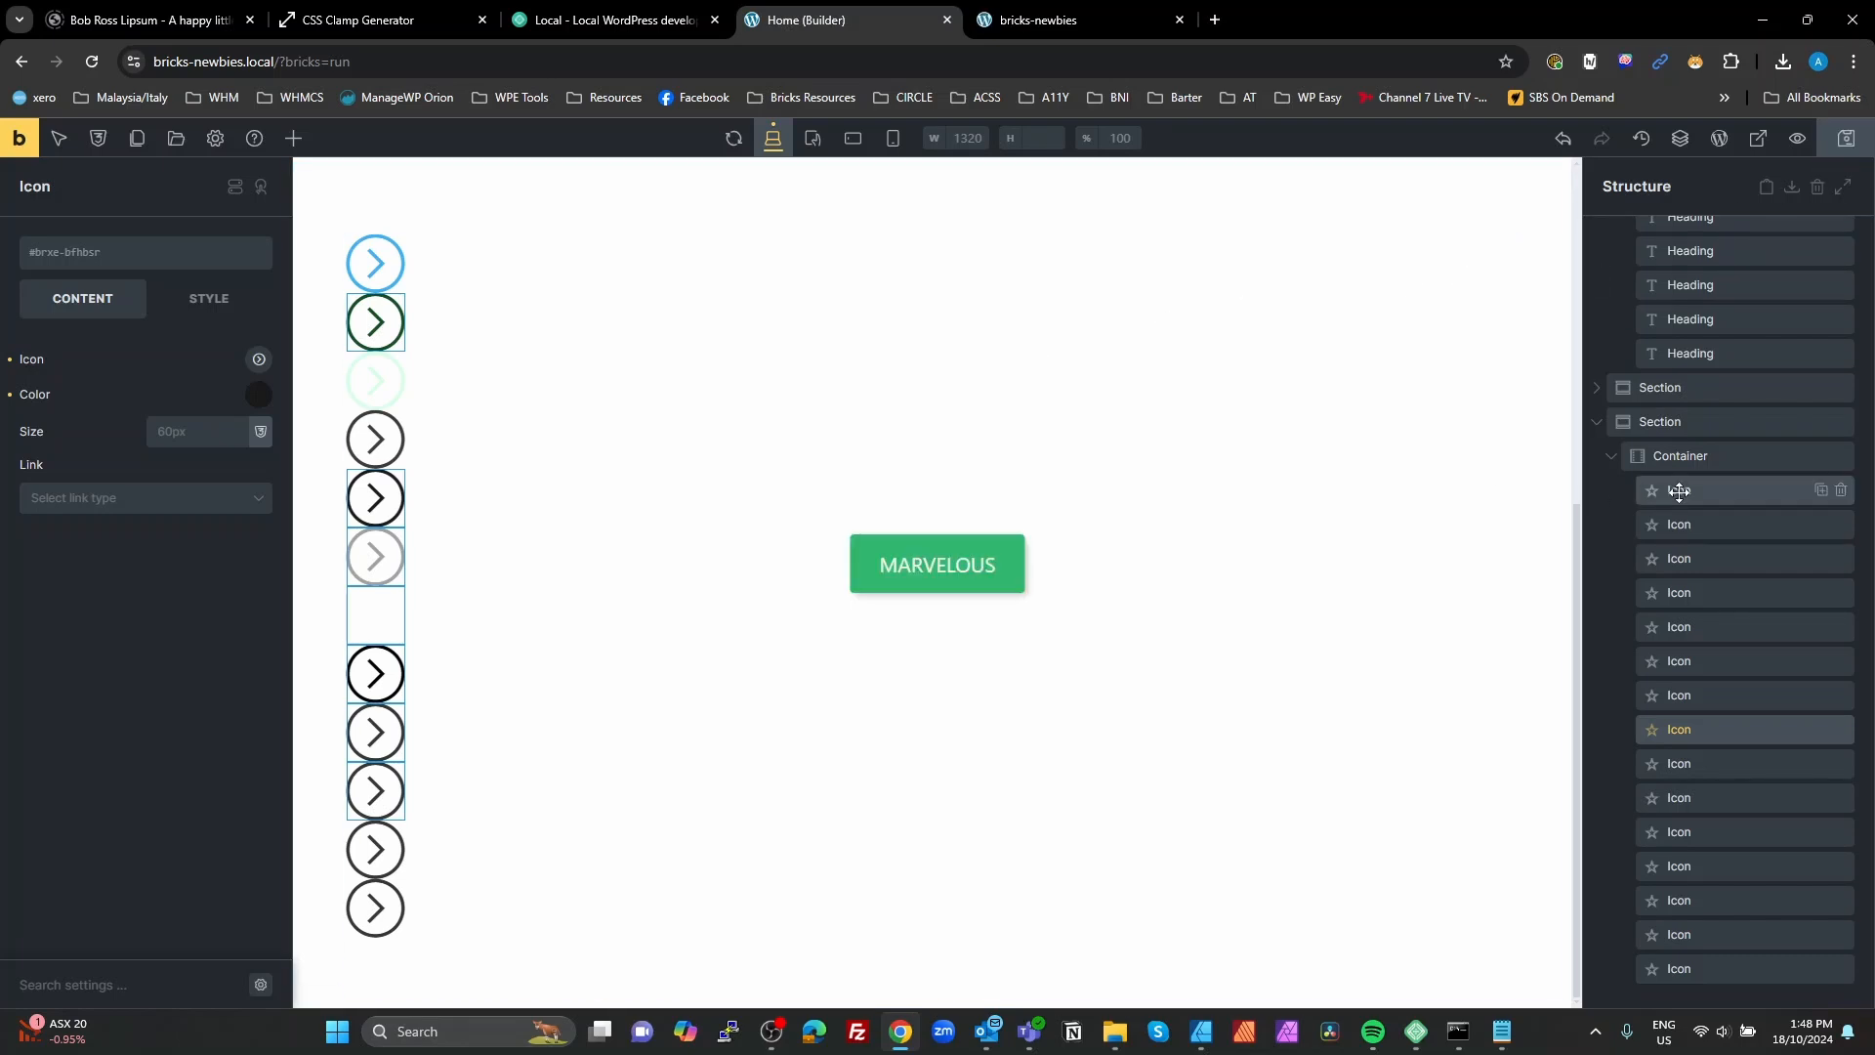
Step: Set the direction of the icons' container to a horizontal row and save the page
click(1677, 456)
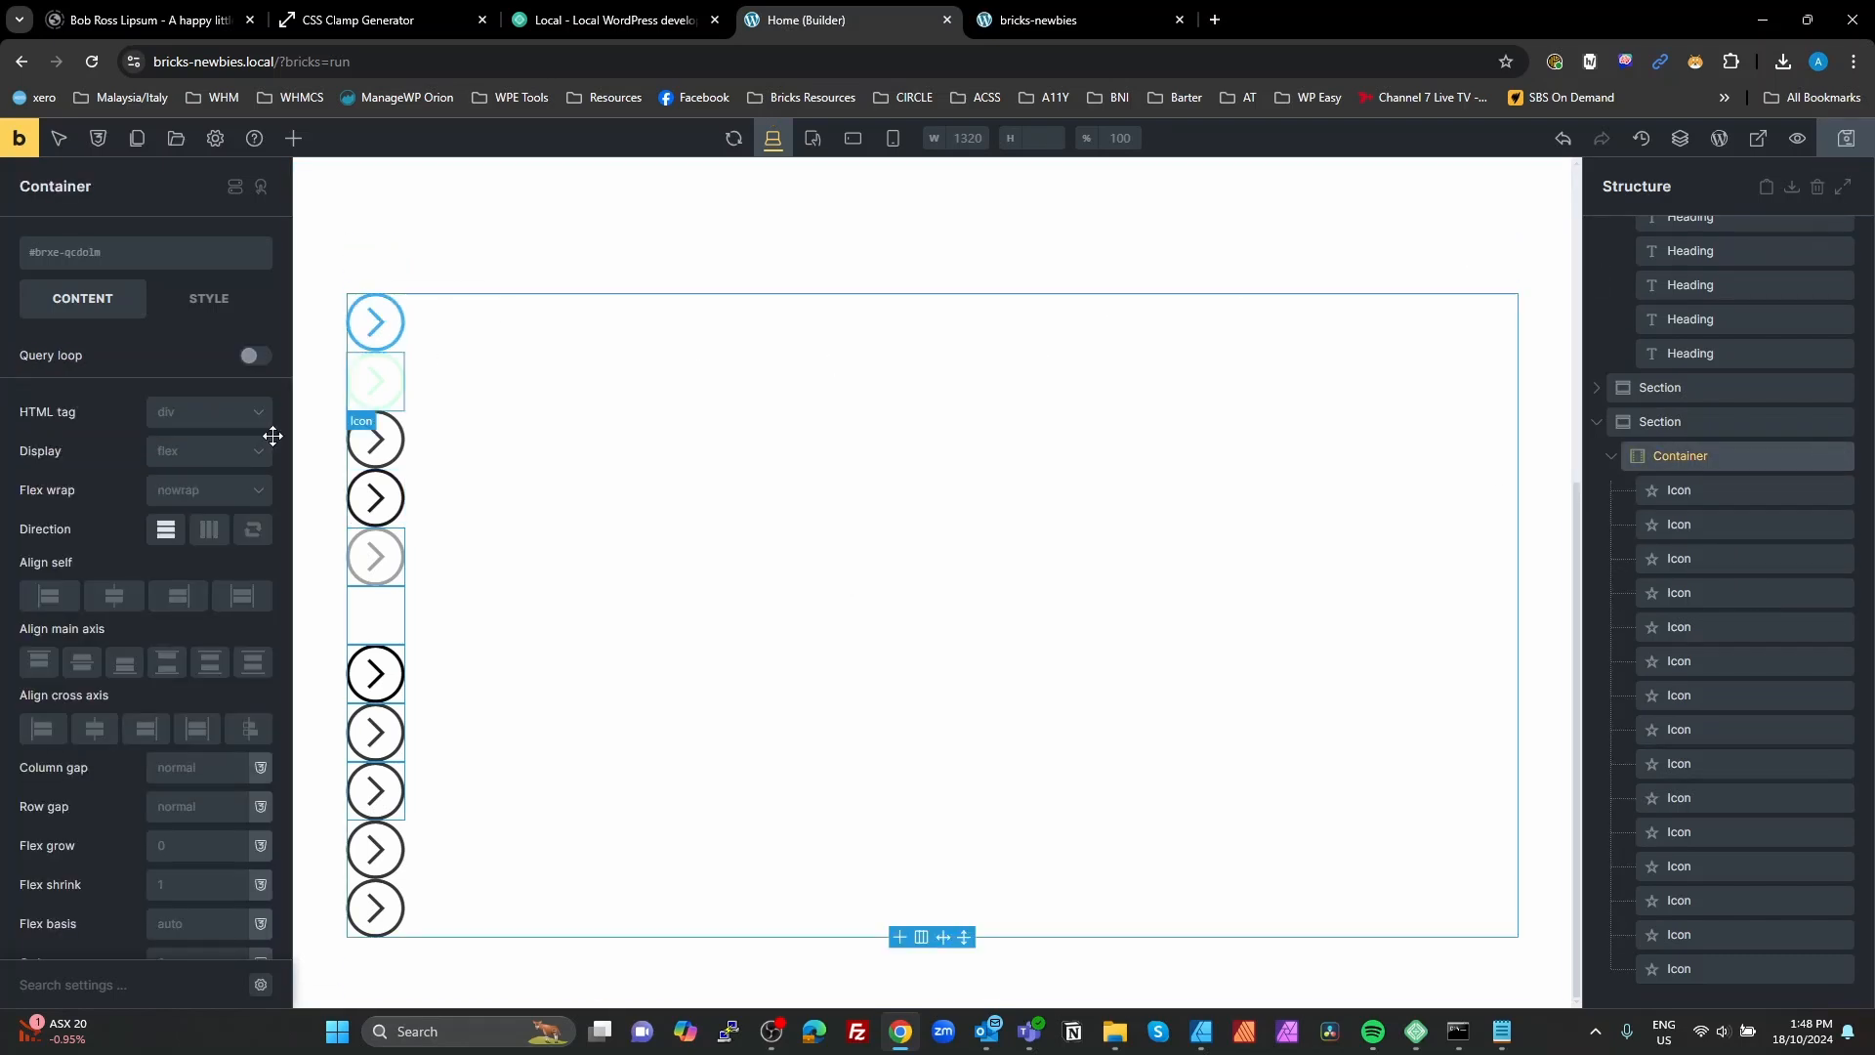
click(208, 529)
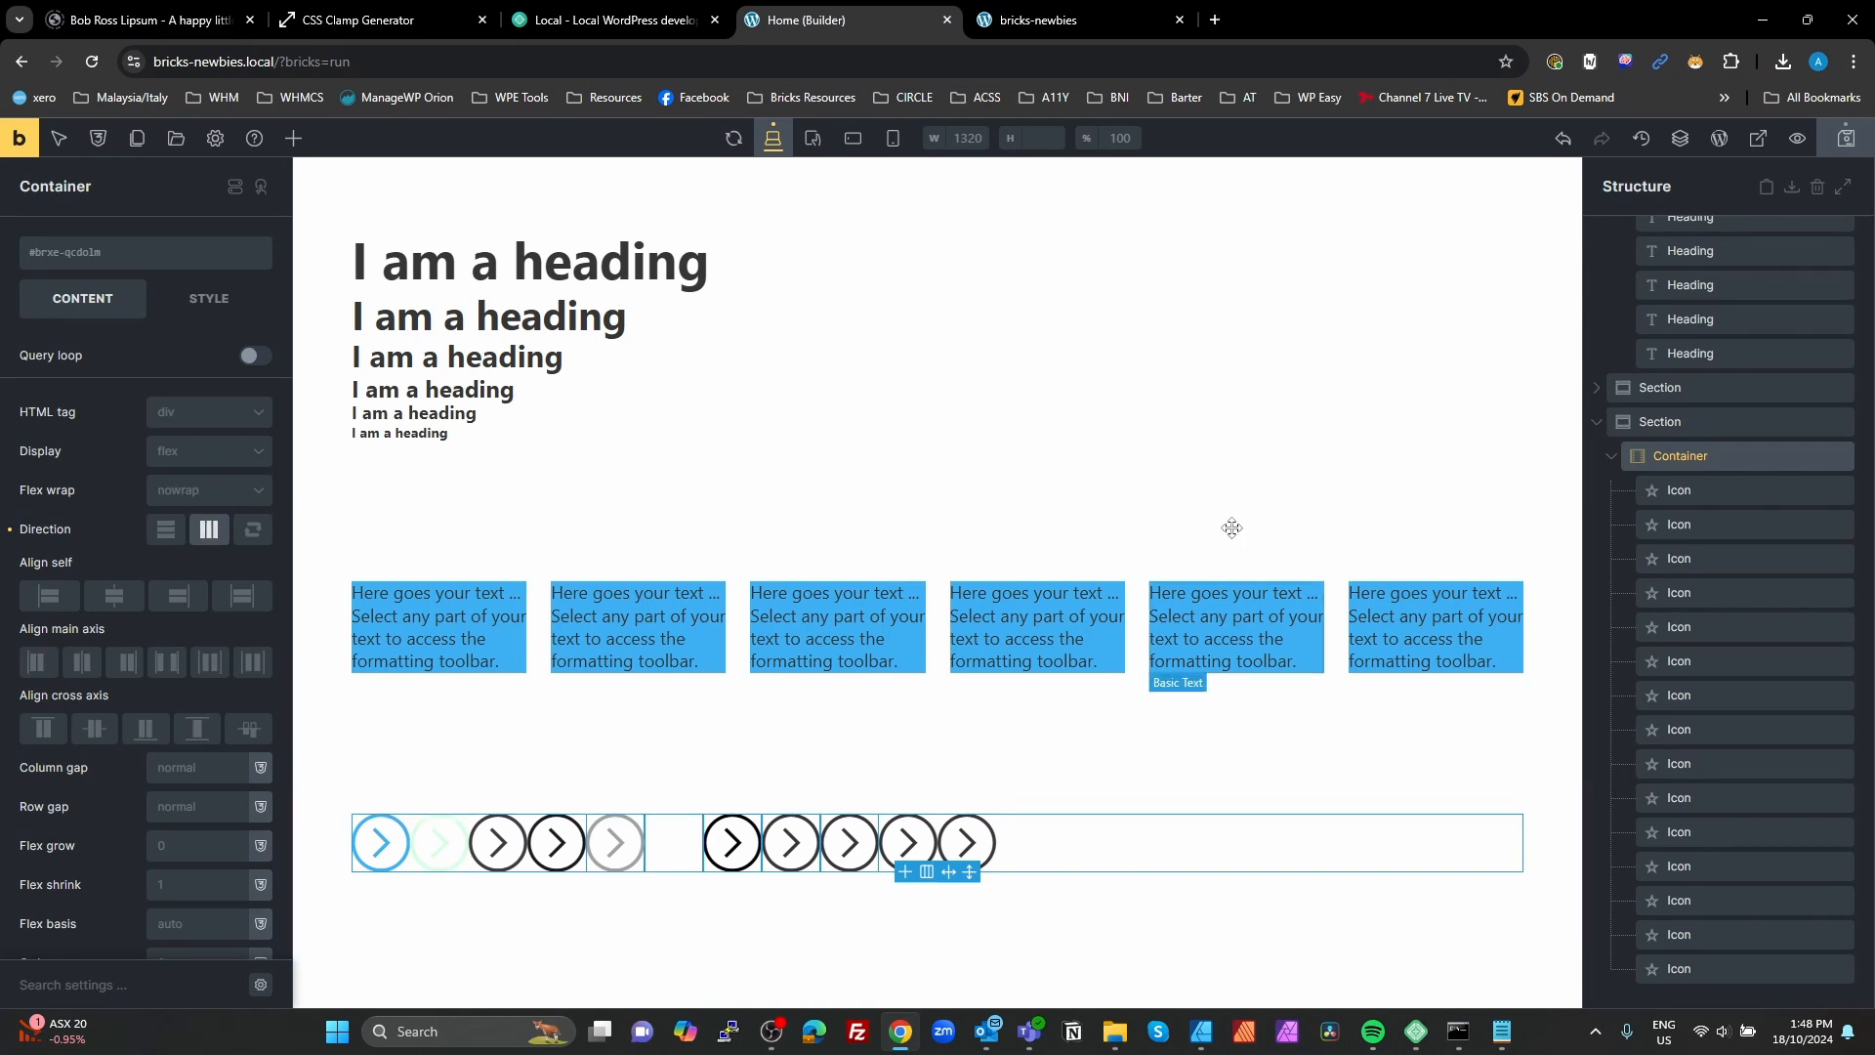
click(1845, 144)
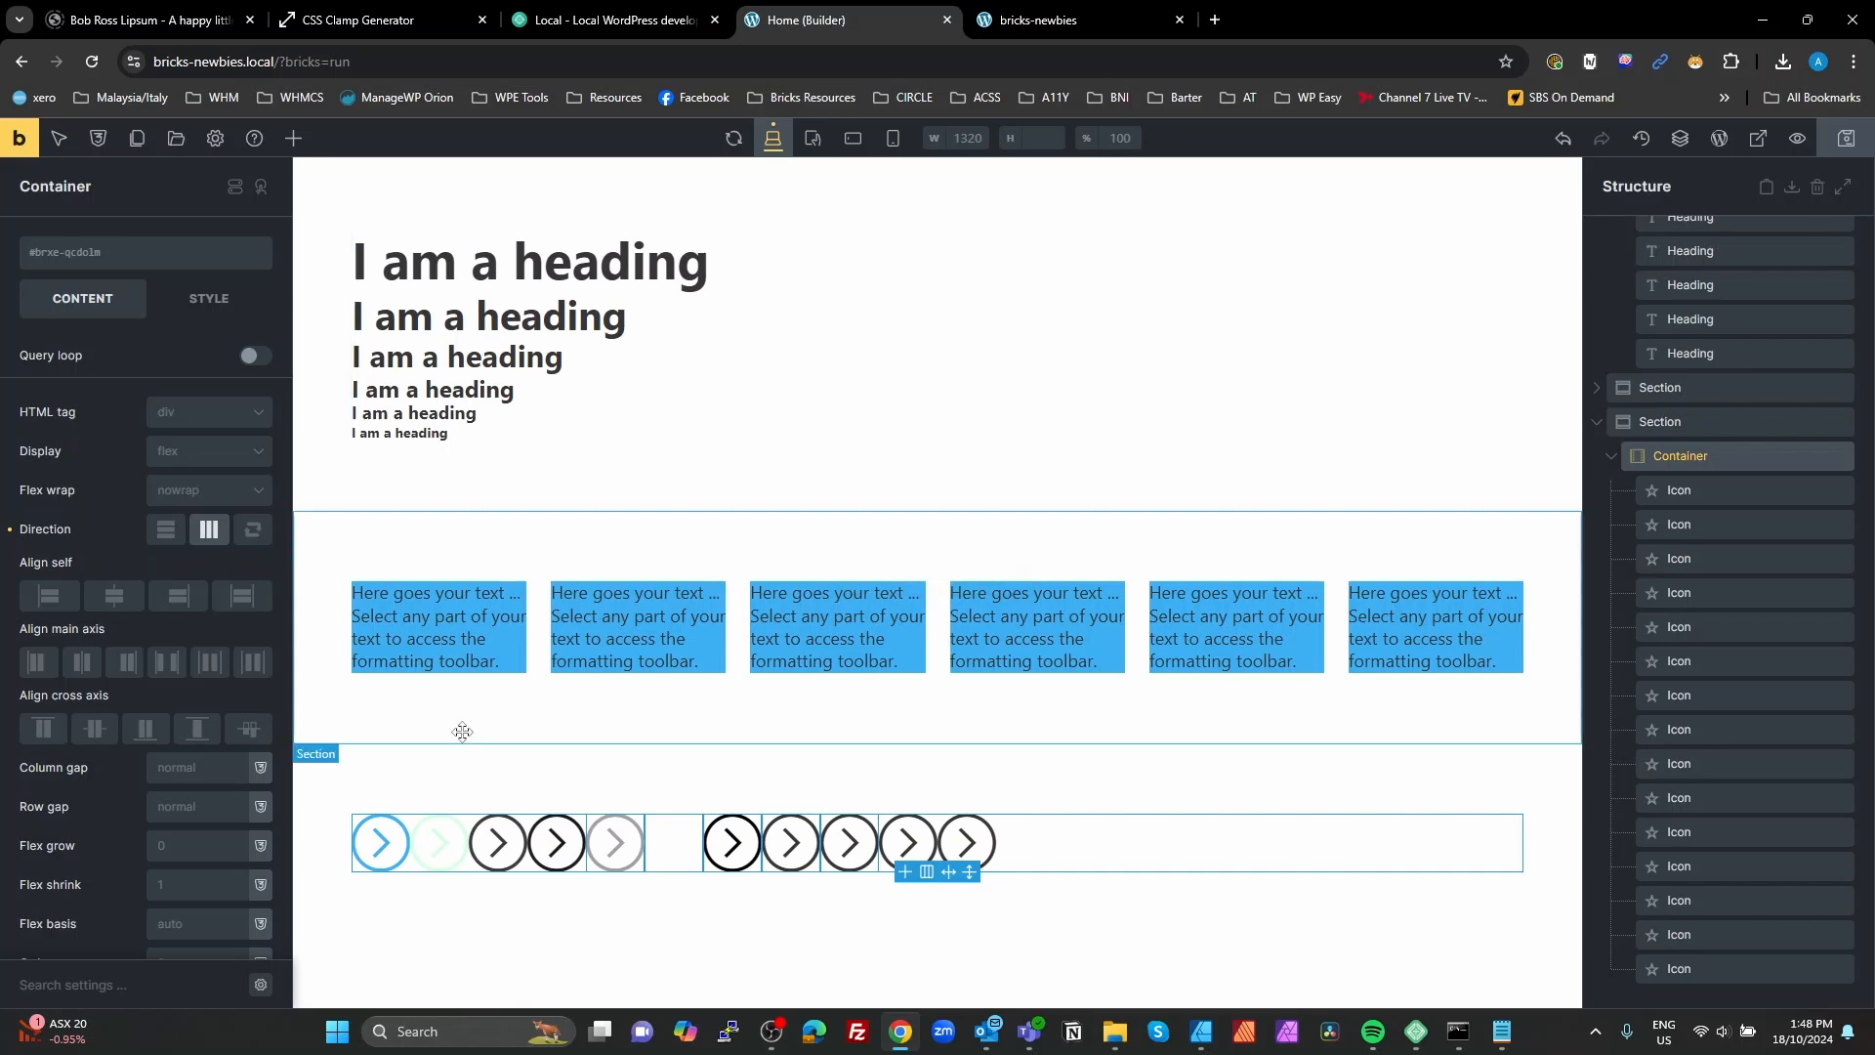
Step: Check the color of the first icon in the row and change the second visible icon's color to dark blue #065184
click(381, 856)
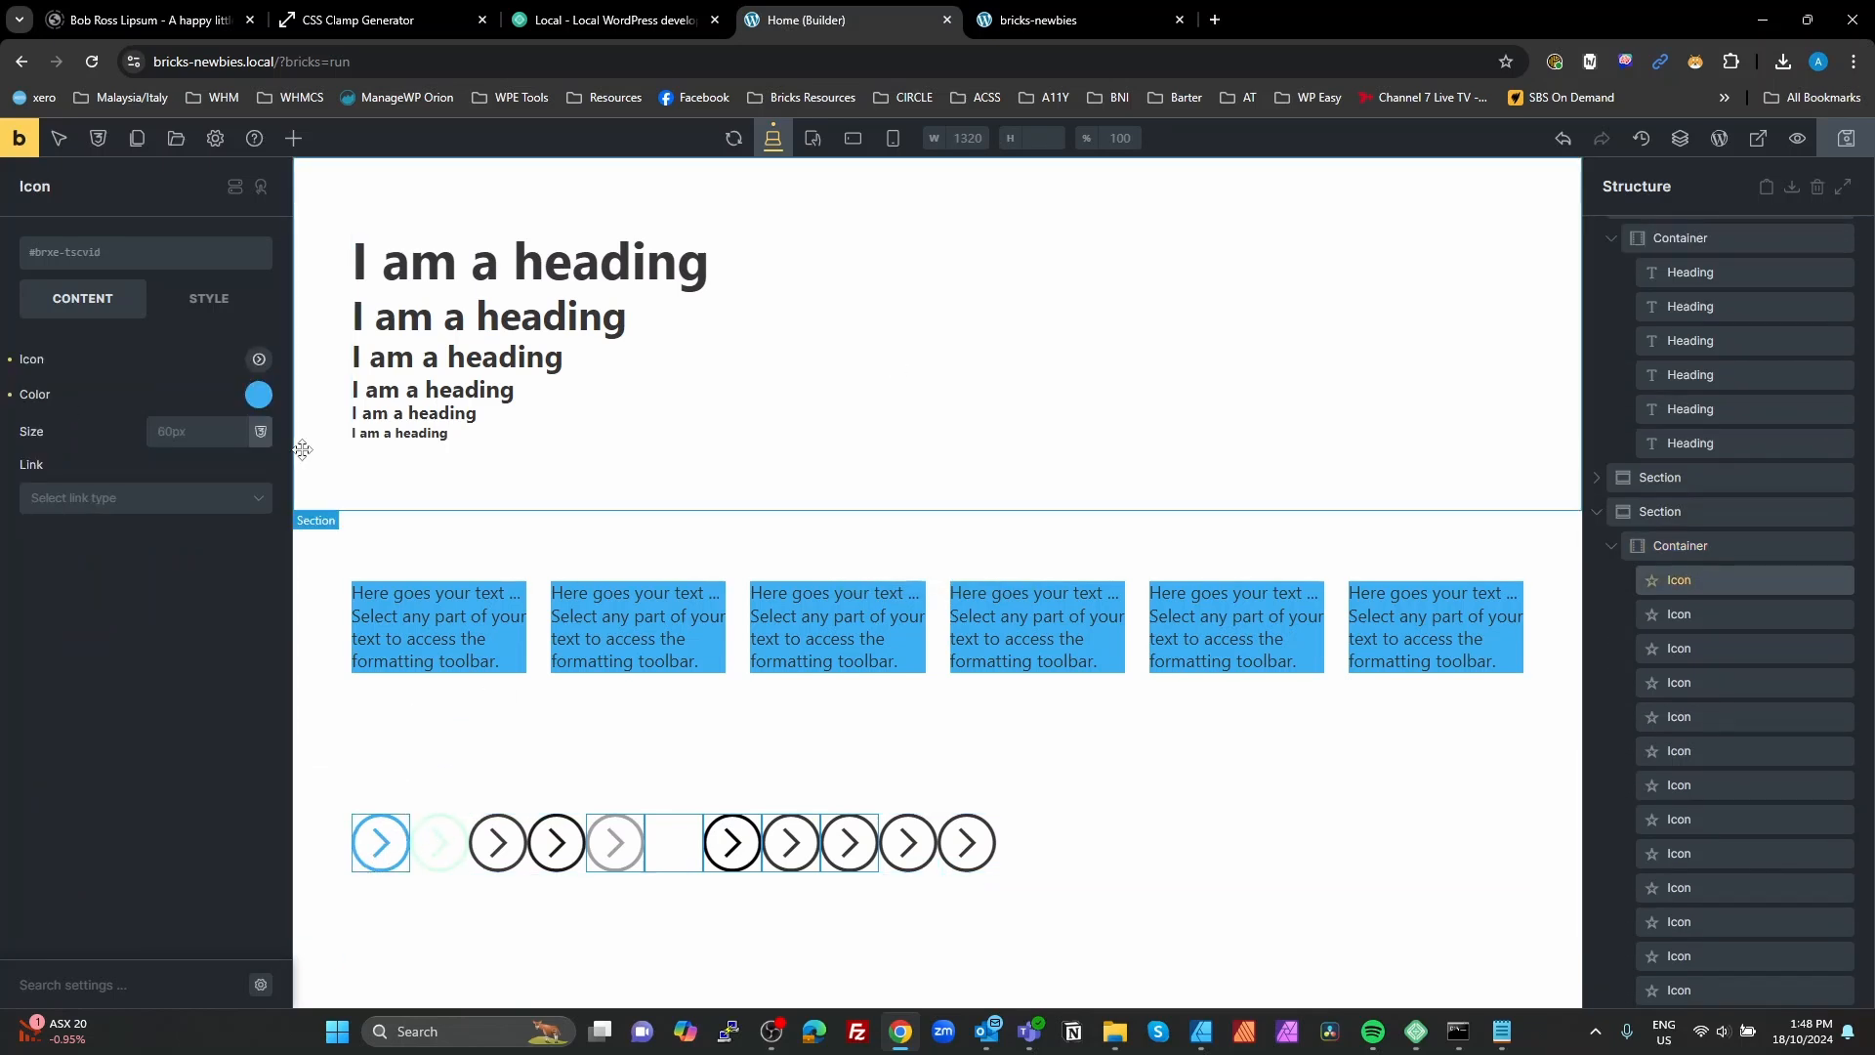
click(259, 397)
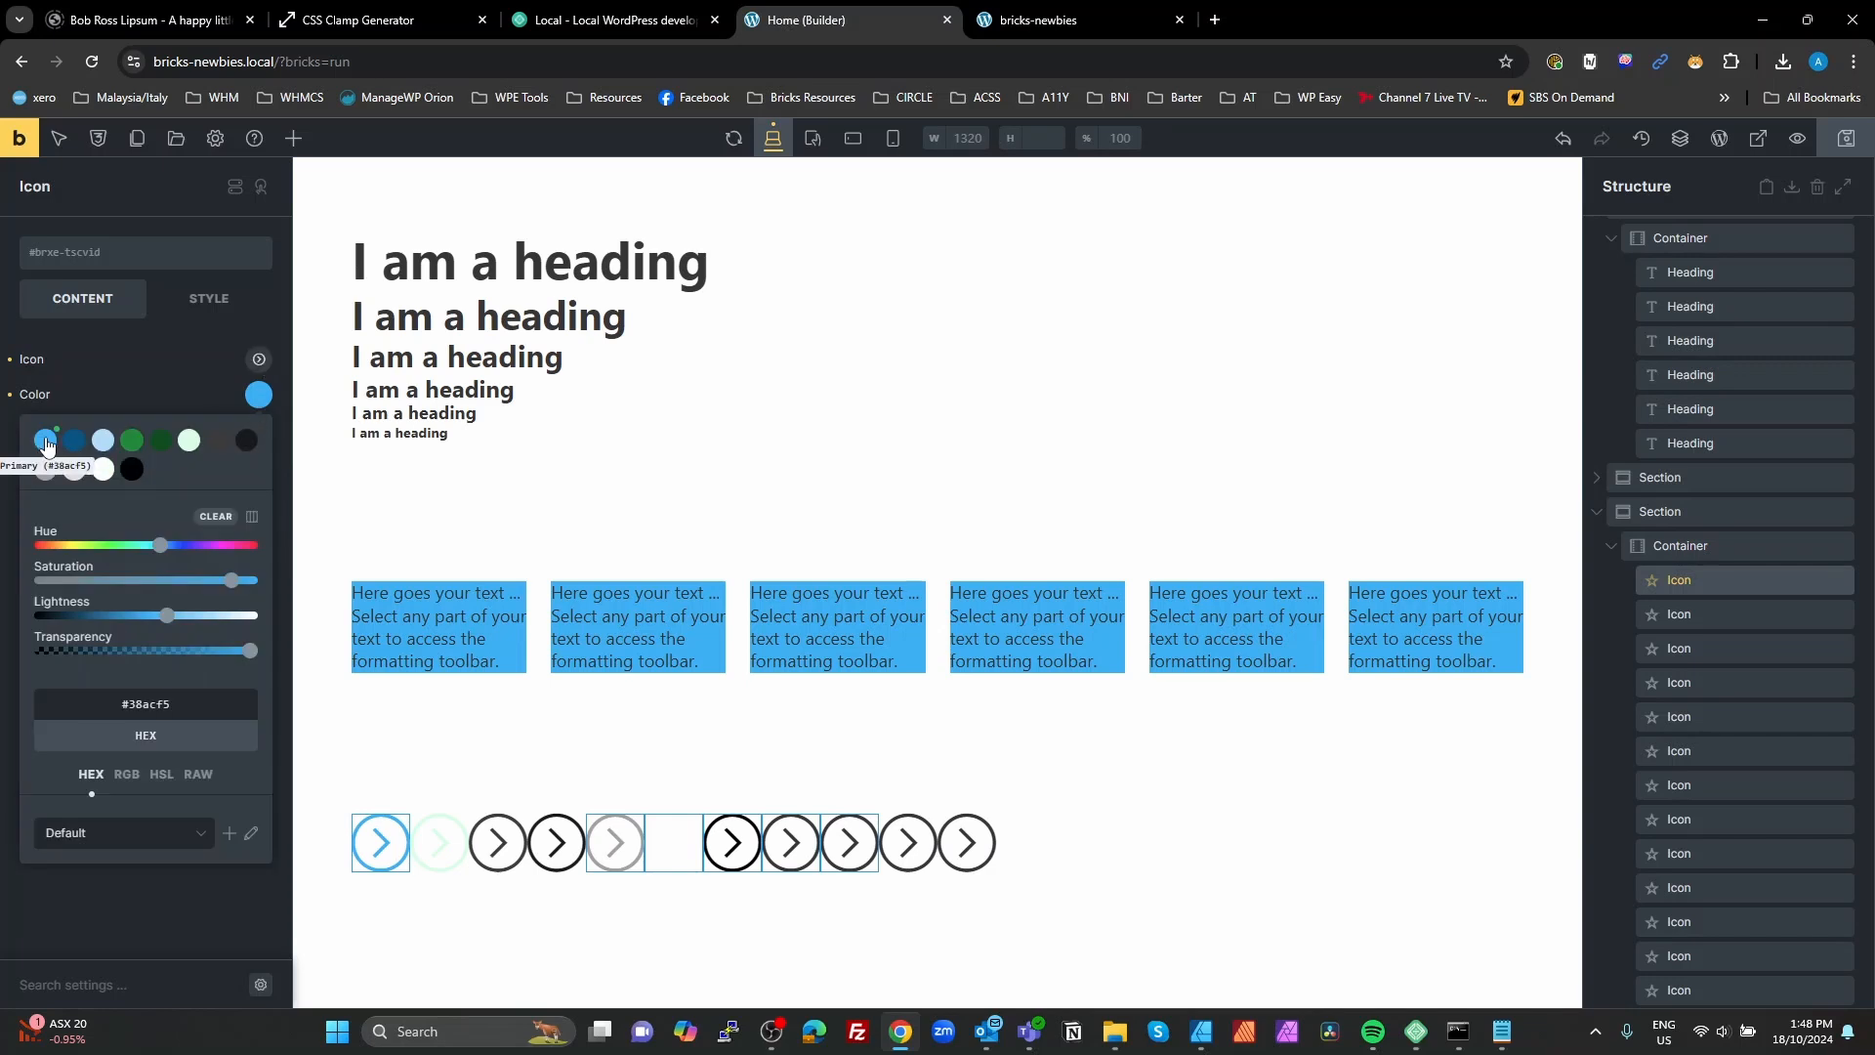
click(444, 840)
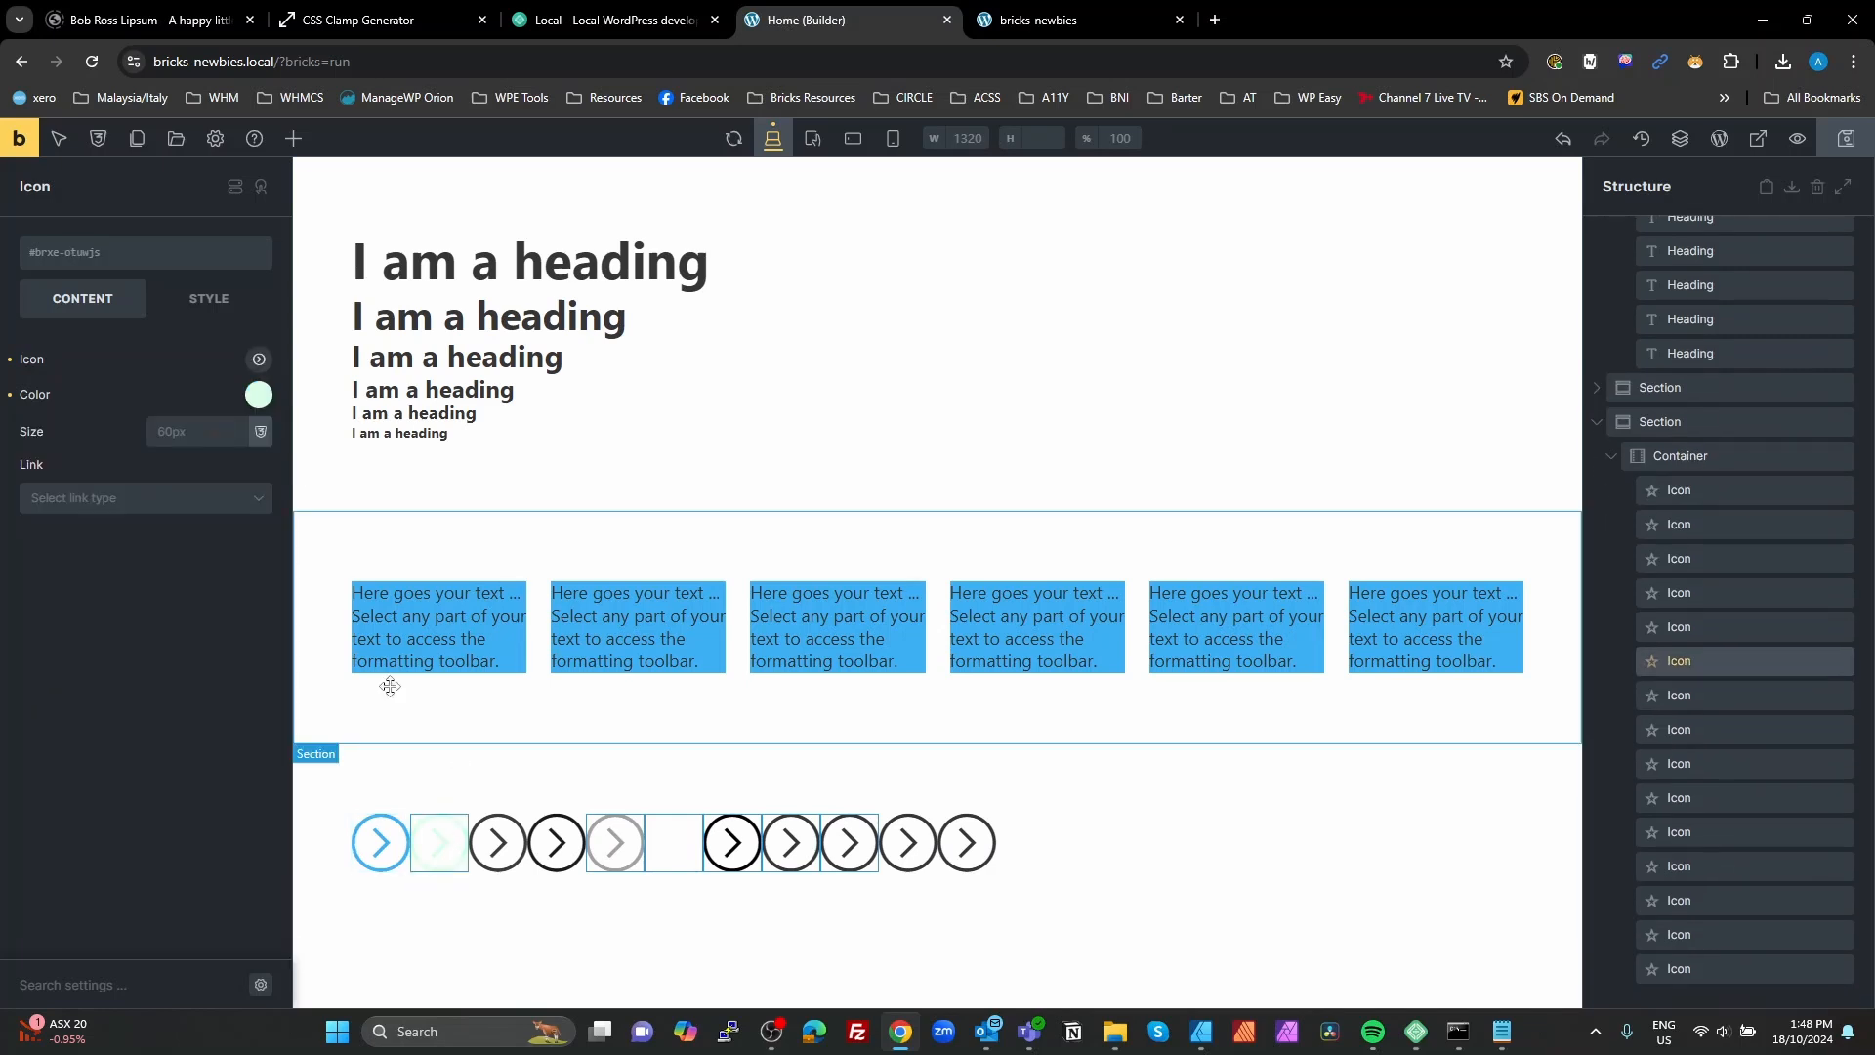
click(257, 397)
click(176, 390)
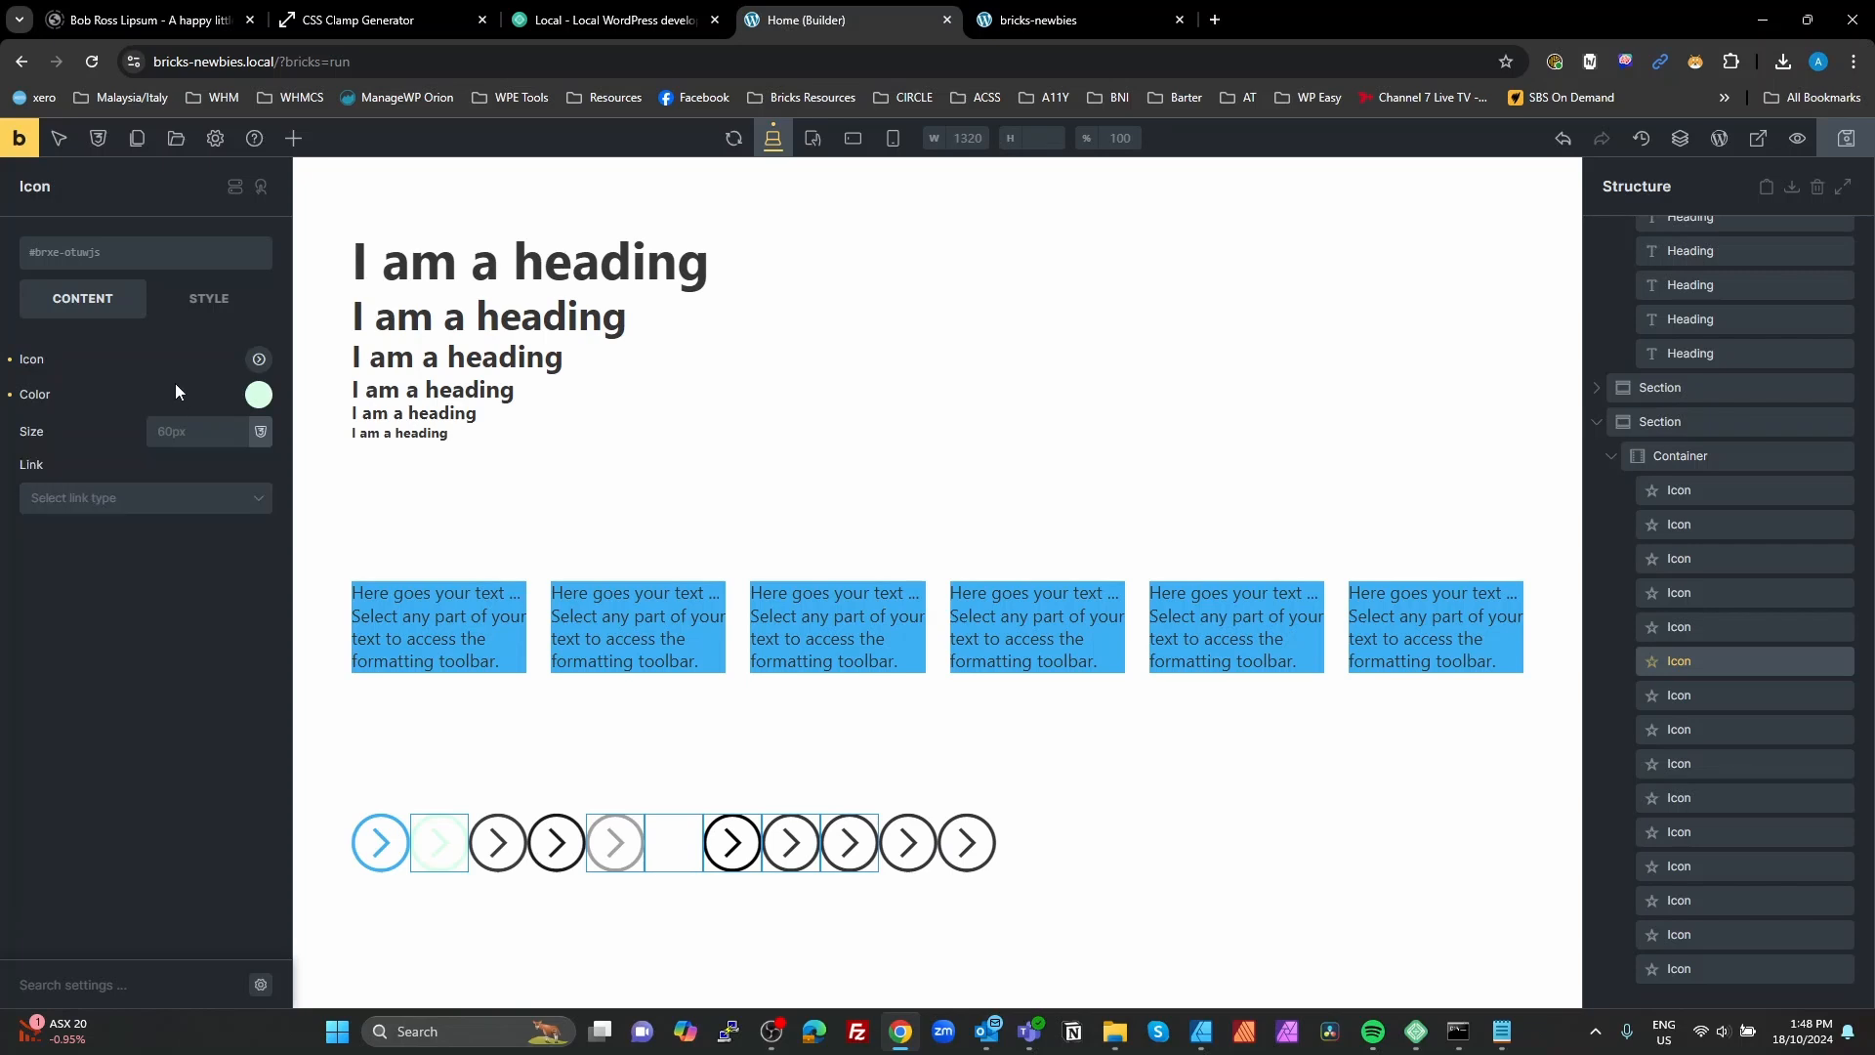
click(259, 392)
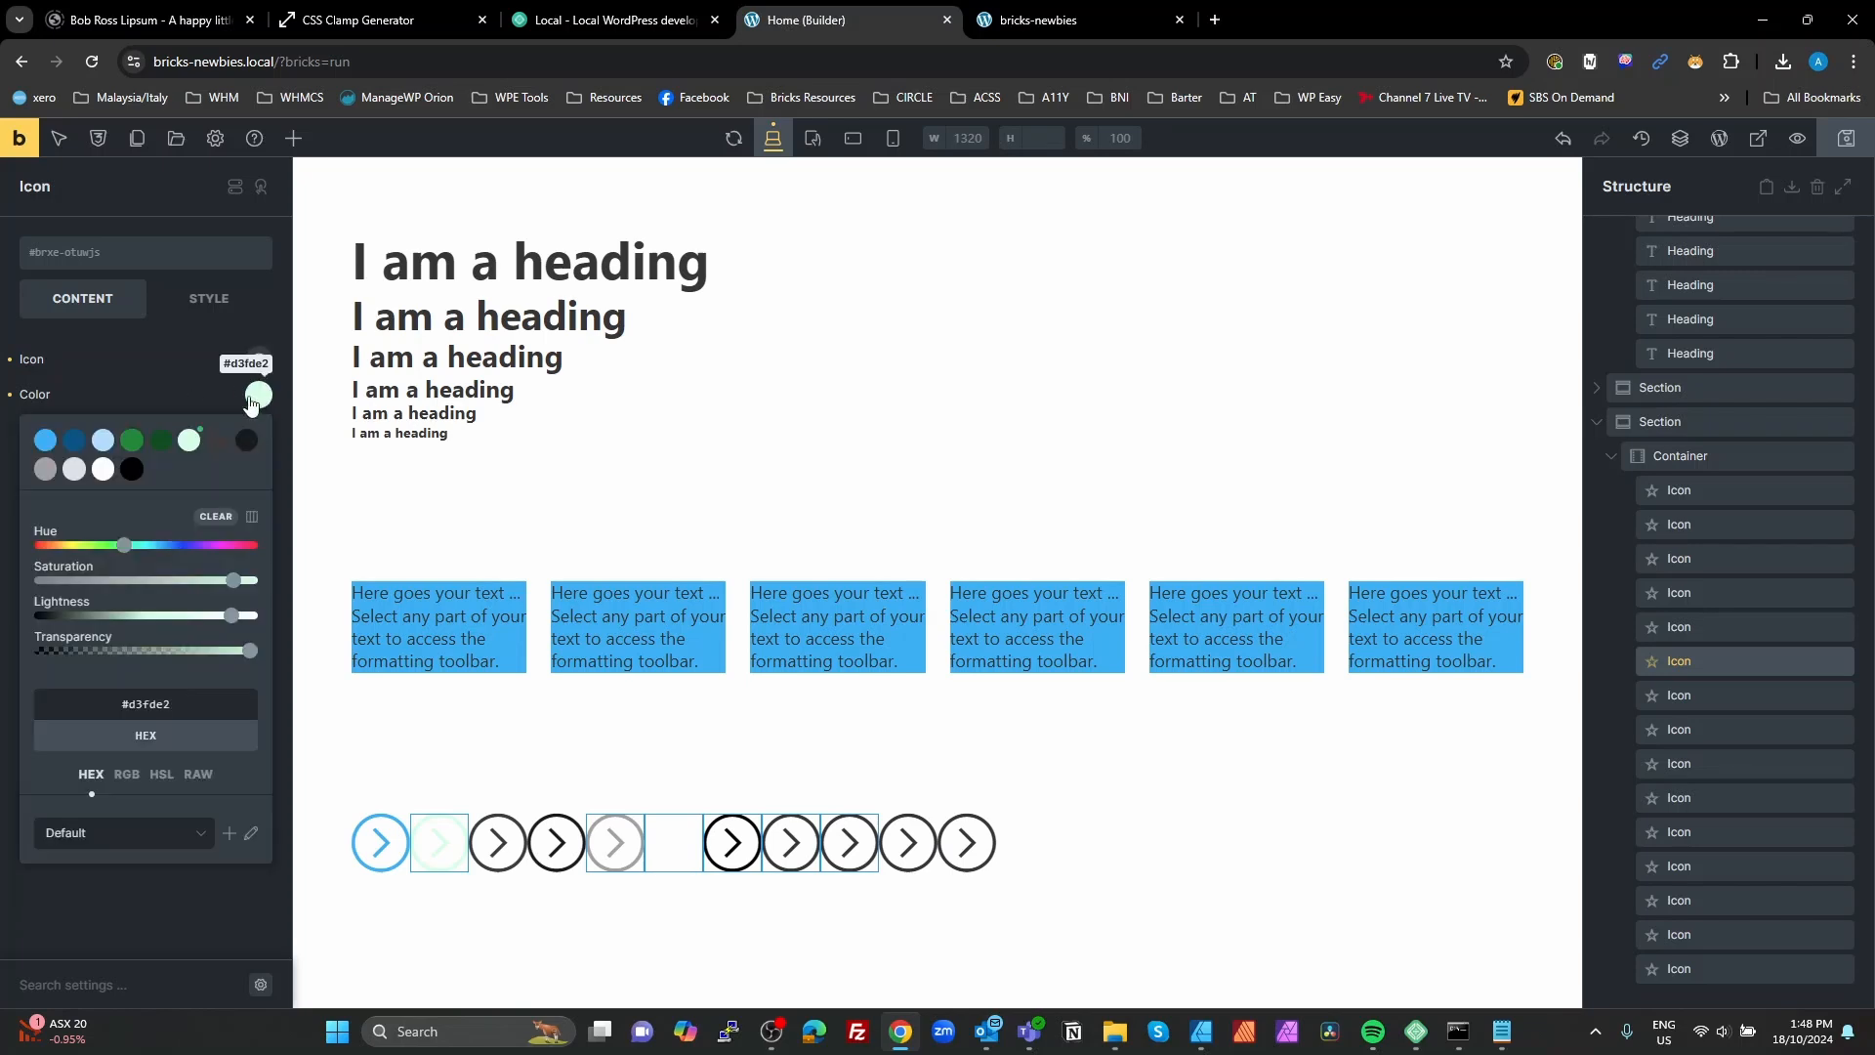
click(75, 440)
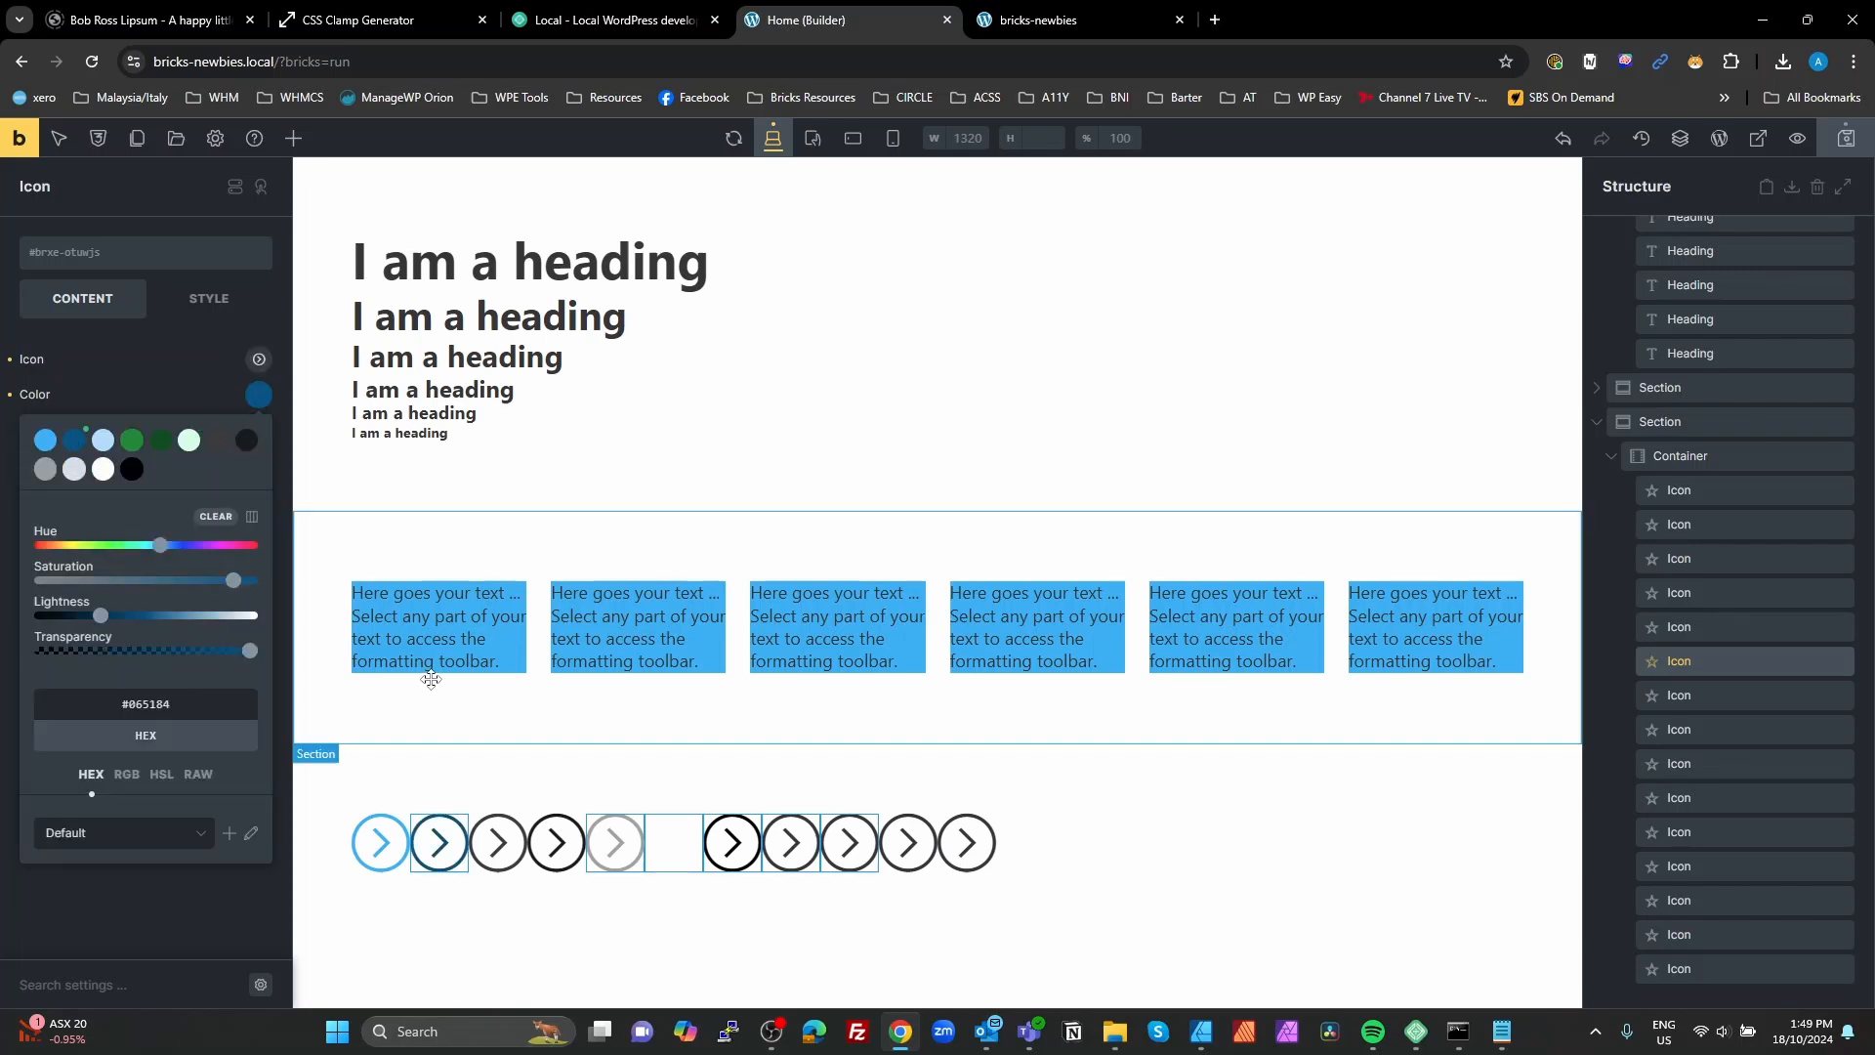
Step: Set the third visible icon in the row to light blue #b1dcfc and the fourth to the mid-green palette color
click(496, 842)
click(257, 396)
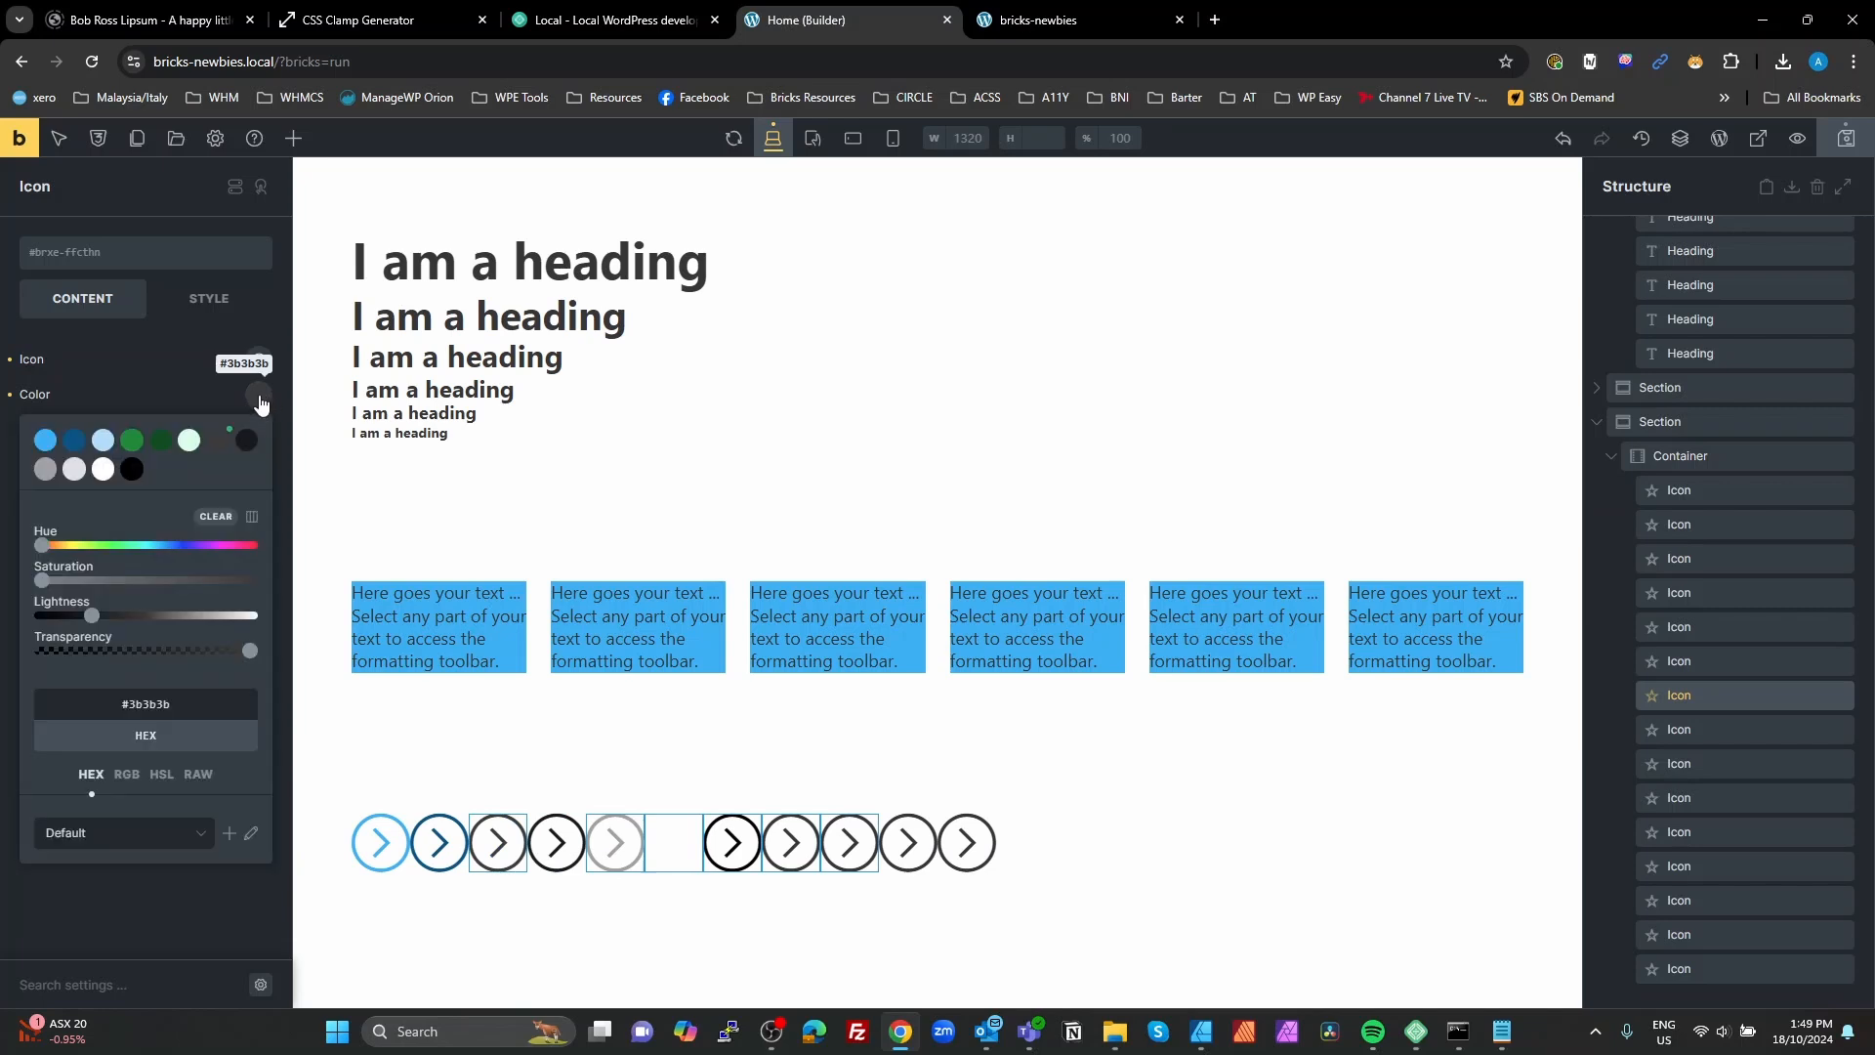
click(102, 440)
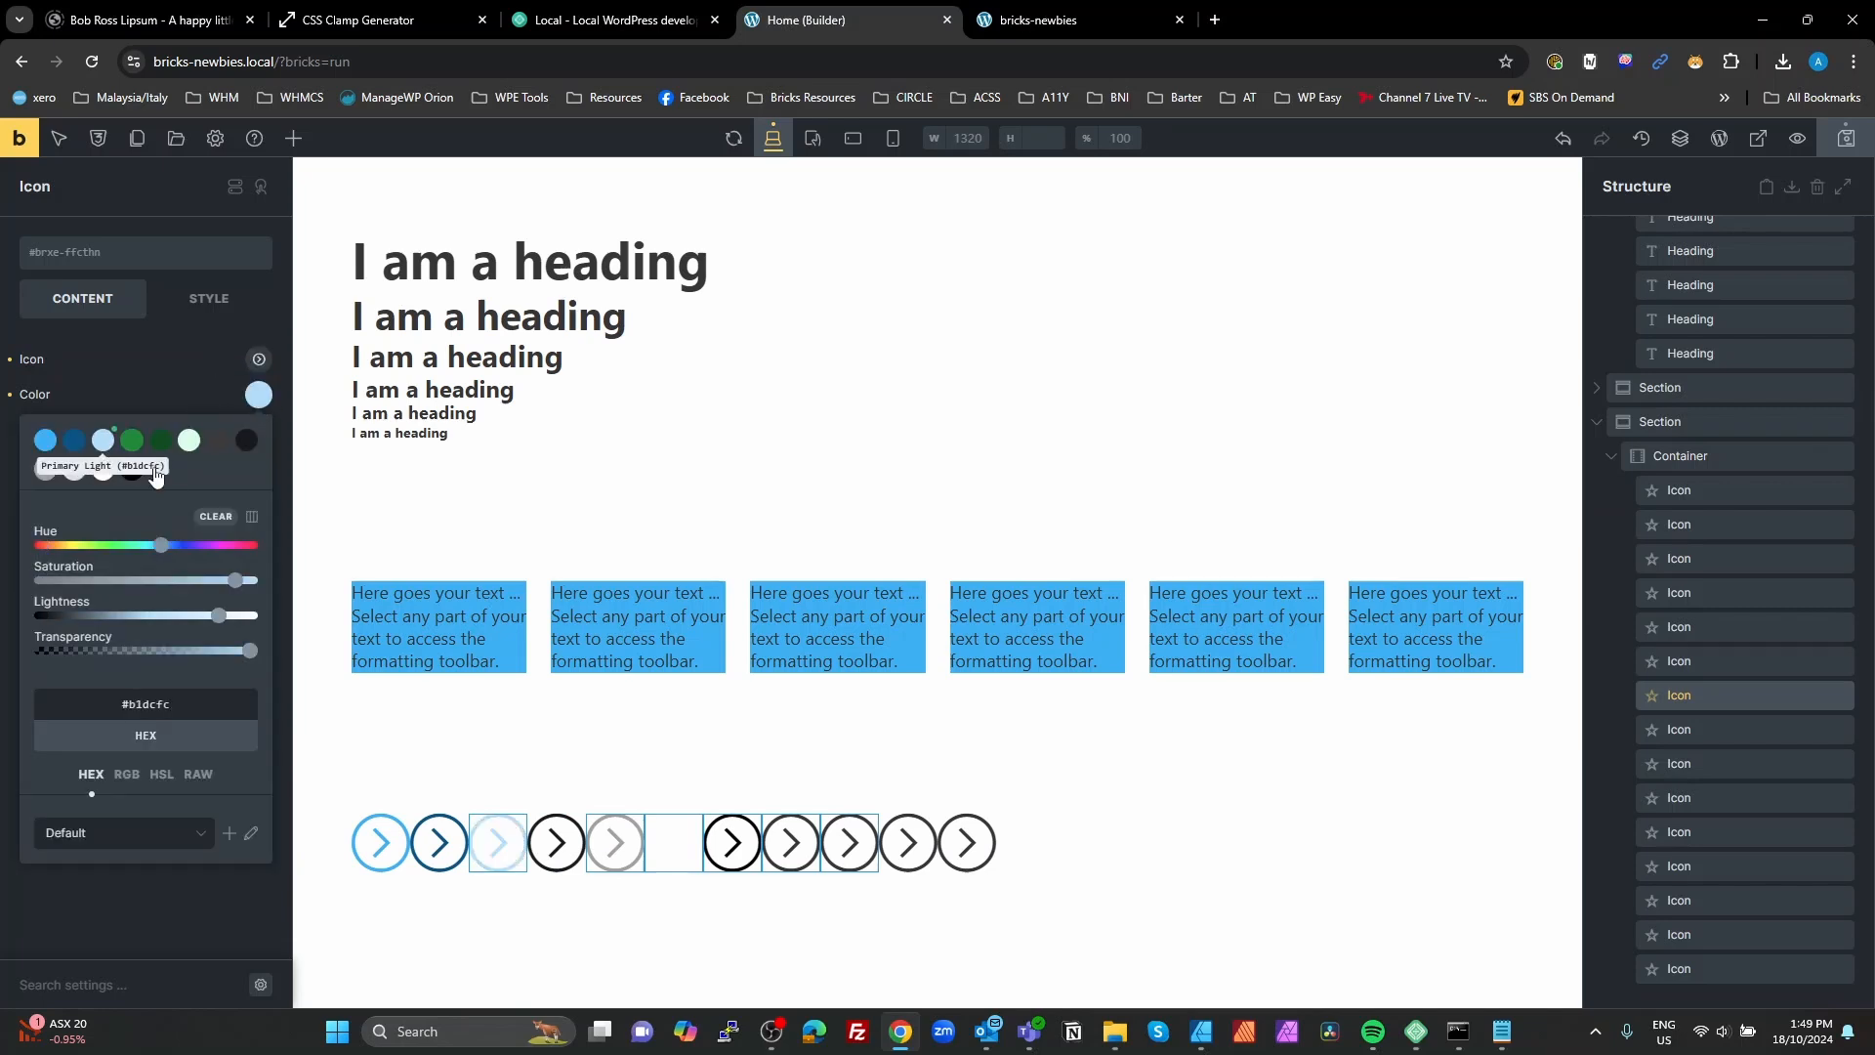
click(556, 842)
click(258, 394)
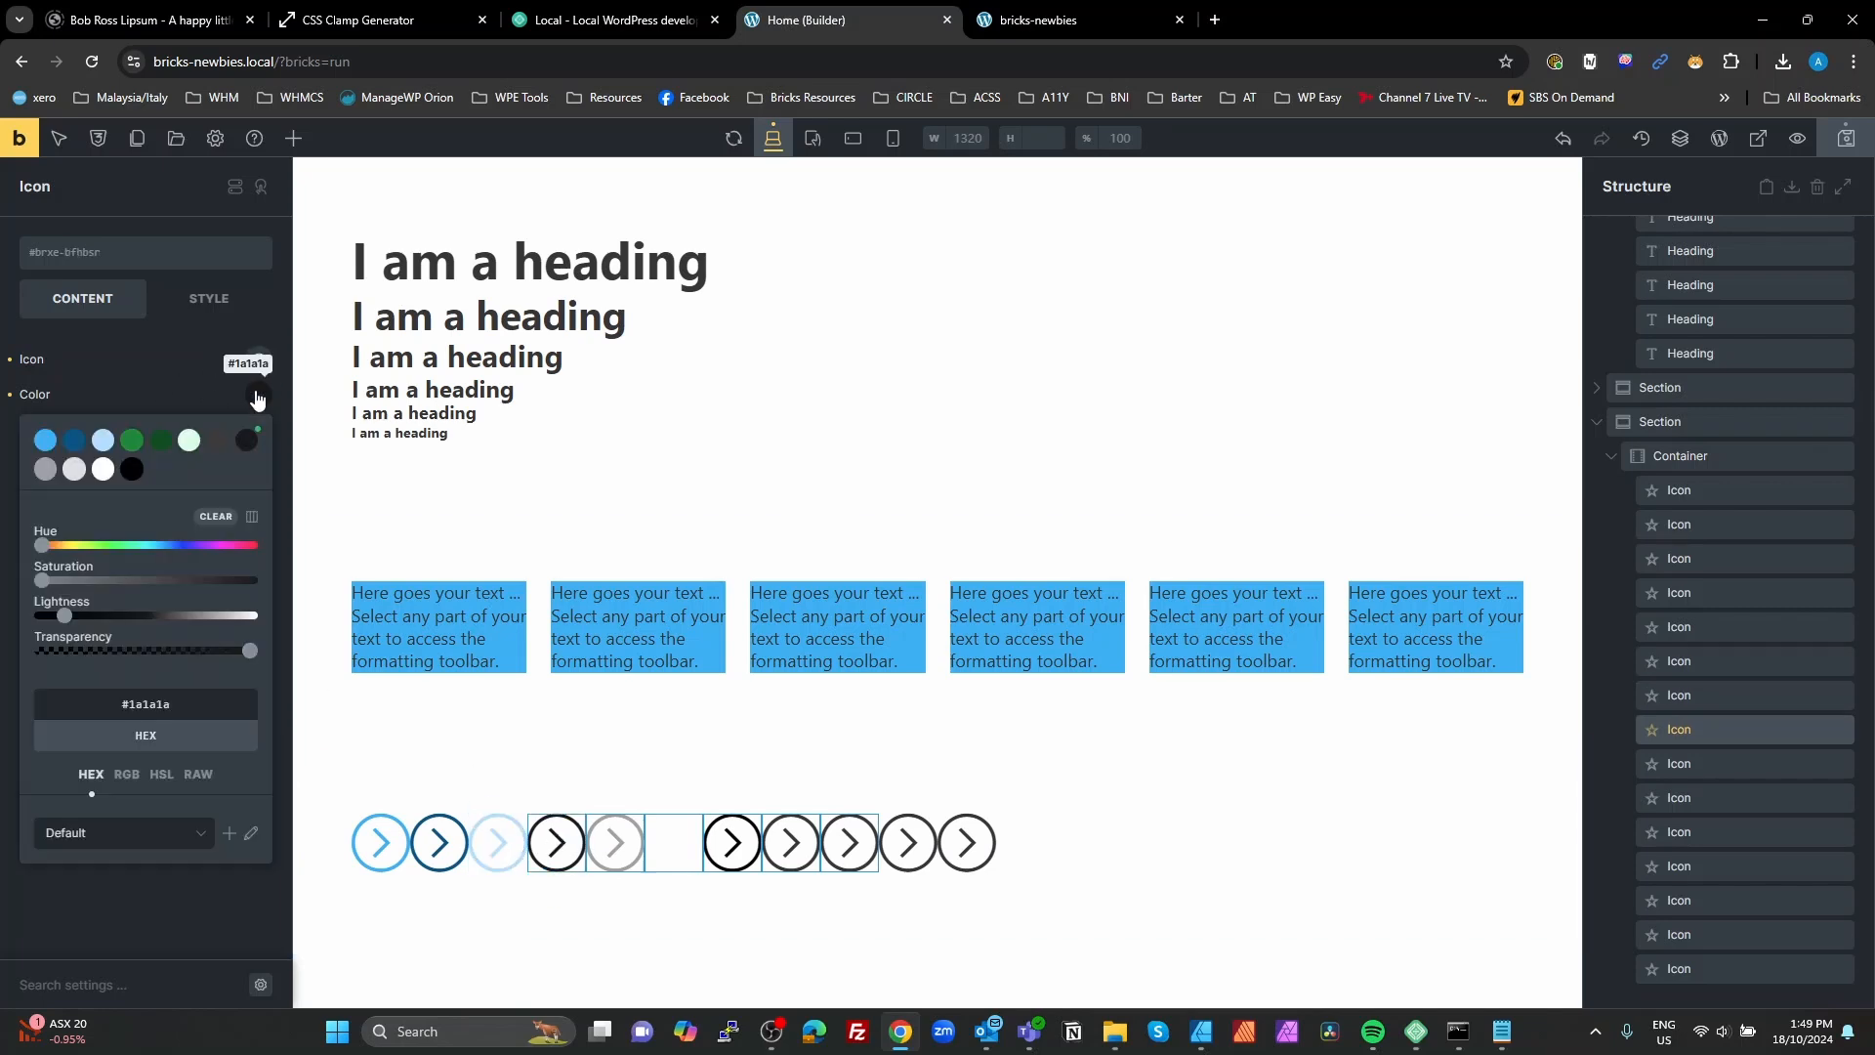
click(132, 440)
Step: Set the fifth visible icon to Secondary Dark #034e1e and the sixth, white icon to Secondary Light #d3fde2
click(670, 840)
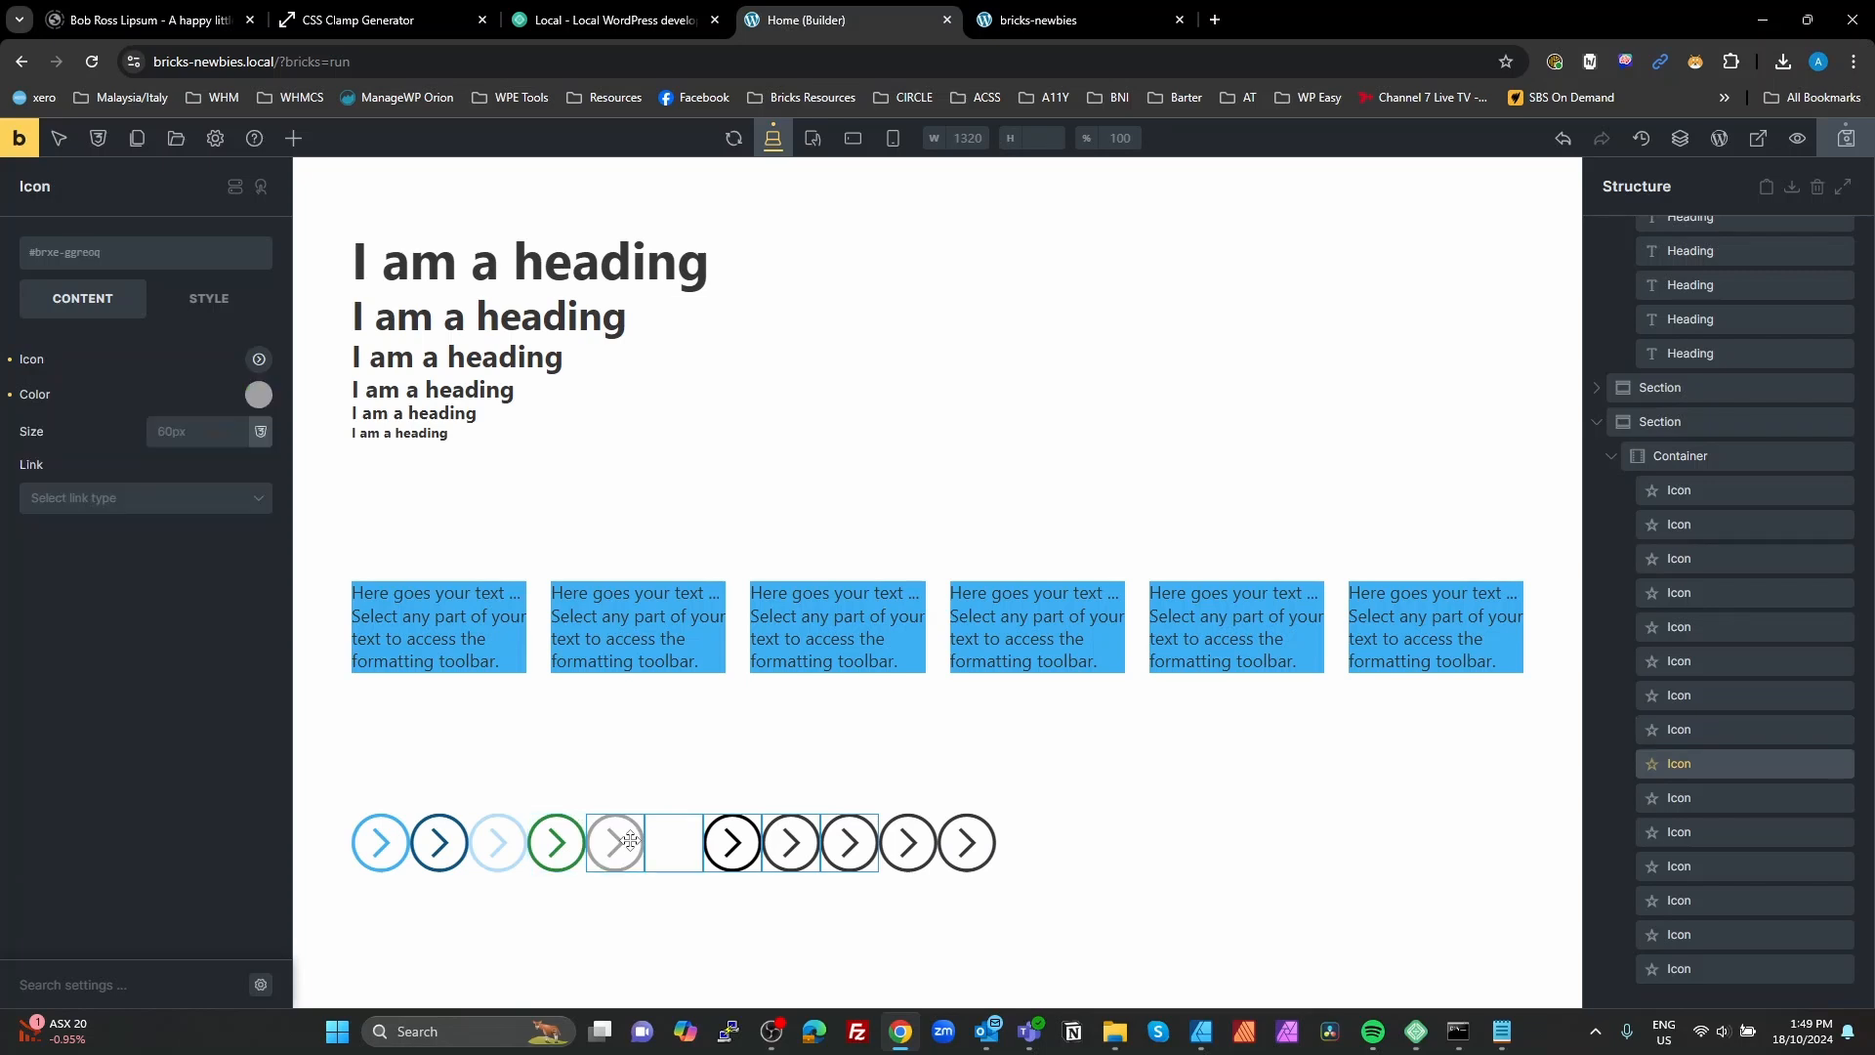
click(258, 395)
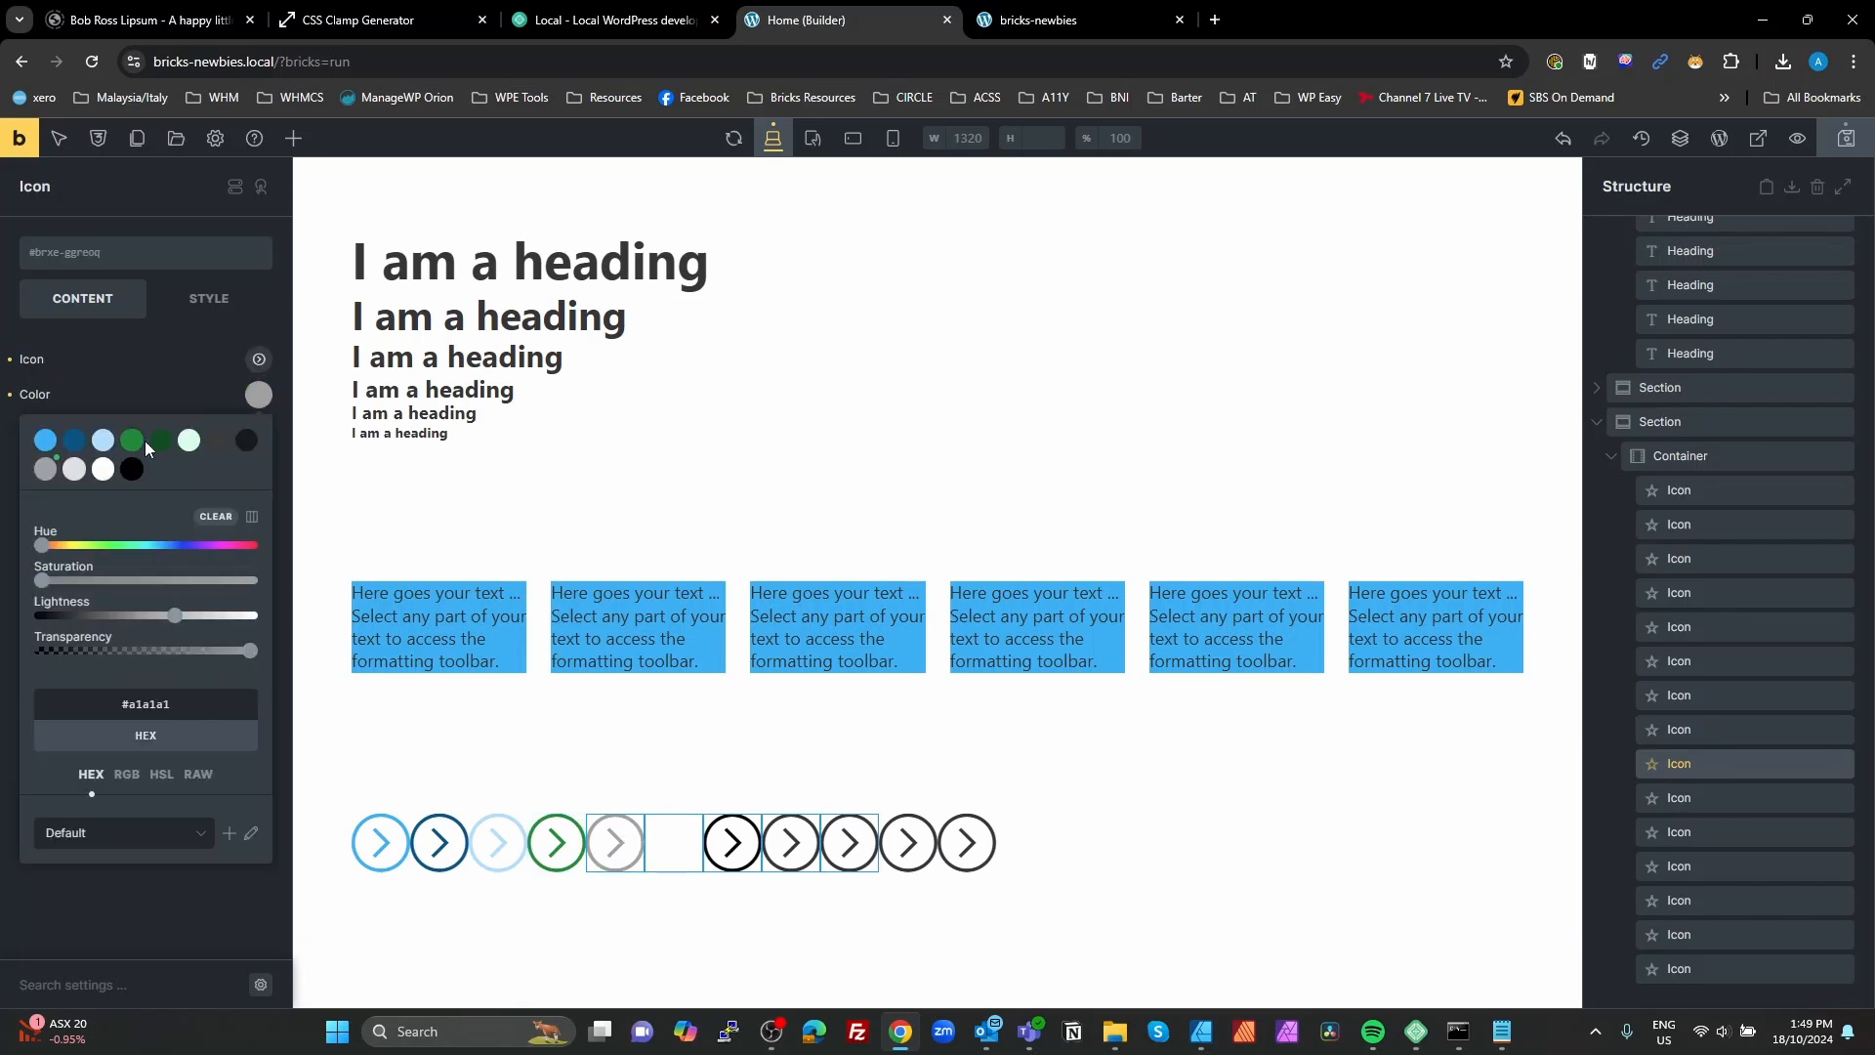
click(161, 440)
click(667, 839)
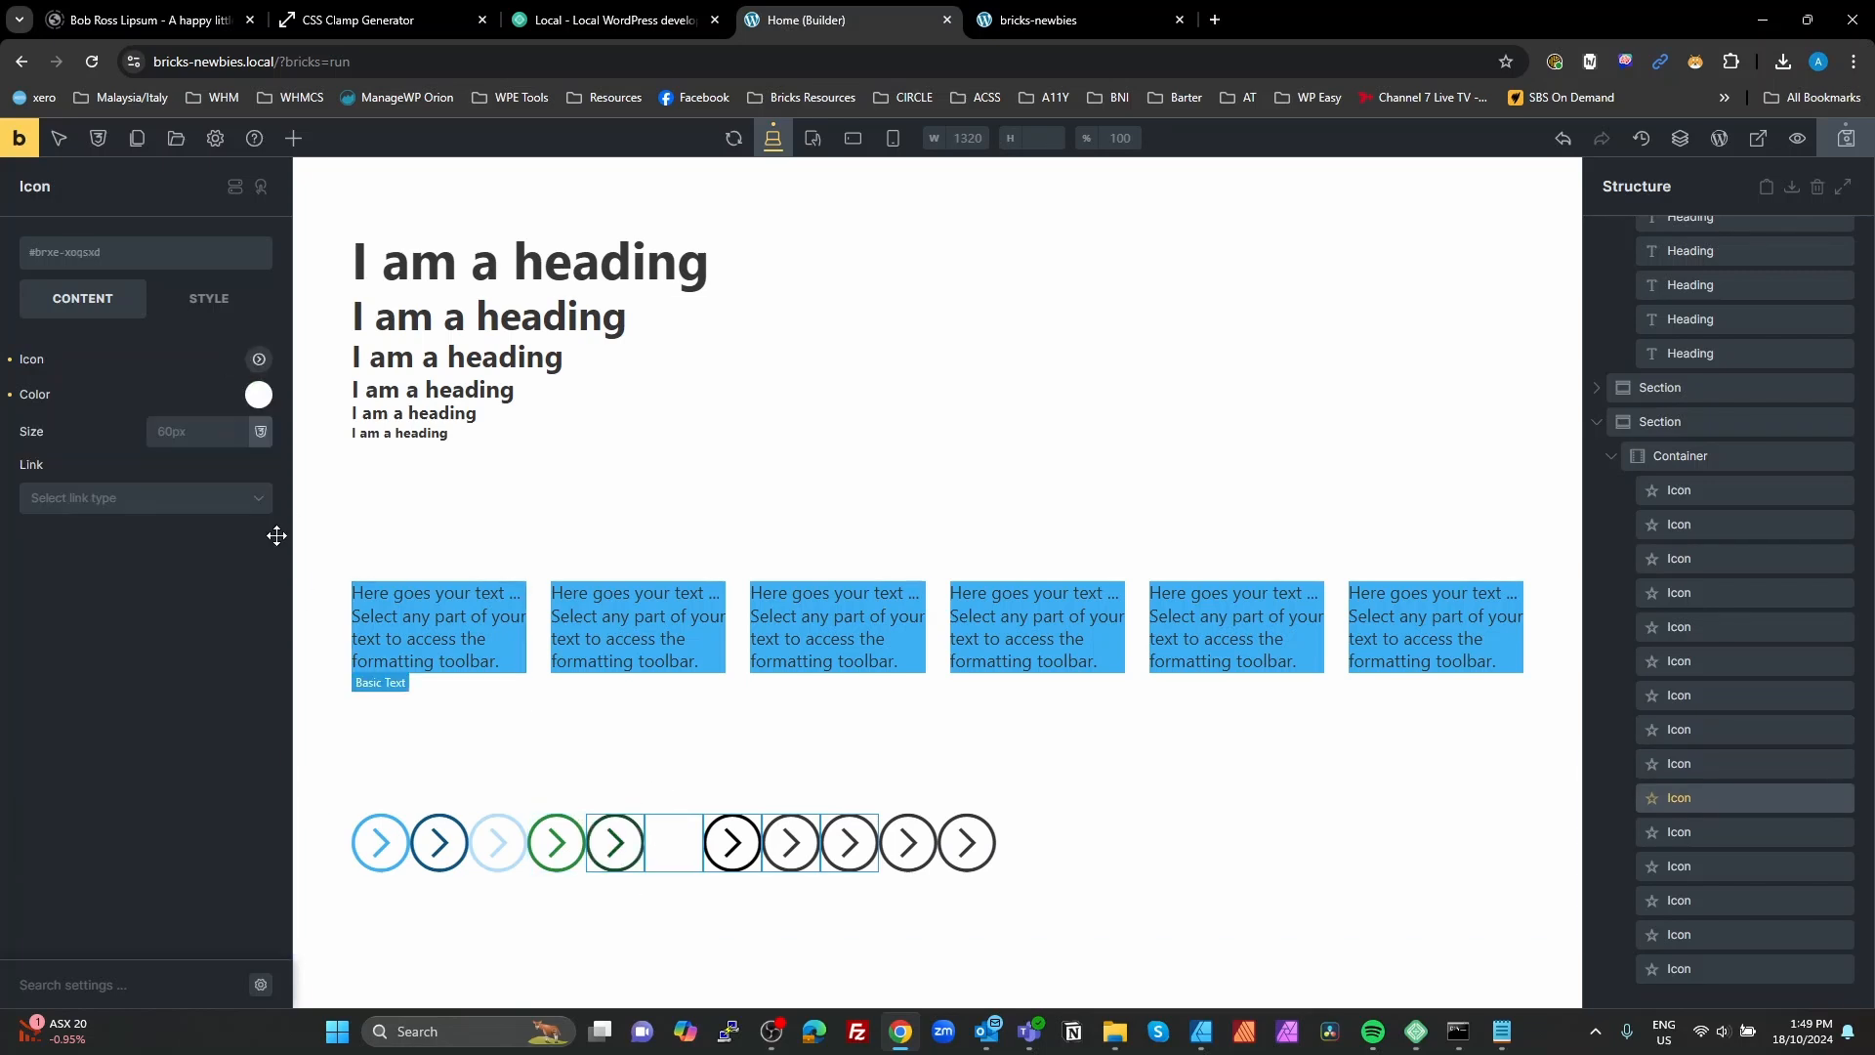
click(259, 396)
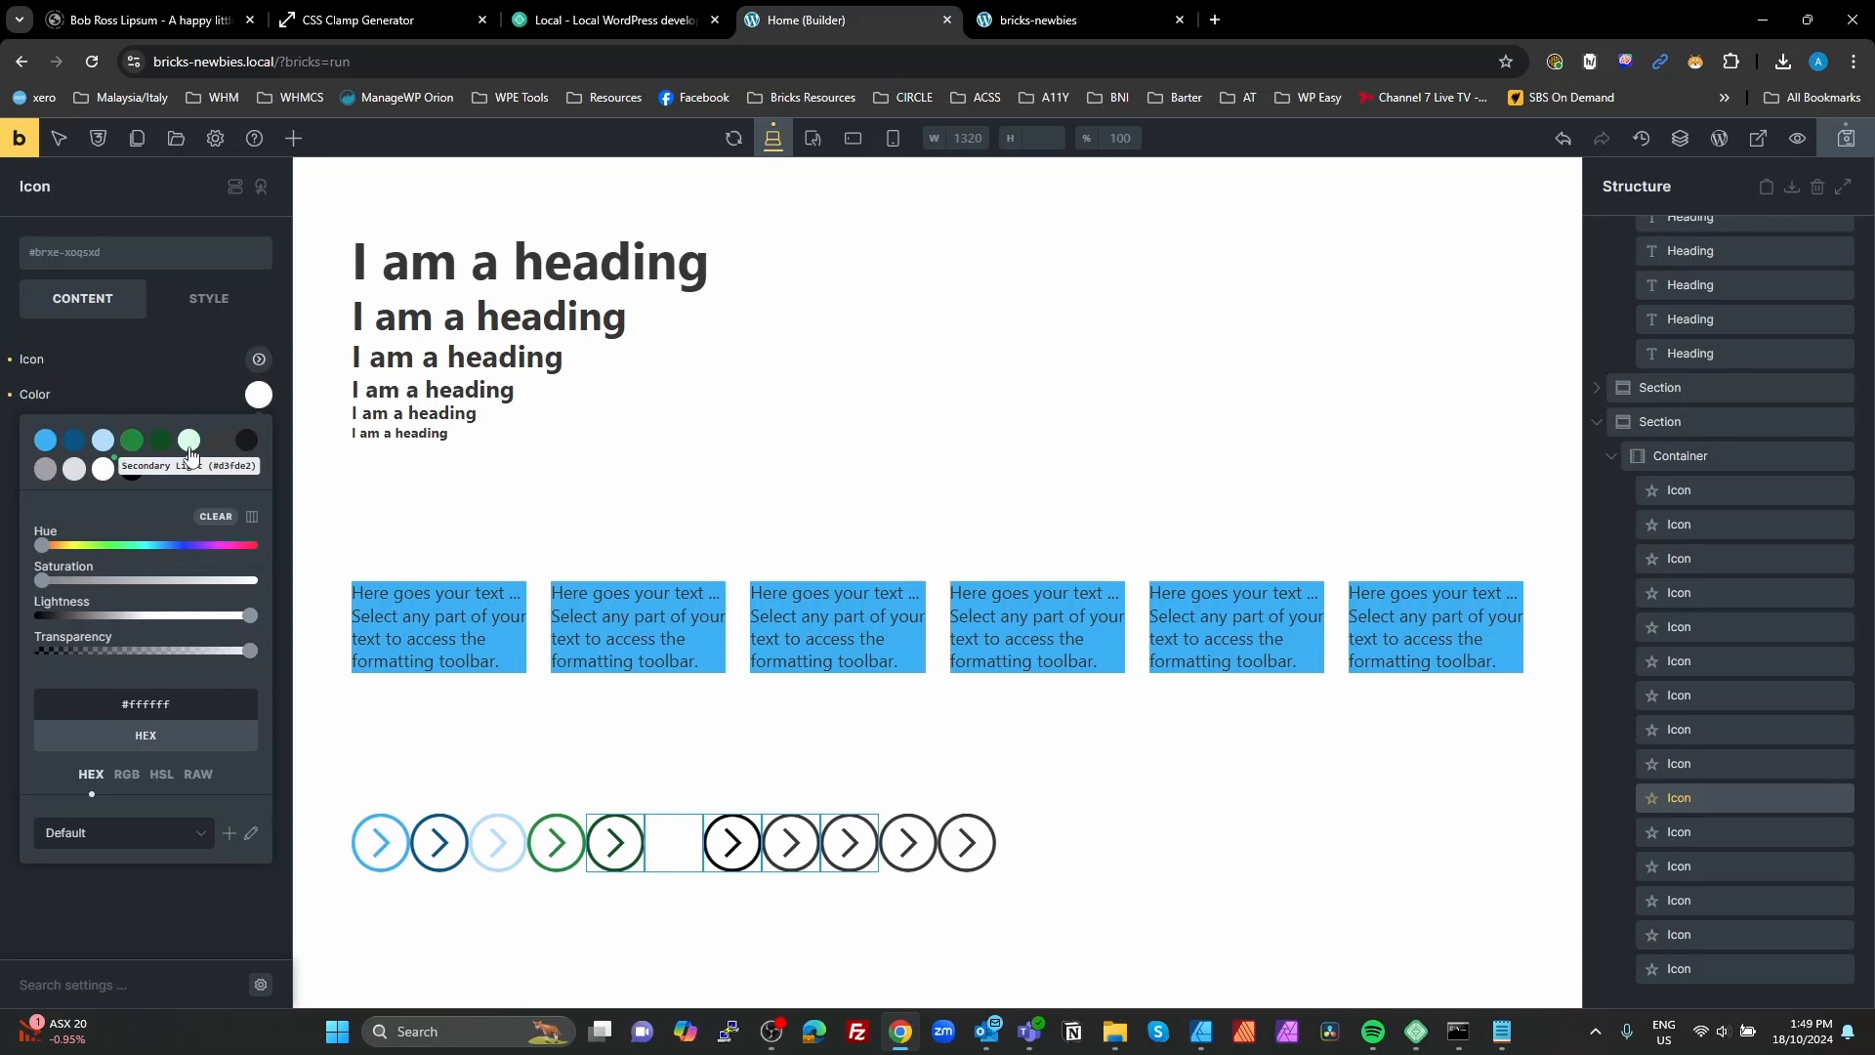
click(189, 444)
Step: Set the seventh visible icon's color to the Neutral palette color #3b3b3b
click(727, 849)
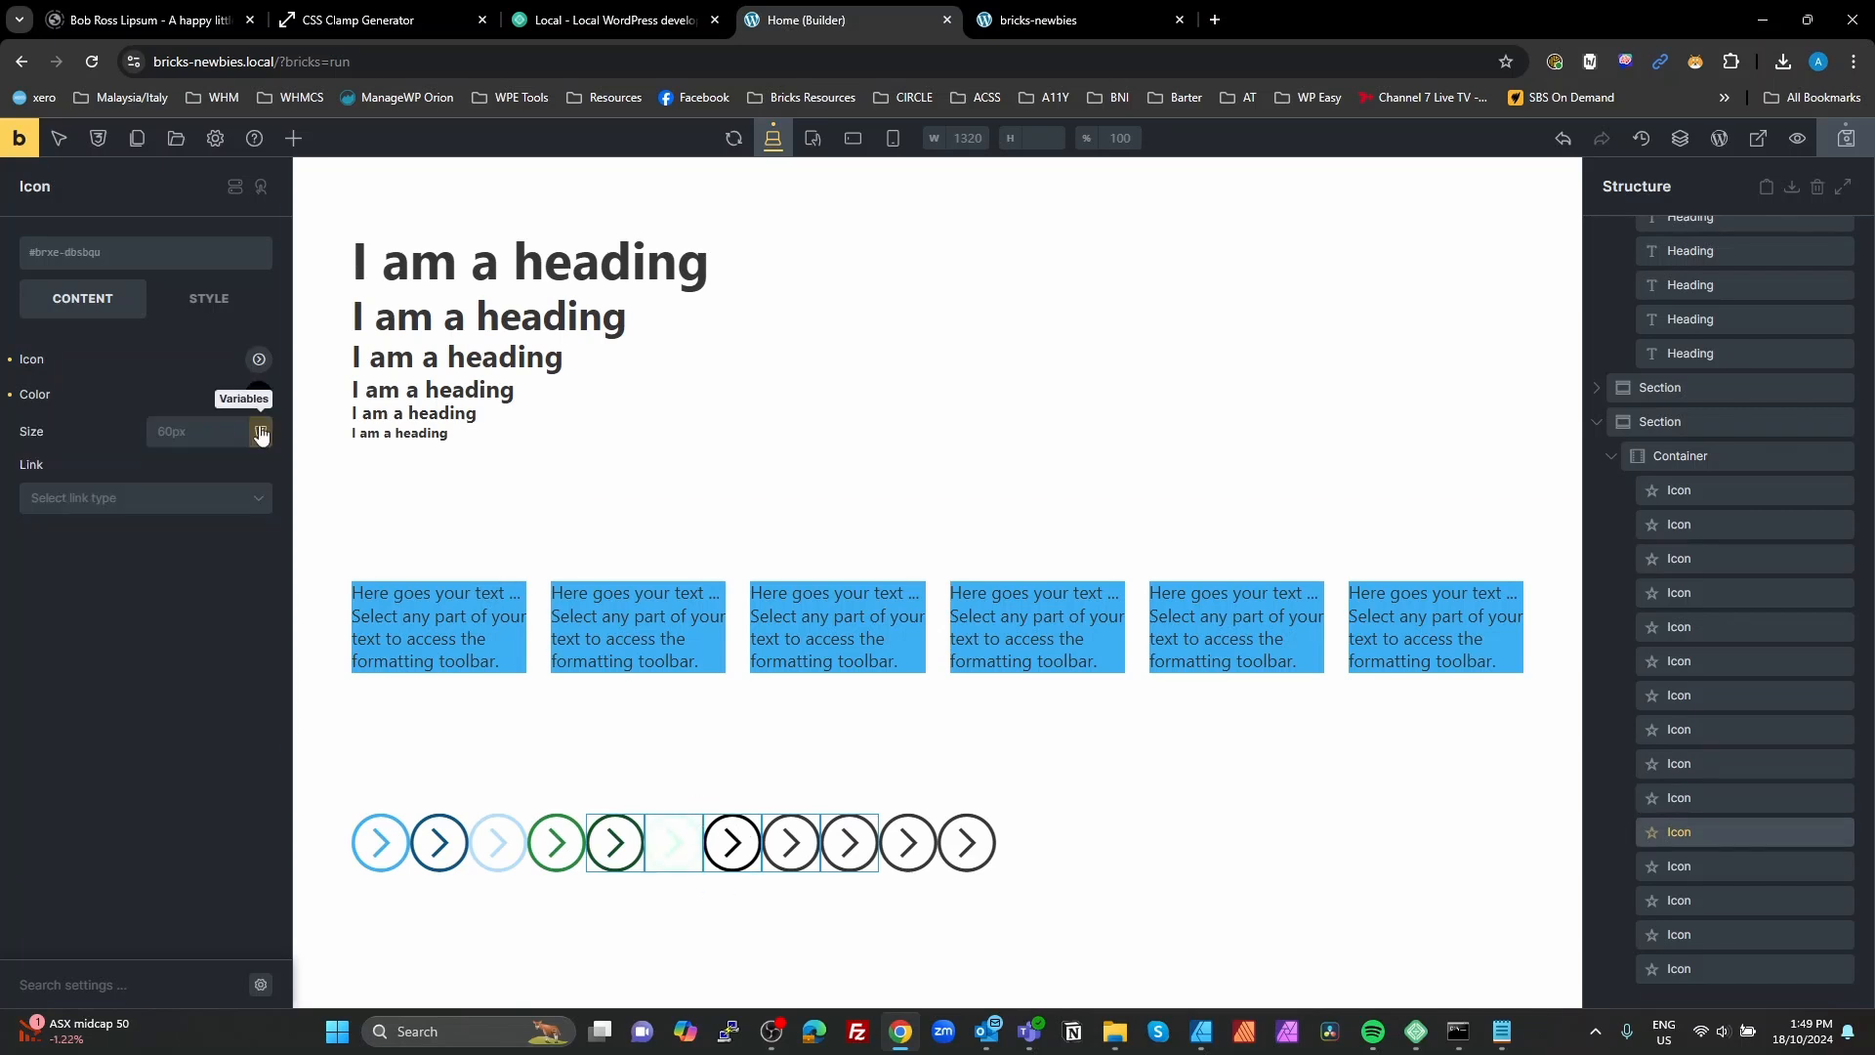
click(256, 396)
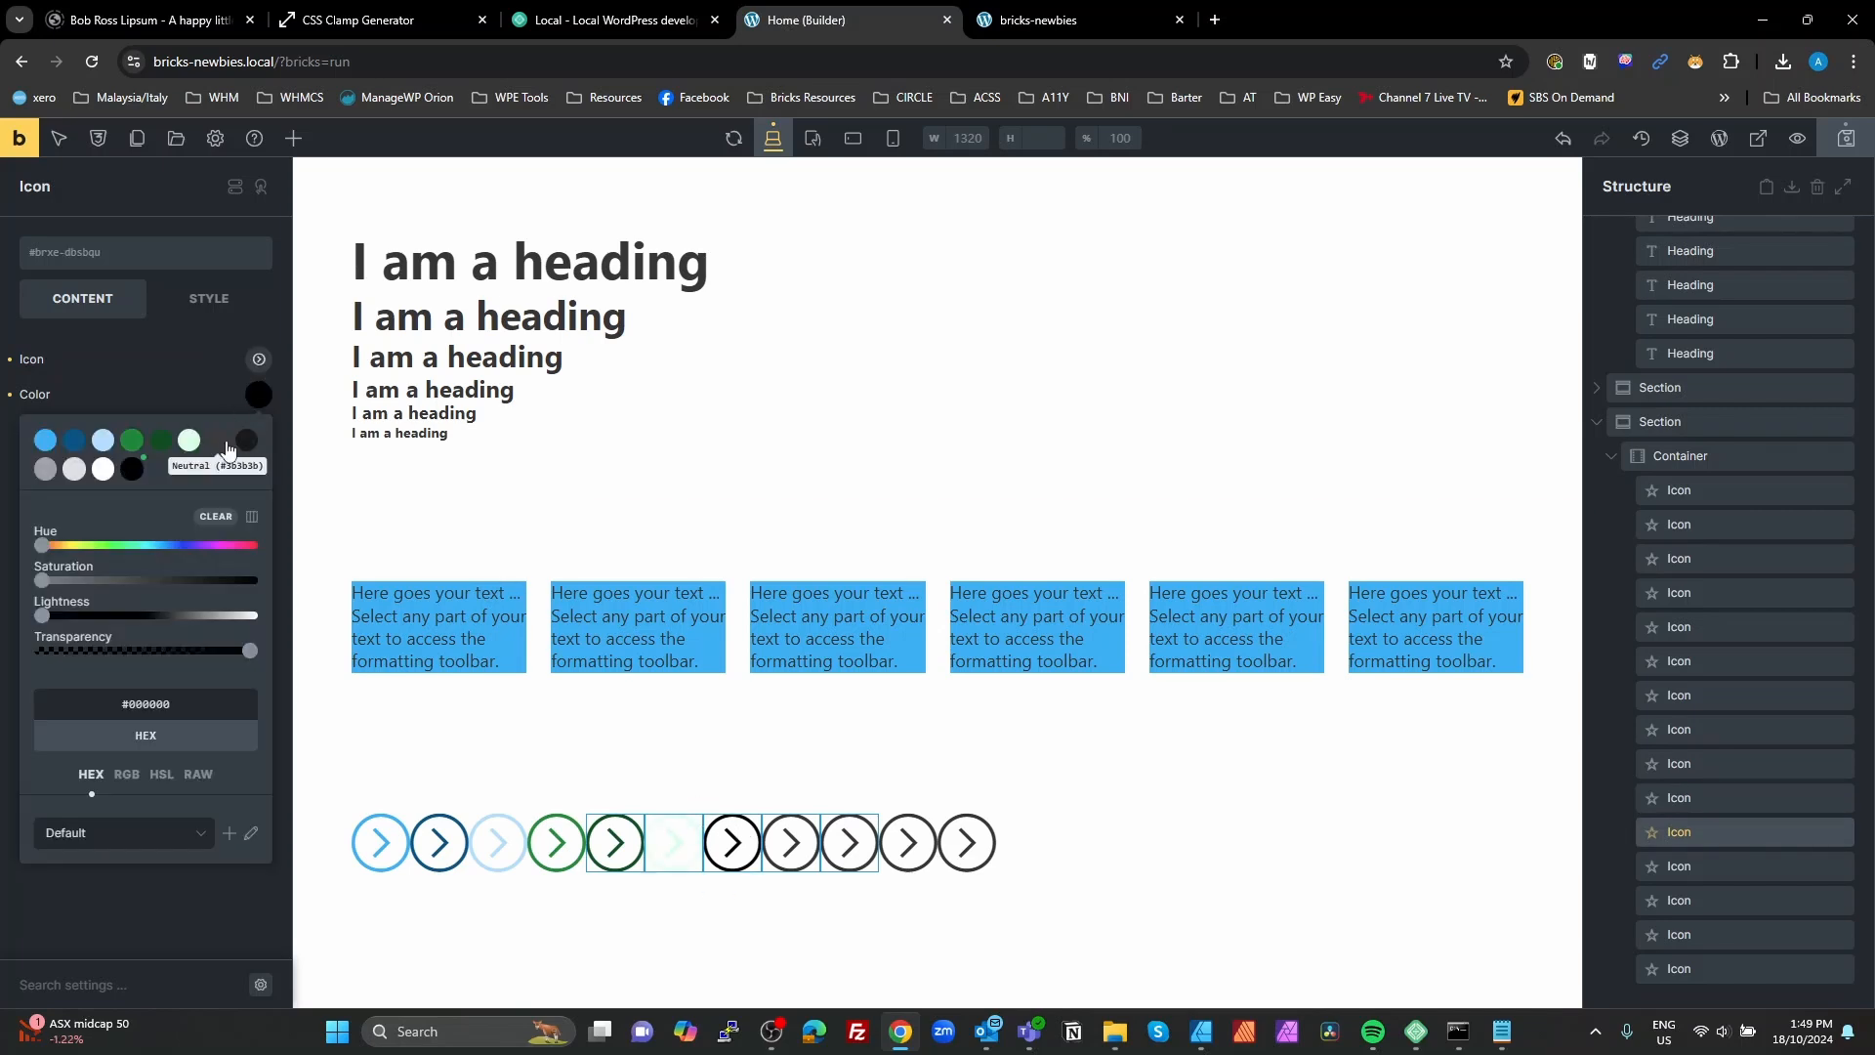
drag(41, 615, 92, 615)
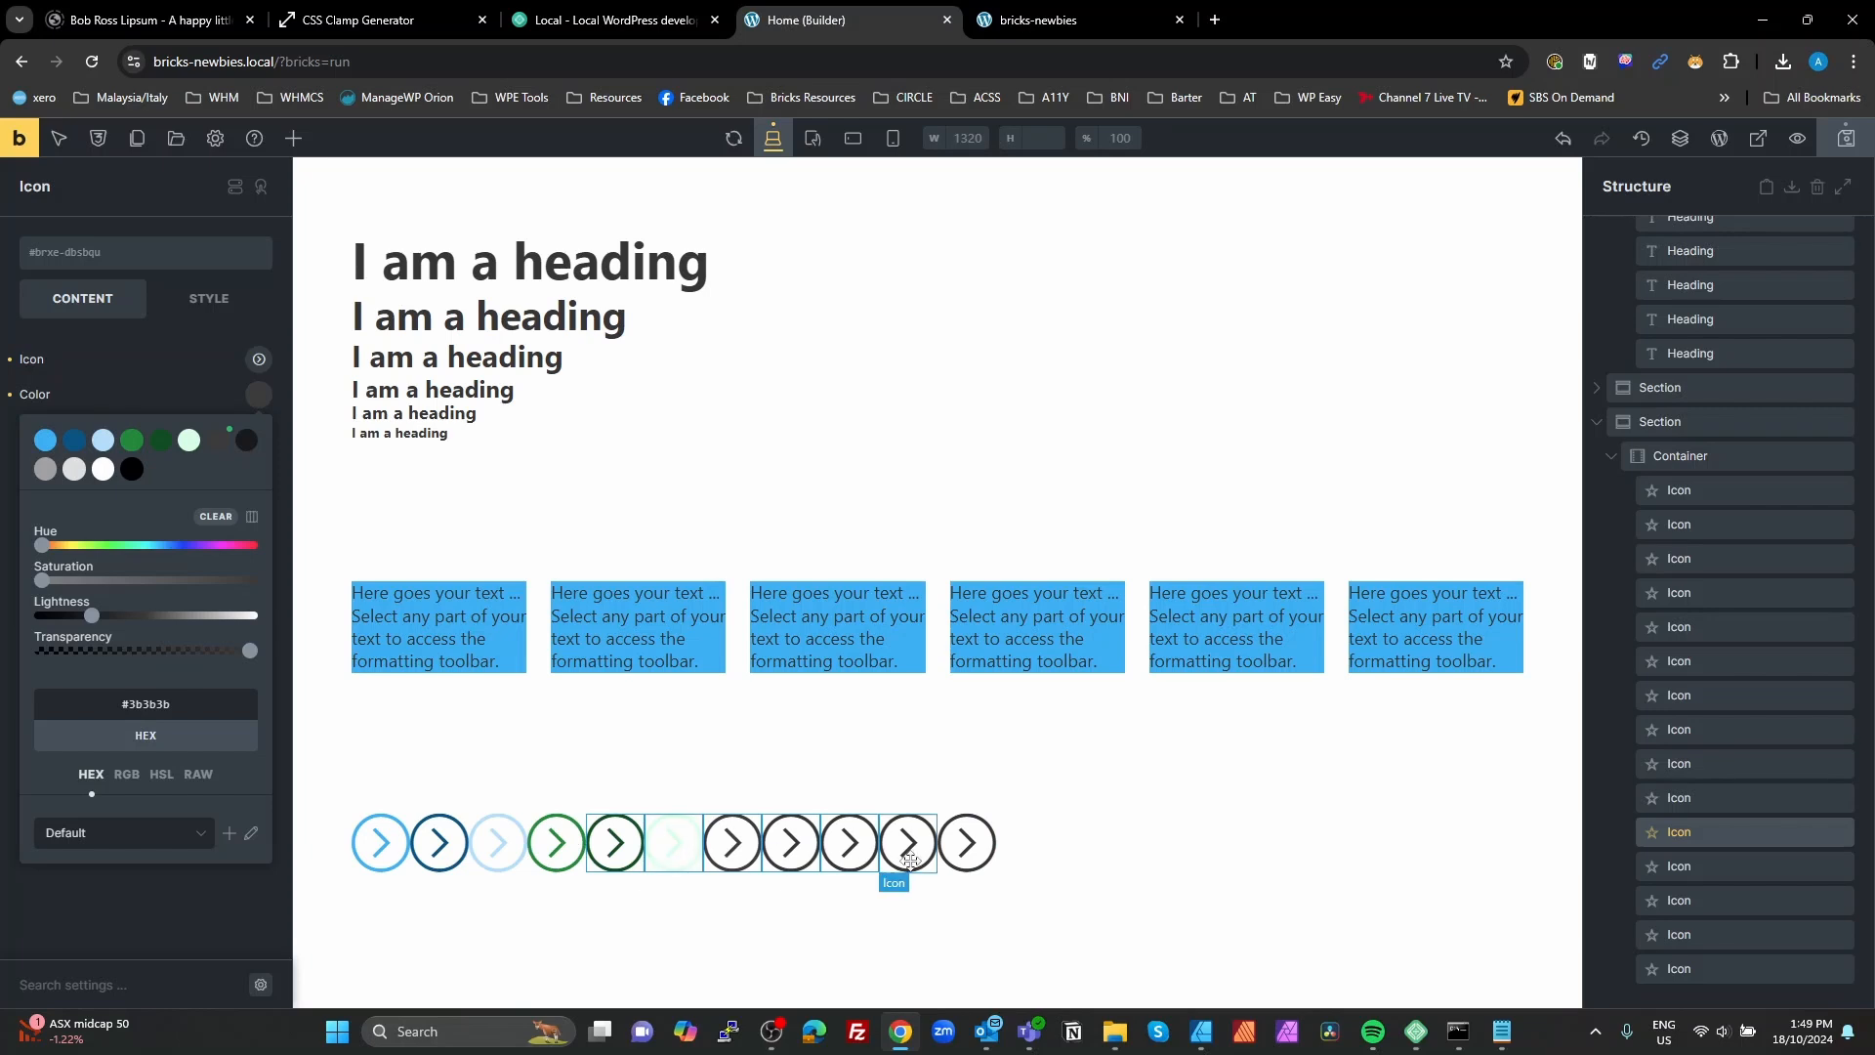
Step: Check the assigned palette colors of the green, Secondary Dark, Secondary Light and Neutral icons
click(882, 806)
click(797, 835)
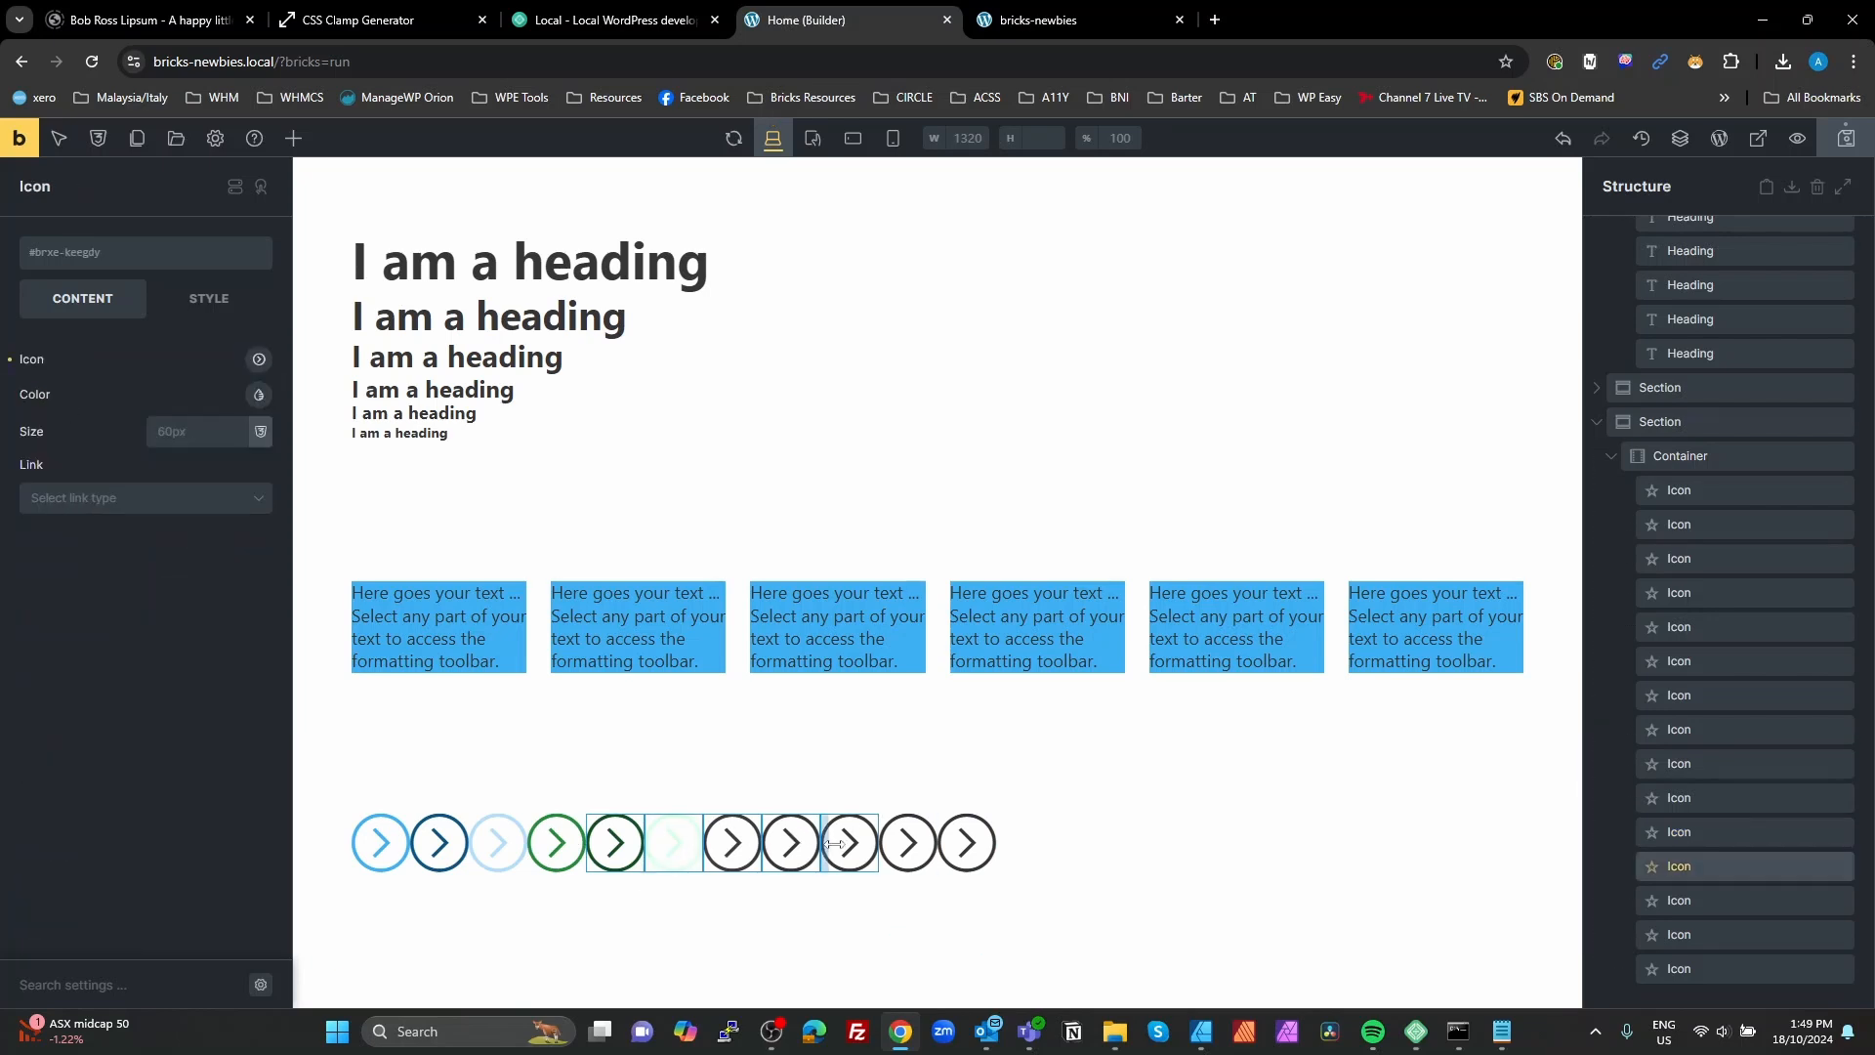
click(569, 845)
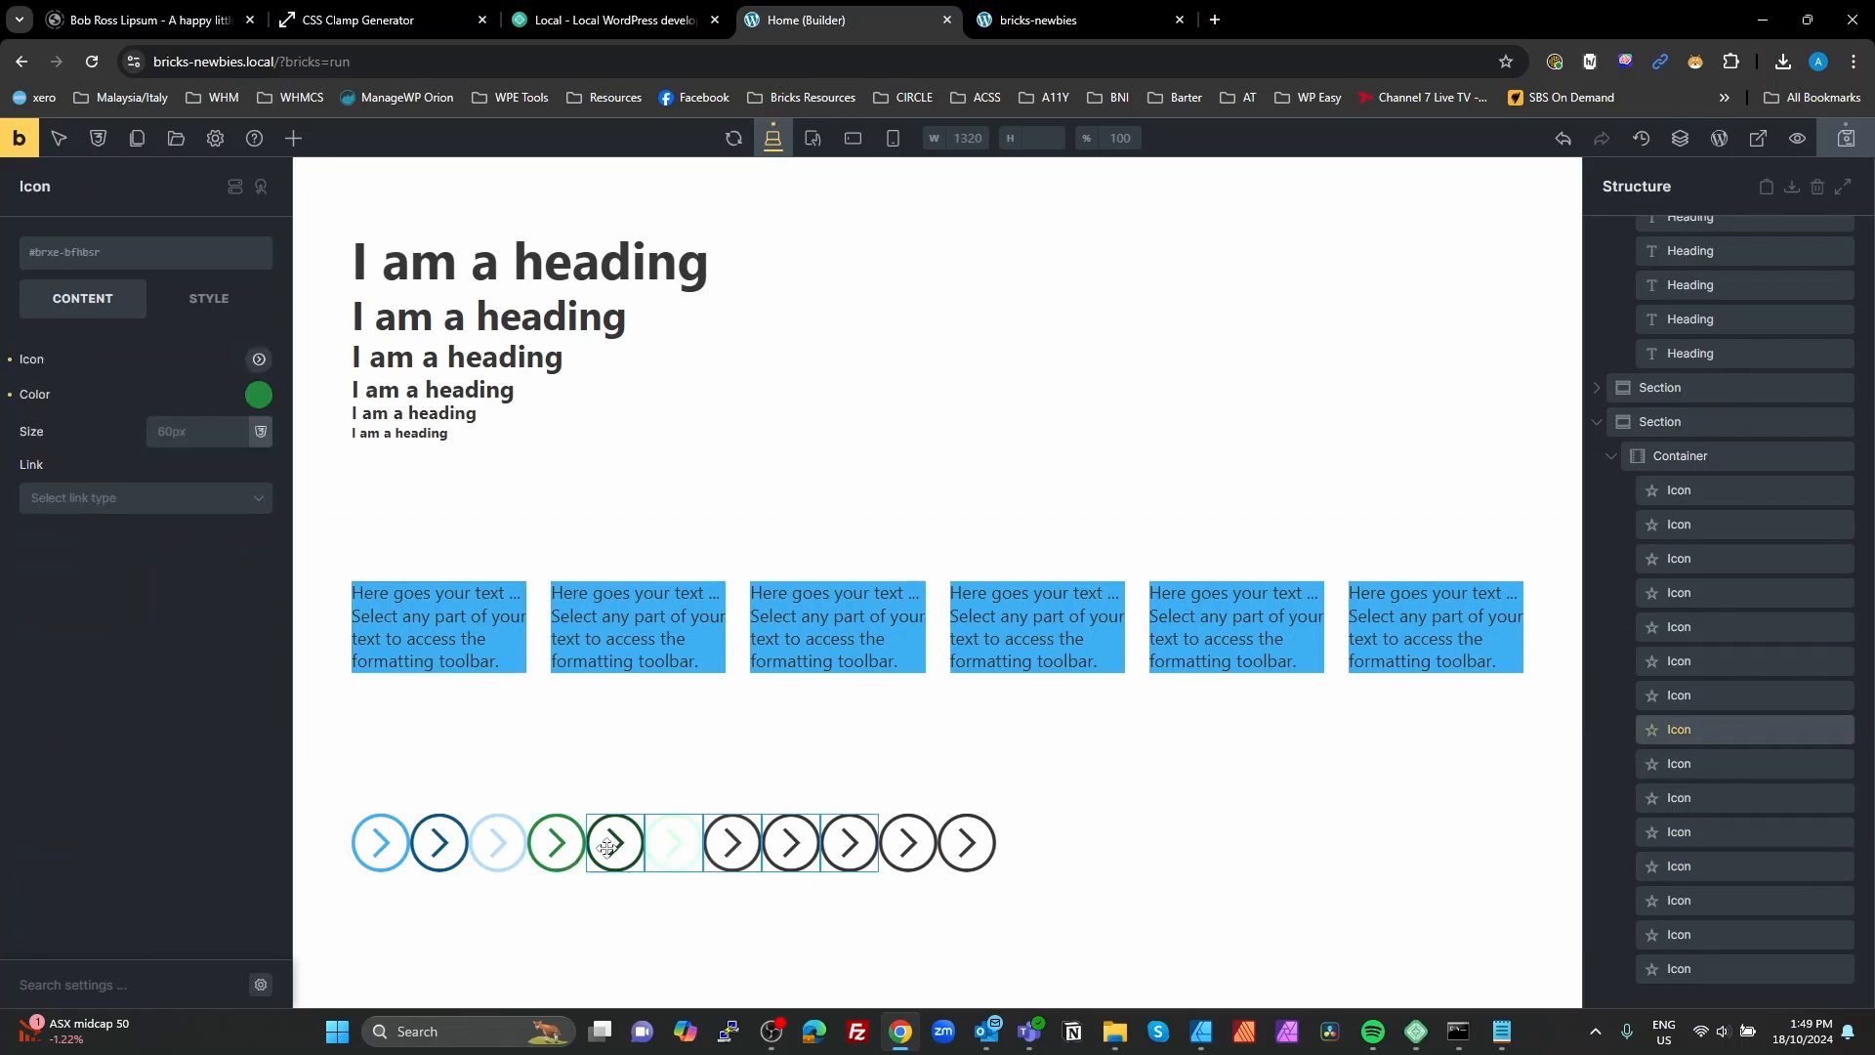
click(604, 847)
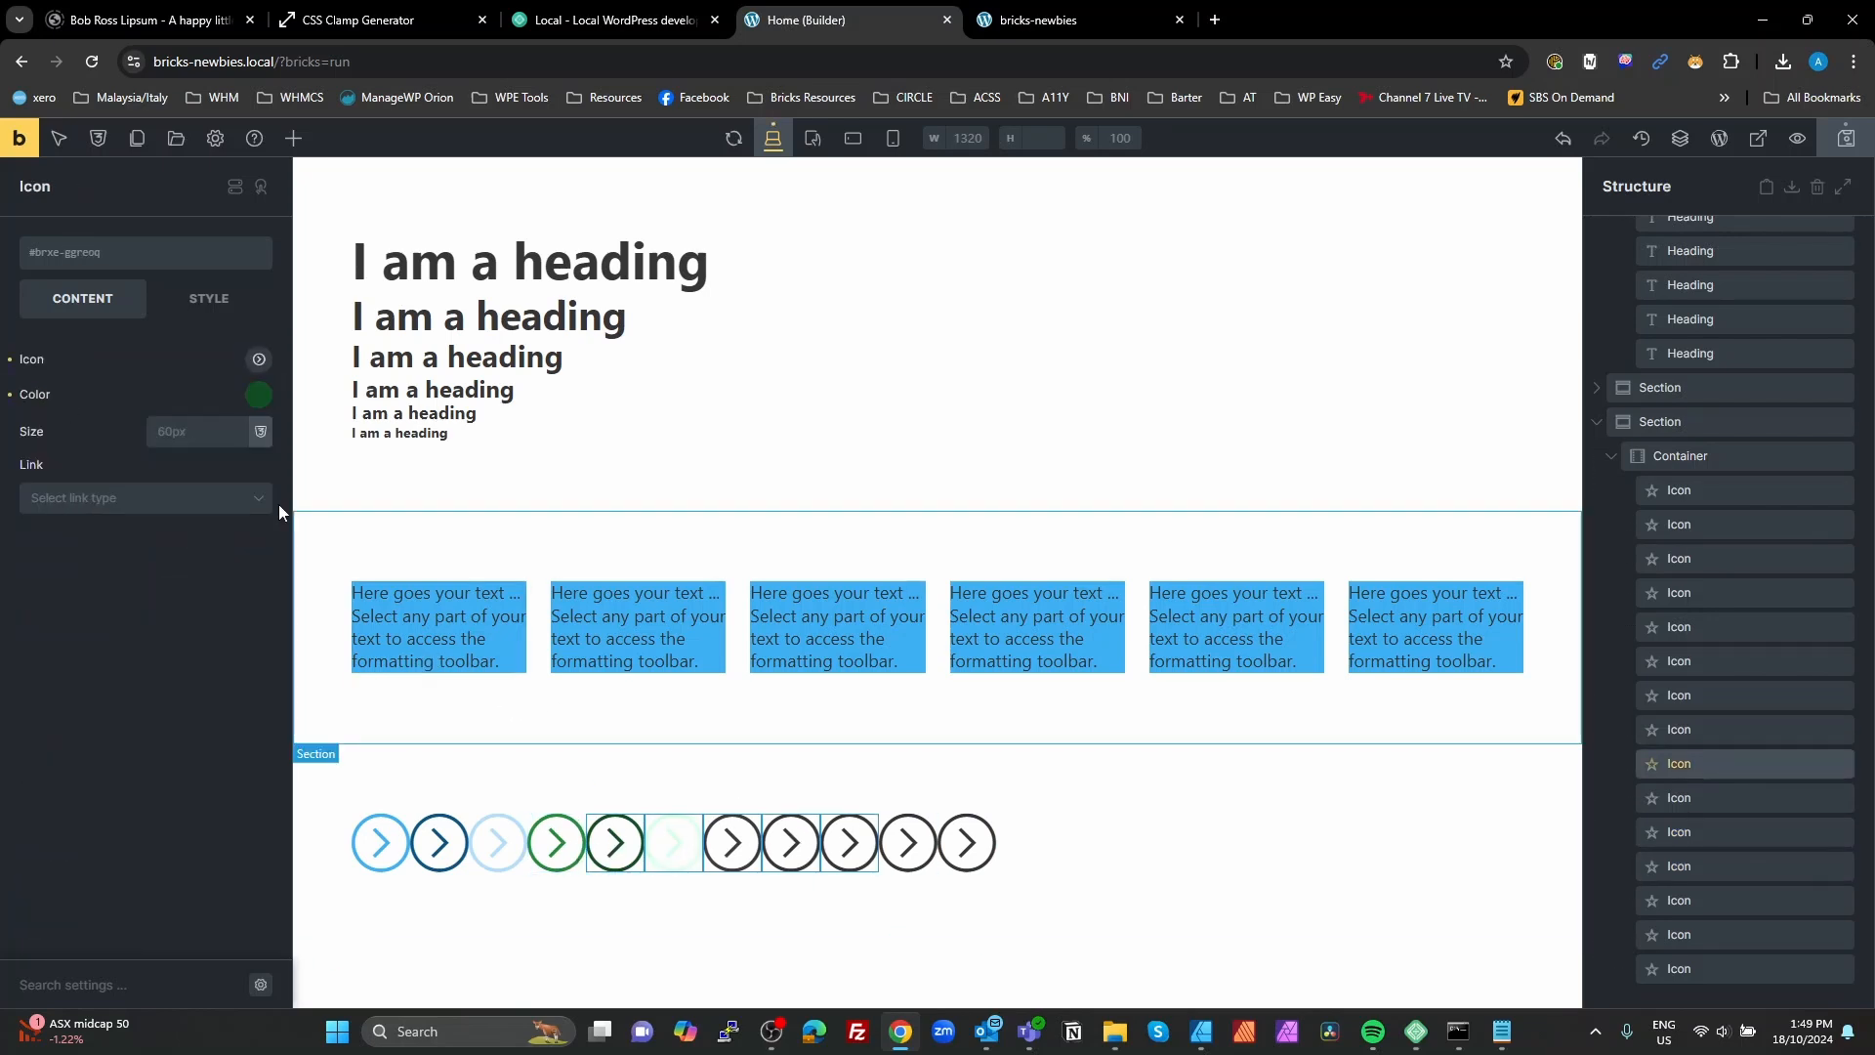
click(260, 402)
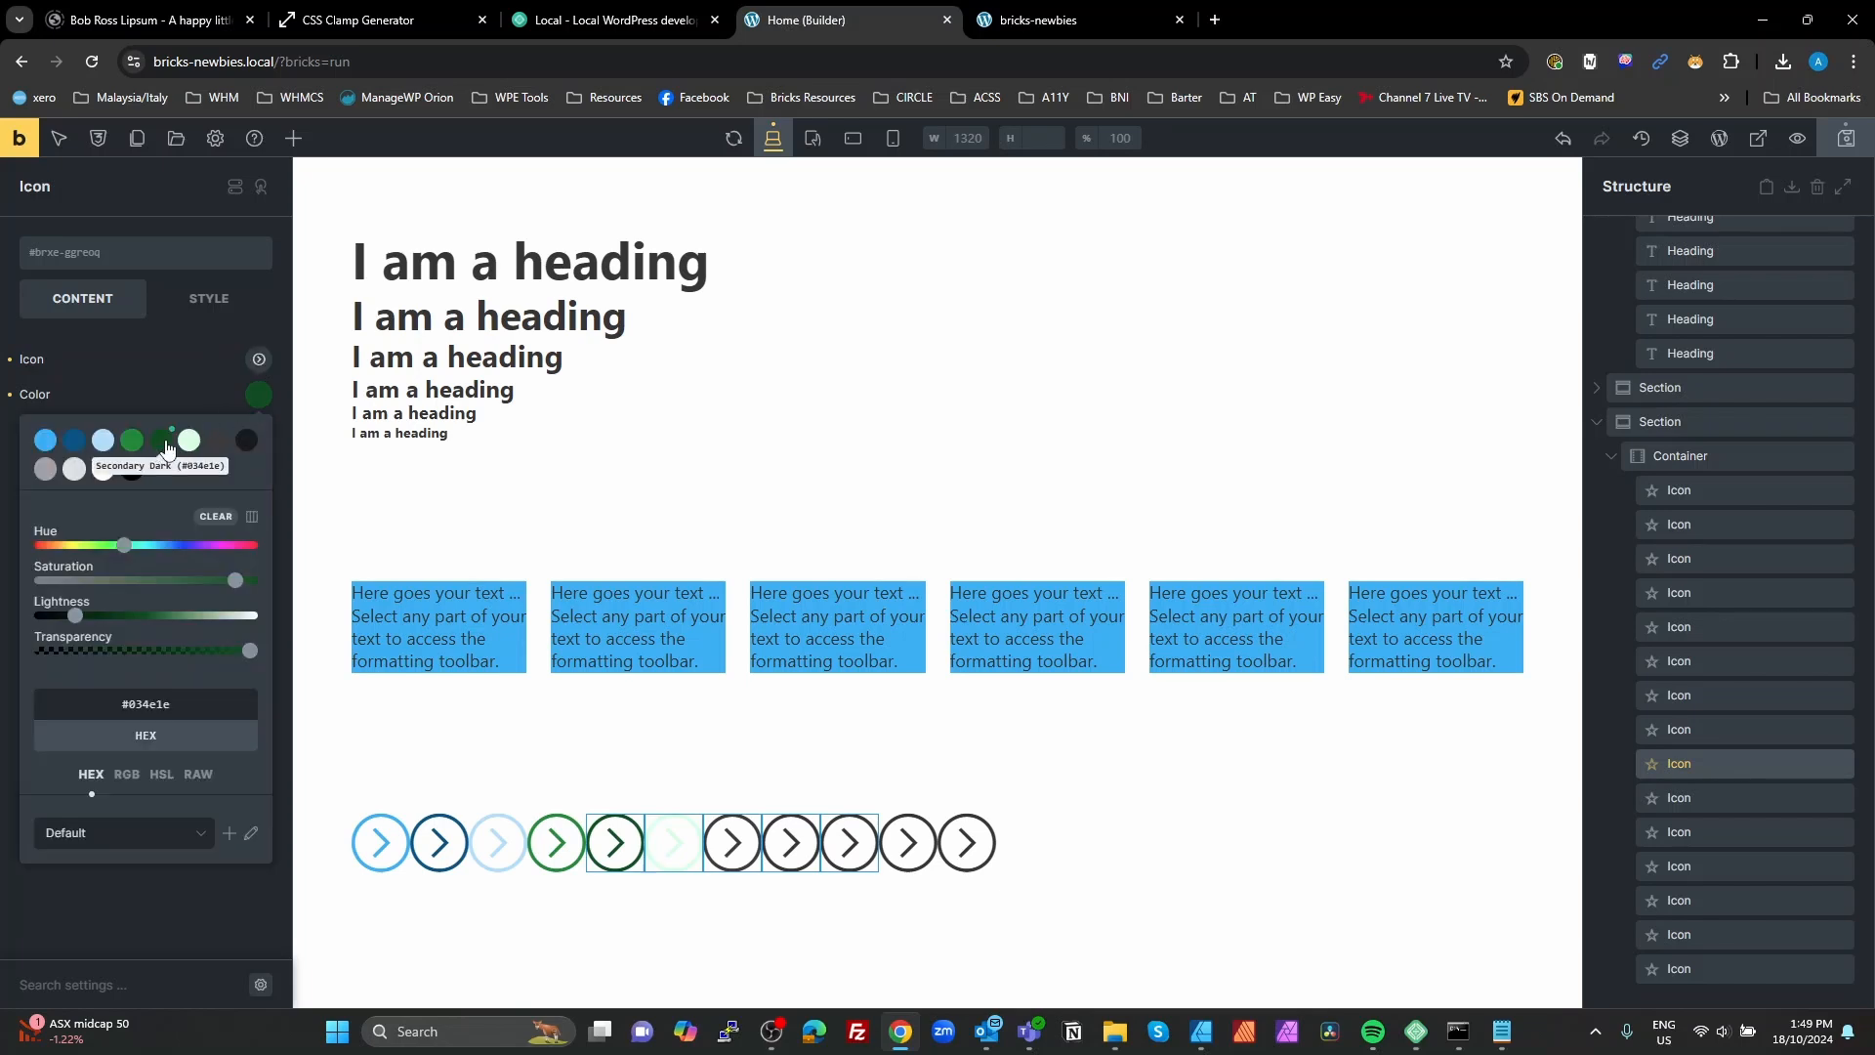
click(689, 837)
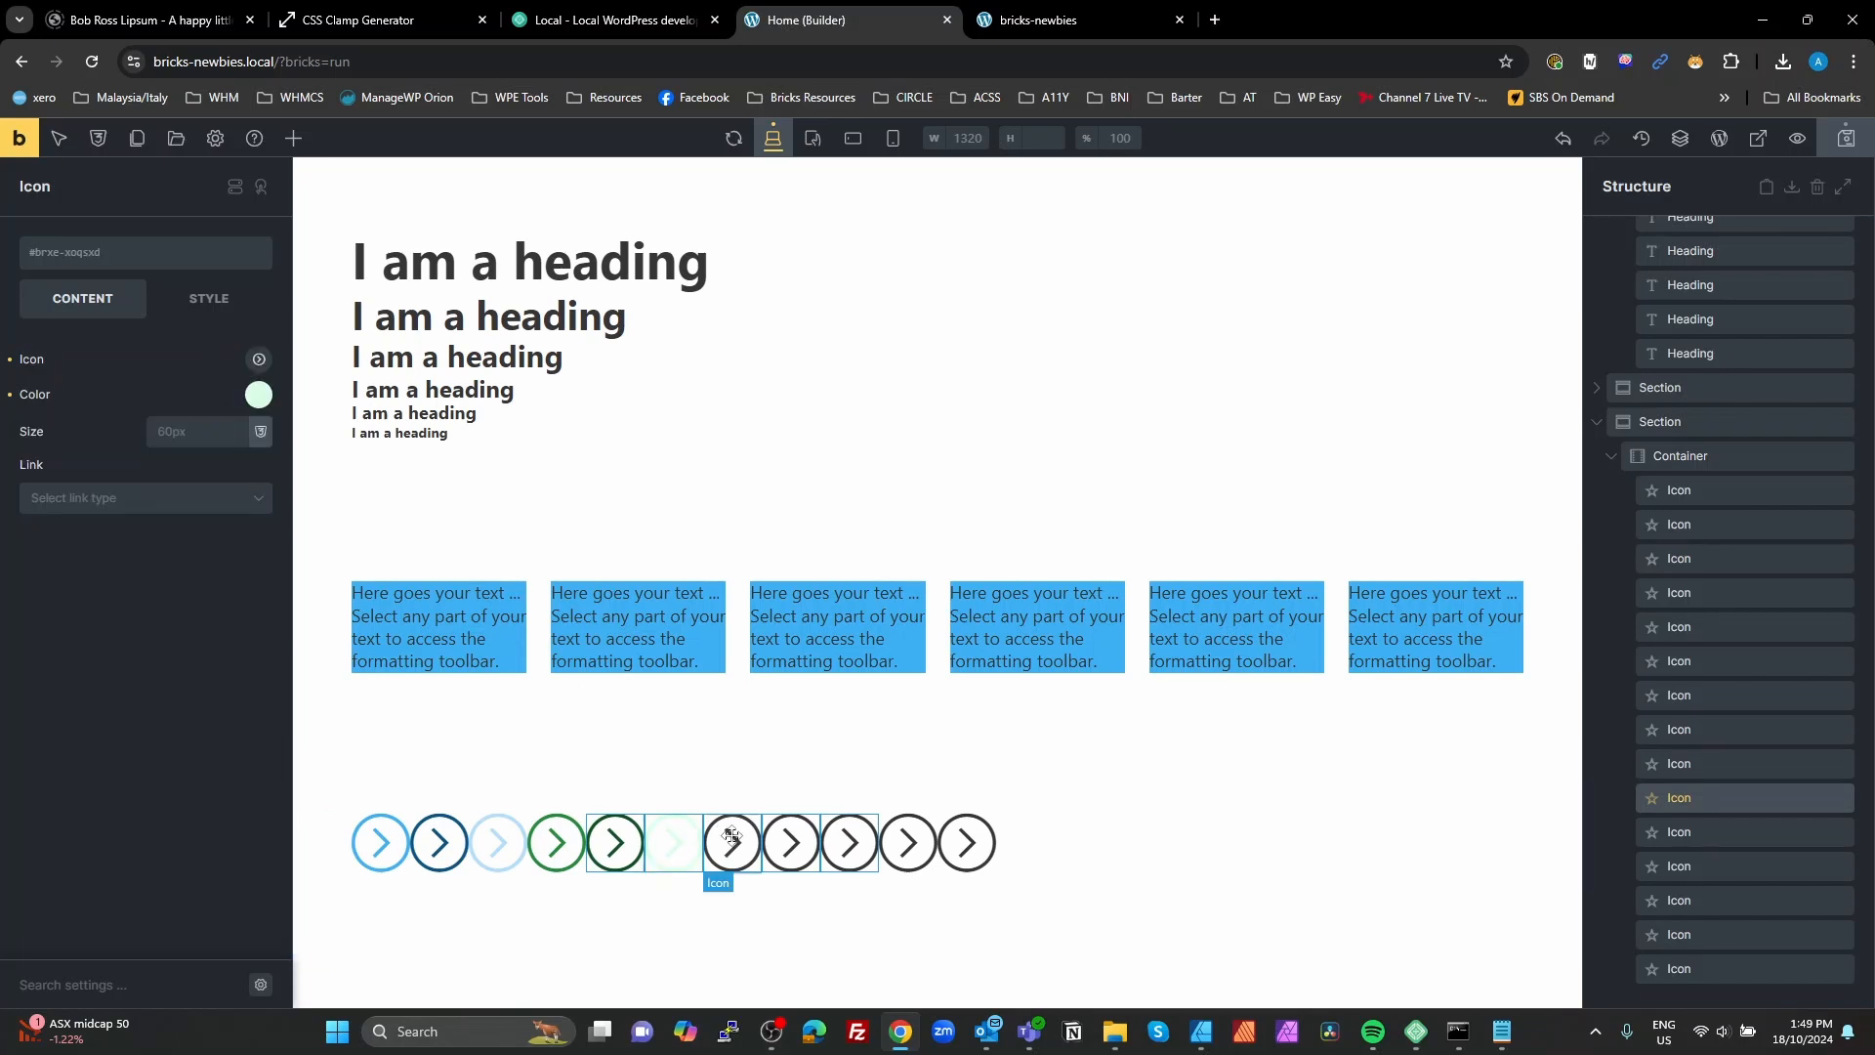
click(256, 401)
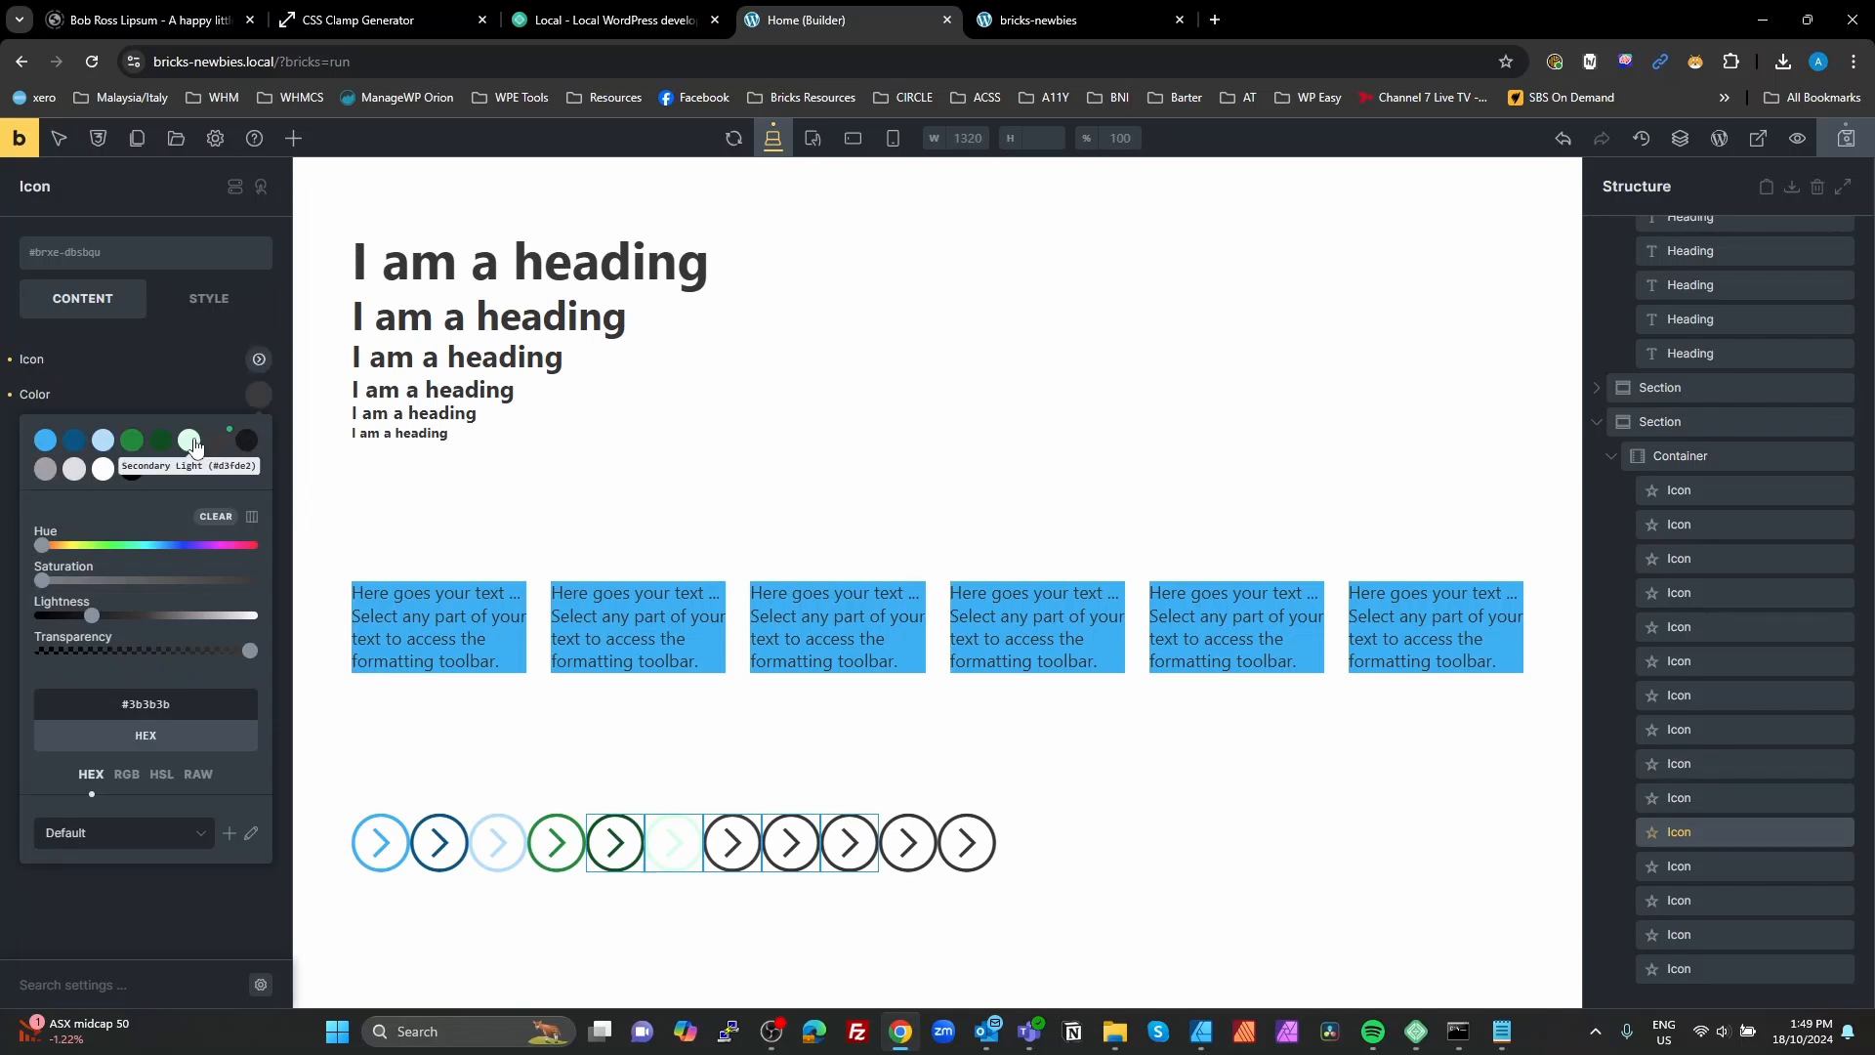
Step: Set the eighth visible icon to Neutral Dark #1a1a1a and the ninth to Neutral Light #a1a1a1
click(789, 842)
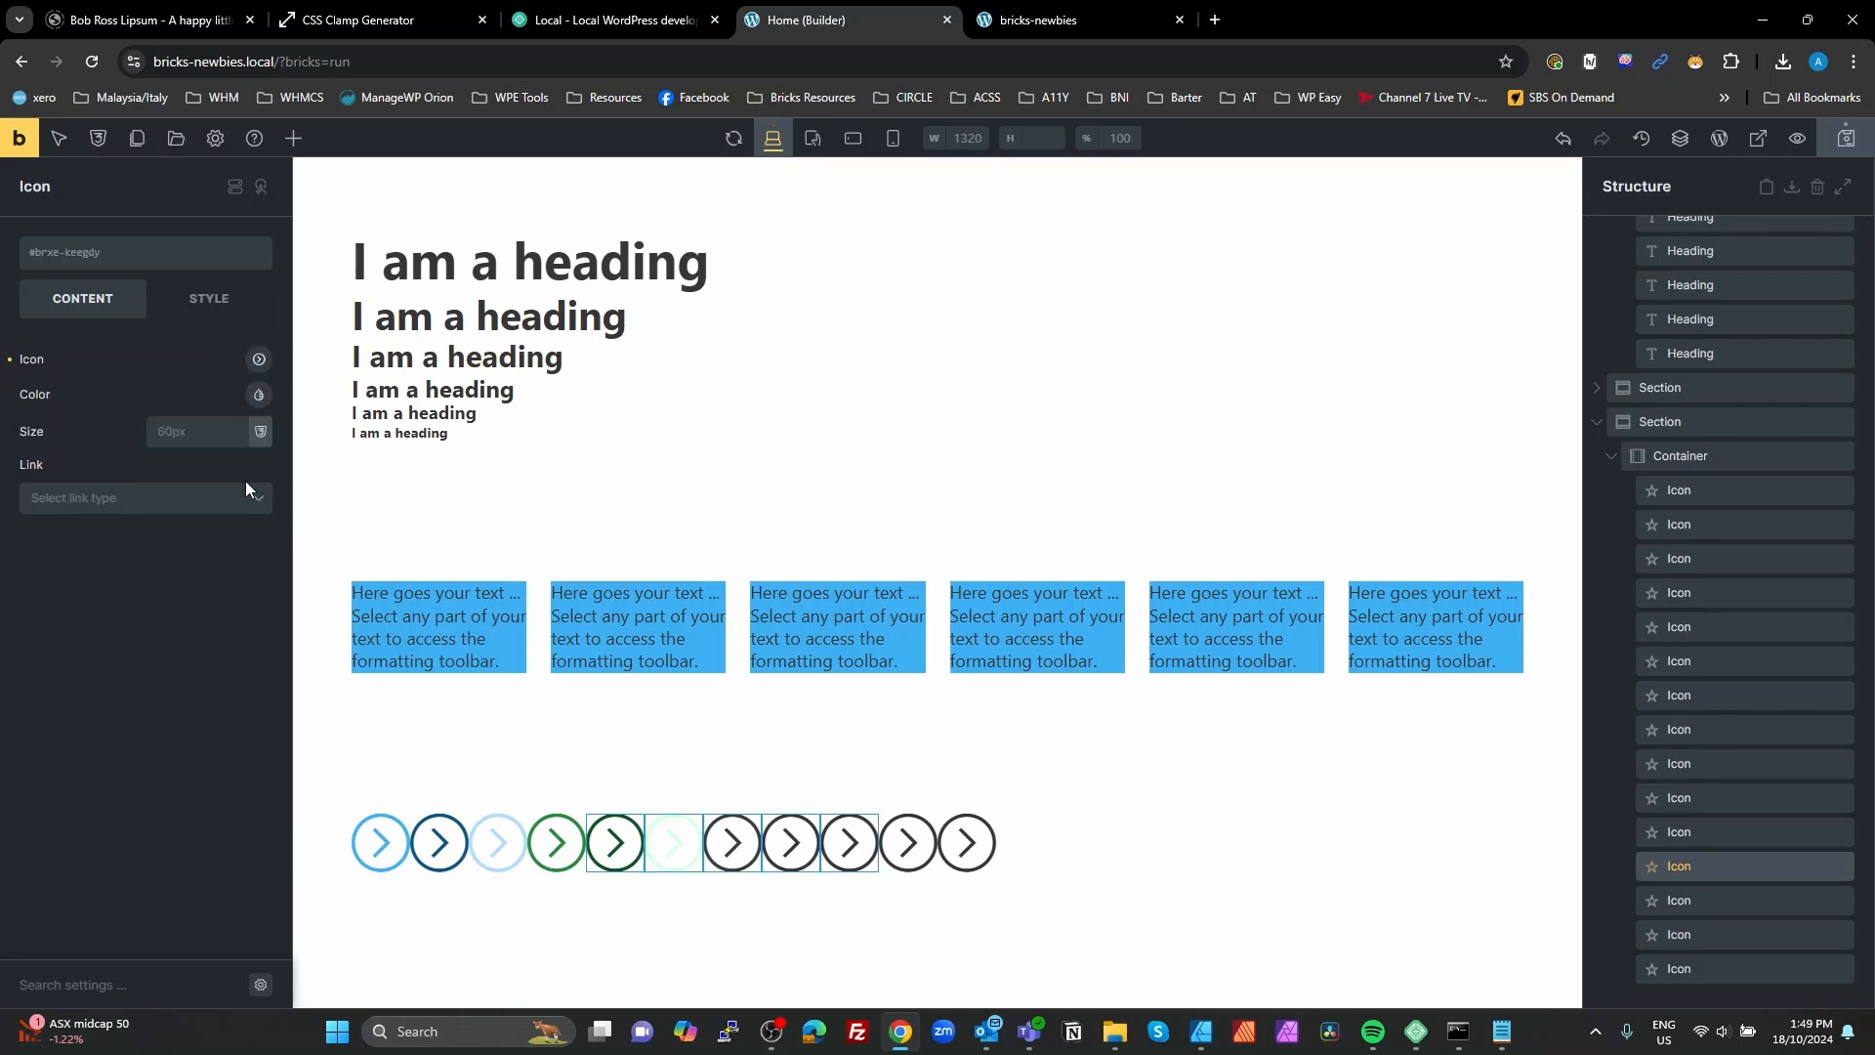
click(257, 394)
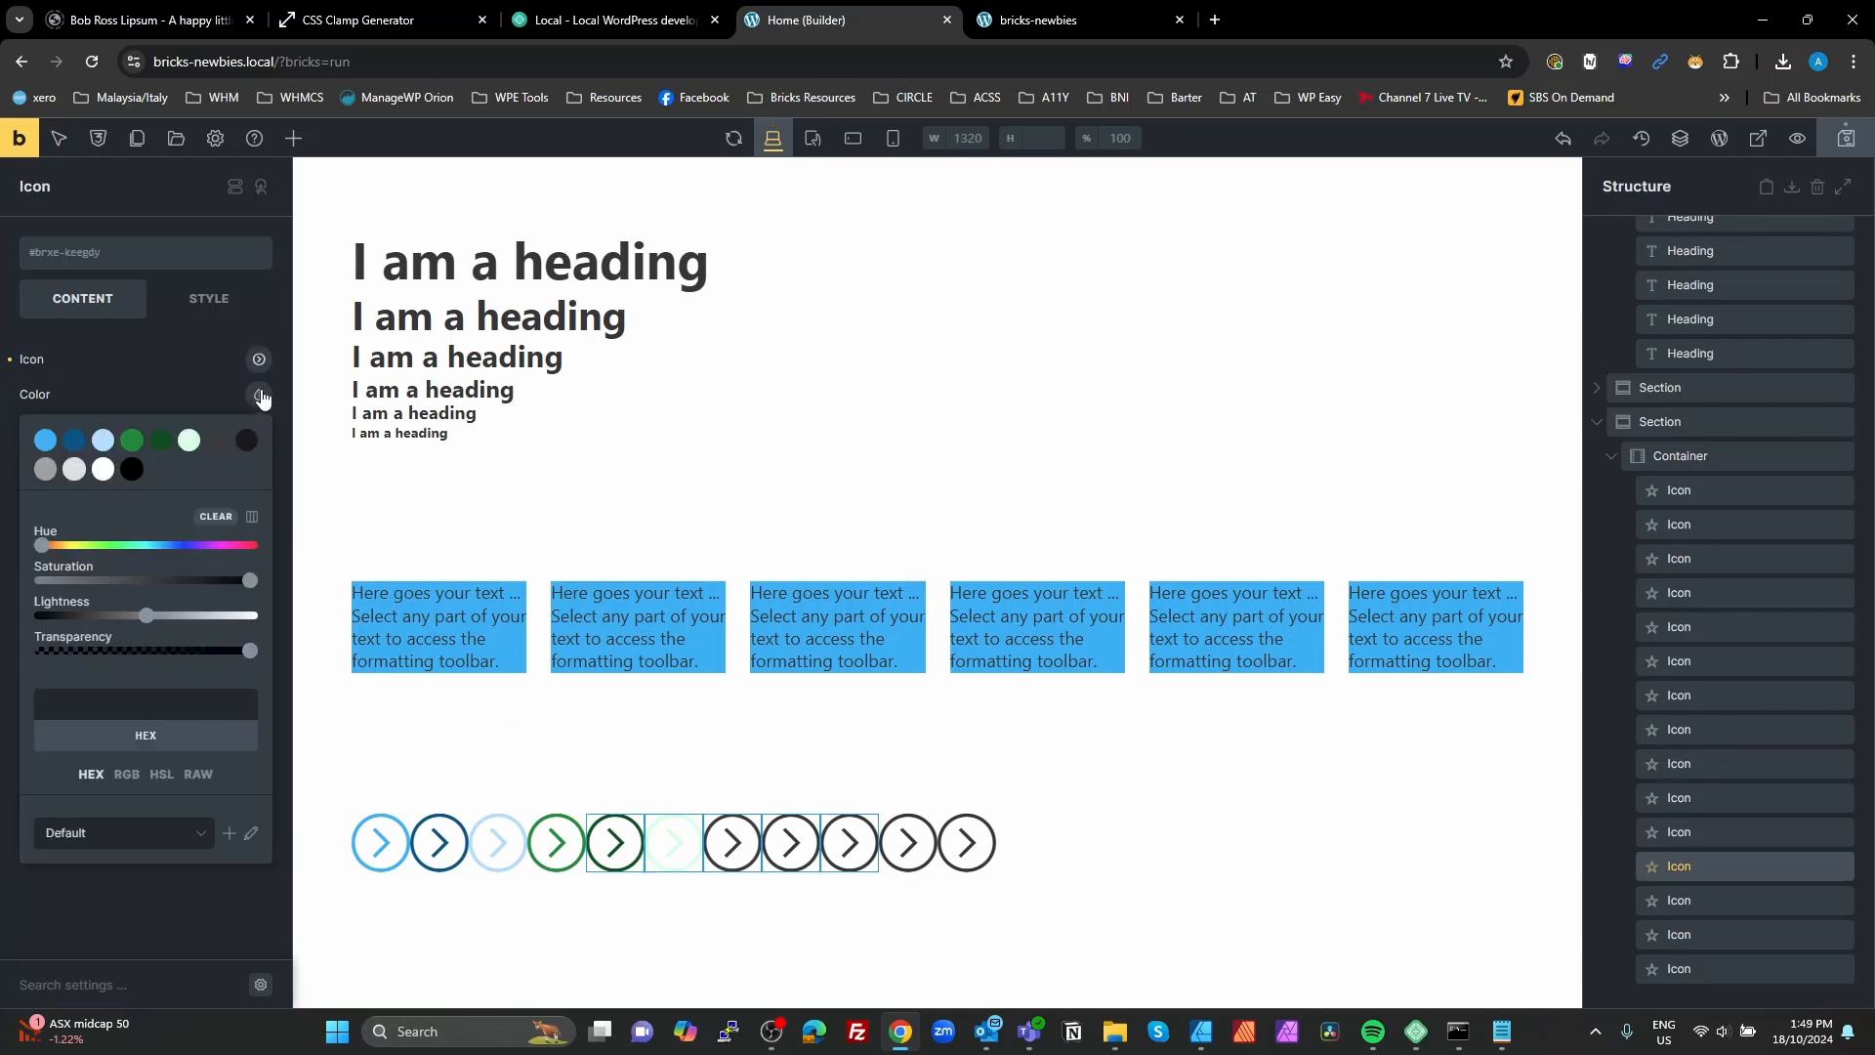
click(249, 442)
click(849, 842)
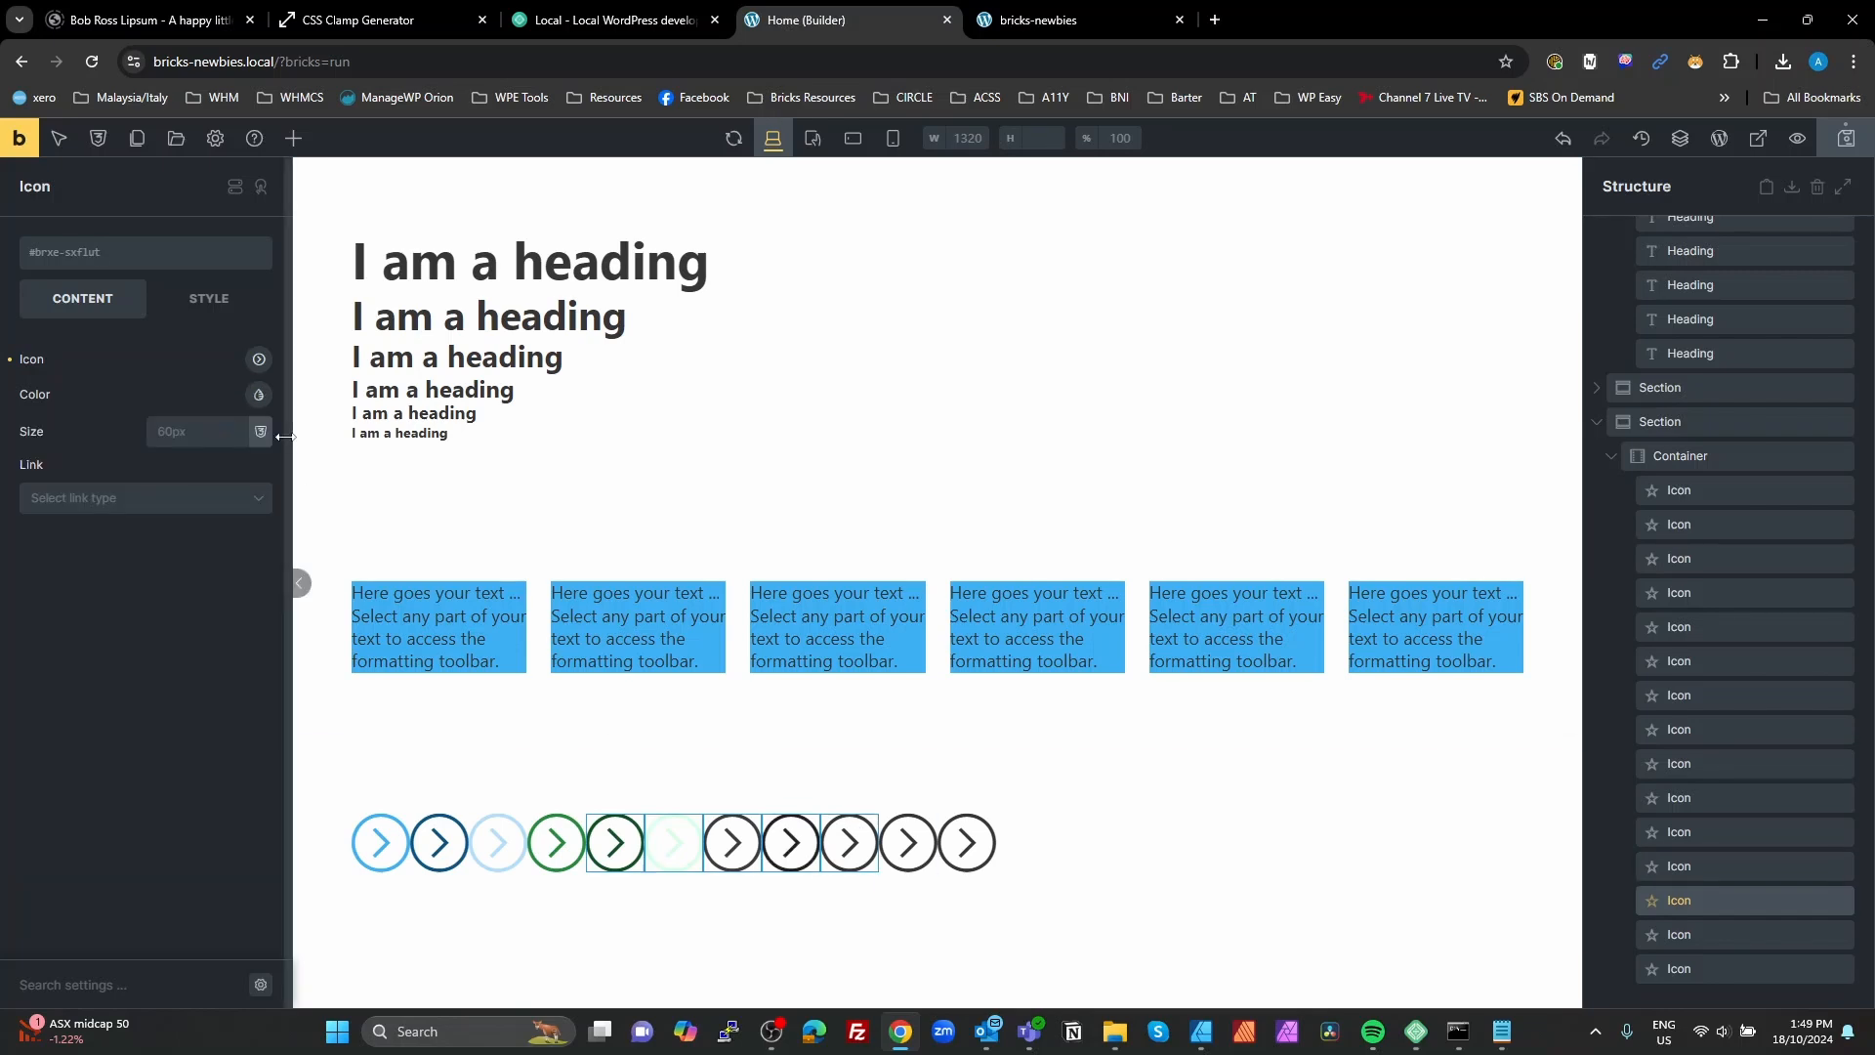
click(258, 395)
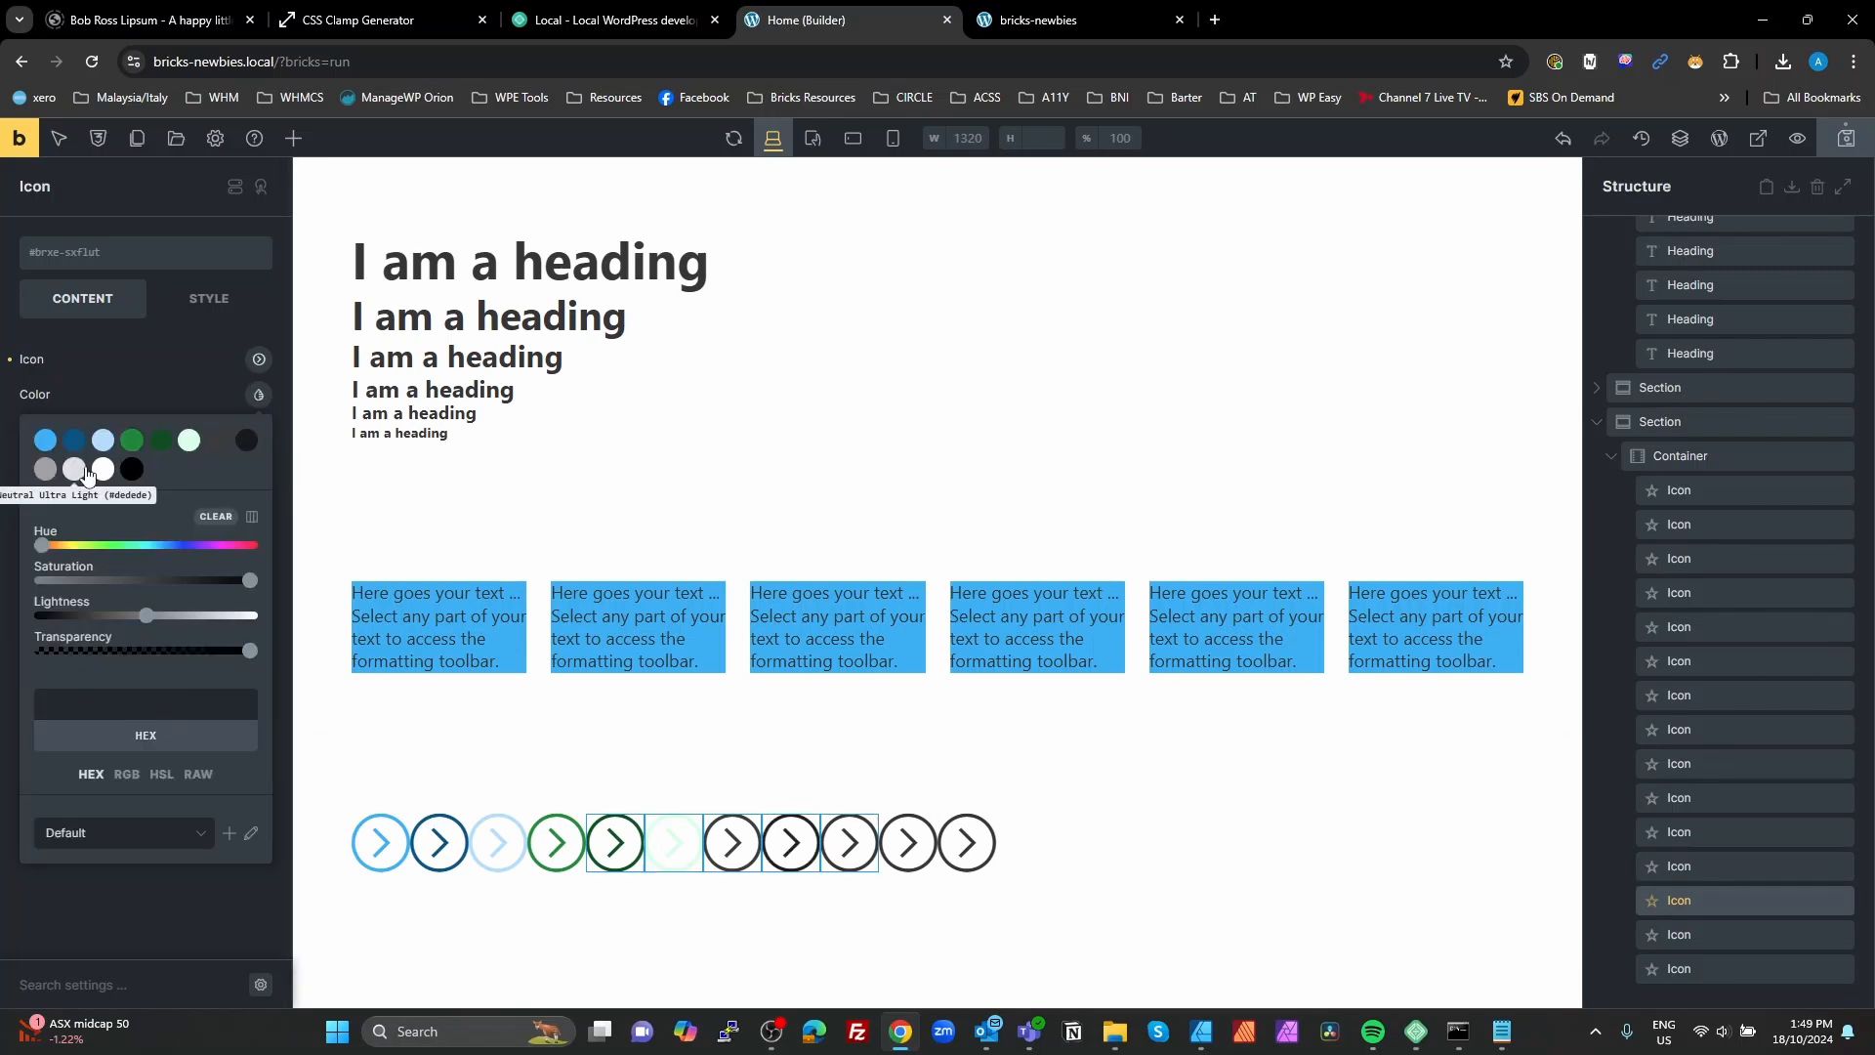
click(39, 475)
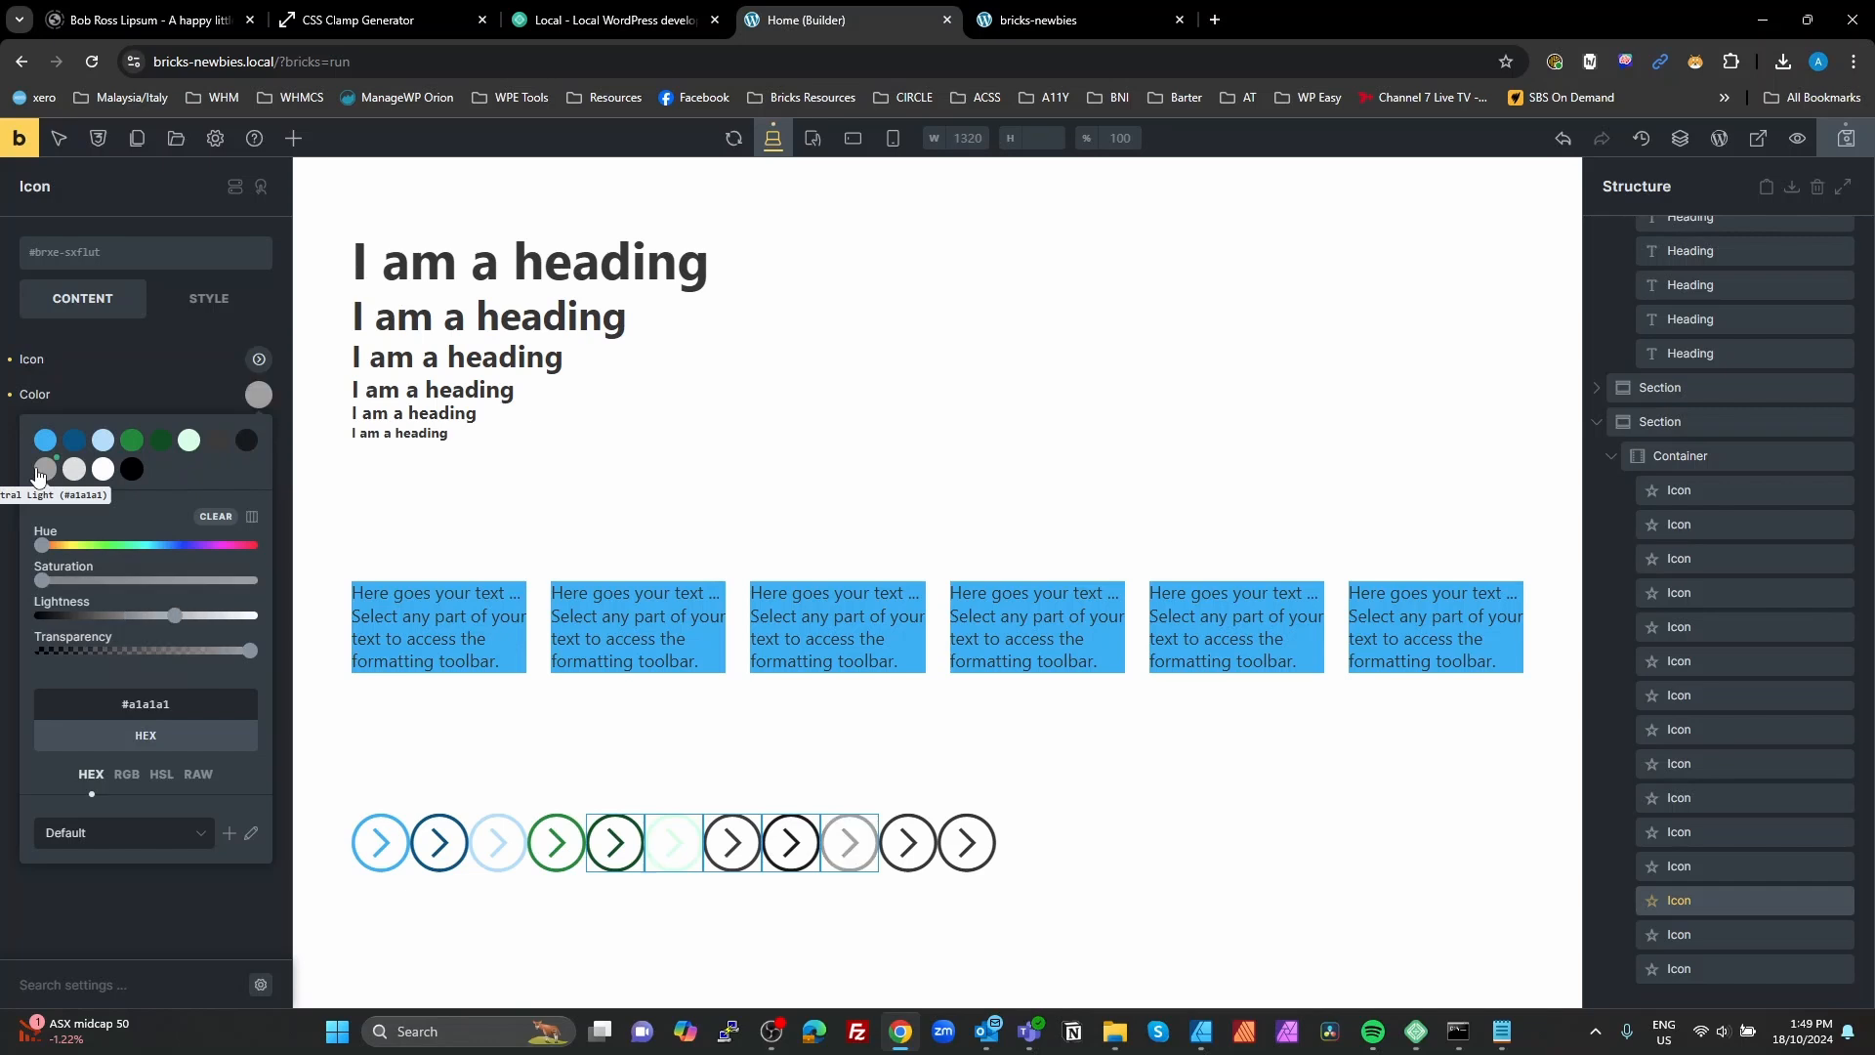
Step: Set the tenth visible icon's color to the white palette color #ffffff
click(900, 847)
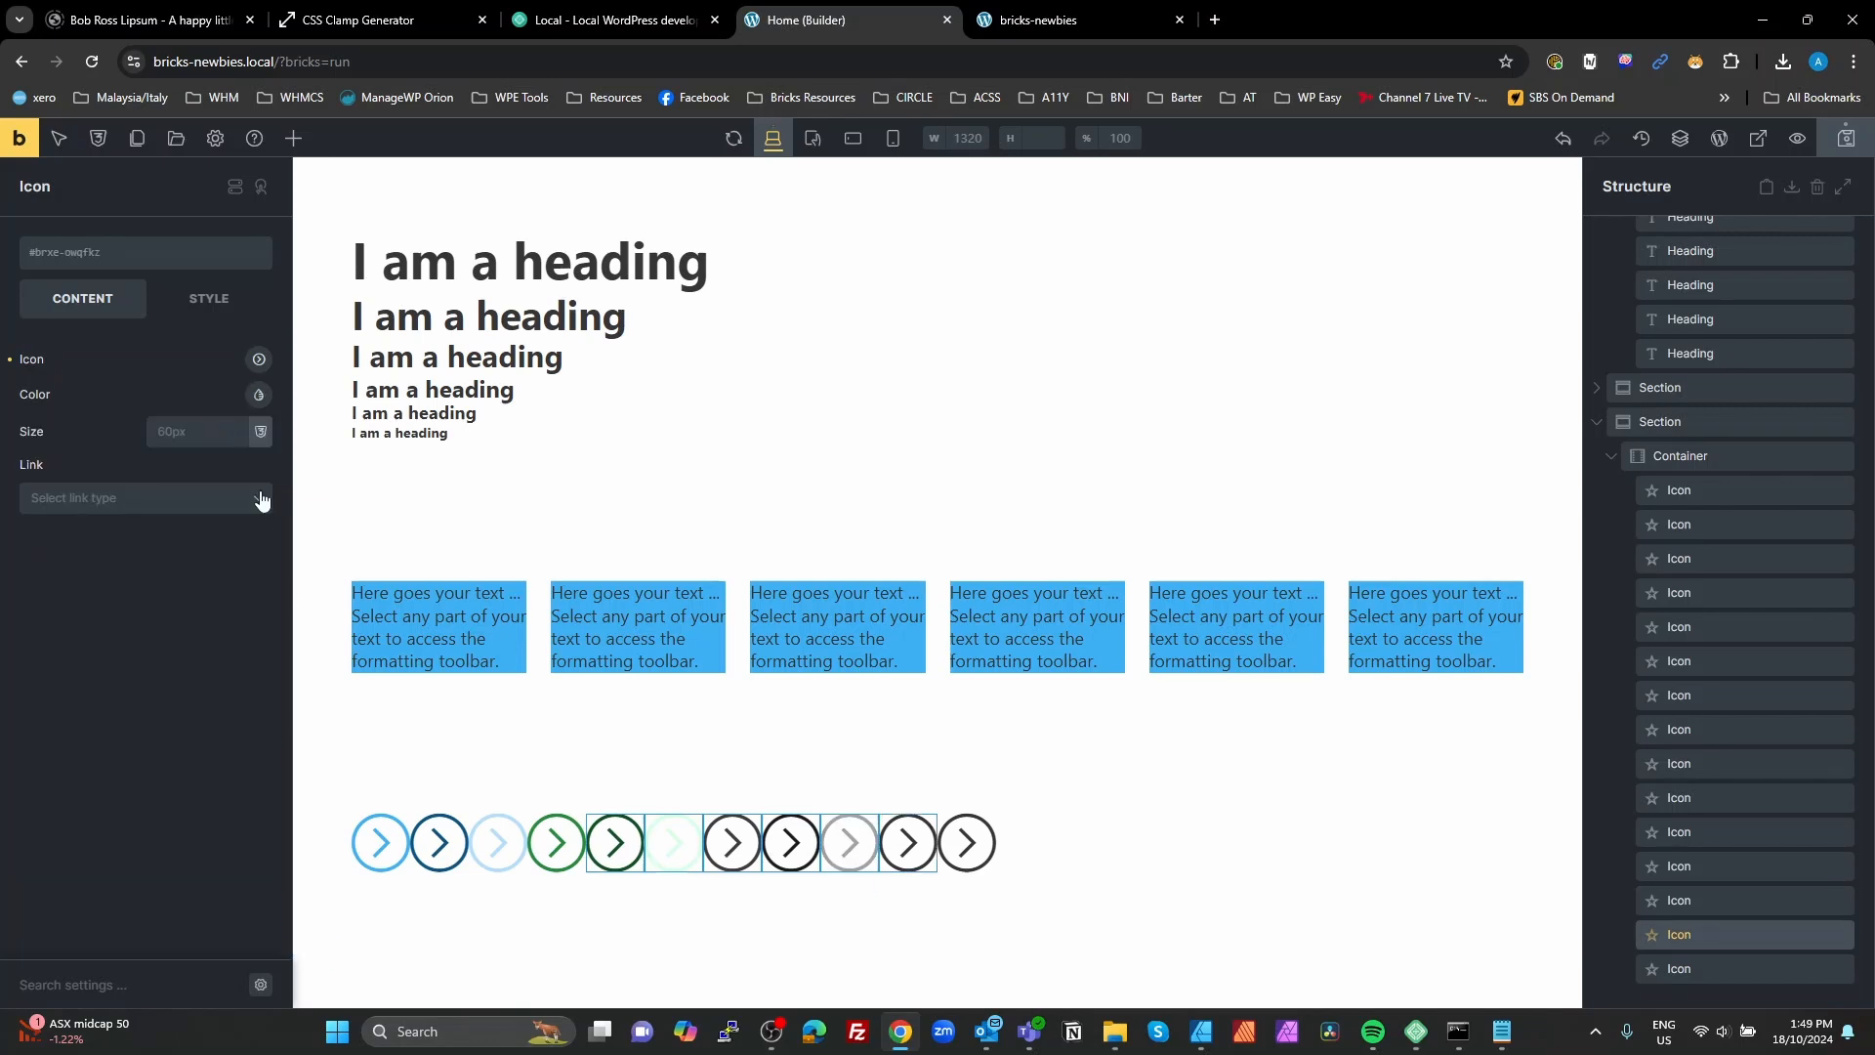
click(259, 395)
click(103, 470)
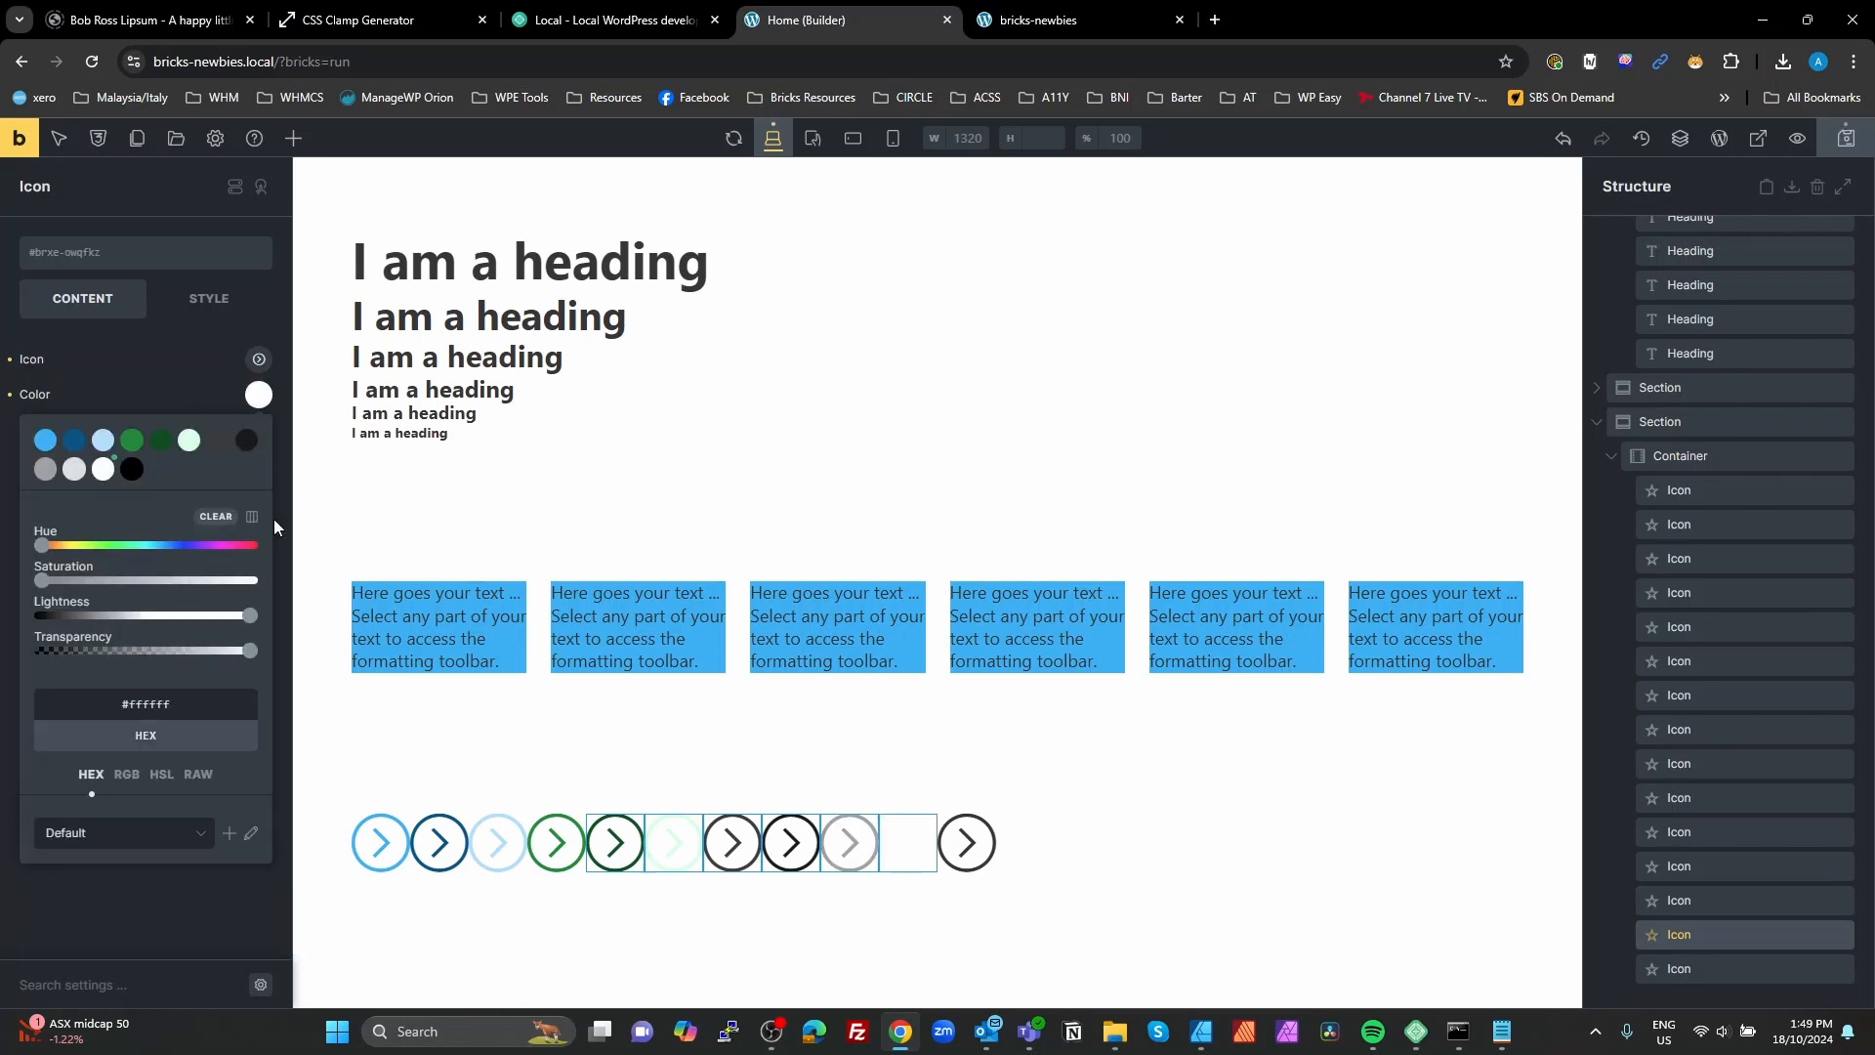
Step: Set the last icon's color to the Black palette color #000000 and save the page
click(966, 848)
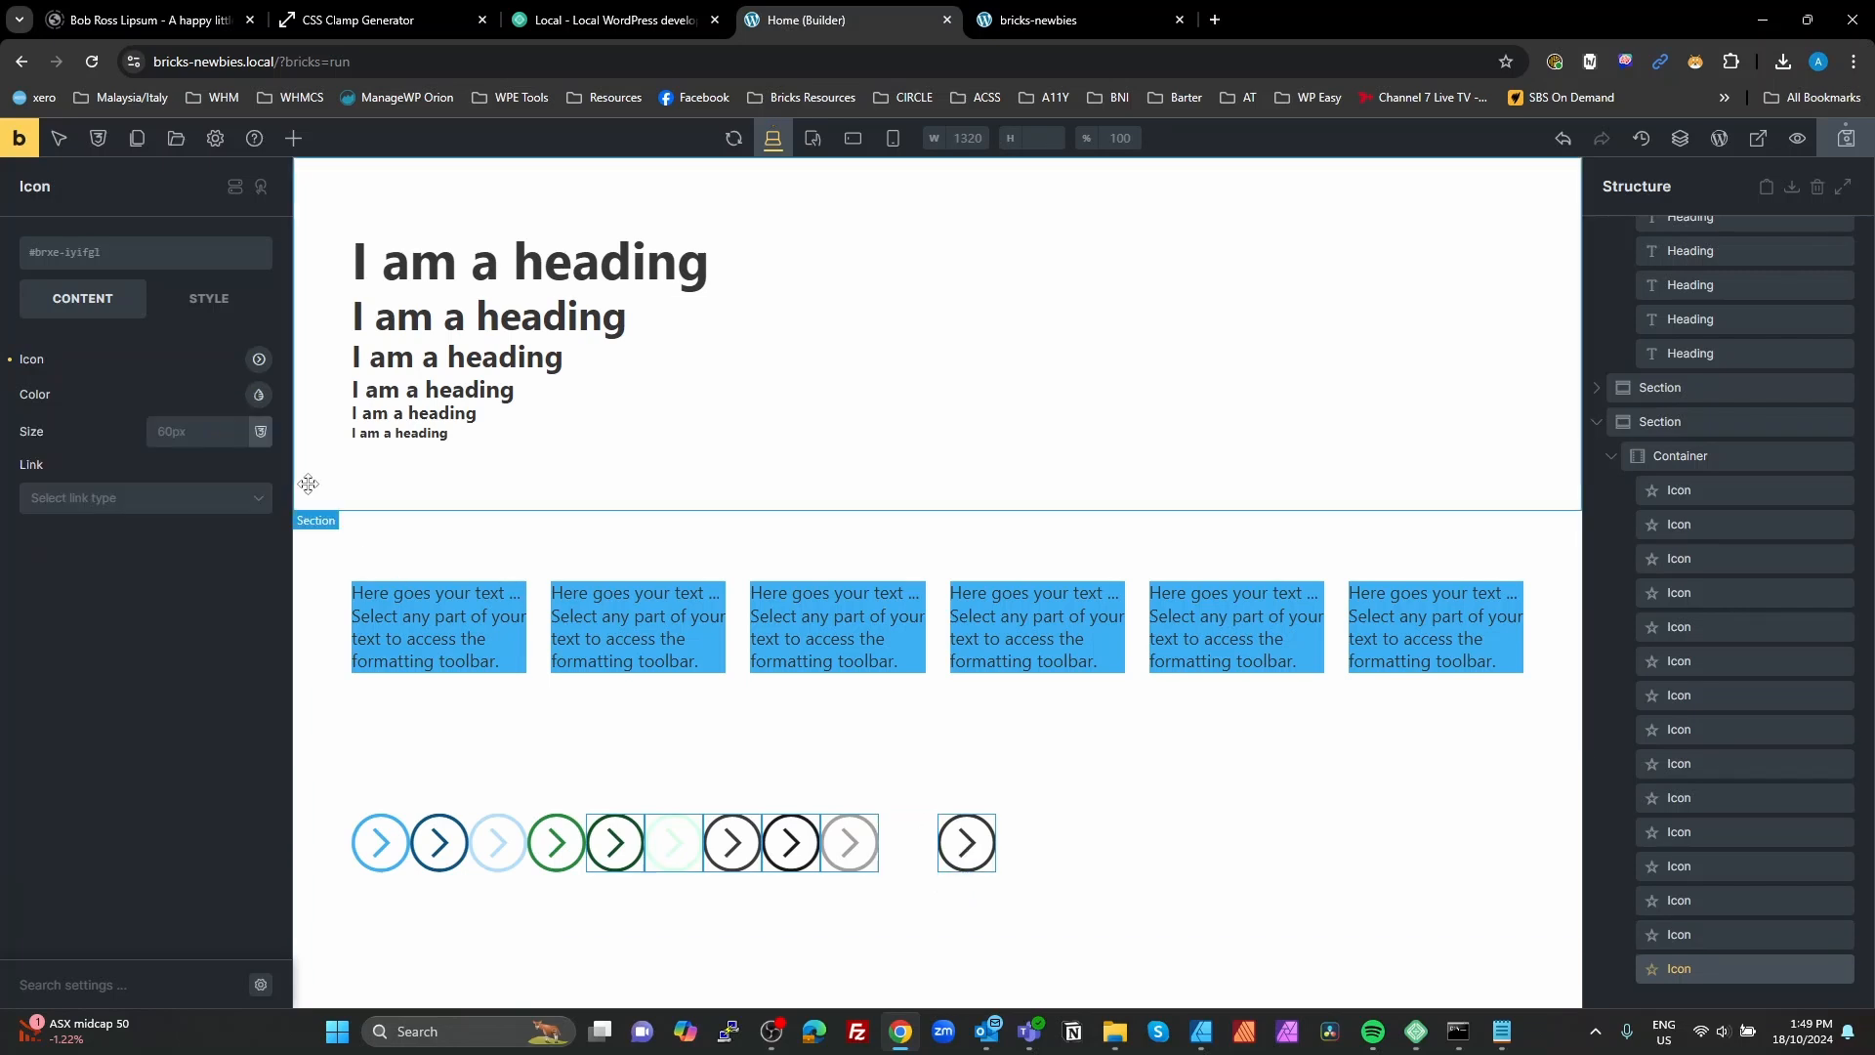
click(256, 396)
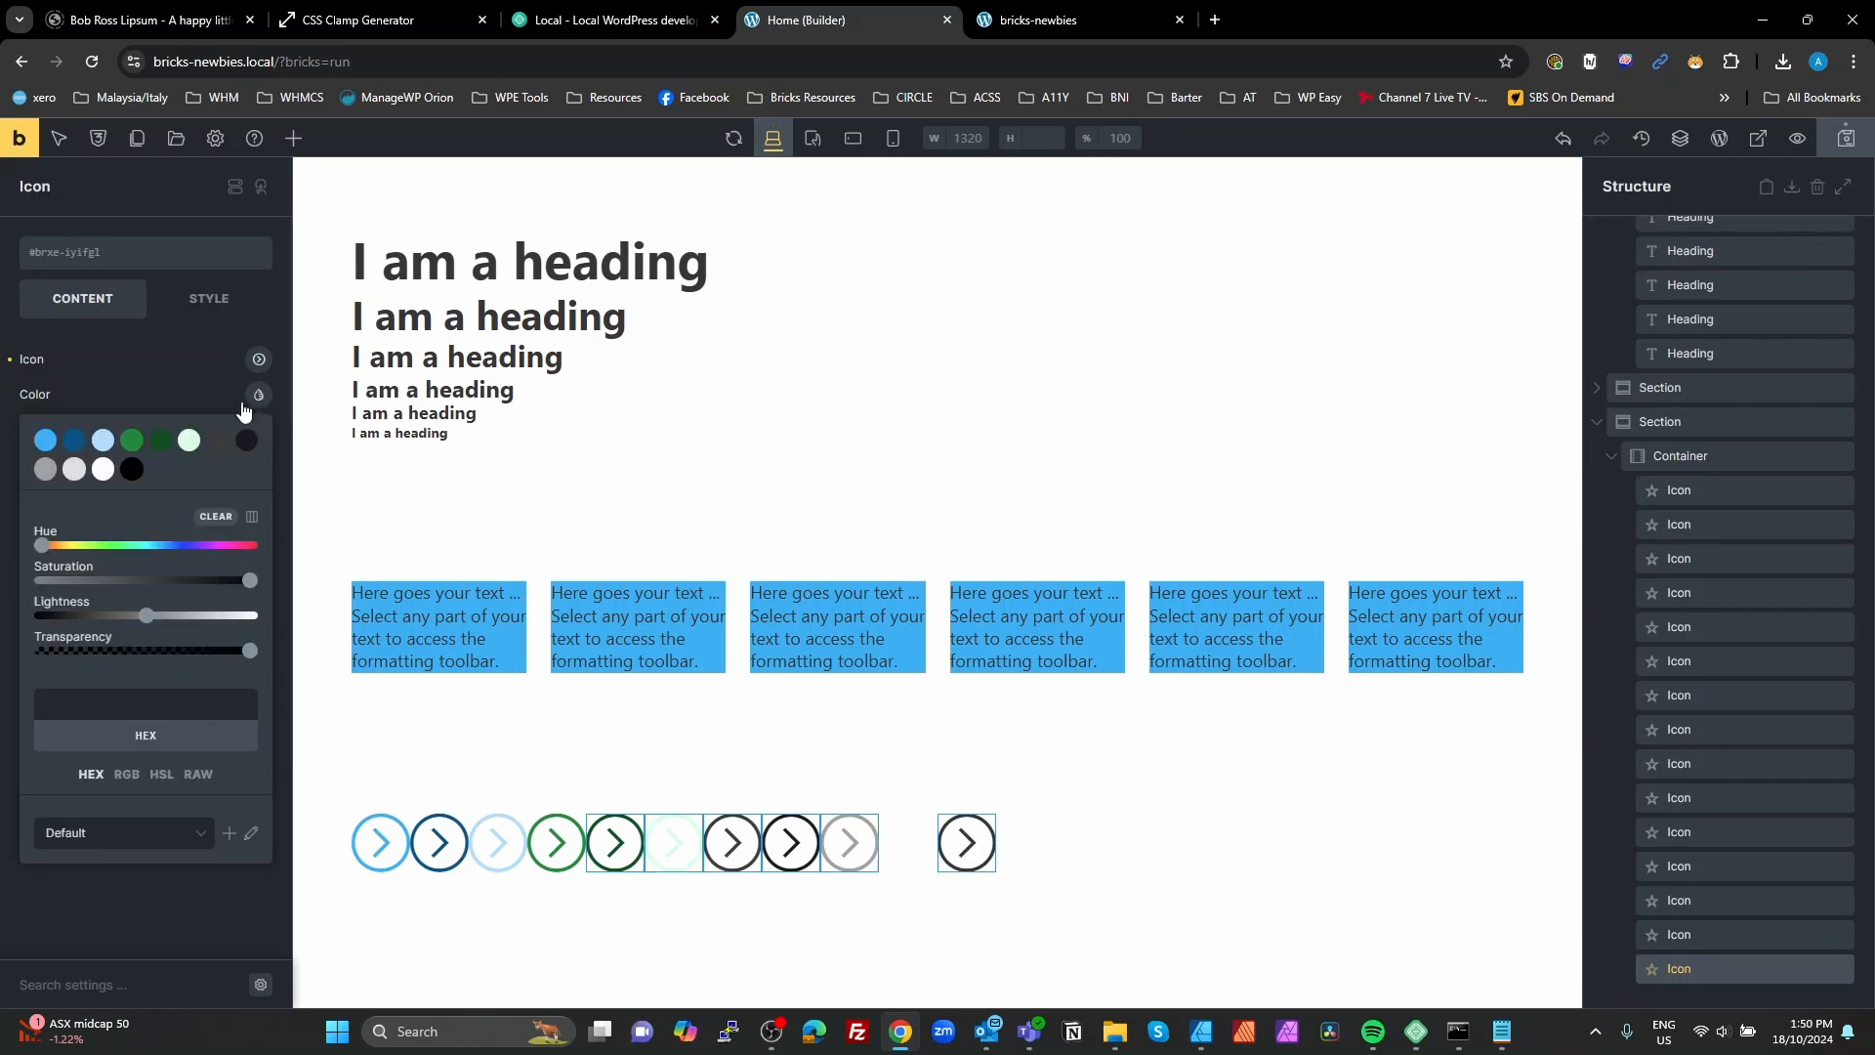
click(133, 470)
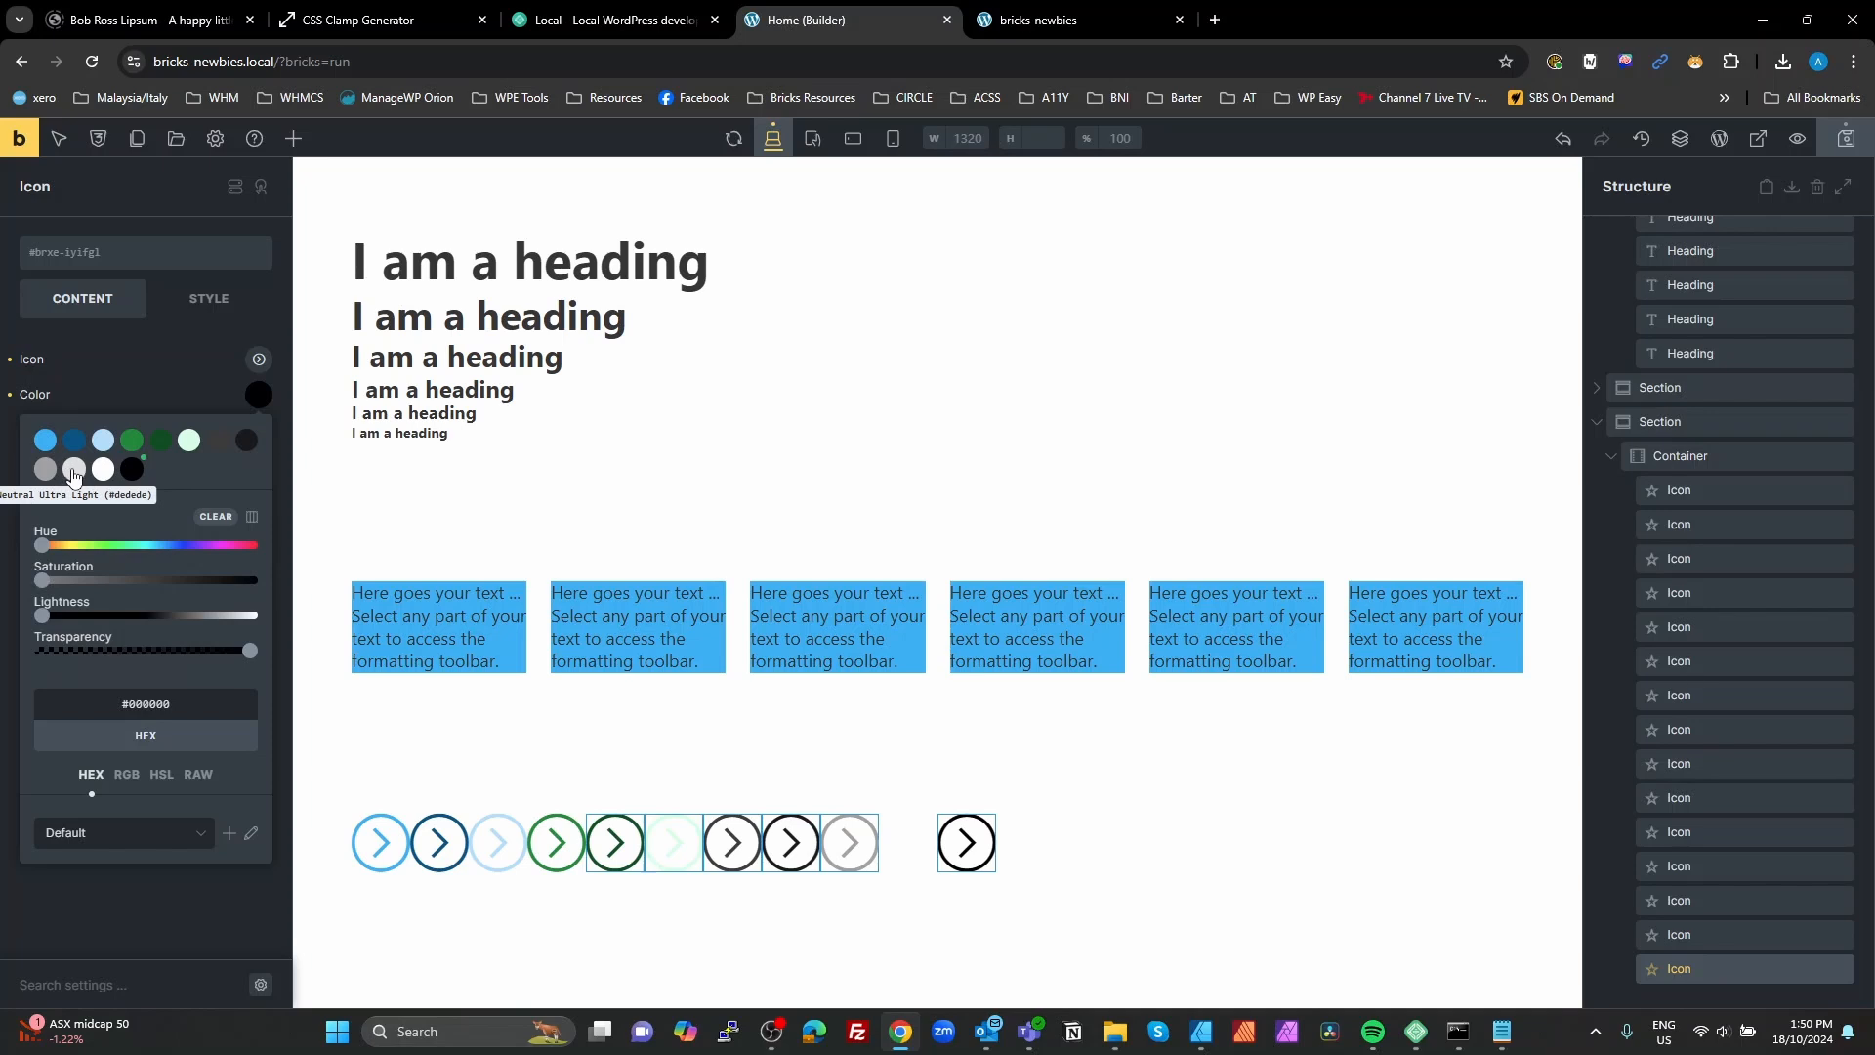
click(1846, 141)
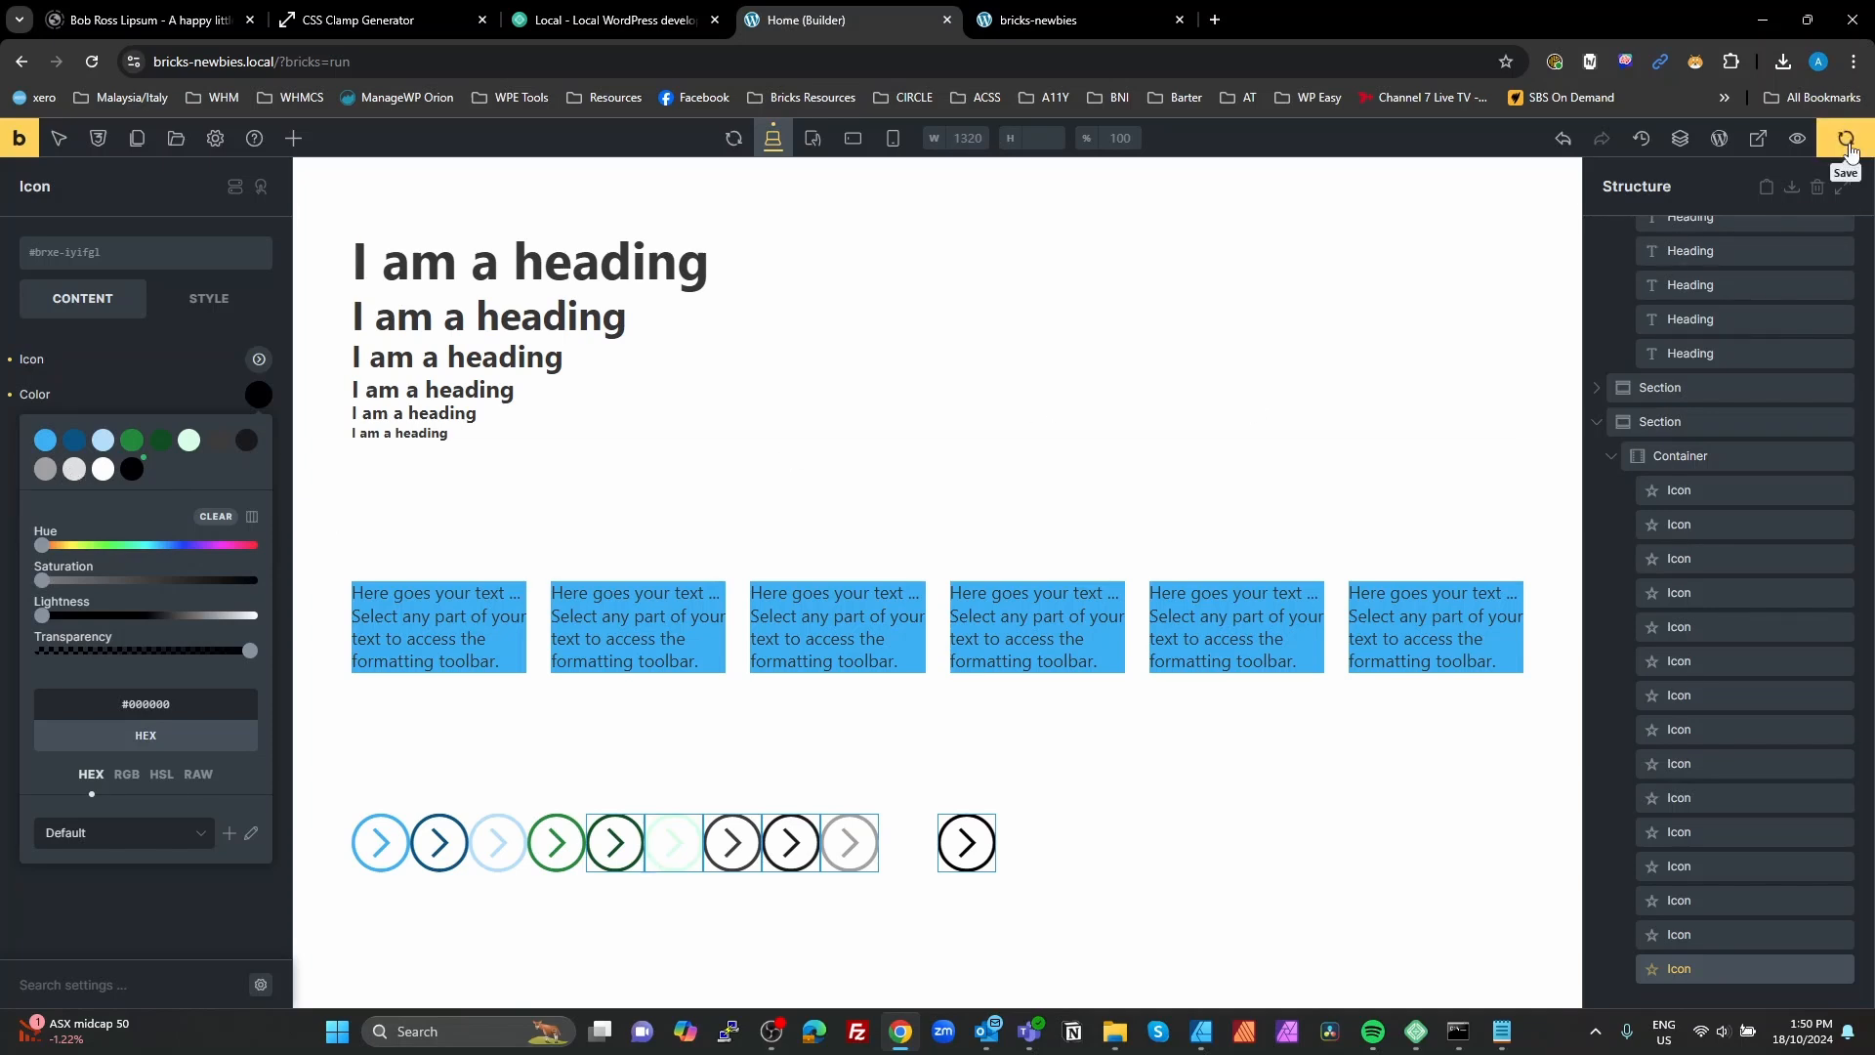
Step: Inspect the first blue icon on the front-end preview page to examine the CSS variable behind its color
click(1078, 28)
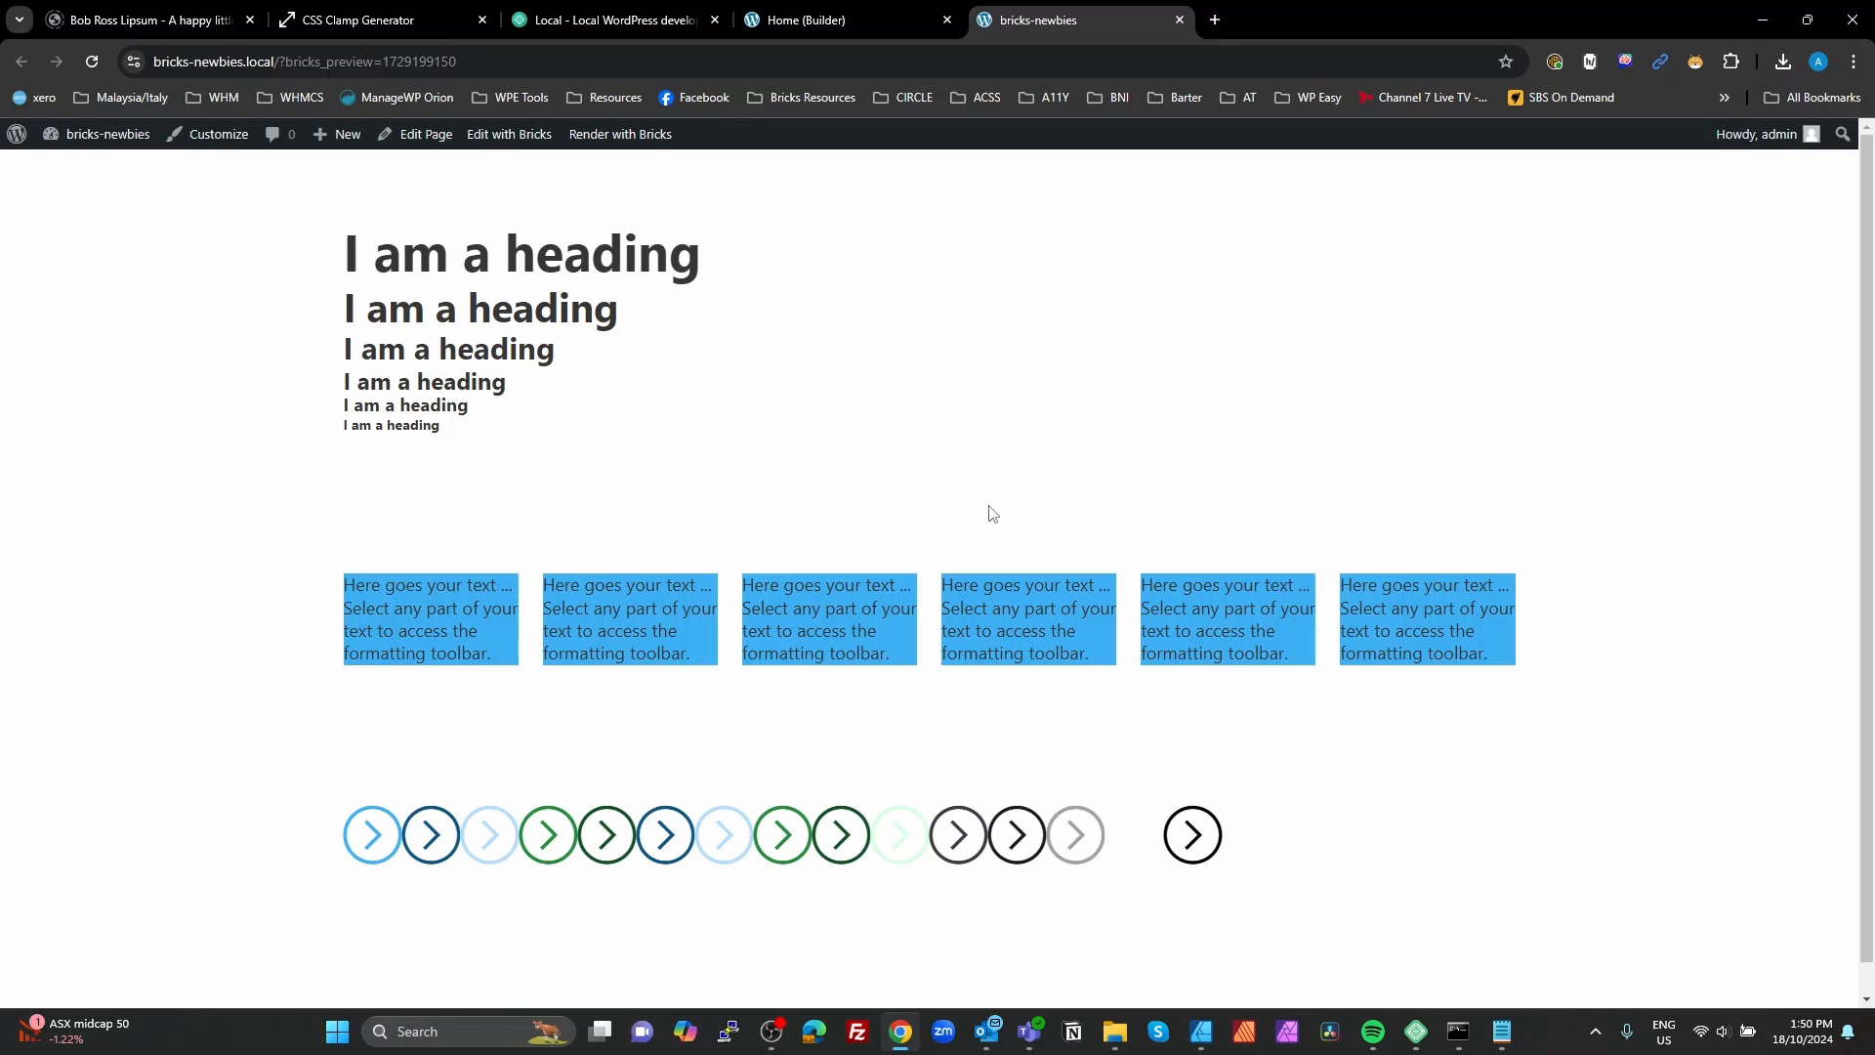
key(F12)
scroll(1160, 418, down, 4)
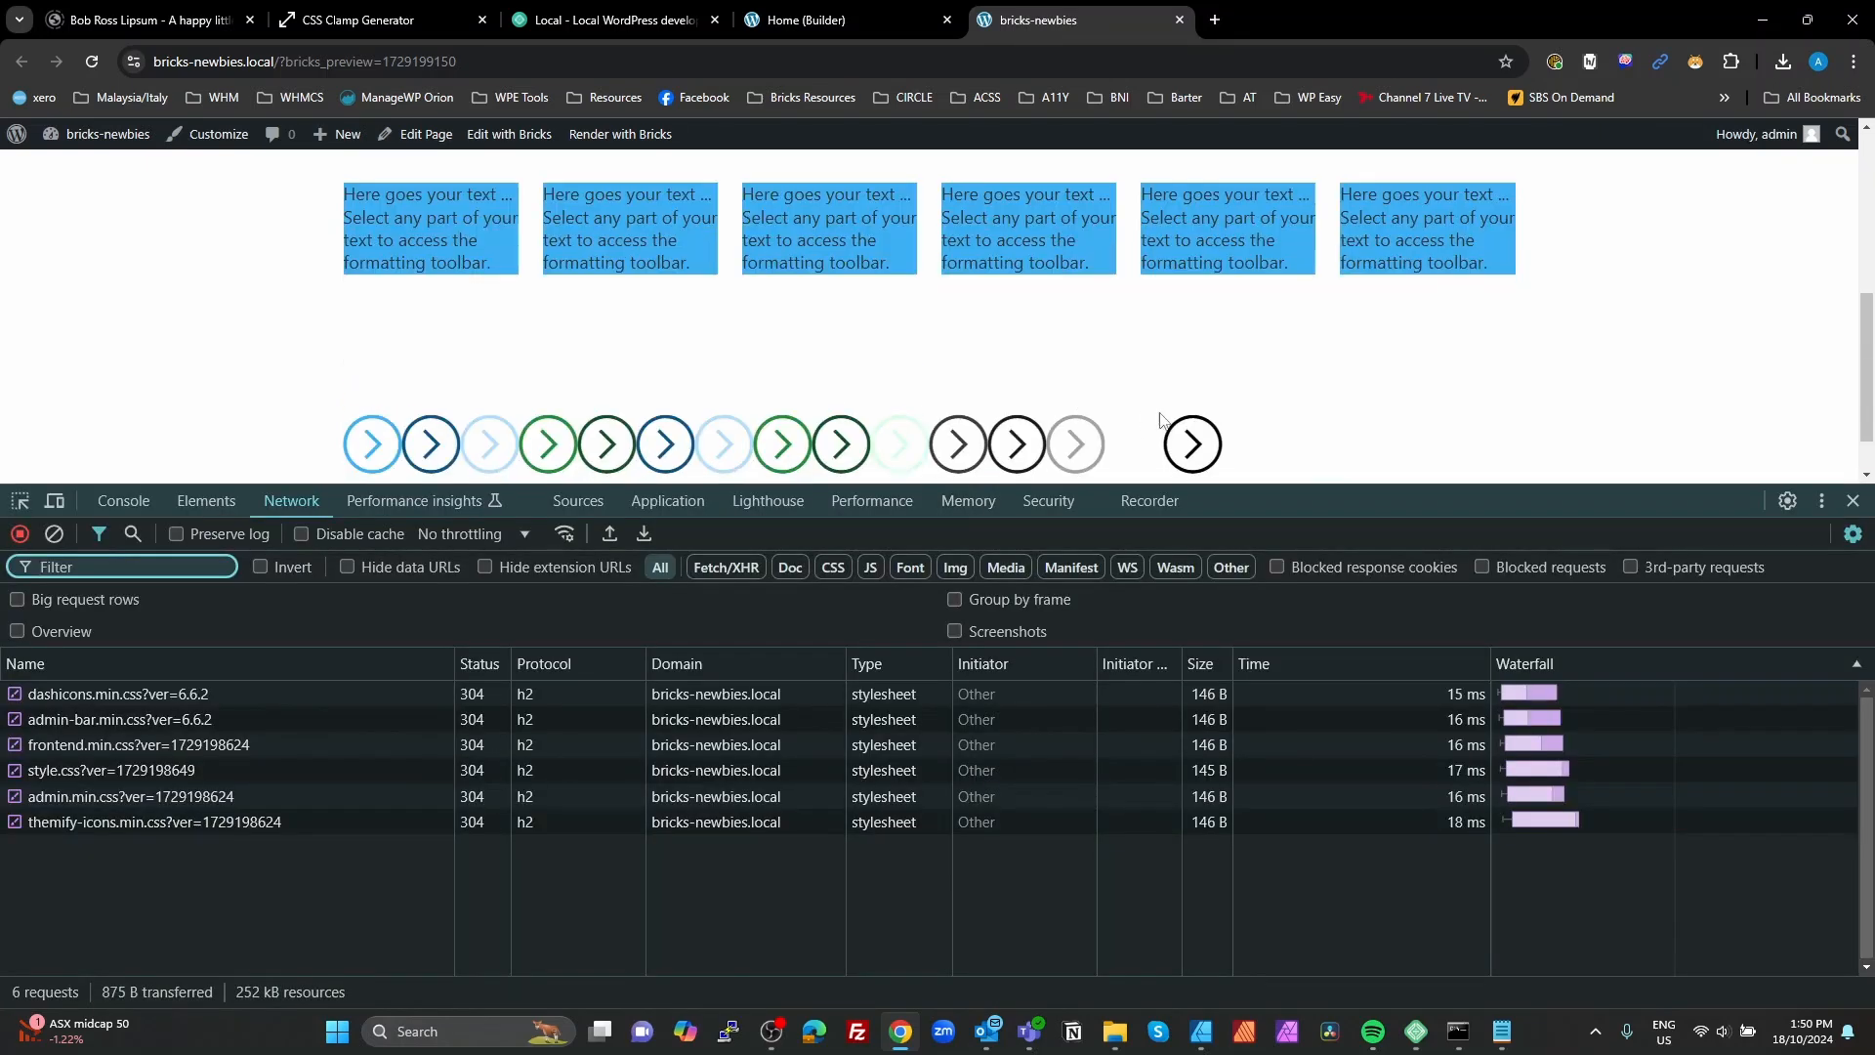
click(20, 499)
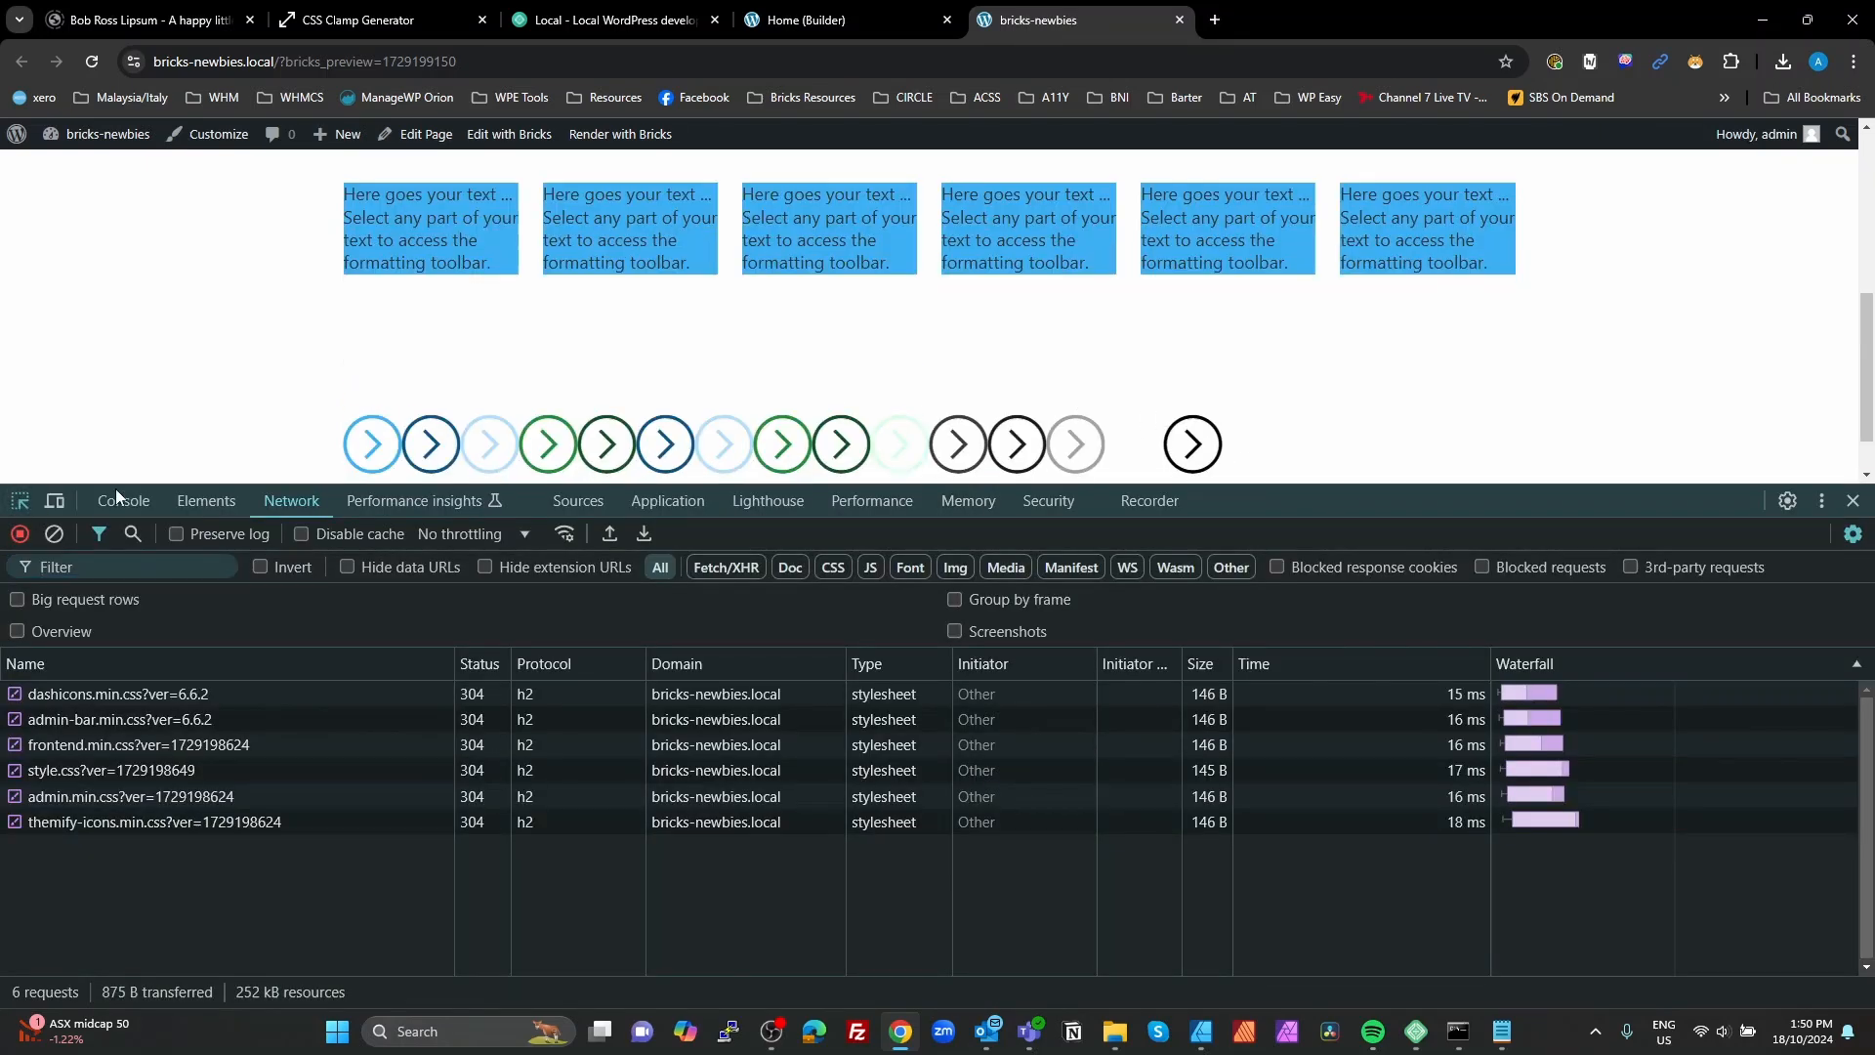
click(361, 461)
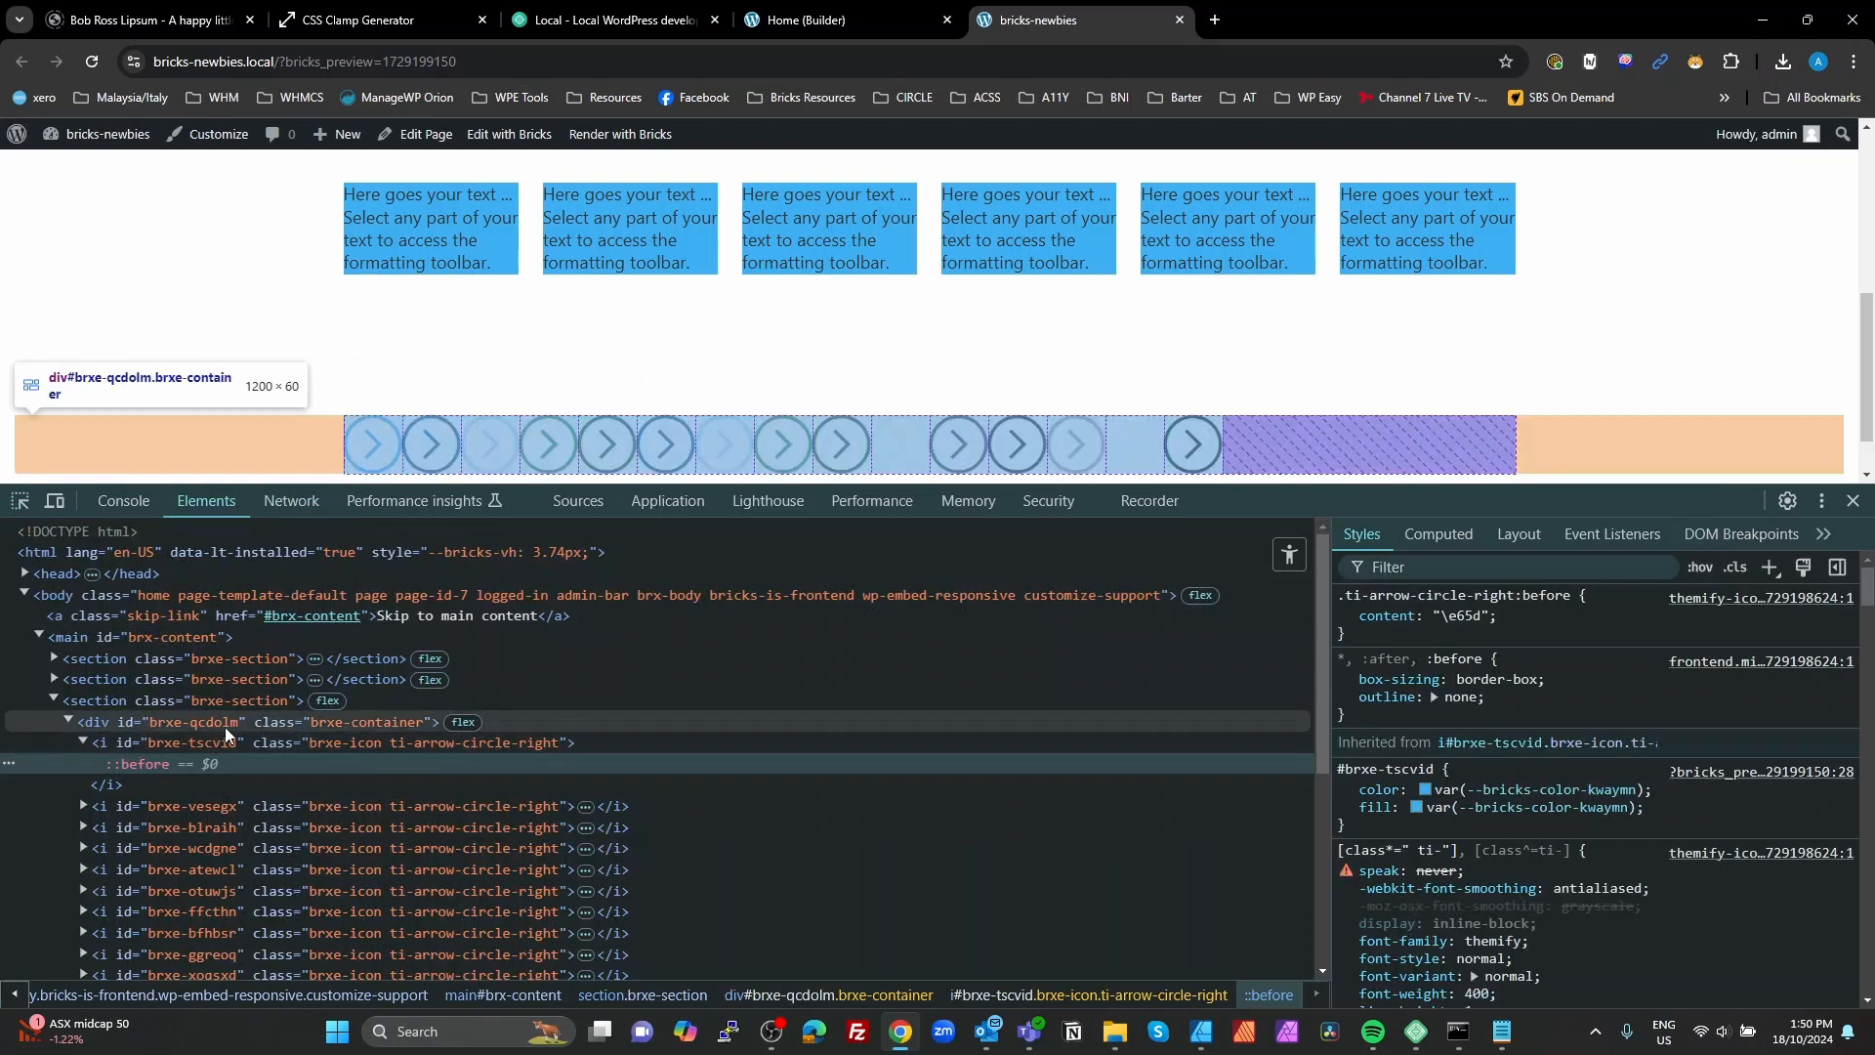
click(85, 741)
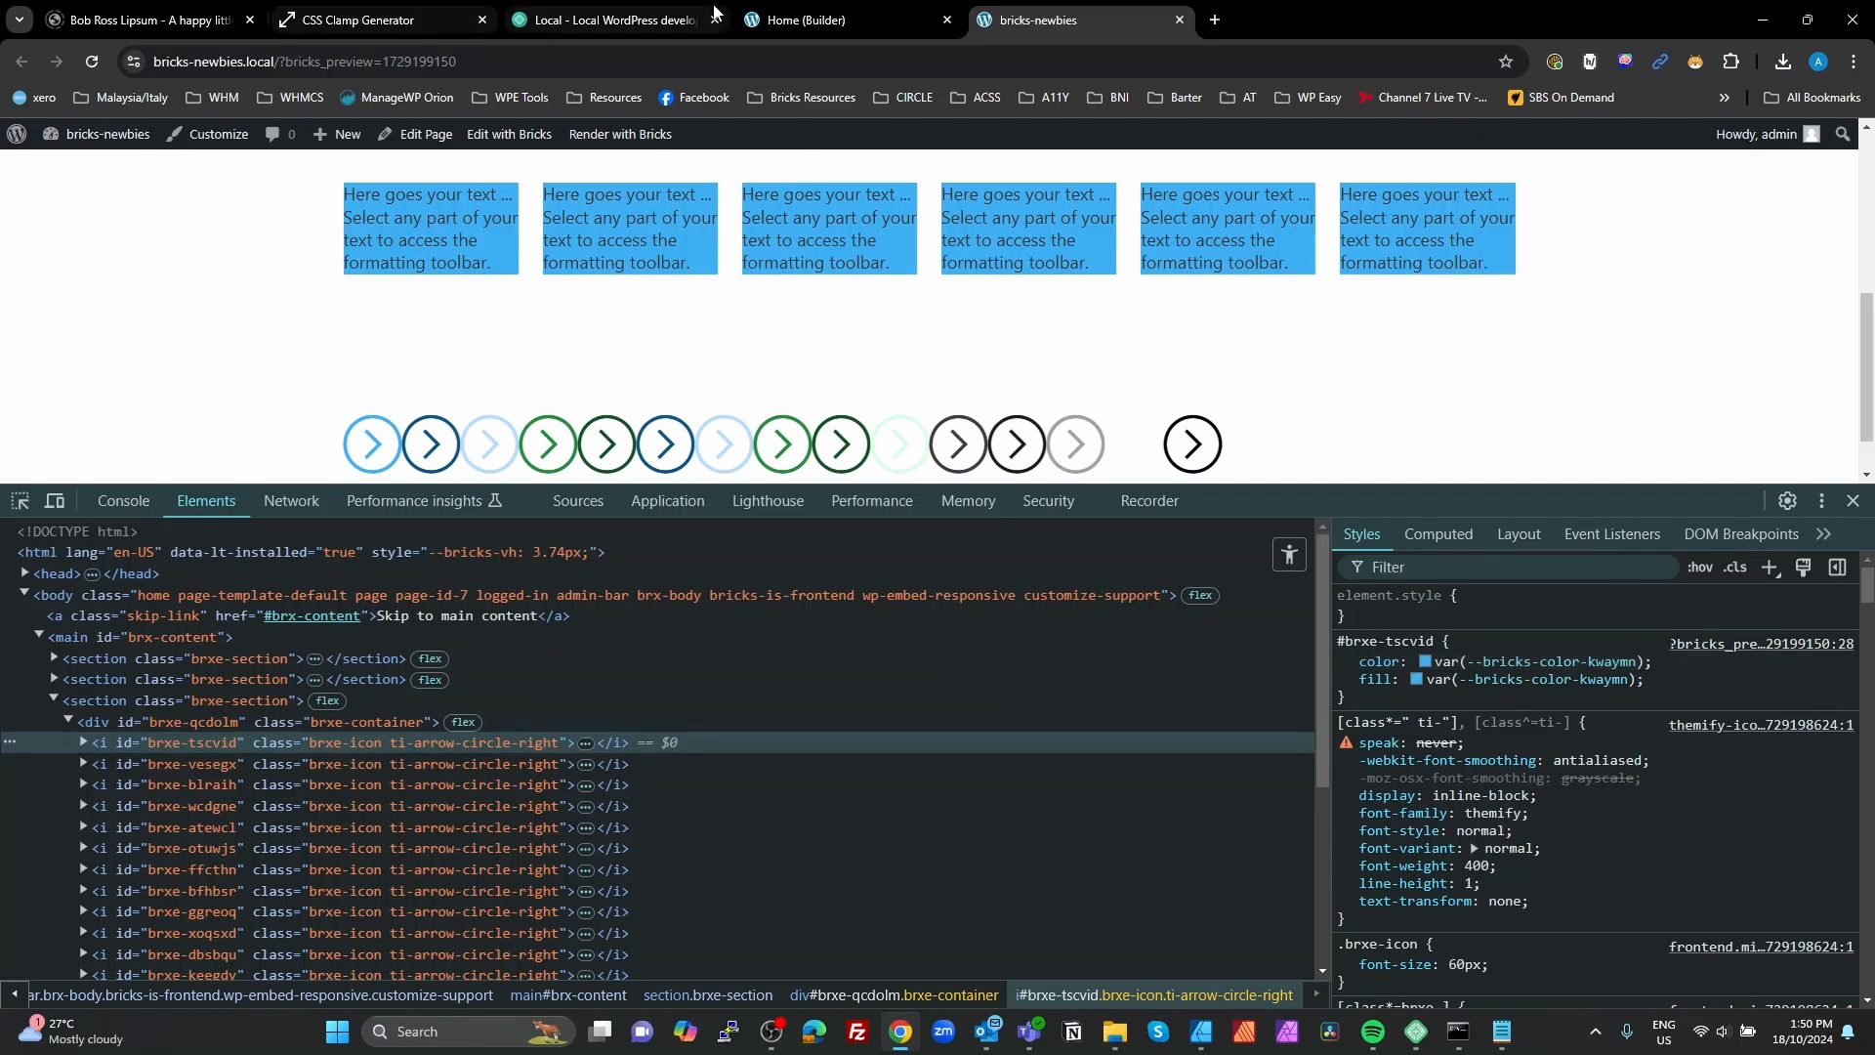
Step: Return to the Bricks builder and open the global variable manager
click(805, 20)
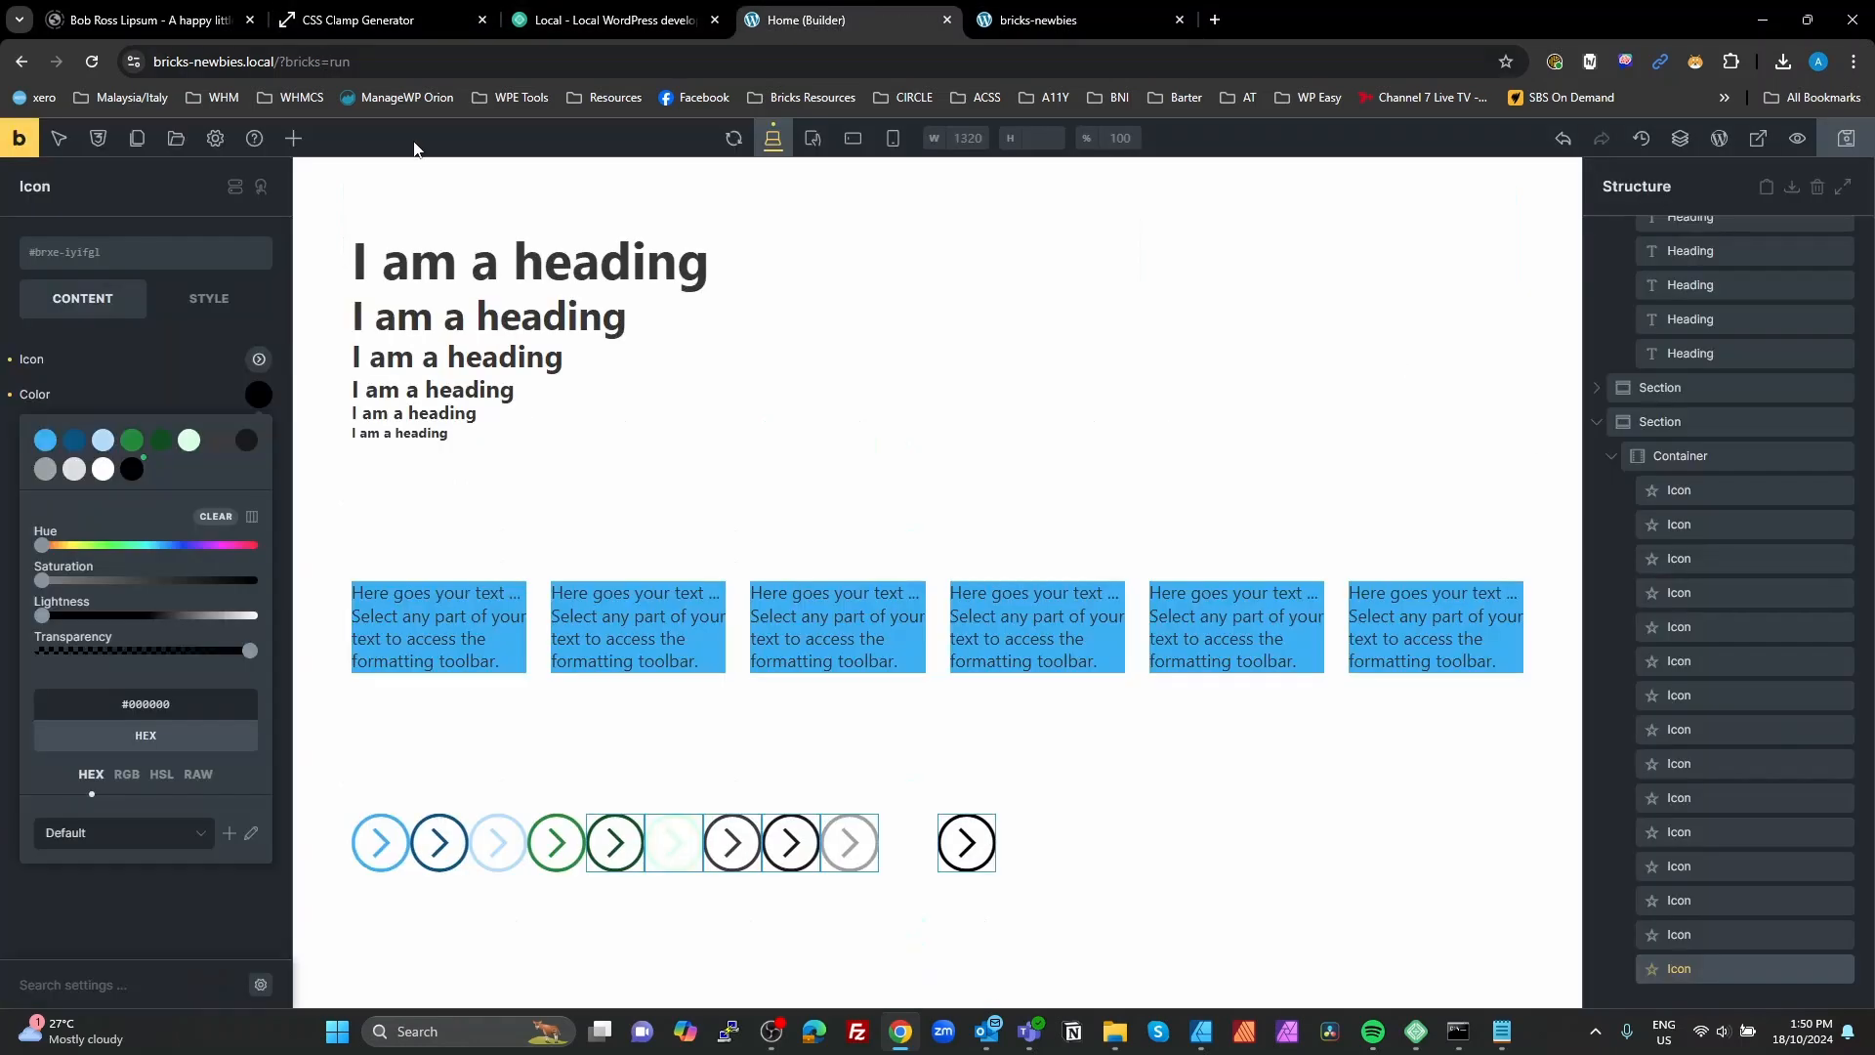
click(215, 140)
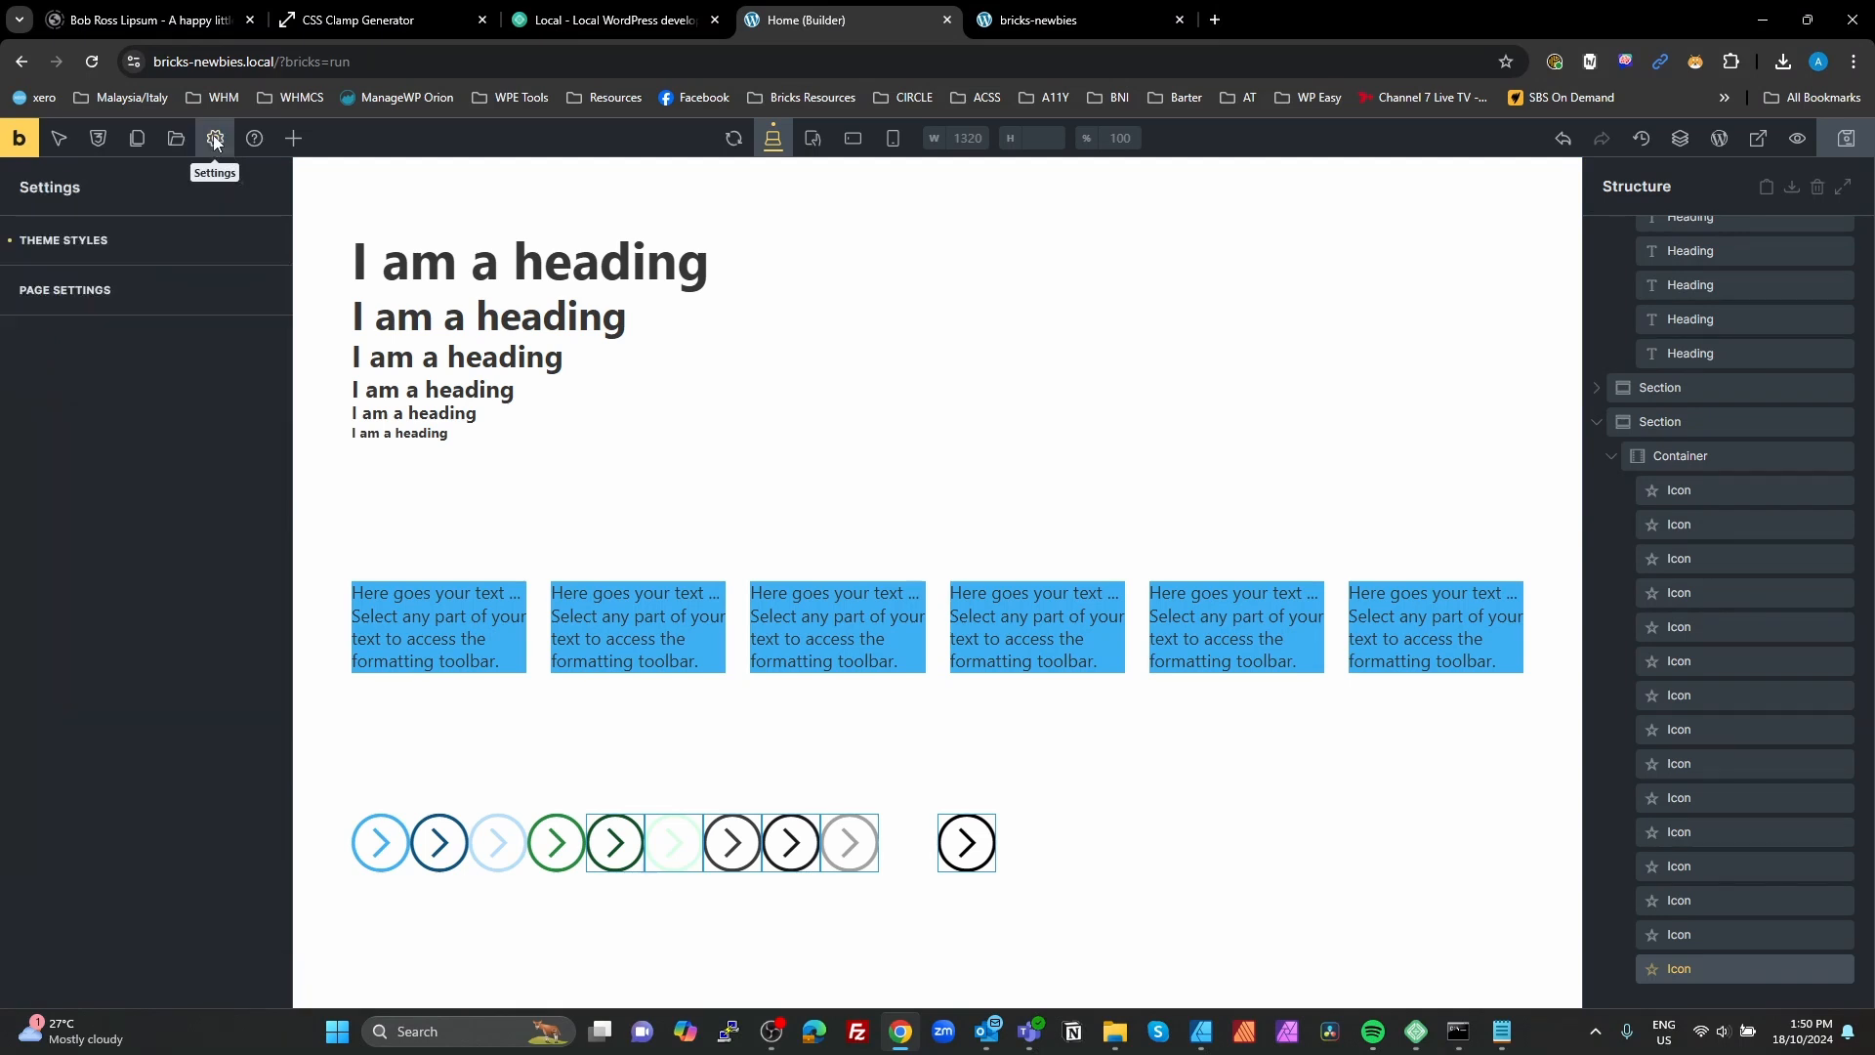
click(98, 142)
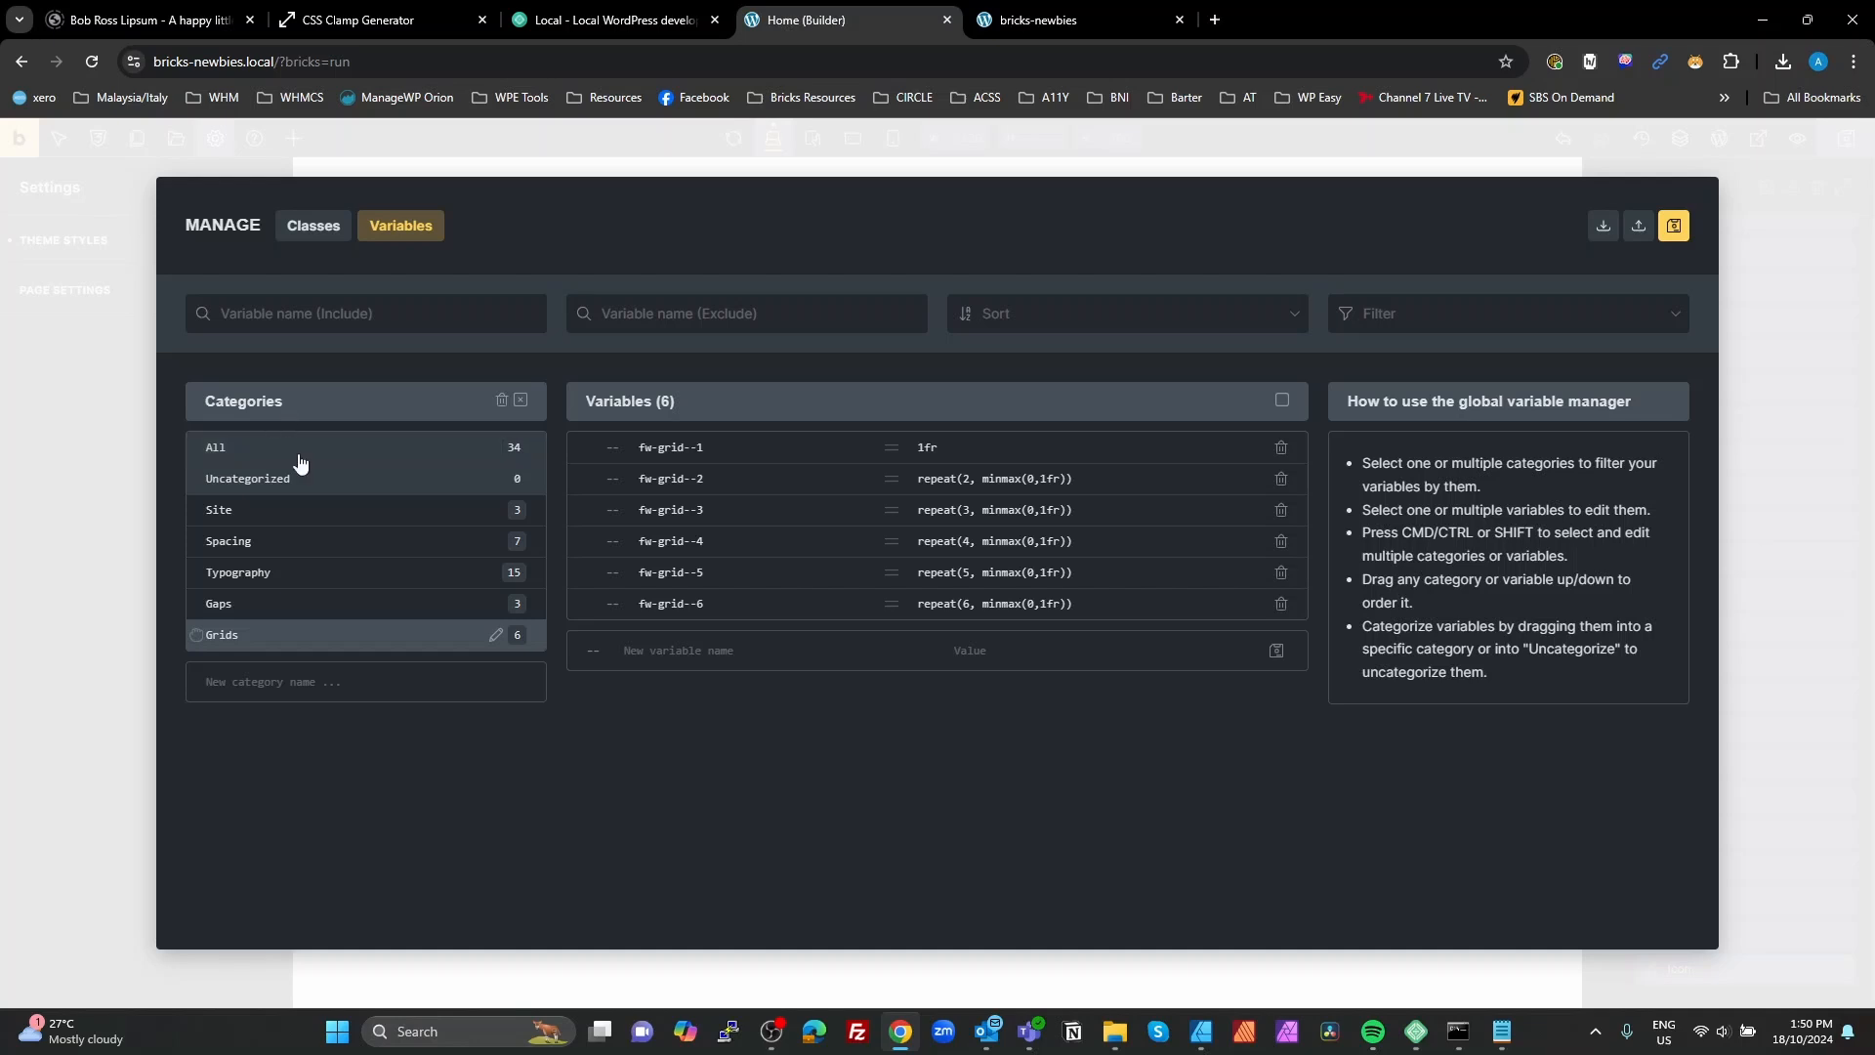
Step: Add a new variable category named Color Map
click(276, 676)
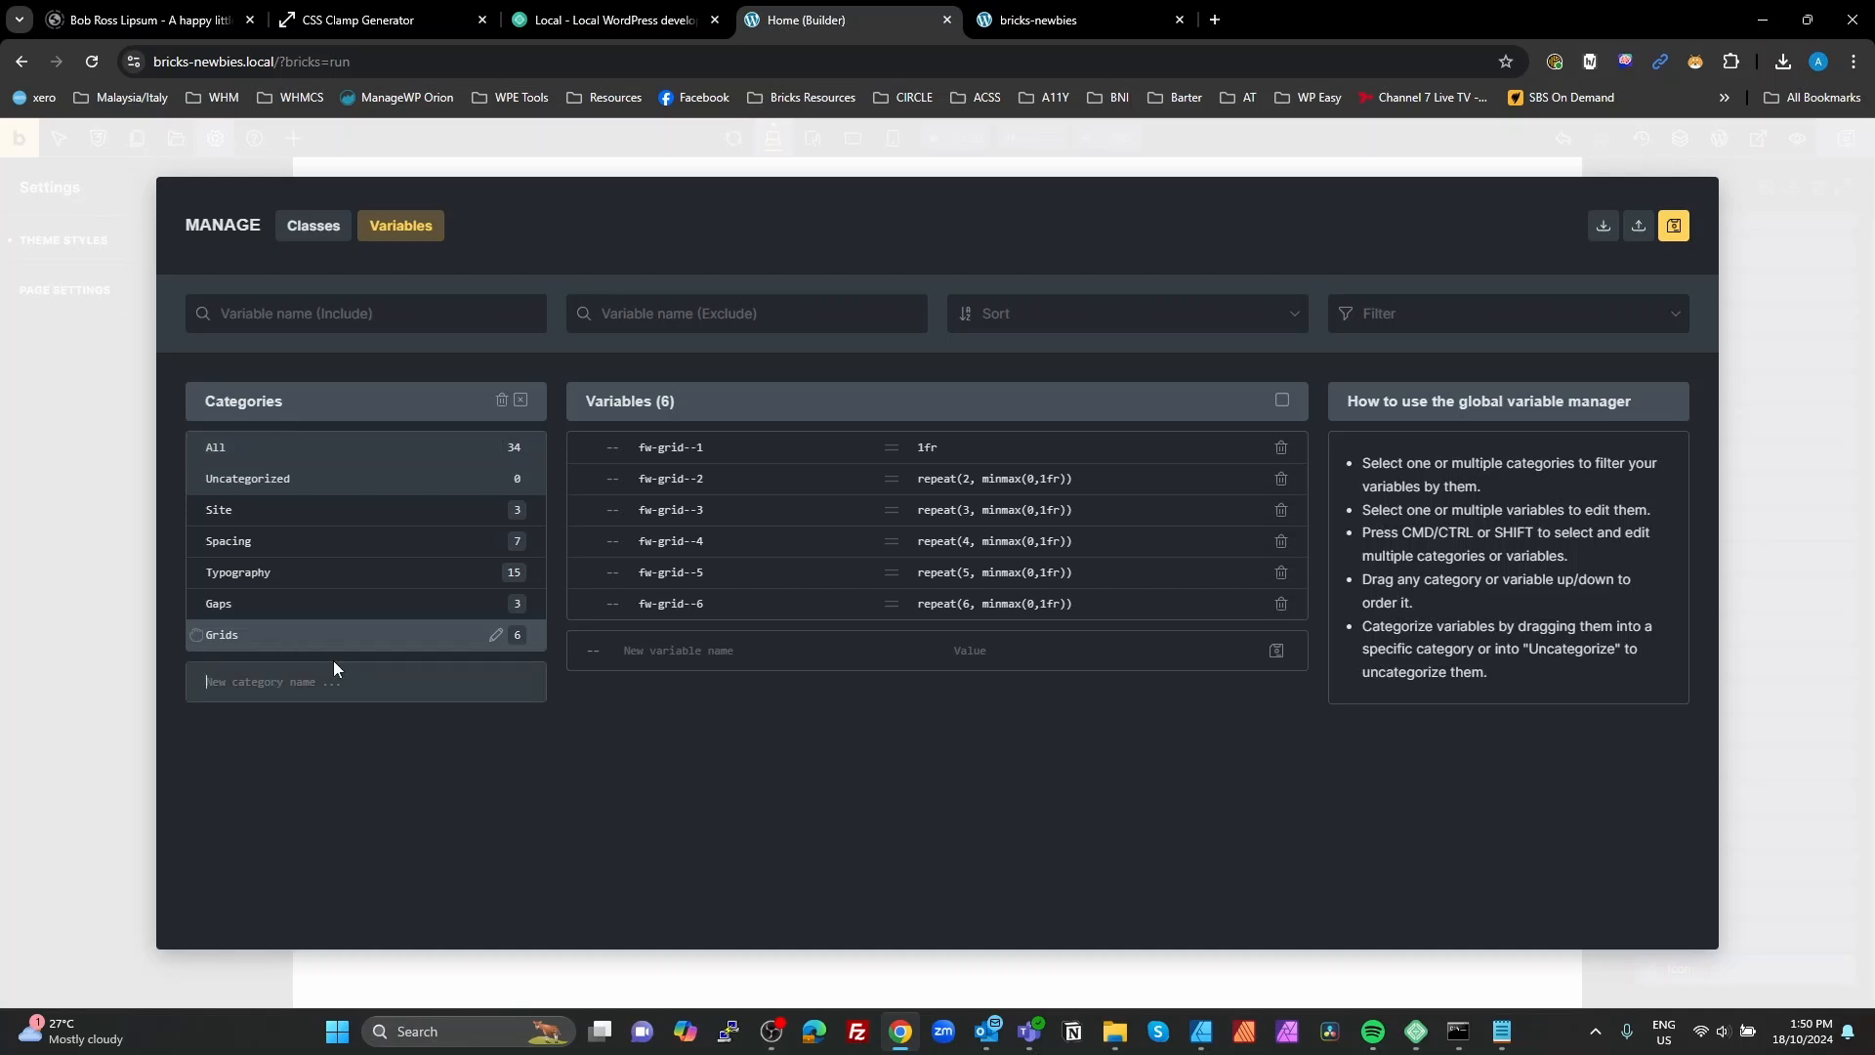
text(Color Map)
key(Return)
Step: Create the variable fw-primary in the open Grids category with the placeholder value a
click(635, 650)
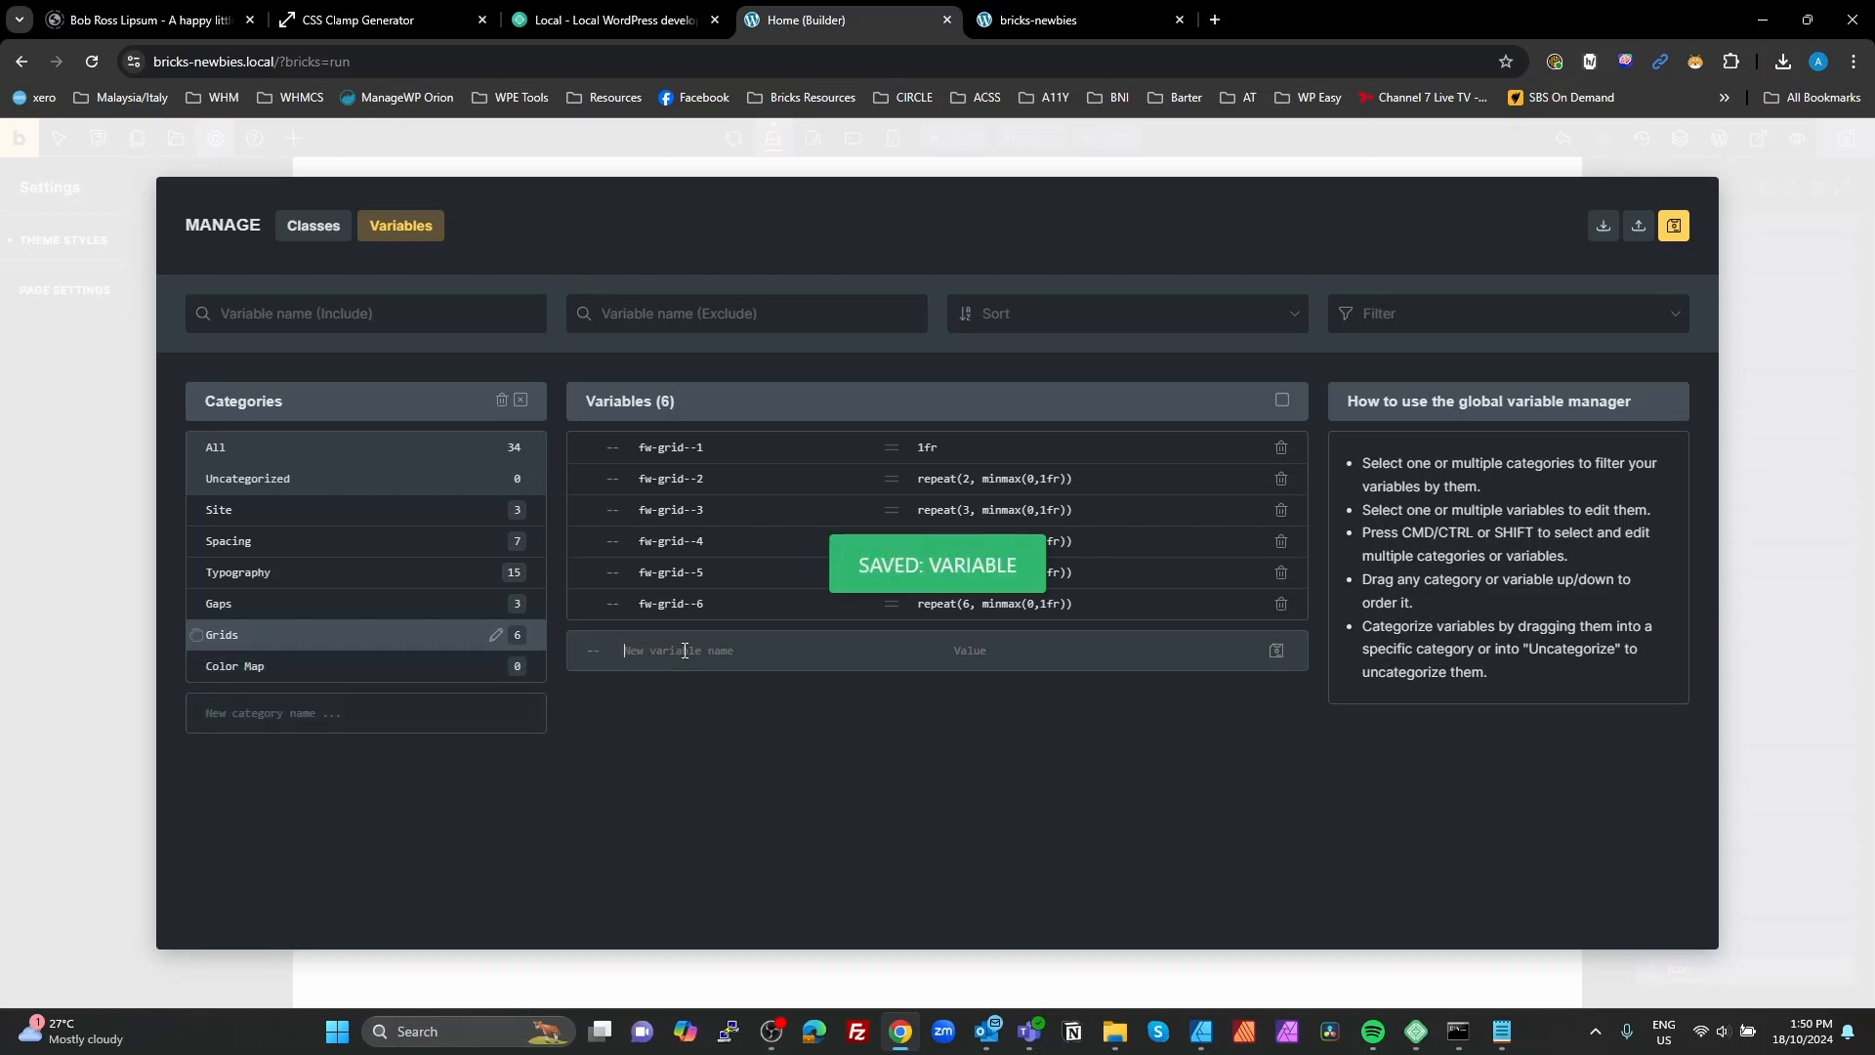
text(fw)
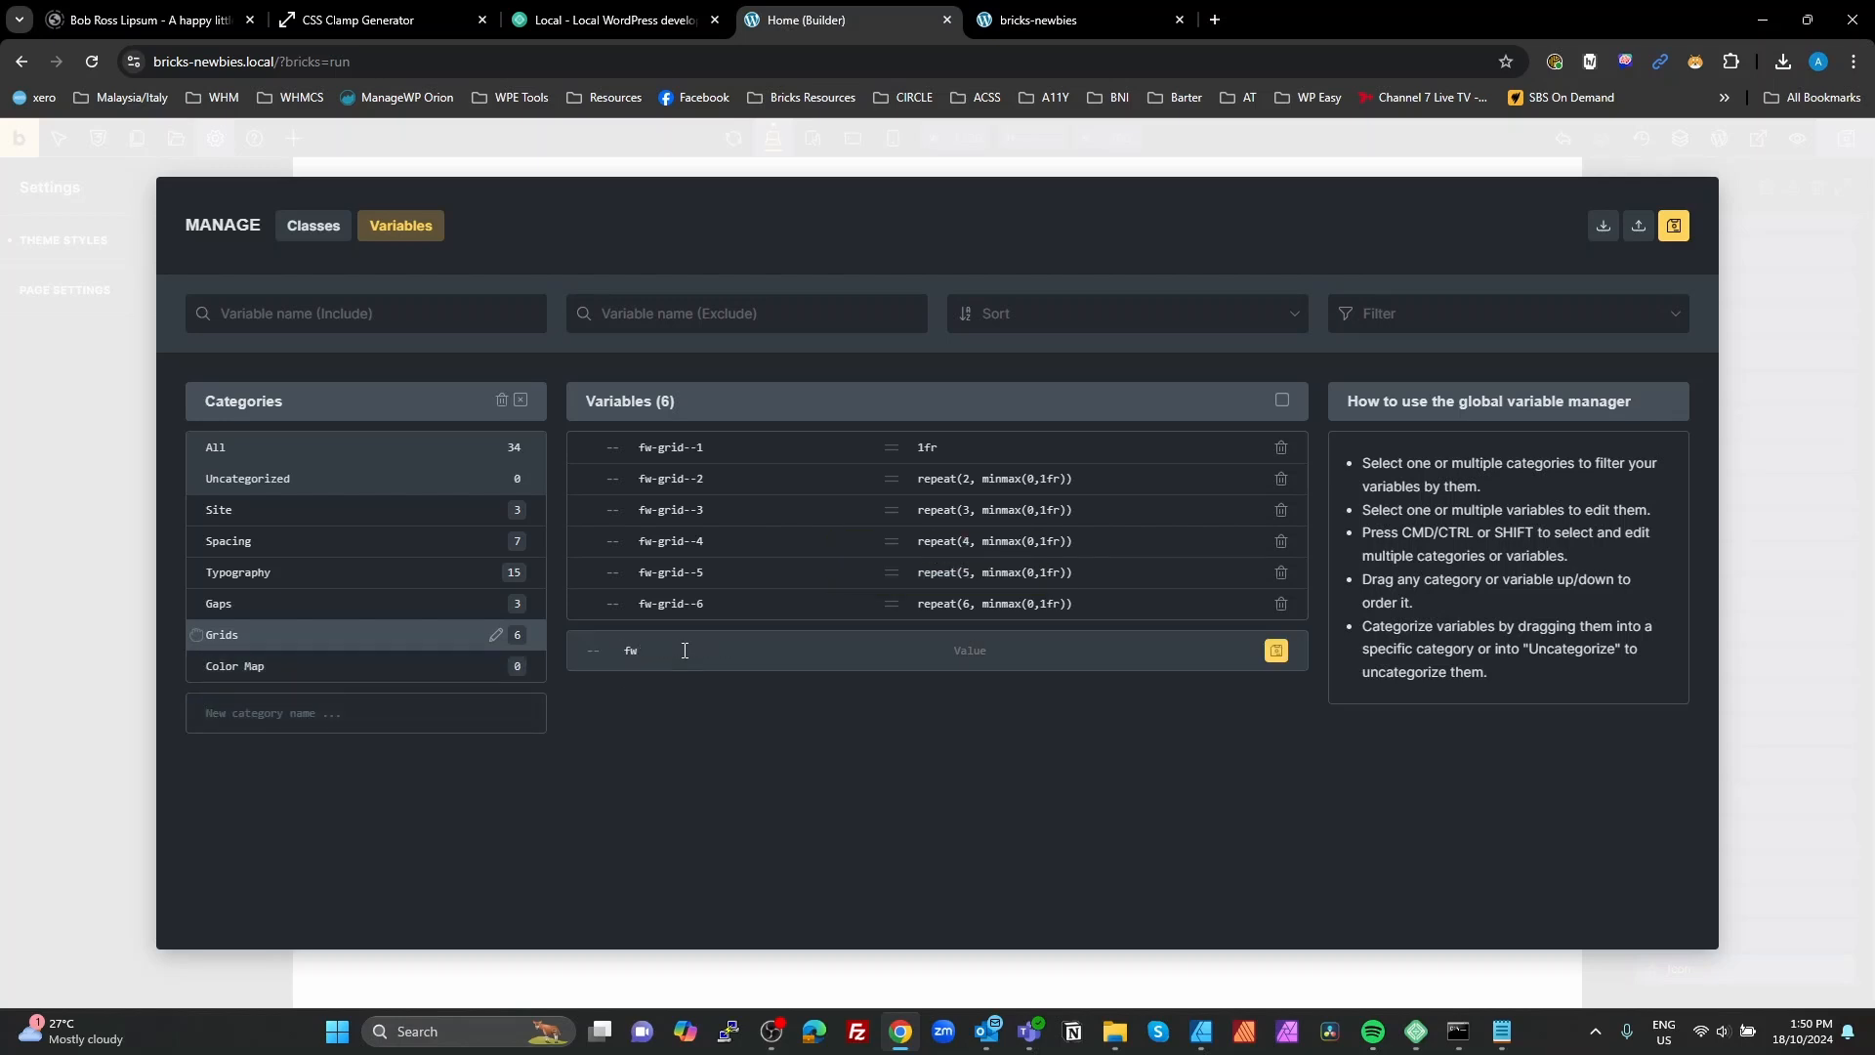
text(-primary)
click(1014, 652)
text(a)
click(1285, 651)
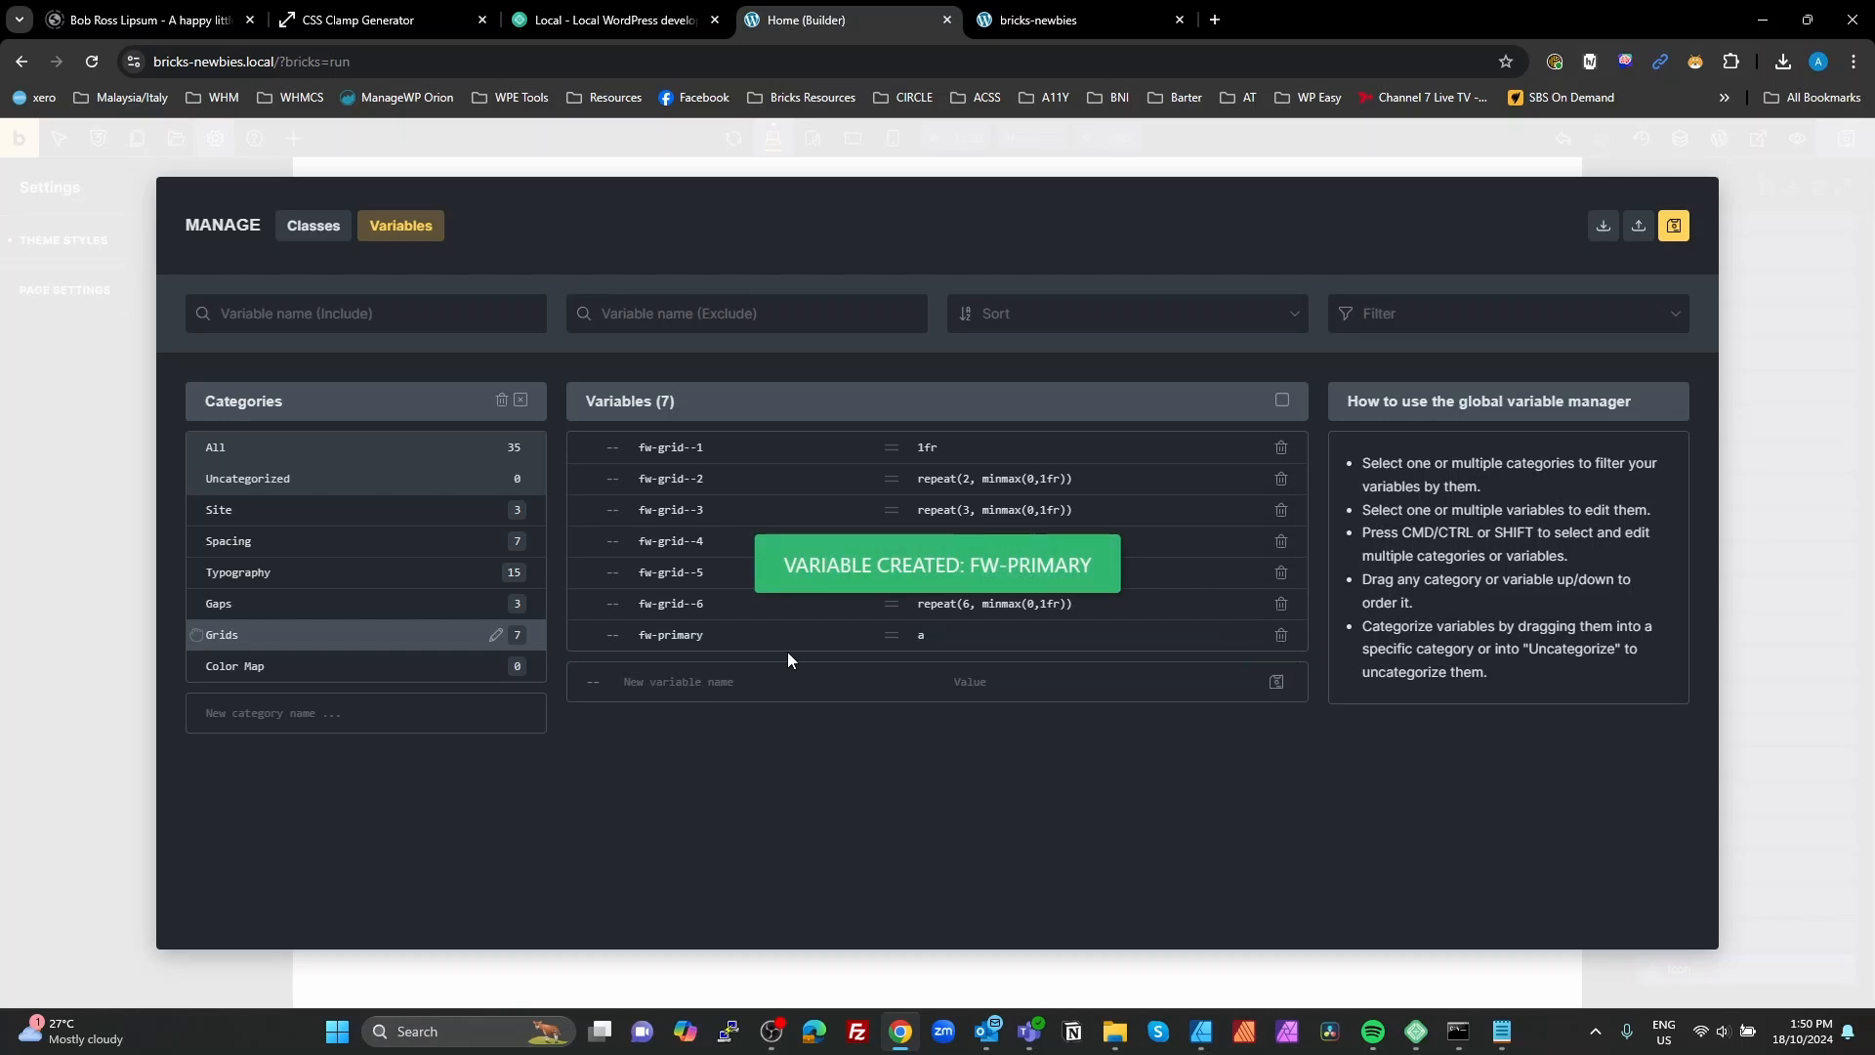
Step: Reuse the fw-primary name to create the variable fw-primary--dark with the placeholder value a
double_click(660, 635)
drag(658, 635, 636, 637)
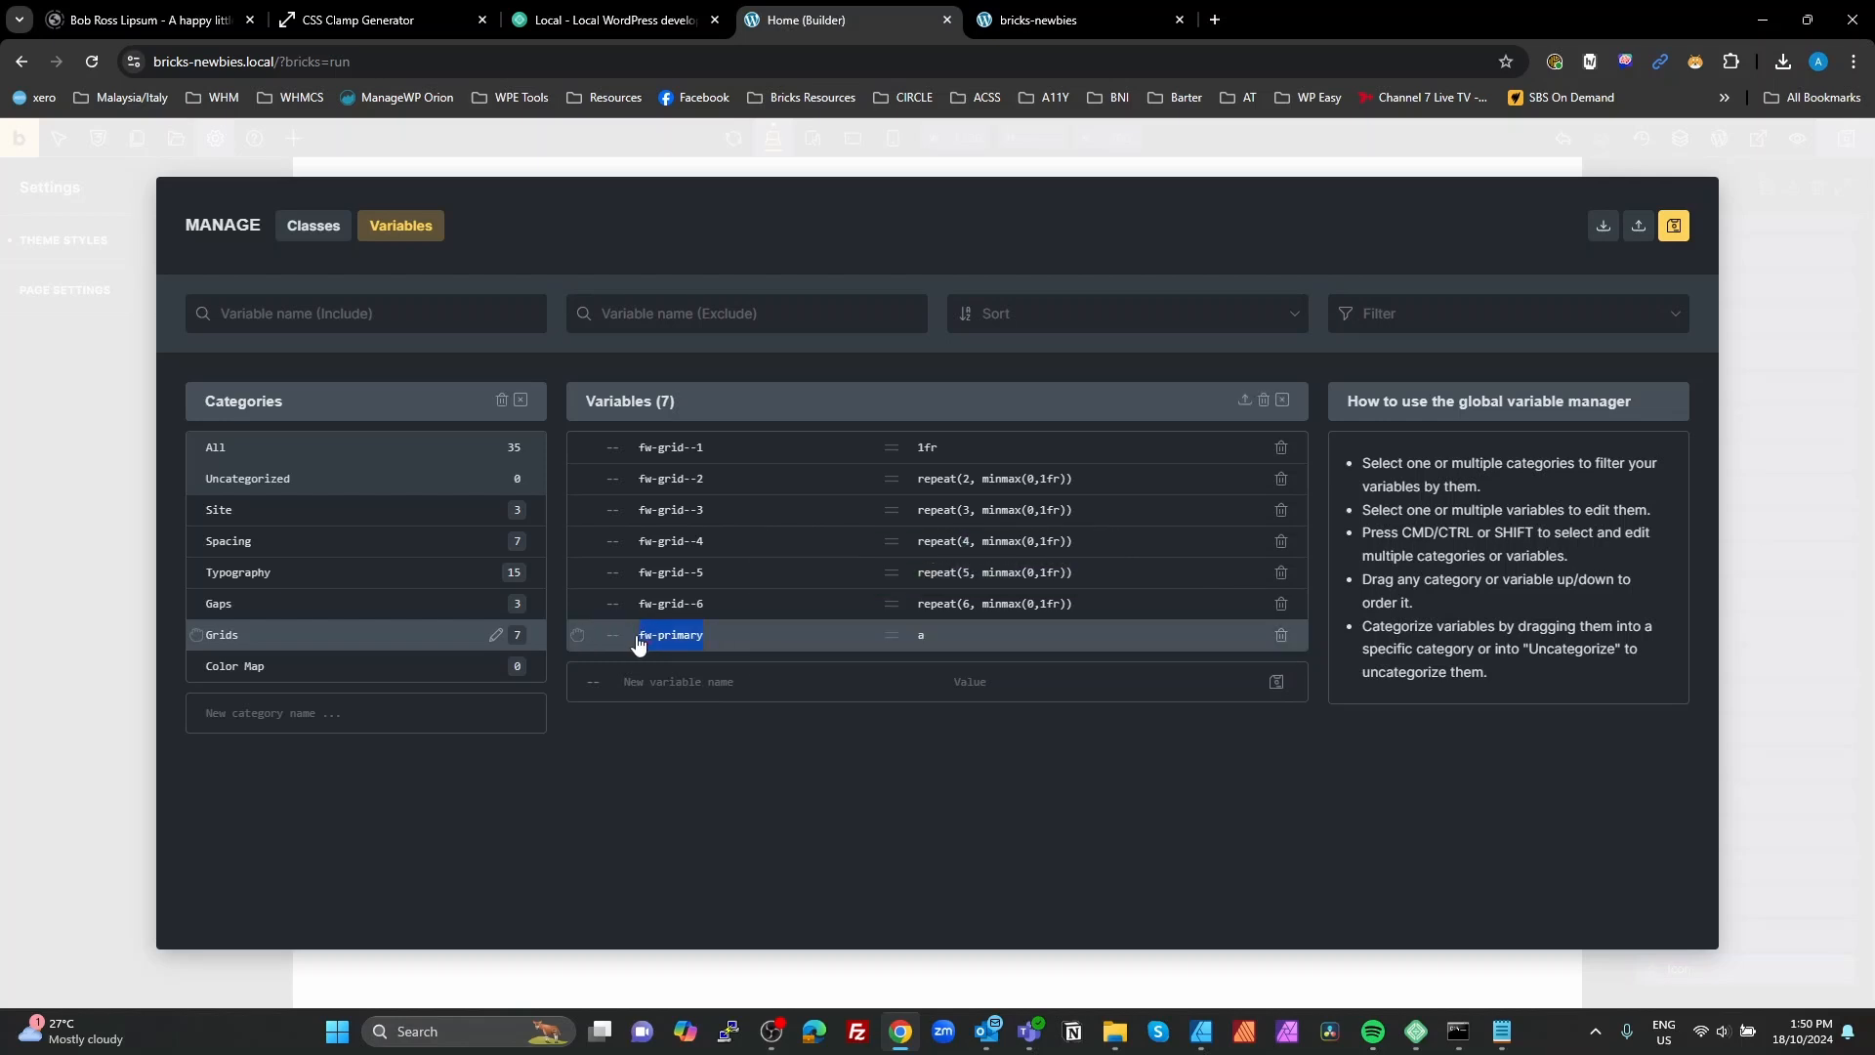
key(ctrl+c)
click(701, 681)
key(ctrl+v)
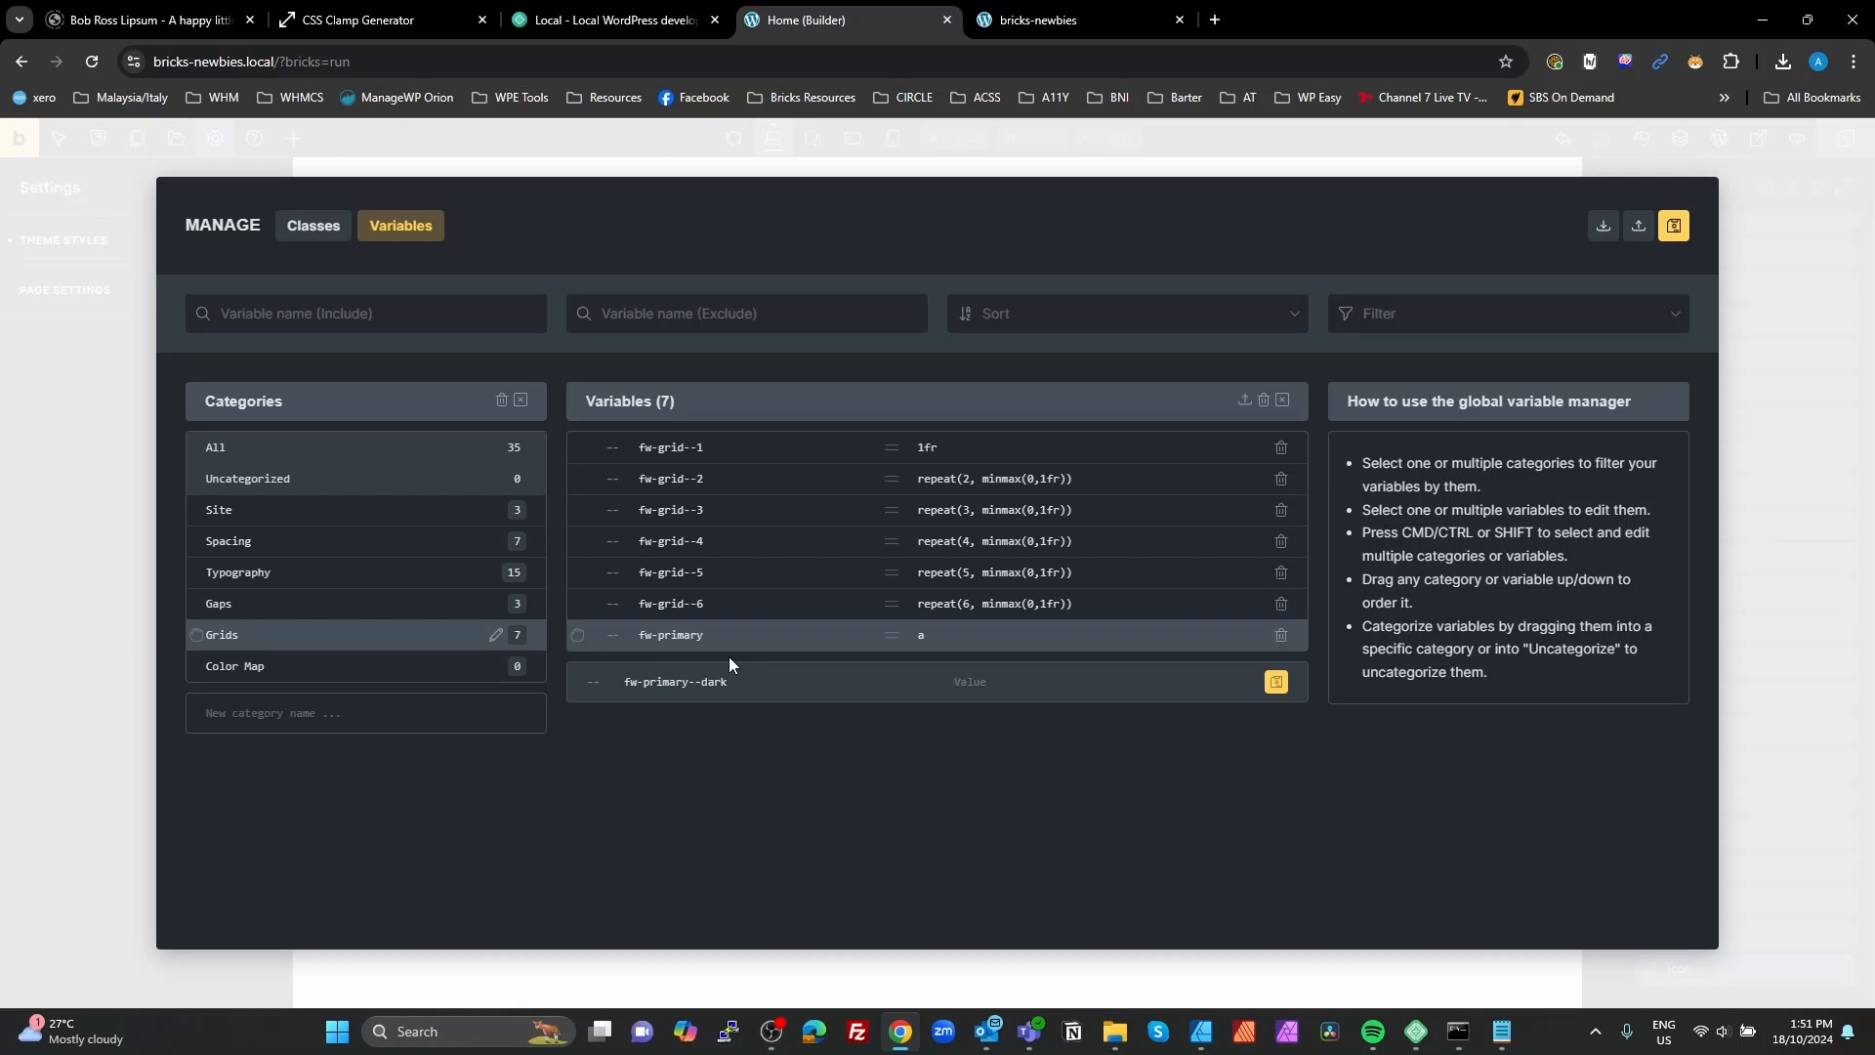
text(a)
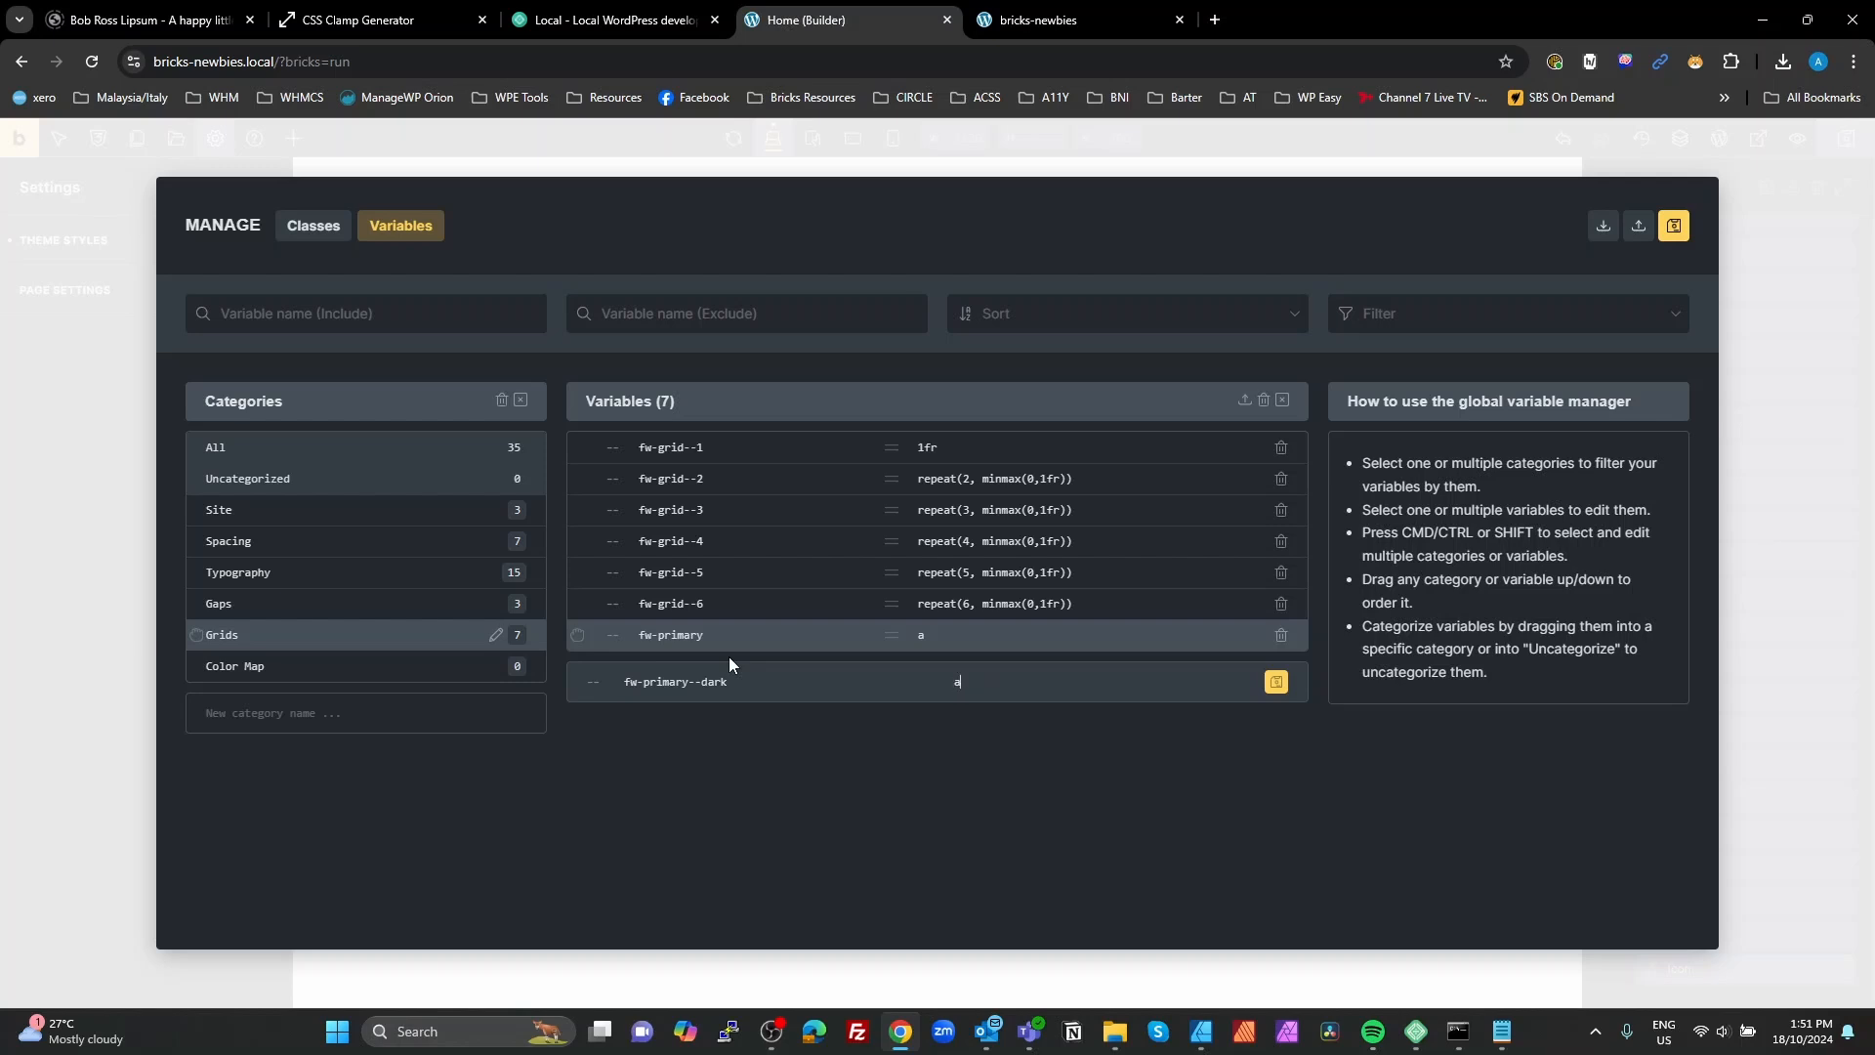
click(1276, 682)
Step: Create the variable fw-primary--light with the placeholder value a
key(ctrl+v)
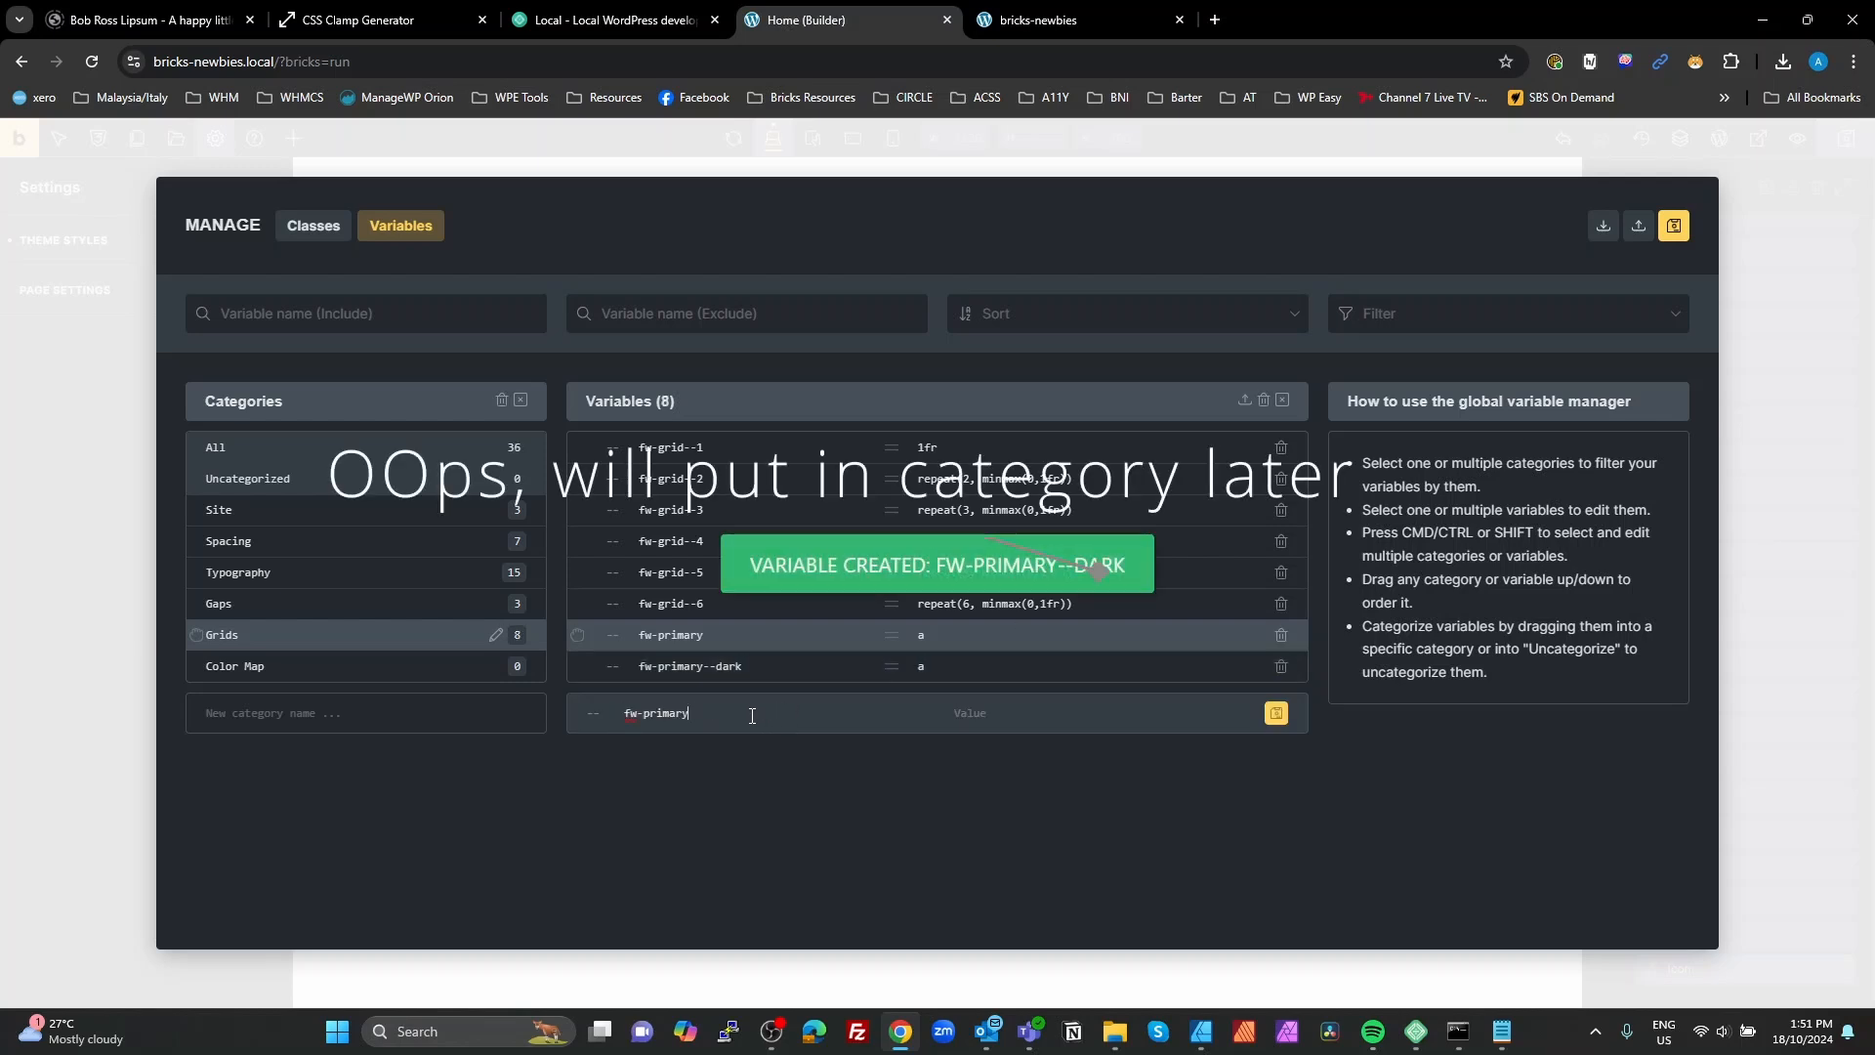
text(l)
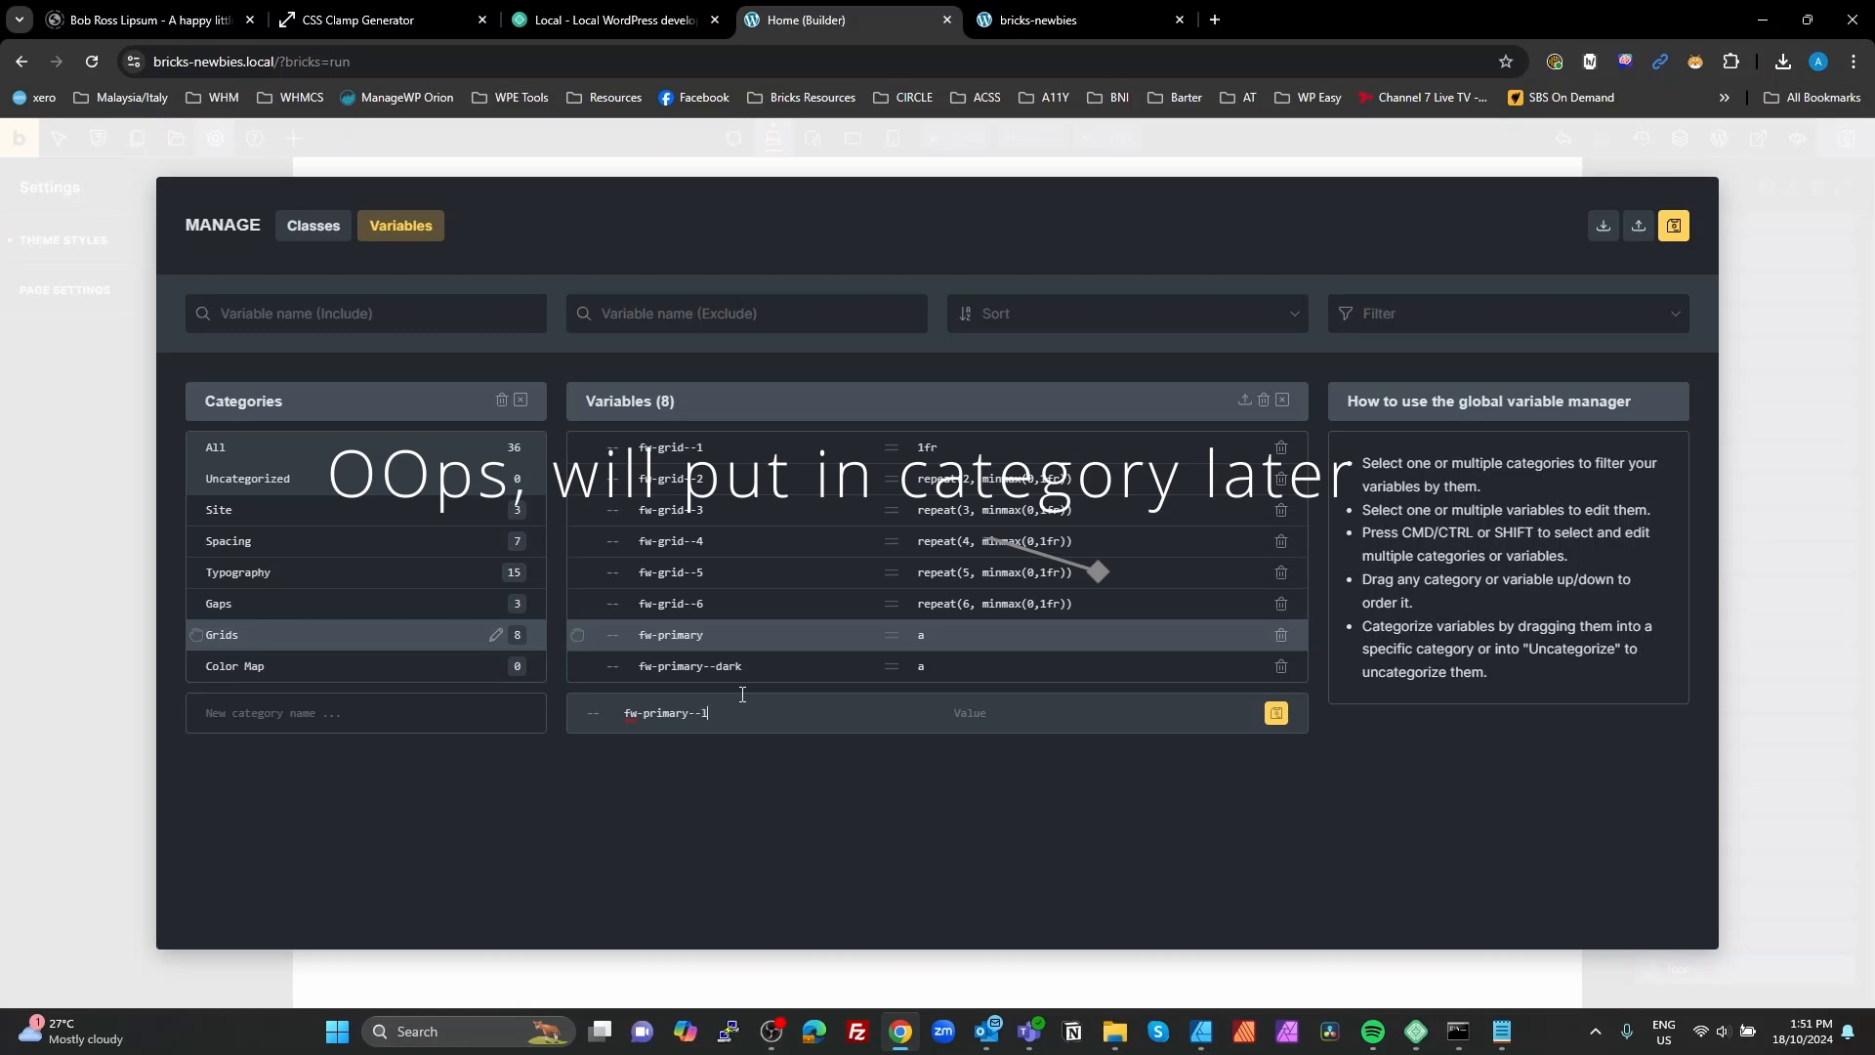
text(ight)
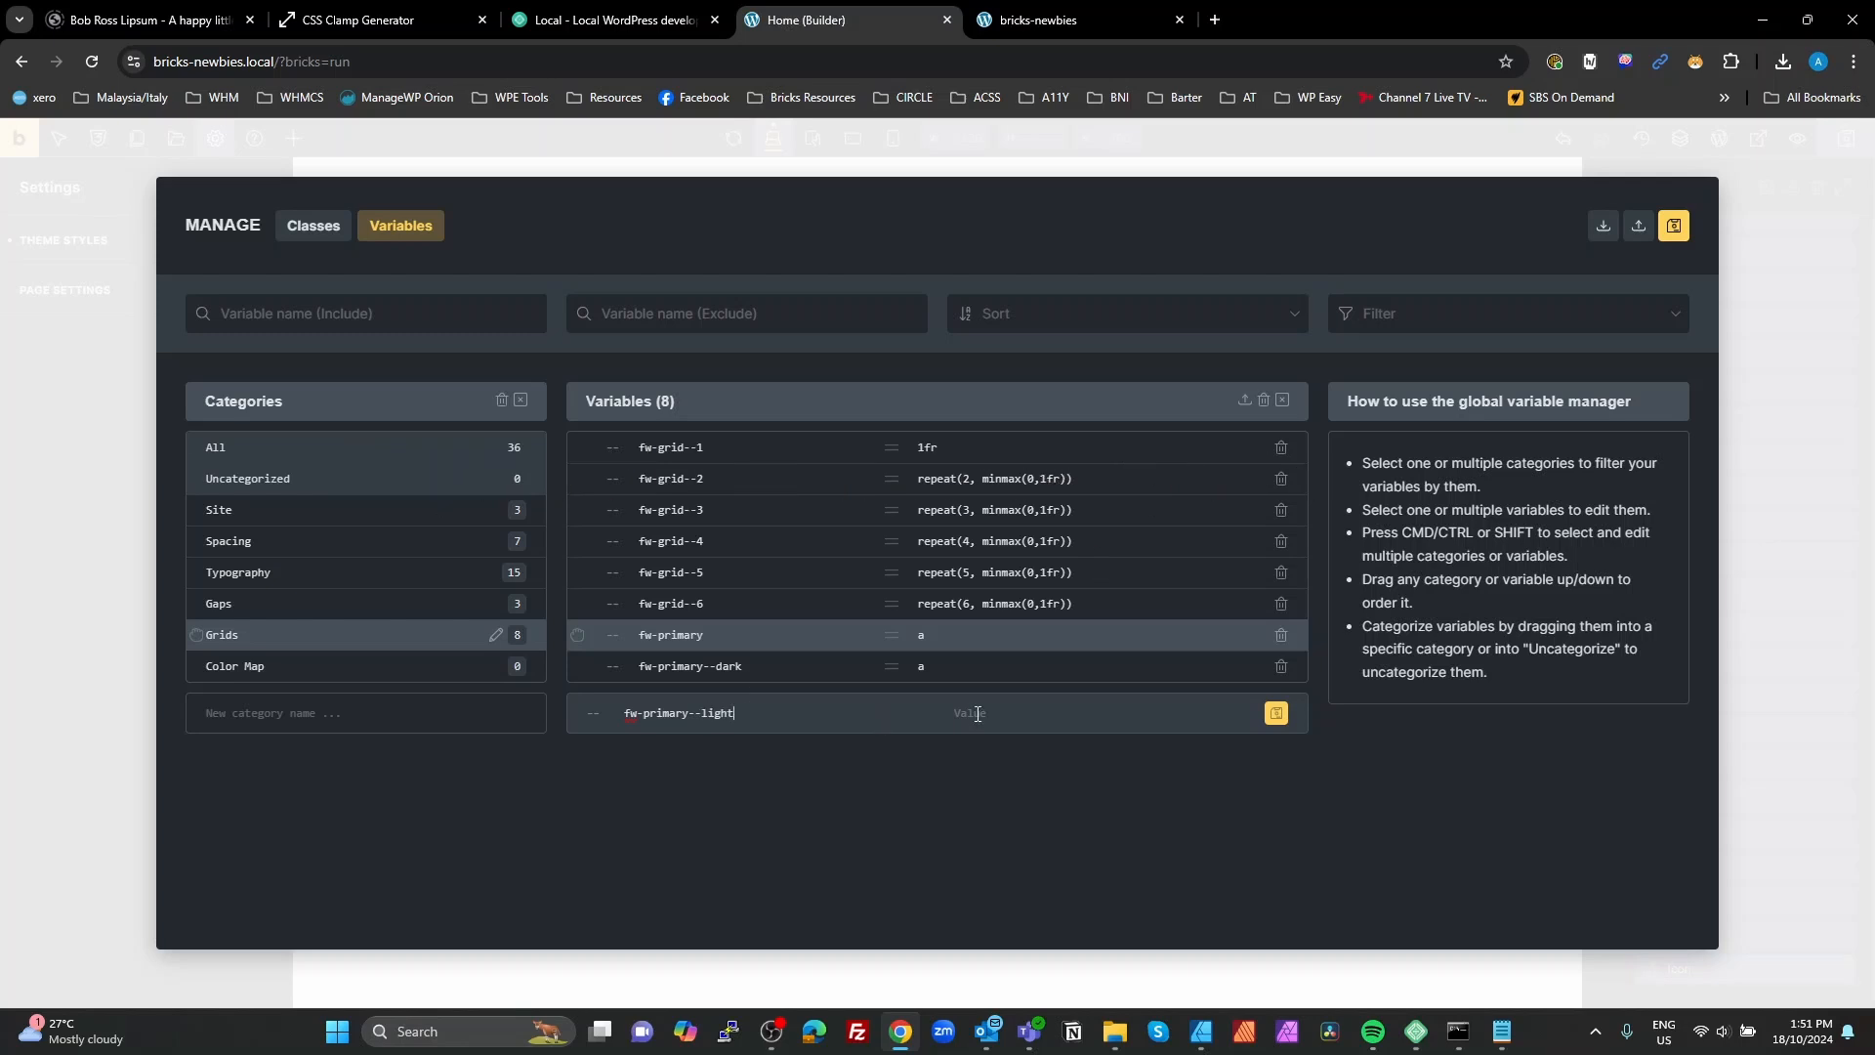
text(a)
click(1276, 714)
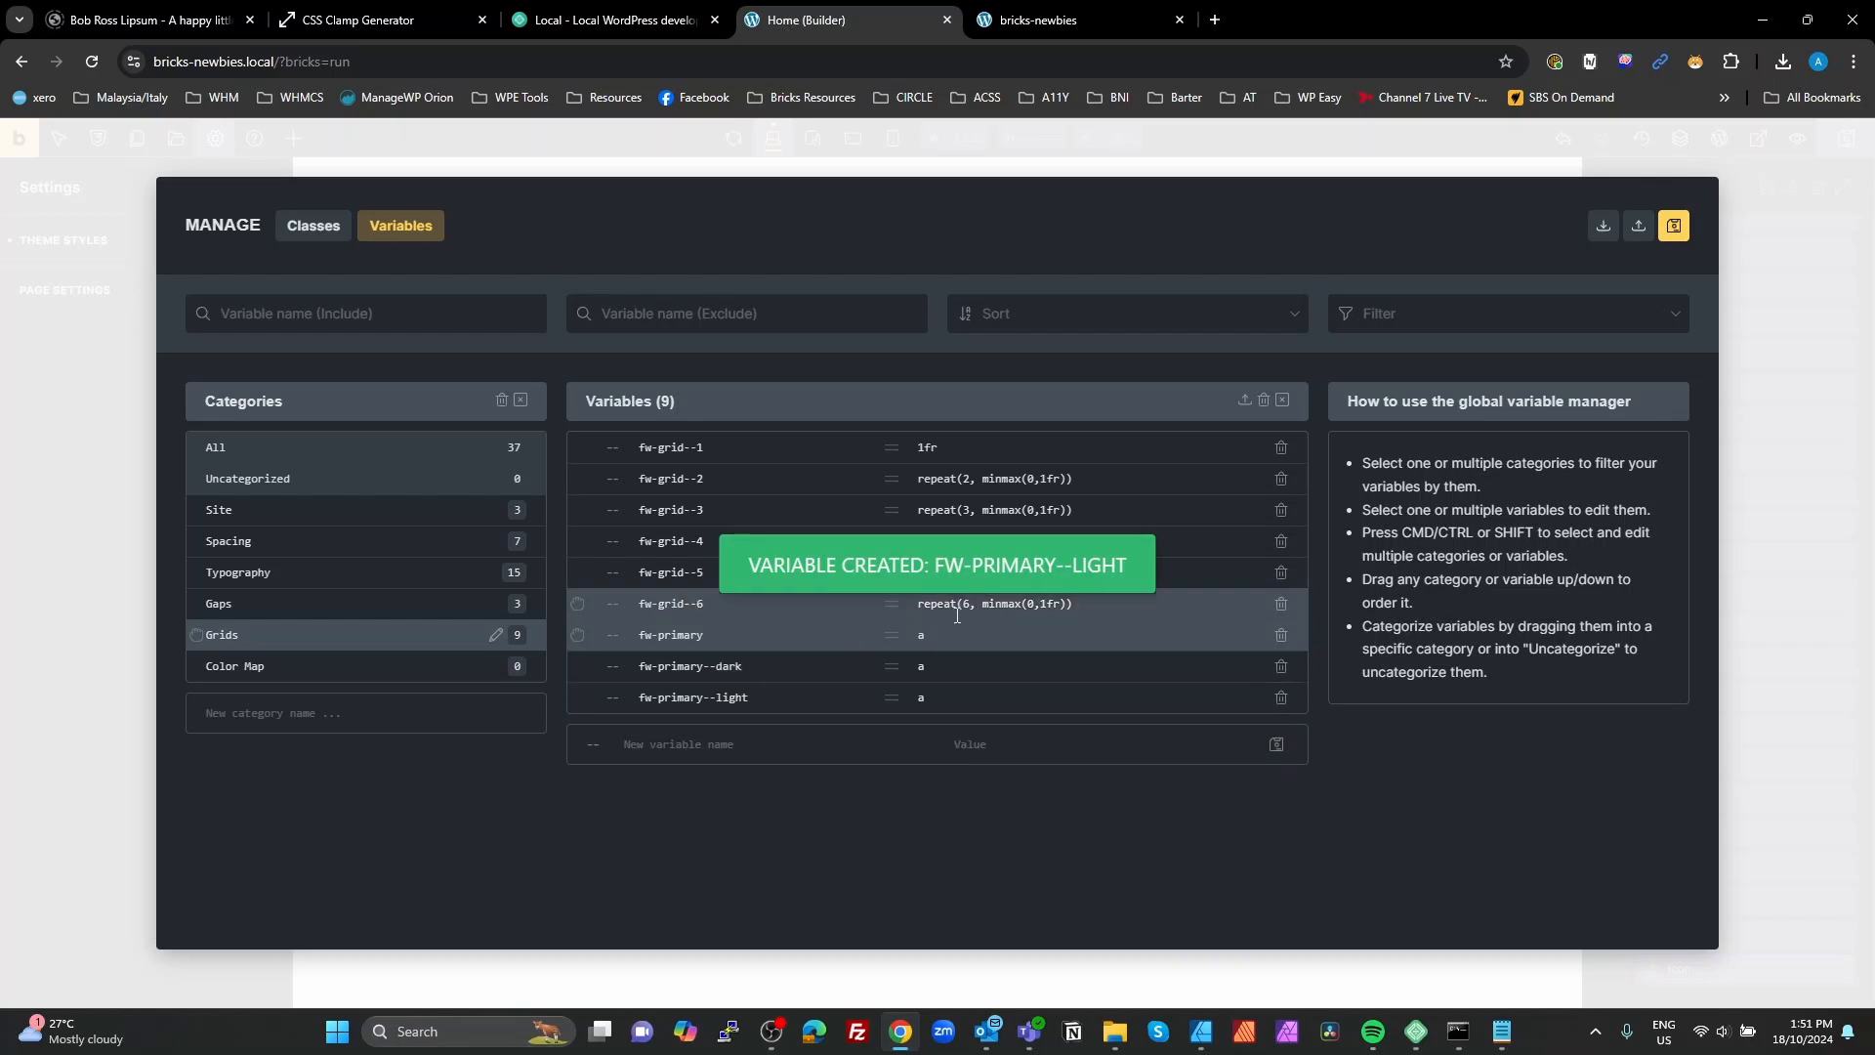
Step: Create the variable fw-secondary with the placeholder value a
click(756, 741)
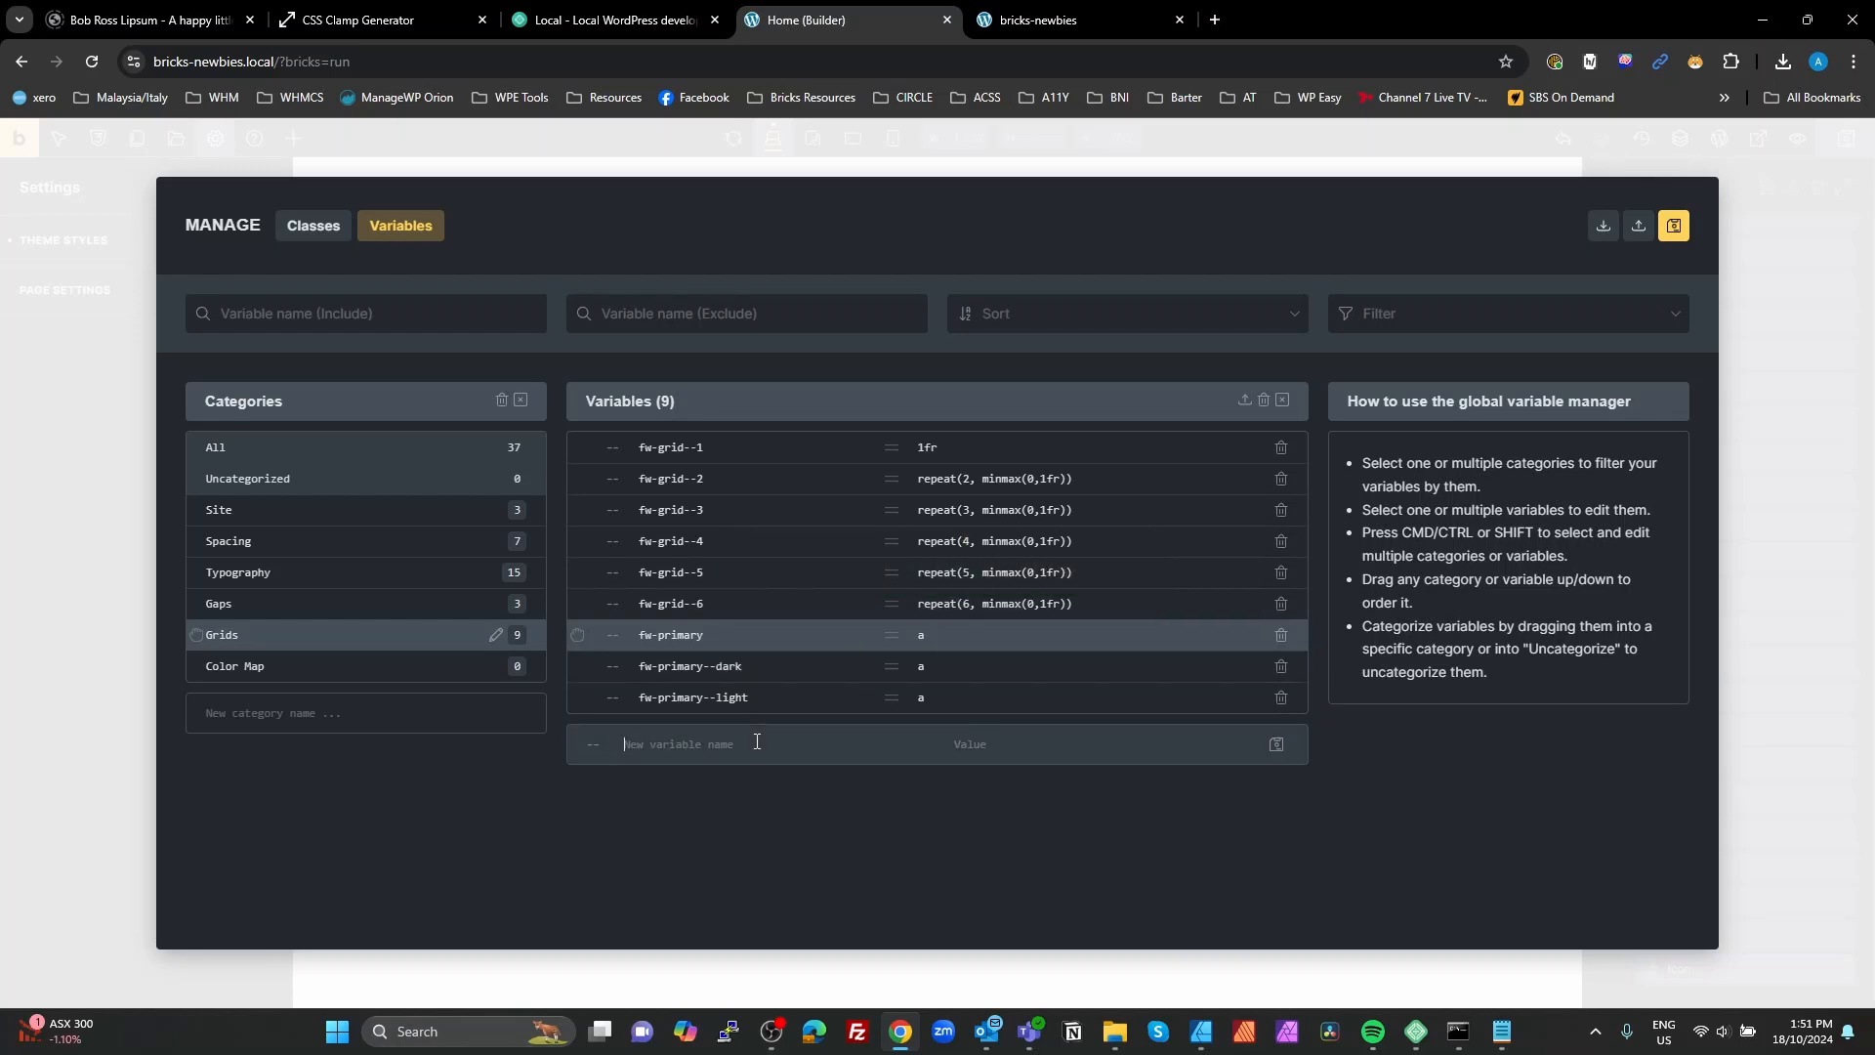
key(ctrl+v)
double_click(675, 744)
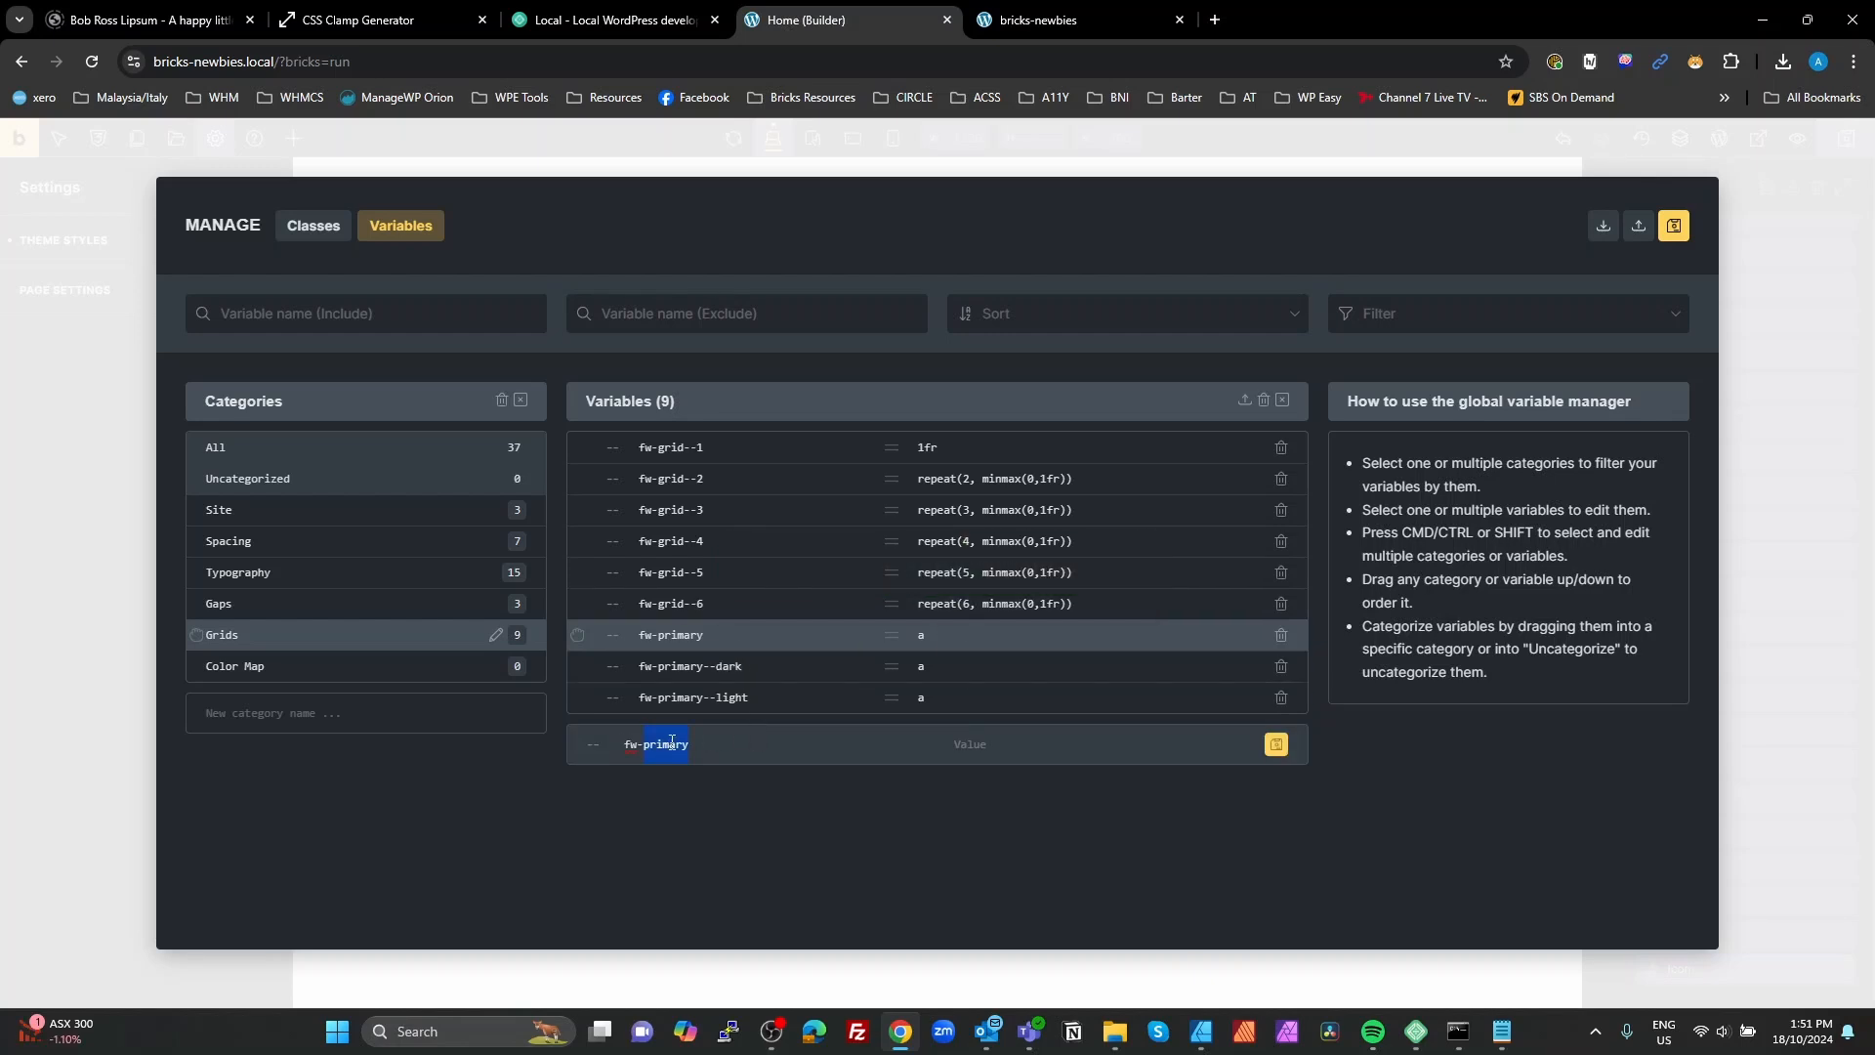
text(secondar)
click(1277, 744)
Step: Reuse the fw-secondary name to create the variable fw-secondary--dark with the placeholder value a
drag(750, 732, 636, 729)
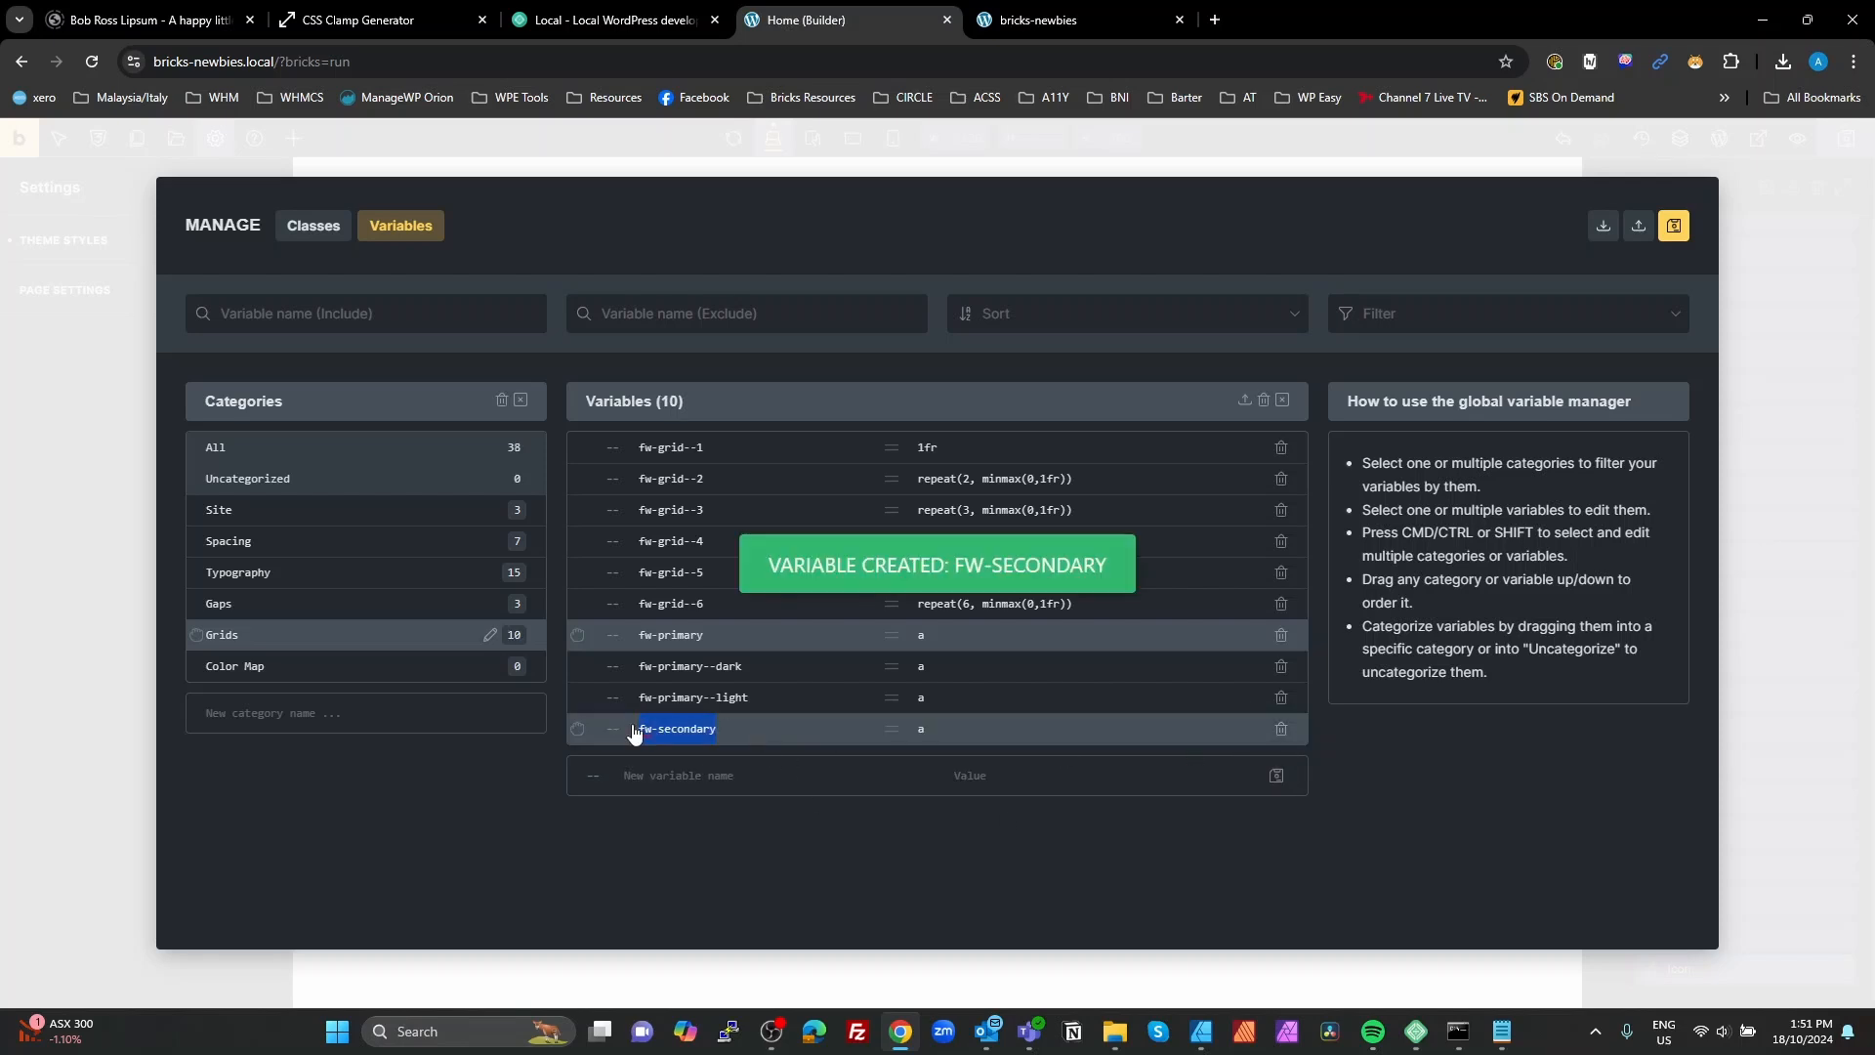
click(701, 776)
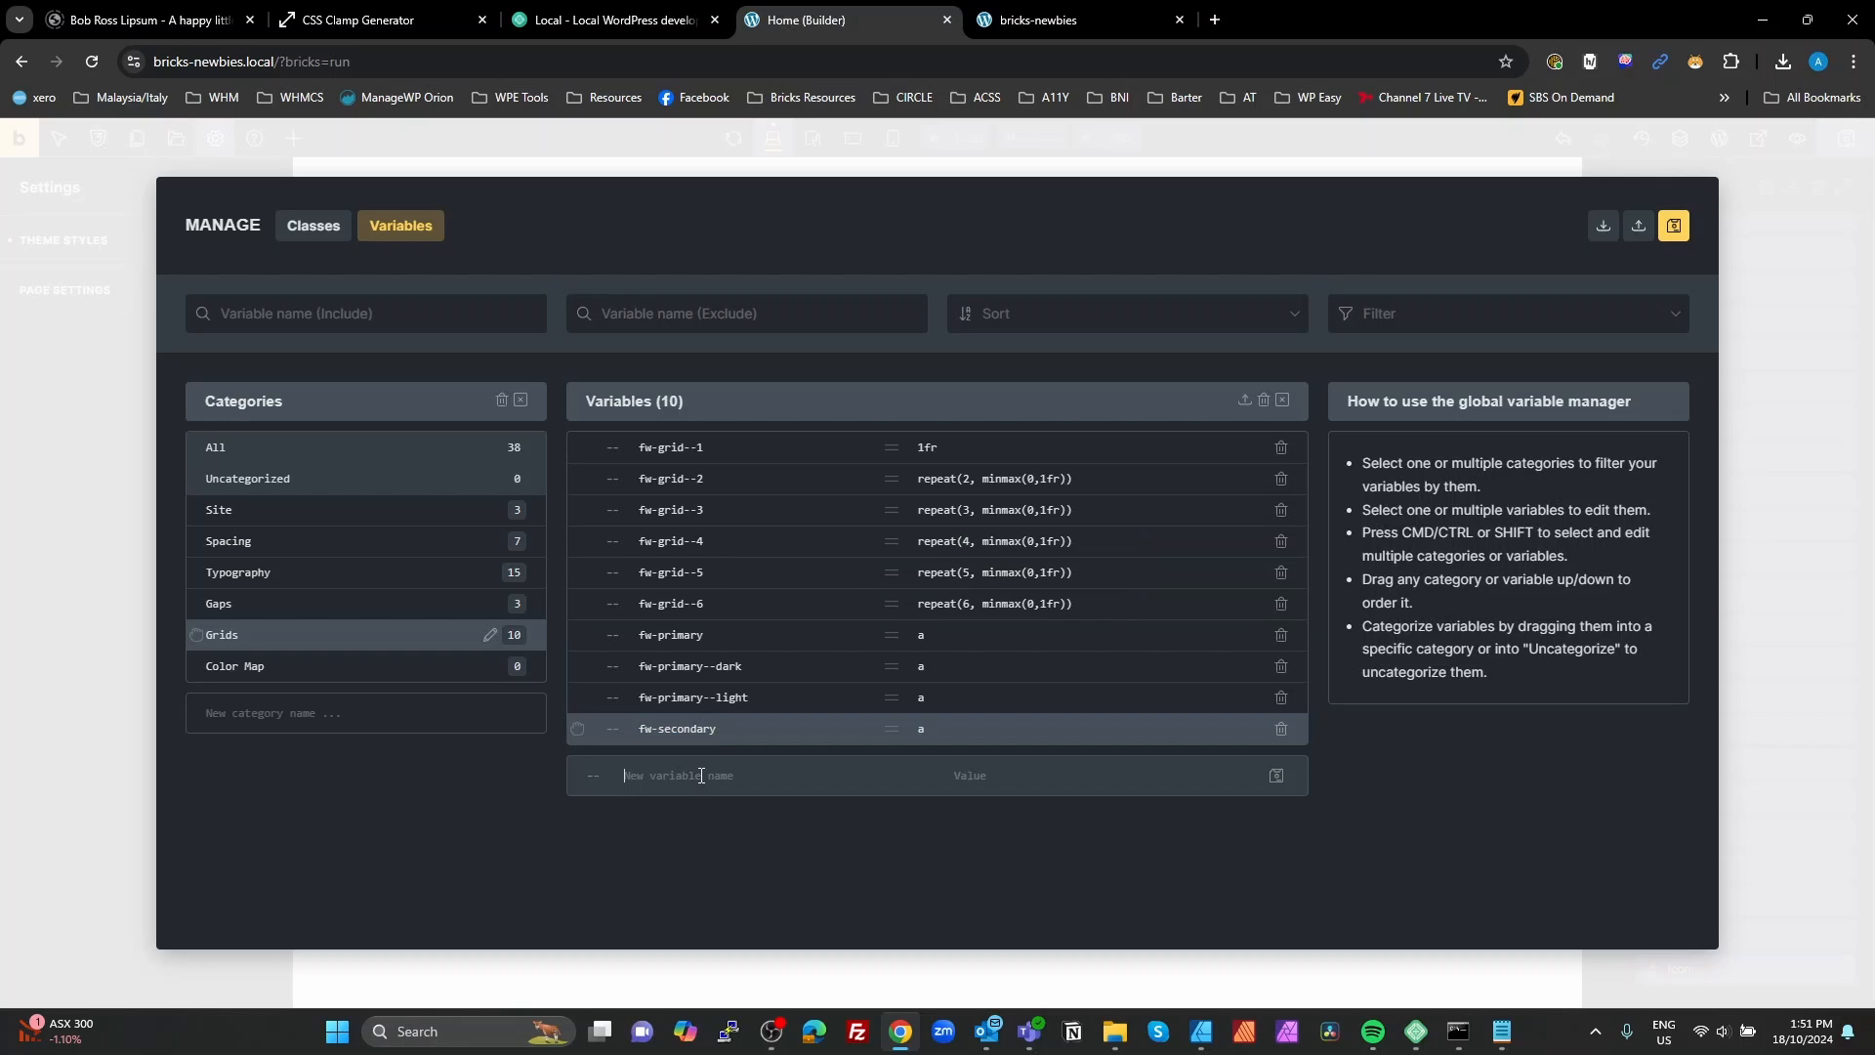
key(ctrl+v)
text(--dar)
key(Tab)
text(a)
click(1276, 776)
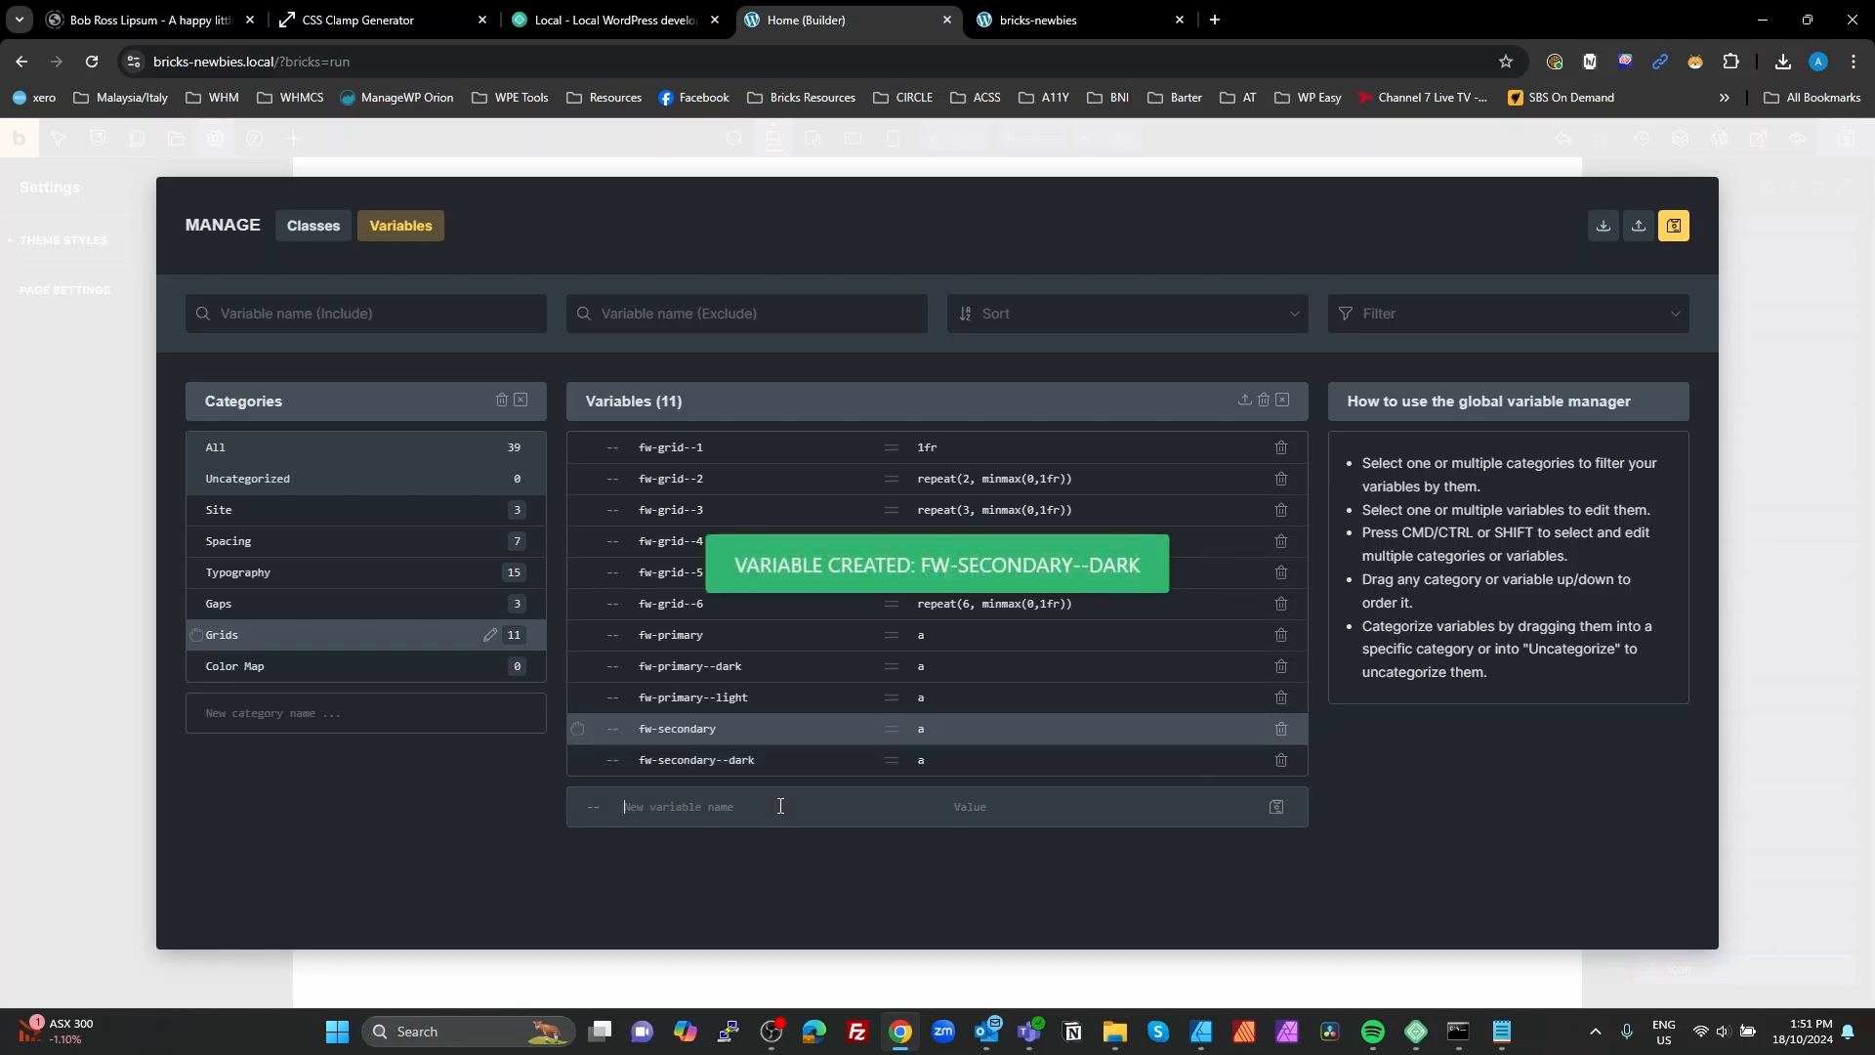
Step: Create the variable fw-secondary--light with the placeholder value a
key(ctrl+v)
text(--)
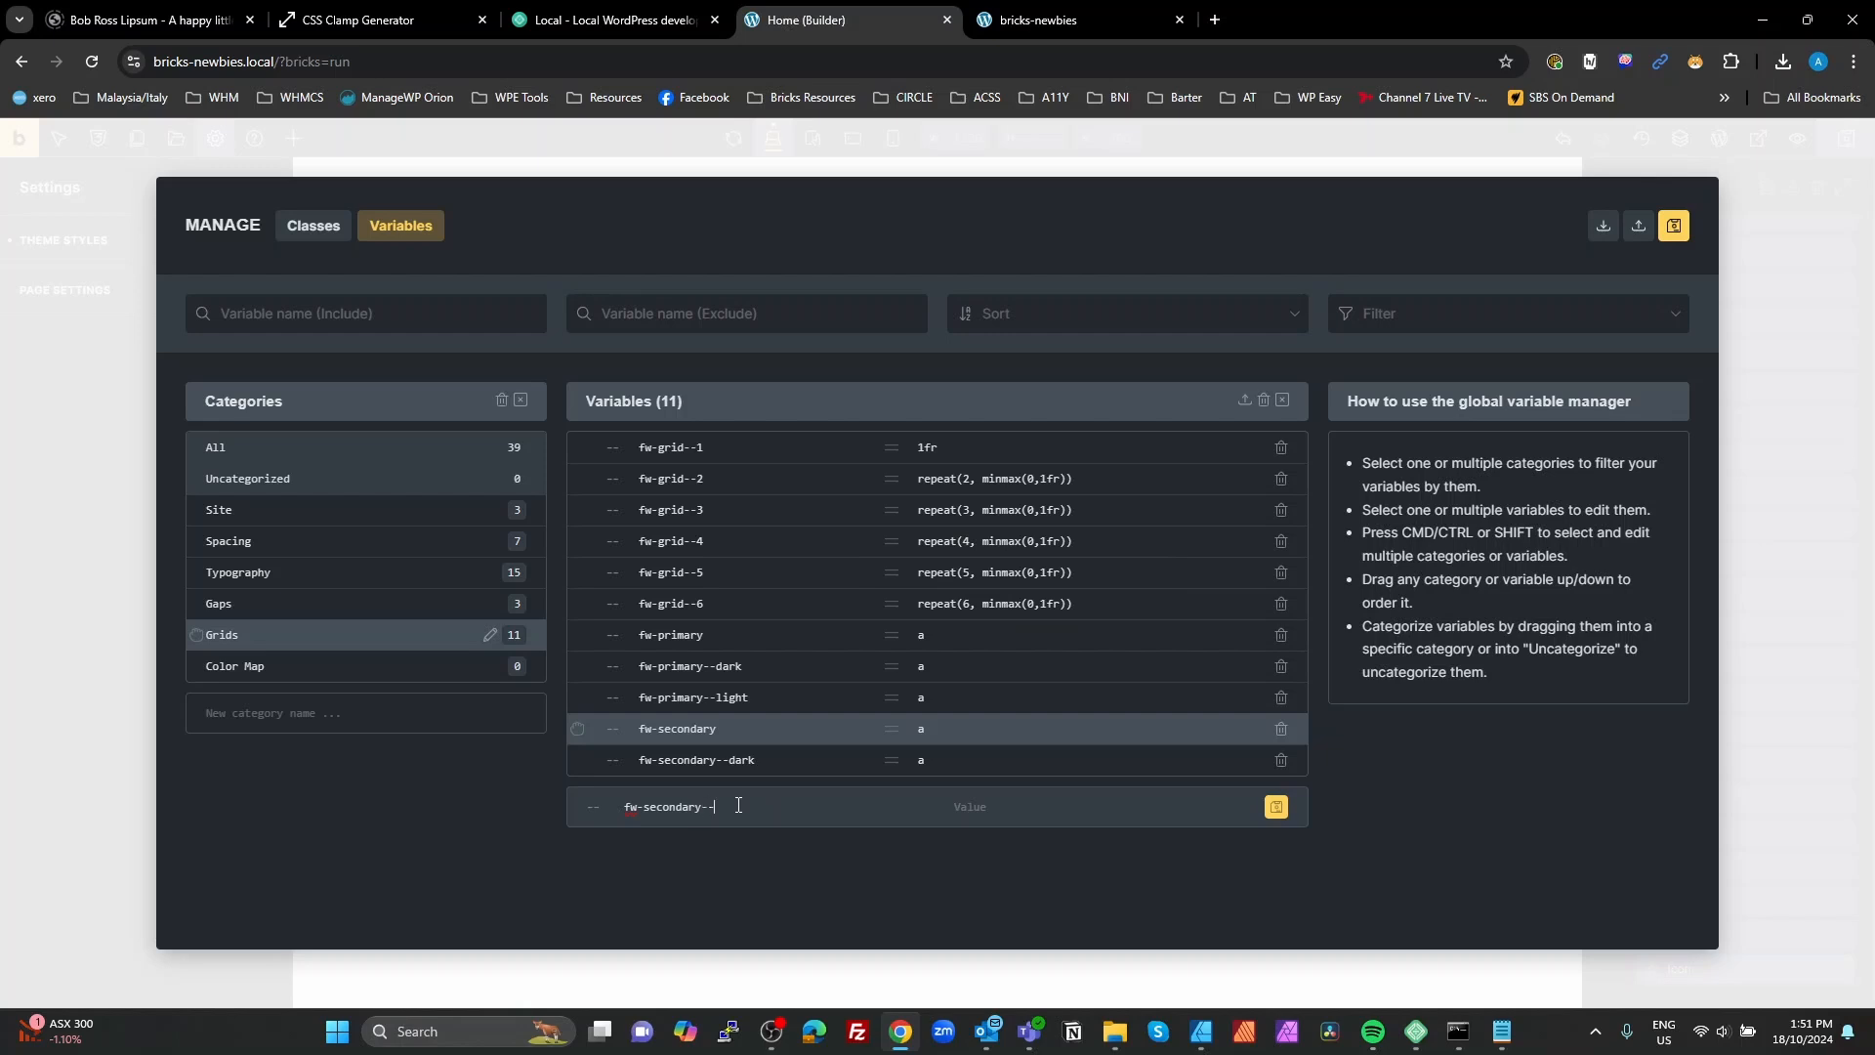
text(light)
click(1012, 809)
text(a)
click(1277, 811)
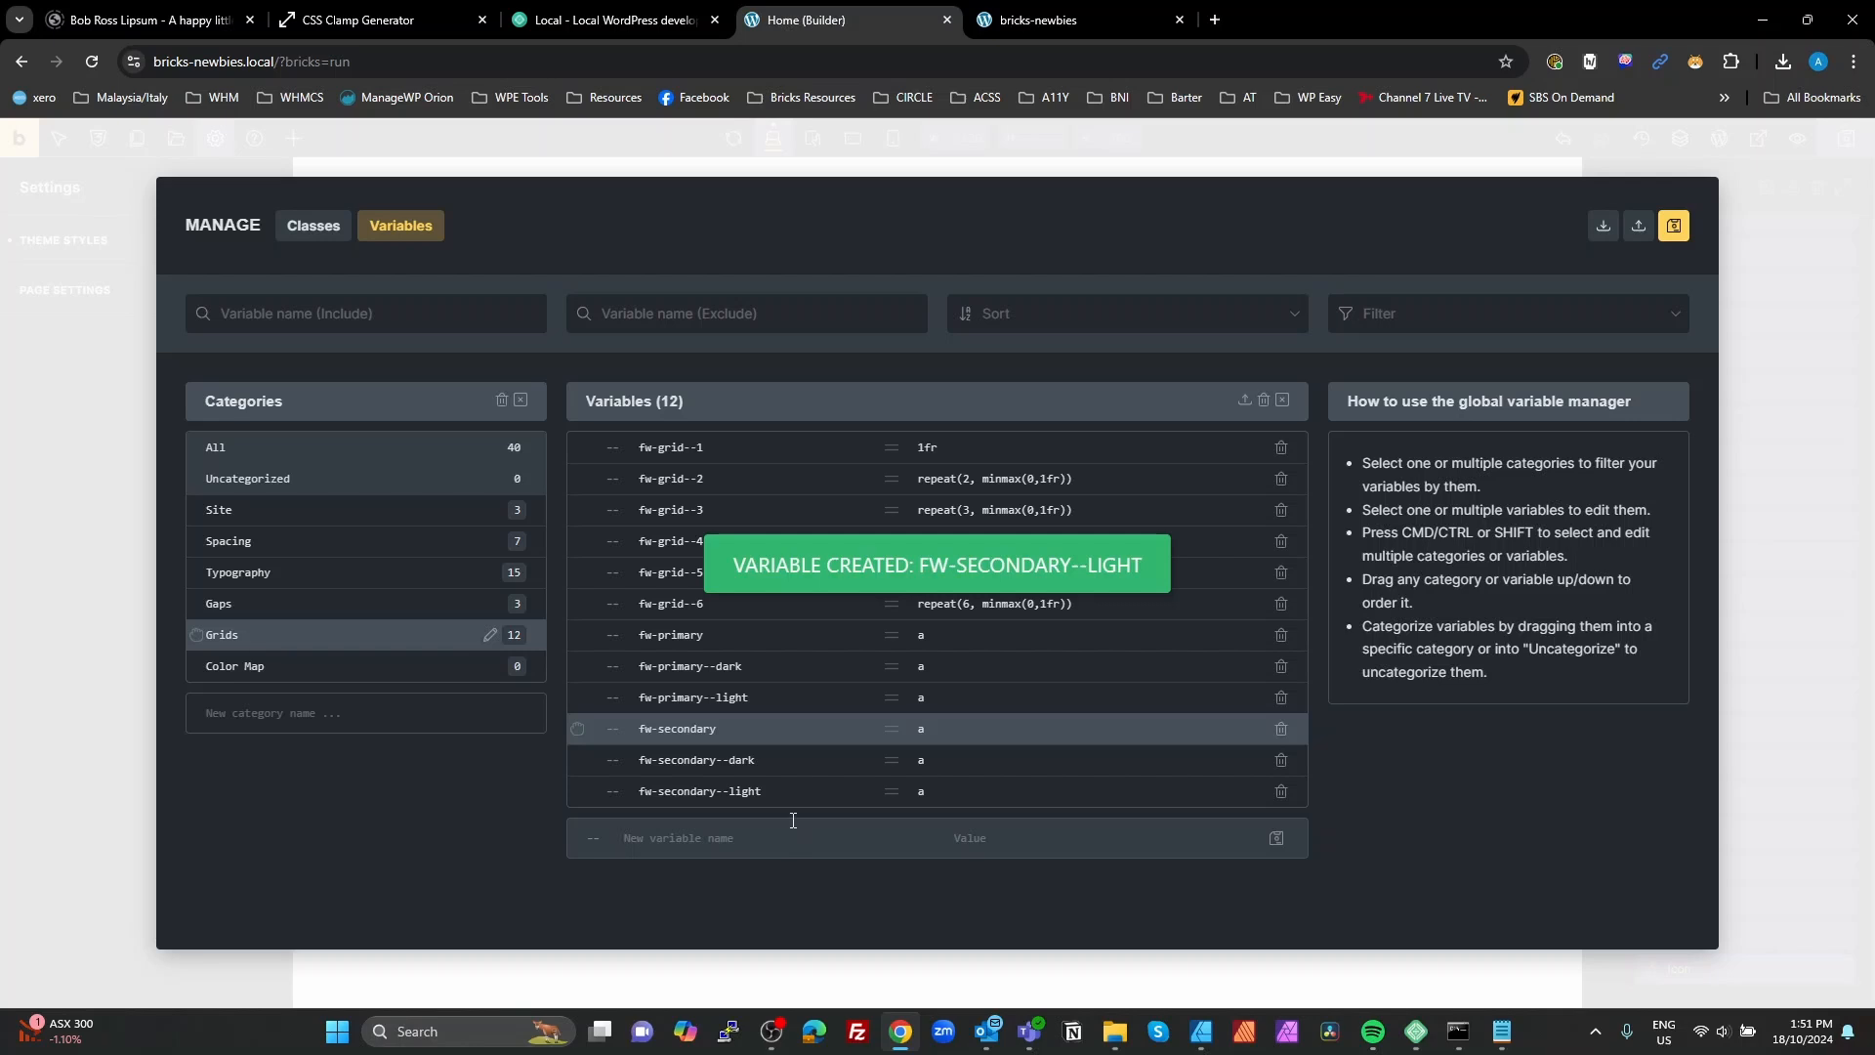
Step: Create the variable fw-neutral with the placeholder value a
text(fw-)
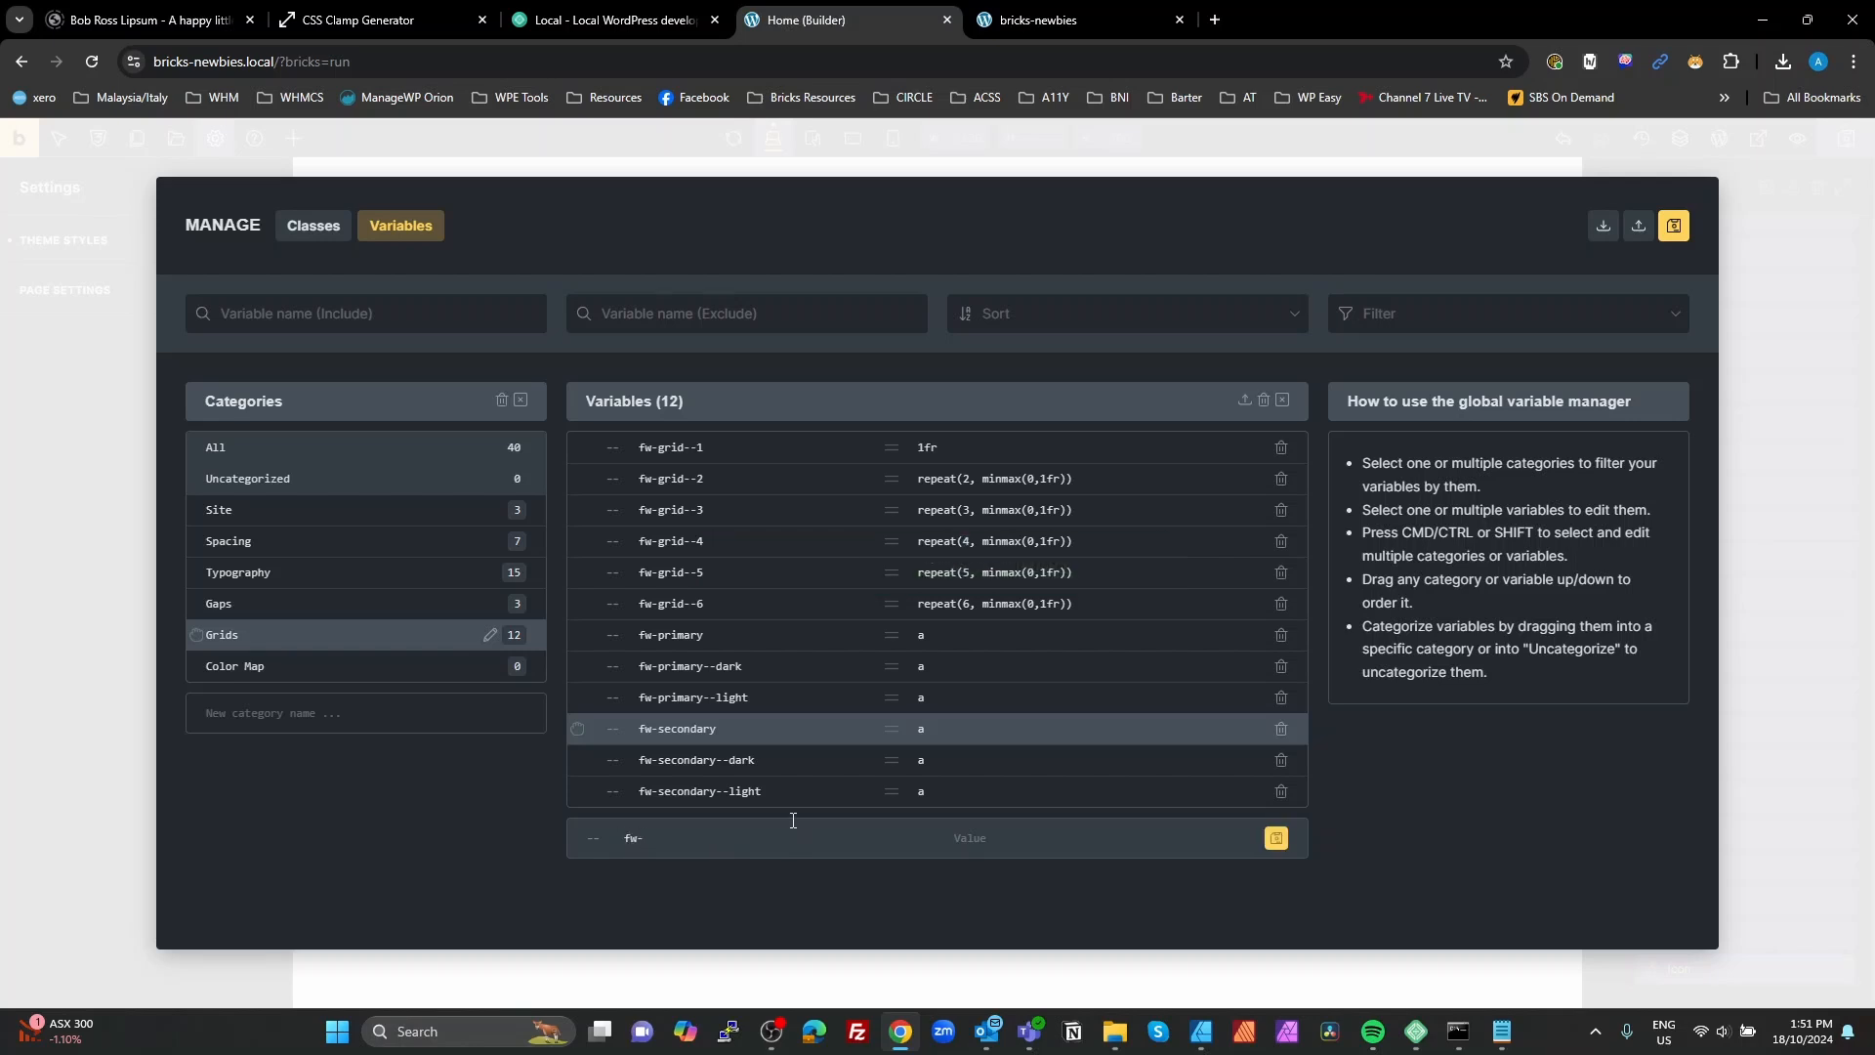
text(neutral)
click(1012, 833)
text(a)
click(1276, 838)
Step: Reuse the fw-neutral name to create the variable fw-neutral--dark with the placeholder value a
drag(704, 822, 630, 826)
key(ctrl+c)
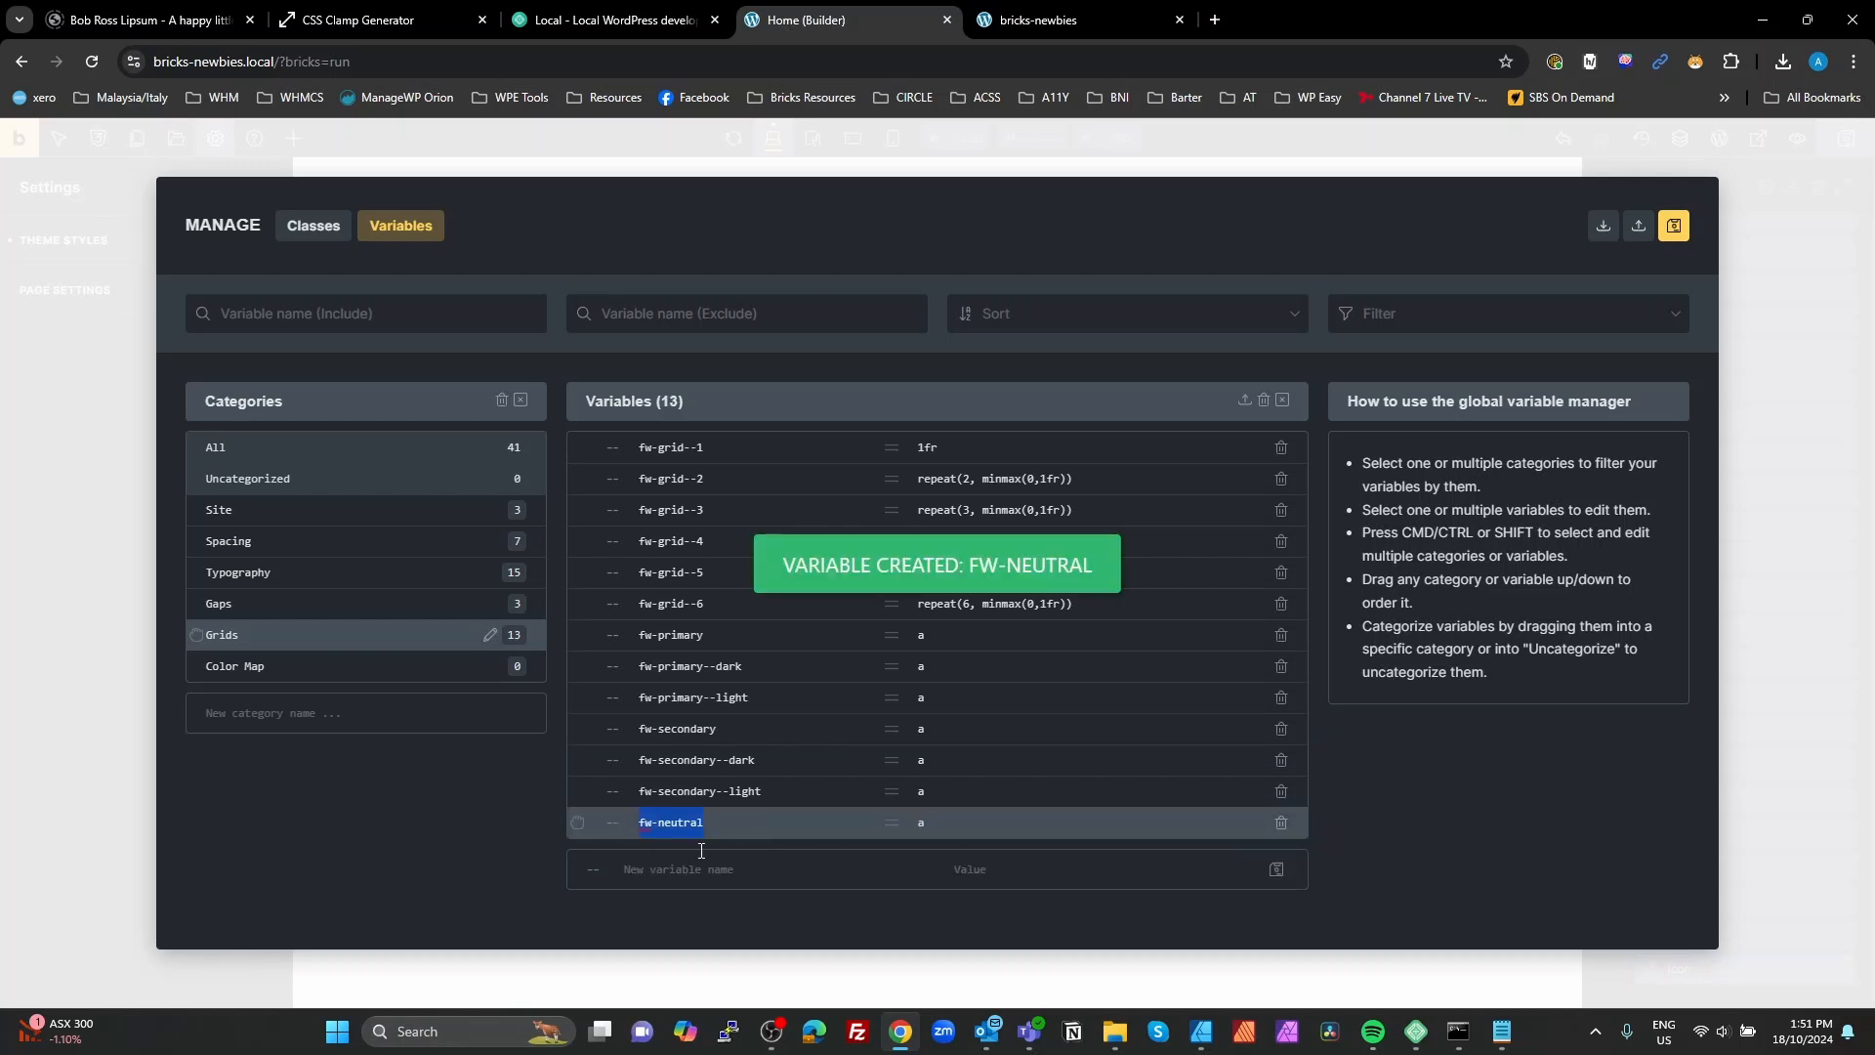
click(701, 866)
key(ctrl+v)
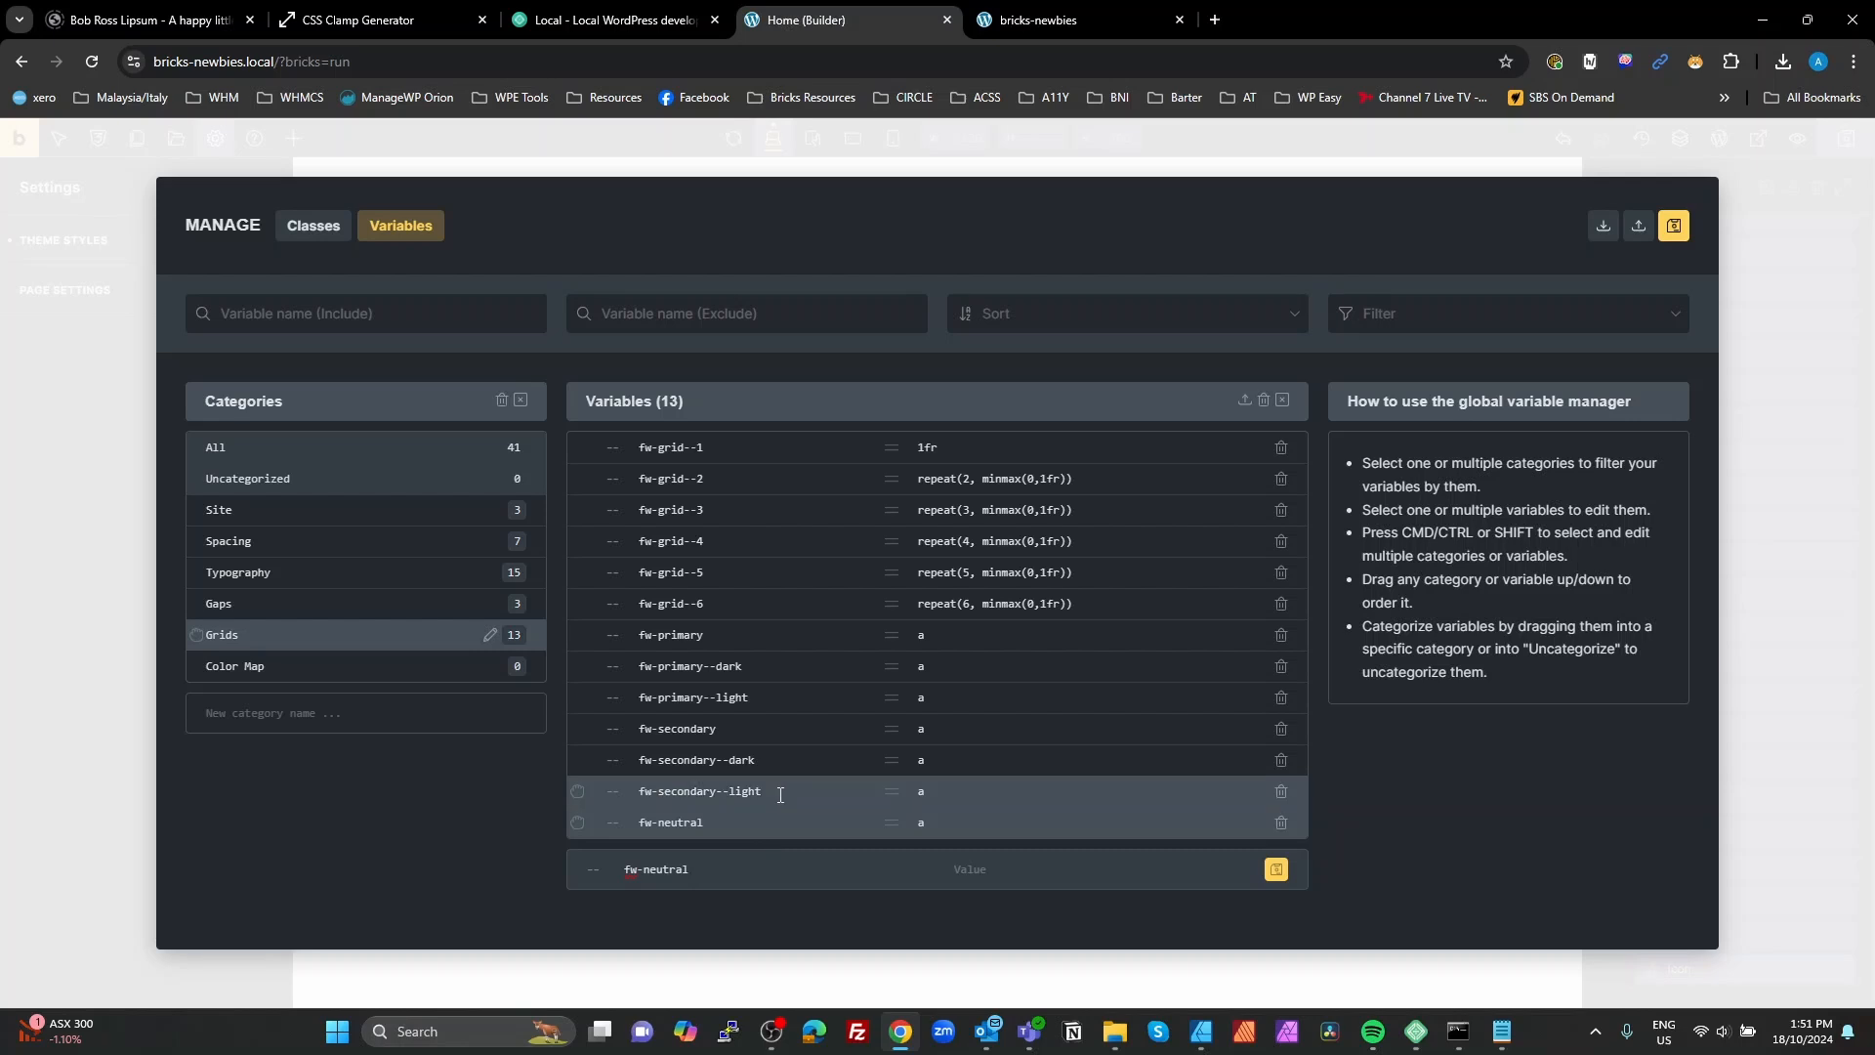
text(--dark)
text(a)
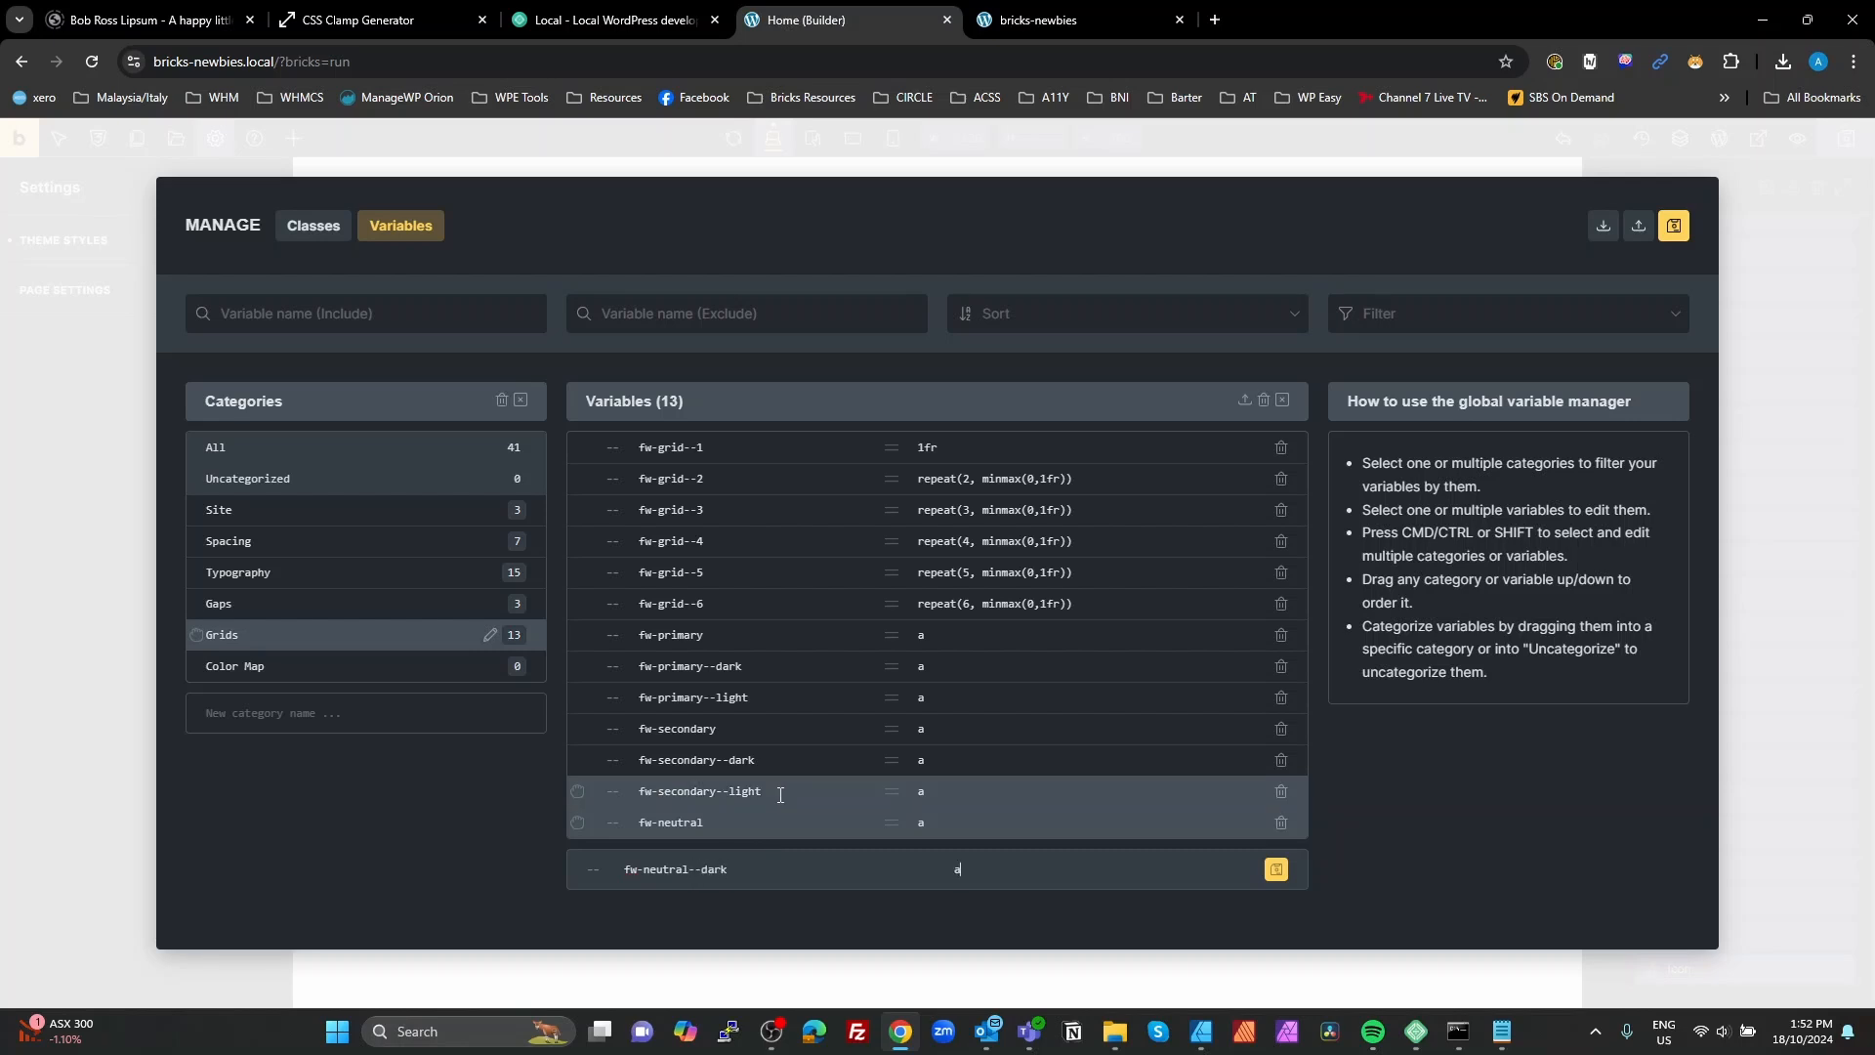
click(1276, 869)
Step: Create the variable fw-neutral--light without a value
click(722, 898)
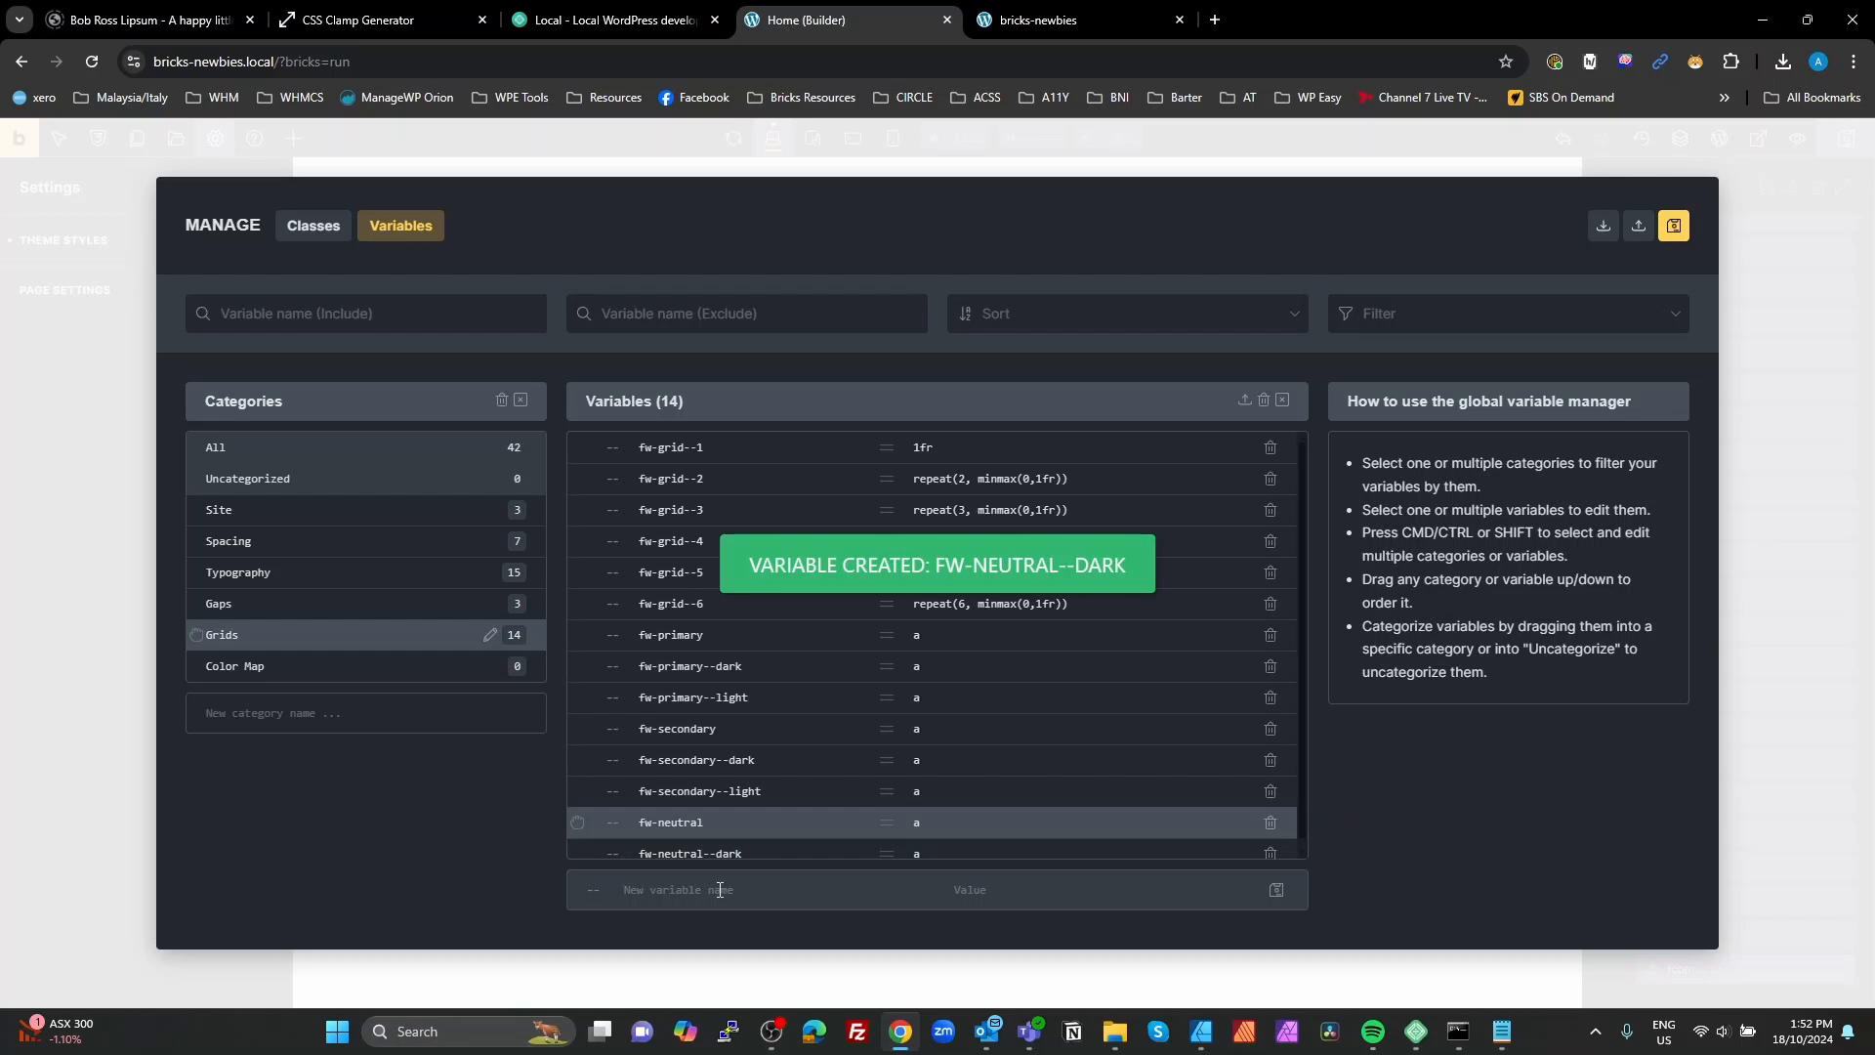
key(ctrl+v)
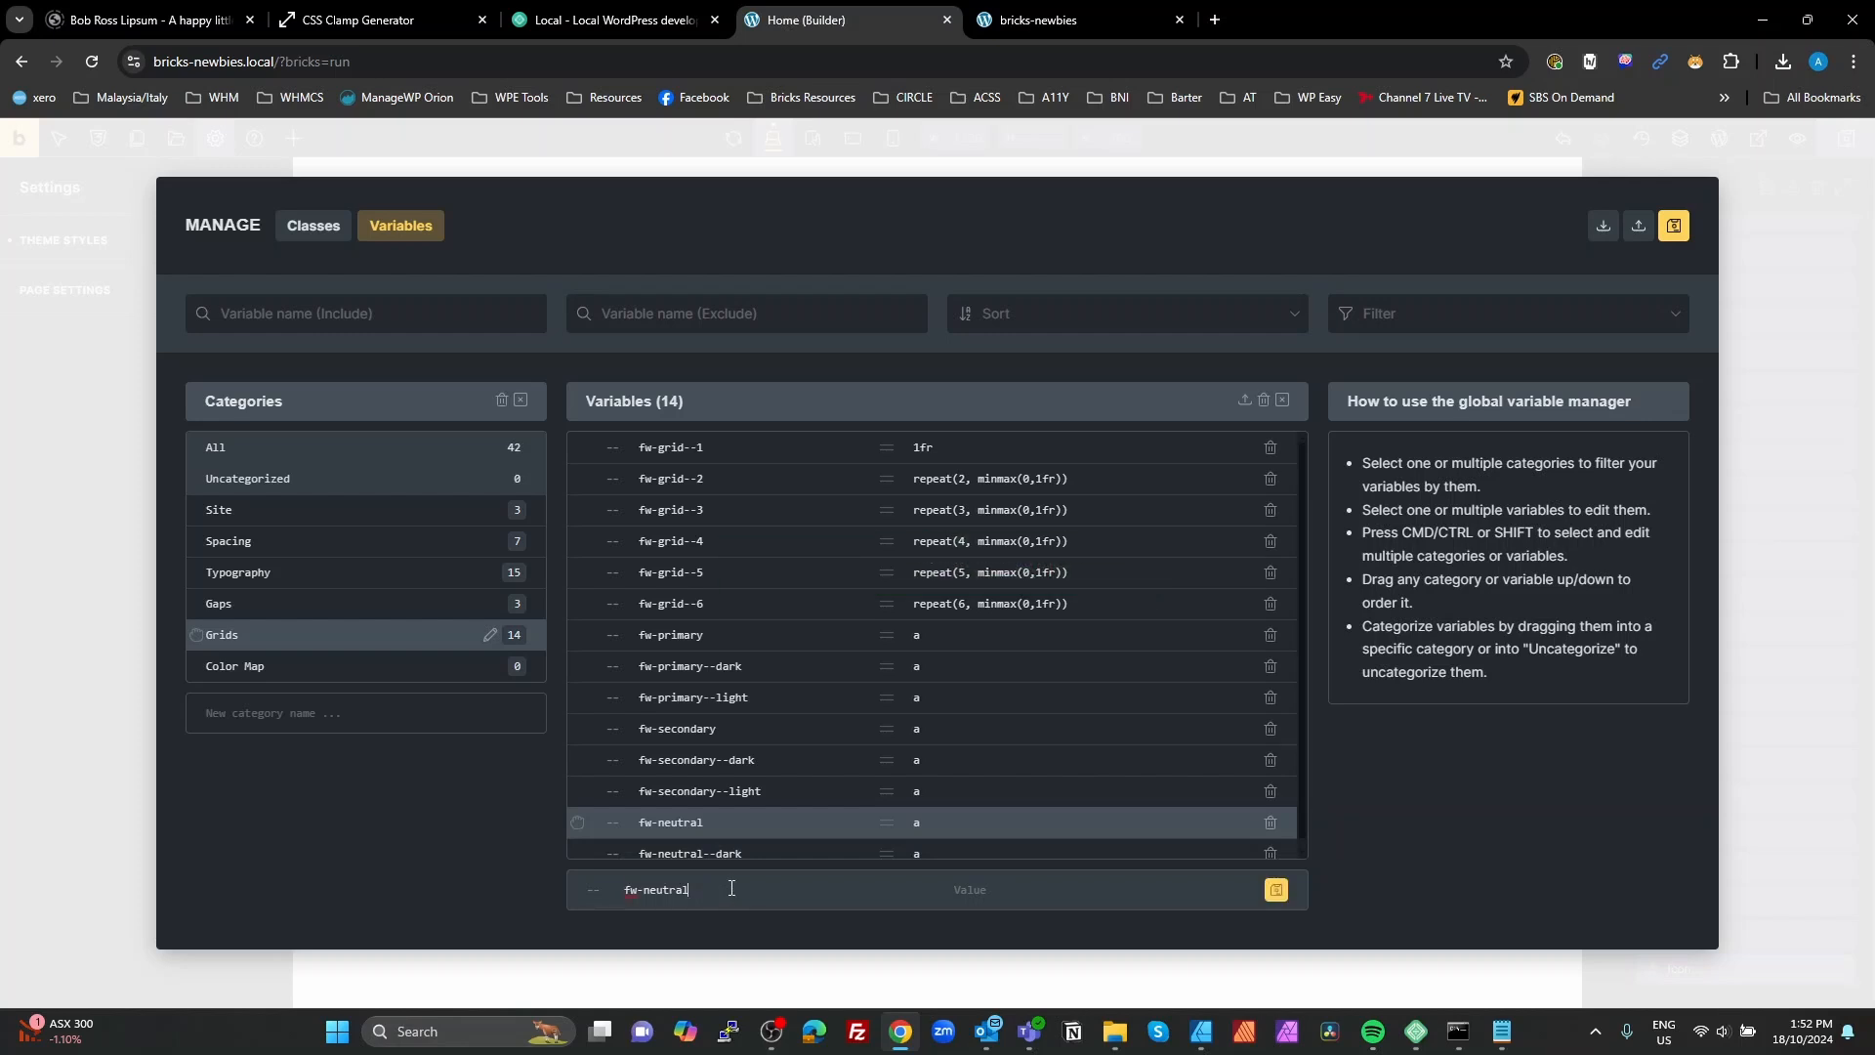
text(--light)
click(1279, 891)
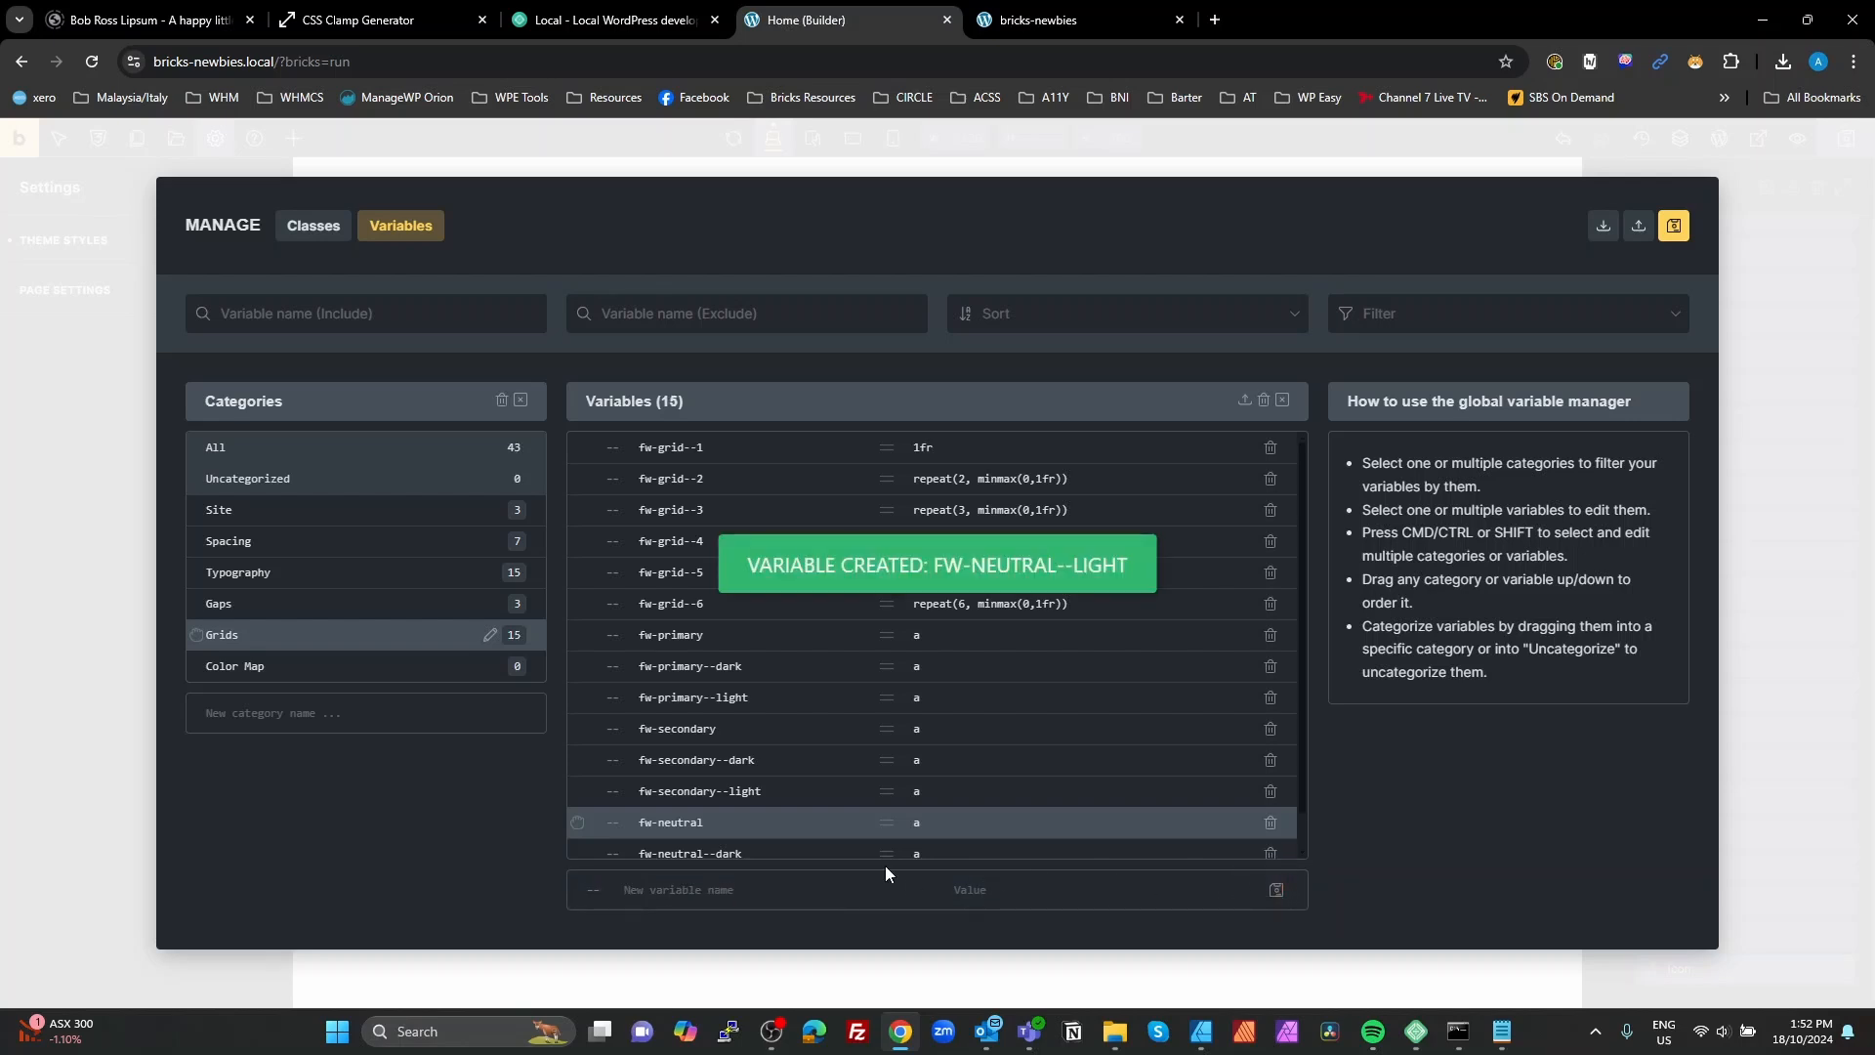
Step: Create the variable fw-neutral--ultra-light below the other neutral variables
scroll(784, 826, down, 1)
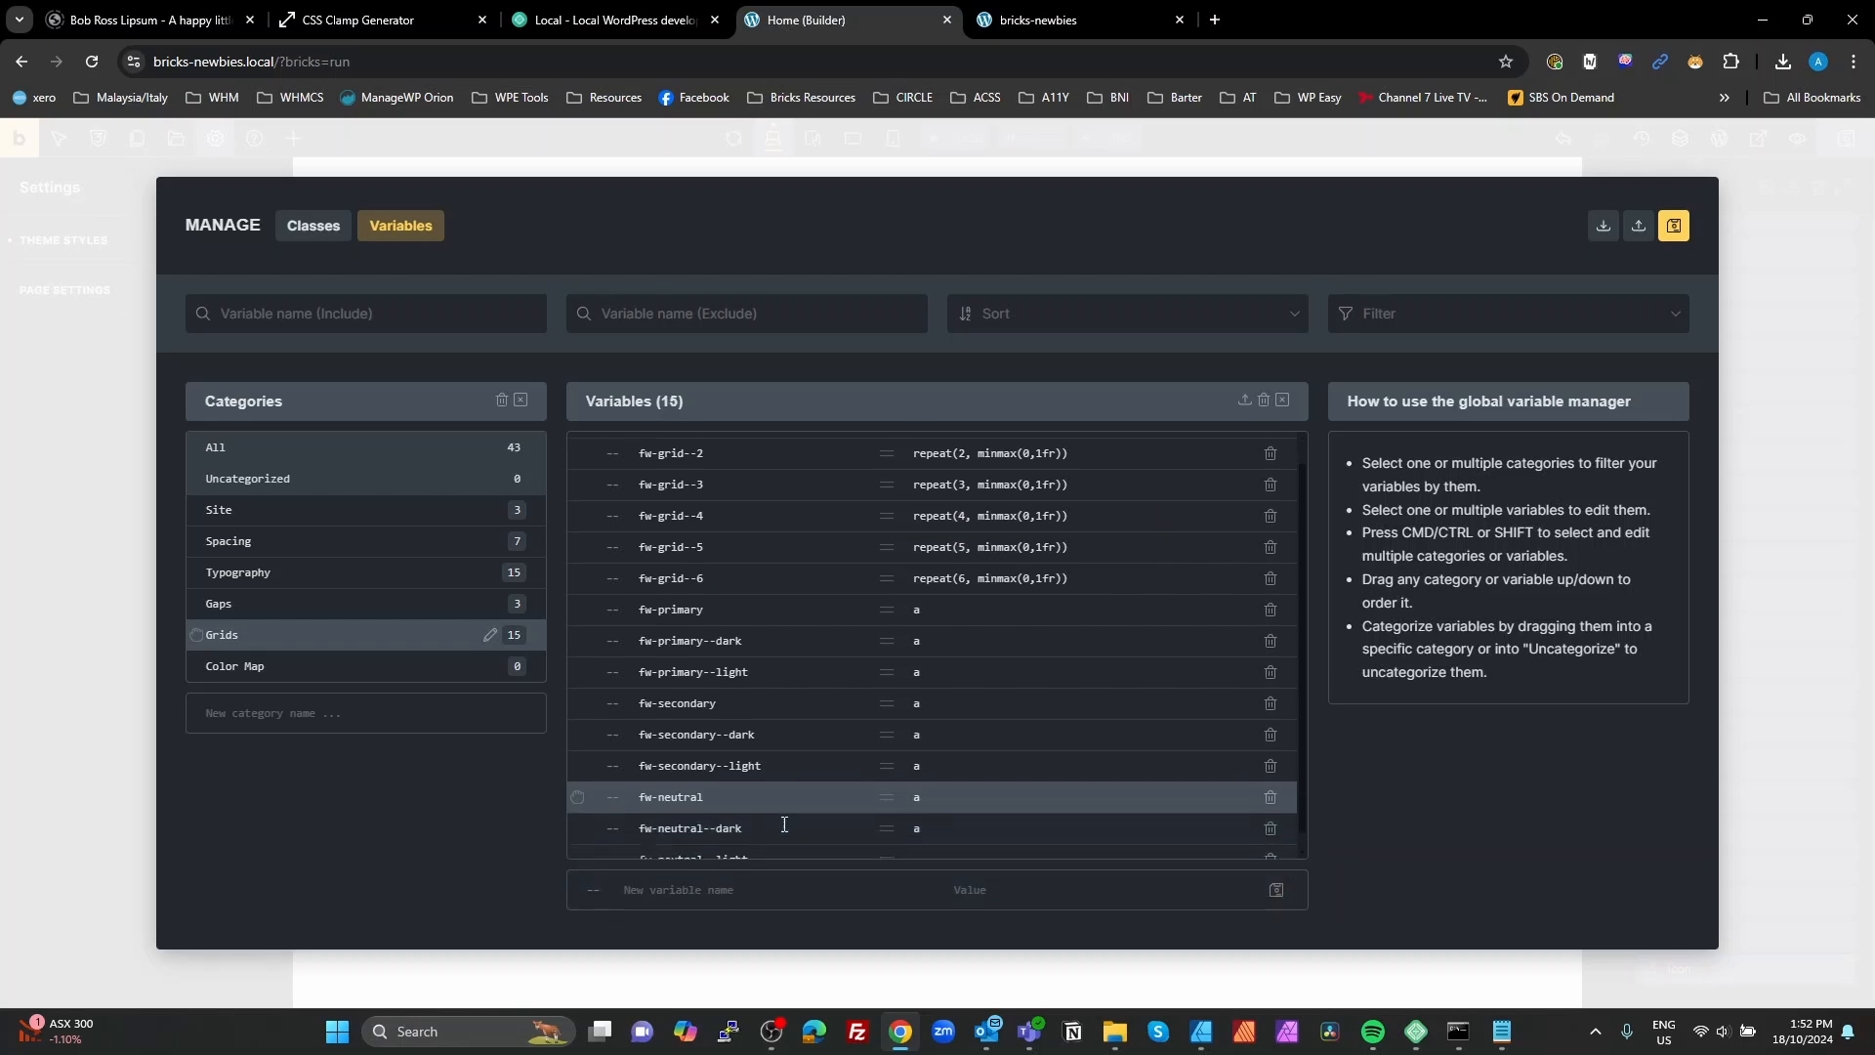
click(760, 890)
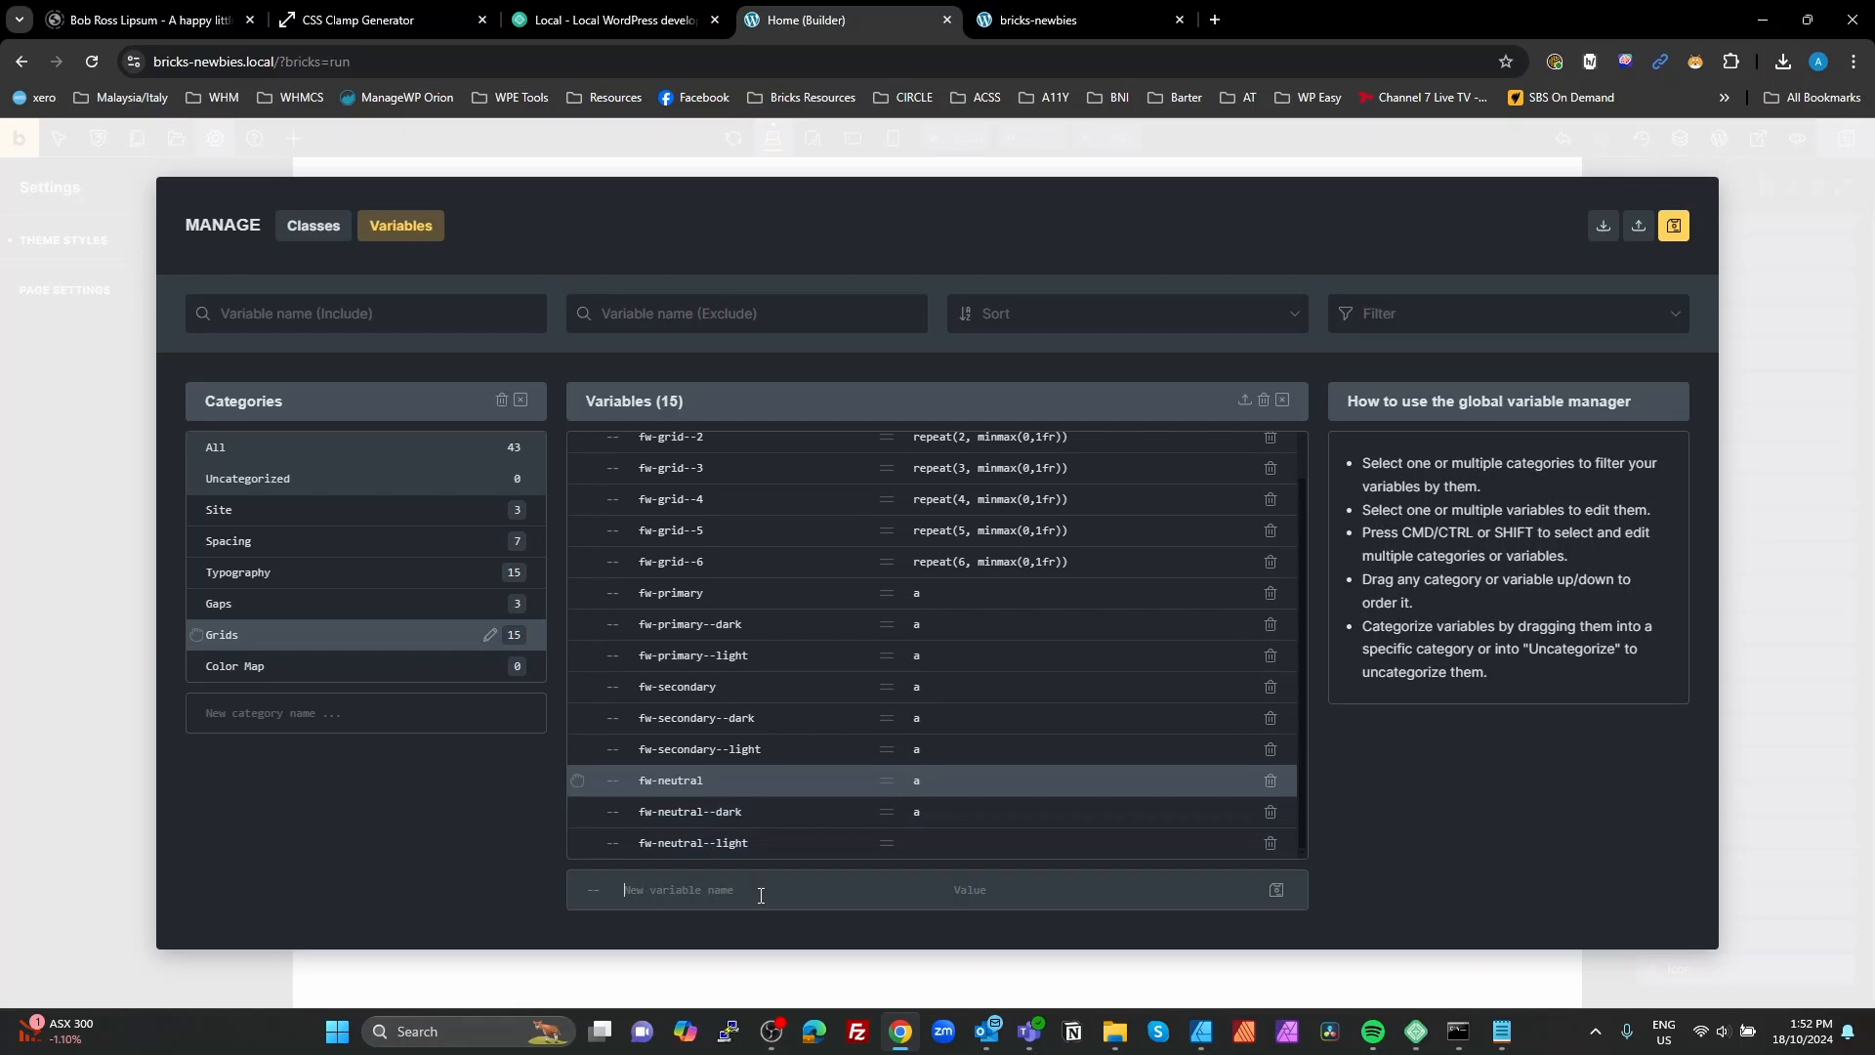
key(ctrl+v)
text(--ultra-light)
click(1275, 889)
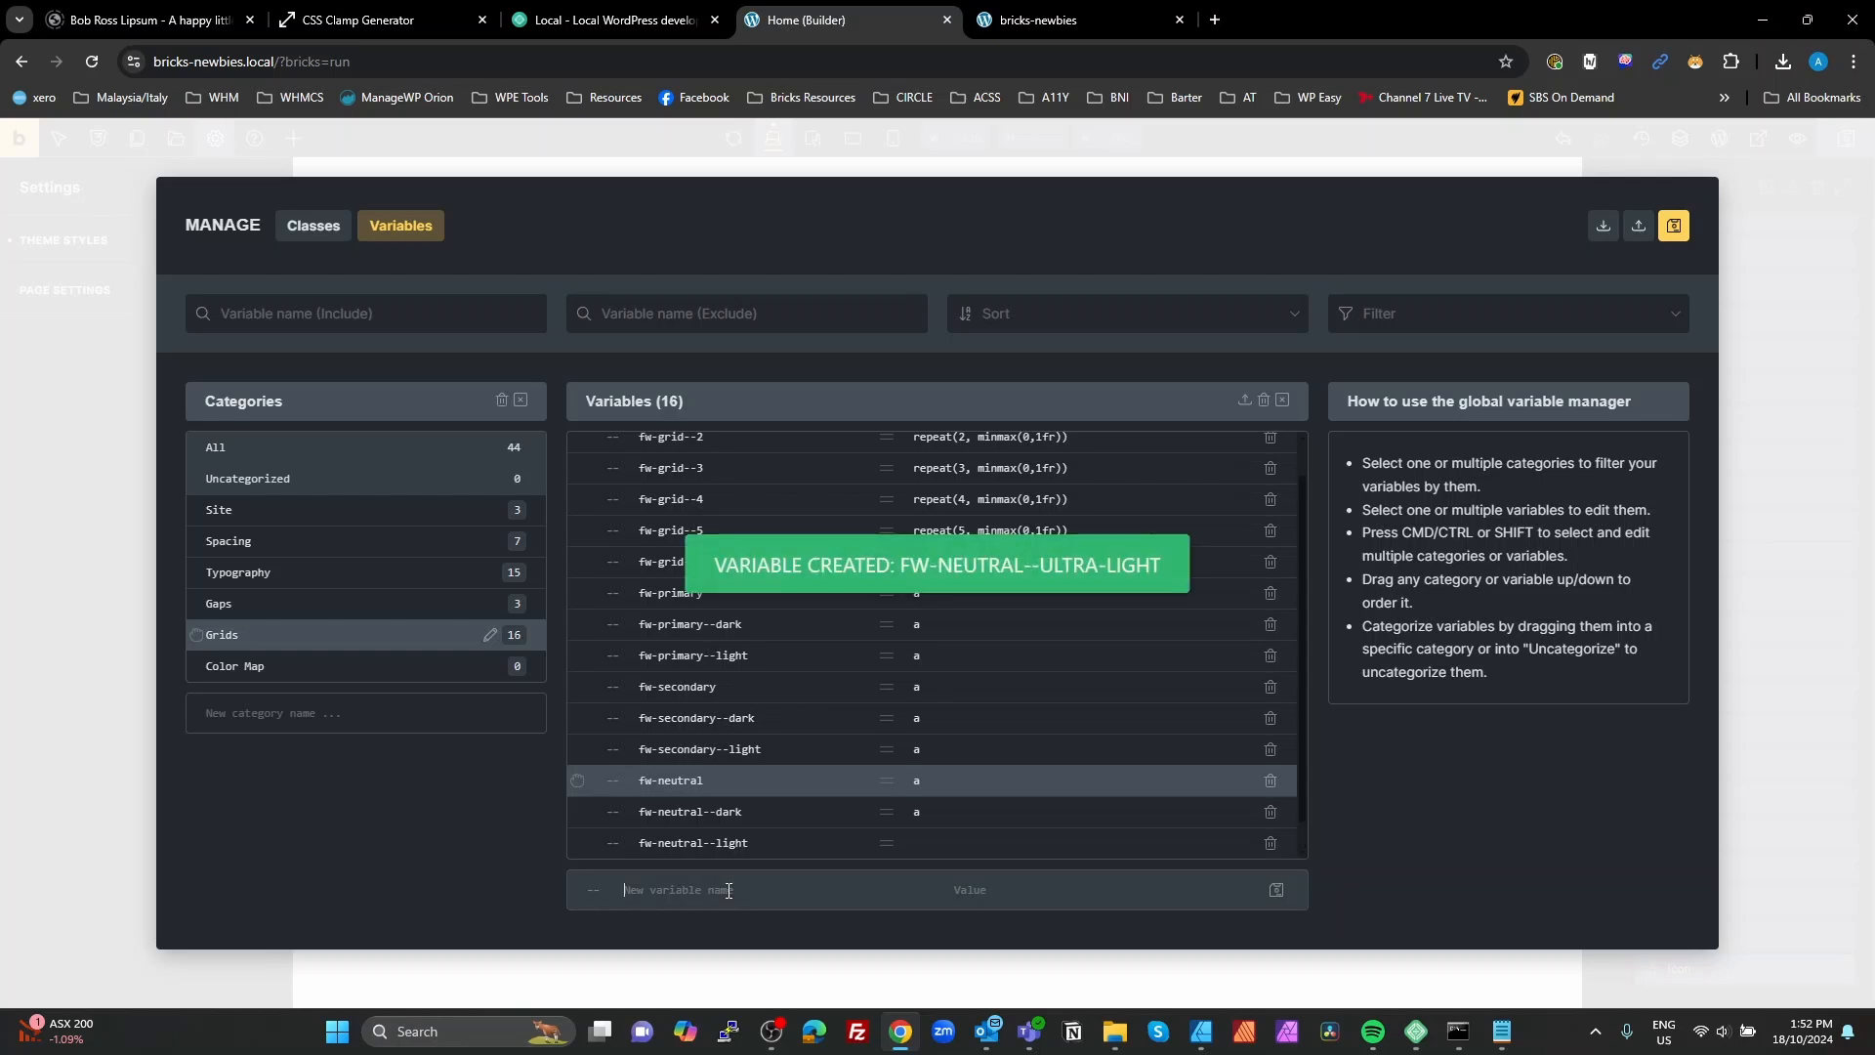
Step: Create the two variables fw-black and fw-white
text(fw-)
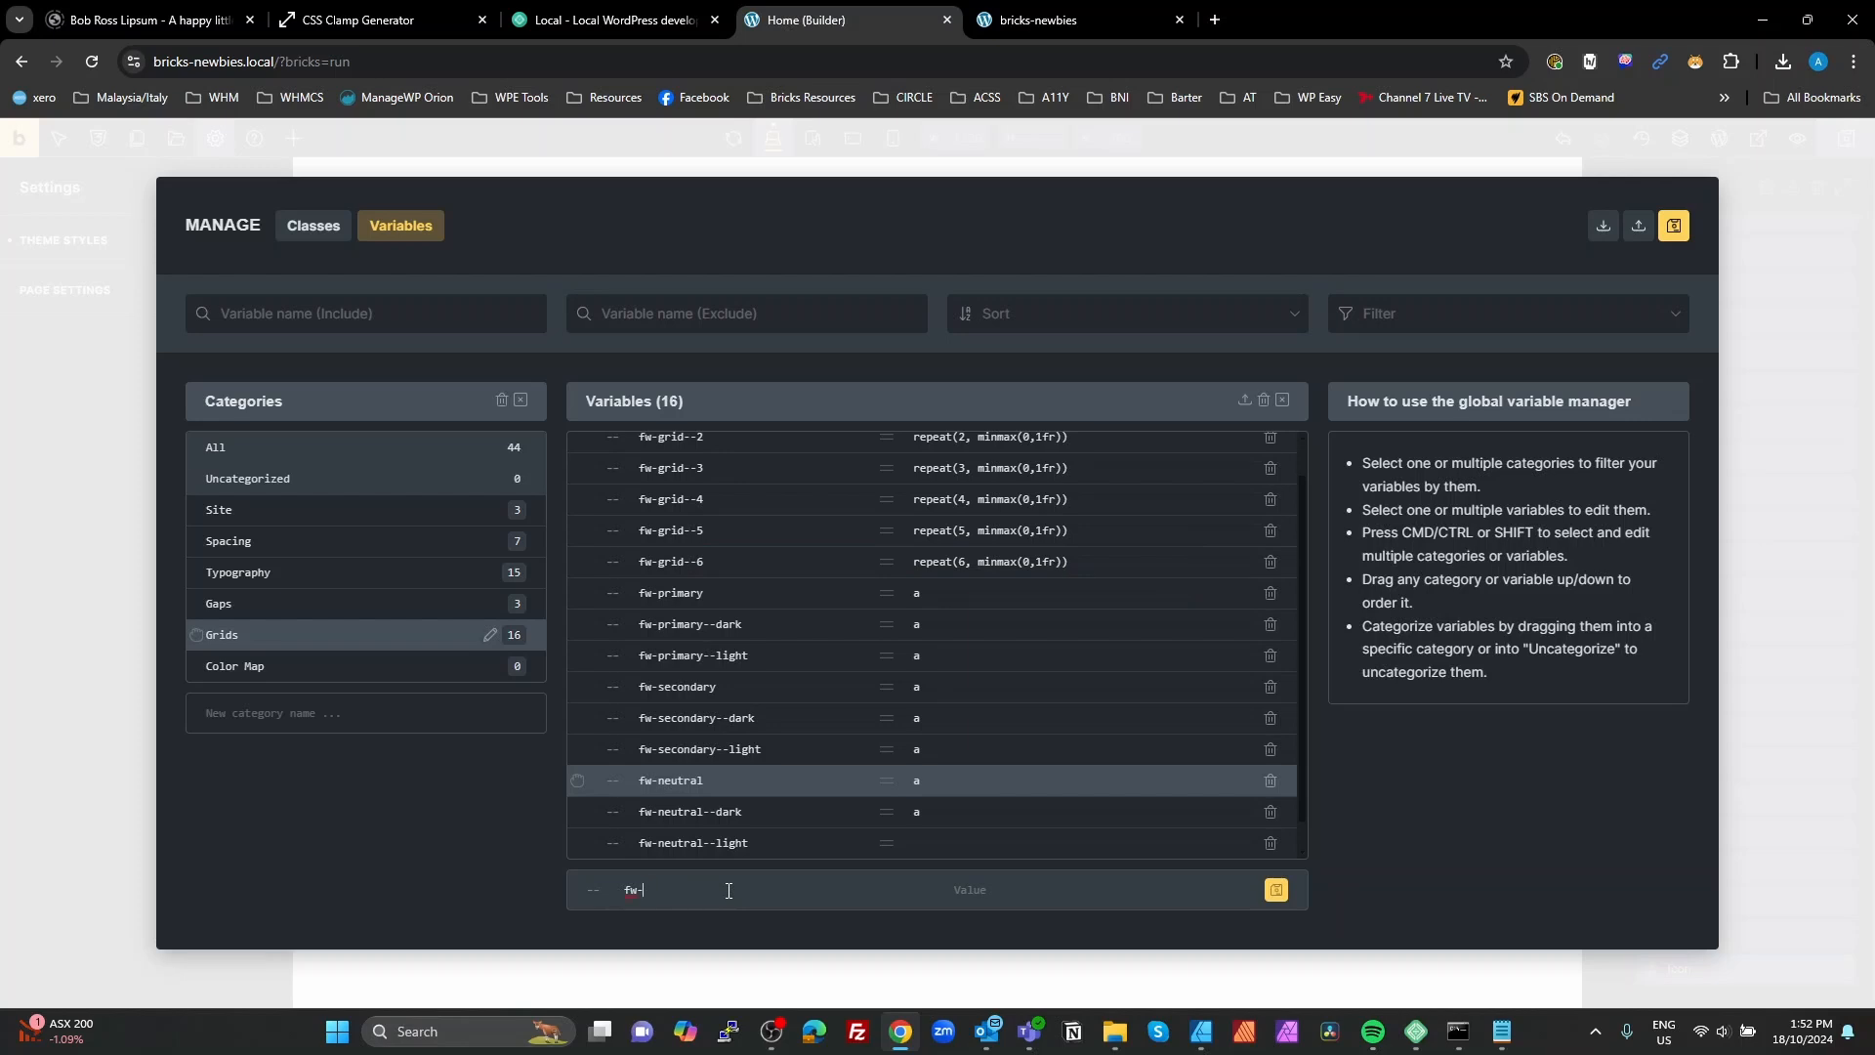
text(black)
click(1275, 890)
click(738, 896)
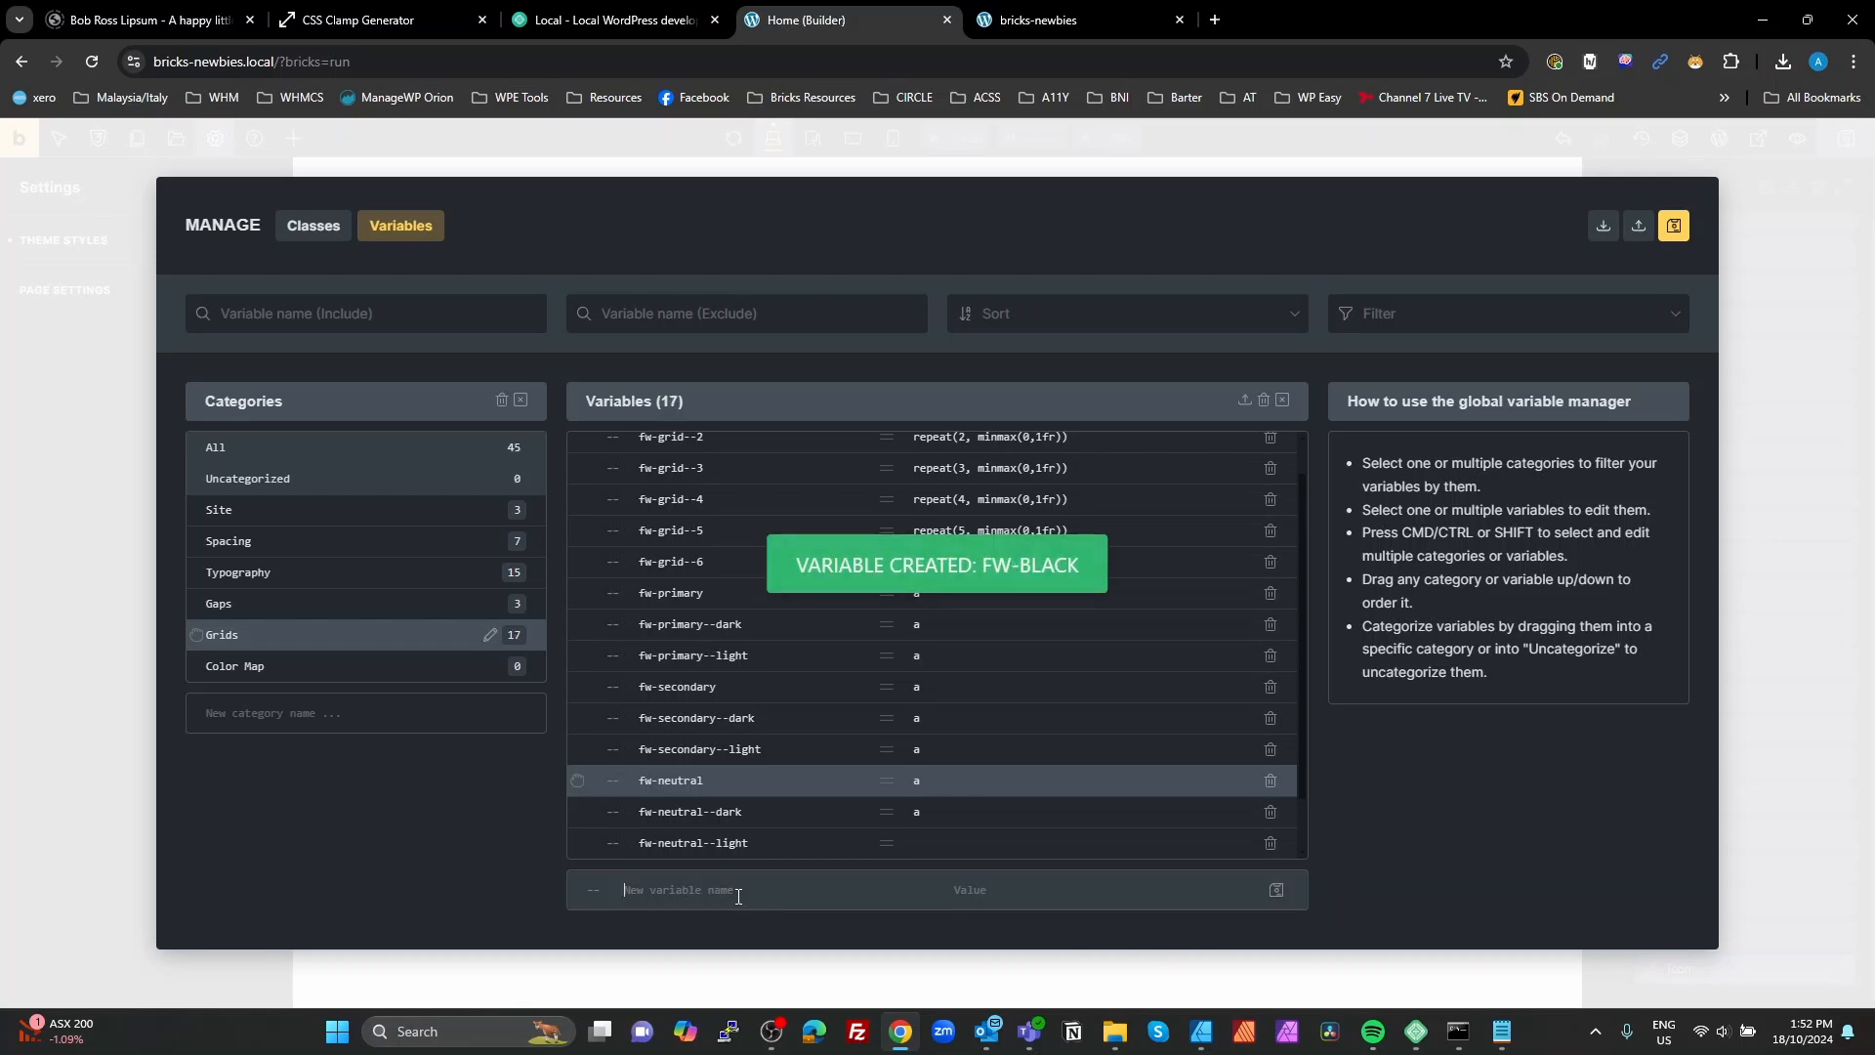
text(fw-w)
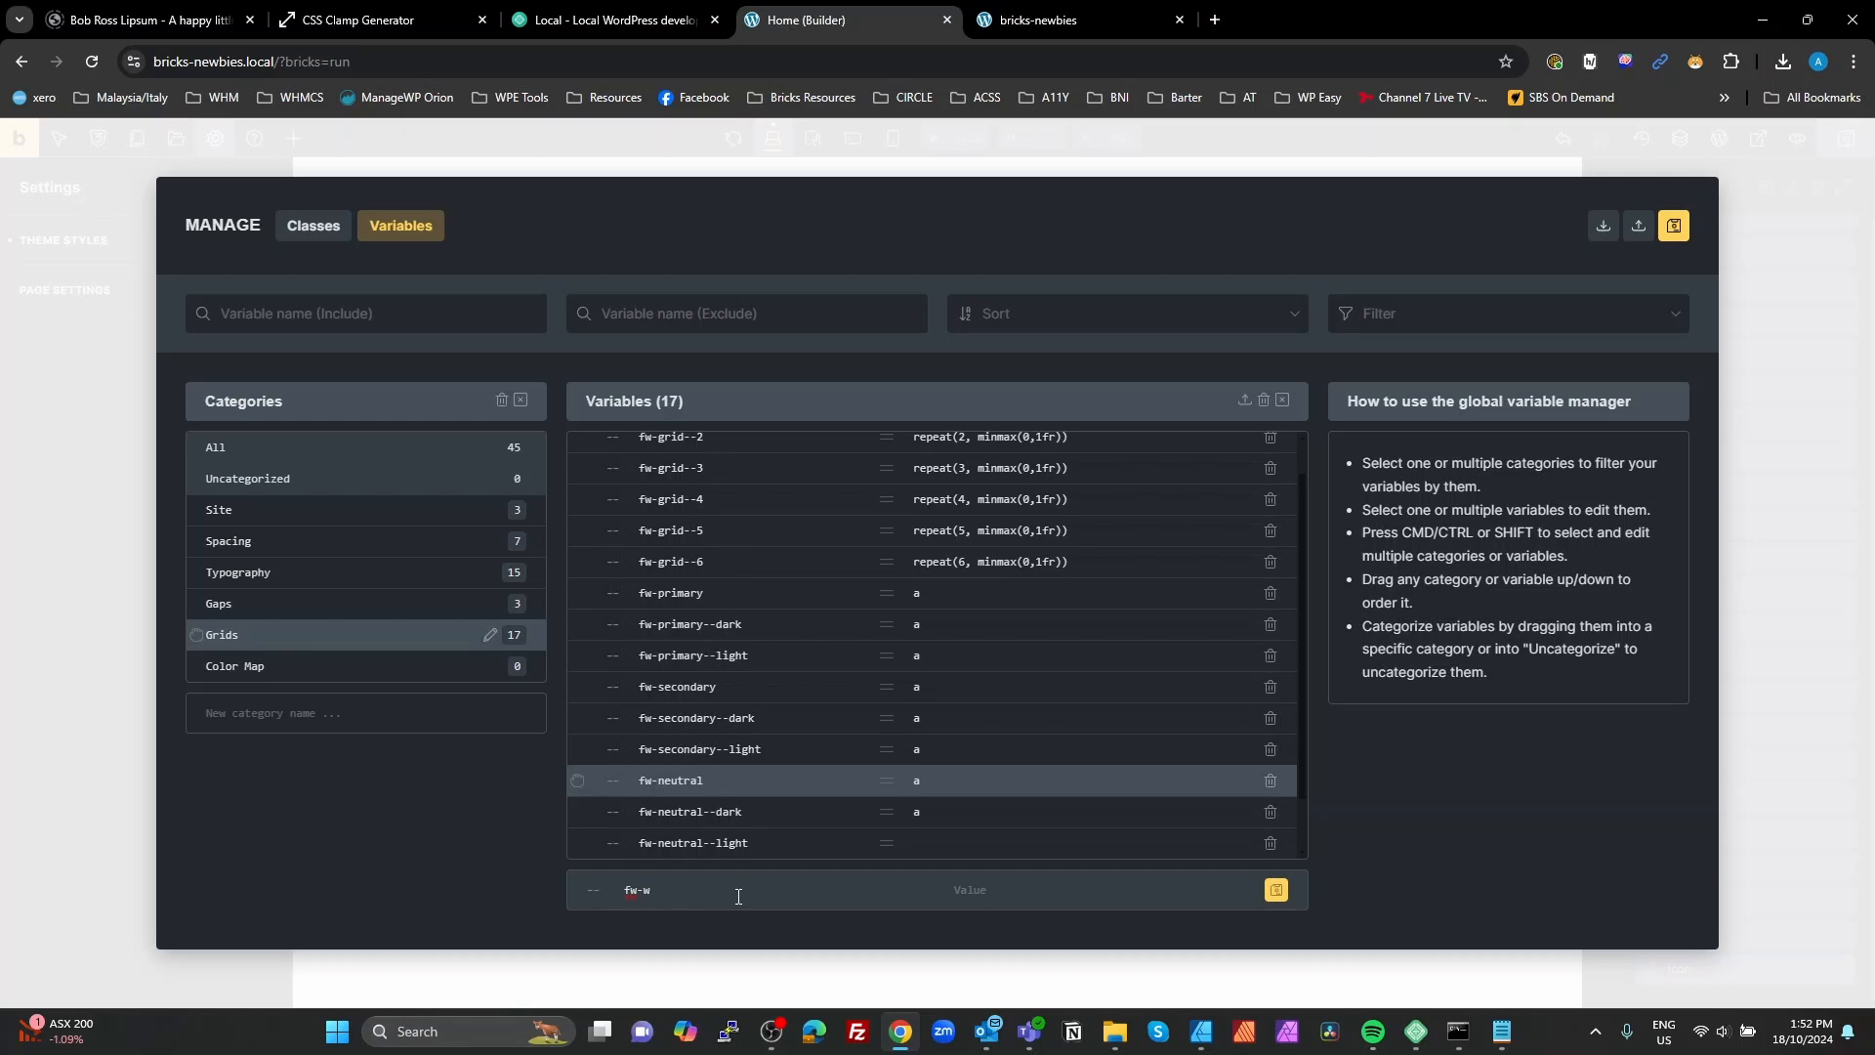
text(hite)
click(1275, 890)
Step: Copy the first icon's color variable from the preview page's styles and set fw-primary to var(--bricks-color-kwaymn) in the builder
click(1070, 26)
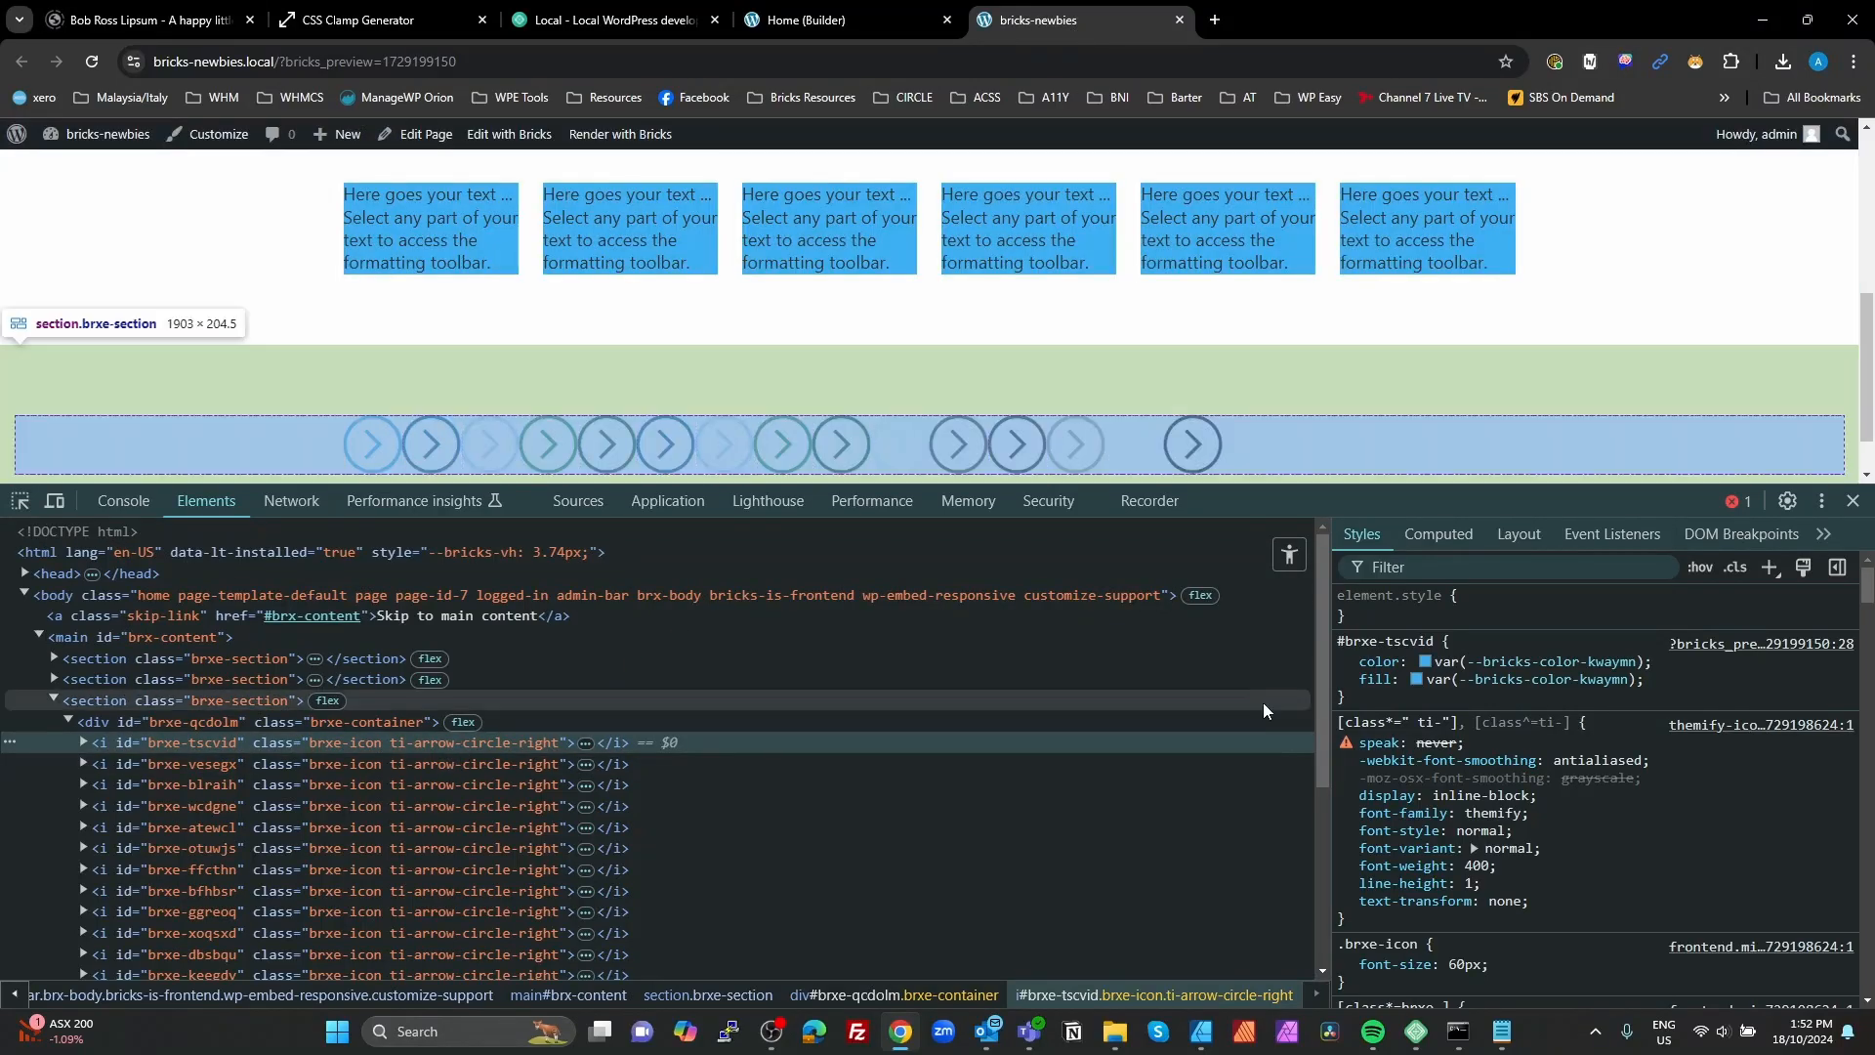
drag(1646, 661, 1437, 661)
key(ctrl+c)
click(1444, 661)
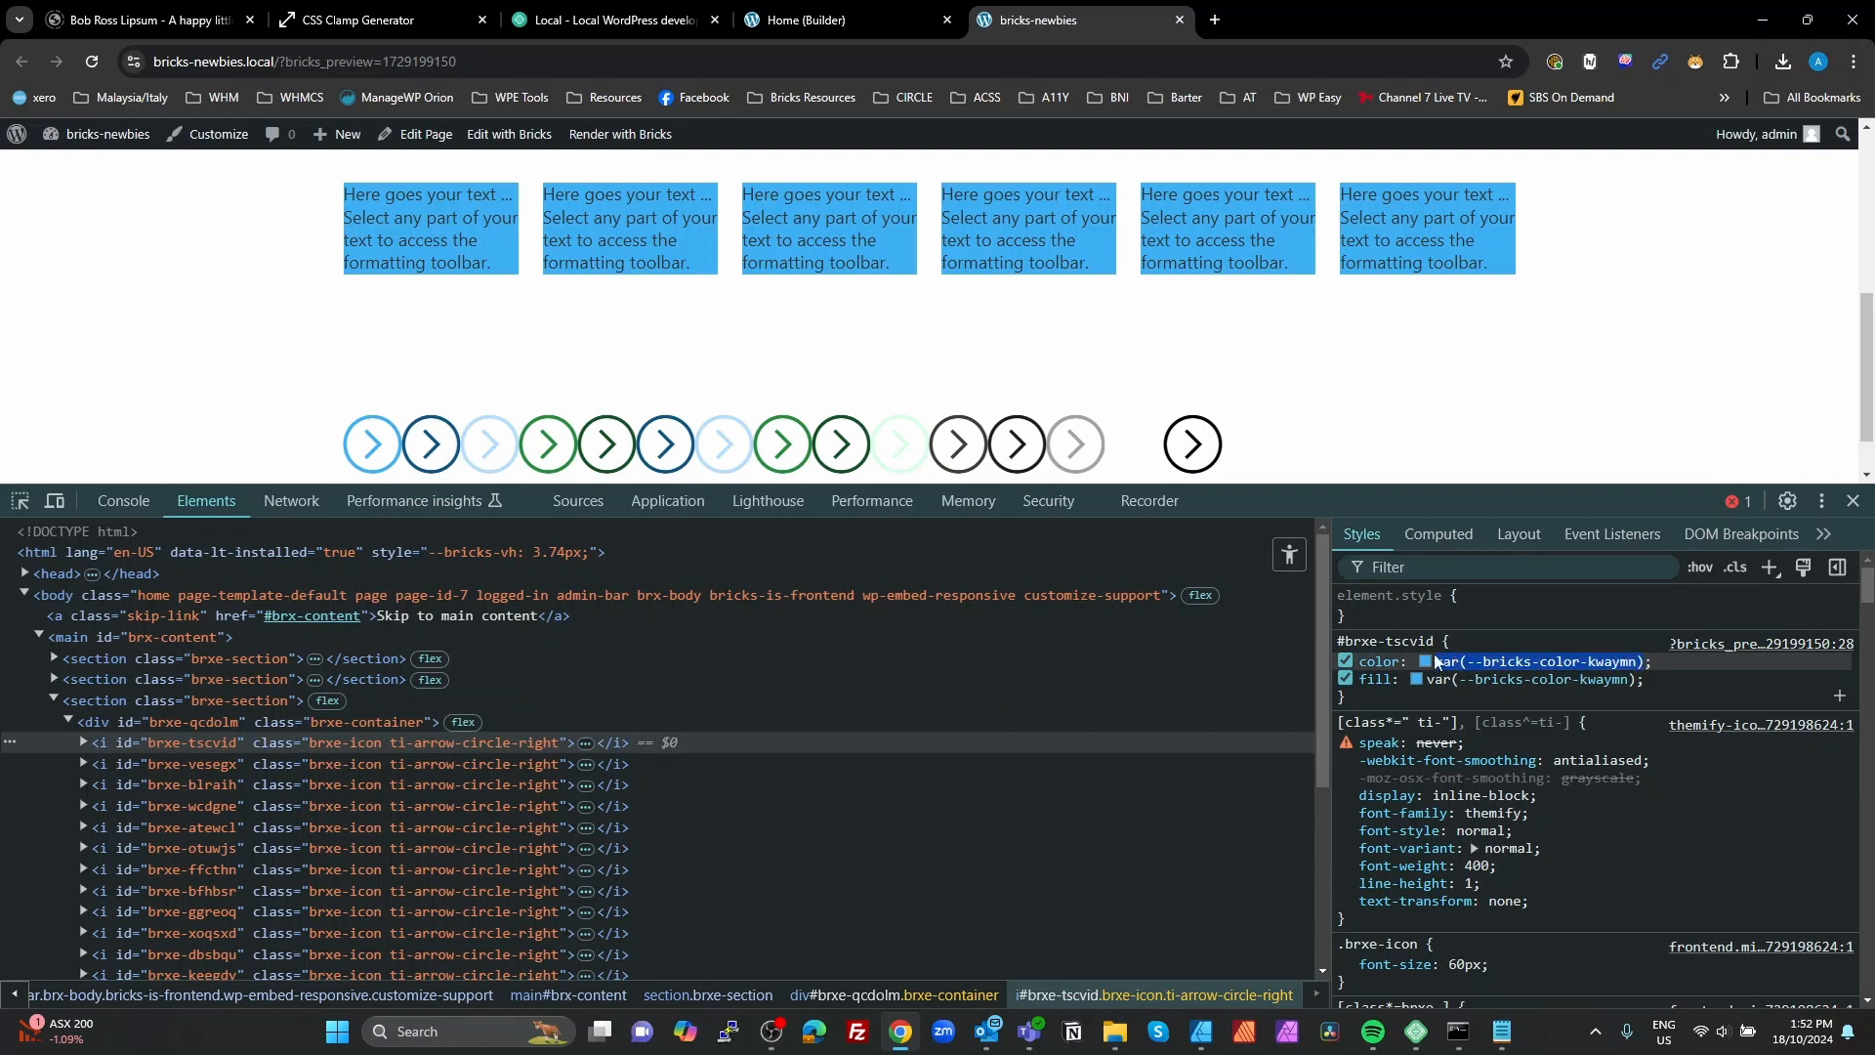
click(797, 26)
click(1015, 597)
key(ctrl+a)
key(ctrl+v)
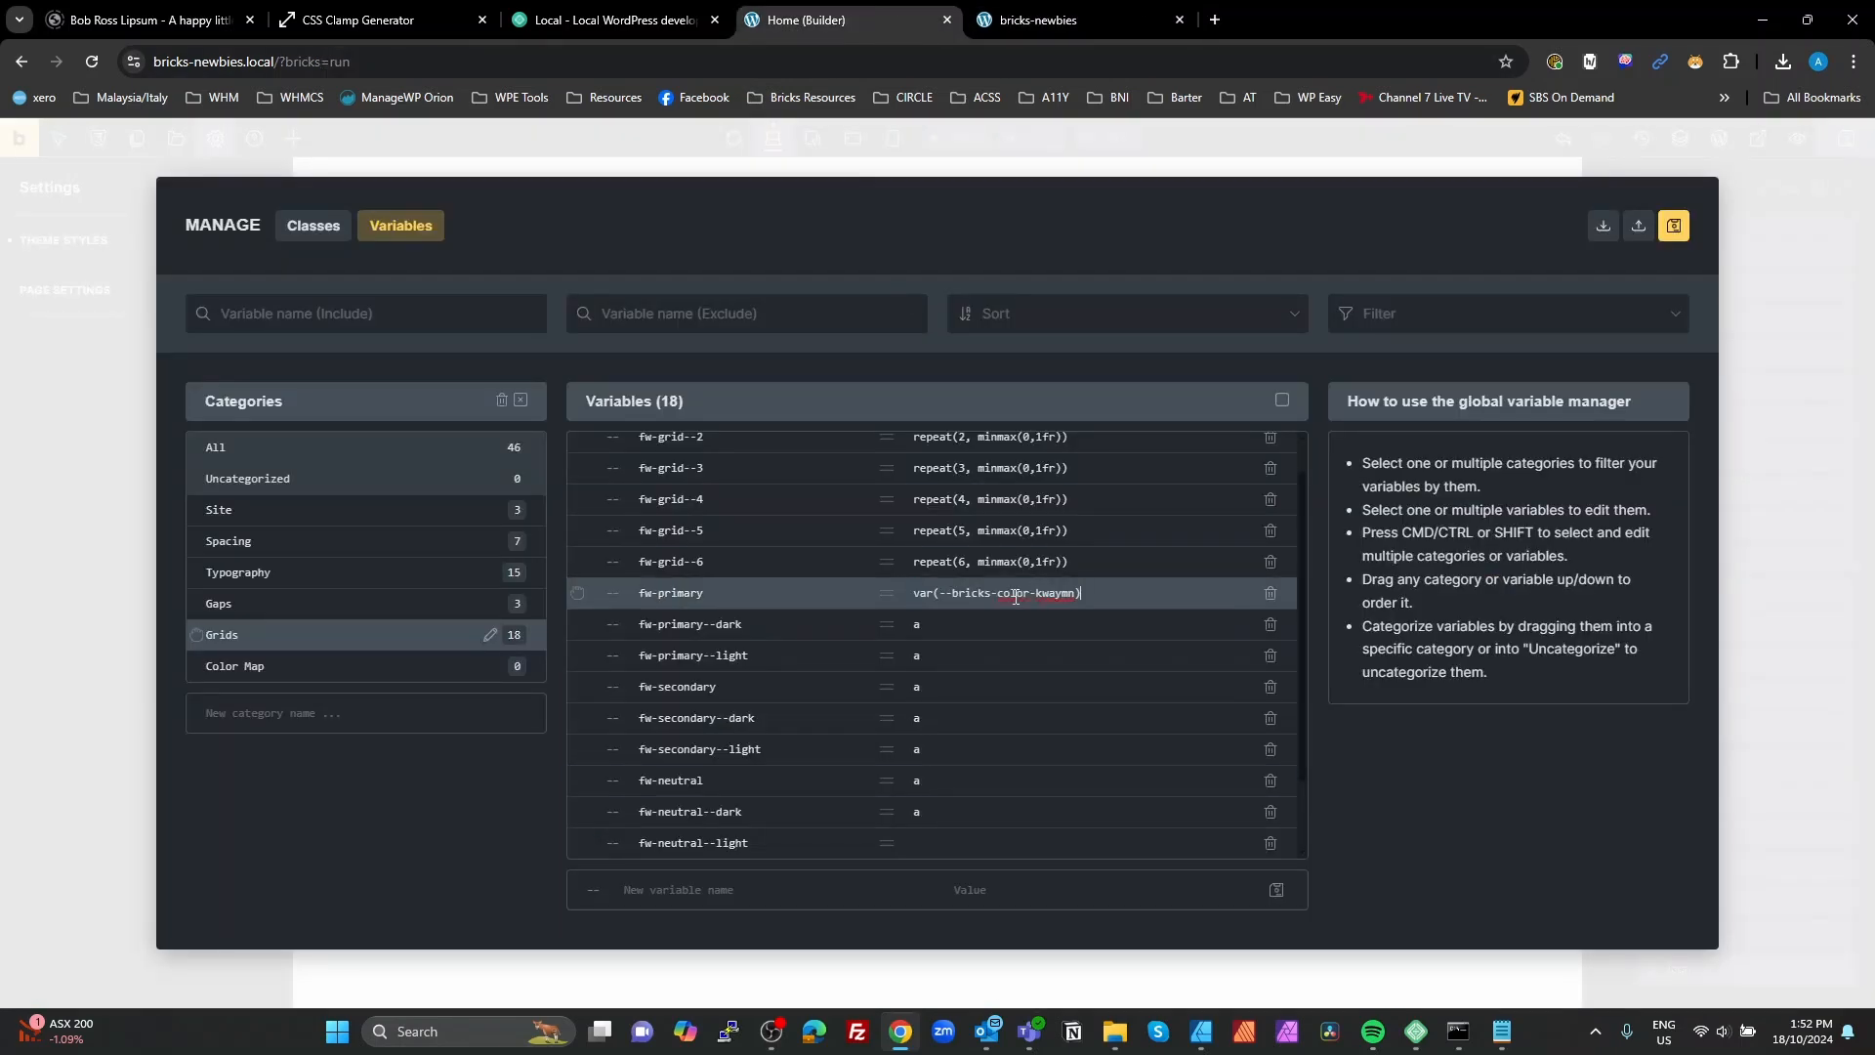
Step: Copy the second icon's color variable from the preview page's styles and set fw-primary--dark to var(--bricks-color-ezhlps) in the builder
click(1044, 21)
click(244, 755)
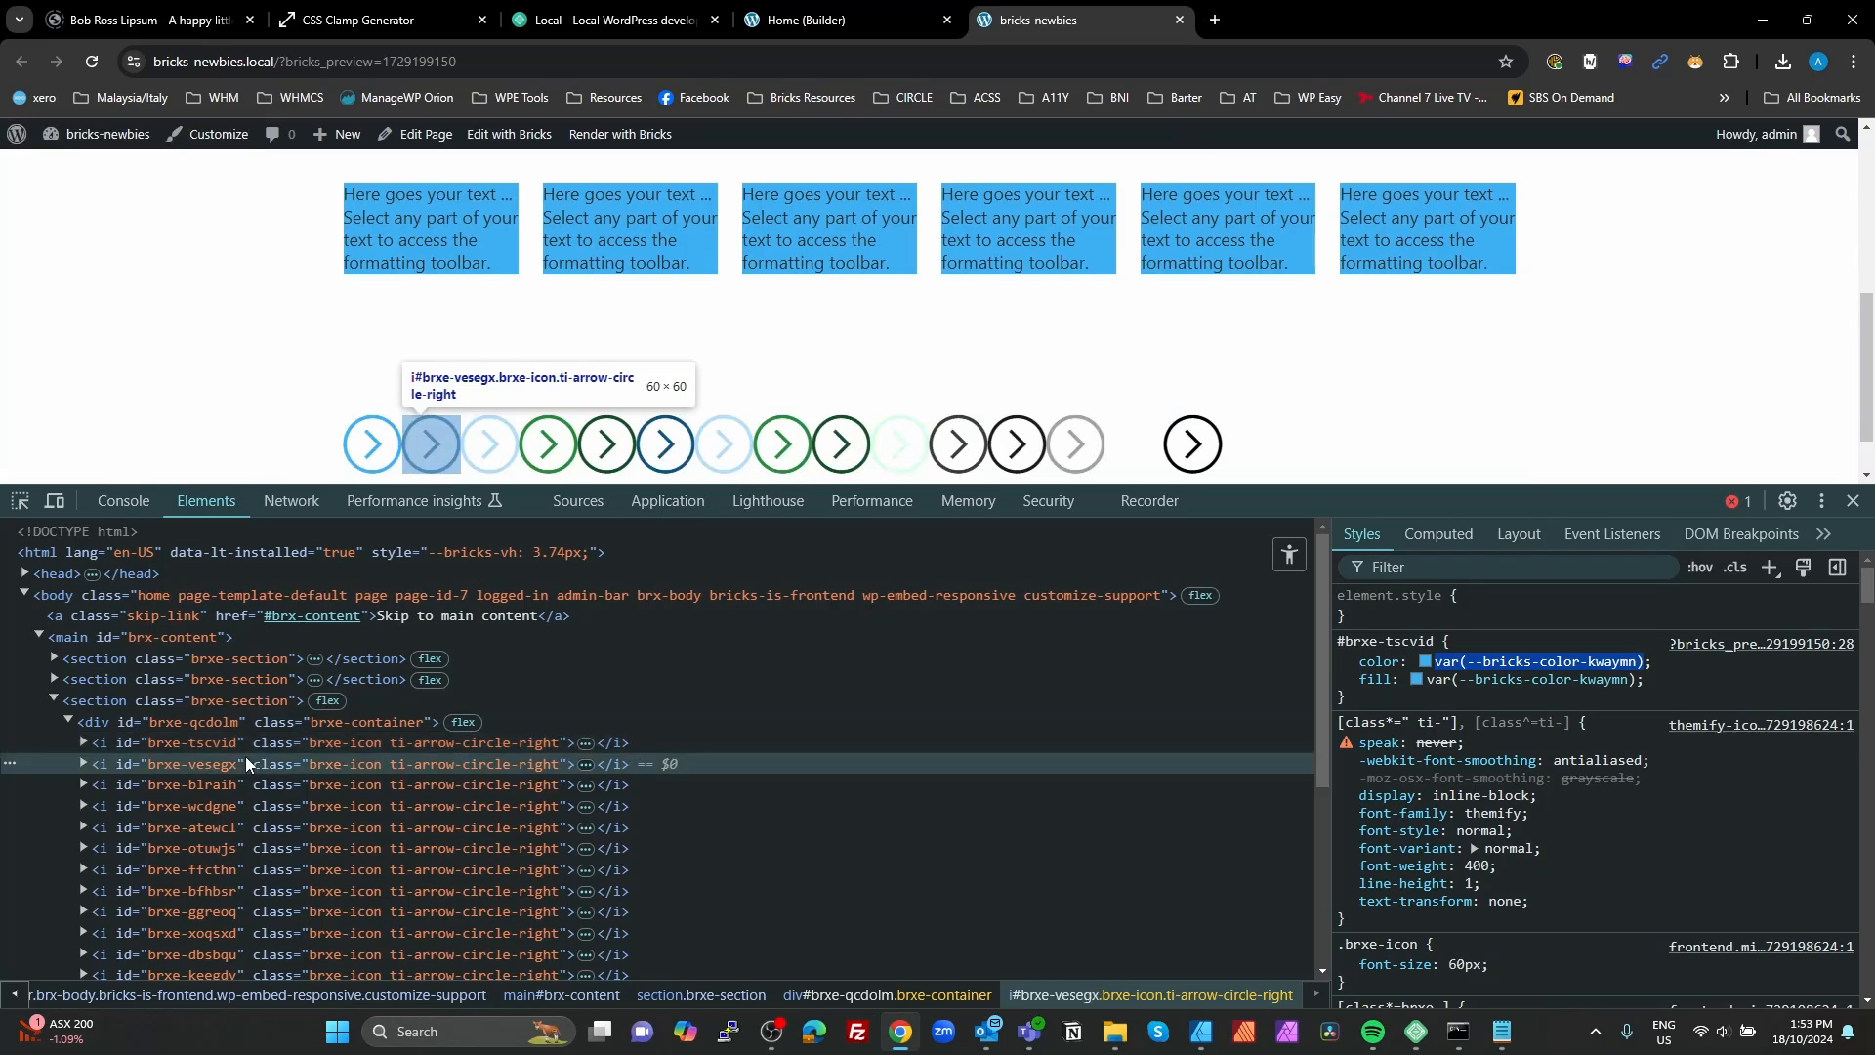
click(1438, 661)
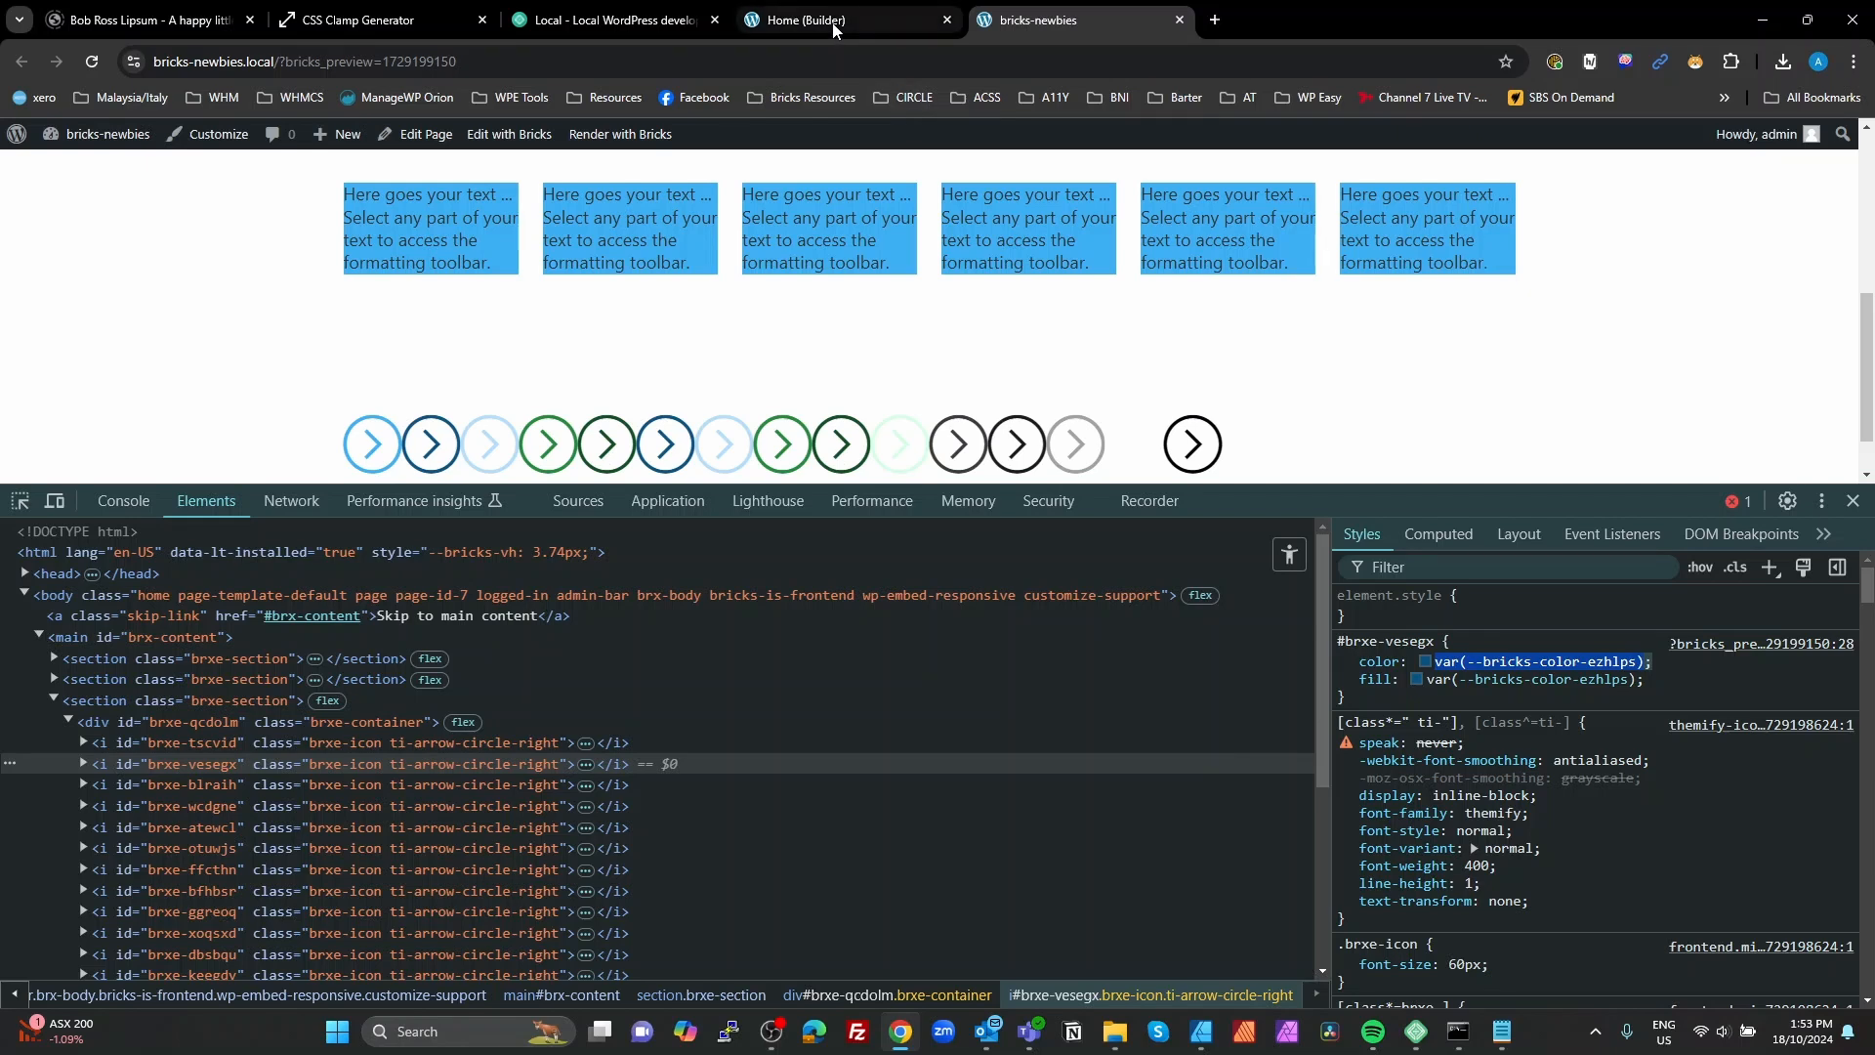
click(798, 19)
double_click(1008, 626)
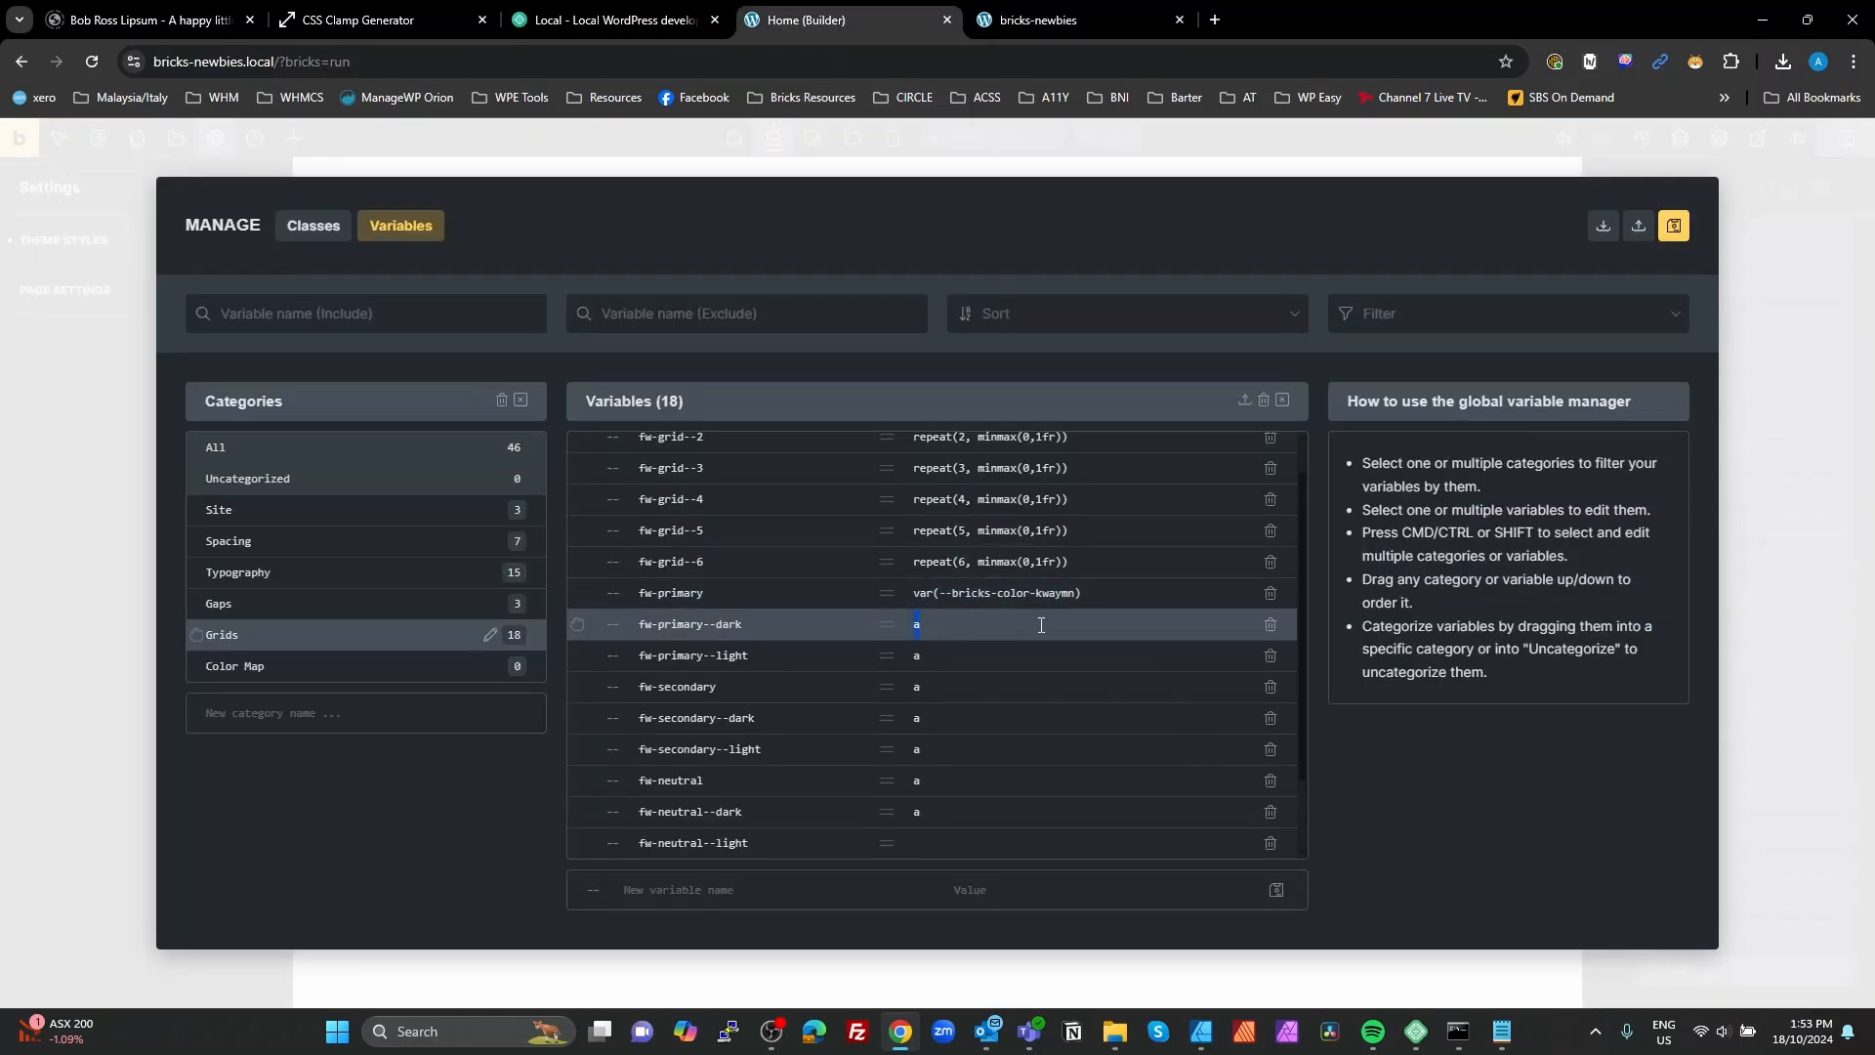
text(var(--bricks-color-ezhlps);)
Step: Copy the third icon's color variable from the preview page and set fw-primary--light to var(--bricks-color-tfiouu) in the builder
click(1006, 19)
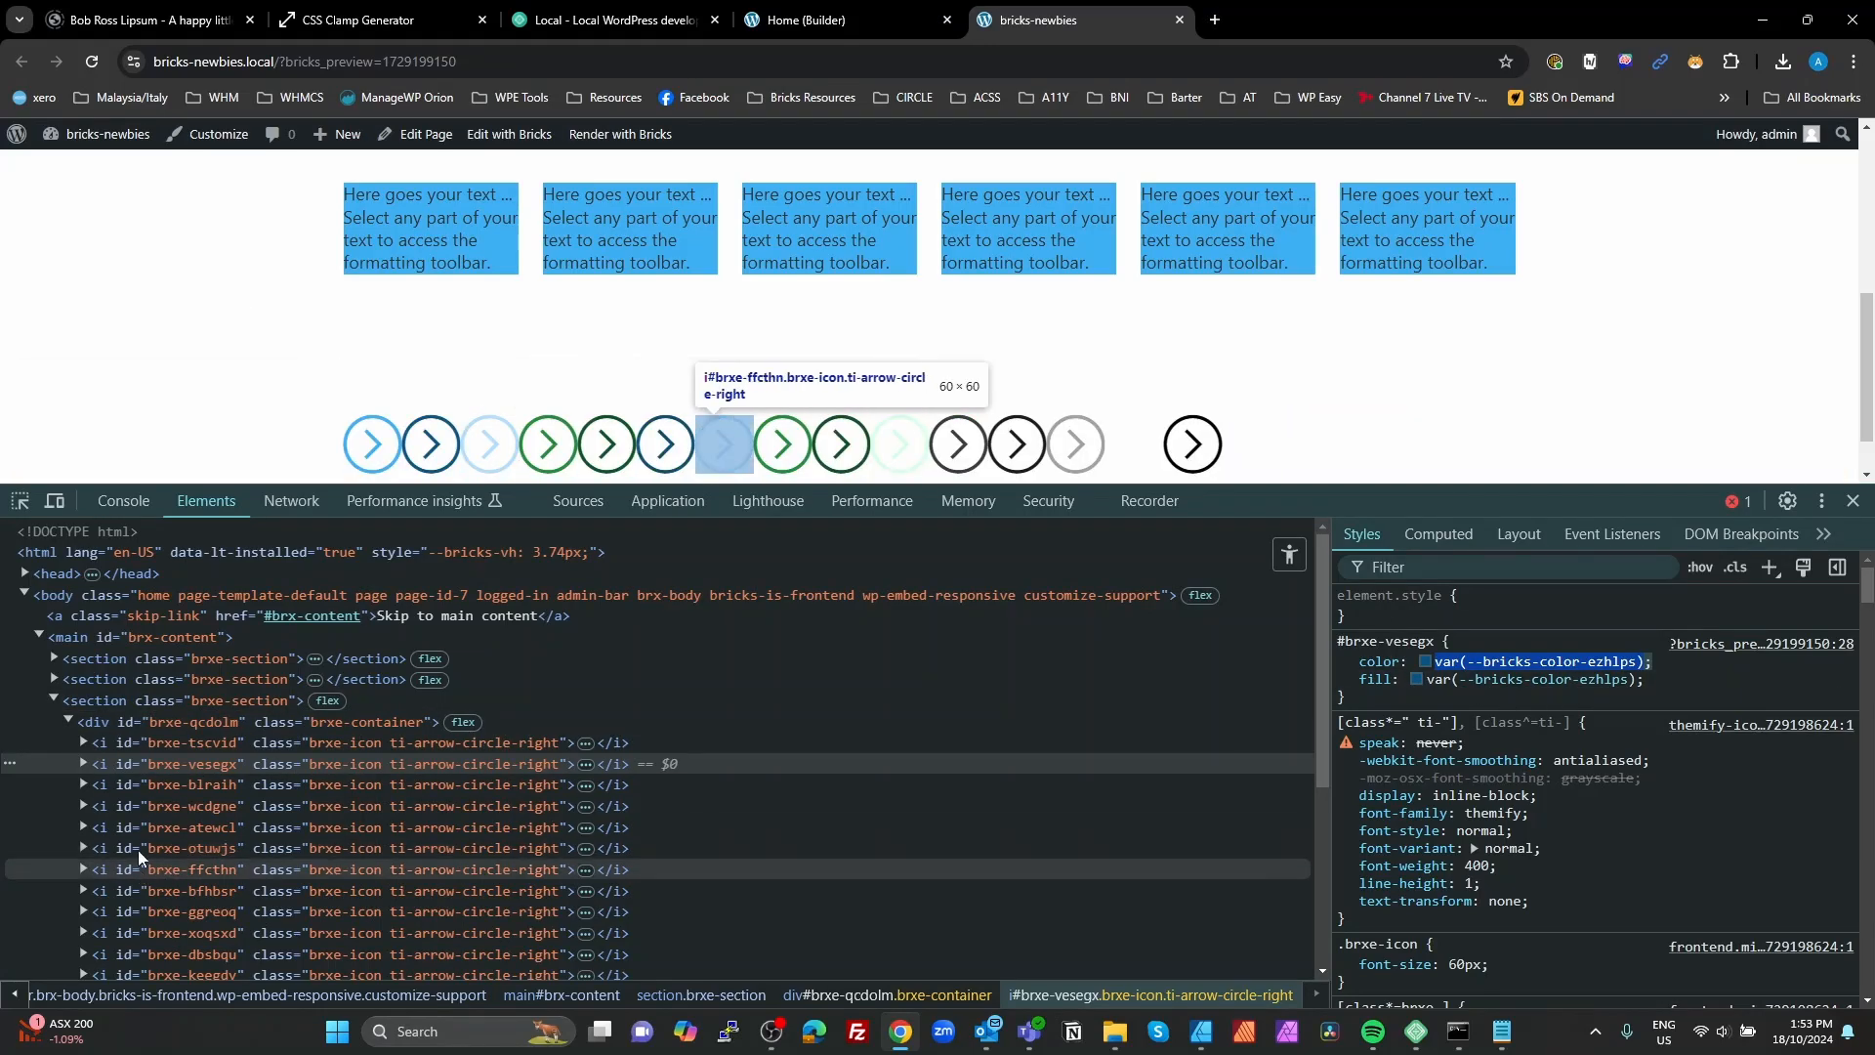
click(149, 784)
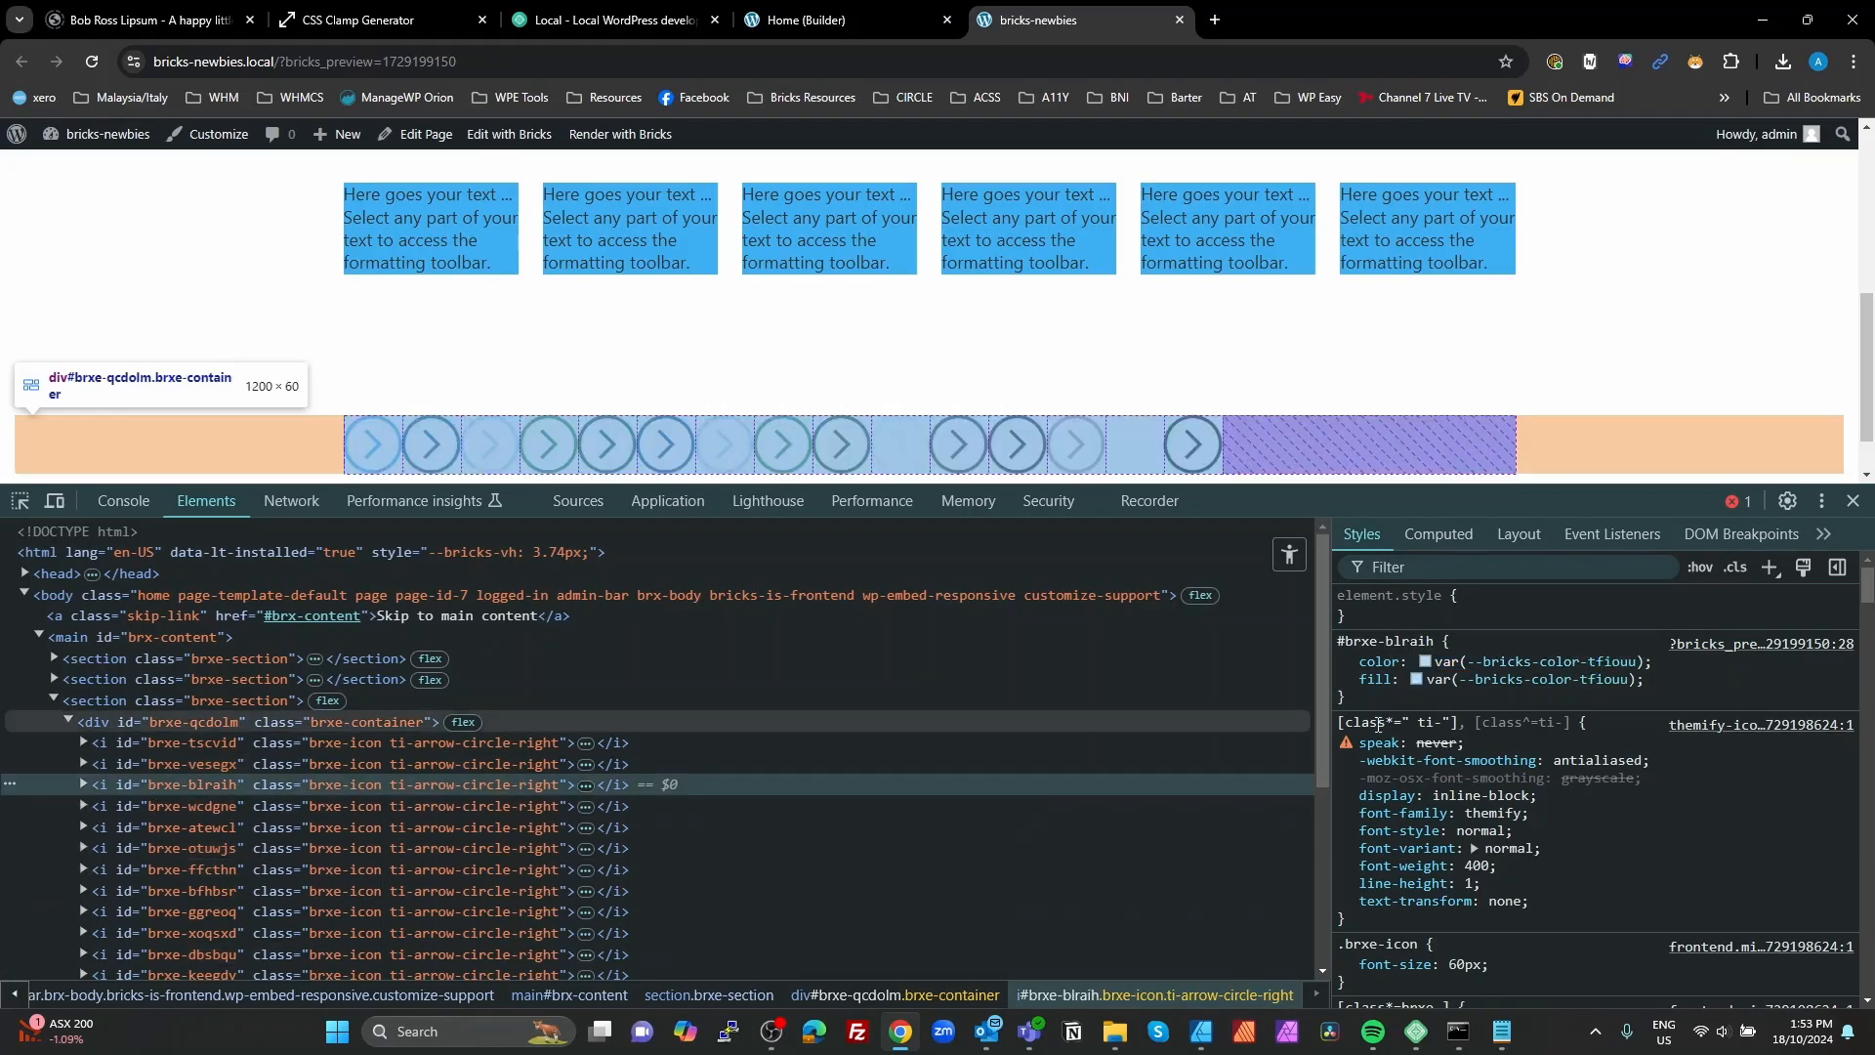
drag(1664, 664, 1438, 660)
key(ctrl+c)
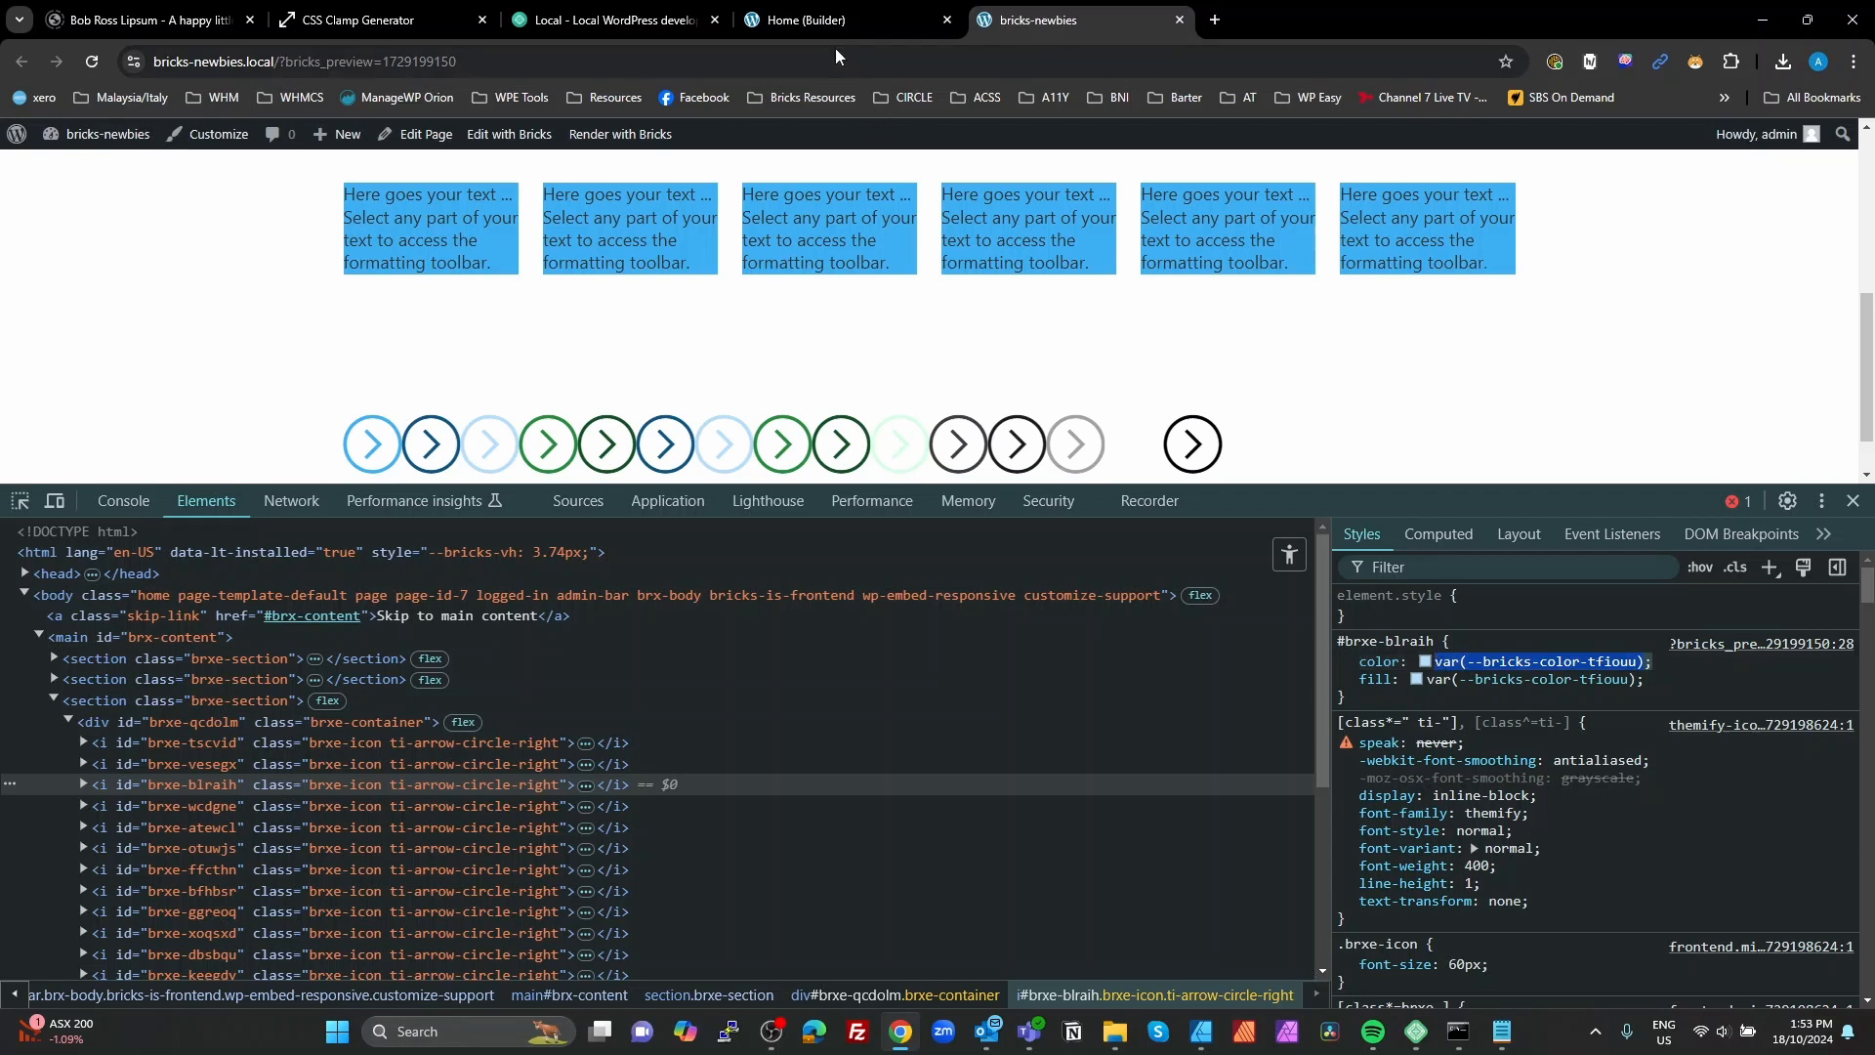
click(828, 21)
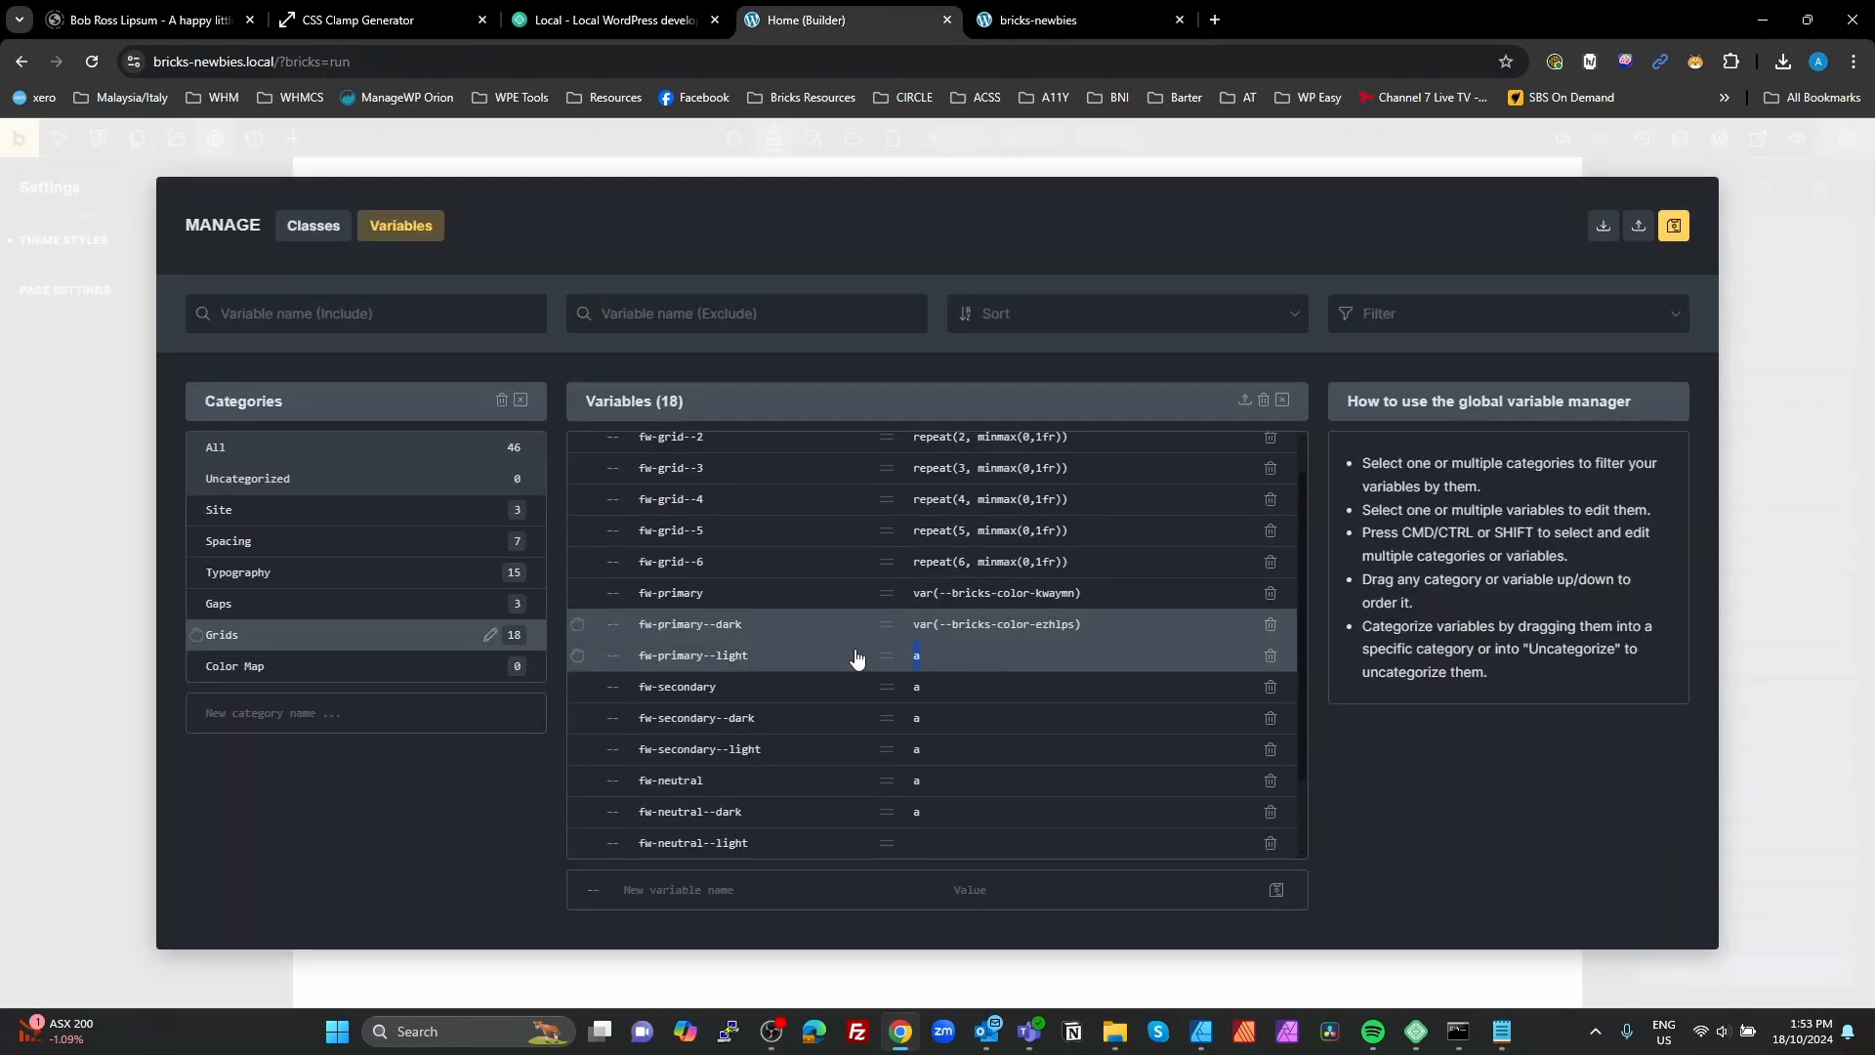
double_click(917, 655)
key(ctrl+v)
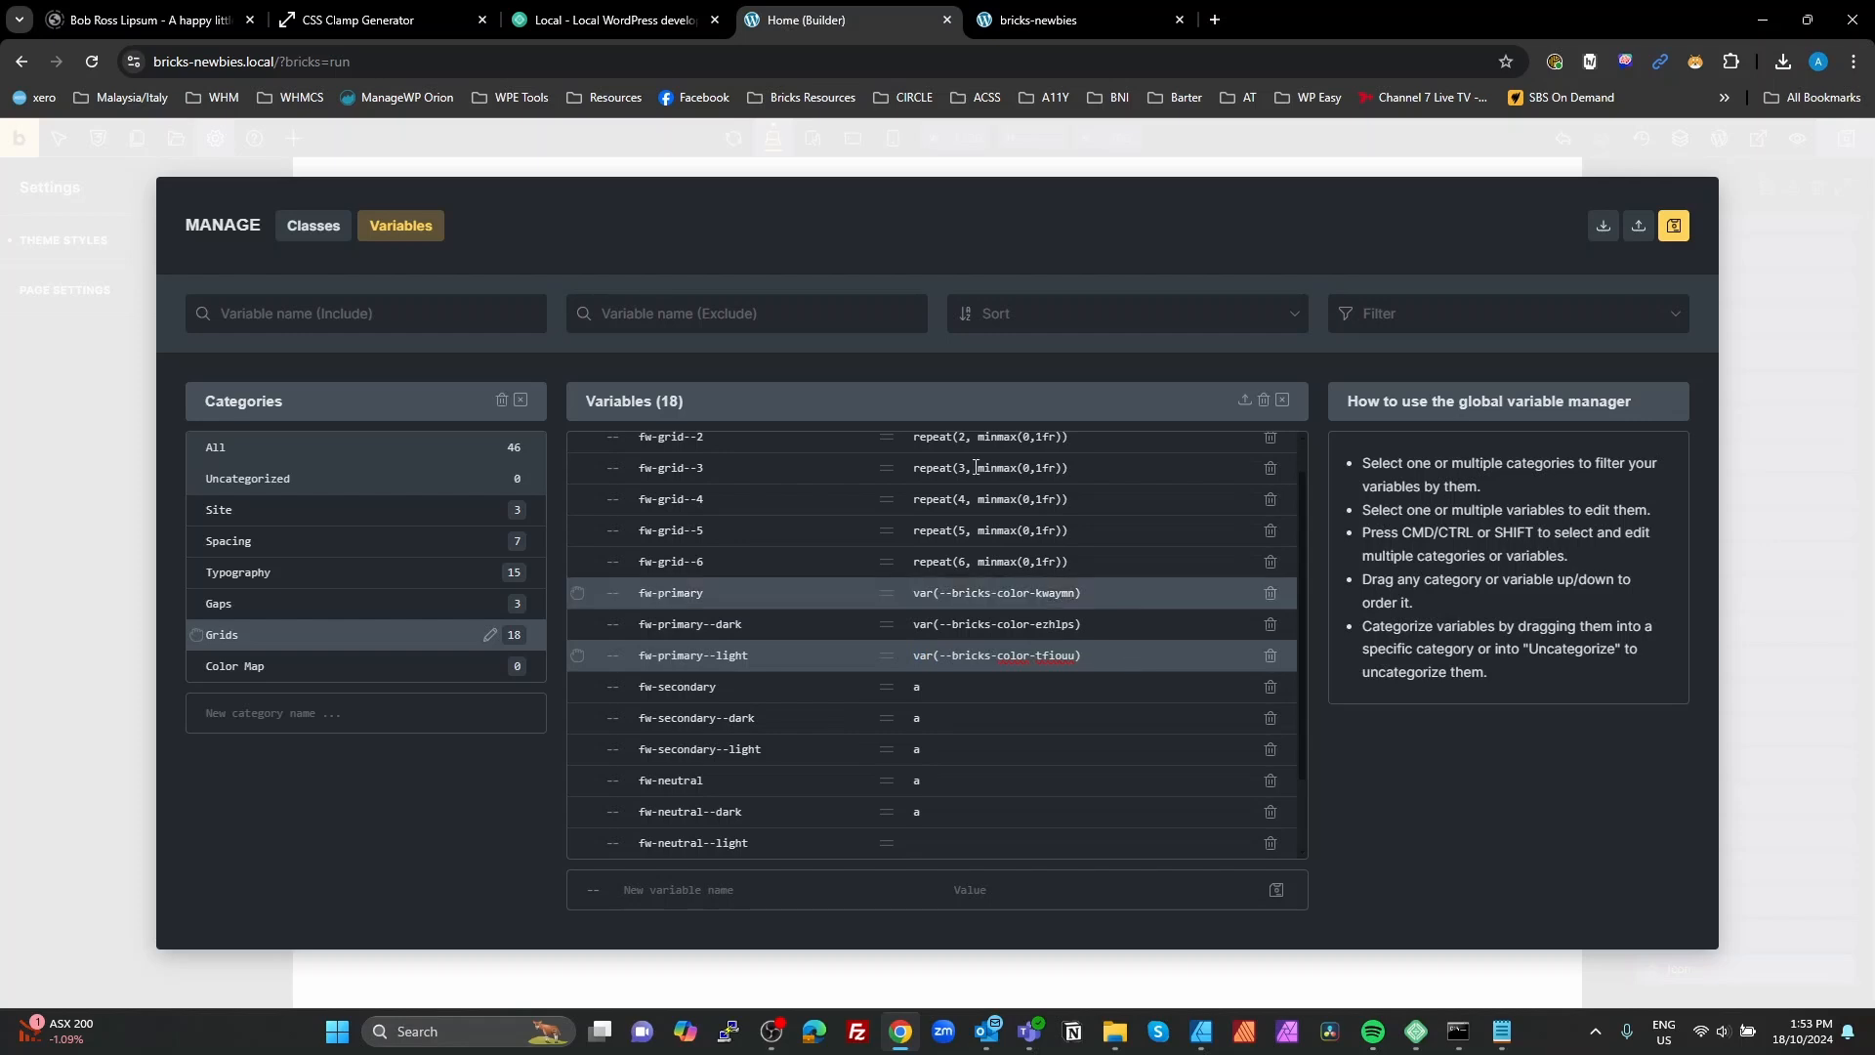
Step: Copy the fourth icon's color variable from the preview page and set fw-secondary to var(--bricks-color-wmhirc) in the builder
click(1069, 20)
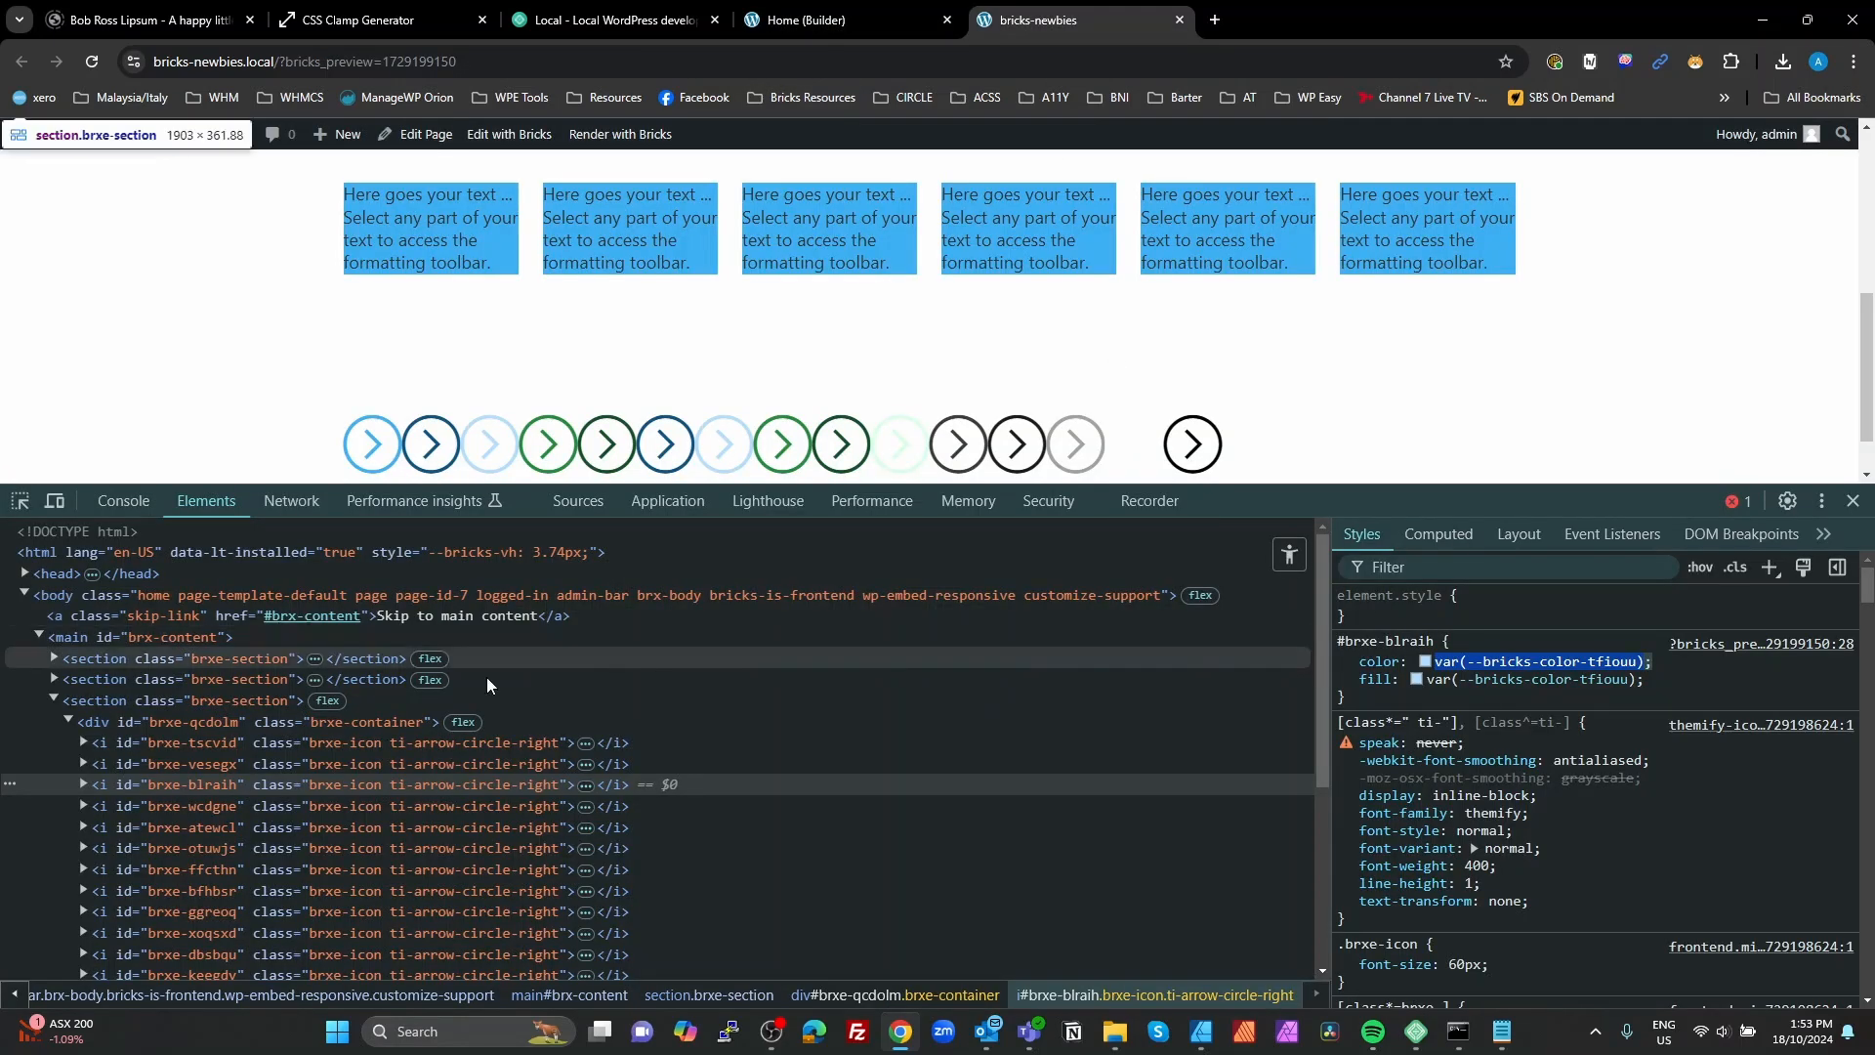
click(222, 817)
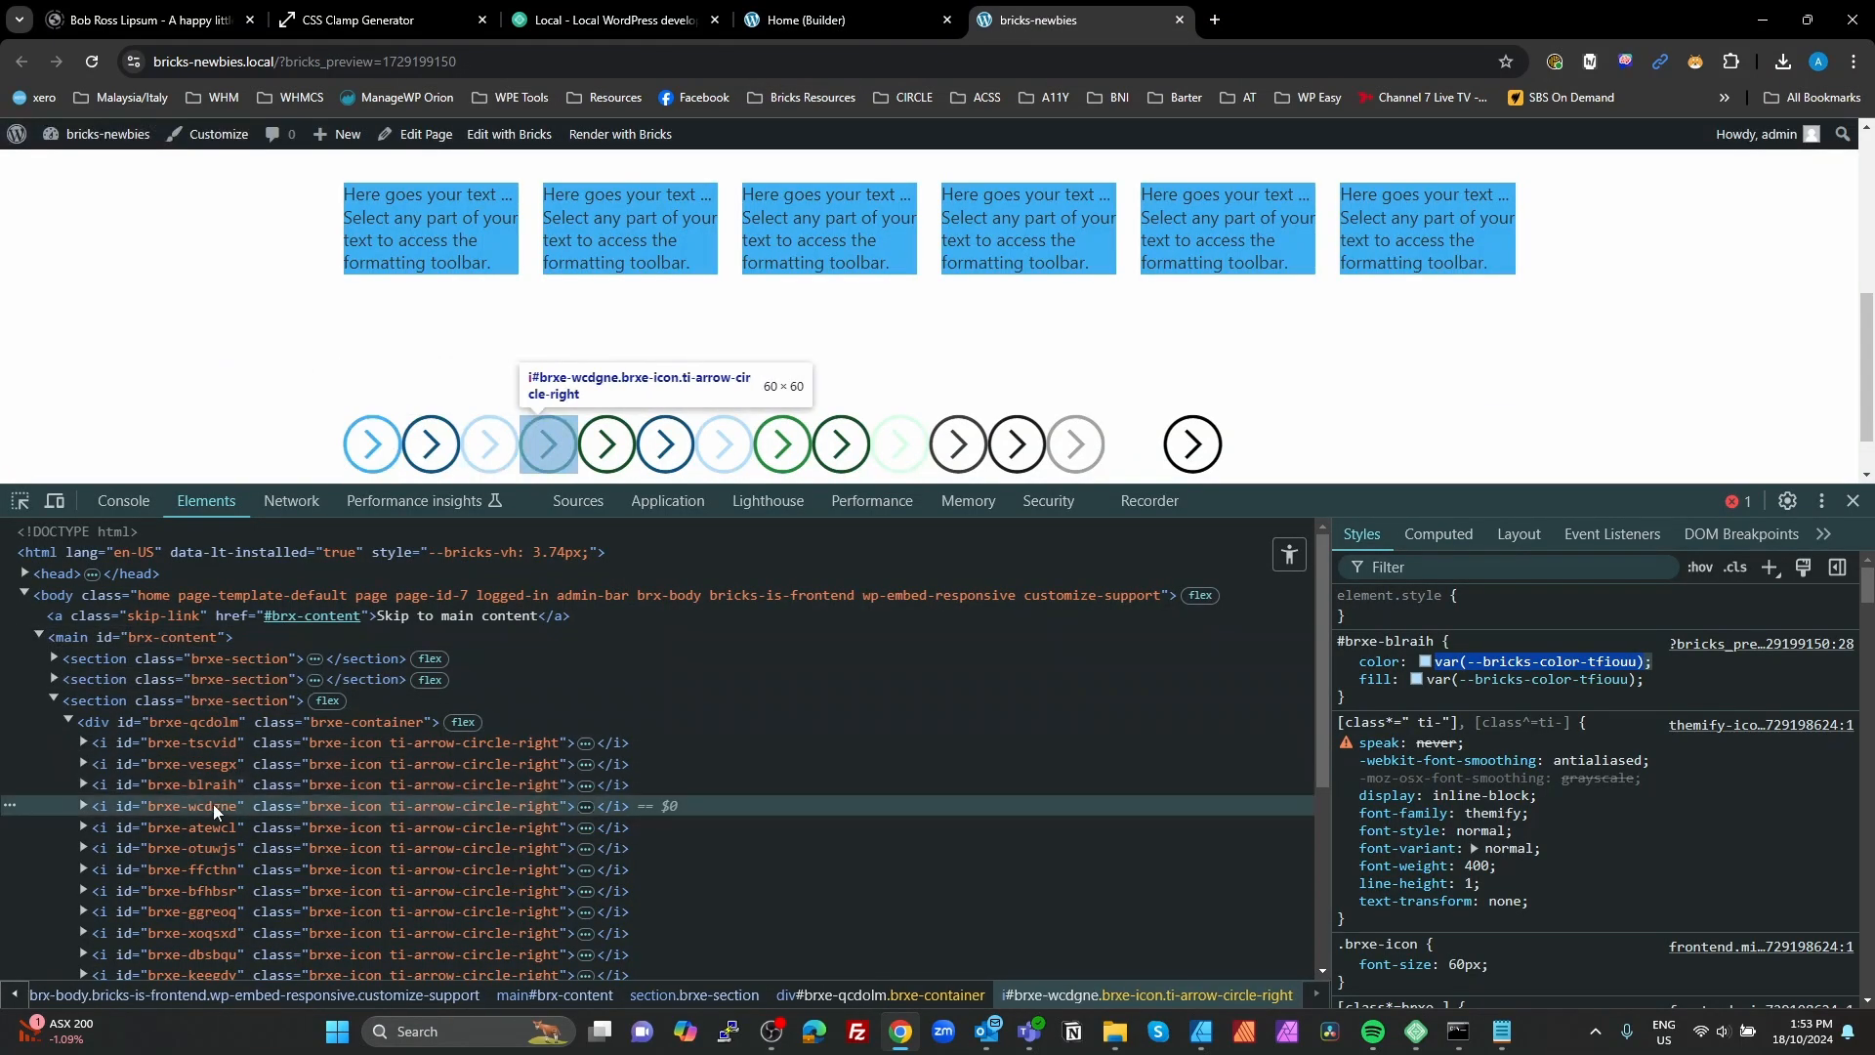
drag(1653, 661, 1430, 669)
key(ctrl+c)
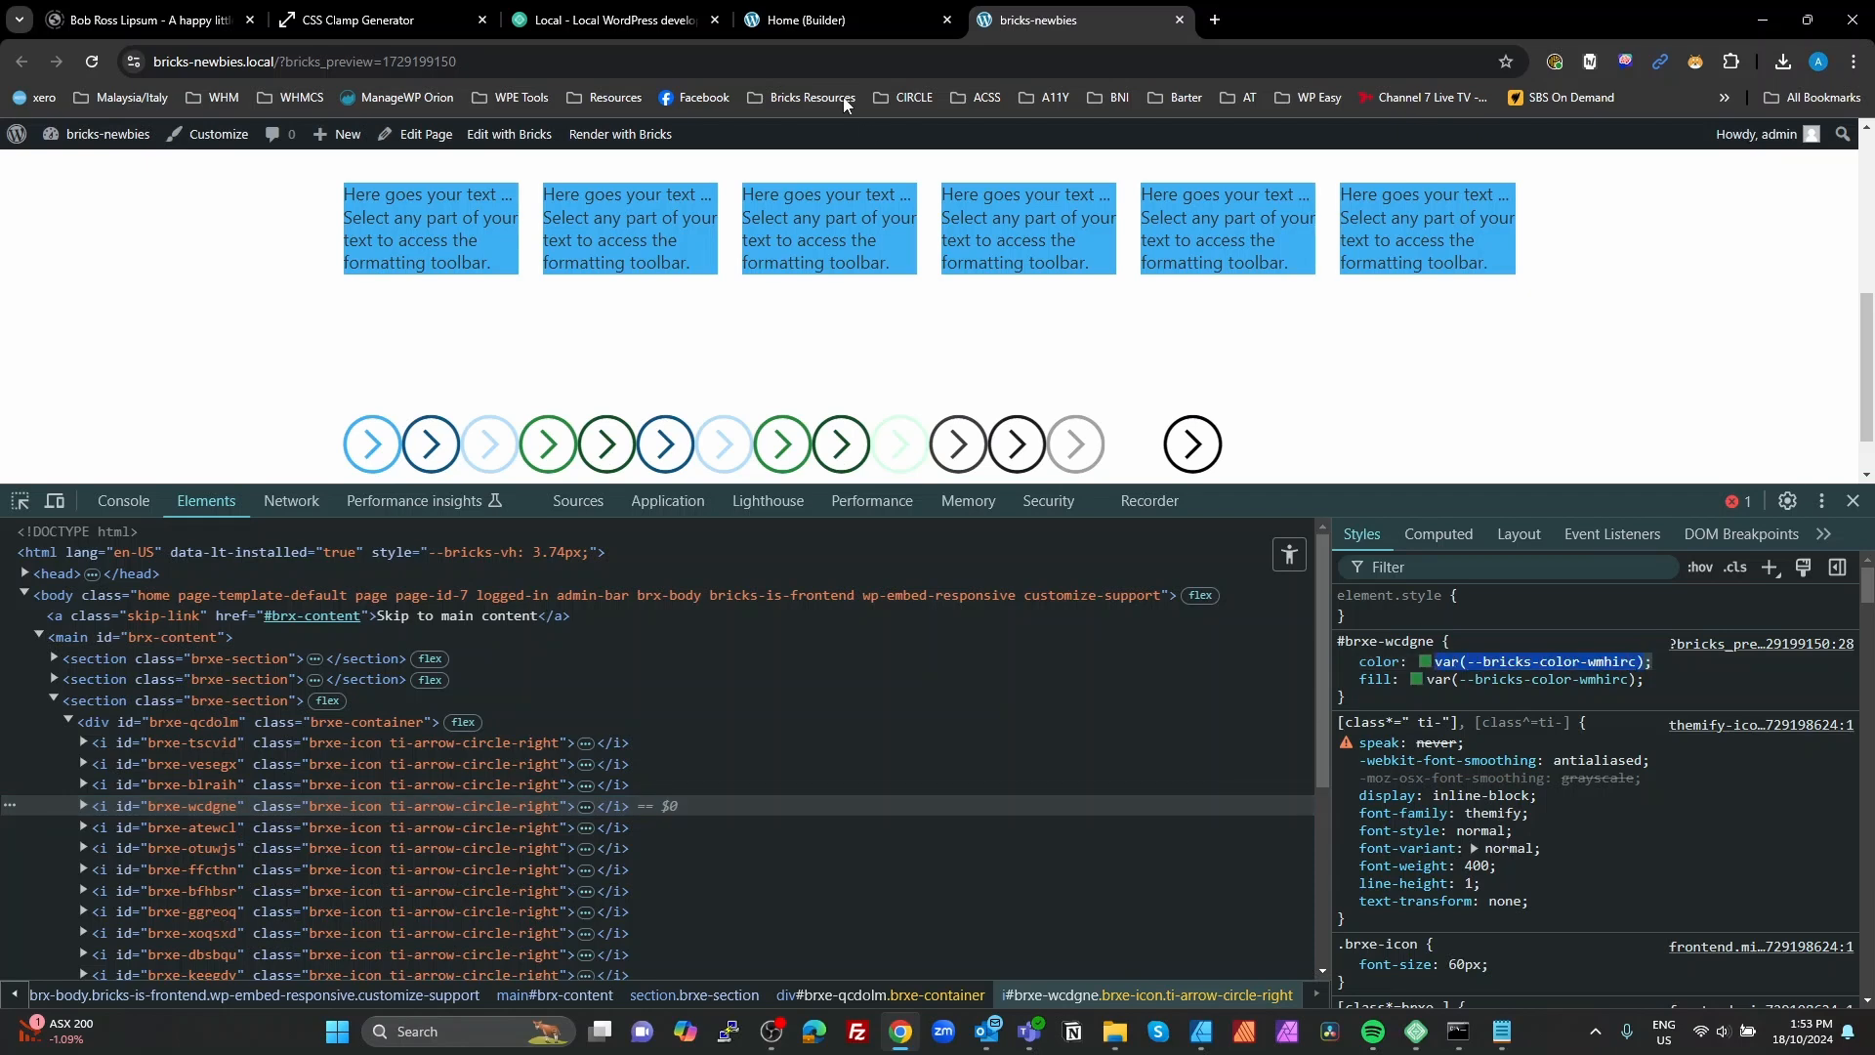
click(858, 4)
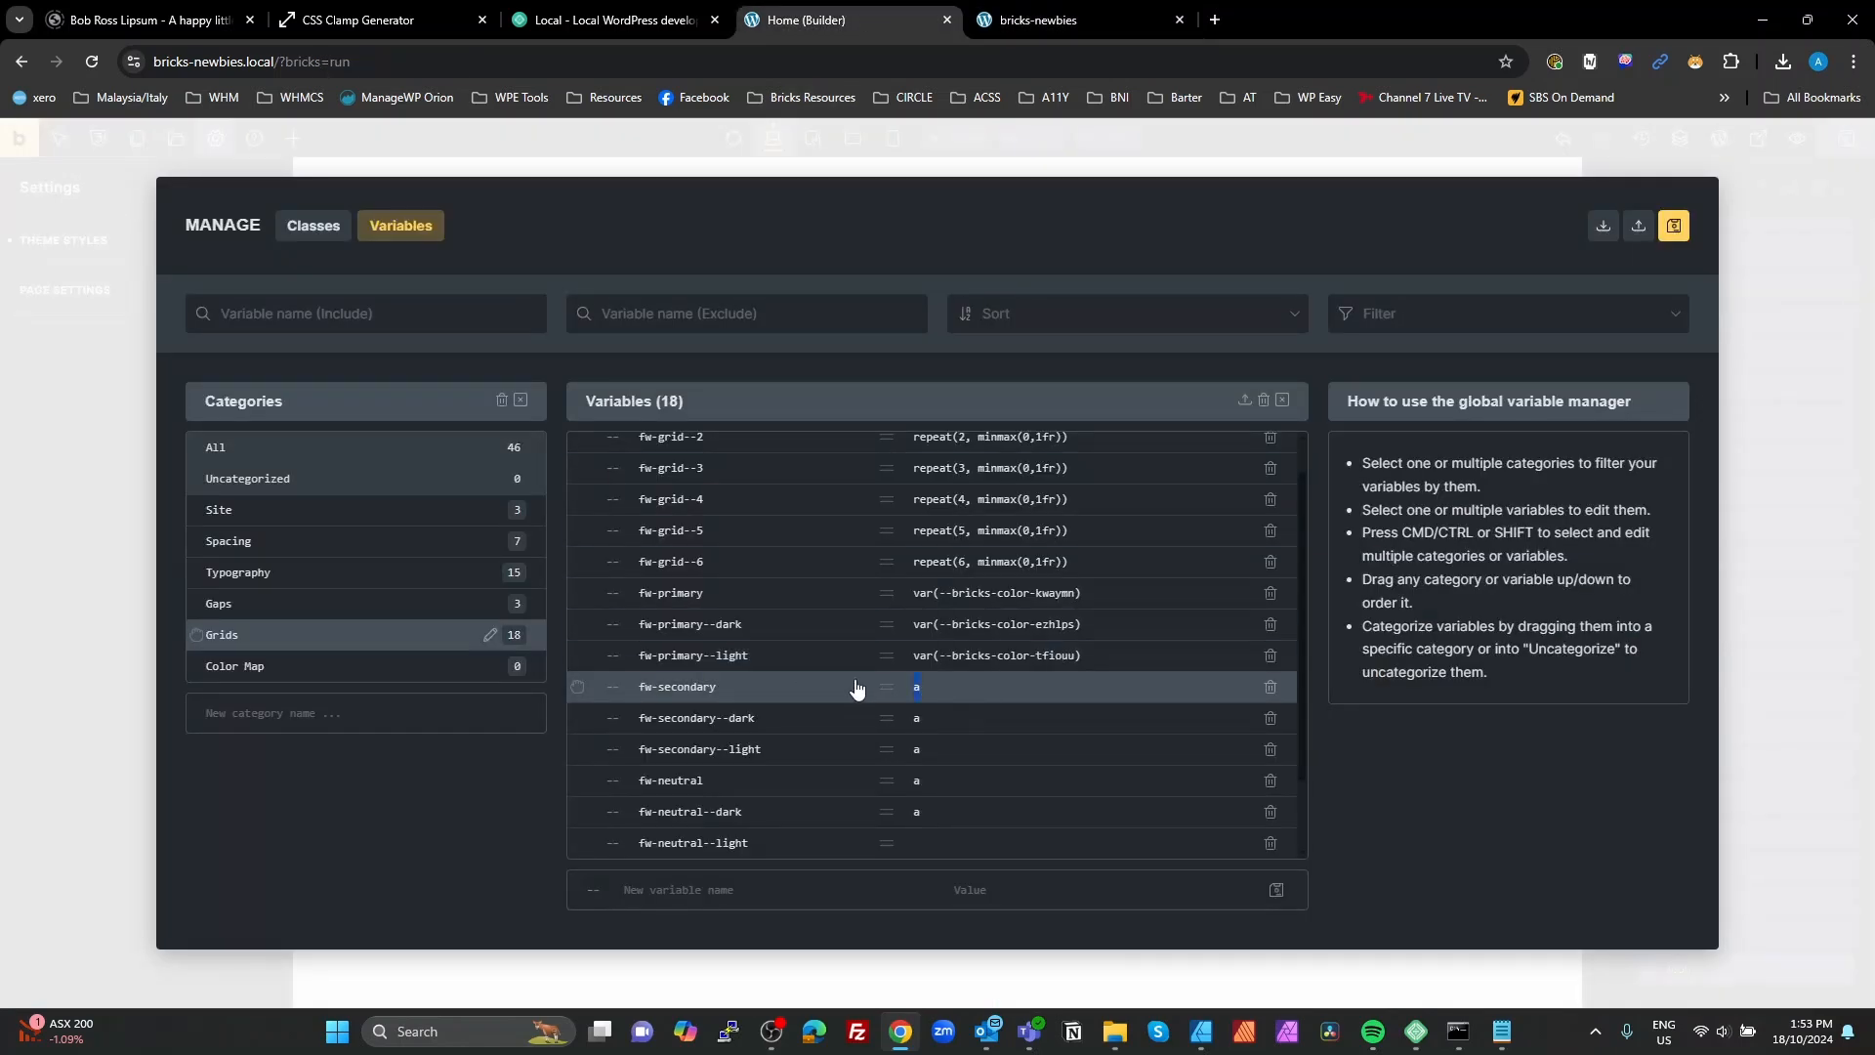
key(ctrl+a)
key(ctrl+v)
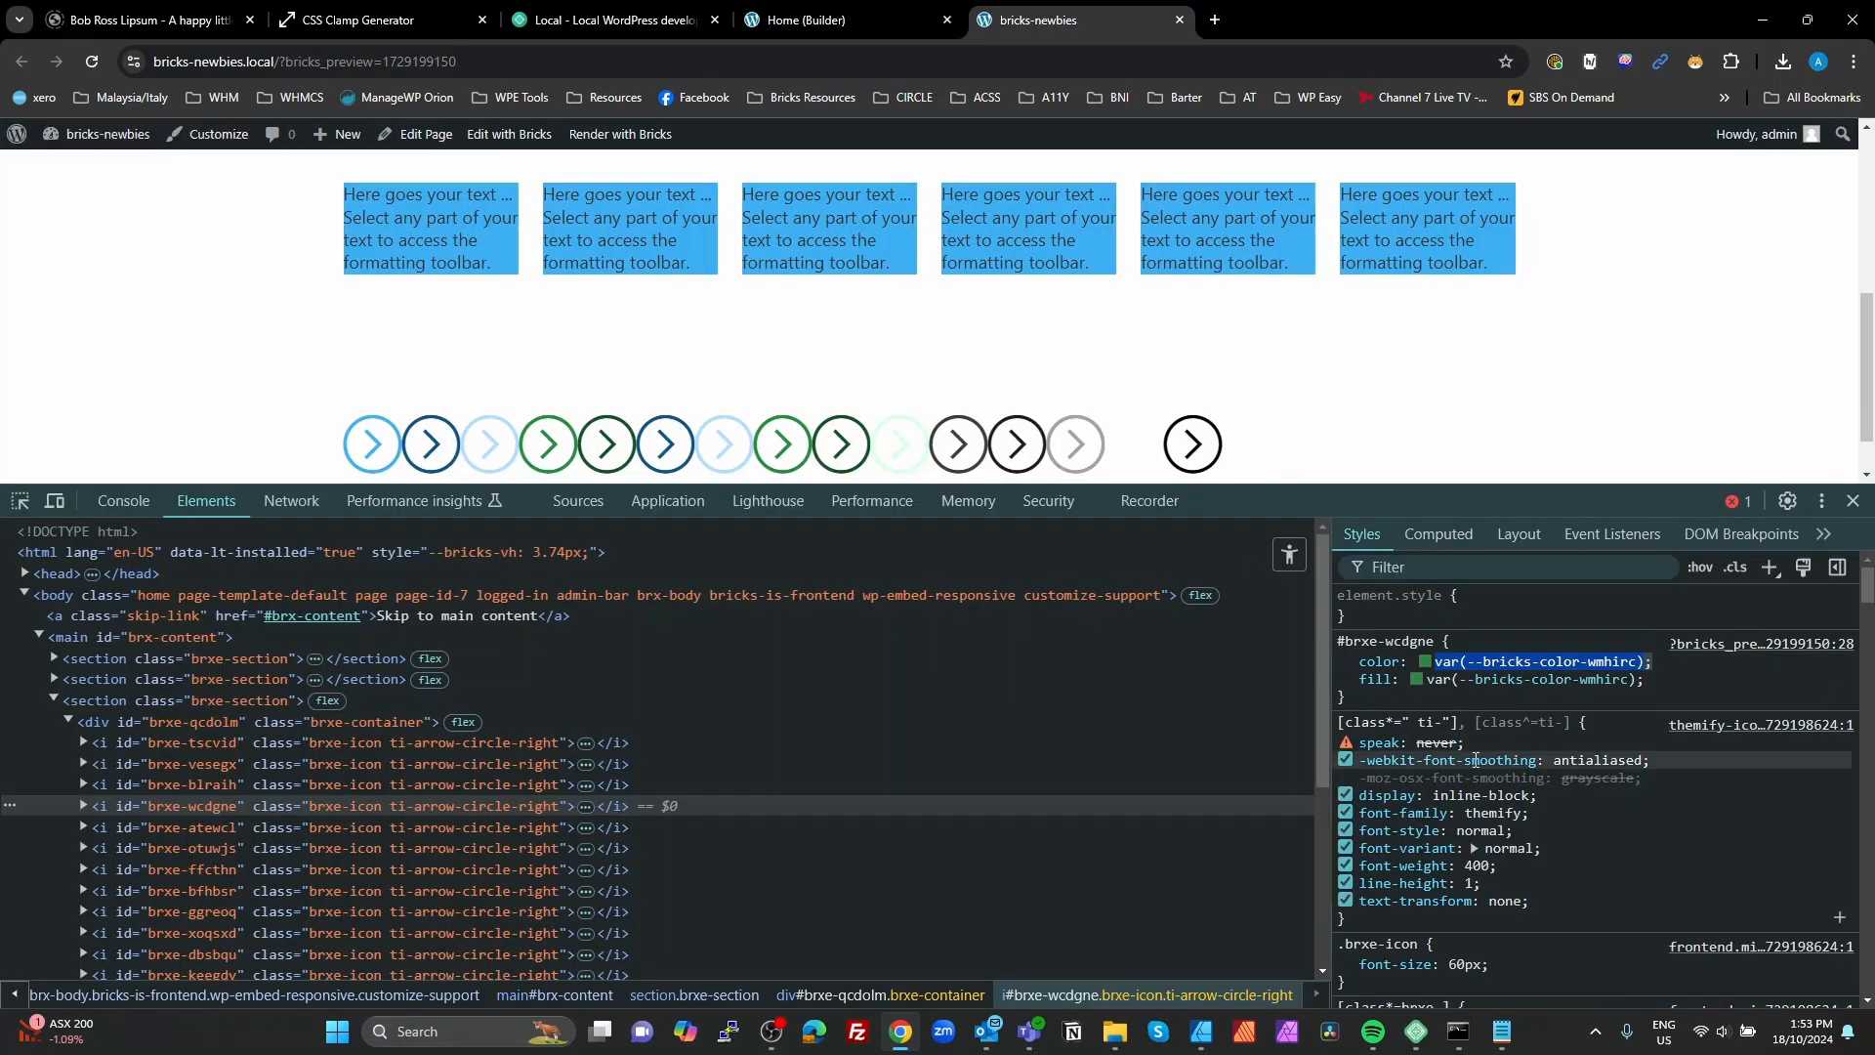
Step: Copy the fifth icon's color variable from the preview page and set fw-secondary--dark to var(--bricks-color-beyxpq) in the builder
click(150, 828)
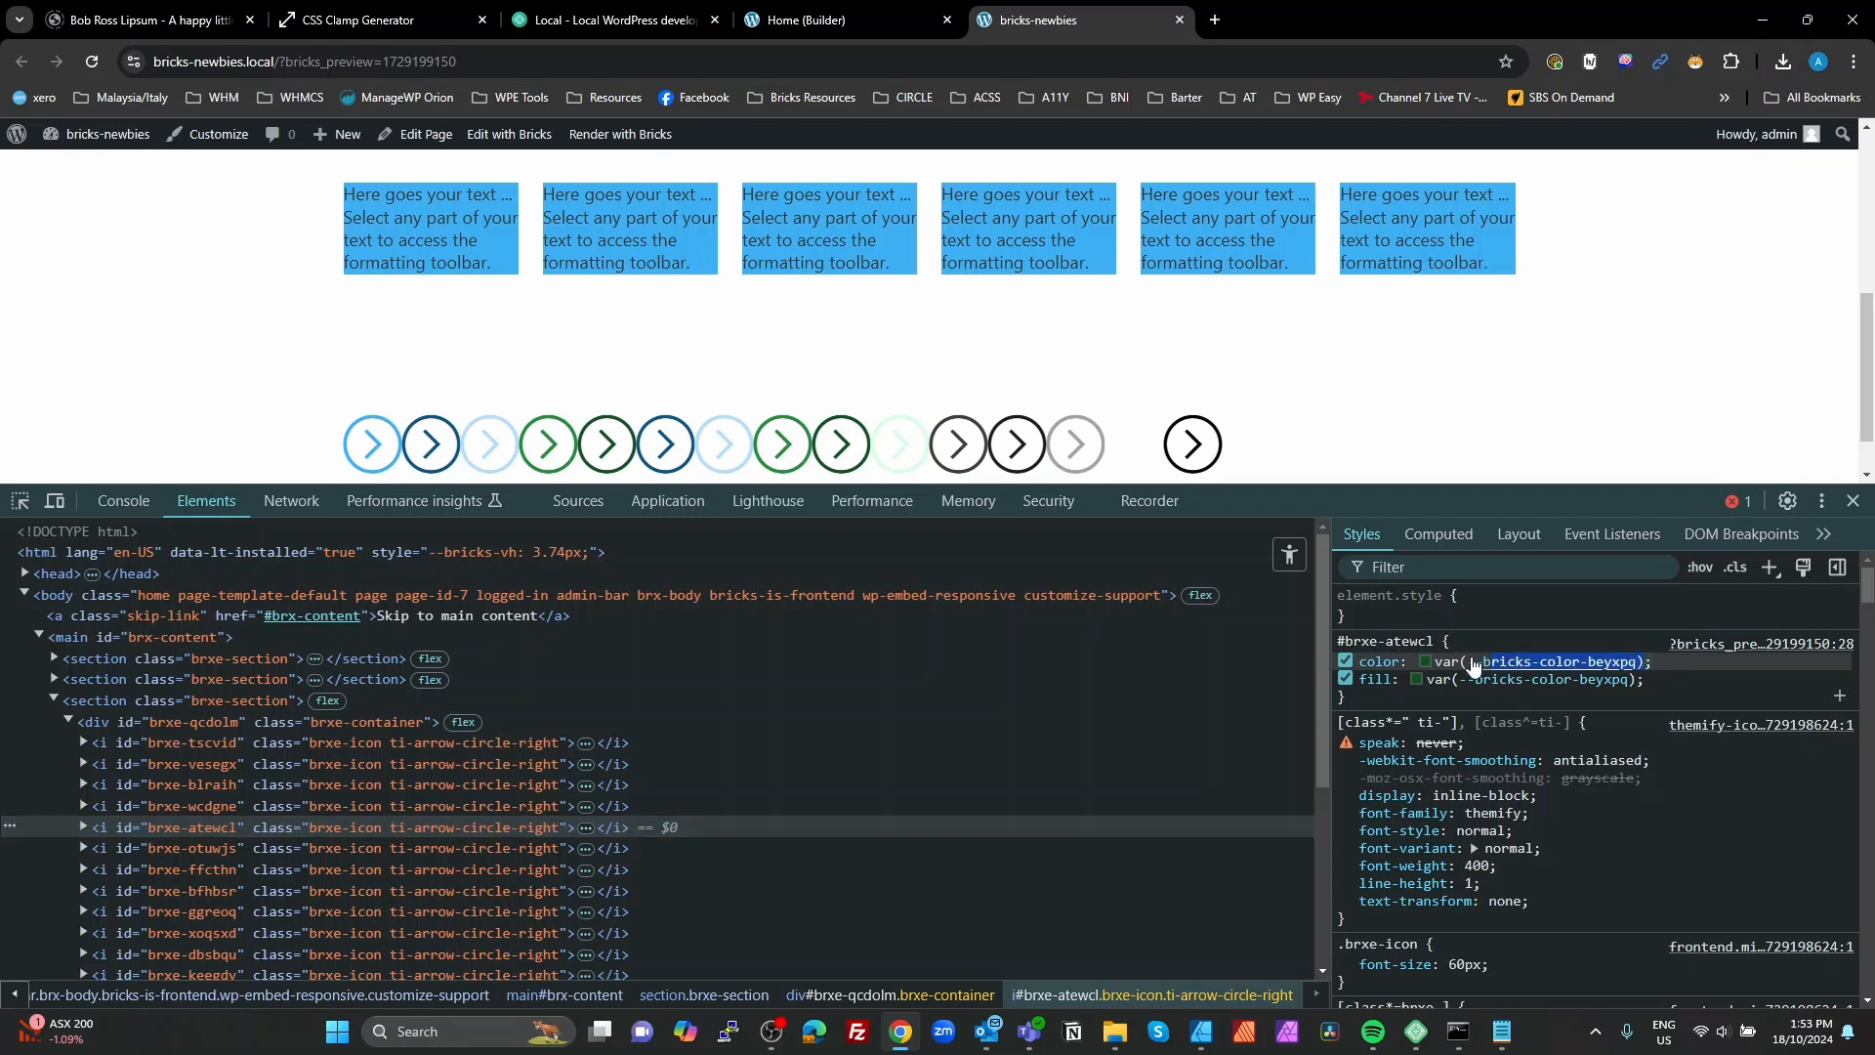
click(1441, 661)
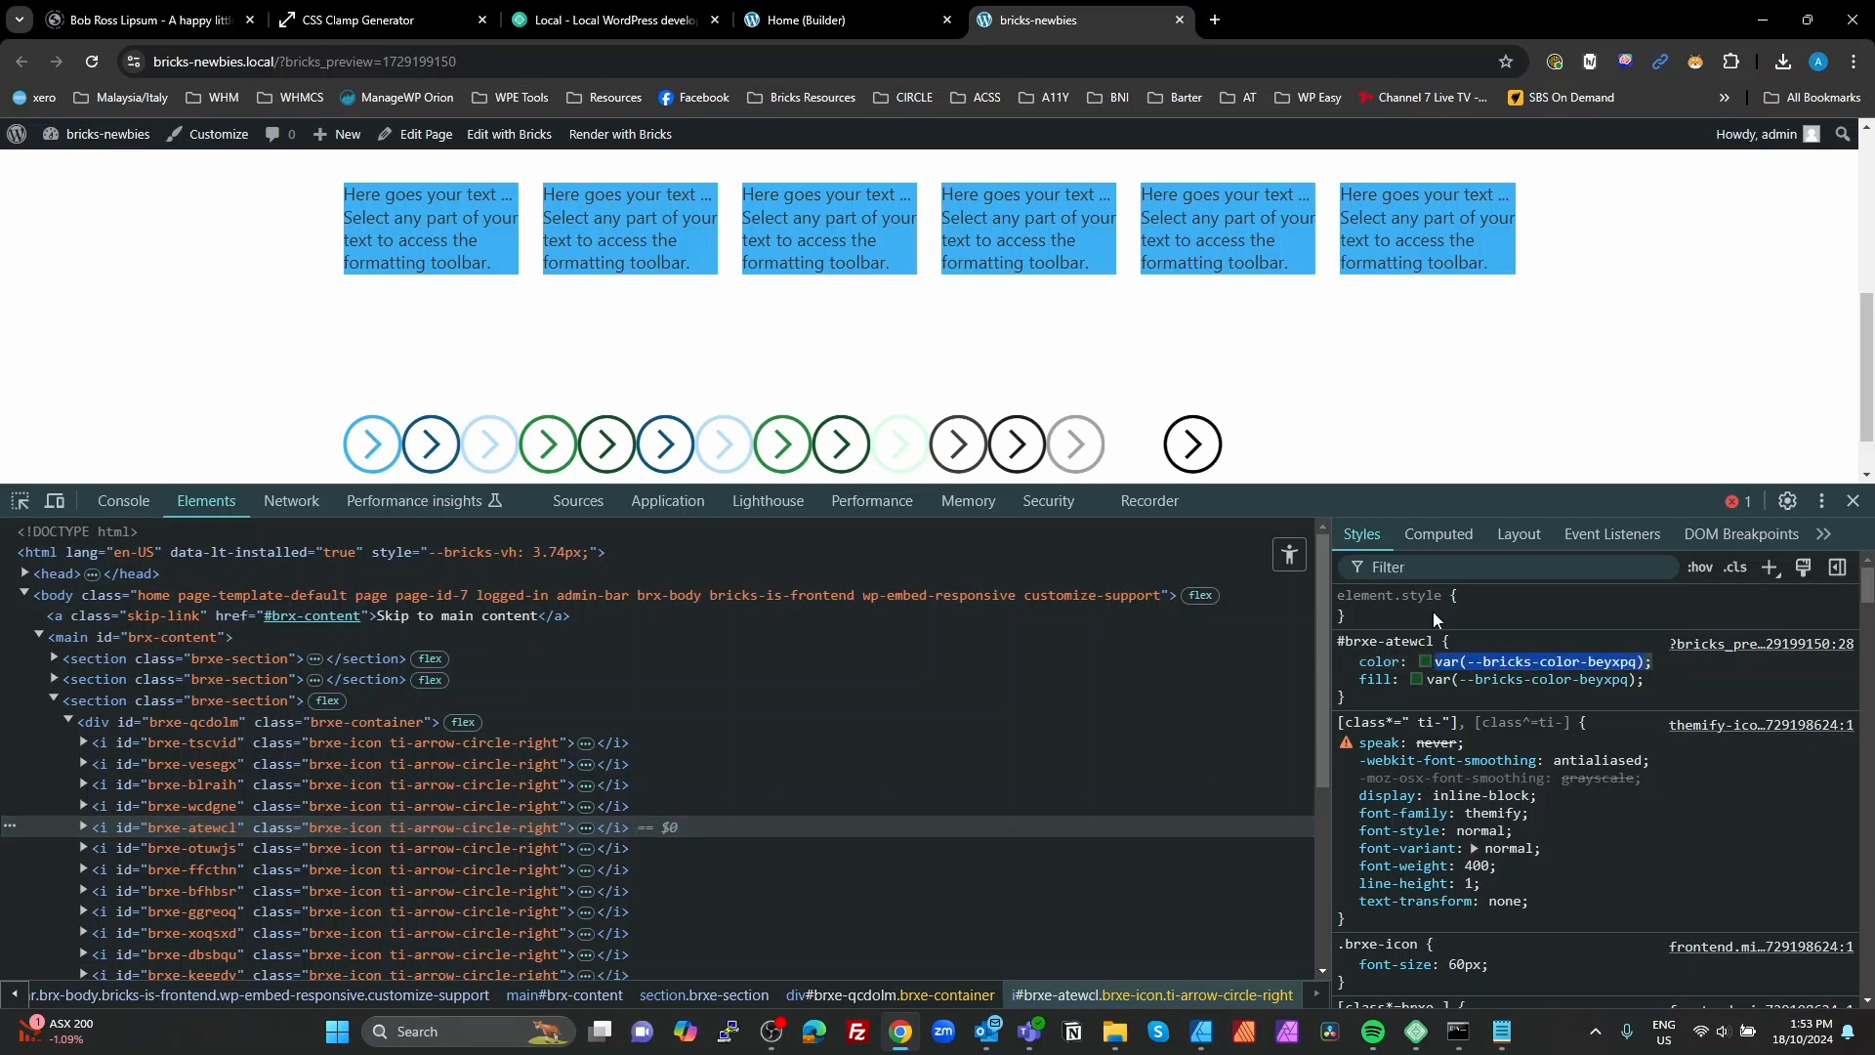
click(842, 20)
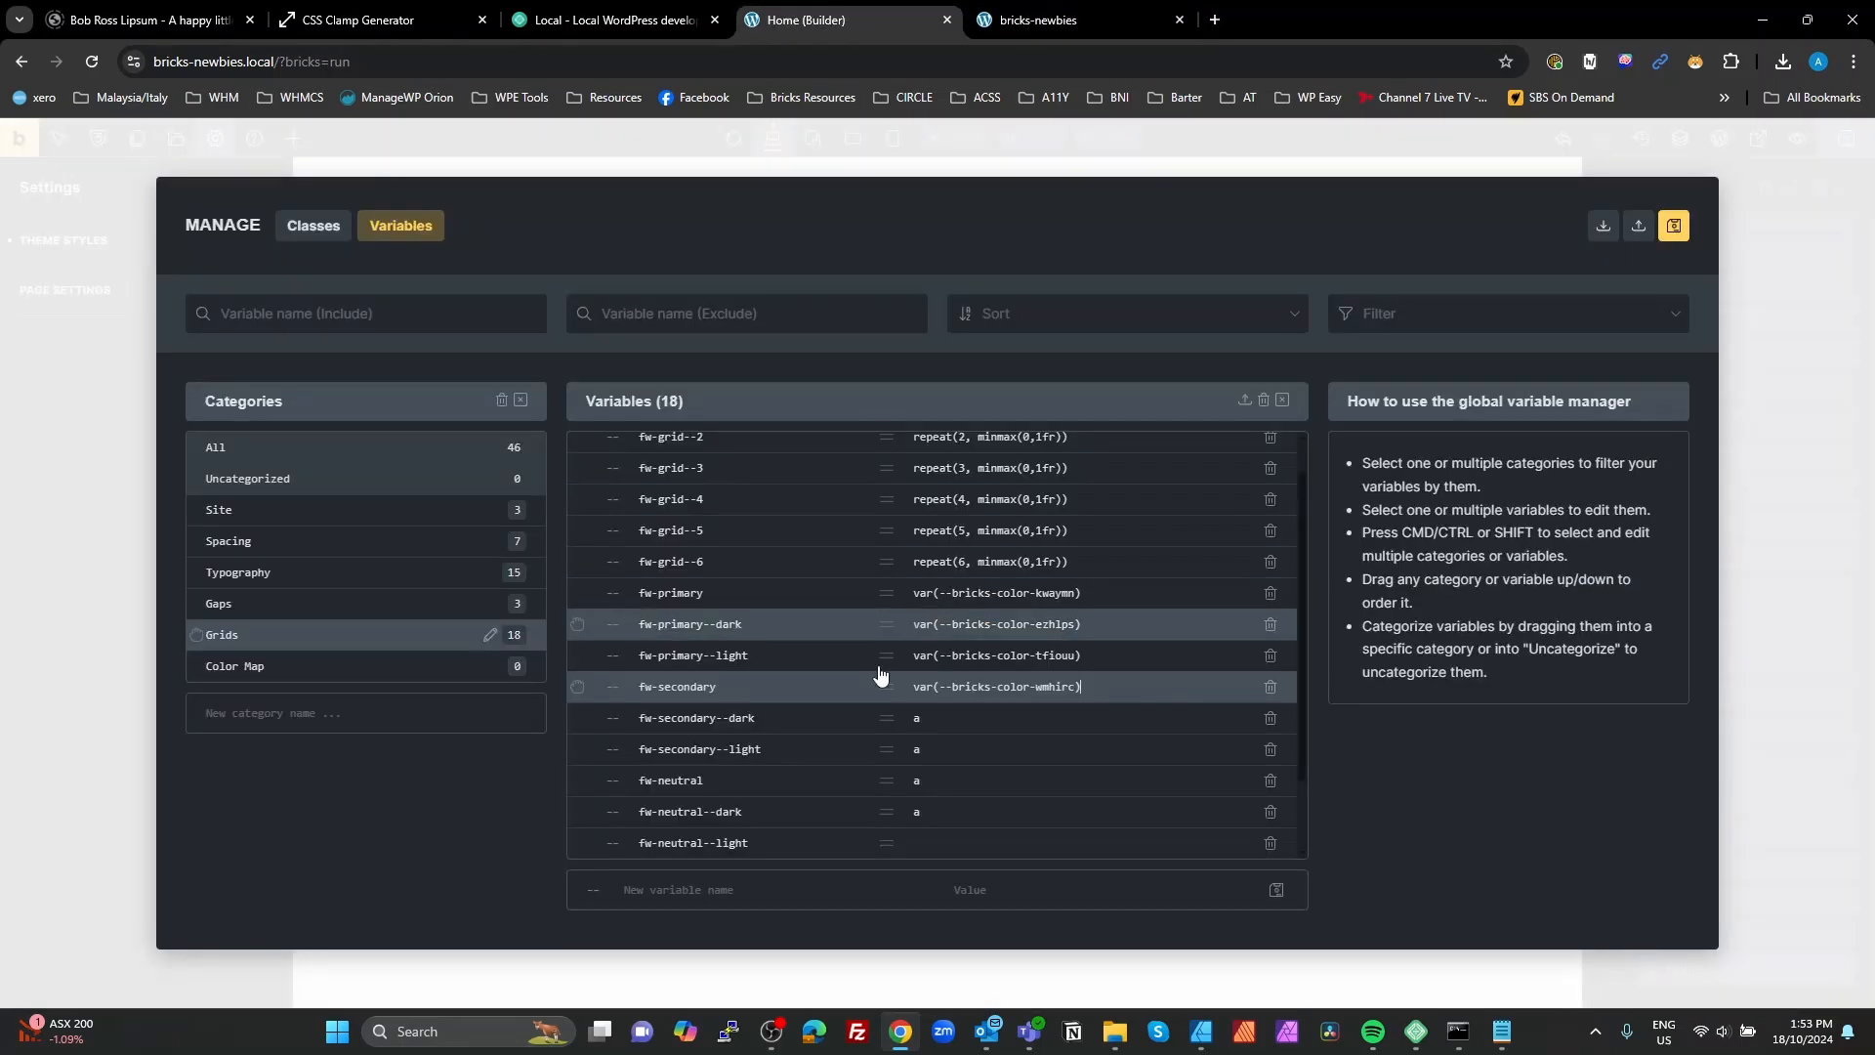
click(990, 721)
key(ctrl+a)
text(var(--bricks-color-beyxpq);)
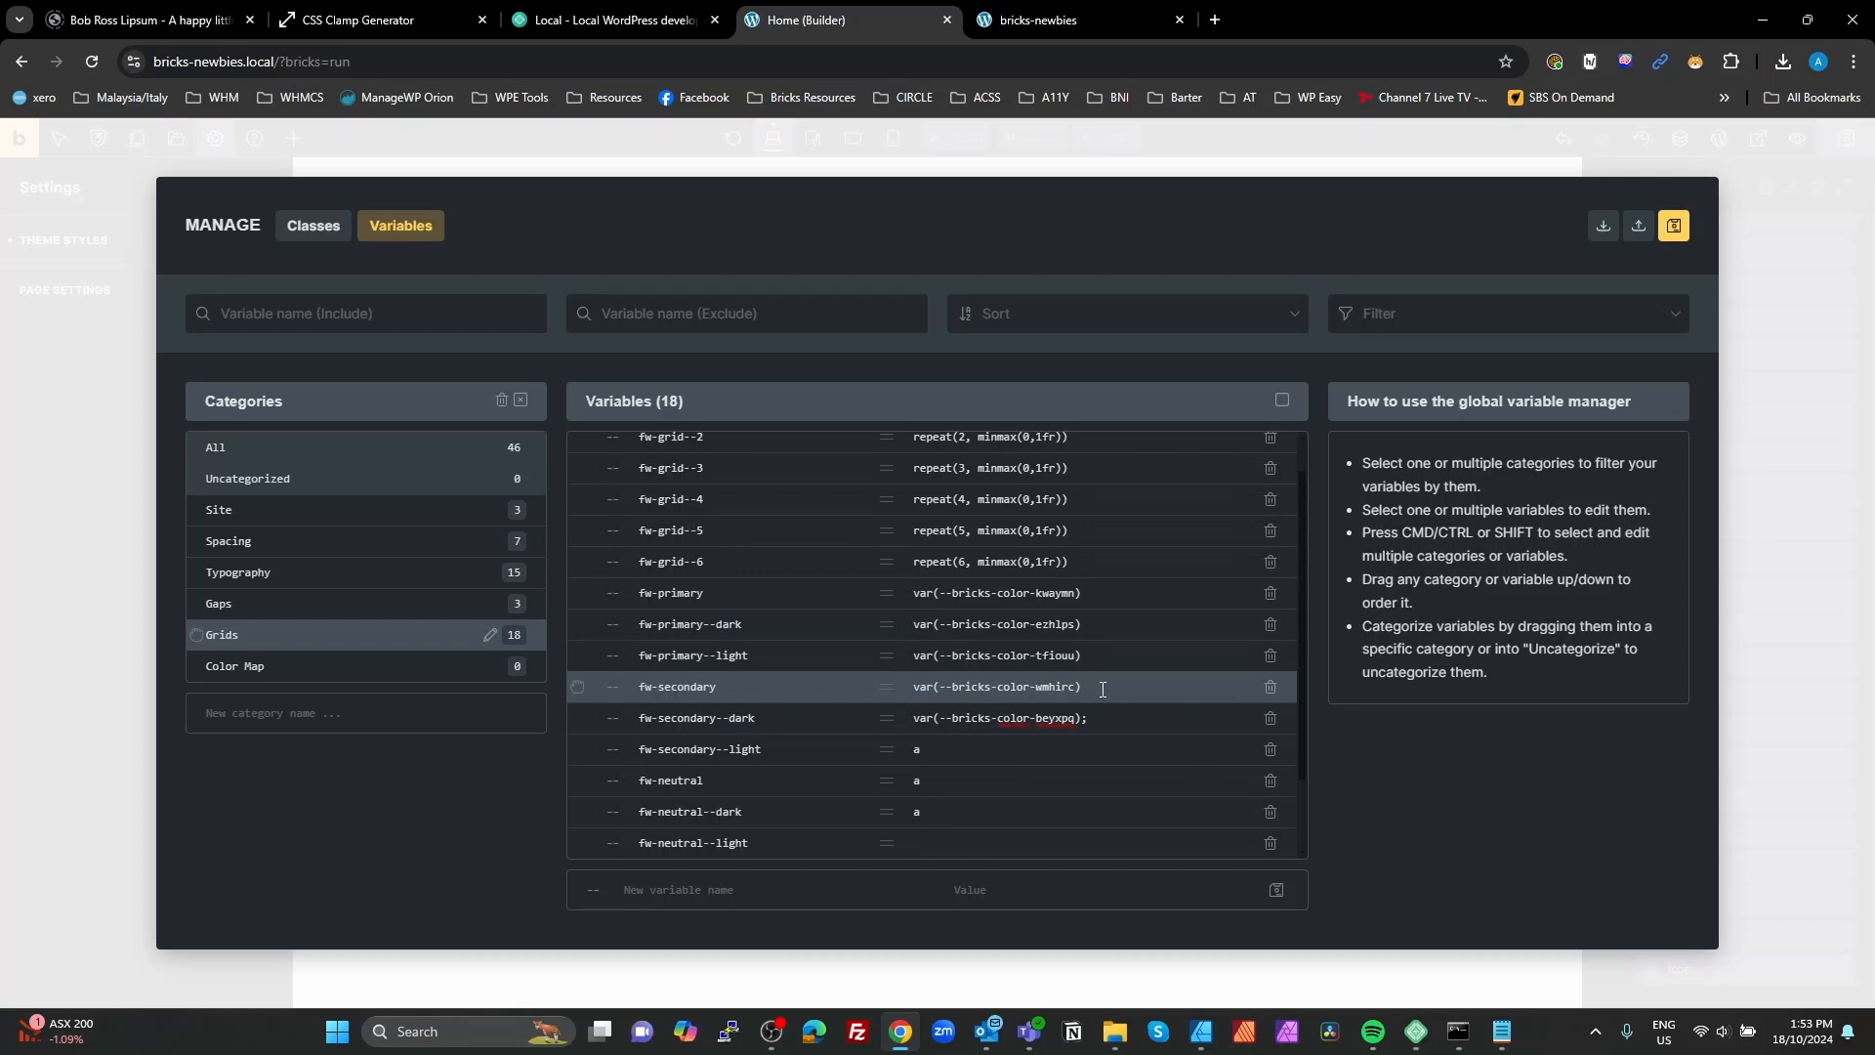
Step: Inspect and compare the color variables of the fifth and sixth icons in the preview page's styles
click(1016, 17)
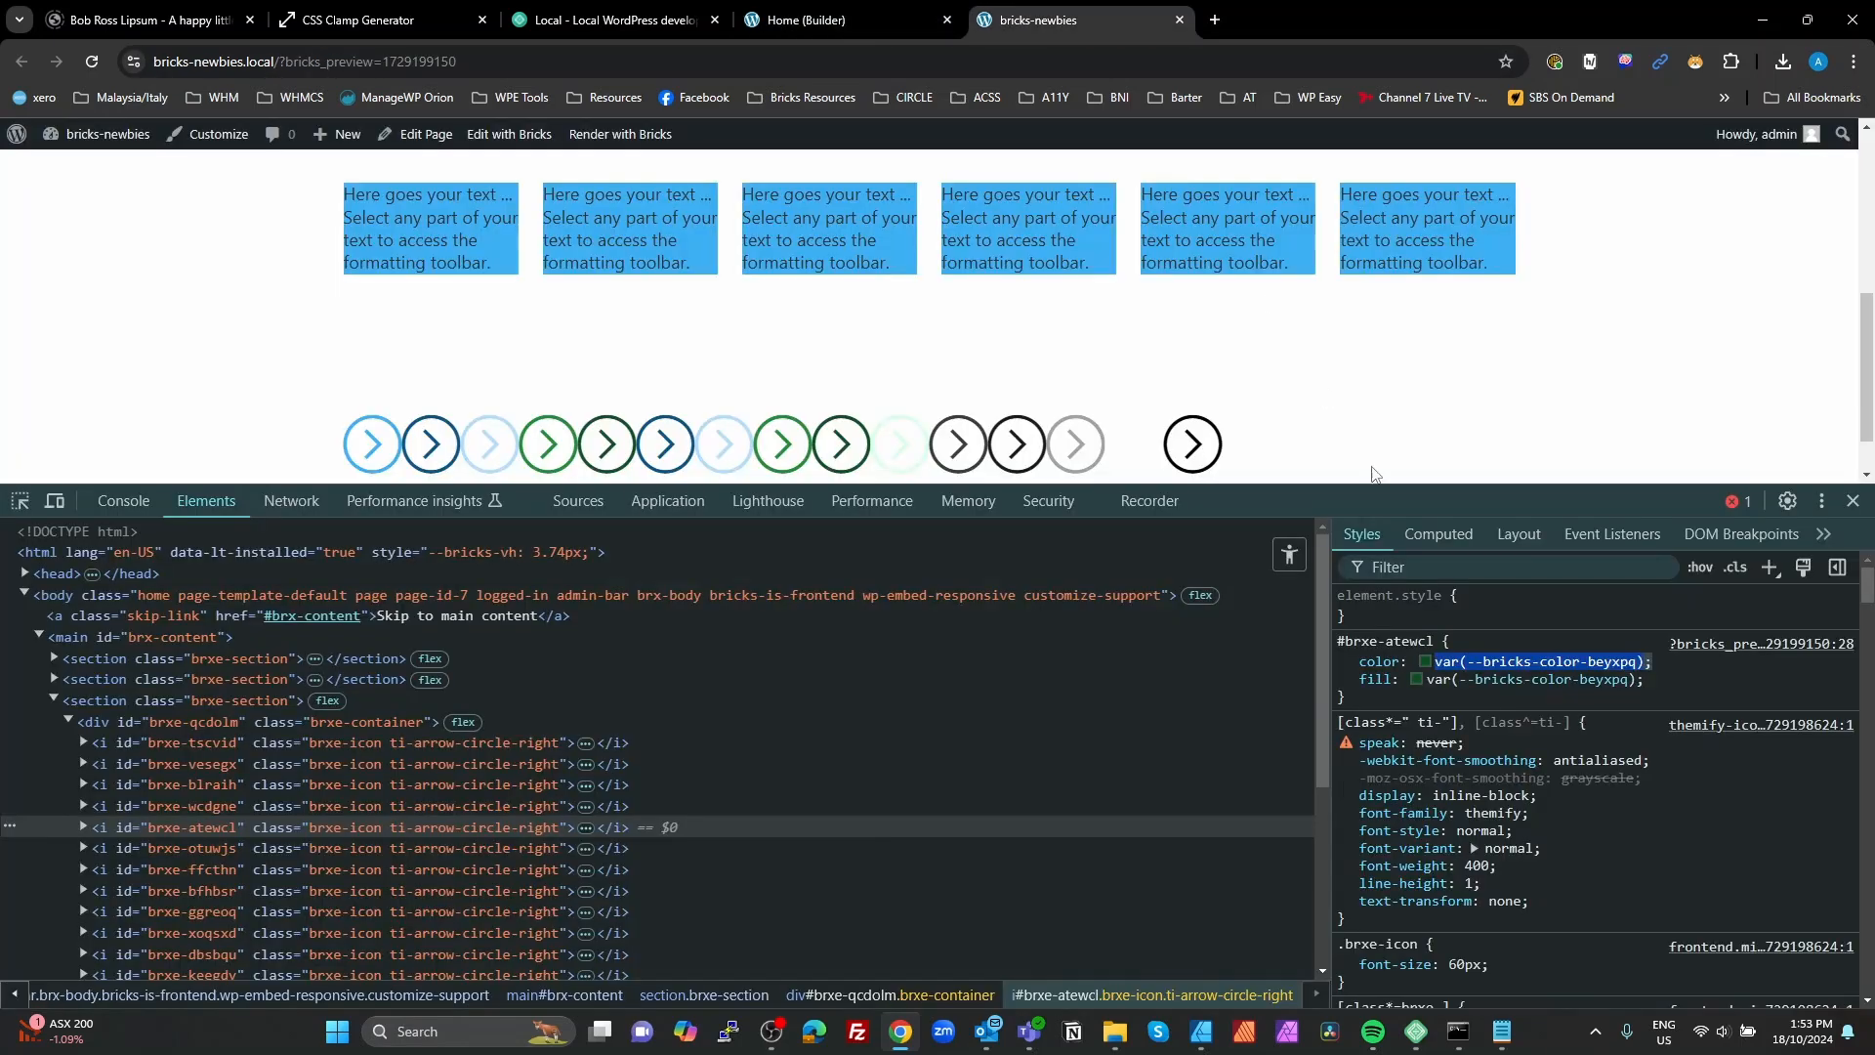
click(531, 845)
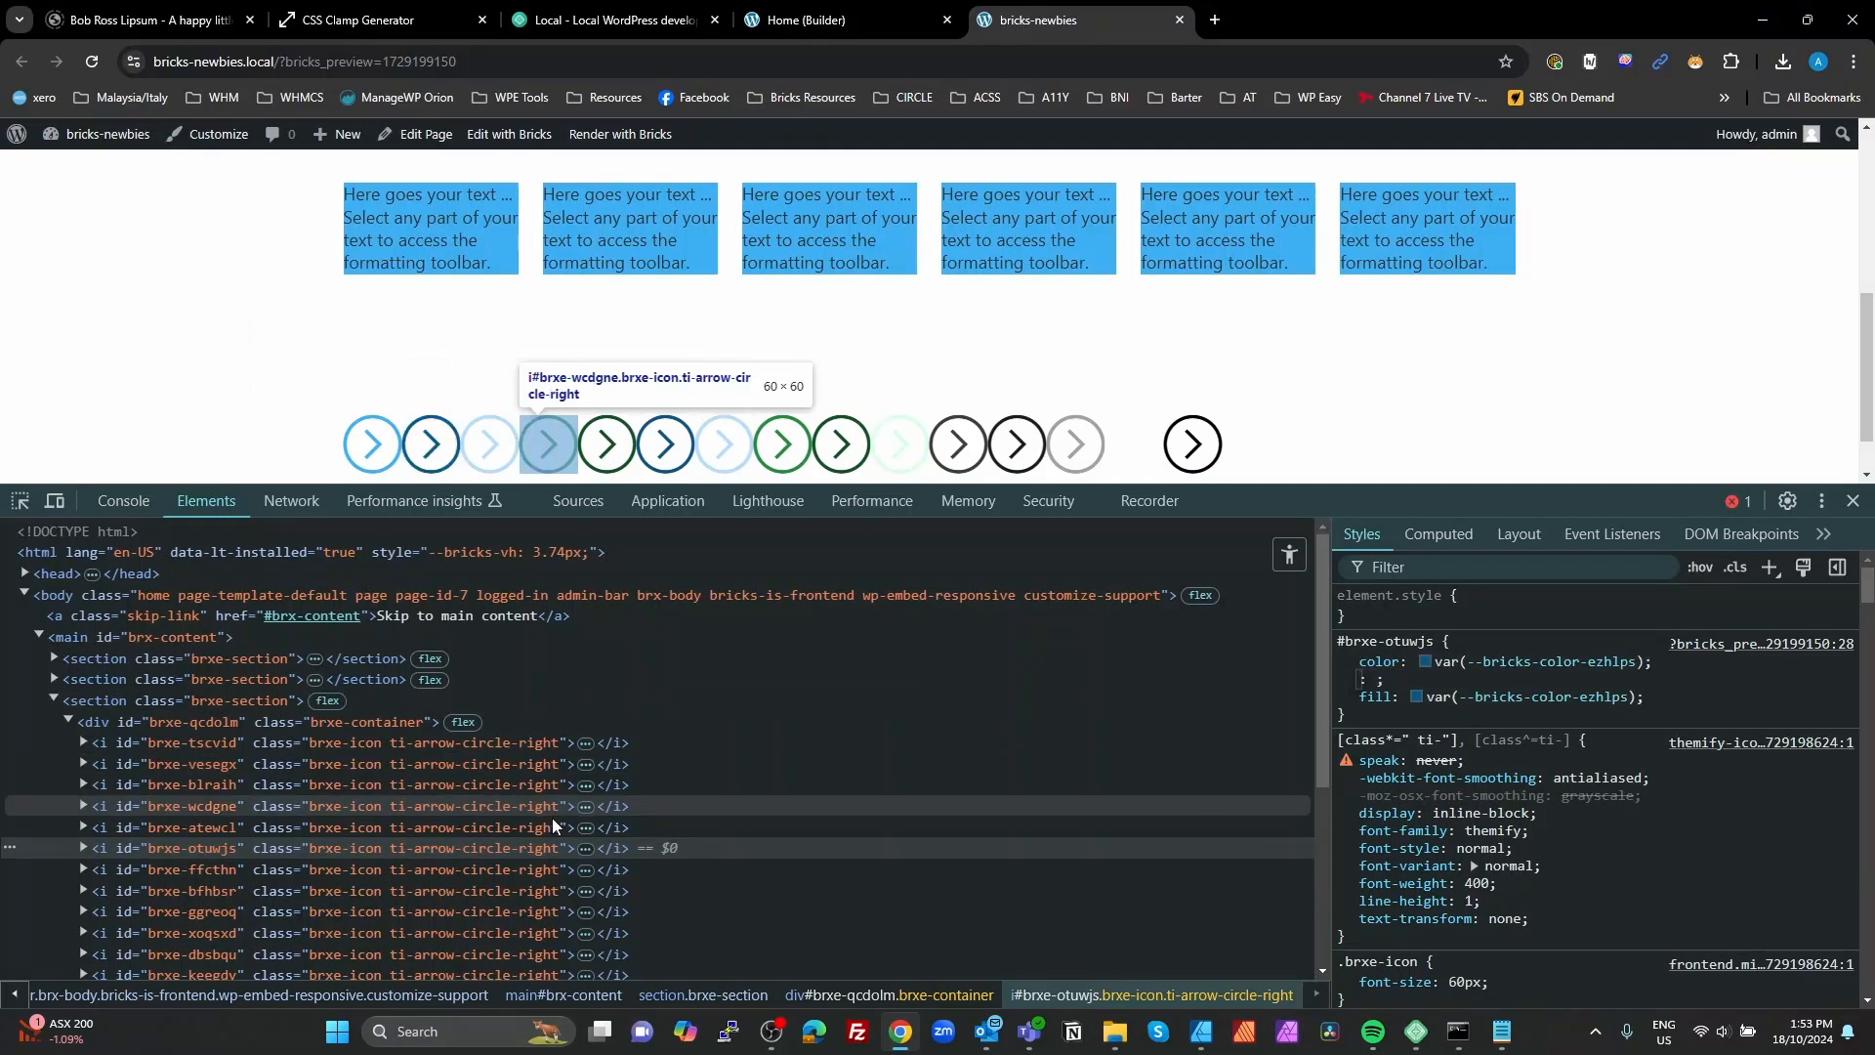
click(531, 827)
click(525, 846)
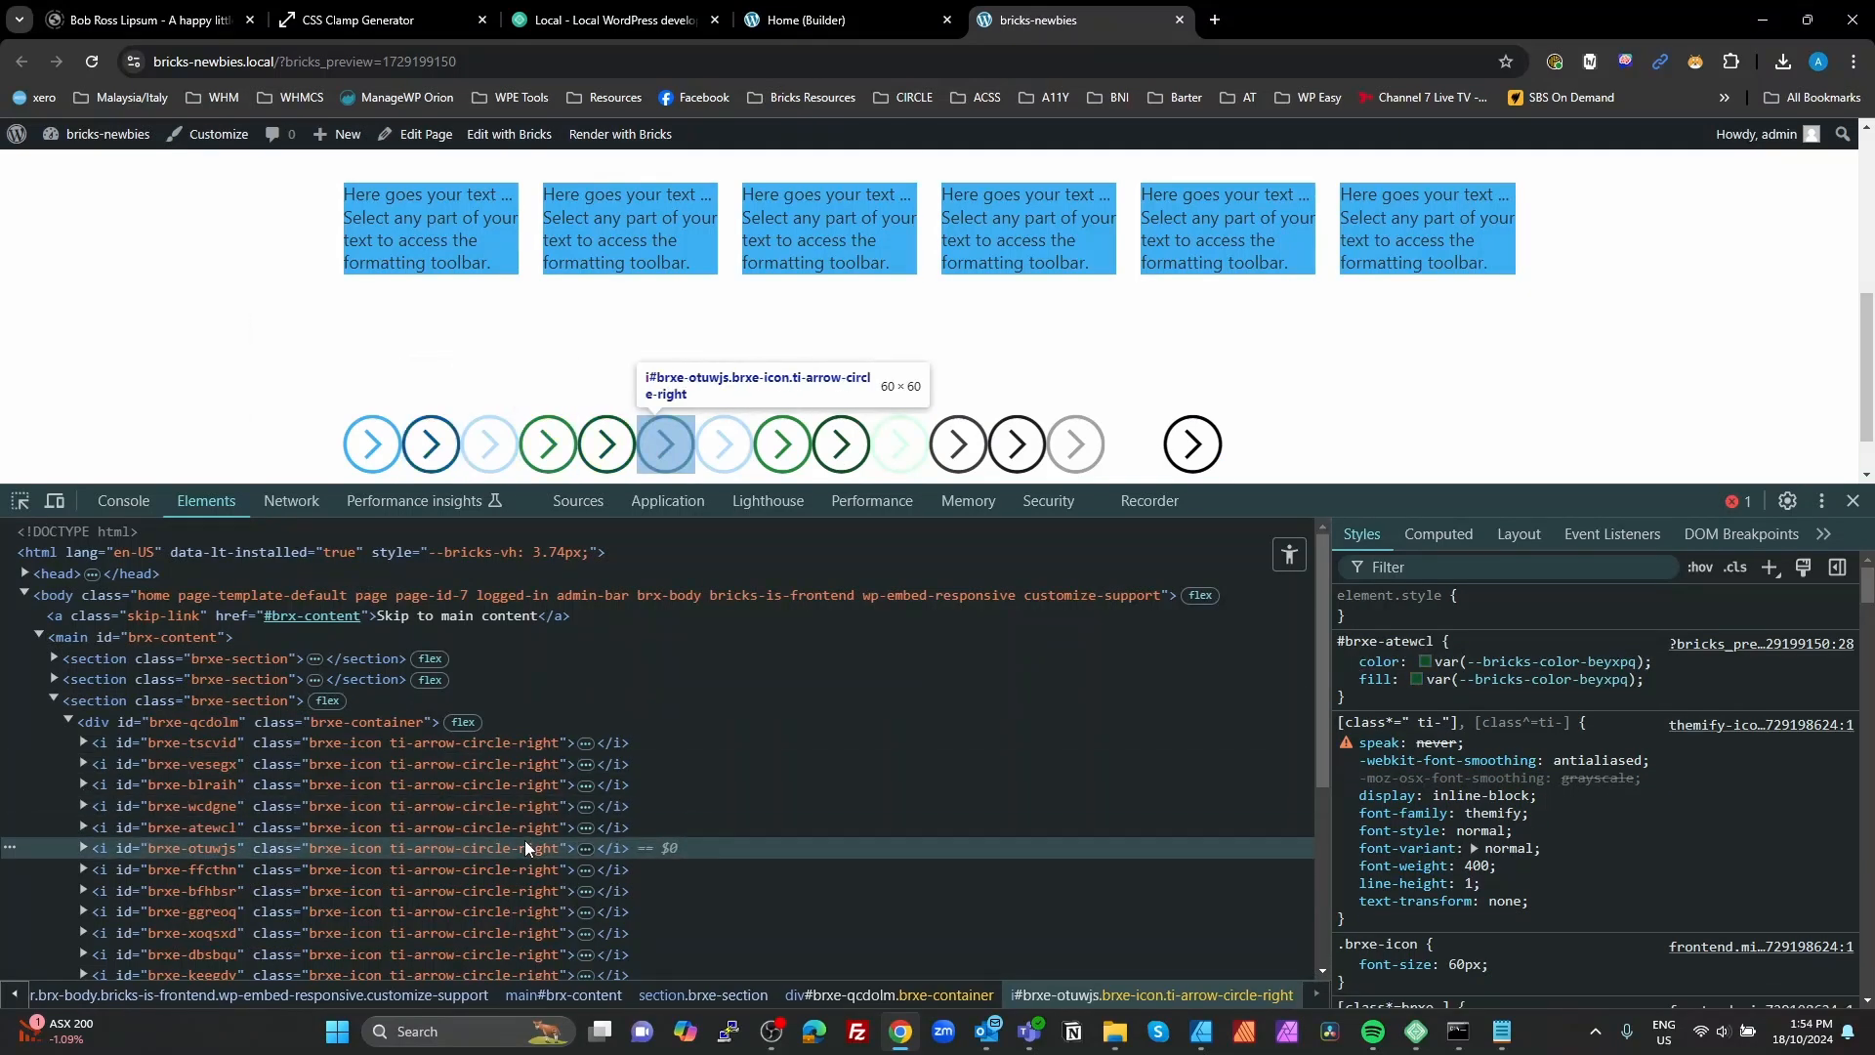
click(529, 820)
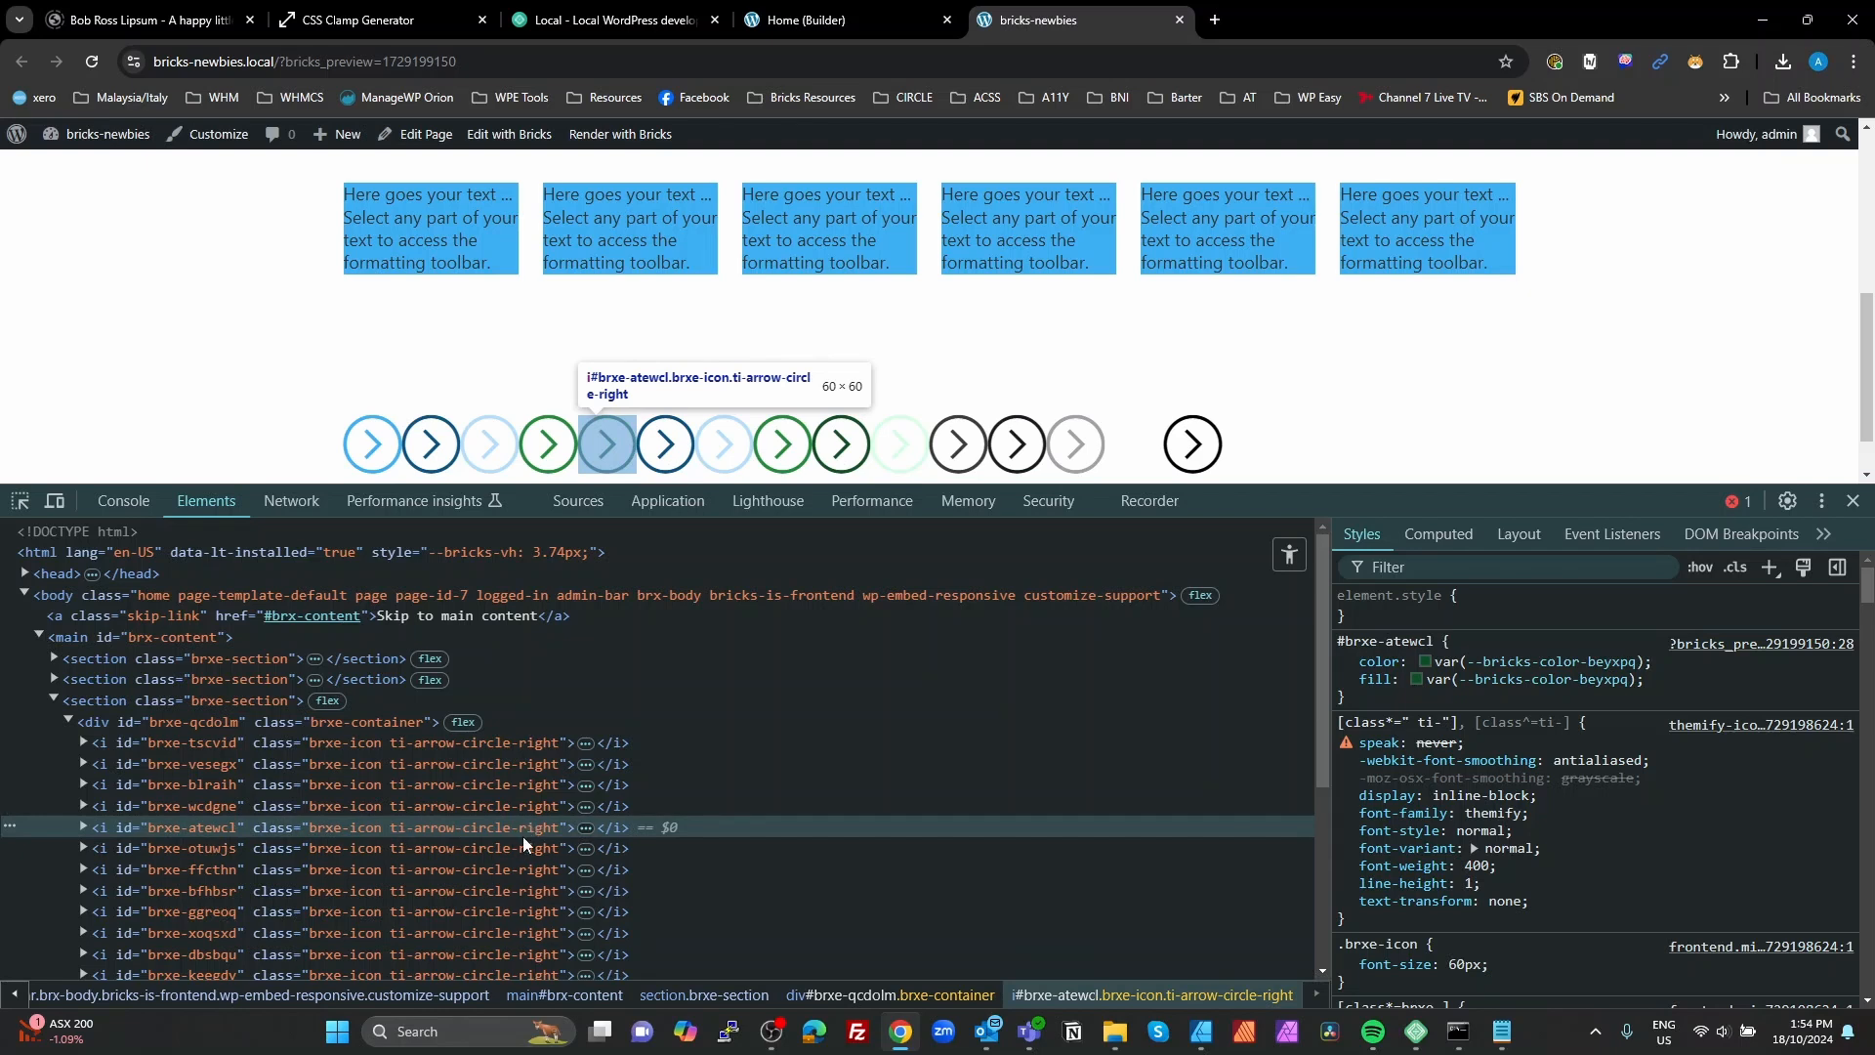
click(522, 847)
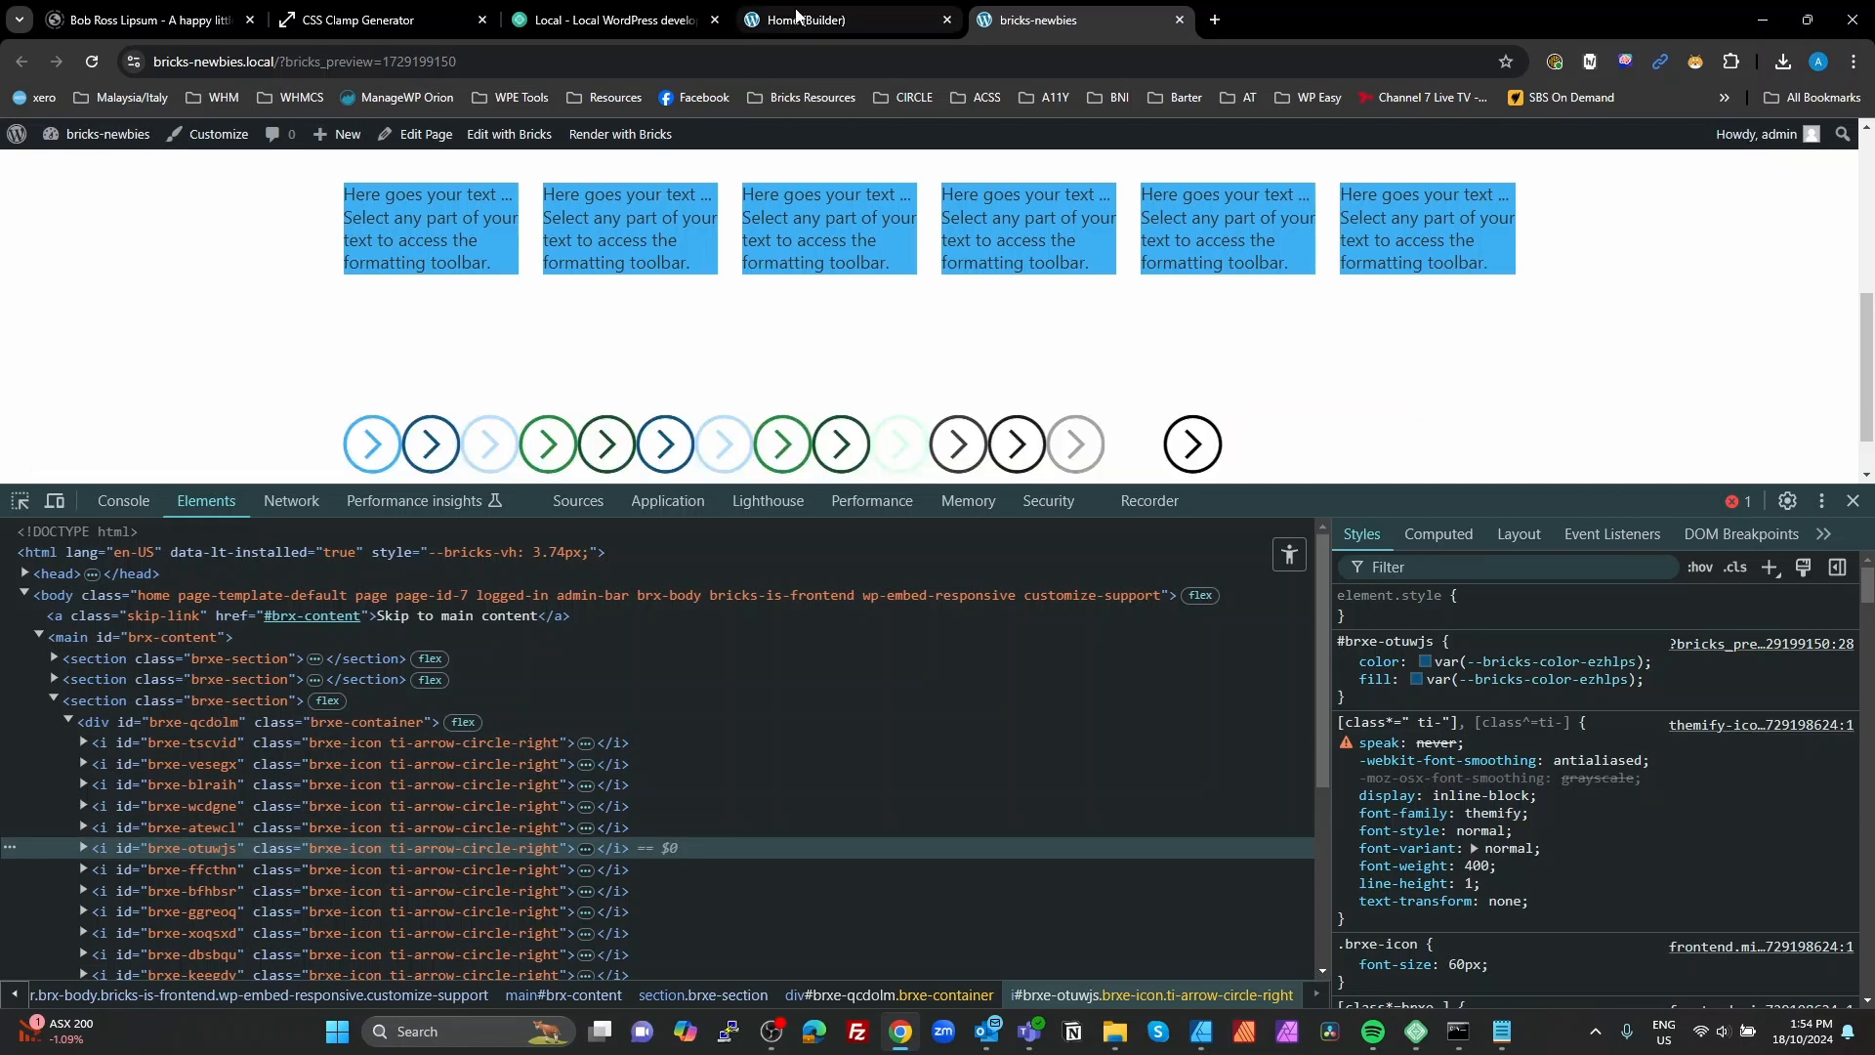
Step: Return to the builder and save the global variables
click(796, 18)
click(1671, 227)
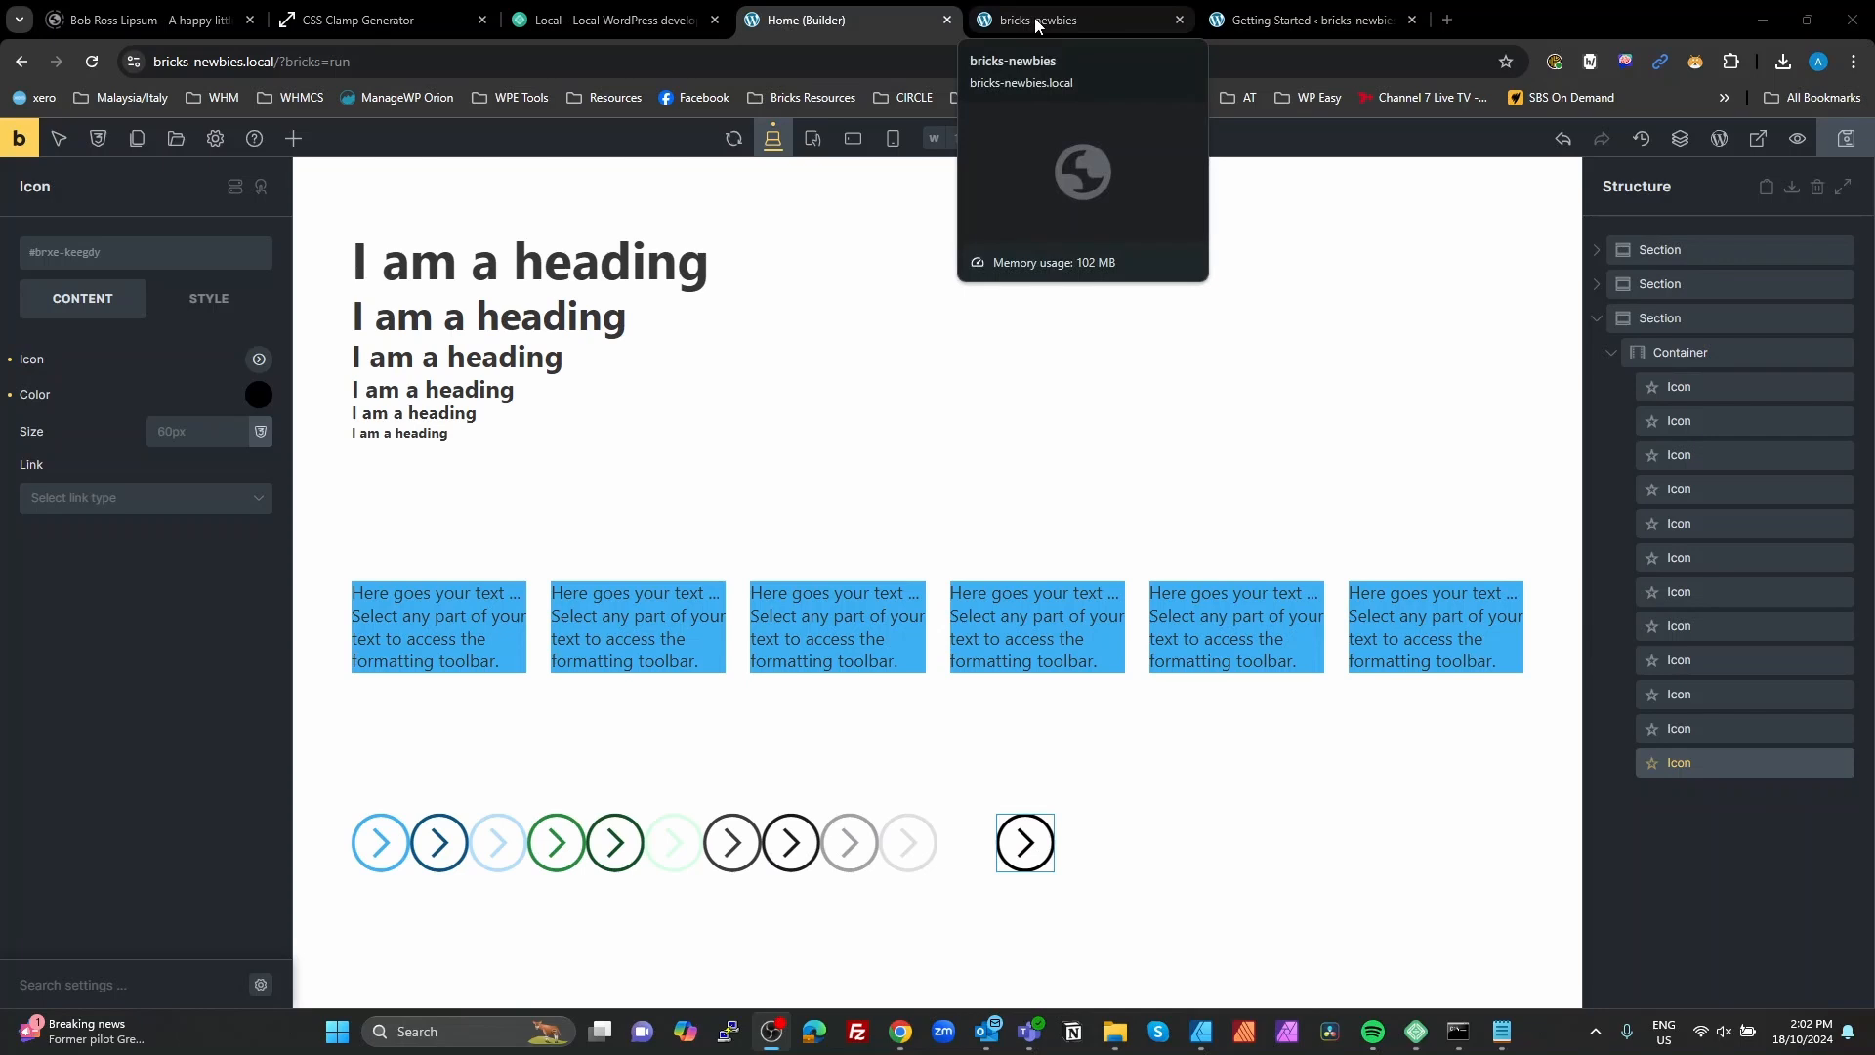
Step: Check the Bricks version number on the Getting Started page in the WordPress admin
click(1304, 29)
click(584, 220)
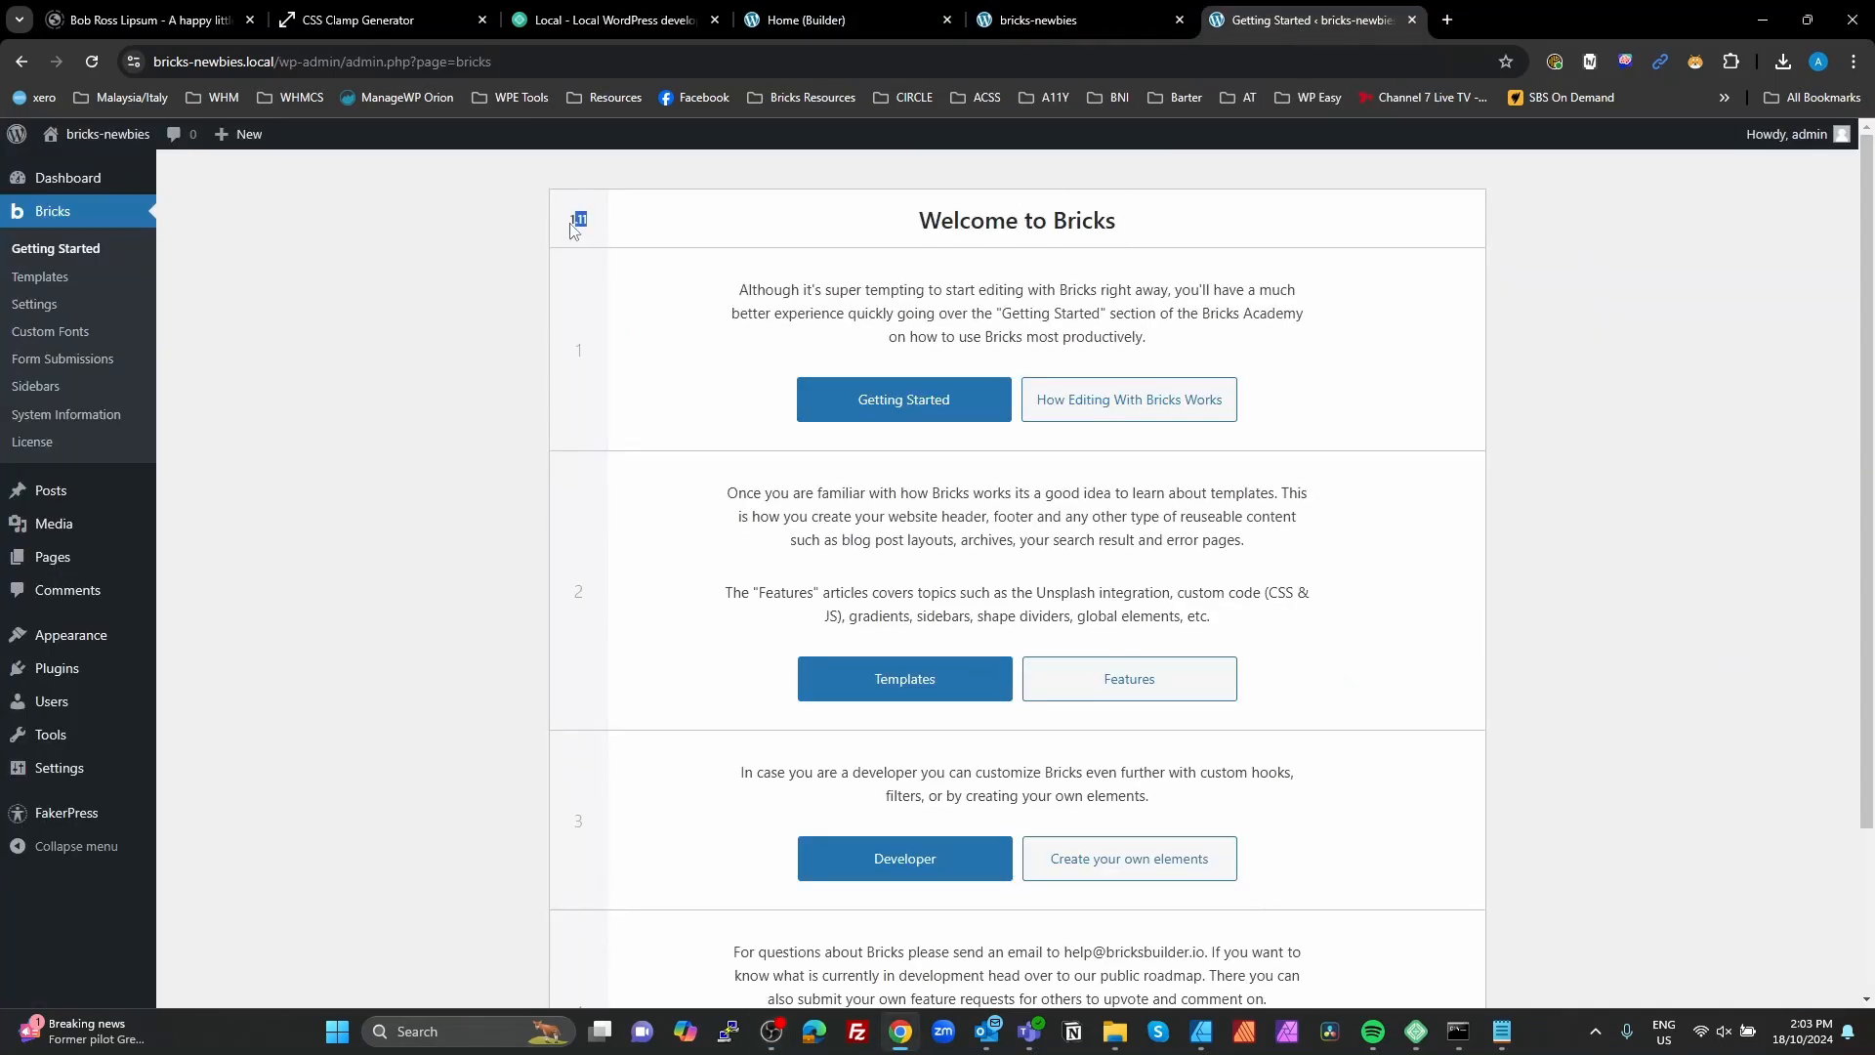
drag(573, 230, 872, 151)
click(573, 224)
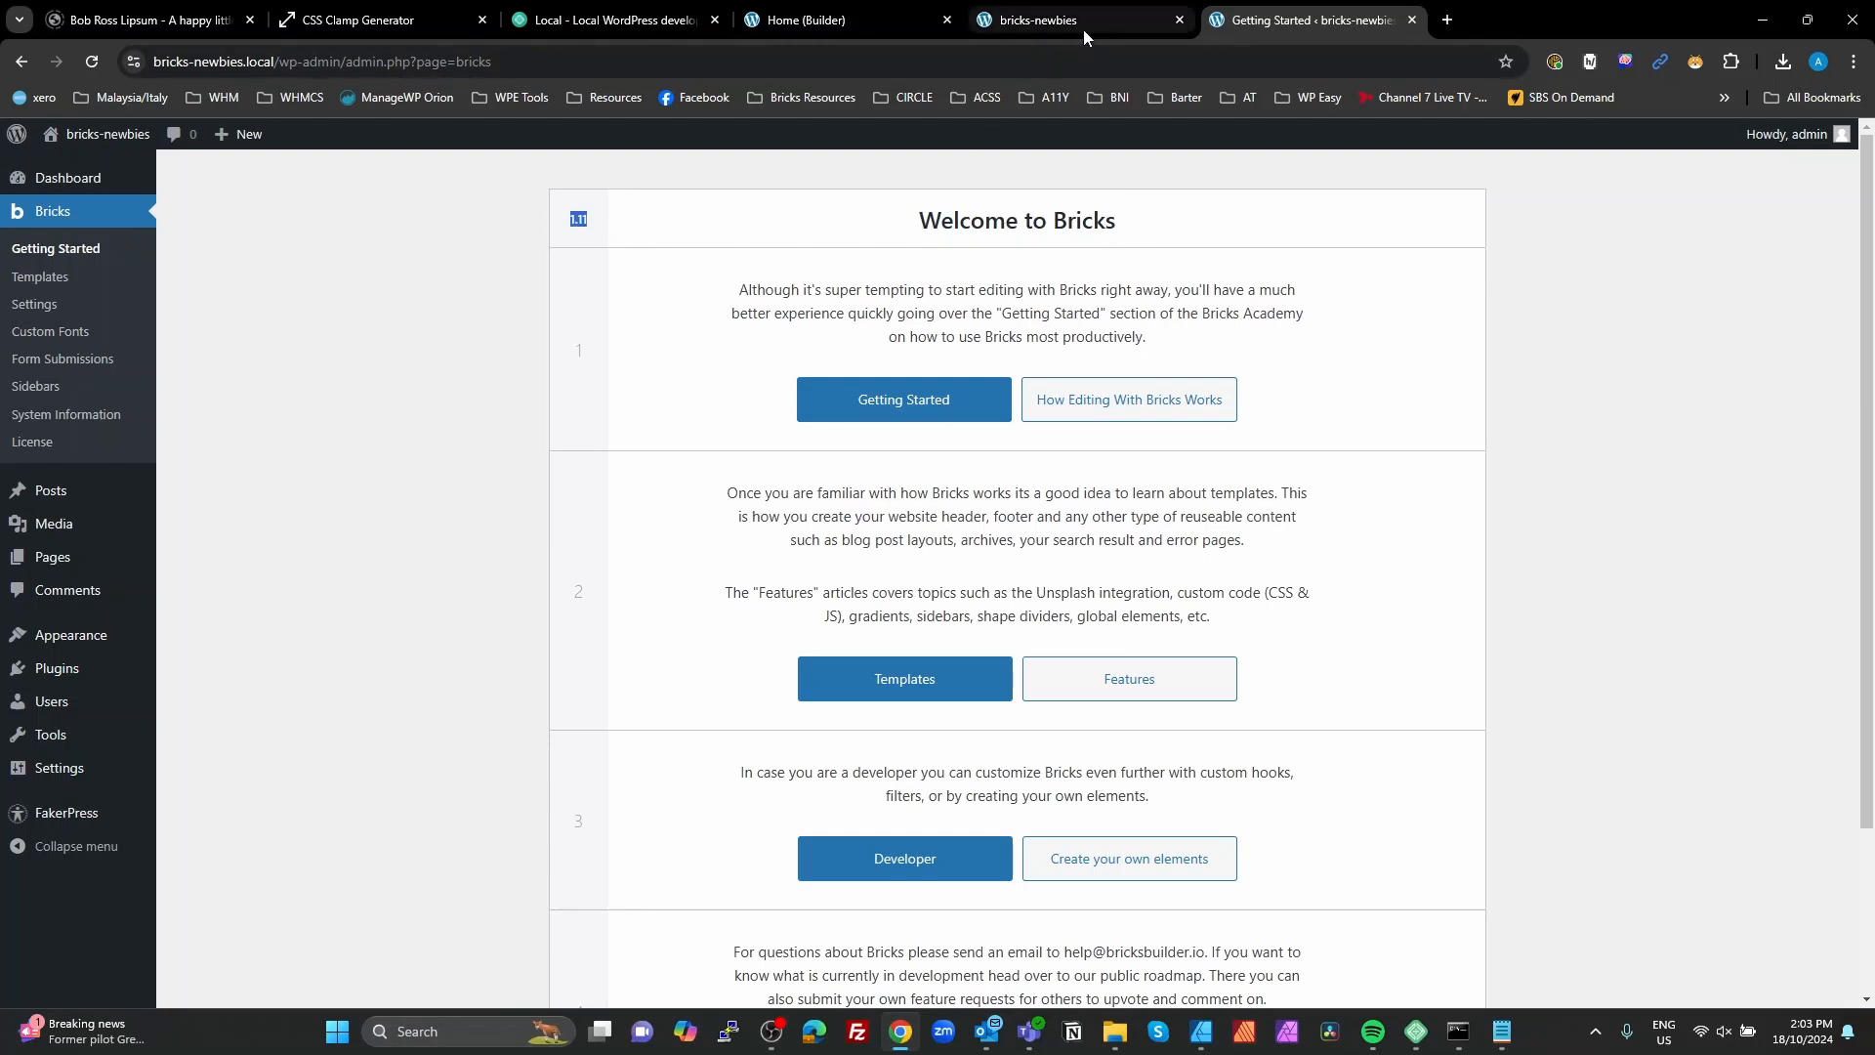
Step: Review the icon row on the preview page, and inspect the two light gray icons in the builder
click(1055, 17)
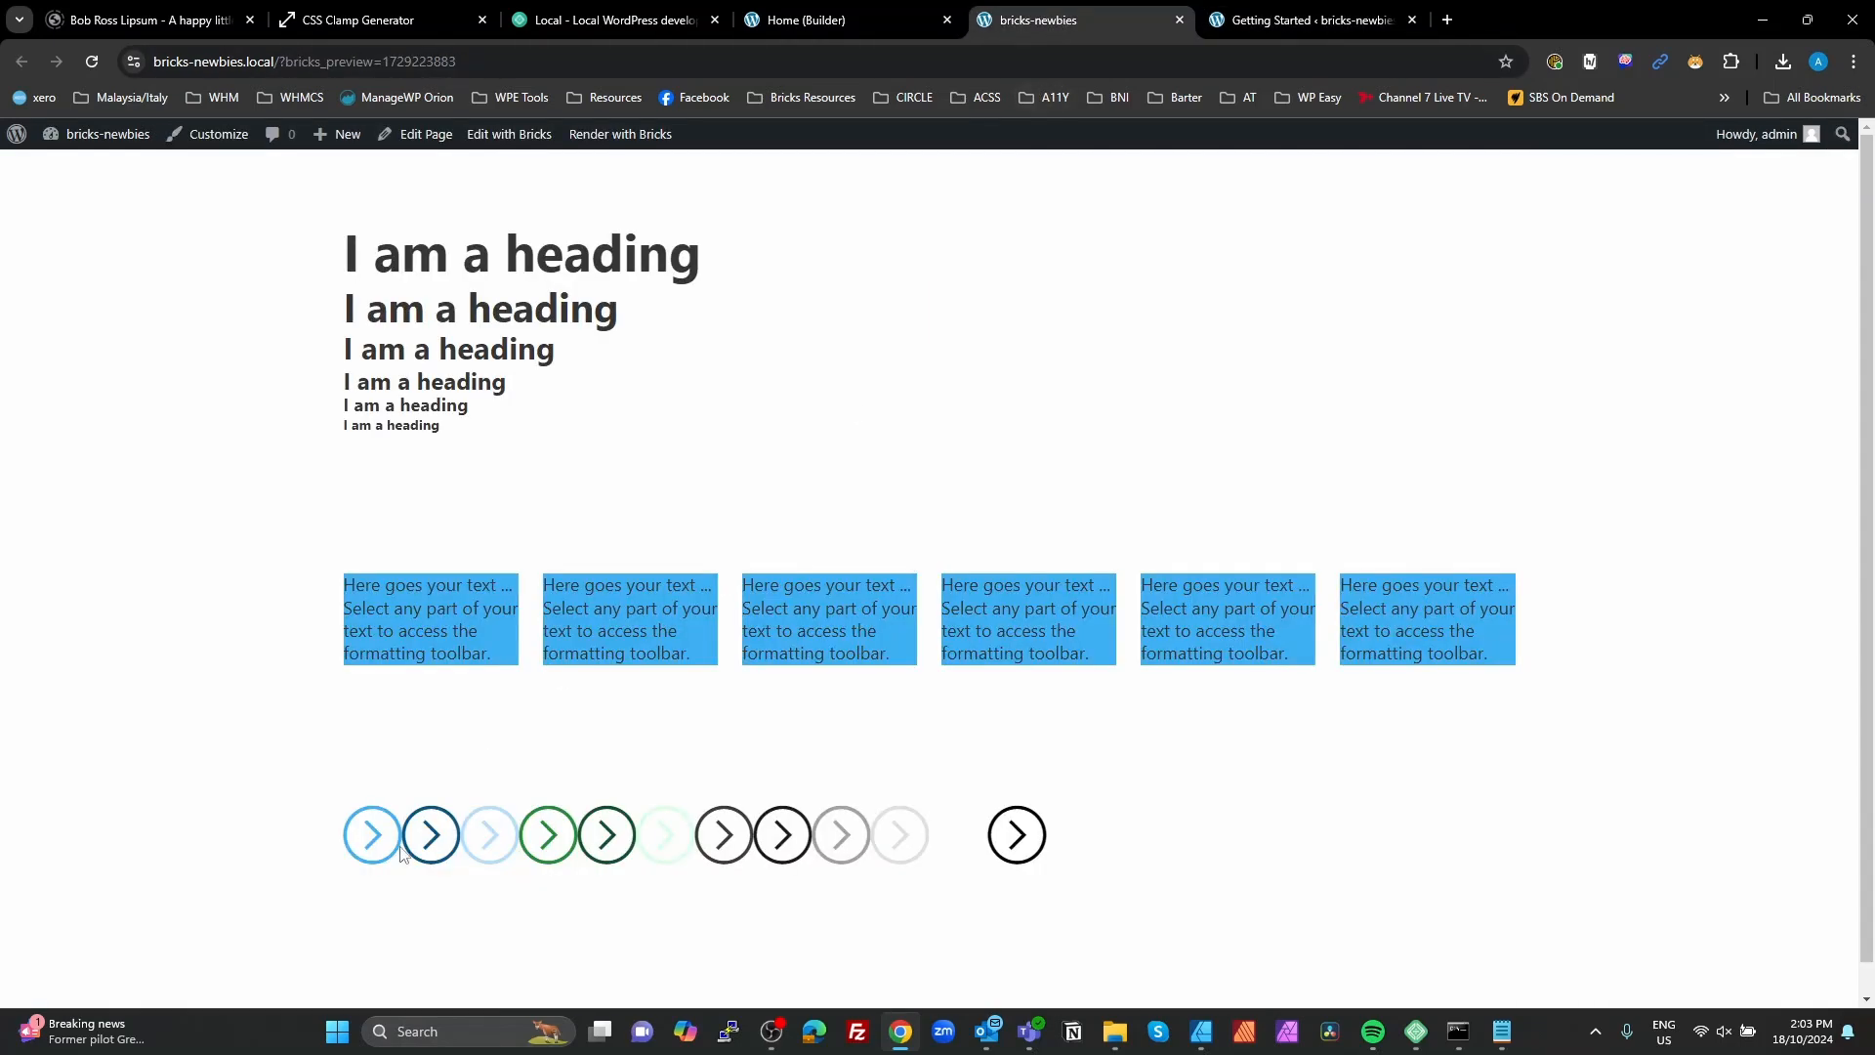
click(822, 21)
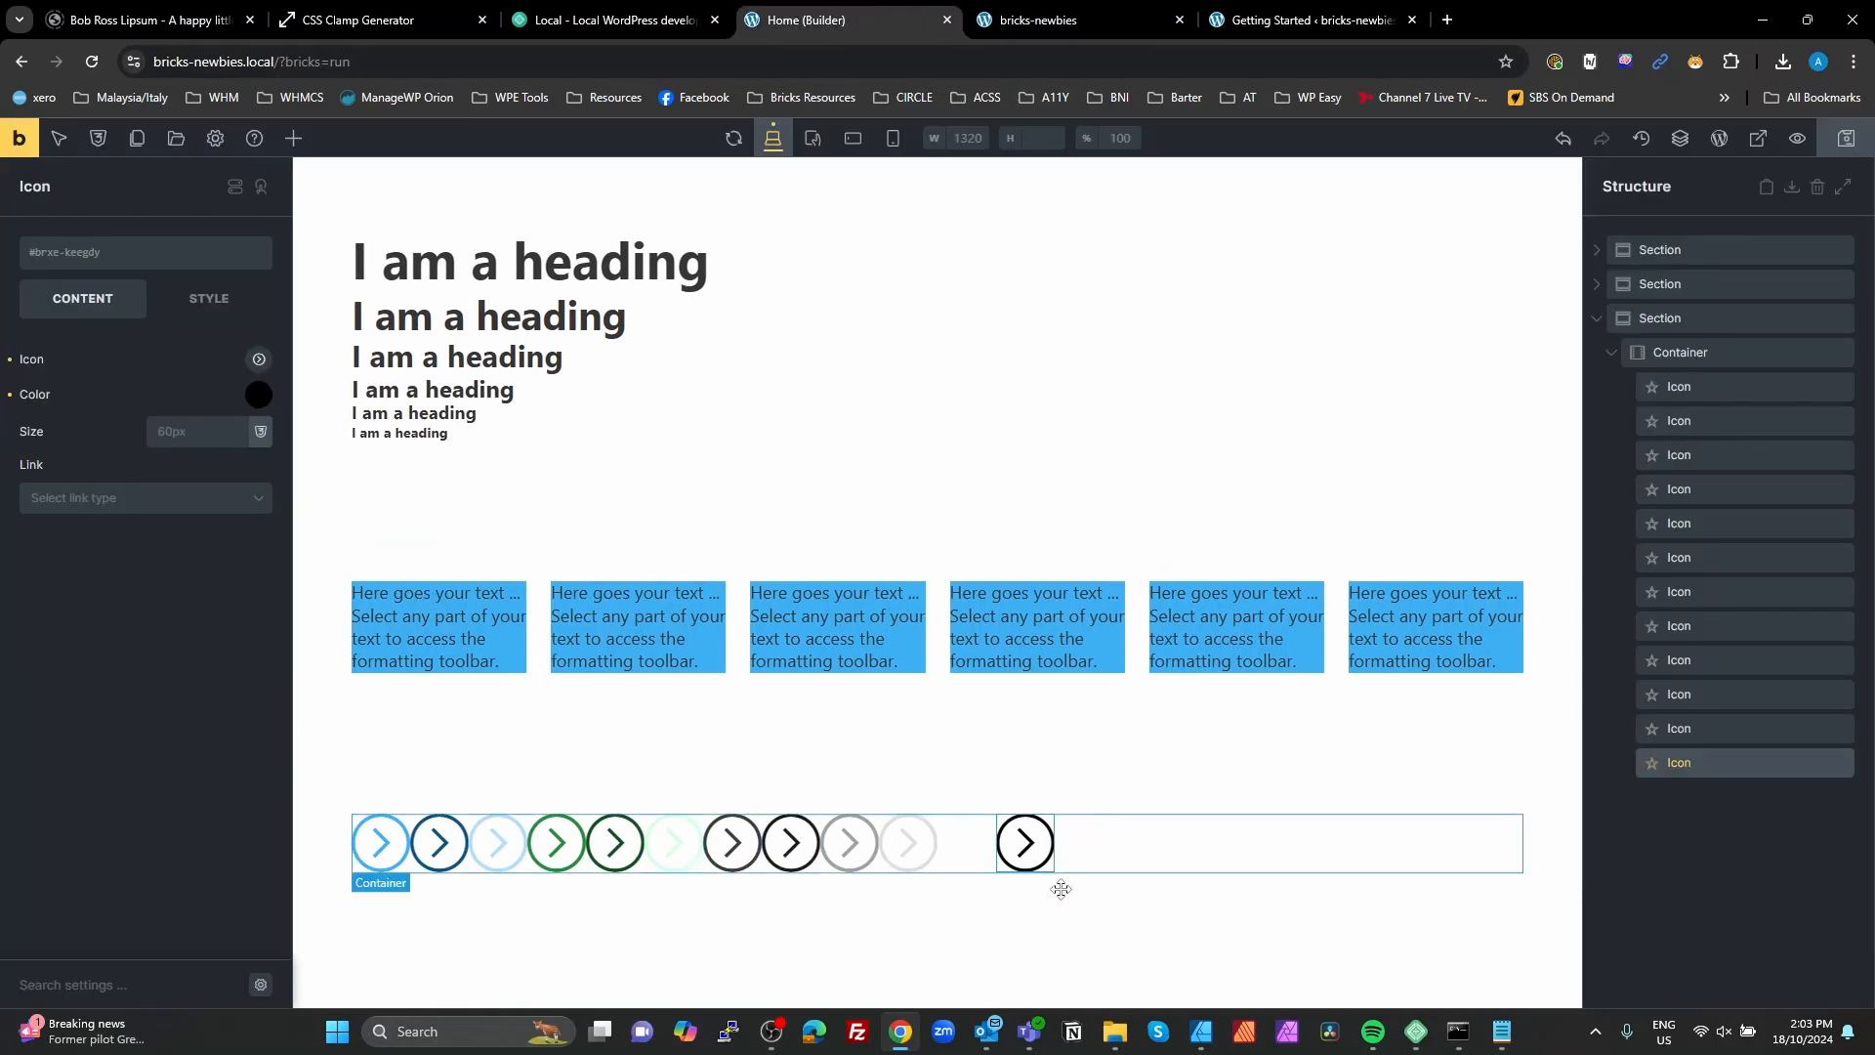
click(908, 841)
click(852, 841)
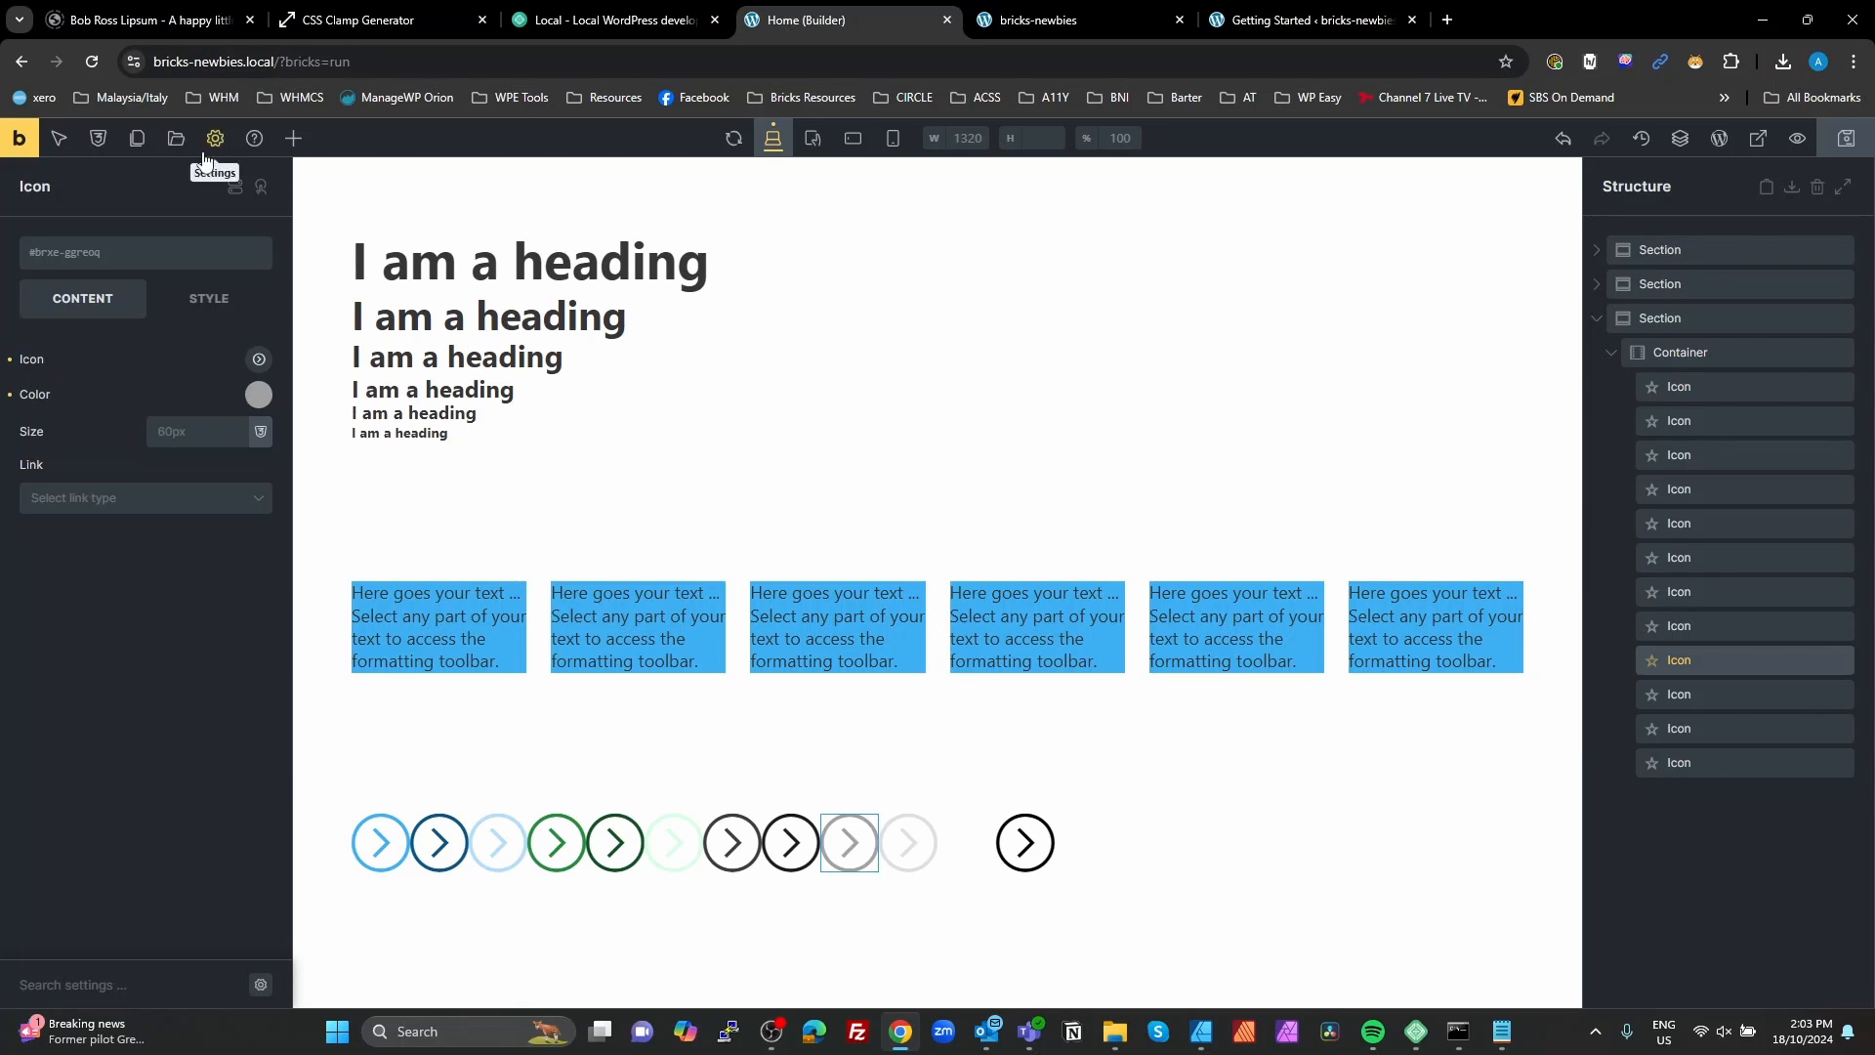
Step: Open the global variables manager, and inspect the third icon's color variable on the preview page to compare it with fw-primary--light
click(99, 138)
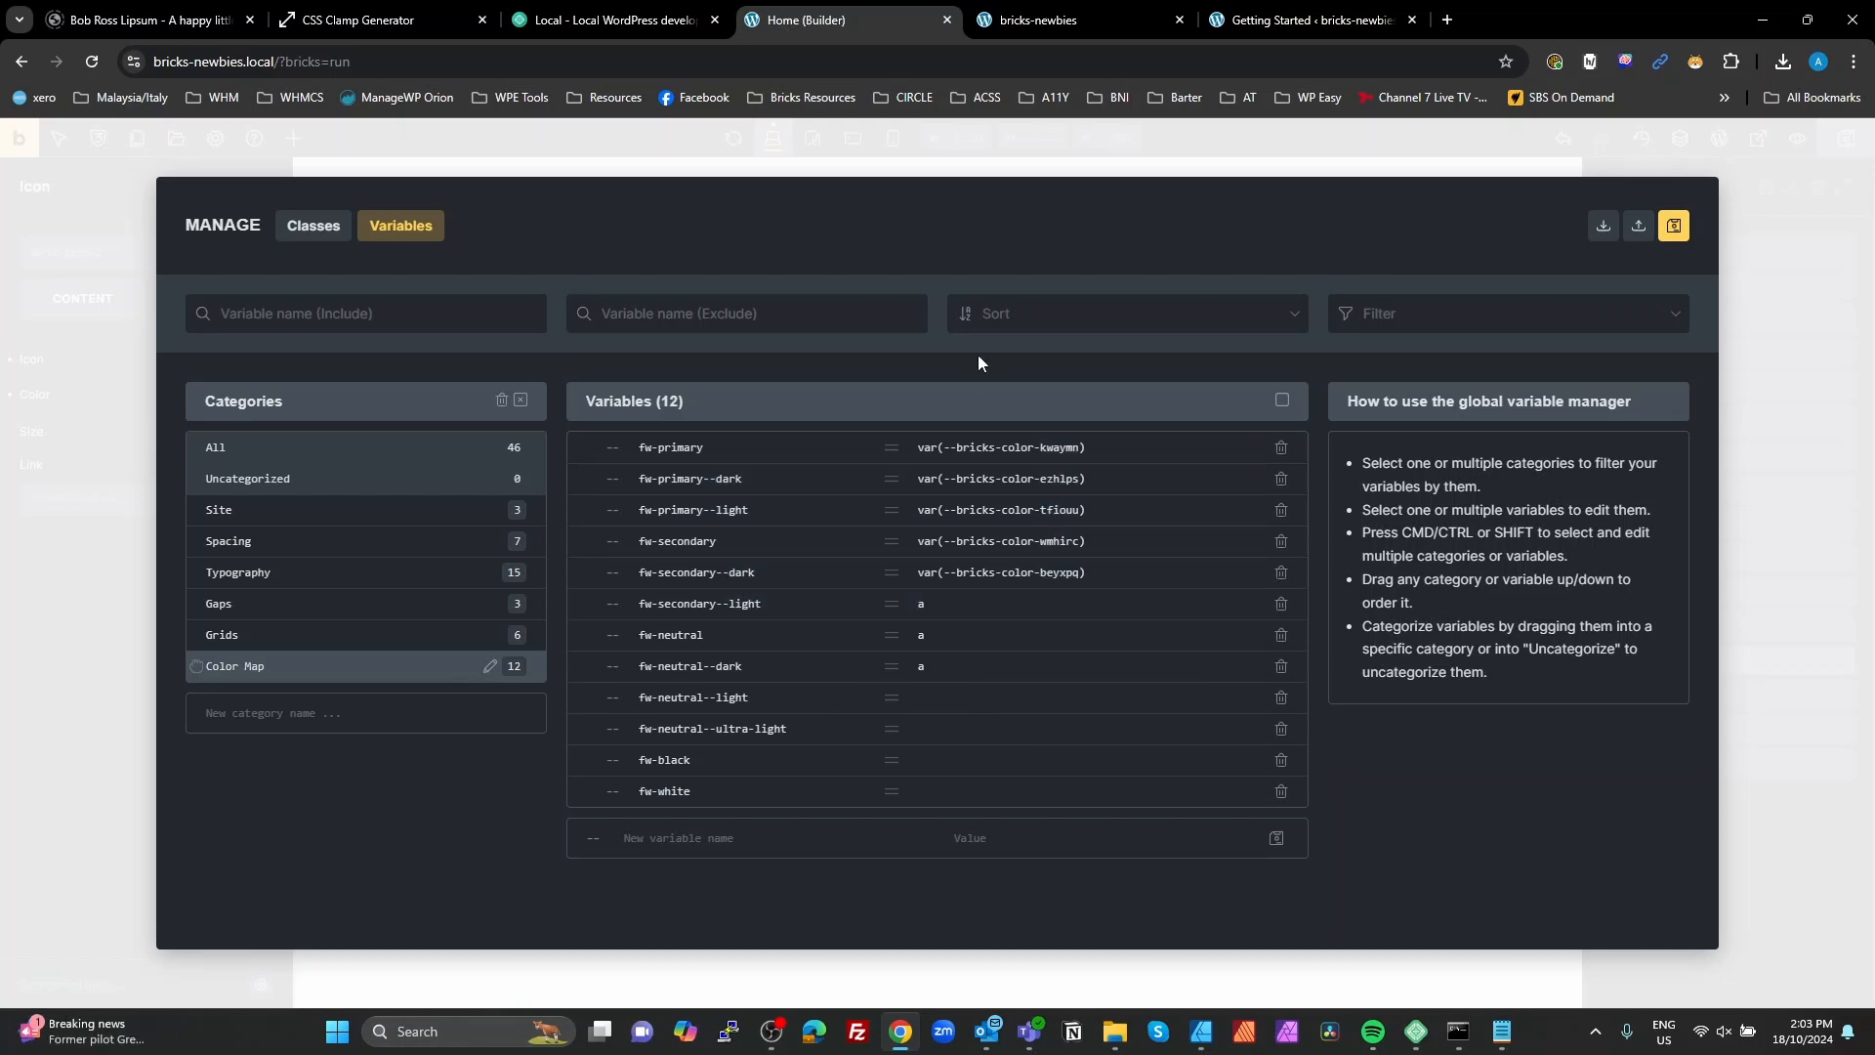
click(1064, 24)
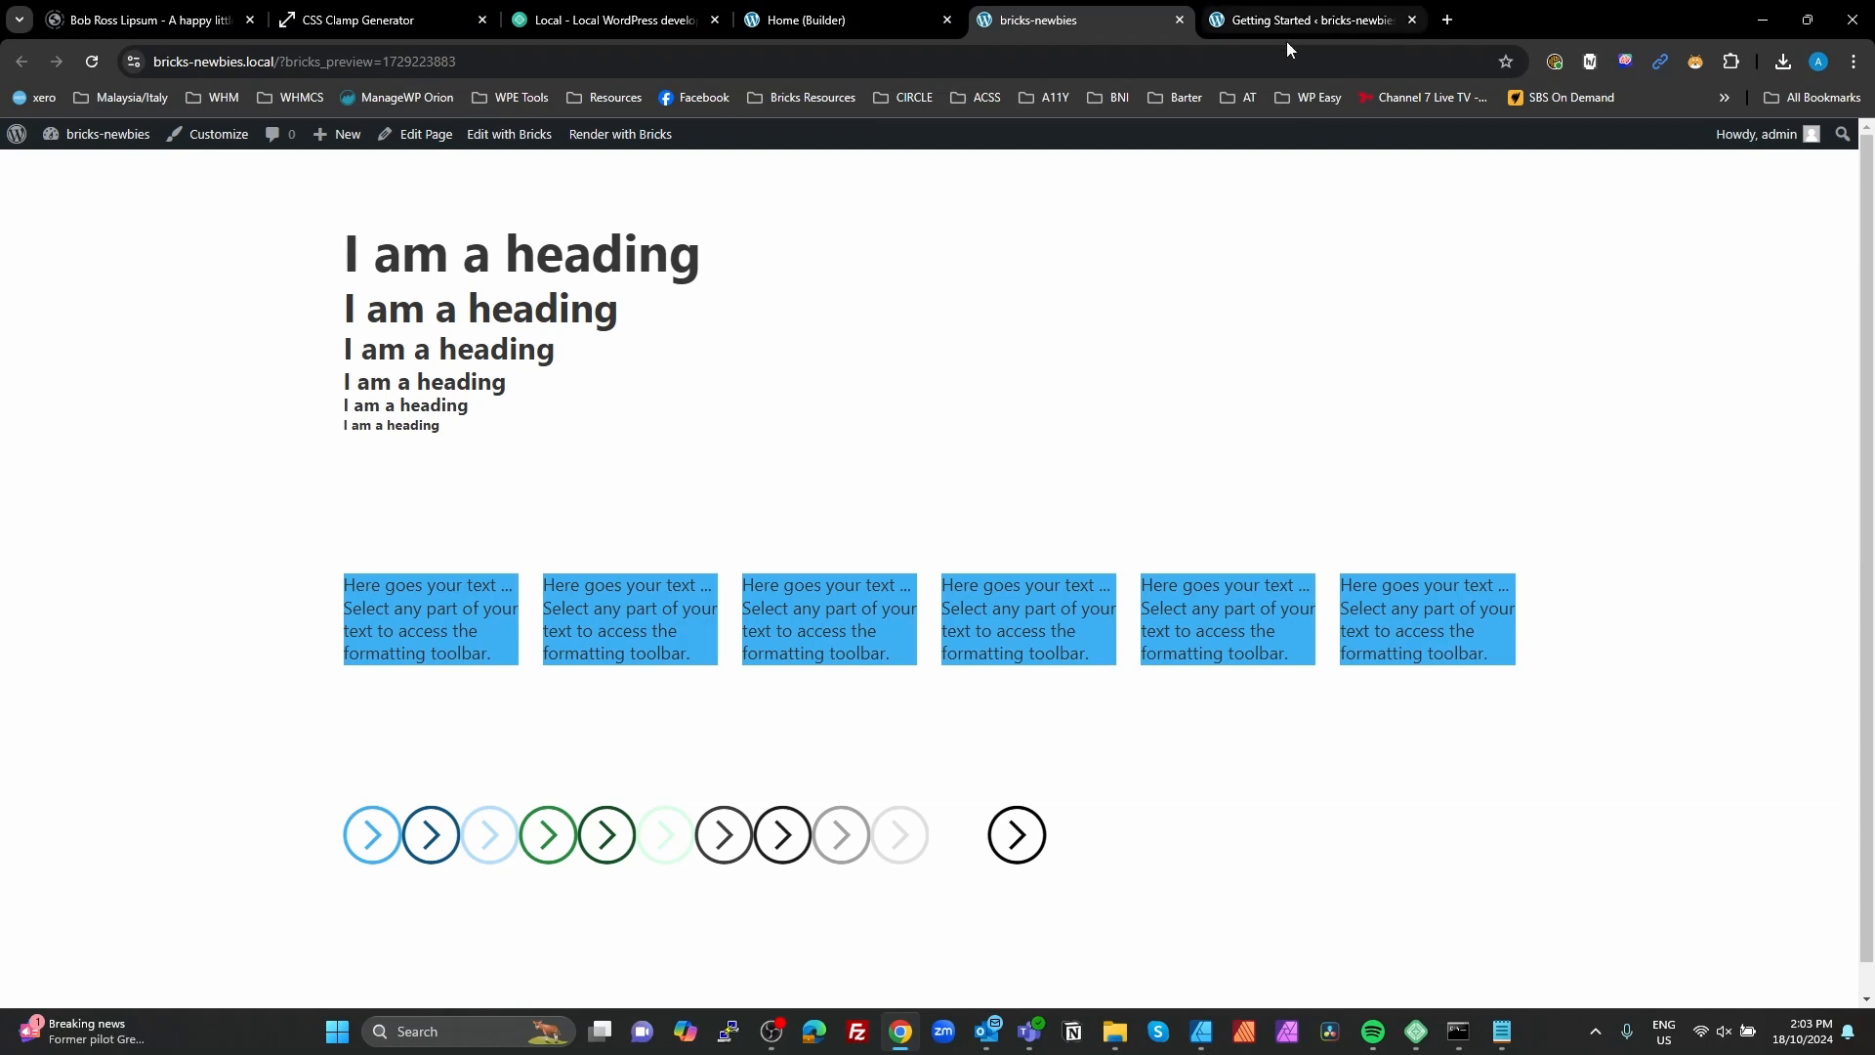
key(ctrl+shift+i)
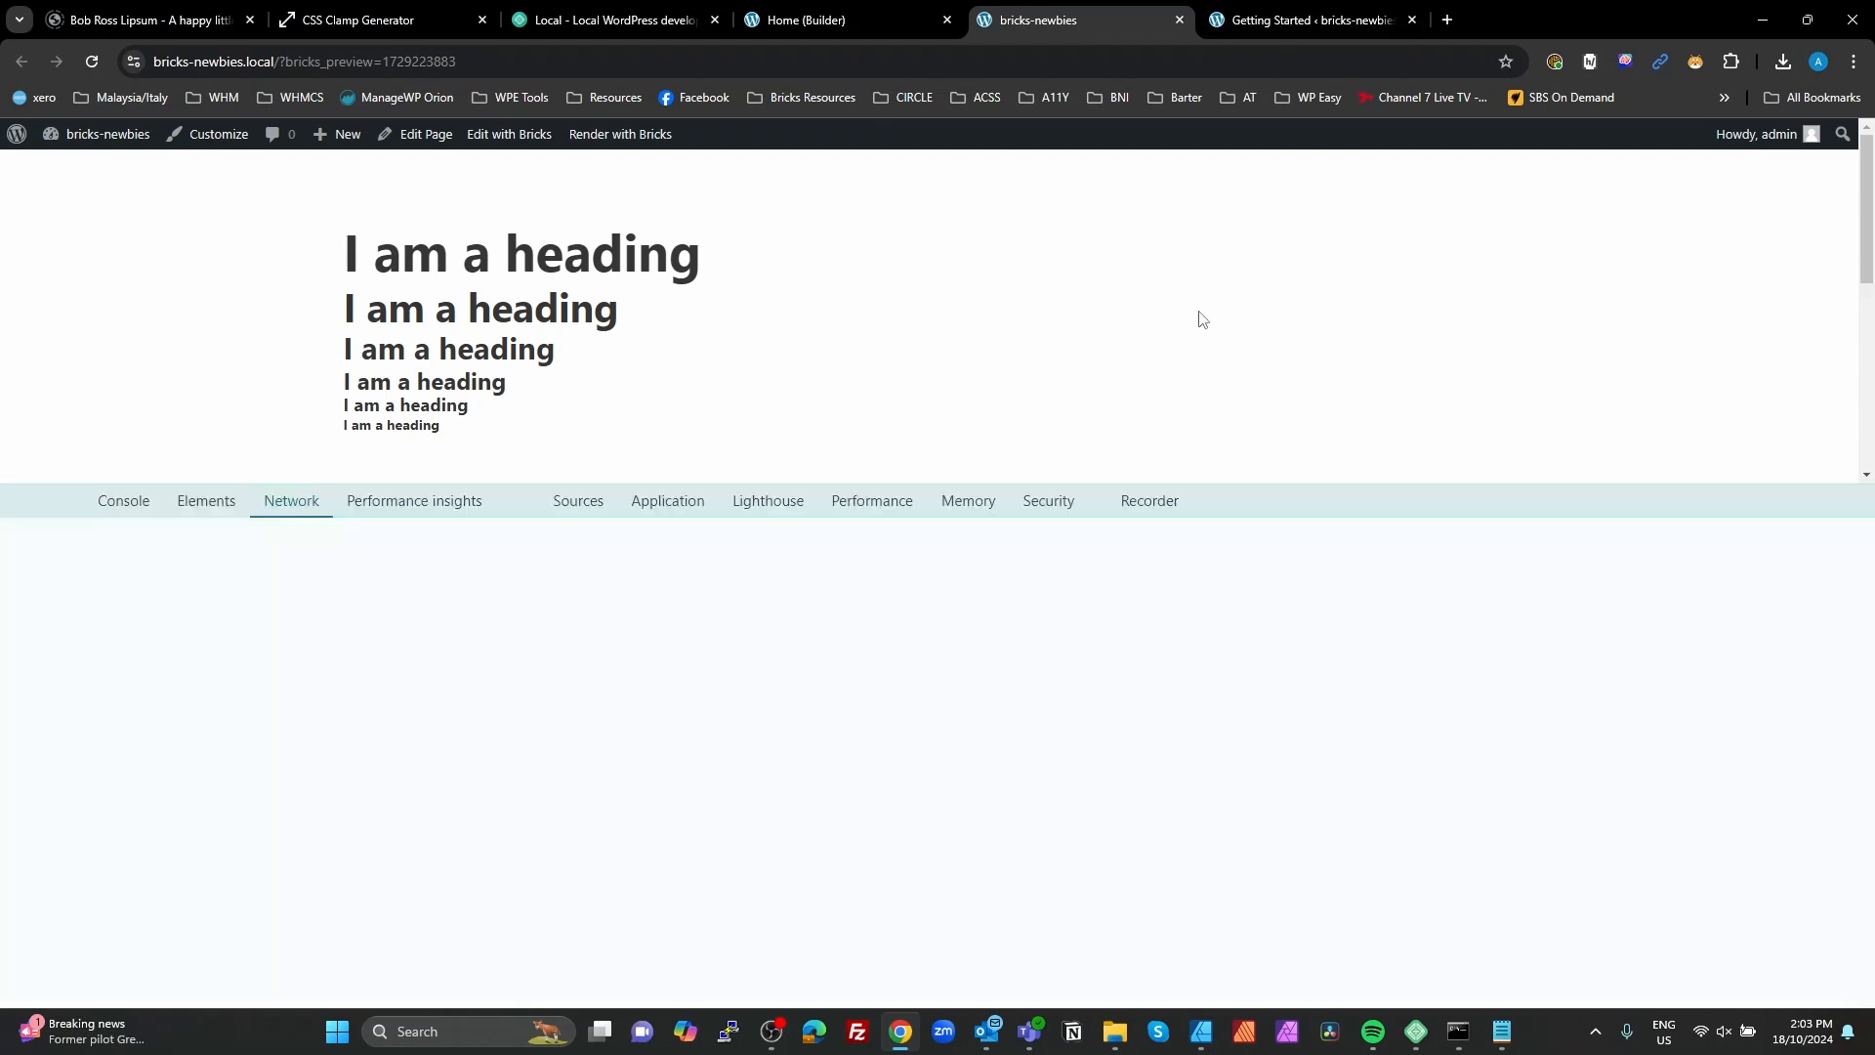
scroll(659, 361, down, 5)
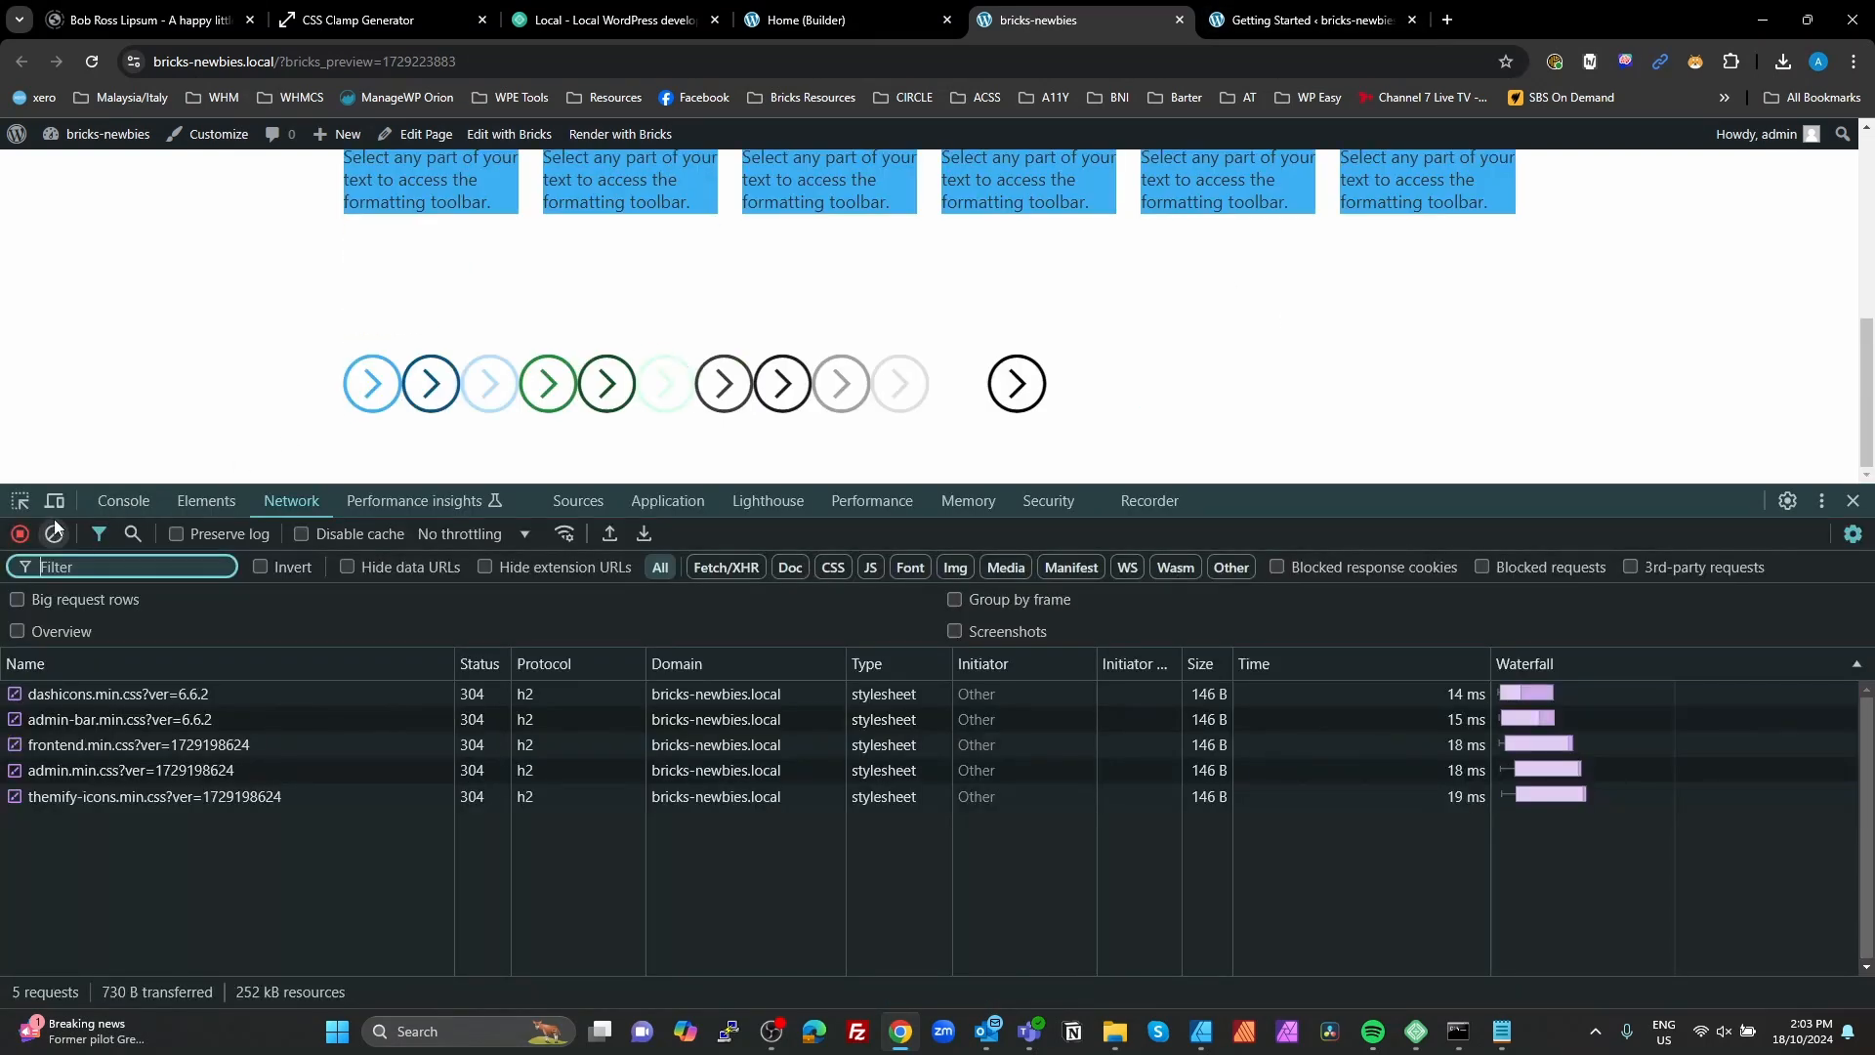
click(20, 501)
click(505, 397)
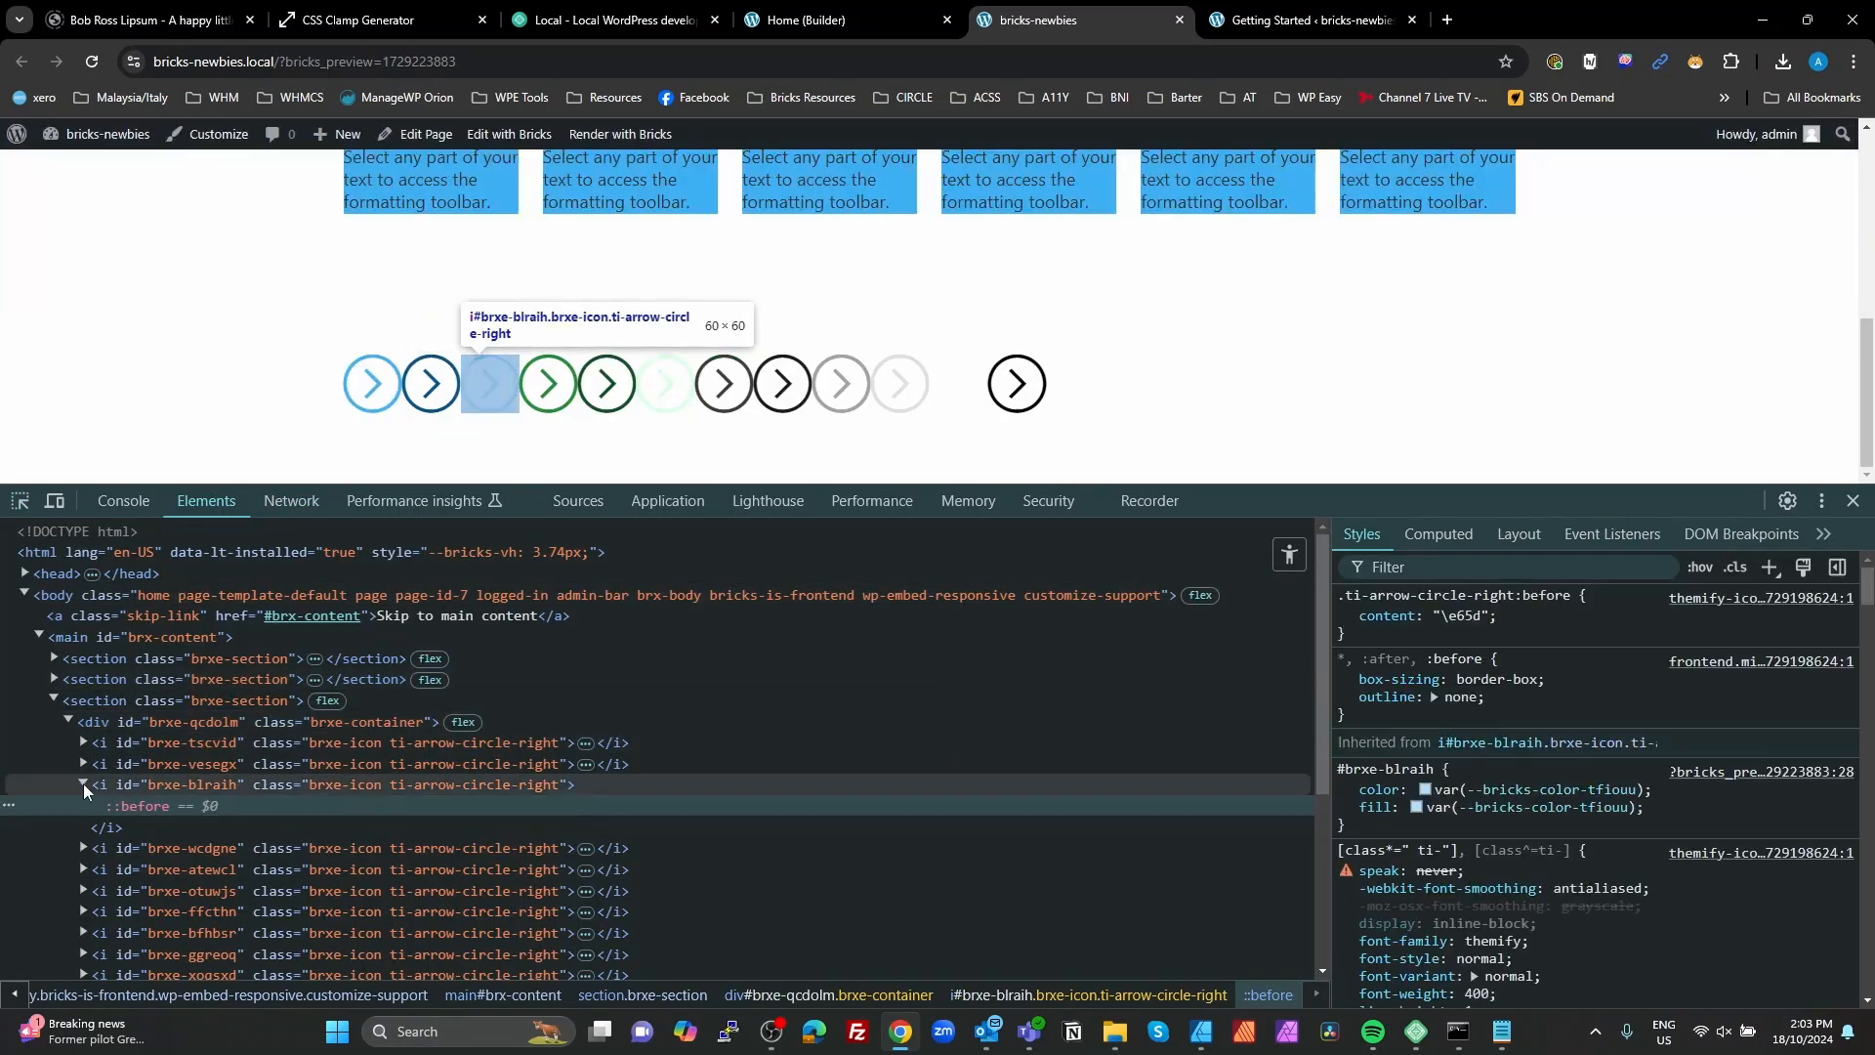
click(83, 785)
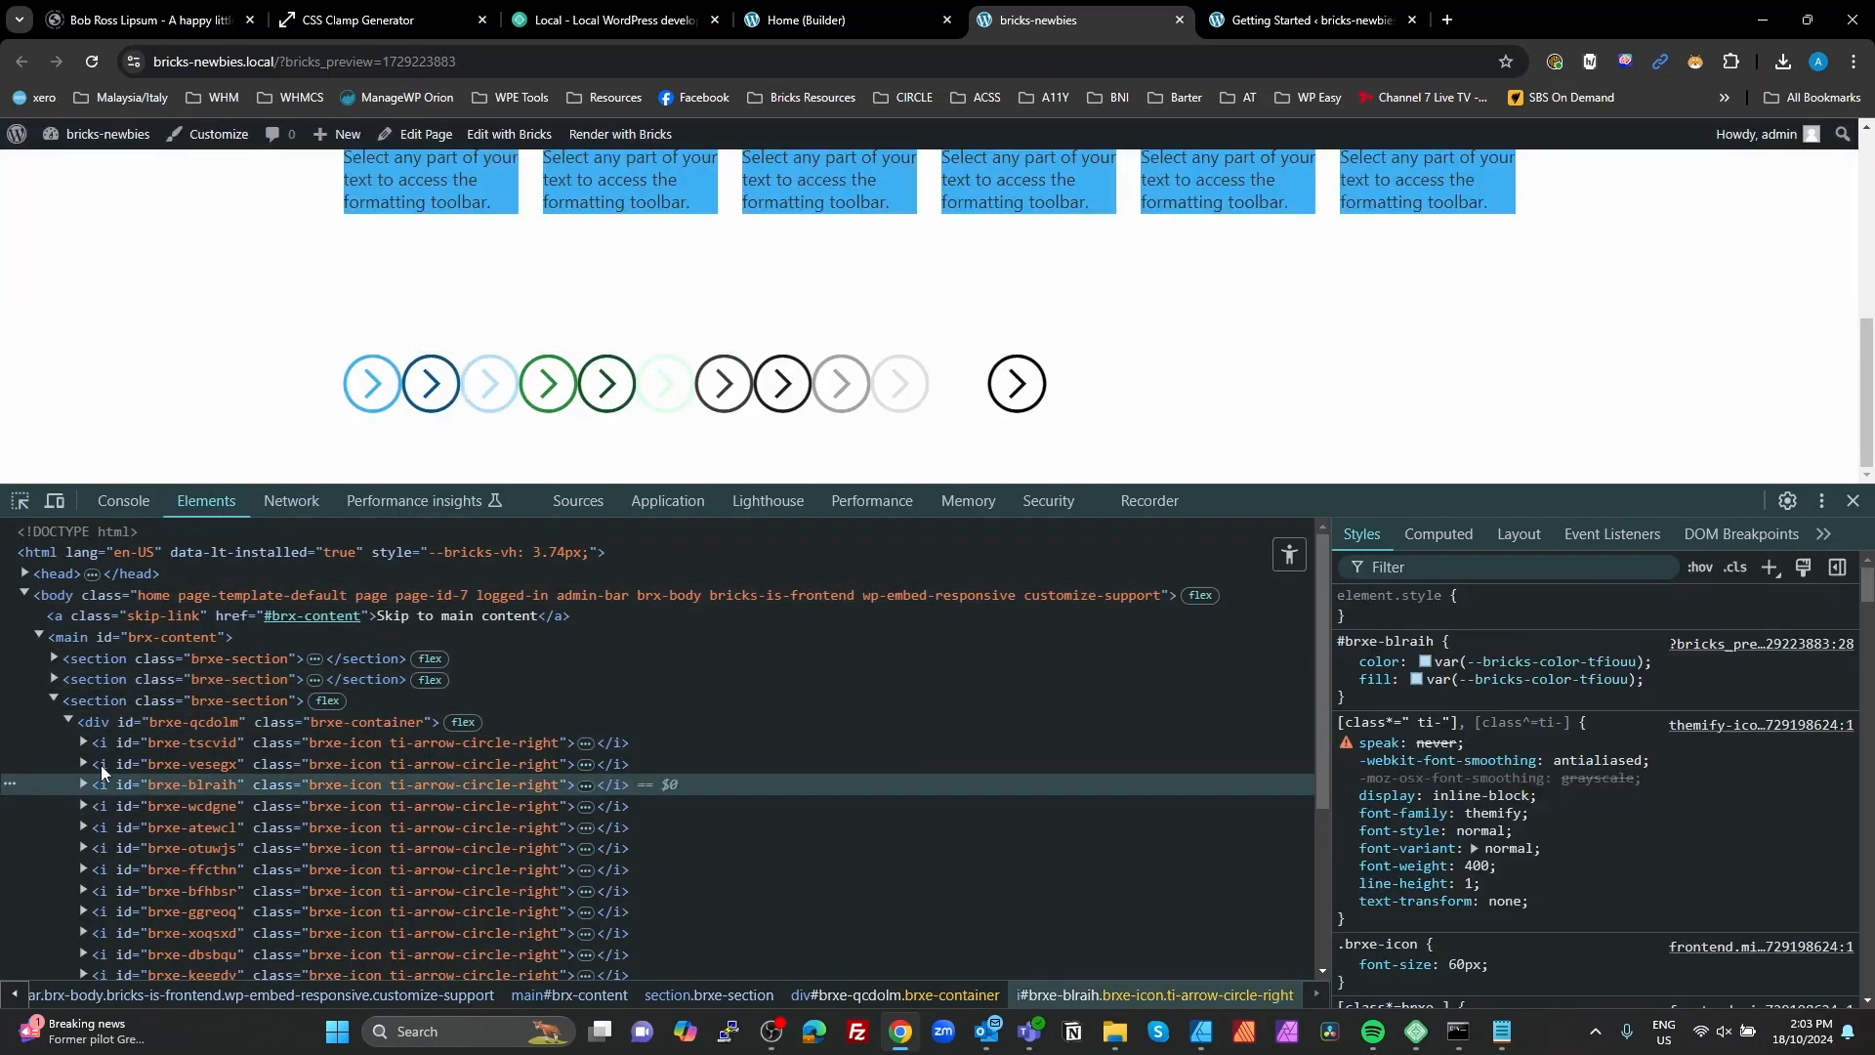
click(830, 19)
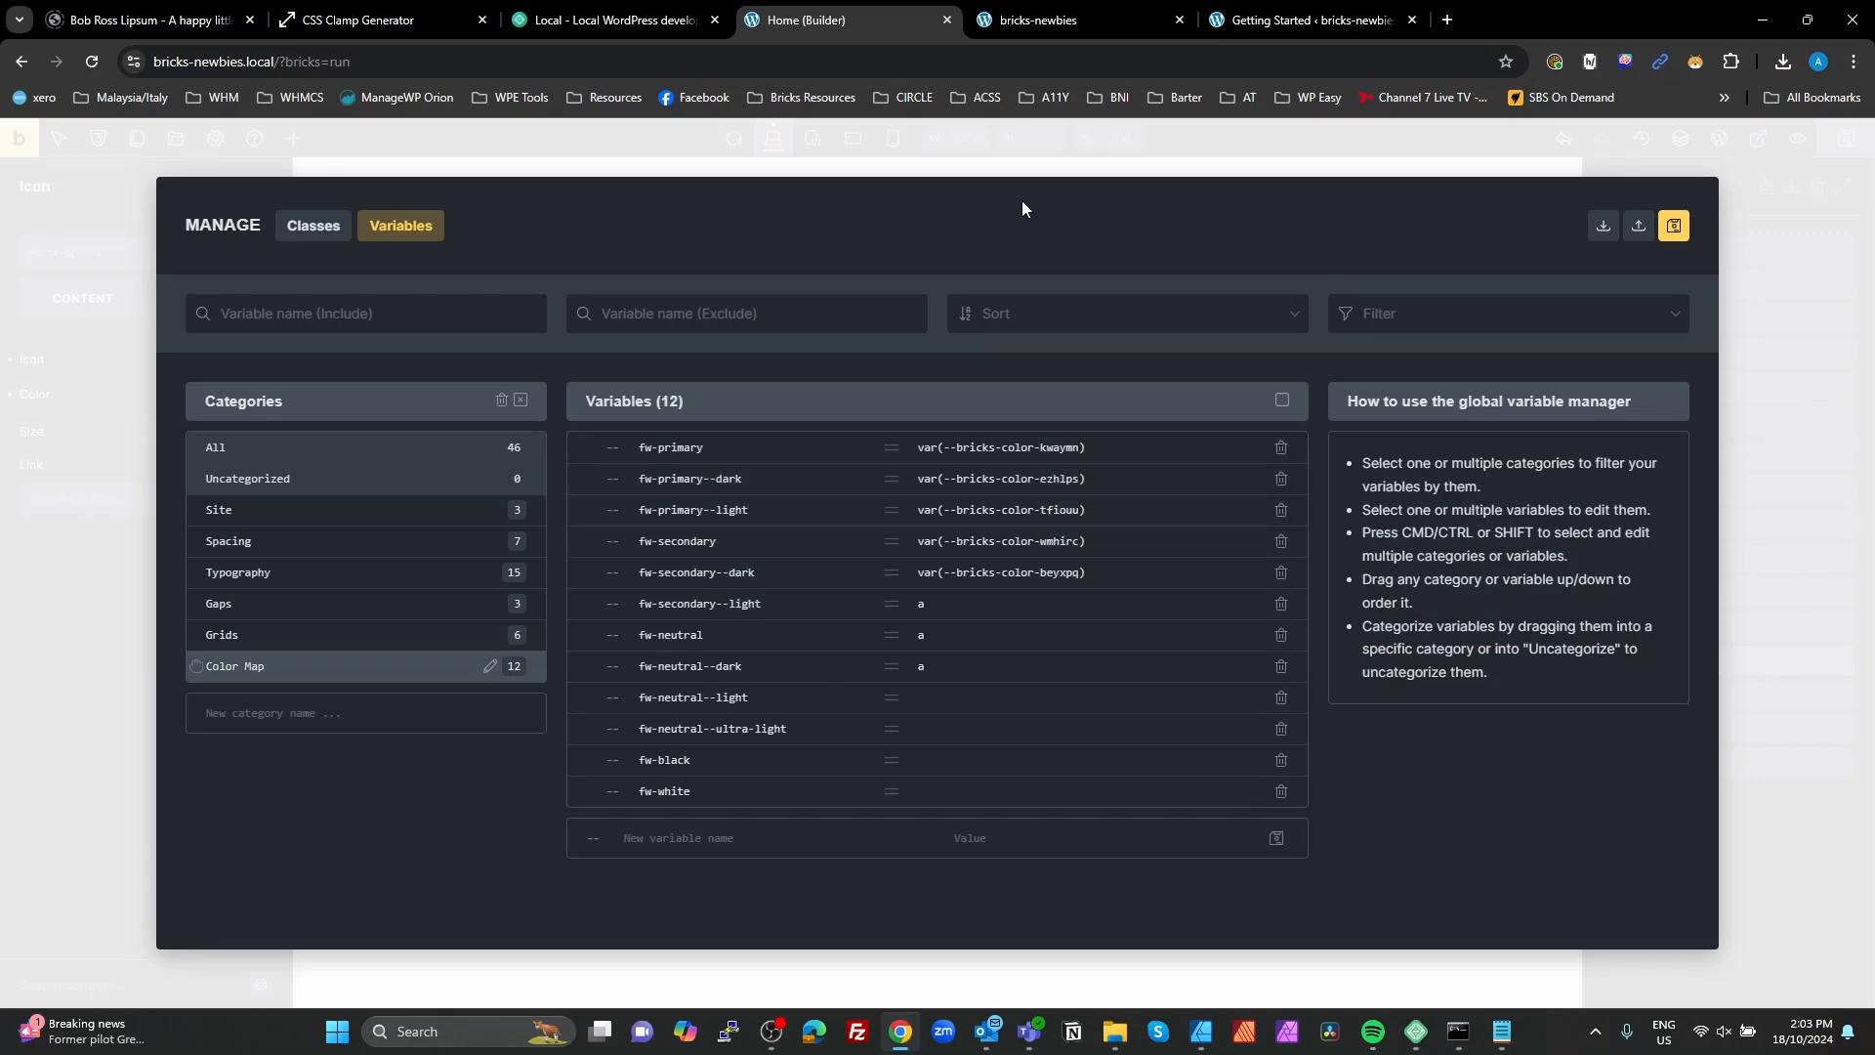
Step: Inspect the color variables of the first five preview icons and compare them with the values in the variables manager
click(1072, 23)
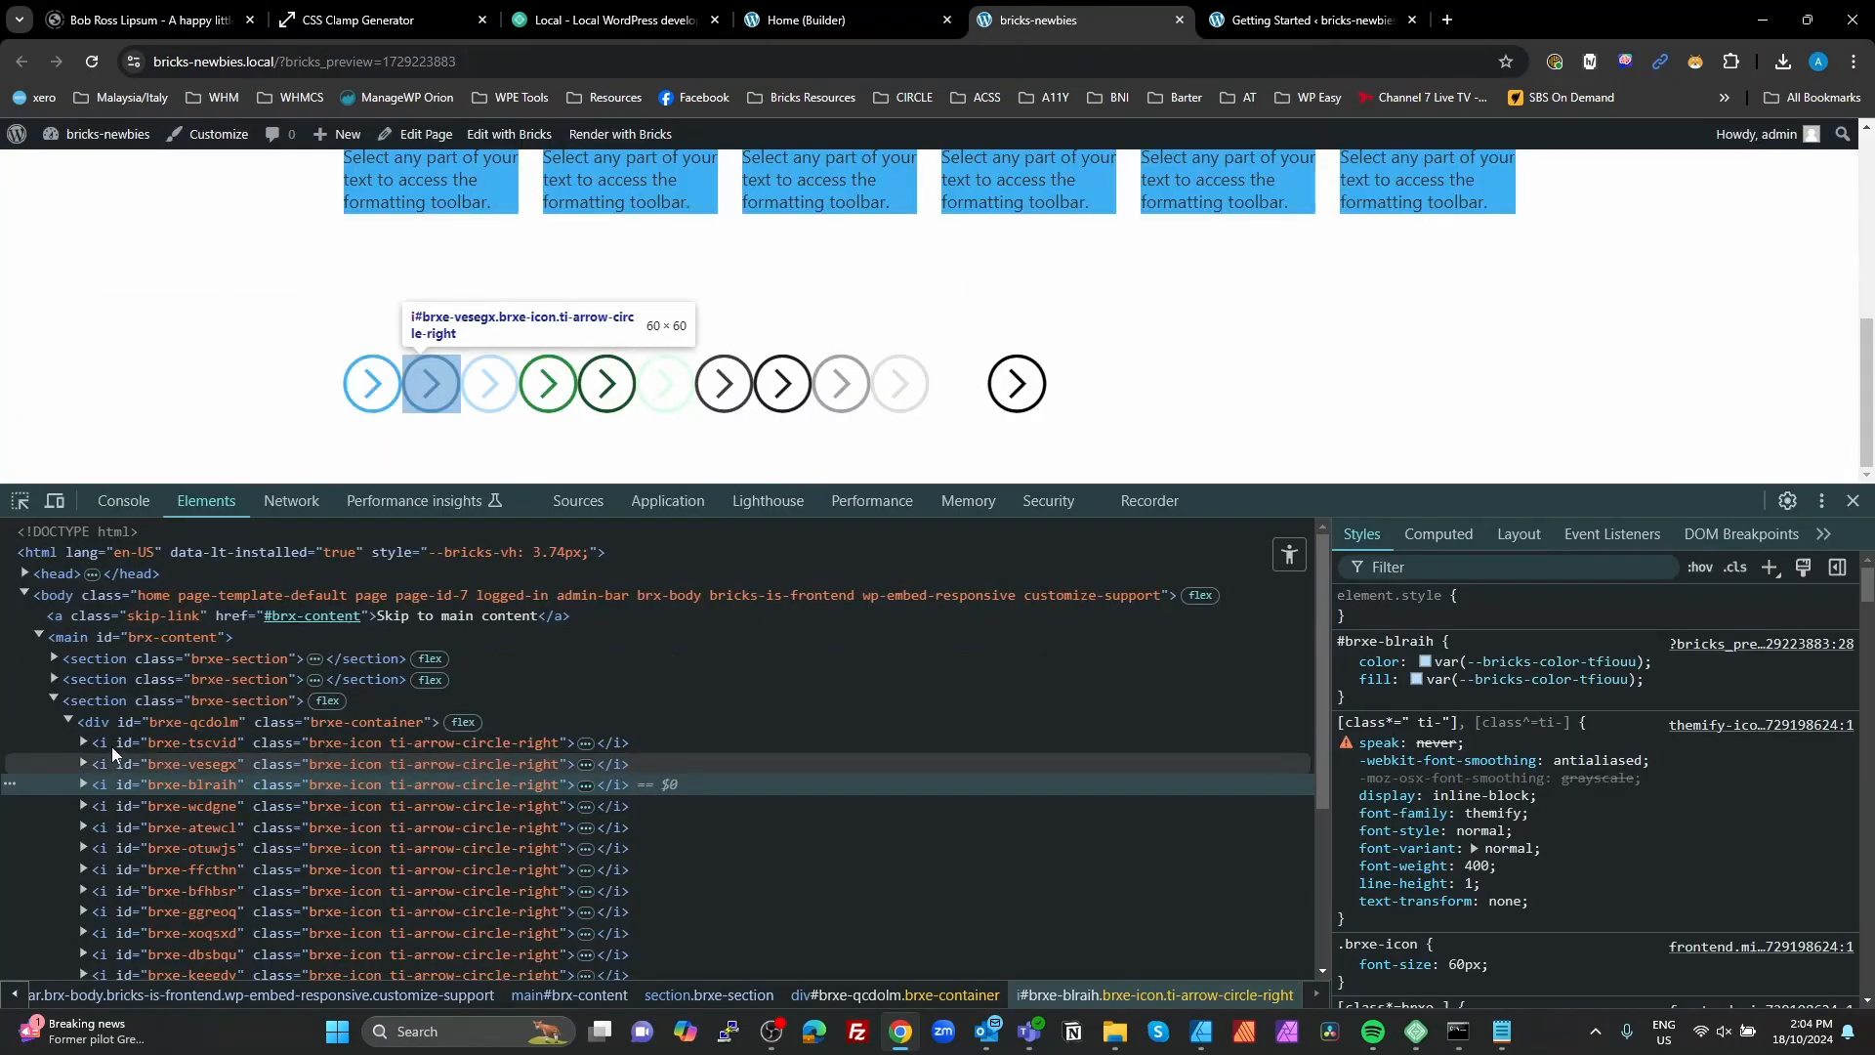
click(114, 742)
click(120, 783)
click(120, 805)
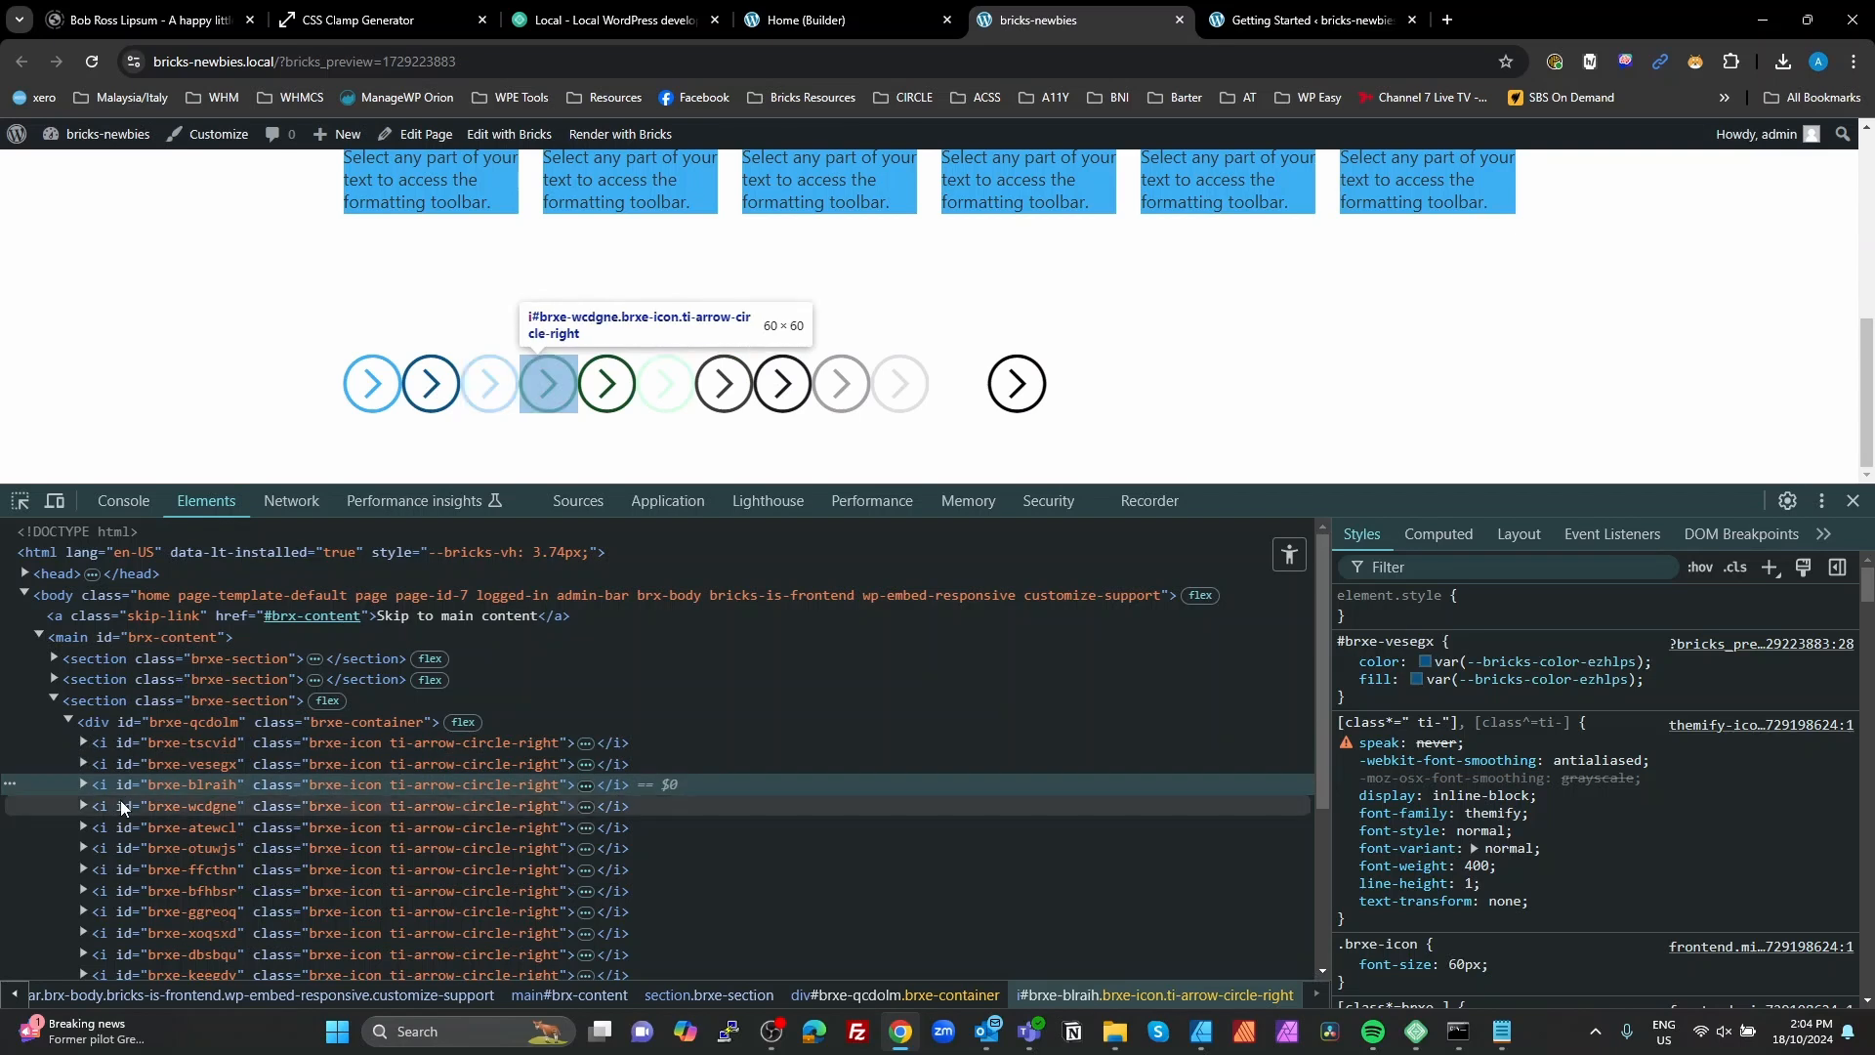
click(117, 828)
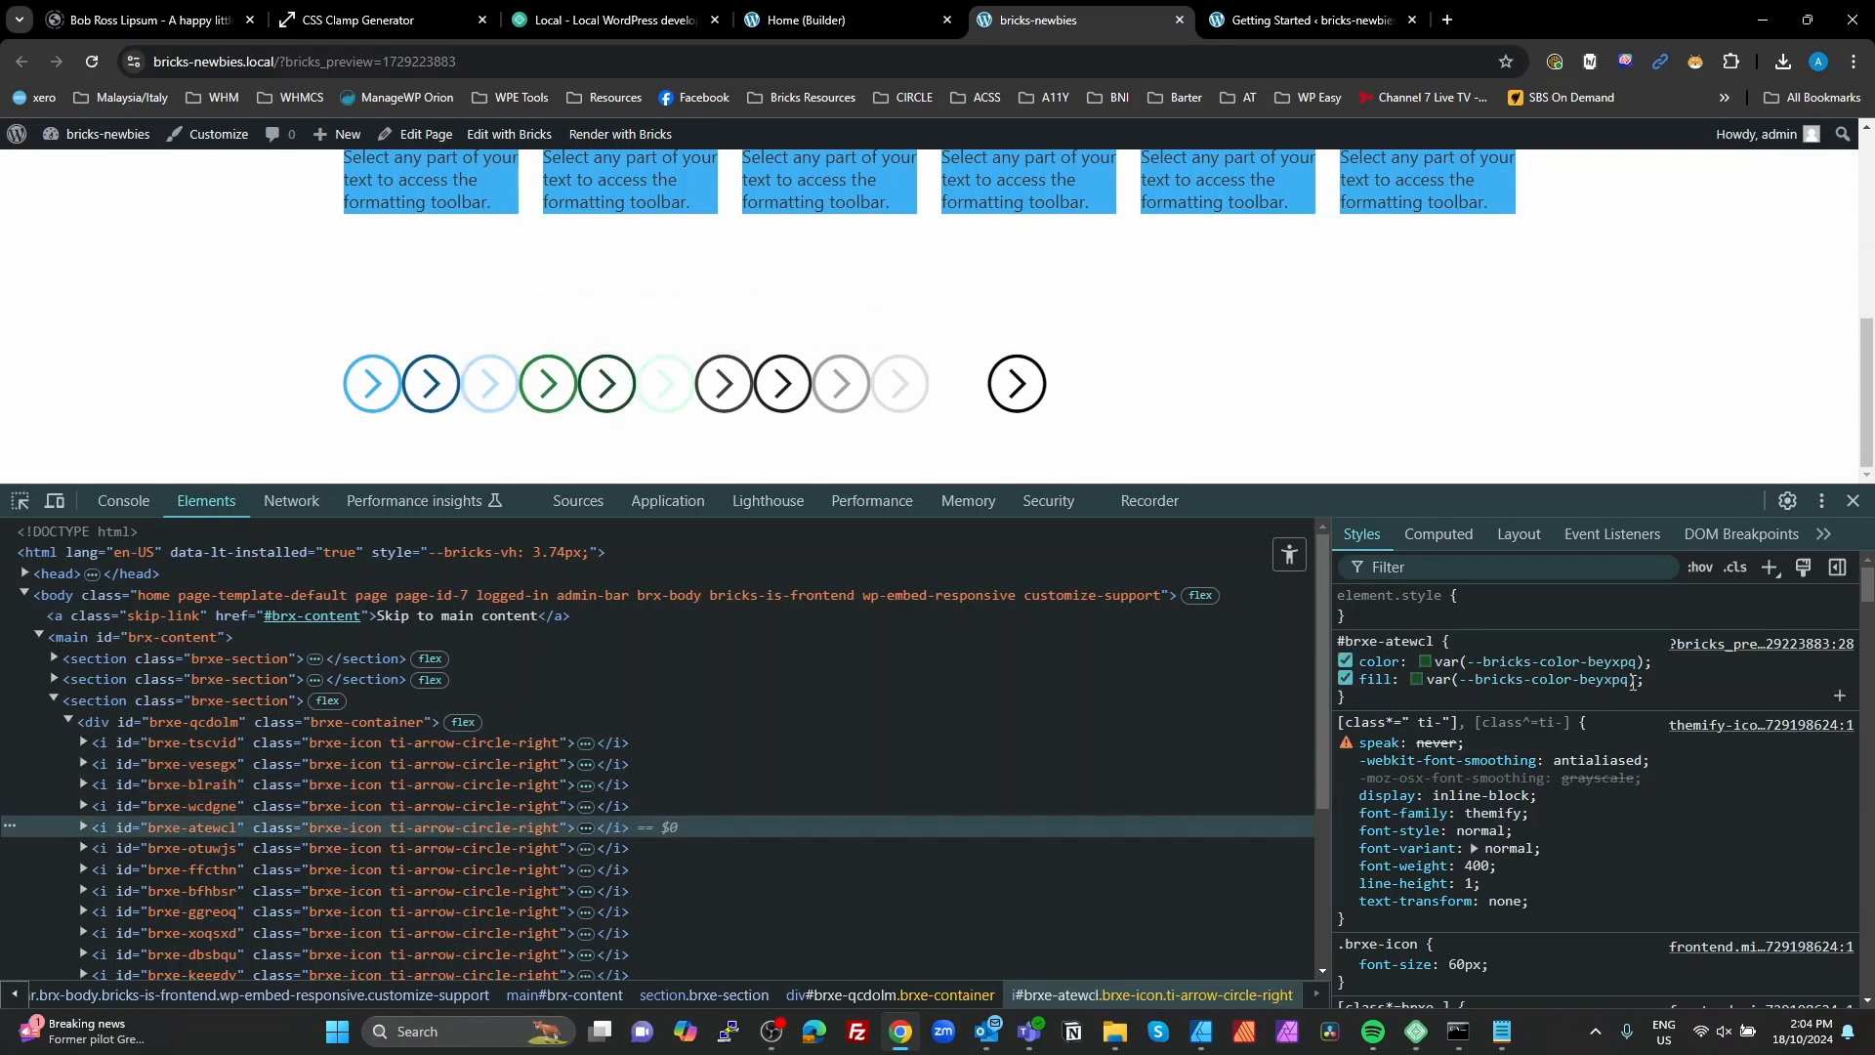
click(773, 20)
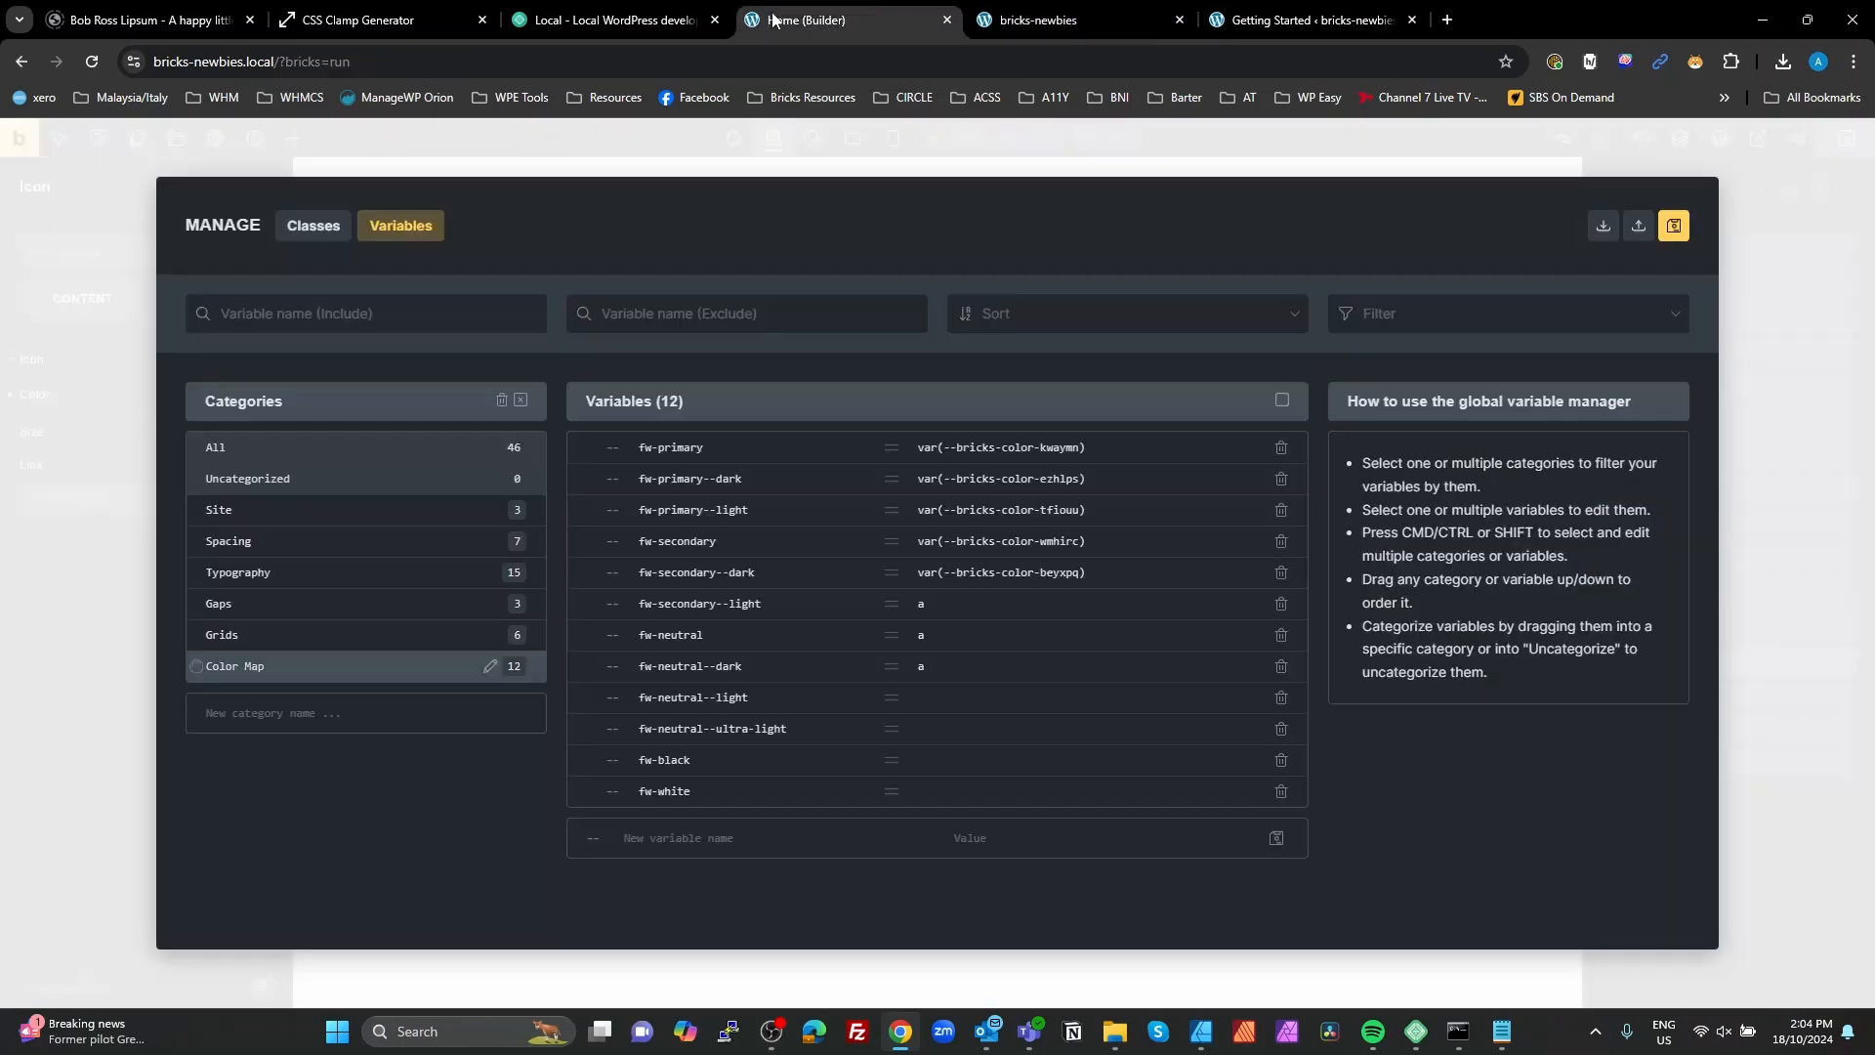
Step: Copy the sixth icon's color variable from the preview styles and set fw-secondary--light to var(--bricks-color-ukpggh)
click(1091, 14)
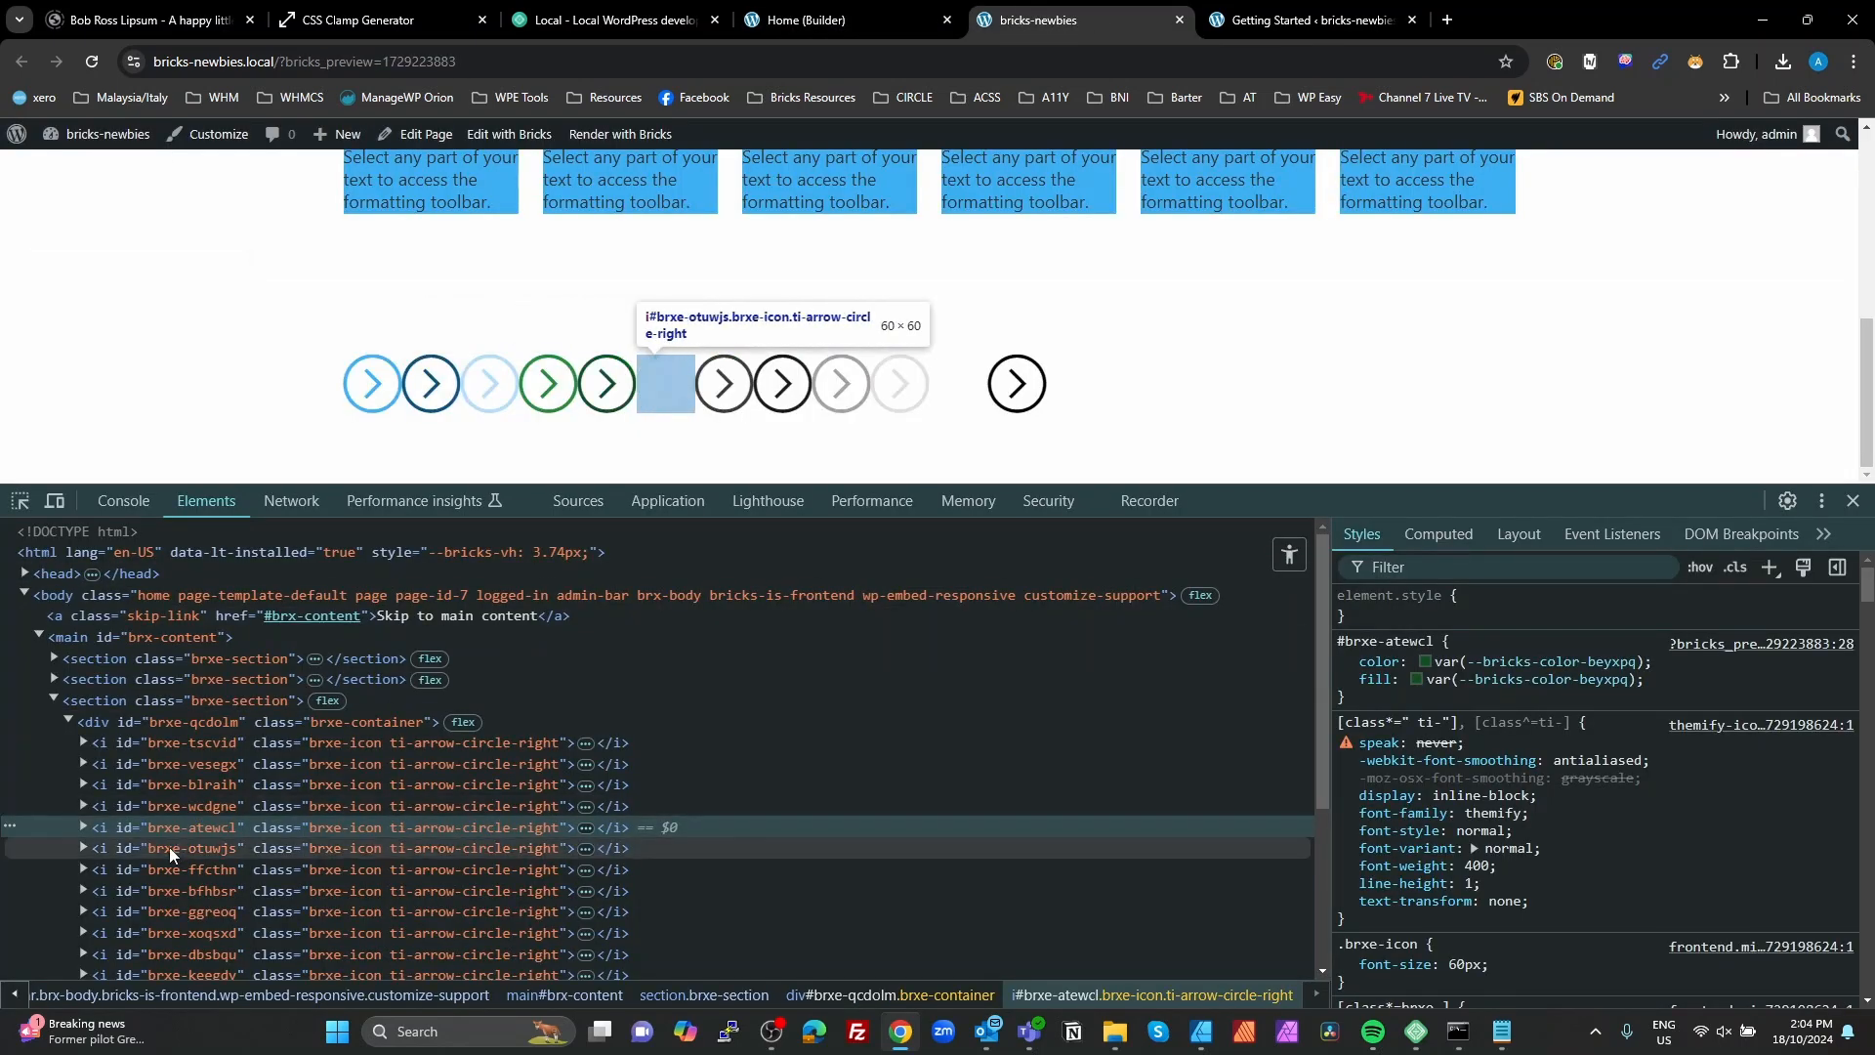
click(168, 847)
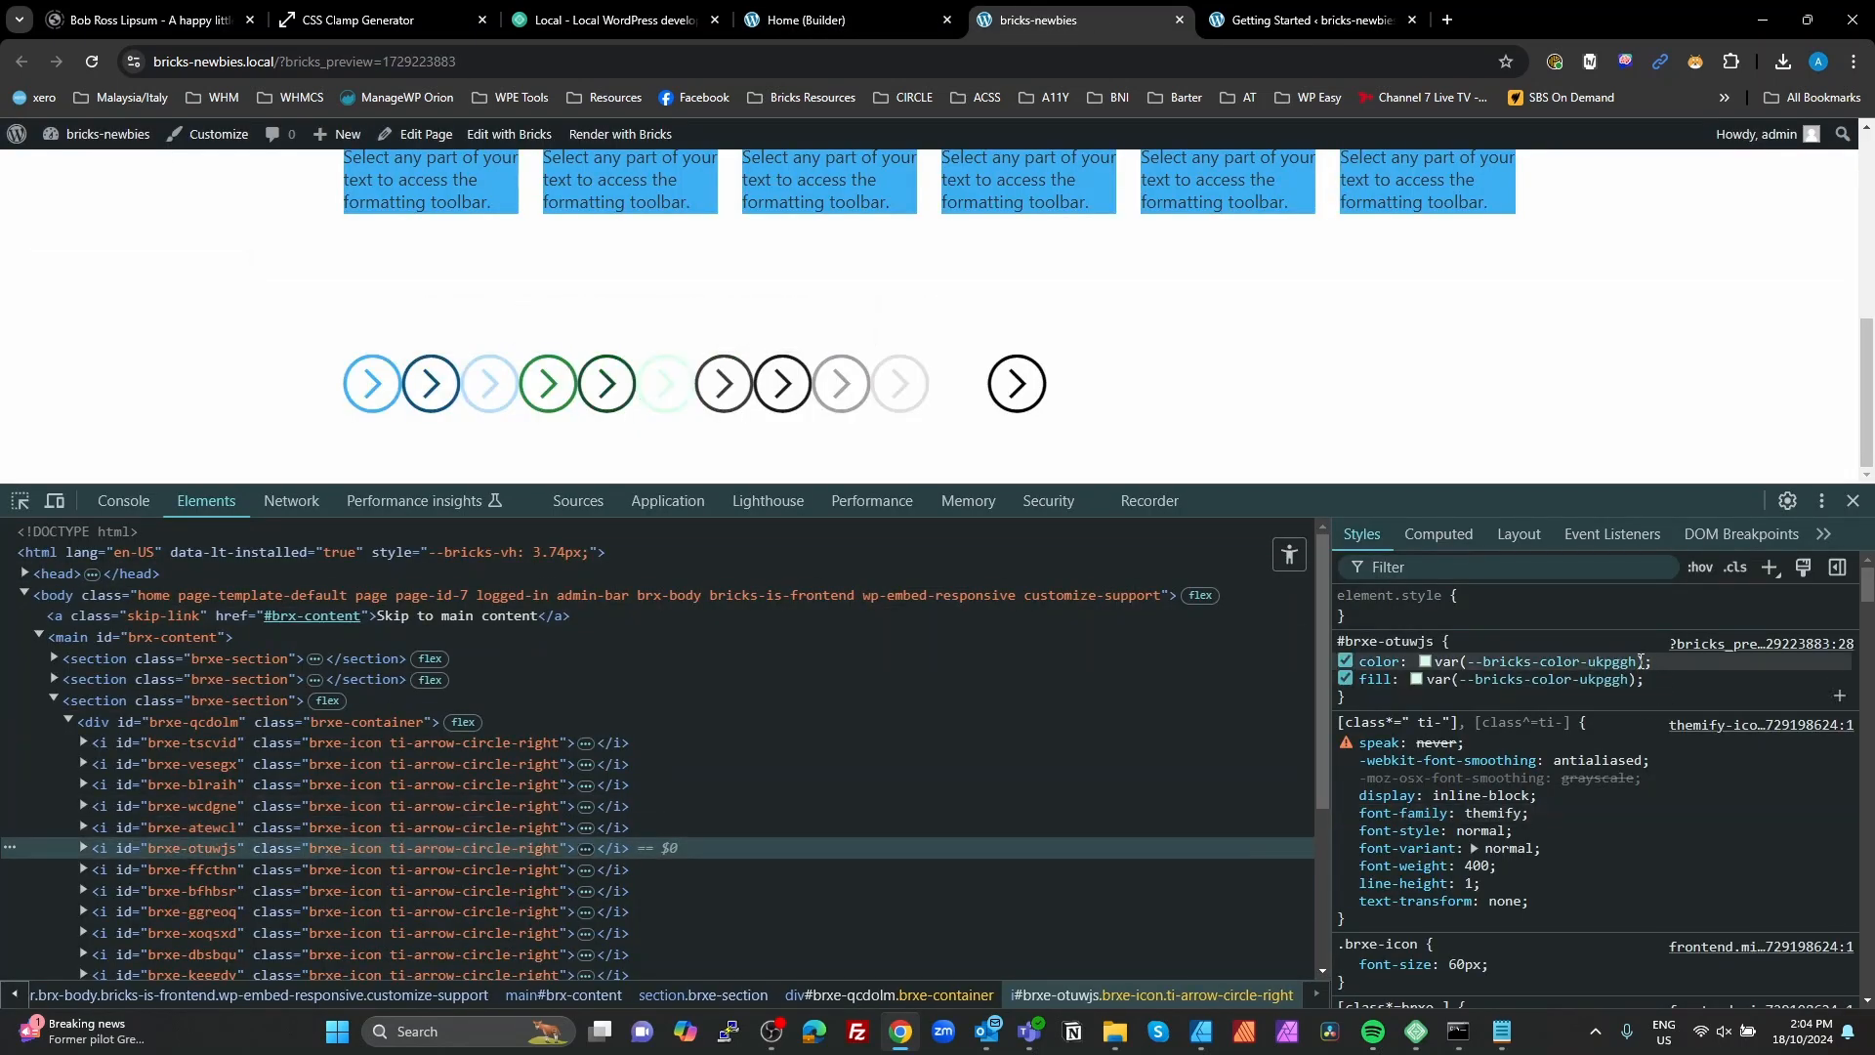
drag(1646, 661, 1441, 655)
key(ctrl+c)
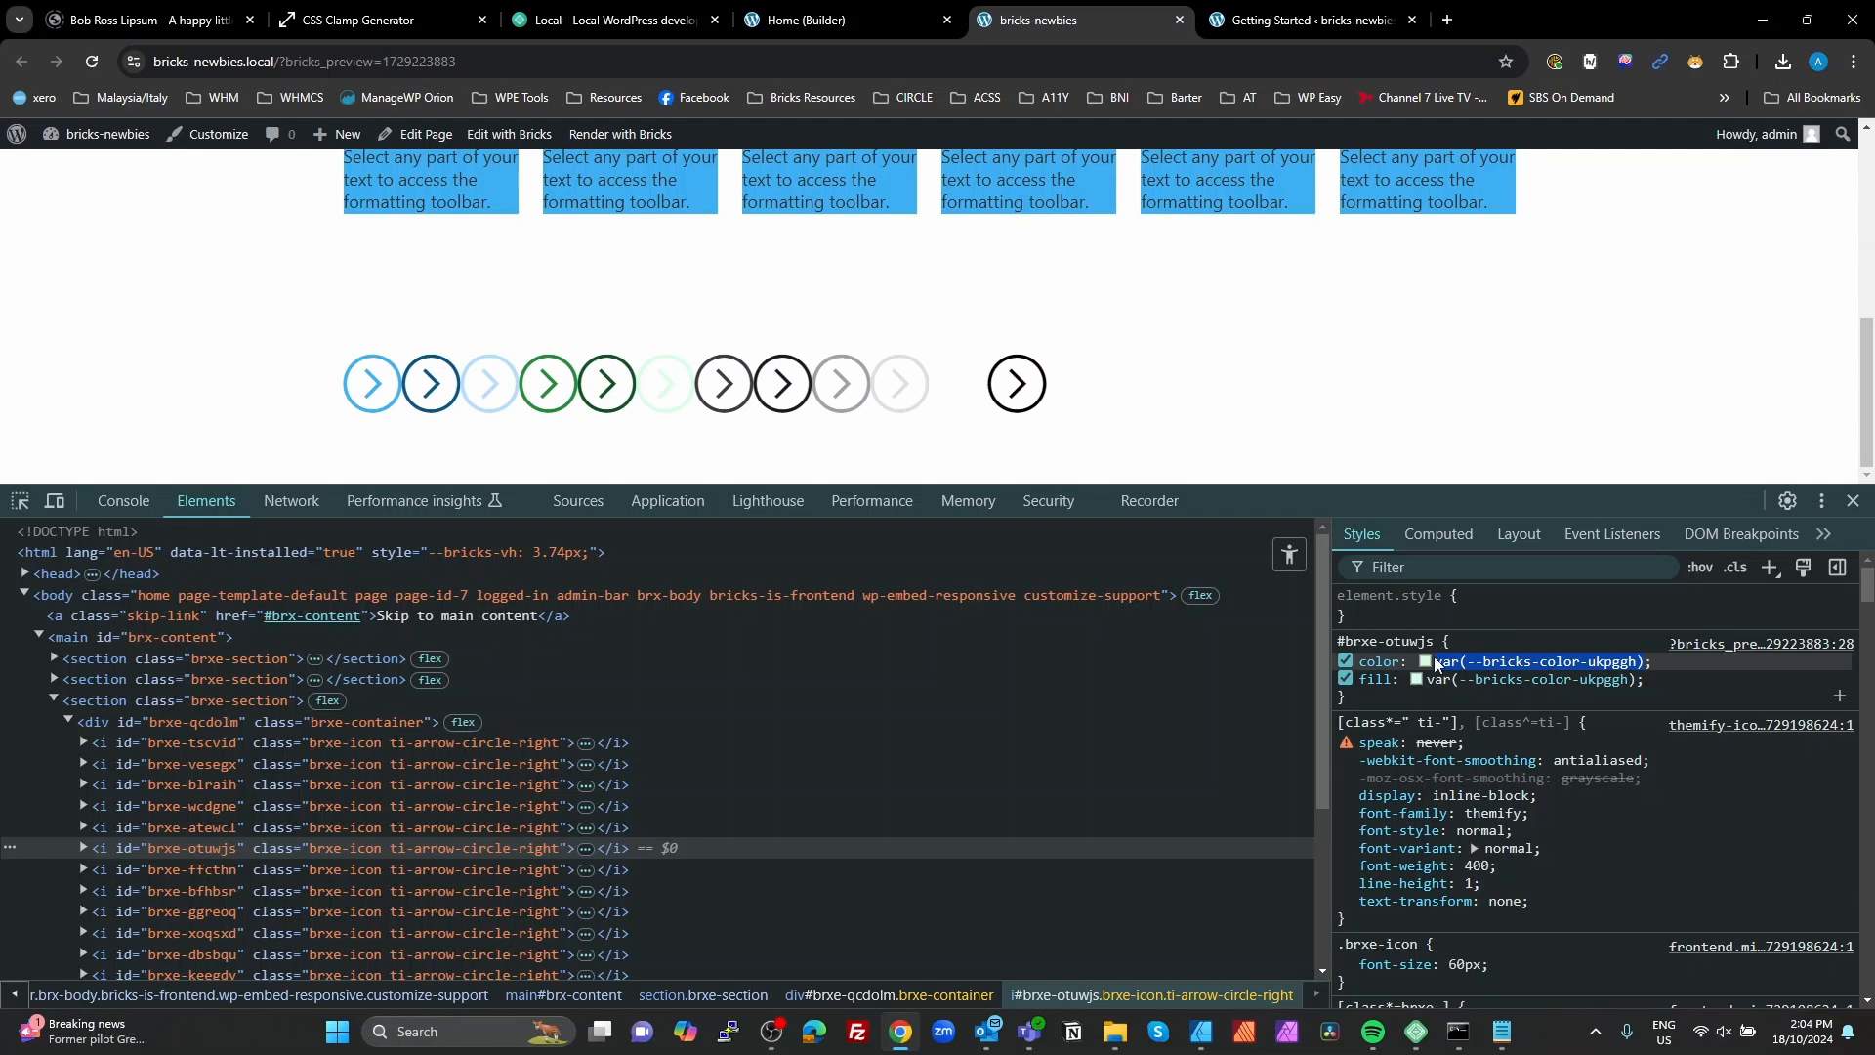
click(867, 15)
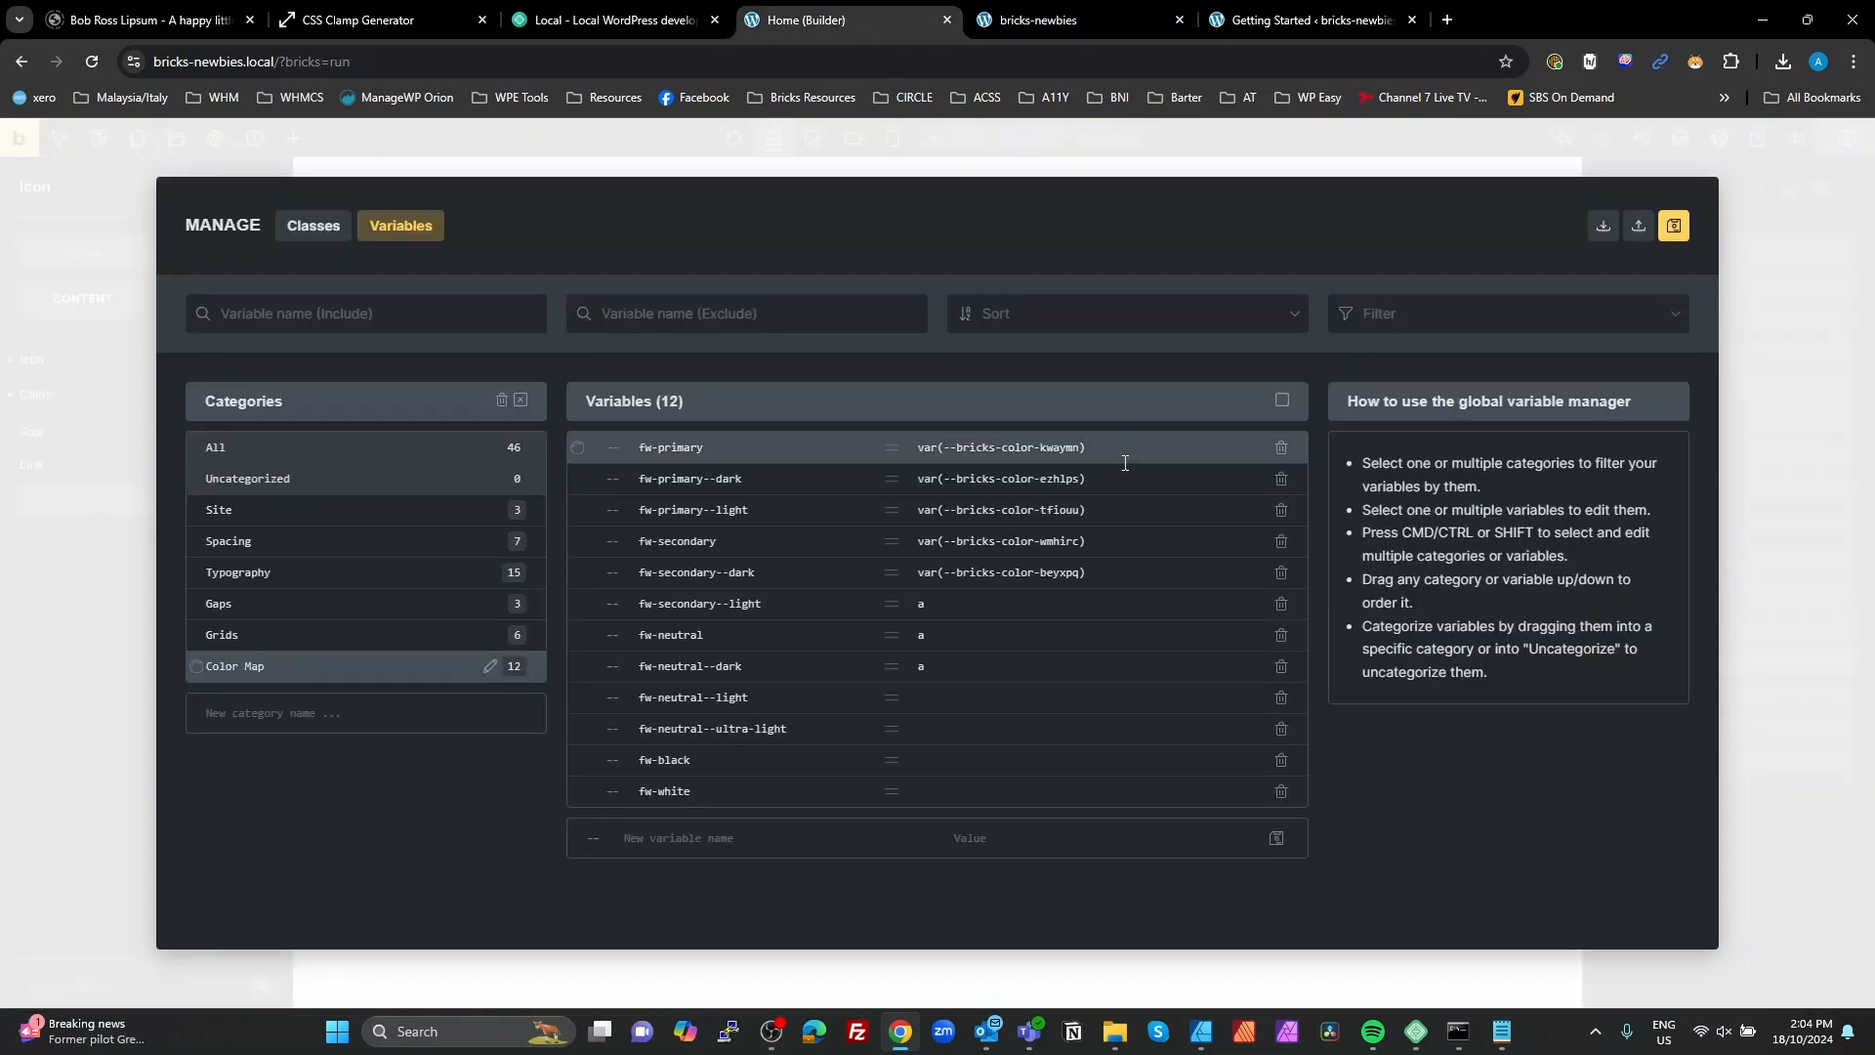
double_click(921, 604)
key(ctrl+v)
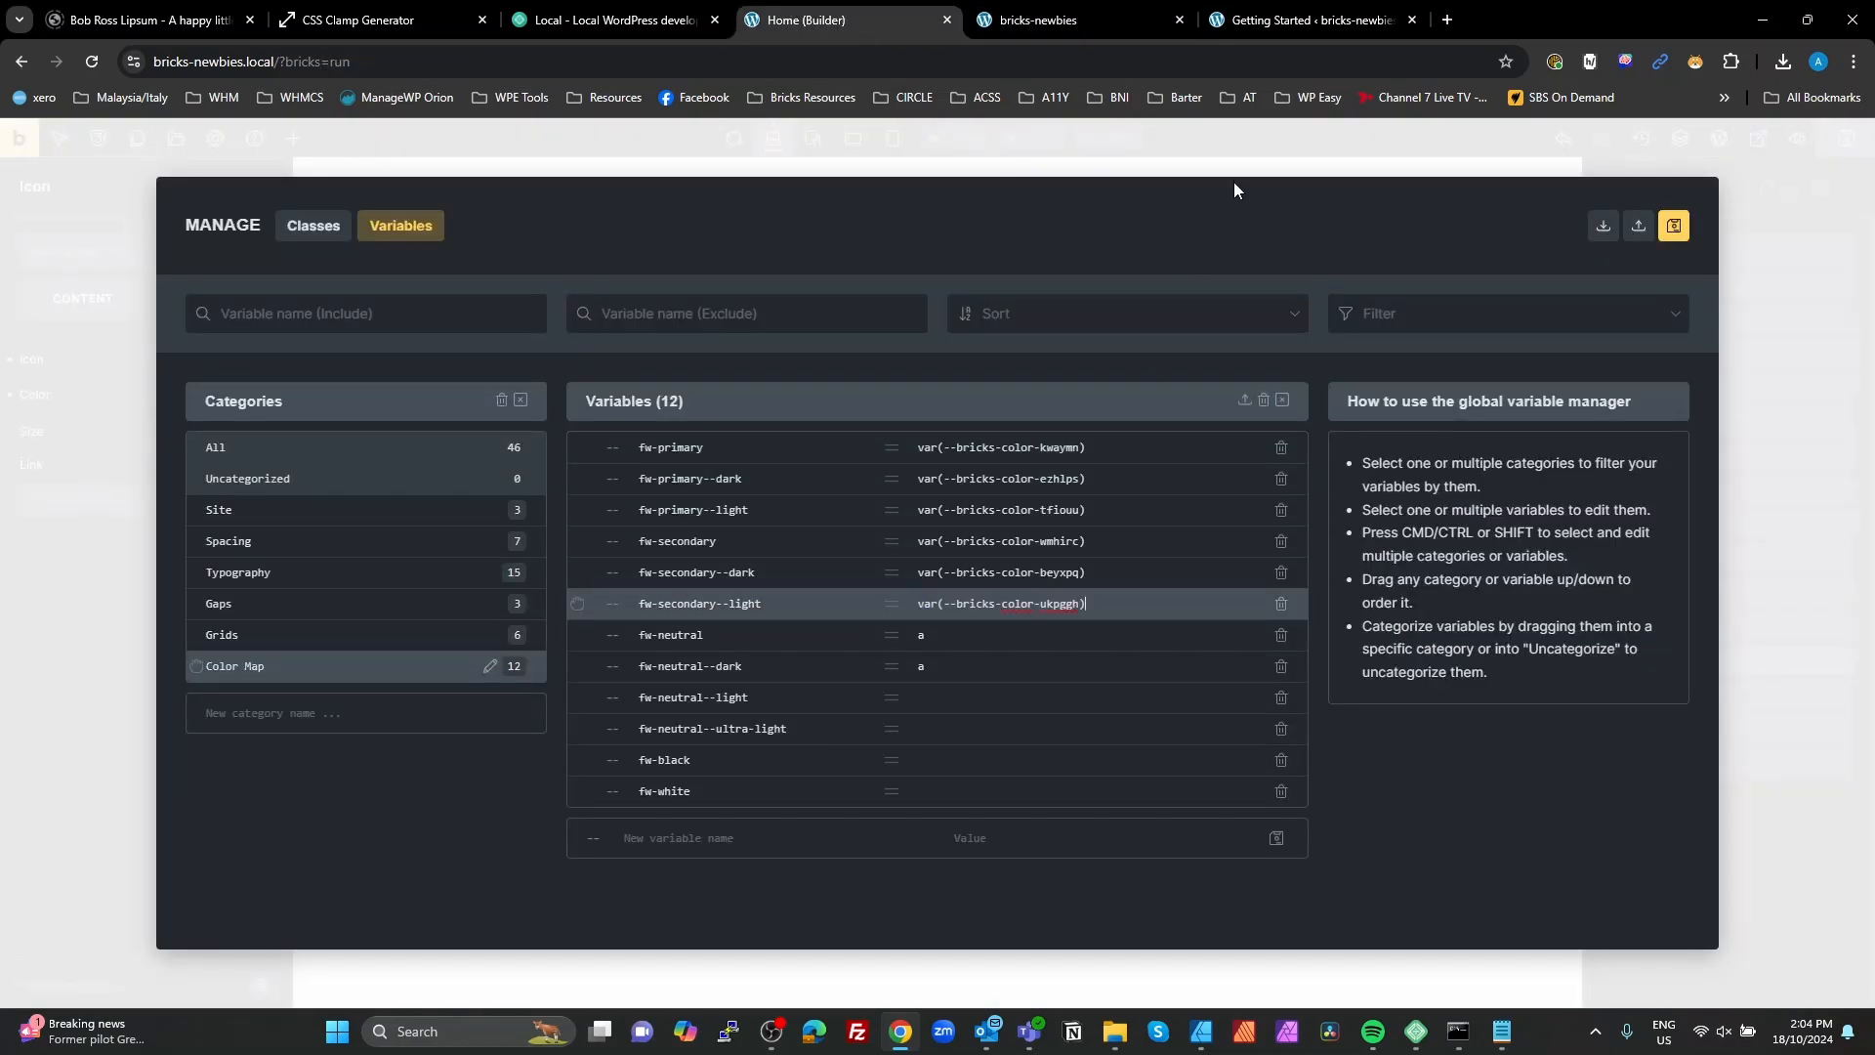
Step: Copy the seventh icon's color variable from the preview styles and set fw-neutral to var(--bricks-color-heyncq)
click(1113, 16)
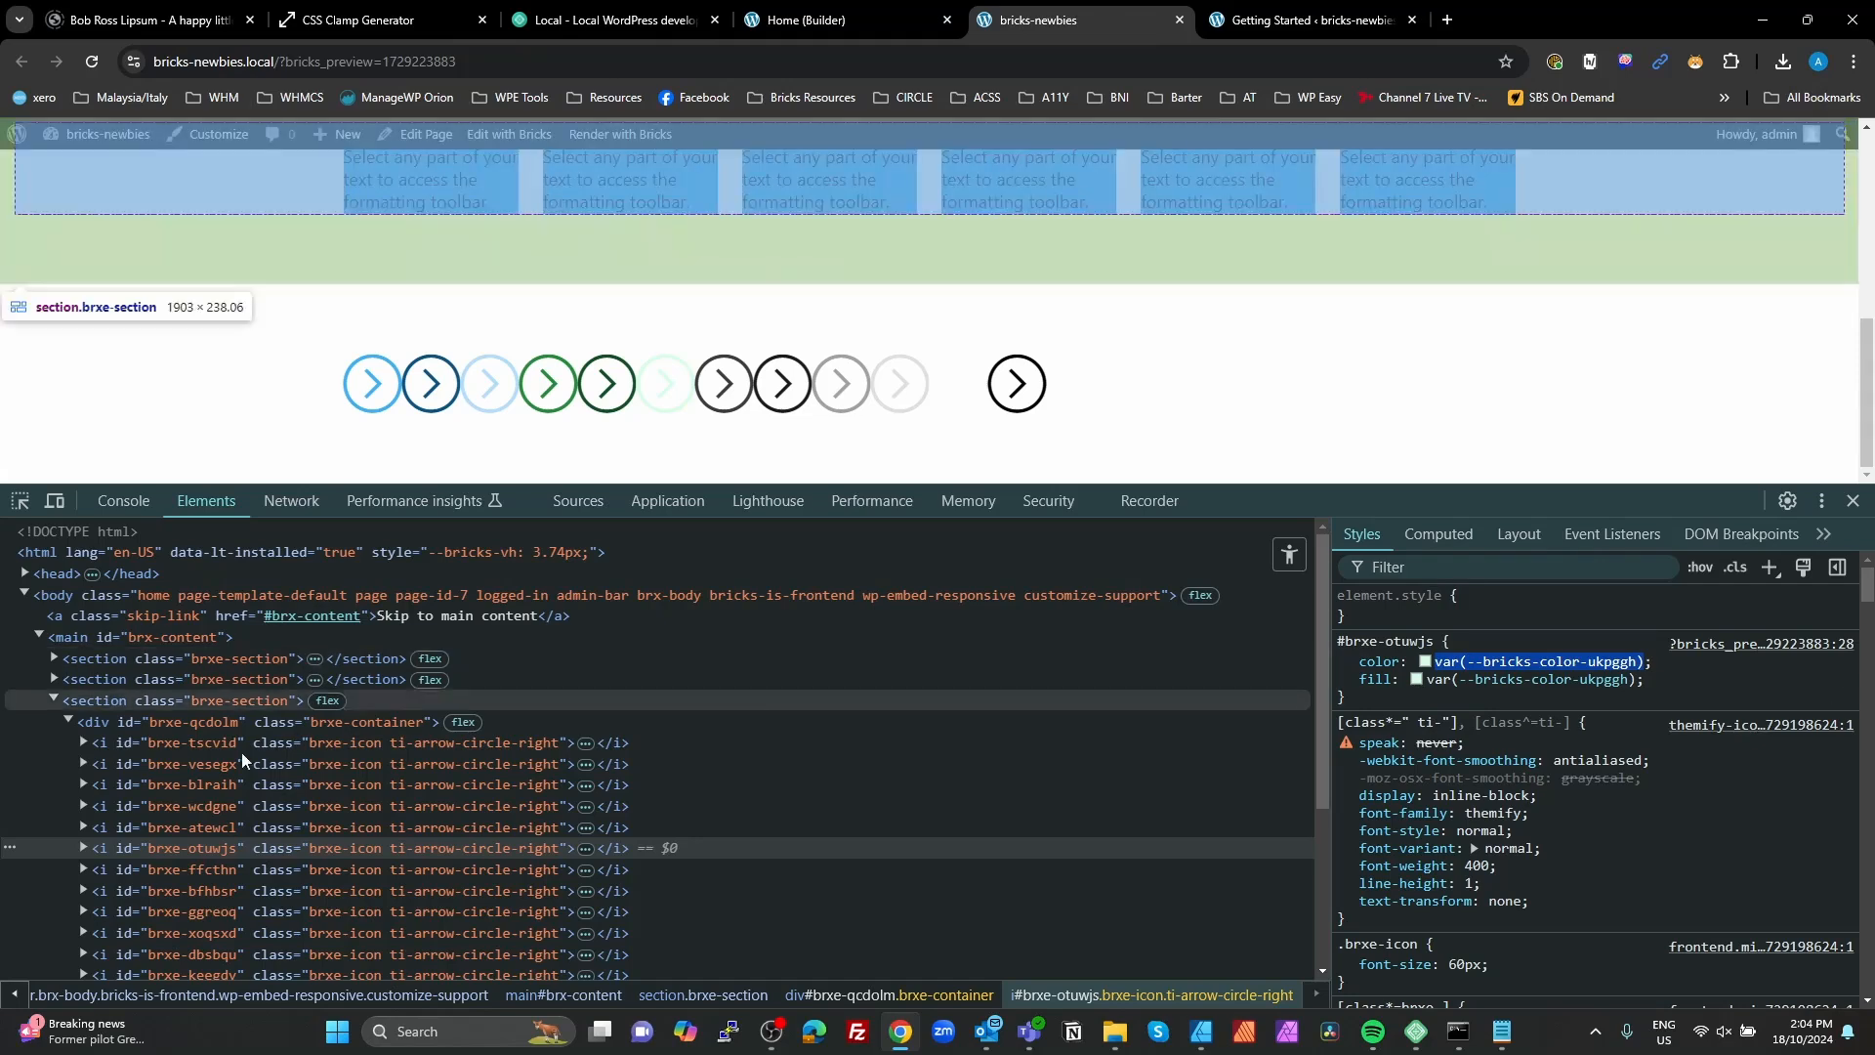
click(105, 865)
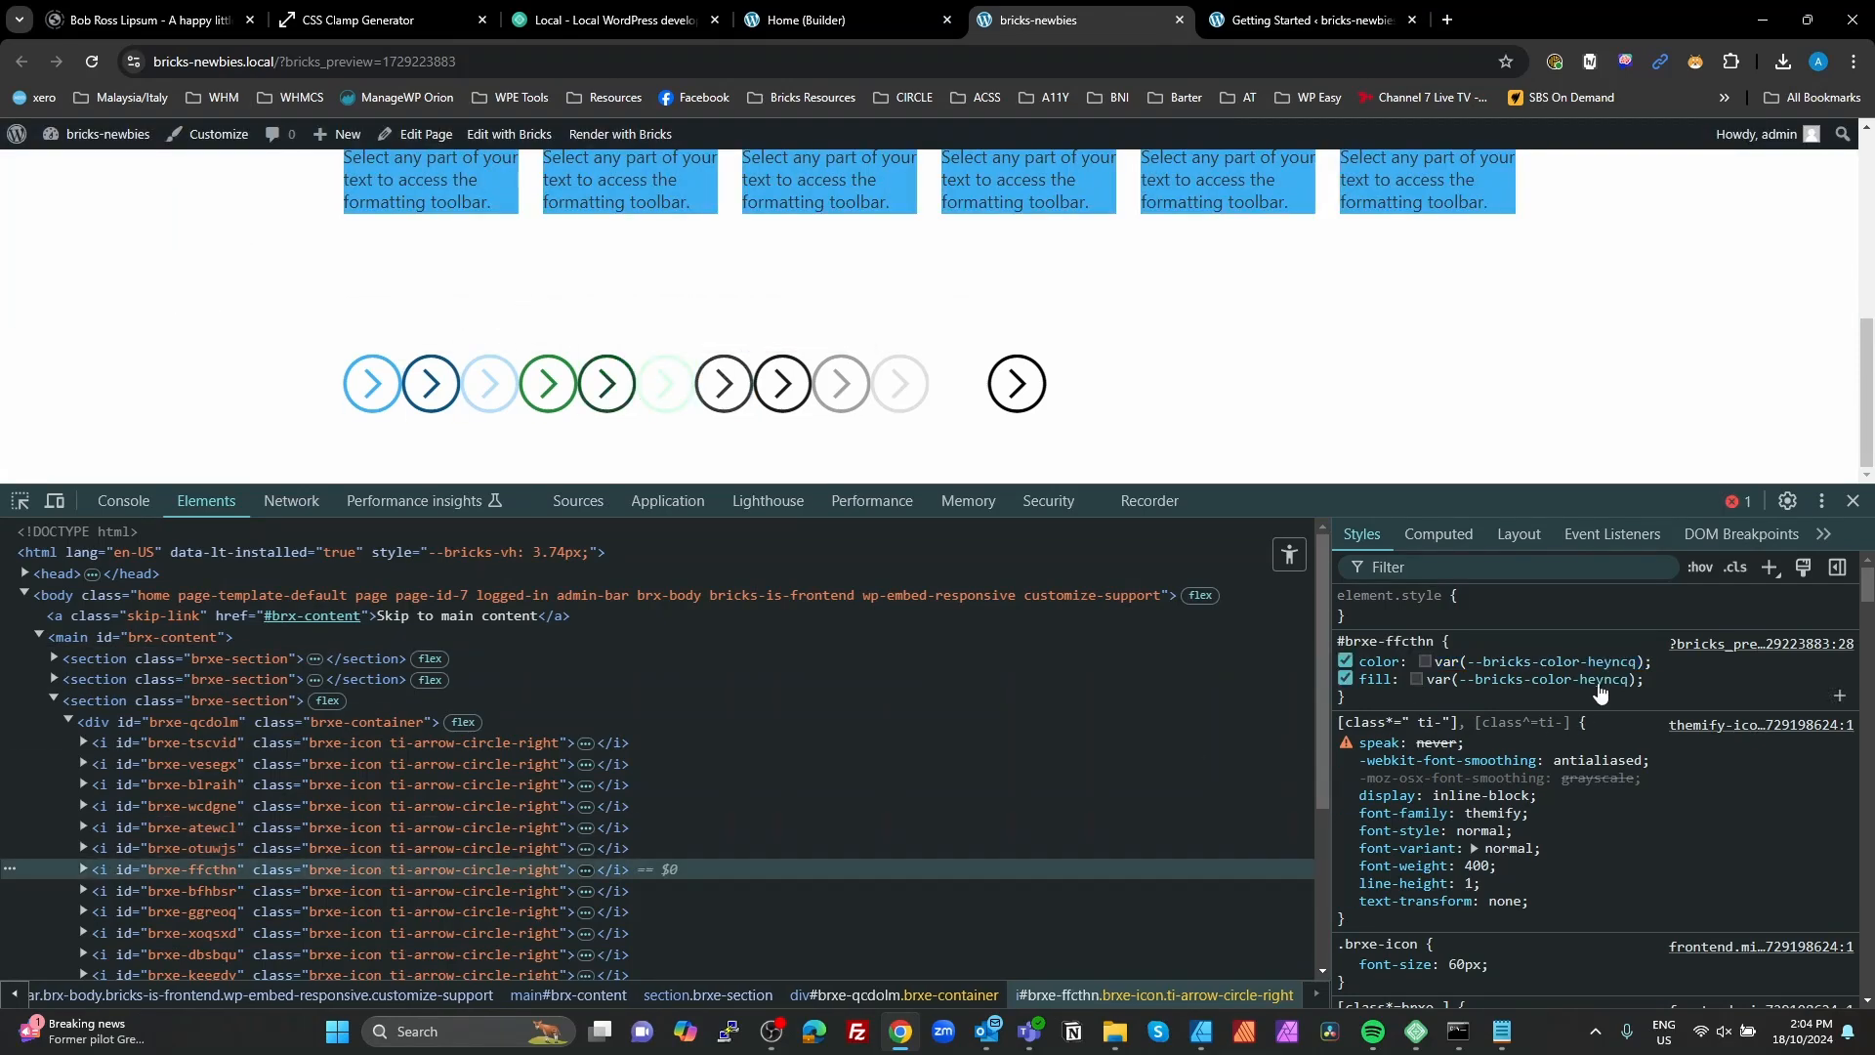
drag(1641, 661, 1438, 659)
key(ctrl+c)
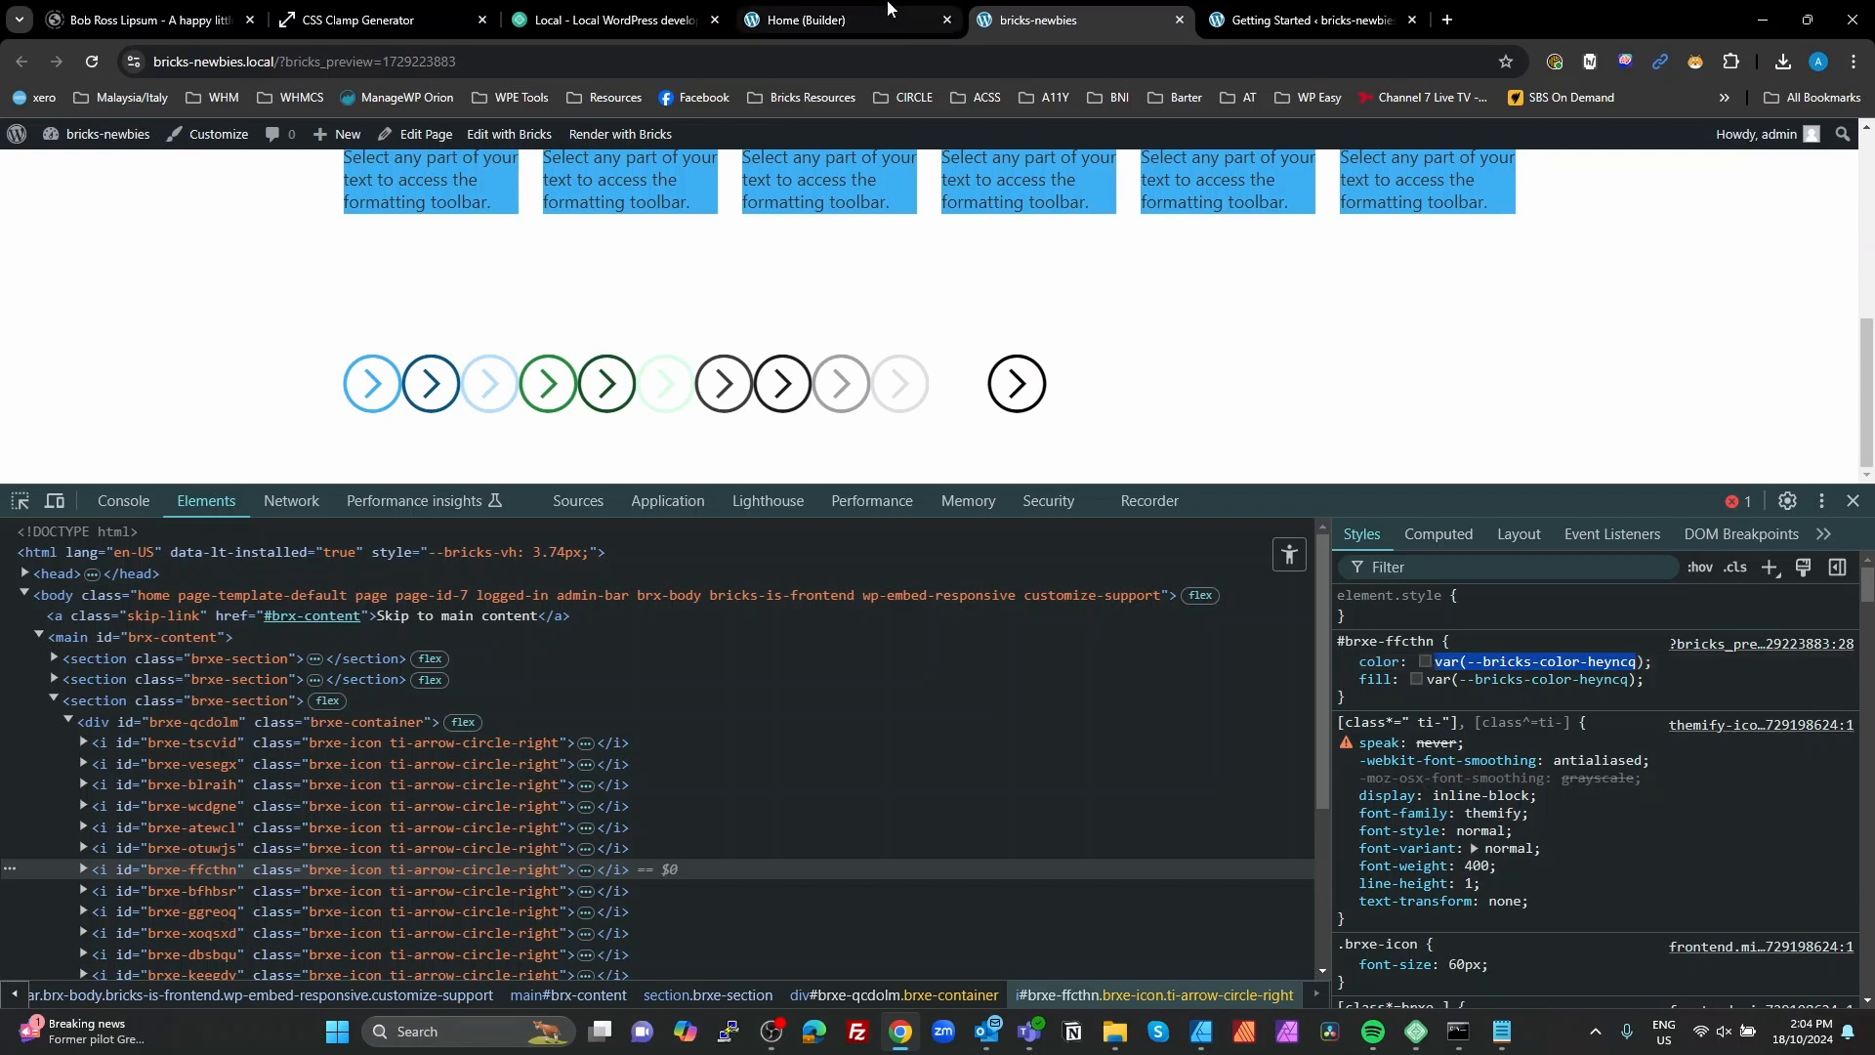
click(845, 19)
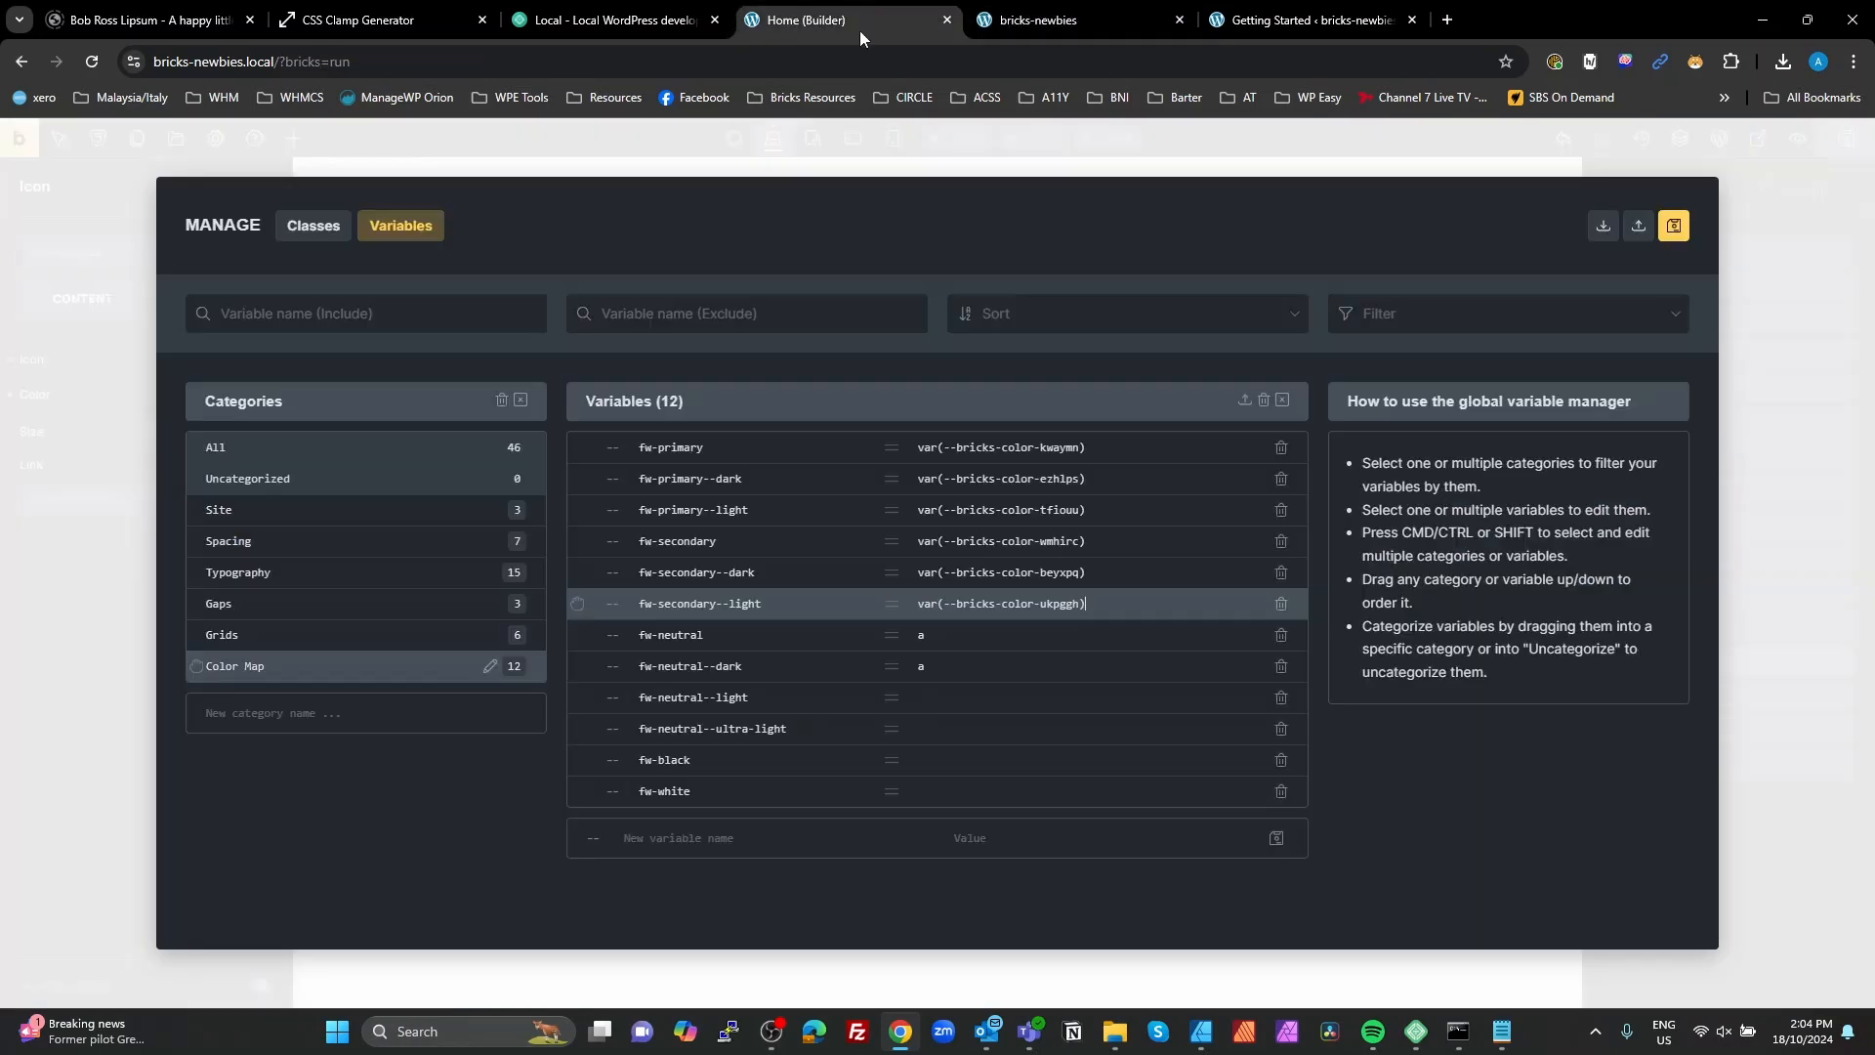
double_click(932, 635)
key(ctrl+v)
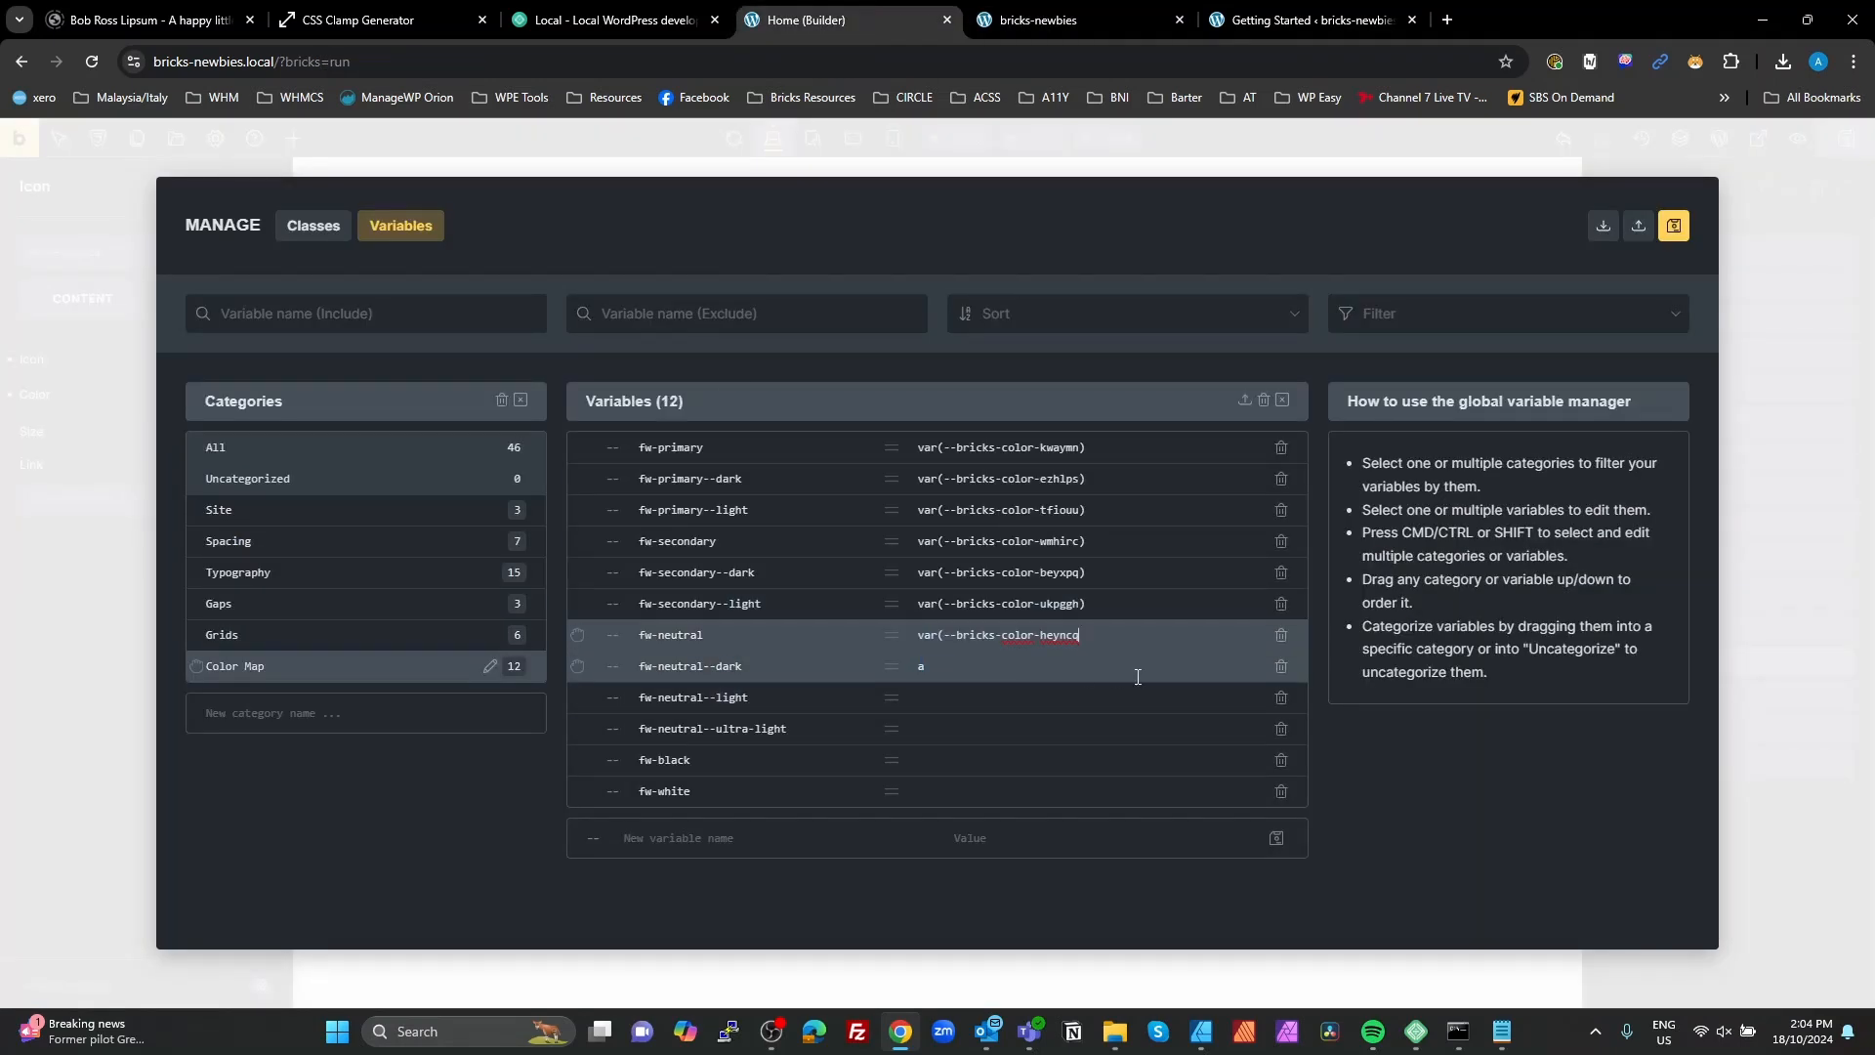
Step: Copy the eighth icon's color variable from the preview styles and set fw-neutral--dark to var(--bricks-color-gcpier)
click(1040, 18)
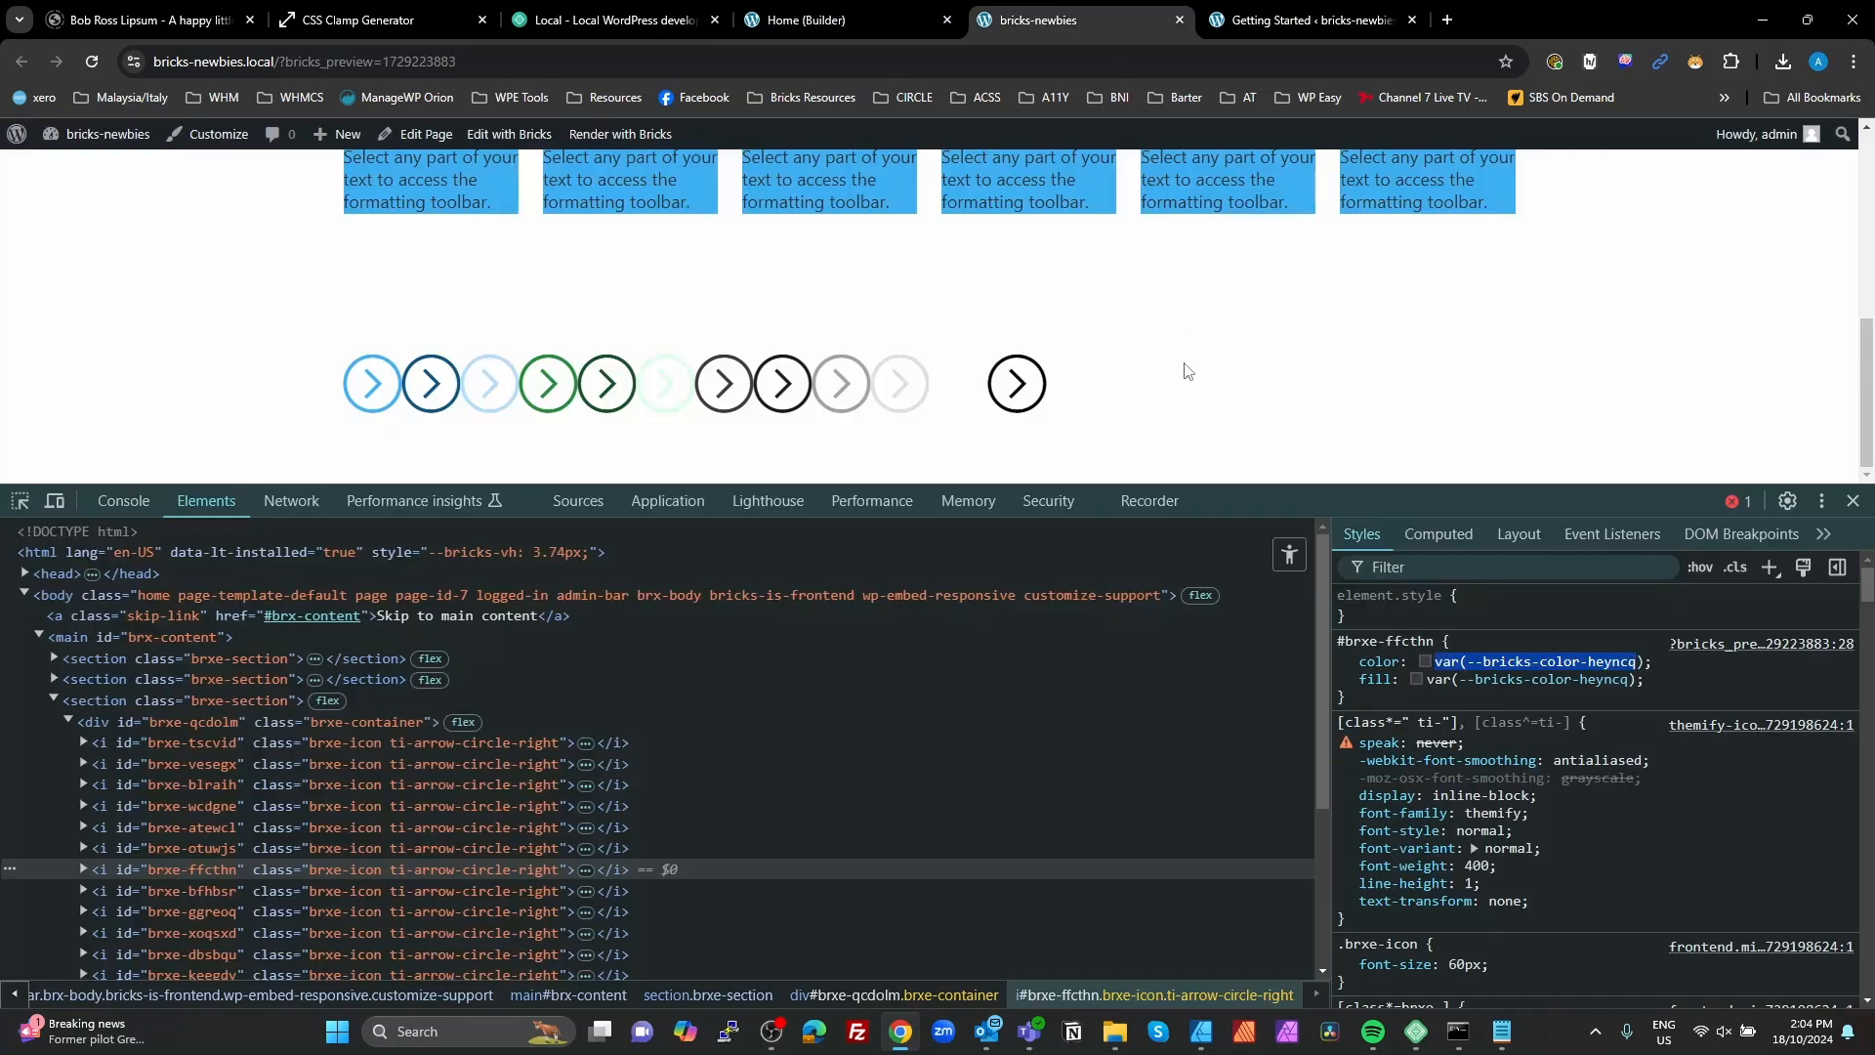
click(115, 888)
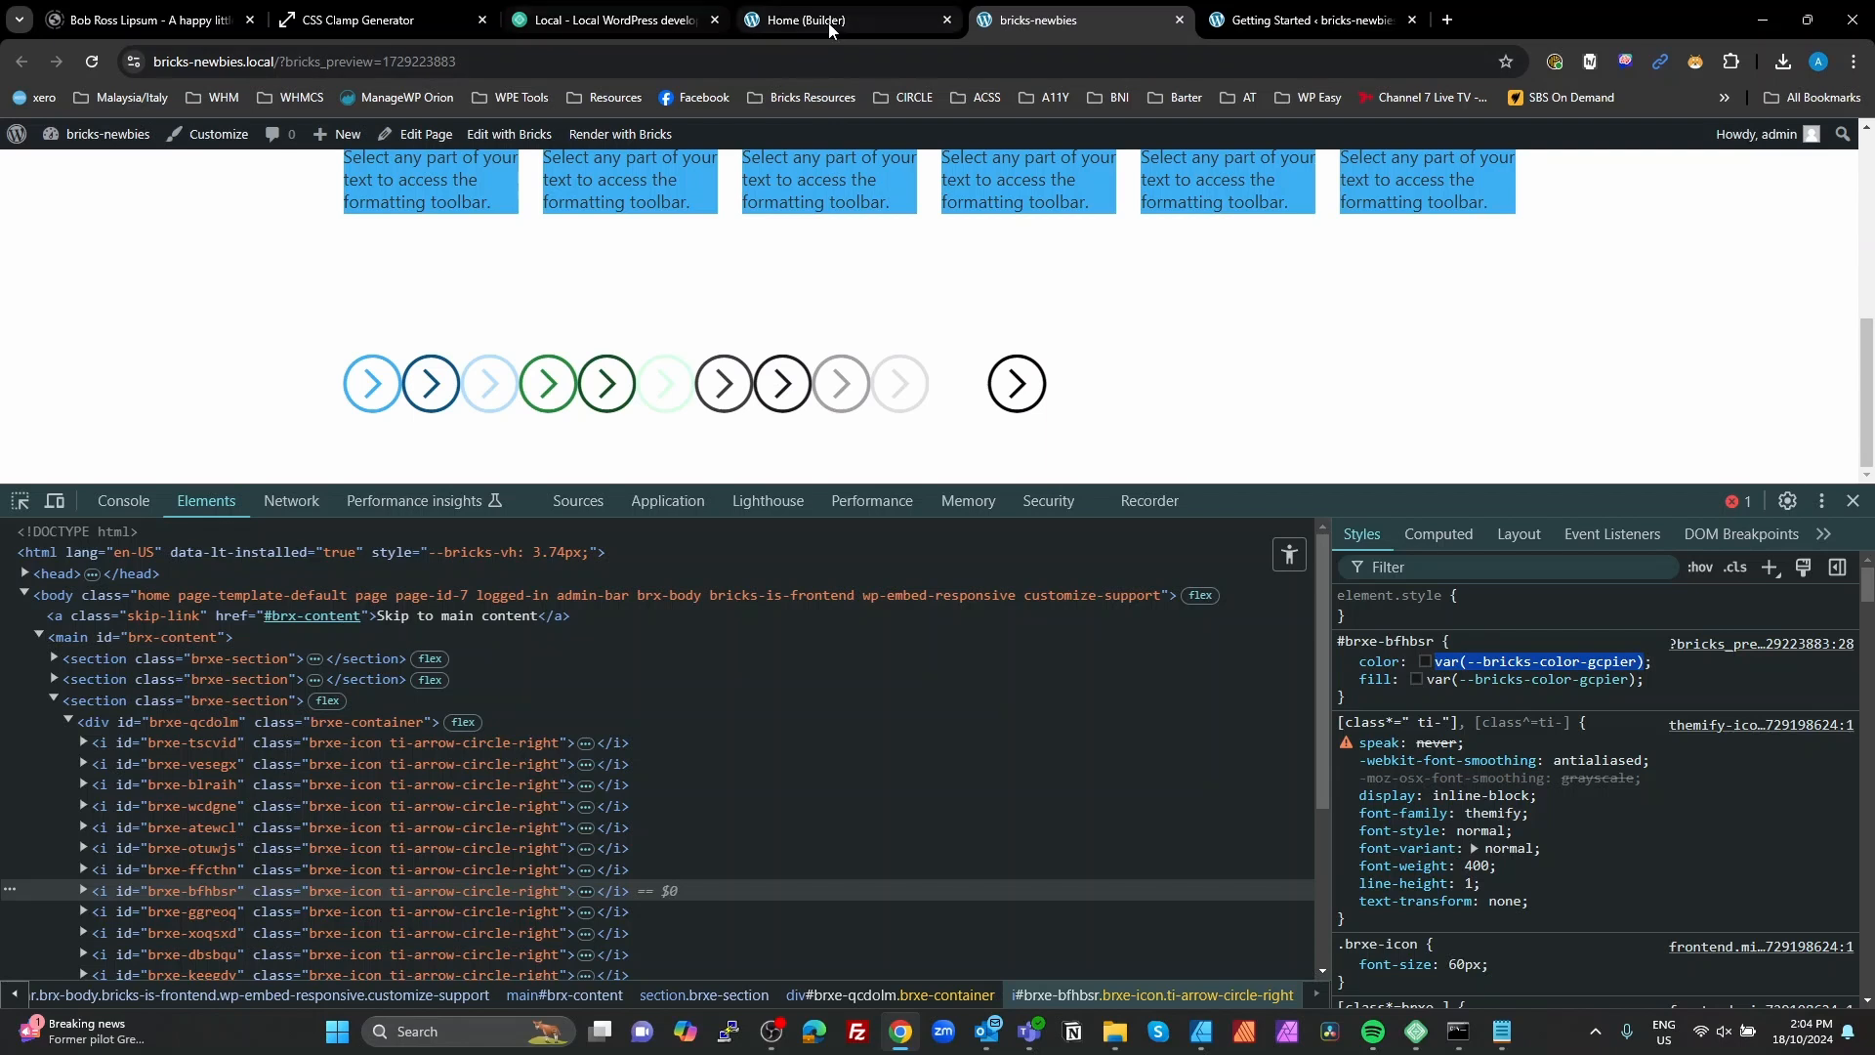
click(796, 20)
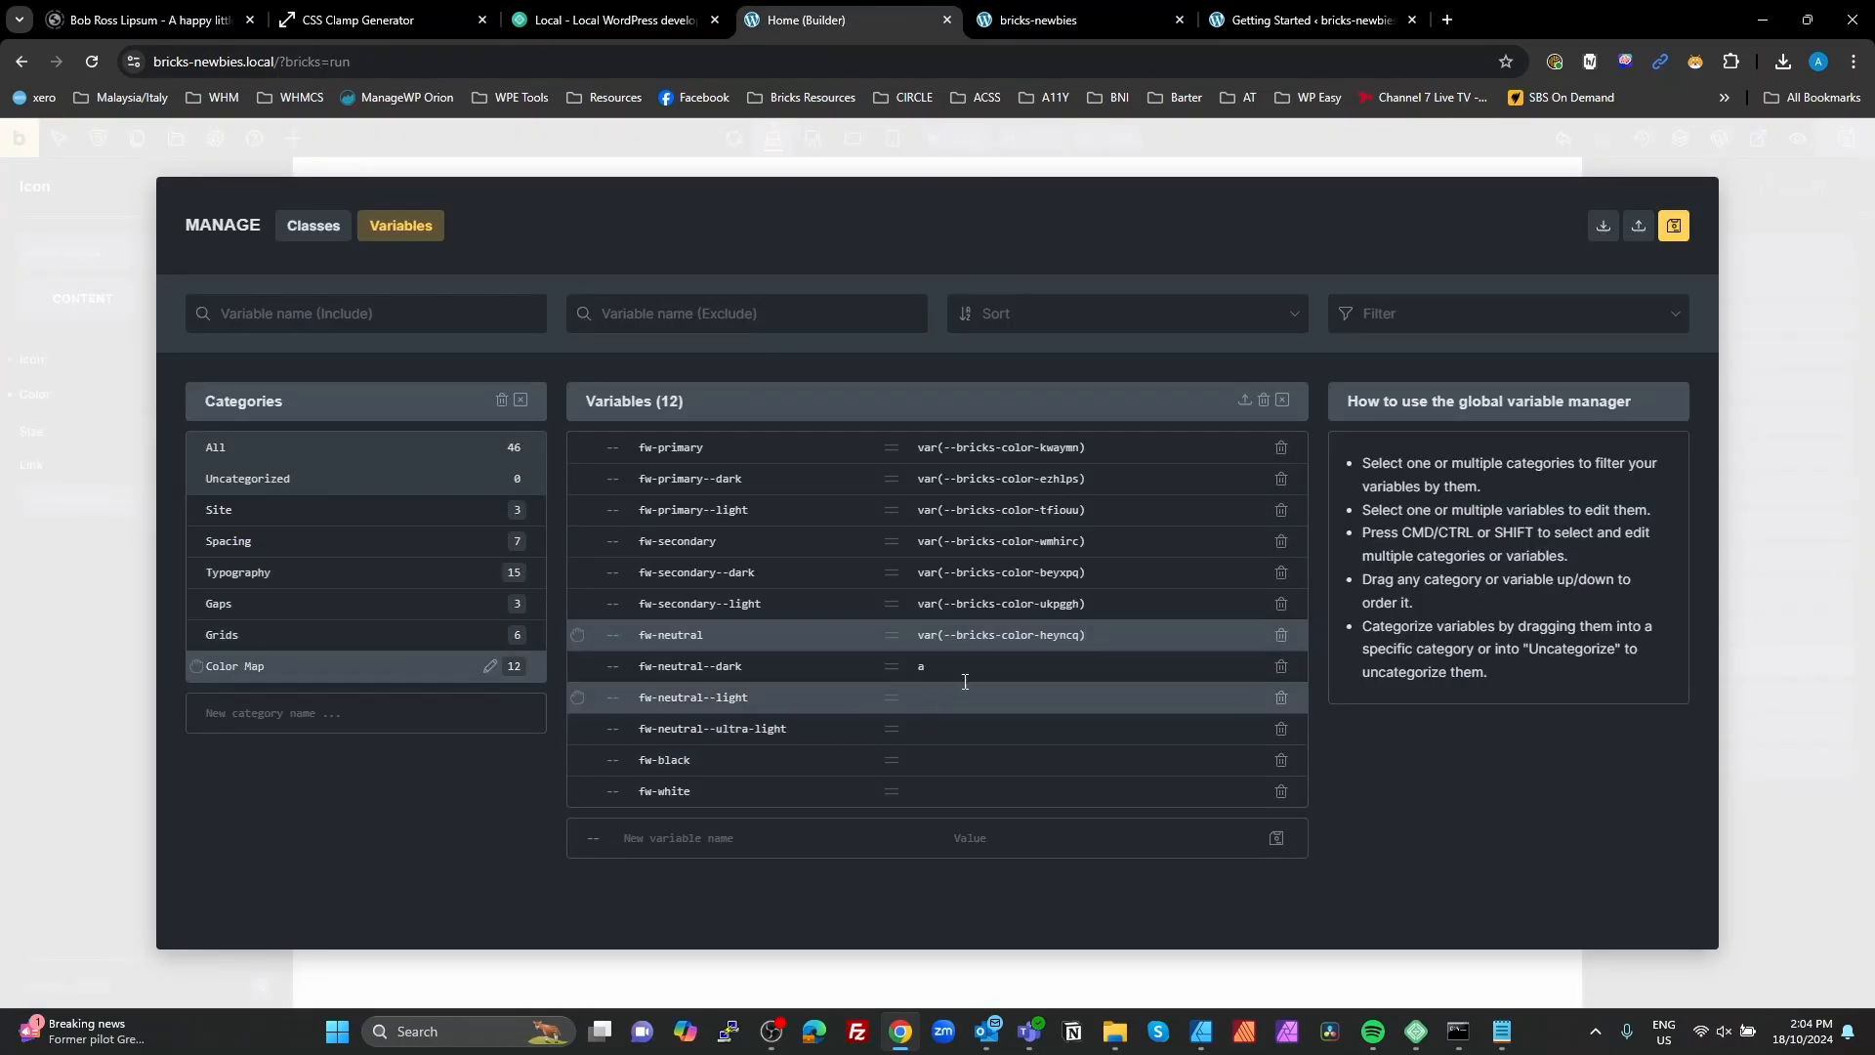
double_click(919, 667)
text(var(--bricks-color-gcpier))
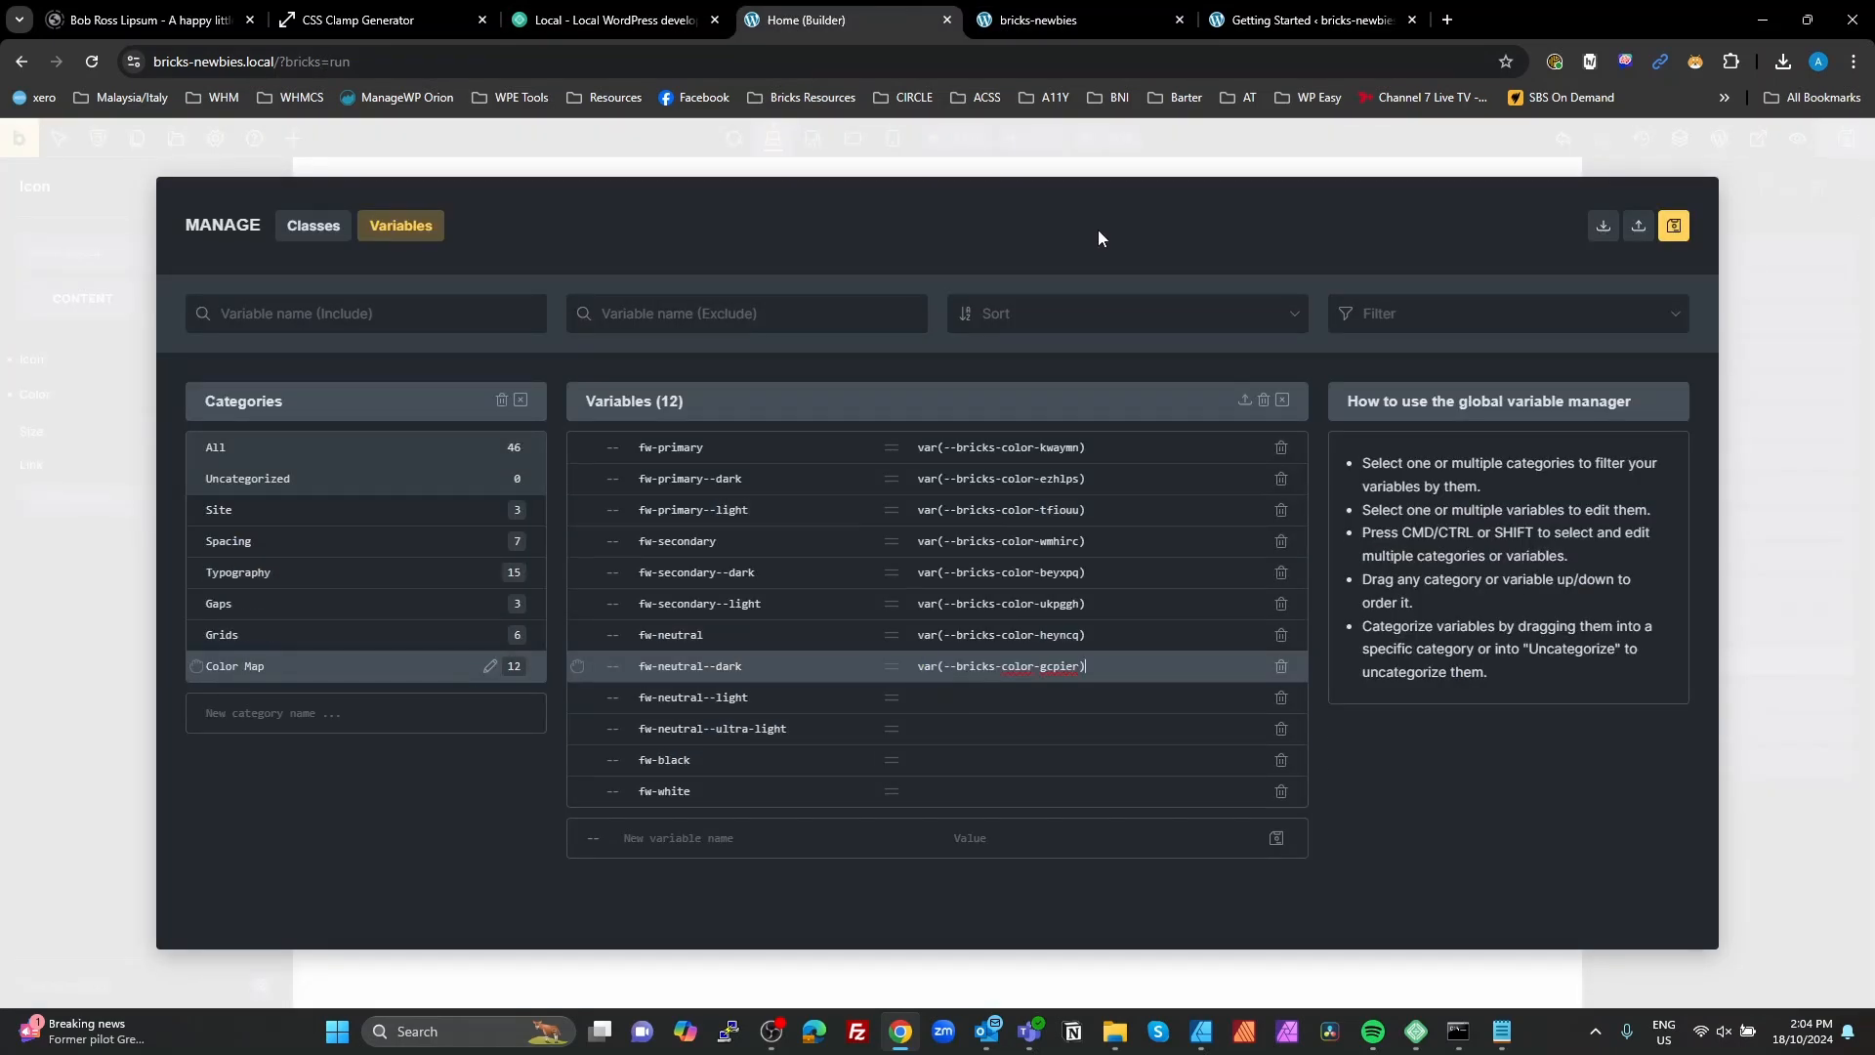
Step: Copy the ninth icon's color variable from the preview styles and set fw-neutral--light to var(--bricks-color-lzcpie)
click(1068, 24)
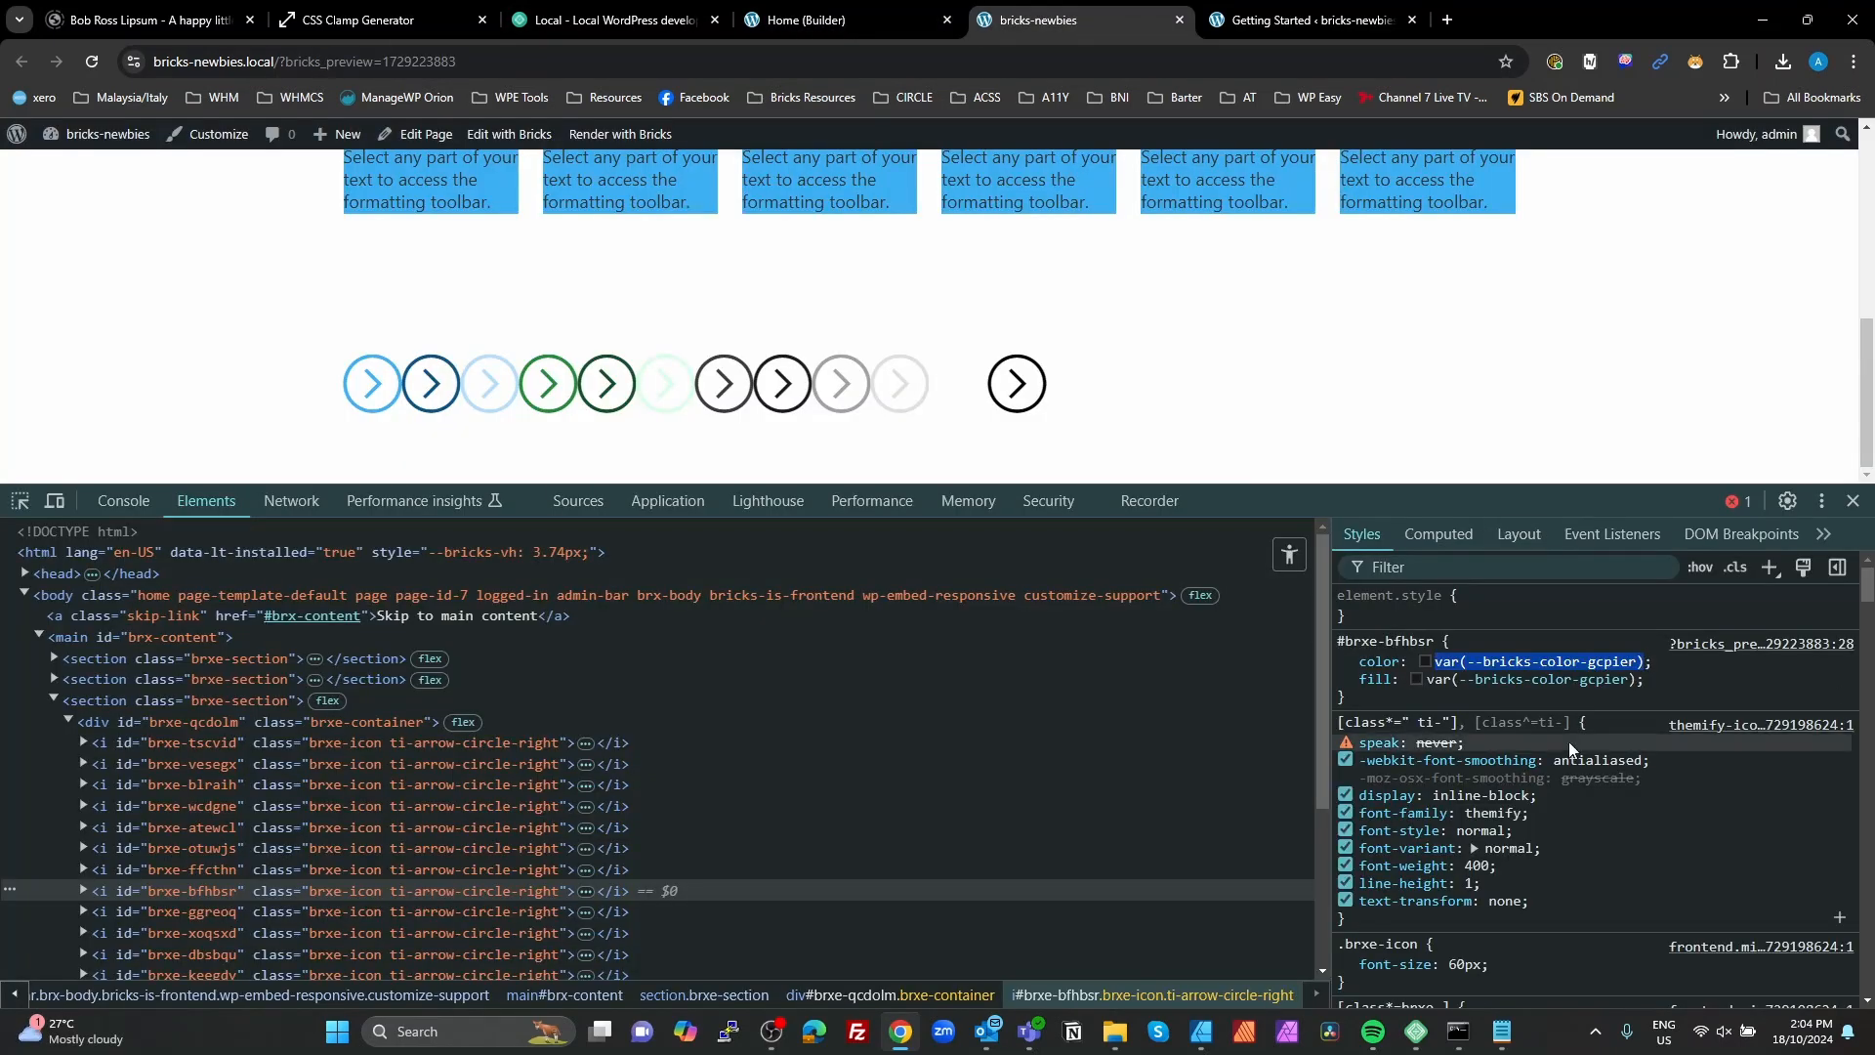
click(122, 911)
click(1439, 662)
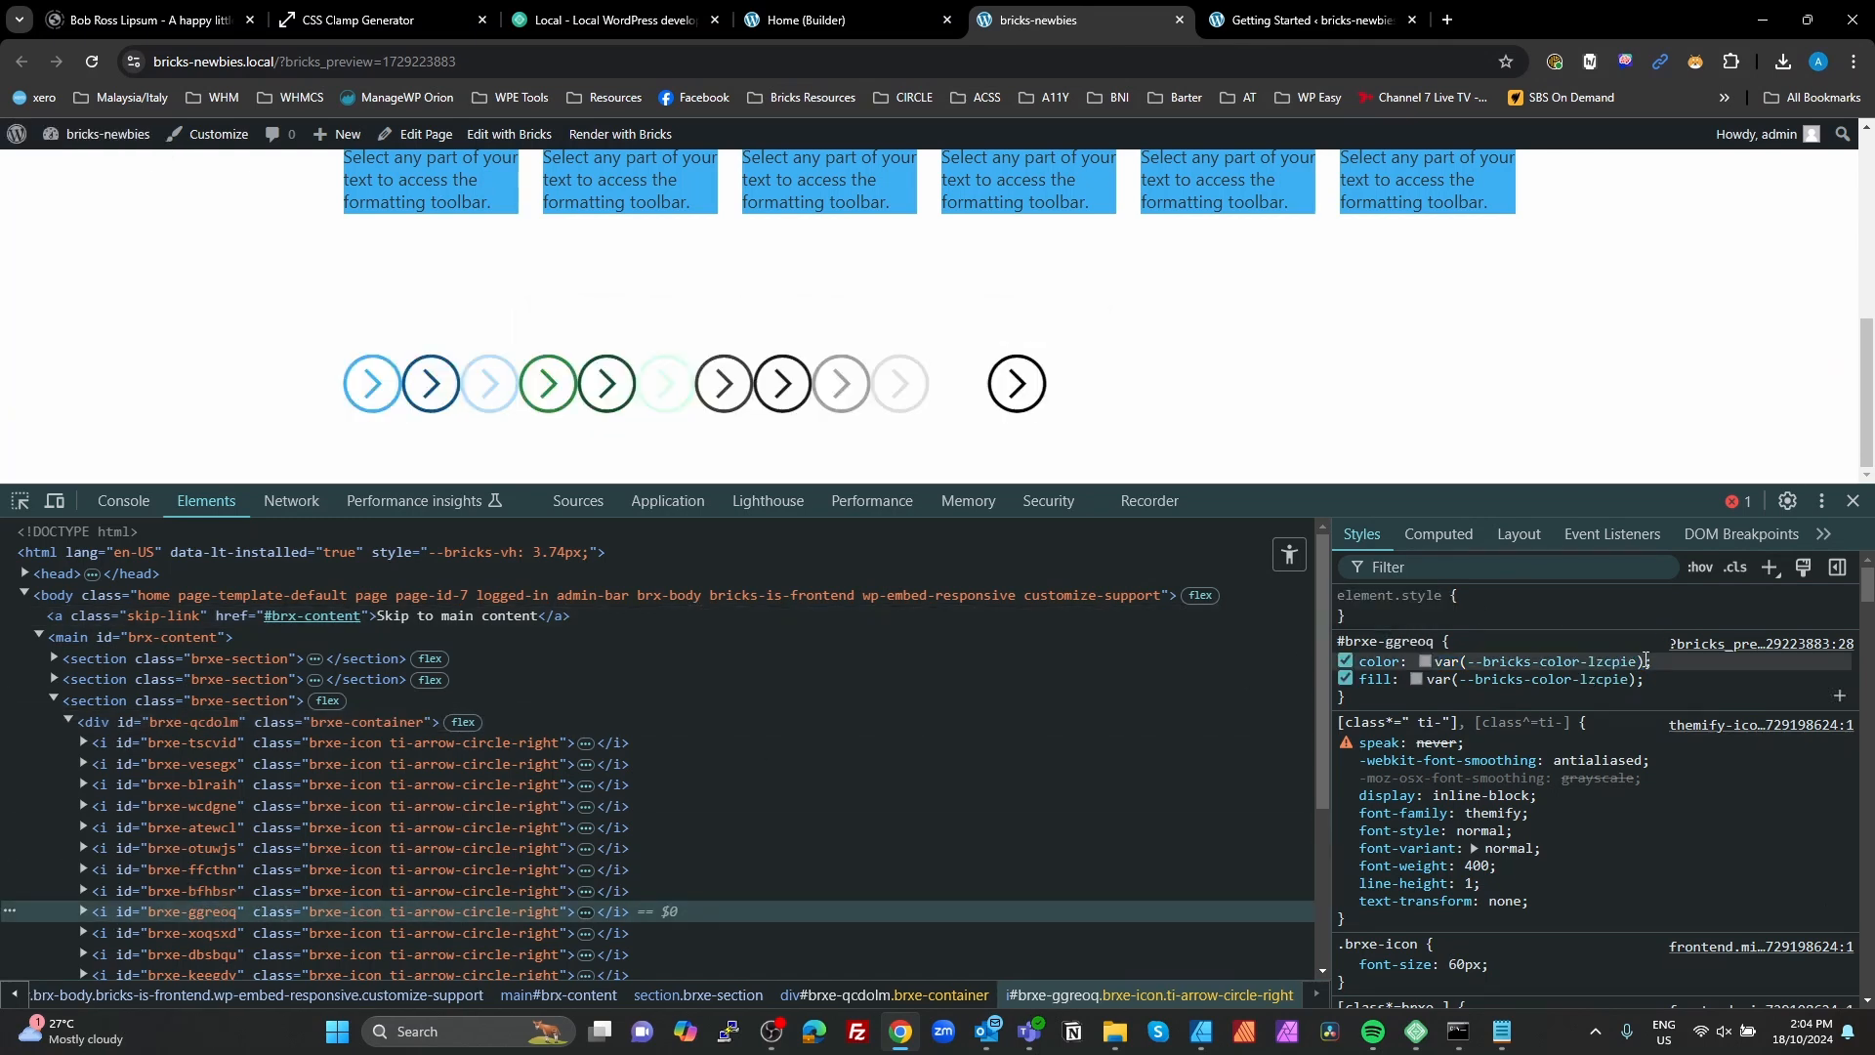
key(ctrl+c)
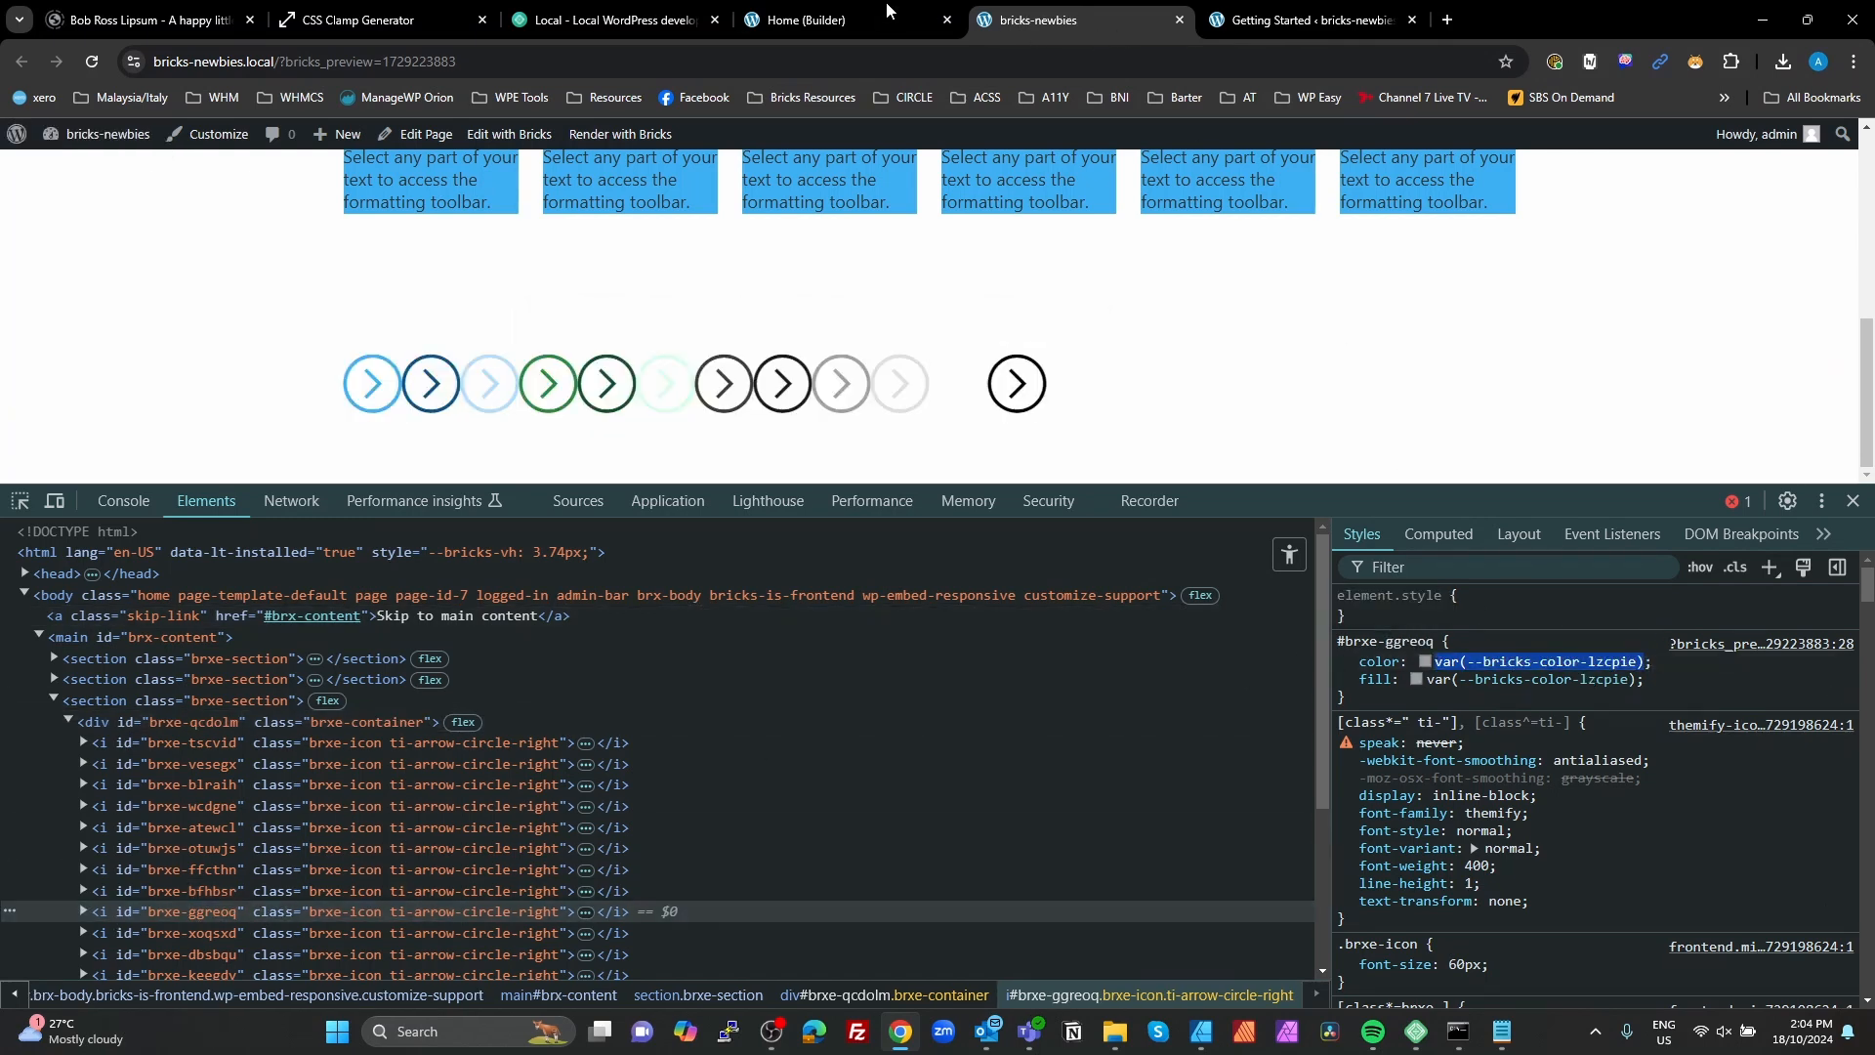
click(807, 20)
click(990, 697)
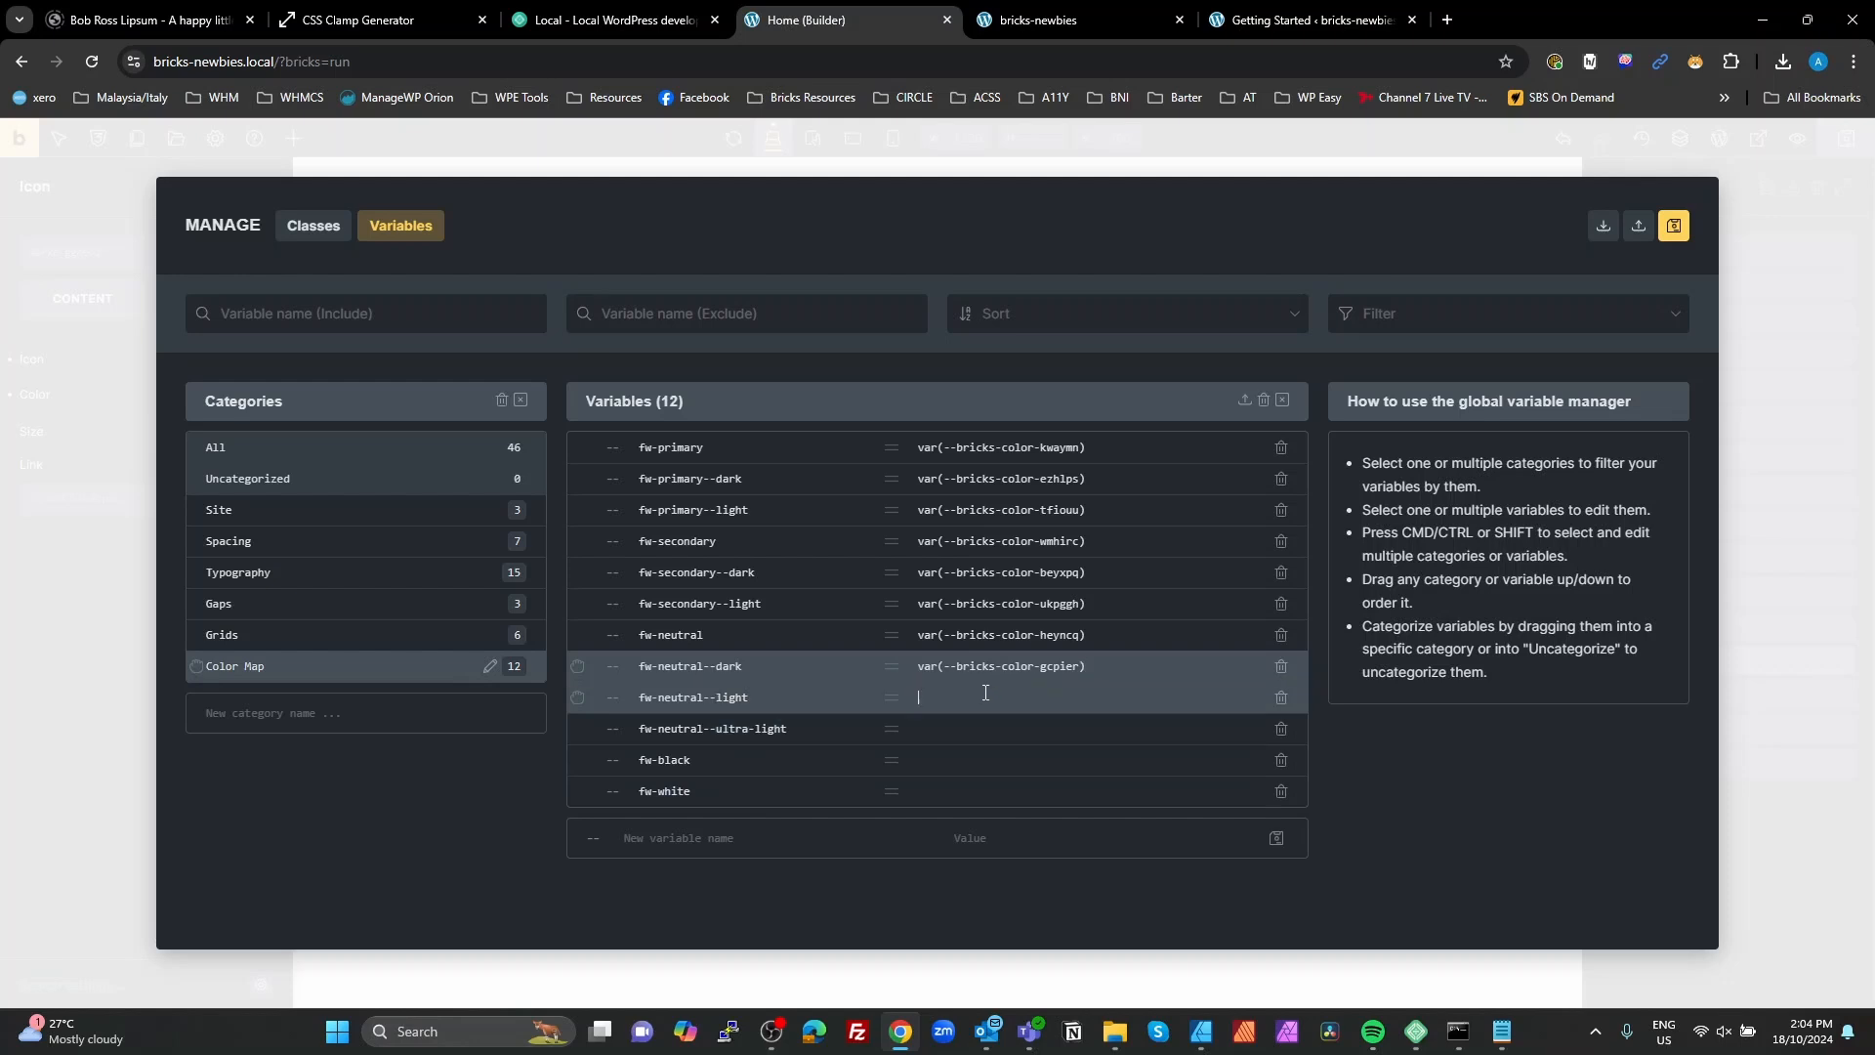
key(ctrl+v)
Step: Copy the tenth icon's color variable from the preview styles and set fw-neutral--ultra-light to var(--bricks-color-bvfojk)
click(1122, 20)
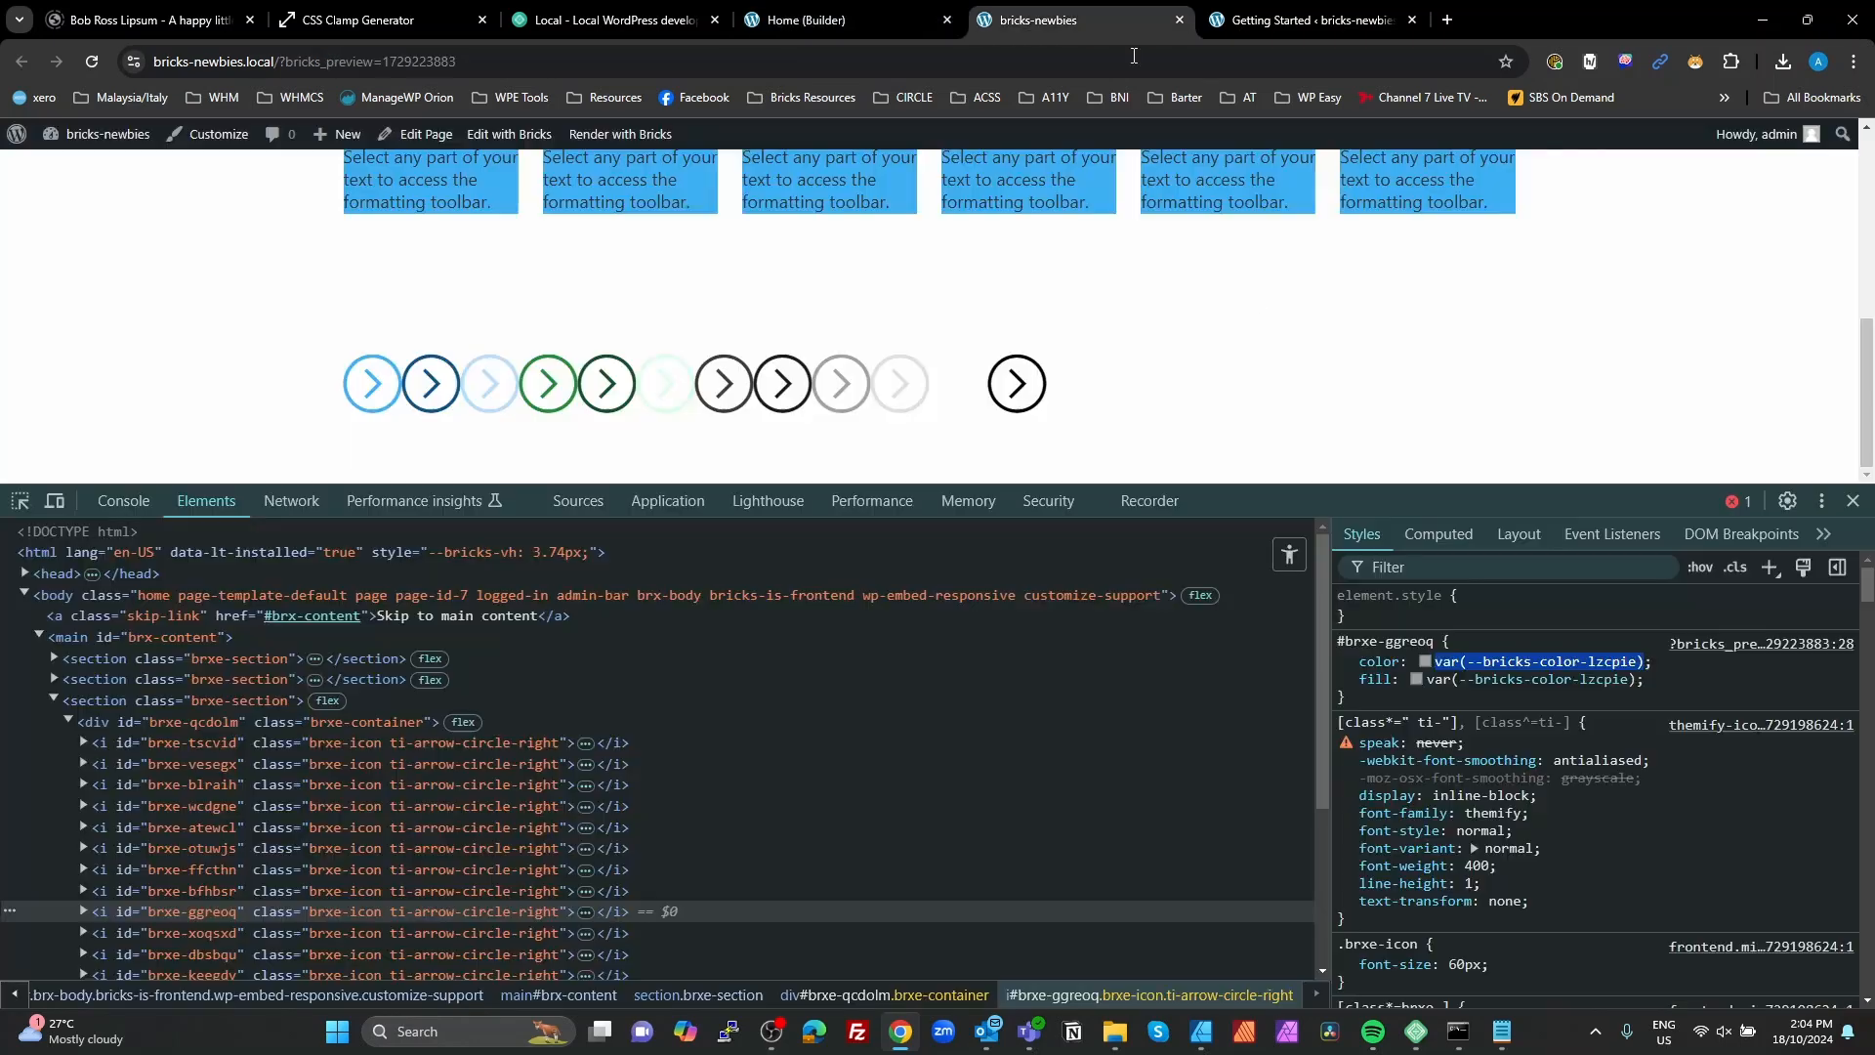
click(334, 929)
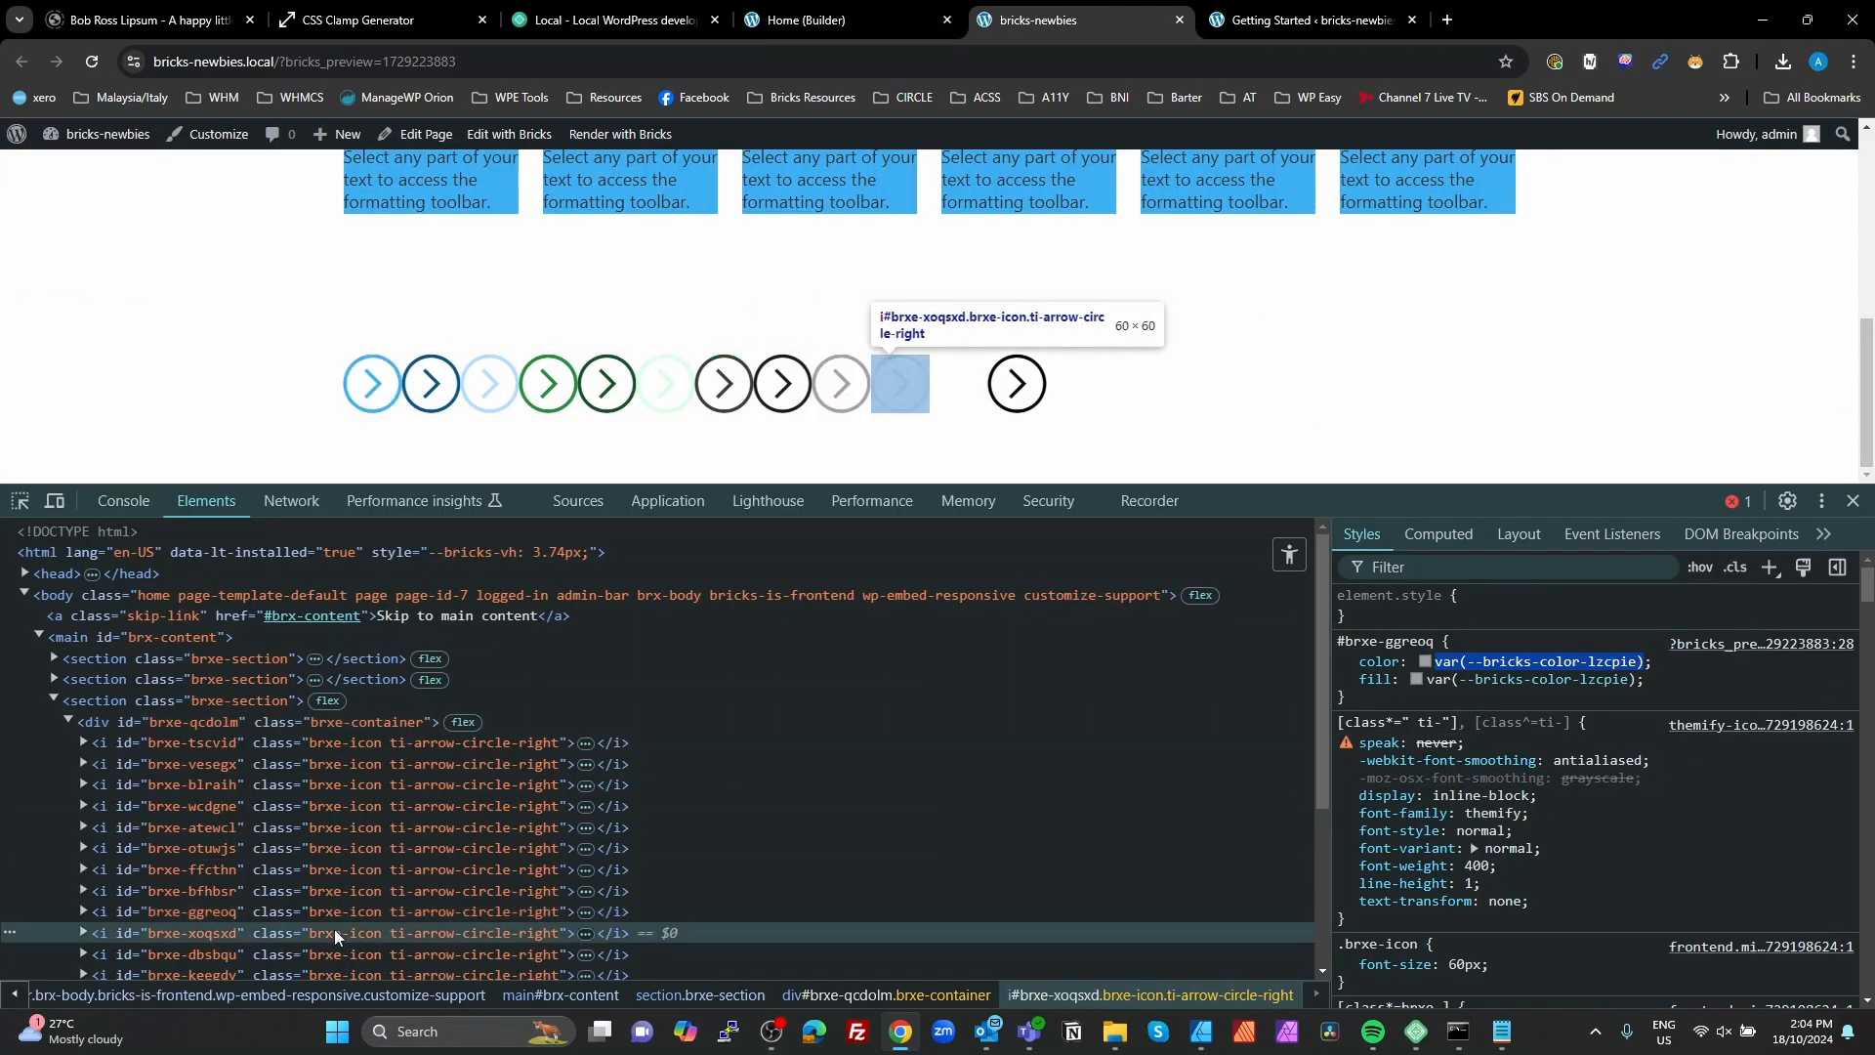
drag(1604, 664, 1448, 655)
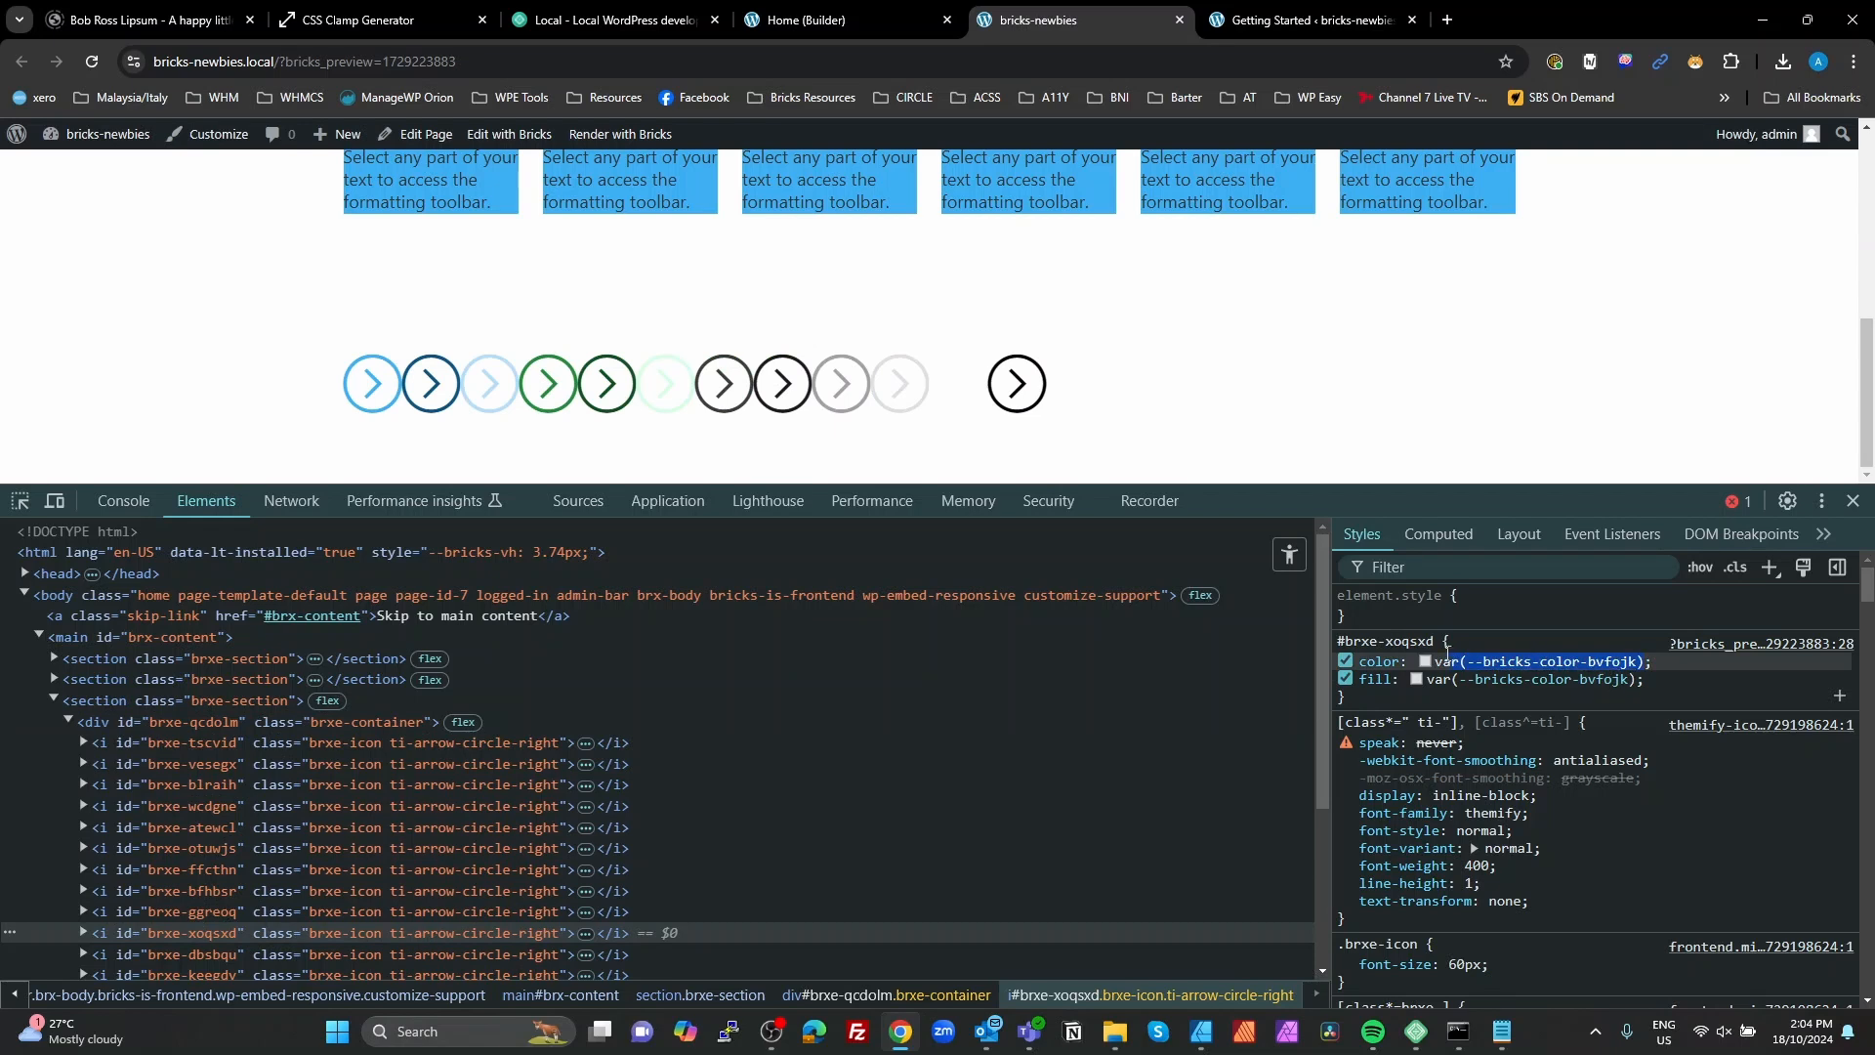
click(857, 18)
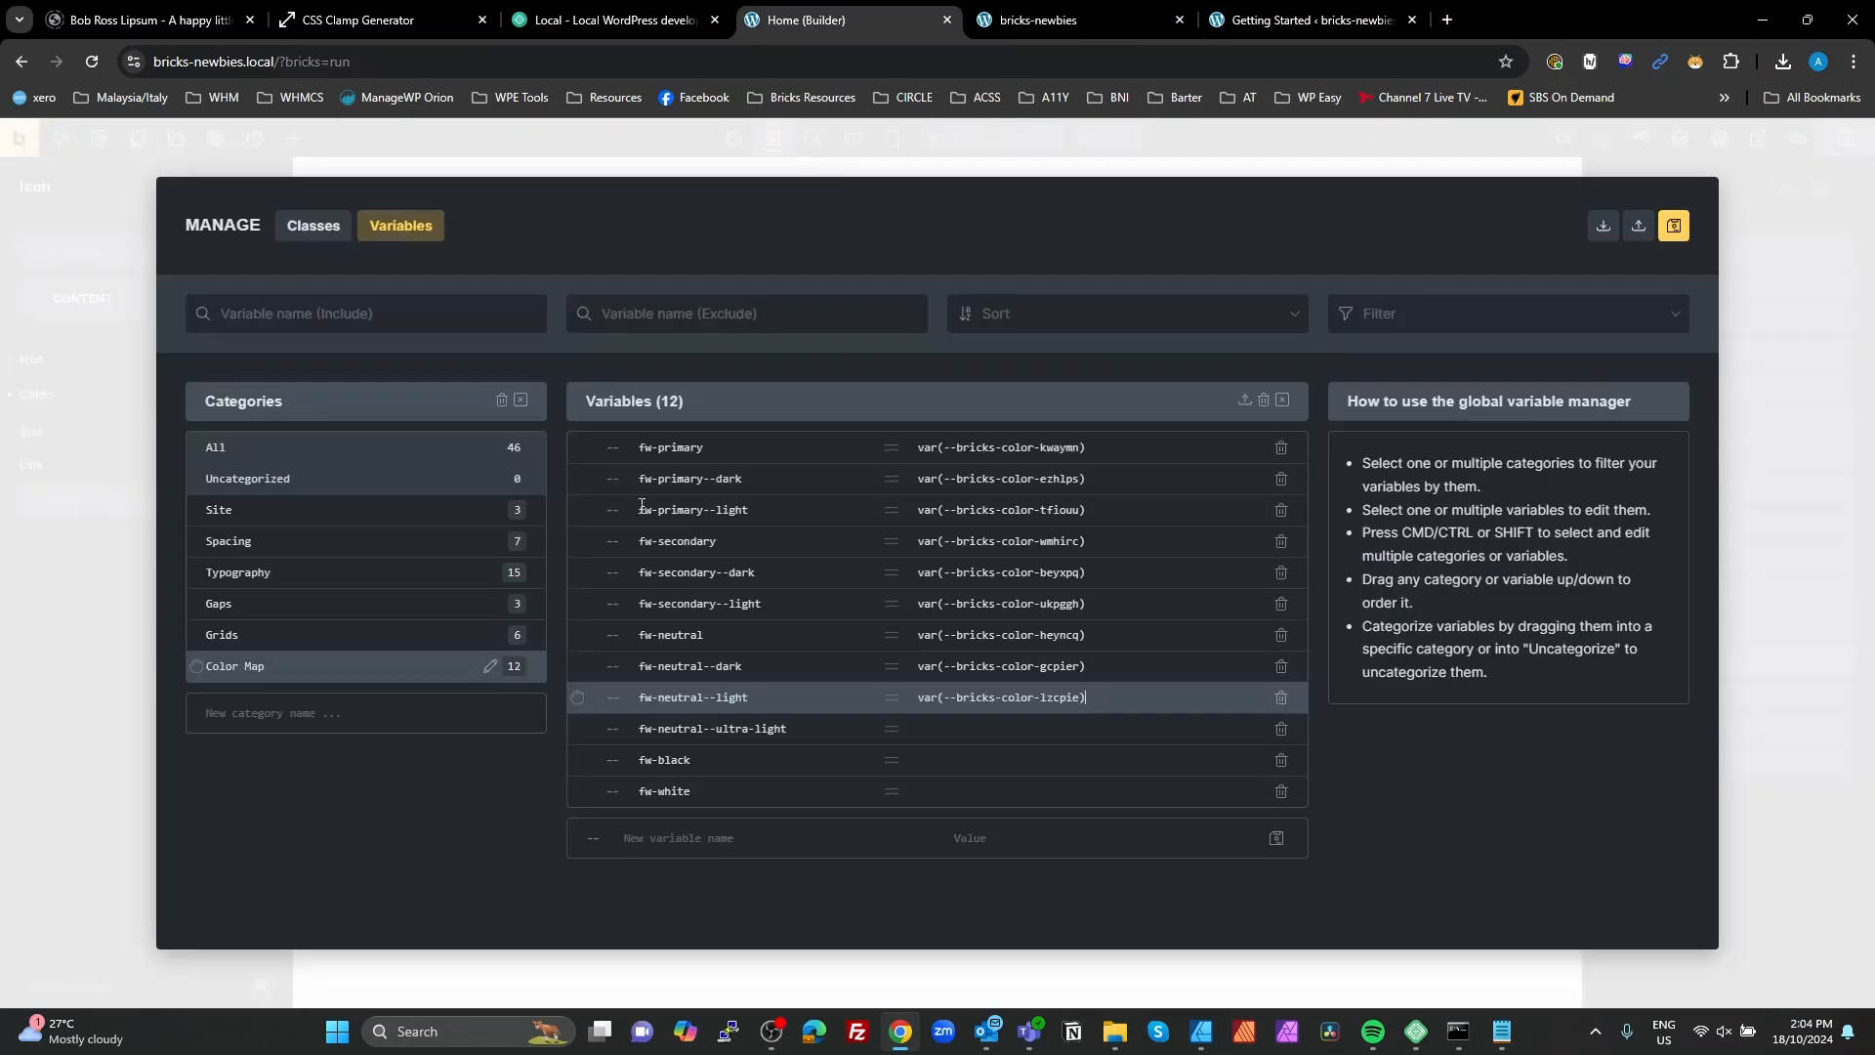
click(1036, 736)
key(ctrl+v)
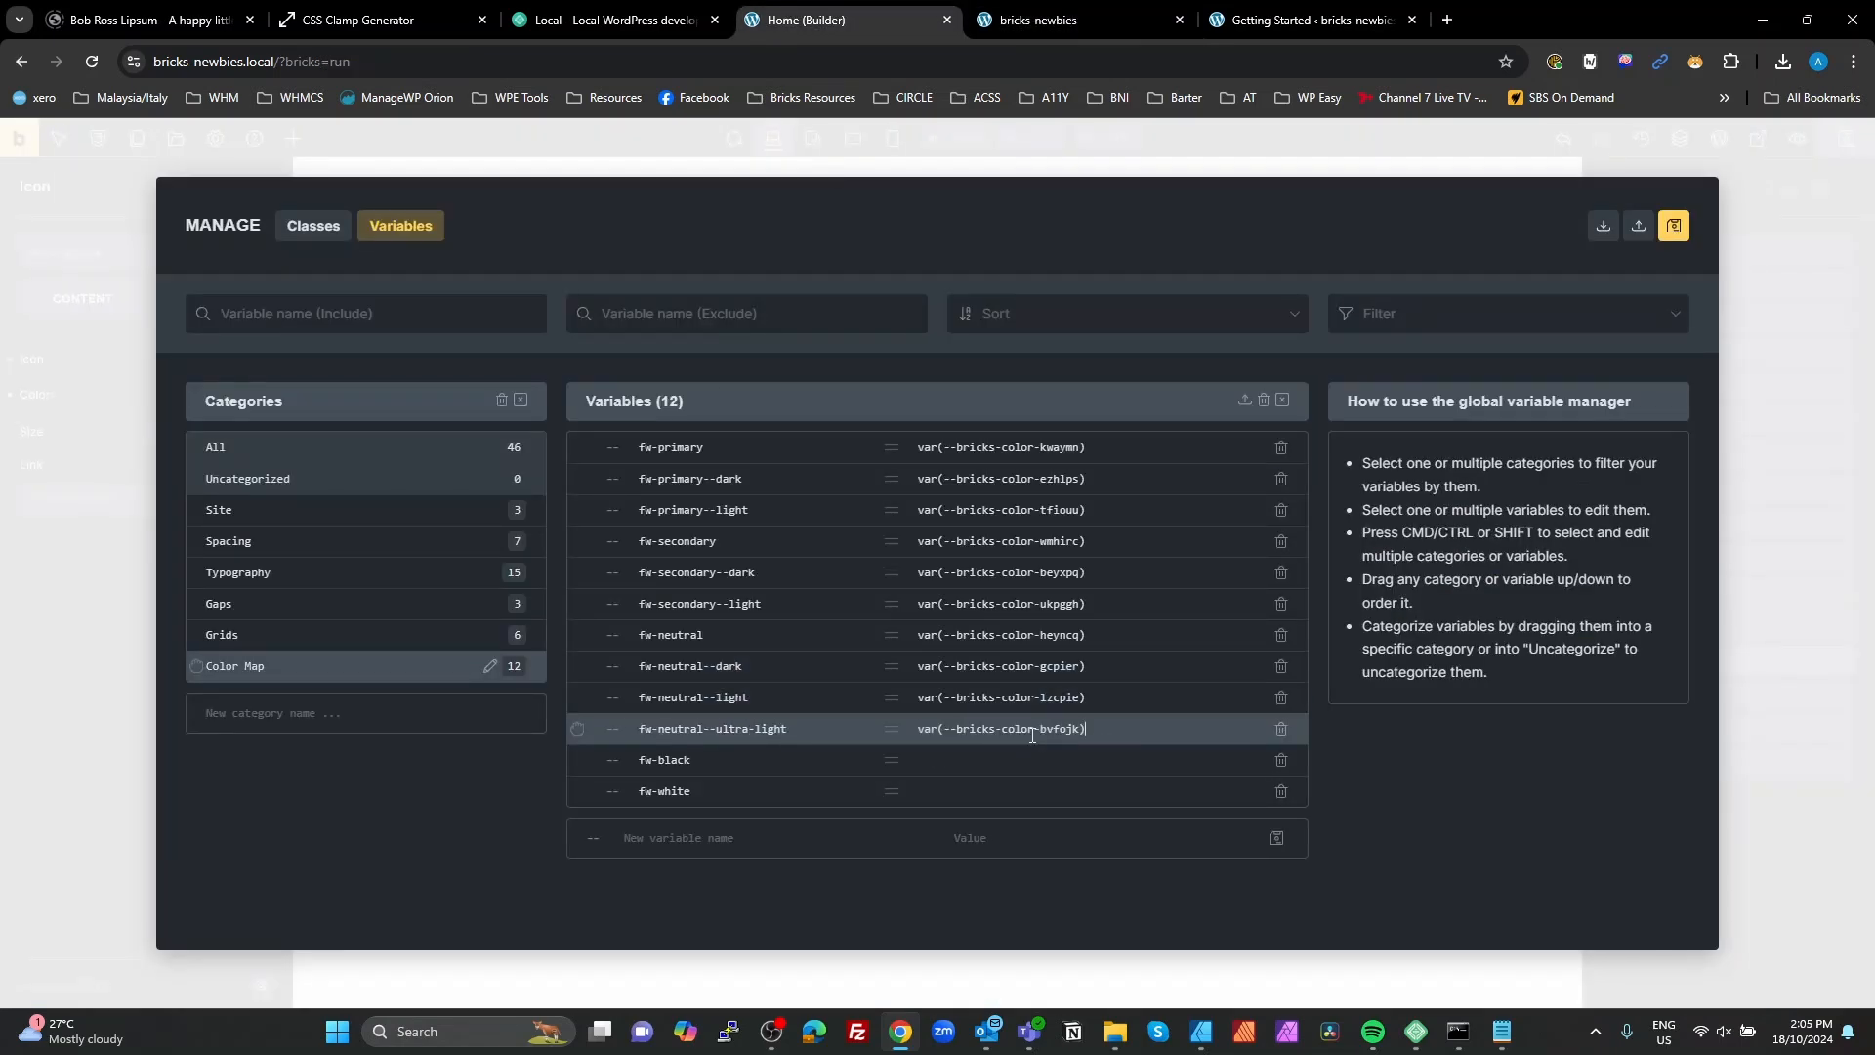
Step: Copy the eleventh icon's color variable from the preview styles and set fw-black to var(--bricks-color-njdrhs)
click(1058, 25)
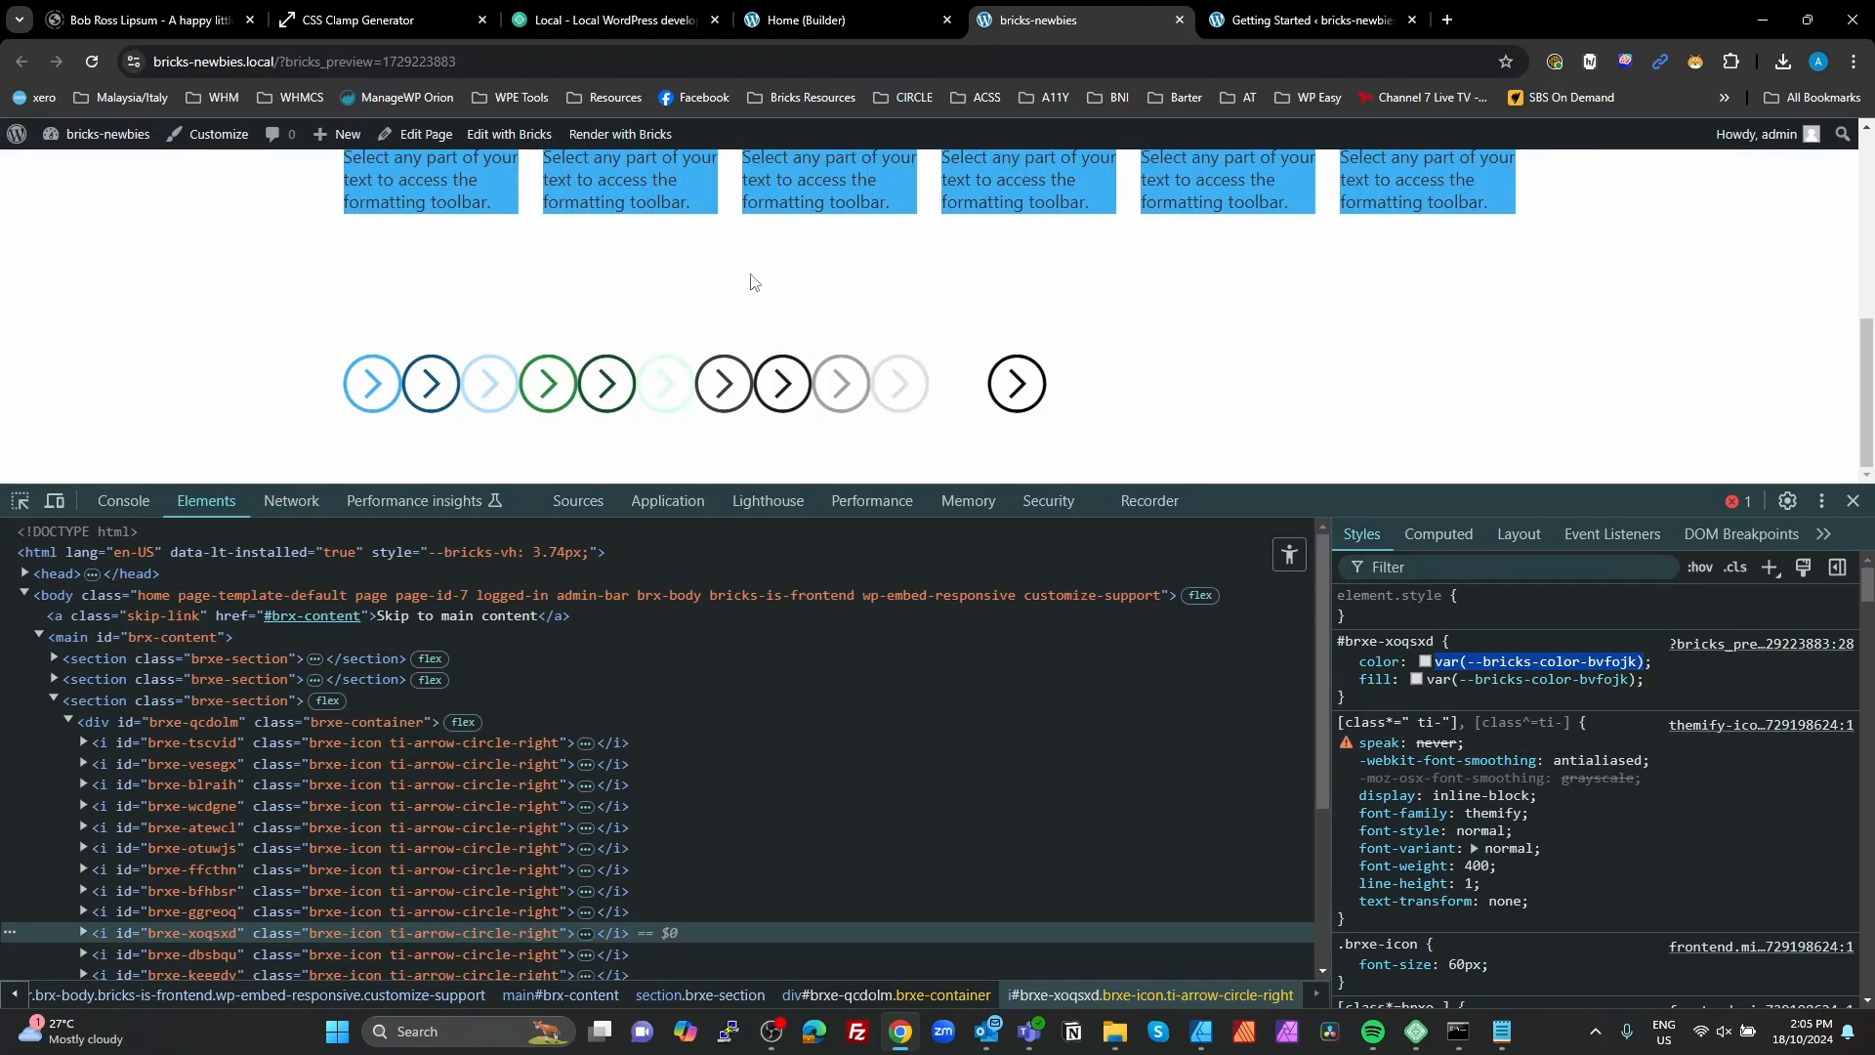
click(810, 20)
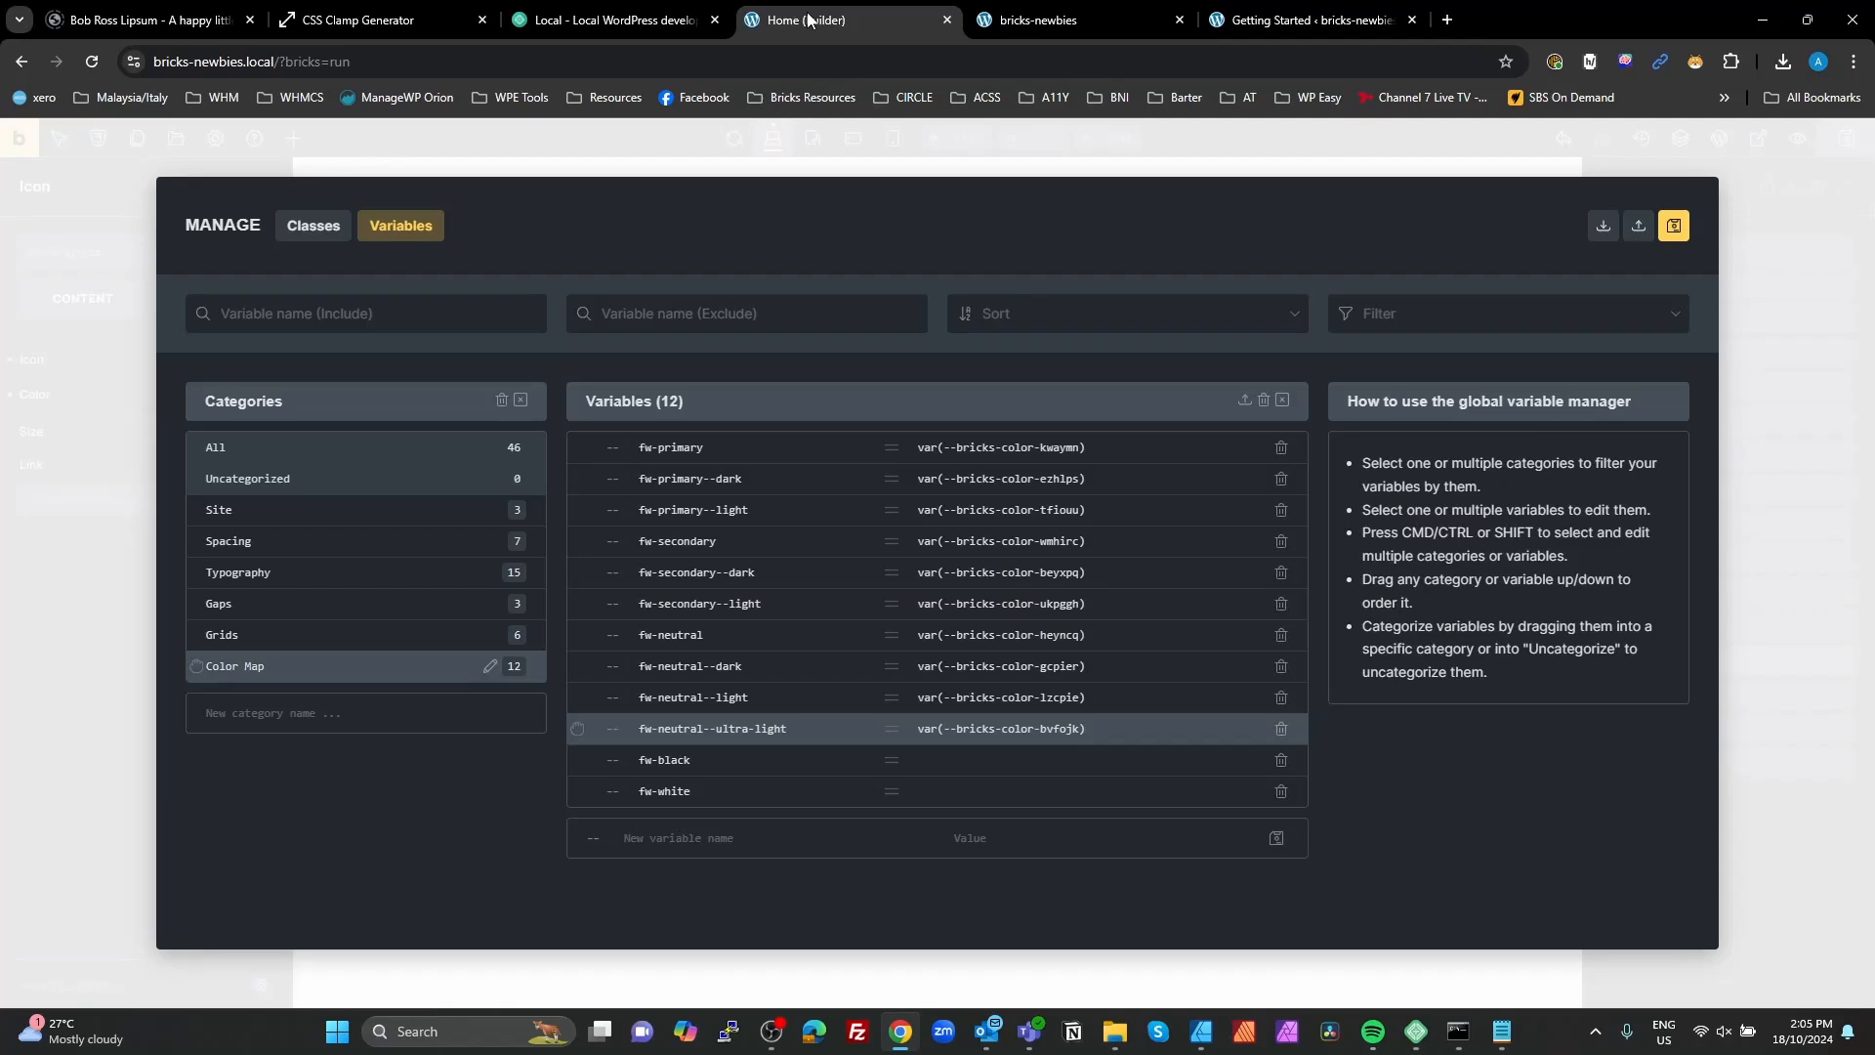
click(1015, 19)
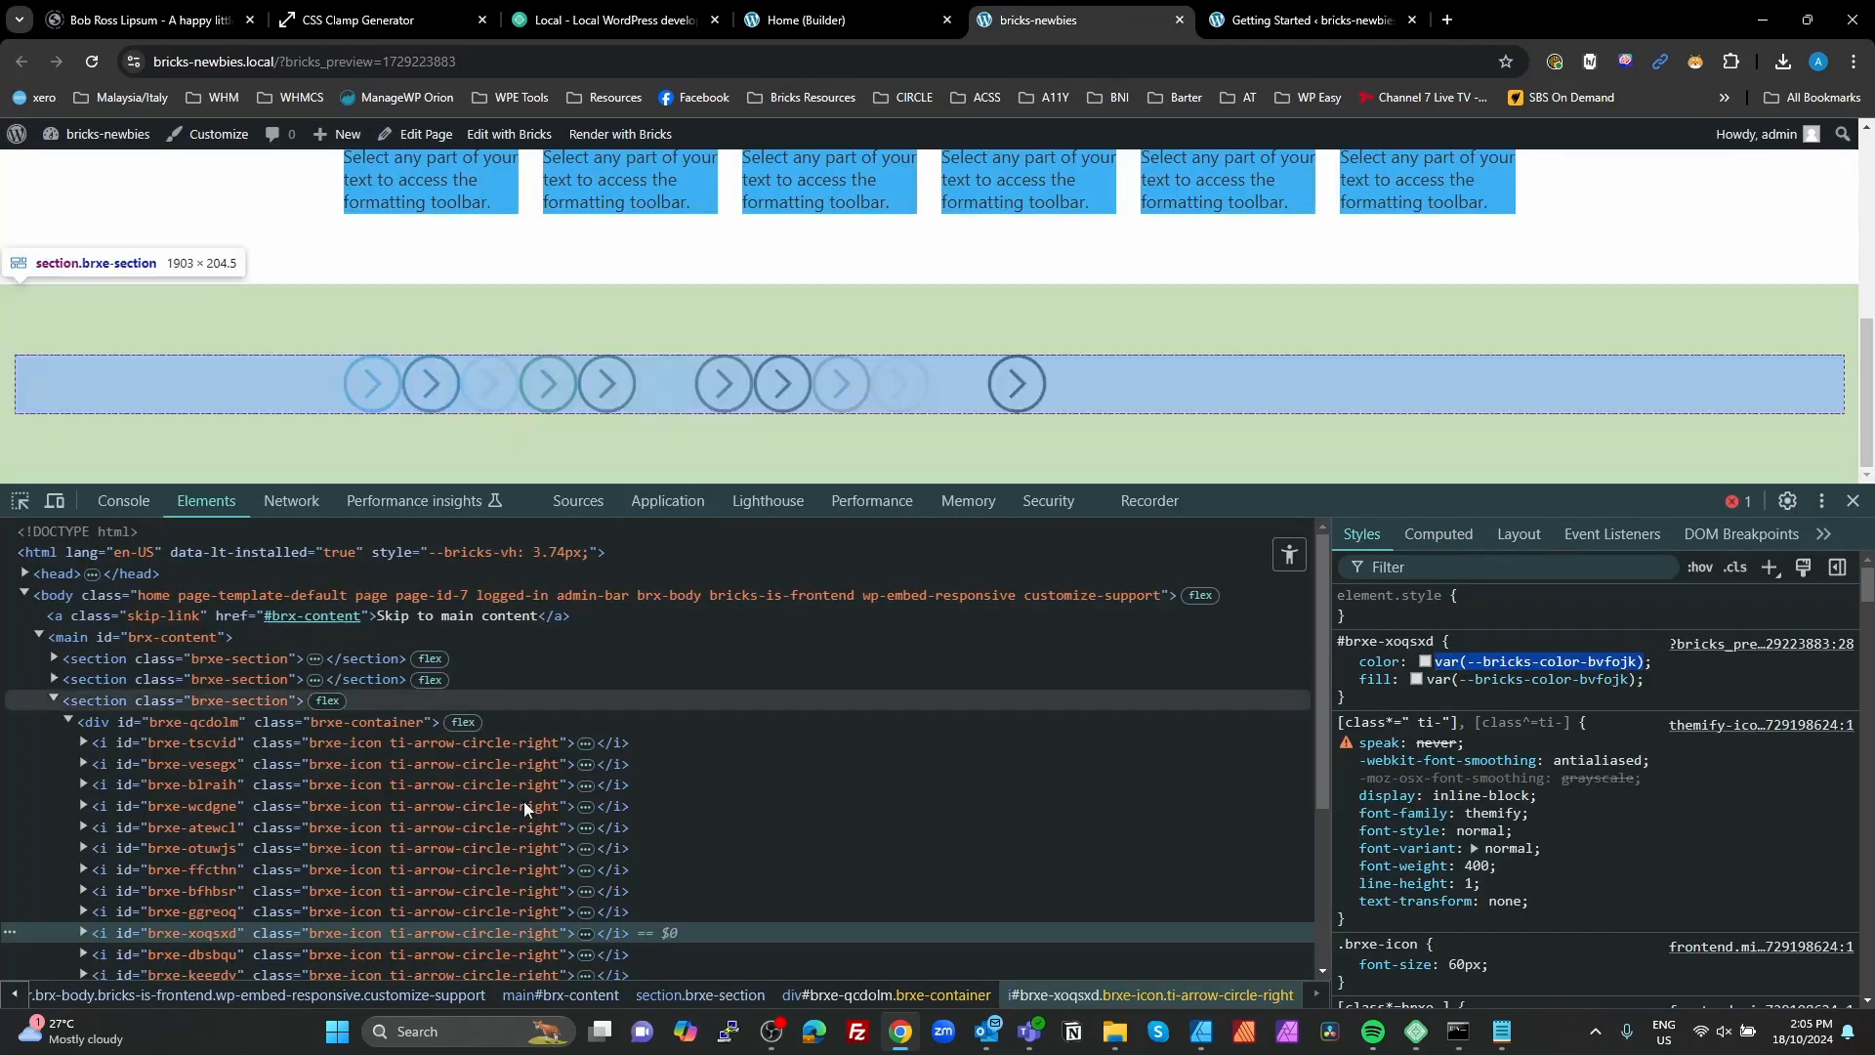
click(107, 857)
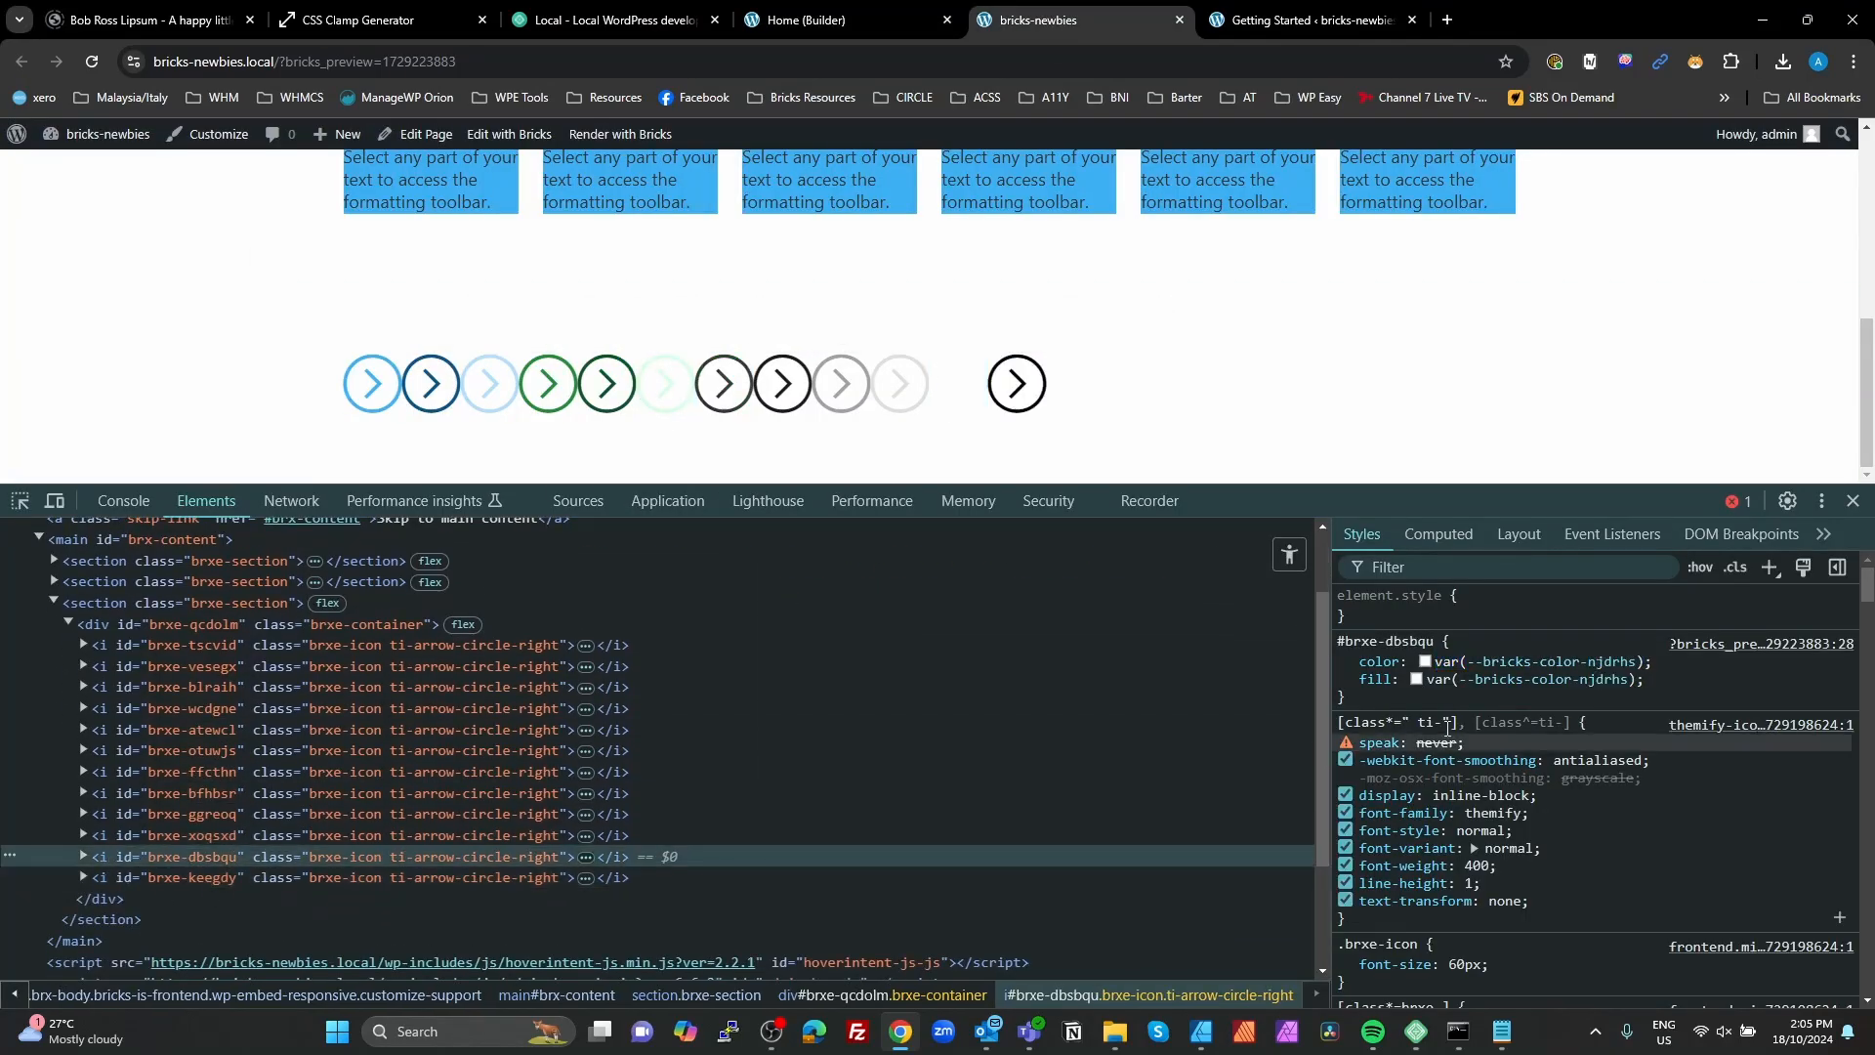
drag(1650, 661, 1439, 656)
click(1435, 661)
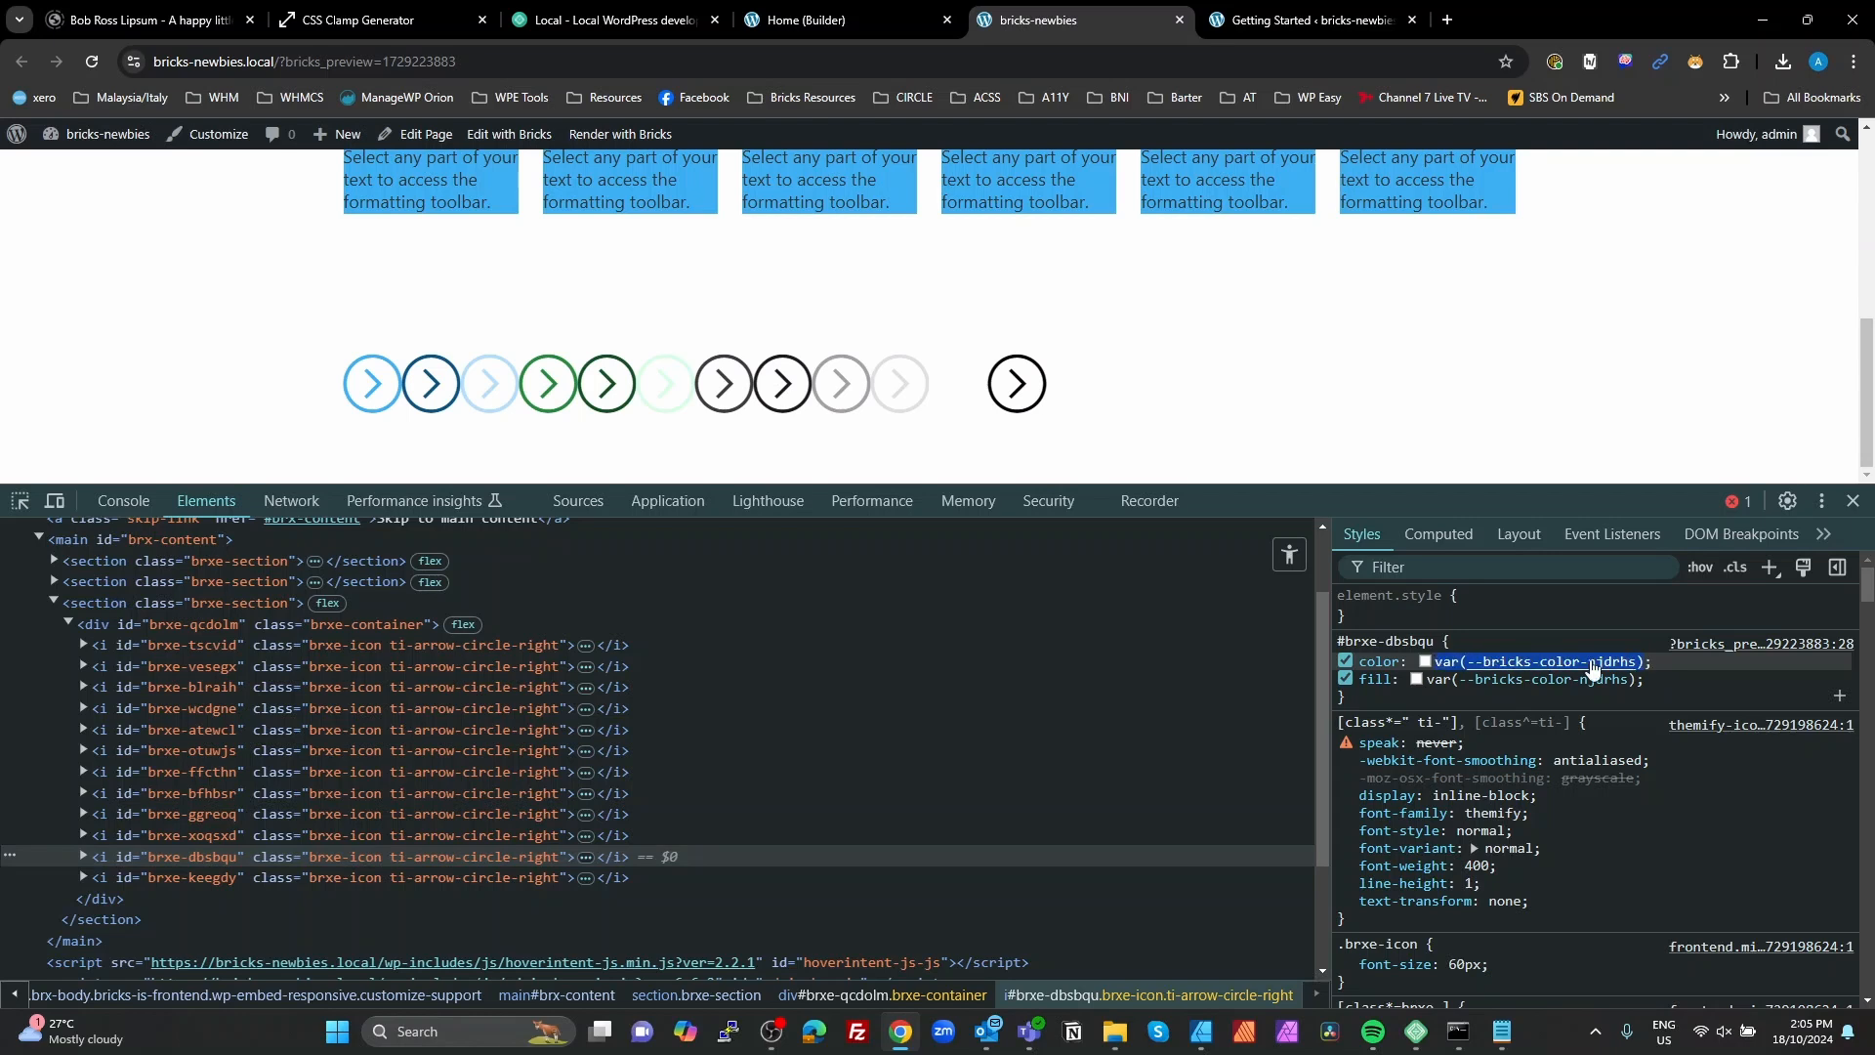
click(820, 20)
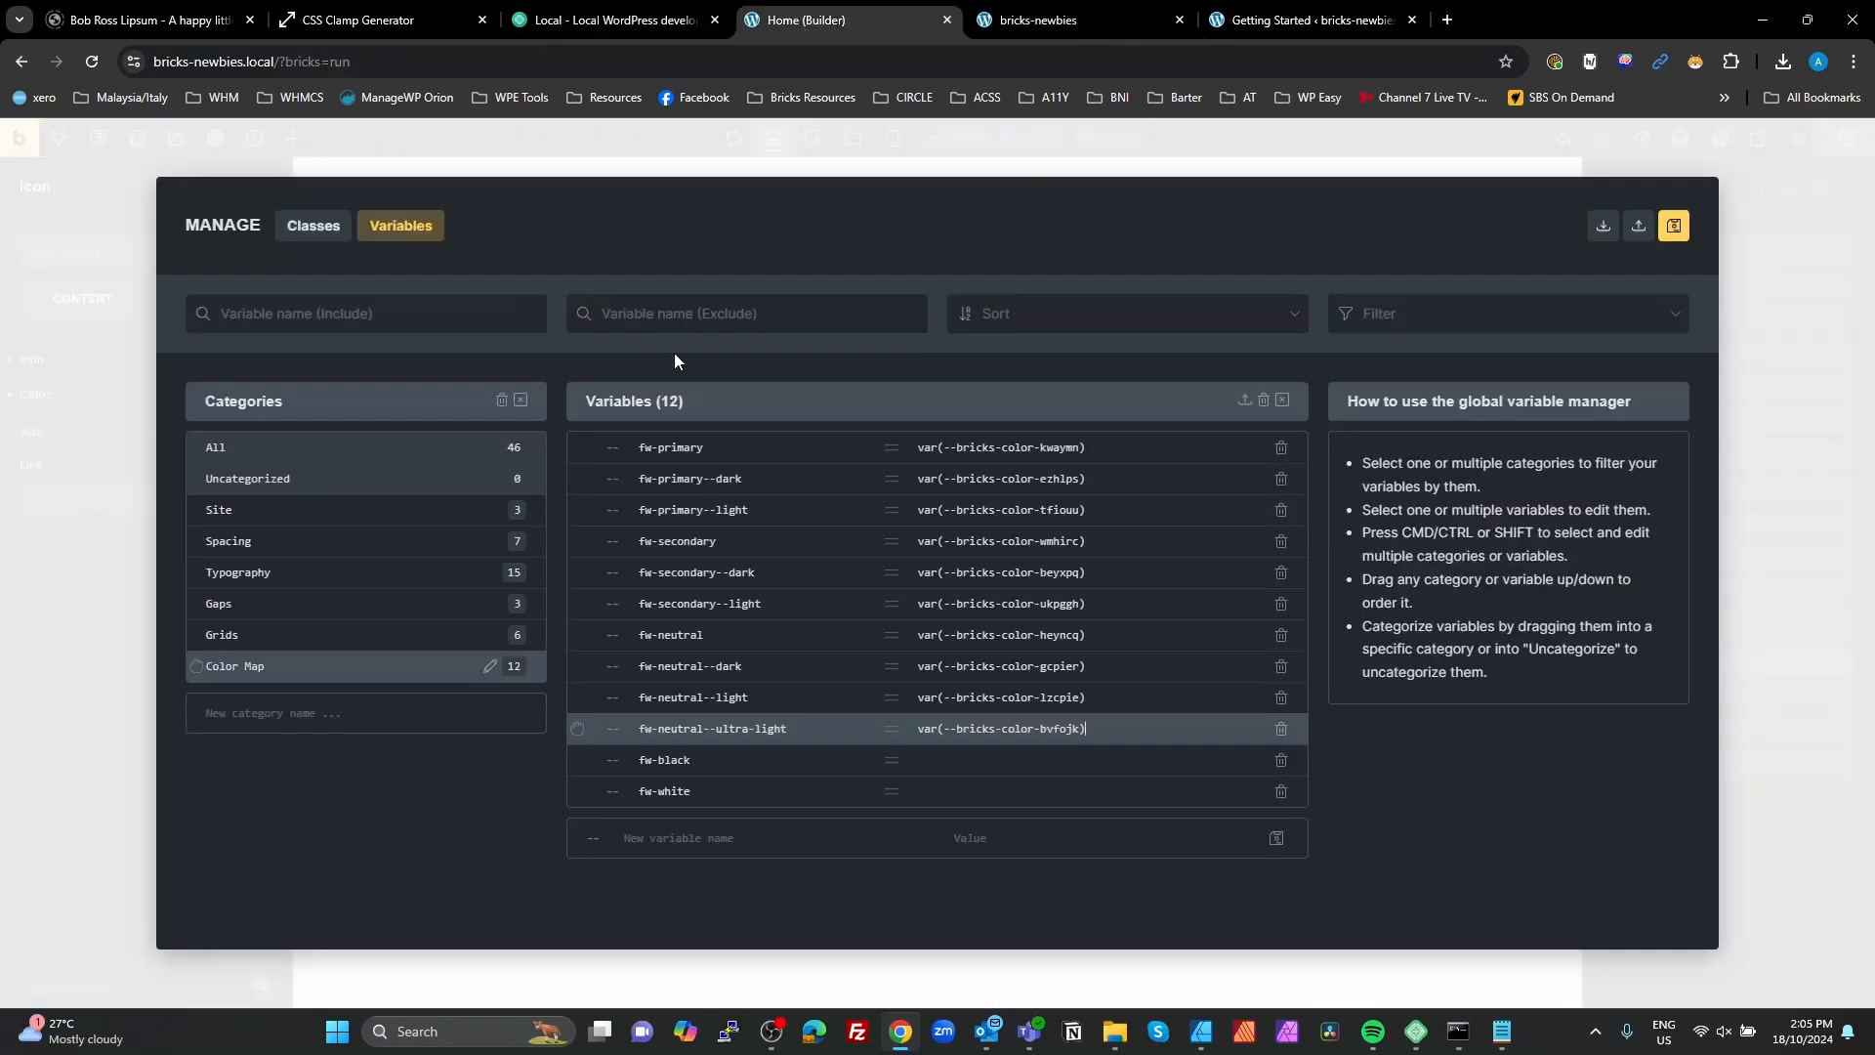
click(953, 758)
key(ctrl+v)
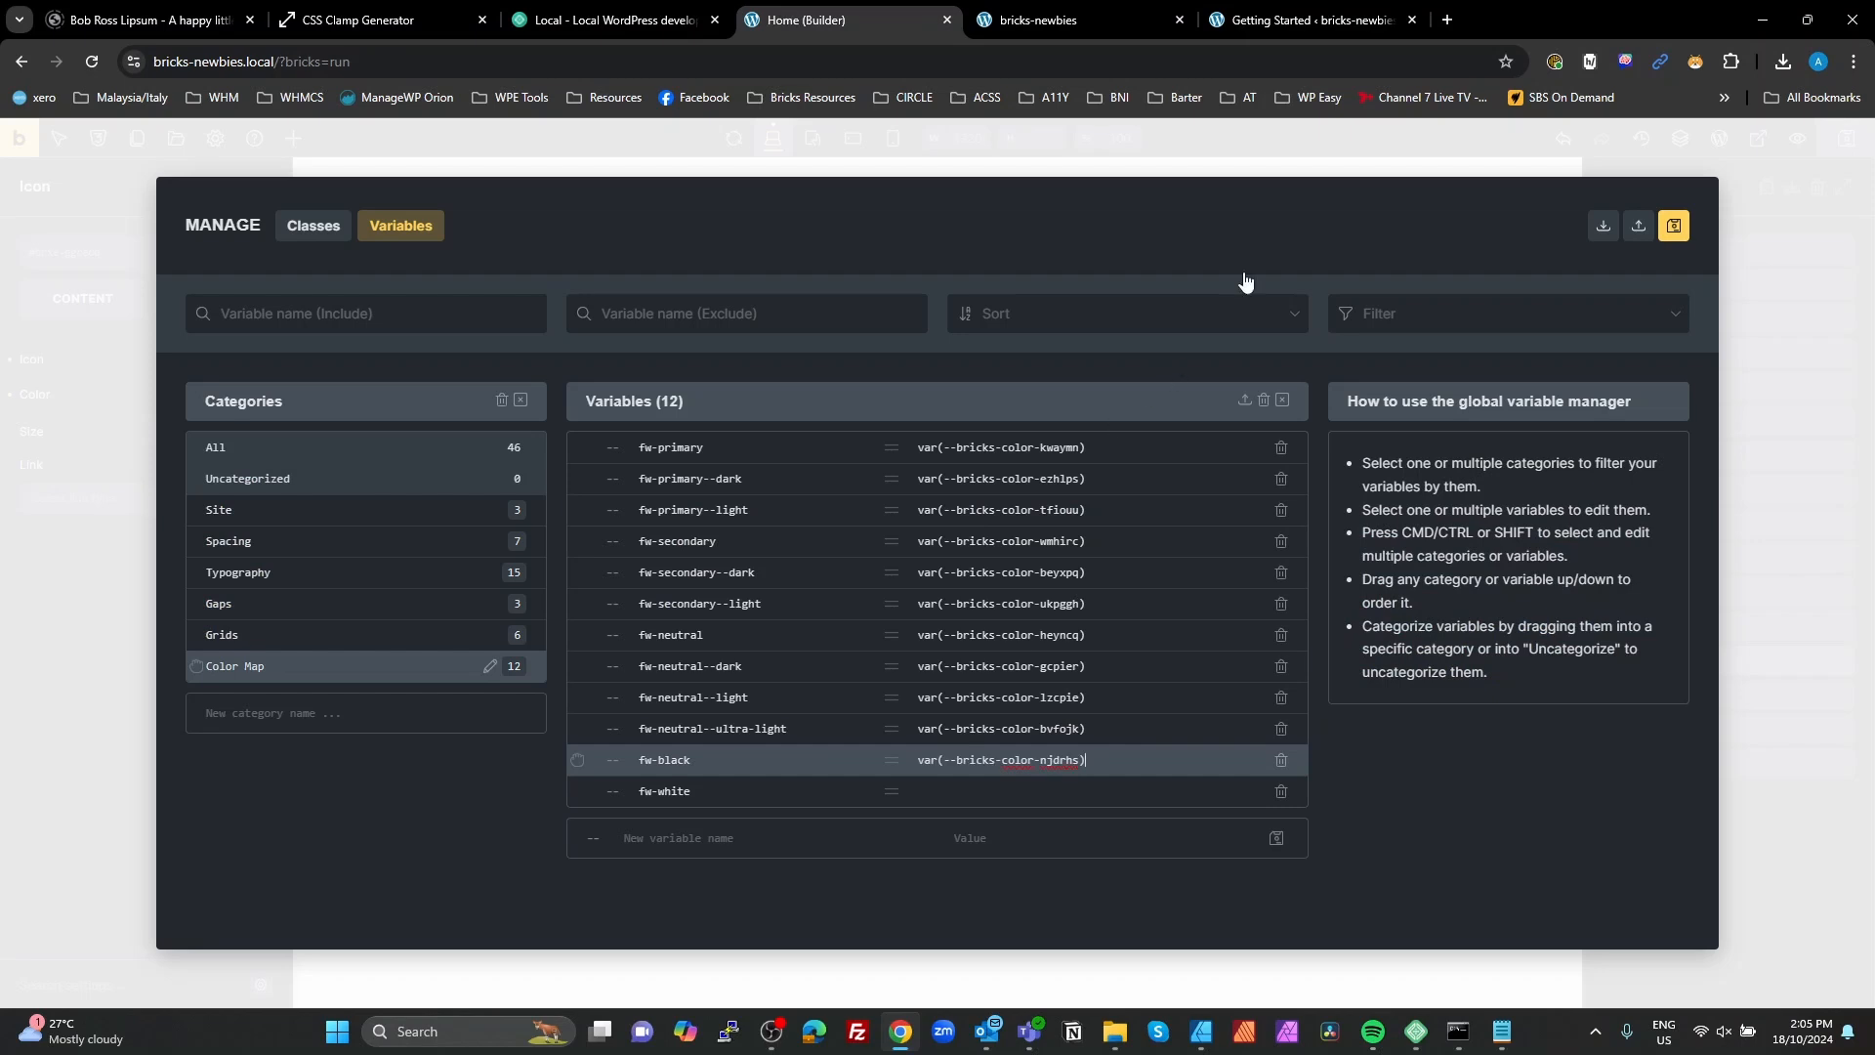
Step: Copy the twelfth icon's color variable from the preview styles and set fw-black to var(--bricks-color-xahgff)
click(1099, 14)
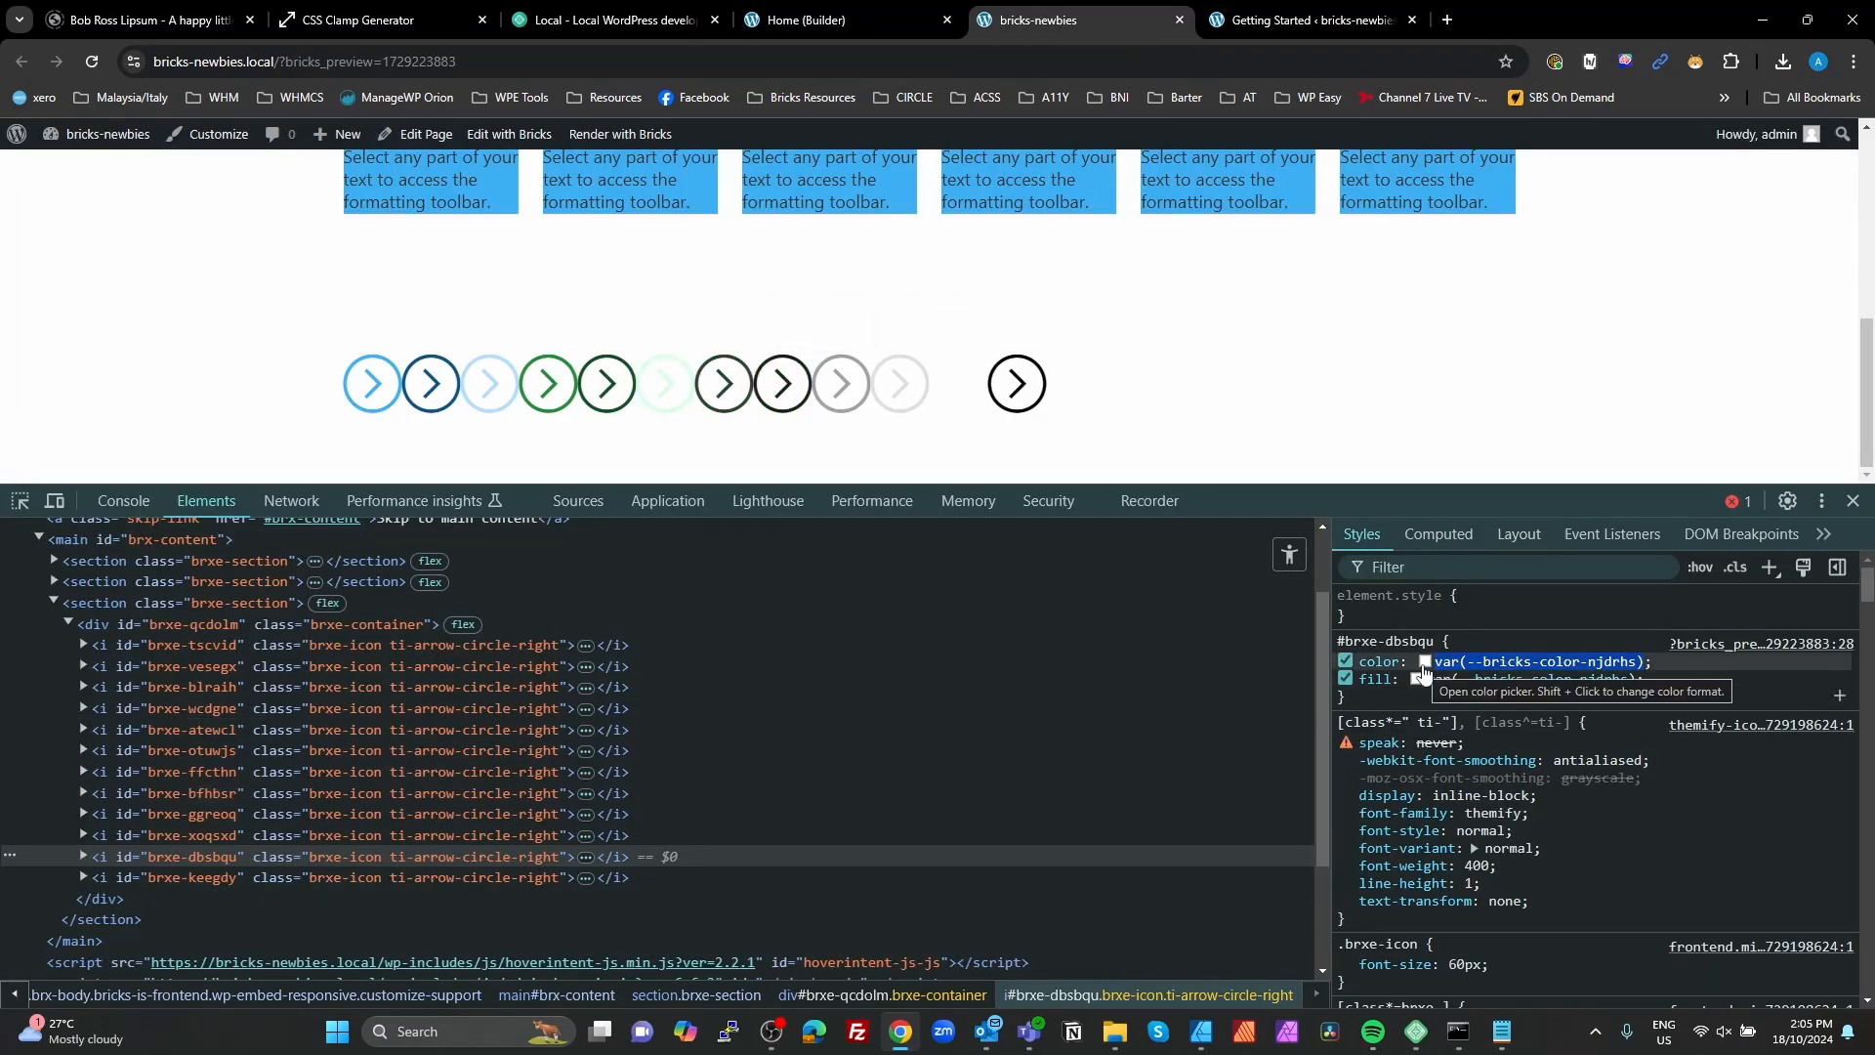
click(109, 877)
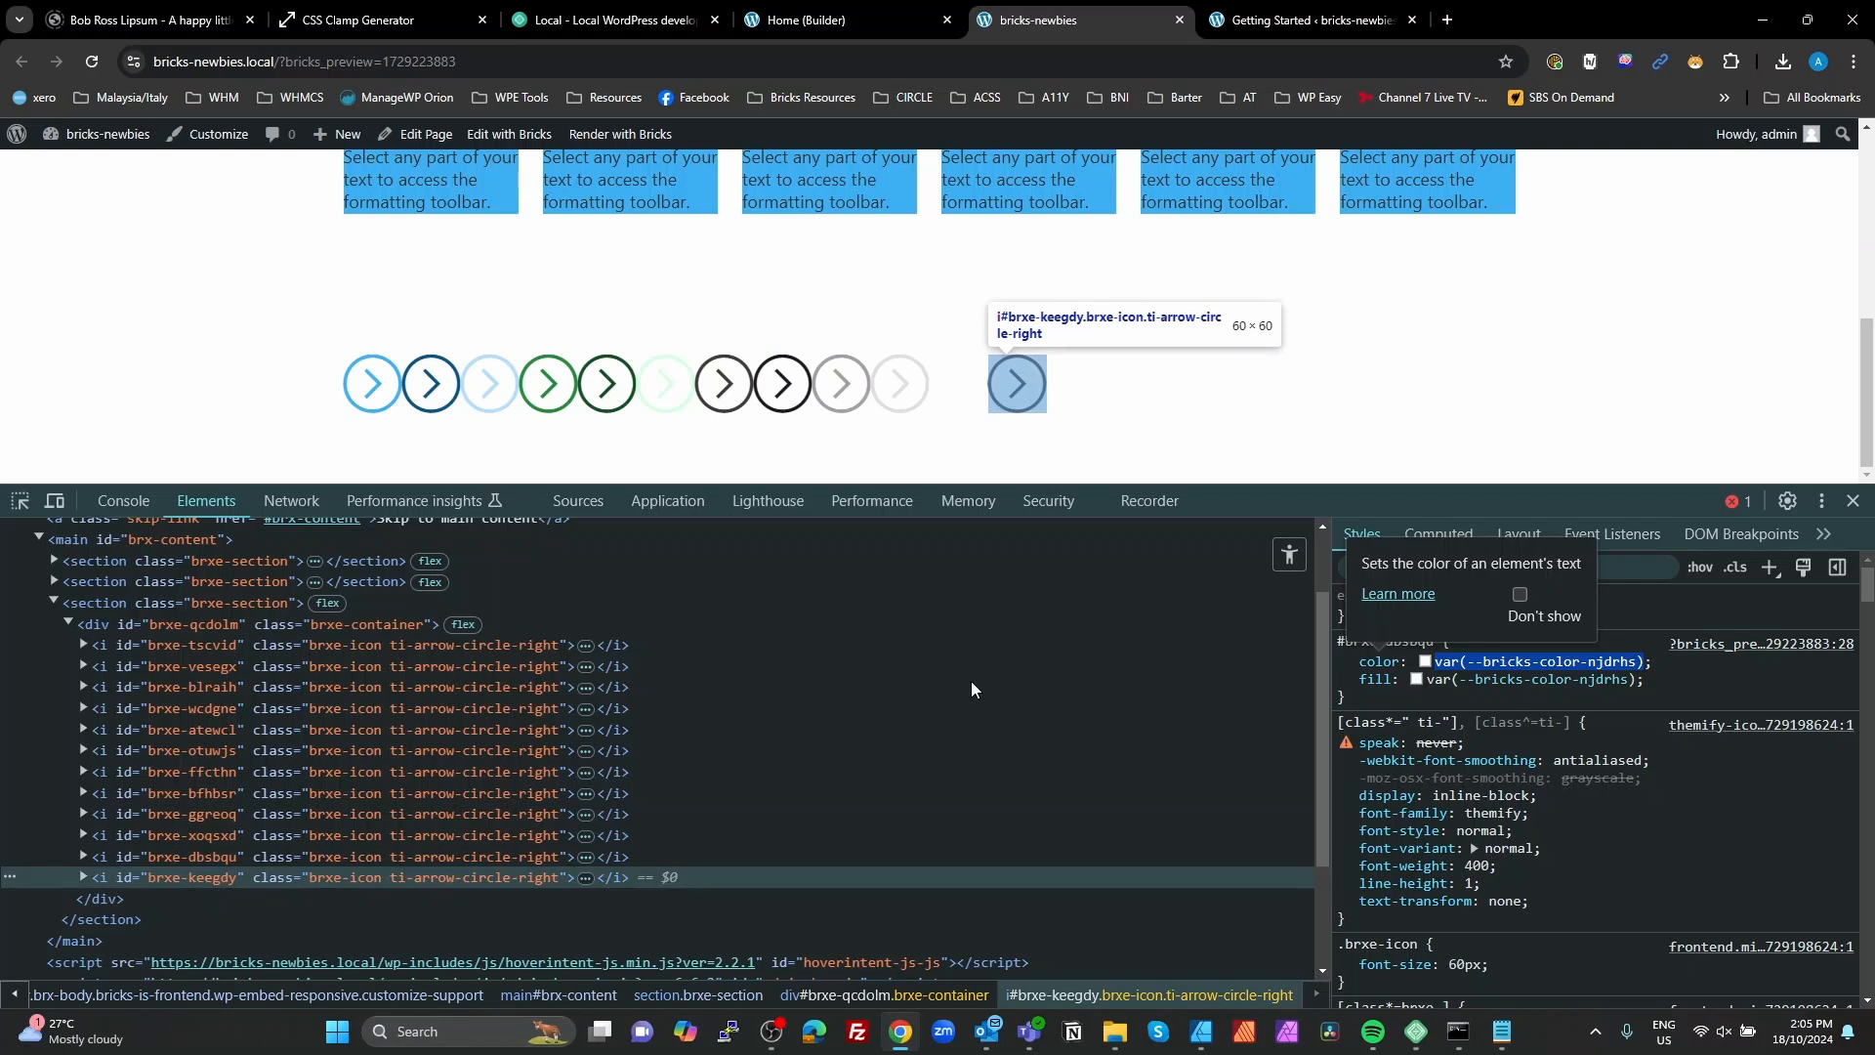
drag(1650, 663, 1475, 664)
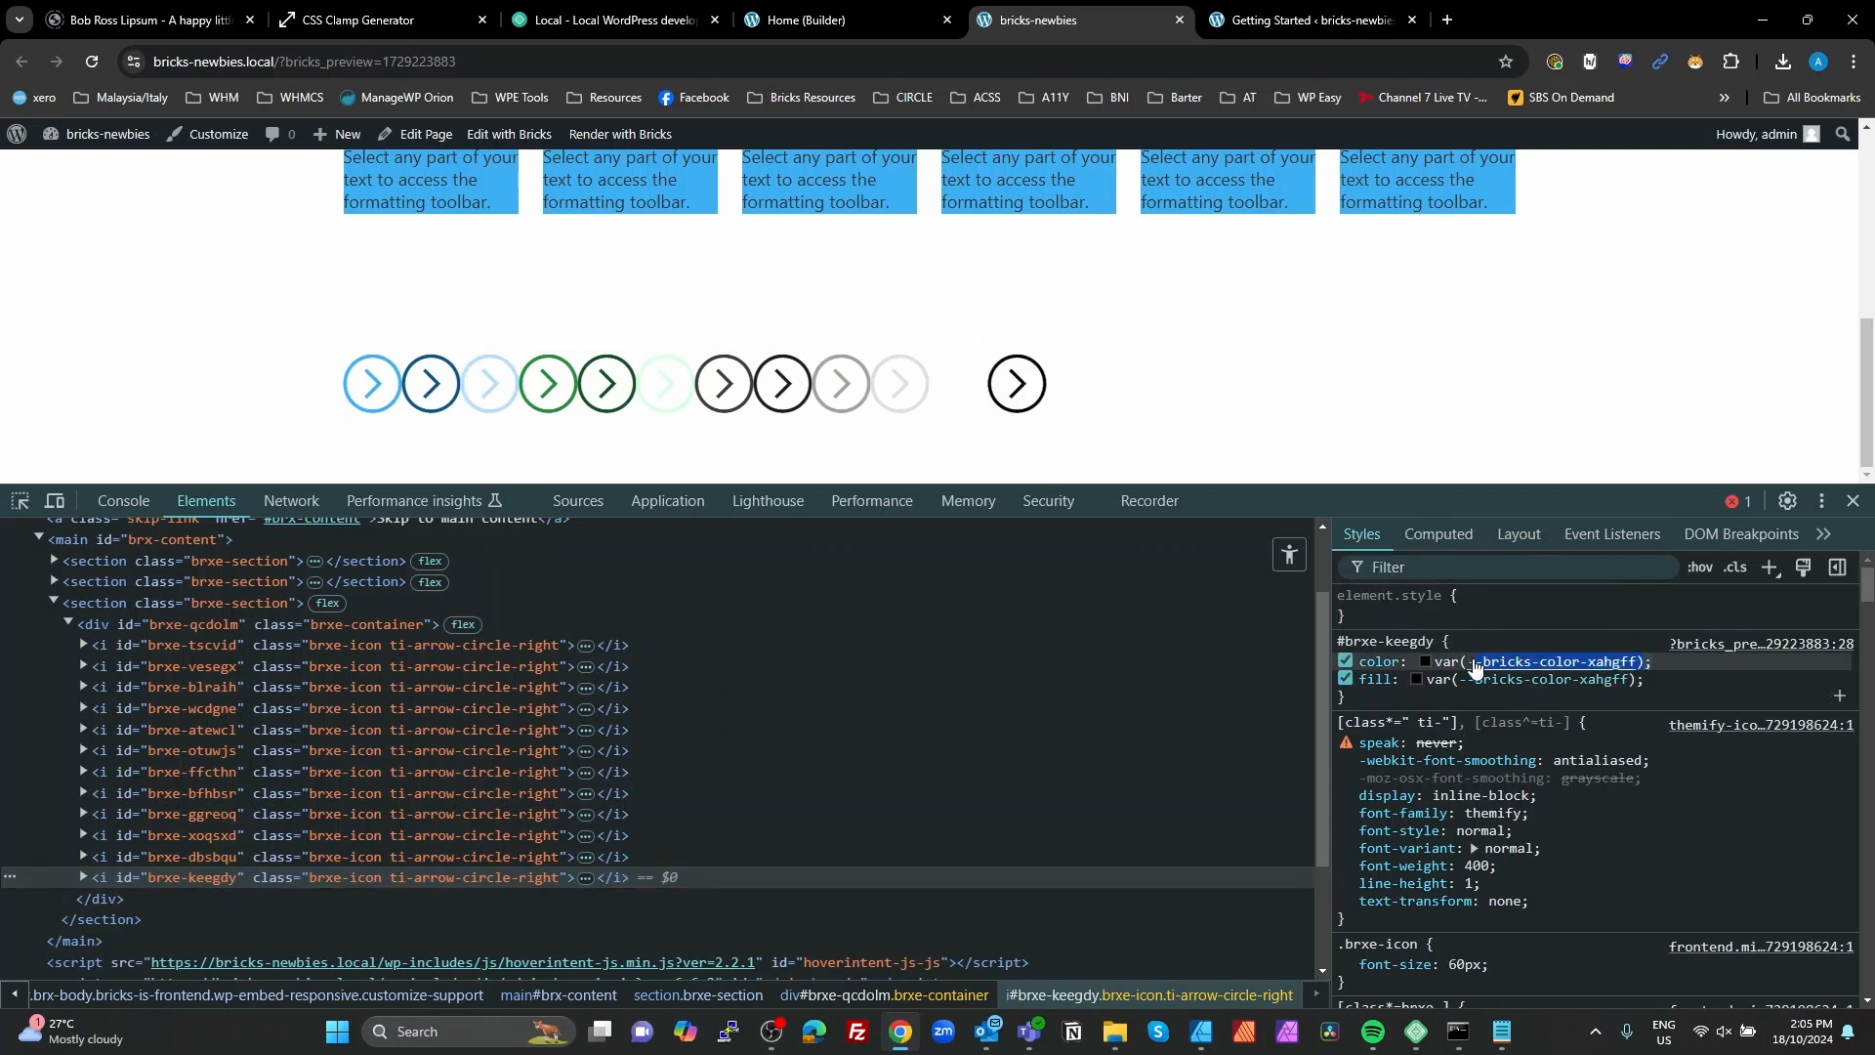
click(816, 19)
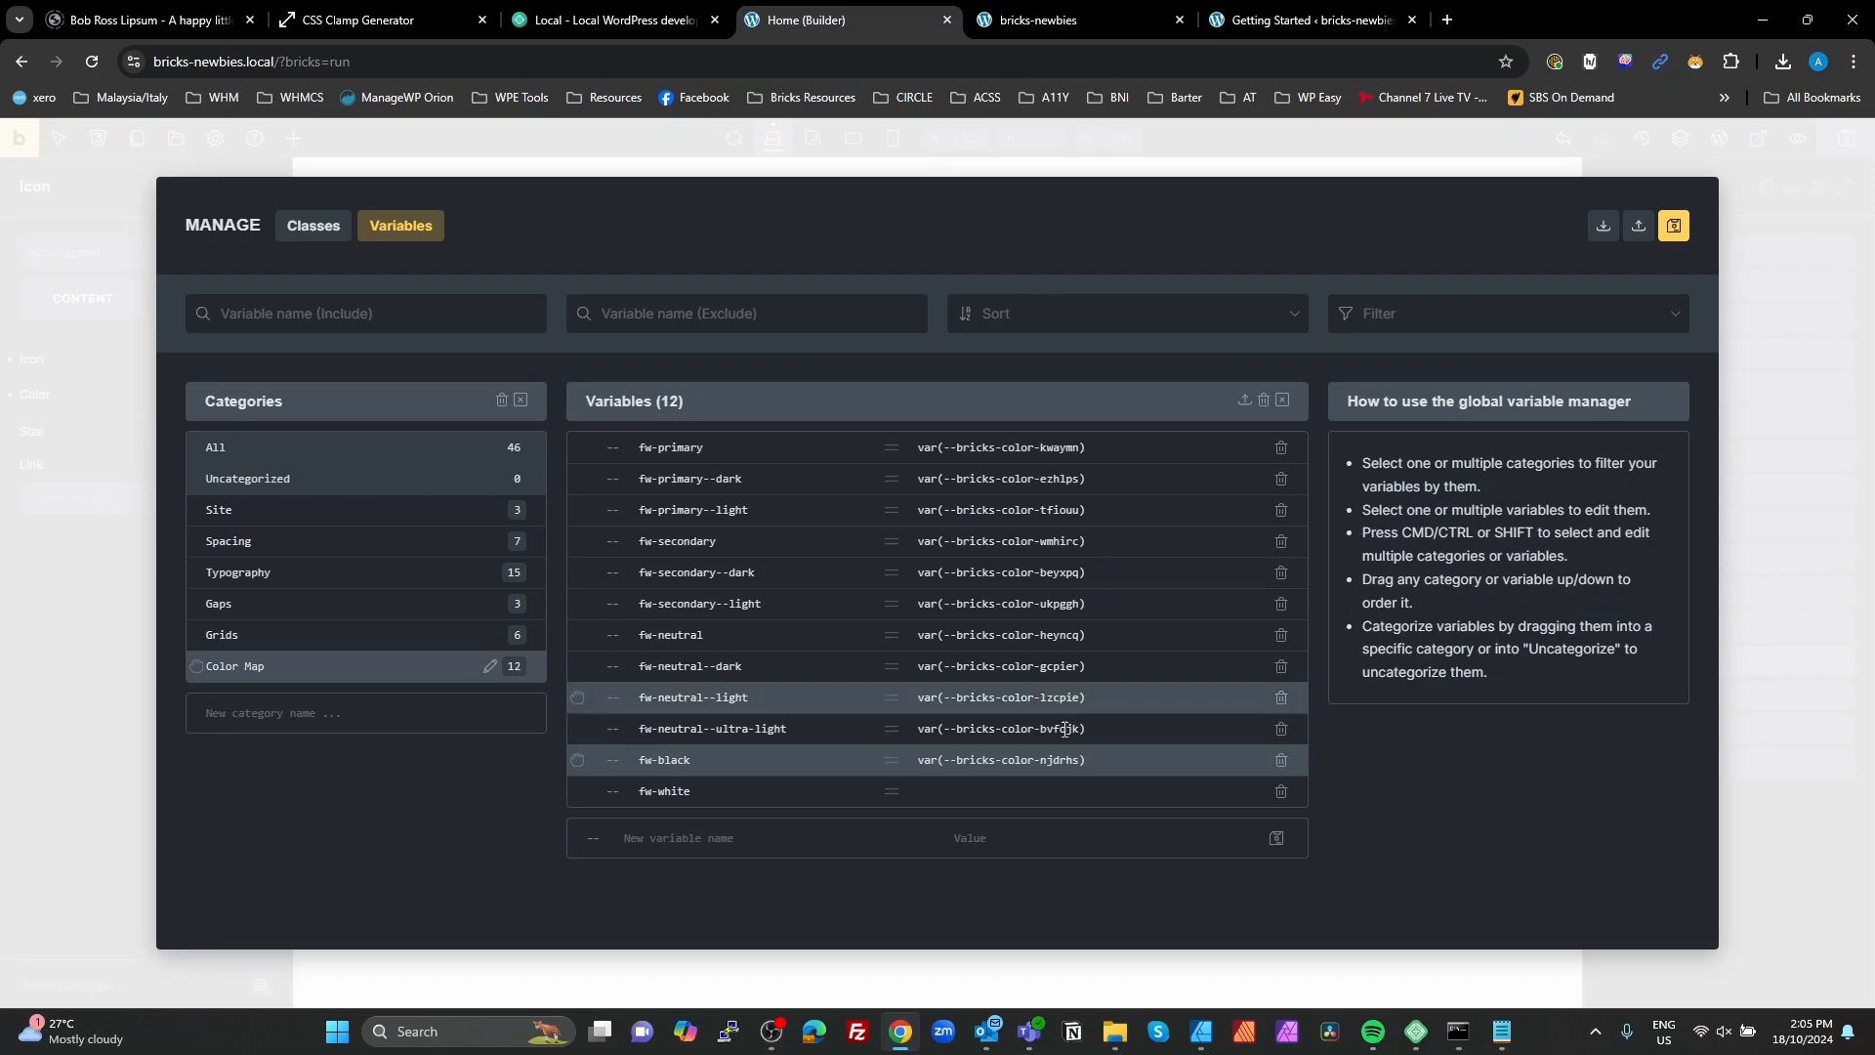
click(1069, 790)
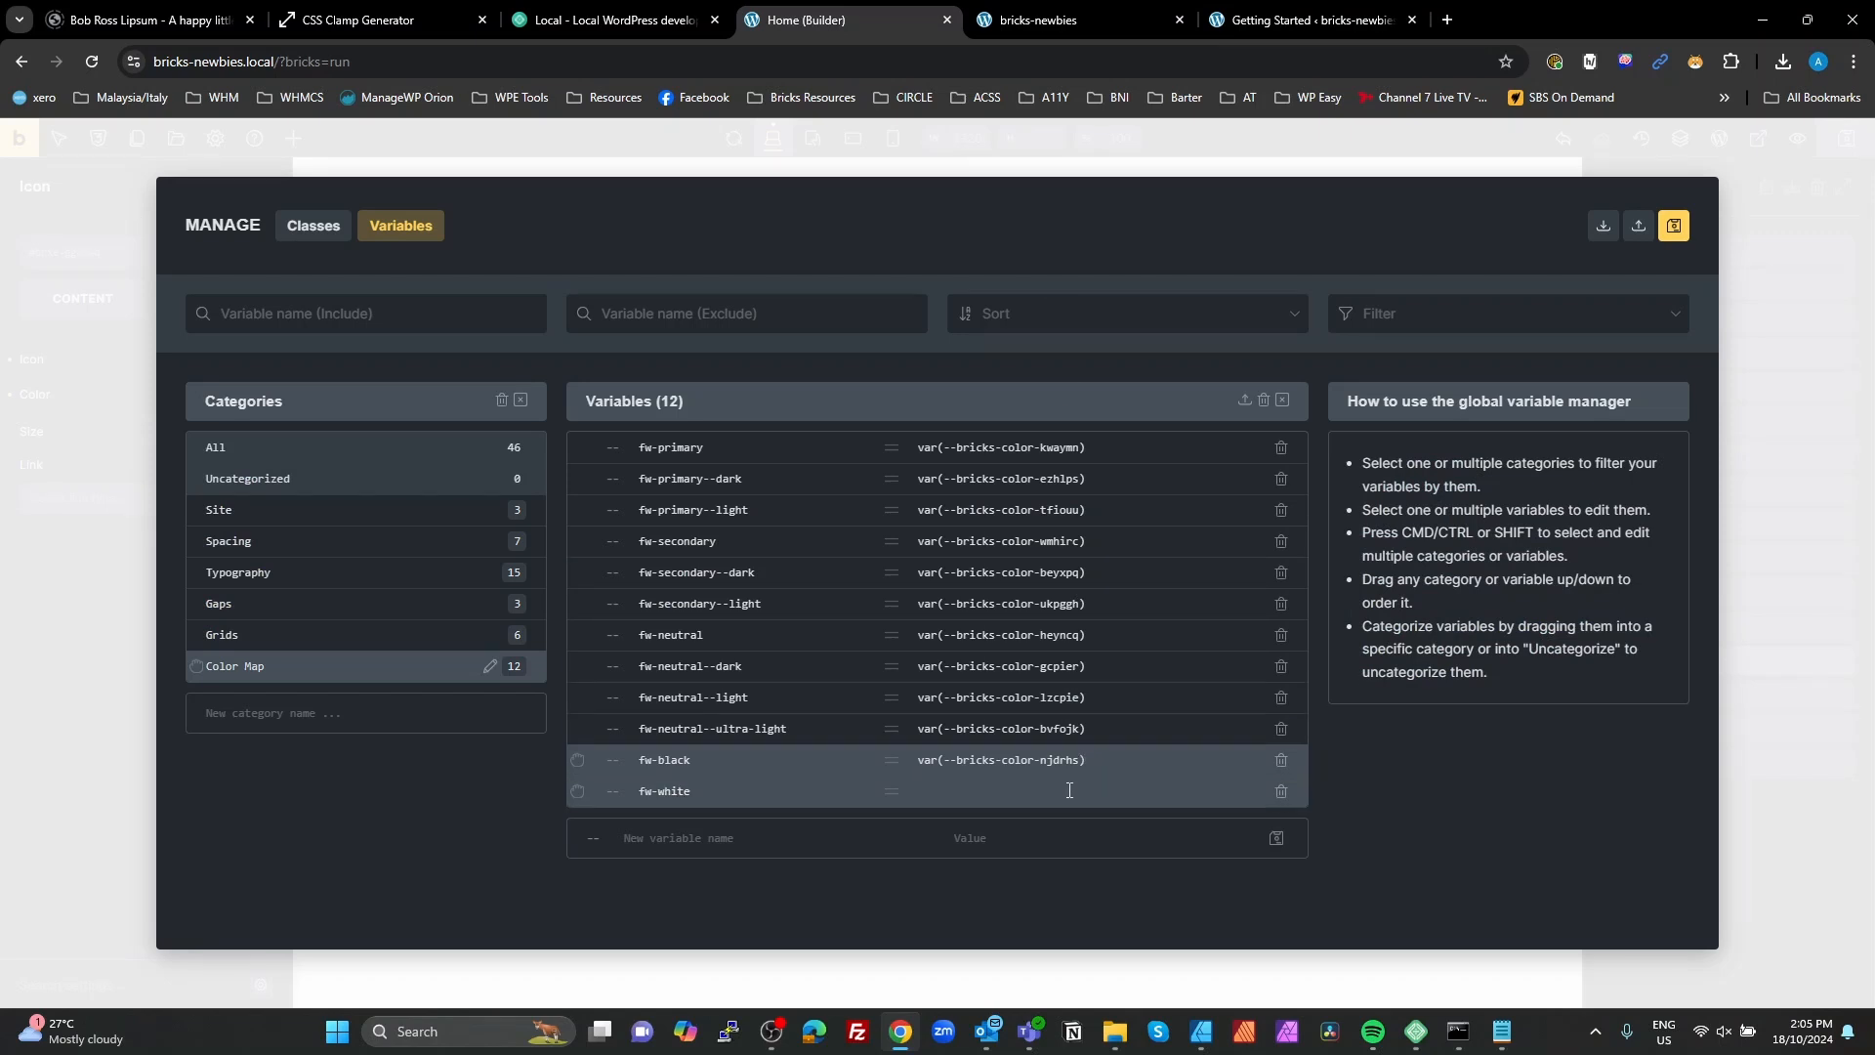
drag(1101, 759, 900, 764)
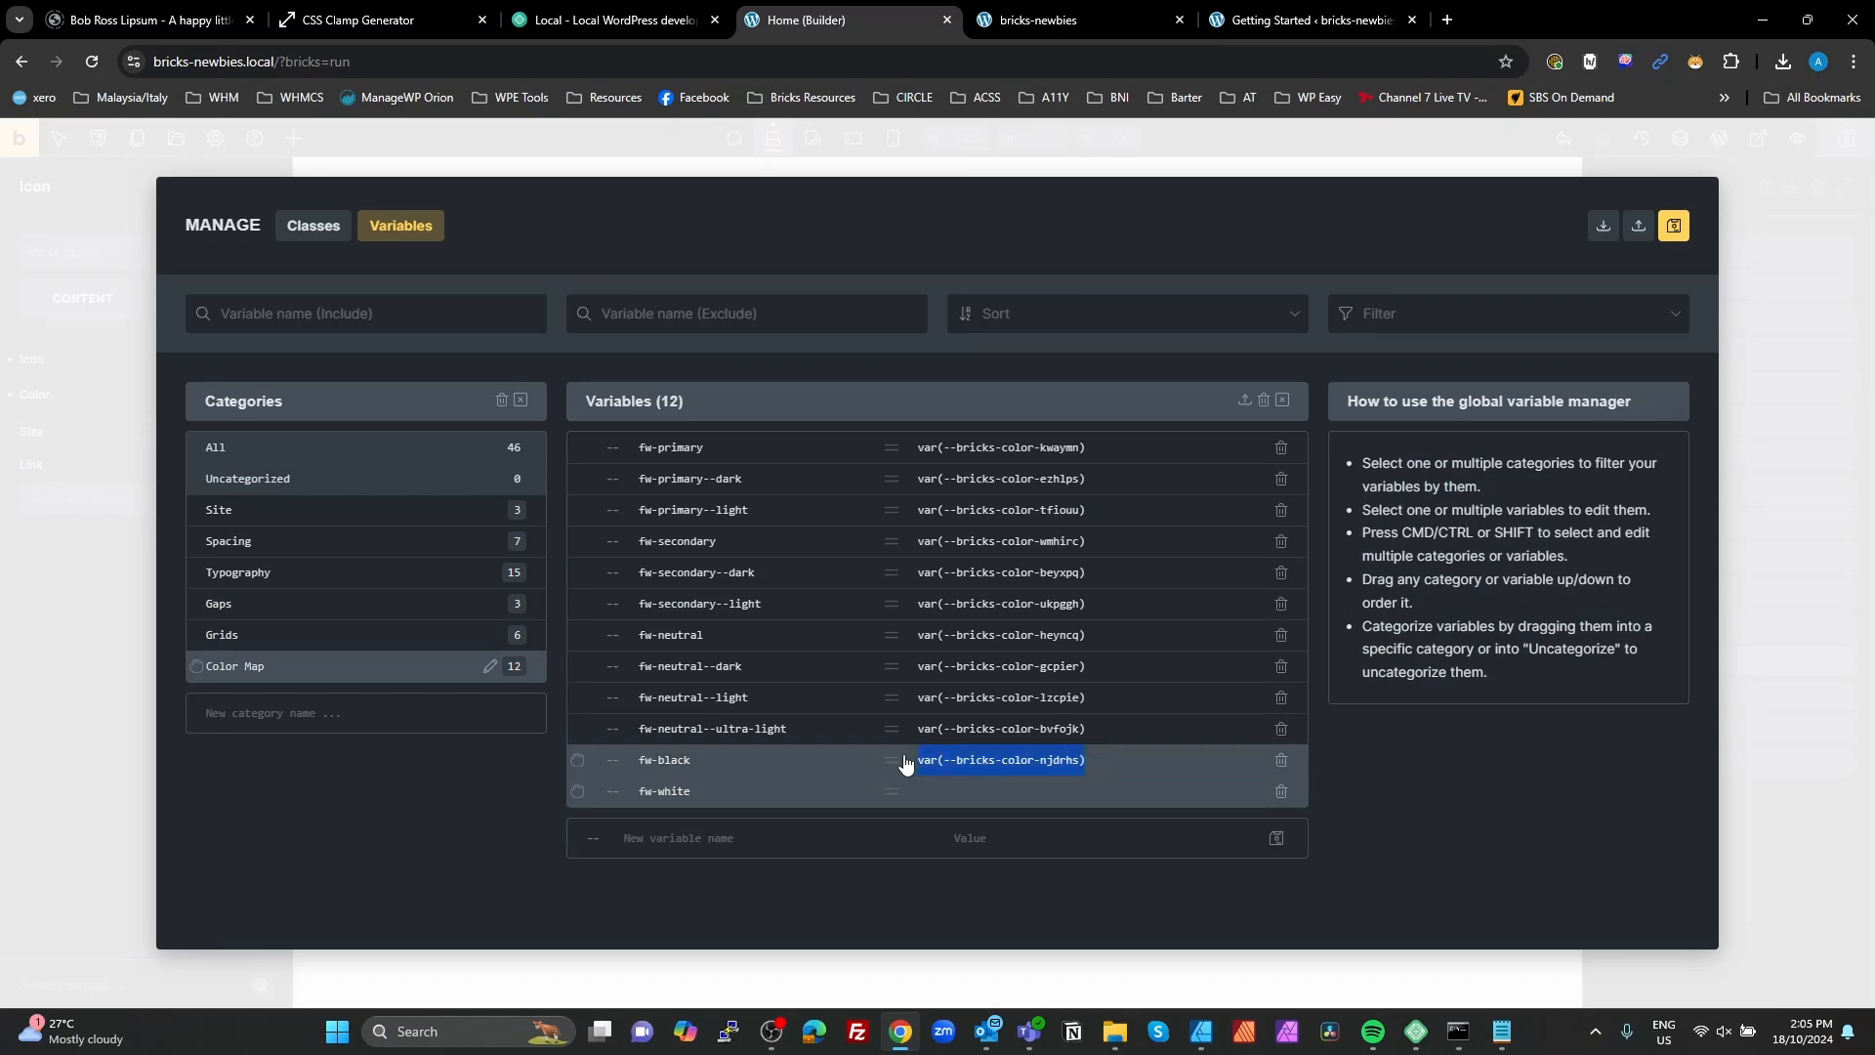
text(var(--bricks-color-xahgff);)
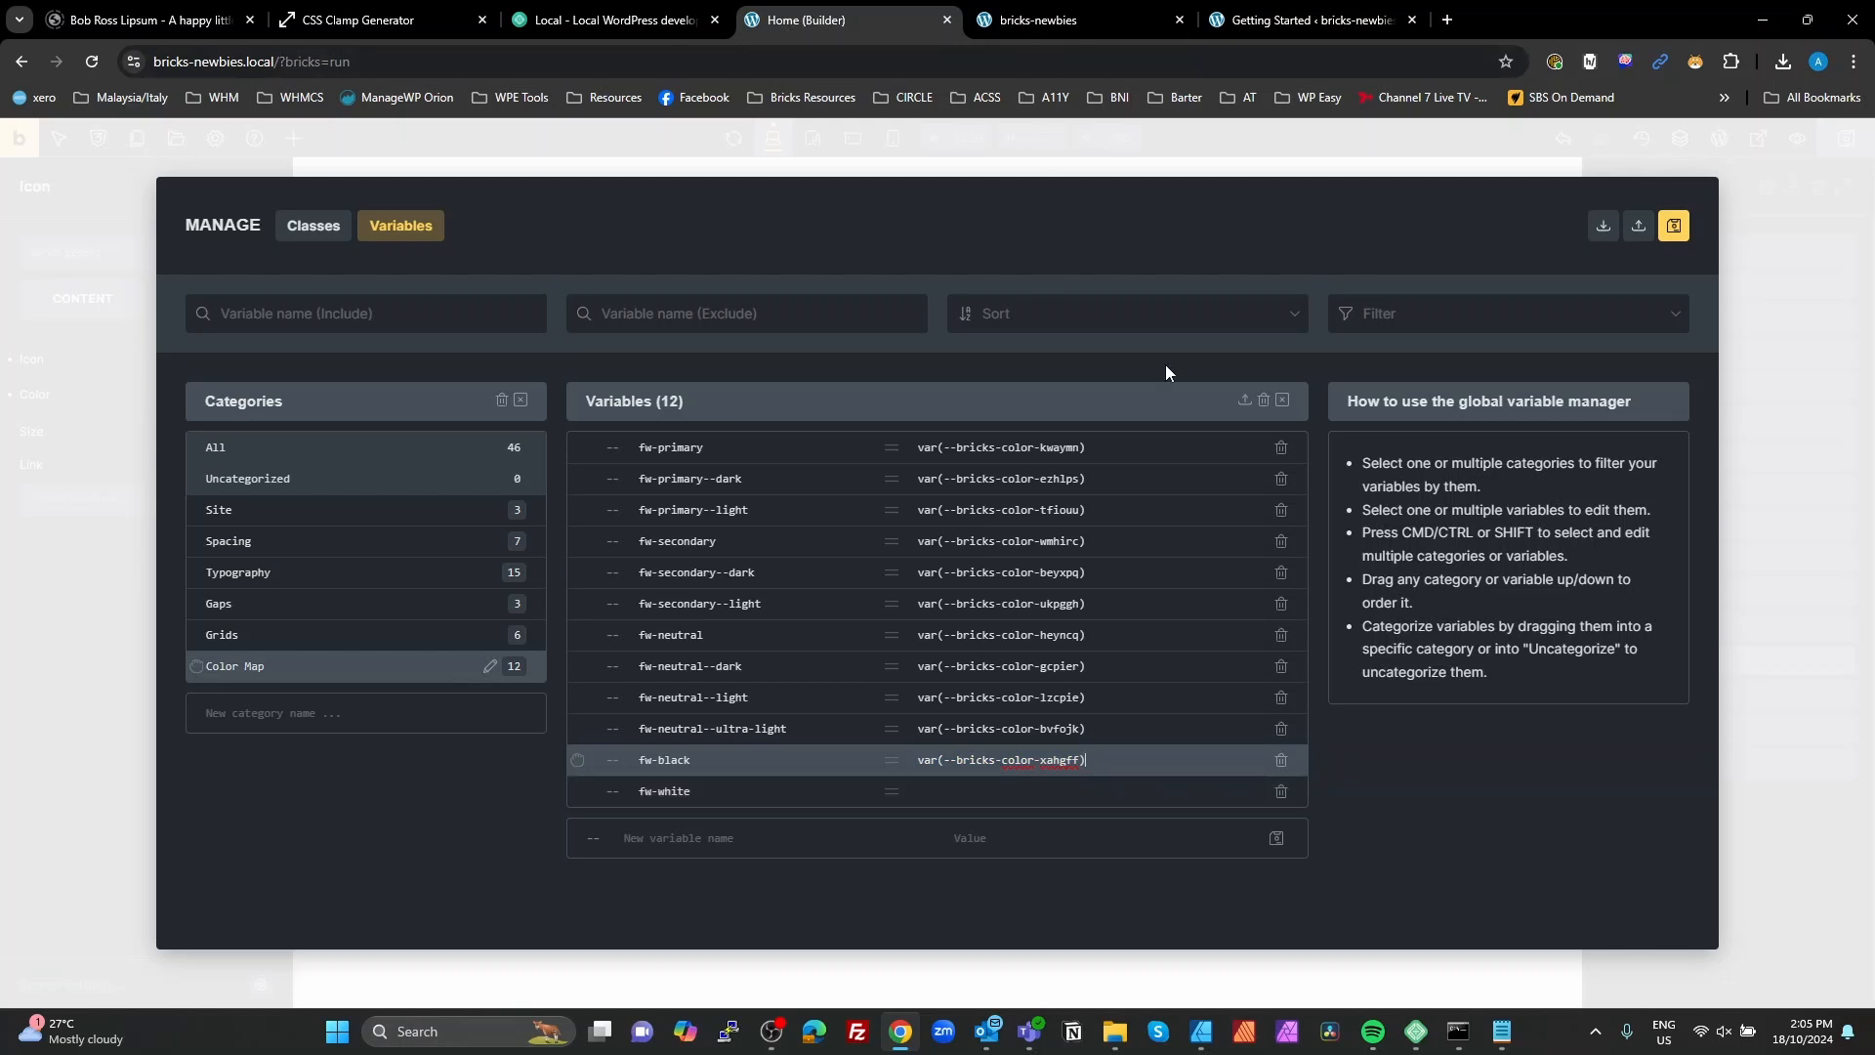
Step: Set fw-white to var(--bricks-color-njdrhs), copied from the eleventh icon's preview styles, then save the global variables and close the manager
click(1080, 13)
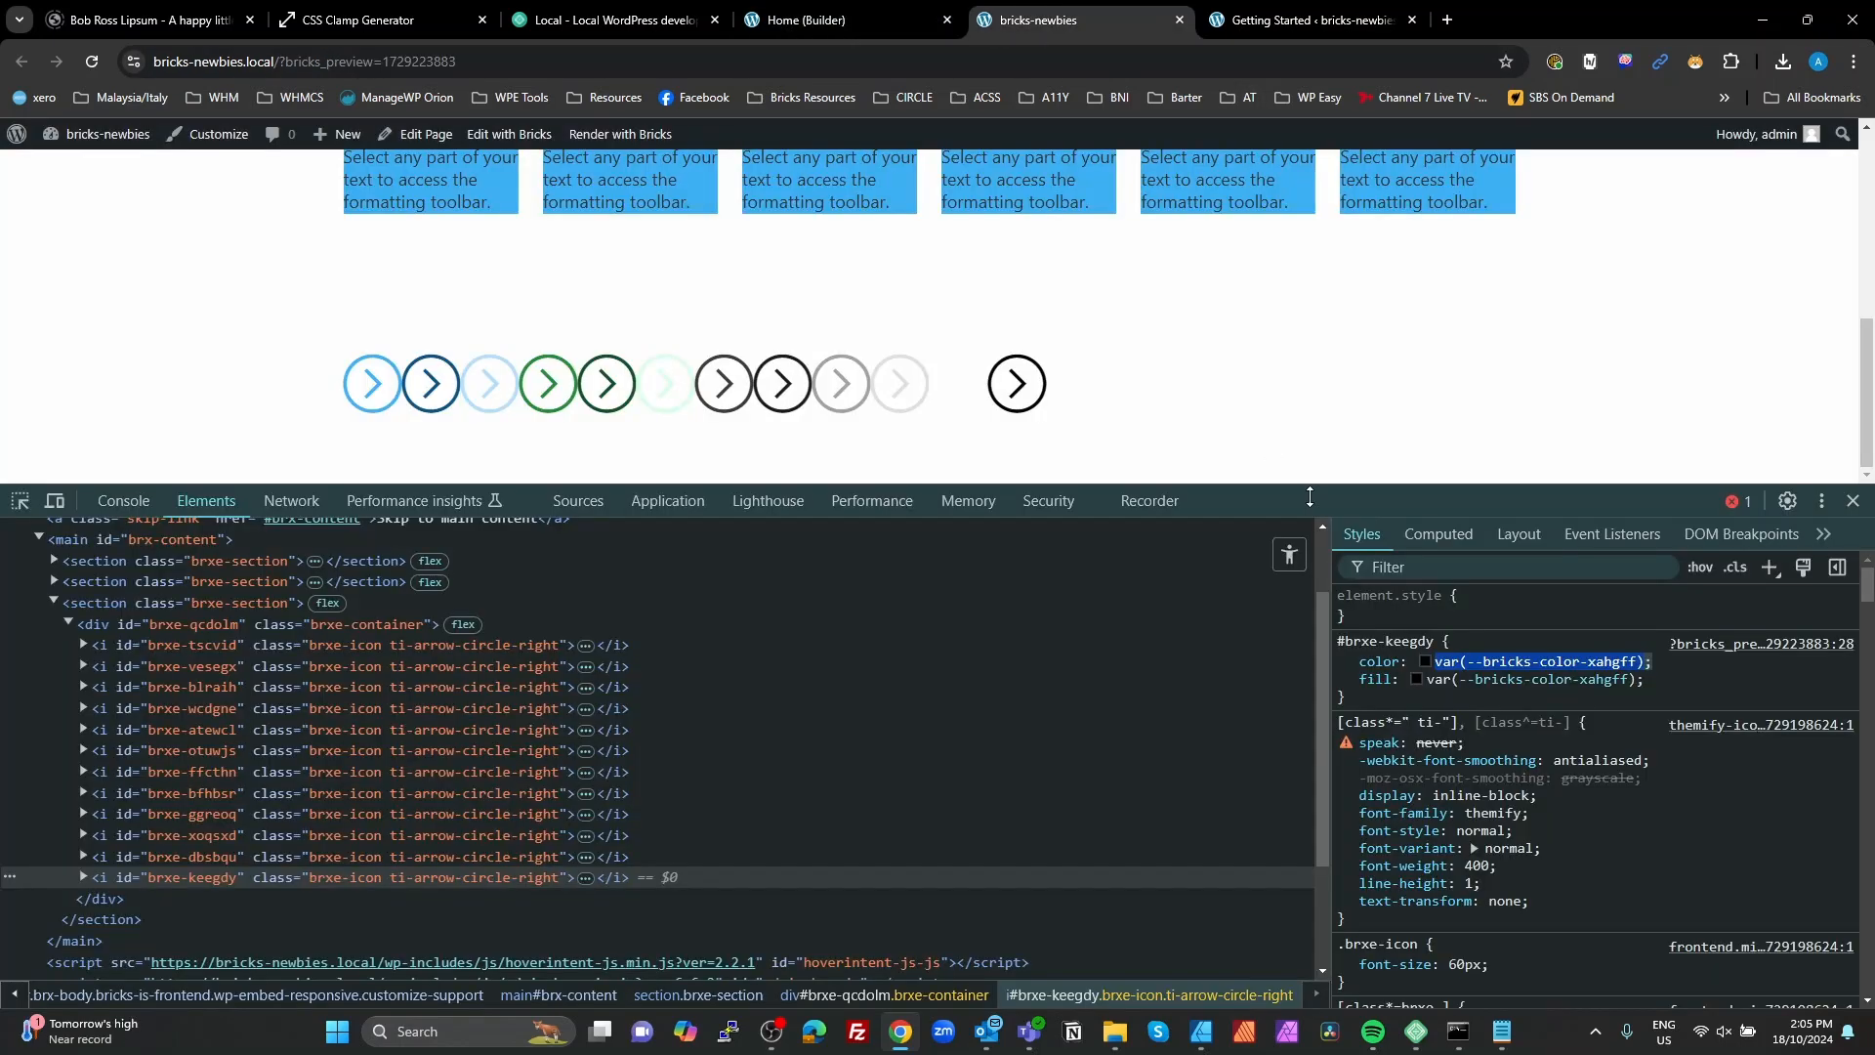
click(143, 863)
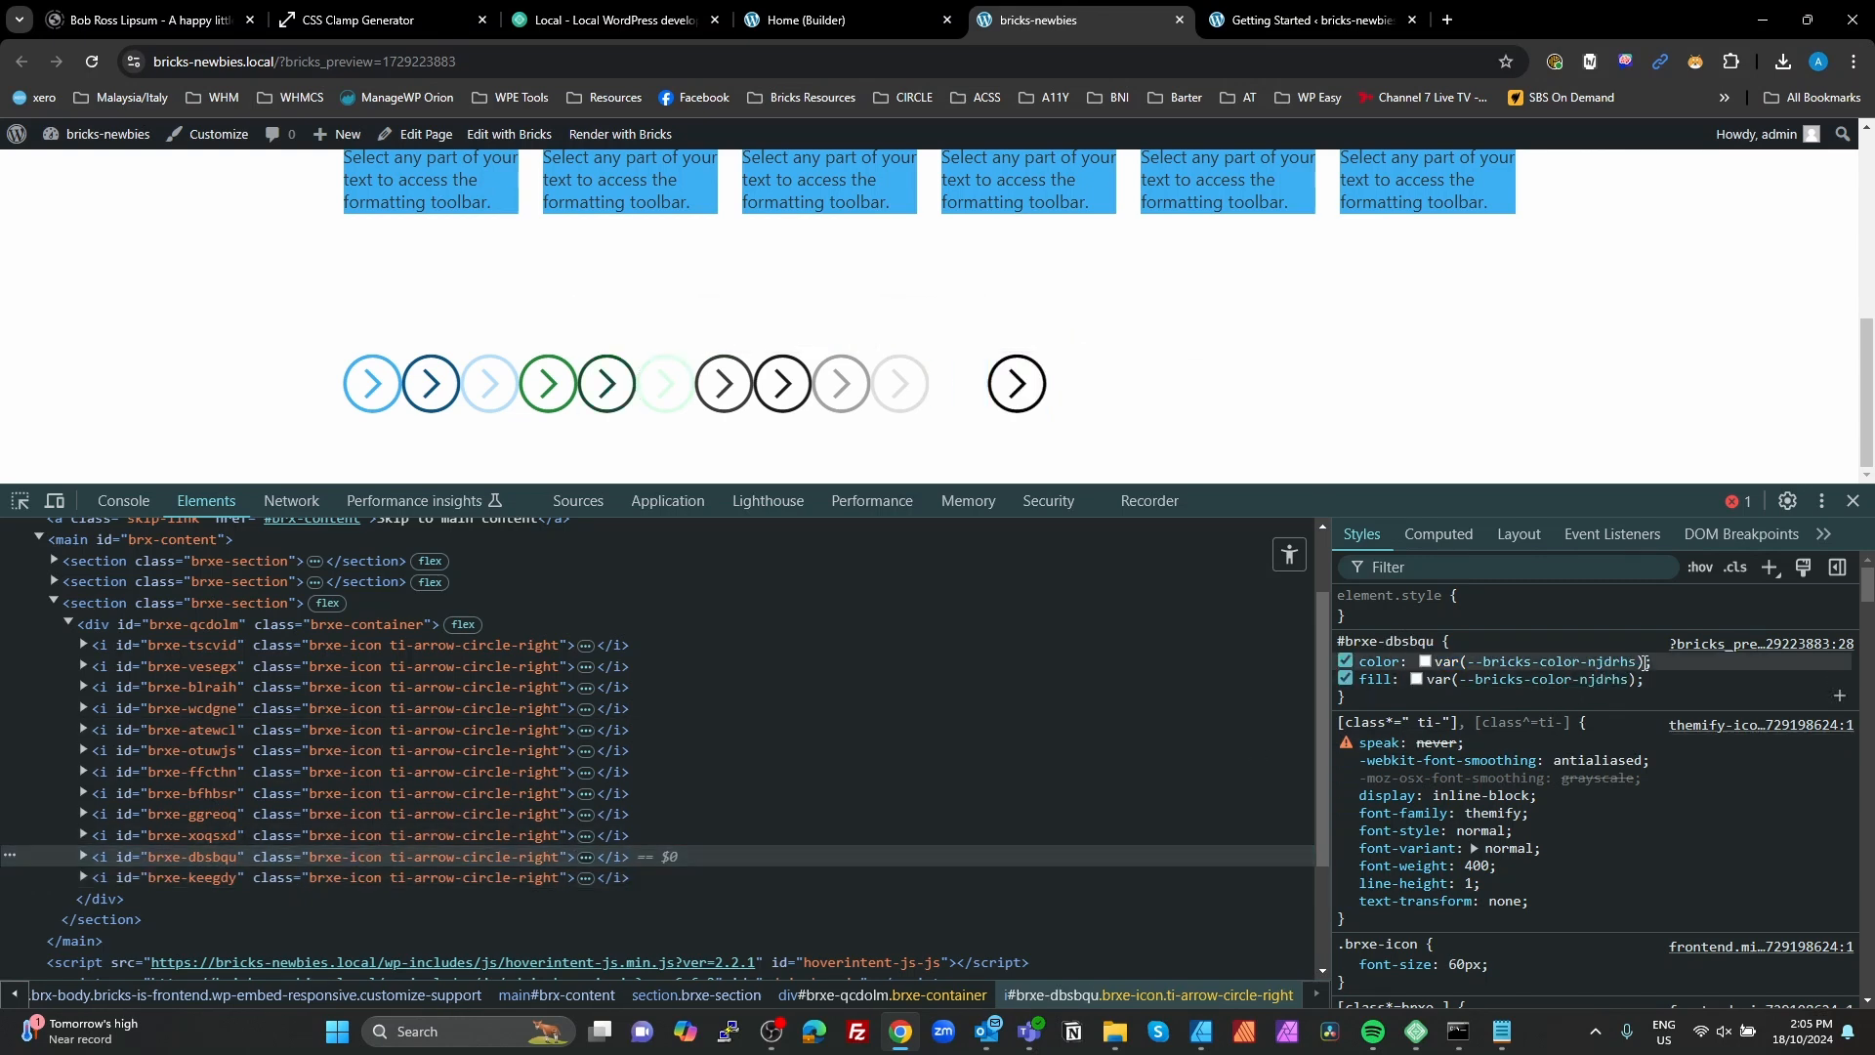
drag(1641, 662, 1435, 668)
key(ctrl+c)
click(845, 20)
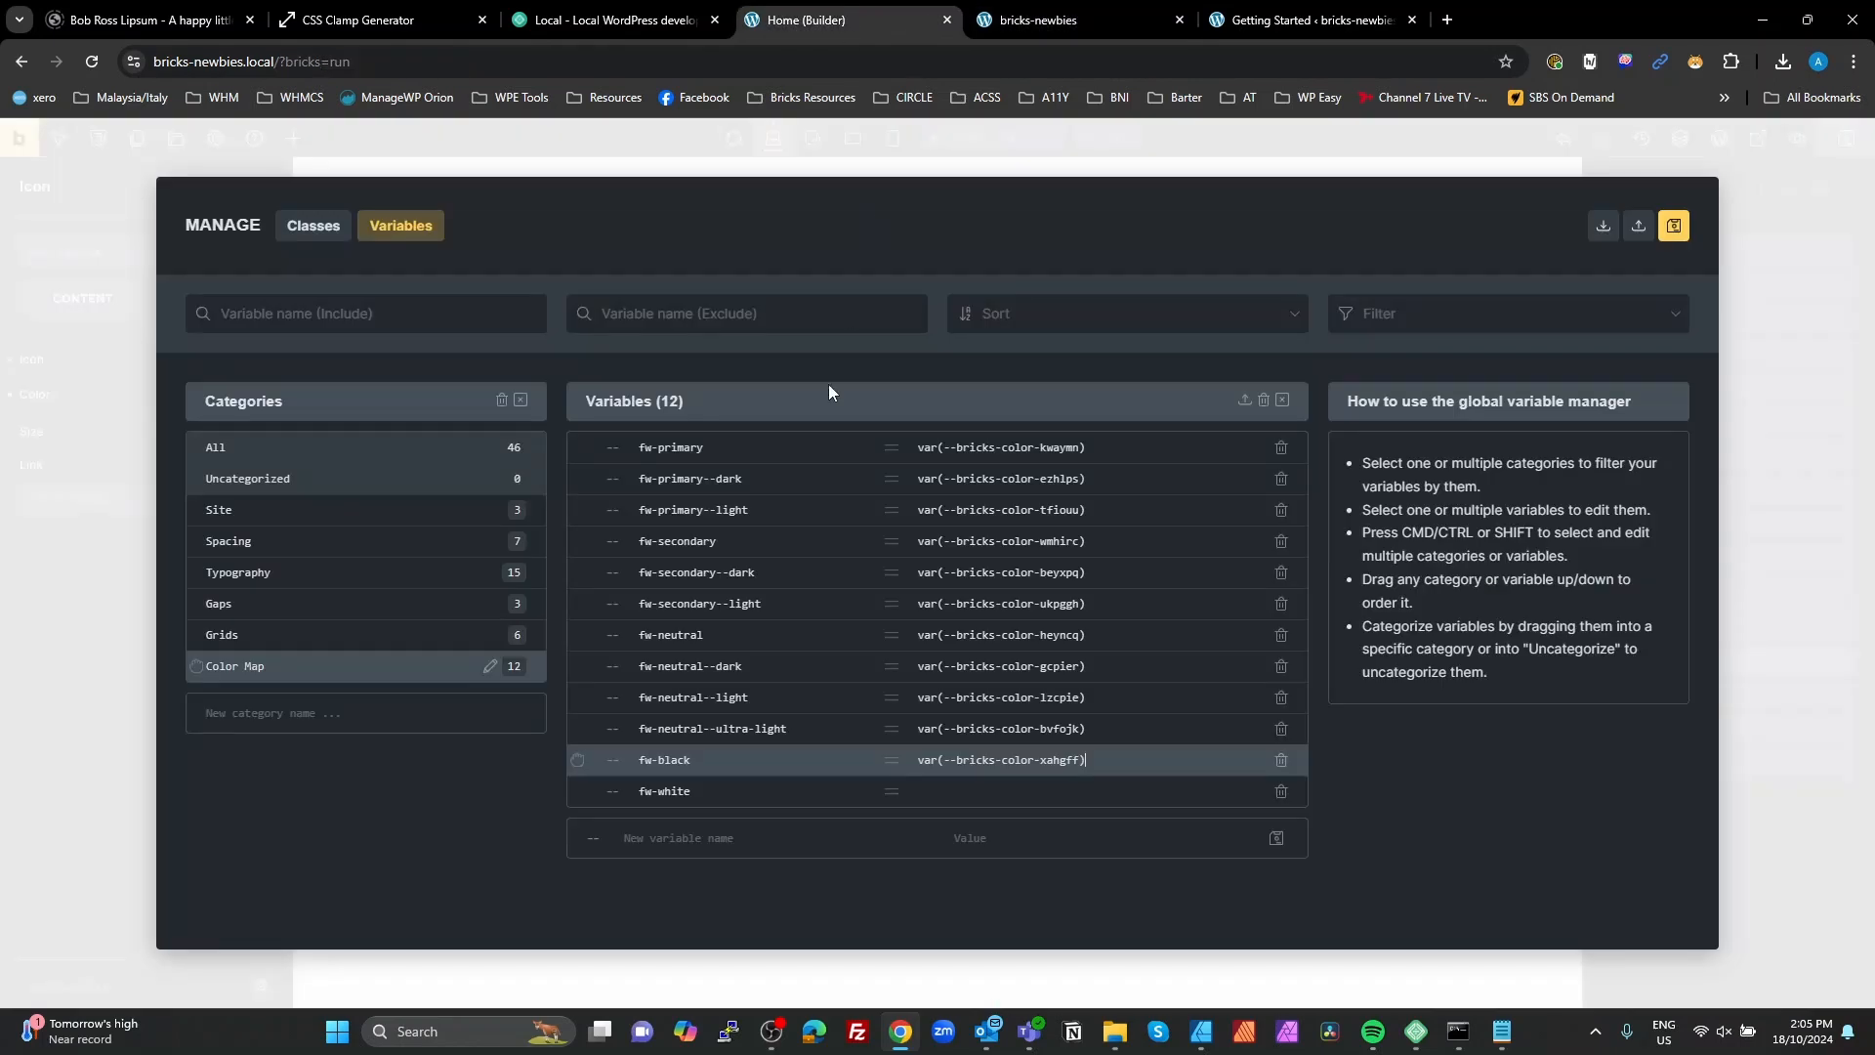
click(1017, 791)
key(ctrl+v)
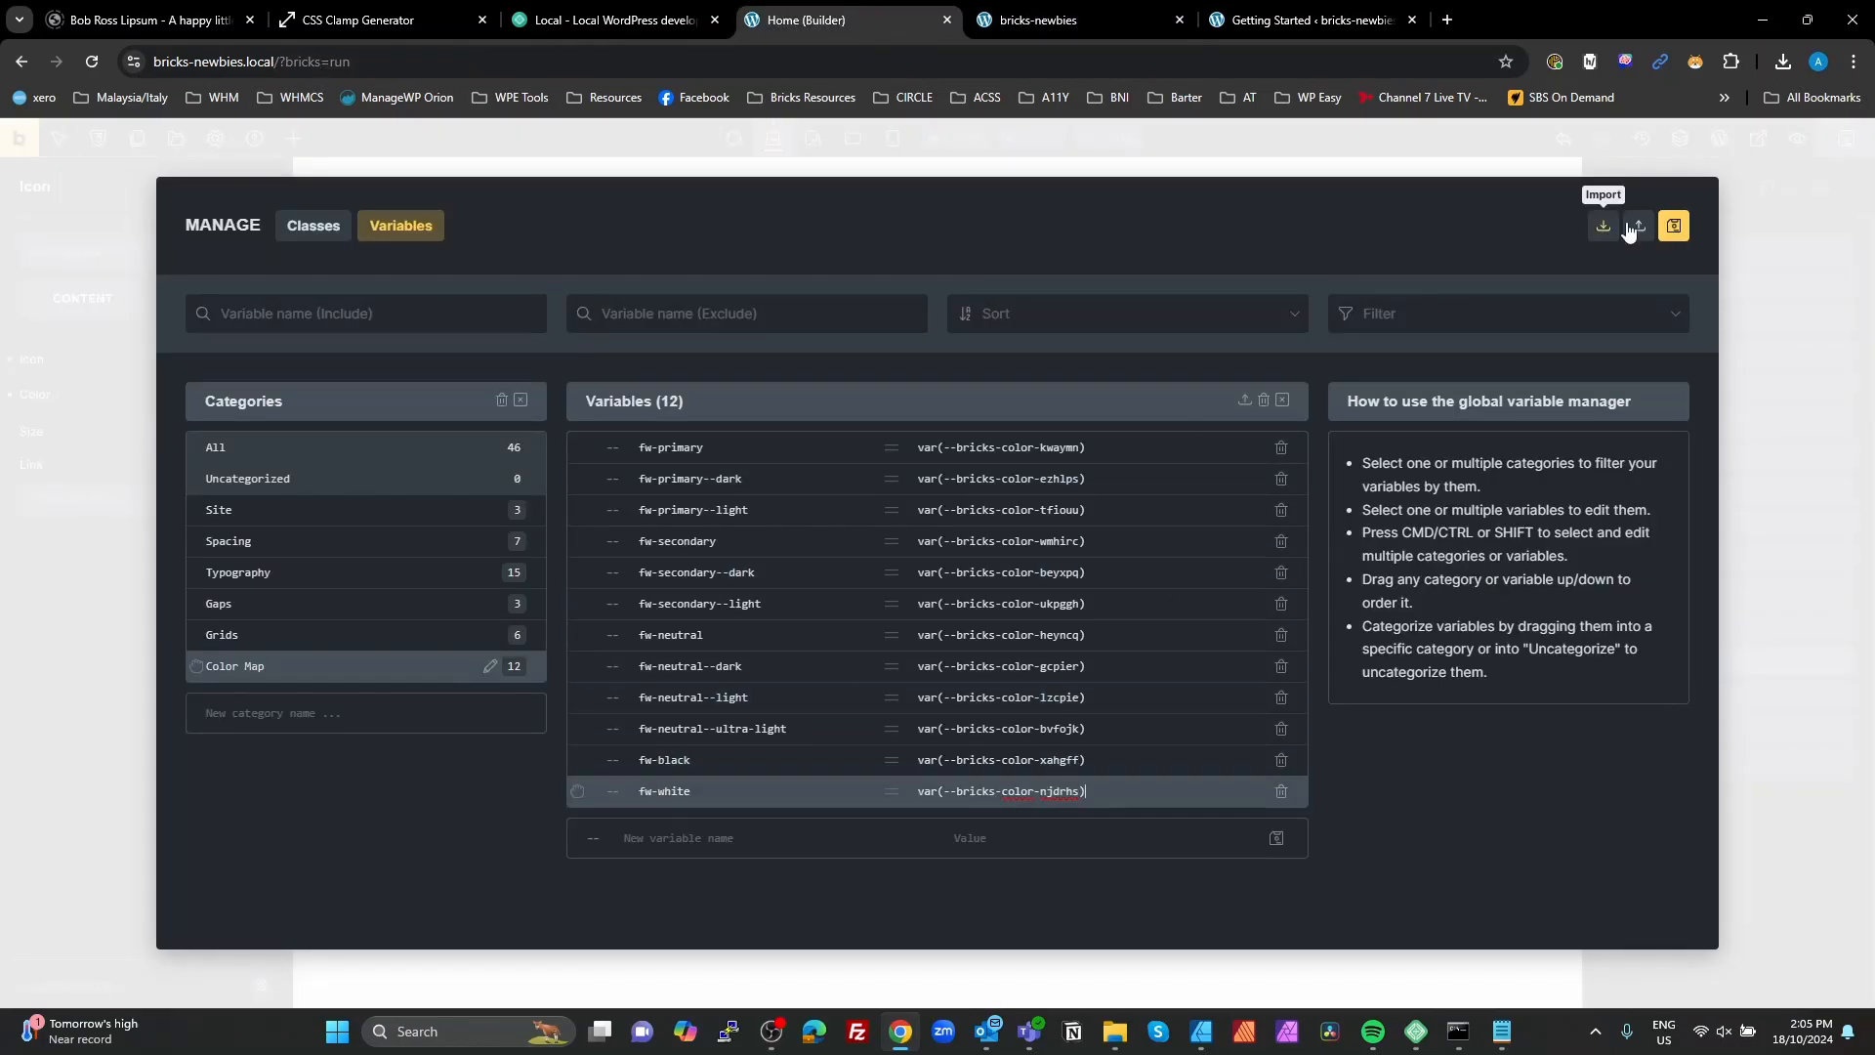
click(1677, 230)
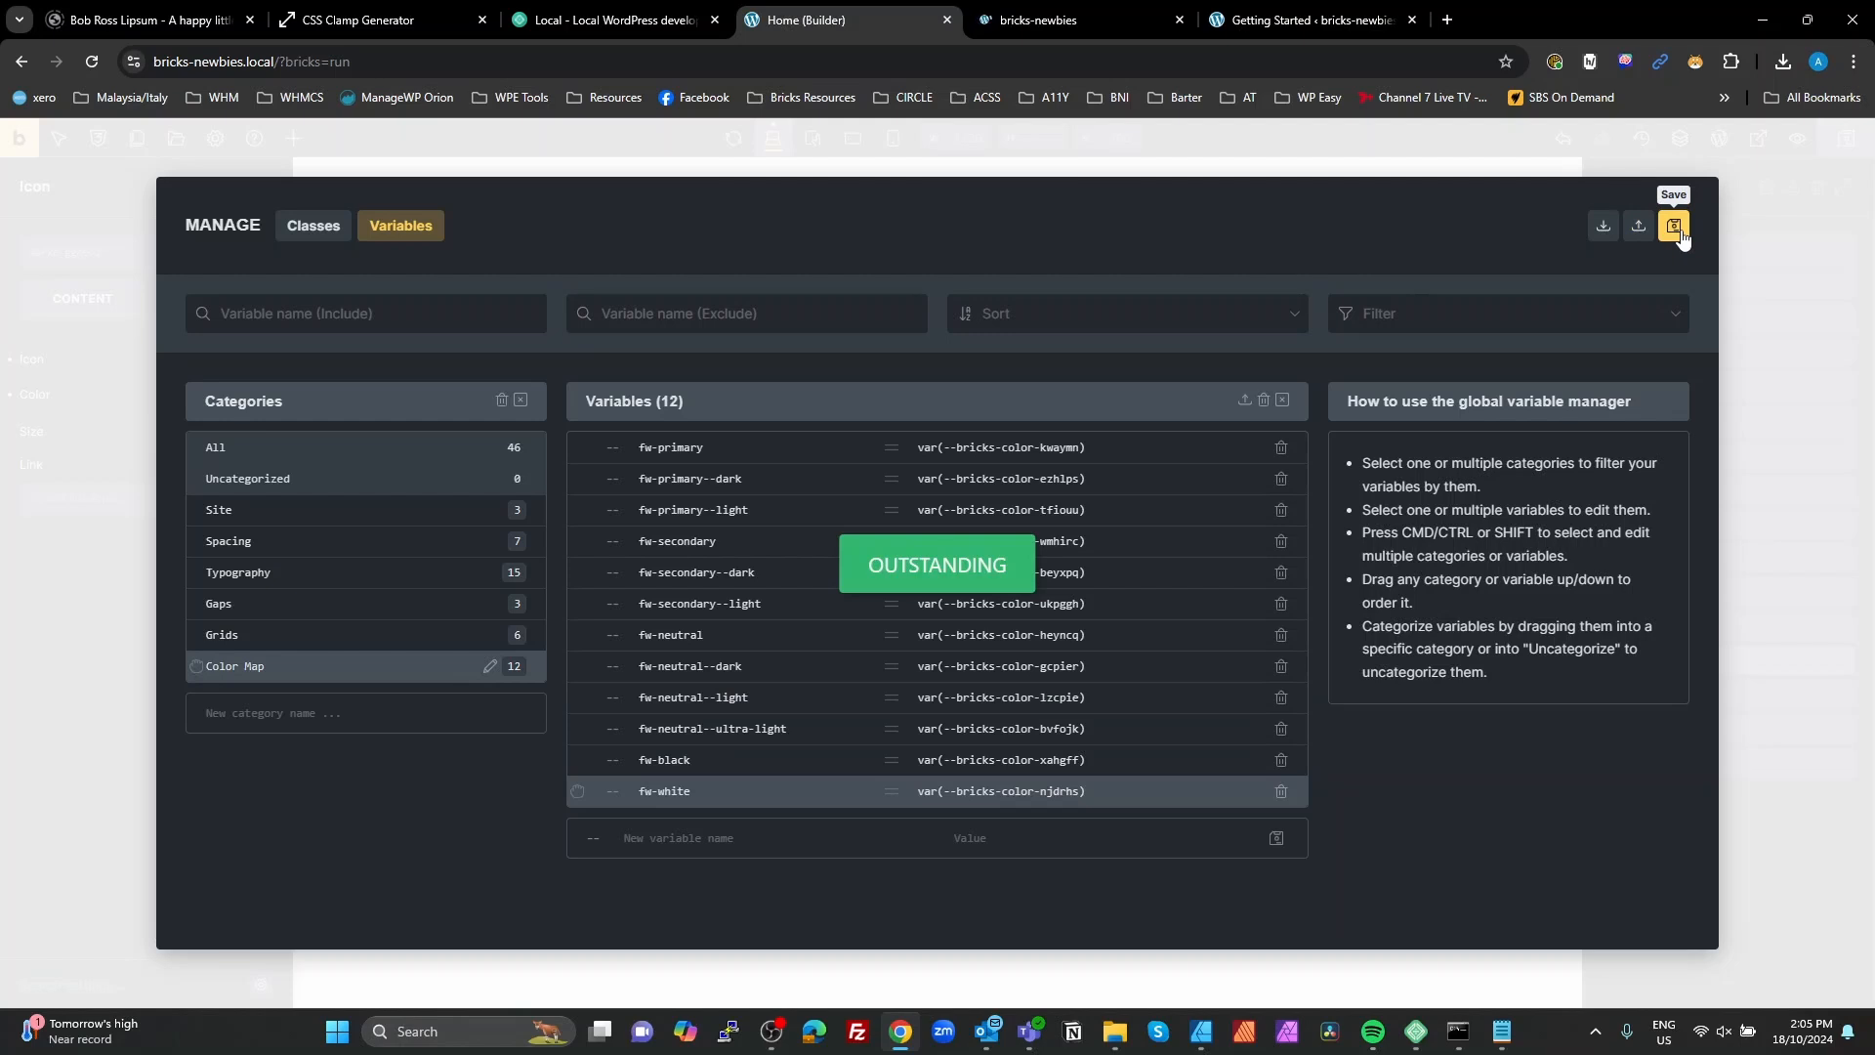
click(1783, 482)
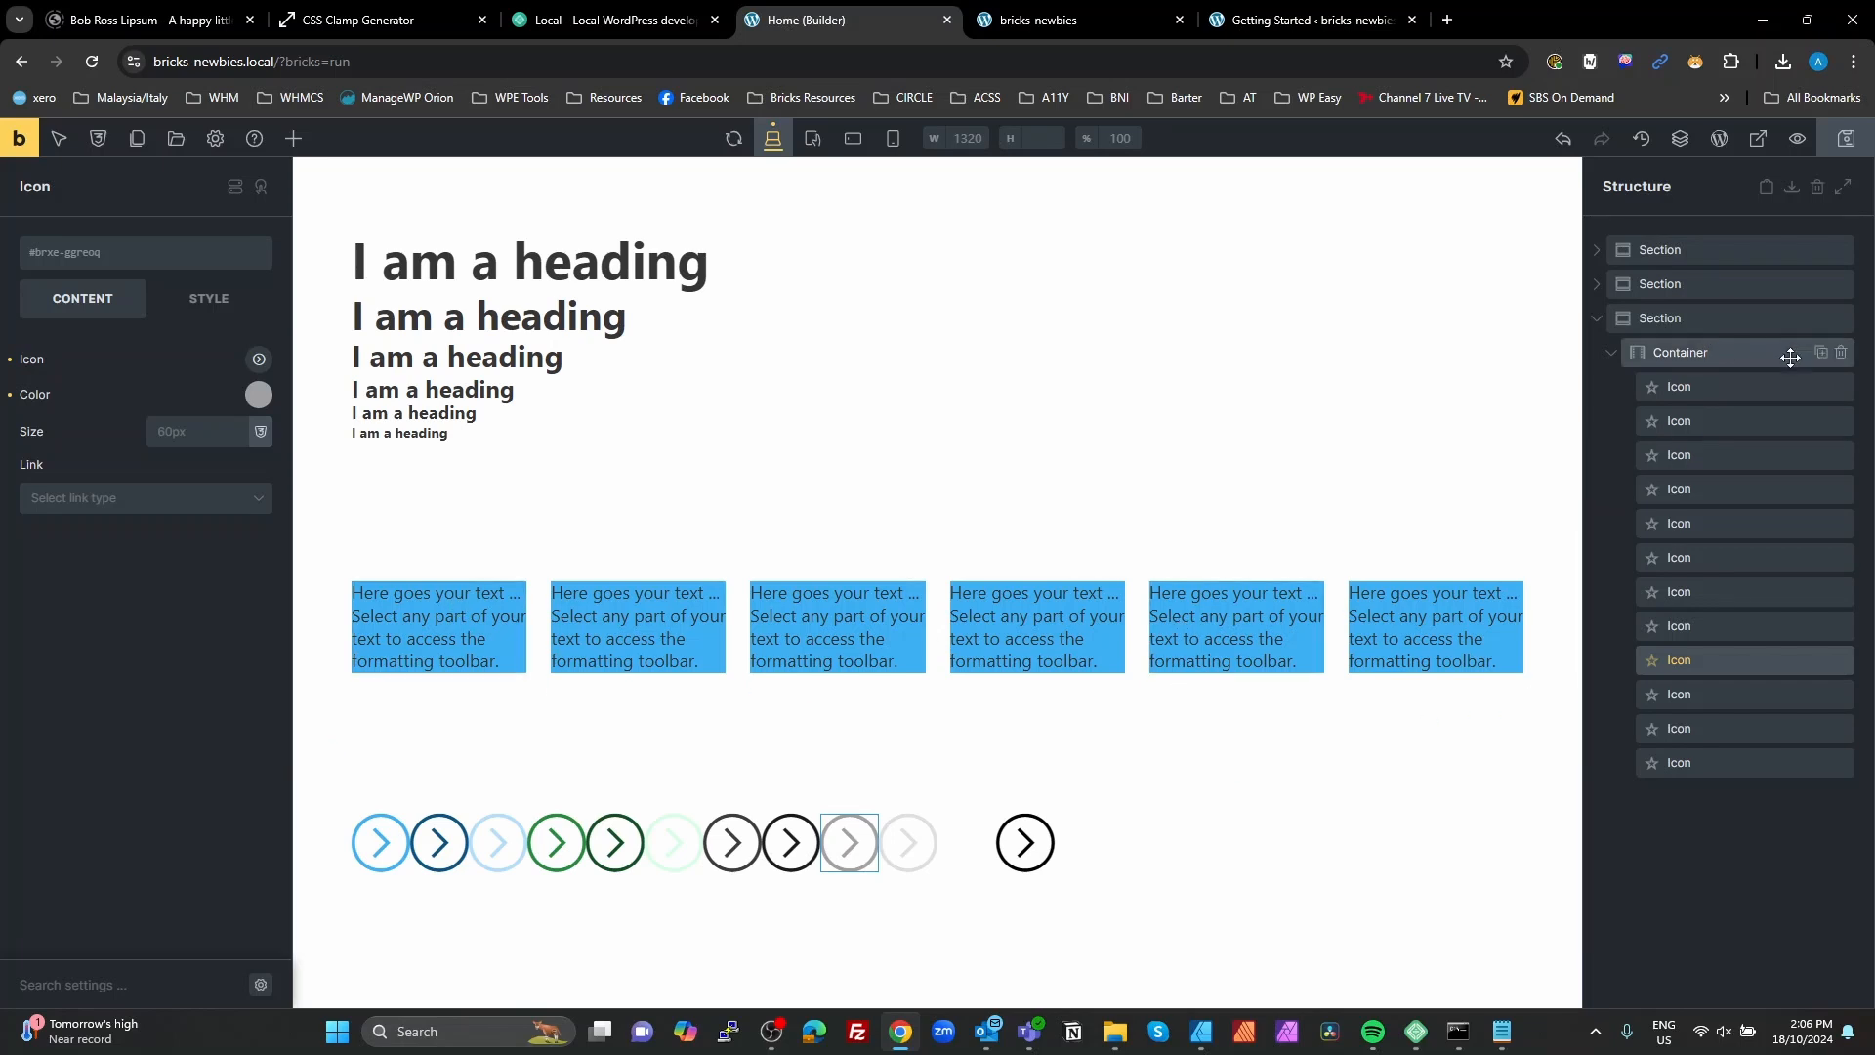
Step: Delete all the arrow icons from the container in the third section
click(1841, 389)
click(1841, 390)
click(1842, 389)
click(1841, 390)
click(1842, 390)
click(1841, 389)
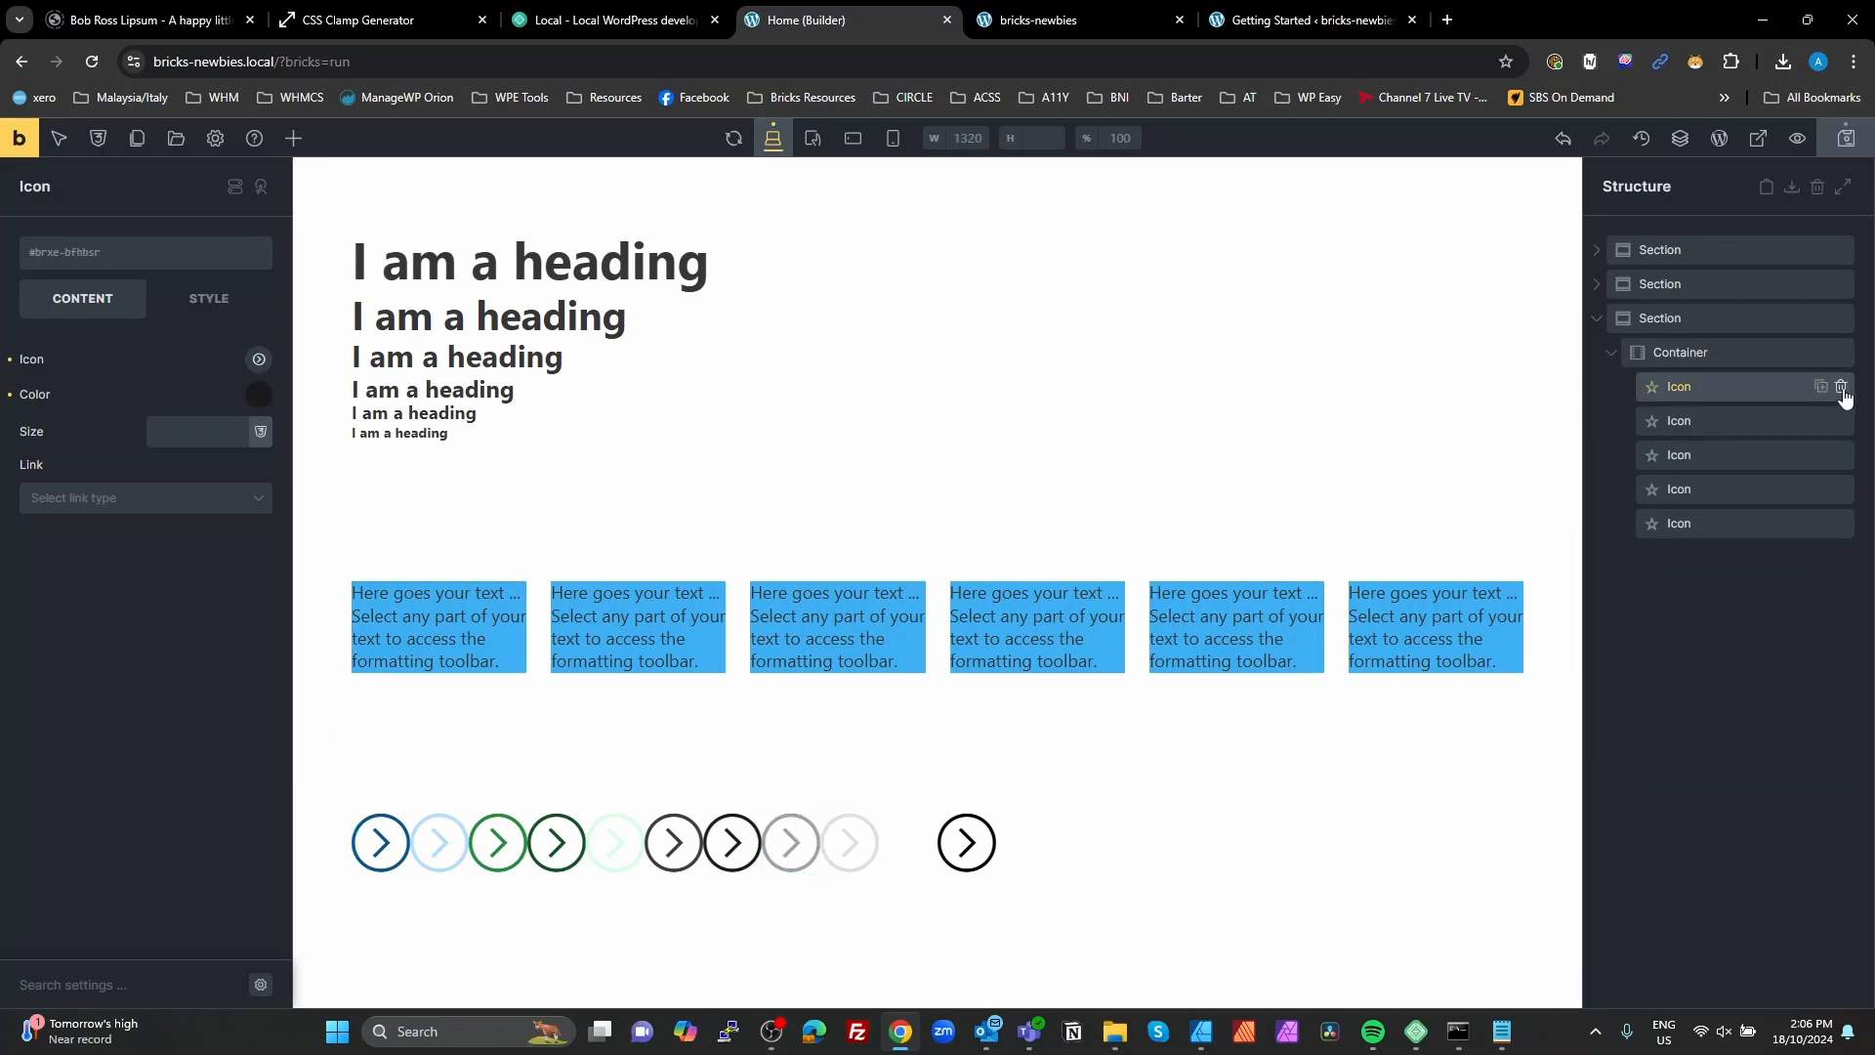
click(1842, 390)
click(1842, 389)
click(1841, 390)
click(1841, 390)
click(1842, 389)
click(1842, 390)
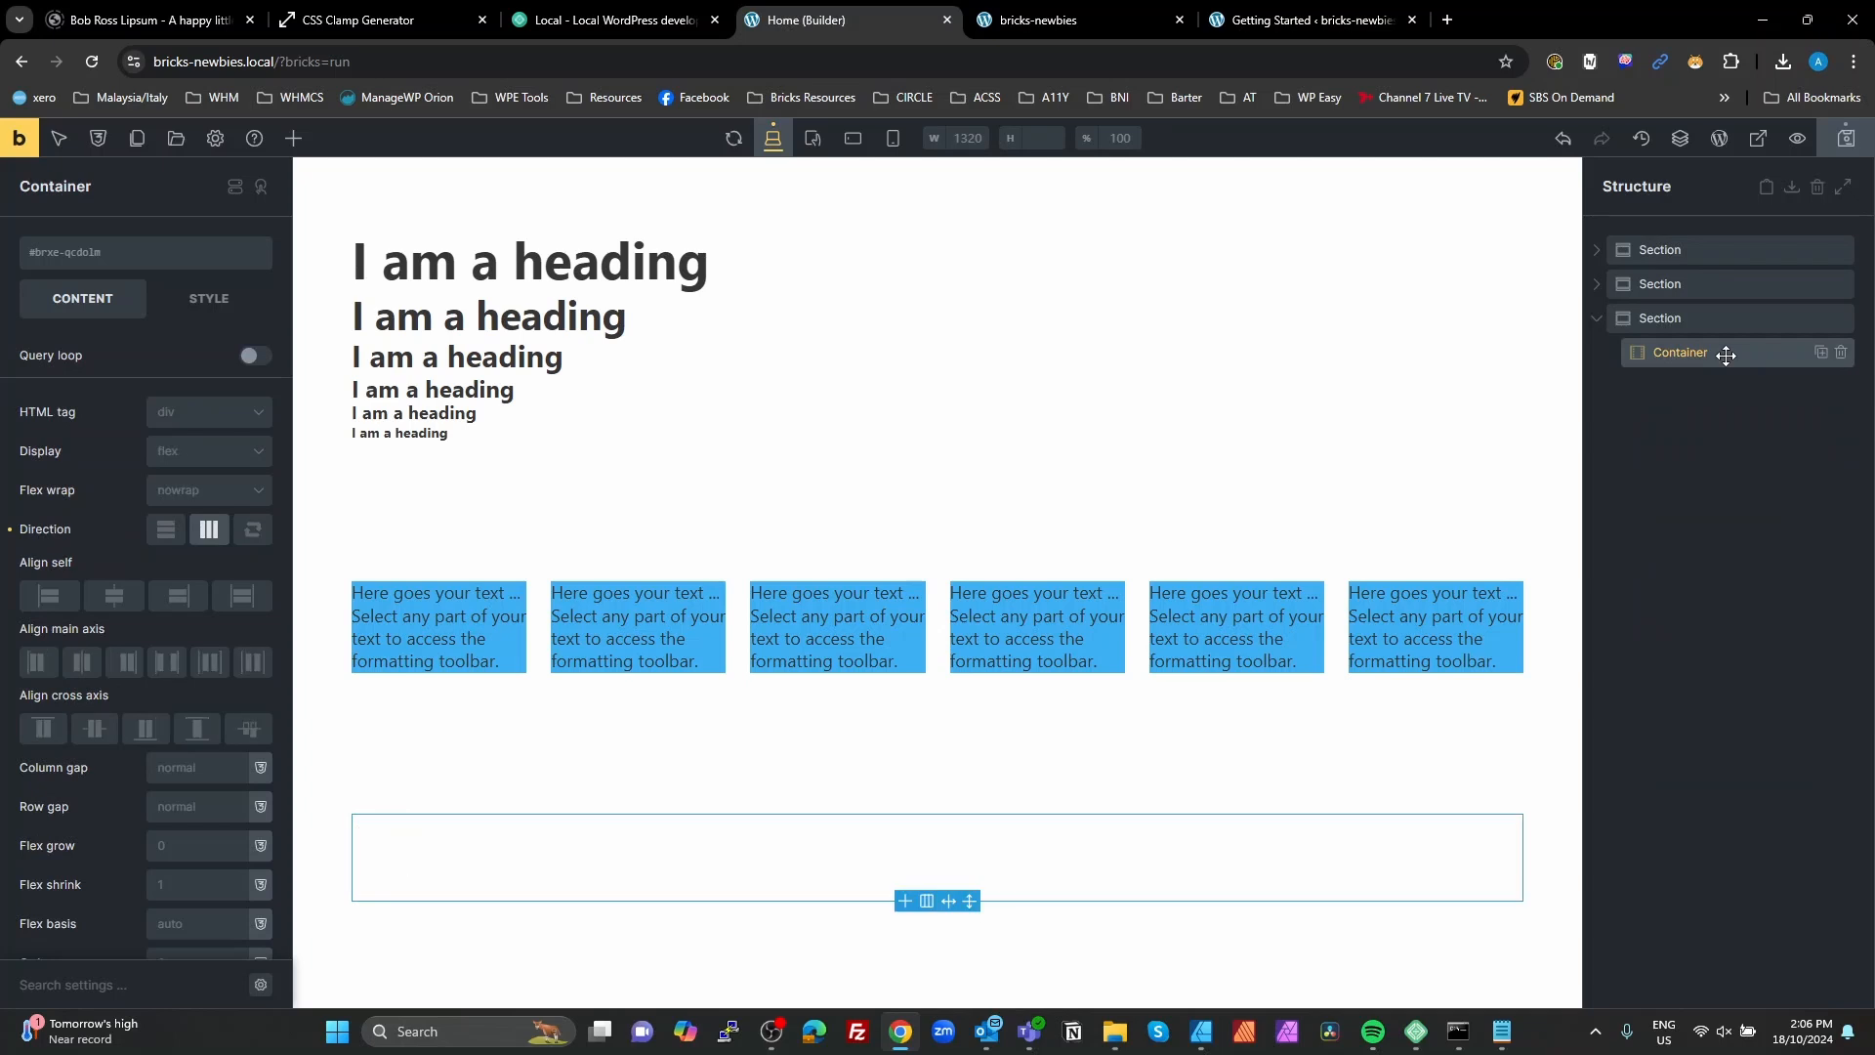
Step: Add 14 default star icons to the empty container in the third section
click(293, 138)
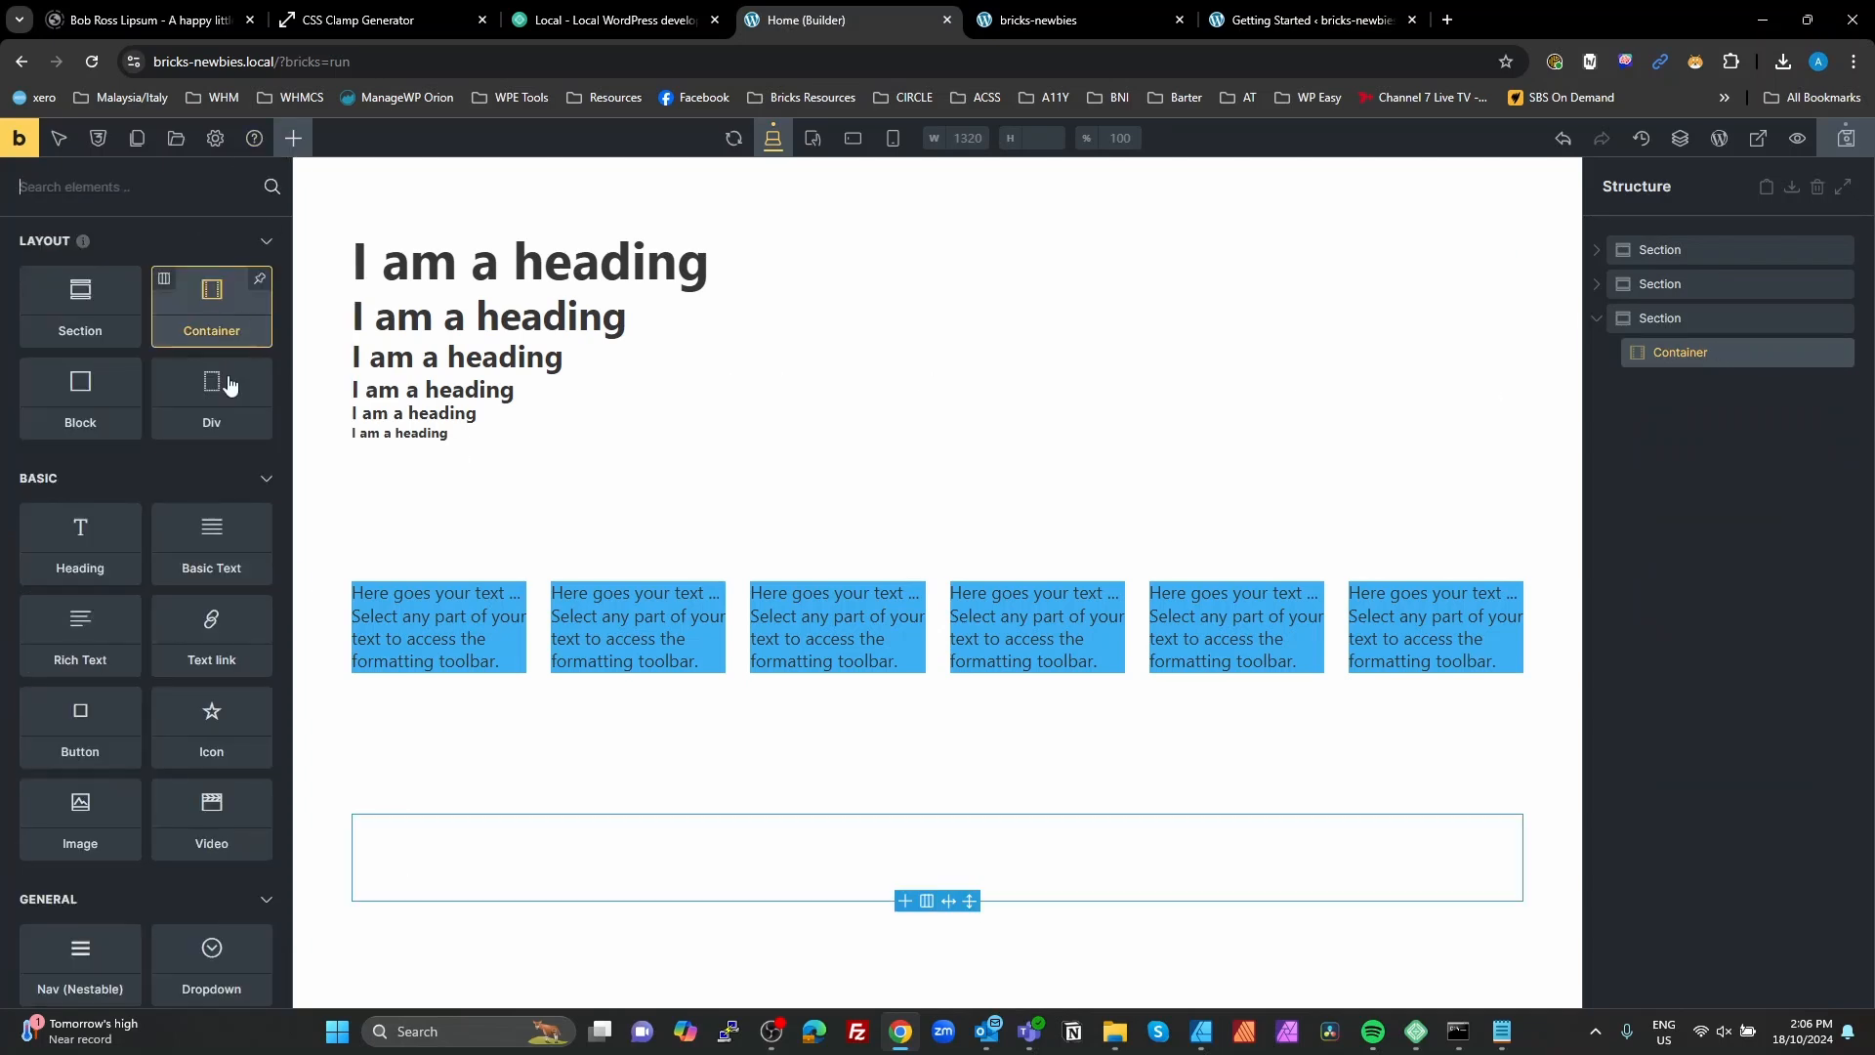
click(216, 750)
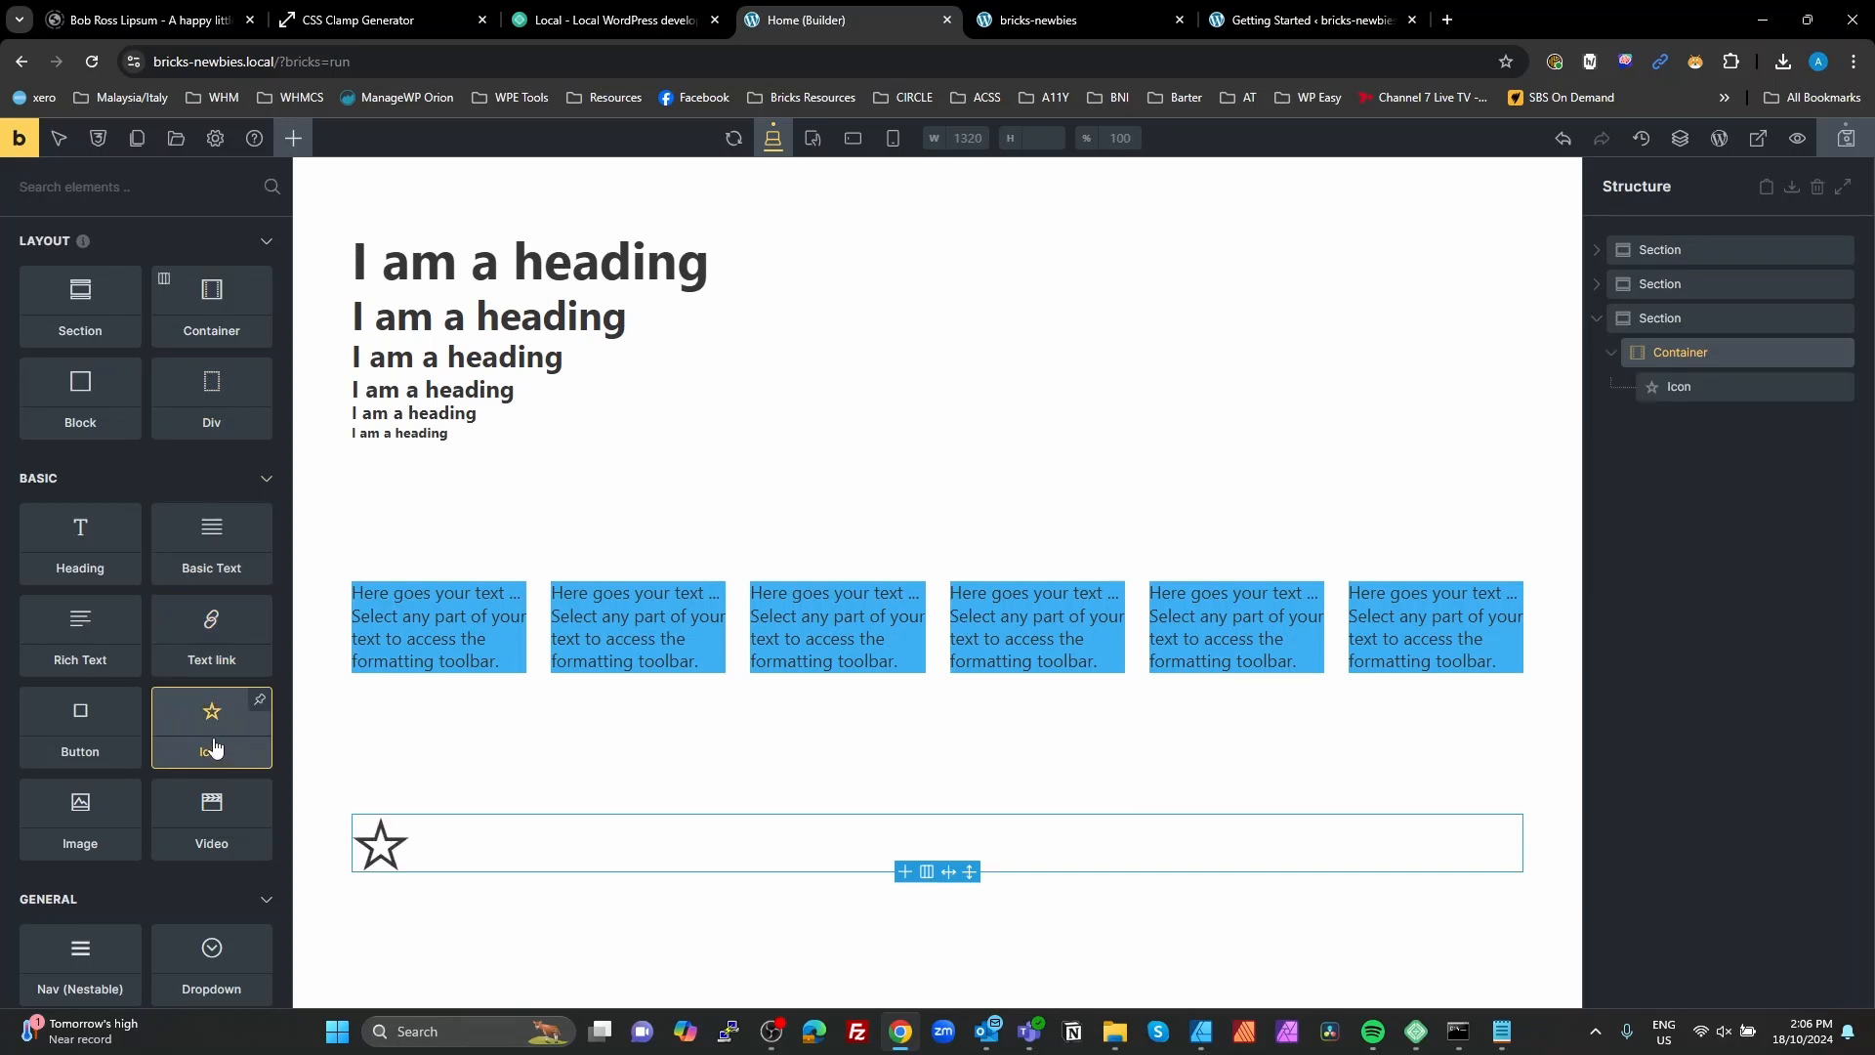
click(216, 748)
click(216, 748)
click(215, 748)
click(216, 748)
click(216, 748)
click(215, 748)
click(215, 748)
triple_click(215, 748)
click(216, 748)
click(215, 748)
click(216, 748)
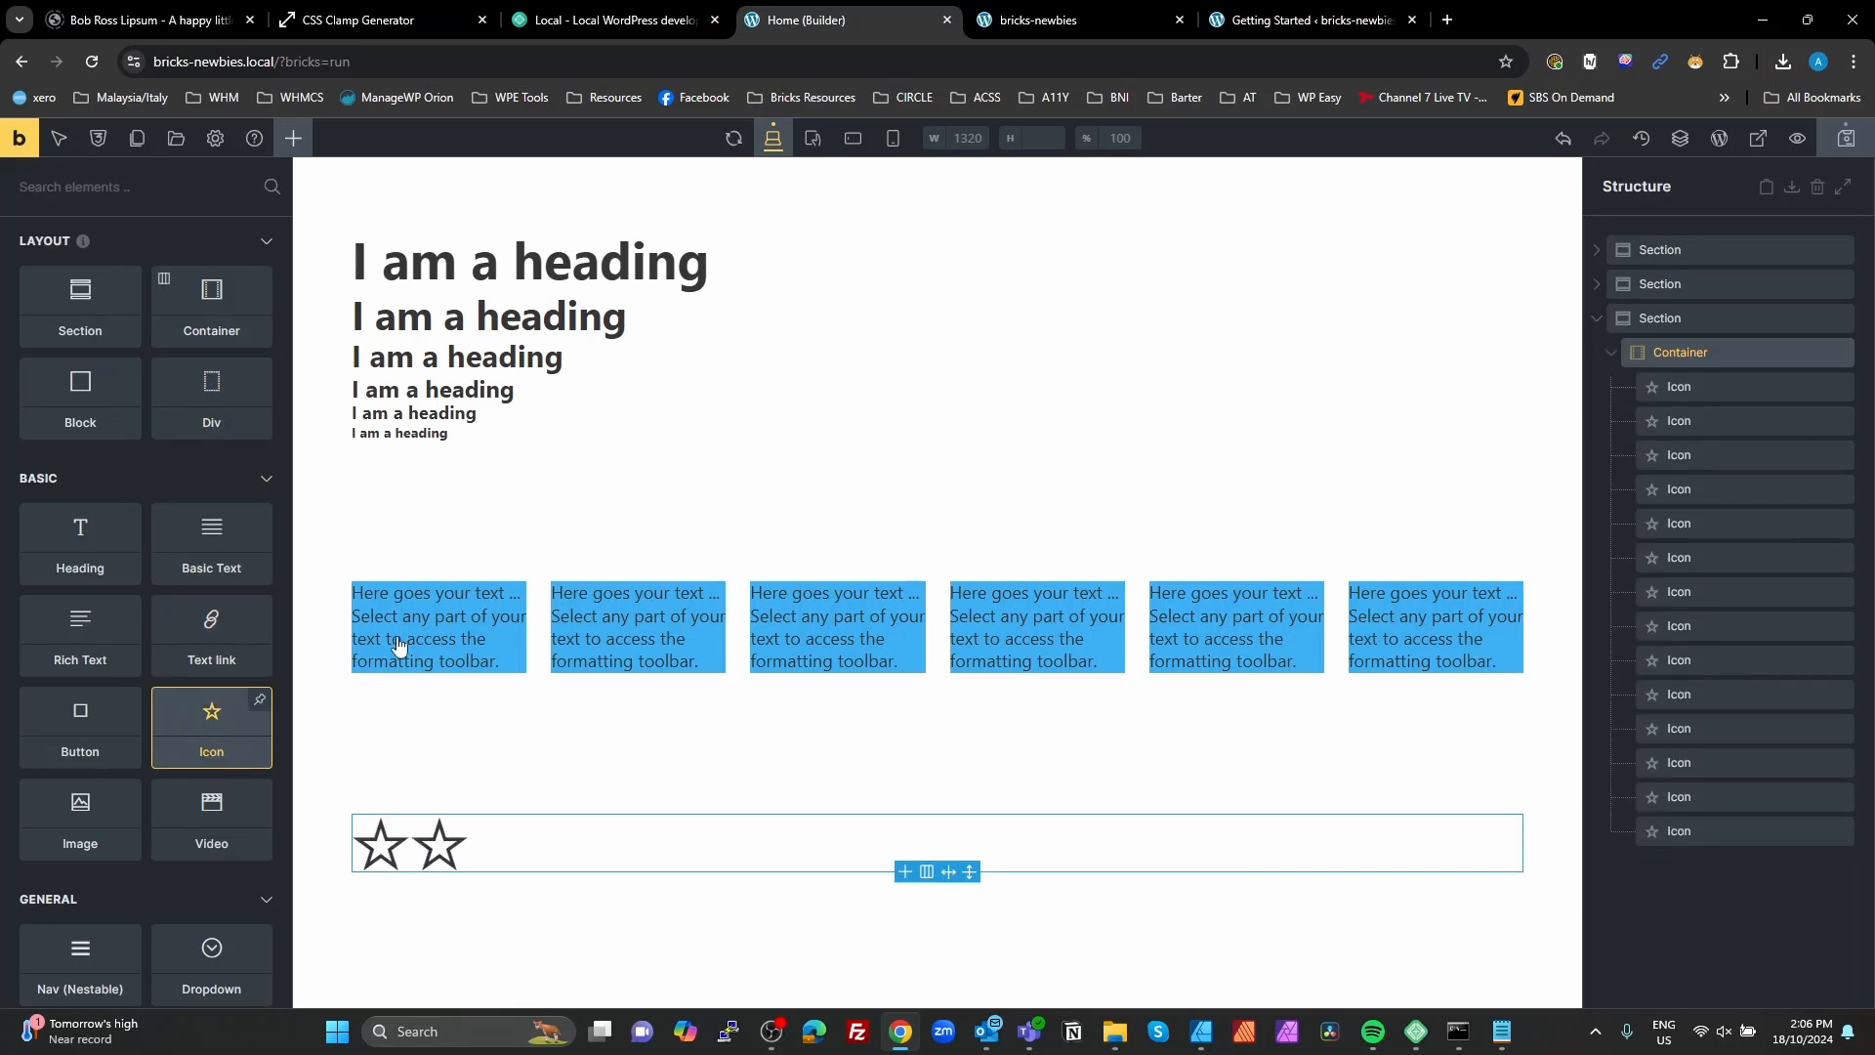
Step: Set the first star icon's color to the raw variable value var(--fw-primary)
click(1717, 388)
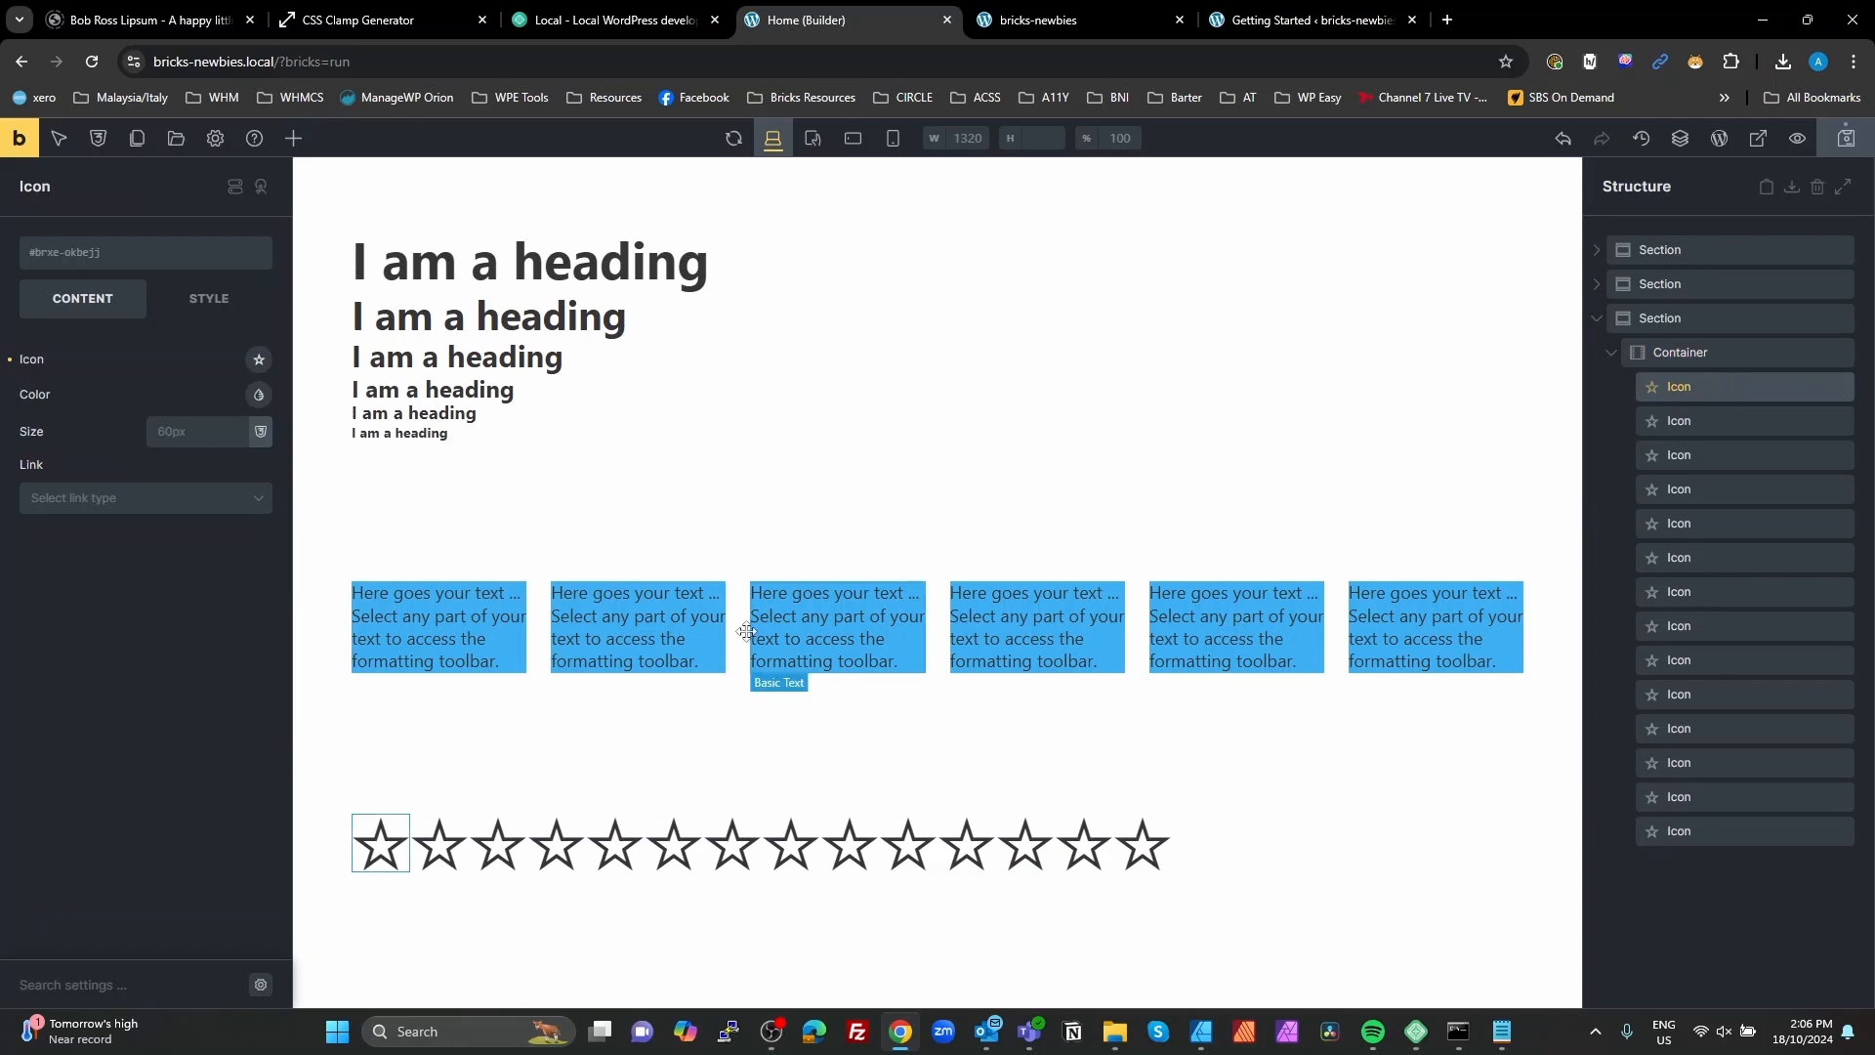
click(259, 394)
click(198, 773)
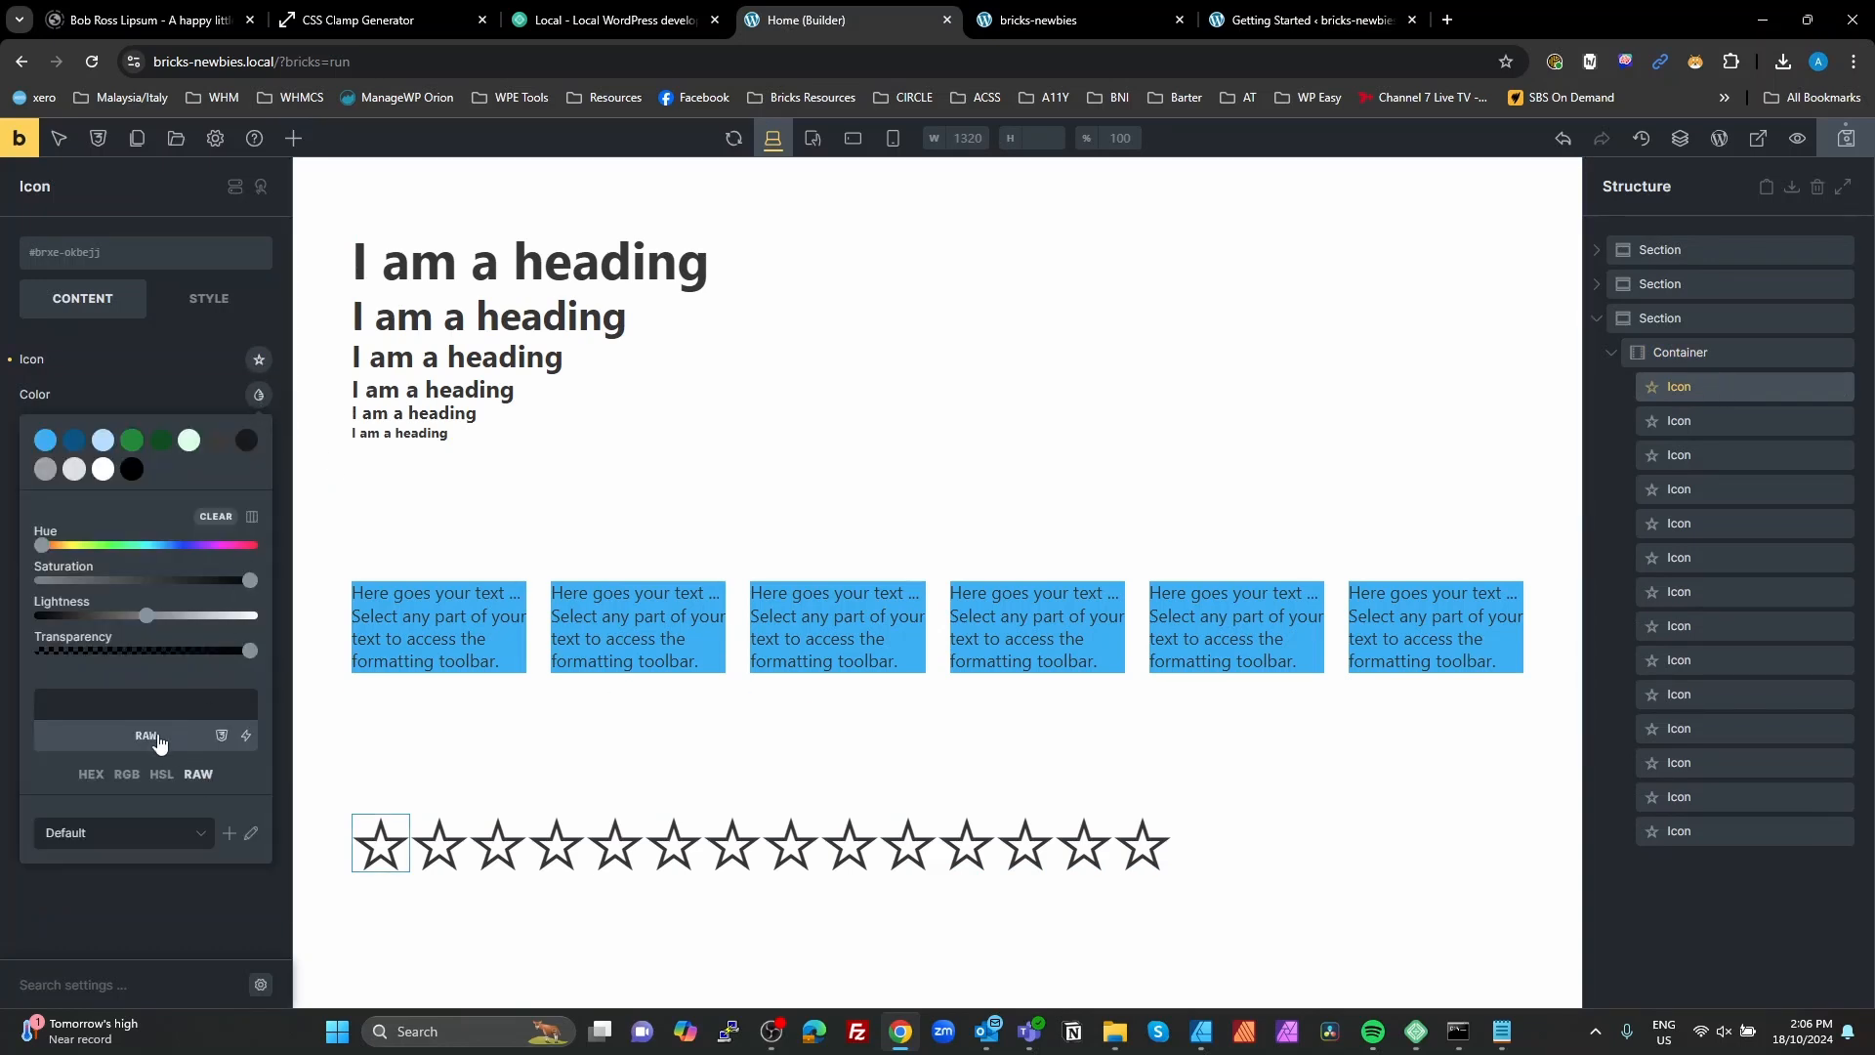
text(pri)
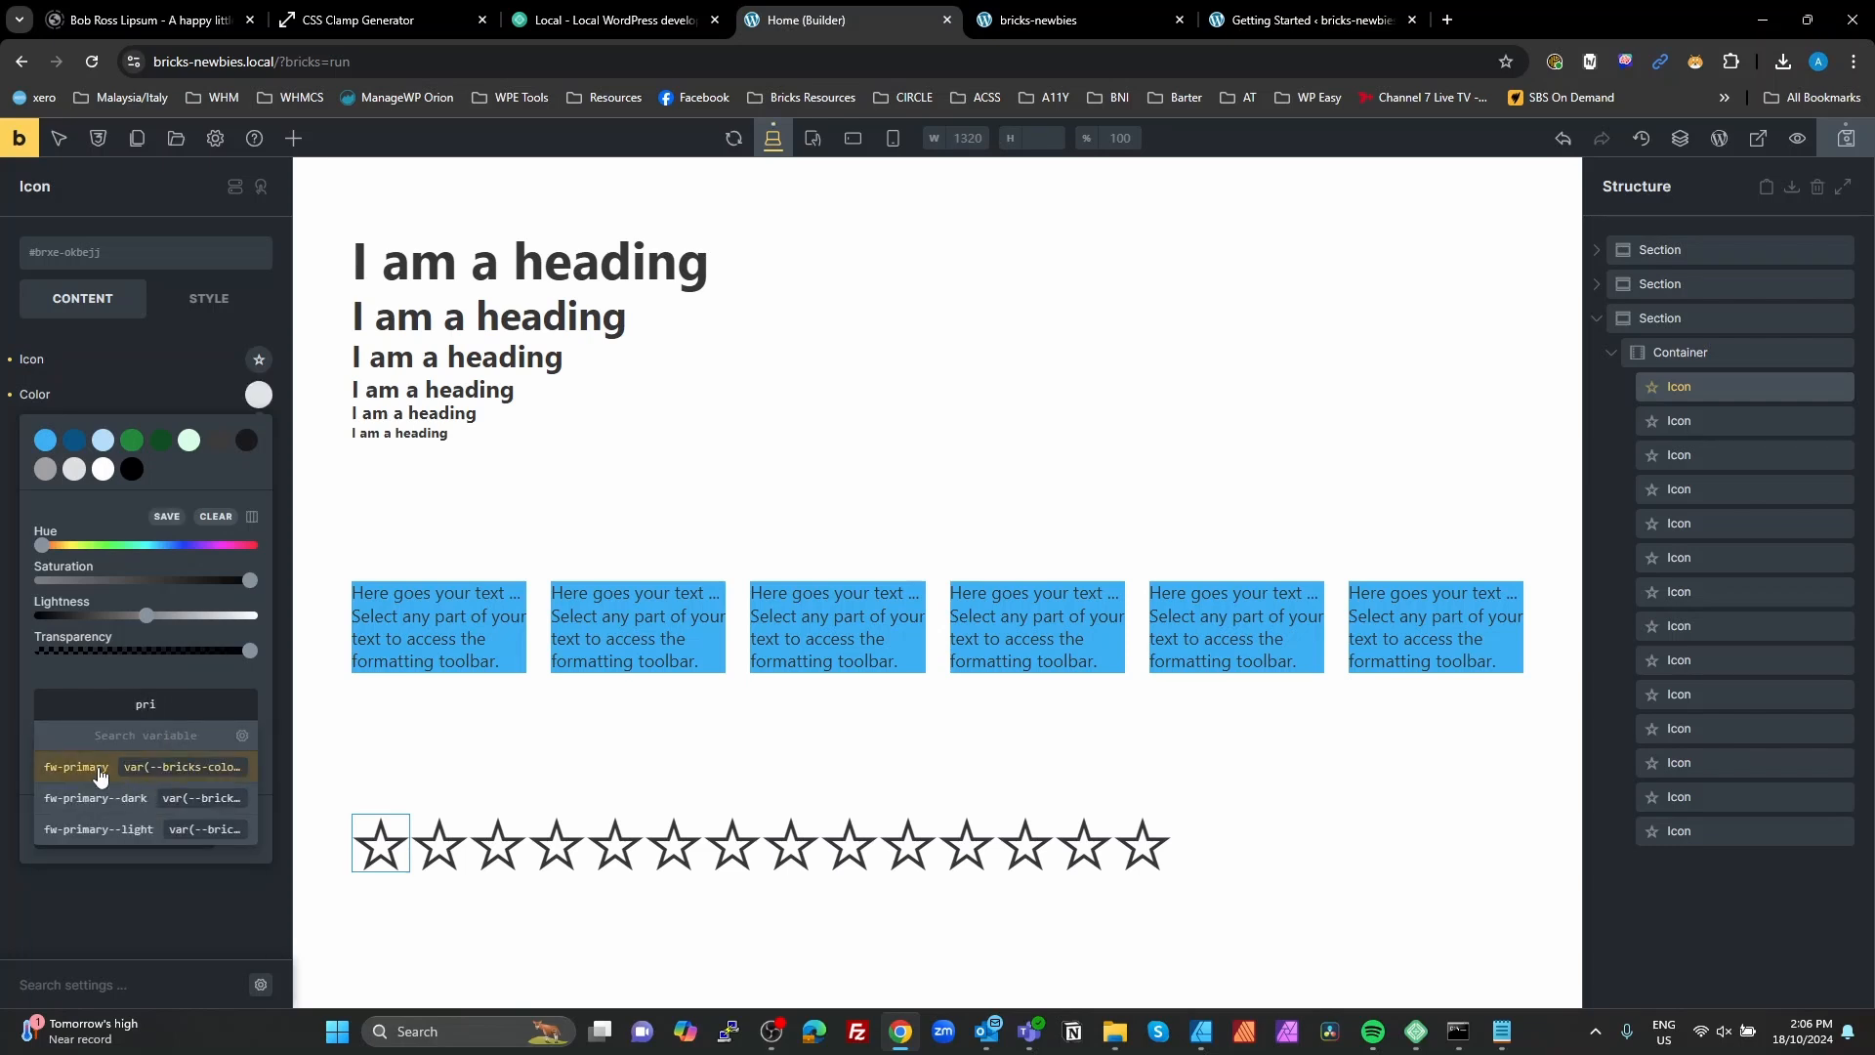
click(138, 771)
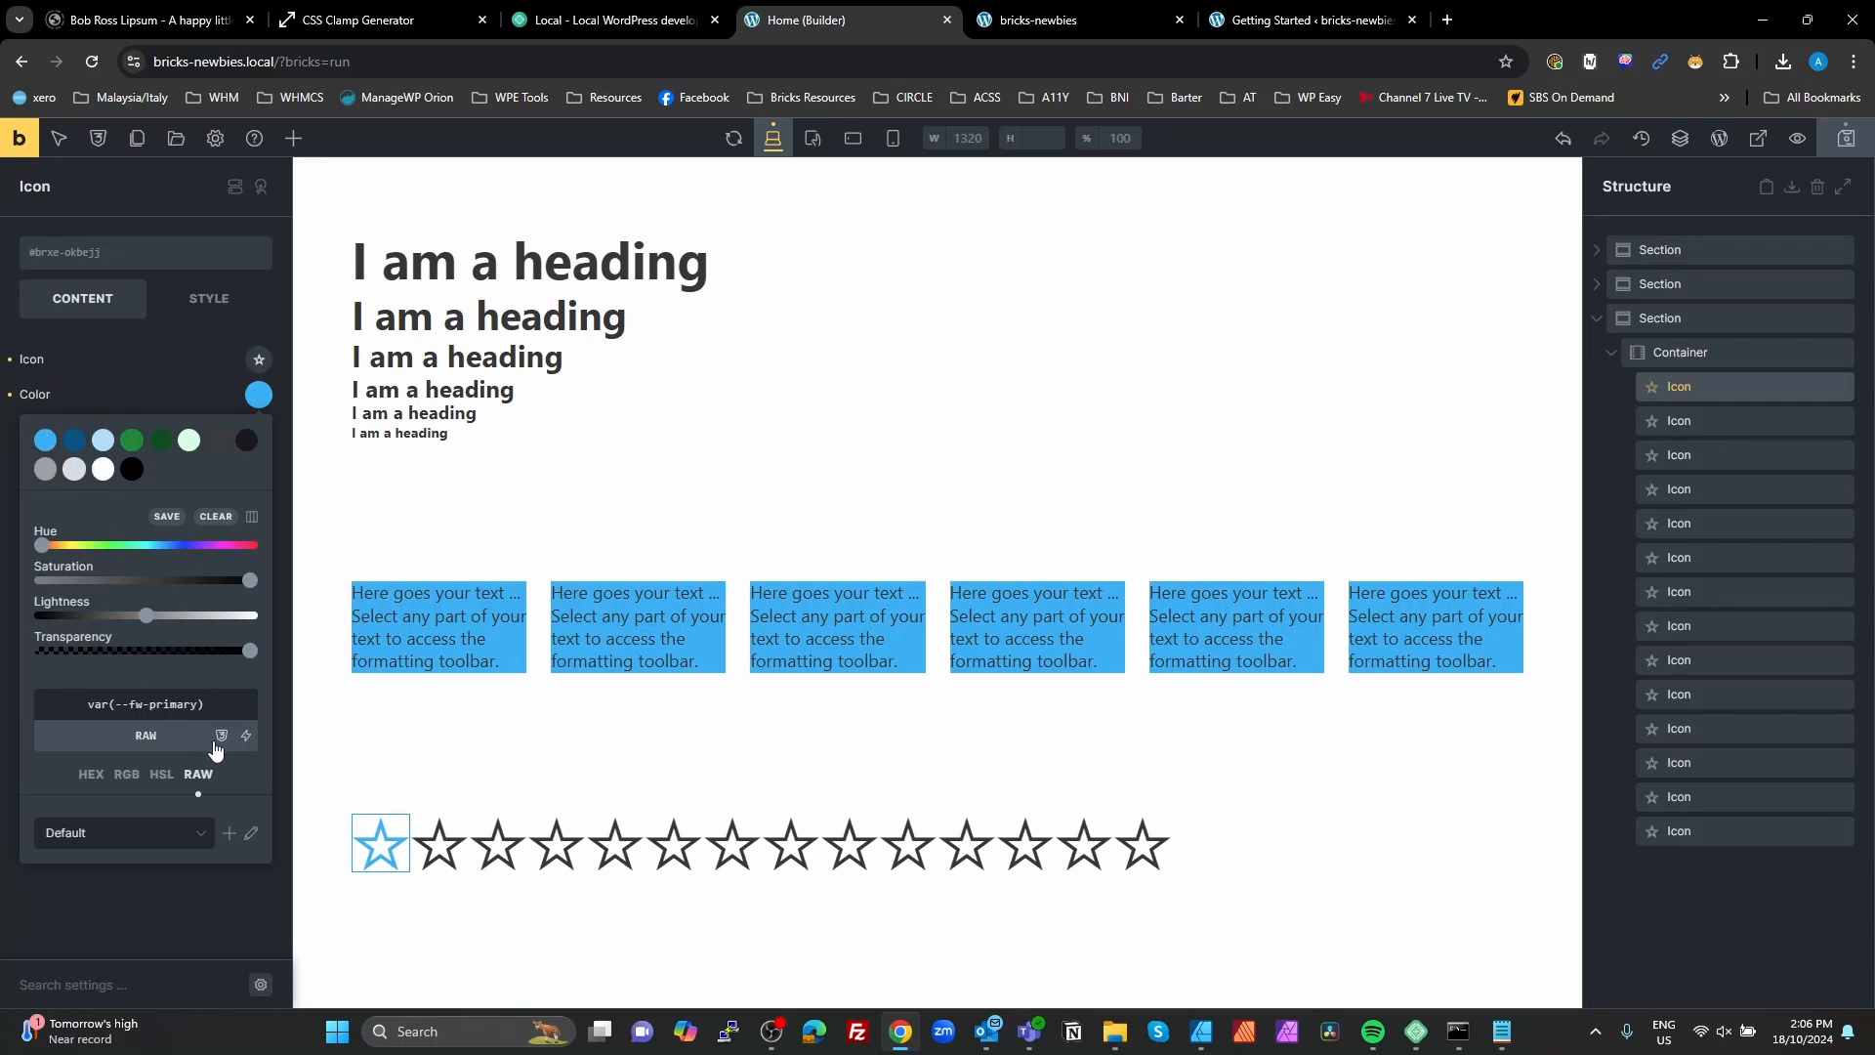
Step: Set the second star icon's color to the raw variable value var(--fw-primary--dark)
click(426, 825)
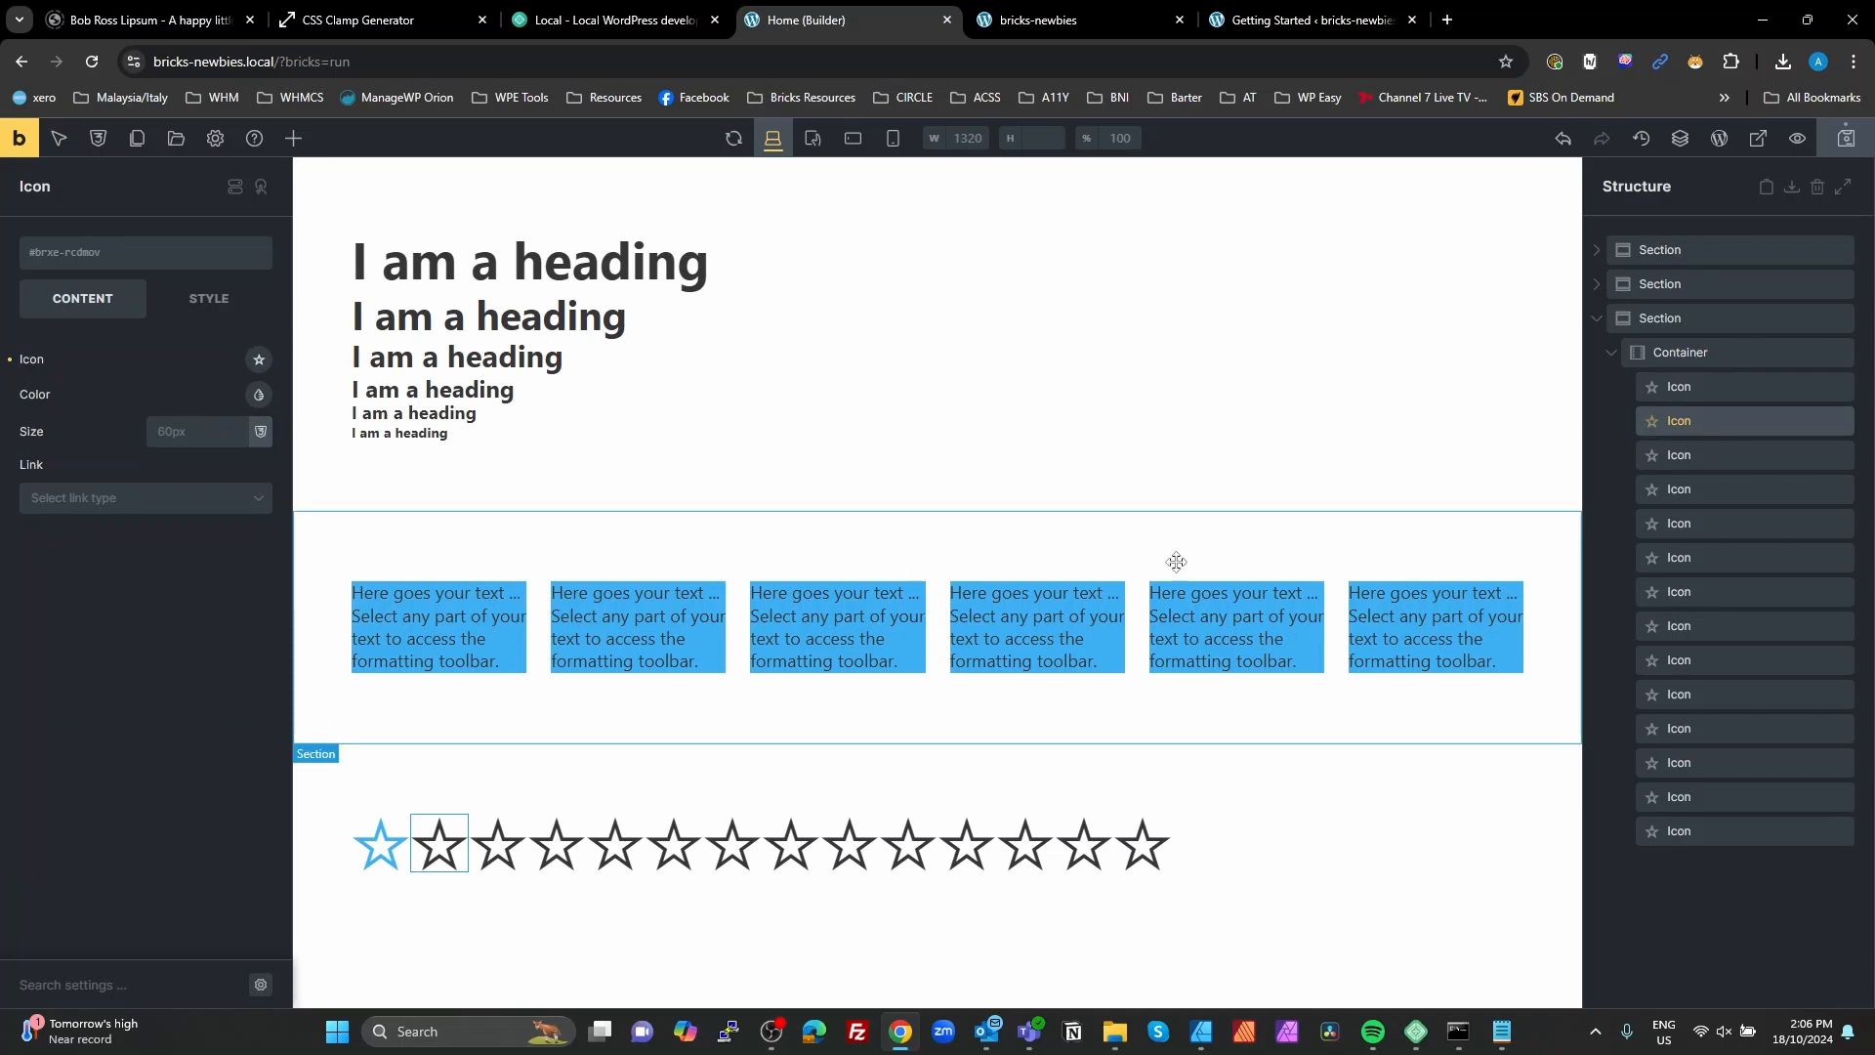
click(259, 395)
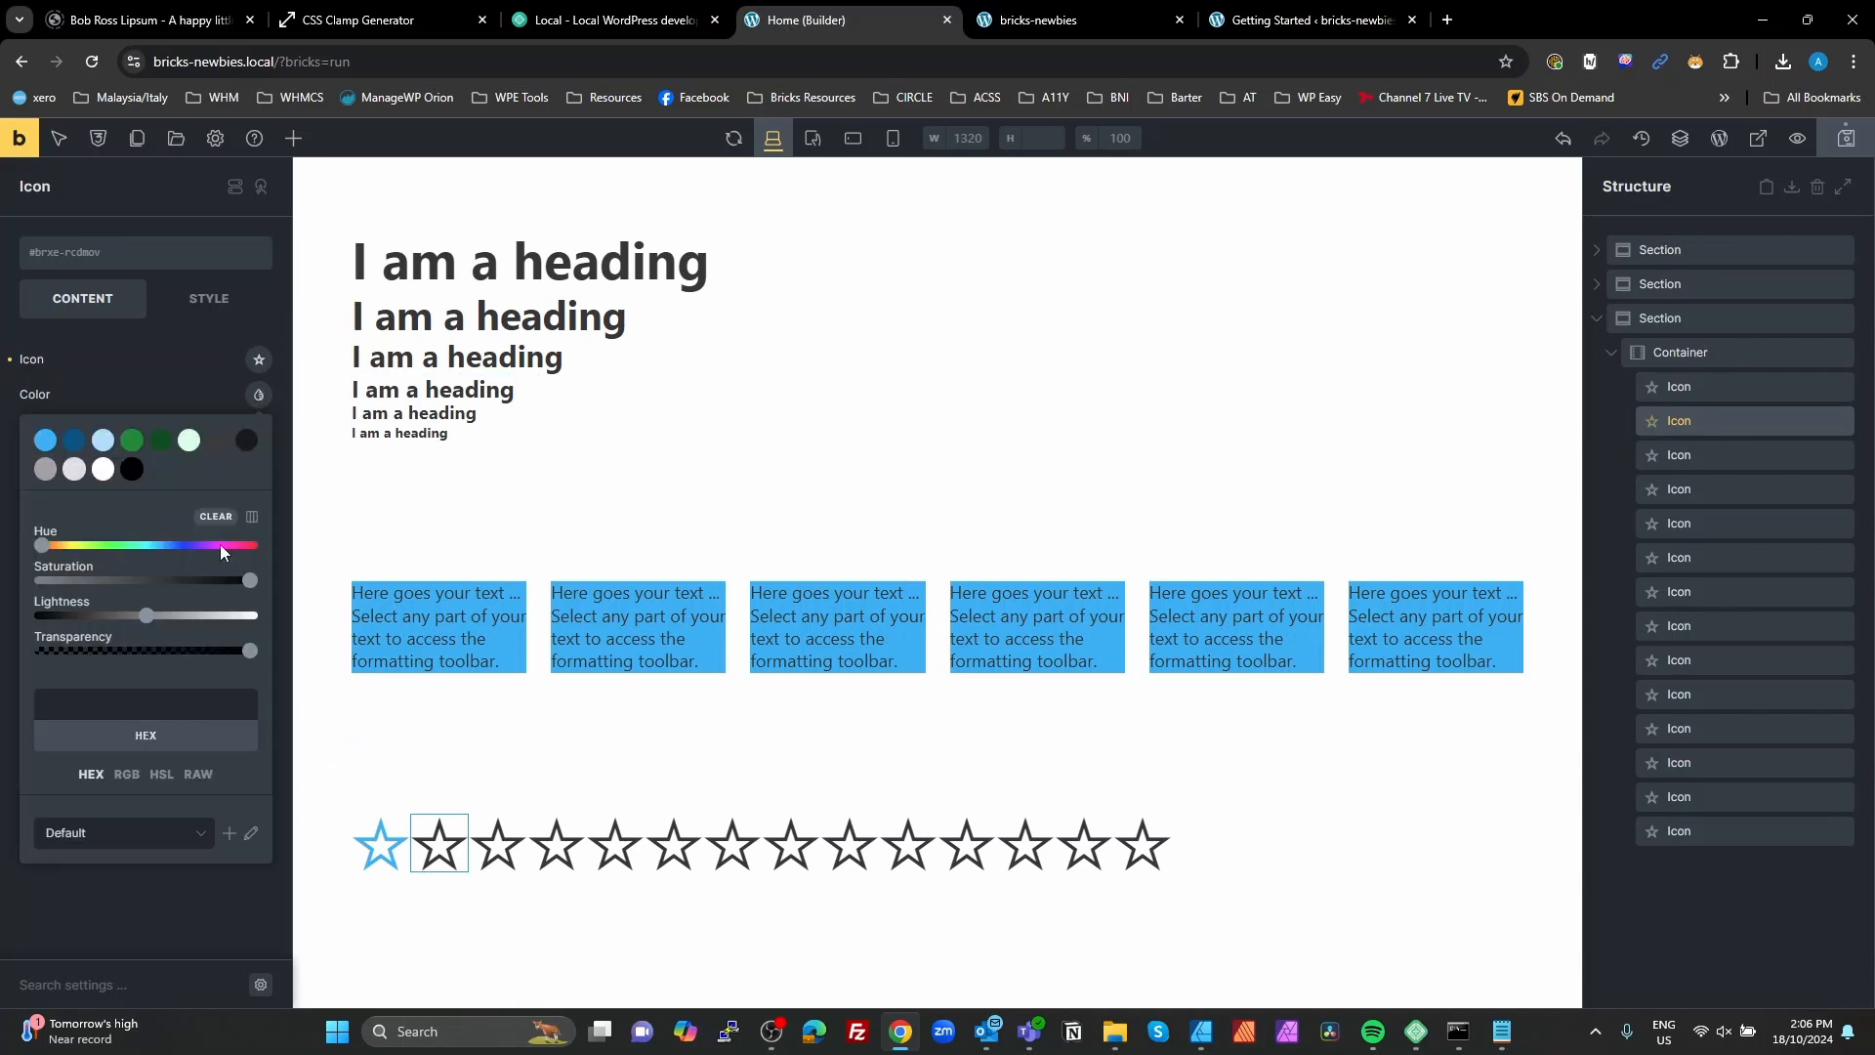
click(198, 773)
click(143, 699)
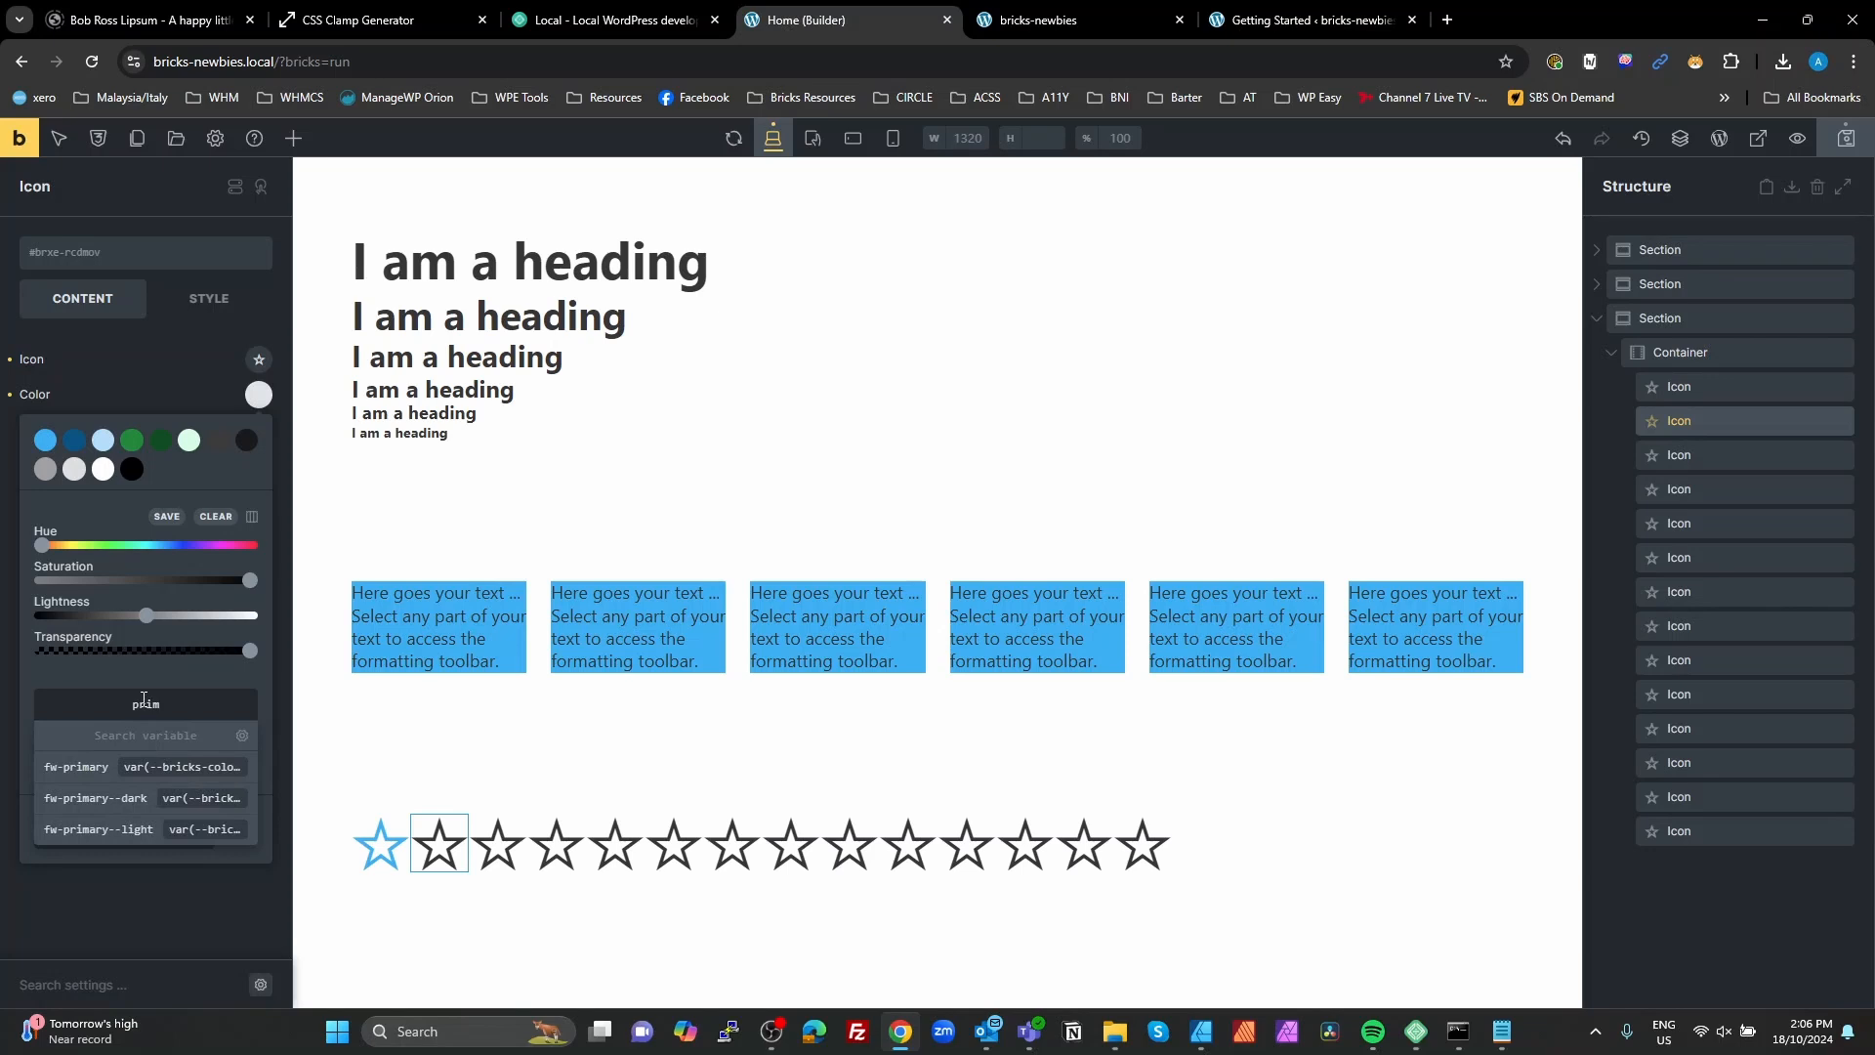
click(137, 799)
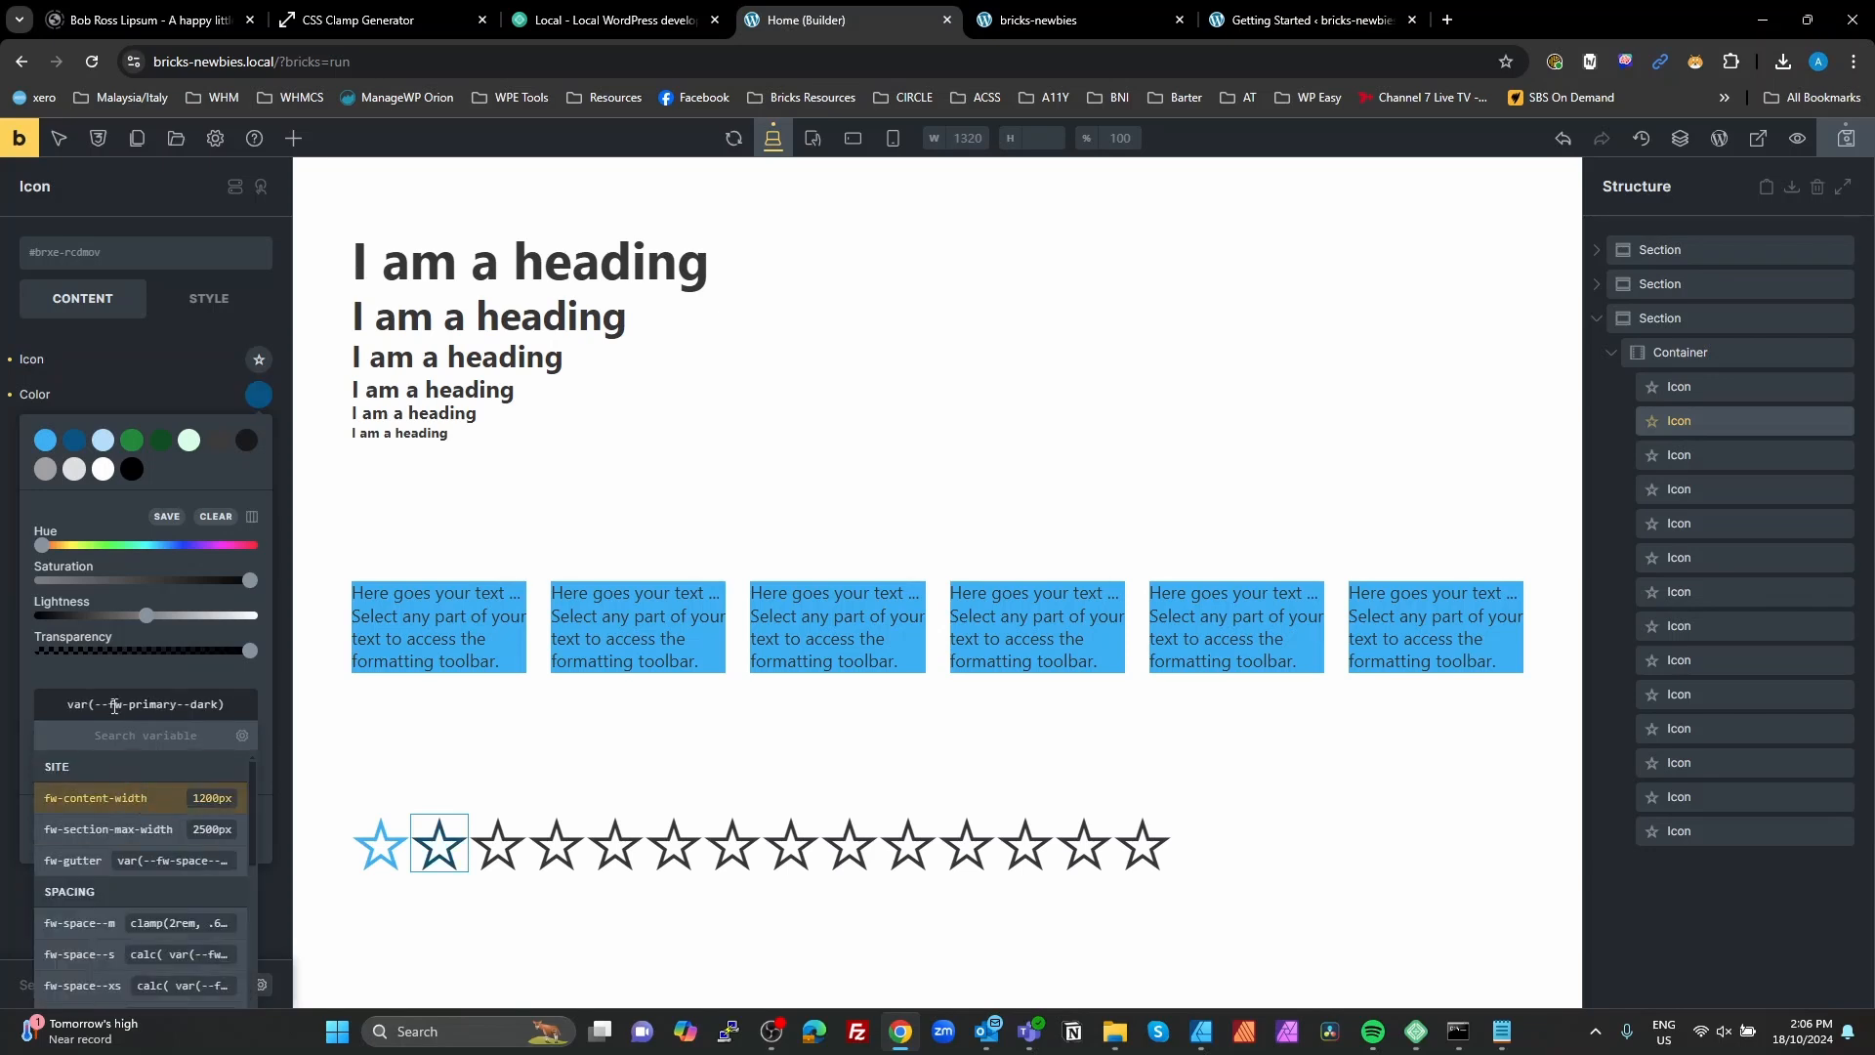
Step: Set the third star icon's color to the raw variable value var(--fw-primary--light)
click(500, 848)
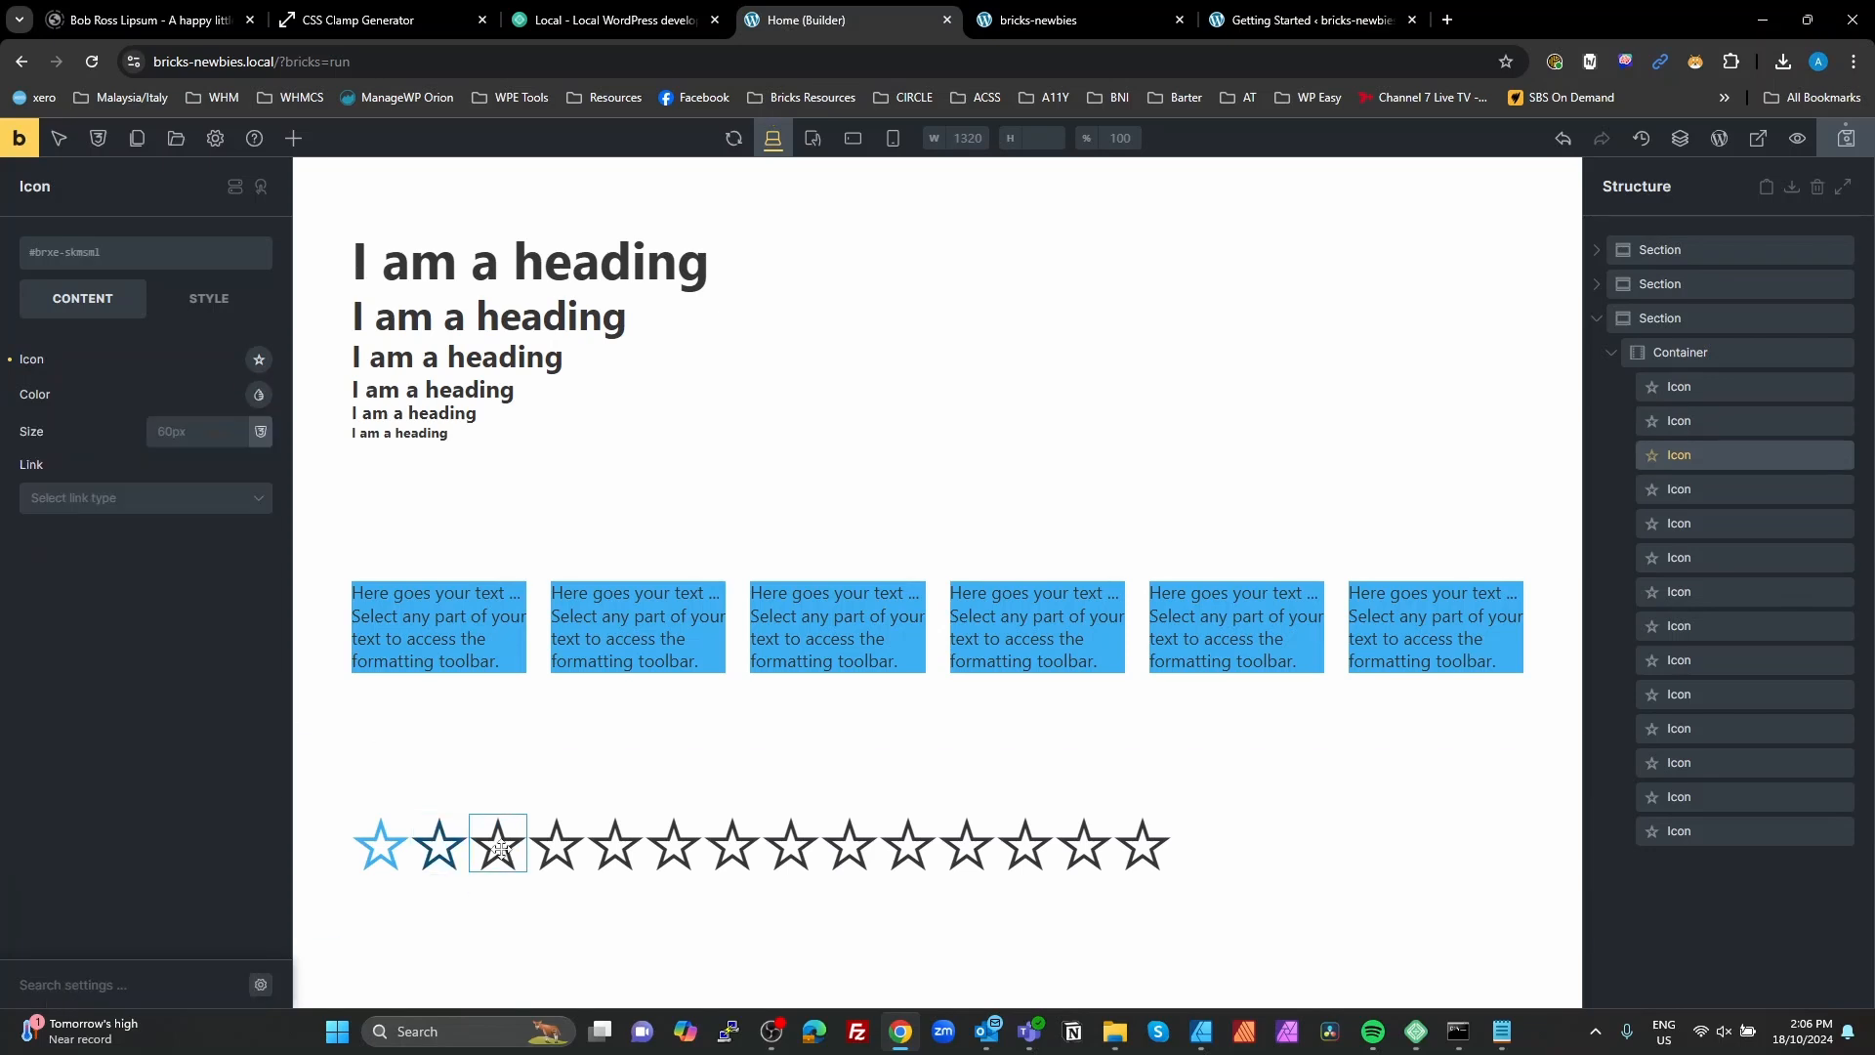
click(260, 395)
click(195, 775)
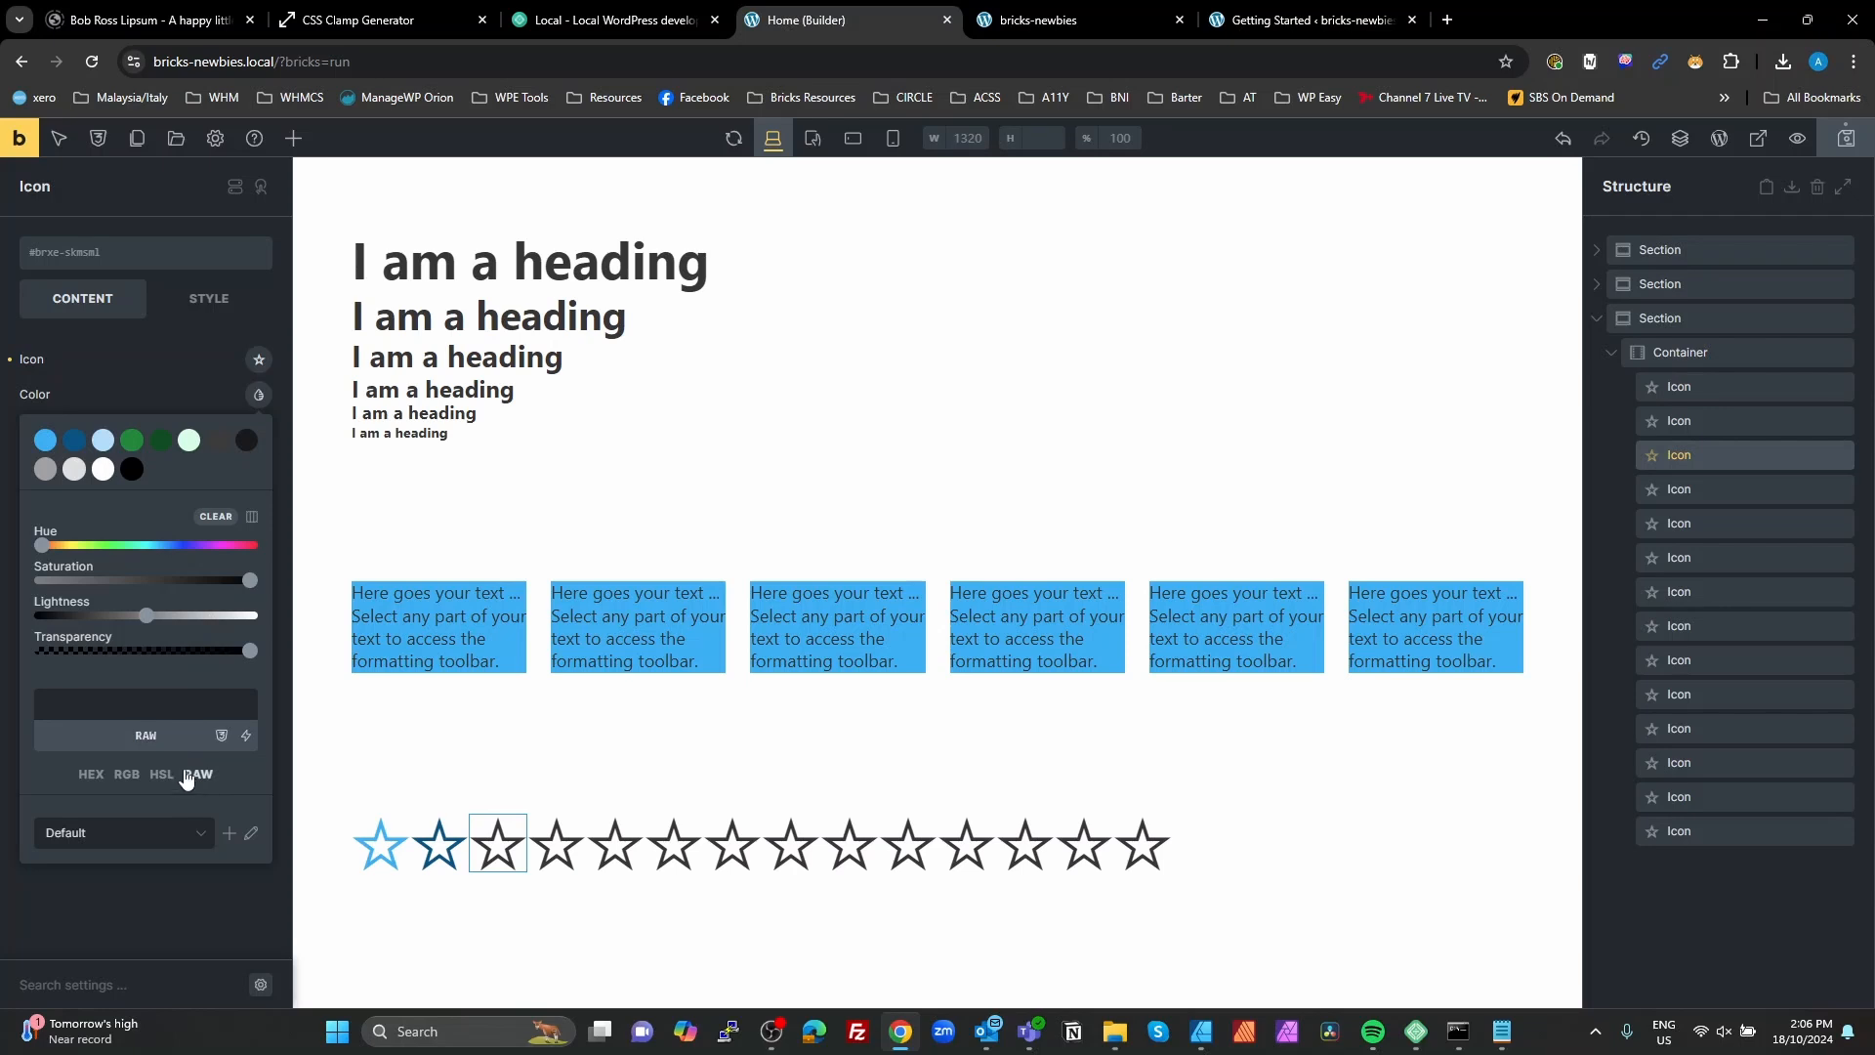
click(105, 693)
text(pri)
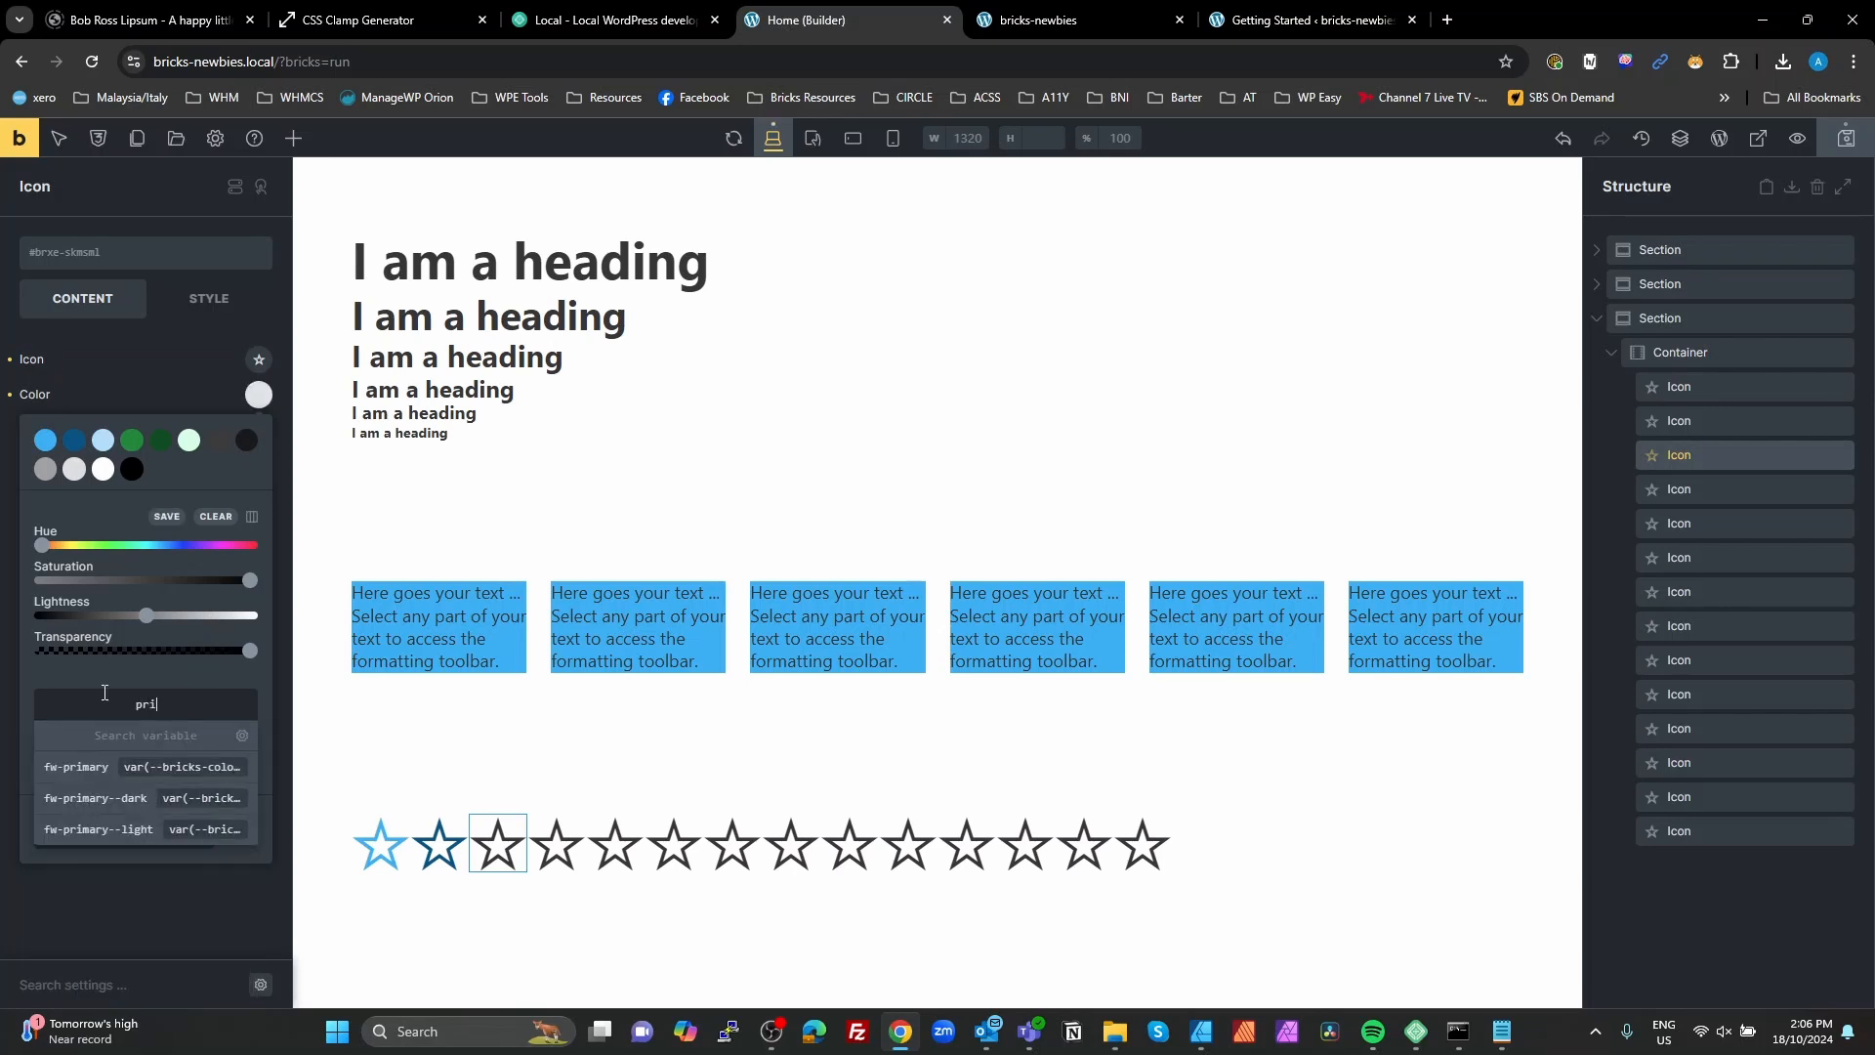
click(186, 832)
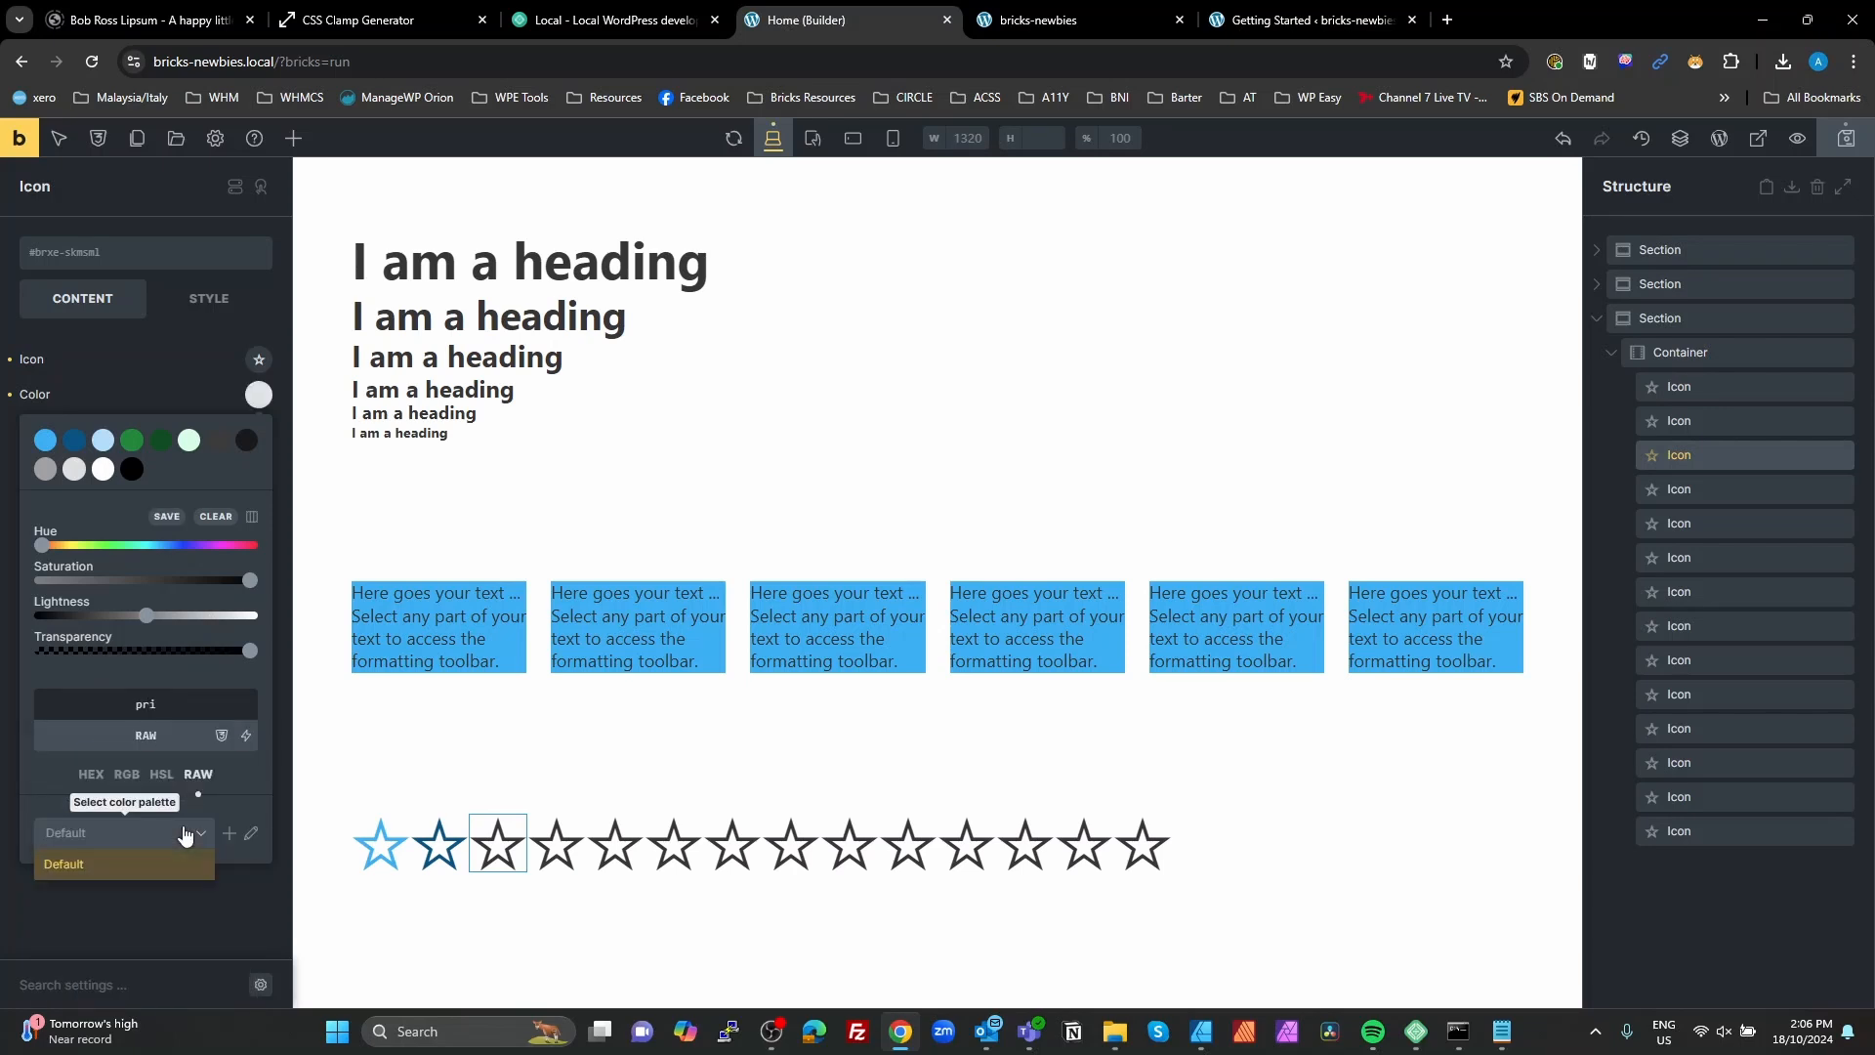
click(170, 705)
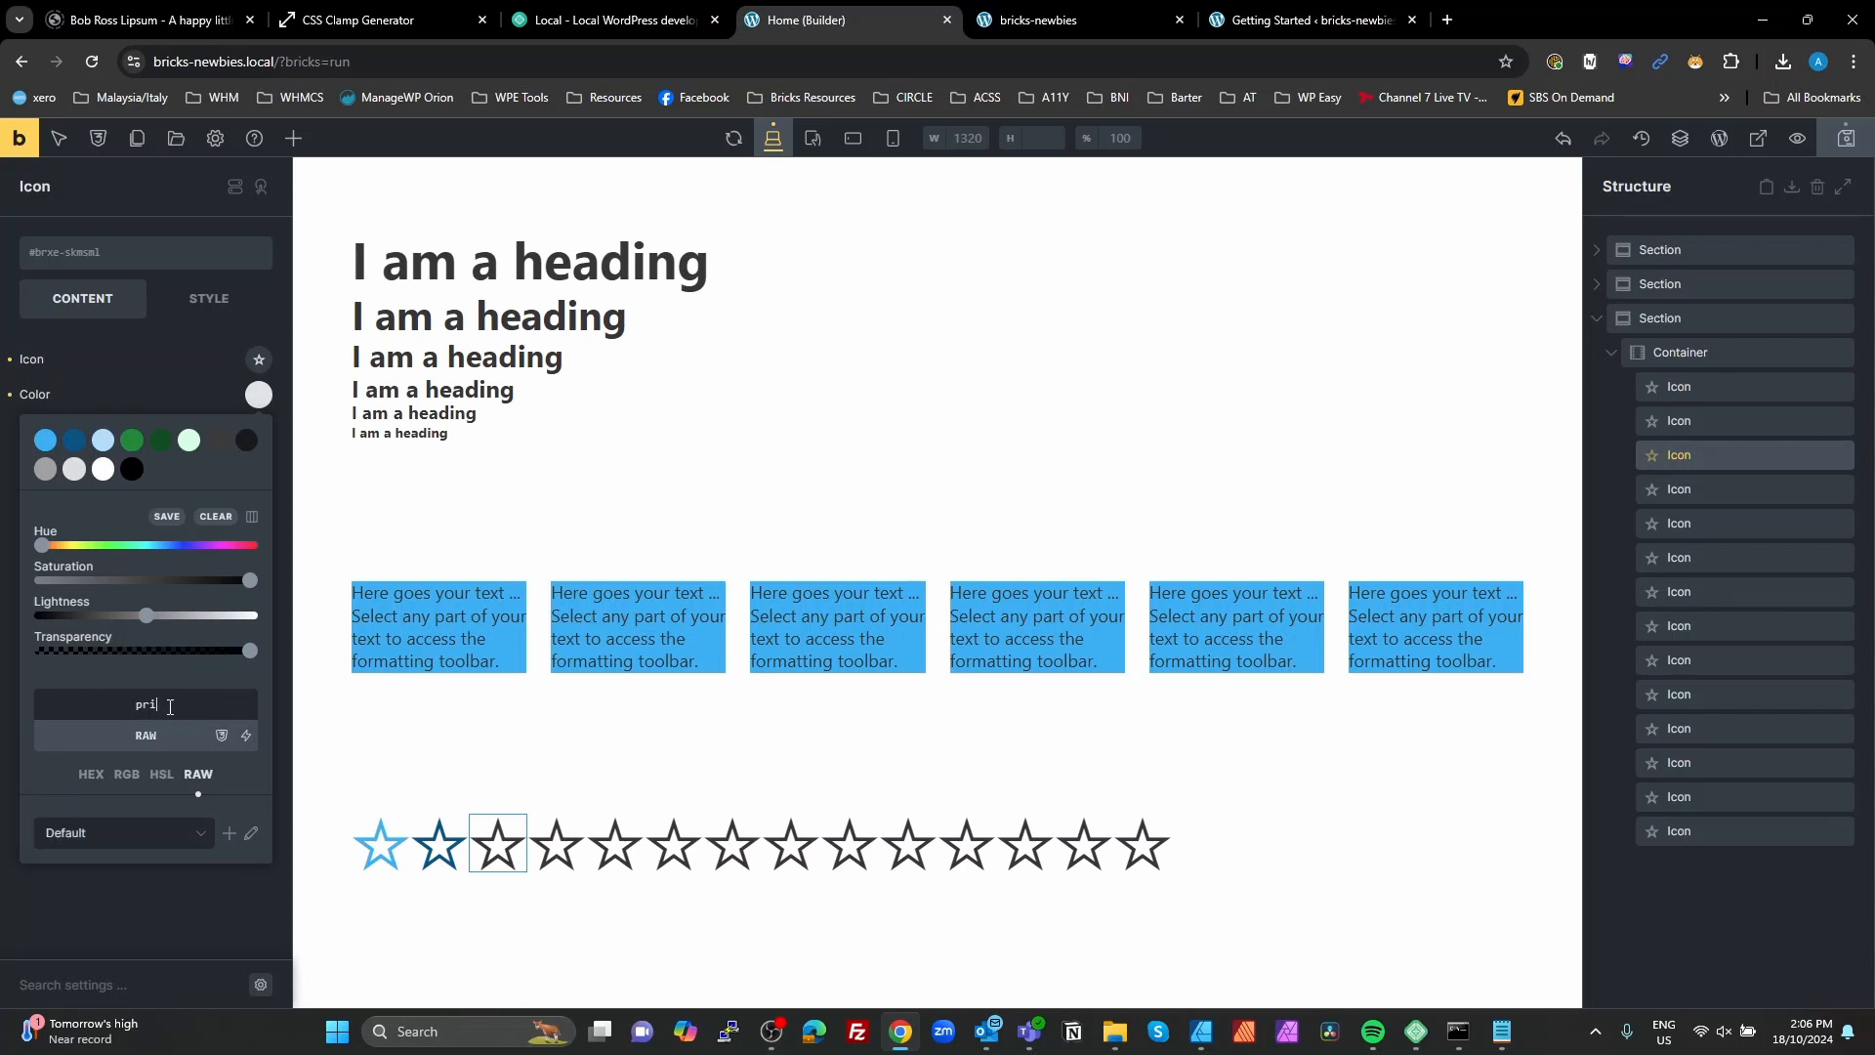
click(102, 842)
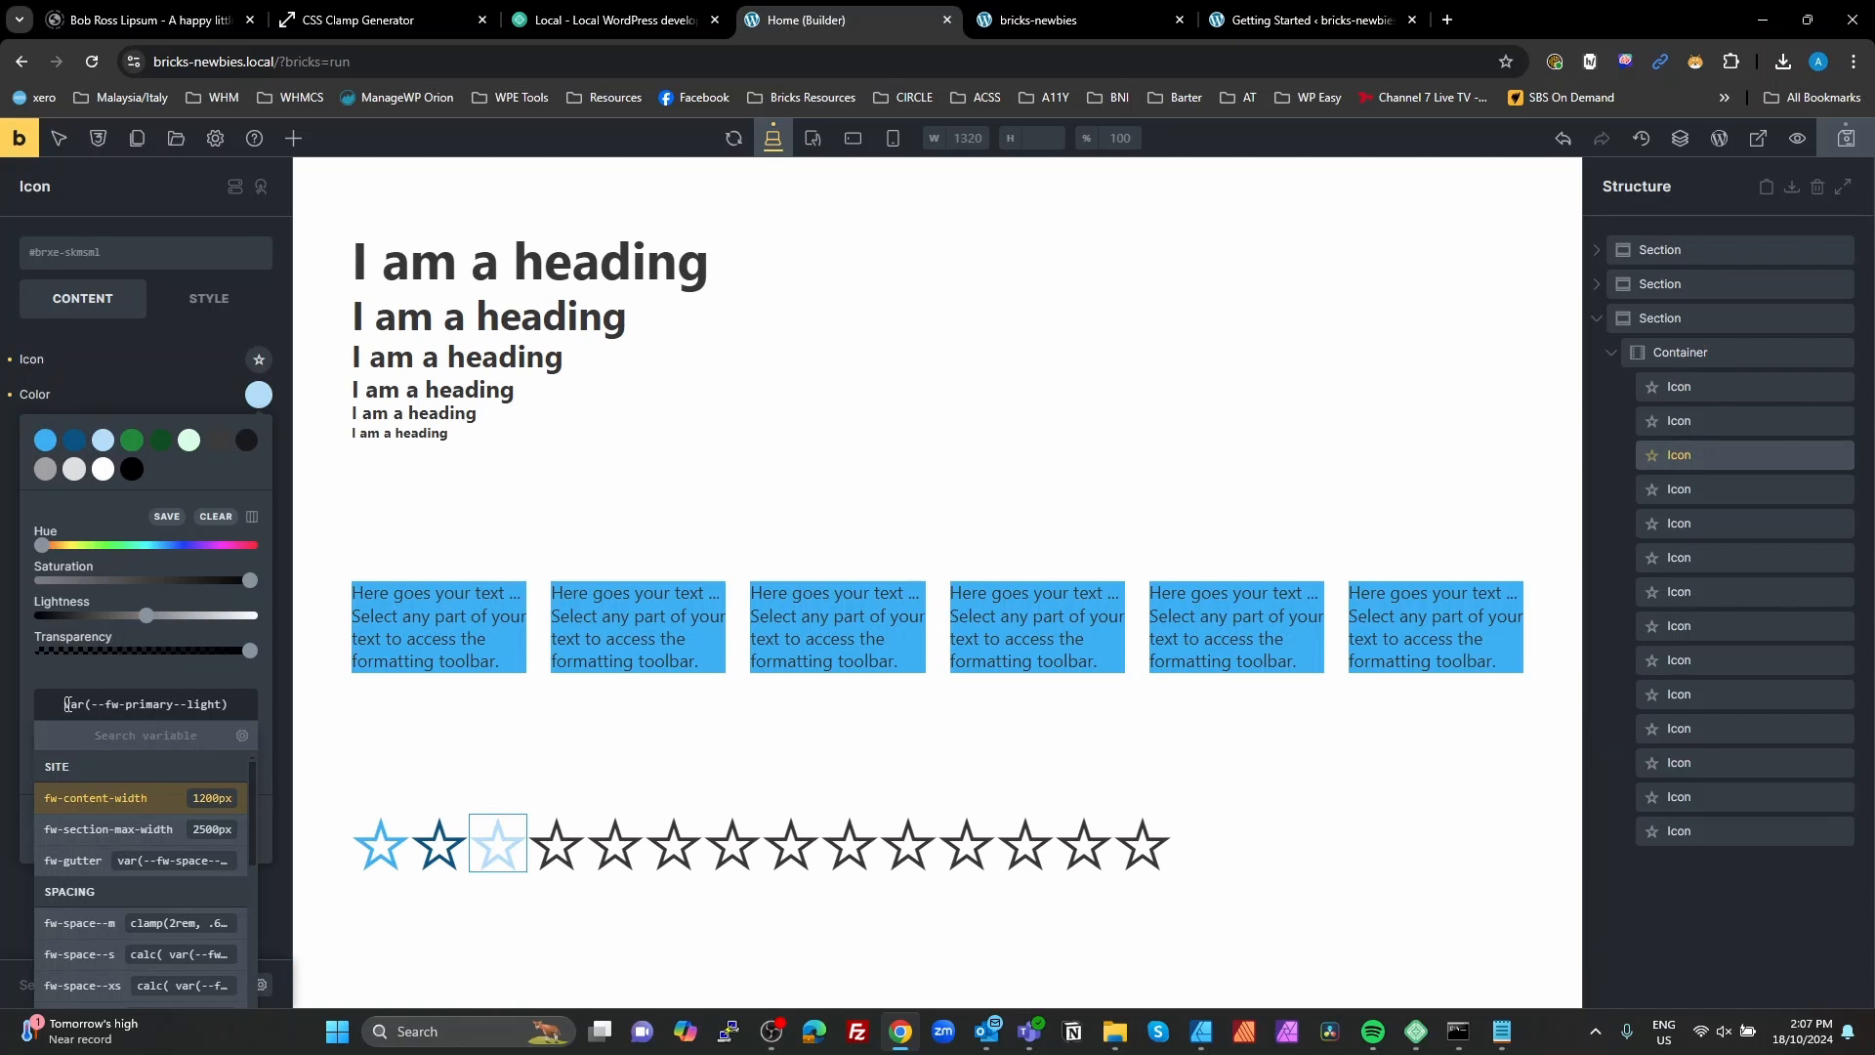
drag(67, 703, 227, 703)
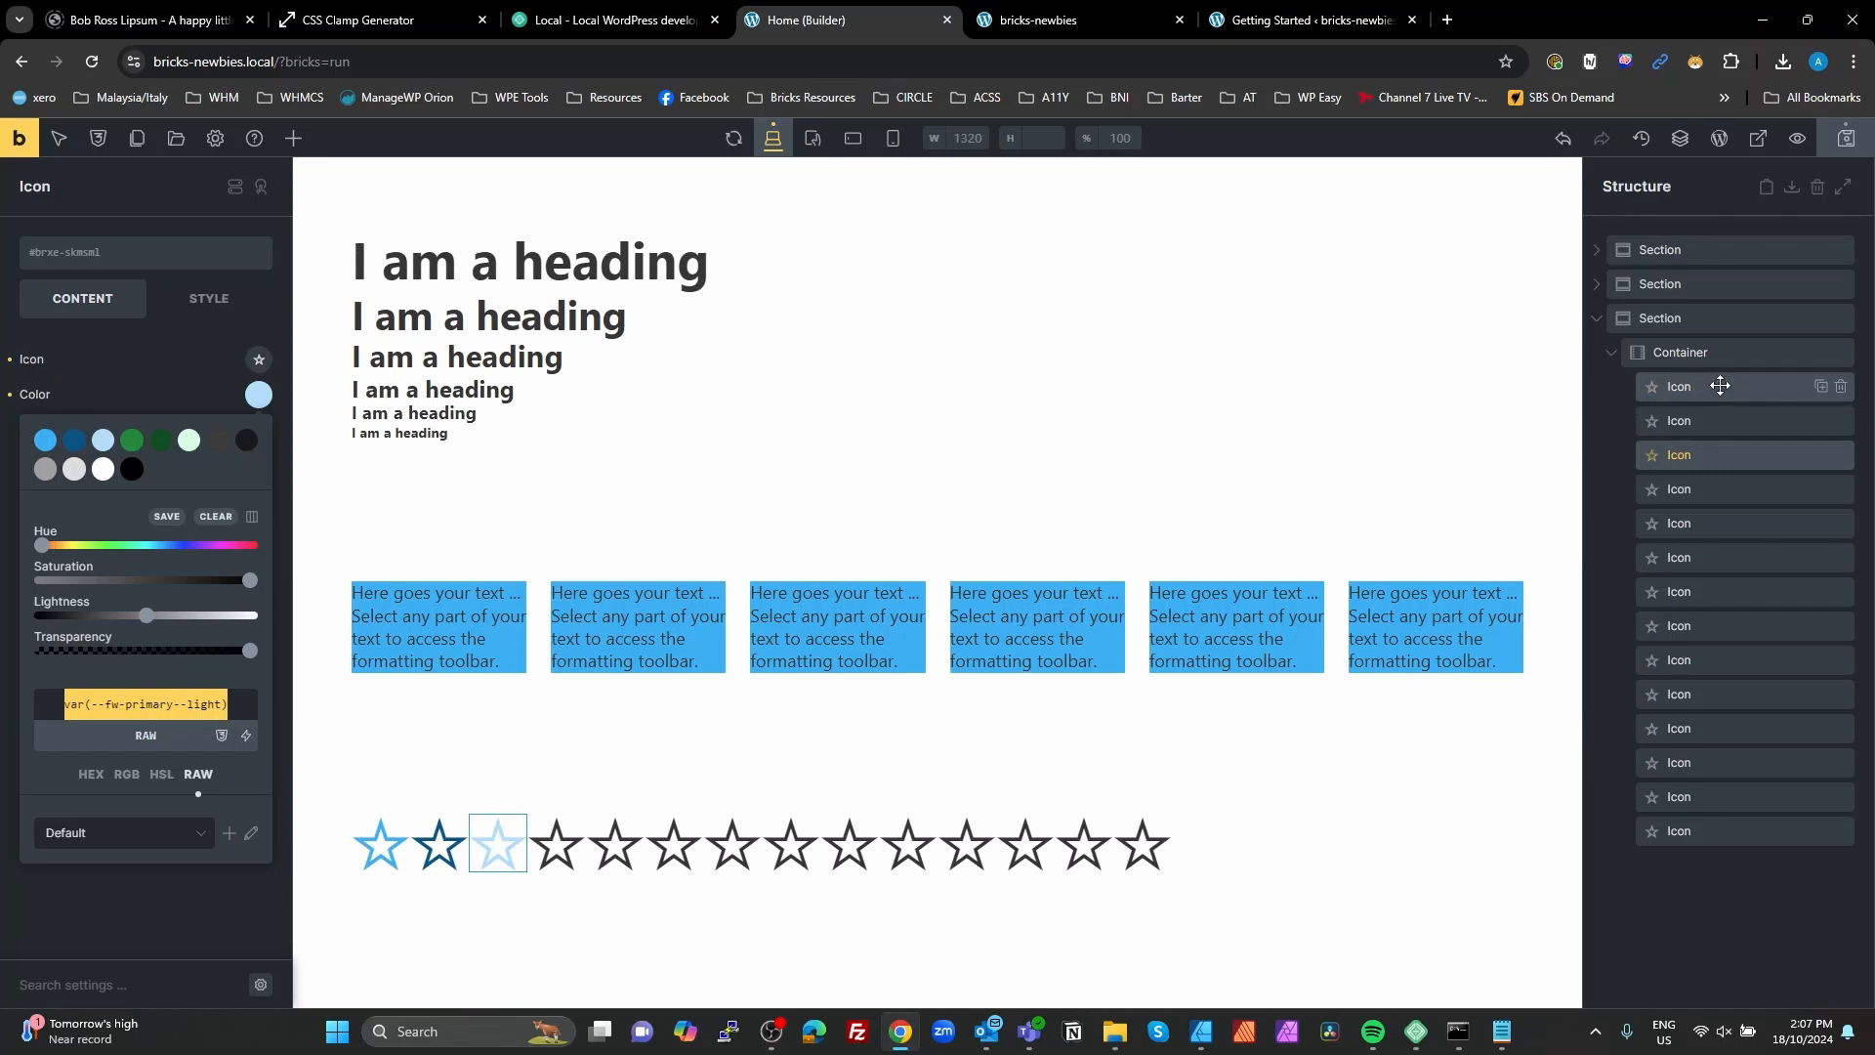
Step: Delete all the star icons from the container in the third section
click(1840, 387)
click(1840, 388)
click(1840, 388)
click(1841, 388)
click(1840, 388)
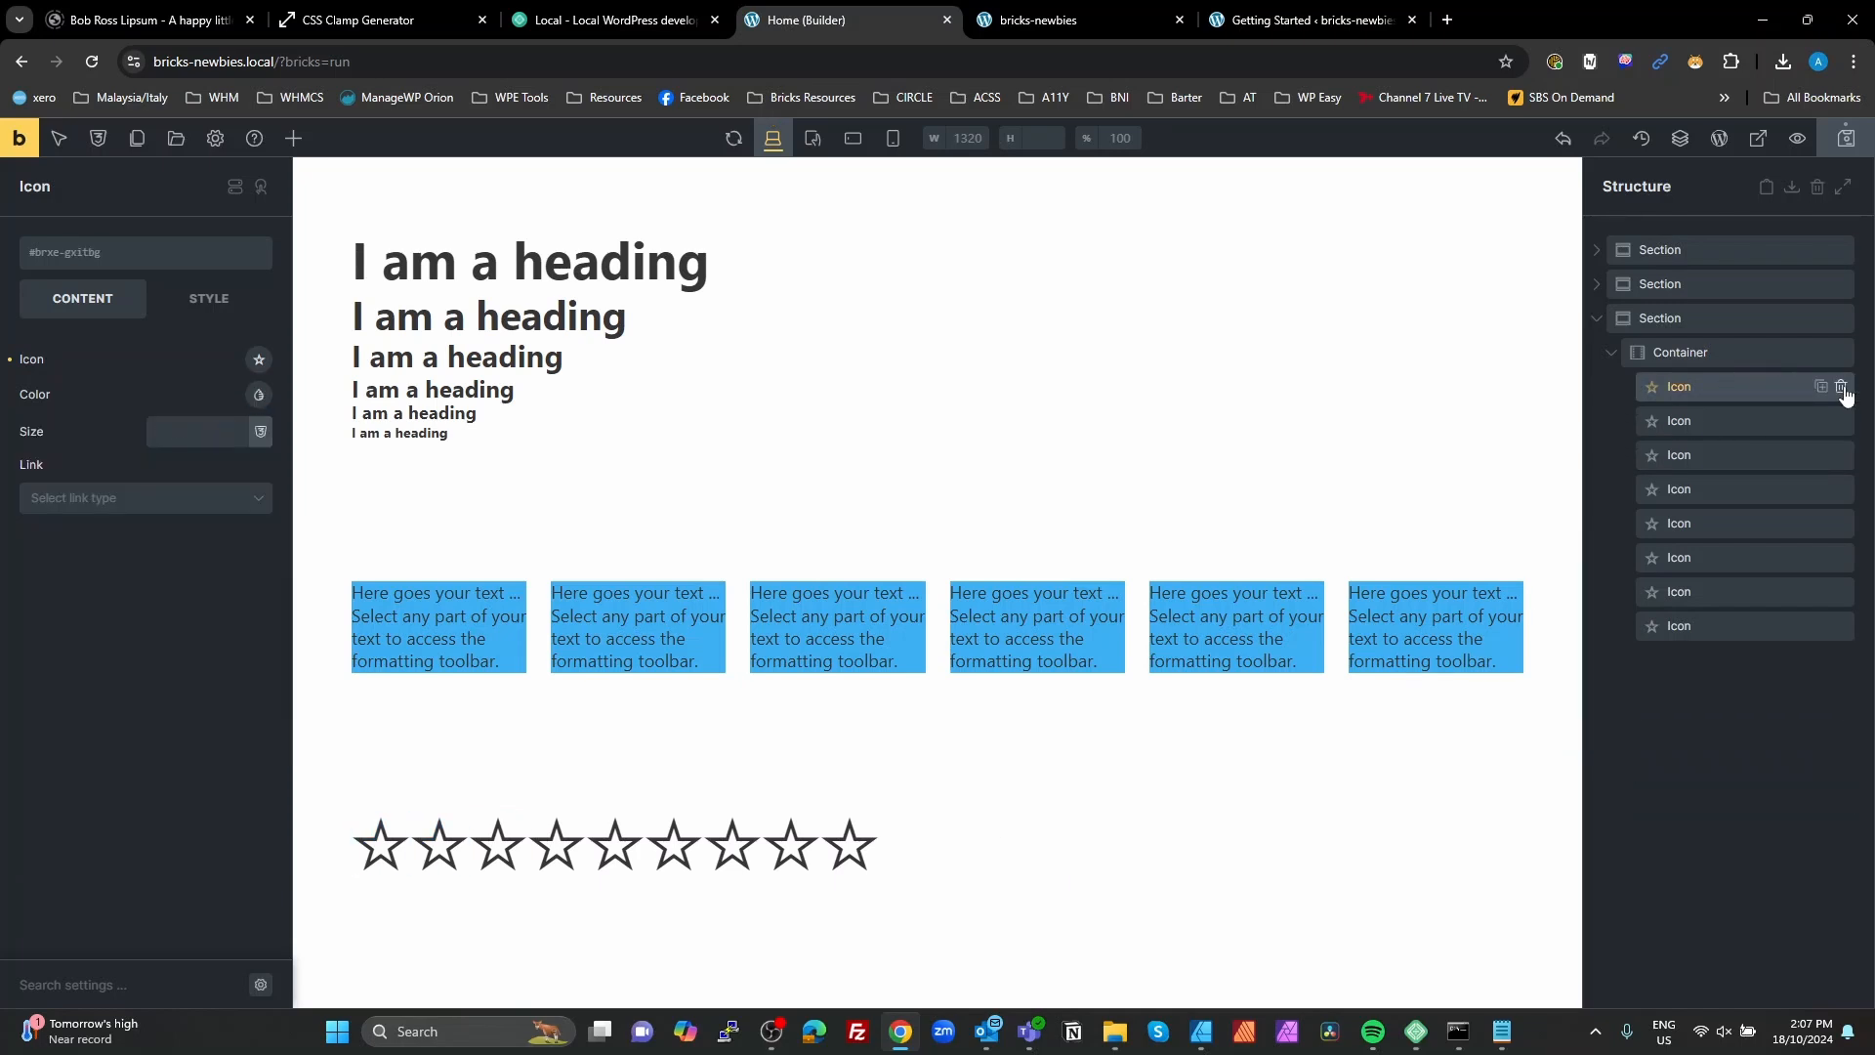
click(1842, 388)
click(1841, 388)
click(1843, 388)
click(1841, 387)
click(1840, 388)
click(1840, 388)
click(1840, 388)
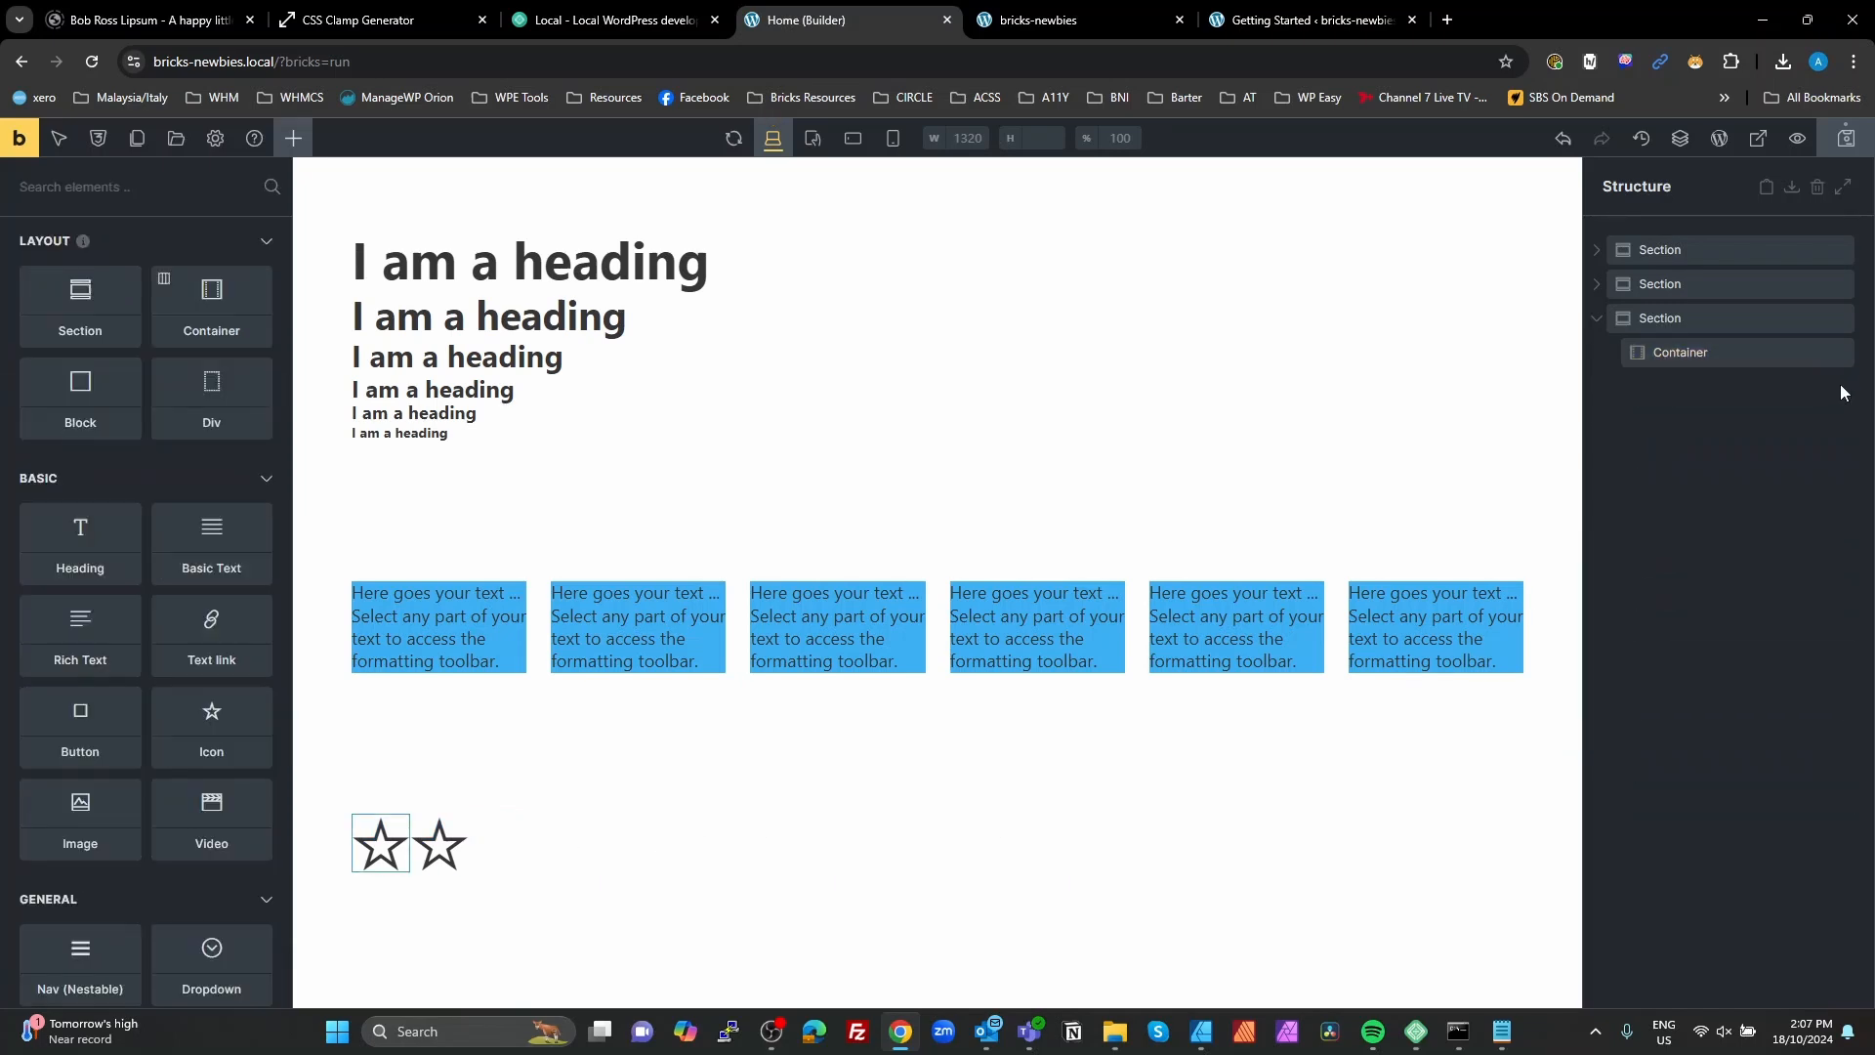
Step: Add a block to the empty container in the third section and nest a duplicate of it inside
click(1696, 349)
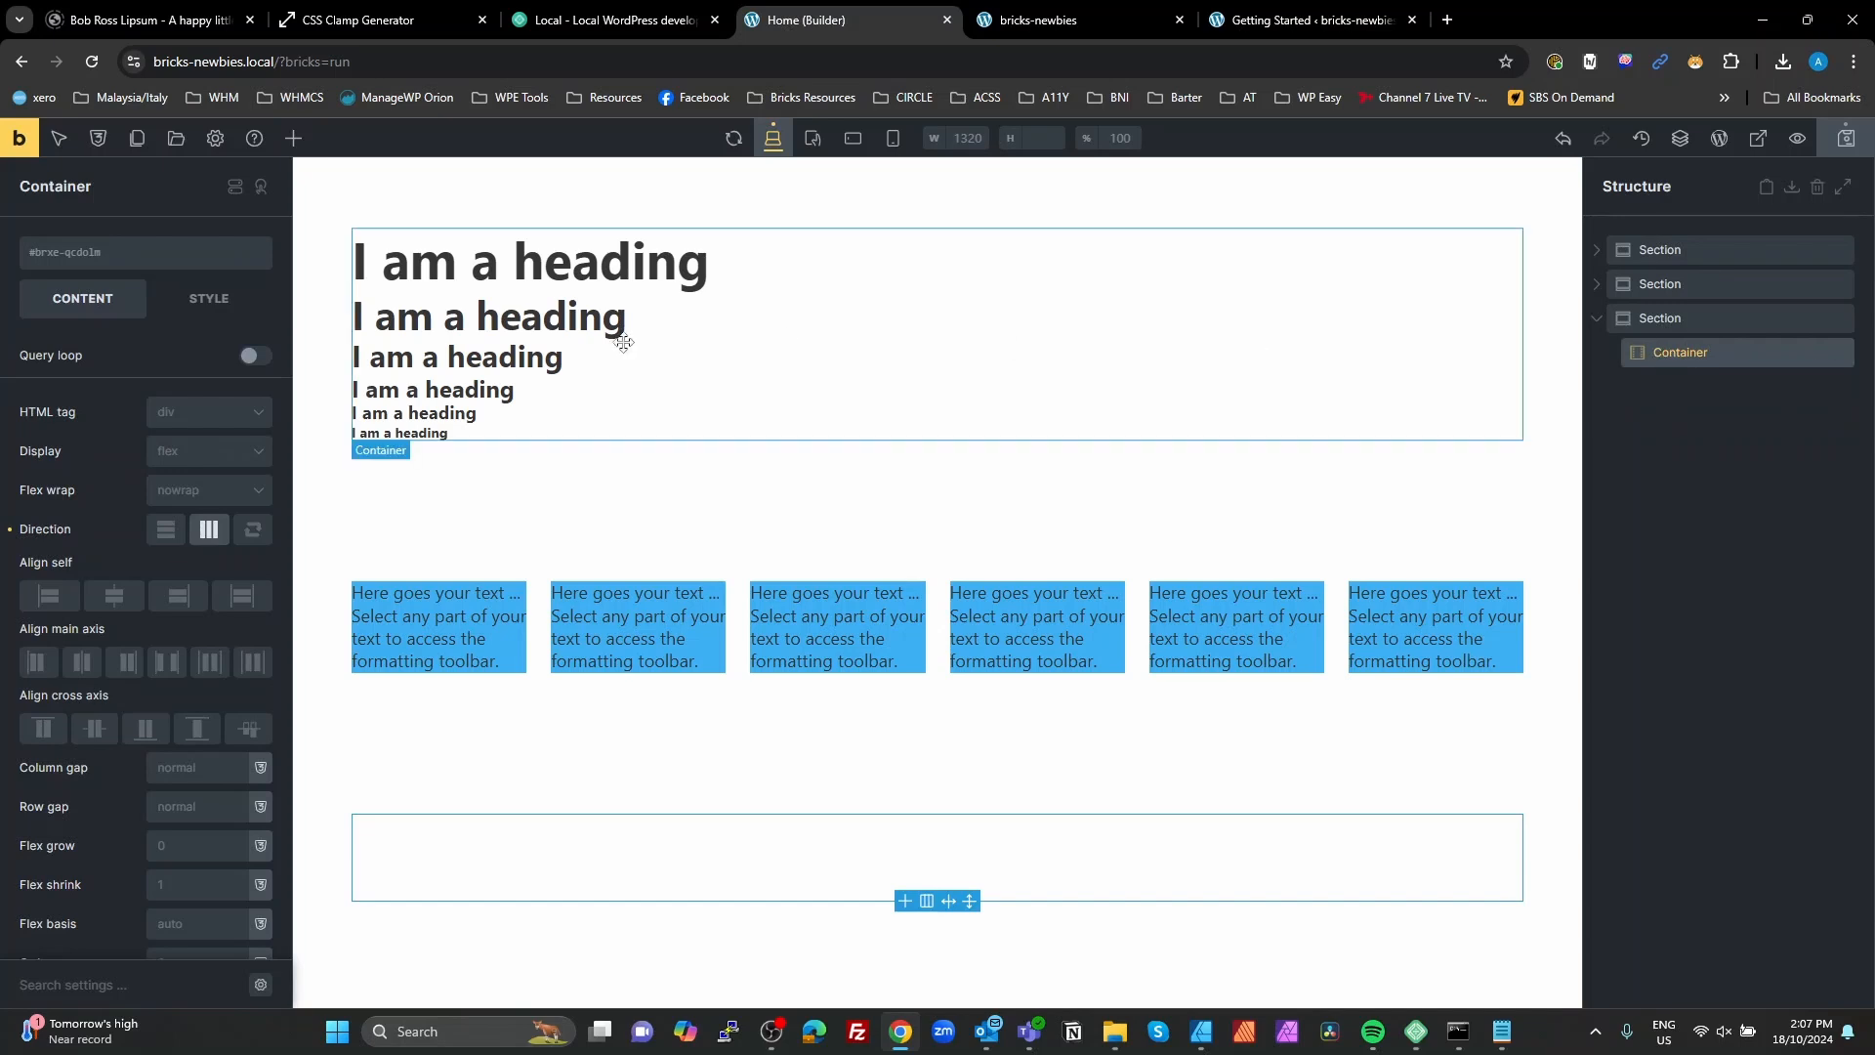
click(293, 137)
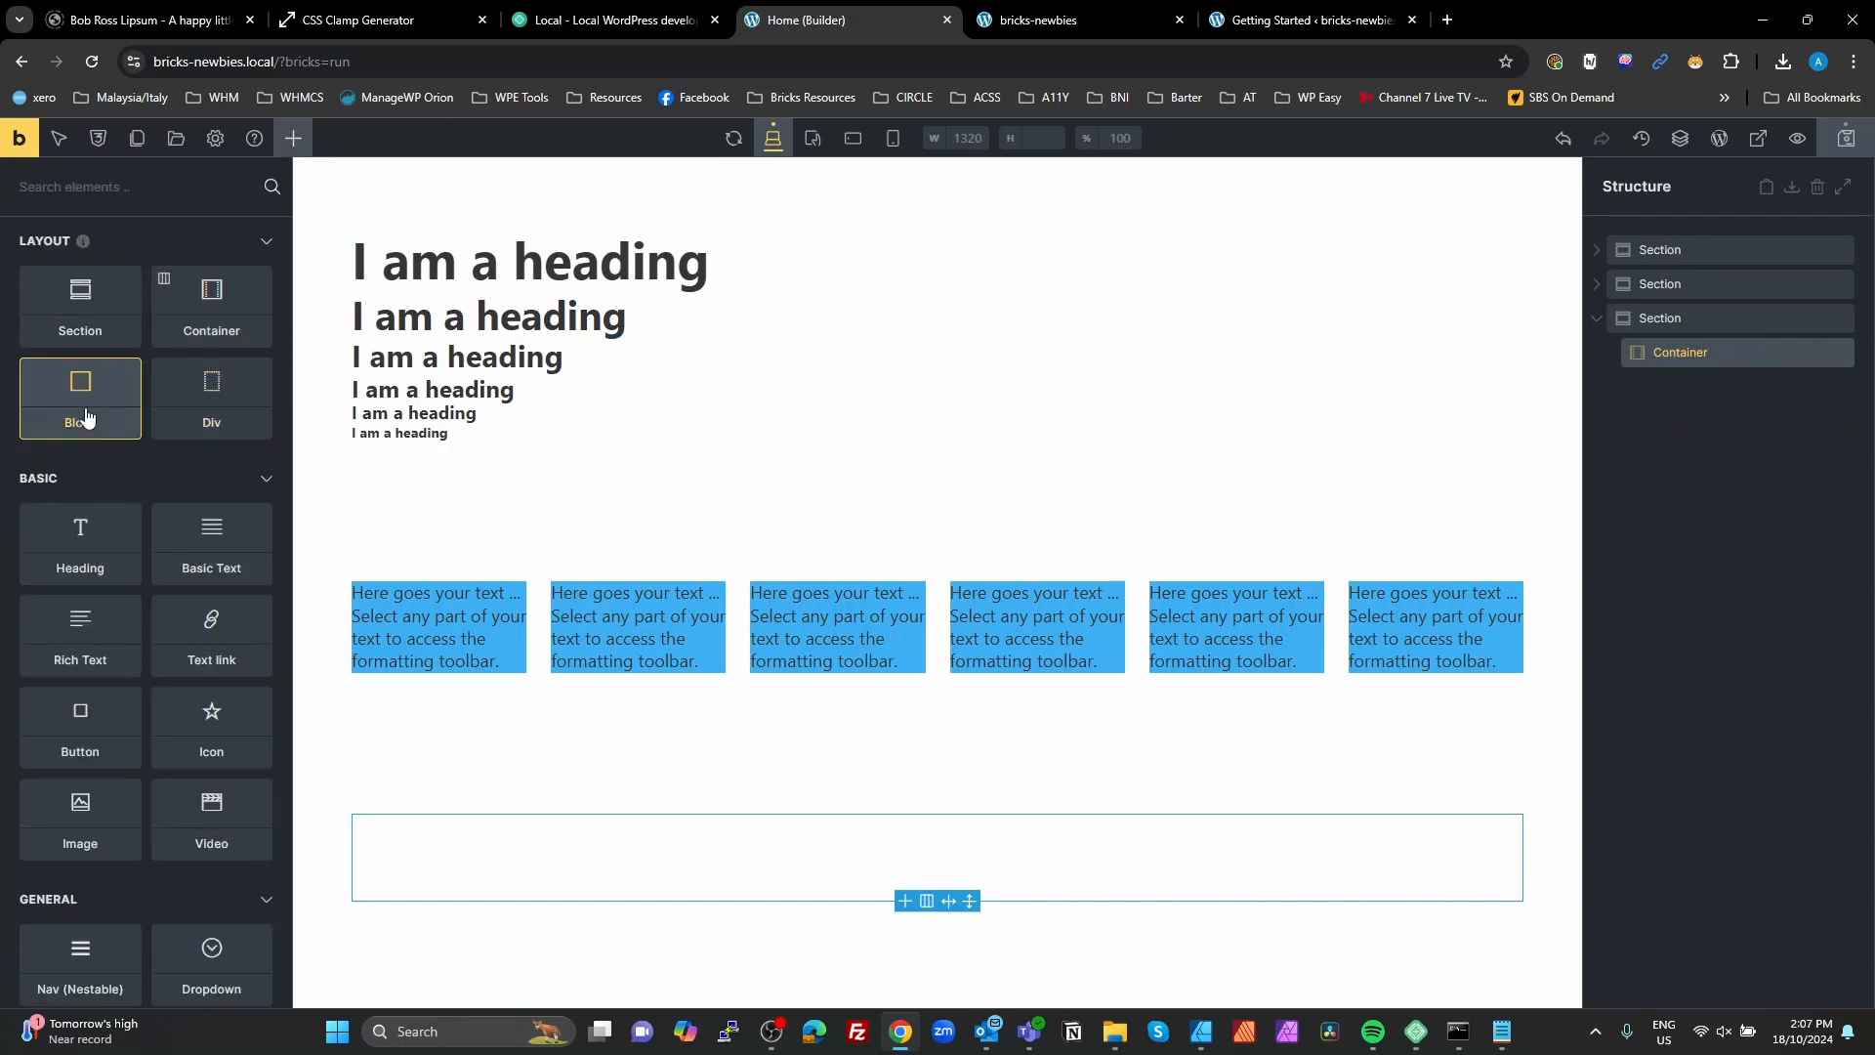
click(80, 399)
click(1723, 386)
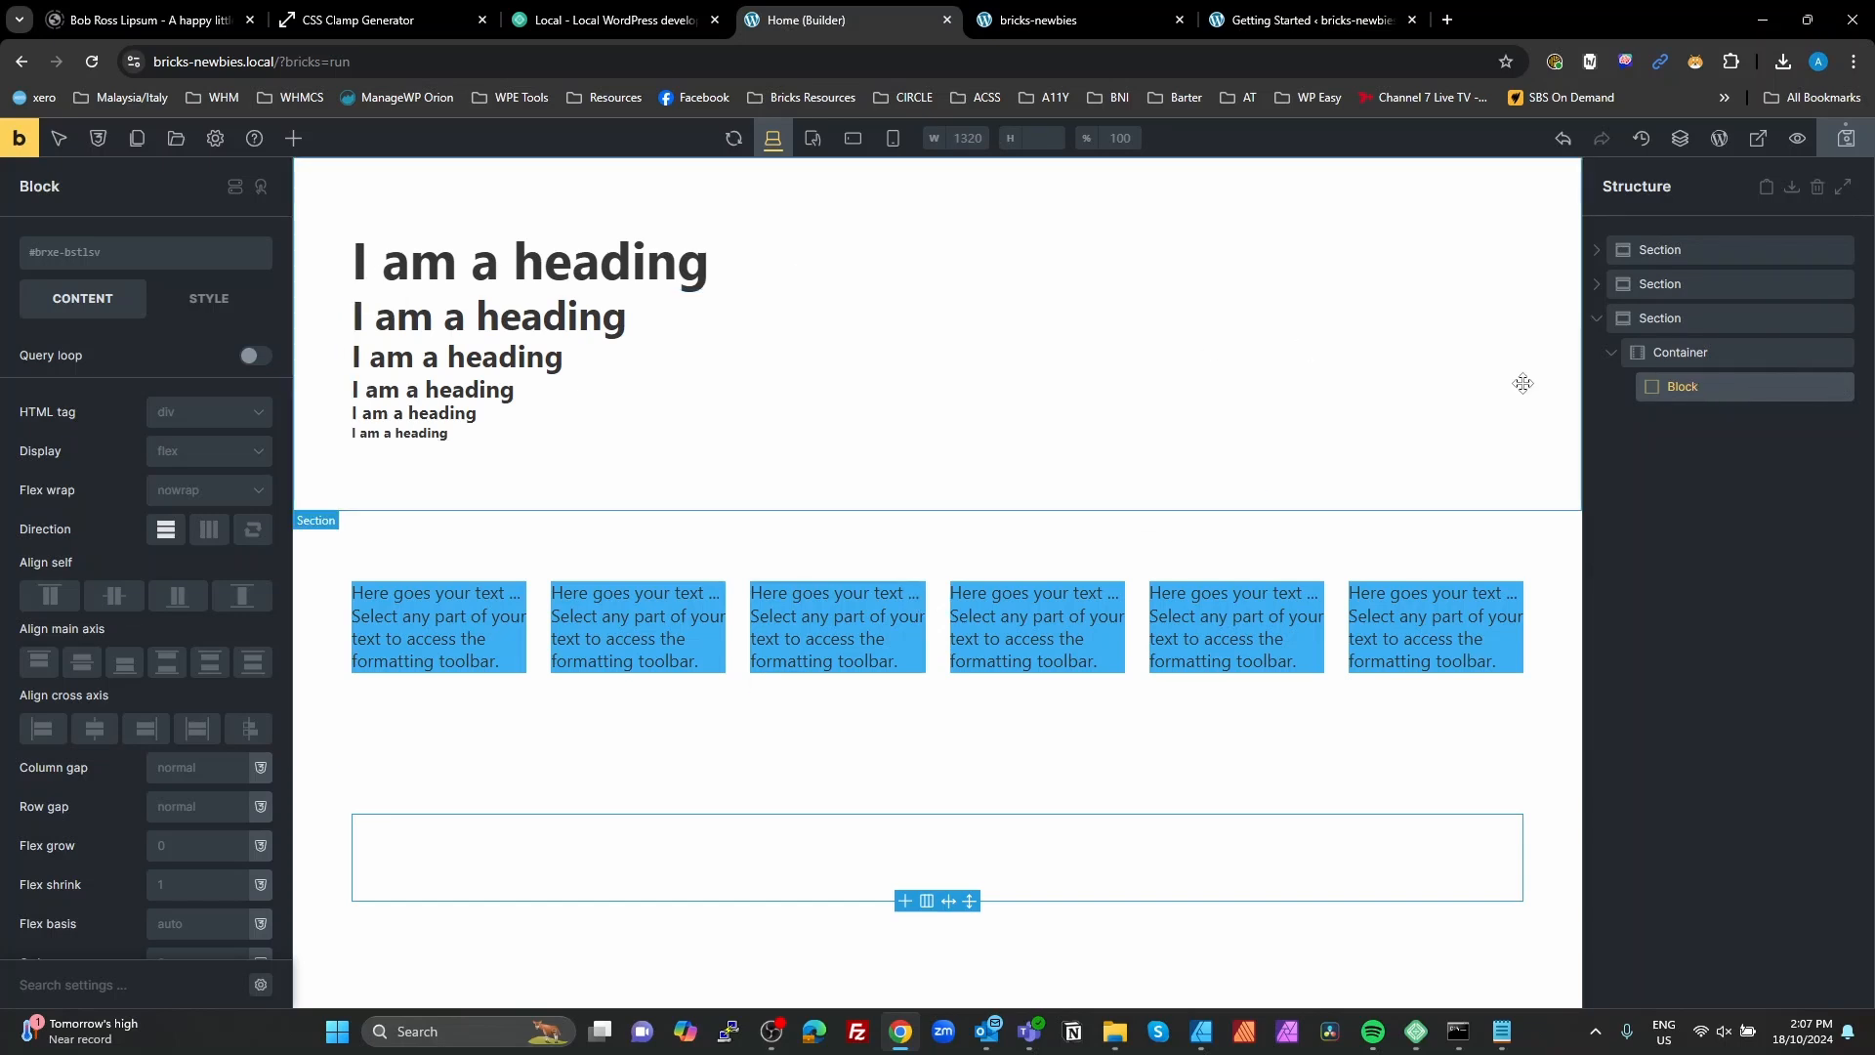
click(1822, 386)
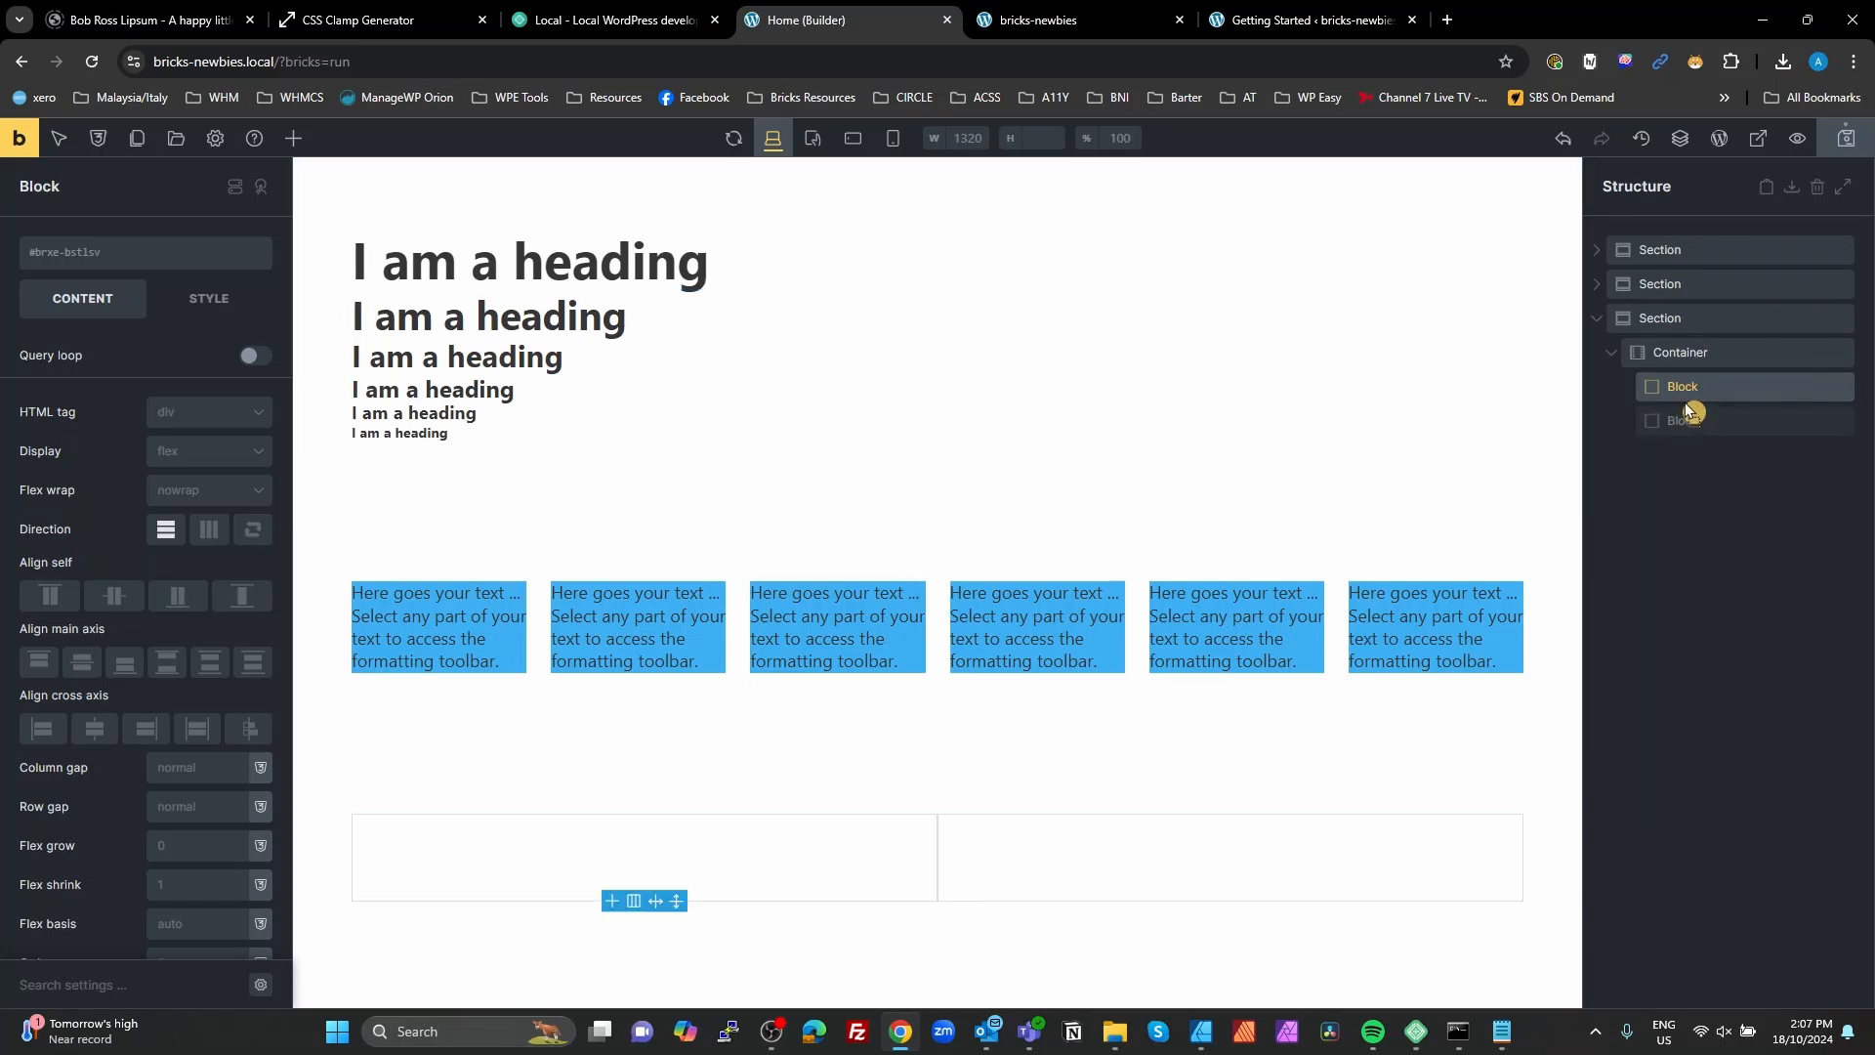
drag(1689, 410, 1690, 393)
Step: Rename the outer block as Card and the nested block as Header
double_click(1685, 385)
text(Ca)
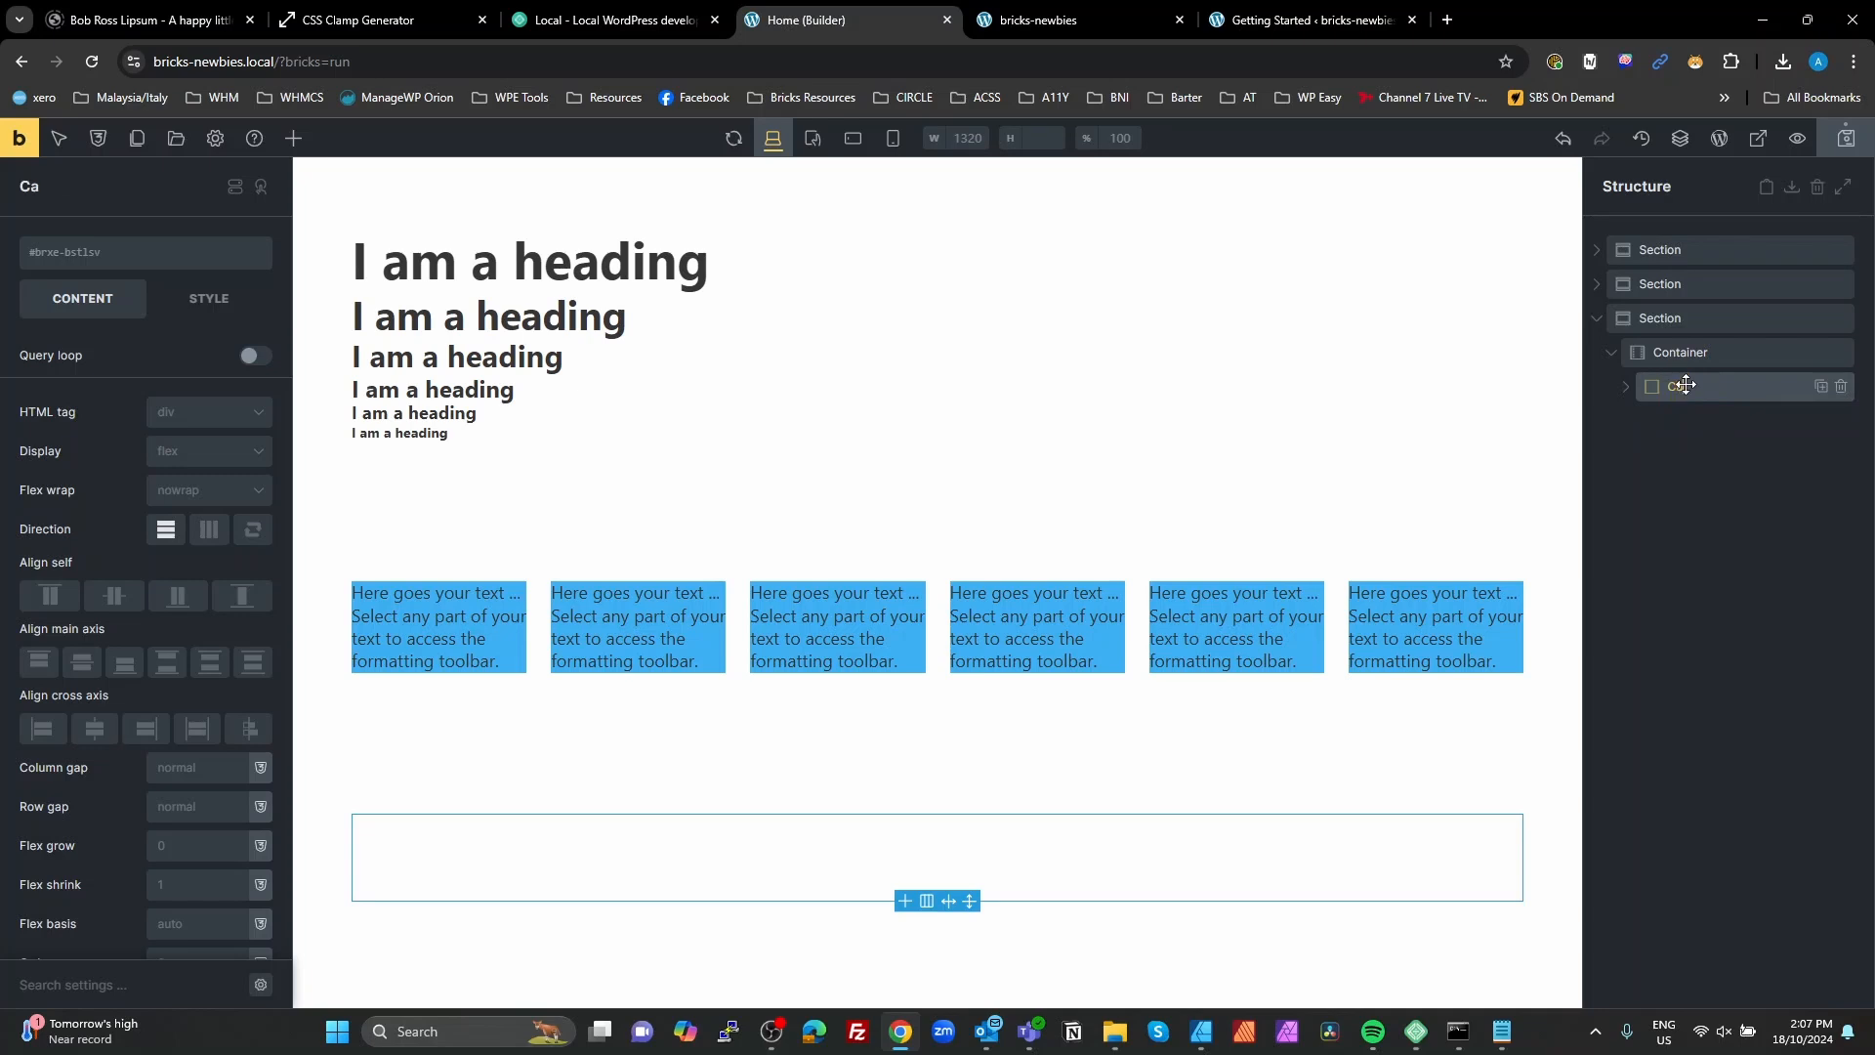
text(rd)
key(Return)
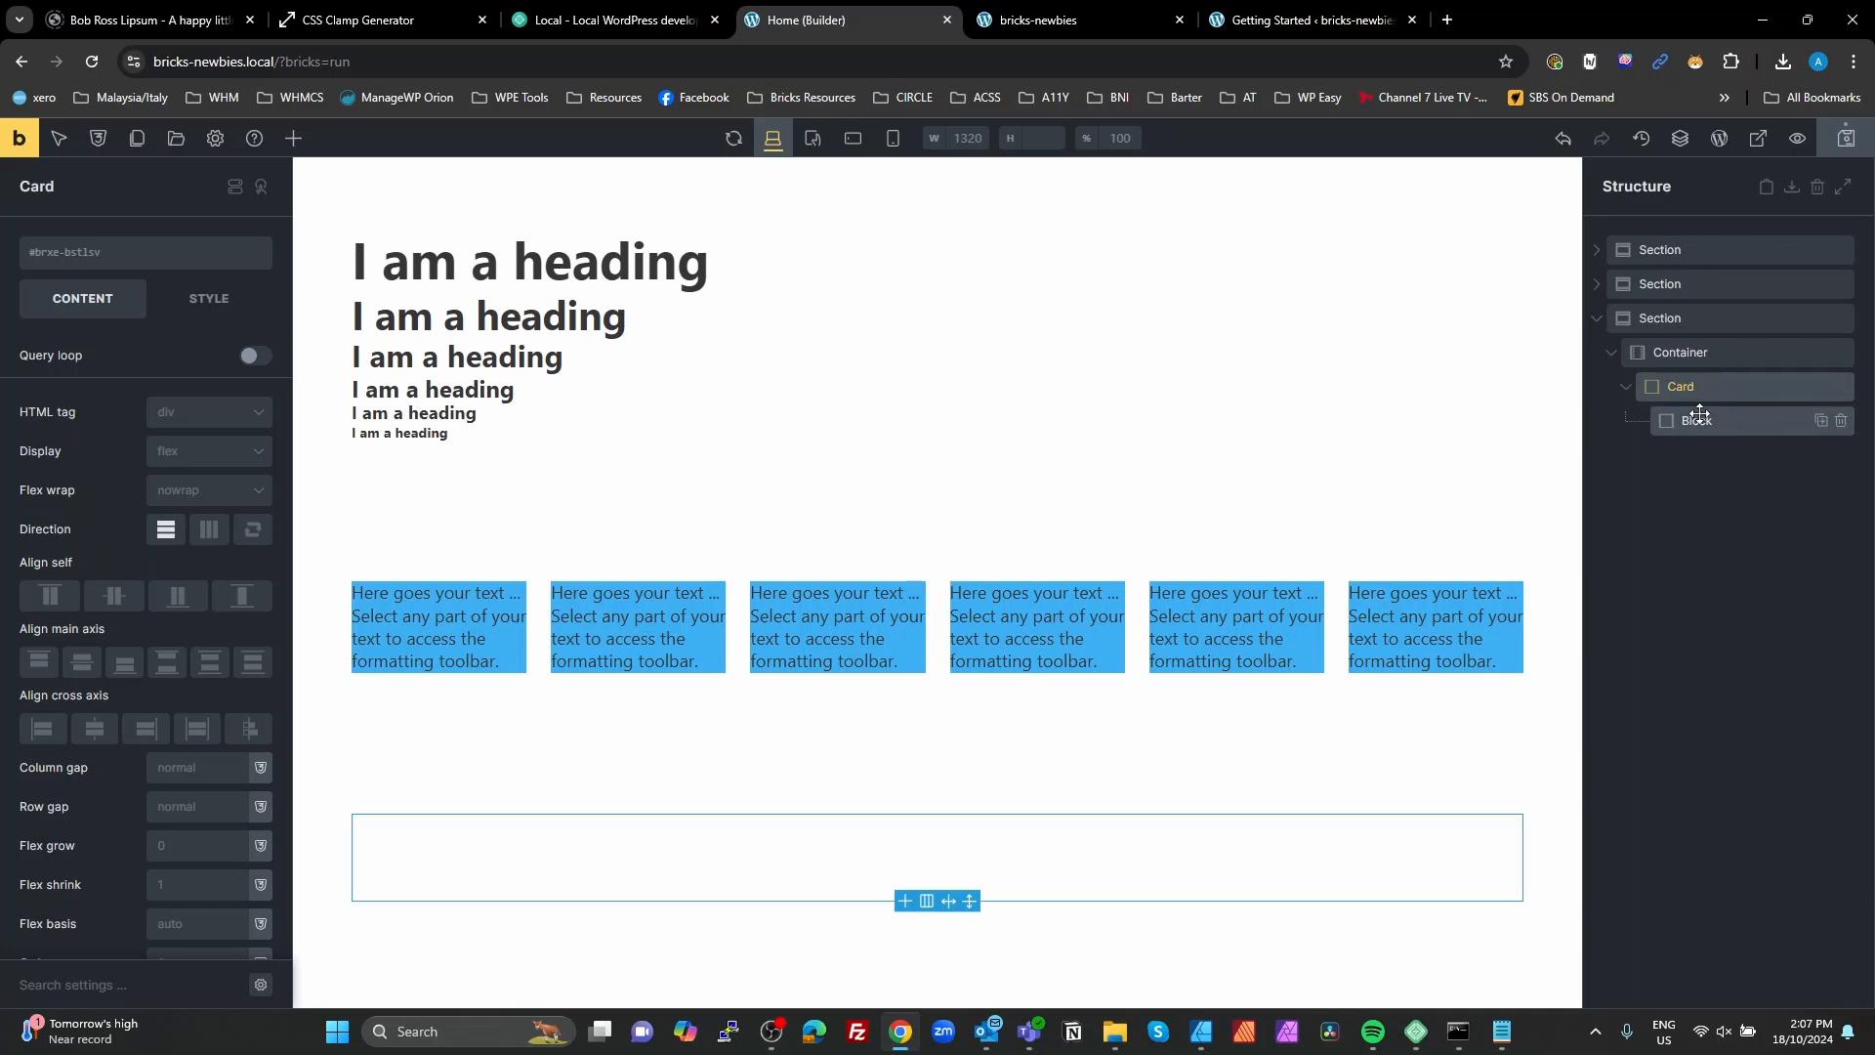
double_click(1702, 421)
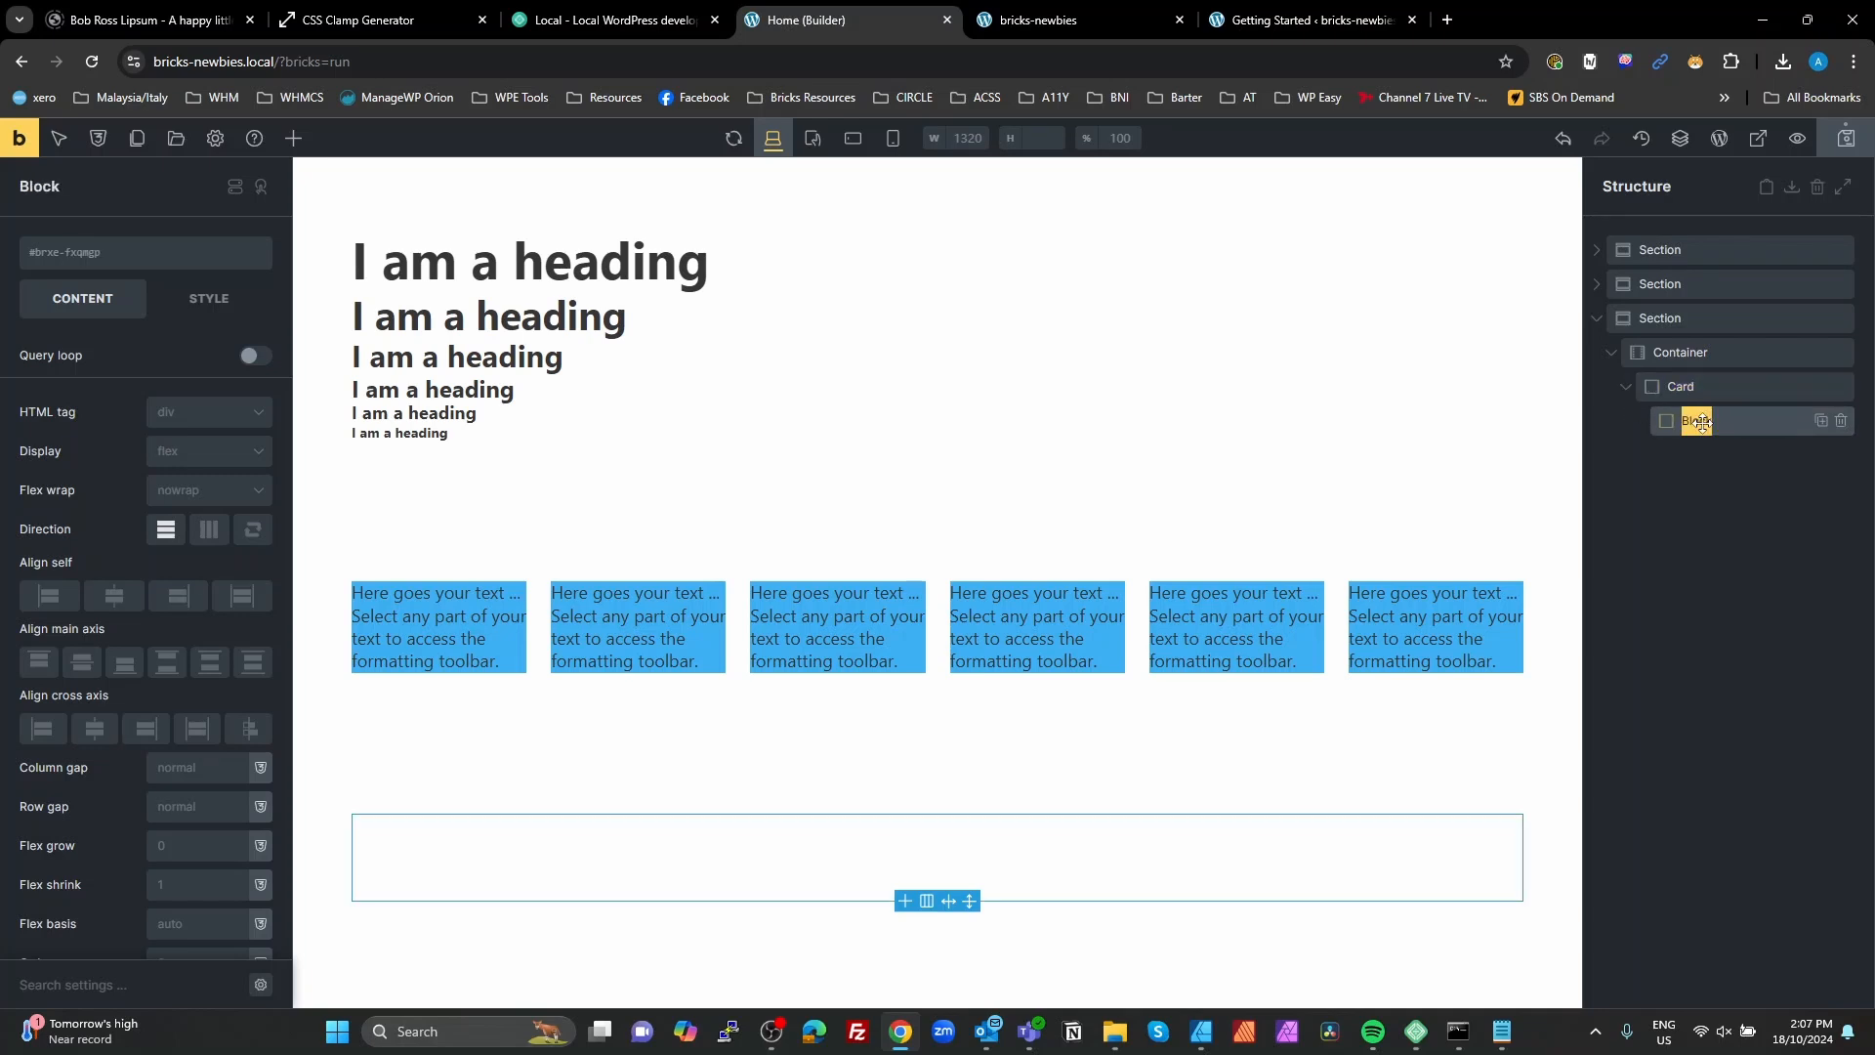
text(Header)
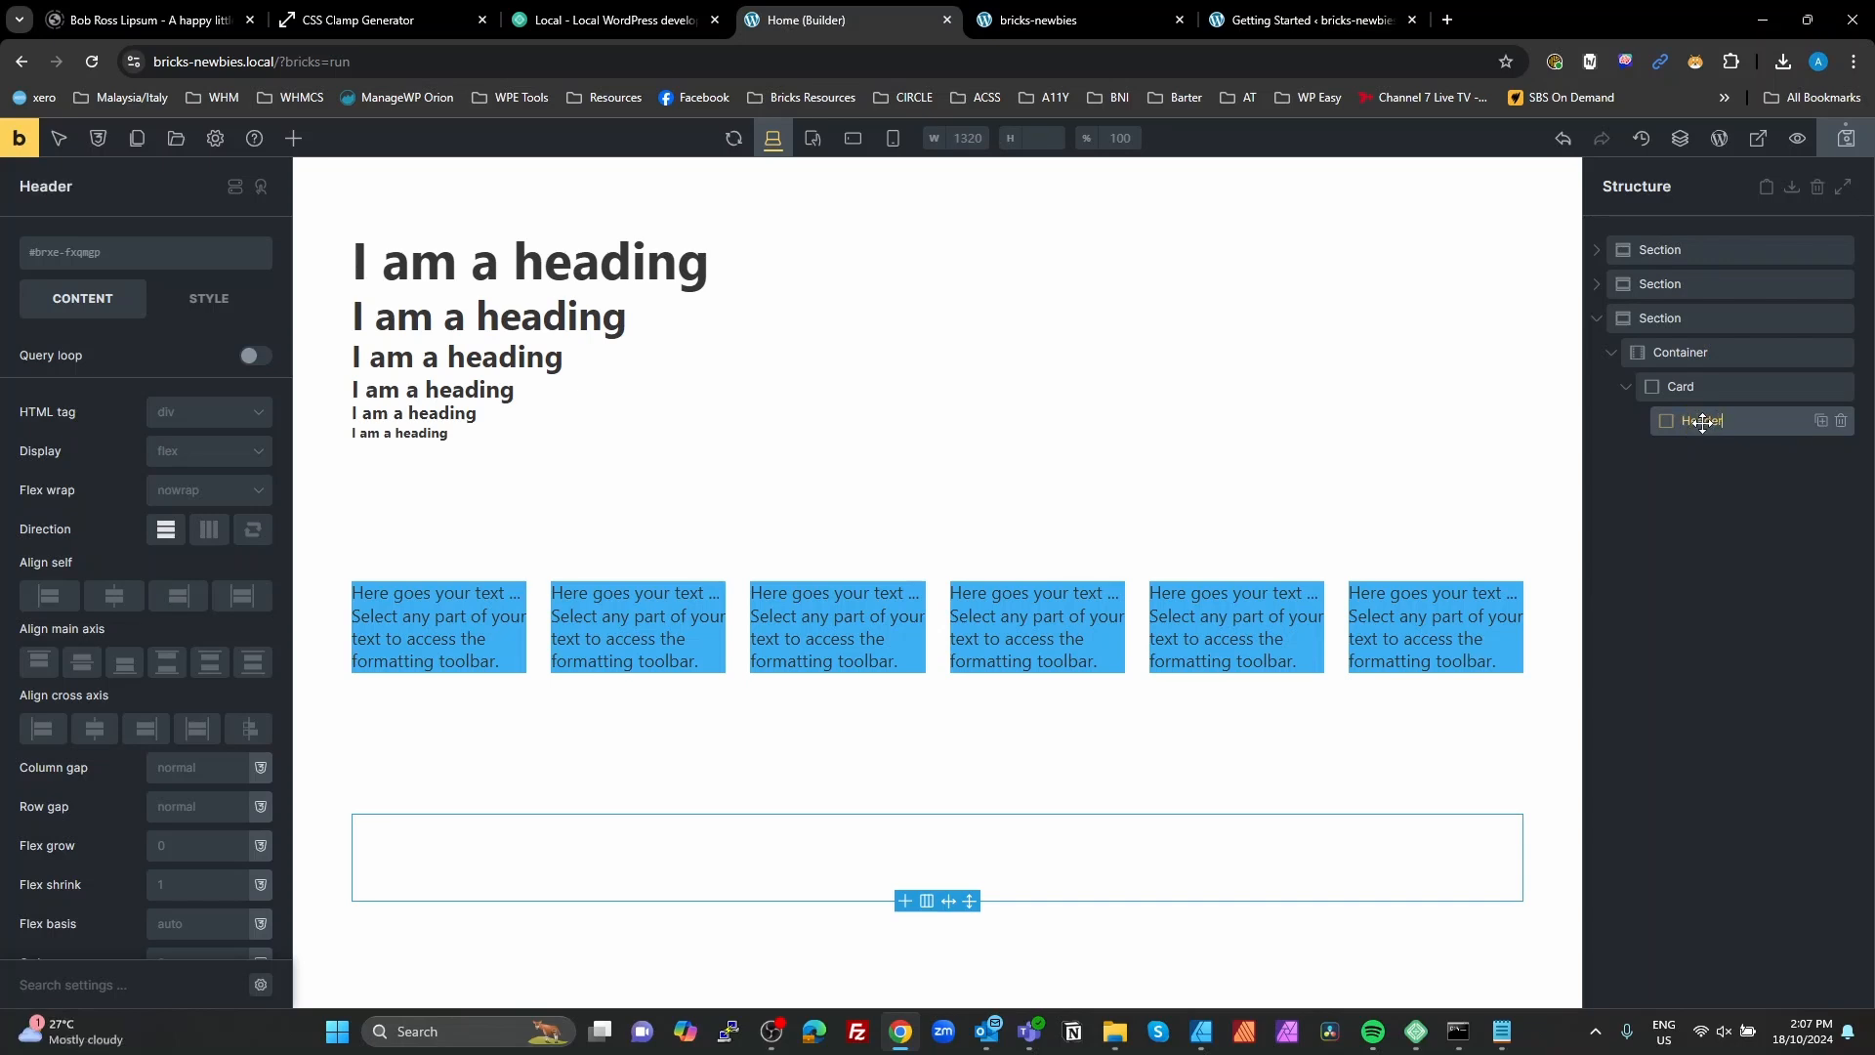
Step: Duplicate the Header block twice inside the card and rename the copies Body and Footer
click(1822, 422)
double_click(1702, 455)
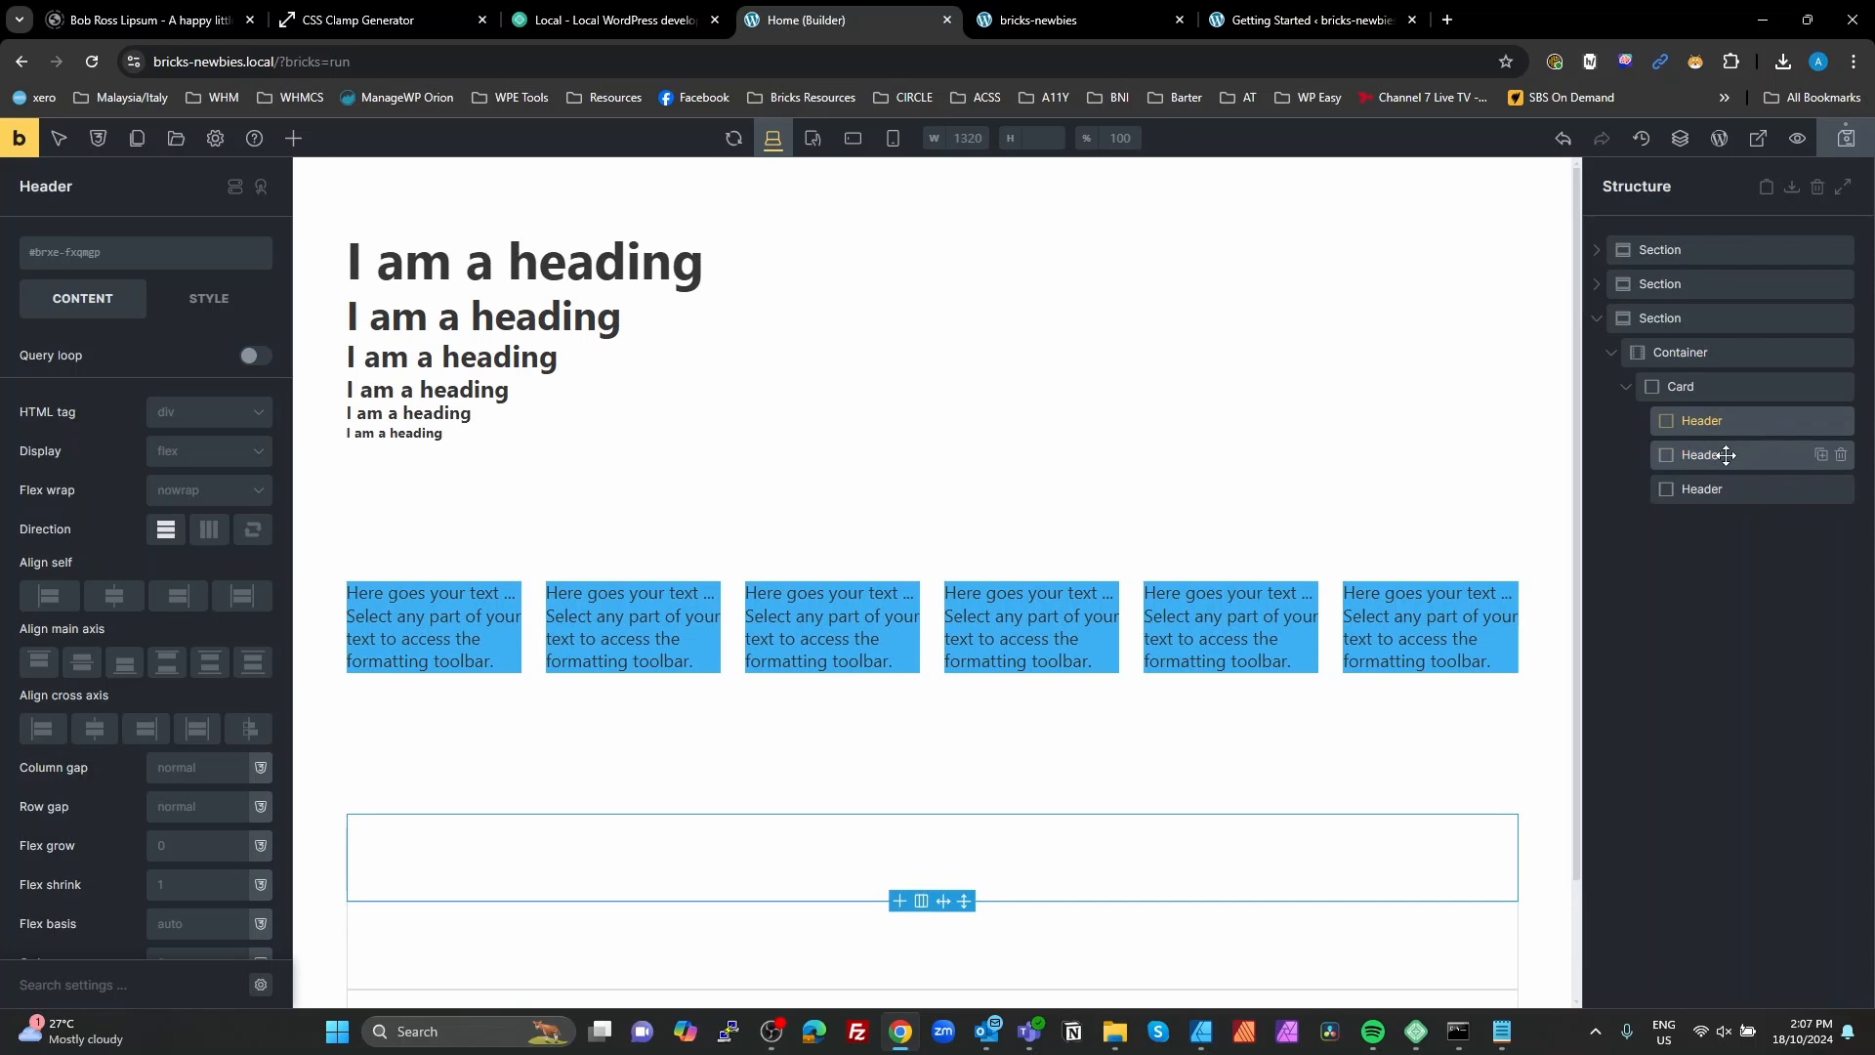
text(Body)
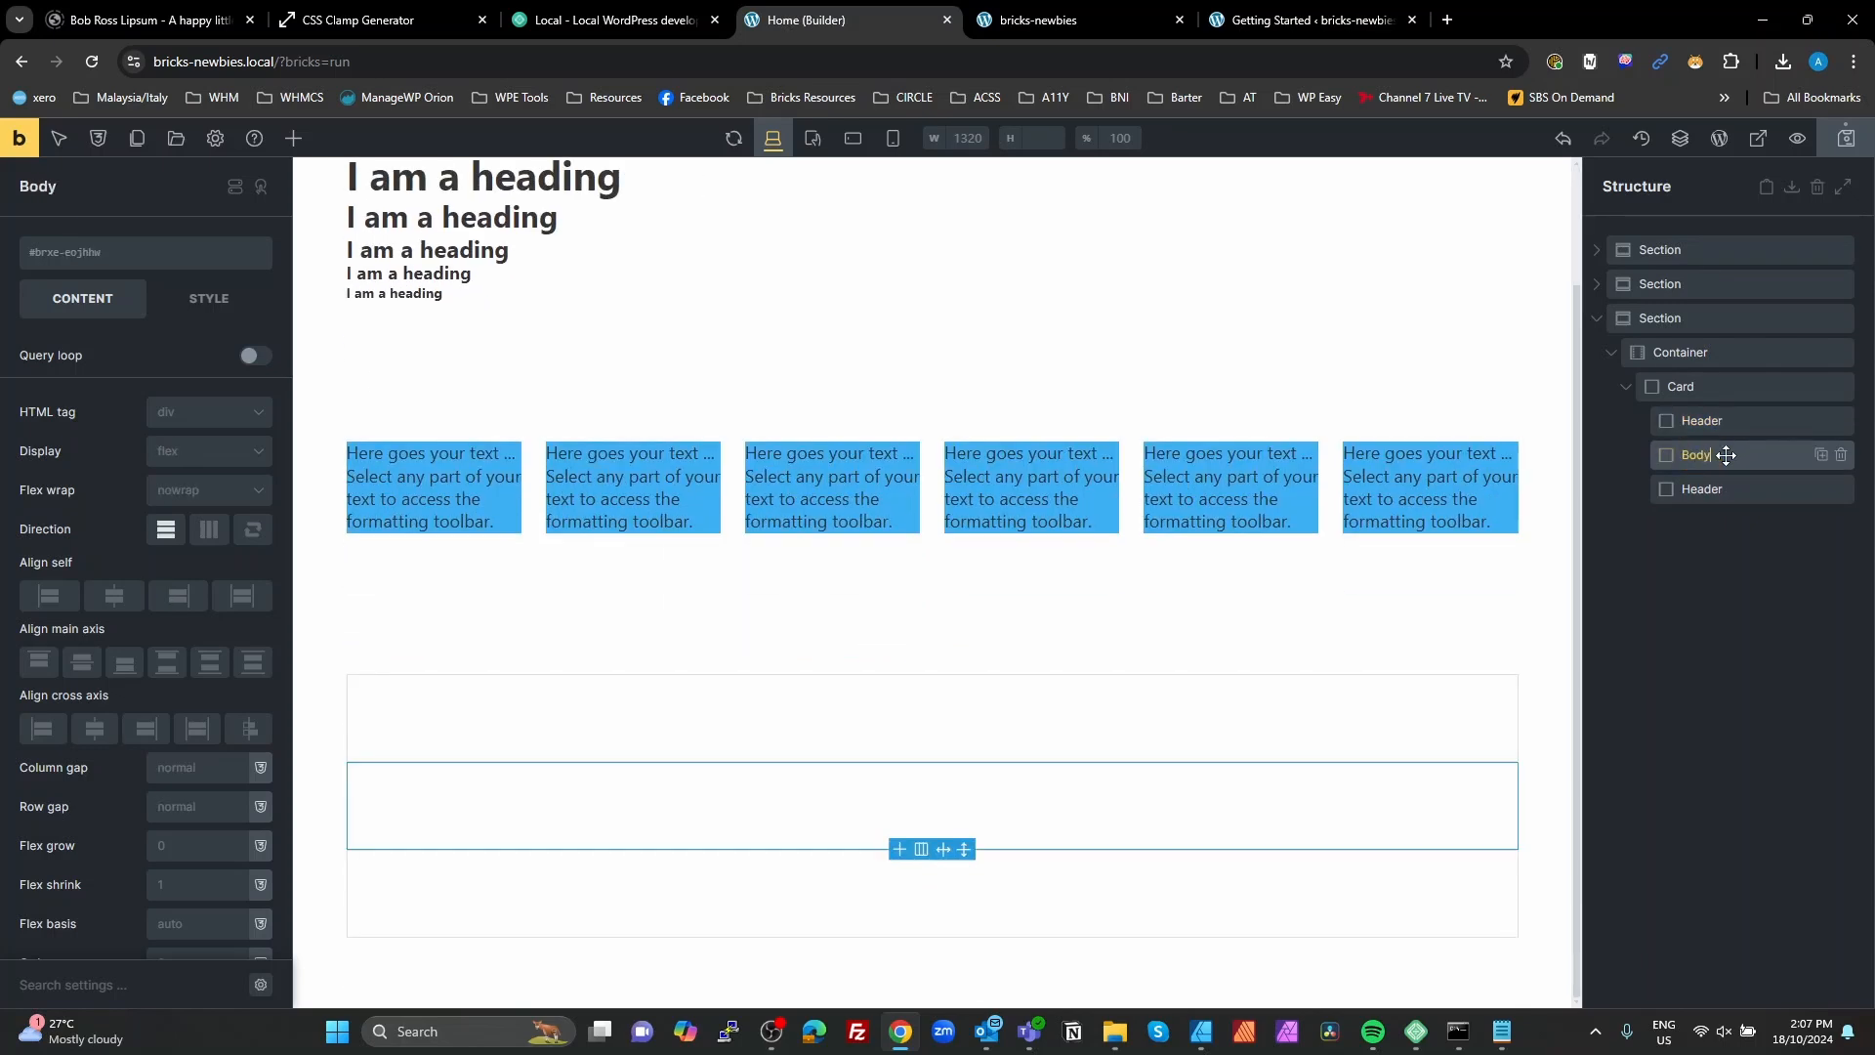
double_click(1720, 496)
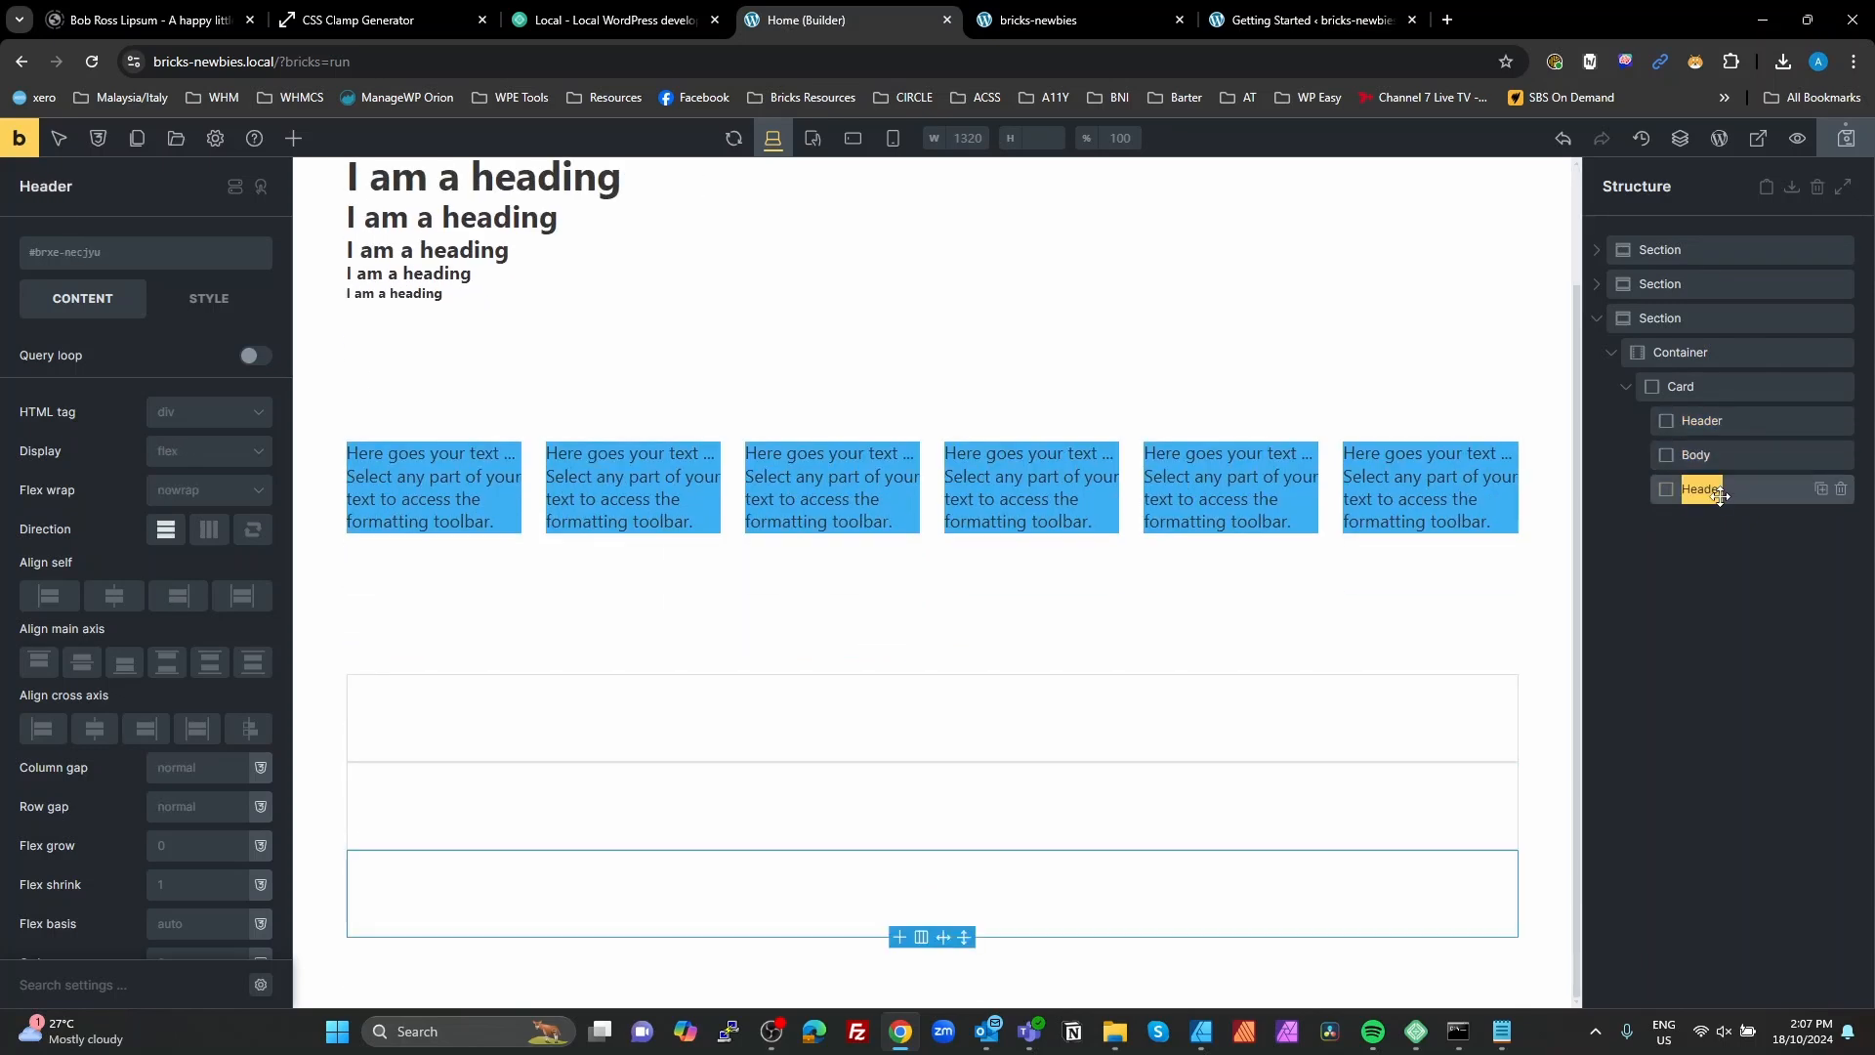
text(Footer)
click(1738, 583)
Step: Rename the Card block as Test Card and give it a new CSS class test-card
double_click(1696, 384)
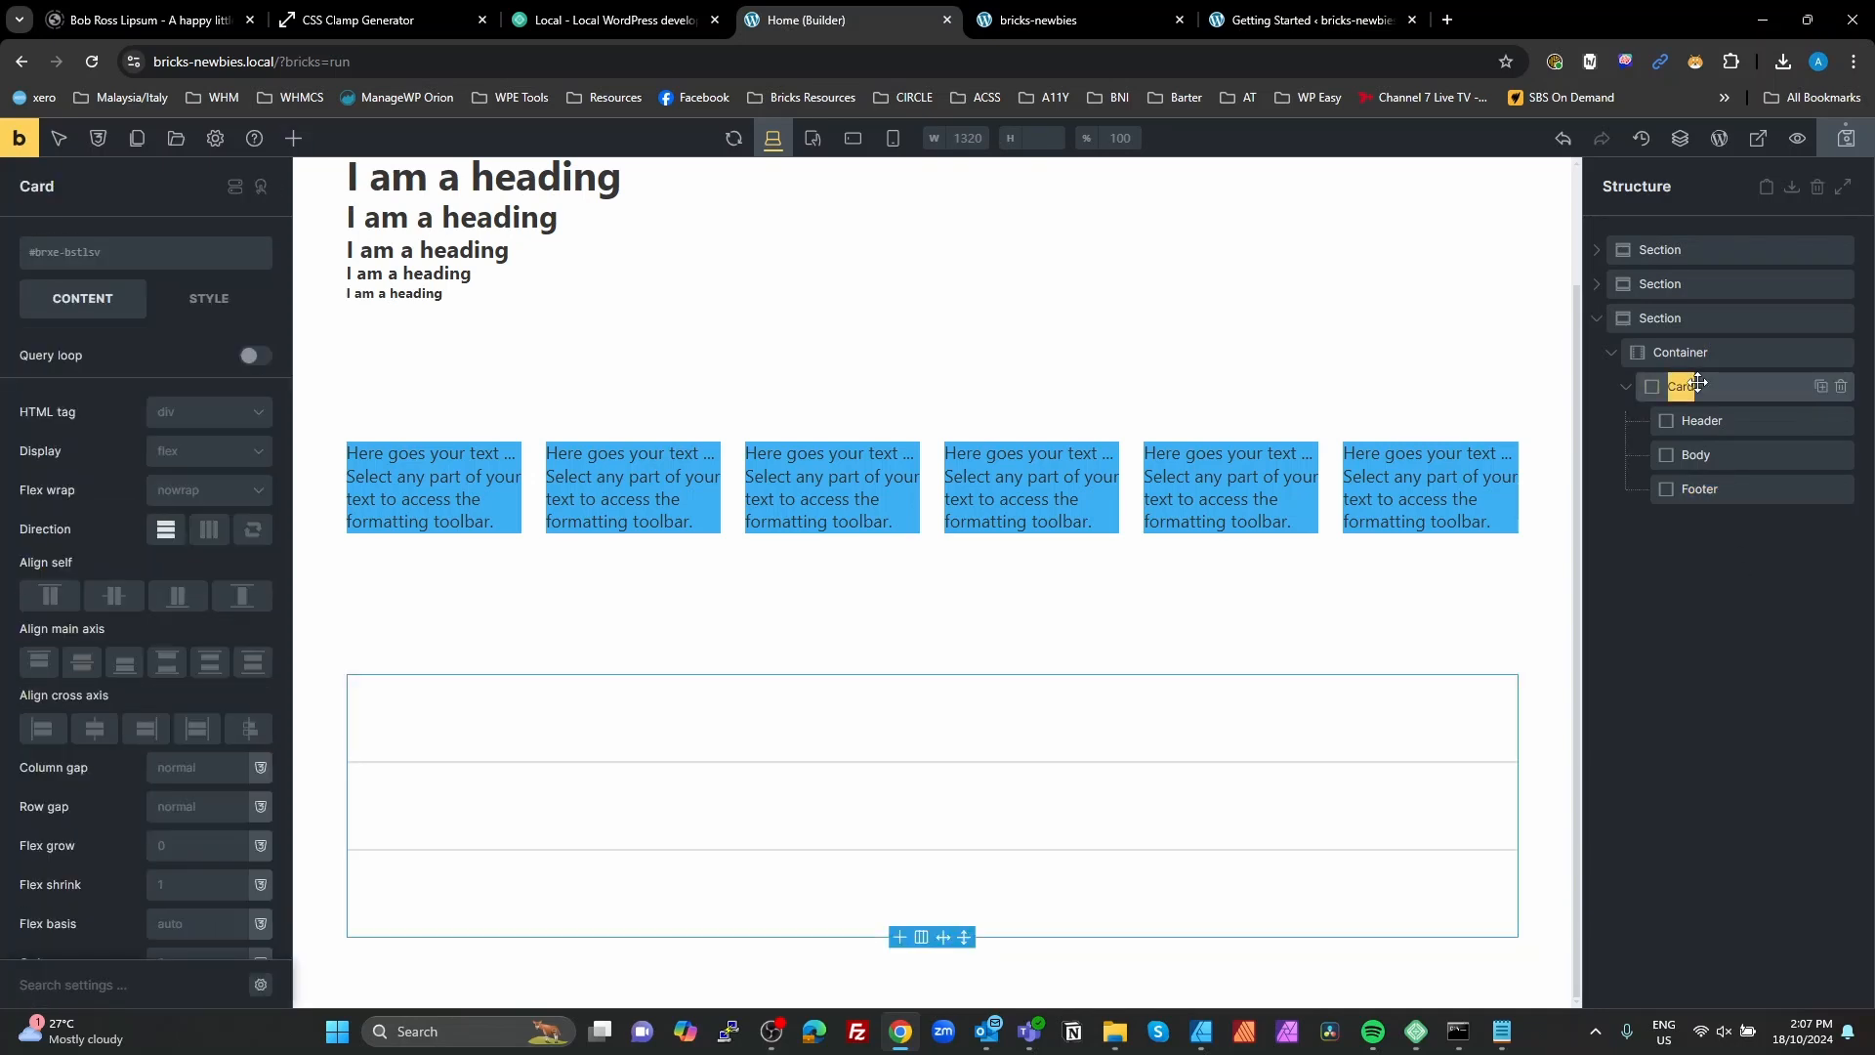
text(Test Card)
click(78, 252)
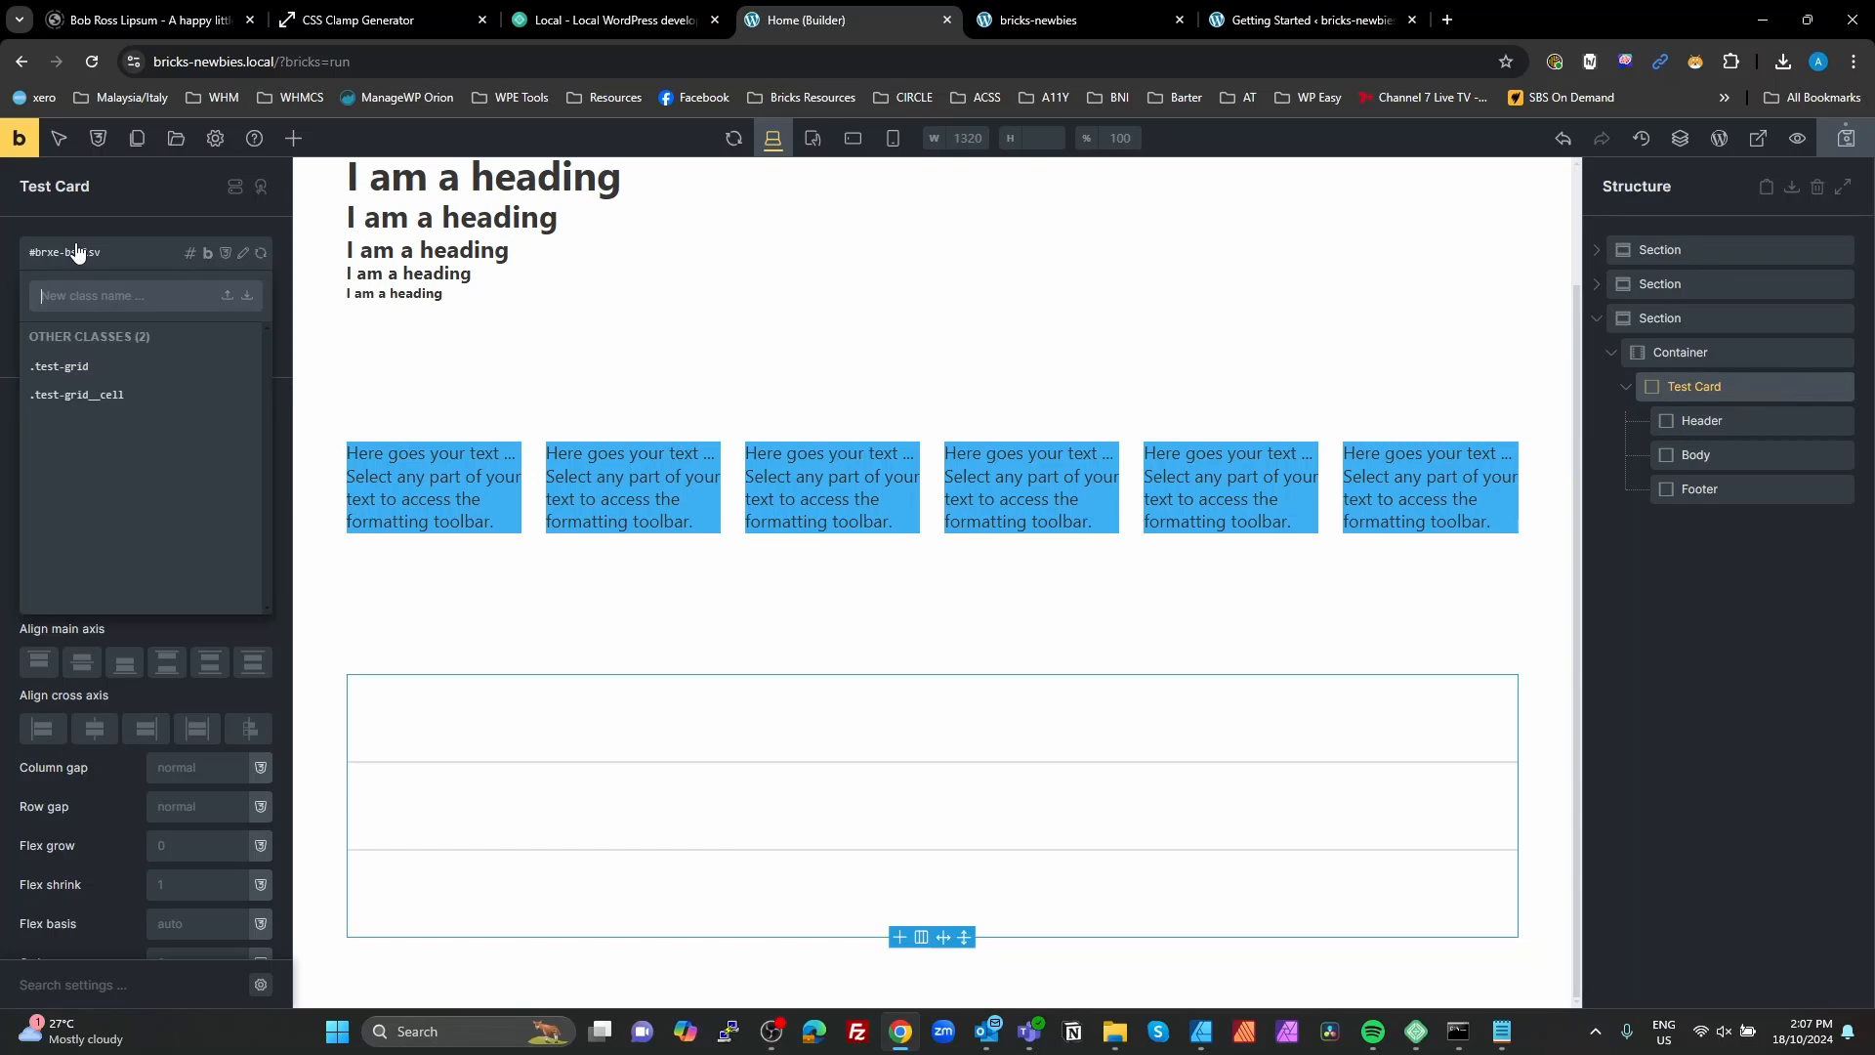
text(test-c)
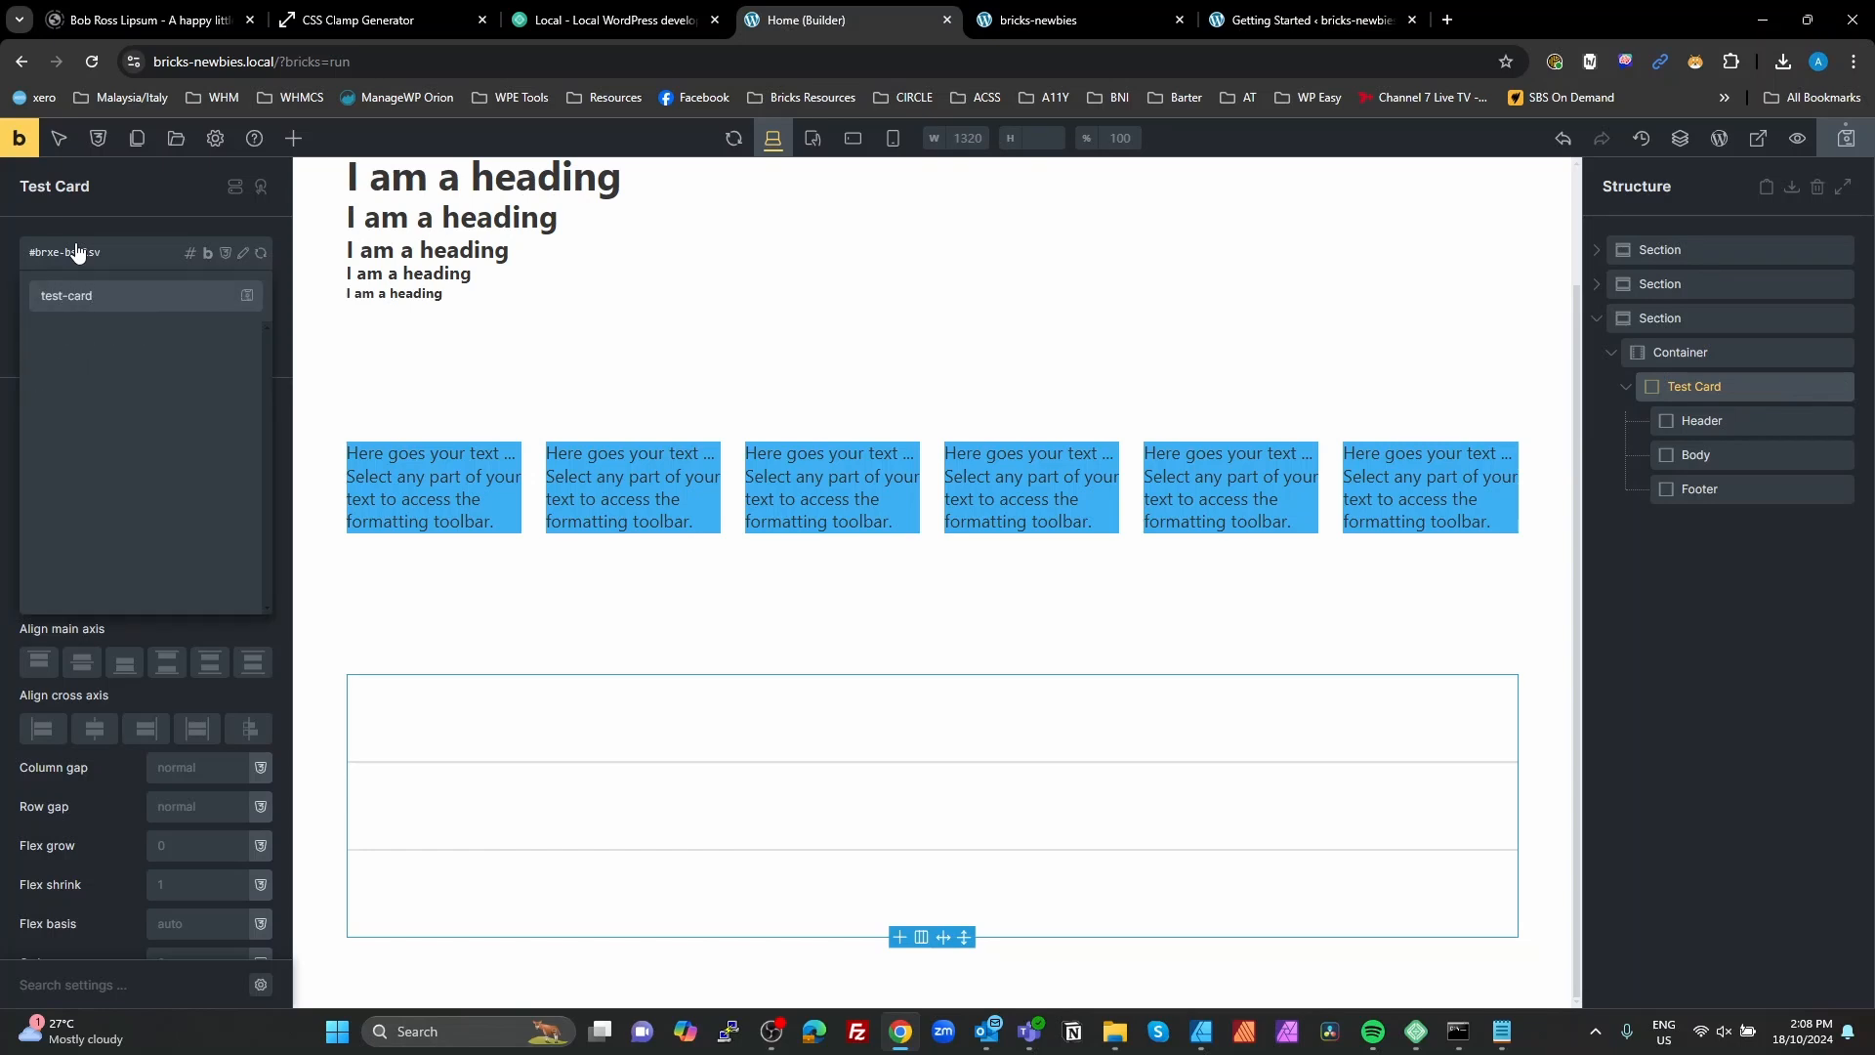
text(ard)
key(Return)
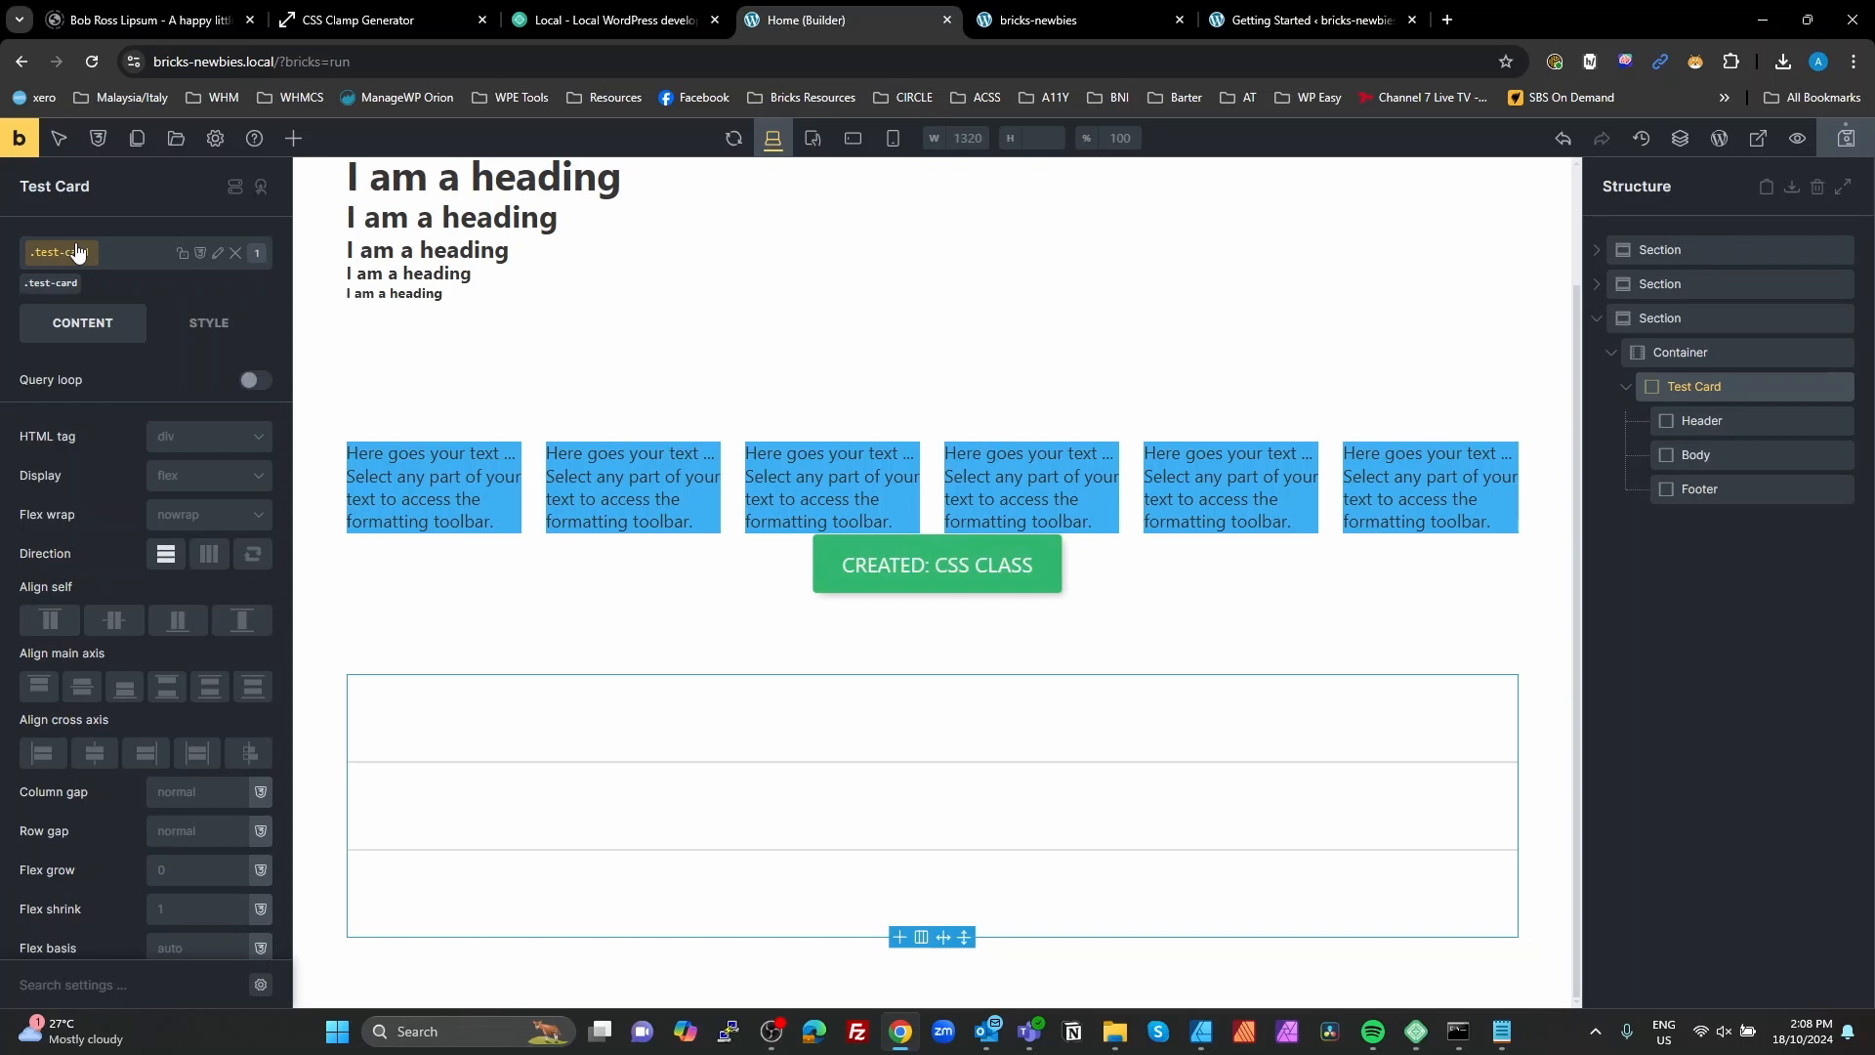
Step: Assign a new CSS class test-card__header to the card's Header block
click(1701, 420)
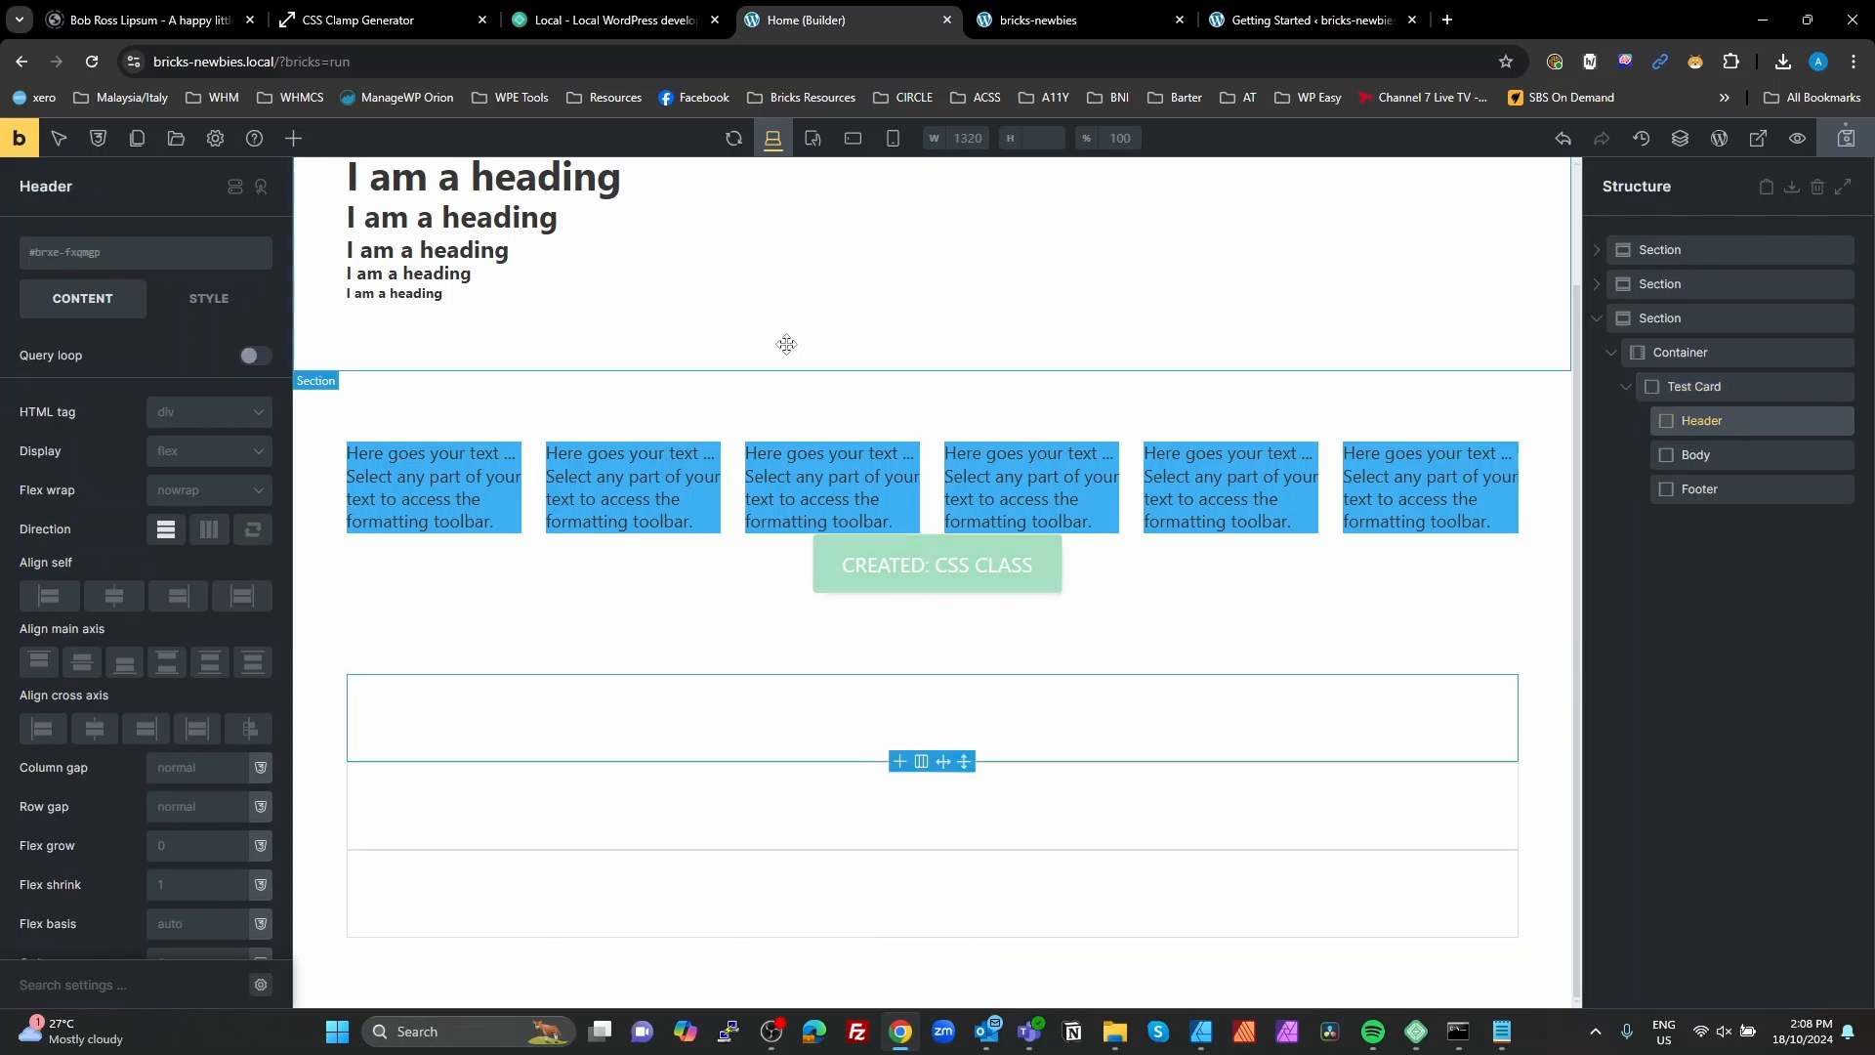
click(44, 252)
text(test-card)
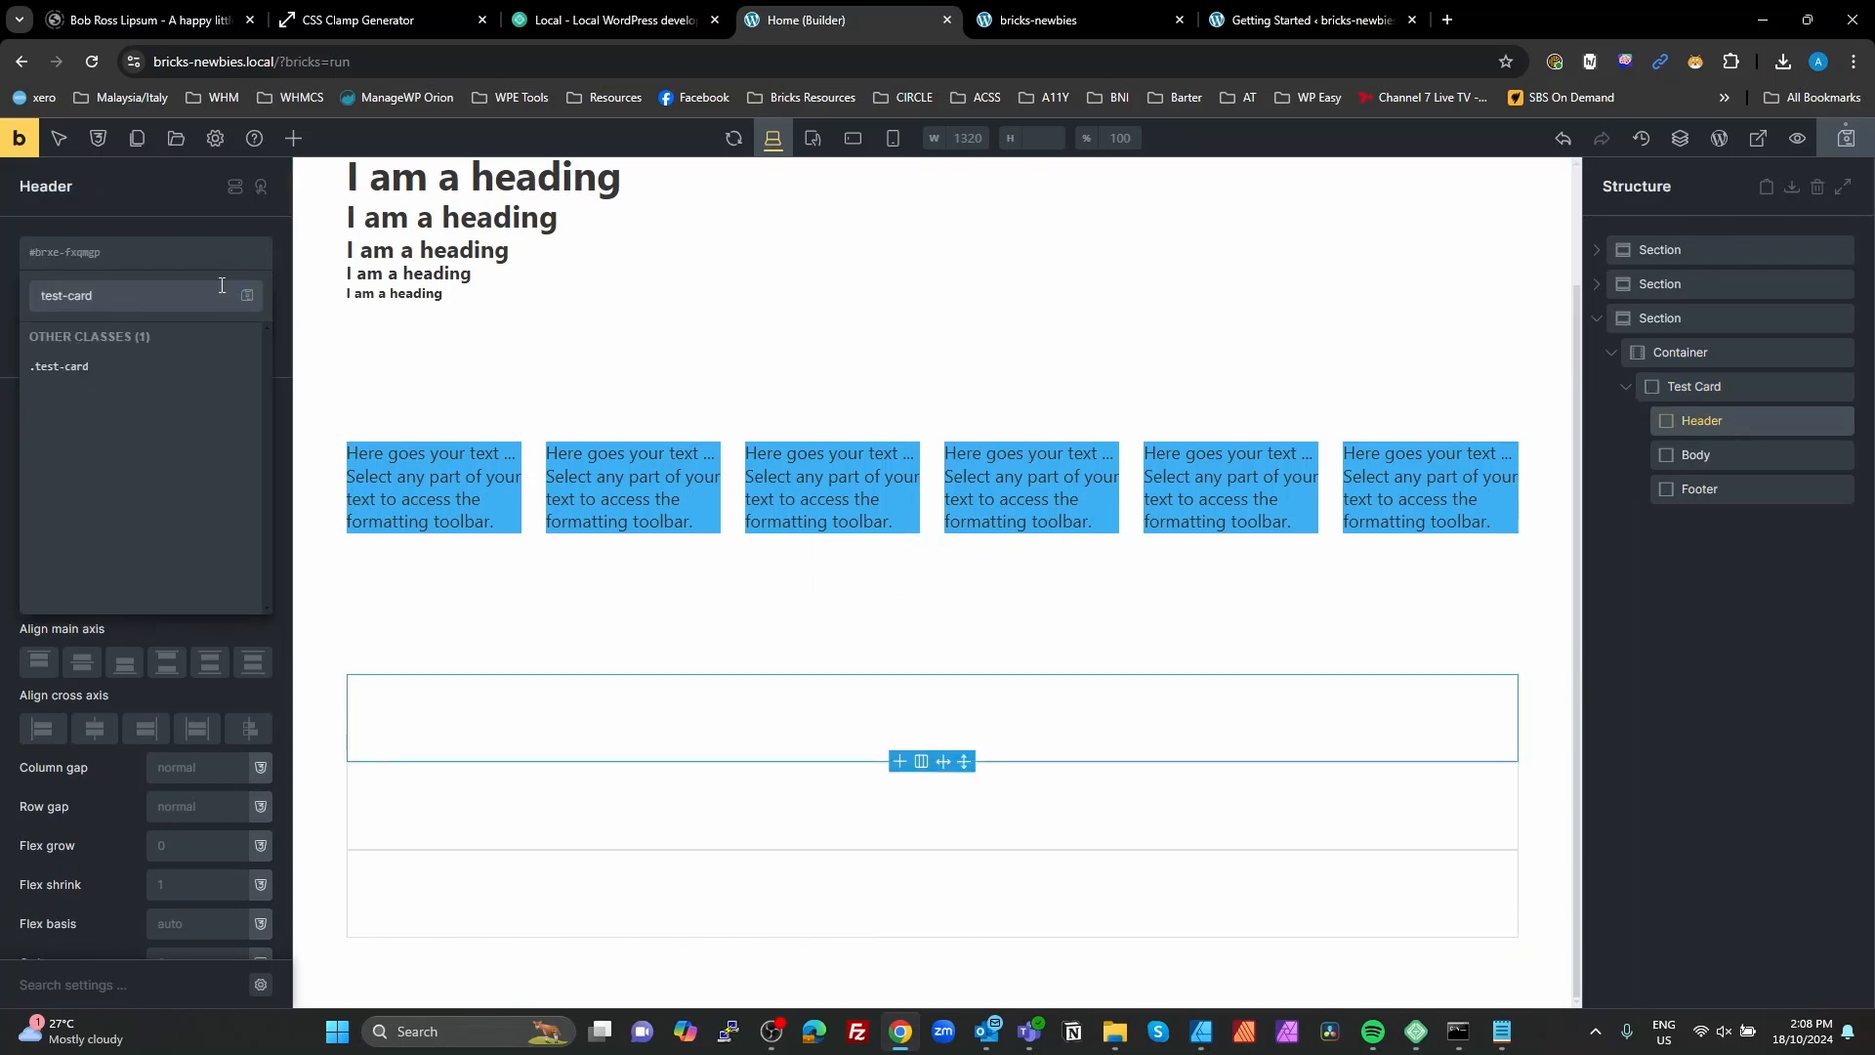
text(__header)
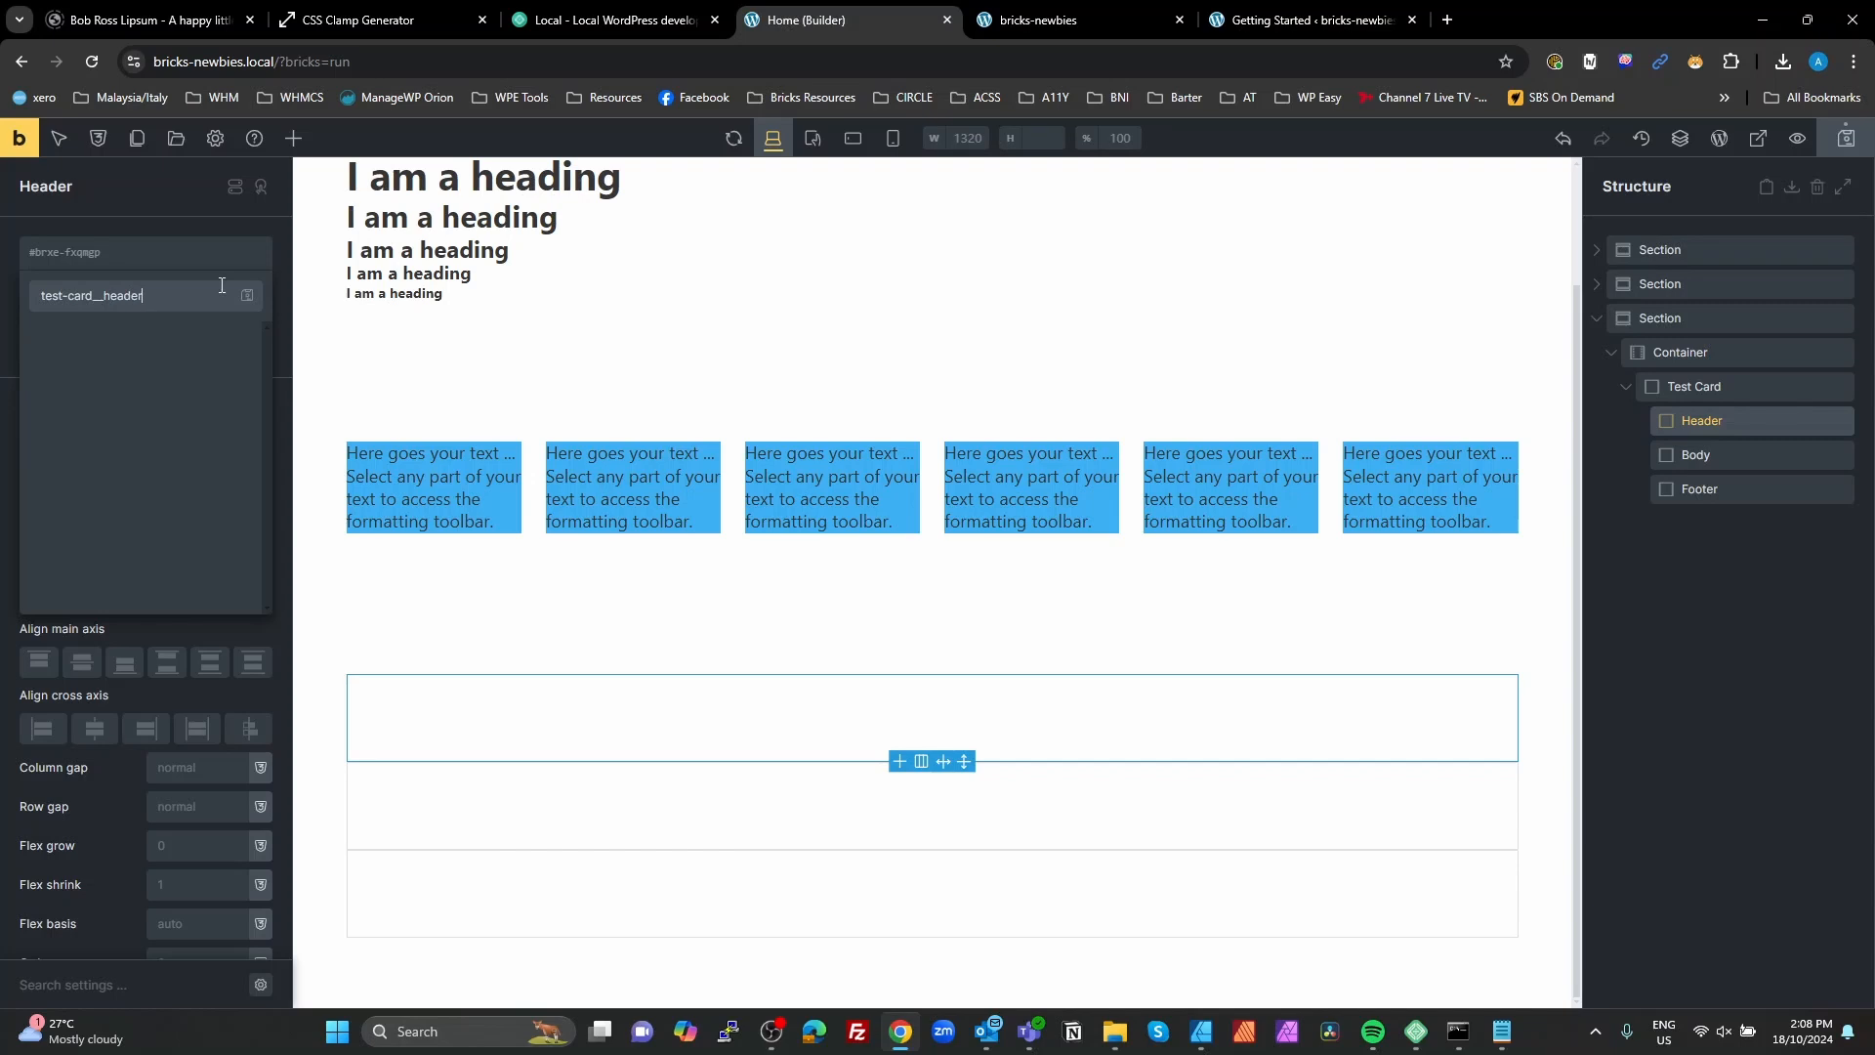
key(Return)
Step: Assign a new CSS class test-card__body to the card's Body block
click(1724, 459)
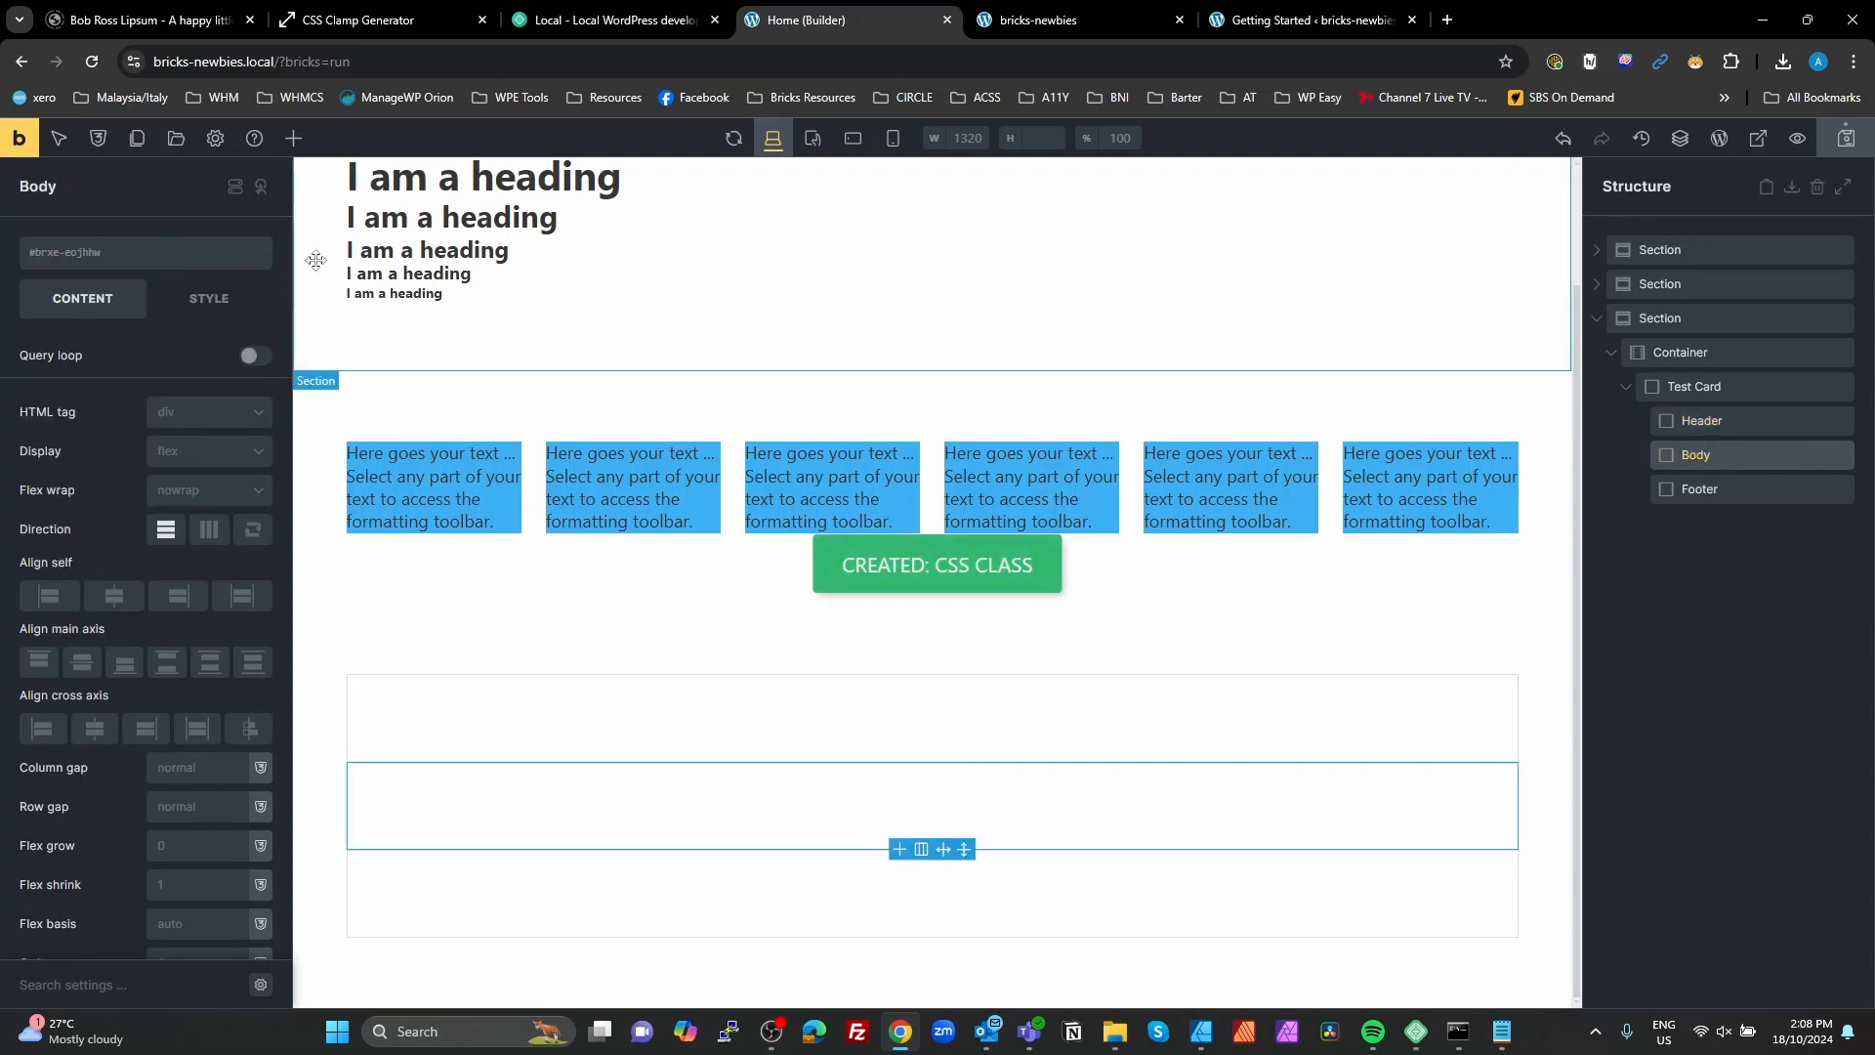
click(103, 258)
text(test-card)
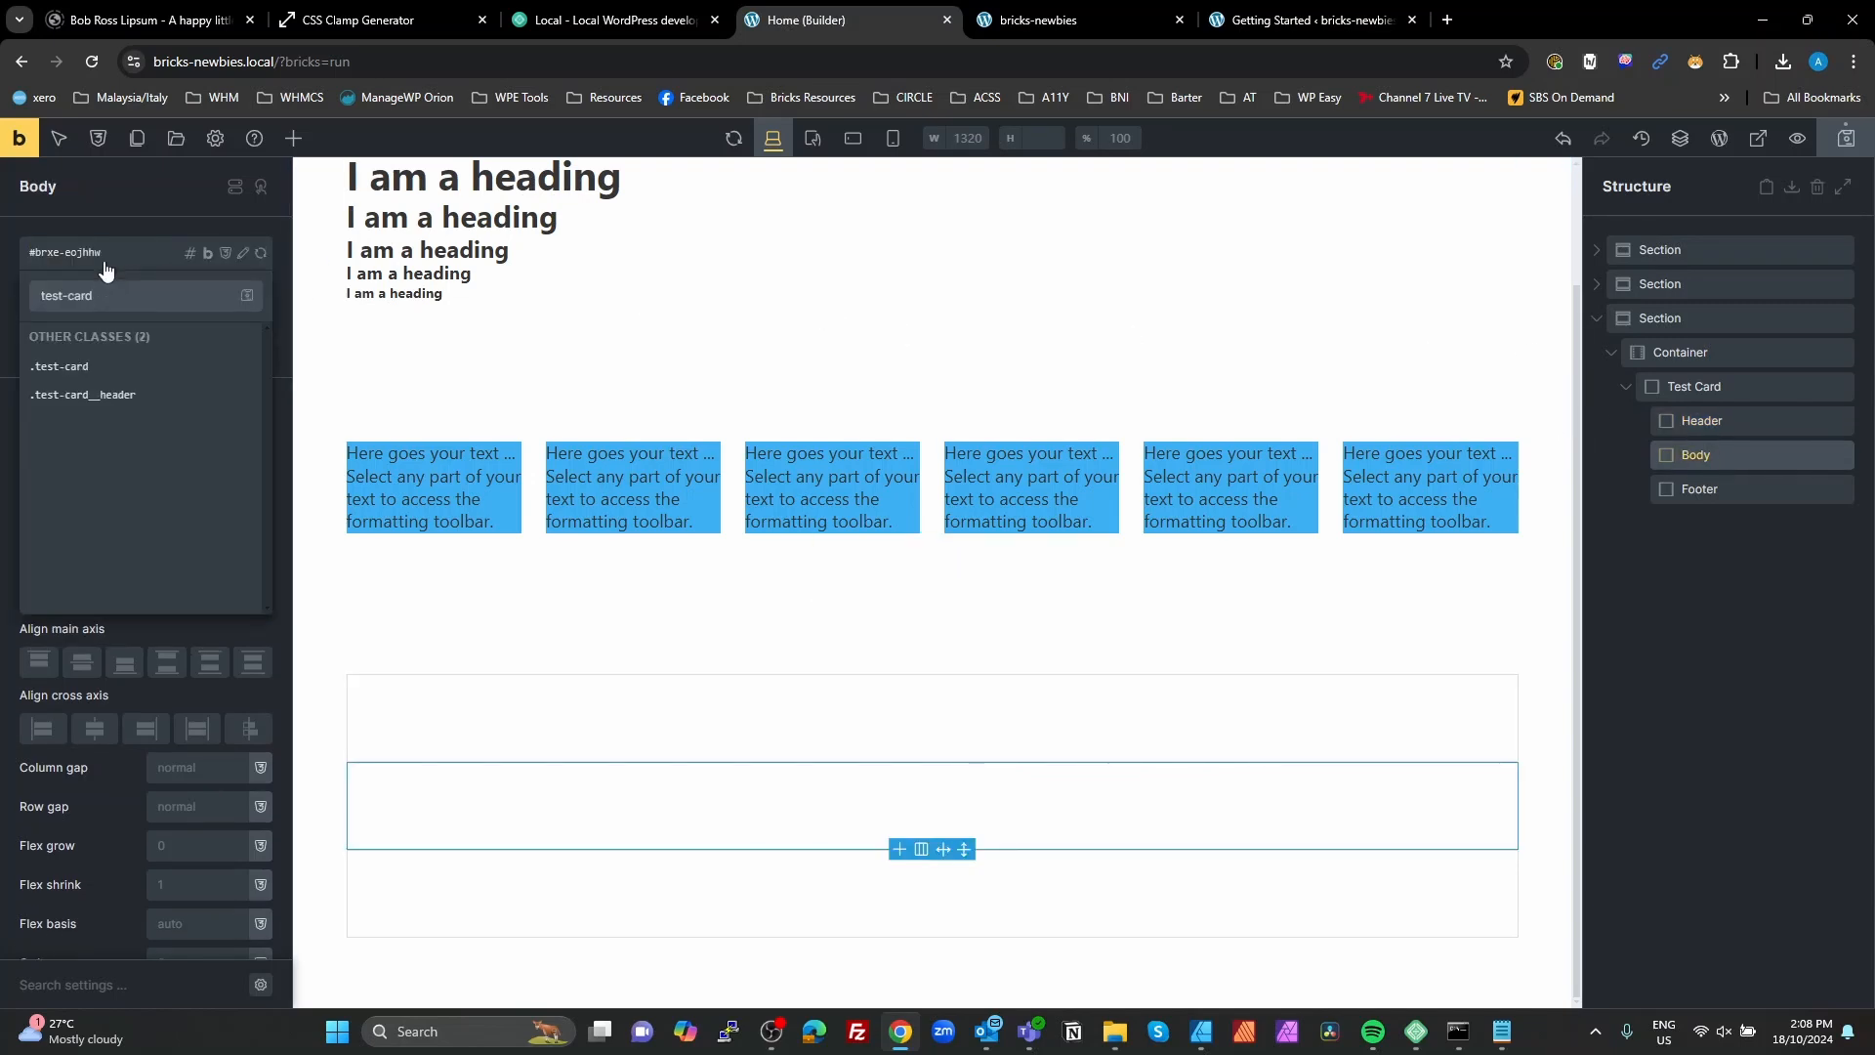
text(__body)
key(Return)
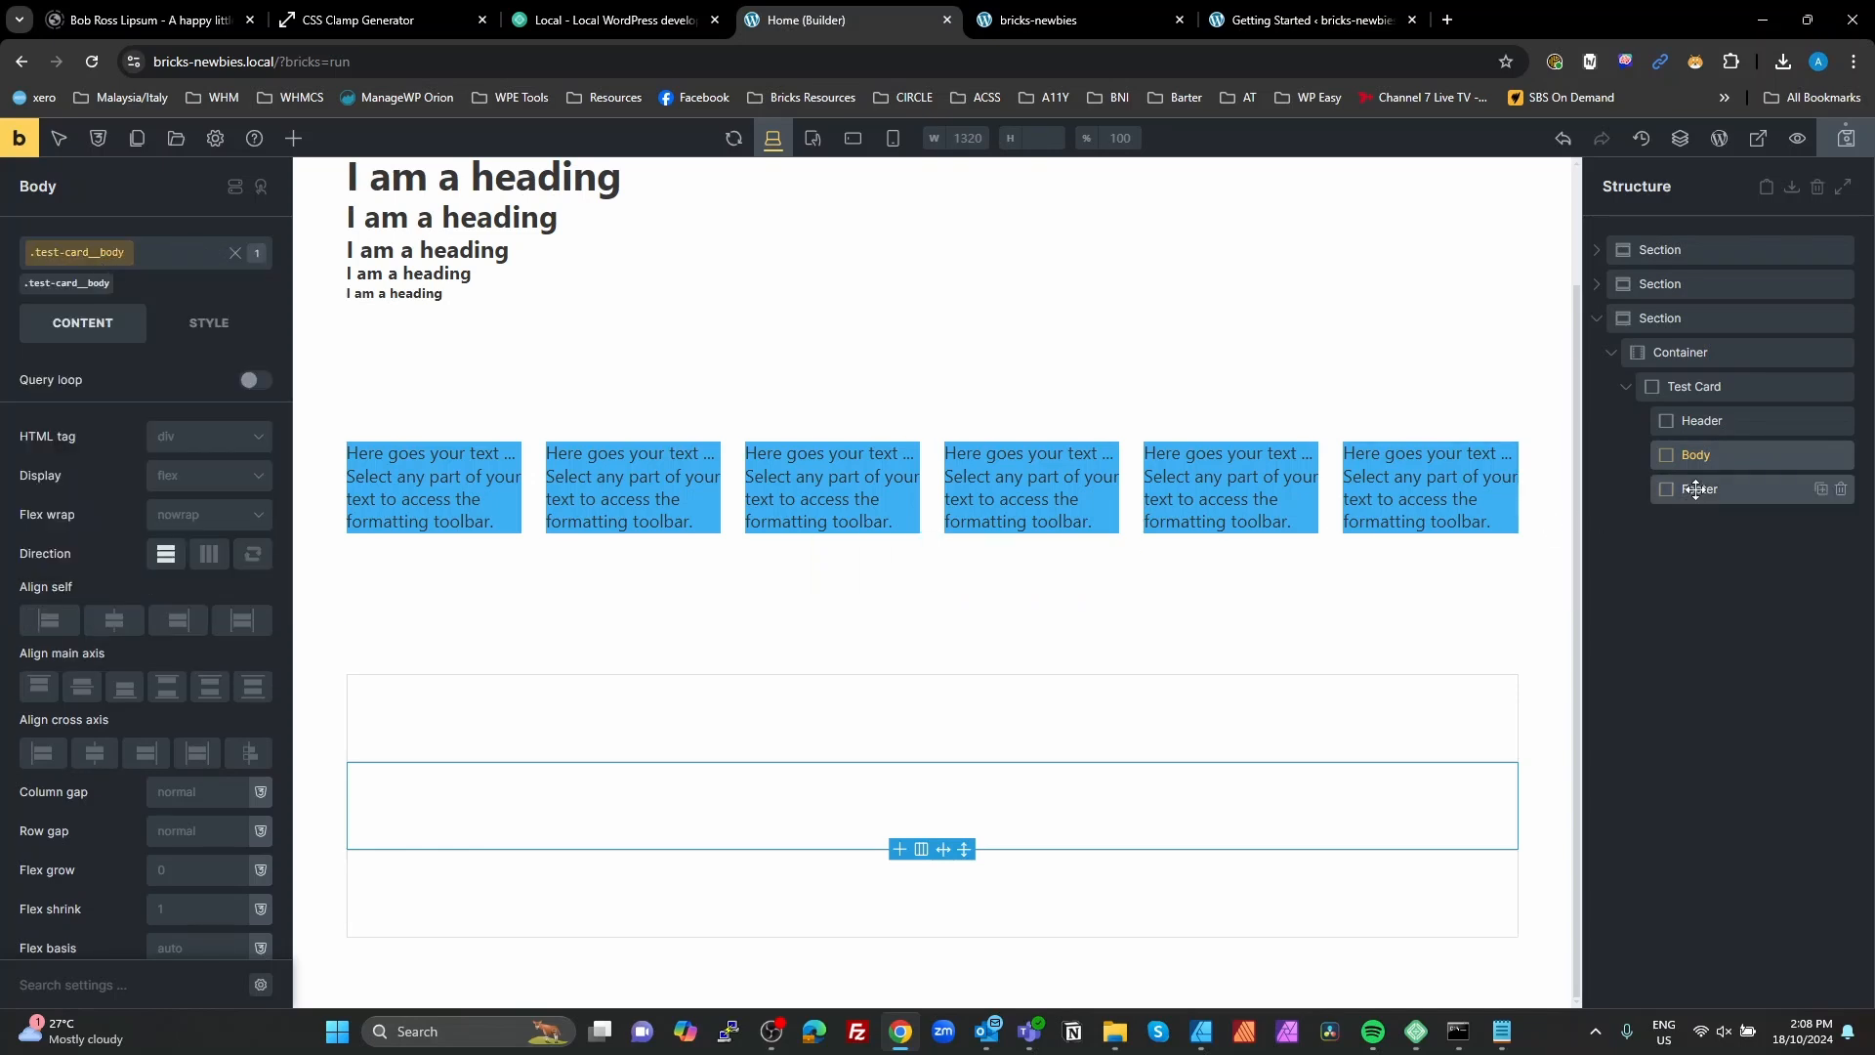
Step: Assign a new CSS class test-card__footer to the card's Footer block
click(1699, 488)
click(97, 254)
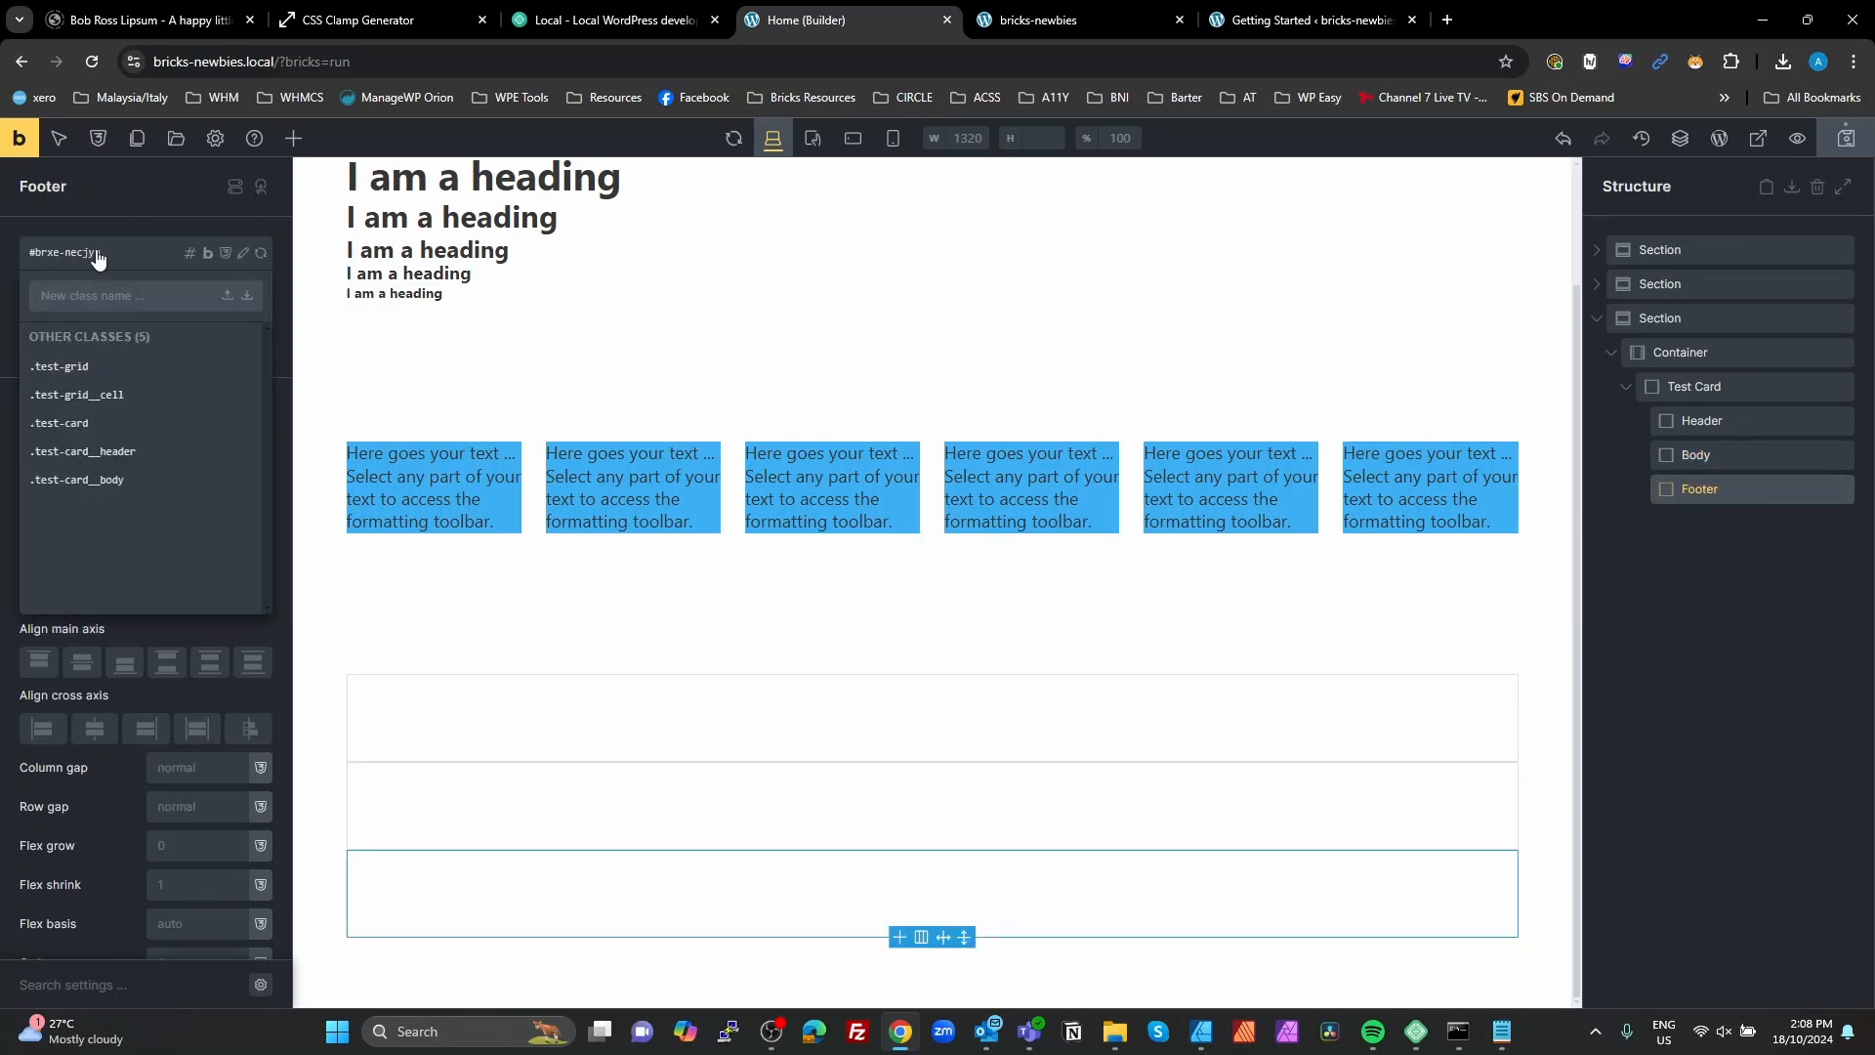
text(_)
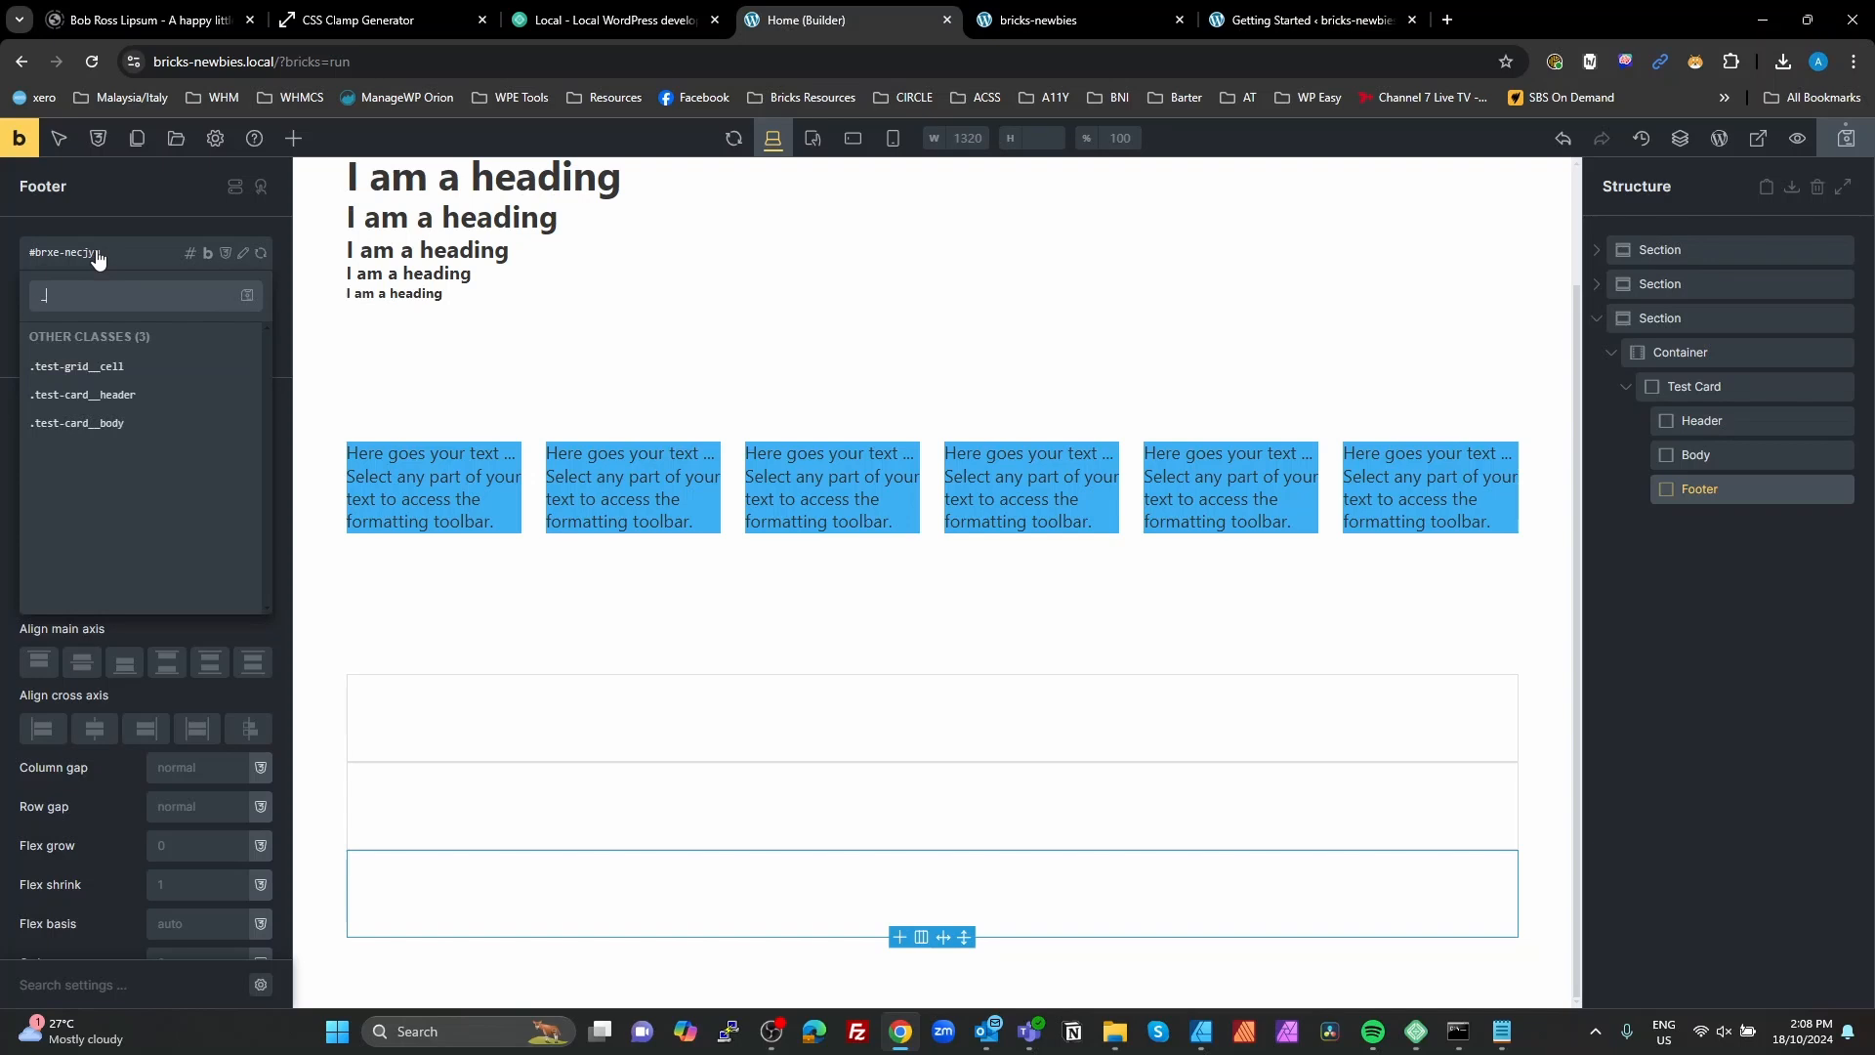
key(BackSpace)
text(test-card)
text(__f)
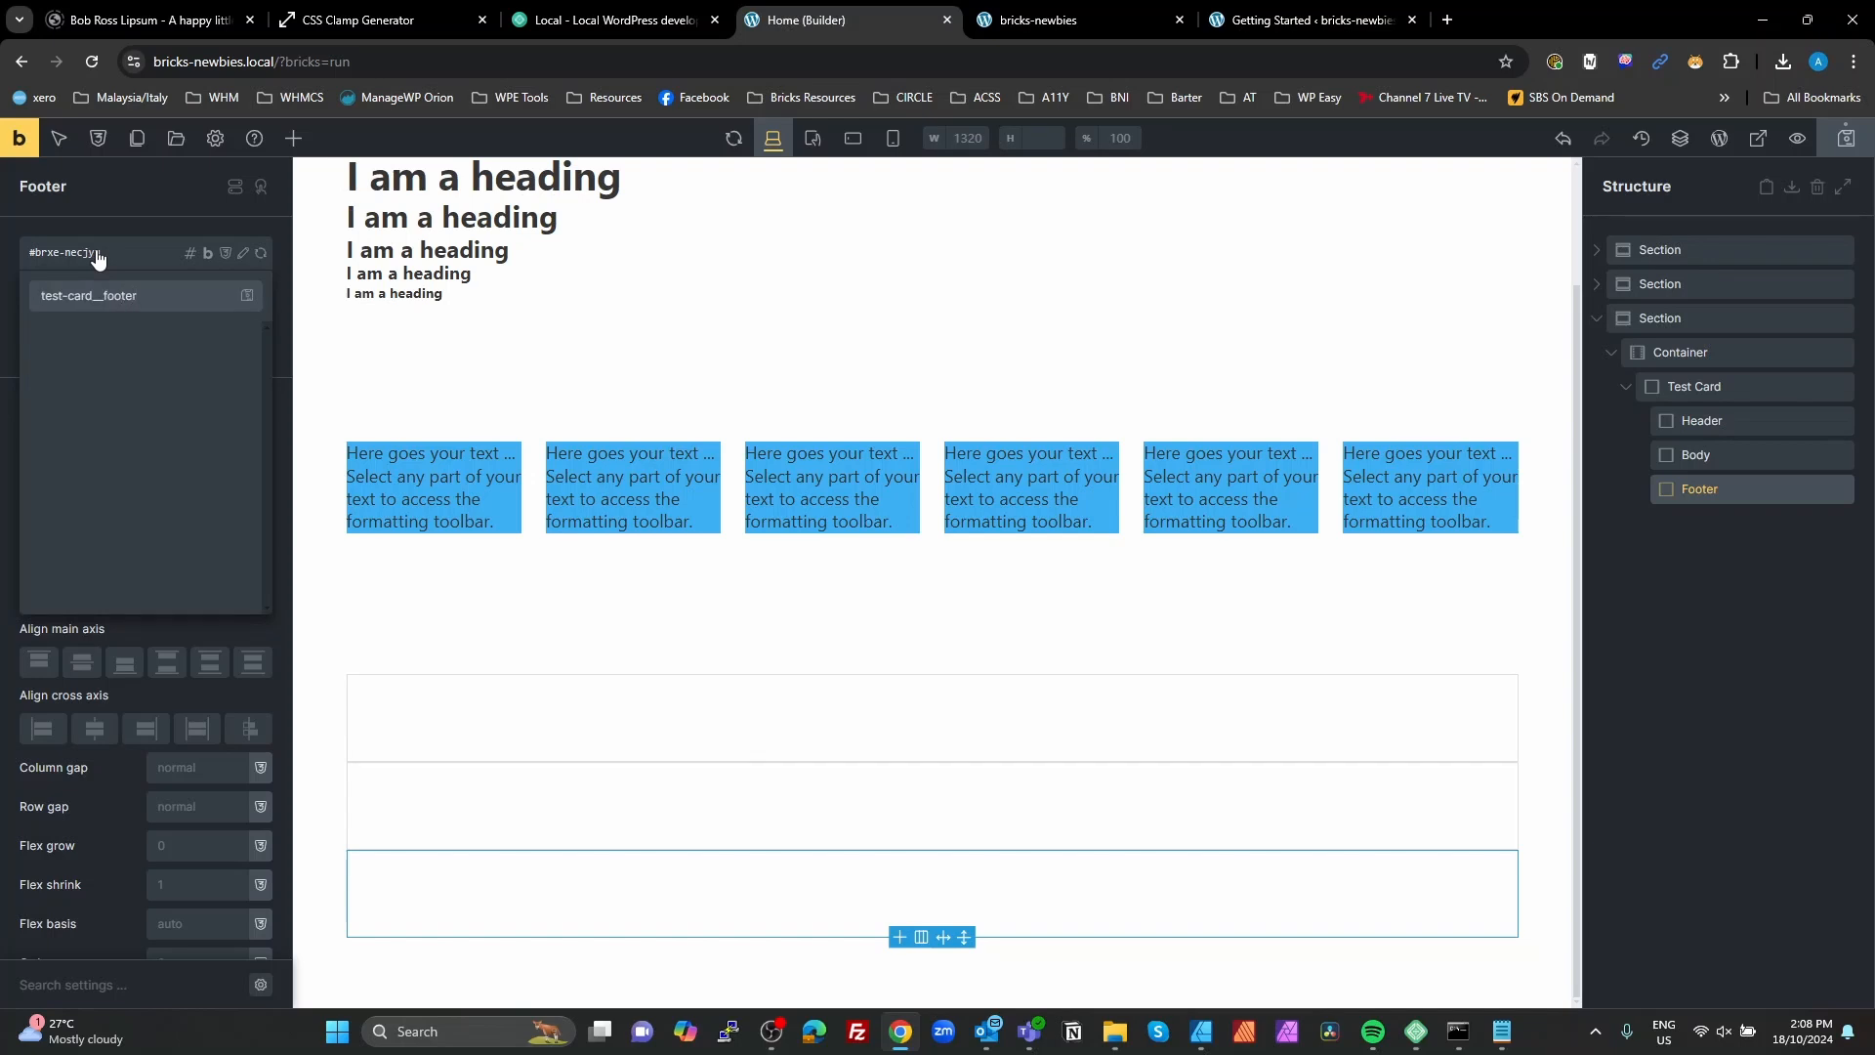
Step: Add a Heading element inside the Test Card's Header block and a Basic Text element inside its Body block
click(1700, 420)
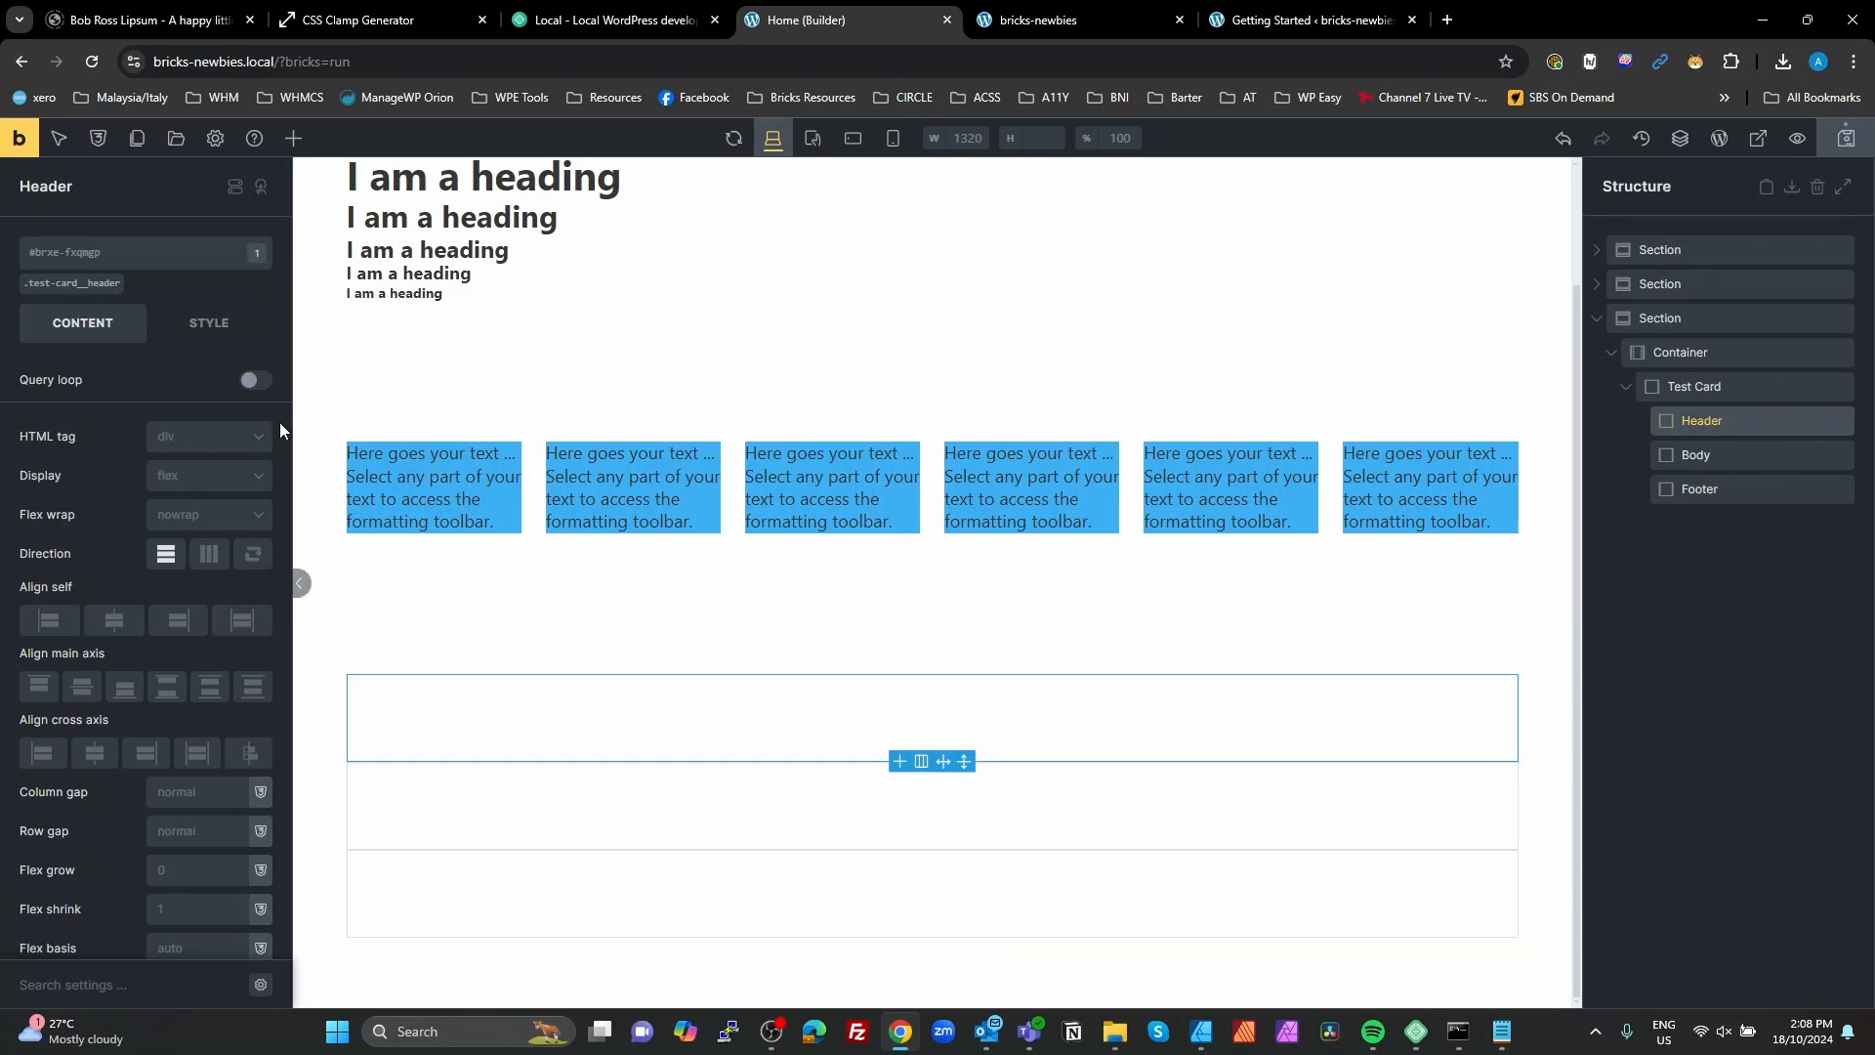
click(293, 138)
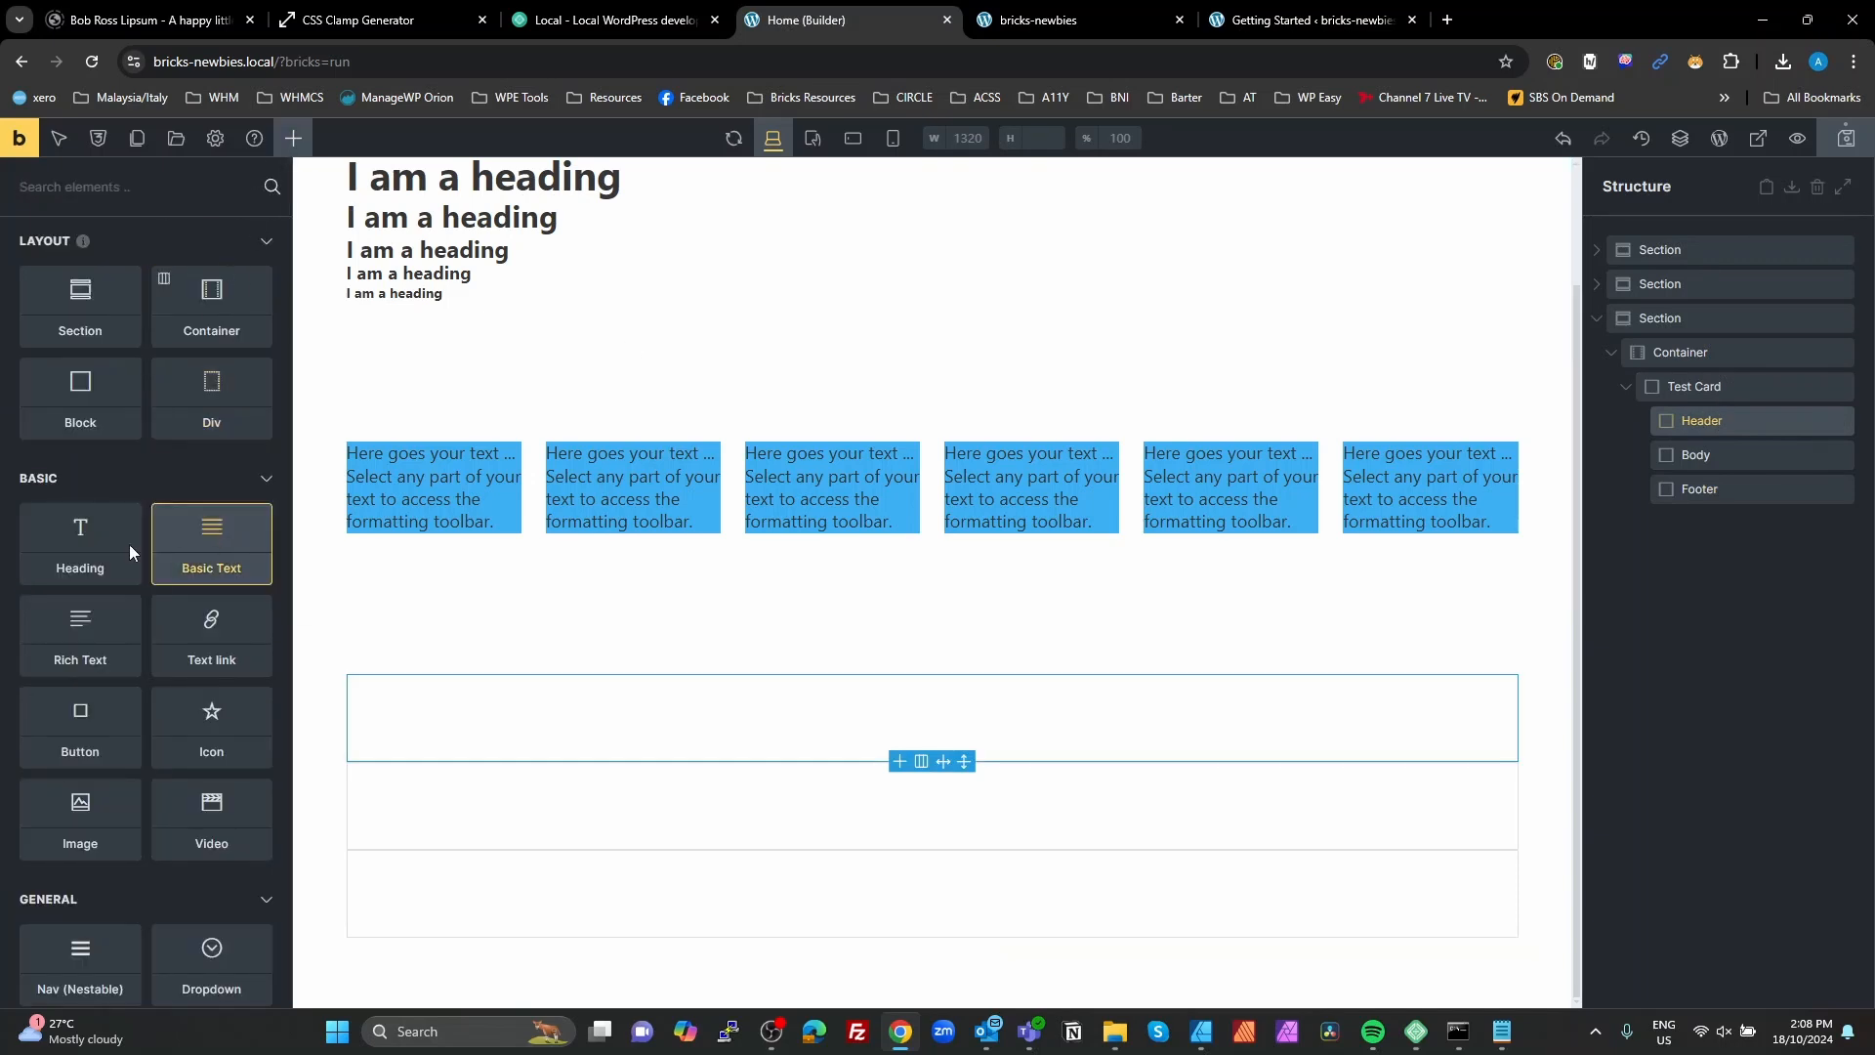
click(108, 543)
click(1692, 454)
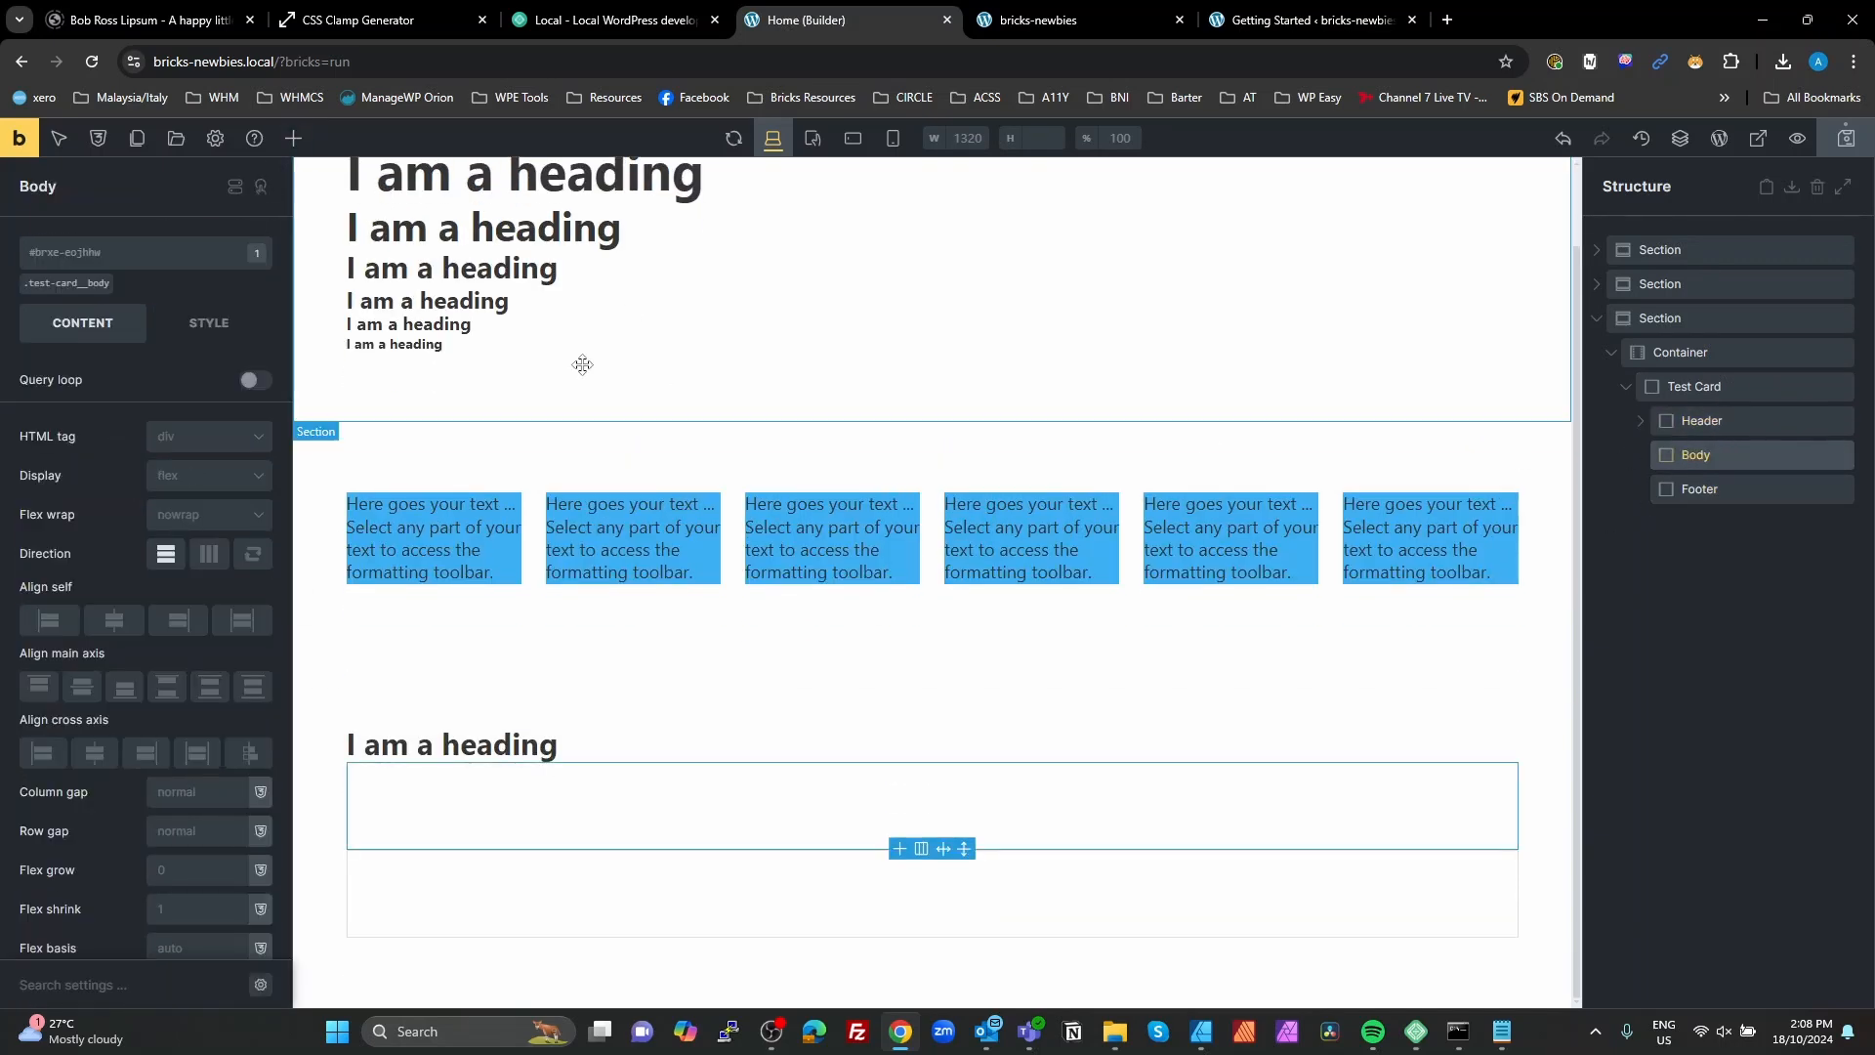
click(293, 138)
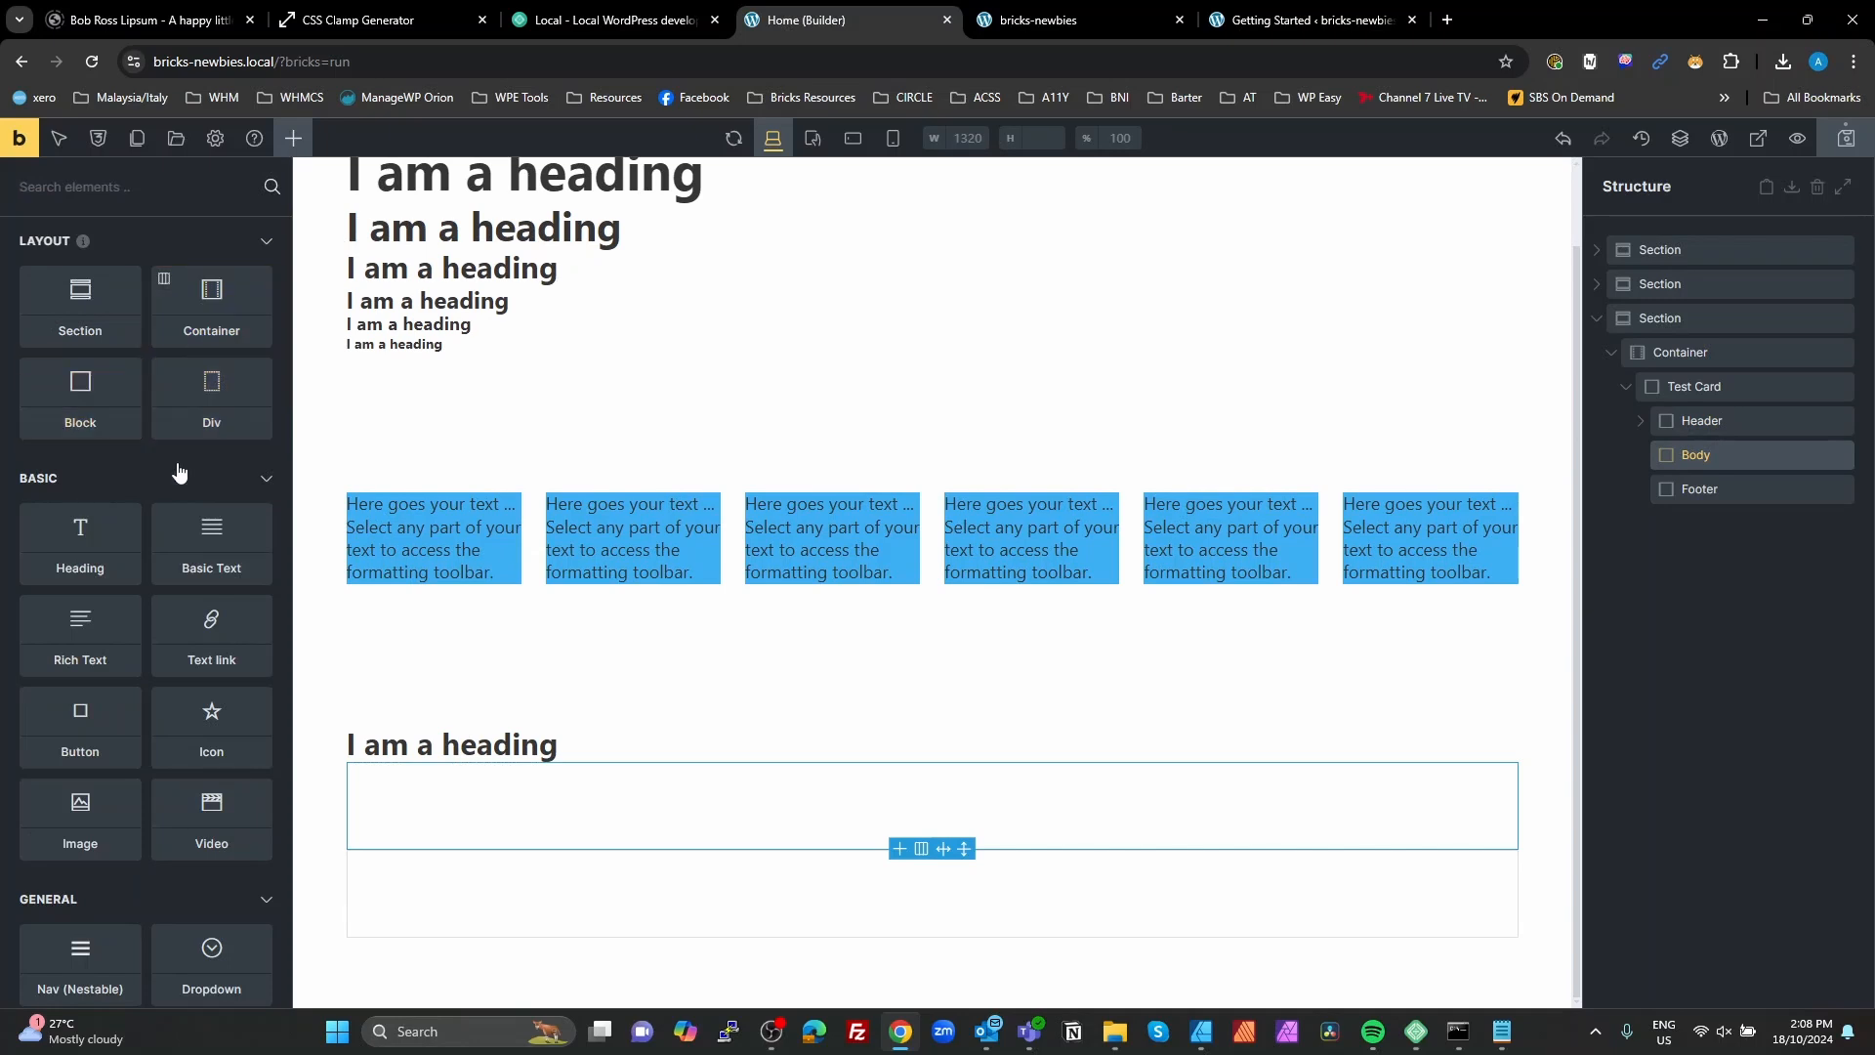
click(256, 537)
Step: Add a Text link element inside the Test Card's Footer block
click(1704, 489)
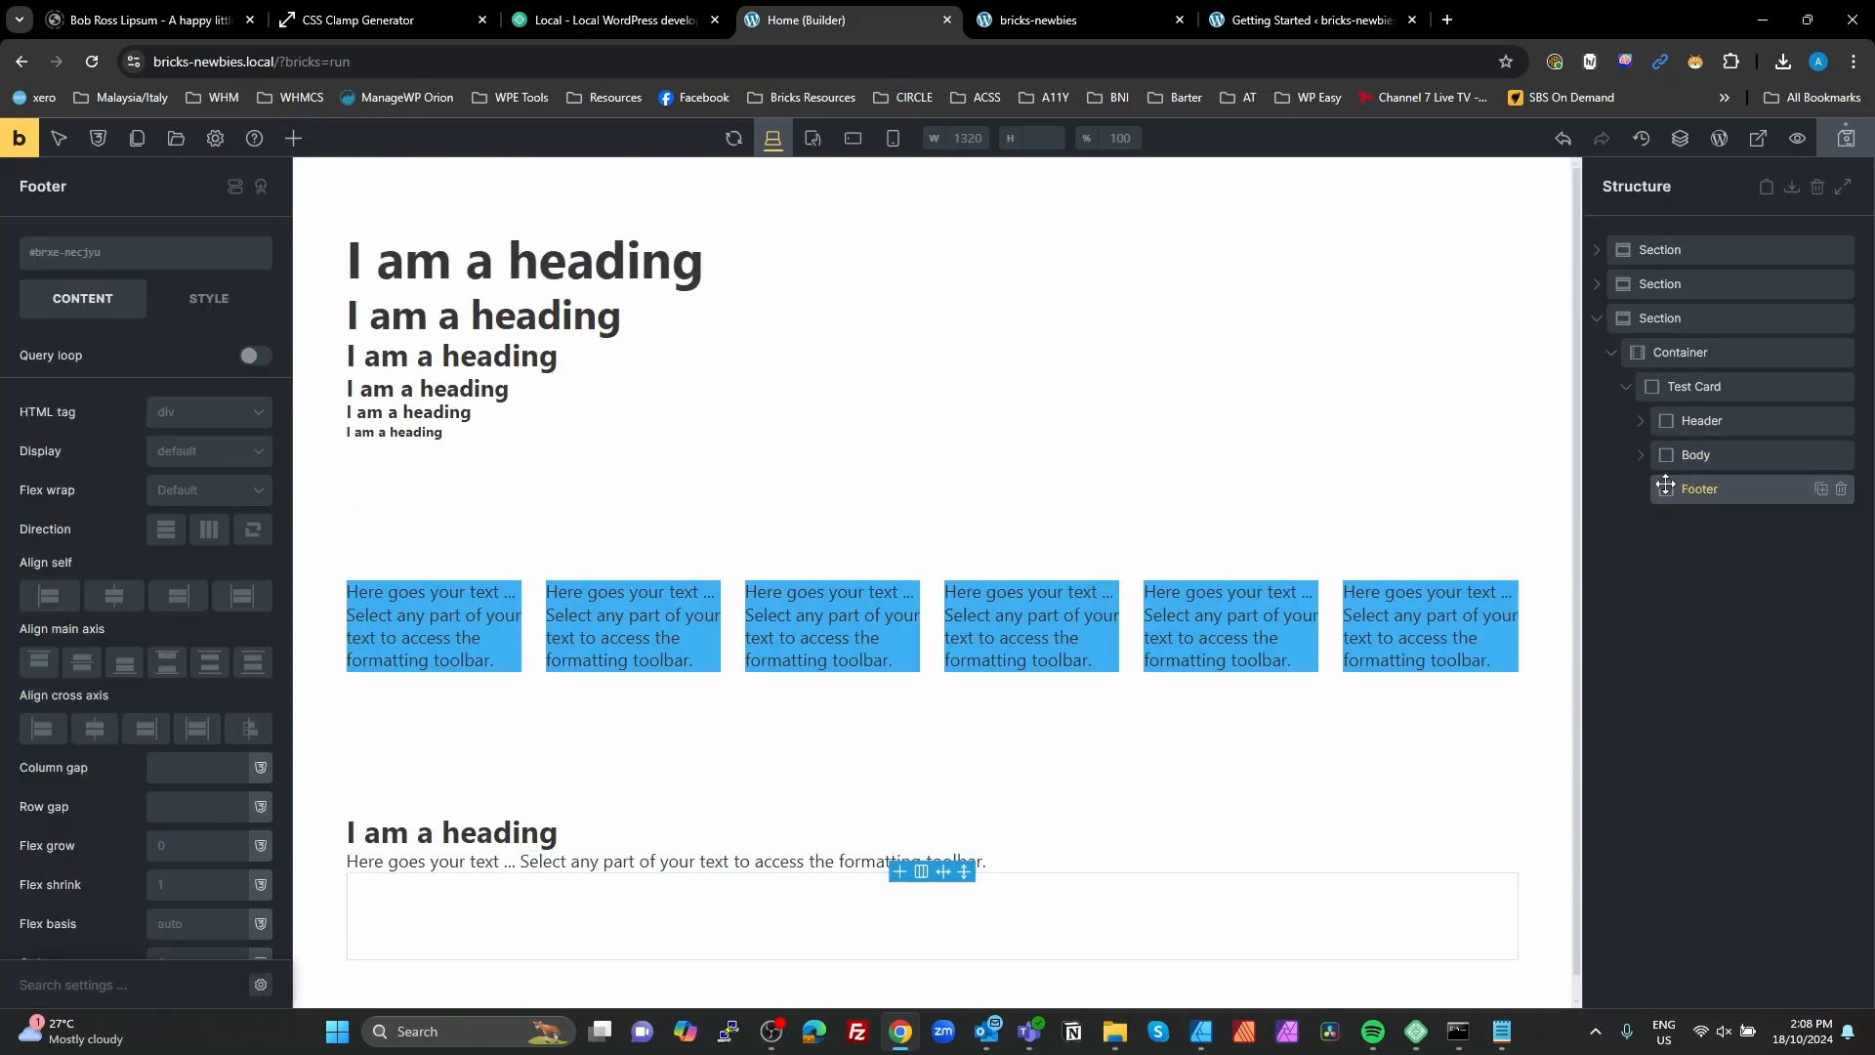
click(293, 138)
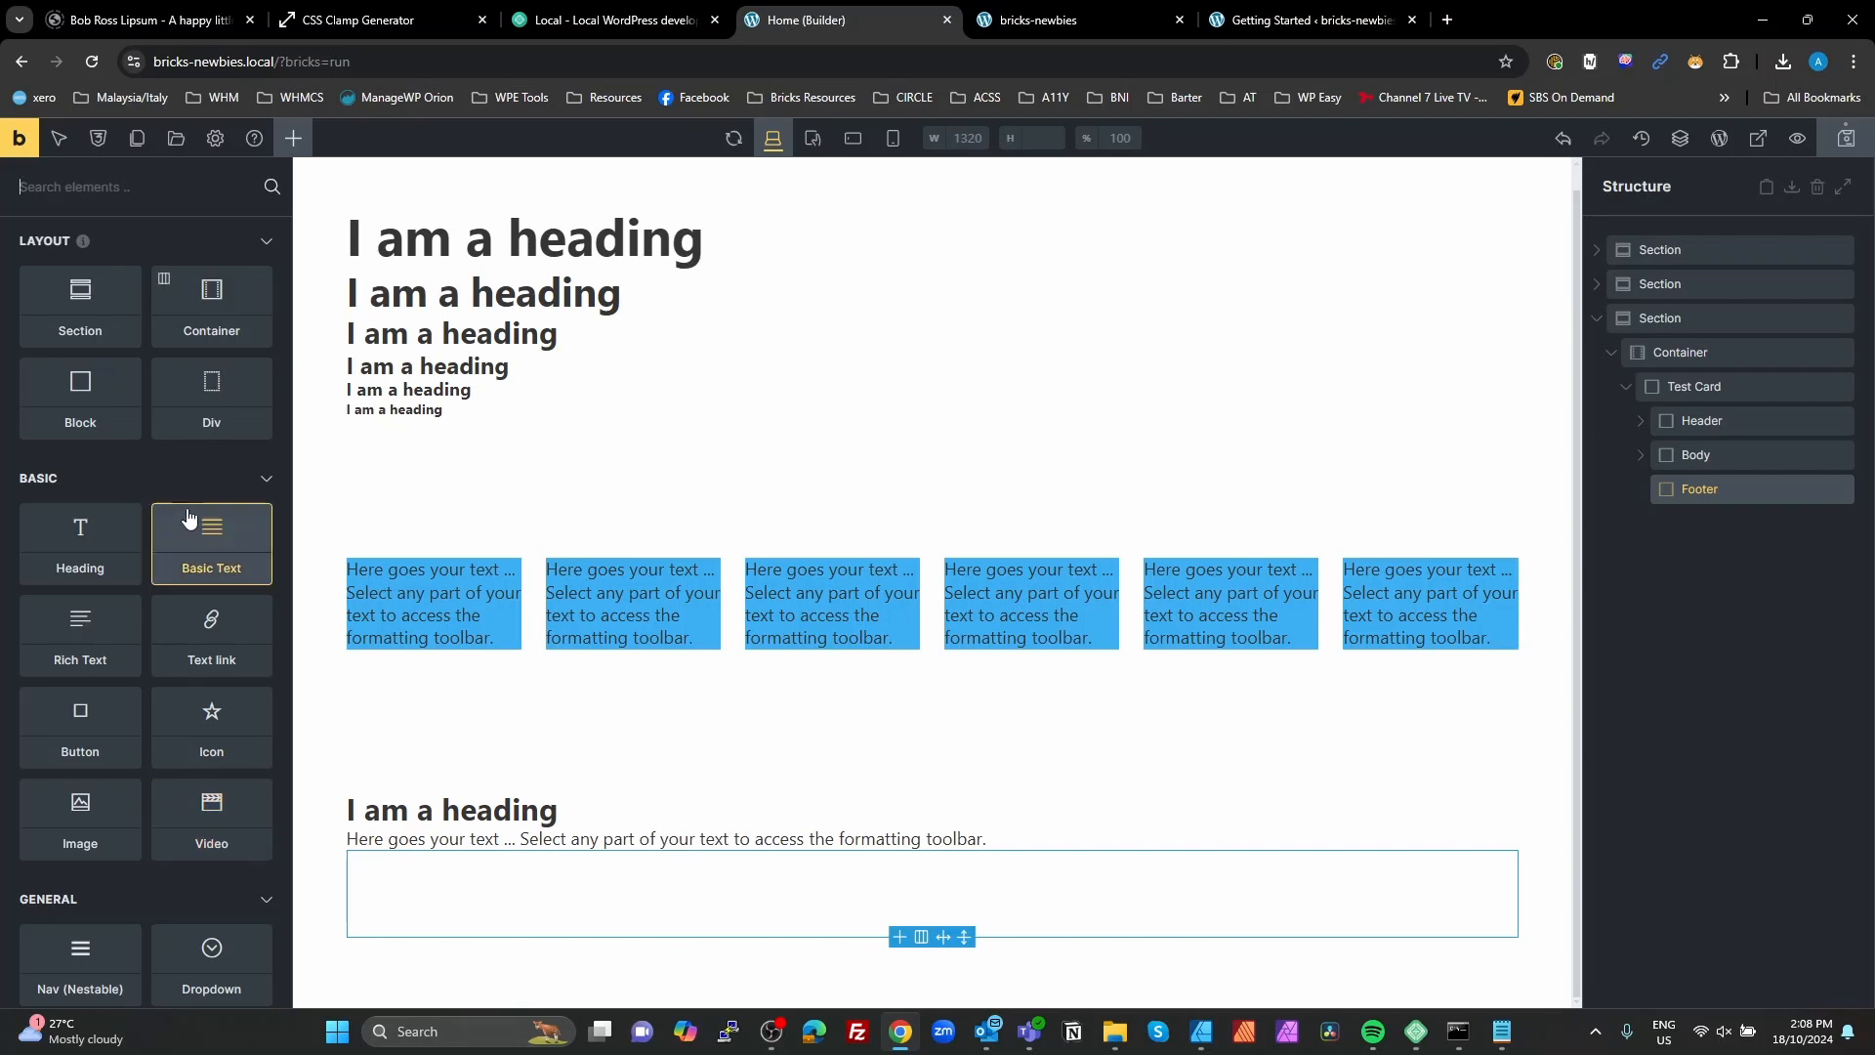
text(li)
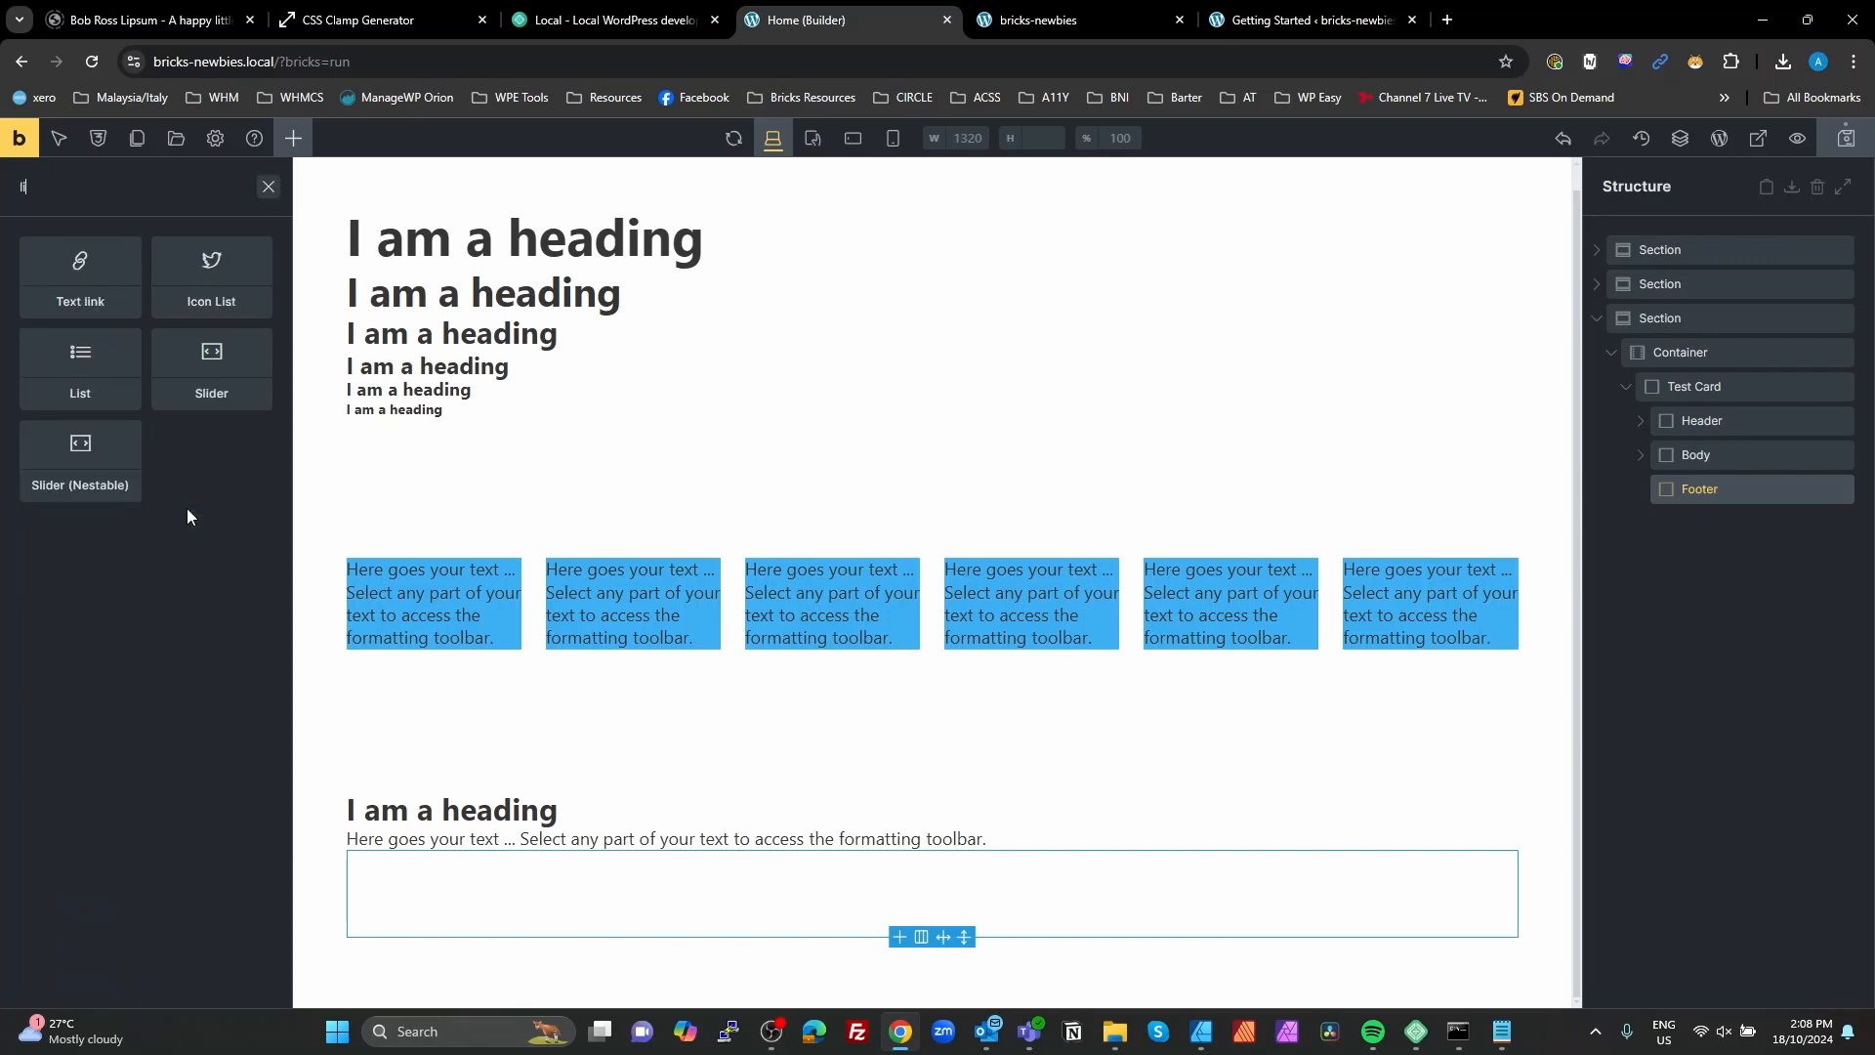
click(77, 280)
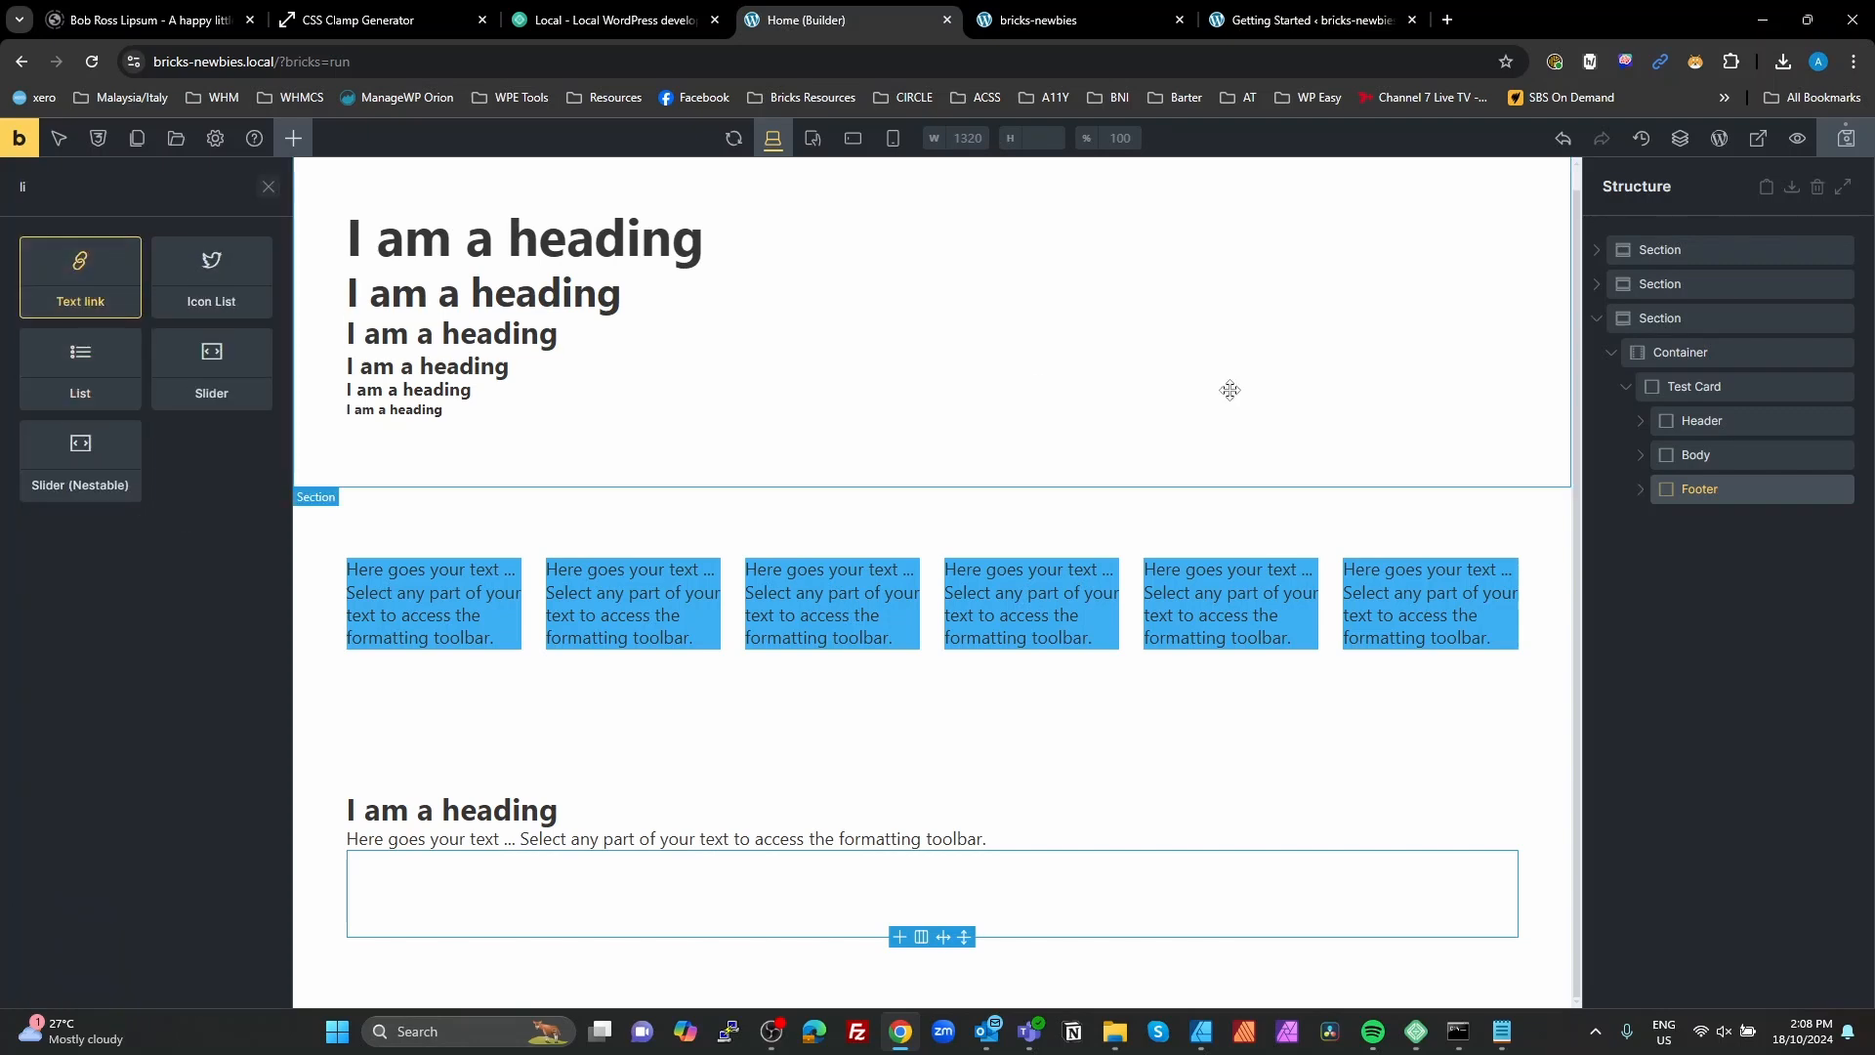
Step: Assign a new CSS class test-card__heading to the Heading inside the card's Header block
click(1652, 422)
click(1720, 452)
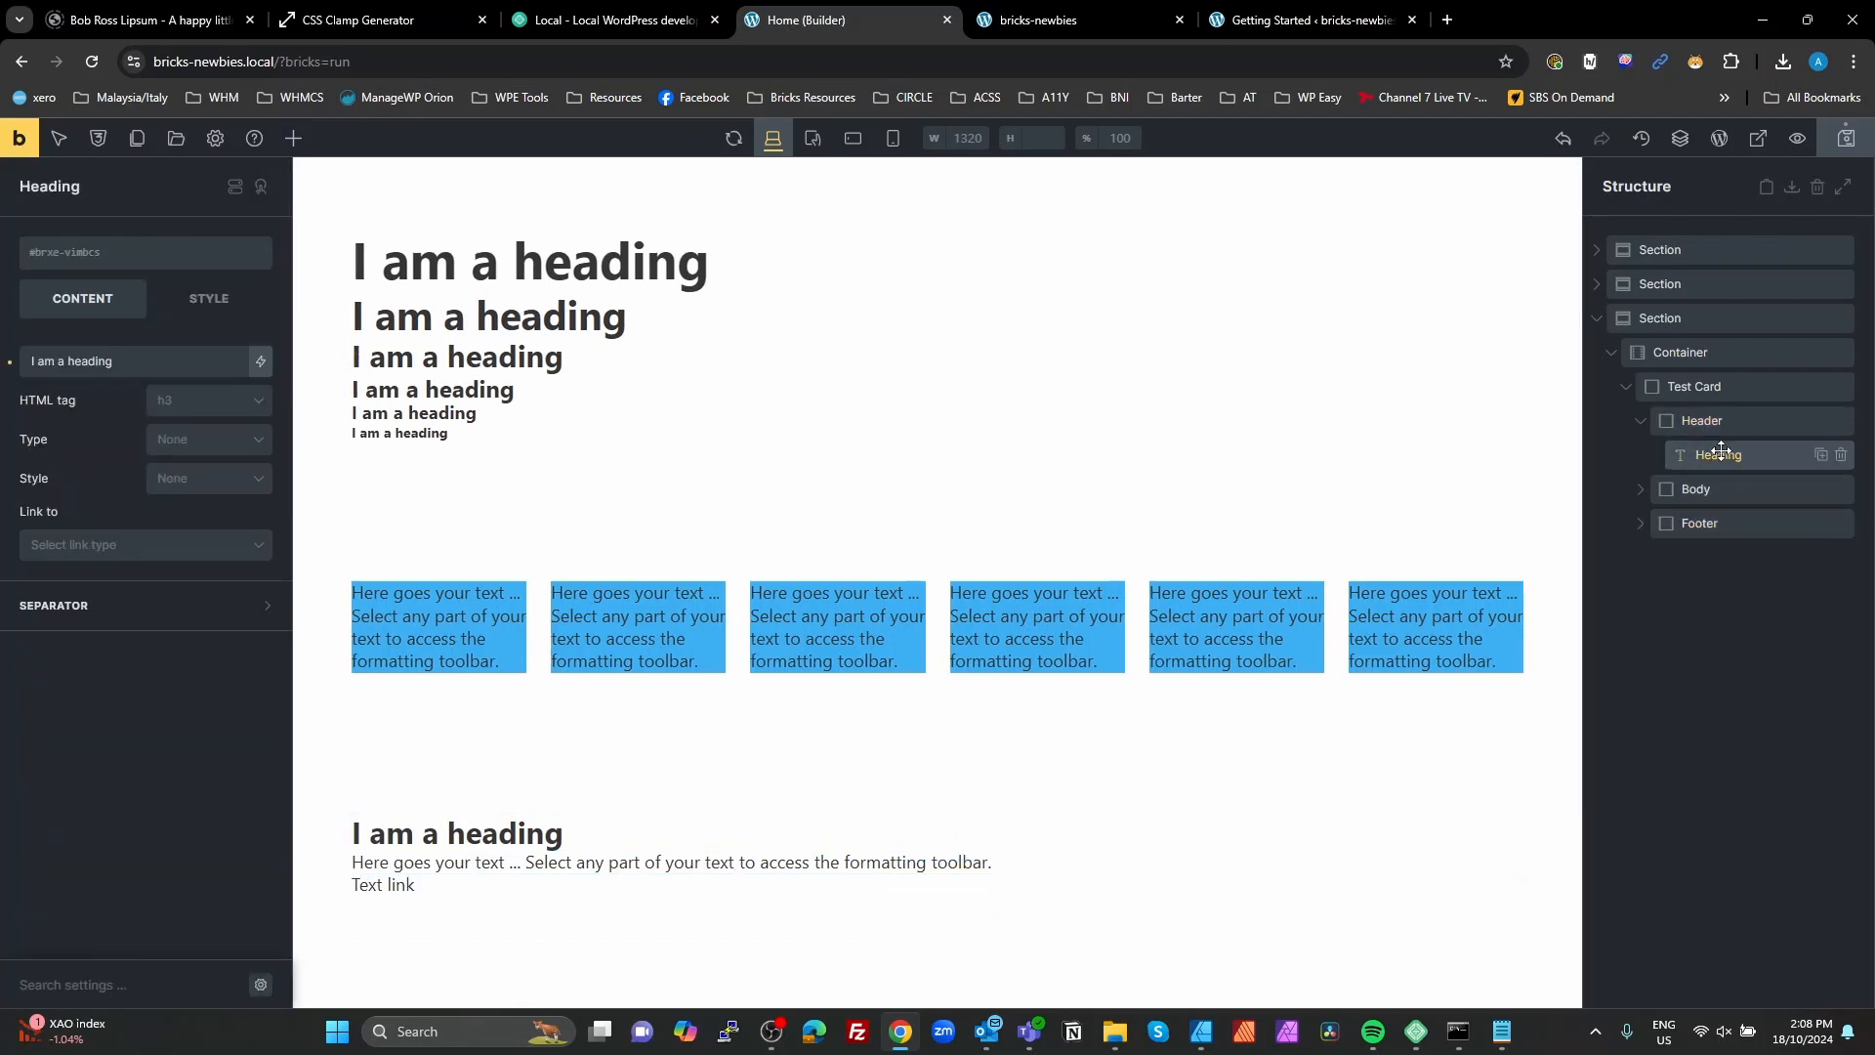
click(99, 254)
text(test-card__he)
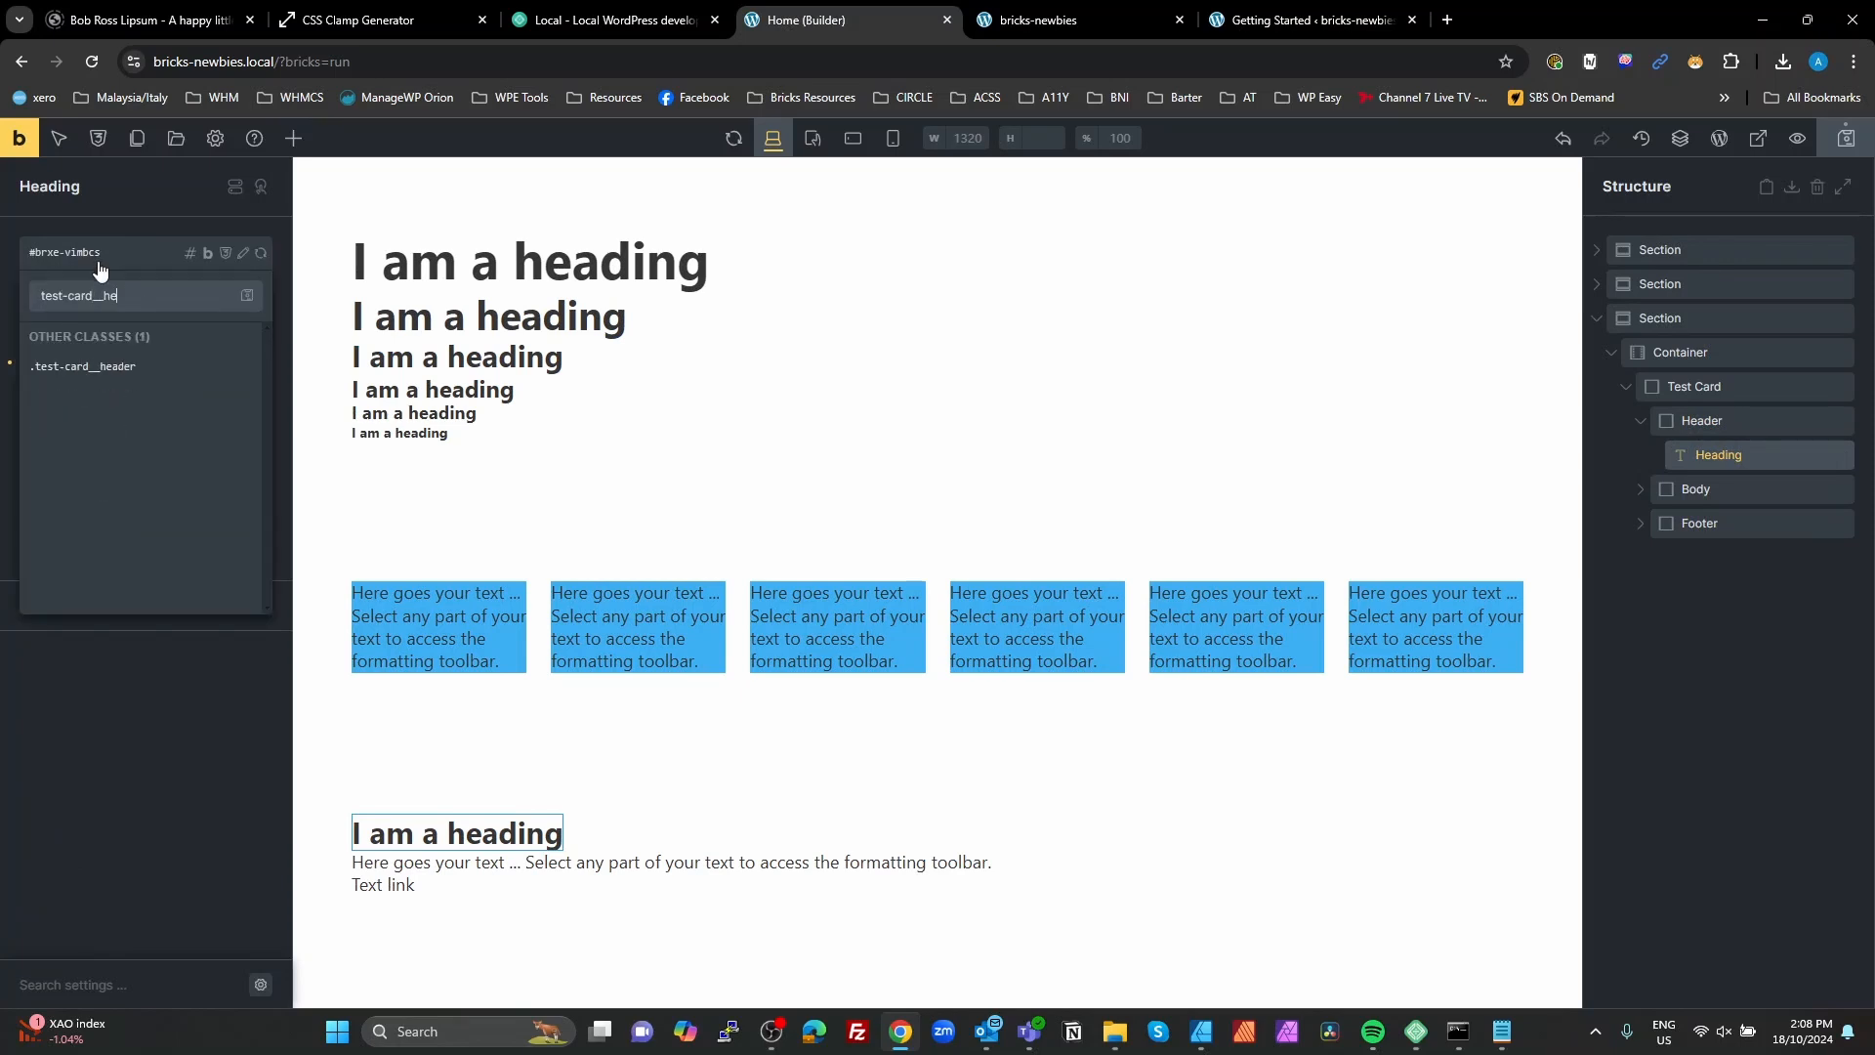
text(ading)
key(Return)
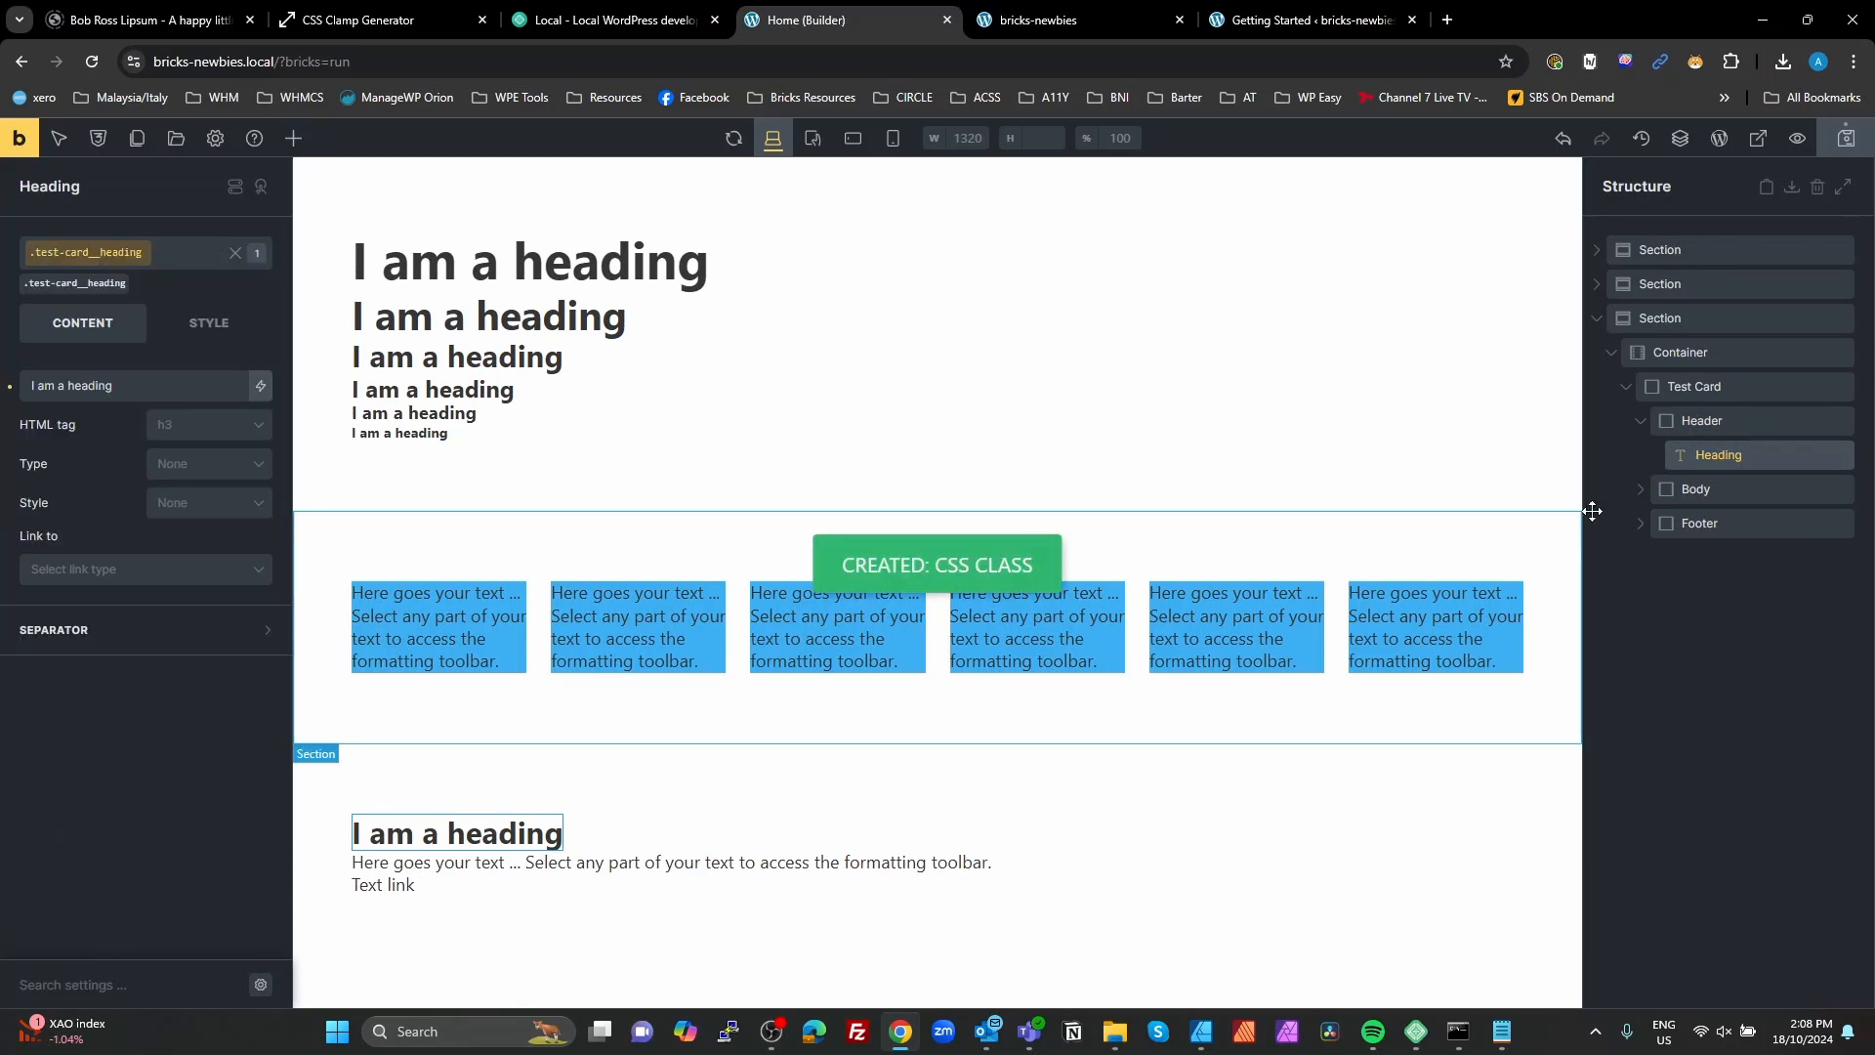
Step: Assign a new CSS class test-card__text to the Basic Text inside the card's Body block
click(1656, 491)
click(1723, 522)
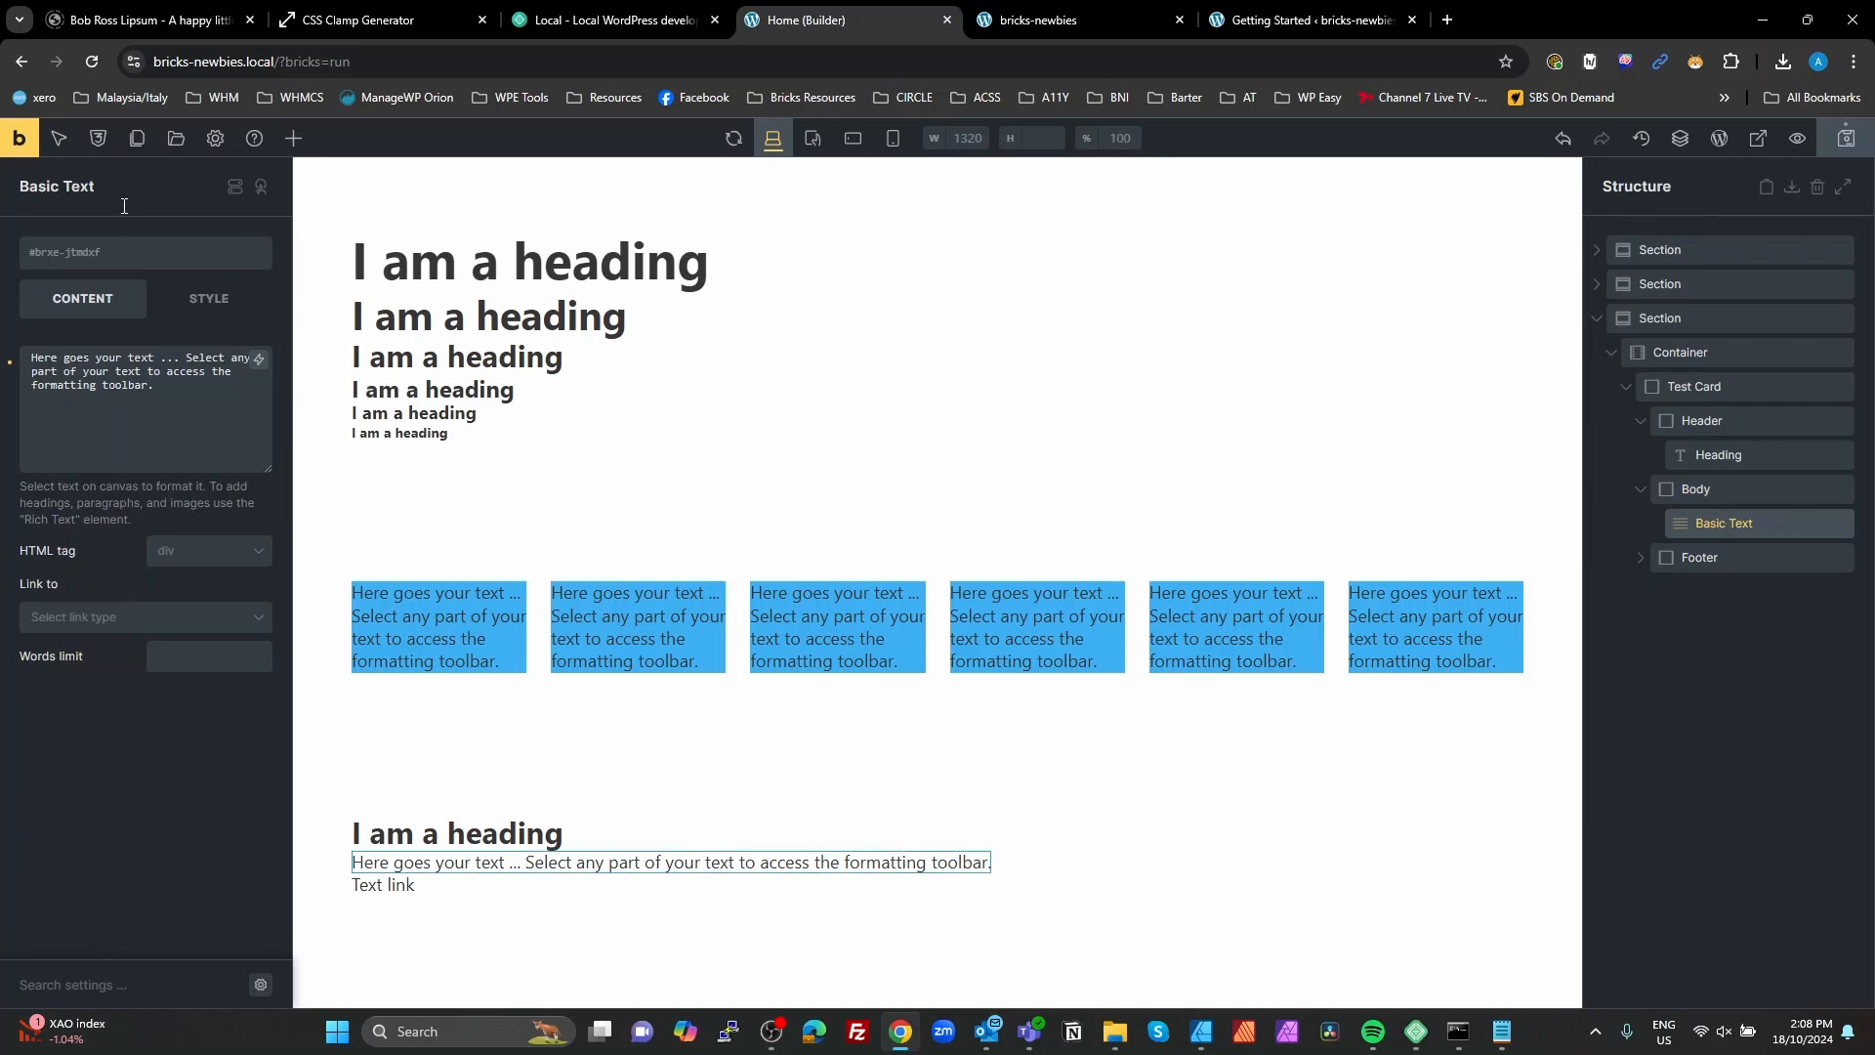
click(93, 254)
text(test-card__)
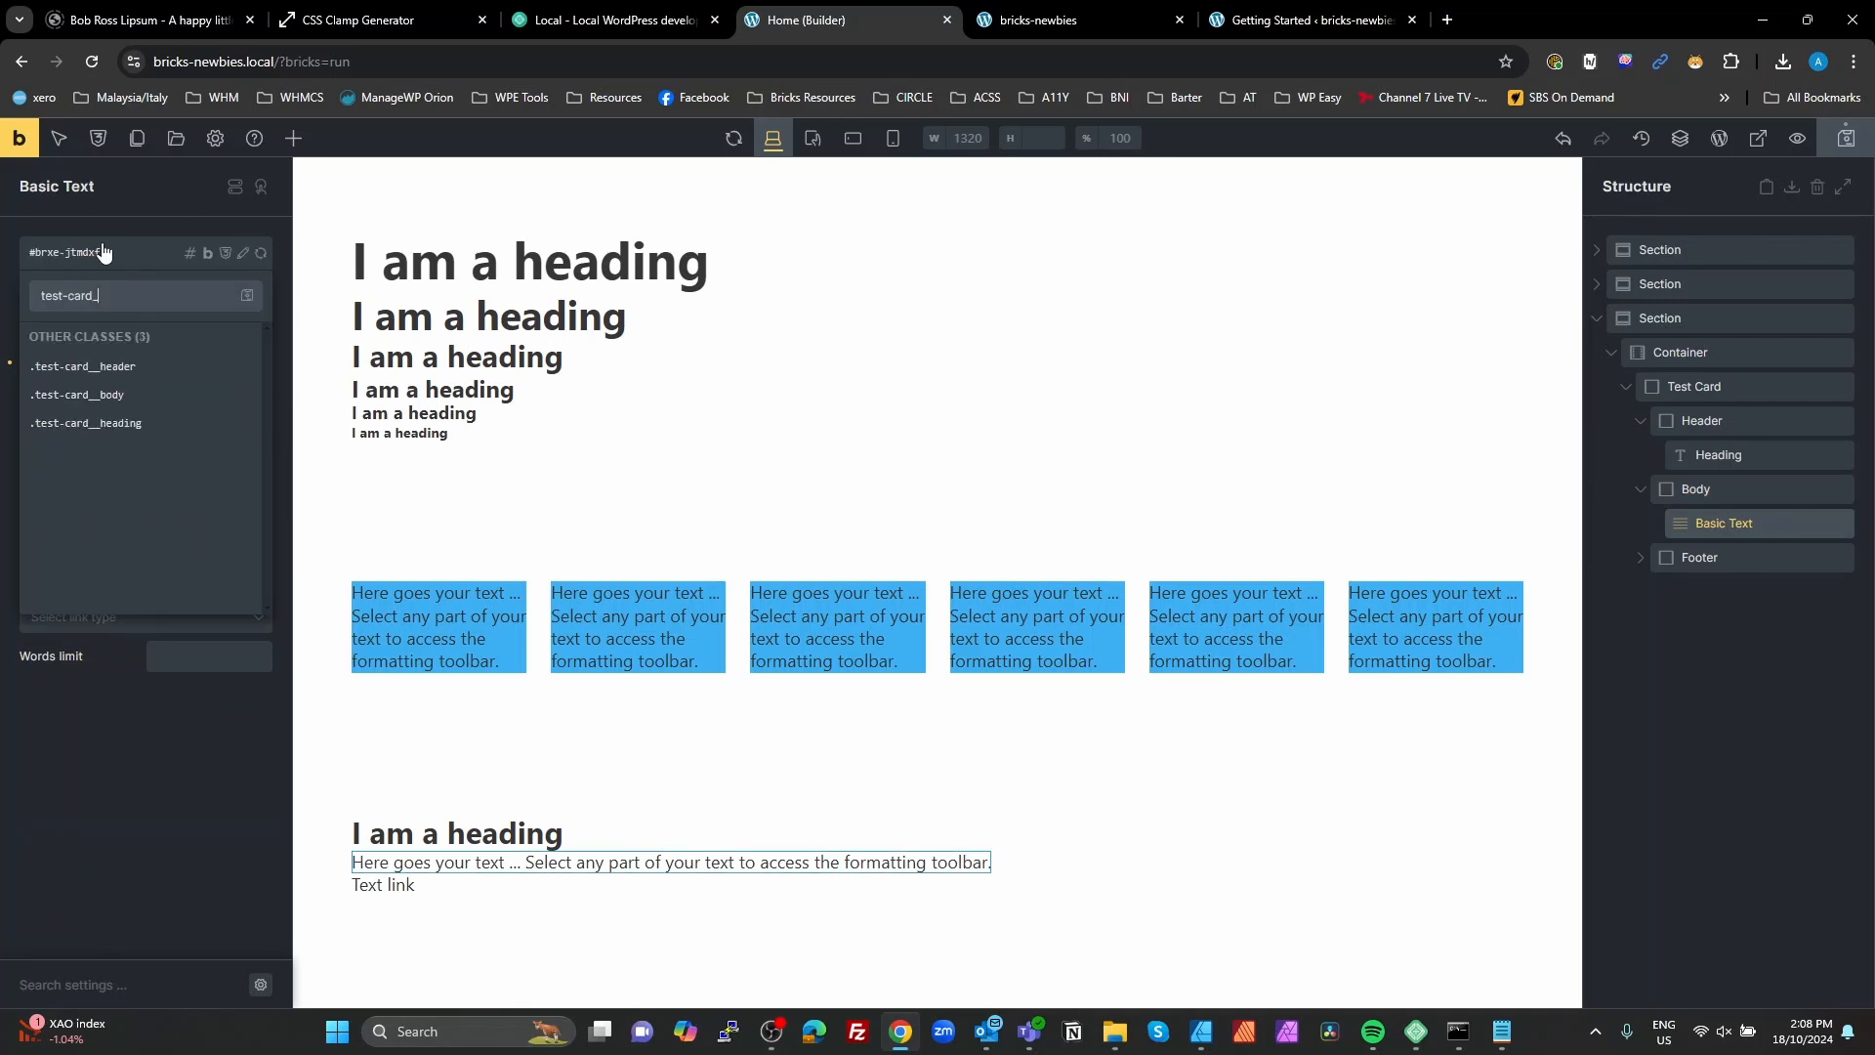
text(text)
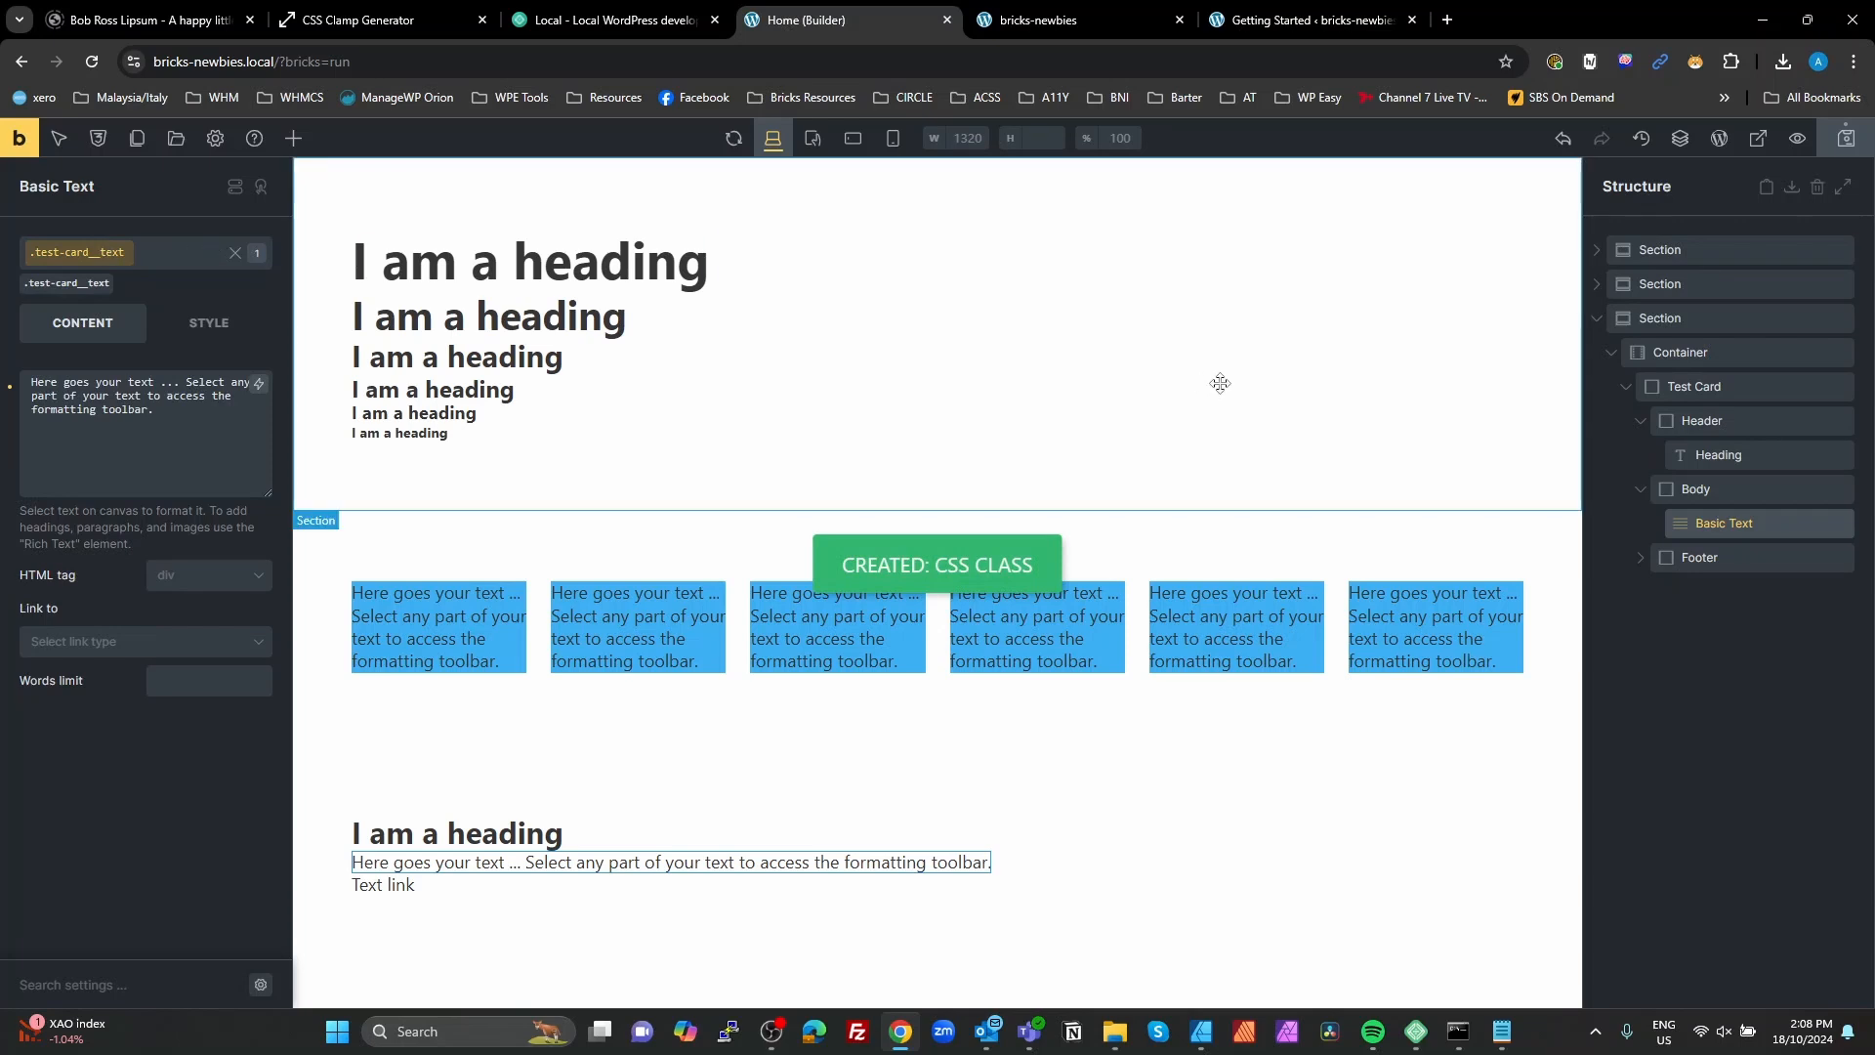
Step: Assign a new CSS class test-card__text-link to the Text link inside the card's Footer block
click(1660, 559)
click(1719, 592)
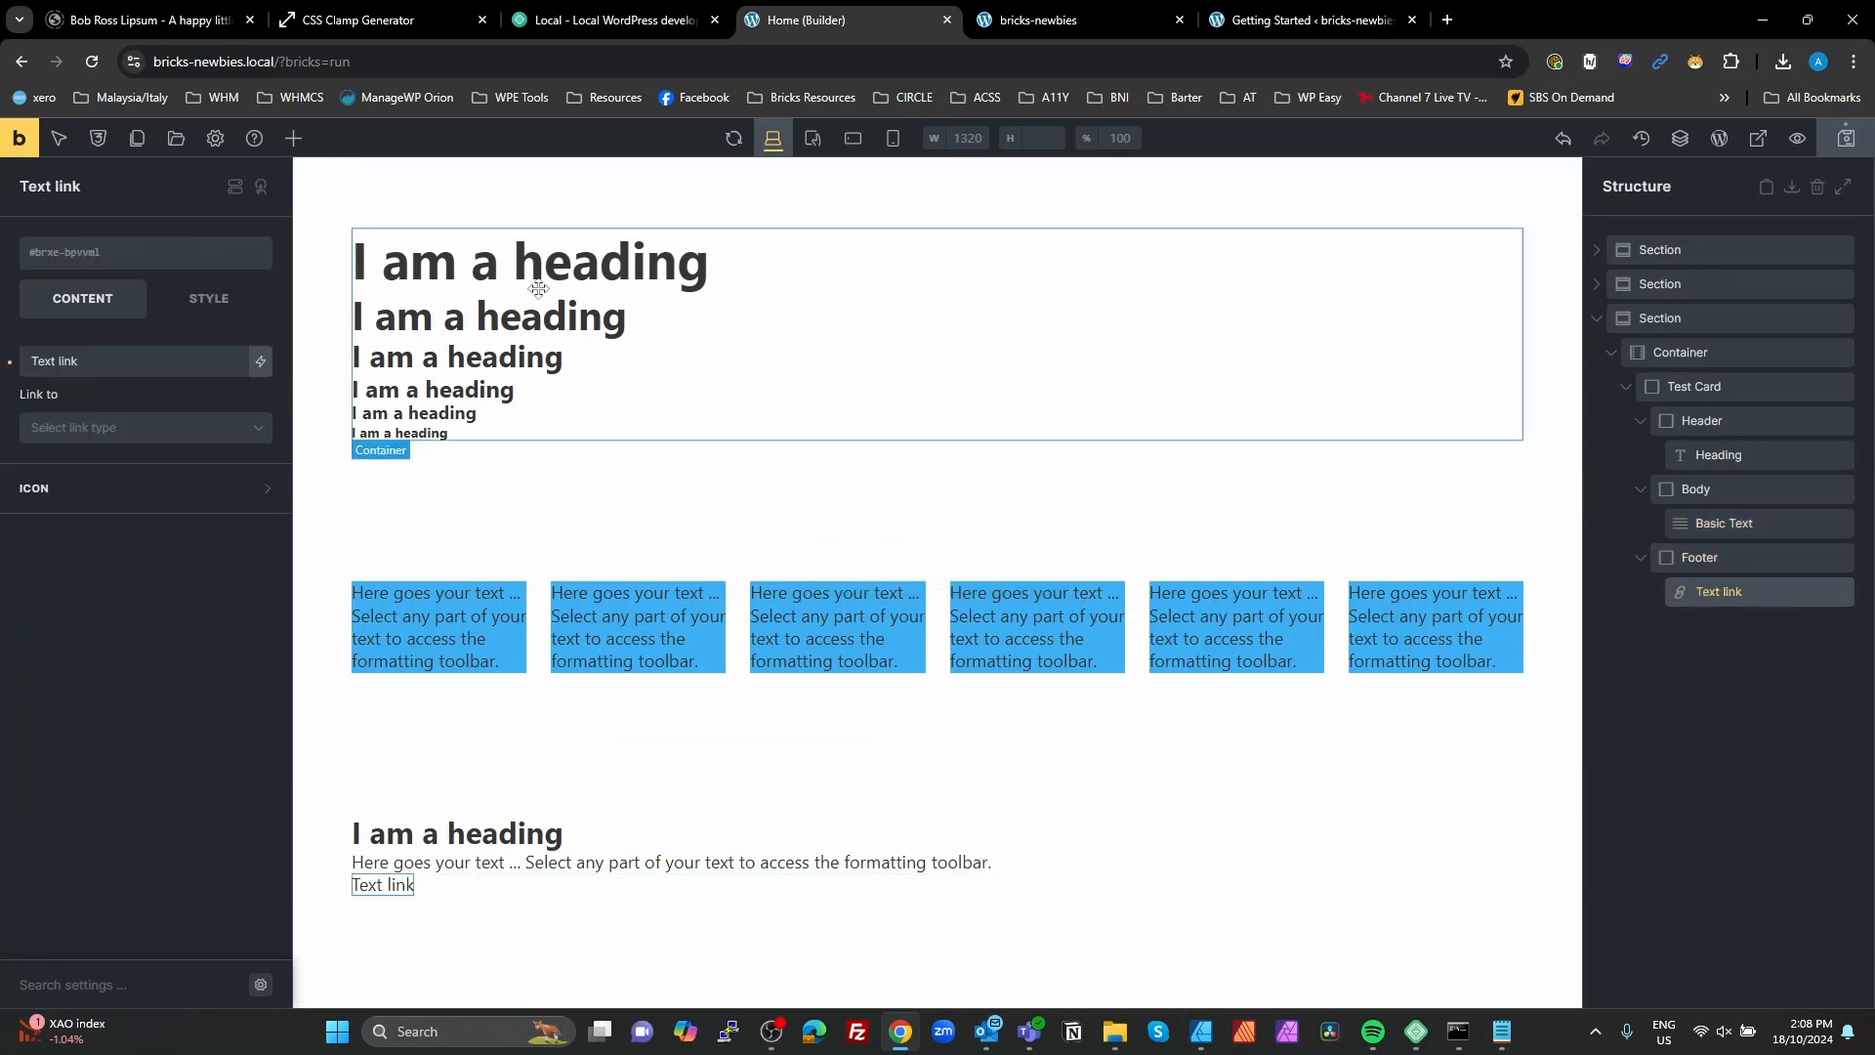
click(137, 254)
text(test-card)
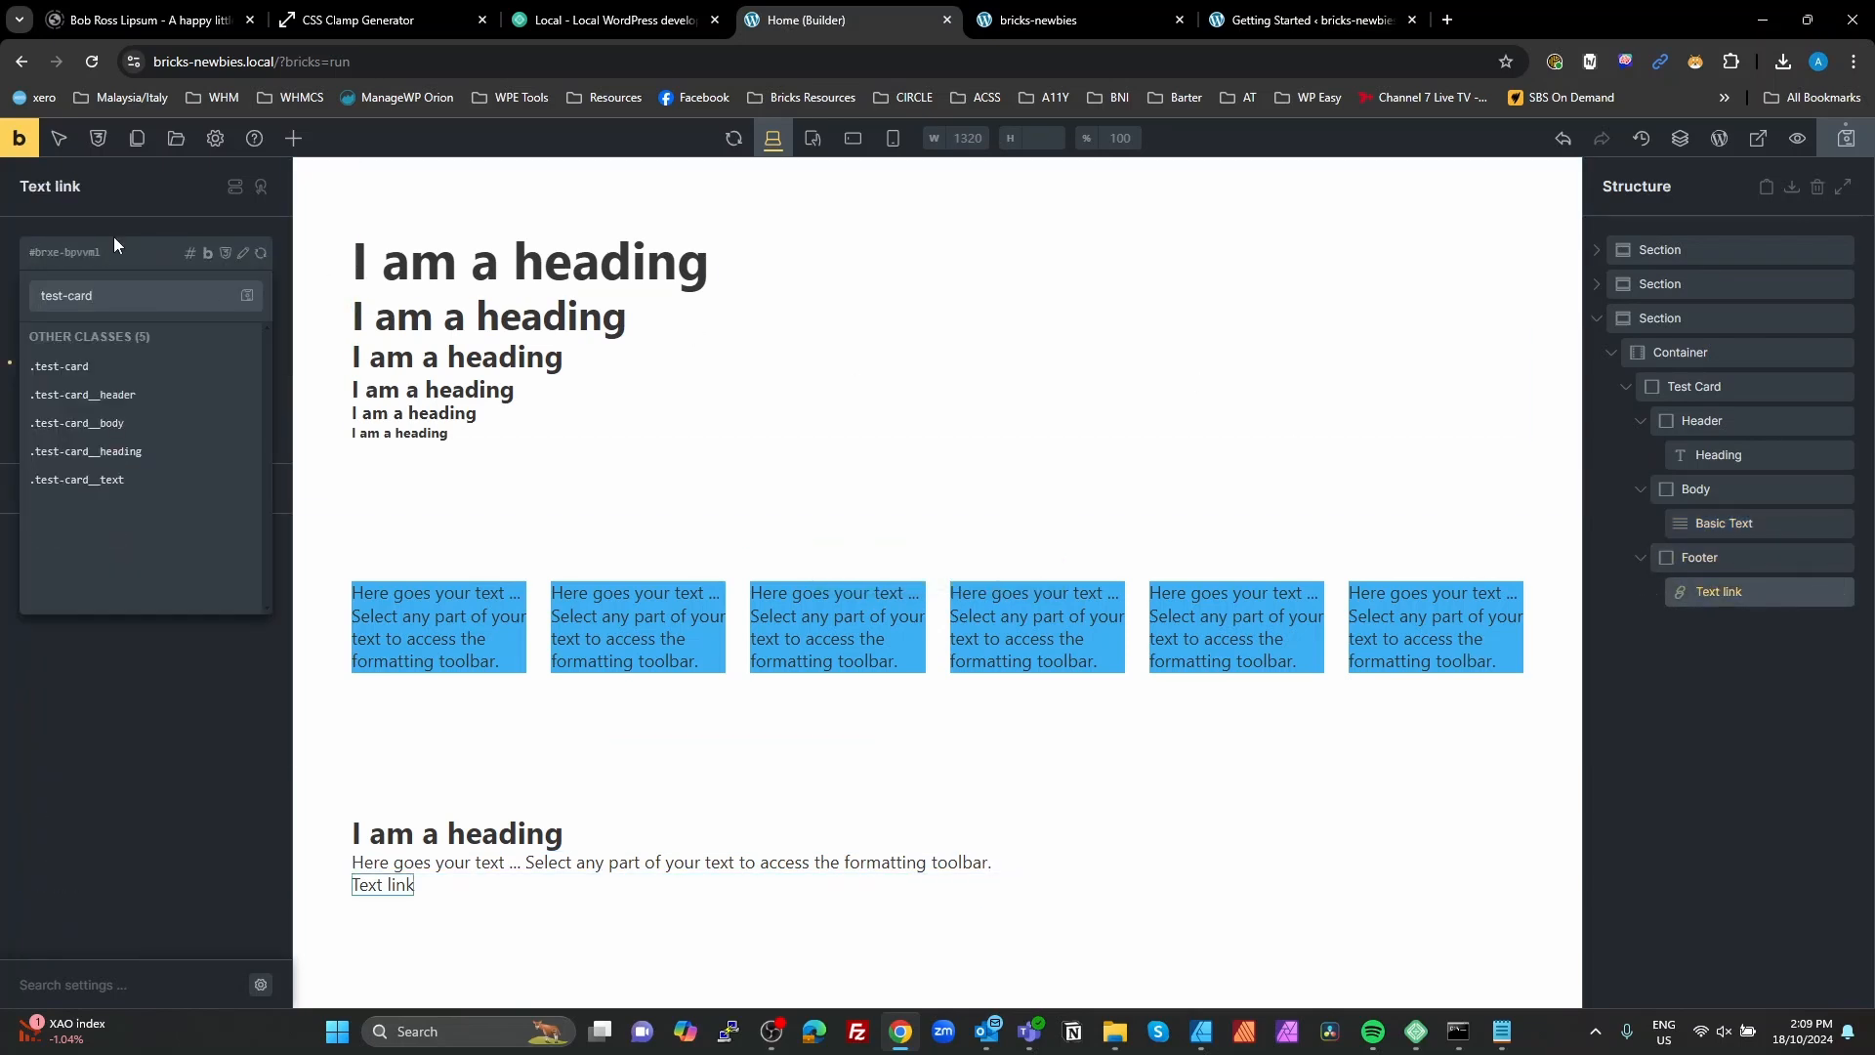
text(__text-)
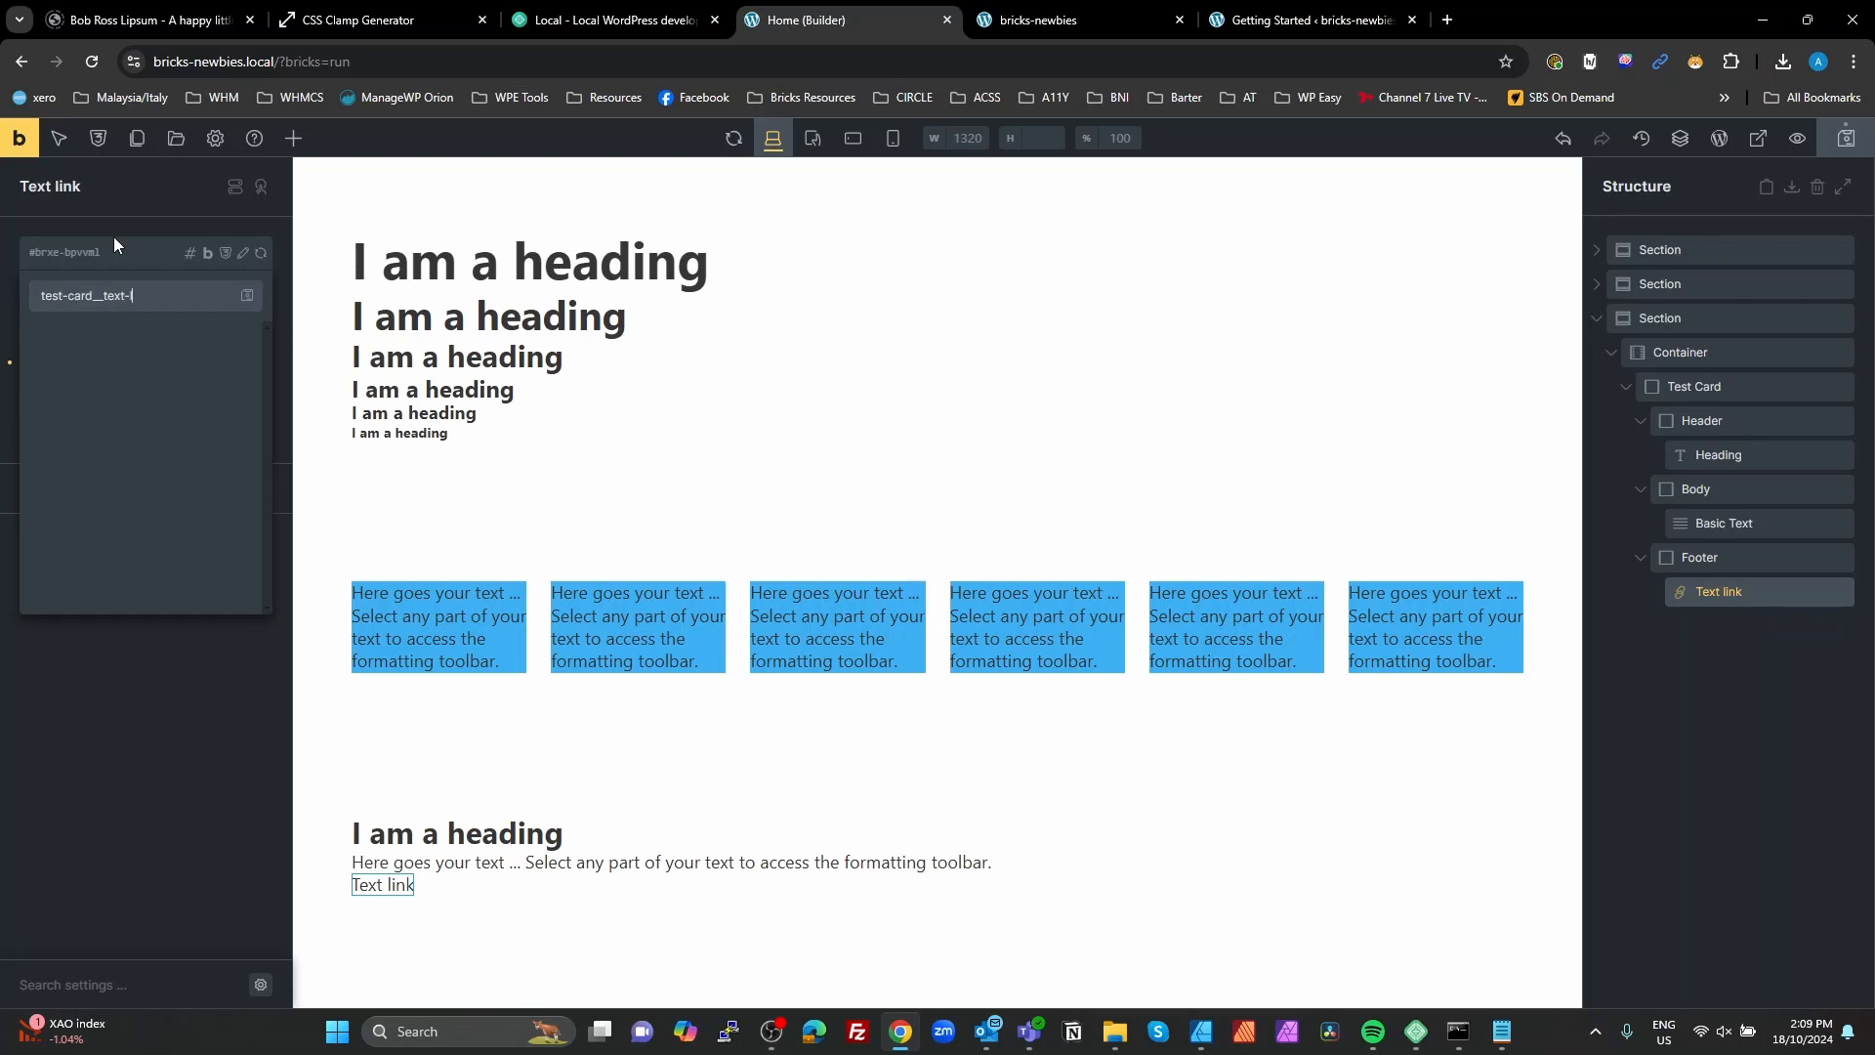
text(link)
key(Return)
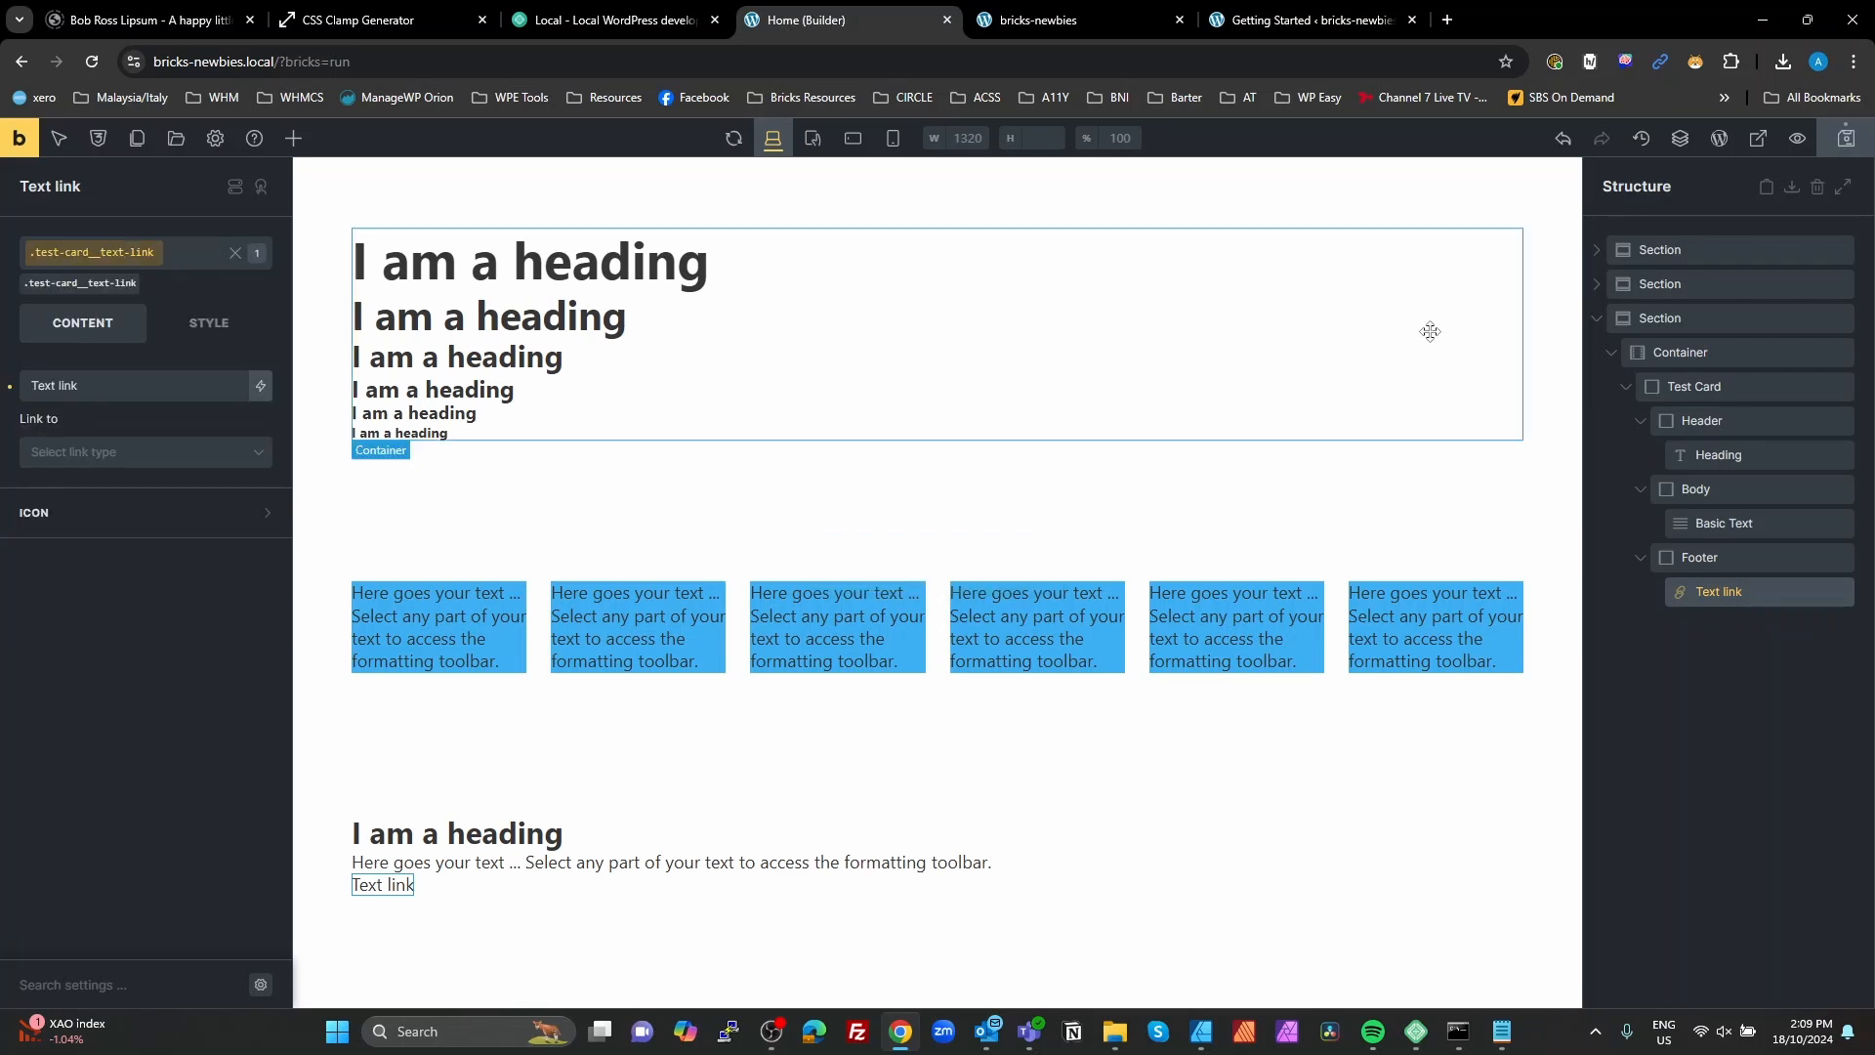
click(1763, 668)
Step: Set linked padding on all four sides of the test-card class to the fw-space--m variable
click(1697, 386)
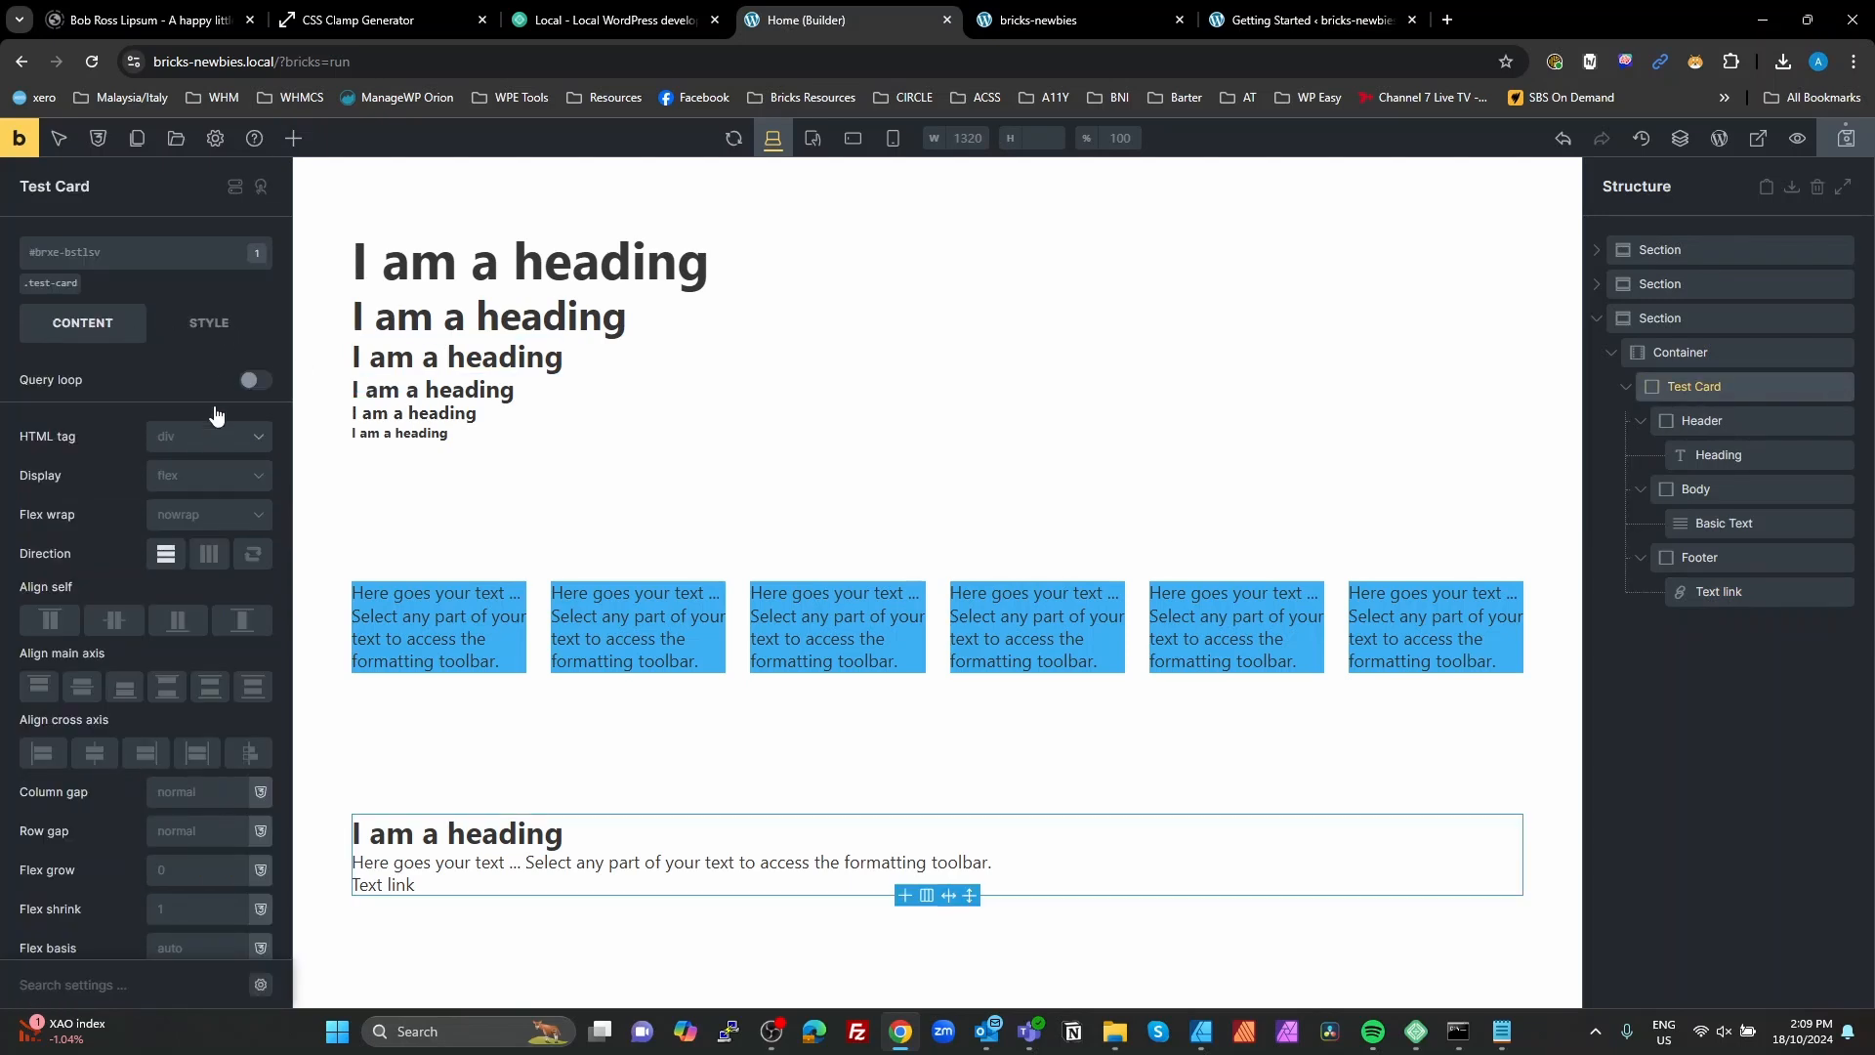
scroll(215, 722, down, 1)
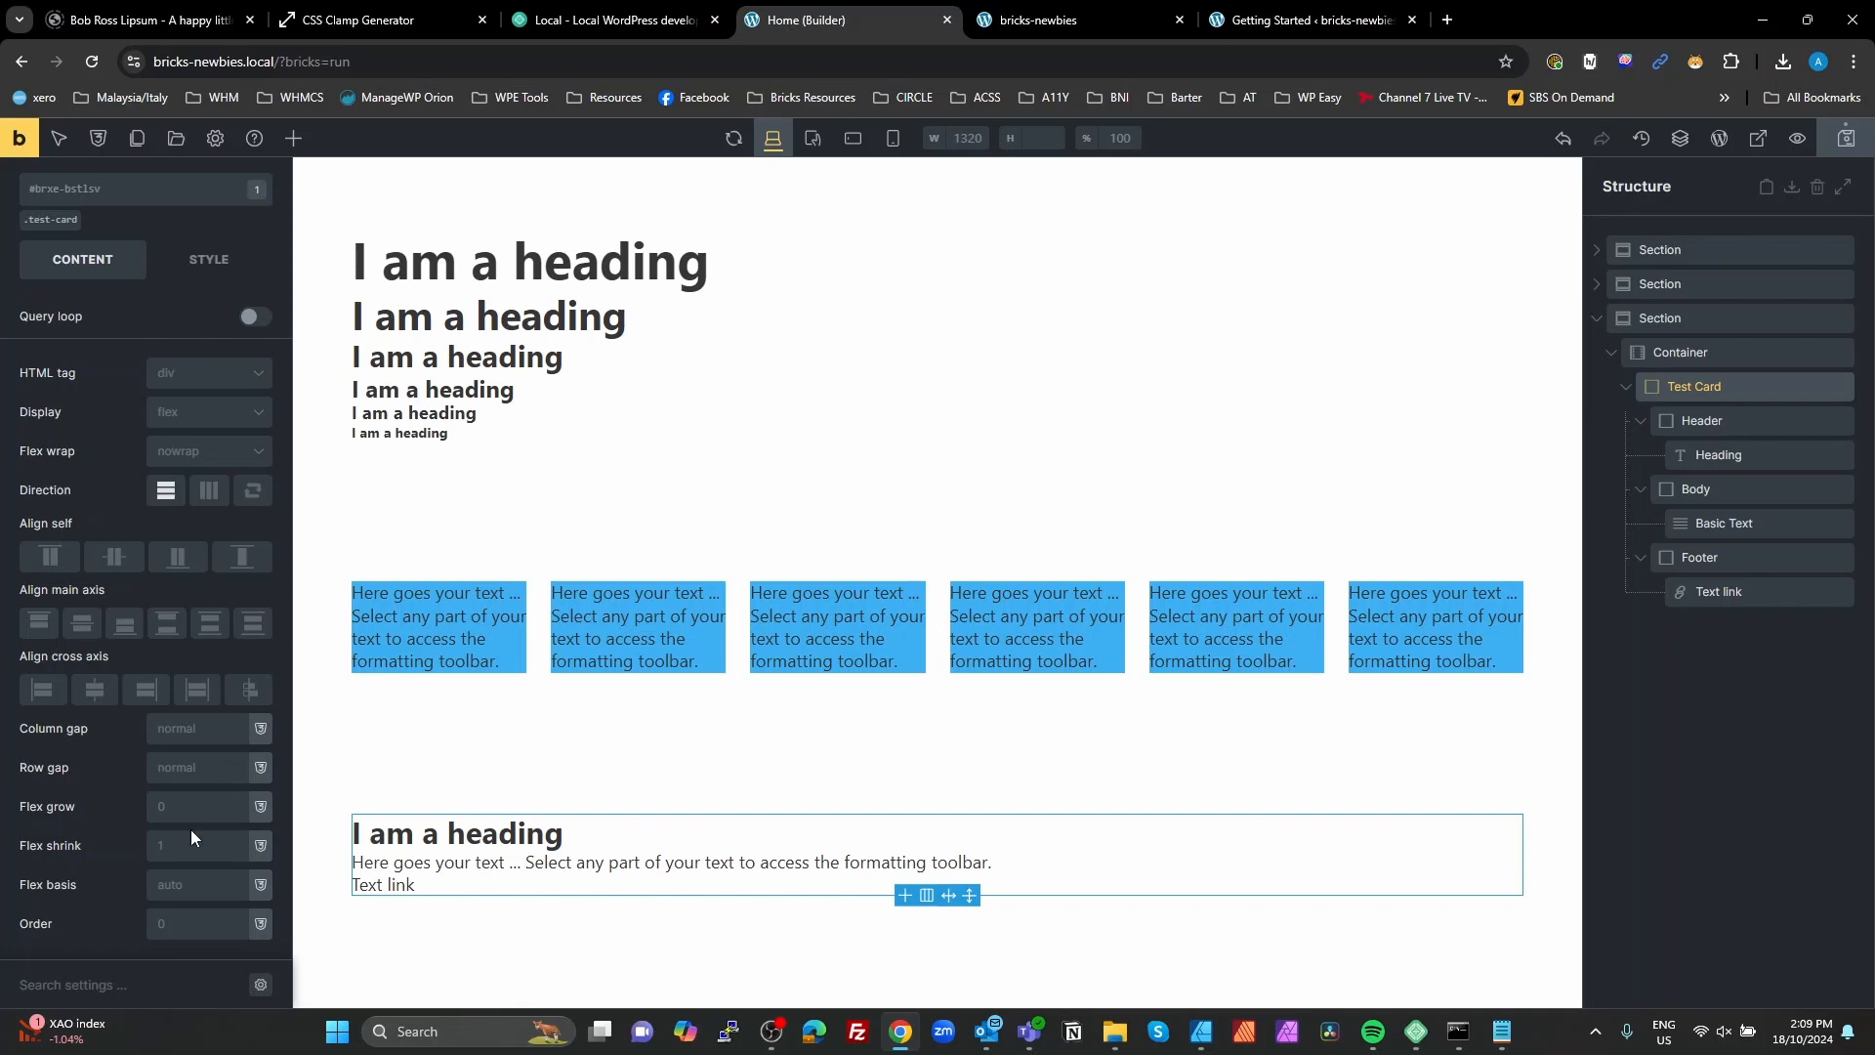
click(209, 259)
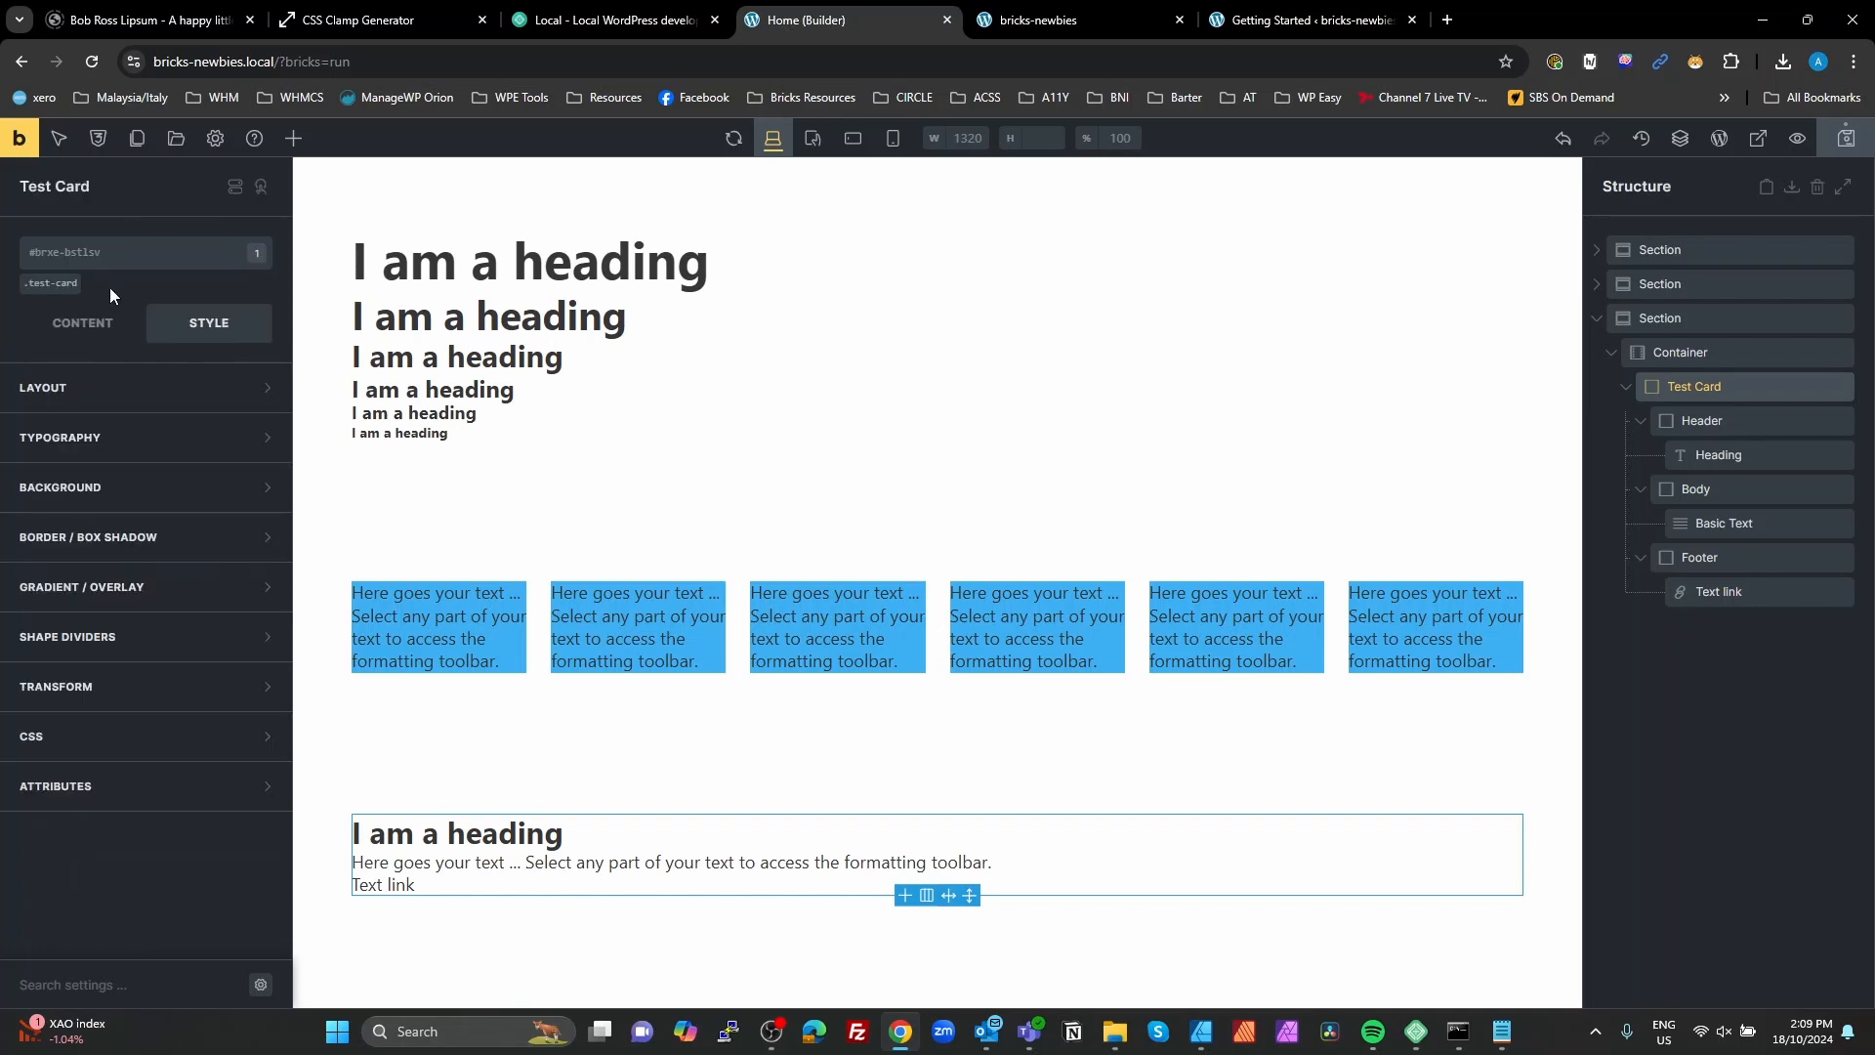
click(51, 287)
click(92, 388)
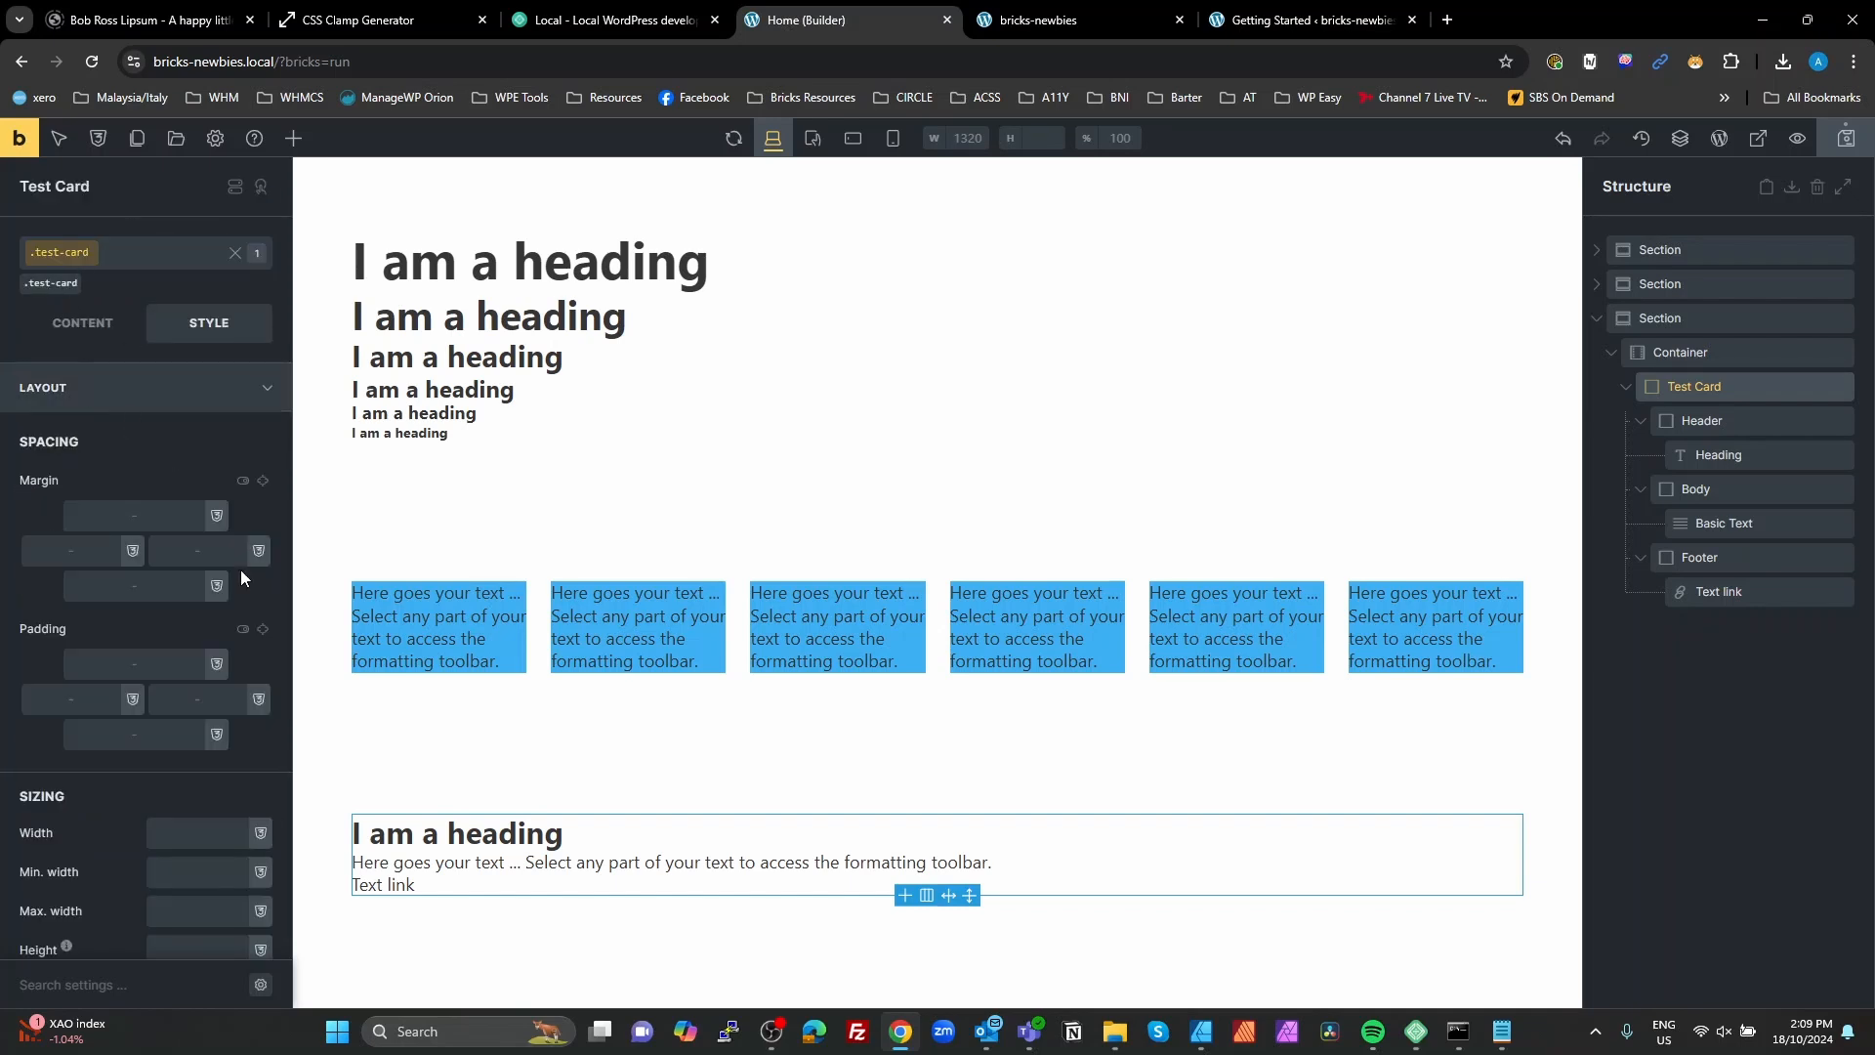
scroll(195, 607, down, 1)
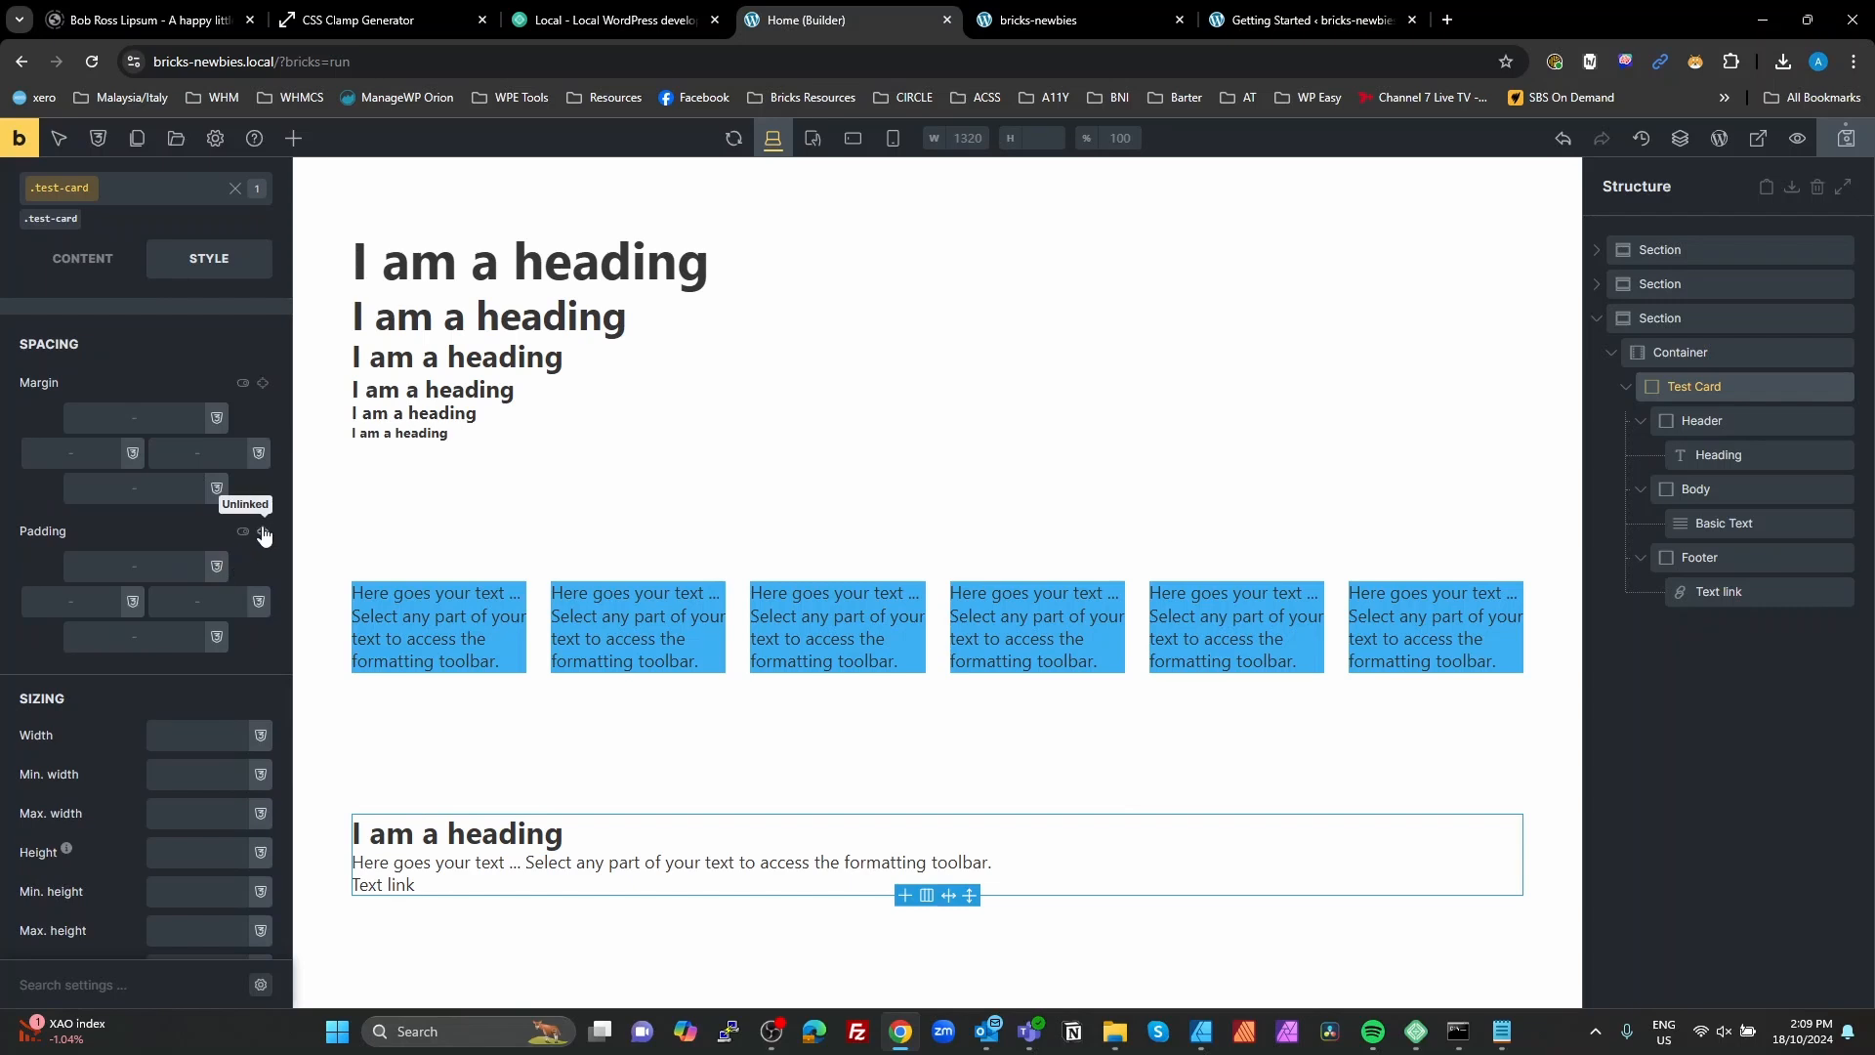
click(261, 530)
click(158, 557)
text(space)
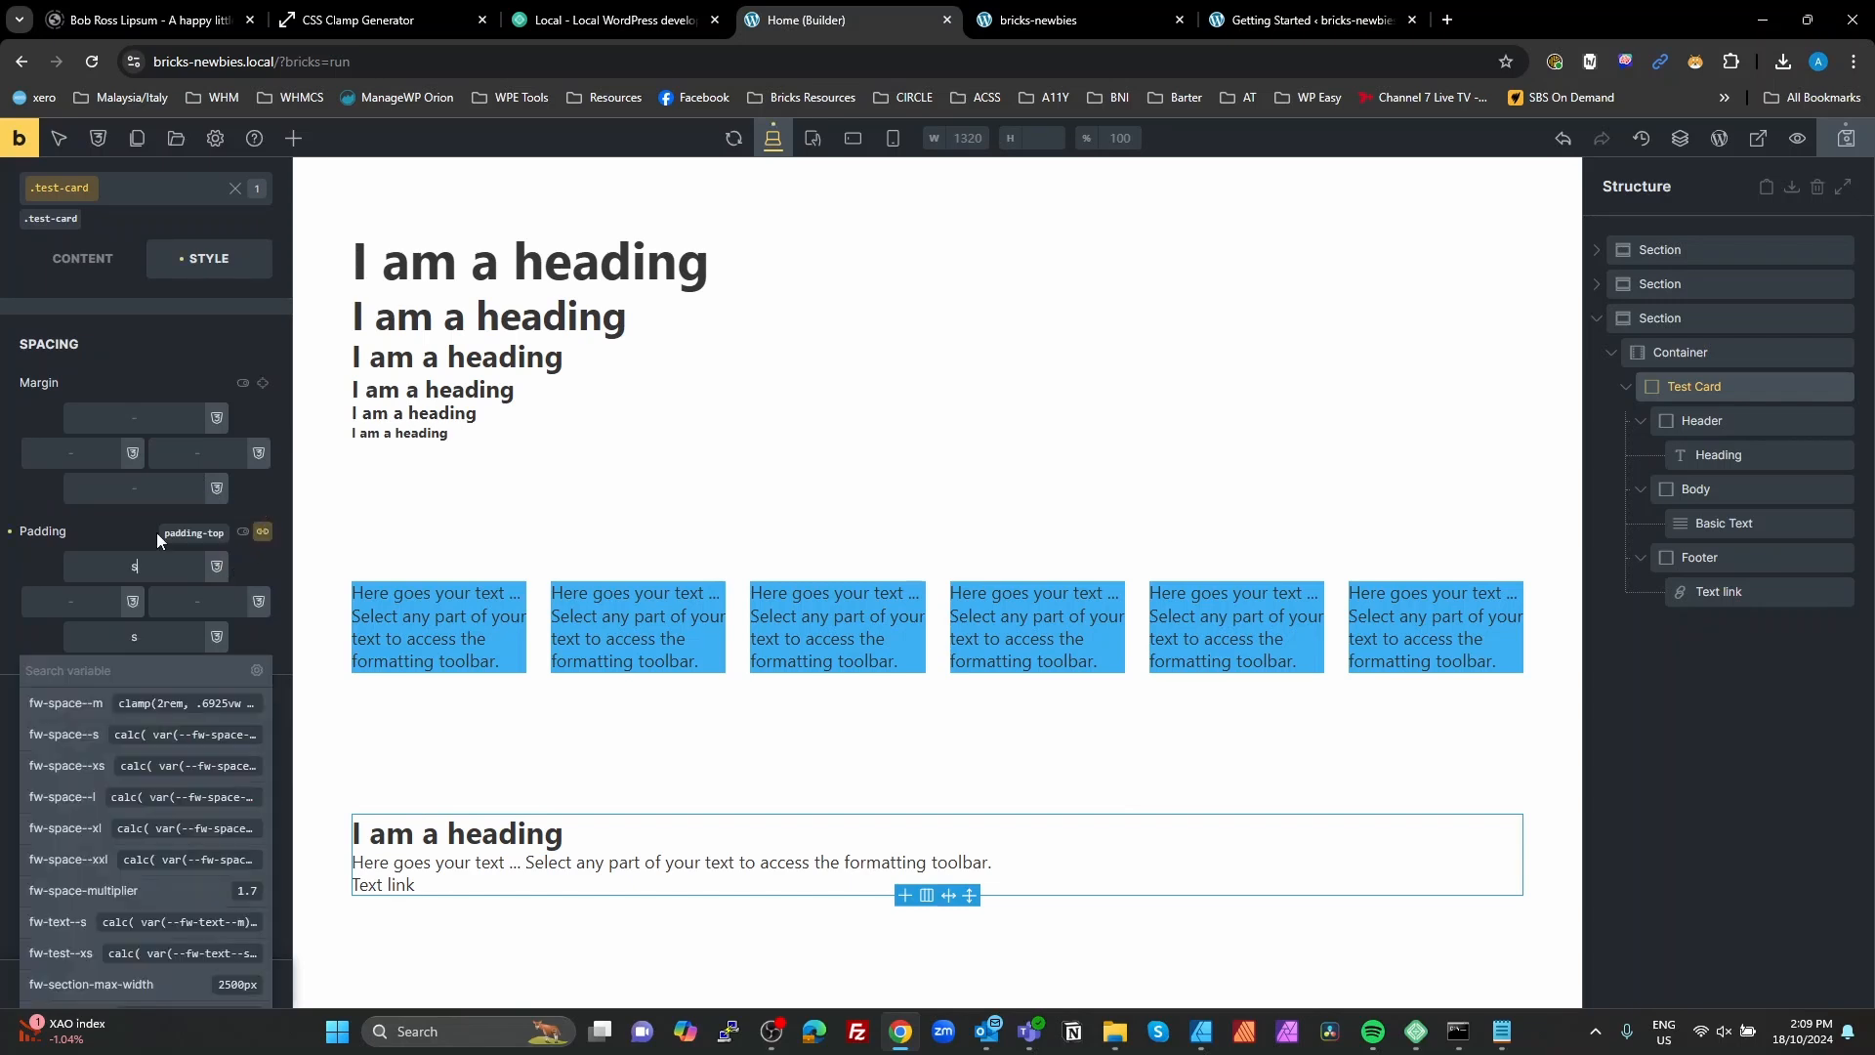
click(86, 703)
click(263, 531)
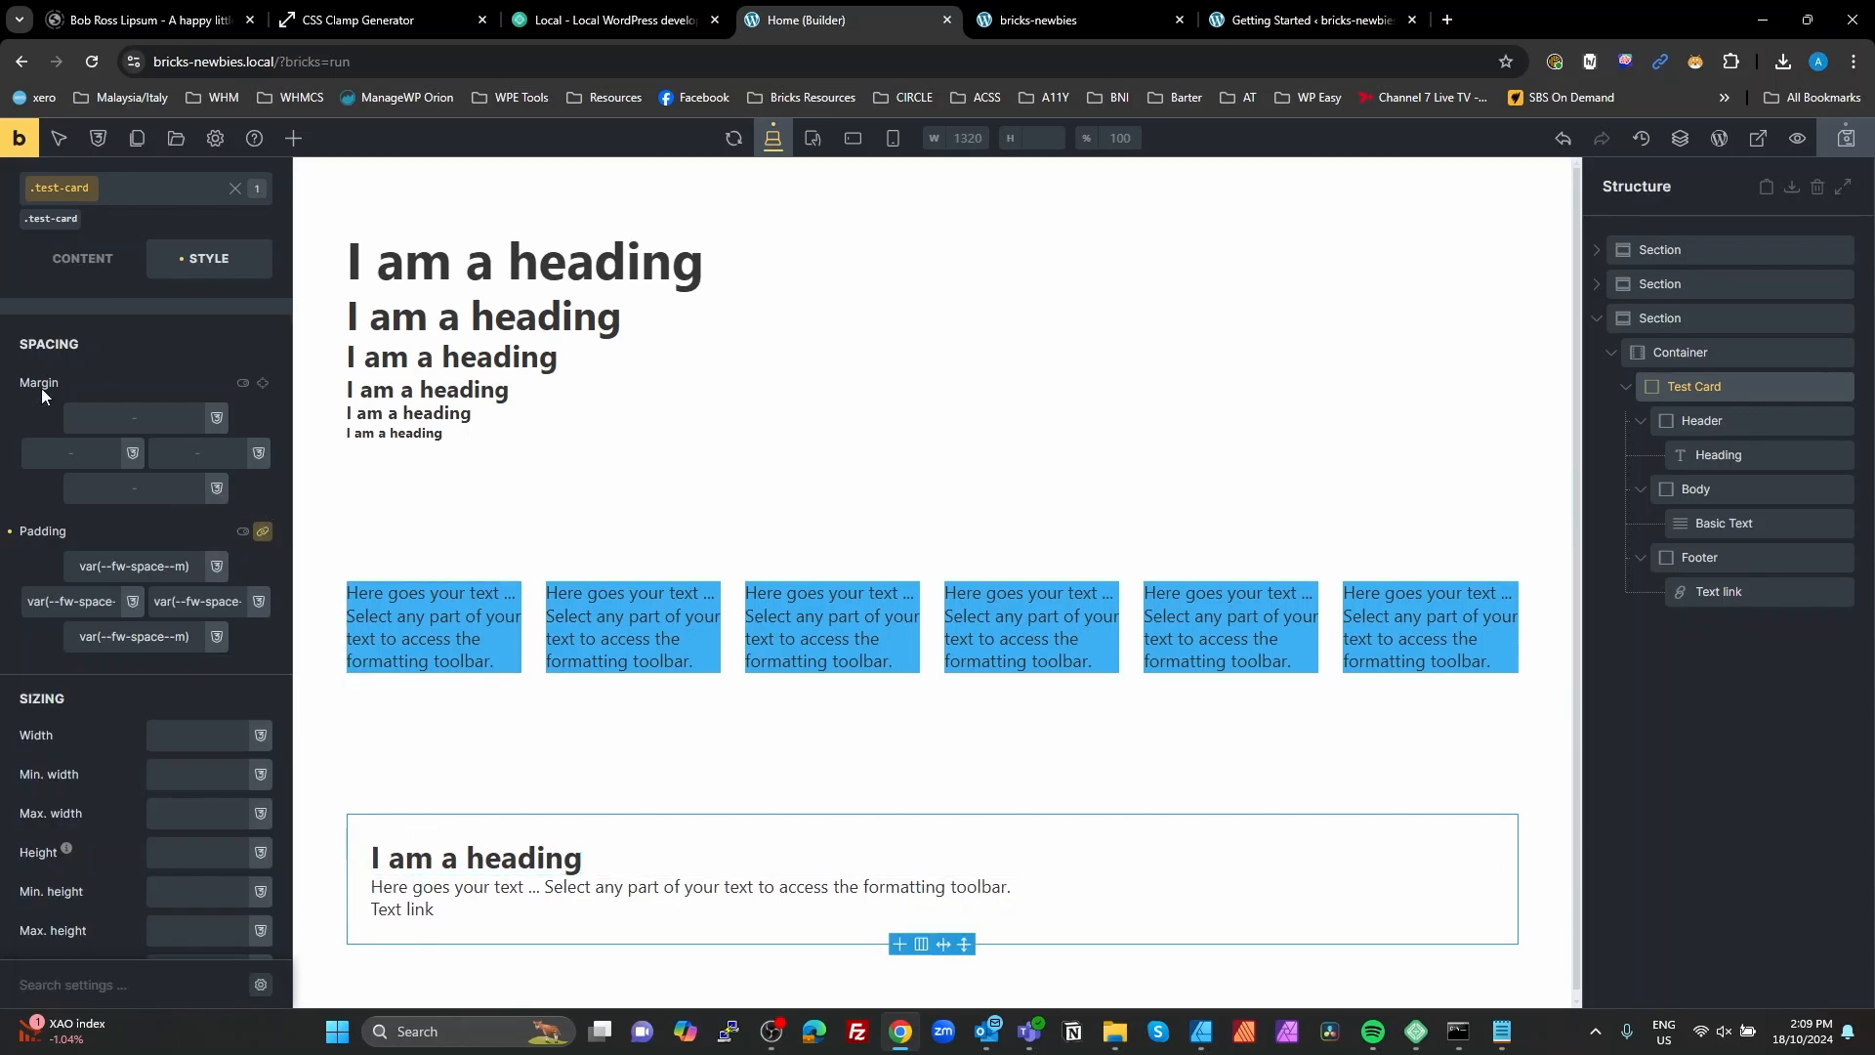
Step: Give the test-card class a solid border with a linked width of 1 on all sides
scroll(153, 383, up, 1)
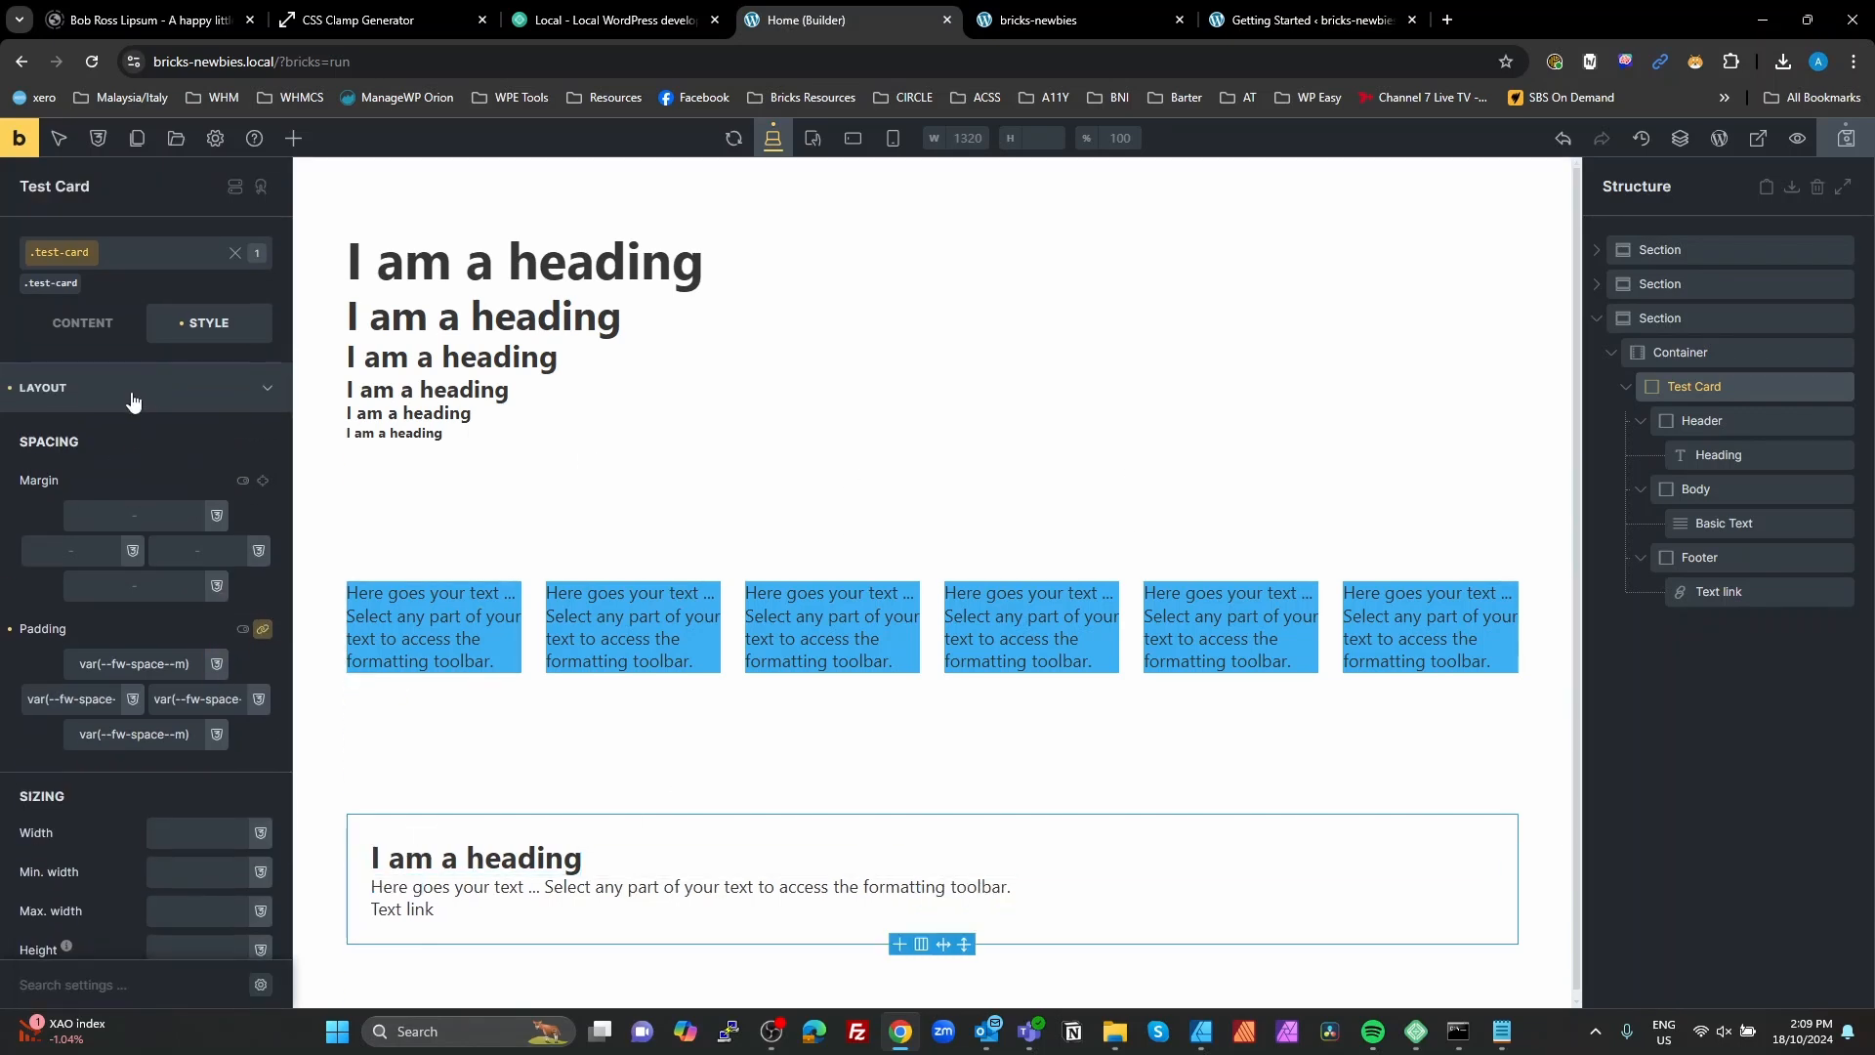
click(137, 390)
click(125, 536)
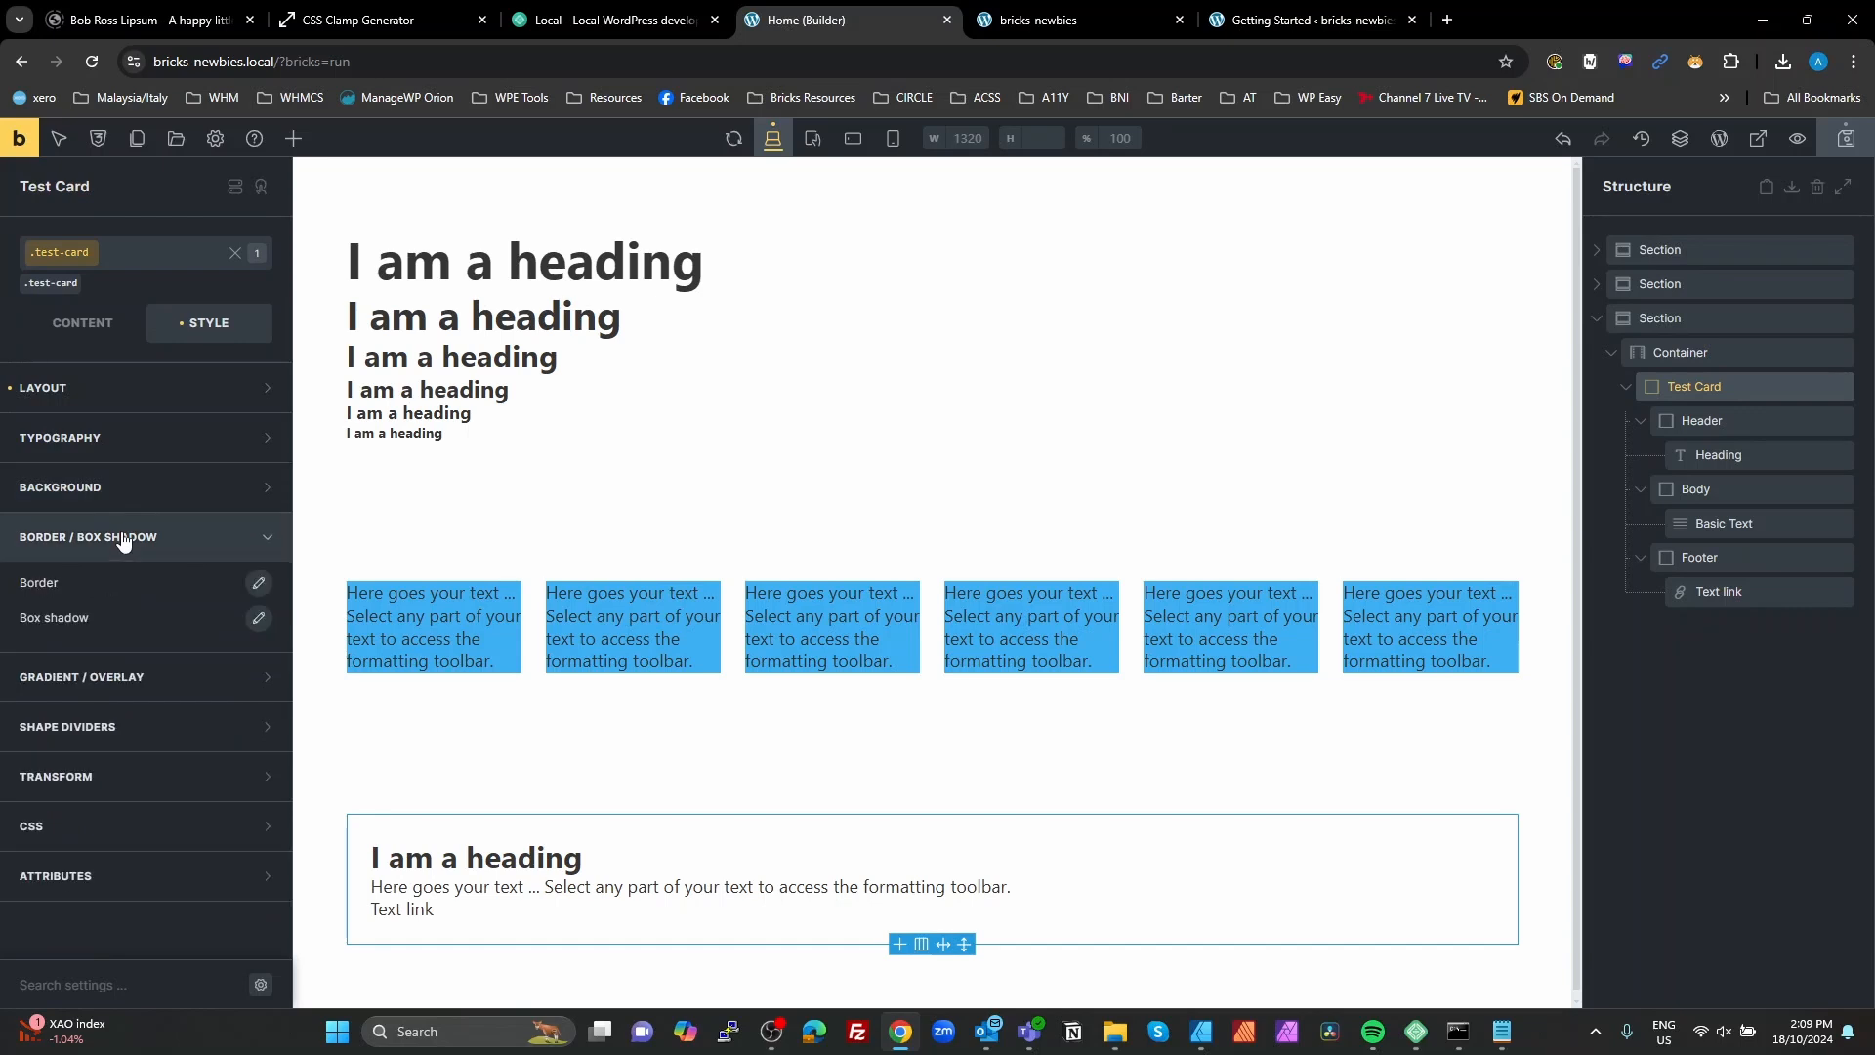
click(259, 584)
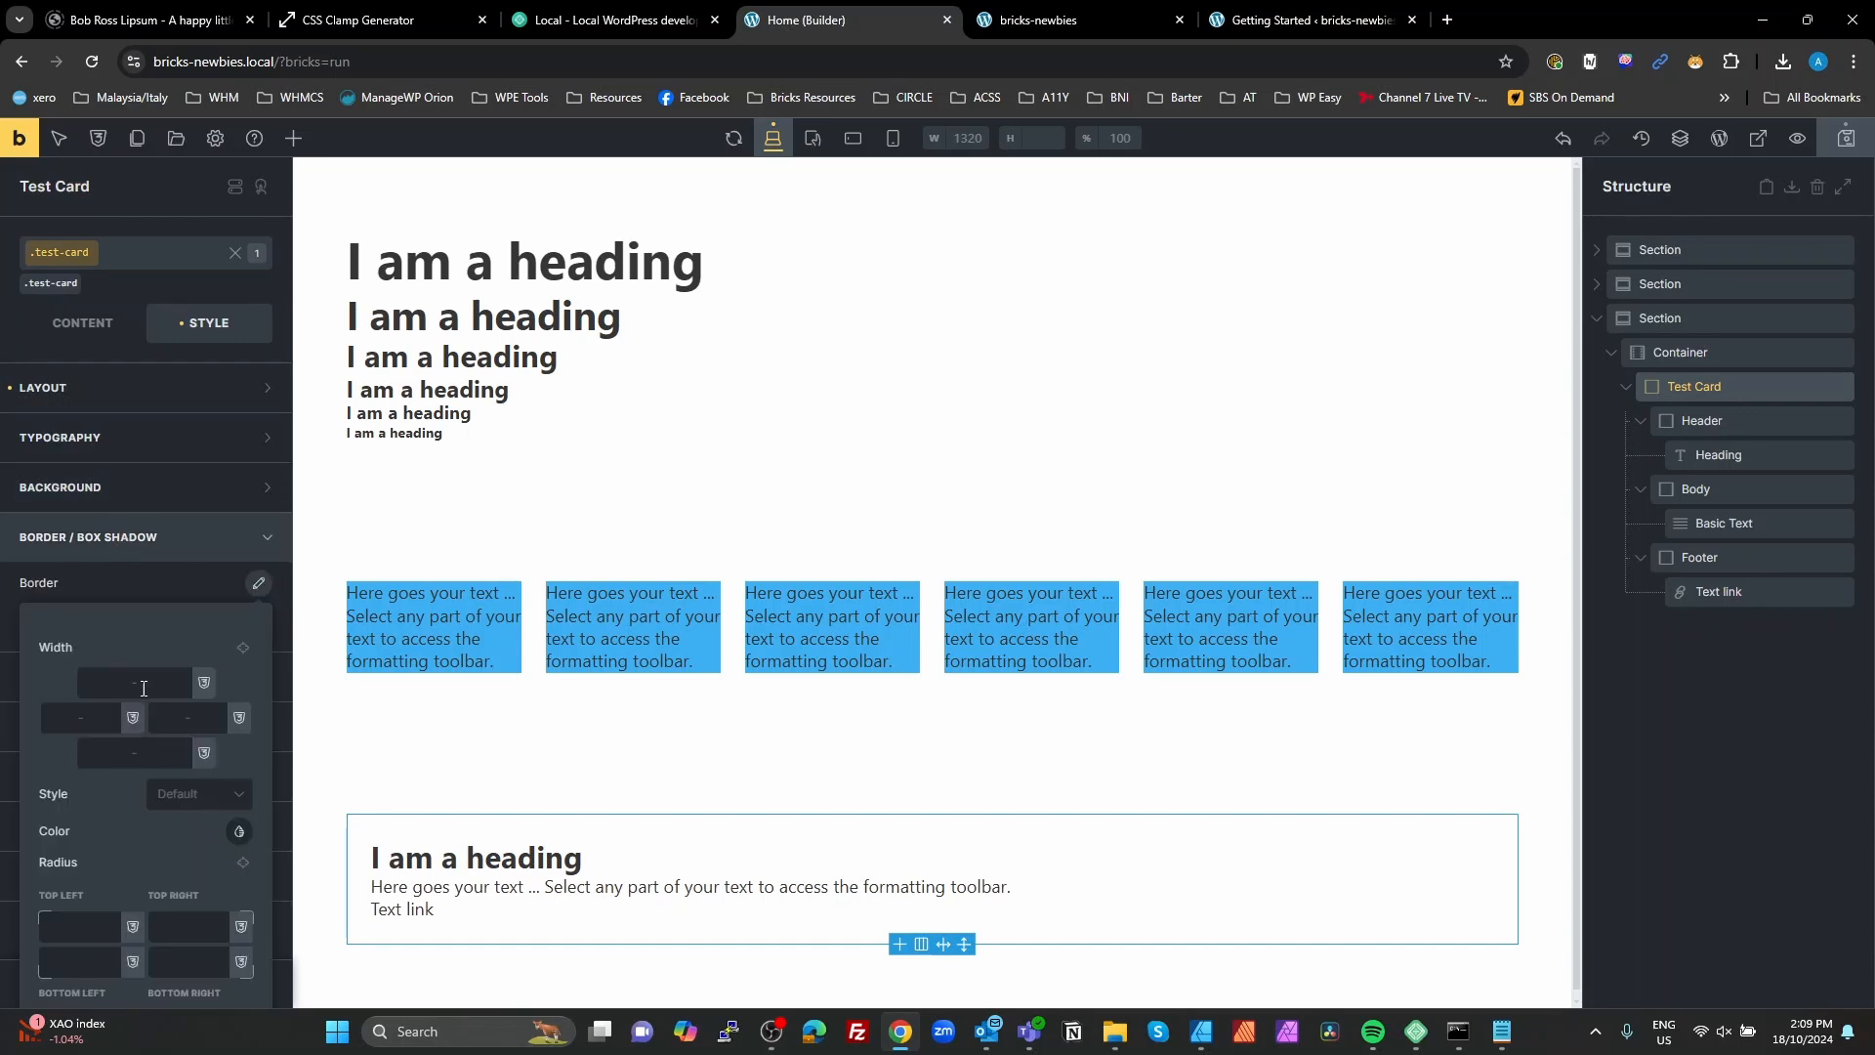
scroll(175, 662, down, 1)
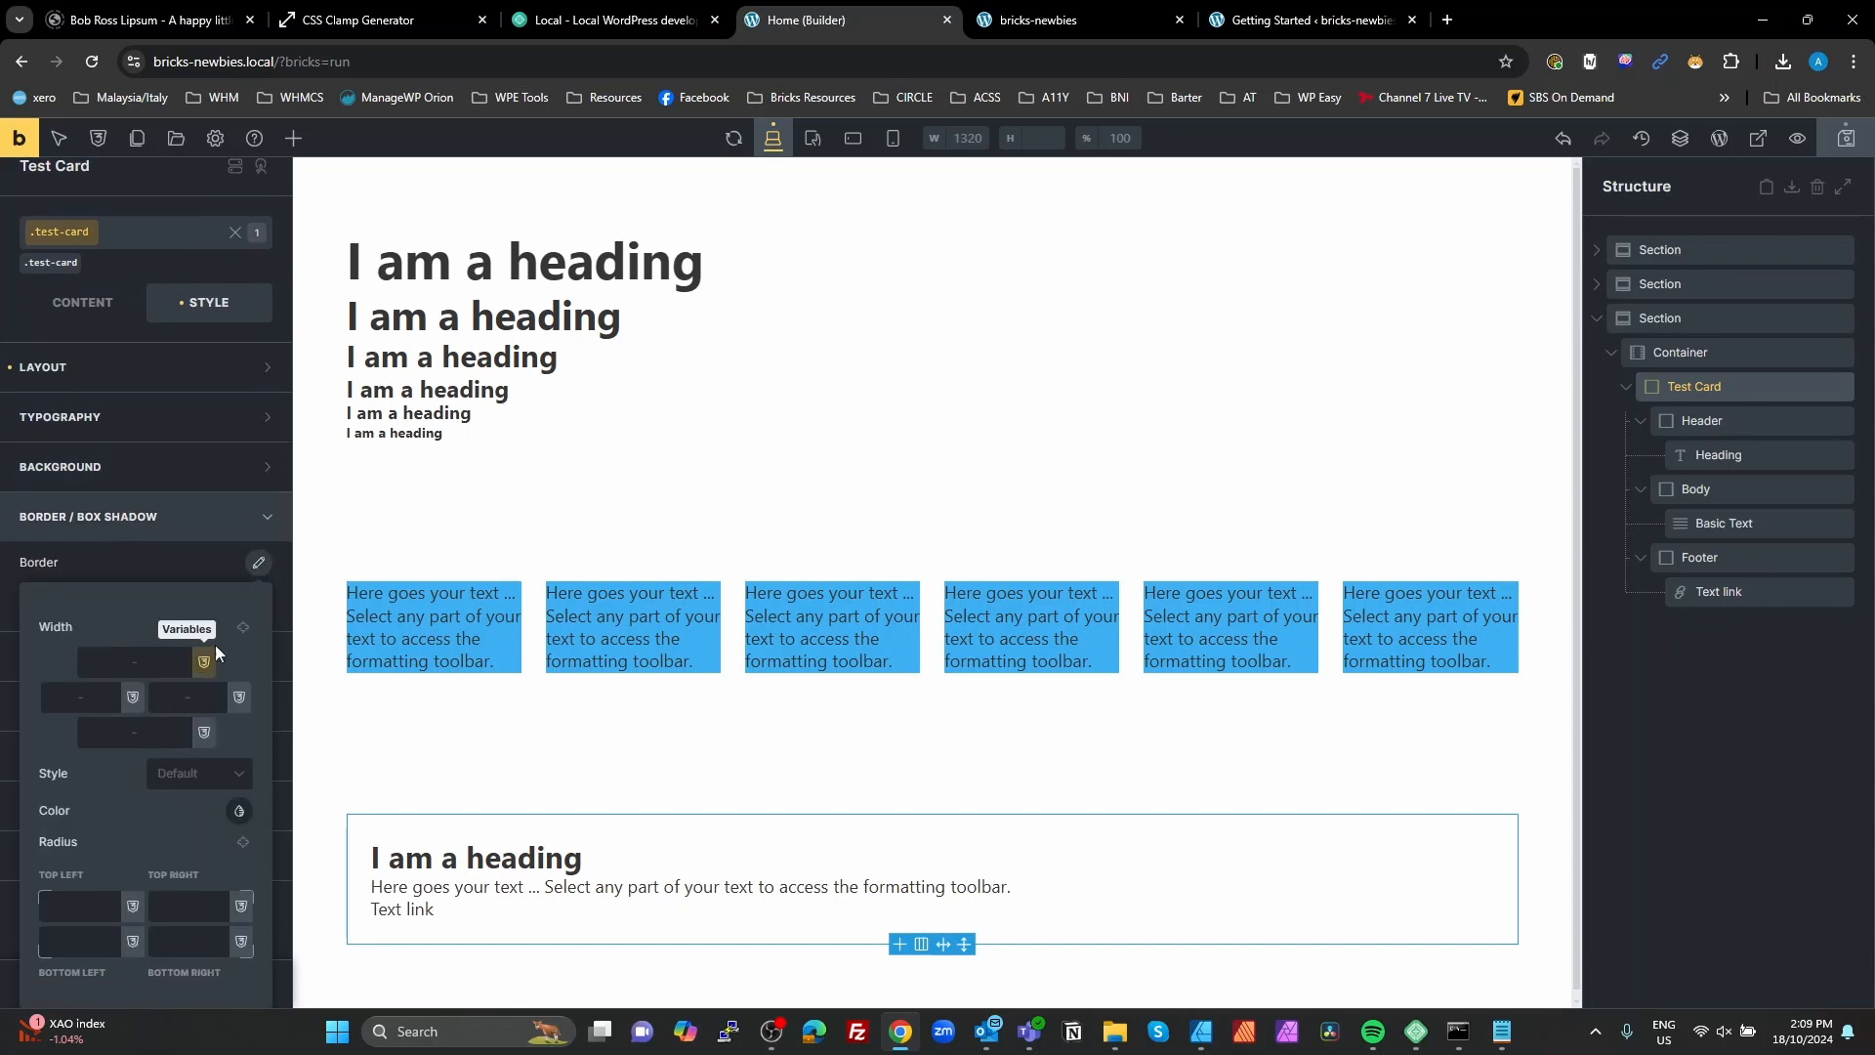
click(243, 626)
click(244, 630)
click(151, 662)
click(205, 766)
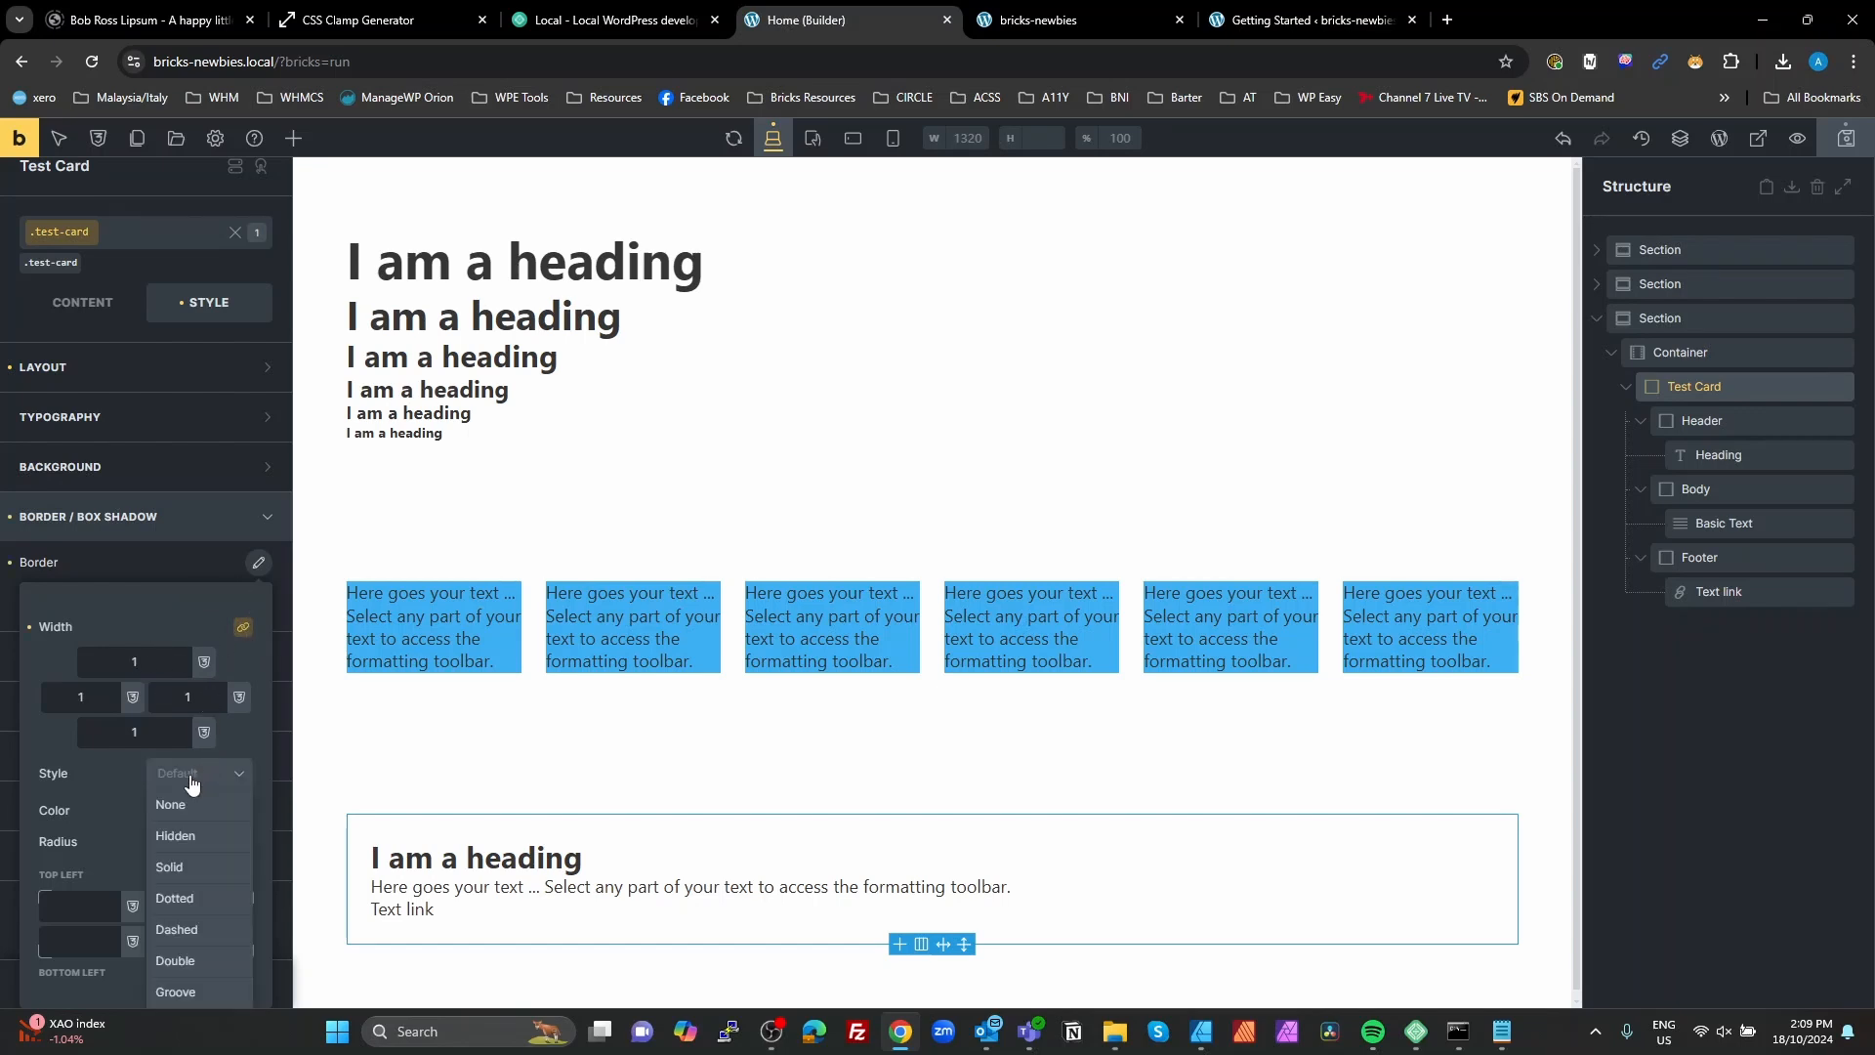
click(190, 876)
Step: Set the test-card border color to the fw-neutral--ultra-light variable as a raw value
click(234, 816)
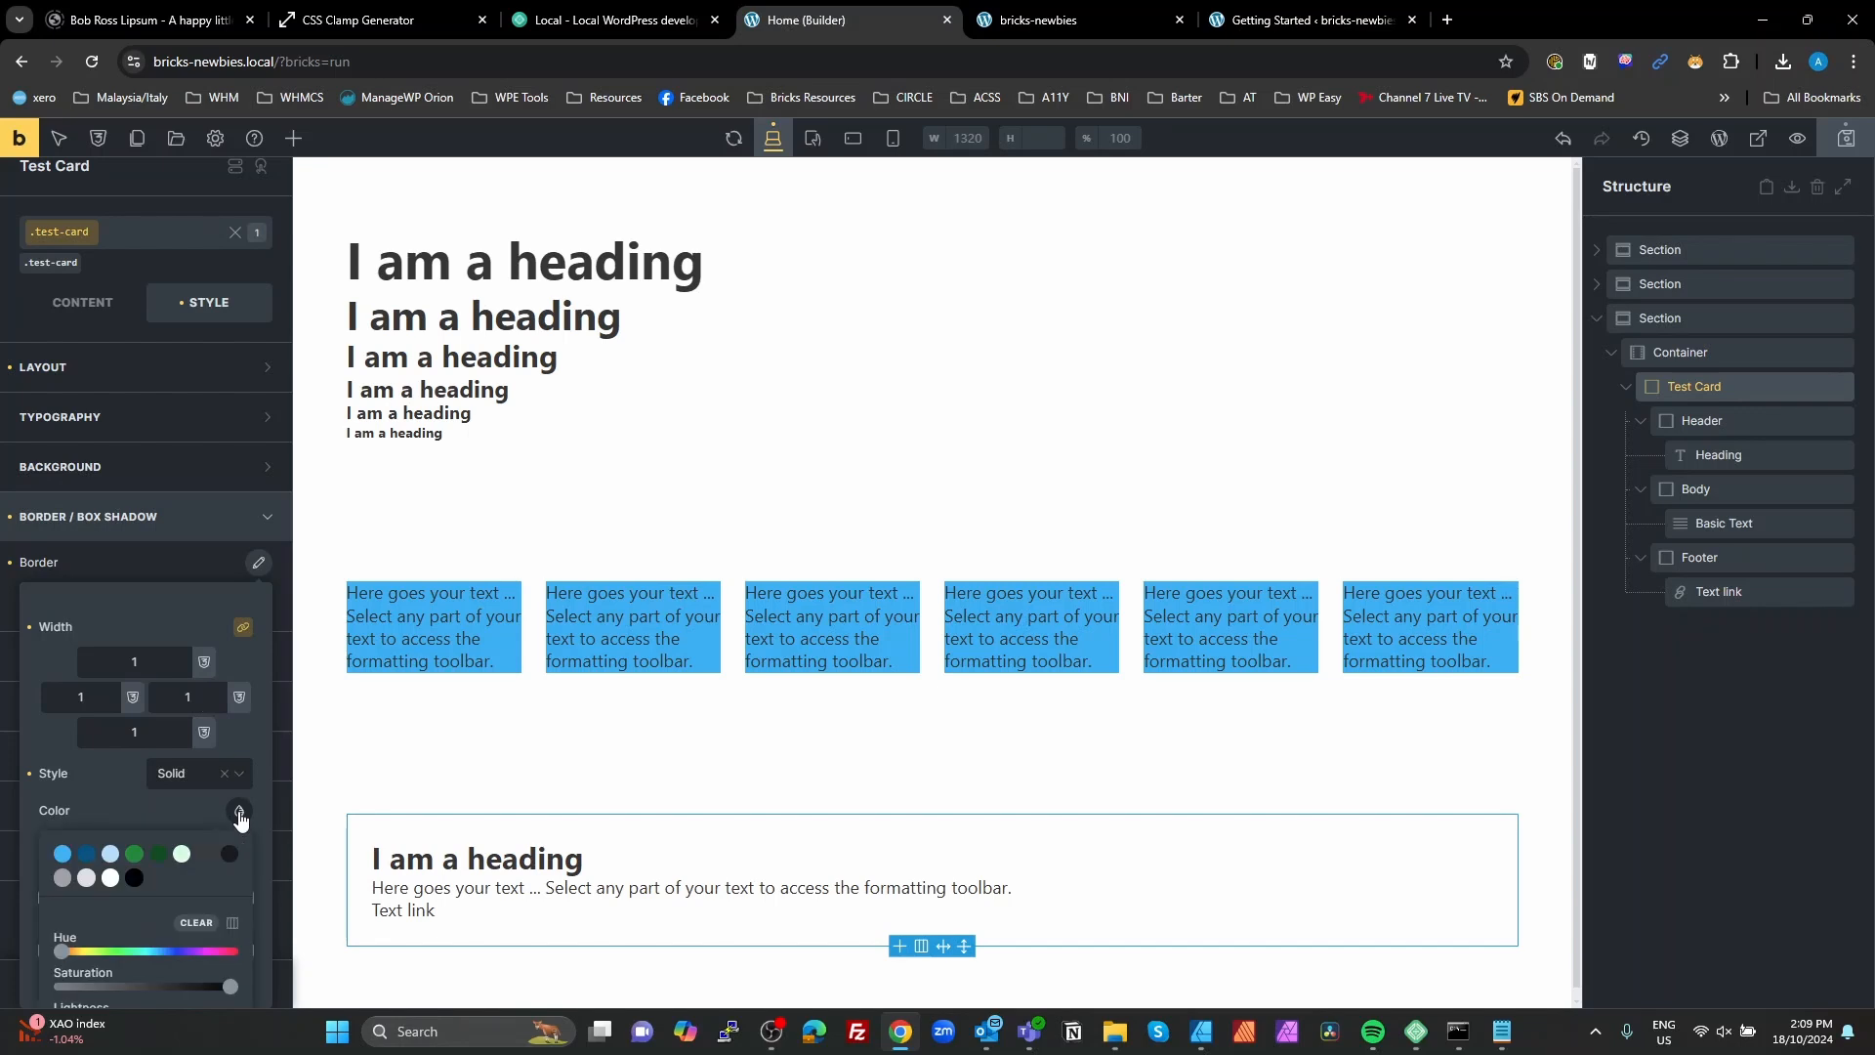
scroll(185, 752, down, 3)
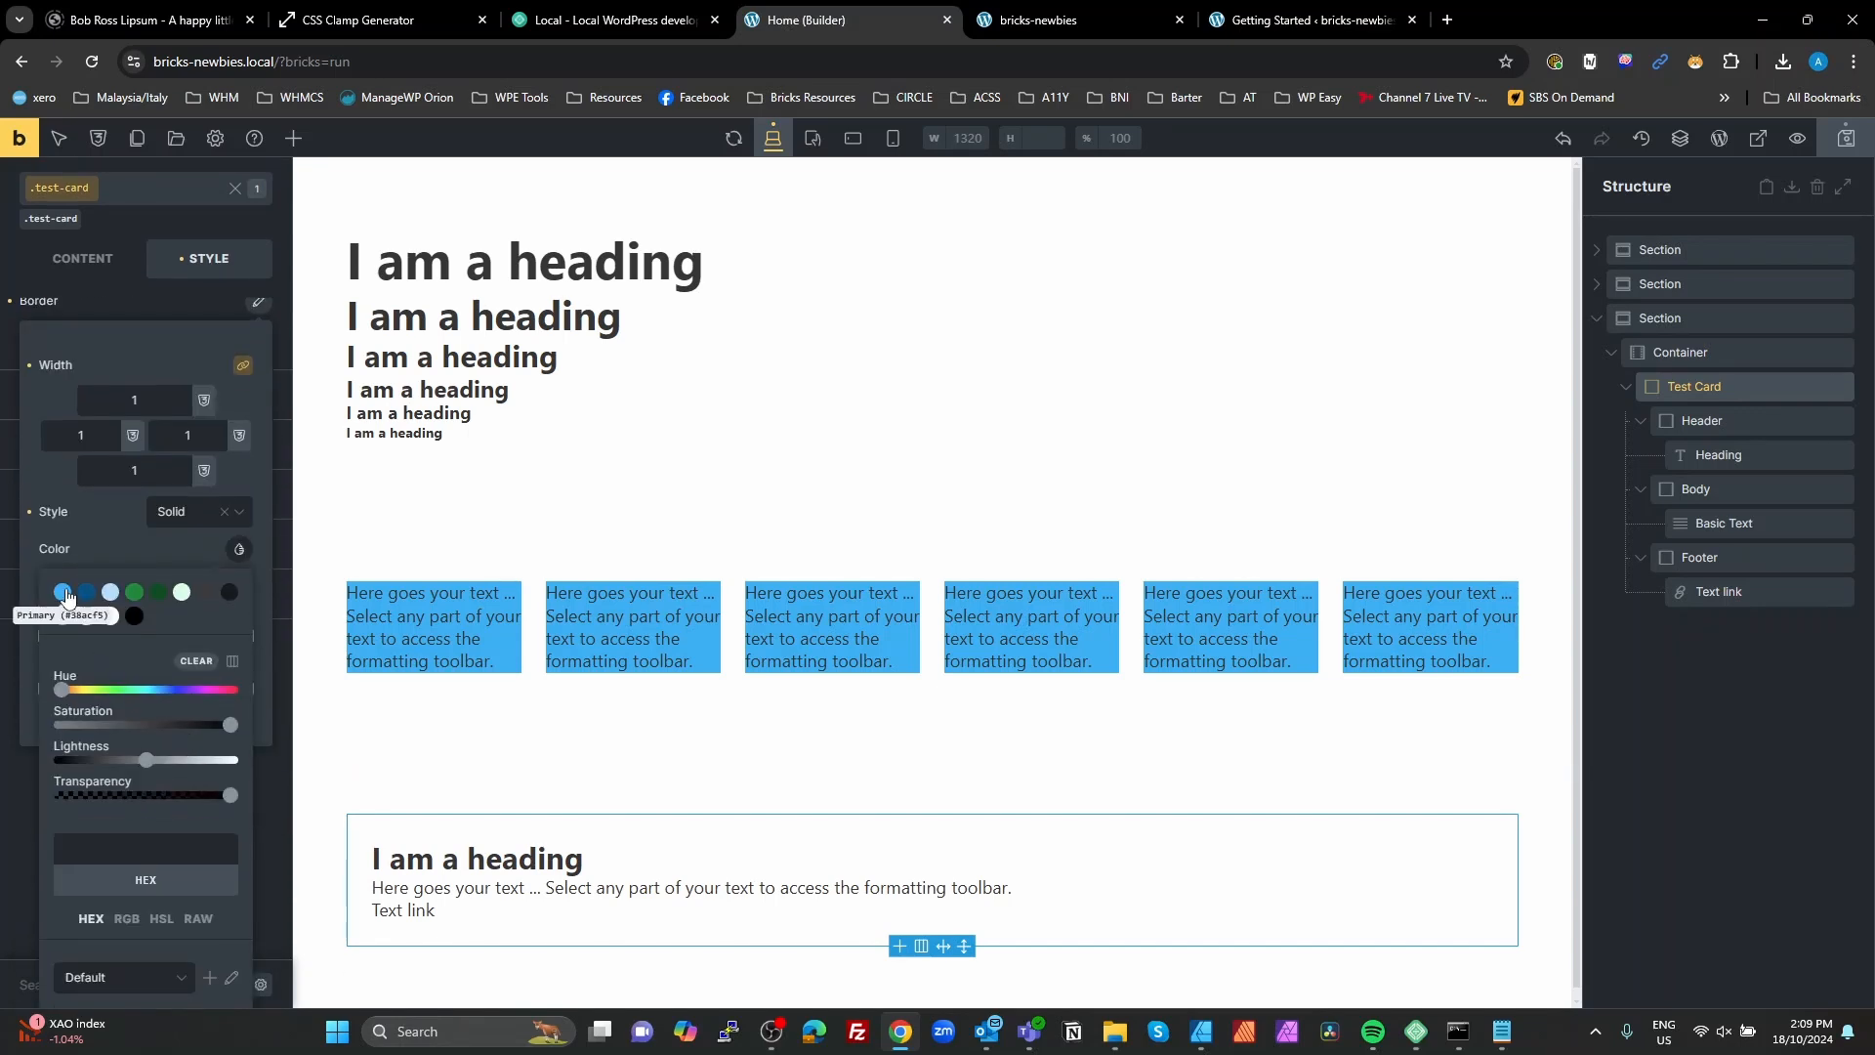
click(199, 917)
text(neu)
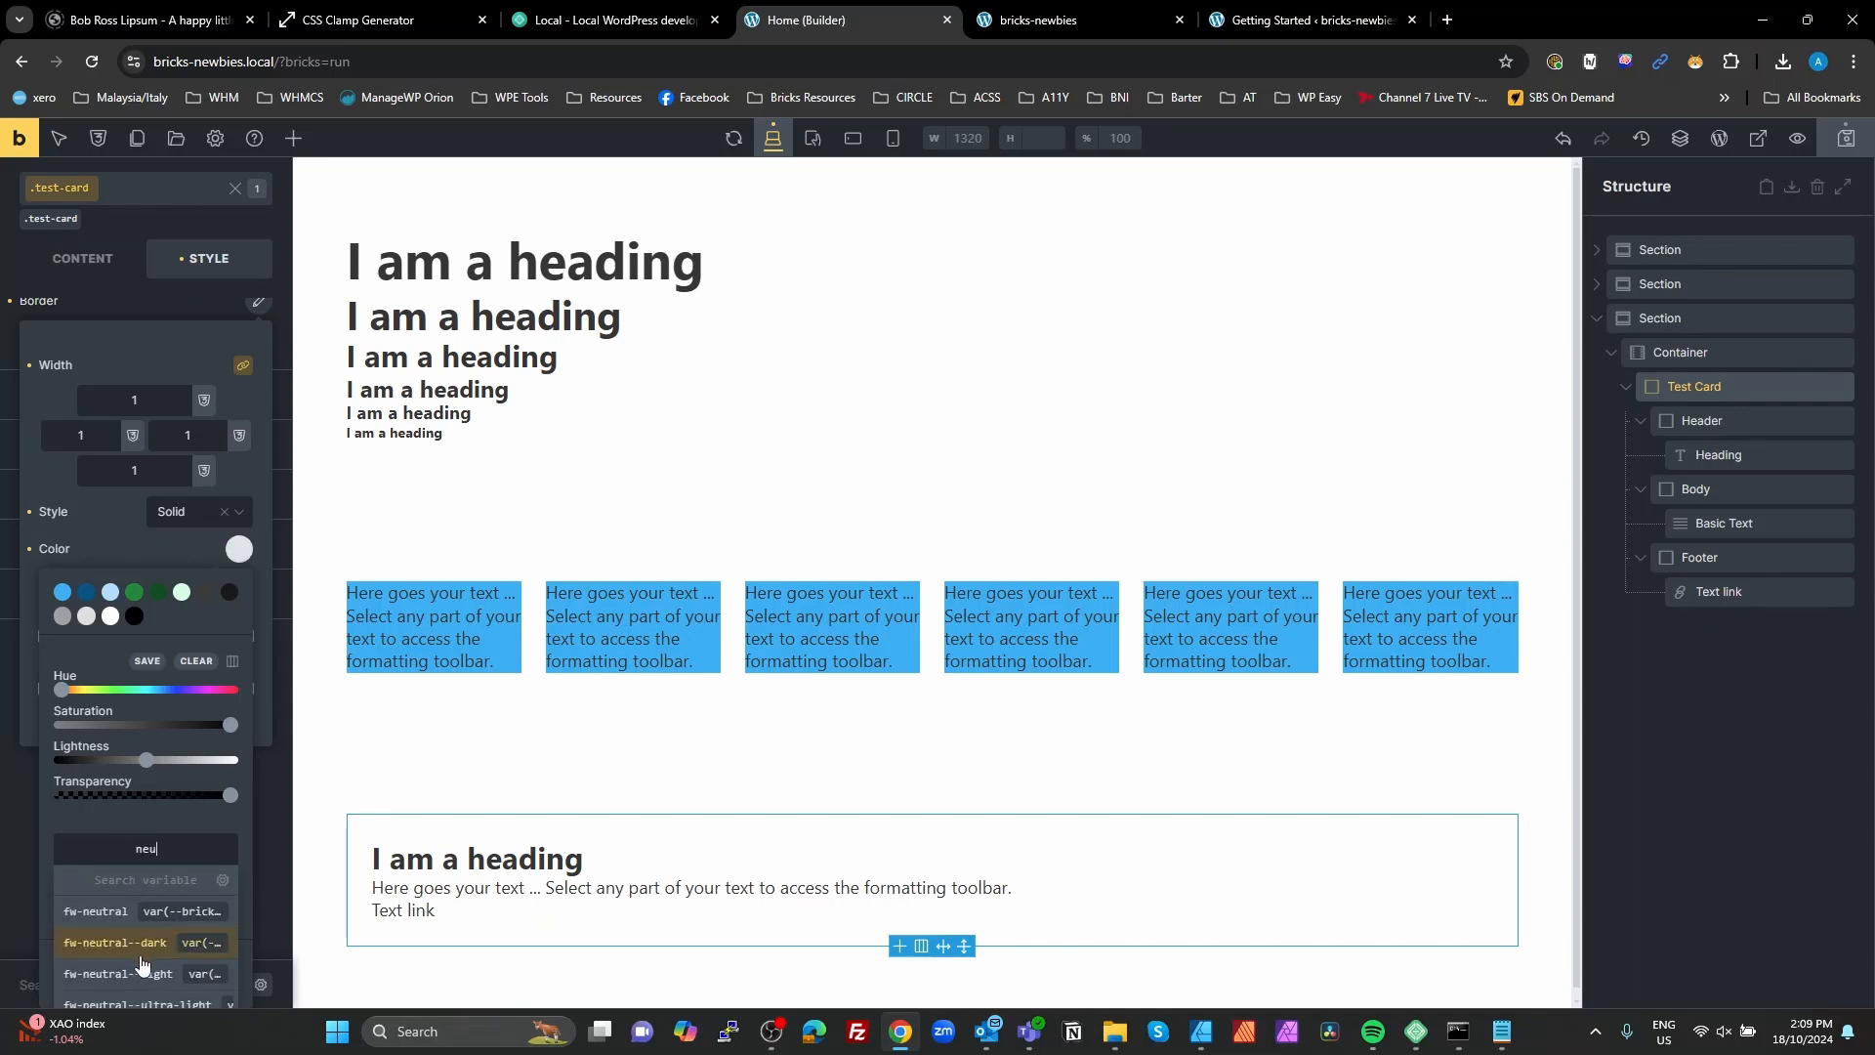
click(156, 1006)
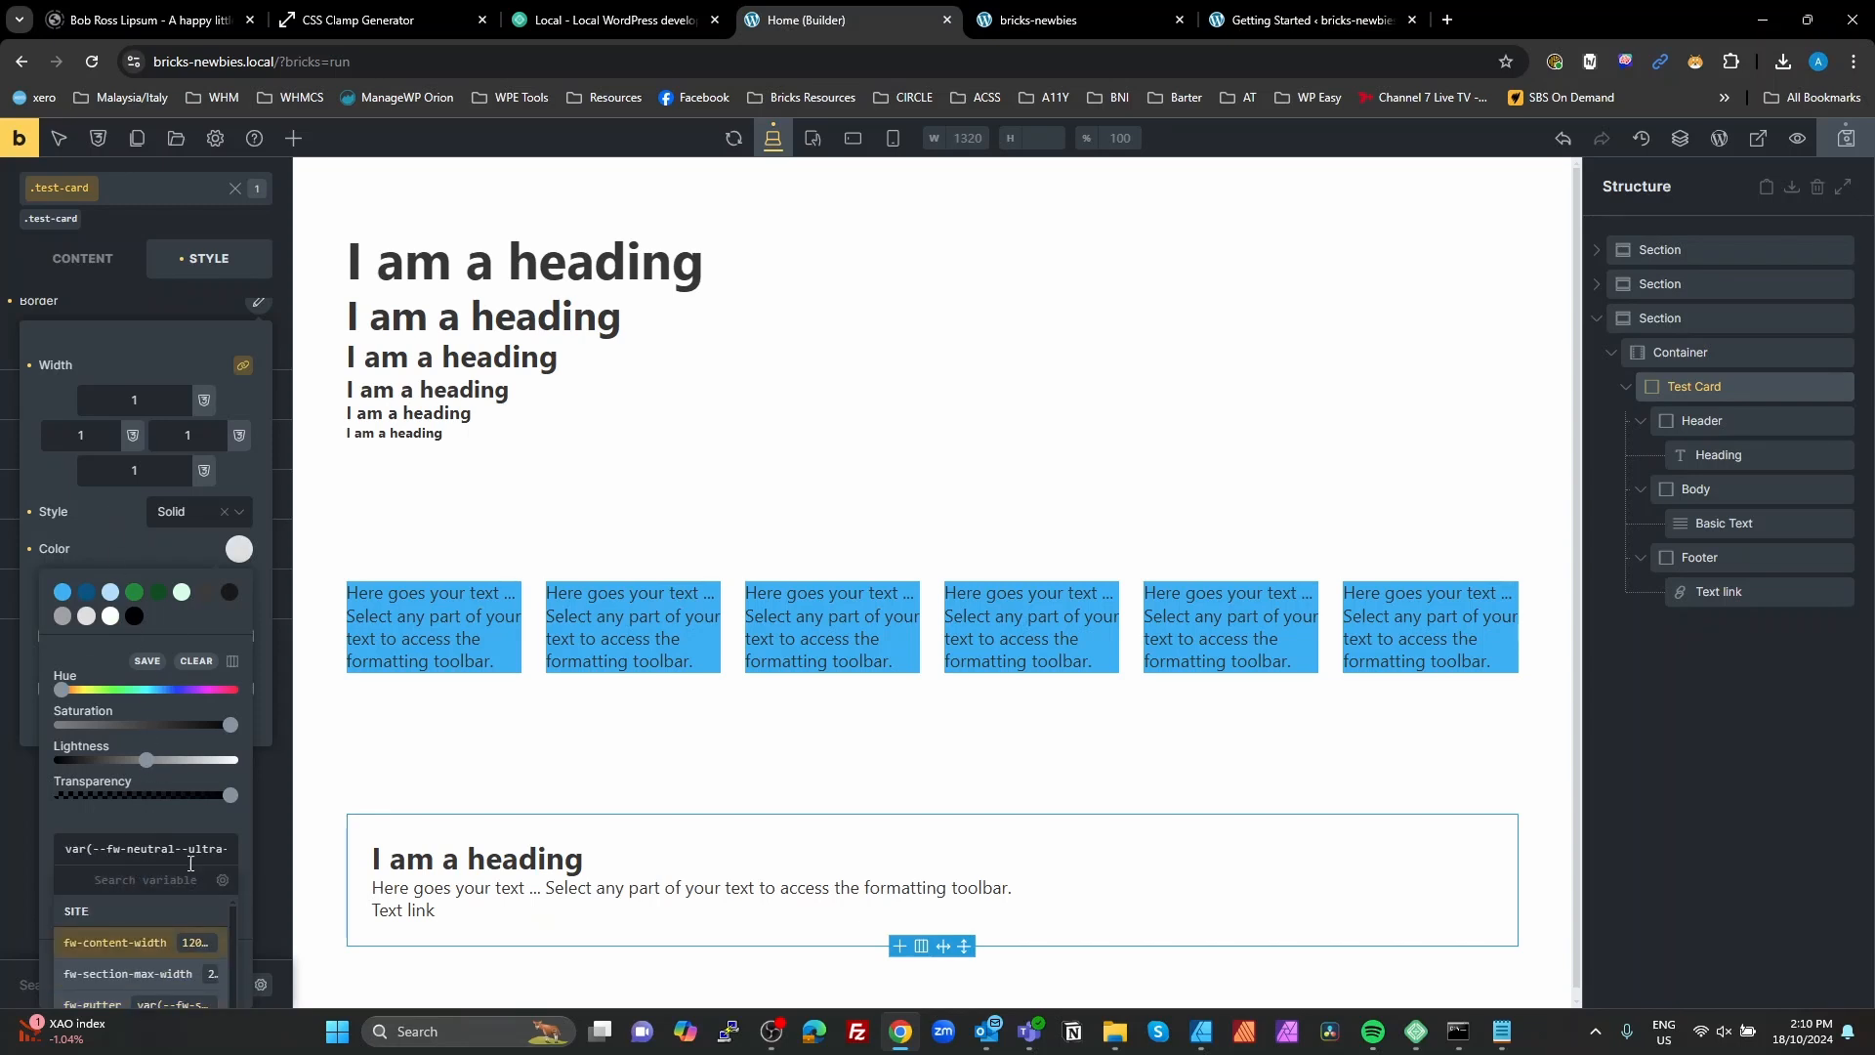
click(106, 531)
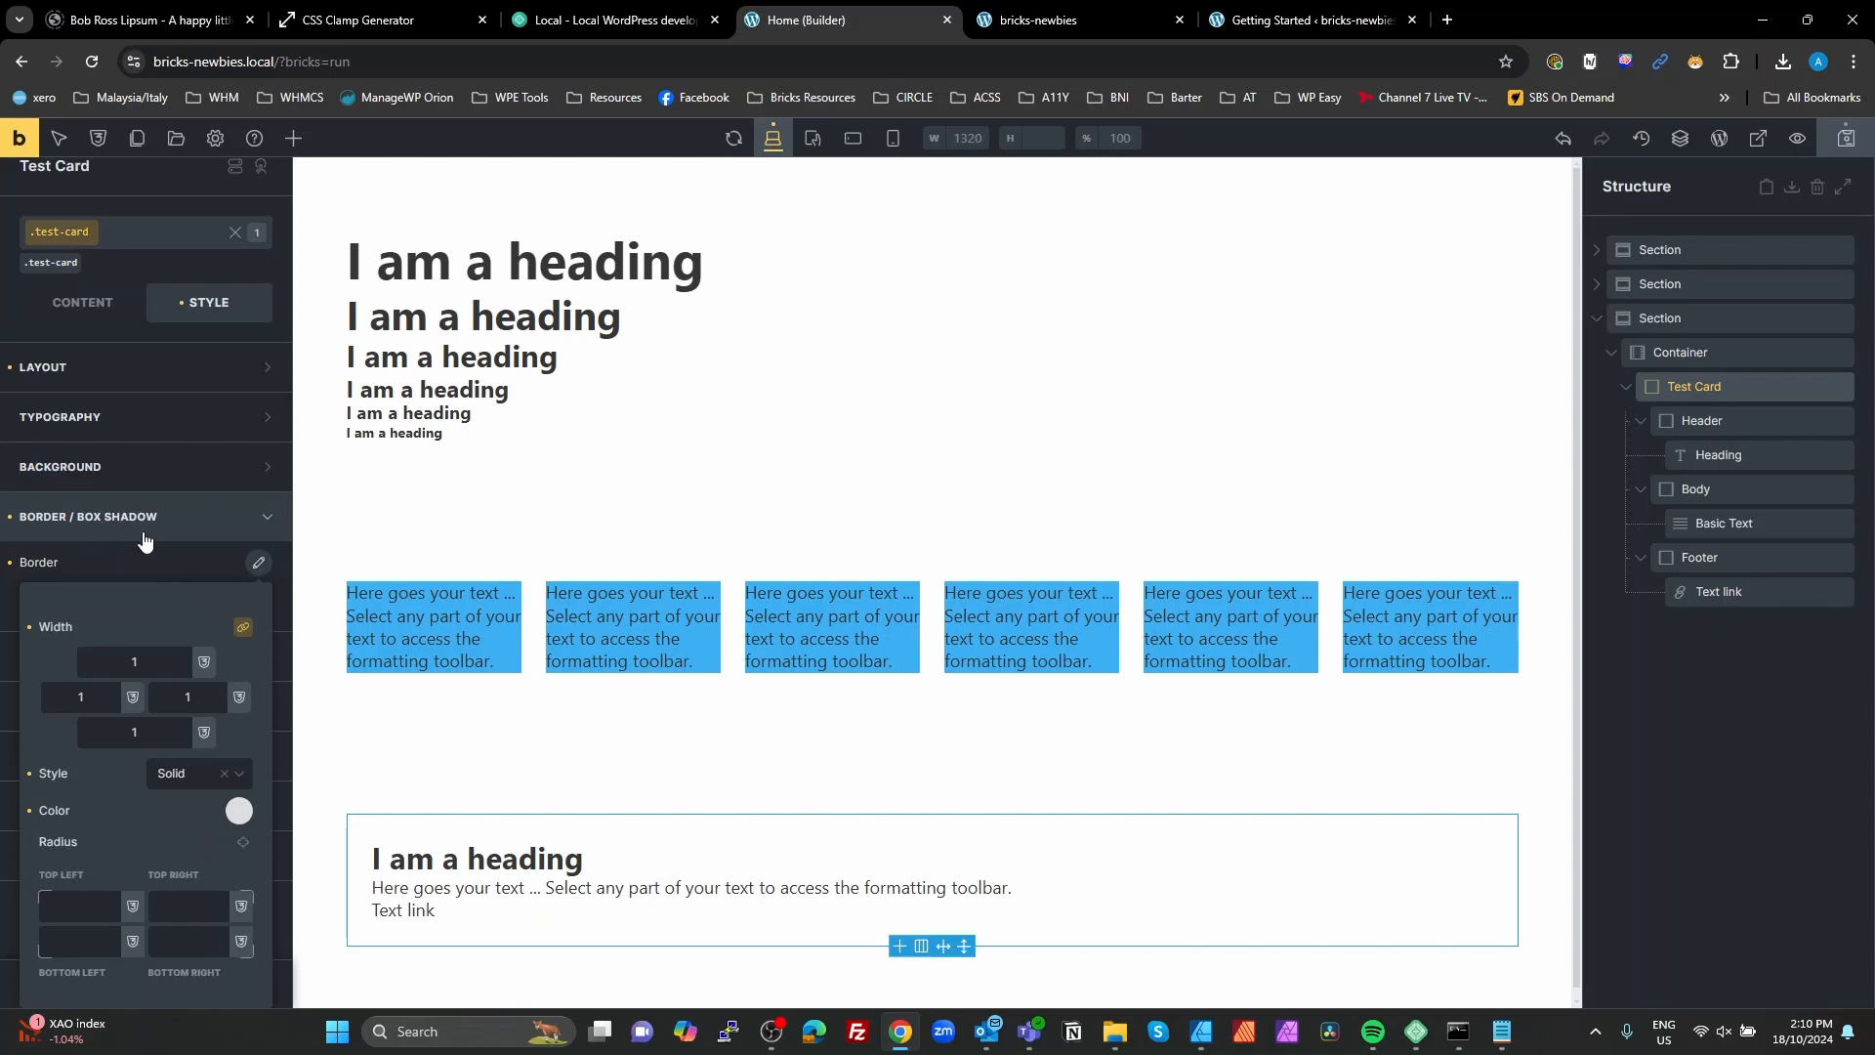
Step: Set the typography color of the Heading in the Test Card's Header to the fw-primary--dark variable as a raw value
click(144, 532)
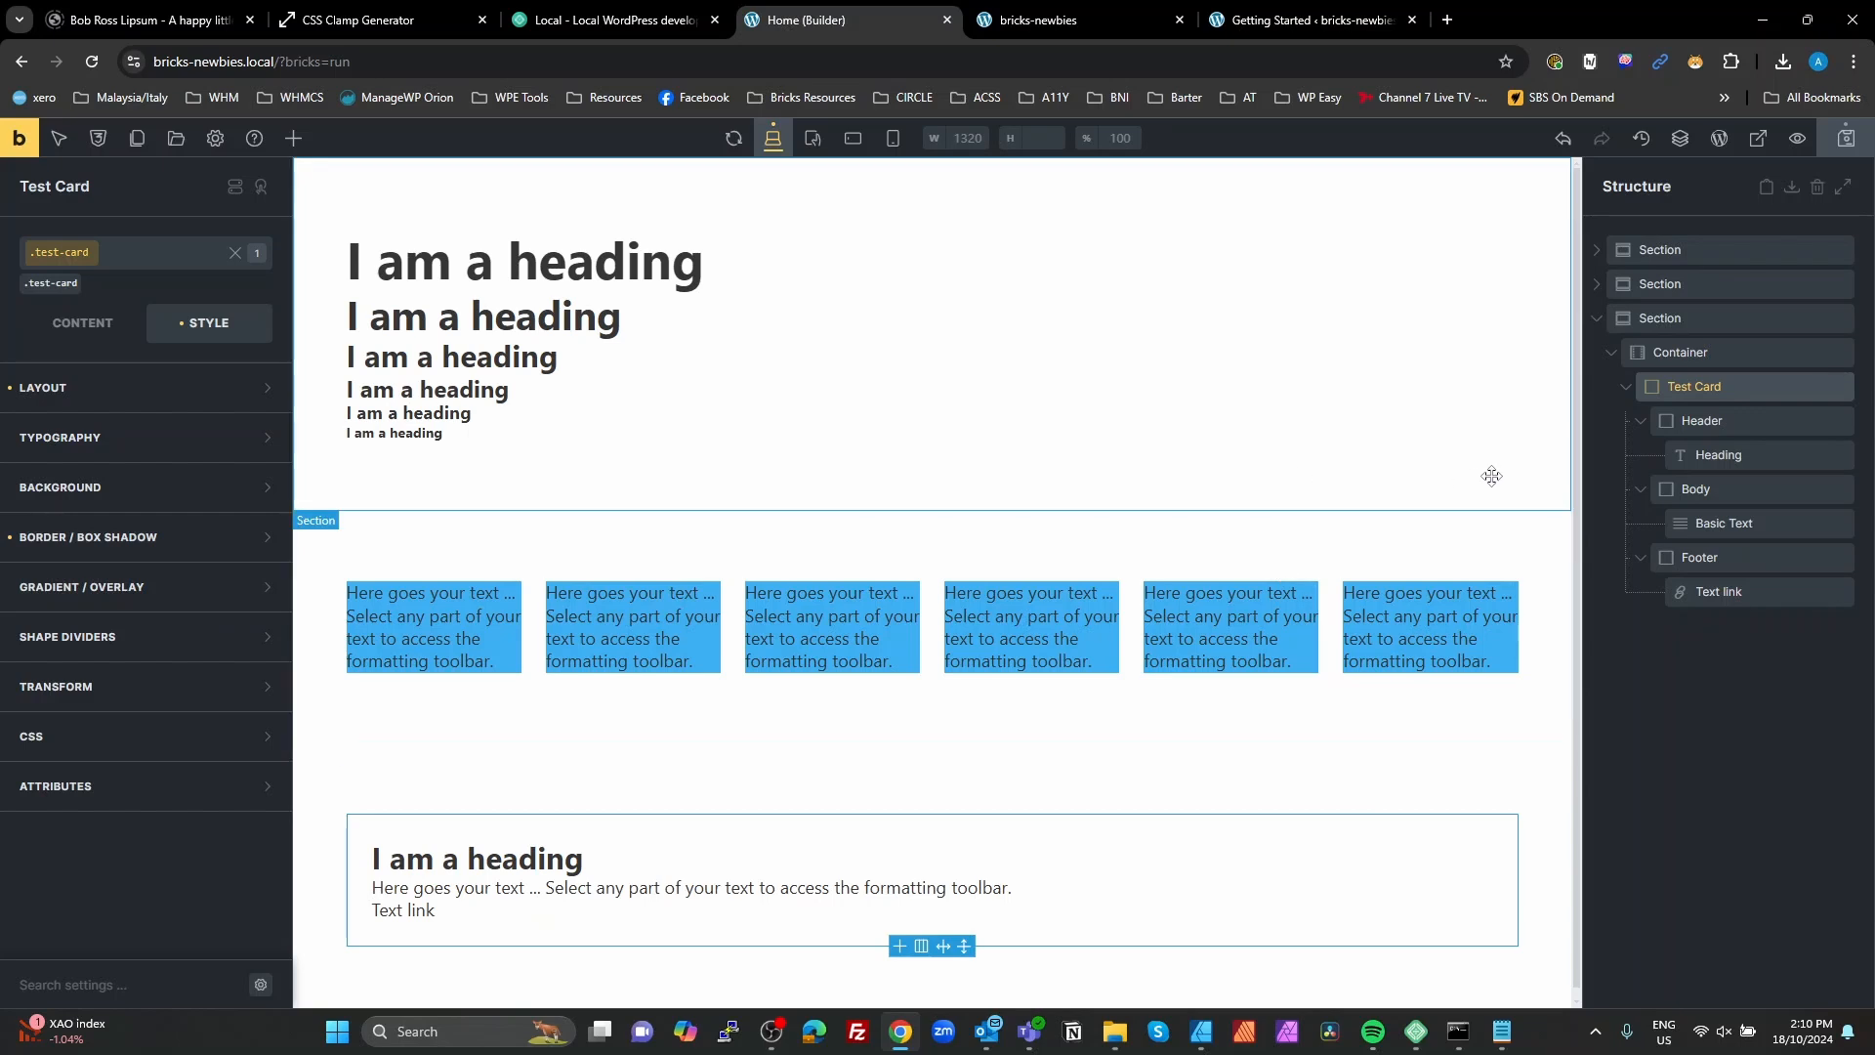
click(1727, 454)
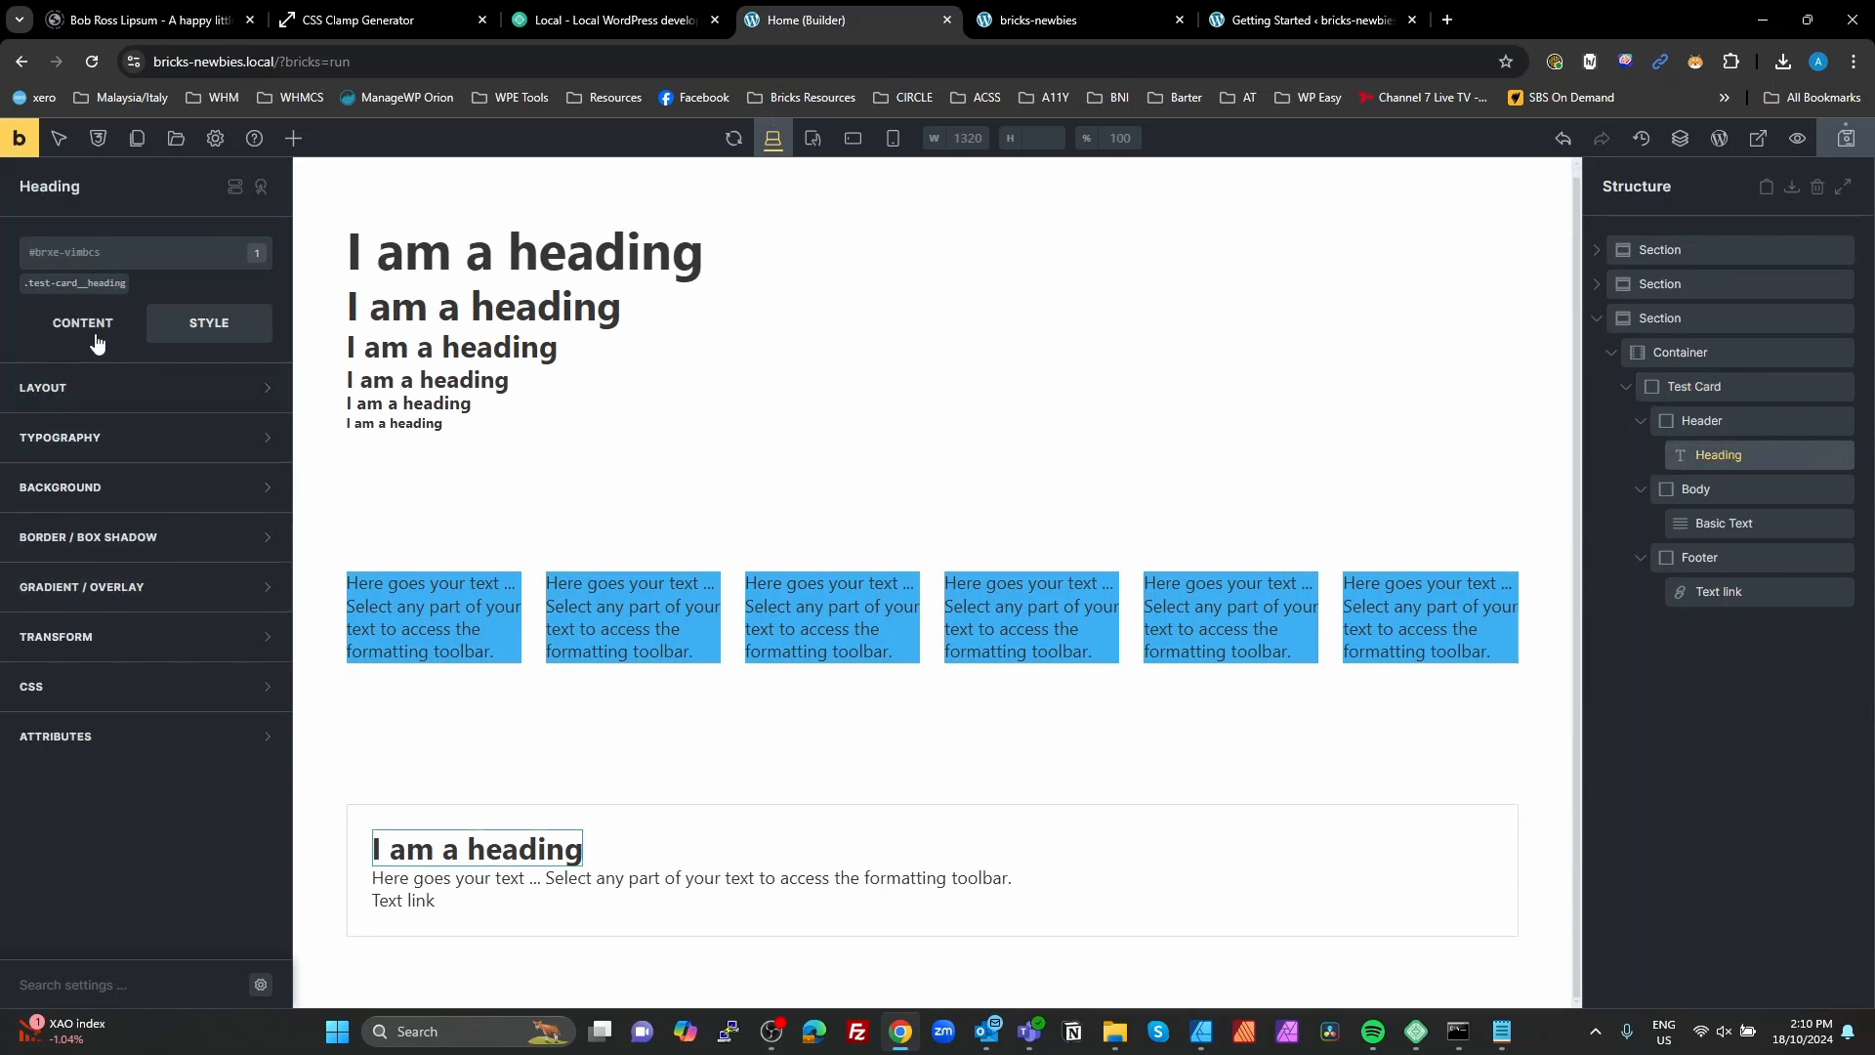
click(103, 436)
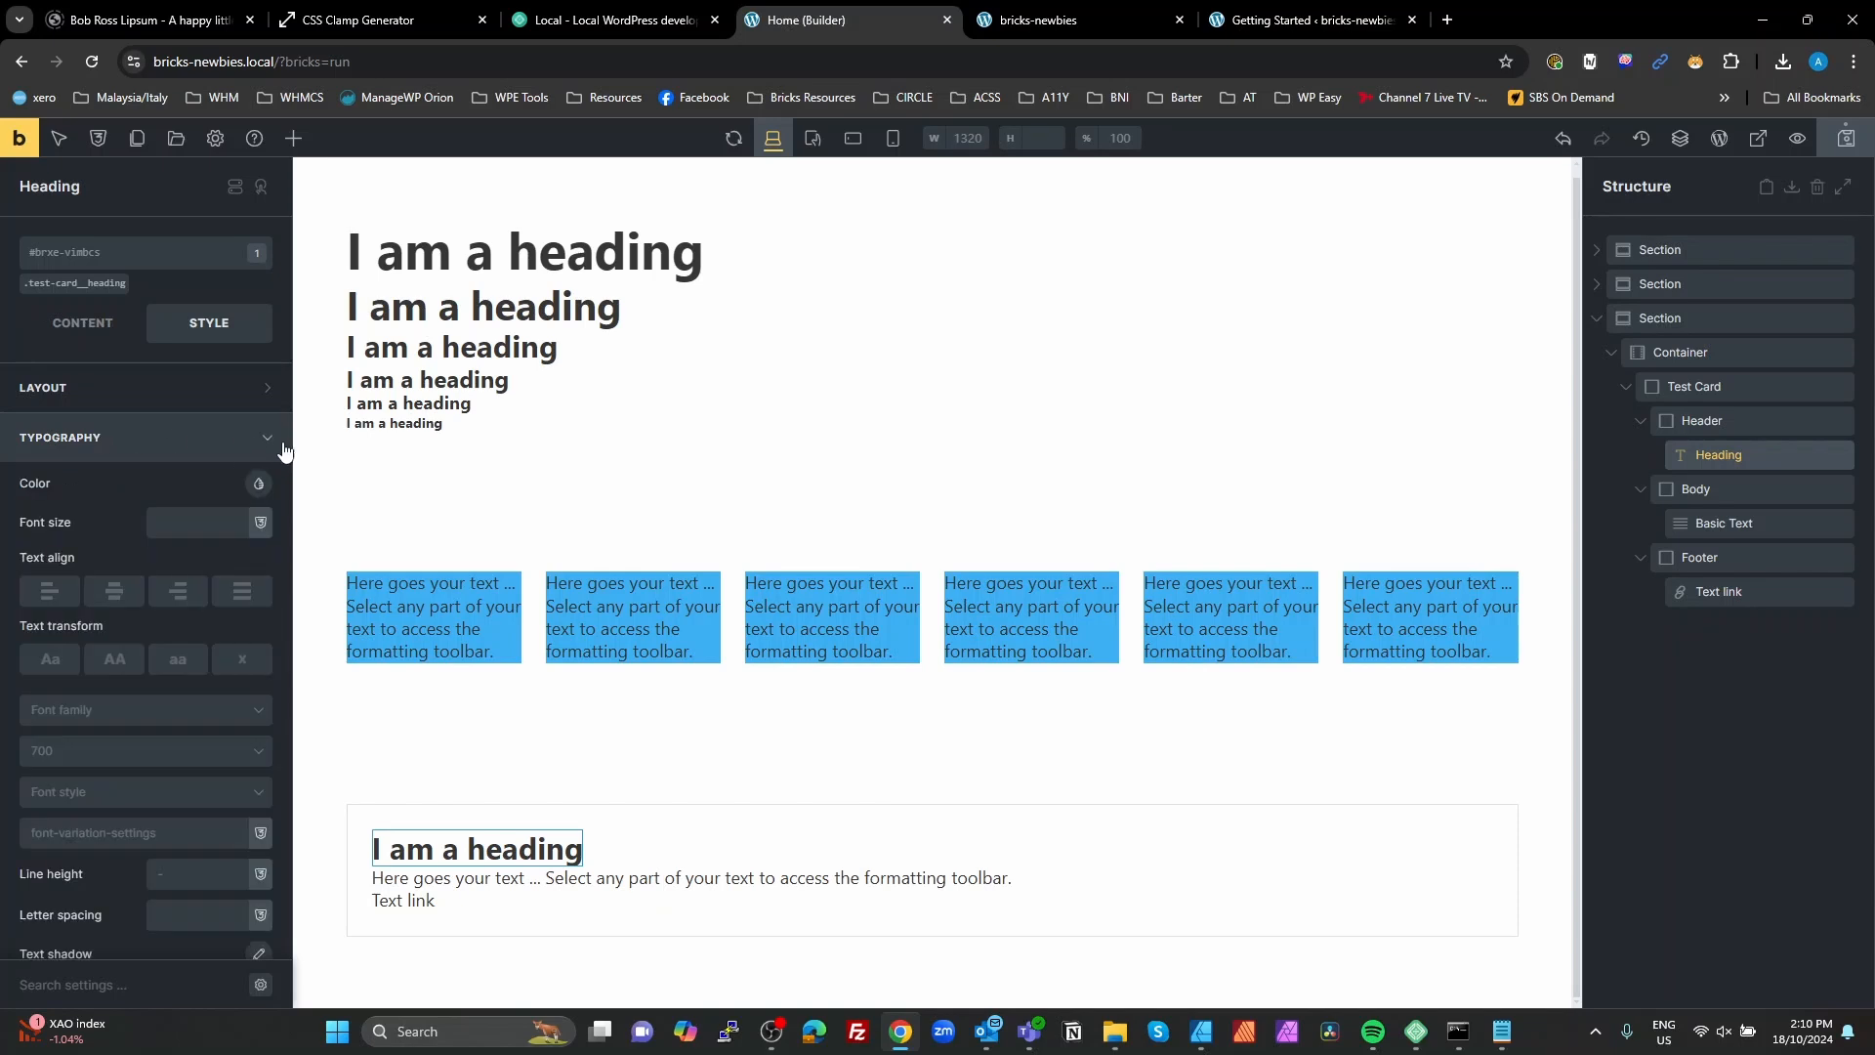
click(258, 484)
click(198, 862)
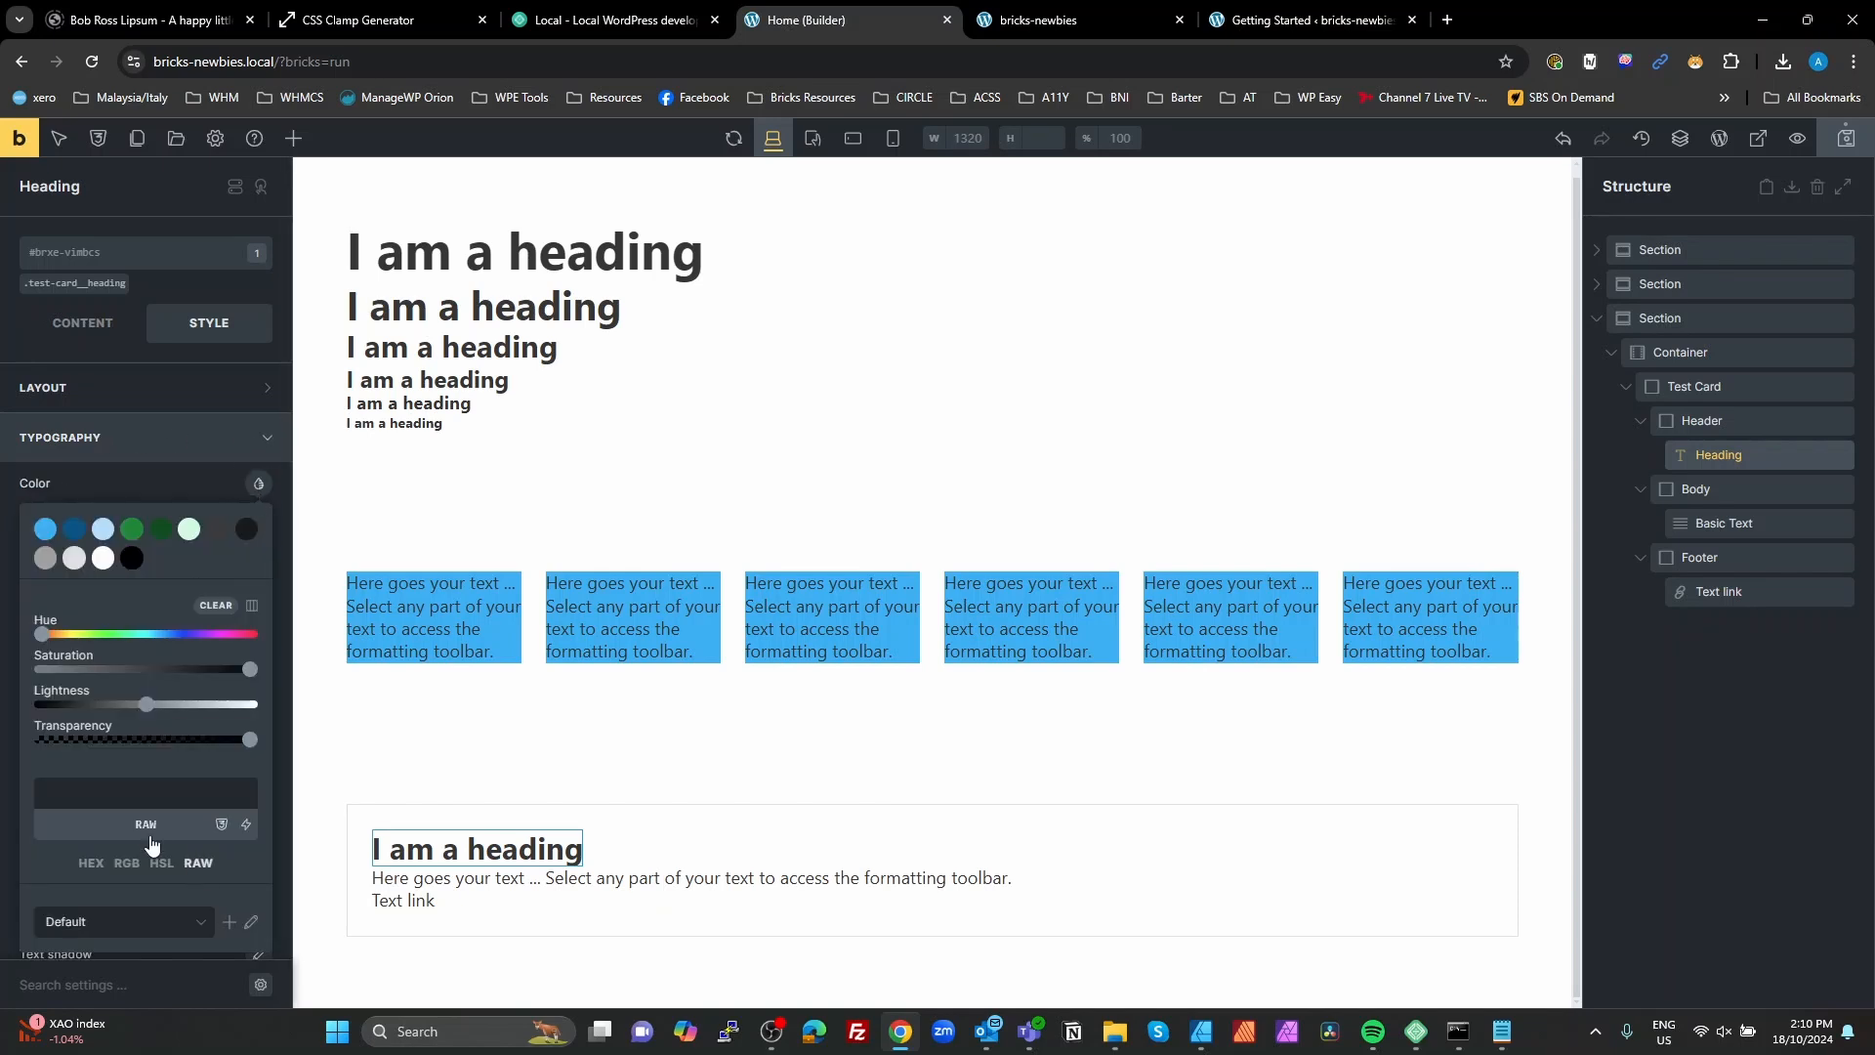
text(pri)
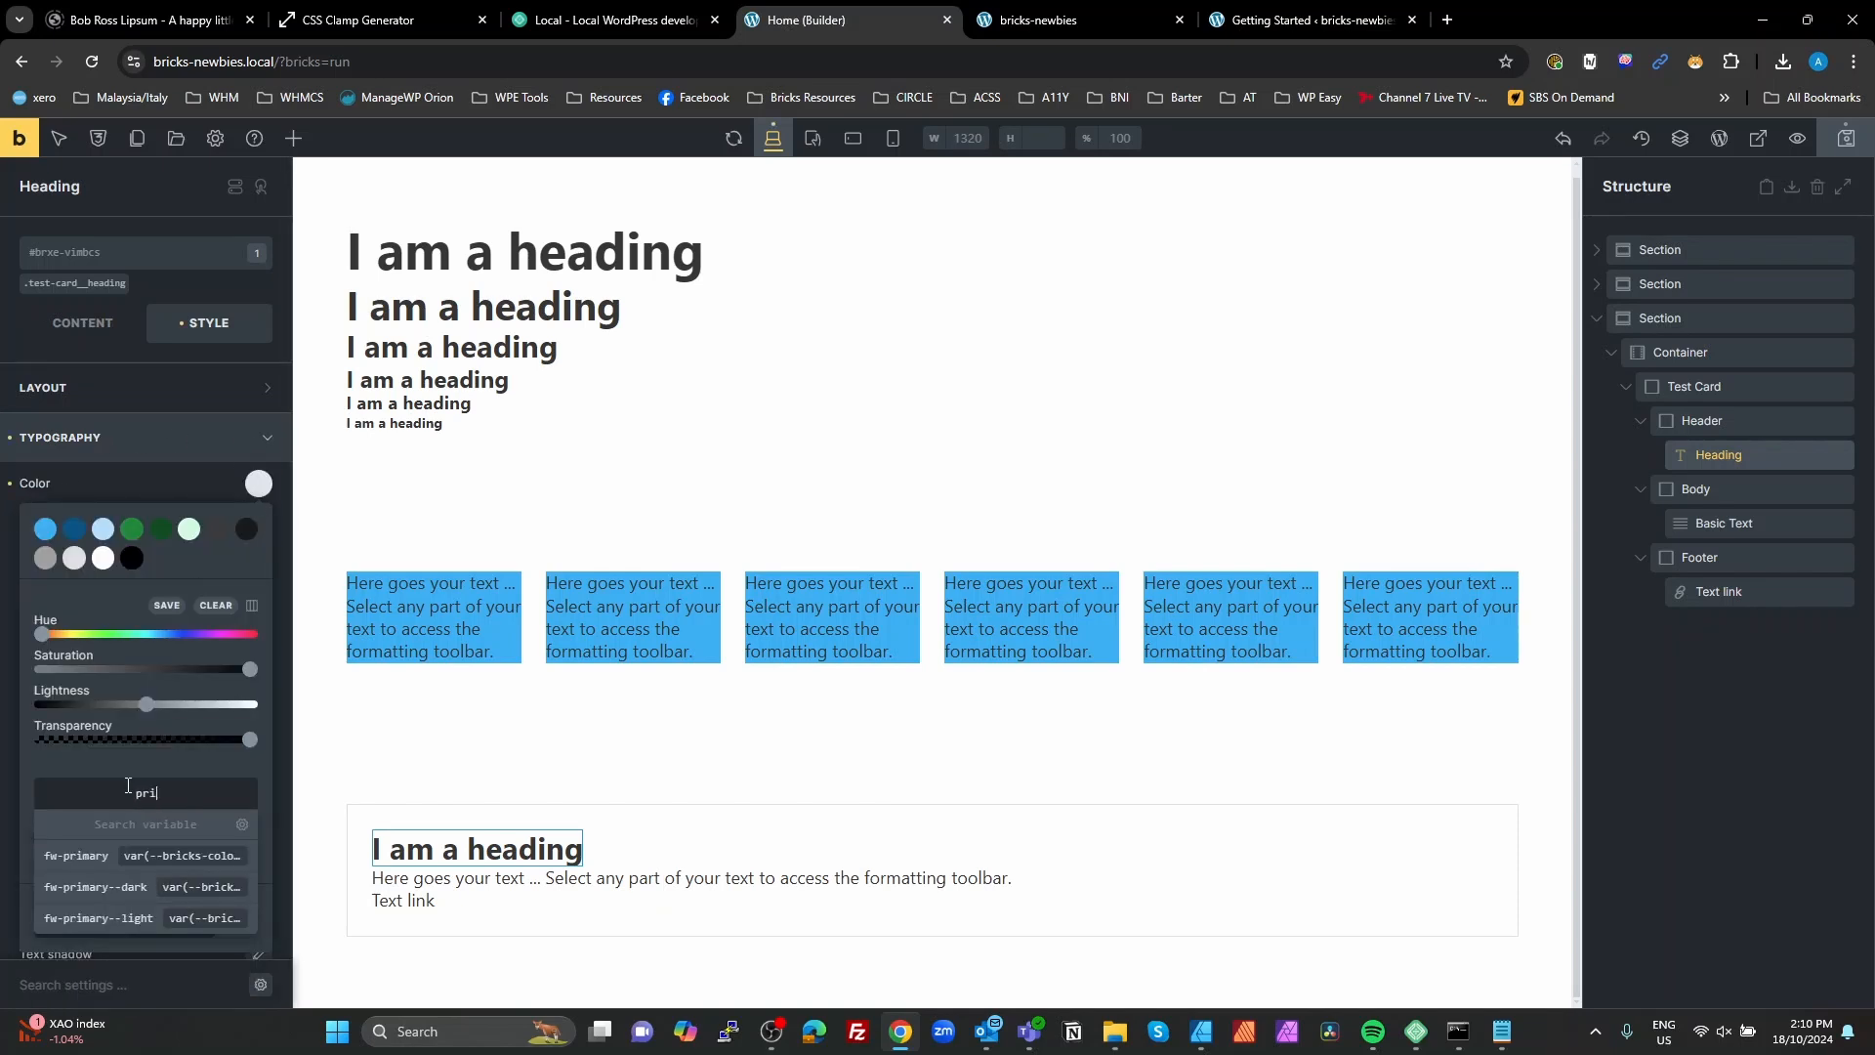
click(130, 890)
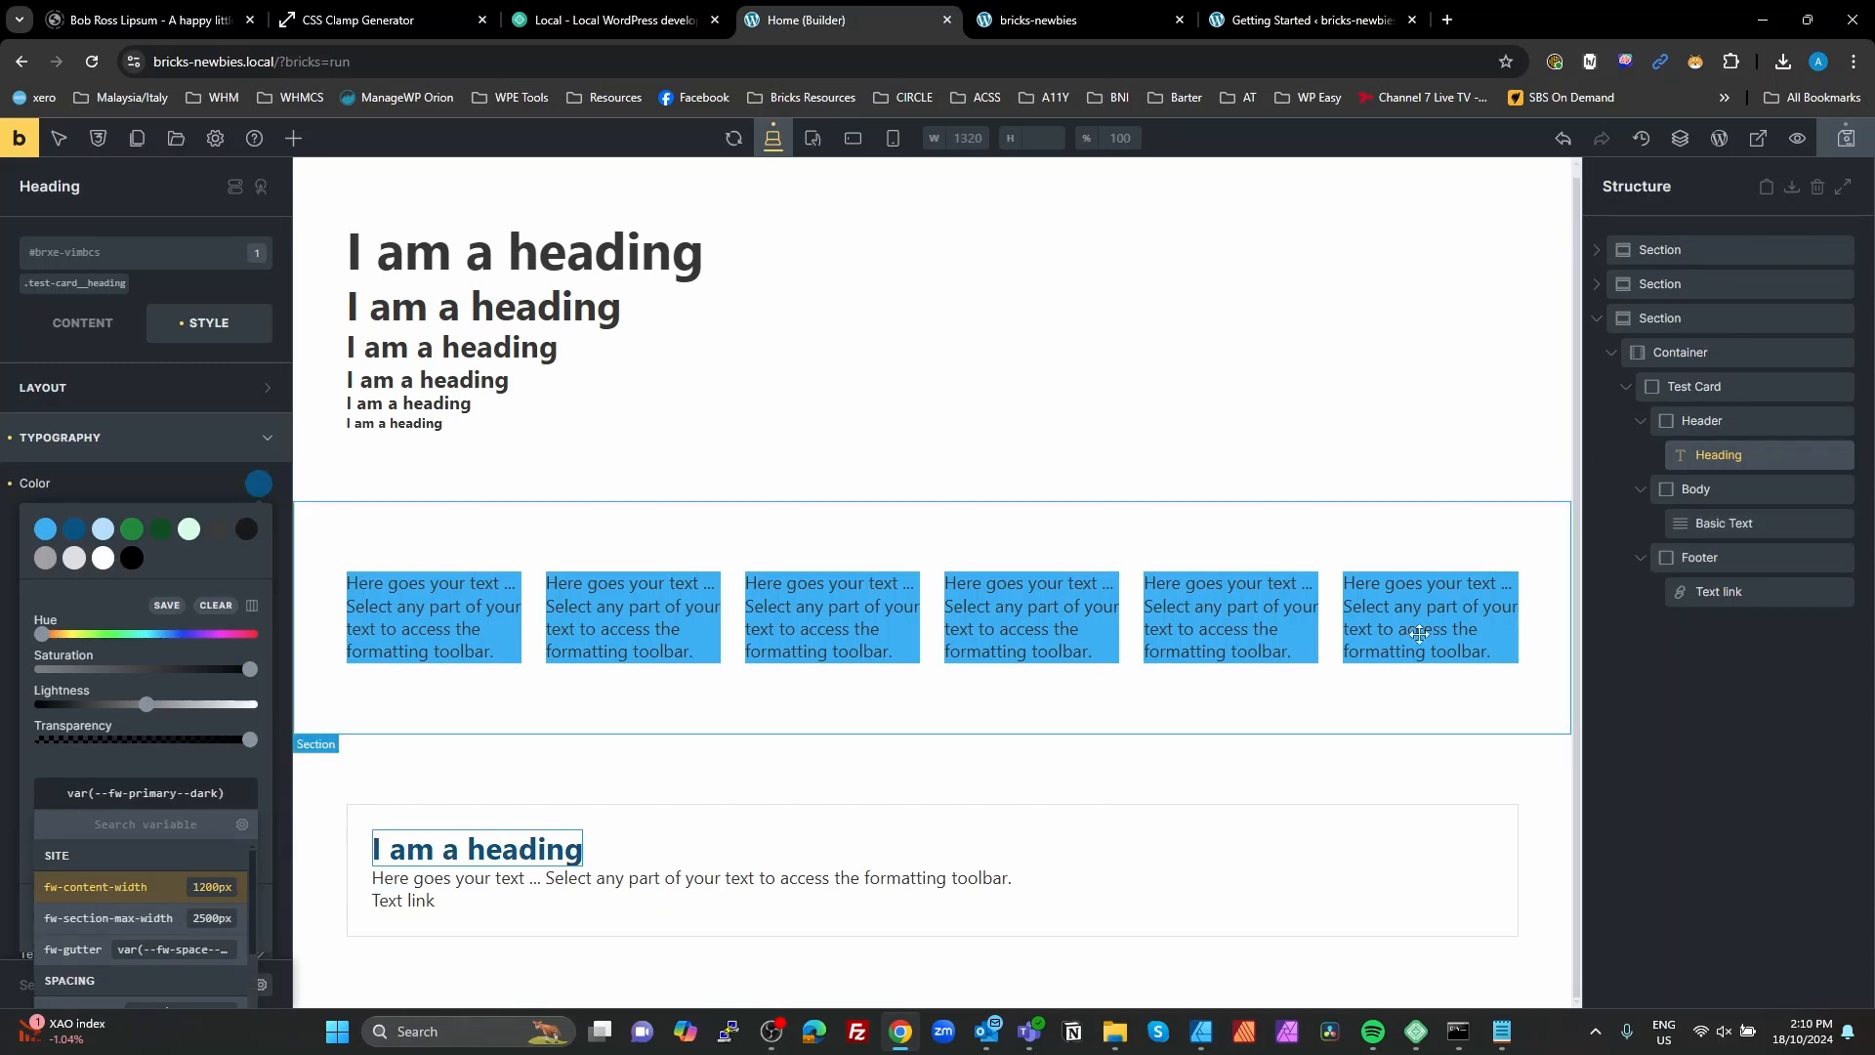
Step: Set the row gap of the test-card class to the fw-content-gap variable
click(1712, 387)
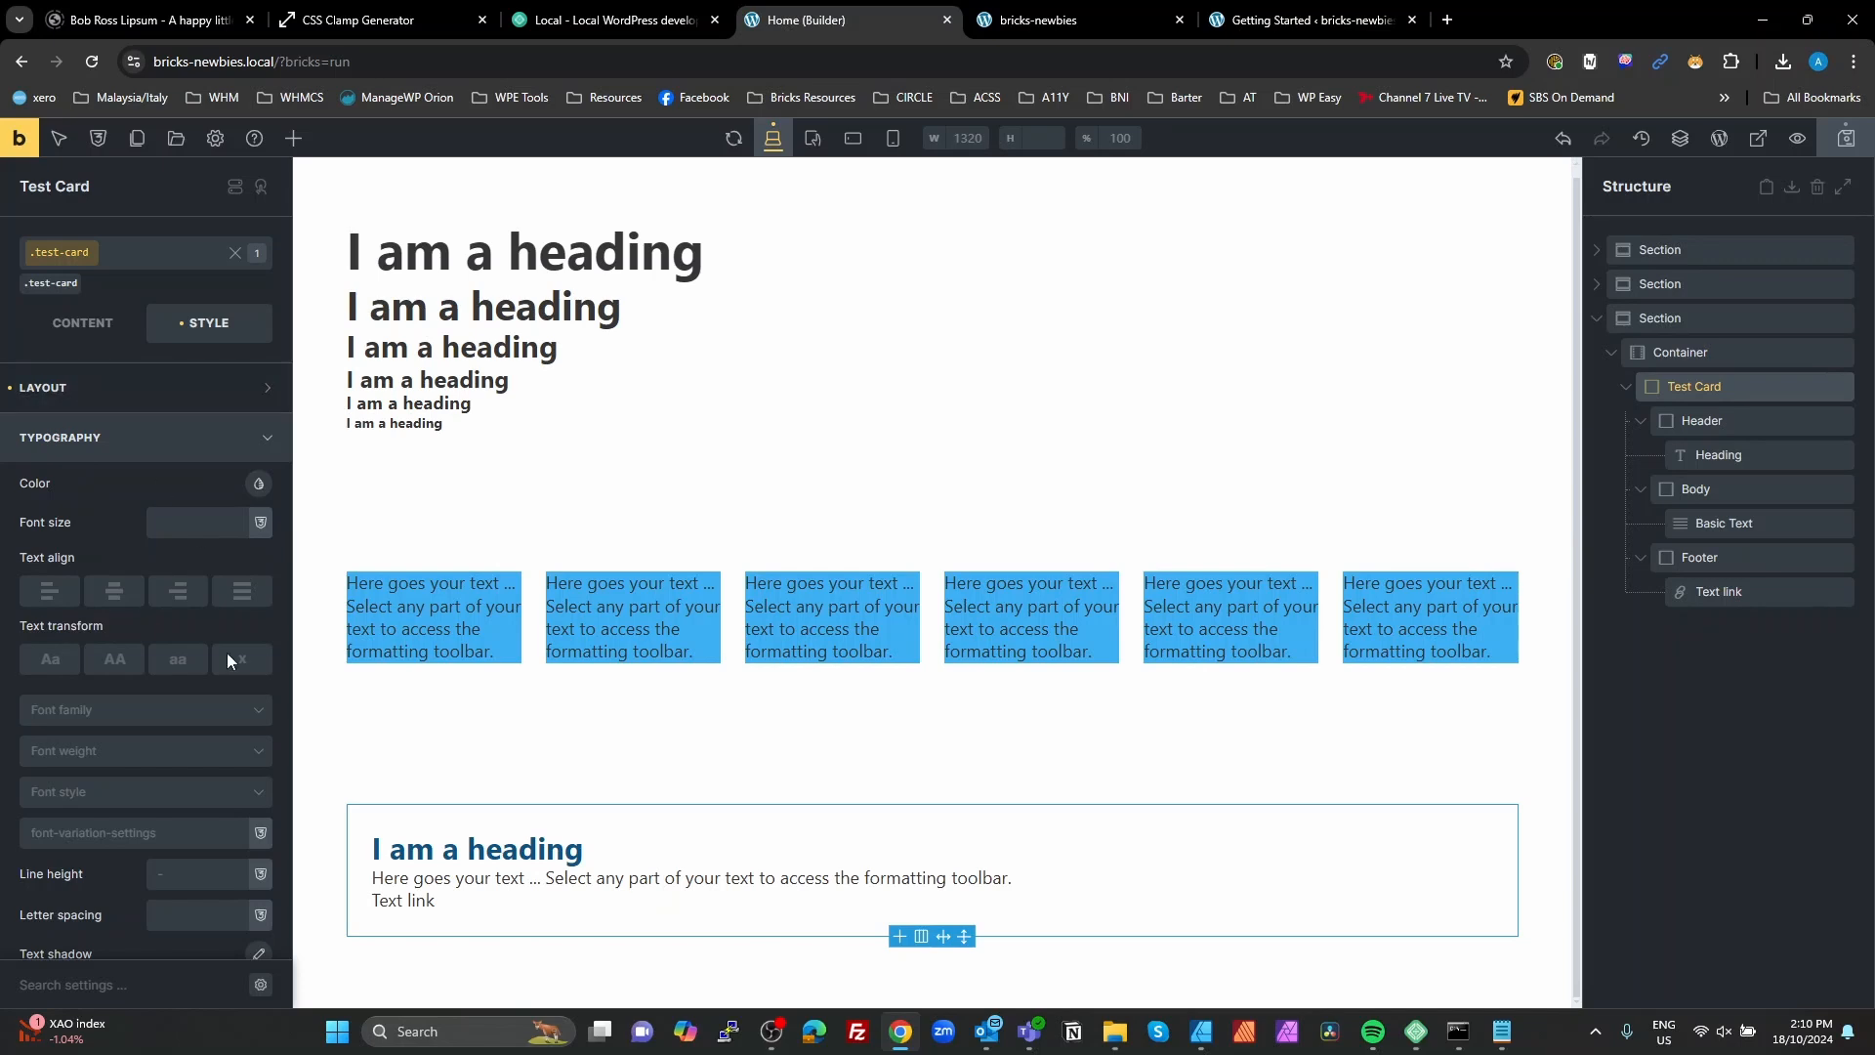
click(83, 322)
scroll(182, 767, down, 1)
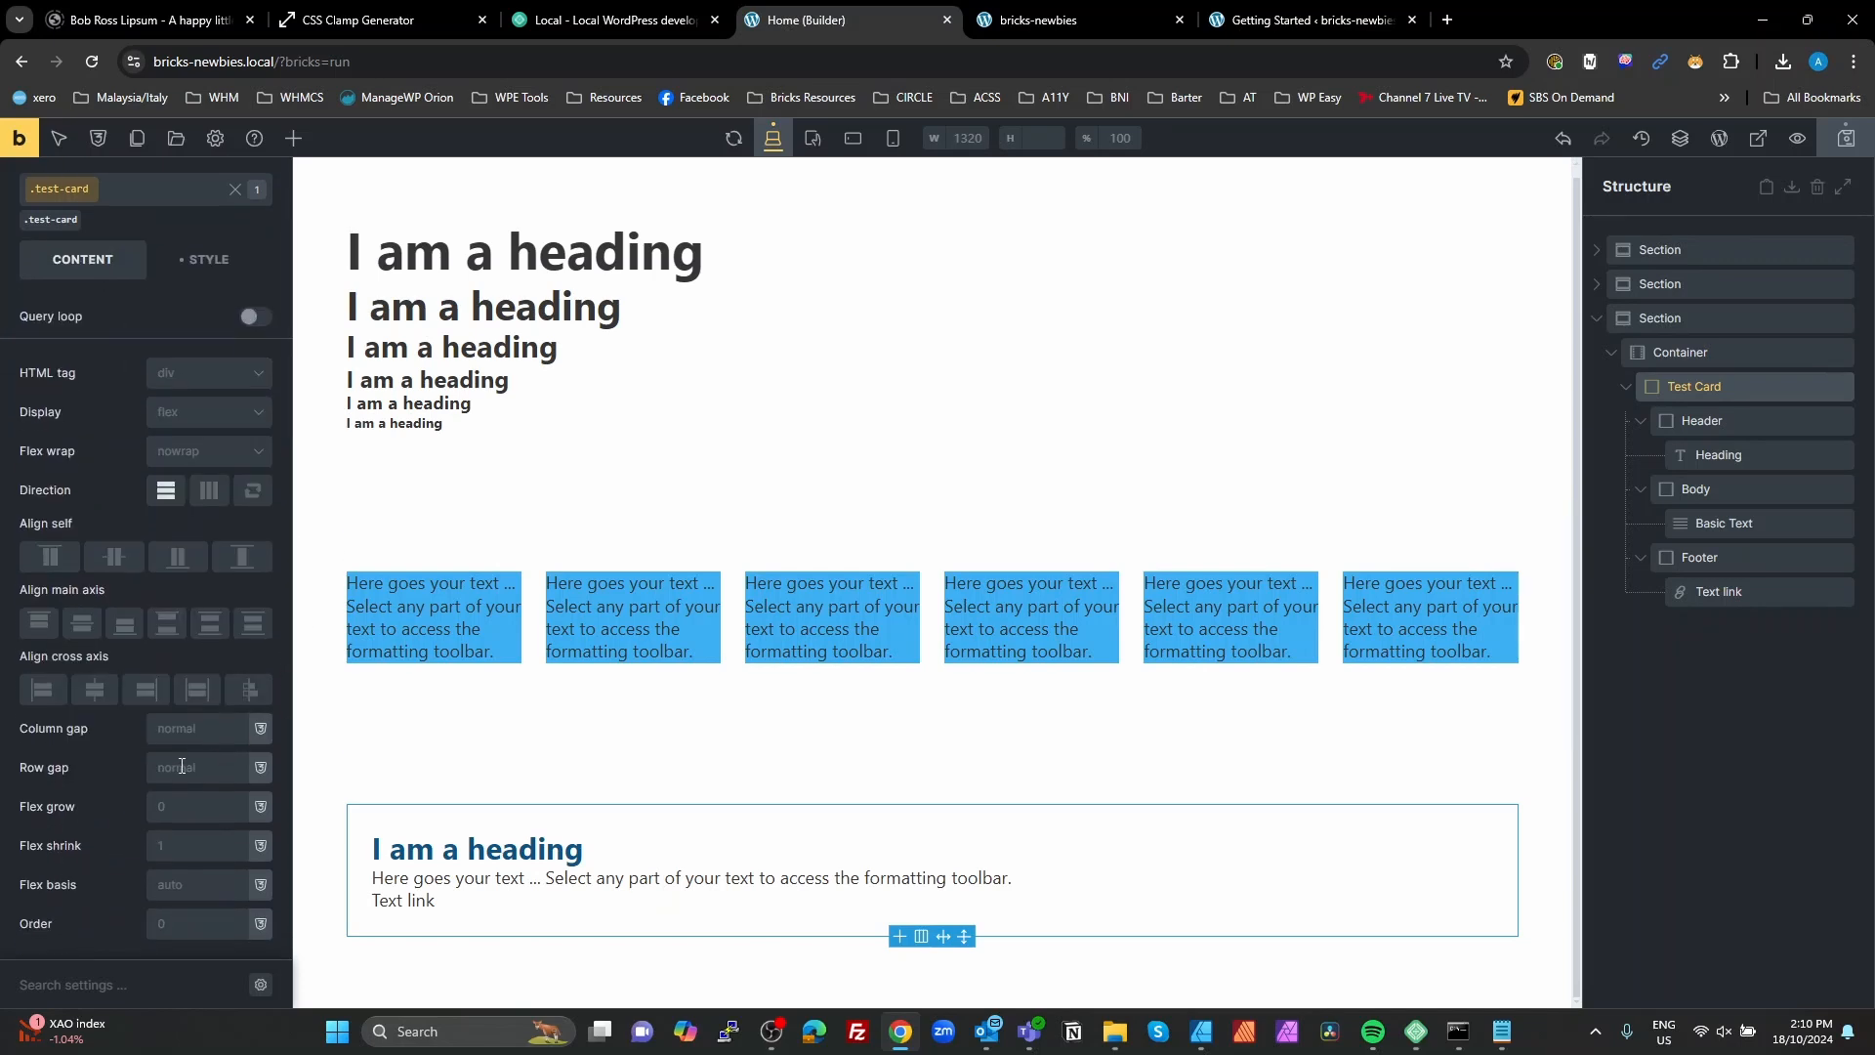
click(182, 766)
text(cont)
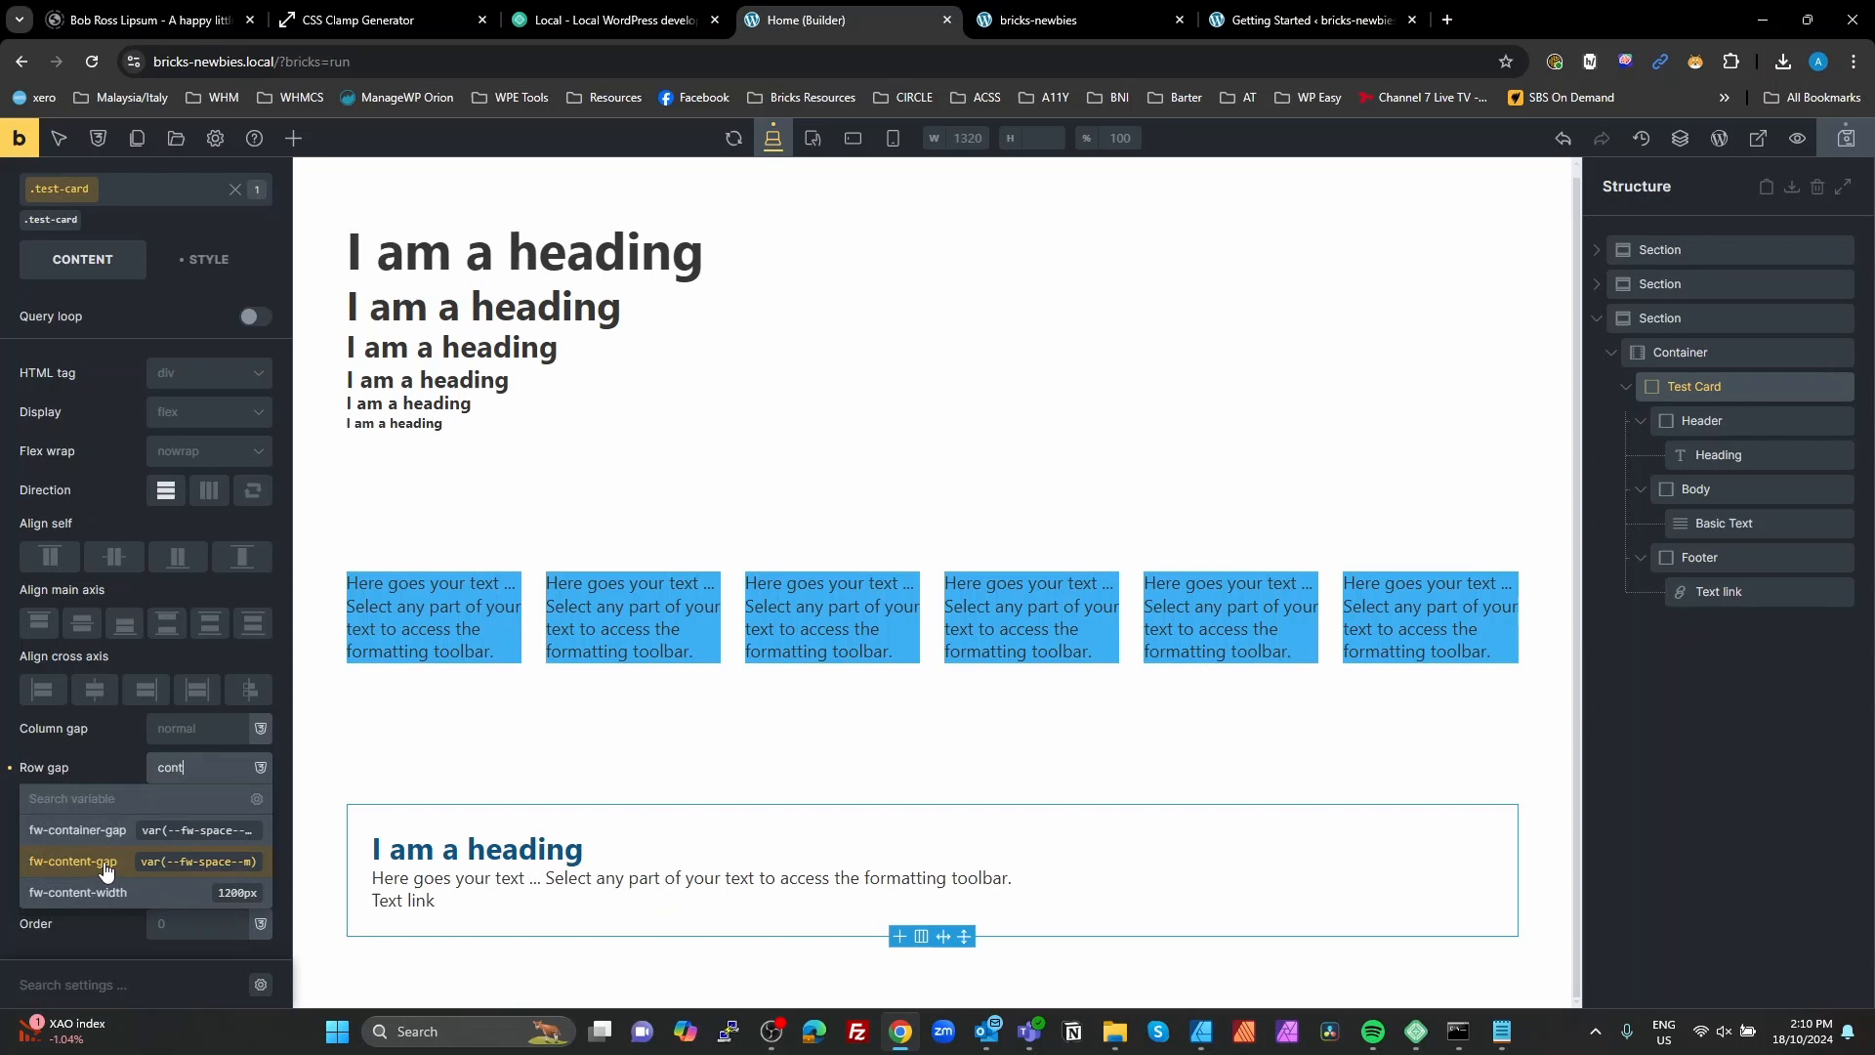
click(105, 863)
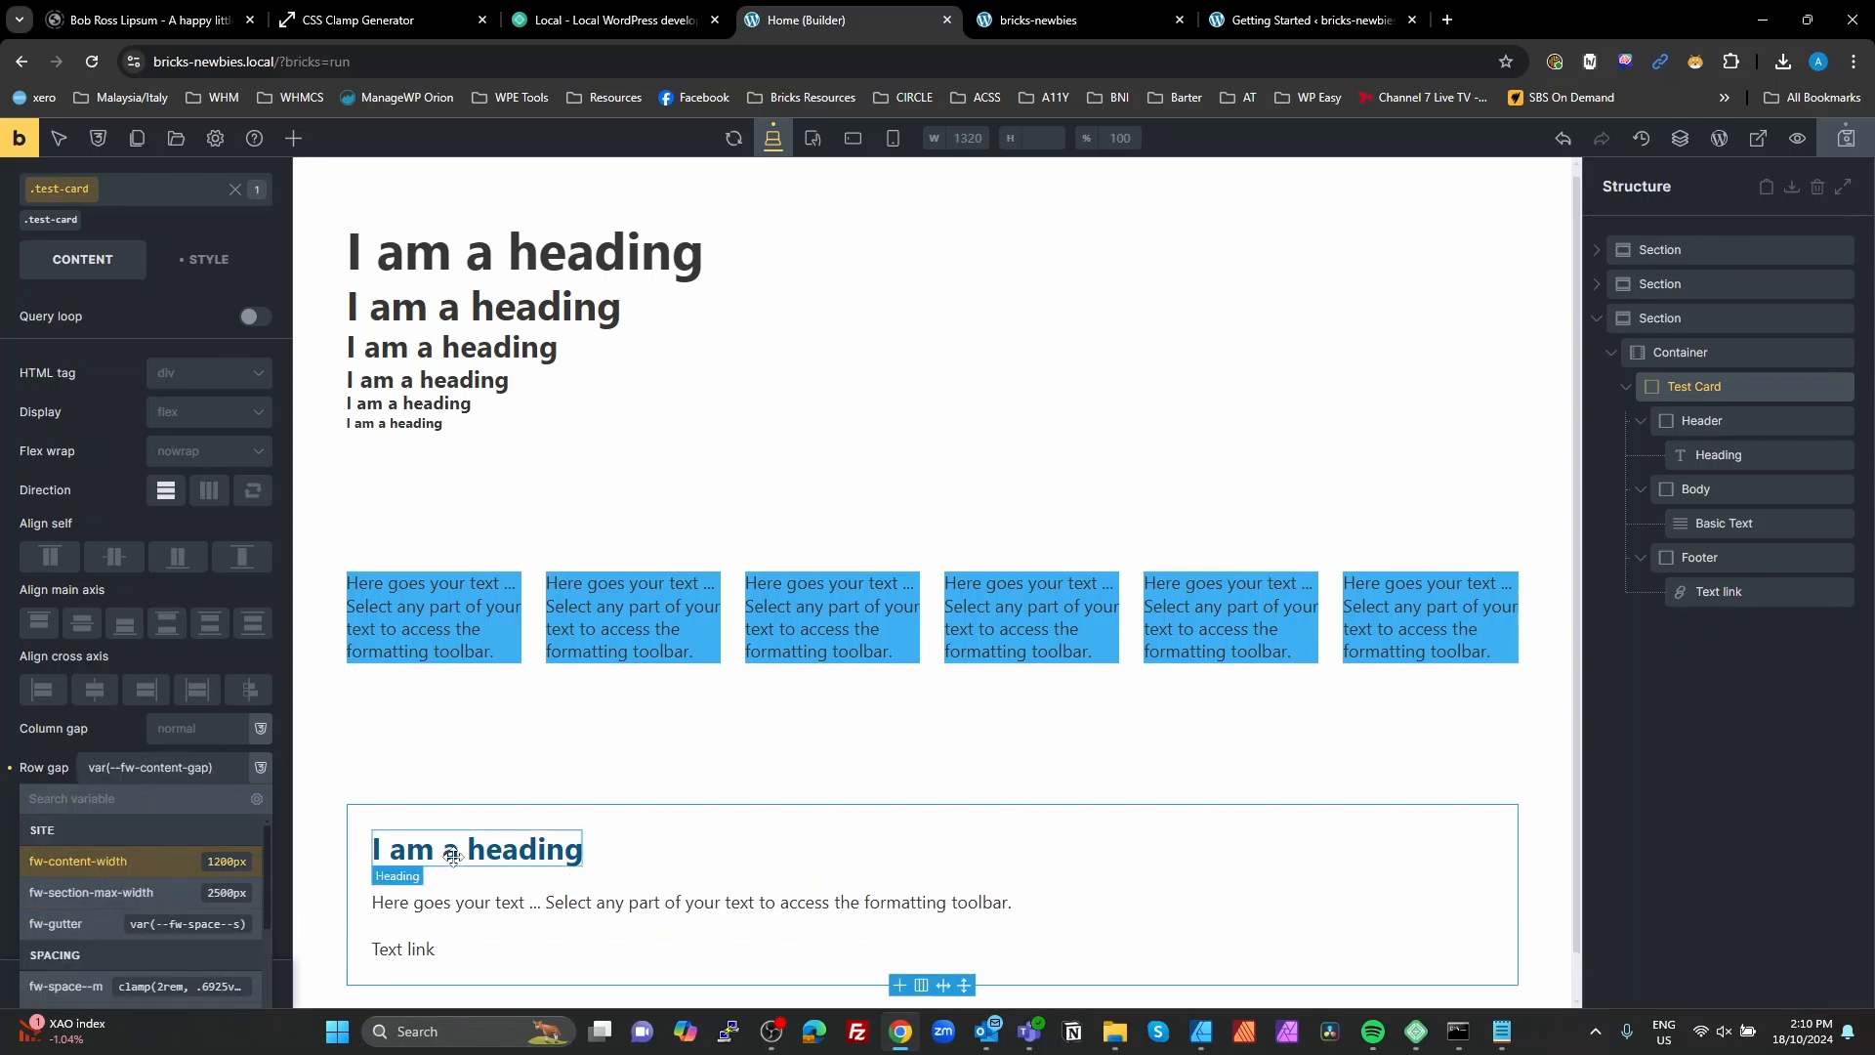
click(1527, 757)
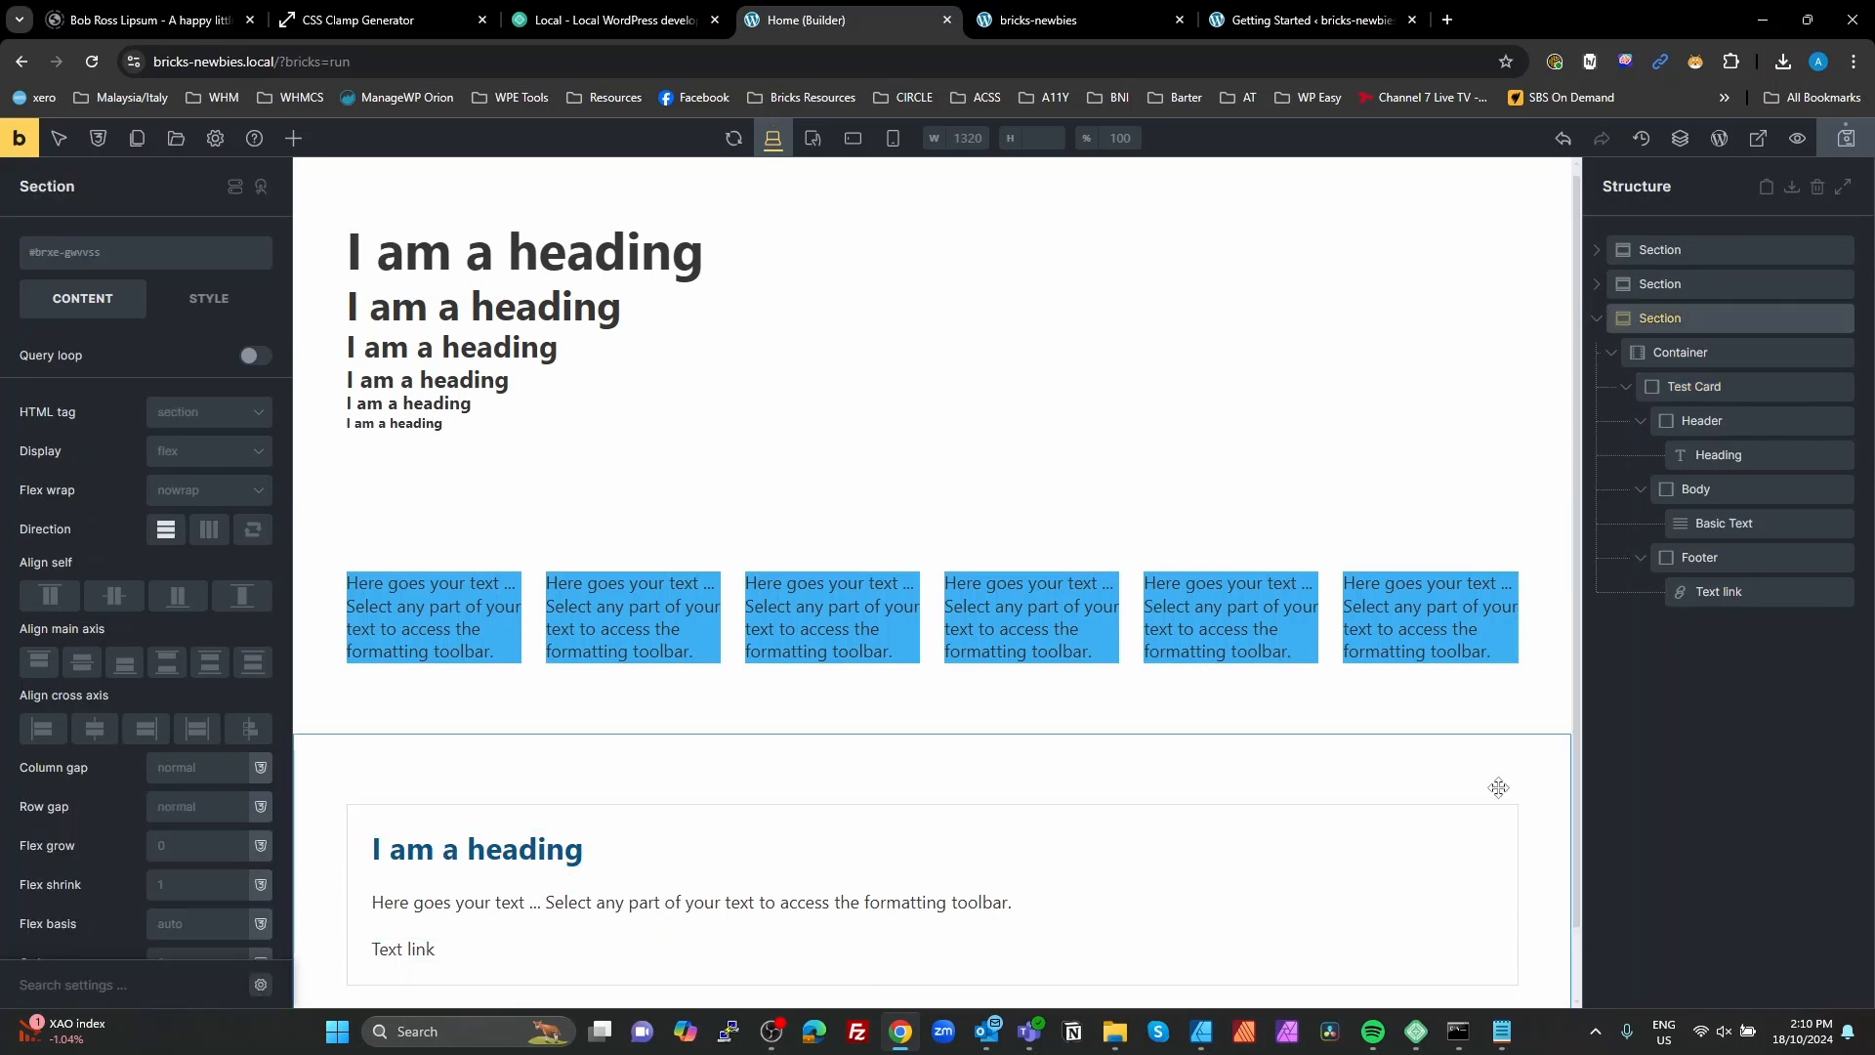
scroll(1422, 776, down, 1)
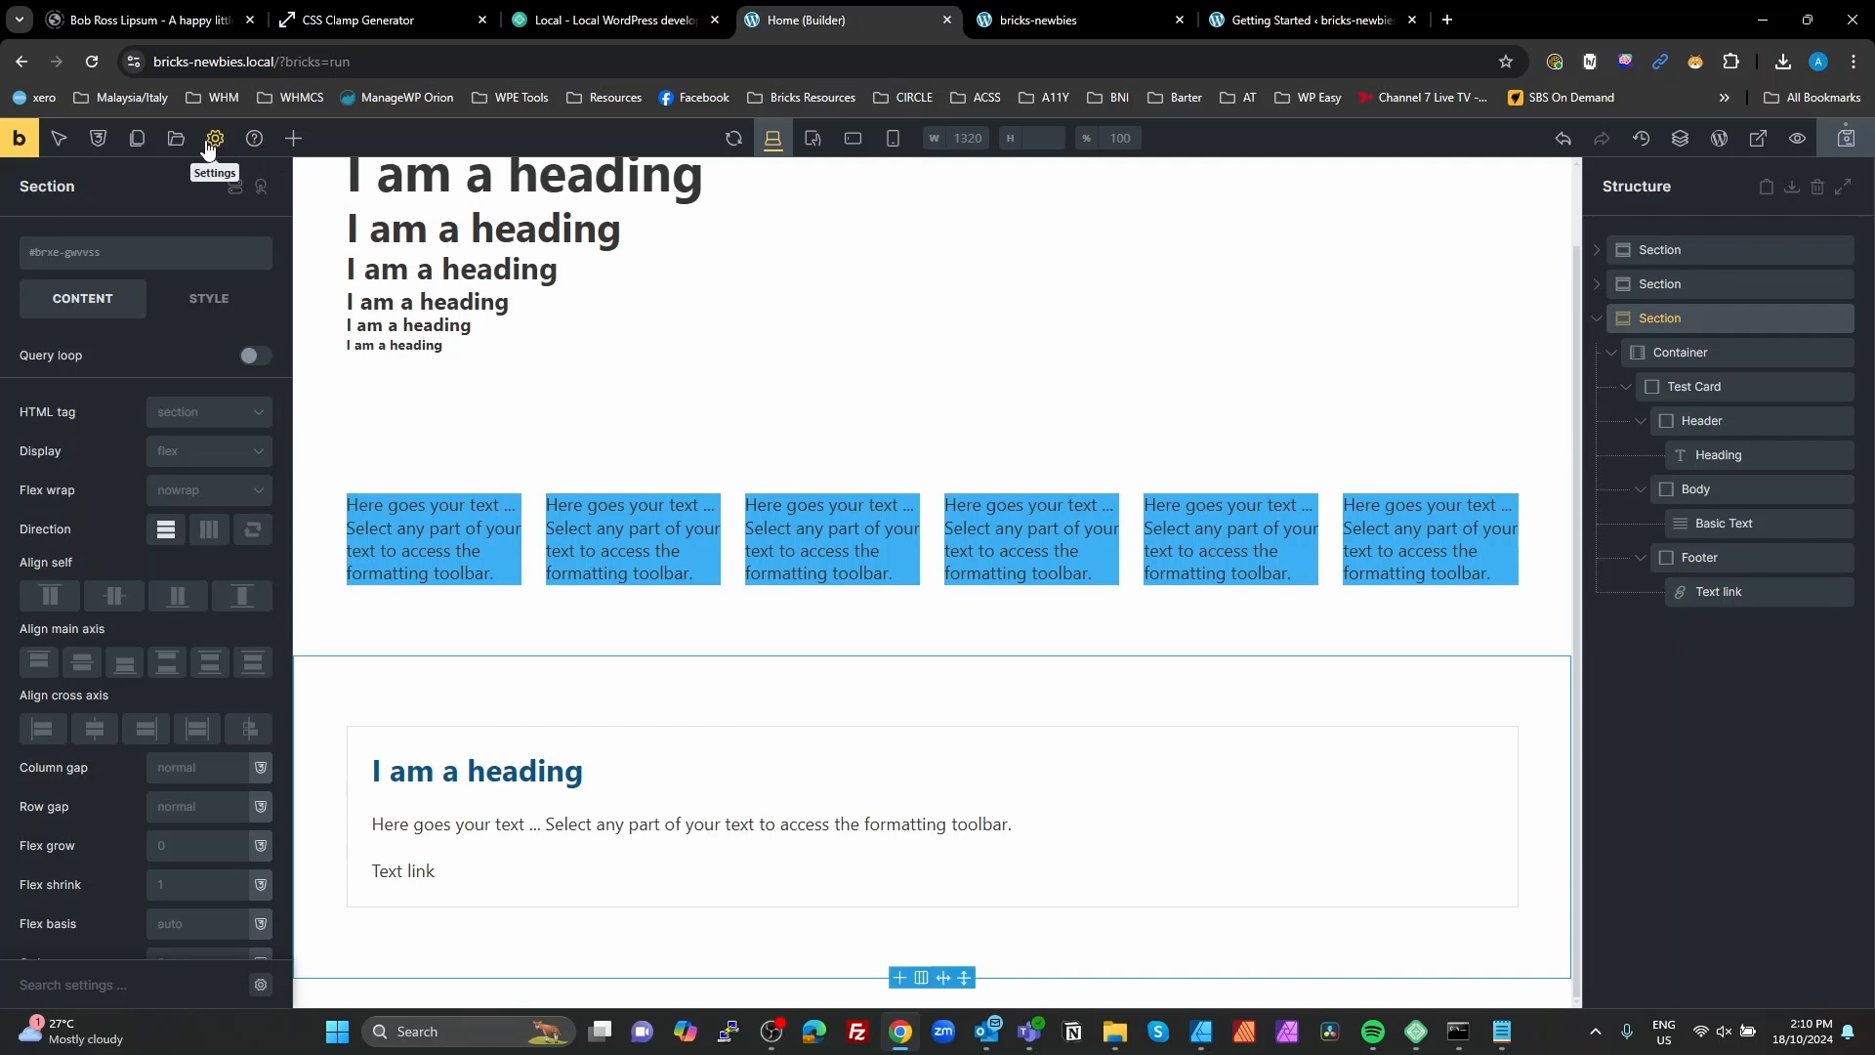
Step: Create a new category named Radii in the global variable manager
click(97, 138)
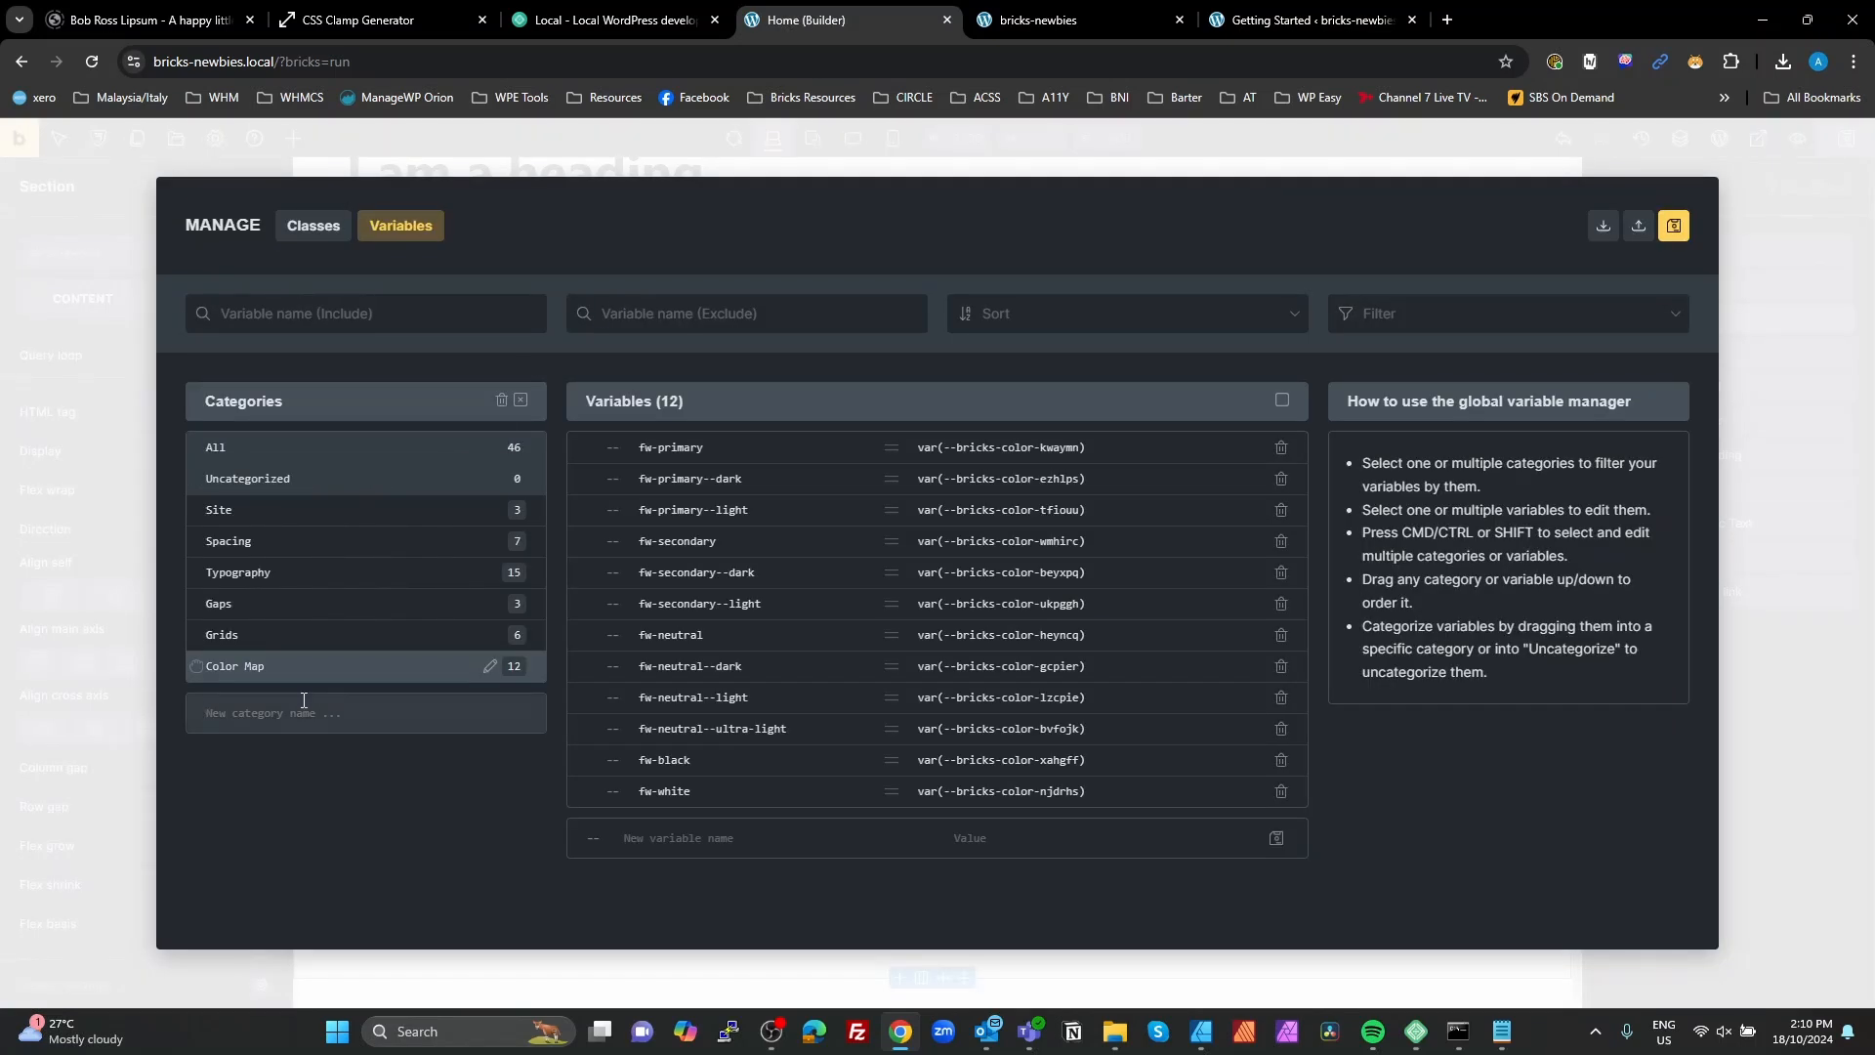
text(Radii)
key(Return)
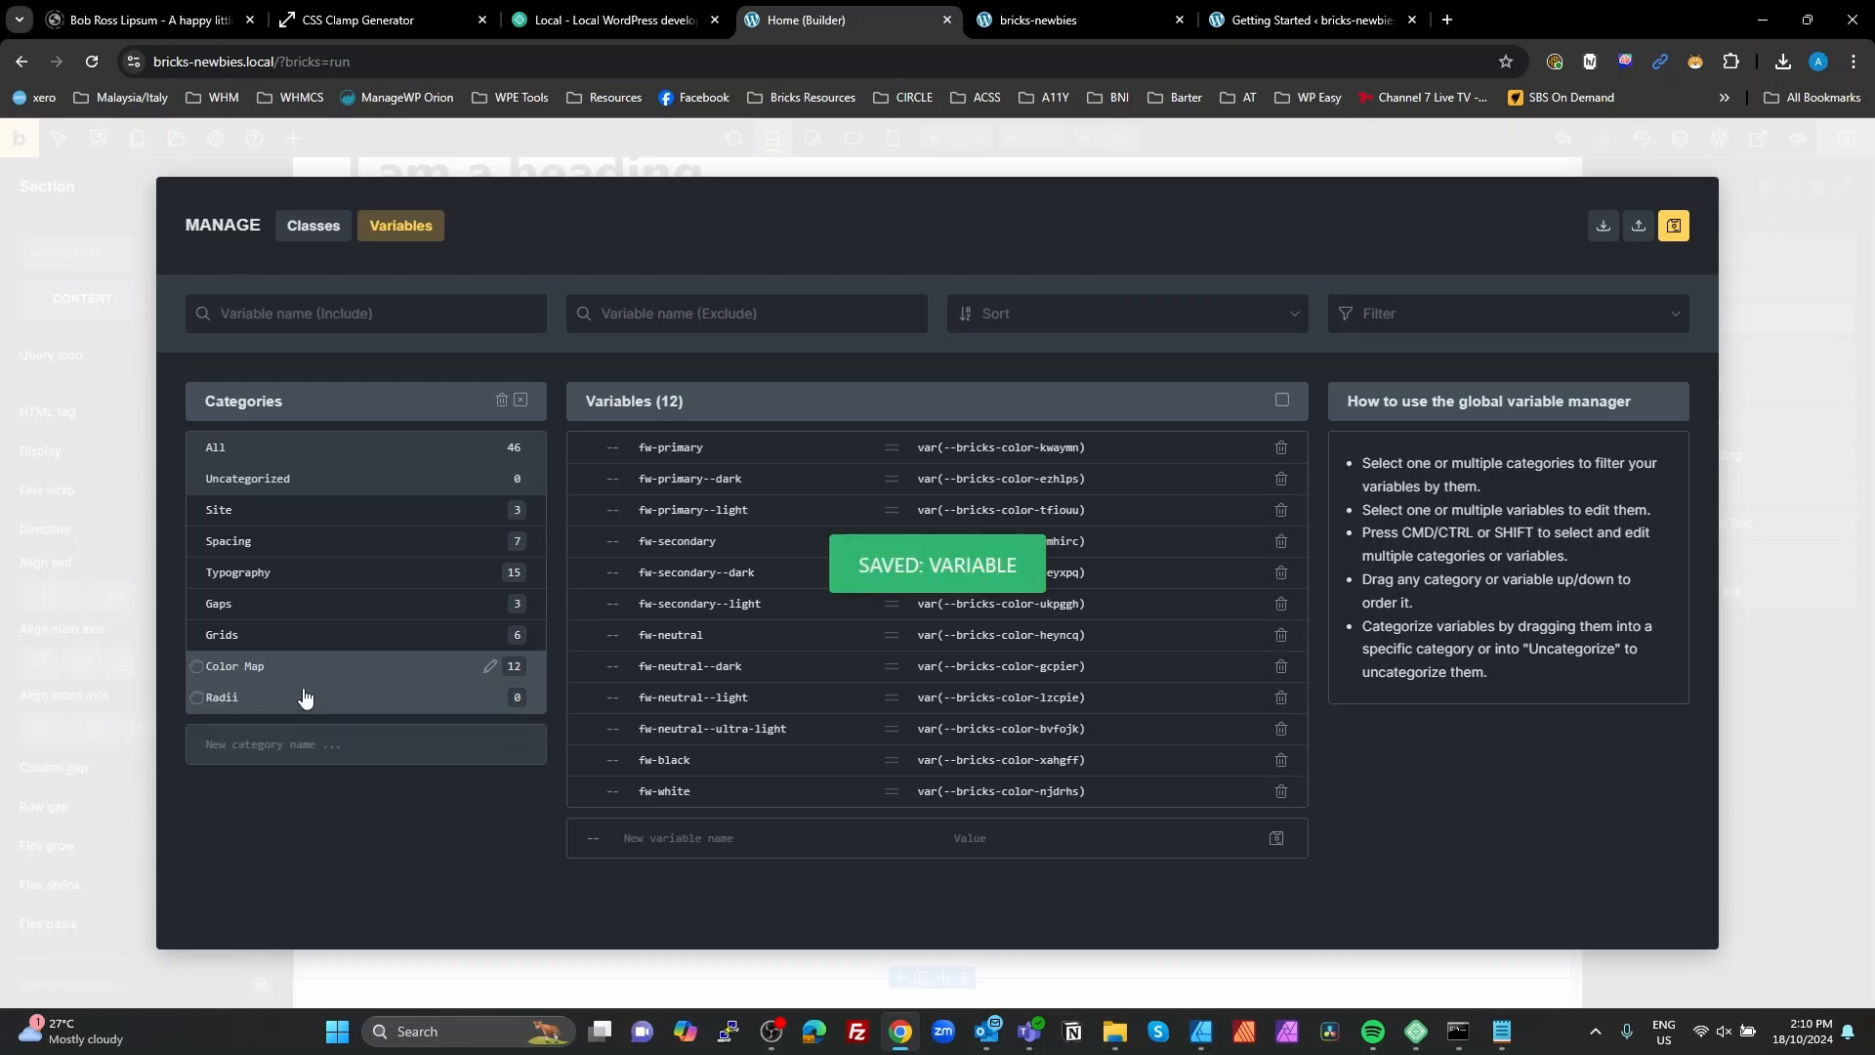
Step: Add a variable fw-radius with the value var(--fw-space--m) to the Radii category
click(293, 696)
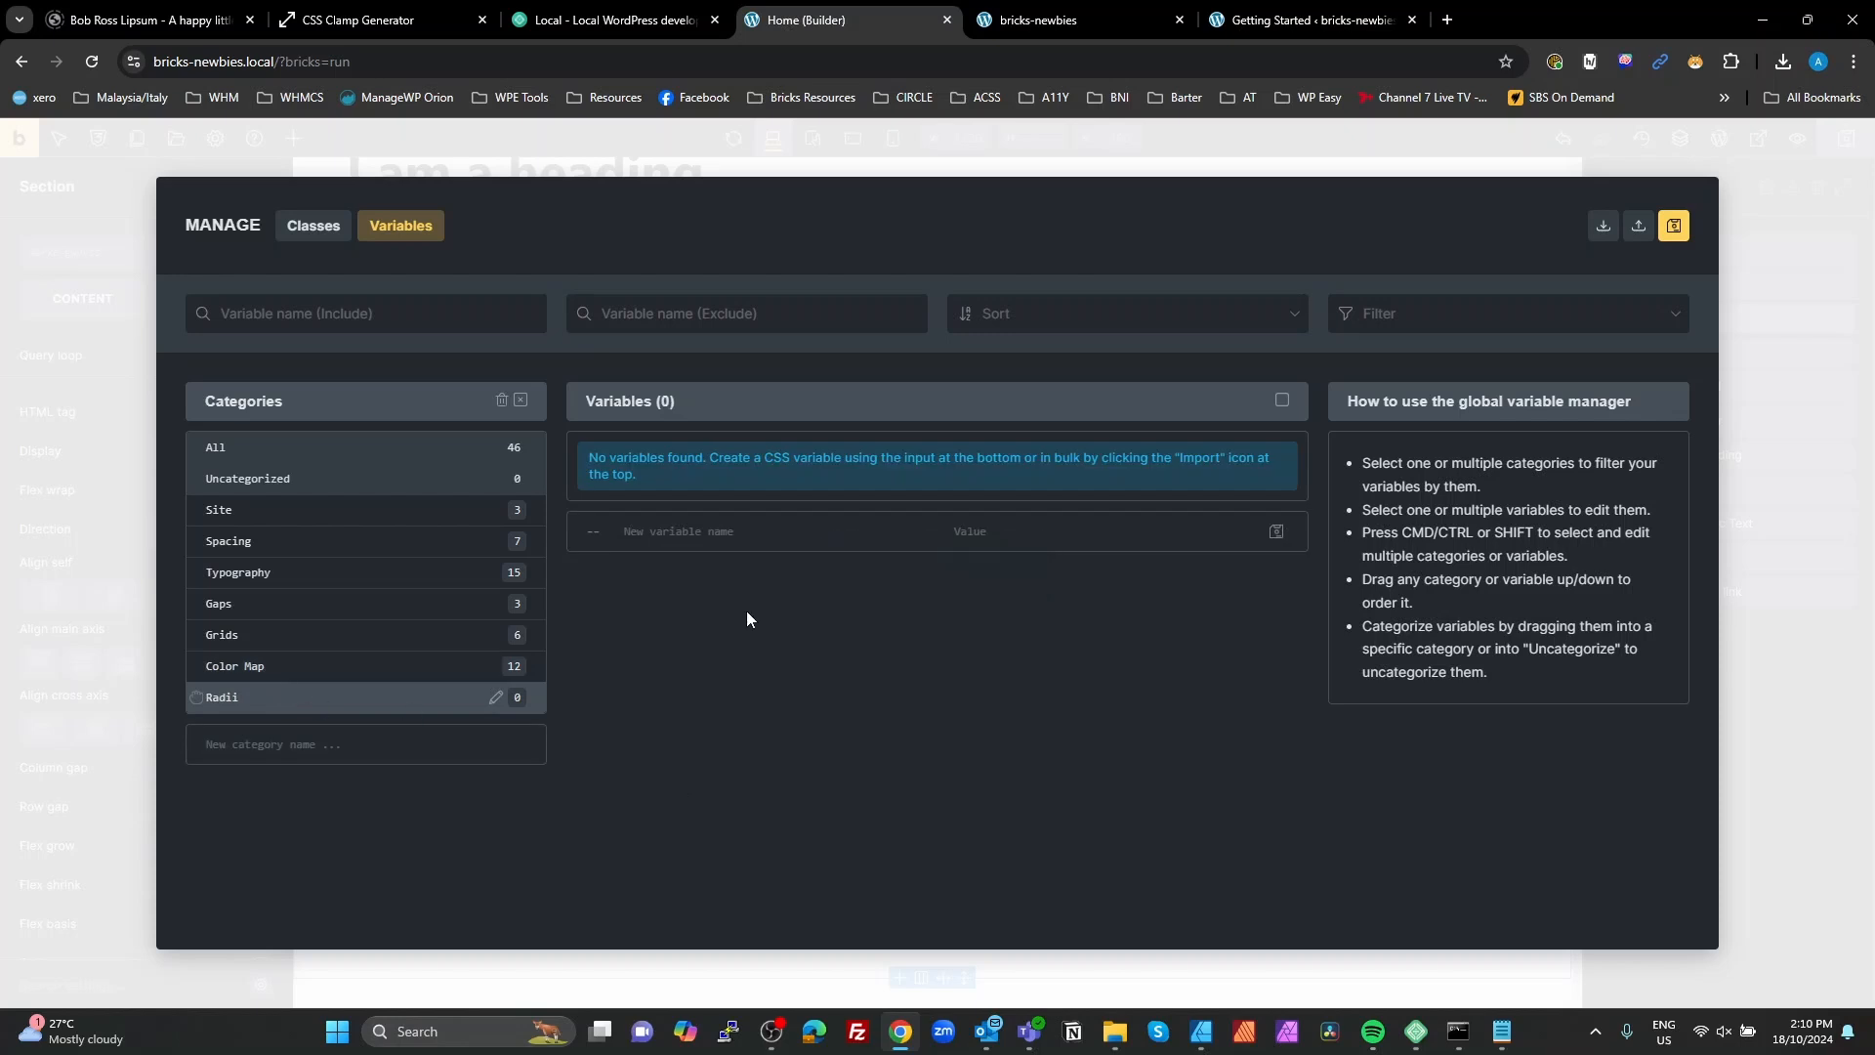
click(674, 535)
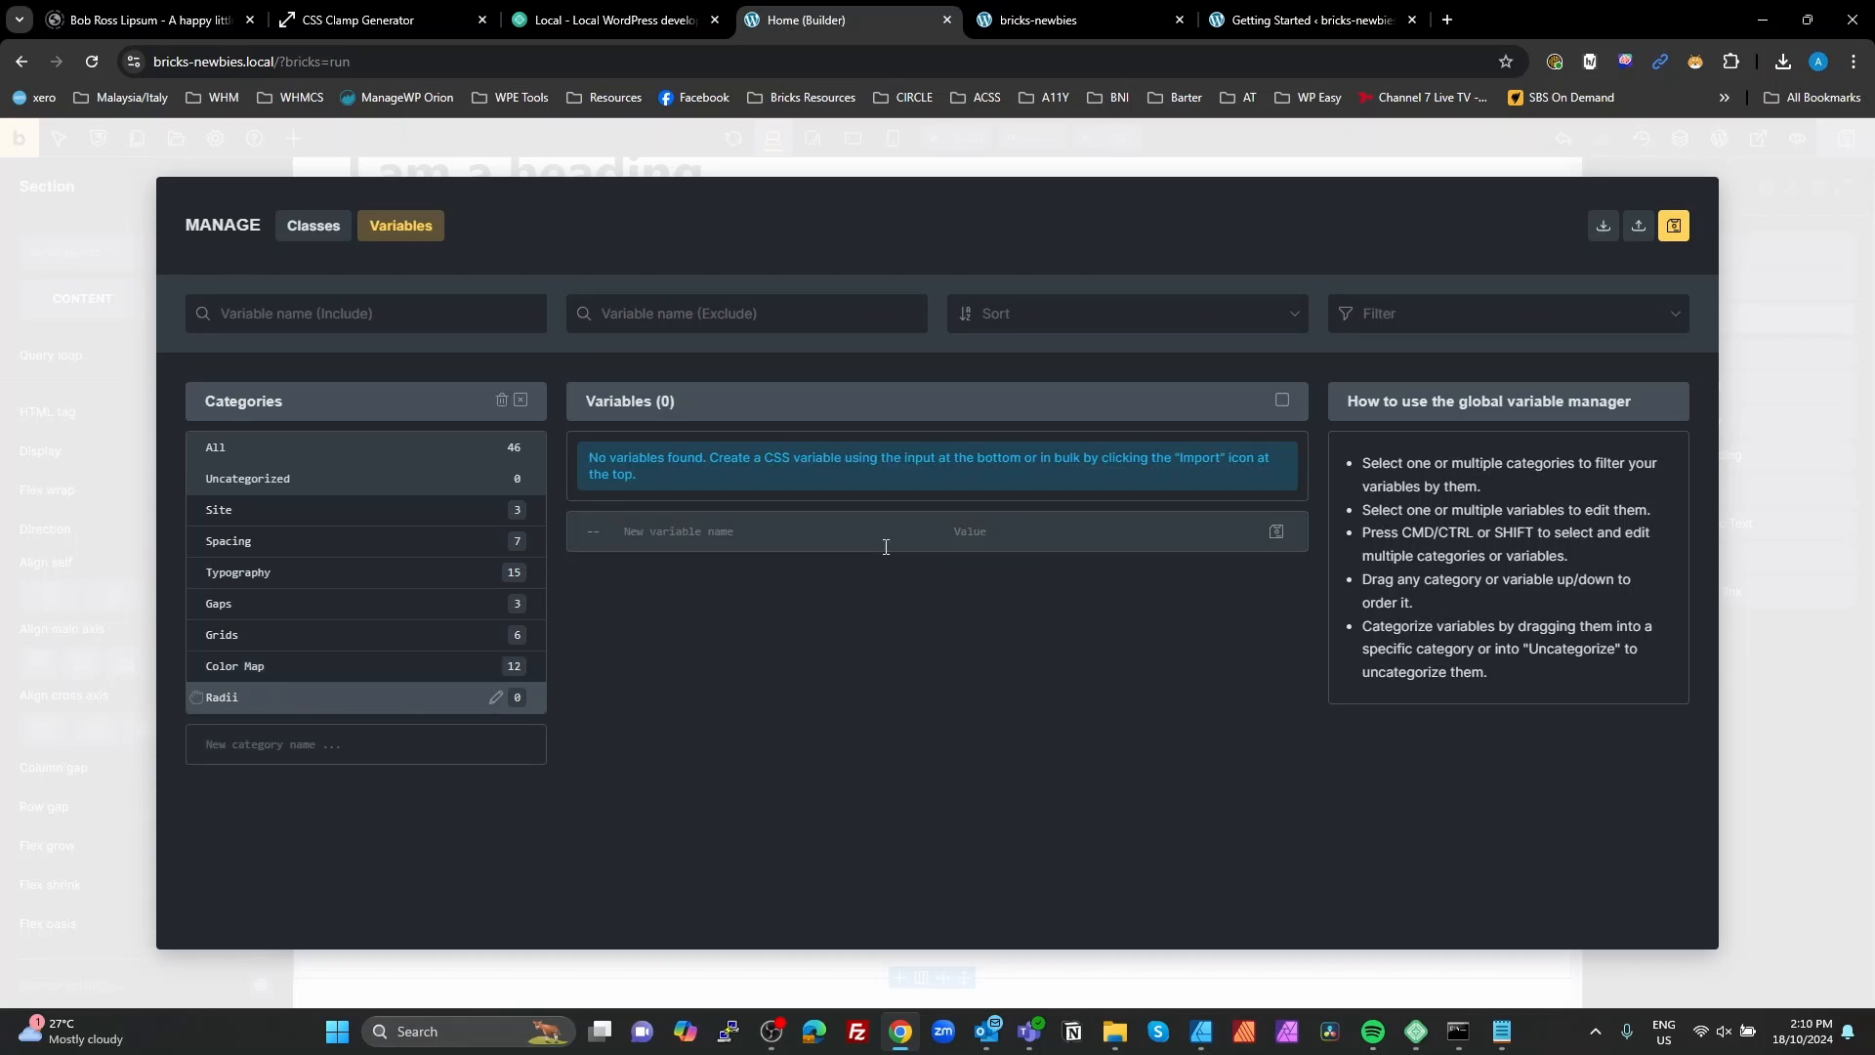
text(-)
text(w-radius)
text(var())
text(--fw-)
text(space)
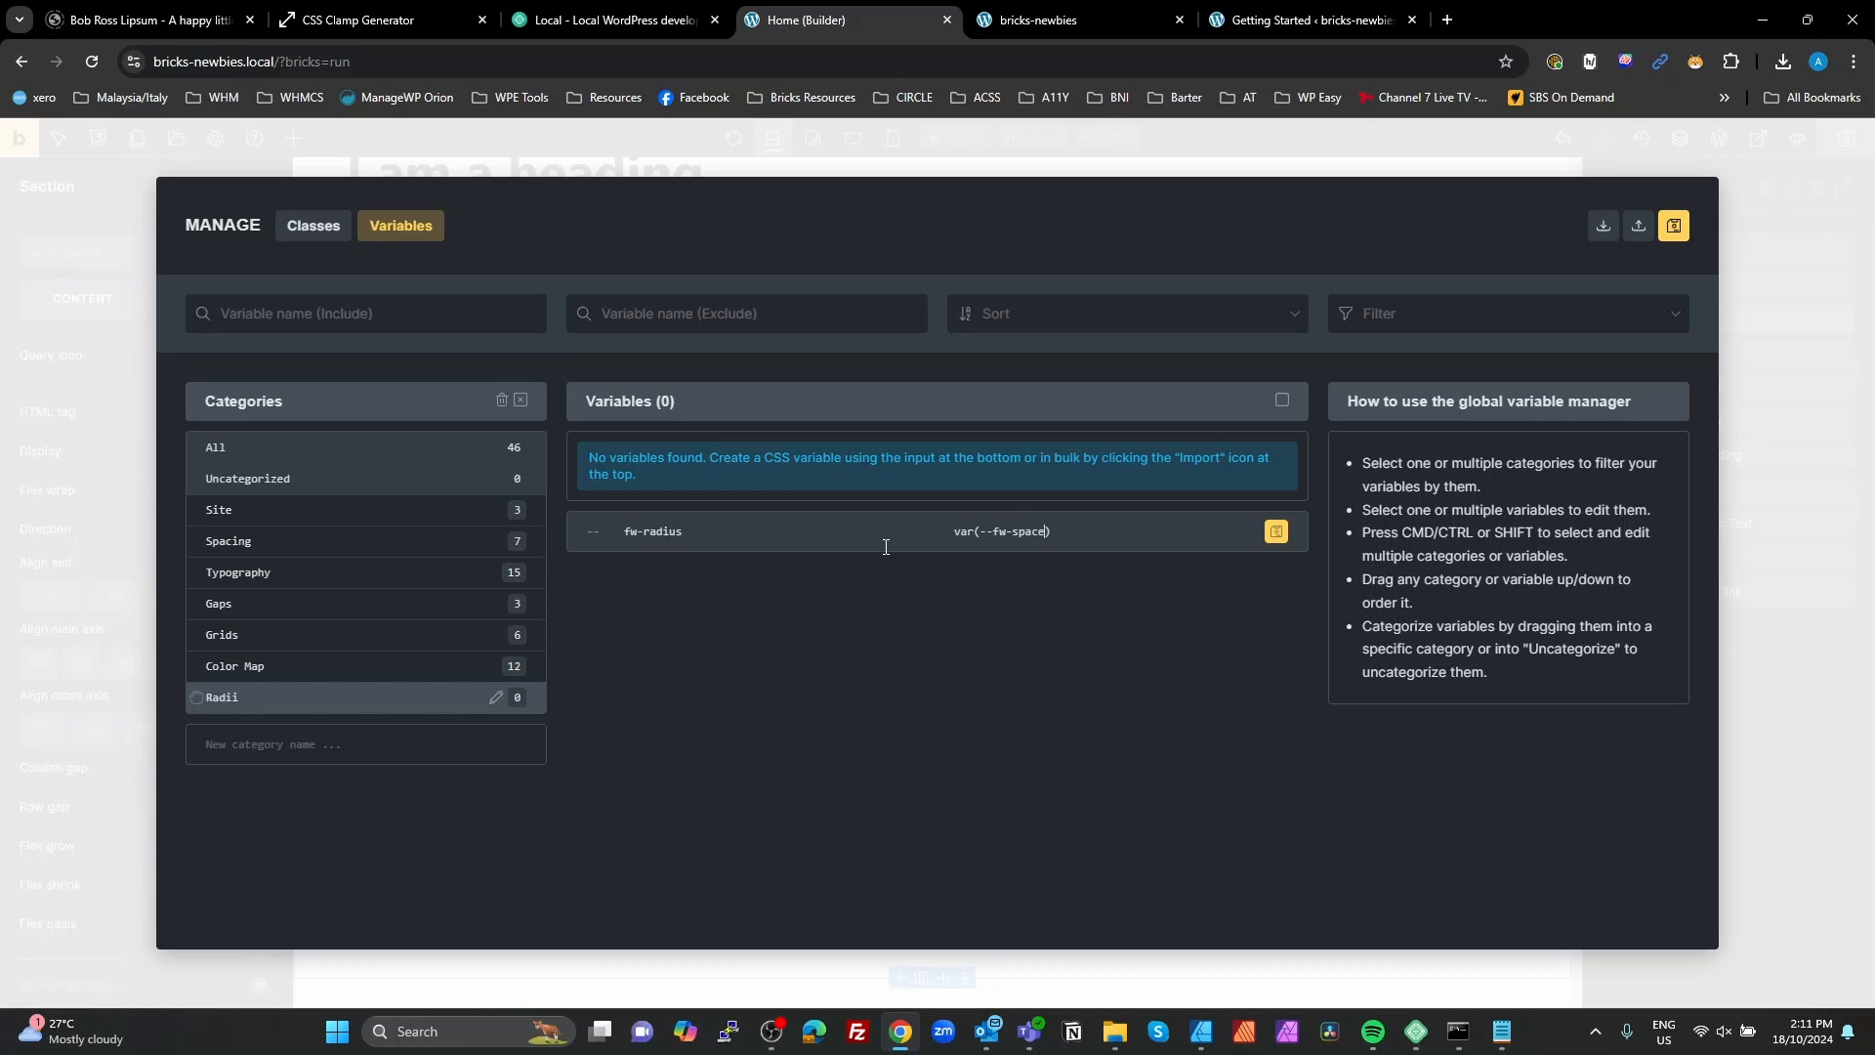
text(--m)
click(1275, 530)
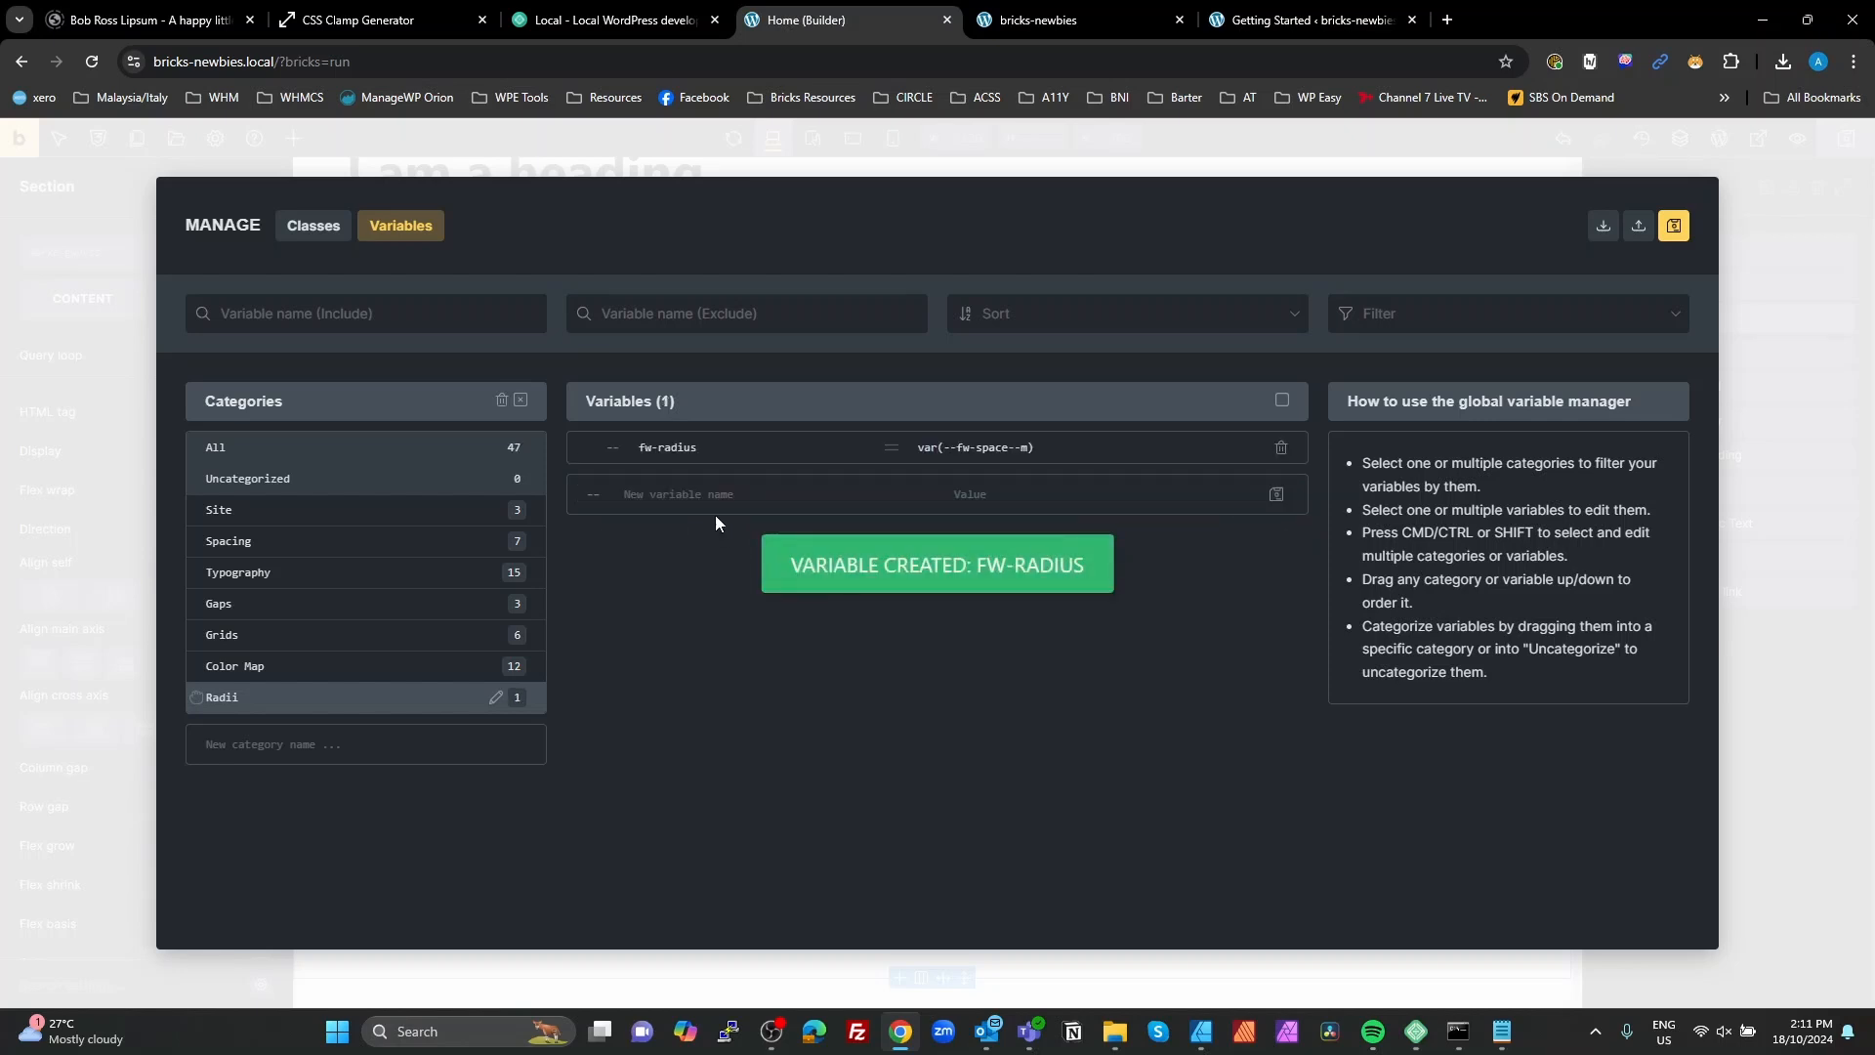
Step: Add a second Radii variable named fw-radius--s with the value calc(--fw-radius / 2)
drag(712, 455, 637, 449)
key(ctrl+c)
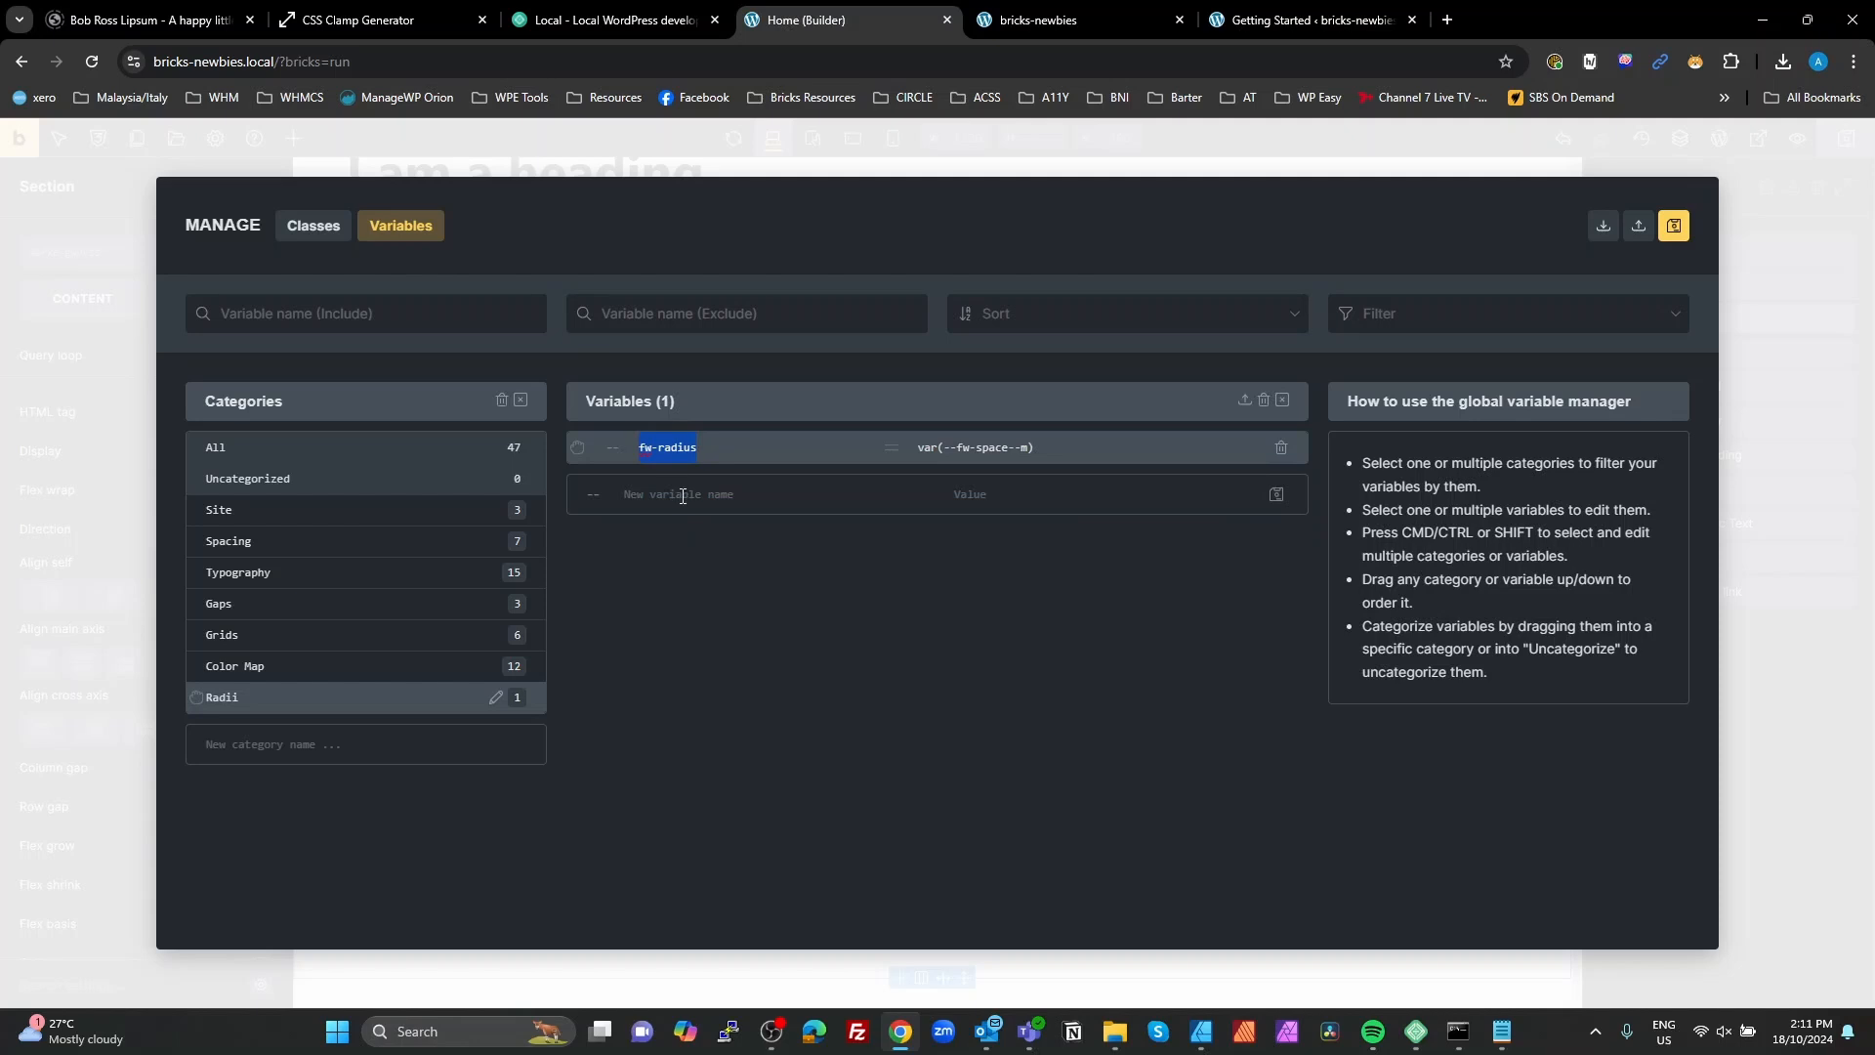
click(683, 494)
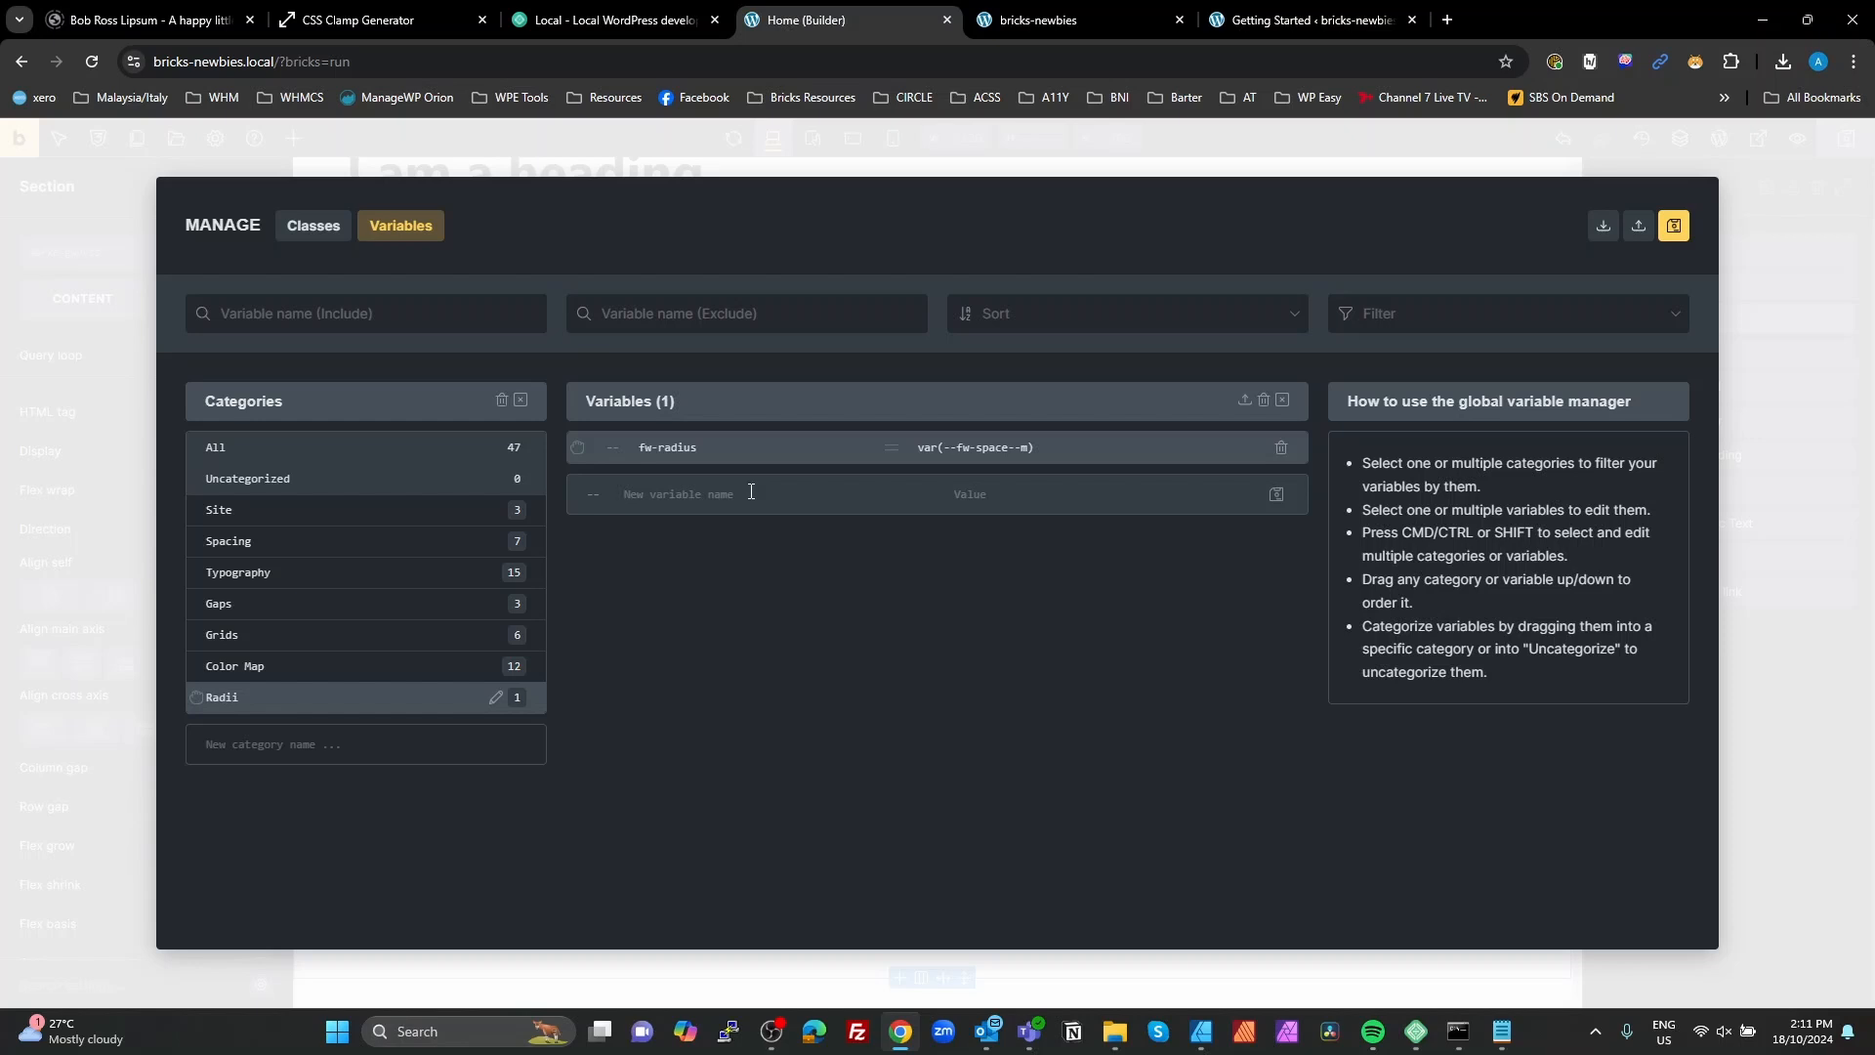
key(ctrl+f)
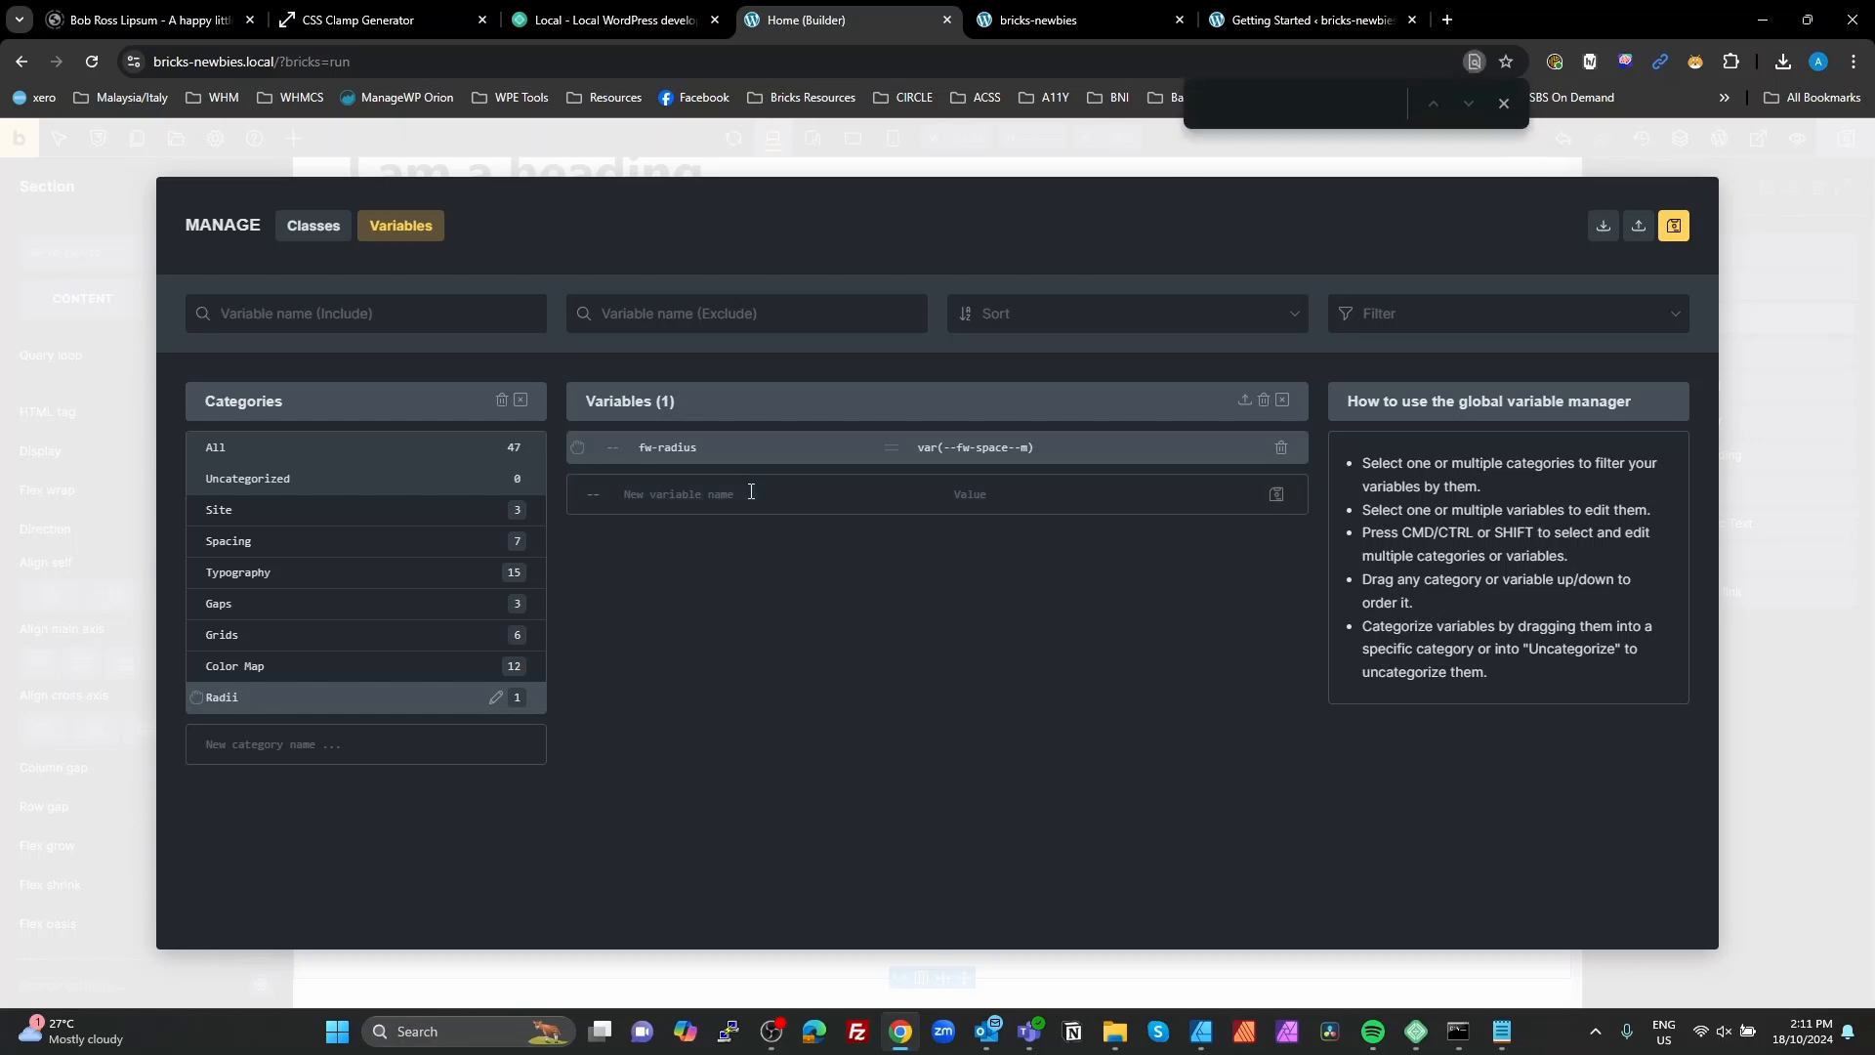
click(751, 491)
key(ctrl+v)
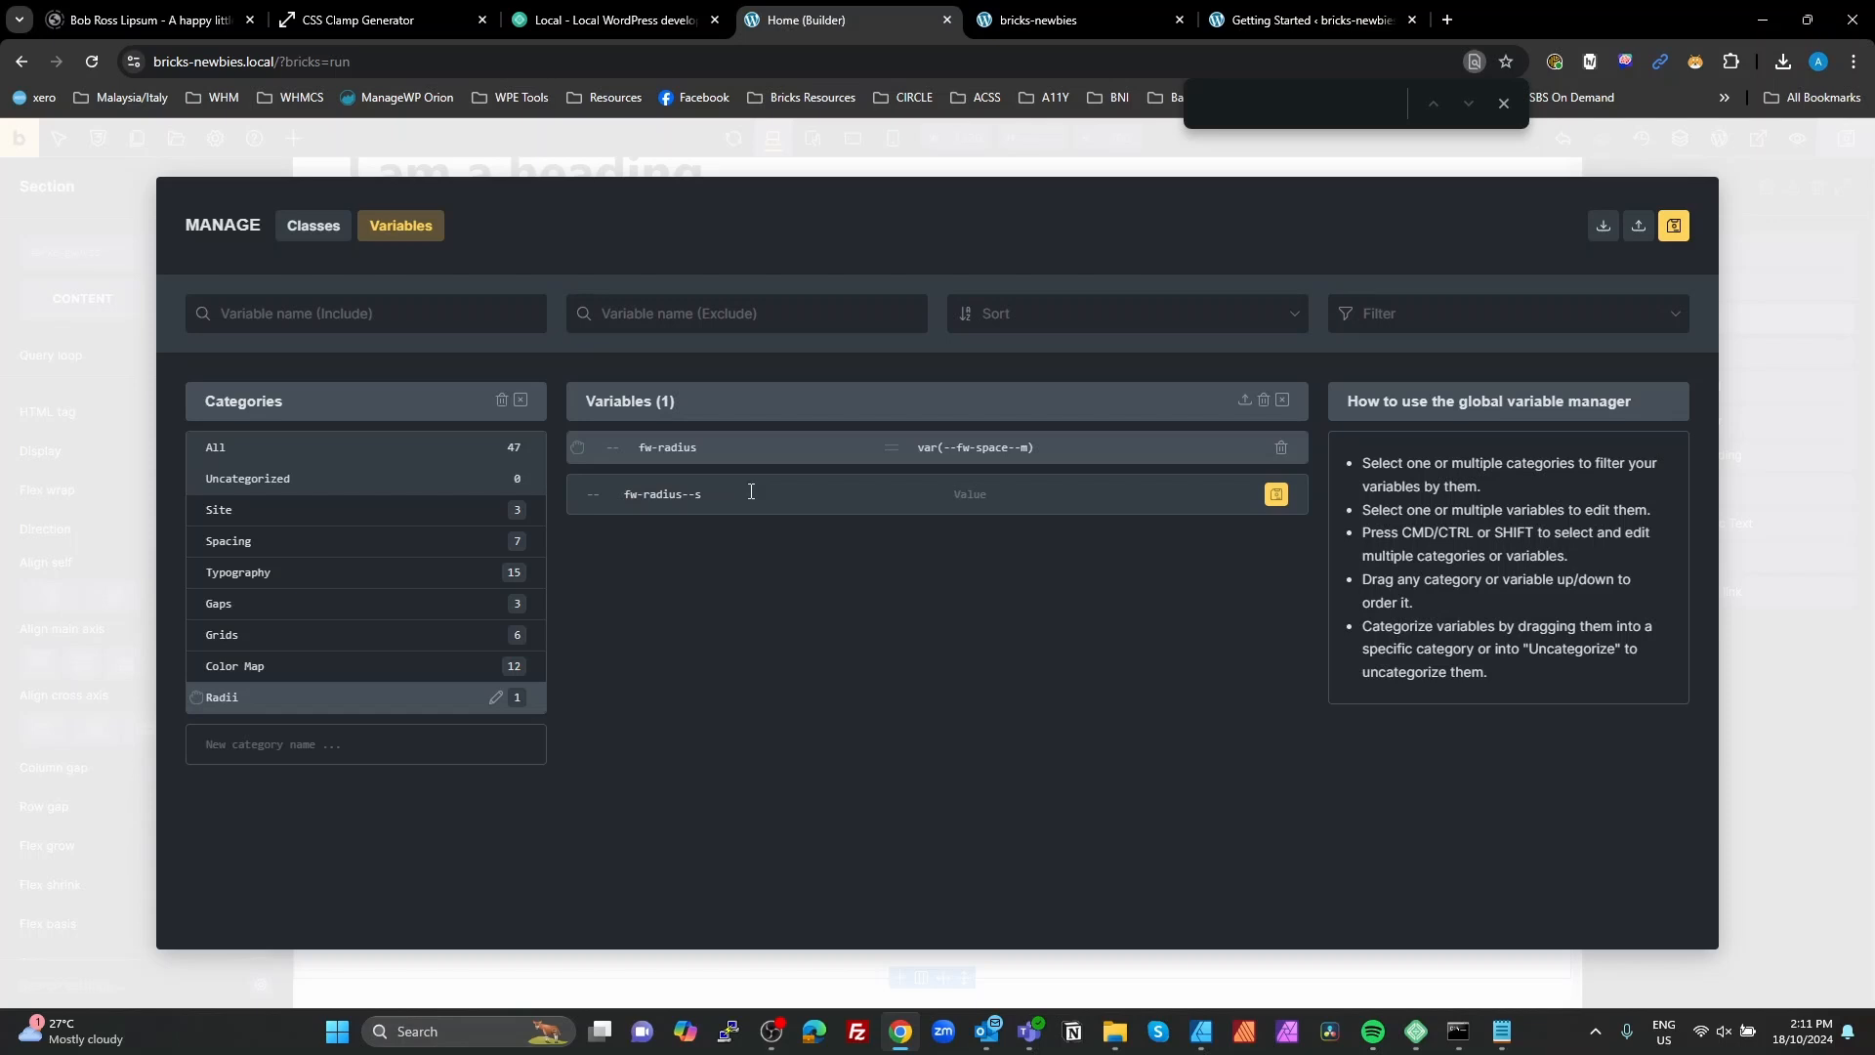
text(calc()--fw-radius / 2)
drag(751, 491, 596, 474)
key(ctrl+c)
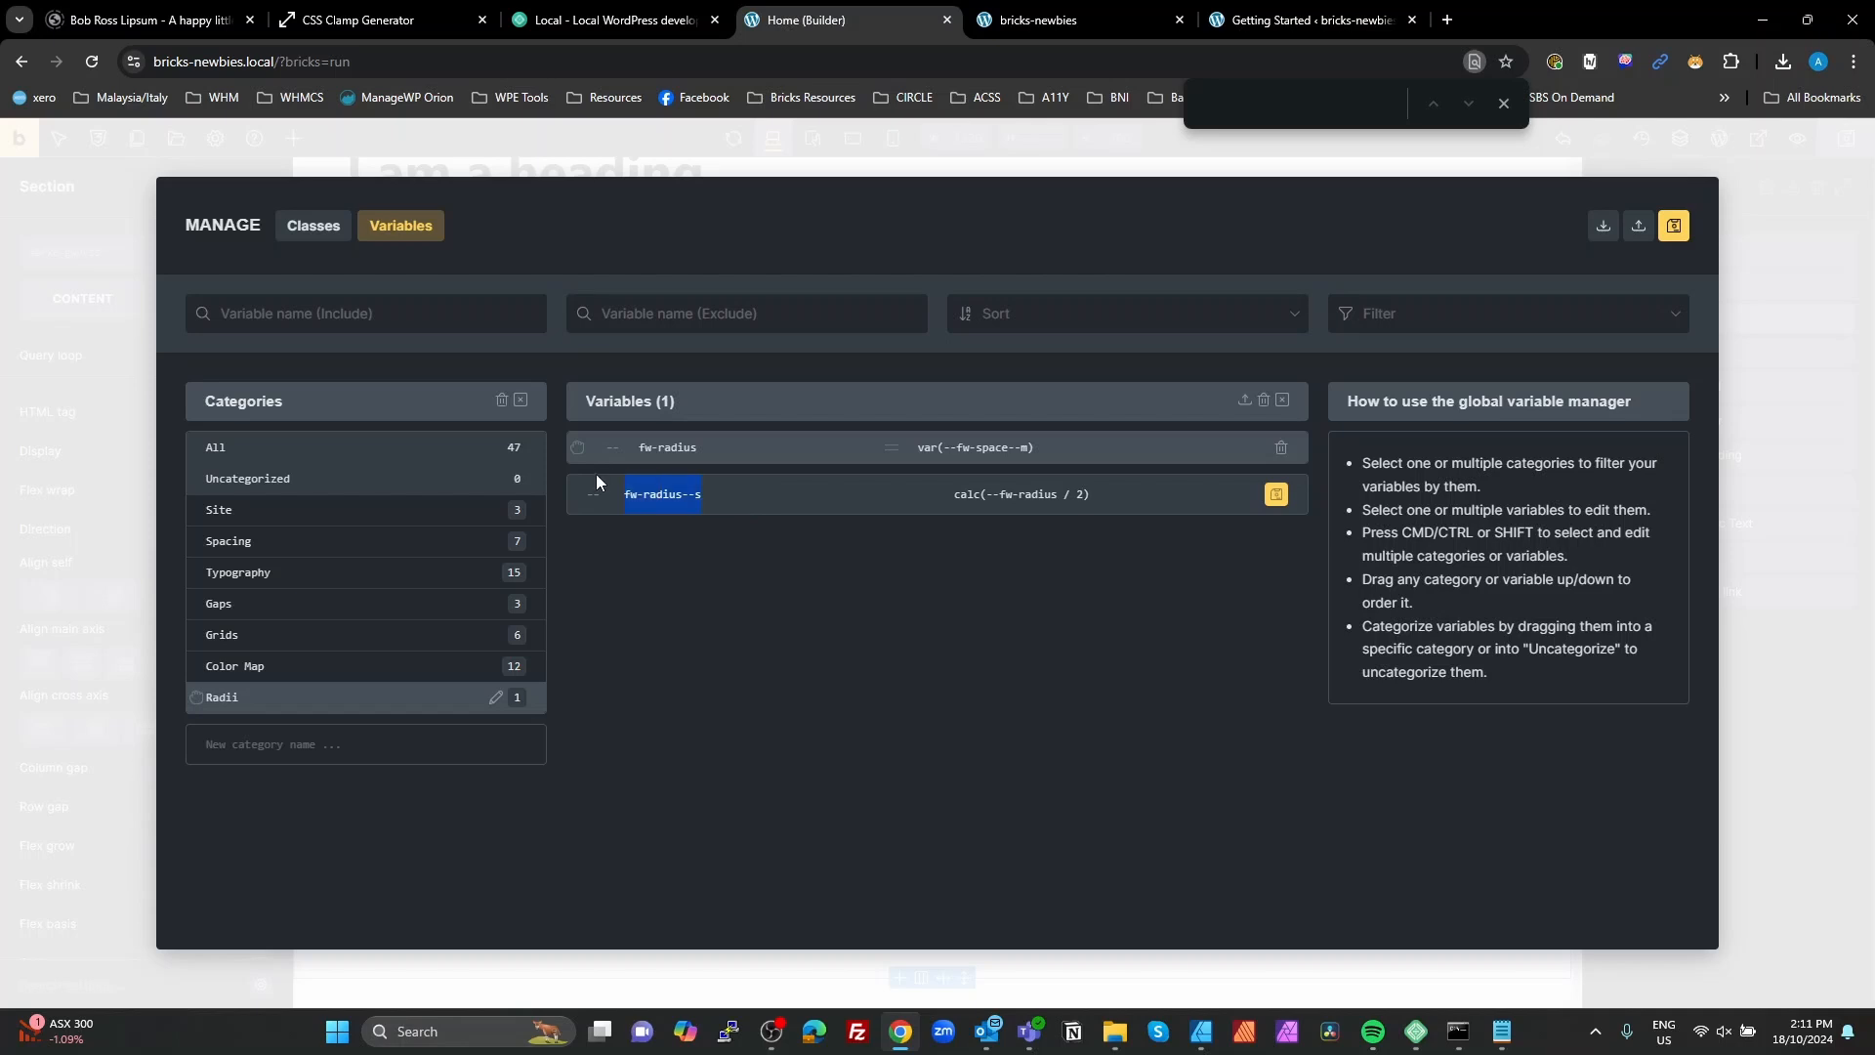
click(1275, 494)
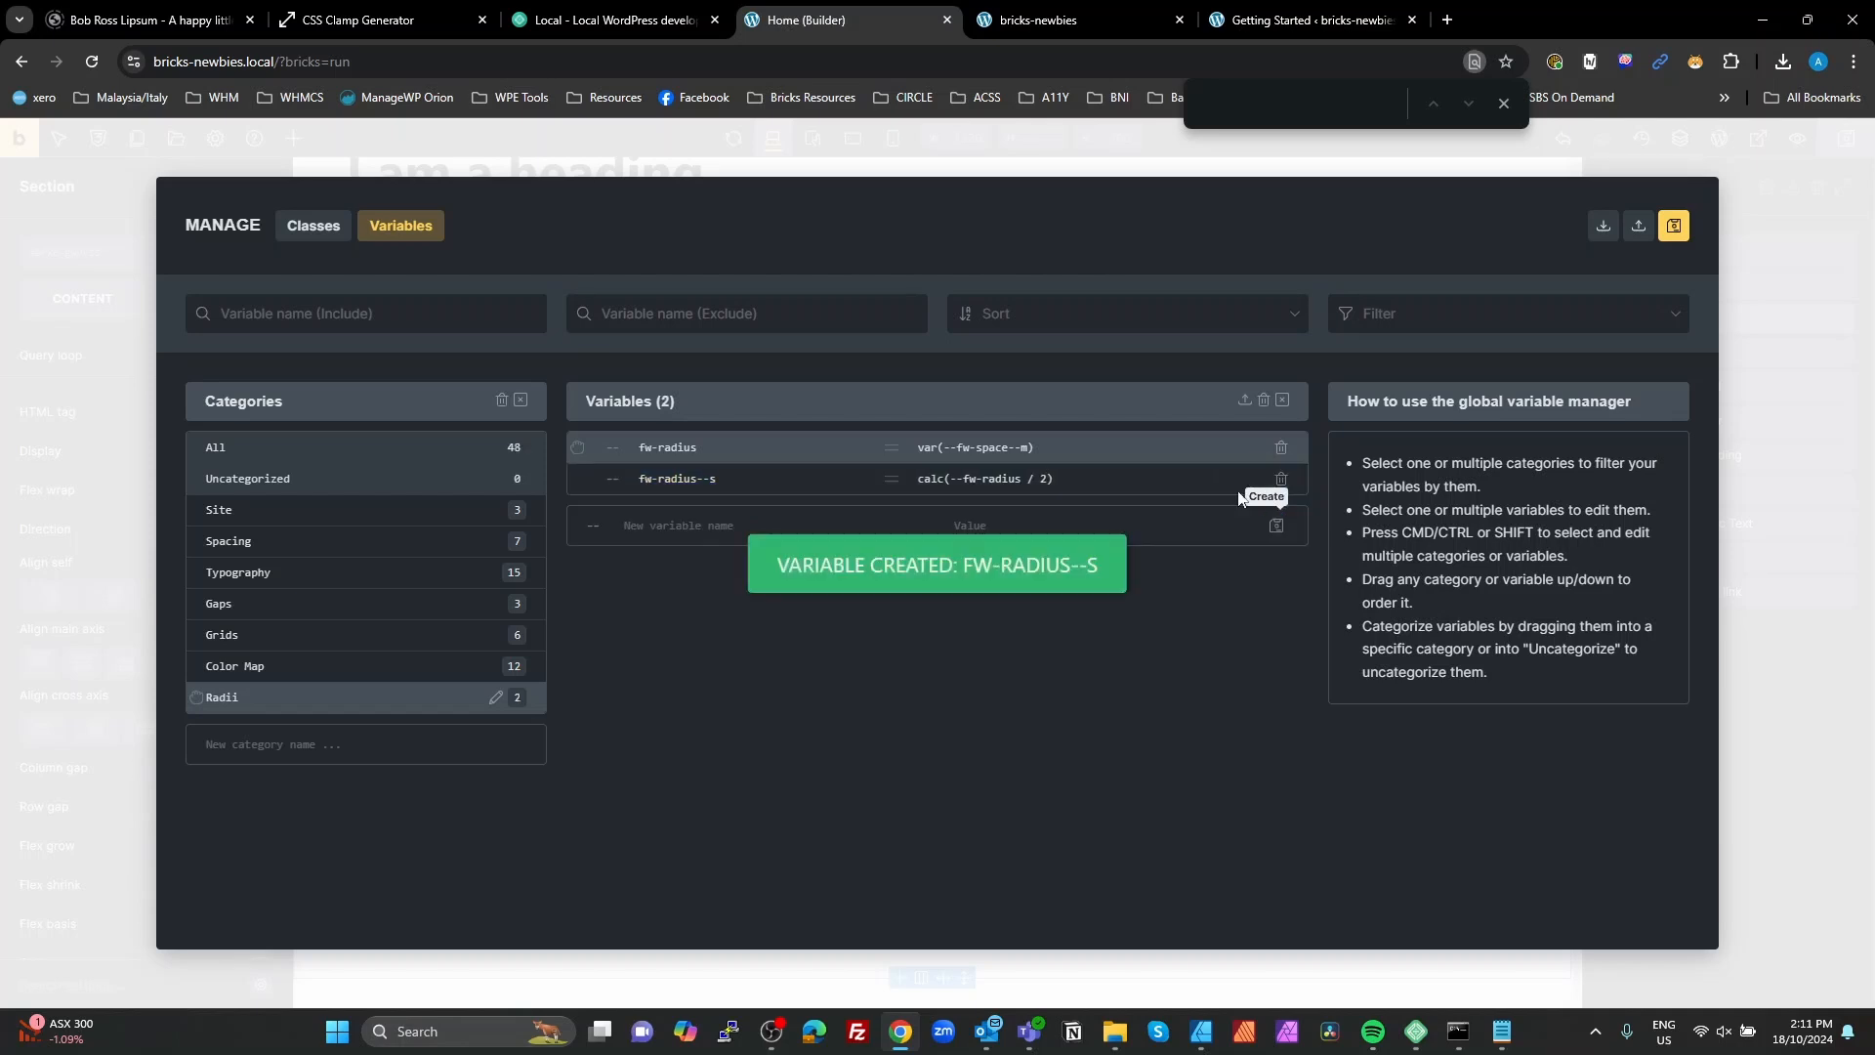
Step: Add a third Radii variable fw-radius--l with the value calc(--fw-radius * 2), save the variables and close the manager
click(706, 525)
key(ctrl+v)
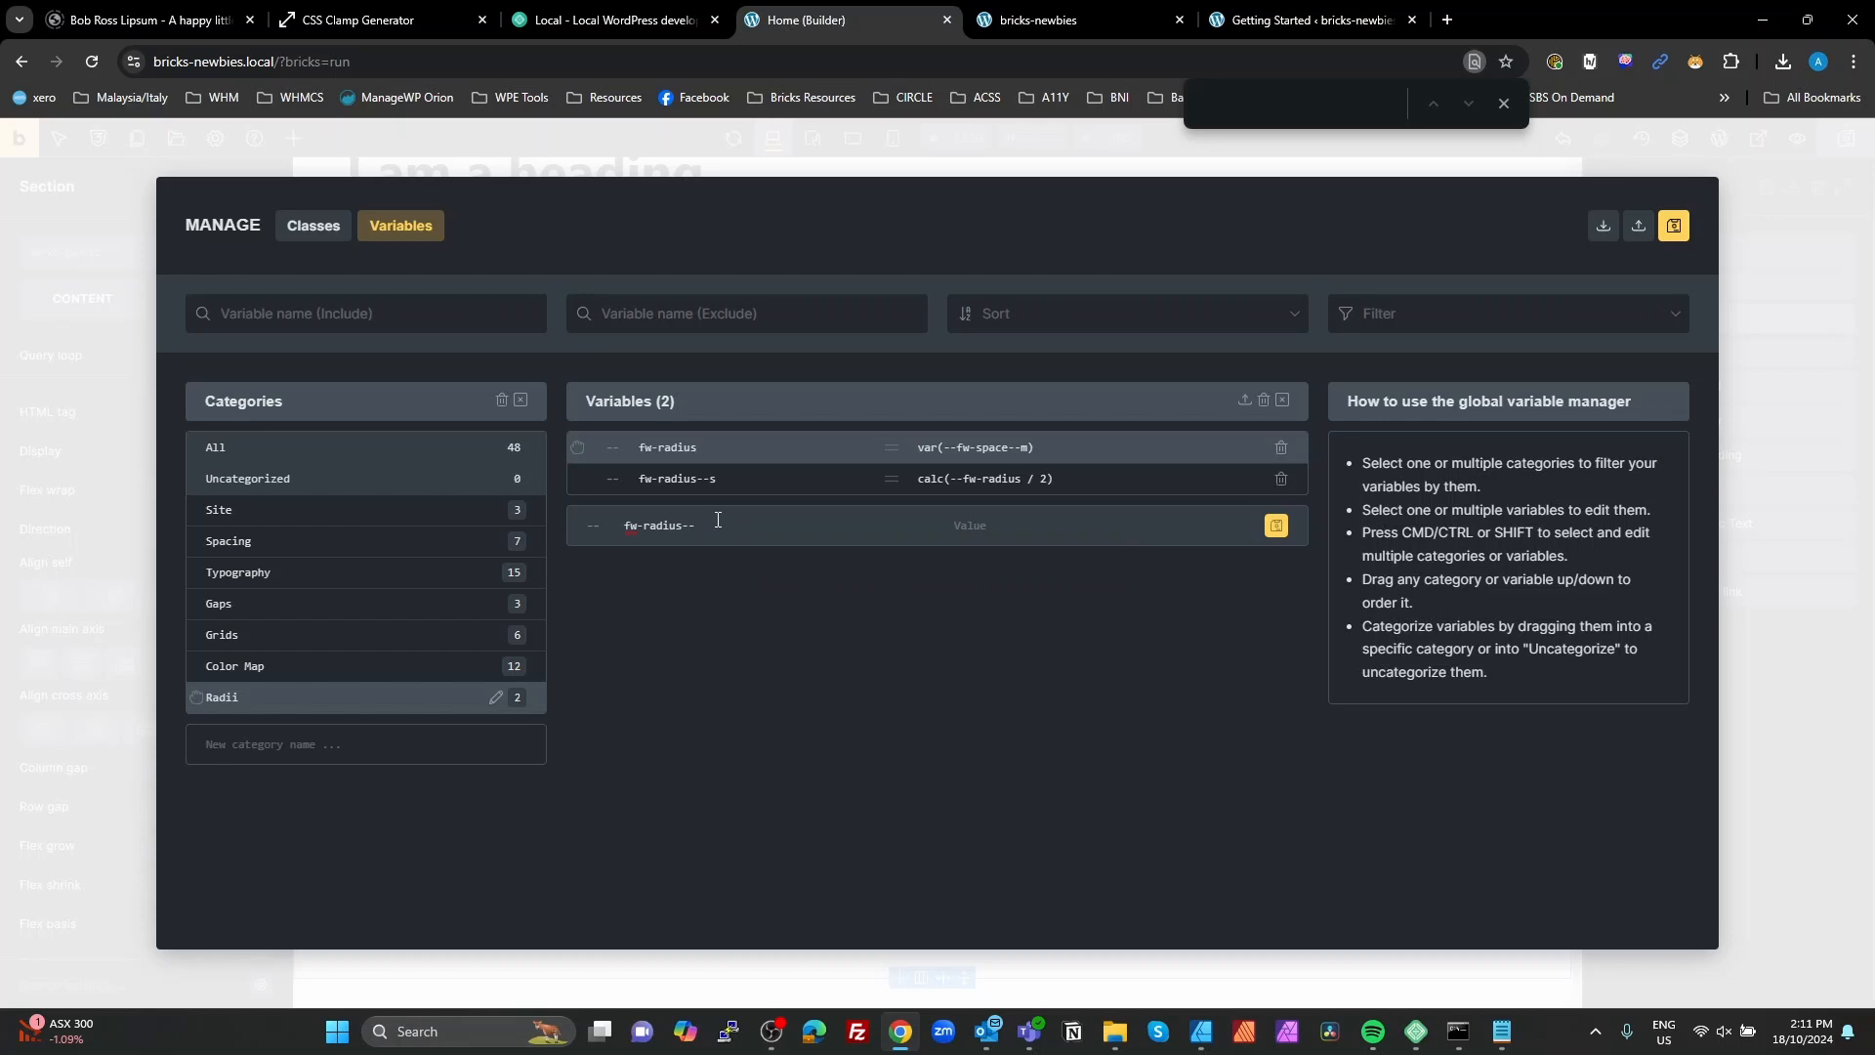
drag(1074, 478, 909, 479)
key(ctrl+c)
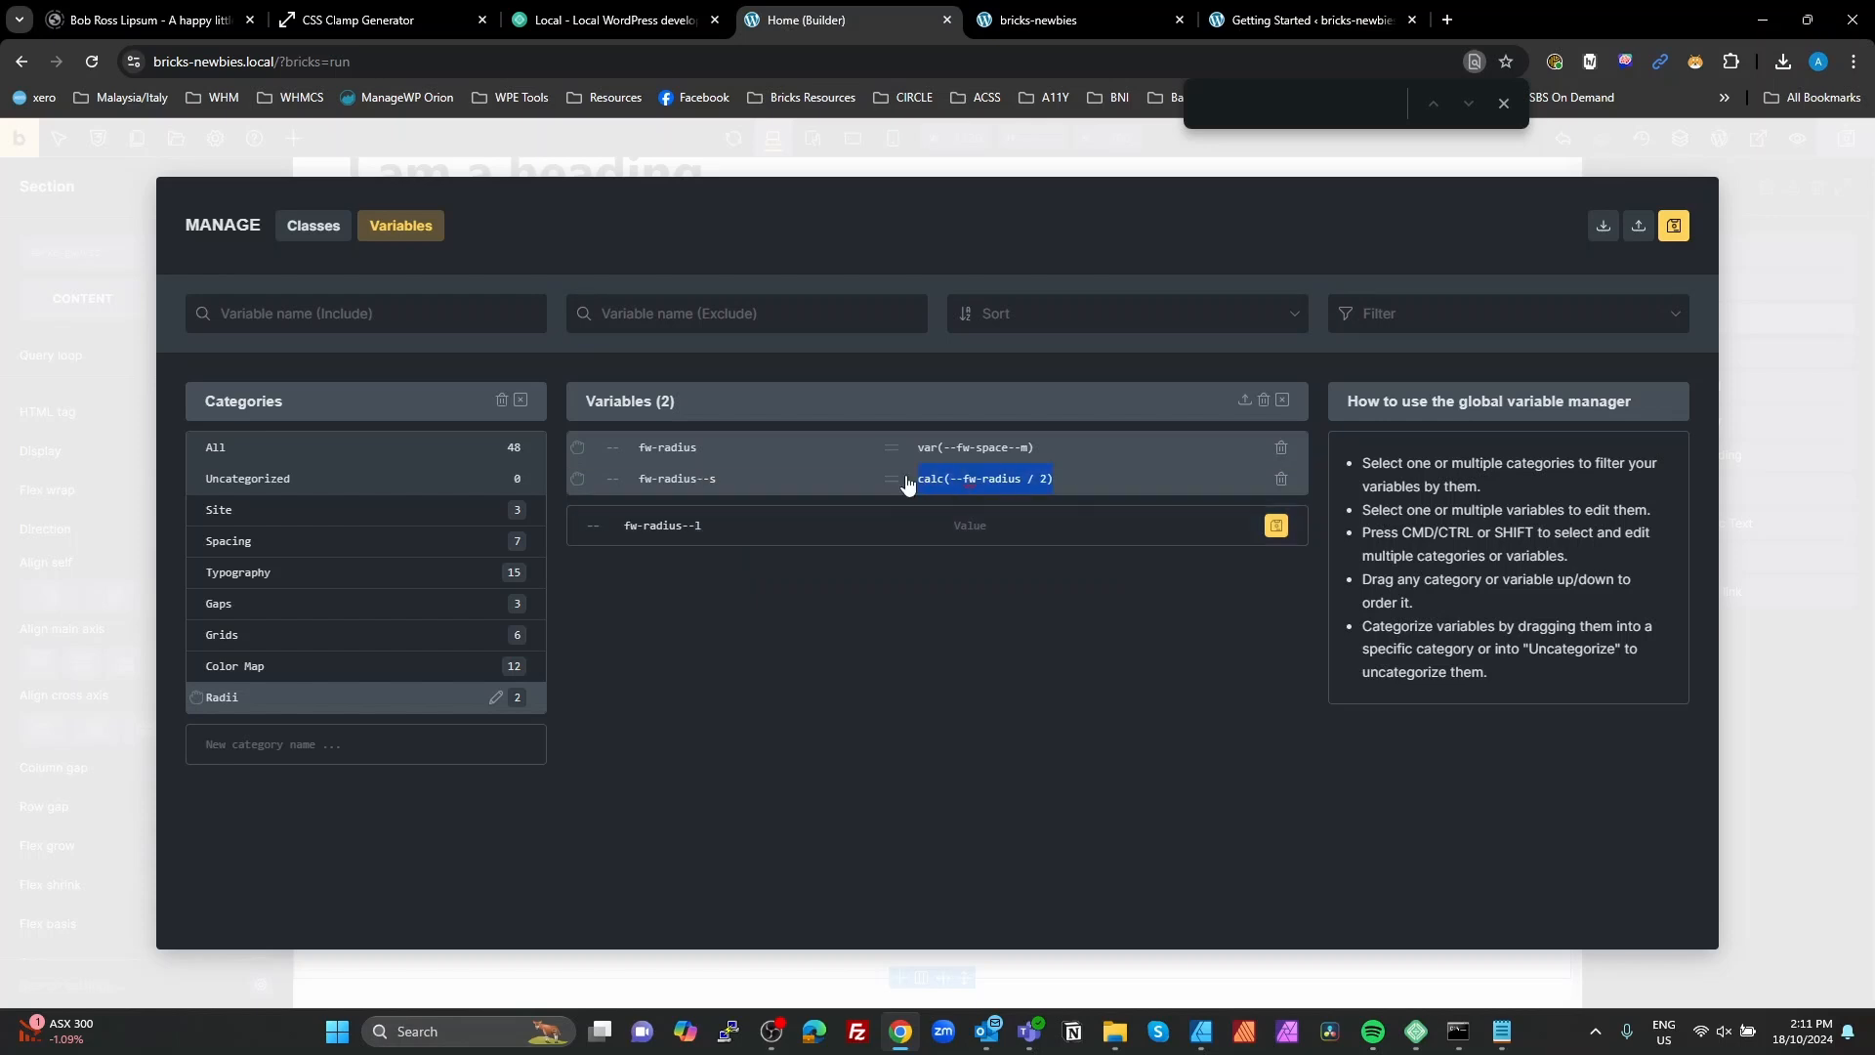
click(1007, 520)
key(ctrl+v)
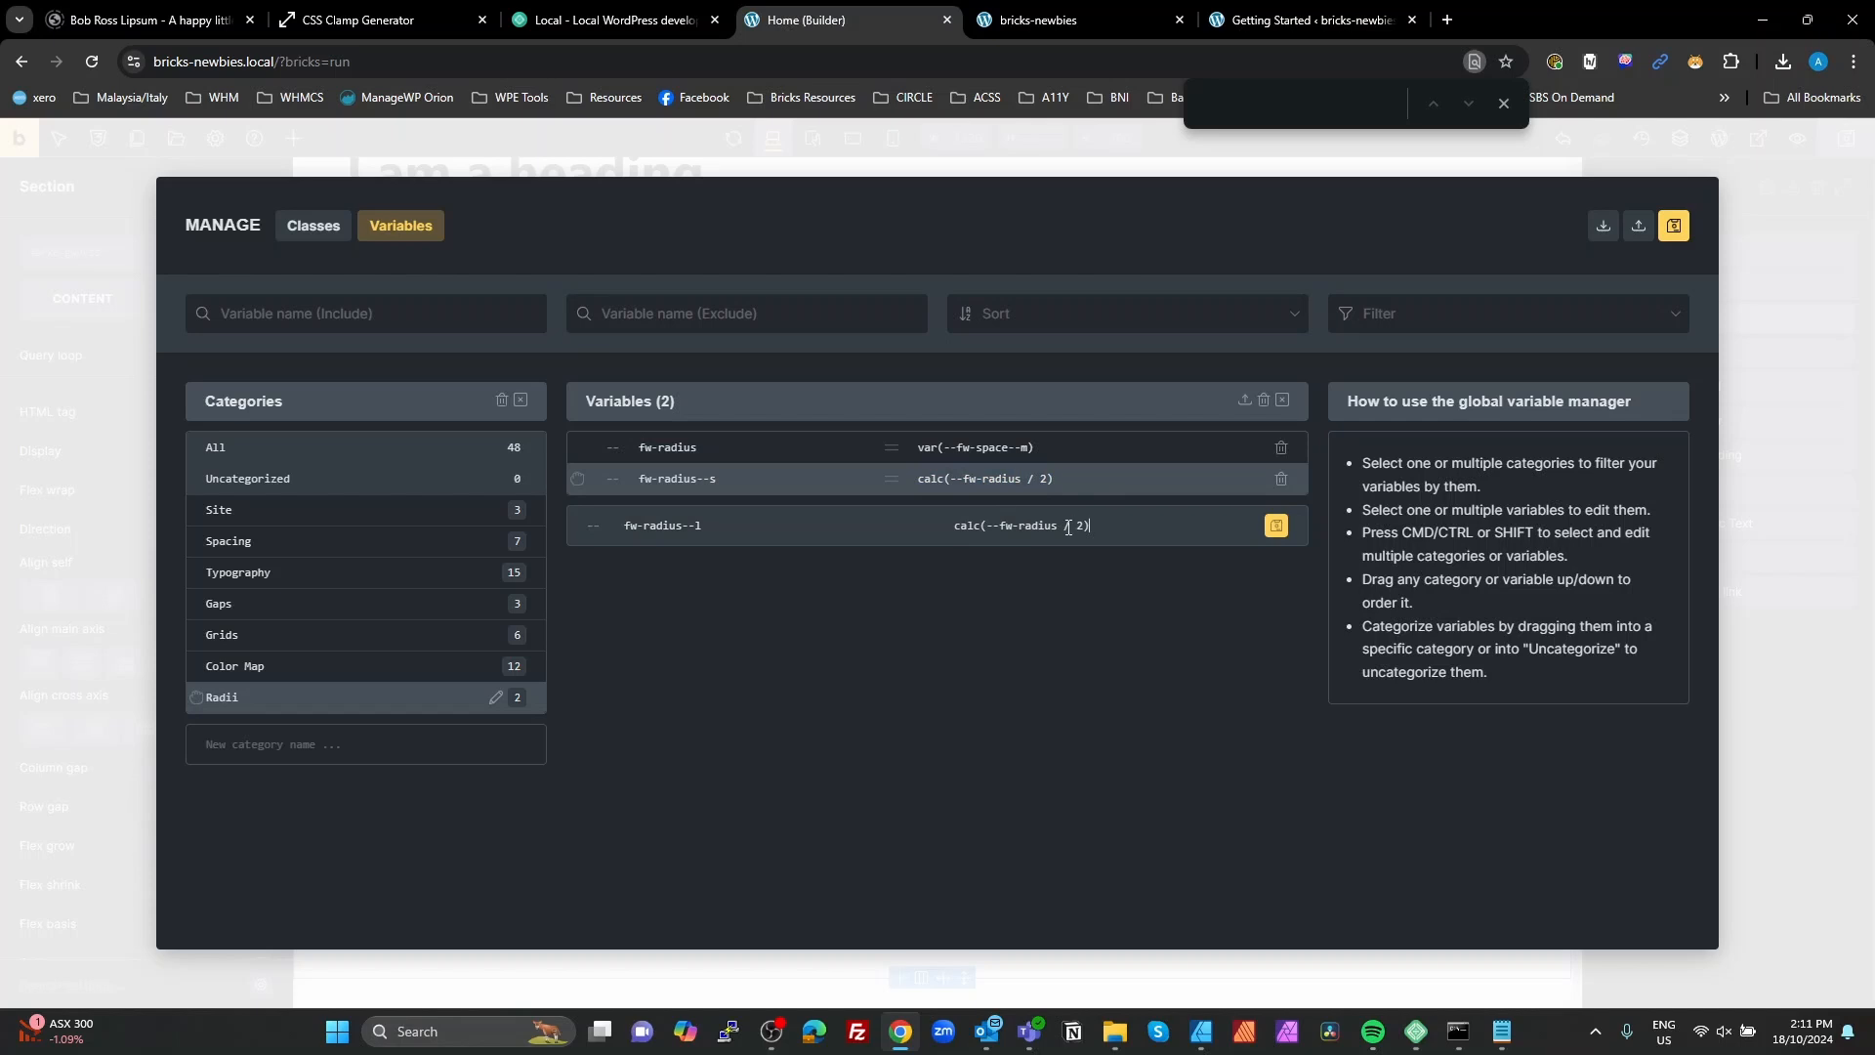
drag(1063, 526, 1073, 523)
text(*)
click(1274, 527)
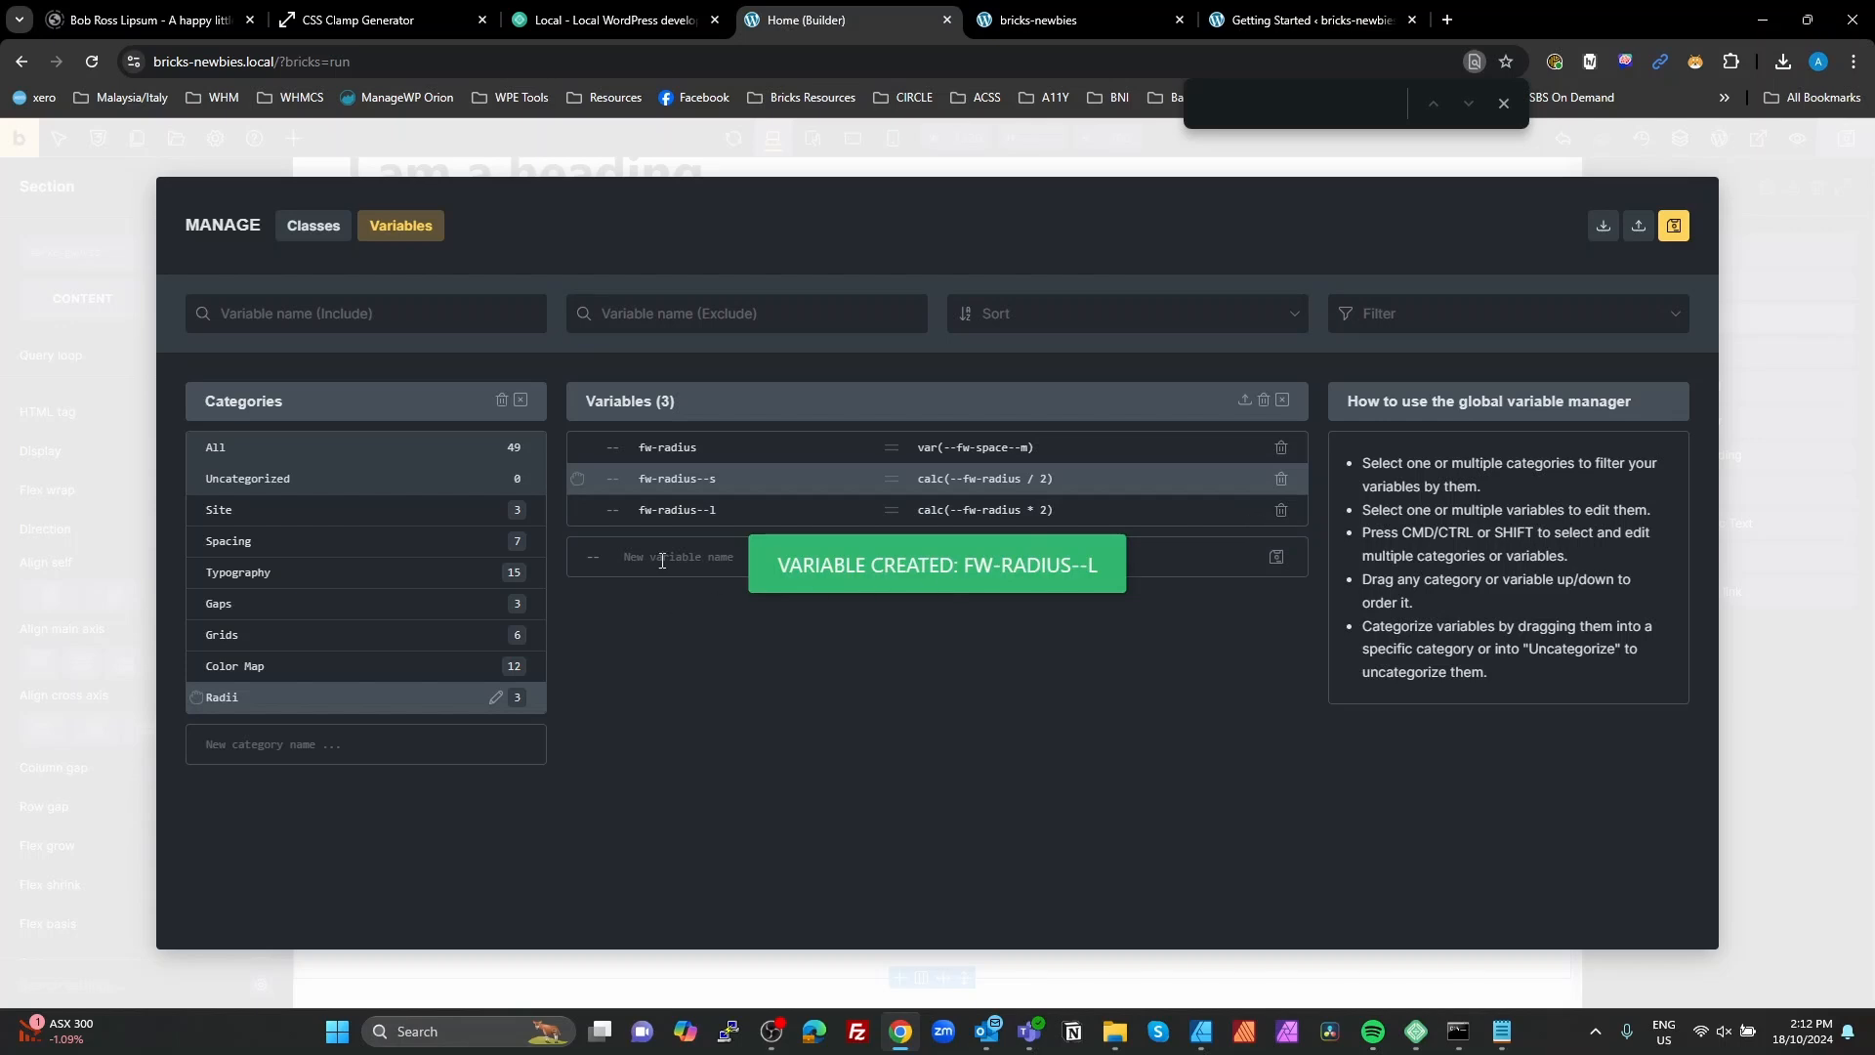
click(1672, 227)
click(1752, 613)
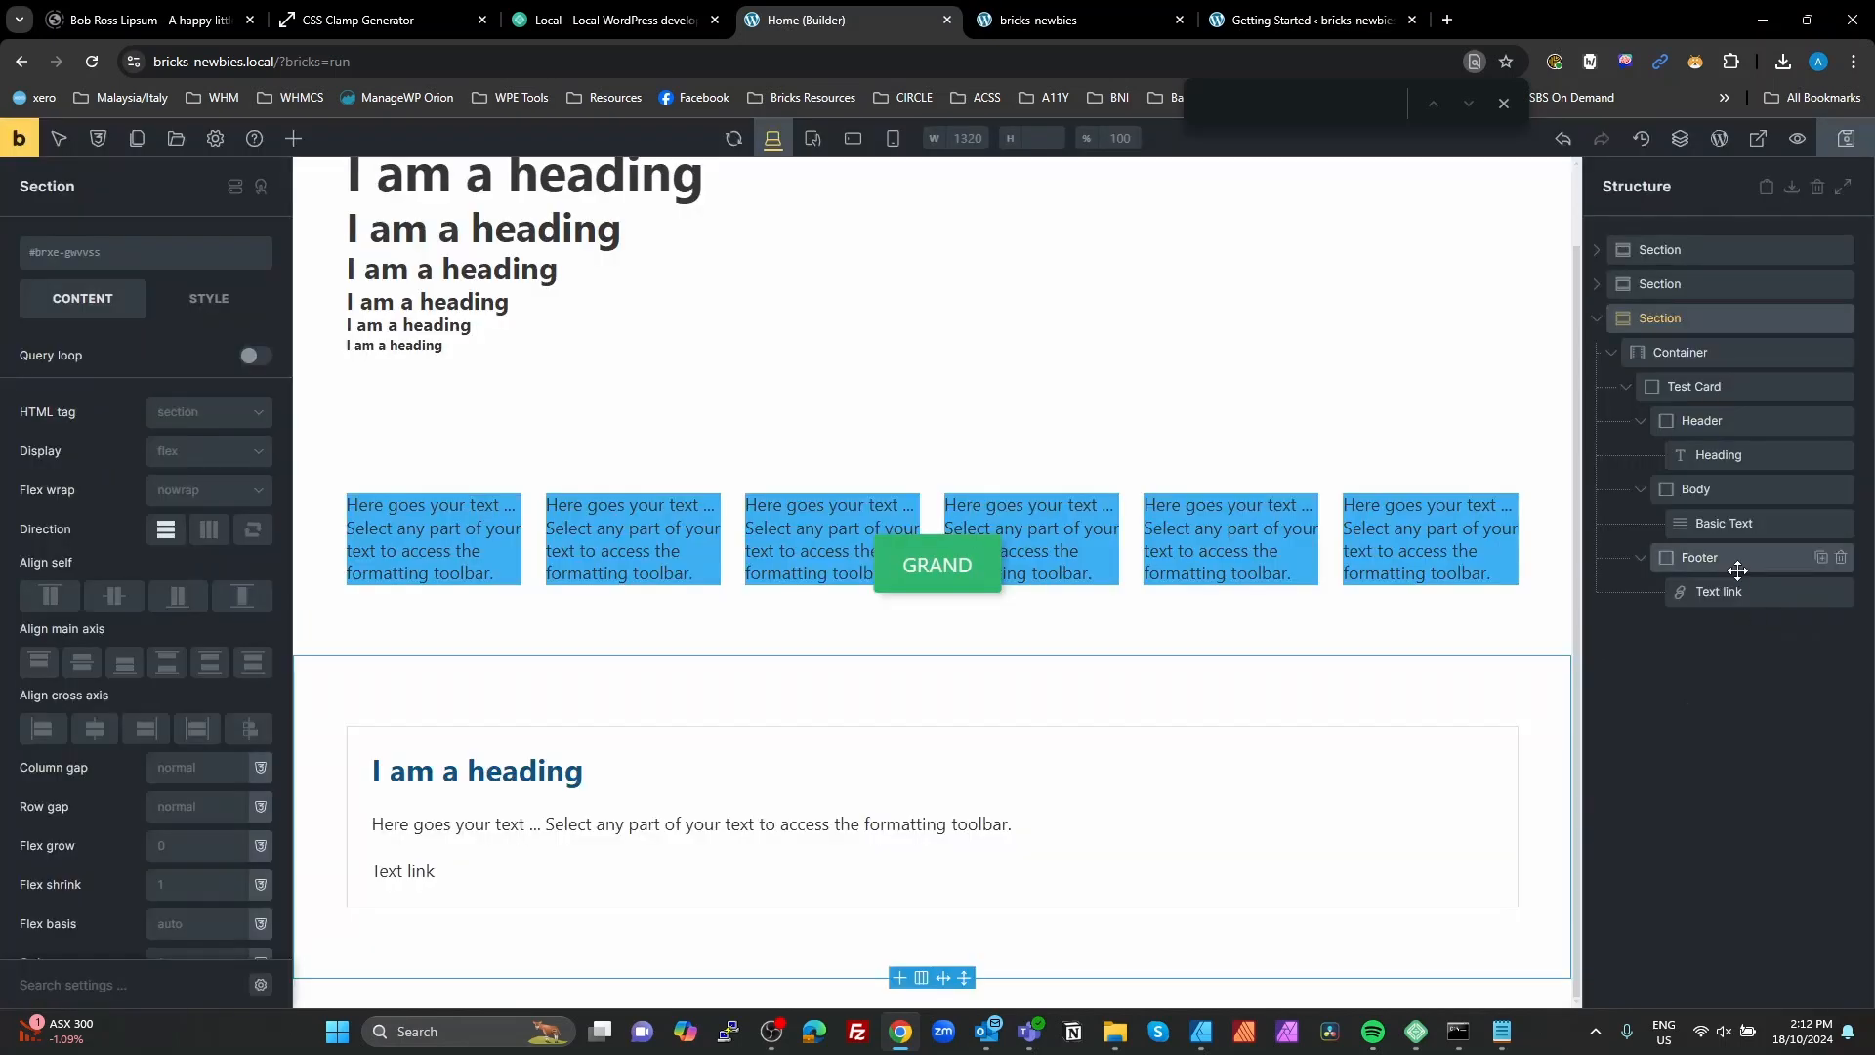
Step: Set a linked border radius on all four corners of the test-card class to the fw-radius variable
click(1699, 384)
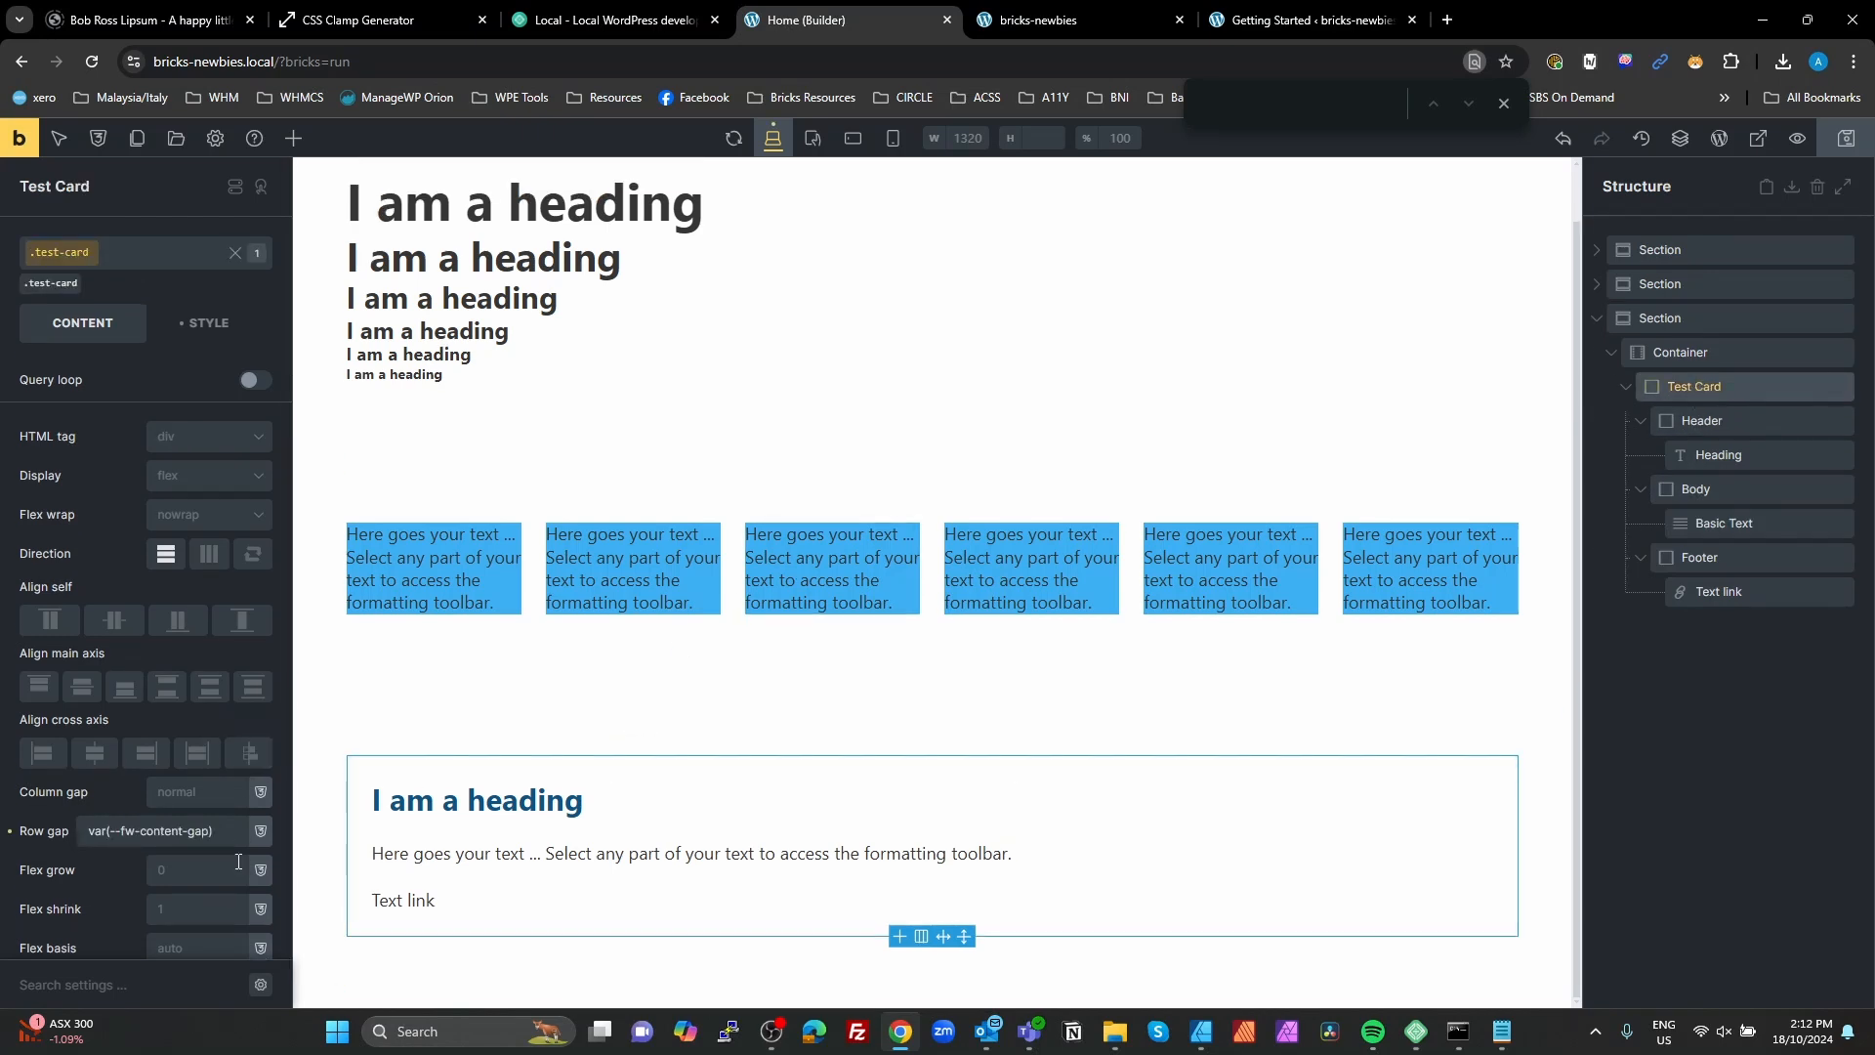
click(203, 322)
scroll(181, 474, down, 2)
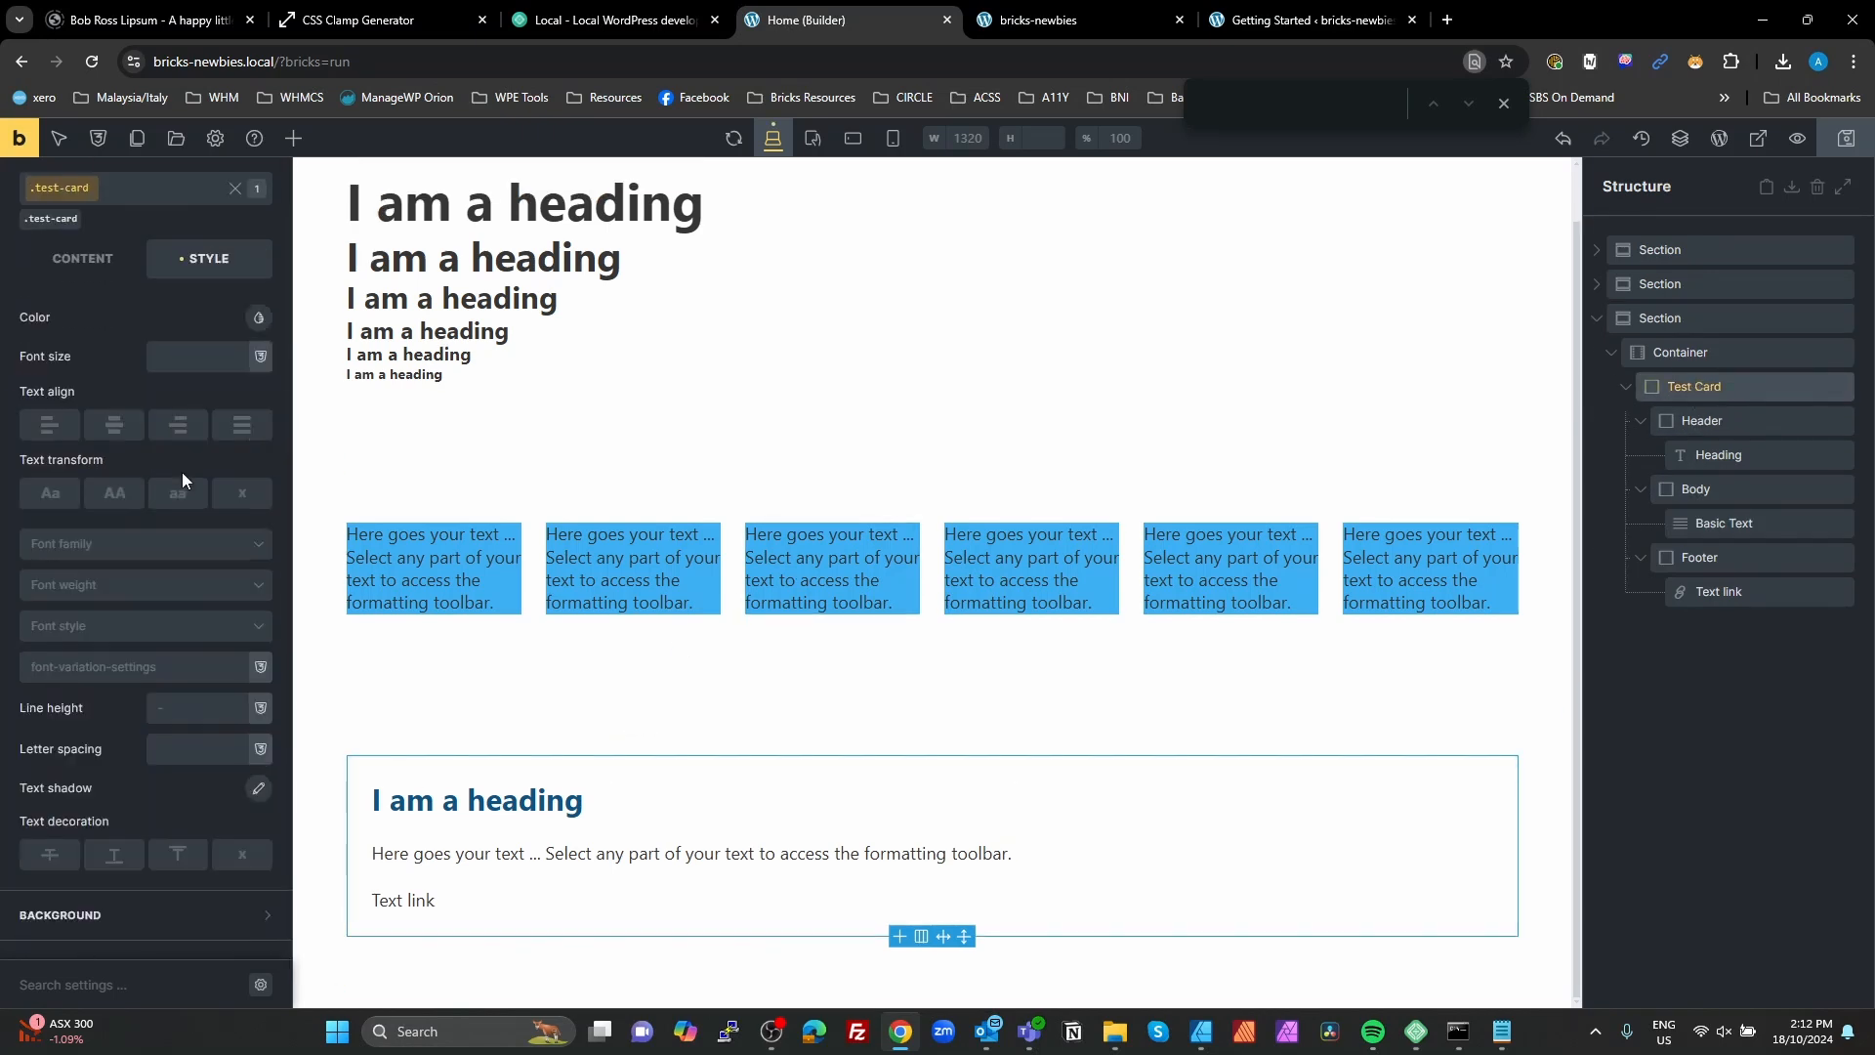
scroll(182, 471, down, 3)
click(153, 662)
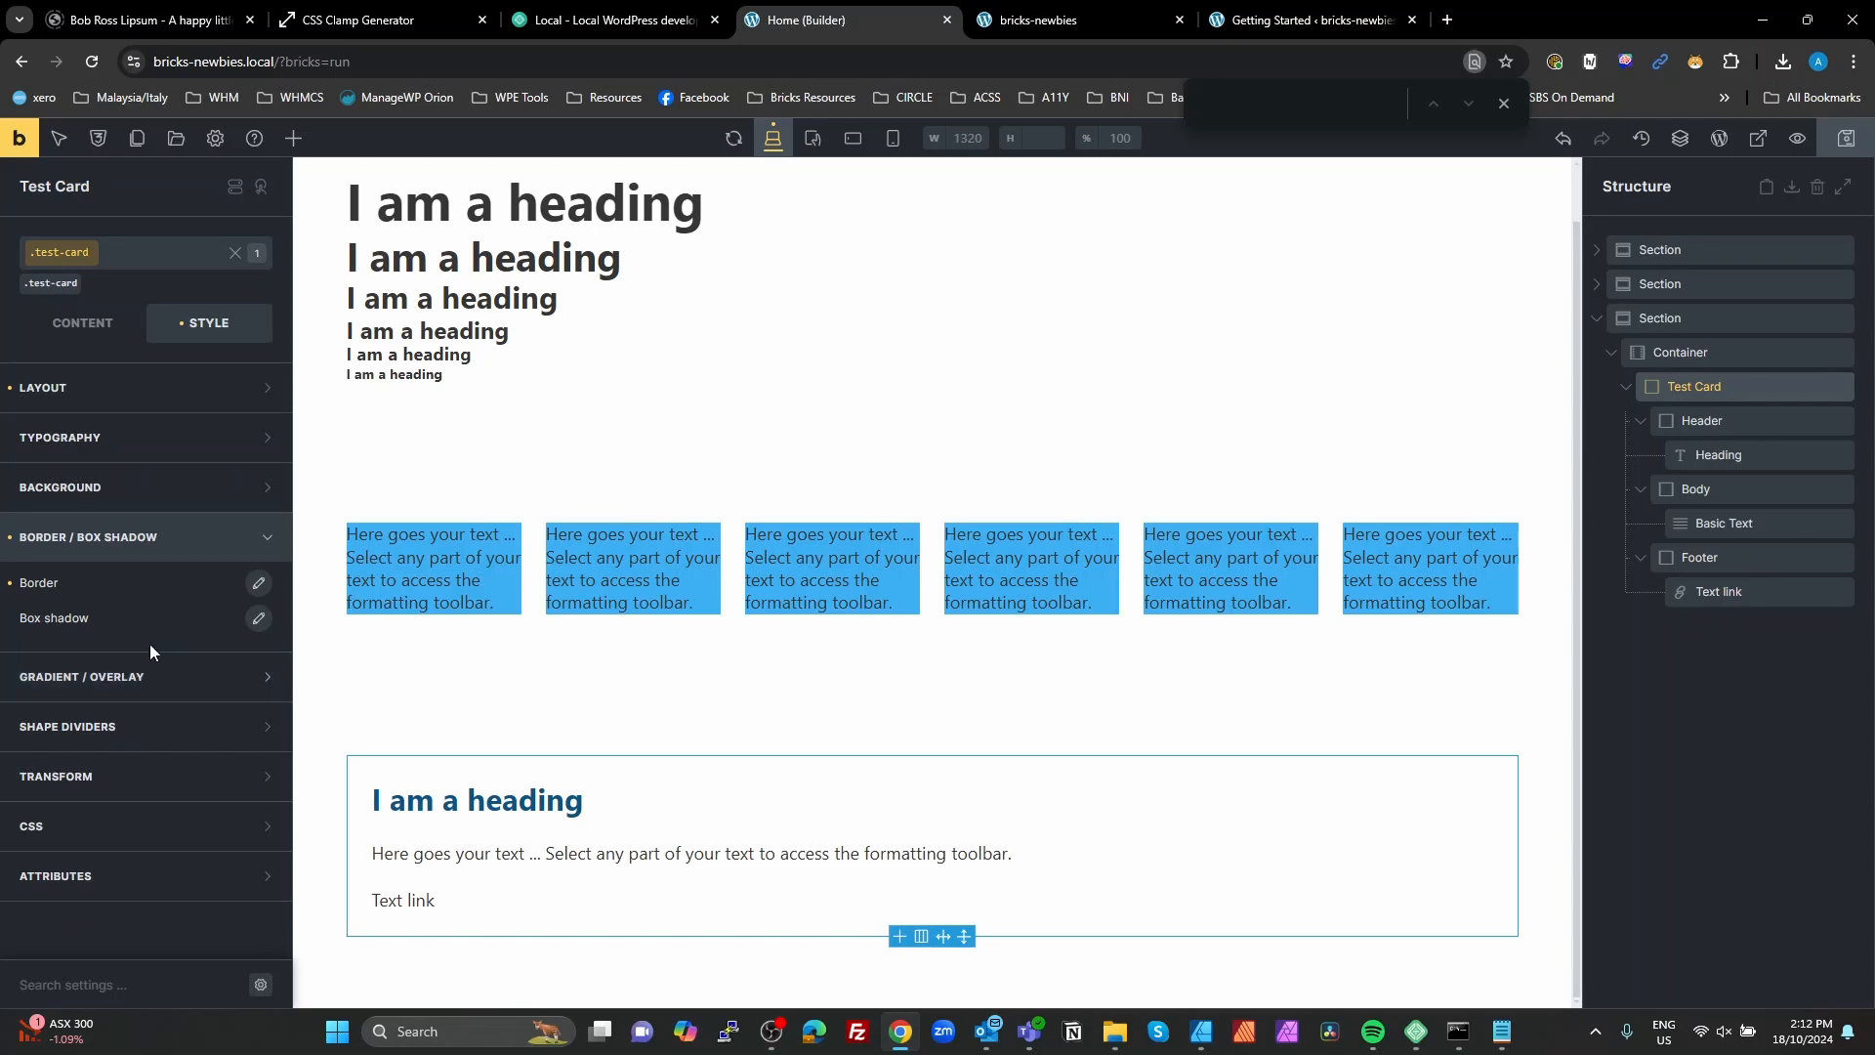
scroll(146, 732, down, 1)
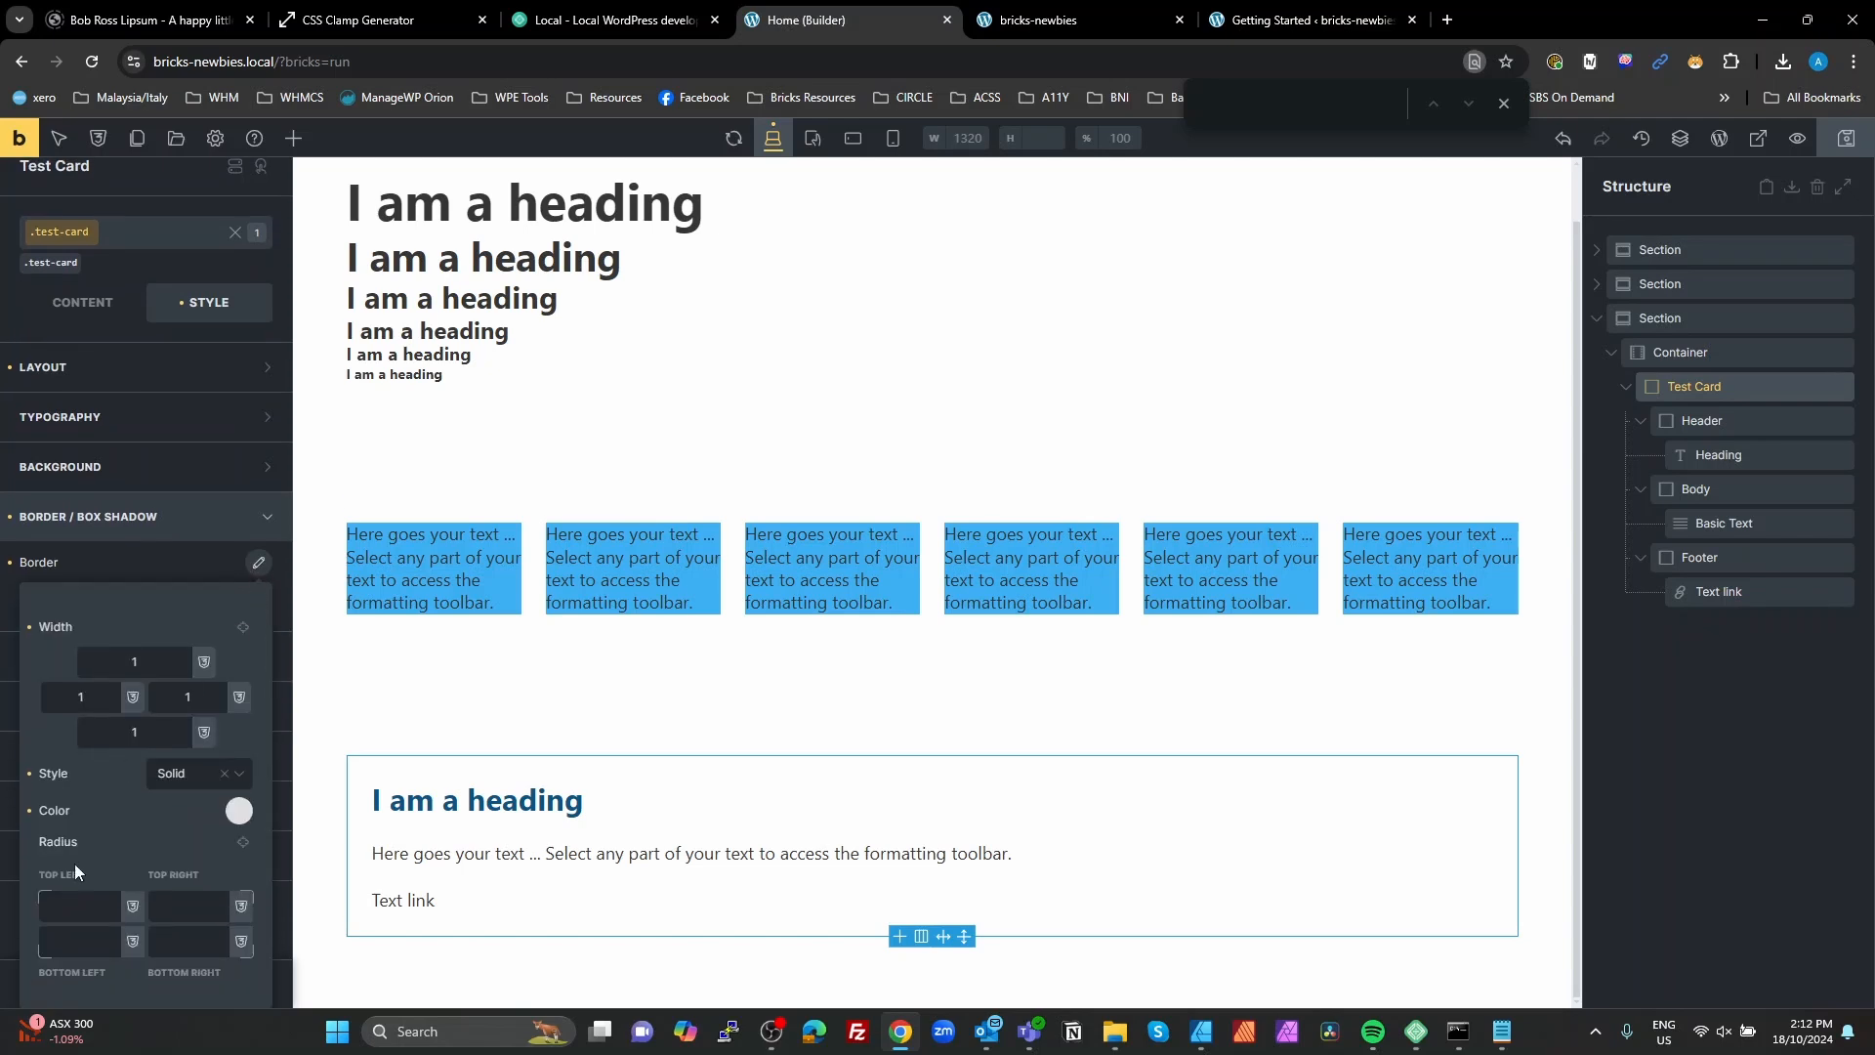
click(90, 902)
text(rad)
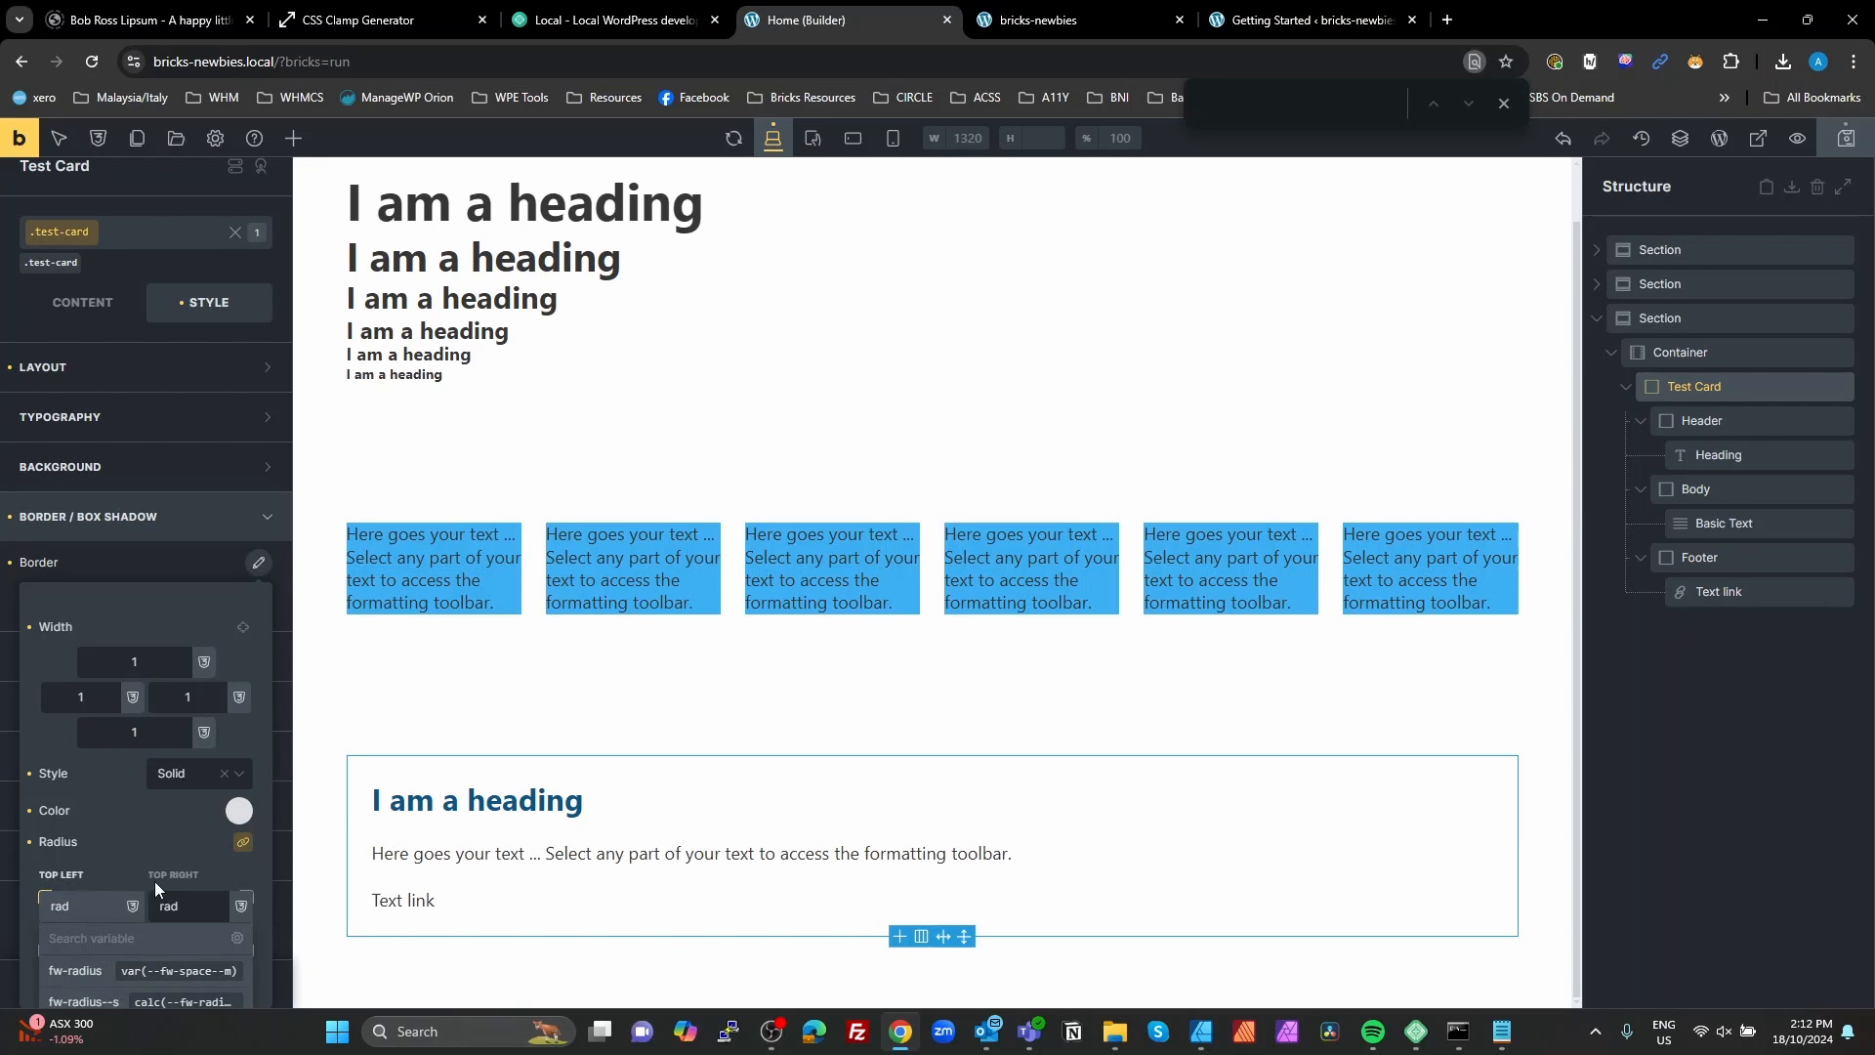
scroll(154, 881, down, 2)
click(94, 960)
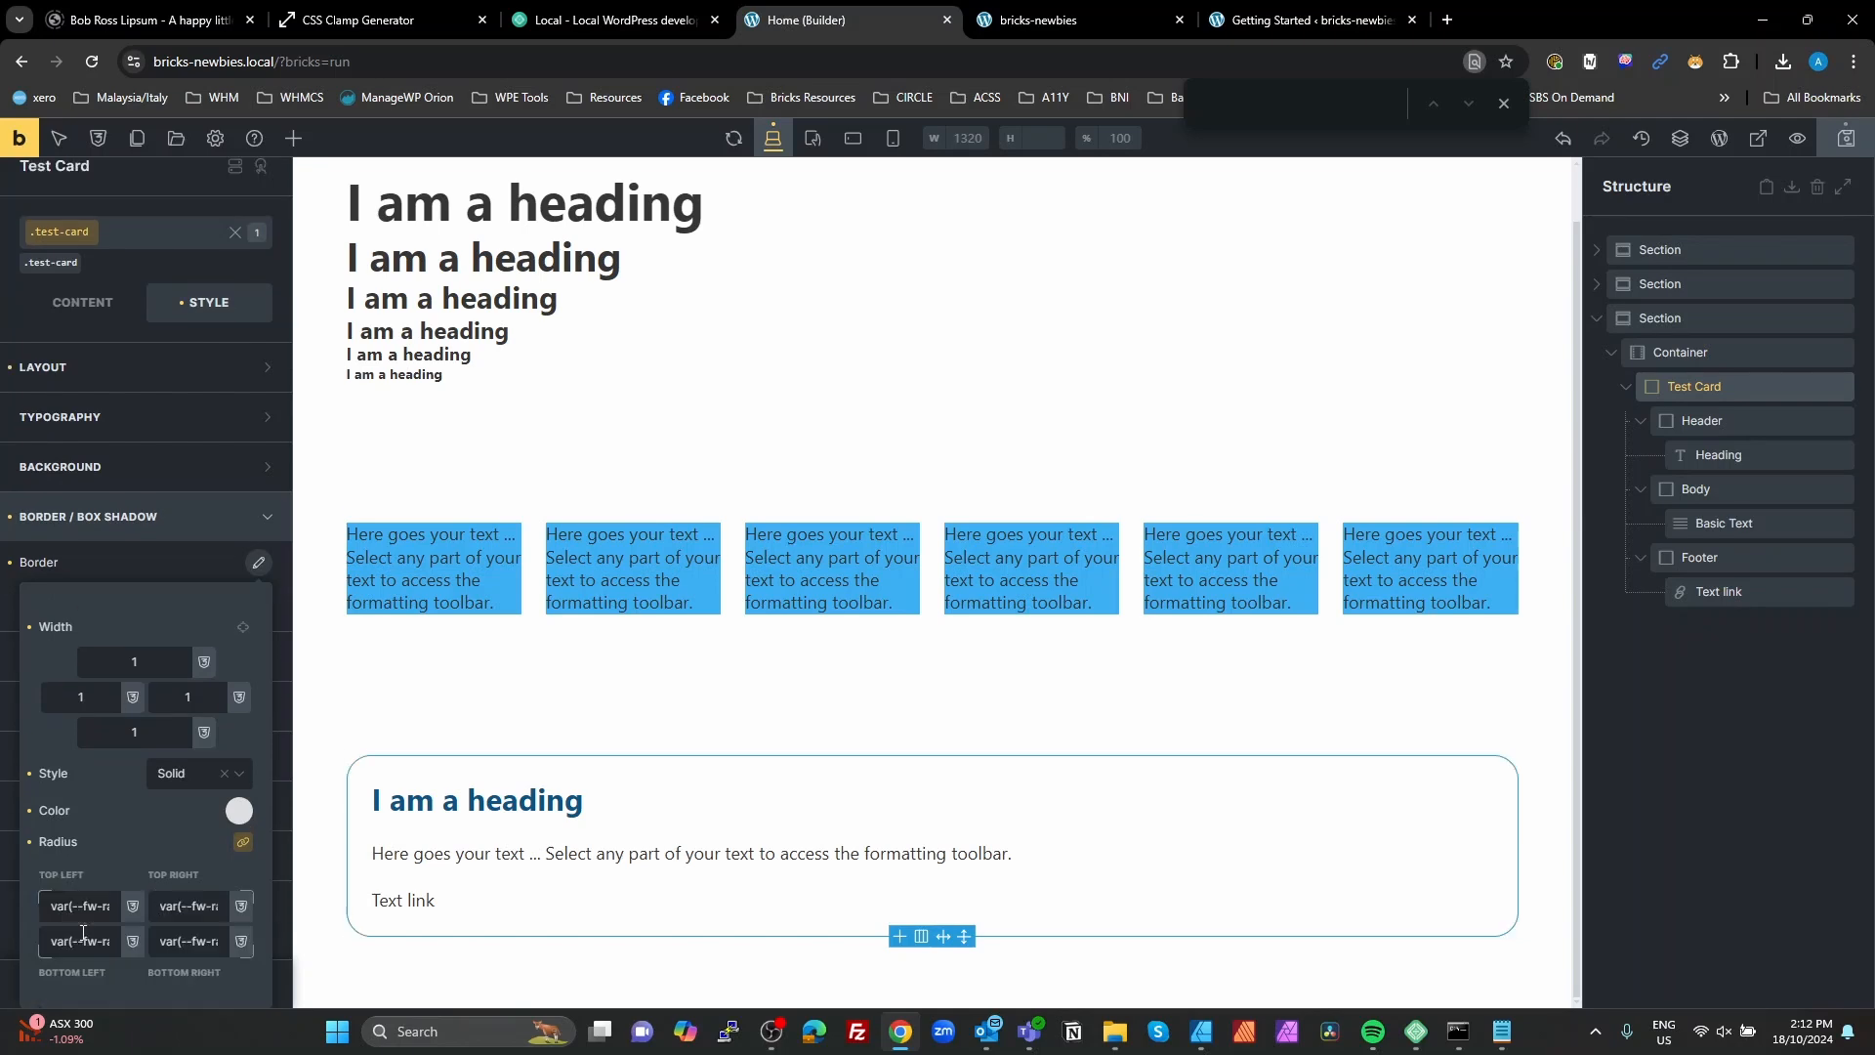
Step: Add a block inside Test Card, place it above the Header and rename it Inner
click(1529, 669)
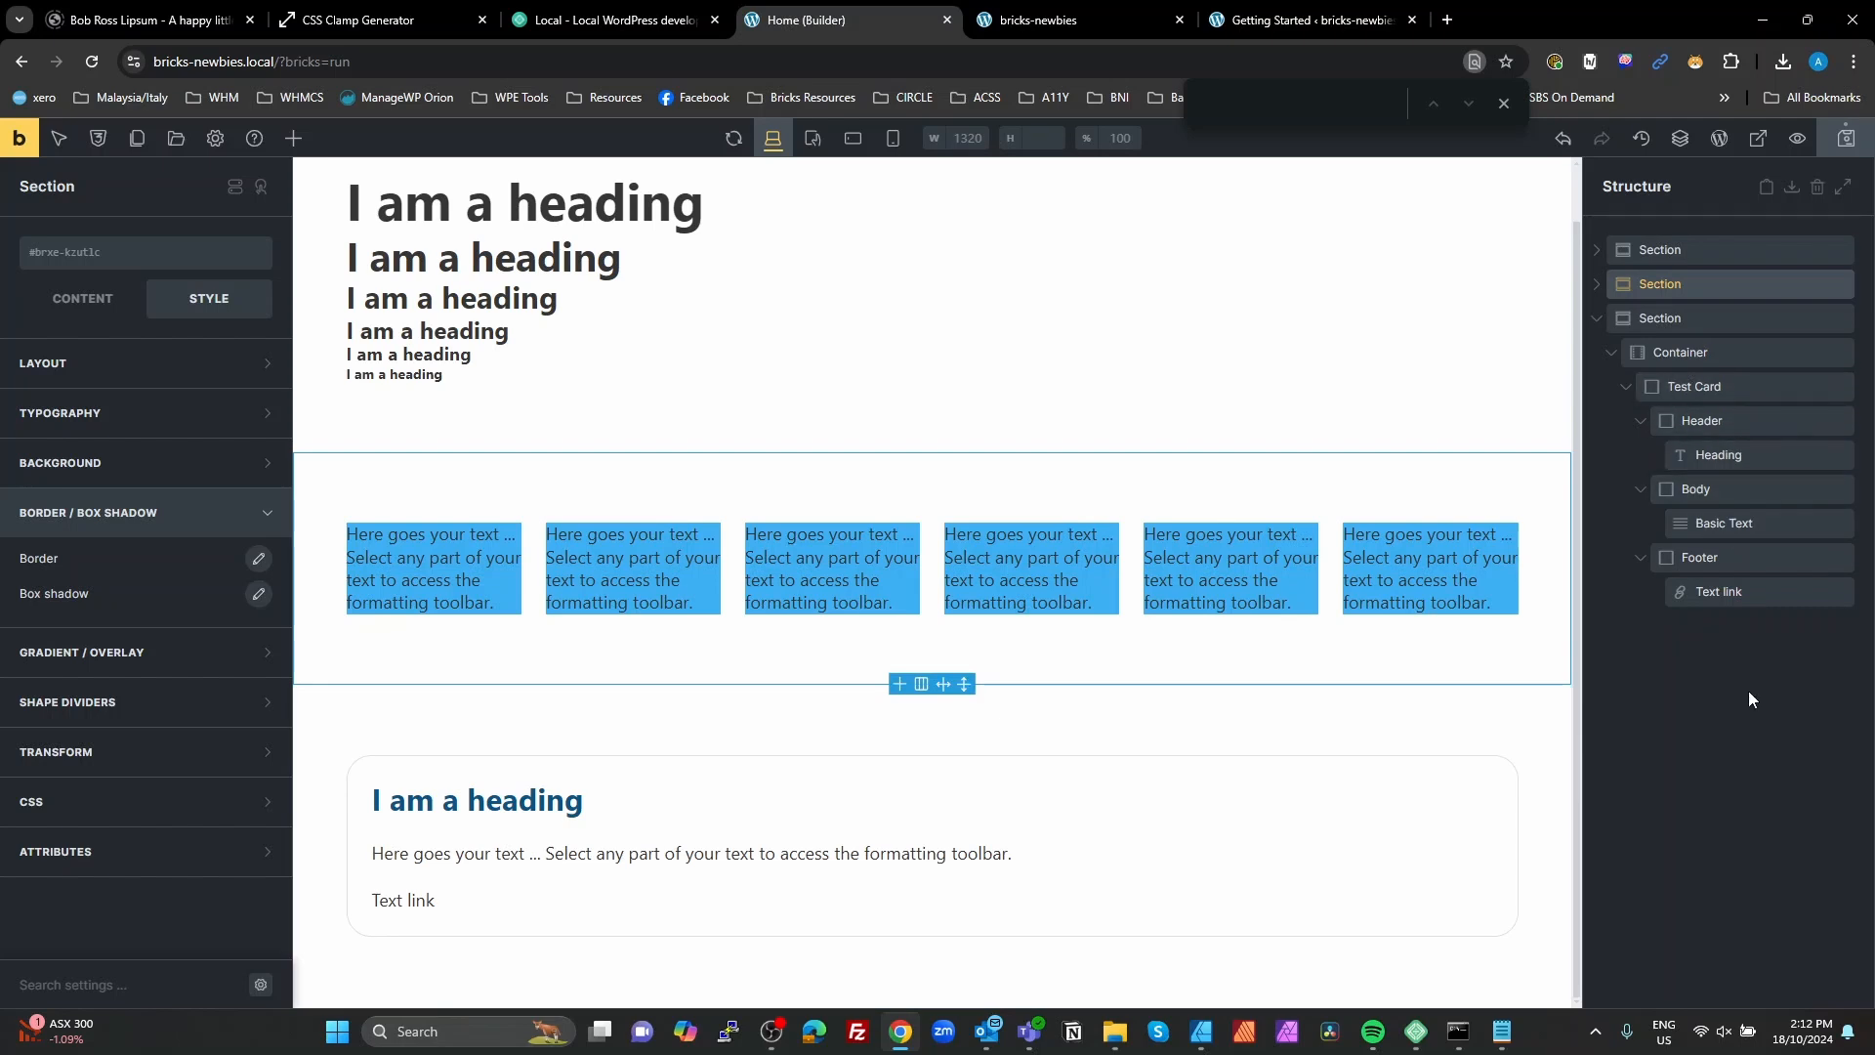
click(1696, 349)
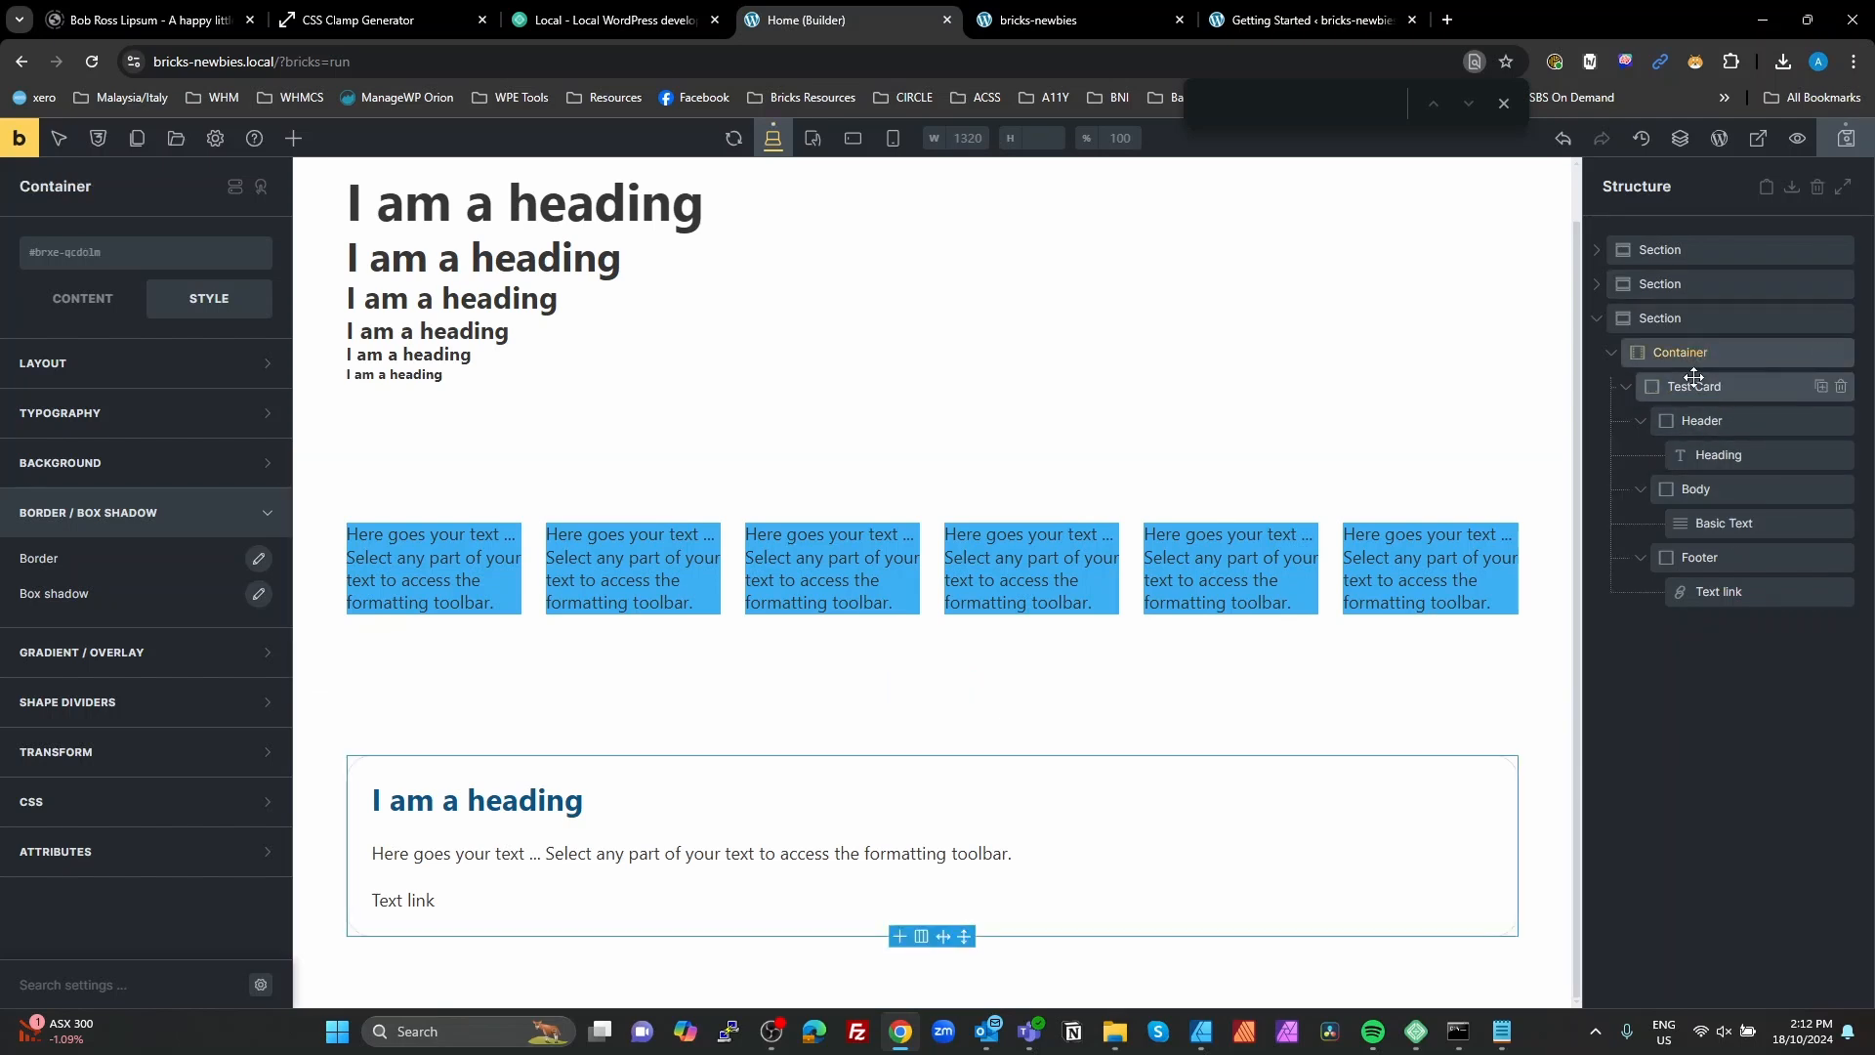
click(1694, 383)
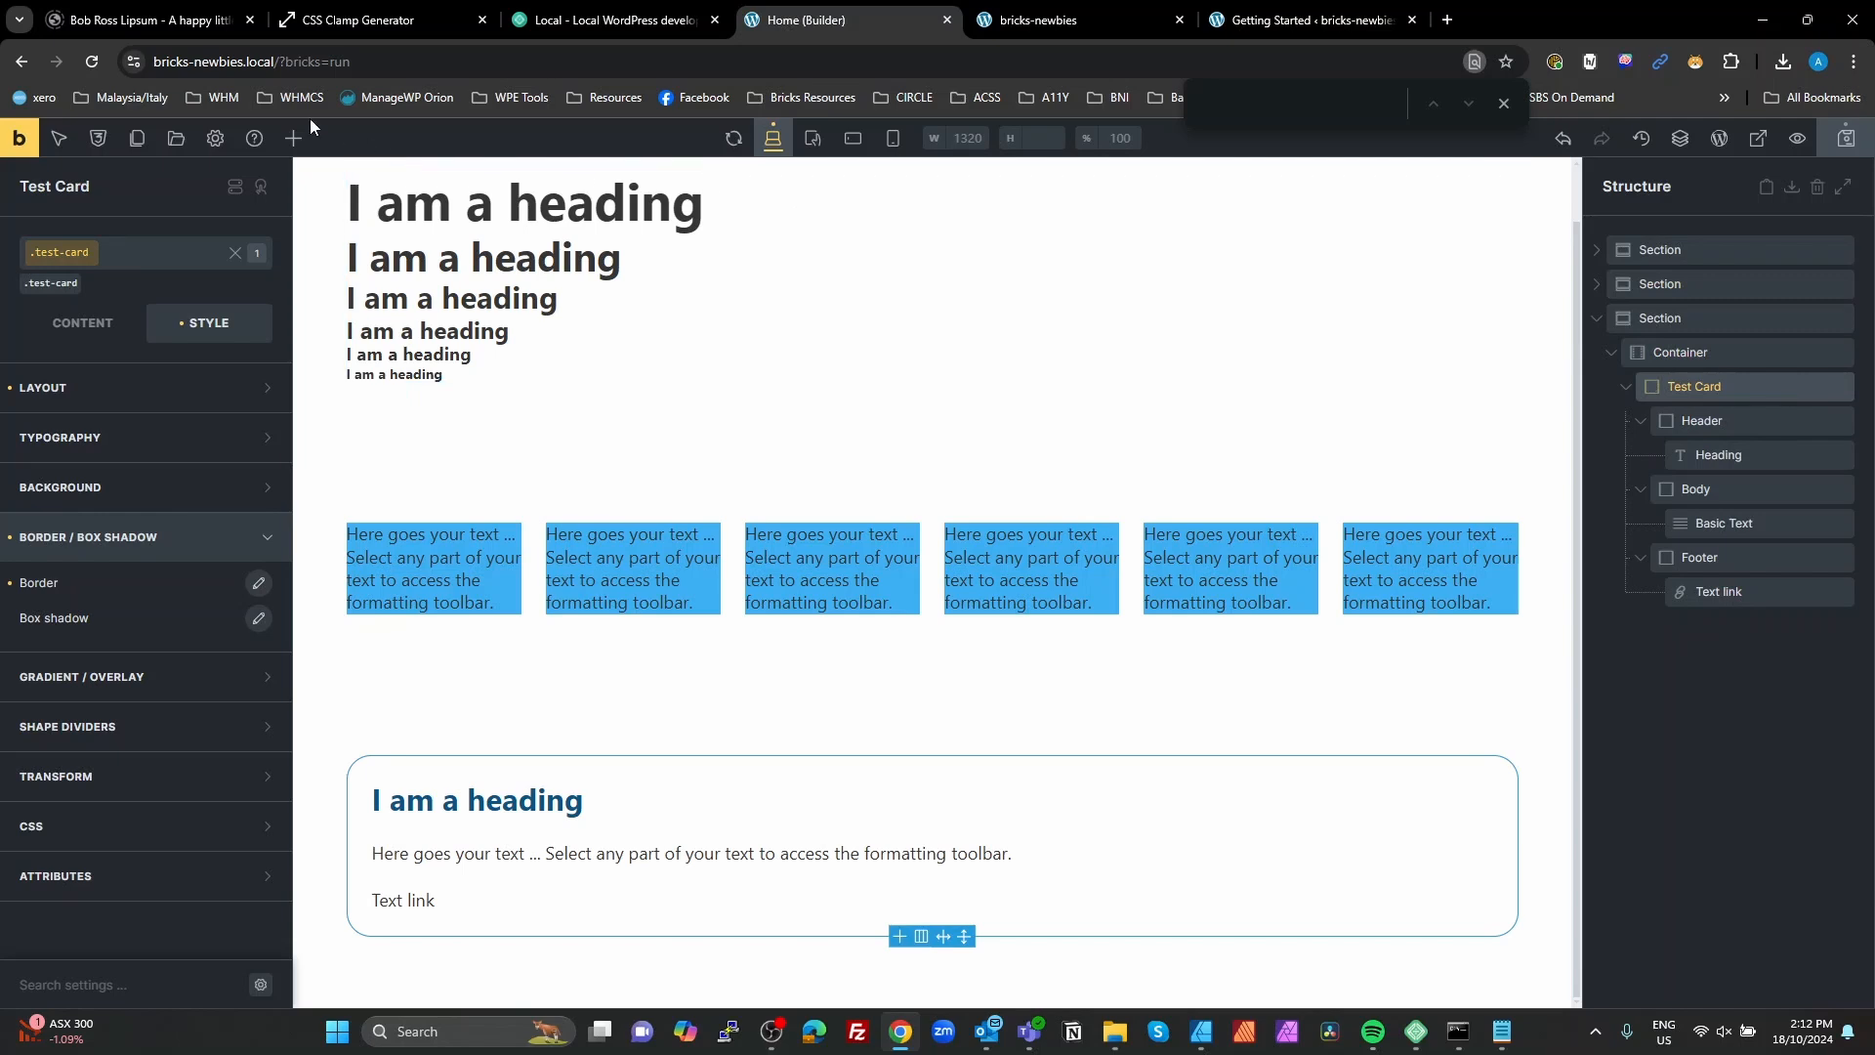
click(294, 137)
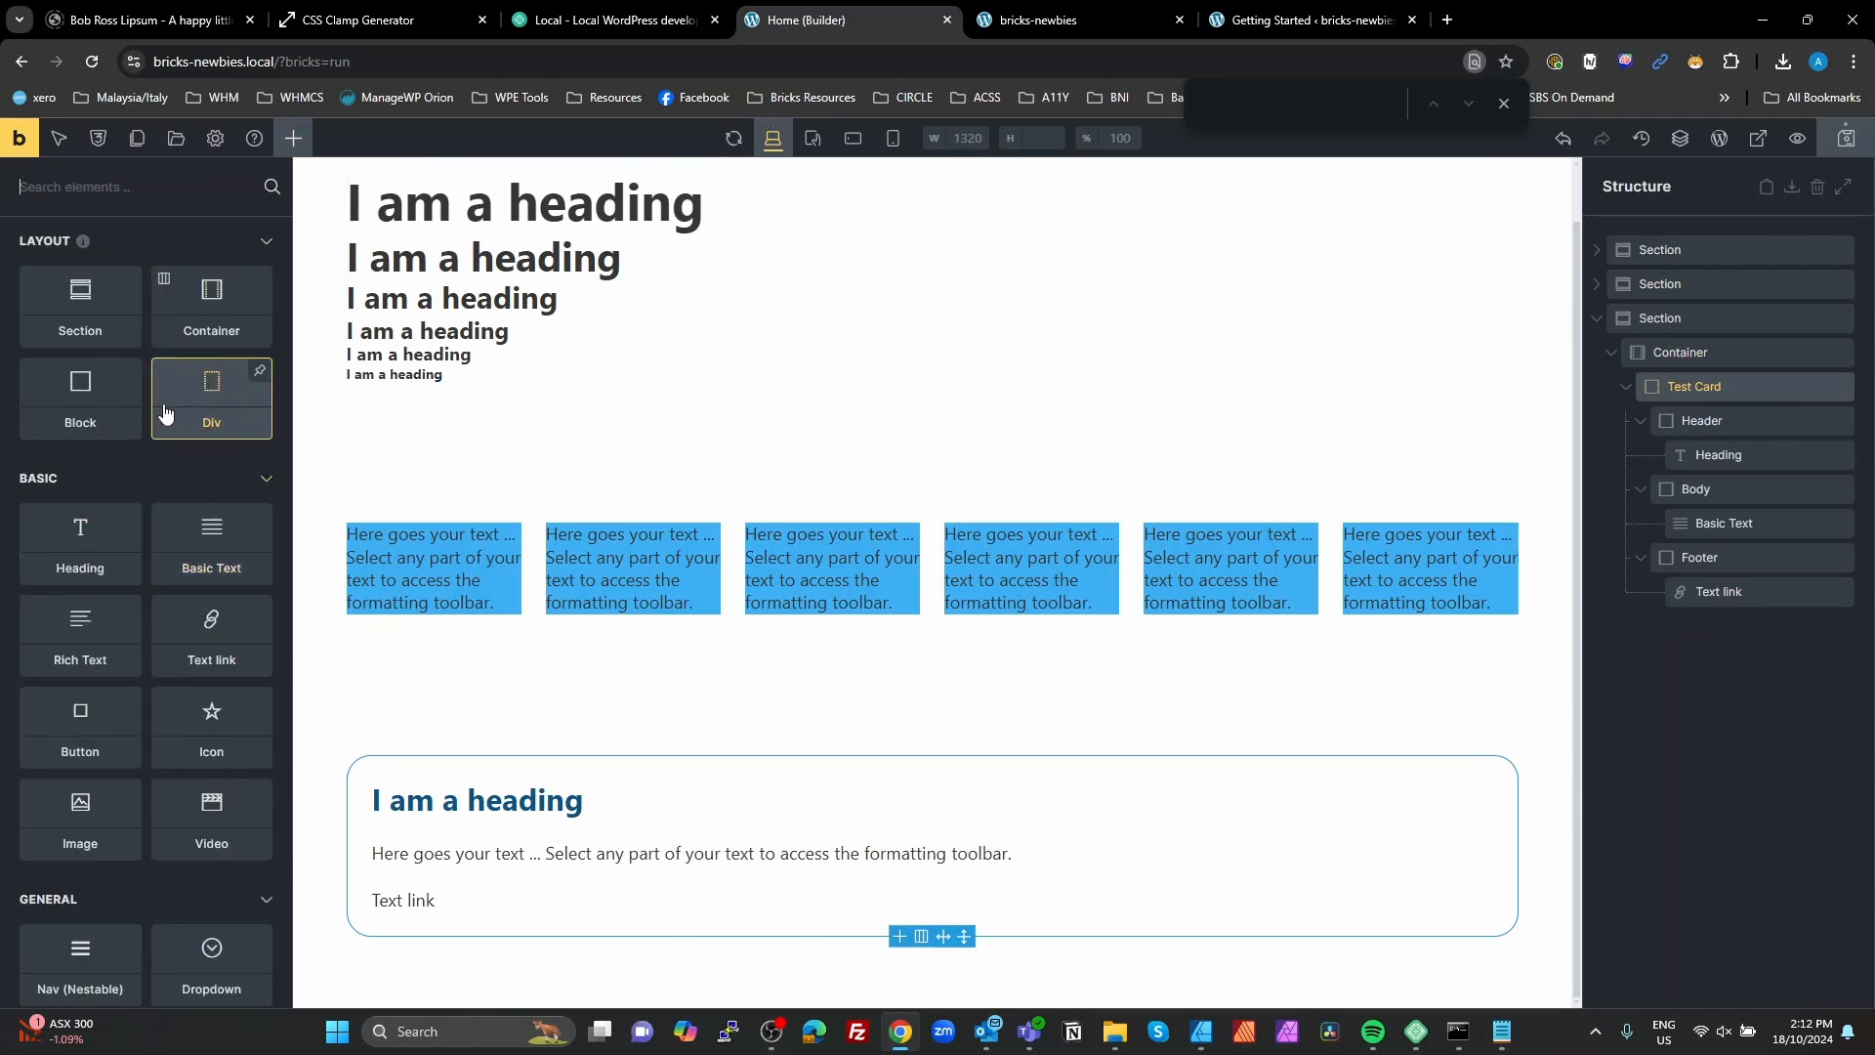
click(80, 396)
drag(1682, 625, 1726, 415)
double_click(1708, 416)
text(Inner)
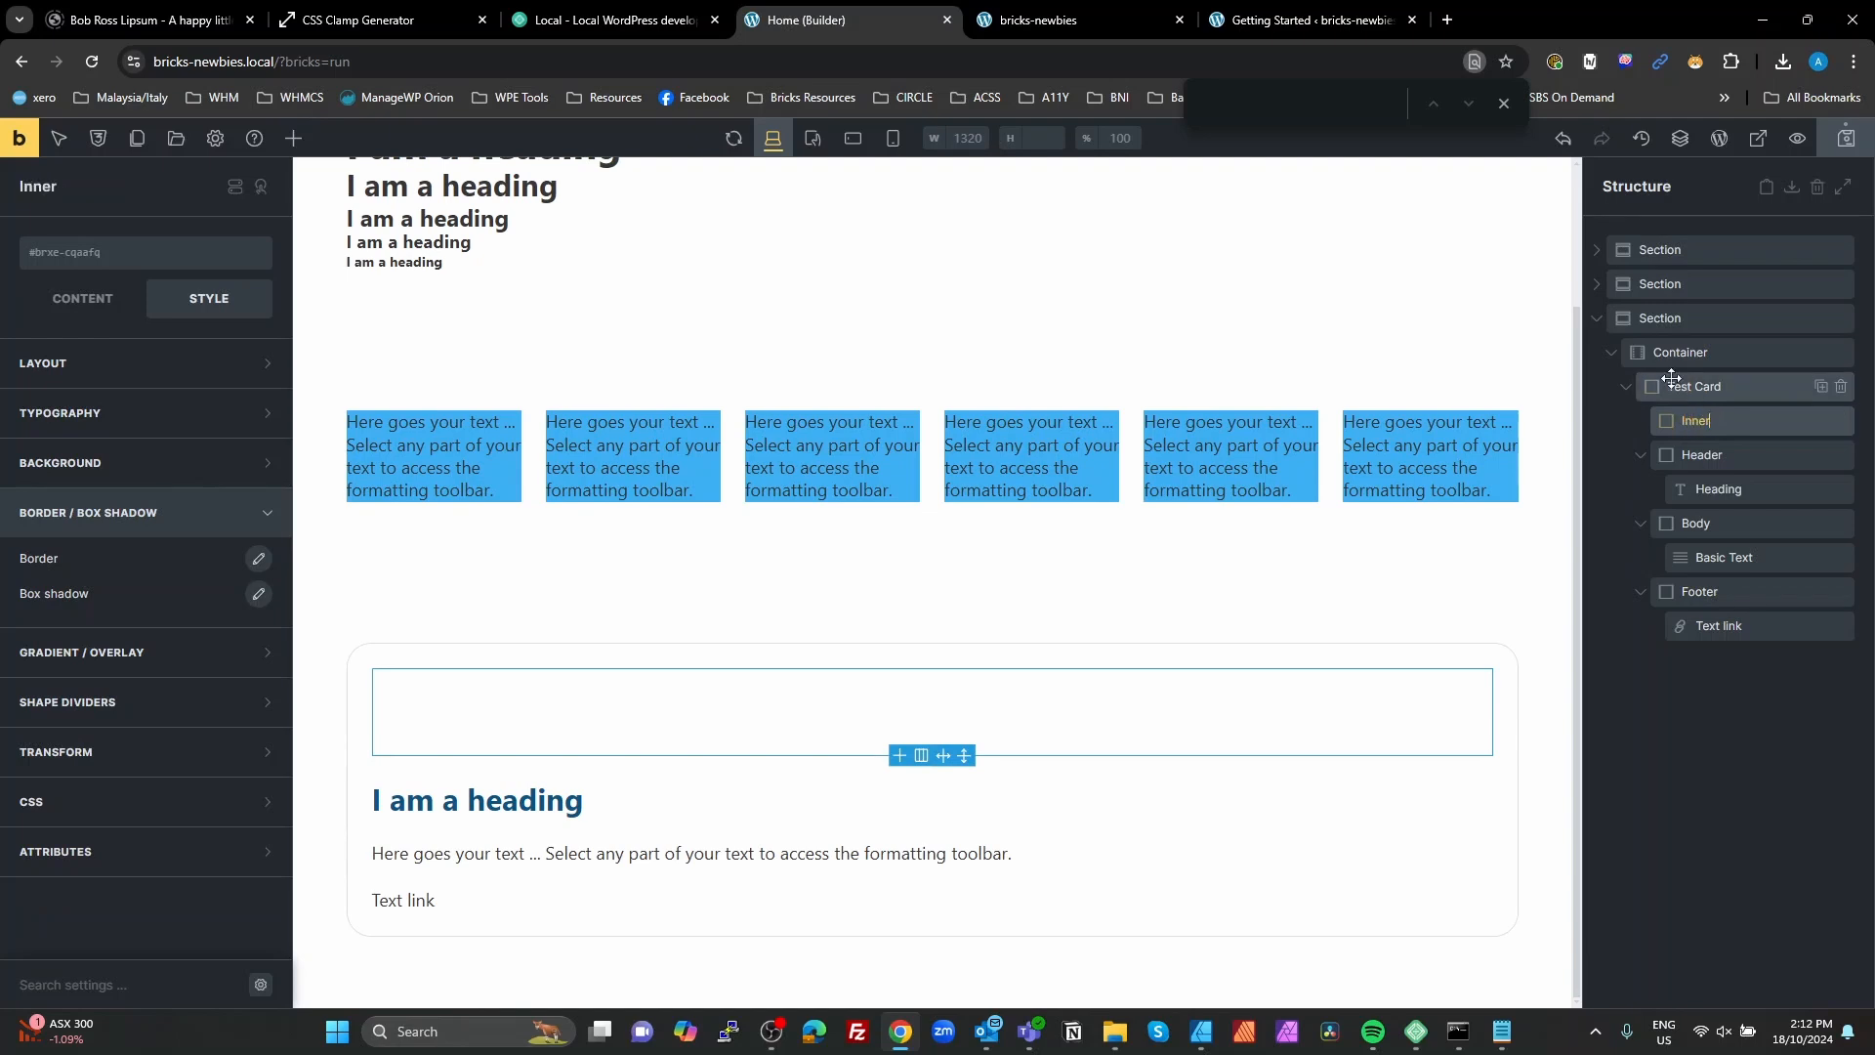
Step: Create the class test-card__inner on the Inner block
click(1694, 386)
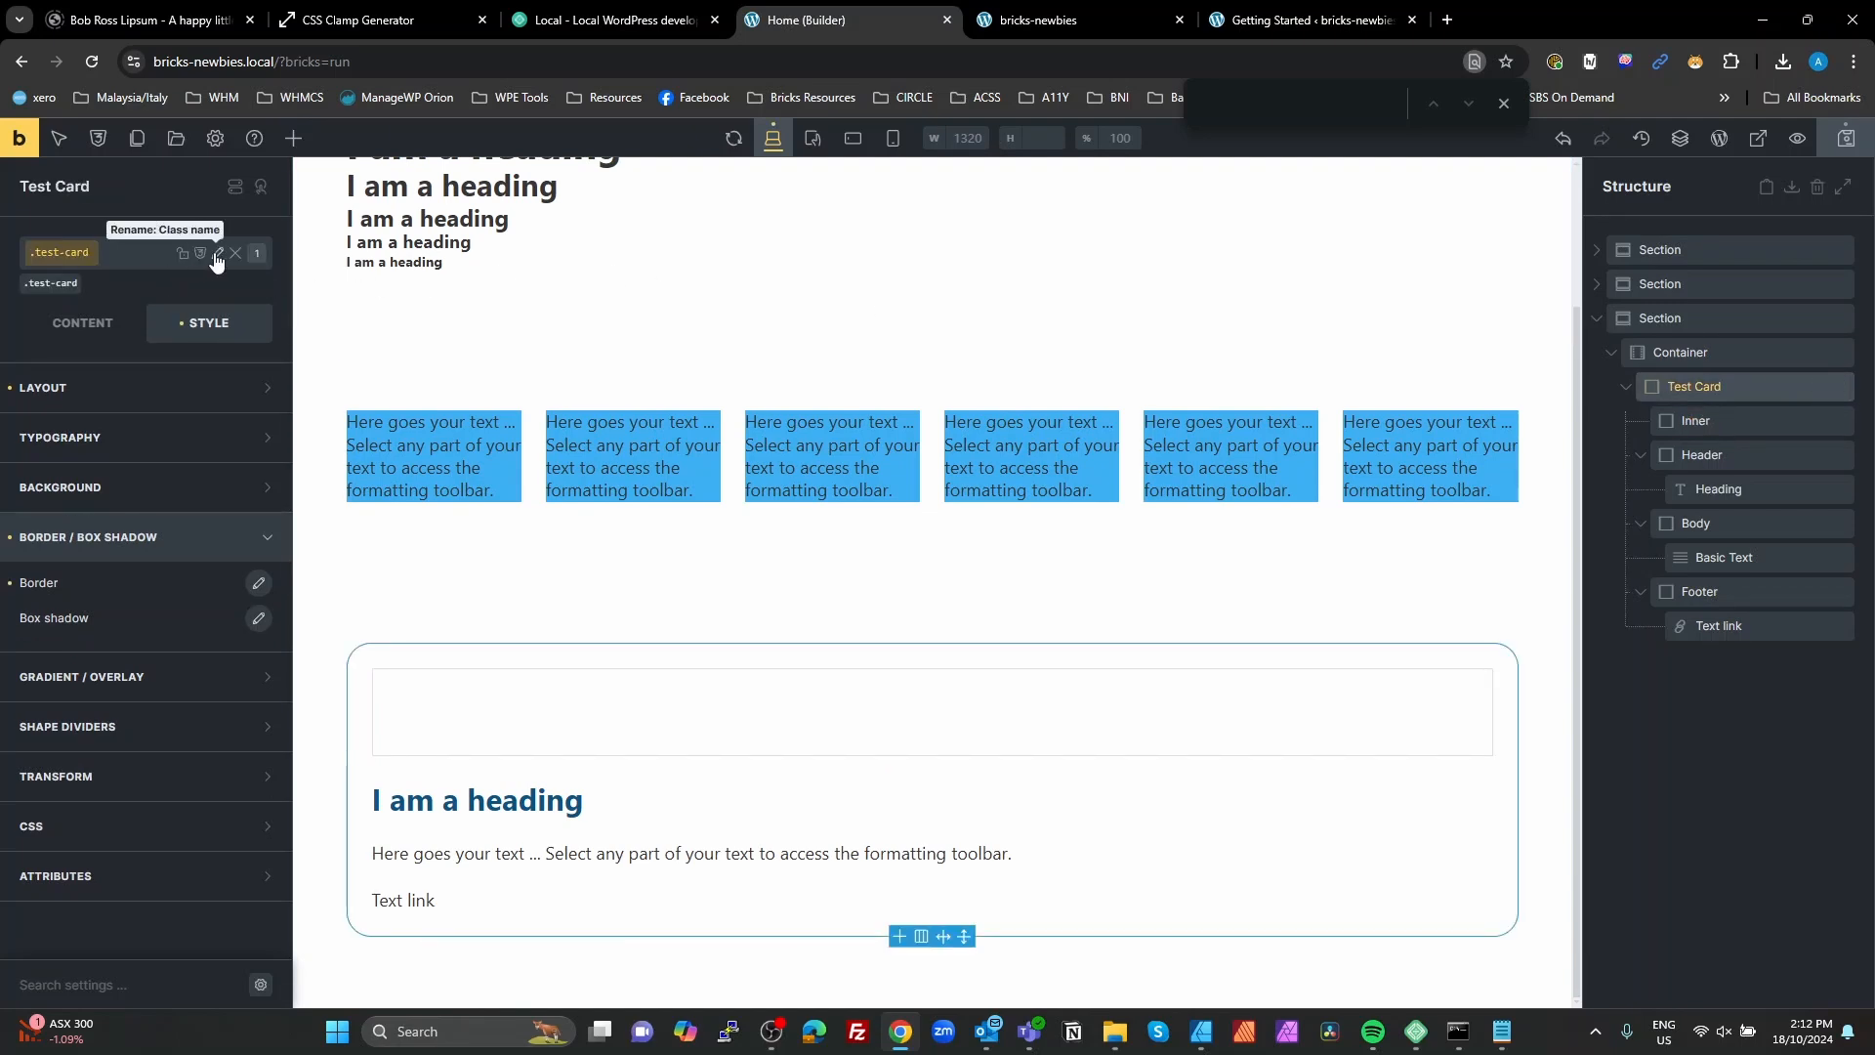
click(217, 254)
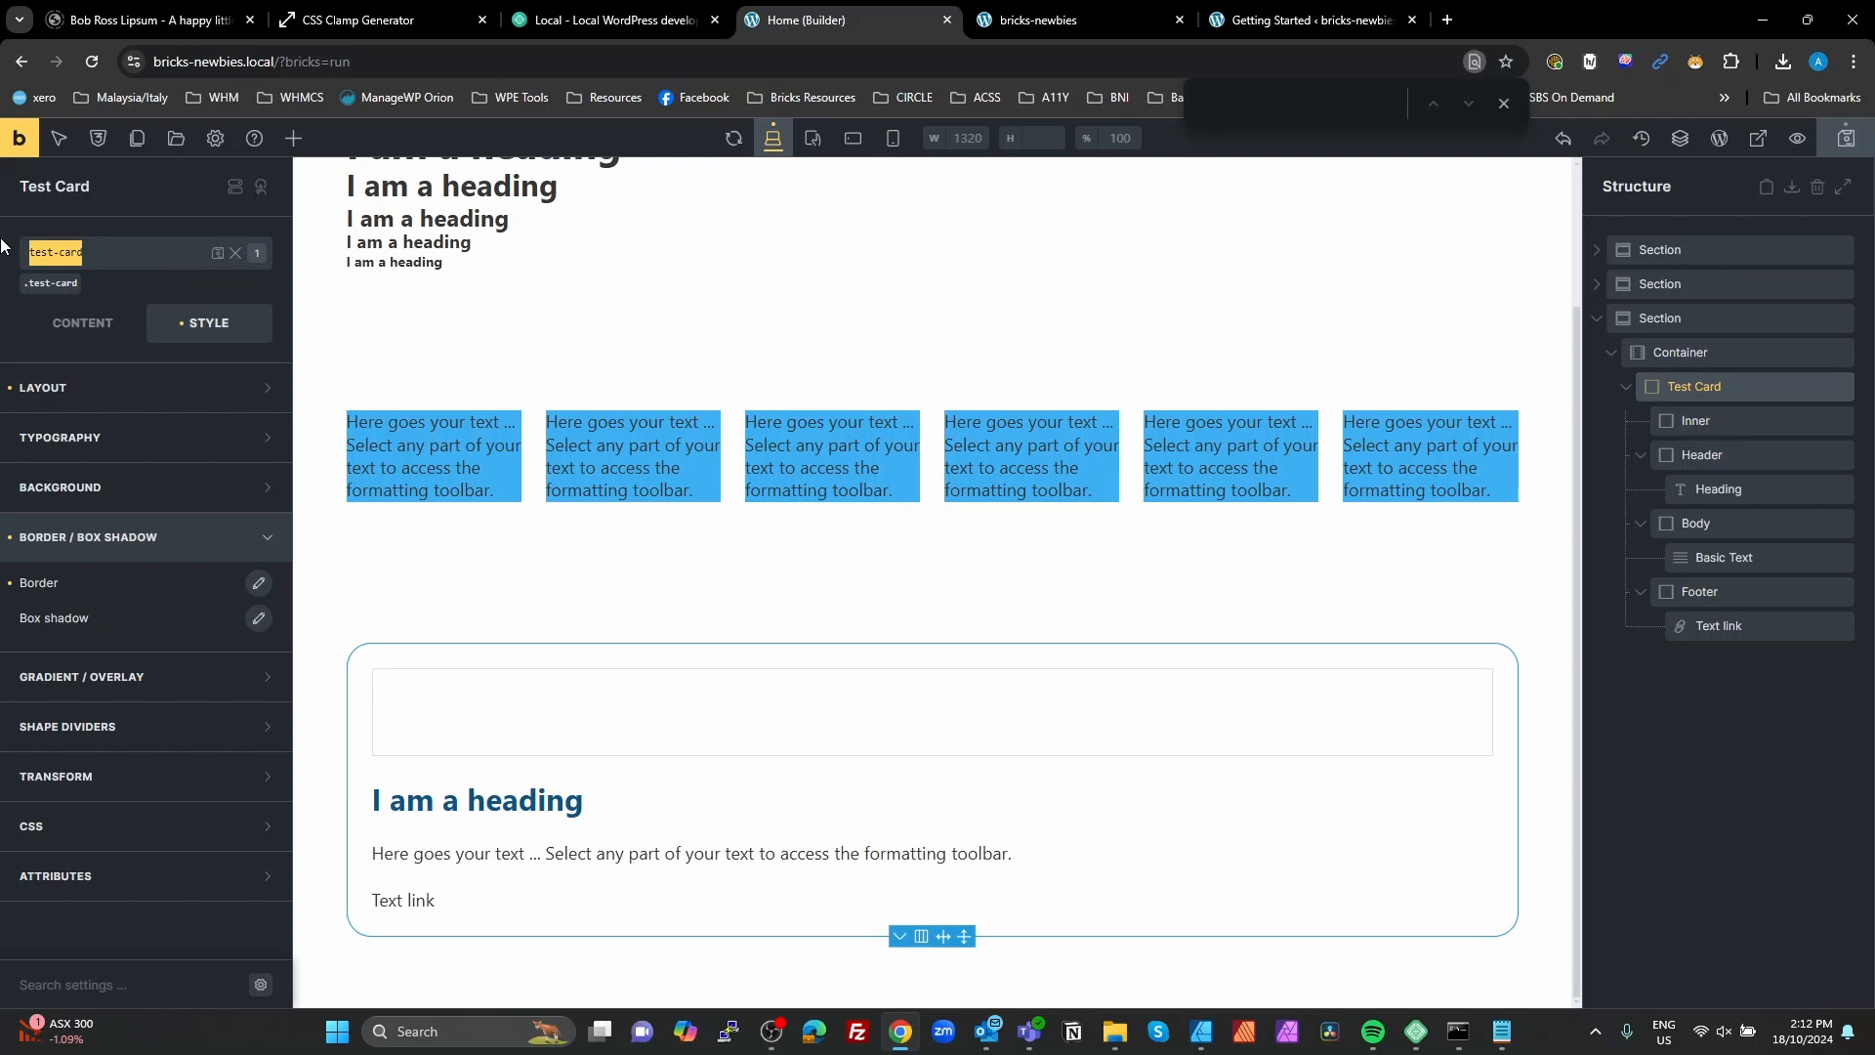
click(1695, 419)
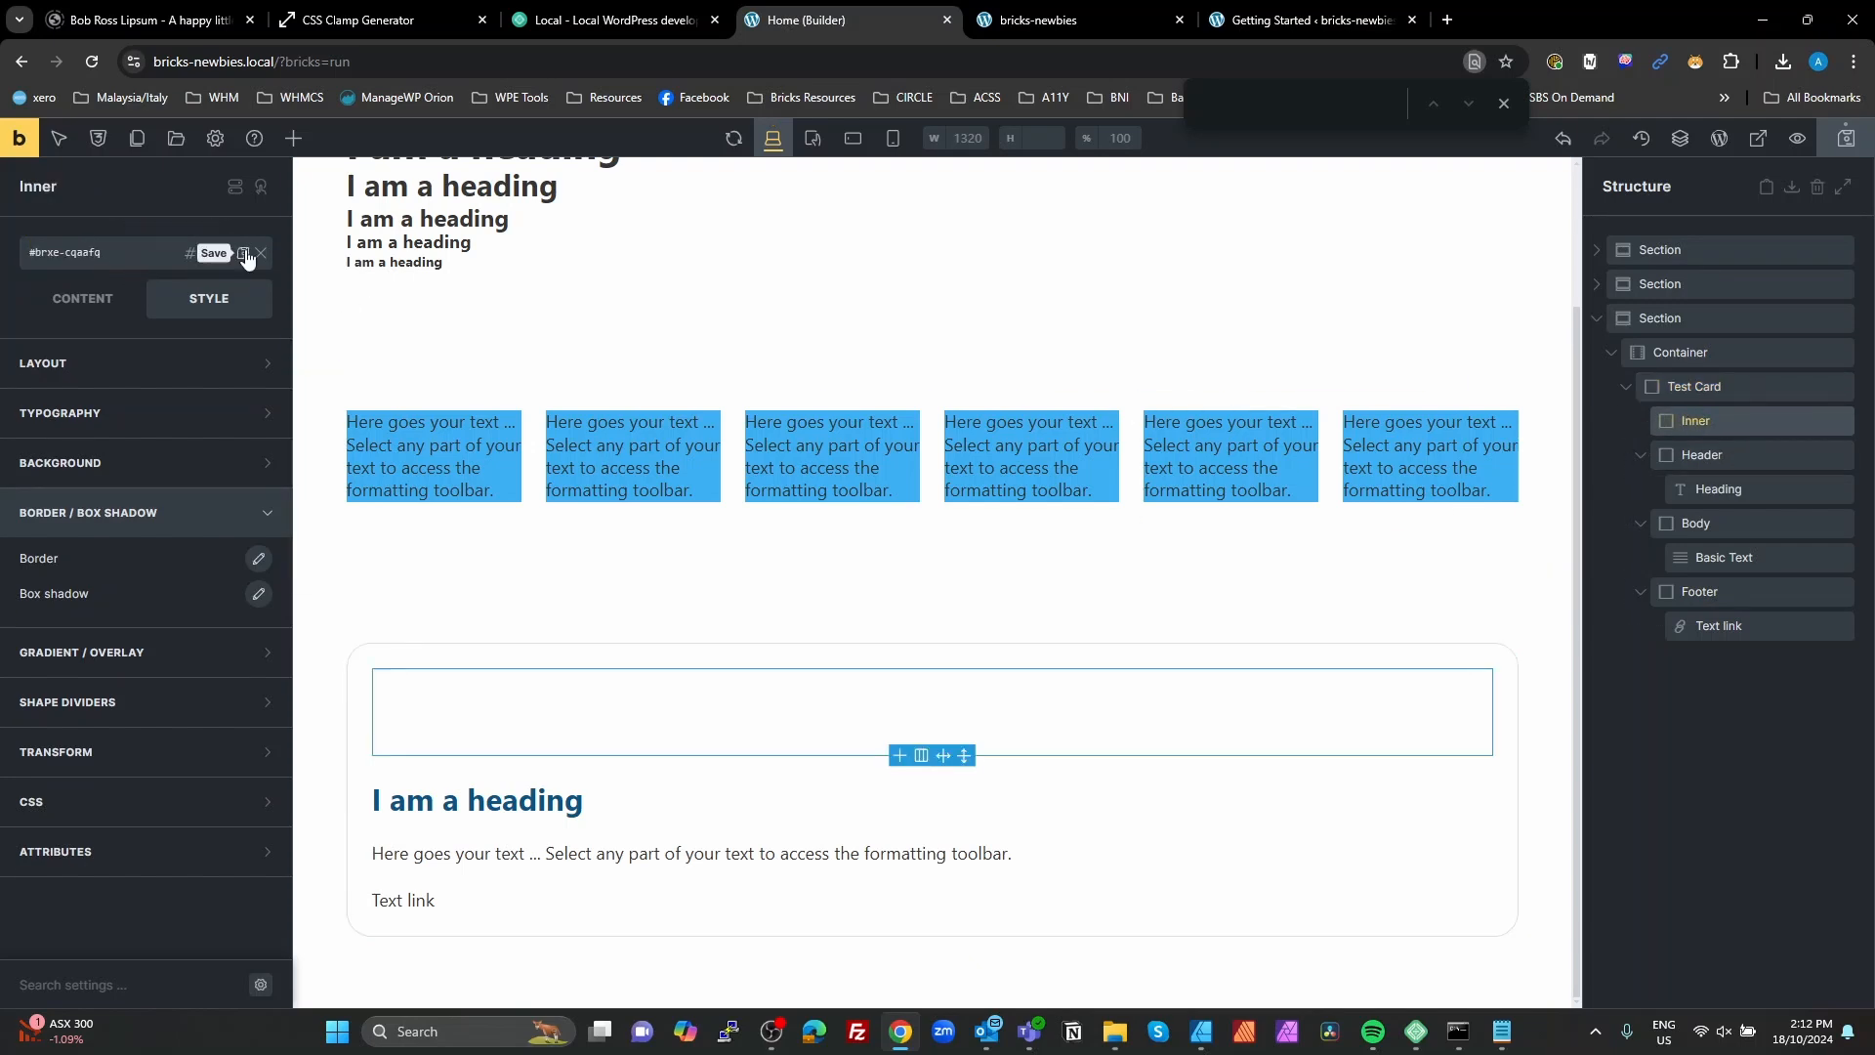
click(130, 254)
text(test-card)
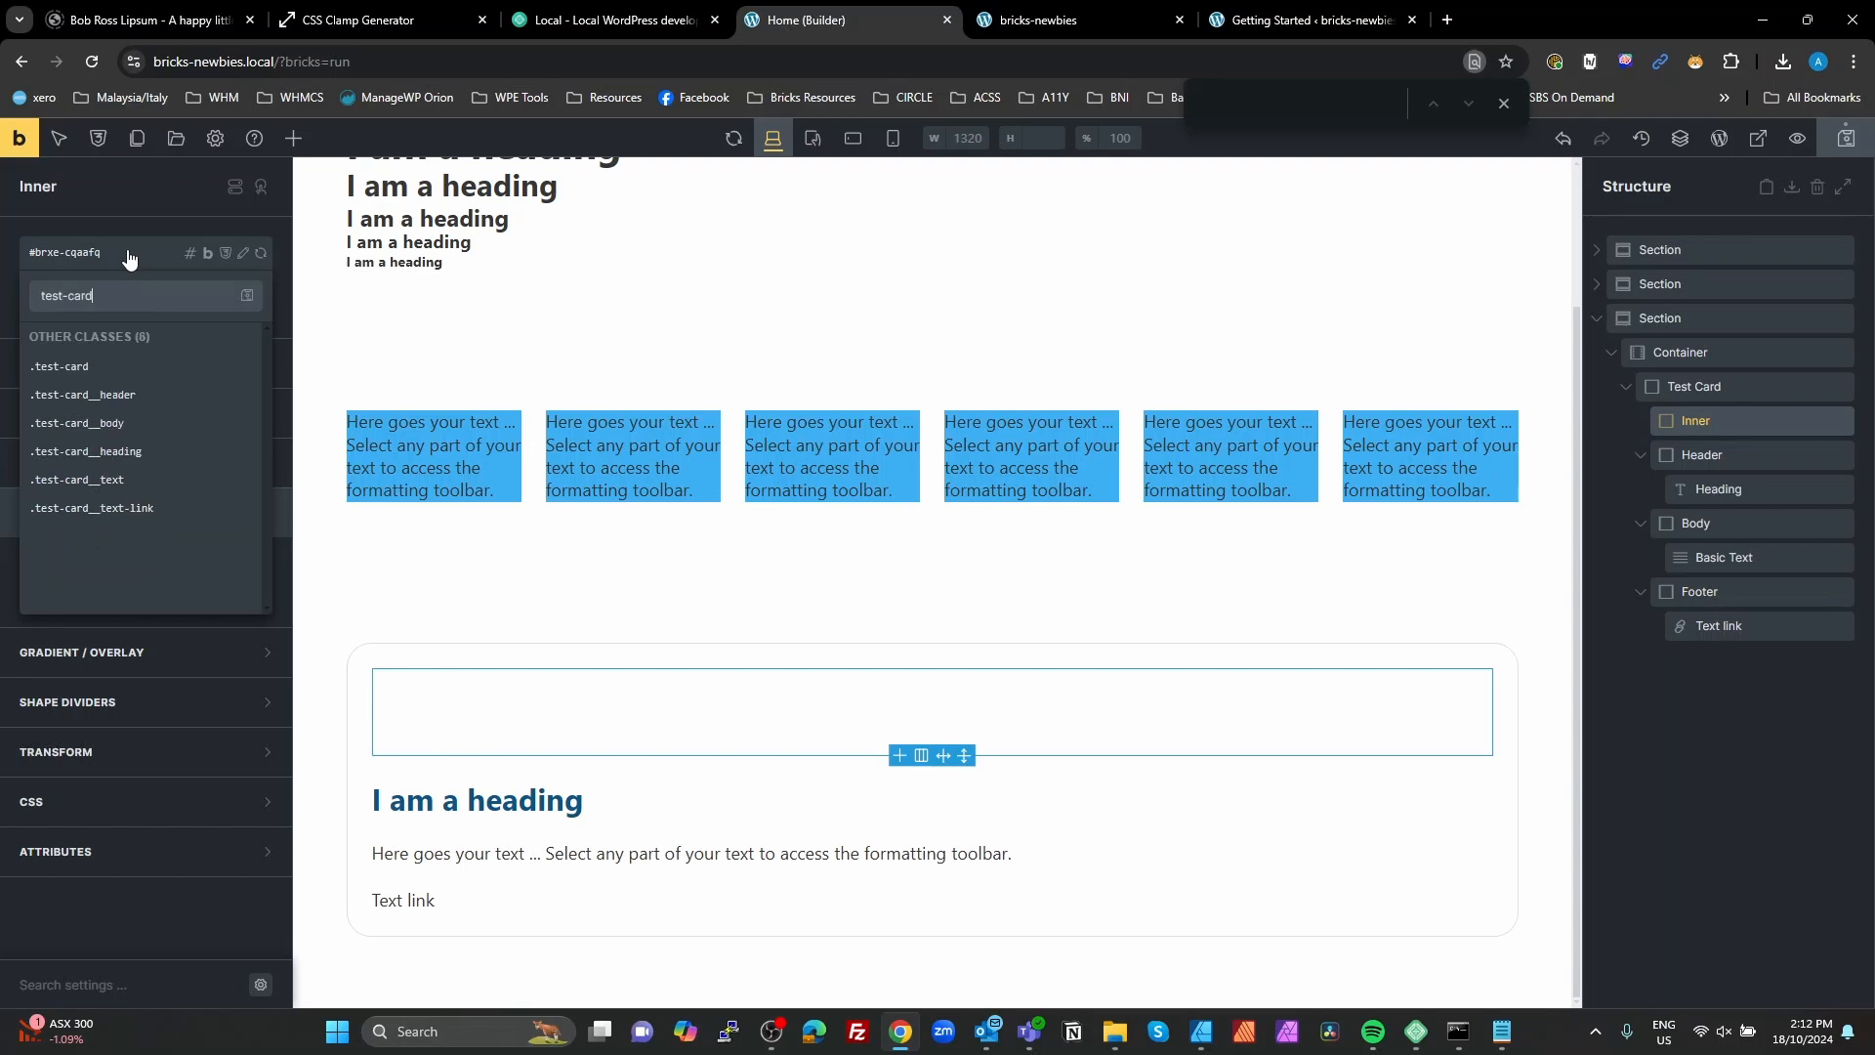
text(__Inner)
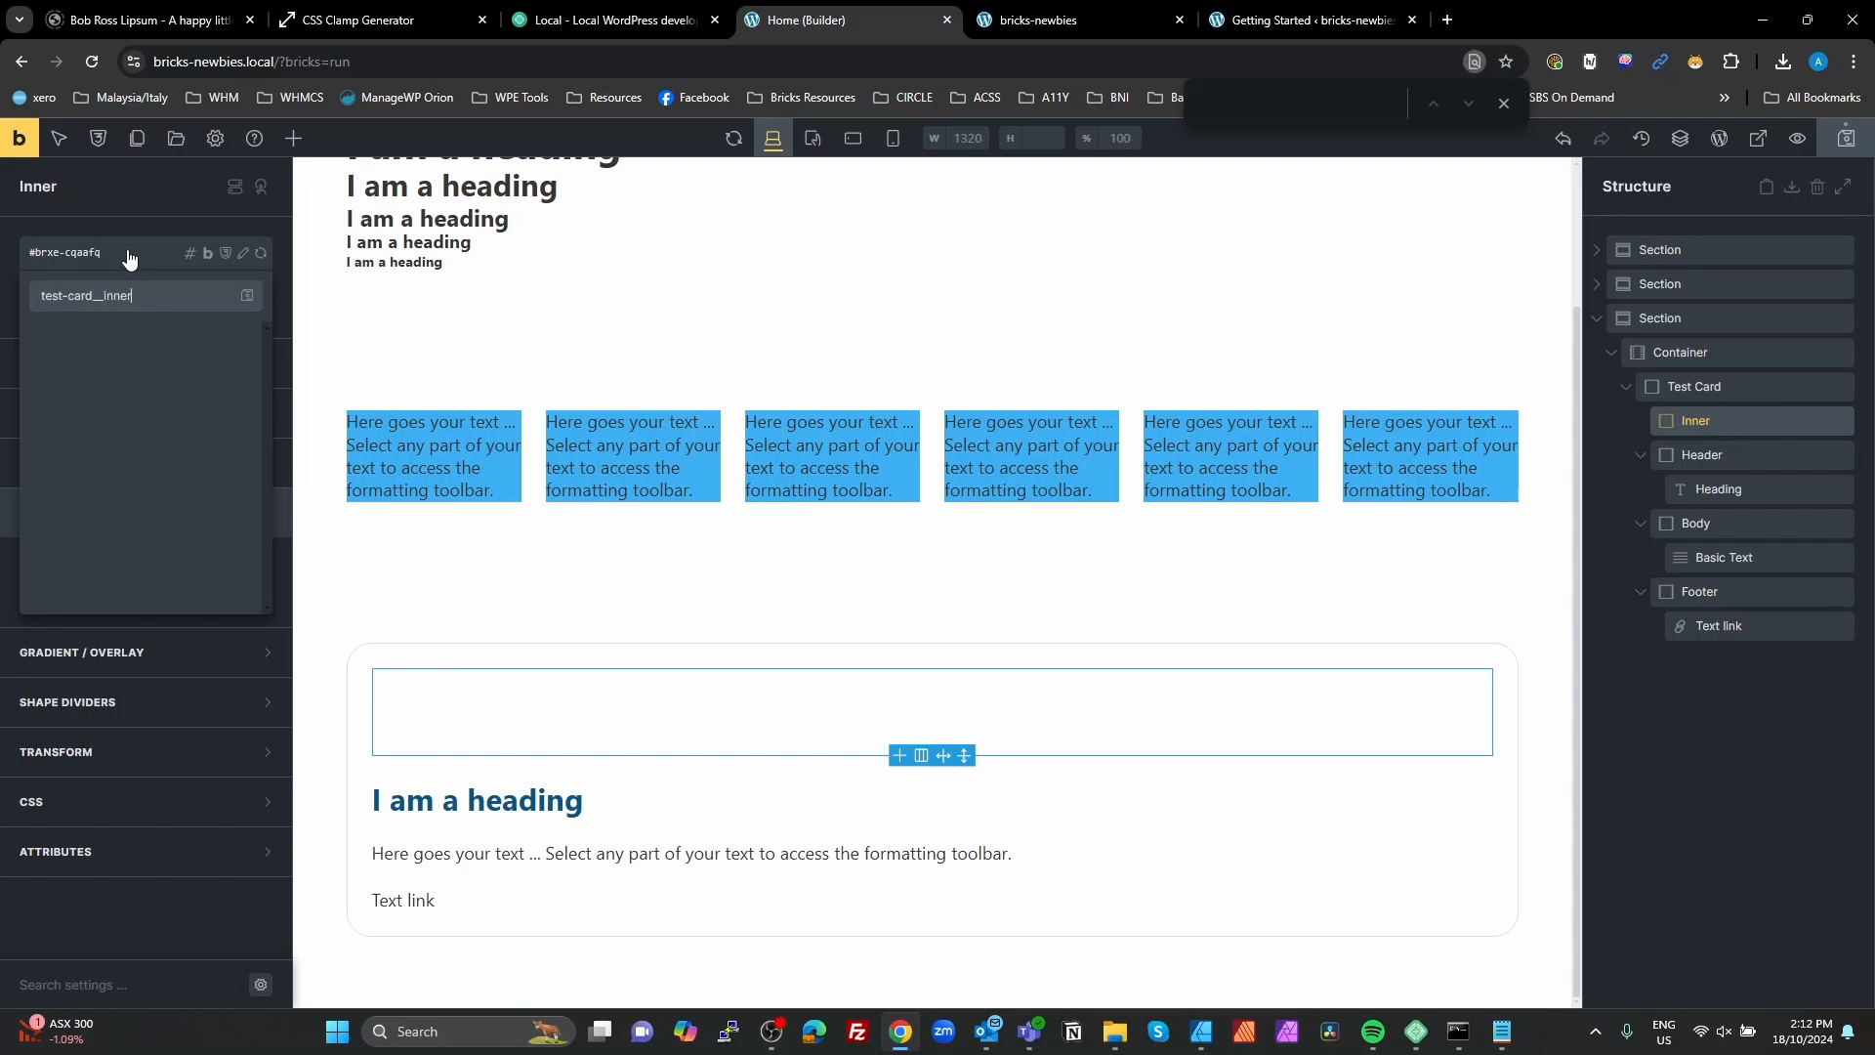
key(Return)
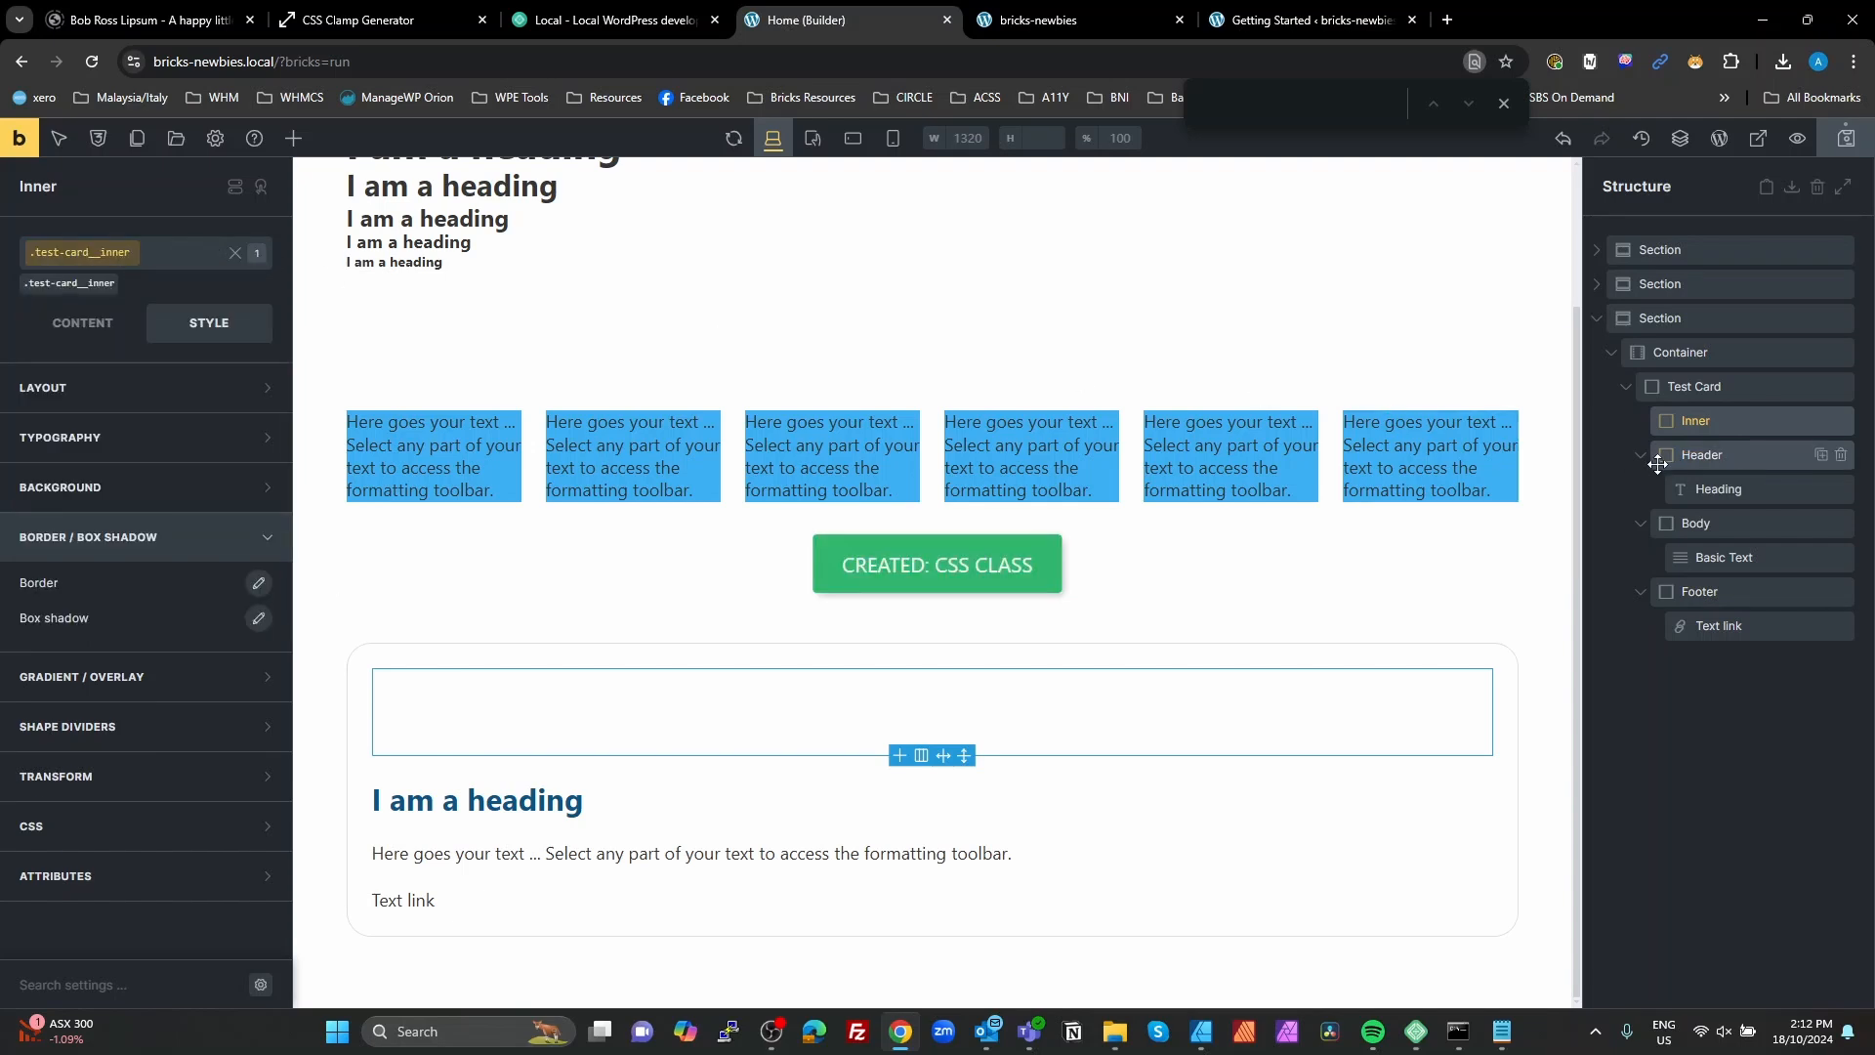
Step: Nest the Header, Body and Footer blocks, in that order, inside the Inner block
drag(1676, 450, 1687, 432)
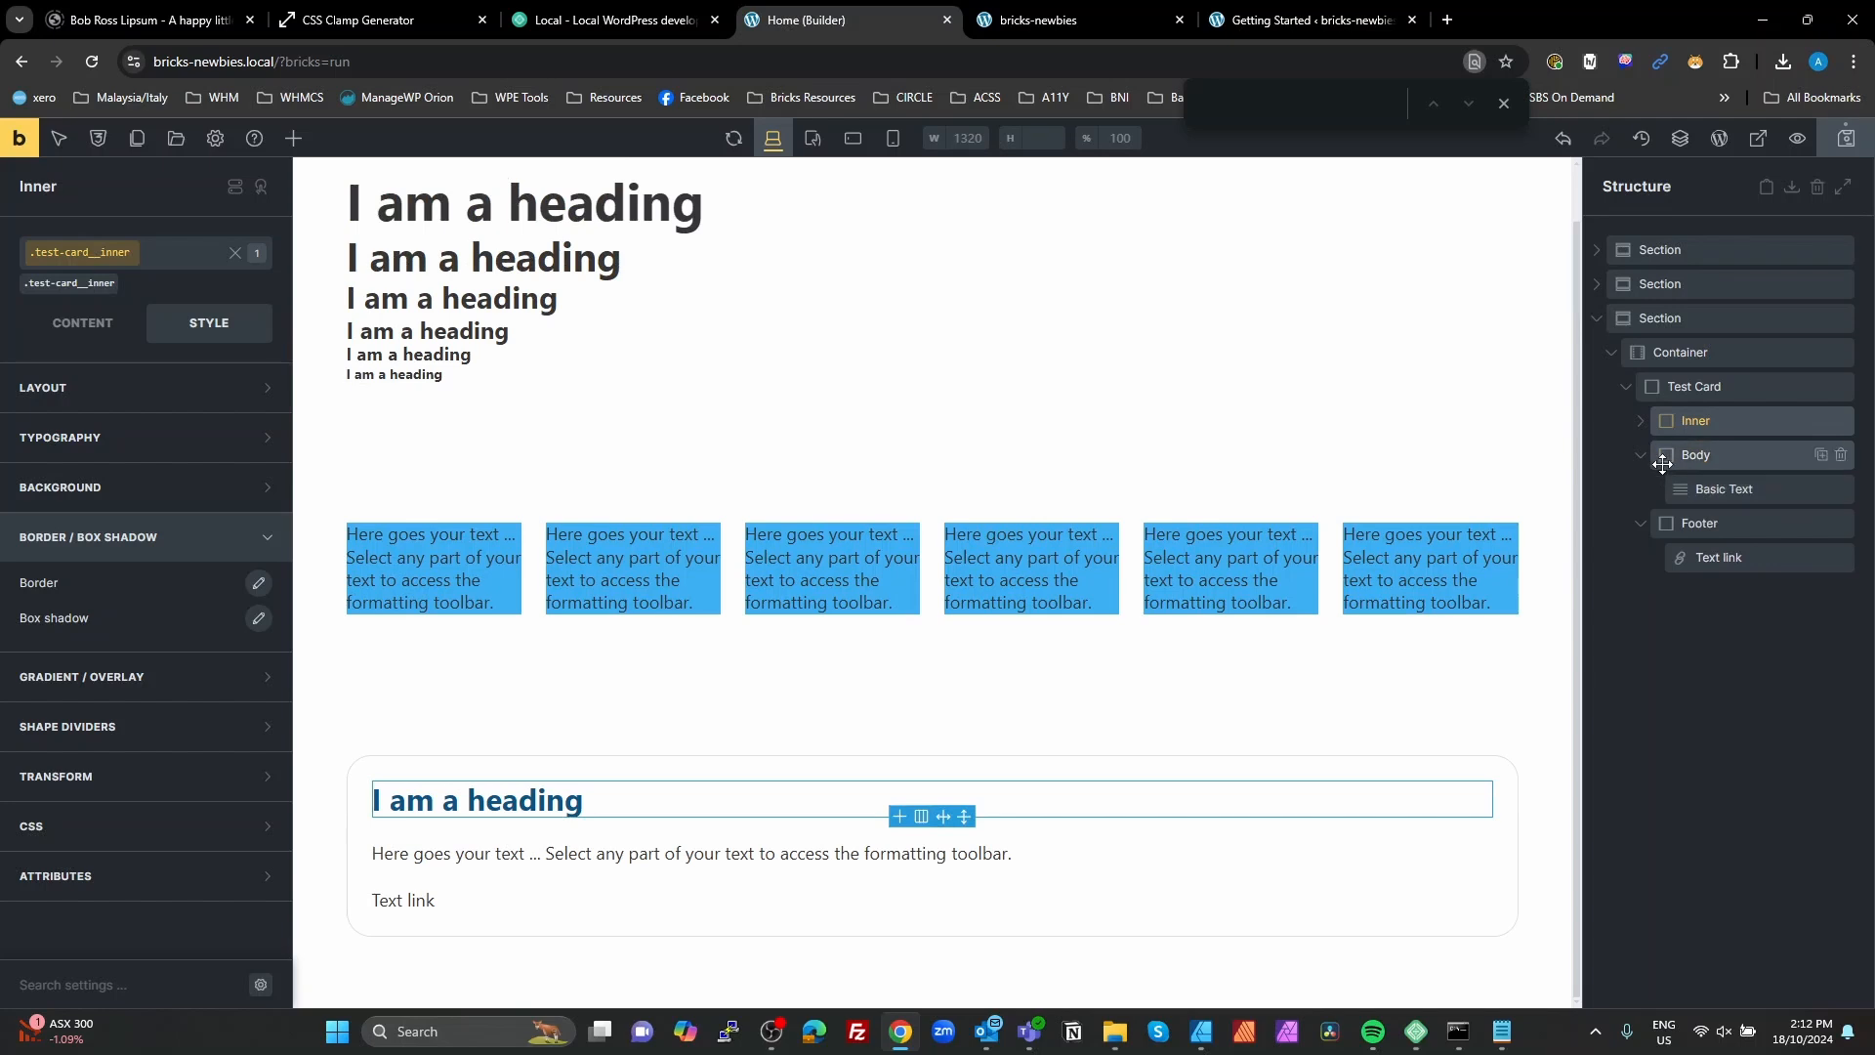
click(1666, 485)
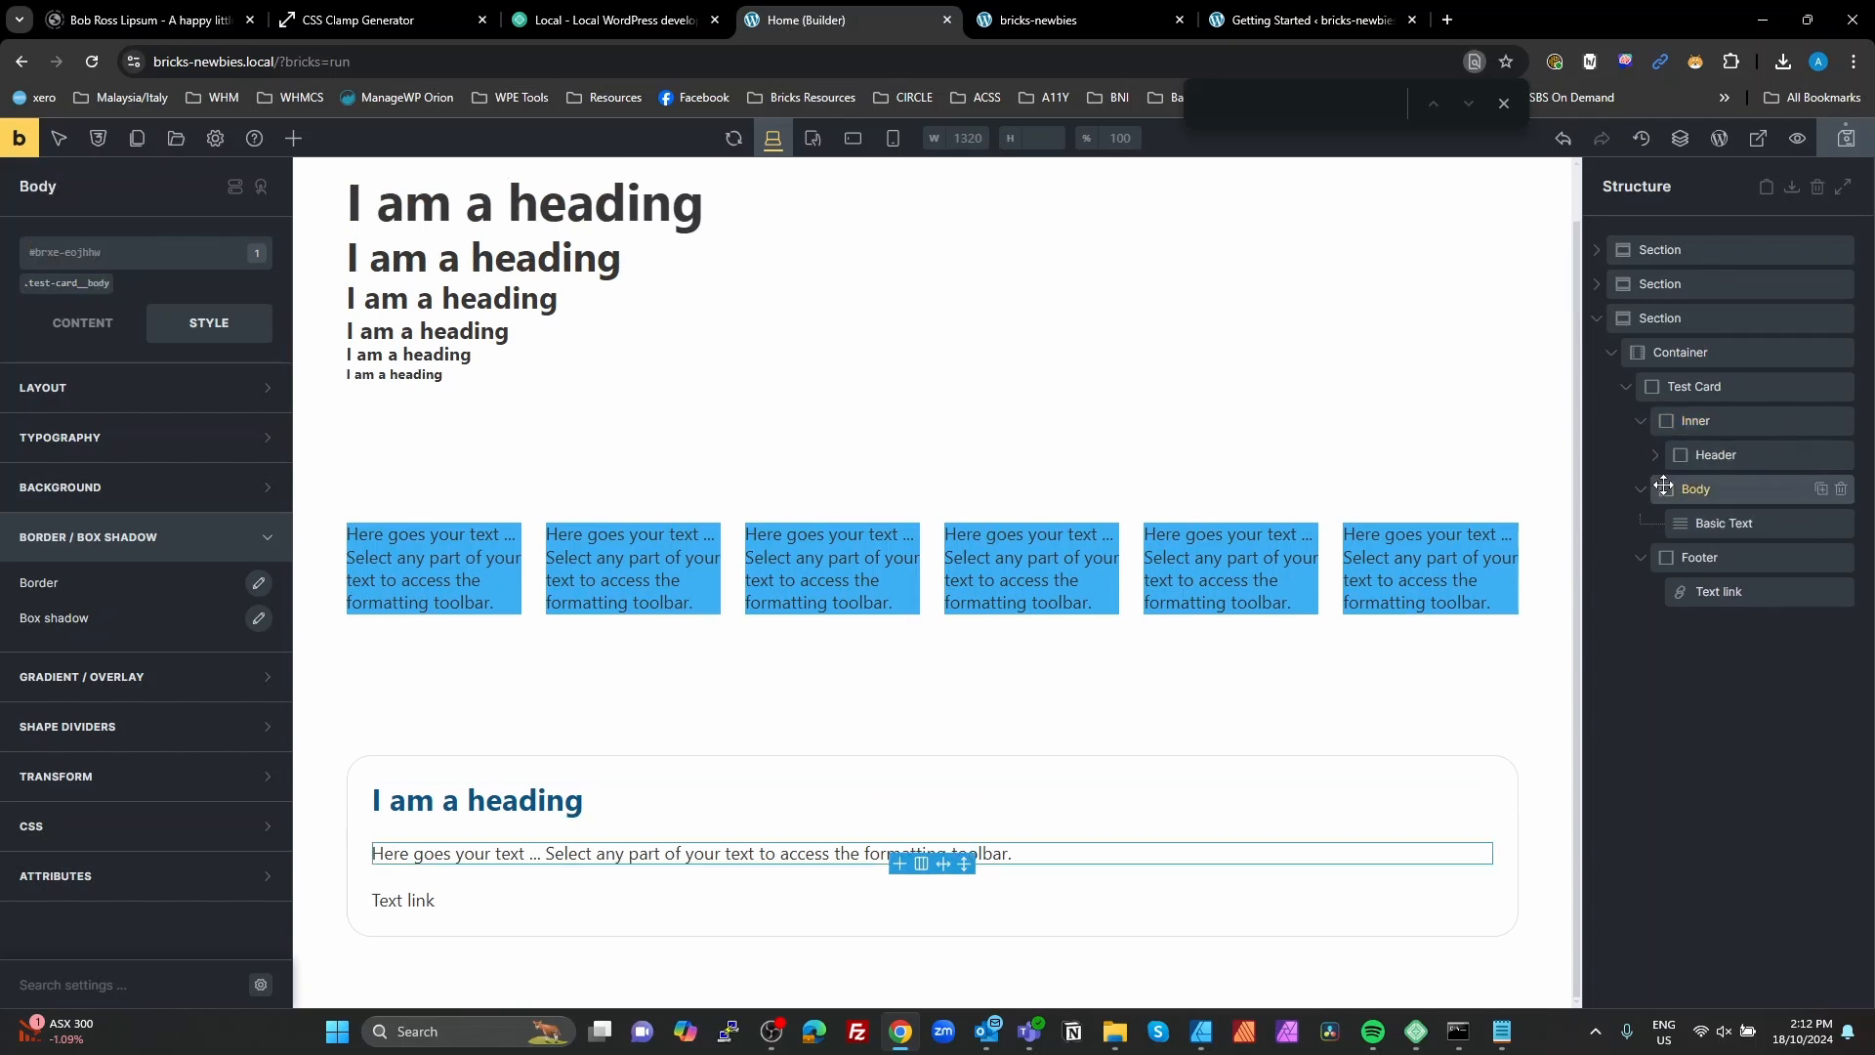
mouse_move(1666, 485)
mouse_down()
mouse_move(1679, 461)
mouse_move(1677, 518)
mouse_move(1670, 503)
mouse_up()
key(ctrl+z)
click(1636, 418)
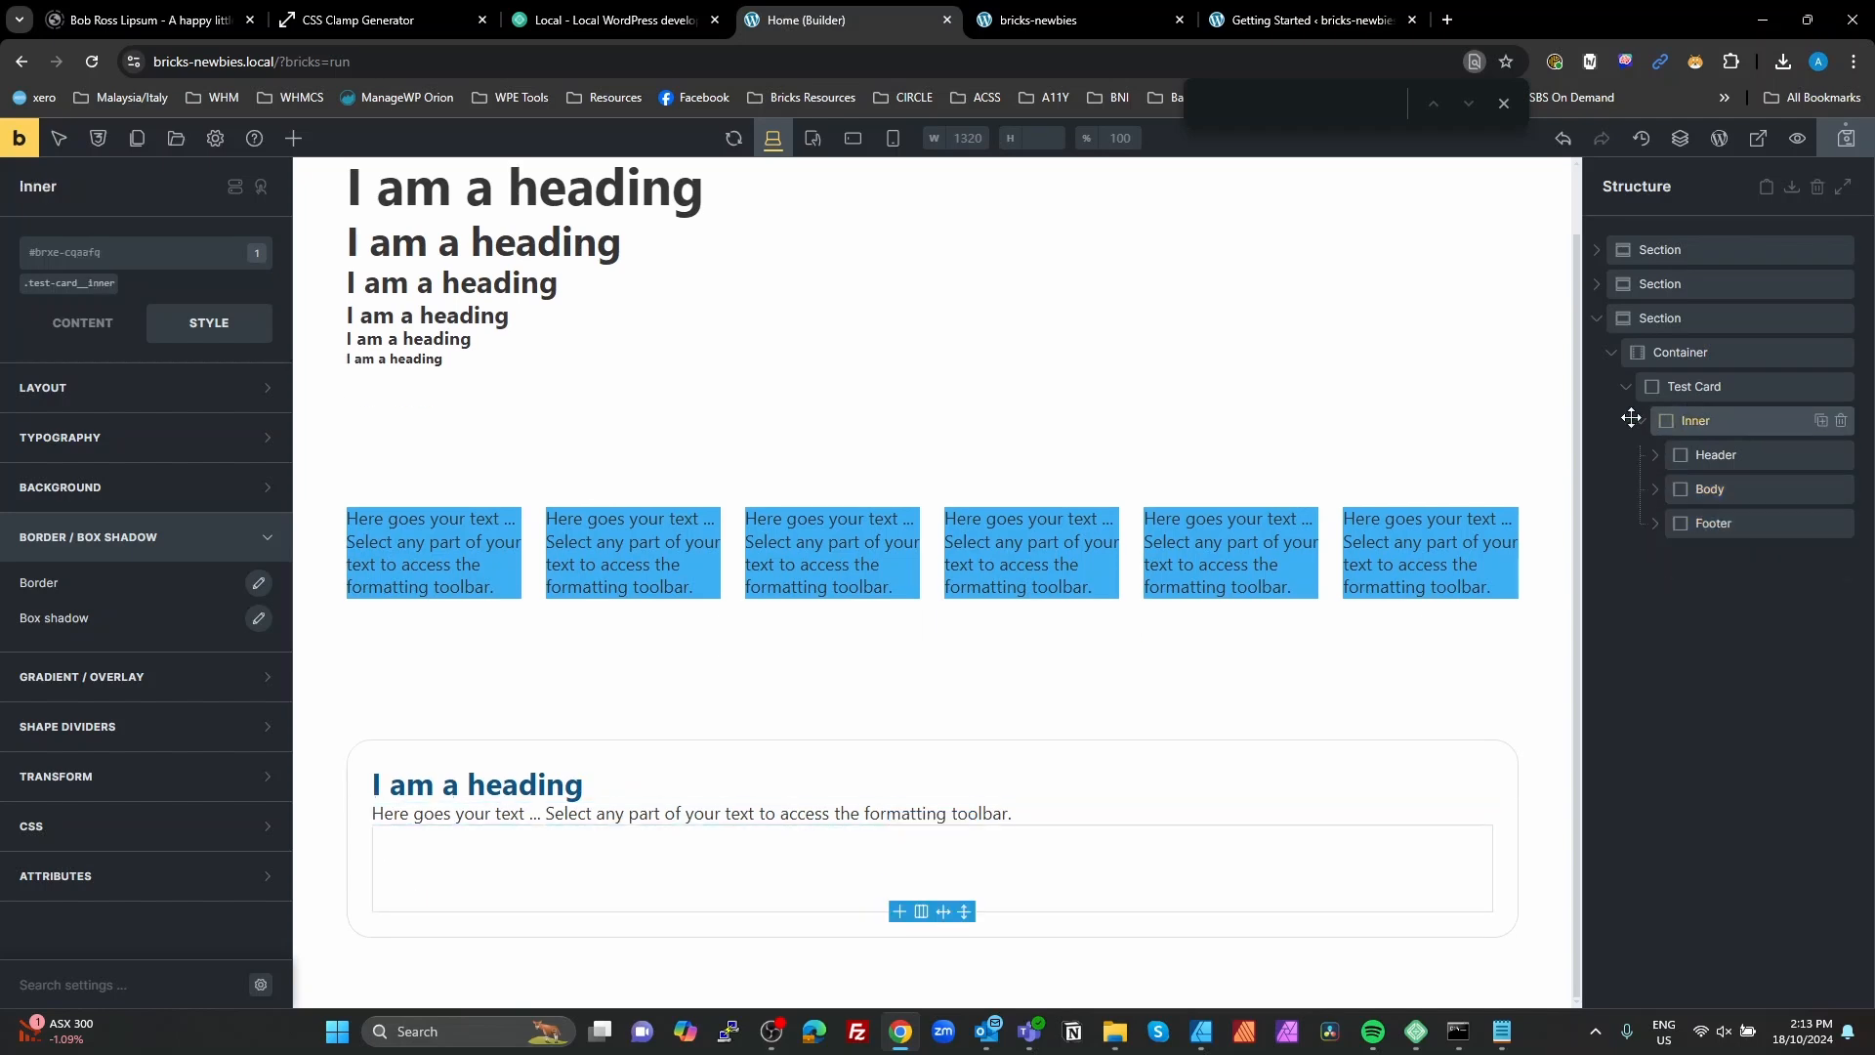
Step: Set the Inner block's row gap to the fw-content-gap variable
click(80, 337)
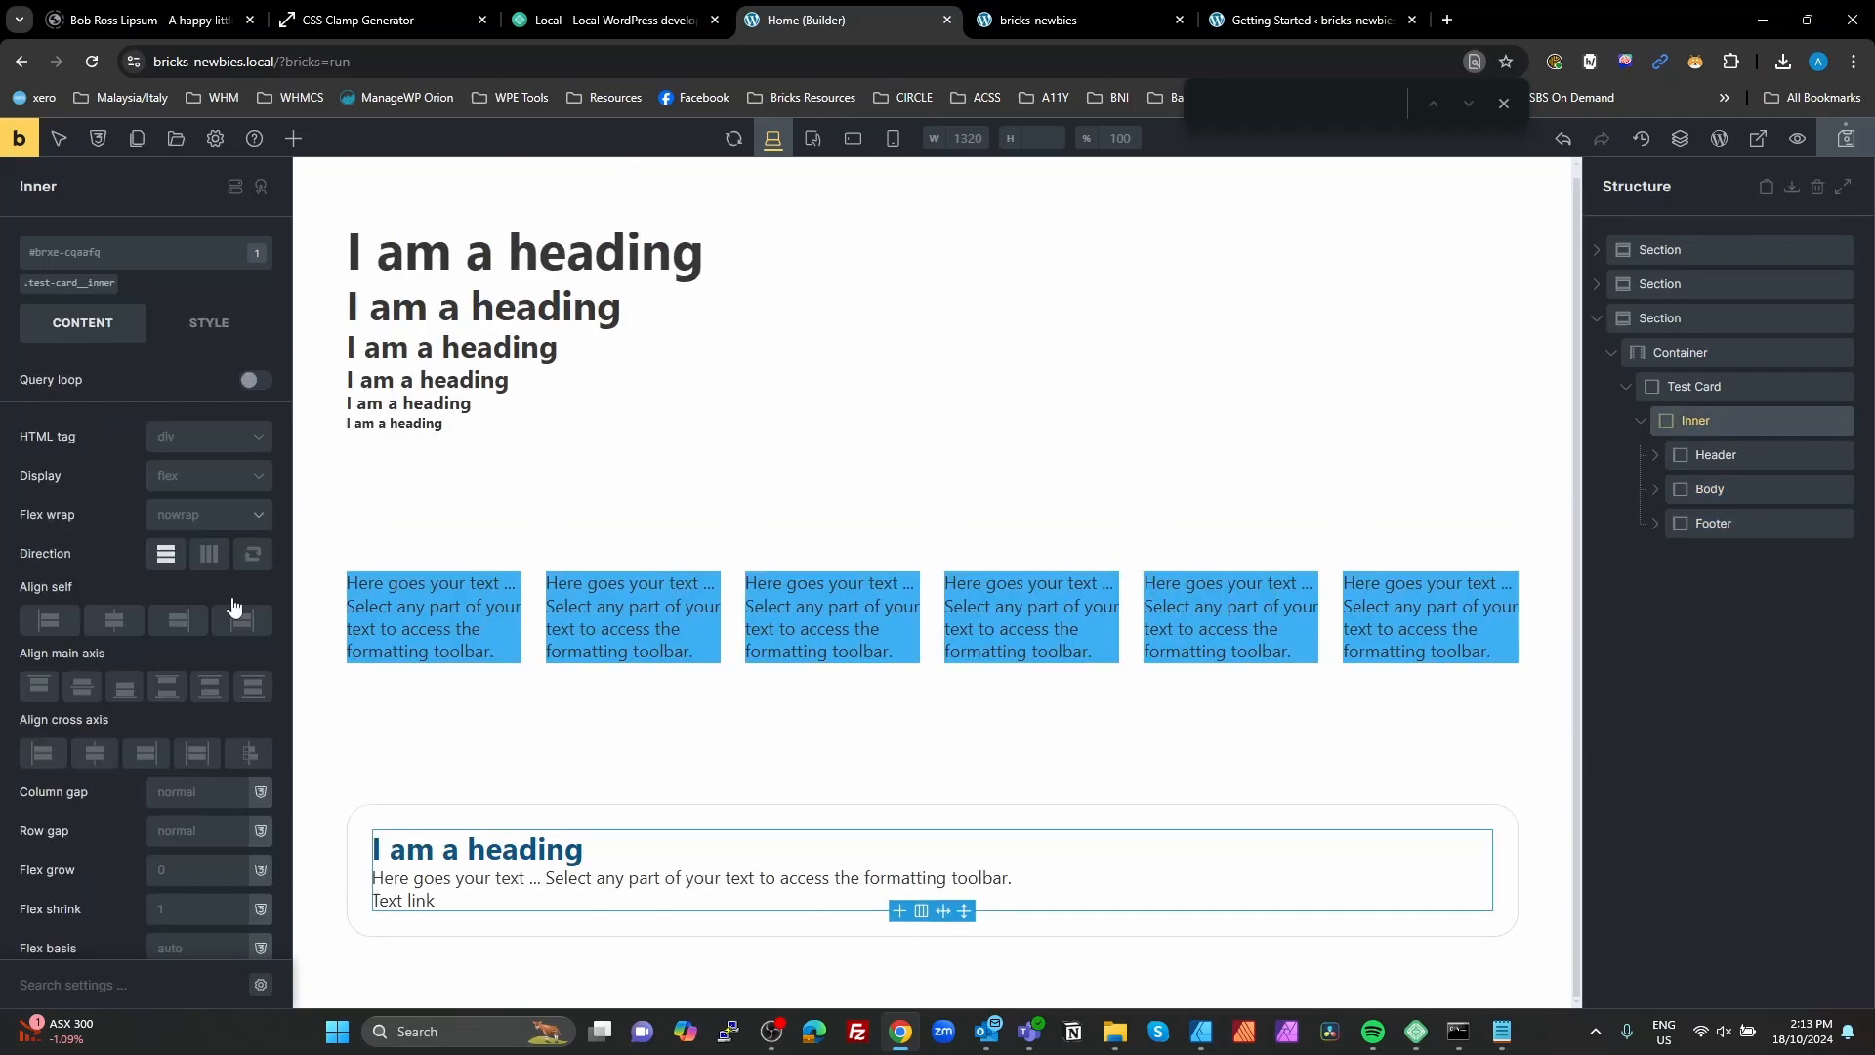
click(212, 837)
text(cont)
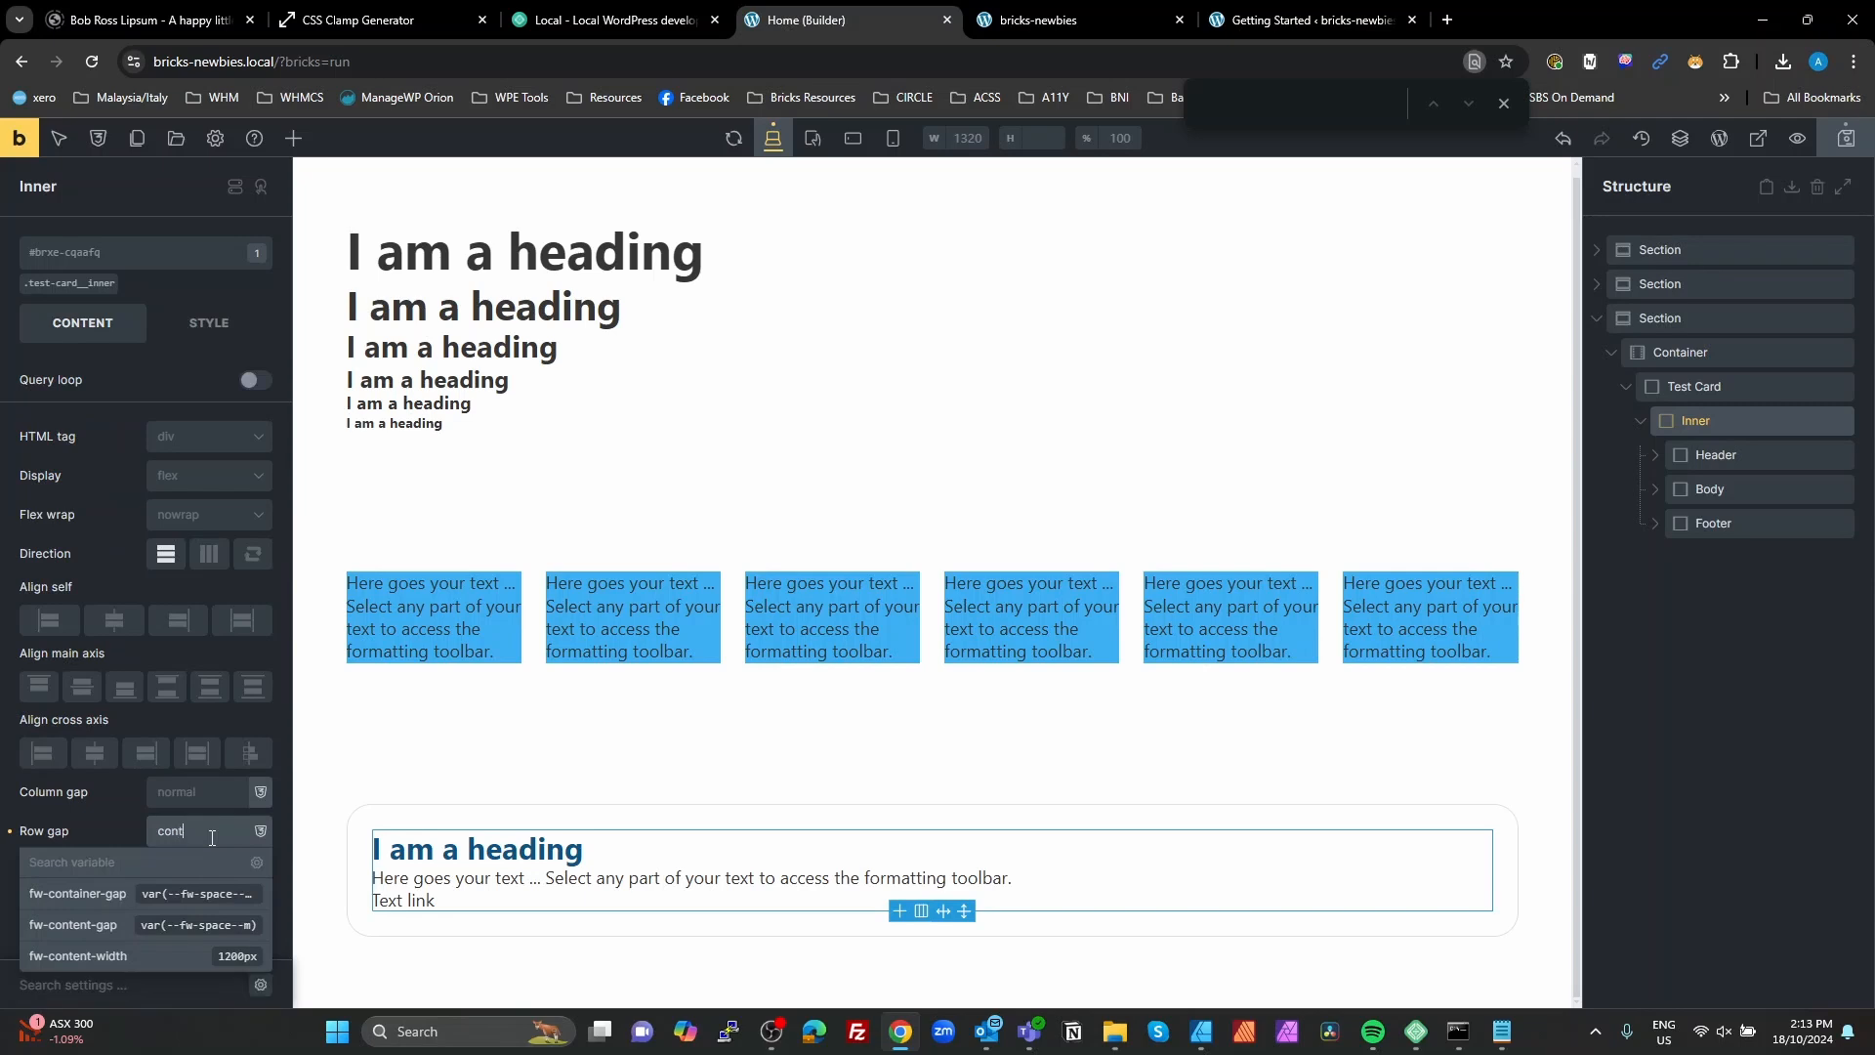
click(97, 924)
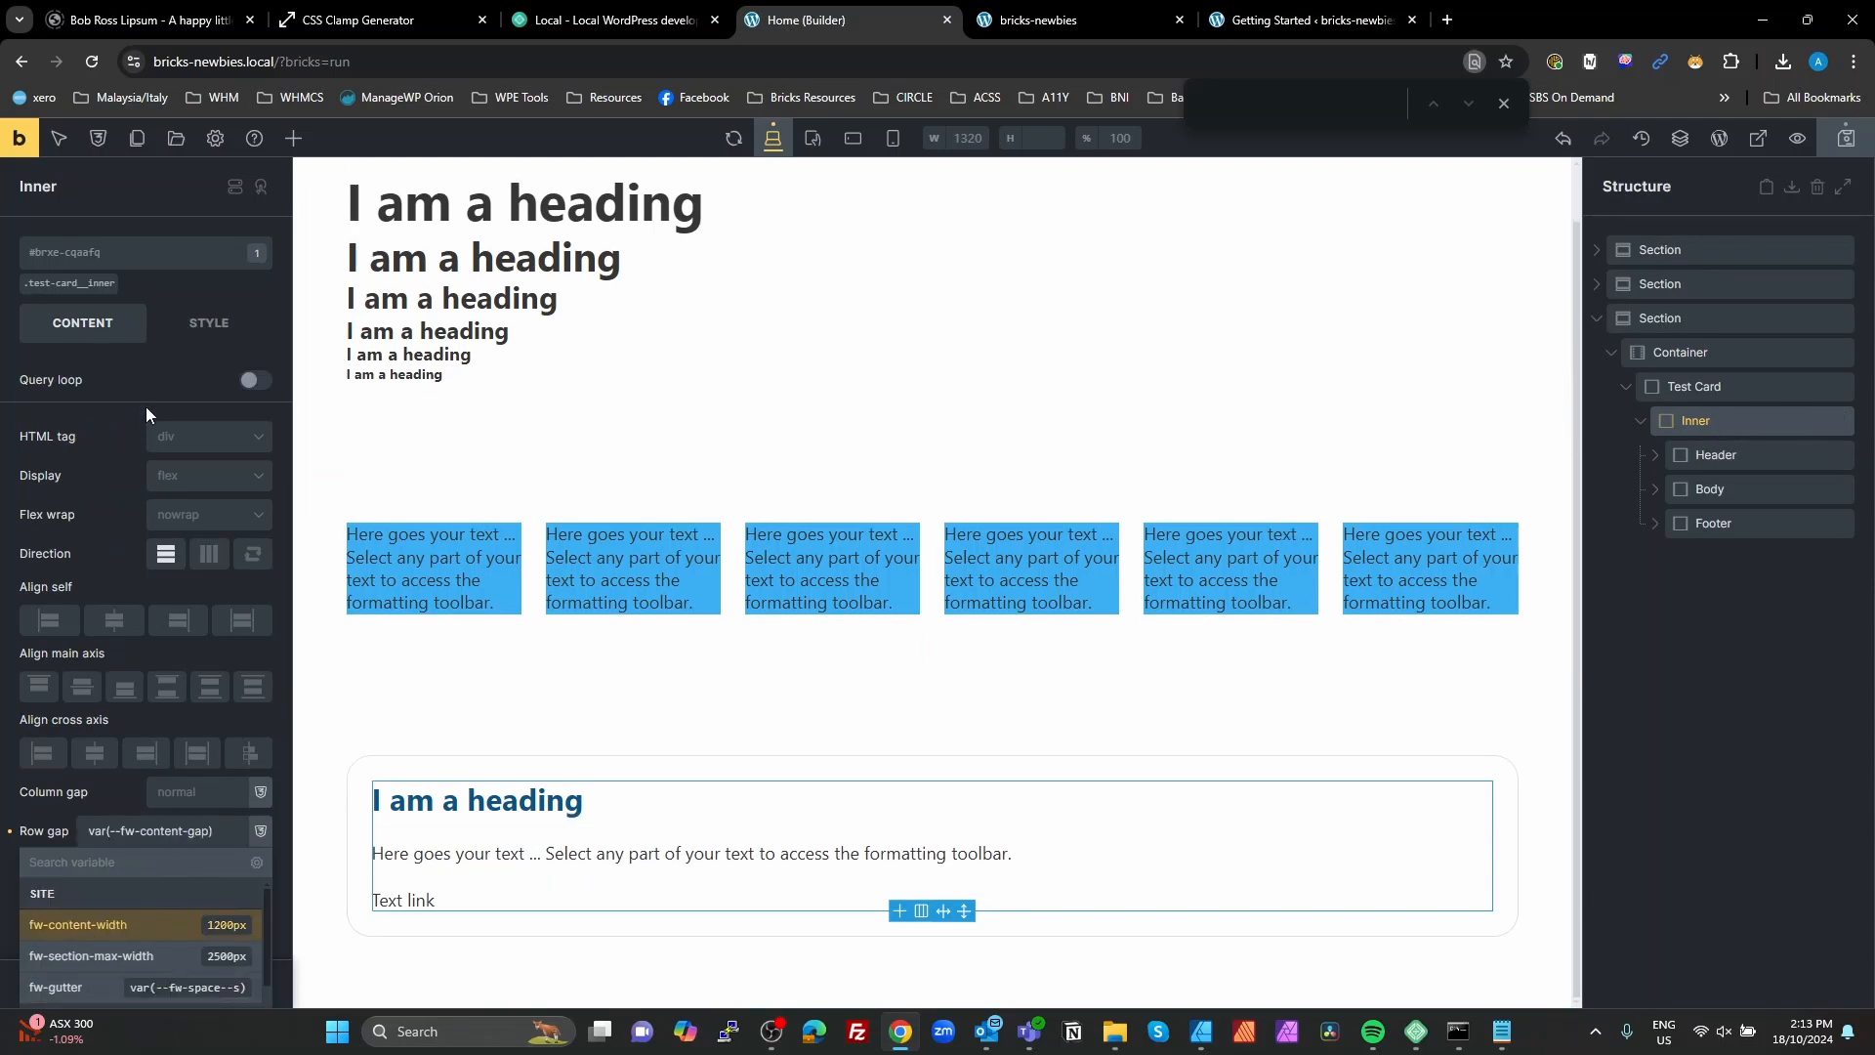
Step: Set linked padding on all four sides of the Inner block to the fw-space--s variable
click(209, 322)
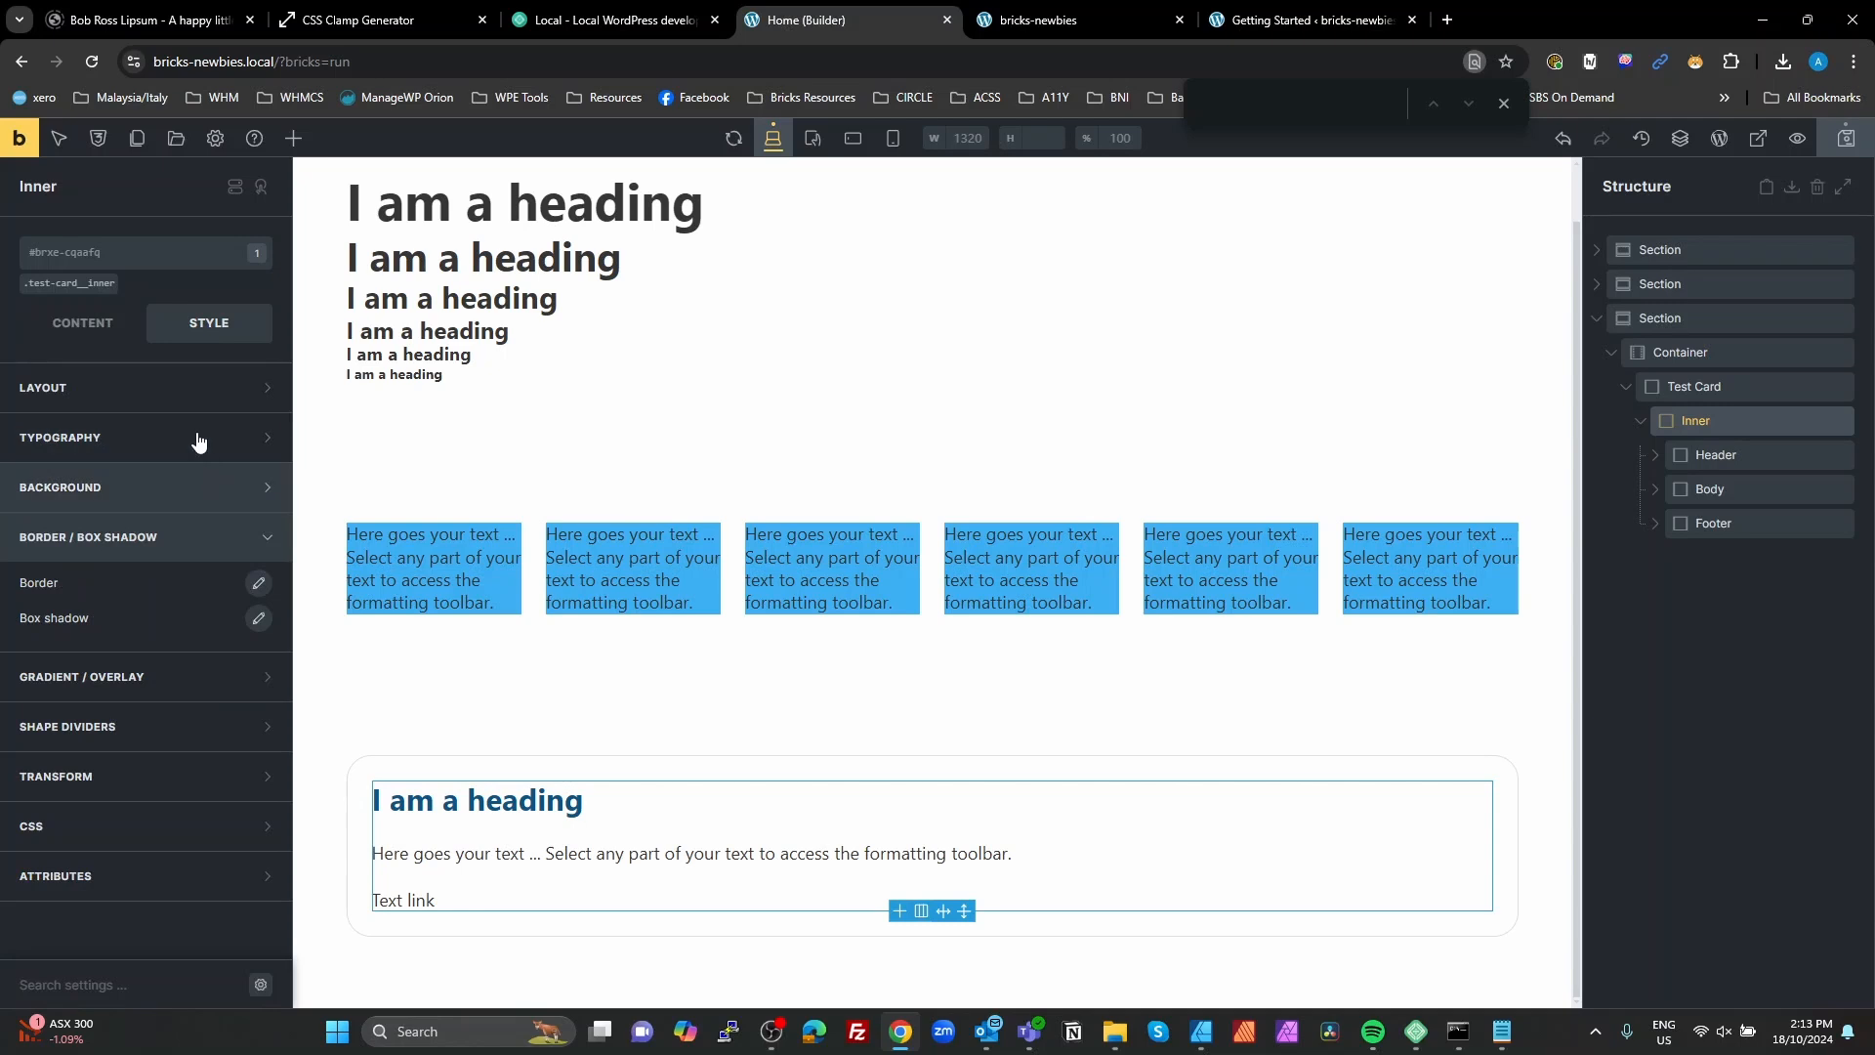
click(176, 385)
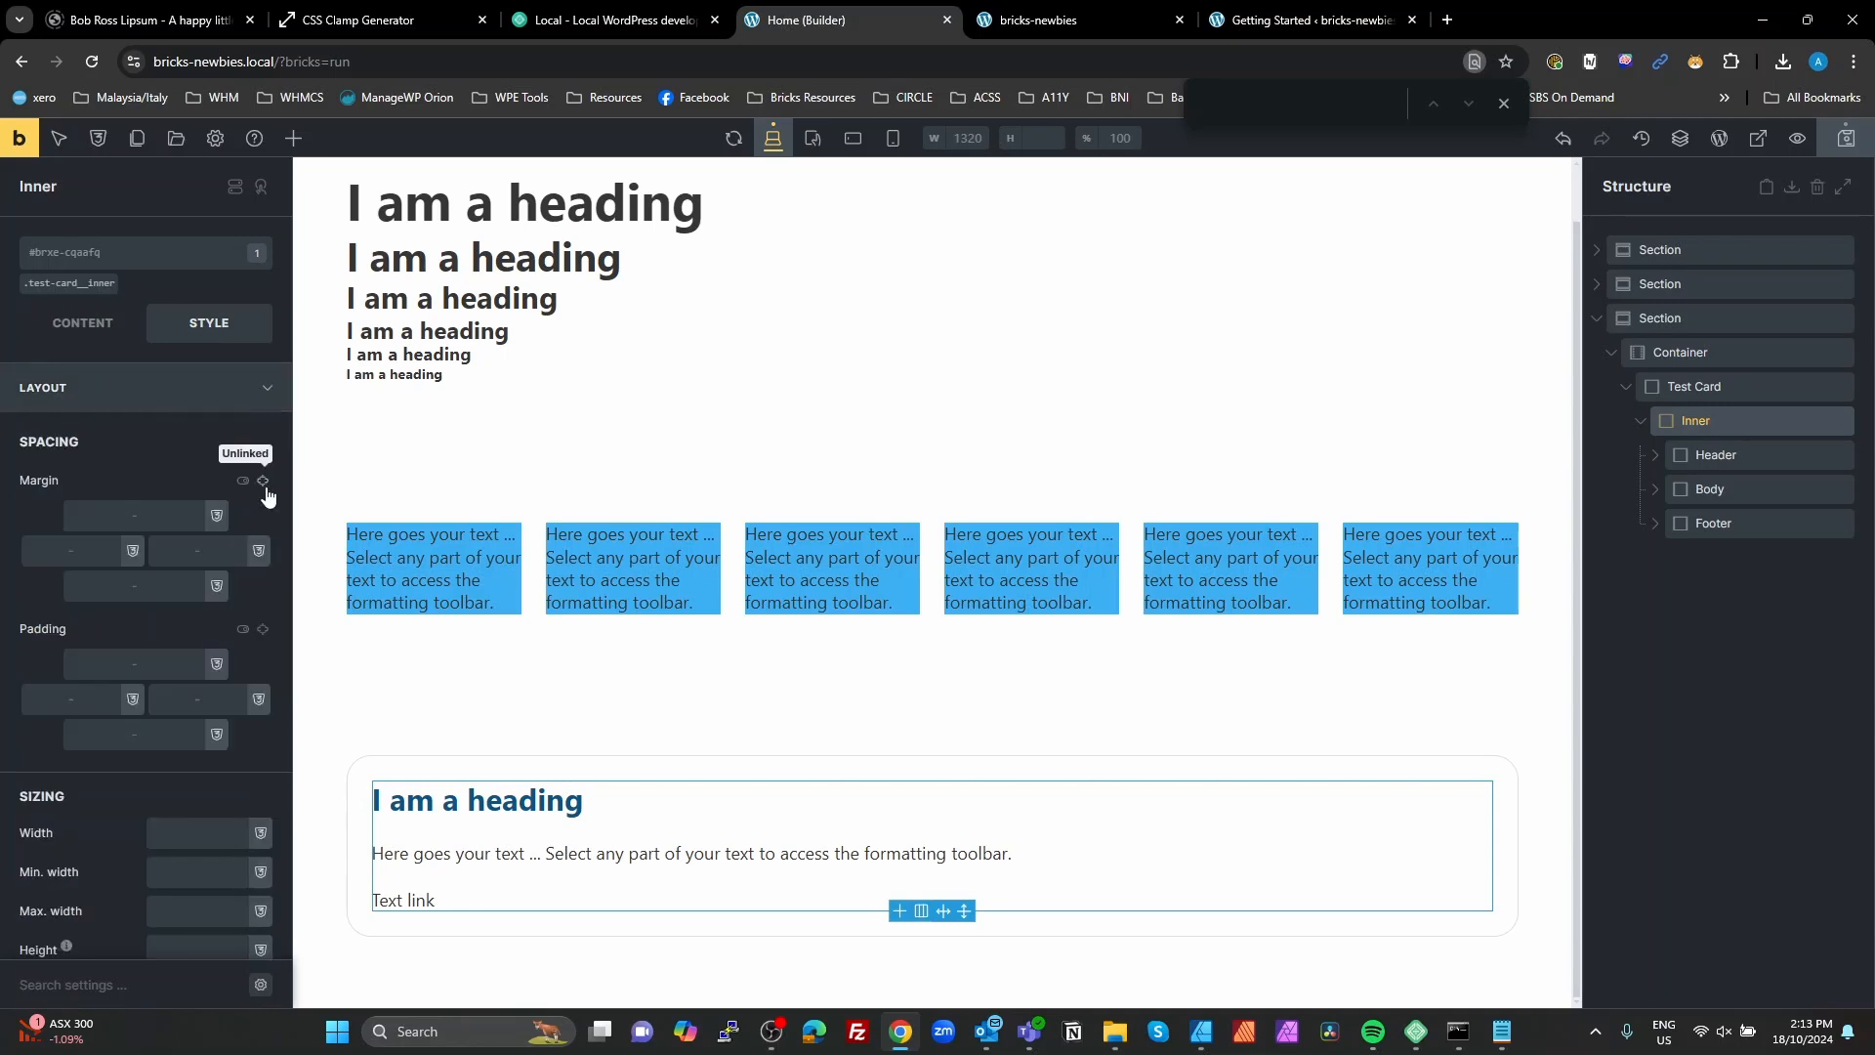
scroll(274, 607, down, 2)
click(260, 532)
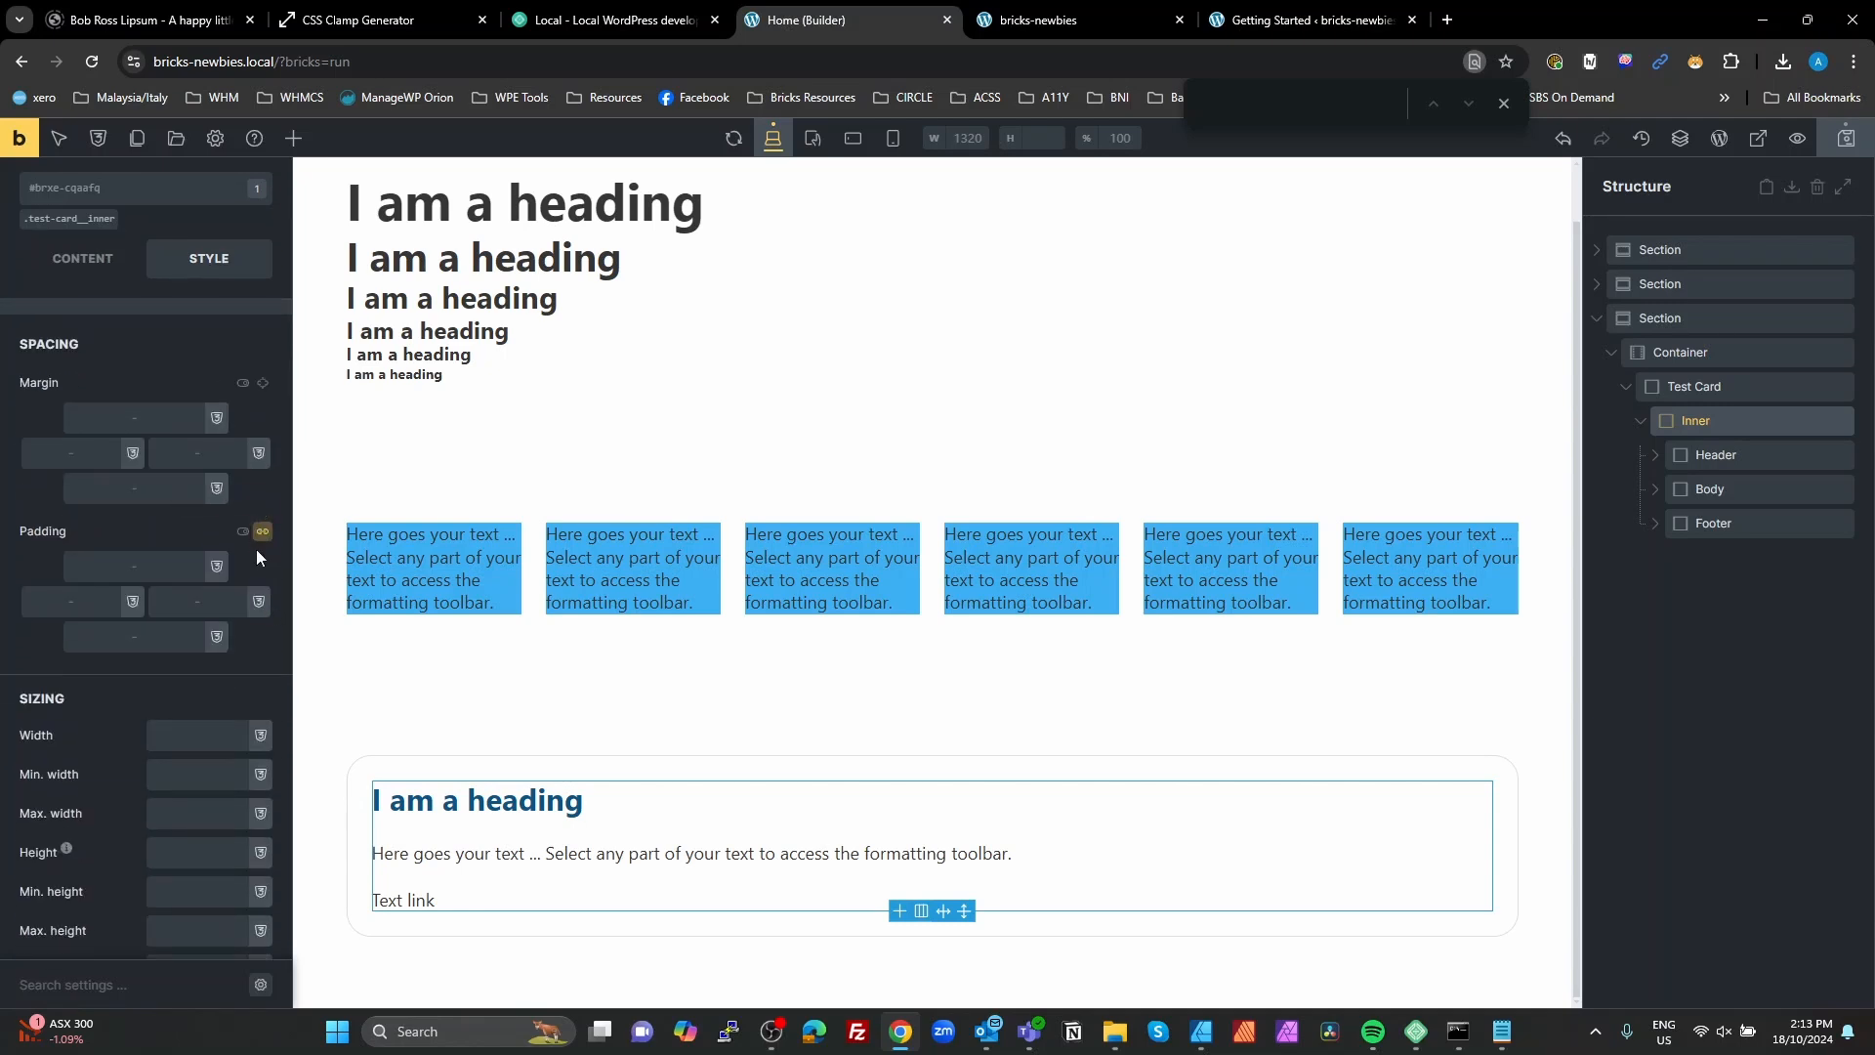
click(165, 566)
text(s)
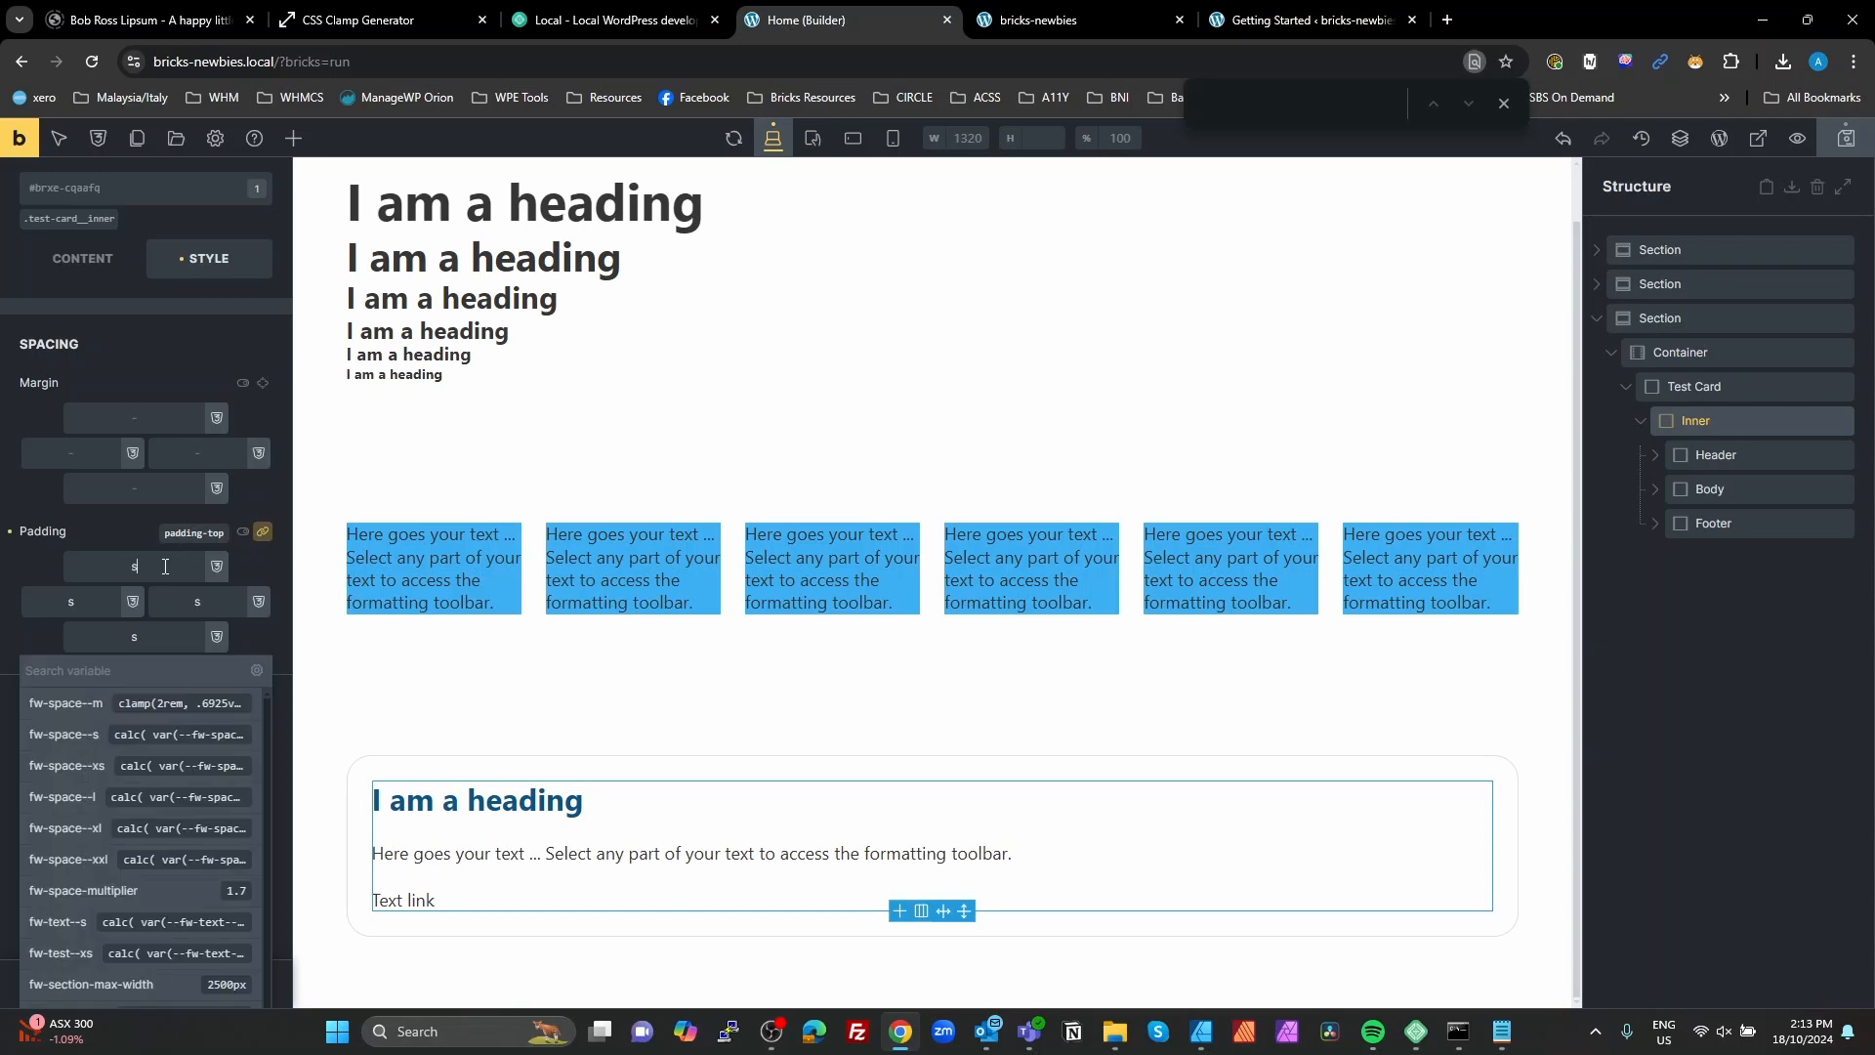
text(pace)
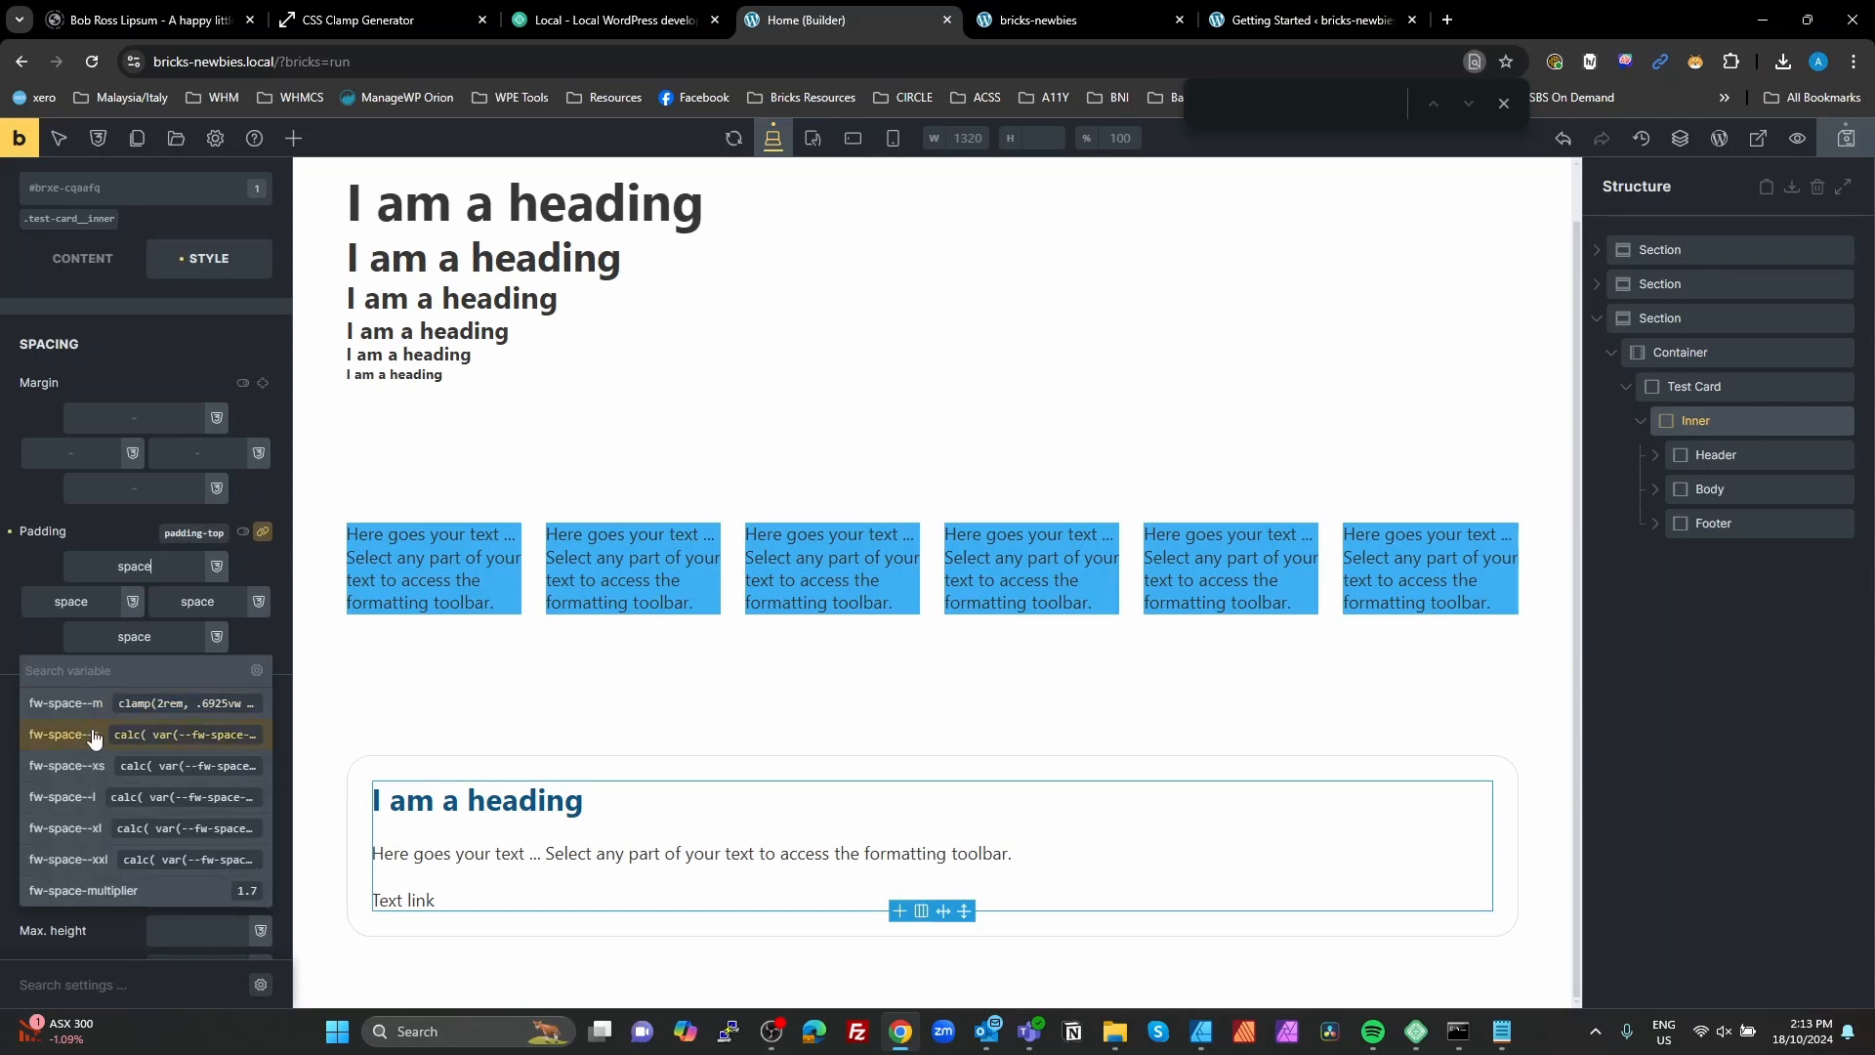
click(91, 734)
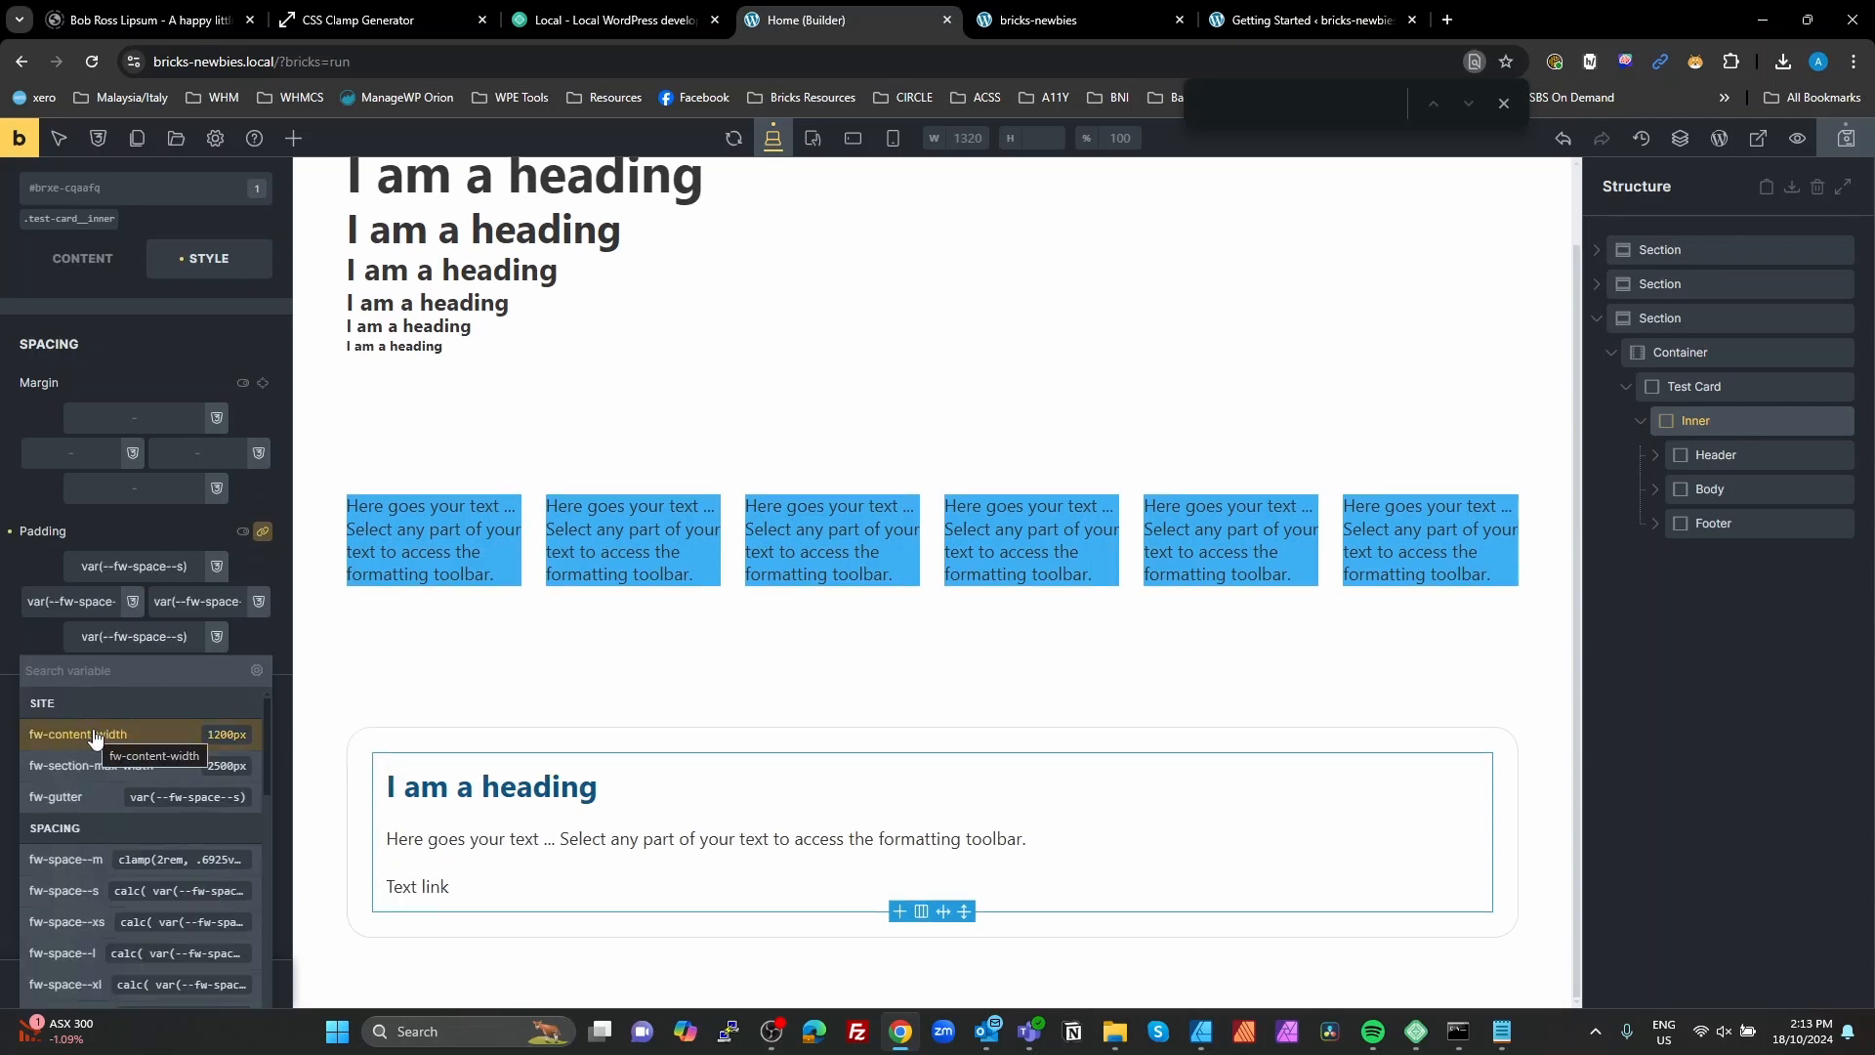
click(22, 640)
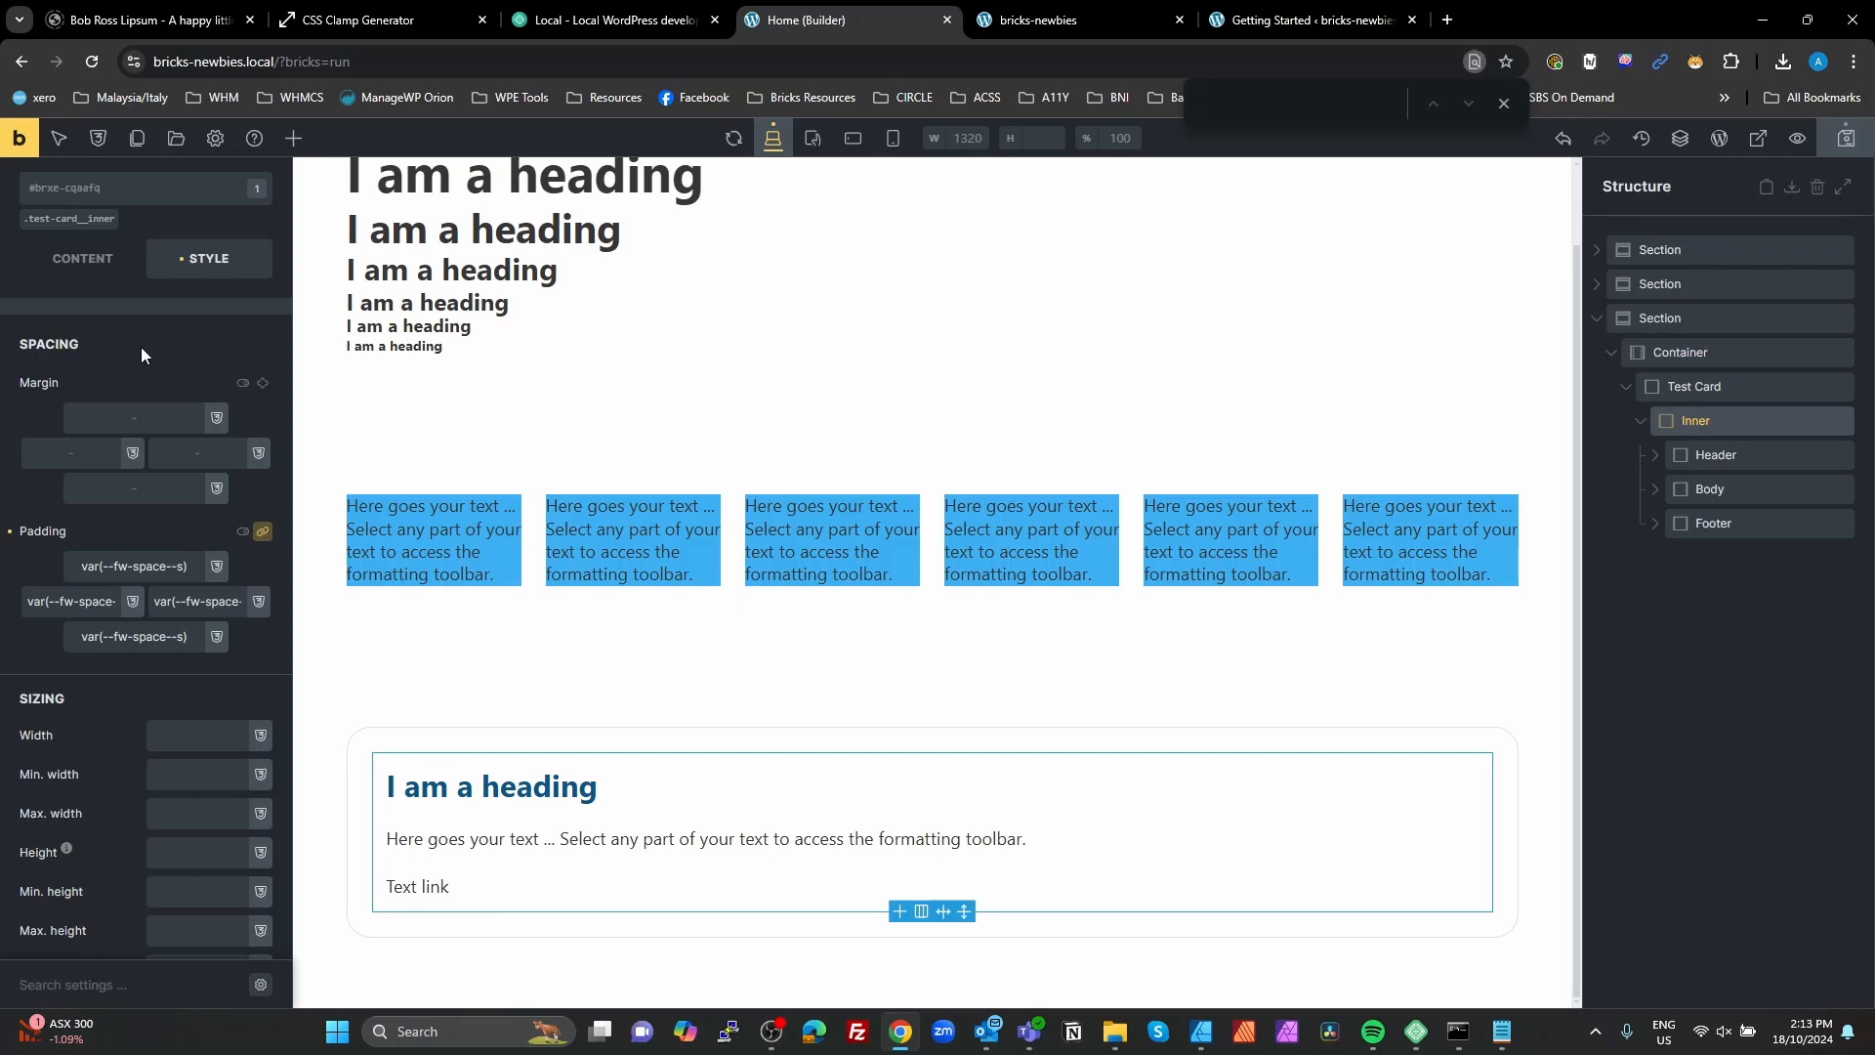
scroll(141, 347, up, 2)
click(139, 388)
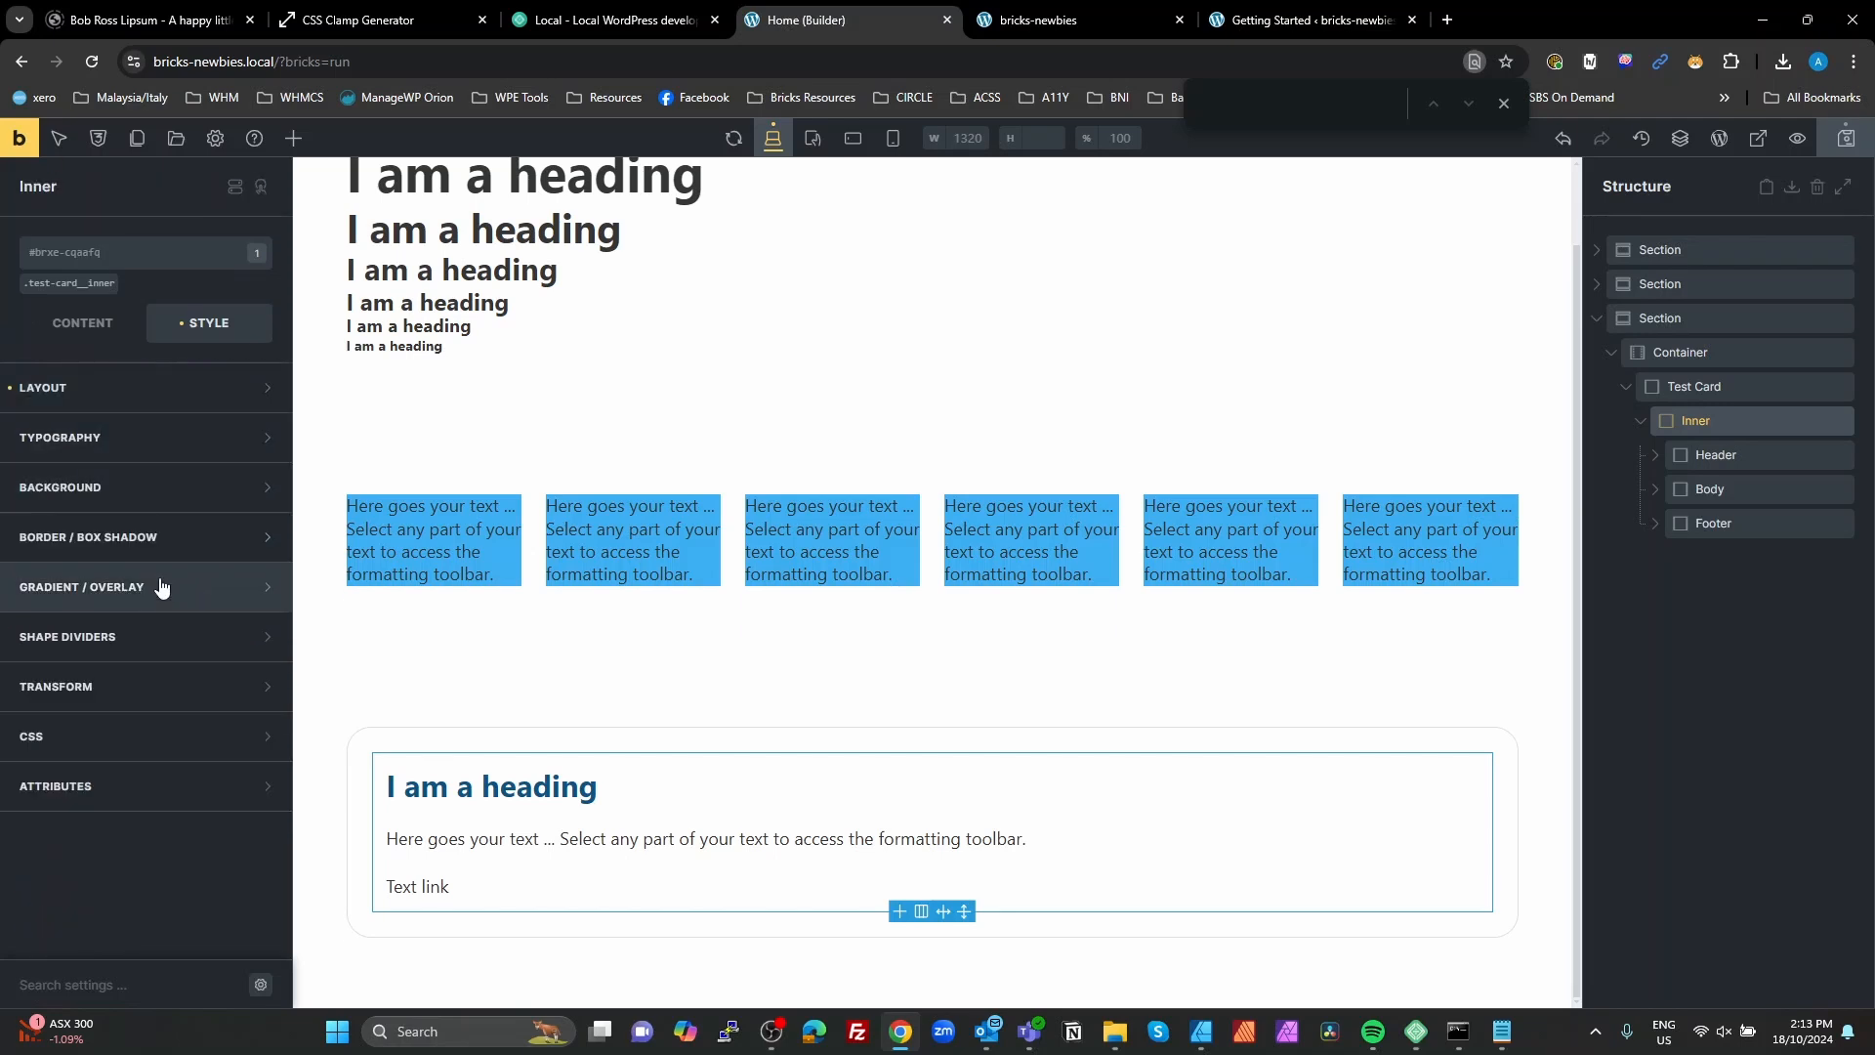
Step: Give the Inner block a solid border with a linked width of 1 on all sides
click(145, 539)
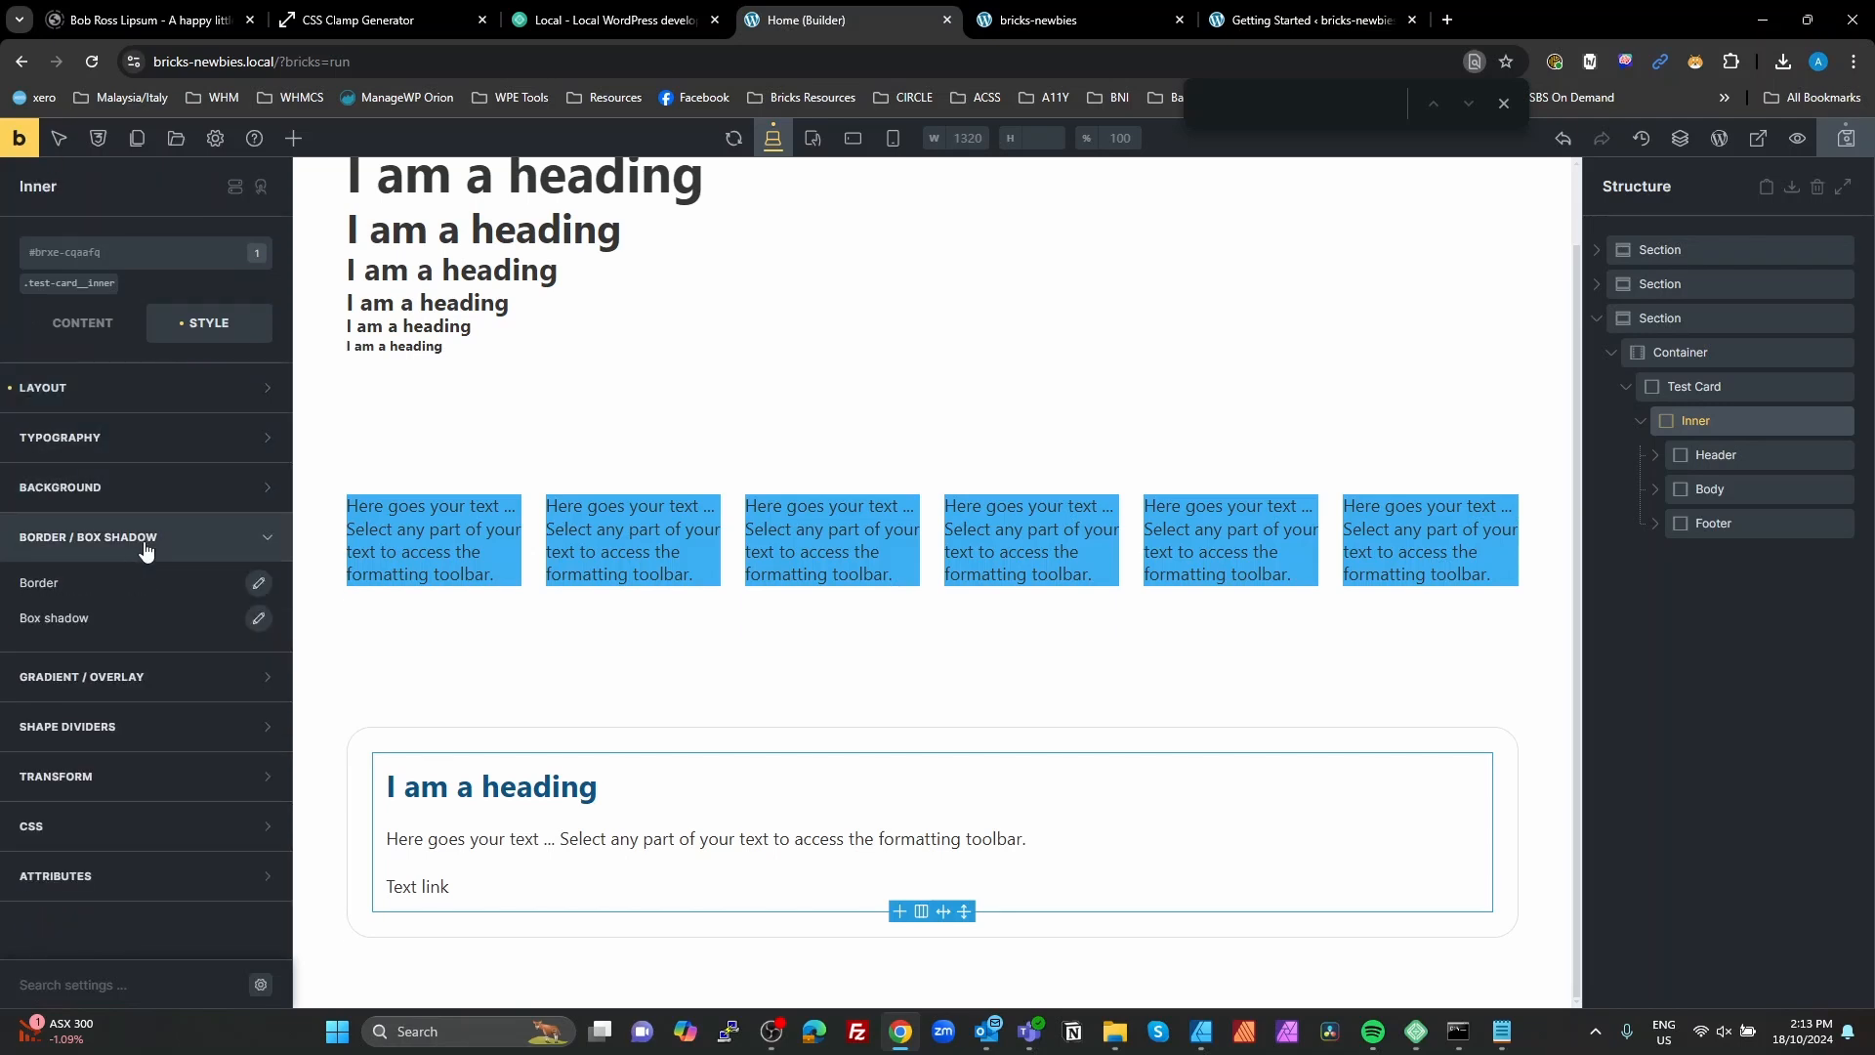
click(258, 584)
click(239, 649)
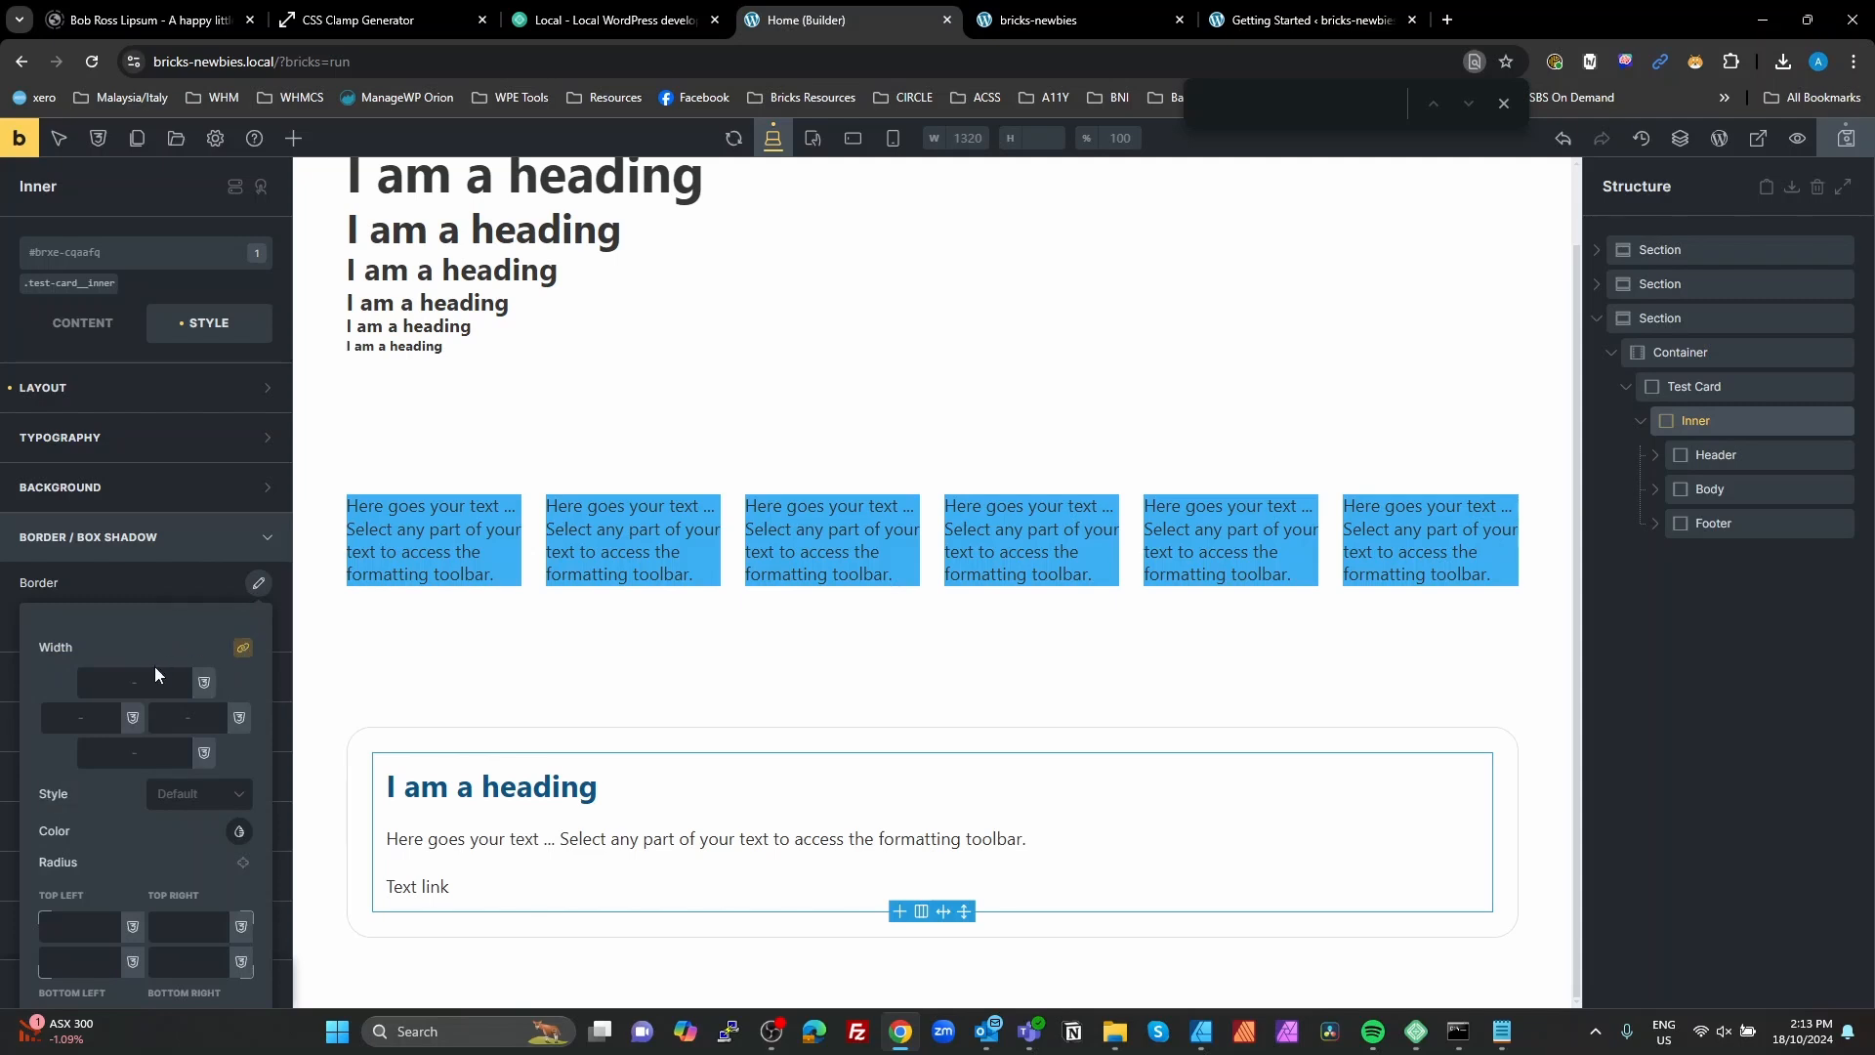
click(234, 795)
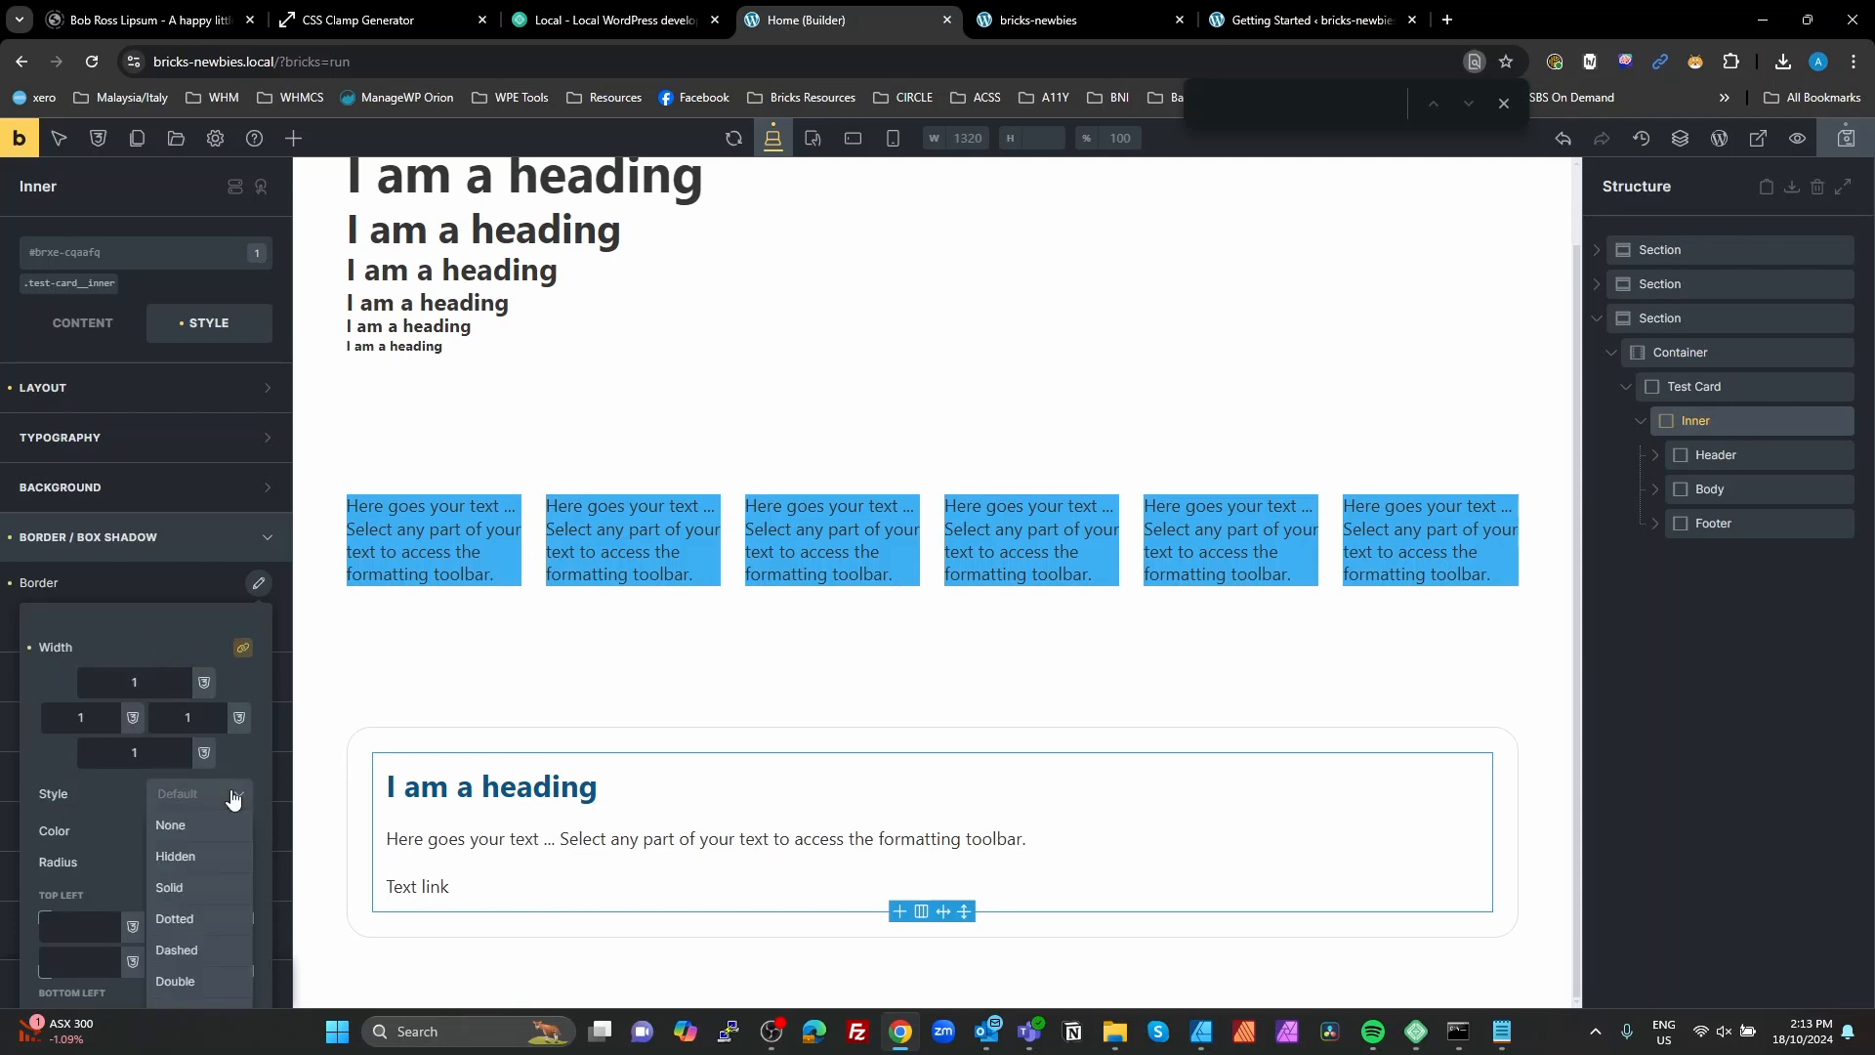
click(195, 886)
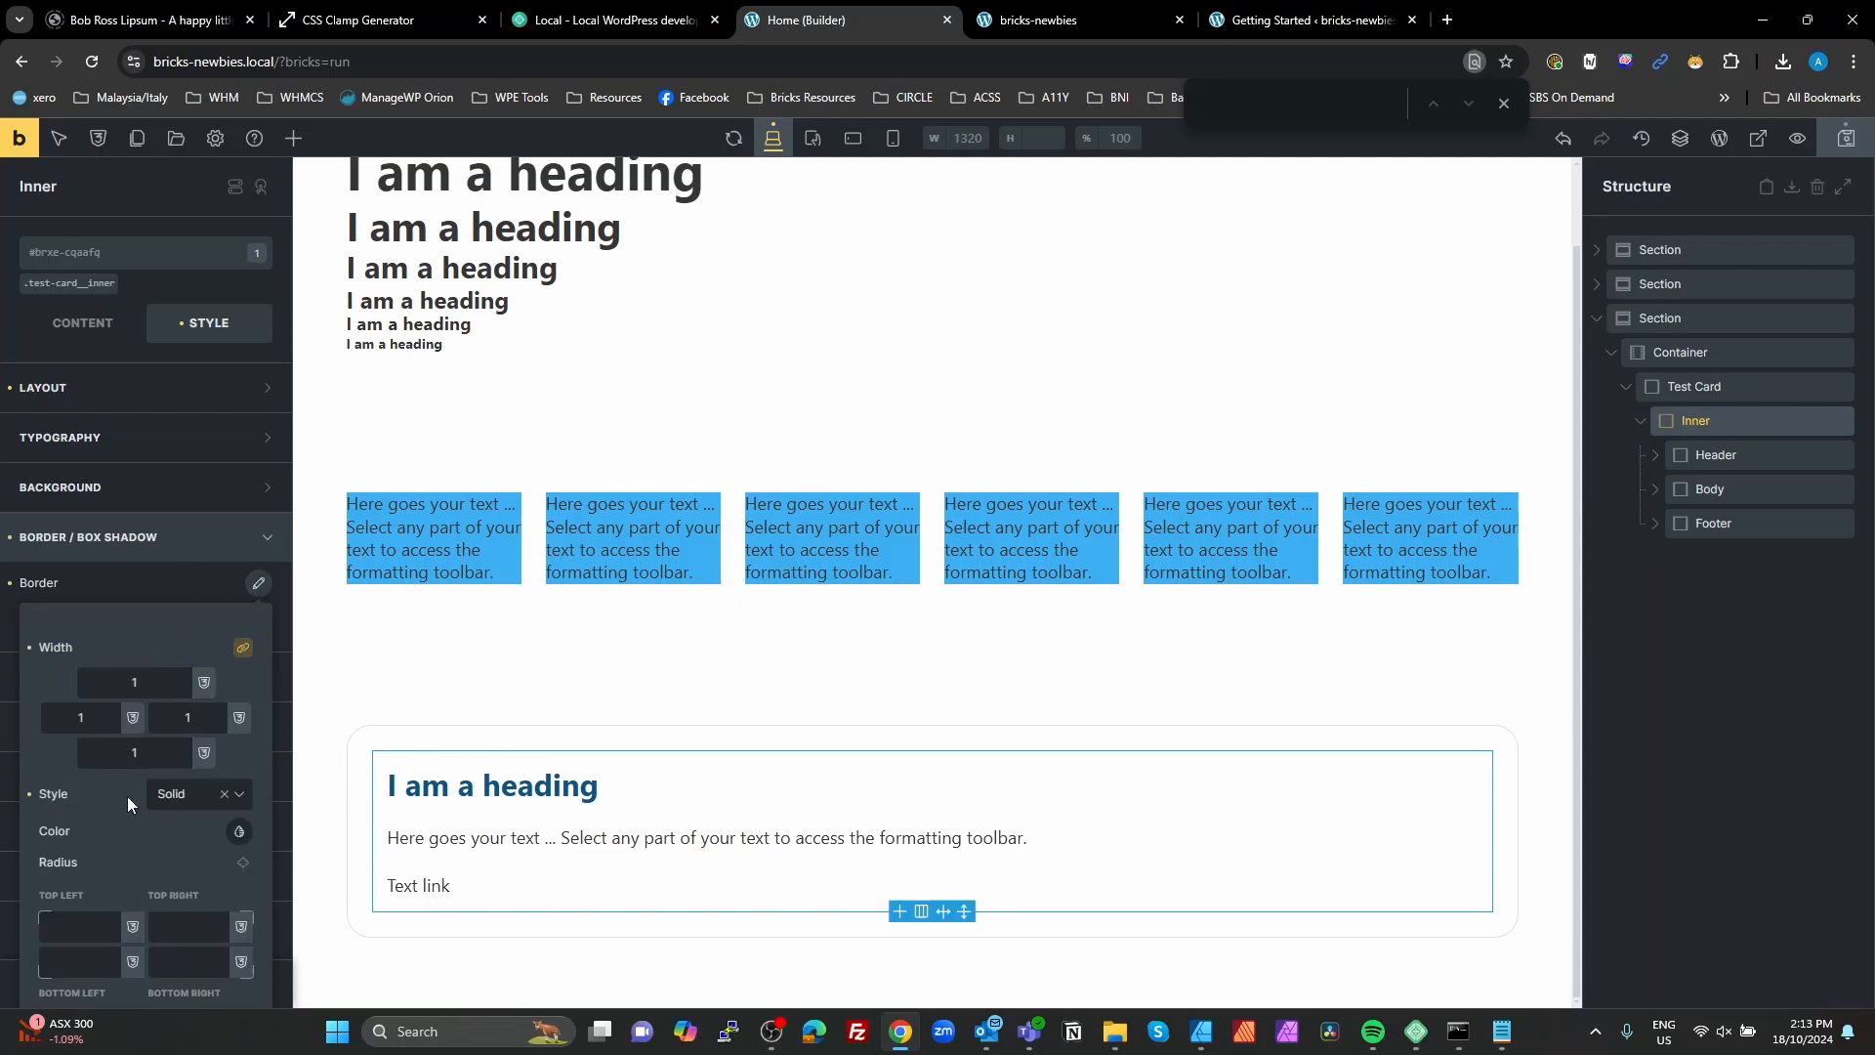
Step: Set the Inner block's border color to the raw variable fw-primary--light
scroll(126, 797, down, 1)
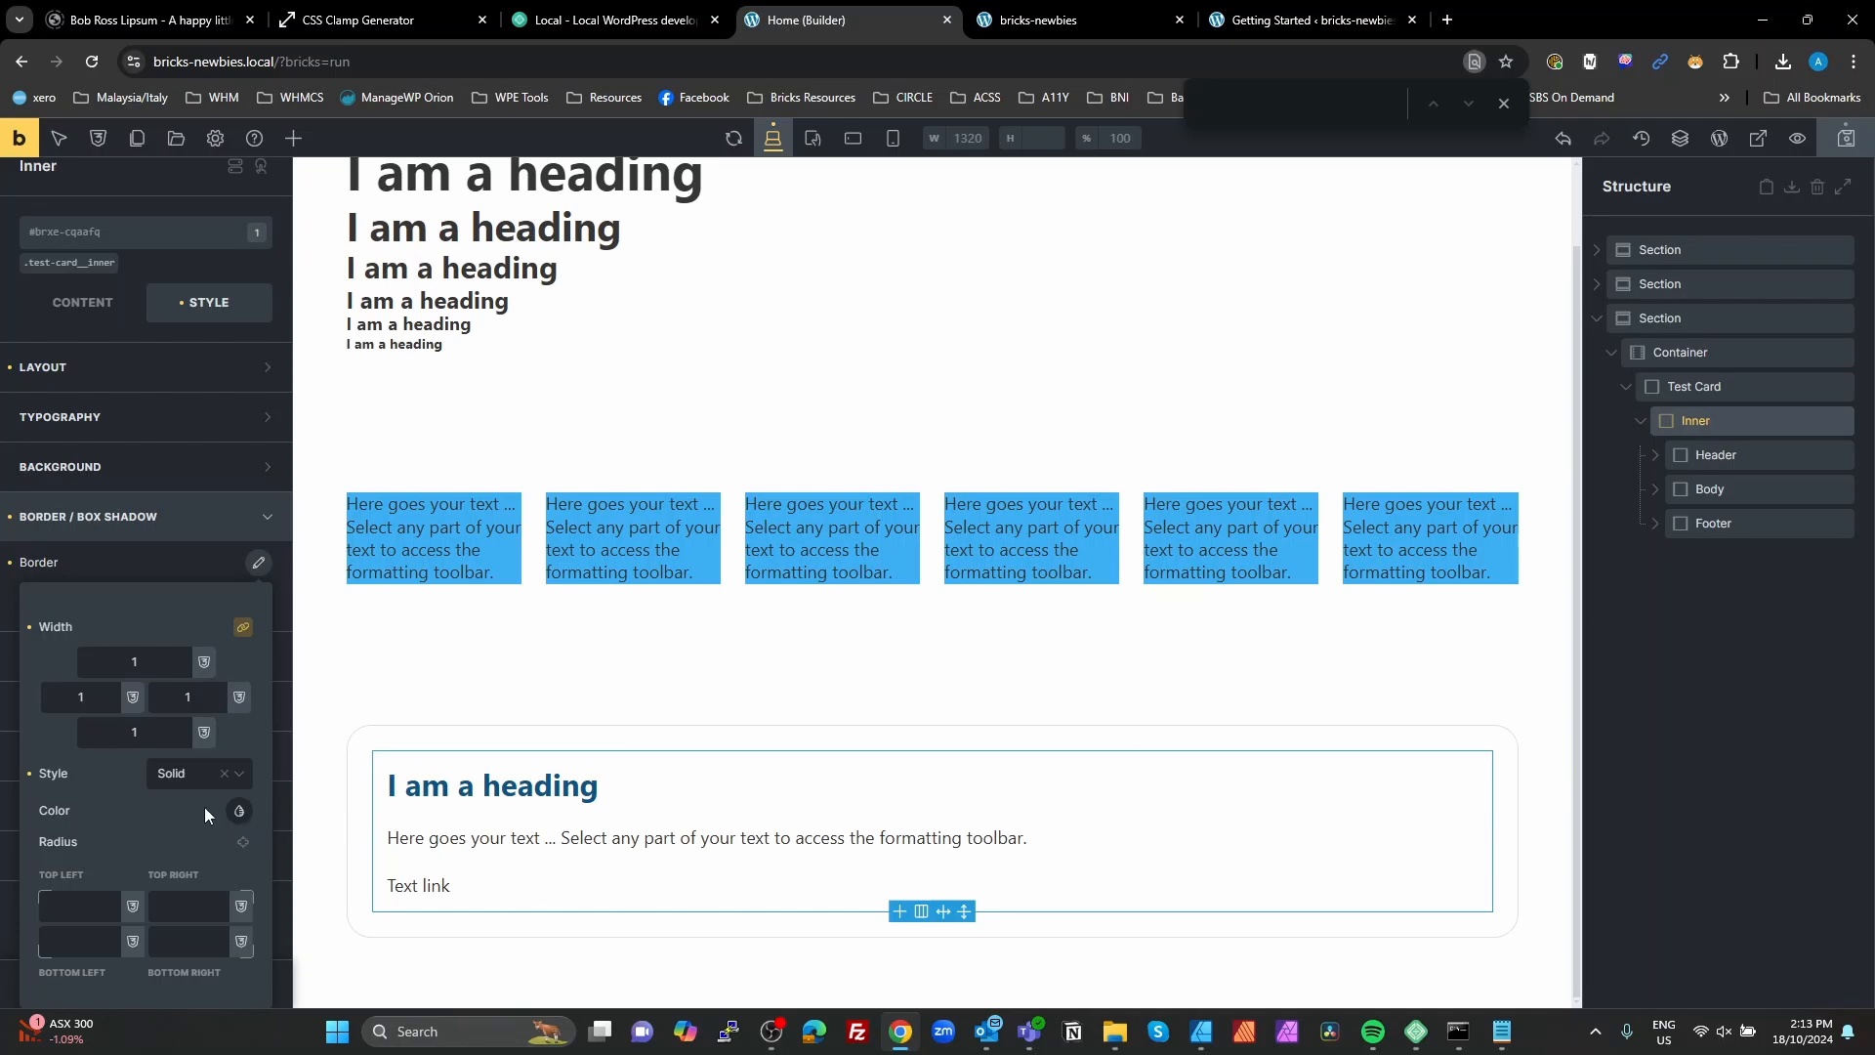
click(239, 811)
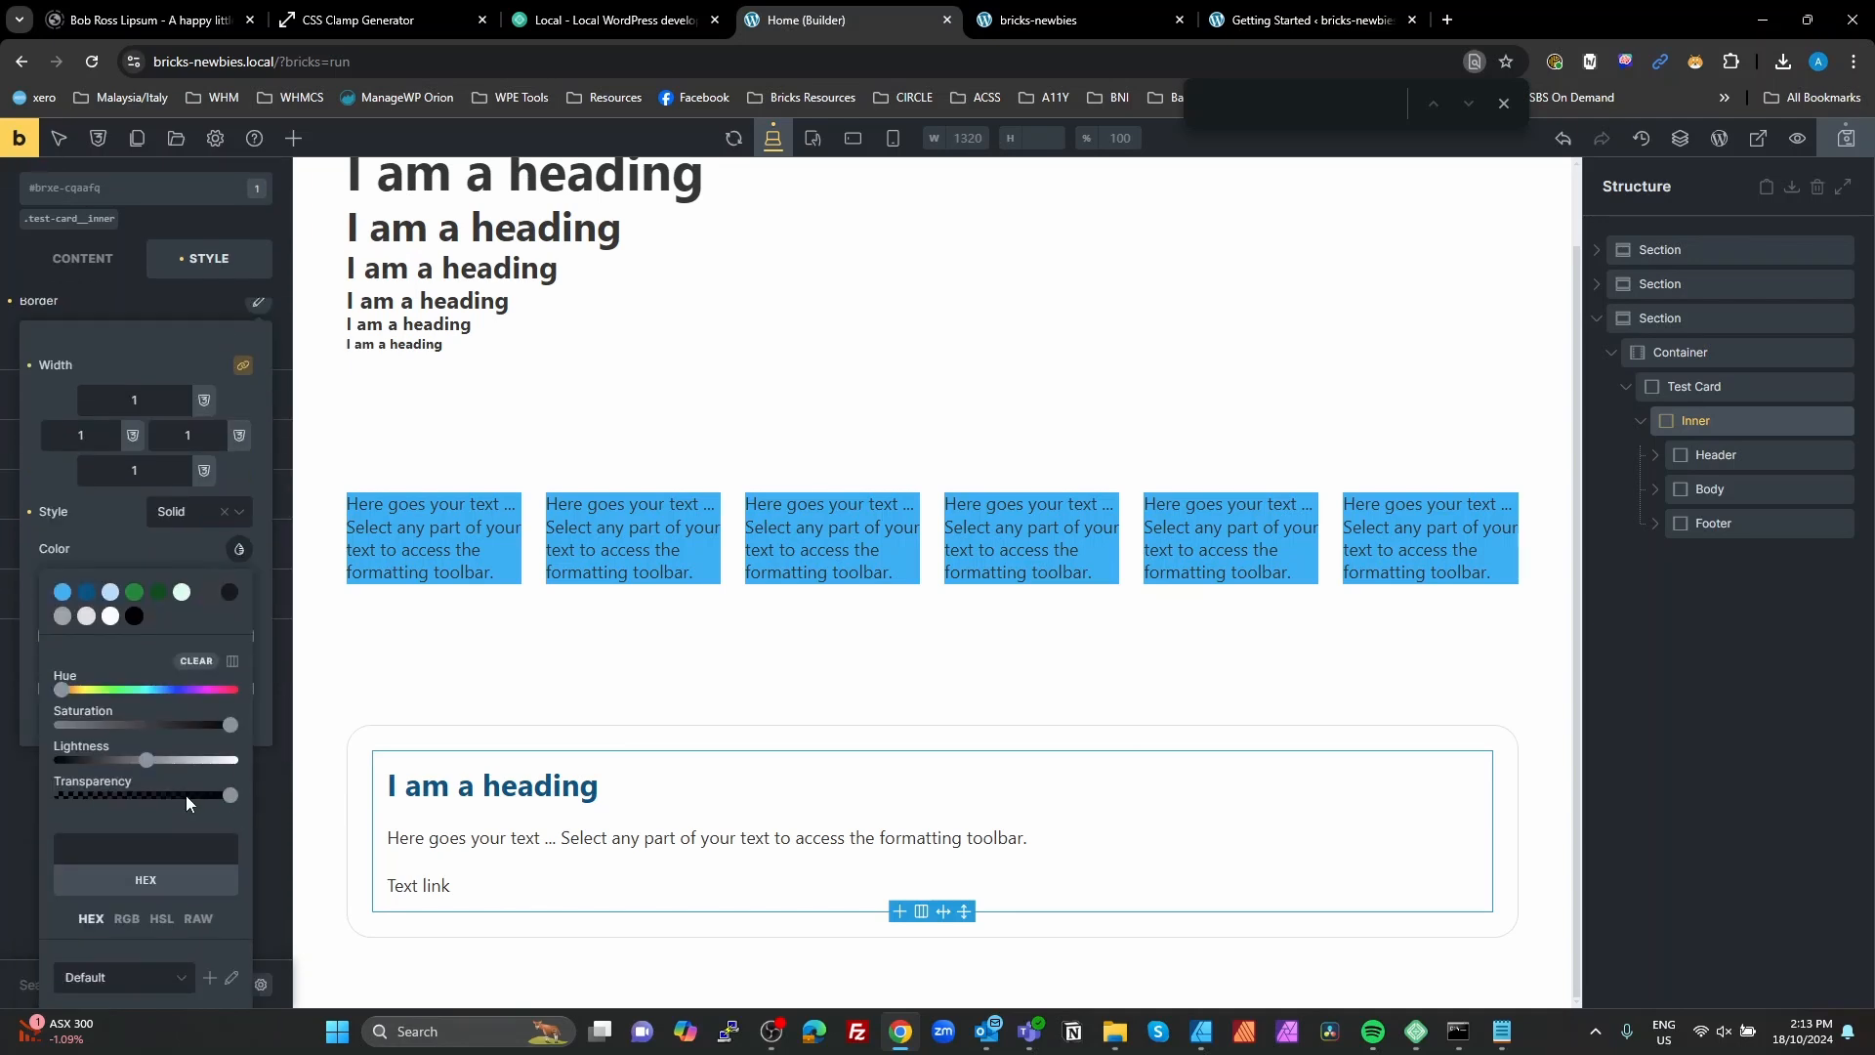
click(197, 920)
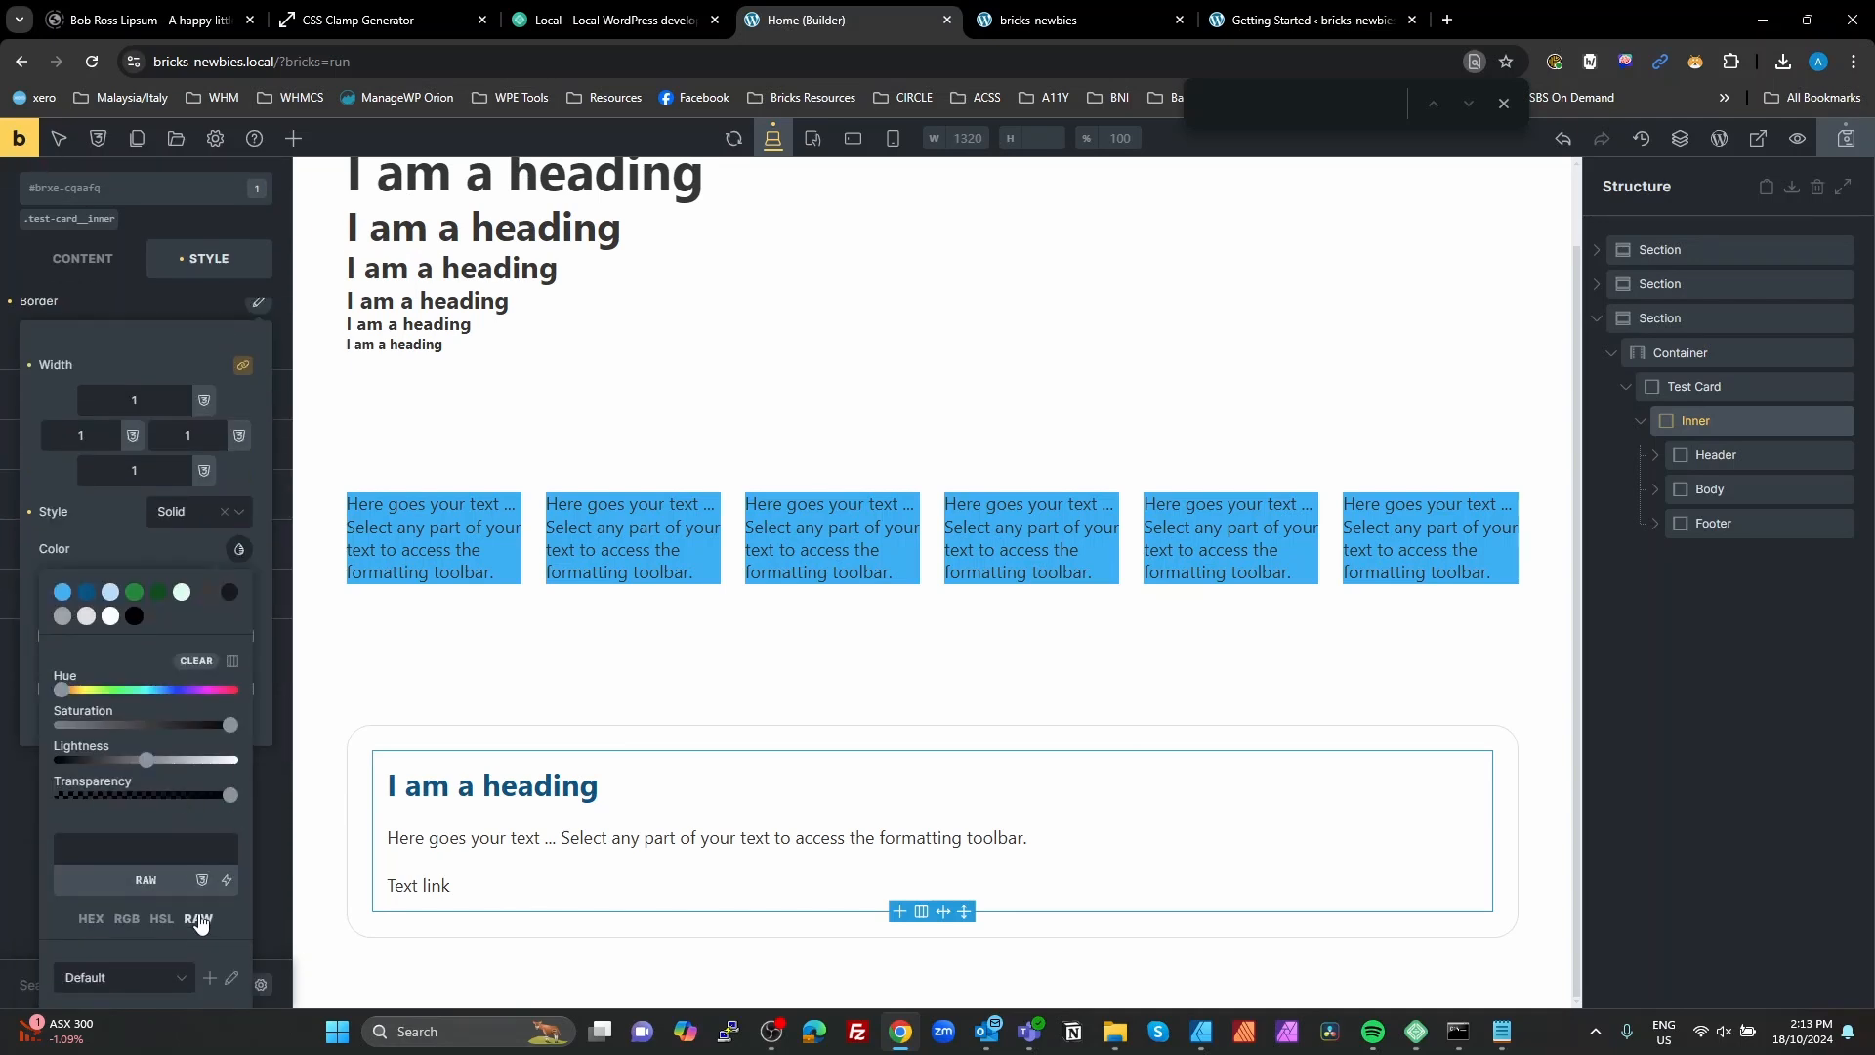
click(137, 847)
text(pr)
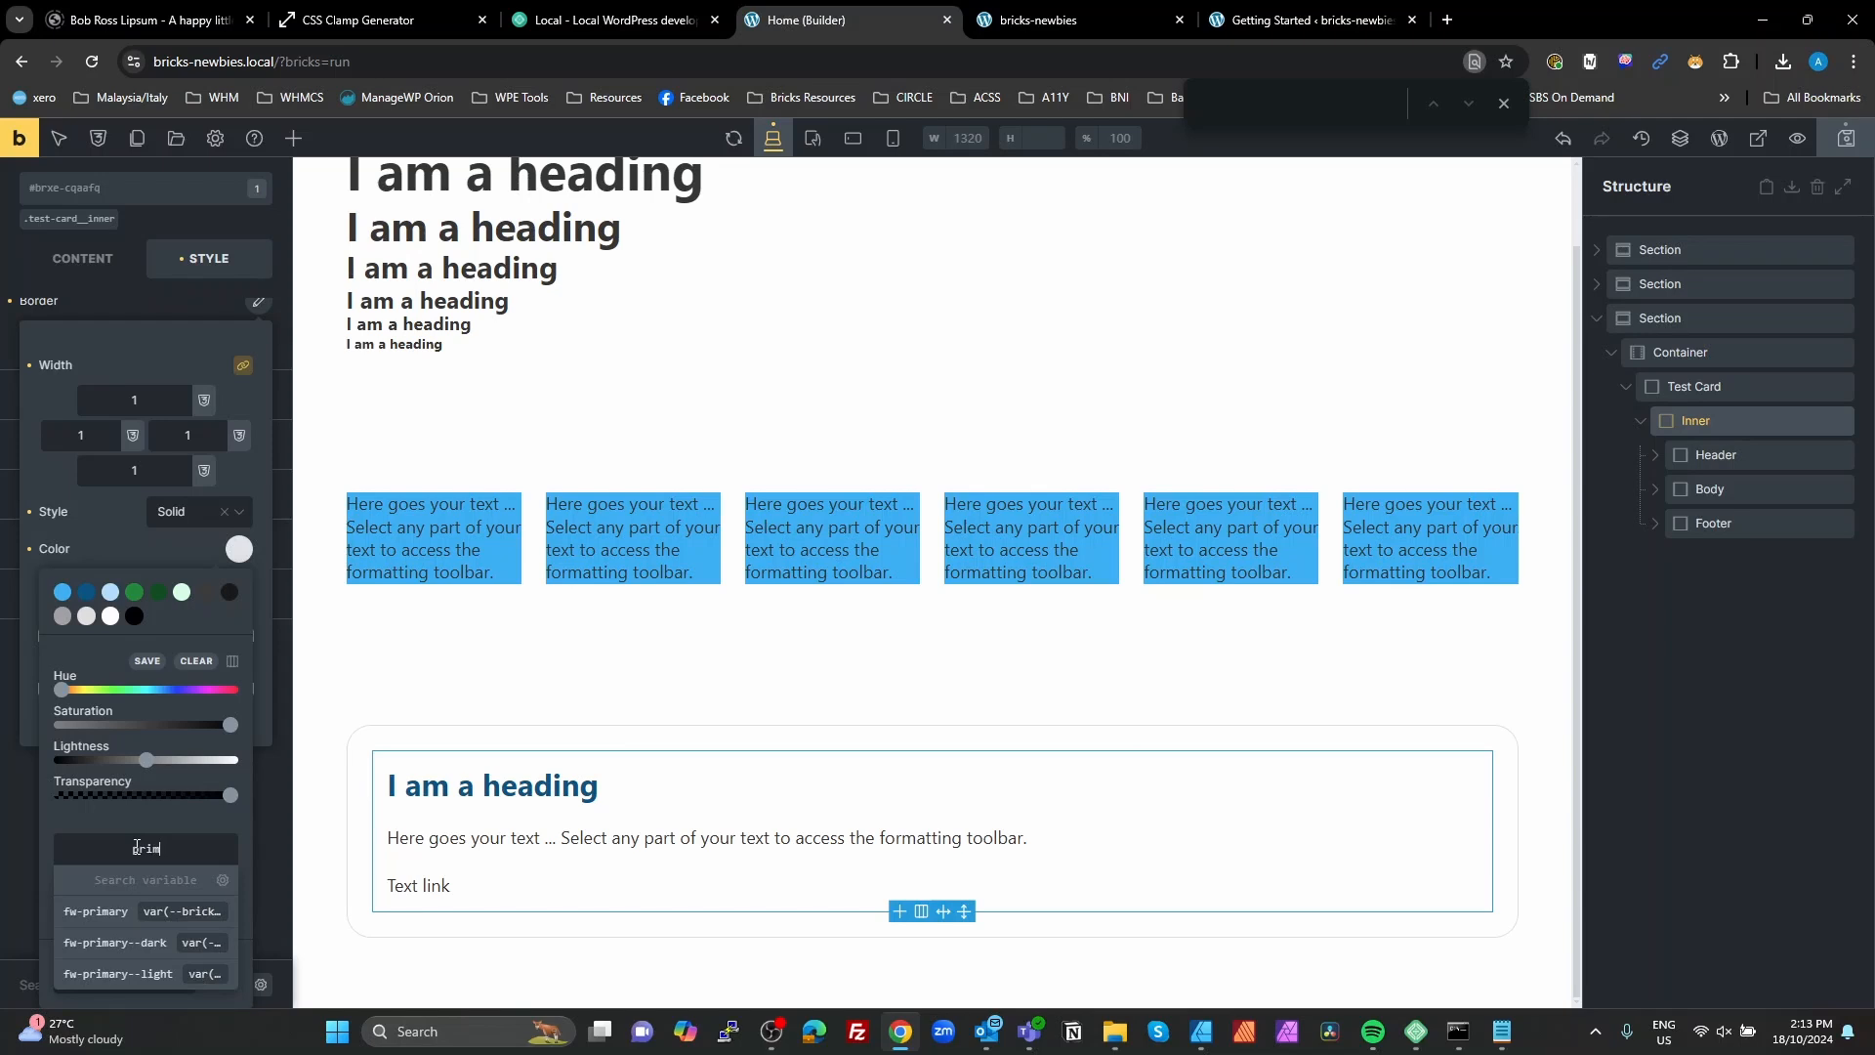
text(im)
click(121, 973)
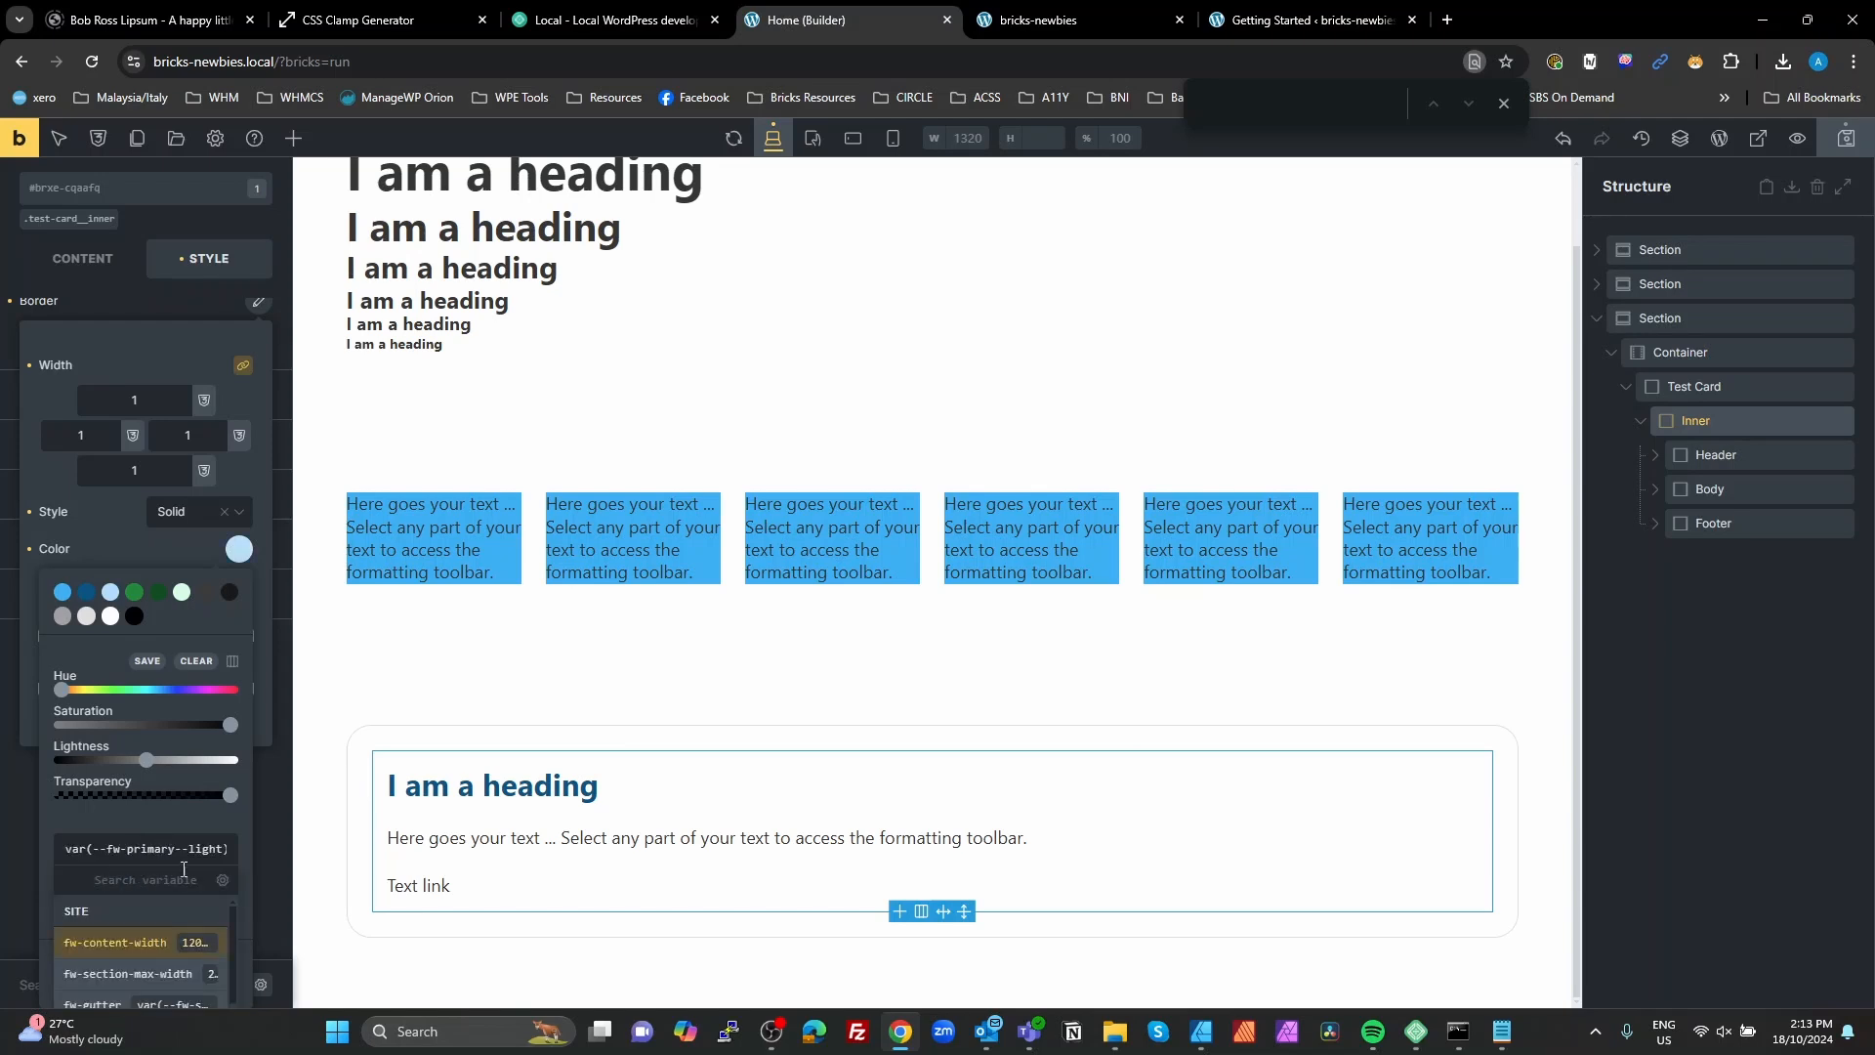
click(104, 532)
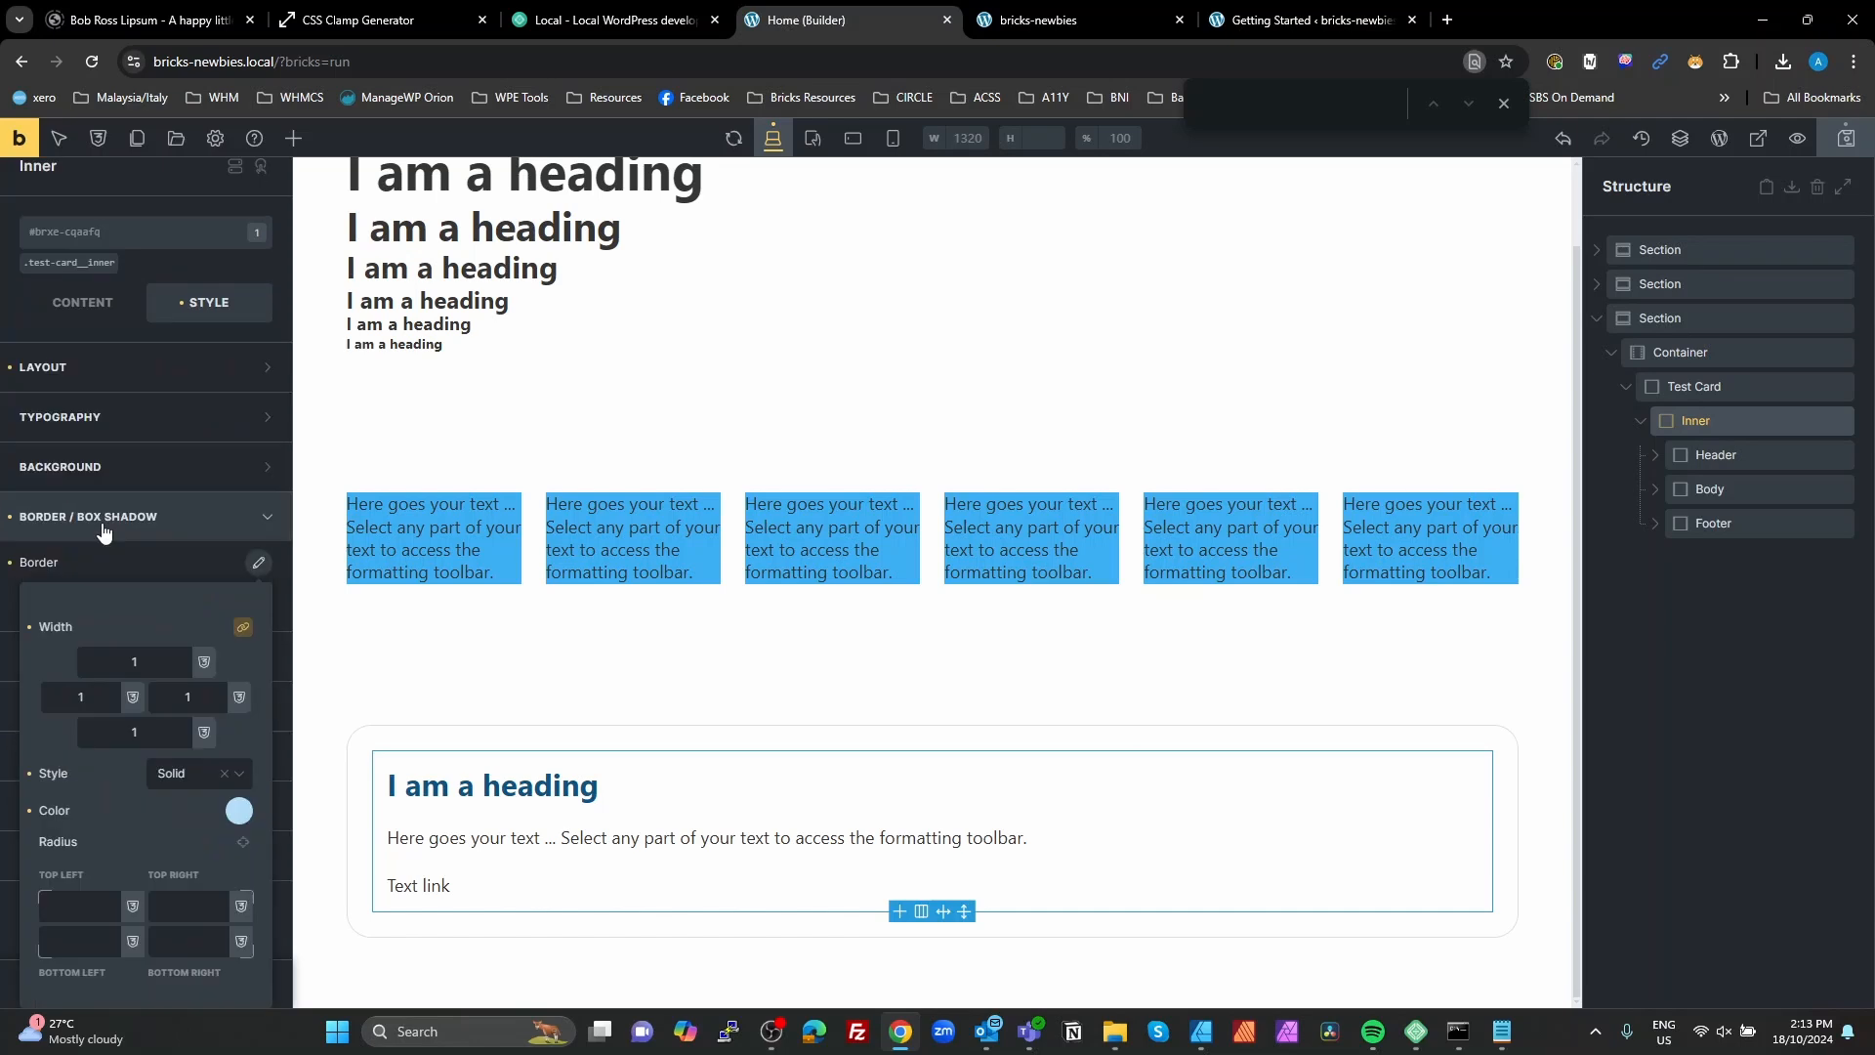
Step: Set a linked border radius on all corners of the Inner block to the fw-radius--s variable and save the page
click(243, 908)
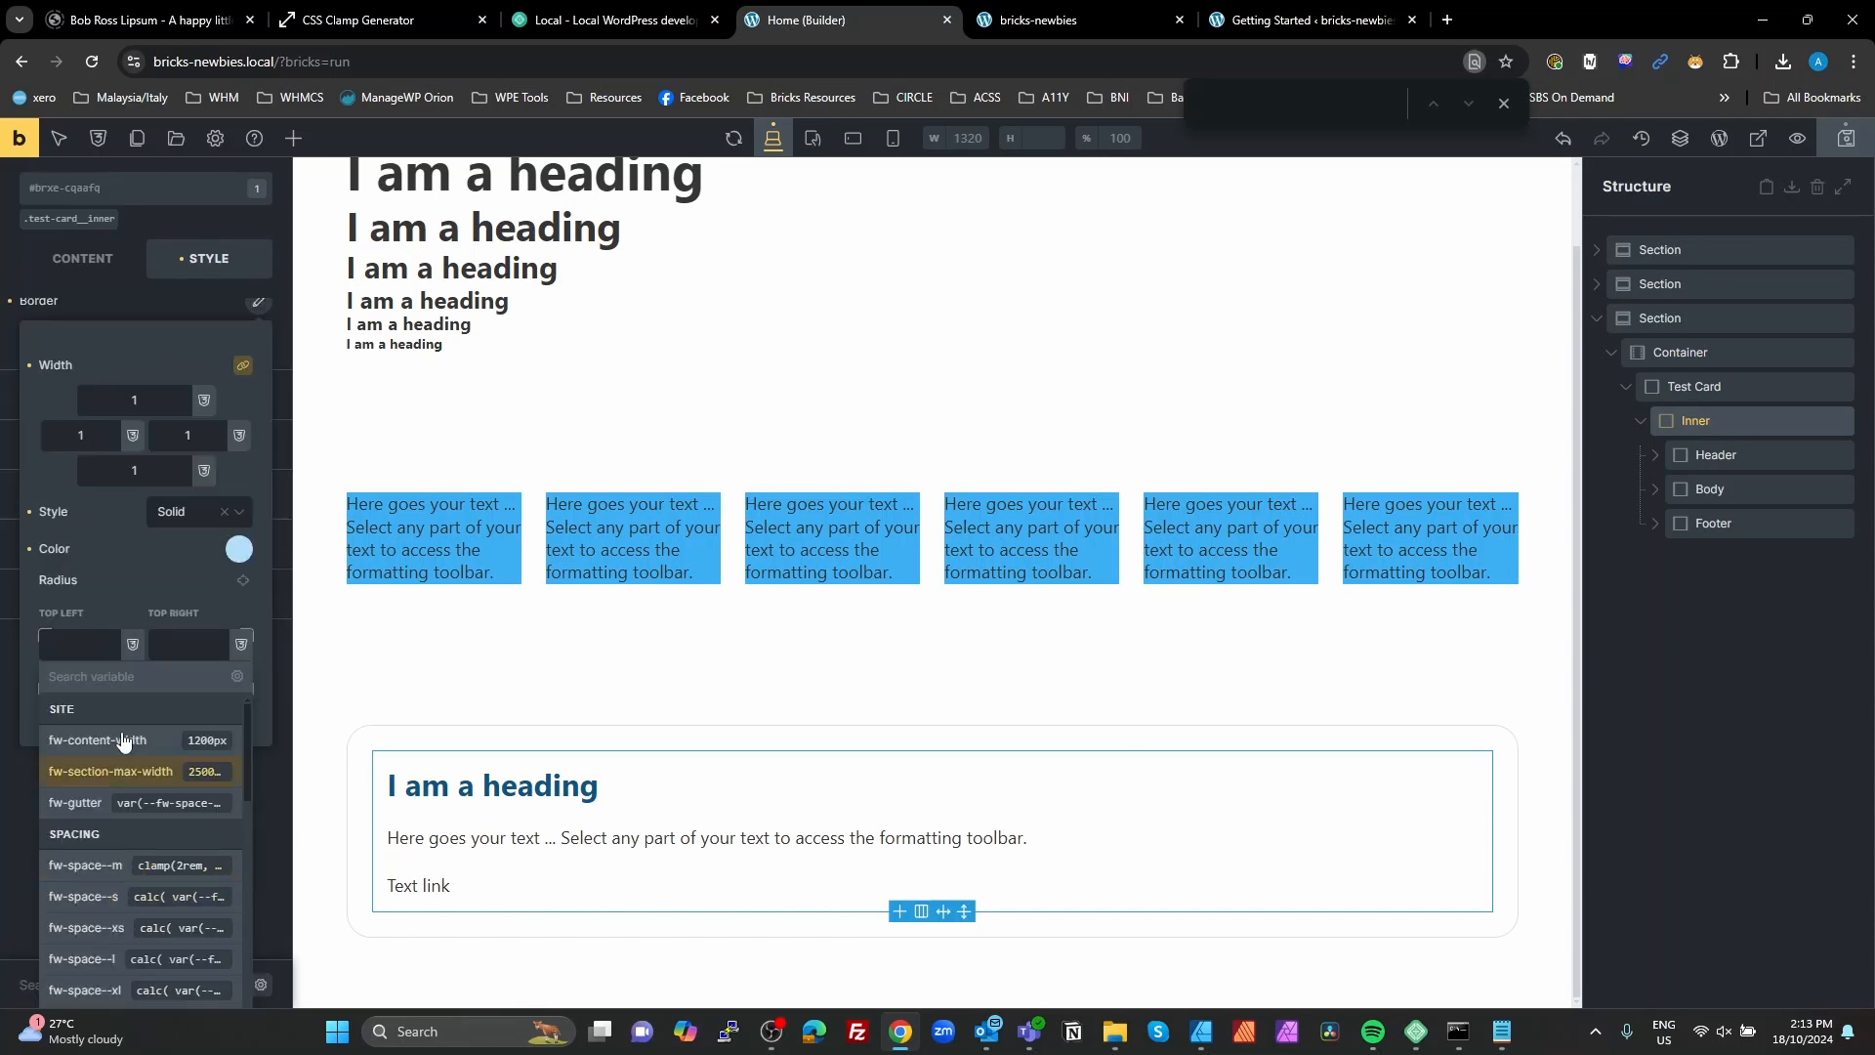
click(244, 581)
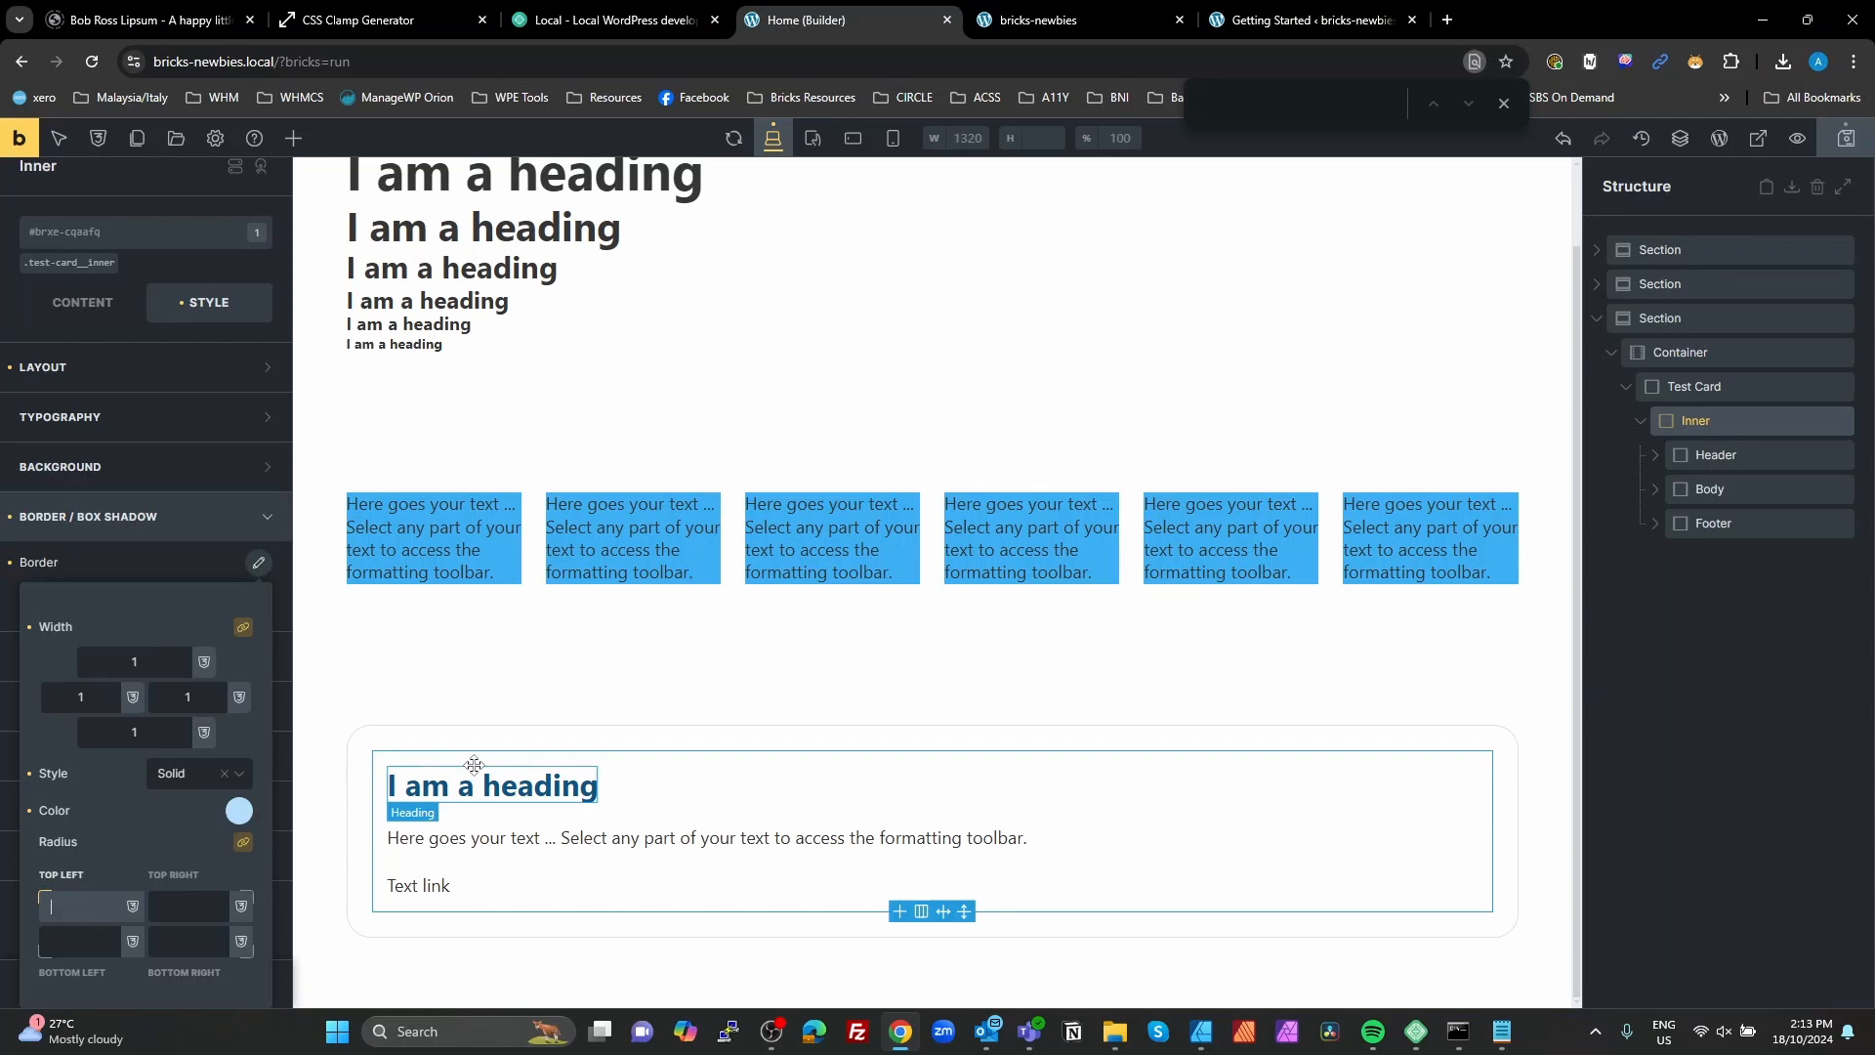
text(radius)
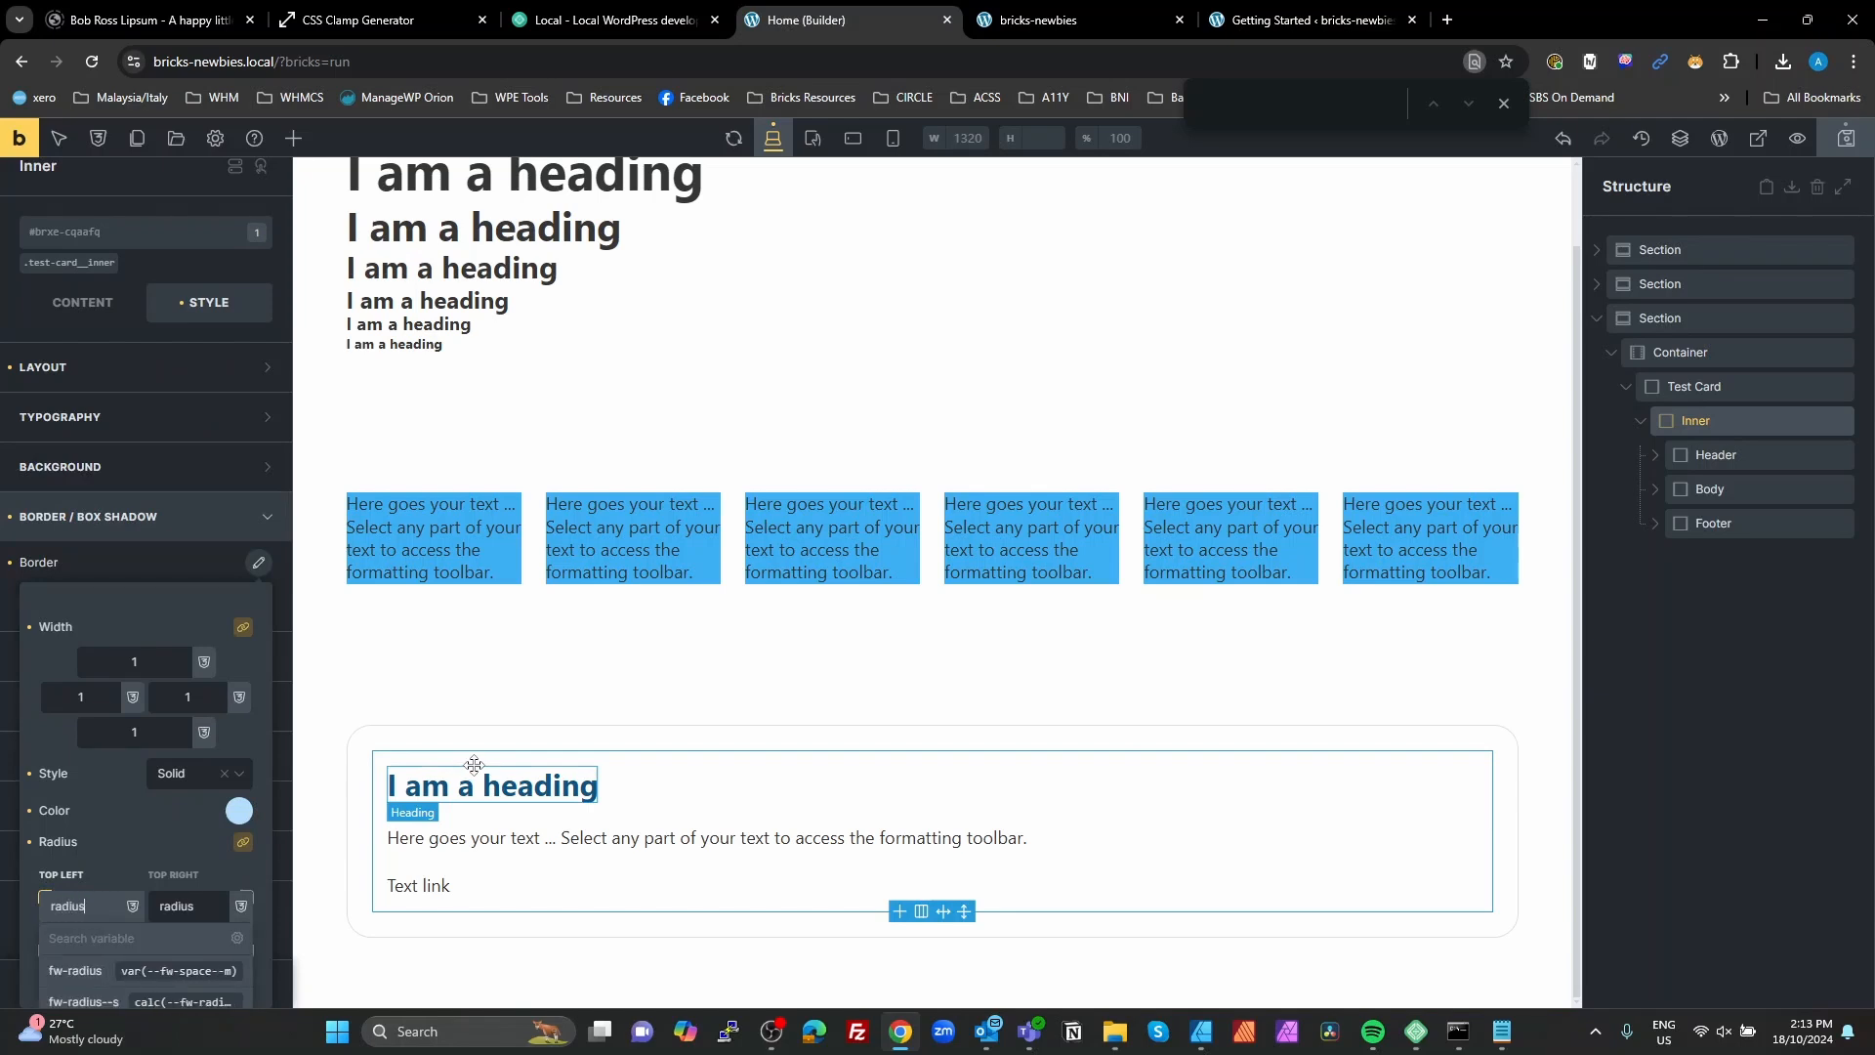
click(108, 1006)
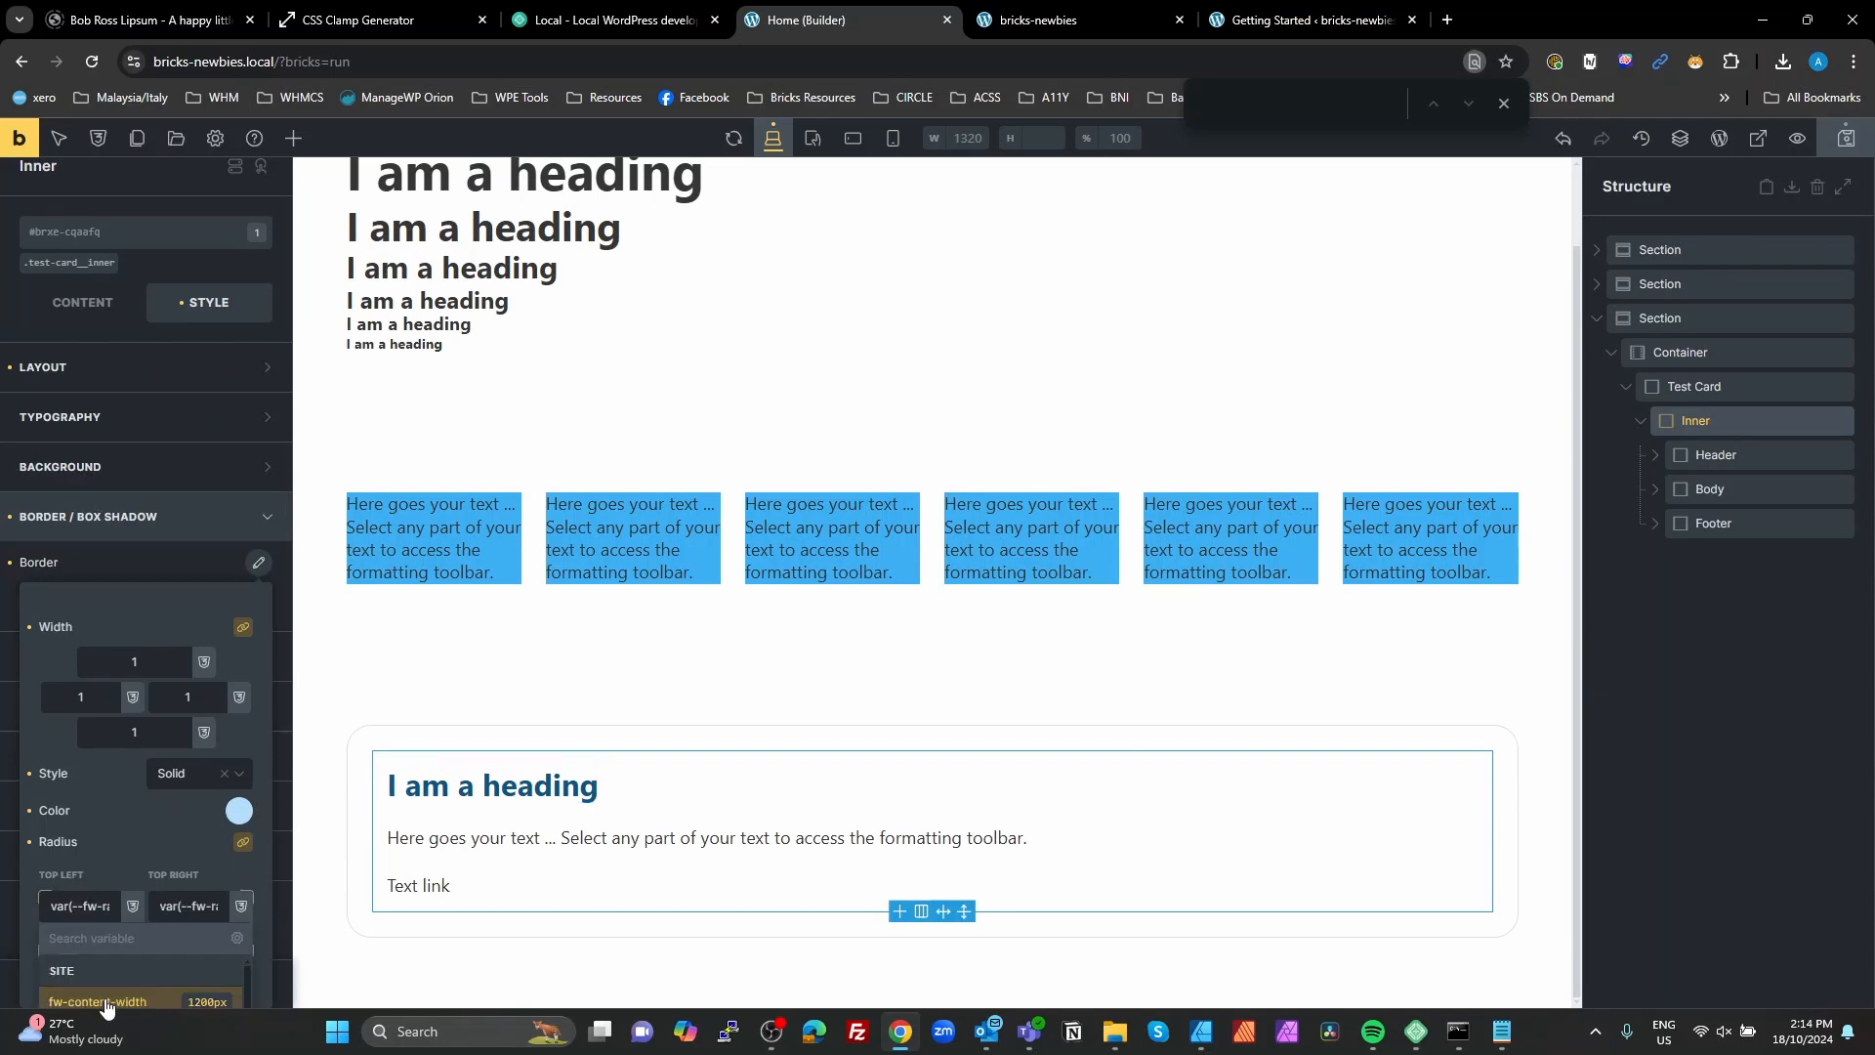
scroll(127, 863, down, 4)
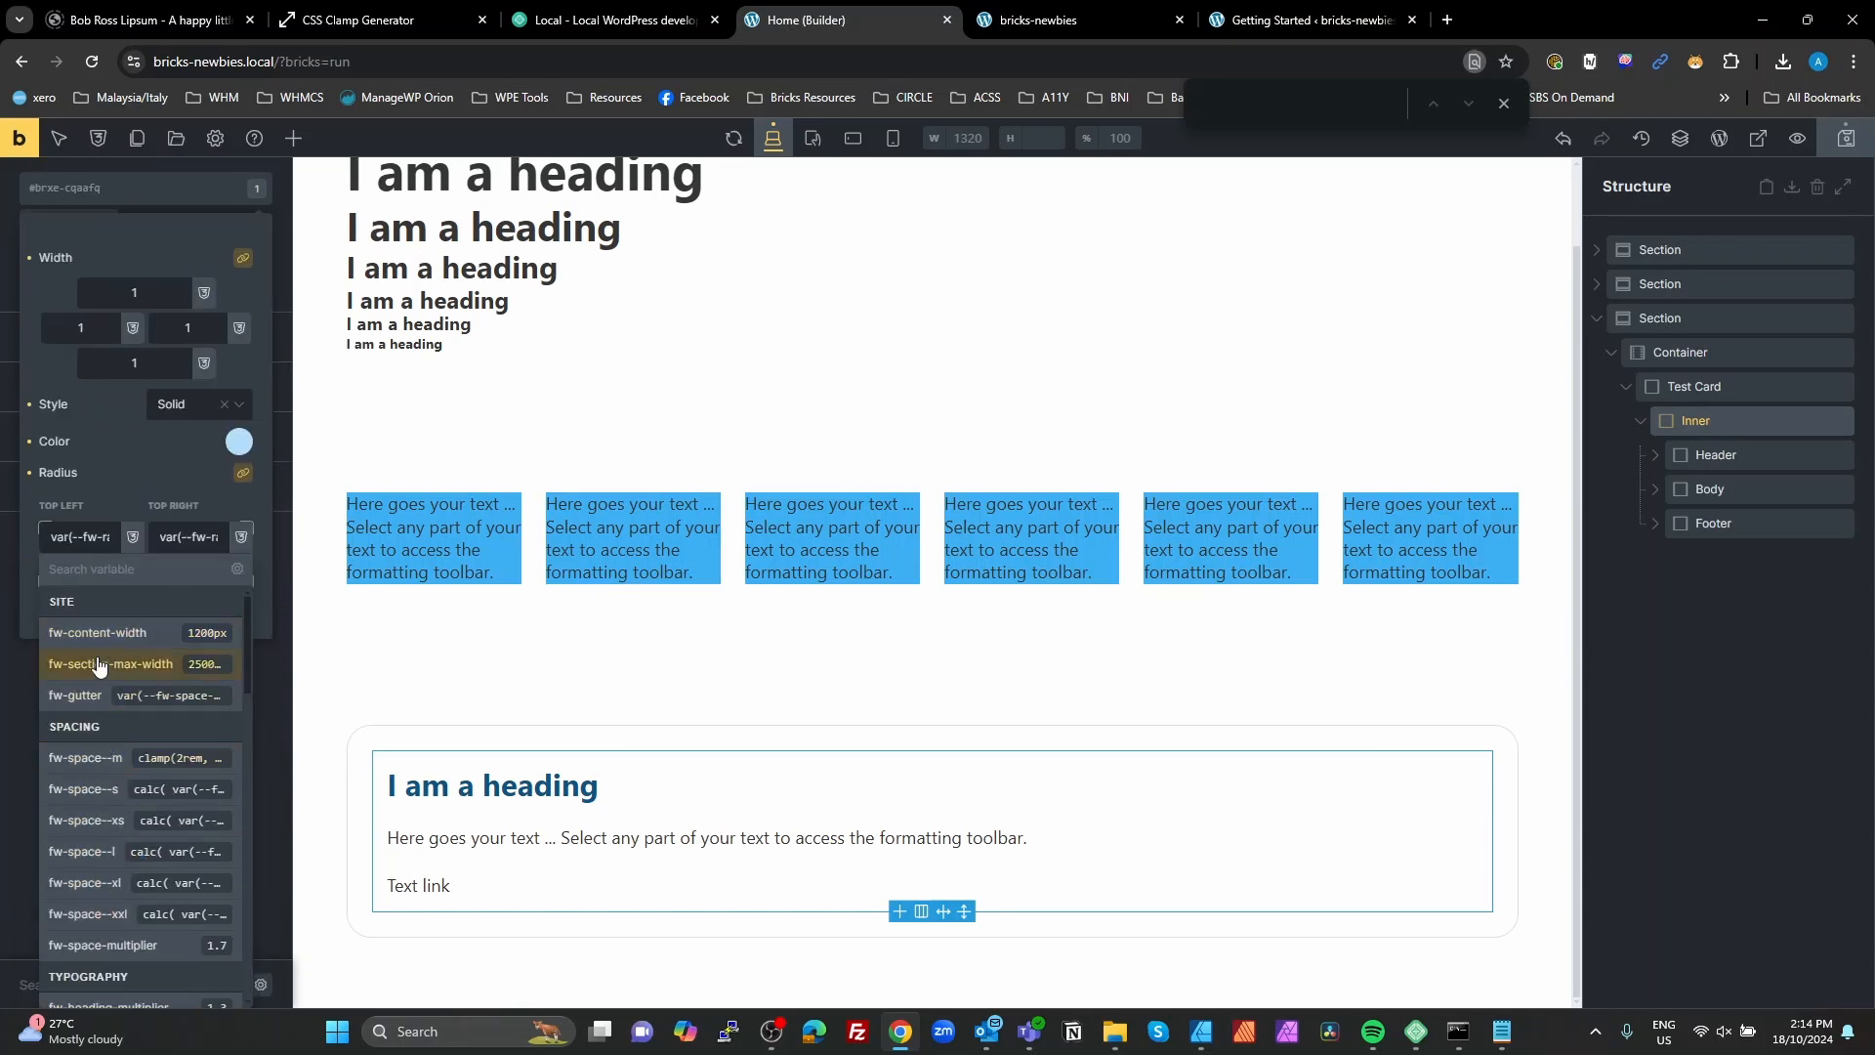
drag(90, 530, 162, 537)
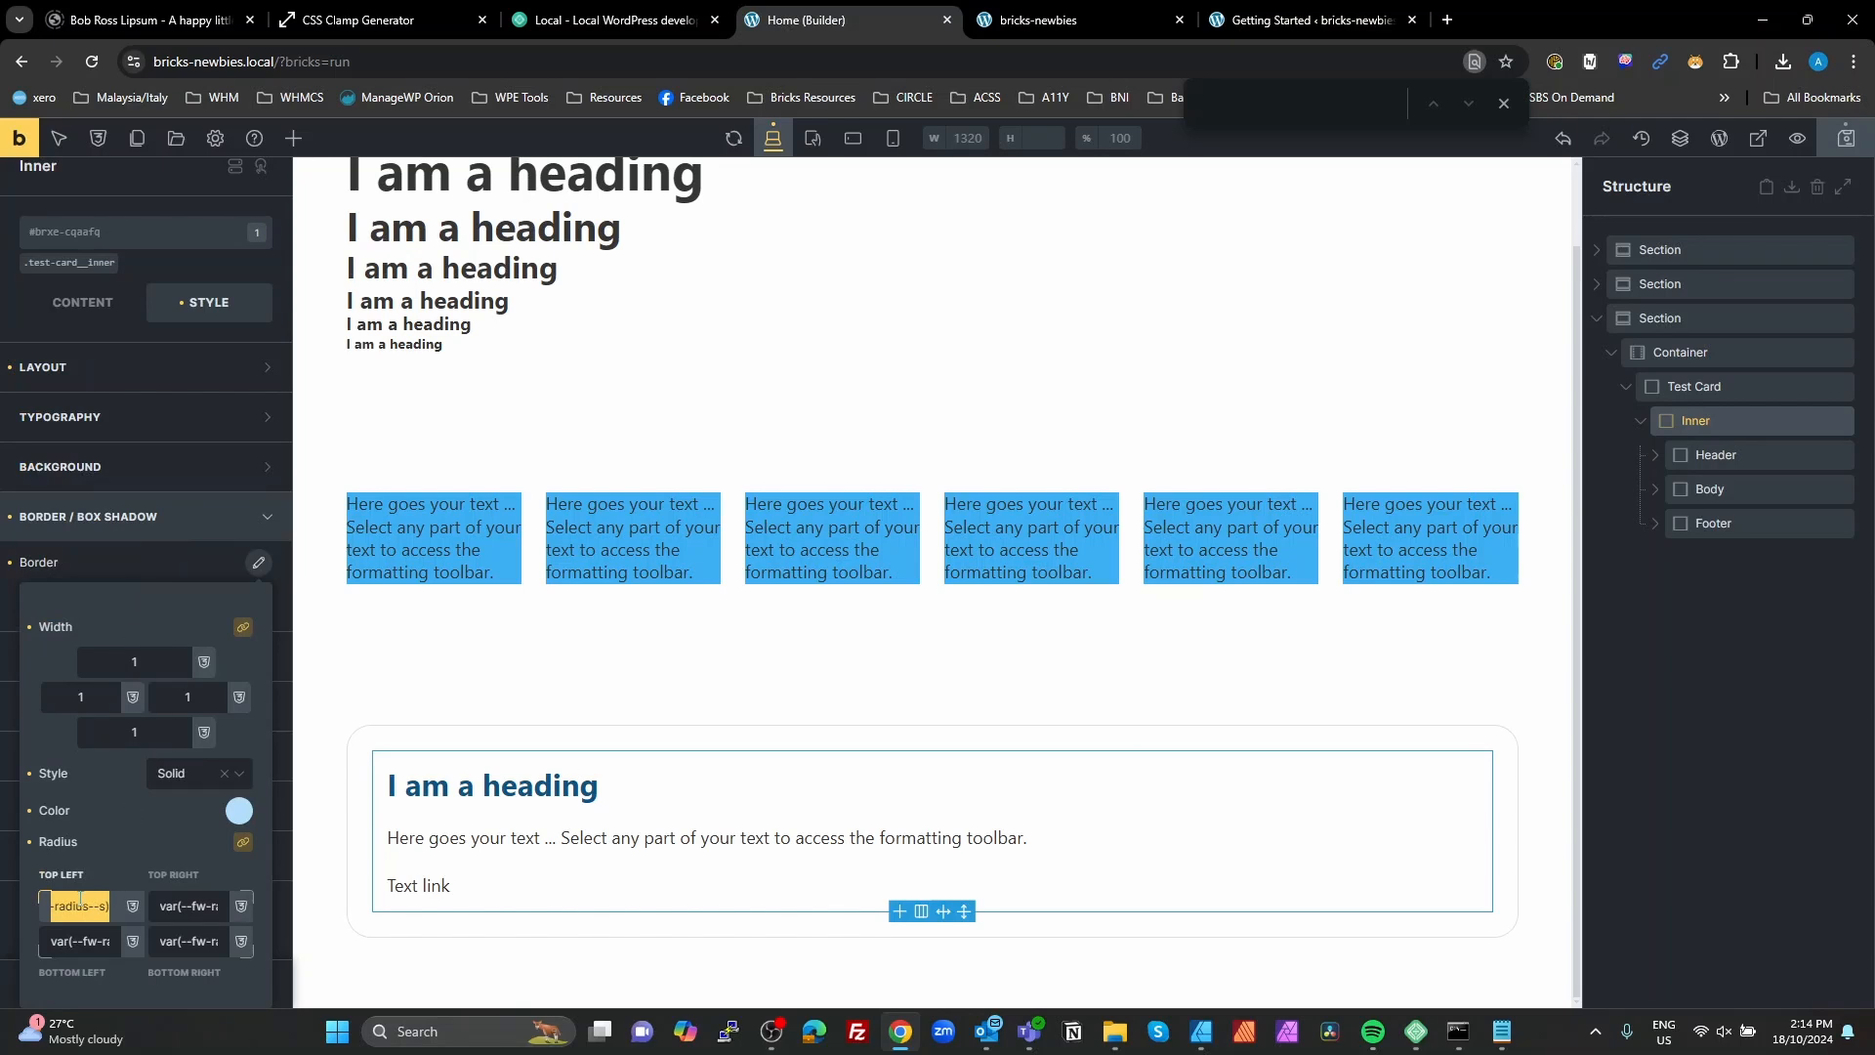
click(1844, 145)
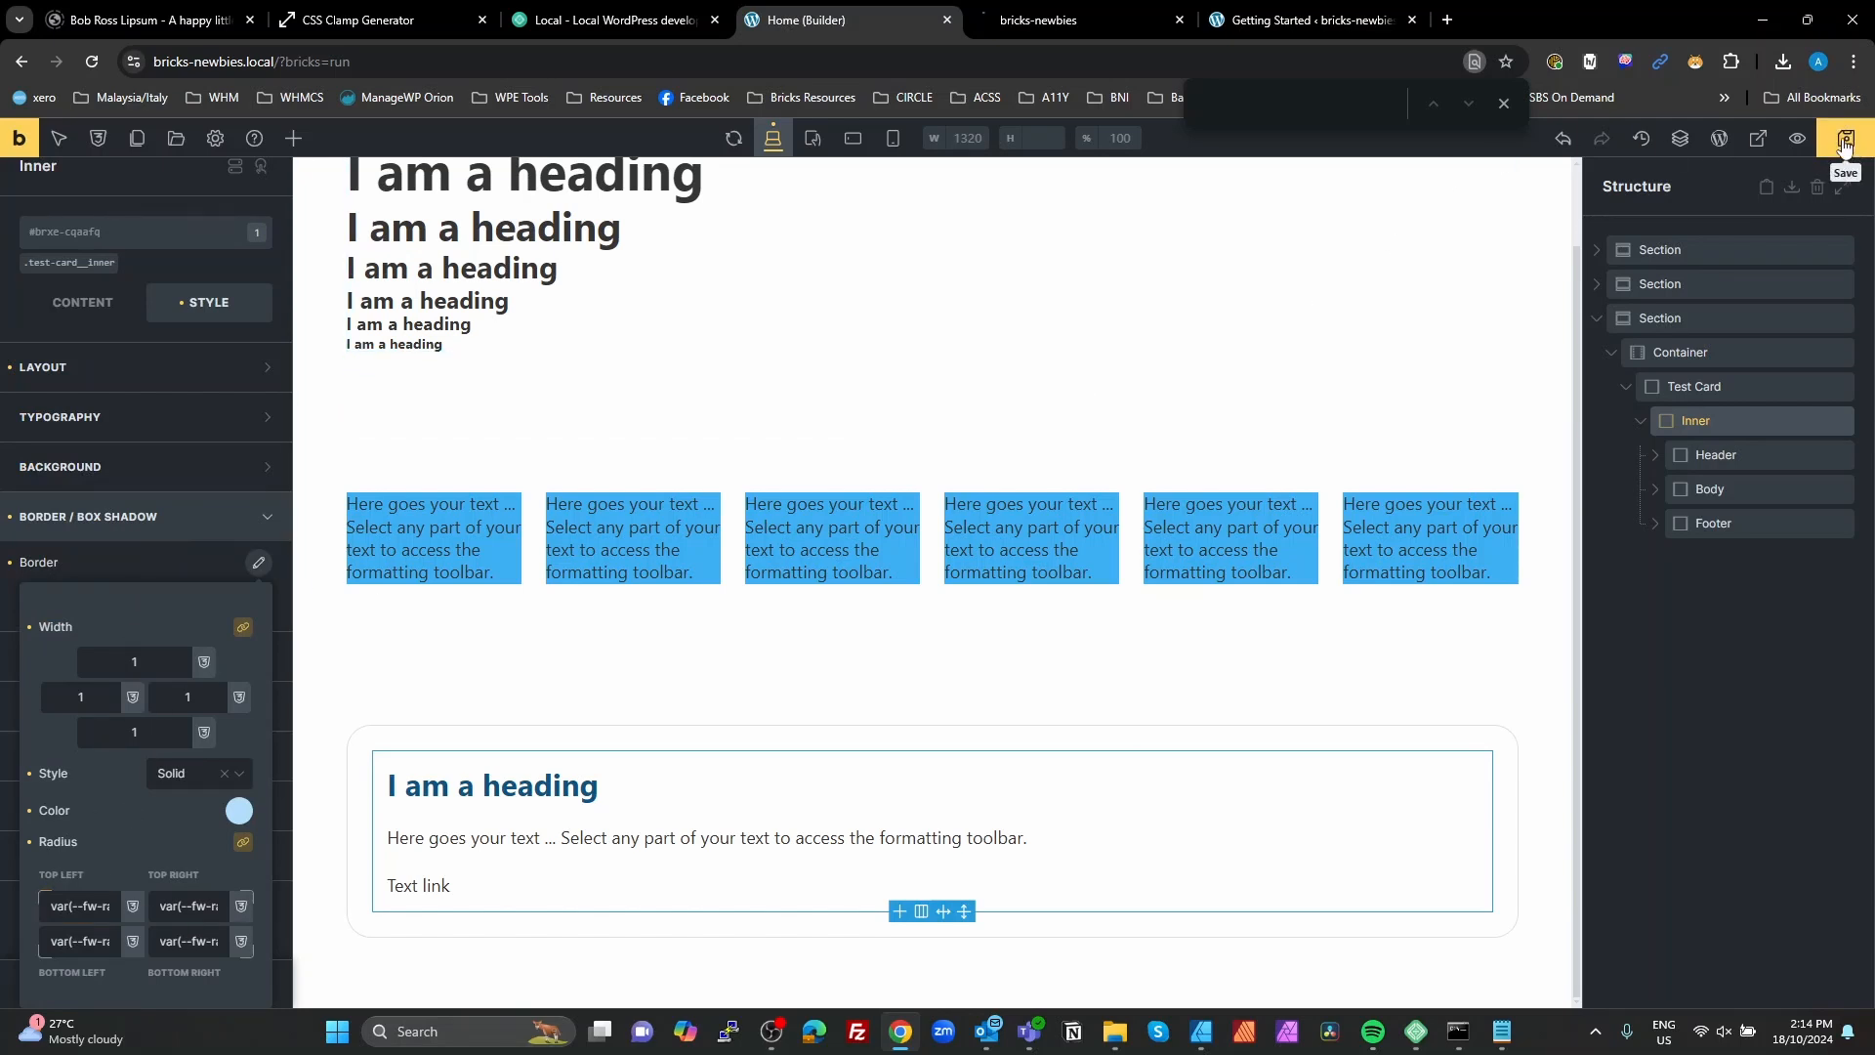
Step: Inspect the Inner block in the page preview and check which definition its border-radius variable resolves to
click(1064, 20)
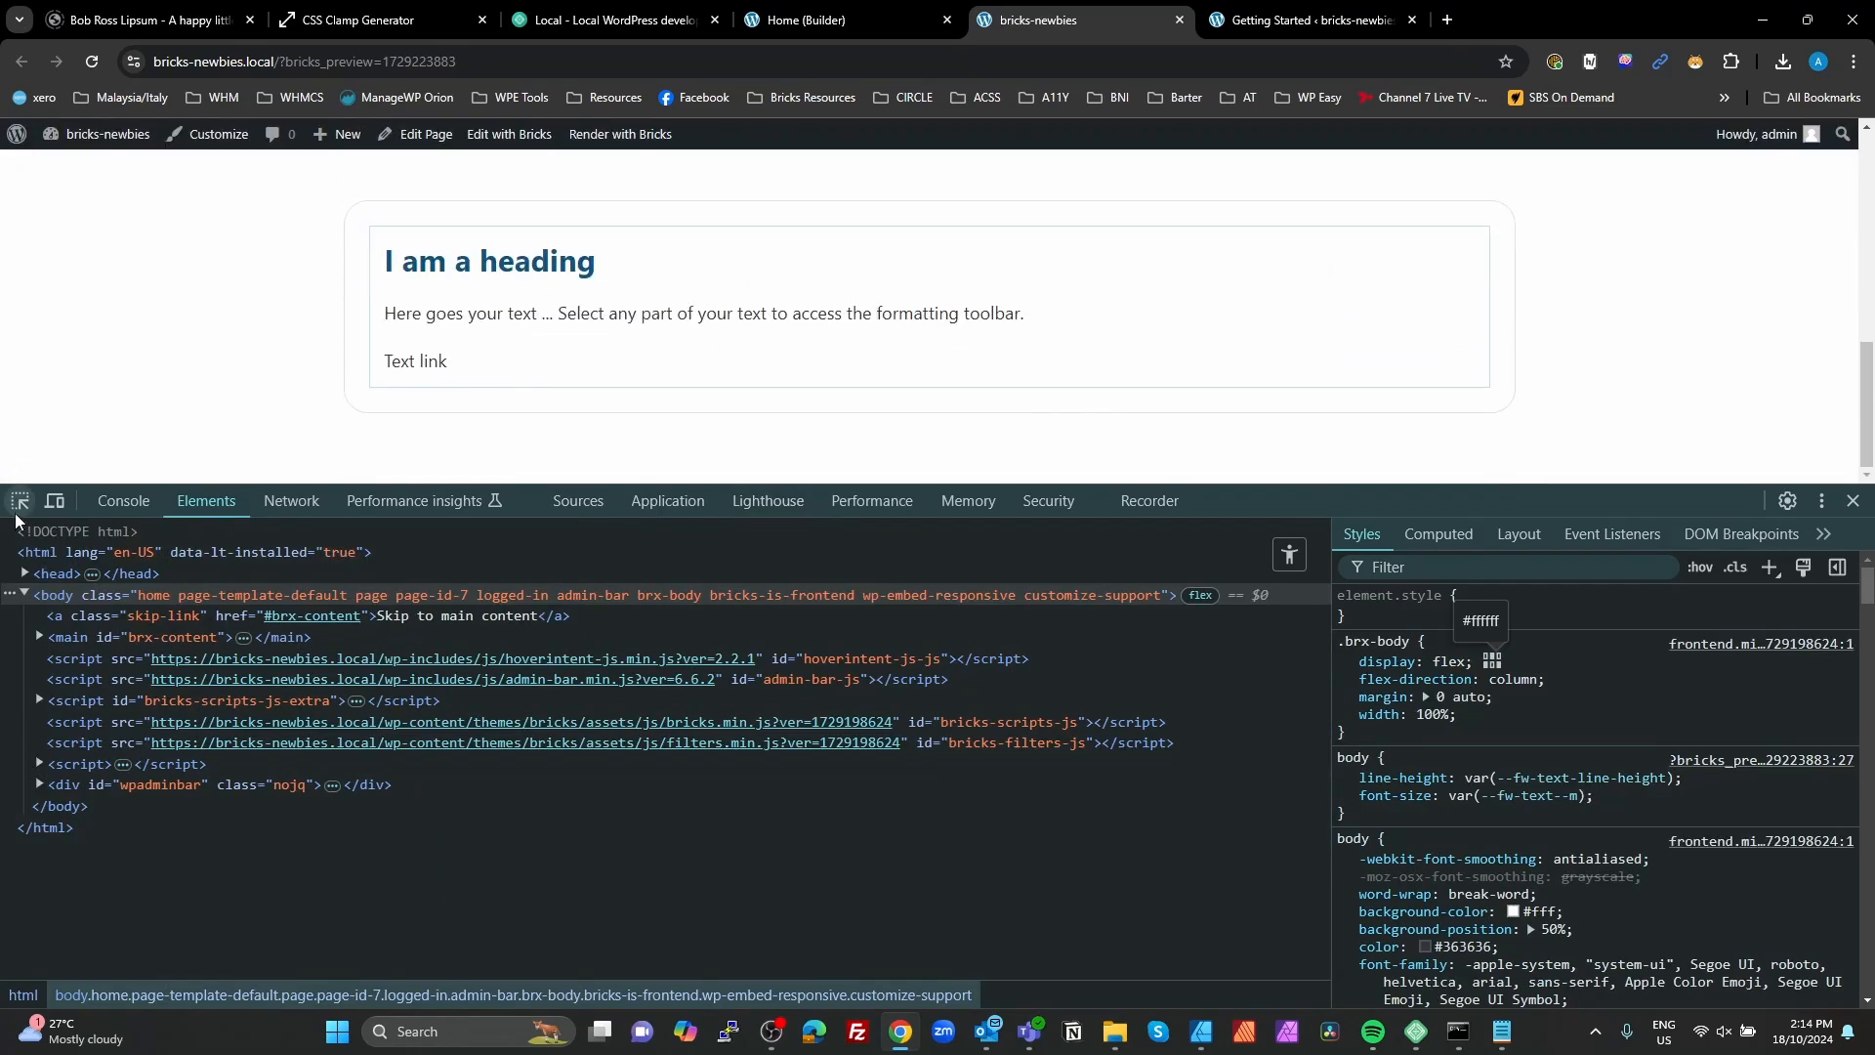
click(21, 499)
click(382, 237)
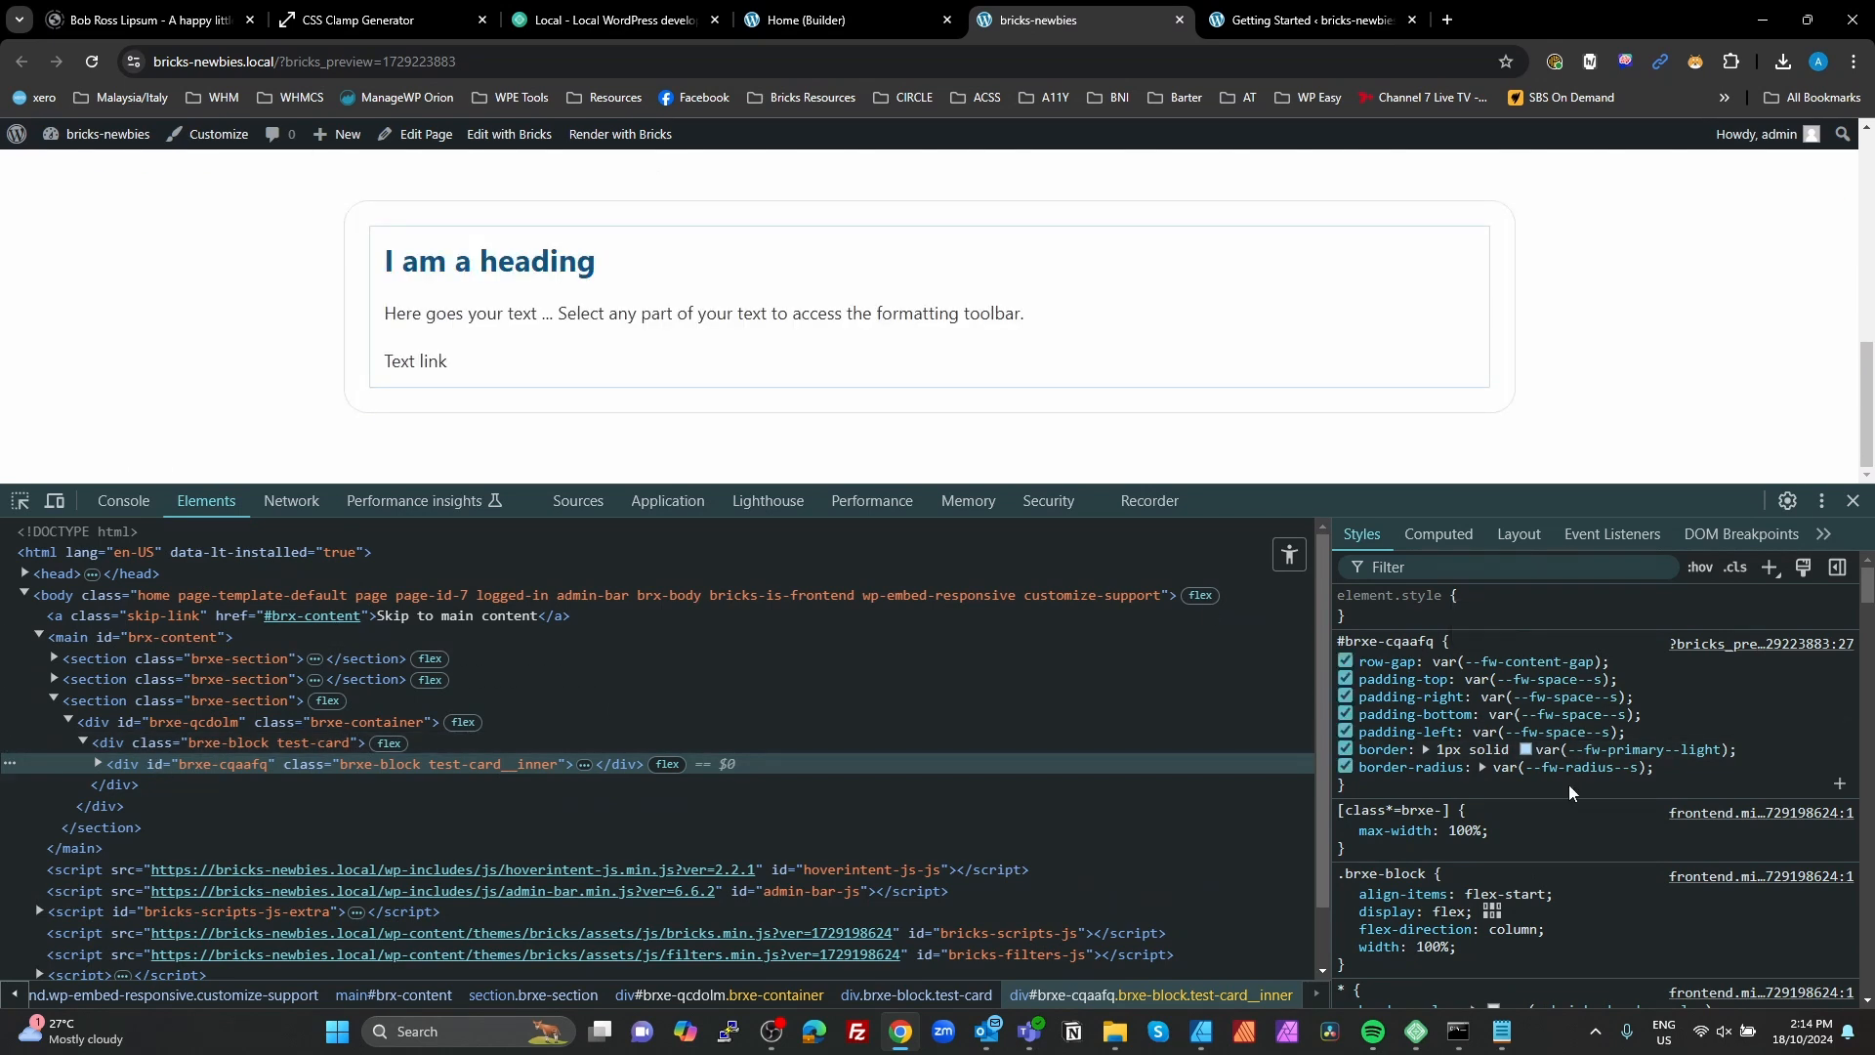
mouse_move(1583, 777)
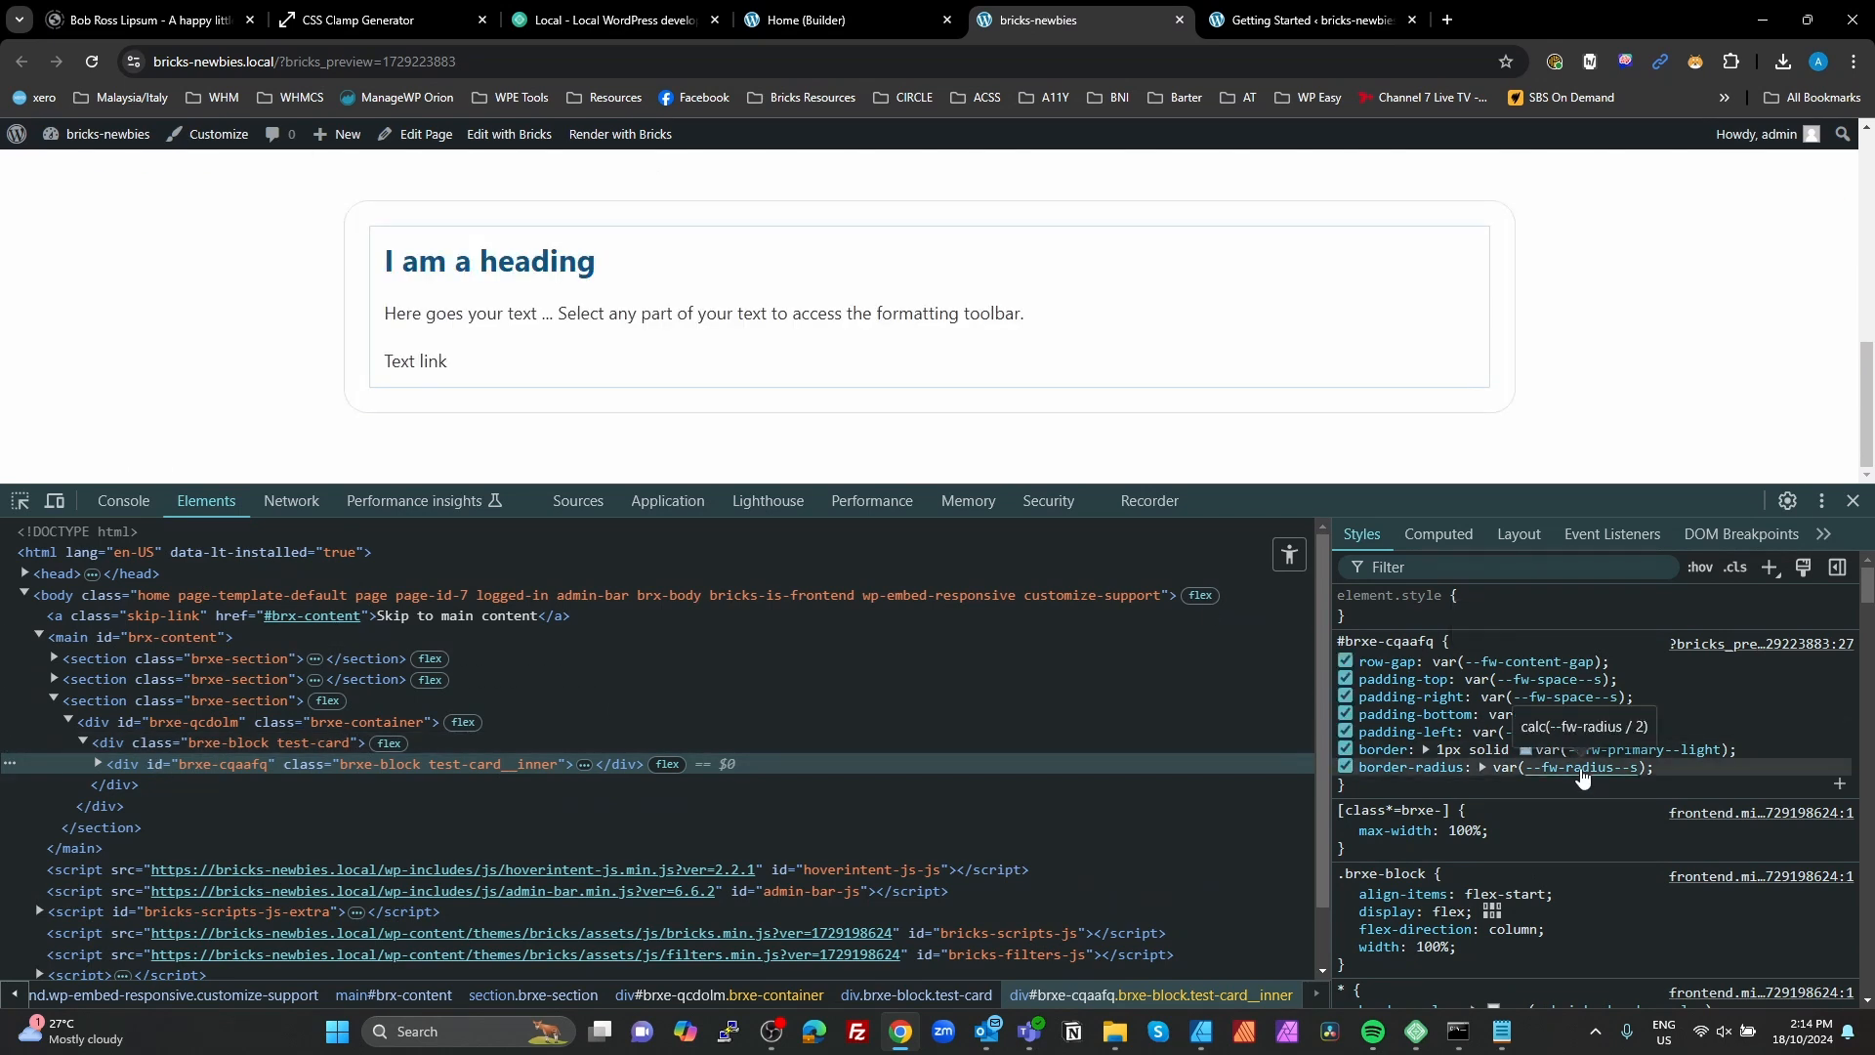
Step: In the builder's global Radii variables, correct fw-radius--s to calc(var(--fw-radius) / 2)
click(781, 19)
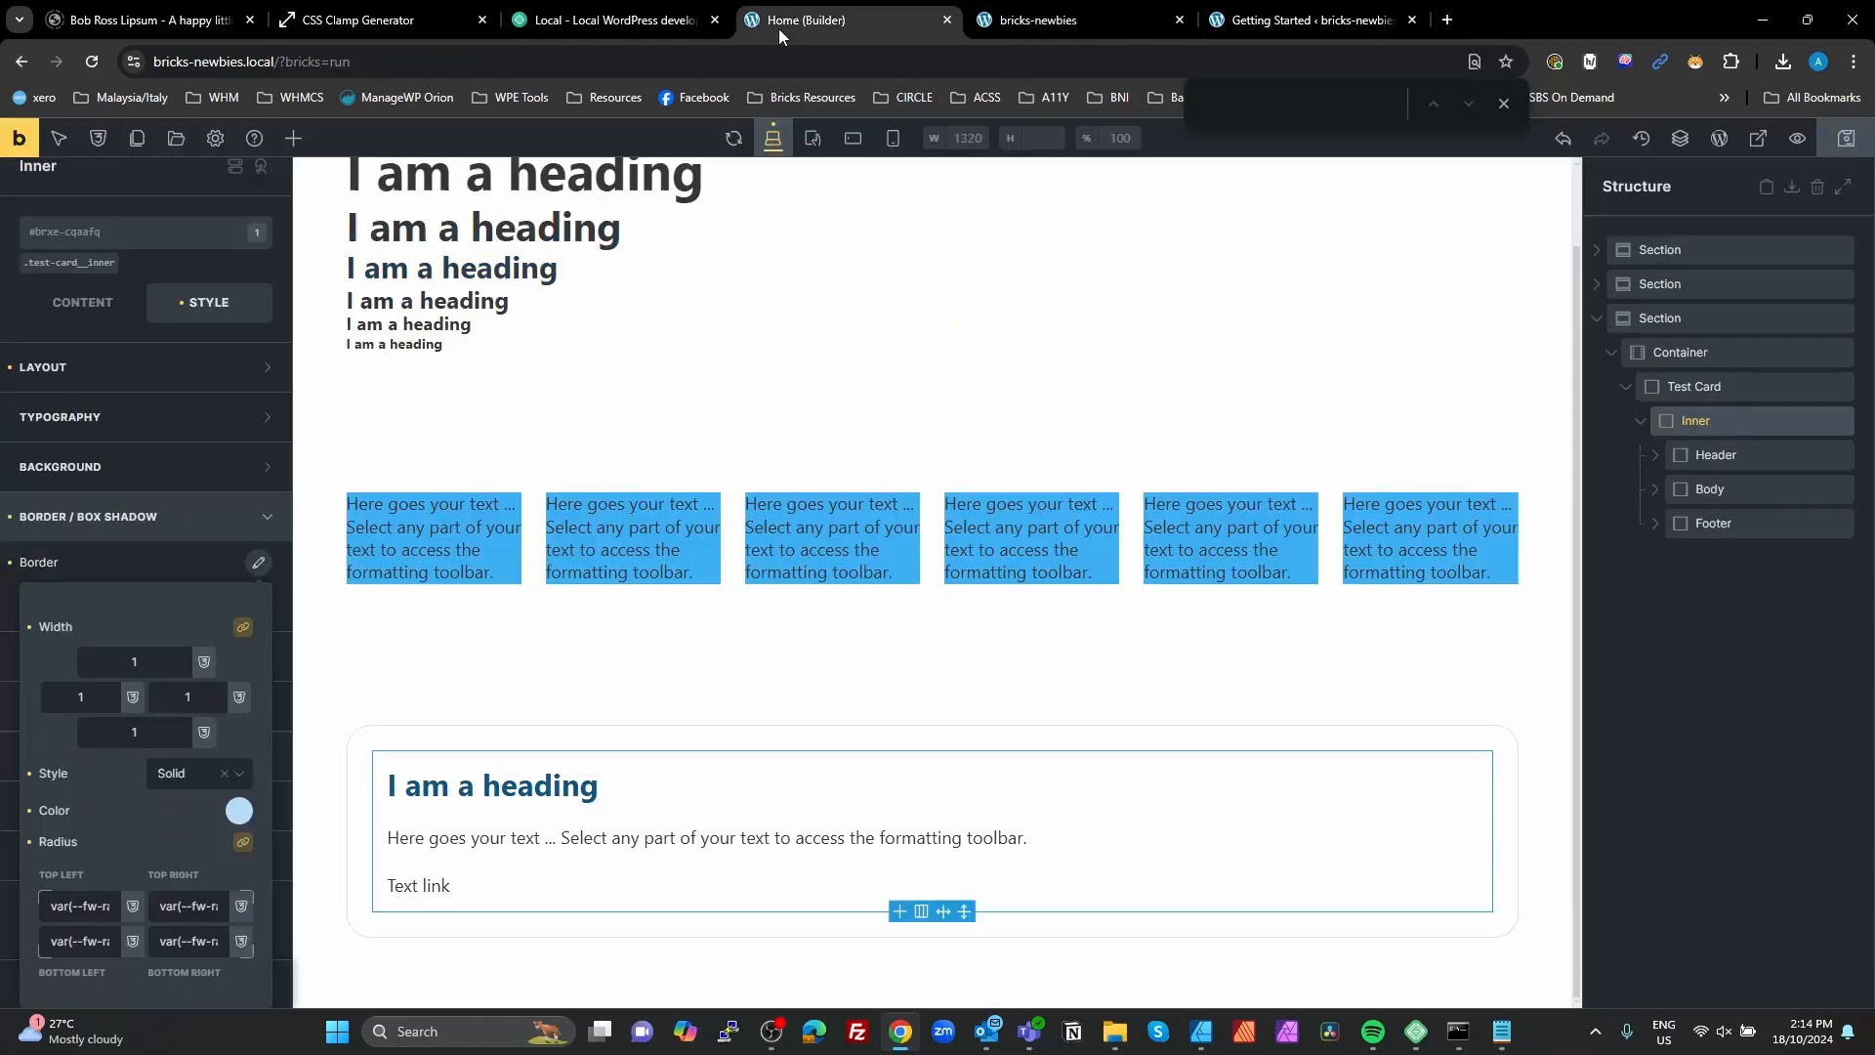
click(98, 138)
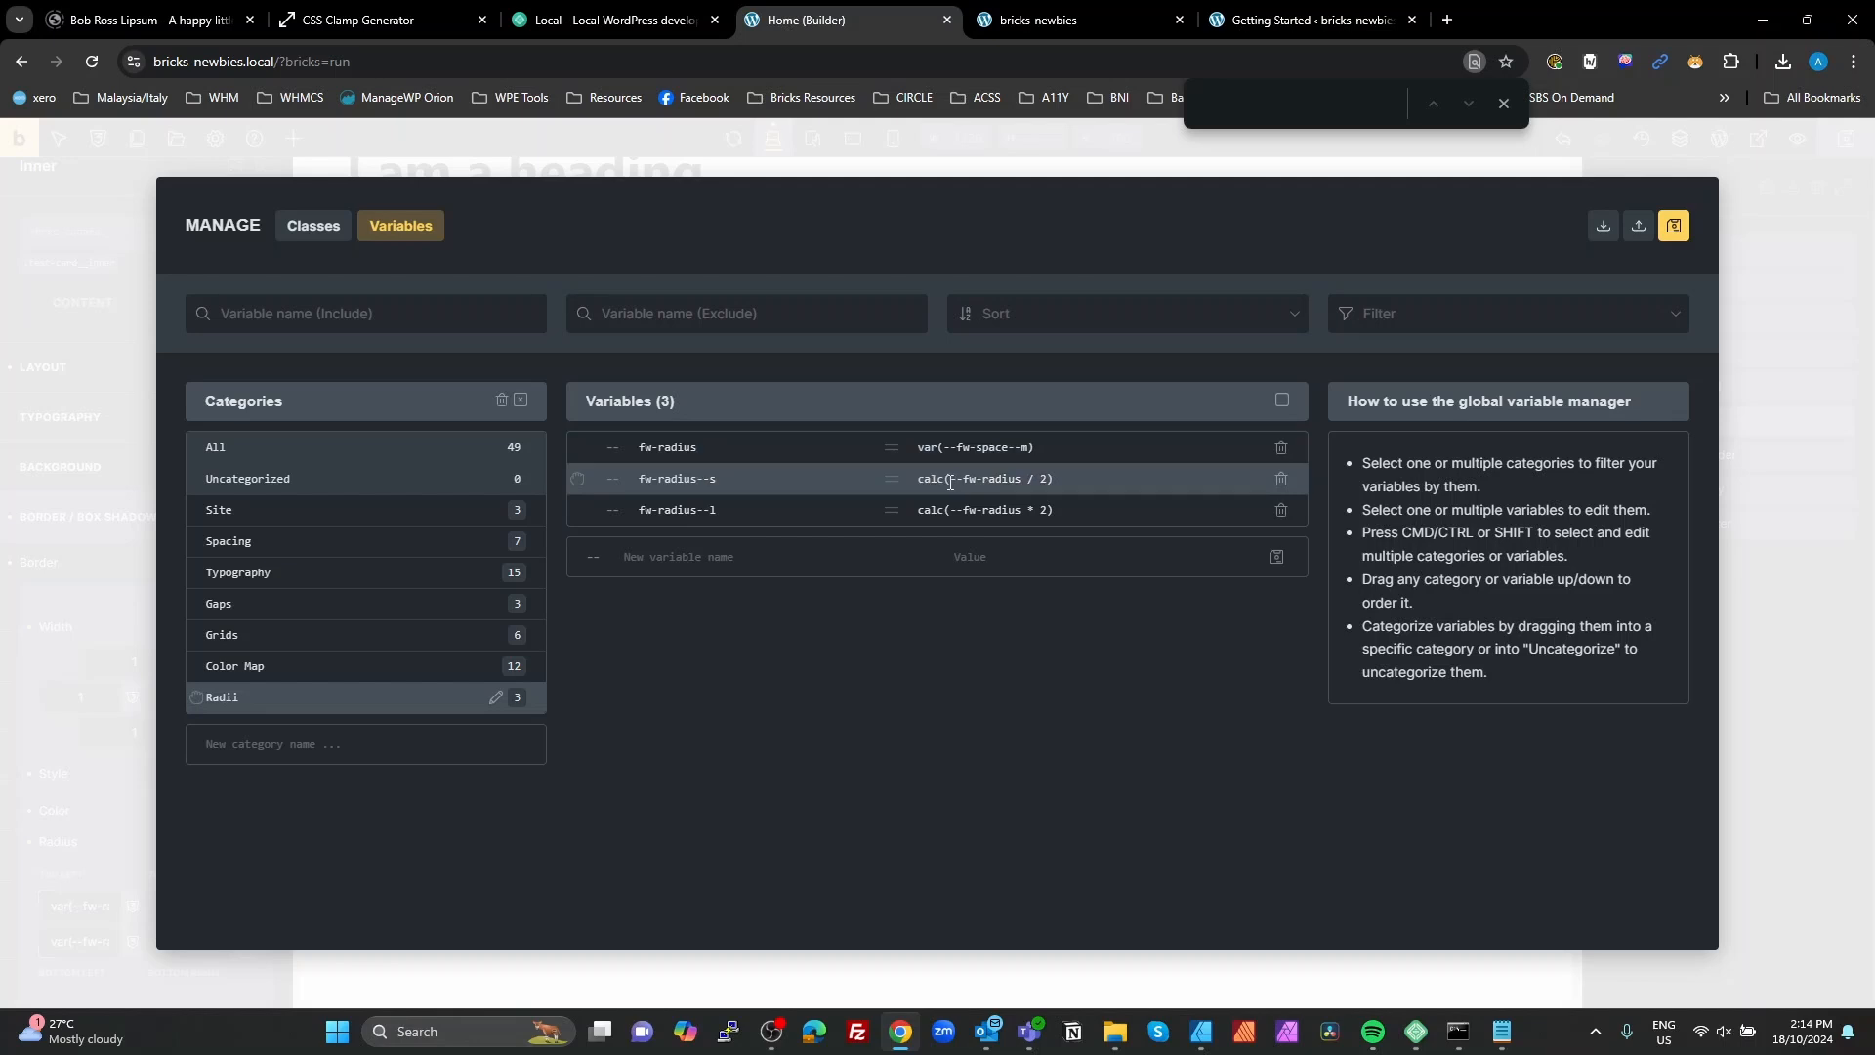
text(var()
Step: Correct the fw-radius--l variable to calc(var(--fw-radius) * 2), then save the variables and the page
click(954, 509)
text(var()
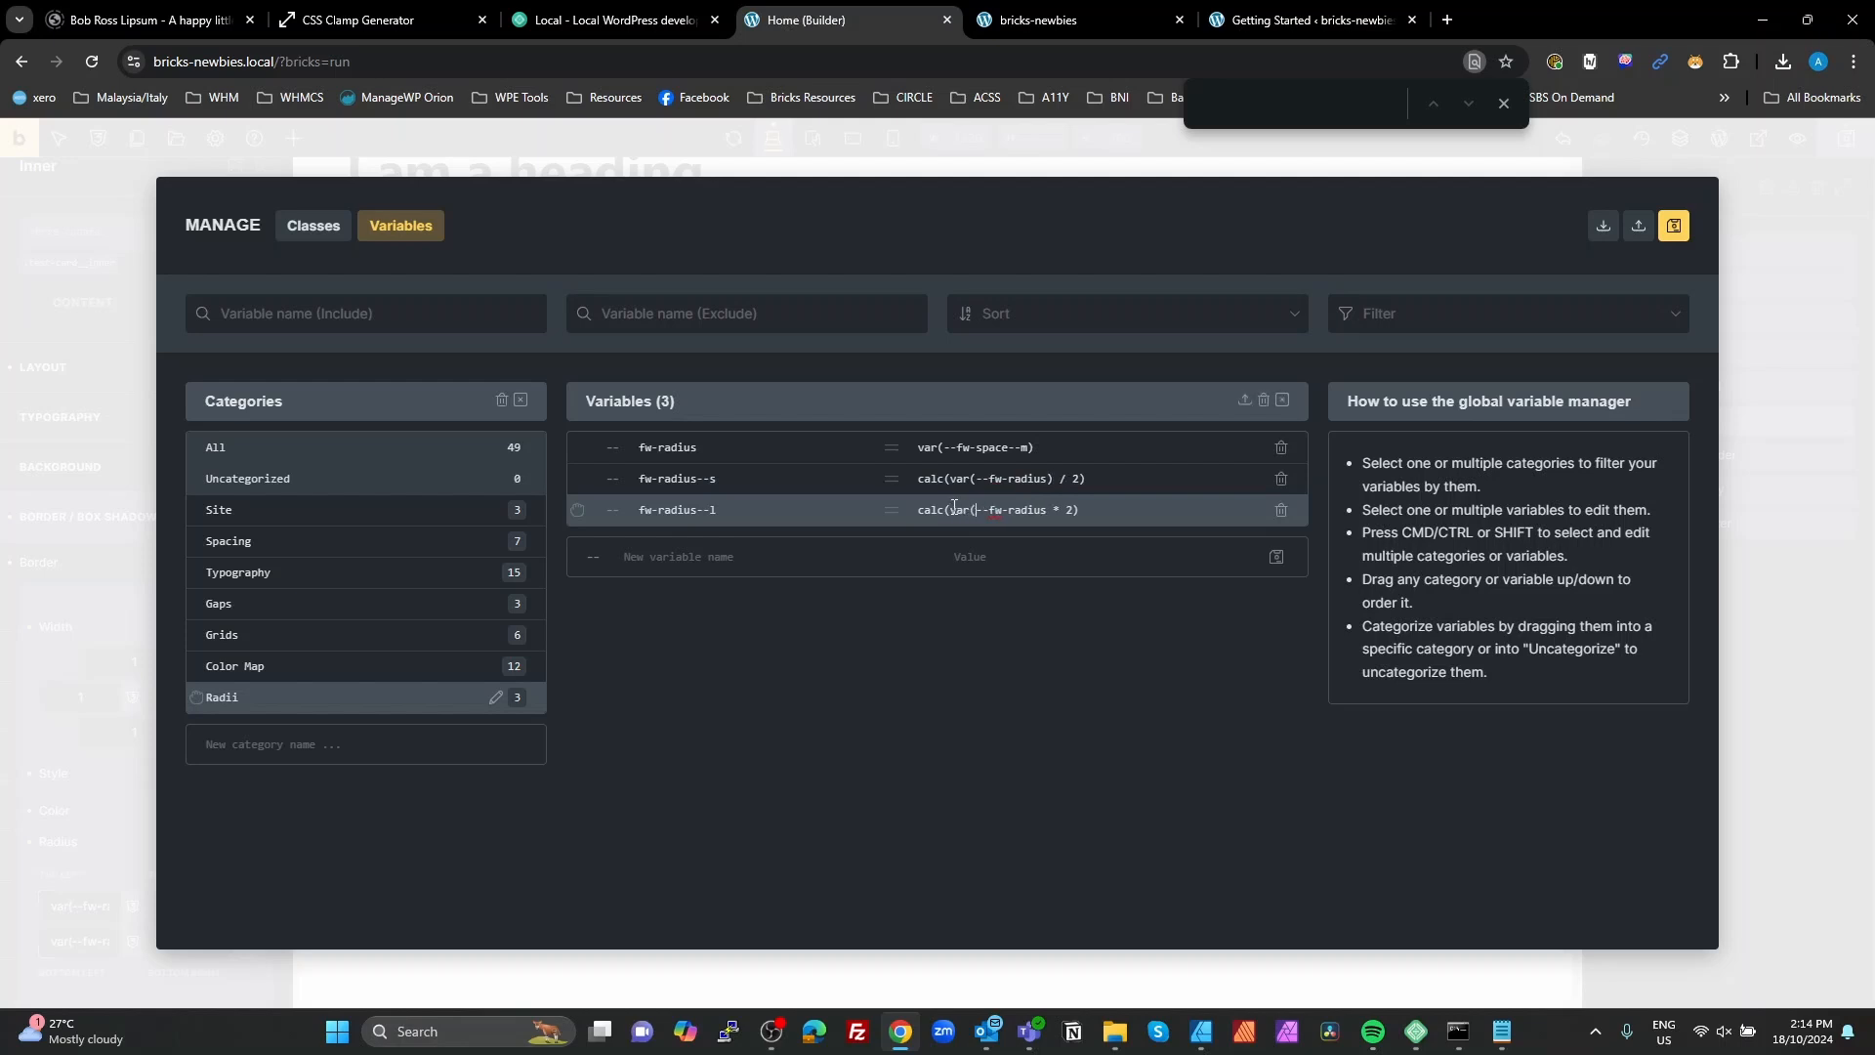
text())
click(1676, 238)
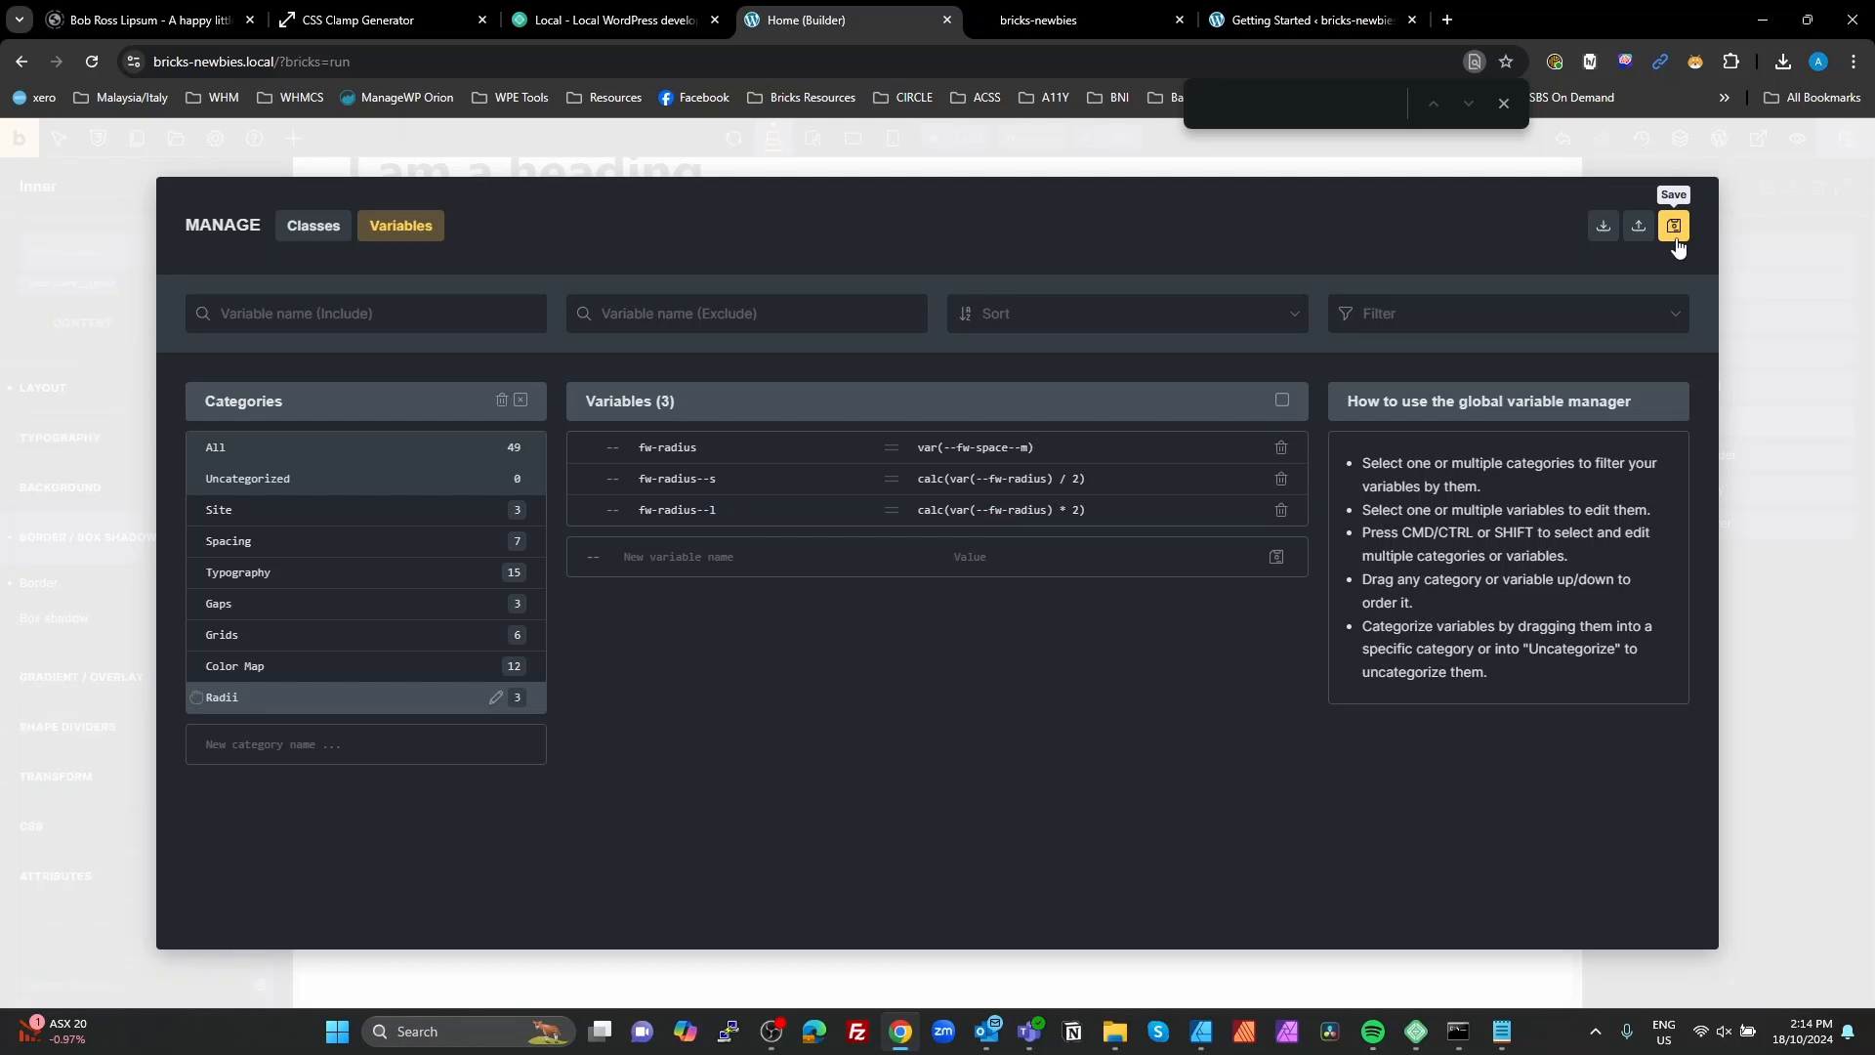
click(1729, 408)
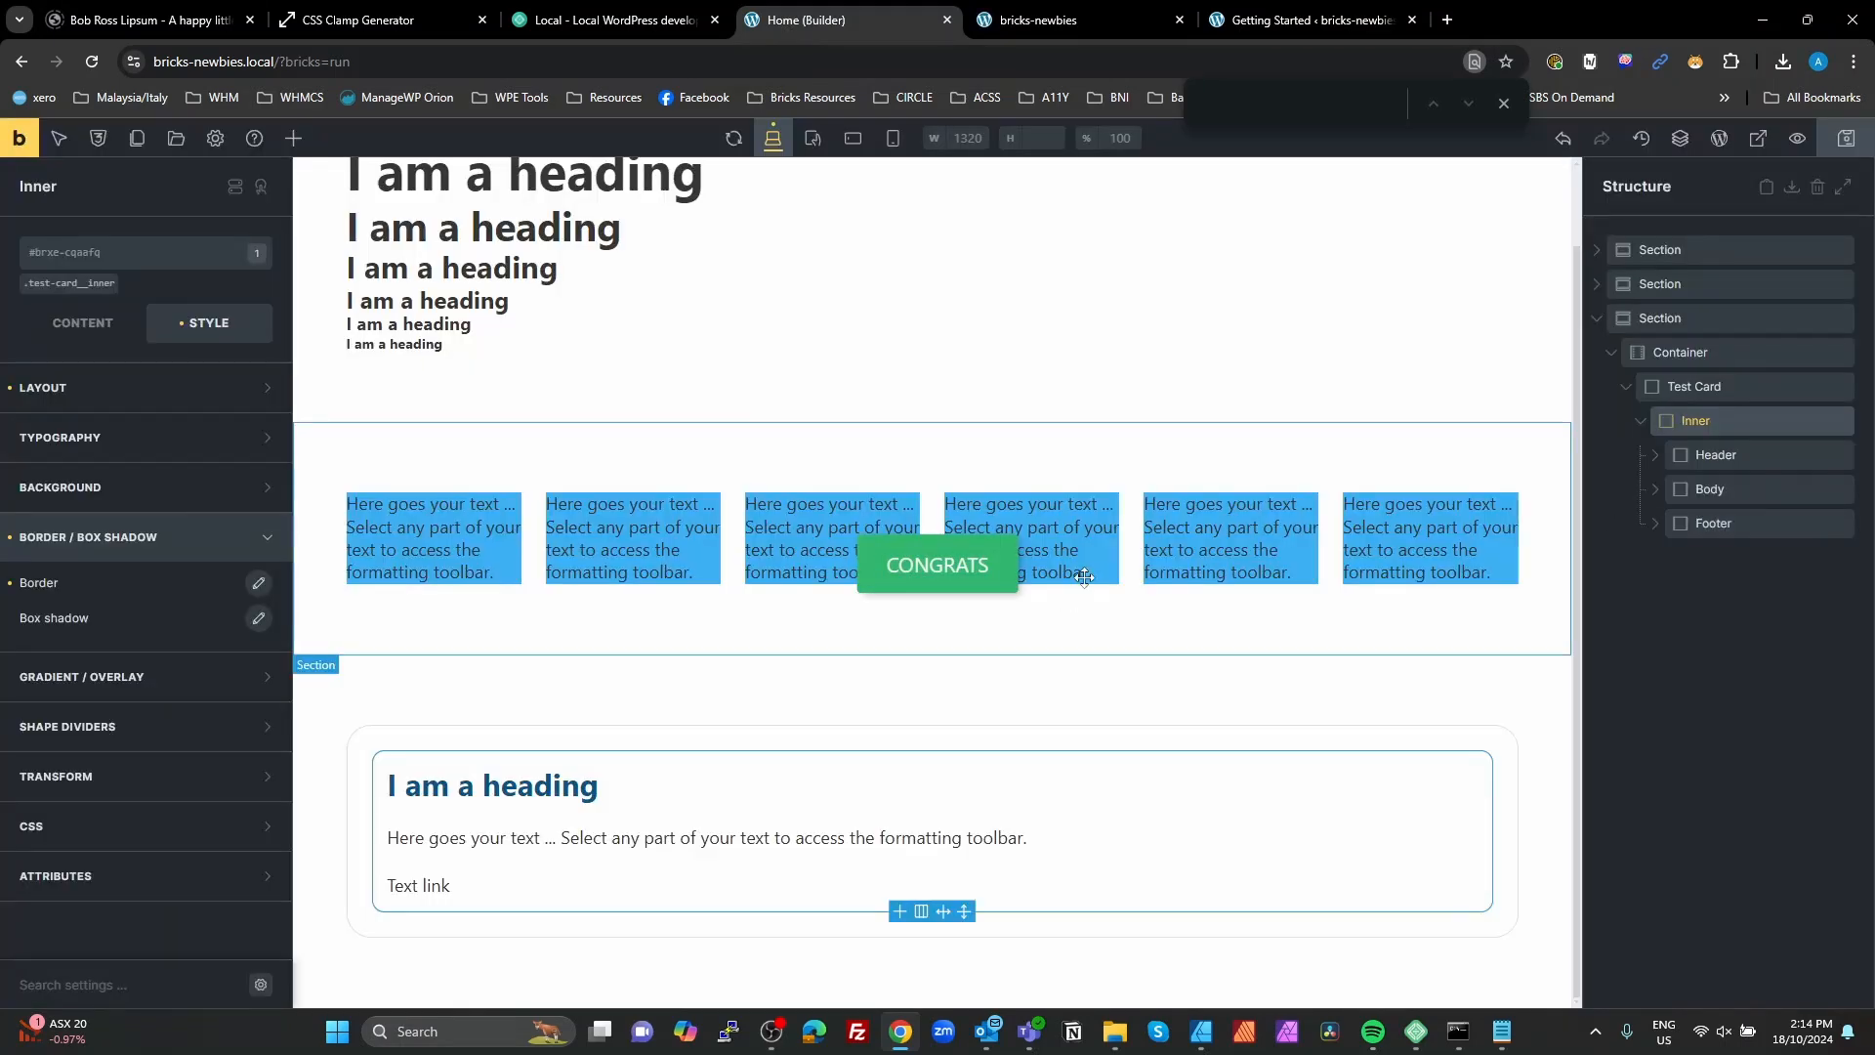
click(1845, 138)
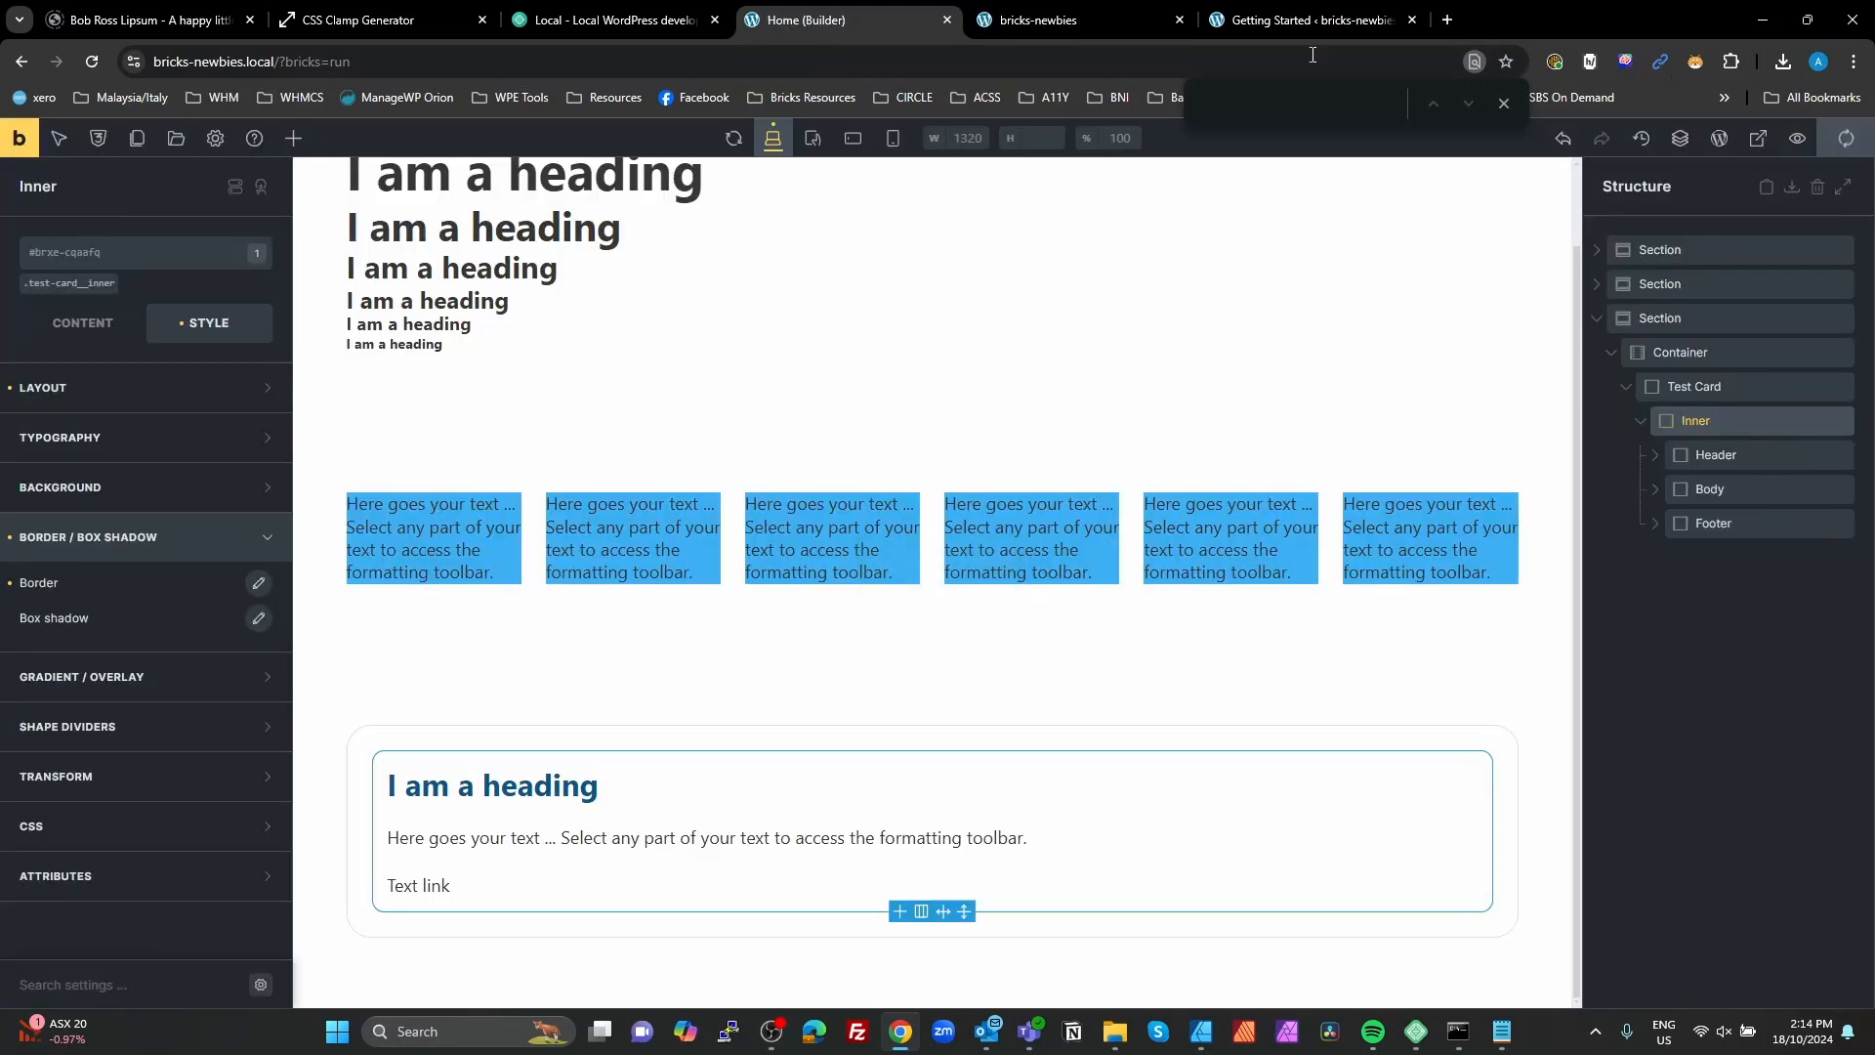
Step: In the preview's responsive mode, examine the Test Card's computed padding while narrowing the viewport to about 1167 and 891 px
click(1102, 17)
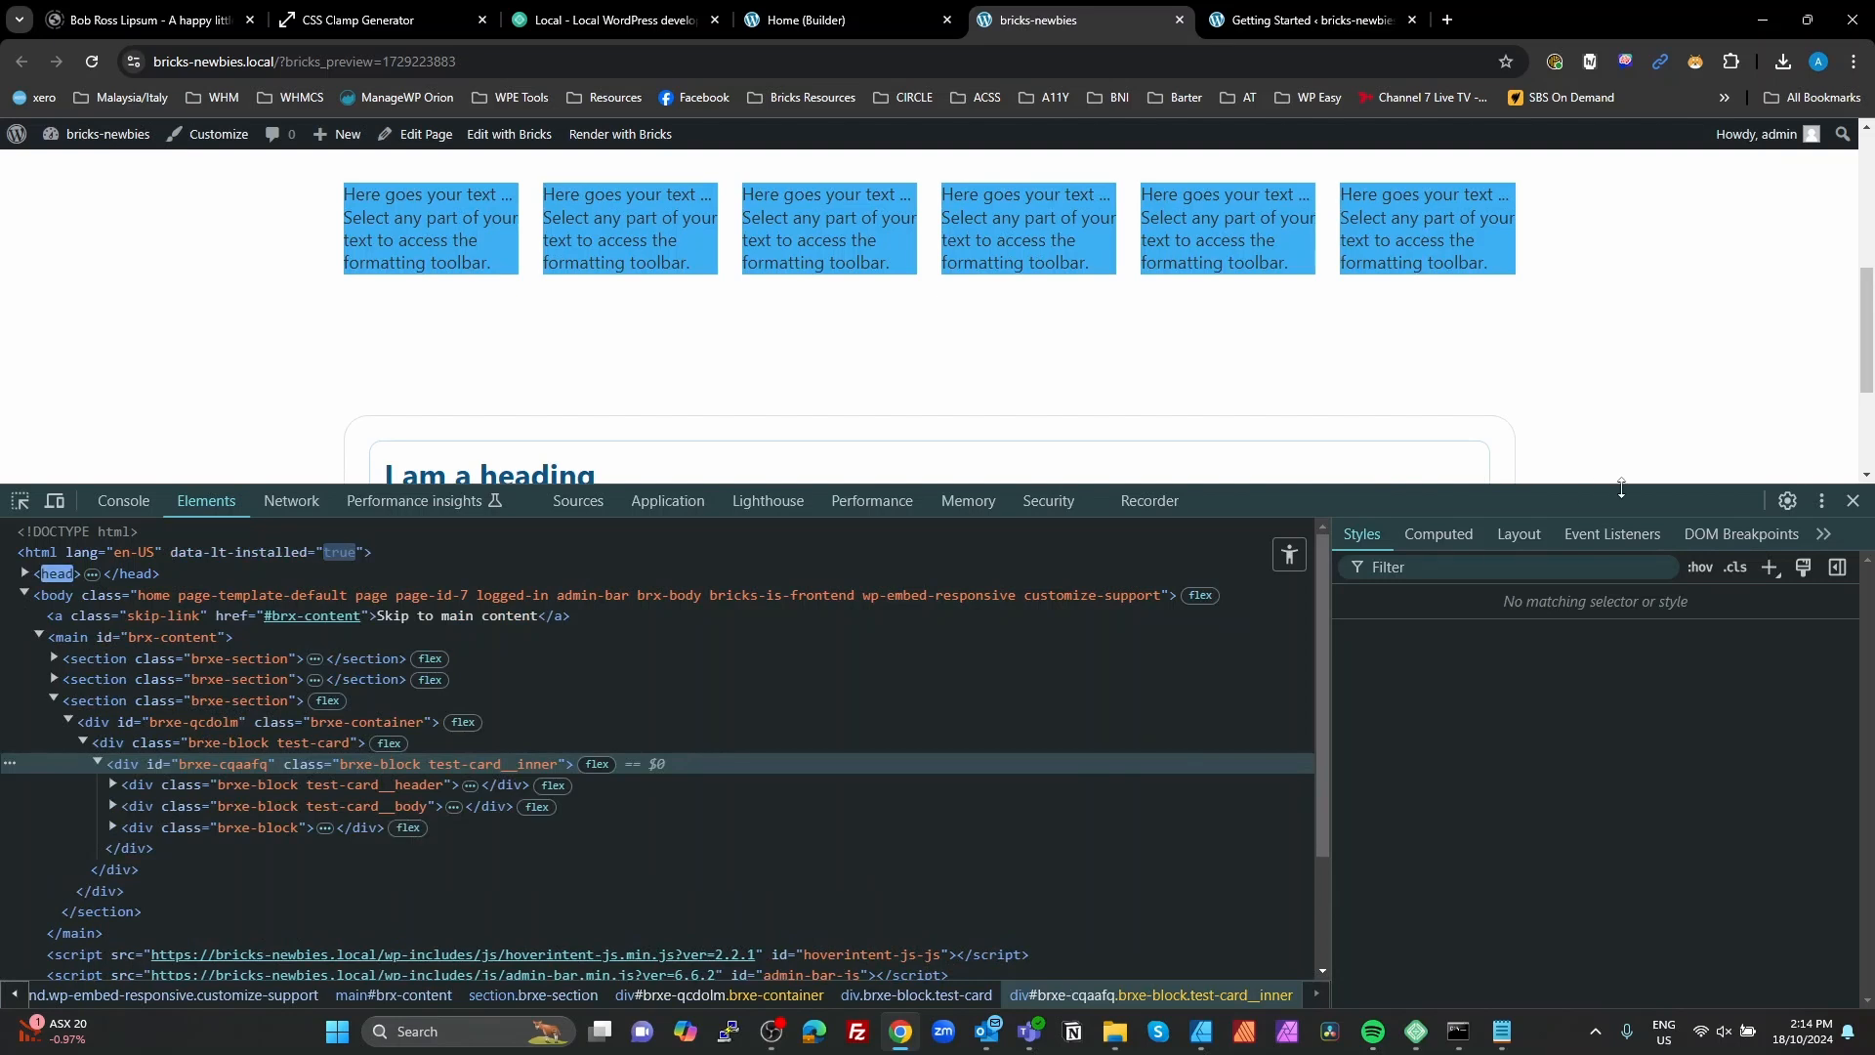
drag(947, 485, 949, 662)
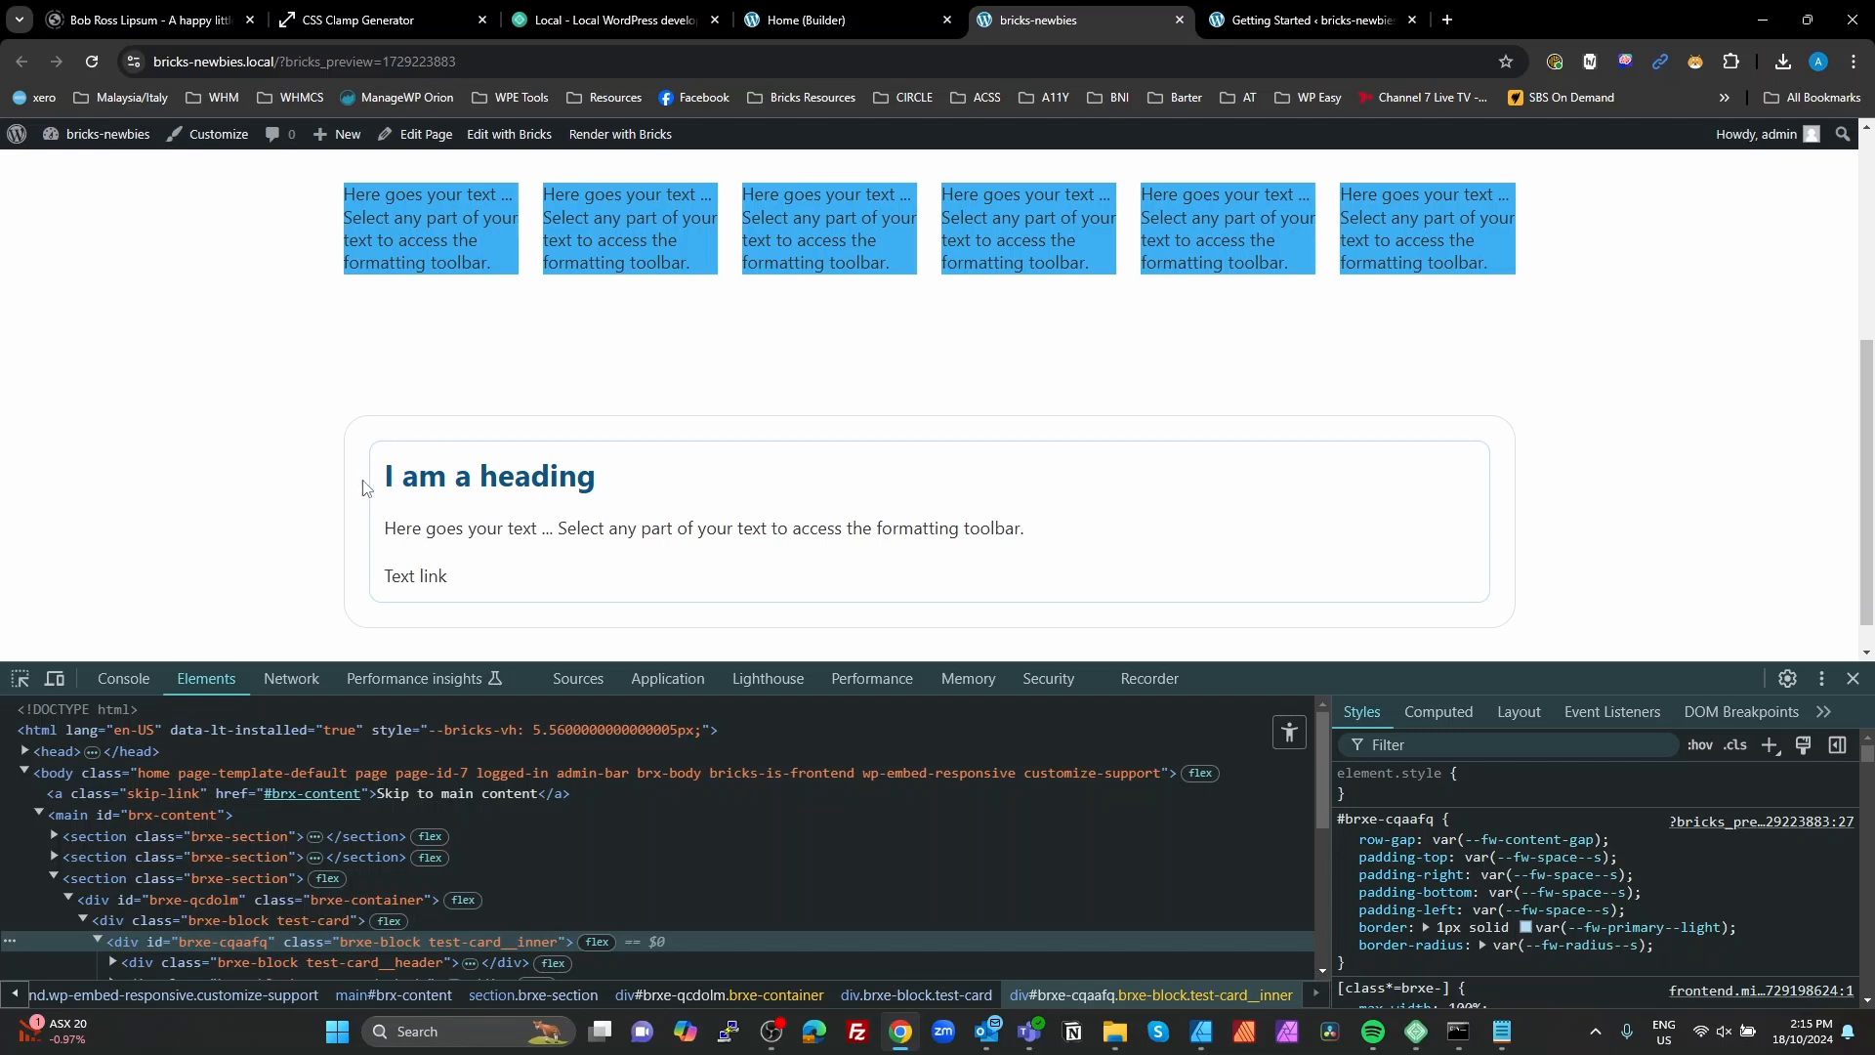
click(54, 678)
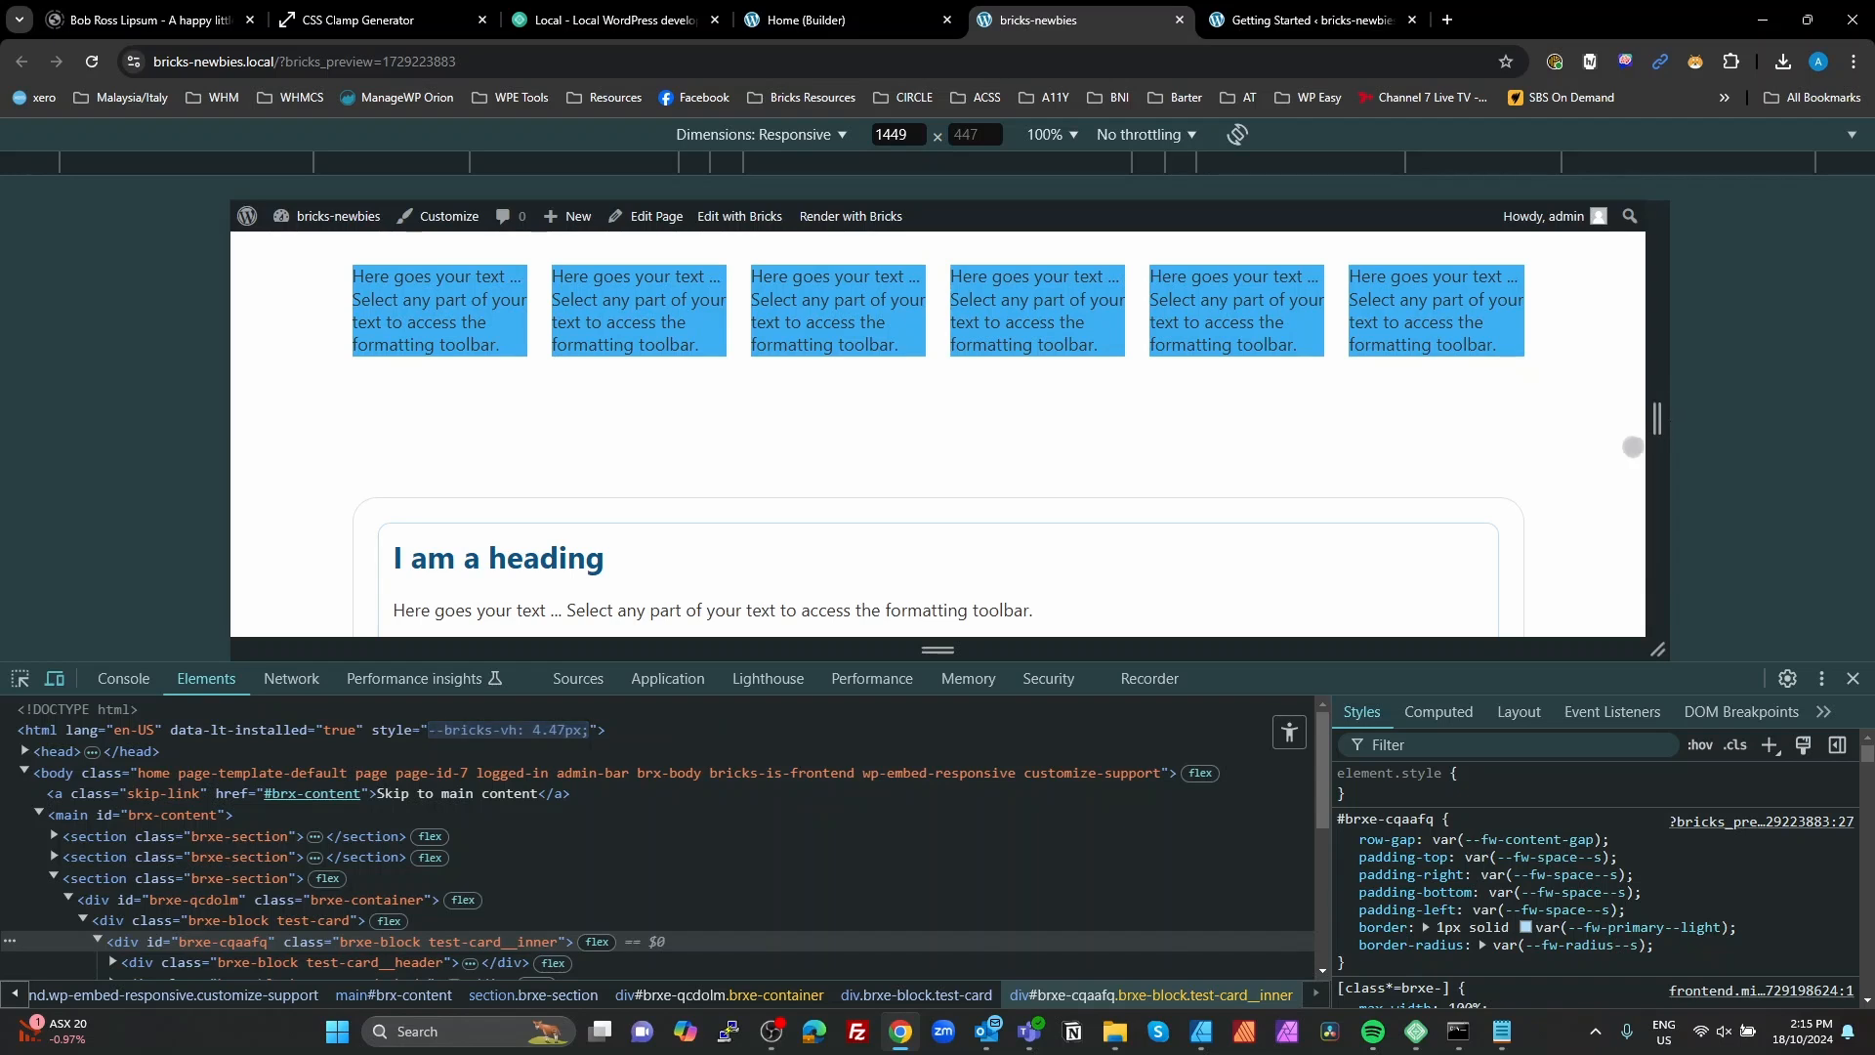
click(20, 683)
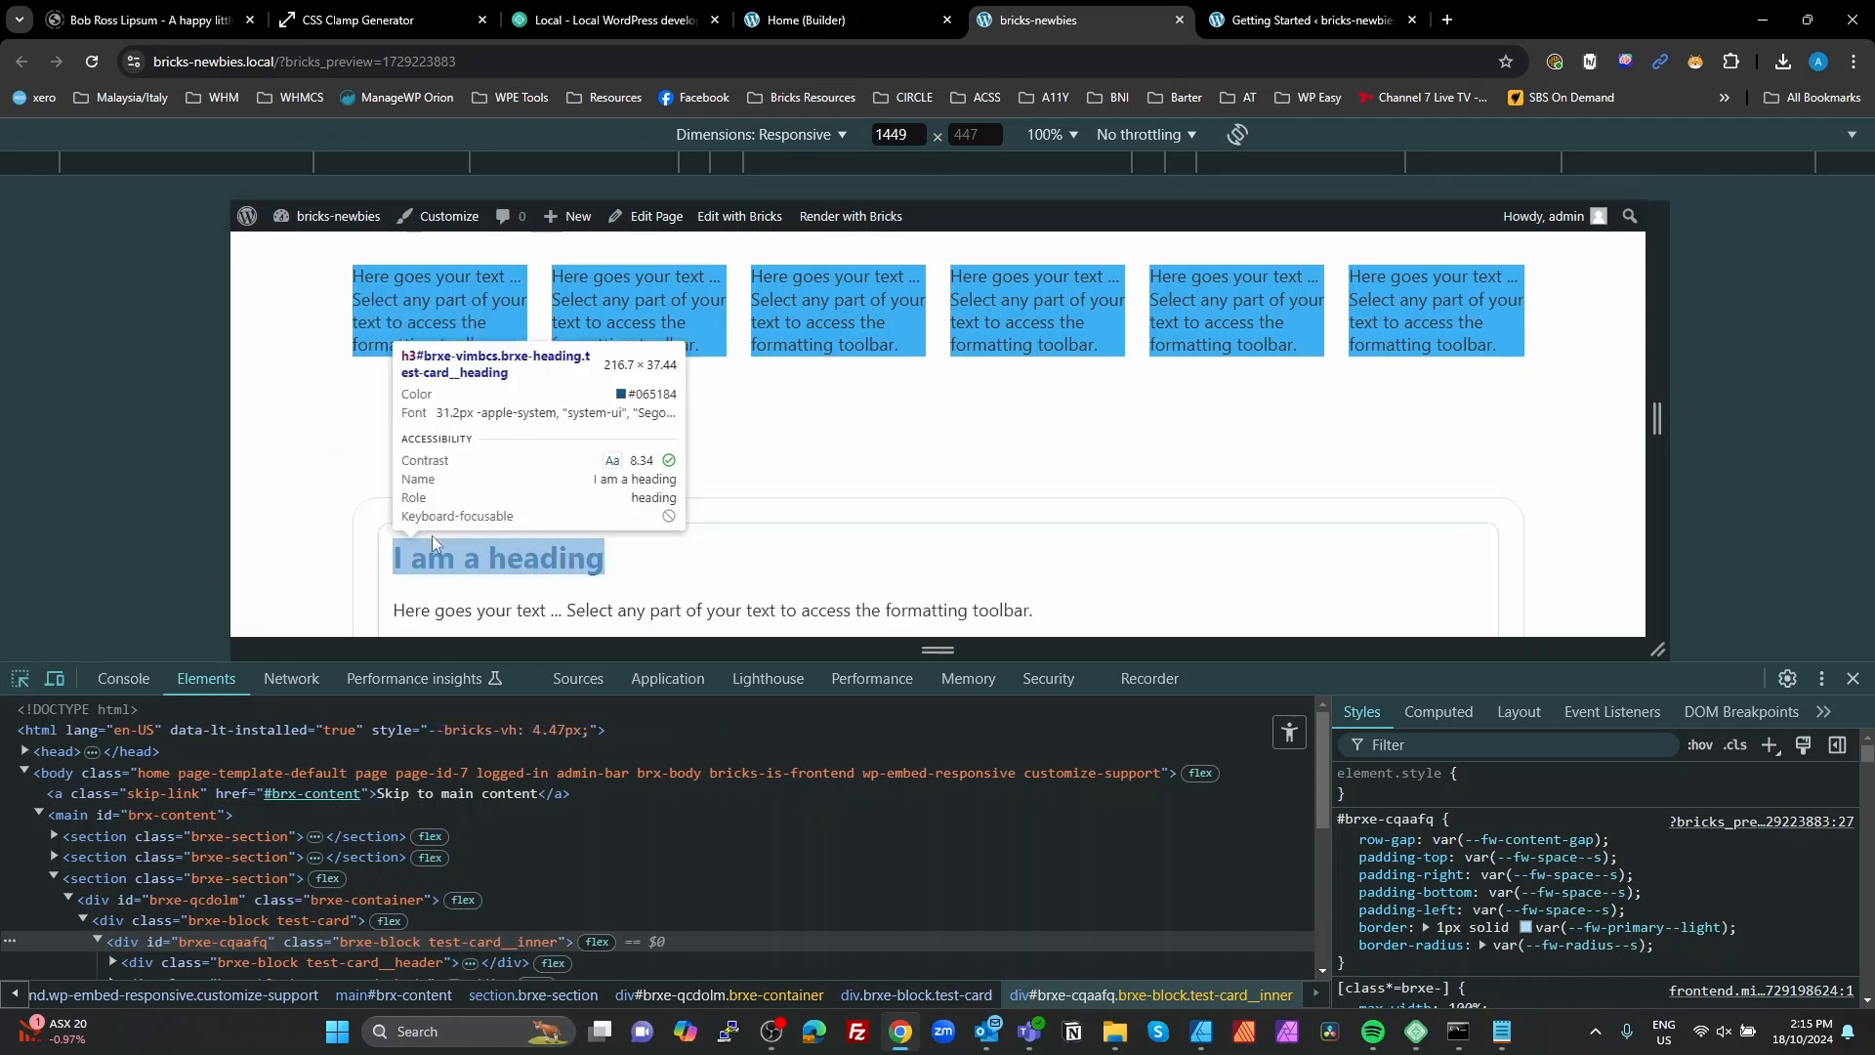
click(442, 506)
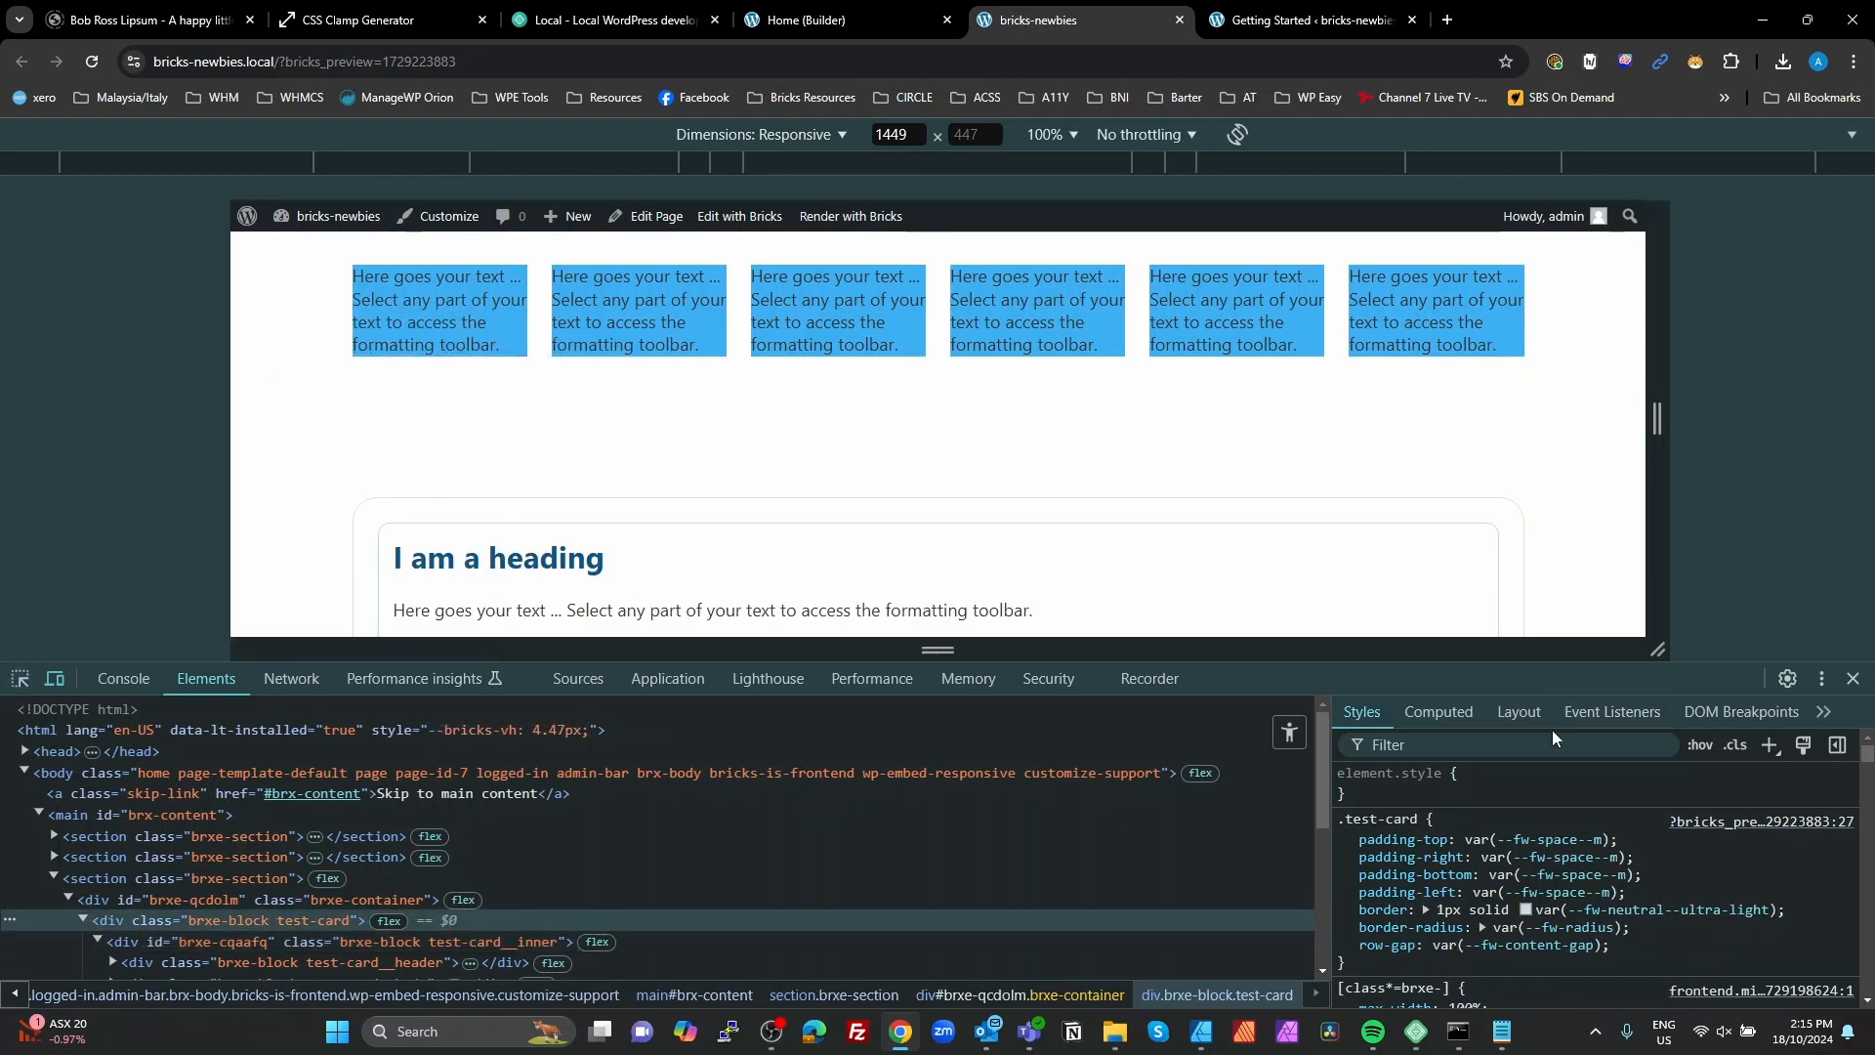
click(1439, 709)
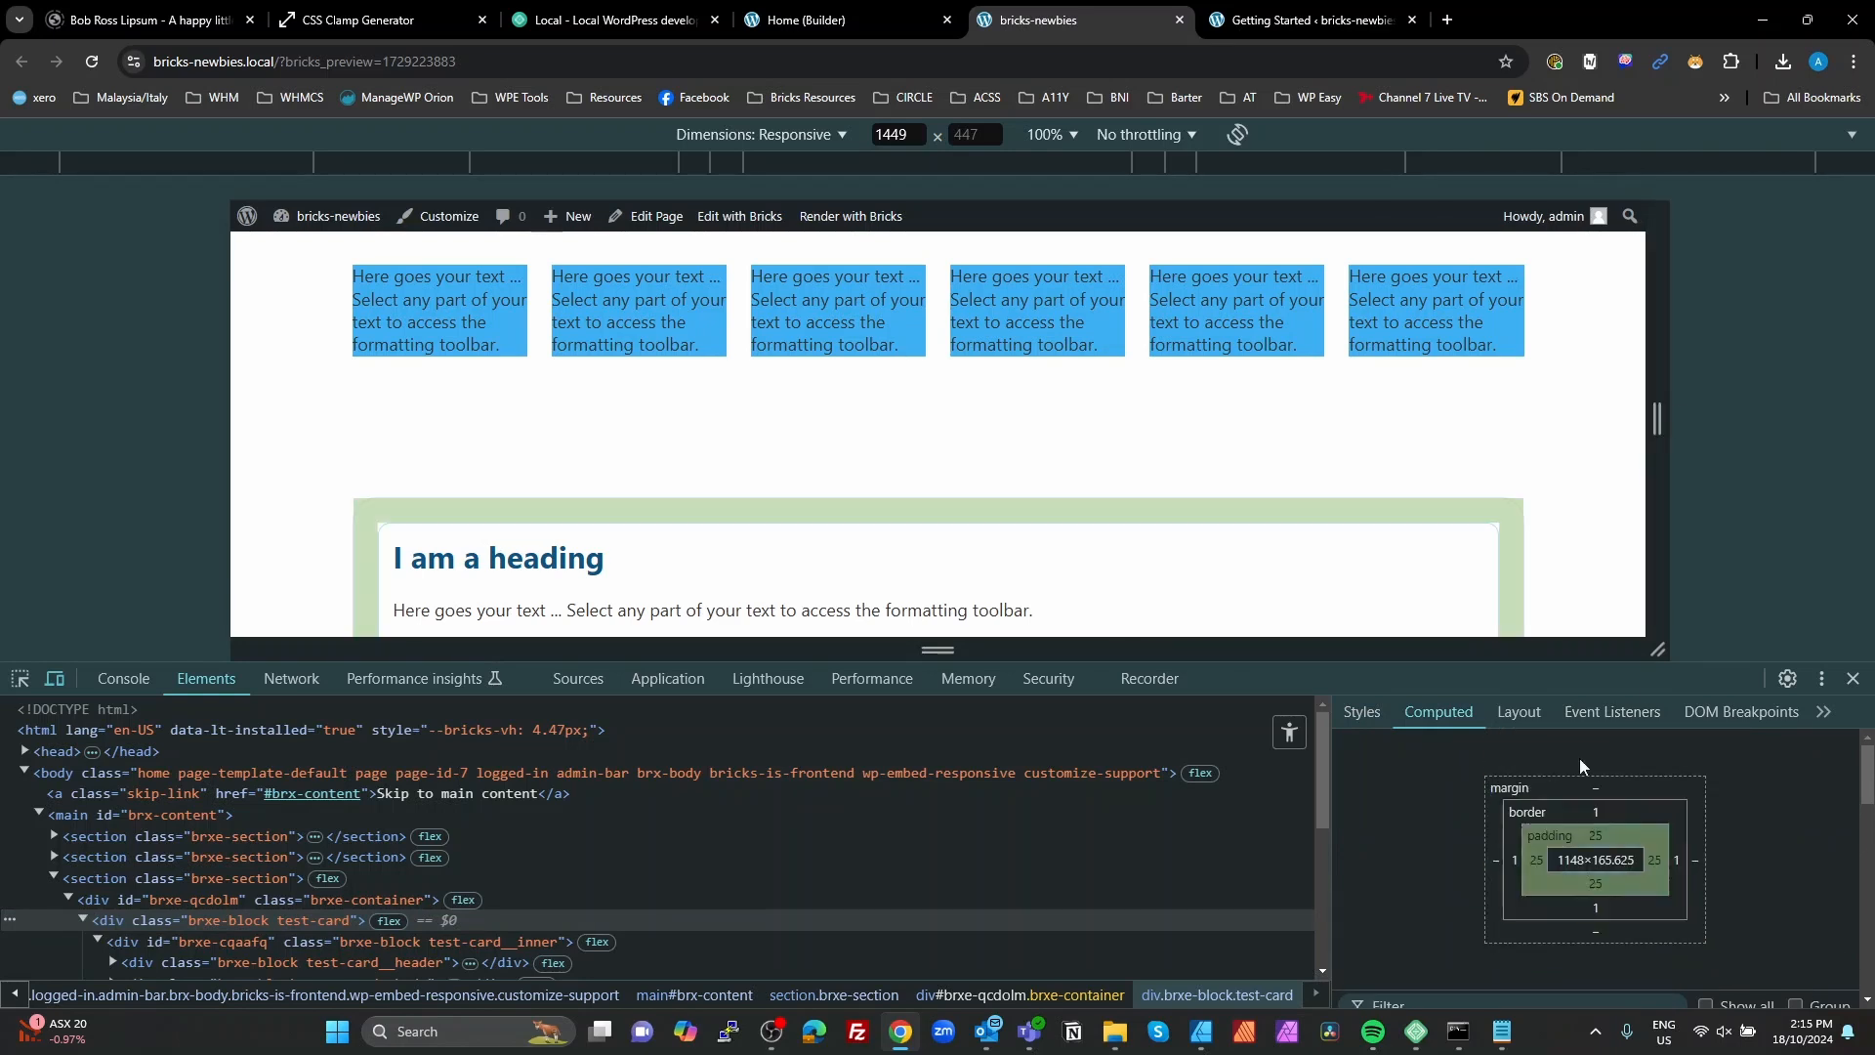
drag(1663, 430, 1523, 418)
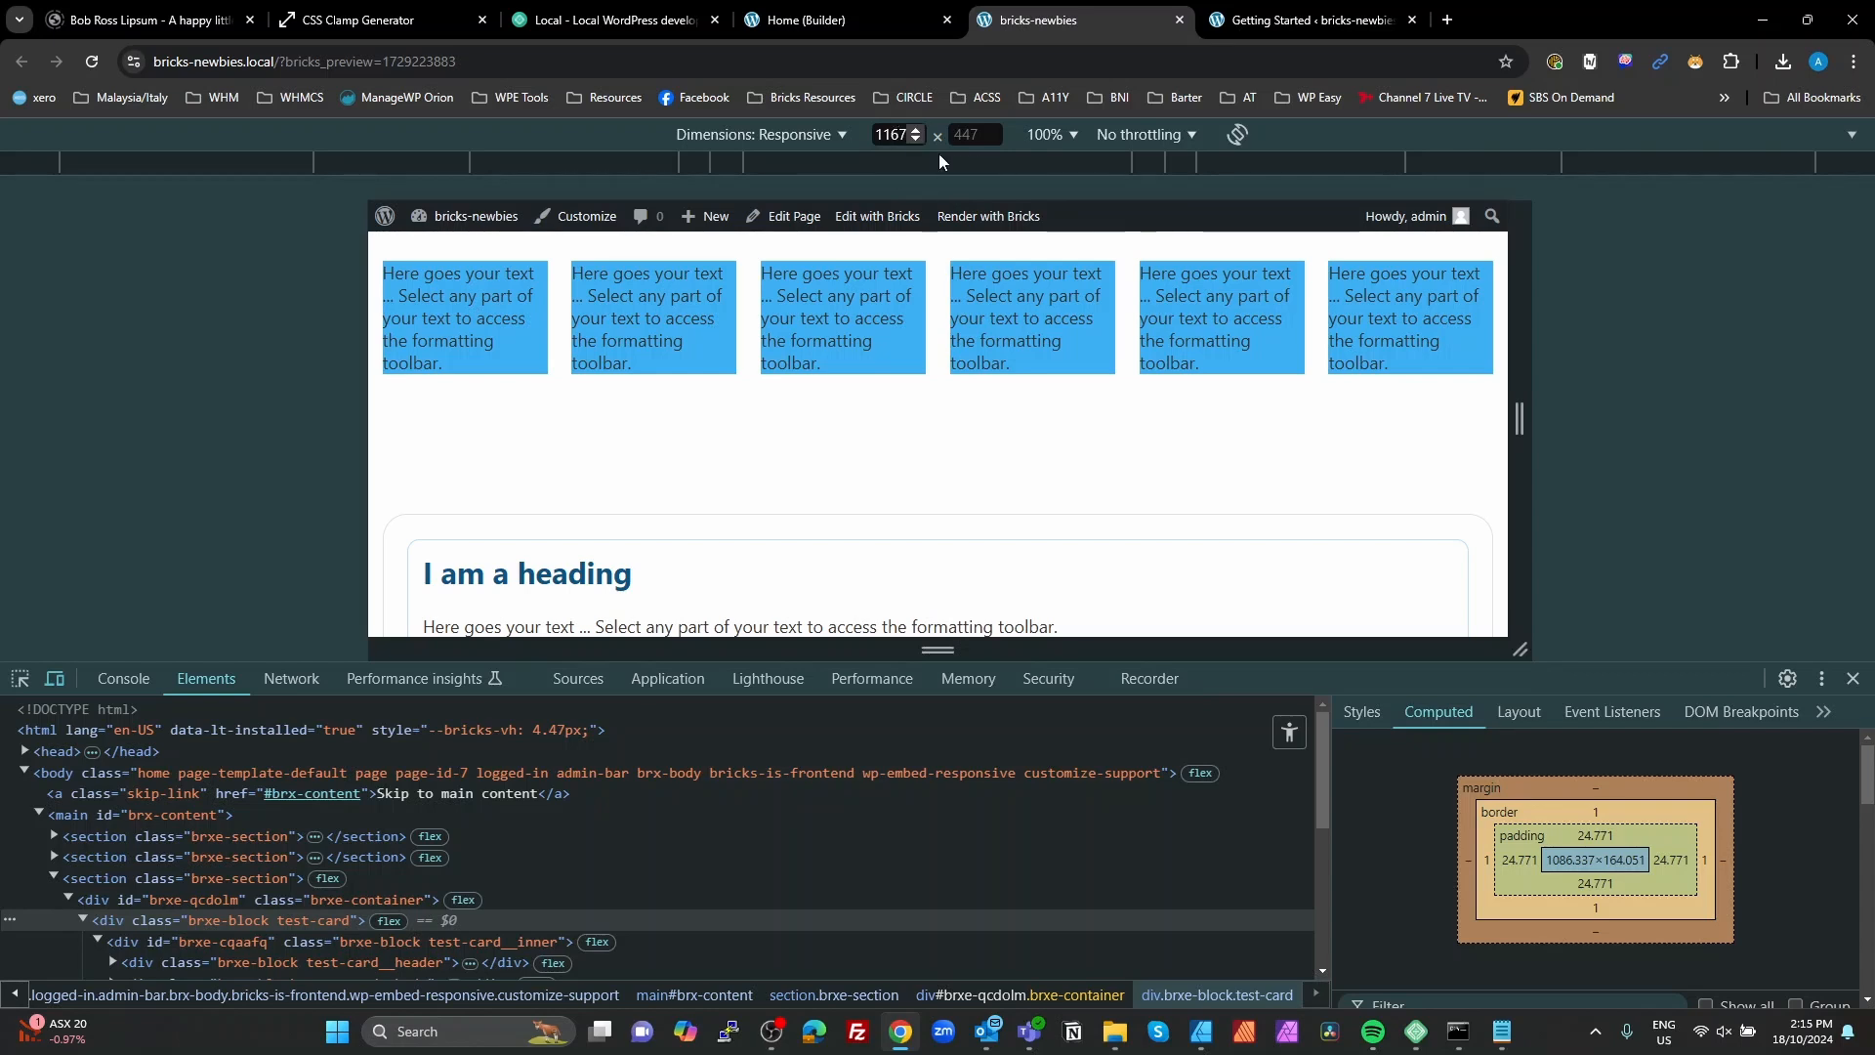
drag(1518, 418, 1384, 420)
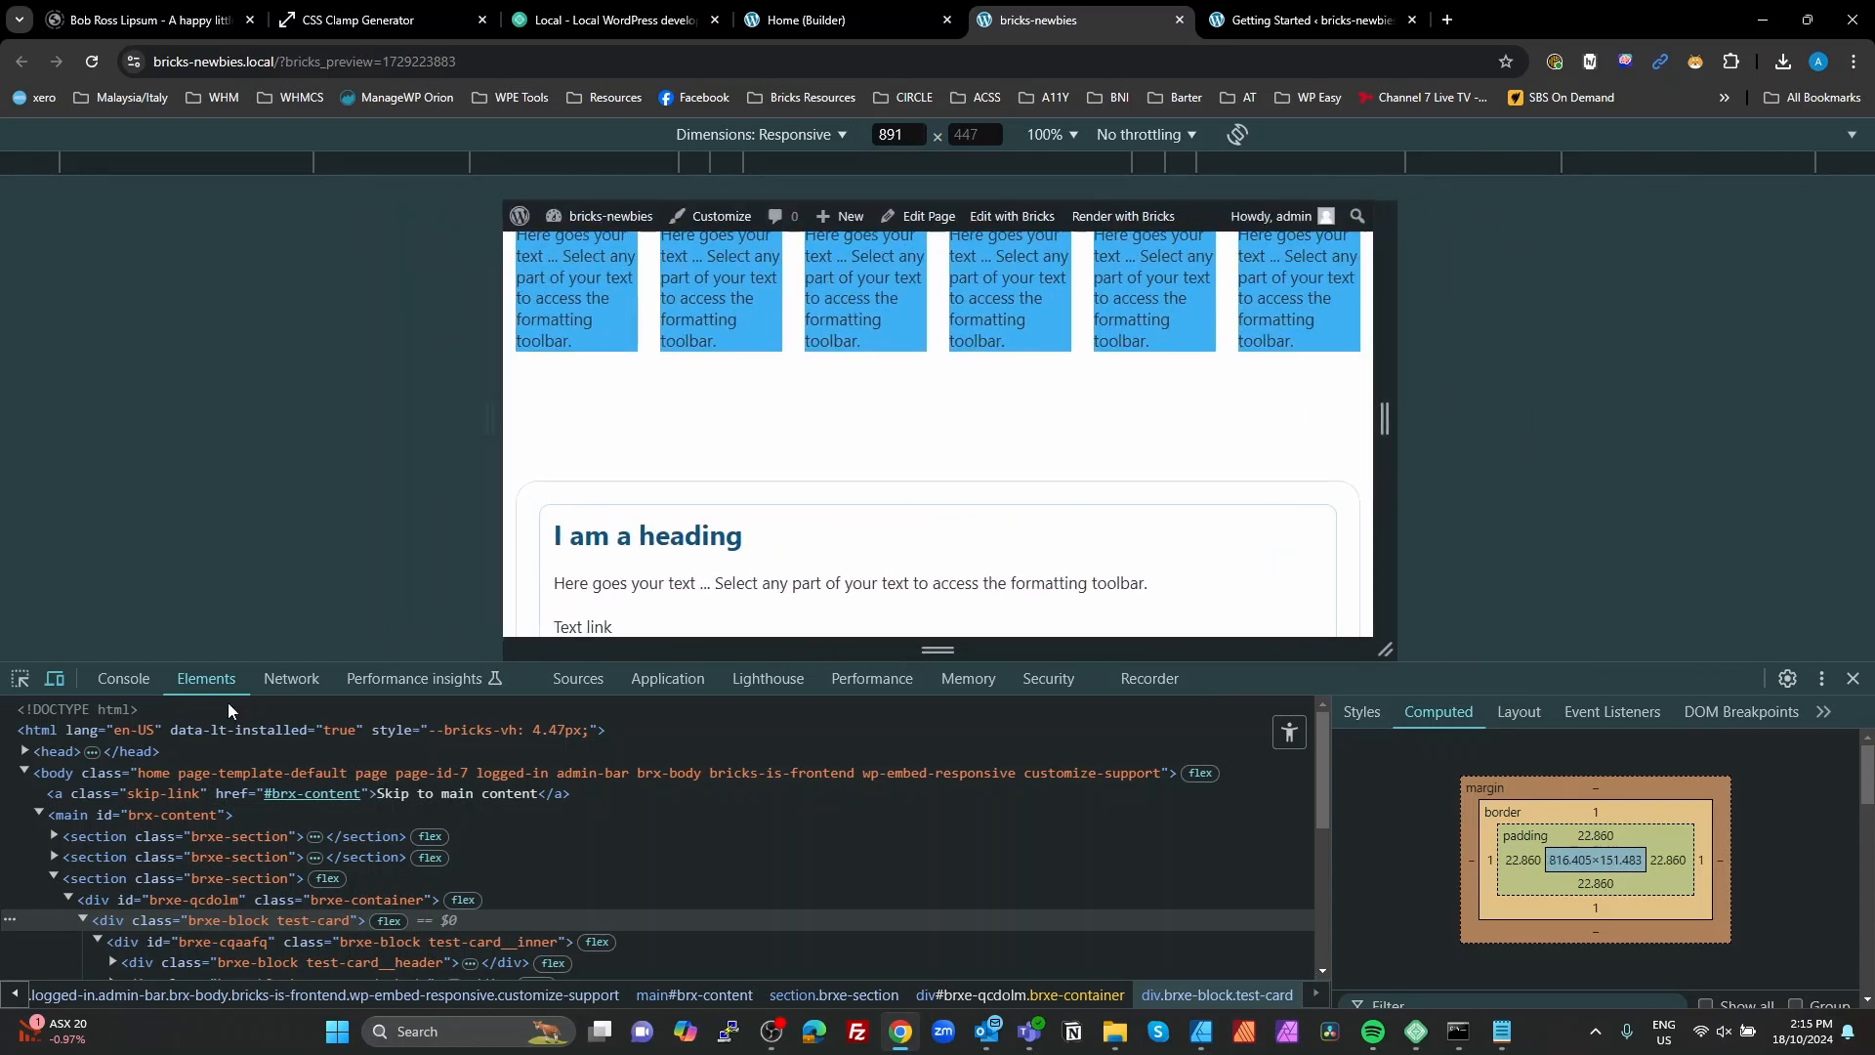
Step: Examine the card heading's computed font size at viewport widths of about 433 and 1273 px, then close the inspector and review the page
click(19, 678)
click(638, 536)
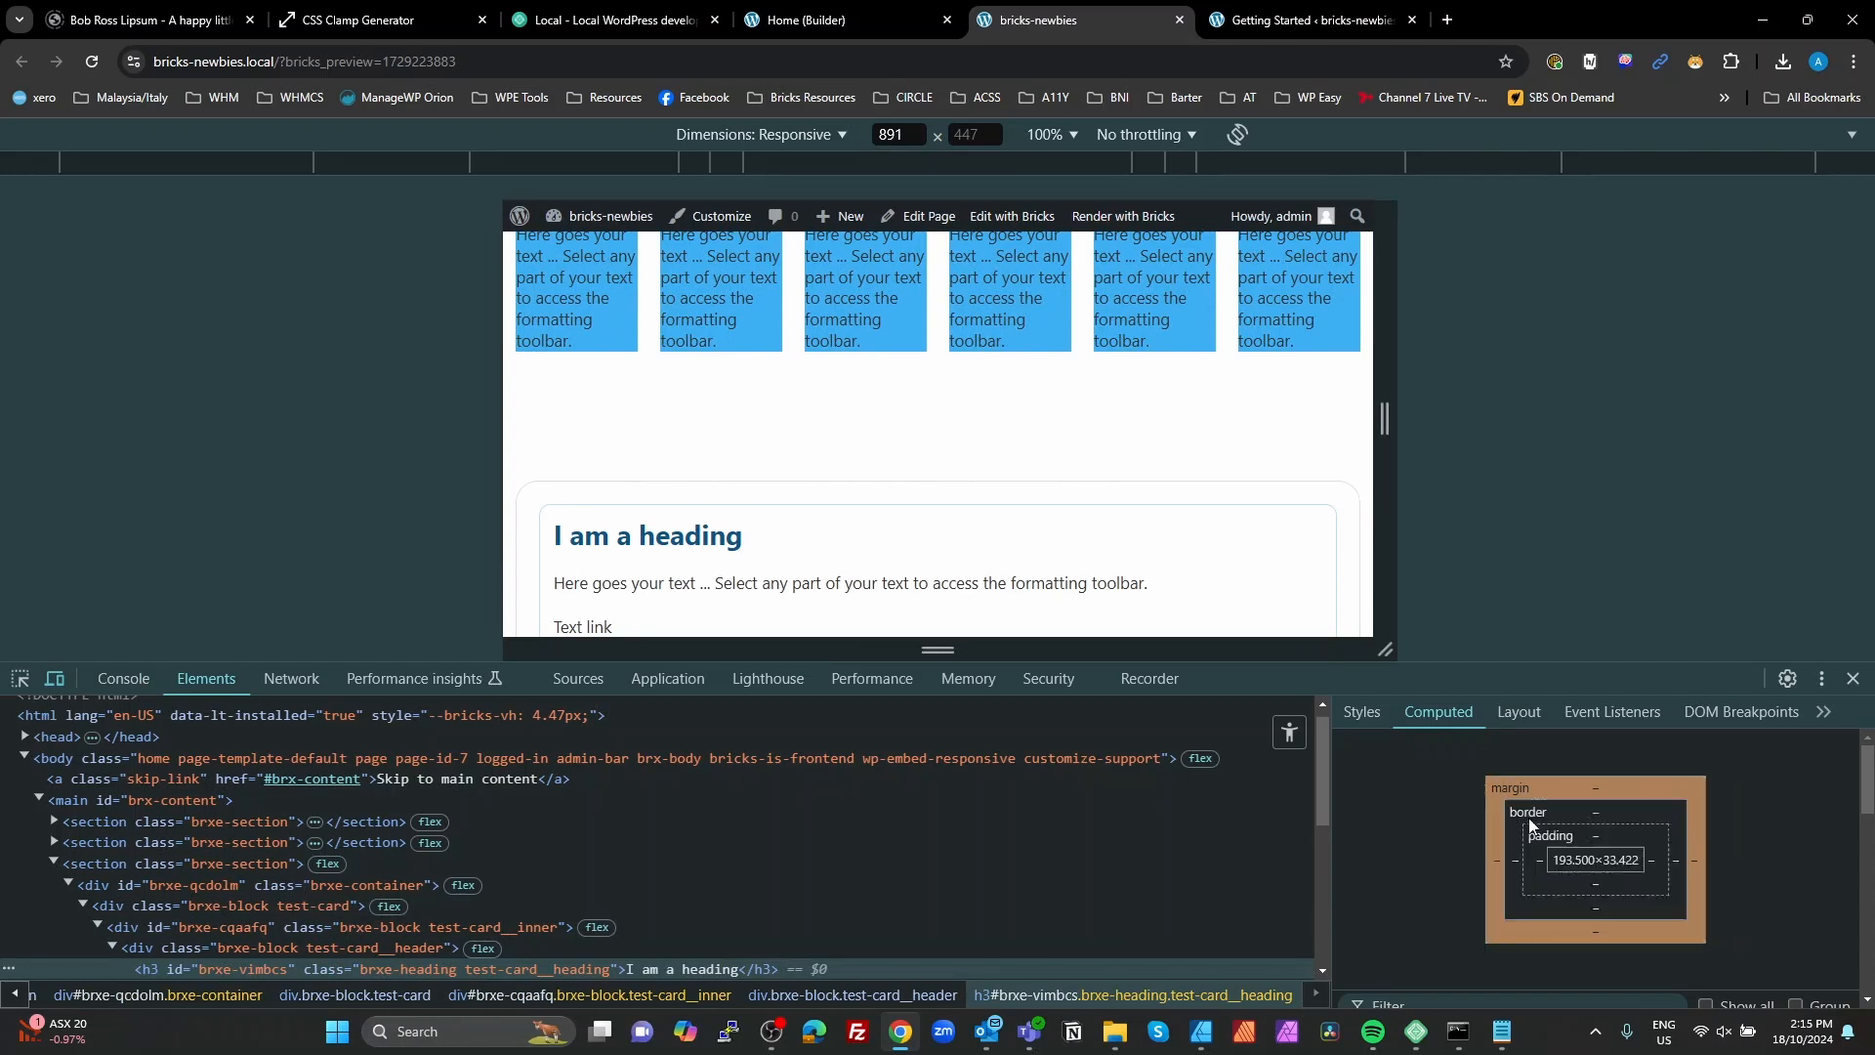
scroll(1471, 801, down, 2)
scroll(1471, 860, down, 1)
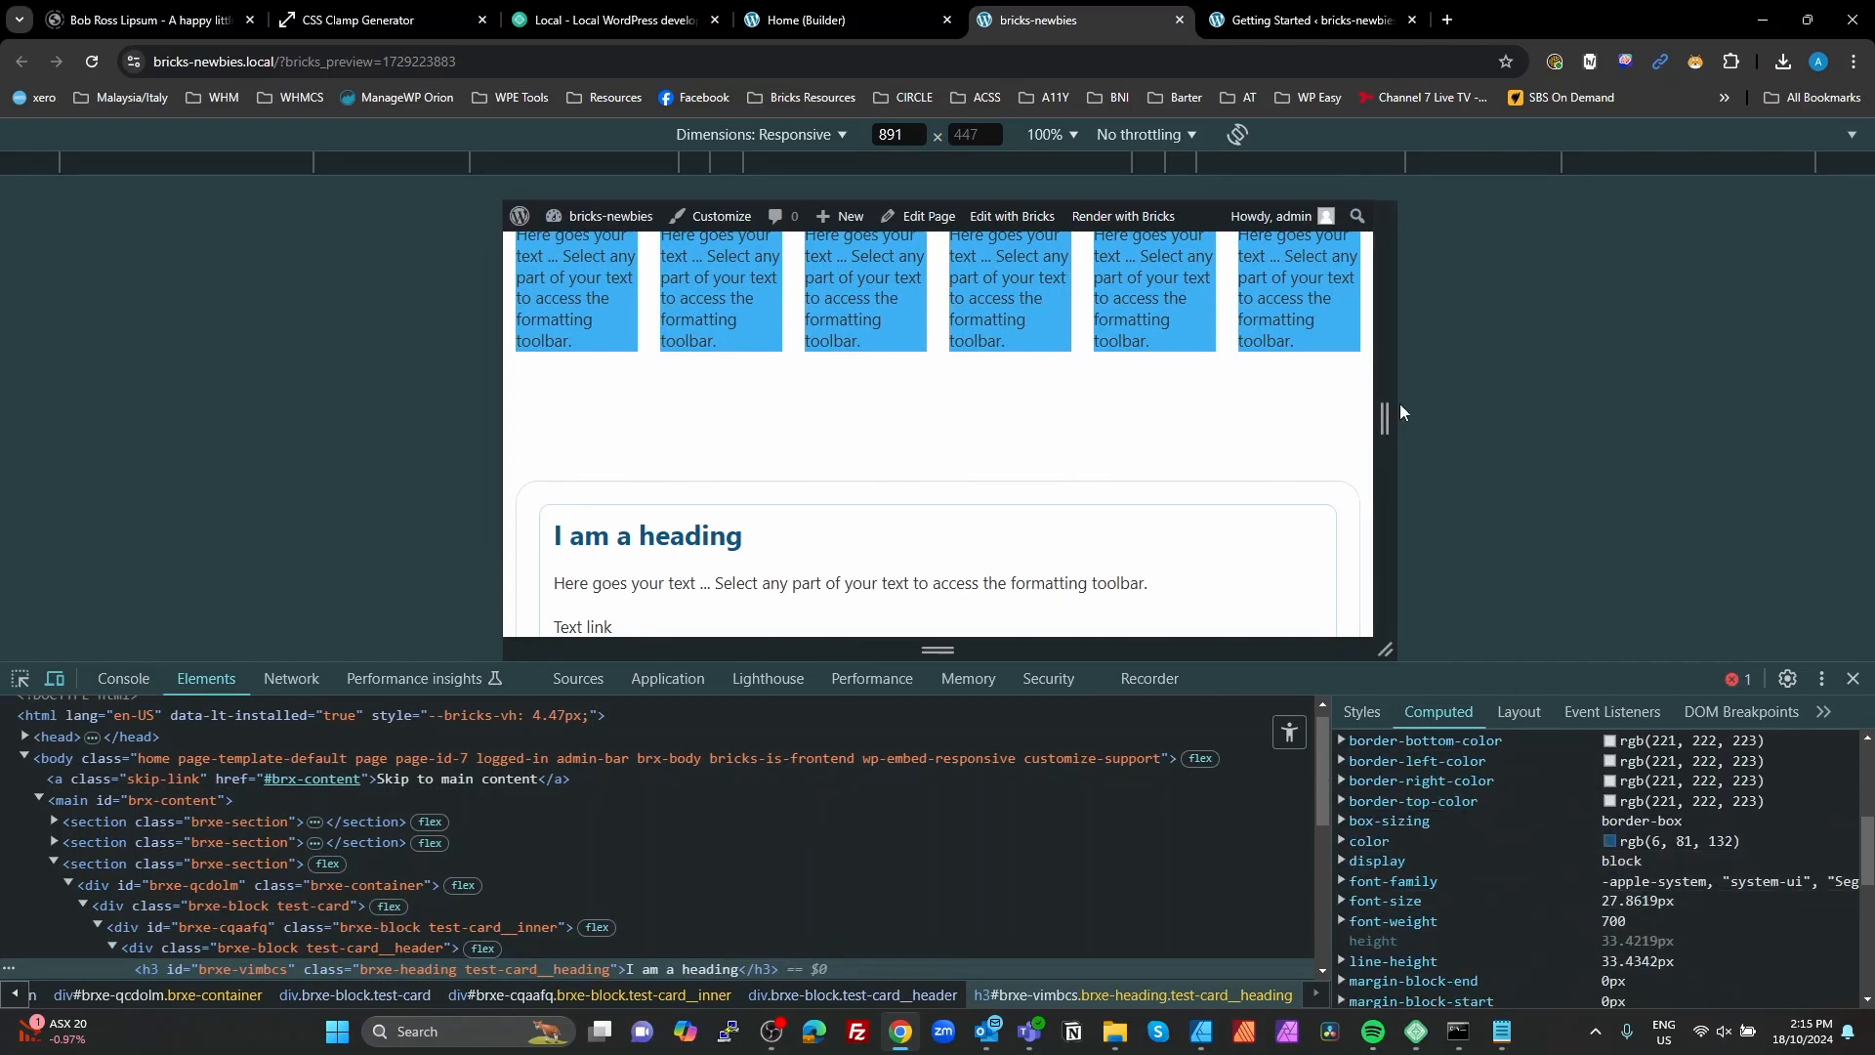
drag(1384, 418, 1161, 411)
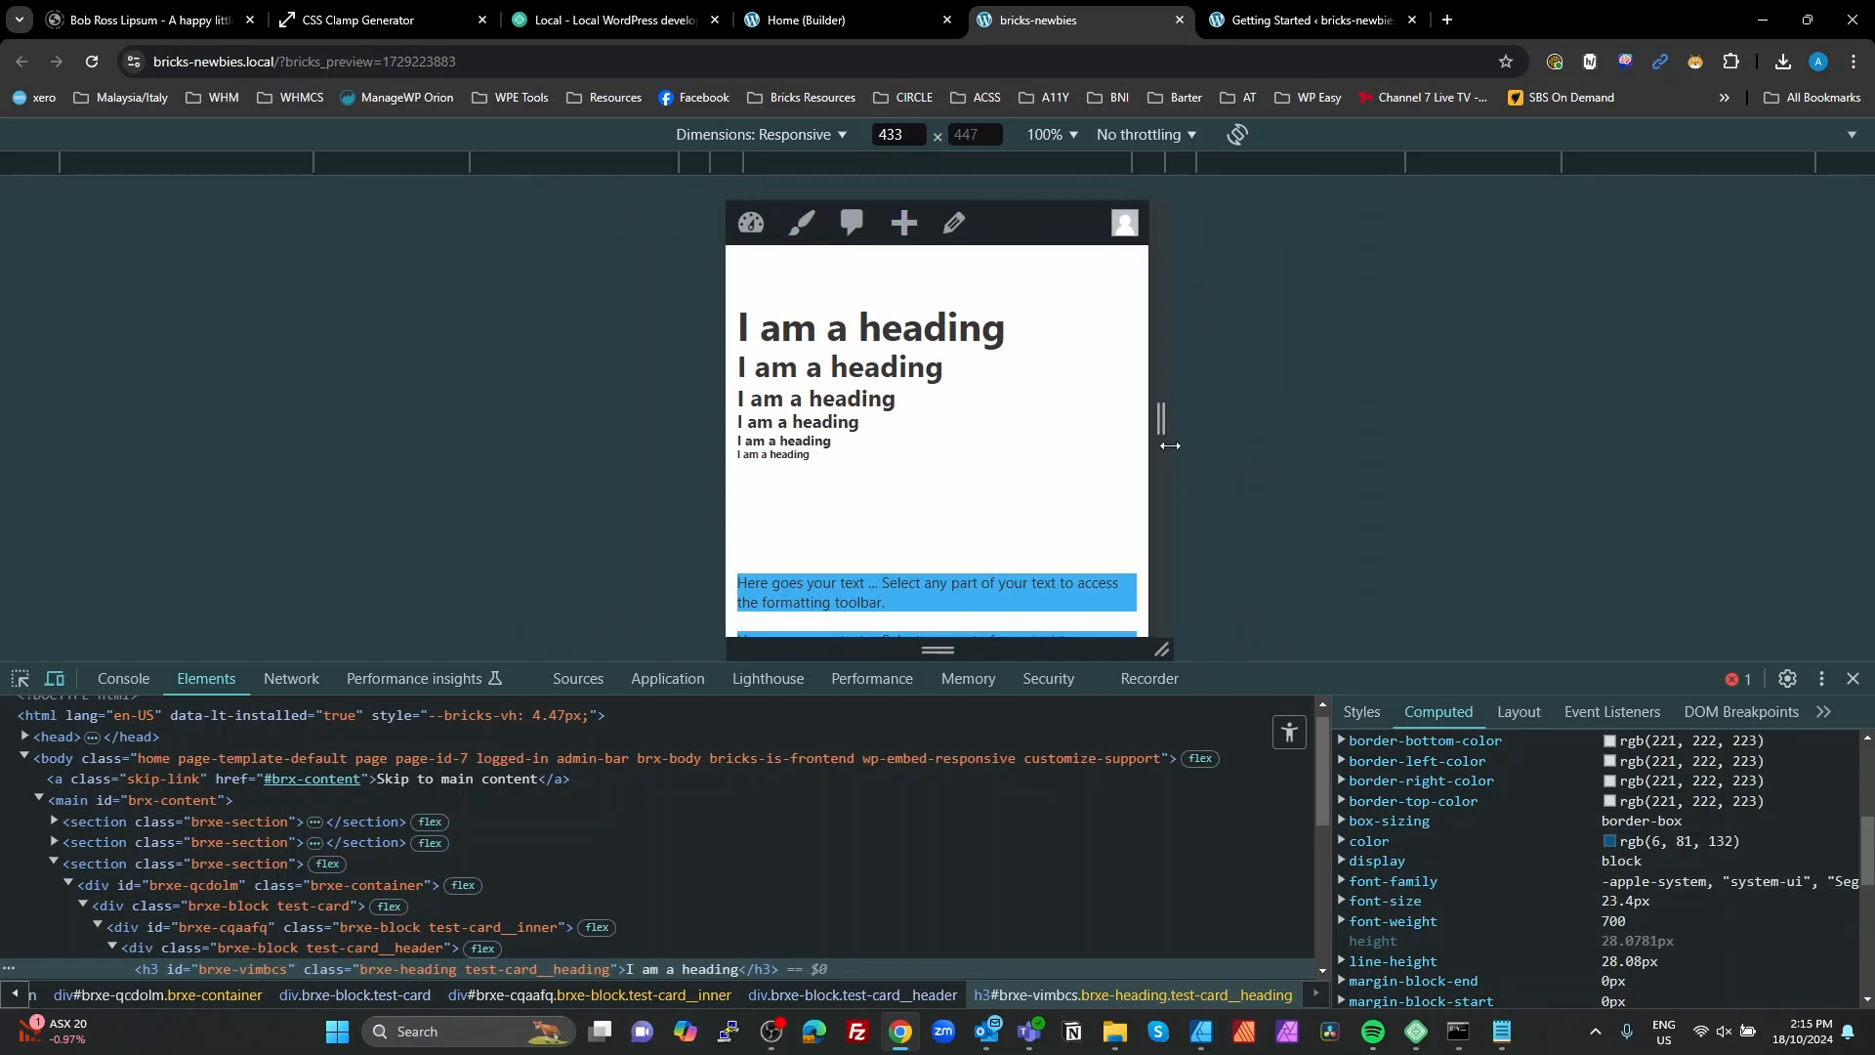
drag(1161, 418, 1571, 418)
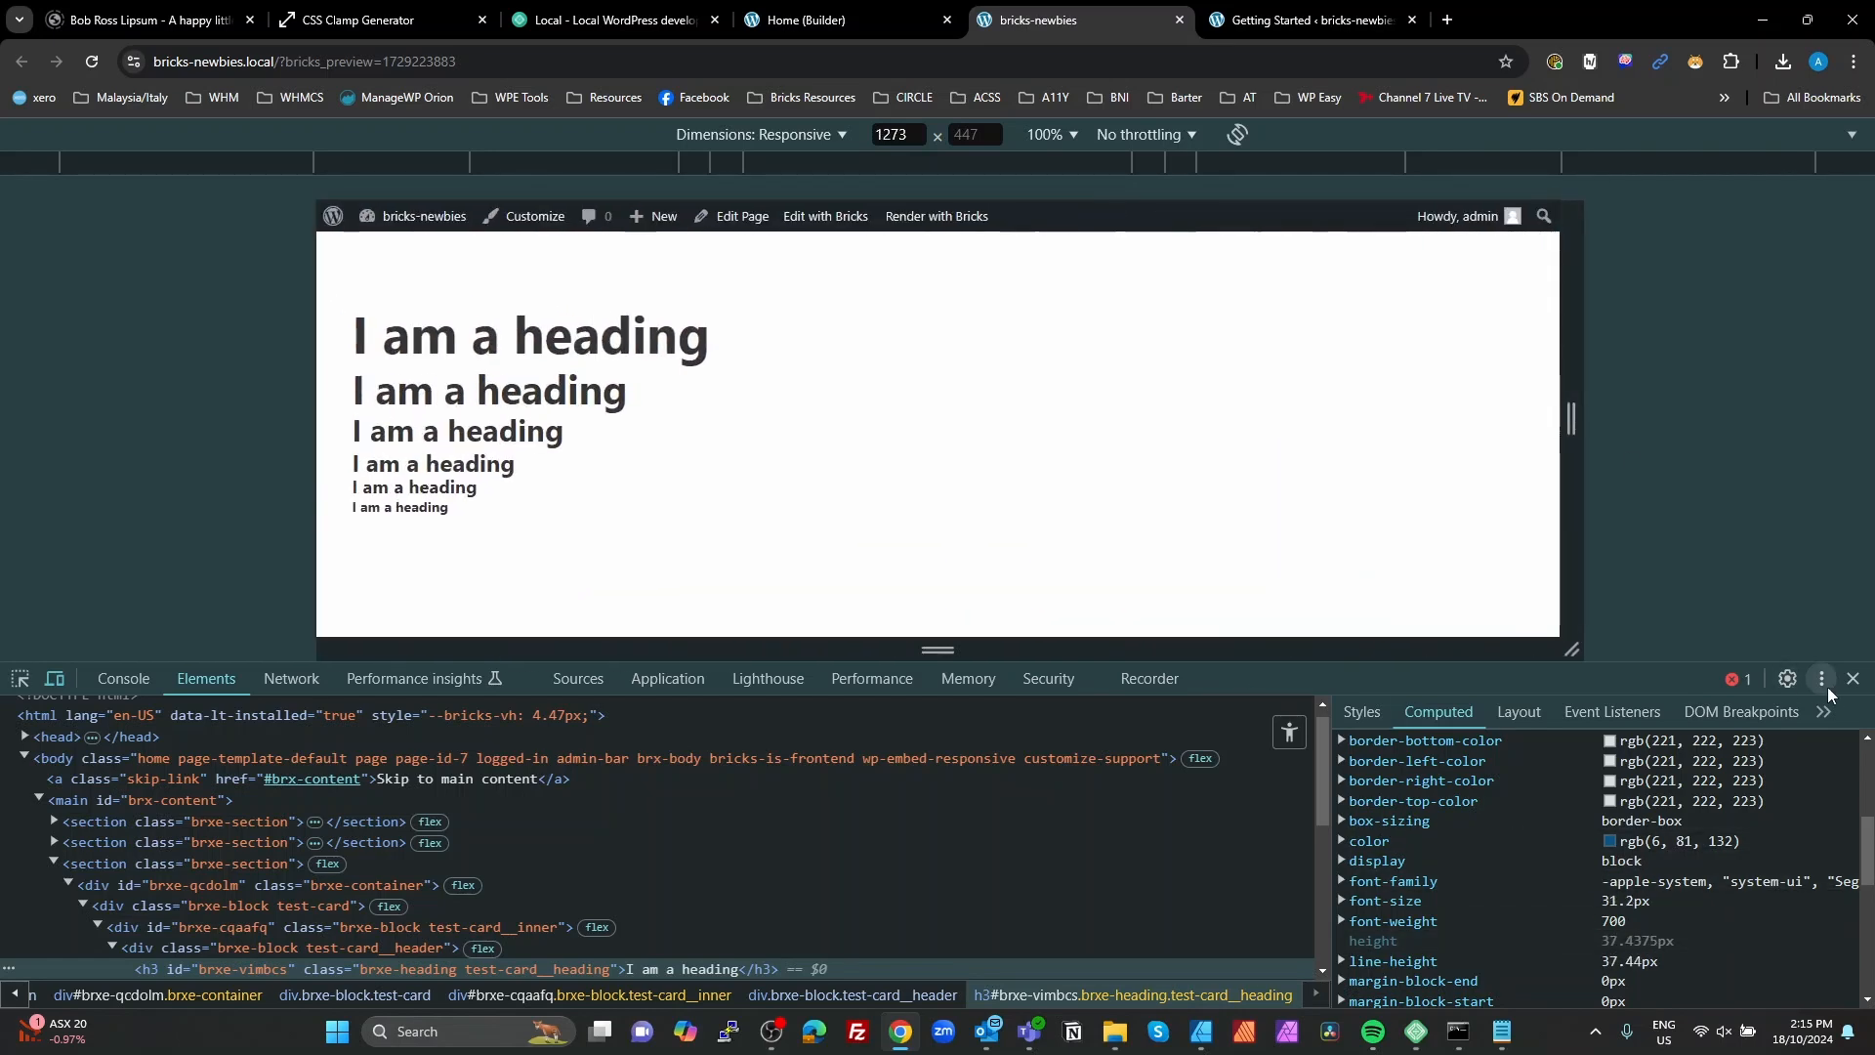
click(1852, 678)
scroll(1130, 548, down, 1)
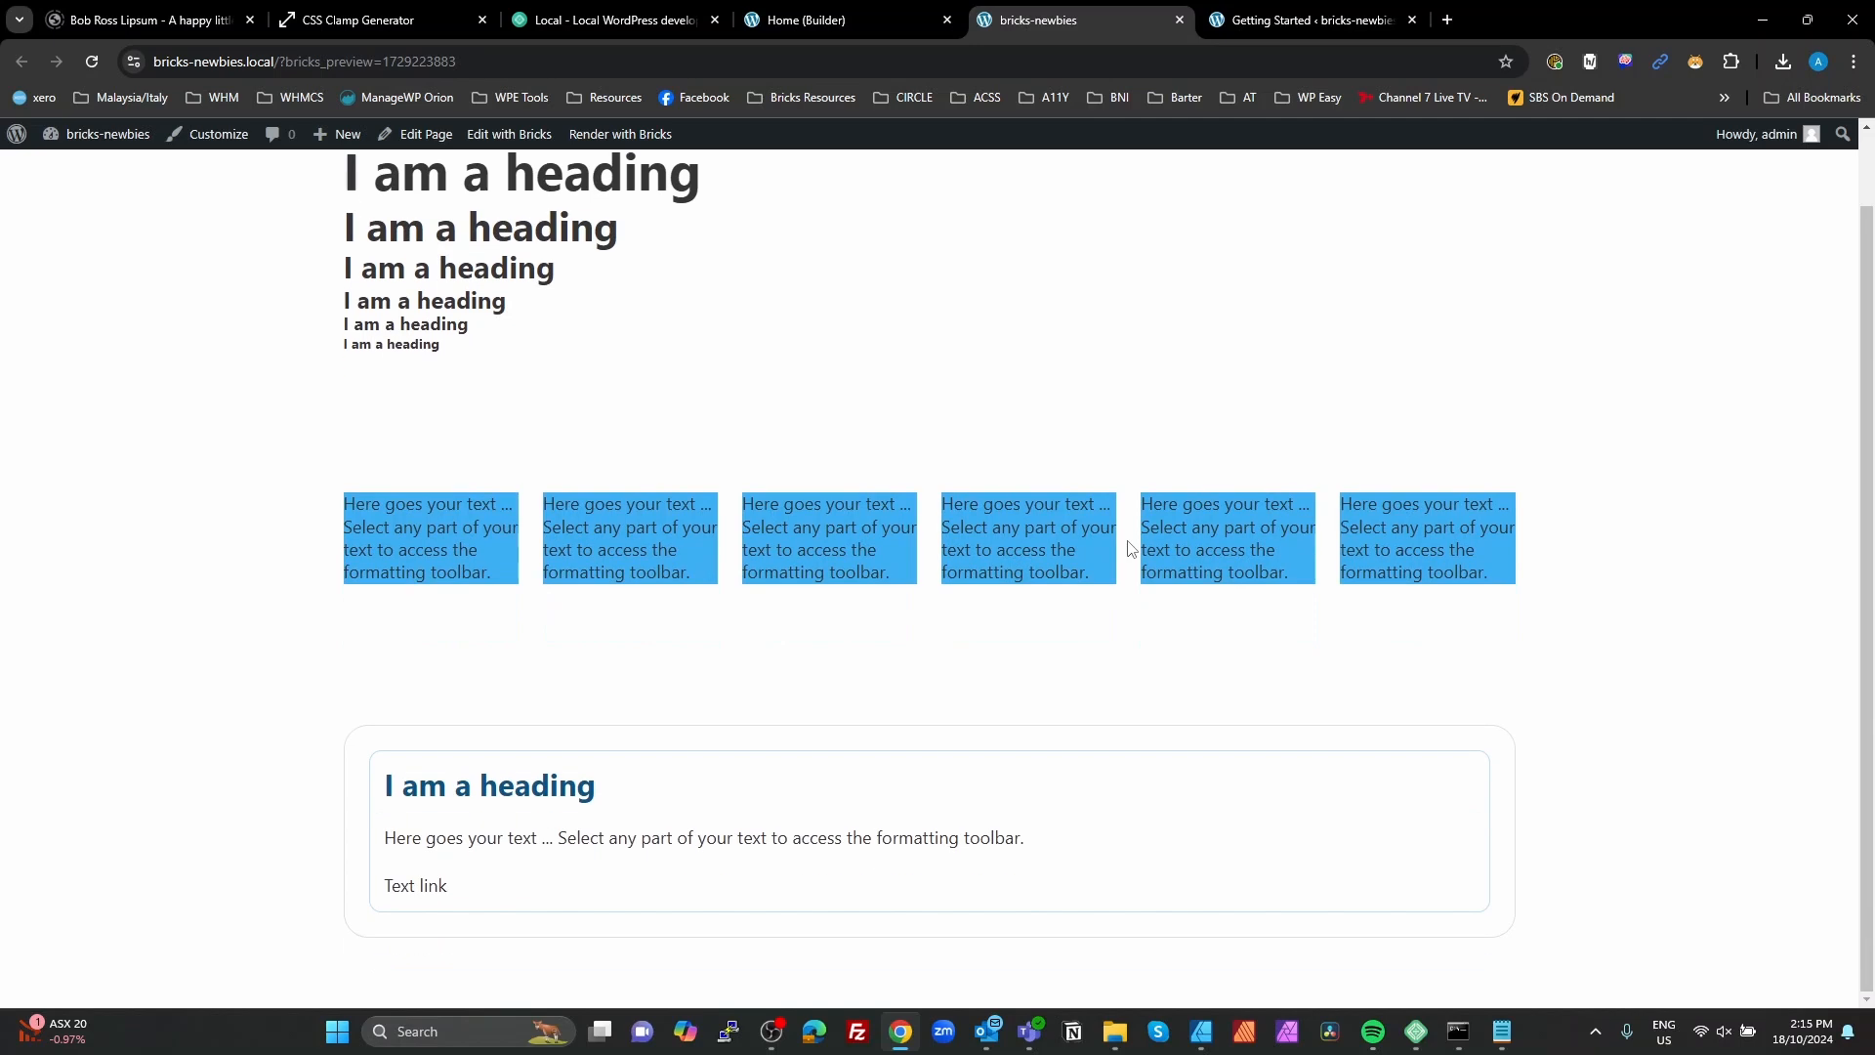
scroll(1137, 449, up, 1)
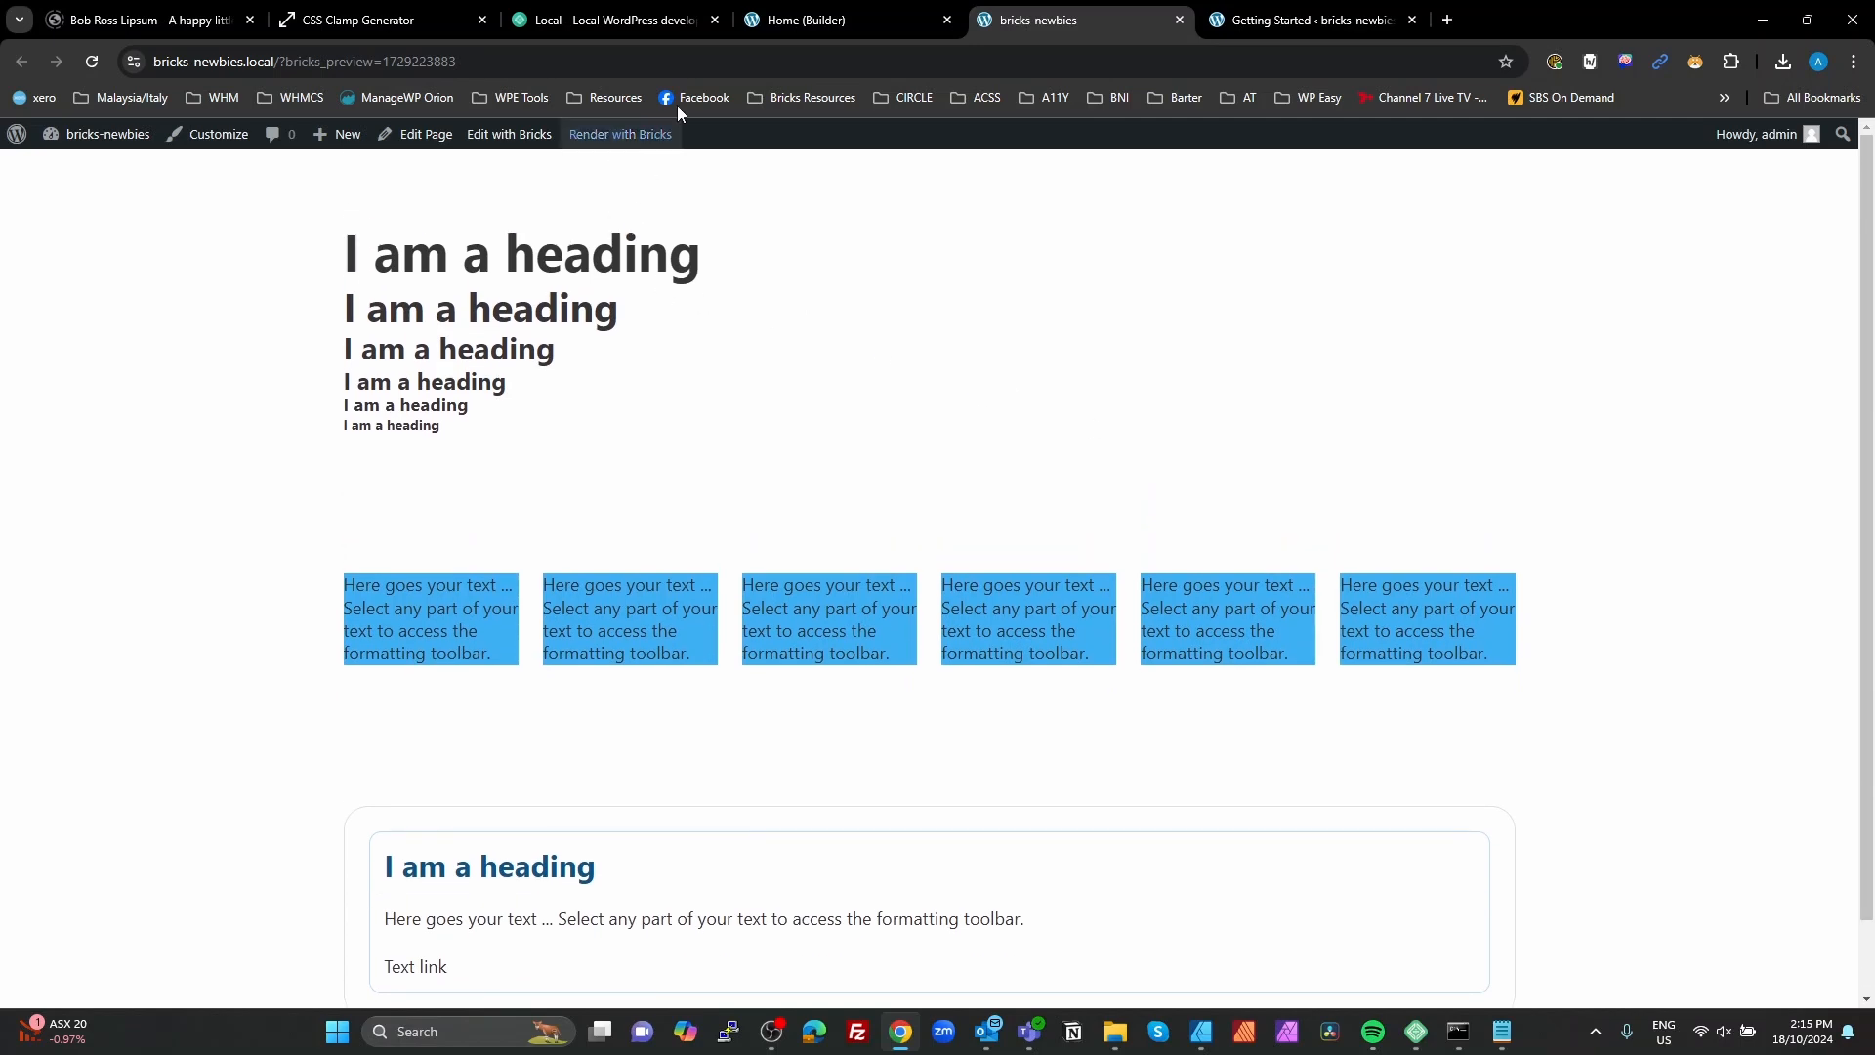
Step: Return to the builder and add a Button element inside the card's Body block, below the Basic Text
click(811, 20)
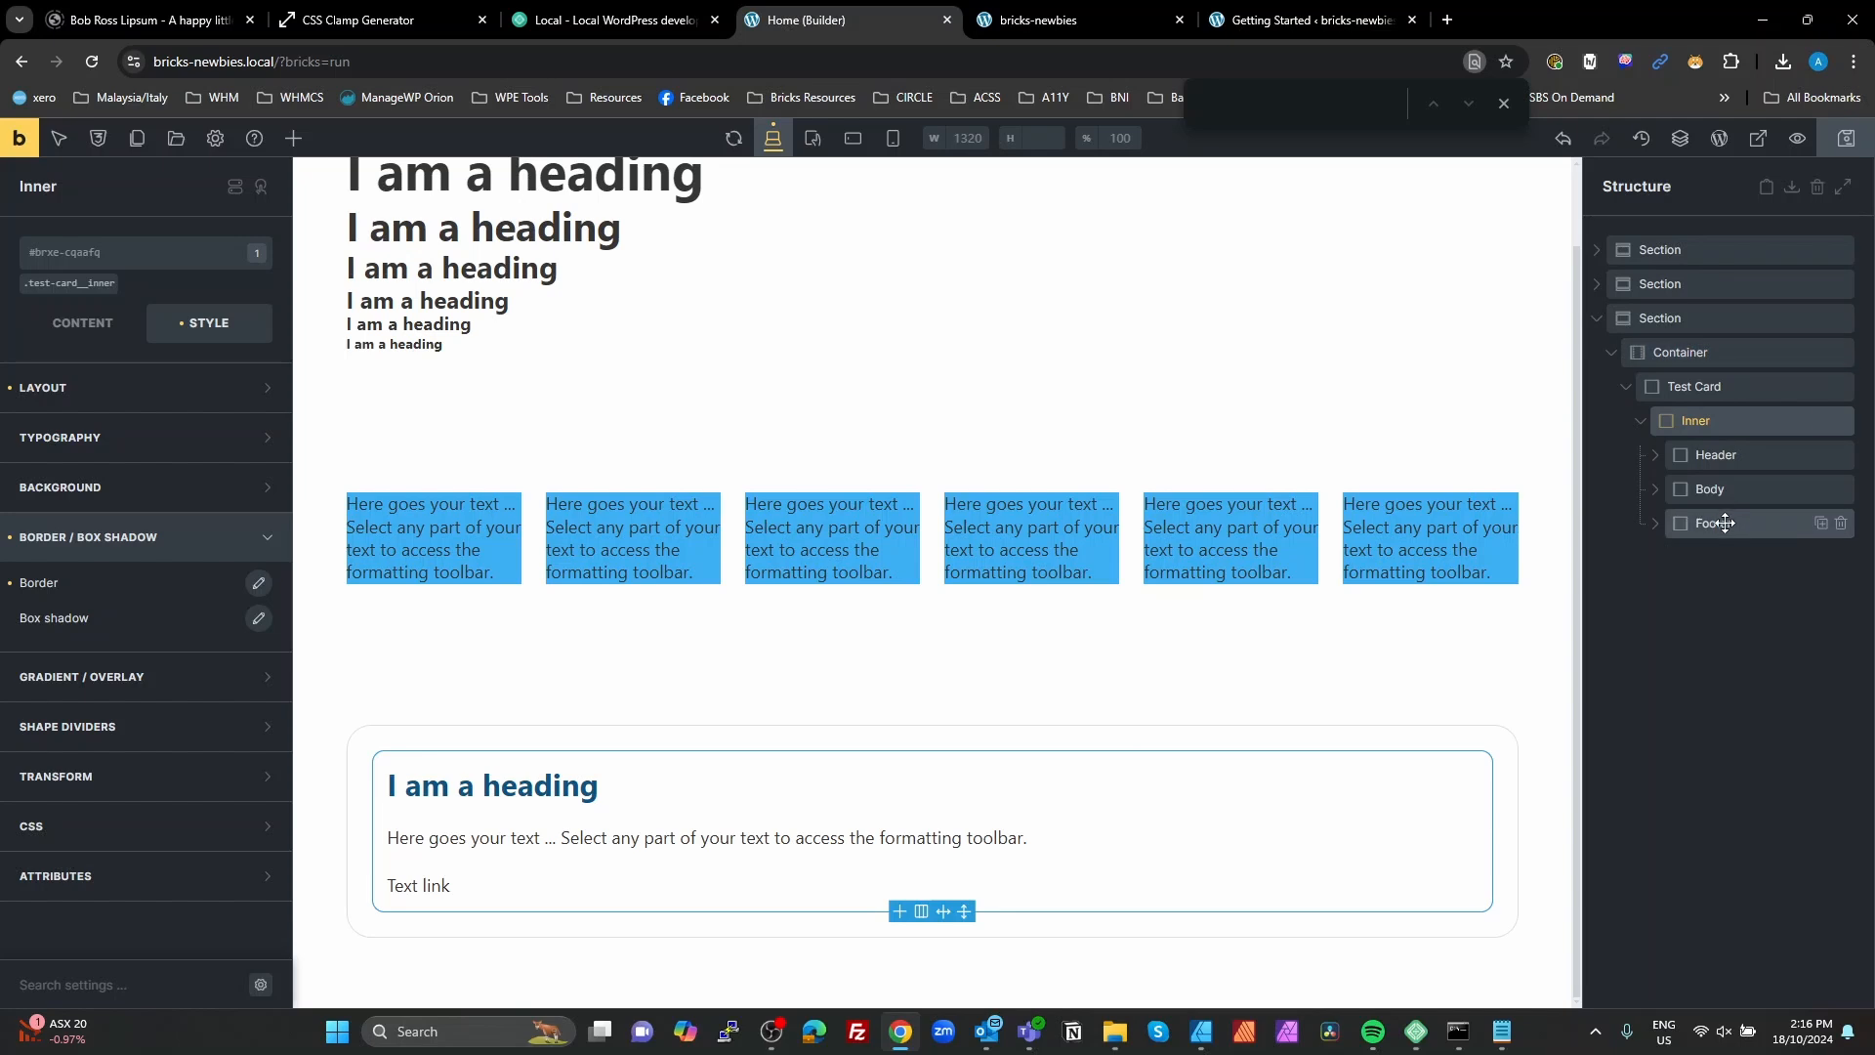
click(1659, 489)
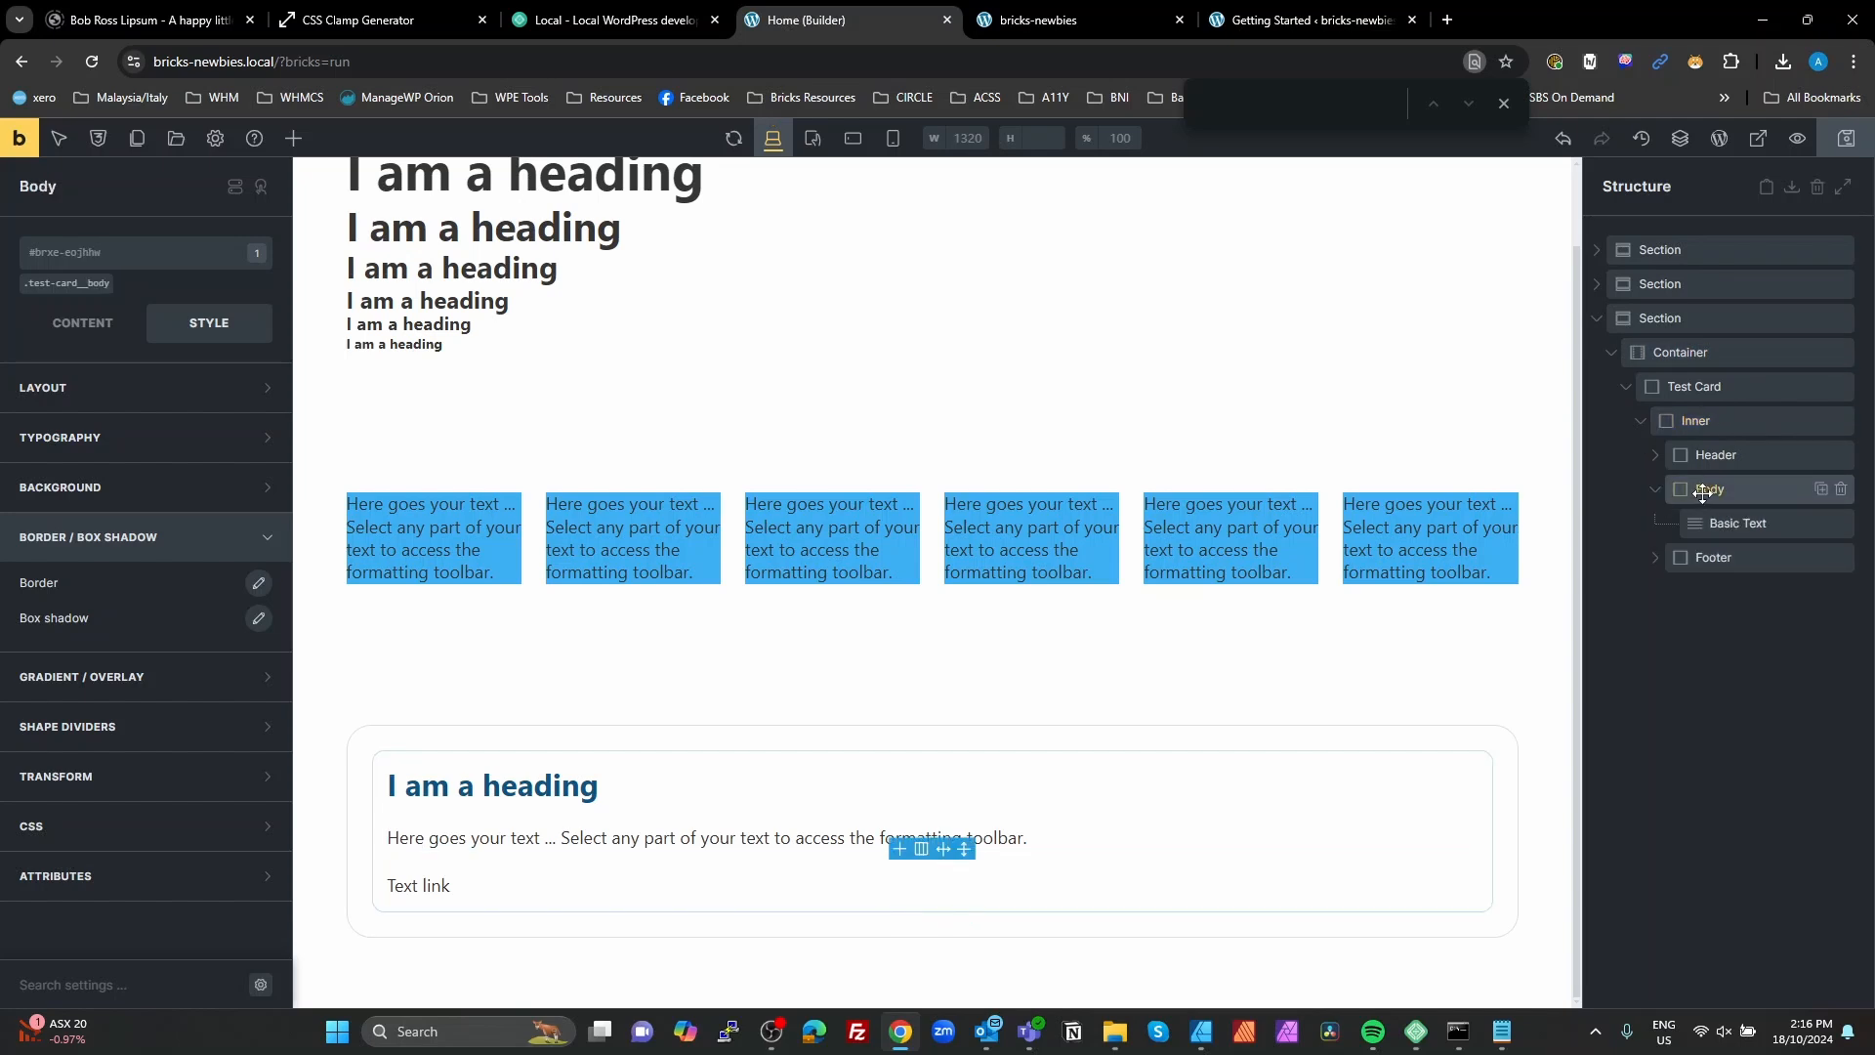
click(304, 139)
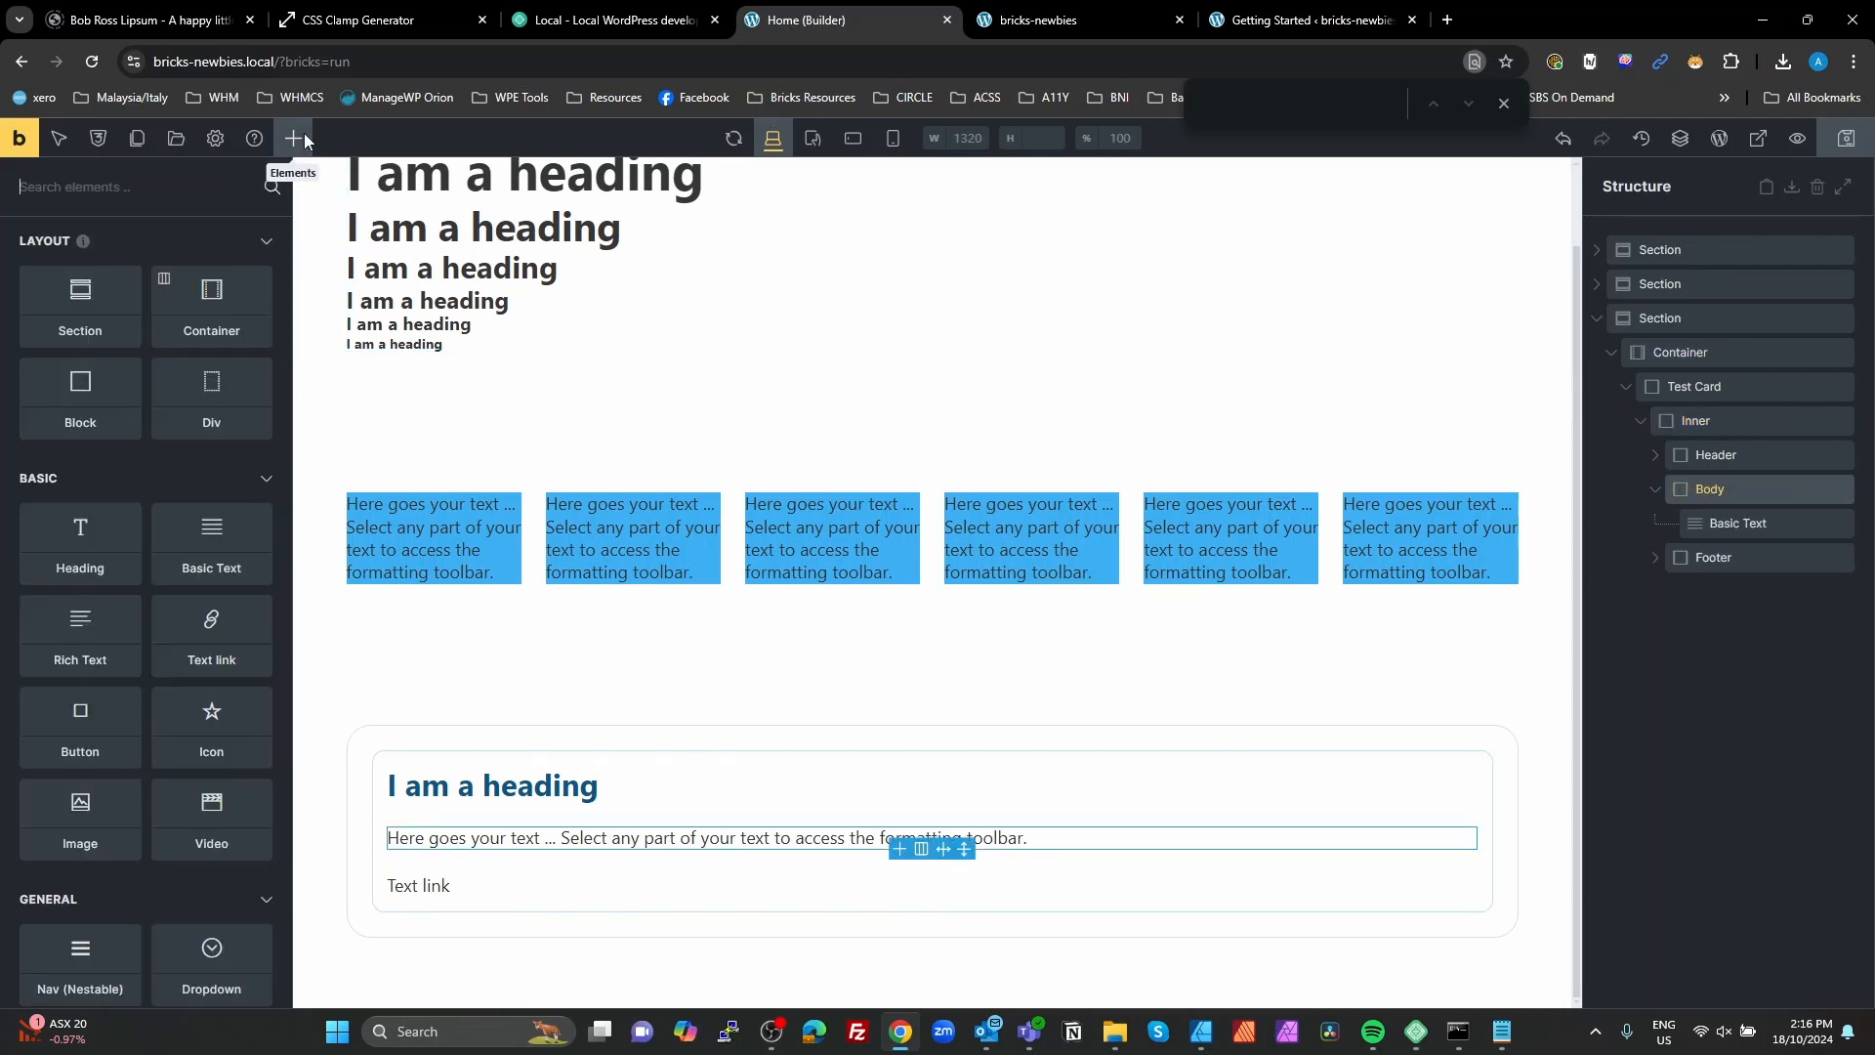
text(button)
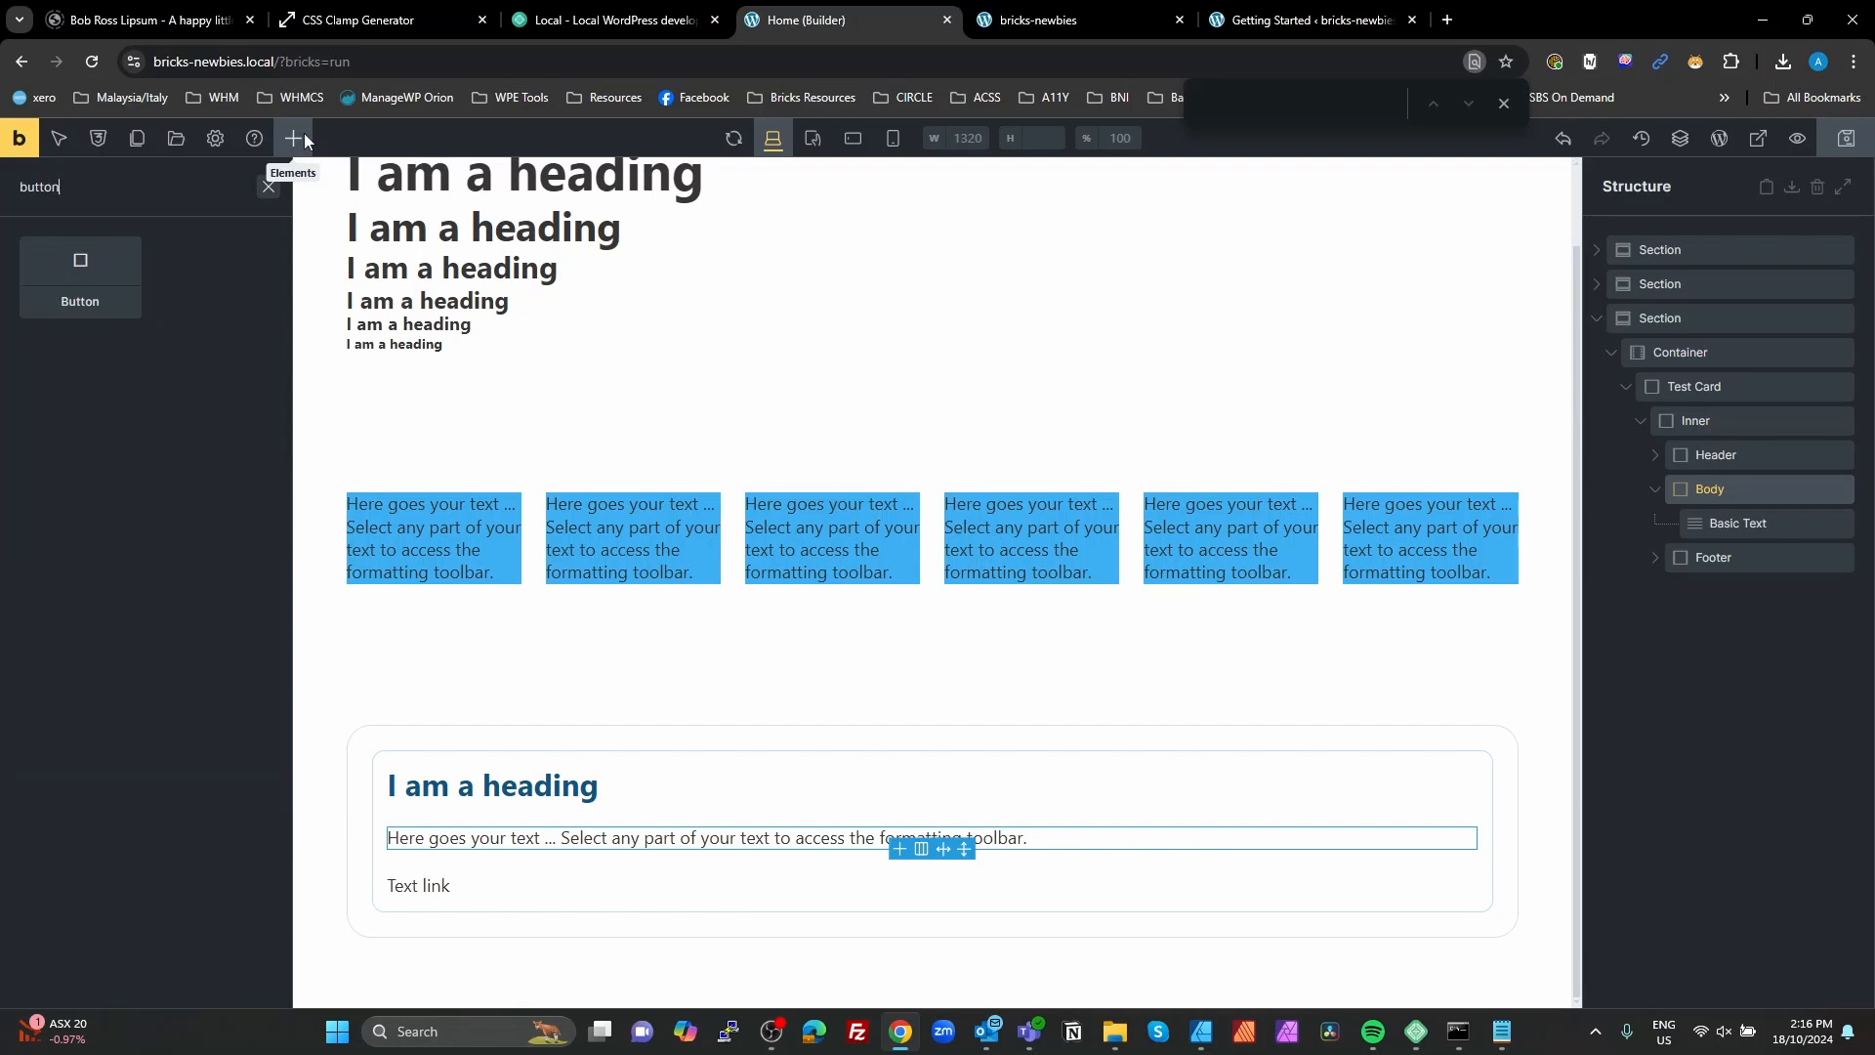
click(78, 266)
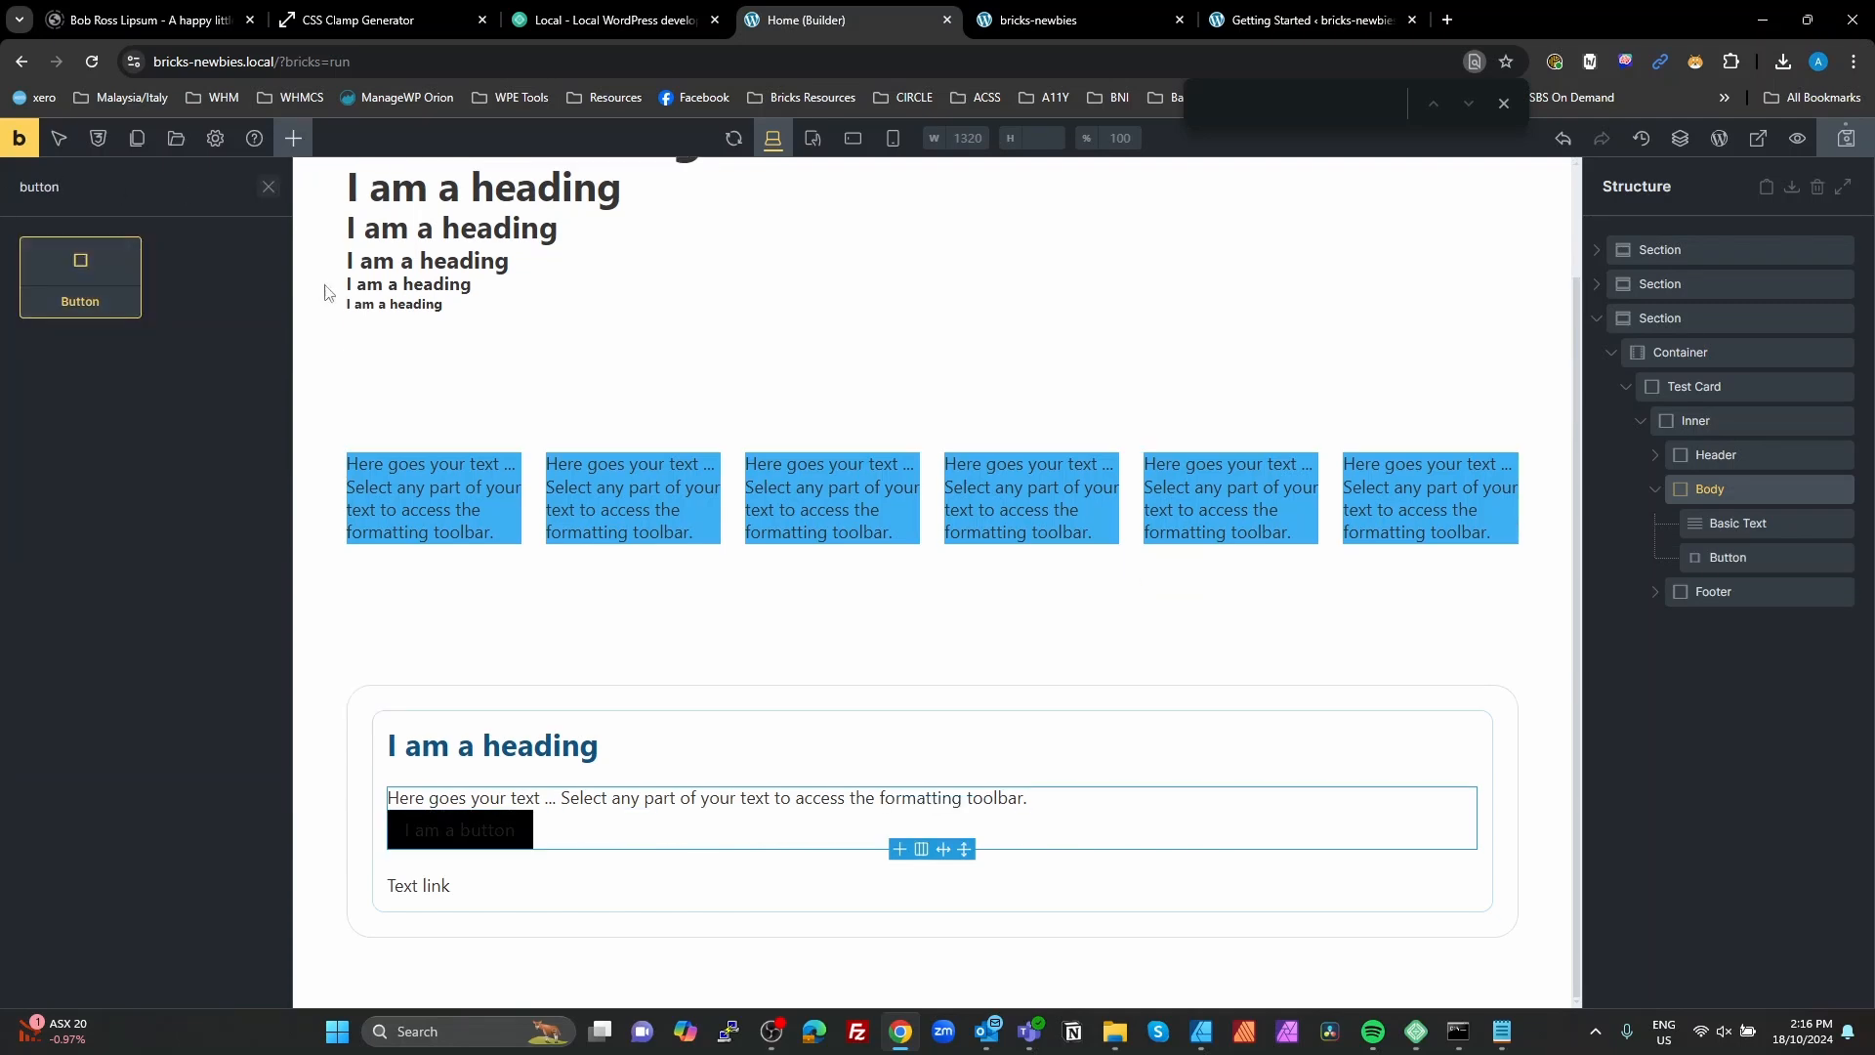
Step: Enter fw-btn as a new class name for the Button in the Body block
drag(1644, 563, 1719, 557)
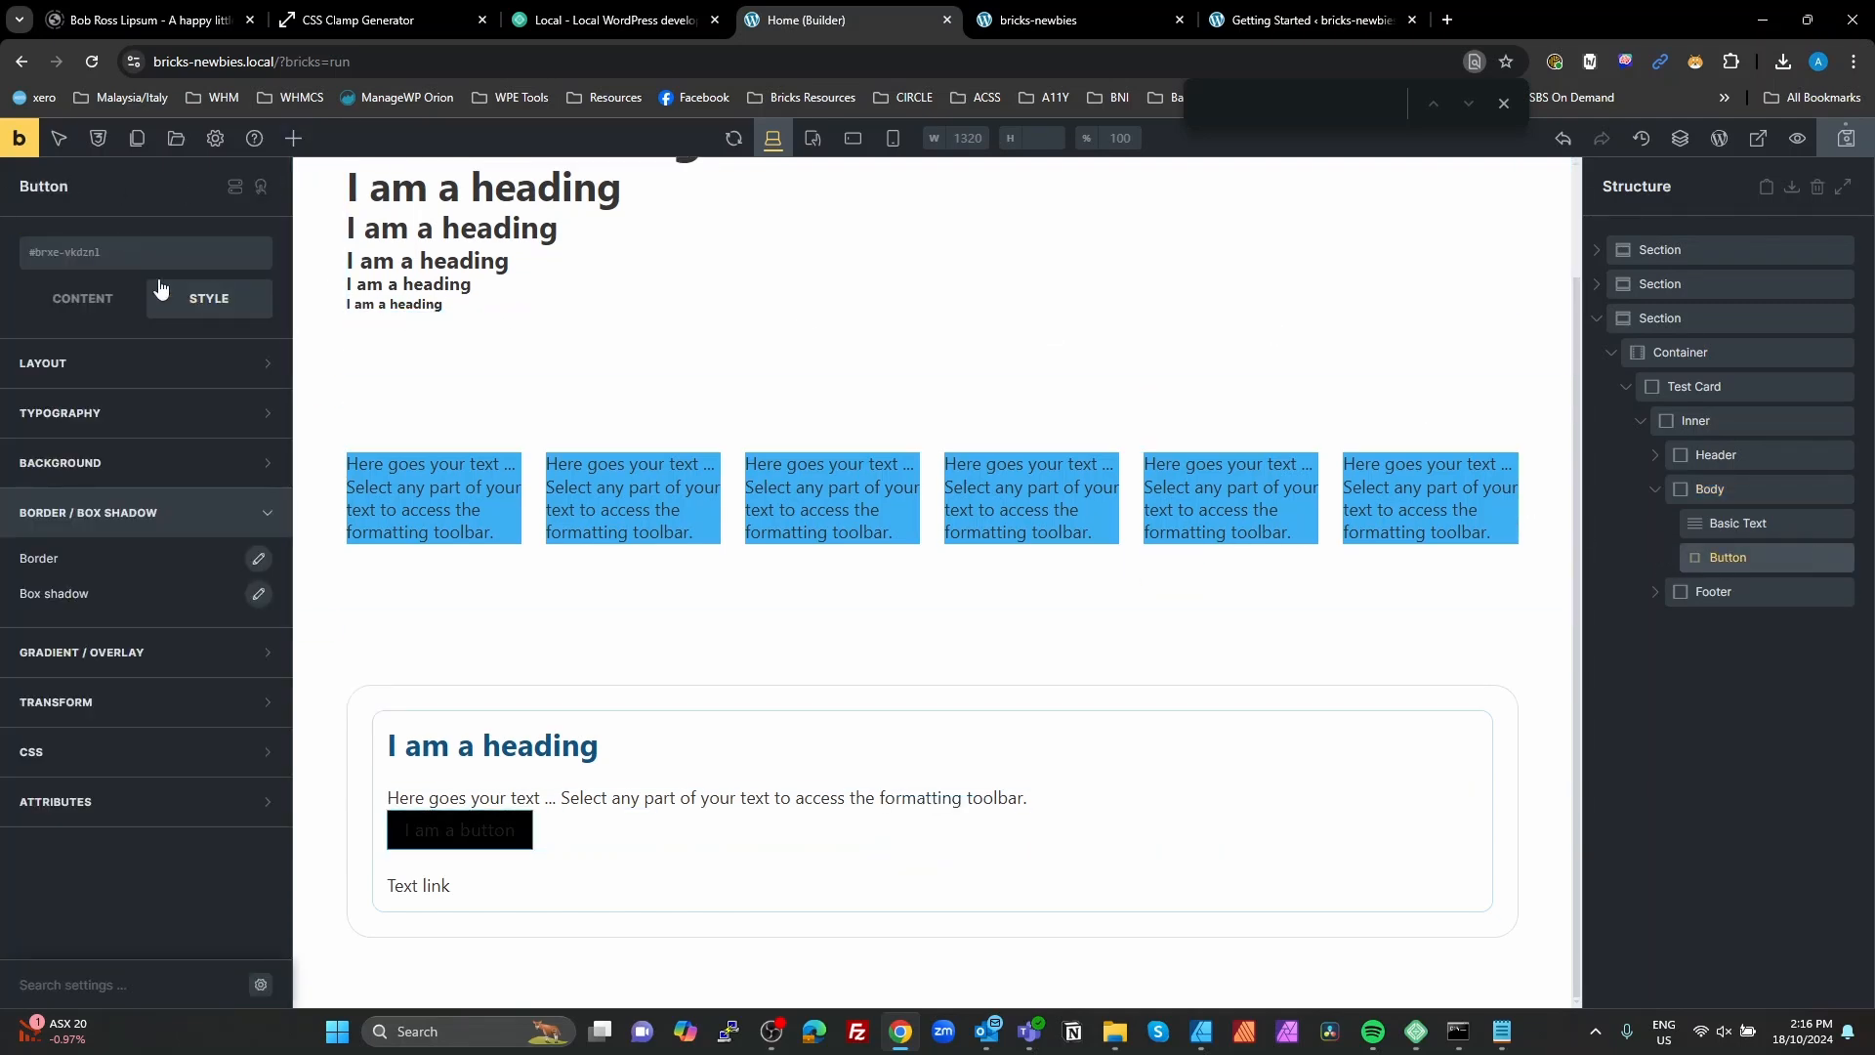
click(95, 256)
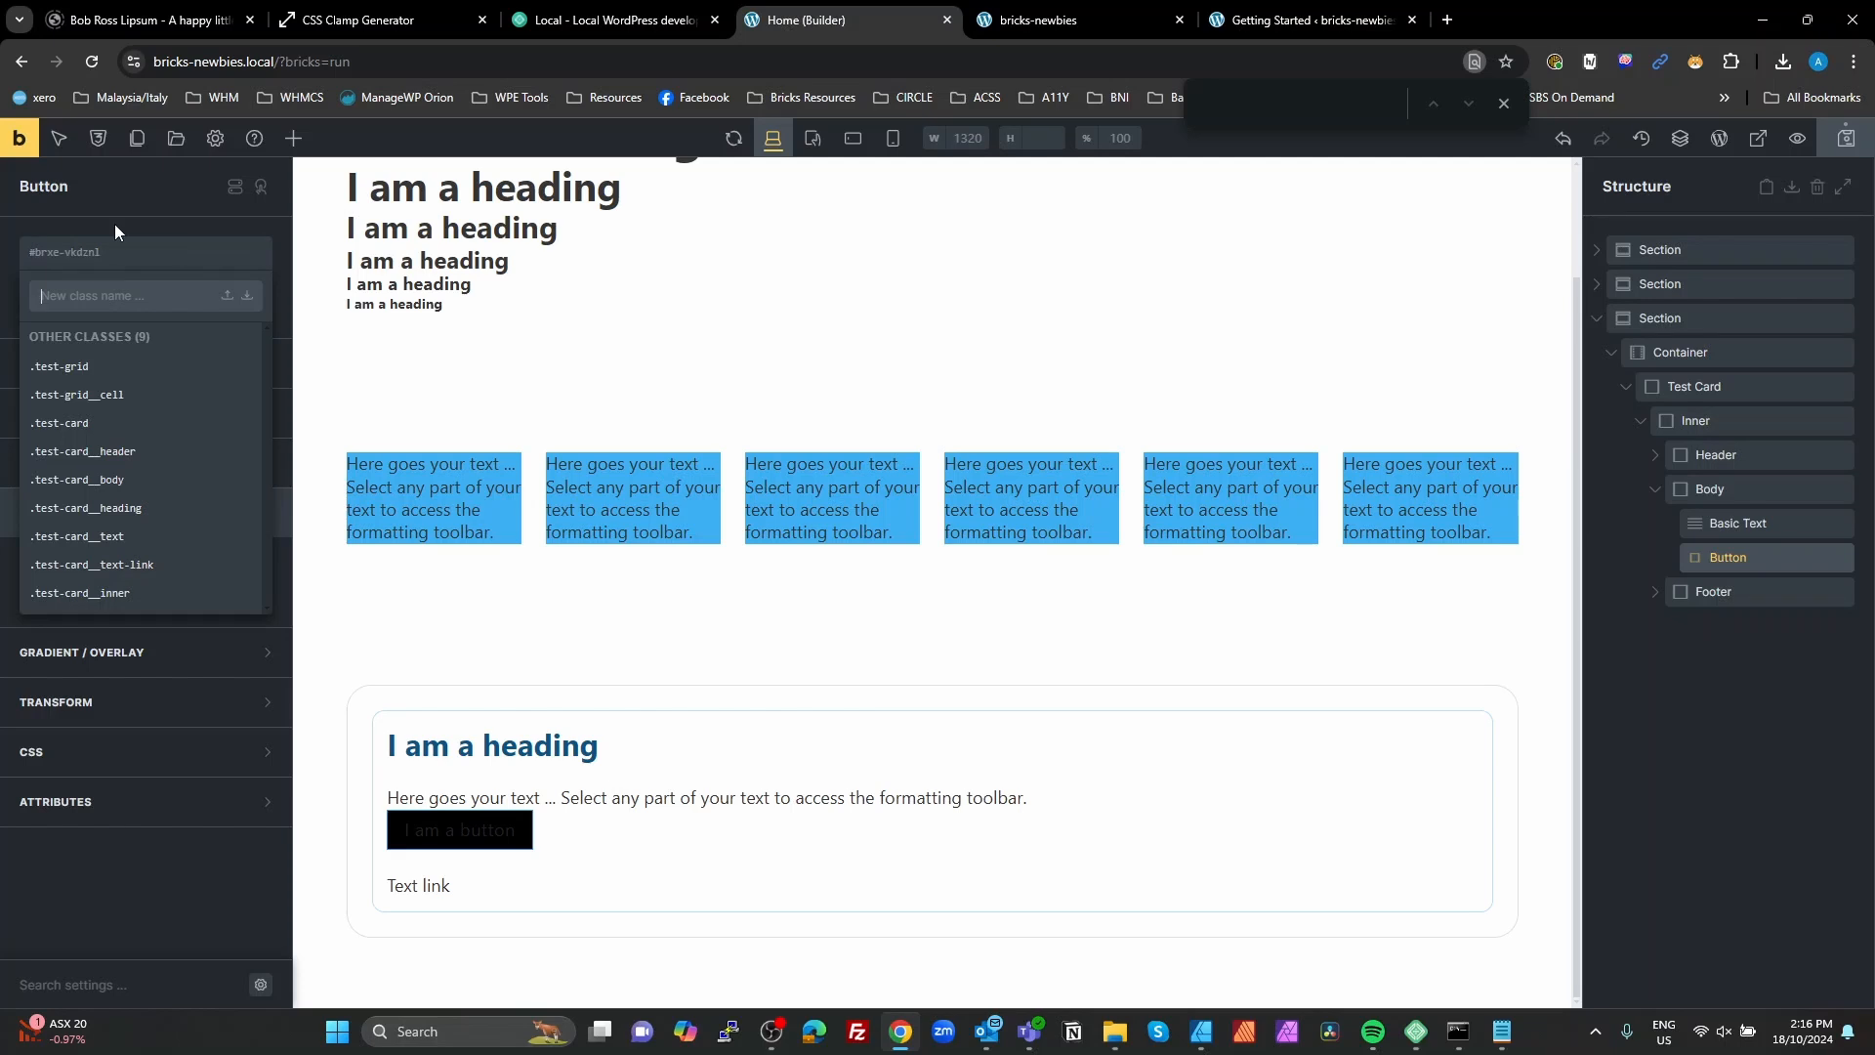
text(fw)
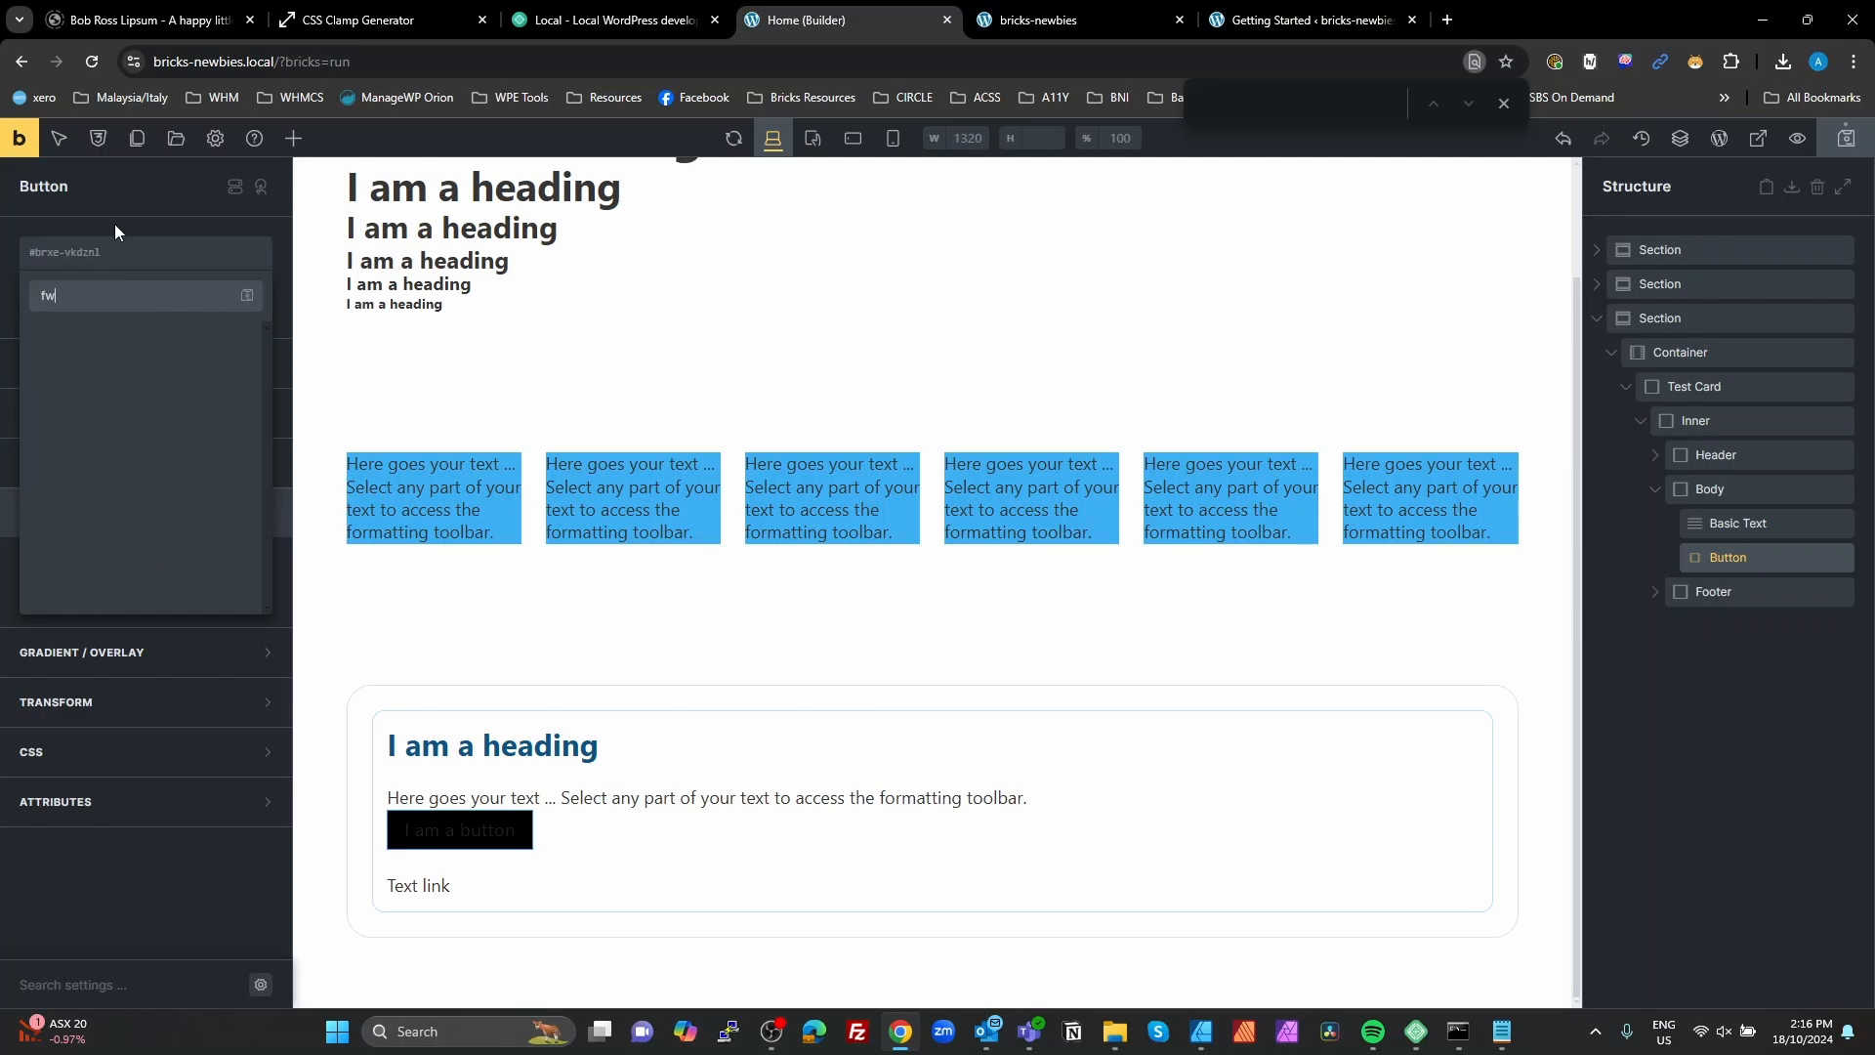
text(-btn)
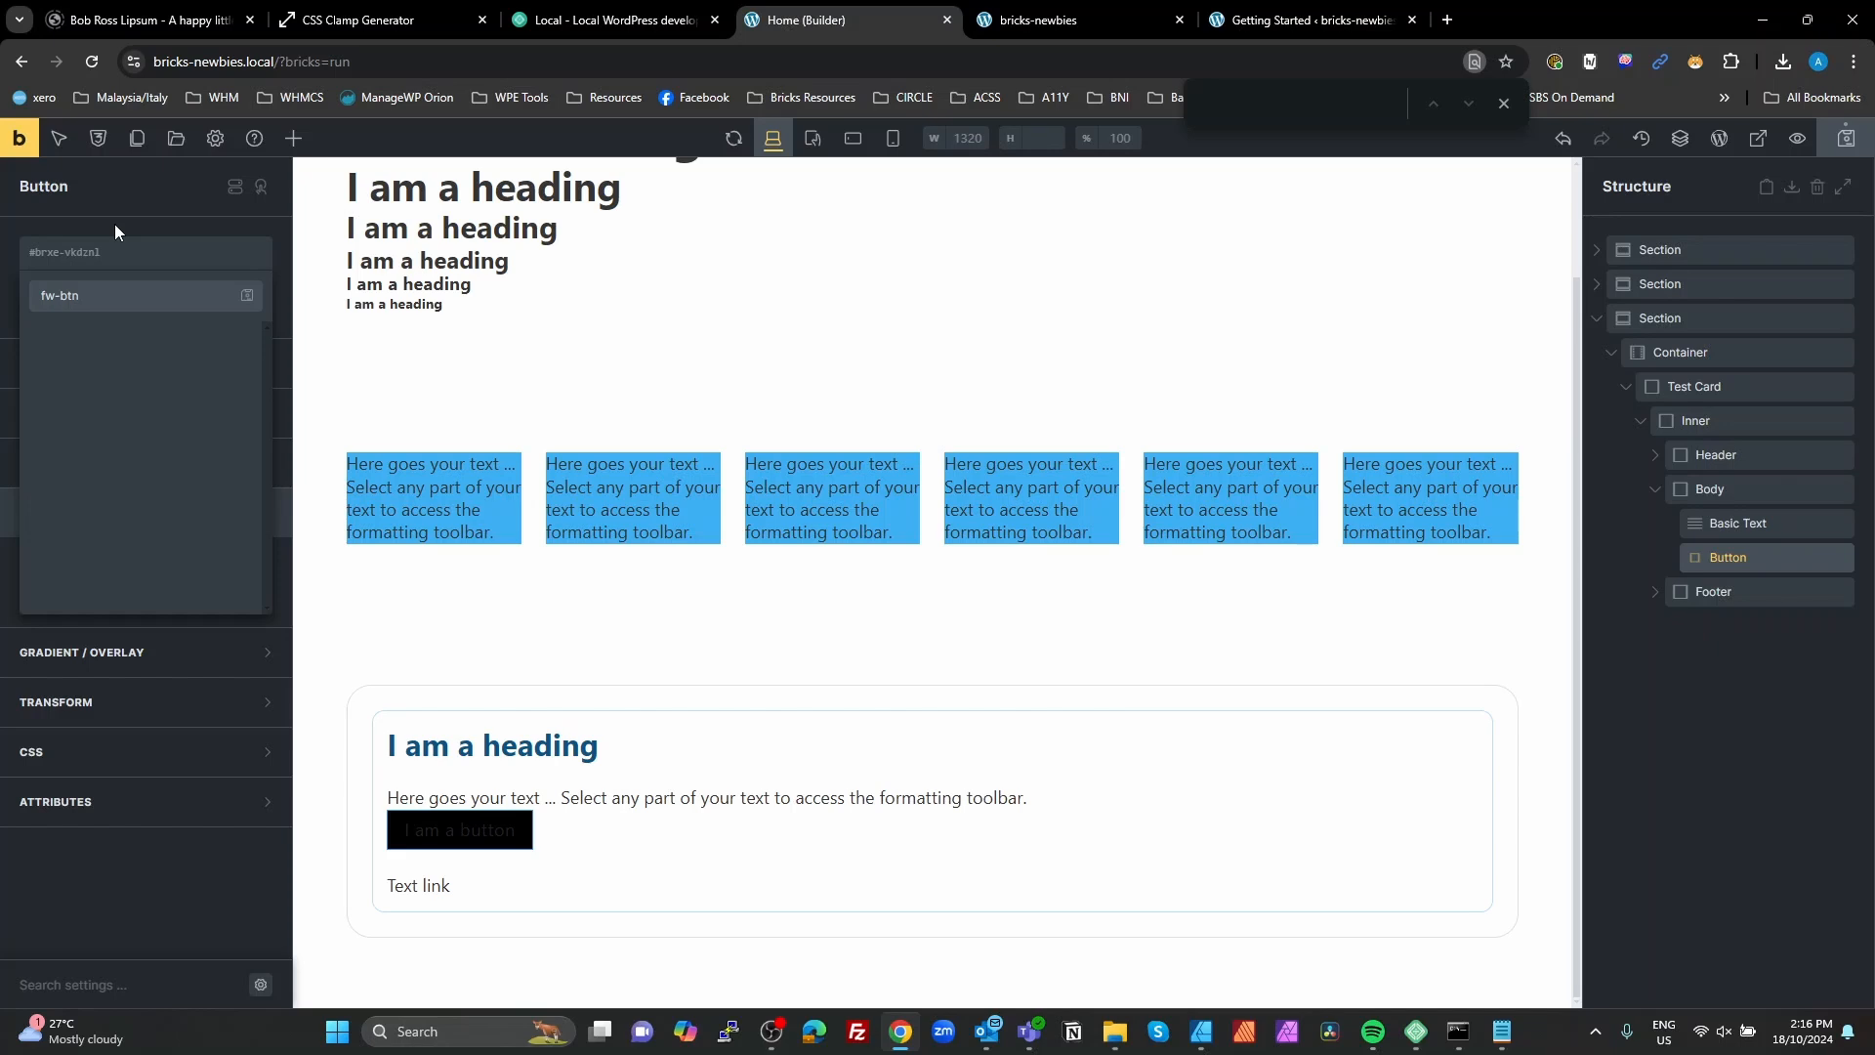
Step: Create the fw-btn class and start a %root% rule in its custom CSS
key(Return)
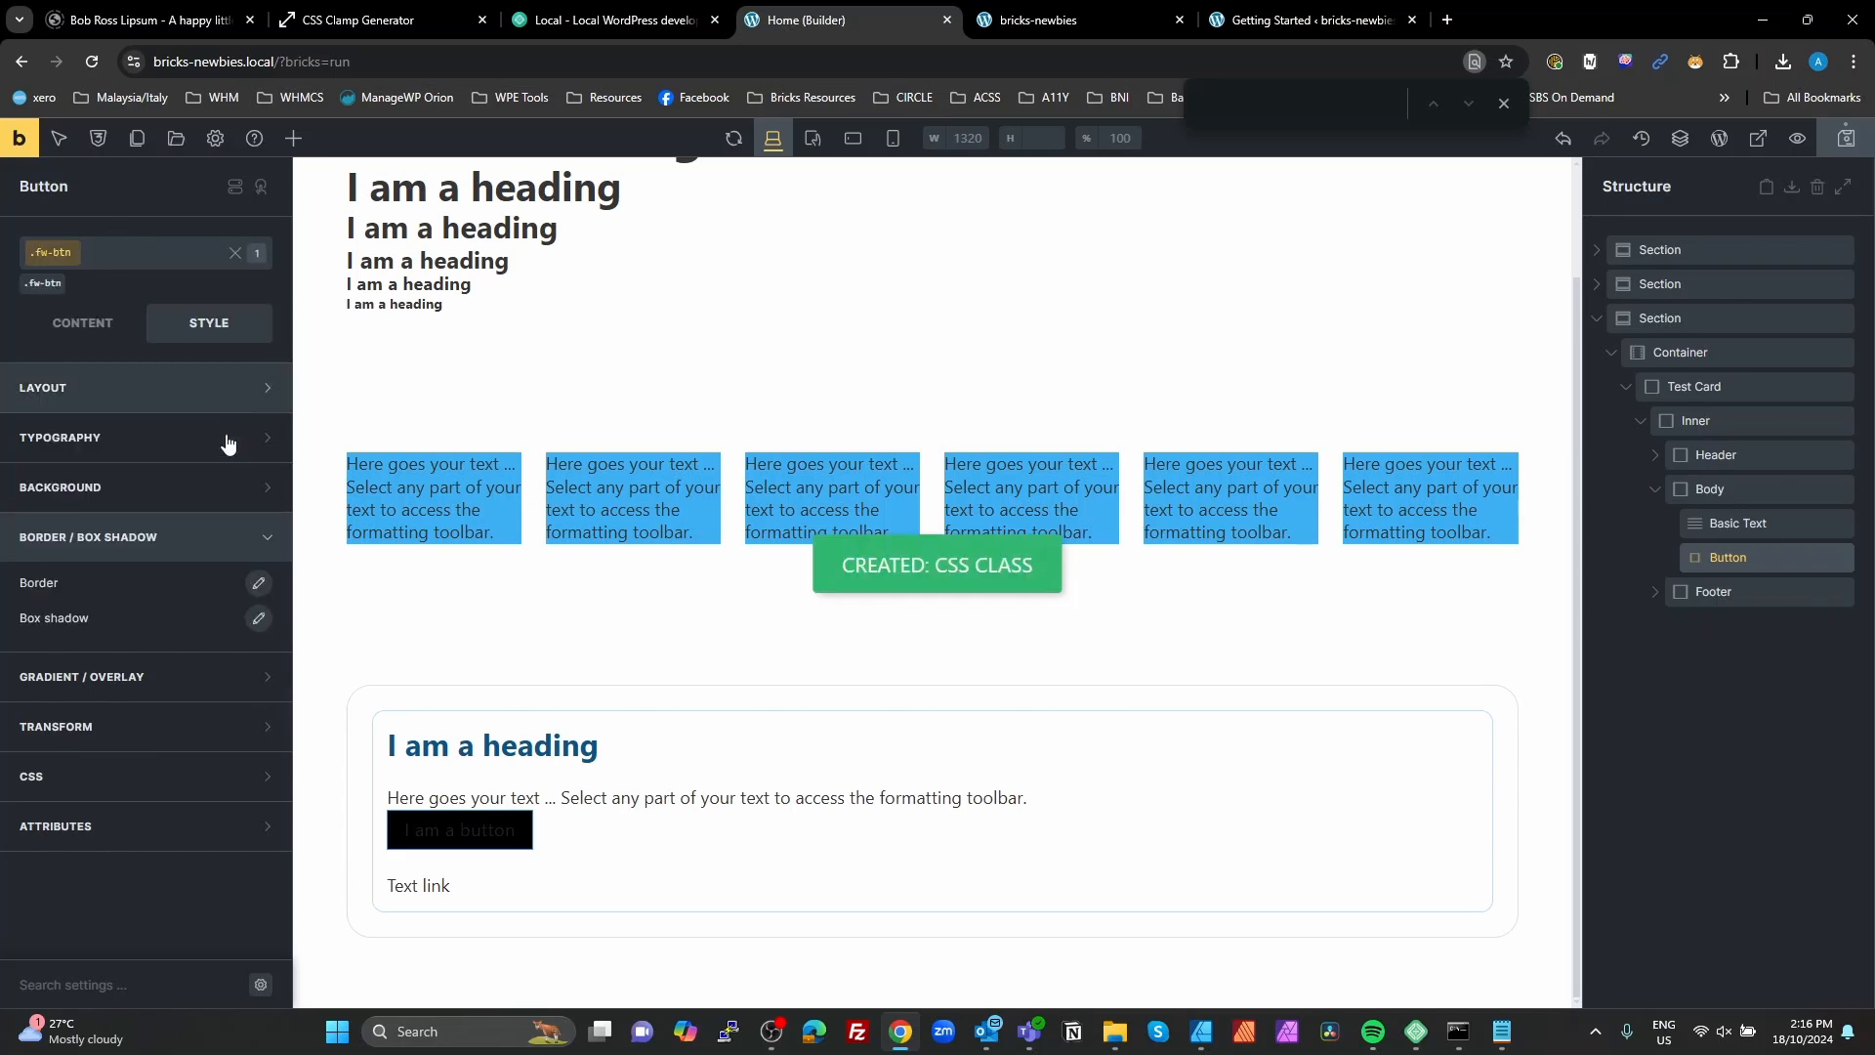
click(99, 779)
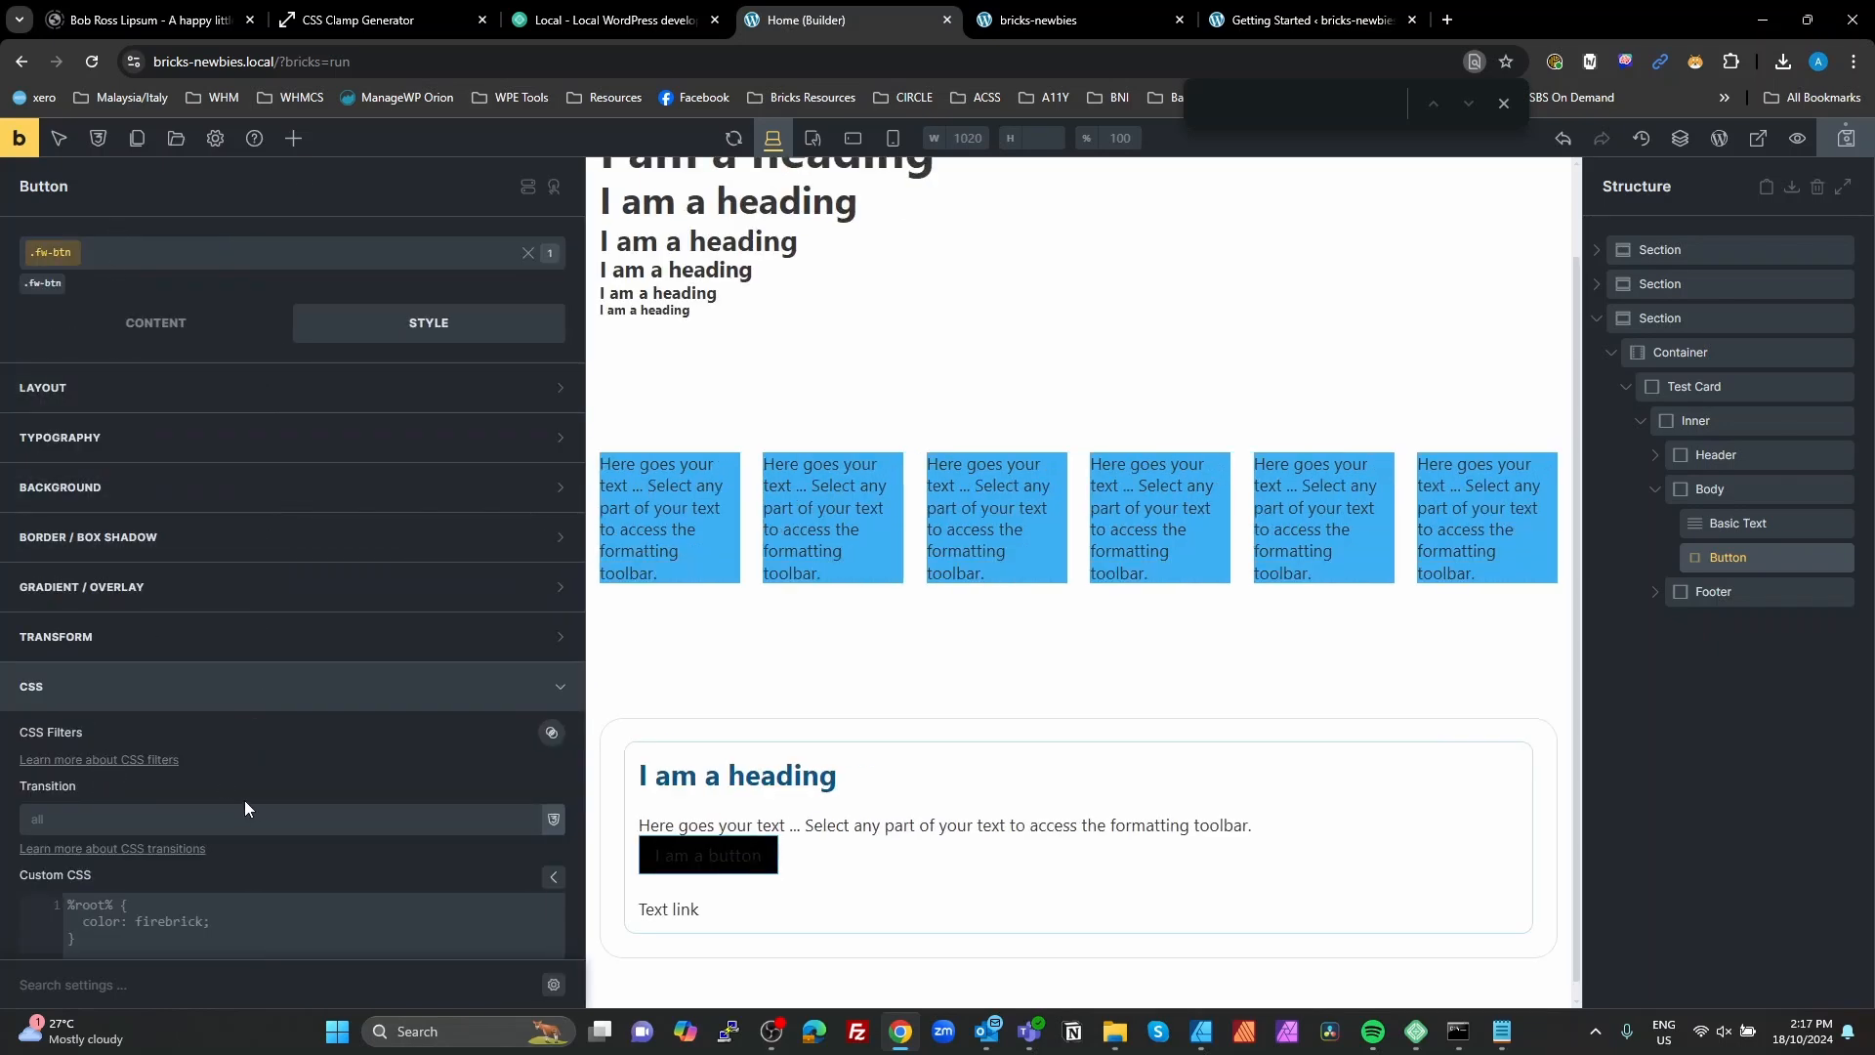
scroll(243, 801, down, 5)
click(199, 577)
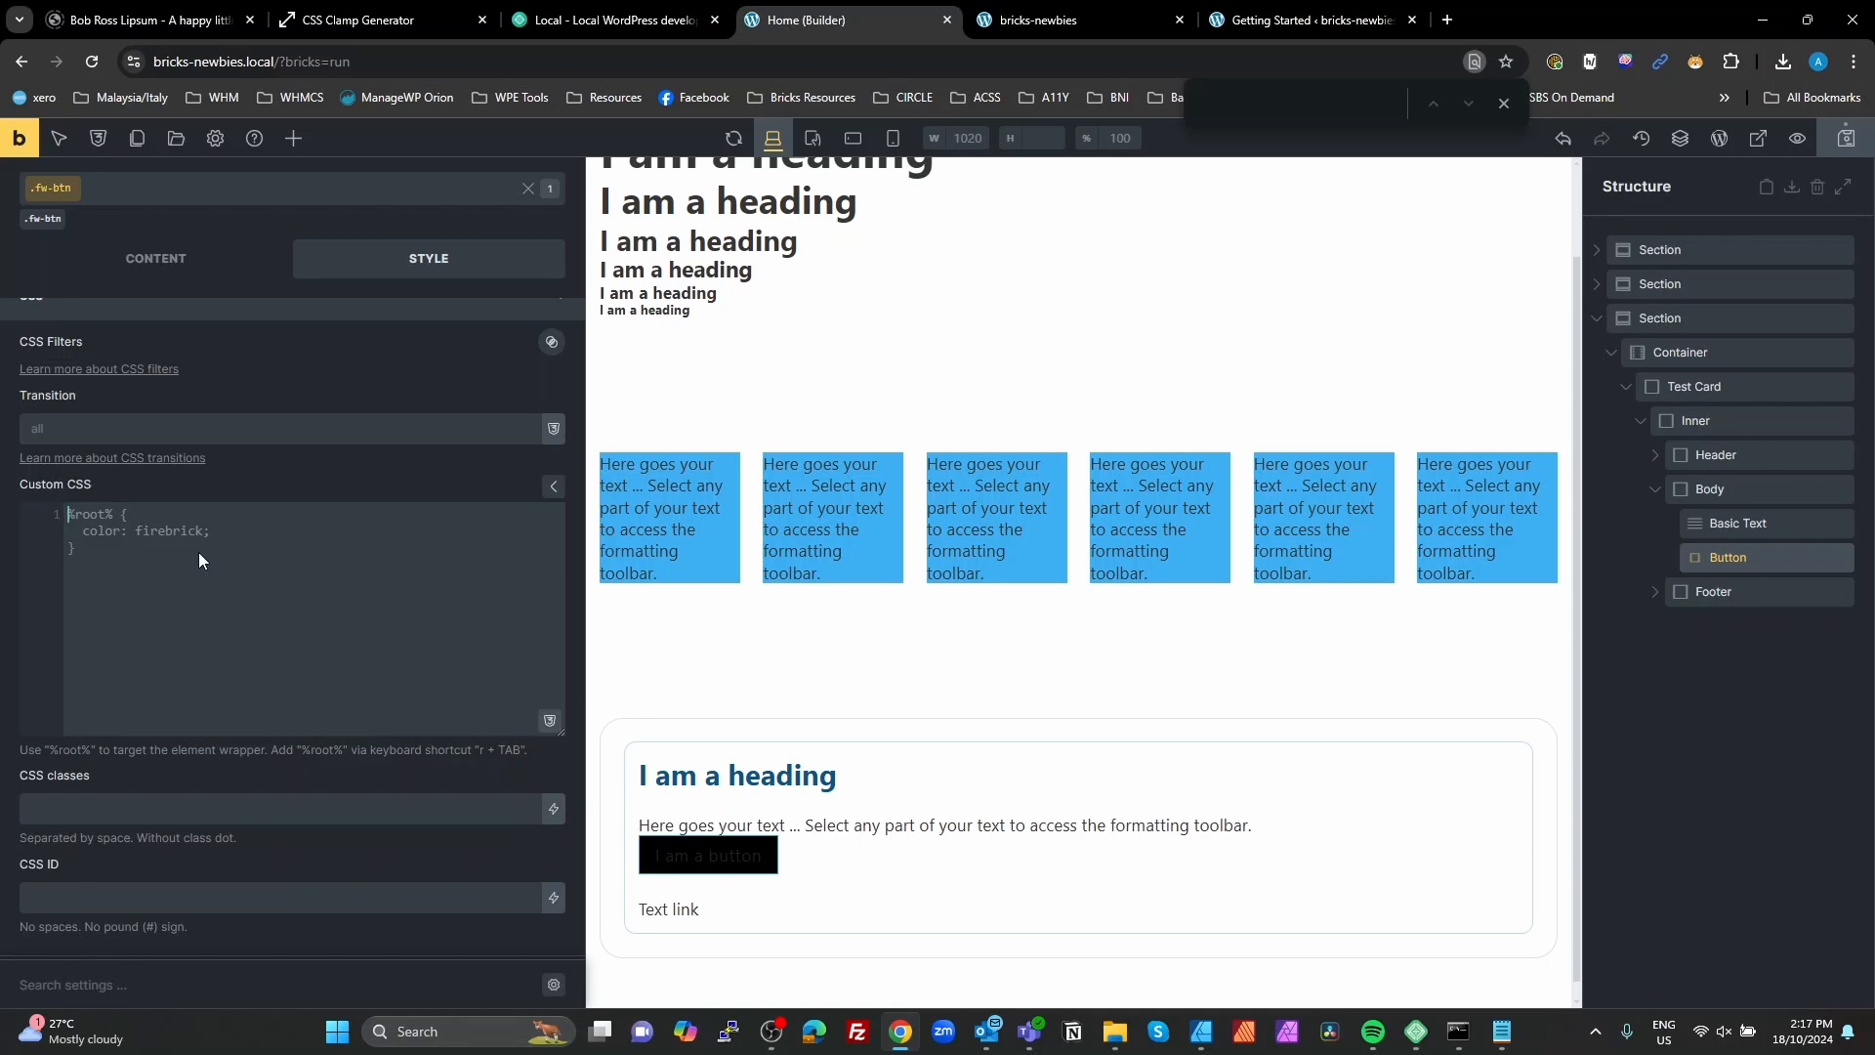
text(r)
key(Tab)
text({)
key(Return)
Step: Declare --root-bg in the %root% rule with the value var(--fw-primary)
text(--root-bg: --pri)
key(BackSpace)
key(BackSpace)
key(BackSpace)
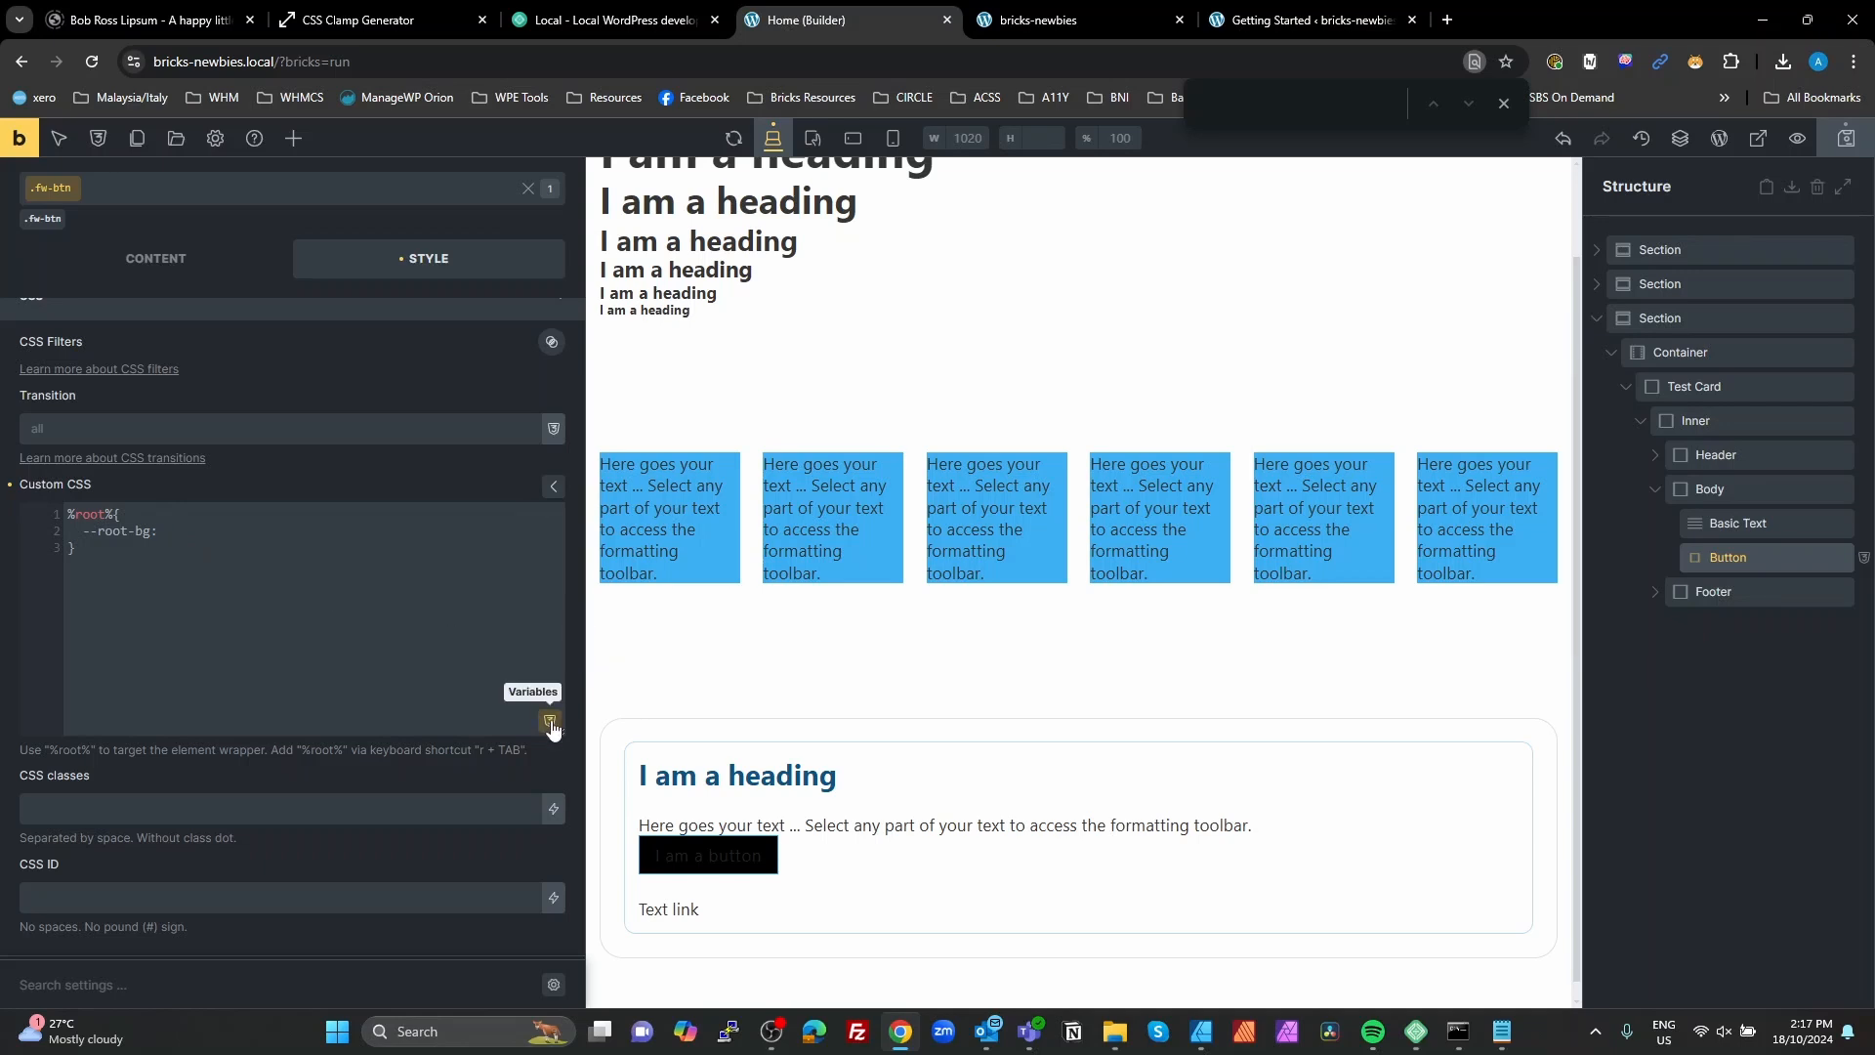
click(549, 722)
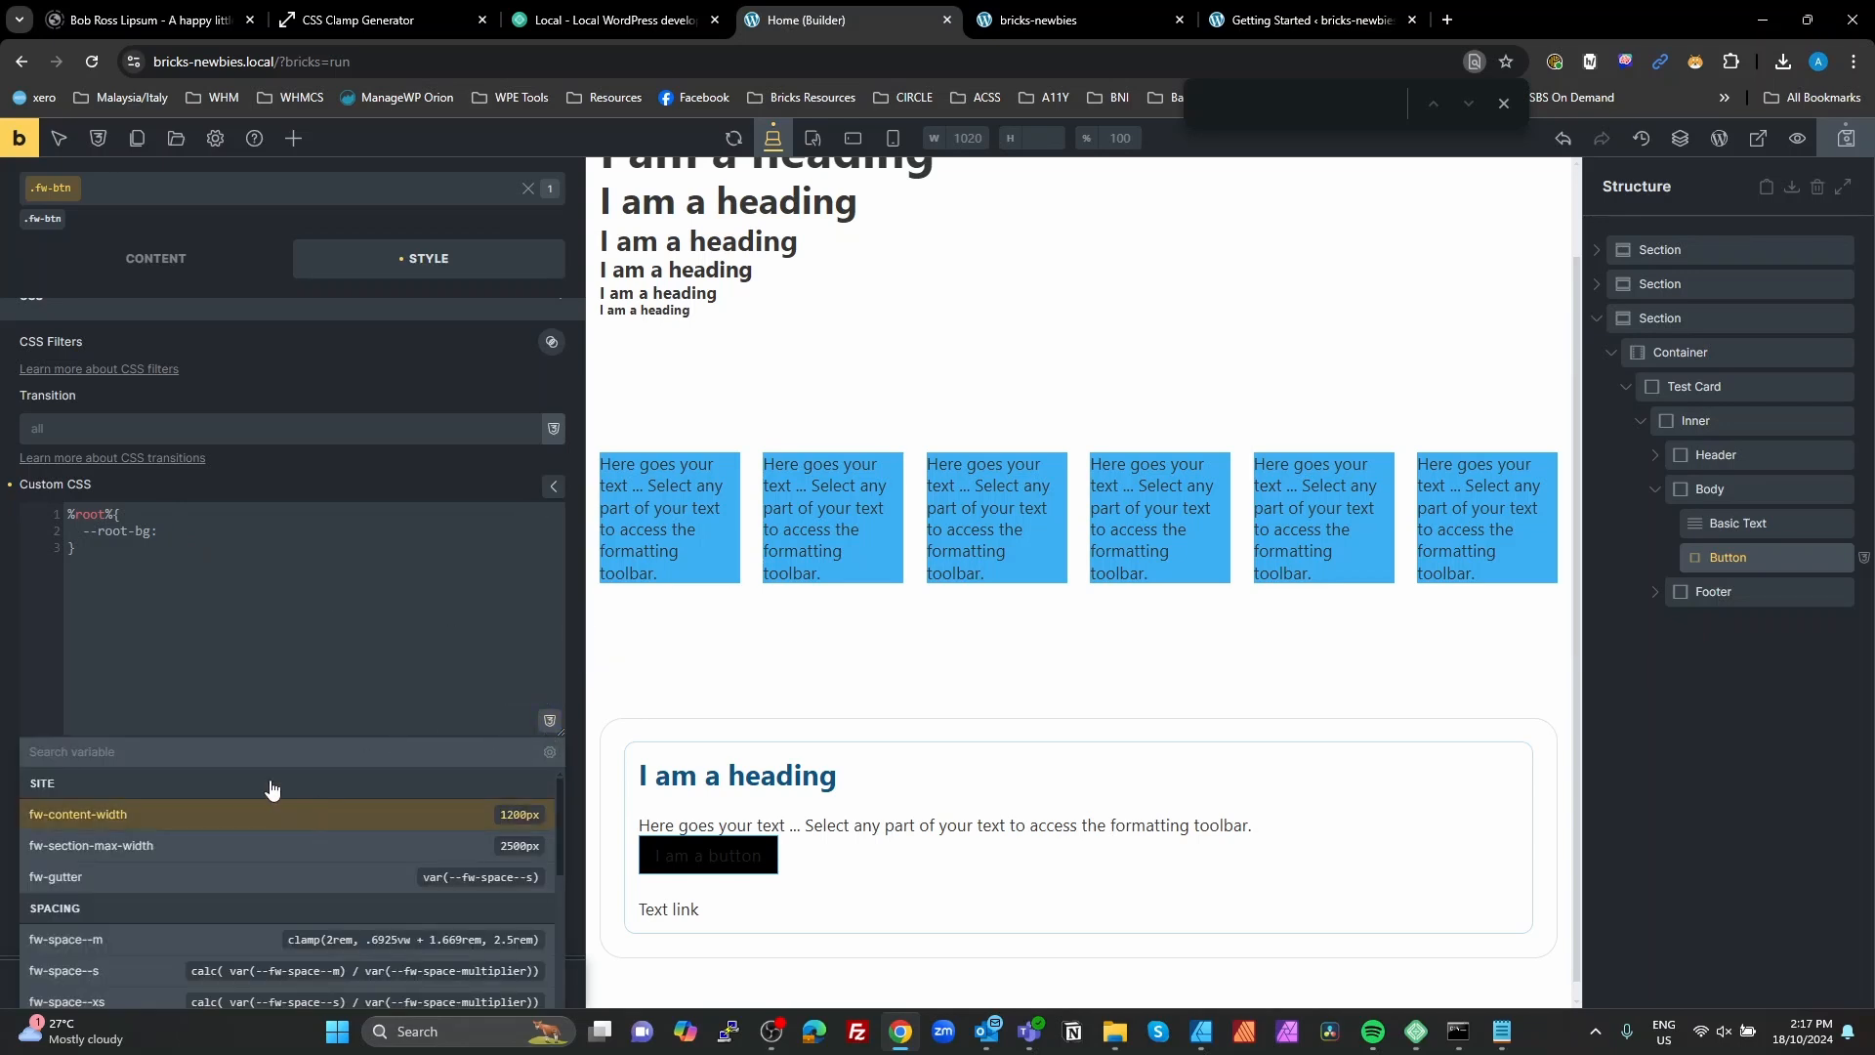
scroll(290, 865, down, 10)
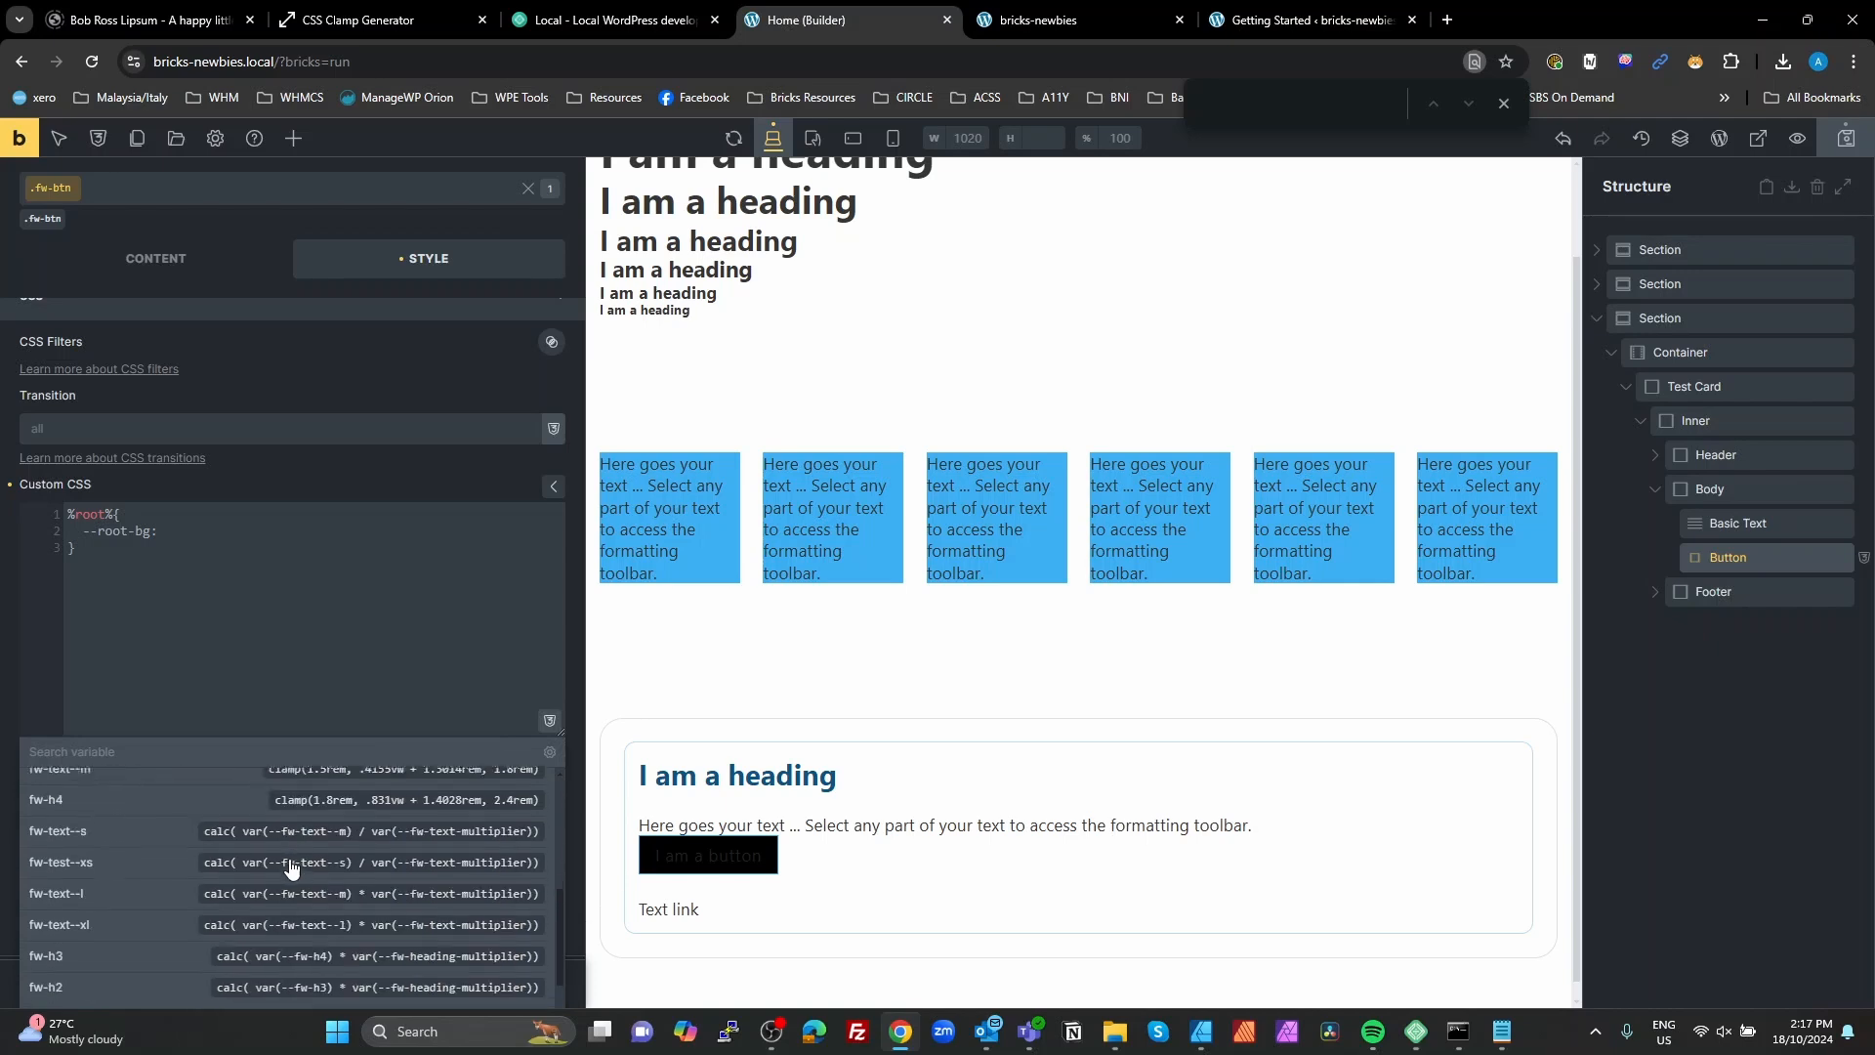
scroll(290, 865, down, 10)
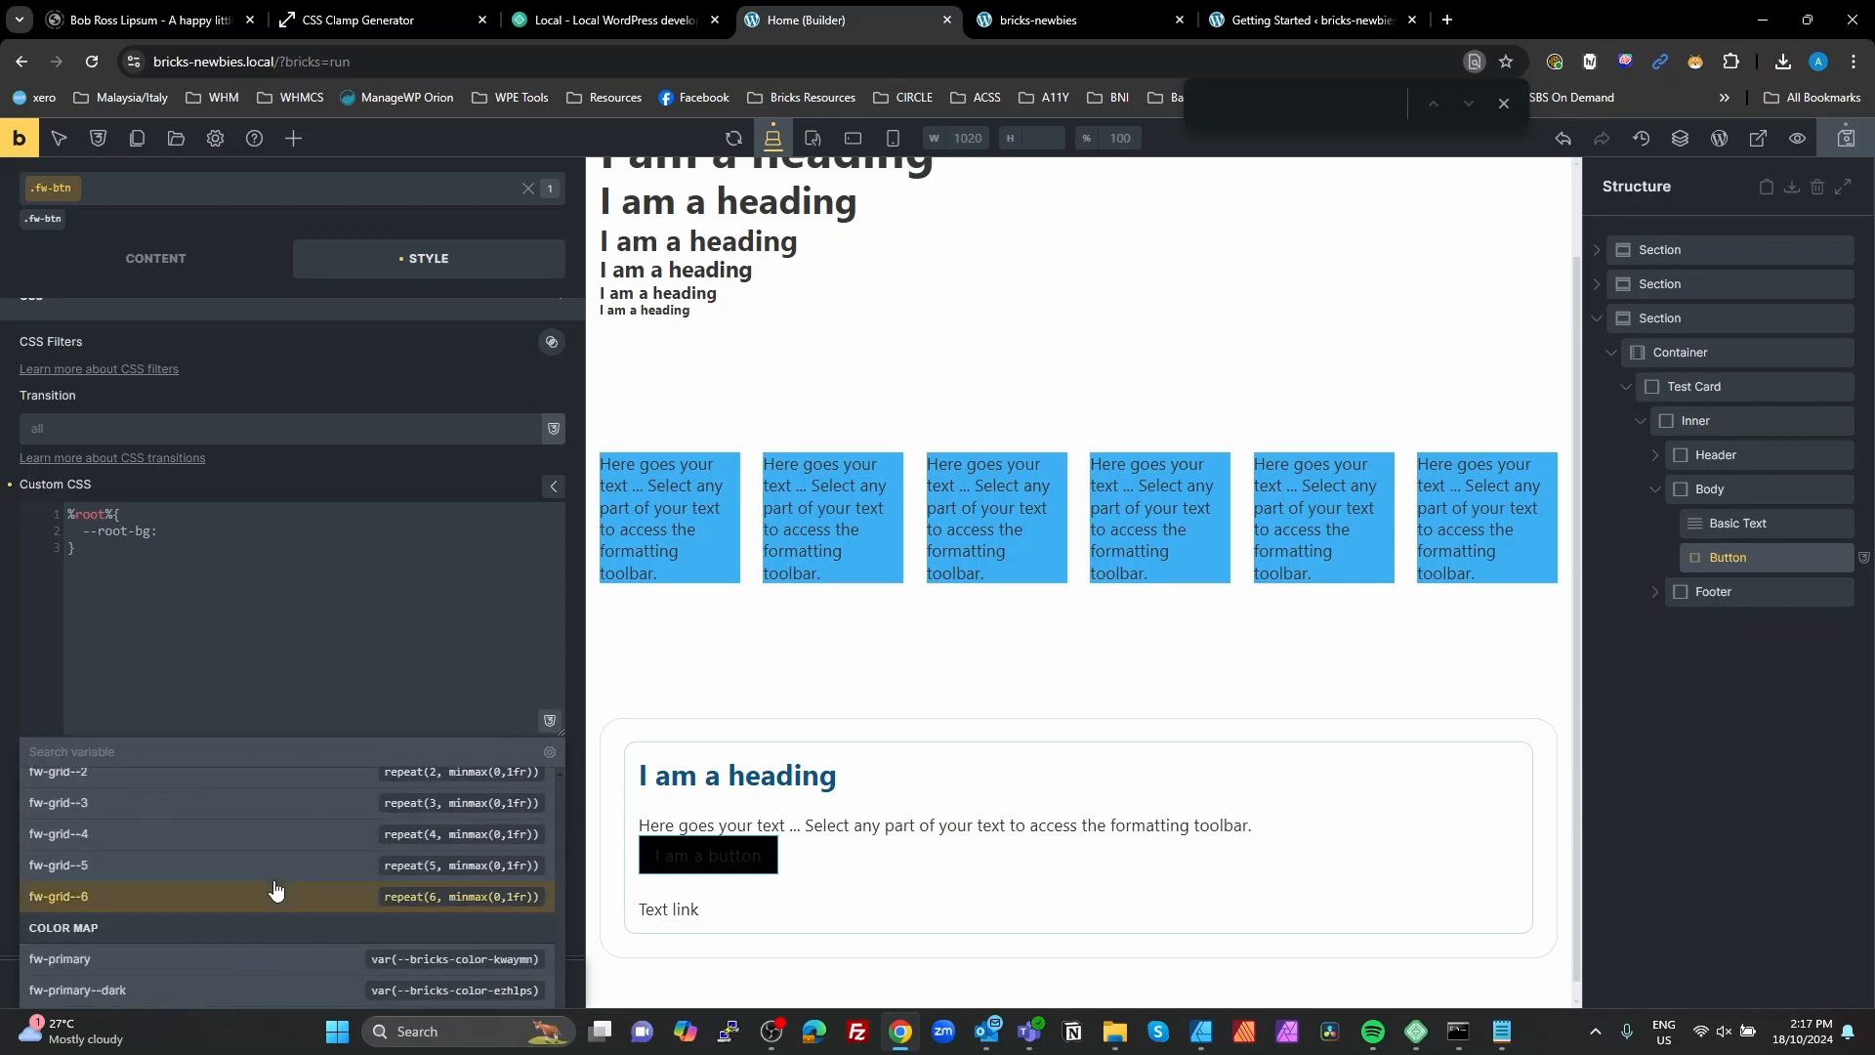
click(387, 960)
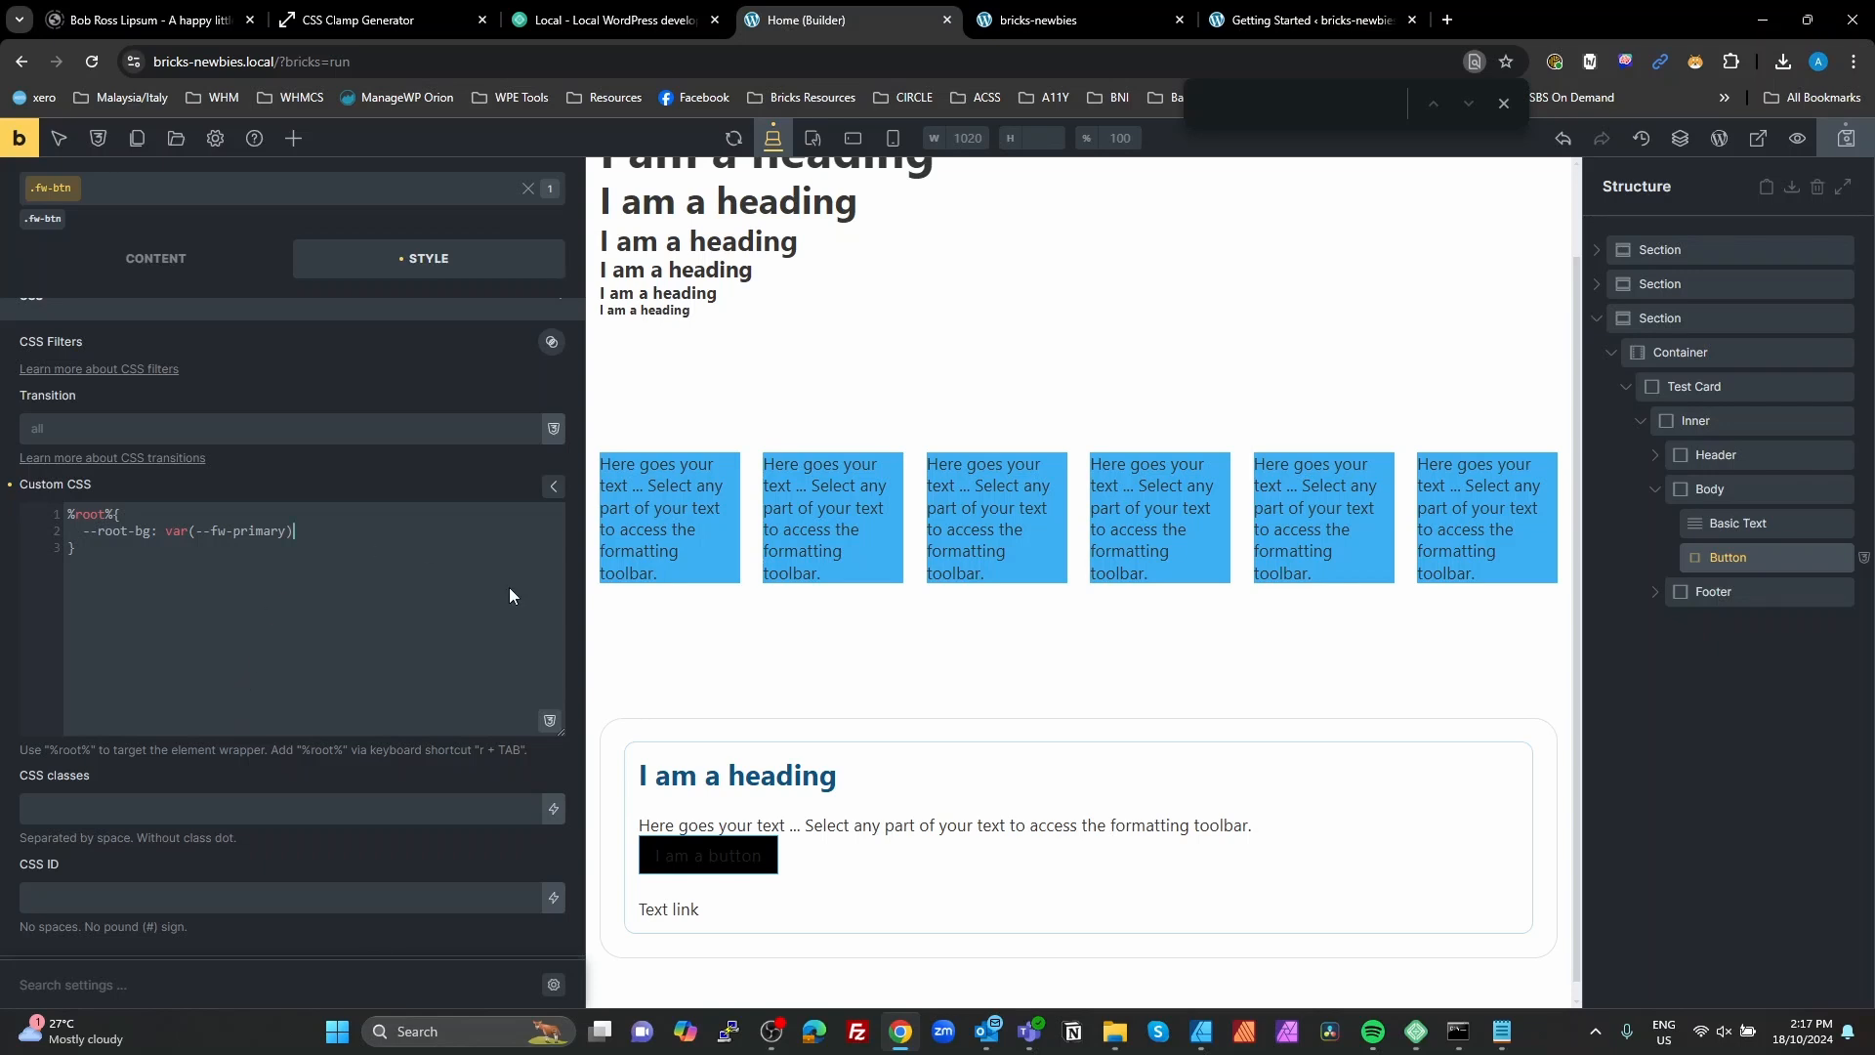
text(;)
Step: Add a --root-border-color declaration that reuses var(--fw-primary) from the background variable
key(Return)
text(--root-border-color:)
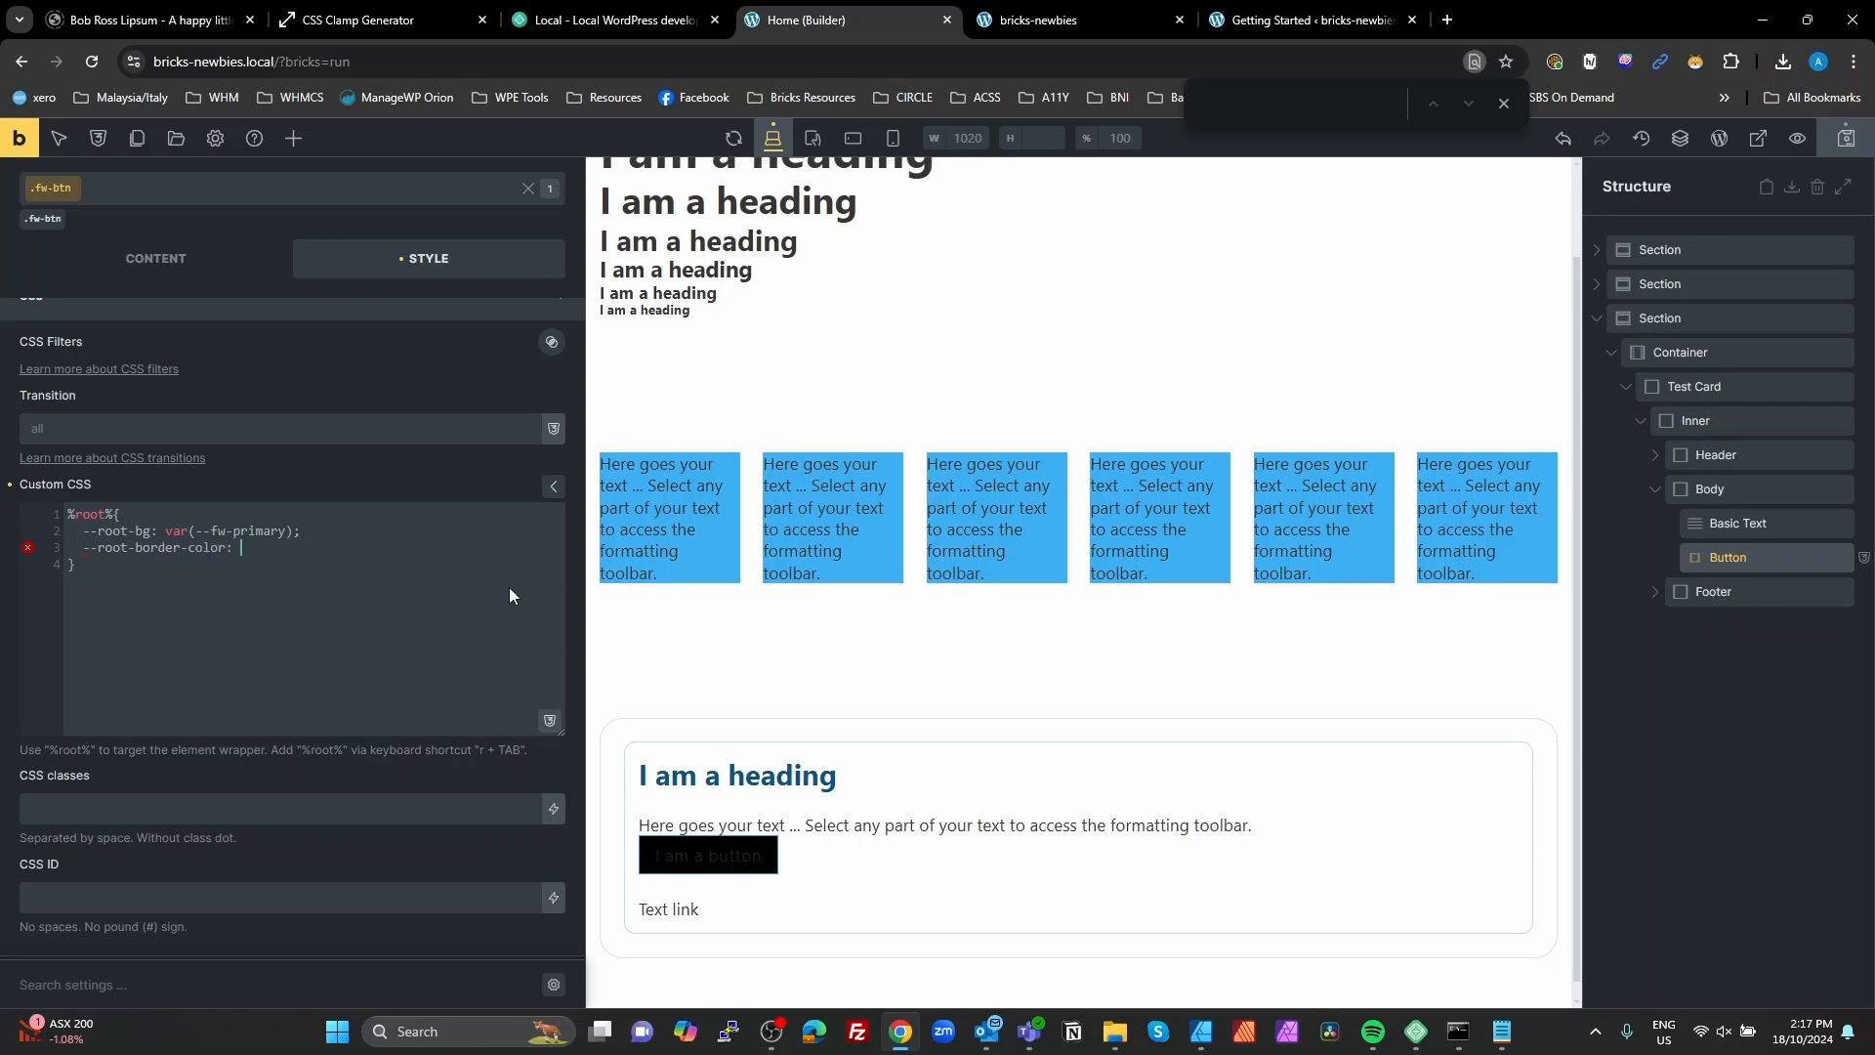
drag(302, 530, 170, 530)
key(ctrl+c)
click(264, 550)
key(ctrl+v)
Step: Add a --root-color declaration with the value var(--fw-primary--light)
click(290, 568)
text(root-color)
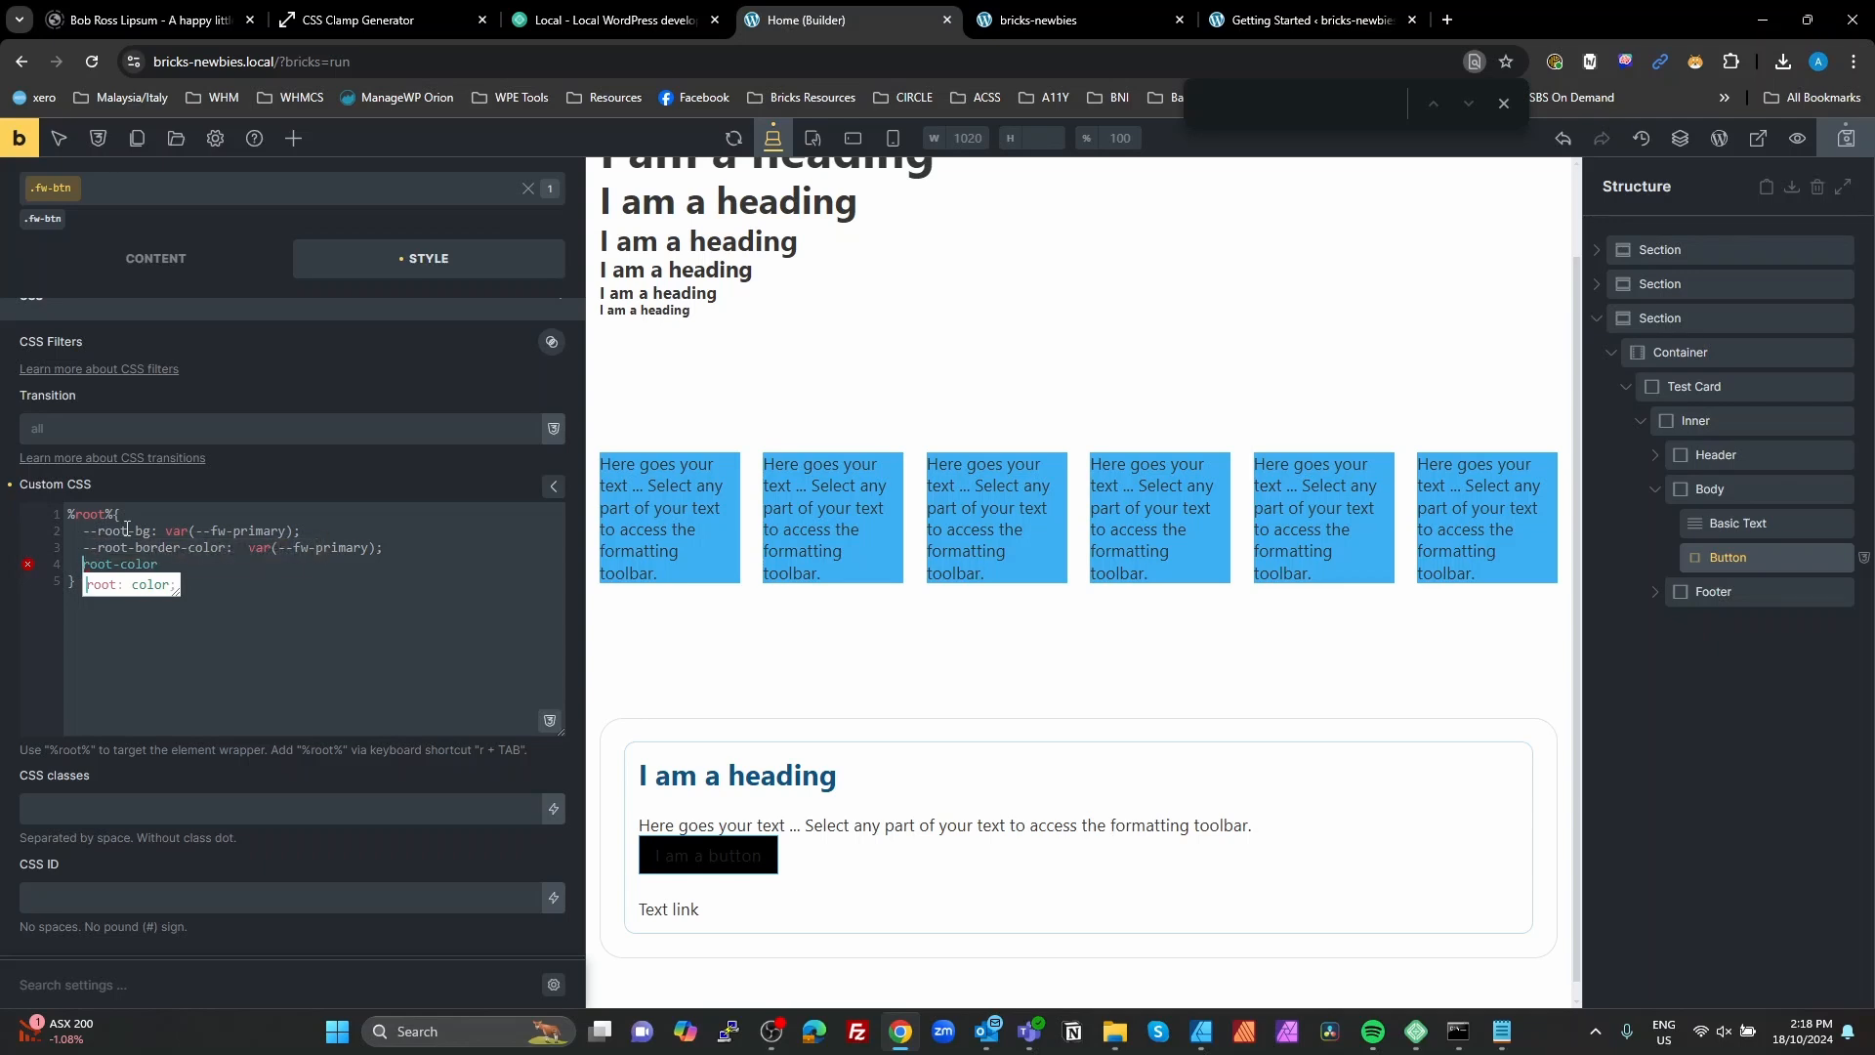
text(--)
drag(397, 547, 248, 548)
key(ctrl+c)
click(207, 566)
text(:)
key(ctrl+v)
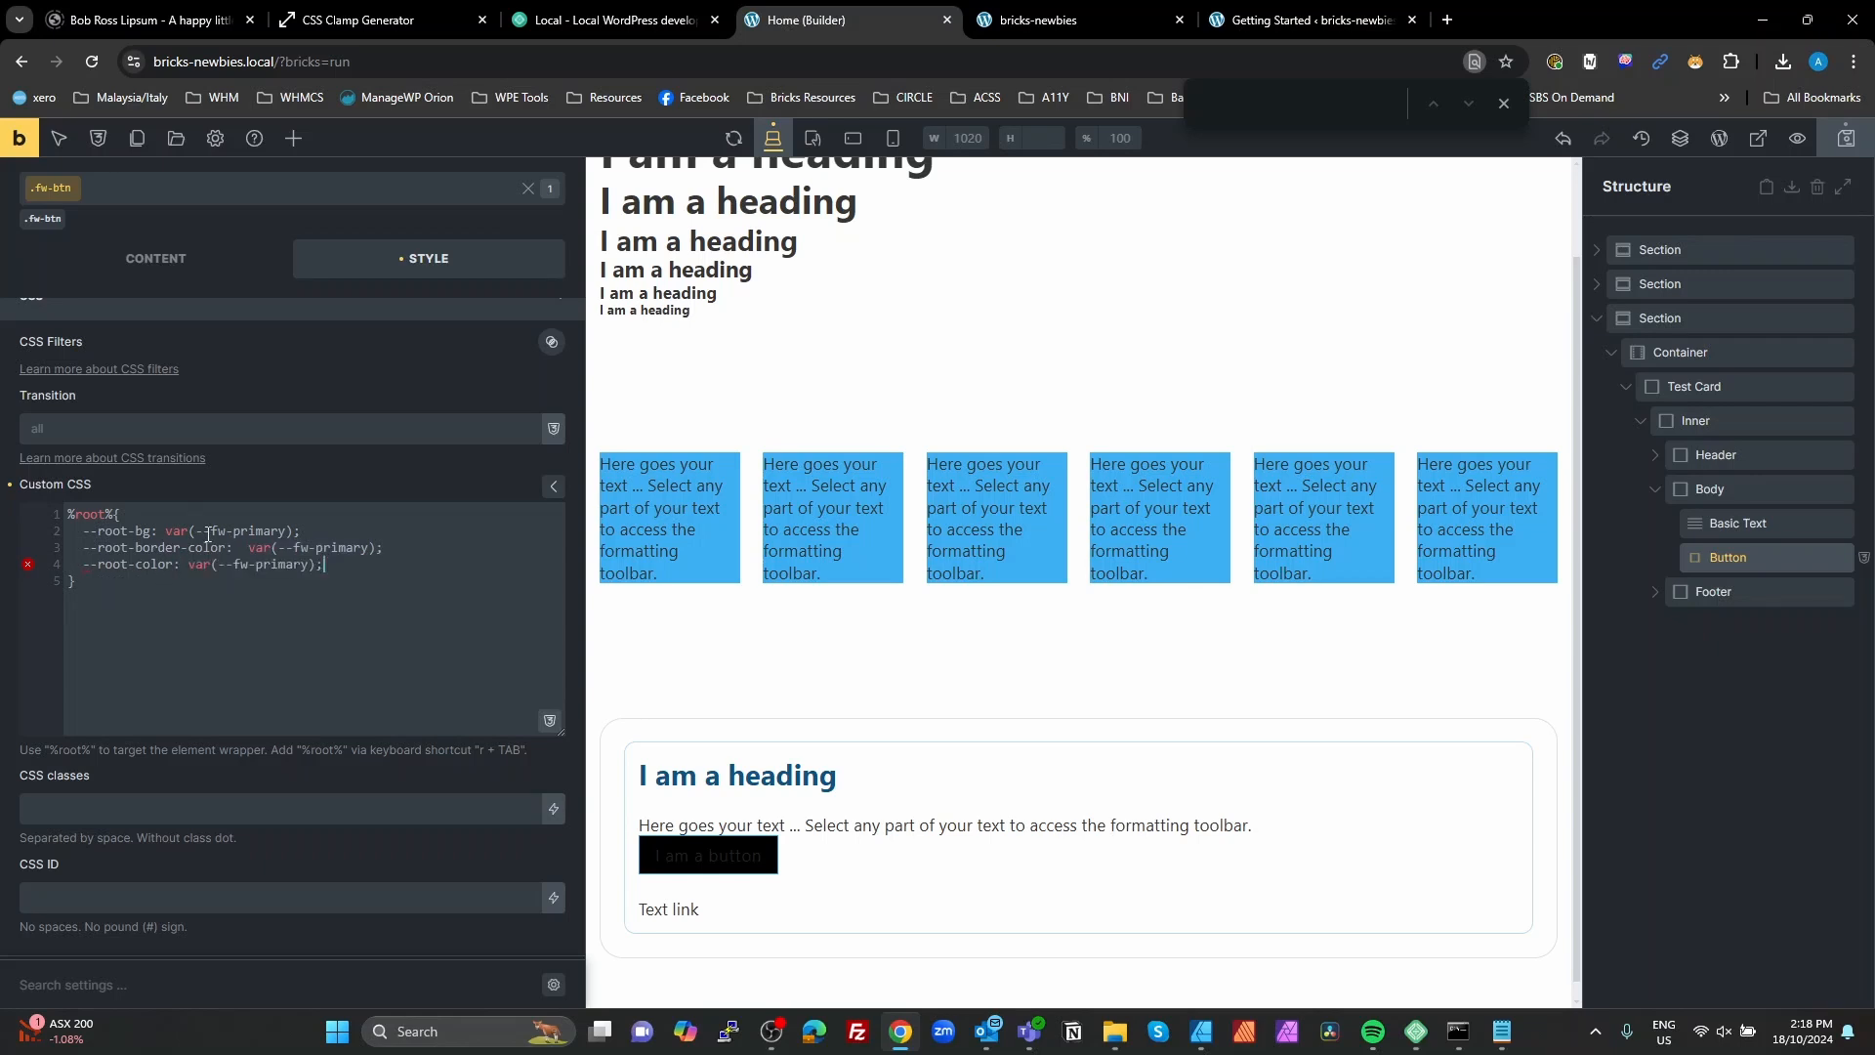
click(310, 564)
text(-light)
Step: Add a root block-padding variable to the %root% rule, set to var(--fw-space--xs)
click(365, 599)
text(-root)
key(BackSpace)
key(BackSpace)
key(BackSpace)
key(BackSpace)
text(-root-bolck-padding:)
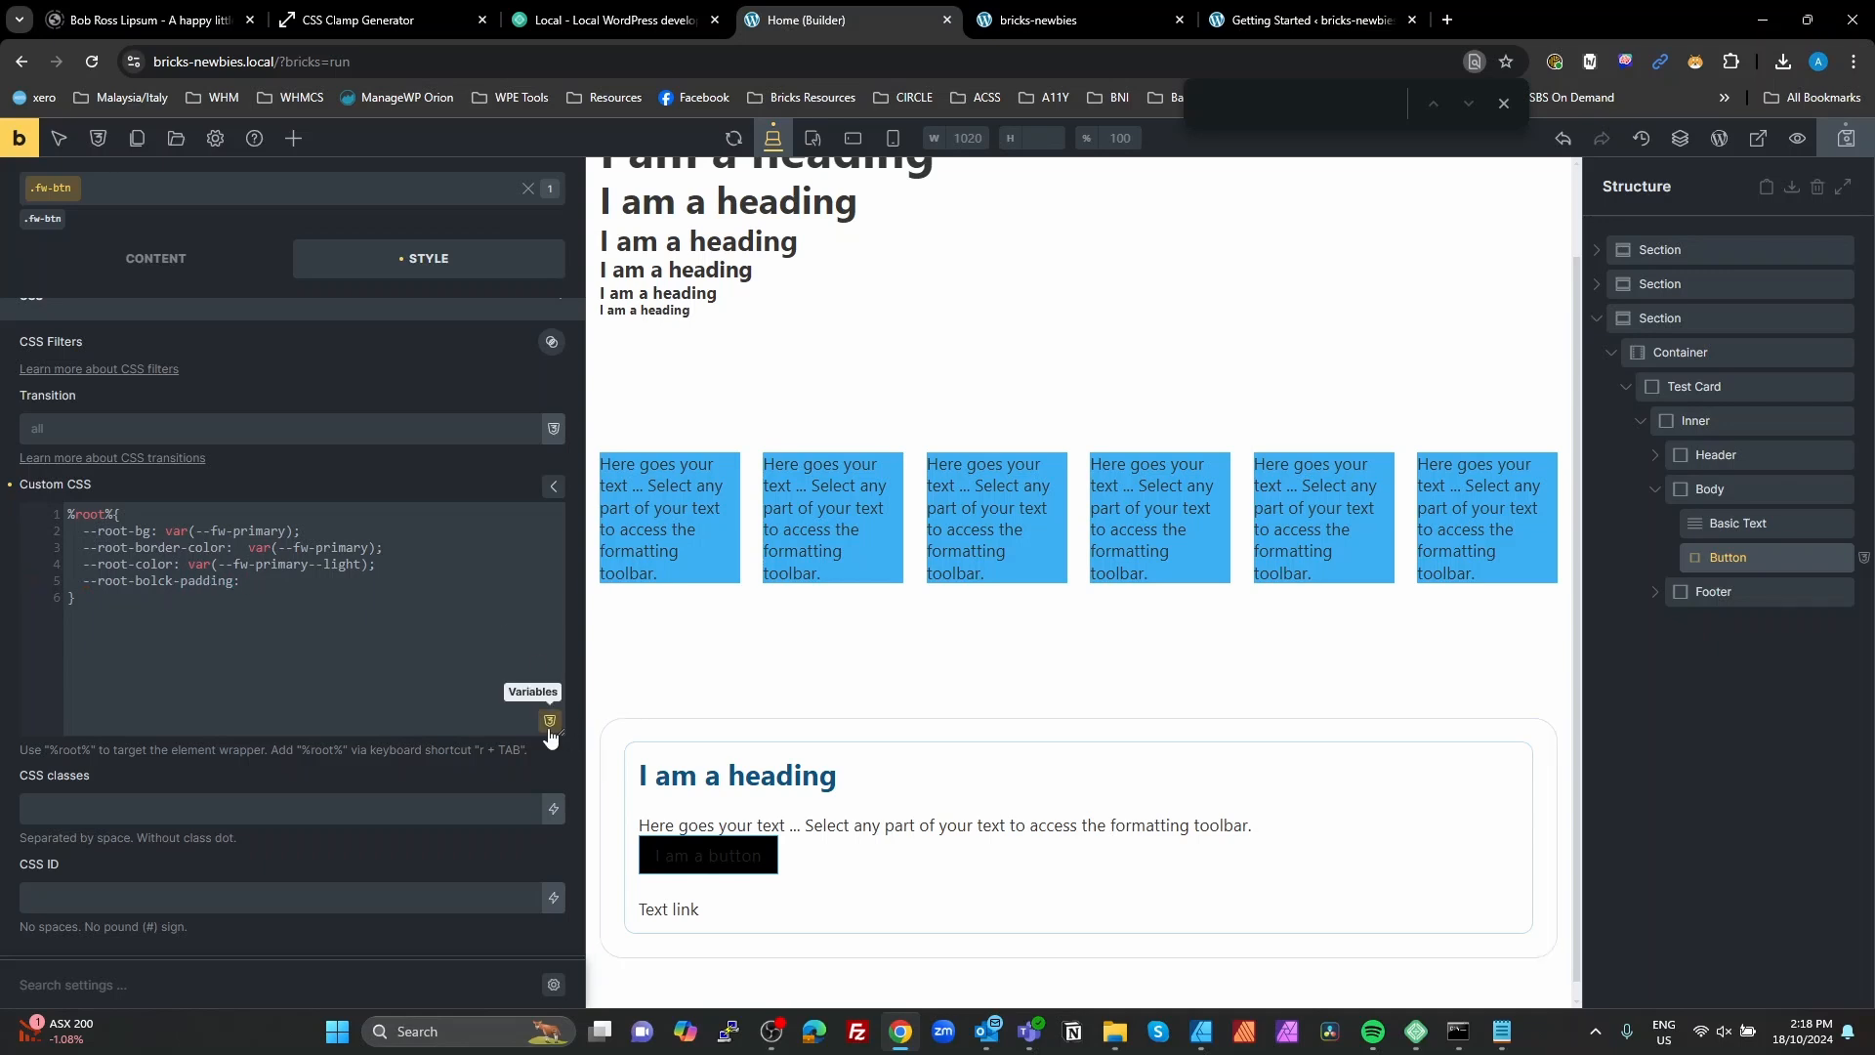
click(549, 720)
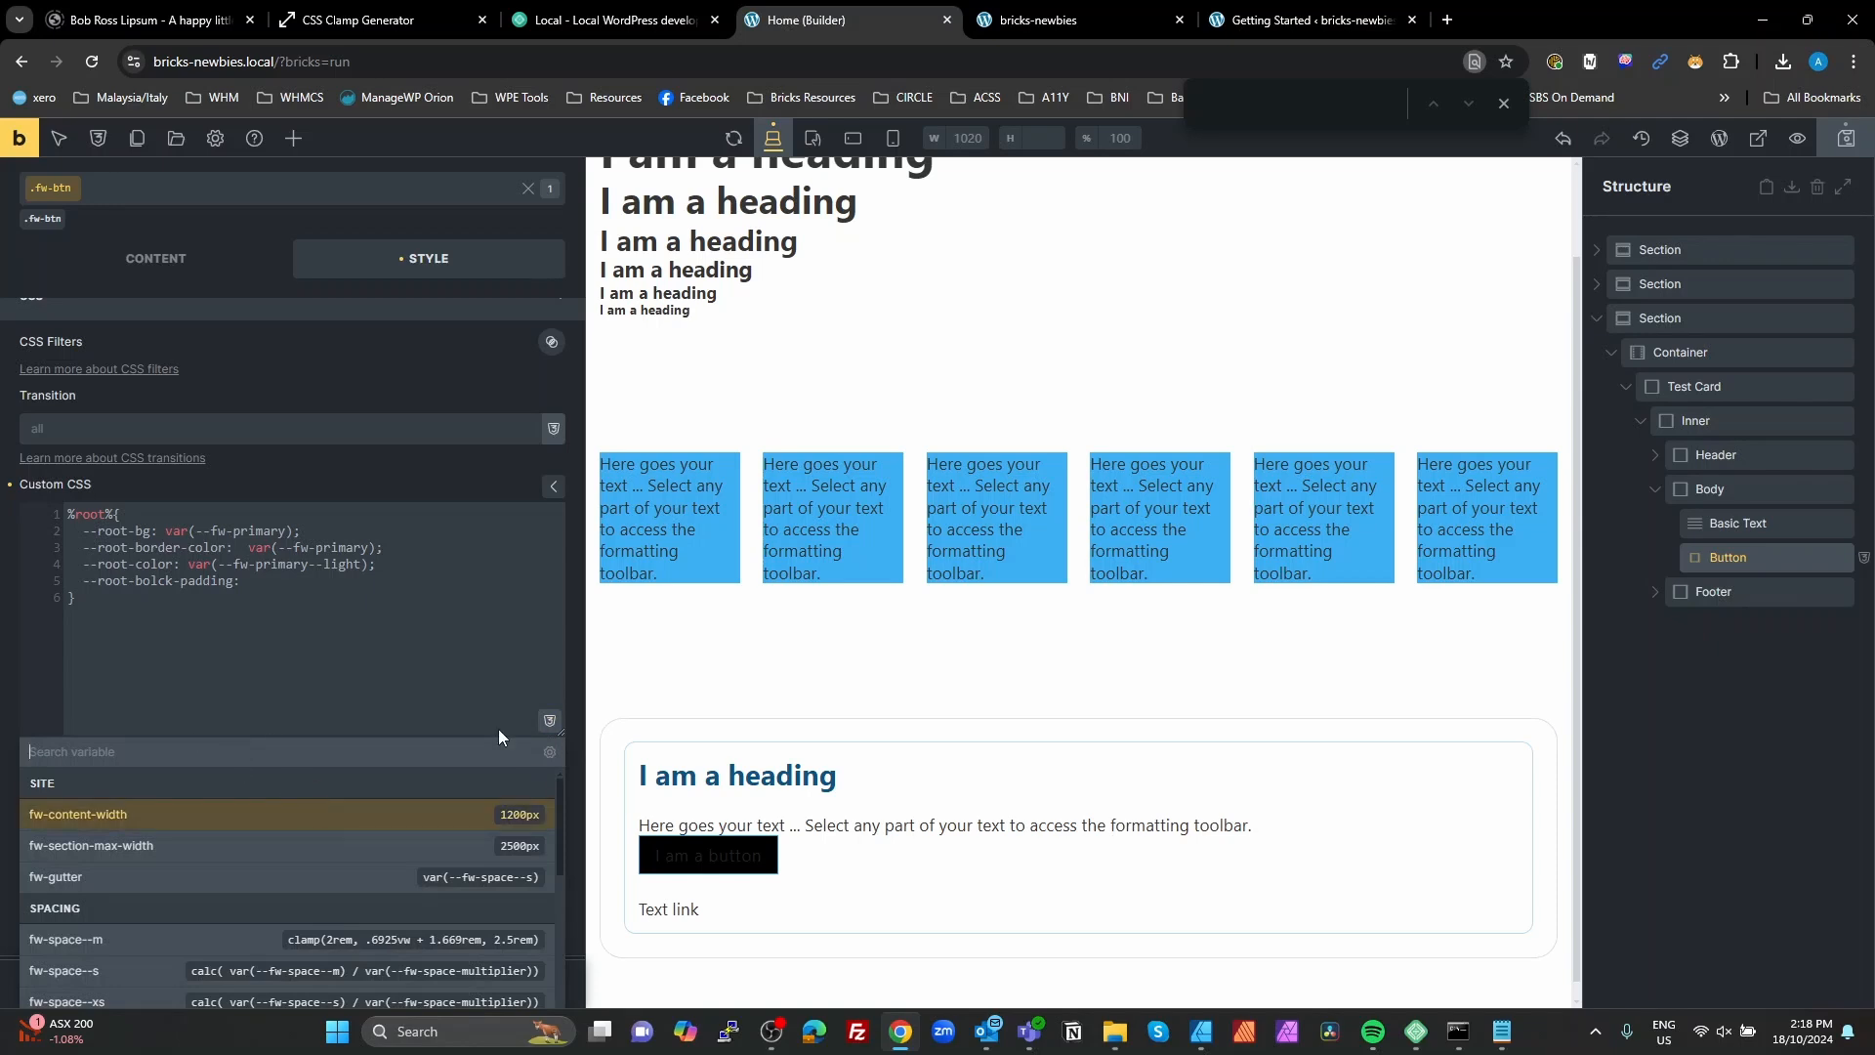
text(space)
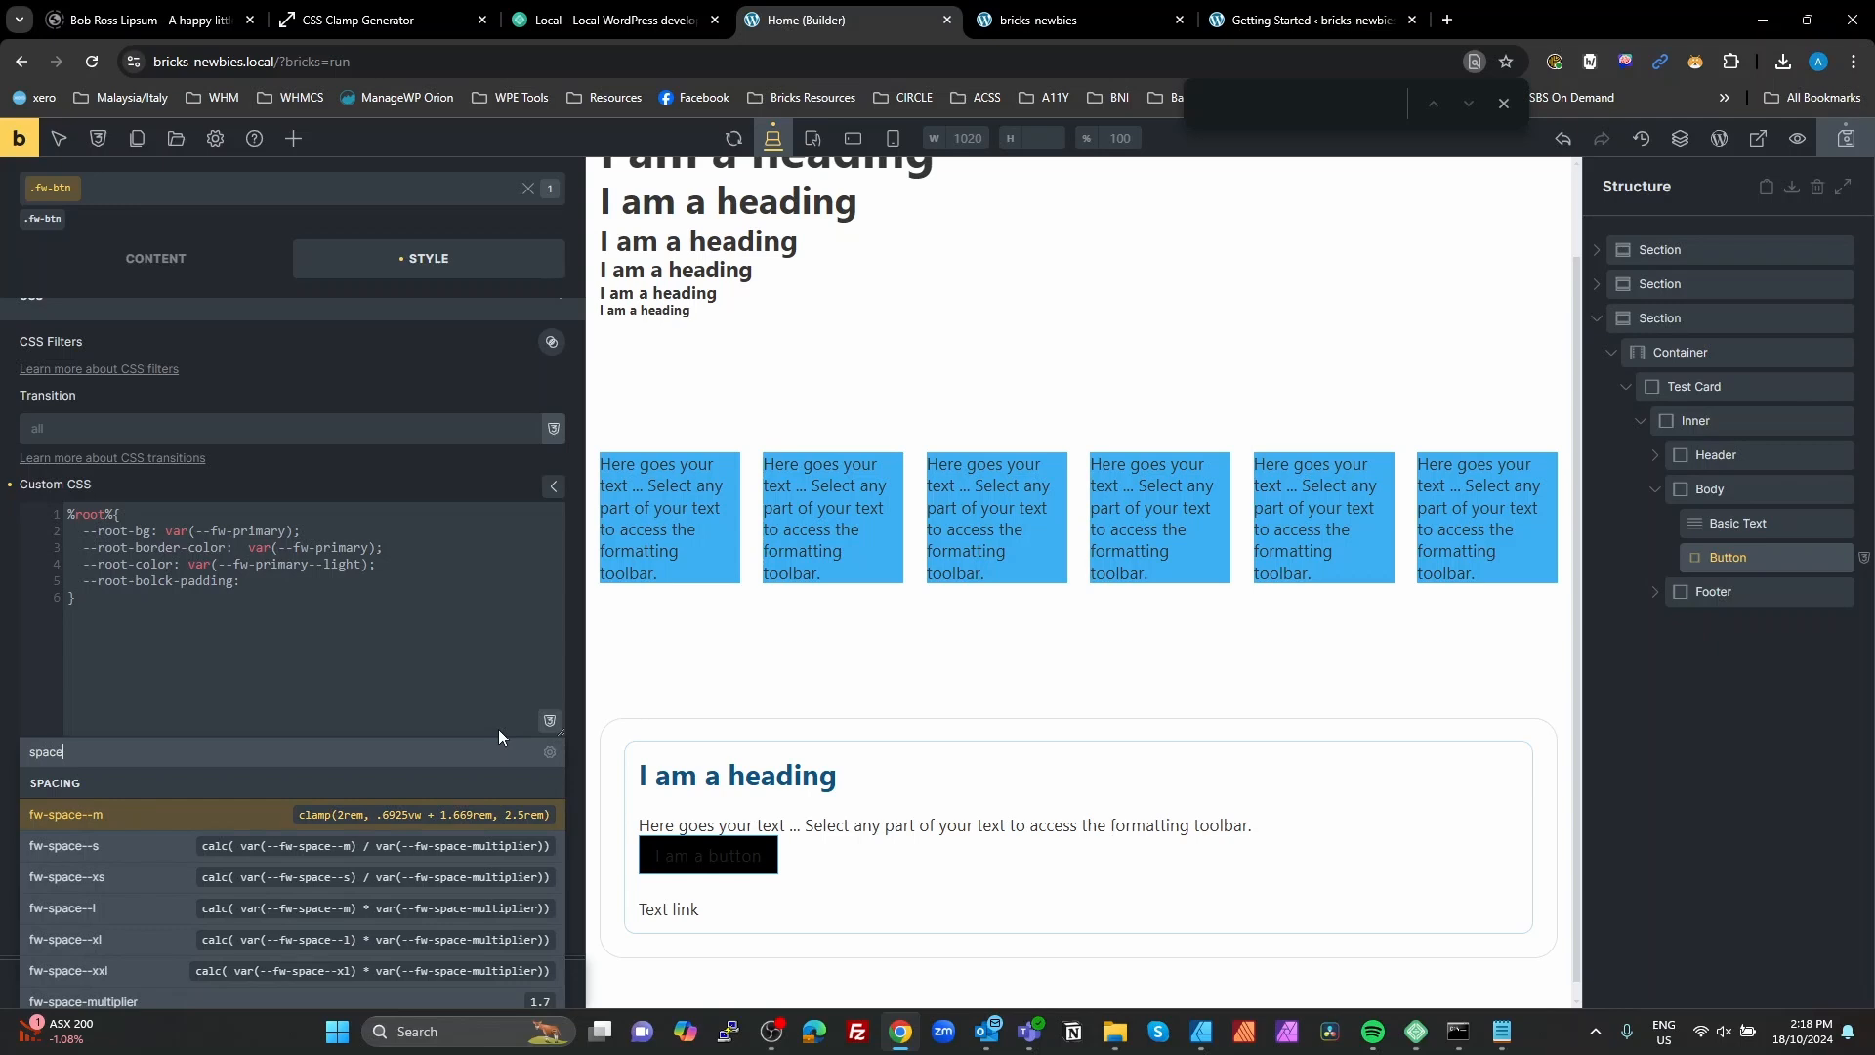
text(--x)
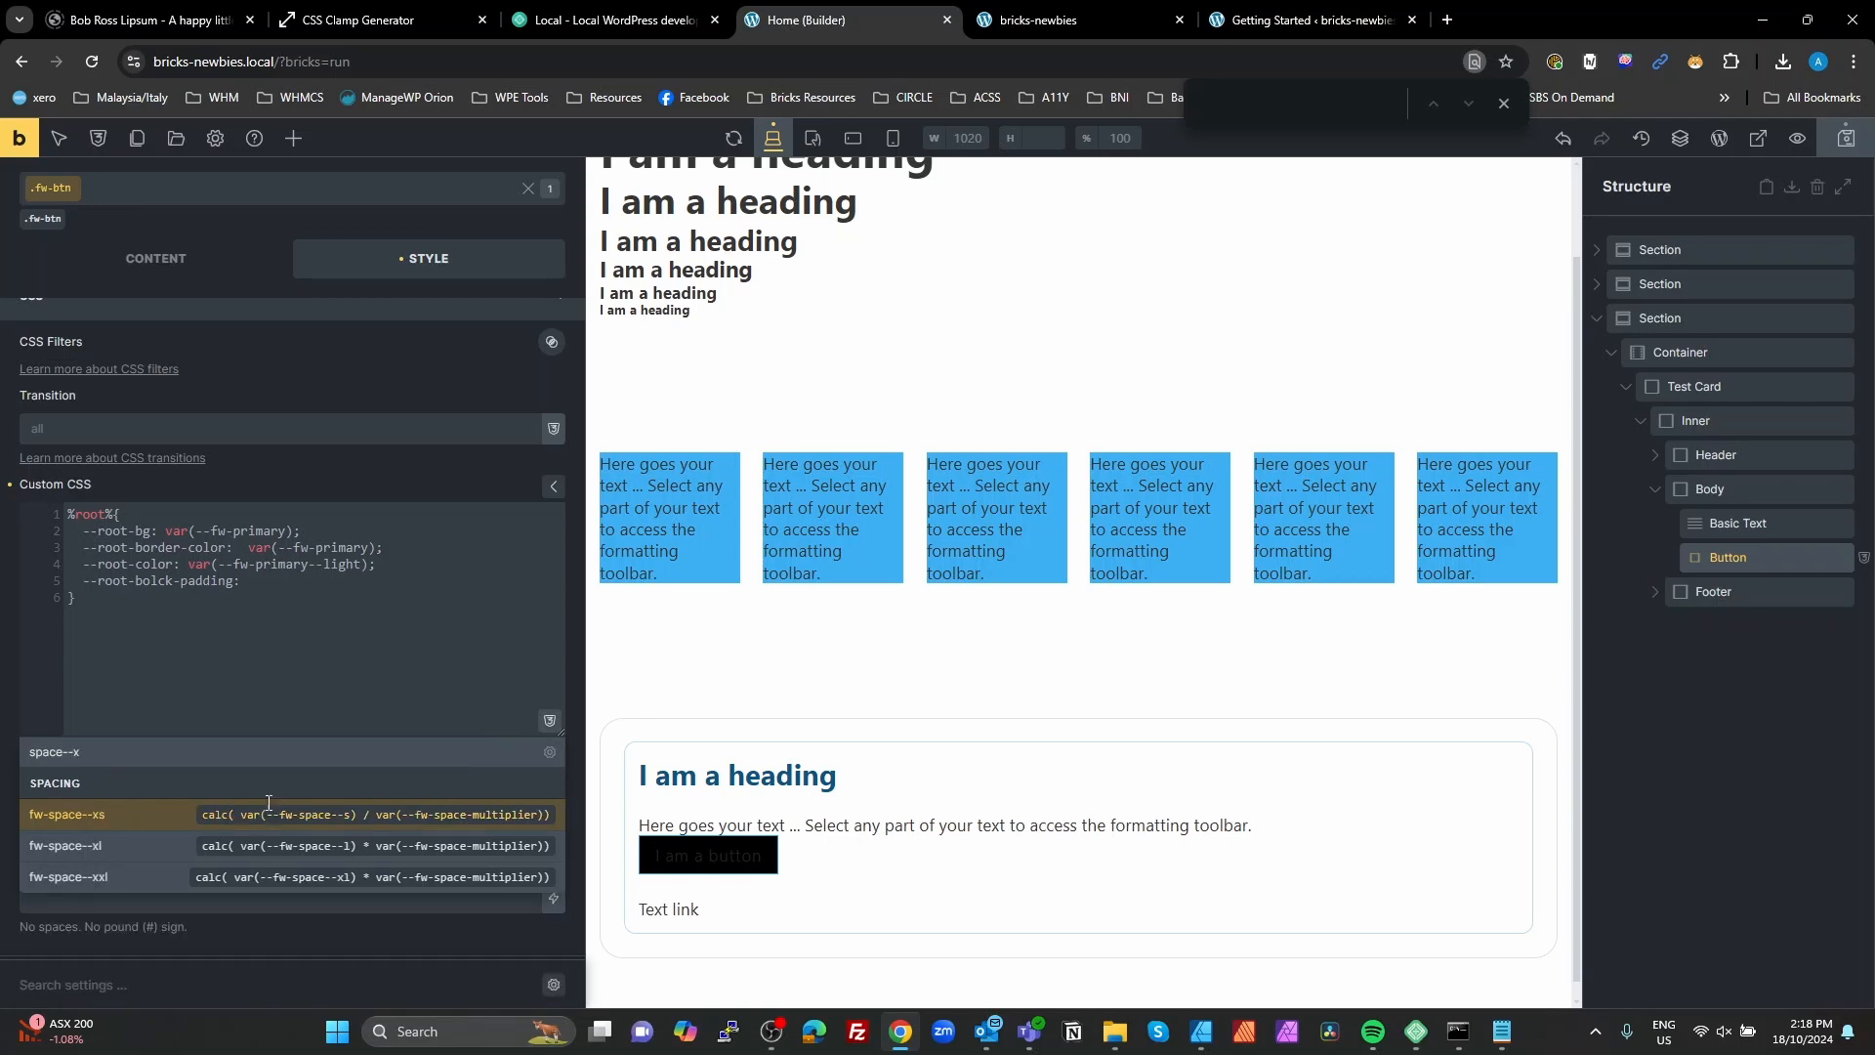
click(269, 813)
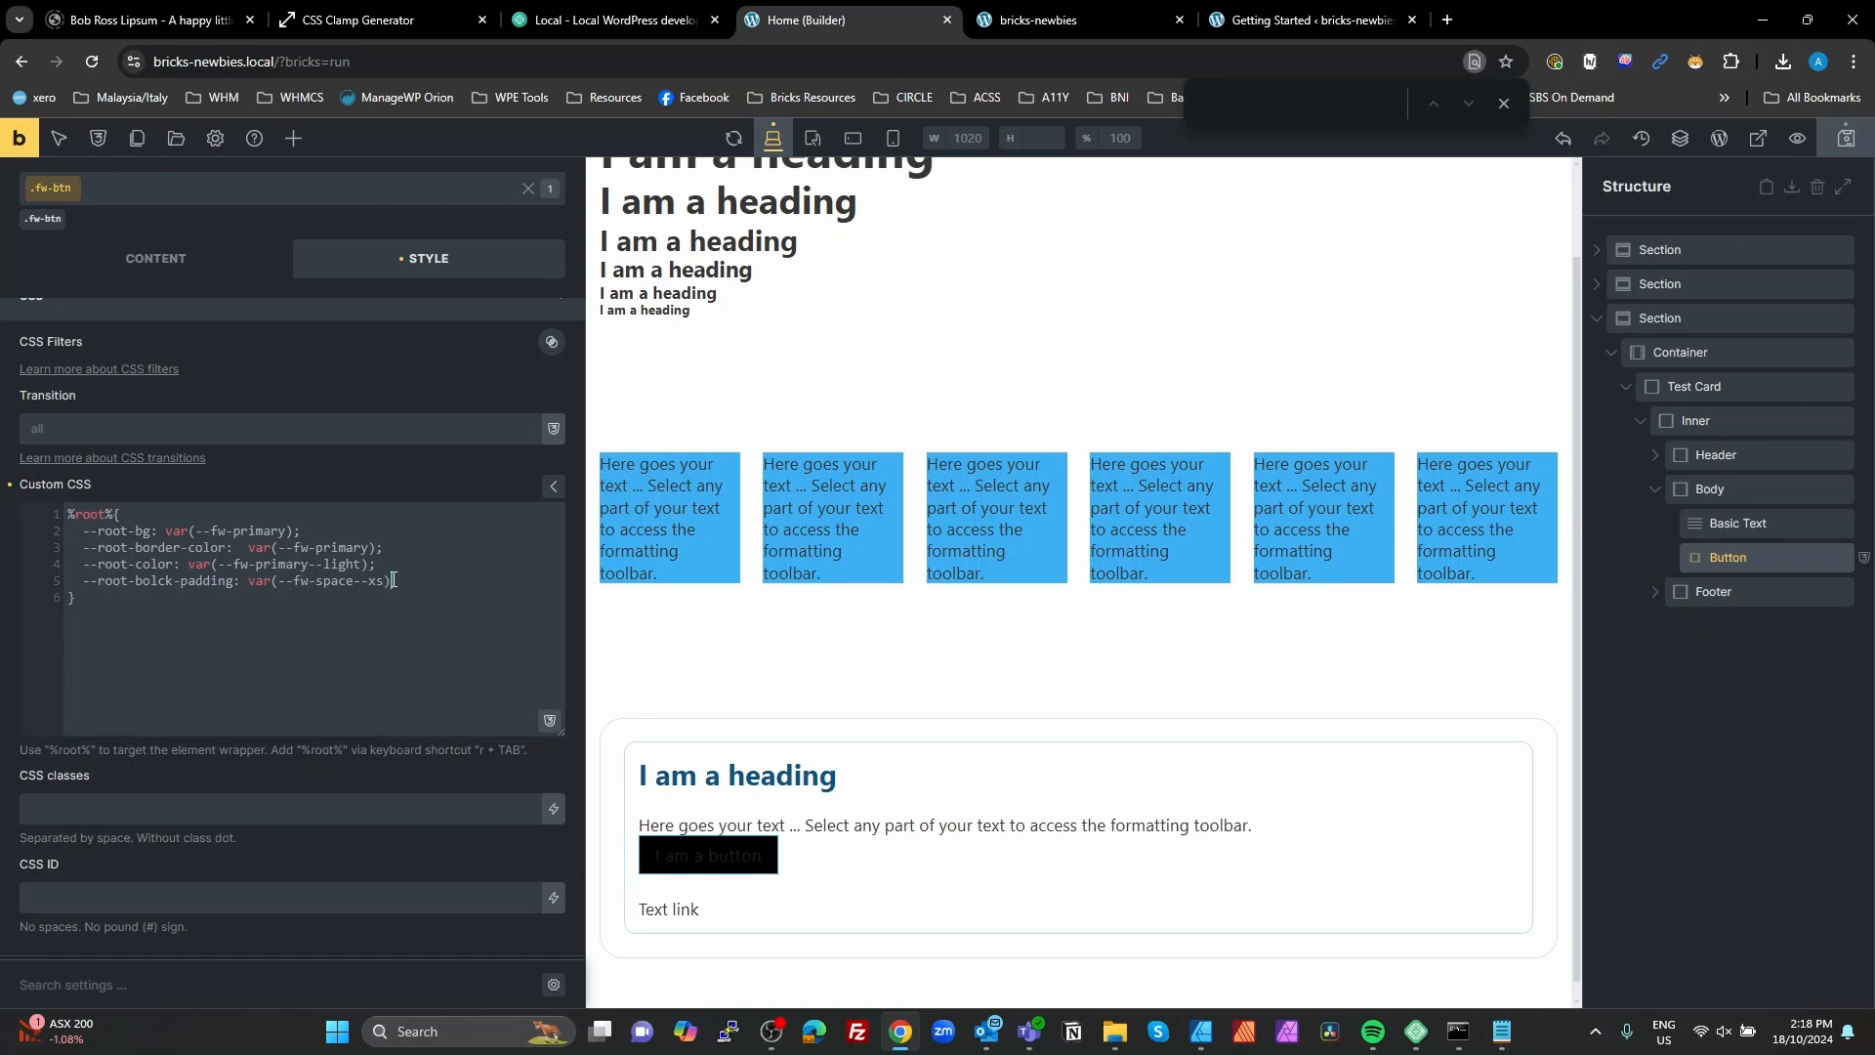
text(;)
Step: Duplicate the padding line as --root-inline-padding and correct the original line's name to --root-block-padding
drag(396, 582, 84, 584)
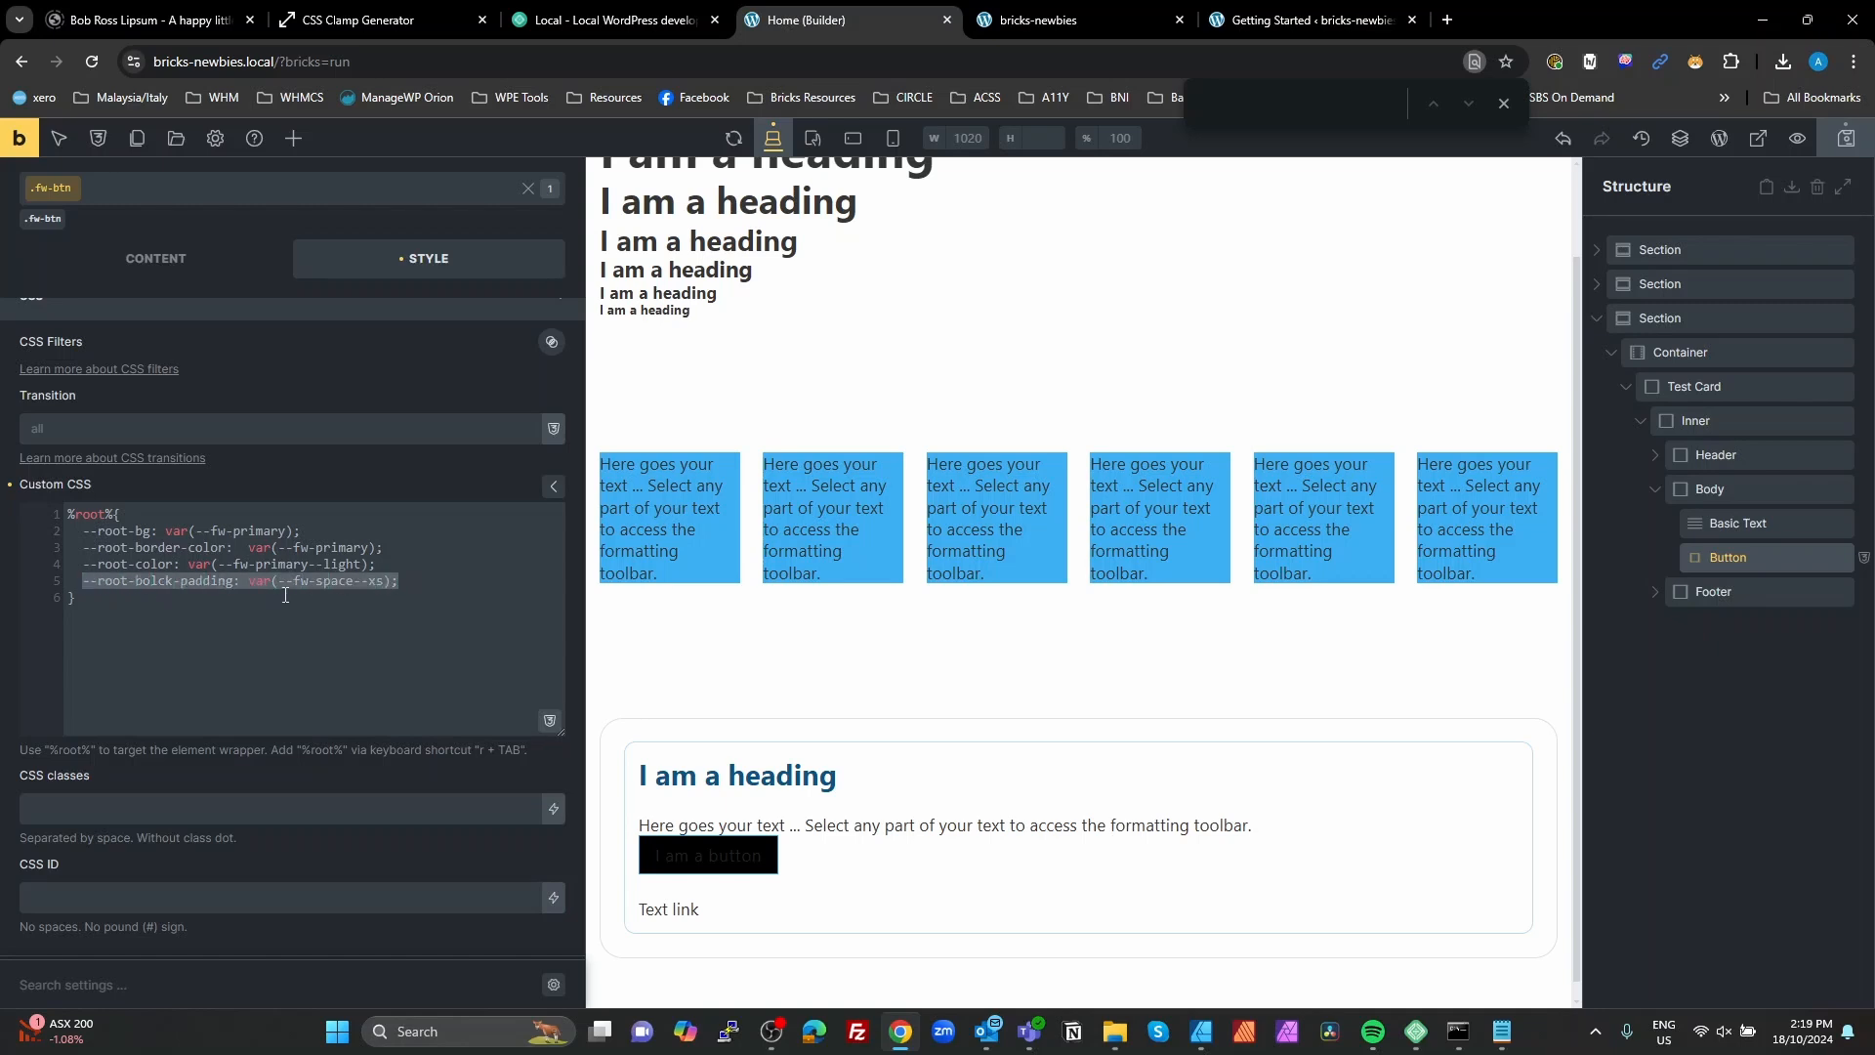
key(ctrl+c)
click(411, 577)
key(Return)
key(ctrl+v)
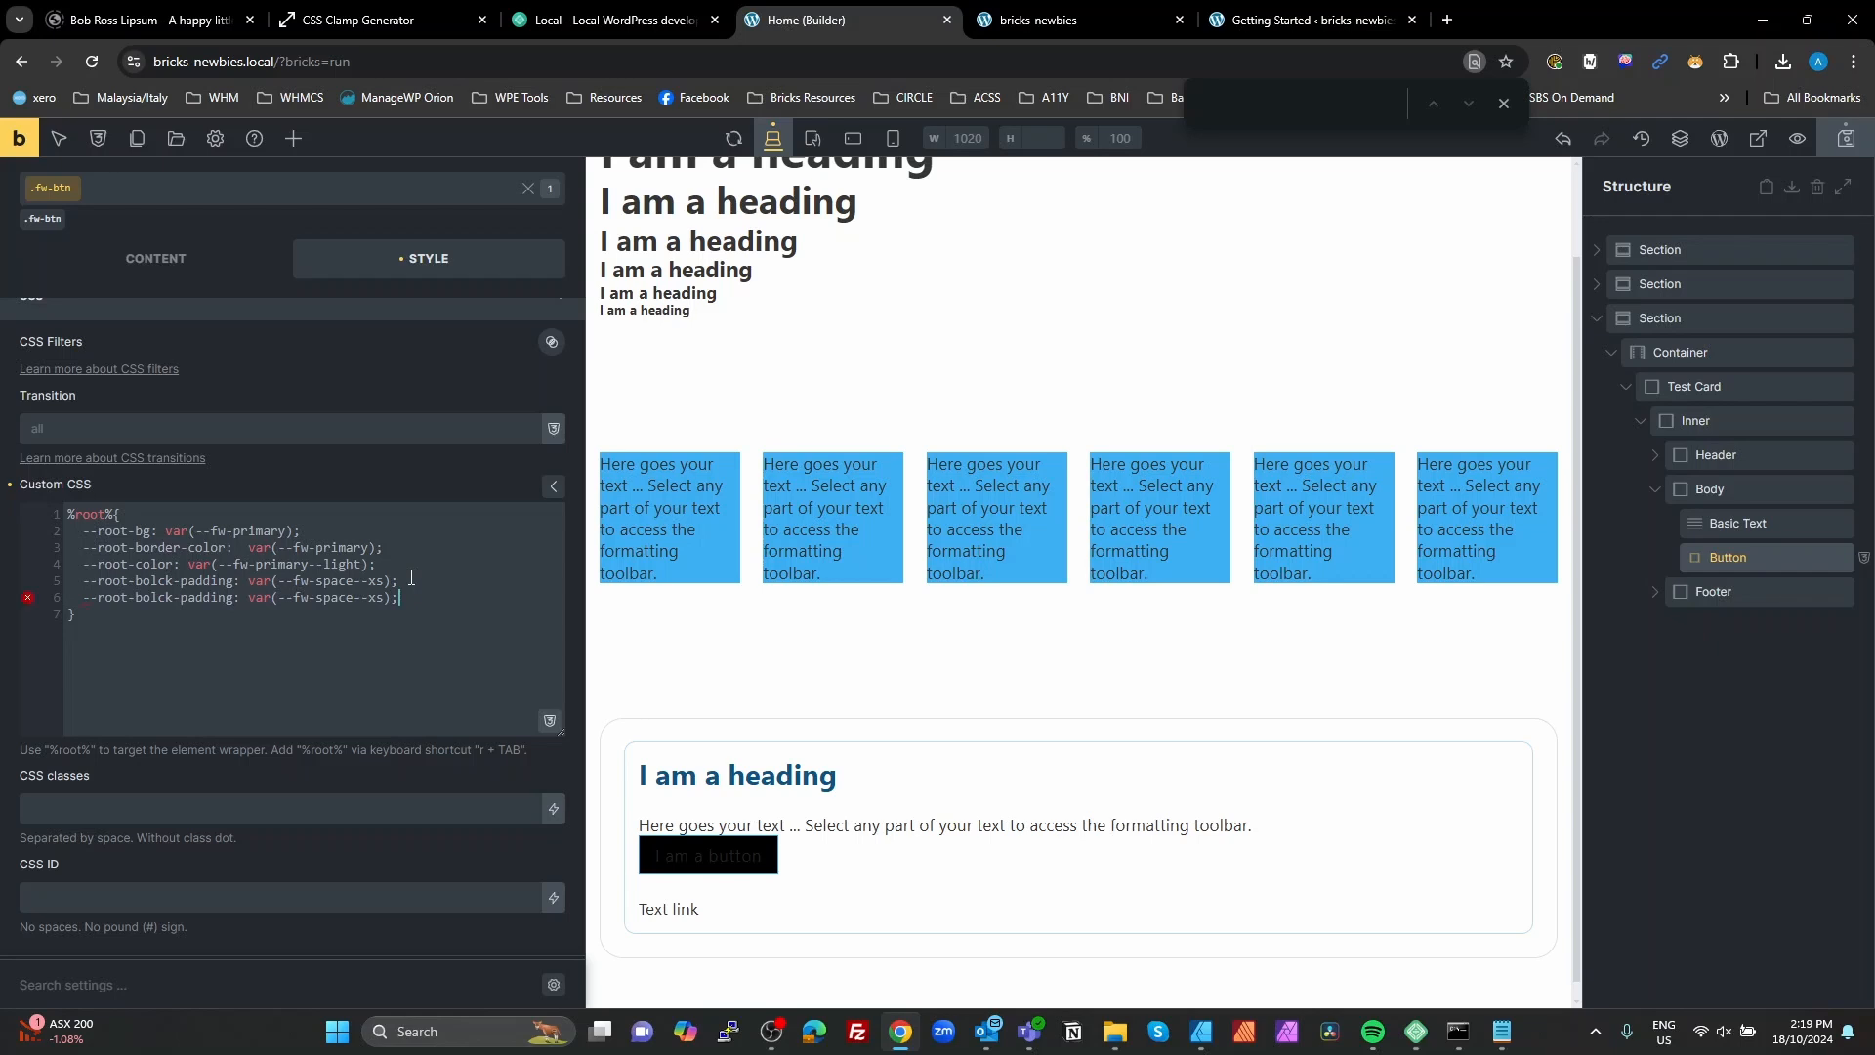
triple_click(156, 598)
double_click(156, 597)
text(inline)
triple_click(157, 580)
double_click(156, 580)
text(block)
Step: Add a --root-border-radius declaration with the value var(--fw-radius)
text(--)
text(root-bor)
text(der-radi)
text(us)
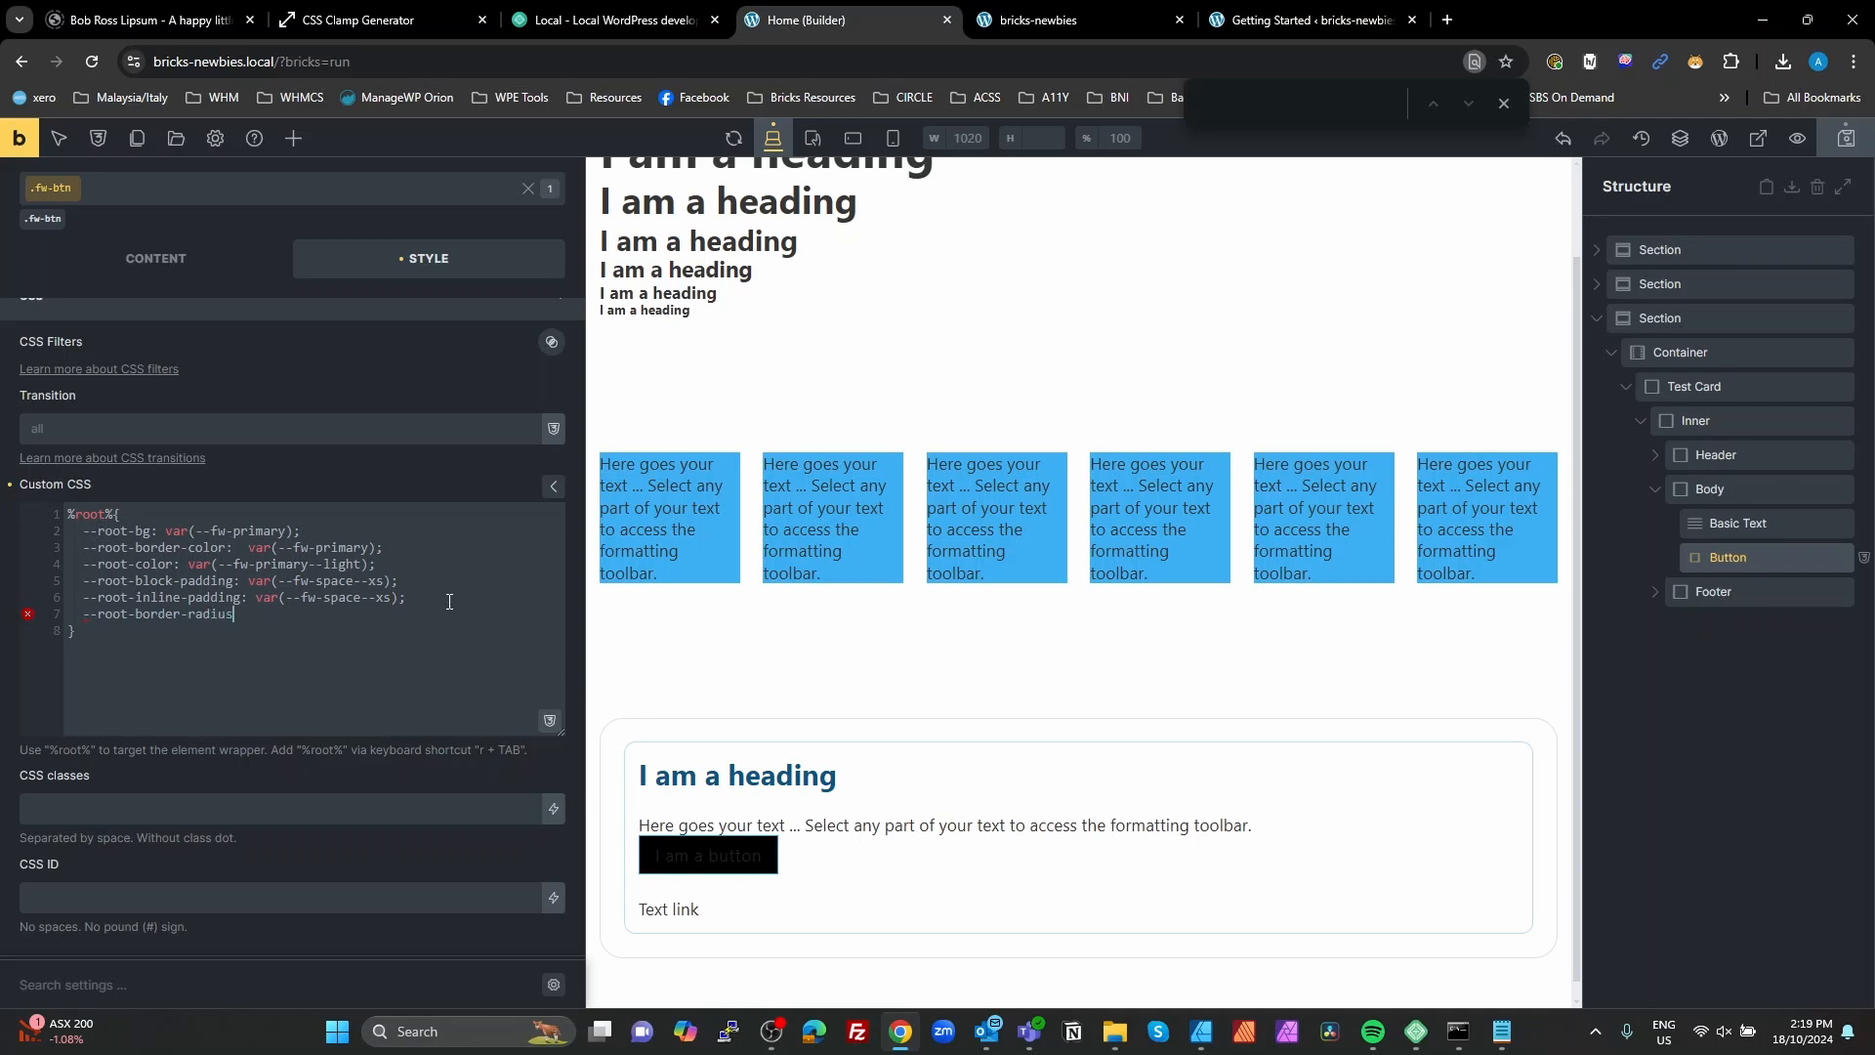
text(:)
click(550, 723)
text(radius)
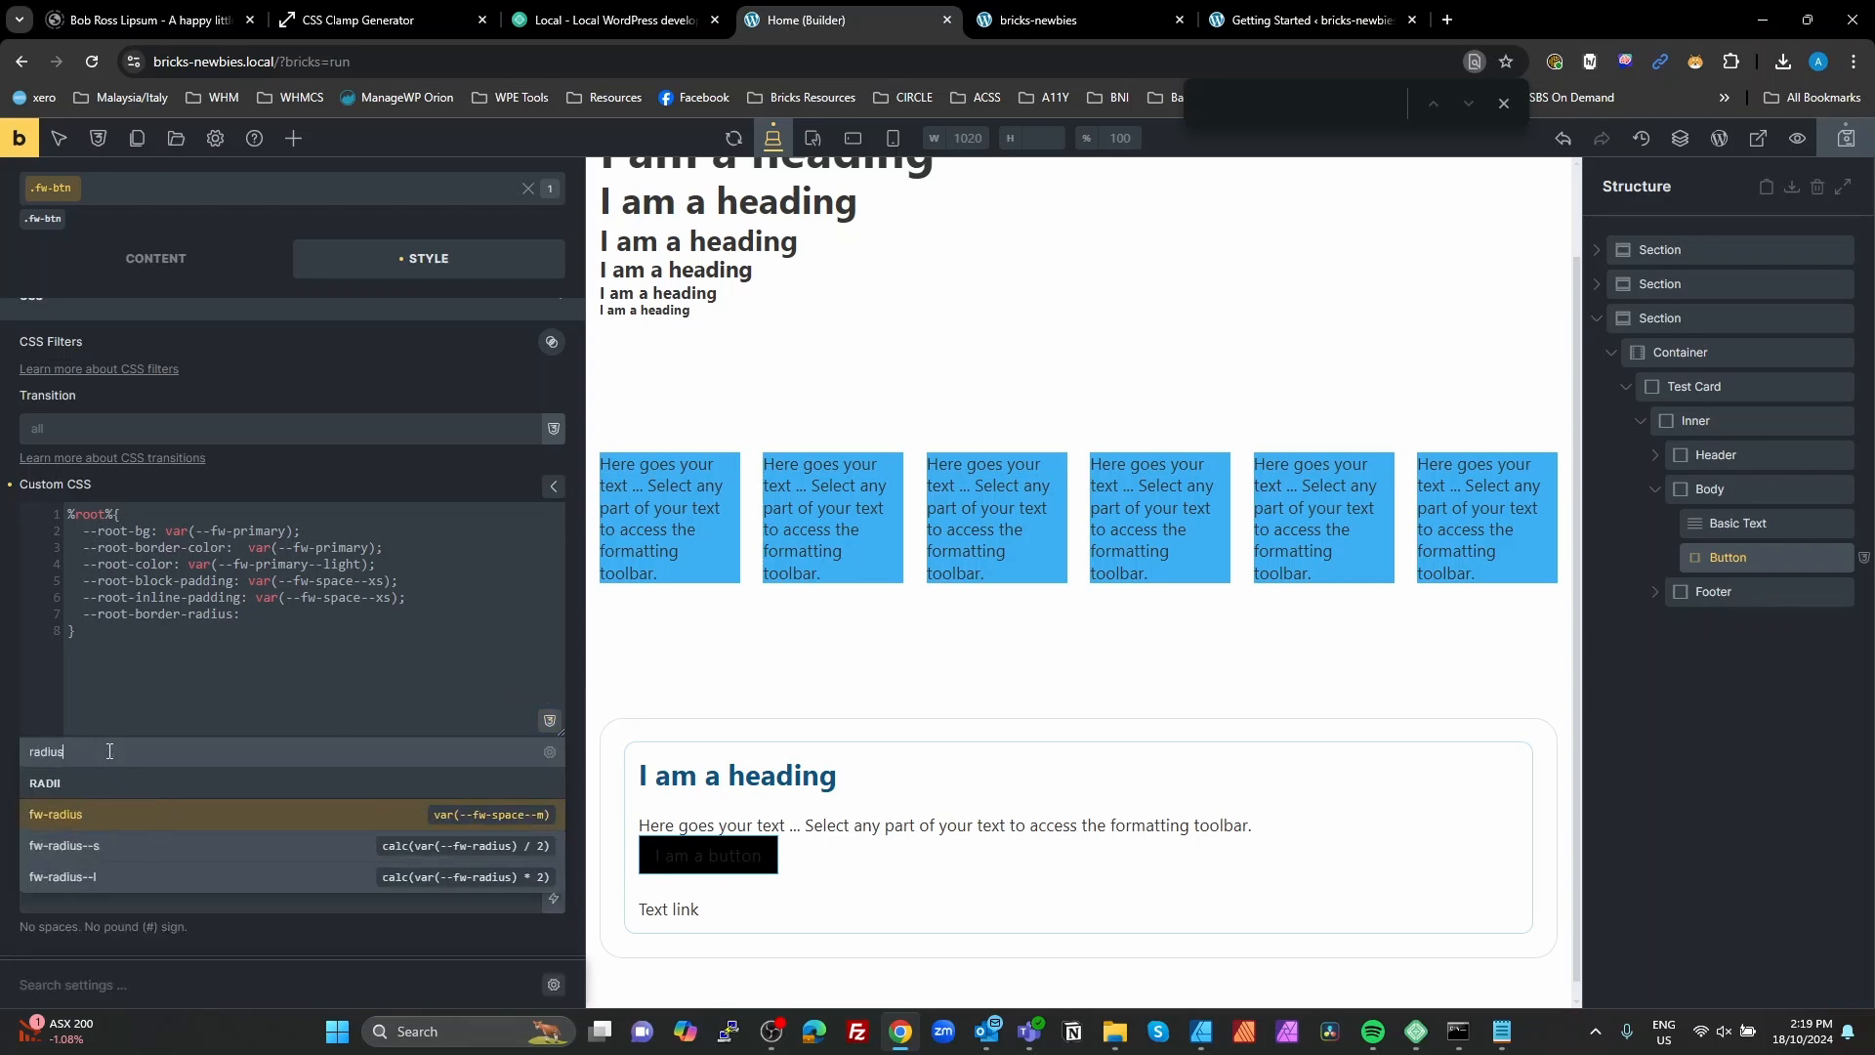
click(145, 813)
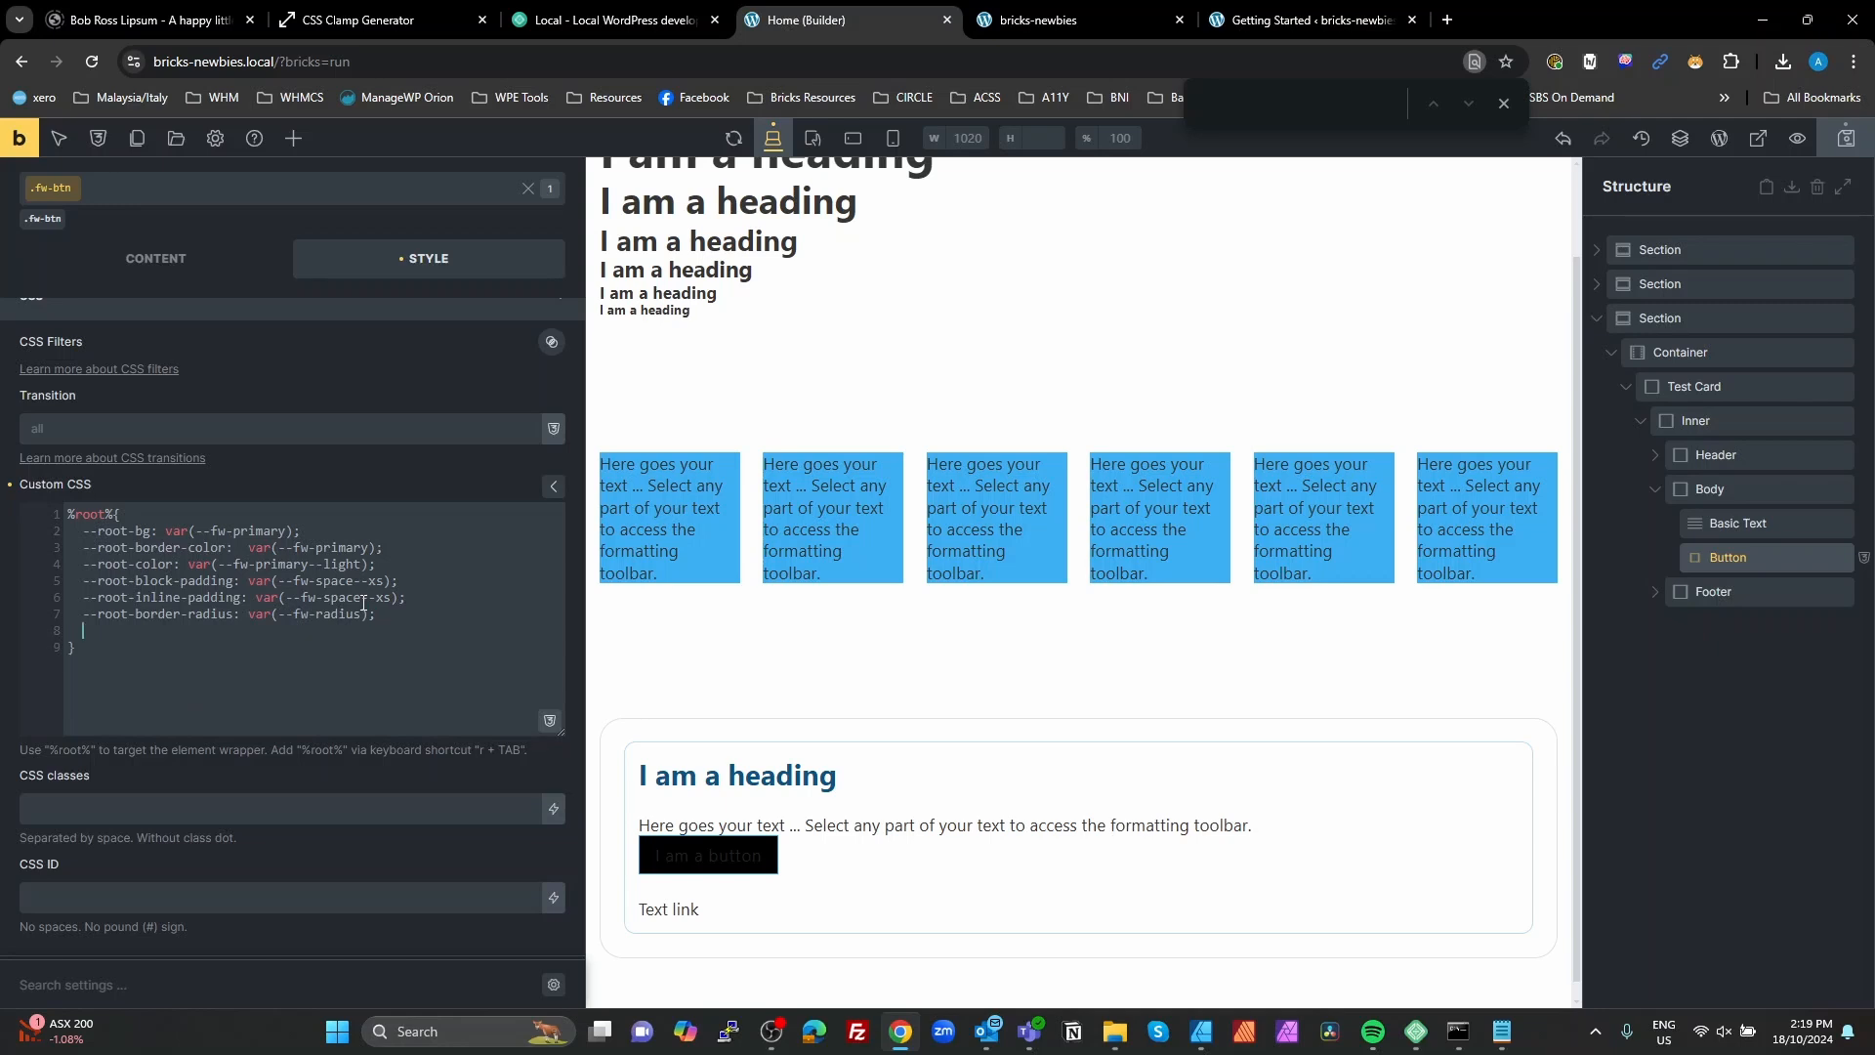
Step: Add a --root-border-width declaration of 2px as the last variable in the rule
text(--root-border-wi)
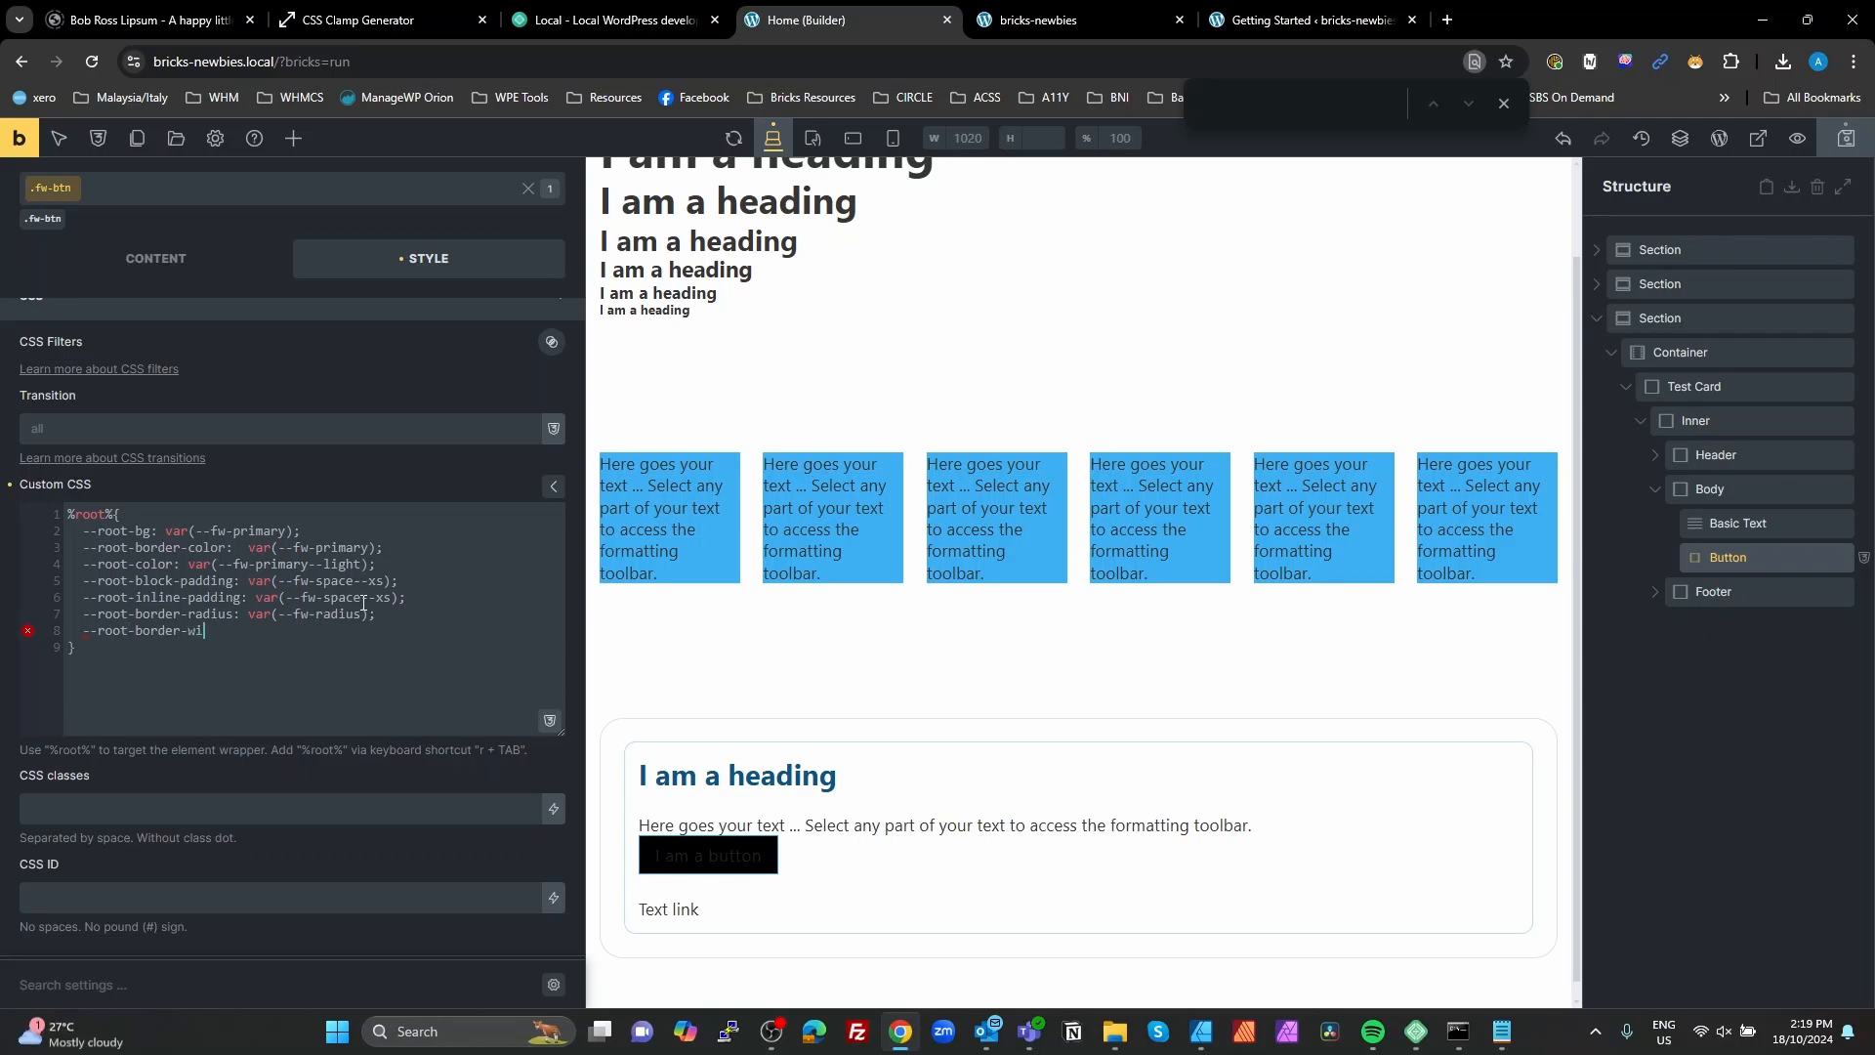
text(dth: 2px;)
Step: Start a second %root% rule below the block of variable declarations
drag(135, 650, 65, 512)
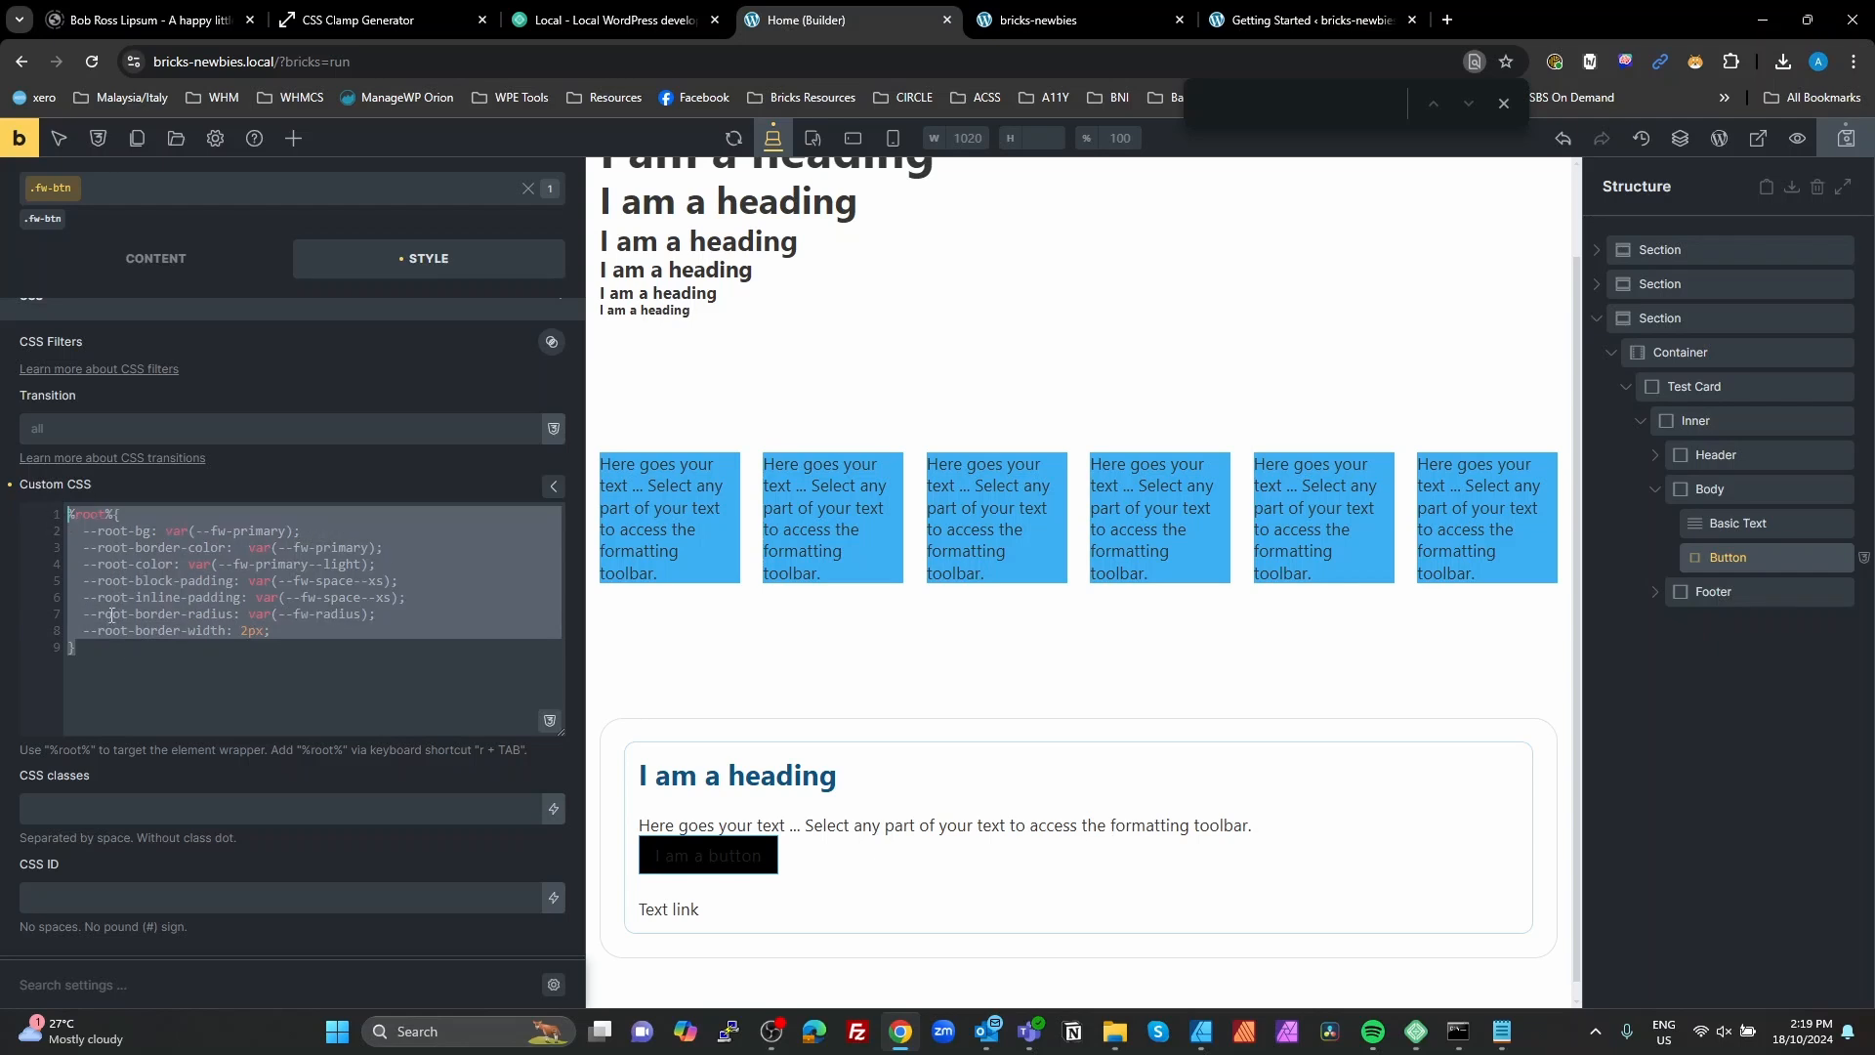
click(116, 652)
key(Return)
key(Return)
text(r)
key(Tab)
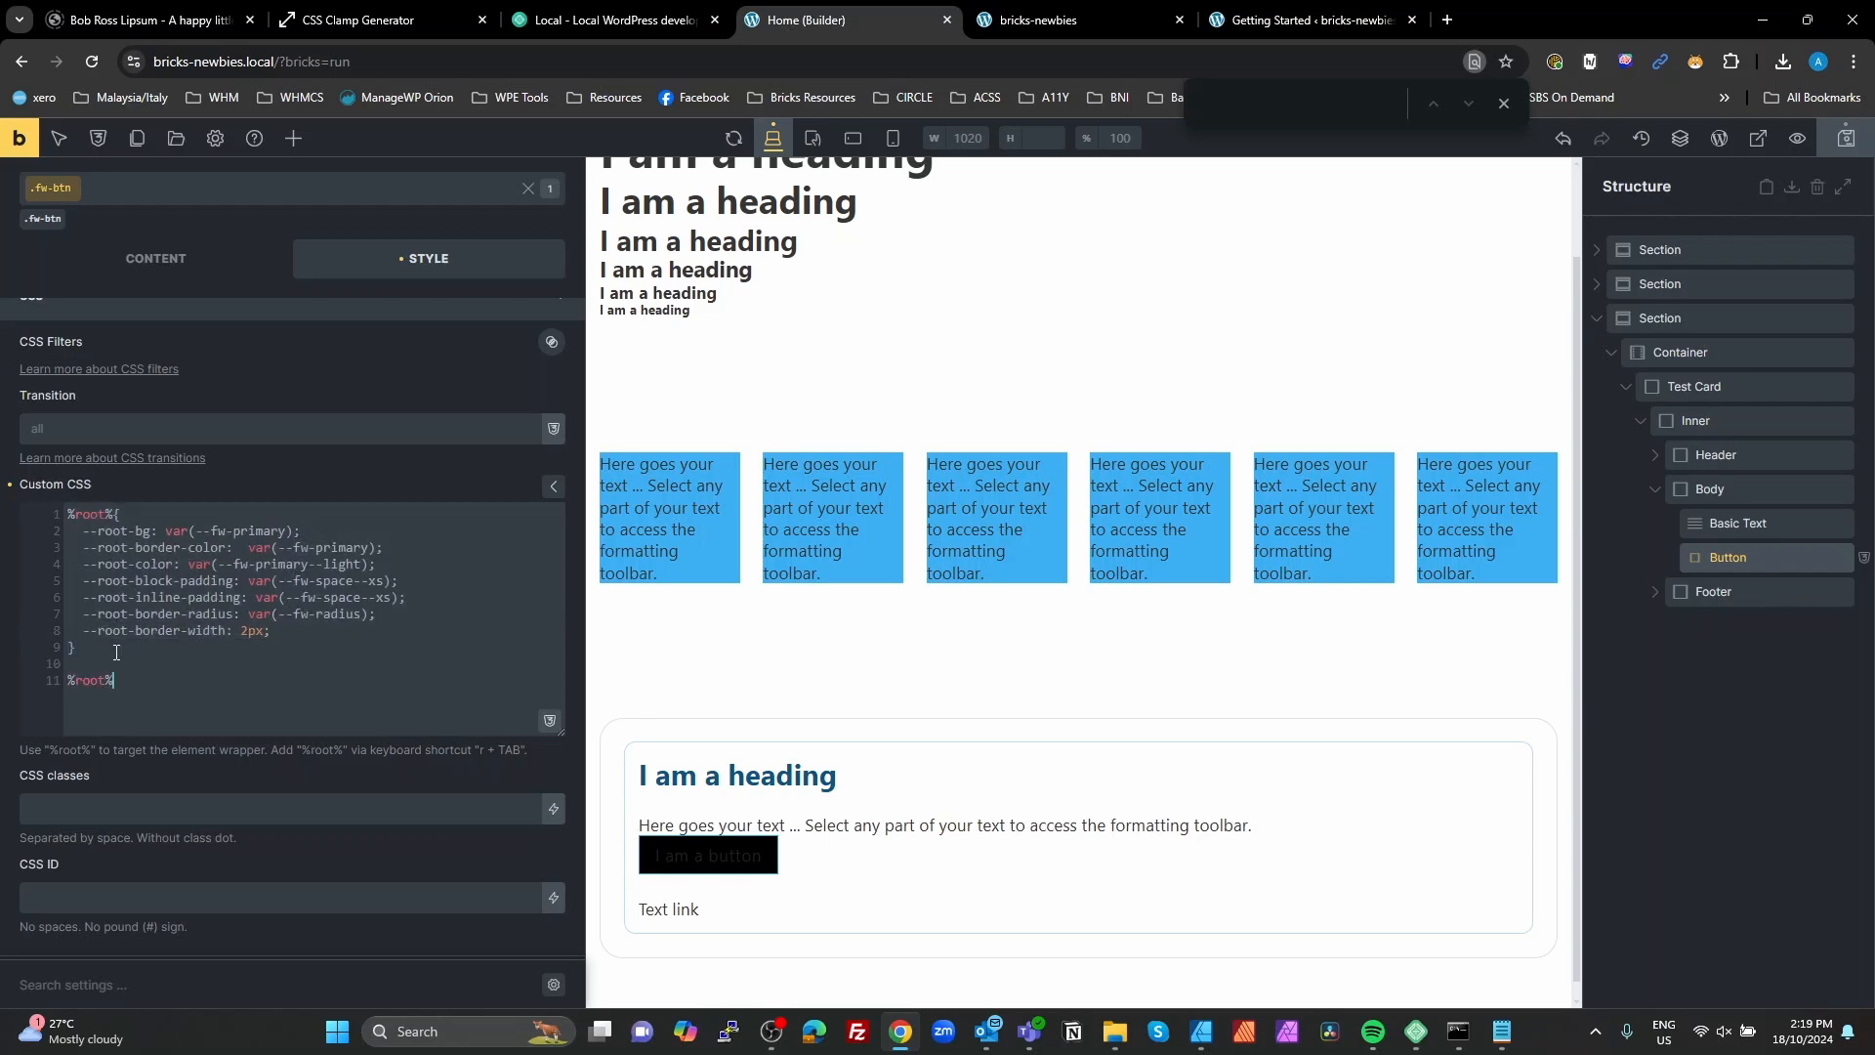
text({   )
text(back)
text(g)
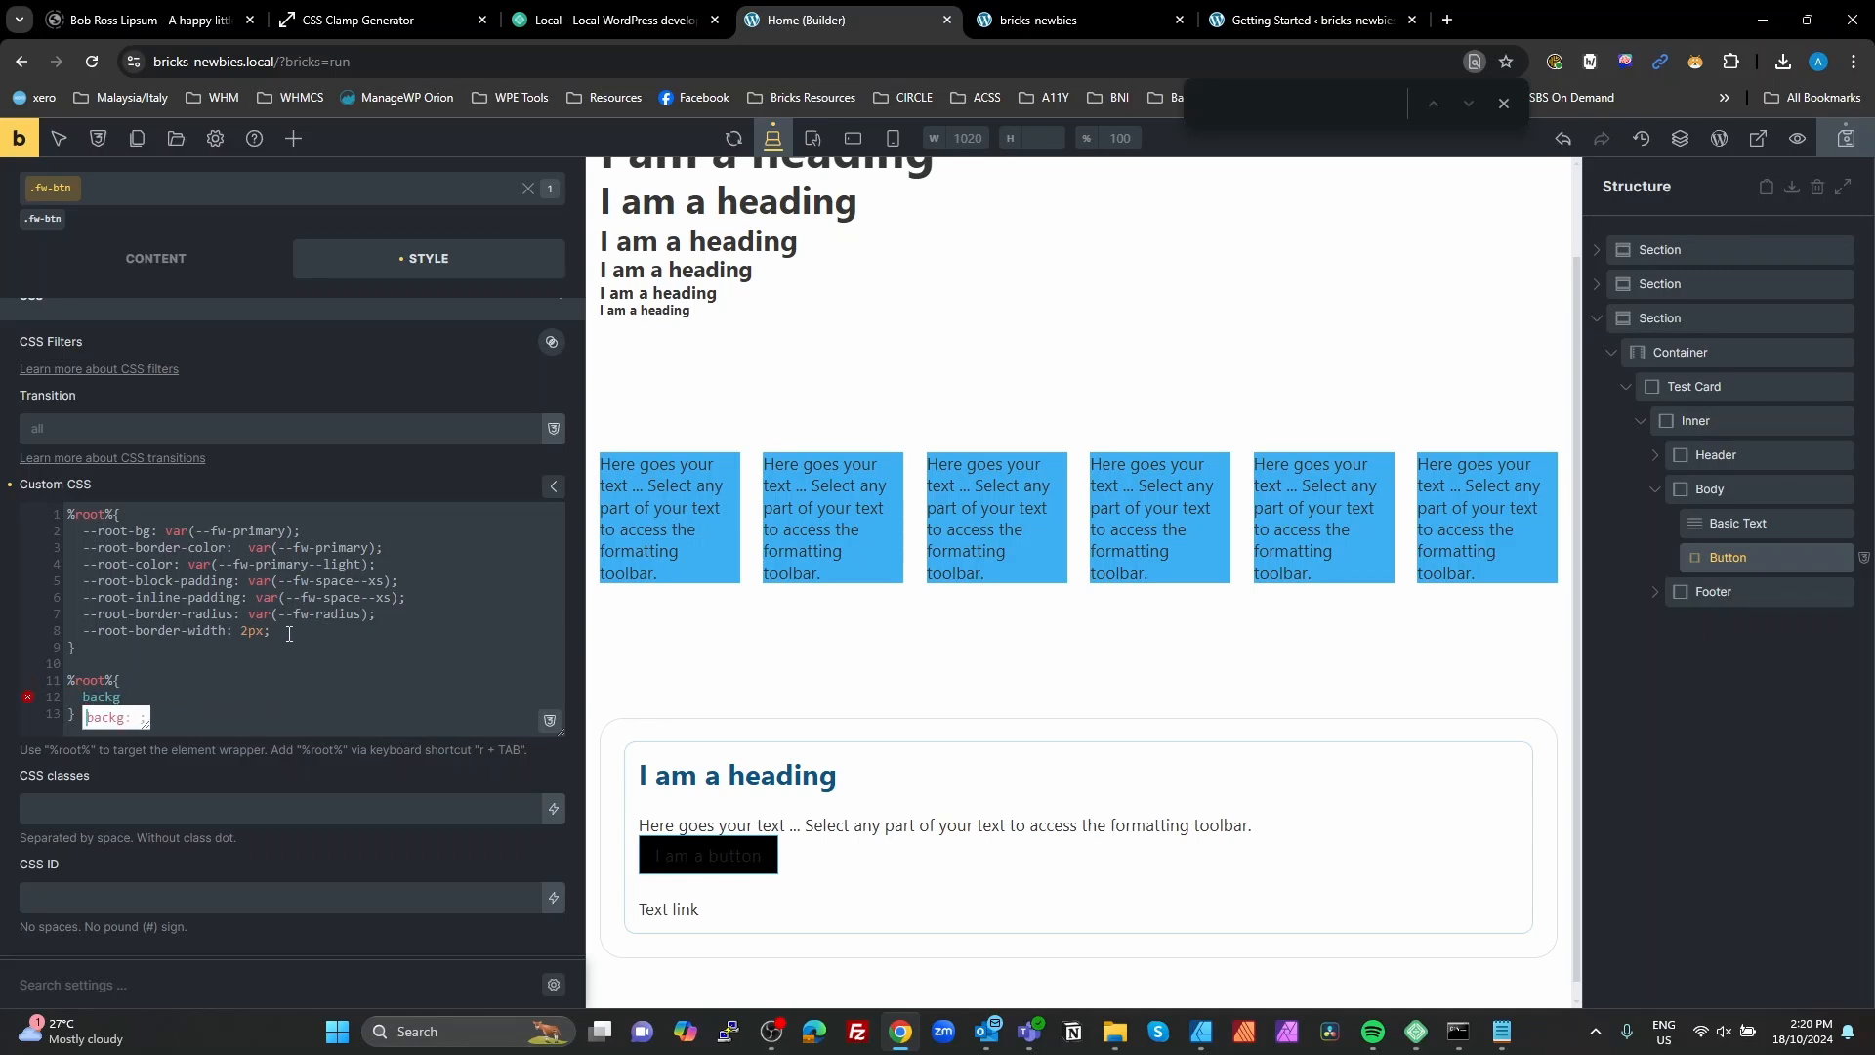
text(round:)
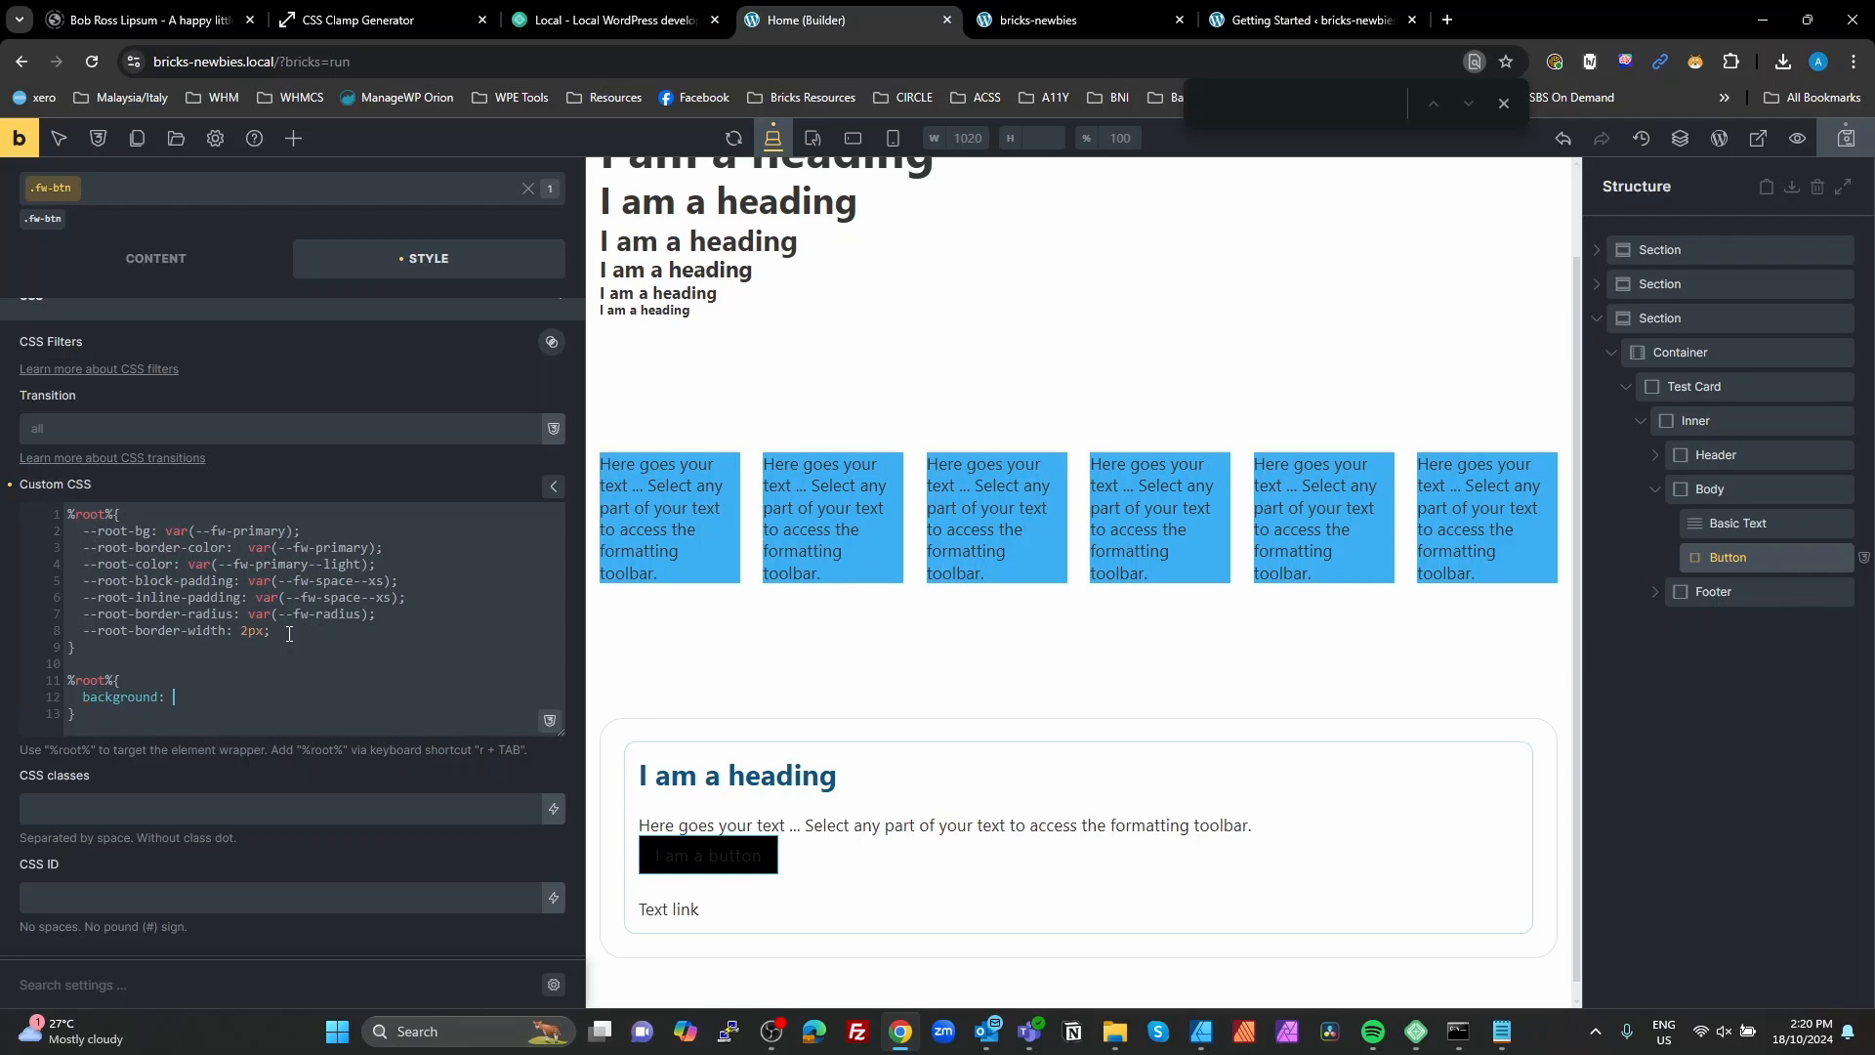
Step: Set the background in the second %root% rule to var(--root-bg)
drag(151, 530, 84, 531)
click(242, 693)
text(var();)
key(Left)
key(Left)
key(ctrl+v)
click(301, 696)
Step: Set the text color in the second %root% rule to var(--root-color)
key(Return)
text(color:)
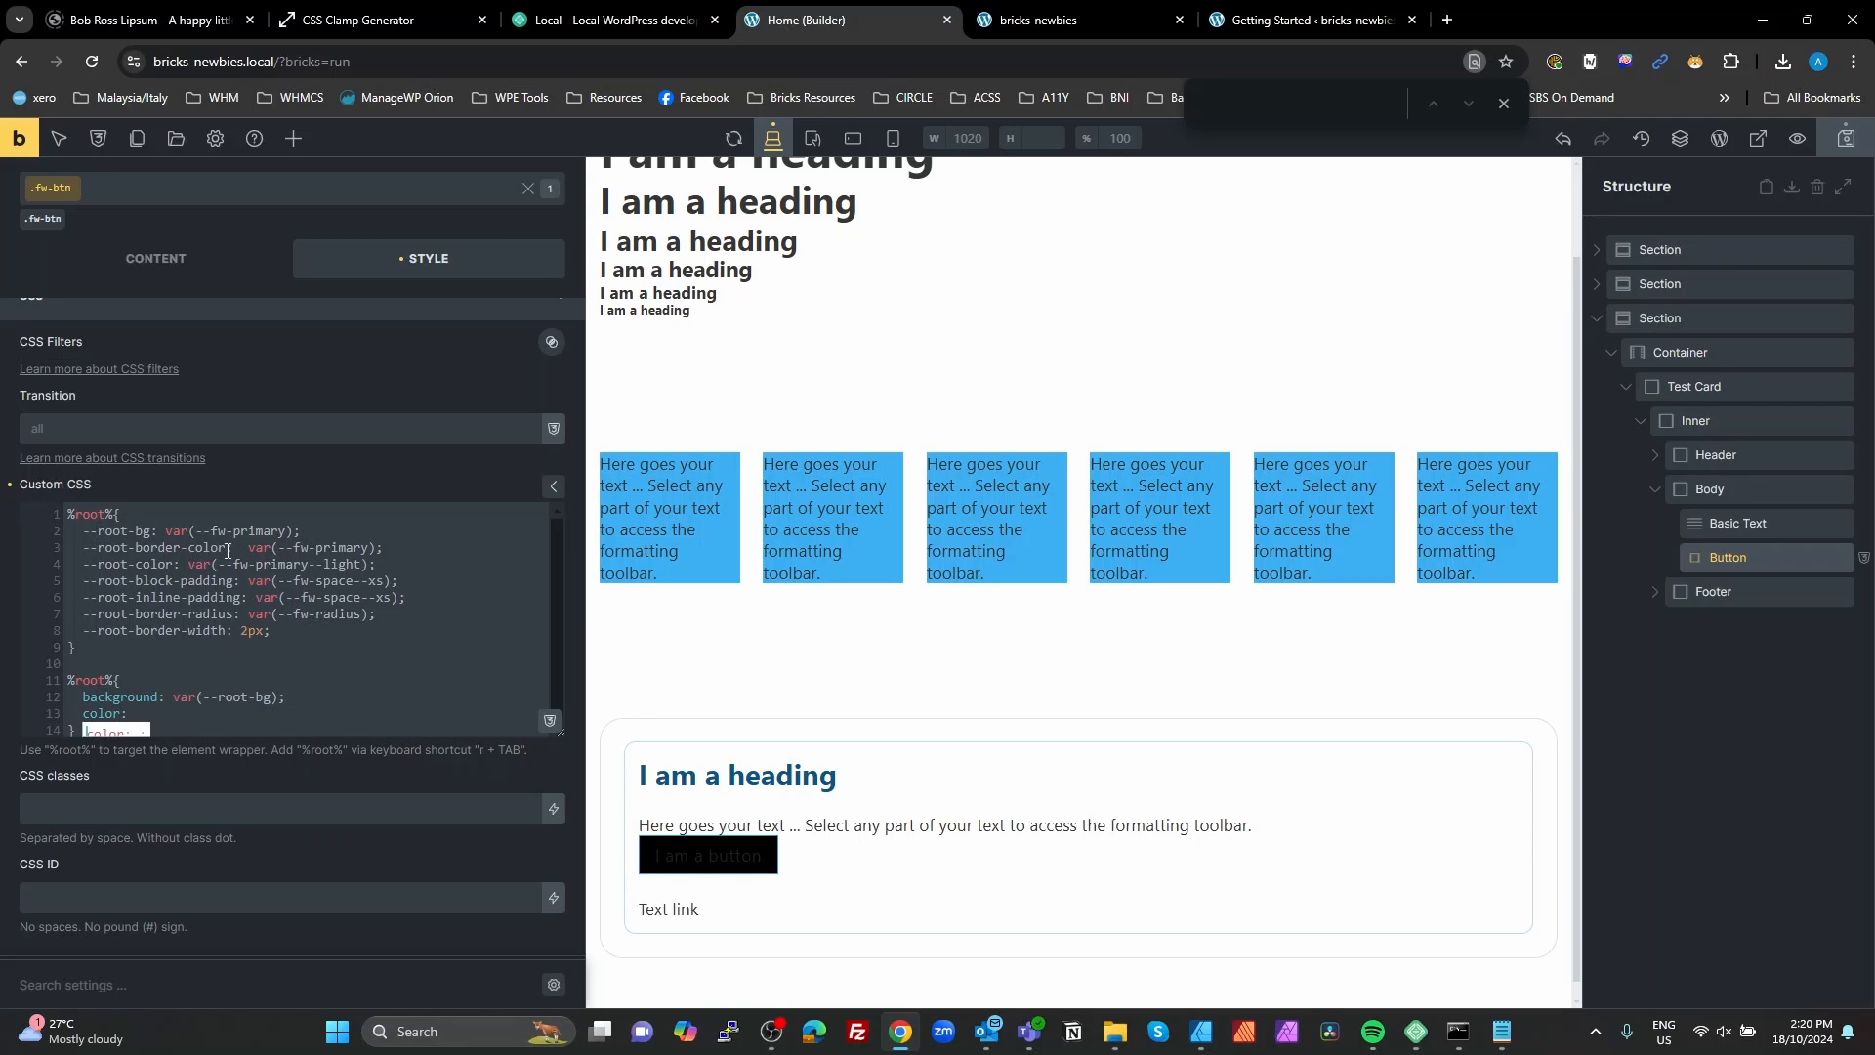
drag(235, 547, 83, 564)
click(147, 712)
text(var();)
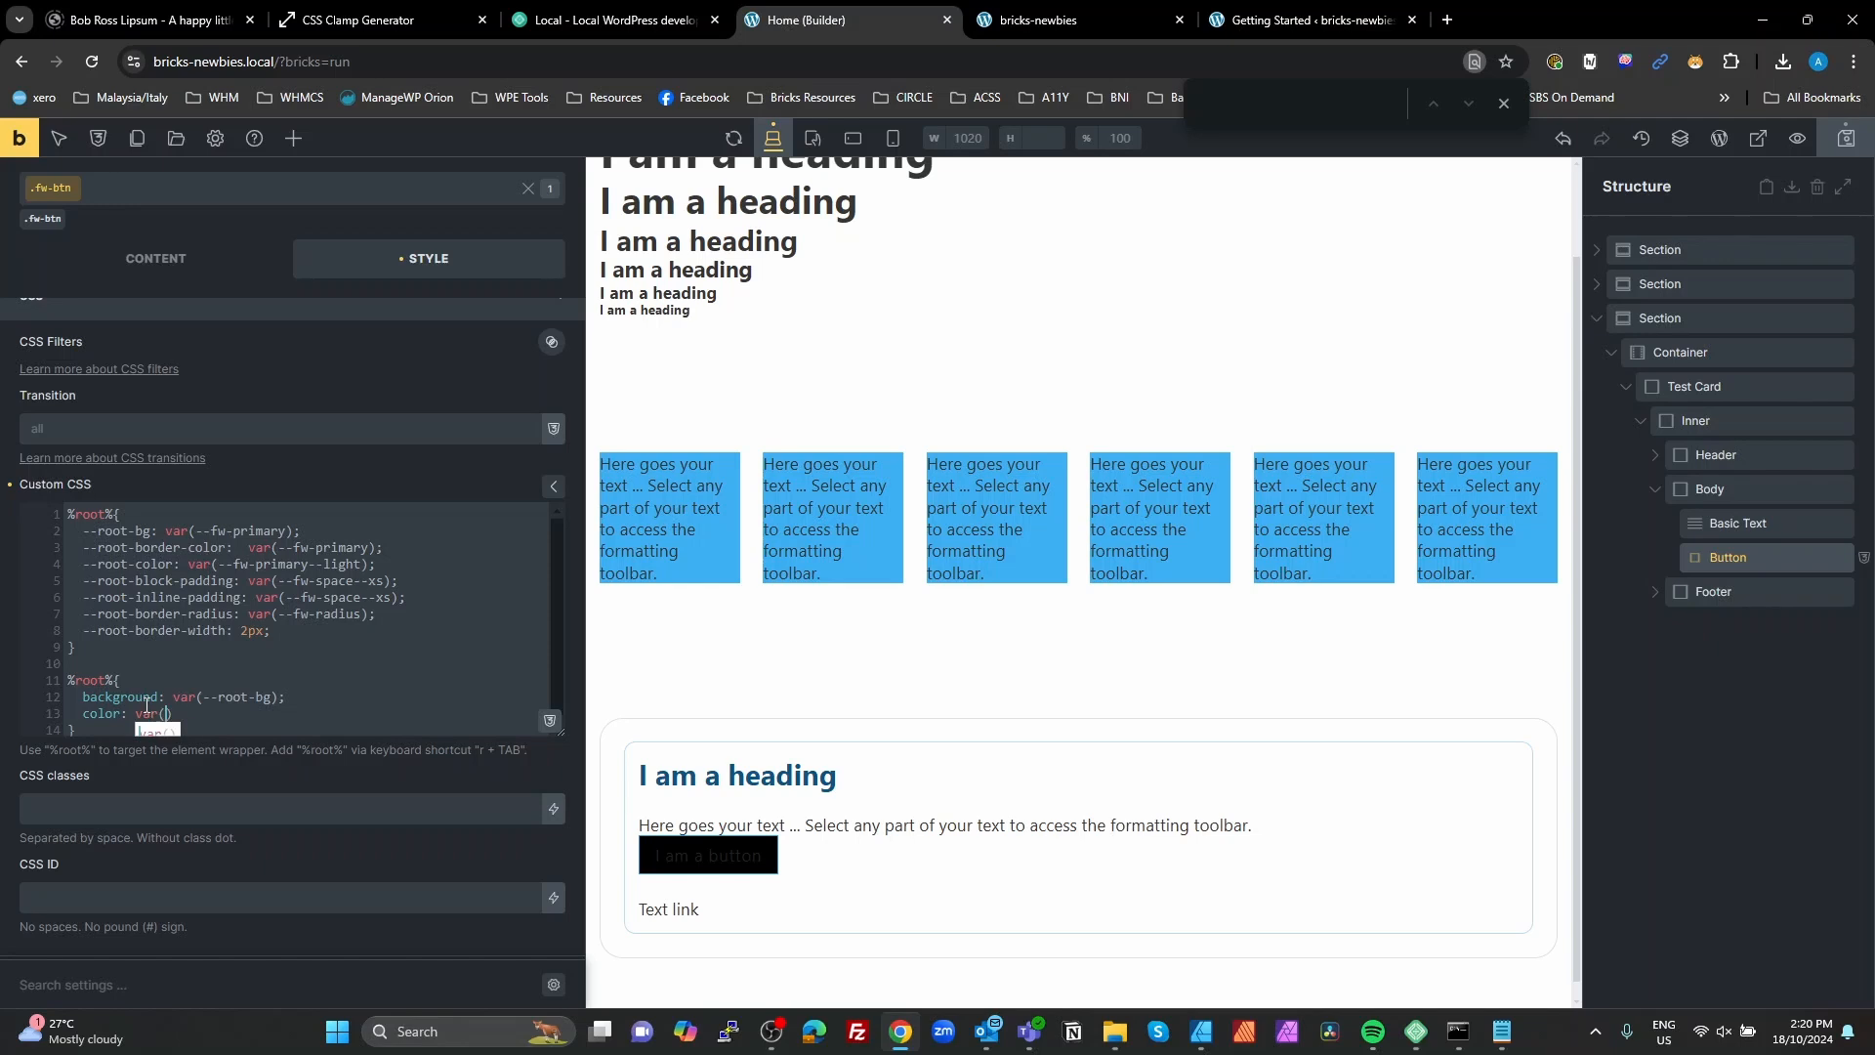
key(ctrl+v)
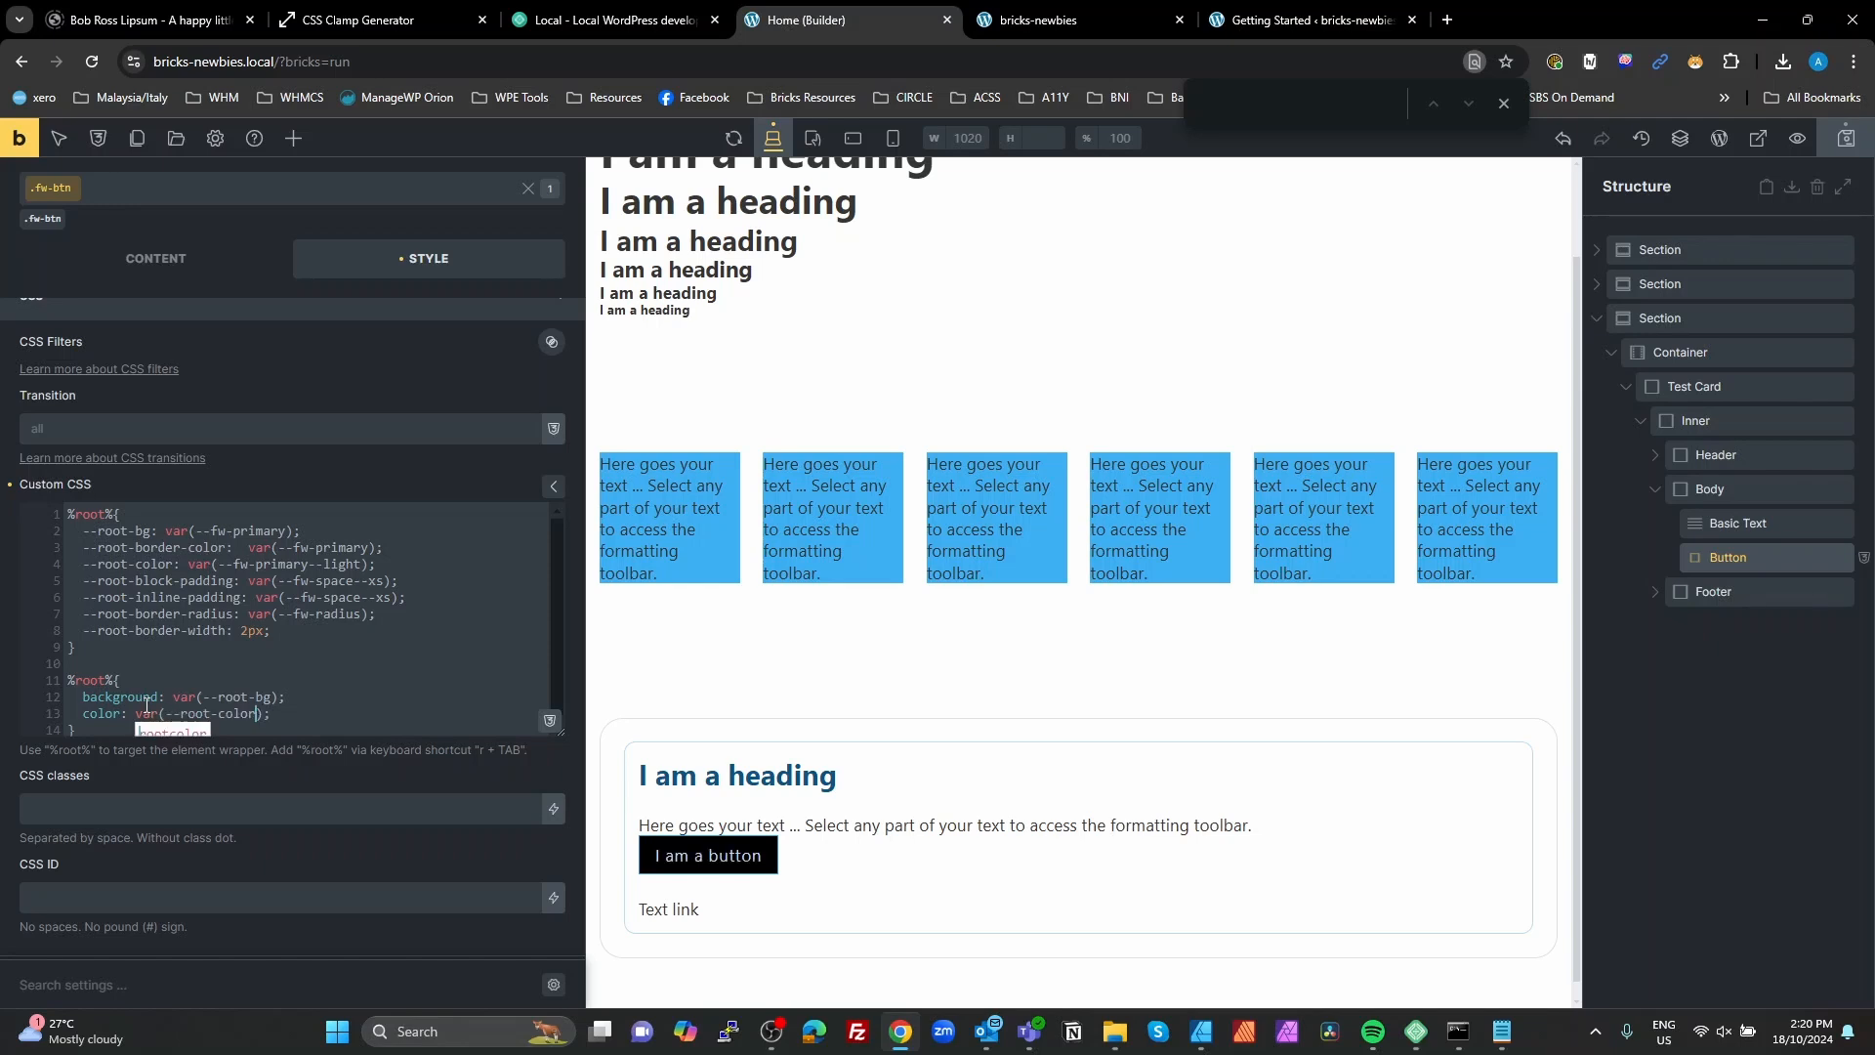
Step: Add a border declaration with var(--root-border-color) below the color declaration
click(289, 717)
key(Return)
text(bor)
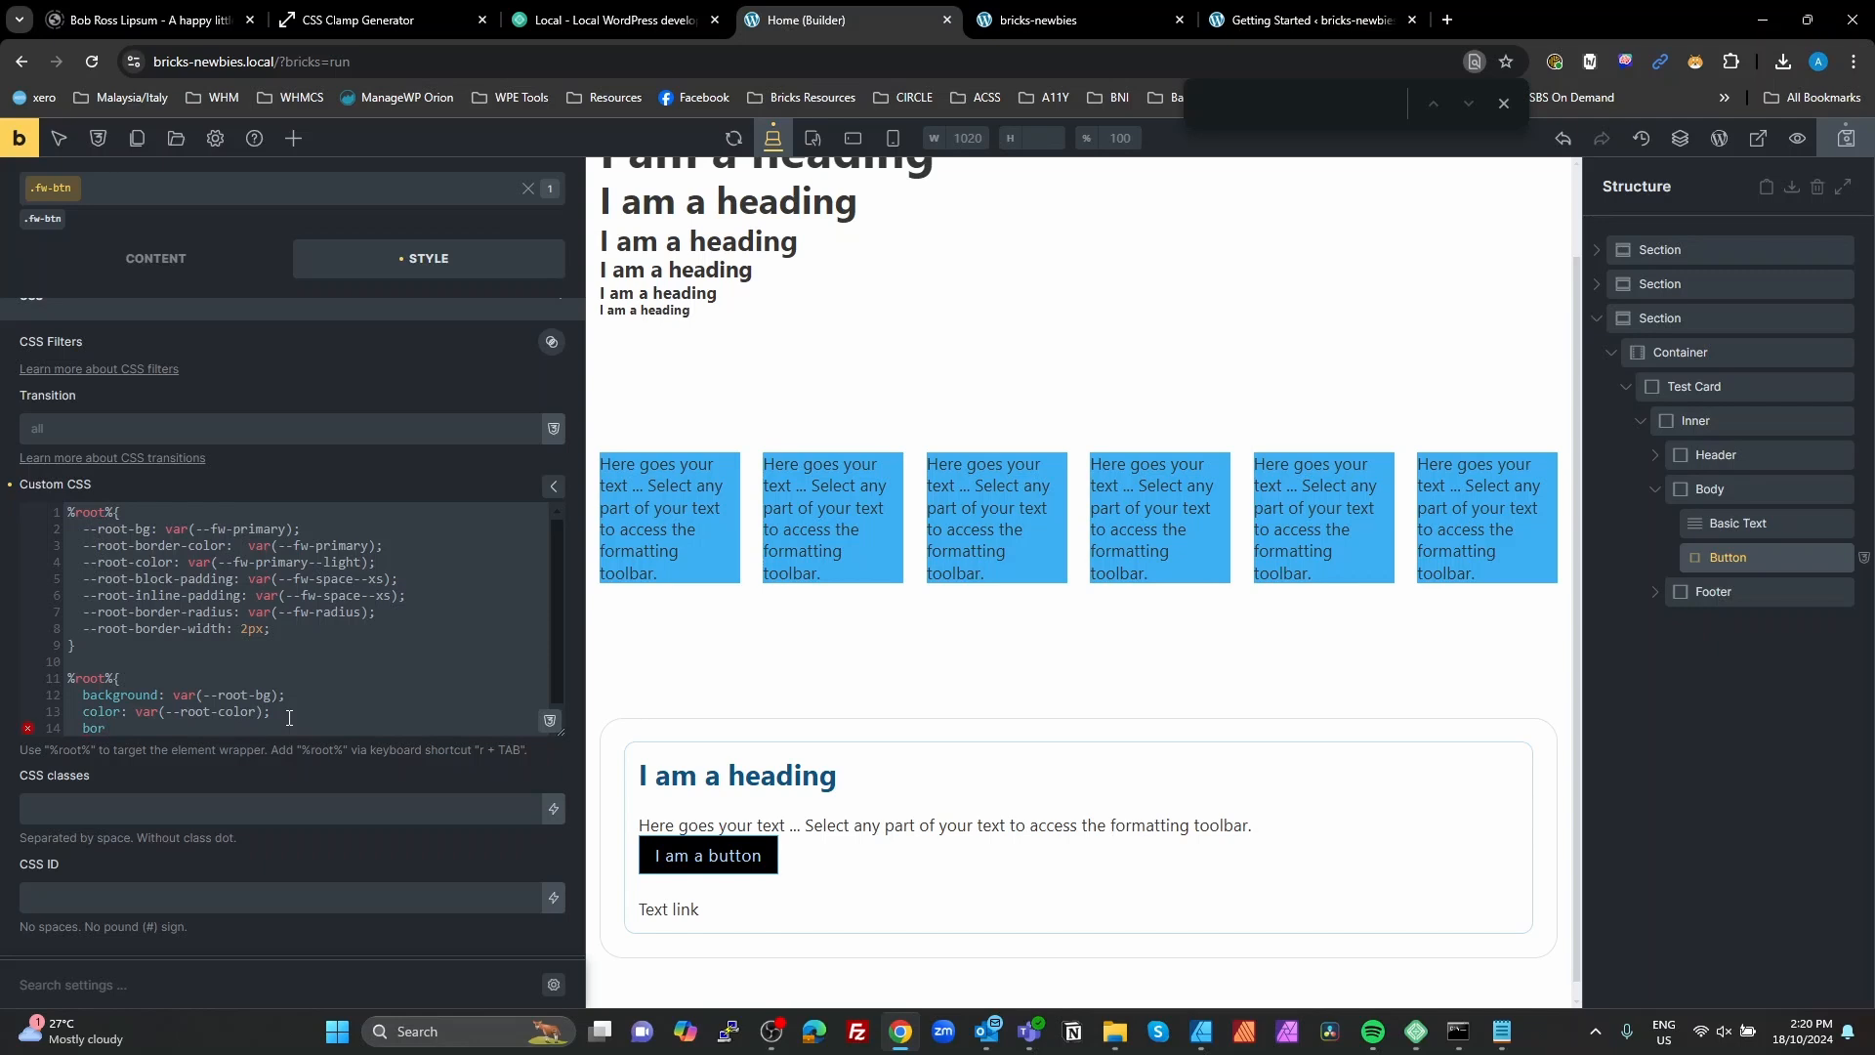
text(der: var())
drag(225, 544, 83, 545)
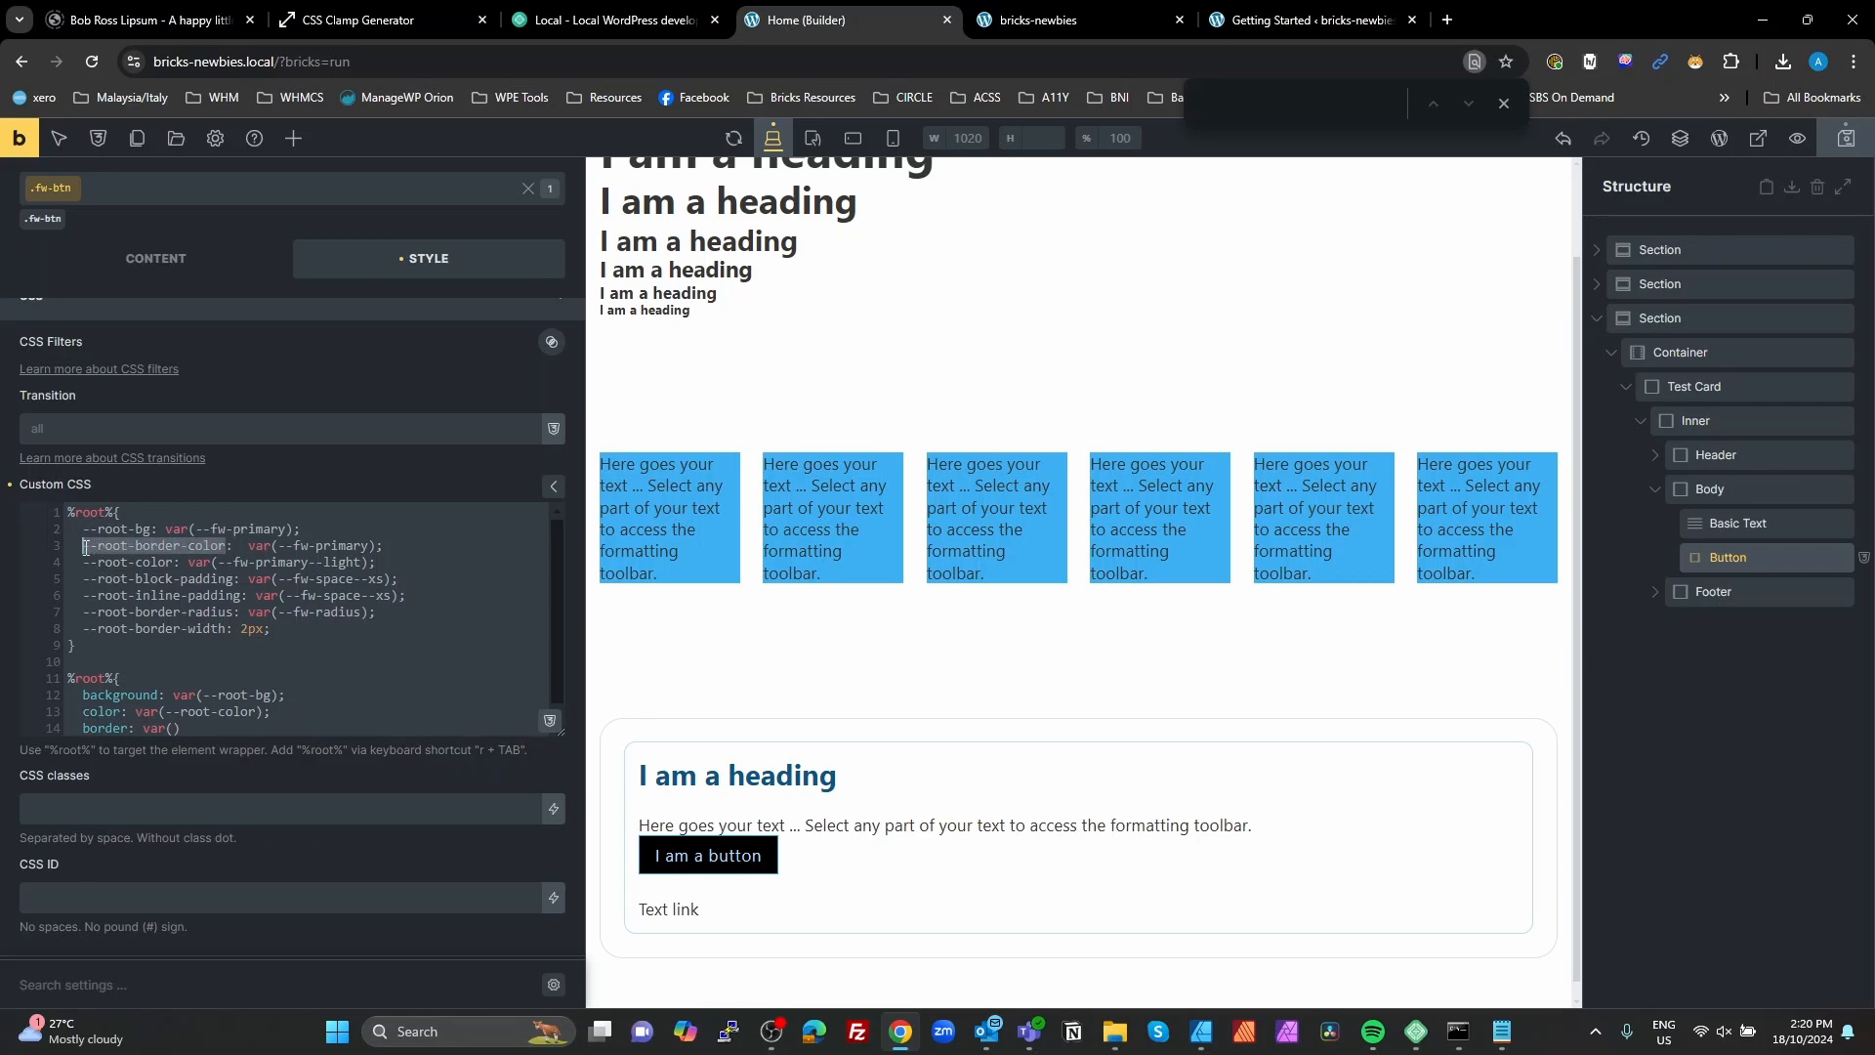
click(174, 727)
key(ctrl+v)
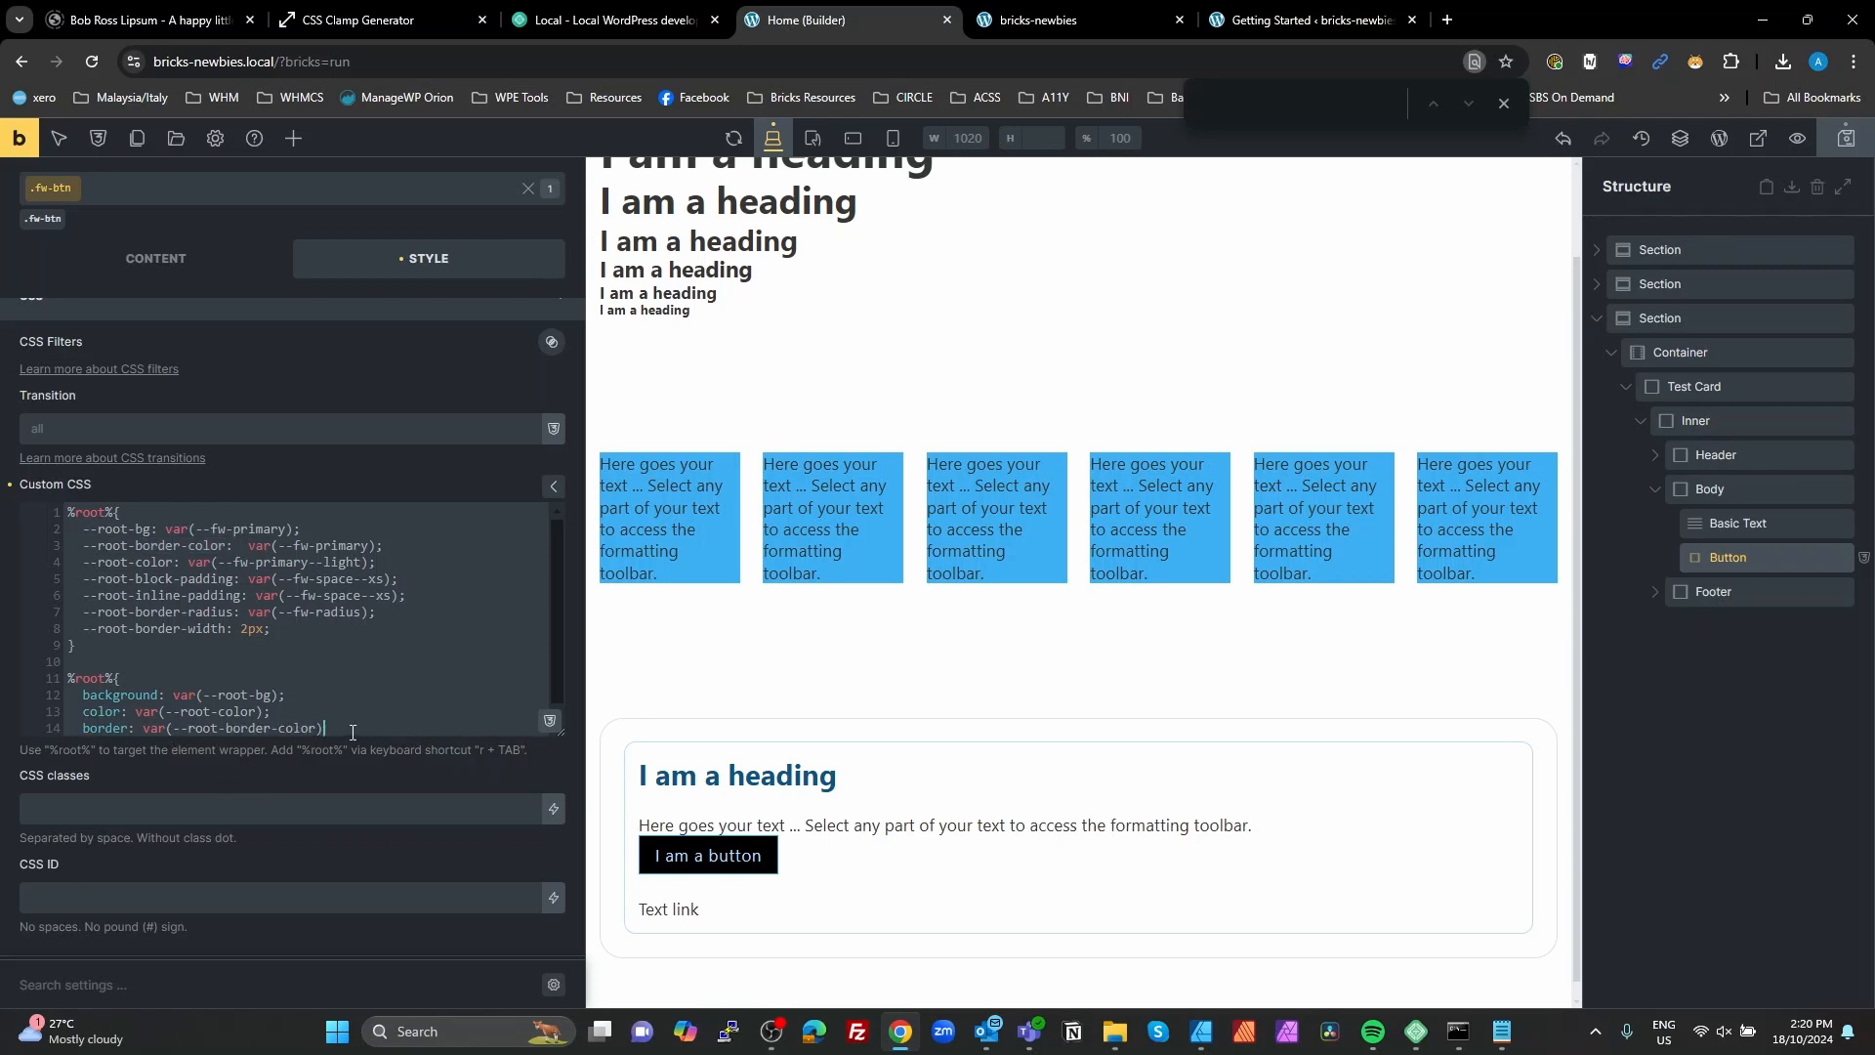
text(;)
key(Return)
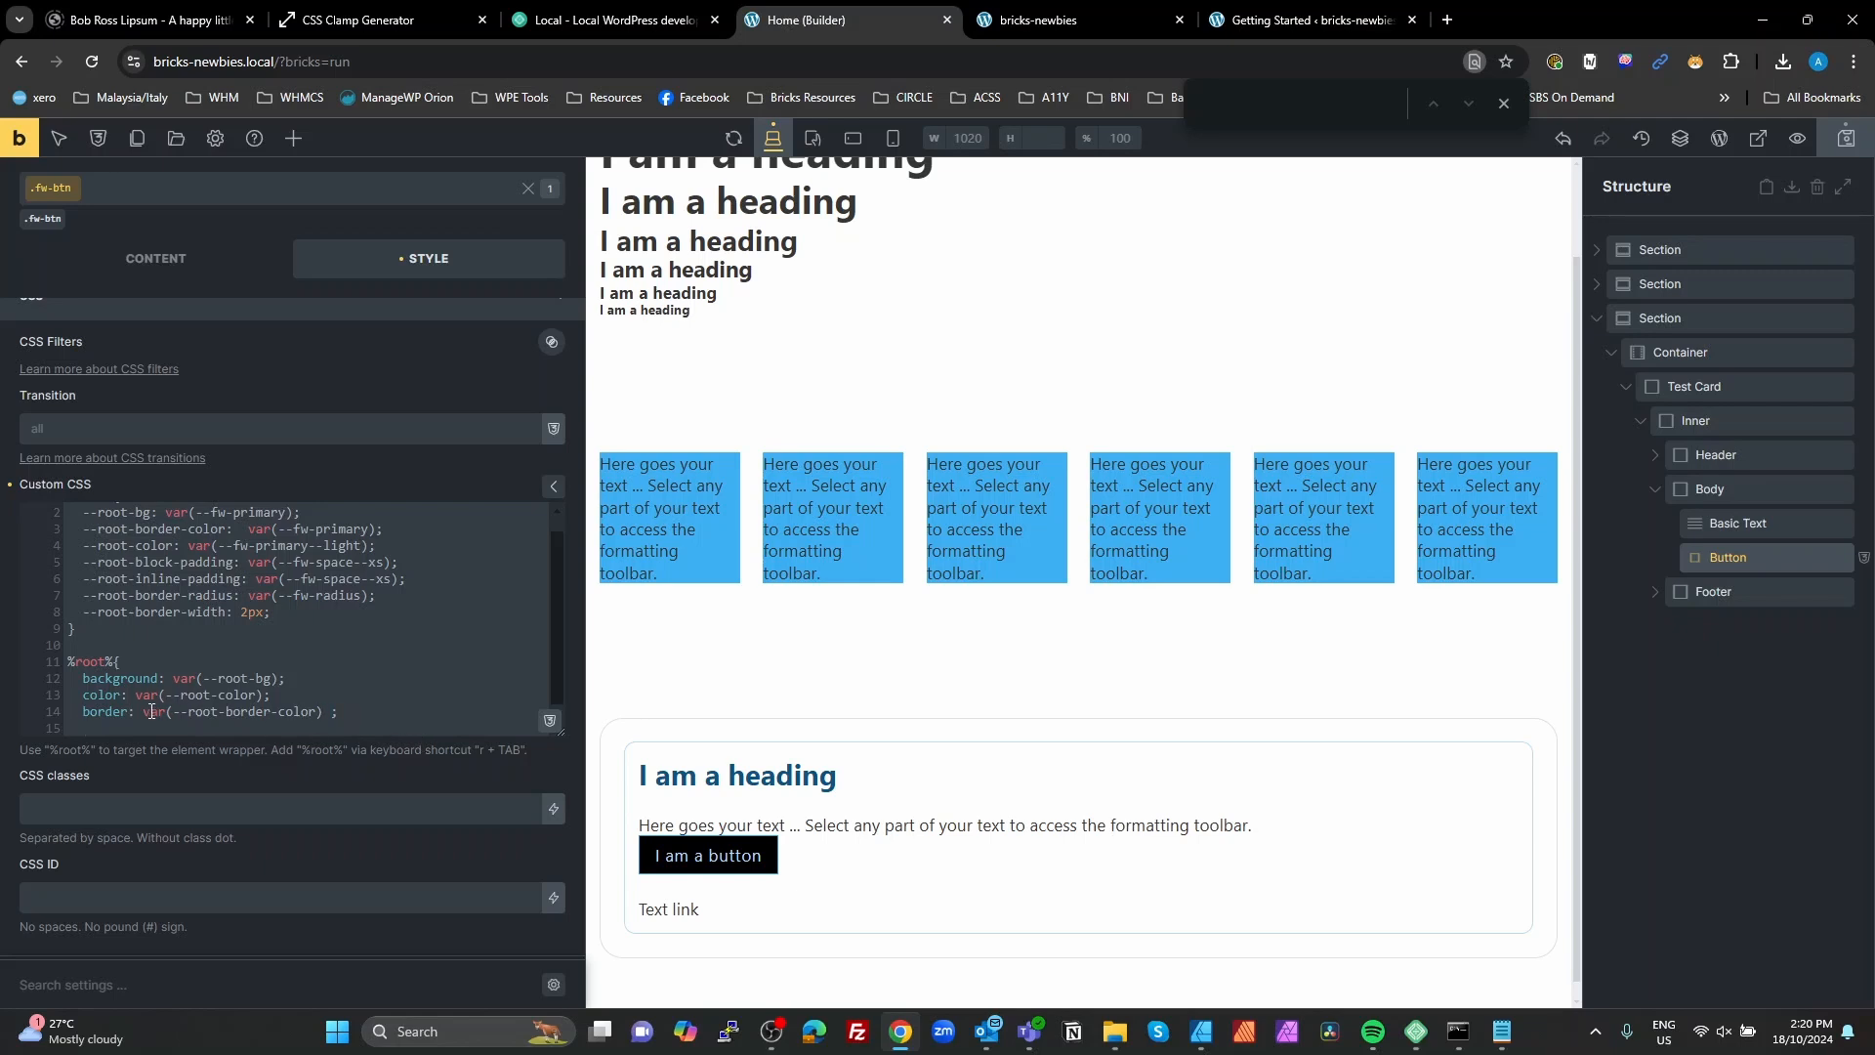
Step: Complete the border declaration by inserting var(--root-border-width) and solid before the border color variable
drag(228, 613, 87, 613)
key(ctrl+c)
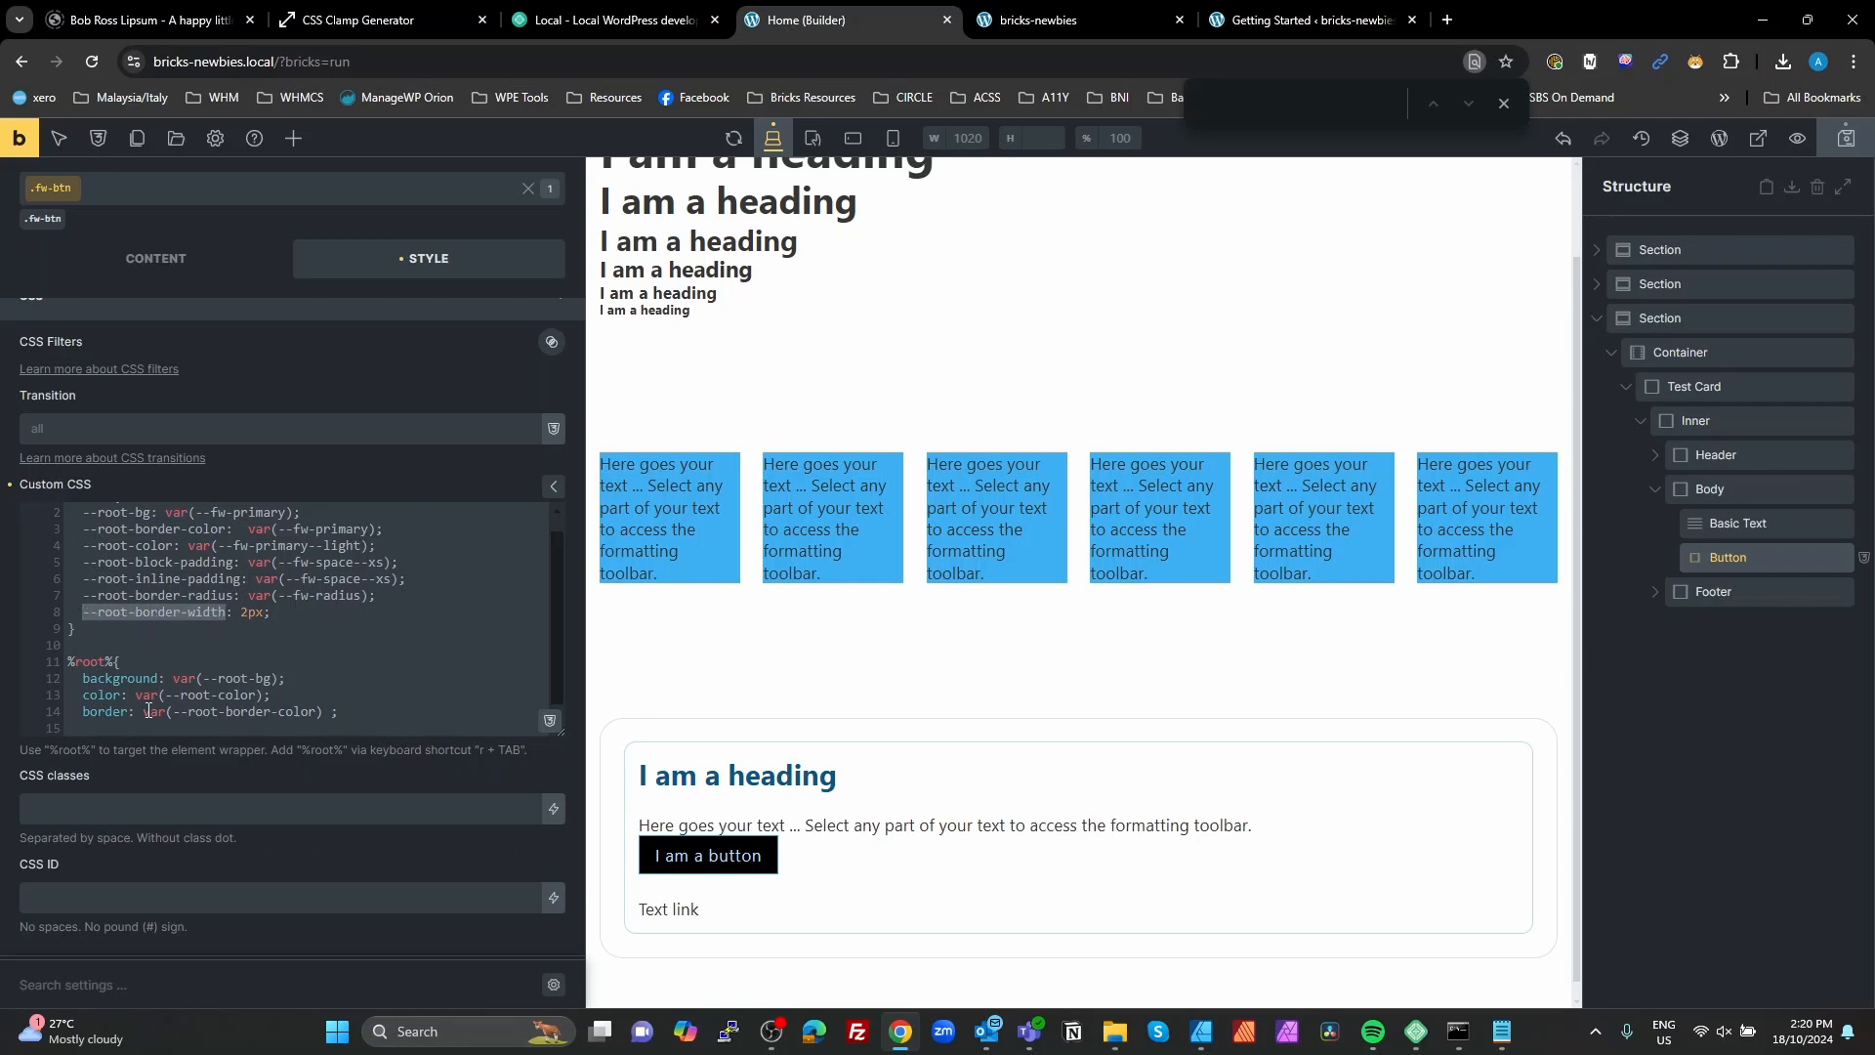
click(146, 711)
text(var())
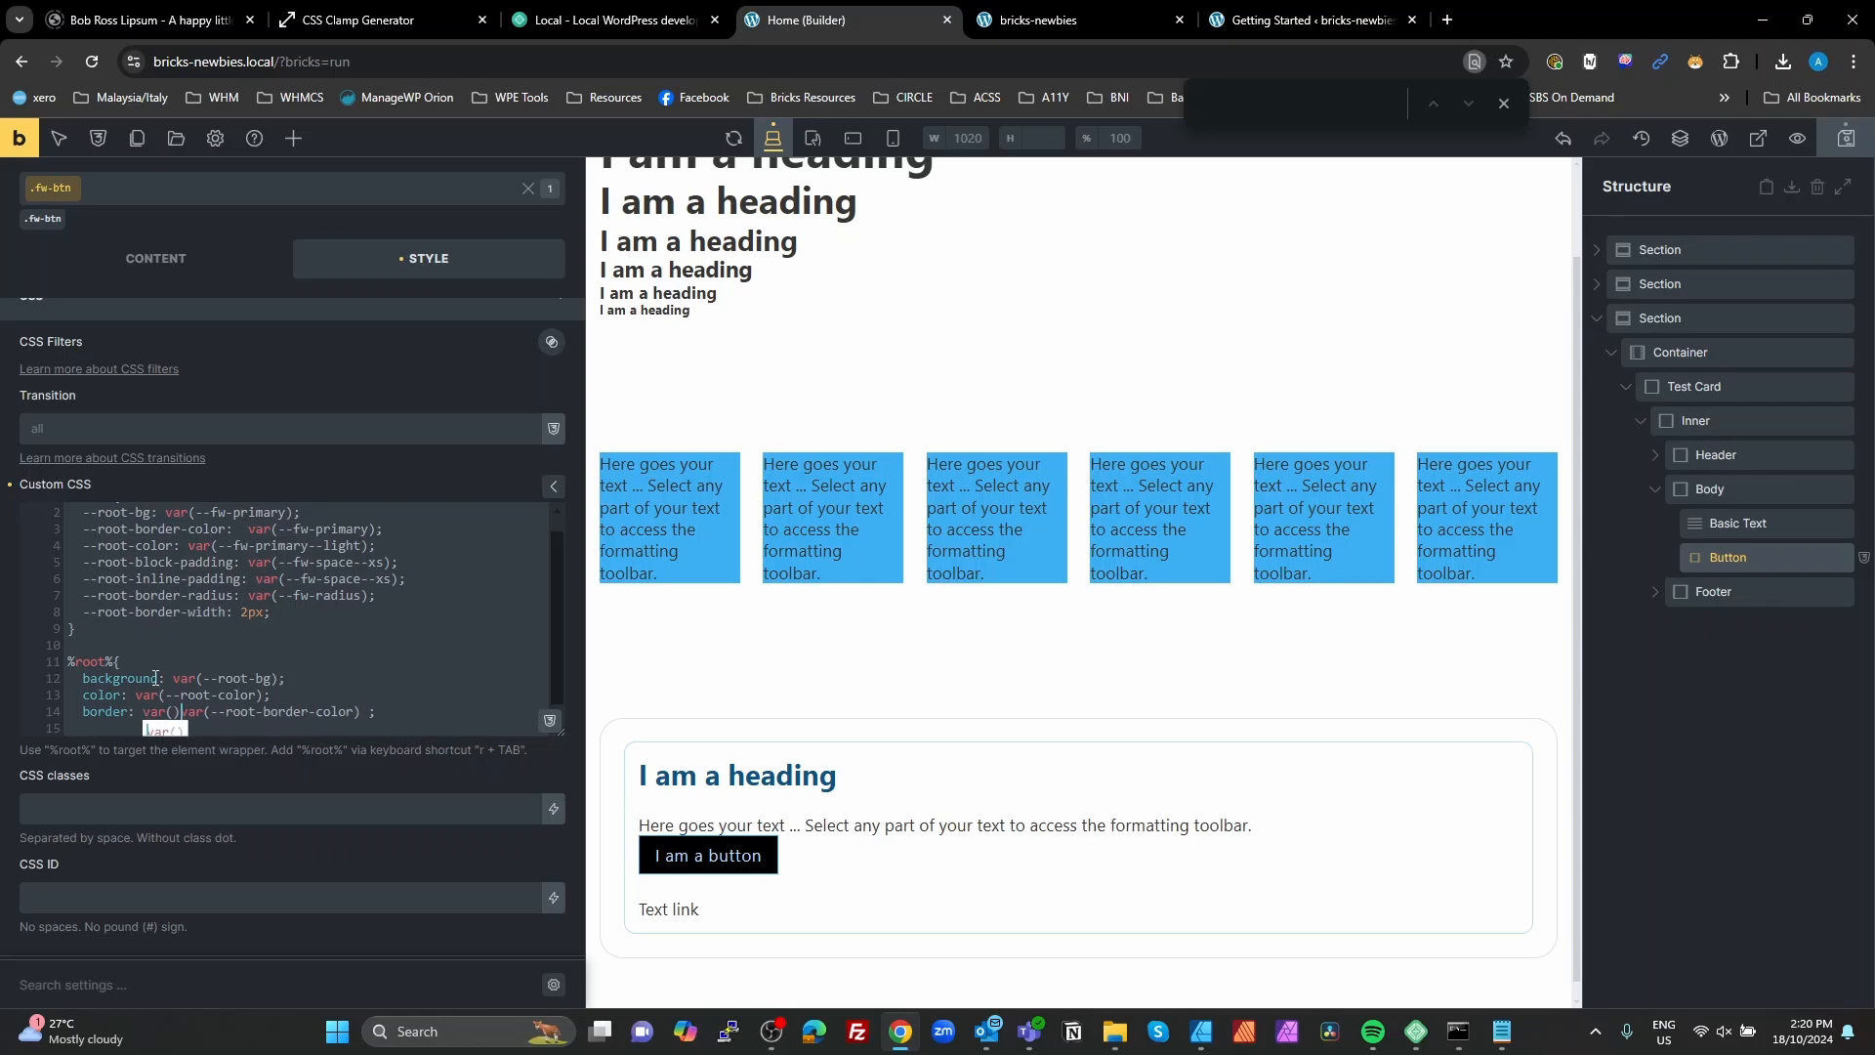
key(ctrl+v)
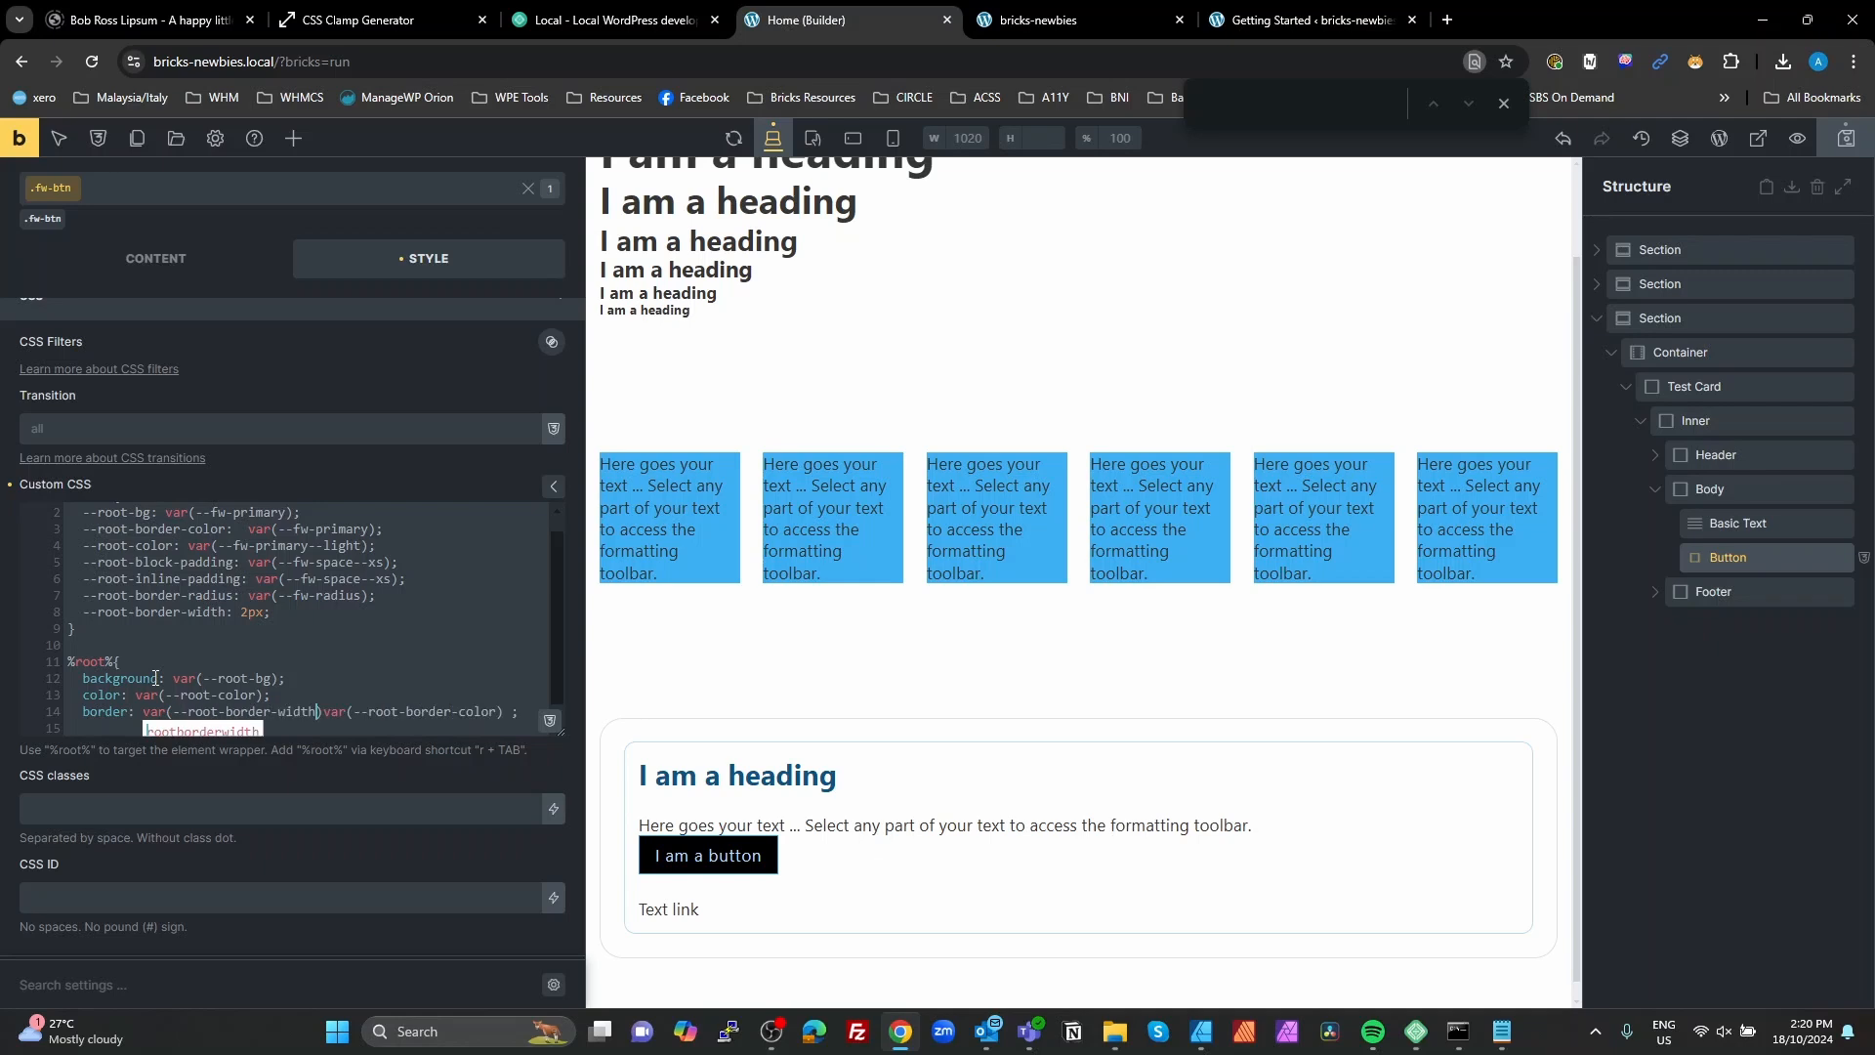
key(Right)
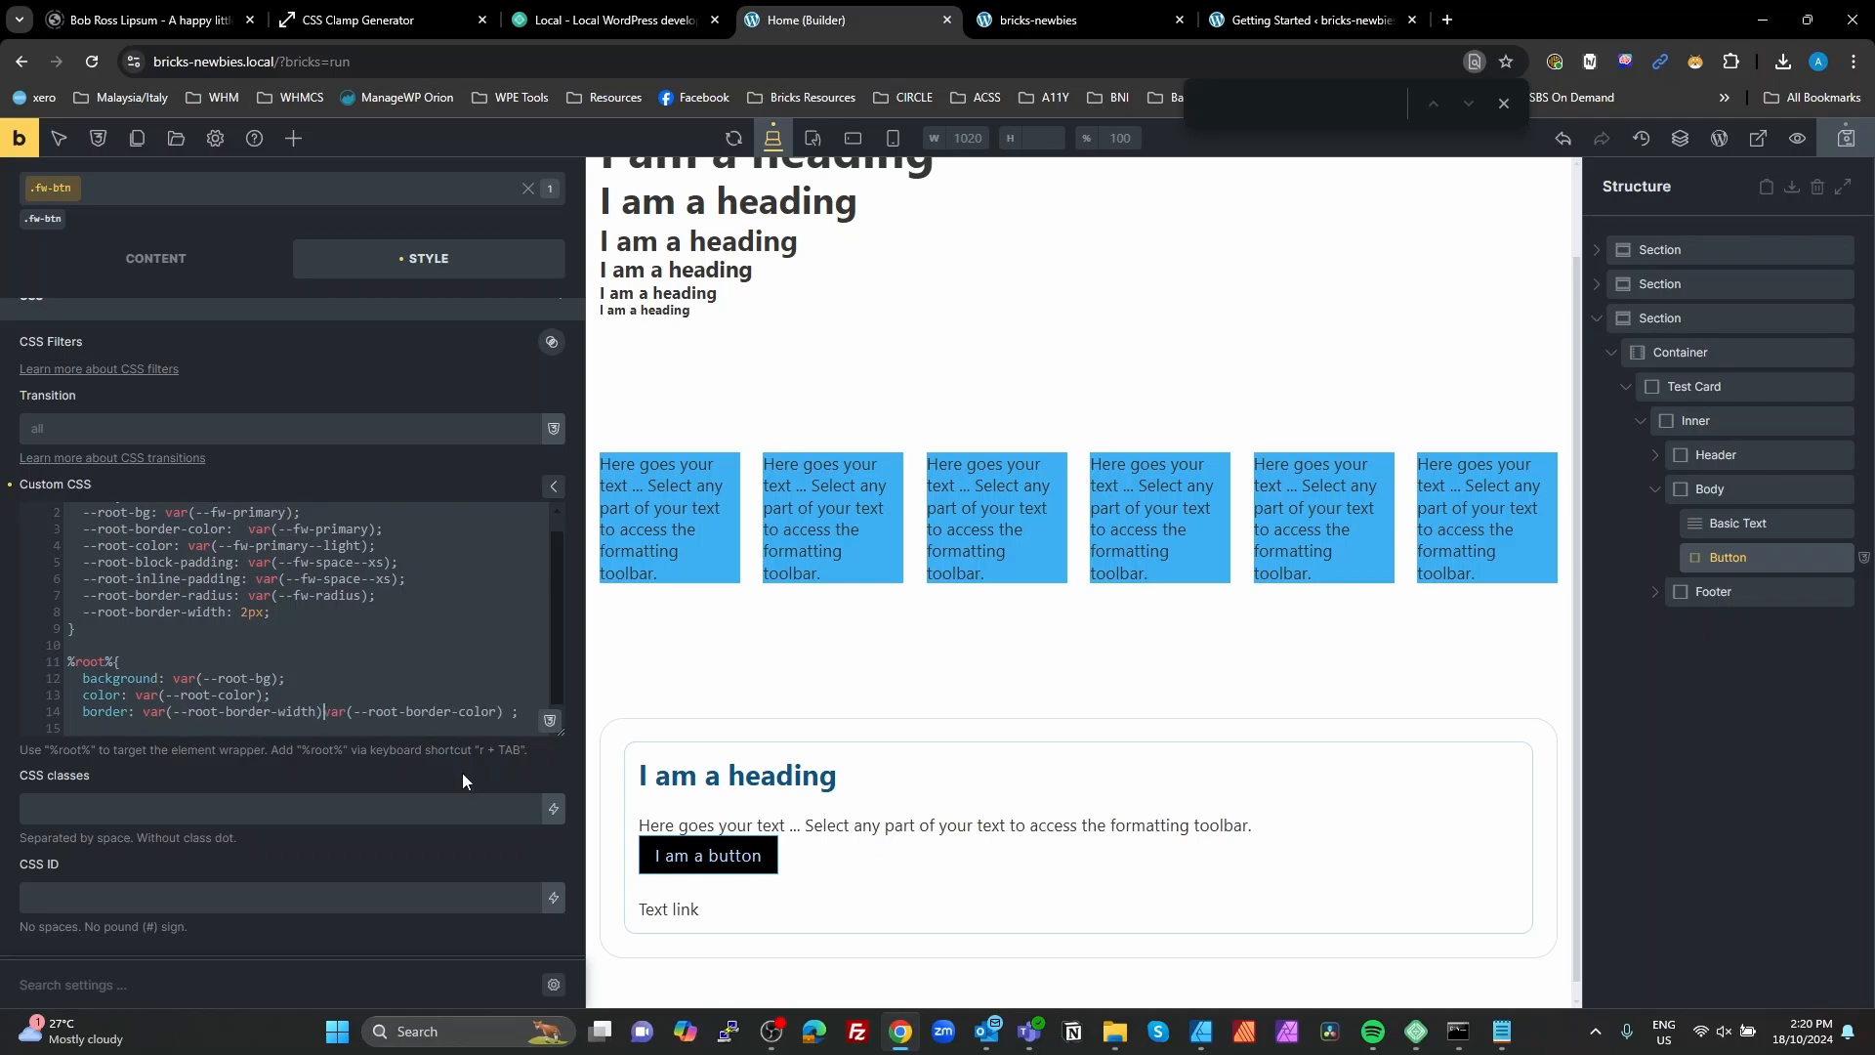
text(solid)
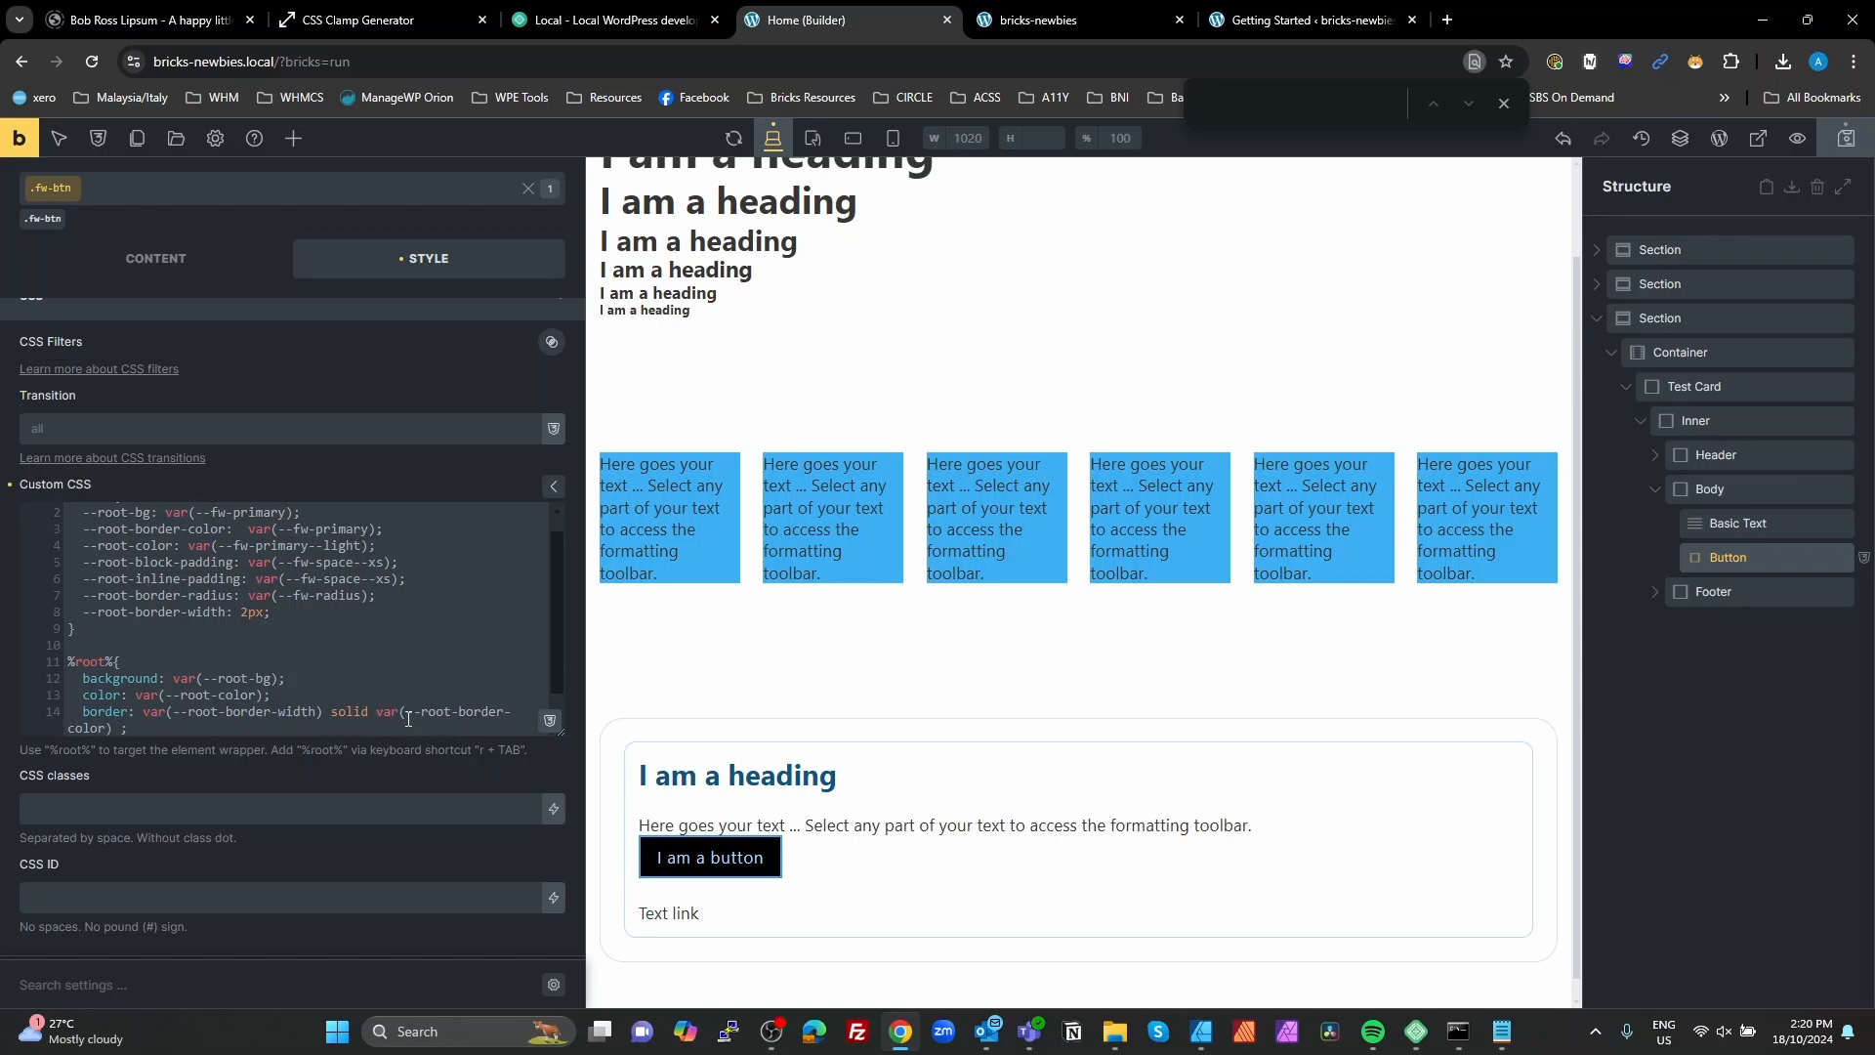
Step: Add a border-radius declaration with var(--root-border-radius) below the border declaration
click(146, 728)
key(Return)
text(bord)
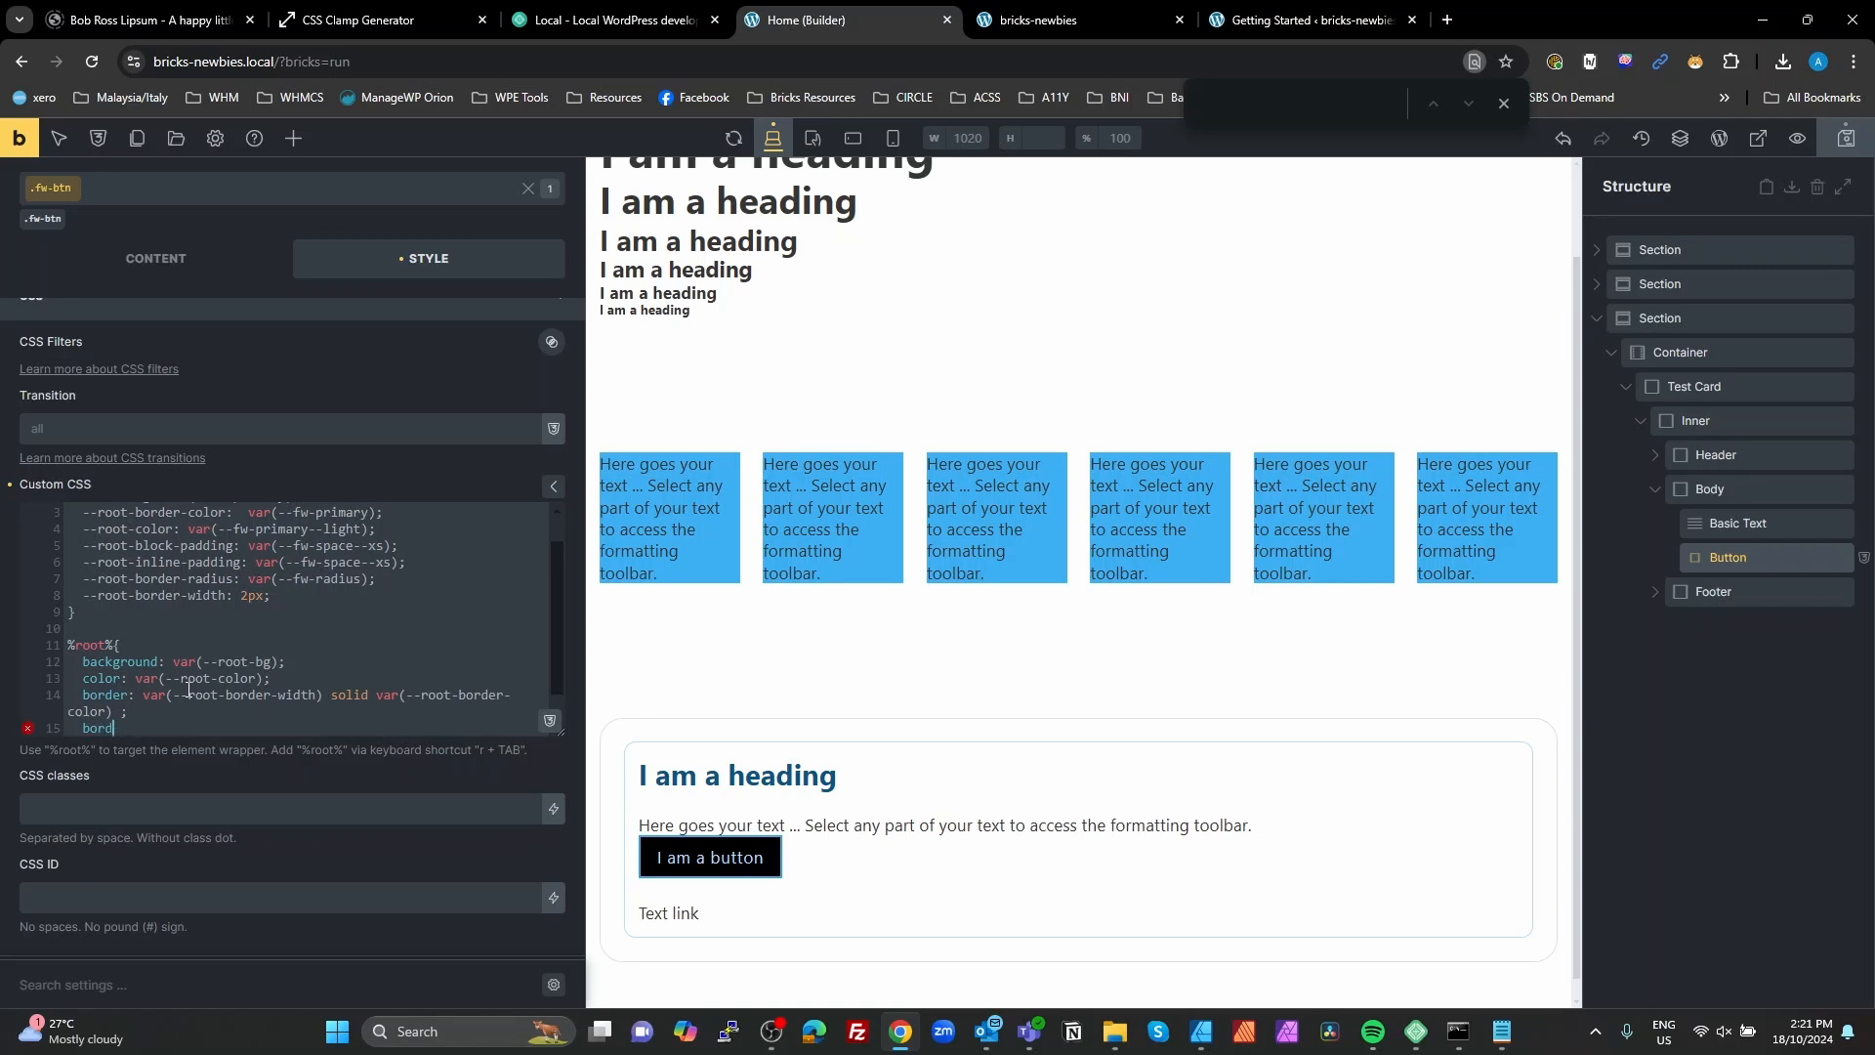
text(e-r-radius: var();)
drag(234, 579, 83, 579)
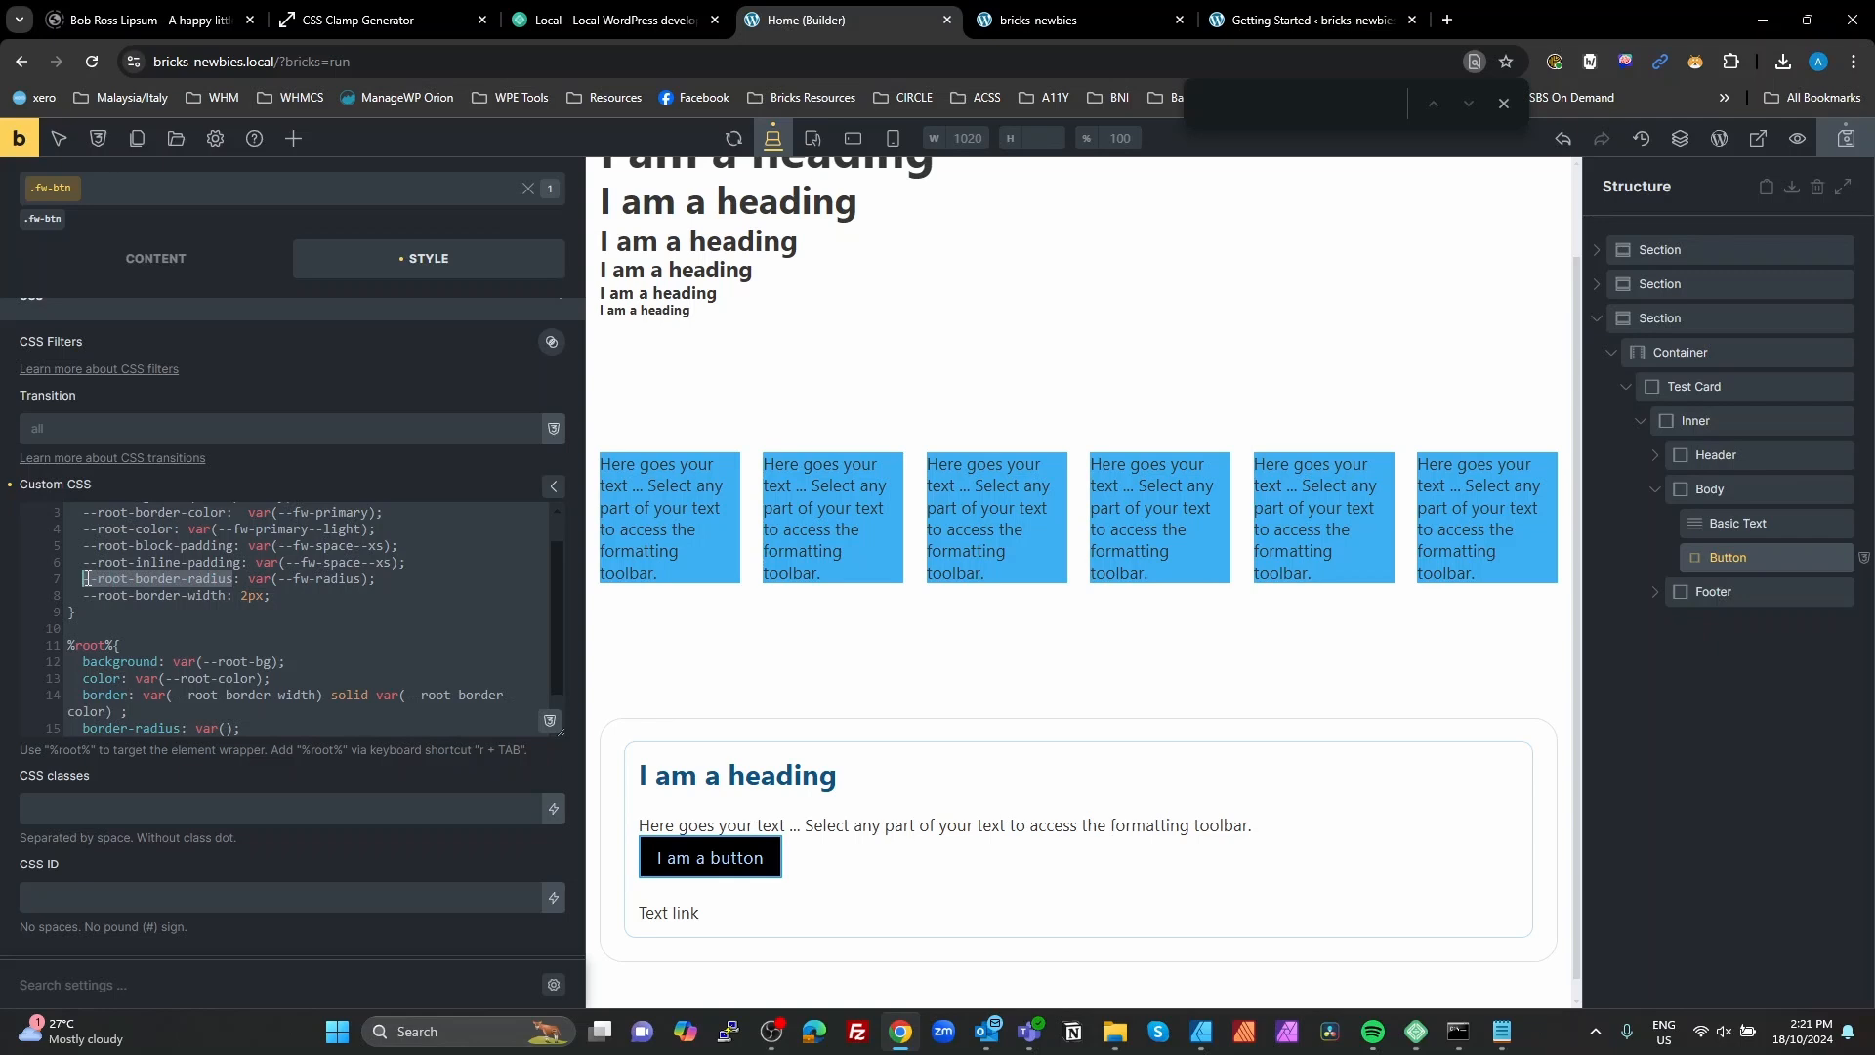
key(ctrl+c)
click(225, 734)
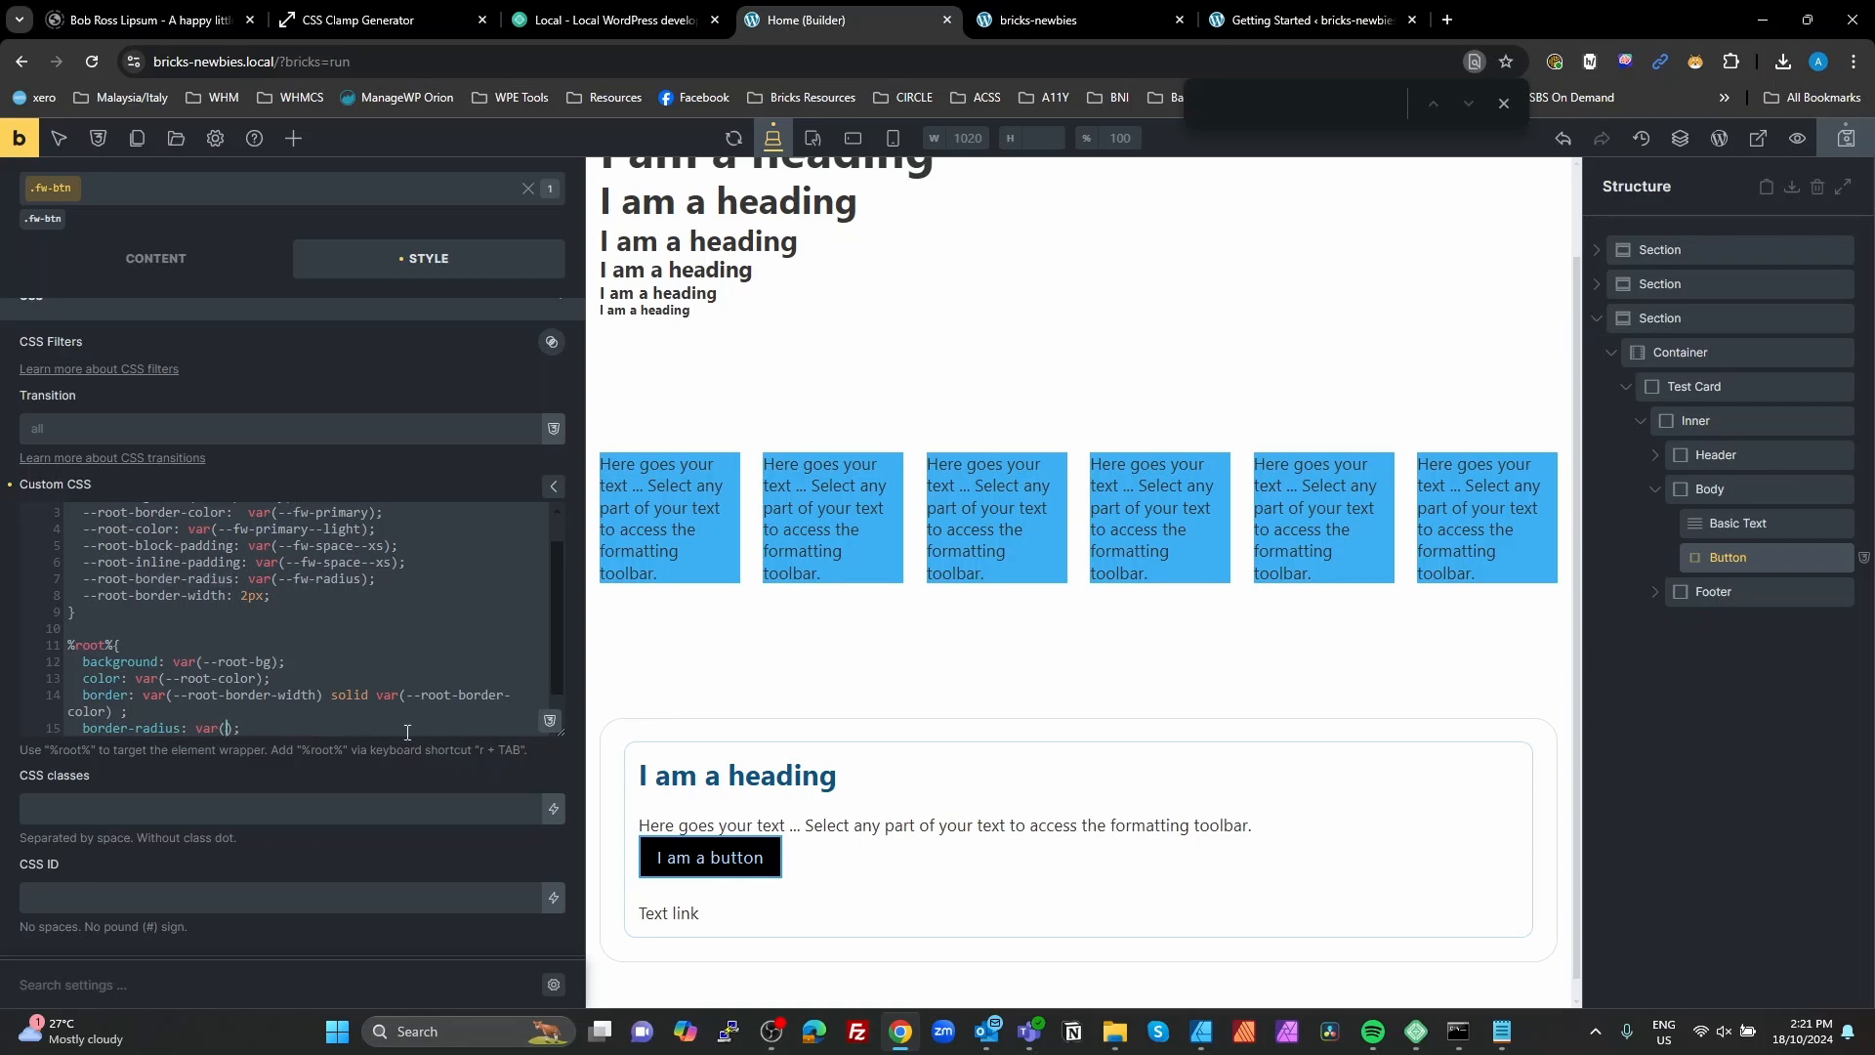
key(ctrl+v)
scroll(399, 727, down, 1)
scroll(397, 727, up, 1)
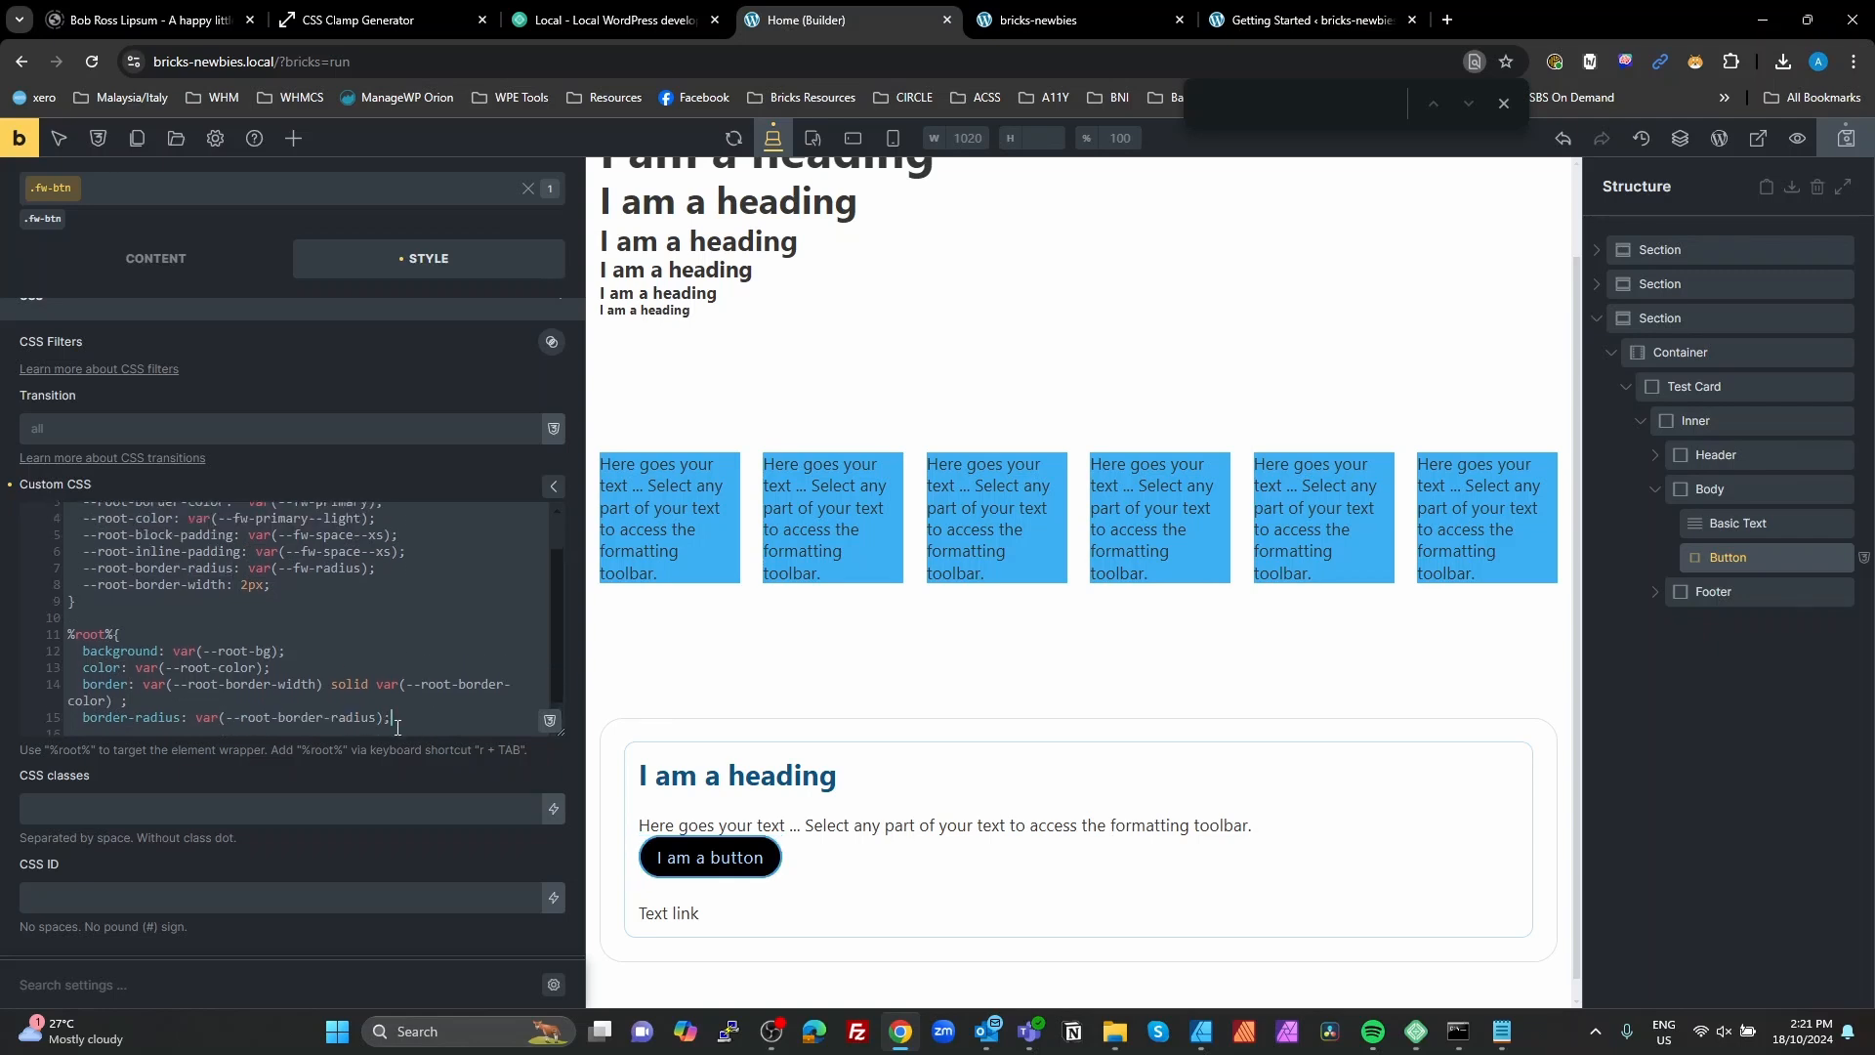
Step: Add a padding-block declaration using the --root-block-padding variable below the border-radius declaration
key(End)
key(Return)
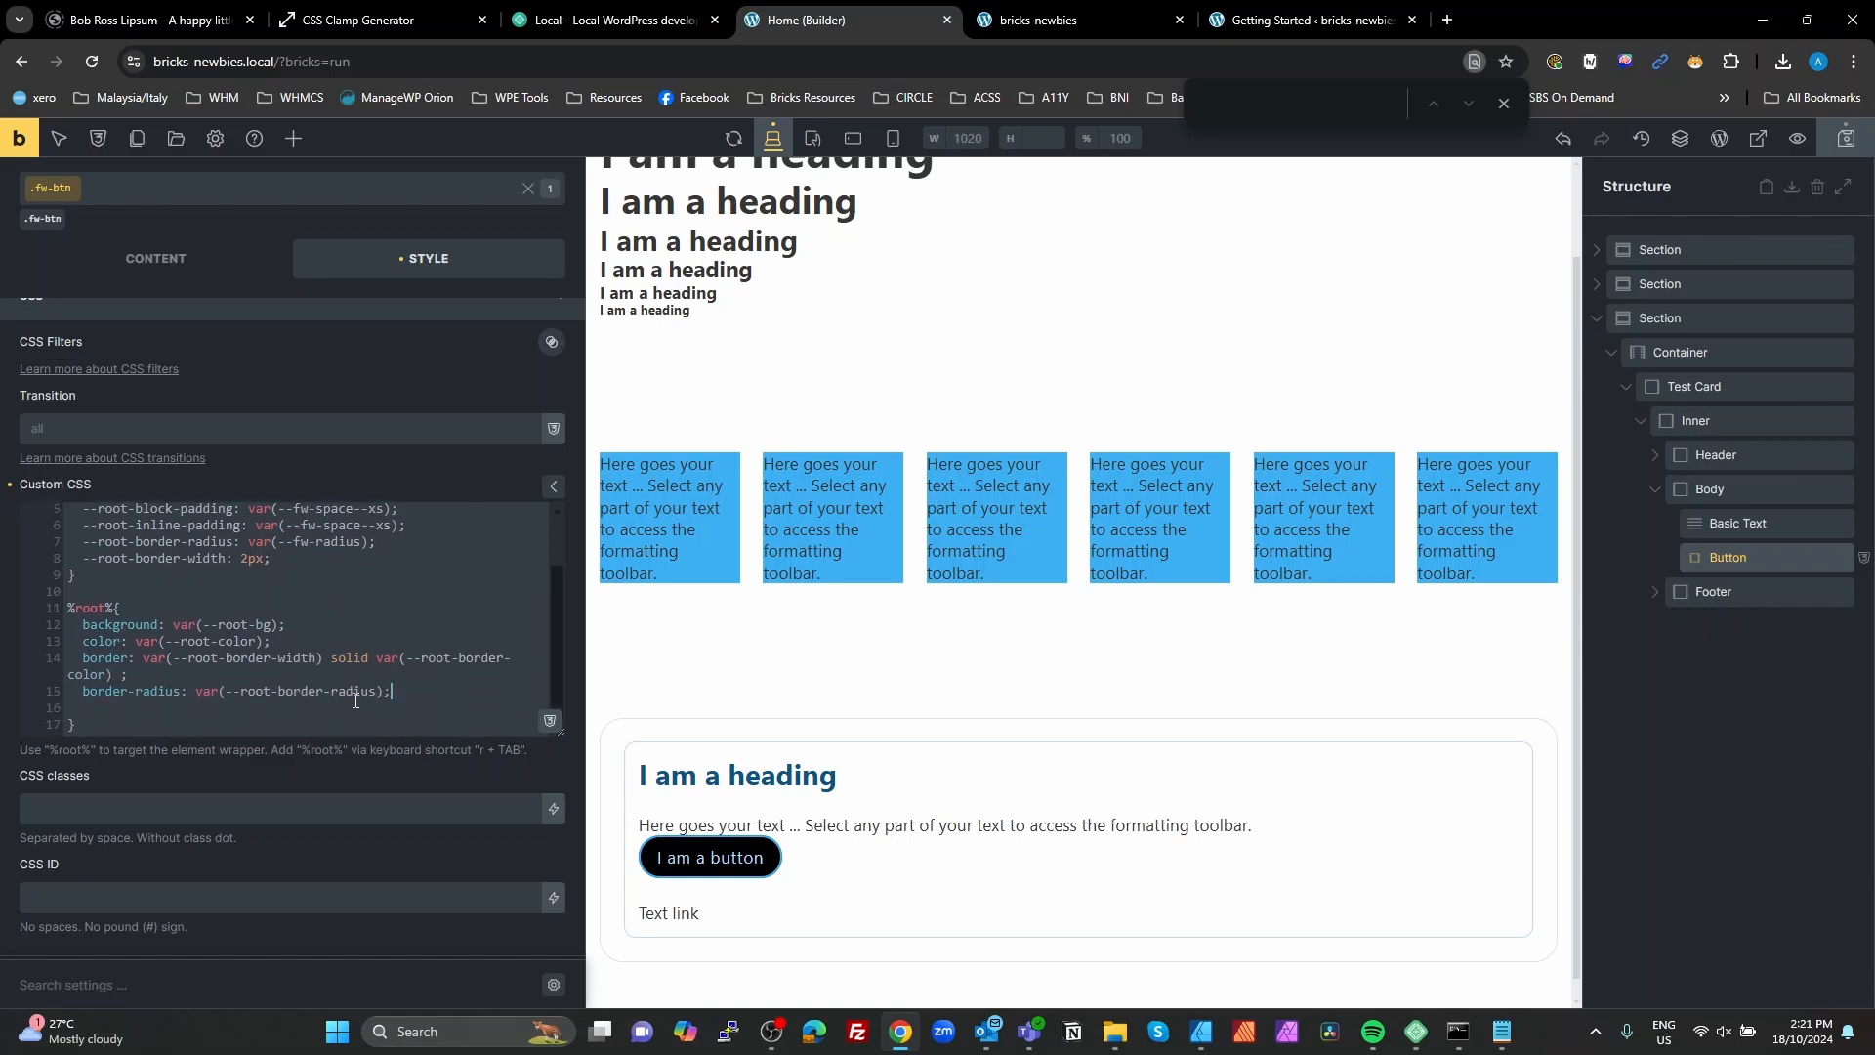
text(paddi)
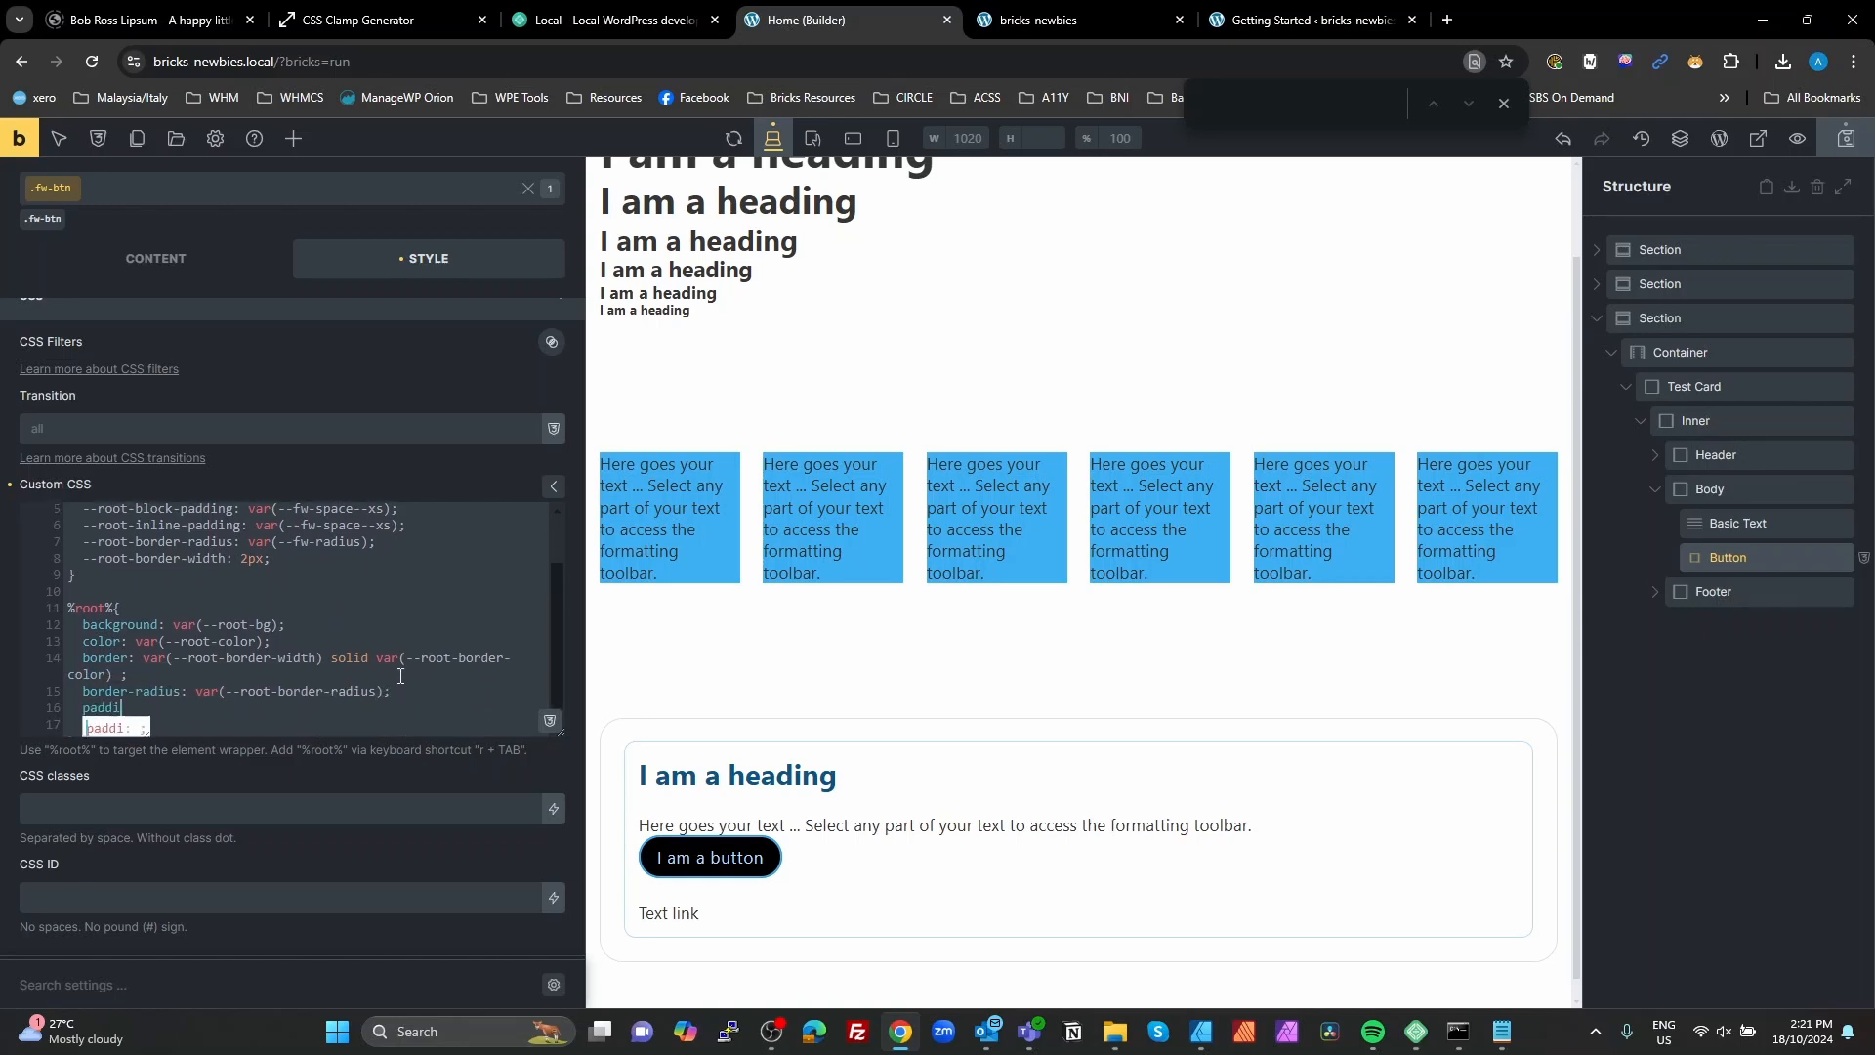
text(ng-block: var();)
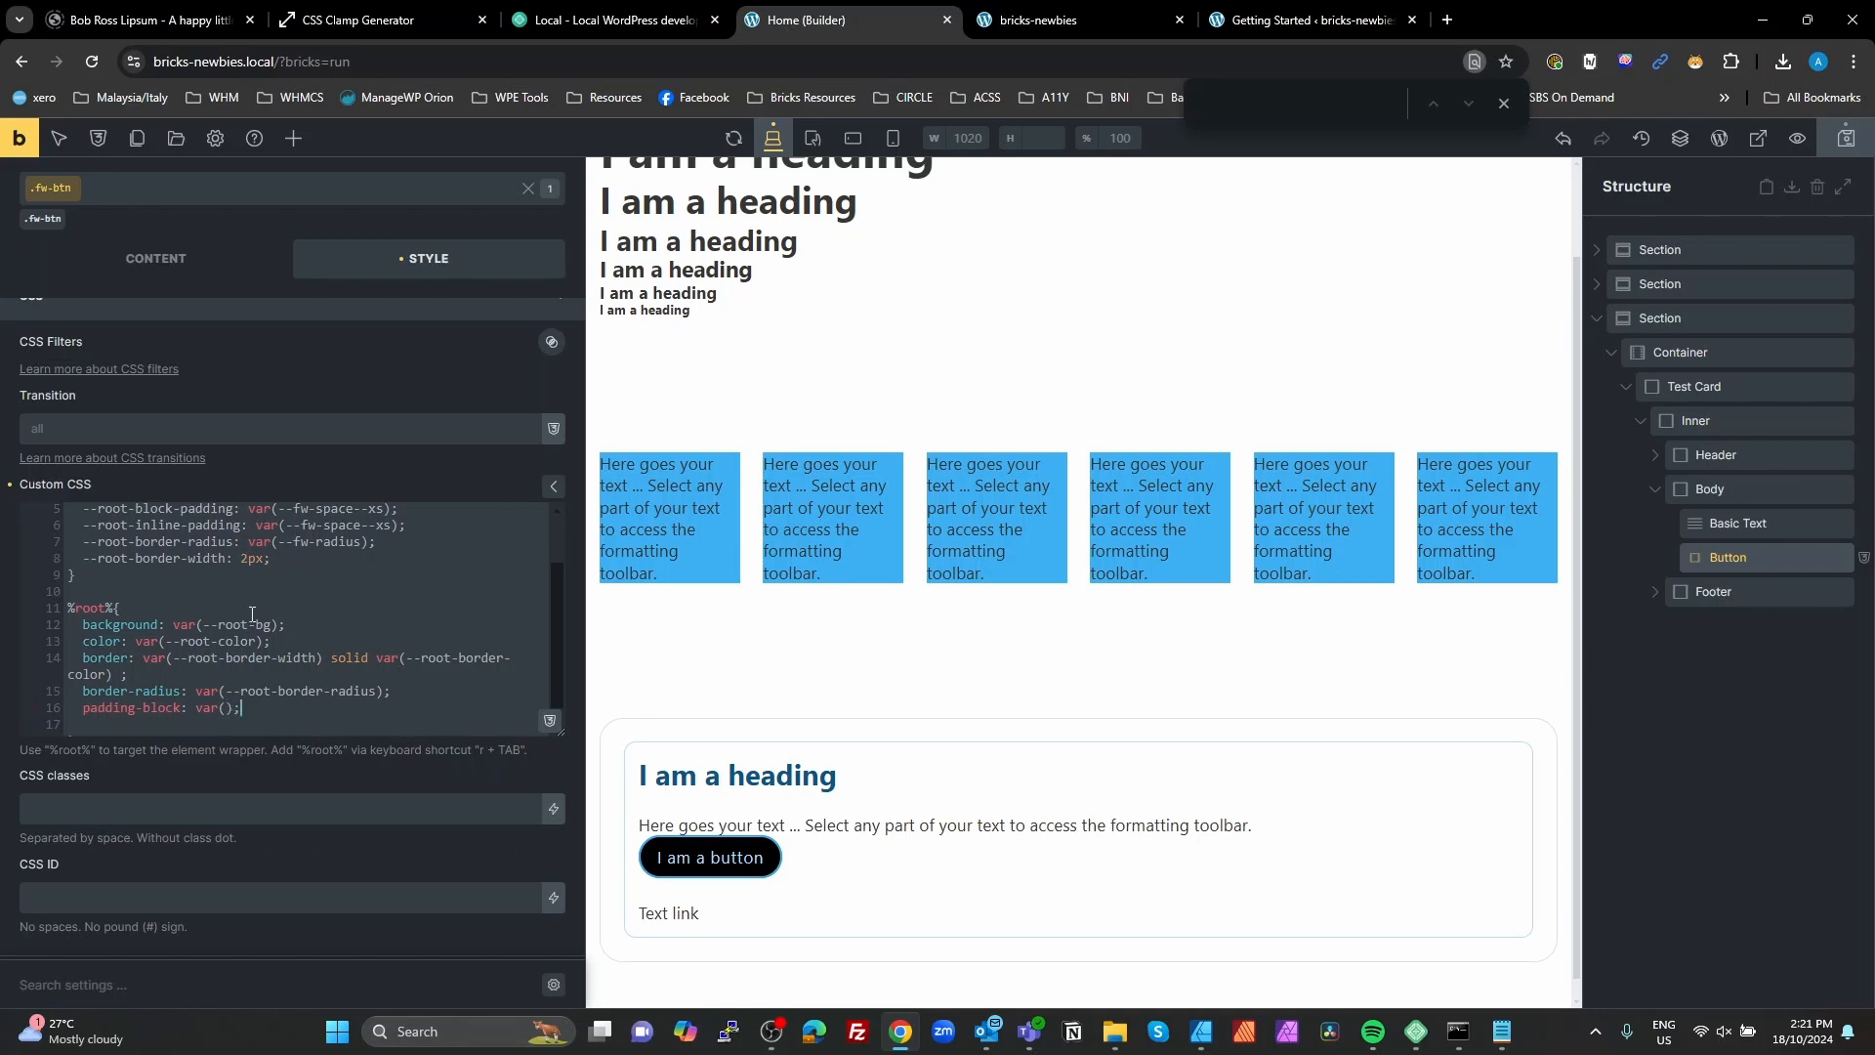
drag(240, 509, 82, 512)
click(227, 708)
key(ctrl+v)
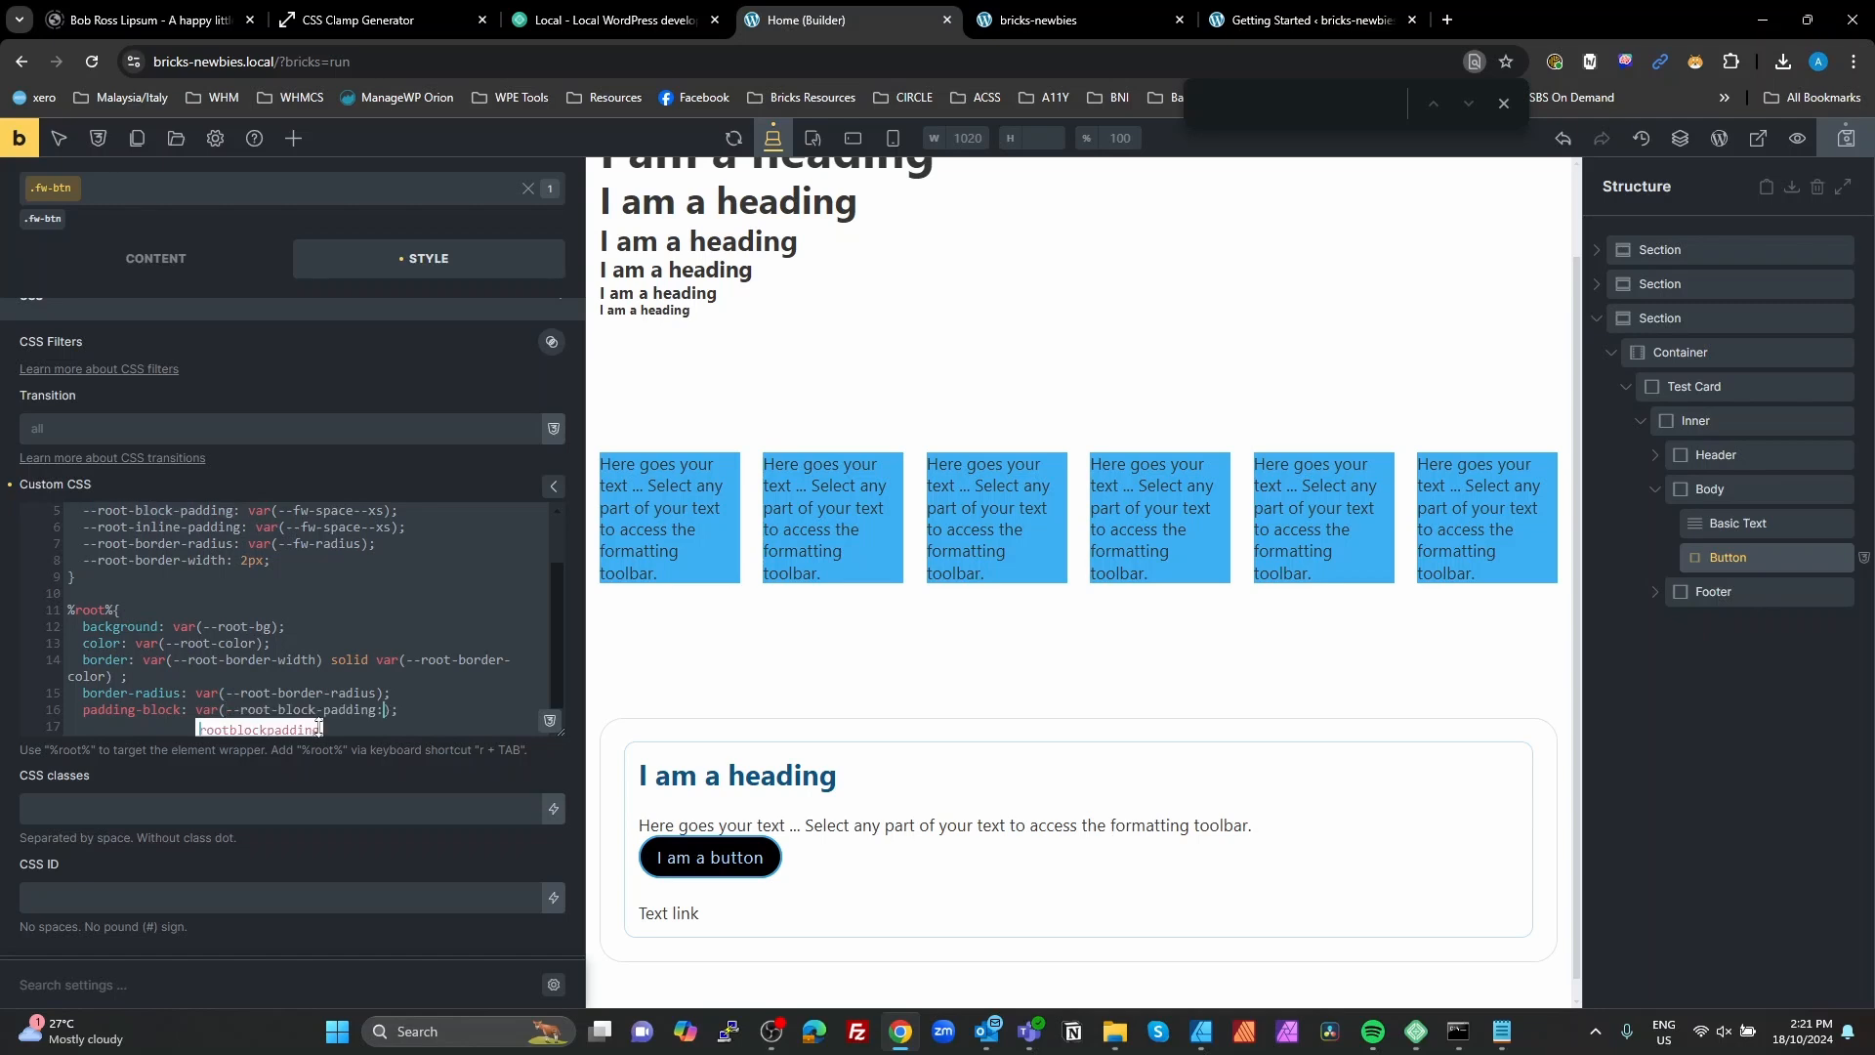
Step: Duplicate the padding-block declaration on the following line and remove the stray colon from the original's variable name
drag(398, 709, 83, 710)
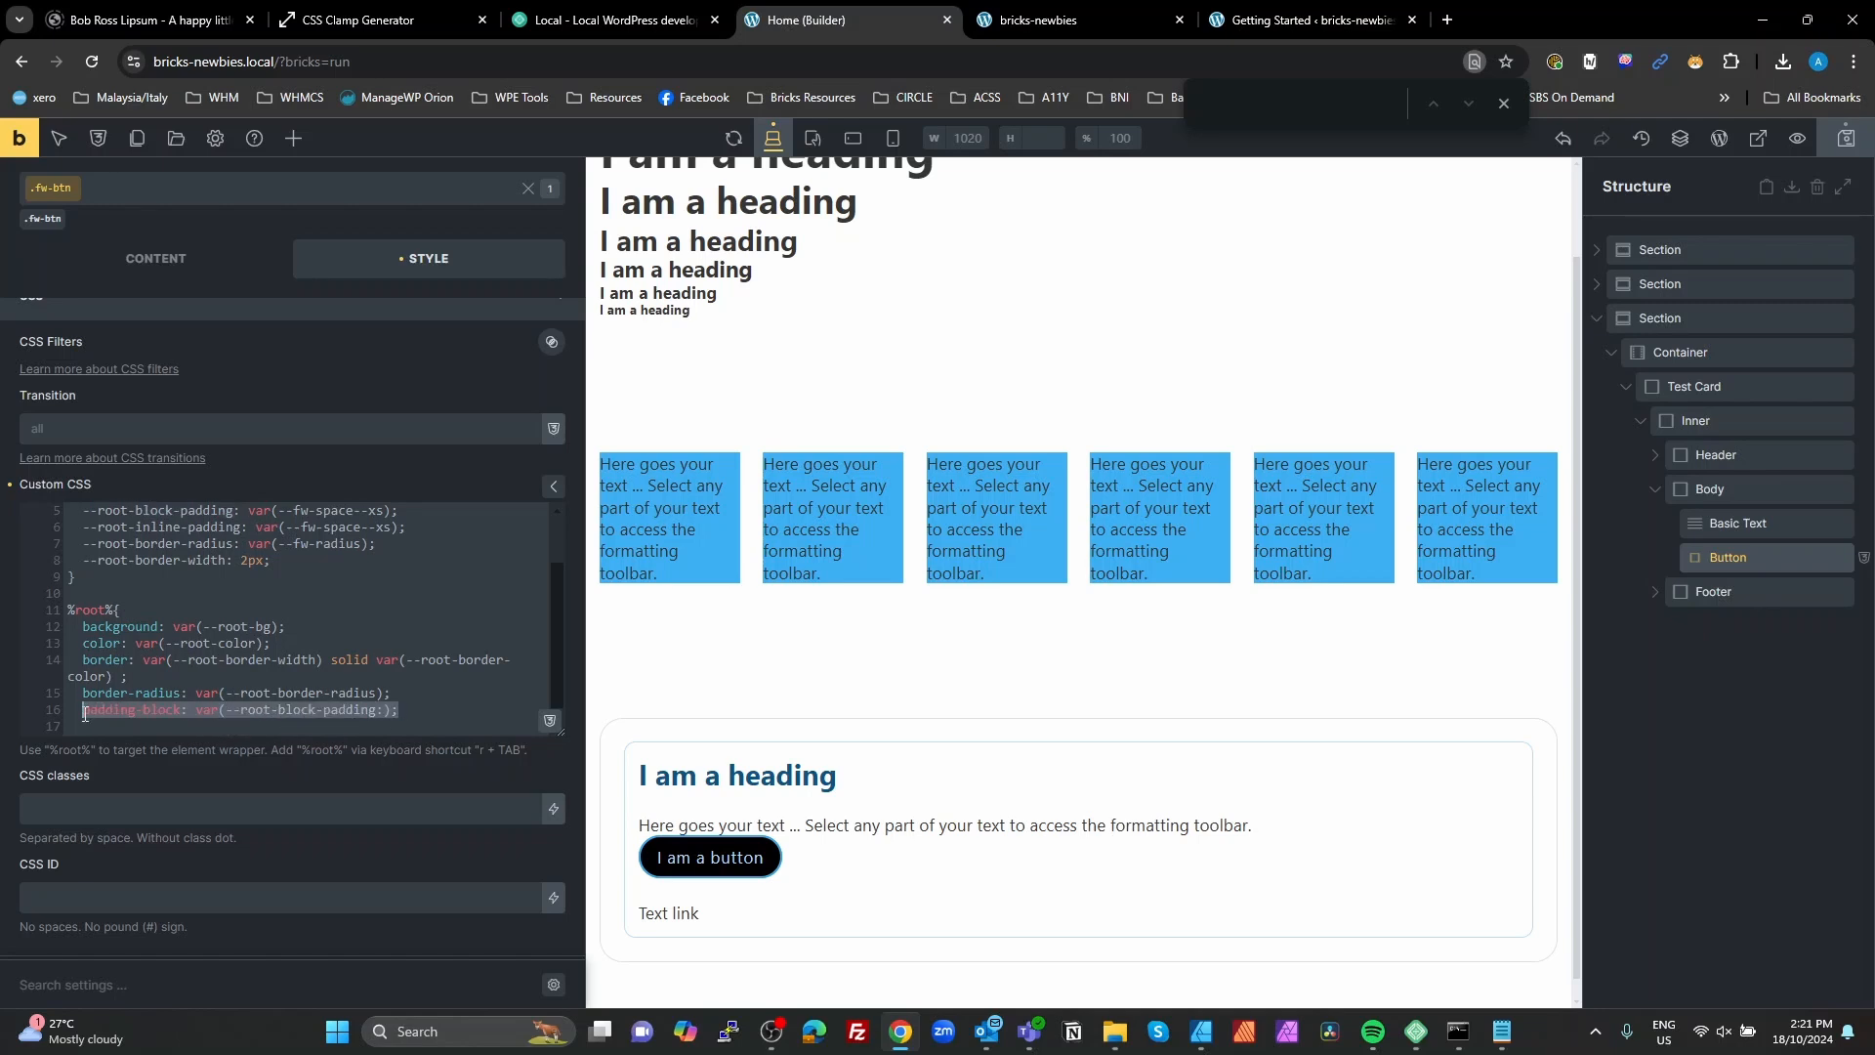
click(410, 713)
key(Return)
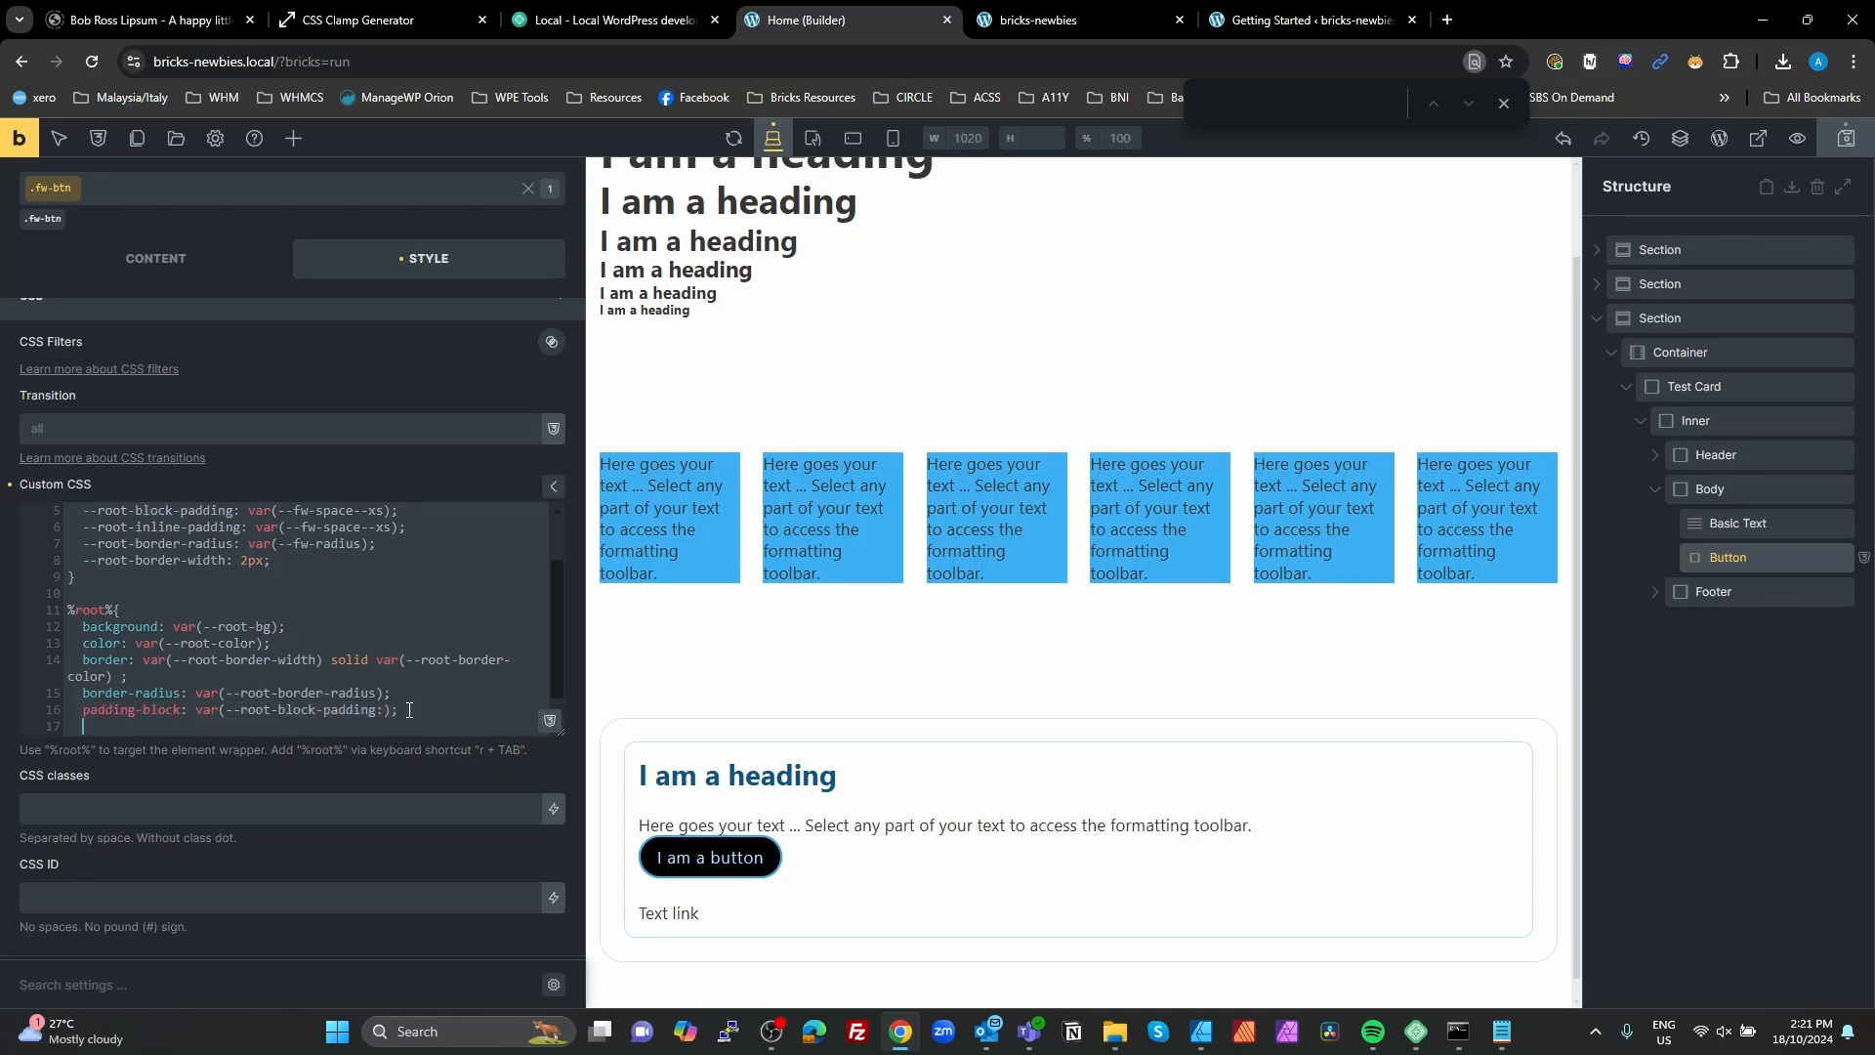
key(ctrl+v)
click(385, 712)
key(BackSpace)
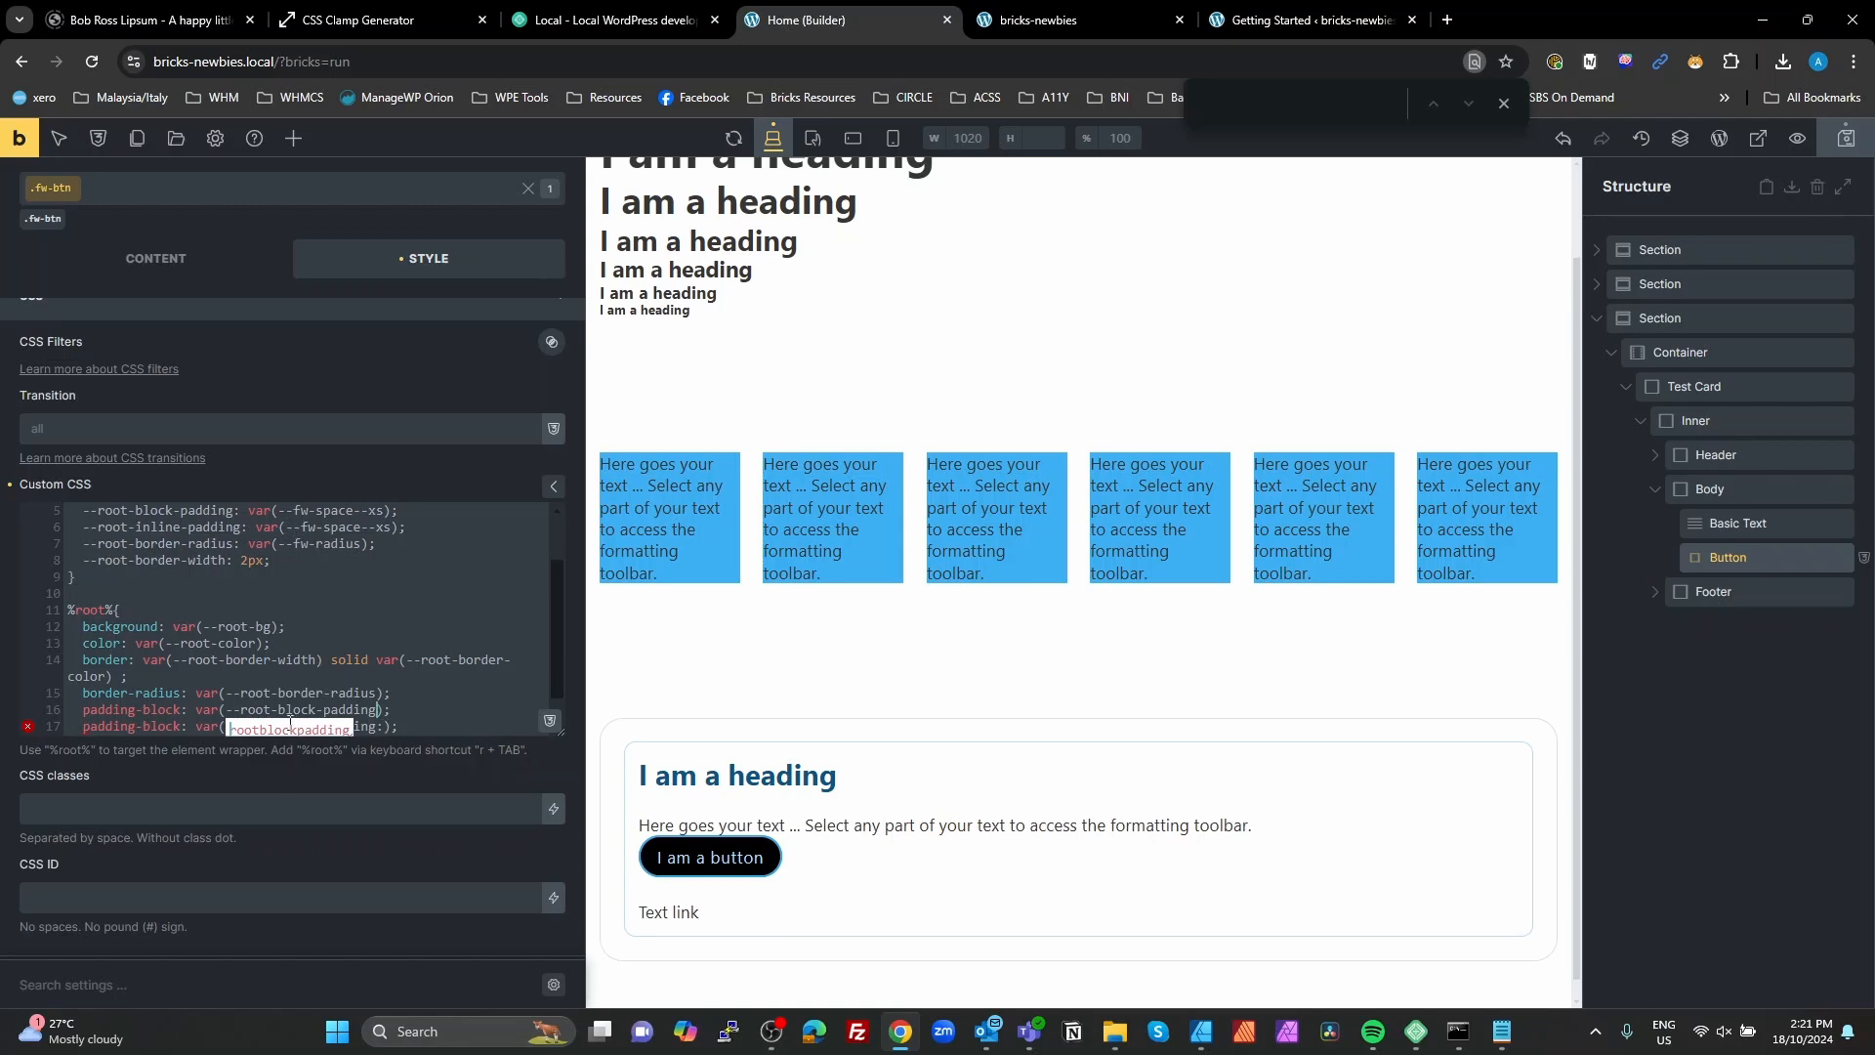
Step: Change the duplicated declaration to padding-inline with var(--root-block-inline)
double_click(171, 723)
text(inline)
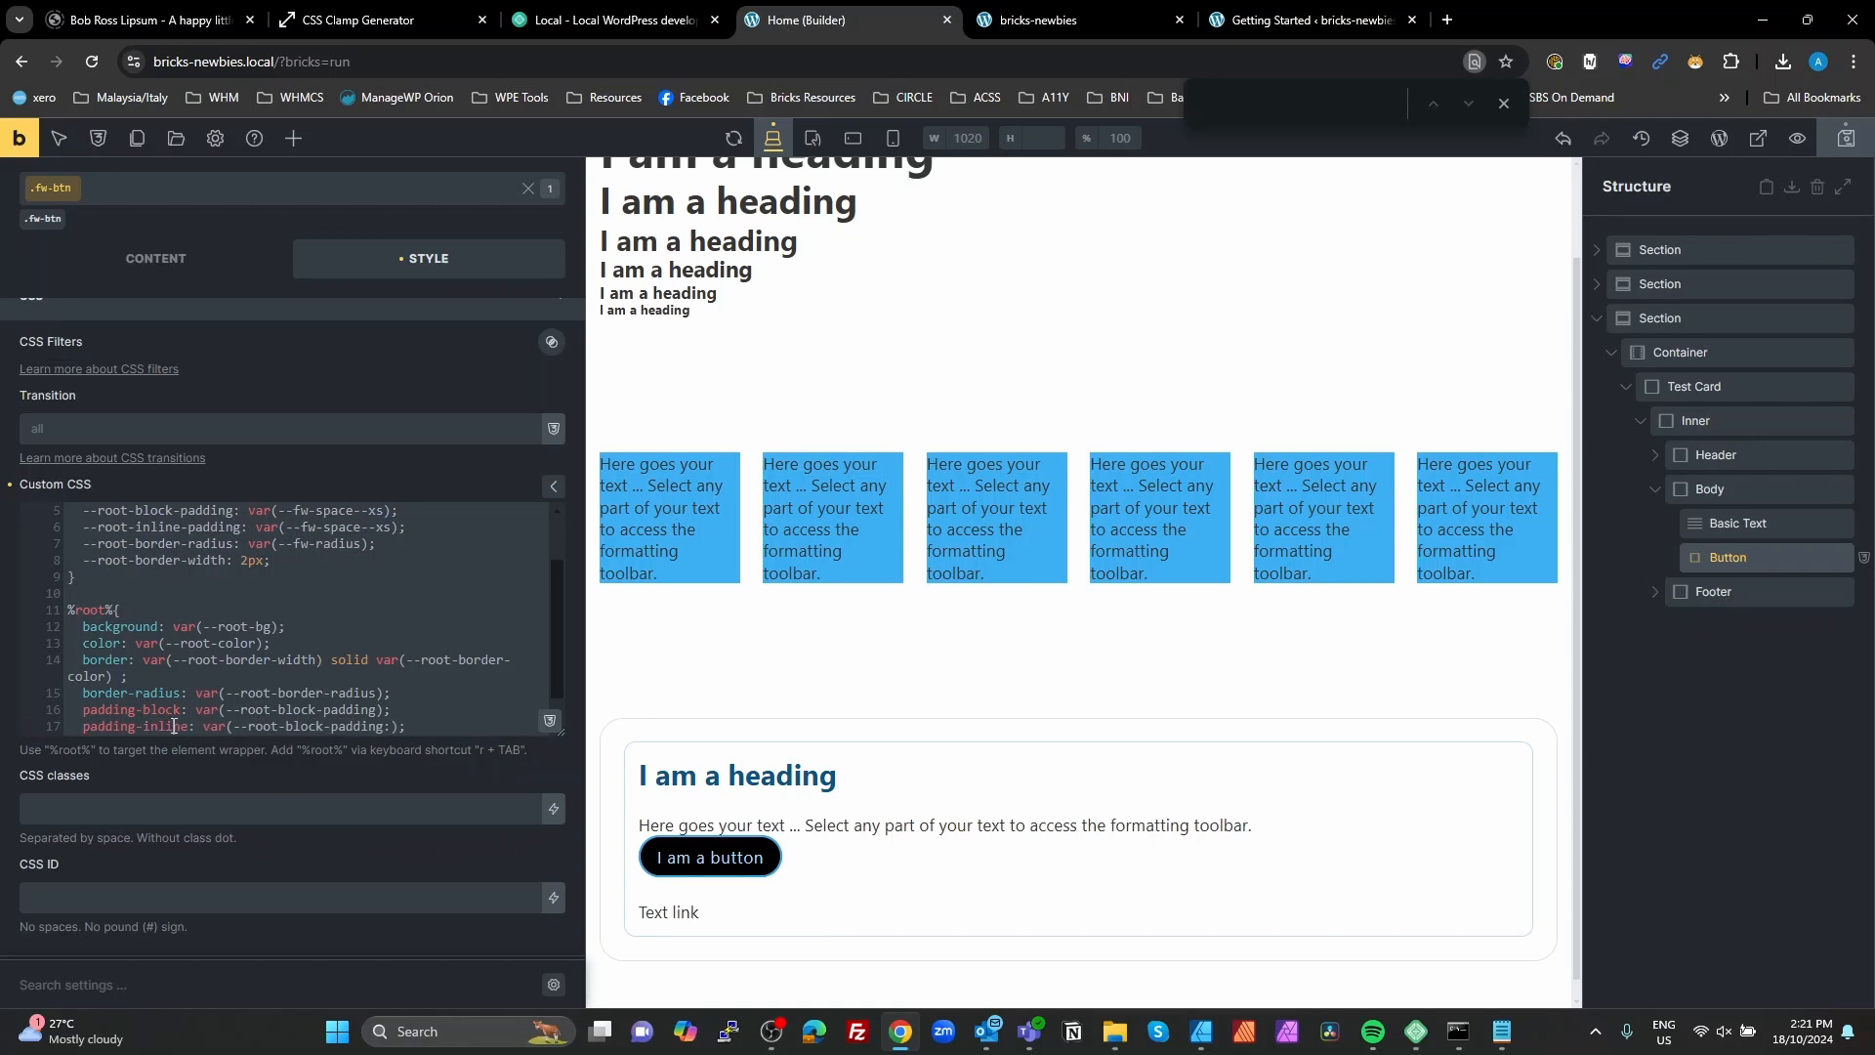
double_click(174, 726)
key(ctrl+c)
double_click(358, 726)
key(ctrl+v)
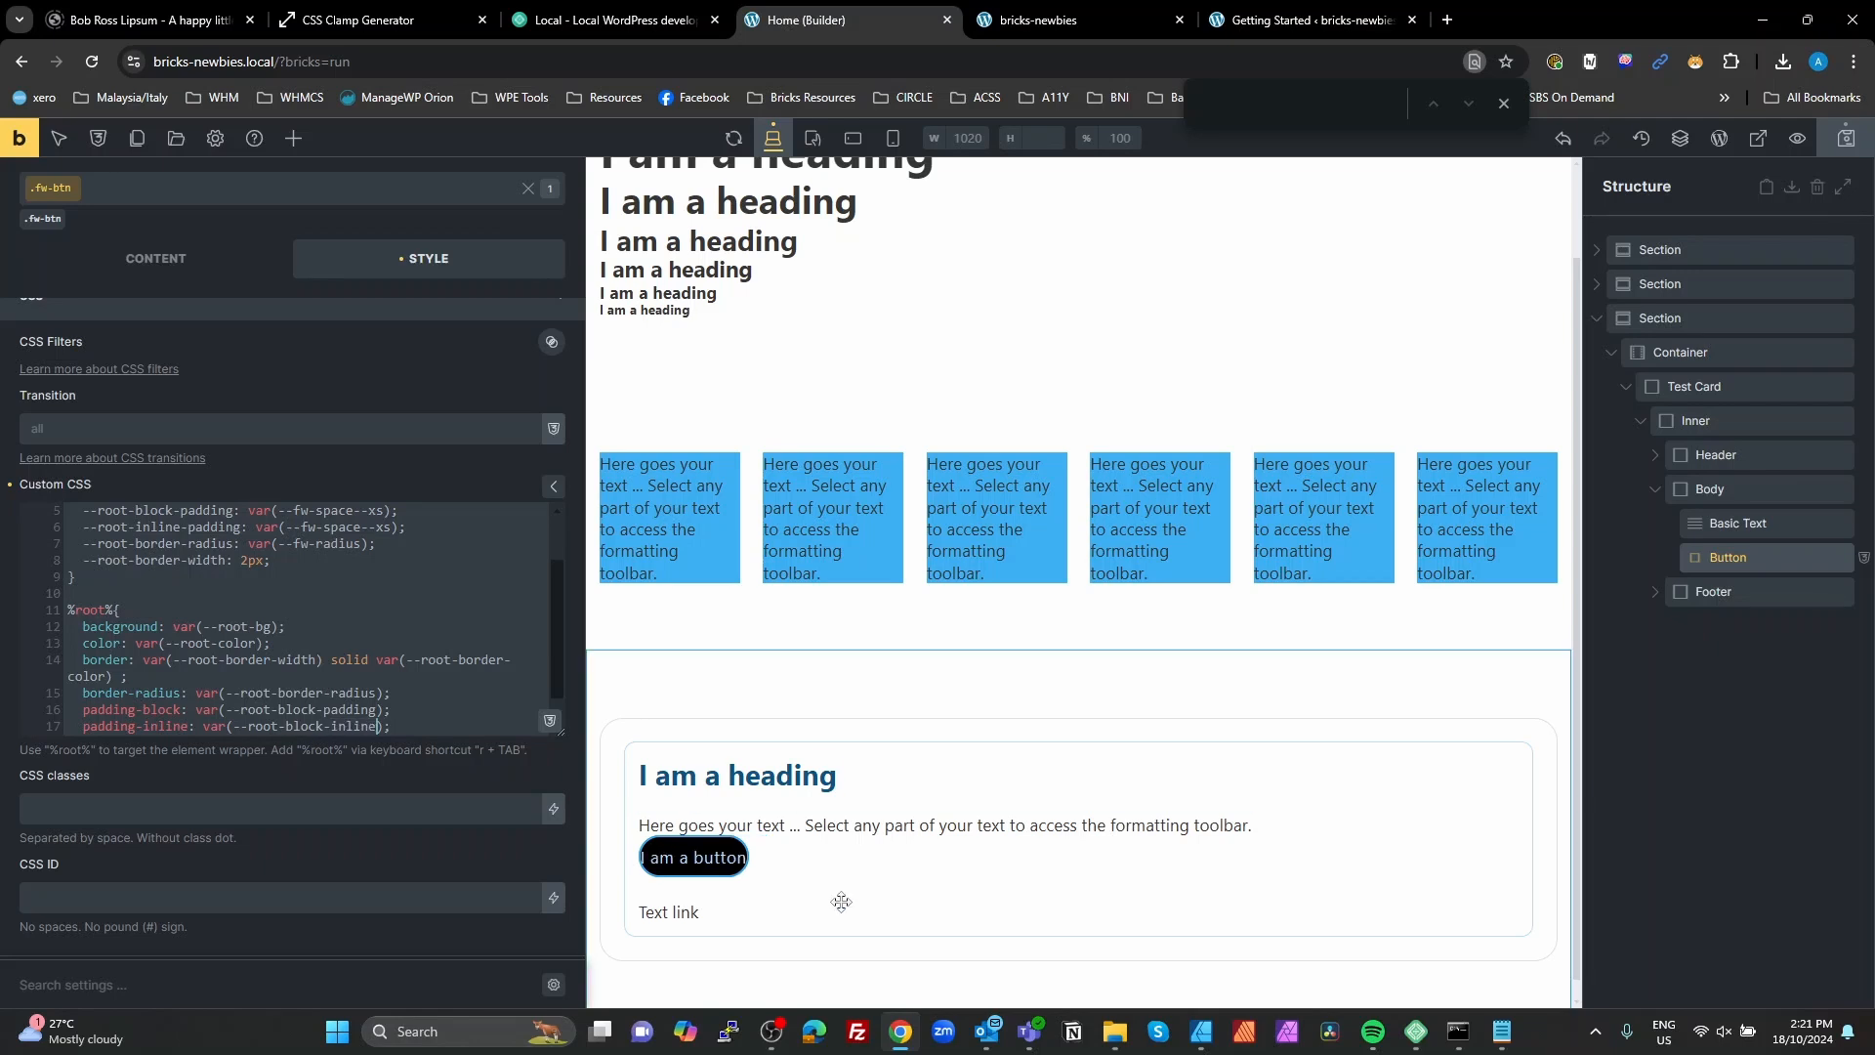
click(492, 725)
key(Return)
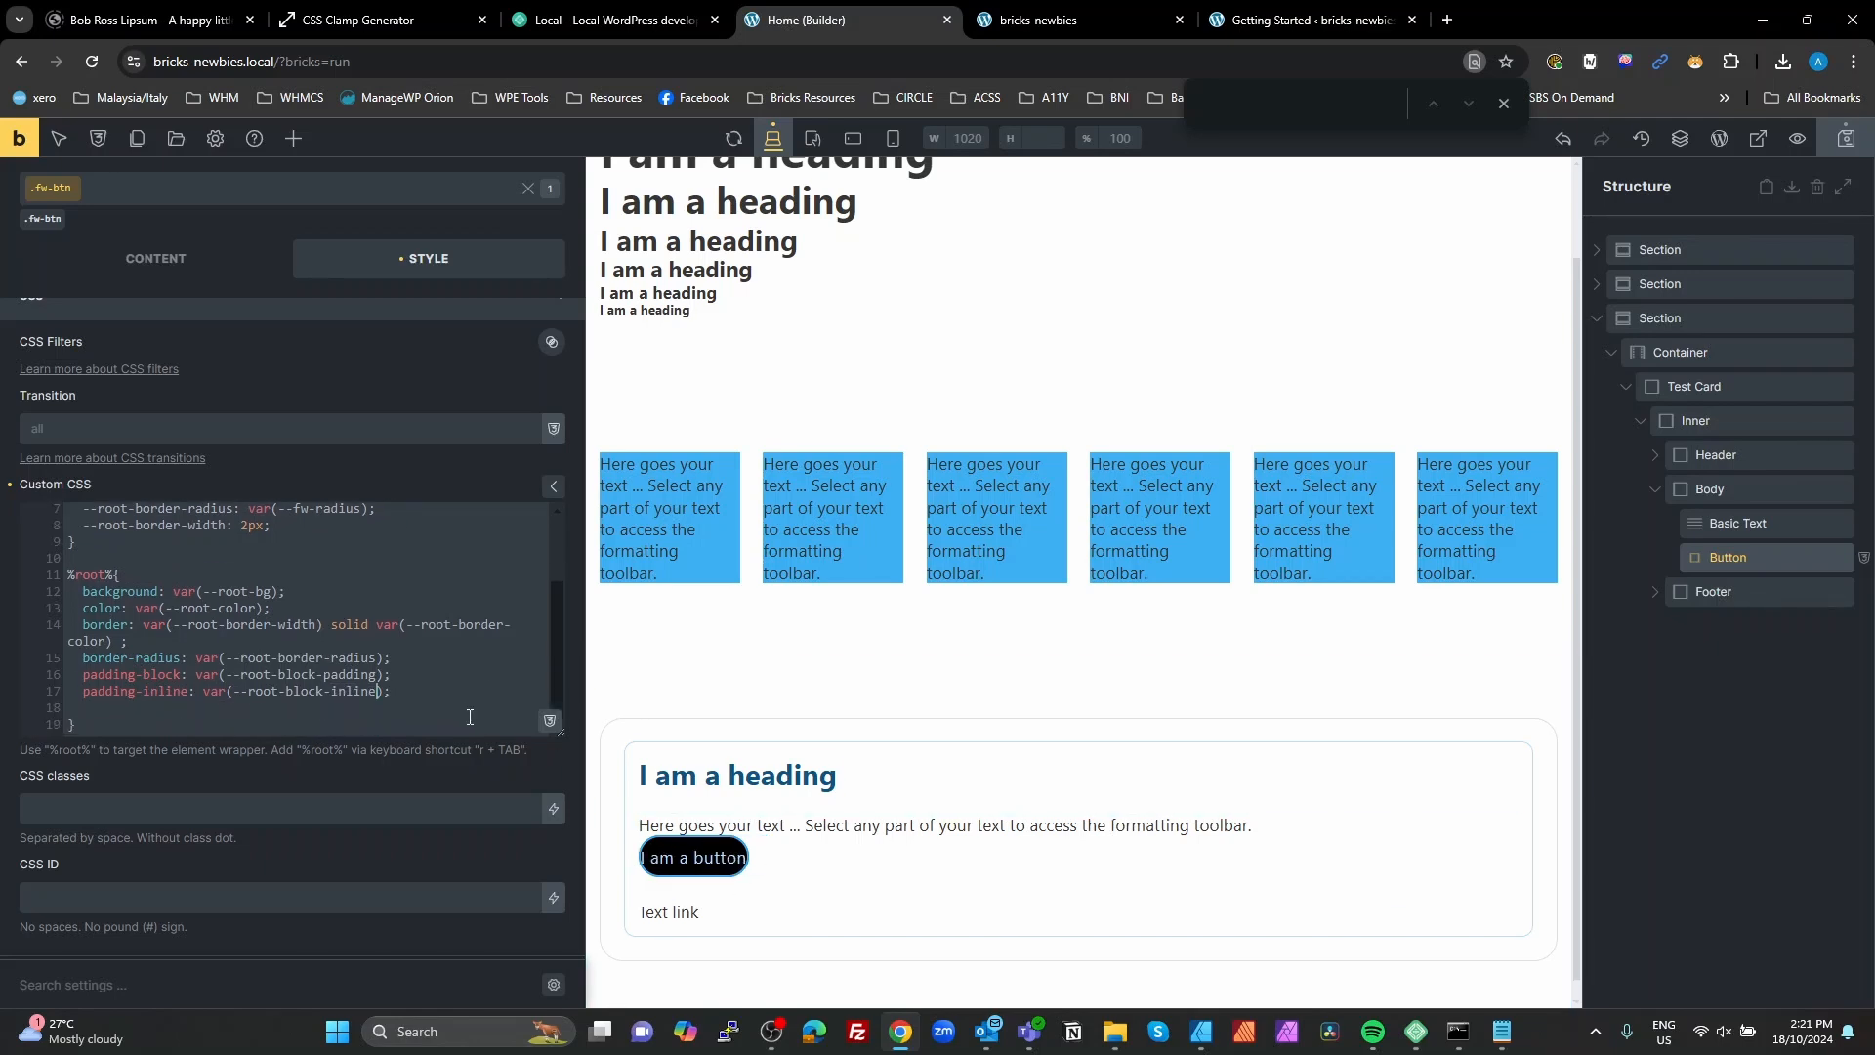
Step: Insert line-height: 1 as the first declaration in the second %root% rule
click(161, 572)
key(Return)
text(line)
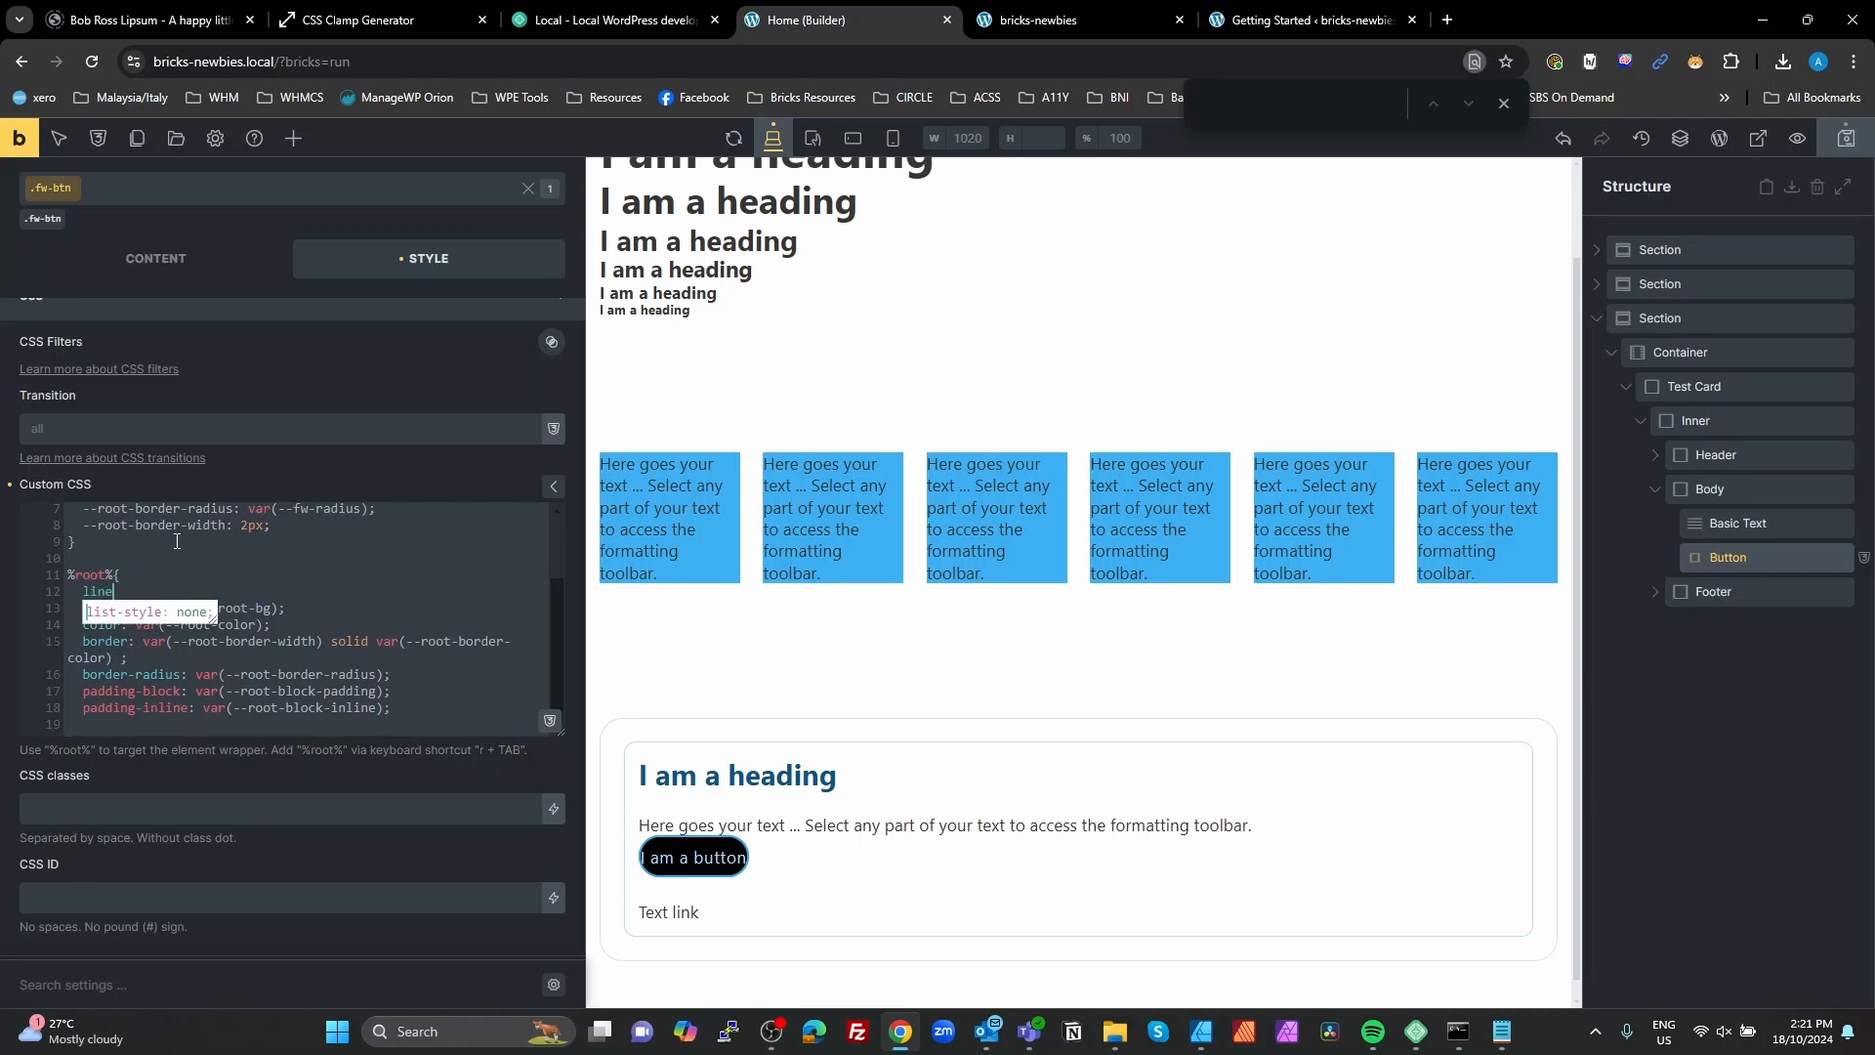
text(-height: 1;)
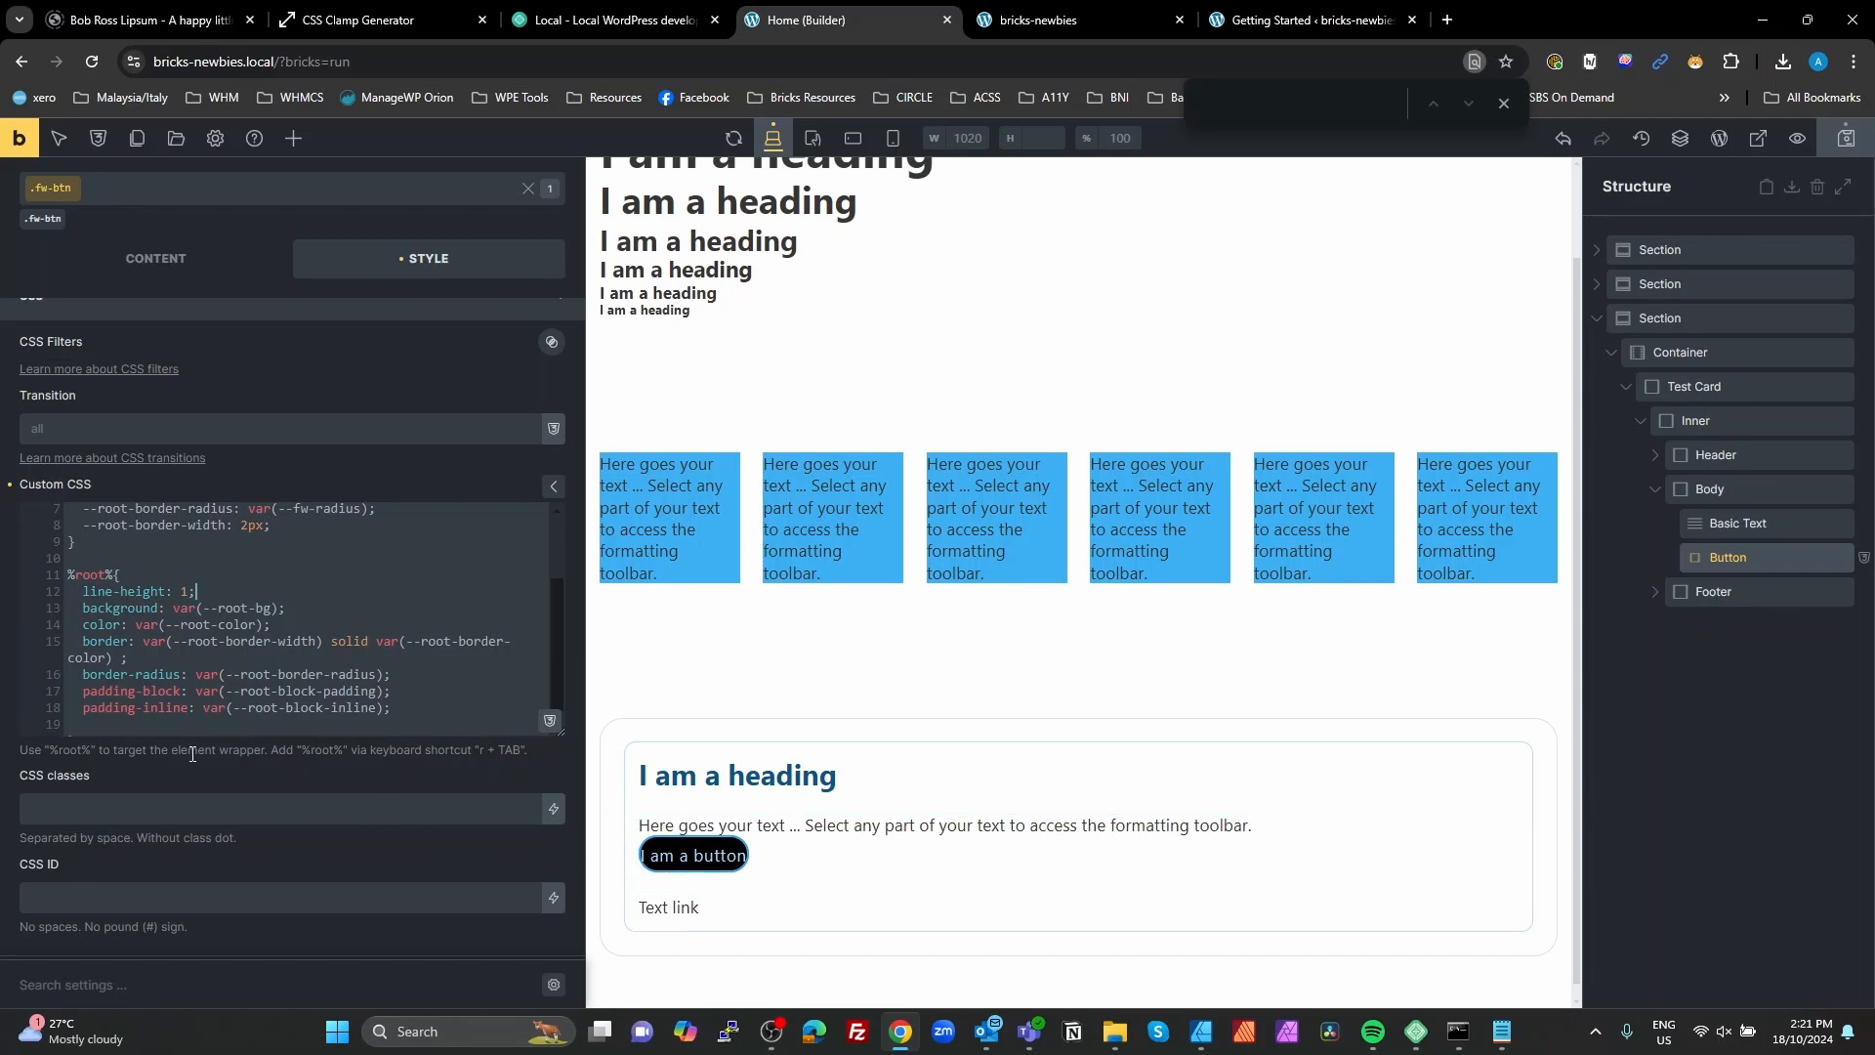
Step: Correct the variable in the padding-inline declaration to --root-inline-padding
click(409, 729)
double_click(309, 707)
key(Delete)
key(Delete)
key(Delete)
text(-padding)
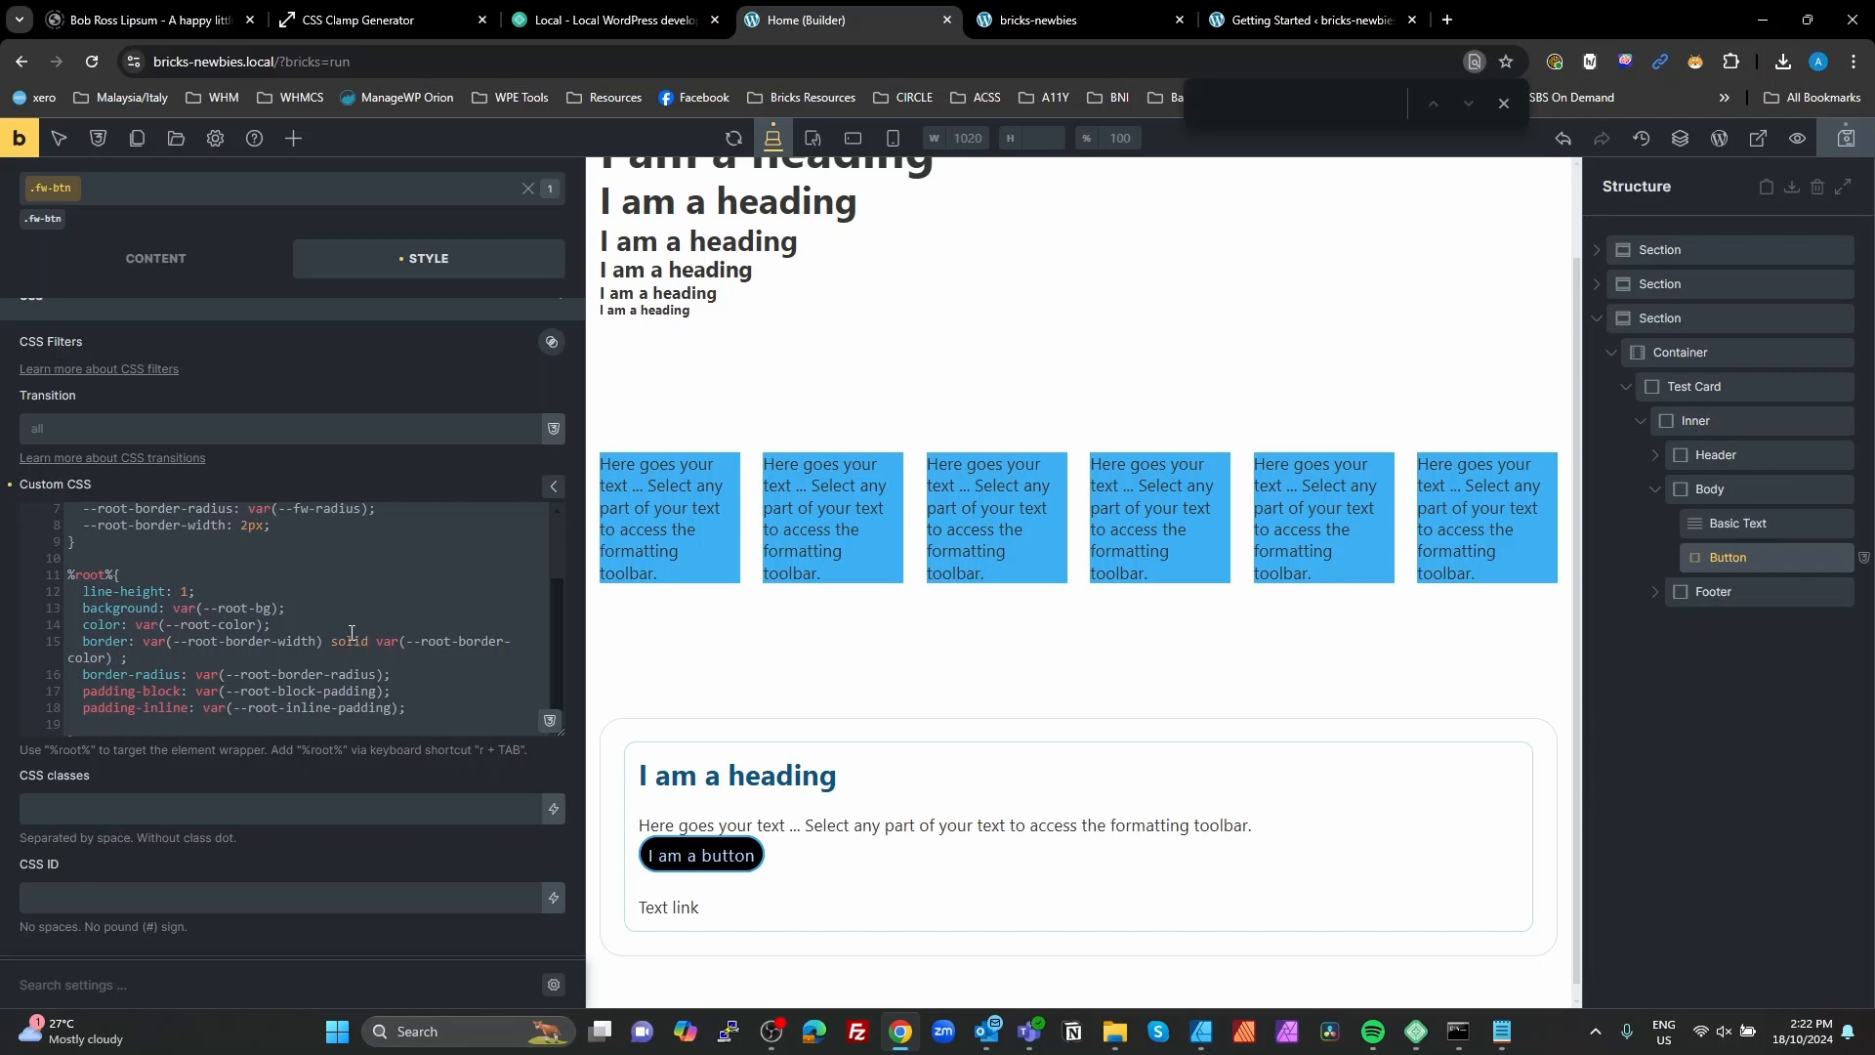
Step: Open the front-end preview of the page and inspect the test card's button in the developer tools
scroll(351, 633, up, 2)
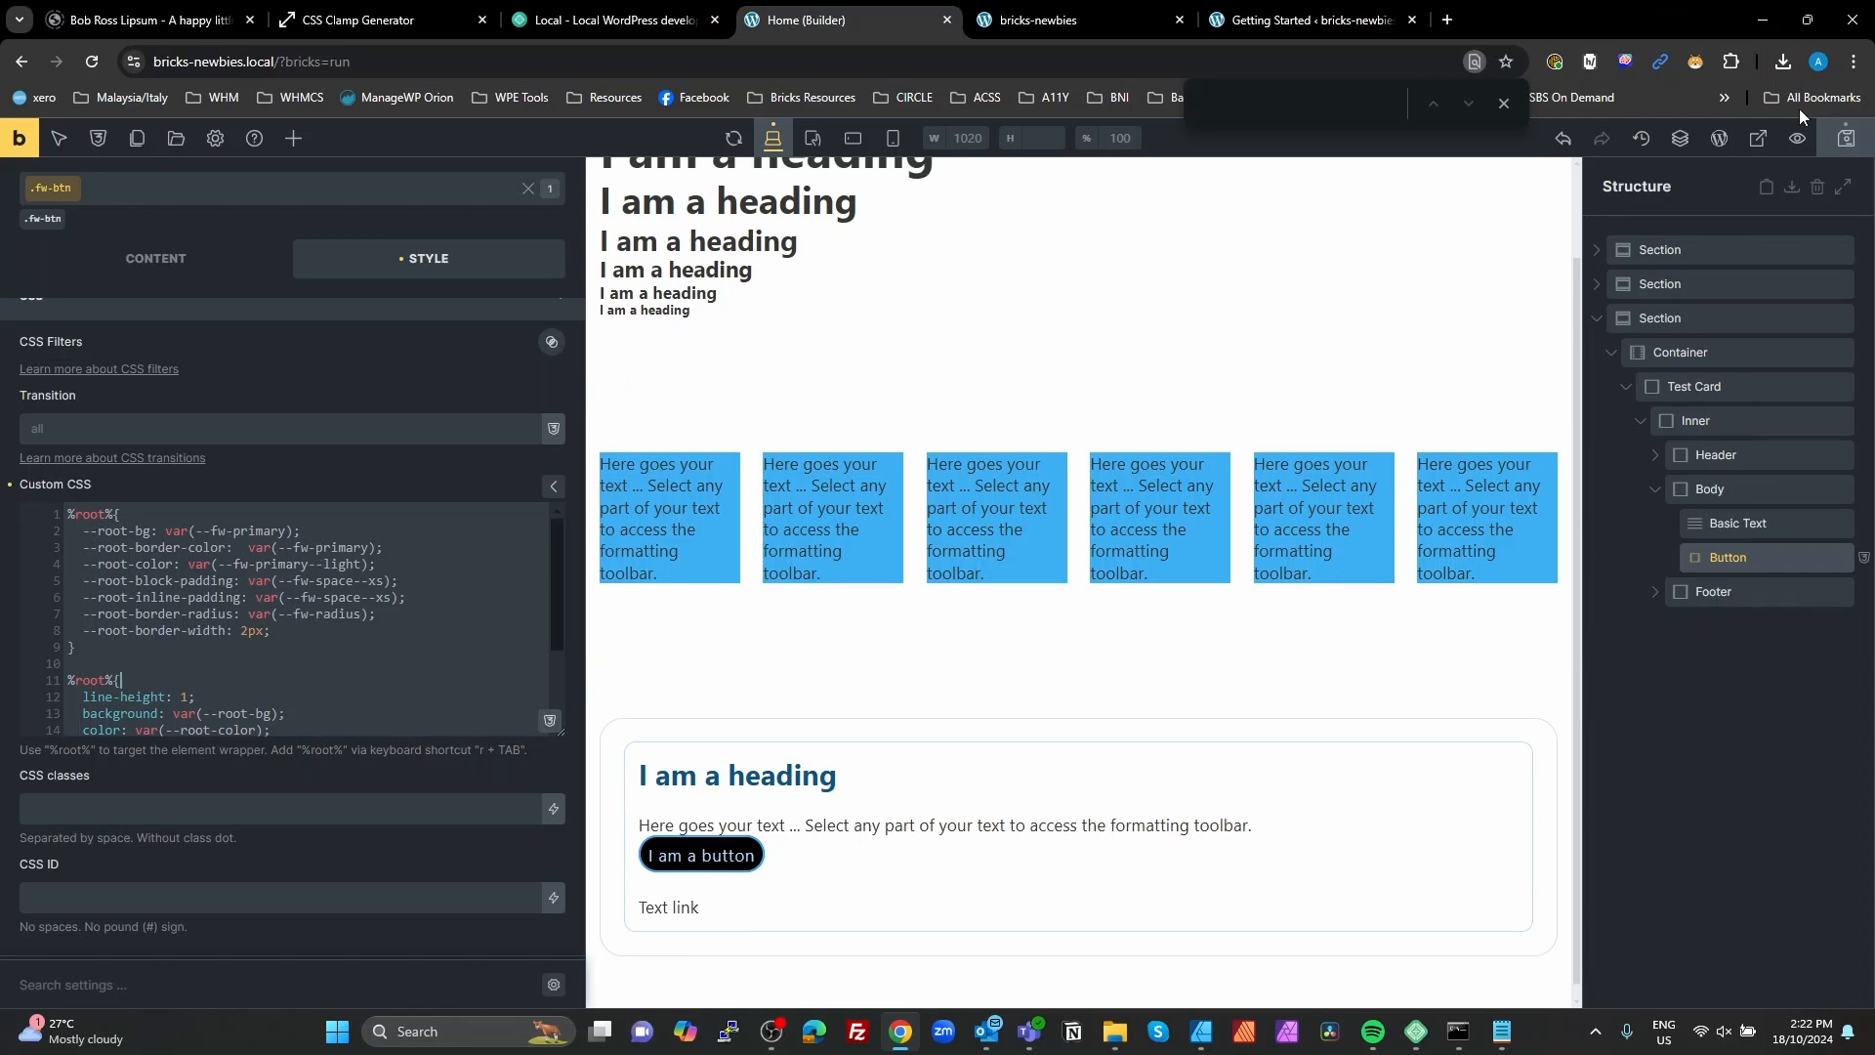
click(1757, 138)
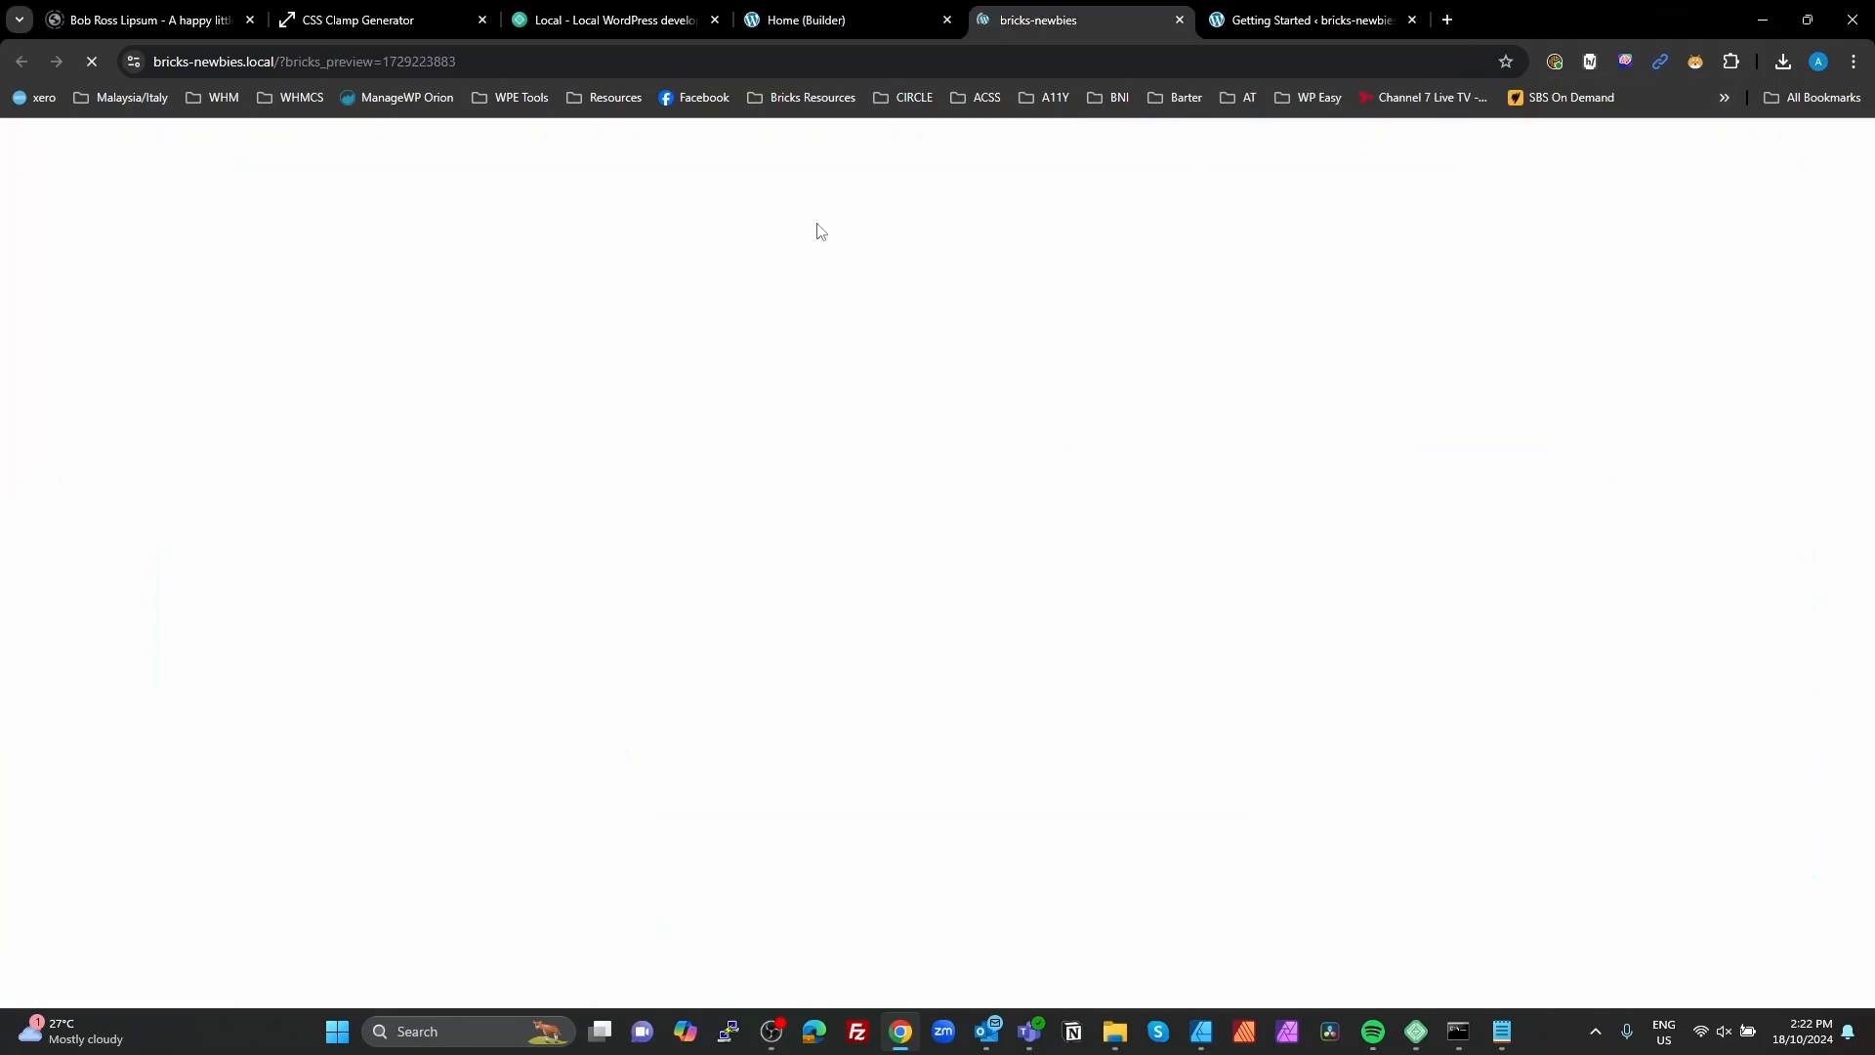
scroll(226, 553, down, 2)
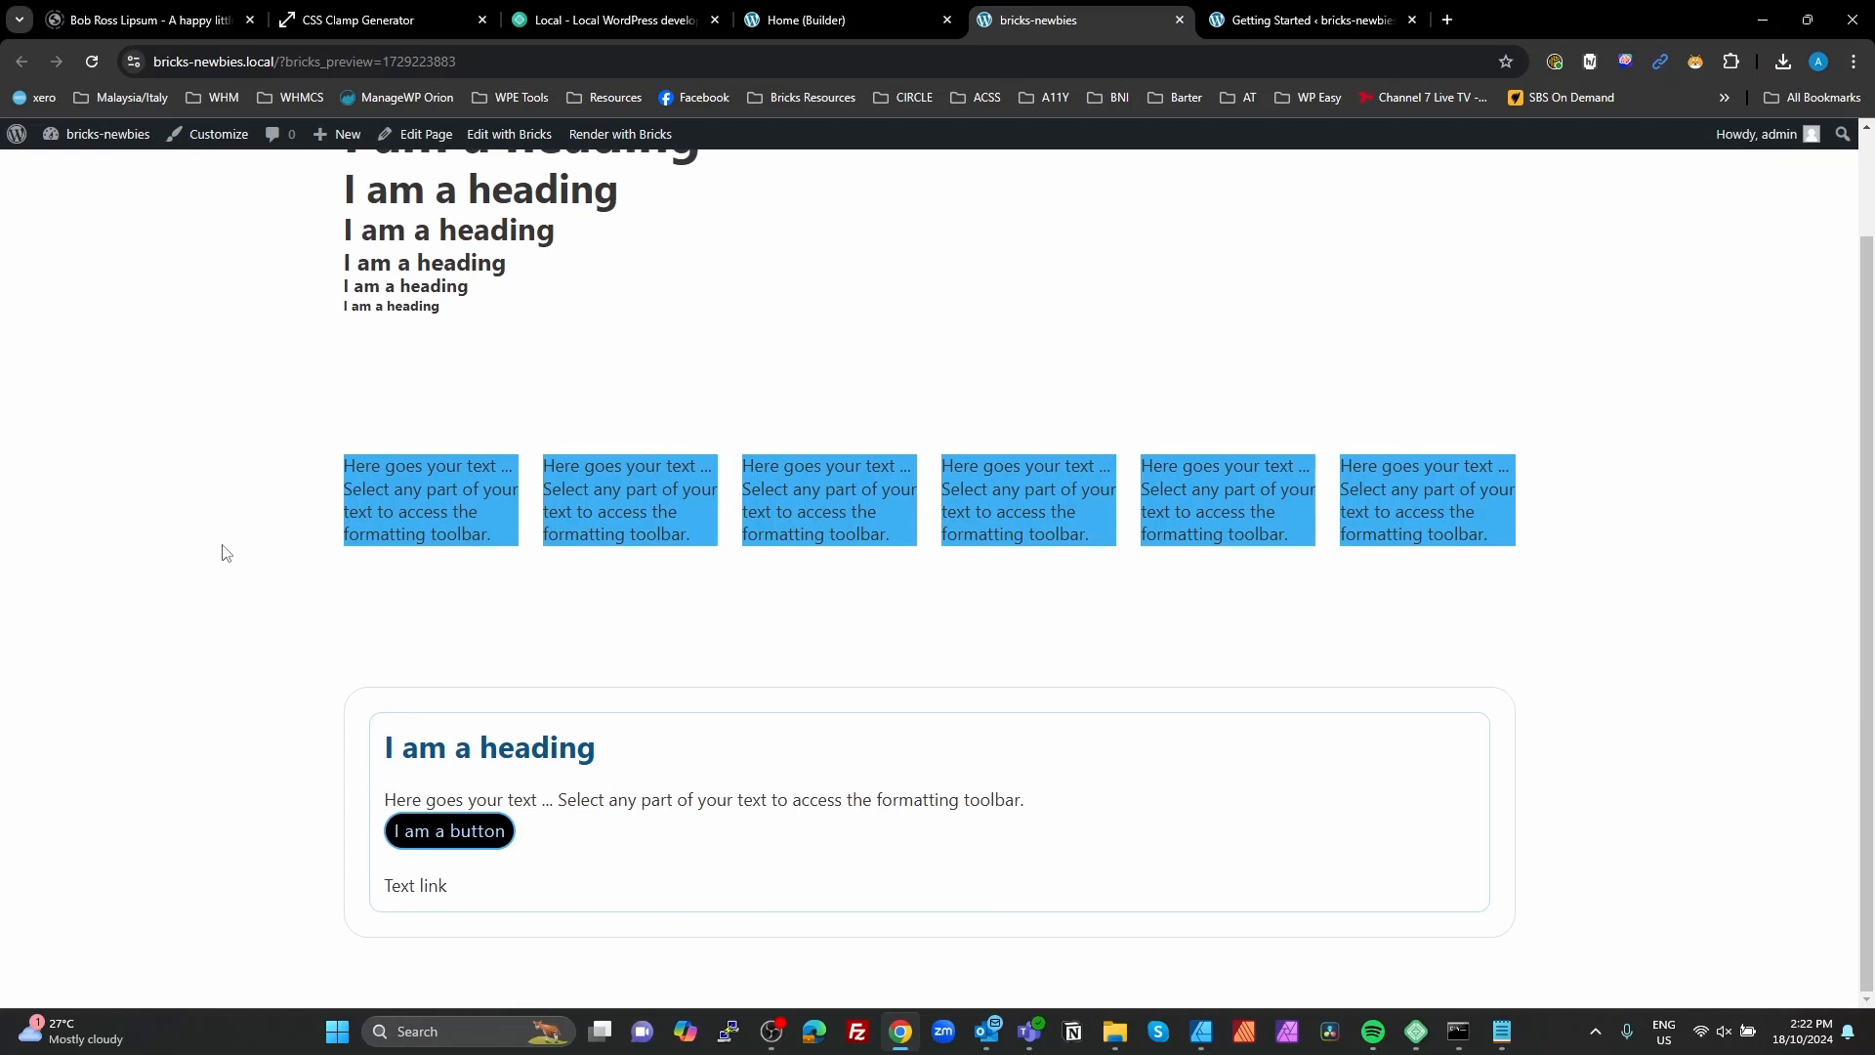
key(F12)
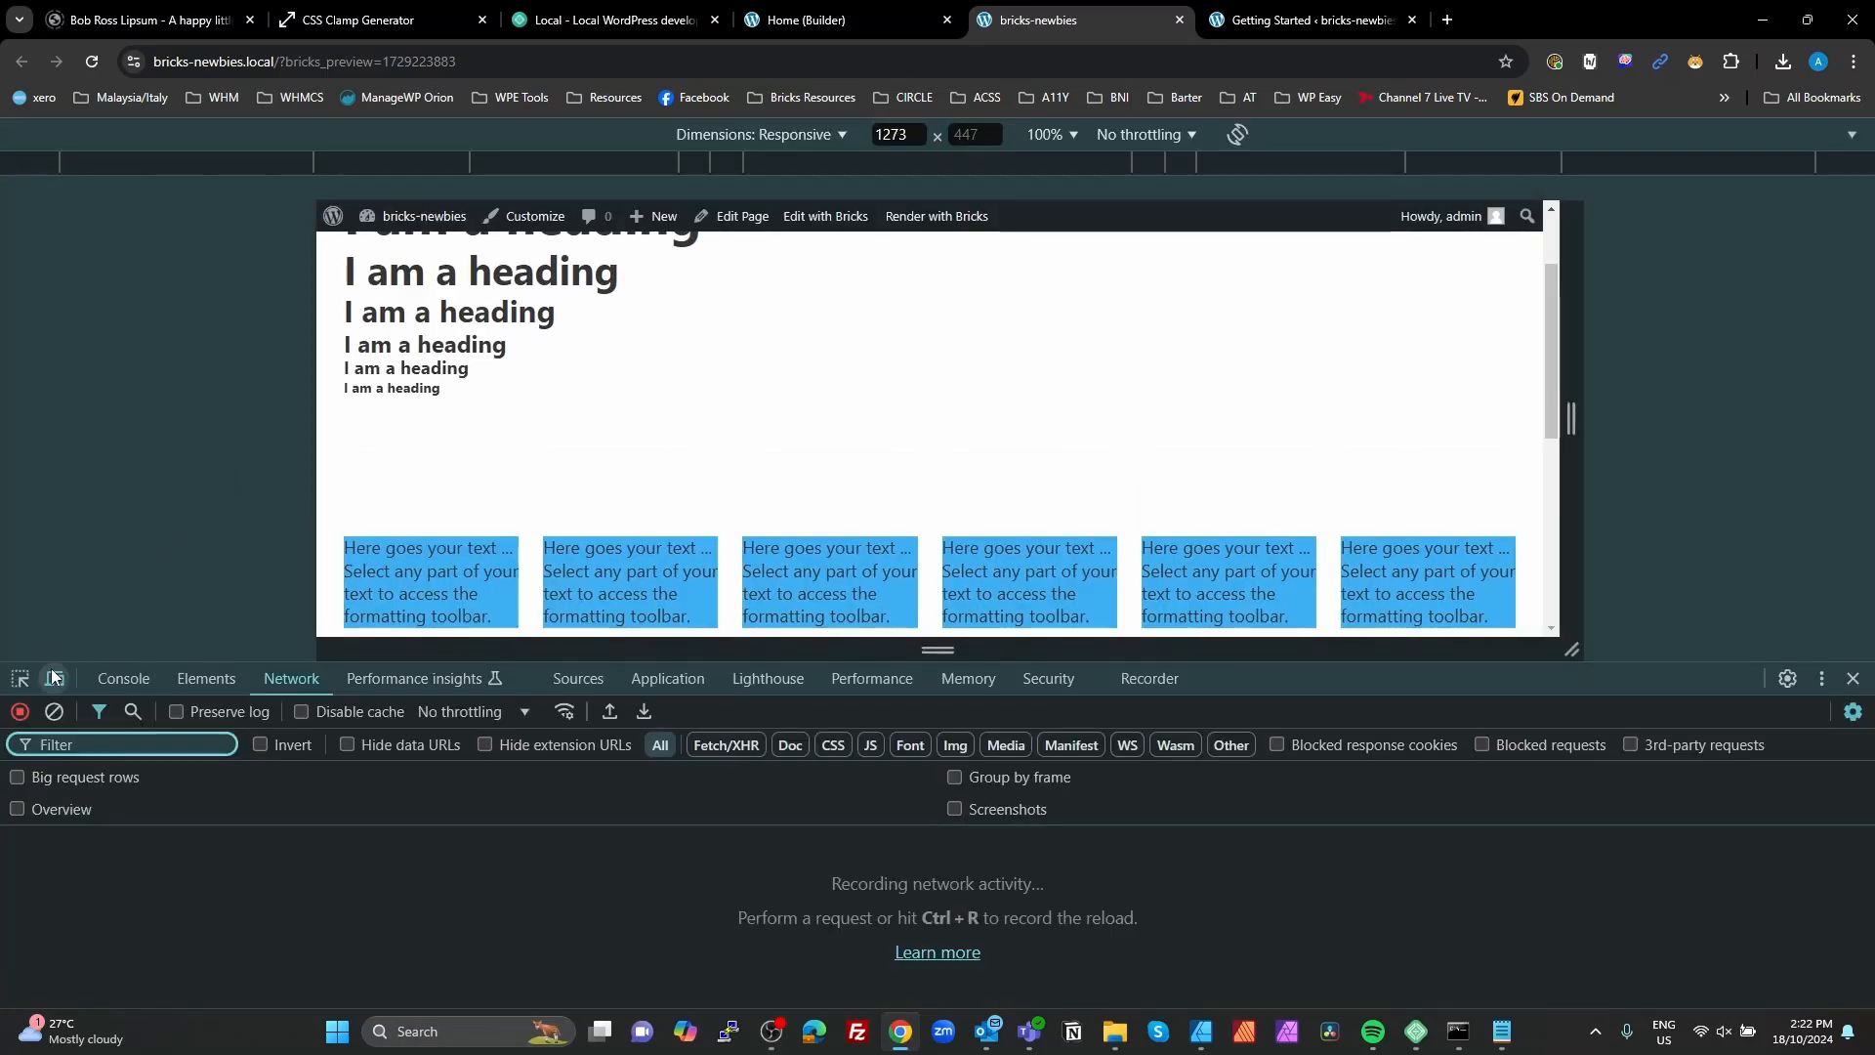
key(ctrl+shift+m)
scroll(160, 497, down, 3)
click(19, 677)
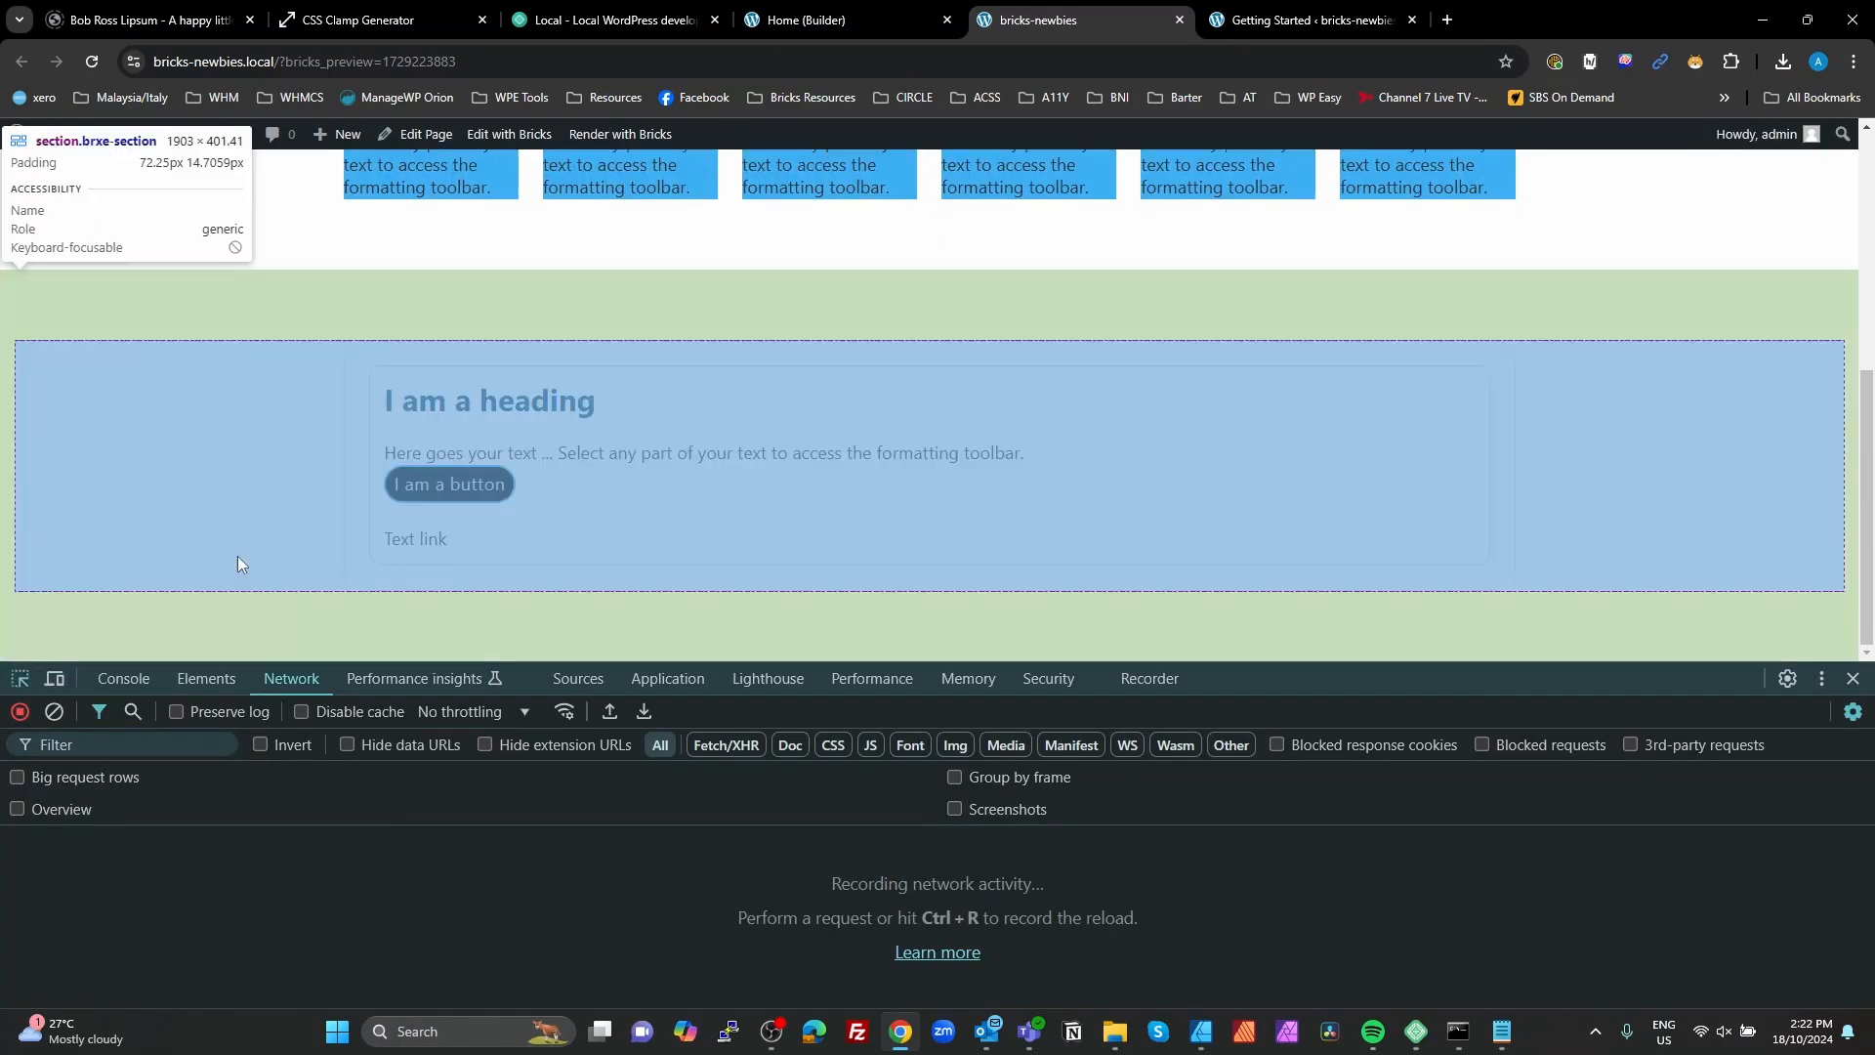
click(507, 486)
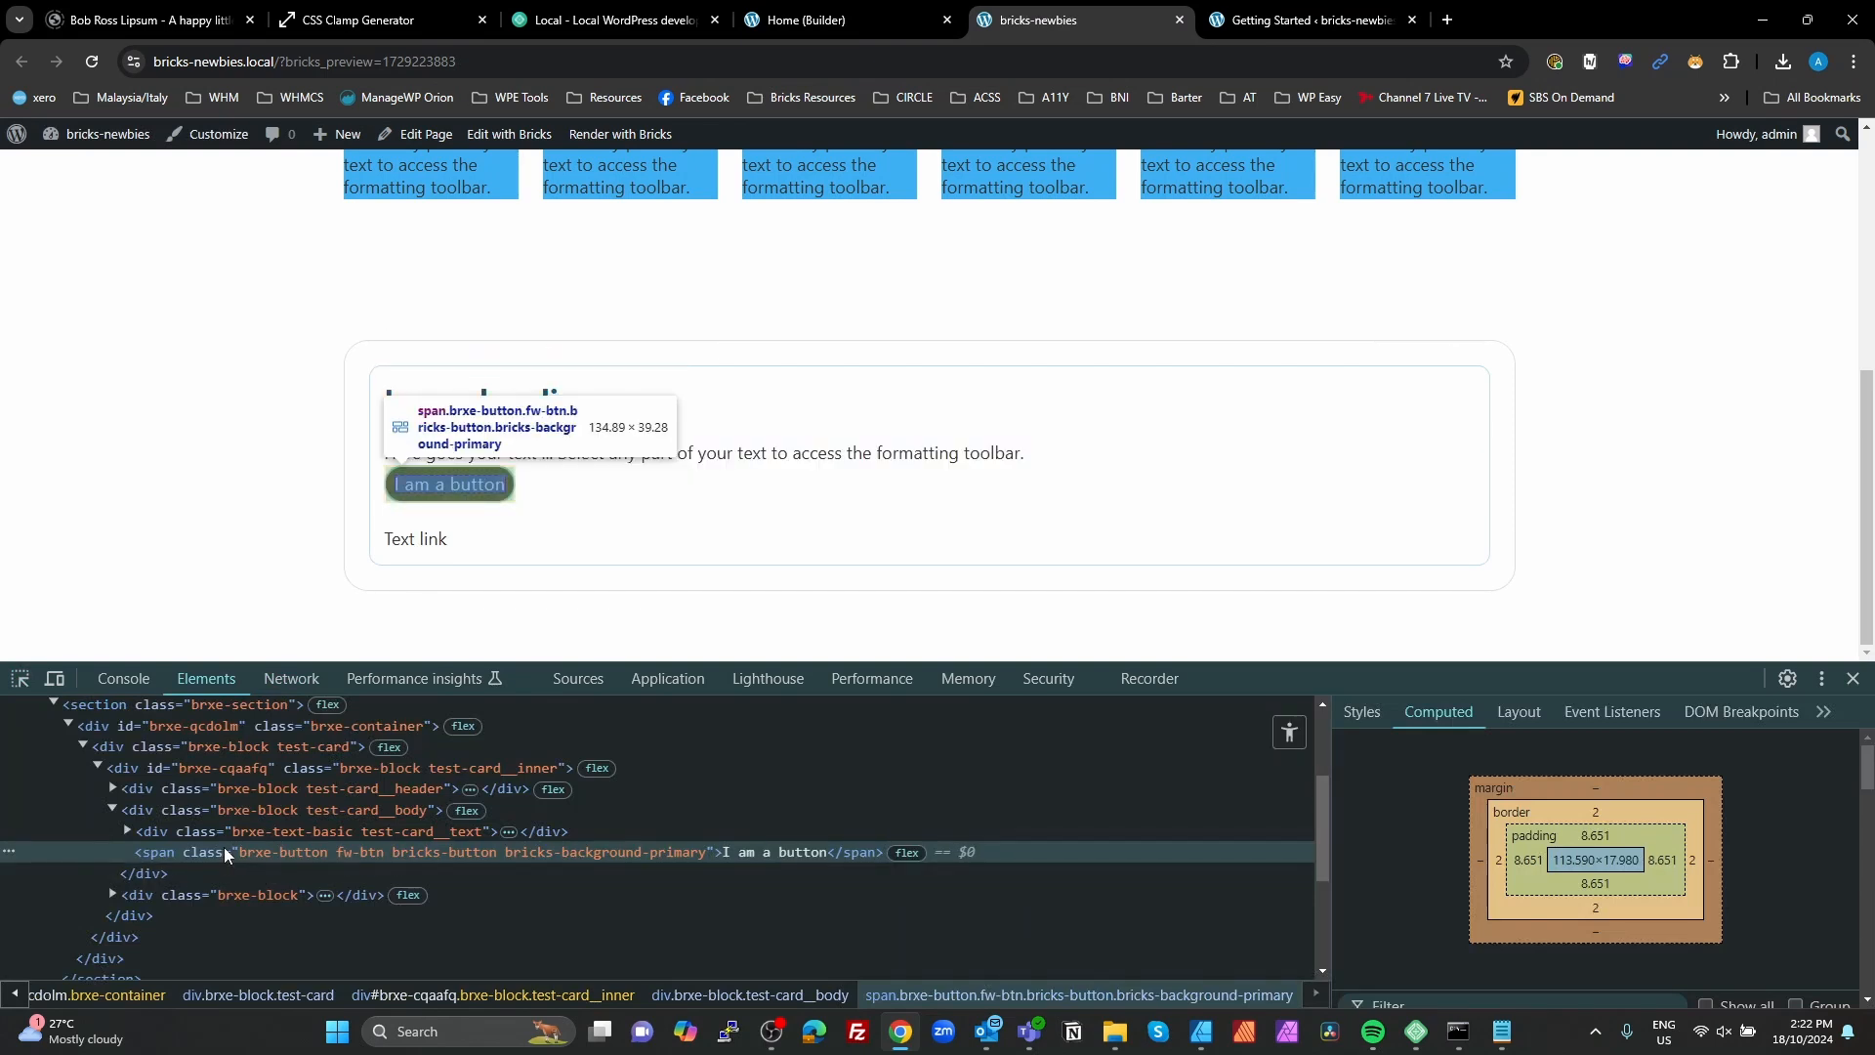
Step: Show the inspected button's style rules in an enlarged developer tools area and examine the .fw-btn declarations
click(1361, 711)
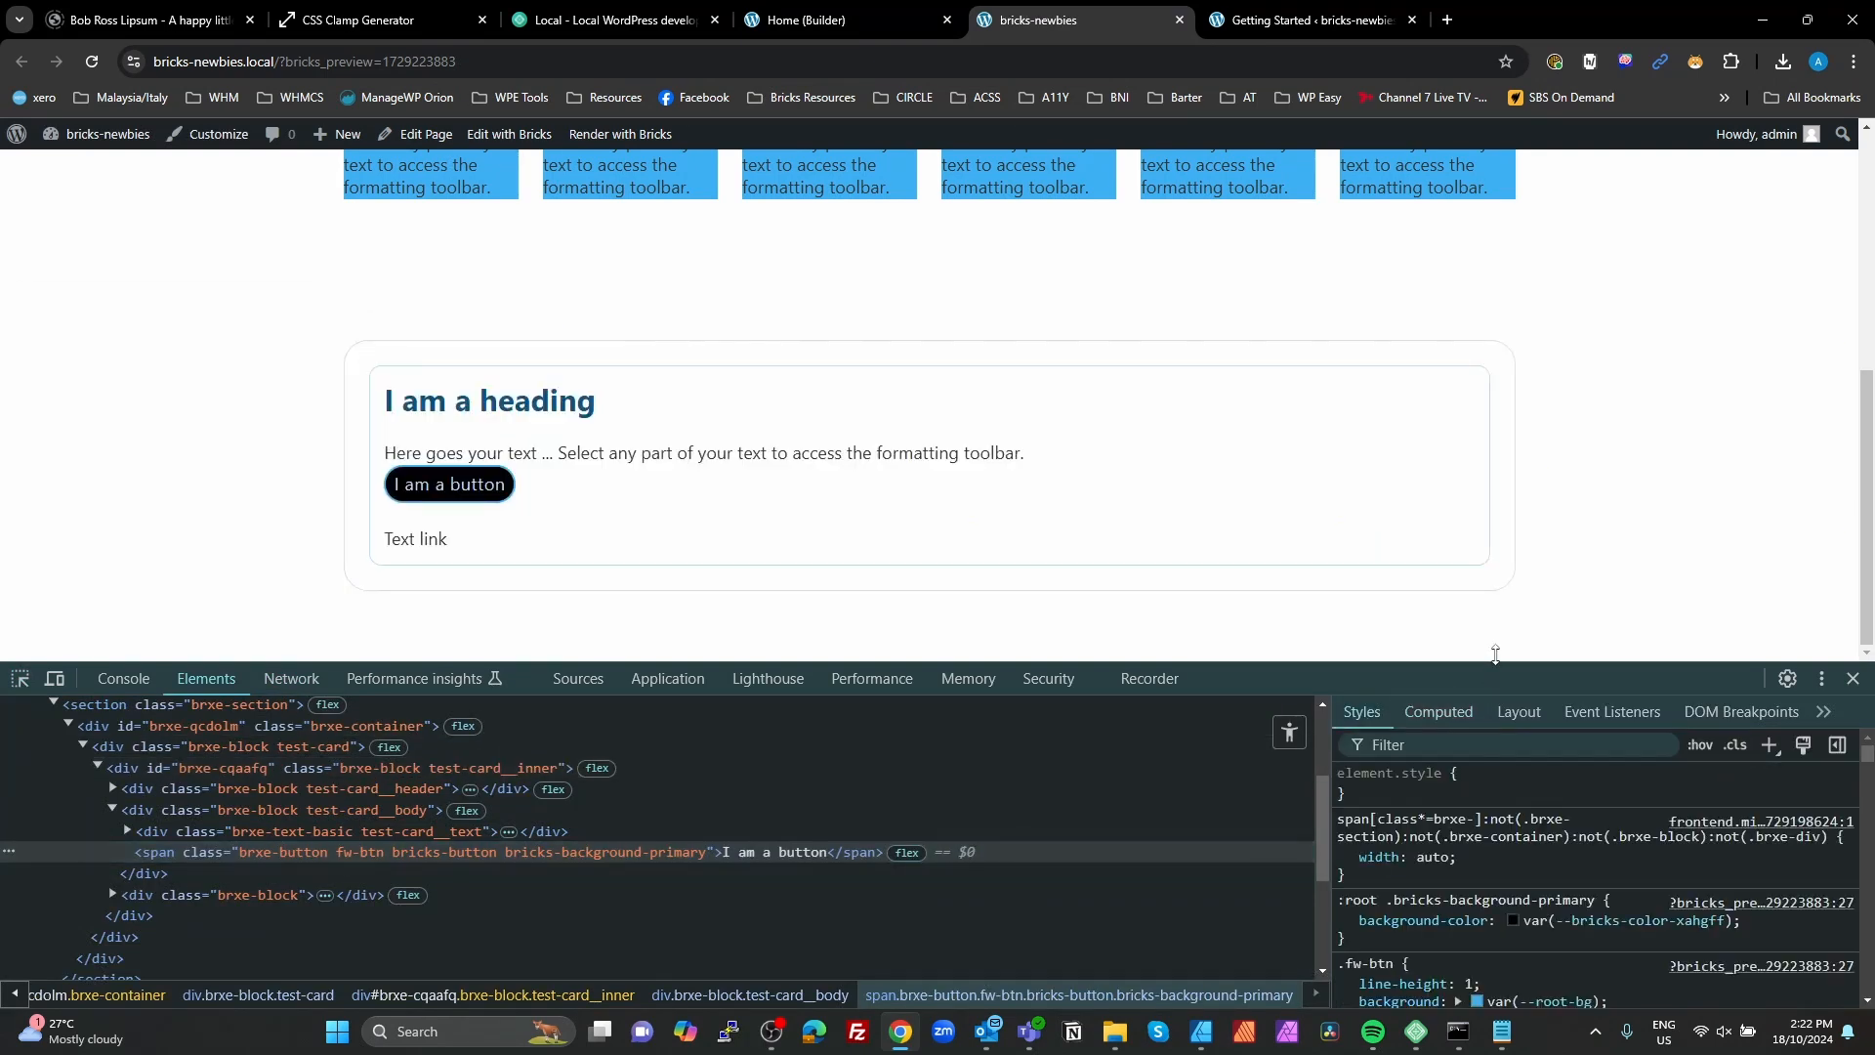
drag(1494, 653, 1494, 524)
scroll(1683, 795, down, 1)
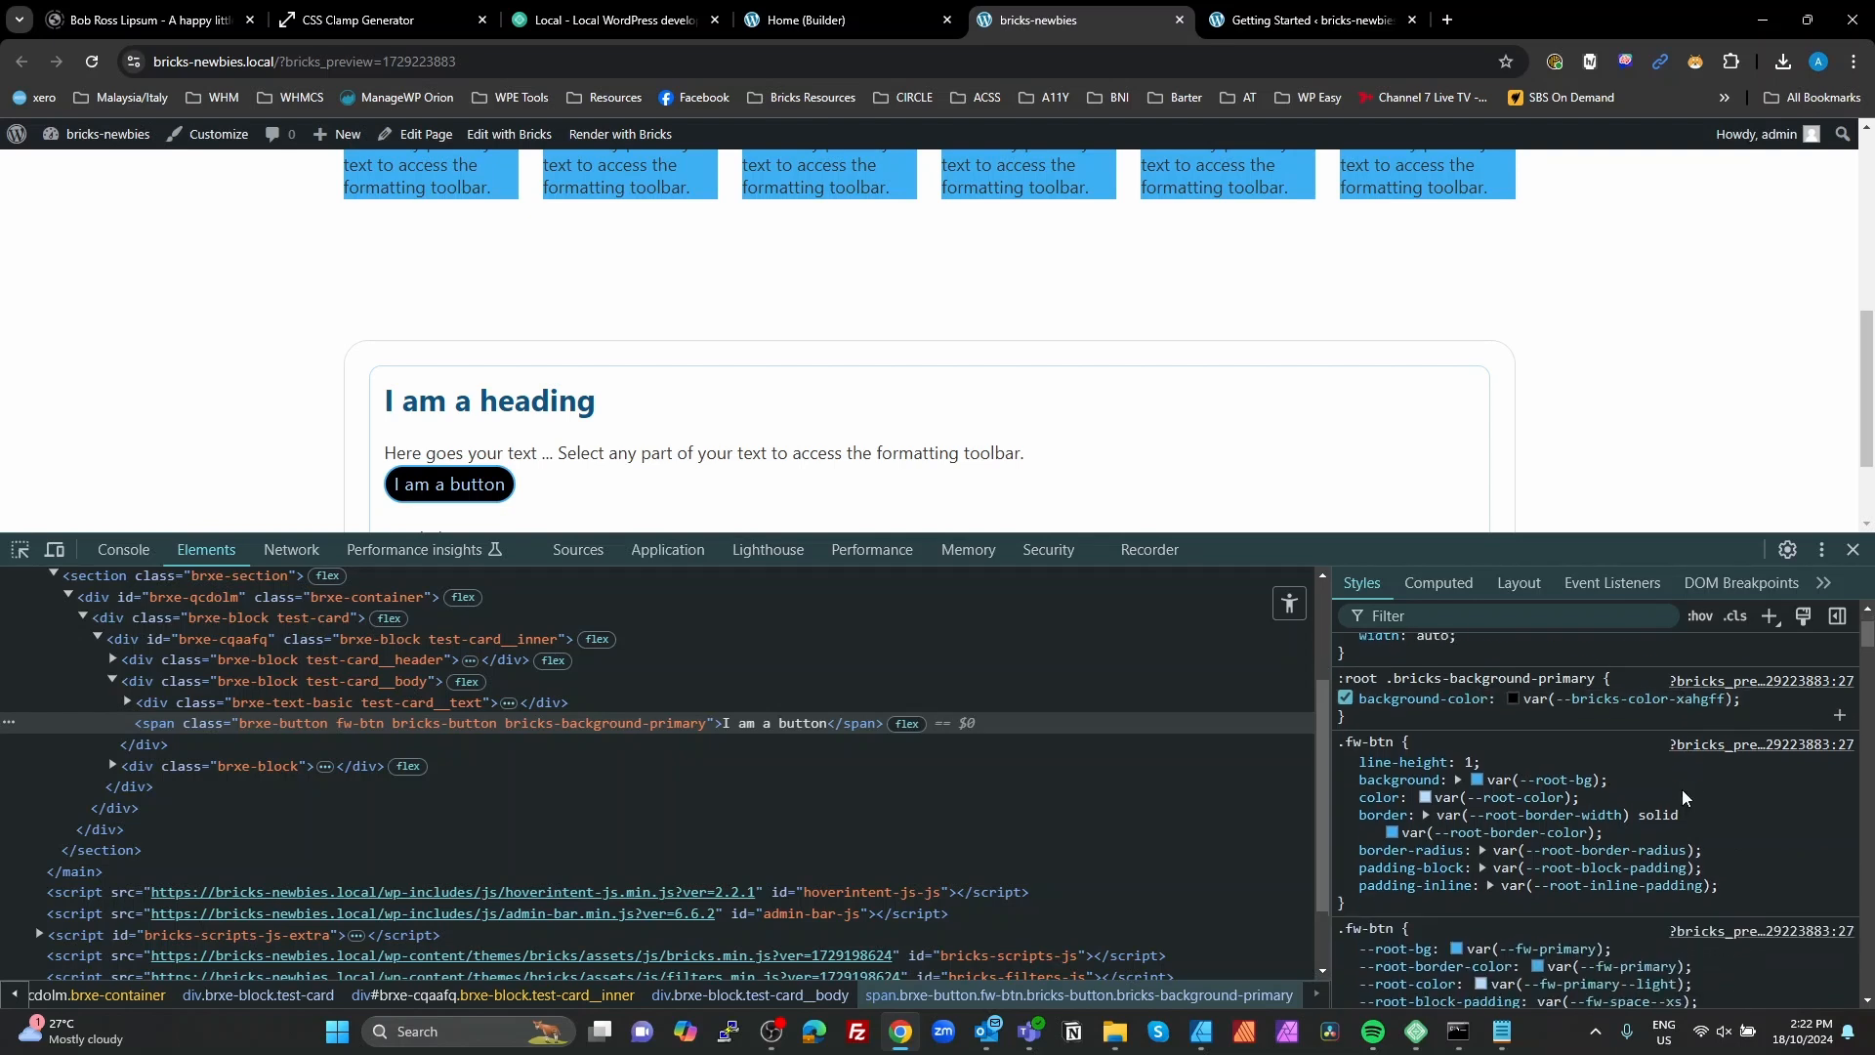
Step: Set the background value in the inspected .fw-btn rule to red
mouse_move(1565, 778)
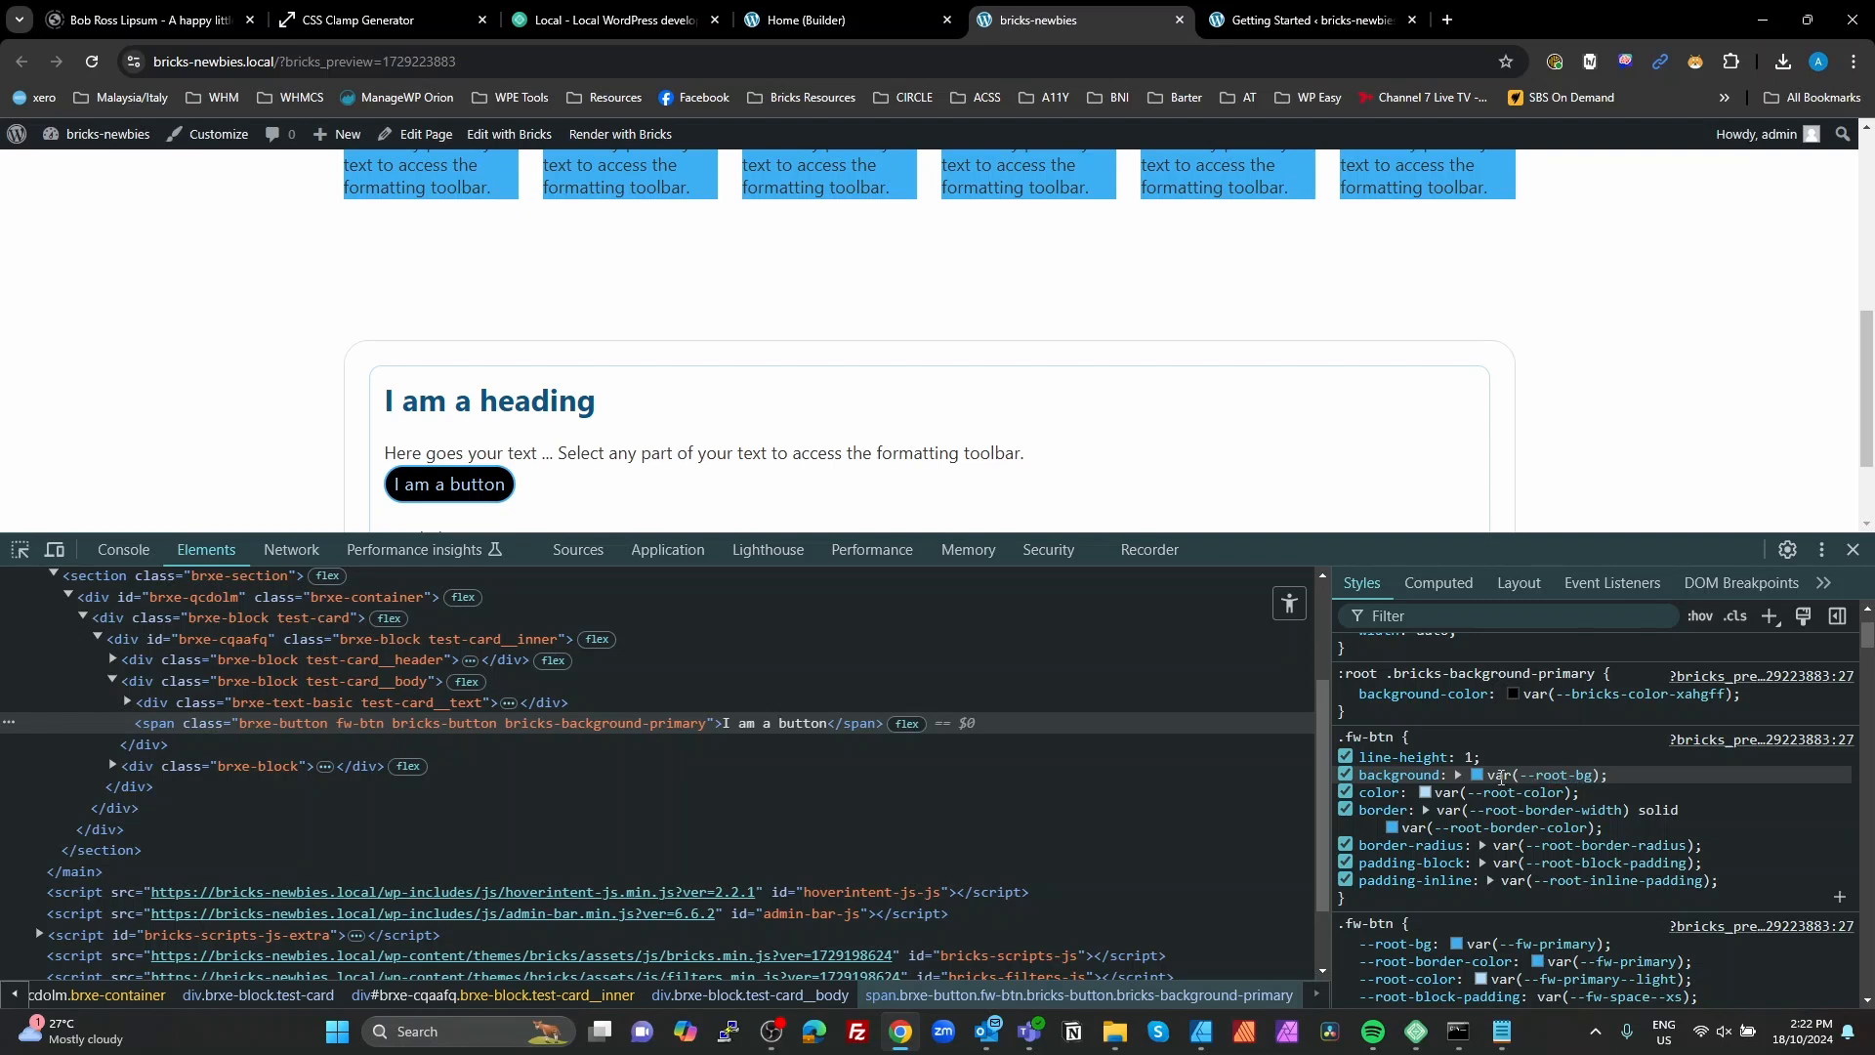
click(1500, 775)
text(red)
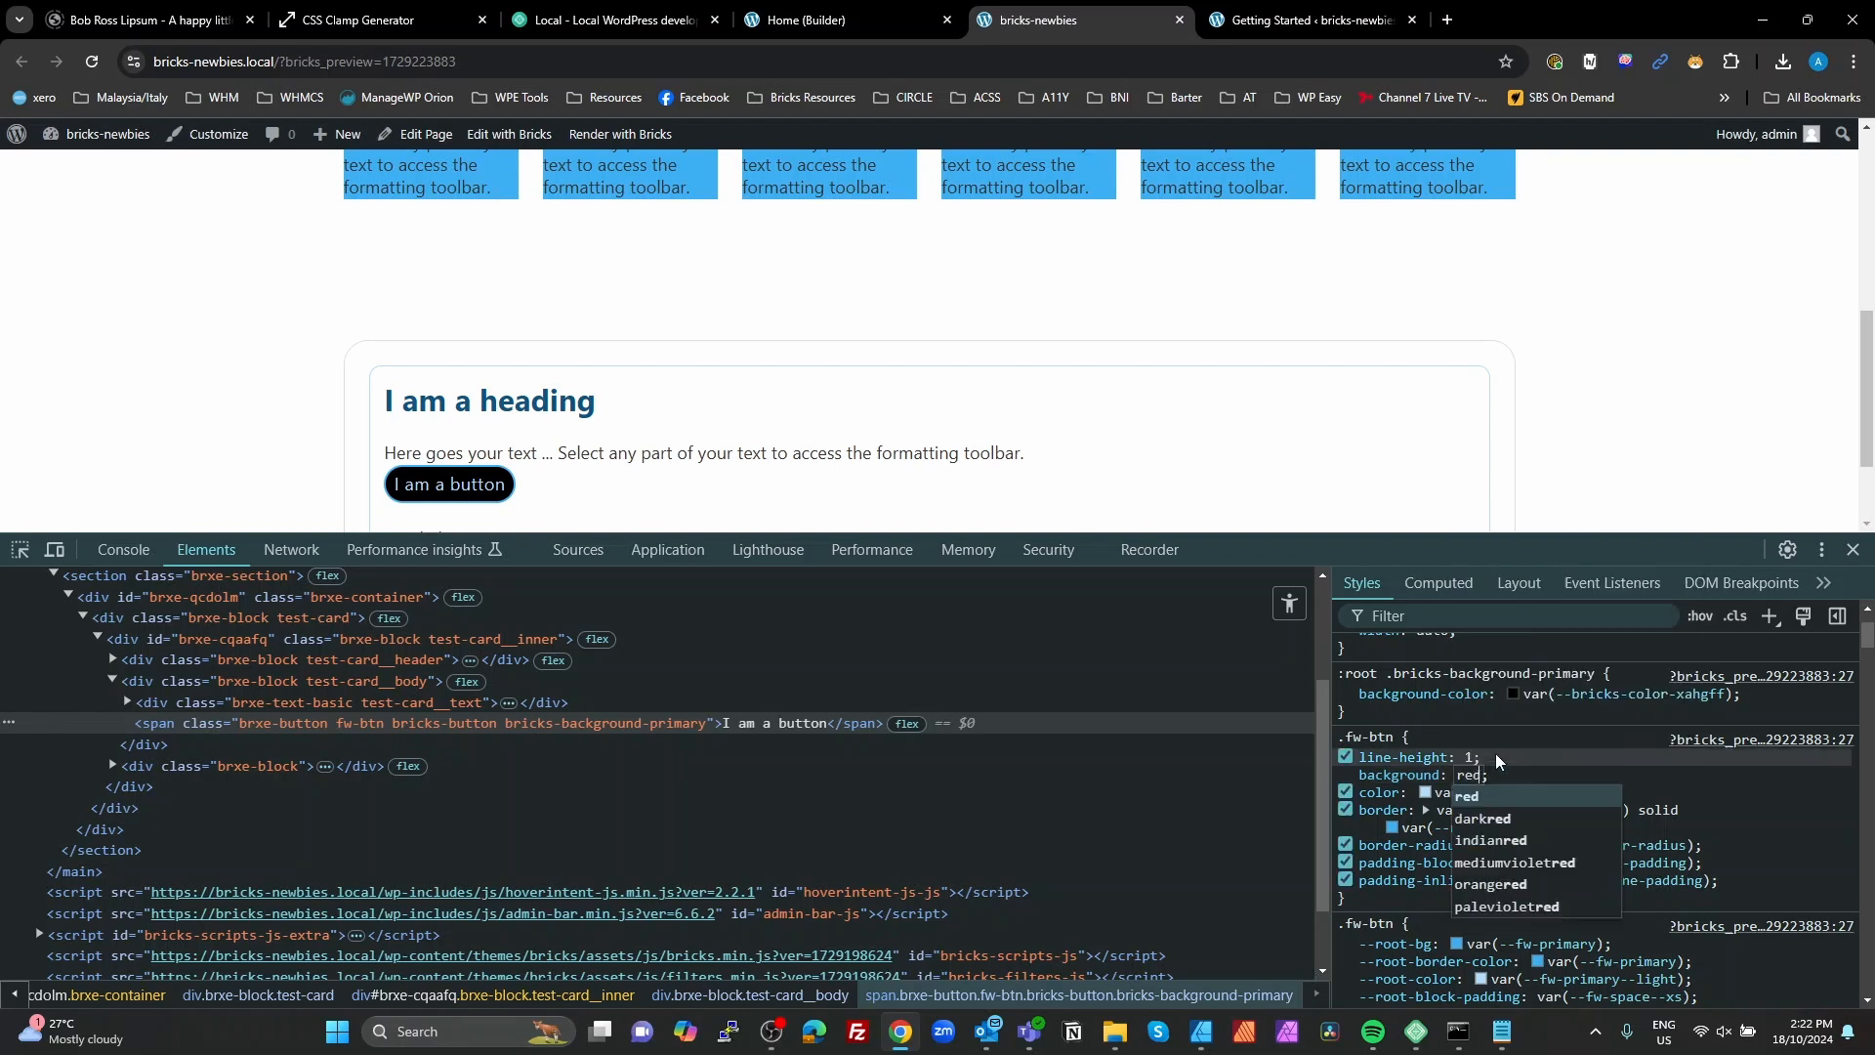
key(Return)
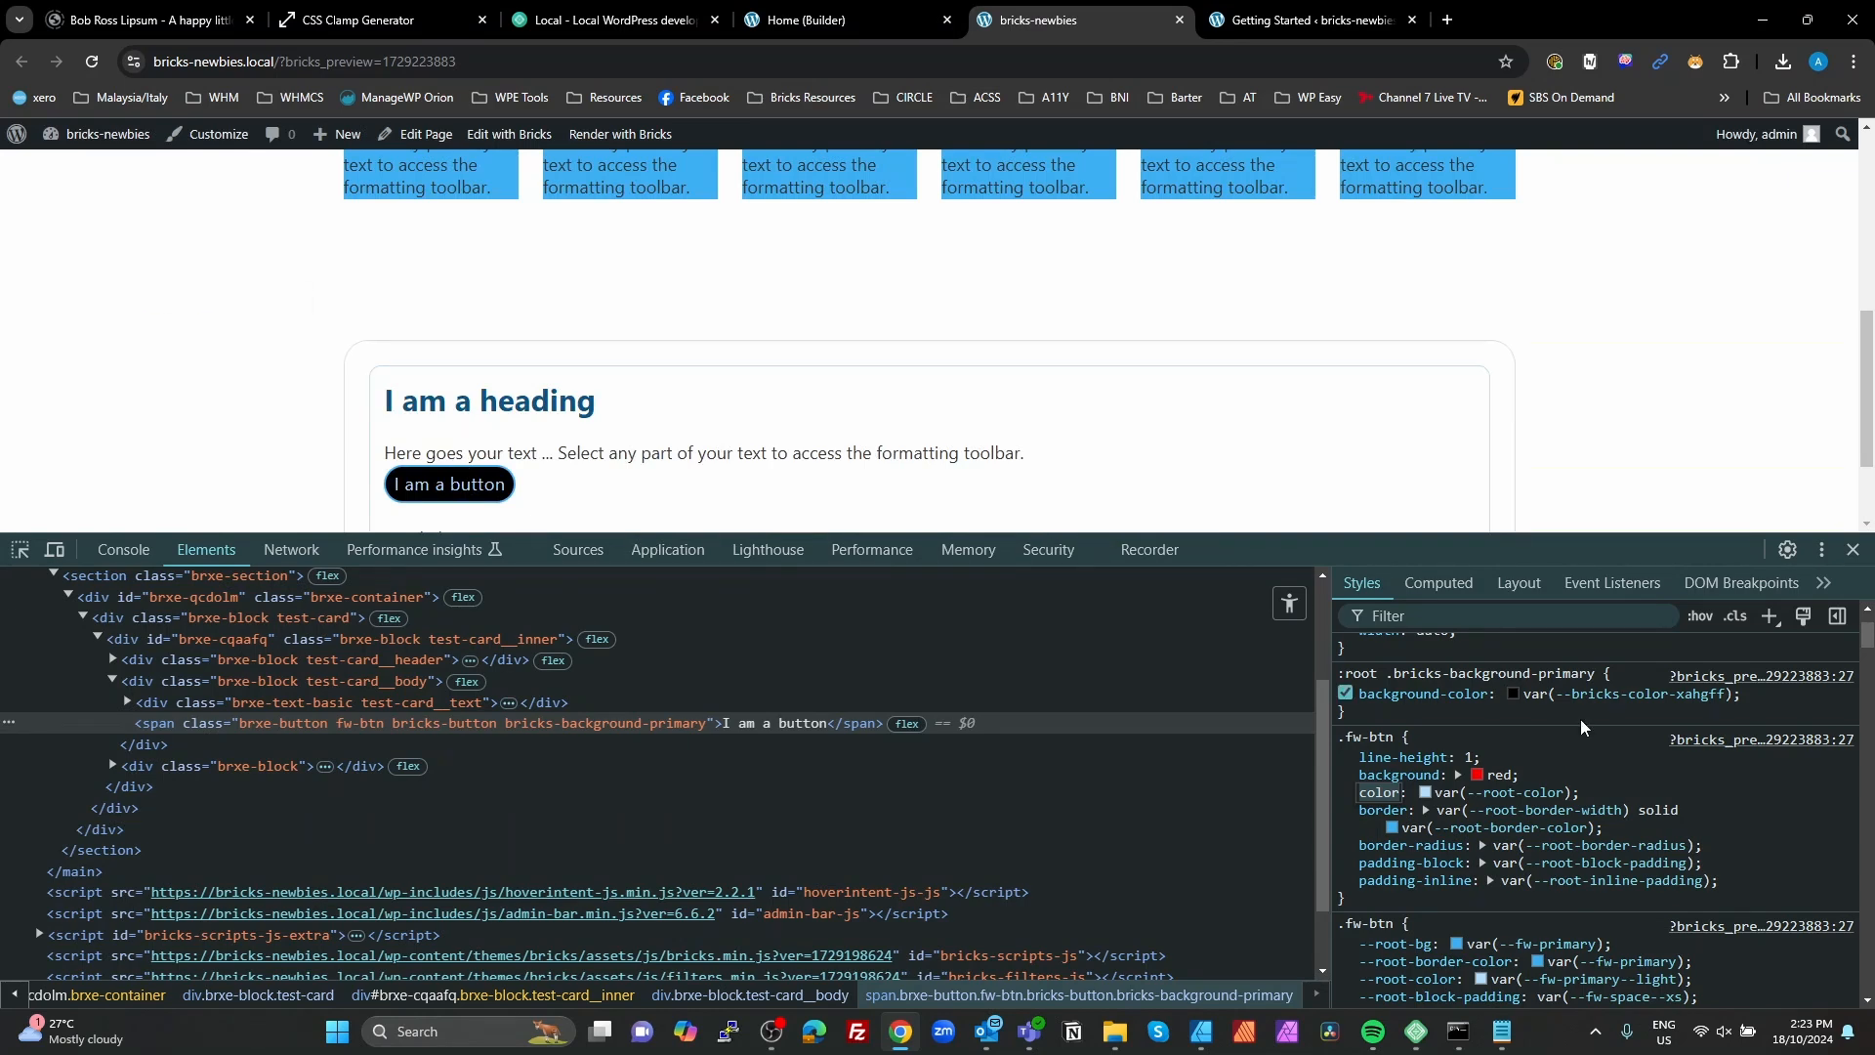
Step: Try changing the background property in the inspected .fw-btn rule to background-color, keeping the value red
click(1431, 772)
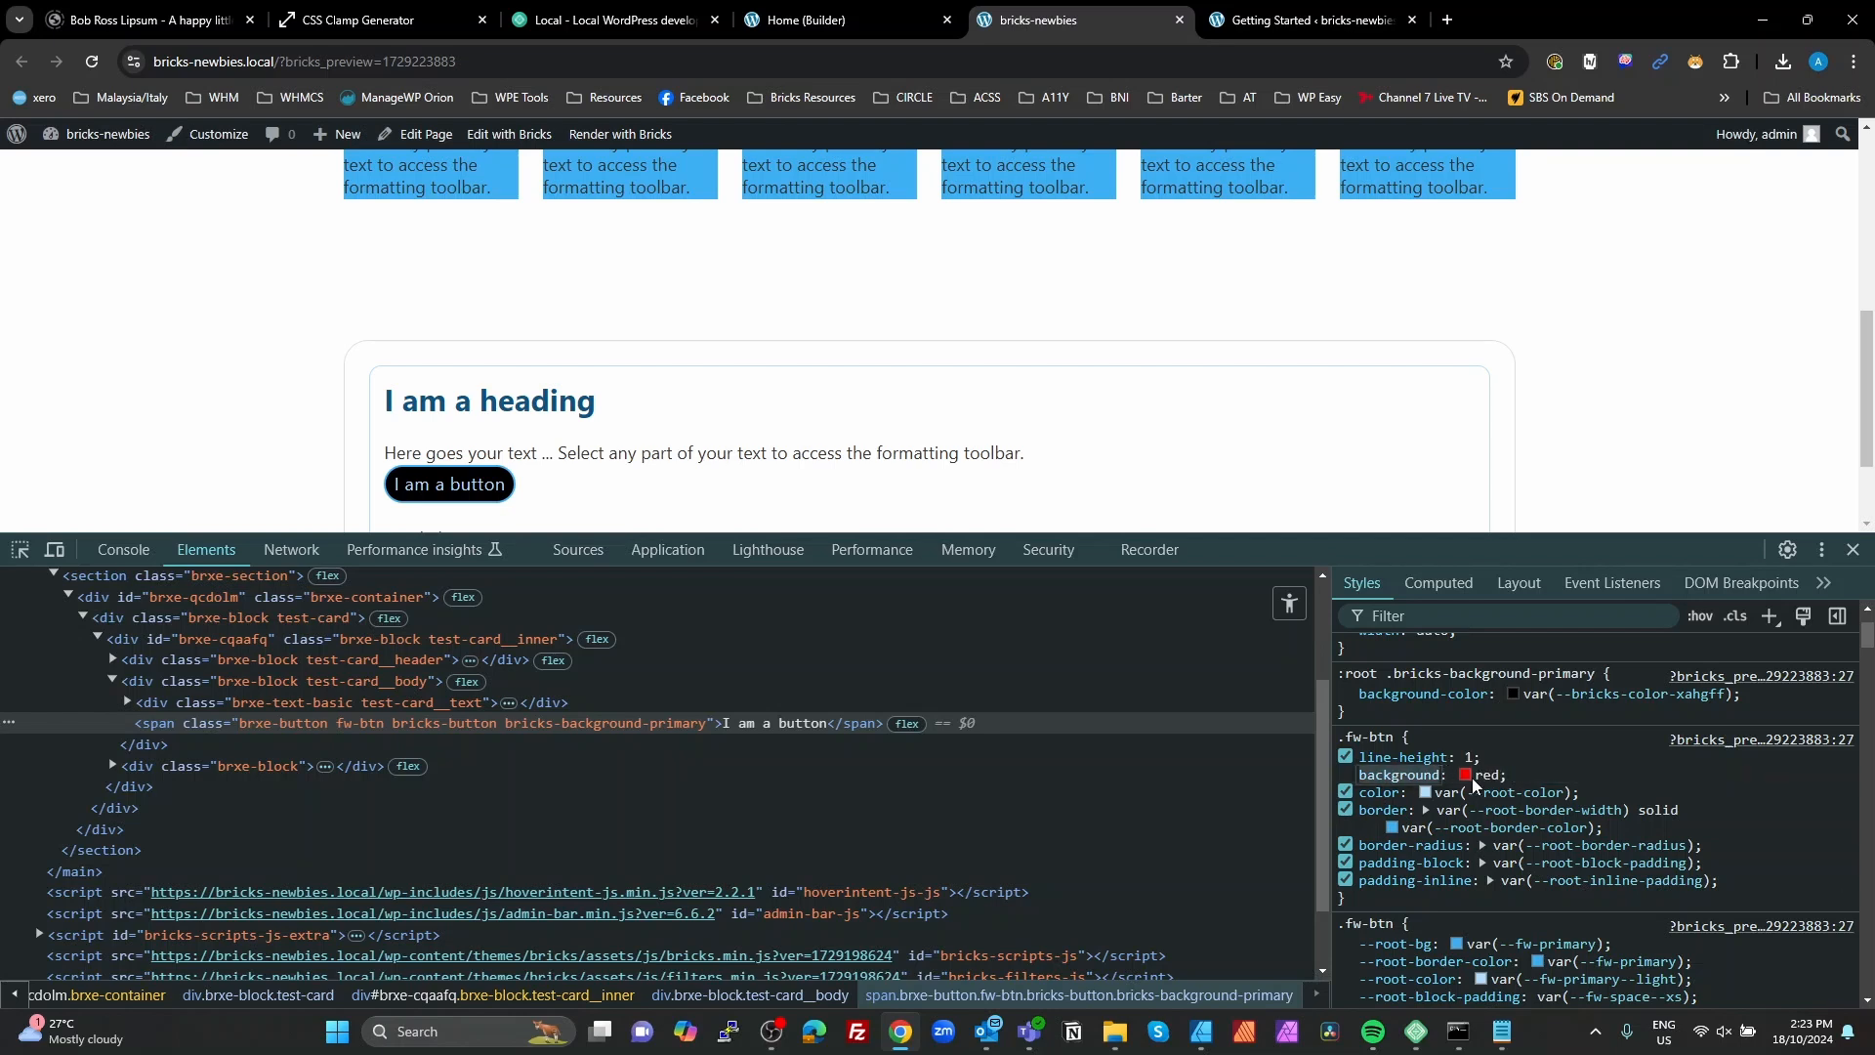
mouse_move(1429, 769)
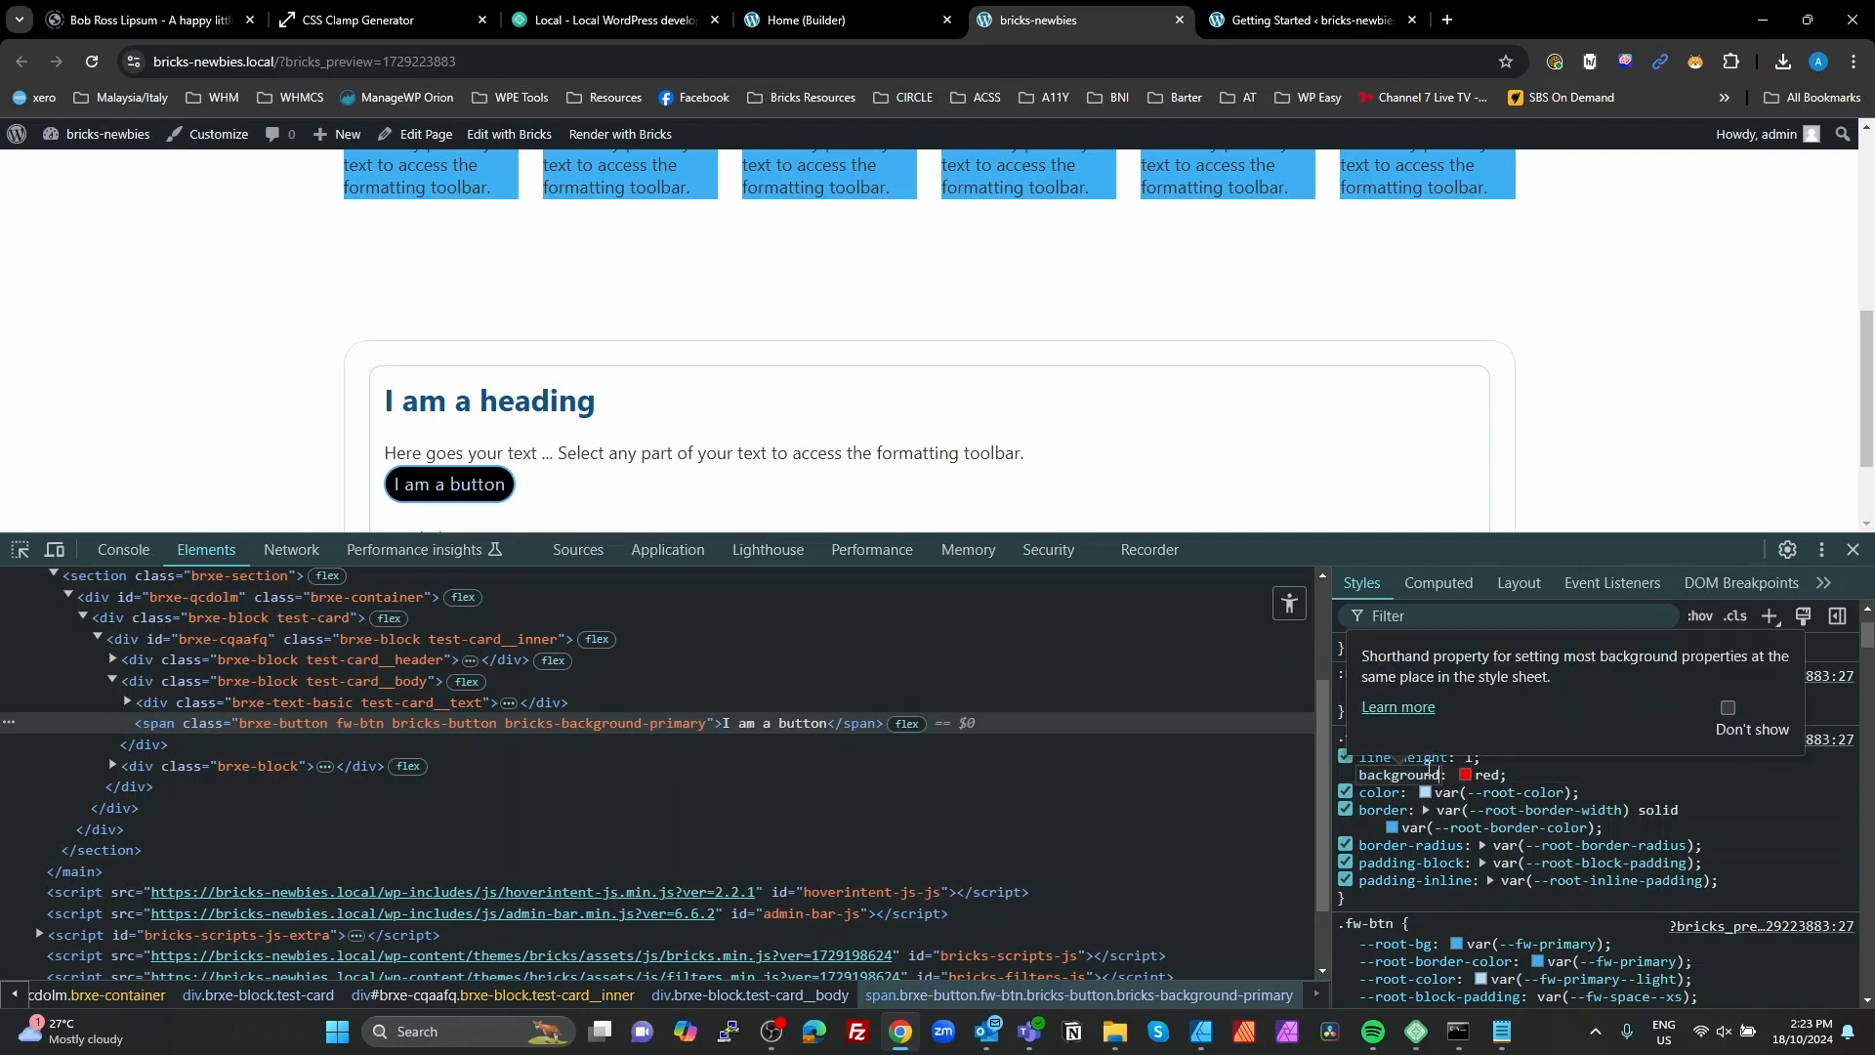
text(-color)
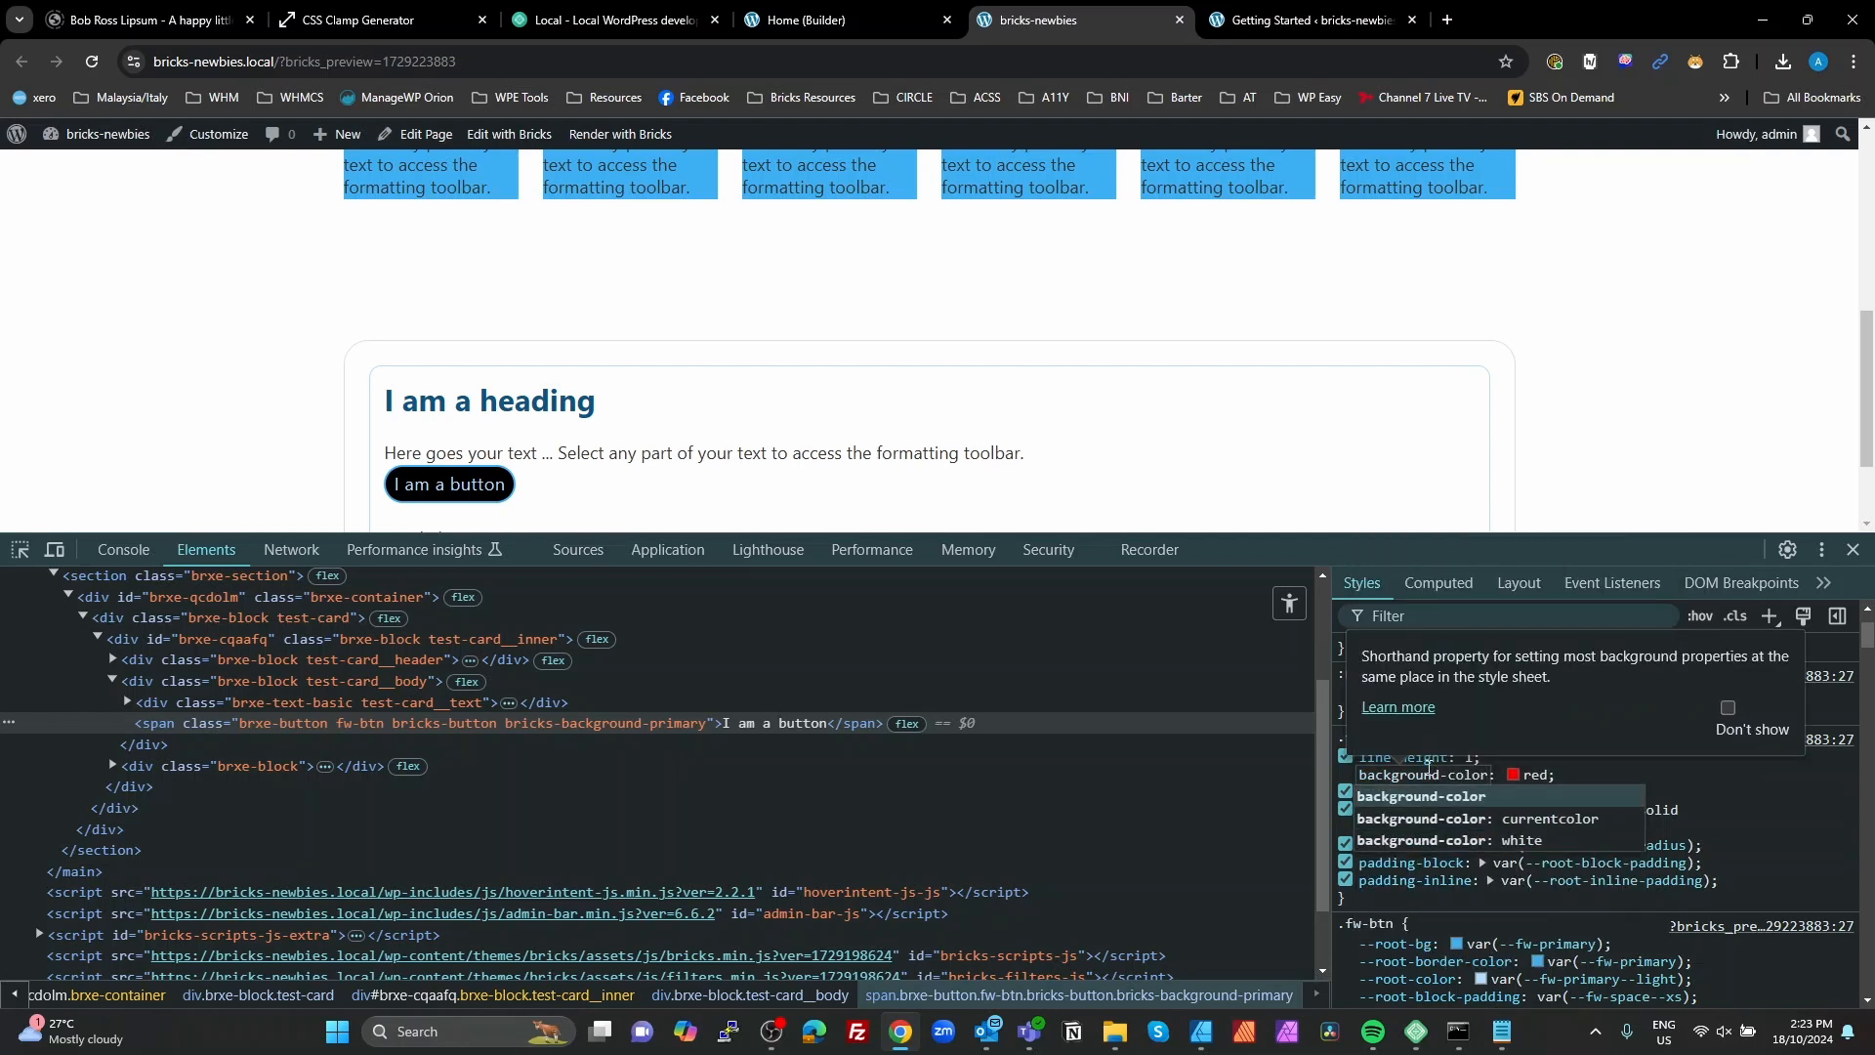
key(Tab)
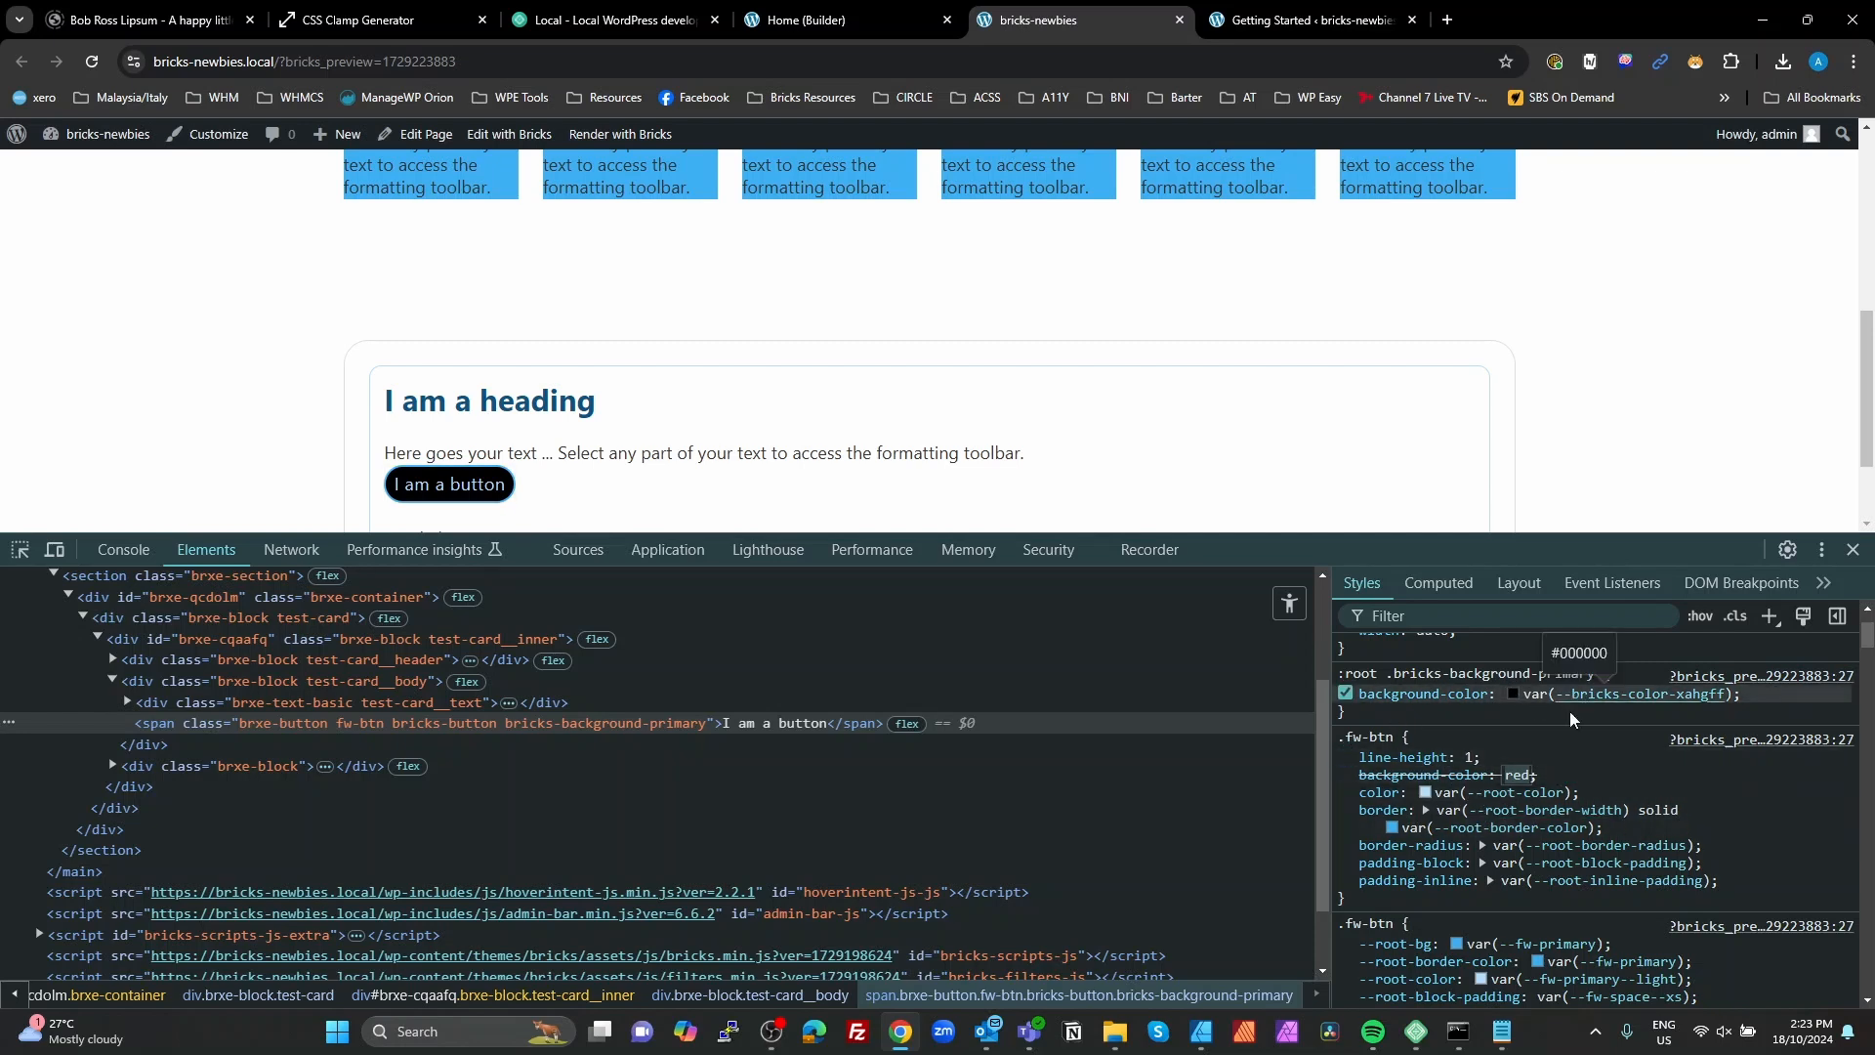
mouse_move(1512, 815)
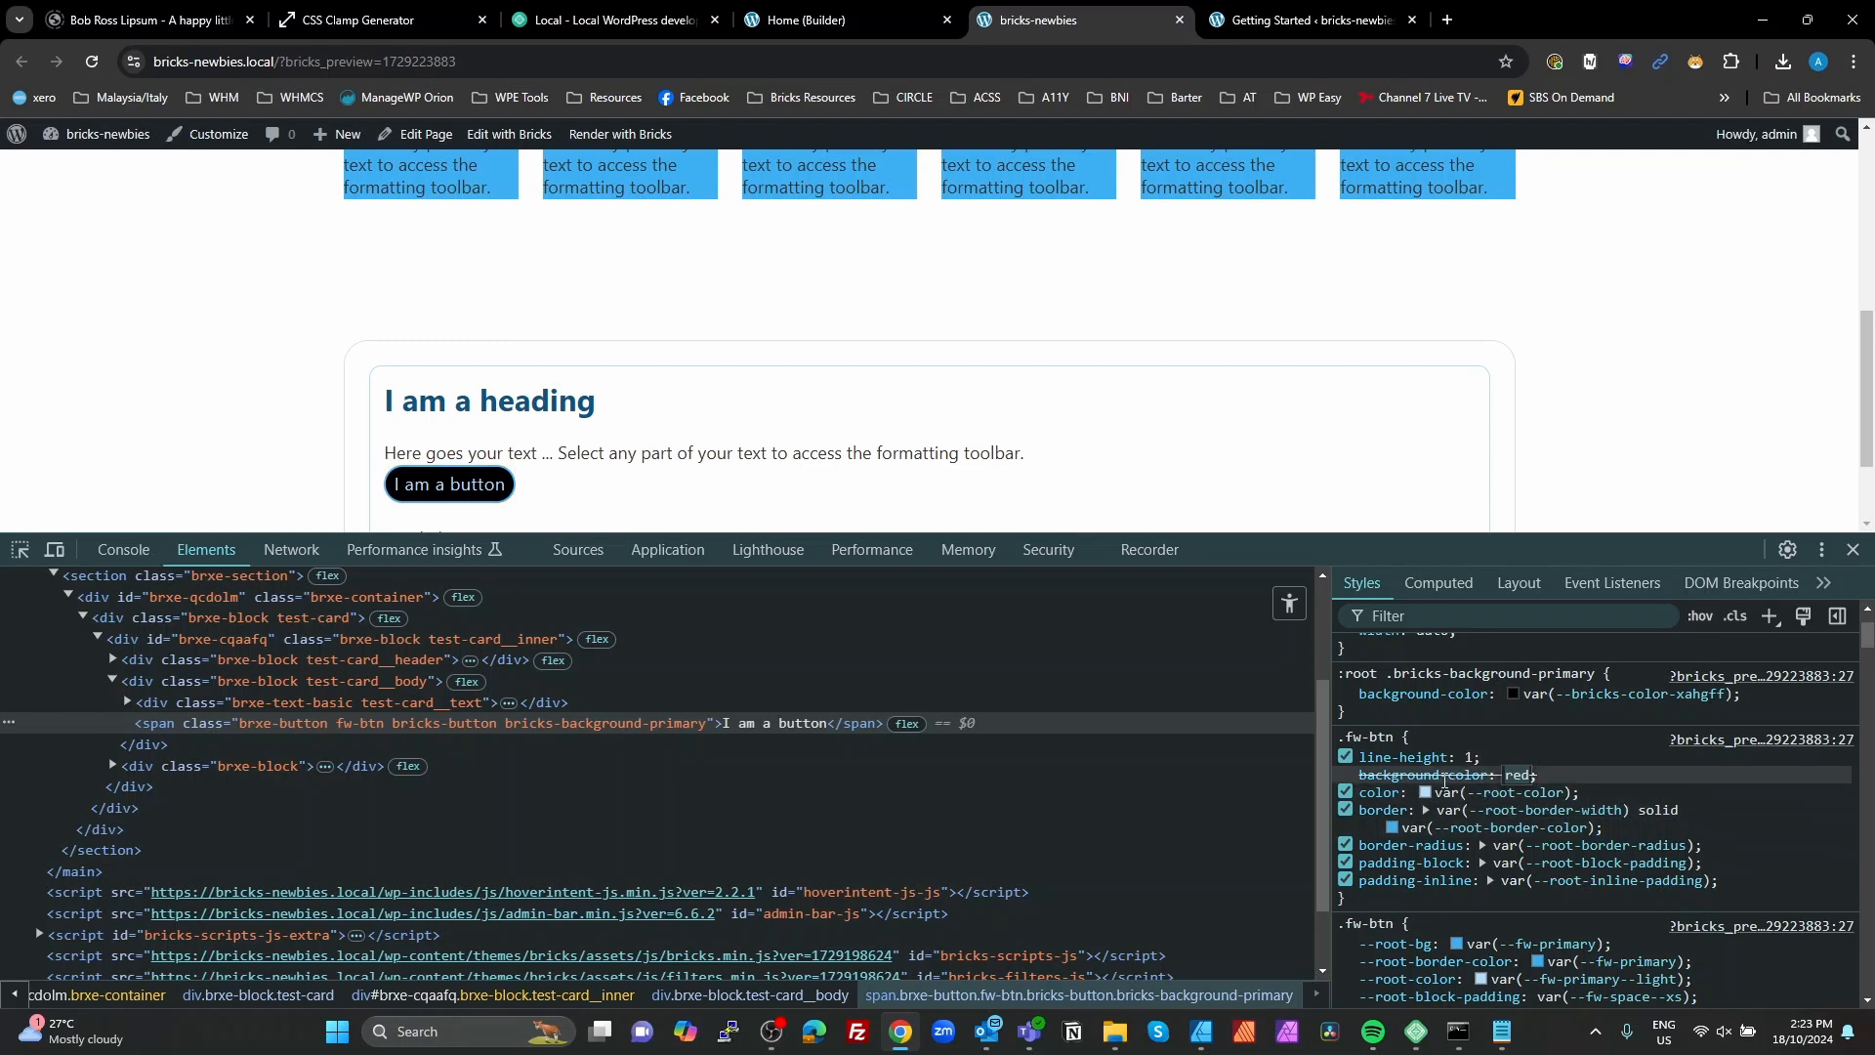
click(1596, 759)
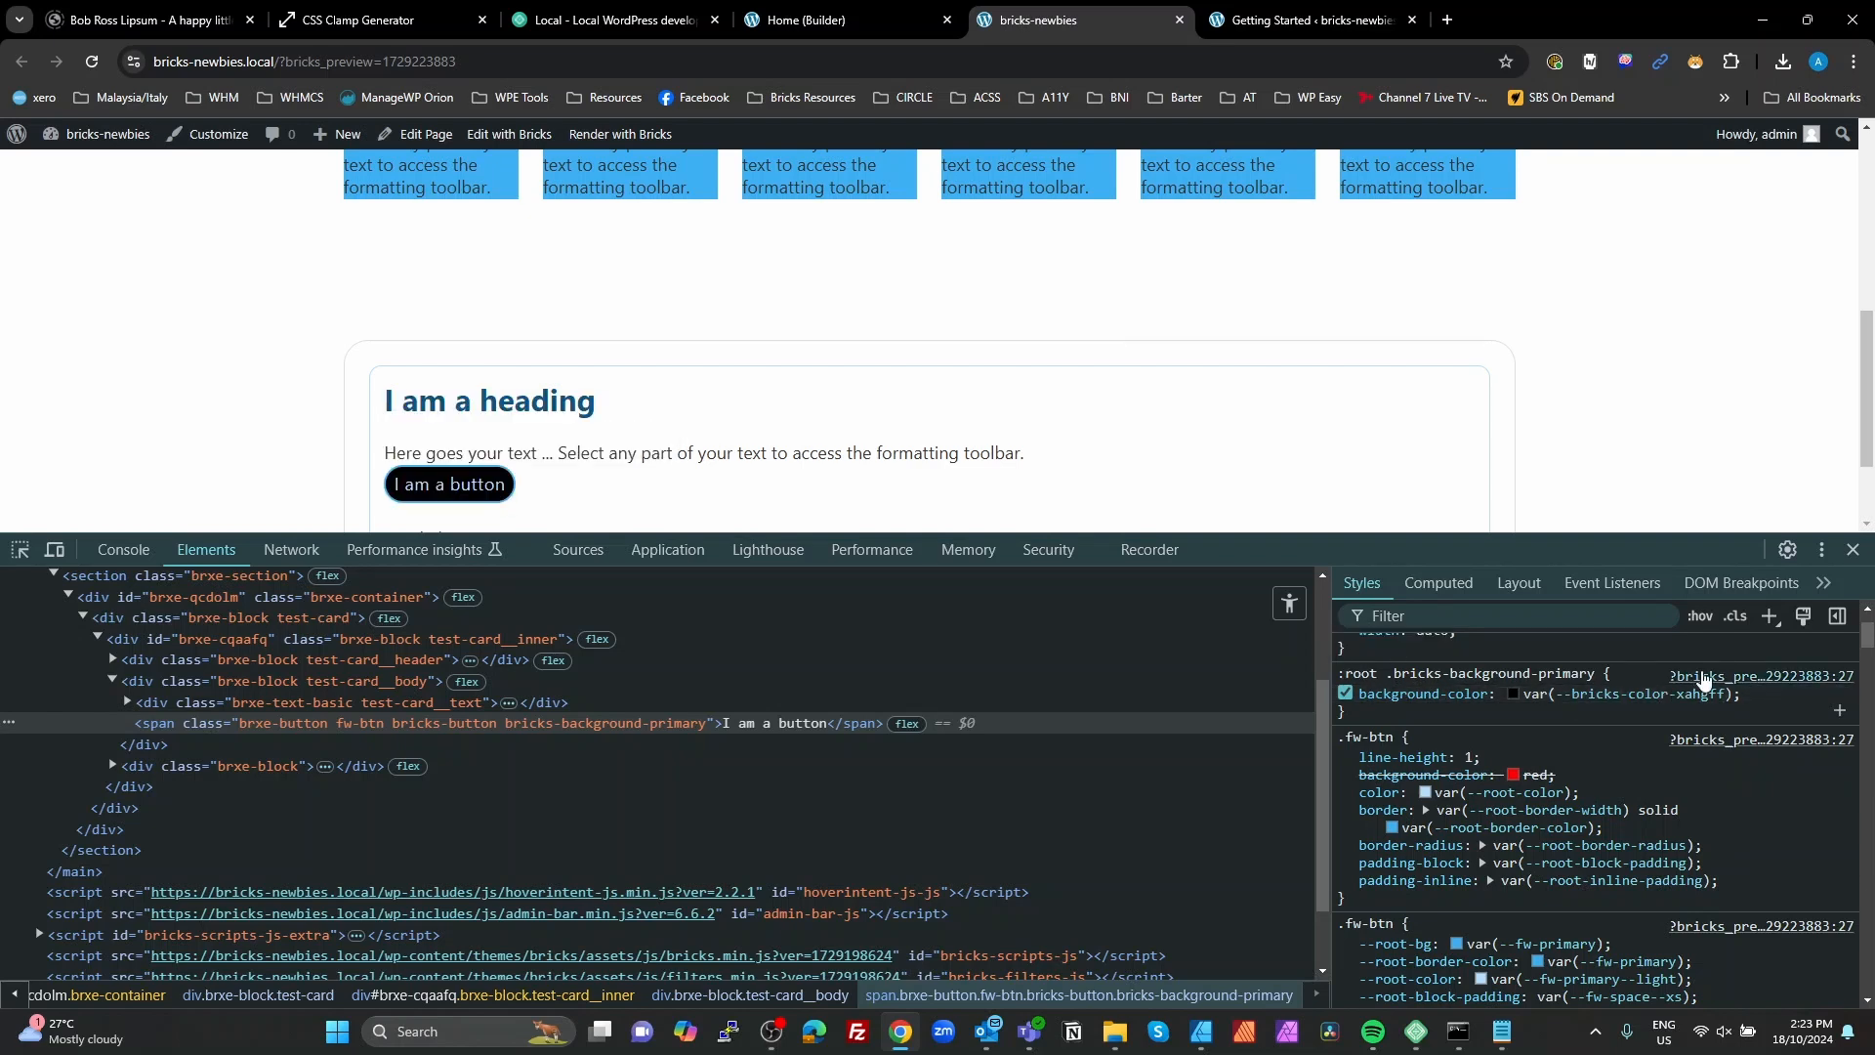
Step: Examine the :root .bricks-background-primary selector in the inspected button's styles against the fw-btn custom CSS in the builder
drag(1596, 674, 1339, 674)
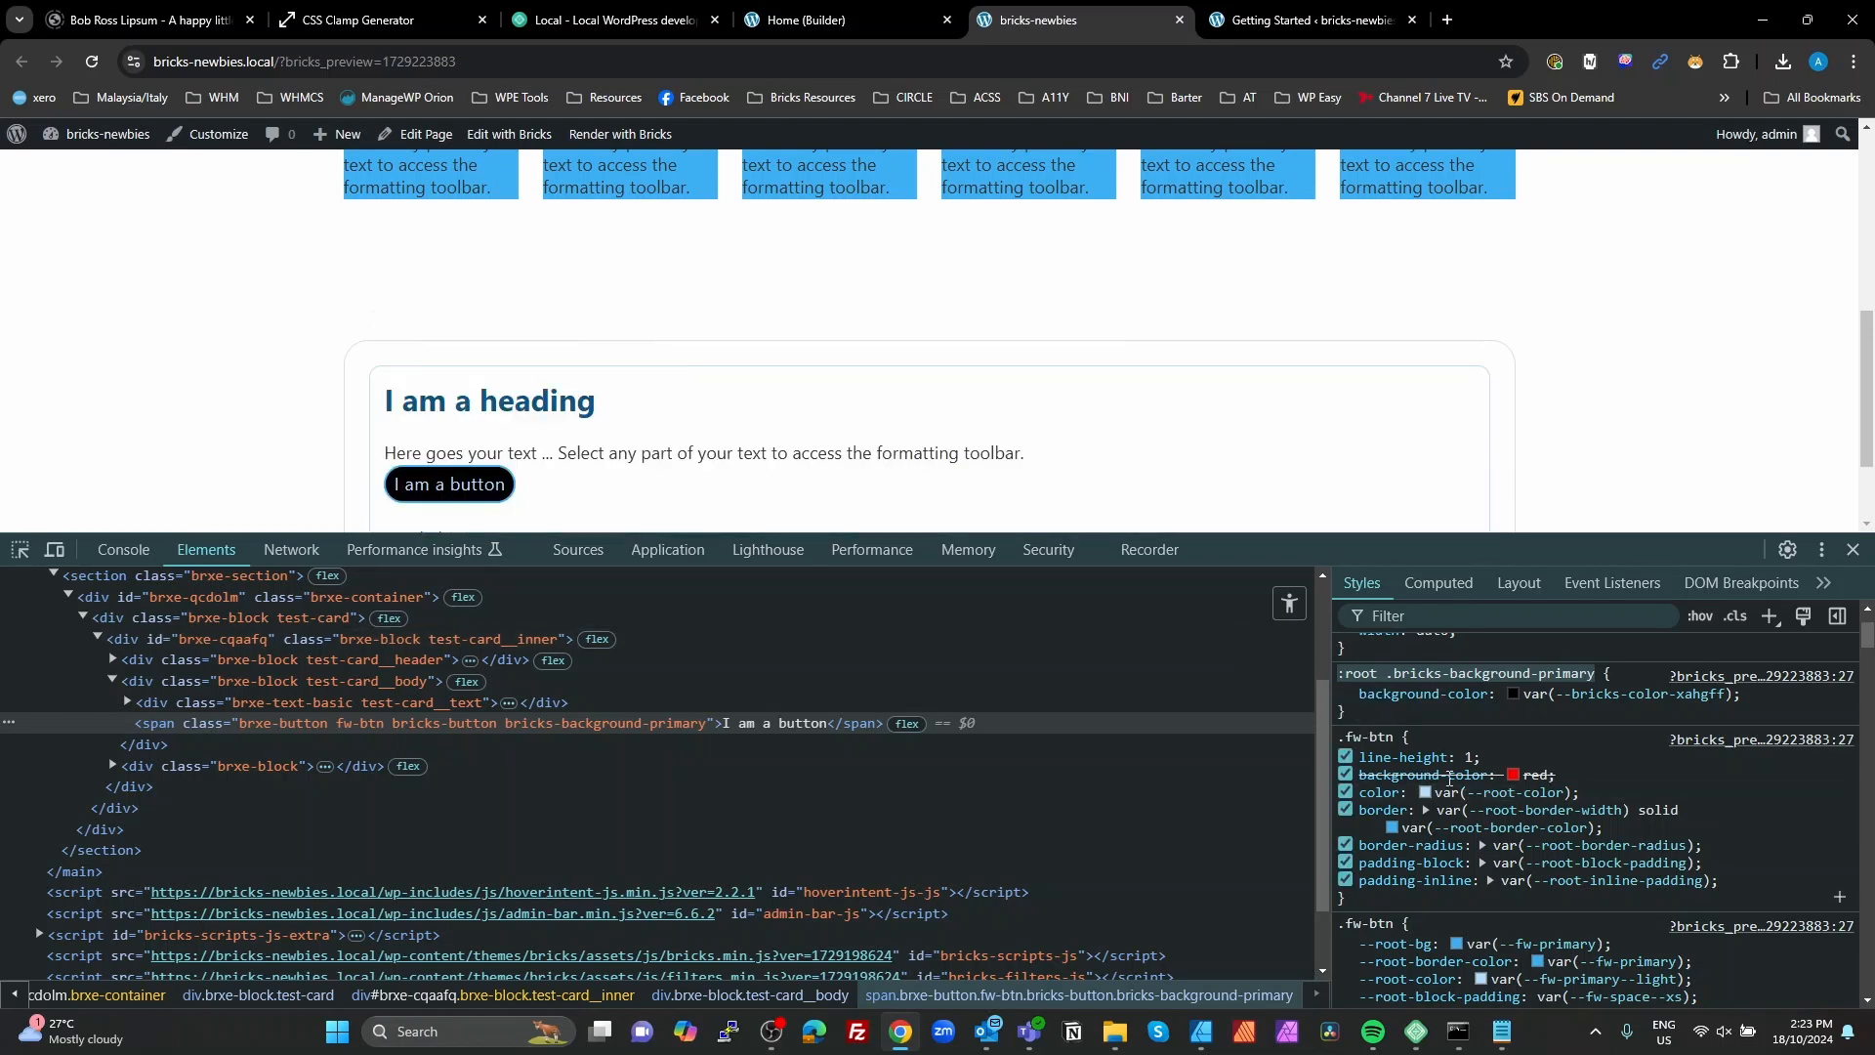
click(846, 18)
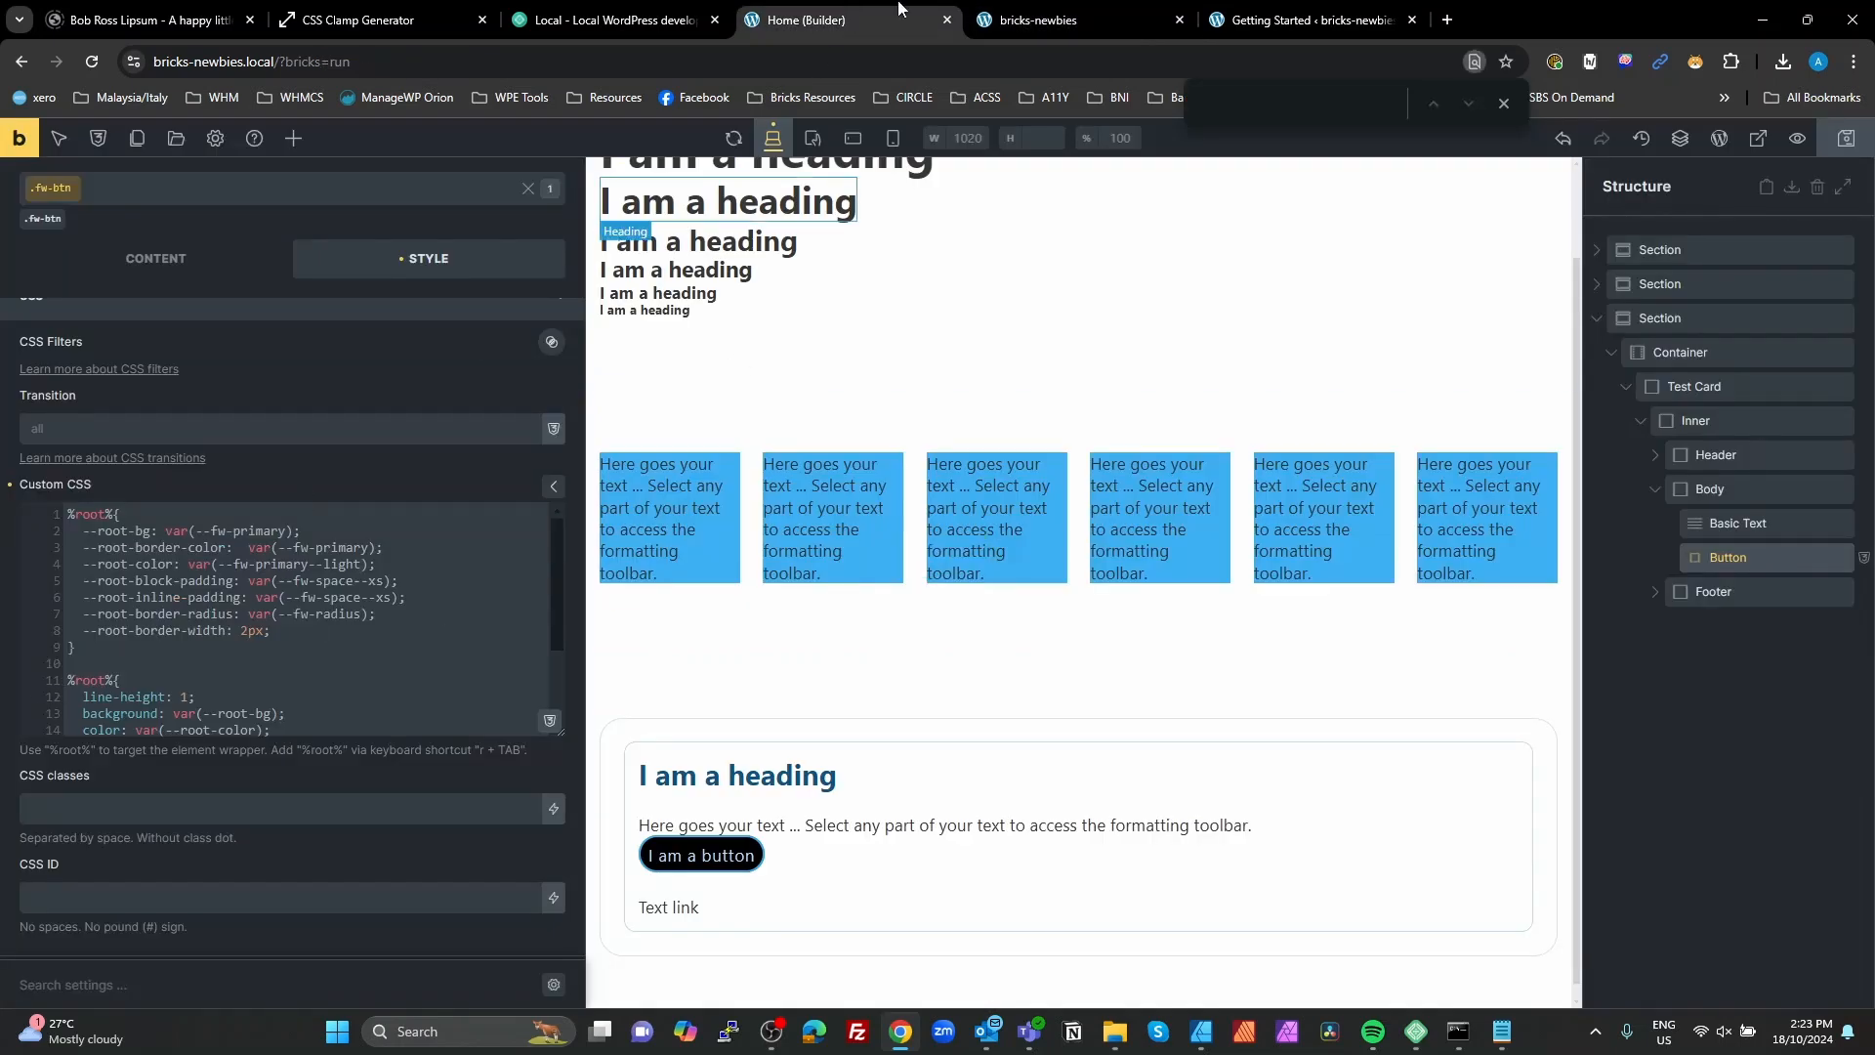
click(1103, 19)
Step: Copy the main element's id from the preview's markup and prefix the second %root% selector in the fw-btn custom CSS with #brx-content
scroll(267, 727, up, 2)
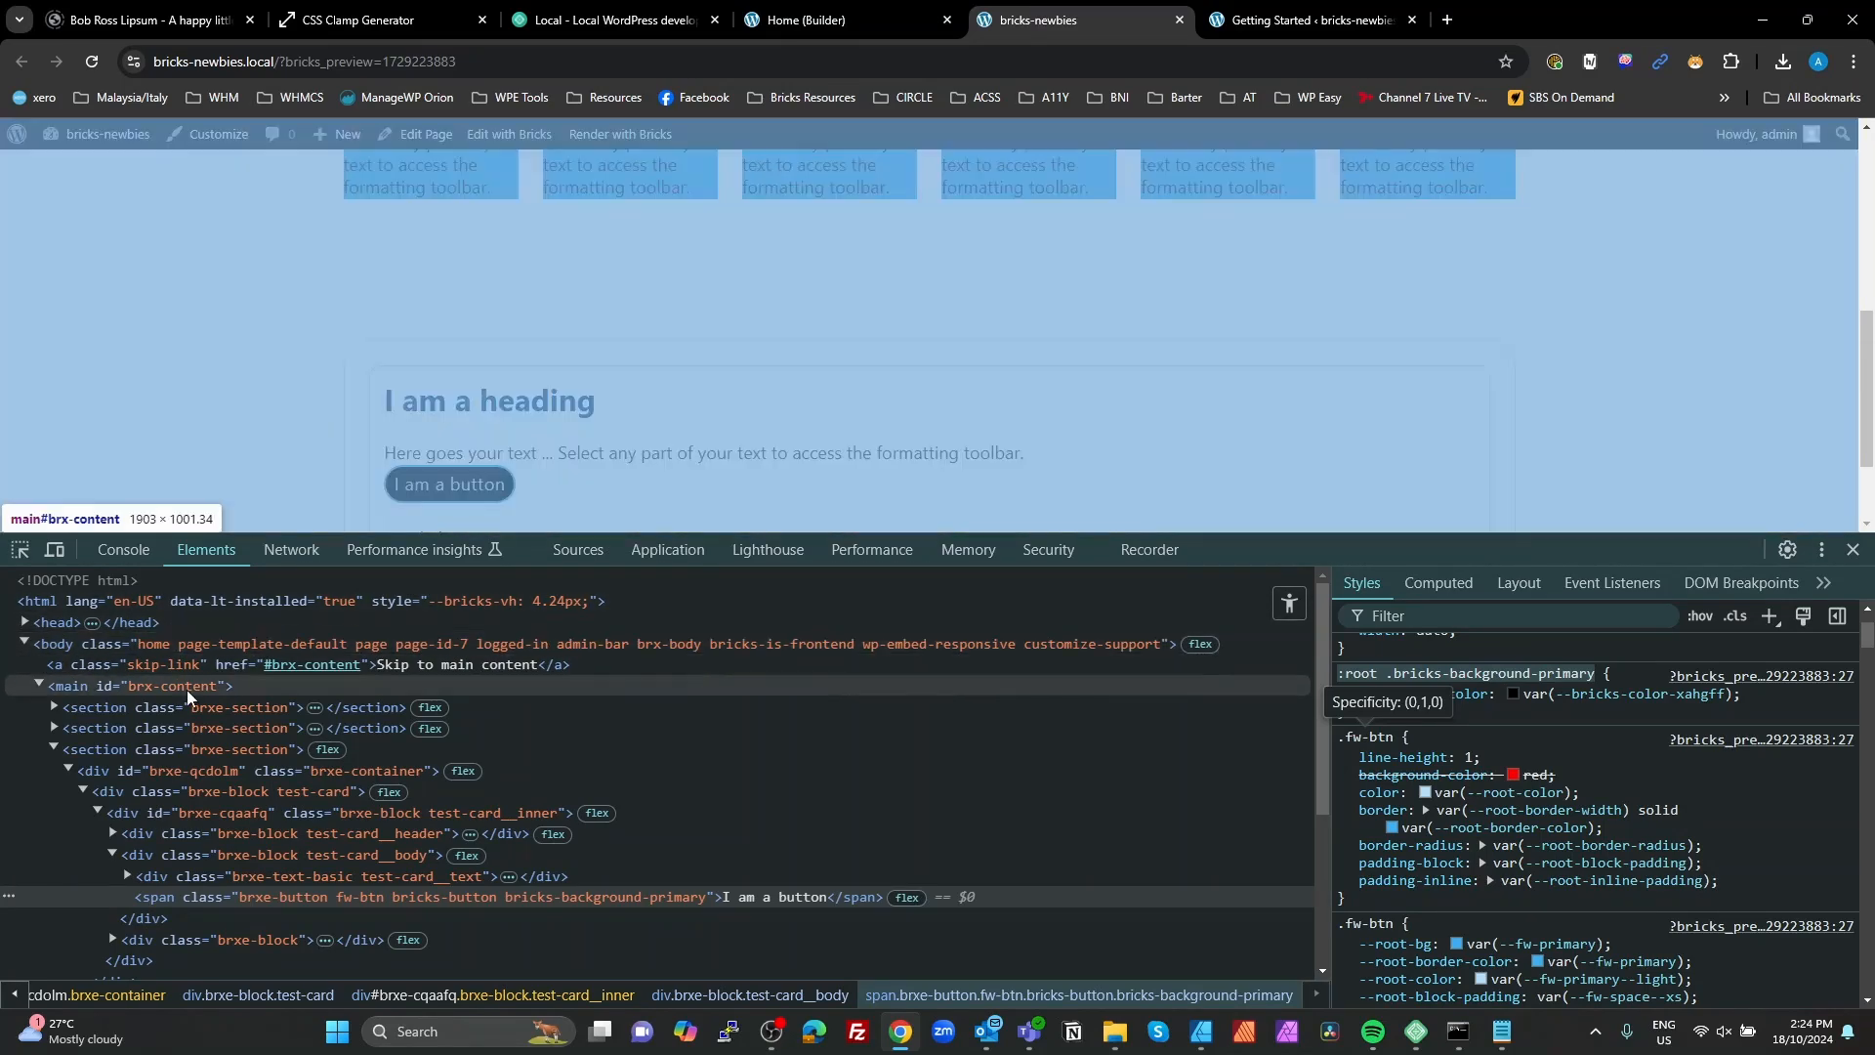
click(185, 689)
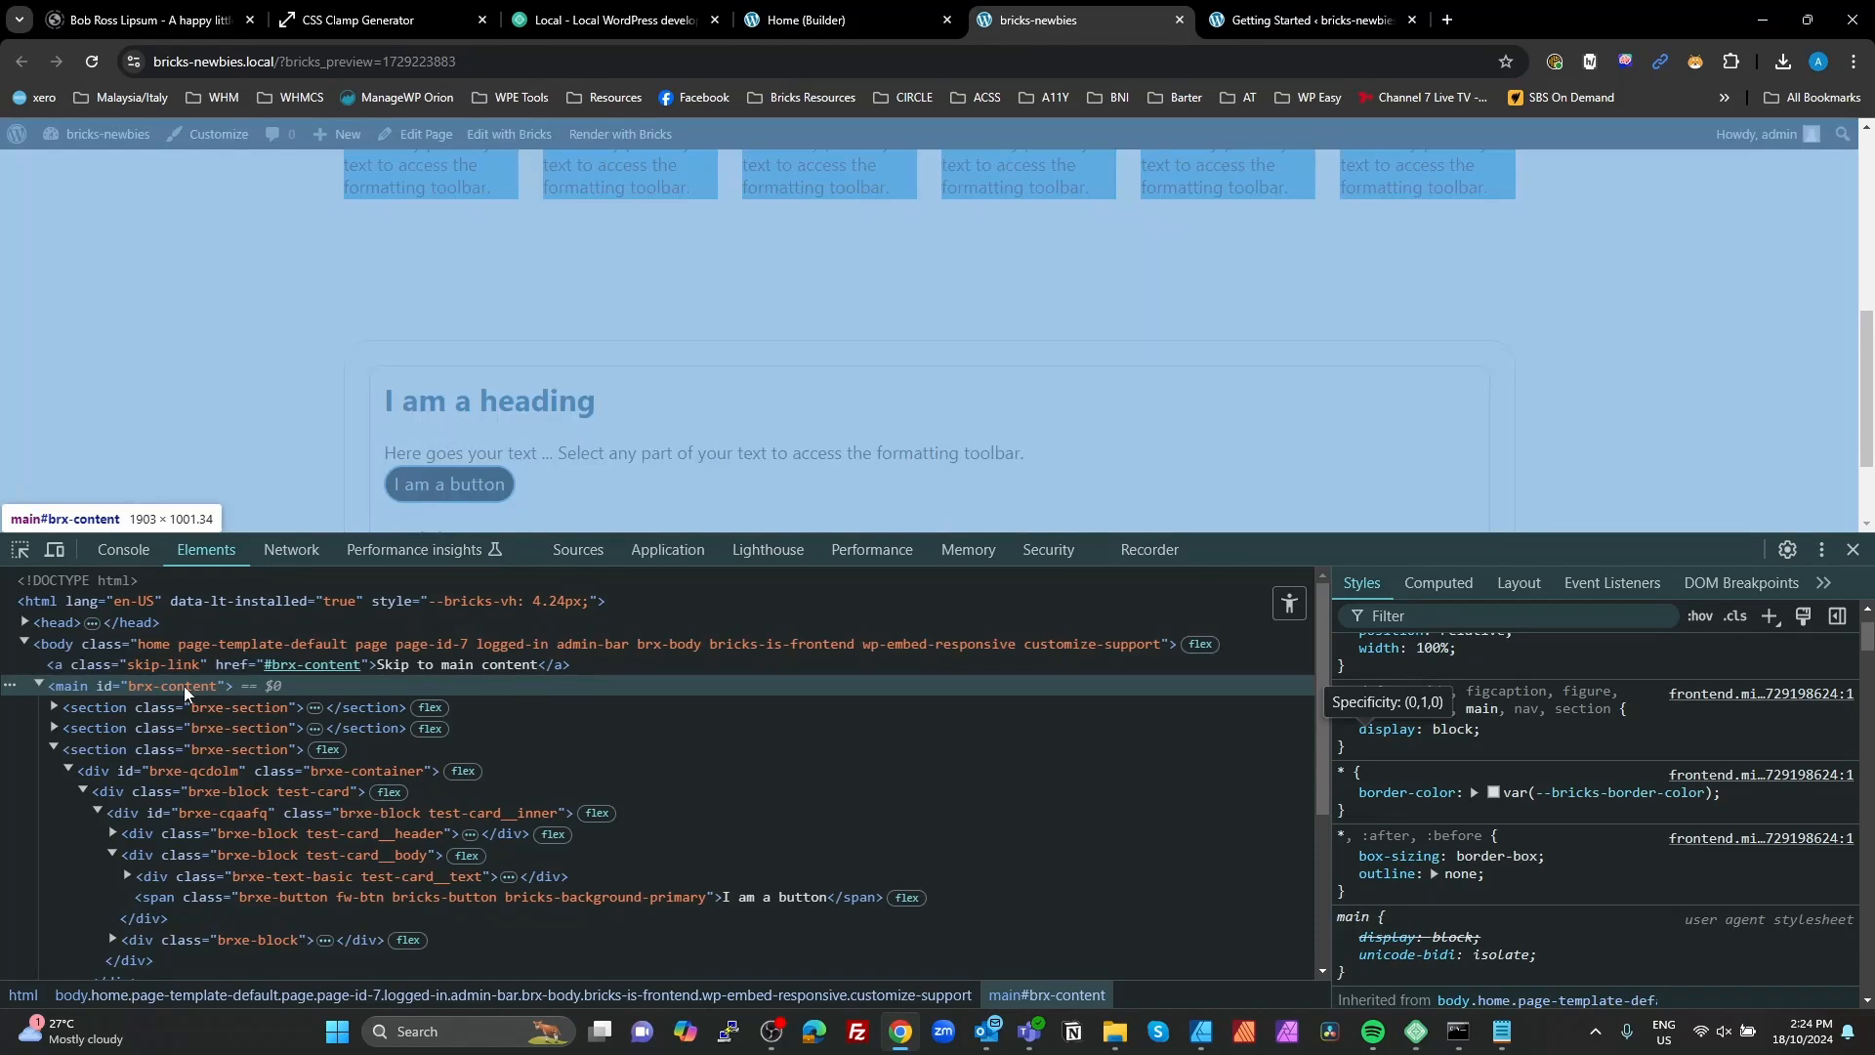
double_click(169, 691)
key(ctrl+c)
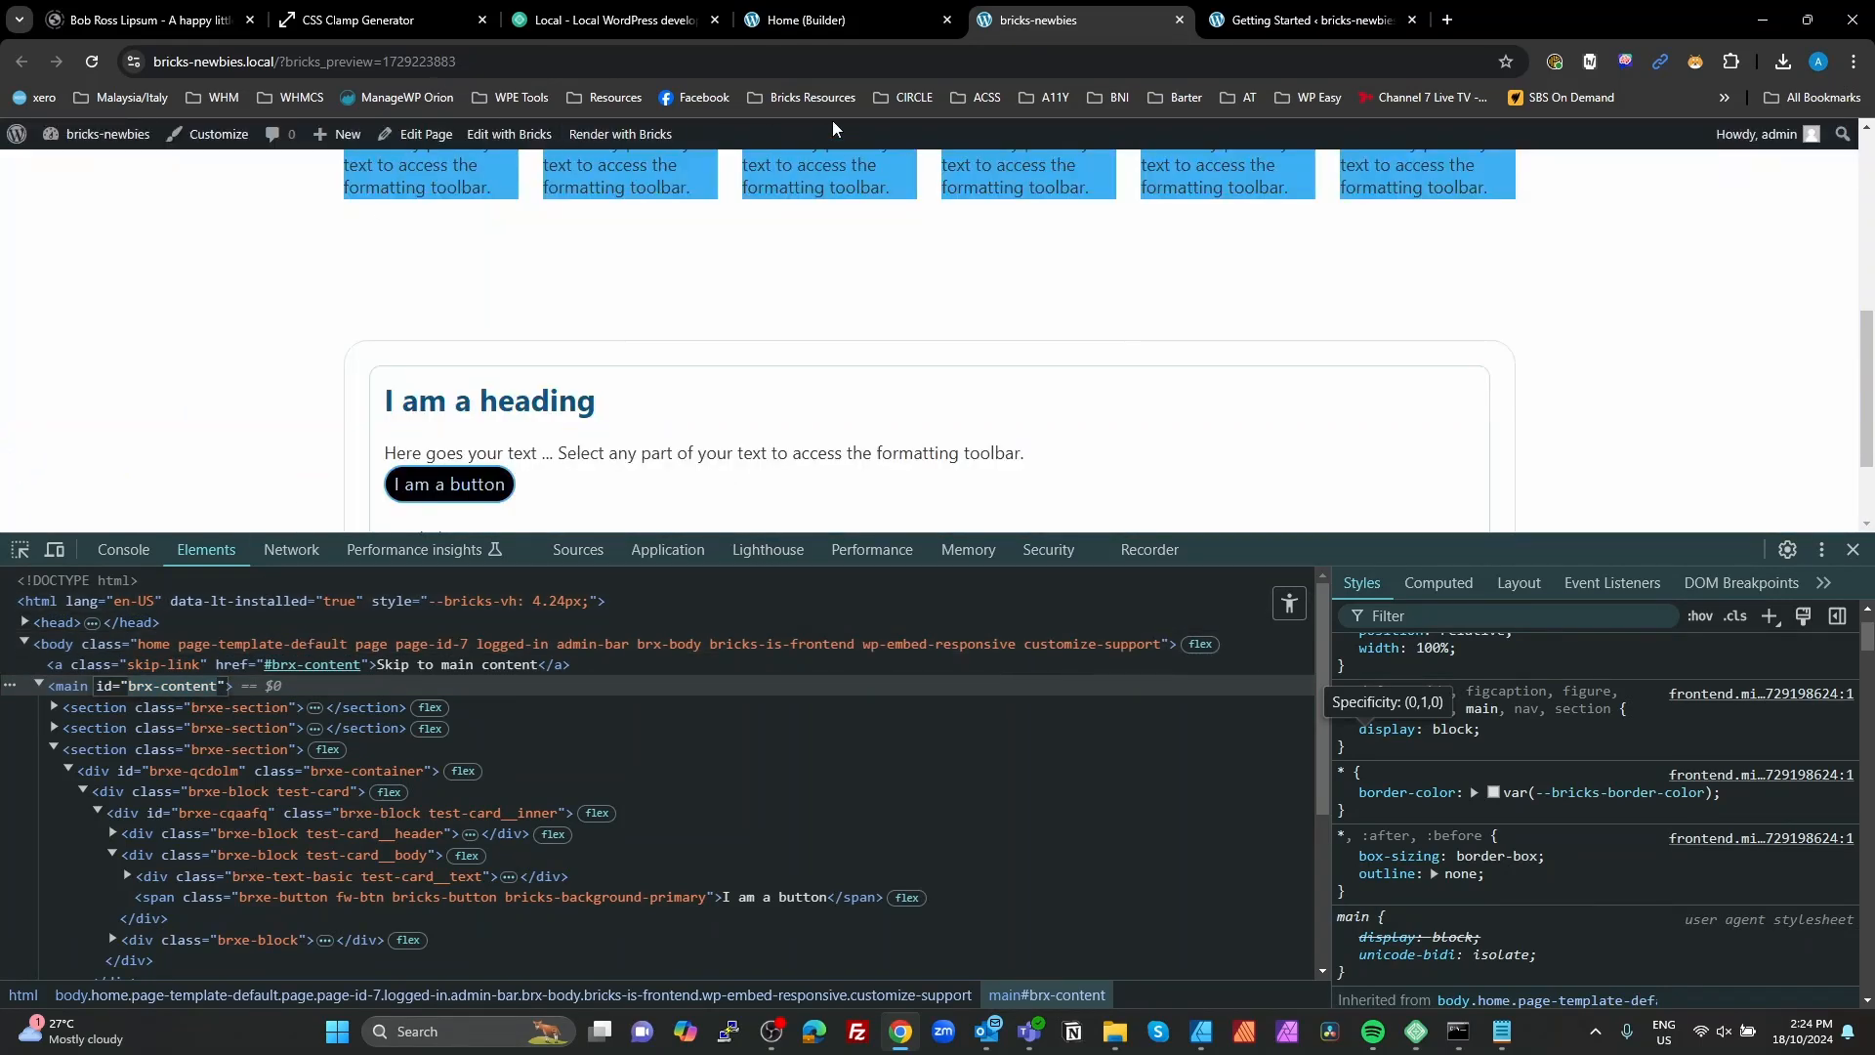
click(818, 21)
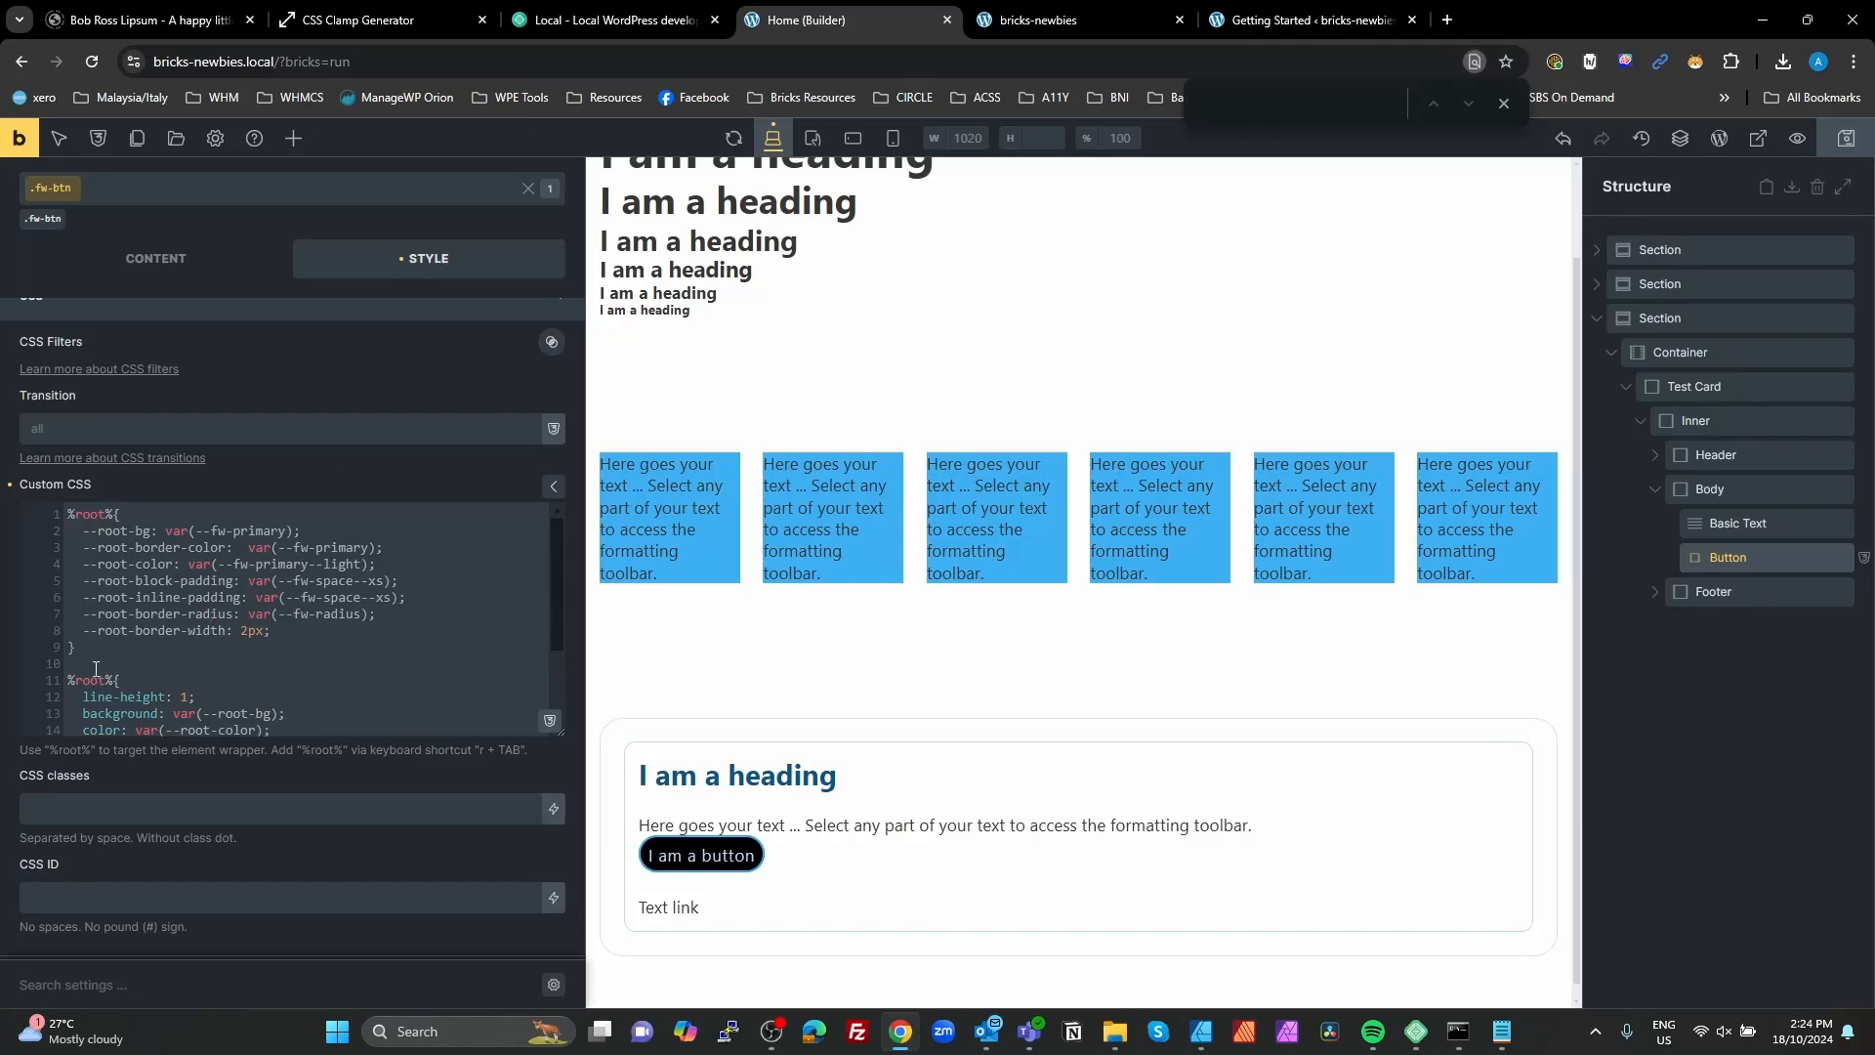
text(#)
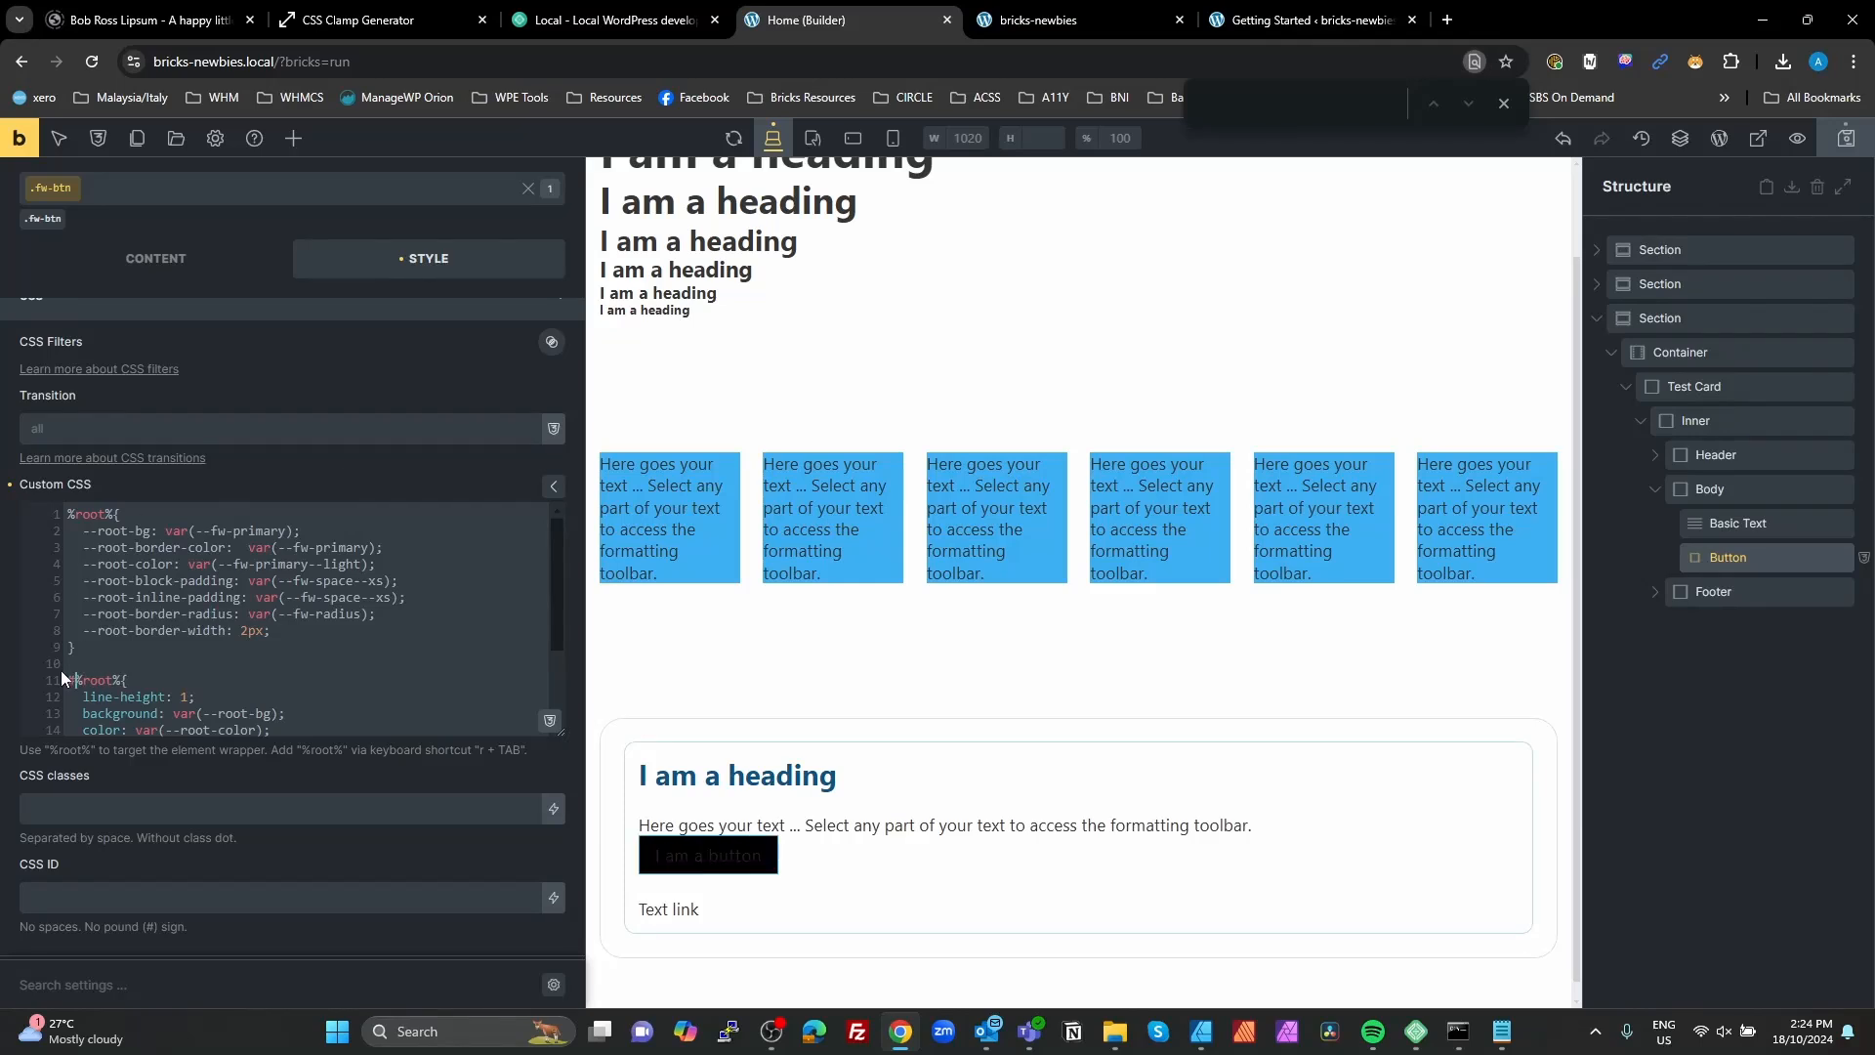
key(ctrl+v)
scroll(271, 629, down, 2)
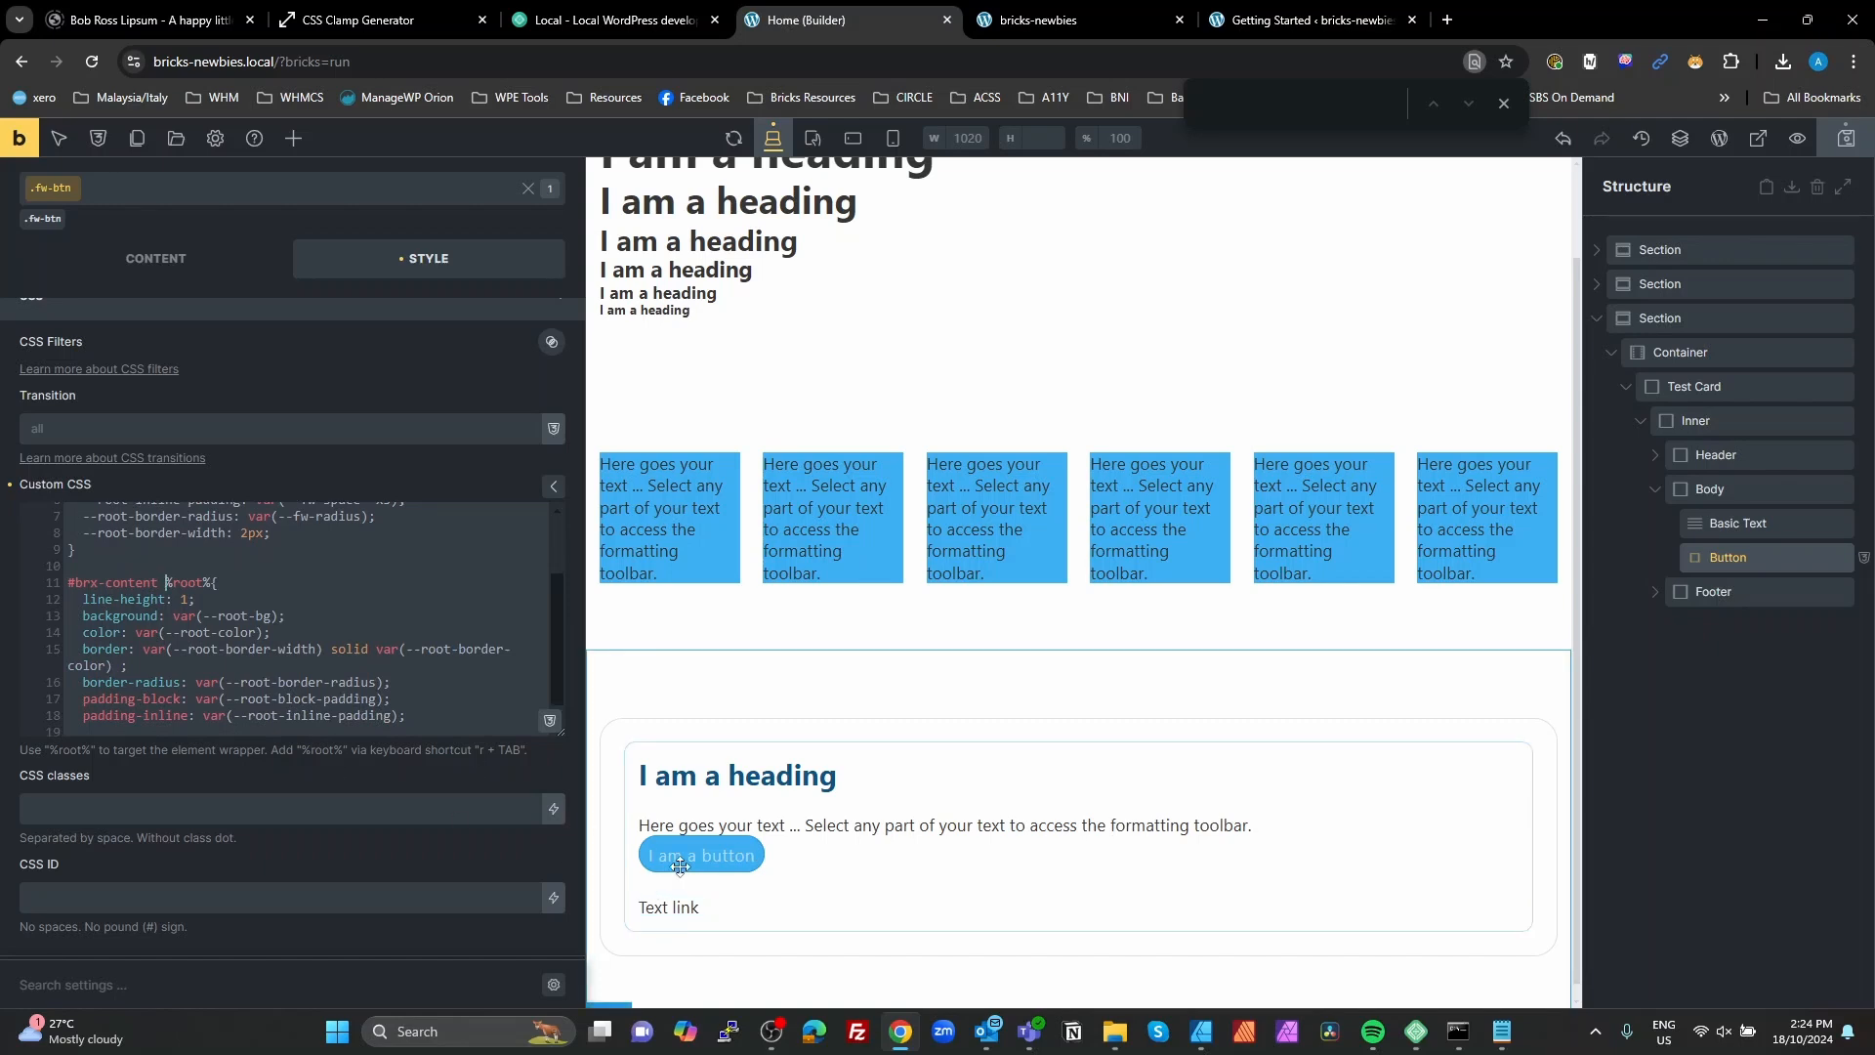
Step: Save the page in the builder and reload the front-end preview to check the button
click(1845, 137)
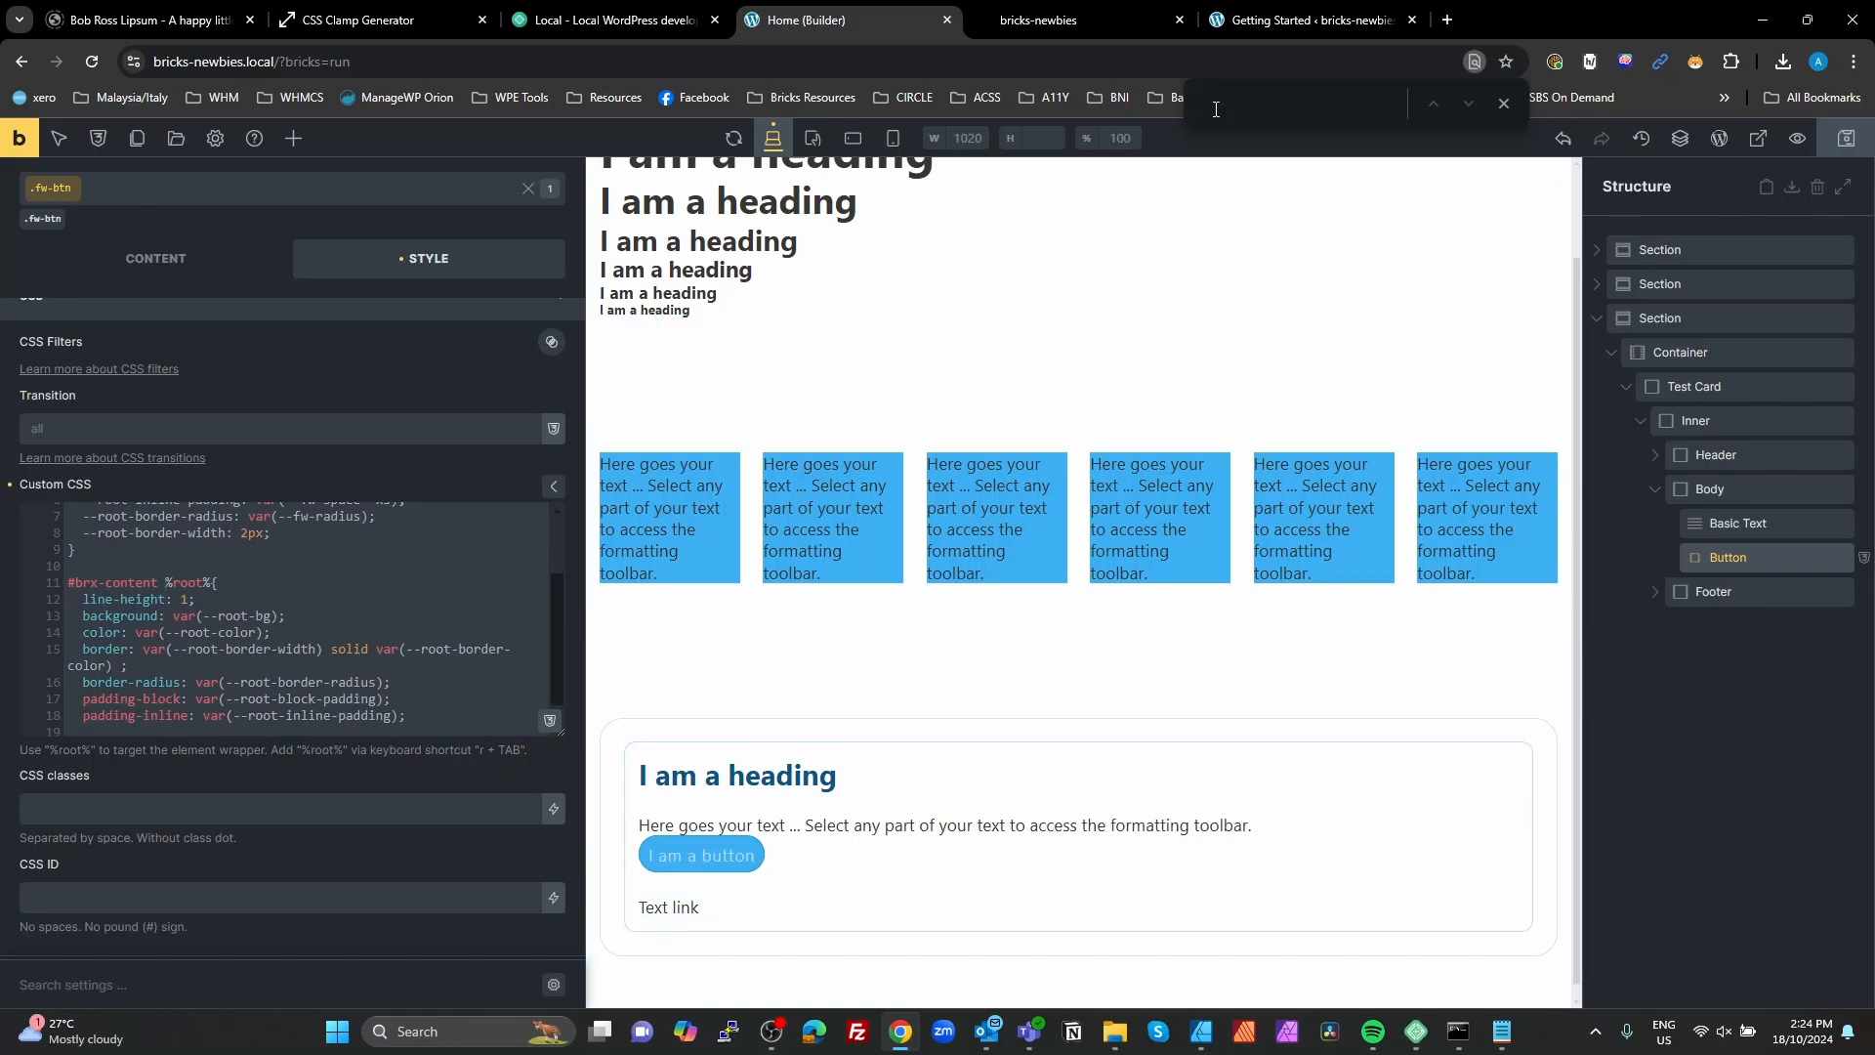
click(1097, 27)
key(F5)
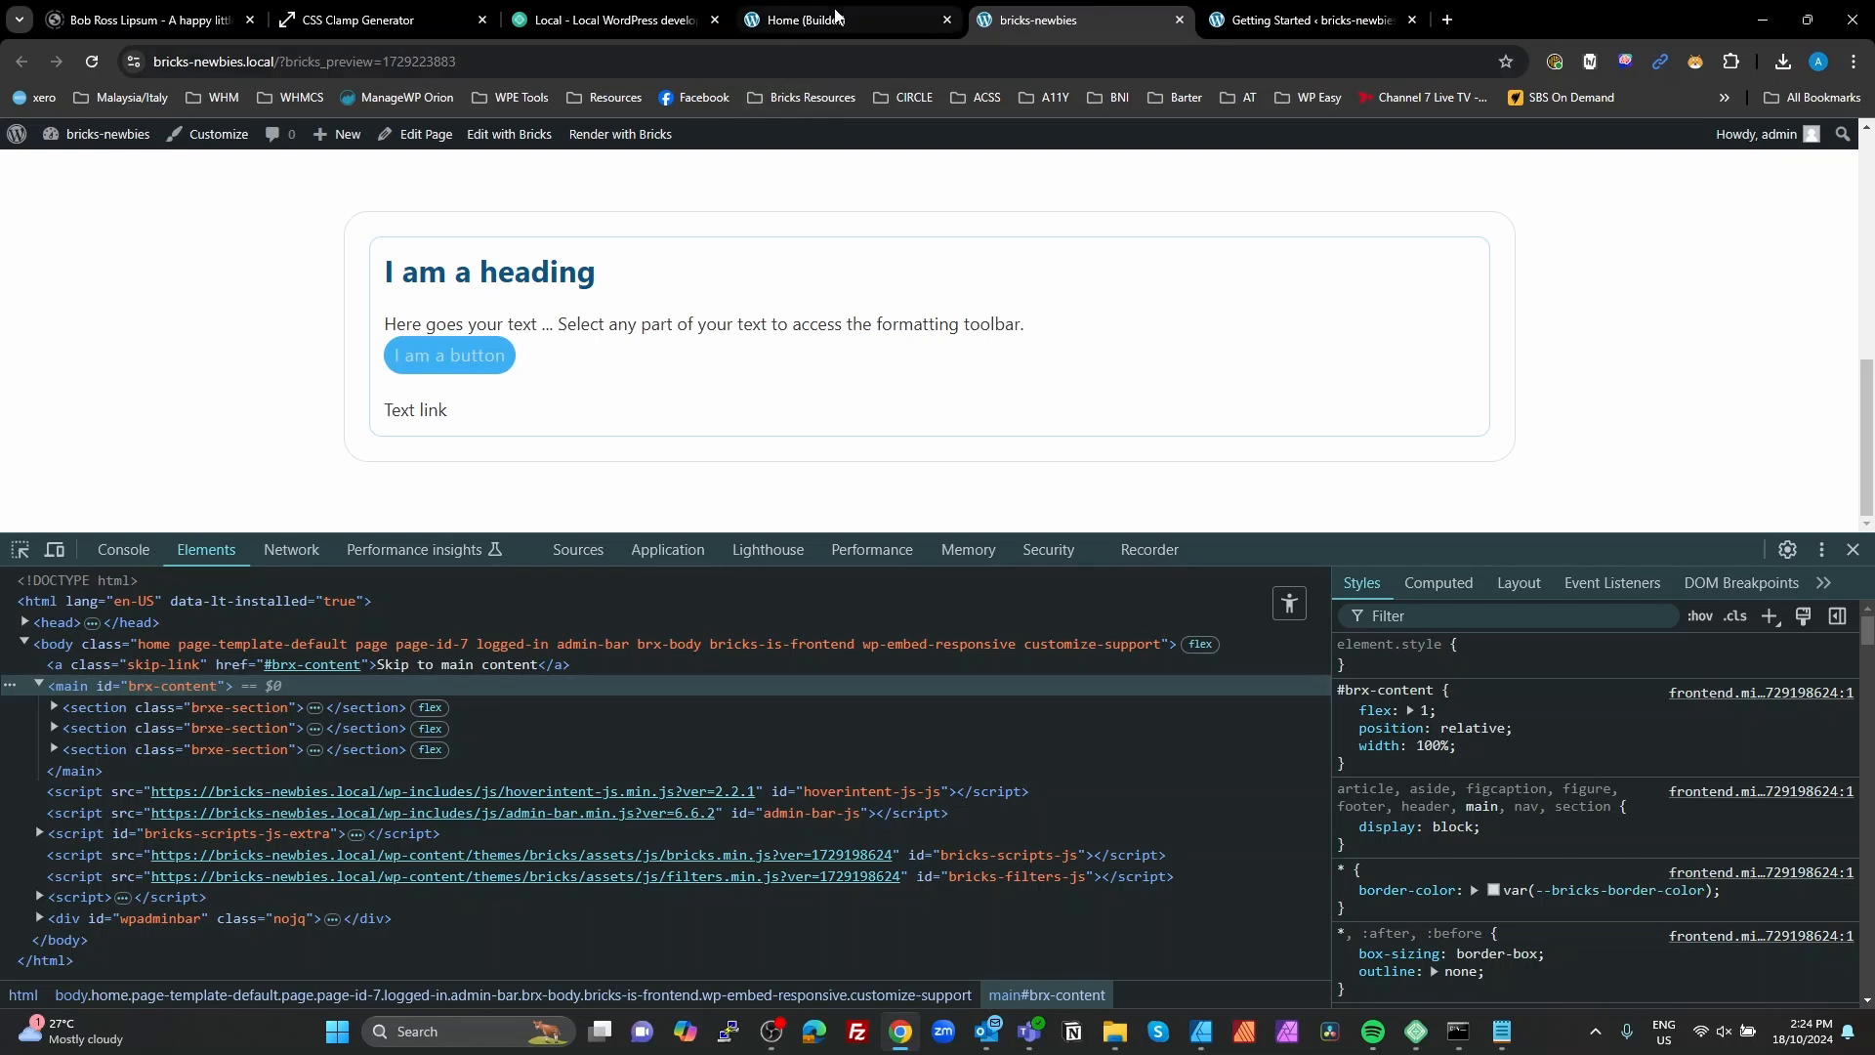
Step: Declare a --root-font-size variable below --root-border-width in the builder's fw-btn custom CSS, assigning it the fw-text--m variable
click(810, 20)
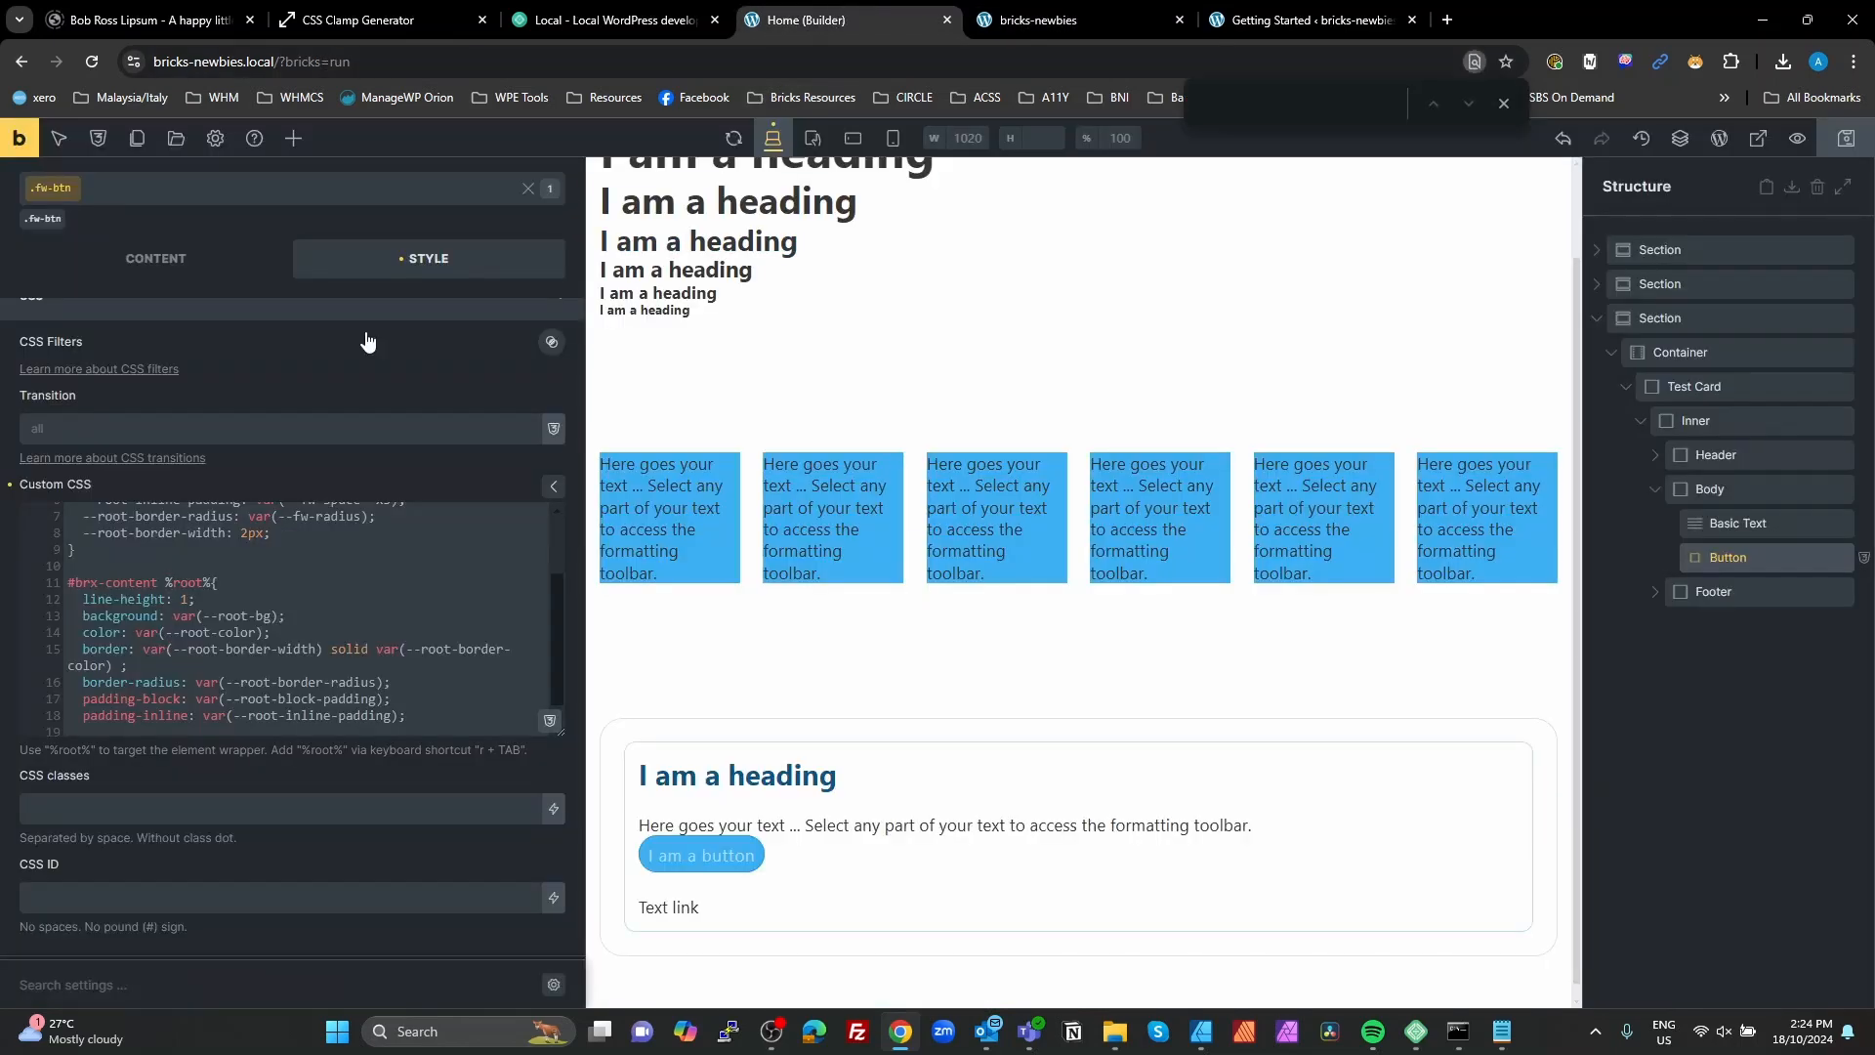
click(285, 533)
key(Return)
text(--)
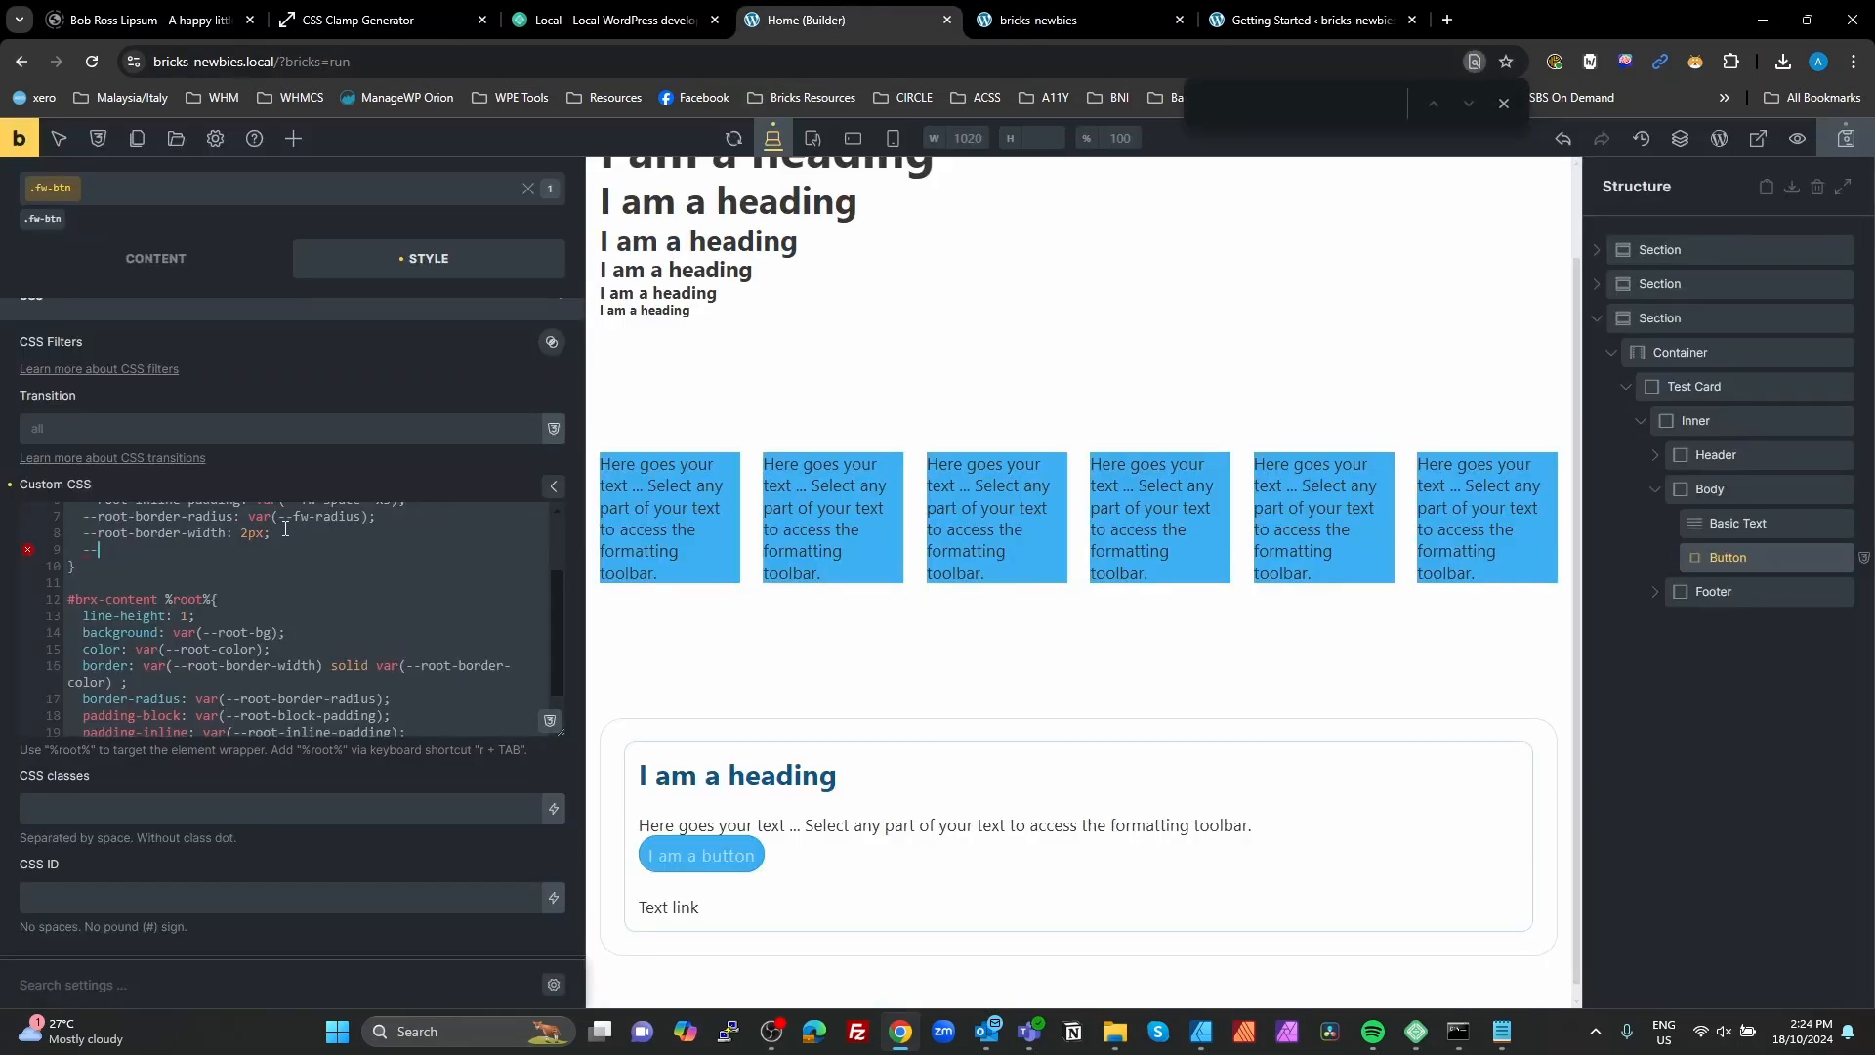
text(root-fom)
text(t)
text(nt-size: )
text(s)
key(BackSpace)
key(BackSpace)
click(549, 720)
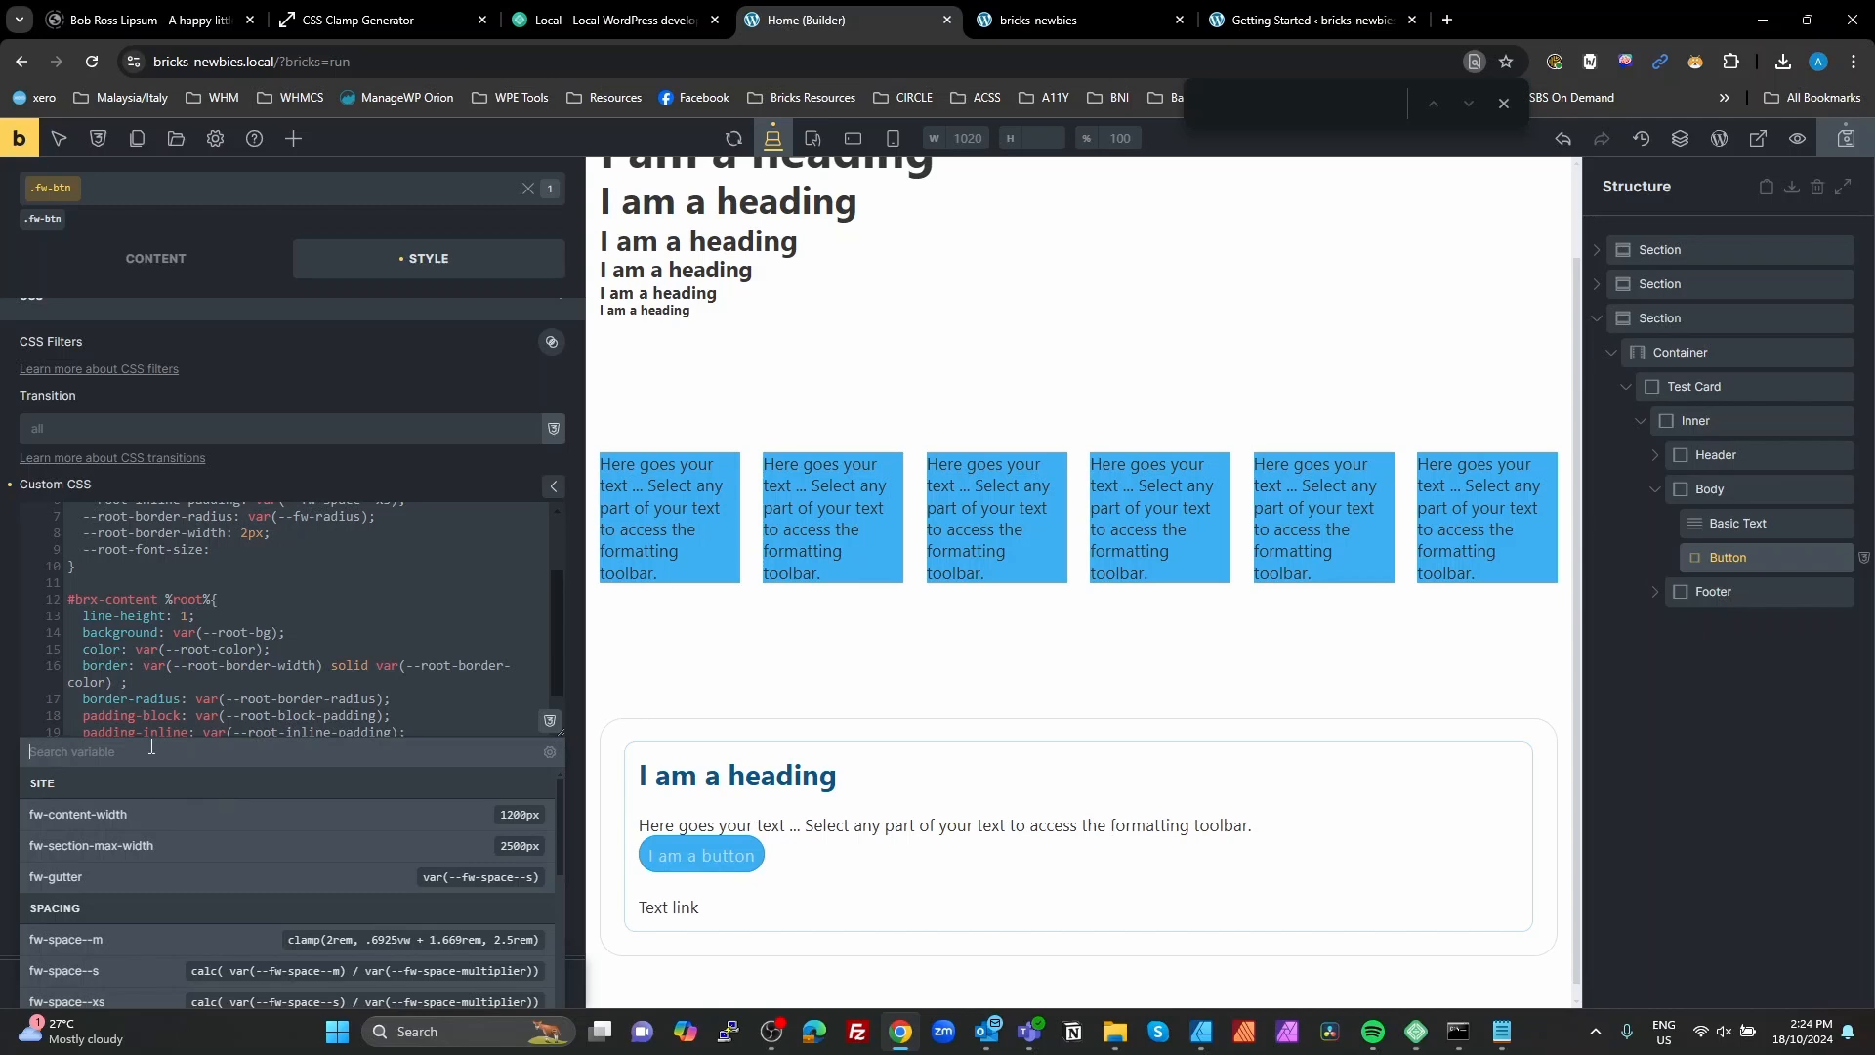
text(text--)
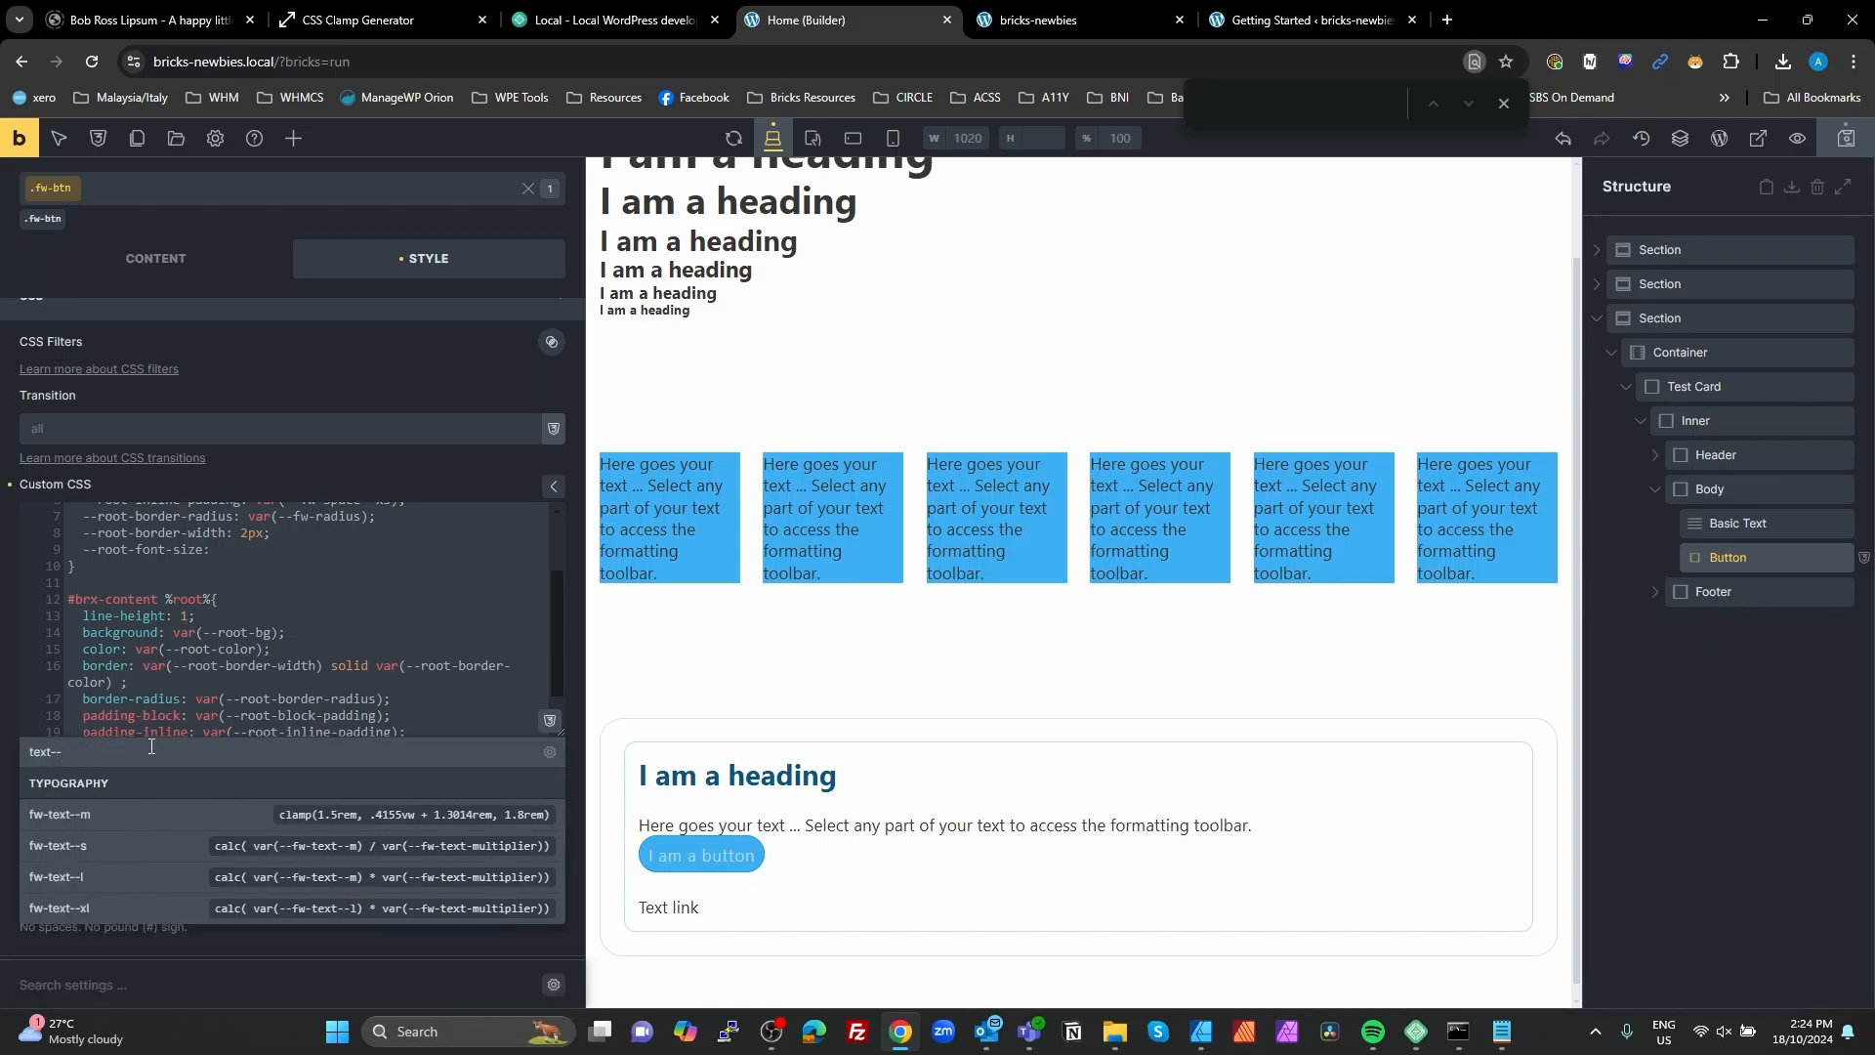
click(109, 813)
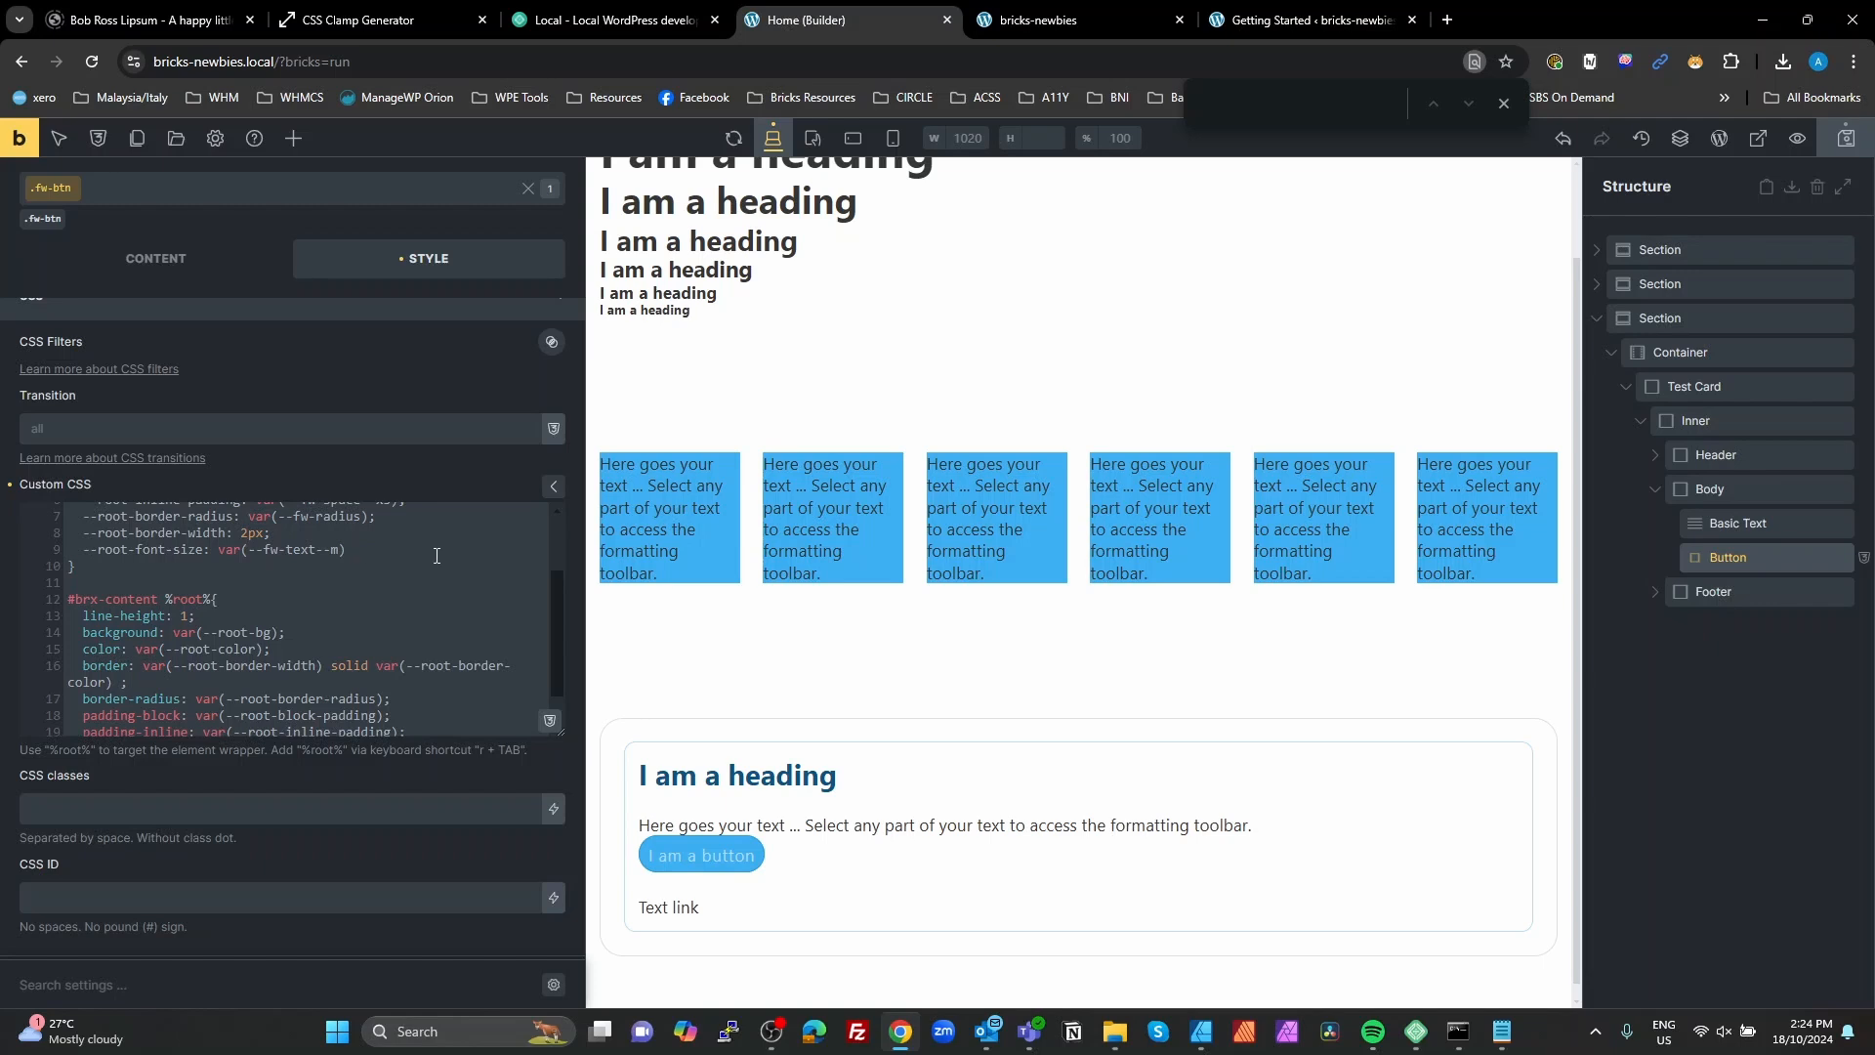
Step: End the font-size variable line with a semicolon and declare --root-font-weight: 600 below it
key(Return)
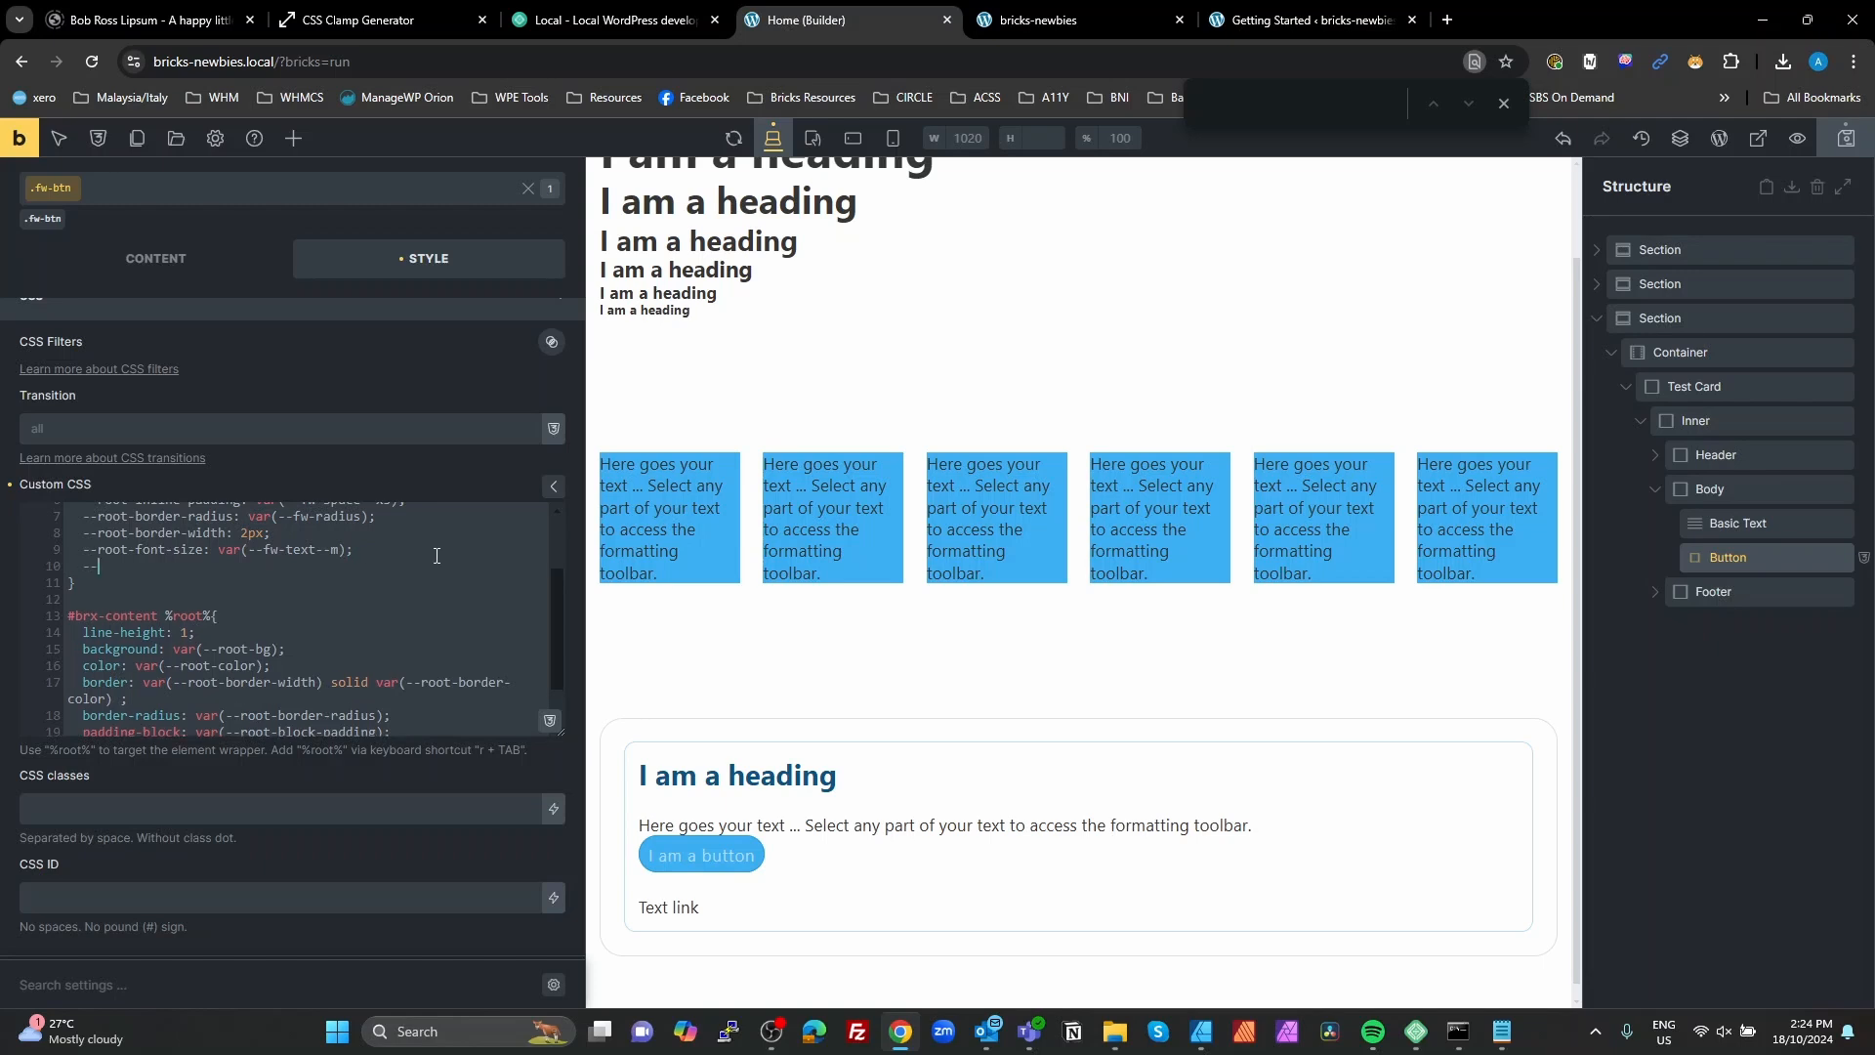
text(--root-font-weight: 600;;)
key(BackSpace)
Step: Add the declaration font-size: var(--root-font-size) below line-height in the #brx-content %root% rule
click(245, 634)
text(\)
key(Return)
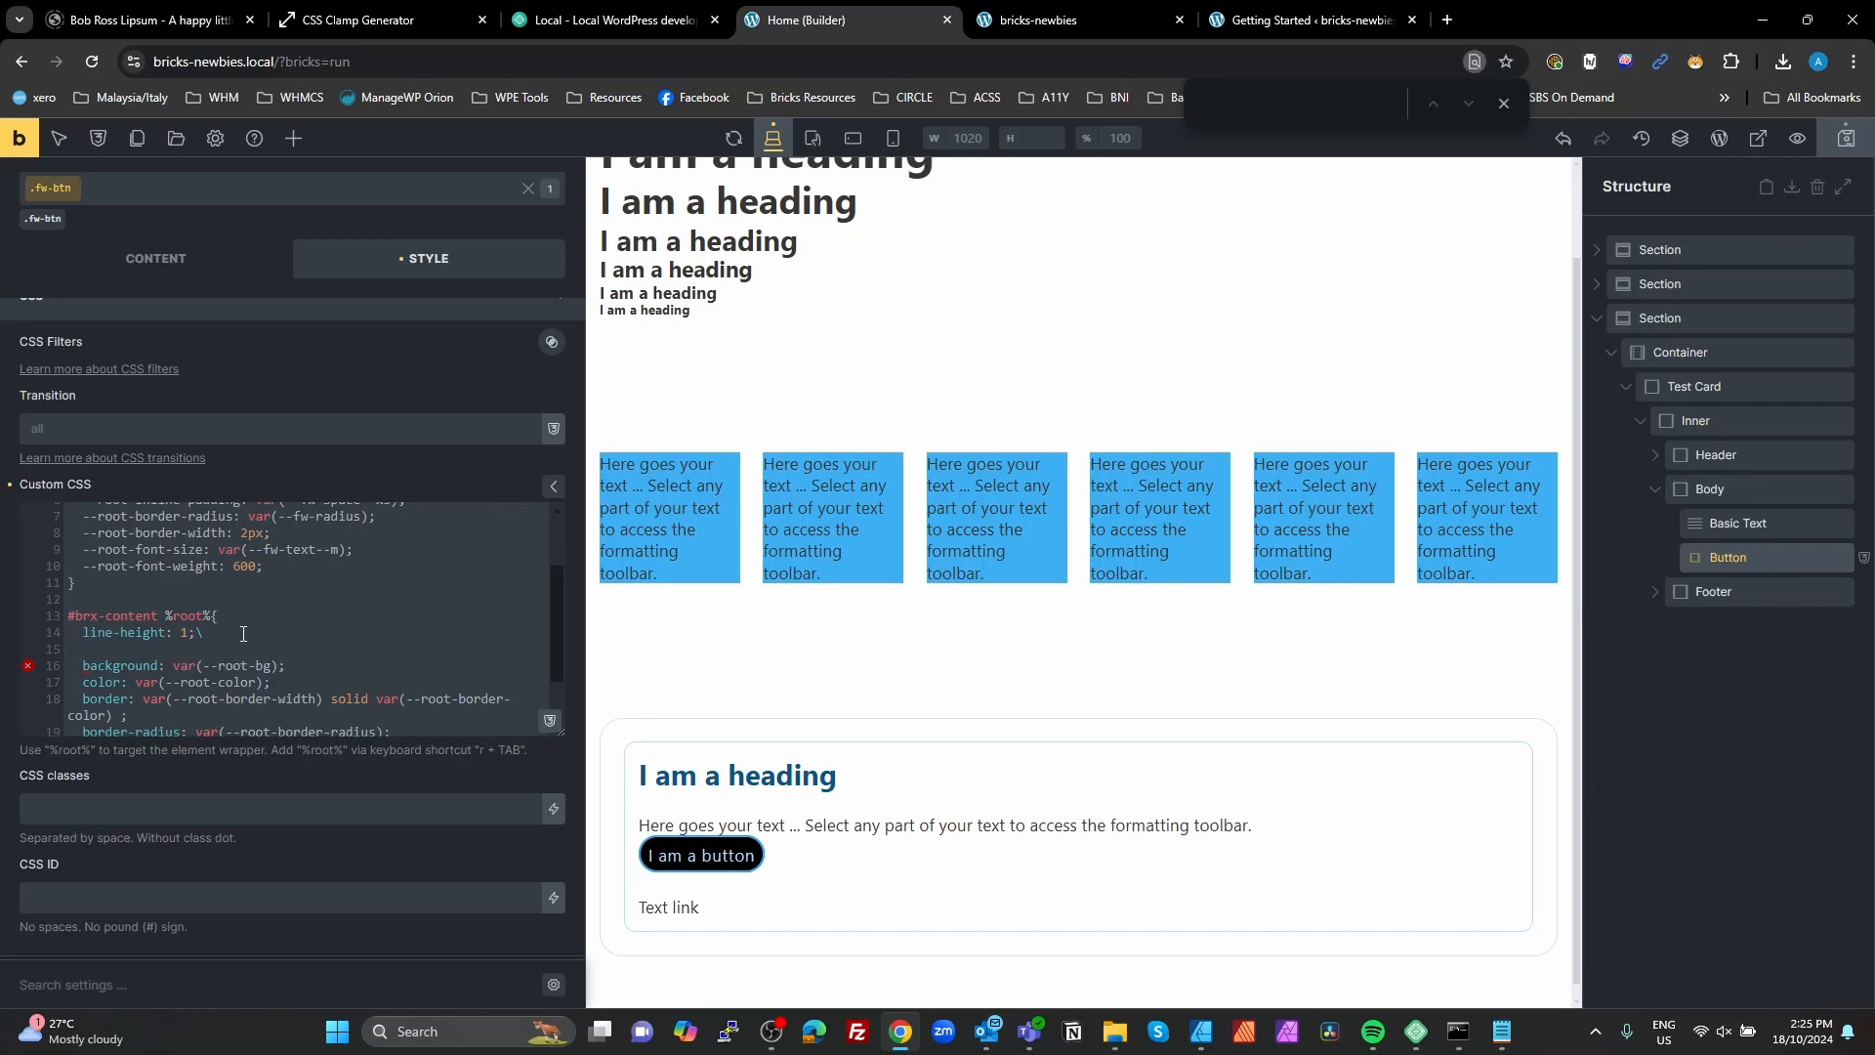
key(BackSpace)
key(BackSpace)
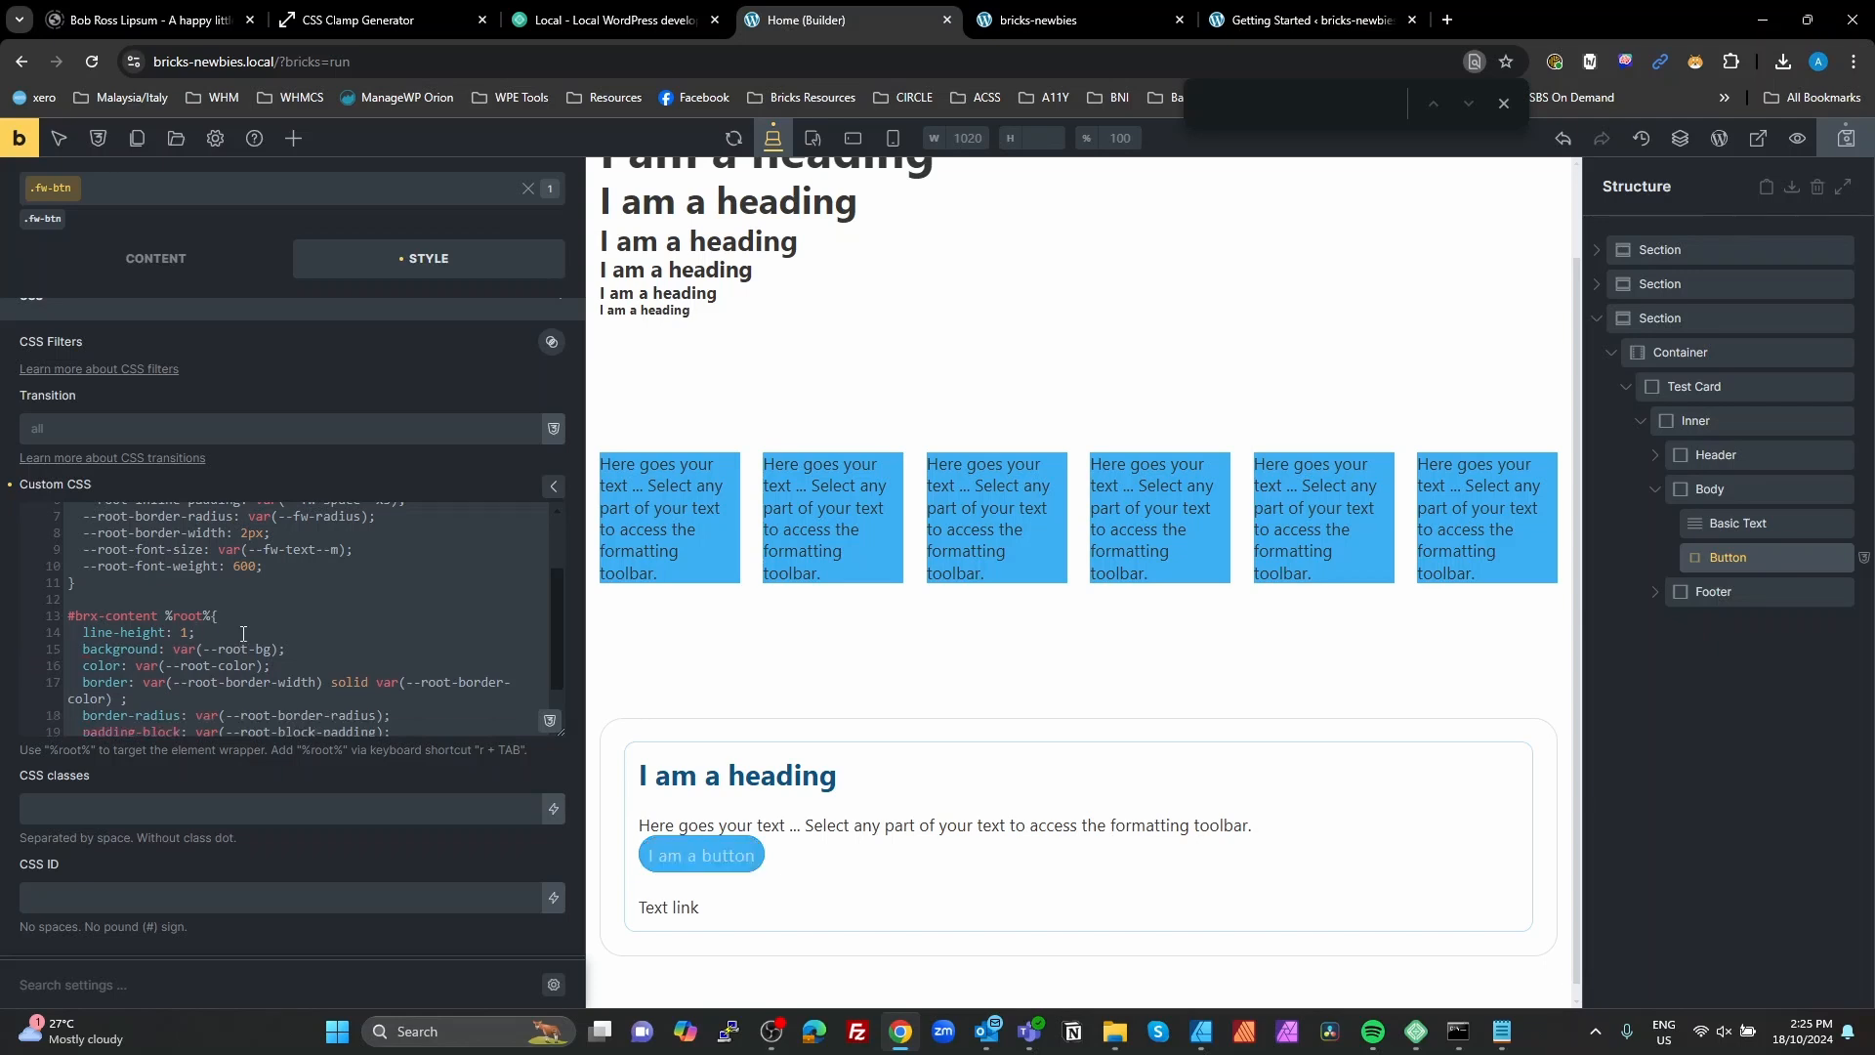
key(Return)
text(fom)
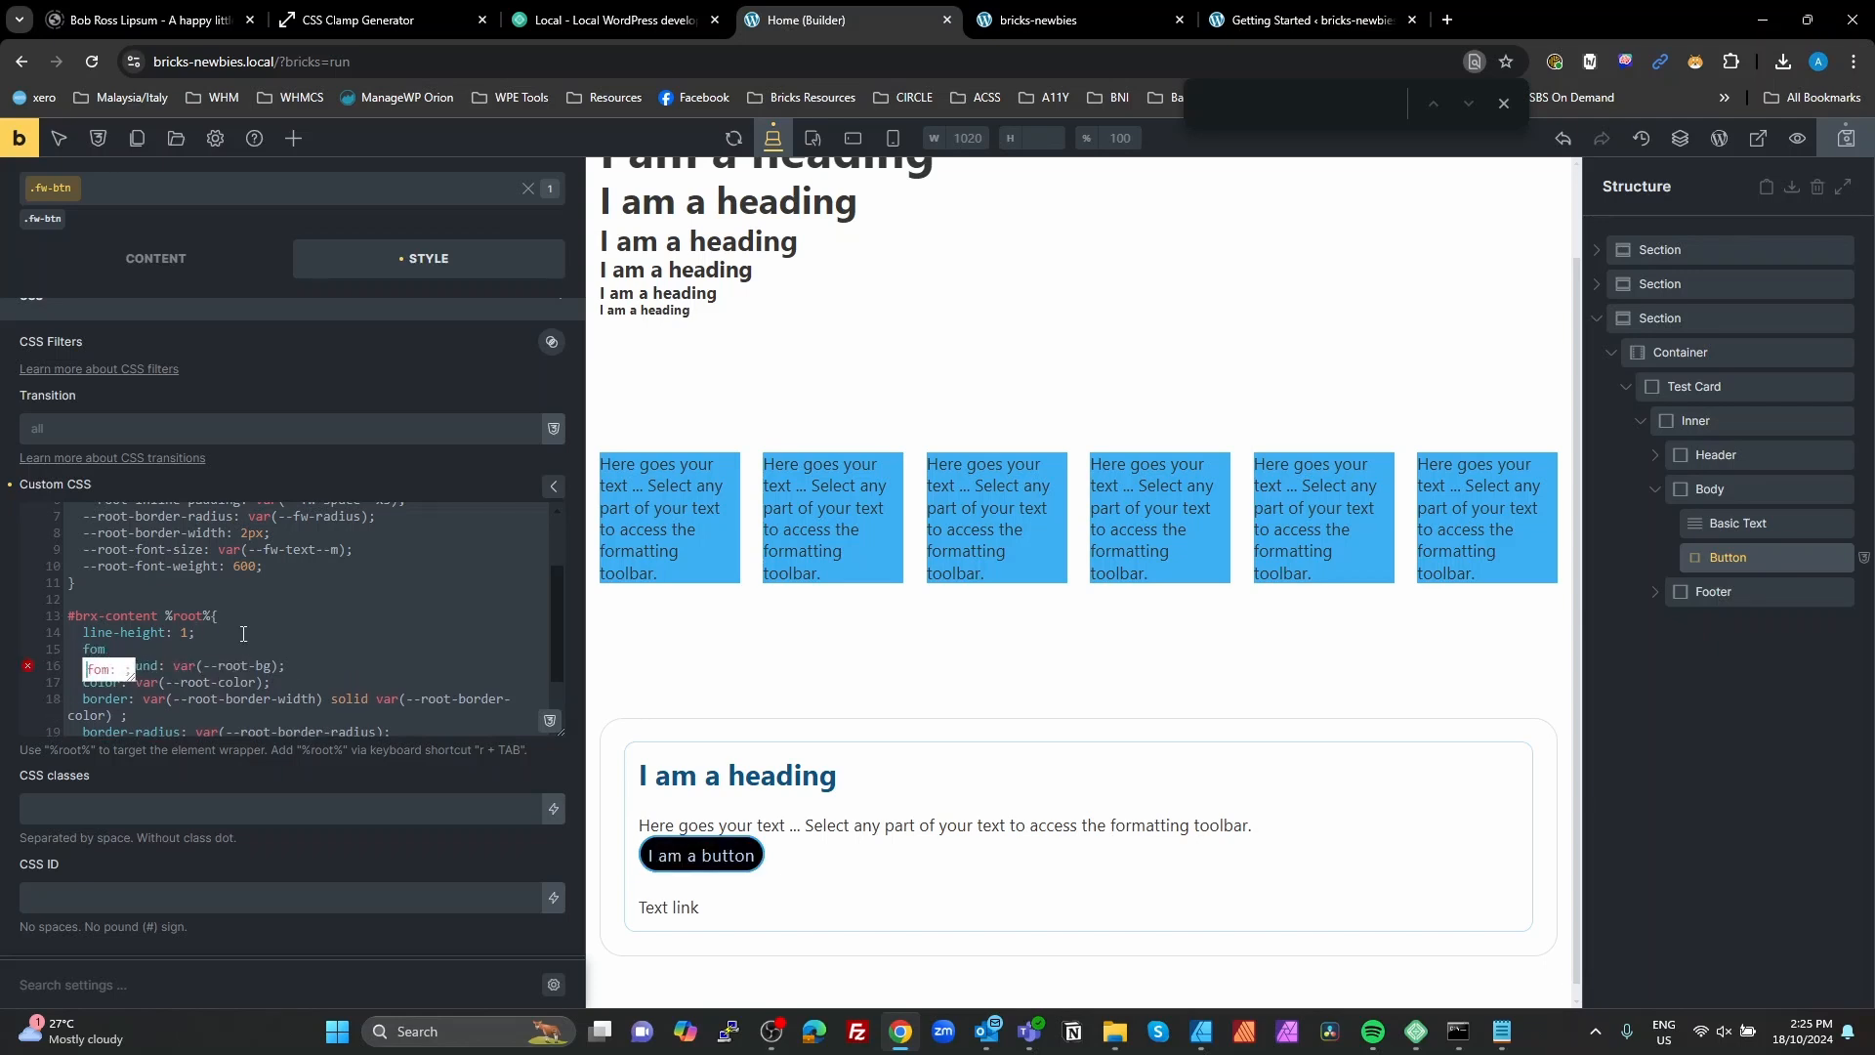
key(BackSpace)
text(nt-size: va)
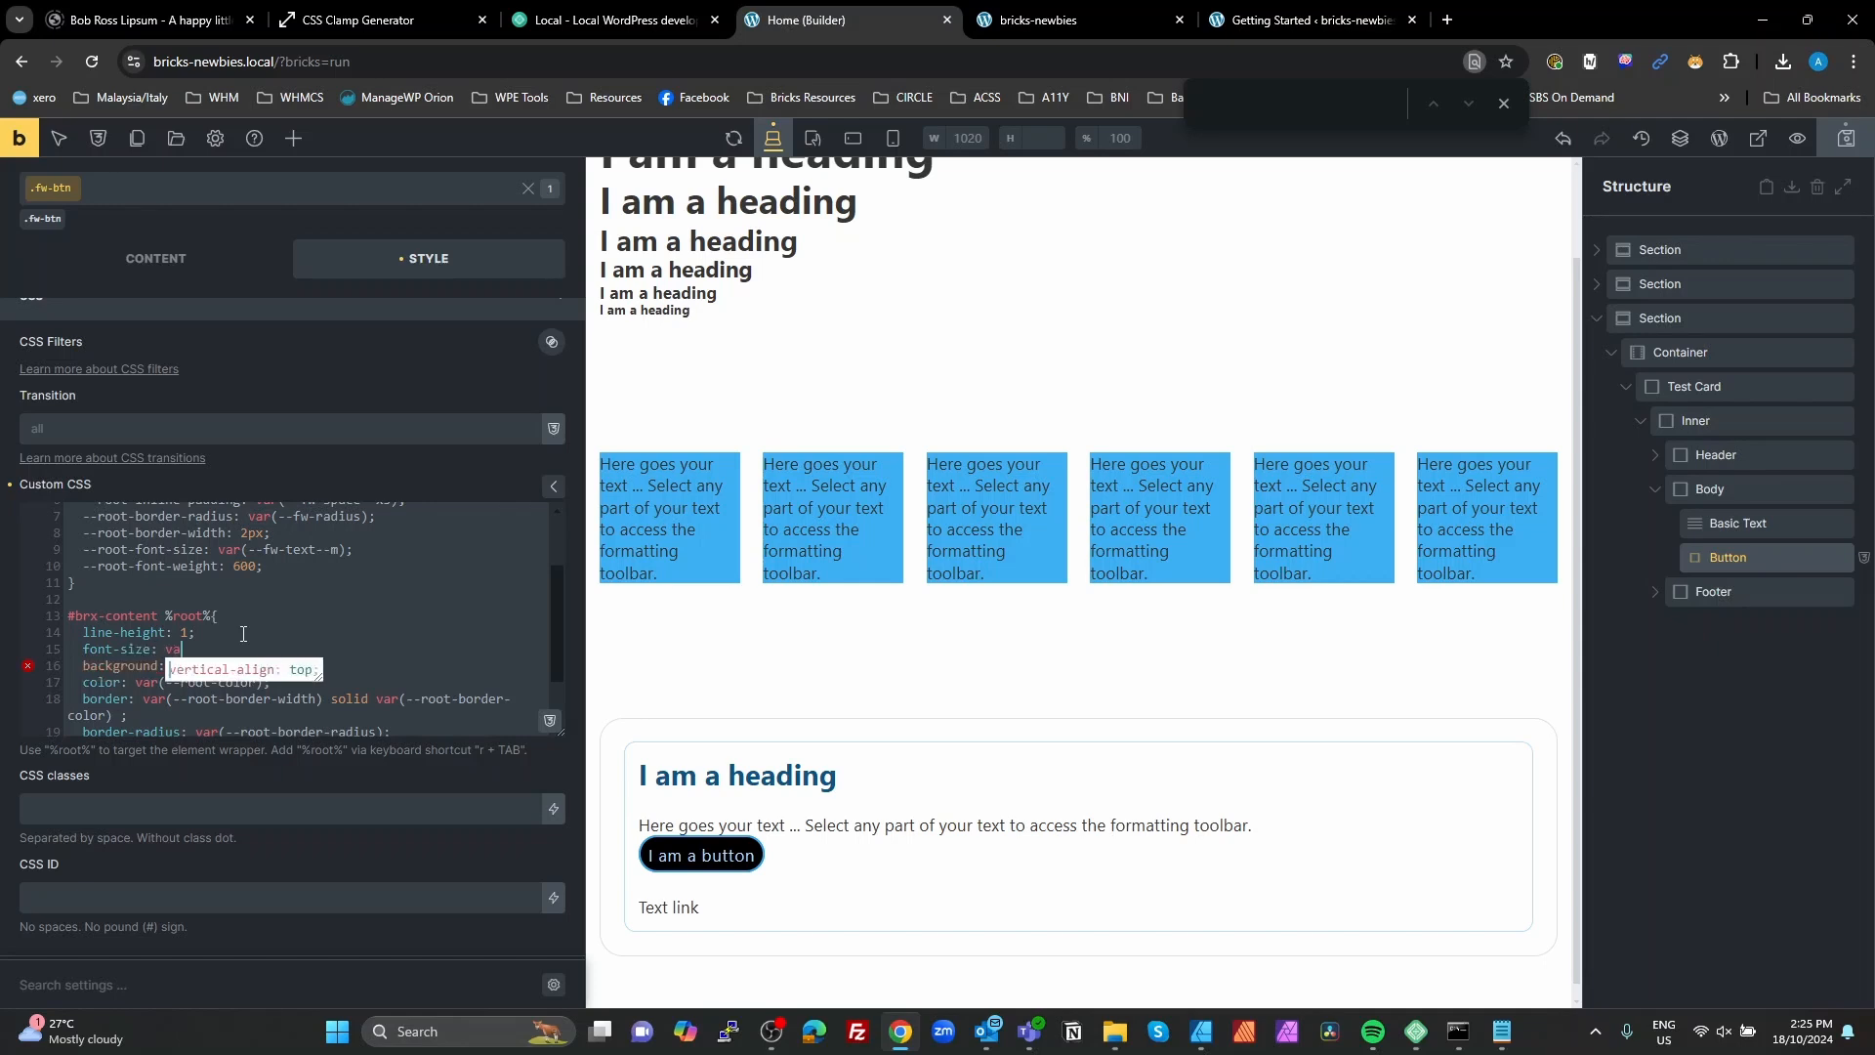
text(r();)
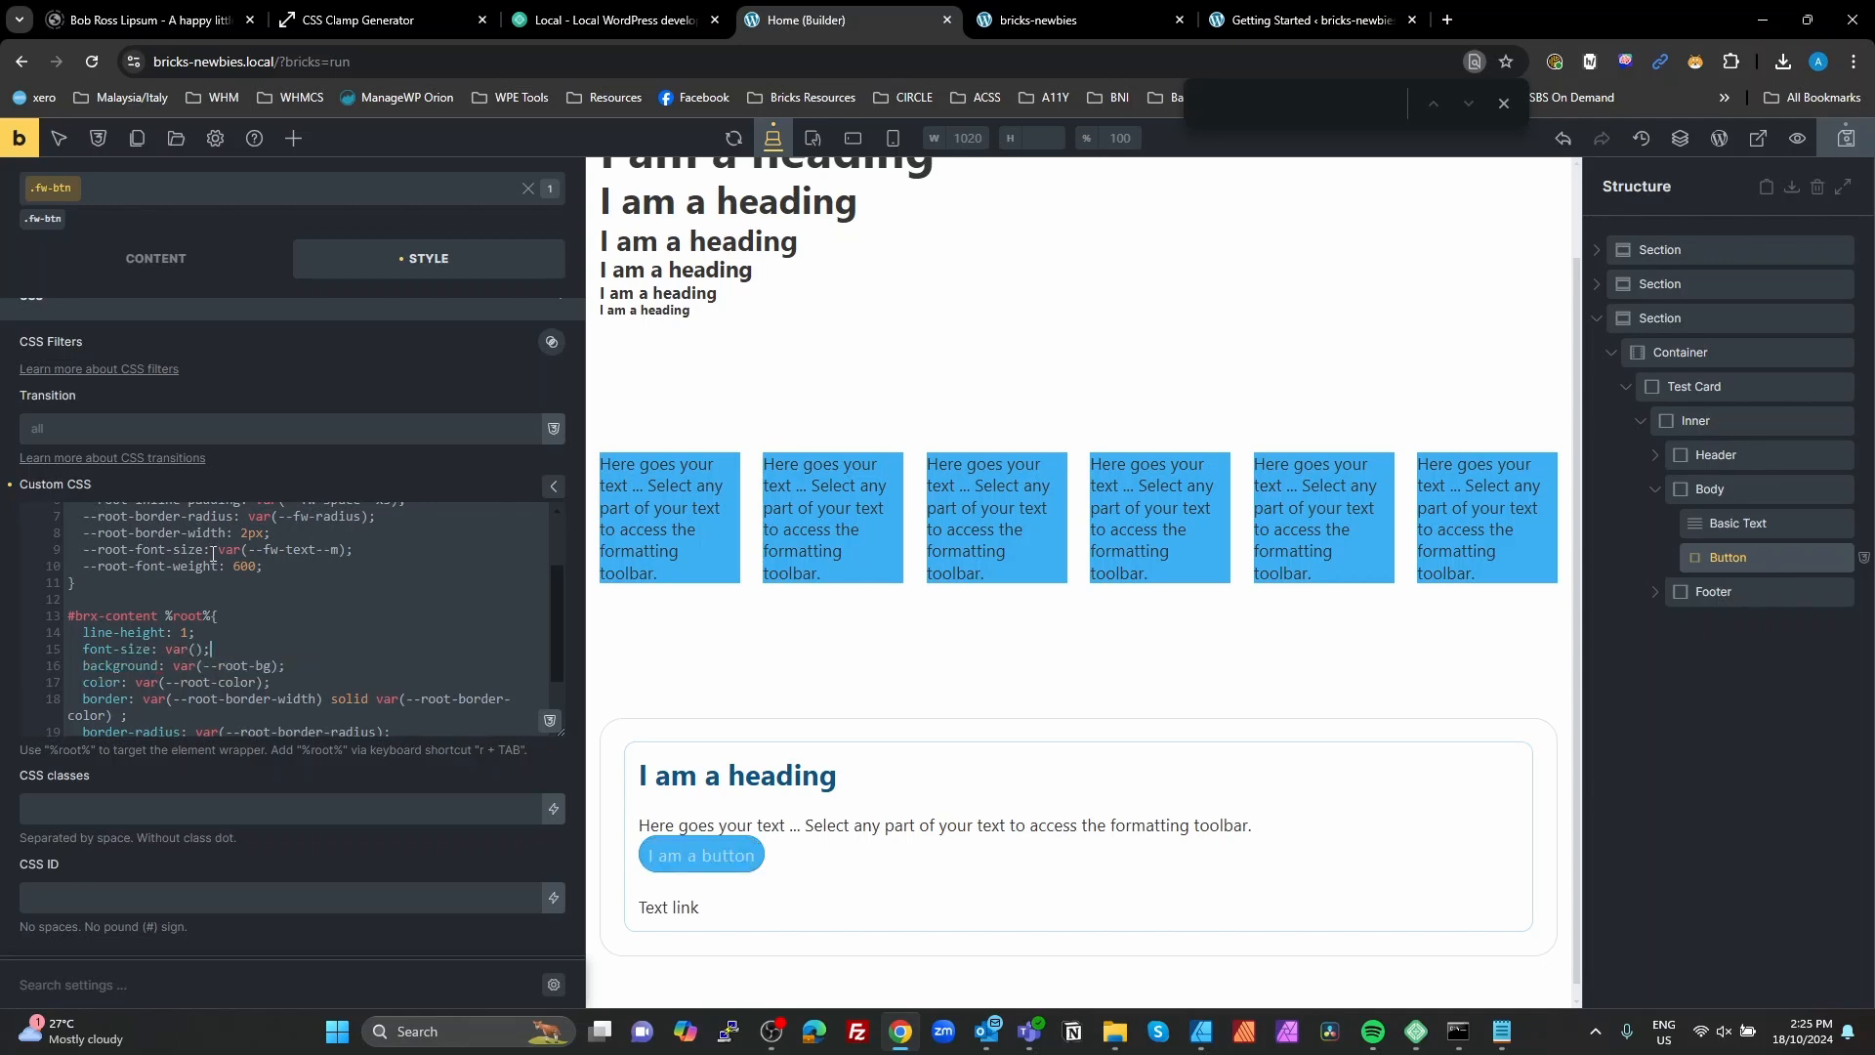
mouse_move(210, 549)
mouse_down()
mouse_move(84, 550)
mouse_move(204, 549)
mouse_up()
key(ctrl+c)
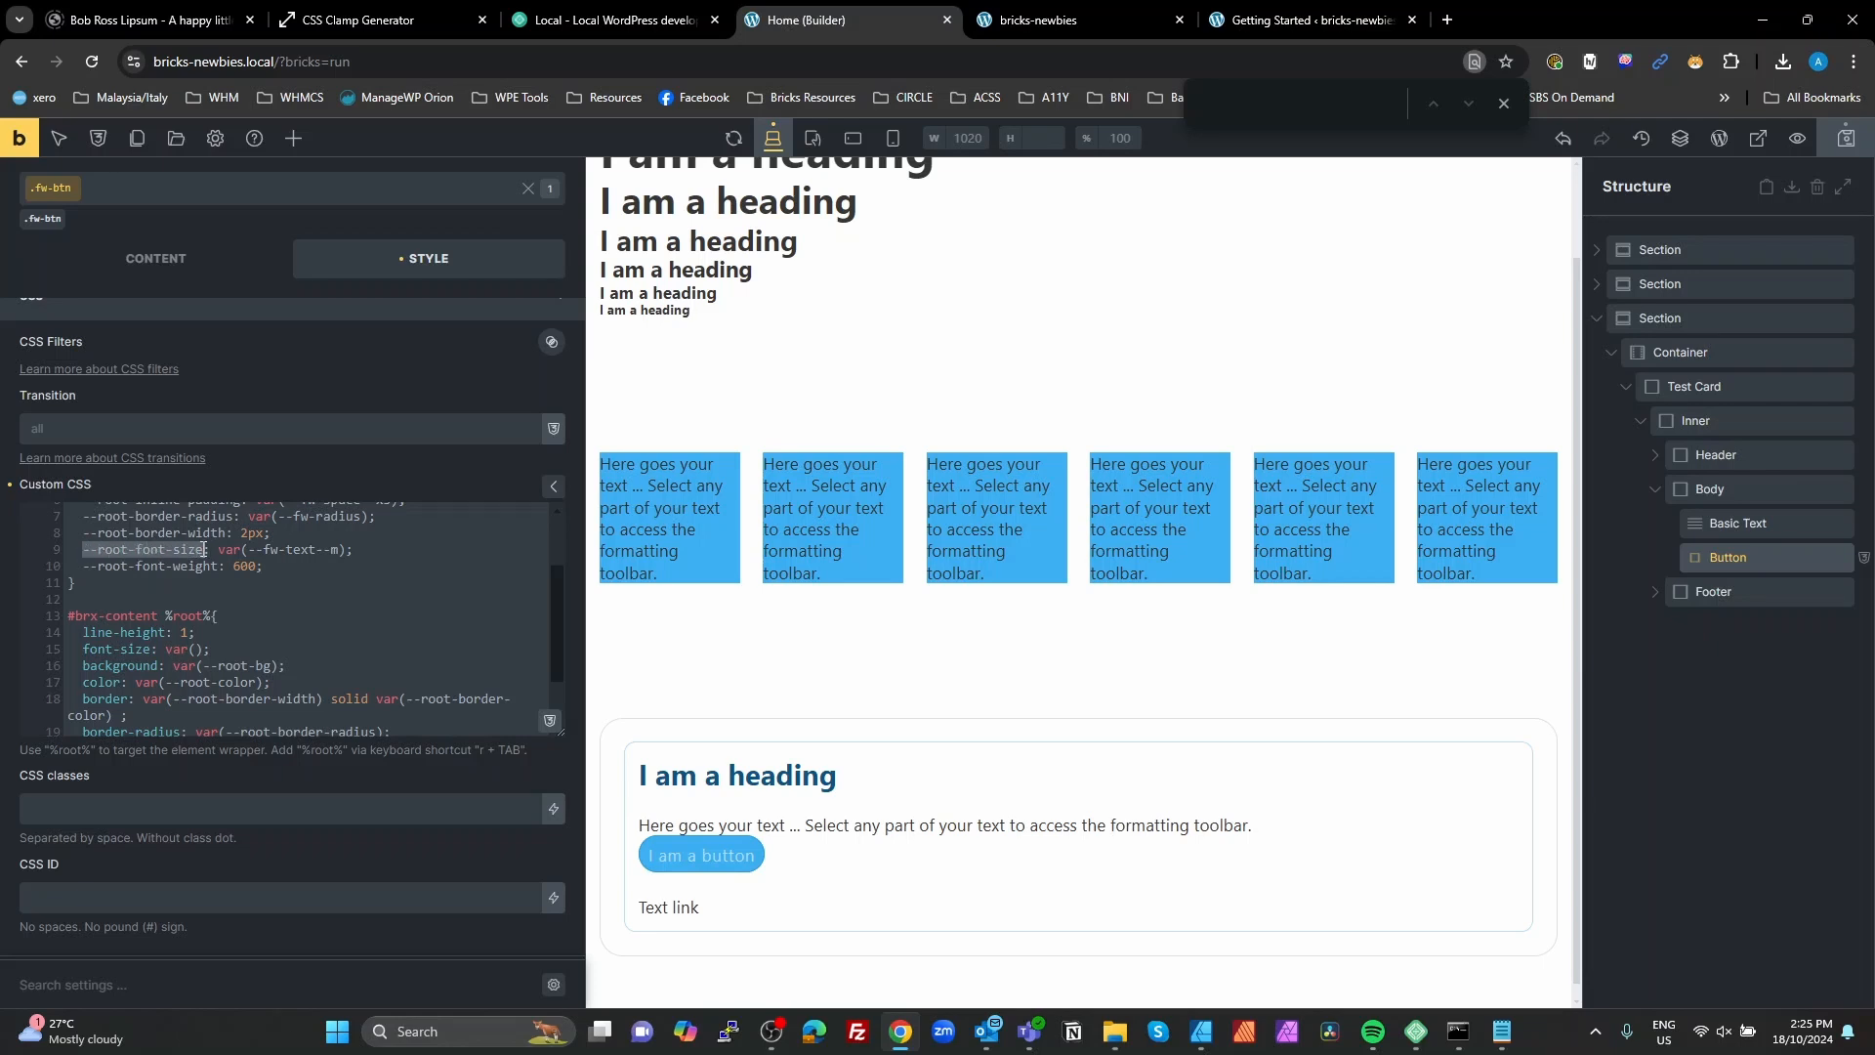
click(197, 648)
key(ctrl+v)
key(End)
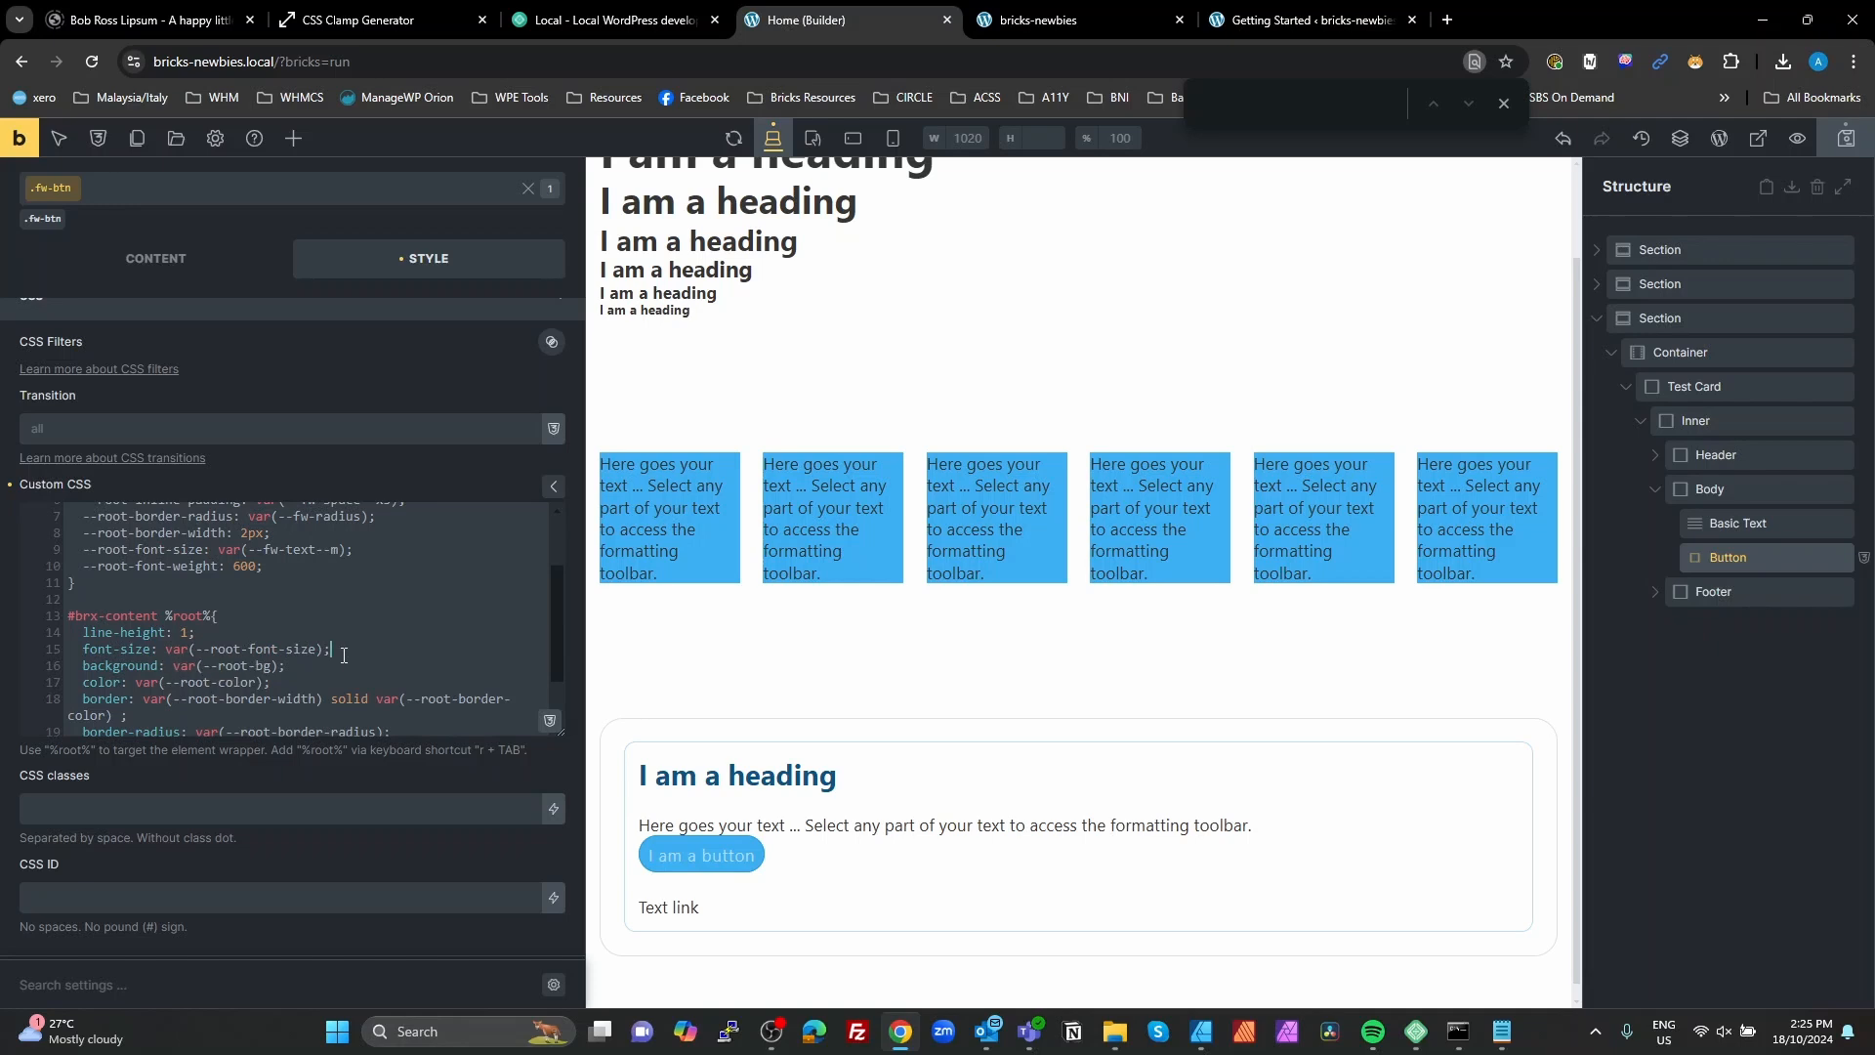
Step: Add the declaration font-weight: var(--root-font-weight) below font-size in the #brx-content %root% rule
key(Return)
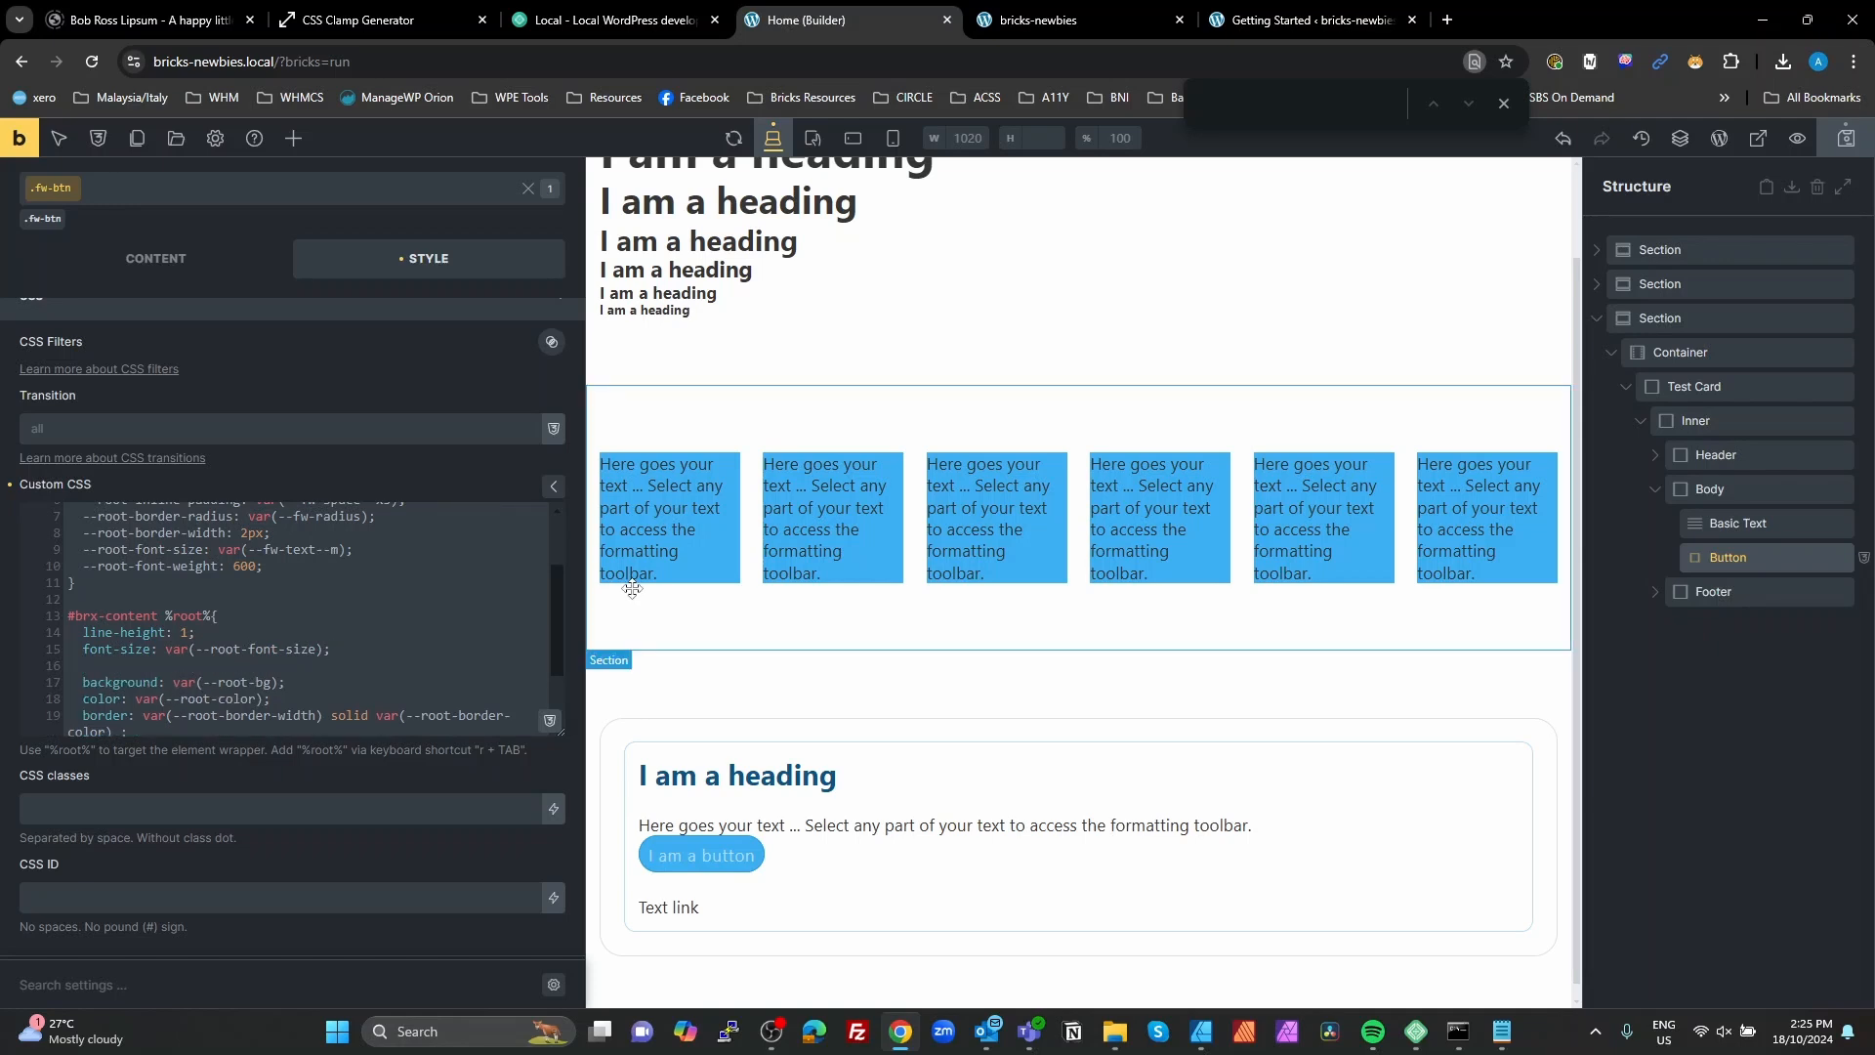
text(f)
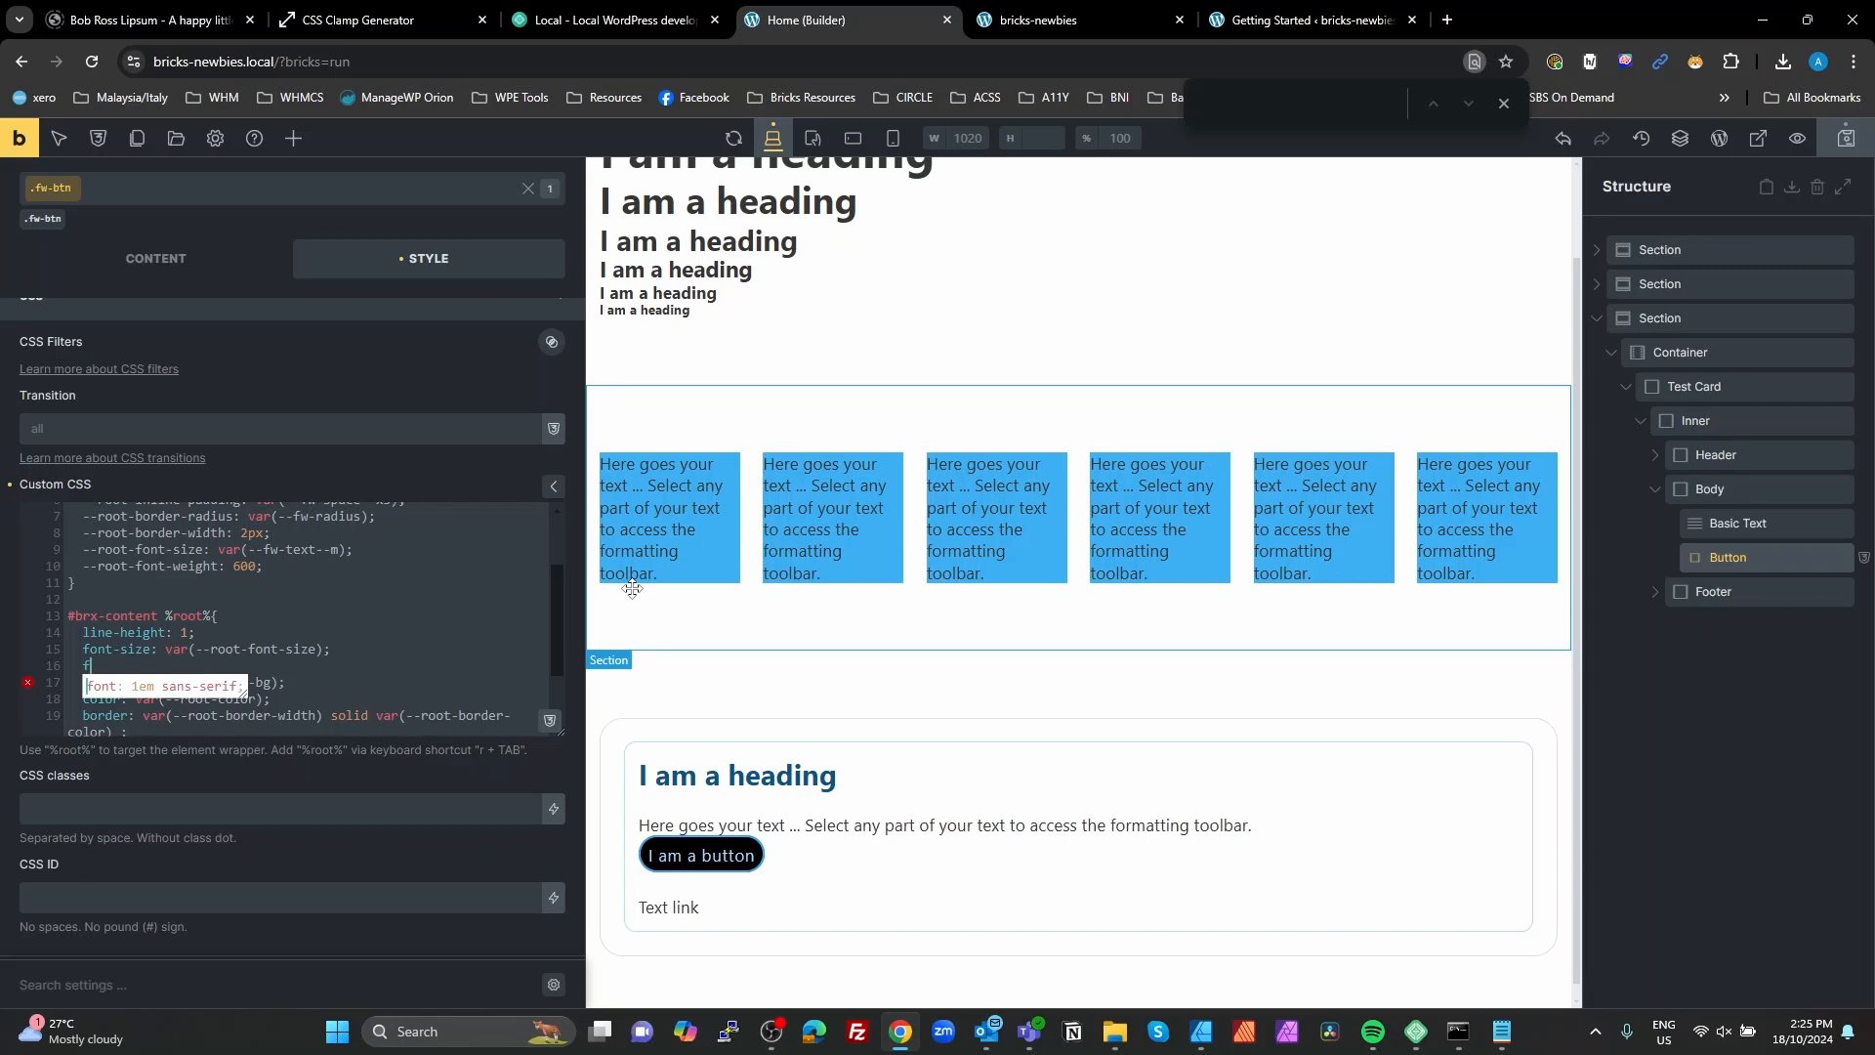
text(ont-we)
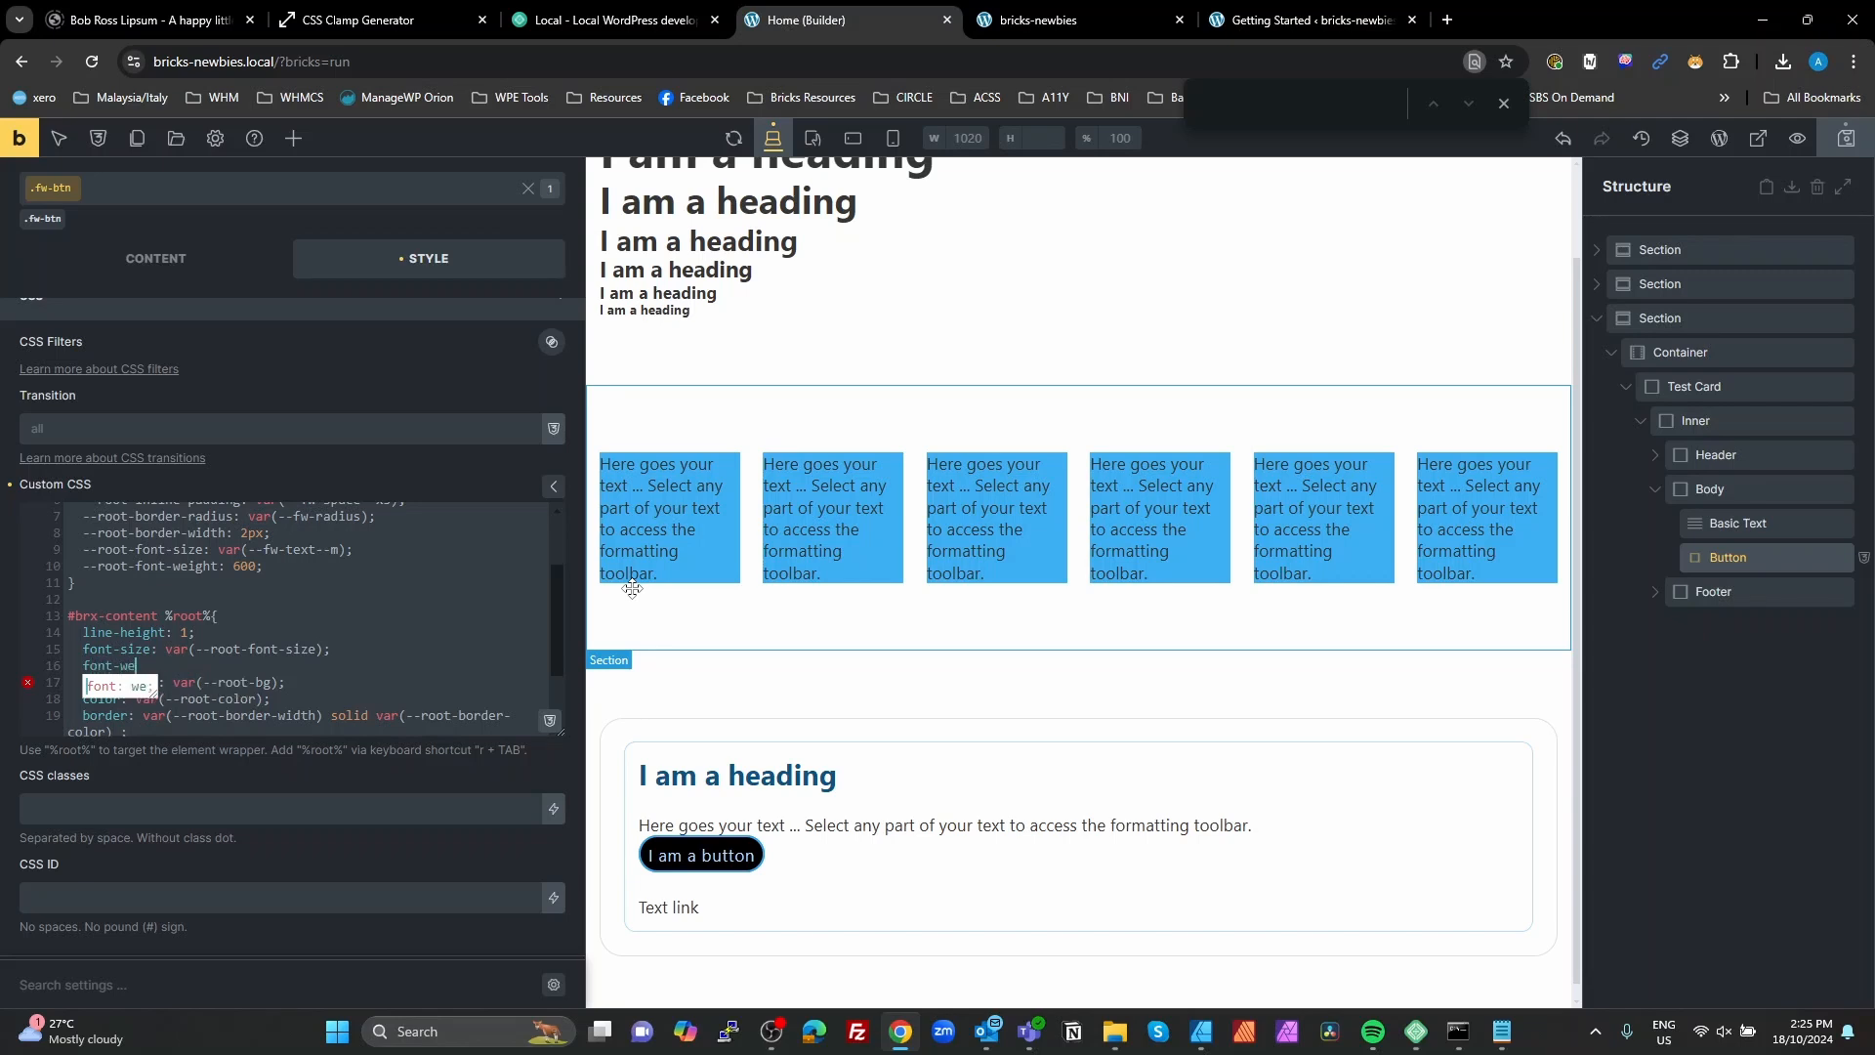
text(ight: var();)
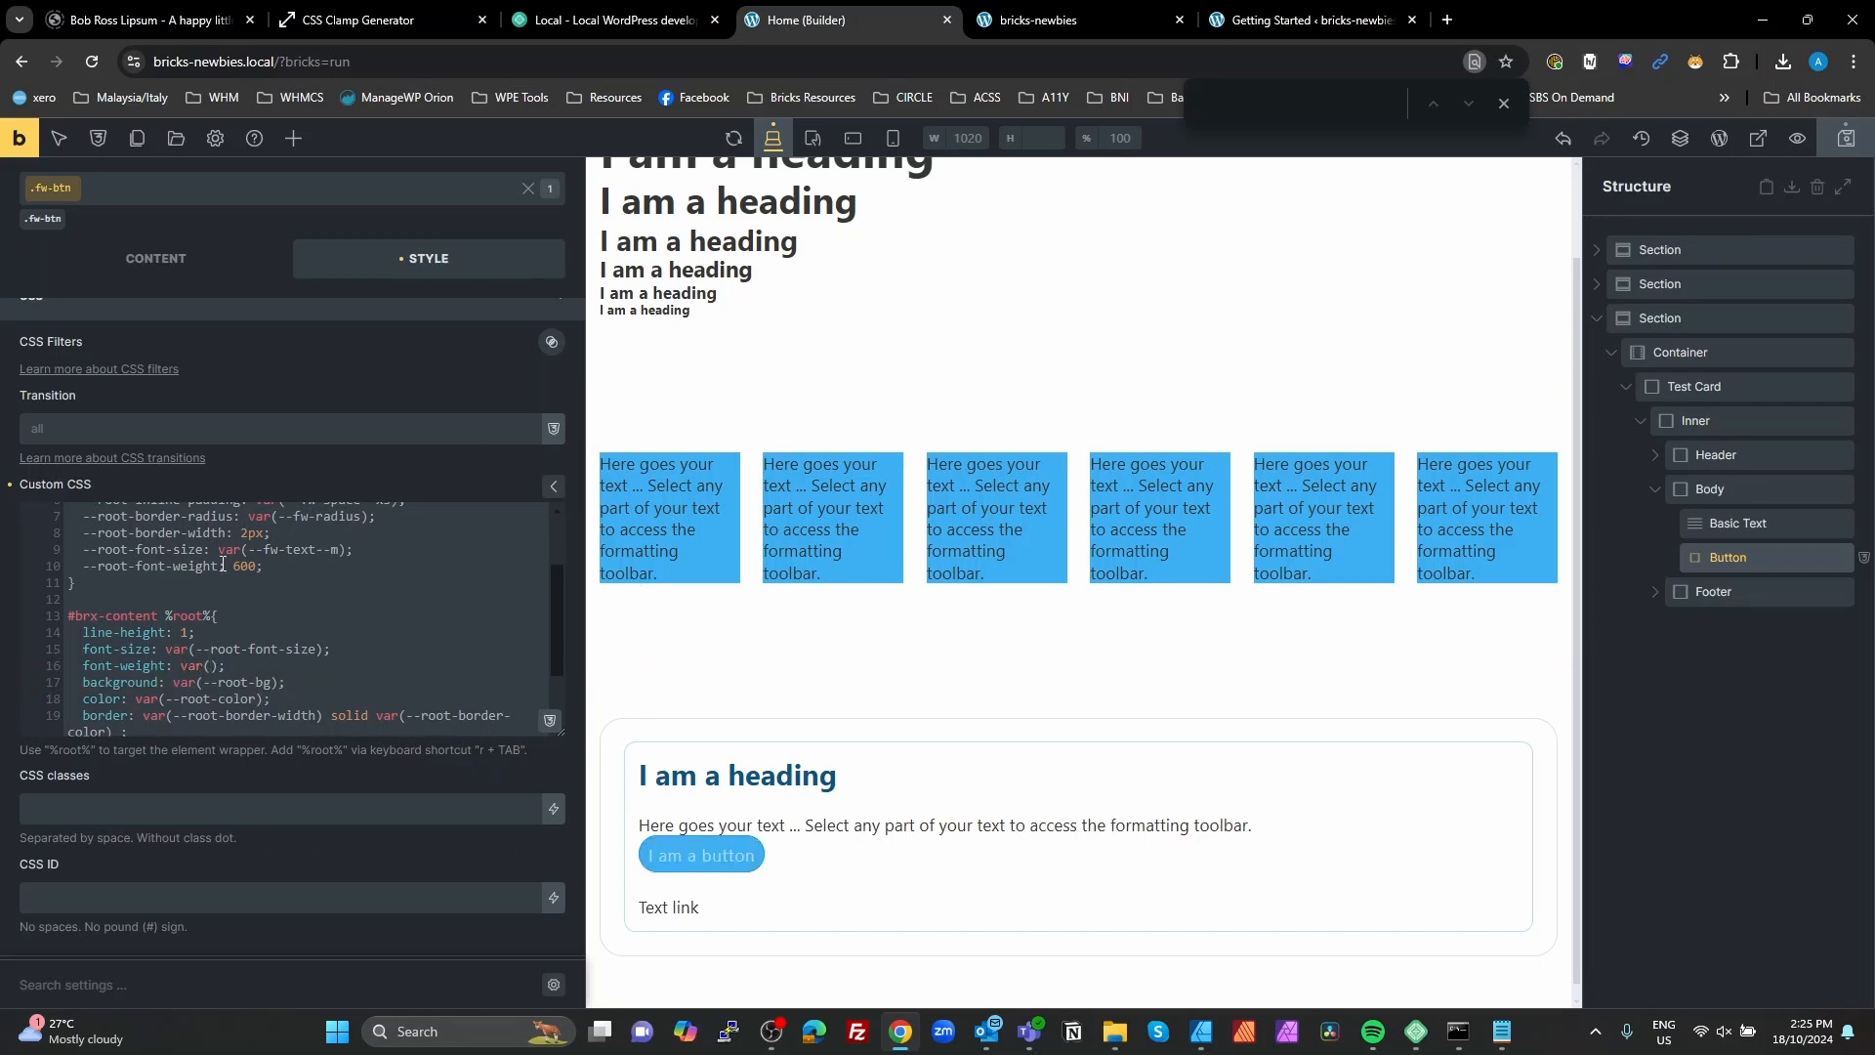
drag(219, 566, 83, 568)
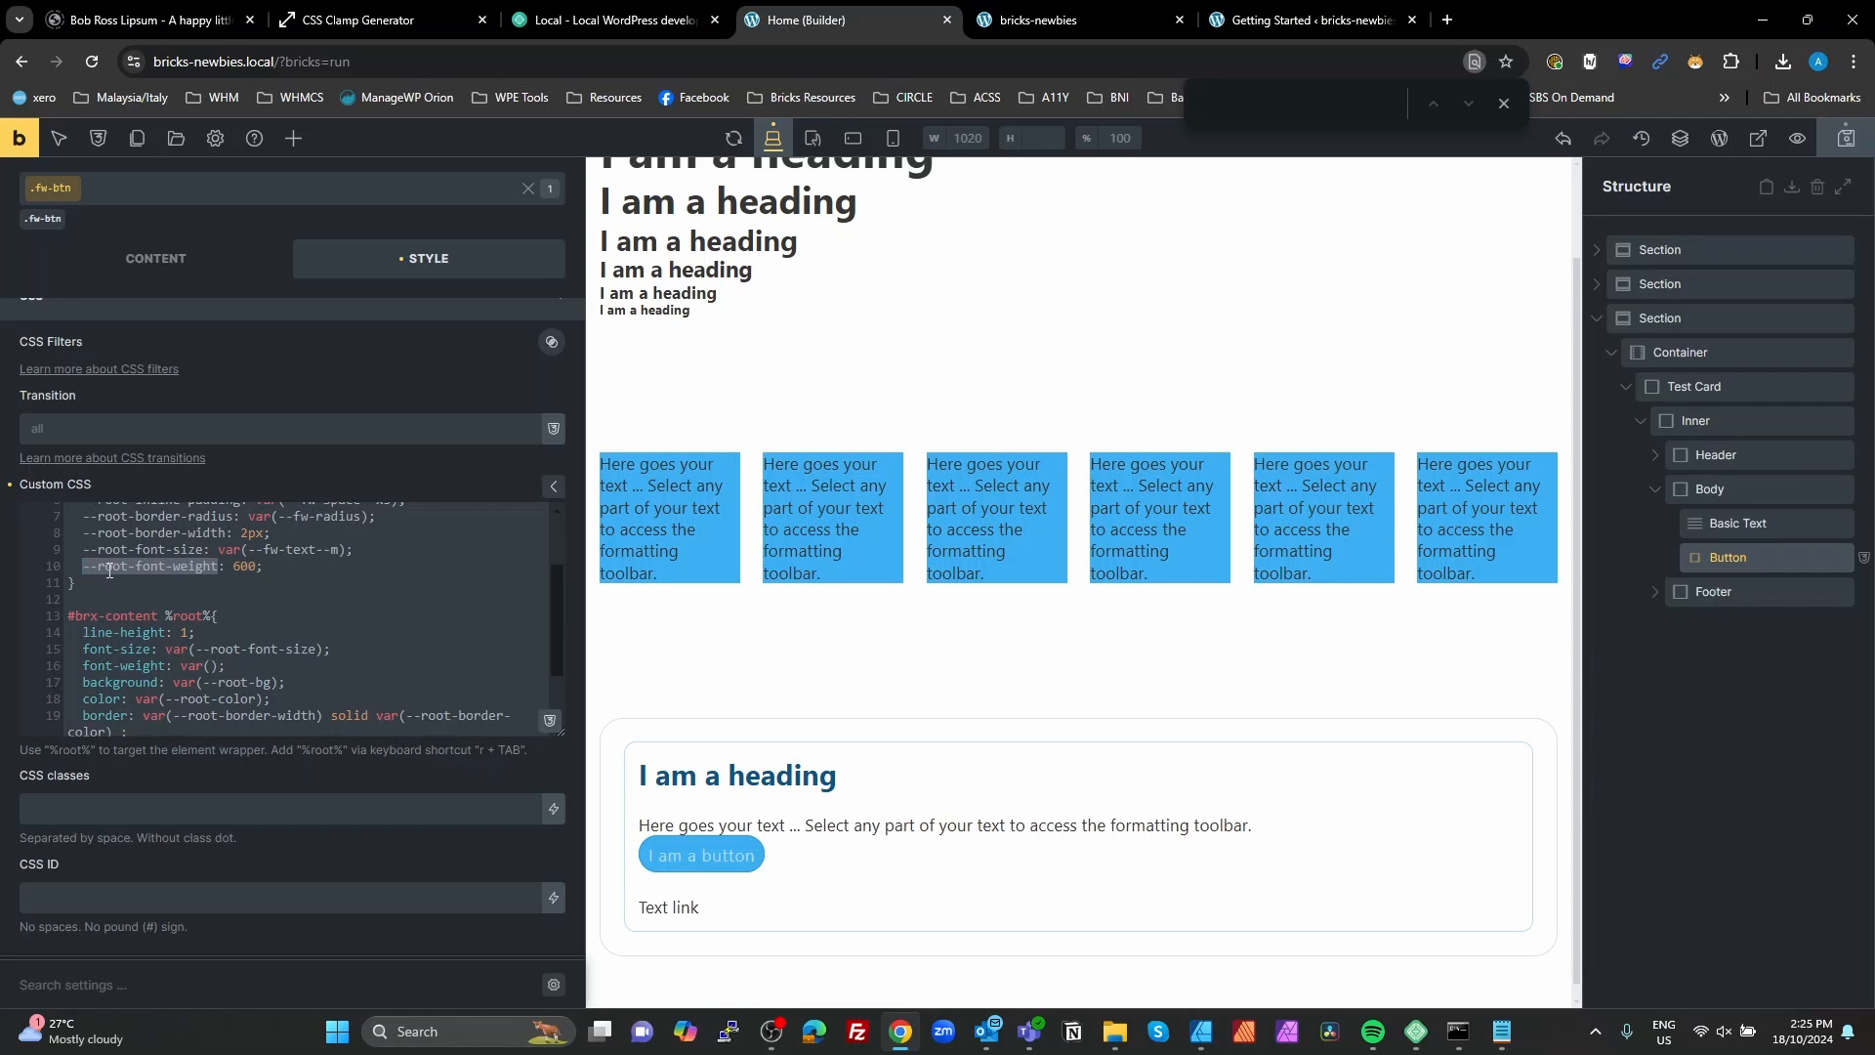
key(ctrl+c)
click(211, 666)
key(ctrl+v)
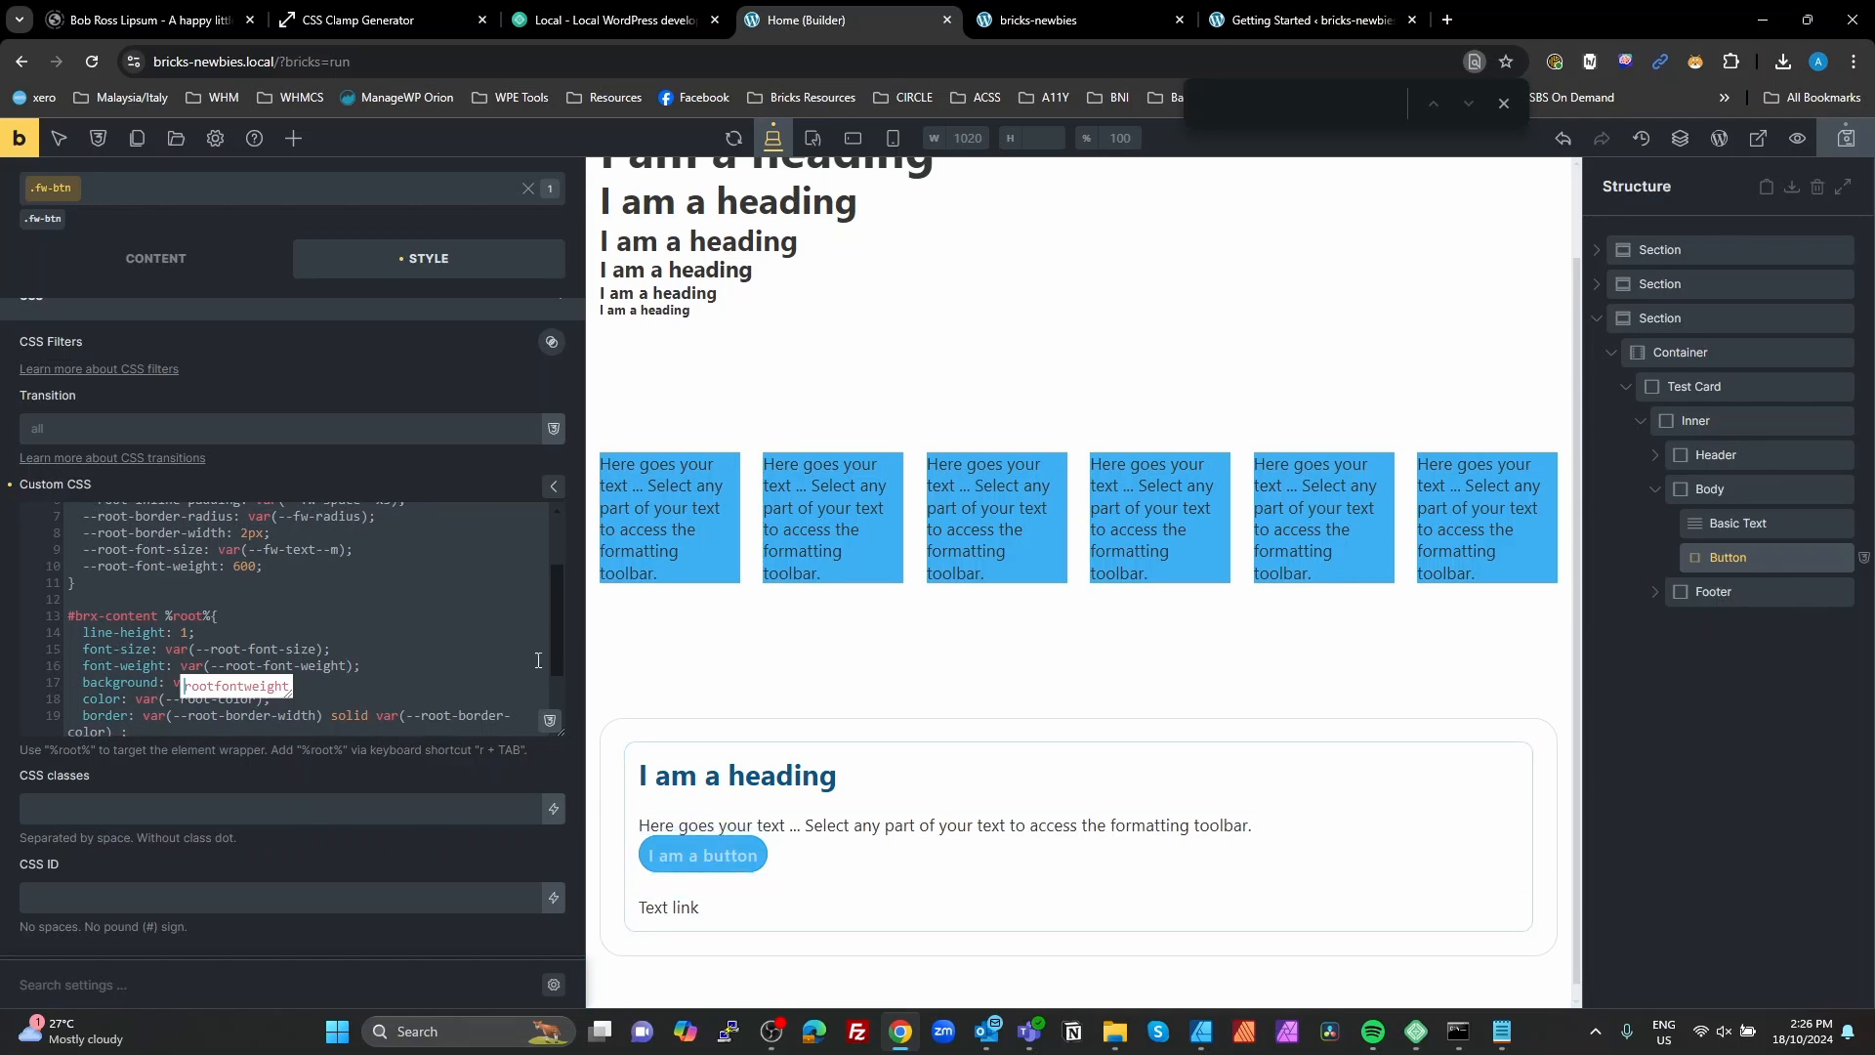
Step: Duplicate the --root-bg, --root-border-color, --root-color and --root-block-padding declarations as a separate group beneath the originals in the %root% rule
click(366, 639)
scroll(366, 639, down, 1)
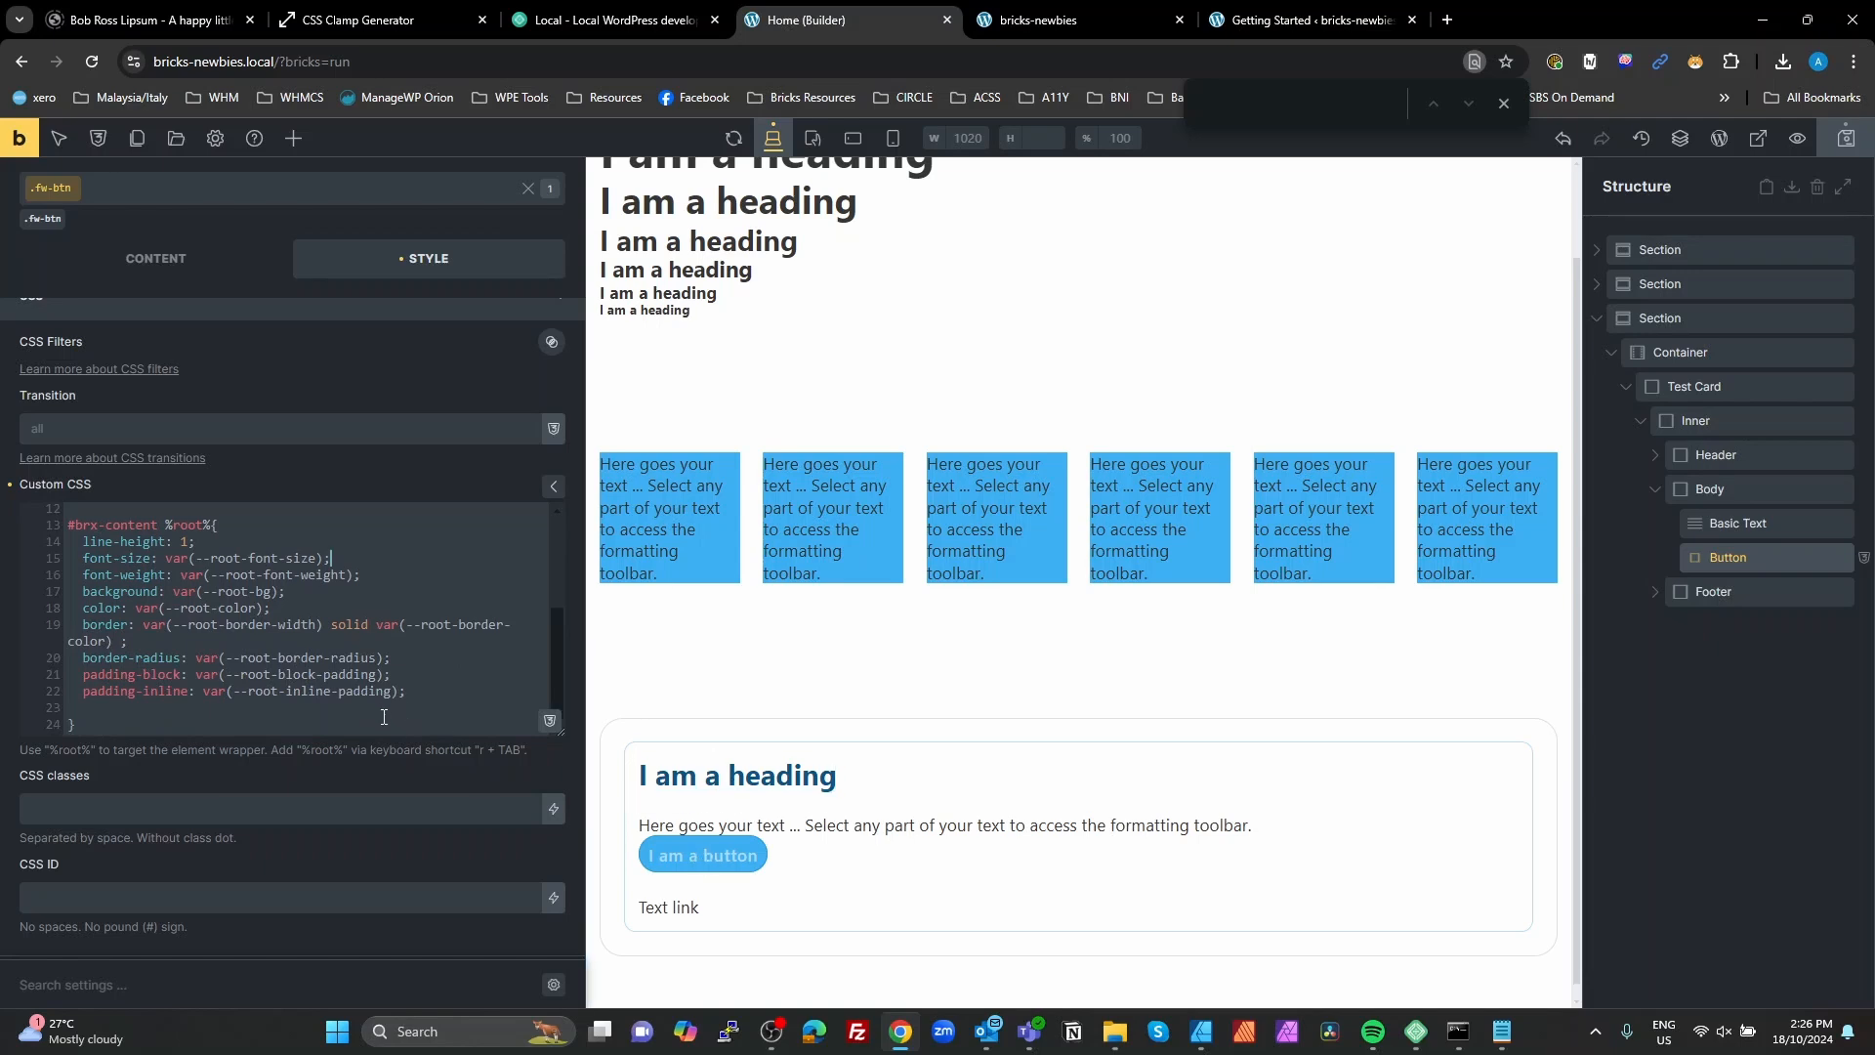
scroll(219, 688, up, 2)
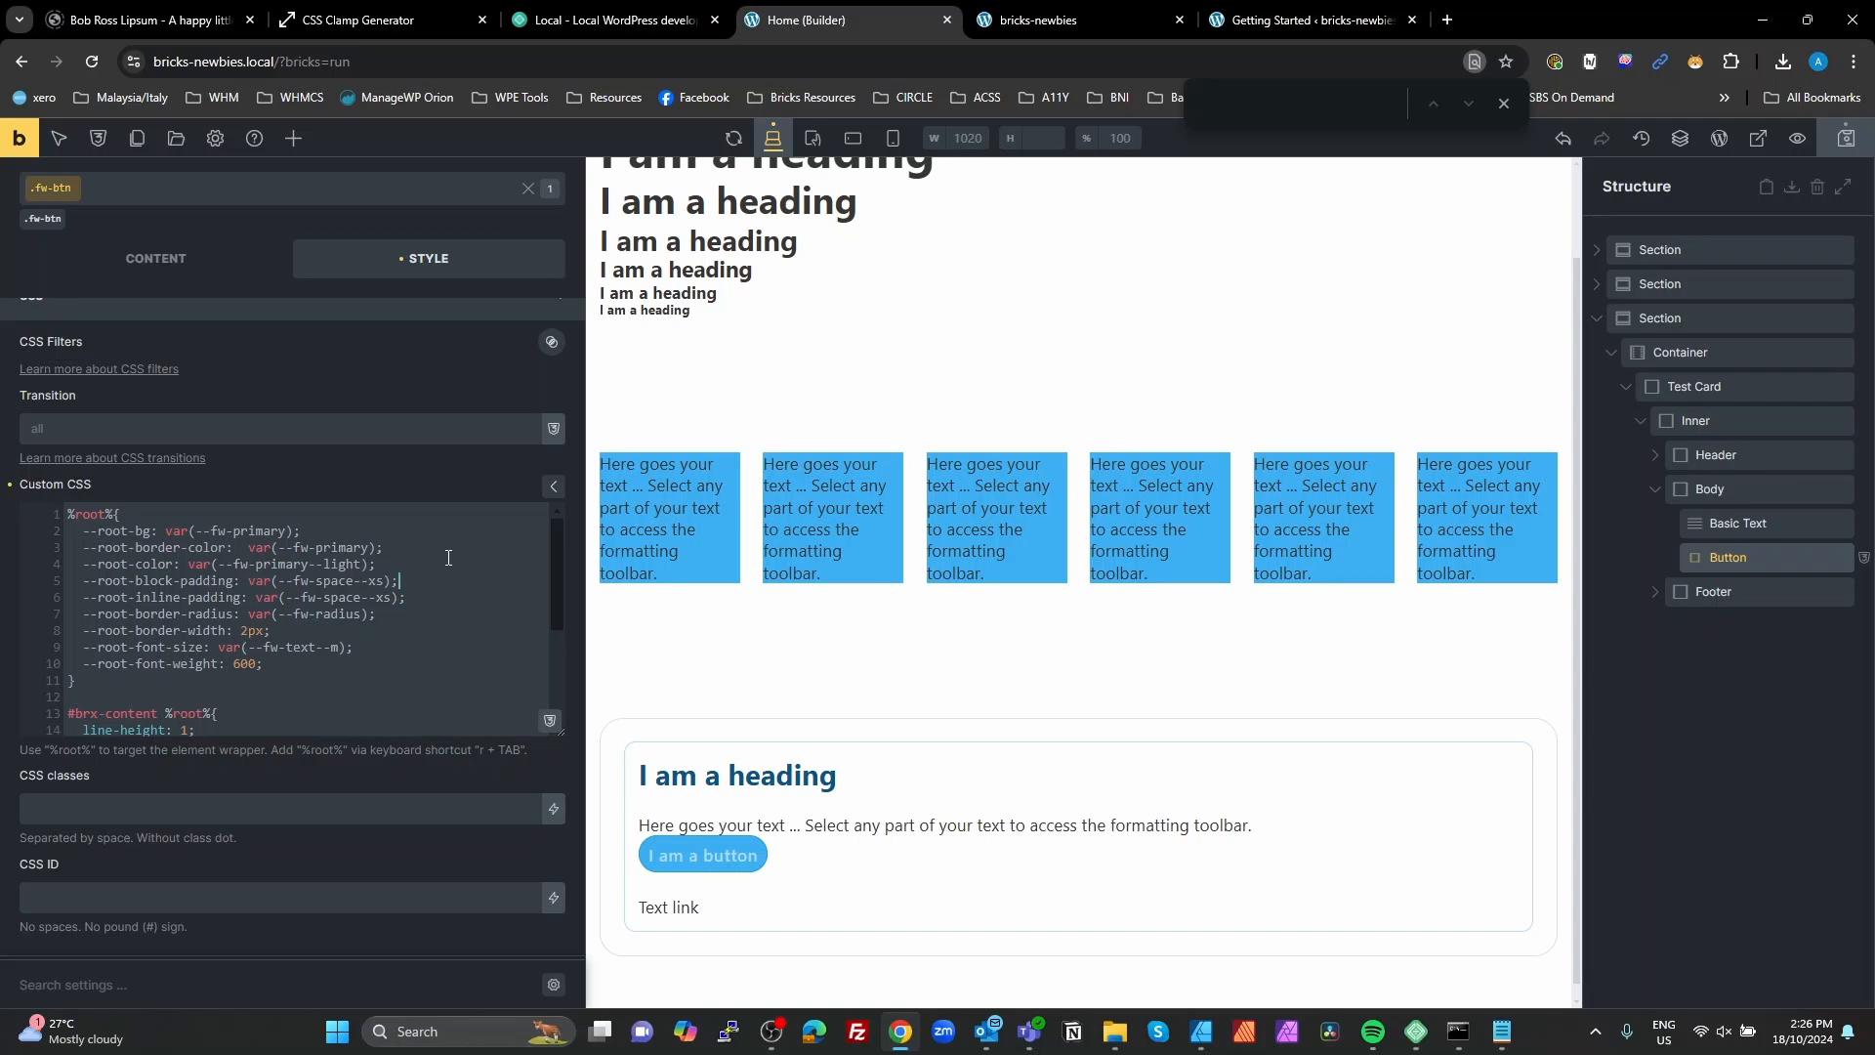
key(Return)
key(Return)
drag(410, 583, 108, 554)
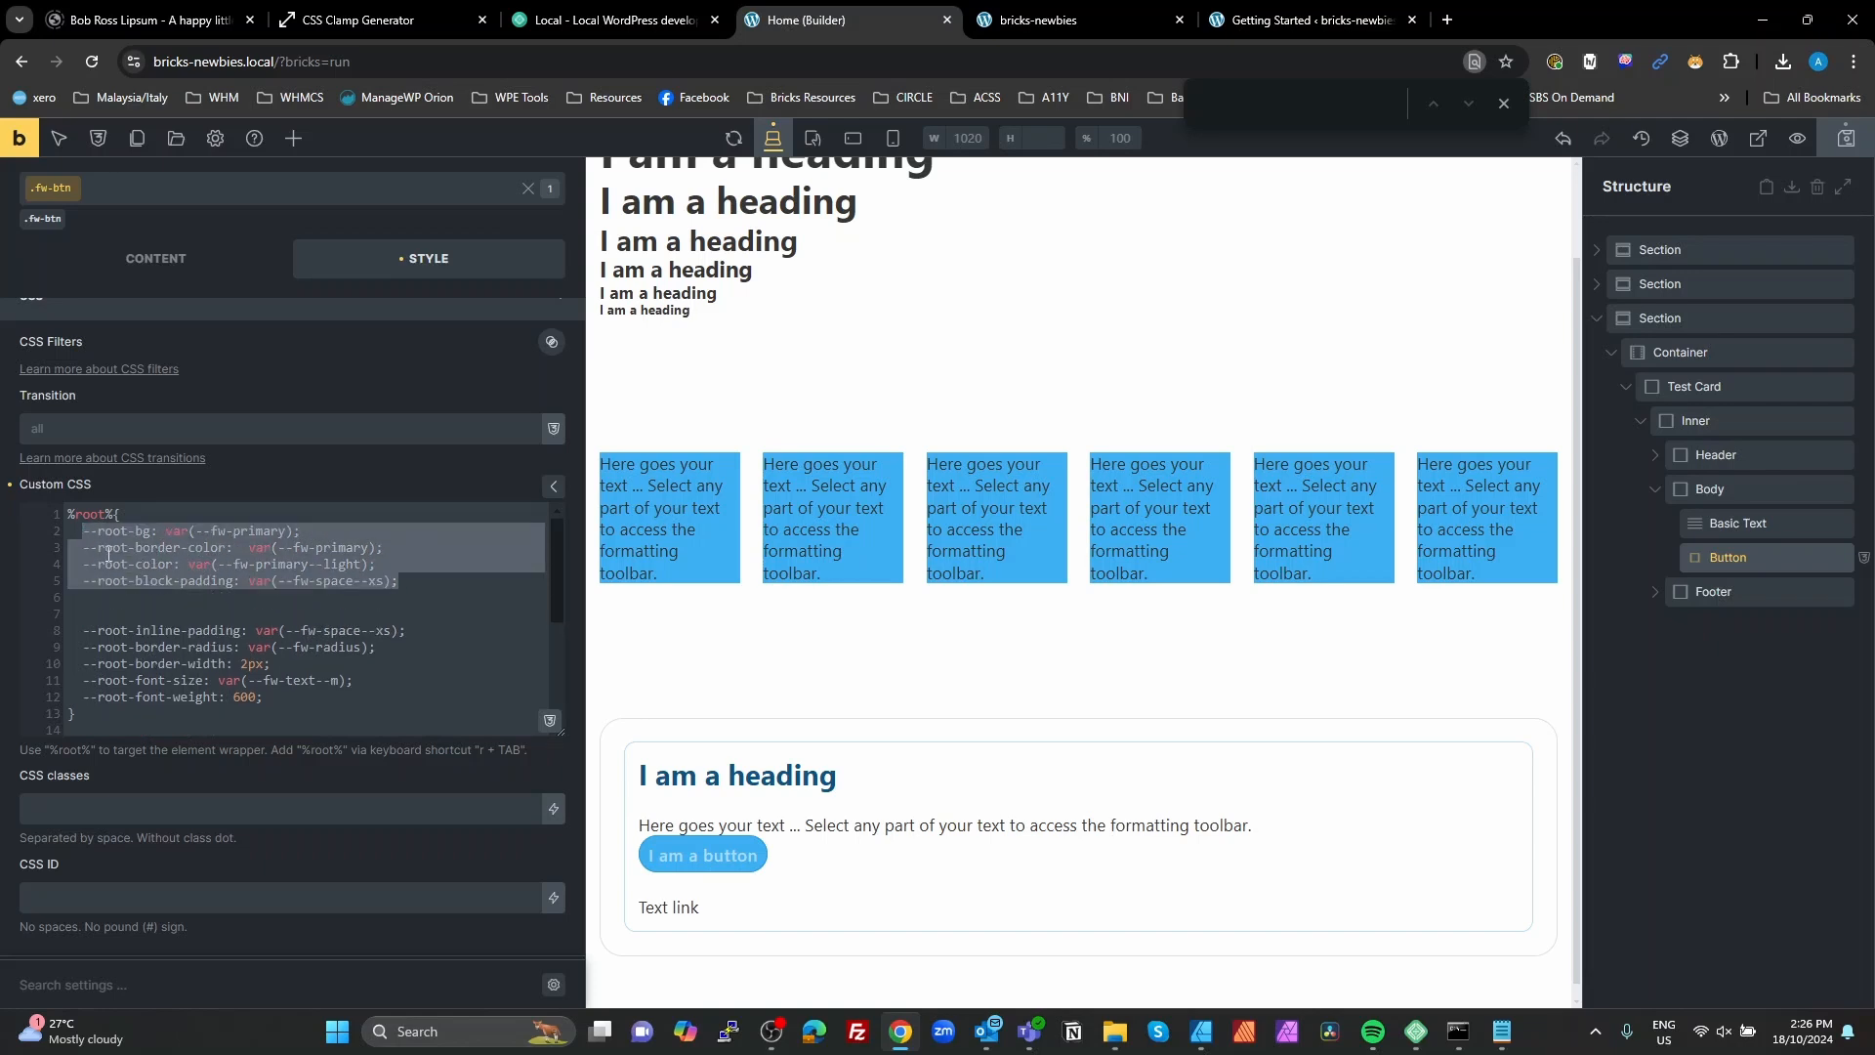
click(139, 612)
key(ctrl+v)
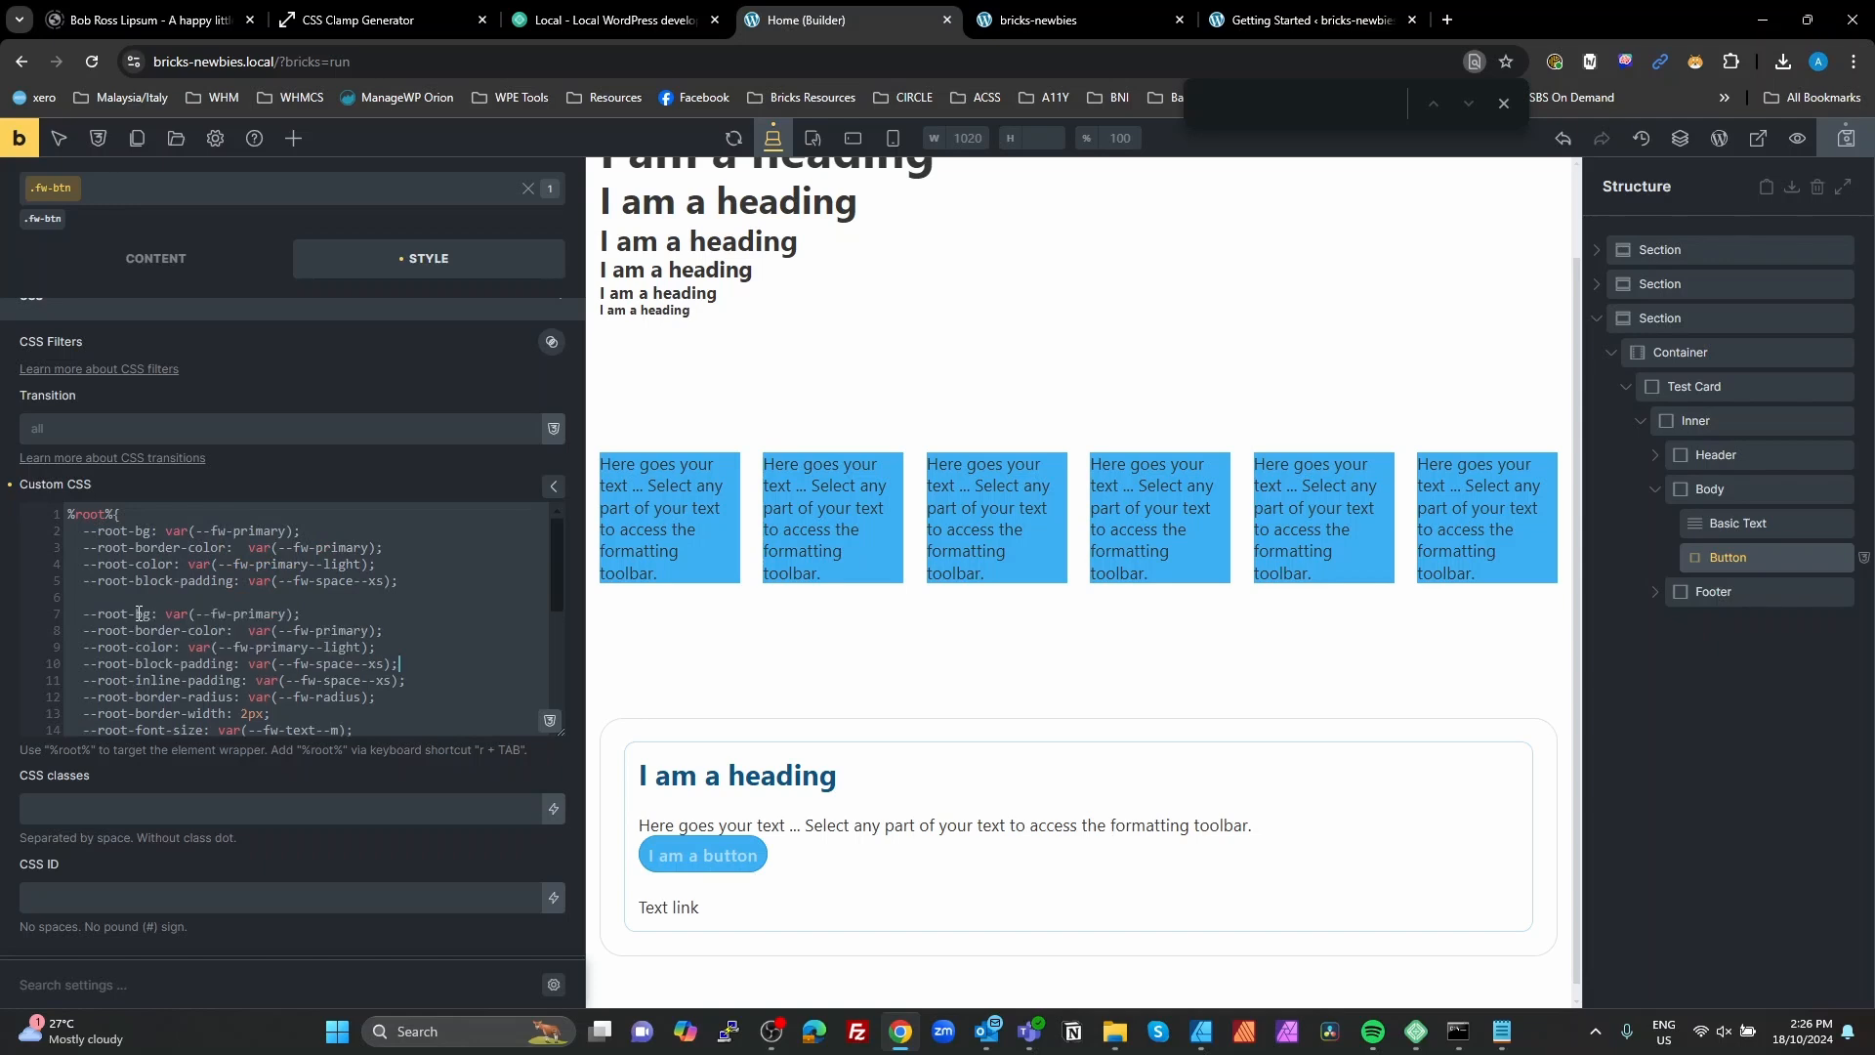
key(Return)
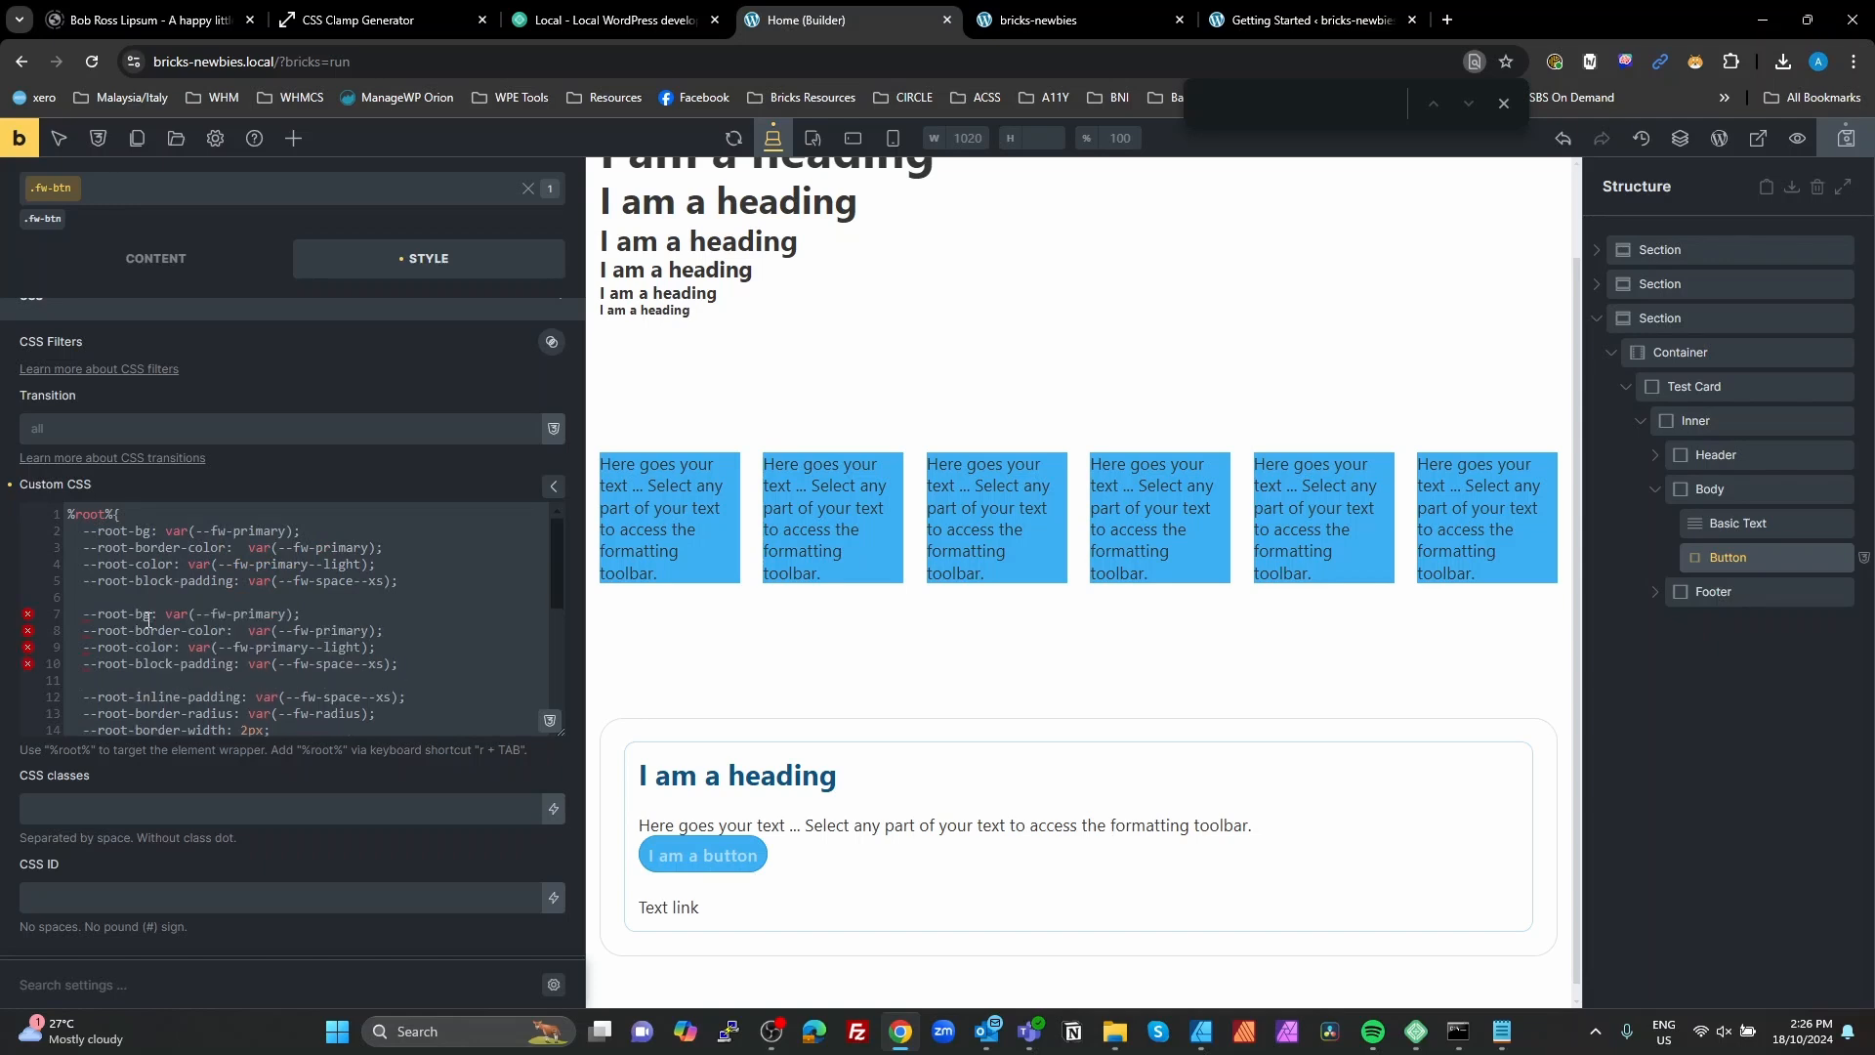
Step: Append --hover to the names of the four duplicated variables: bg, border-color, color and block-padding
text(--hover)
drag(205, 613, 154, 613)
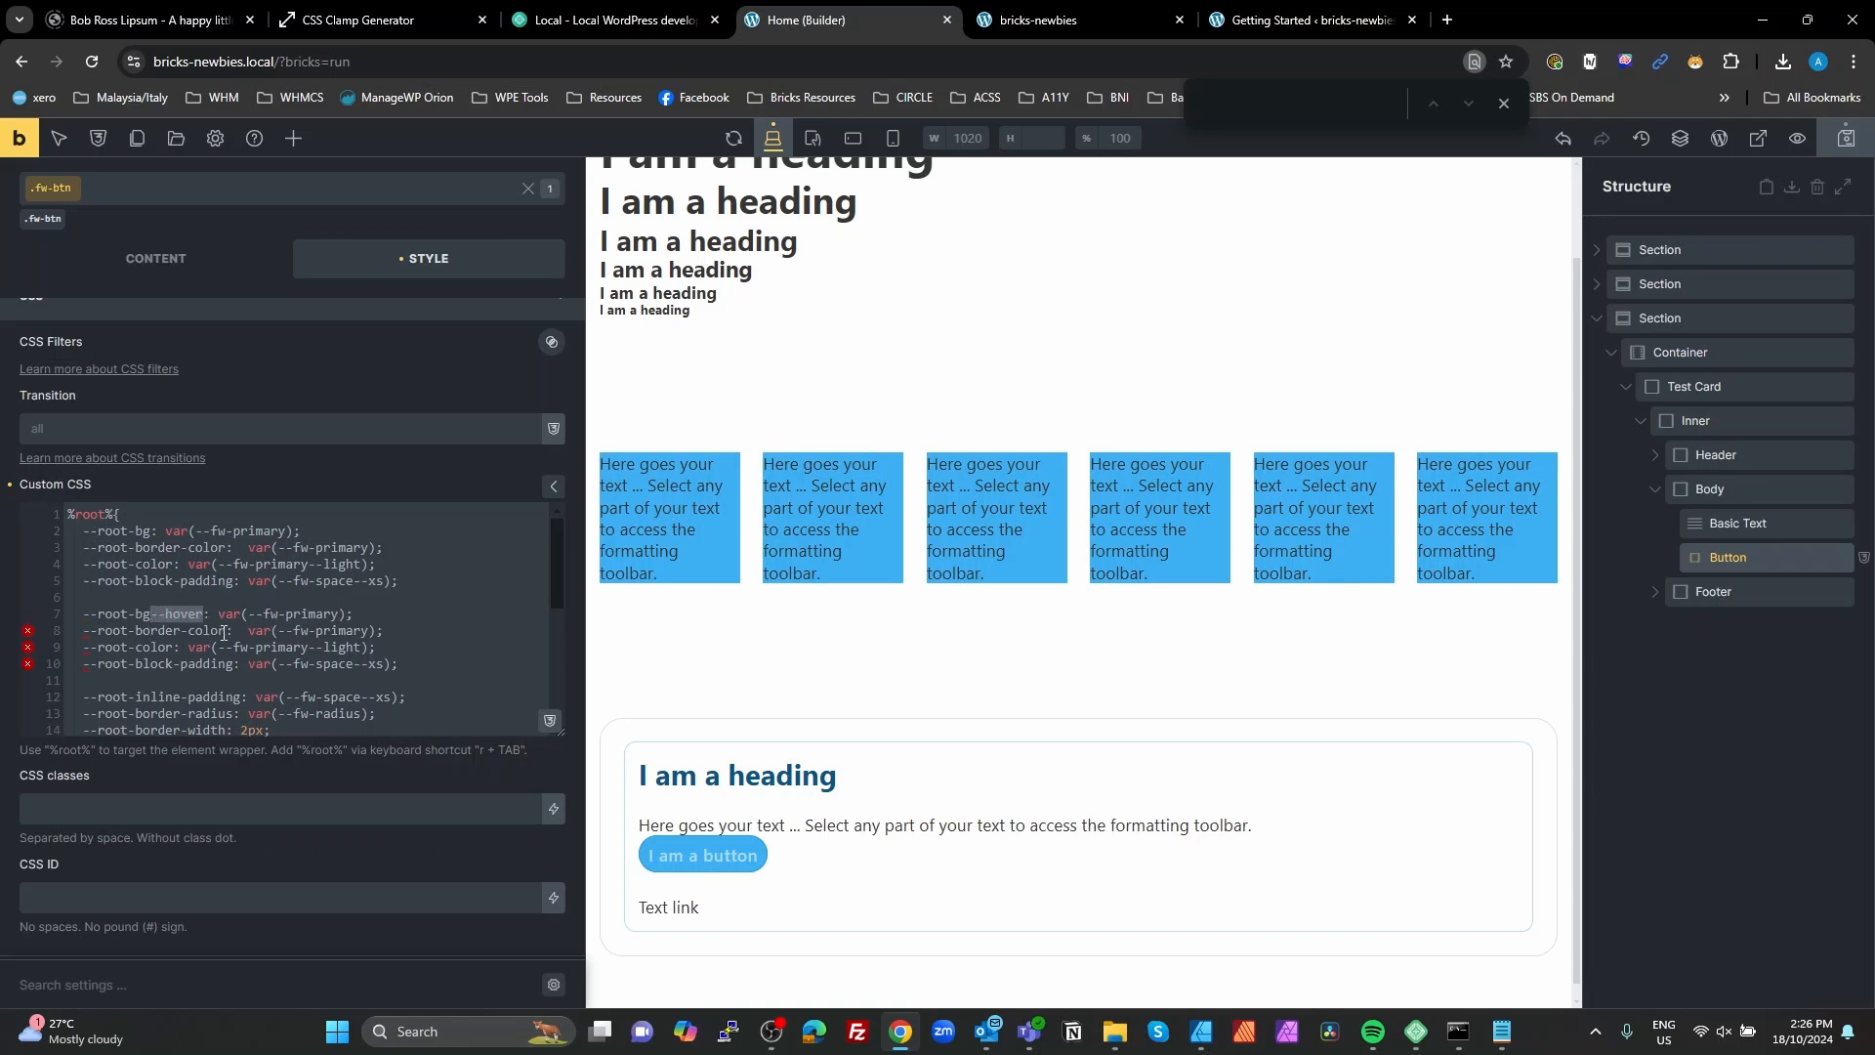
click(226, 631)
key(ctrl+v)
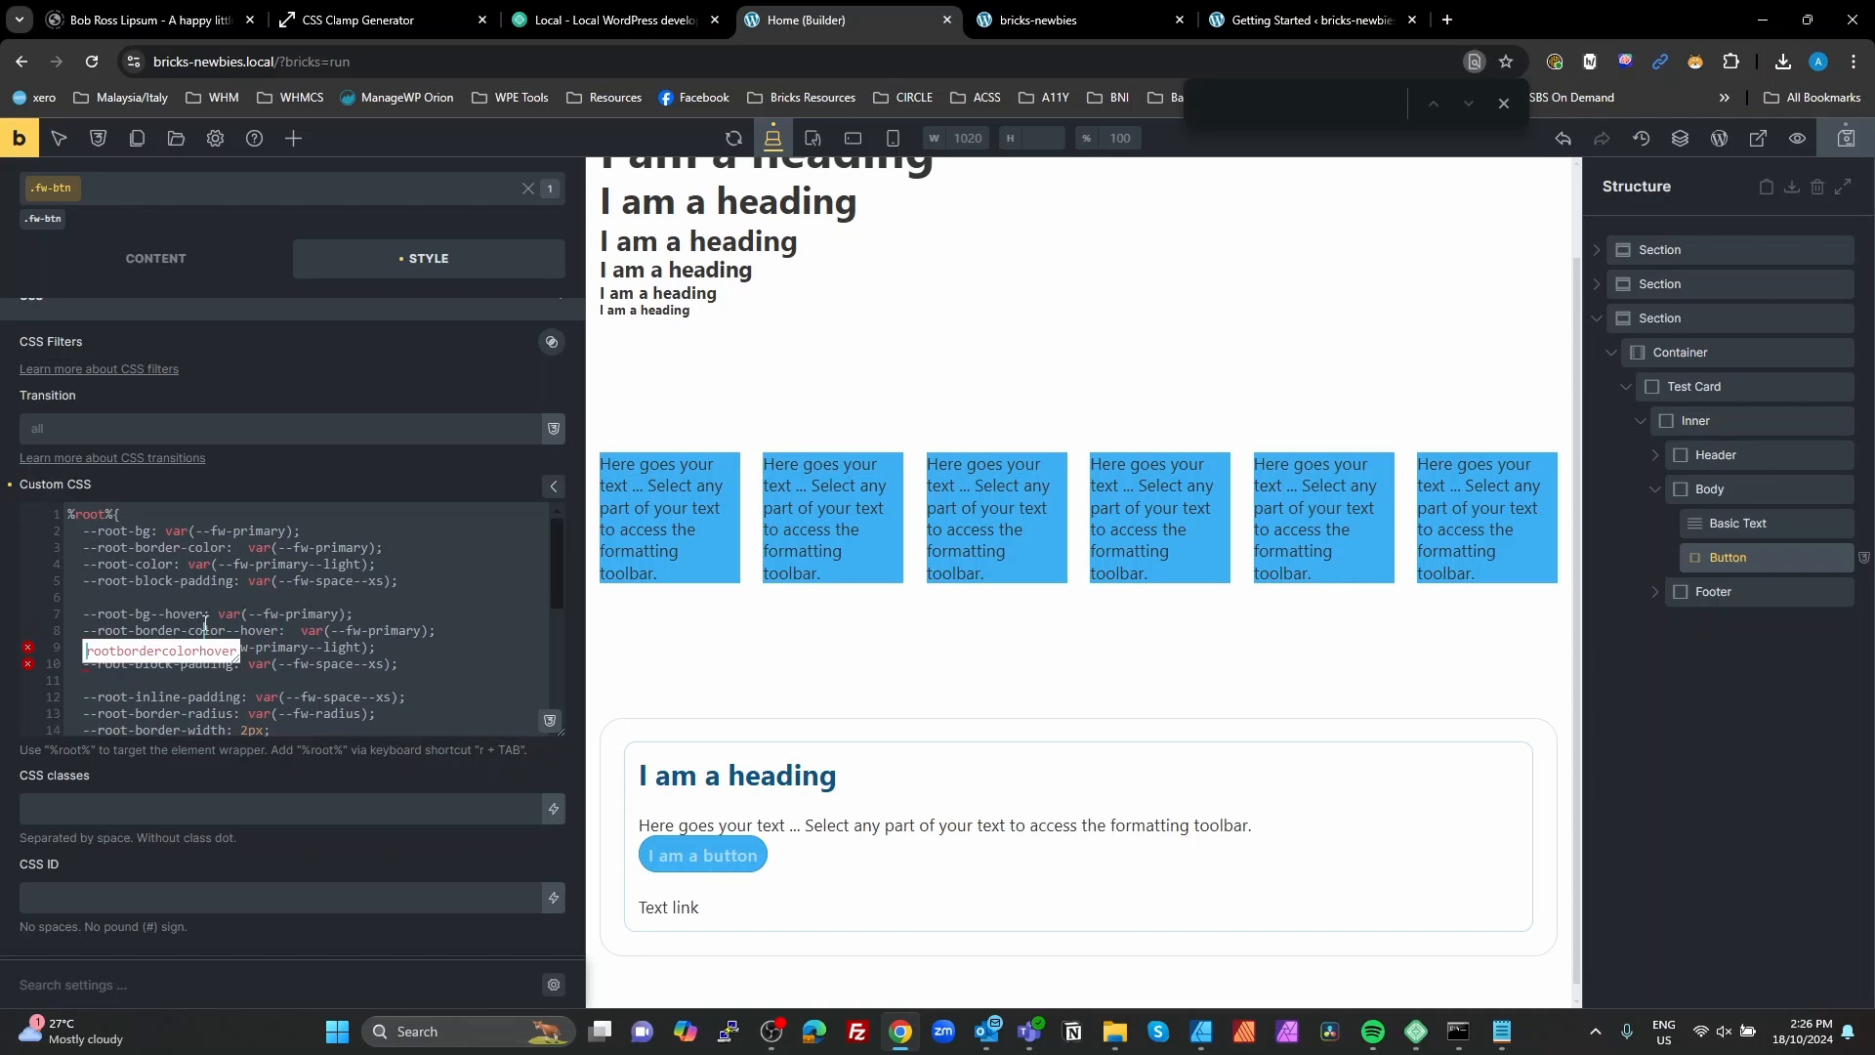
click(365, 594)
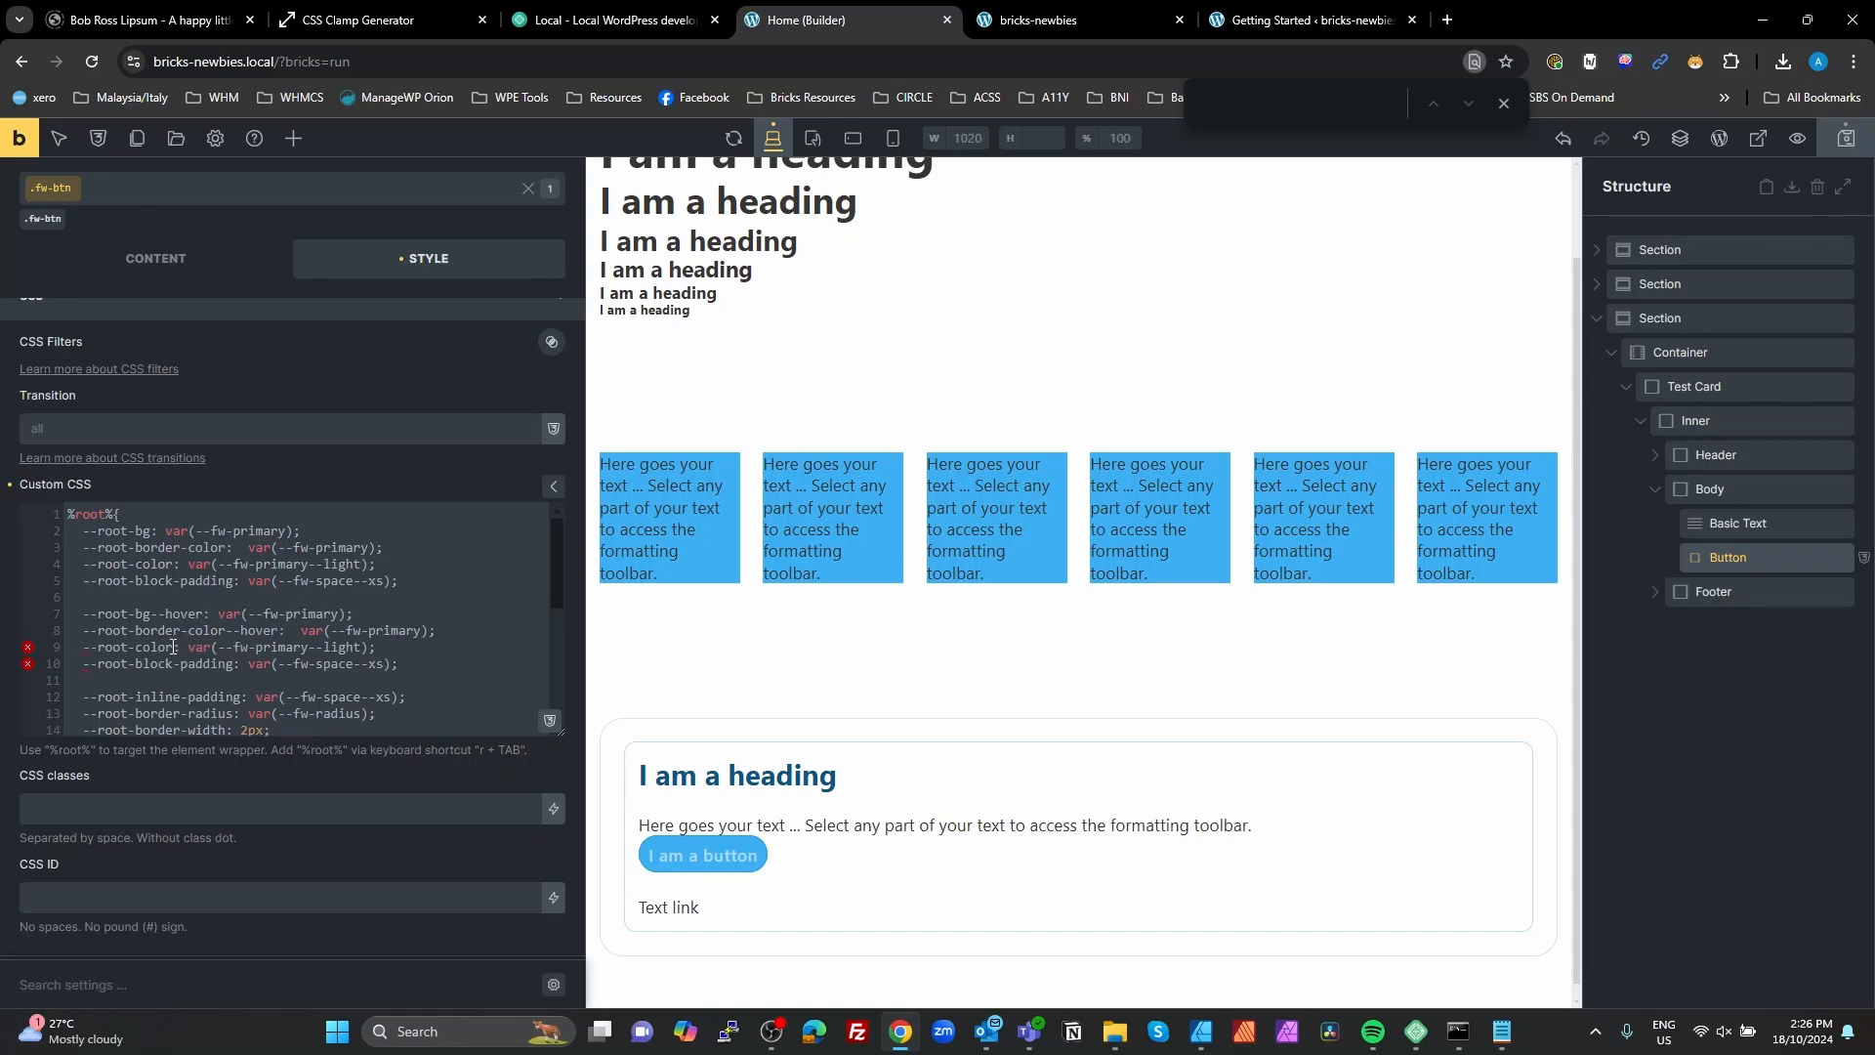
key(ctrl+v)
click(270, 610)
click(235, 668)
key(ctrl+v)
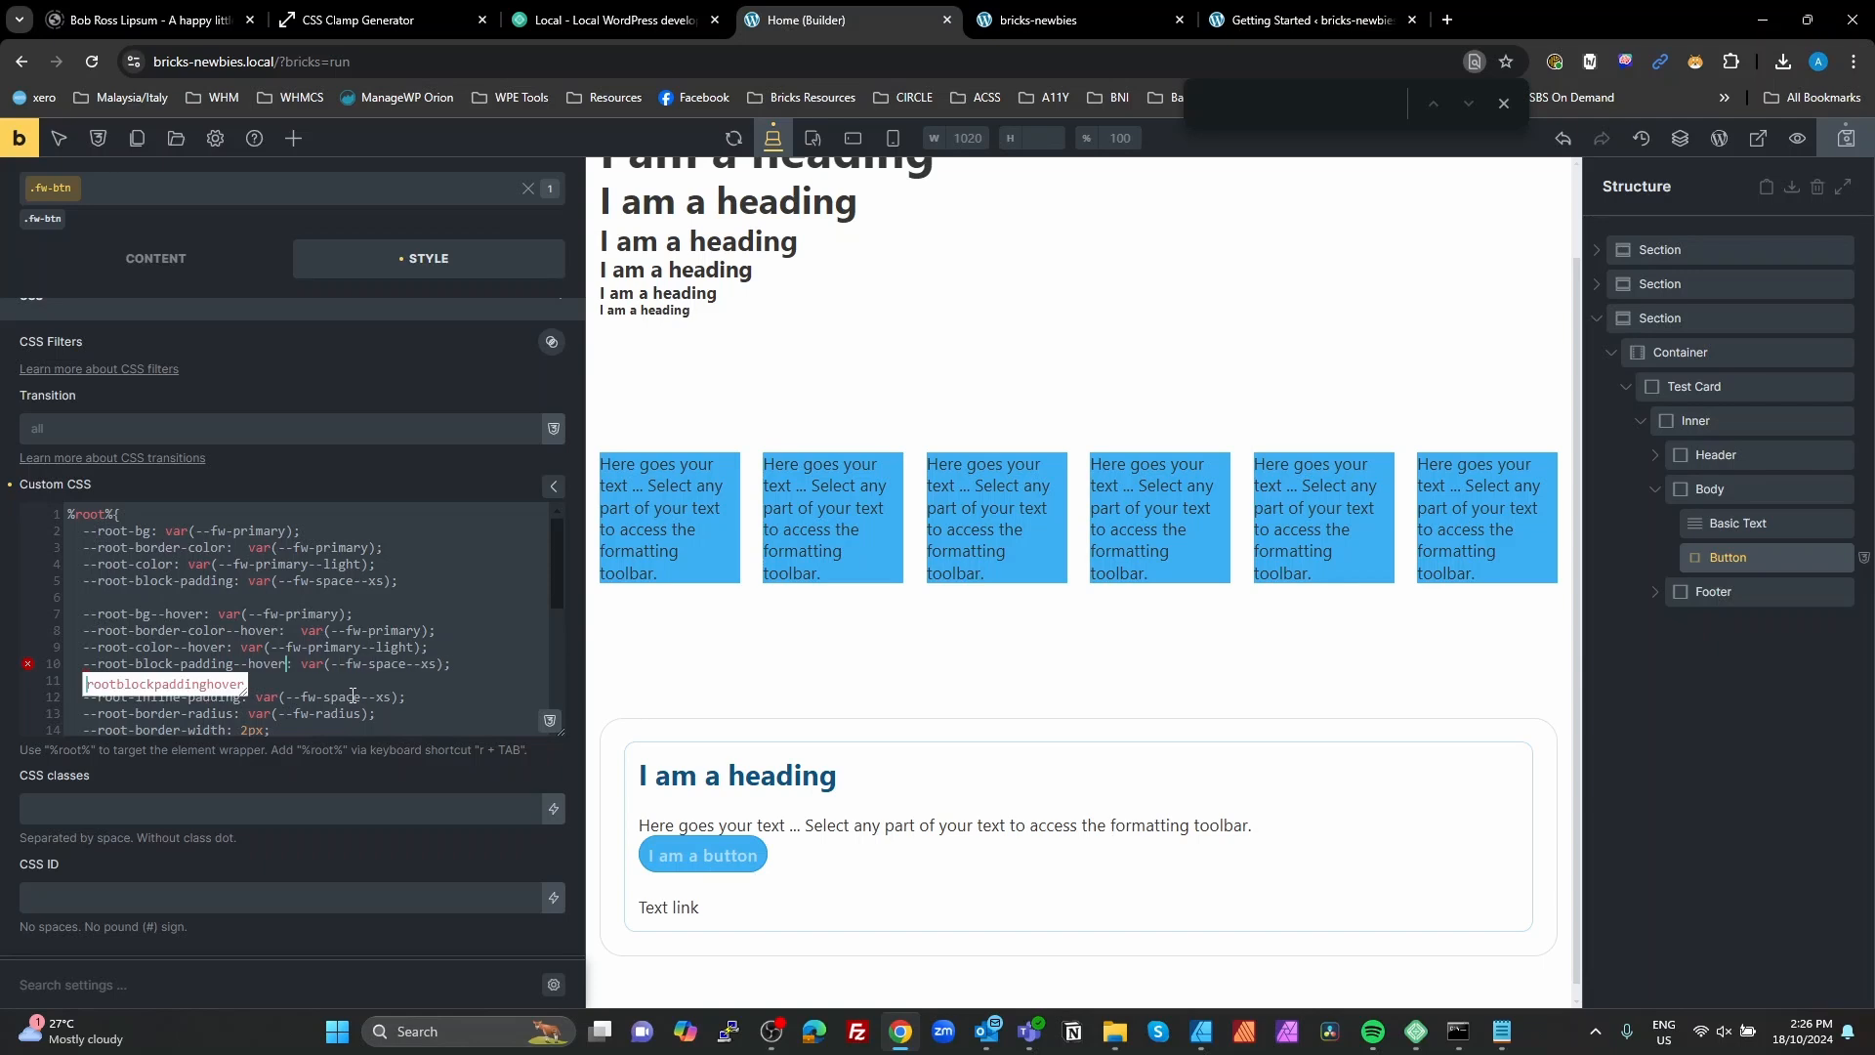
click(406, 583)
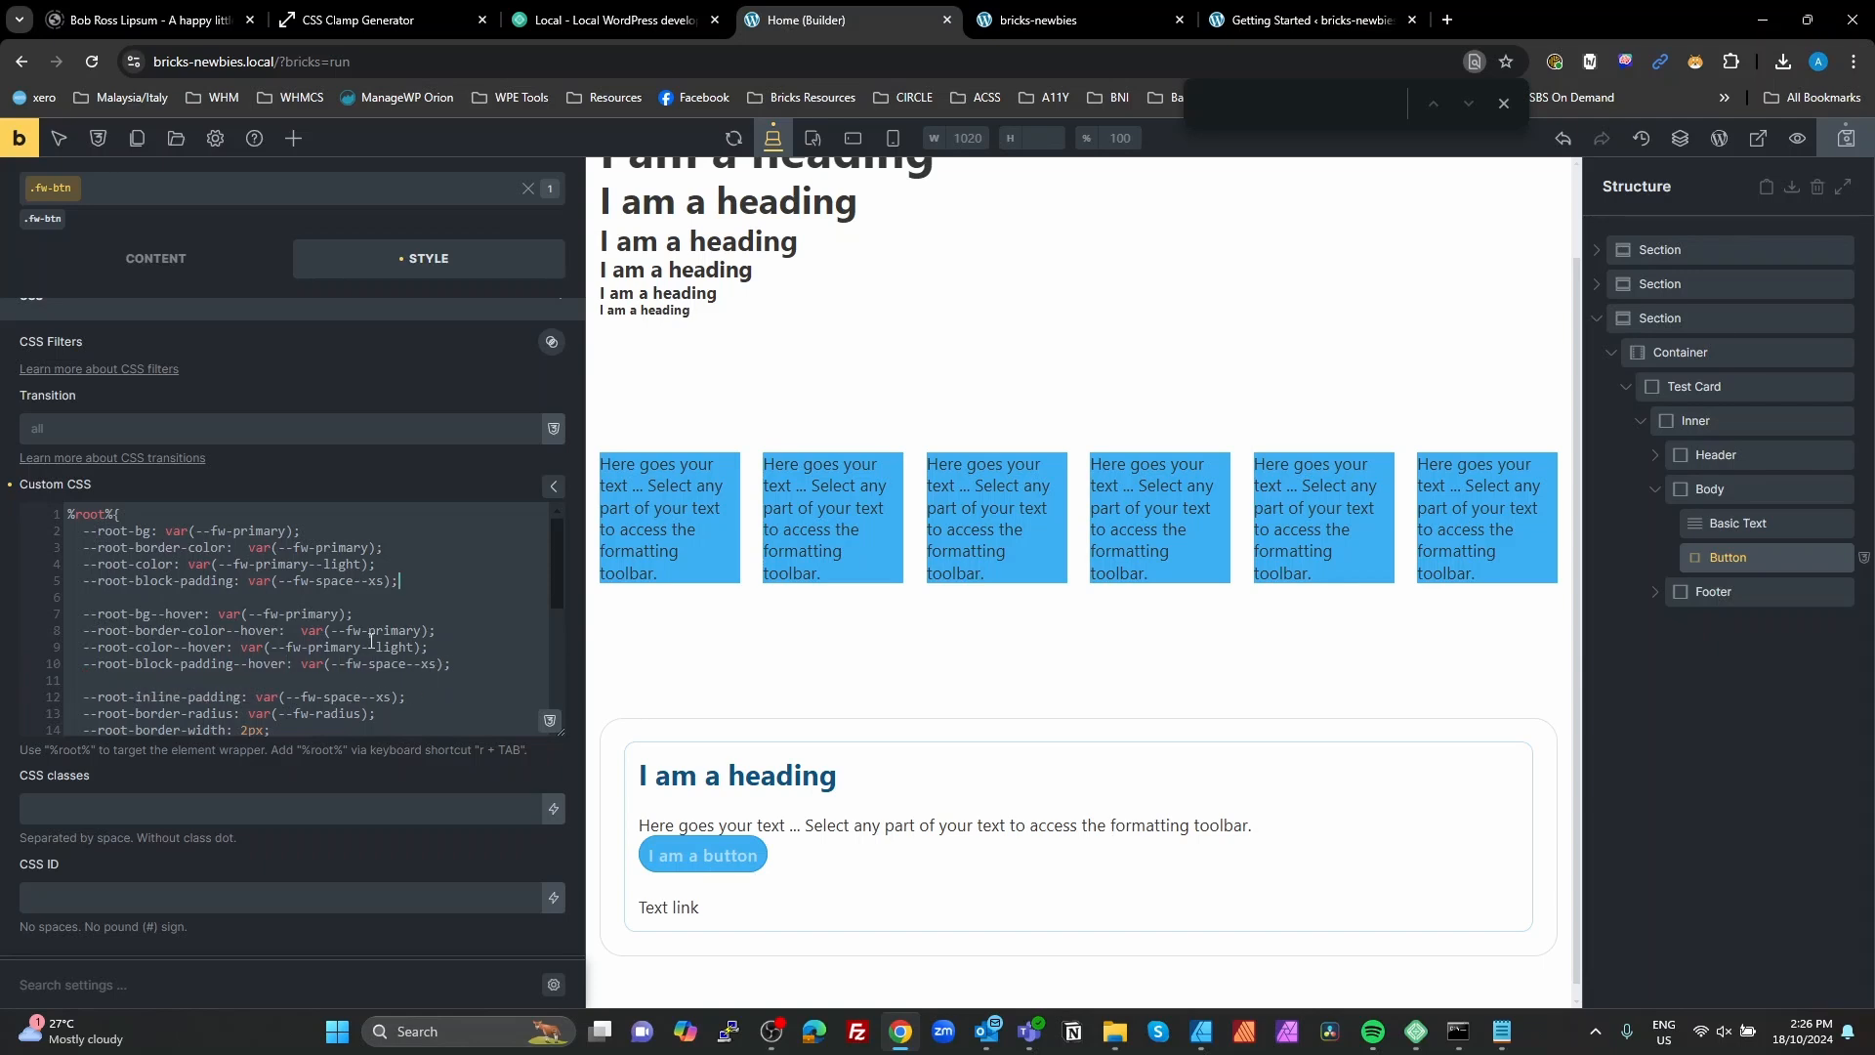
Step: Assign var(--fw-primary--dark) to --root-bg--hover and --root-border-color--hover, and check the variable name by searching the CSS variables for "prim"
click(339, 615)
text(--dark)
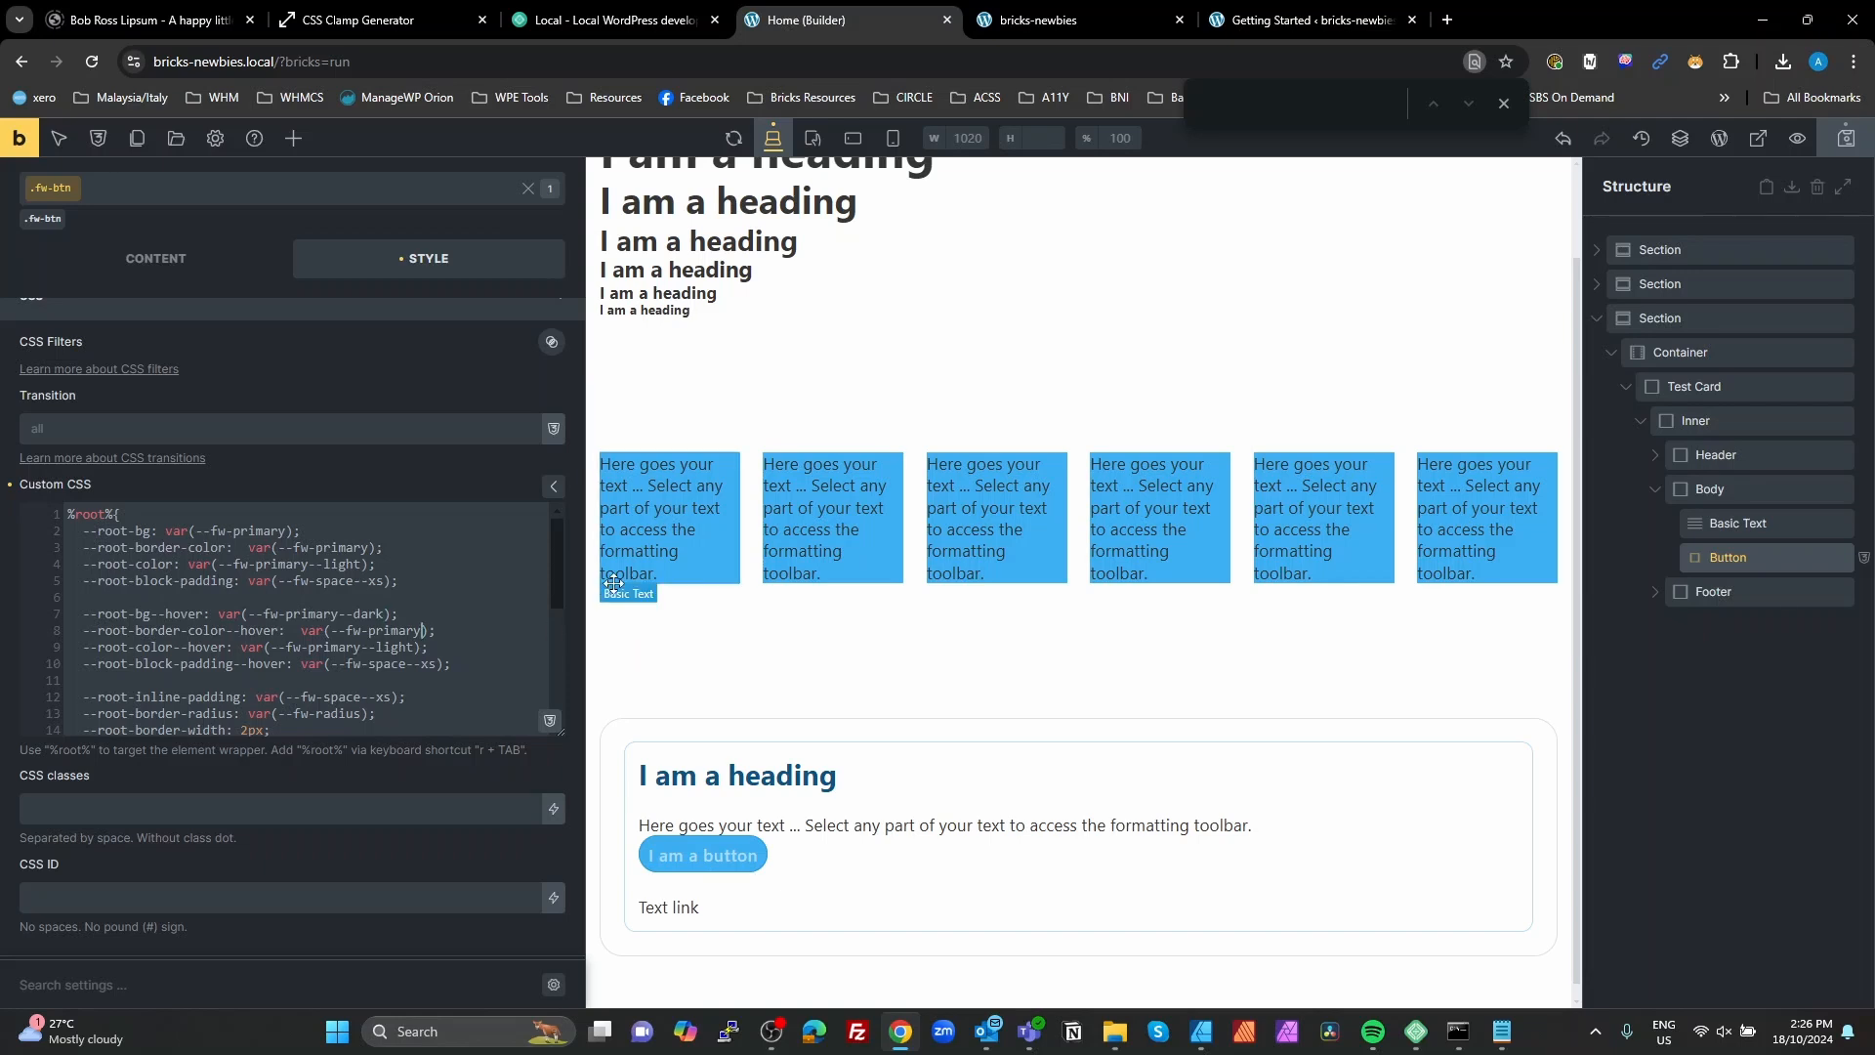
text(--dark)
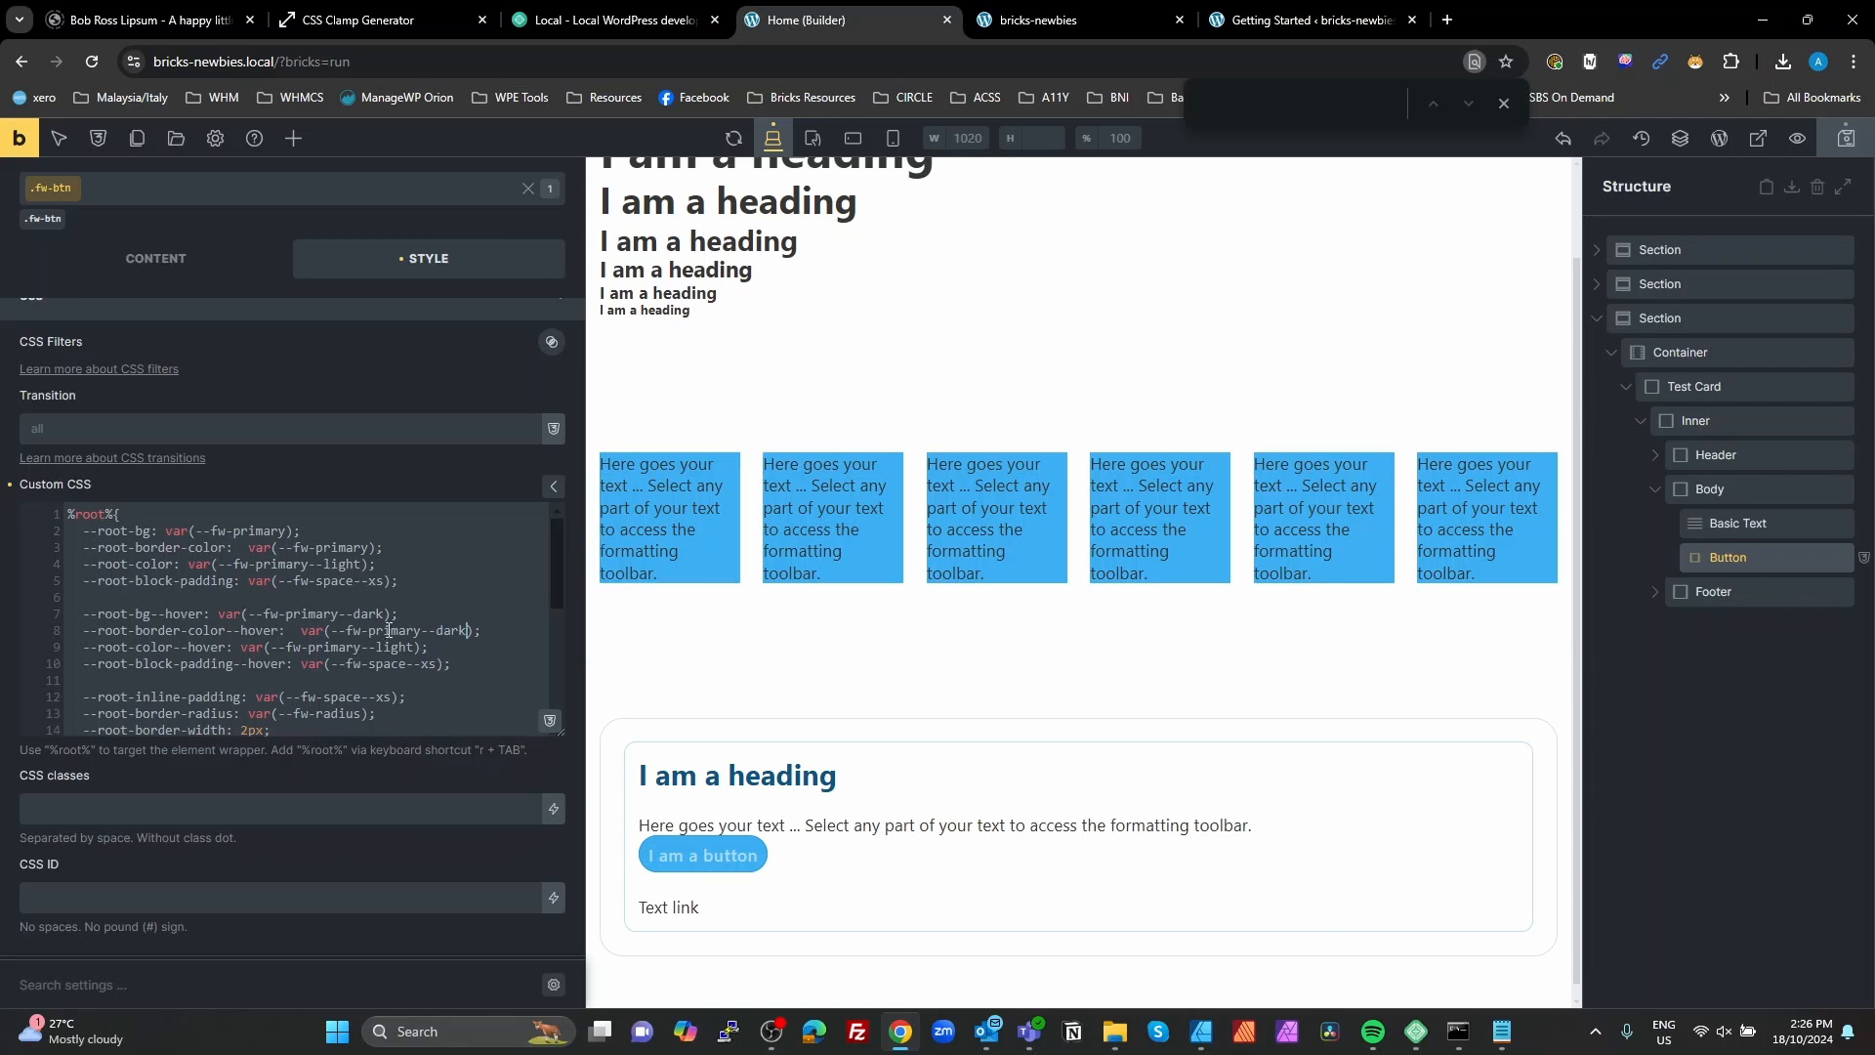
click(547, 723)
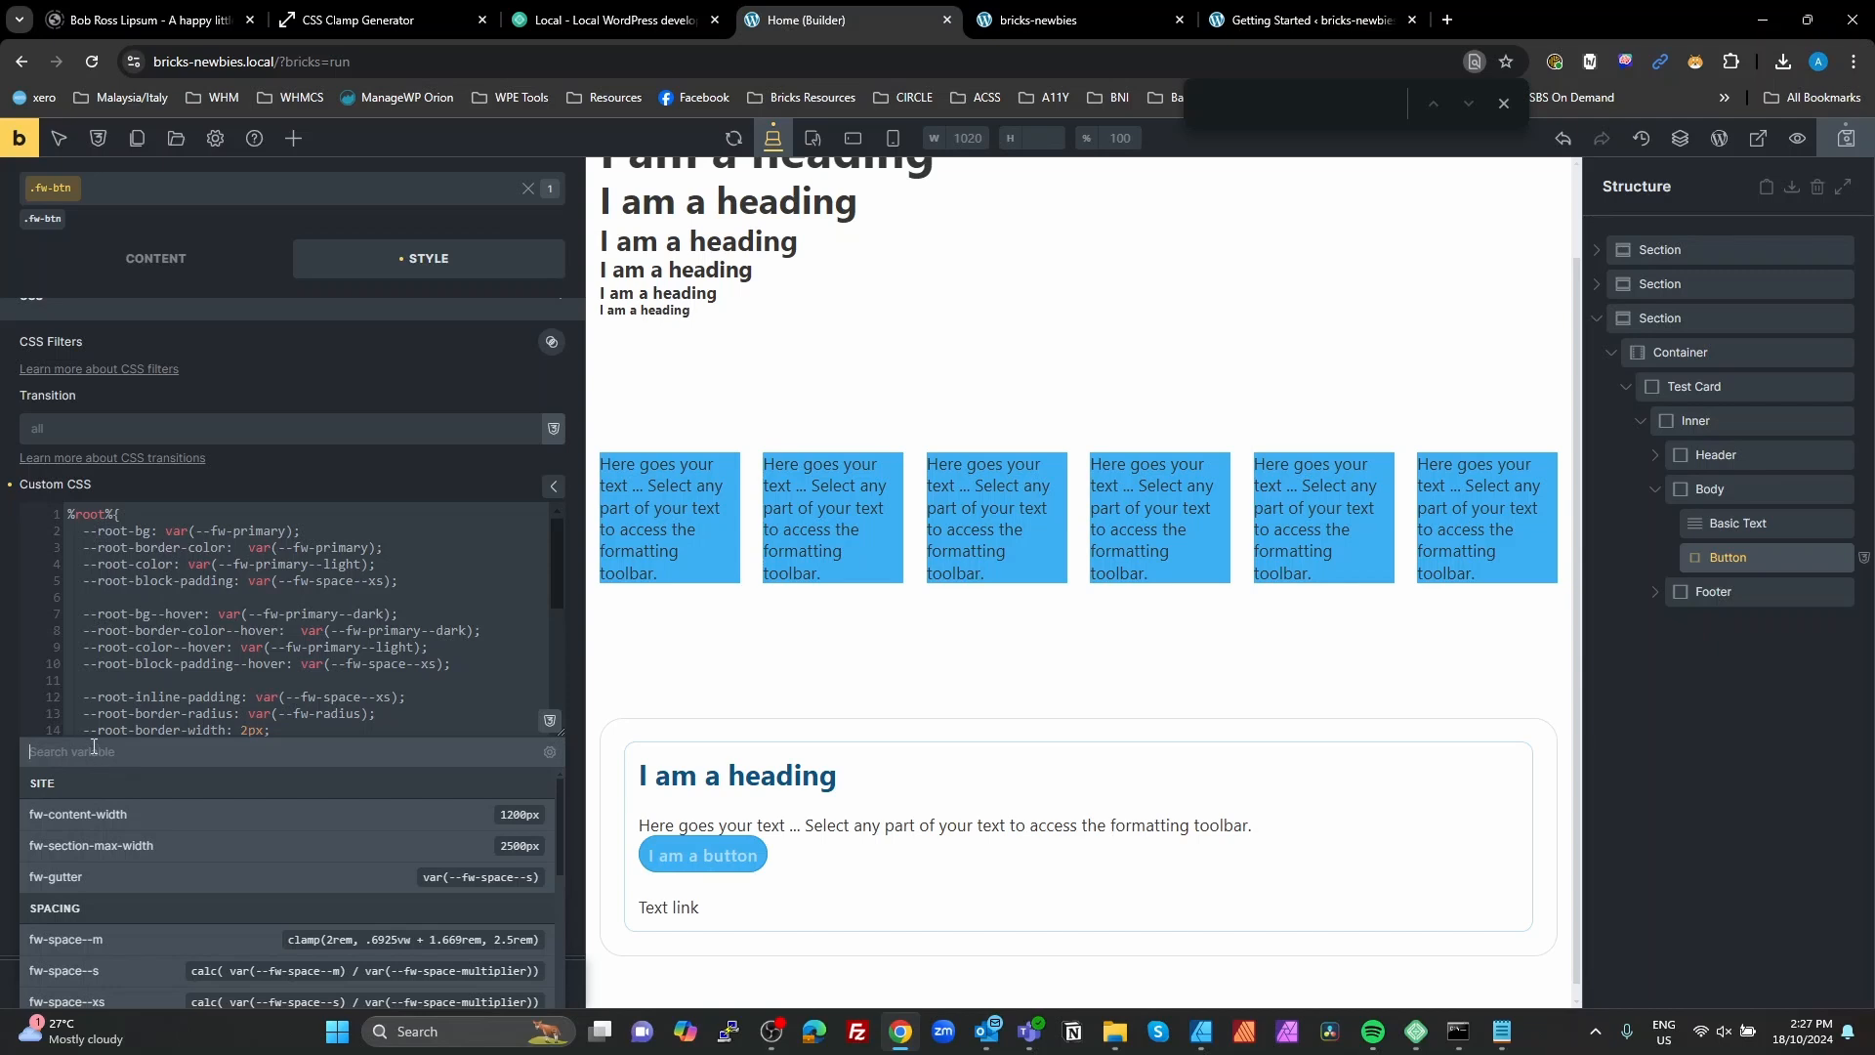
text(prim)
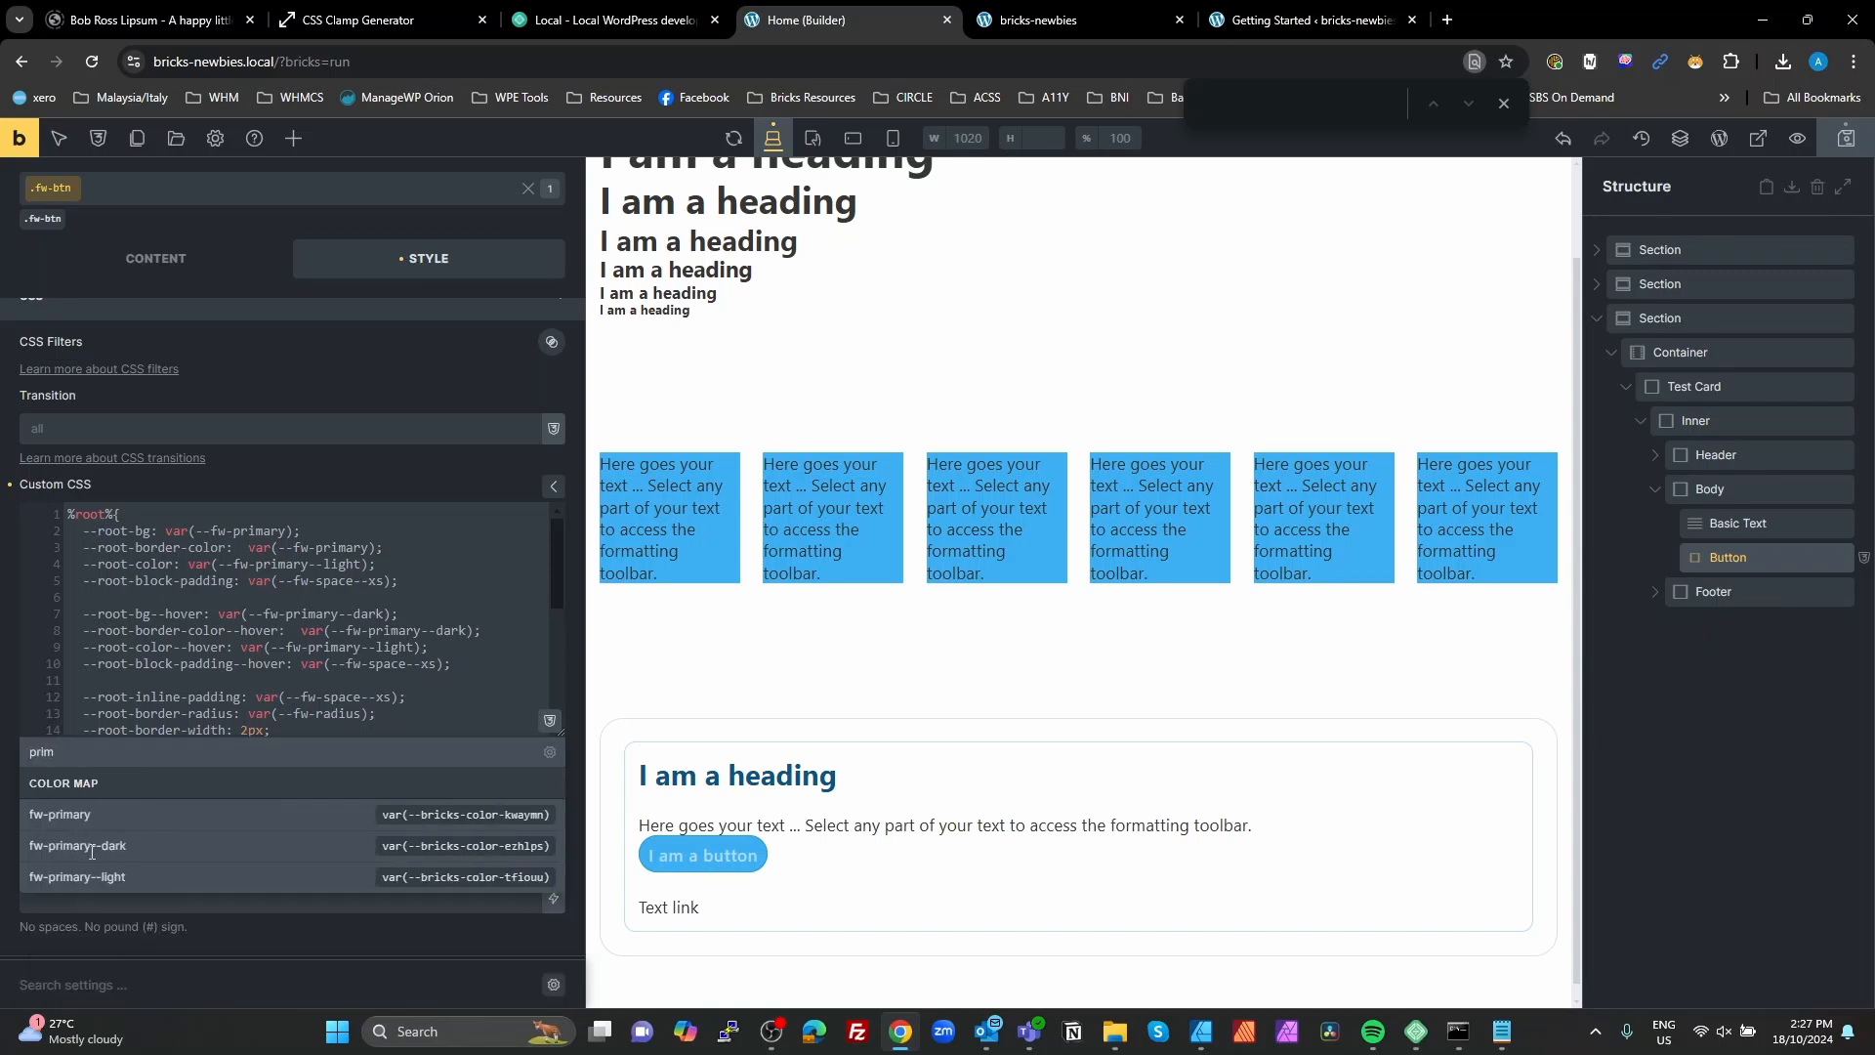
click(447, 574)
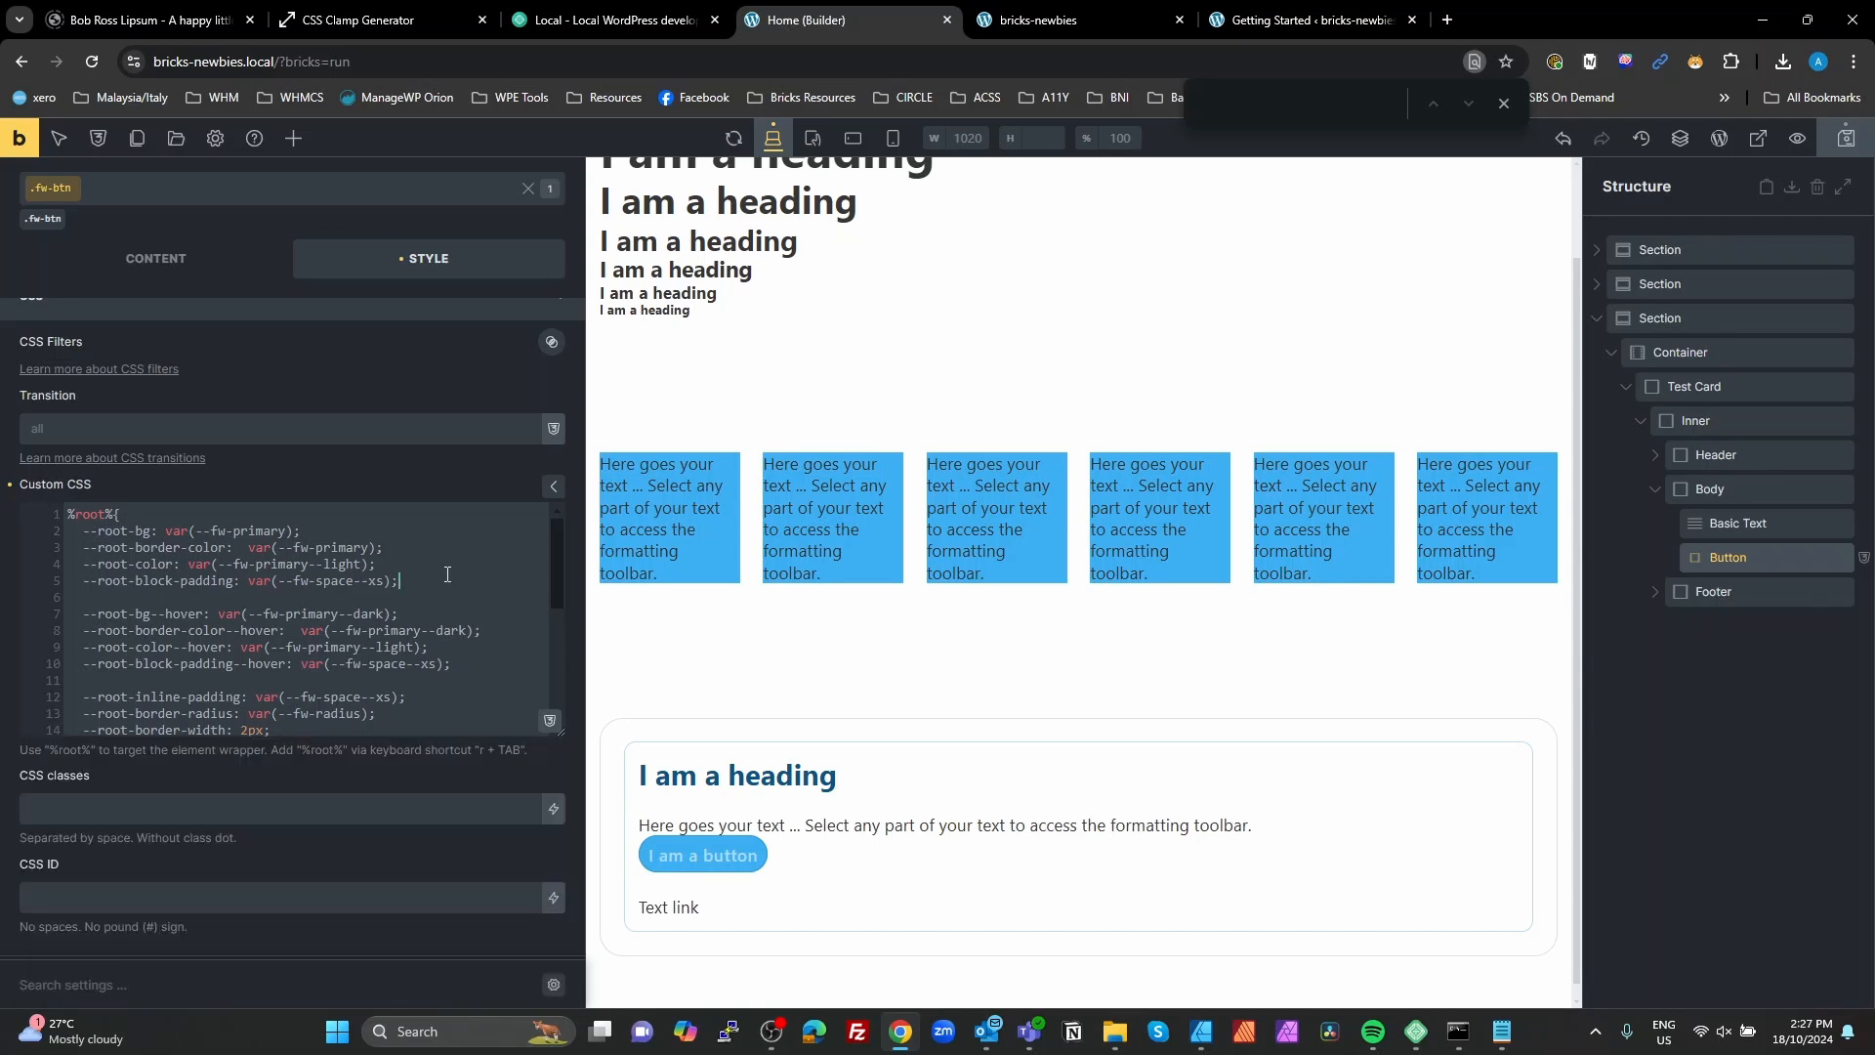
Step: Separate --root-block-padding--hover from the hover colours with a blank line and join it to the --root-inline-padding group
click(464, 662)
click(438, 644)
key(Return)
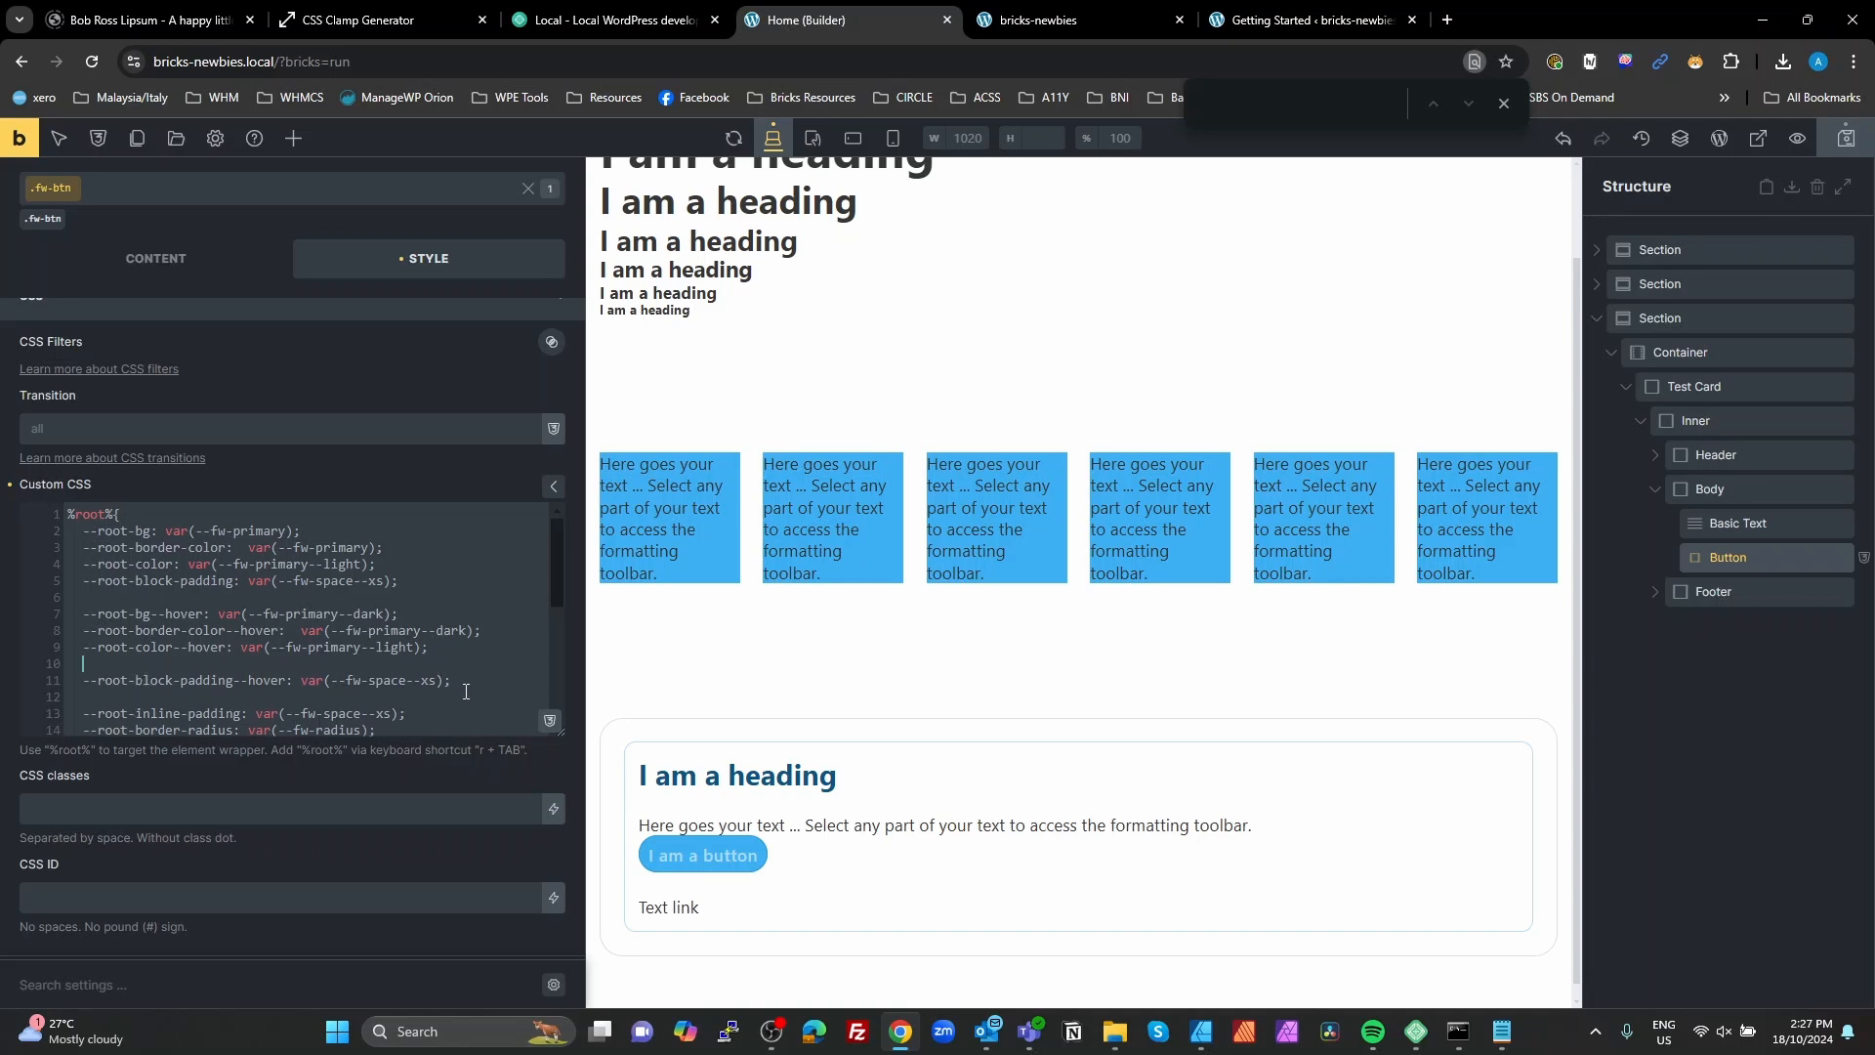
click(455, 679)
key(Delete)
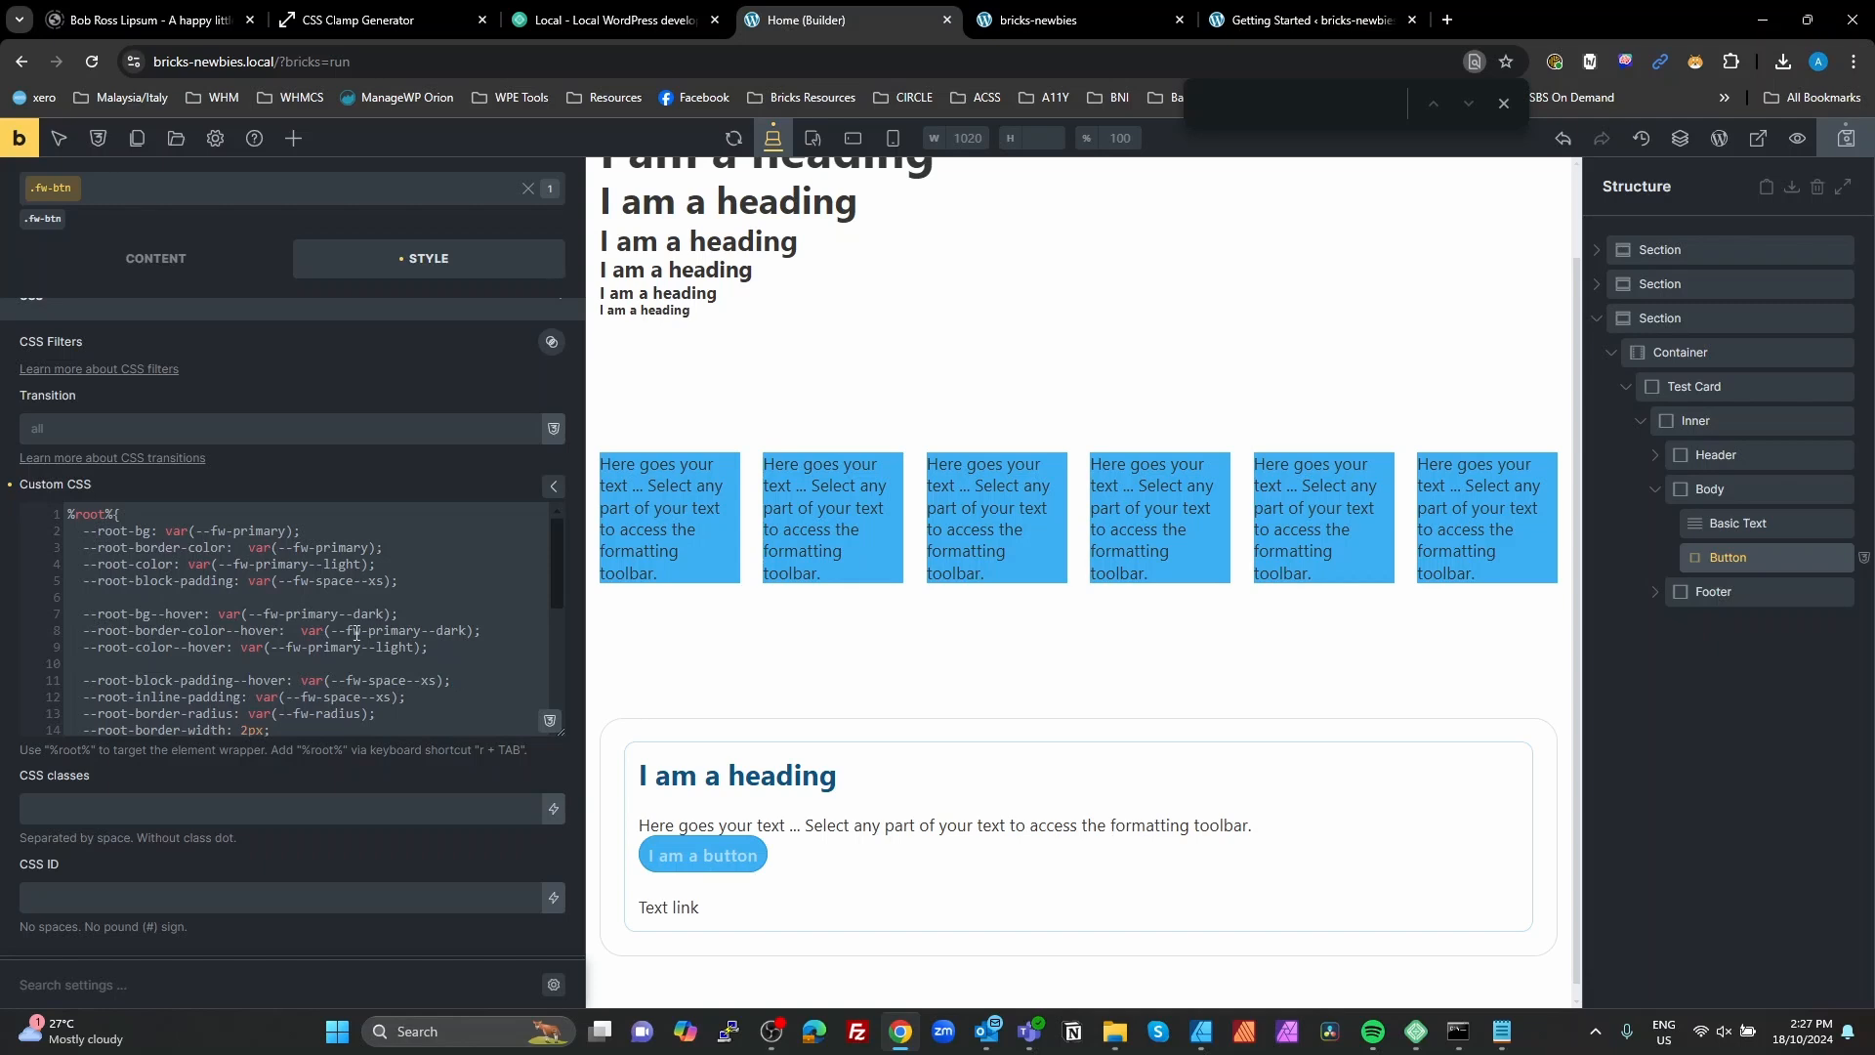
Step: Delete the --root-block-padding--hover declaration from the %root% rule
scroll(251, 625, down, 2)
scroll(251, 622, up, 2)
drag(433, 646, 76, 547)
click(149, 562)
drag(413, 584, 86, 588)
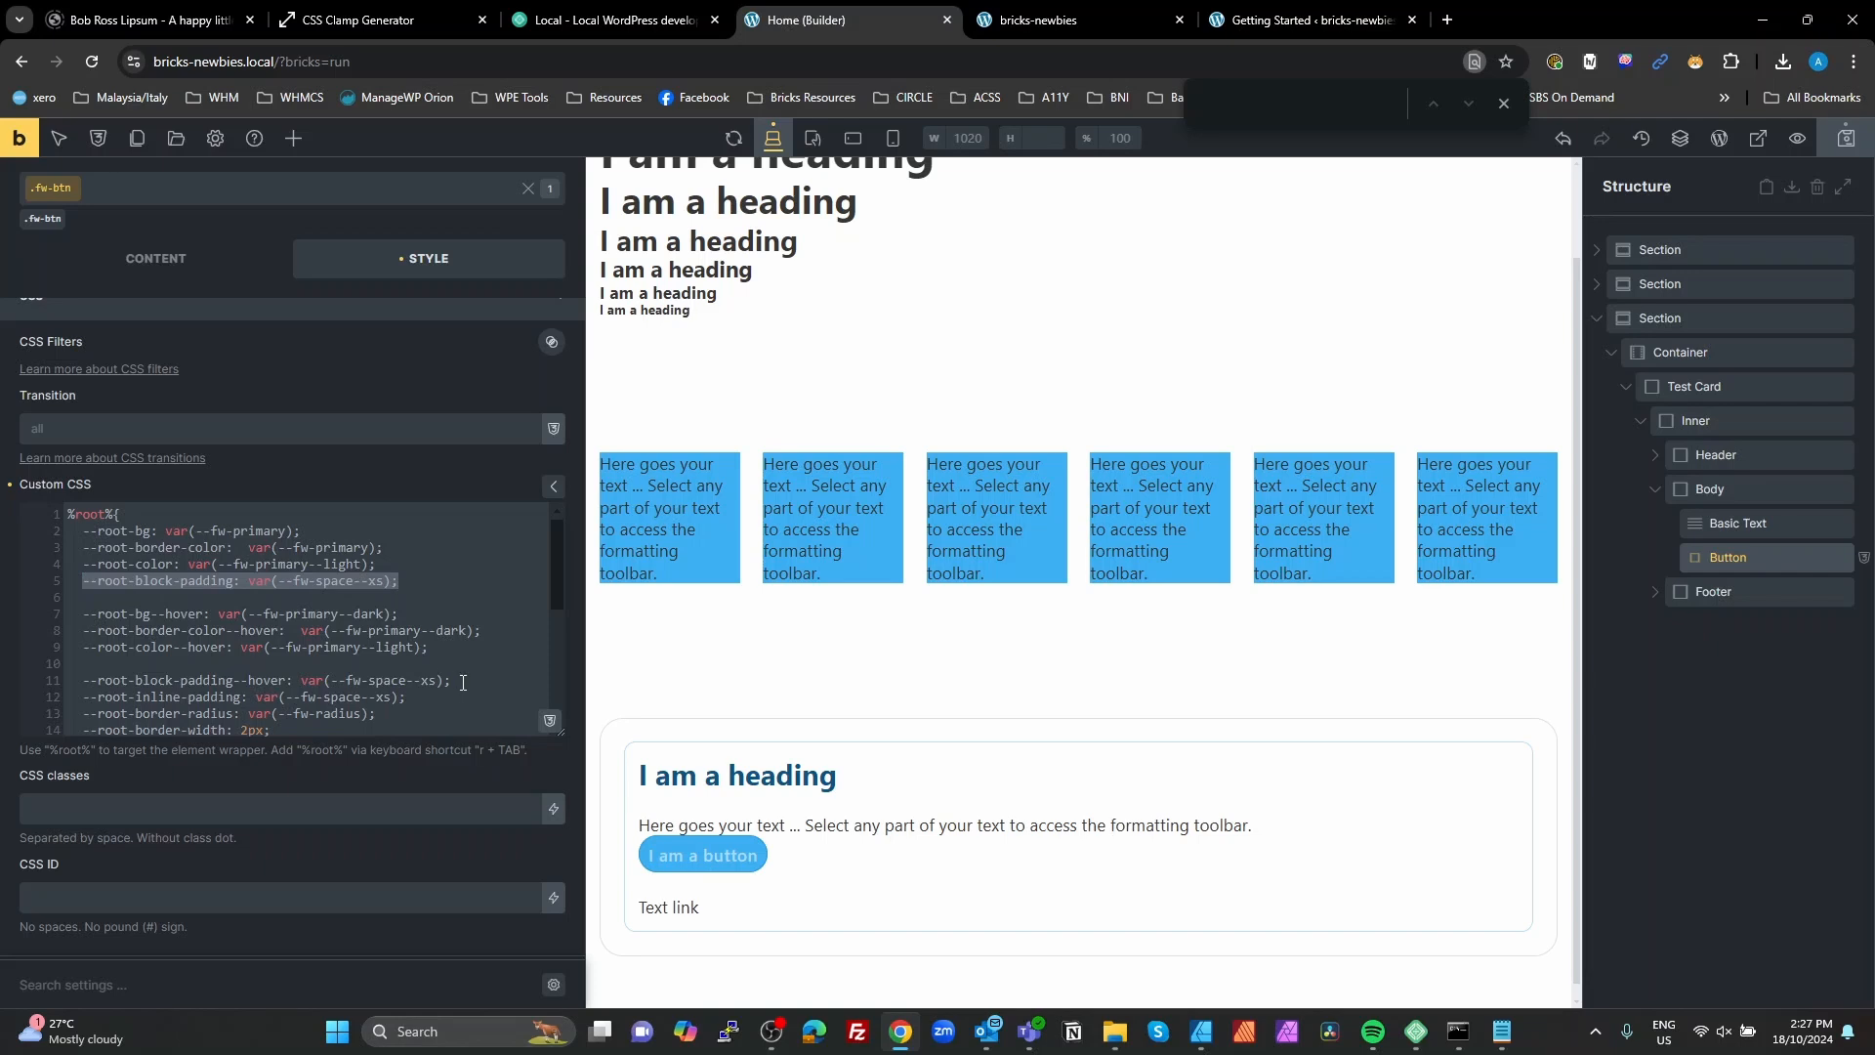
drag(463, 681, 44, 676)
key(BackSpace)
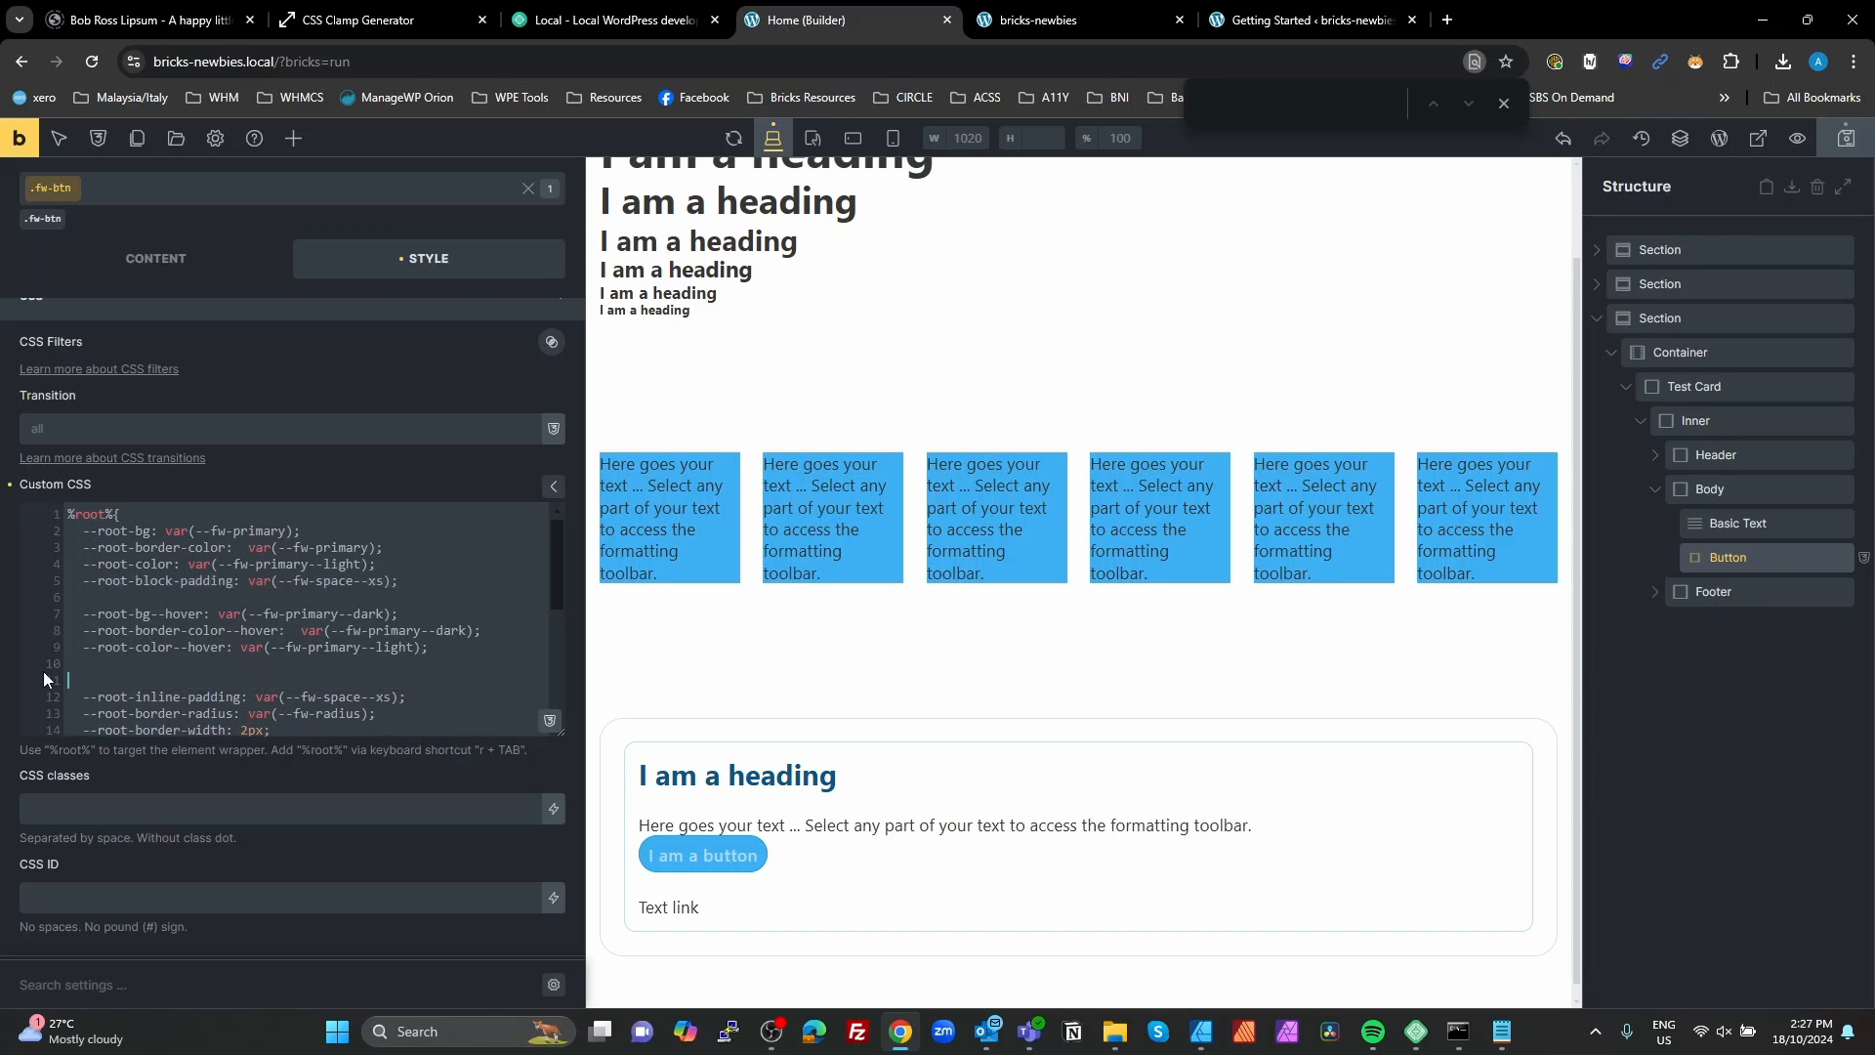
Step: Move the --root-block-padding declaration directly above --root-inline-padding and remove the extra blank line left below --root-color
drag(416, 583, 82, 586)
key(ctrl+c)
key(BackSpace)
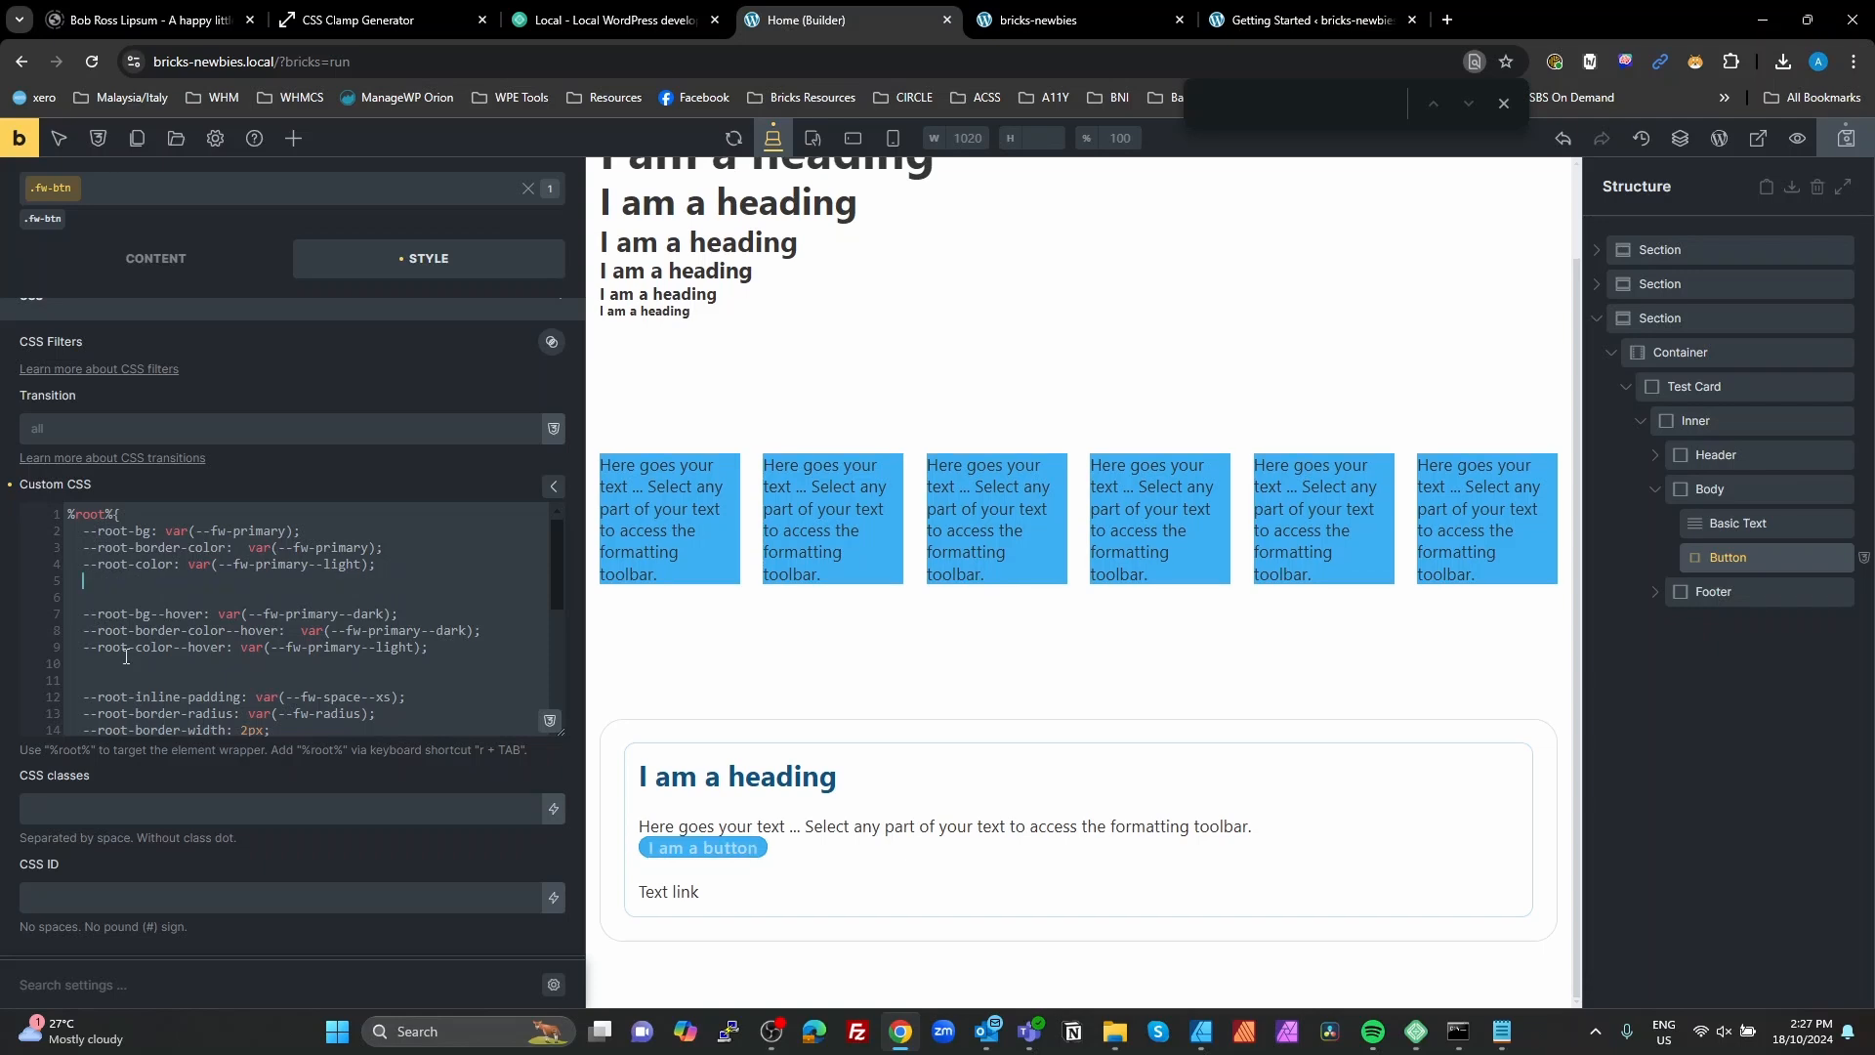
click(96, 680)
key(ctrl+v)
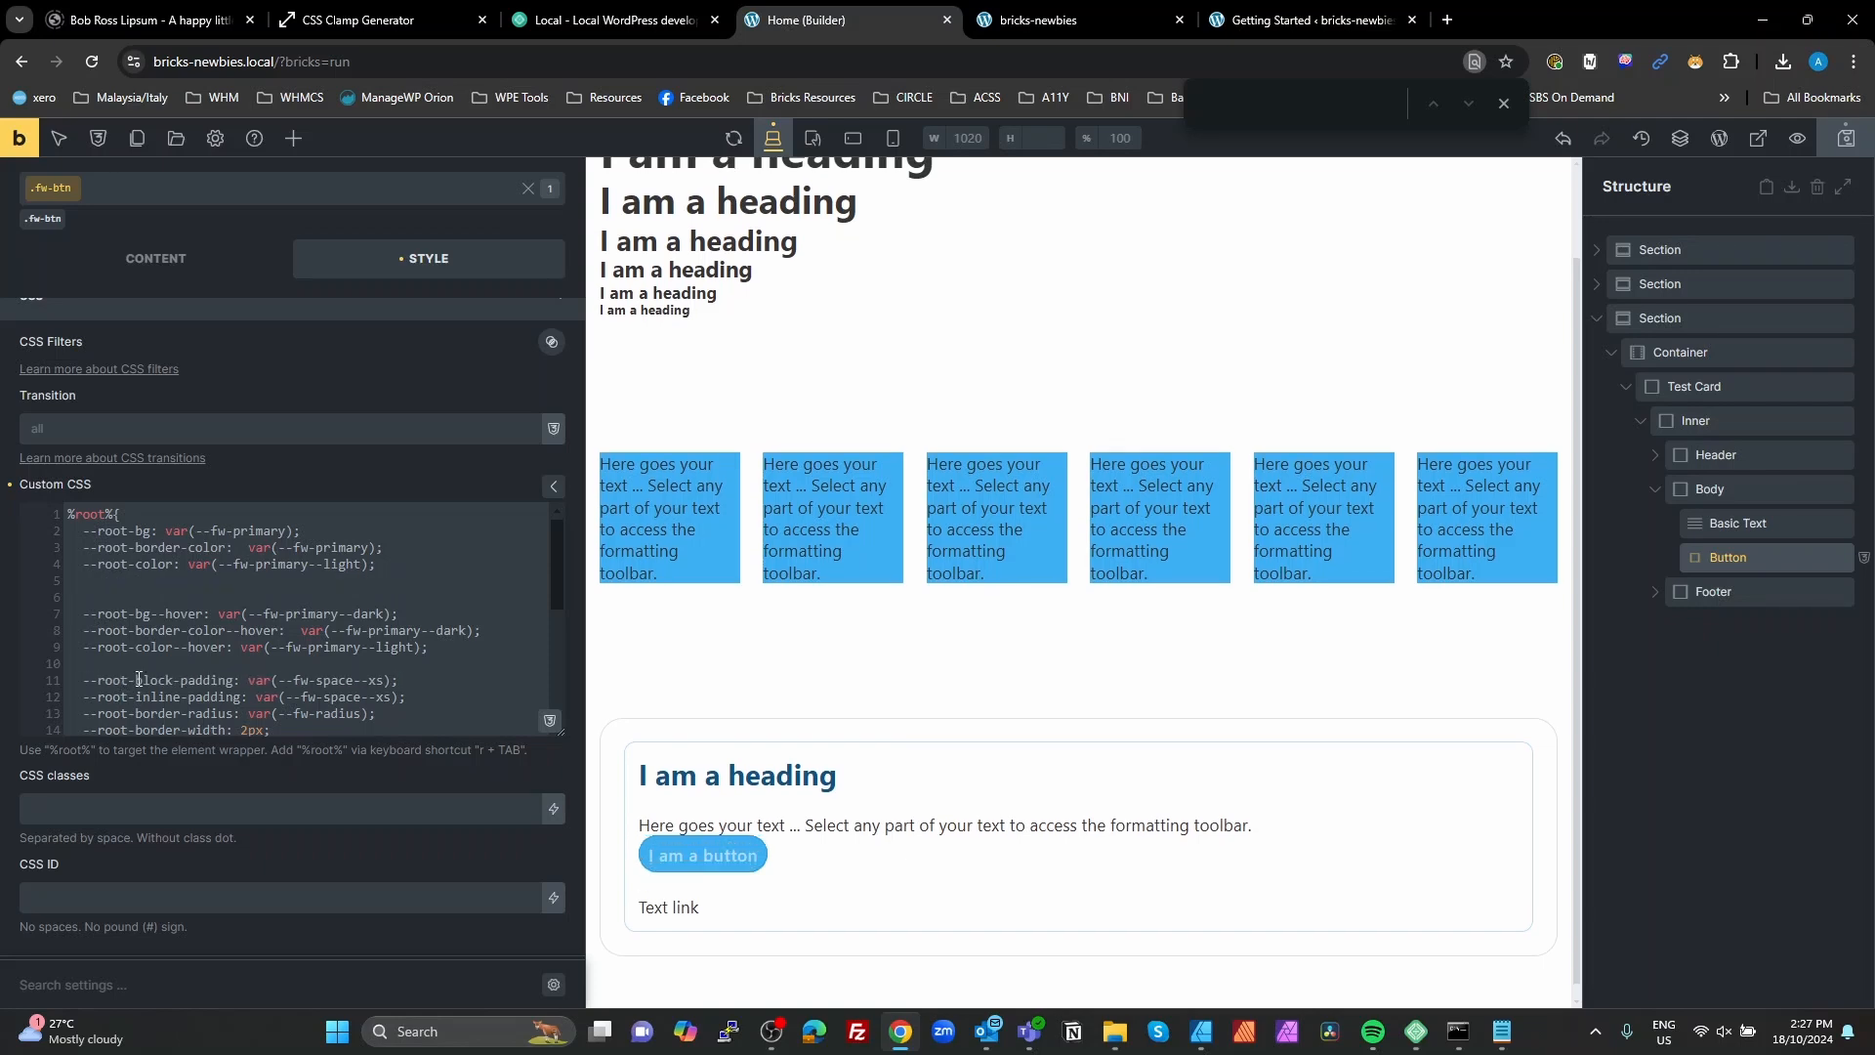
click(143, 593)
key(BackSpace)
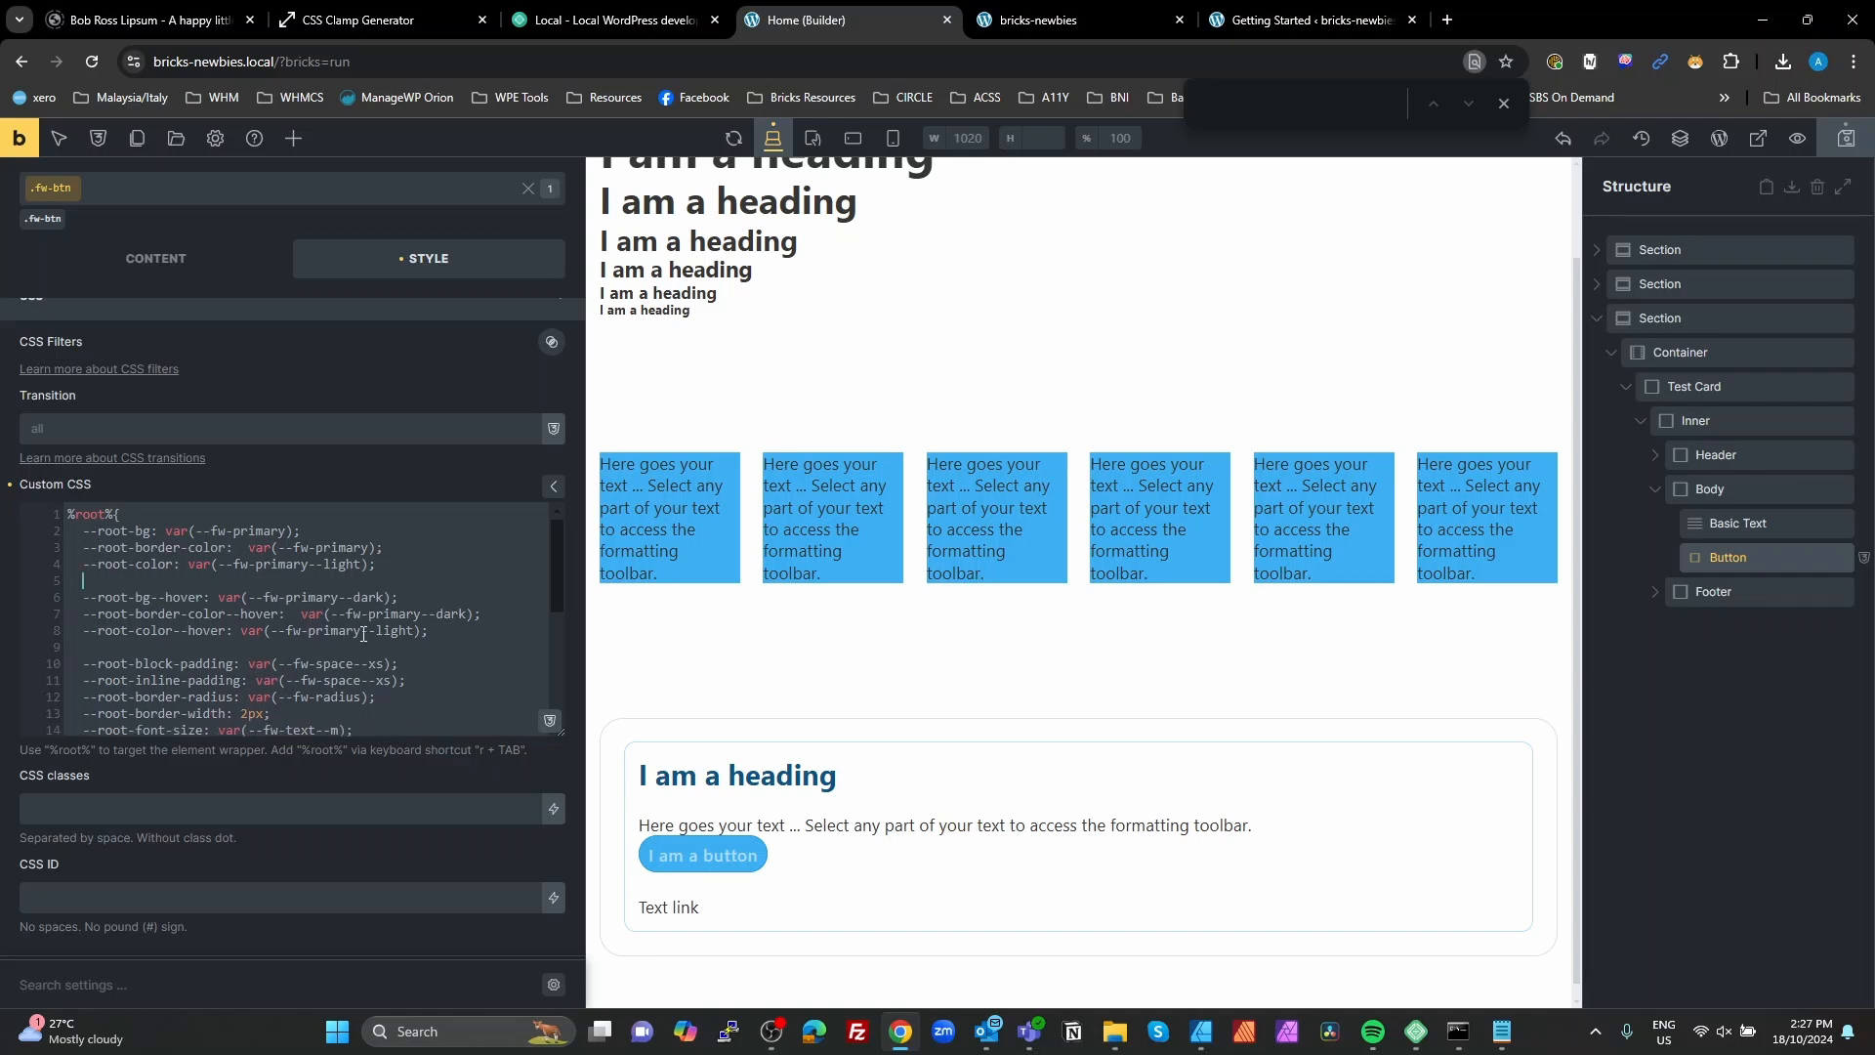
Step: Copy the base and hover colour declarations, and add a /* Hover state */ comment after the #brx-content %root% rule
drag(448, 639, 84, 532)
key(ctrl+c)
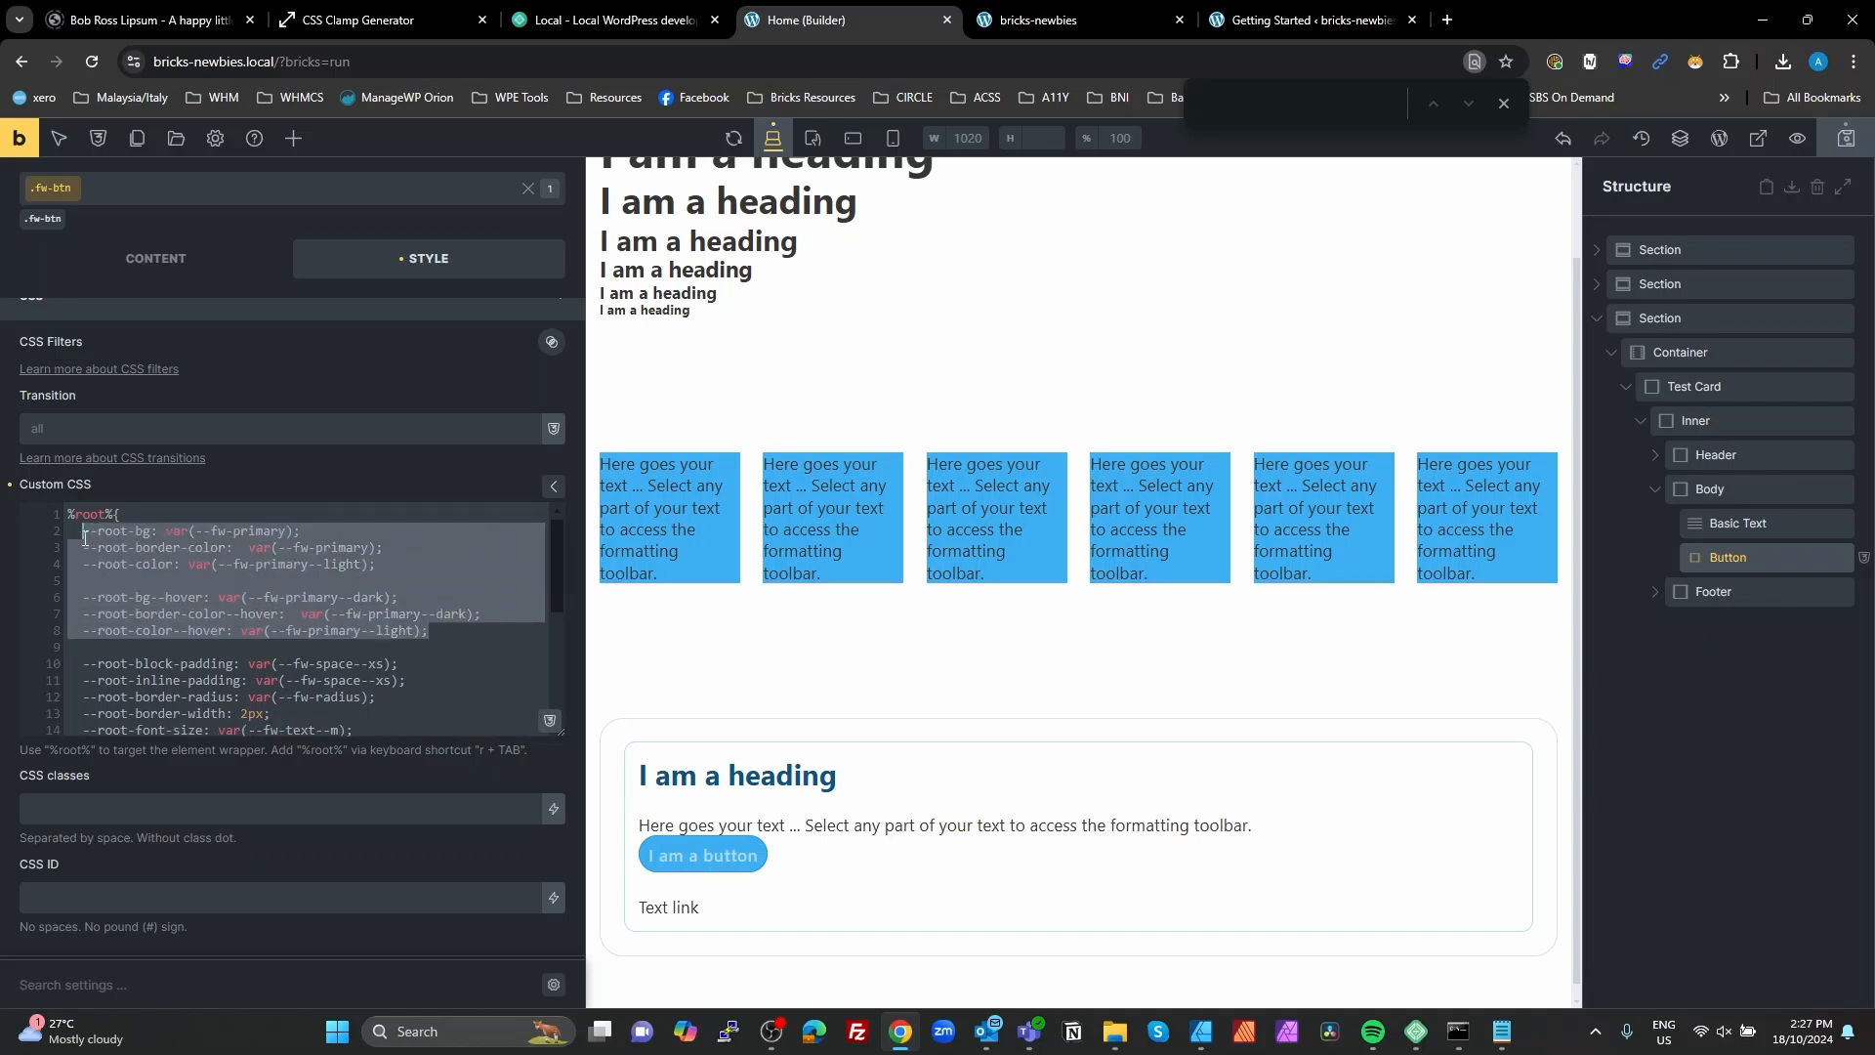
scroll(273, 630, down, 3)
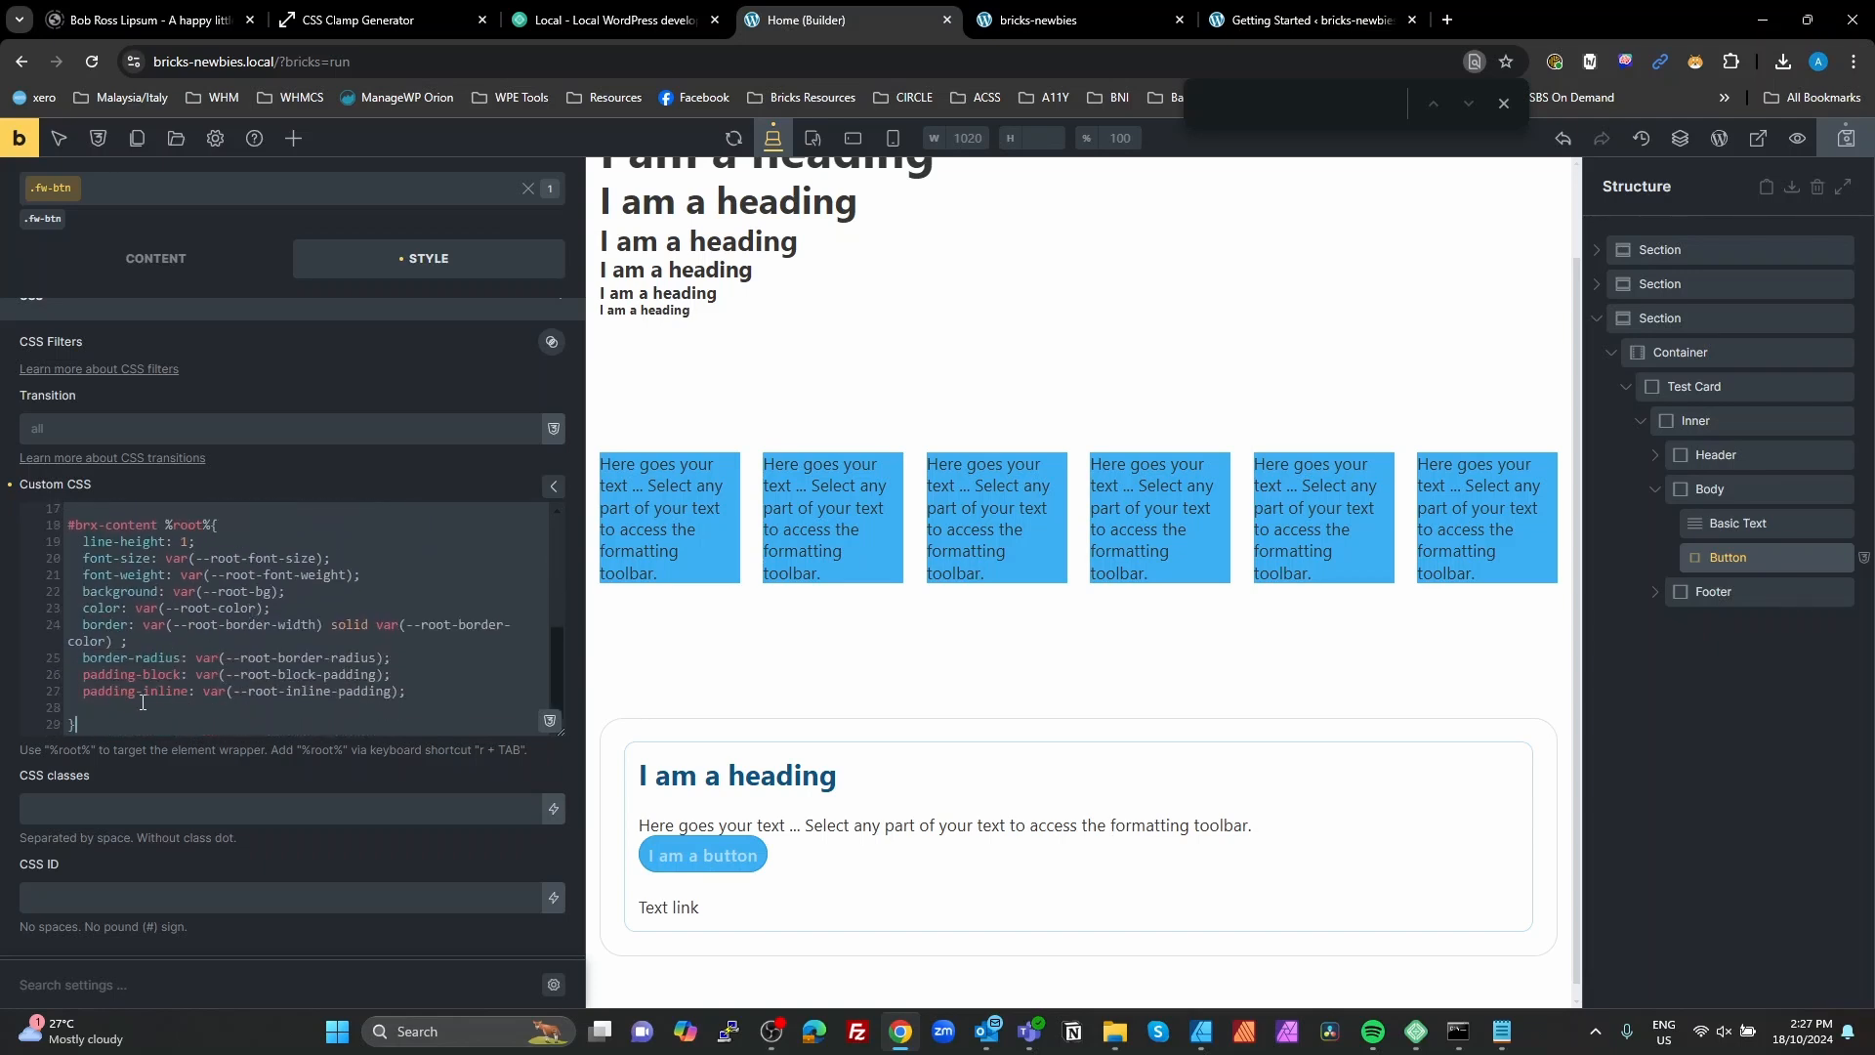
key(Return)
key(Return)
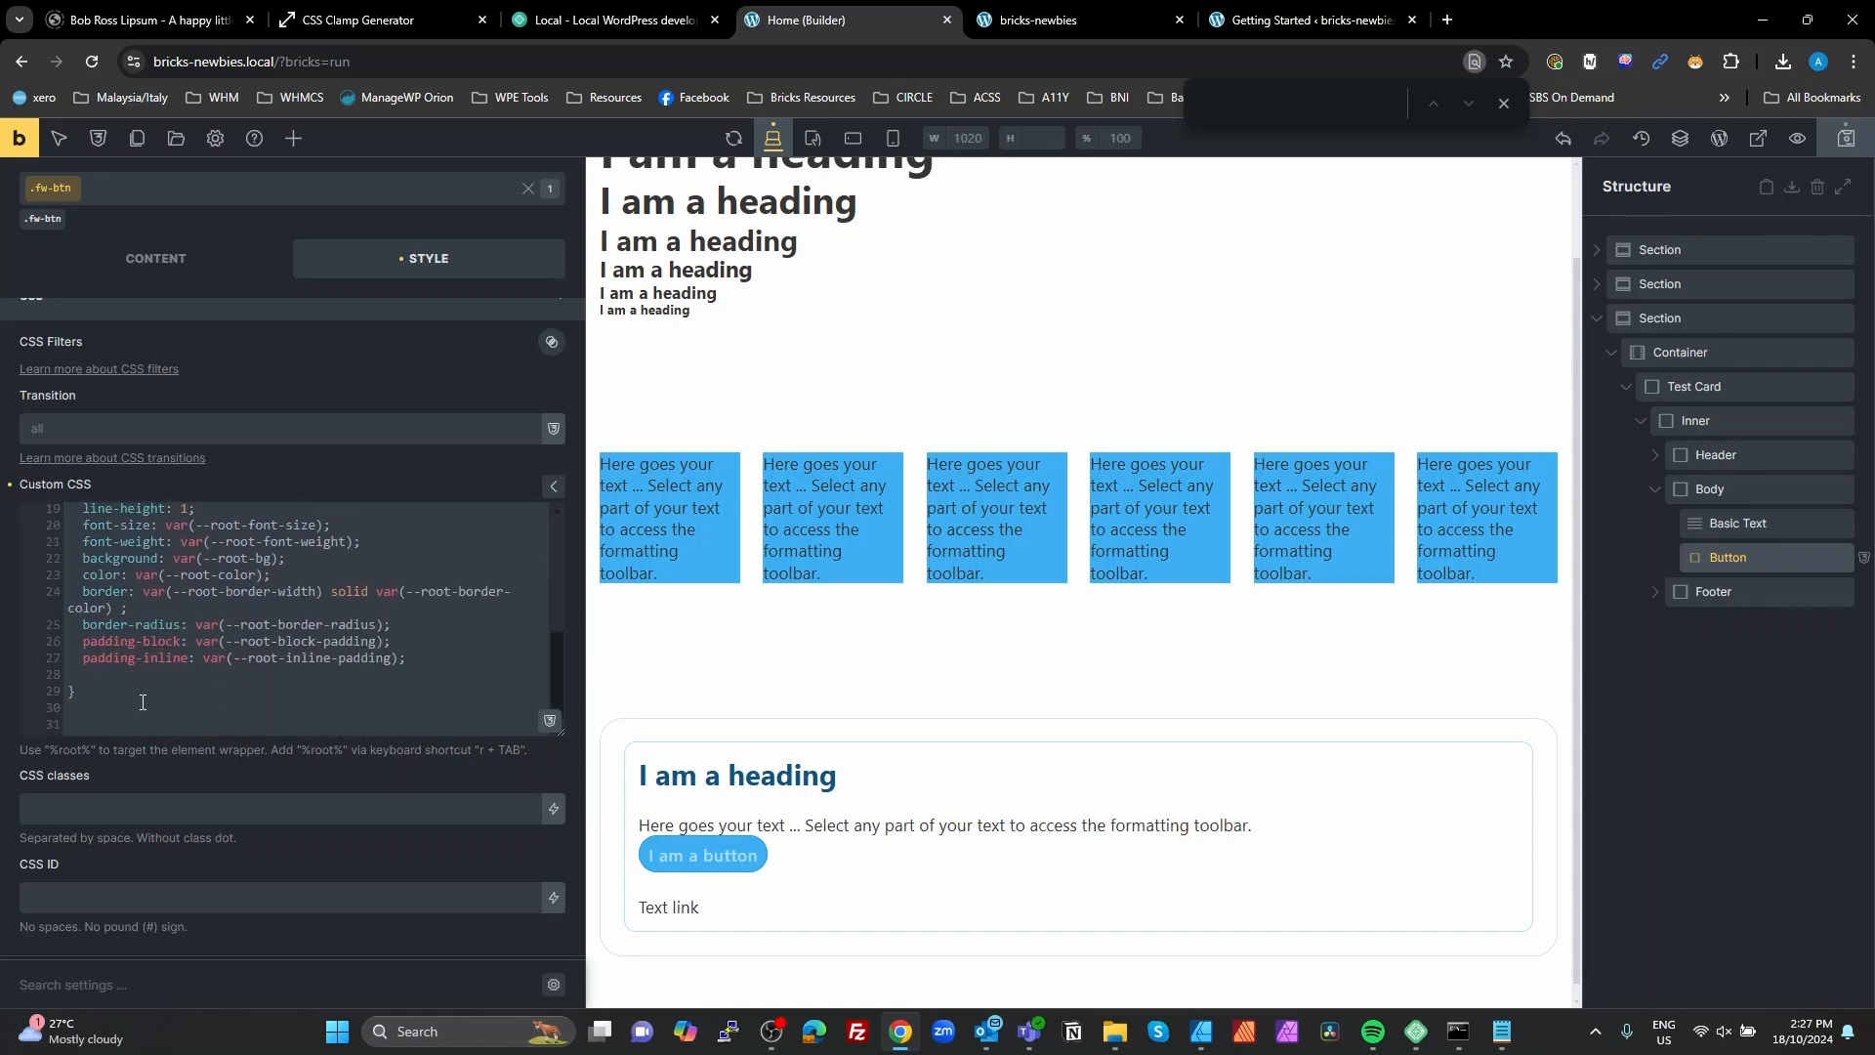
text(/* Hover state */)
key(Return)
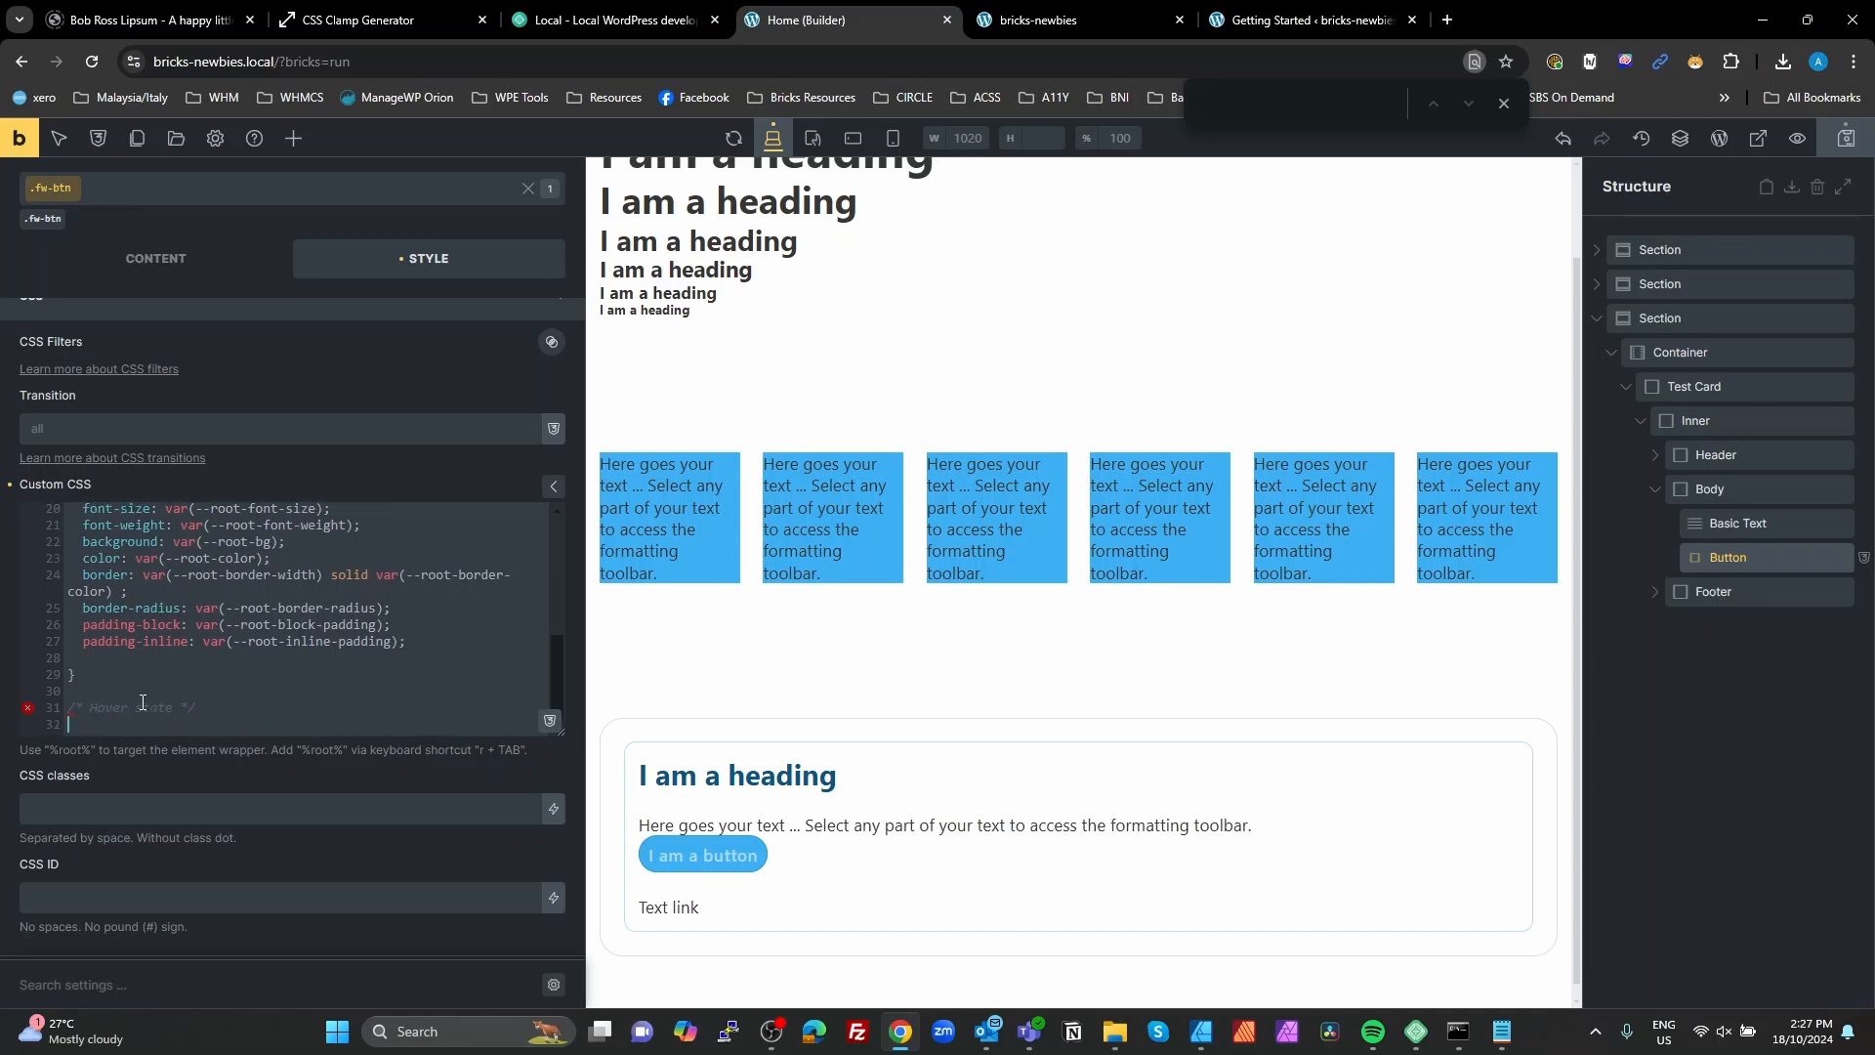
Step: Add a %root%:hover rule below the Hover state comment and paste the copied colour declarations into it
text(r)
key(Tab)
text(:hover{)
key(Return)
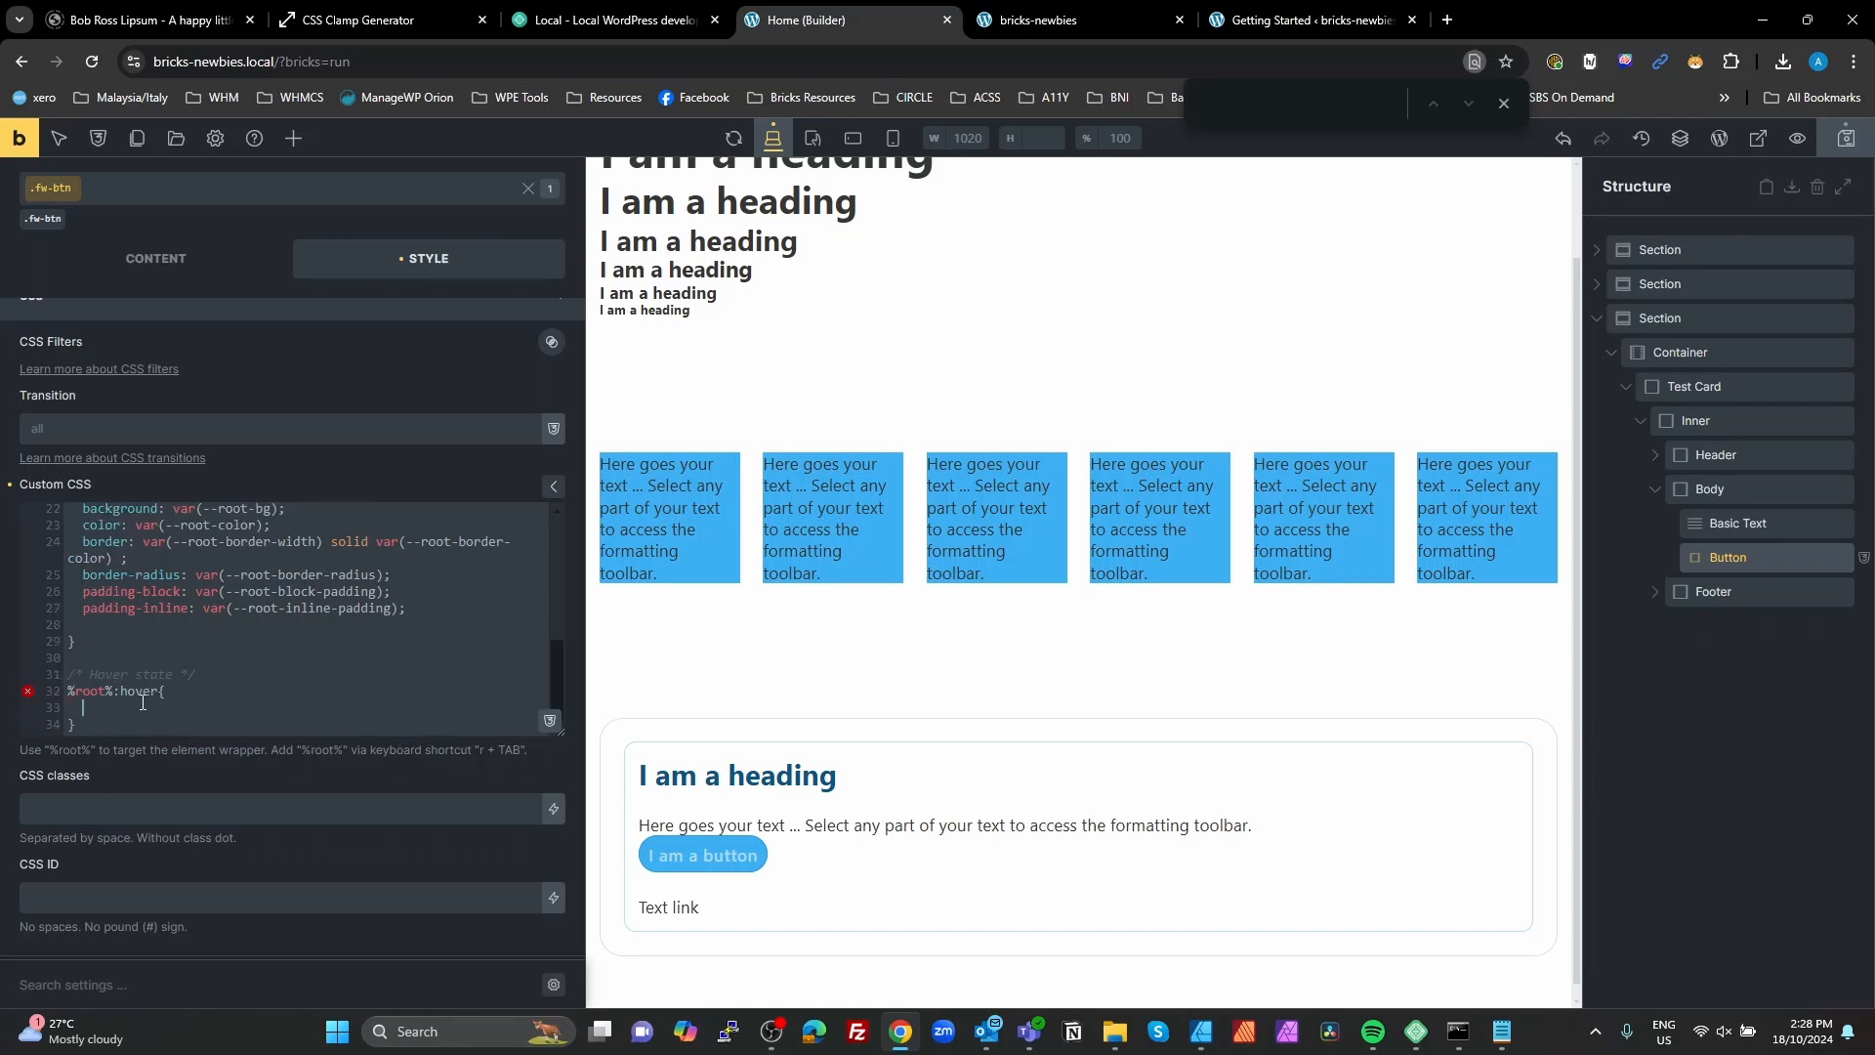
key(ctrl+v)
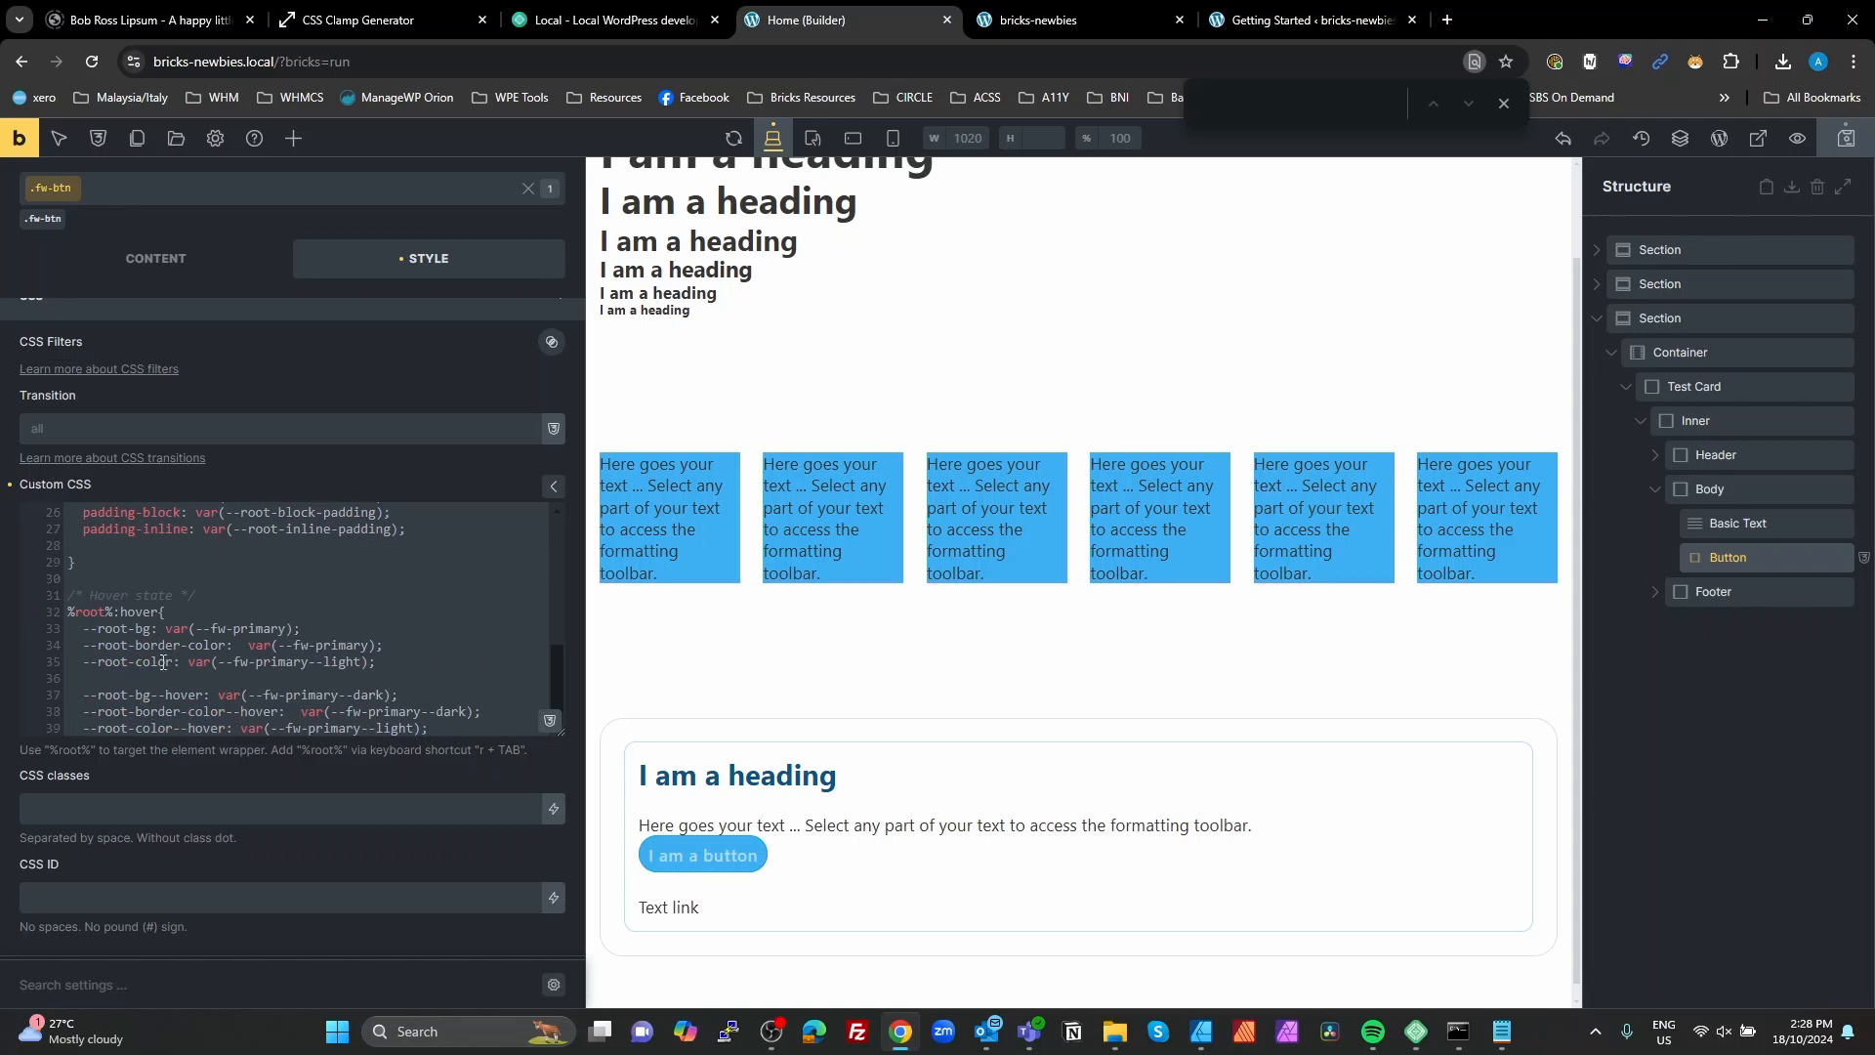
Step: In the %root%:hover rule, point --root-bg, --root-border-color and --root-color to their matching --hover variables
drag(205, 690, 98, 697)
key(ctrl+c)
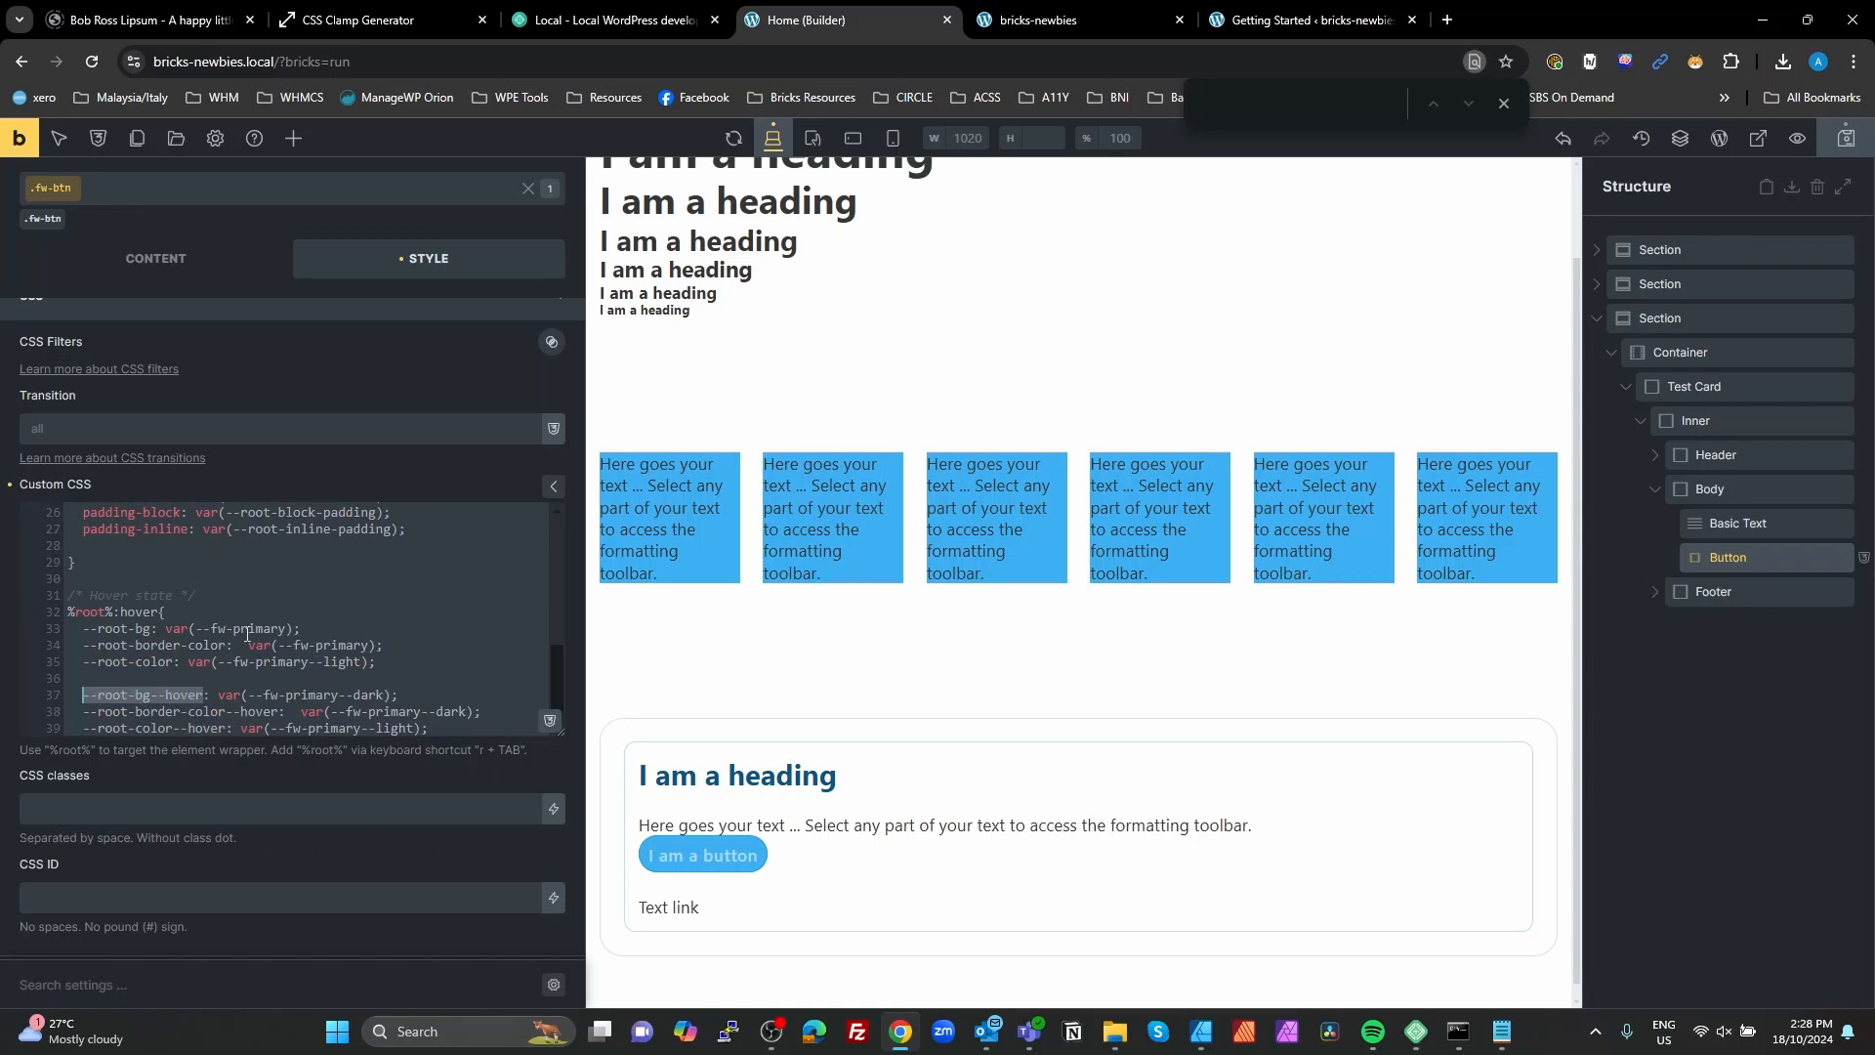
drag(286, 628, 198, 627)
key(ctrl+v)
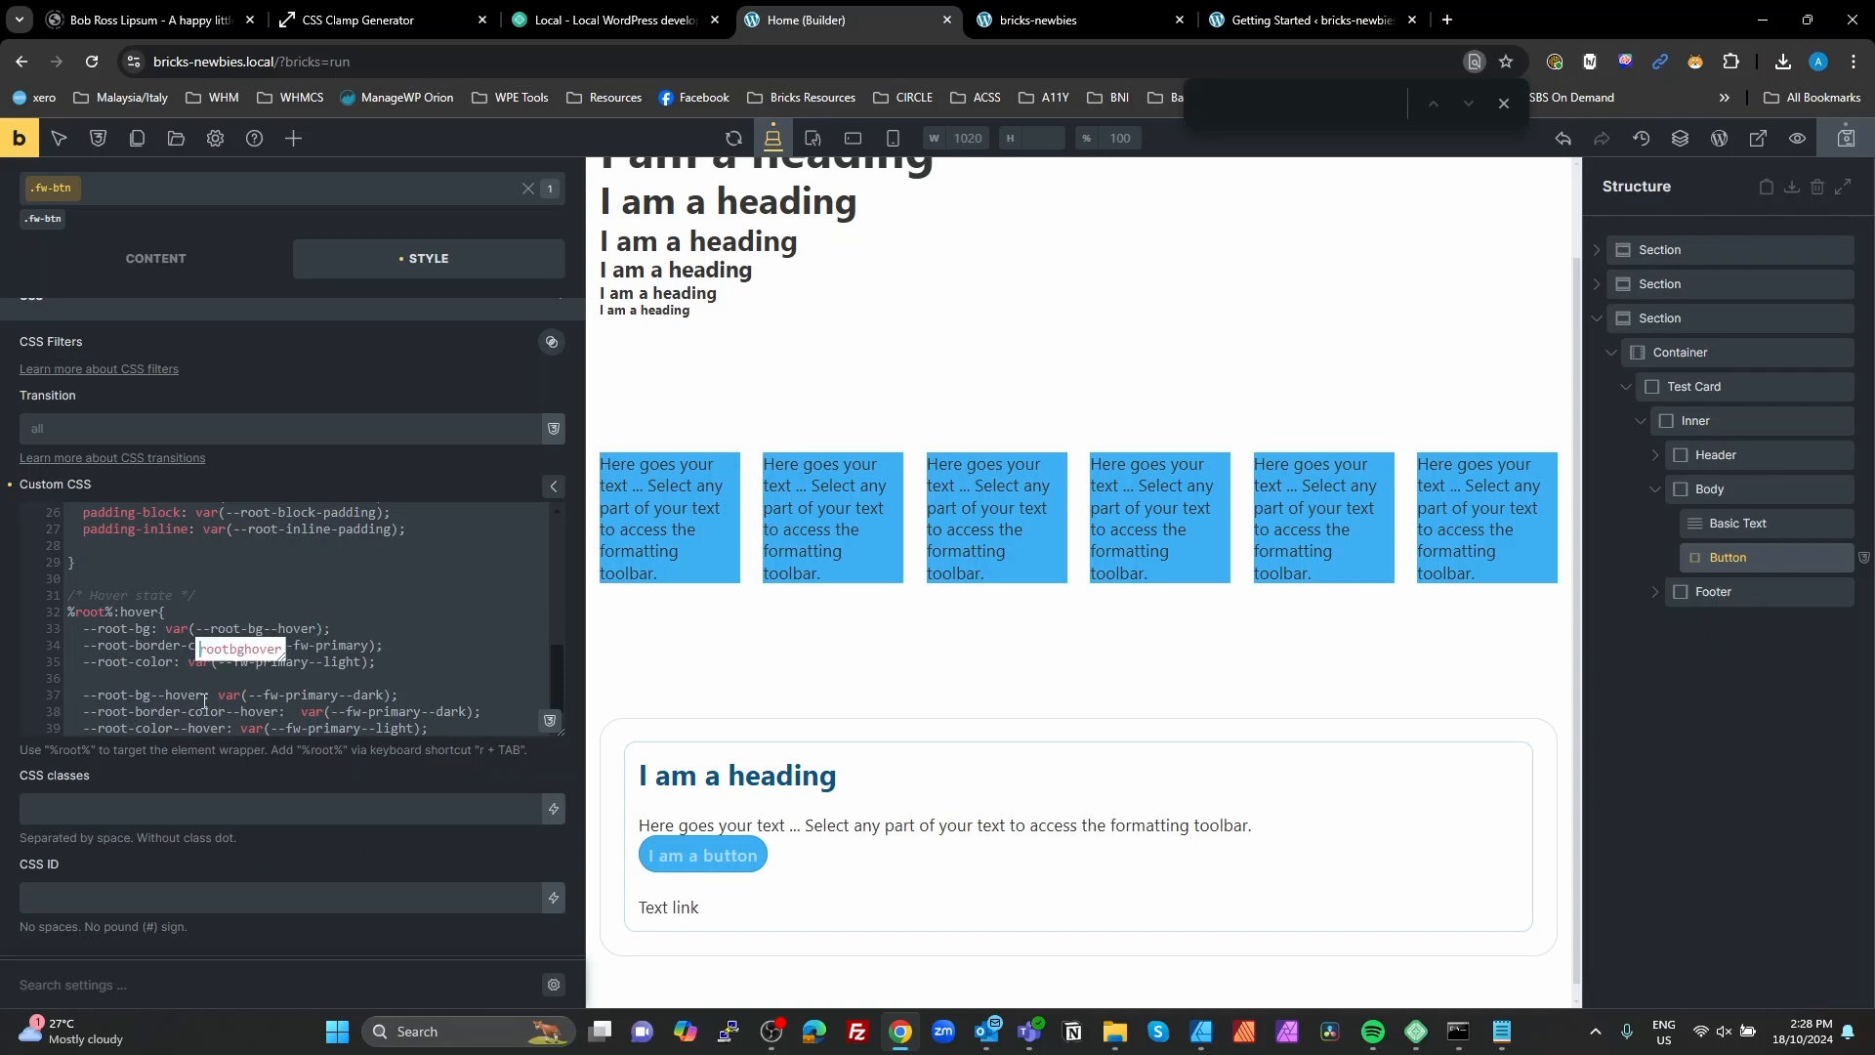
drag(280, 711, 85, 712)
key(ctrl+c)
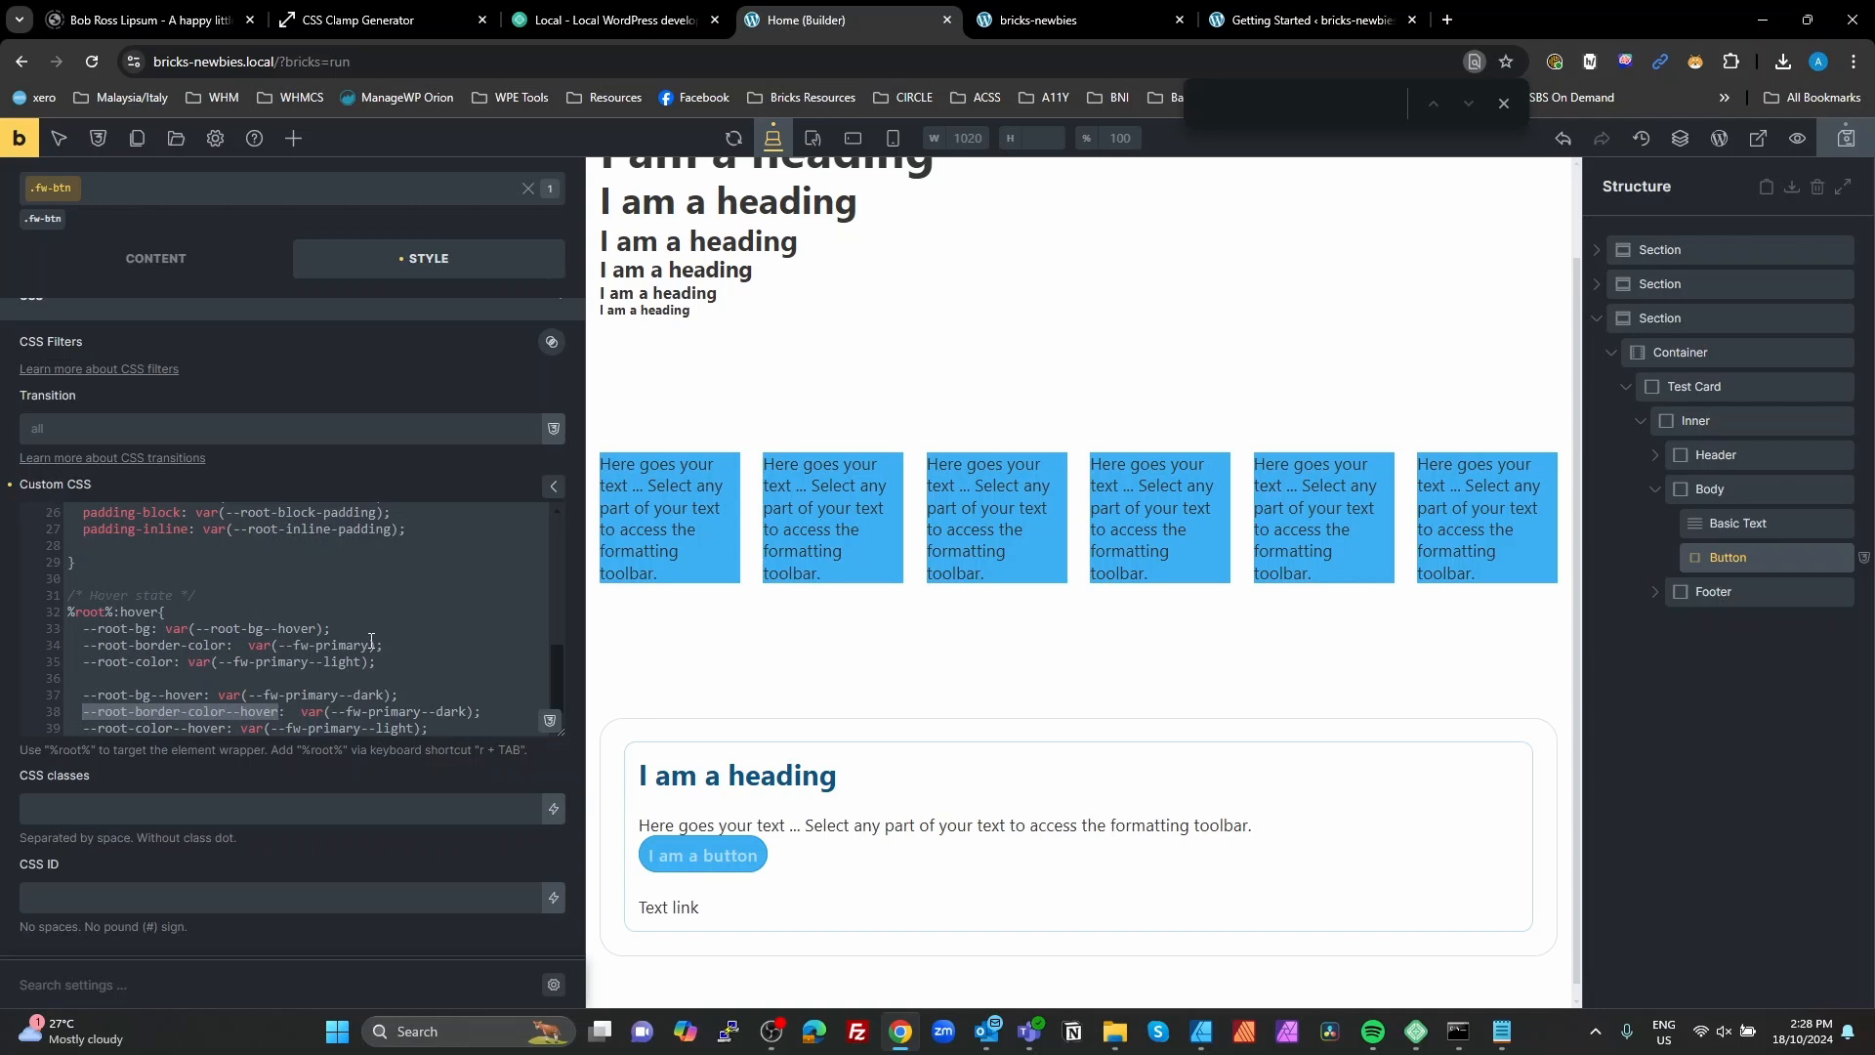
drag(368, 644, 279, 649)
key(ctrl+v)
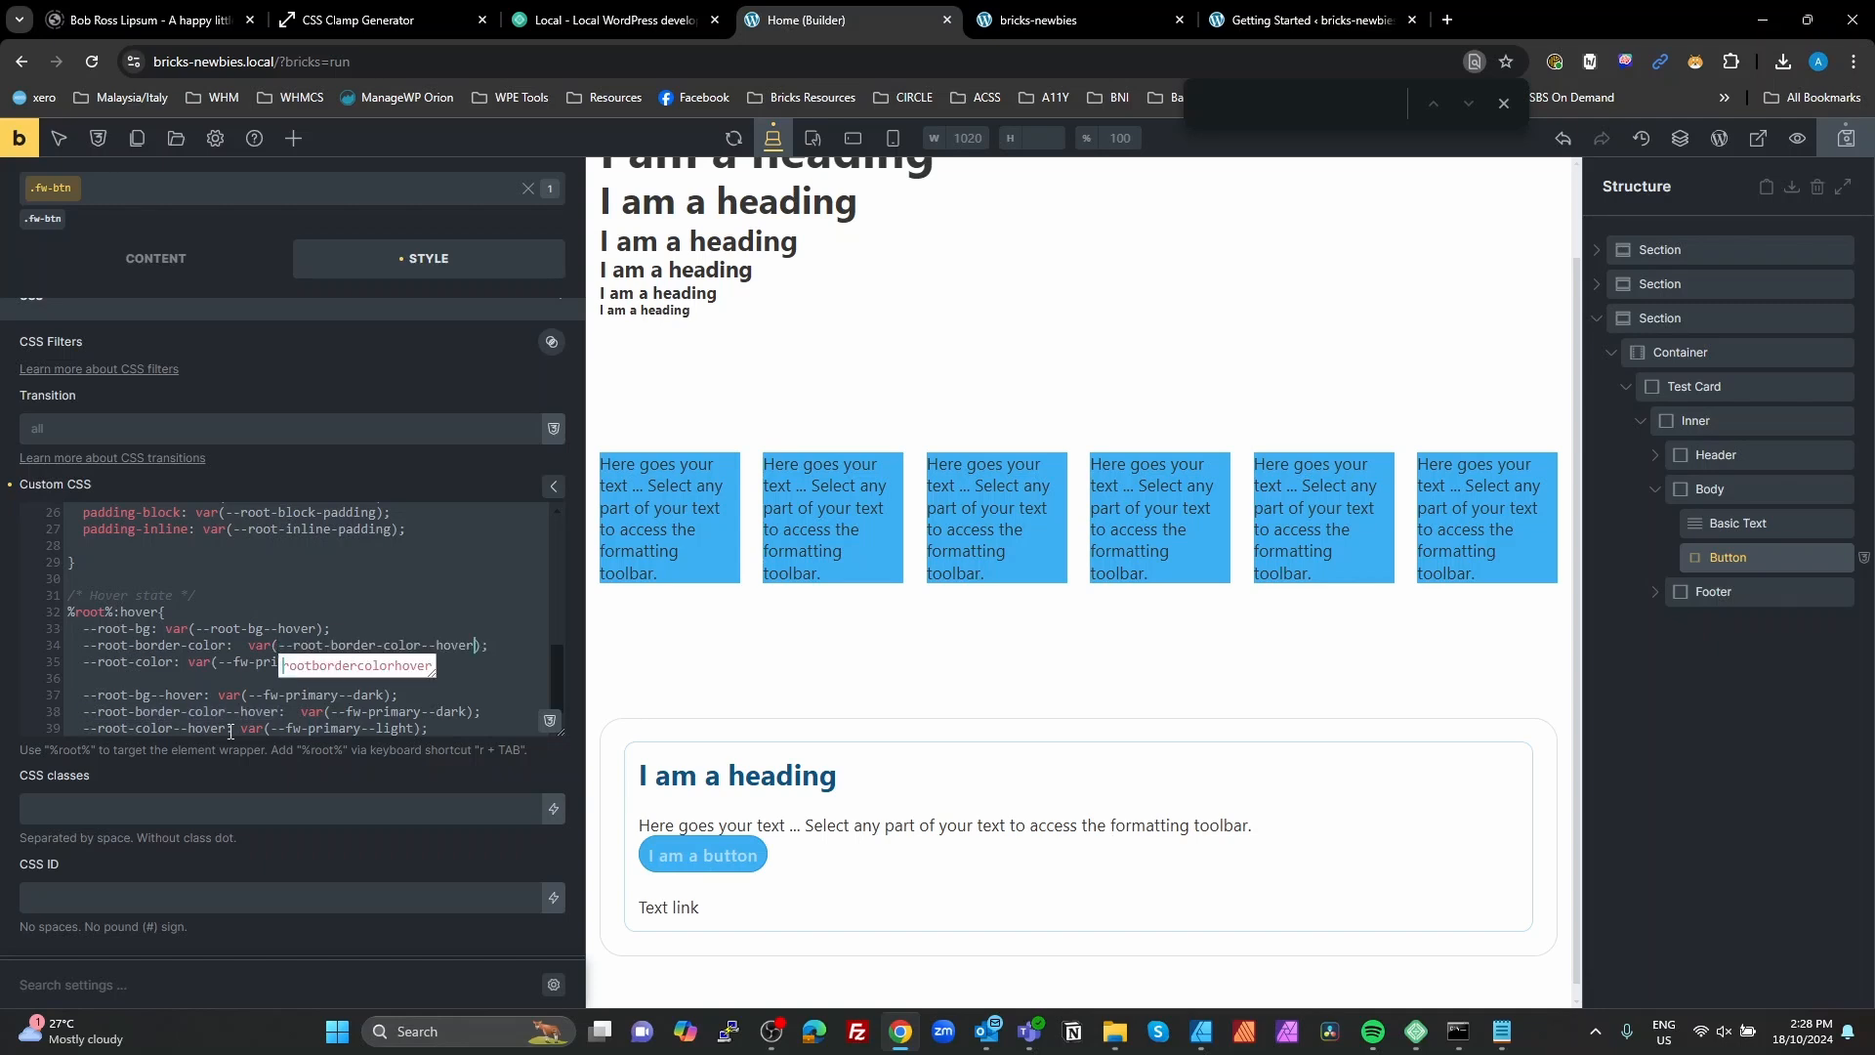
drag(225, 728, 85, 729)
key(ctrl+c)
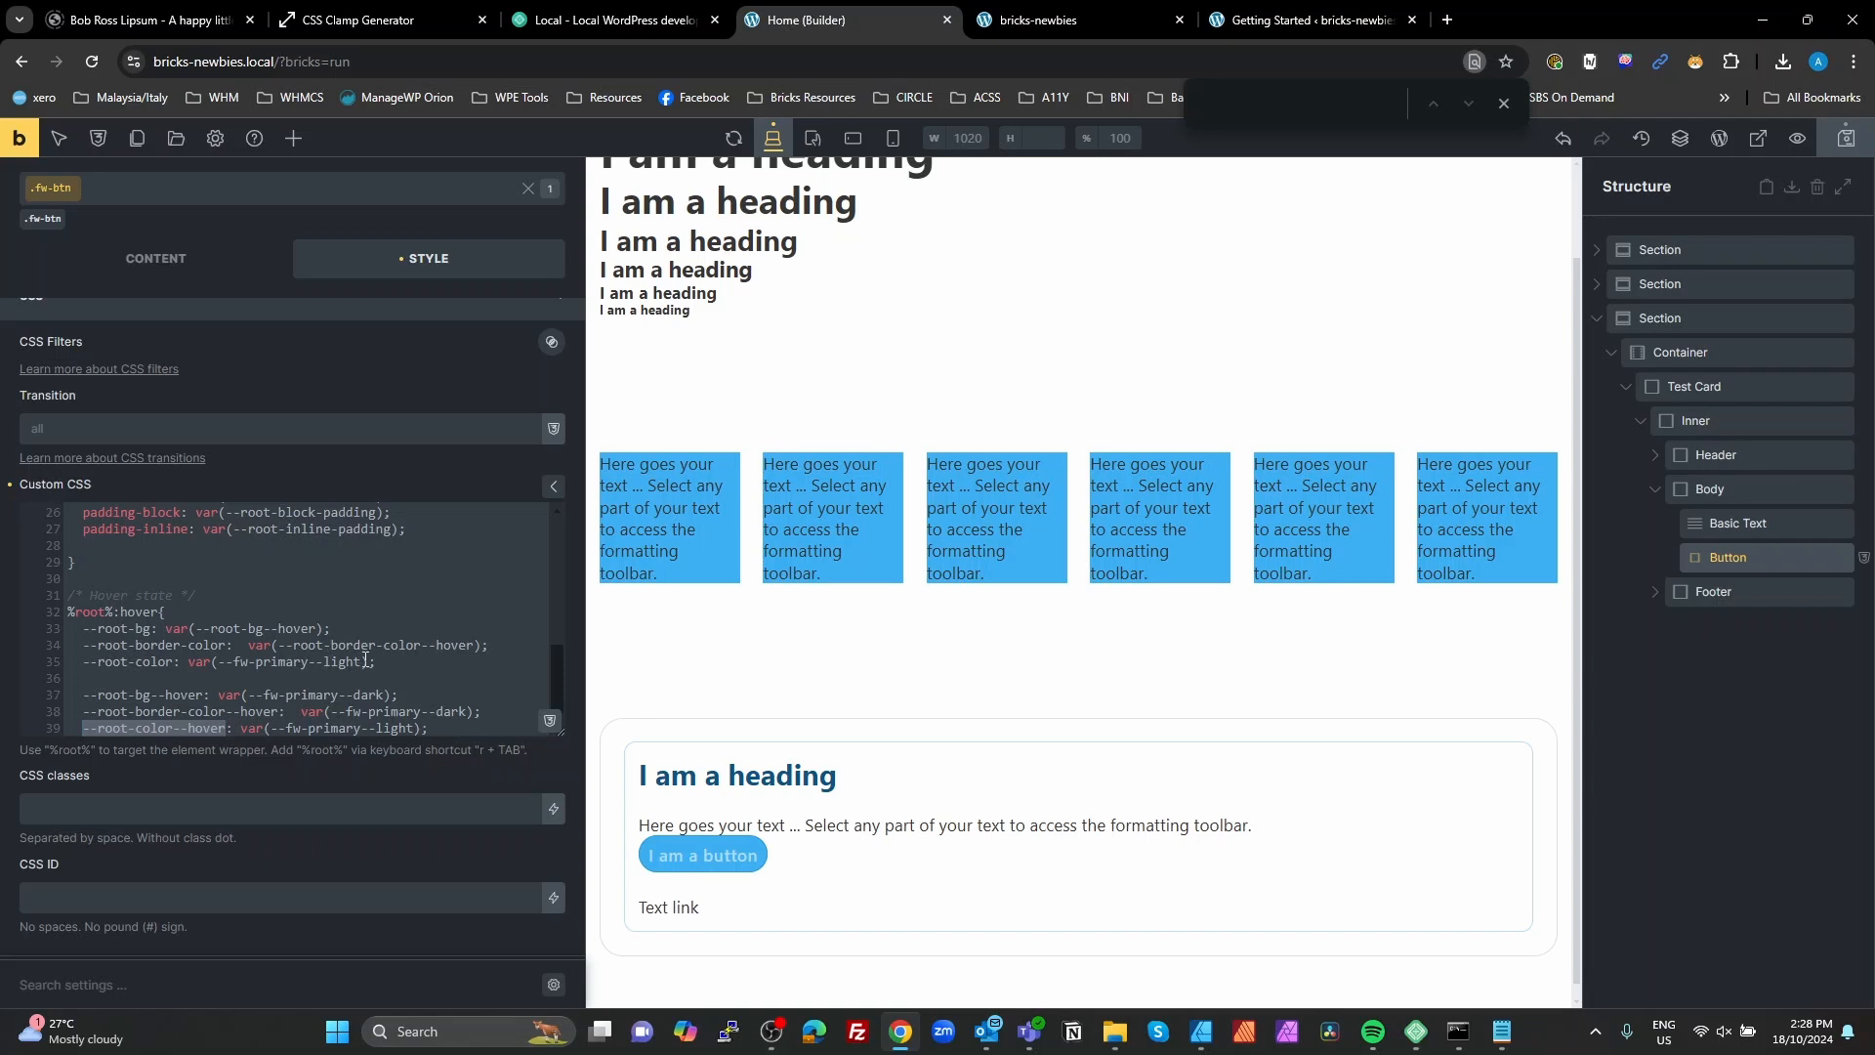
drag(361, 662, 217, 662)
key(ctrl+v)
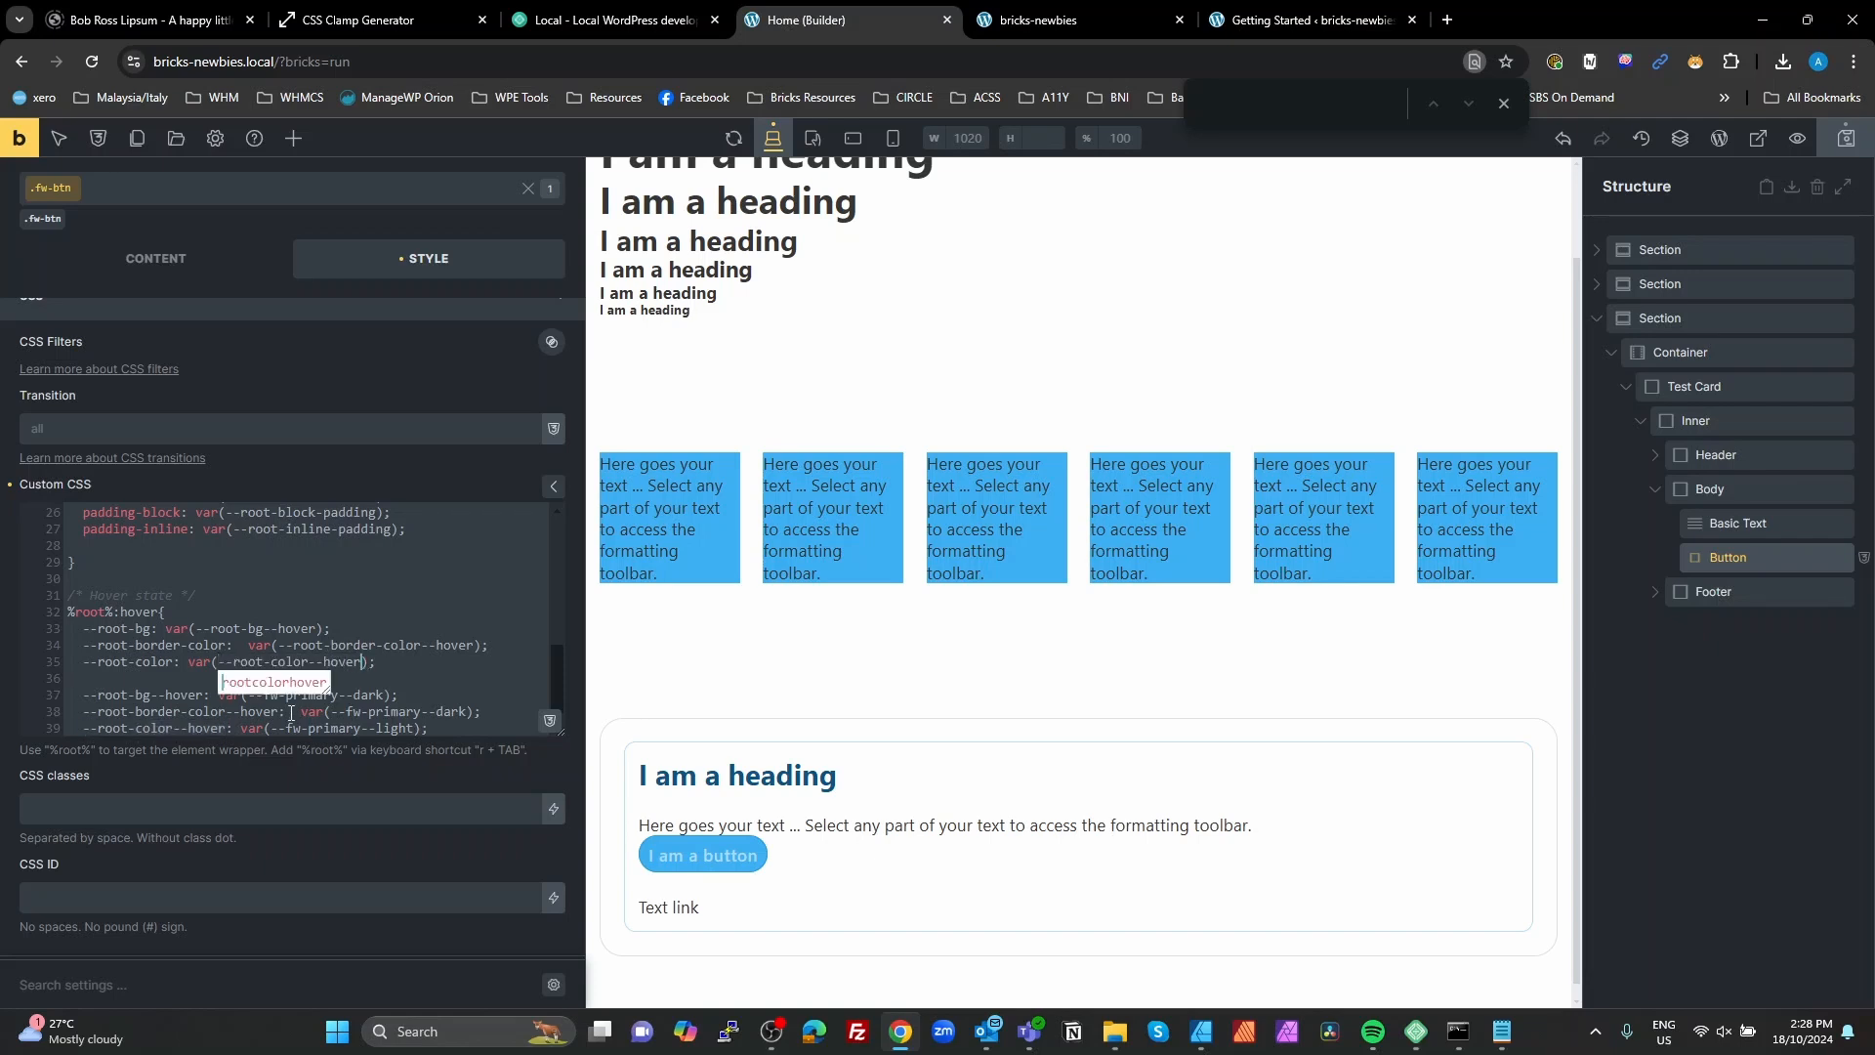
Step: Delete the three redundant --hover variable declarations from the %root%:hover rule
scroll(450, 686, down, 1)
drag(432, 708, 21, 648)
key(BackSpace)
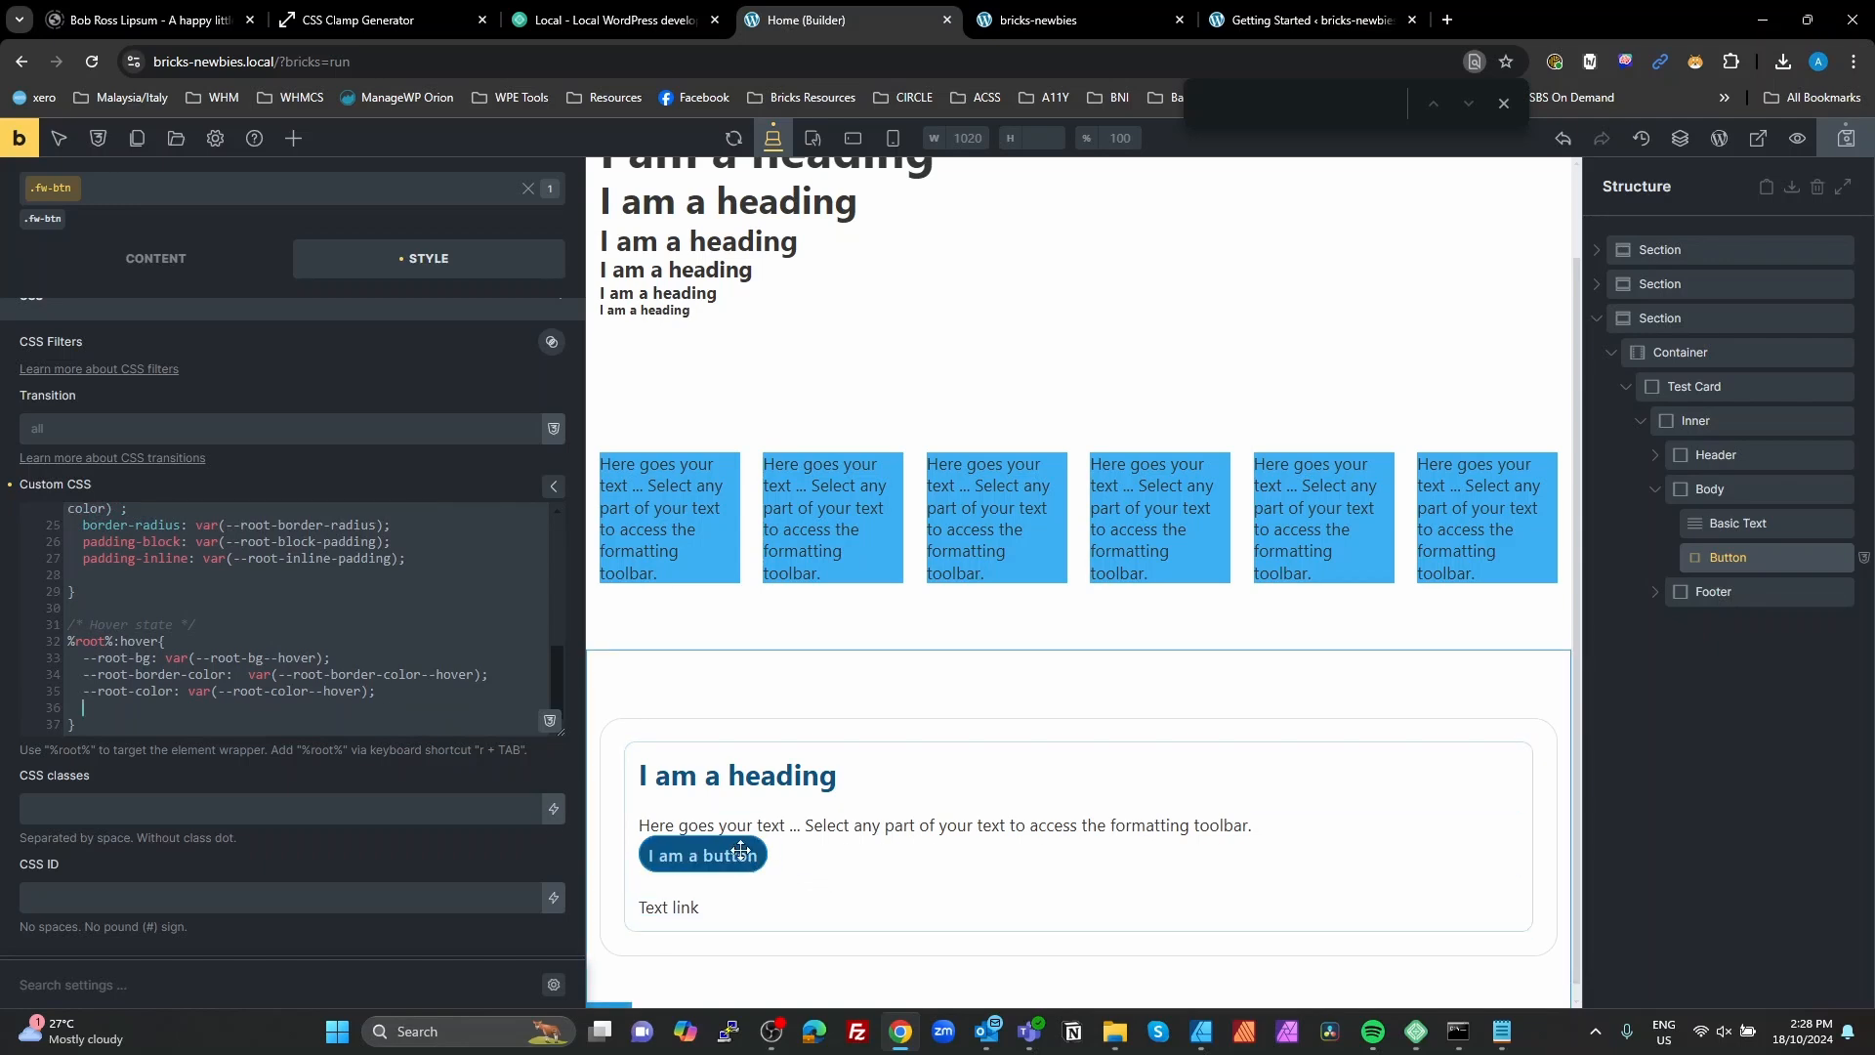
Step: Add the declaration transition: all 0.3s ease; at the start of the #brx-content %root% rule in the fw-btn custom CSS
scroll(361, 636, up, 5)
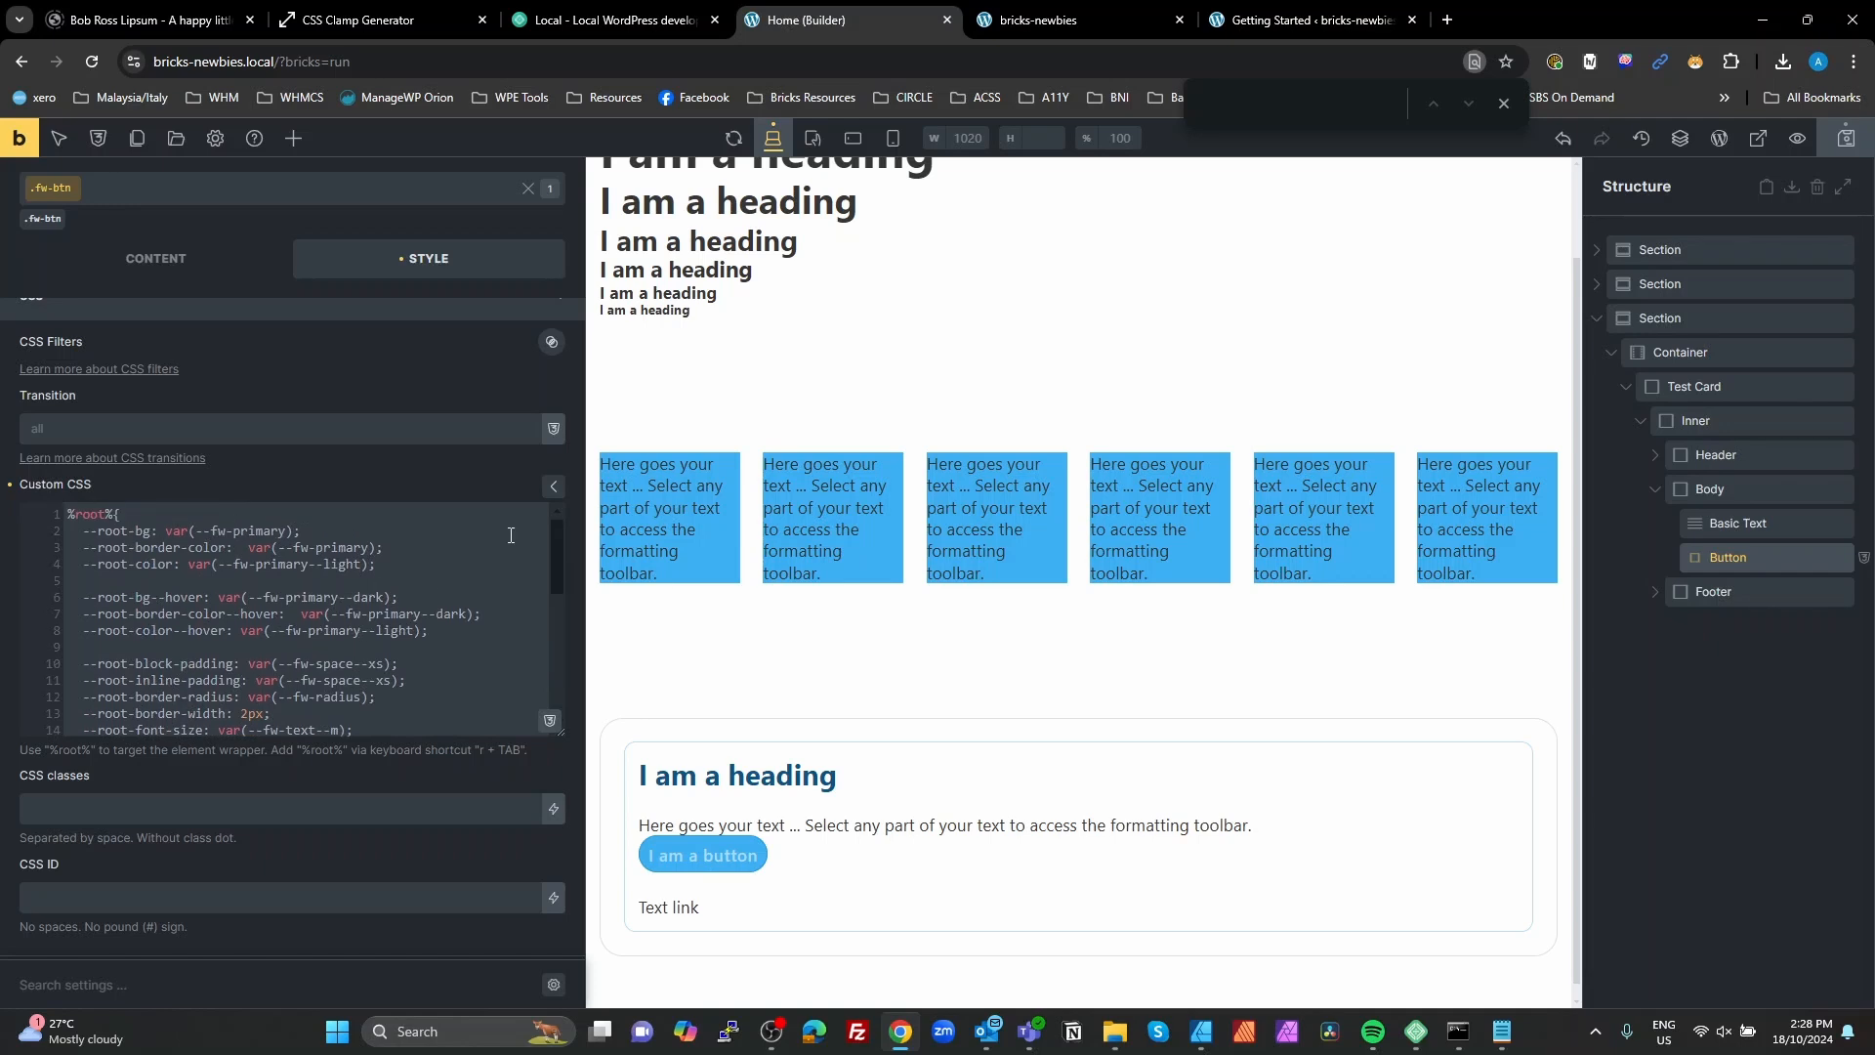
scroll(333, 569, down, 5)
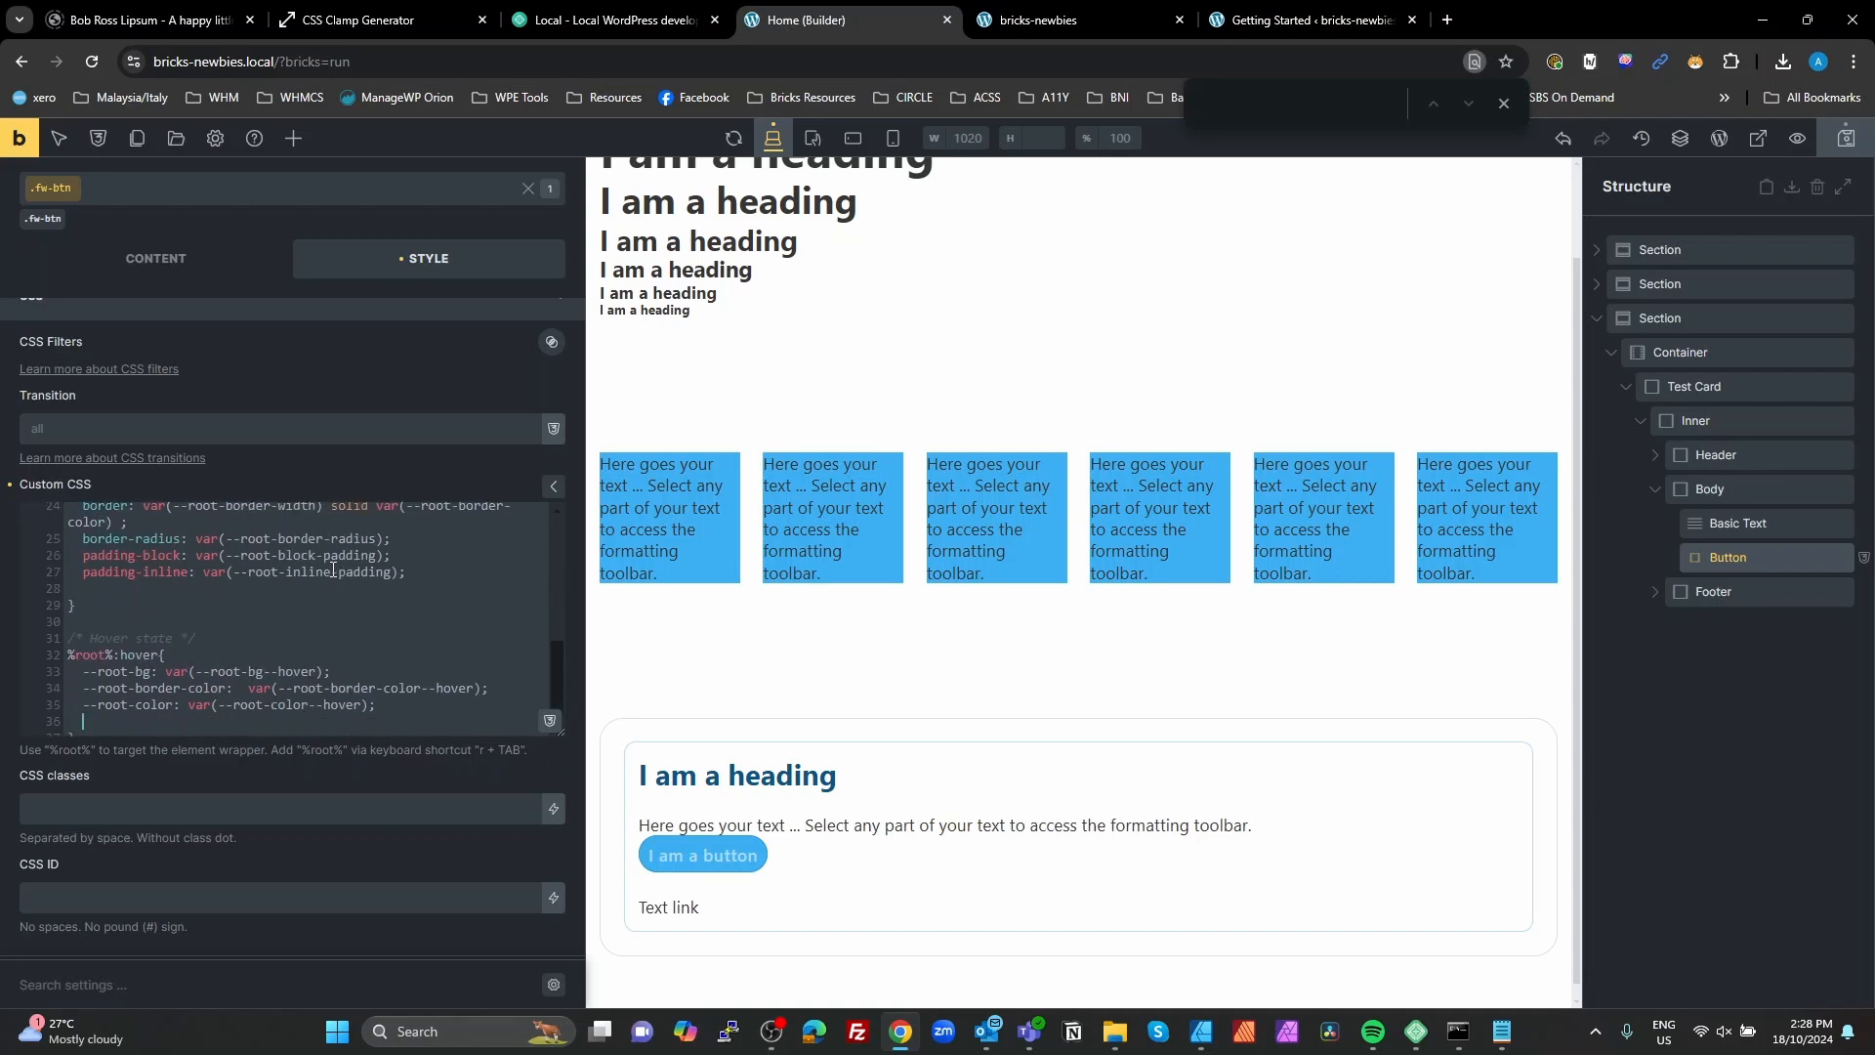
scroll(246, 674, up, 1)
scroll(235, 666, down, 2)
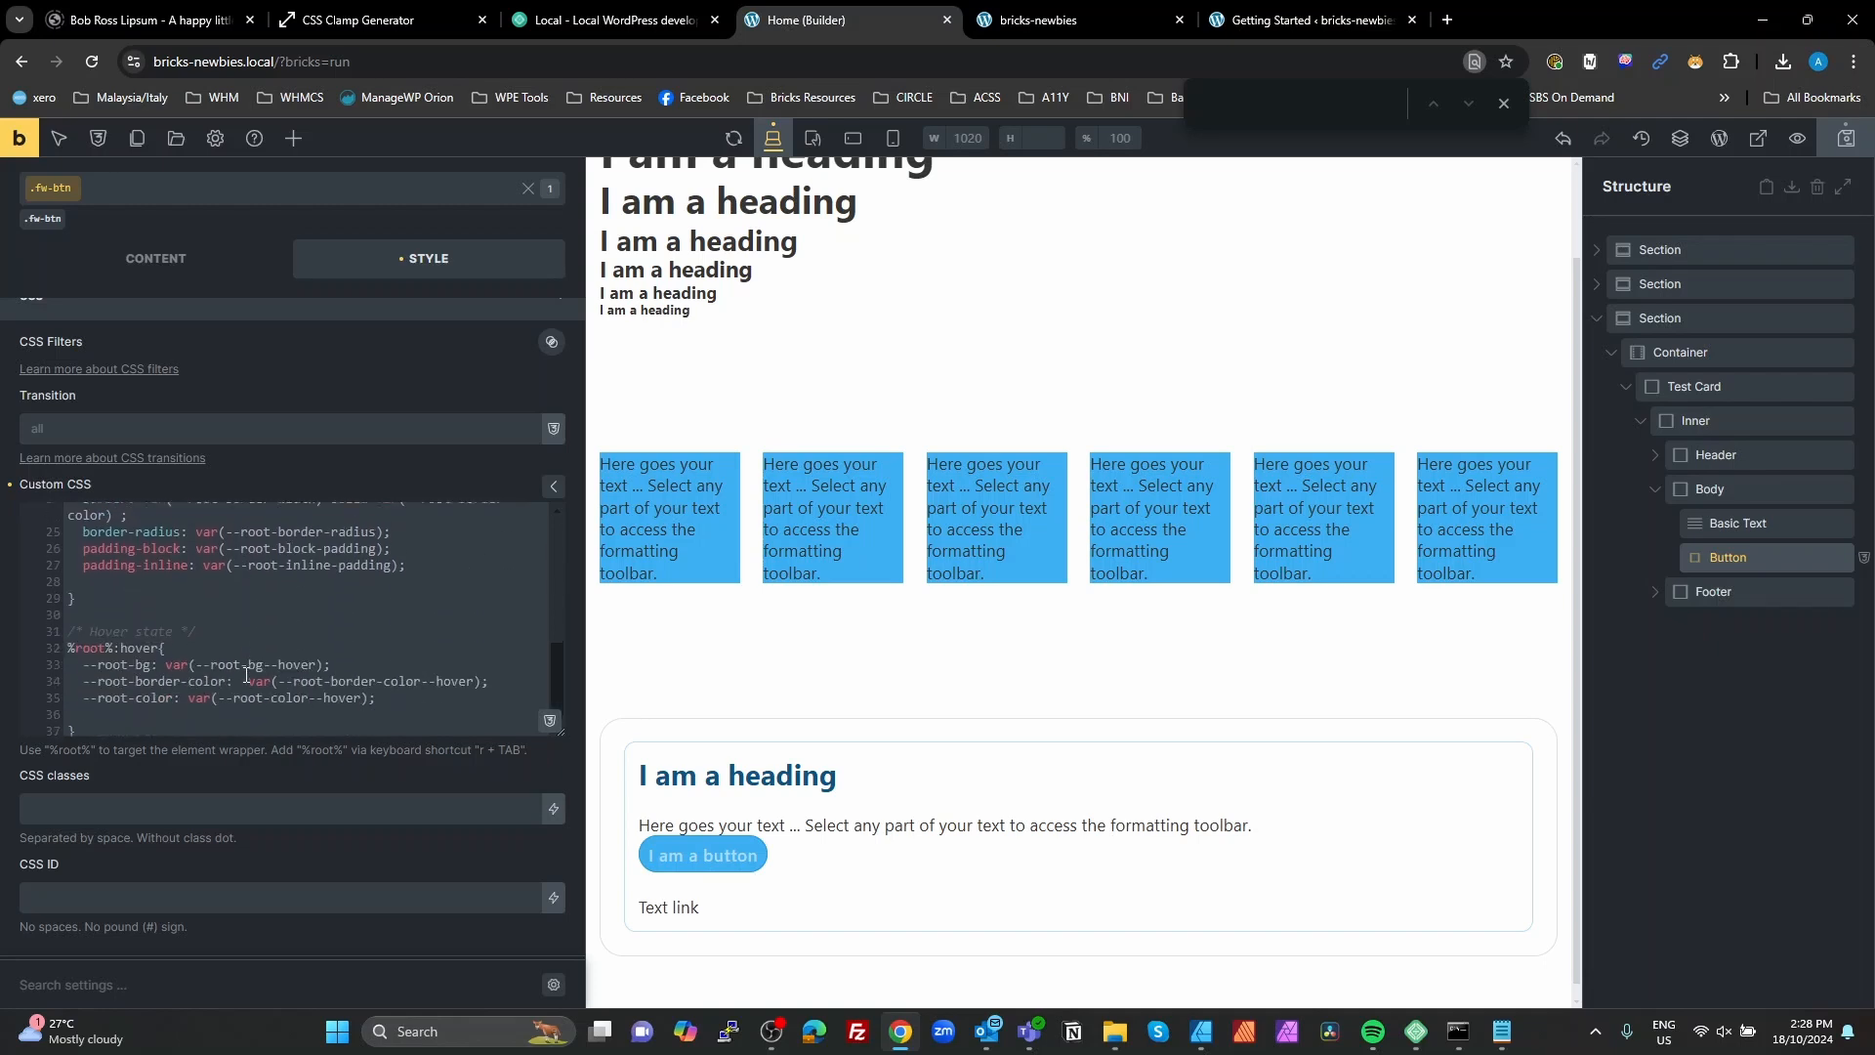
scroll(194, 644, up, 3)
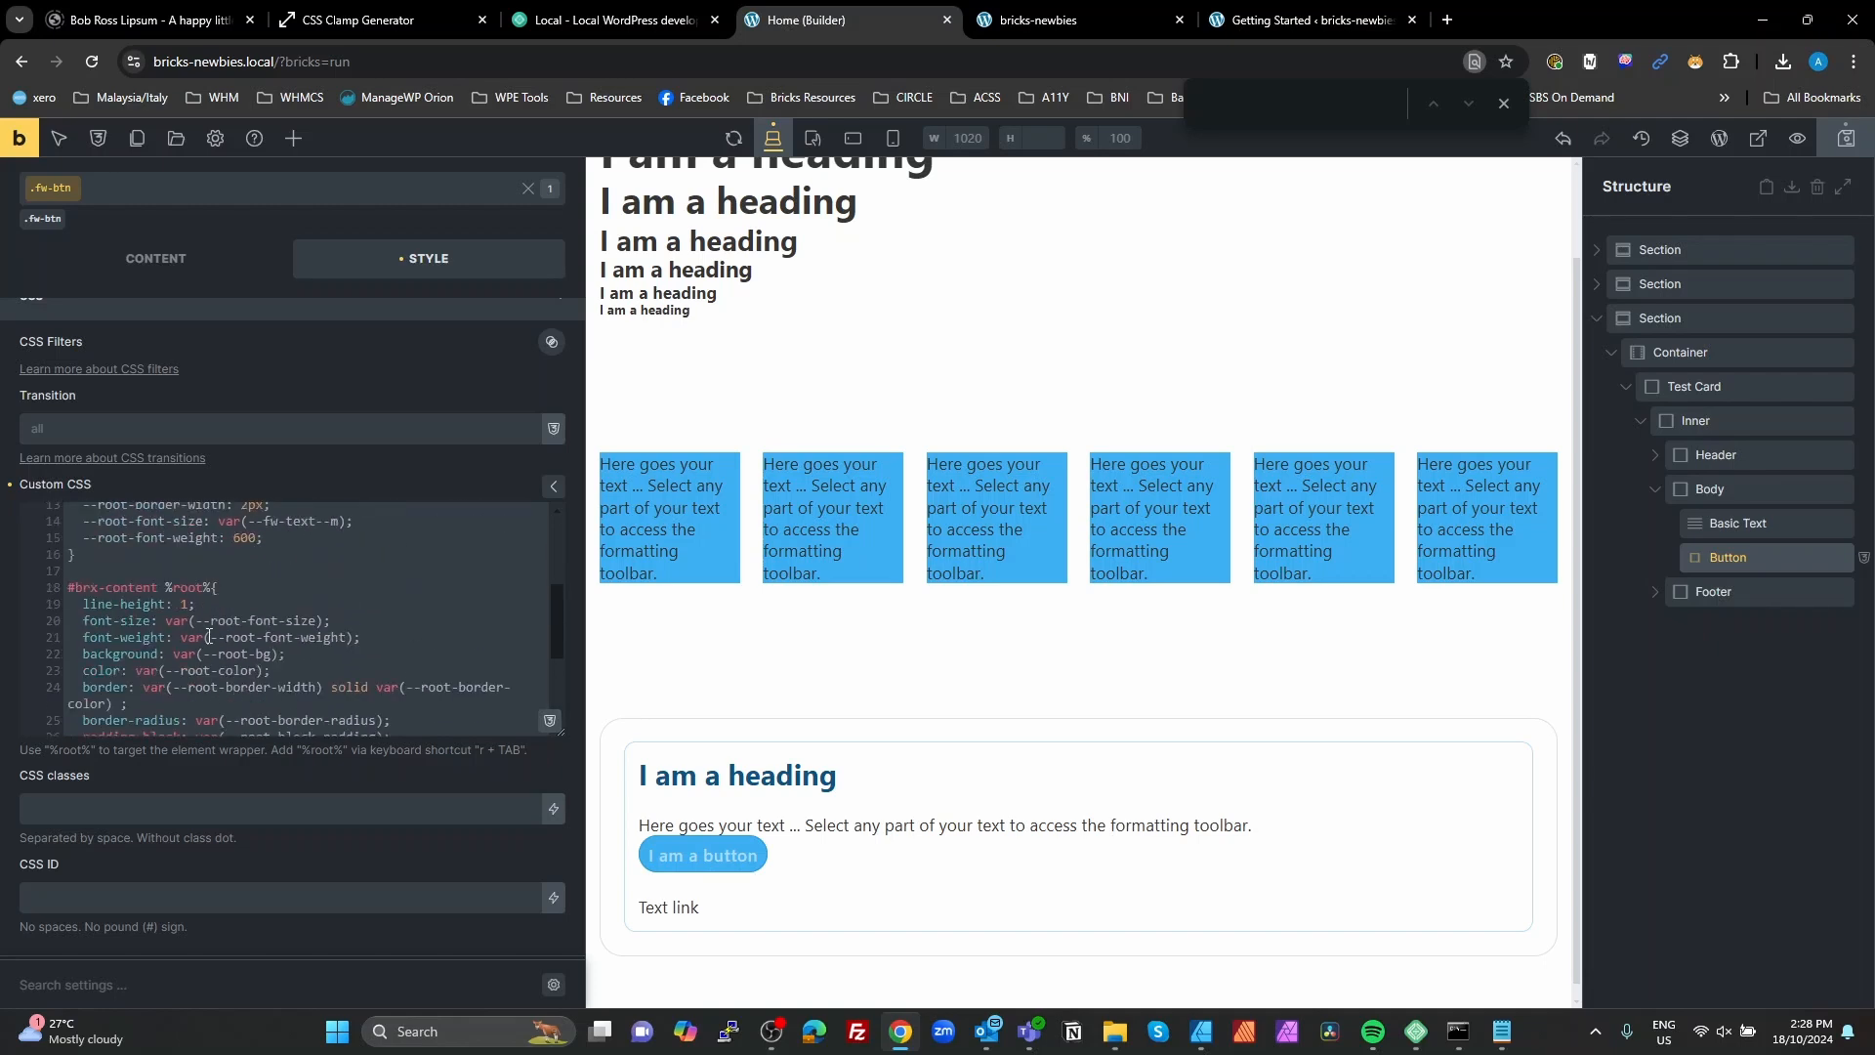
click(253, 585)
key(Return)
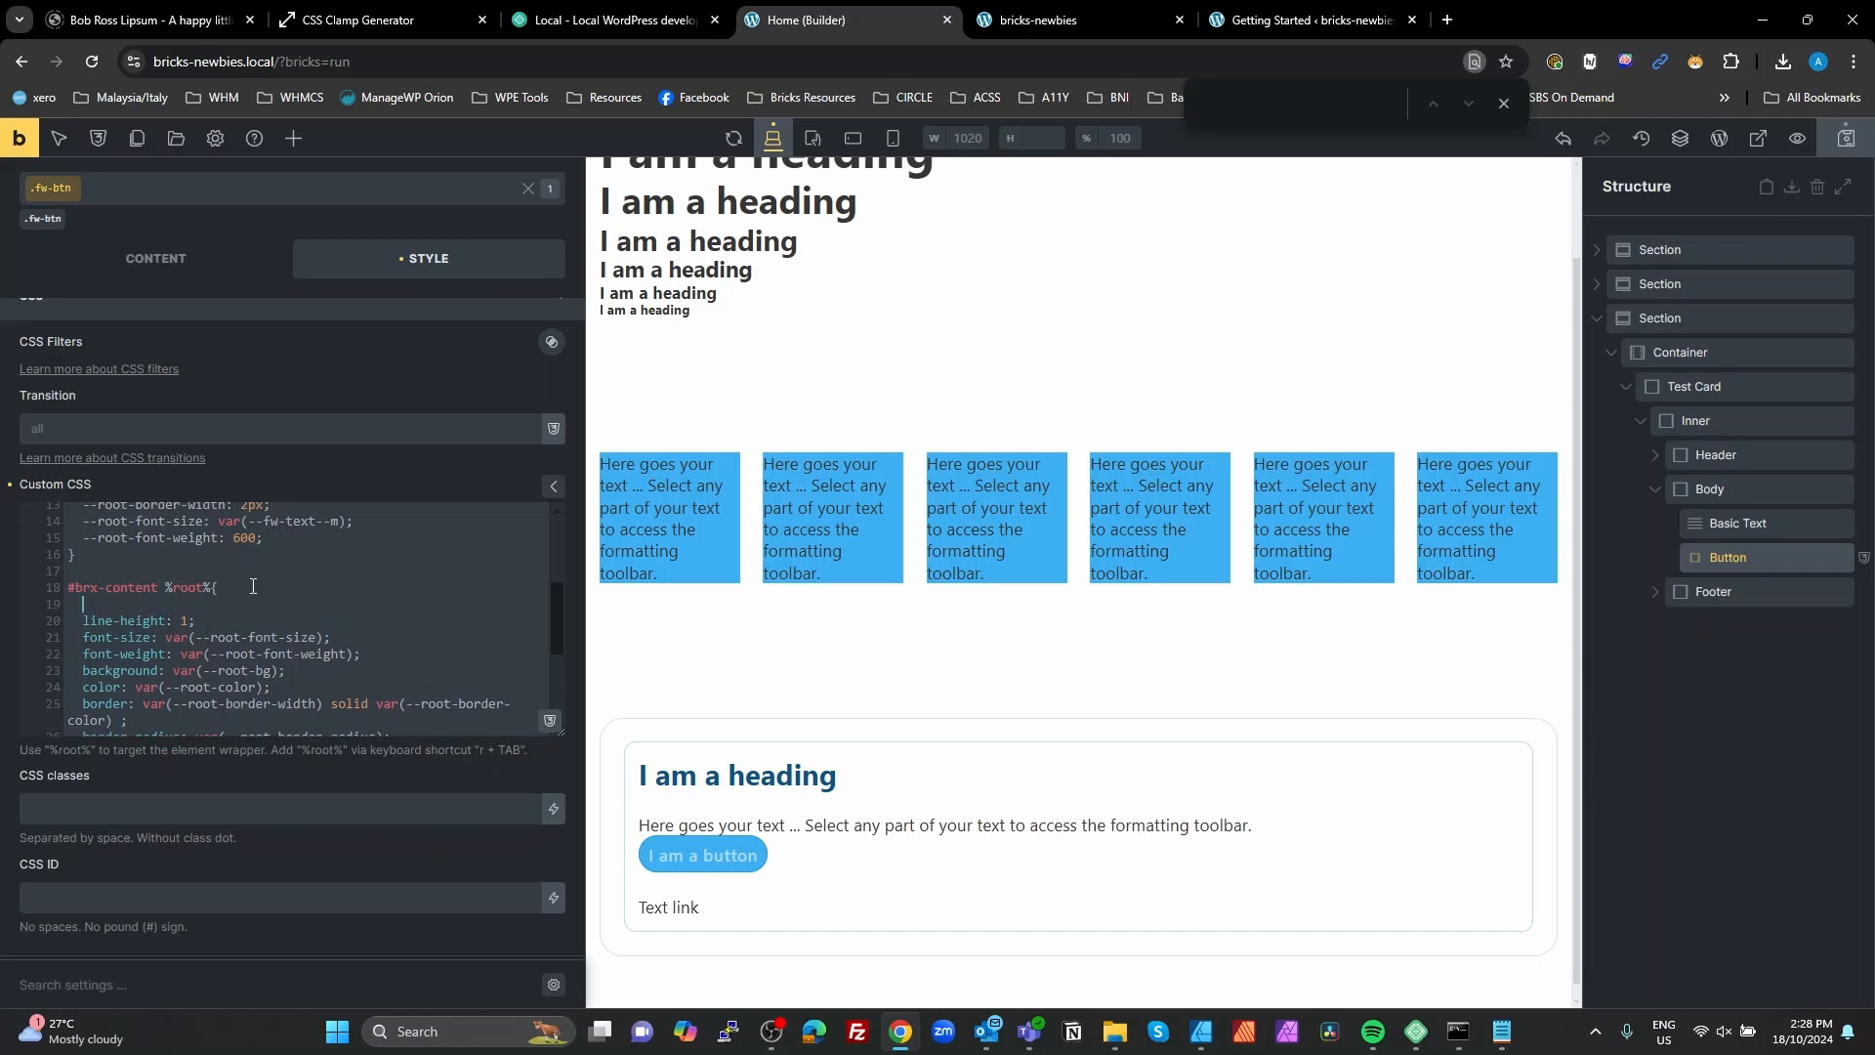
text(transition:)
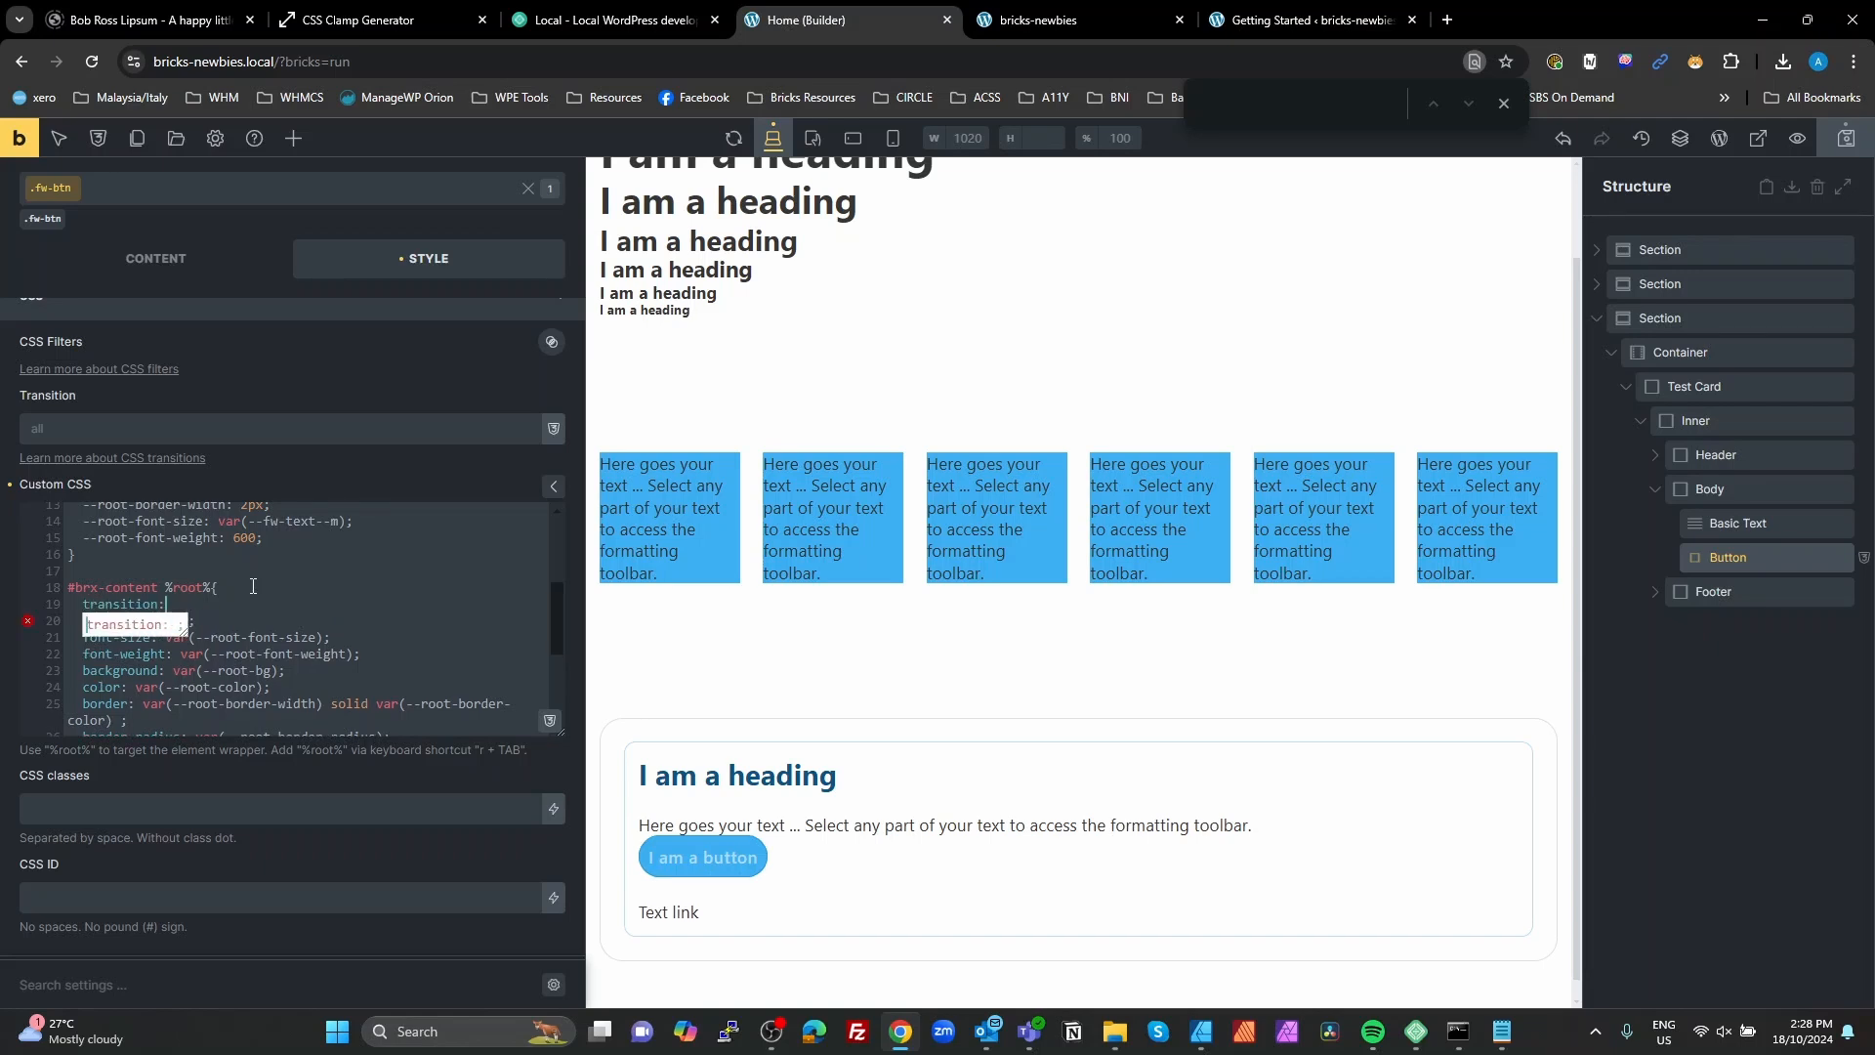
key(Return)
text(all)
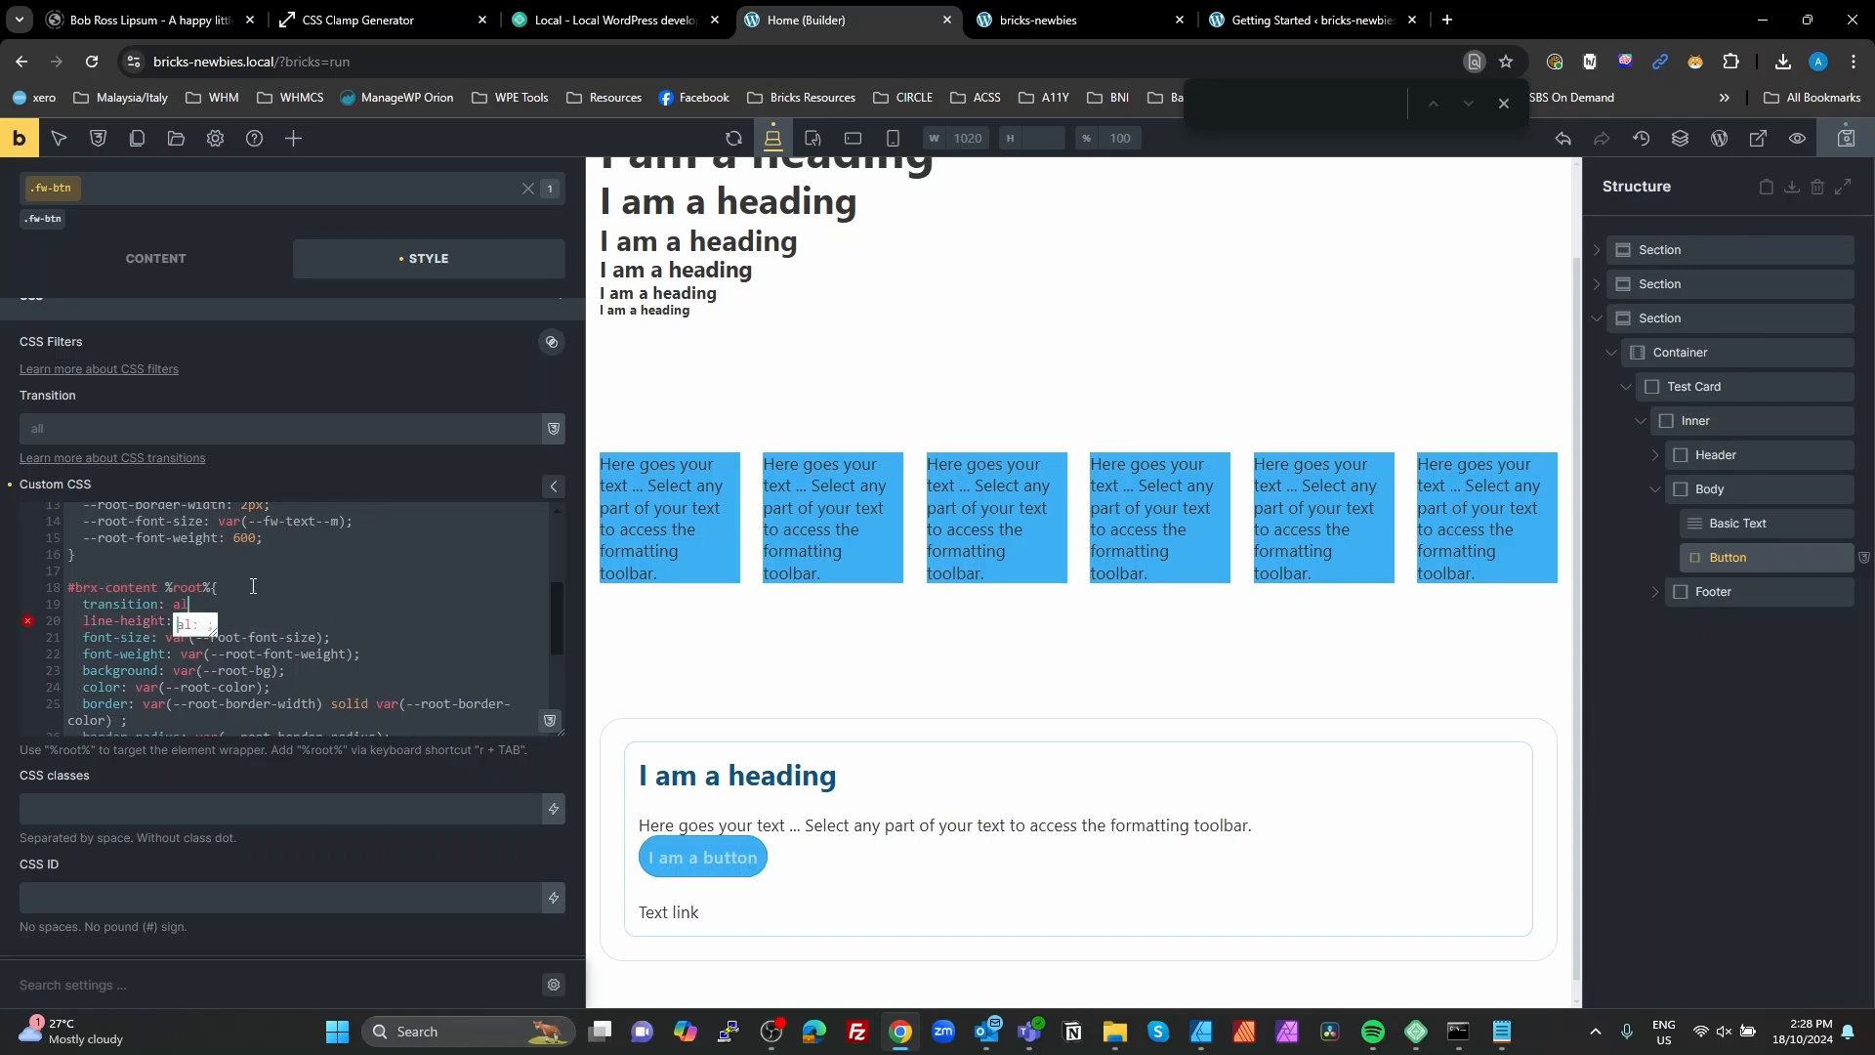
text(0.3s ease;)
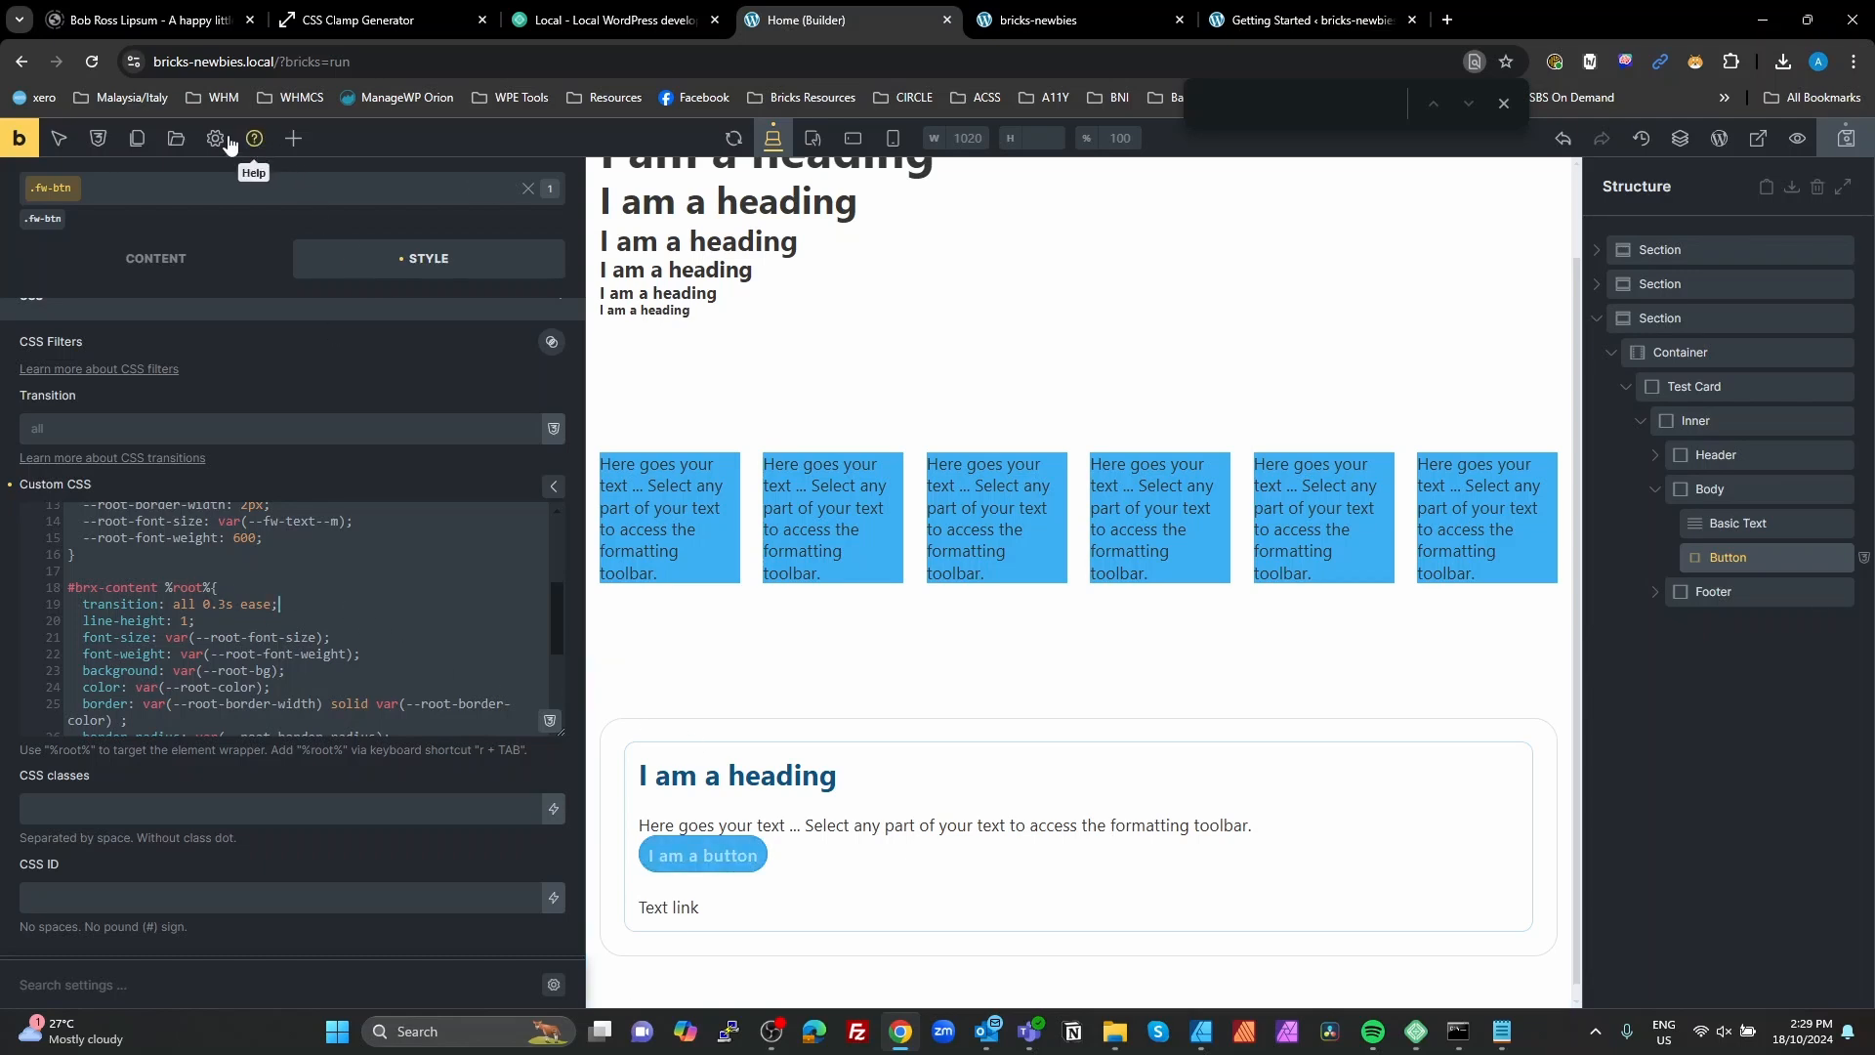
Step: Create a new category named Transitions in the global variable manager
click(97, 137)
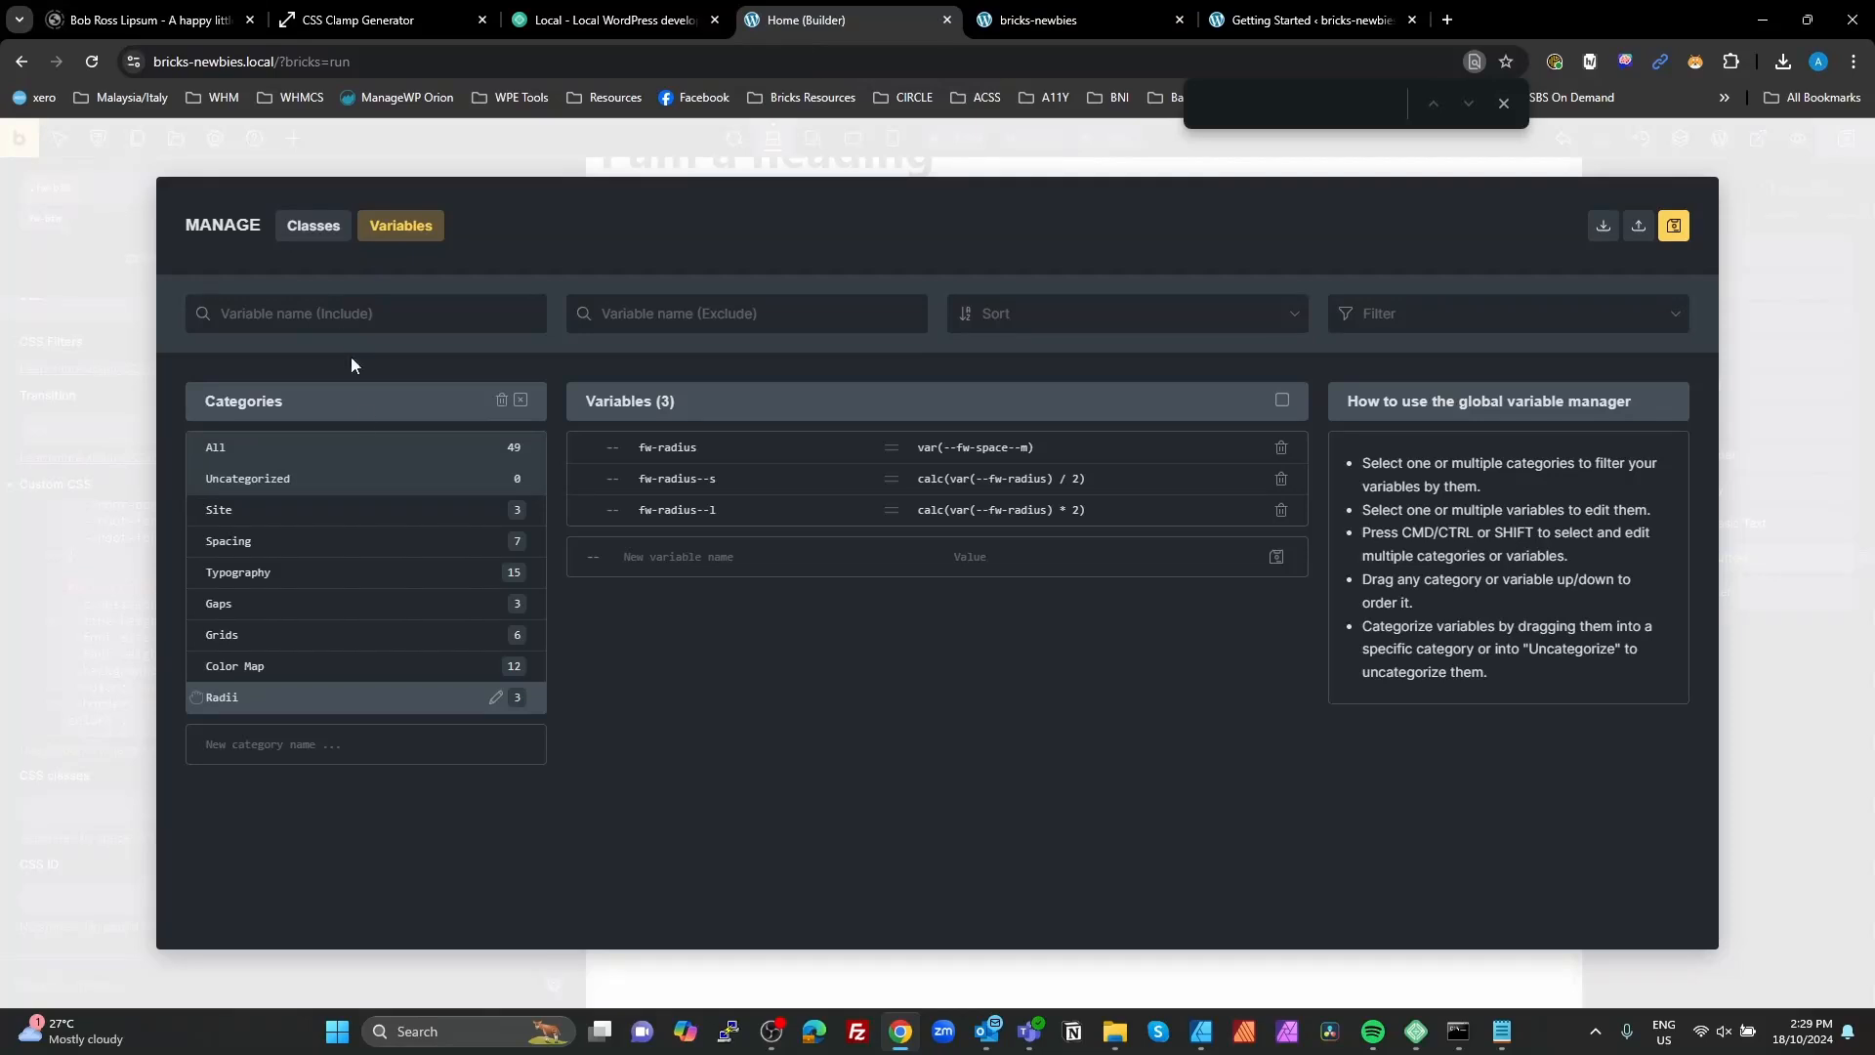
click(296, 742)
text(Tra)
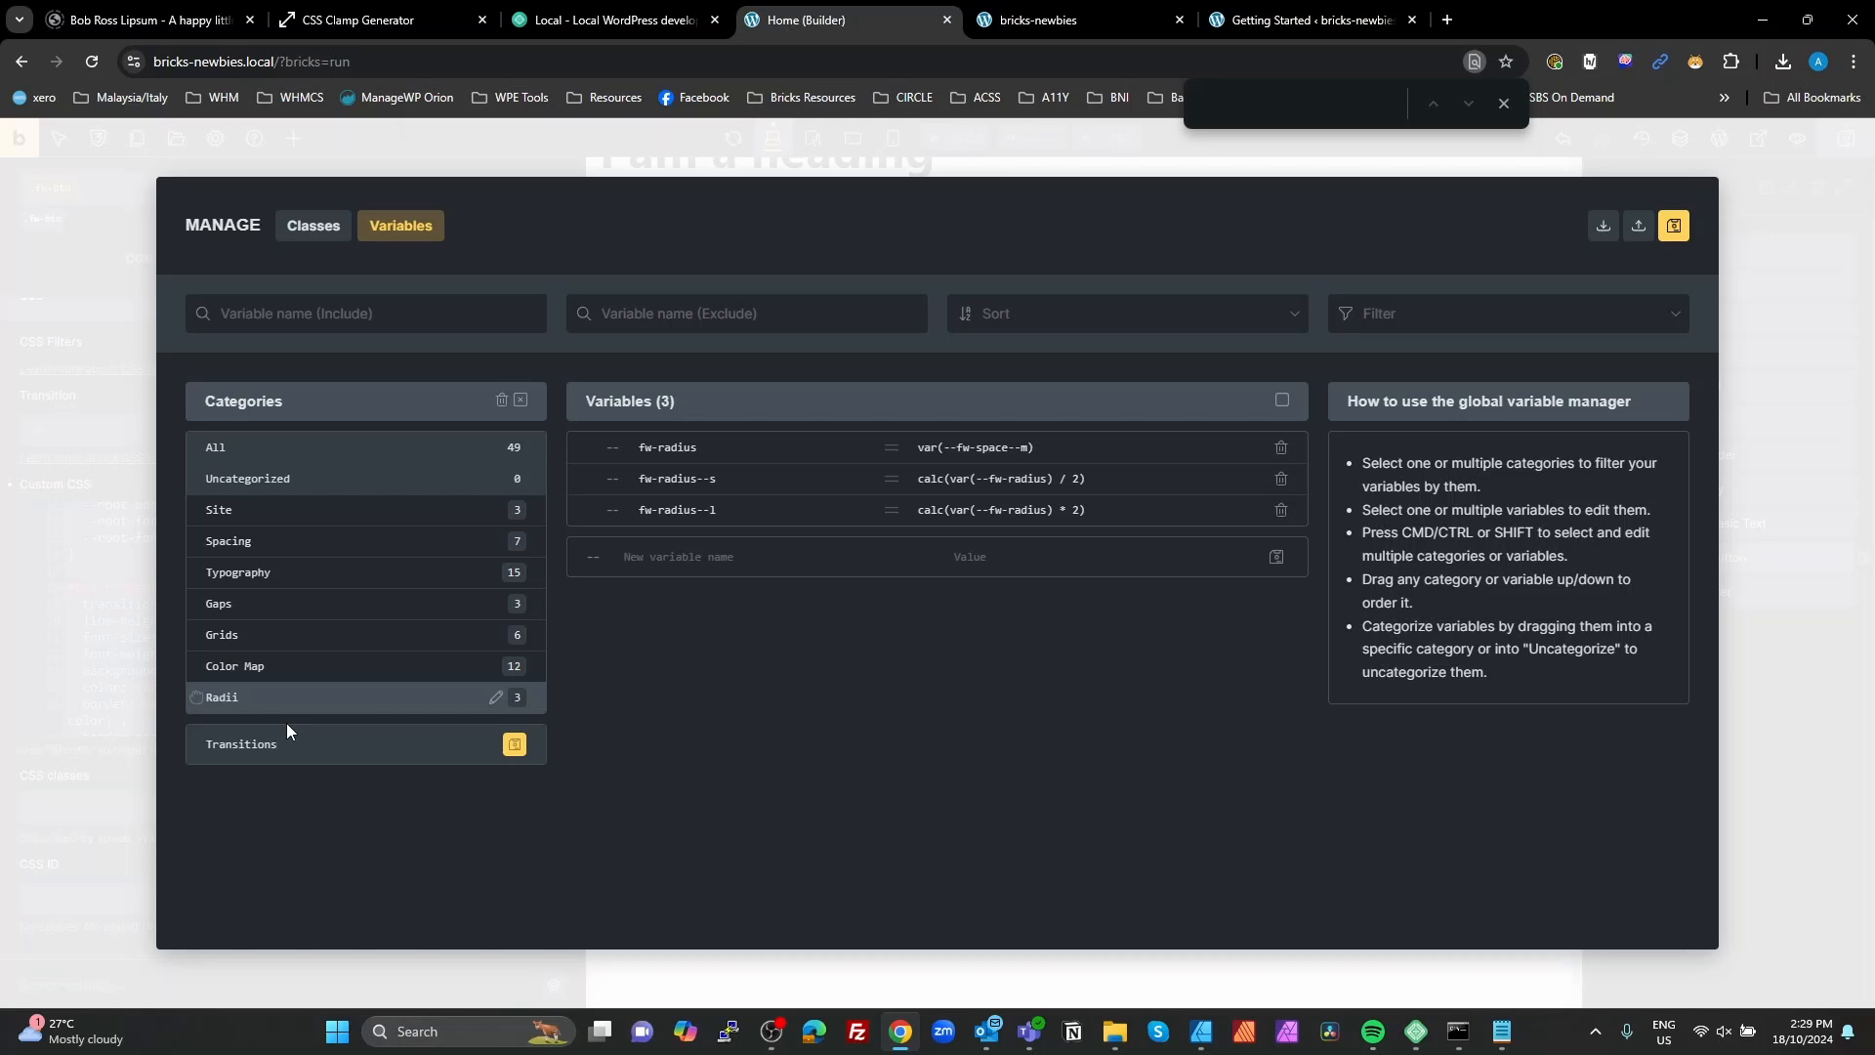
text(nsitions)
click(506, 750)
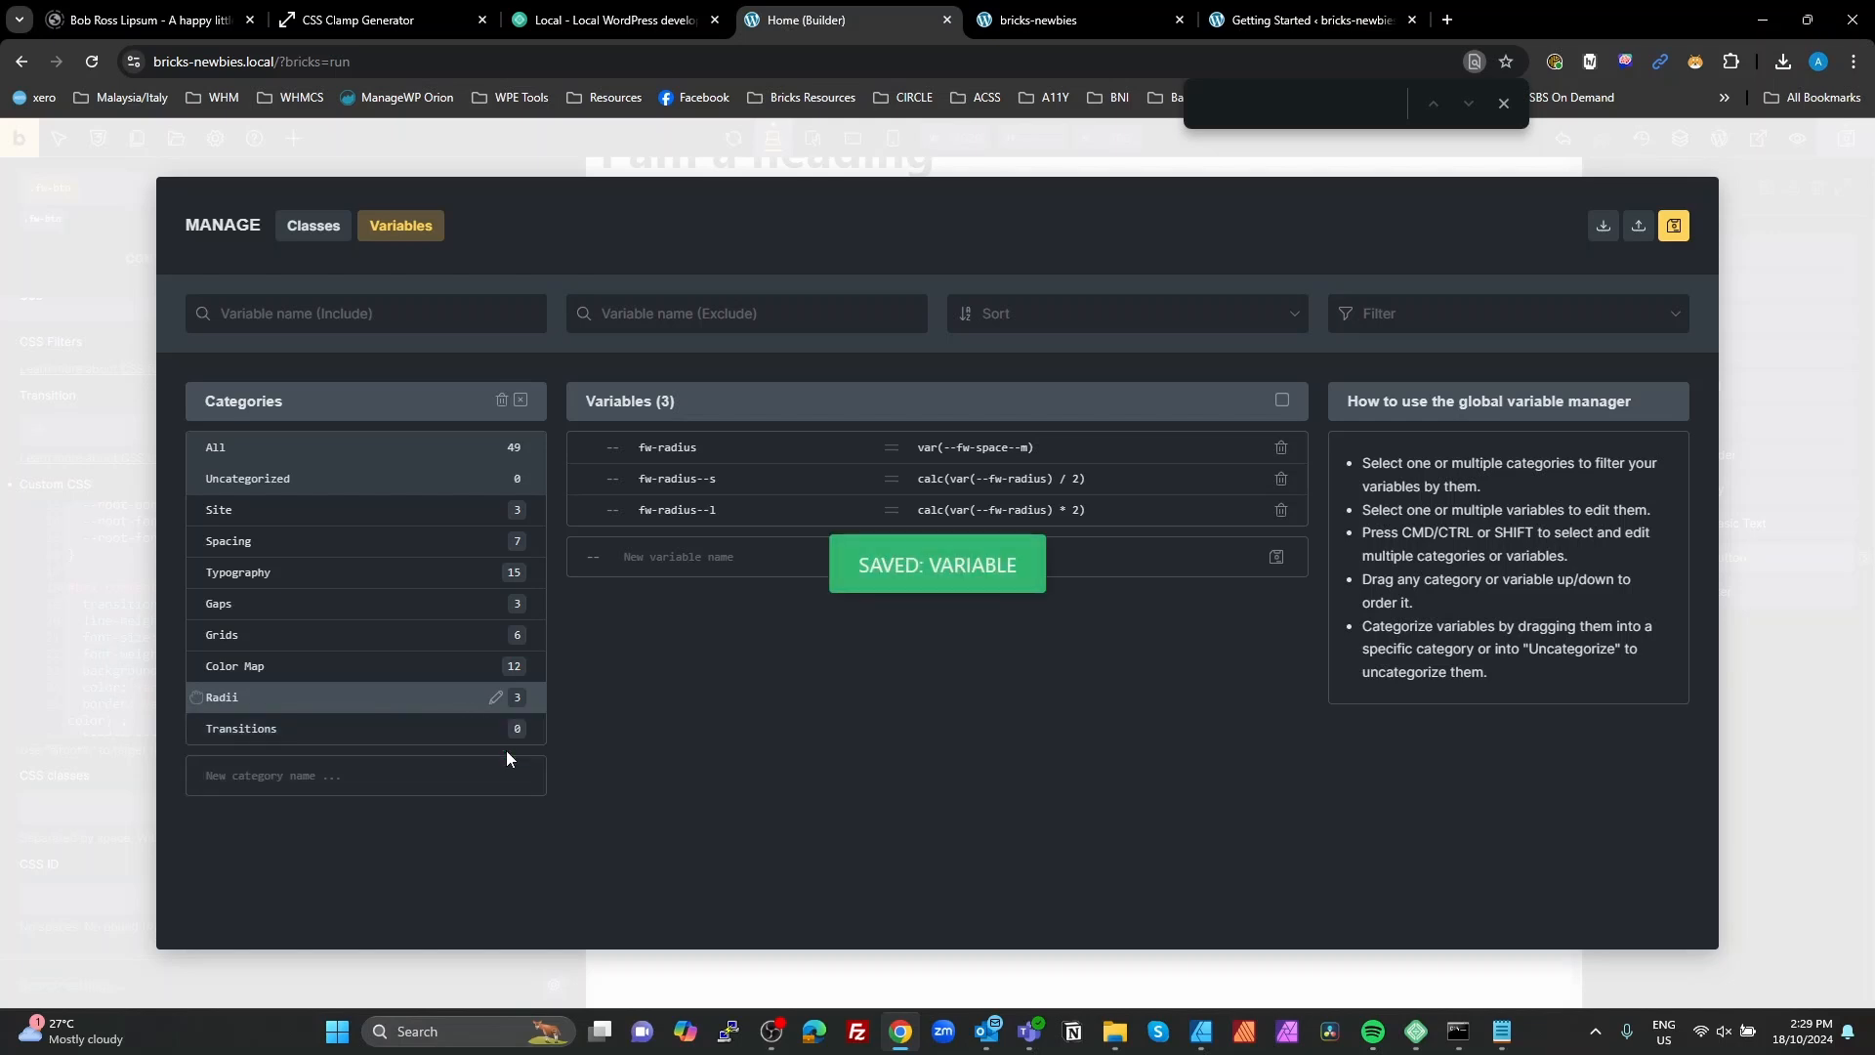
Step: Add a variable fw-transition-duration with the value 0.3s to the Transitions category
click(319, 731)
click(671, 540)
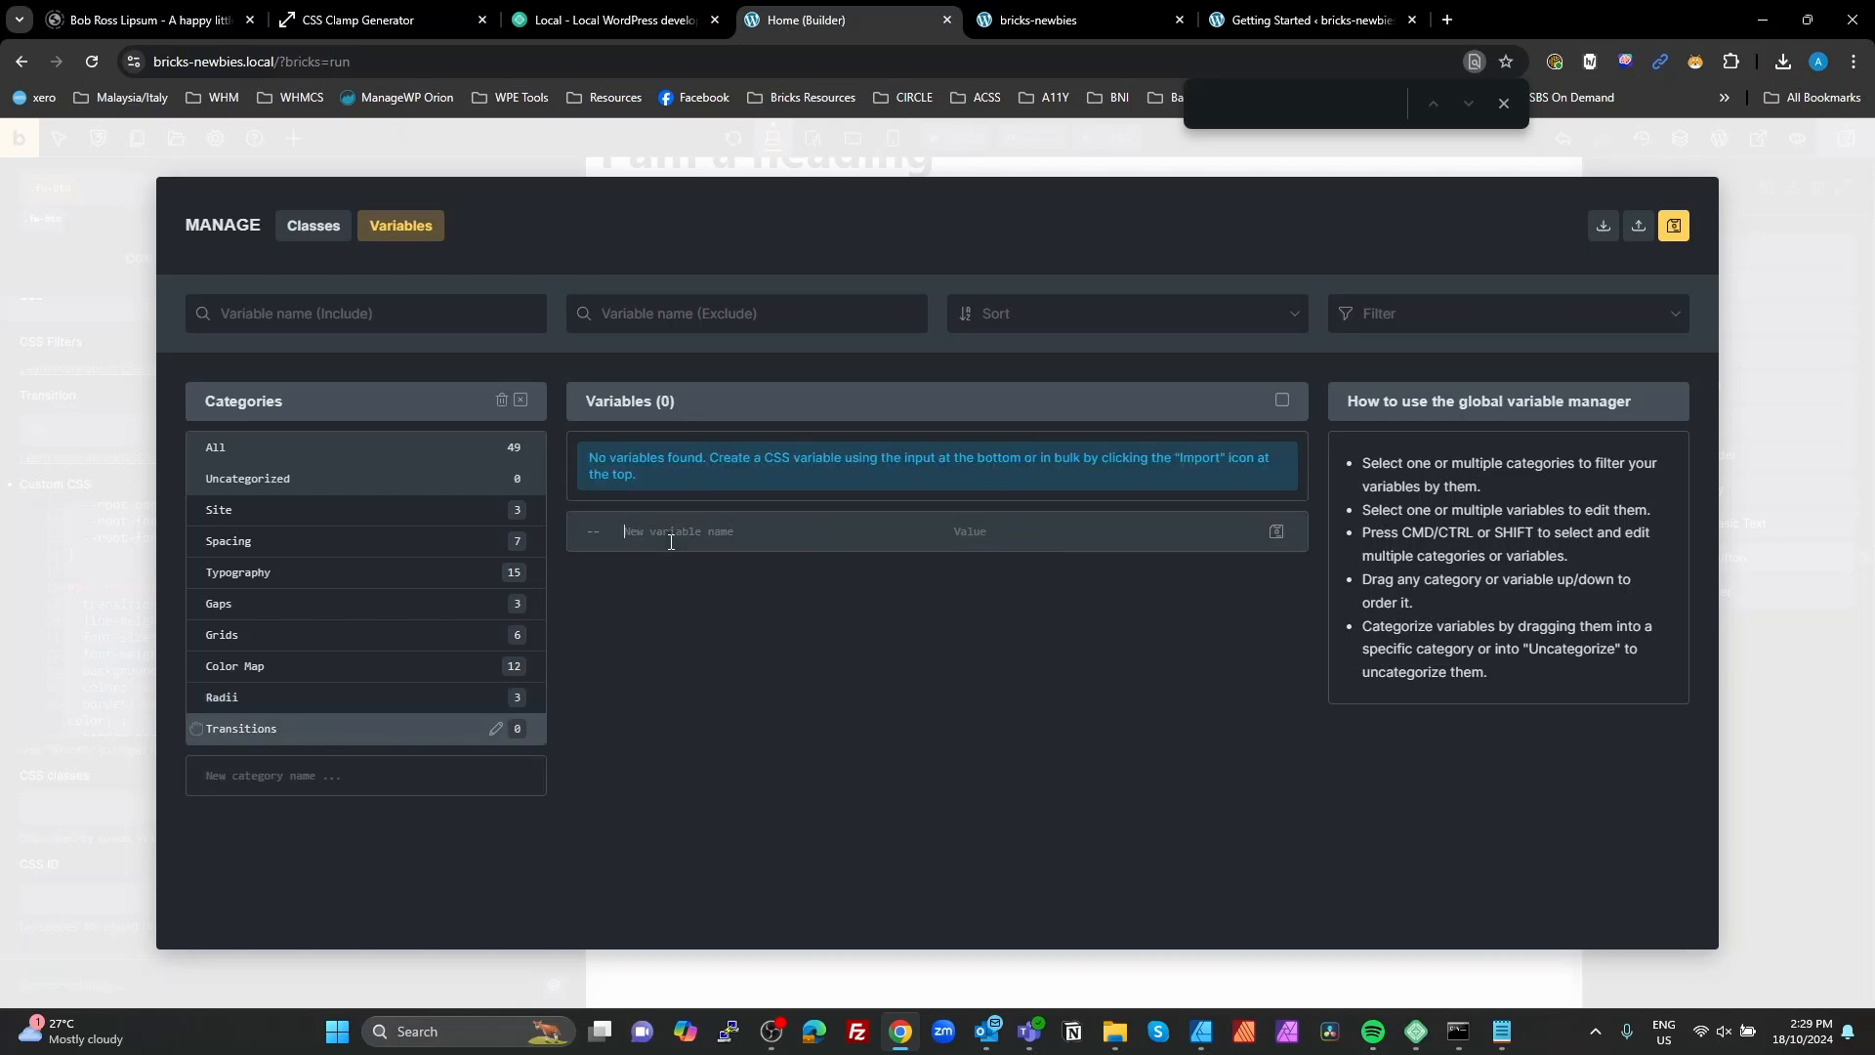
text(t)
text(w-transition)
text(-duratio)
text(0)
text(.3s)
click(1276, 532)
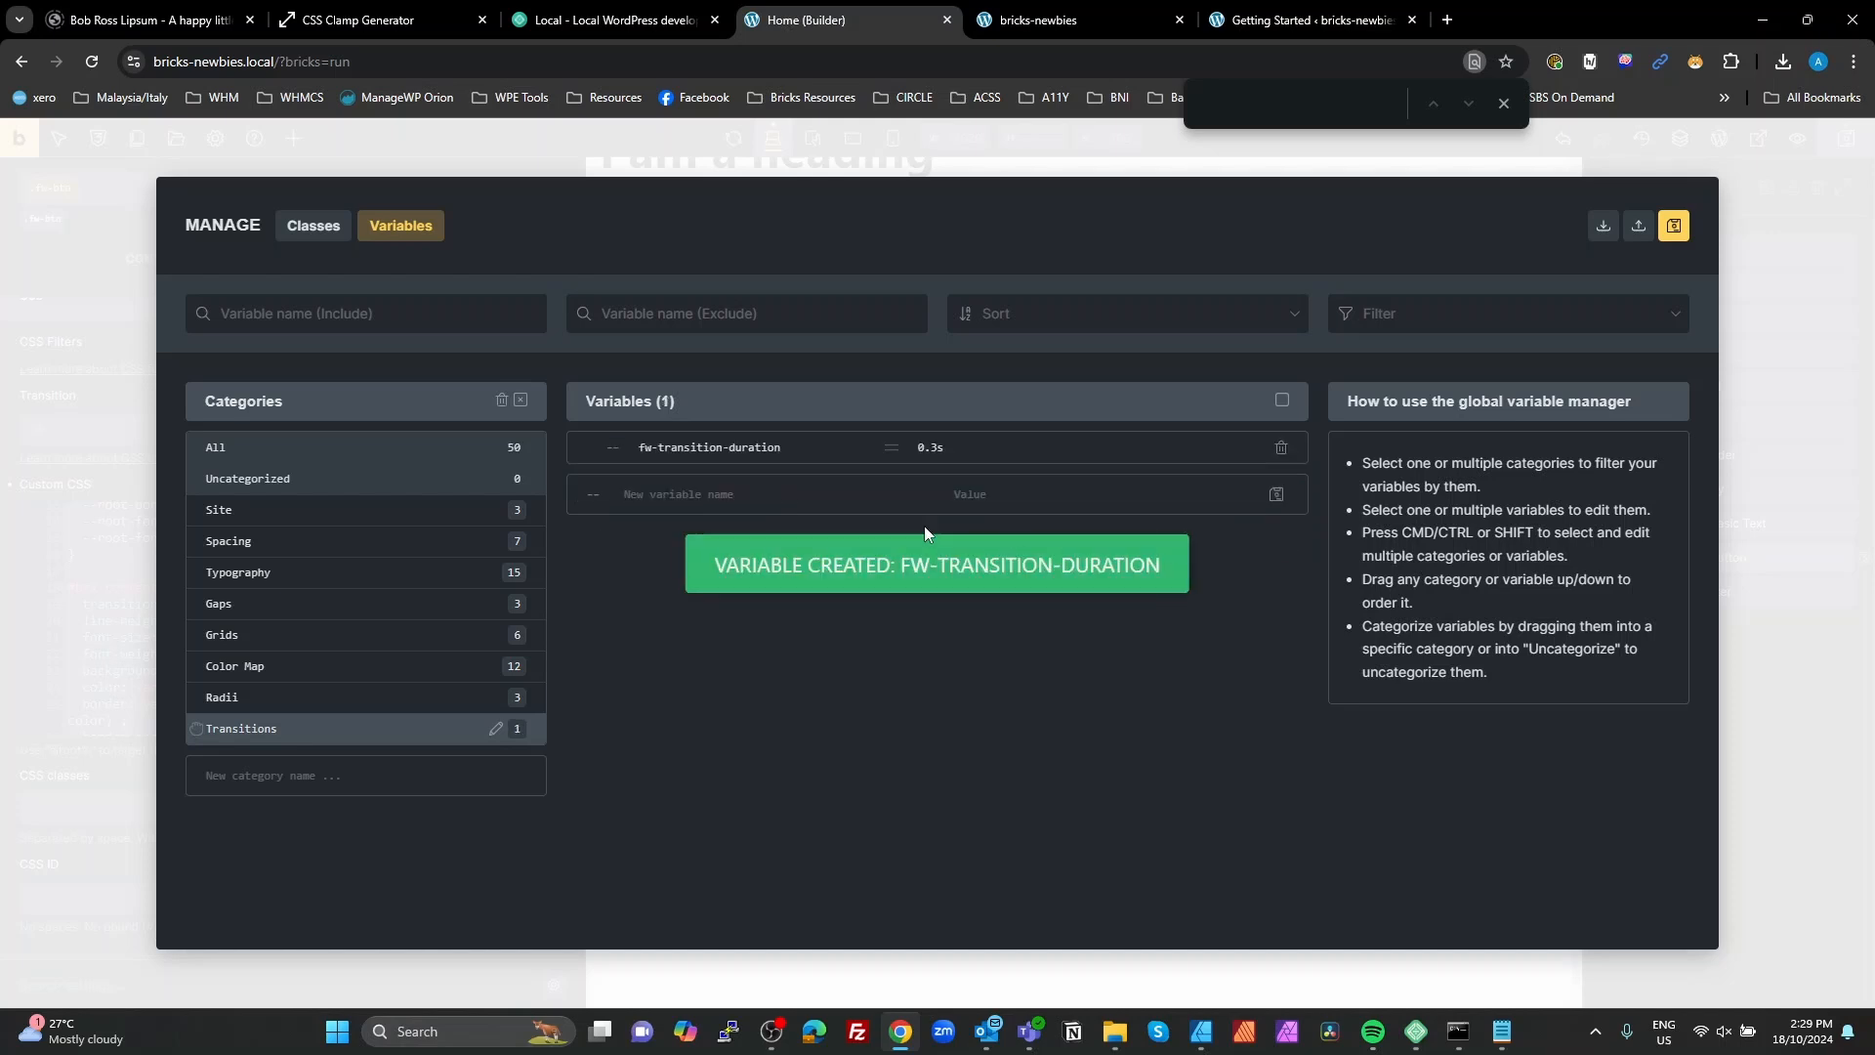
Step: Add a variable fw-transition-duration--medium with the value 0.8s, reusing the copied base variable name
drag(787, 448, 630, 454)
key(ctrl+c)
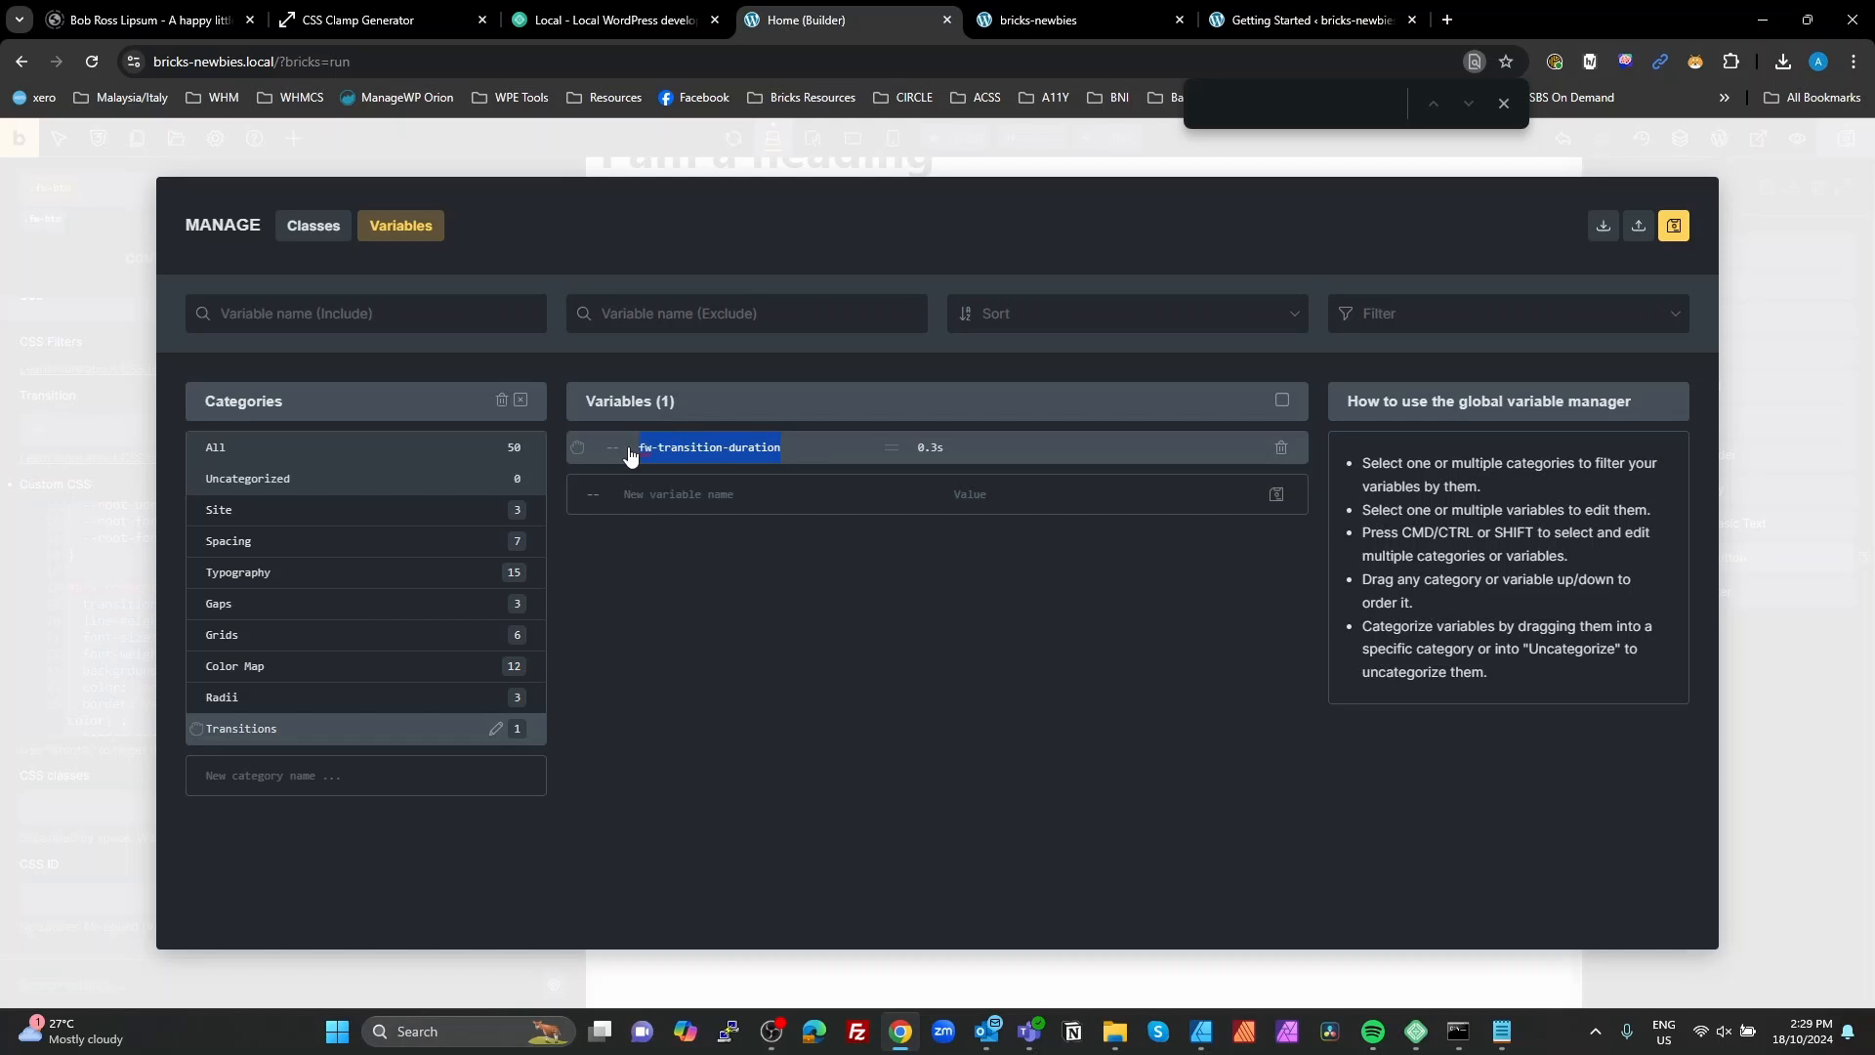
click(687, 506)
key(ctrl+v)
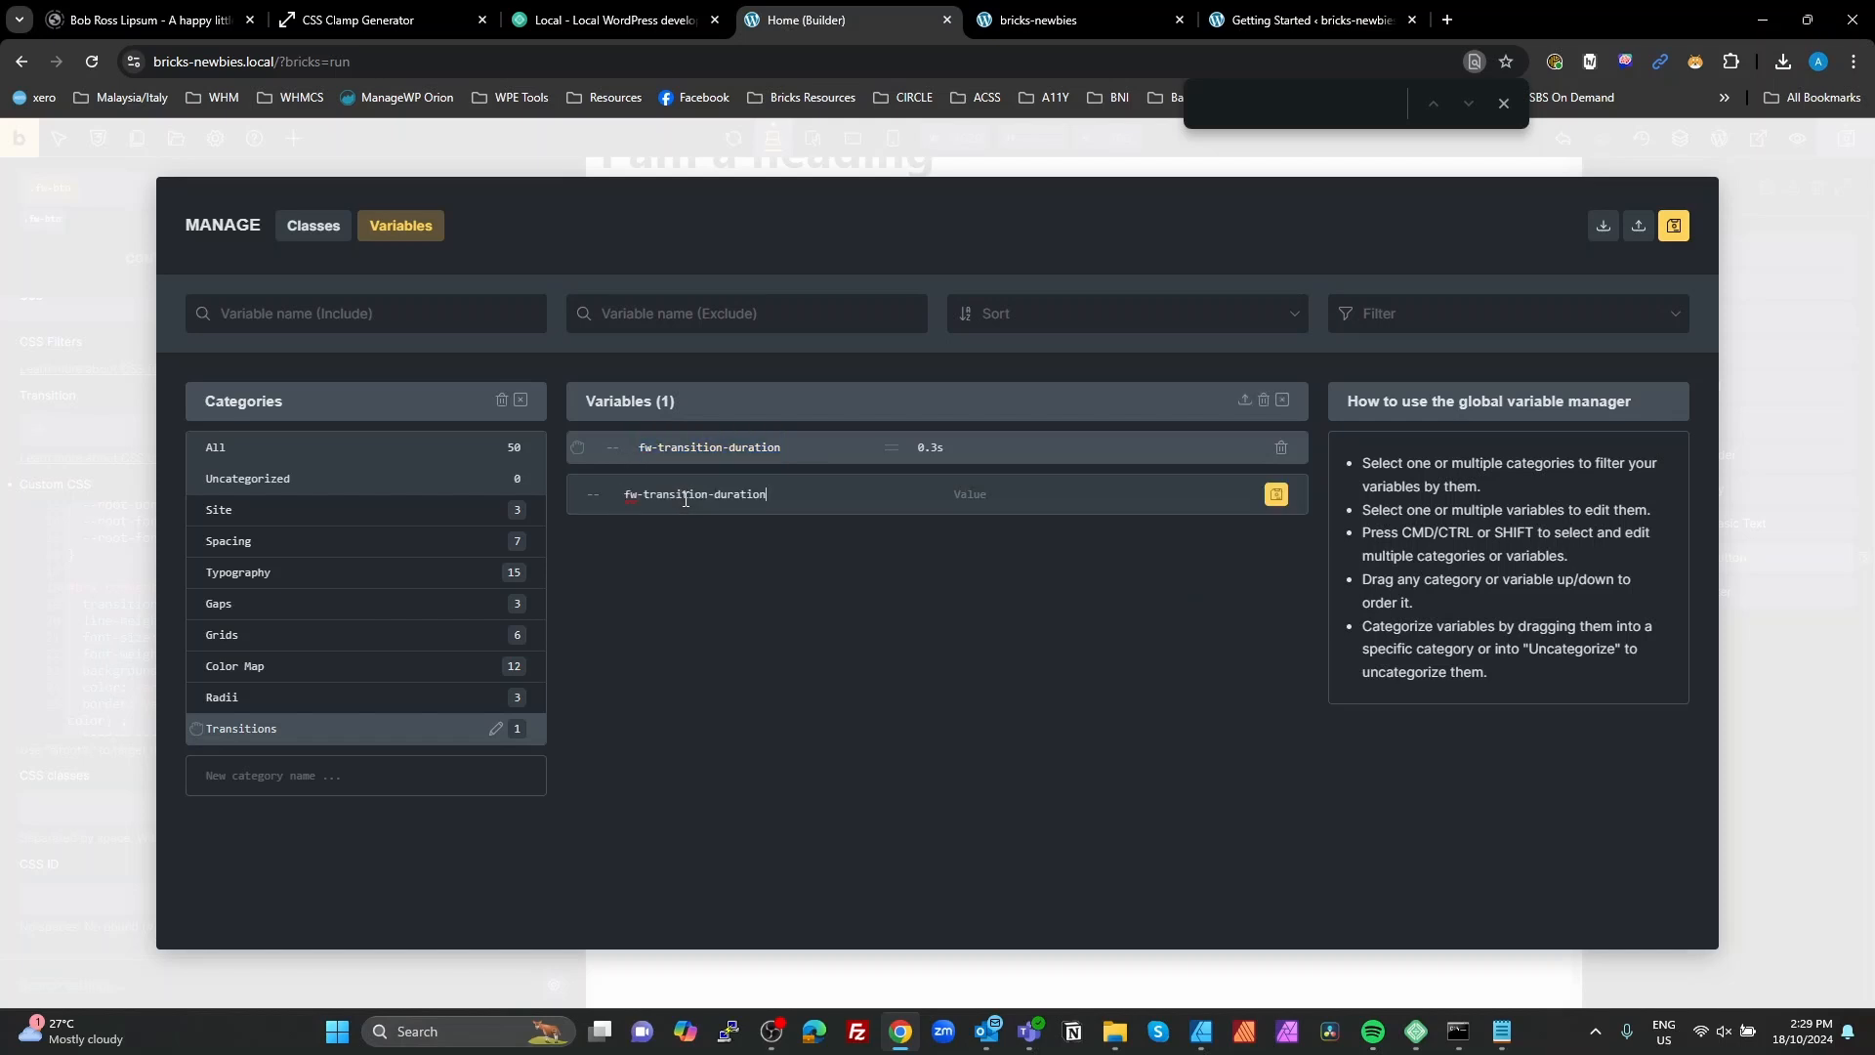
text(--medi)
text(0)
click(1275, 493)
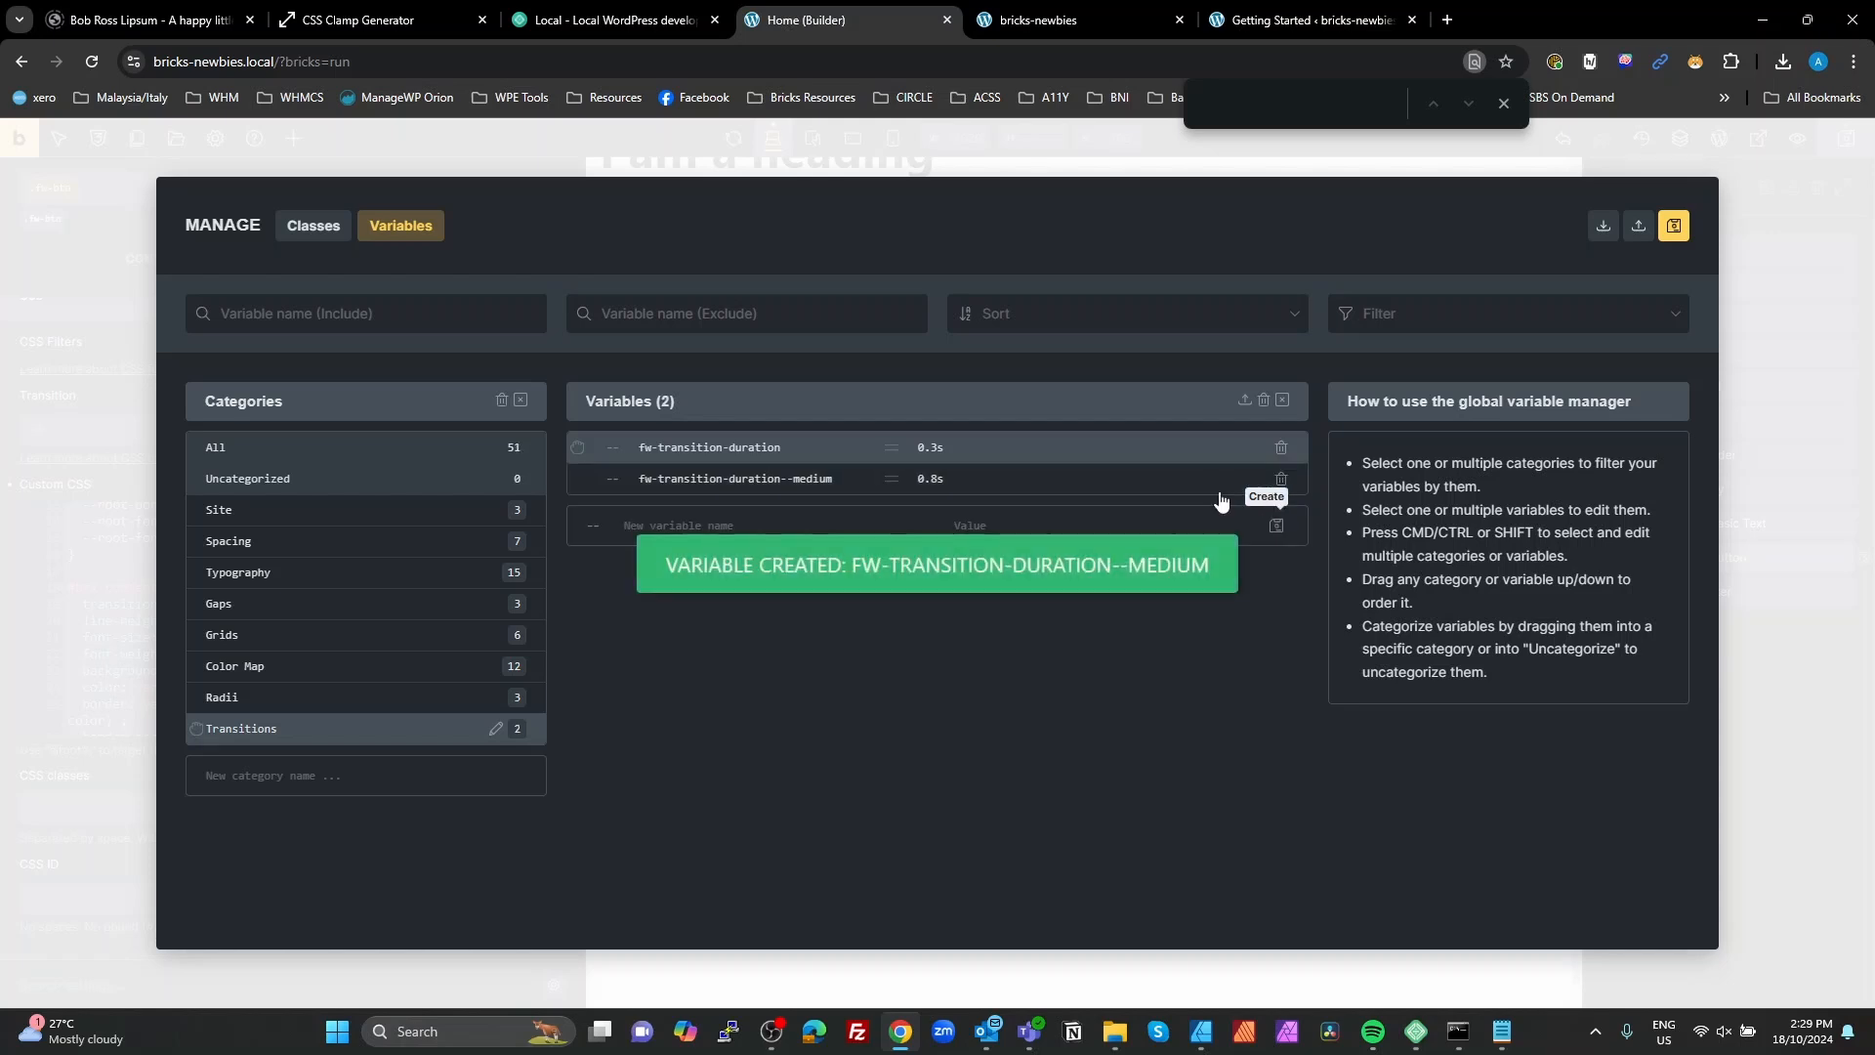
Step: Add a variable fw-transition-duration--slow with the value "1.5s;", save the variables and close the variable manager
click(737, 512)
key(ctrl+v)
text(--)
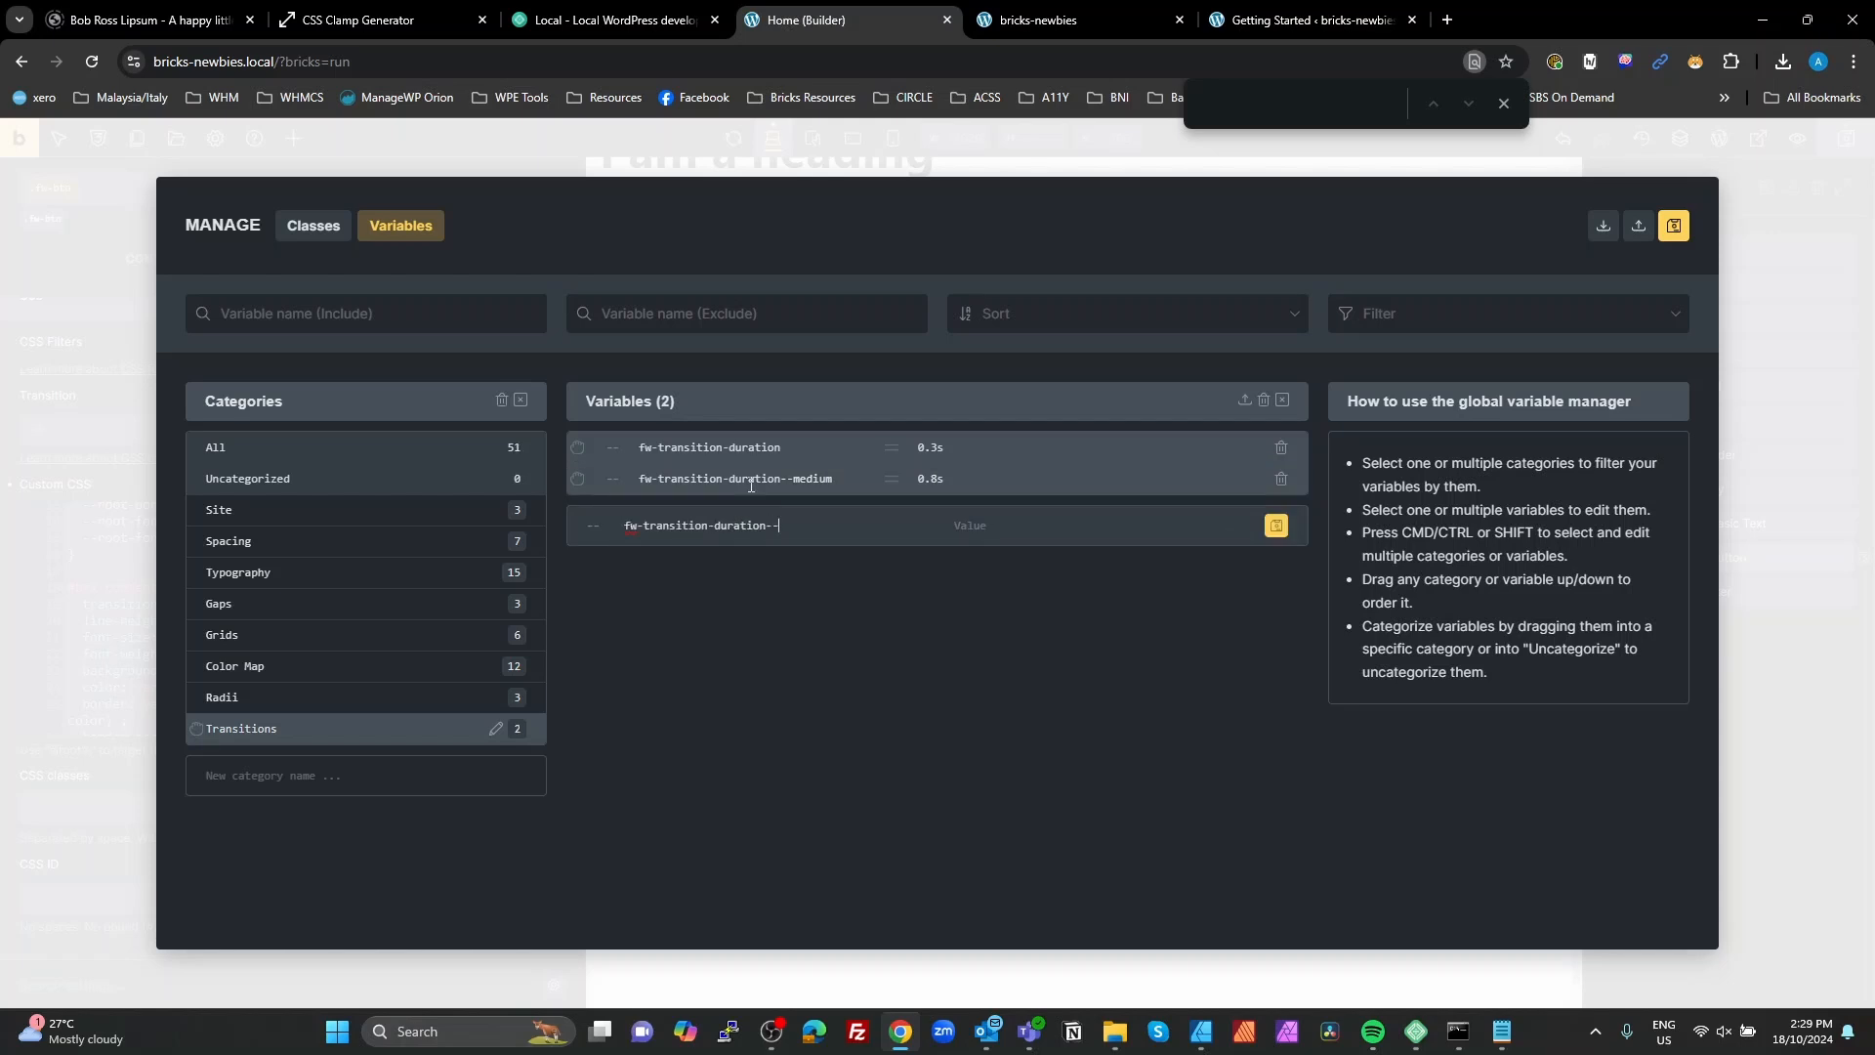
text(slow:)
text(1.5s;)
click(1271, 530)
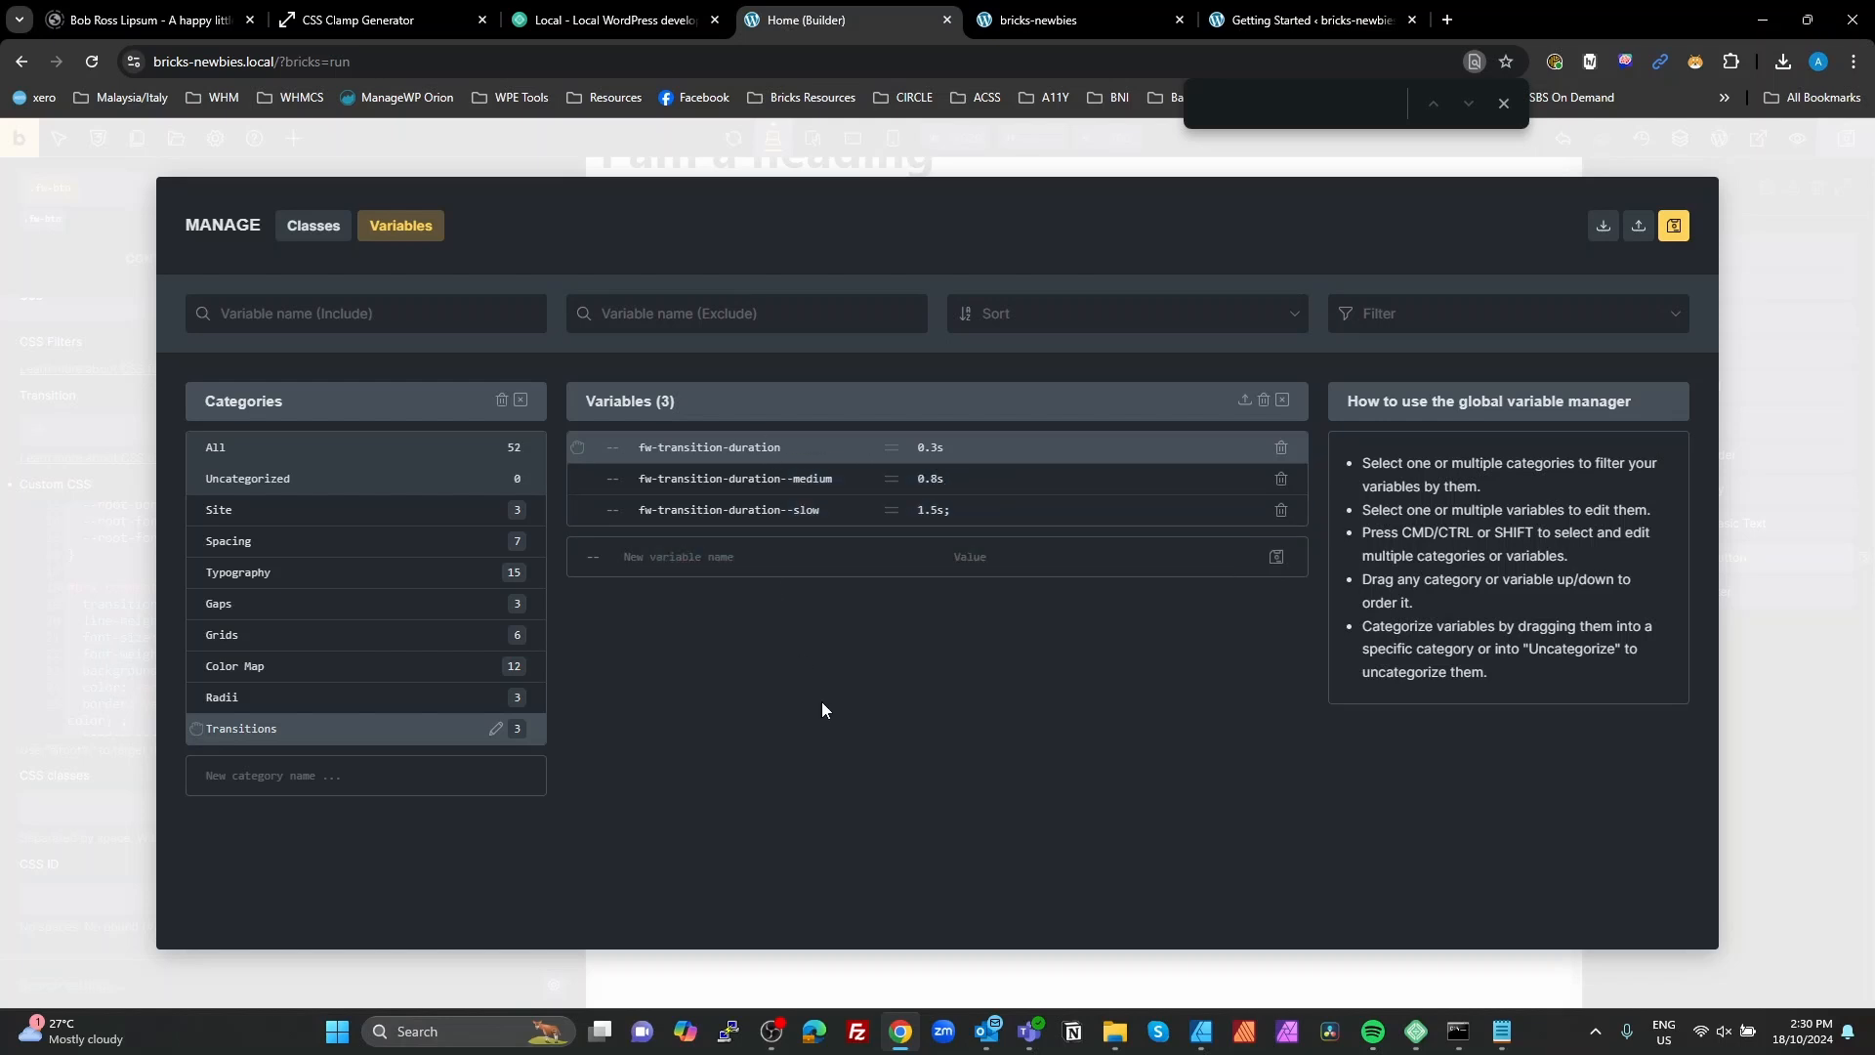
click(1673, 228)
click(1765, 628)
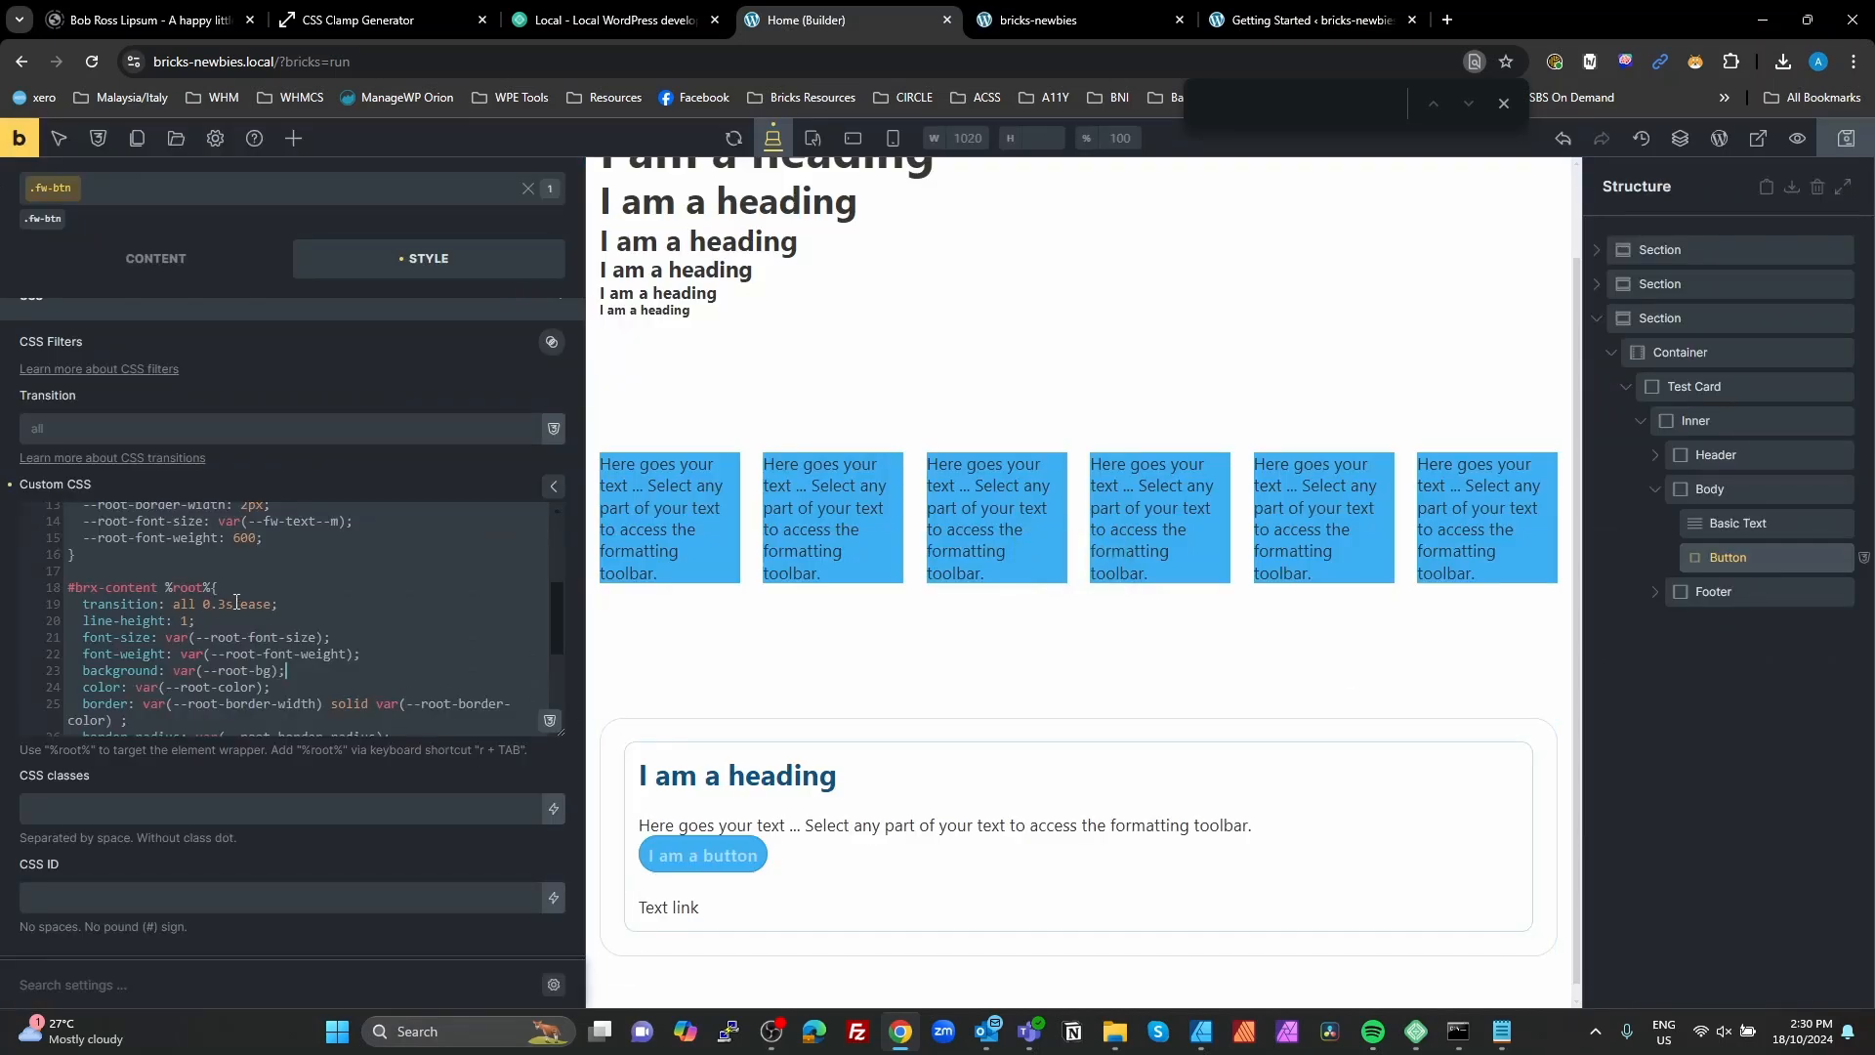
Step: Replace 0.3s in the #brx-content %root% transition declaration with var(--fw-transition-duration), and save the page
drag(236, 602, 205, 604)
key(BackSpace)
click(549, 721)
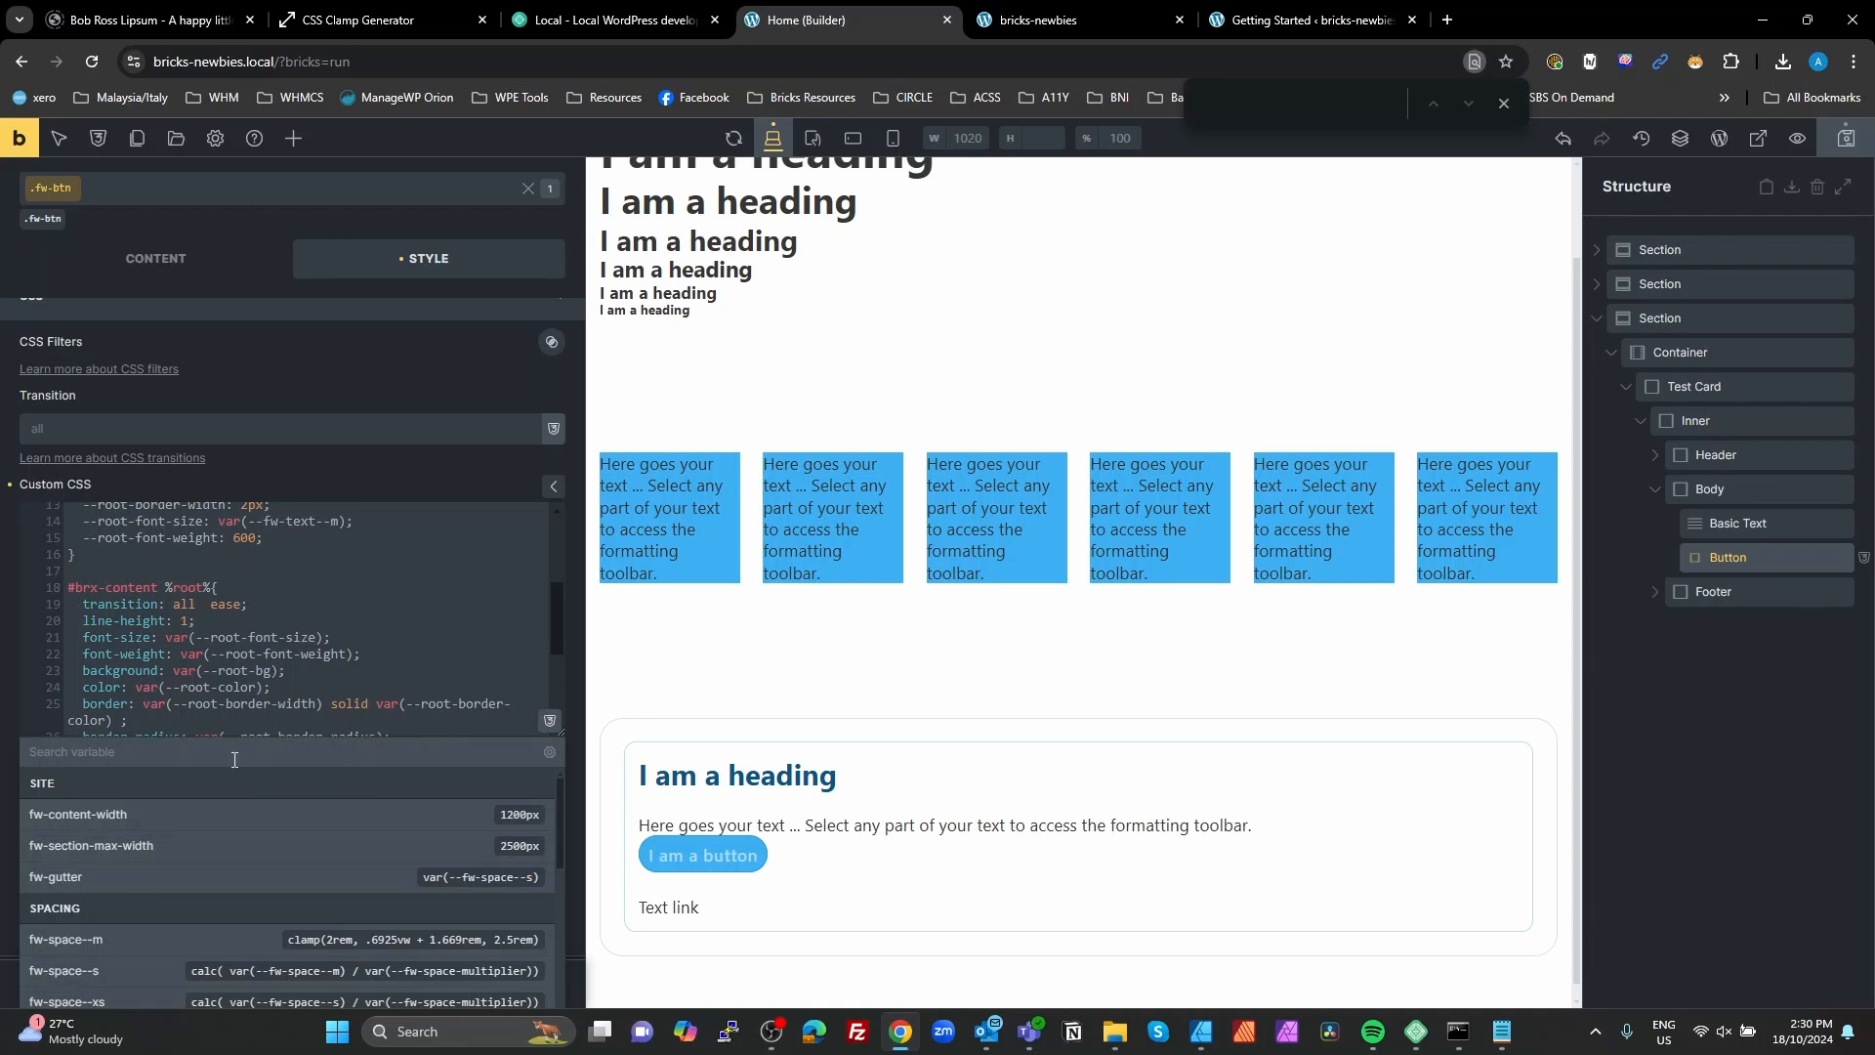
text(tran)
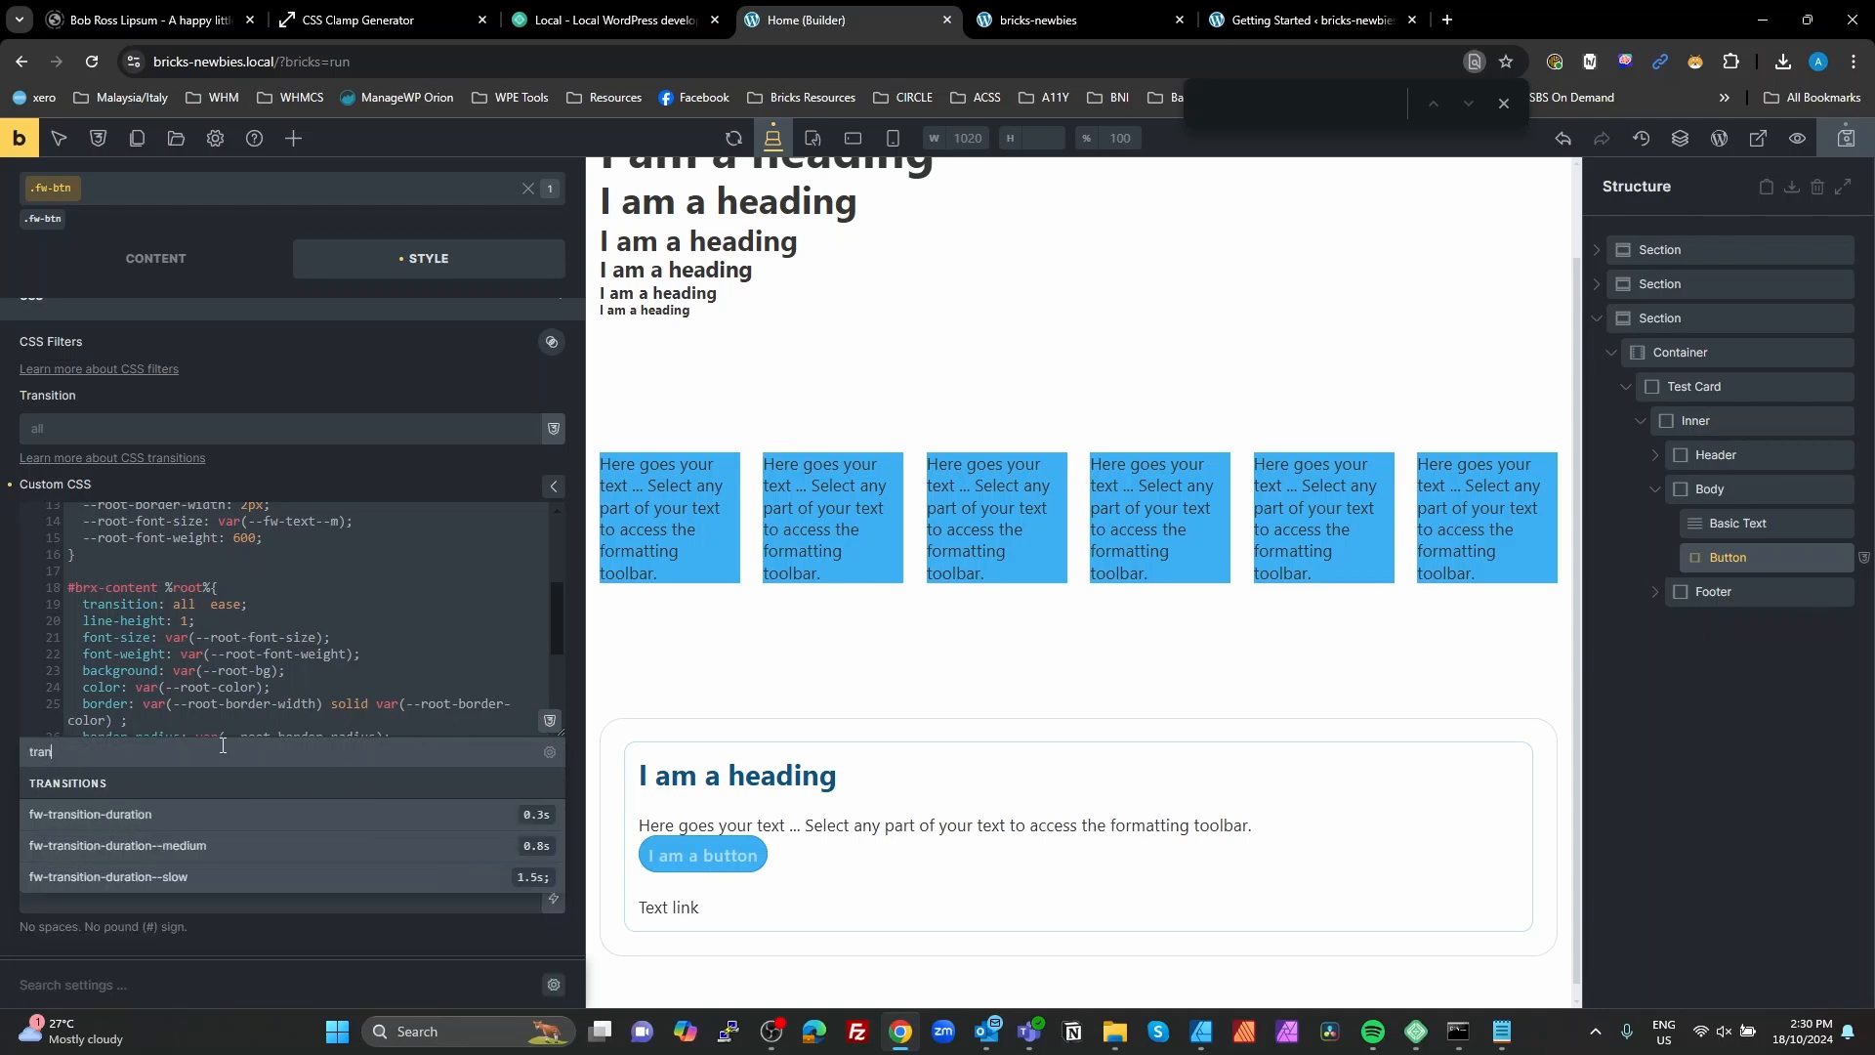
click(539, 817)
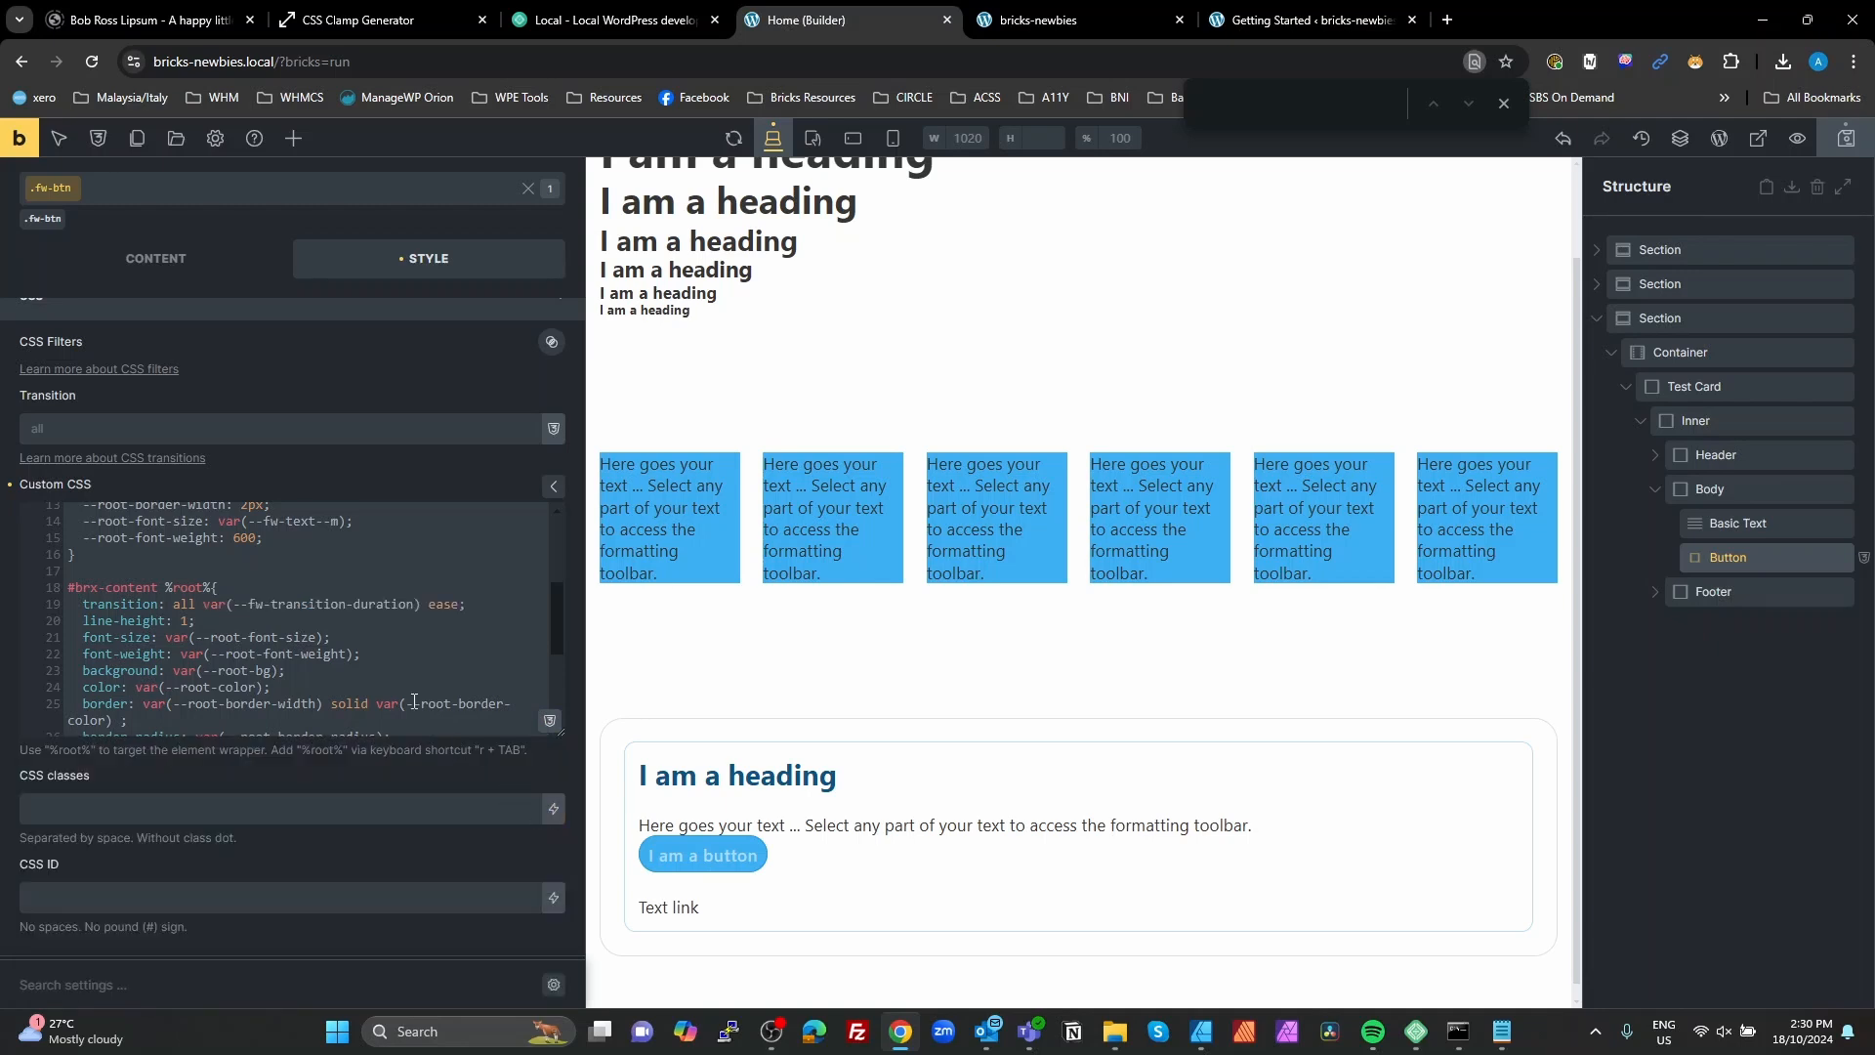
click(366, 632)
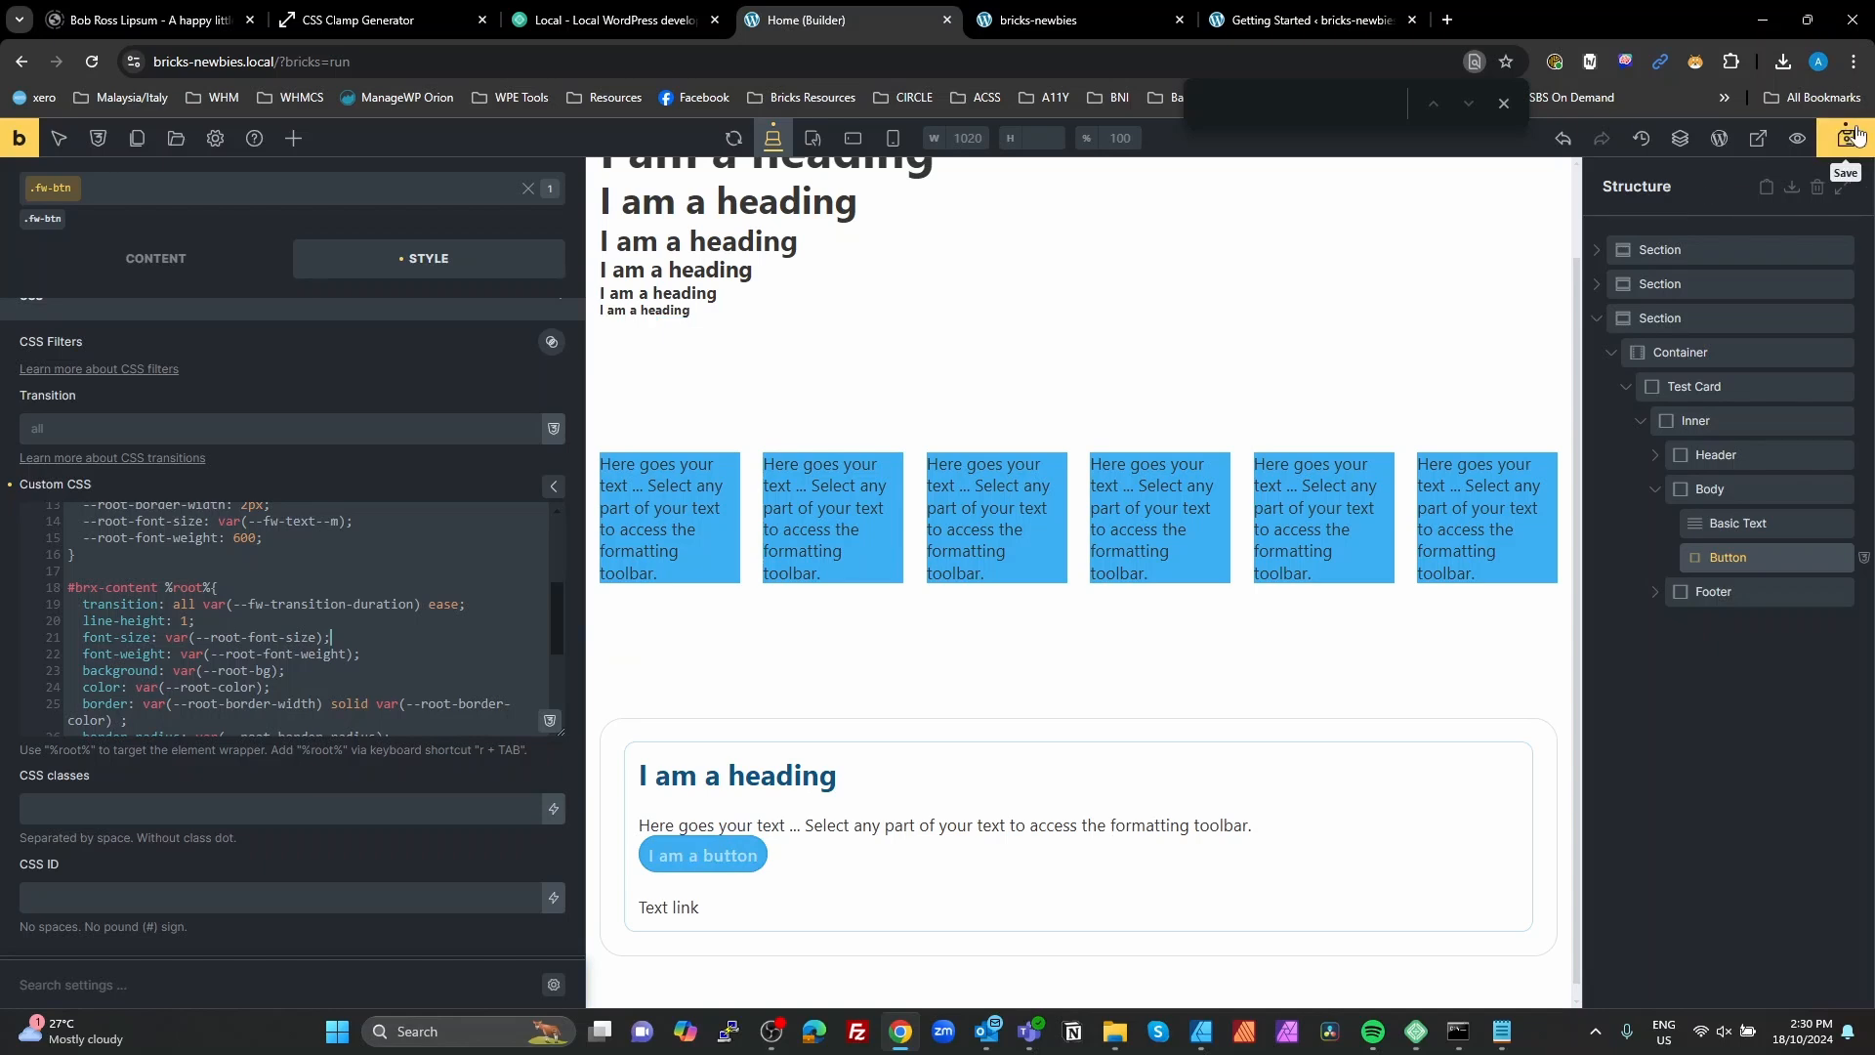
Step: Duplicate the Button in the Test Card's Body block and select the copy
scroll(557, 586, down, 2)
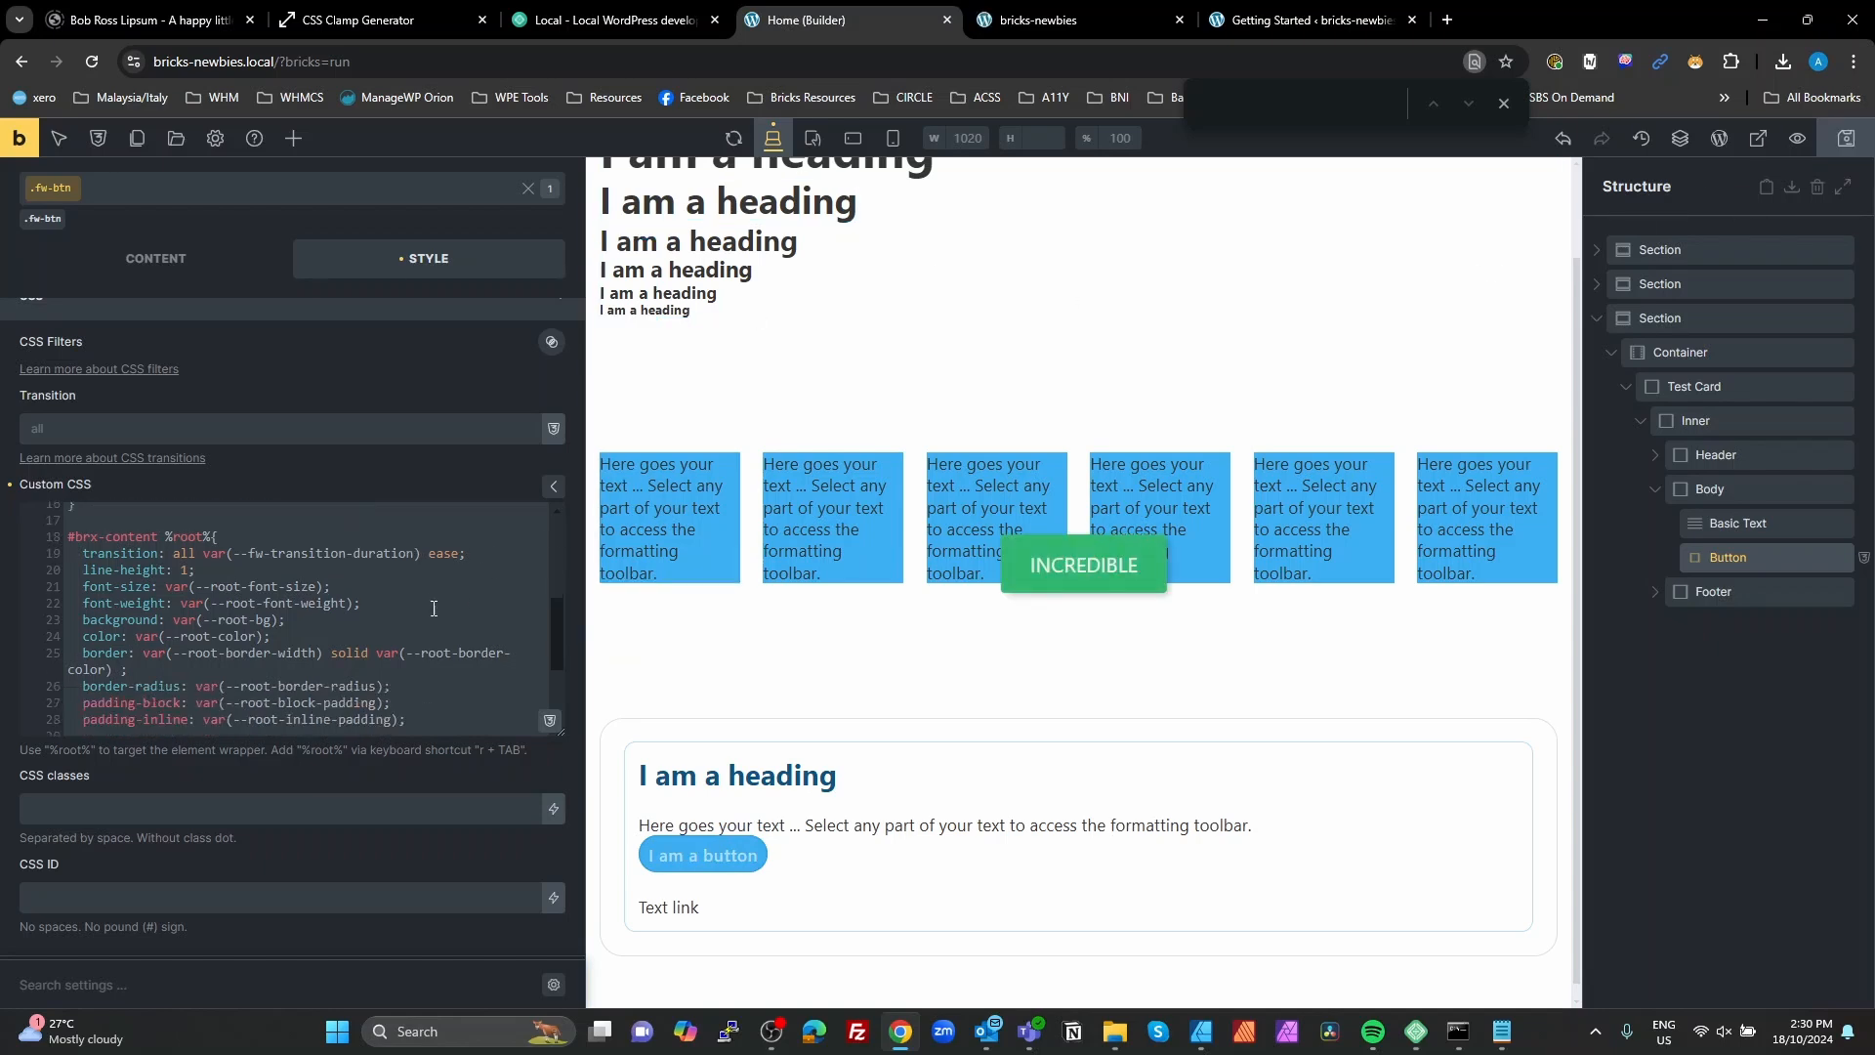
scroll(737, 824, down, 1)
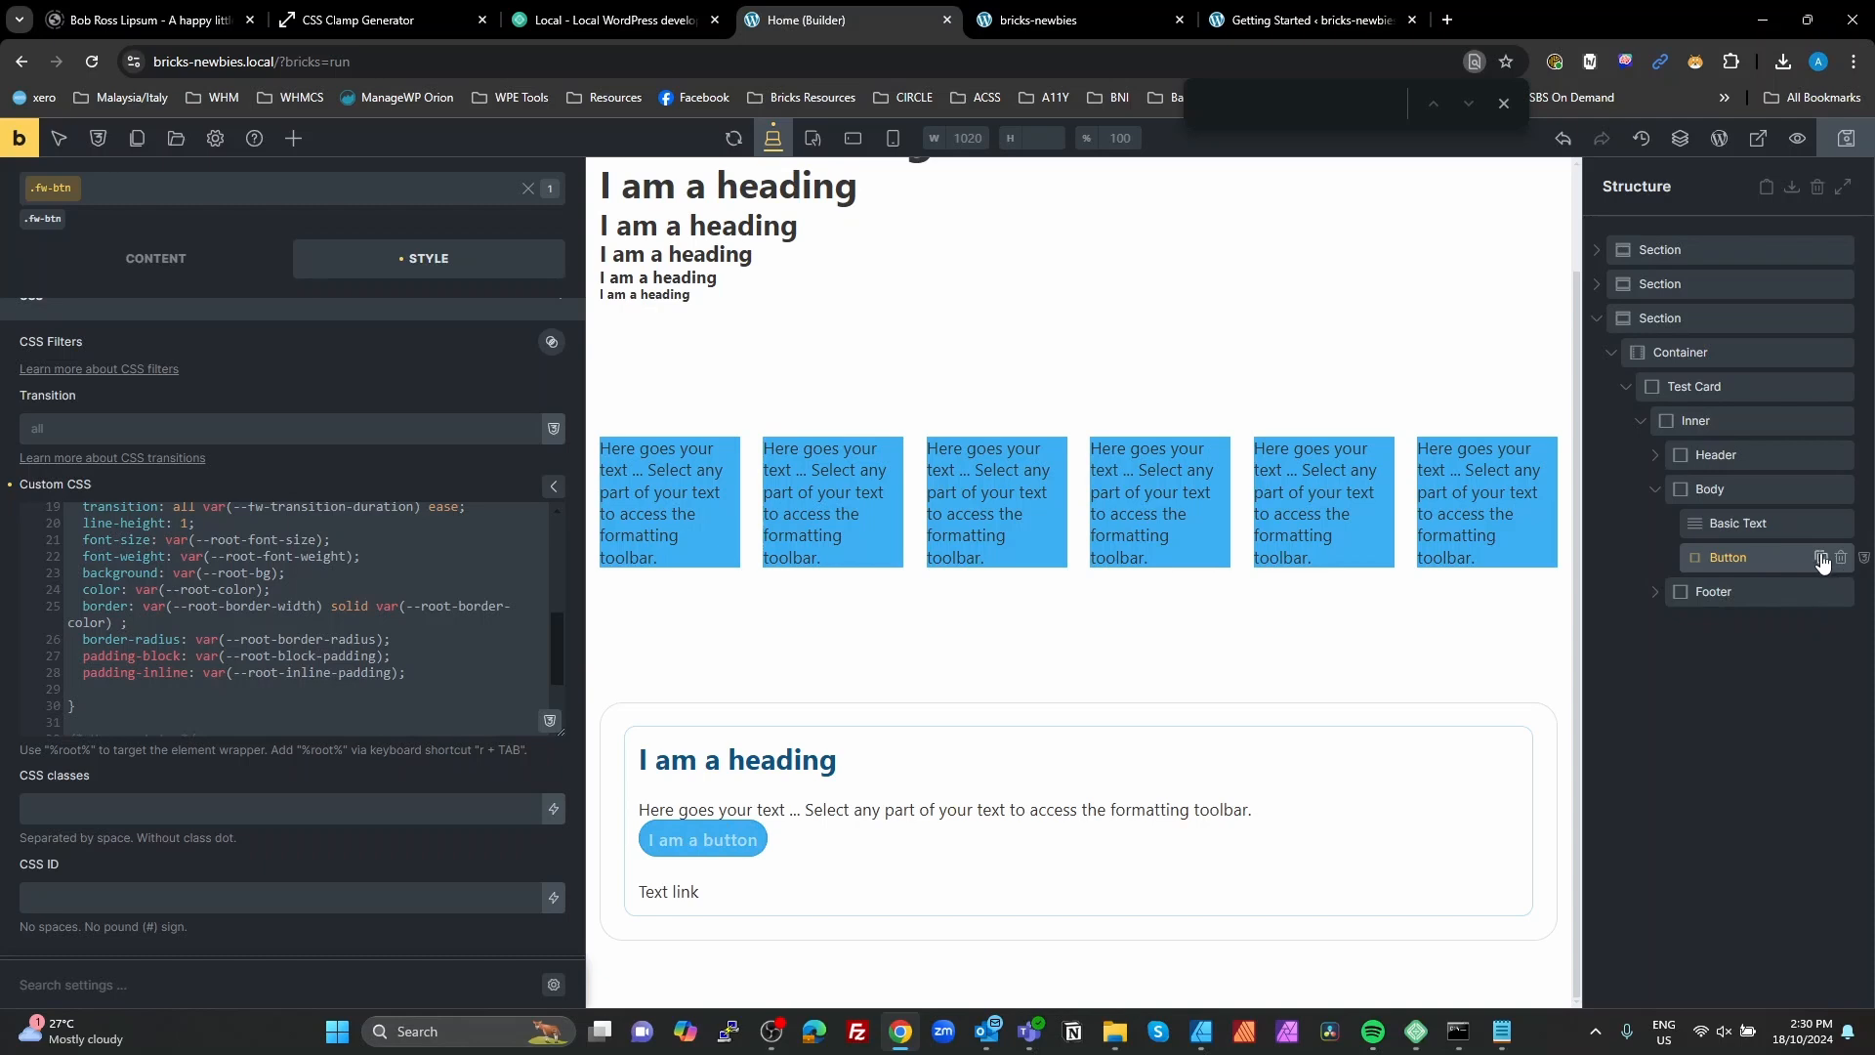
click(1821, 557)
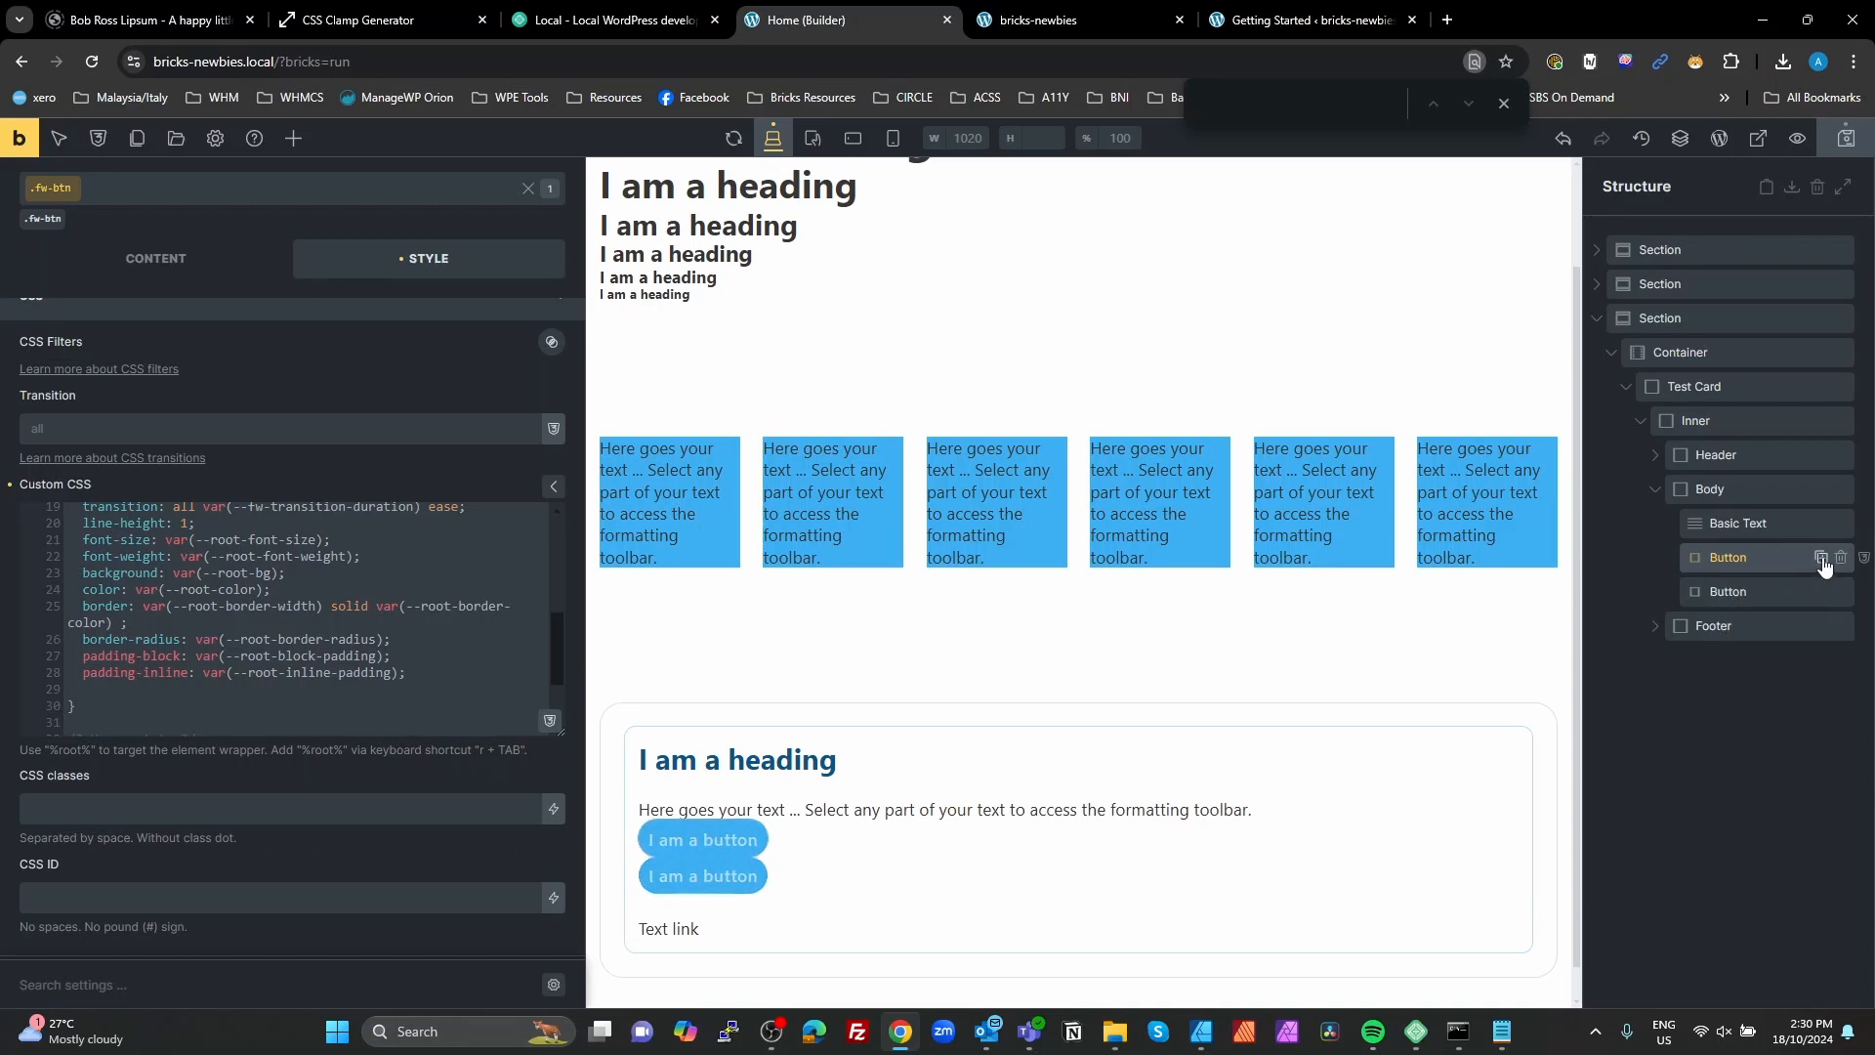
click(1767, 587)
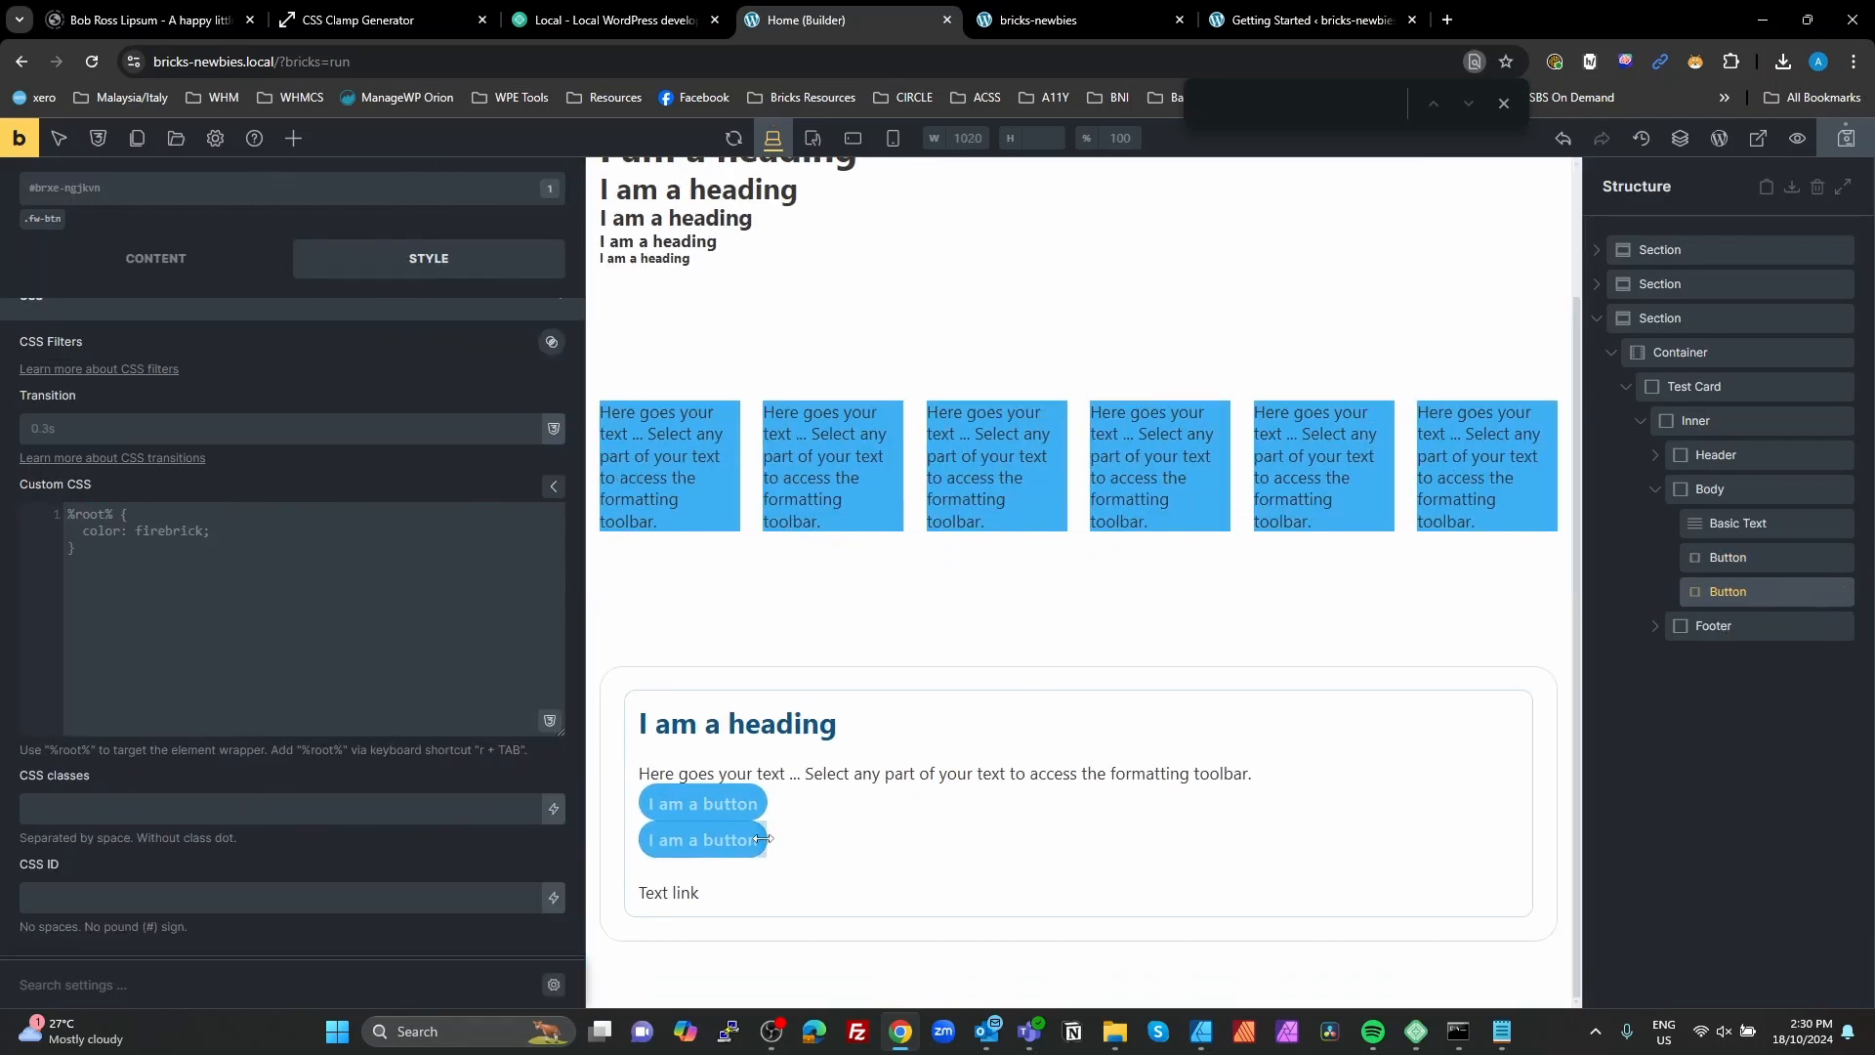
Step: Set the row gap of the Test Card's Body block to var(--fw-content-gap)
click(1716, 491)
click(127, 325)
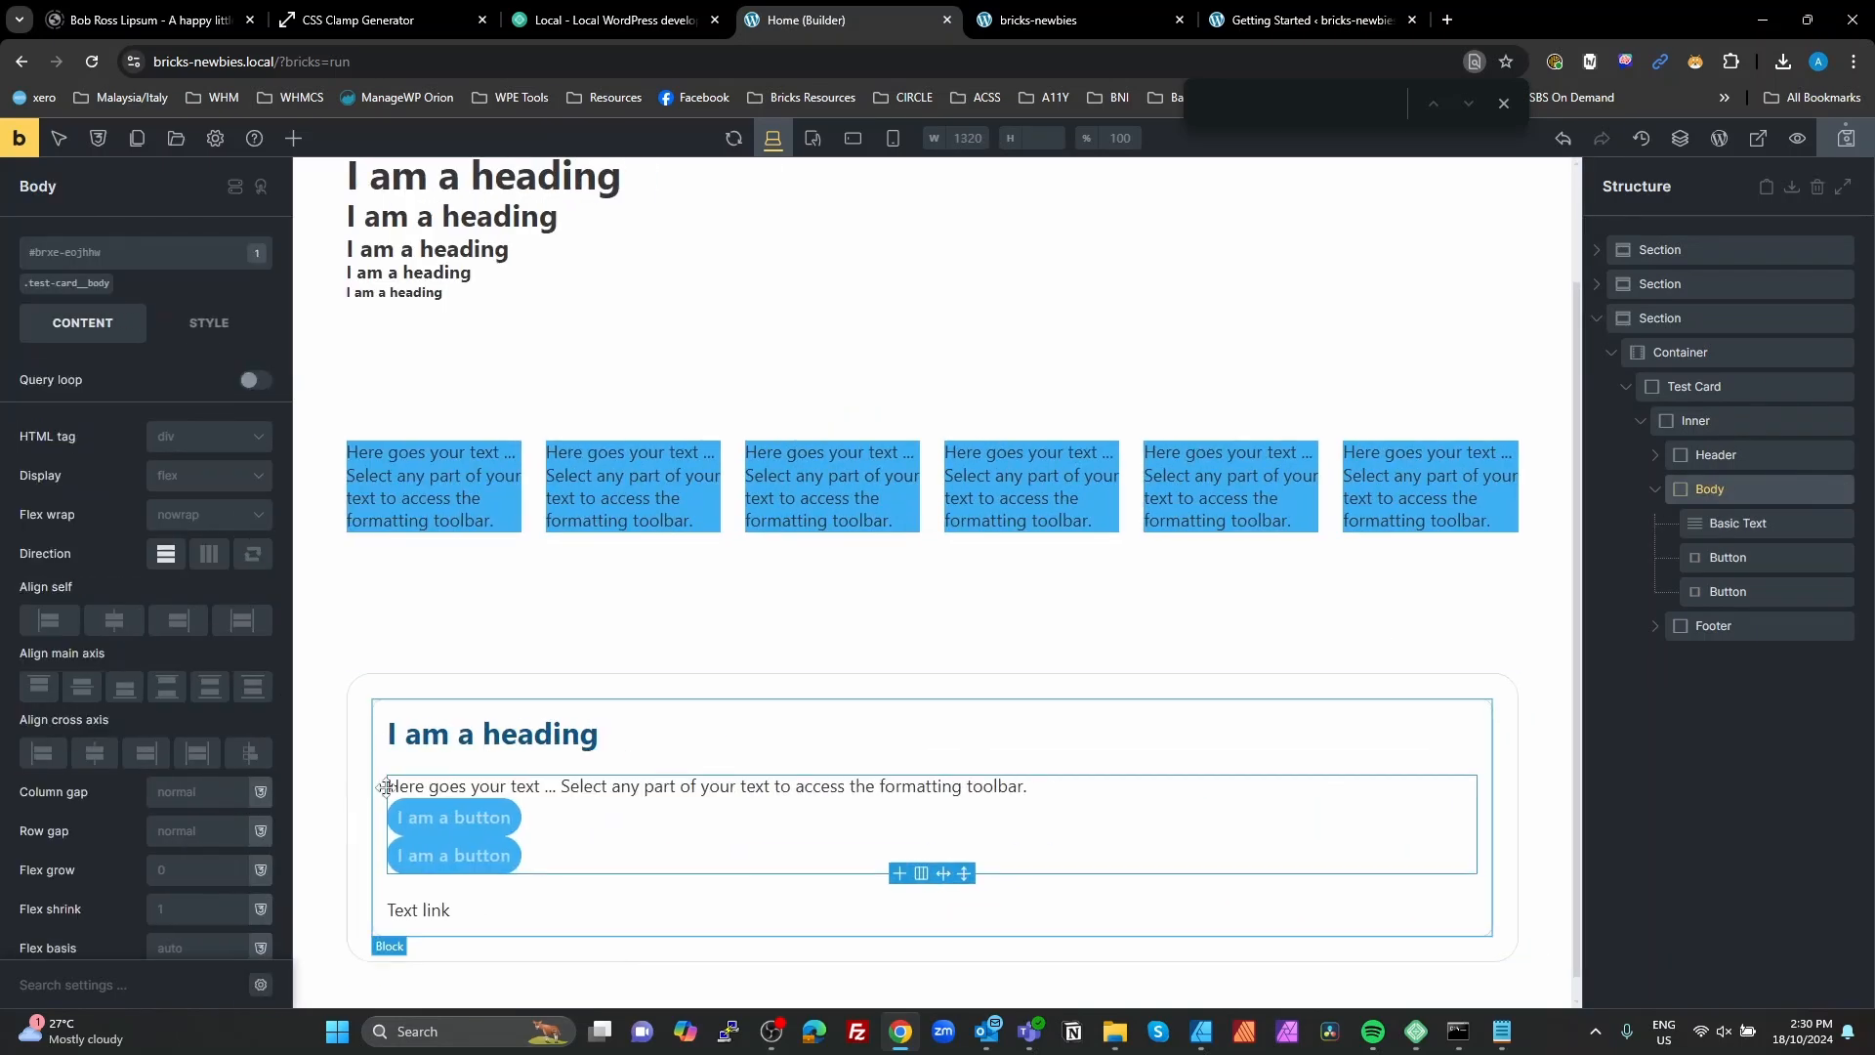
click(183, 828)
text(cont)
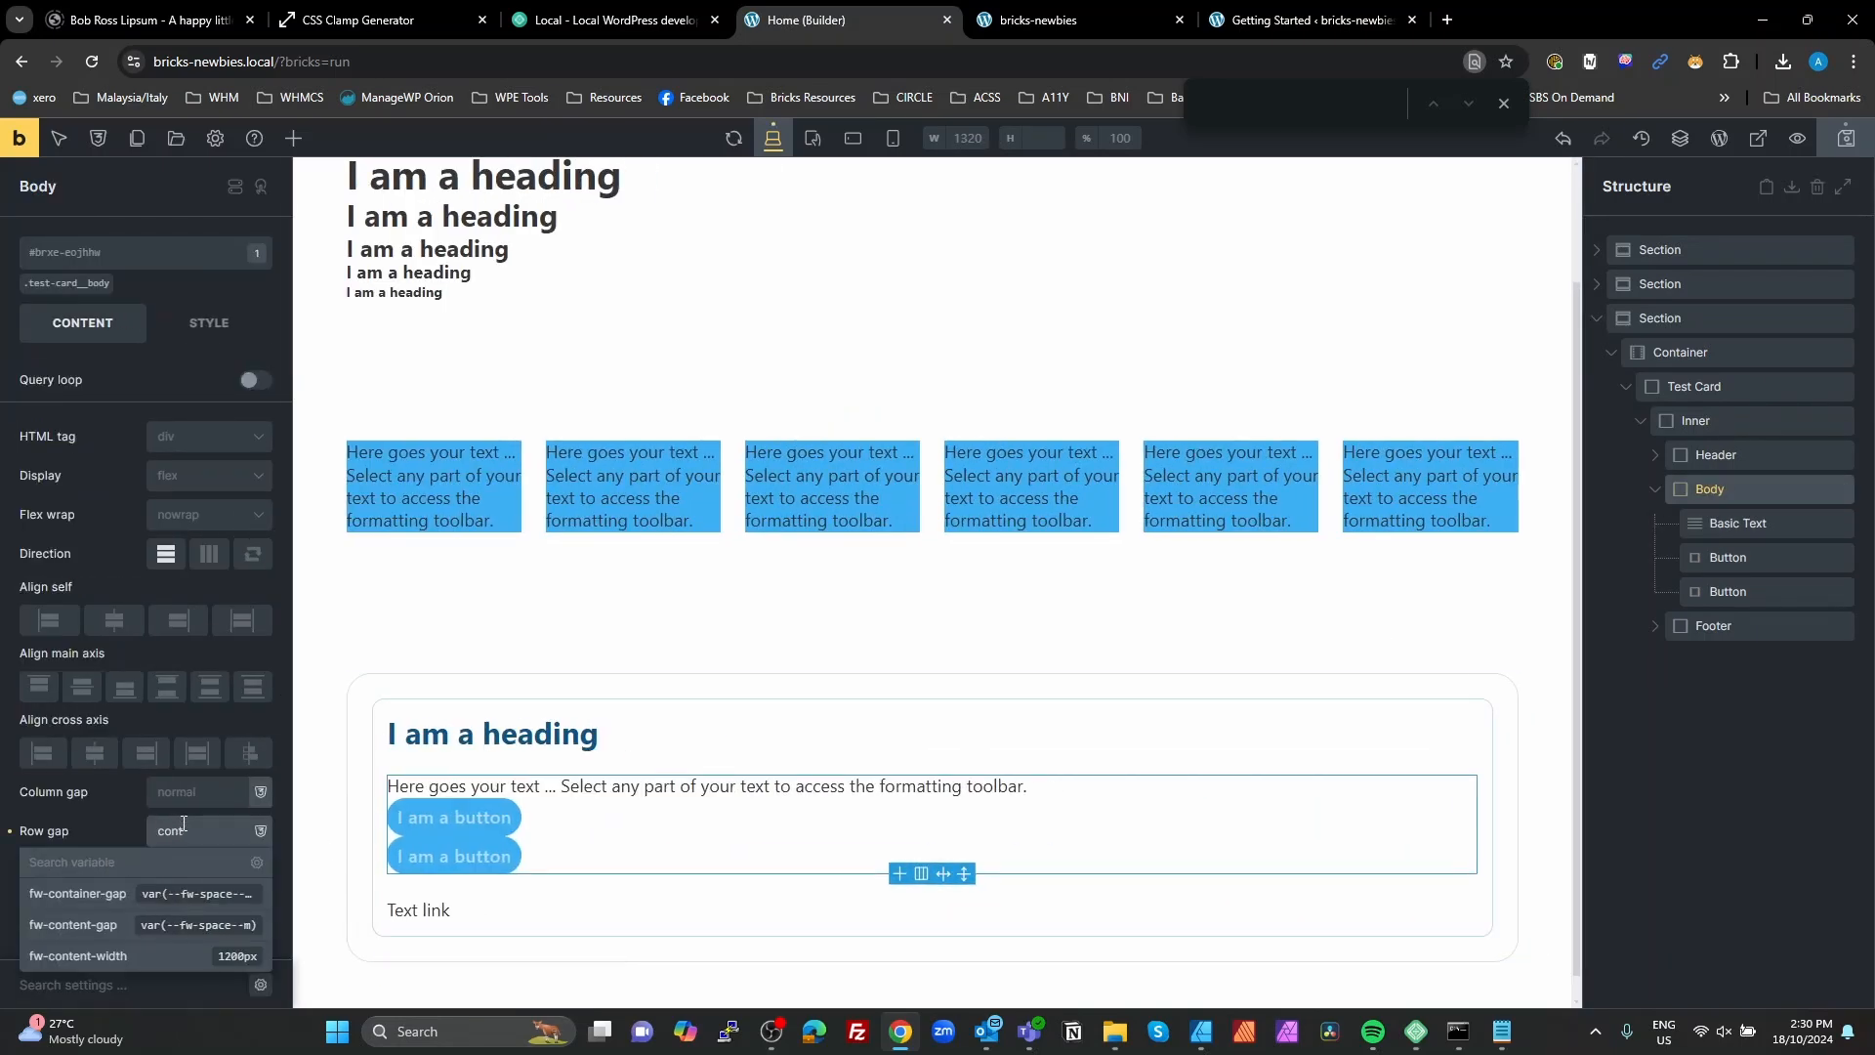
click(132, 925)
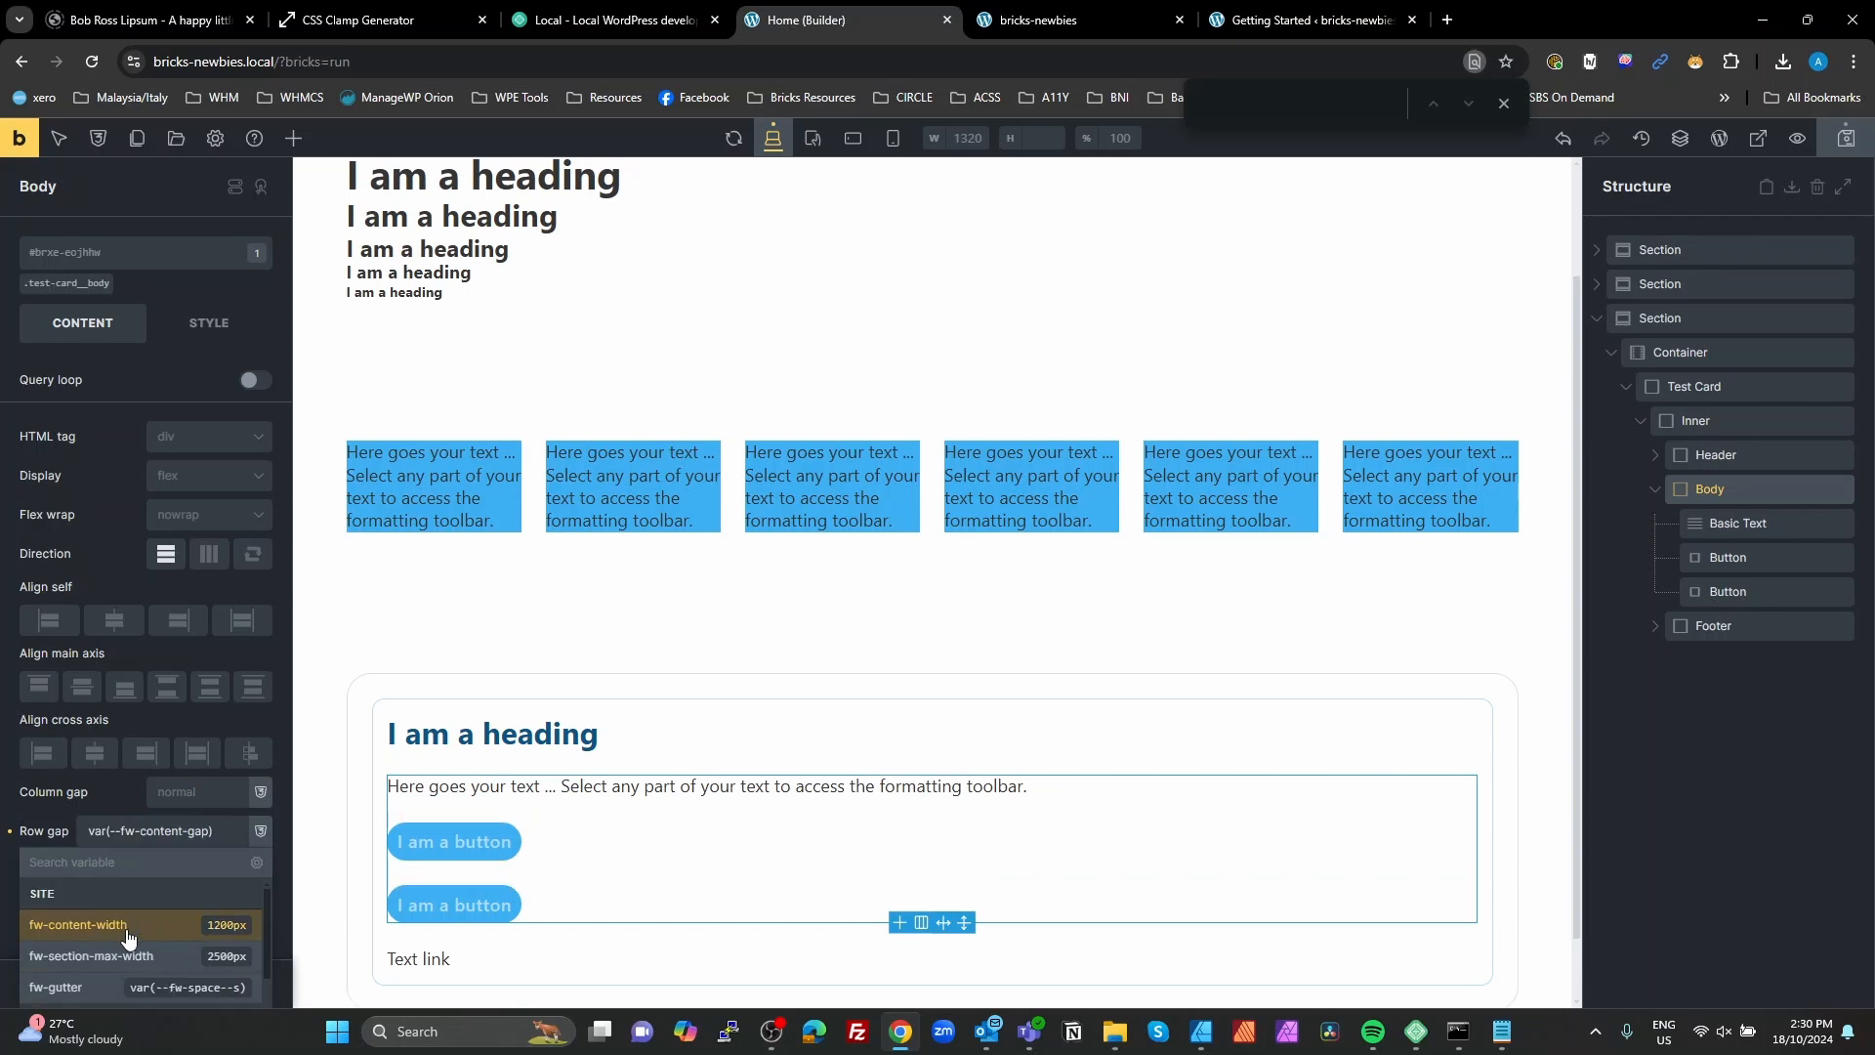
click(1643, 746)
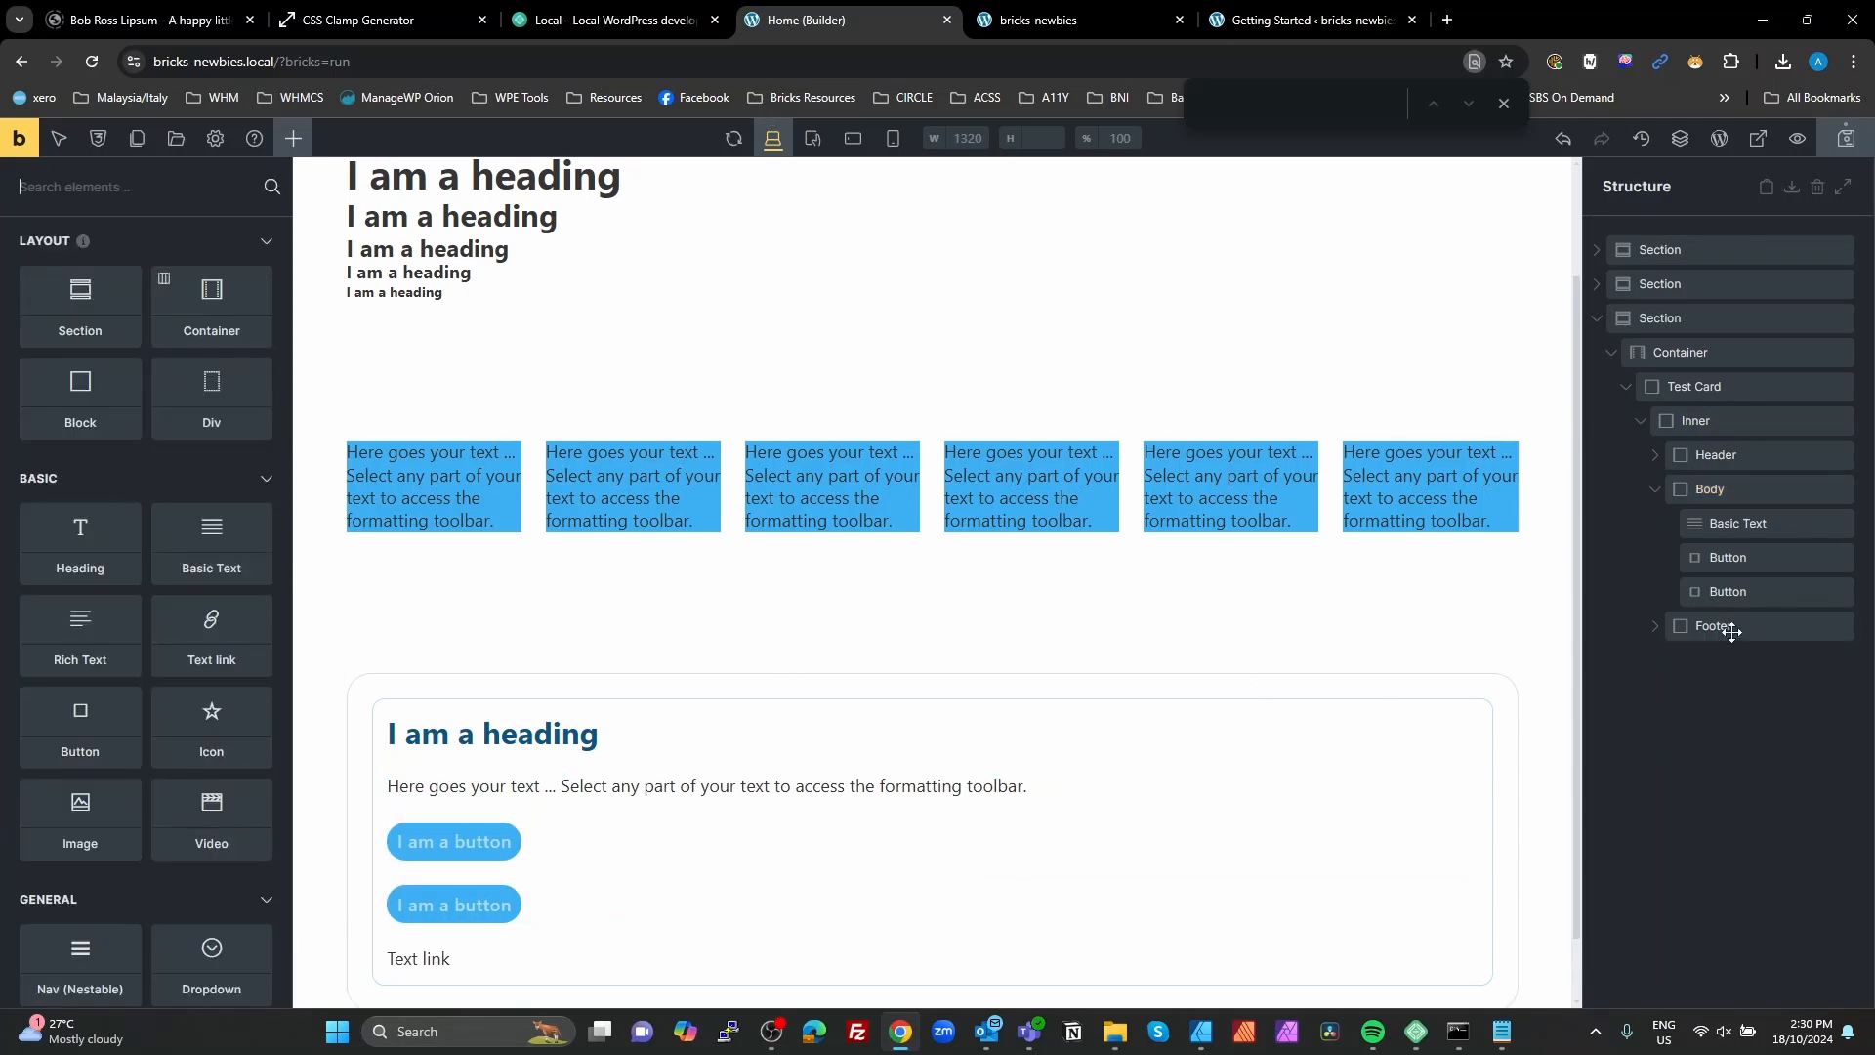
Step: Create a new class fw-btn--secondary on the second Button in the Body block
click(1727, 592)
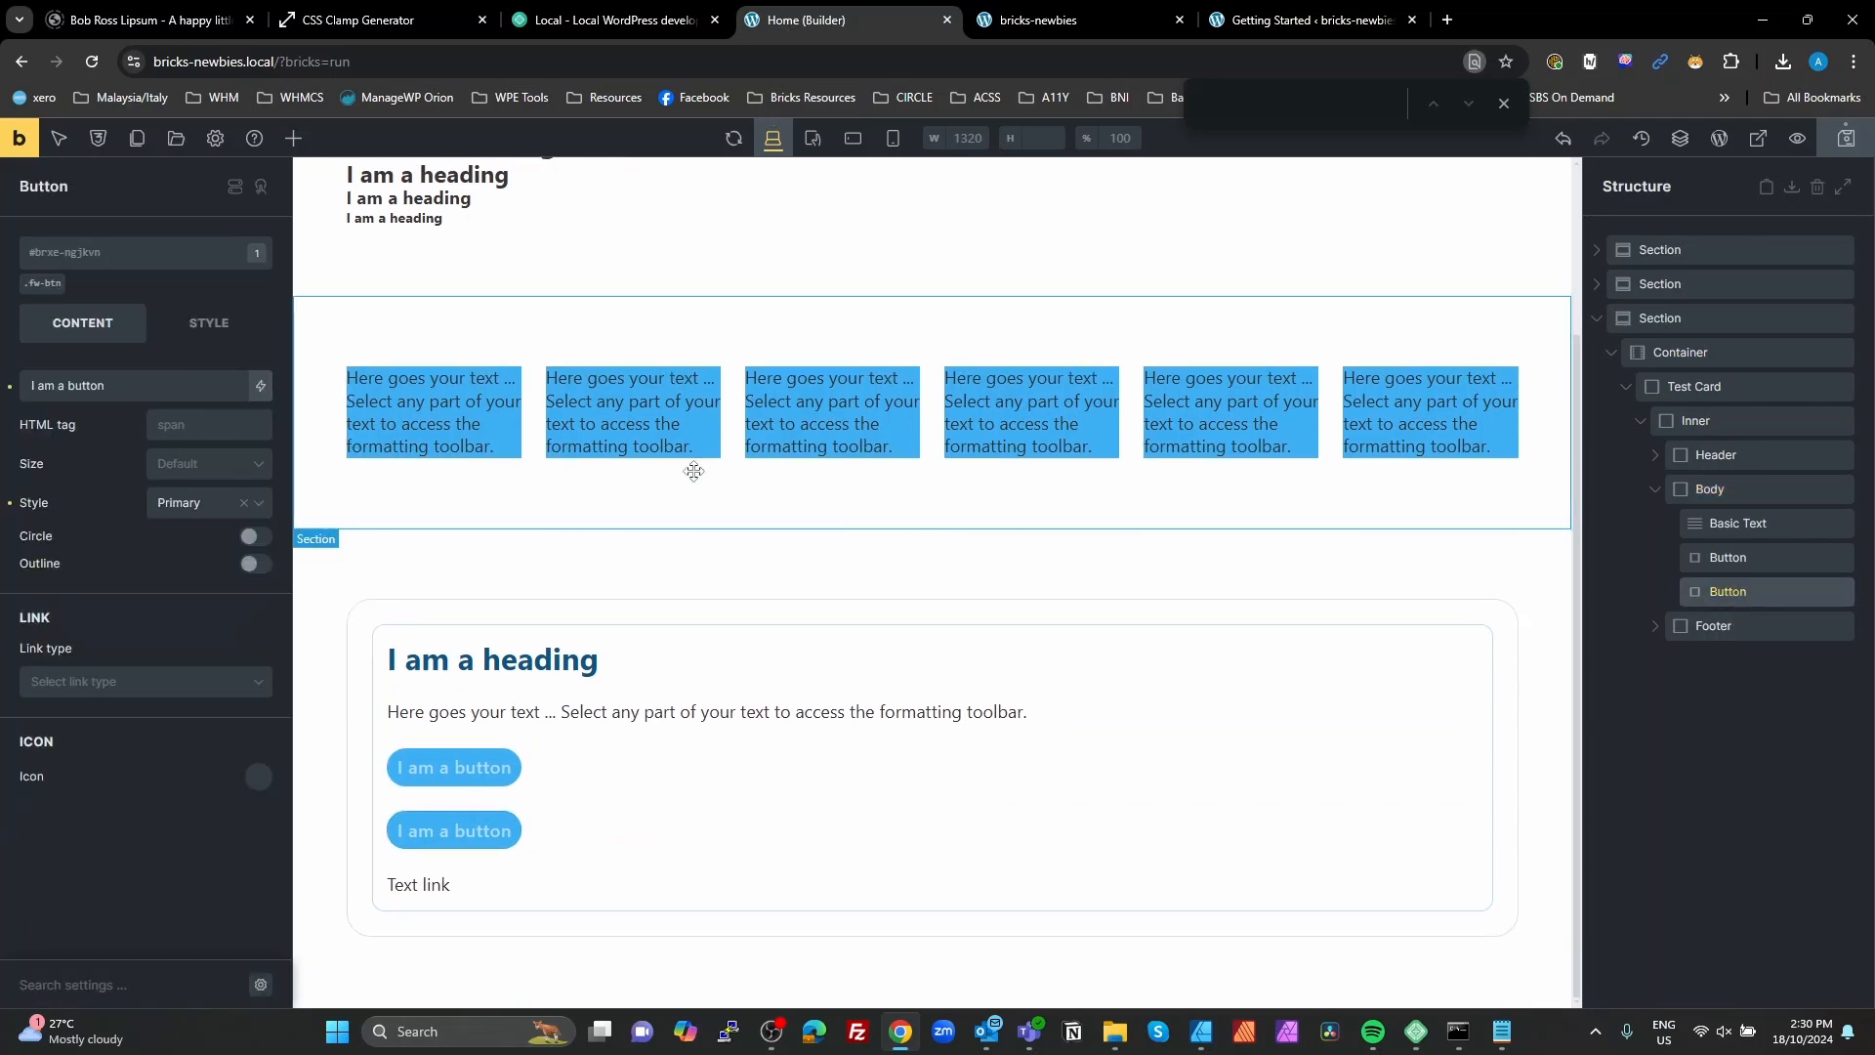
click(63, 259)
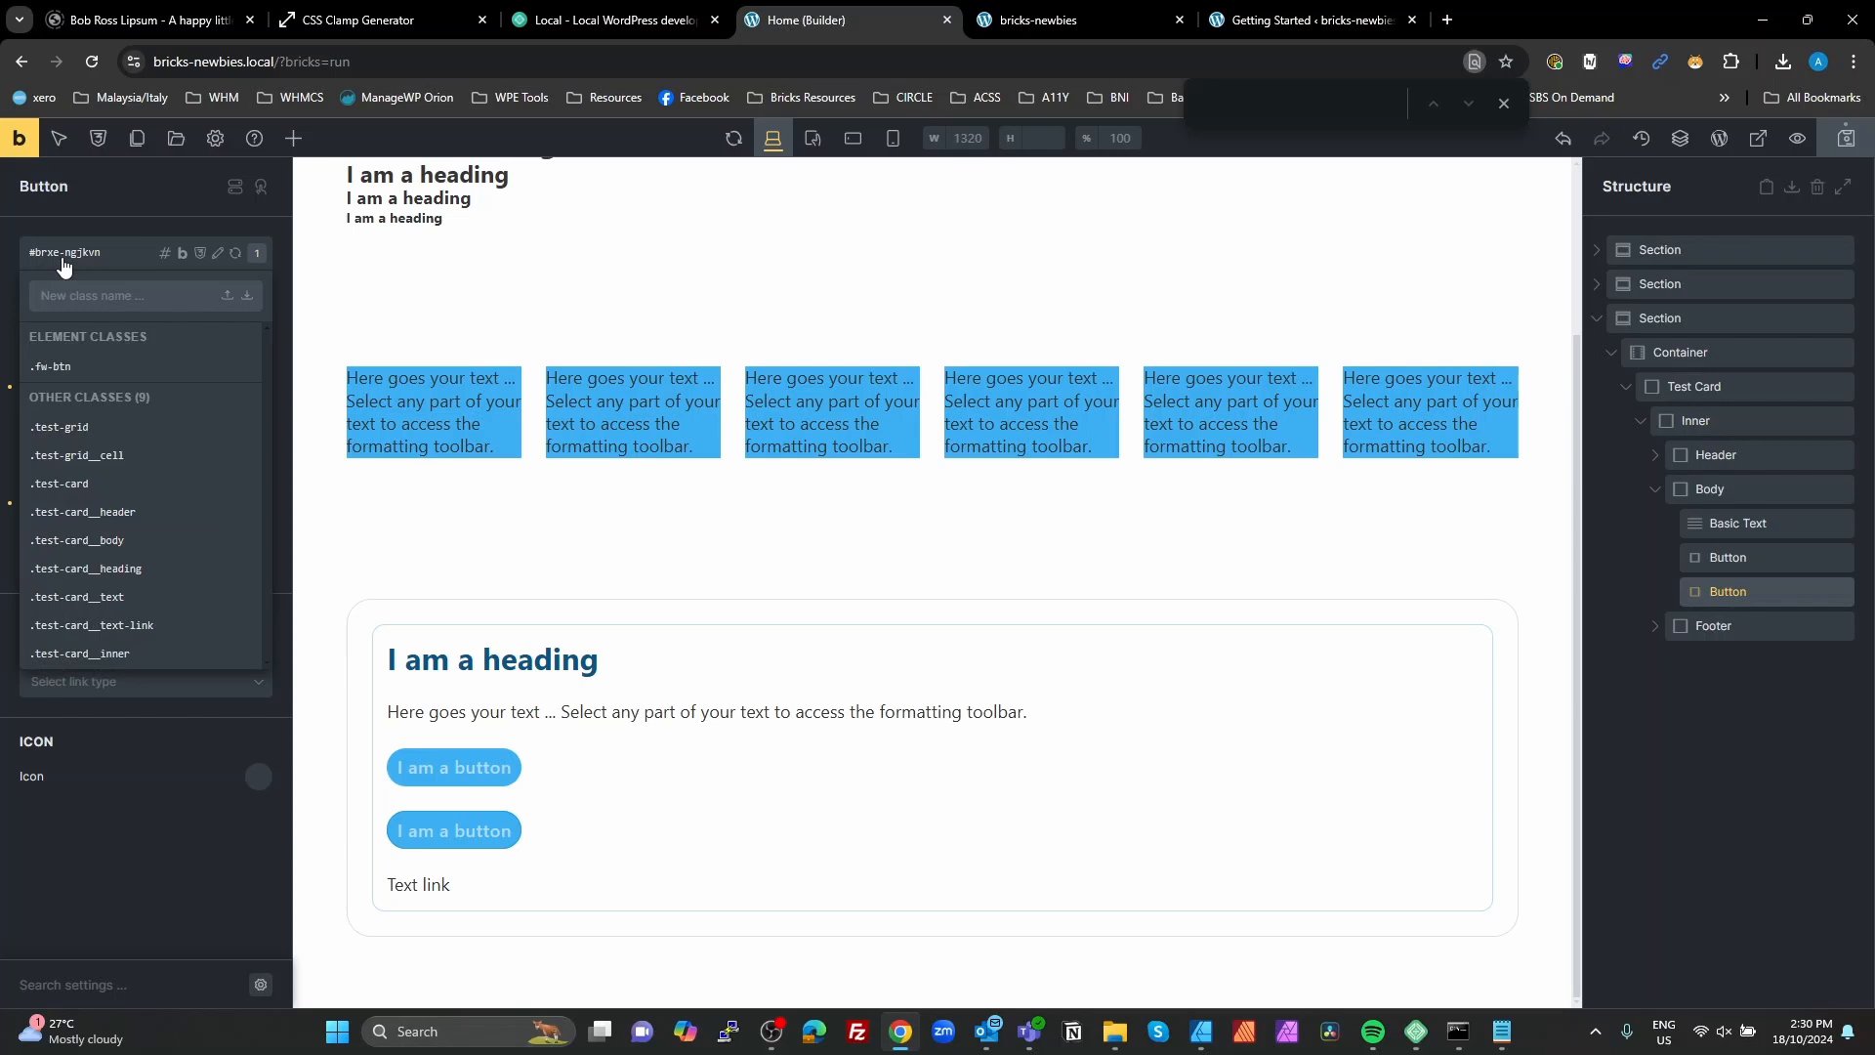
text(fw-)
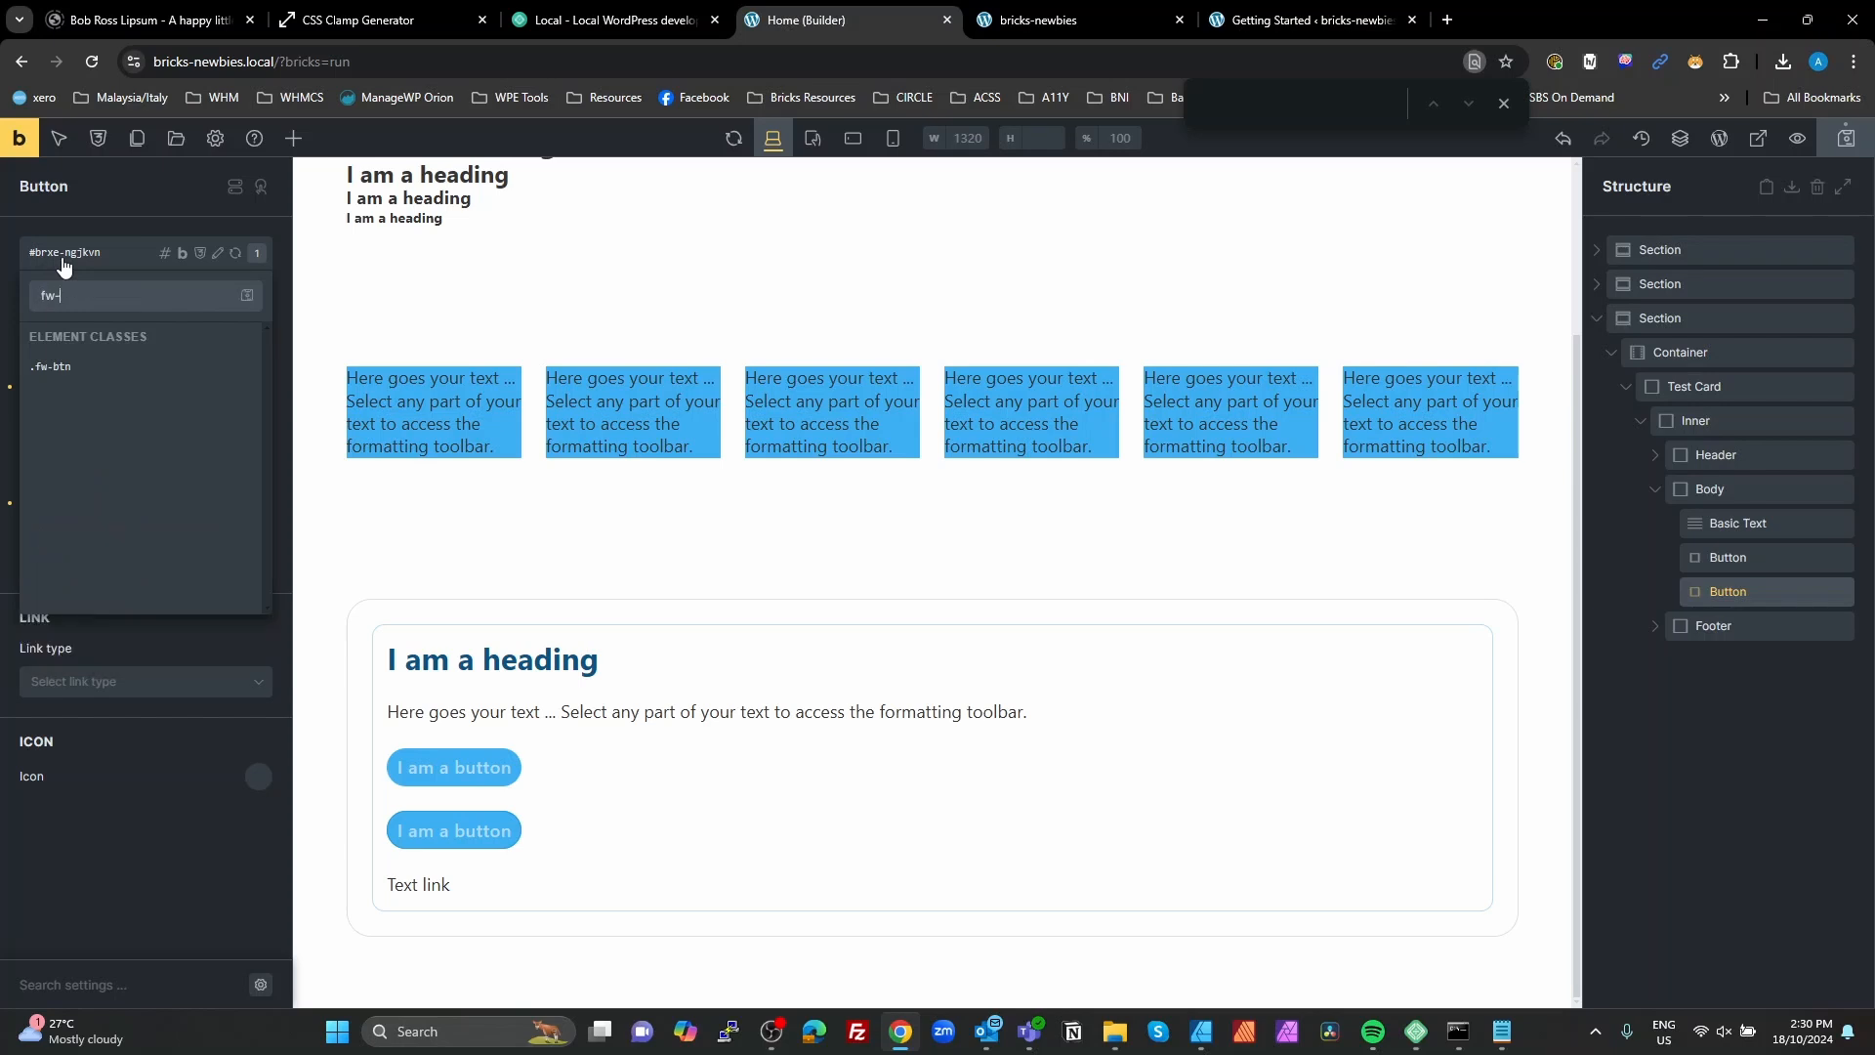
text(btn--secondary)
key(Return)
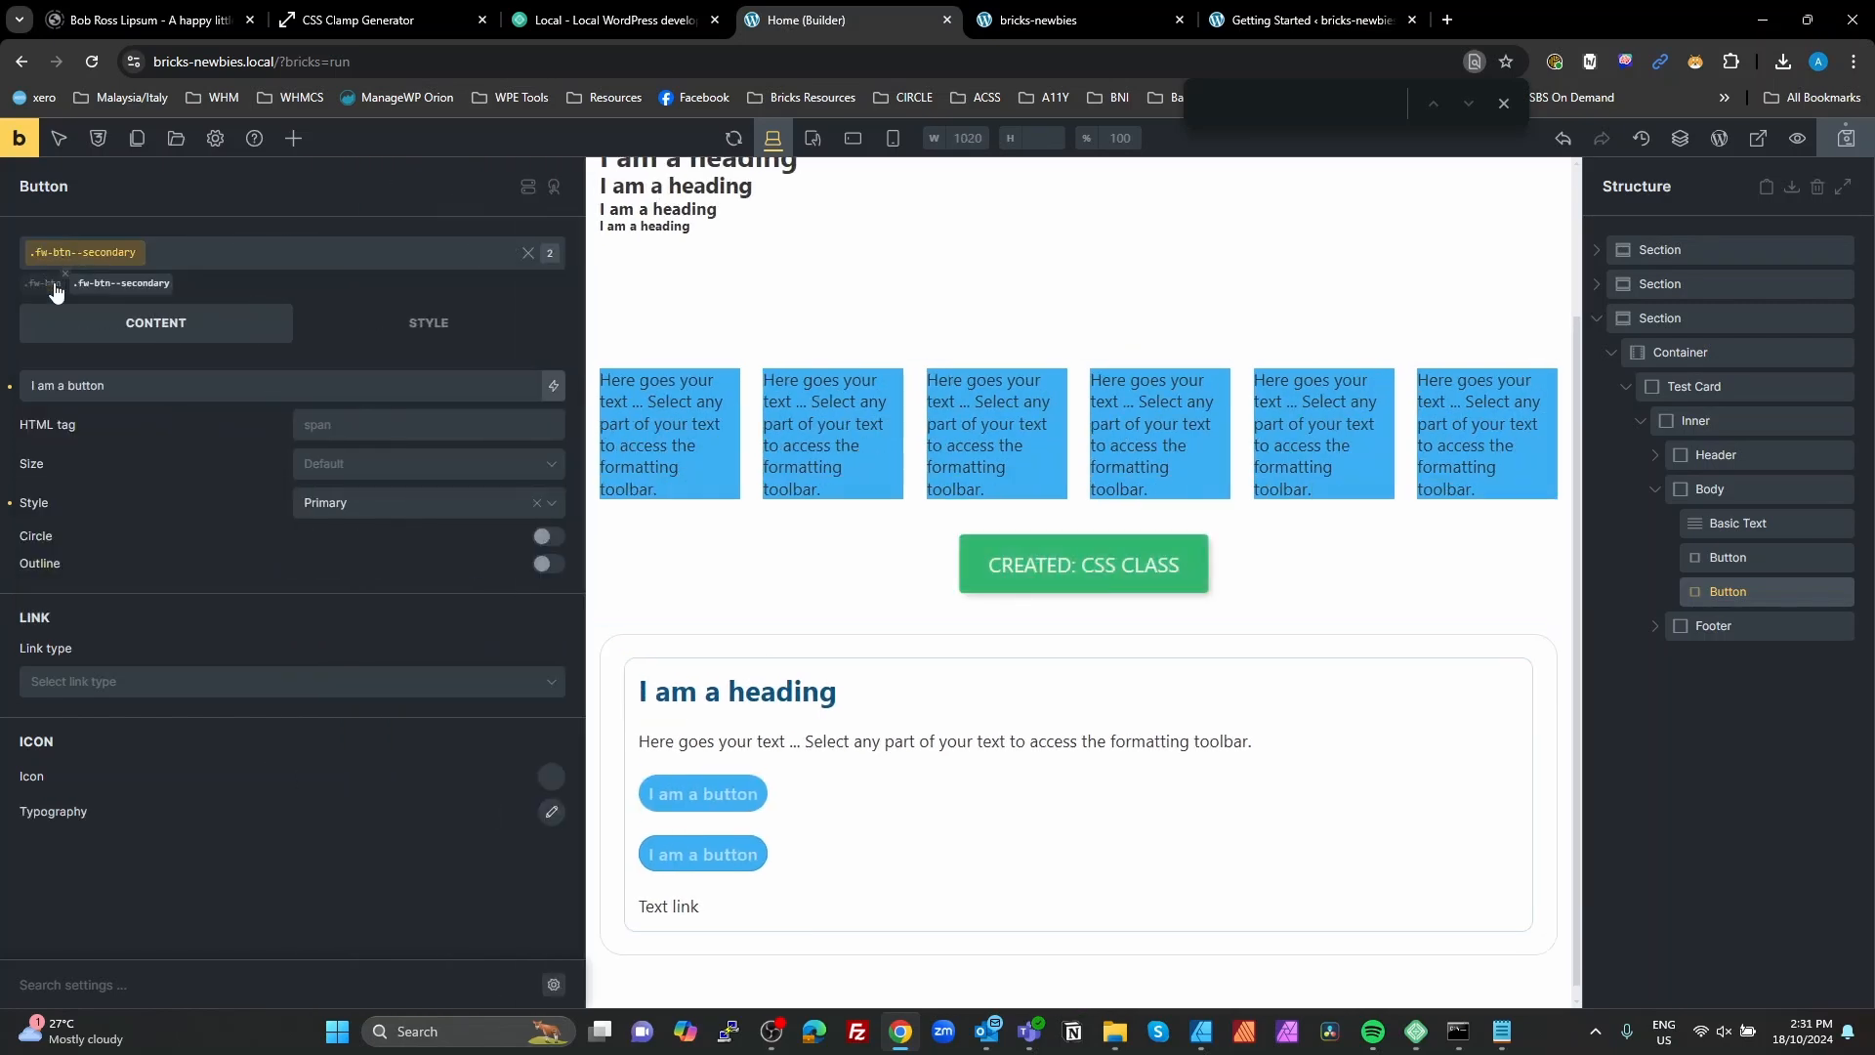
Step: Copy the whole %root% variable block from the custom CSS of the fw-btn class
click(49, 285)
click(55, 287)
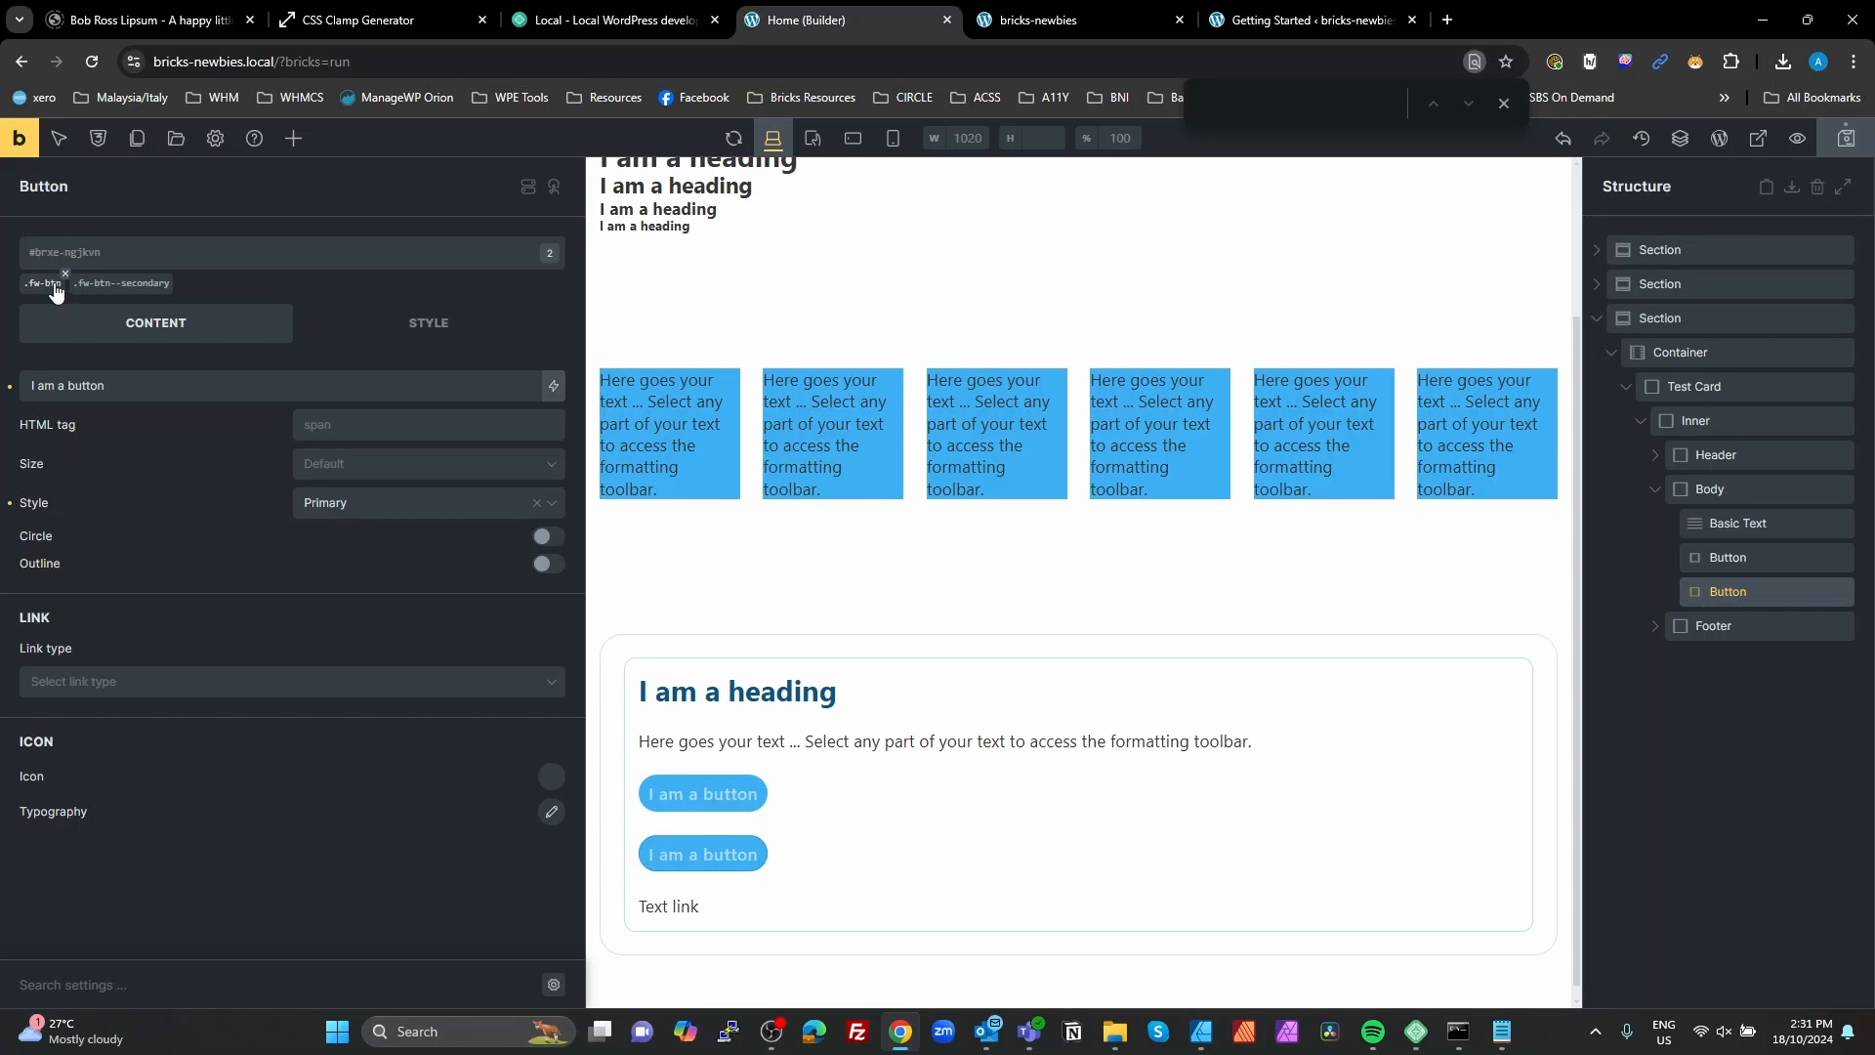
click(44, 286)
click(448, 344)
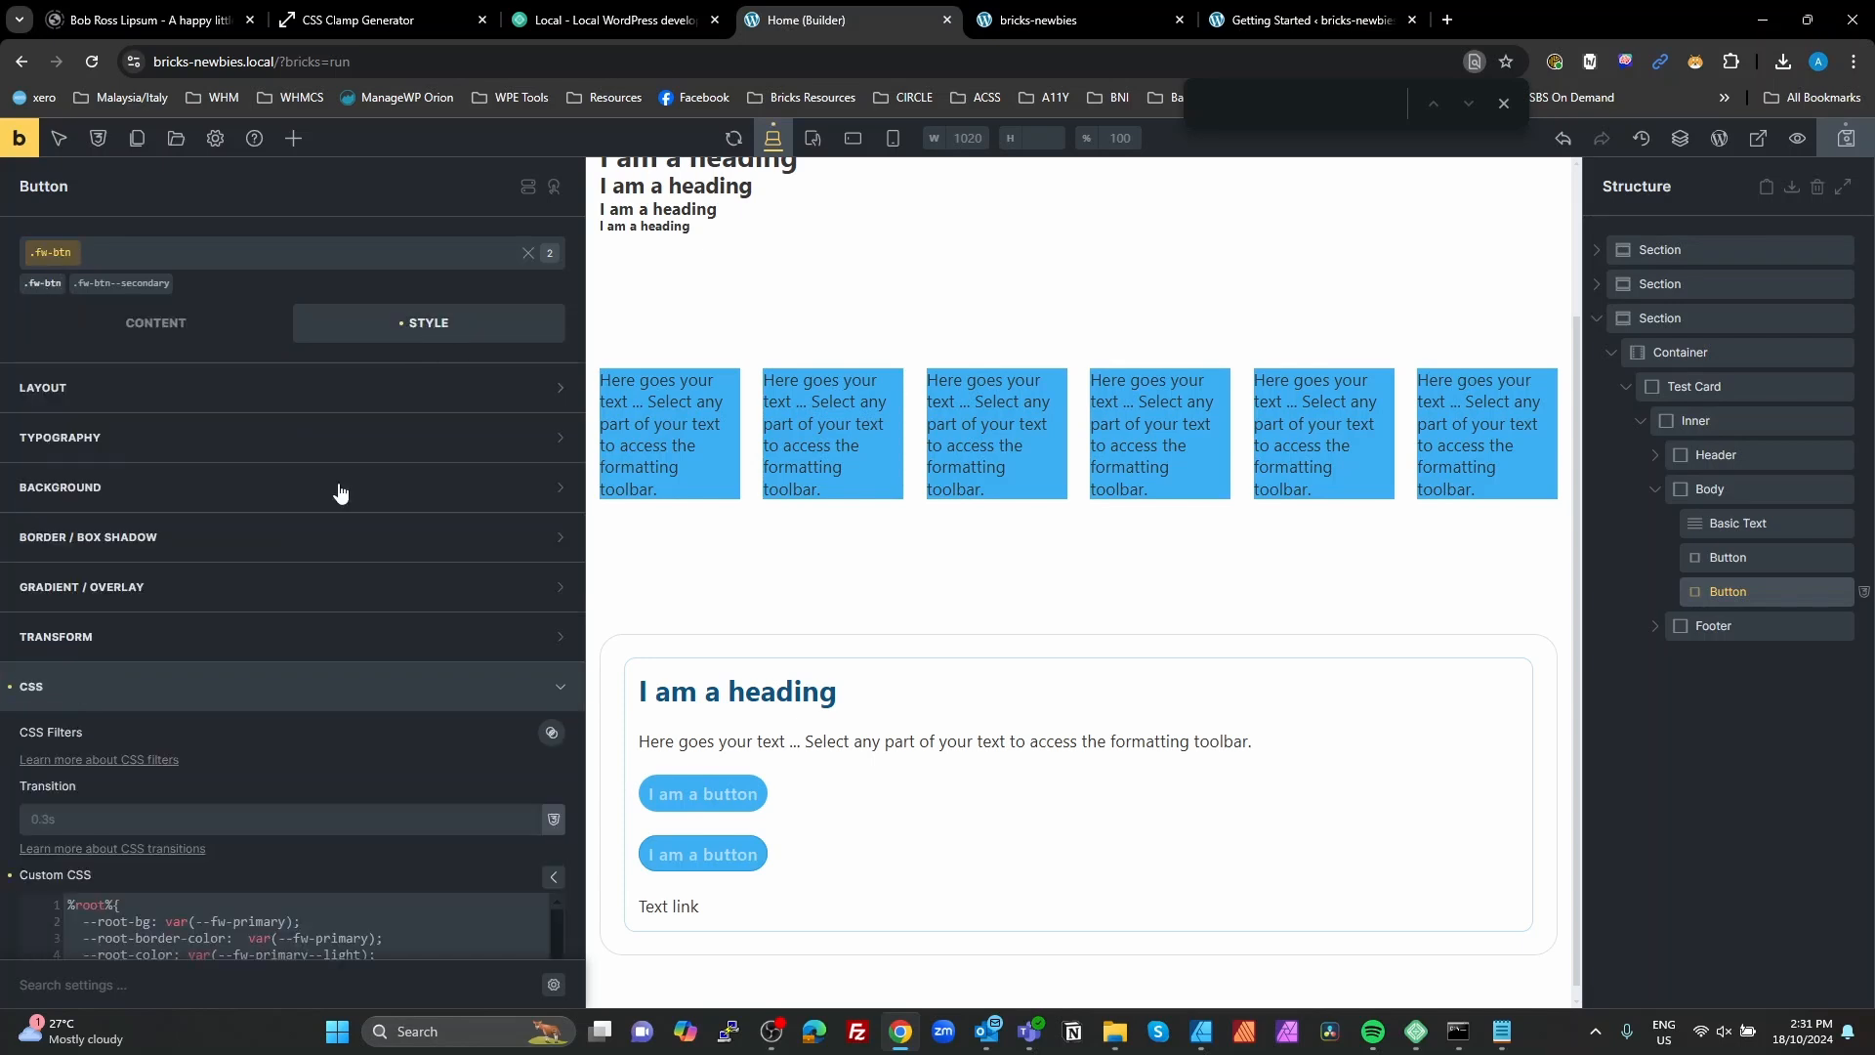
scroll(152, 750, down, 1)
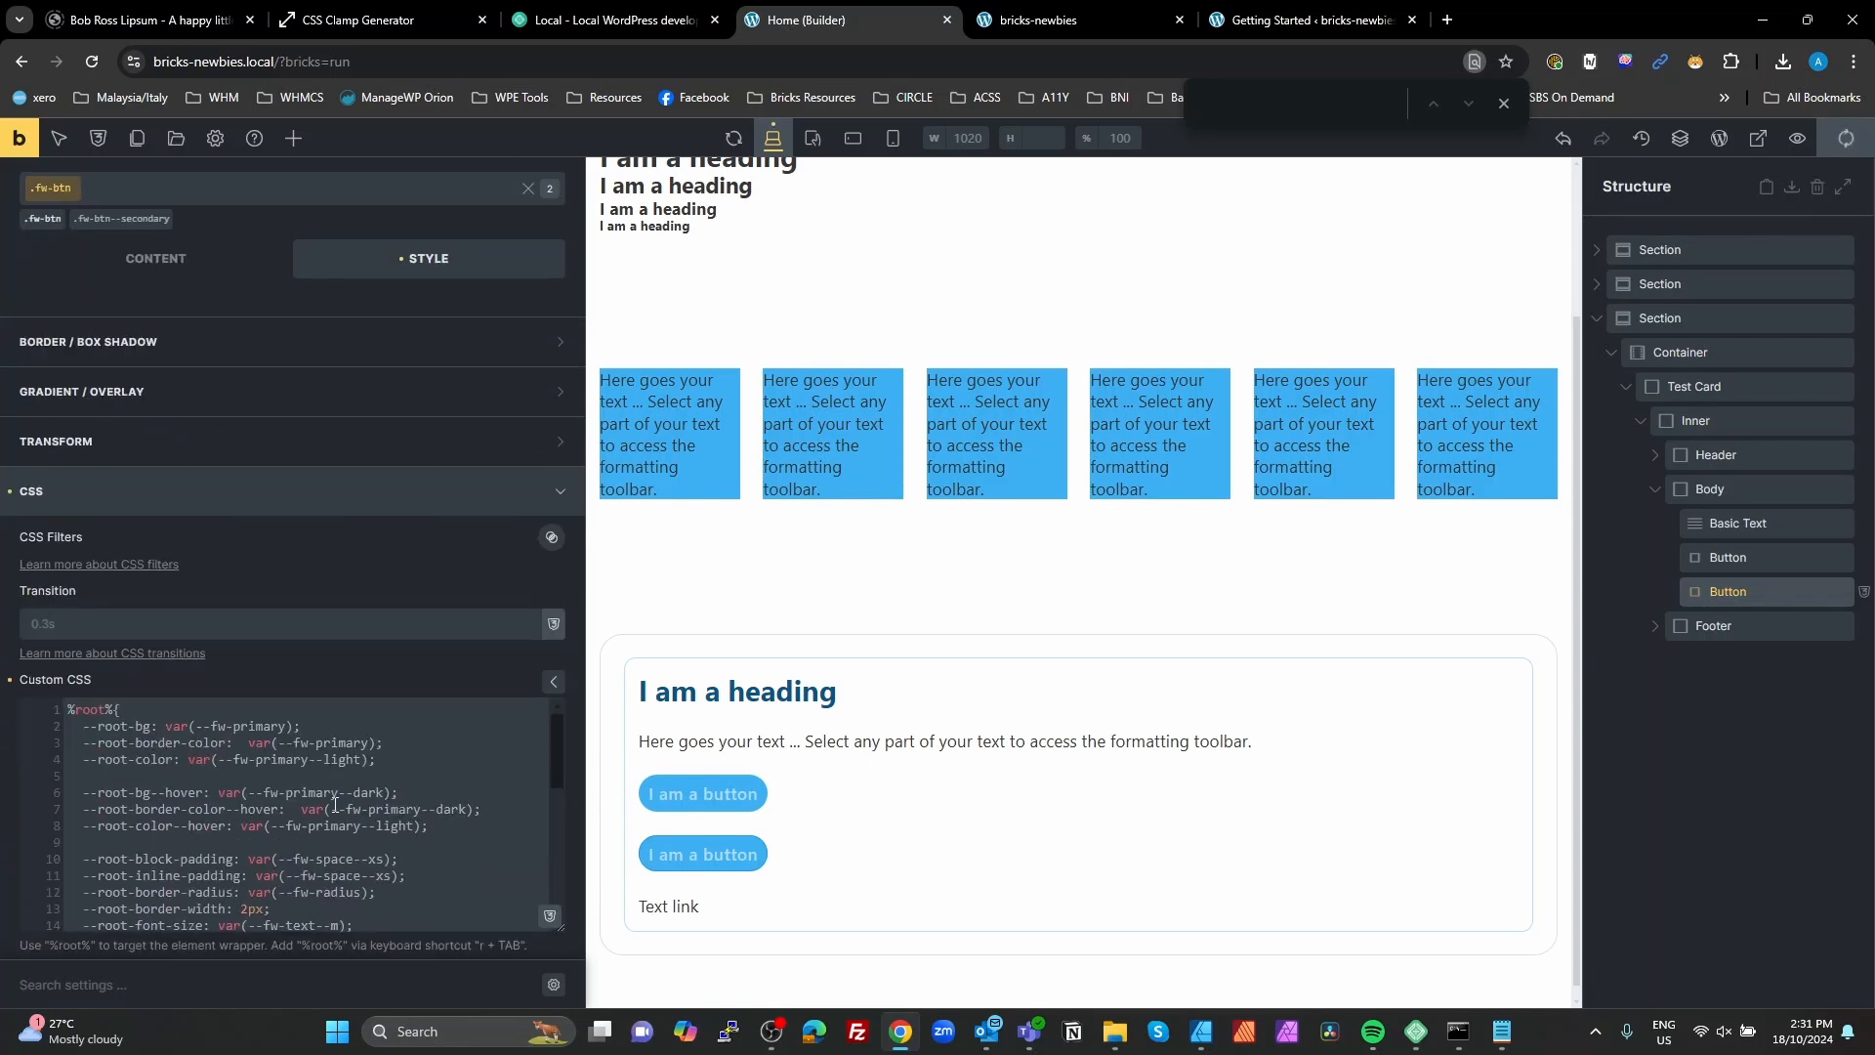
scroll(265, 799, down, 1)
drag(78, 860, 19, 672)
key(ctrl+c)
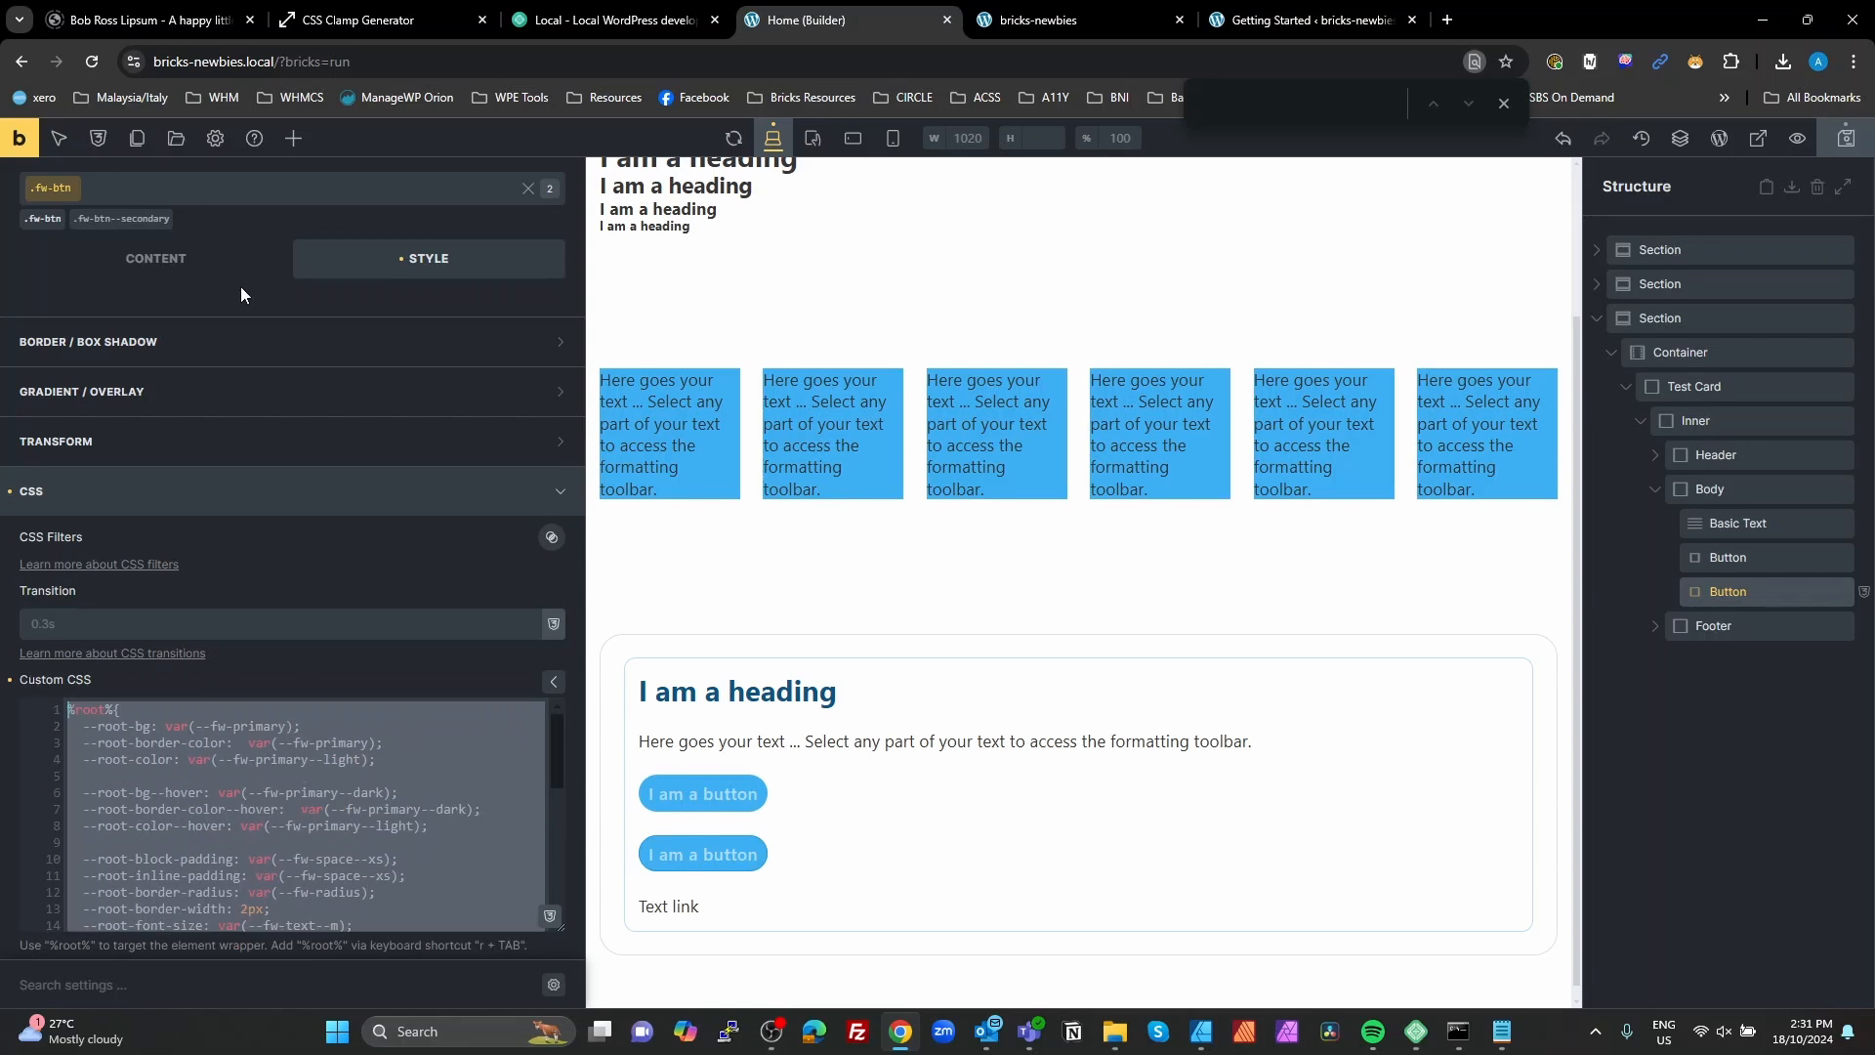
Step: Paste the copied %root% variable block into the custom CSS of the fw-btn--secondary class
click(129, 218)
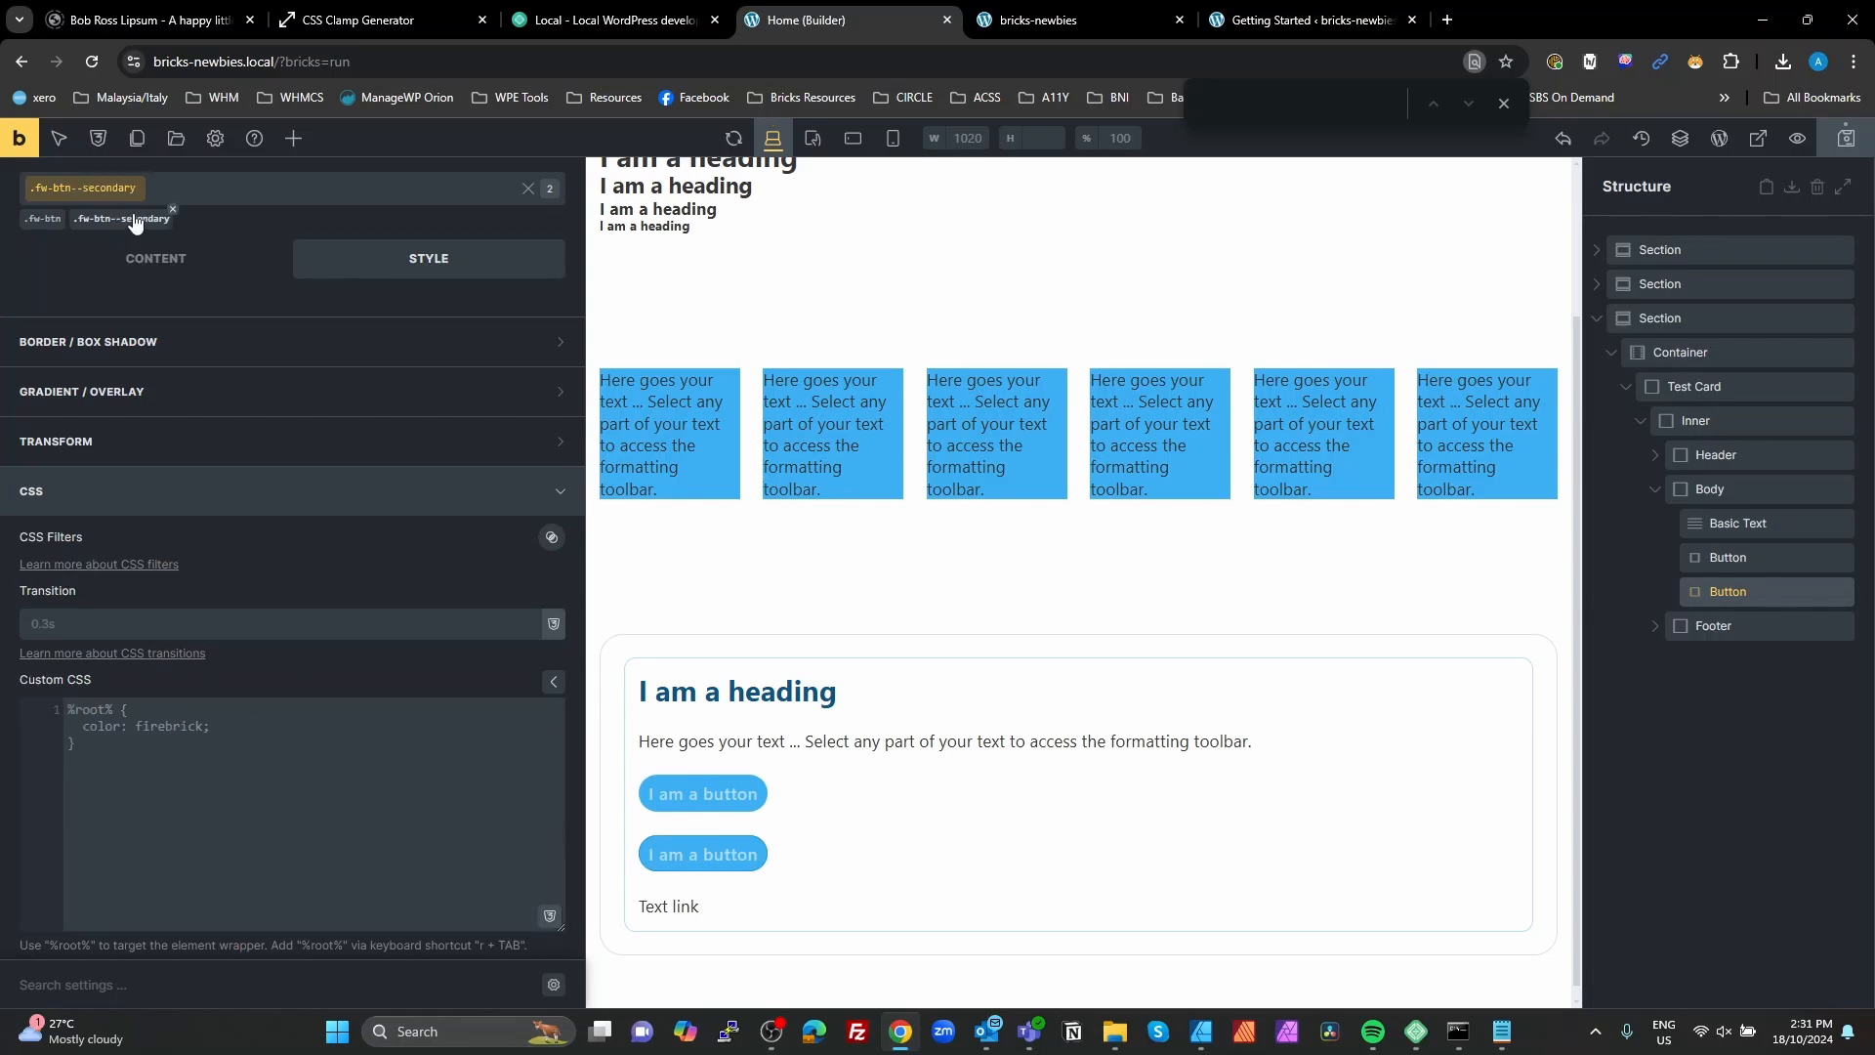
click(249, 724)
key(ctrl+a)
key(ctrl+v)
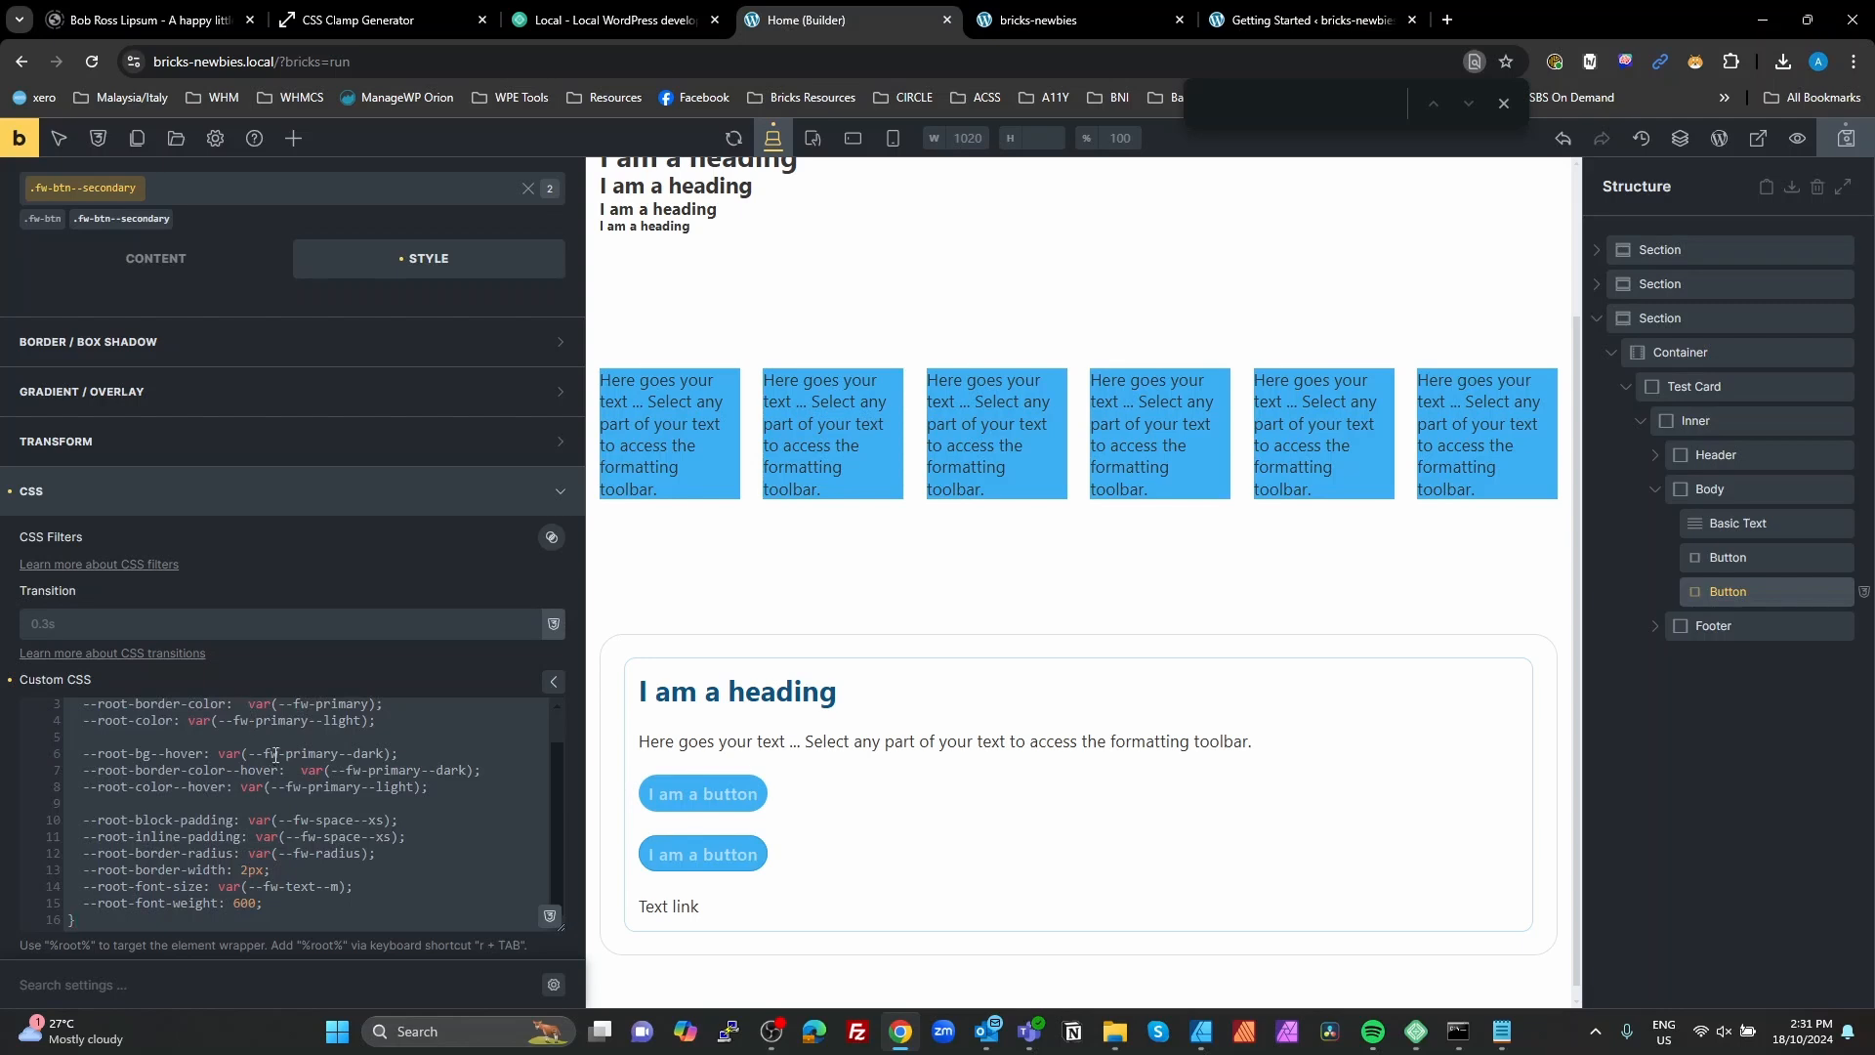
Step: Replace primary with secondary in the --root-bg, --root-border-color and --root-color values of fw-btn--secondary
scroll(280, 760, up, 2)
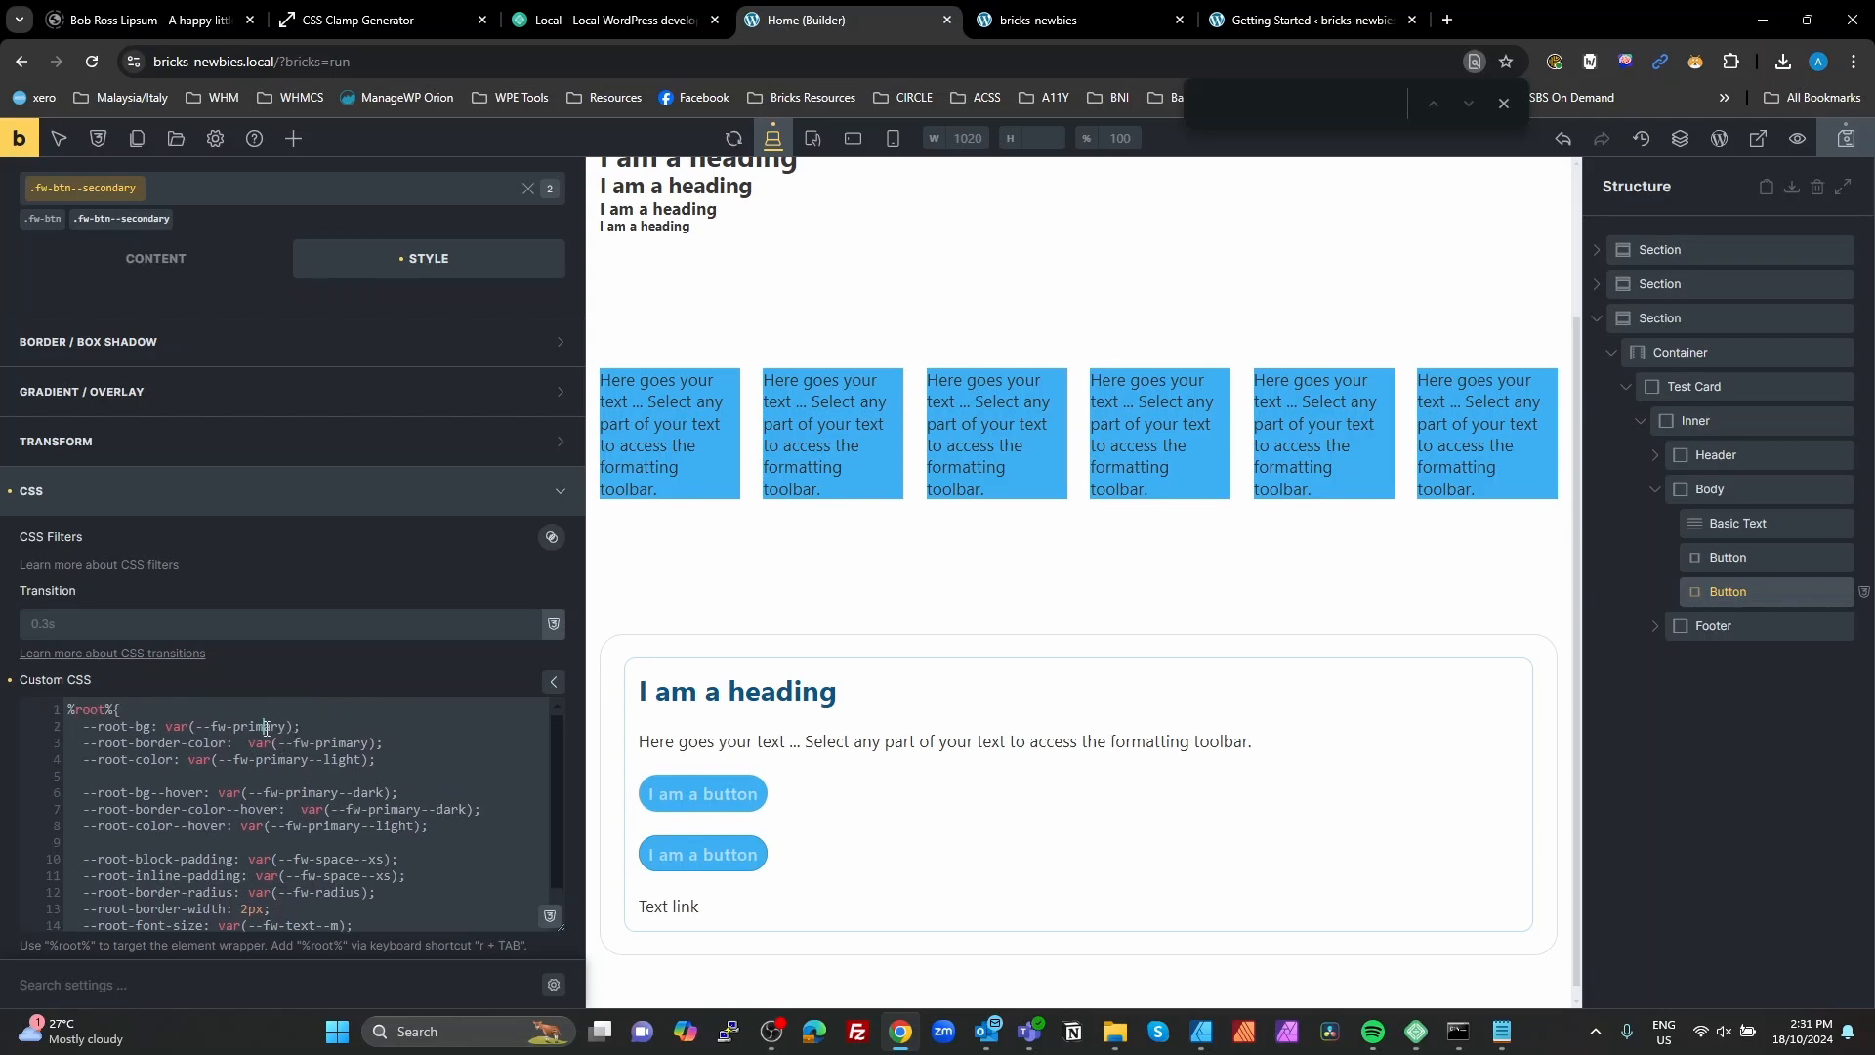
double_click(259, 725)
text(secondar)
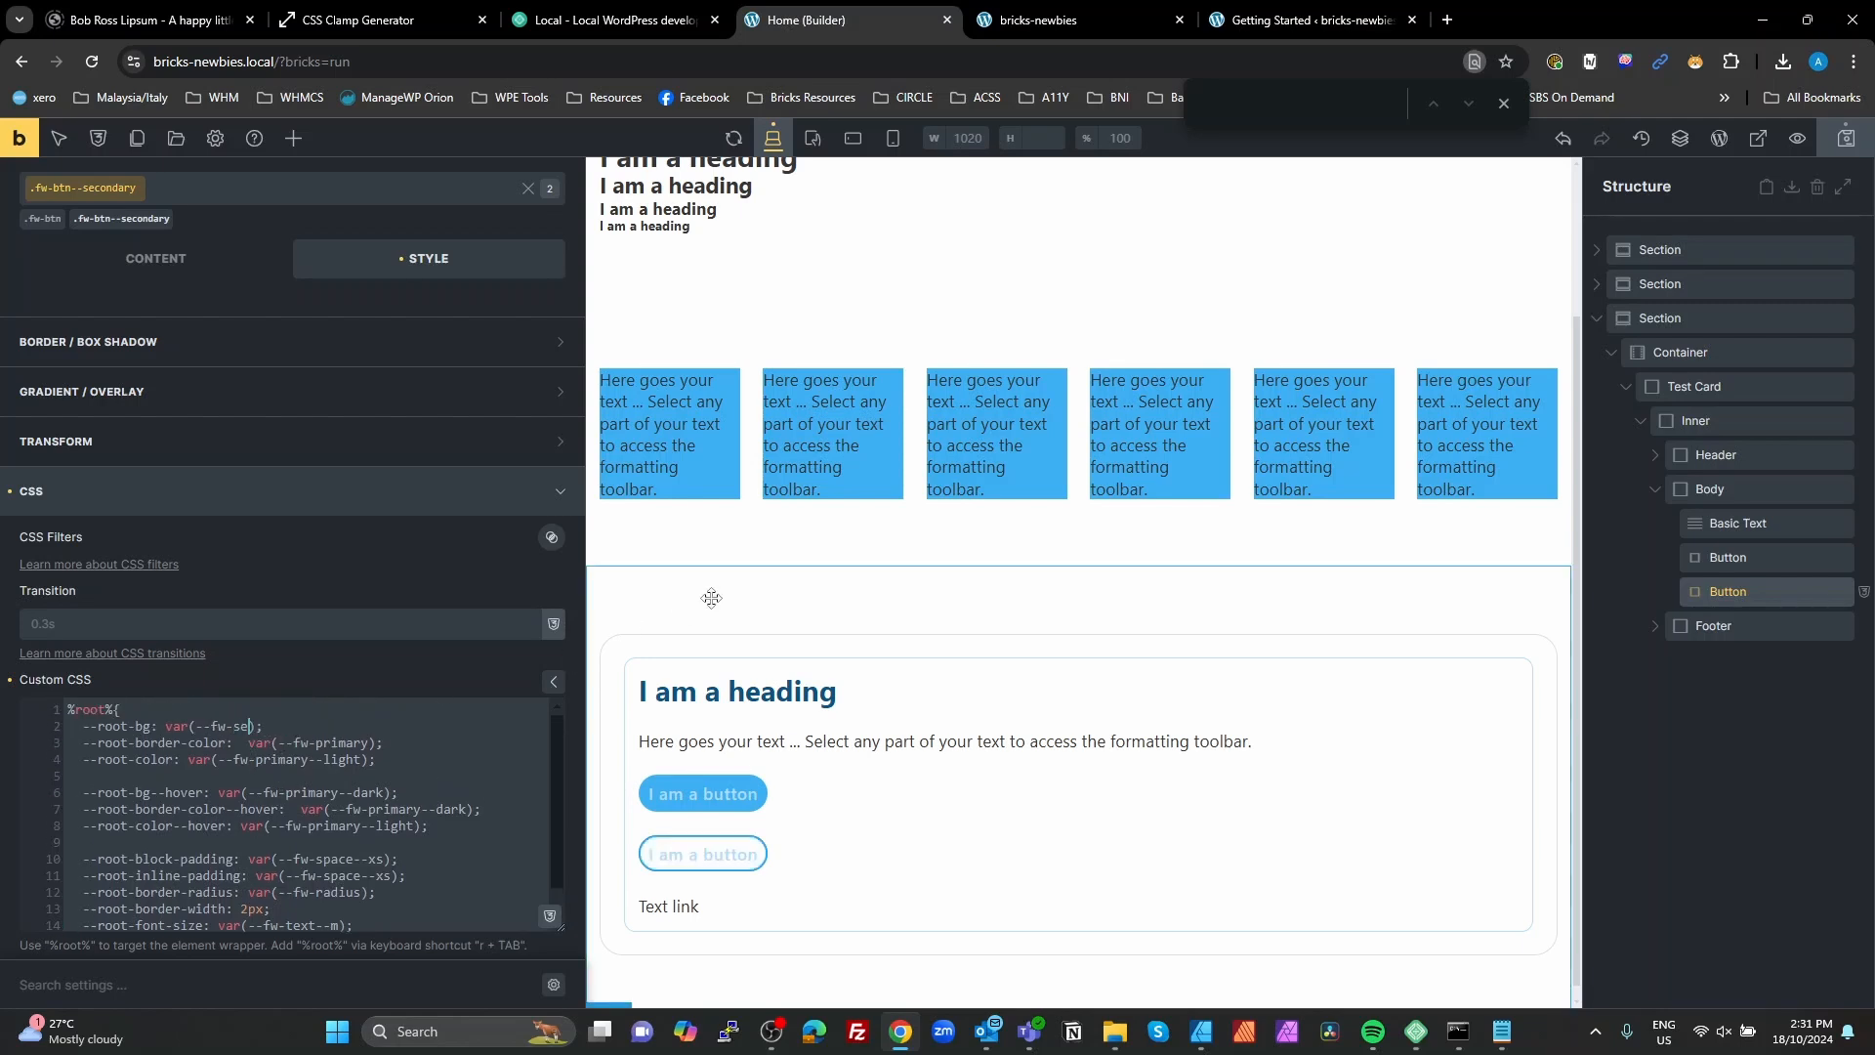
text(y)
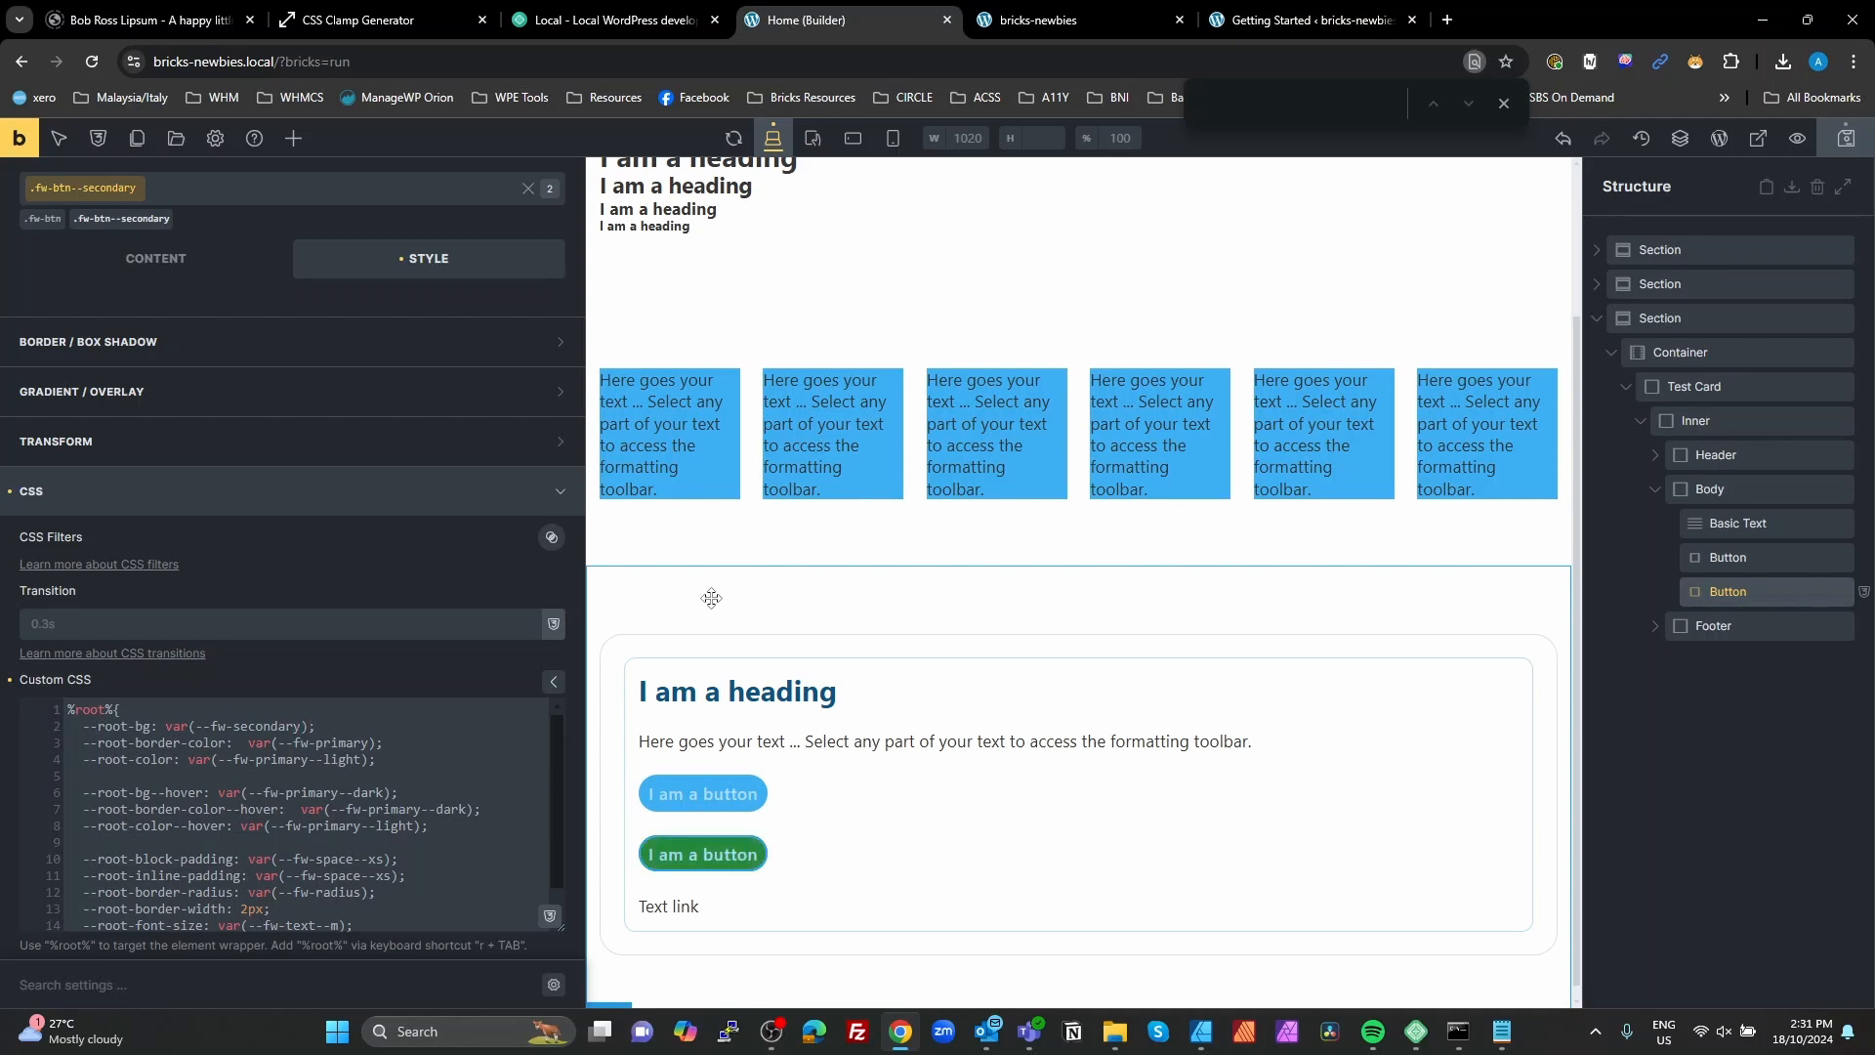
double_click(267, 725)
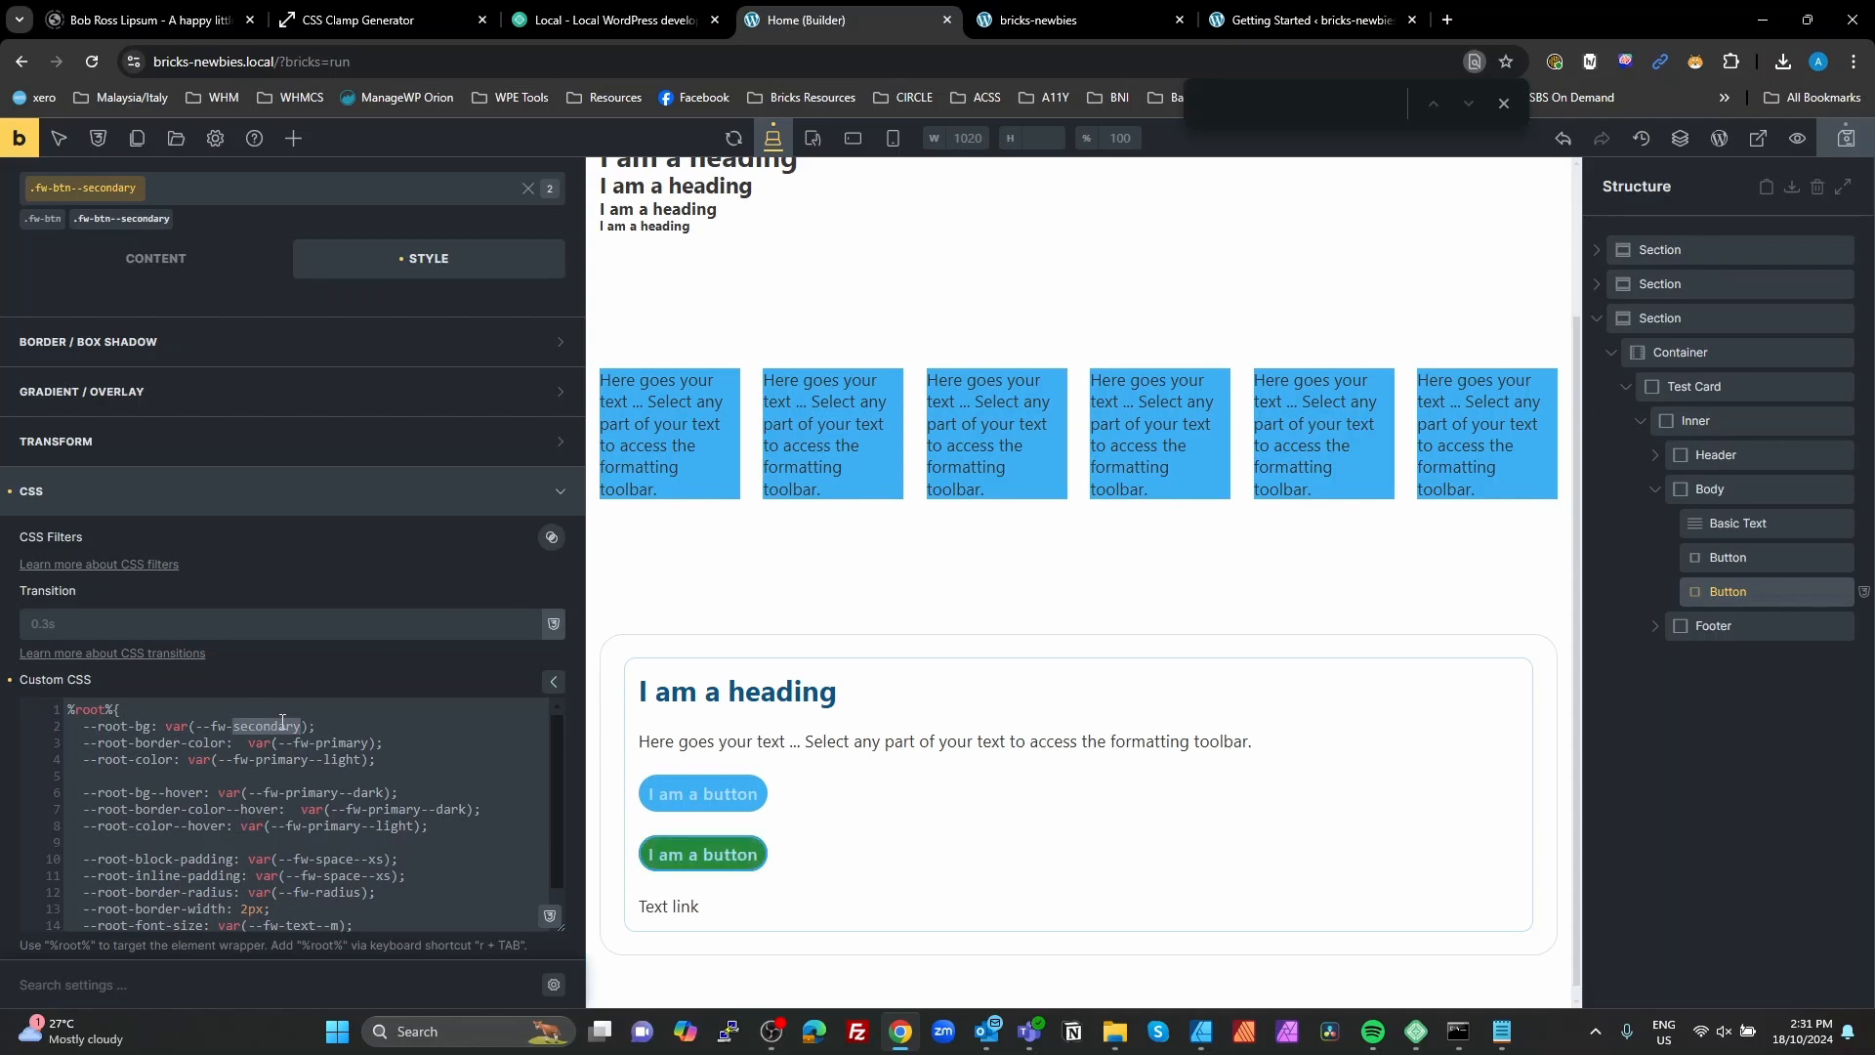
key(ctrl+c)
double_click(342, 742)
key(ctrl+v)
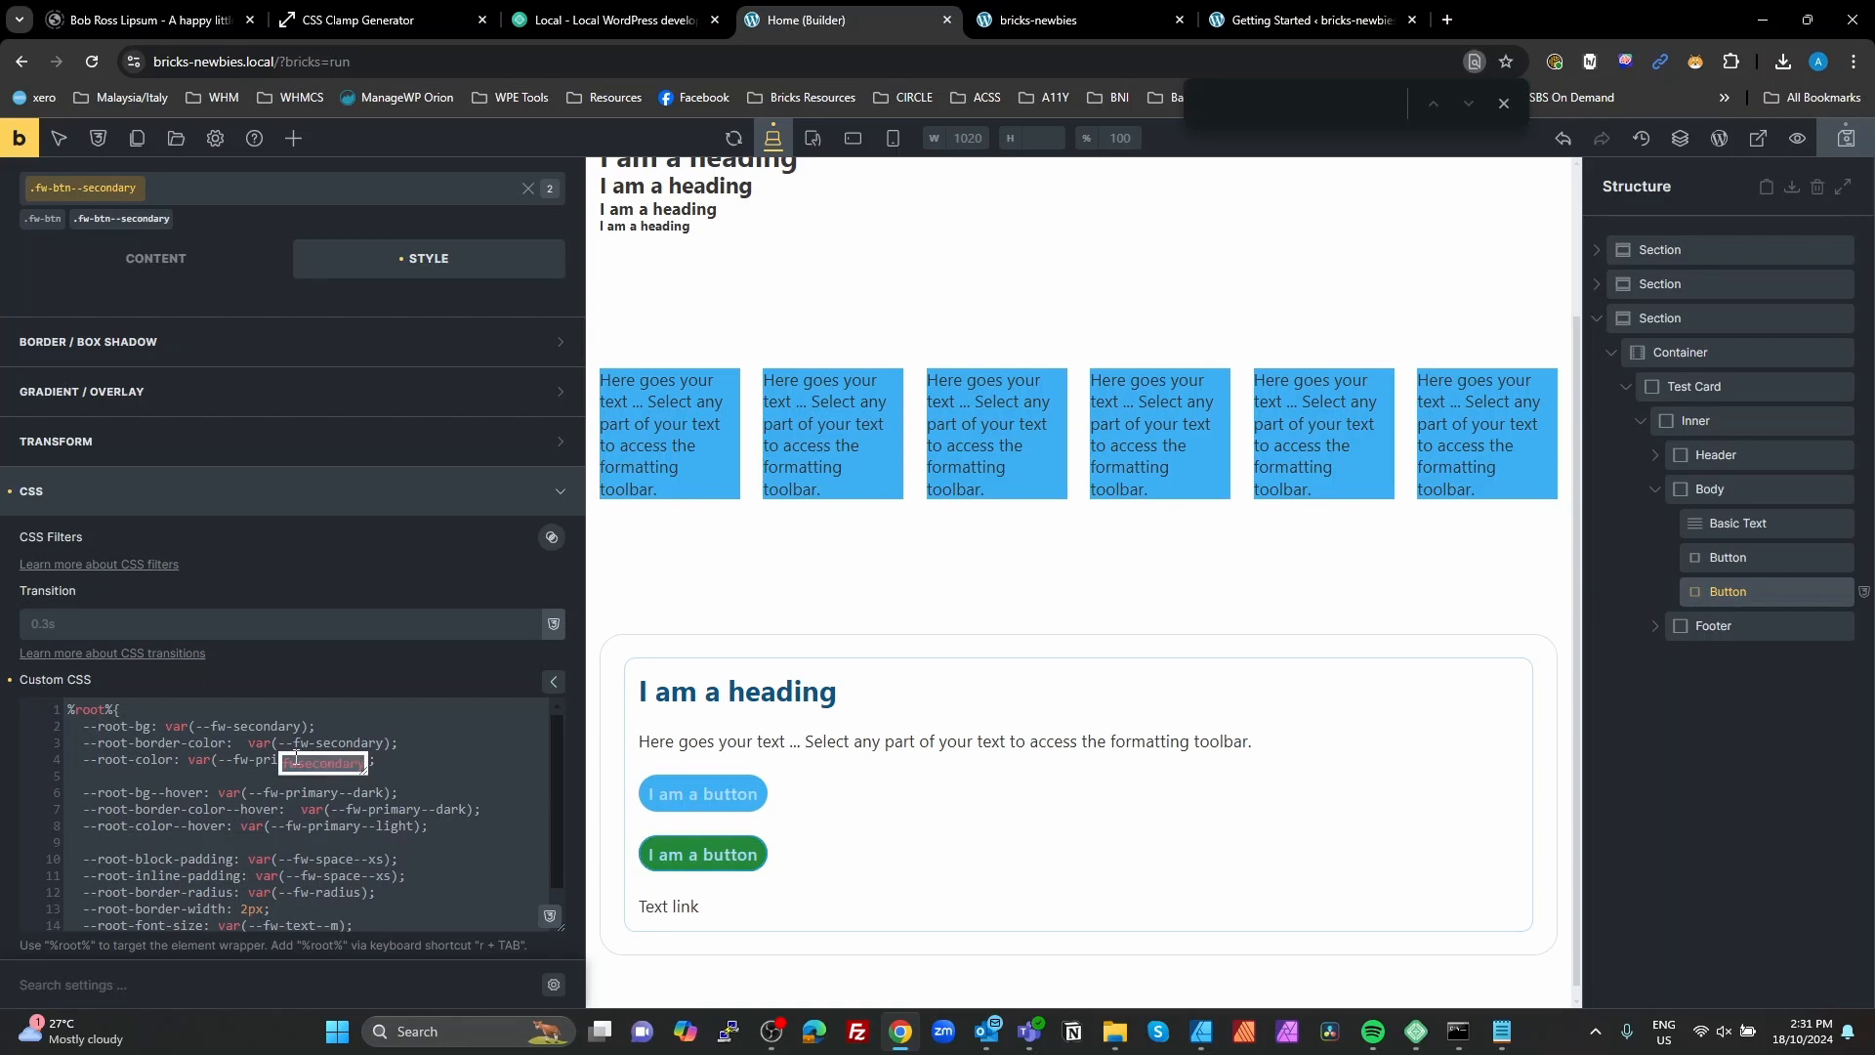
double_click(266, 758)
key(ctrl+v)
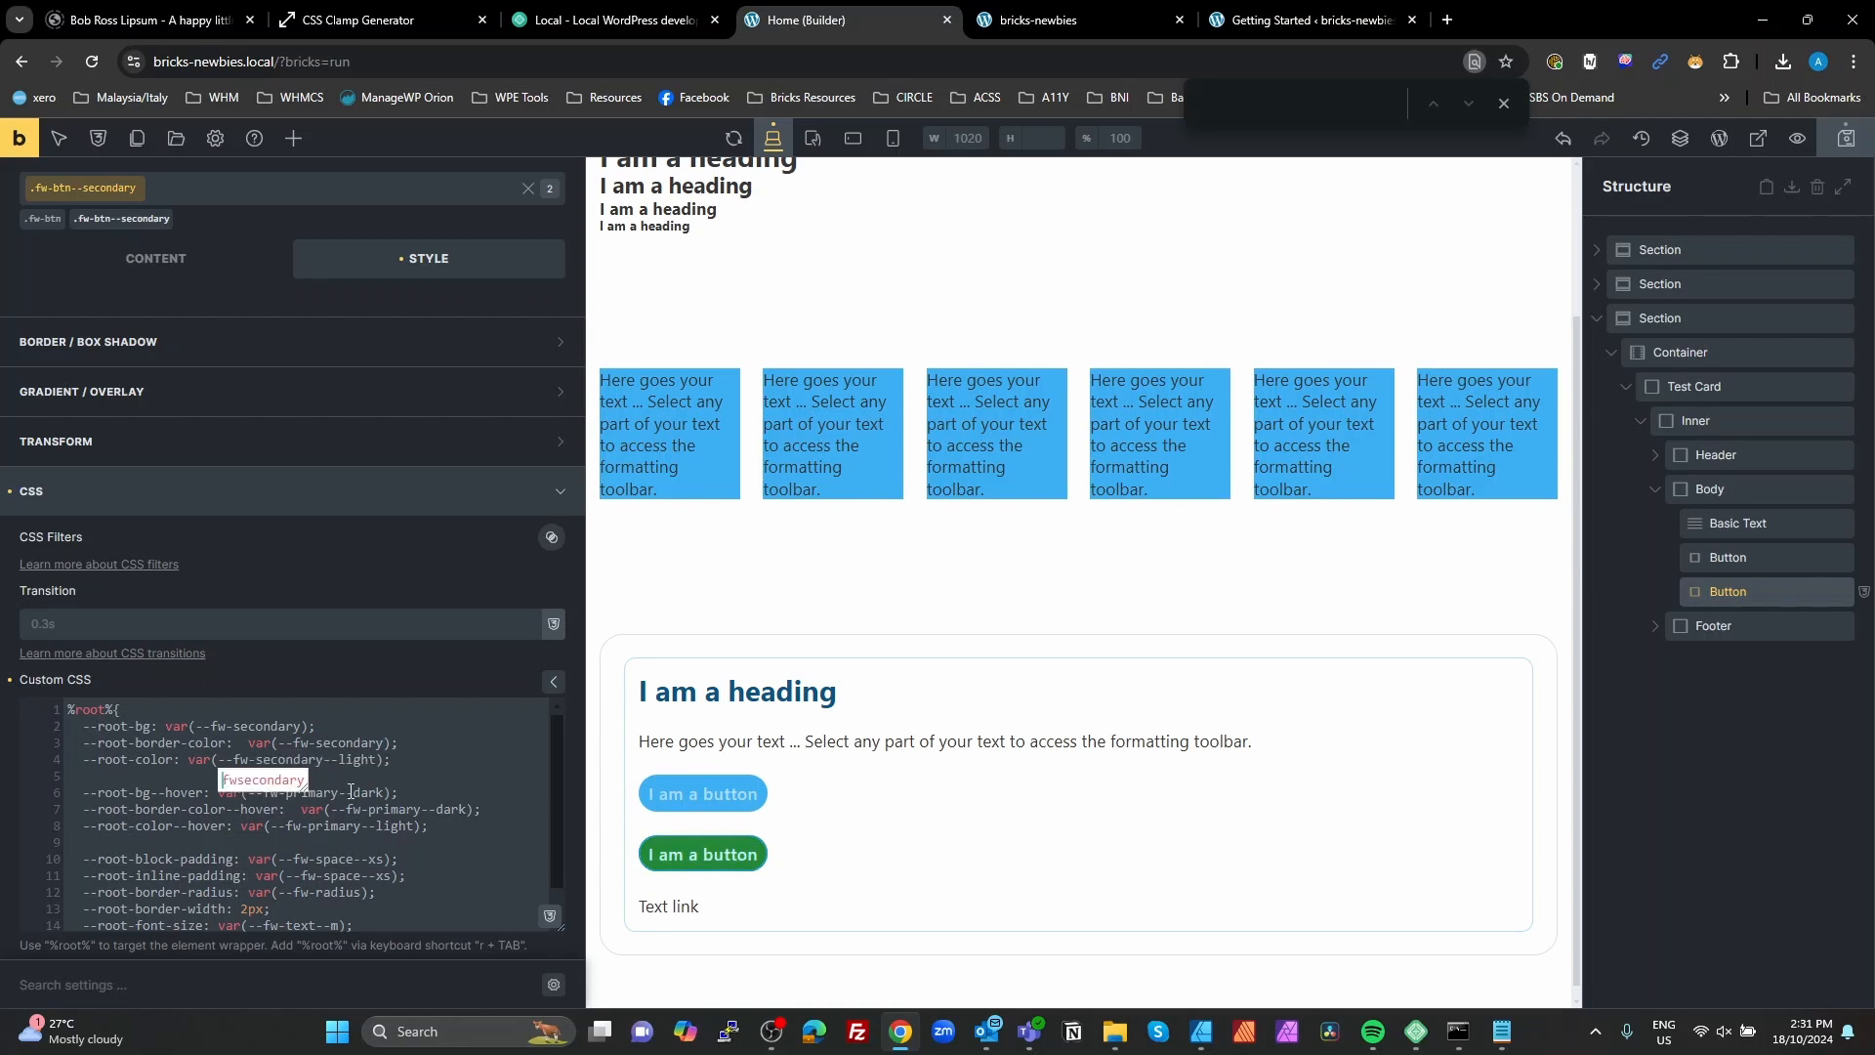
Step: Replace primary with secondary in the three hover variables: --root-bg--hover, --root-border-color--hover and --root-color--hover
double_click(332, 792)
key(ctrl+v)
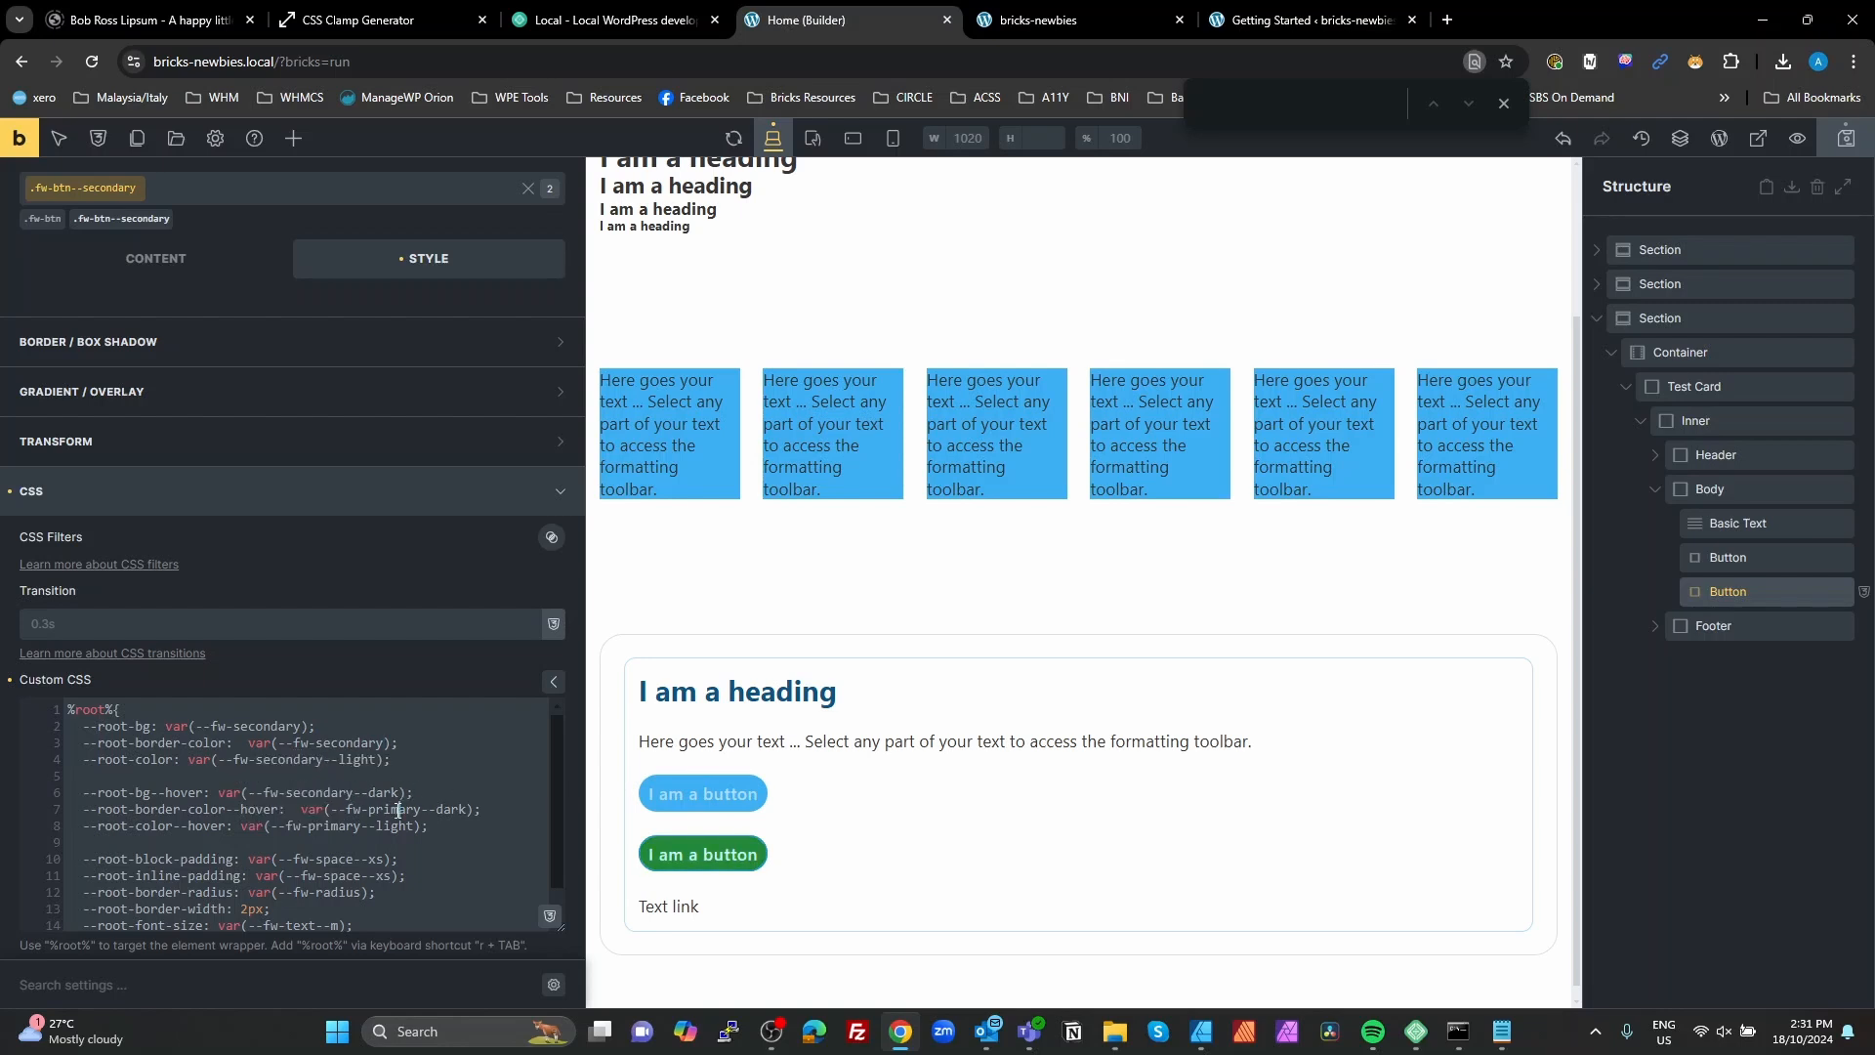
double_click(396, 809)
key(ctrl+v)
double_click(336, 826)
key(ctrl+v)
Step: Delete the padding, border radius, border width, font size and font weight variables from the fw-btn--secondary block
scroll(349, 819, down, 1)
drag(285, 905, 0, 820)
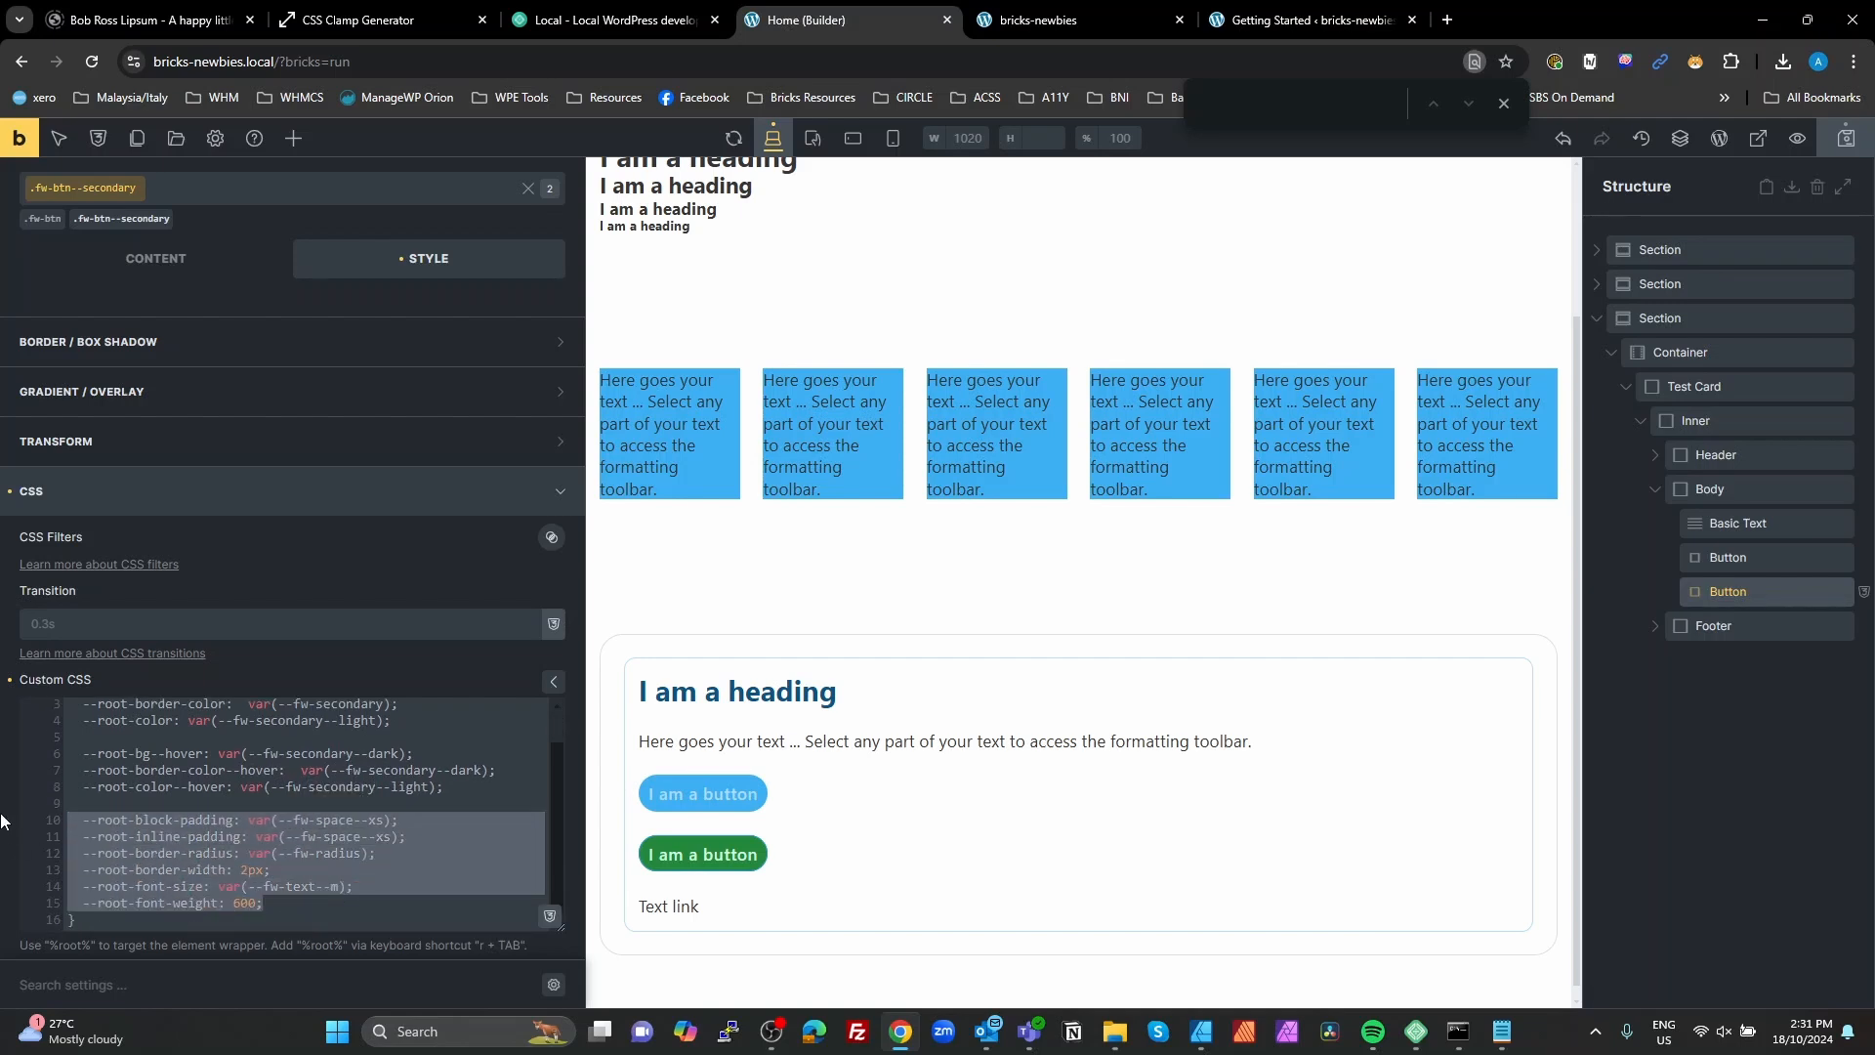
key(BackSpace)
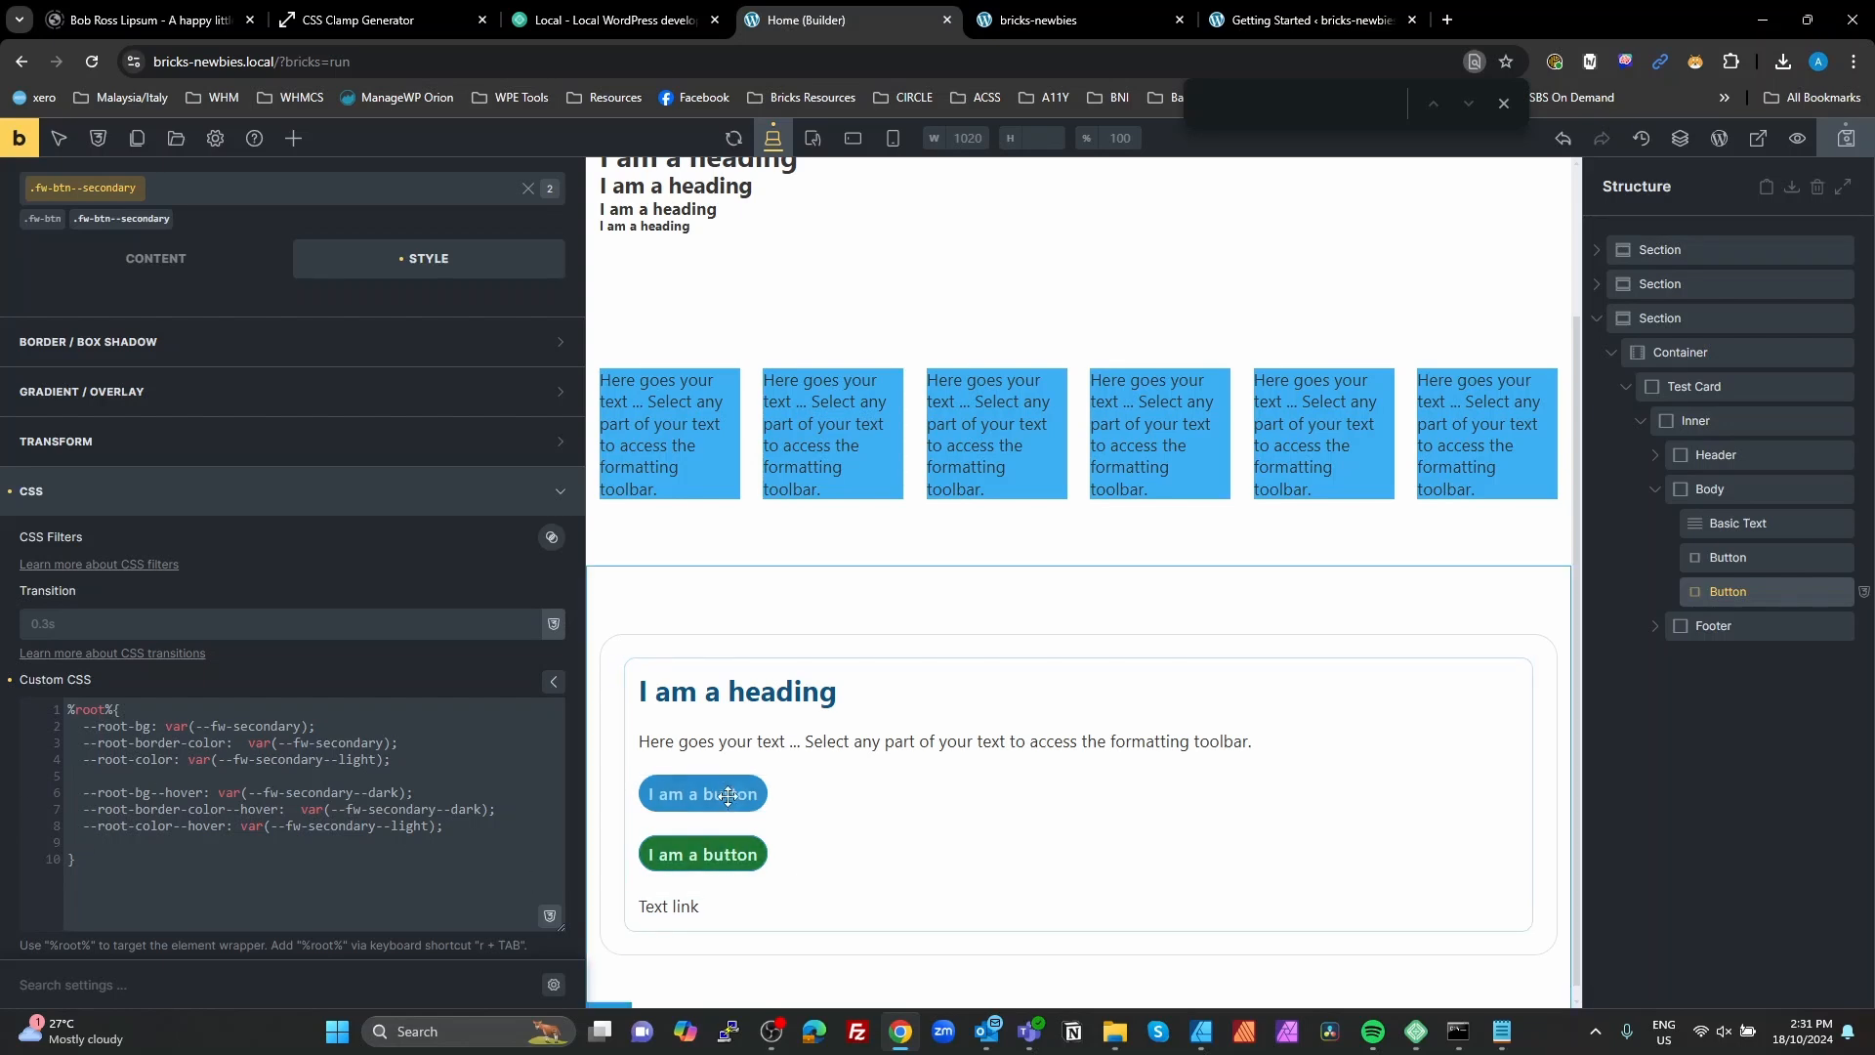
Step: Save the page and check both Test Card buttons on the front-end preview, then return to the builder
click(1838, 149)
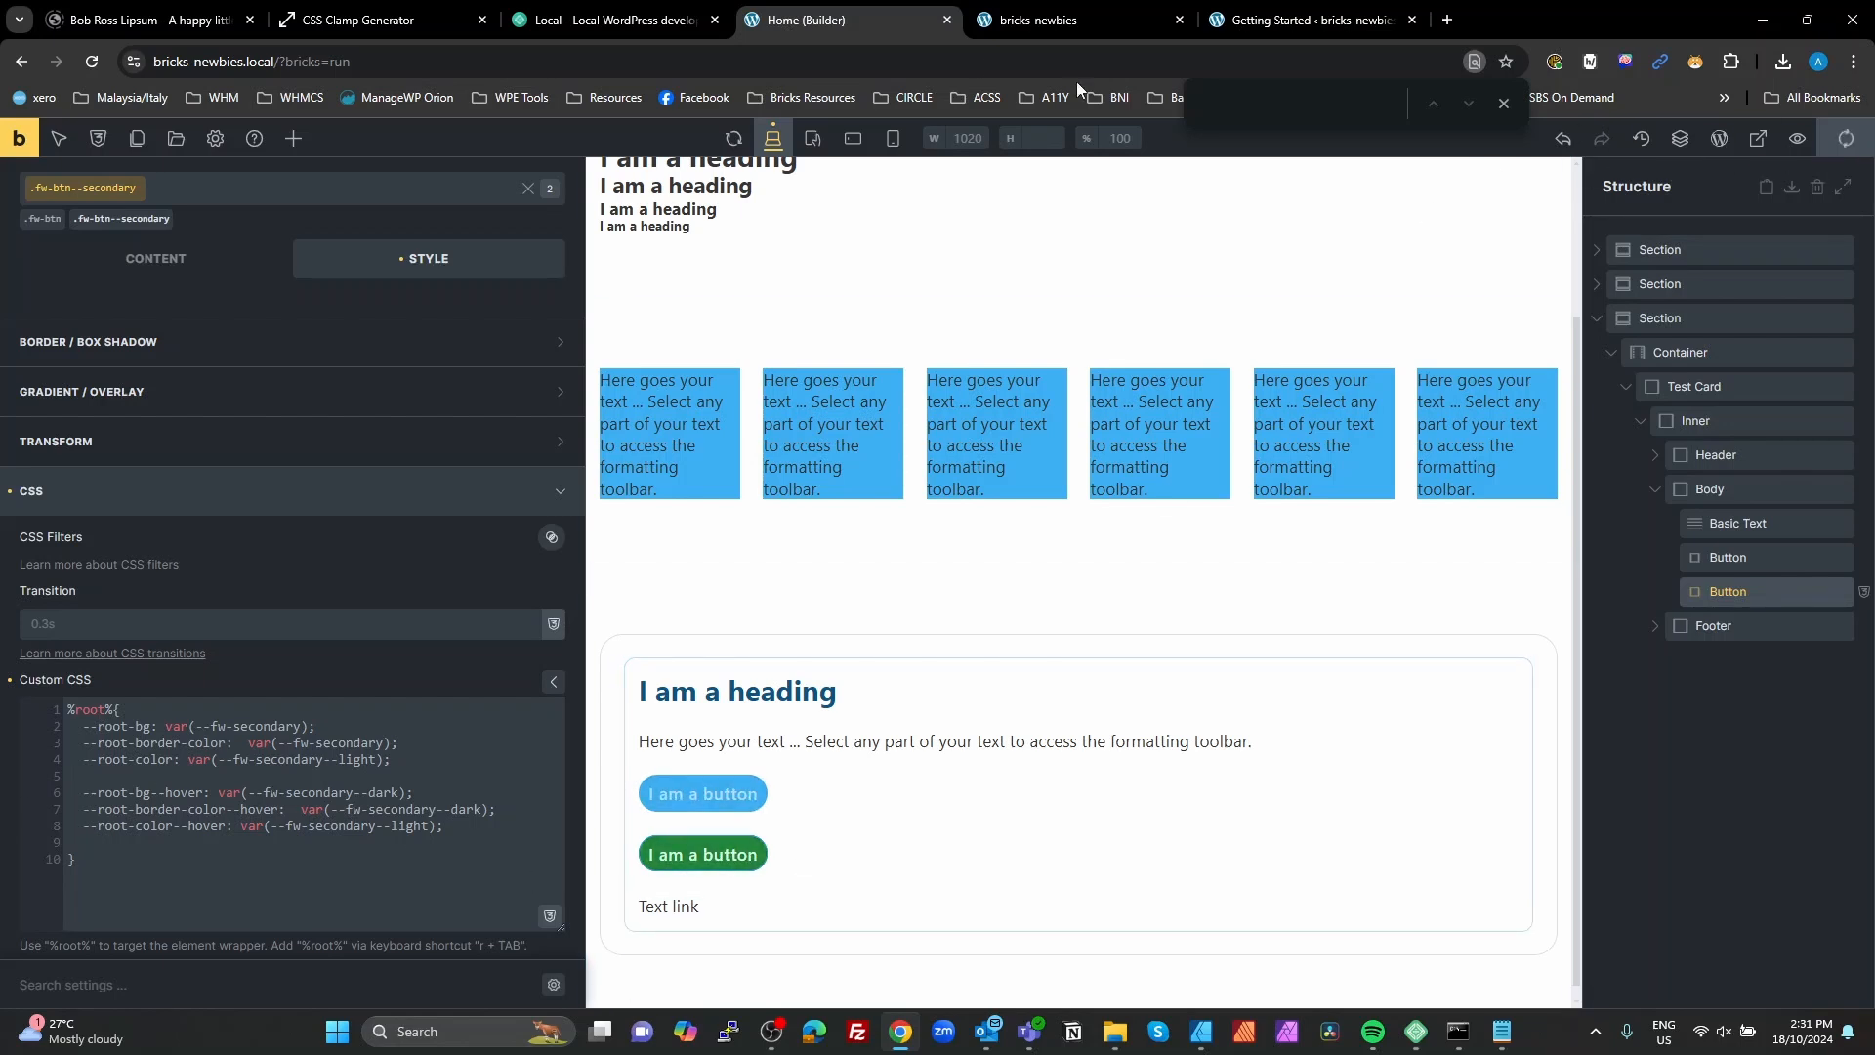
click(1067, 15)
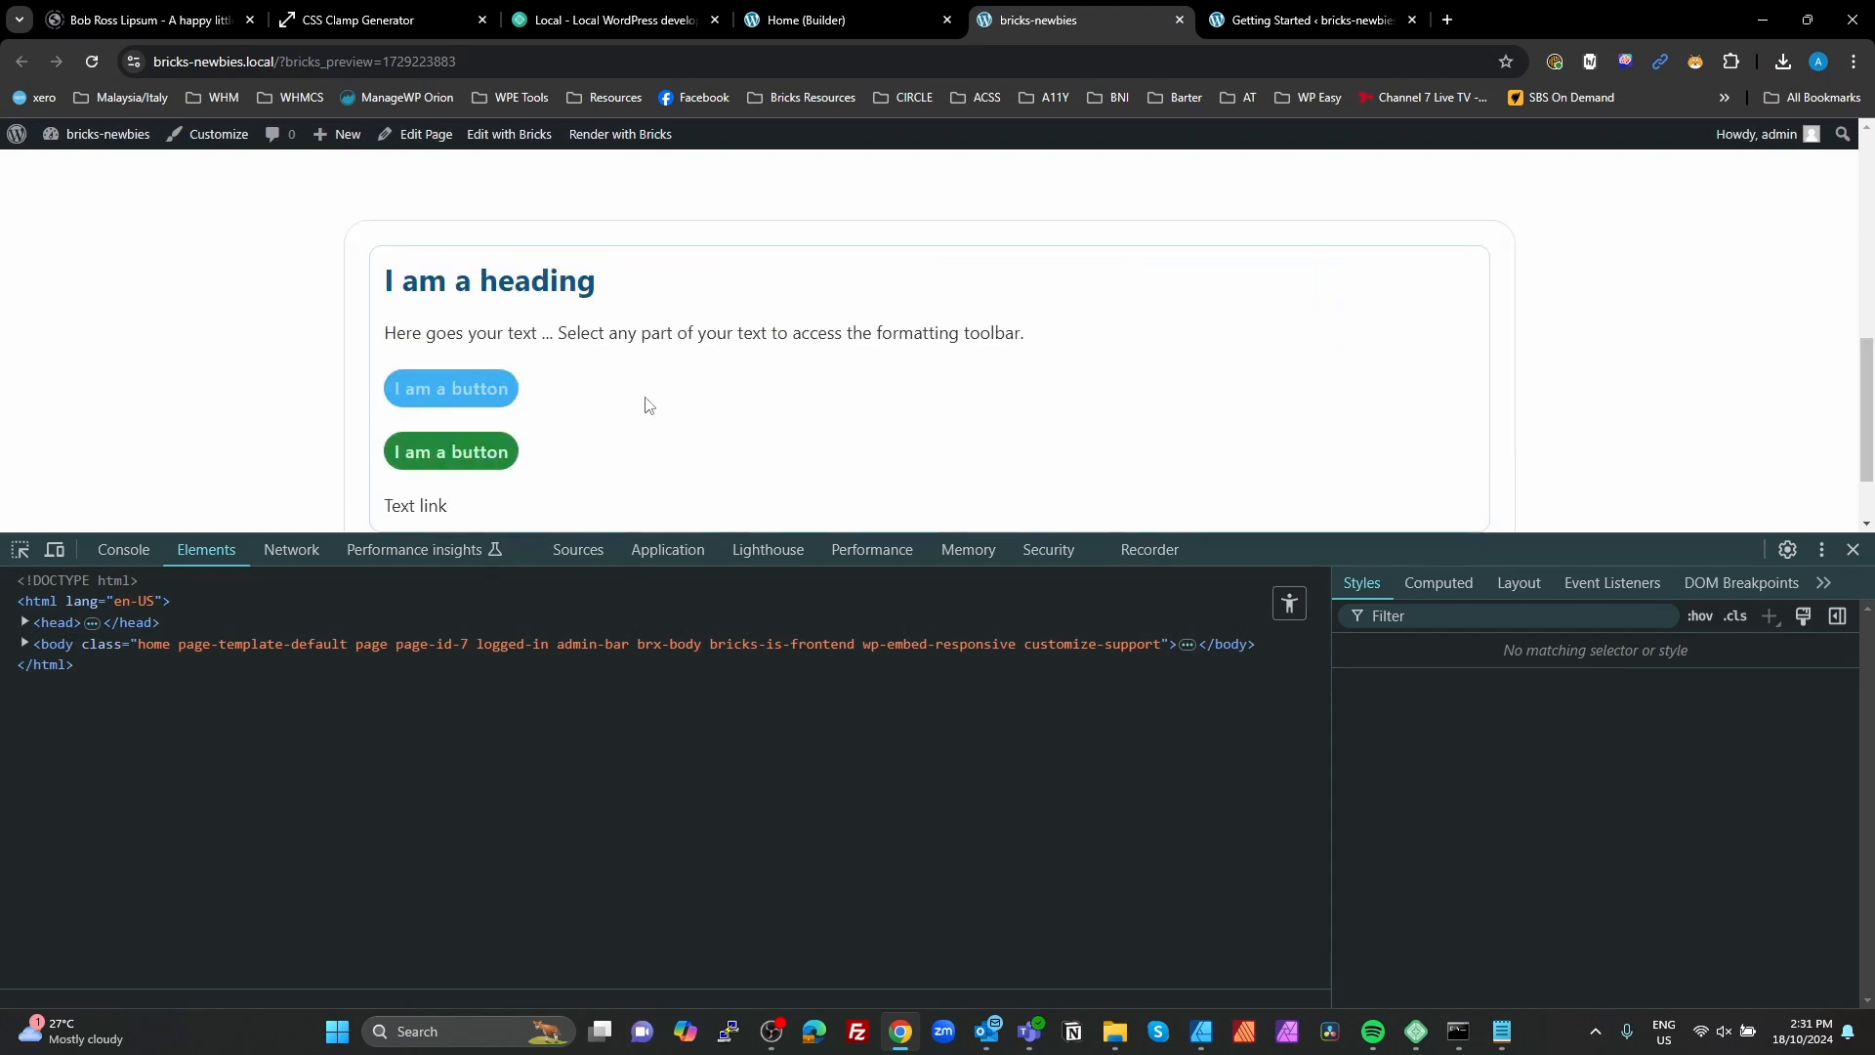
click(890, 23)
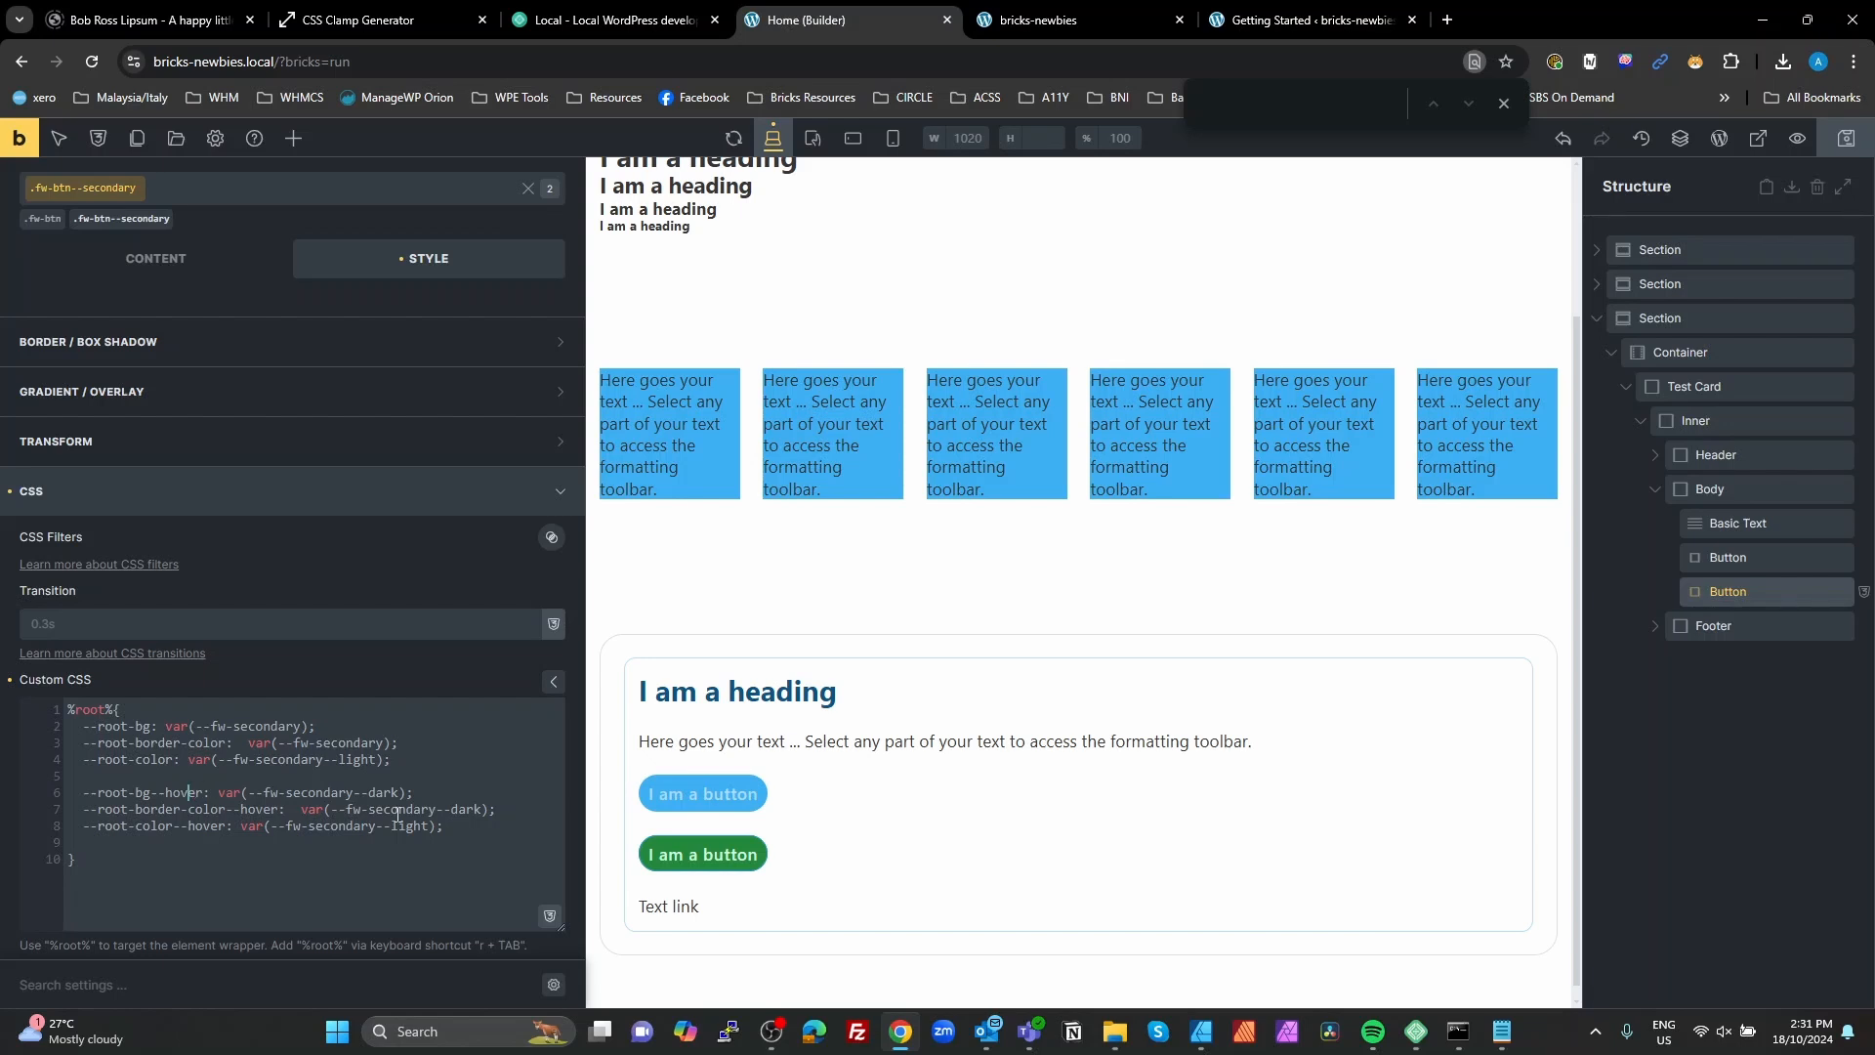
Step: View the global variable manager, close it, and highlight fw-secondary--light in the --root-color declaration
click(279, 877)
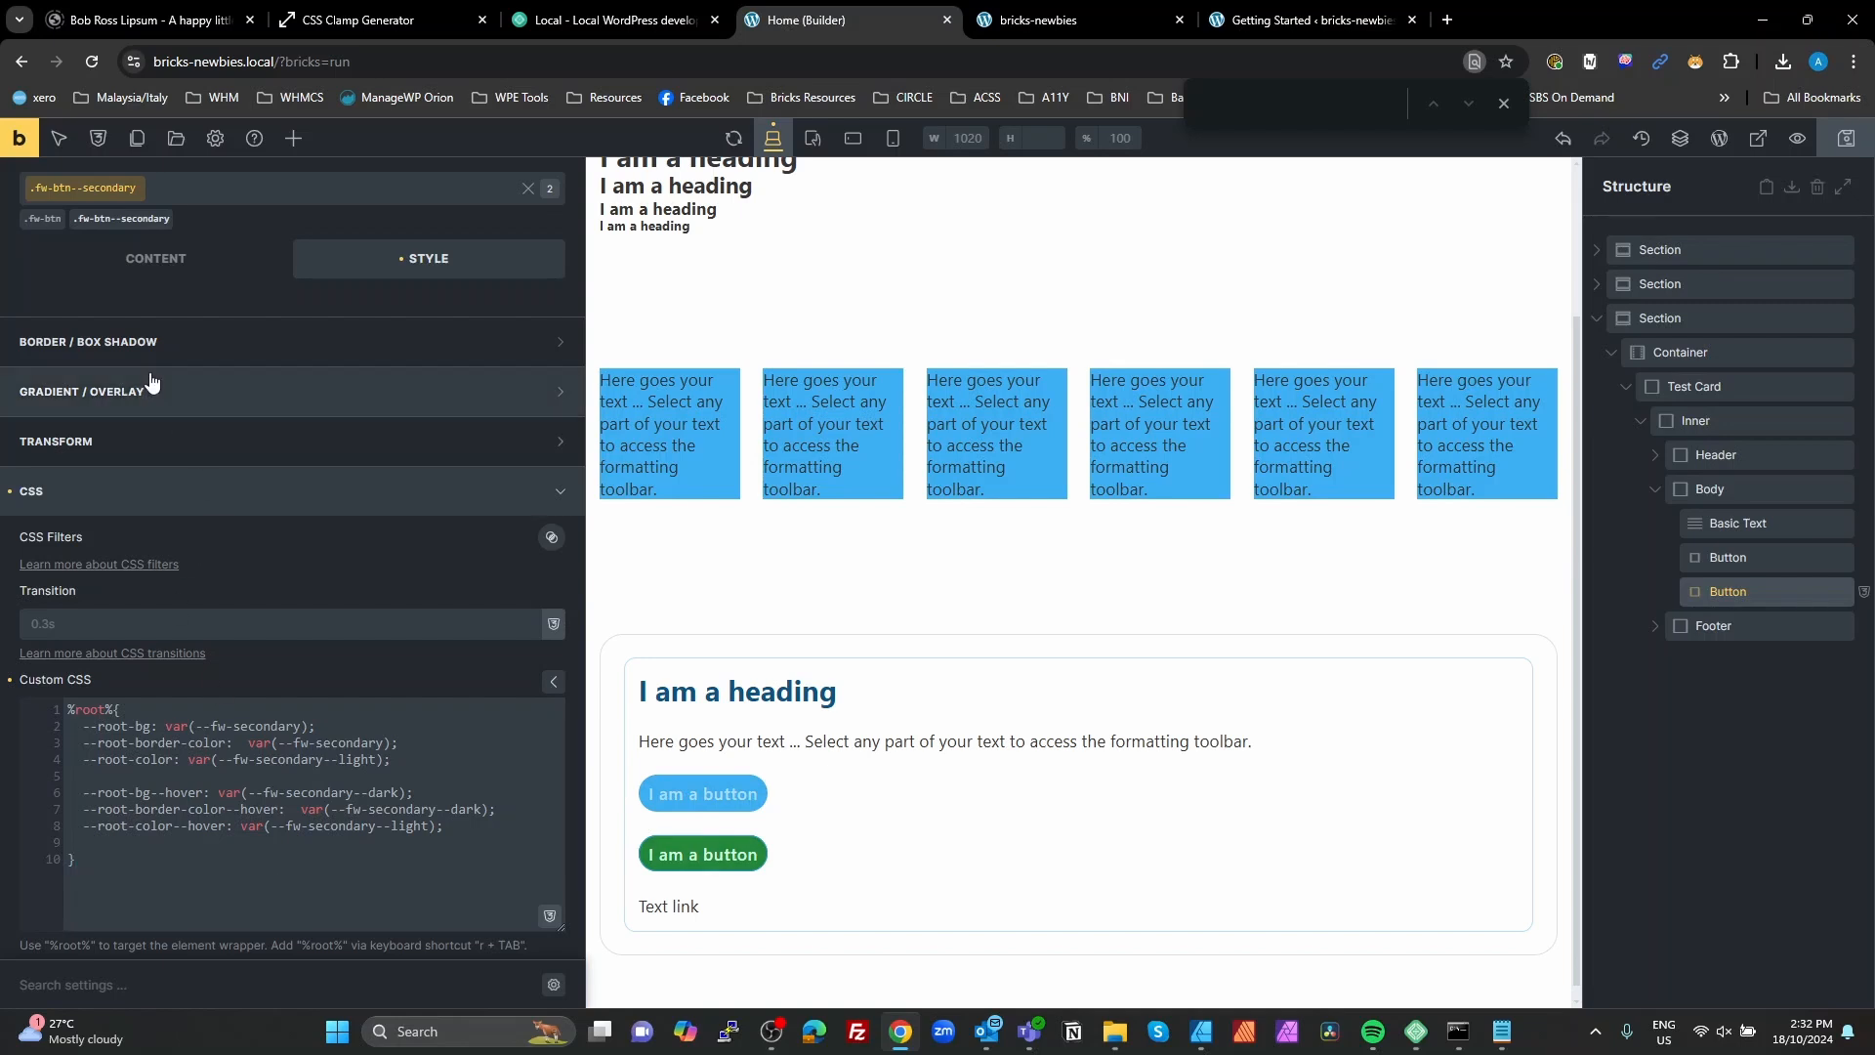
click(104, 140)
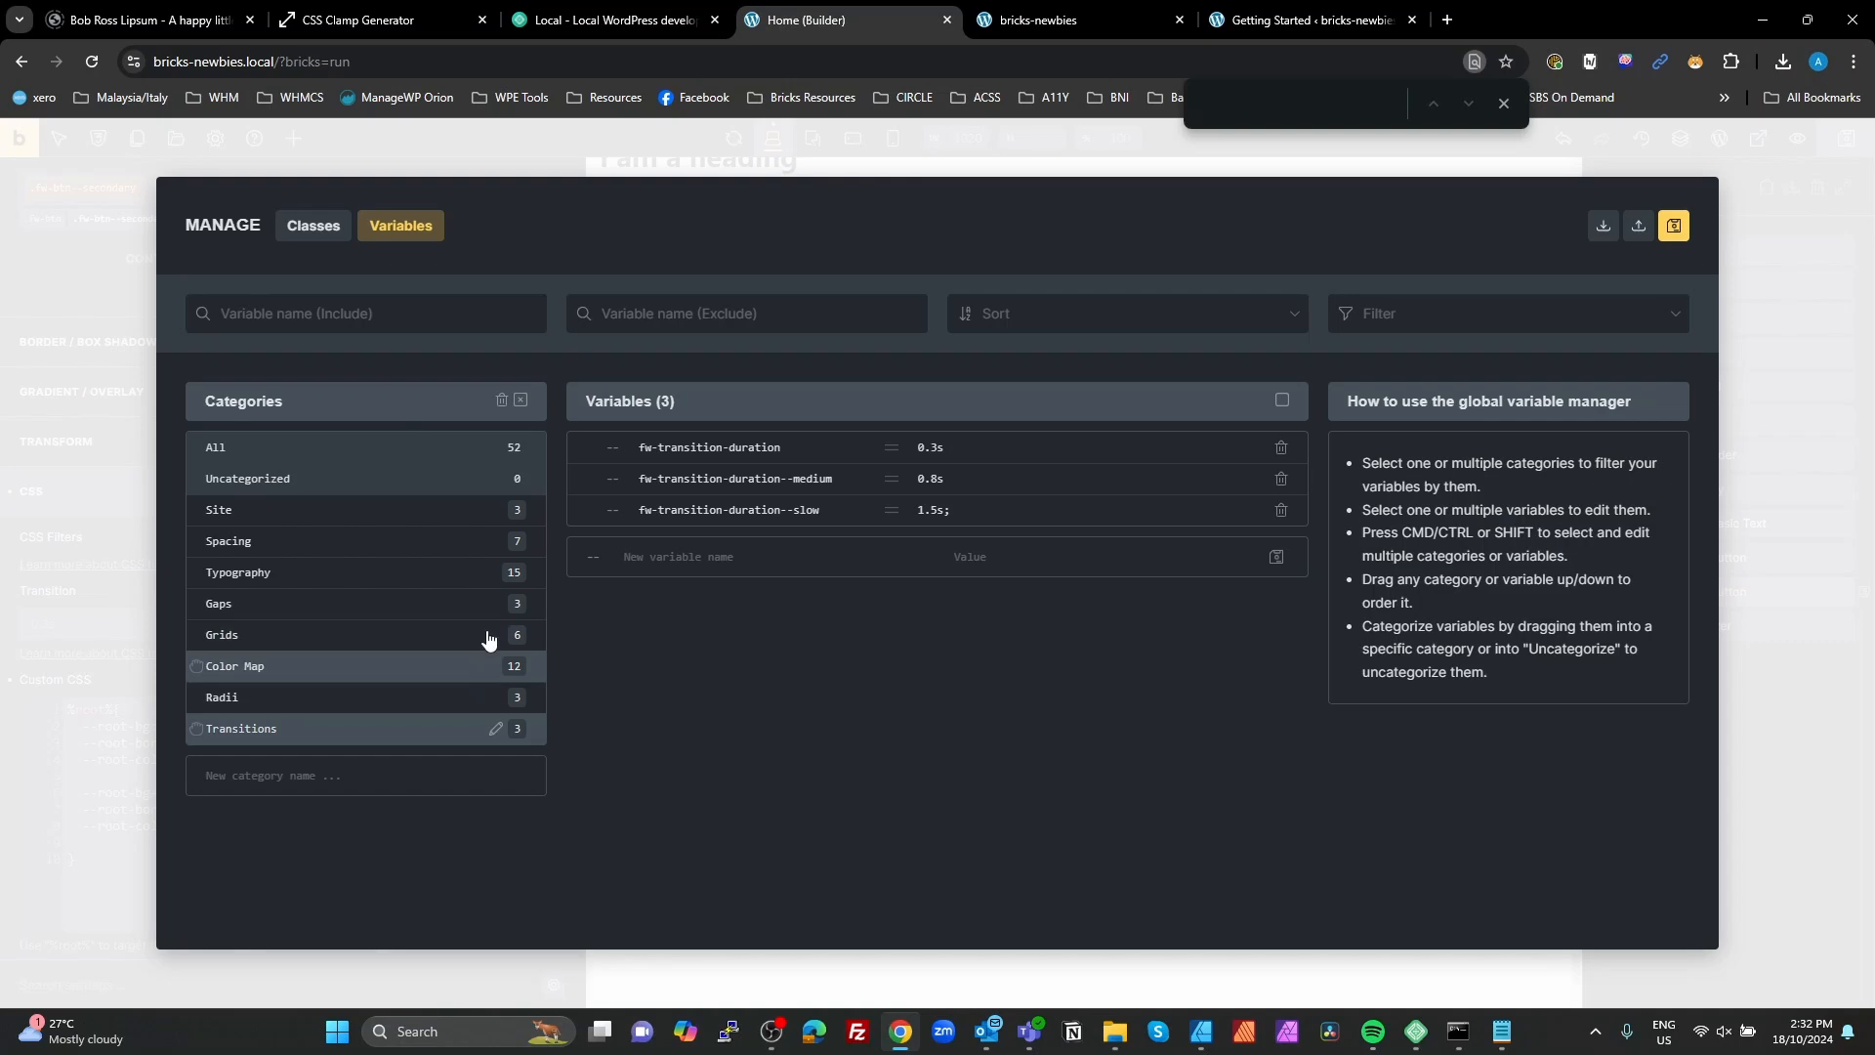
click(1760, 728)
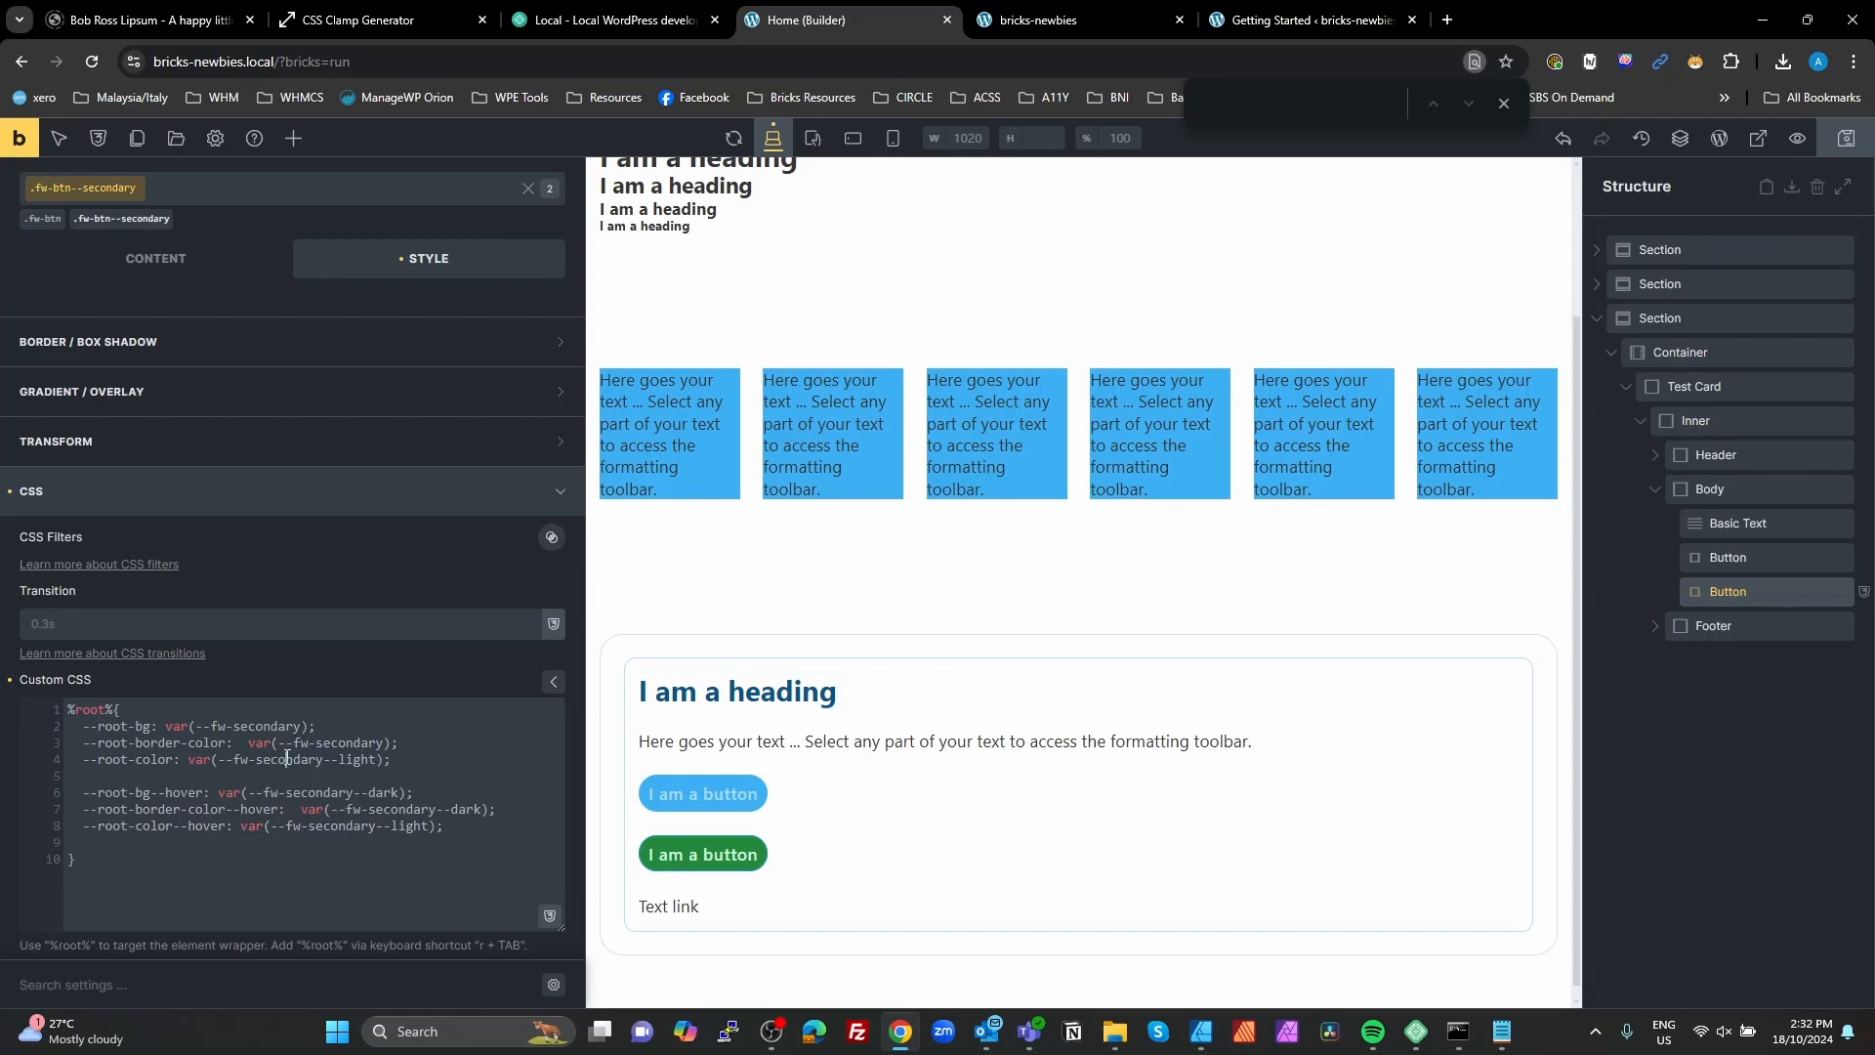
drag(375, 762, 234, 762)
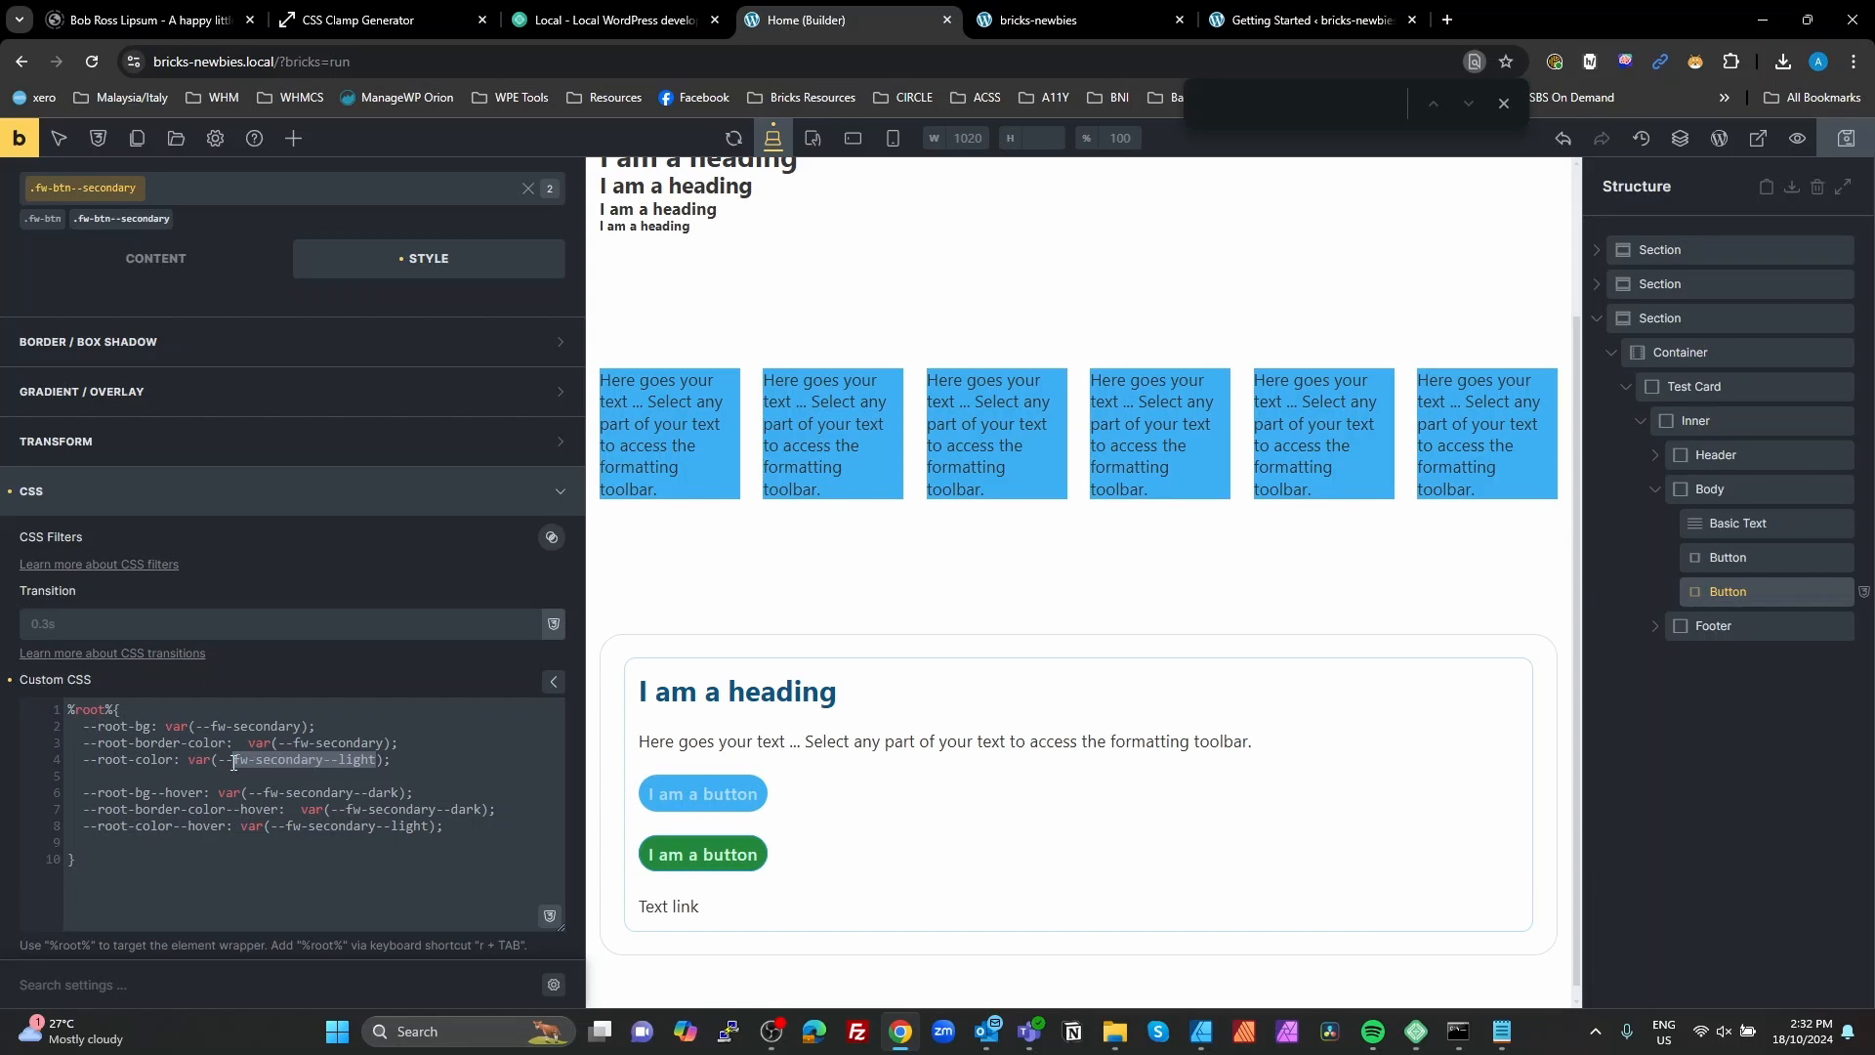
Step: Open the background color palette of the Basic Text in the Test Grid's first cell
click(719, 463)
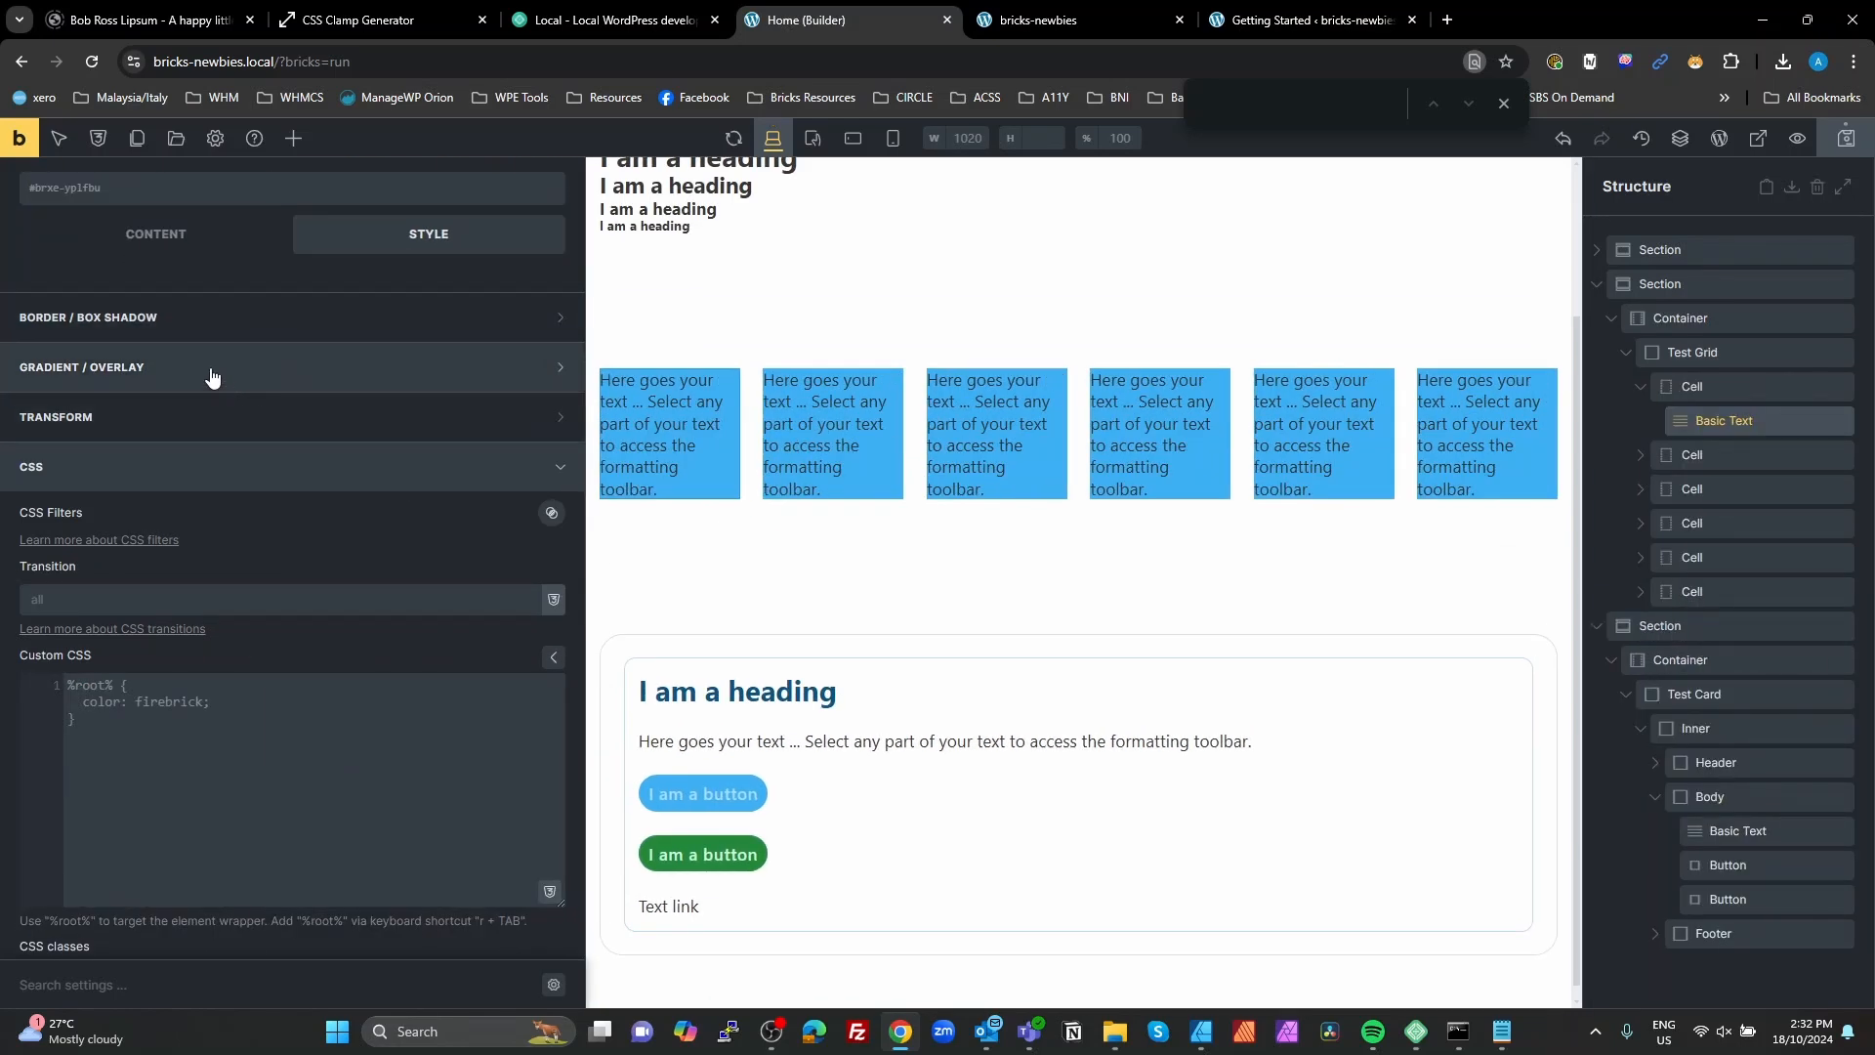
scroll(212, 377, up, 2)
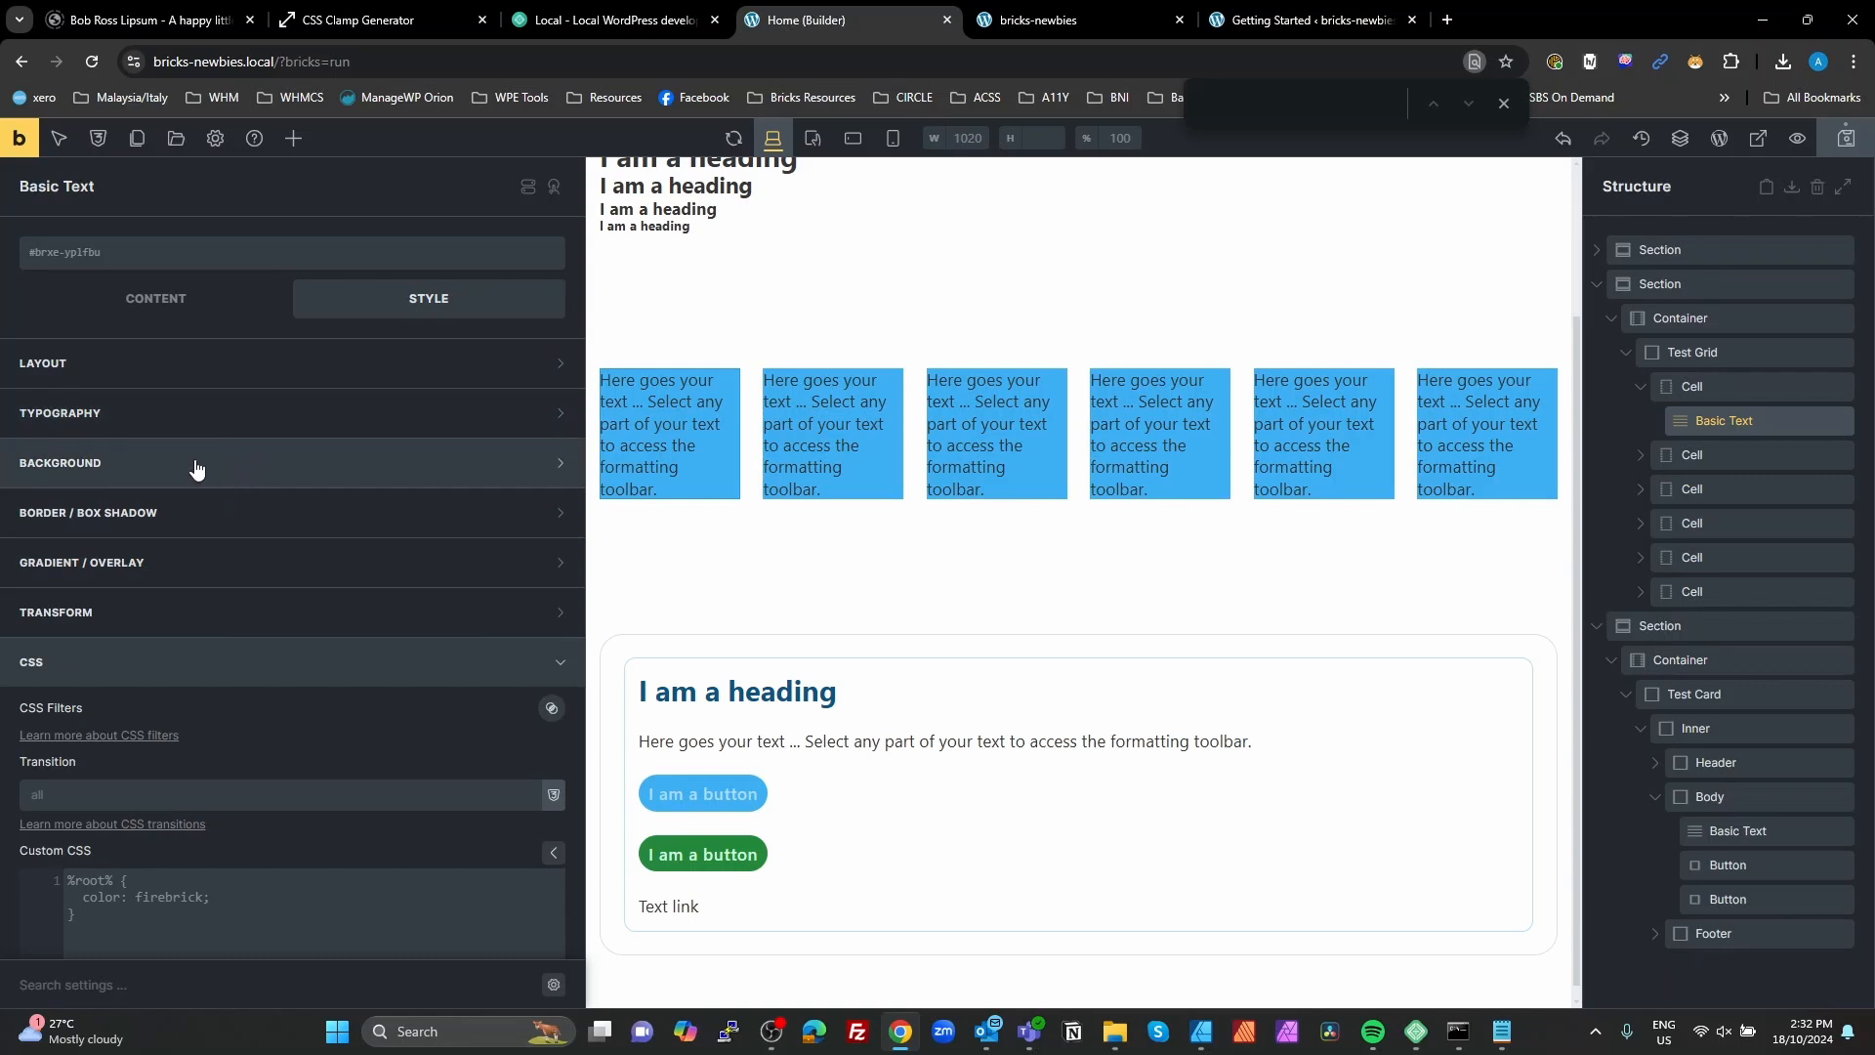
click(196, 469)
click(258, 511)
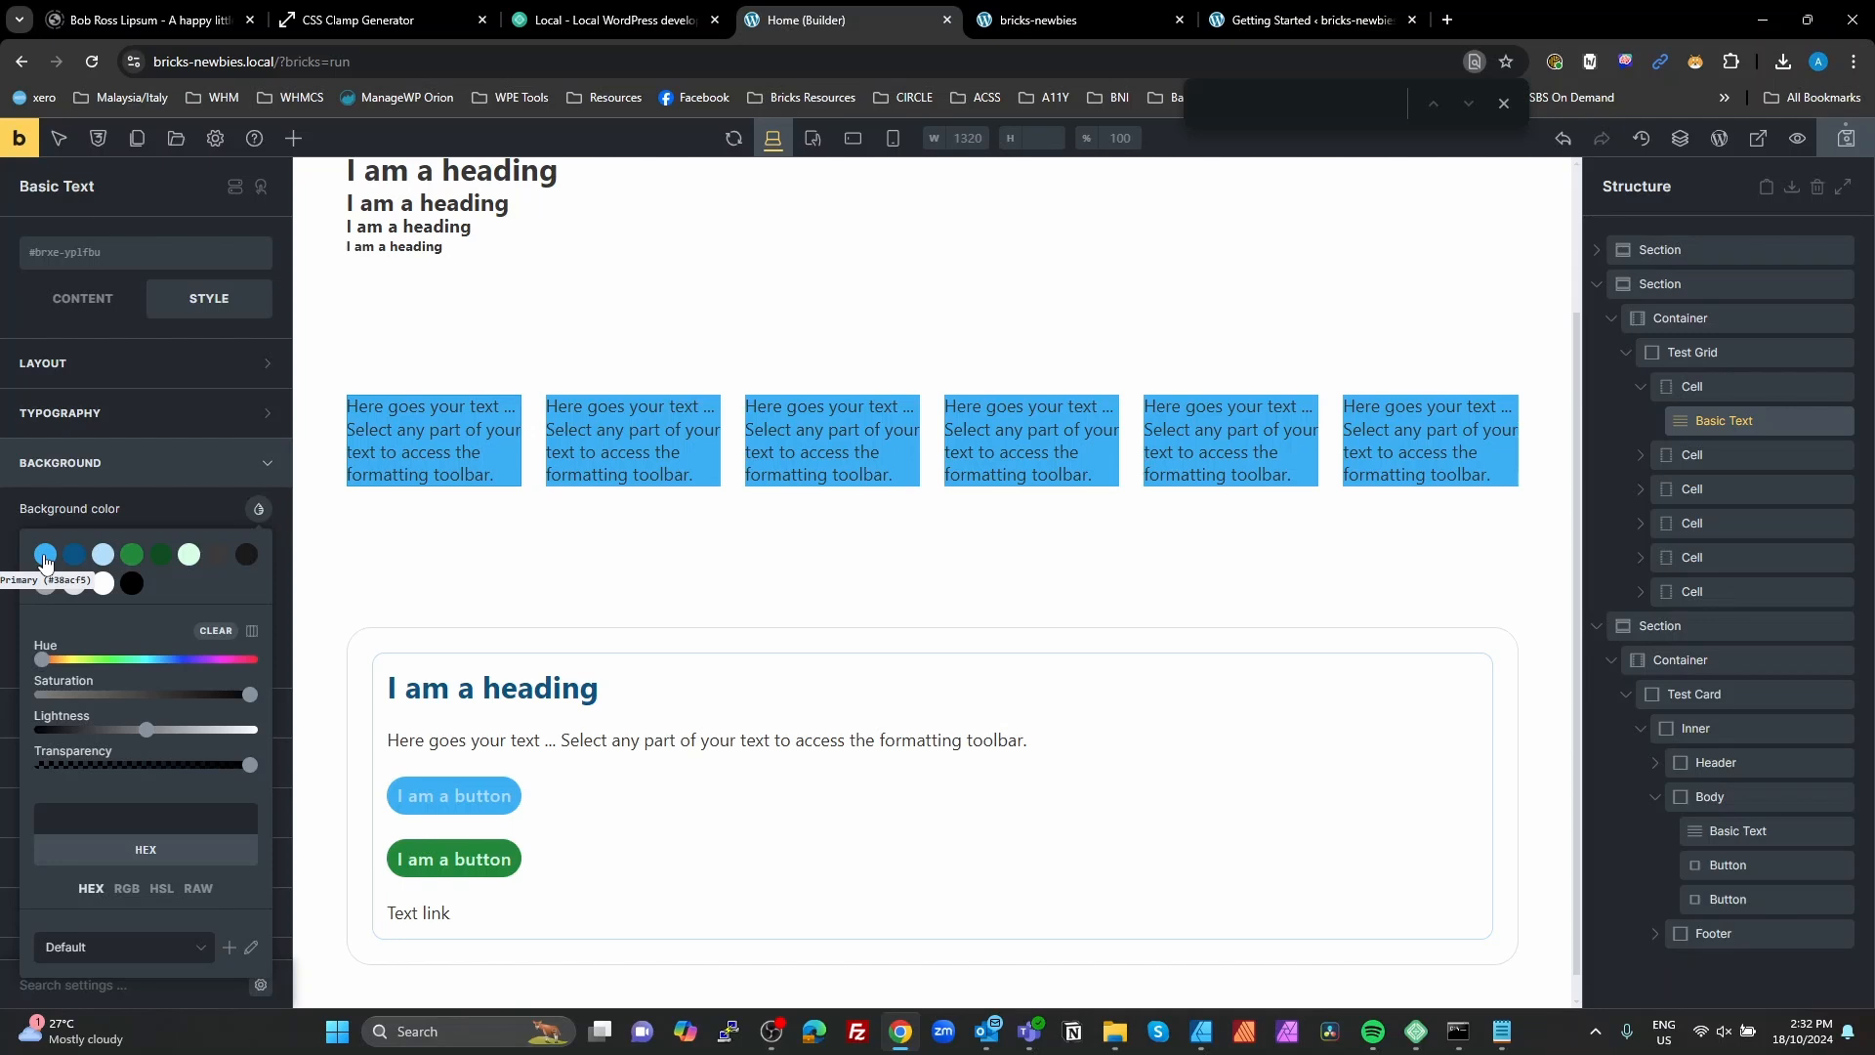
Step: Examine the Color Map category in the global variable manager, including fw-secondary--light, and close the manager
click(98, 137)
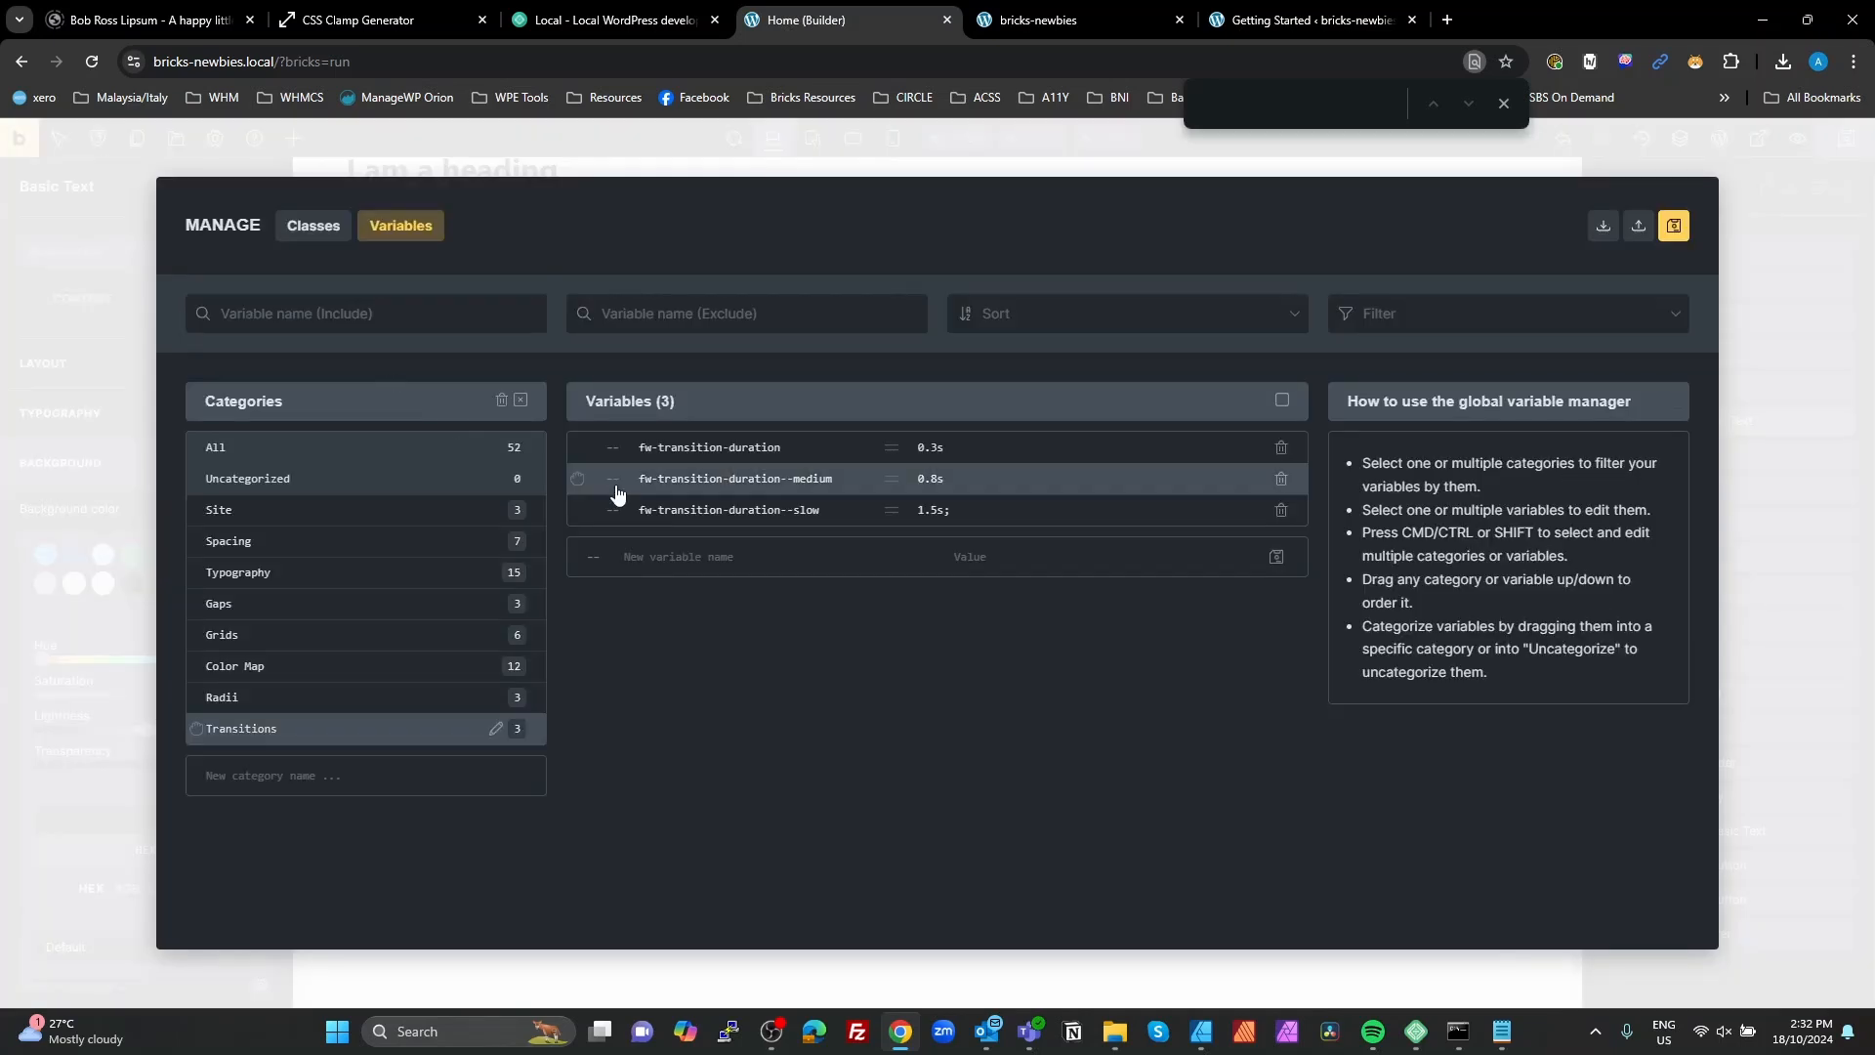
click(315, 672)
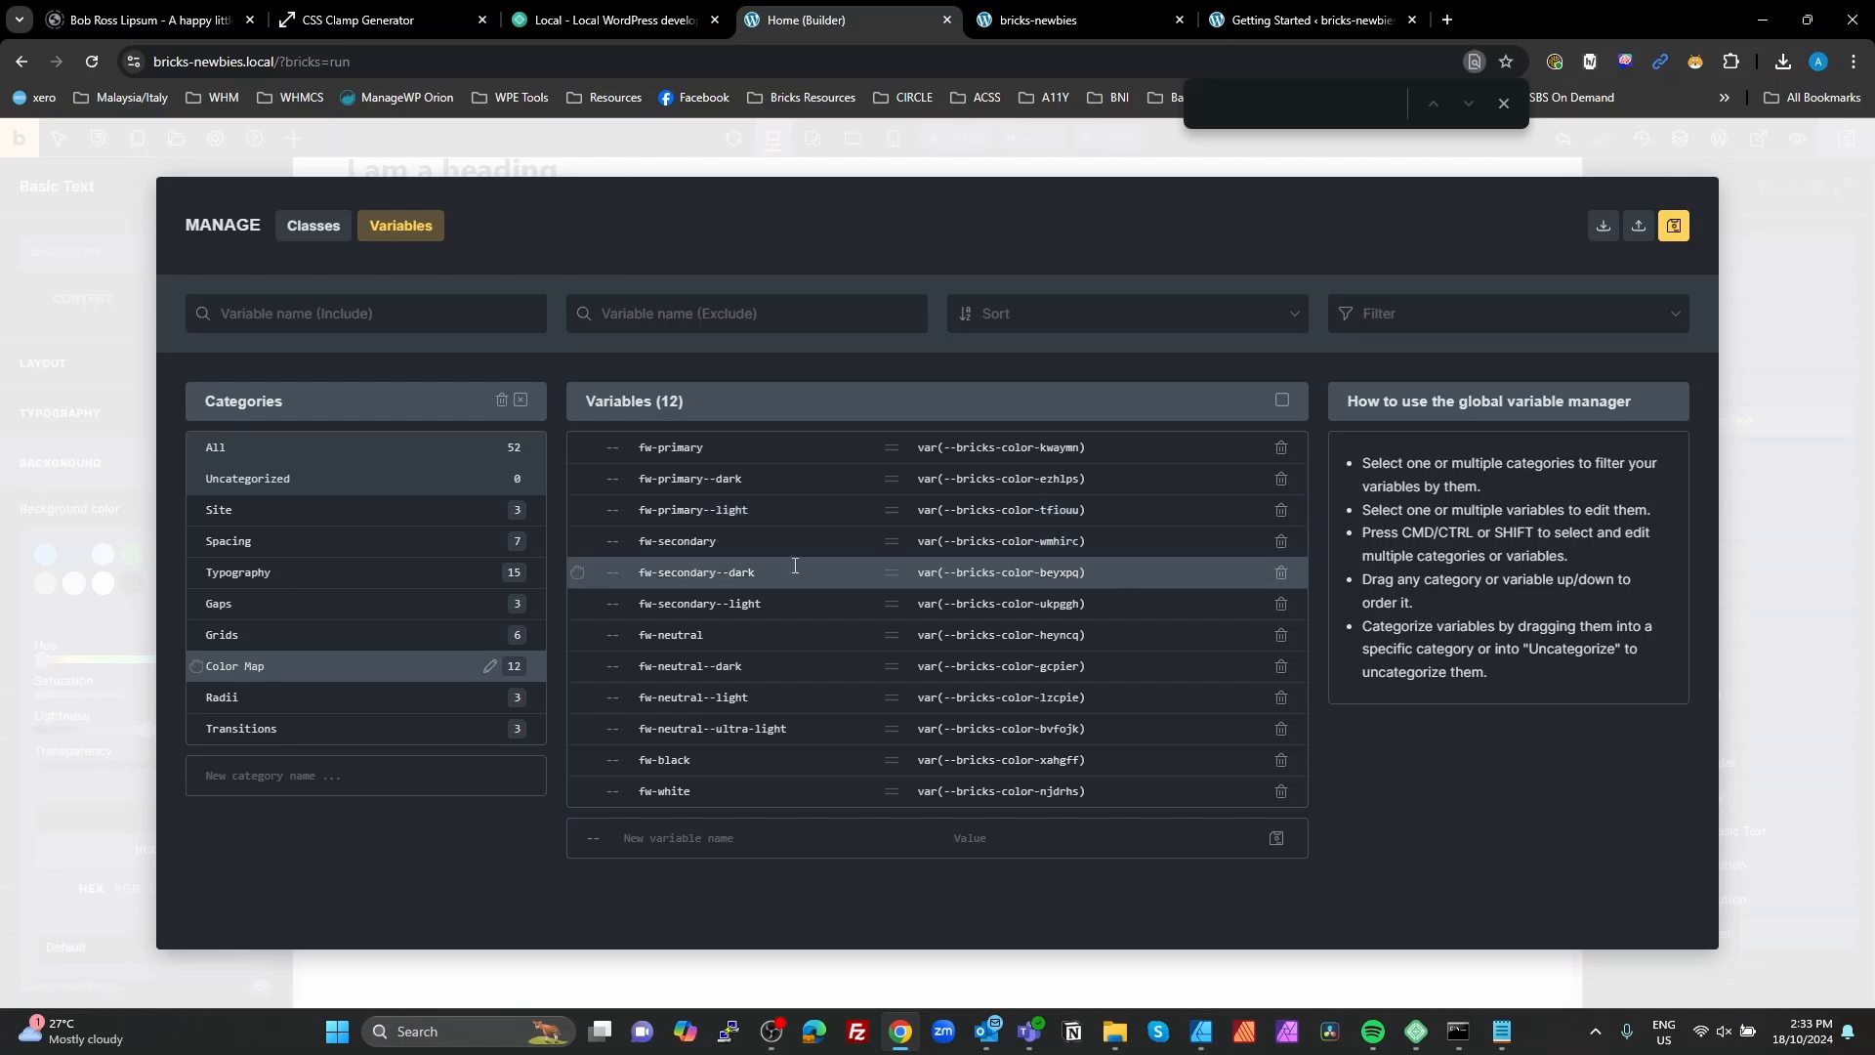
click(647, 610)
shift+click(710, 646)
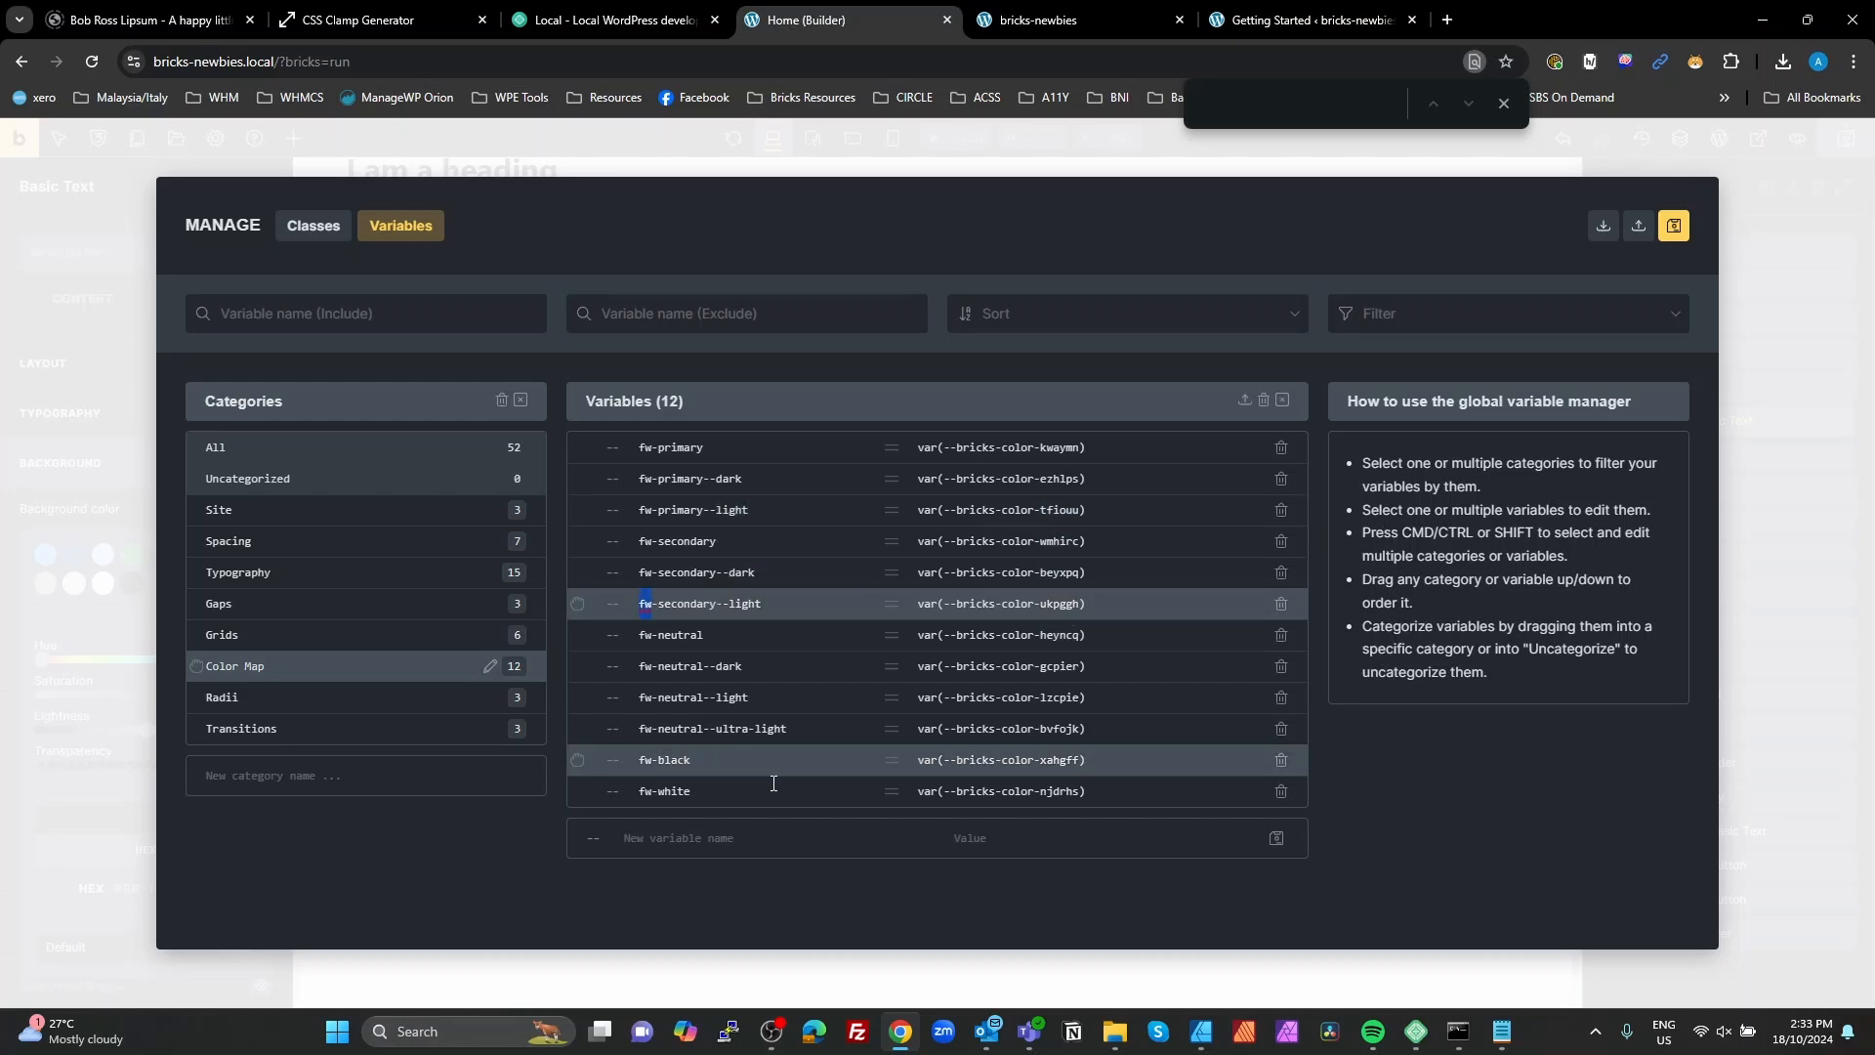
click(1762, 657)
scroll(1227, 677, down, 1)
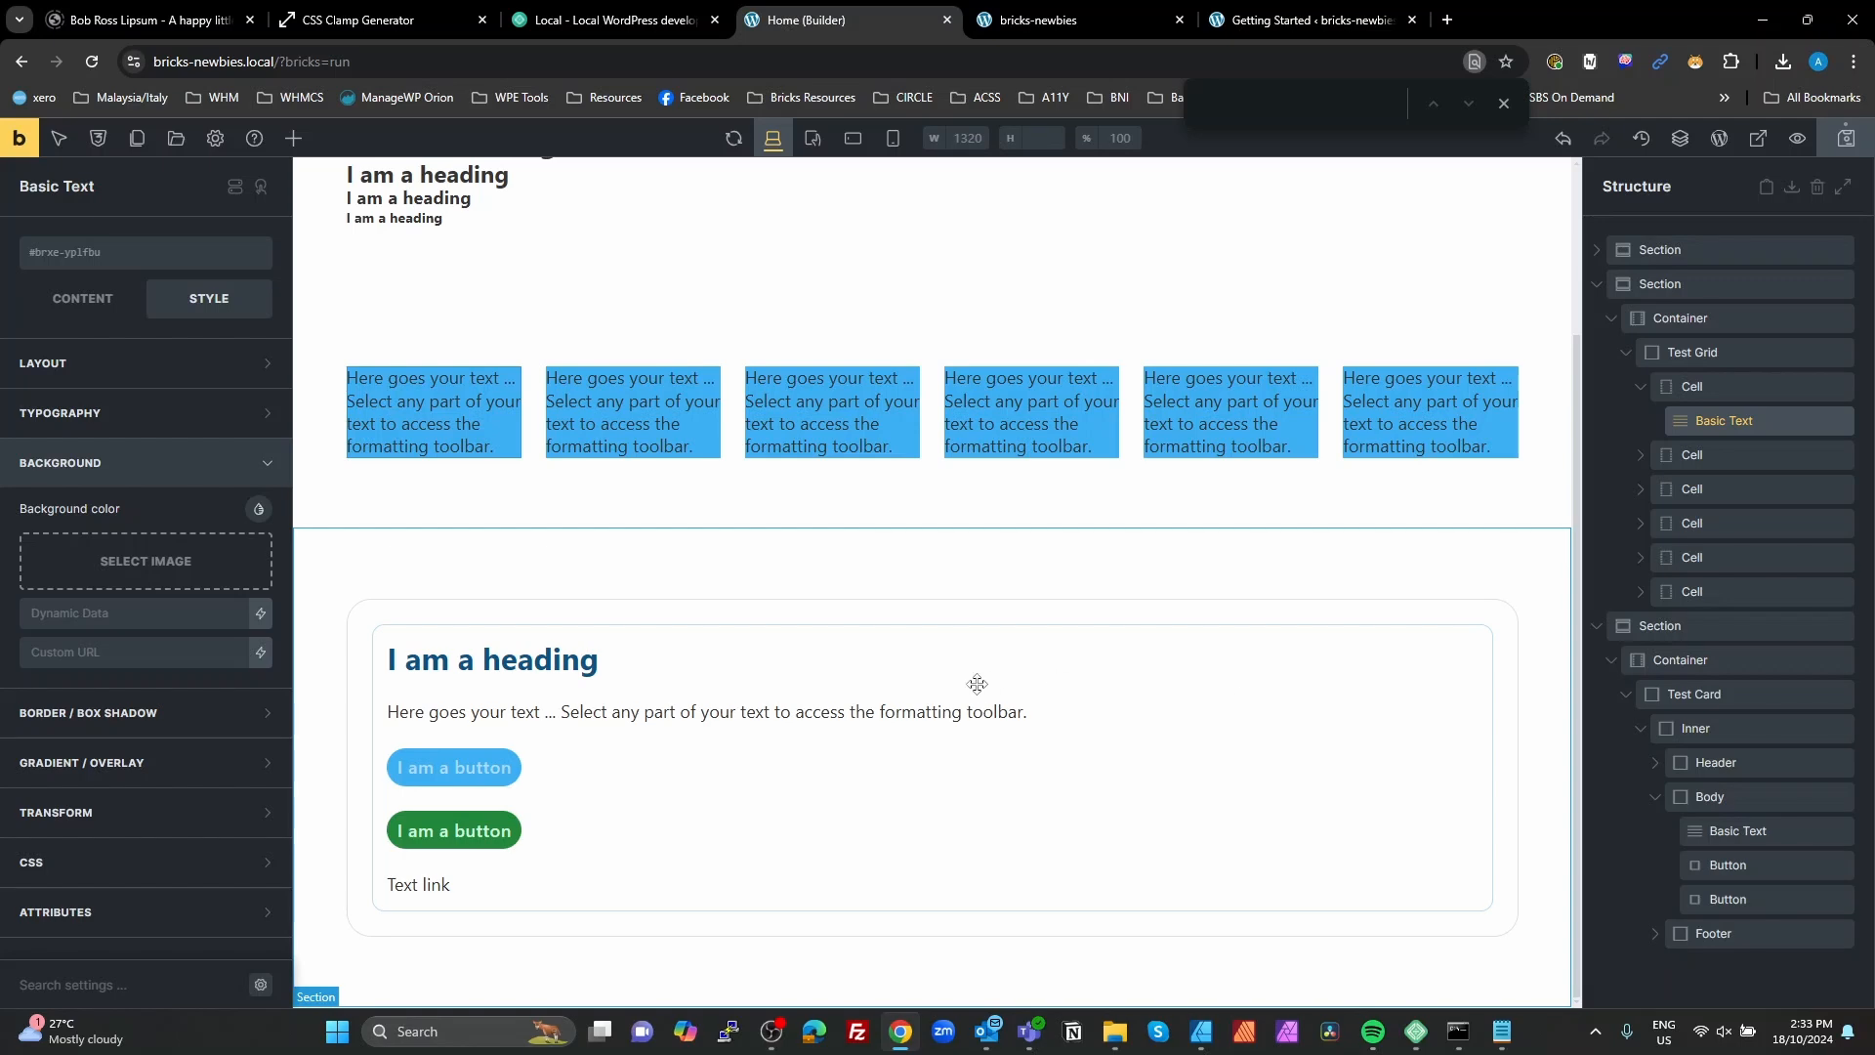
scroll(986, 689, up, 1)
scroll(987, 688, up, 1)
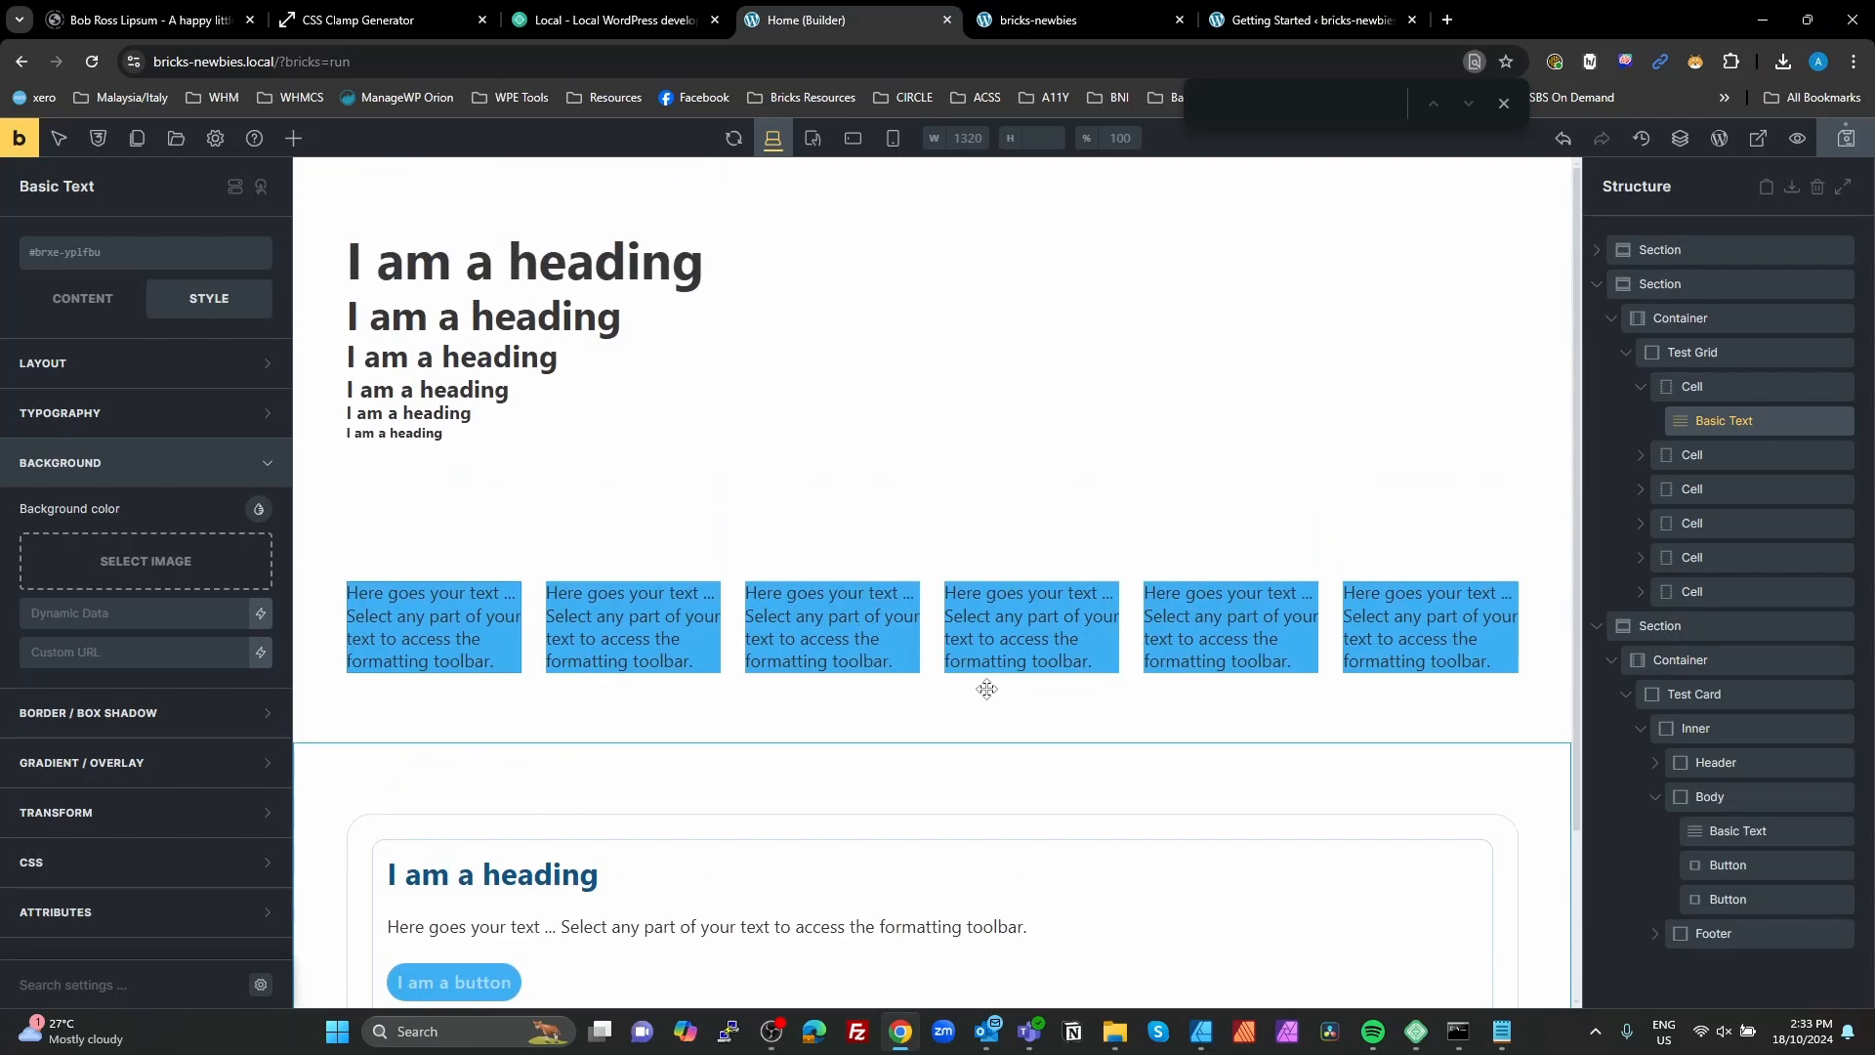
scroll(986, 689, down, 2)
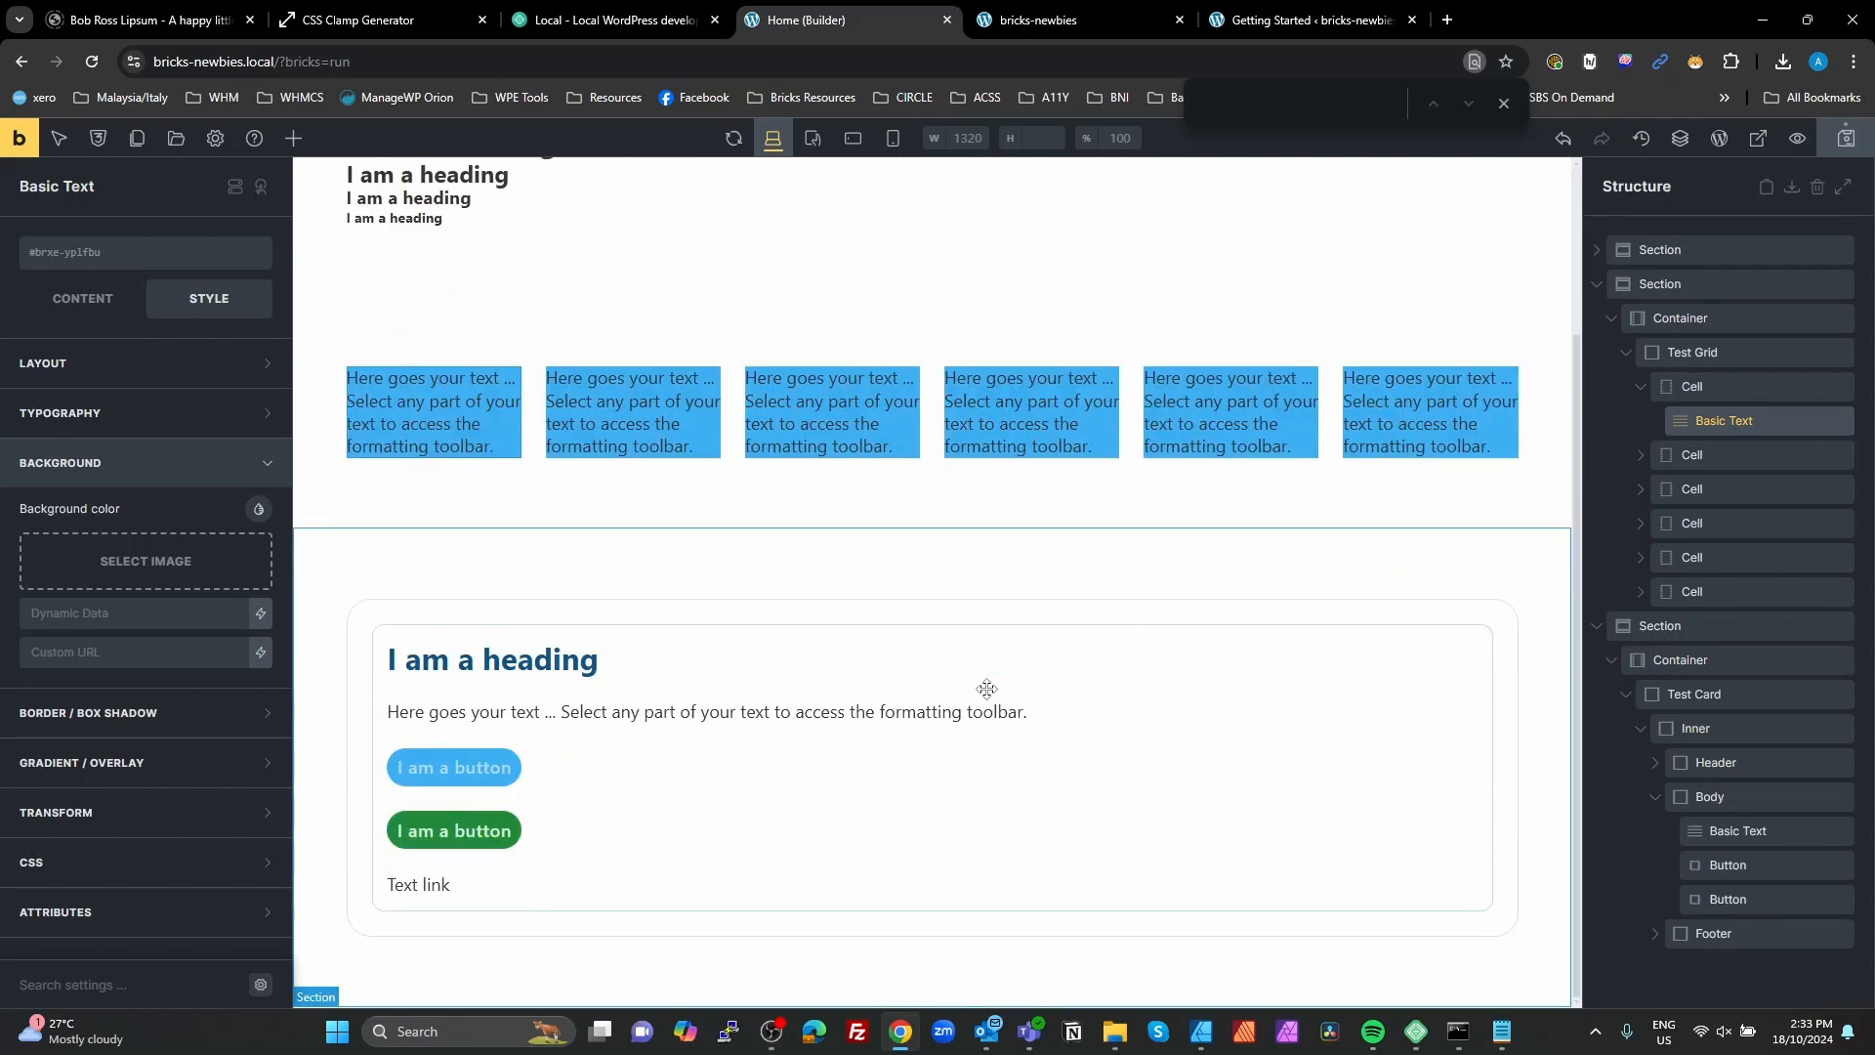